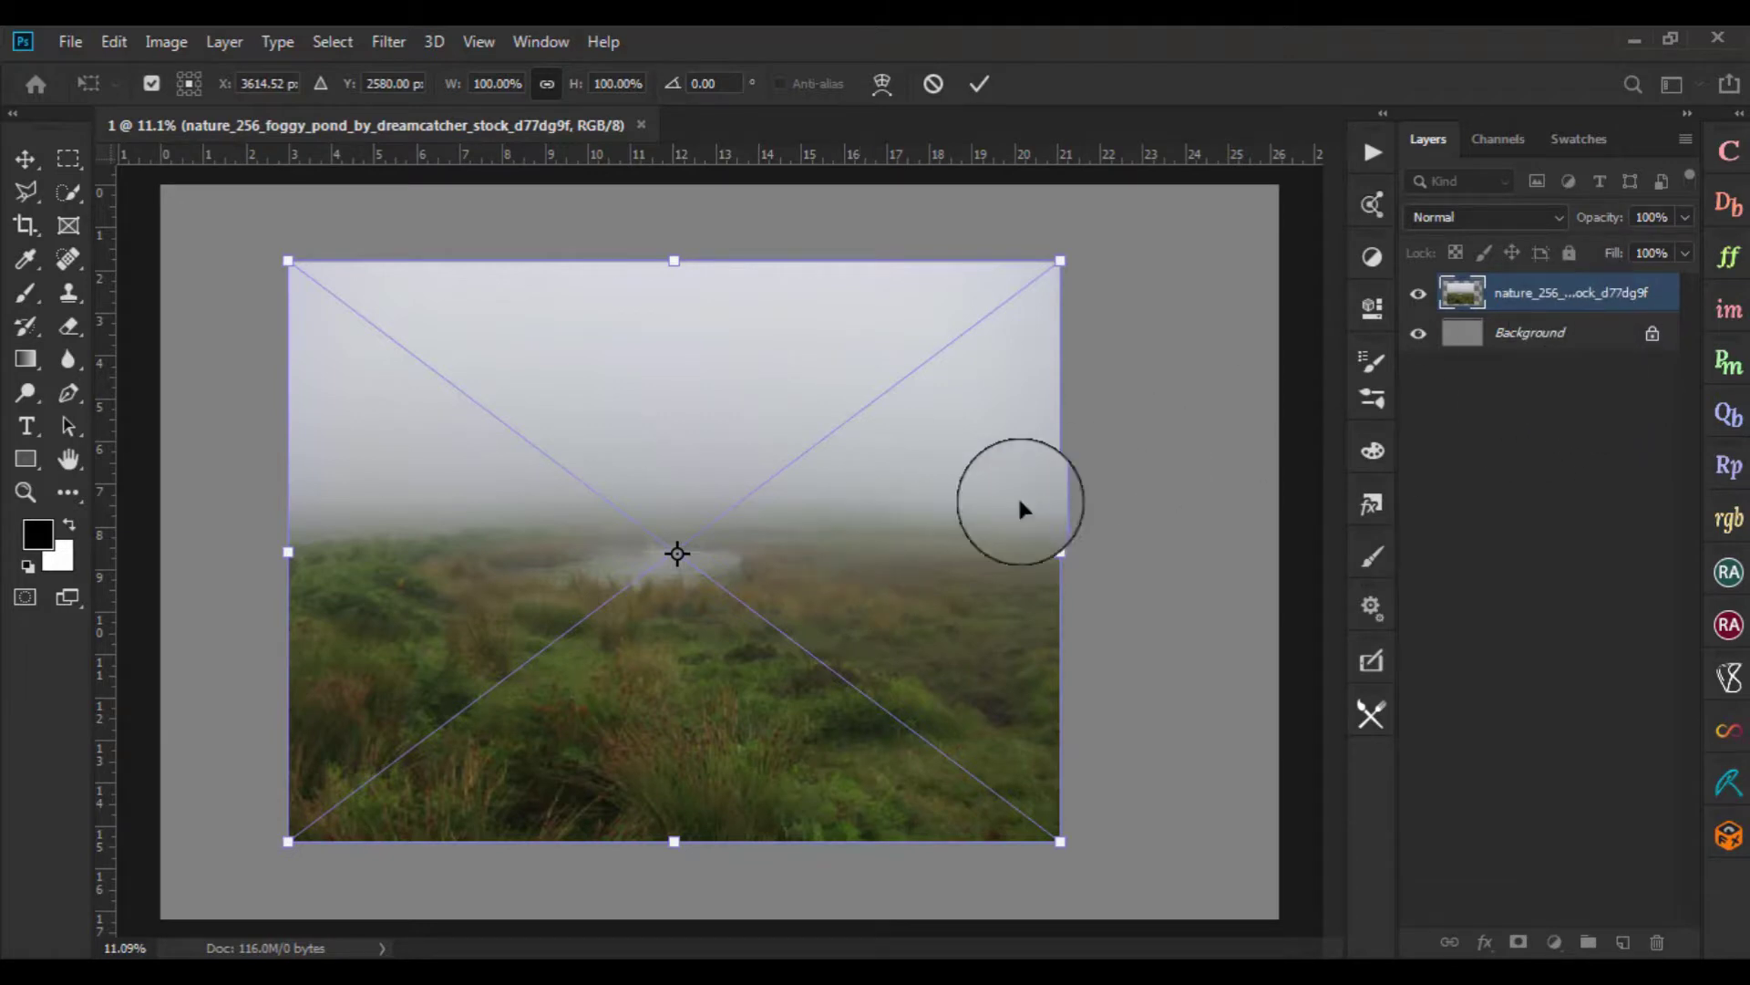
Move and enlarge the foggy pond photo so it covers the whole canvas
drag(959, 518, 827, 445)
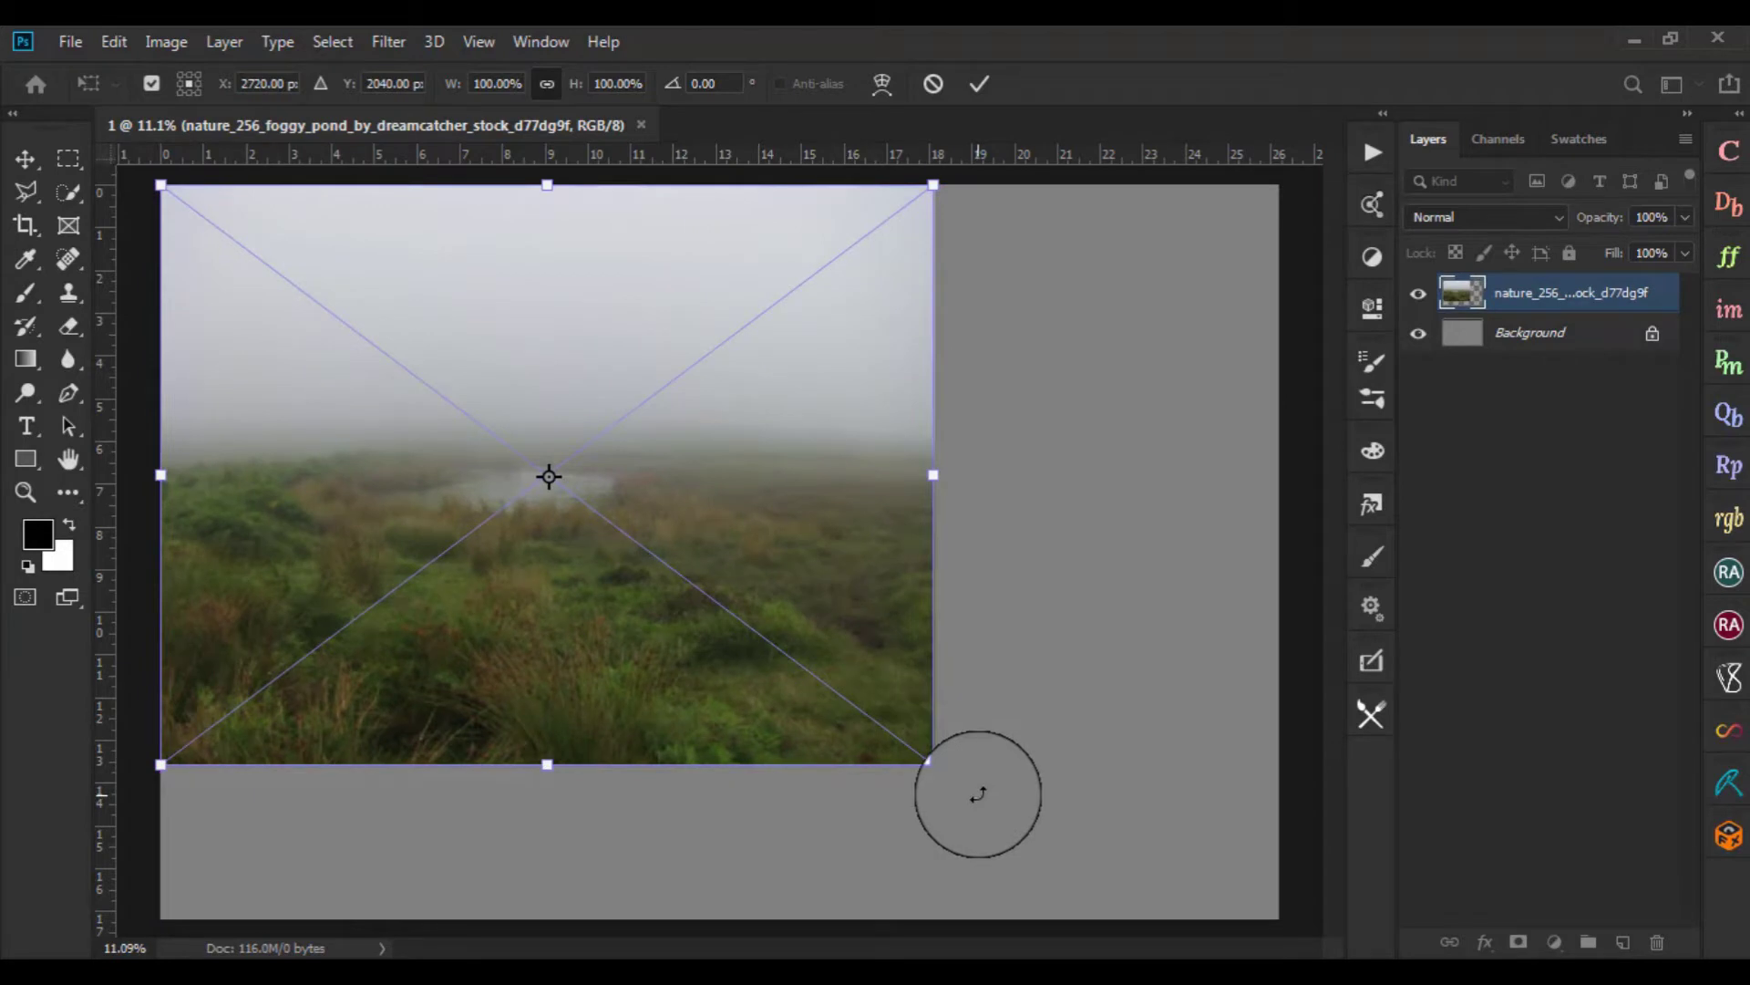
mouse_move(934, 764)
mouse_down()
mouse_move(1278, 877)
mouse_move(1278, 918)
mouse_up()
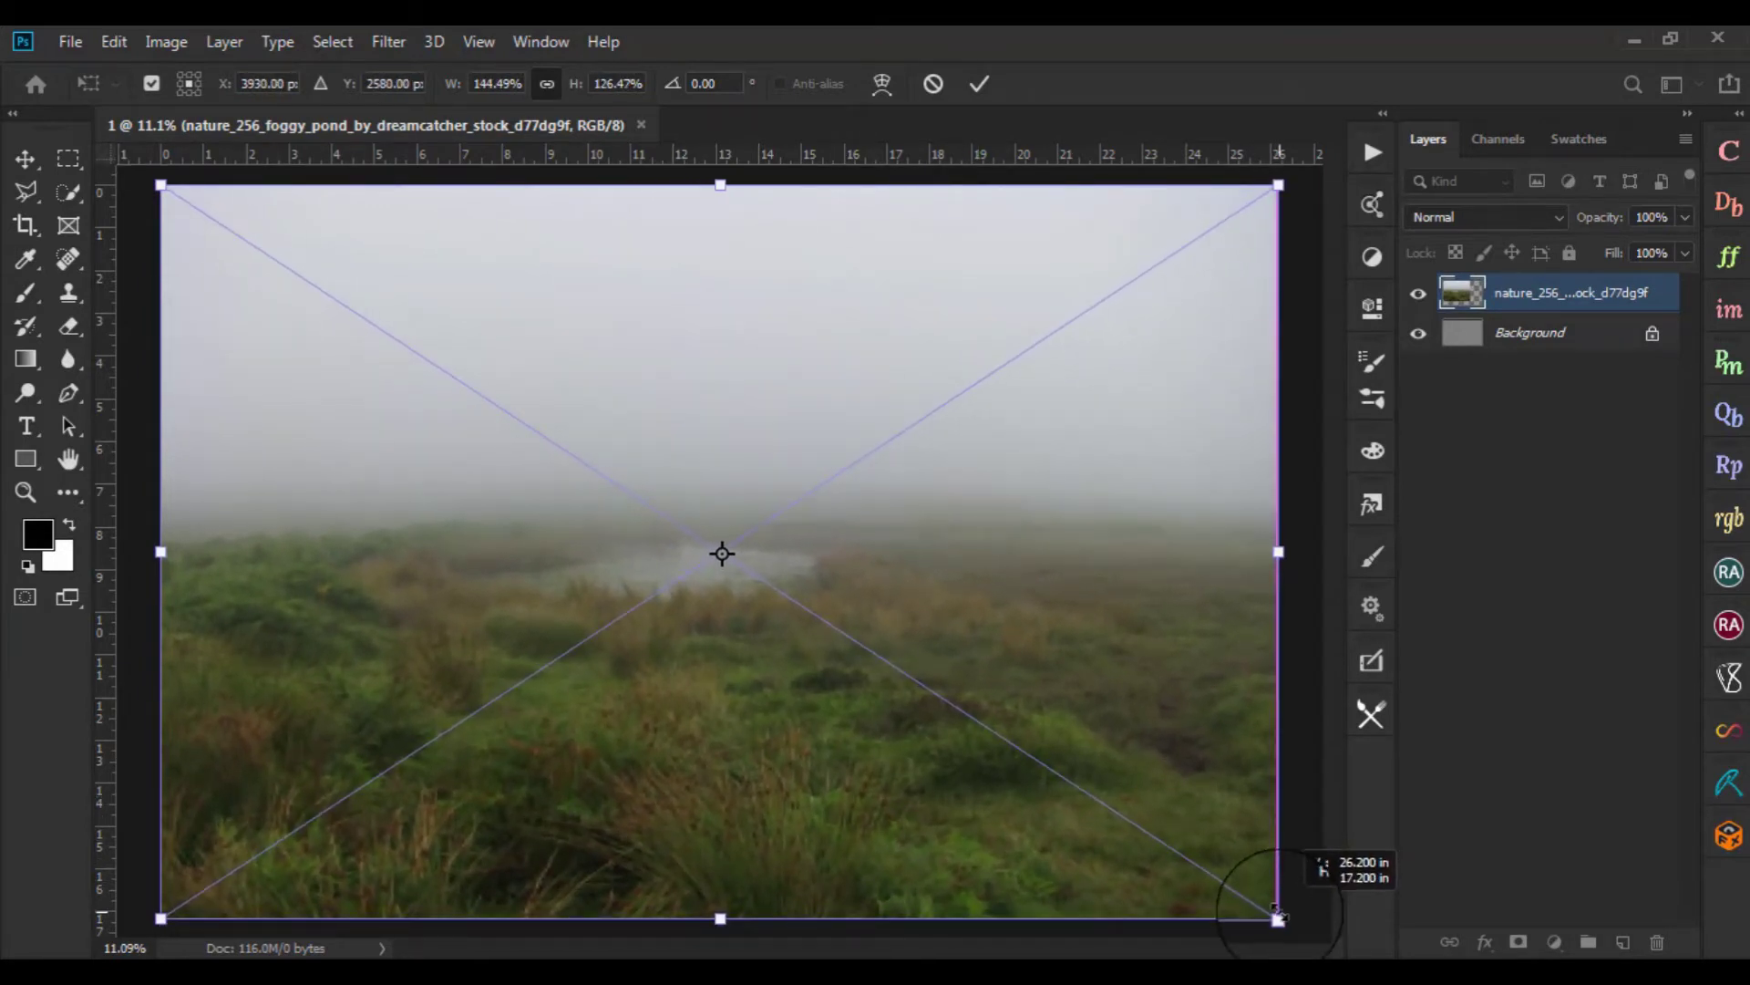
key(Return)
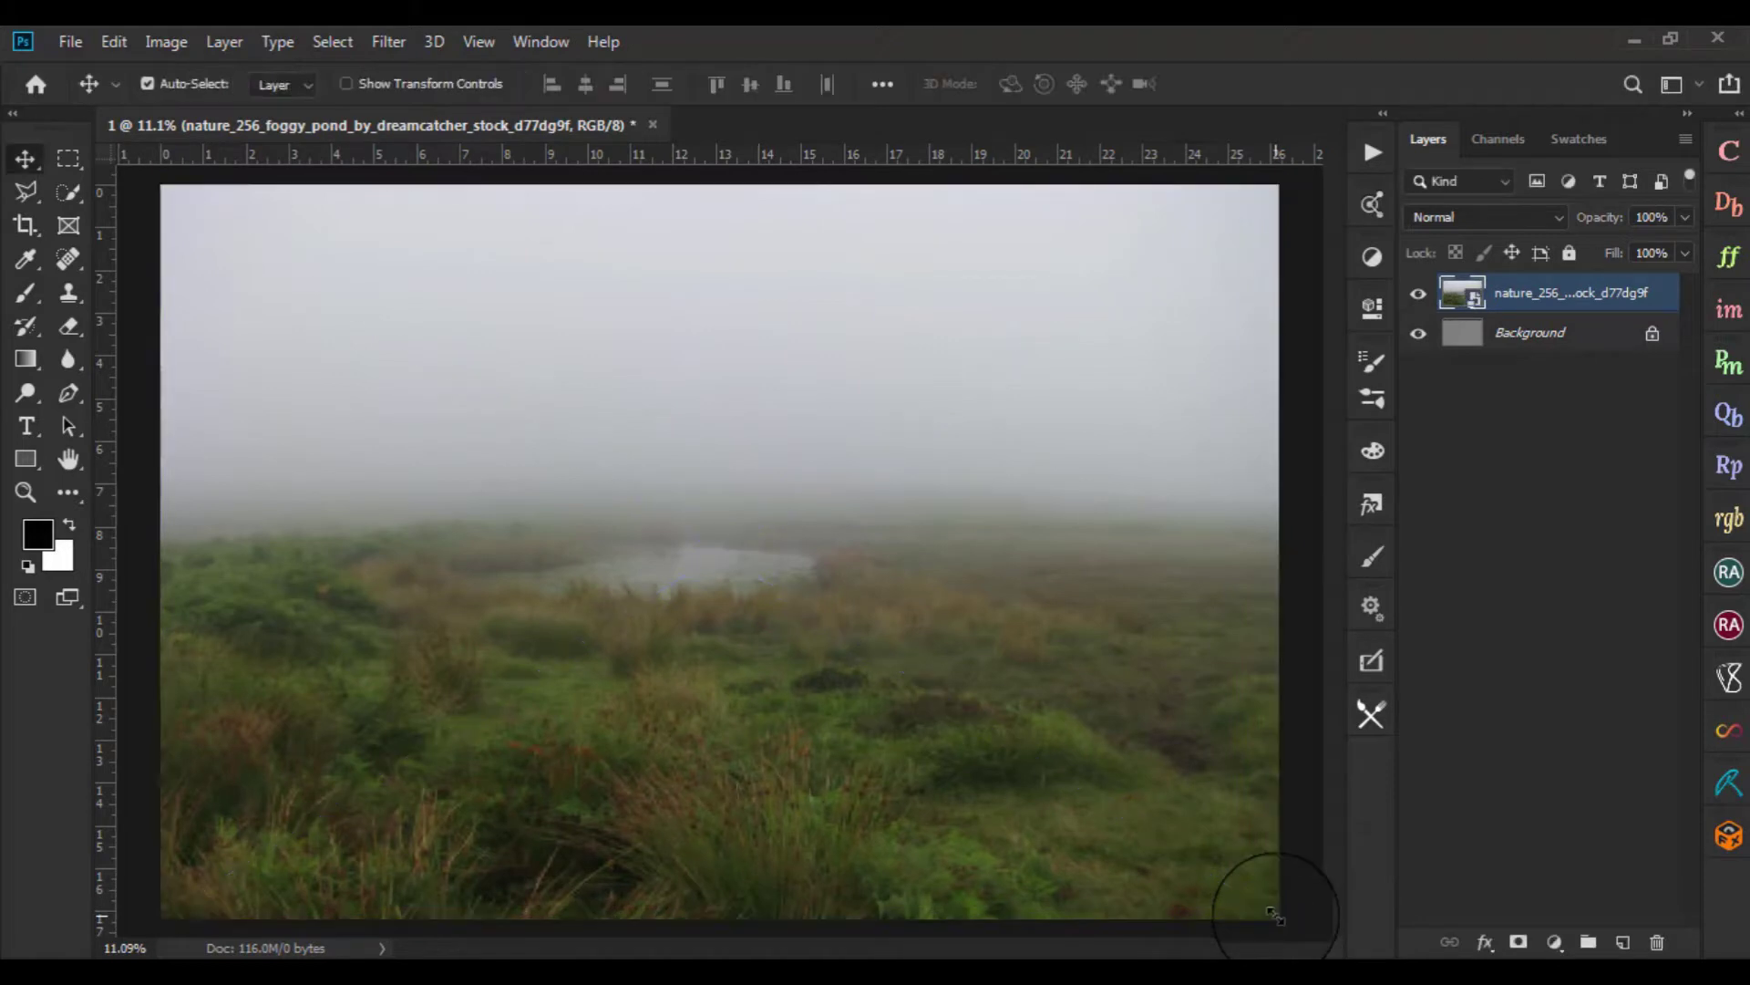
Rasterize the photo layer, rename it '1', and add a white layer mask
right_click(1516, 301)
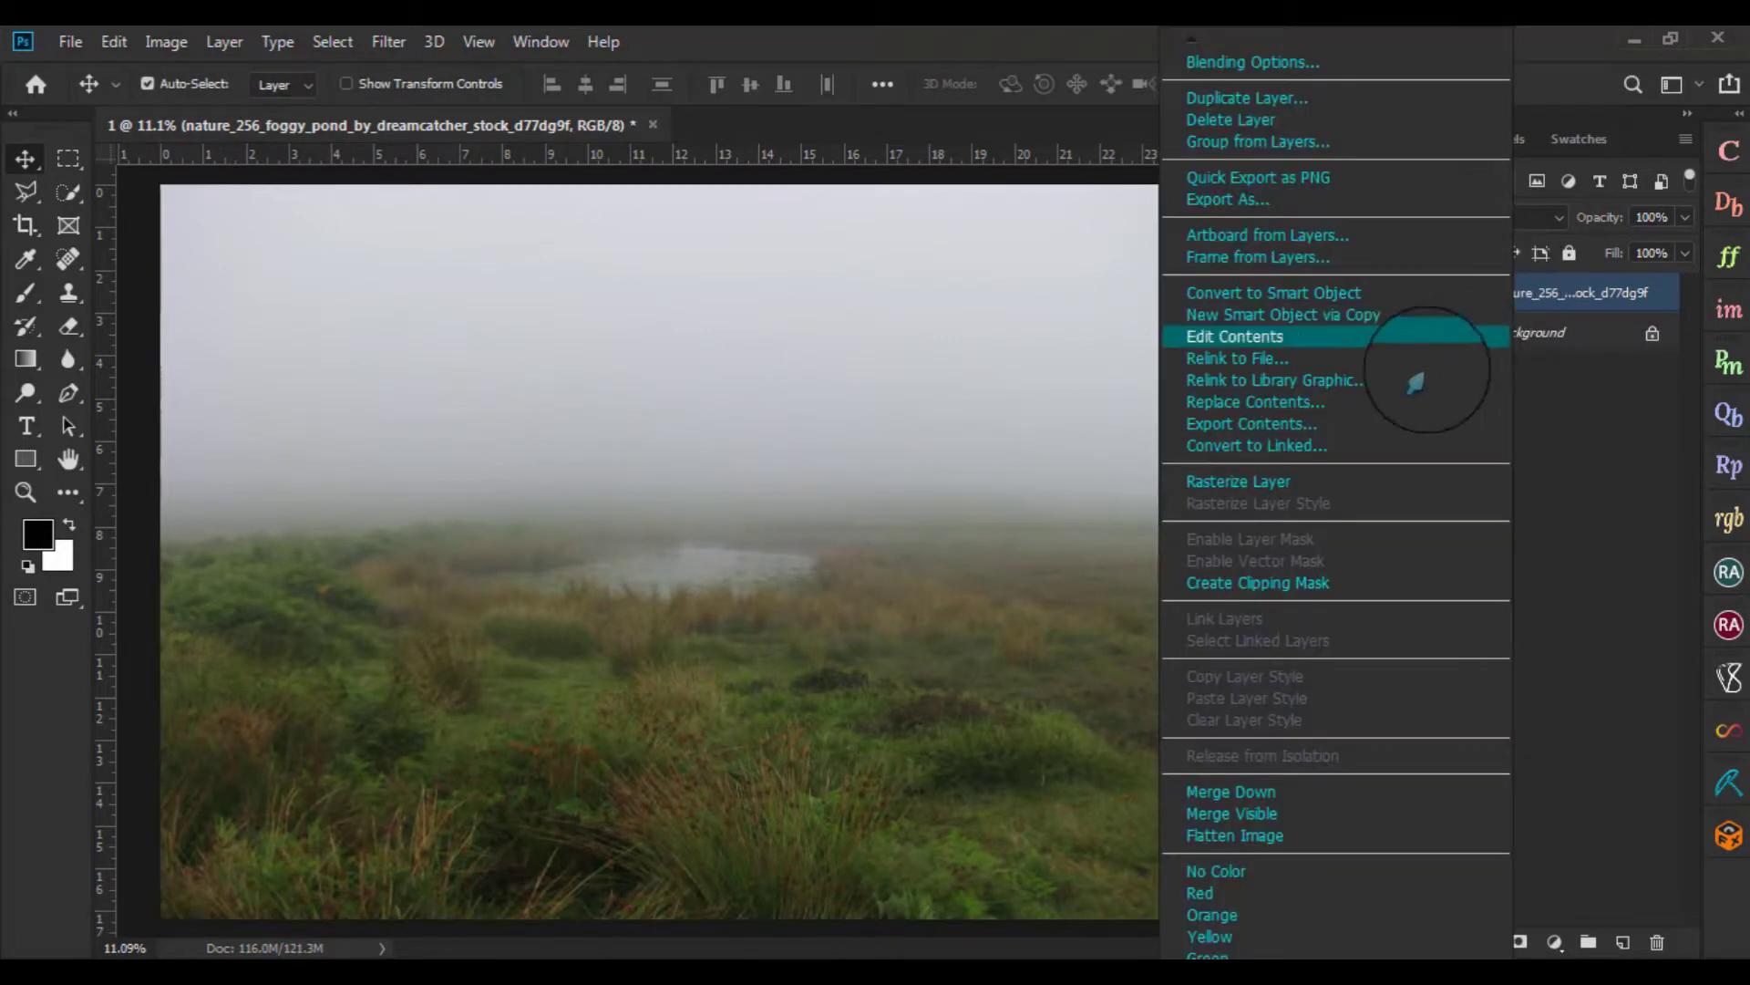
click(1235, 483)
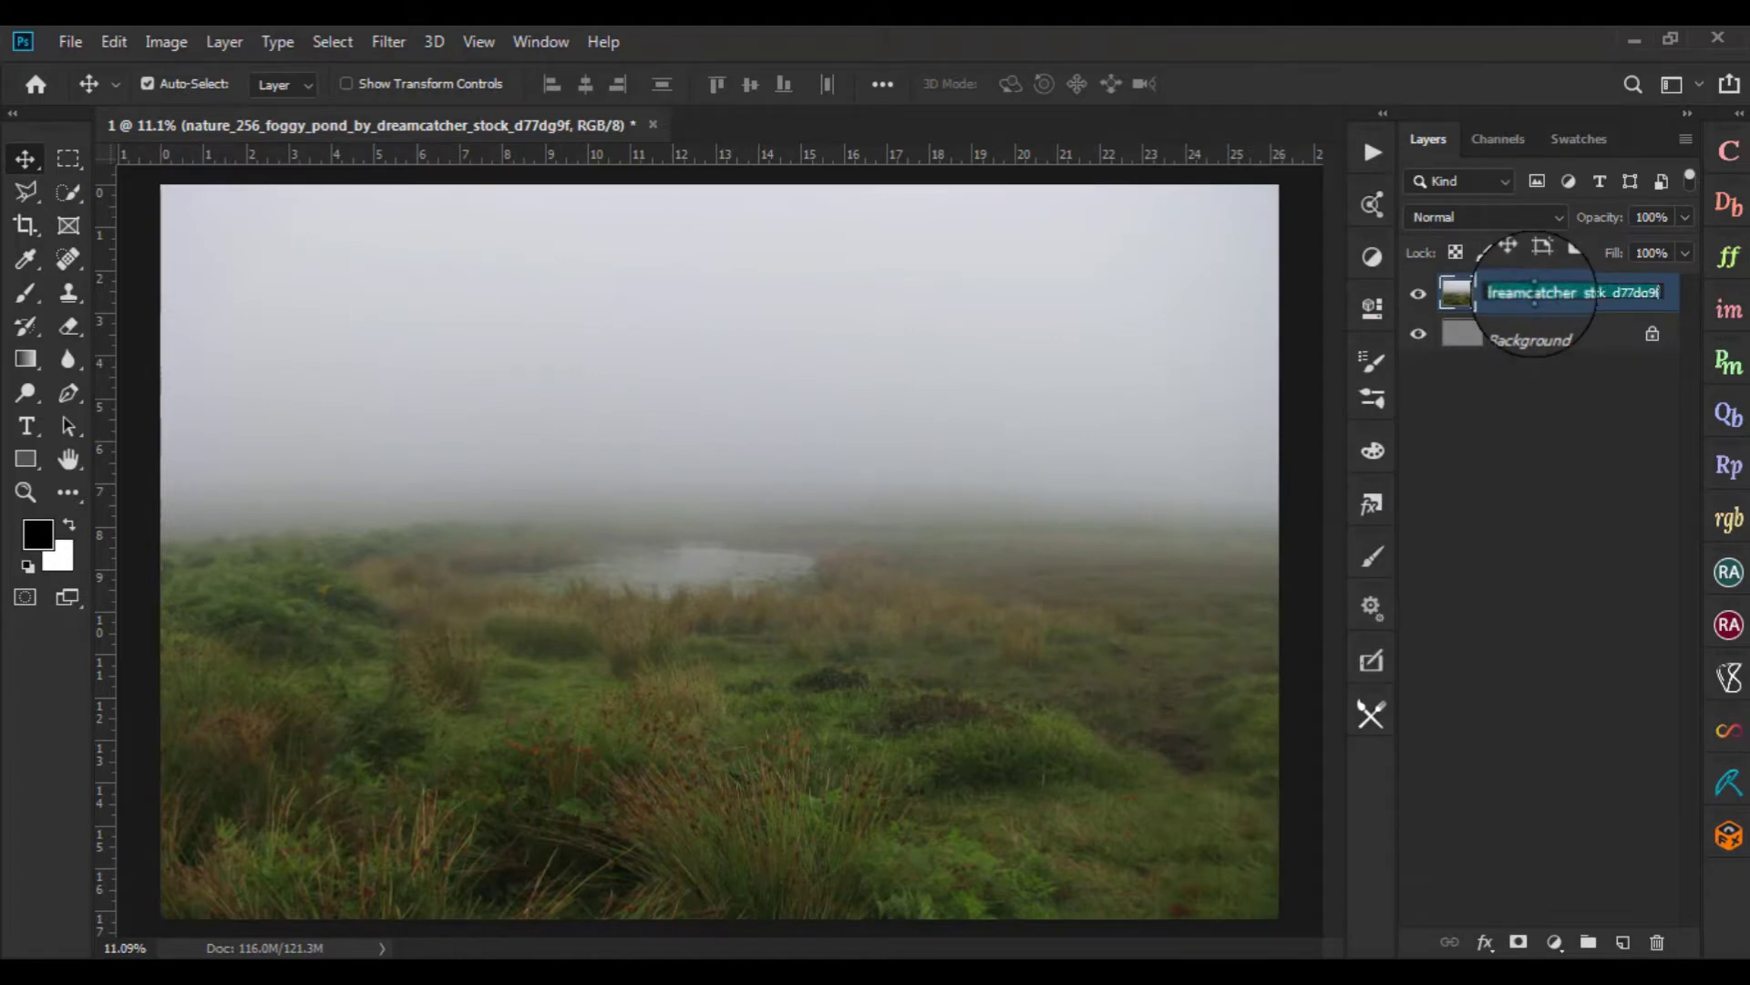
text(1)
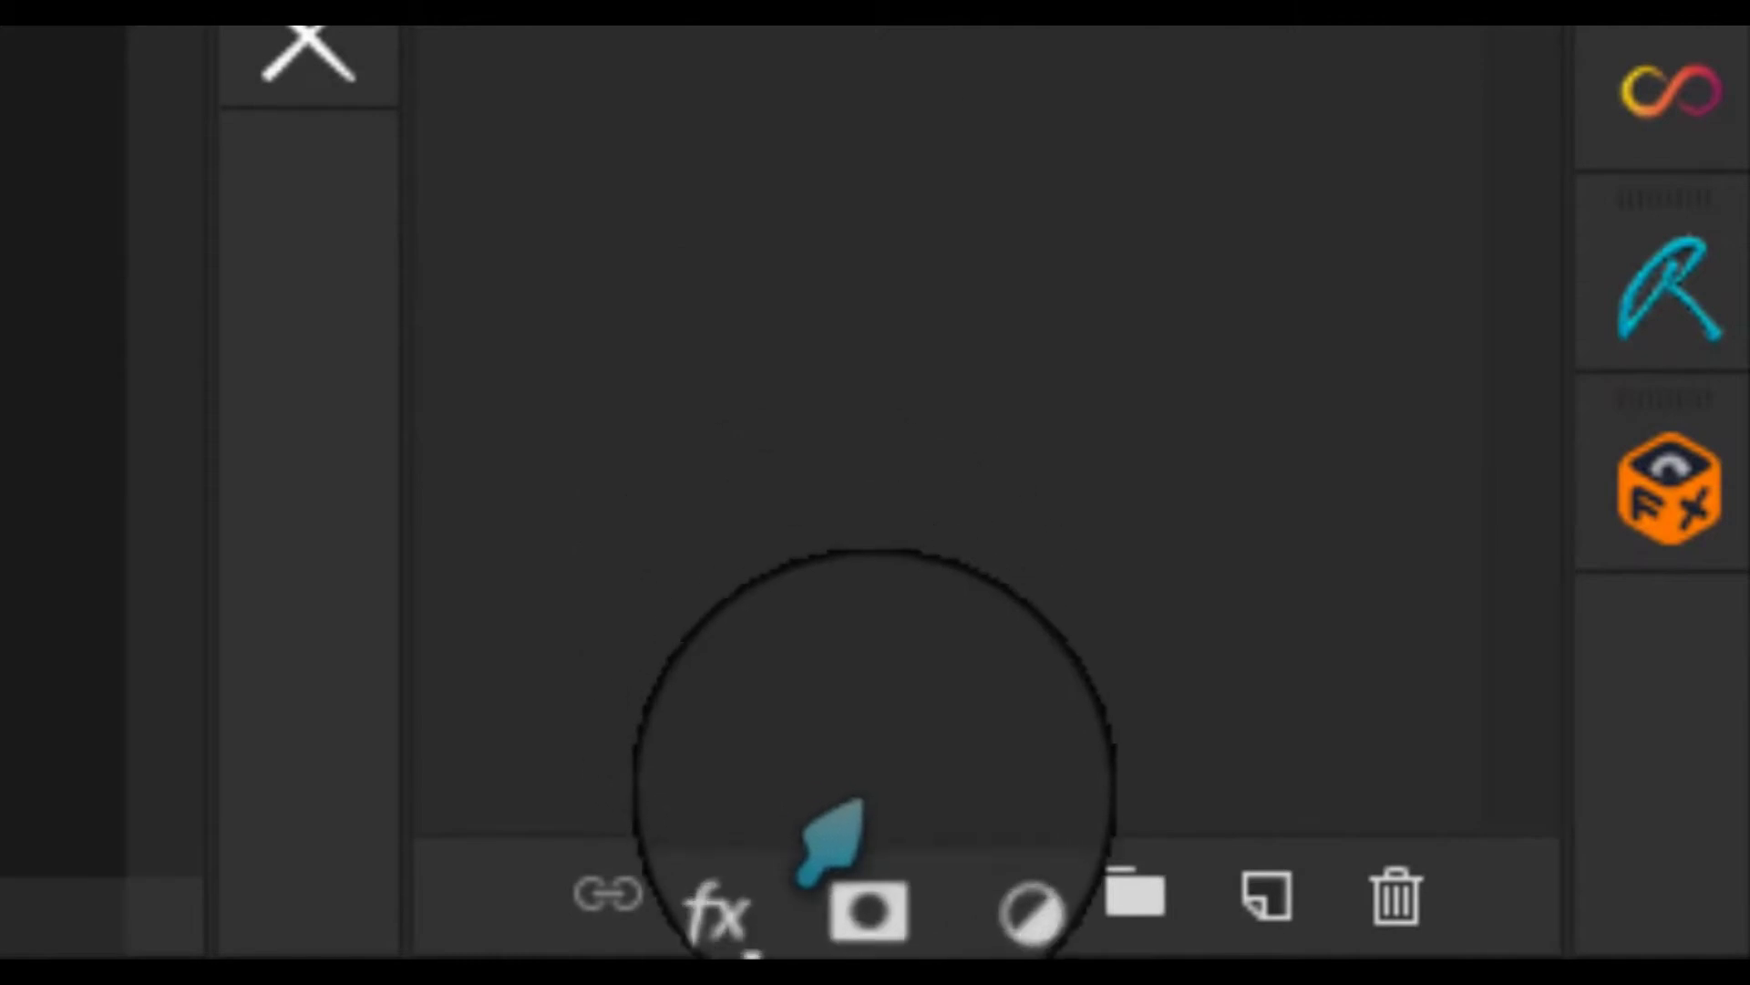
click(869, 892)
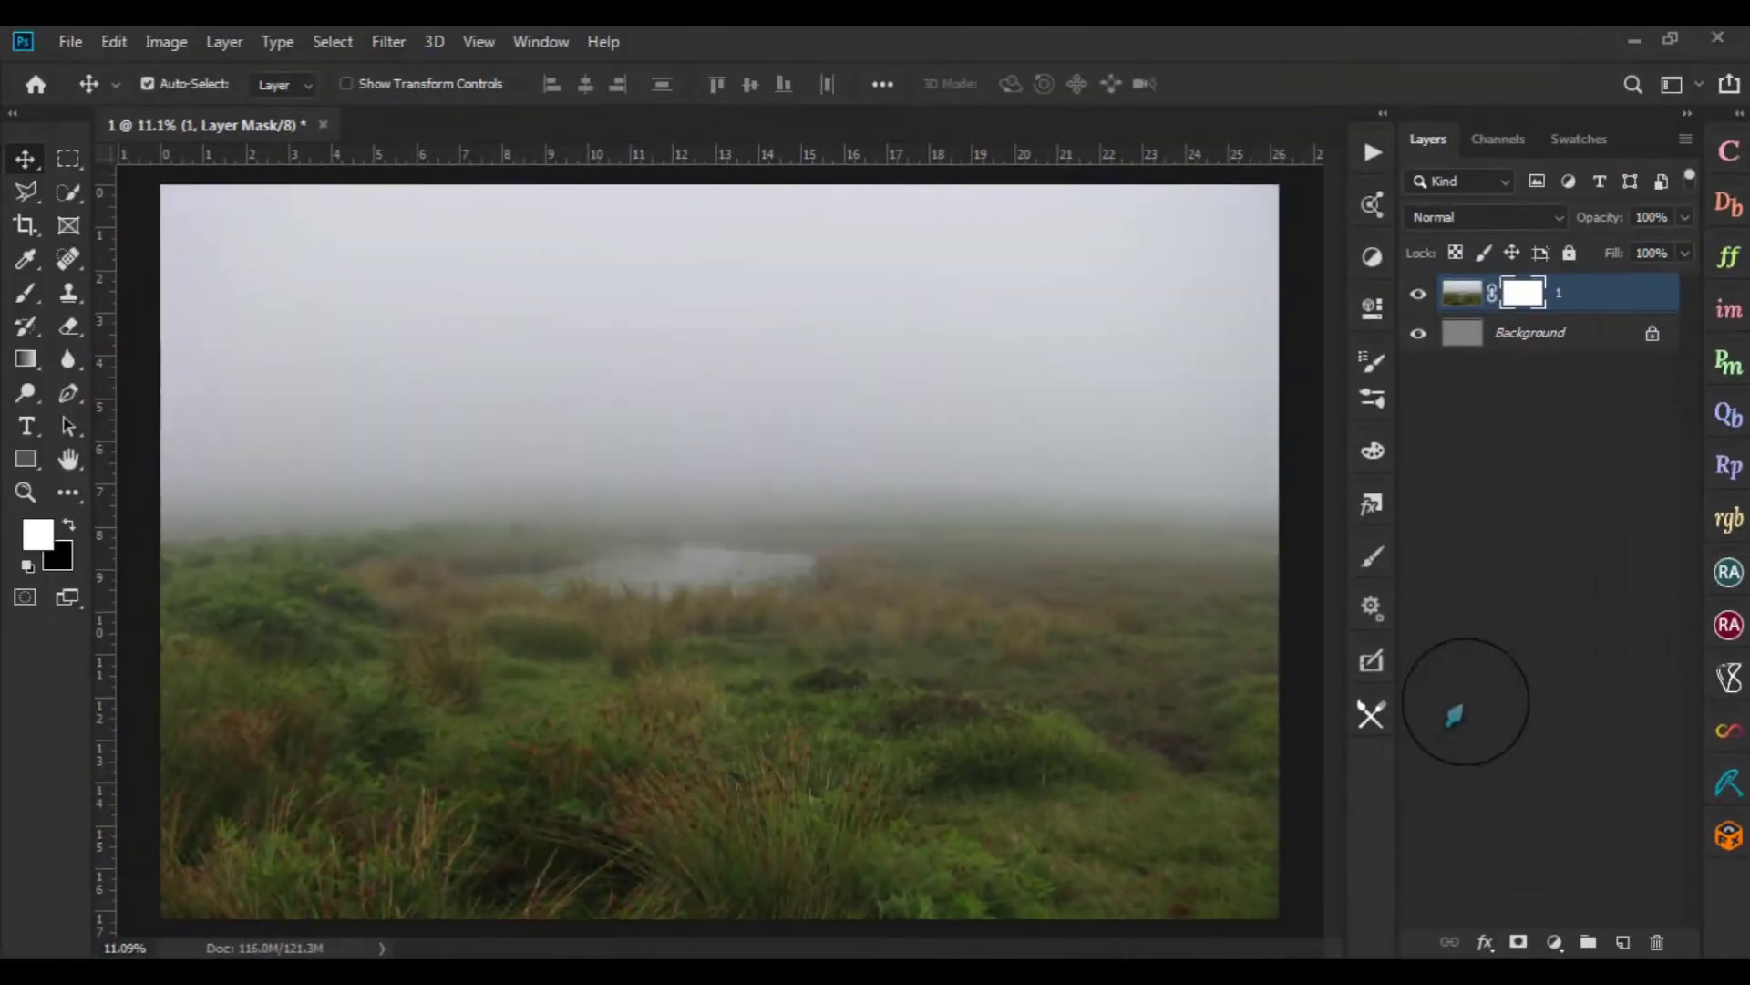
scroll(714, 507, down, 2)
scroll(714, 507, up, 1)
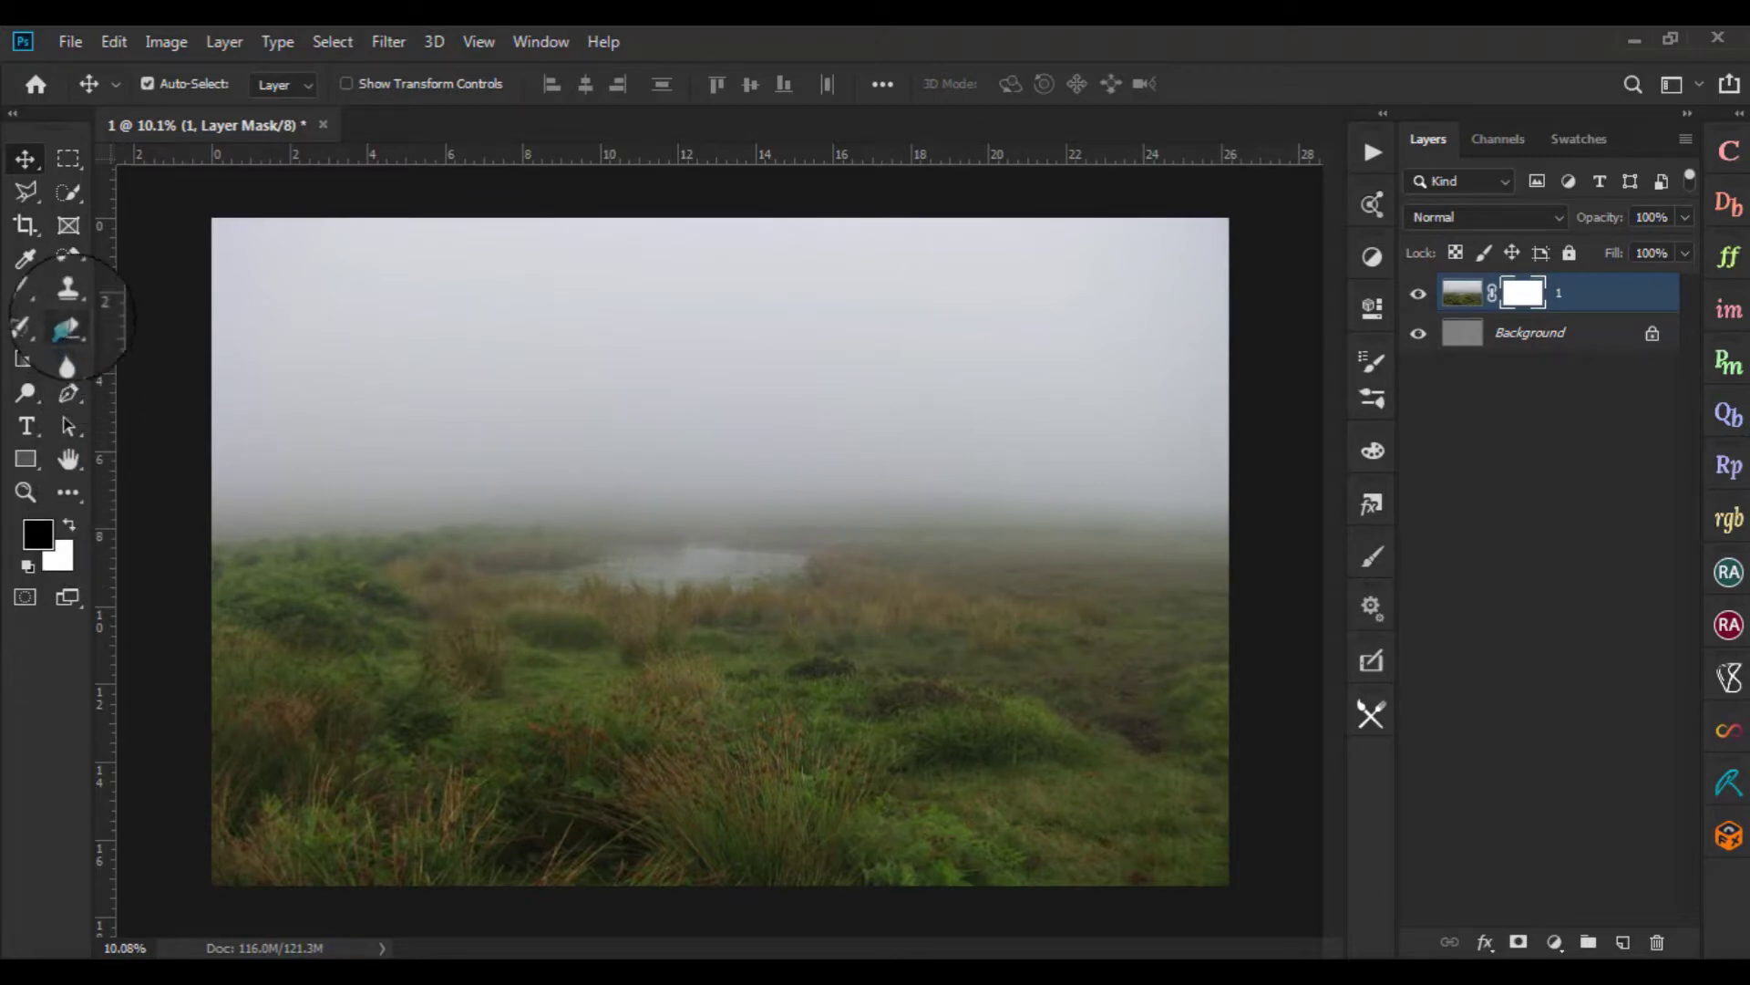
Drag a black-to-transparent gradient down over the sky on layer 1's mask
click(25, 358)
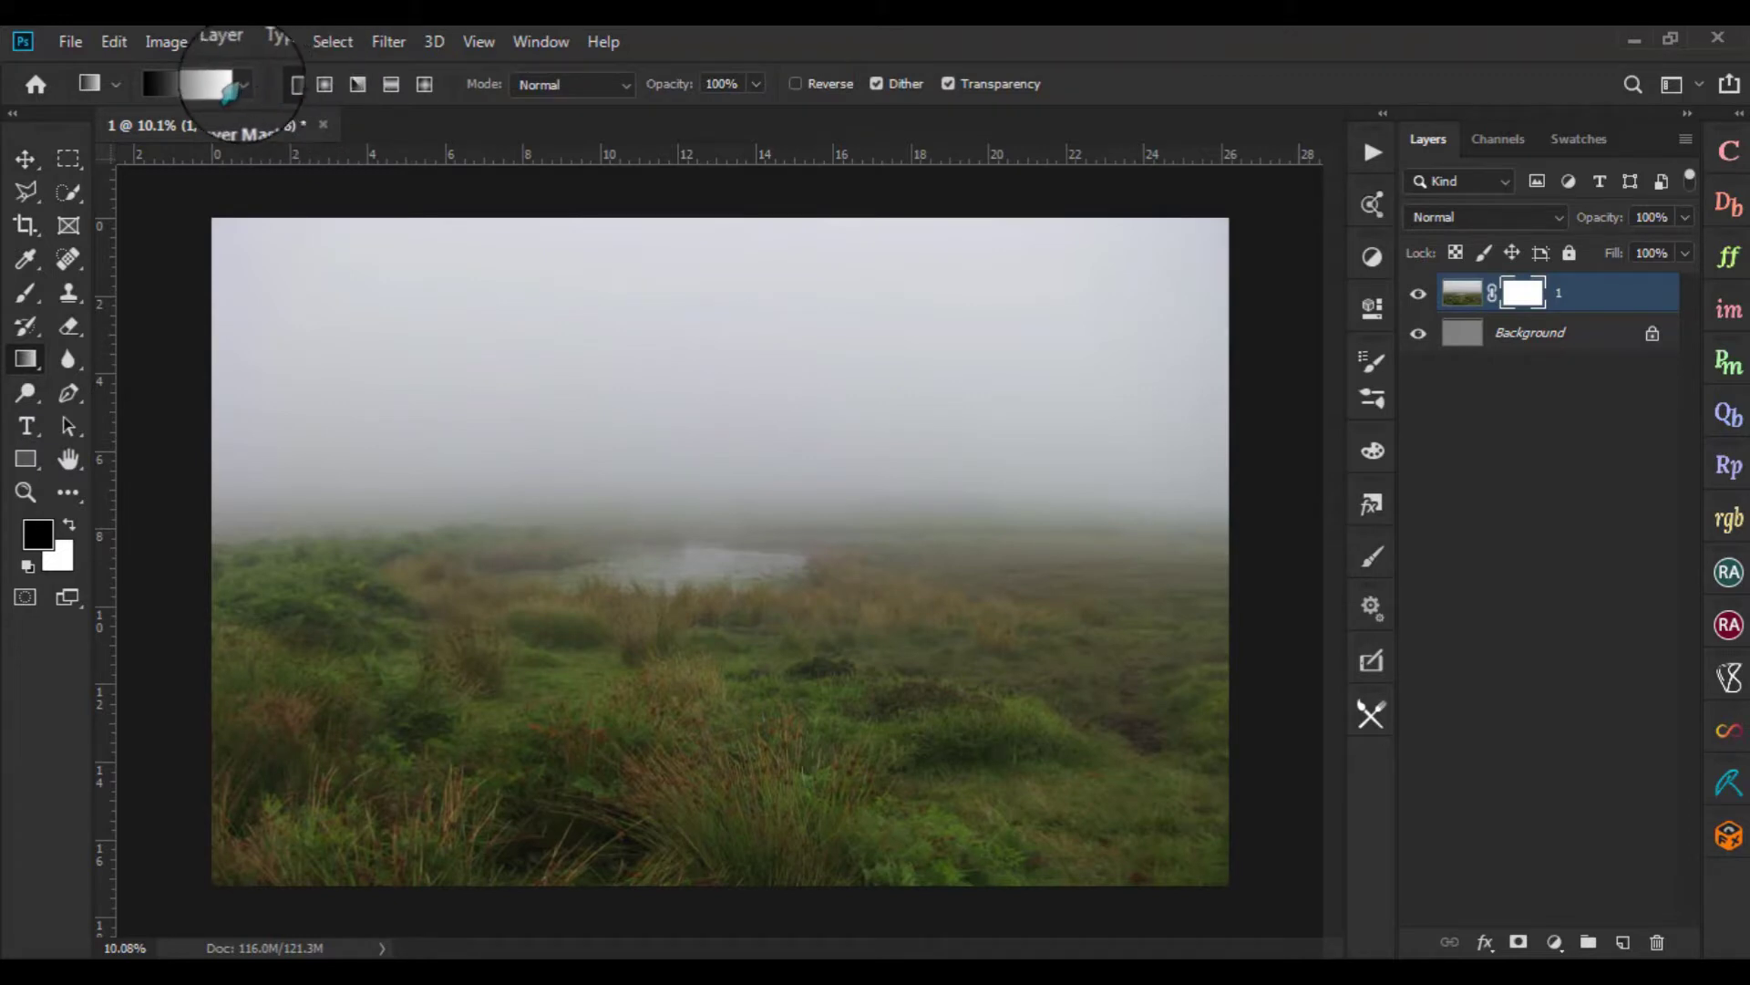
click(232, 87)
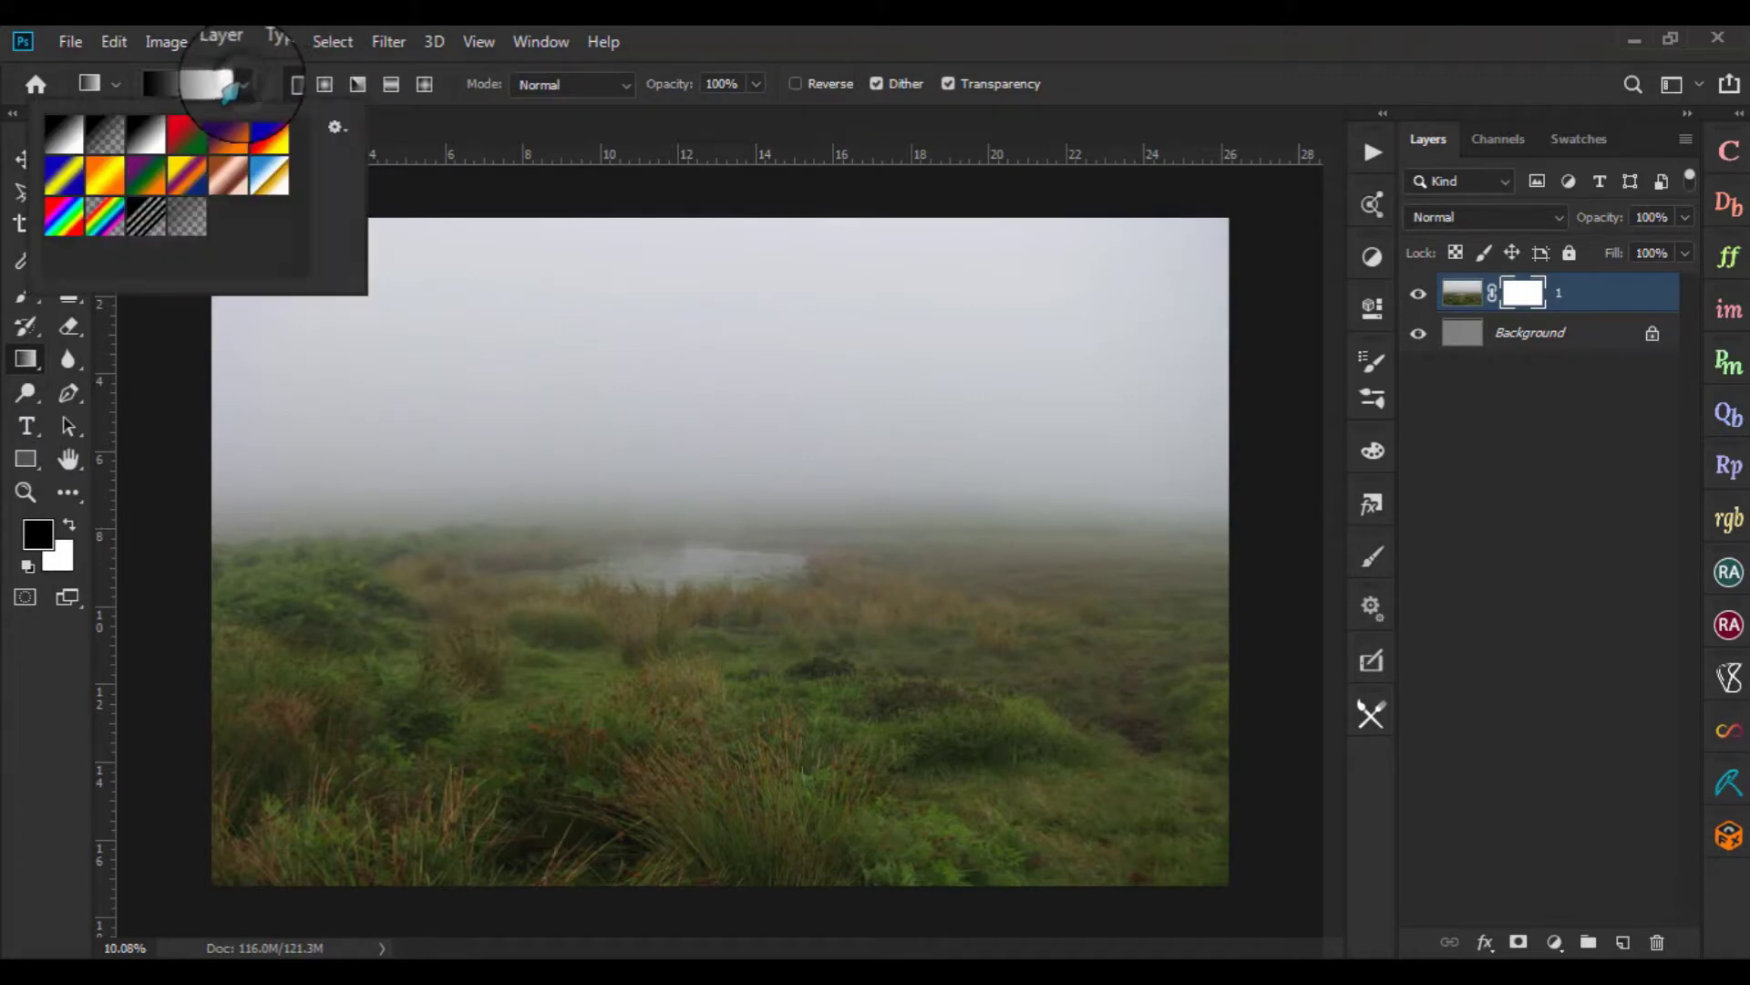
click(116, 148)
click(883, 451)
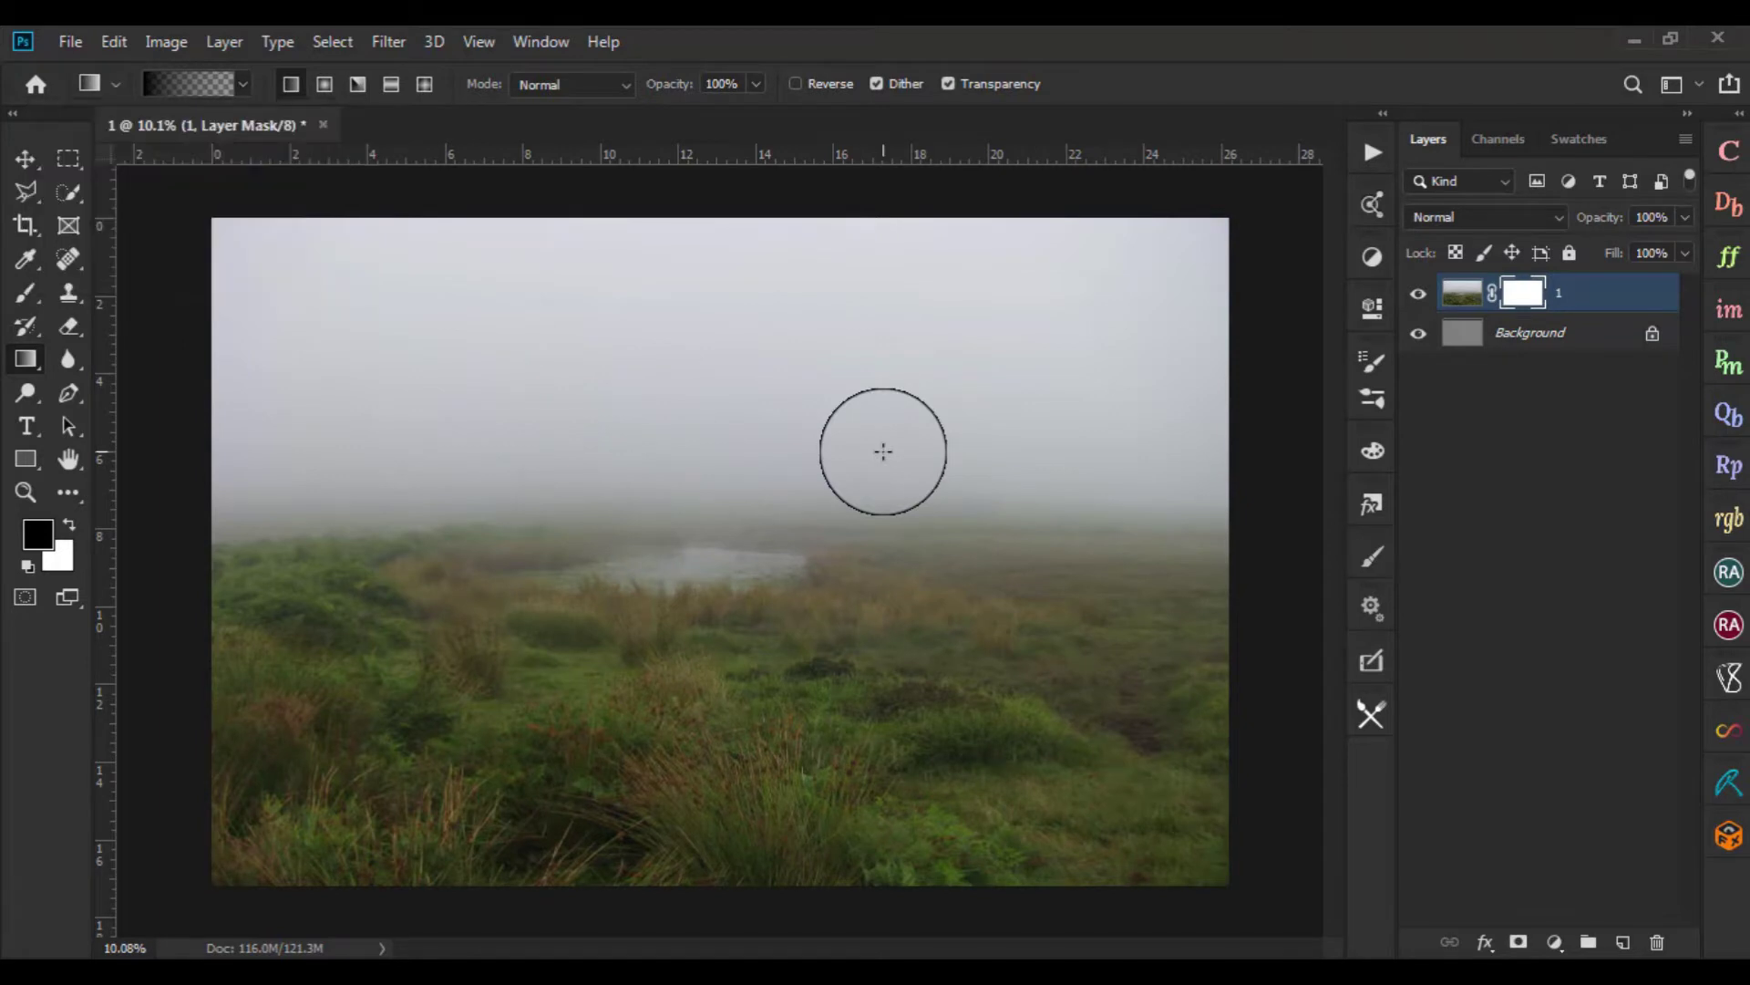
key(ctrl+minus)
key(ctrl+minus)
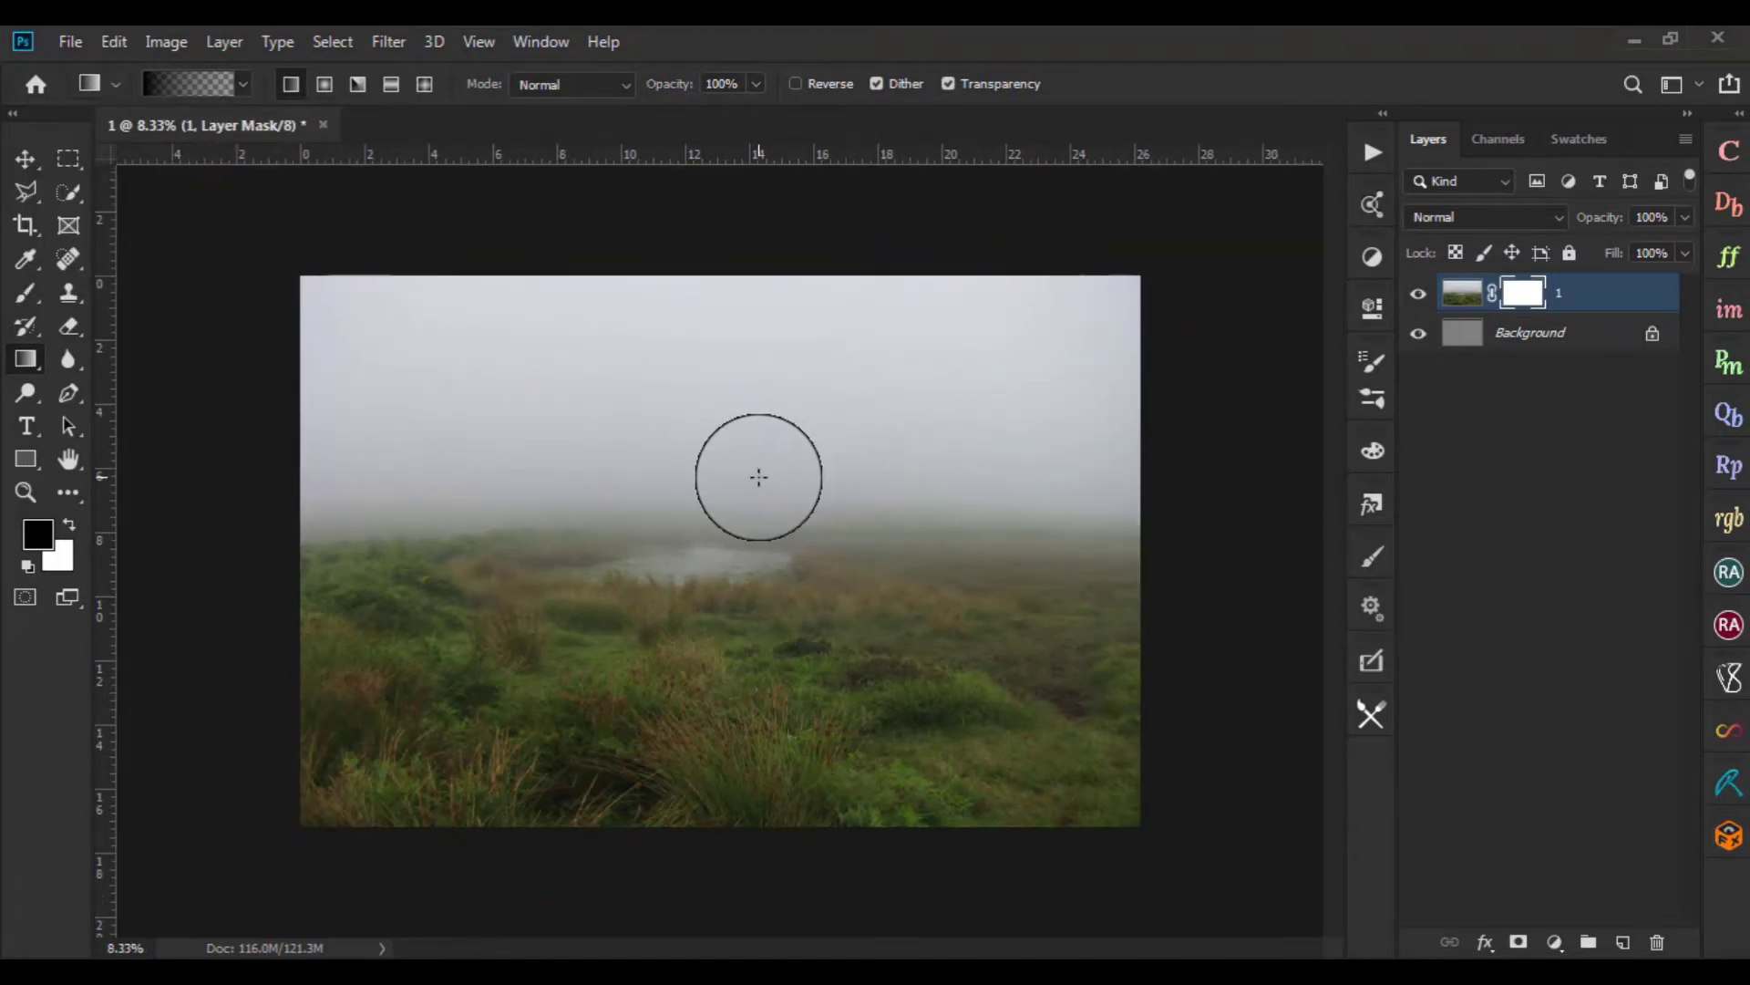
key(ctrl+minus)
drag(711, 260, 707, 379)
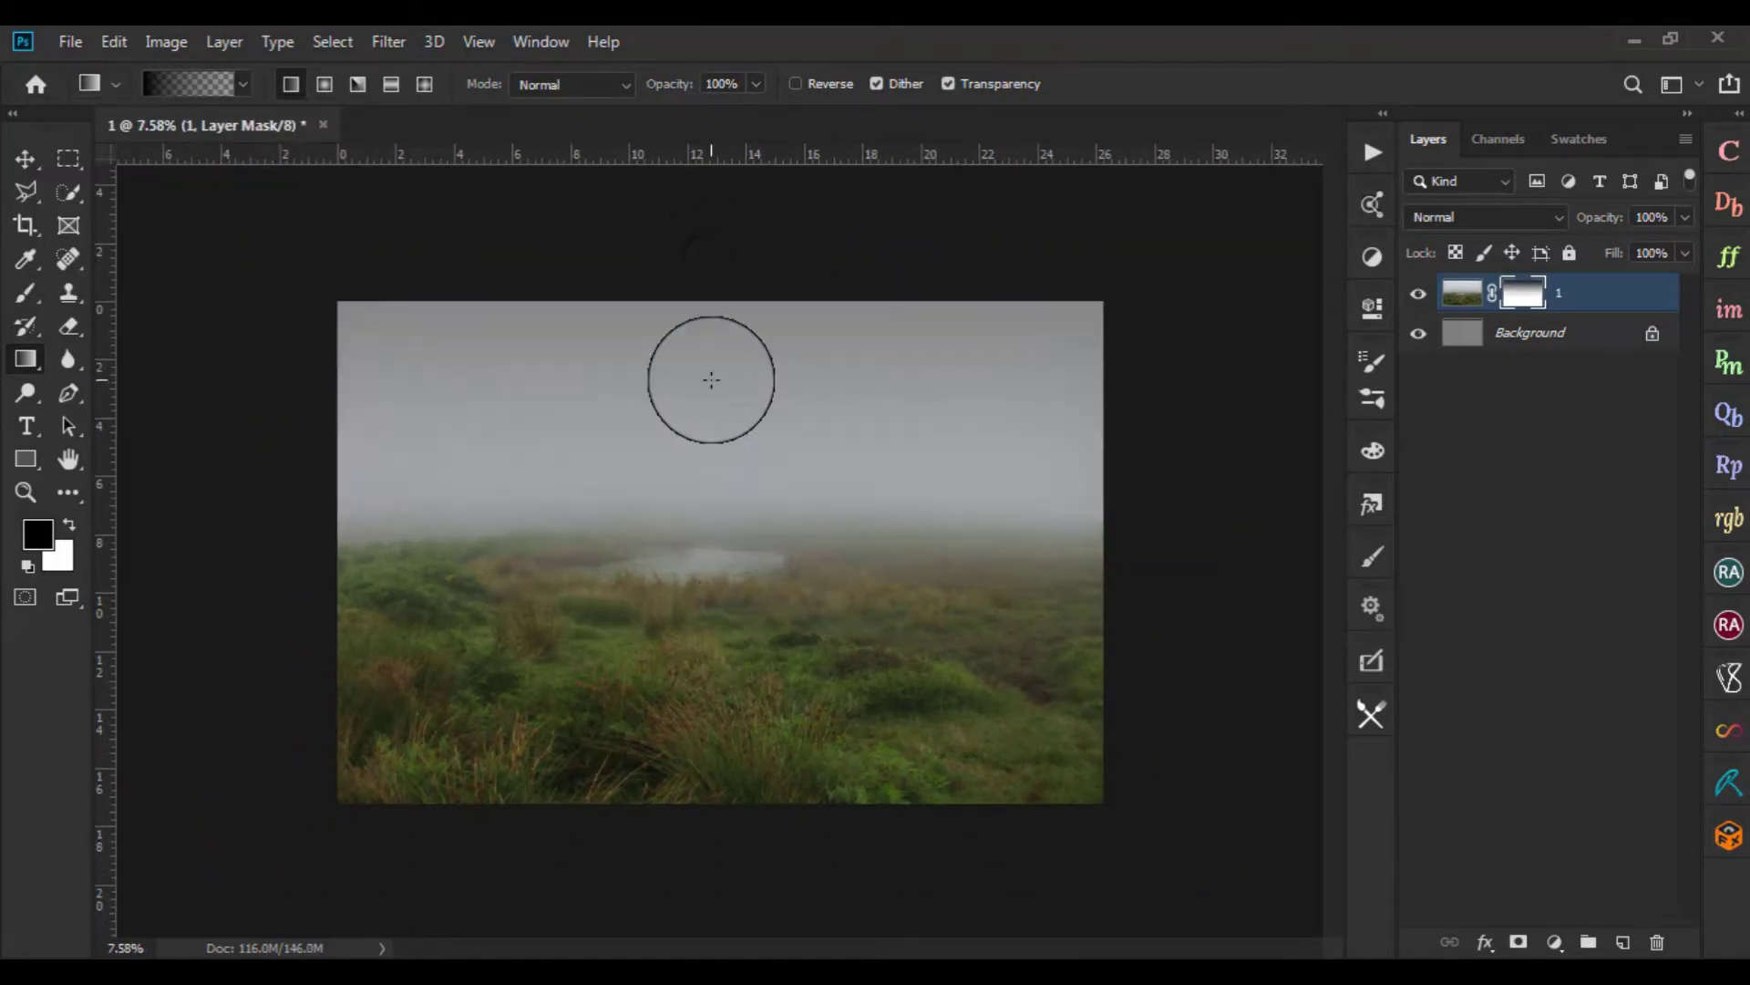
drag(730, 449, 723, 578)
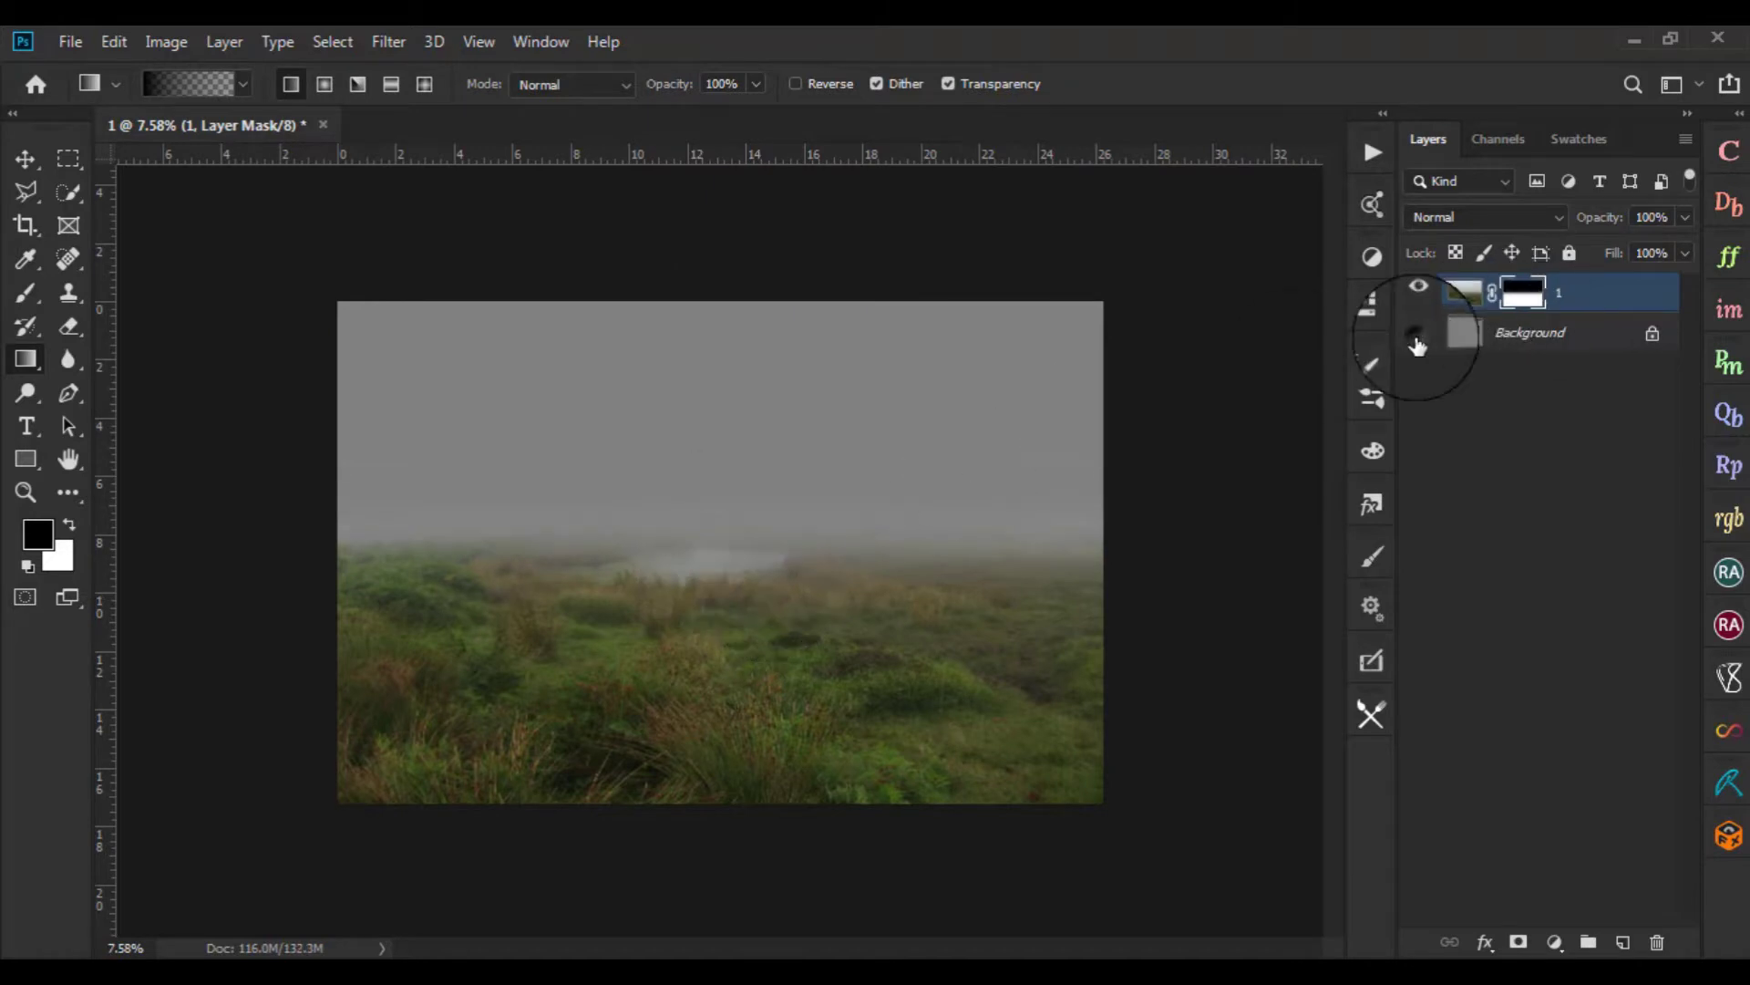
Toggle the Background layer's visibility to check the sky fade, then select the Background
click(1417, 334)
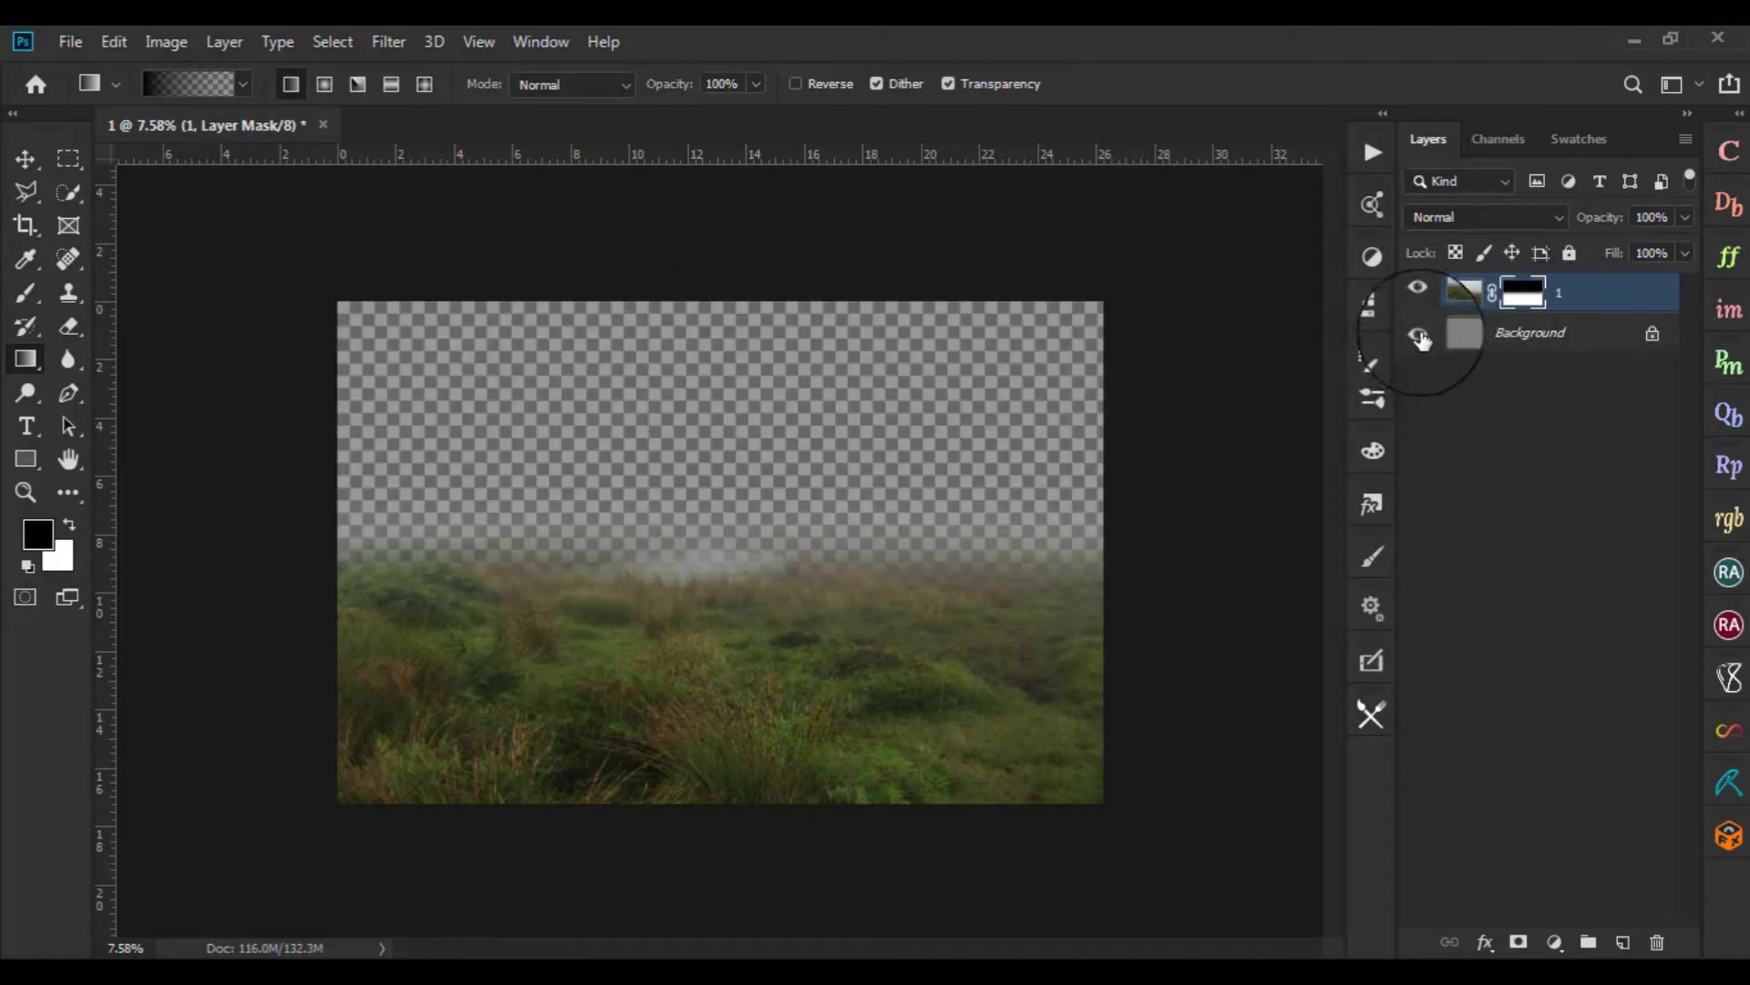
click(1417, 334)
click(1586, 310)
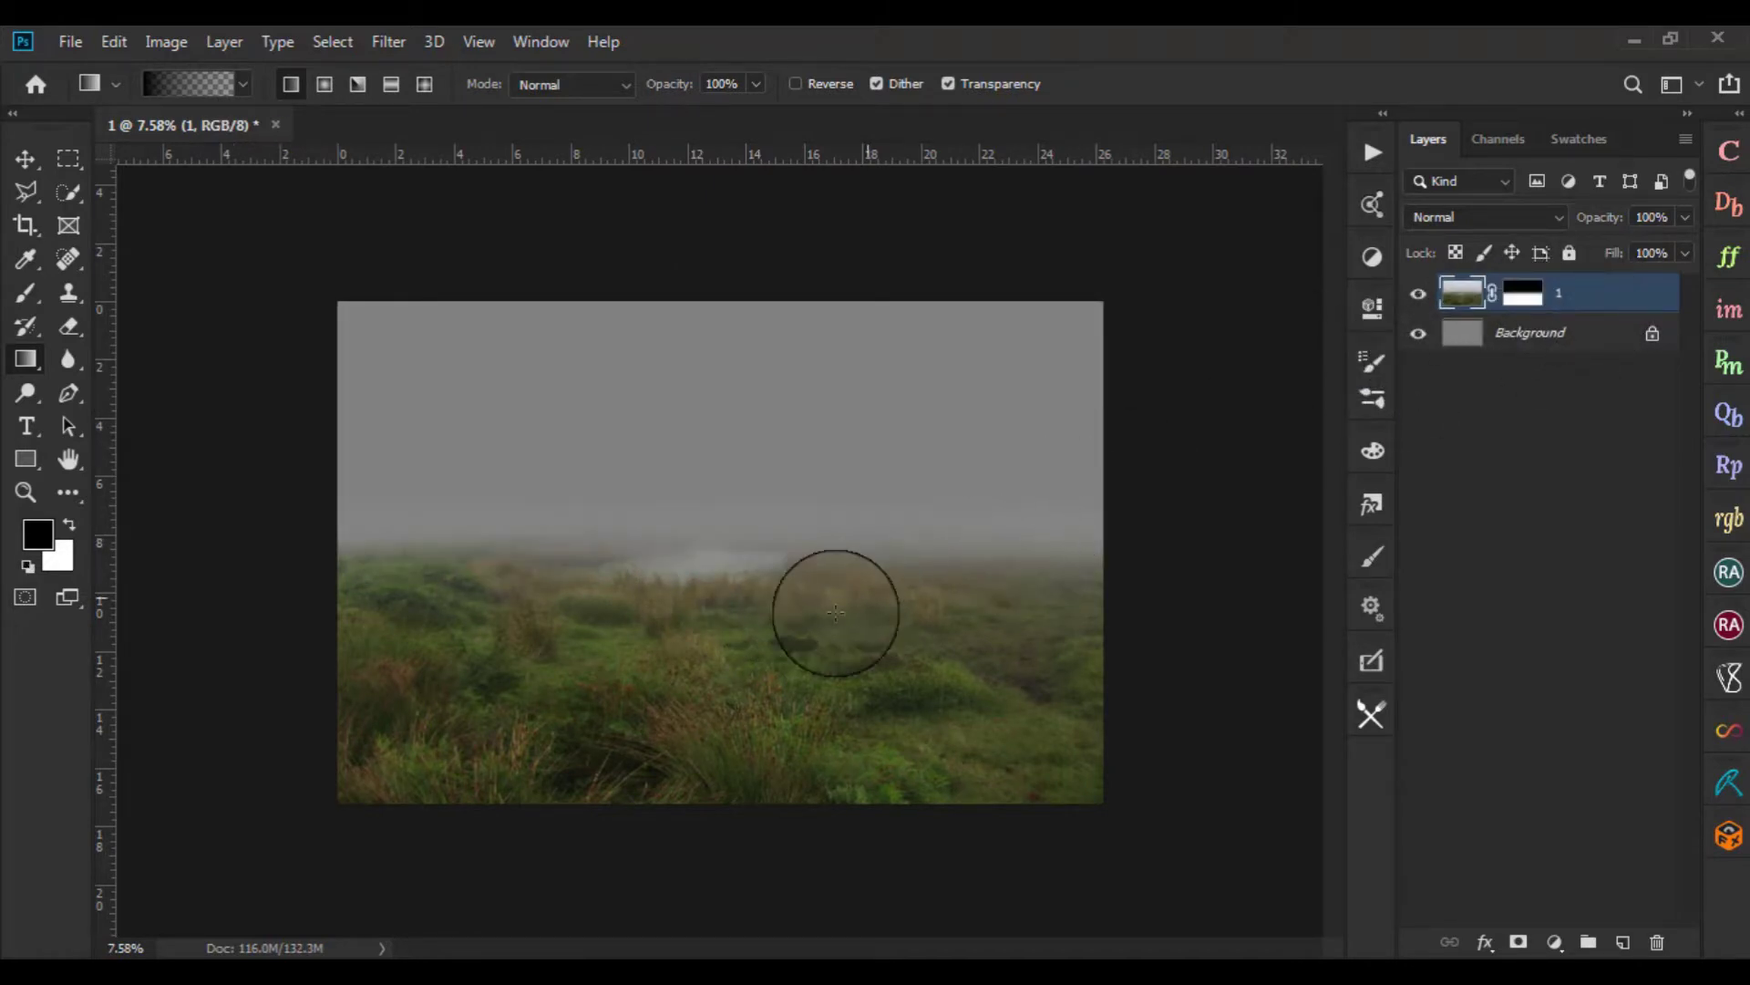
scroll(833, 616, up, 1)
scroll(833, 617, up, 1)
scroll(834, 616, down, 1)
scroll(834, 616, down, 1)
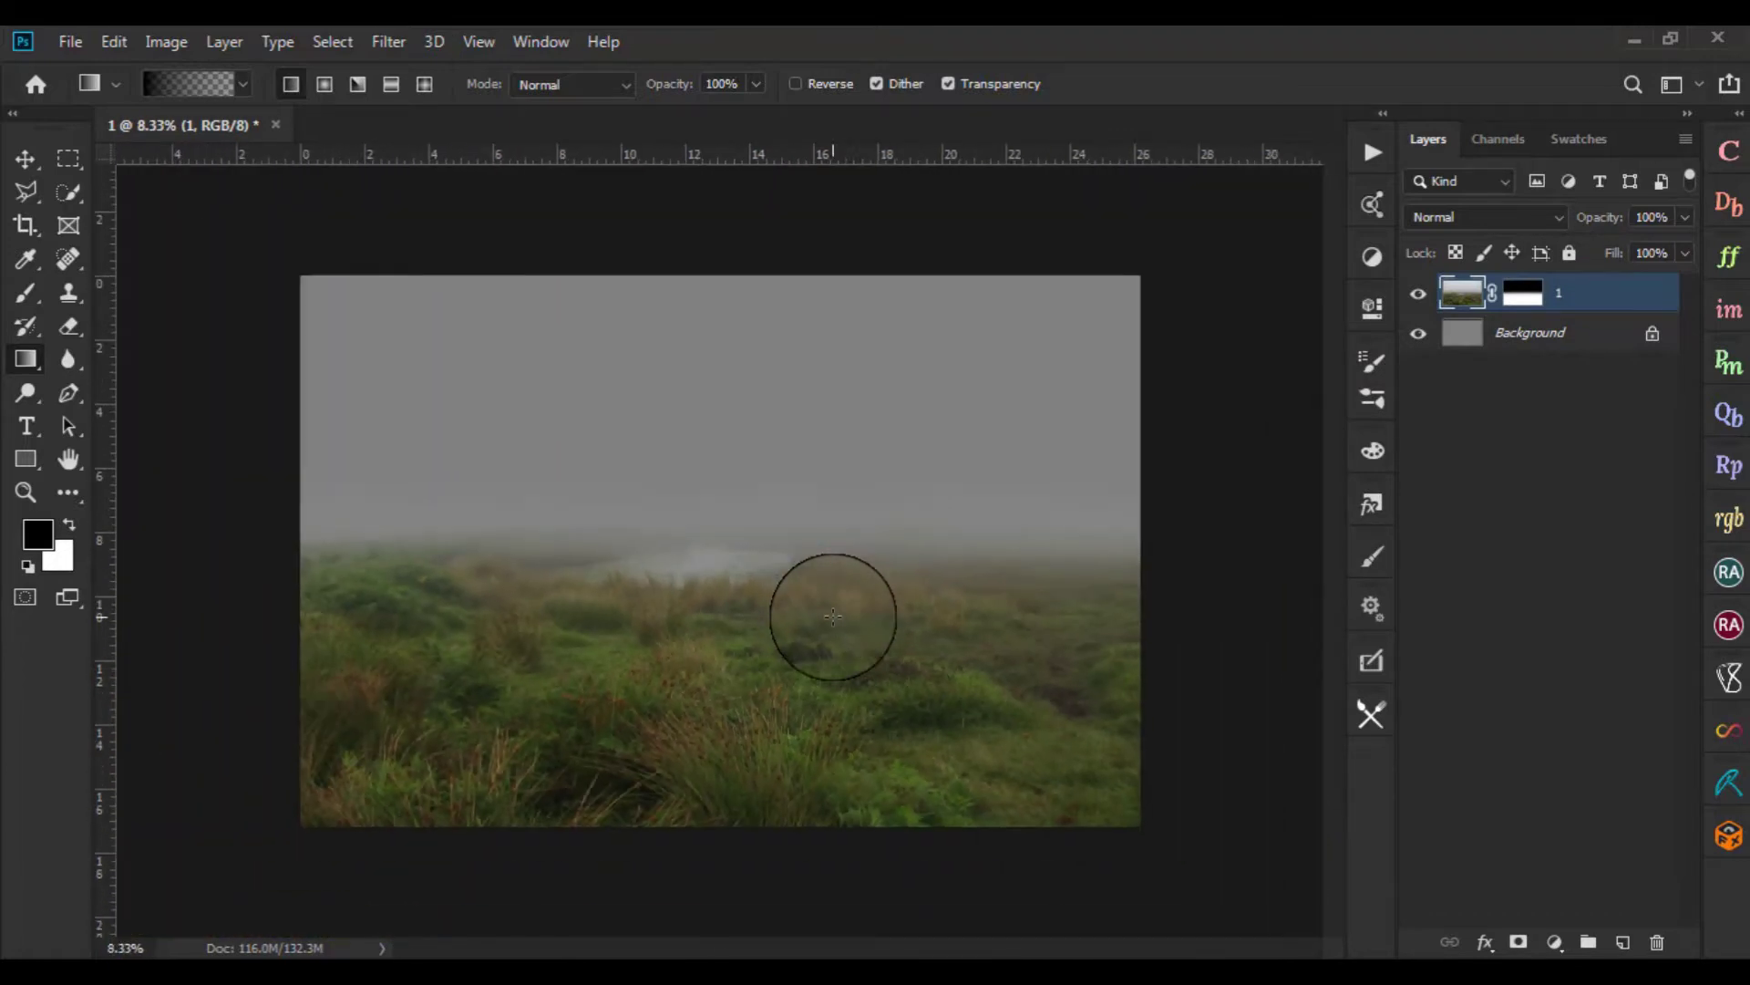
key(v)
scroll(1178, 754, down, 1)
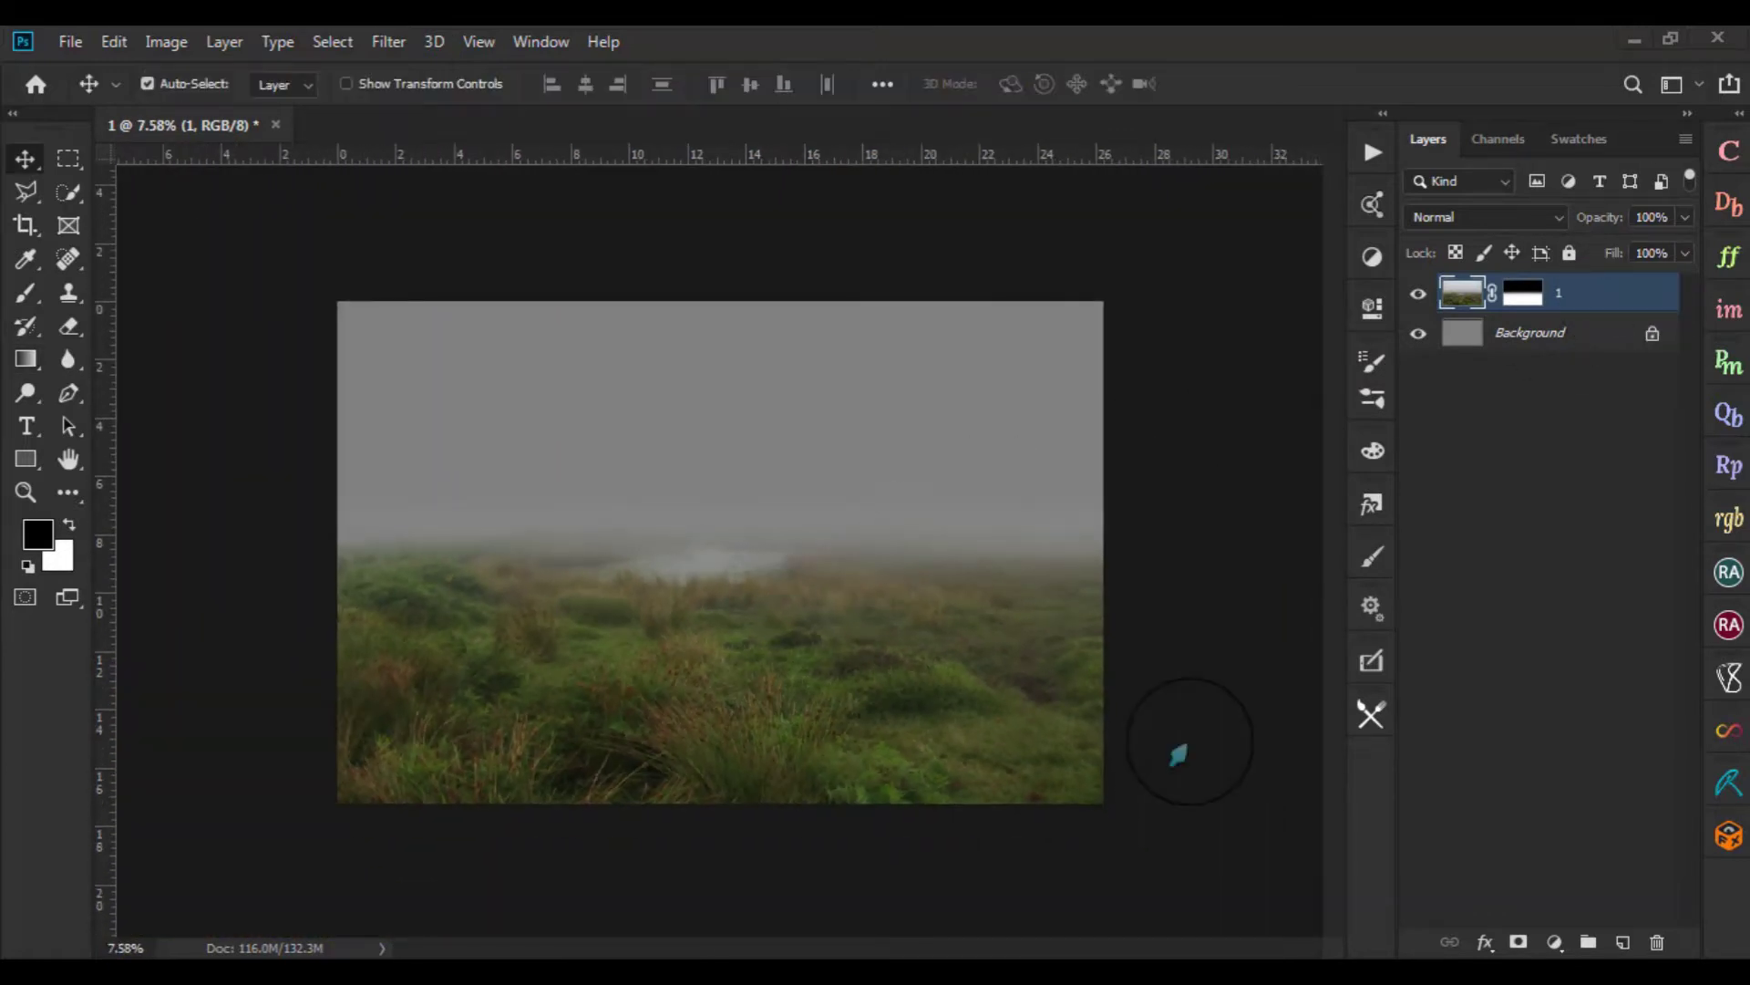
scroll(797, 663, up, 1)
scroll(797, 663, up, 1)
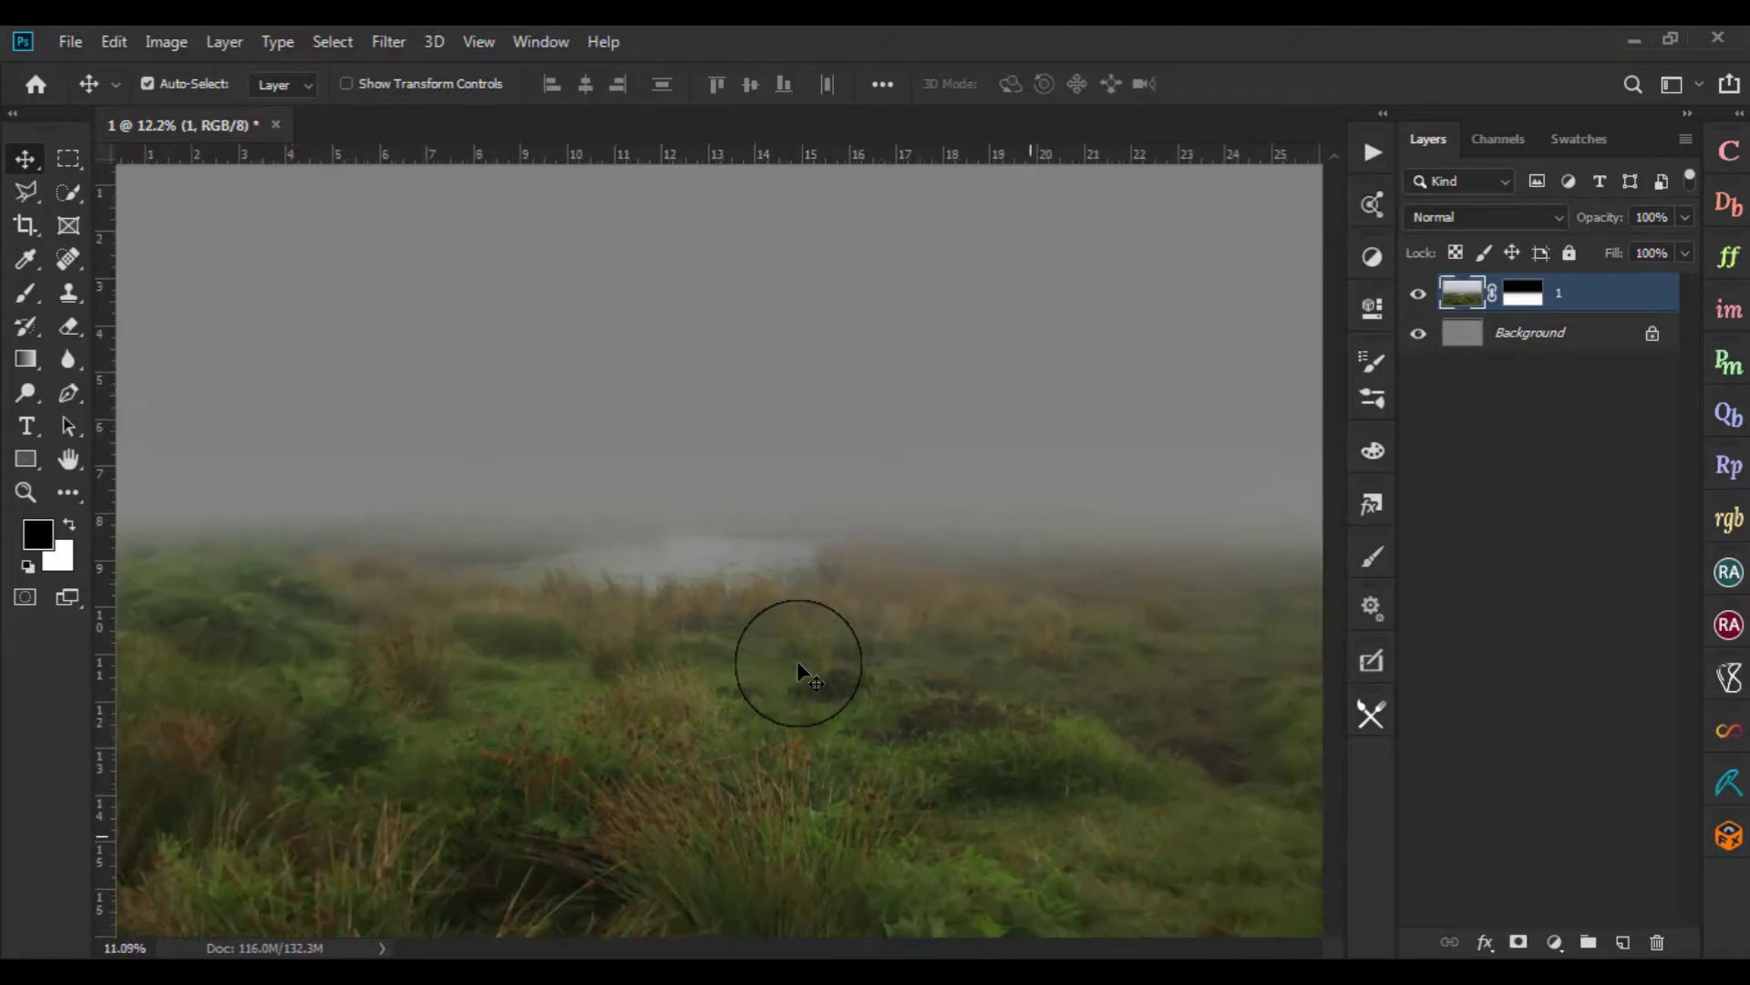
scroll(796, 663, down, 1)
scroll(797, 660, up, 1)
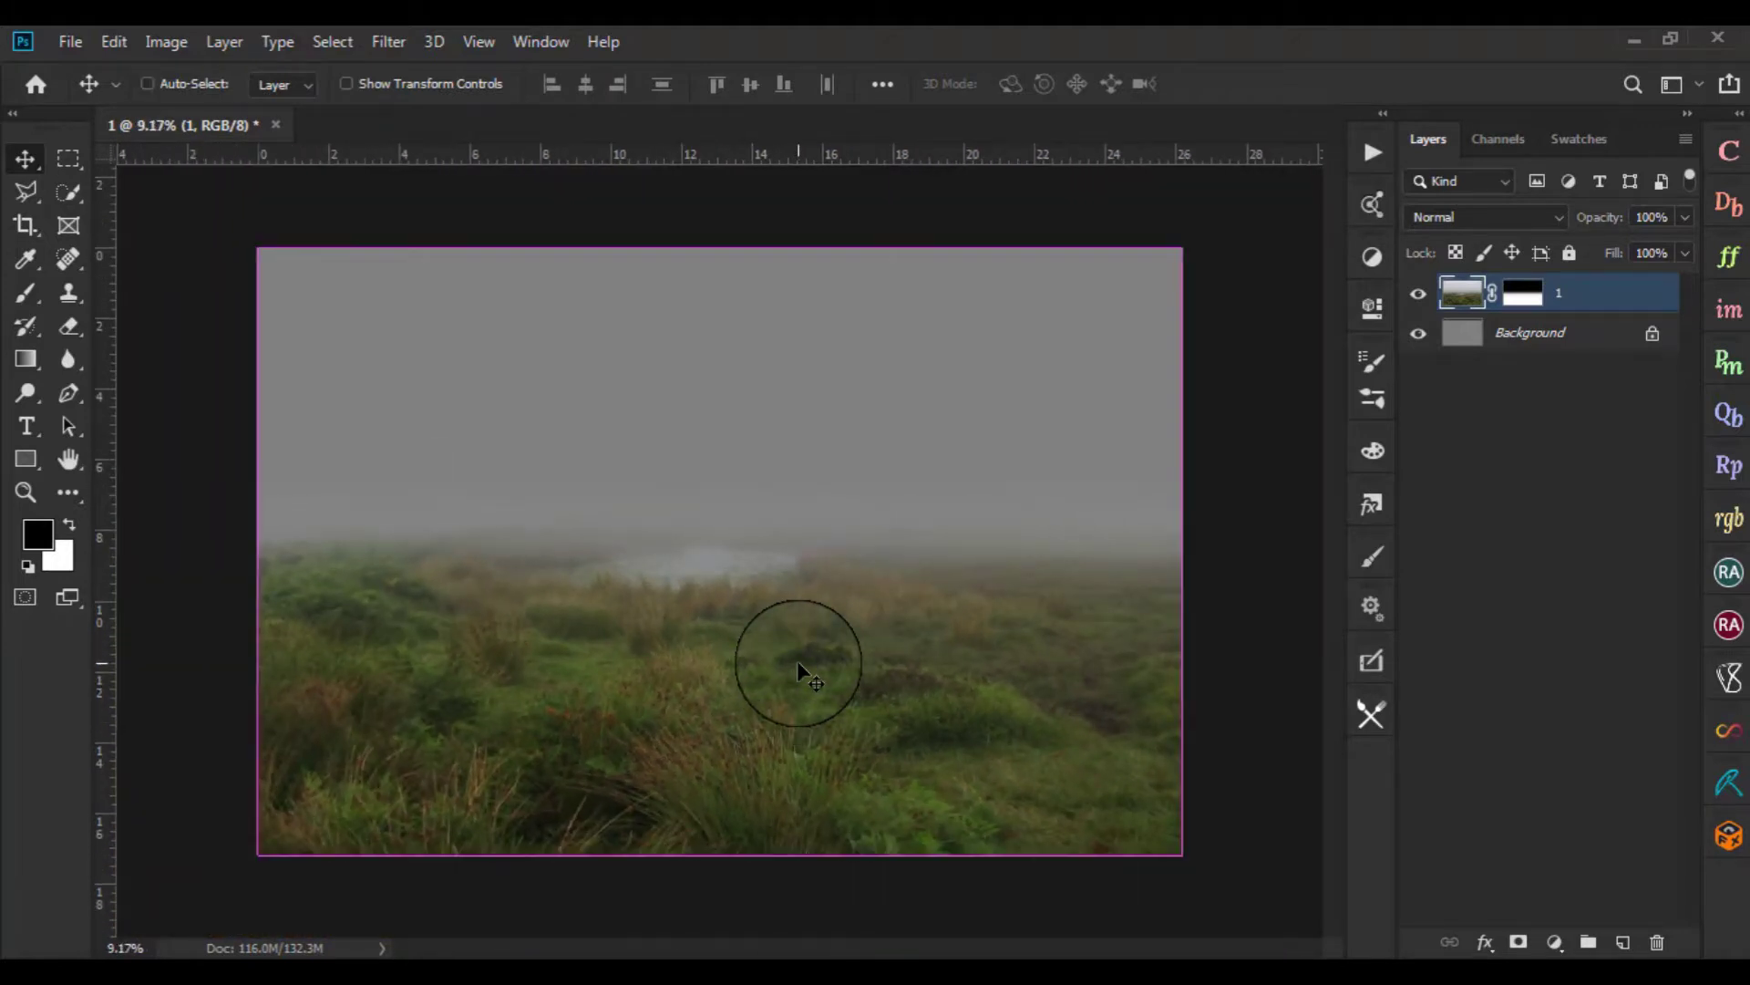
scroll(797, 660, up, 2)
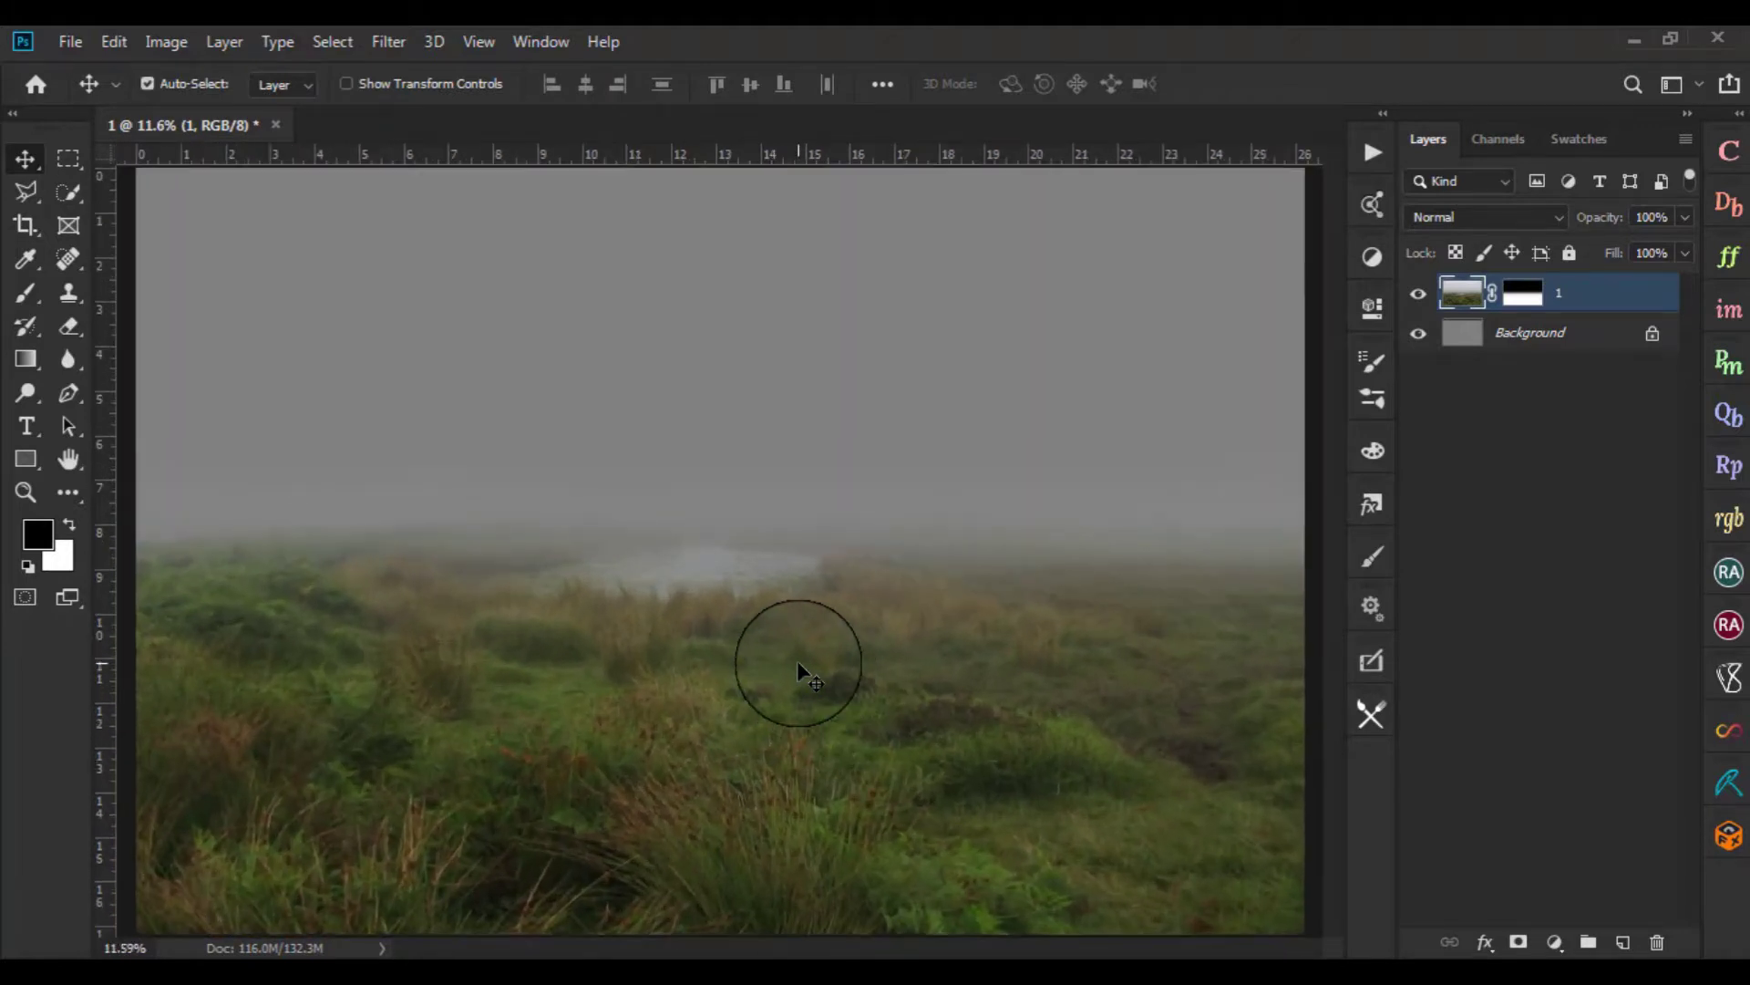
click(1519, 338)
Create layer '2' above the Background, fill it with black, and hide layer 1
key(ctrl+shift+n)
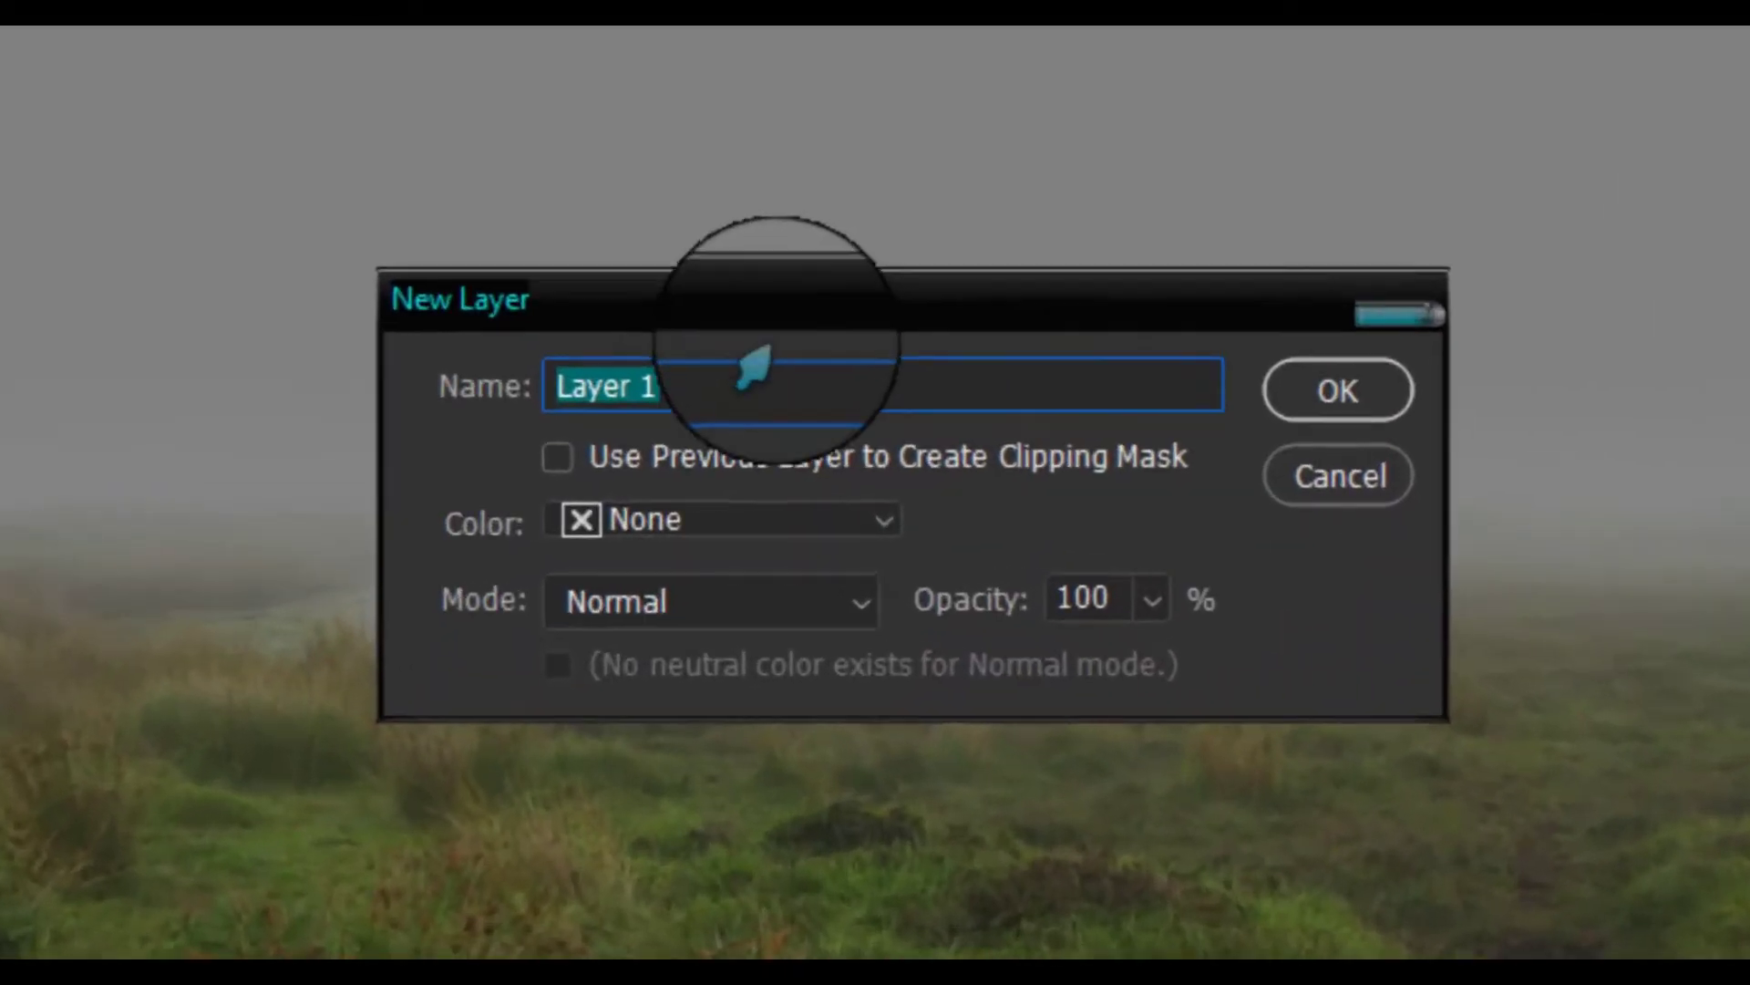
text(2)
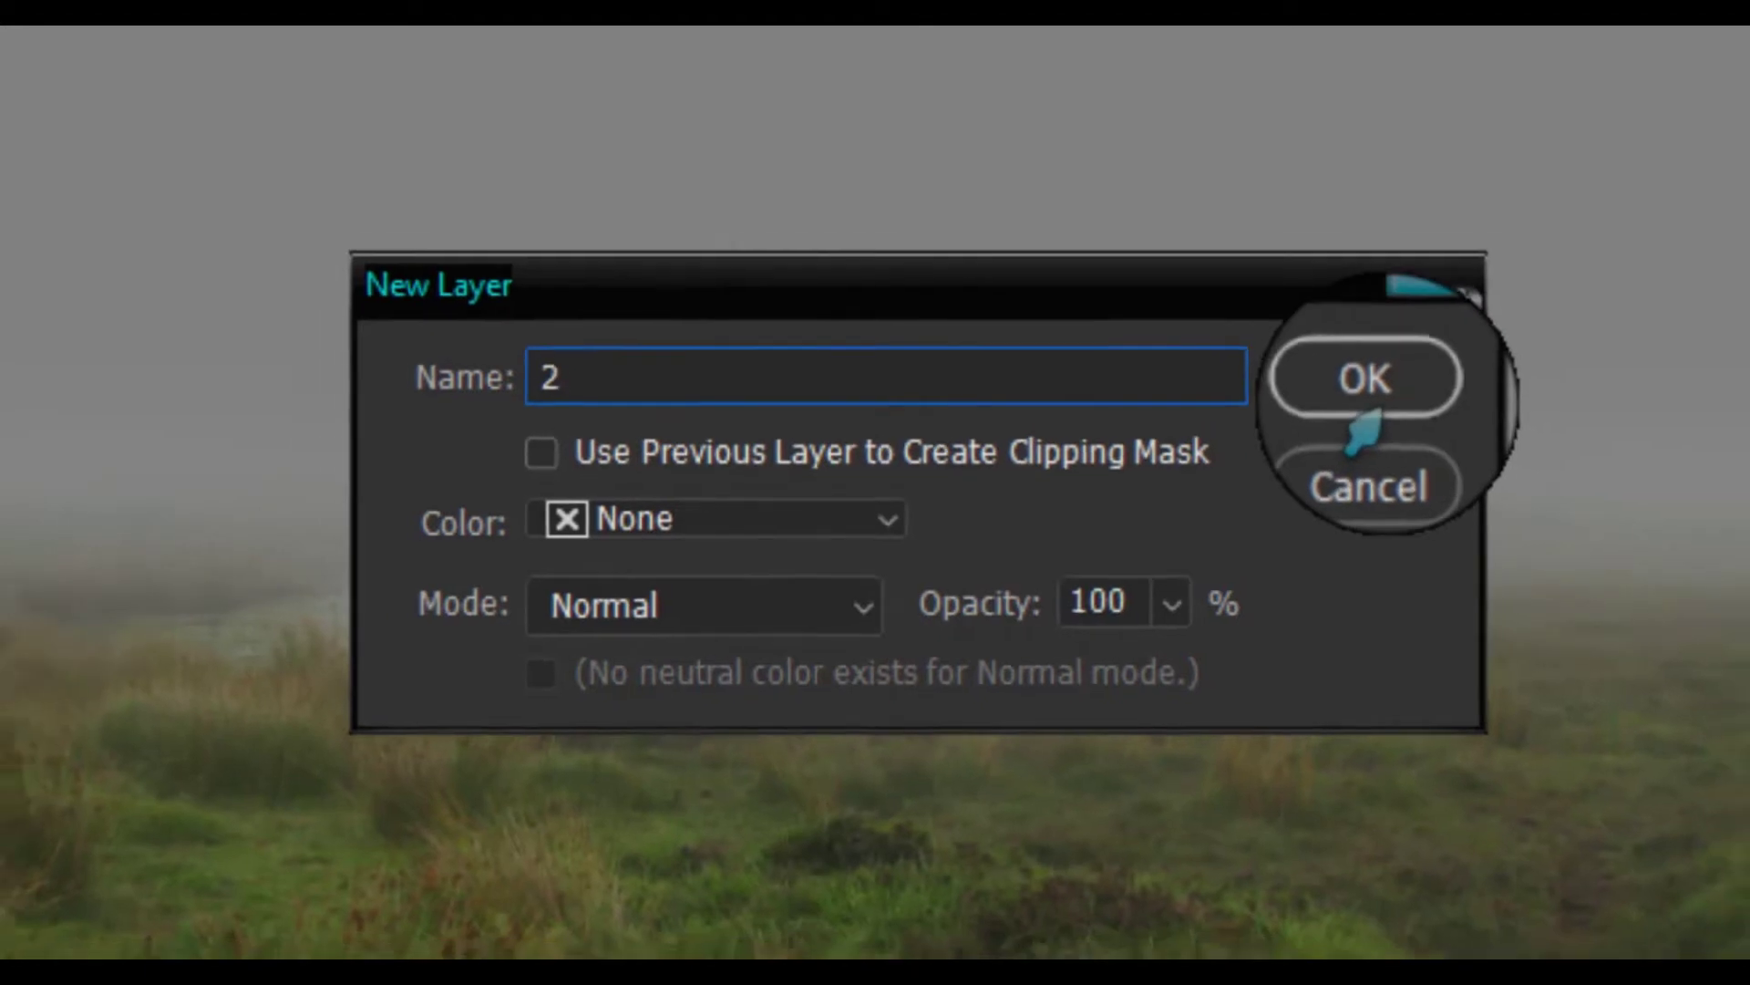
click(1393, 374)
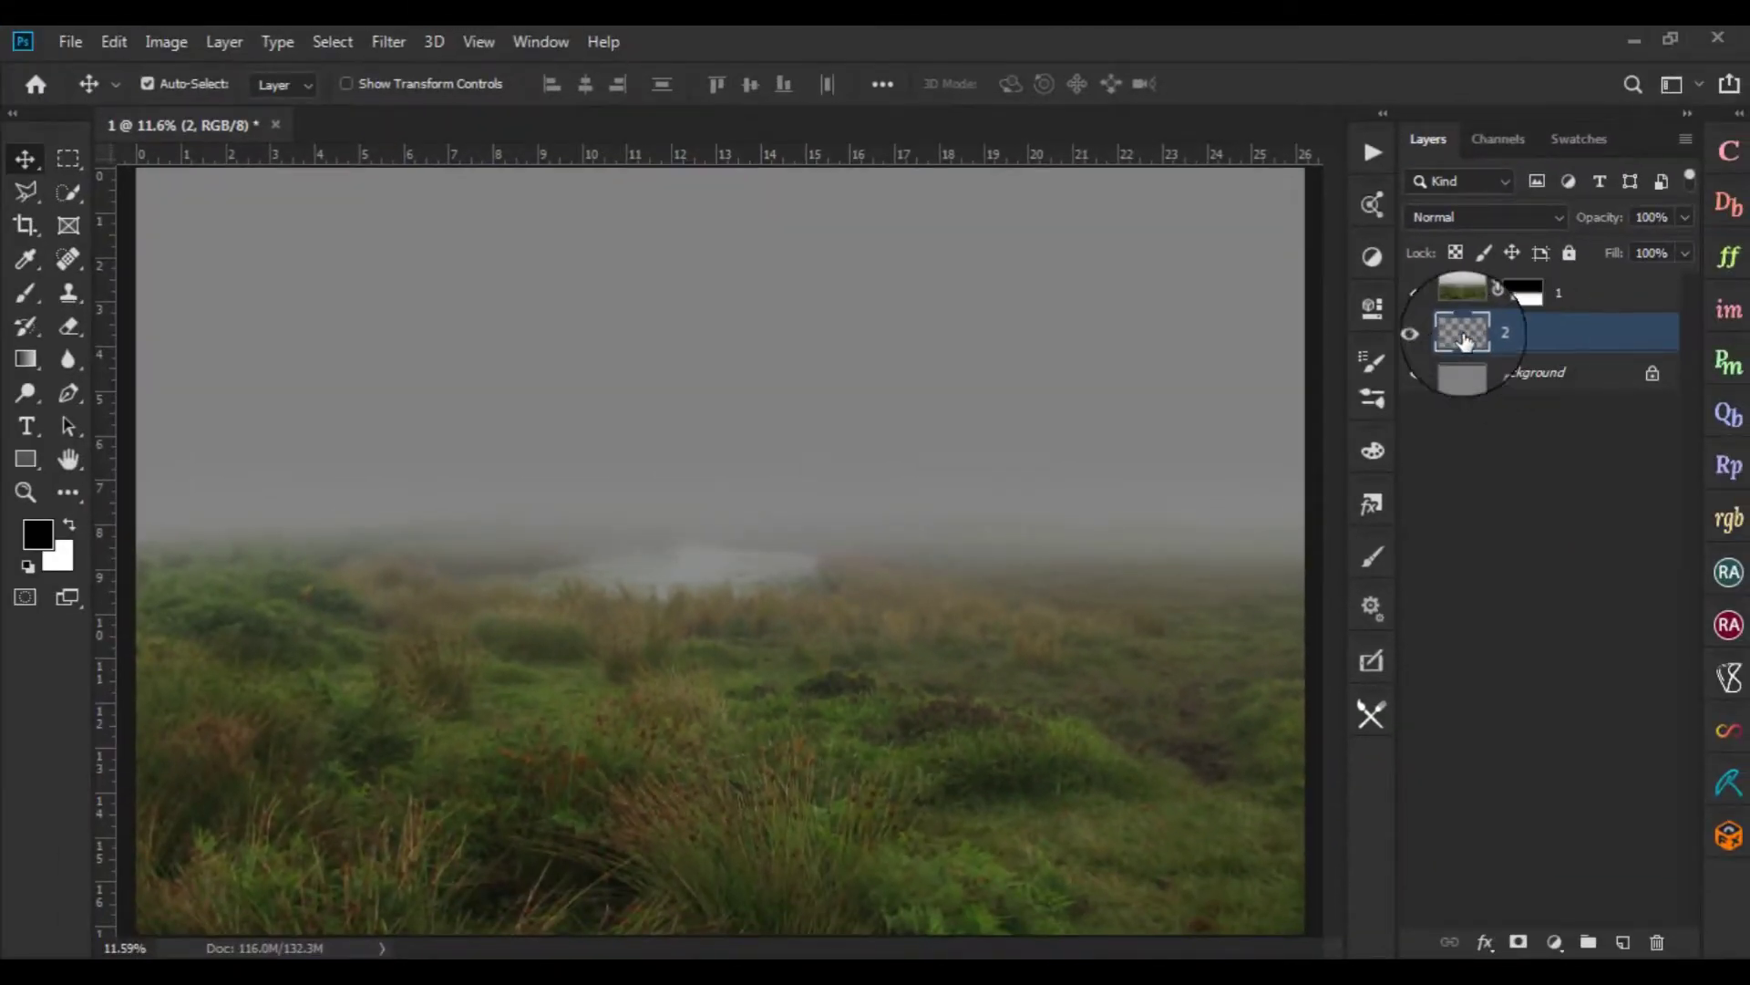
key(alt+Delete)
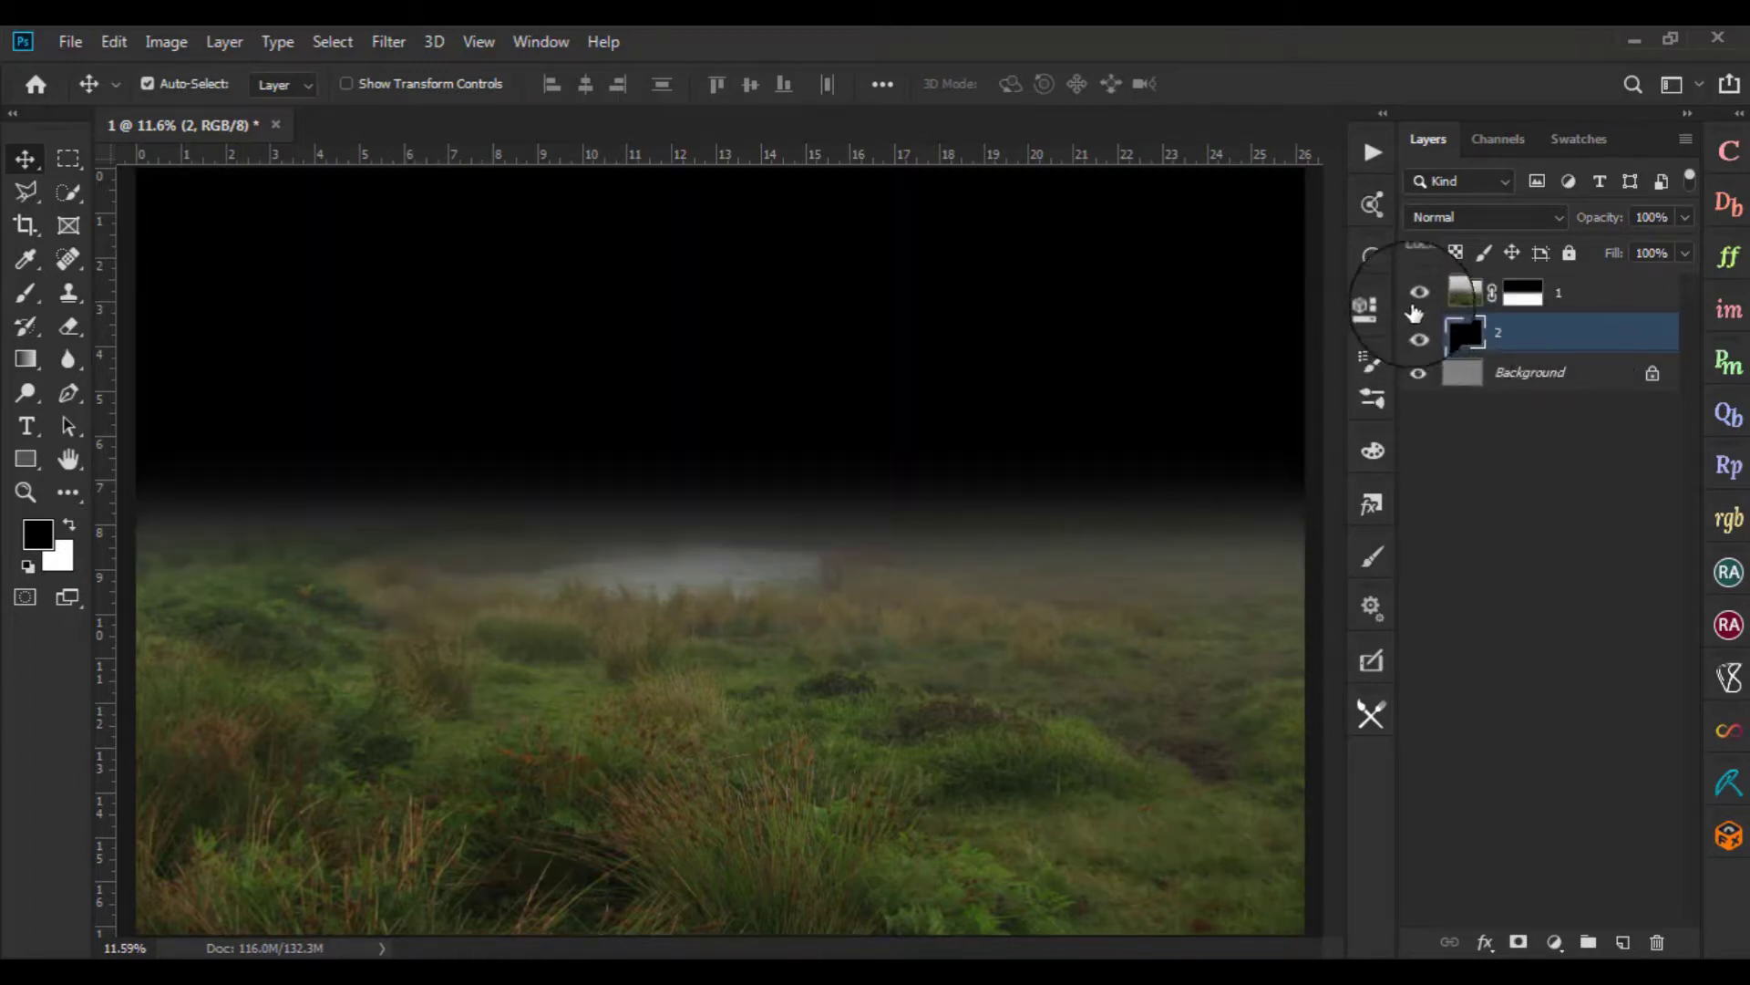
click(1416, 294)
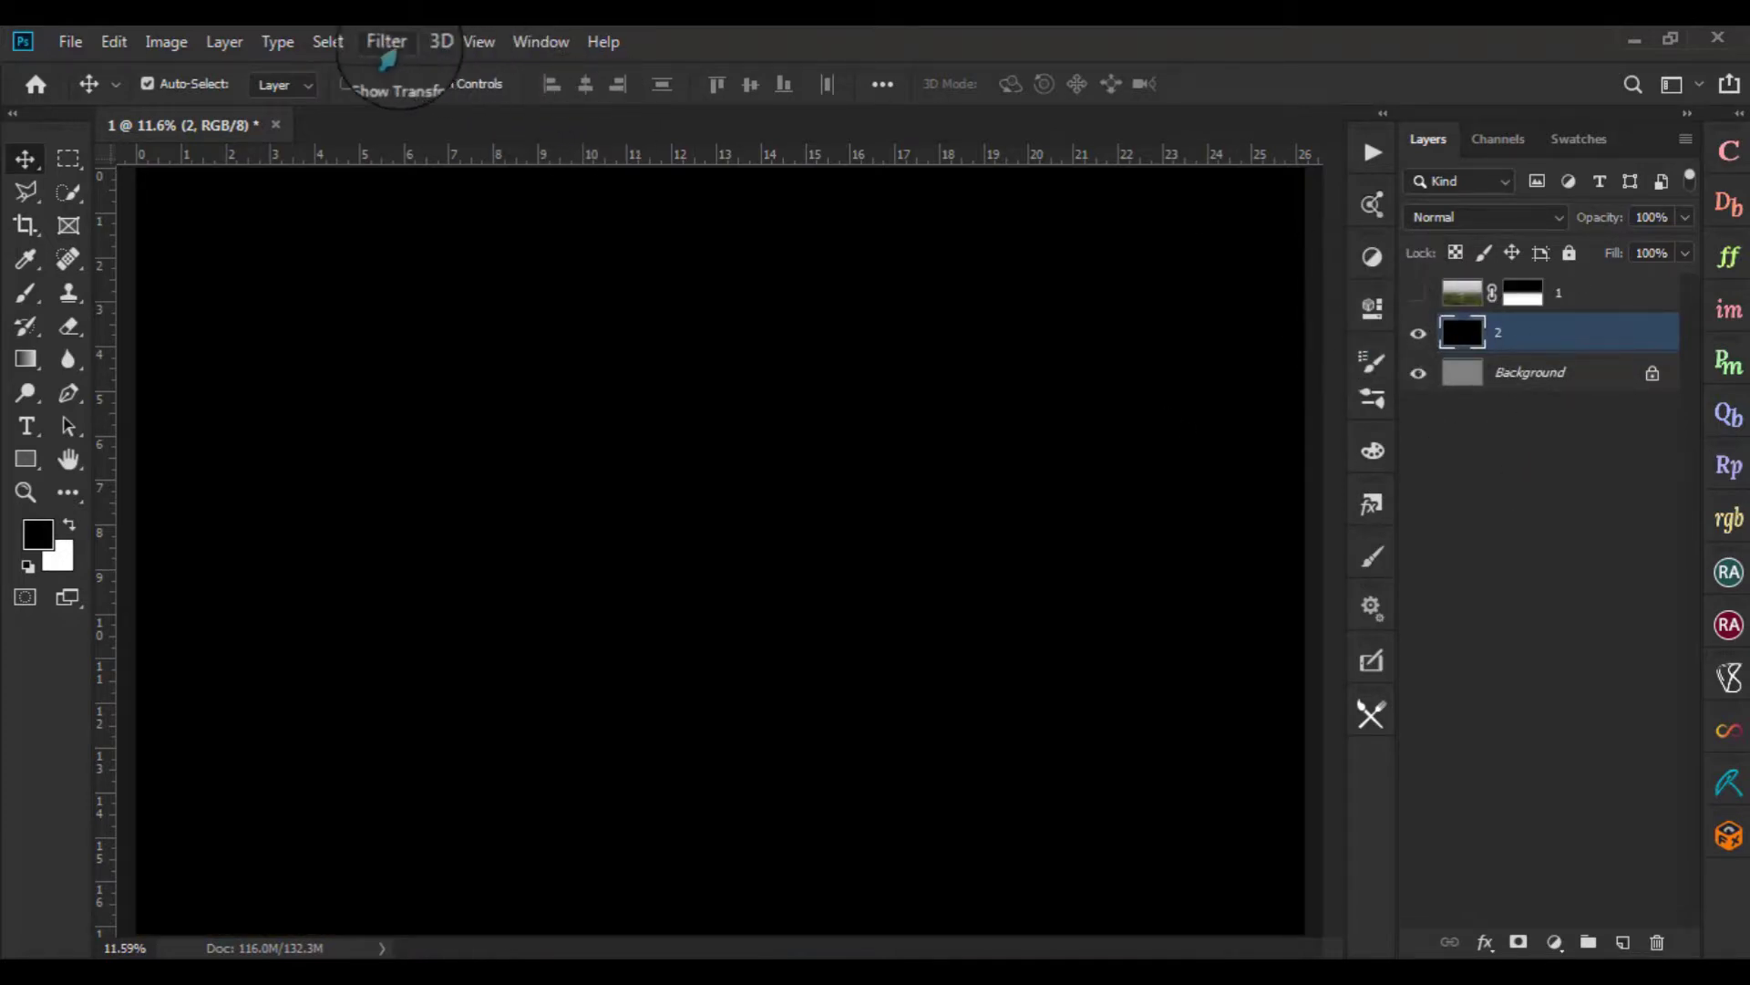
Apply Add Noise to layer 2 at 400%, Gaussian, Monochromatic
click(387, 50)
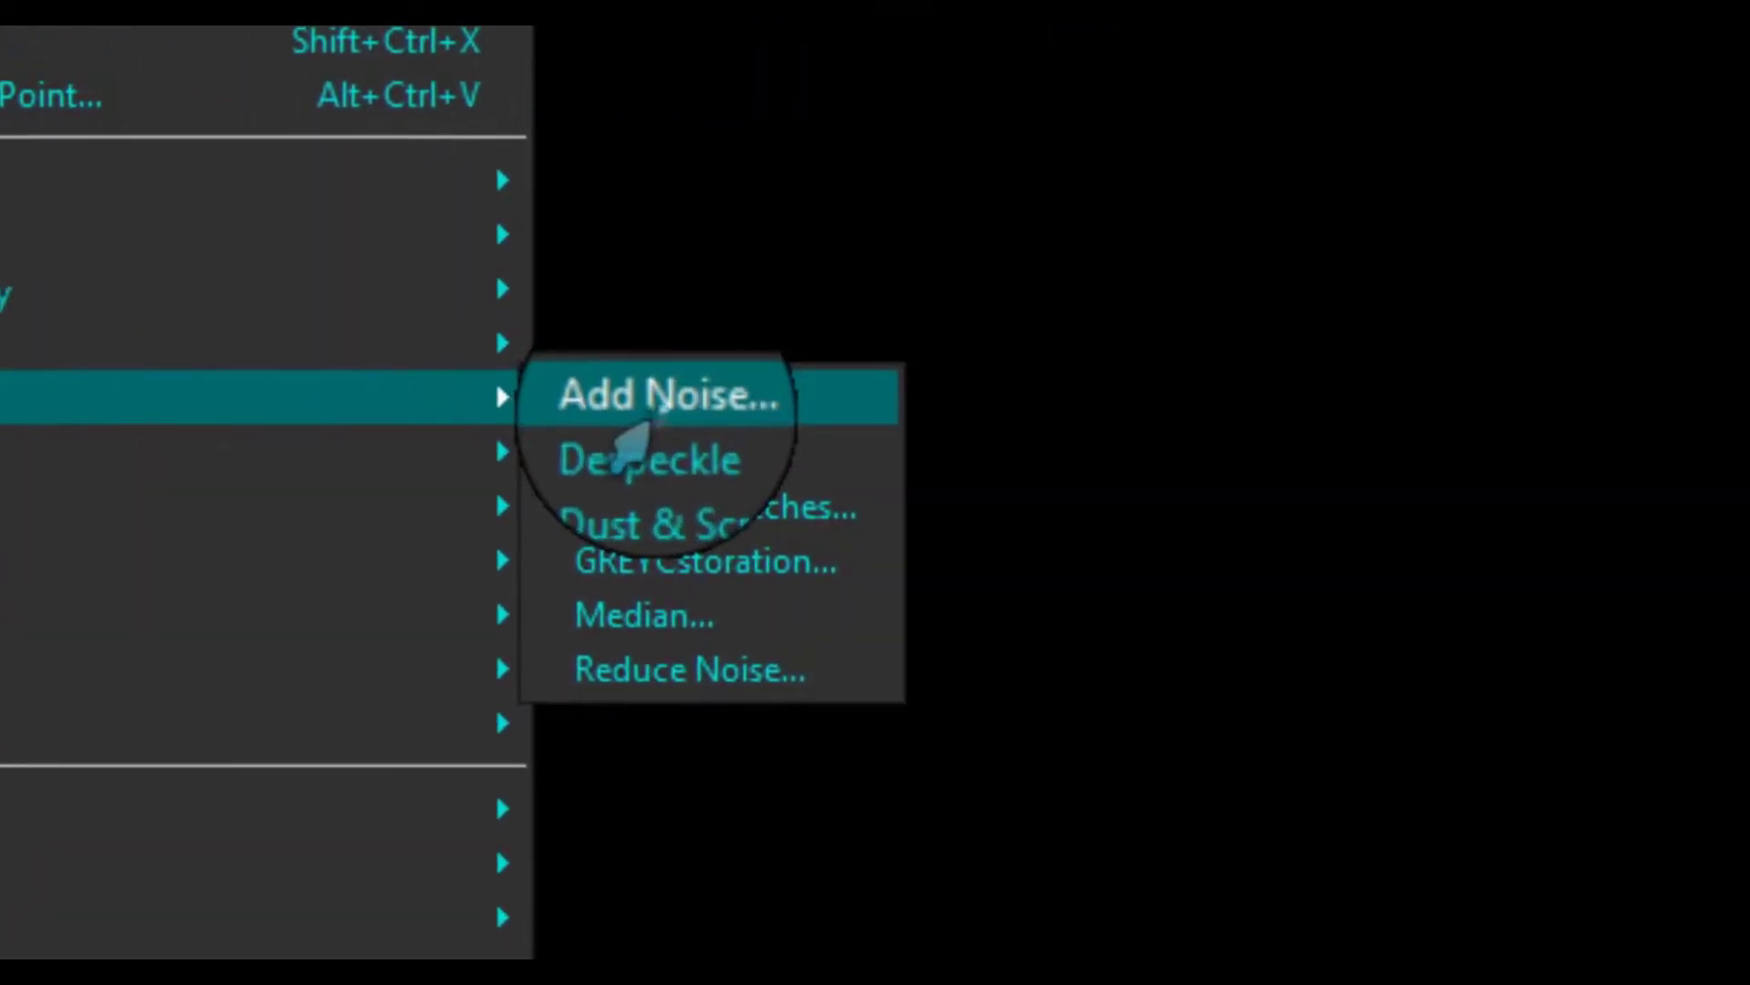
click(1540, 447)
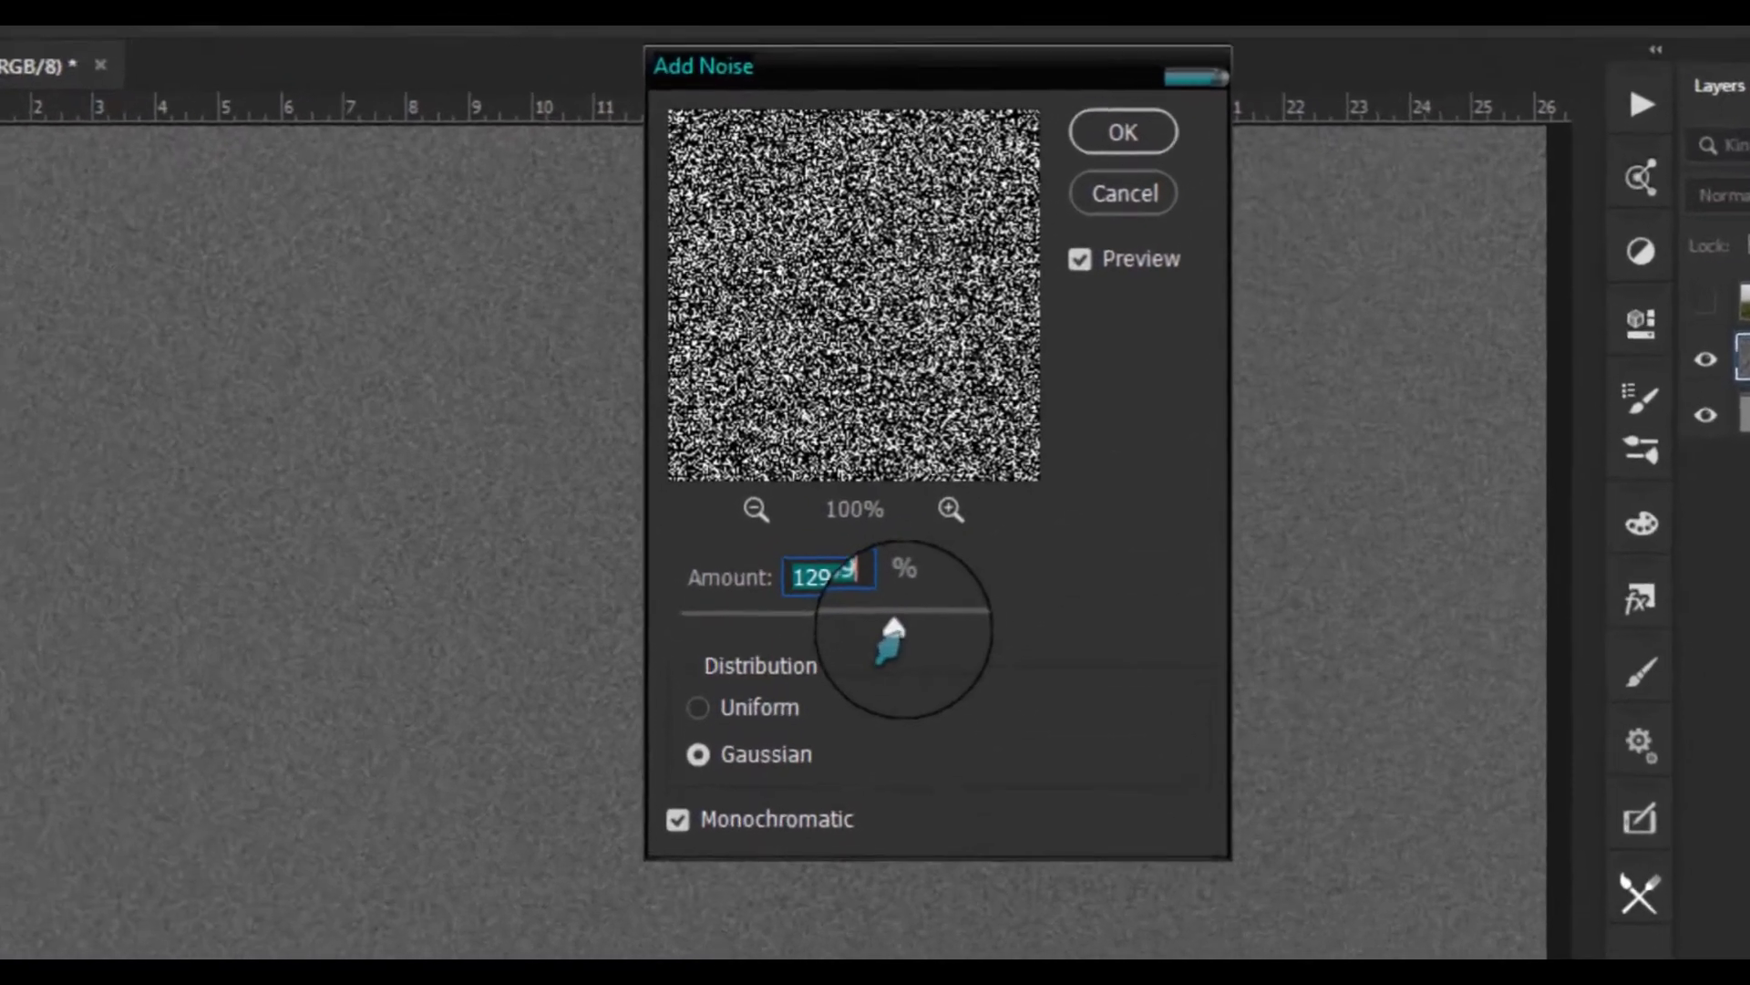
drag(841, 525, 972, 531)
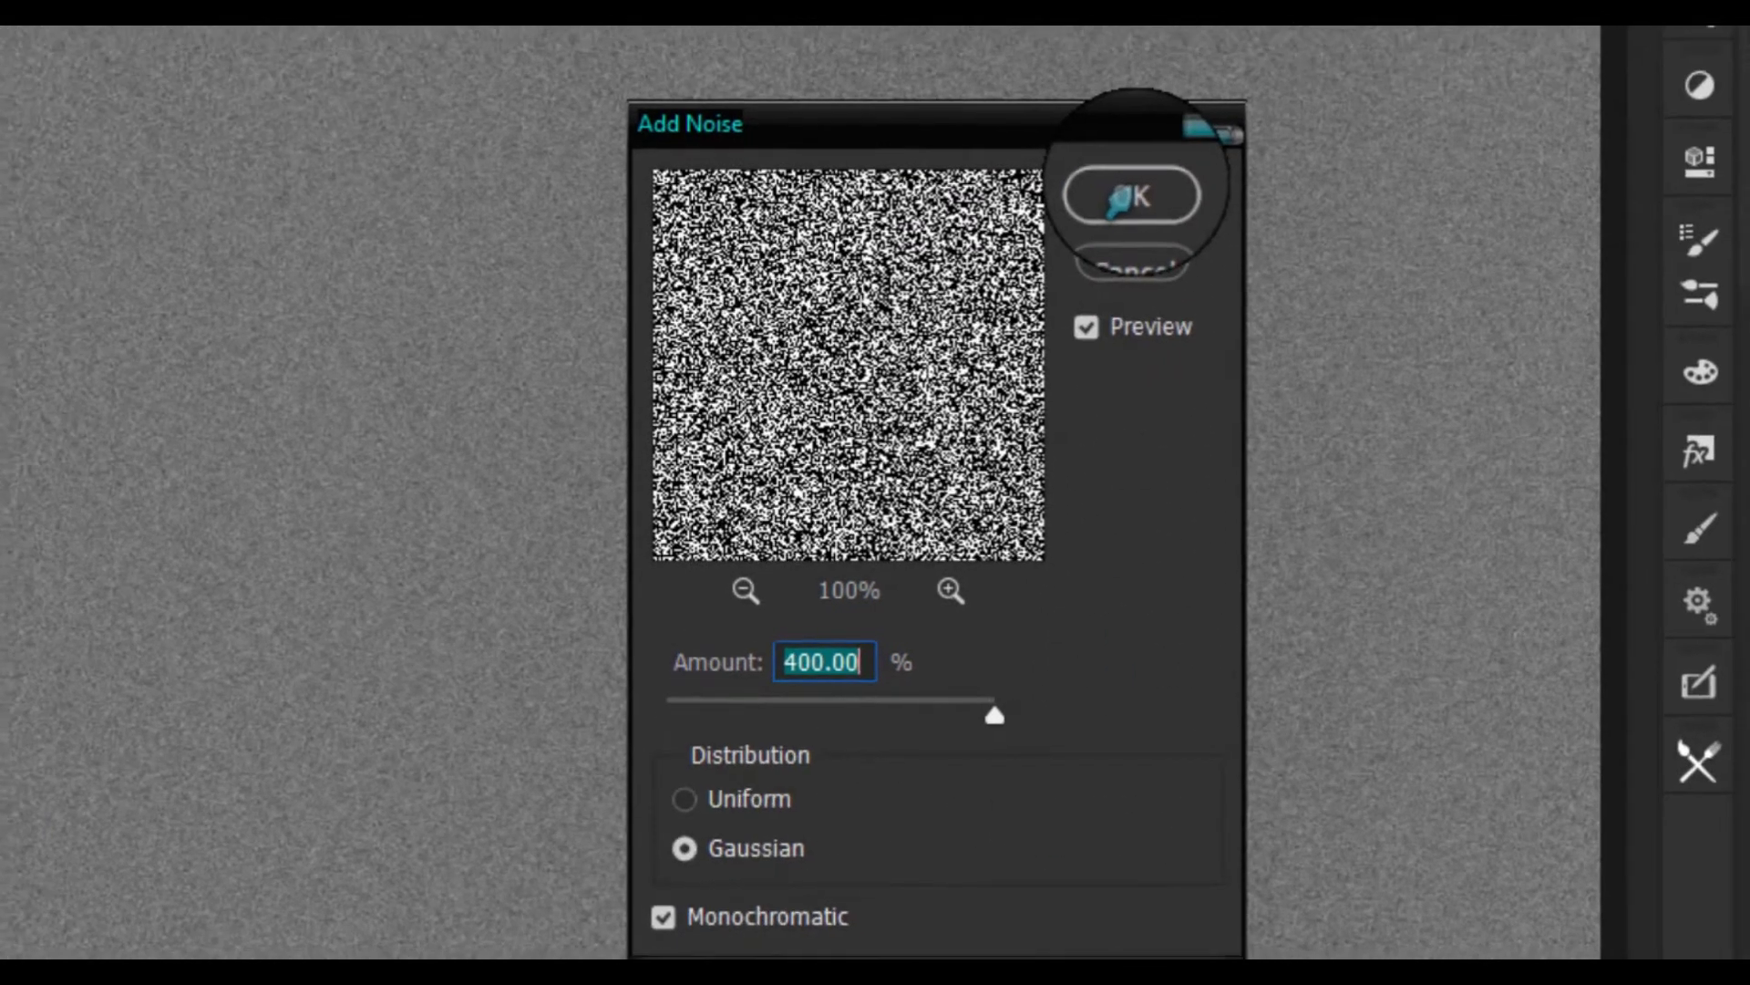
click(1133, 187)
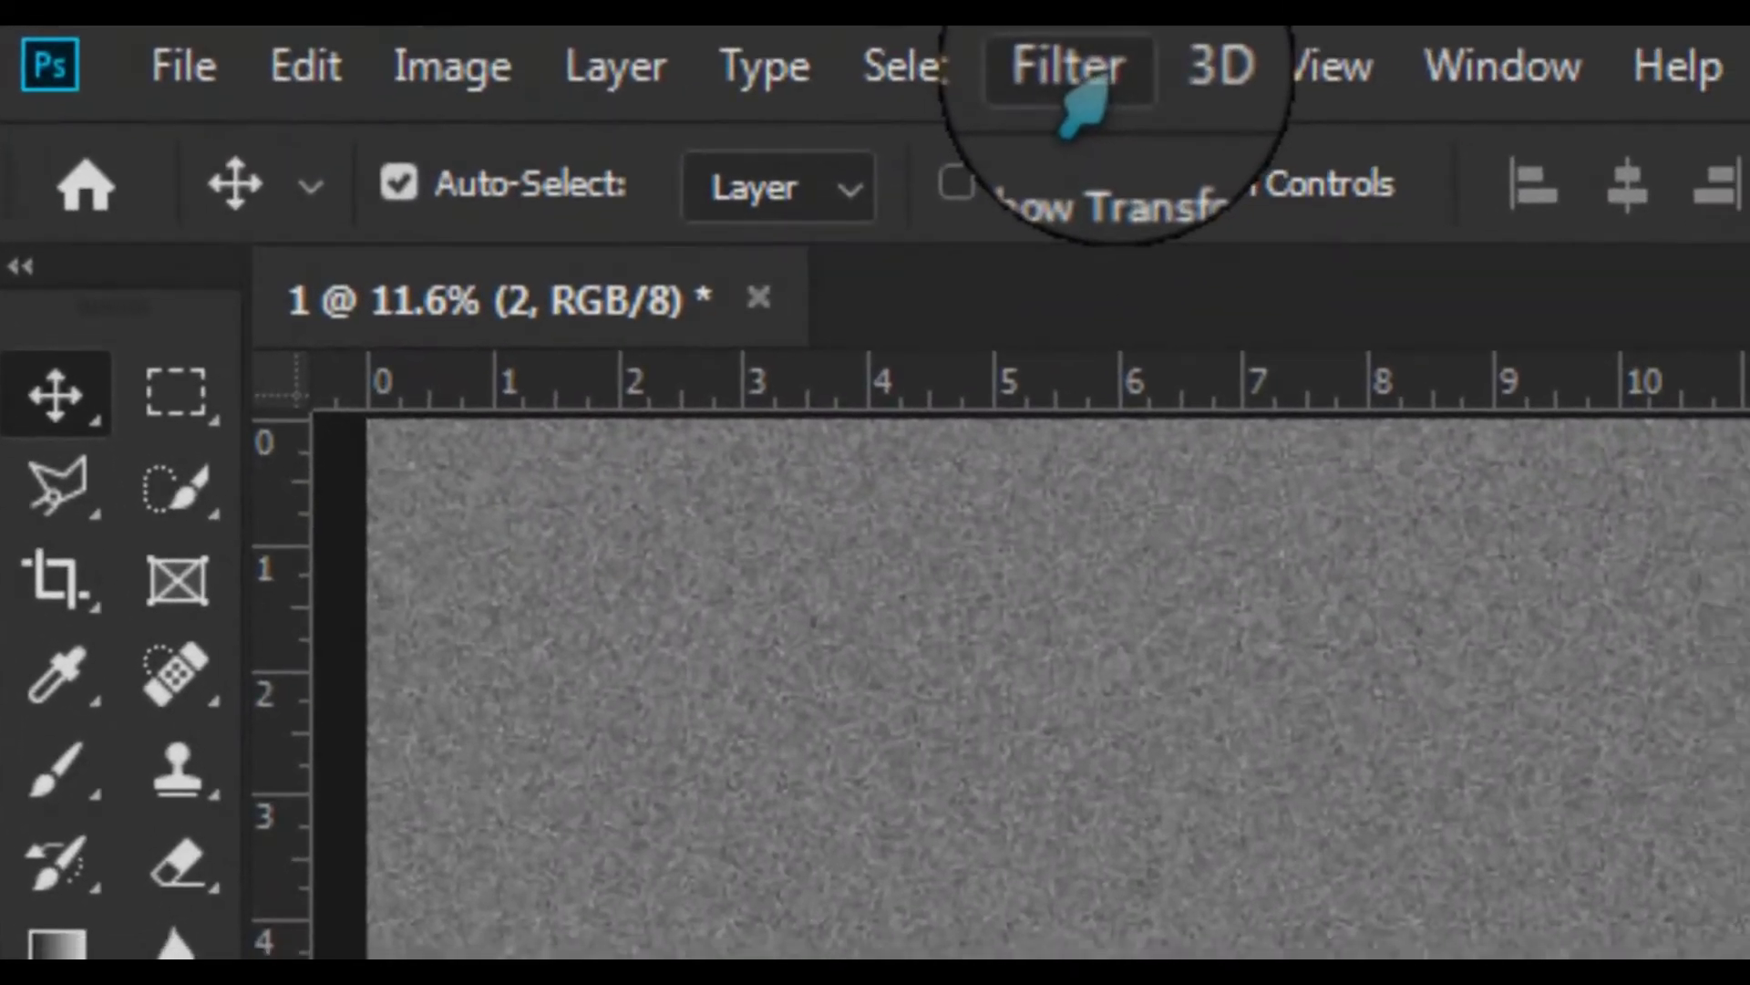
Apply a Gaussian Blur with a 0.3-pixel radius to layer 2's noise
click(388, 41)
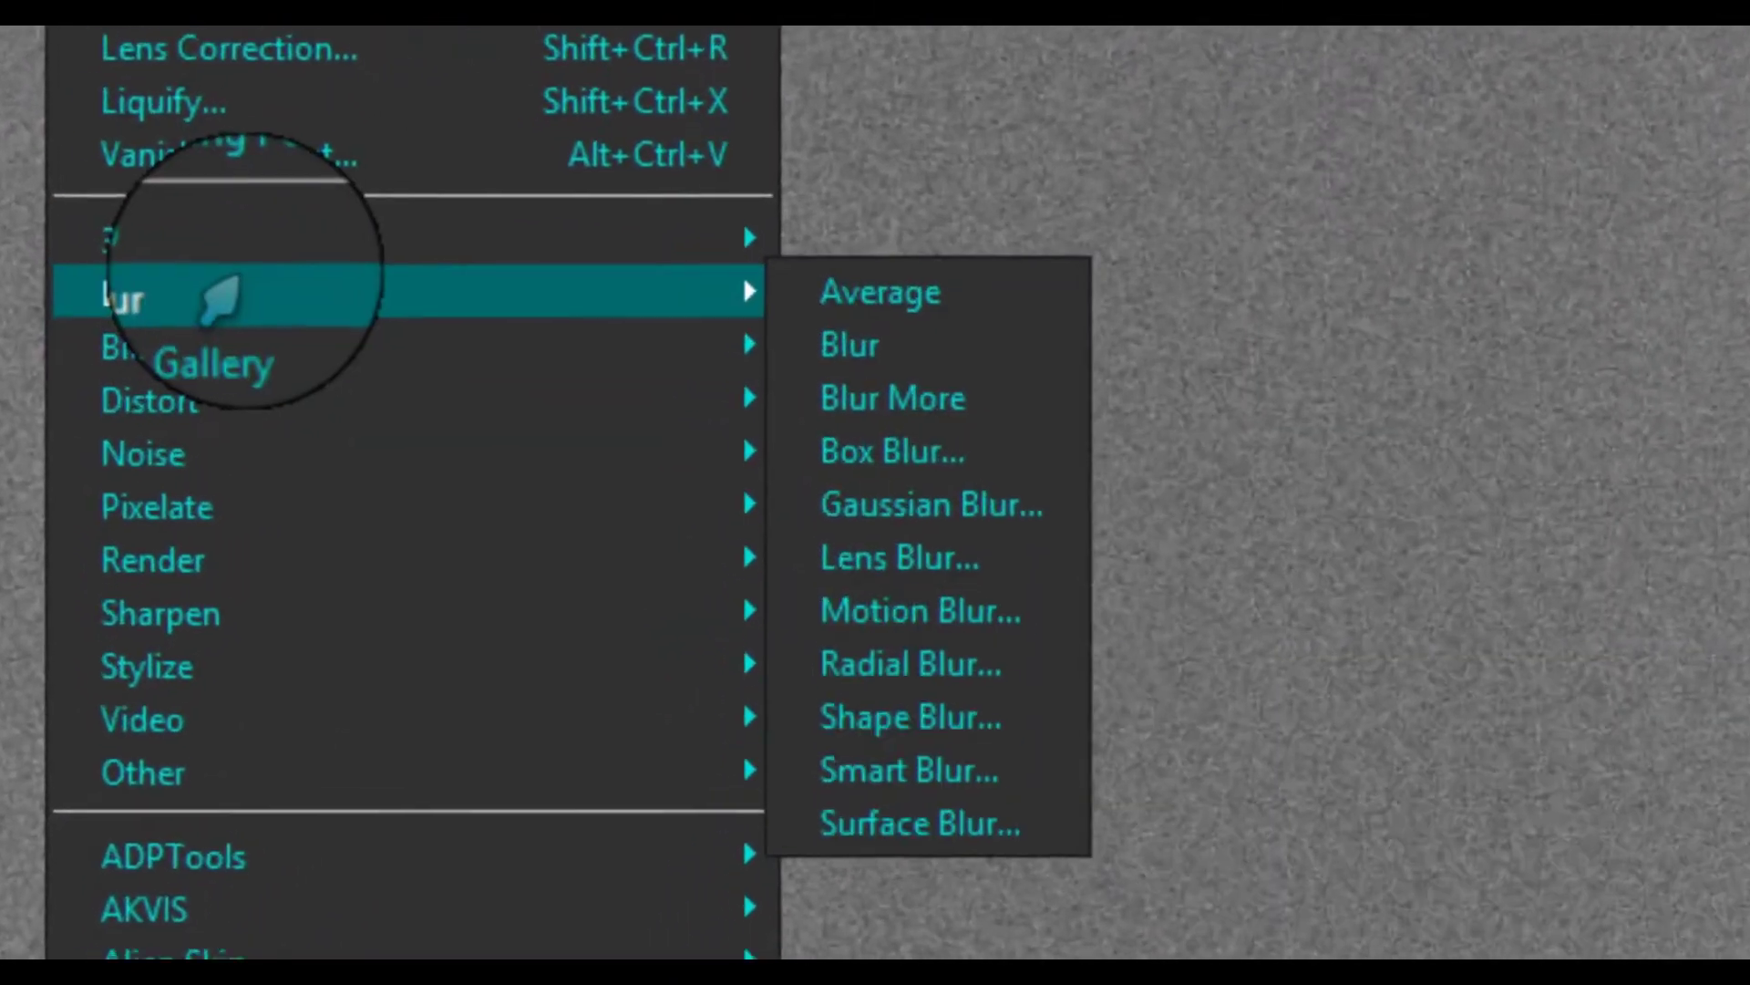
mouse_move(162, 295)
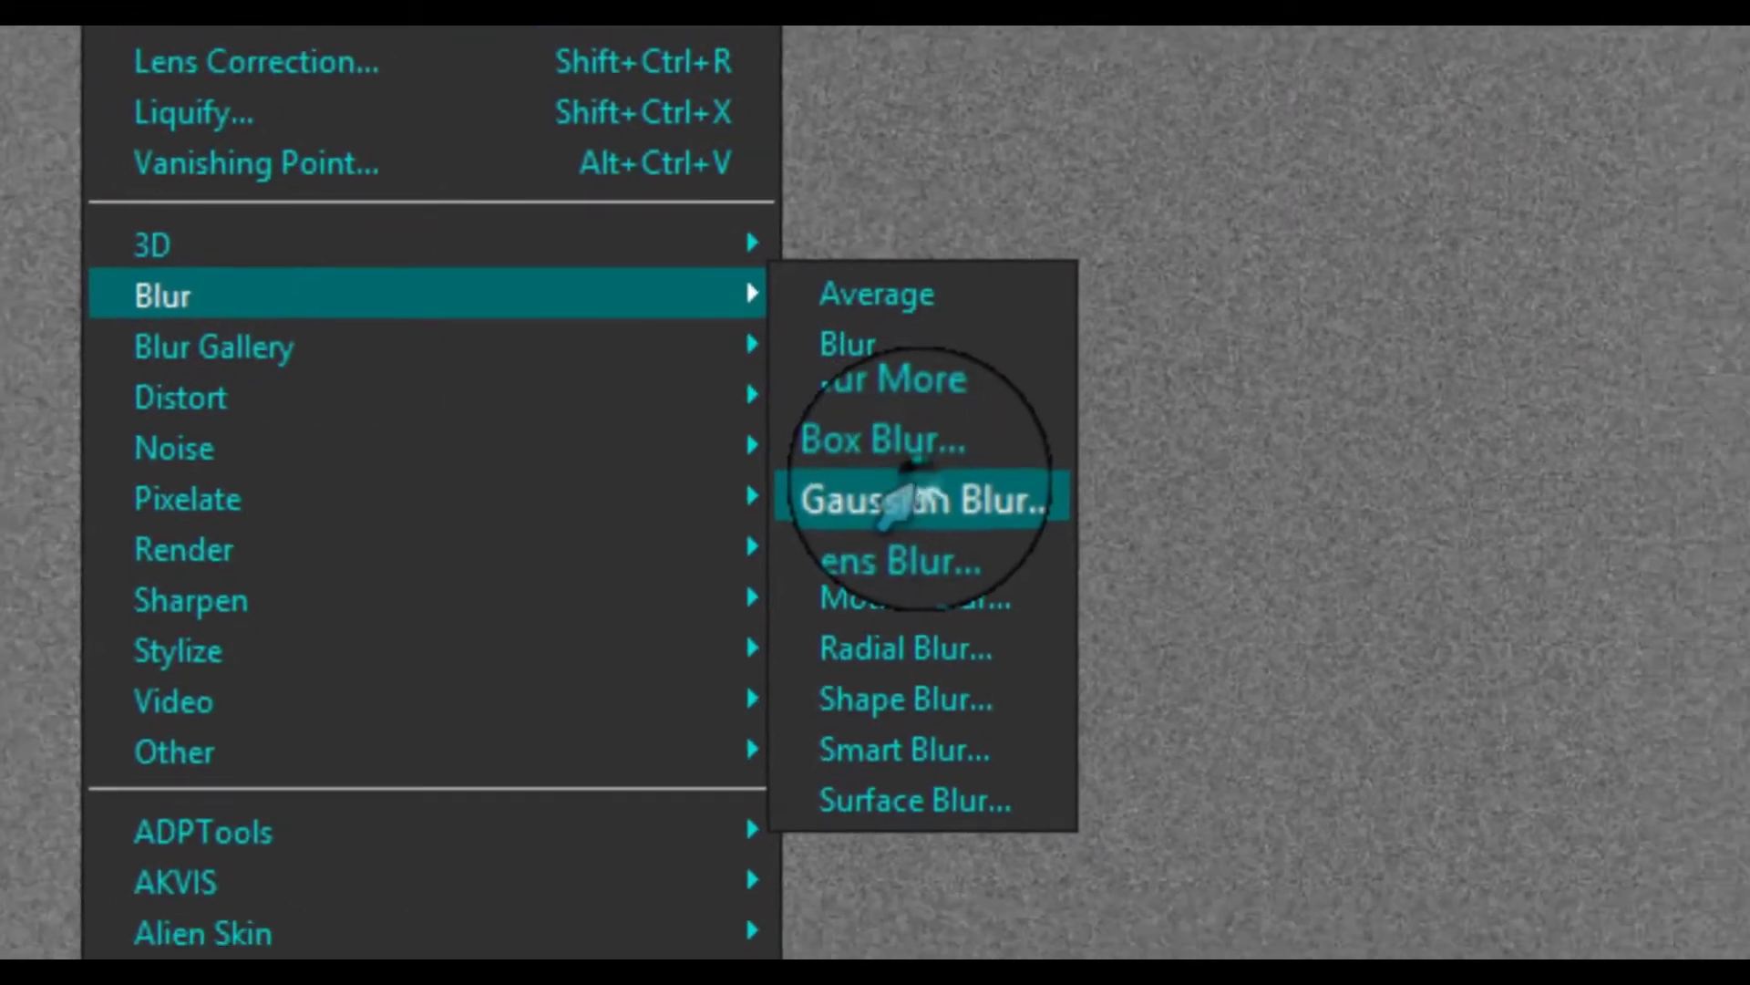
click(903, 510)
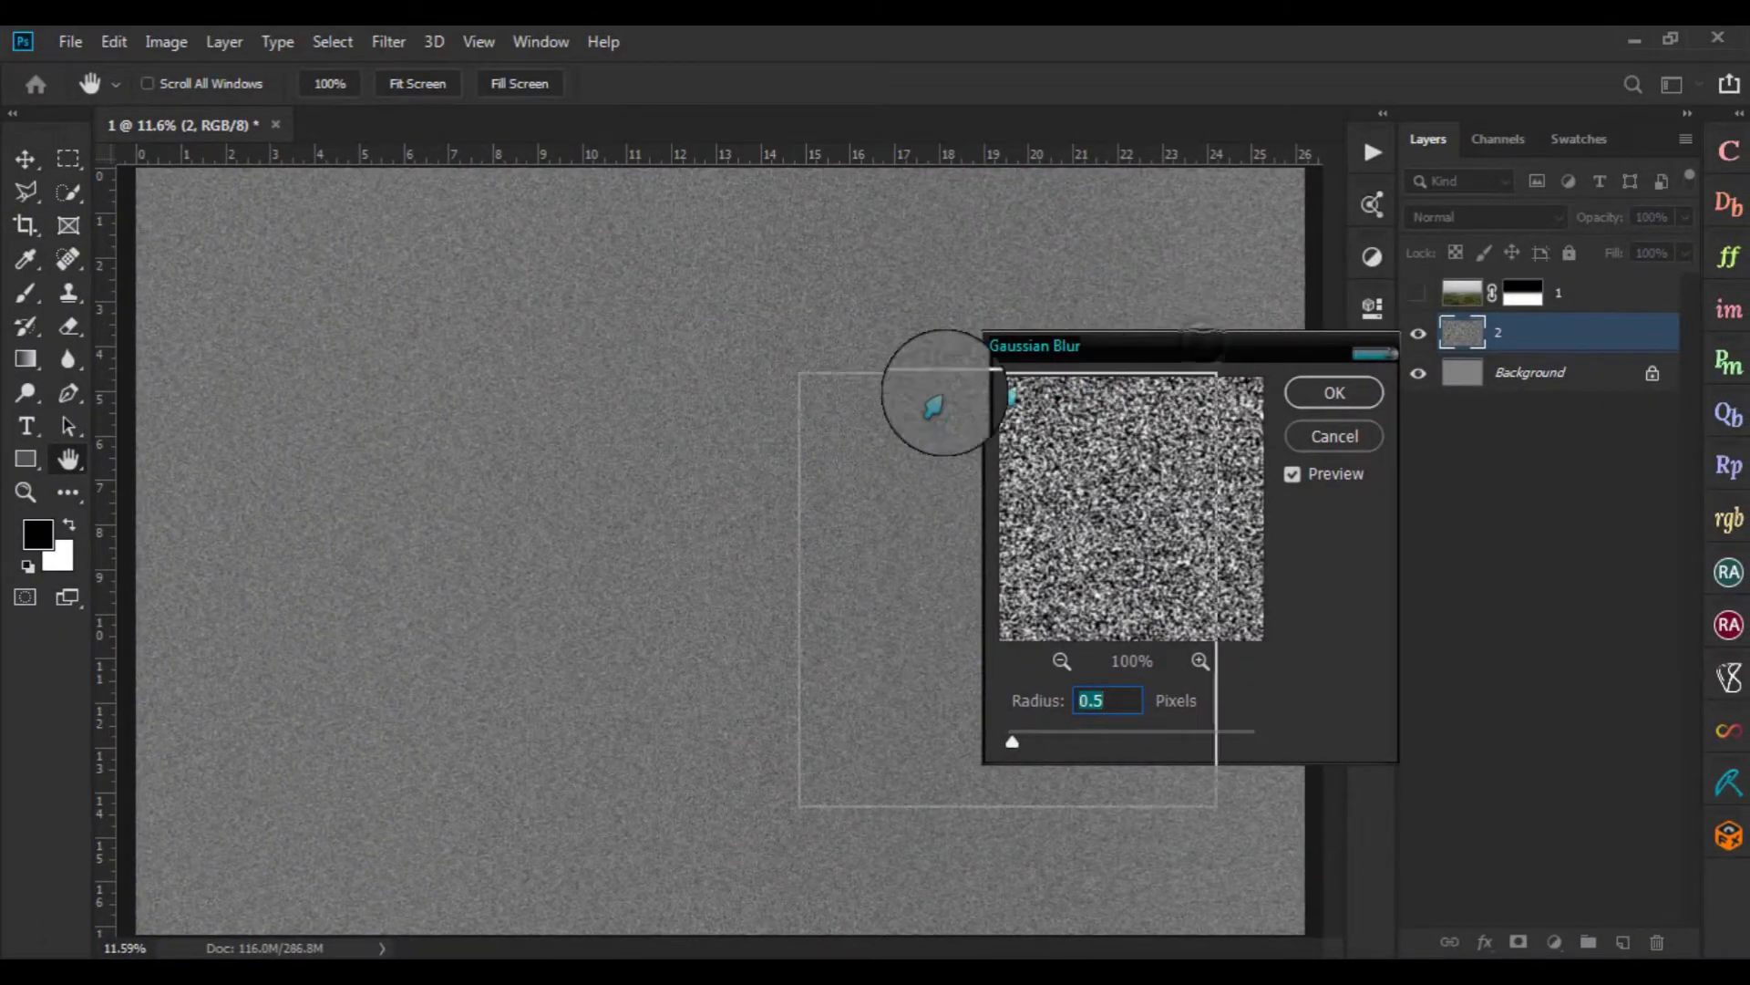
drag(861, 390, 825, 379)
text(0.)
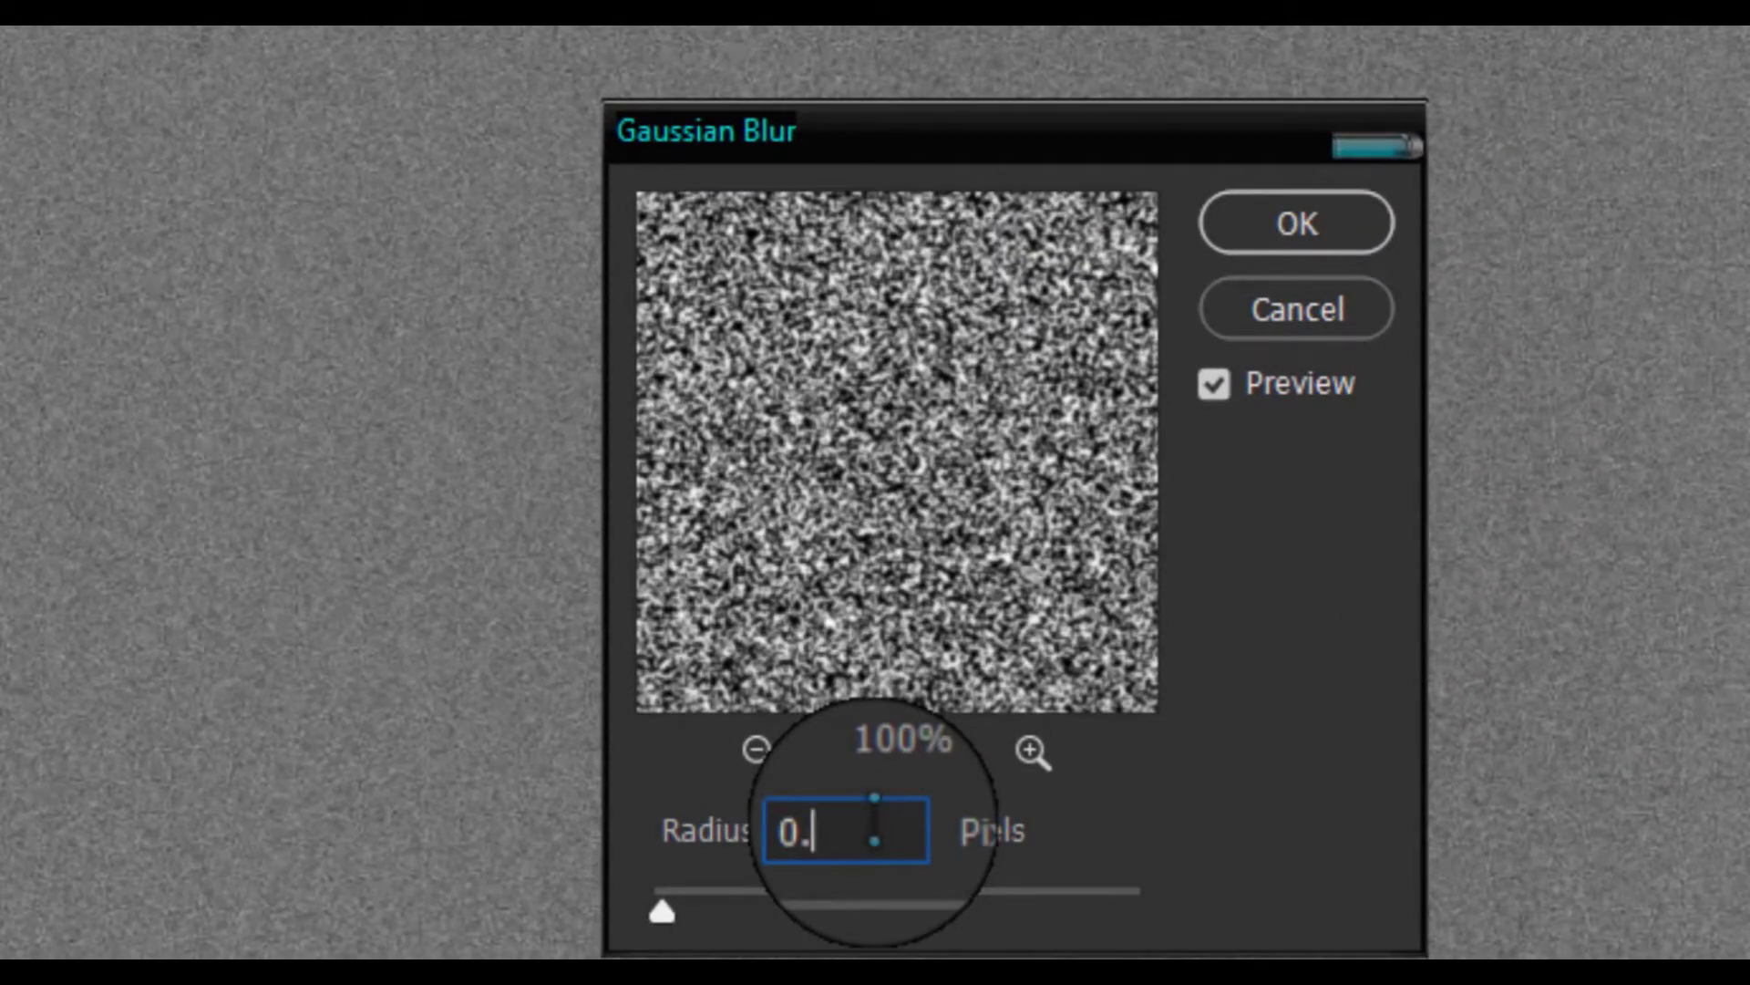
text(3)
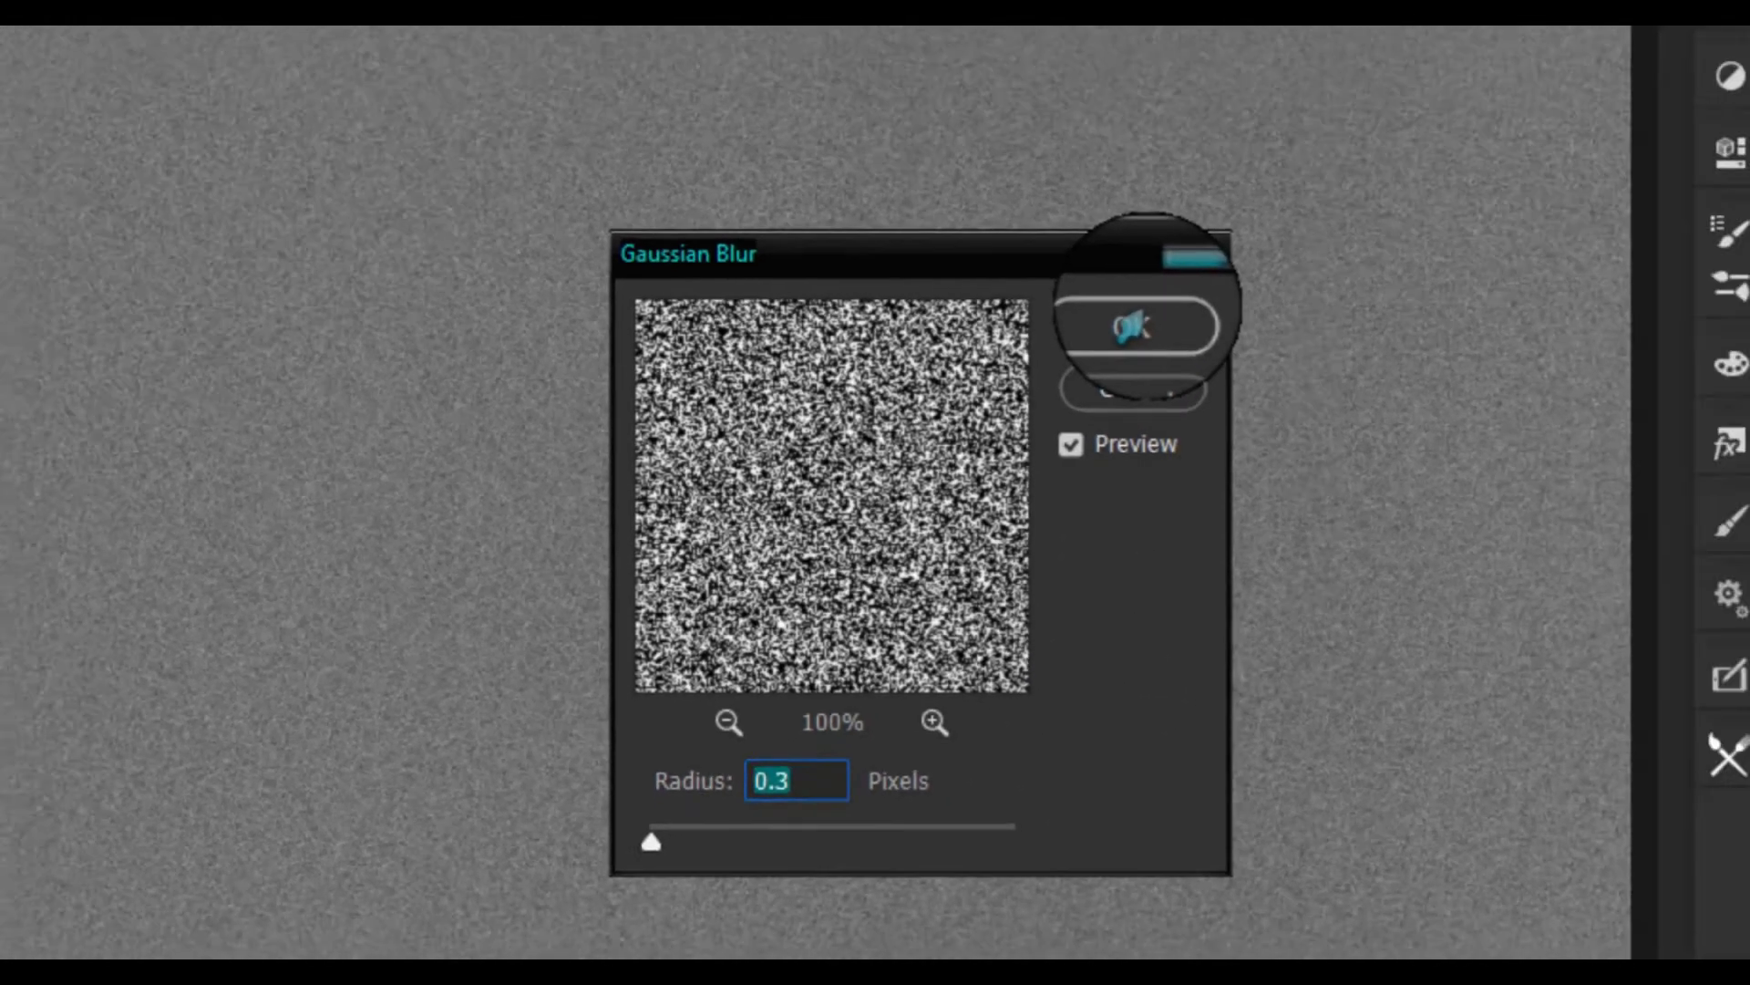
click(1129, 323)
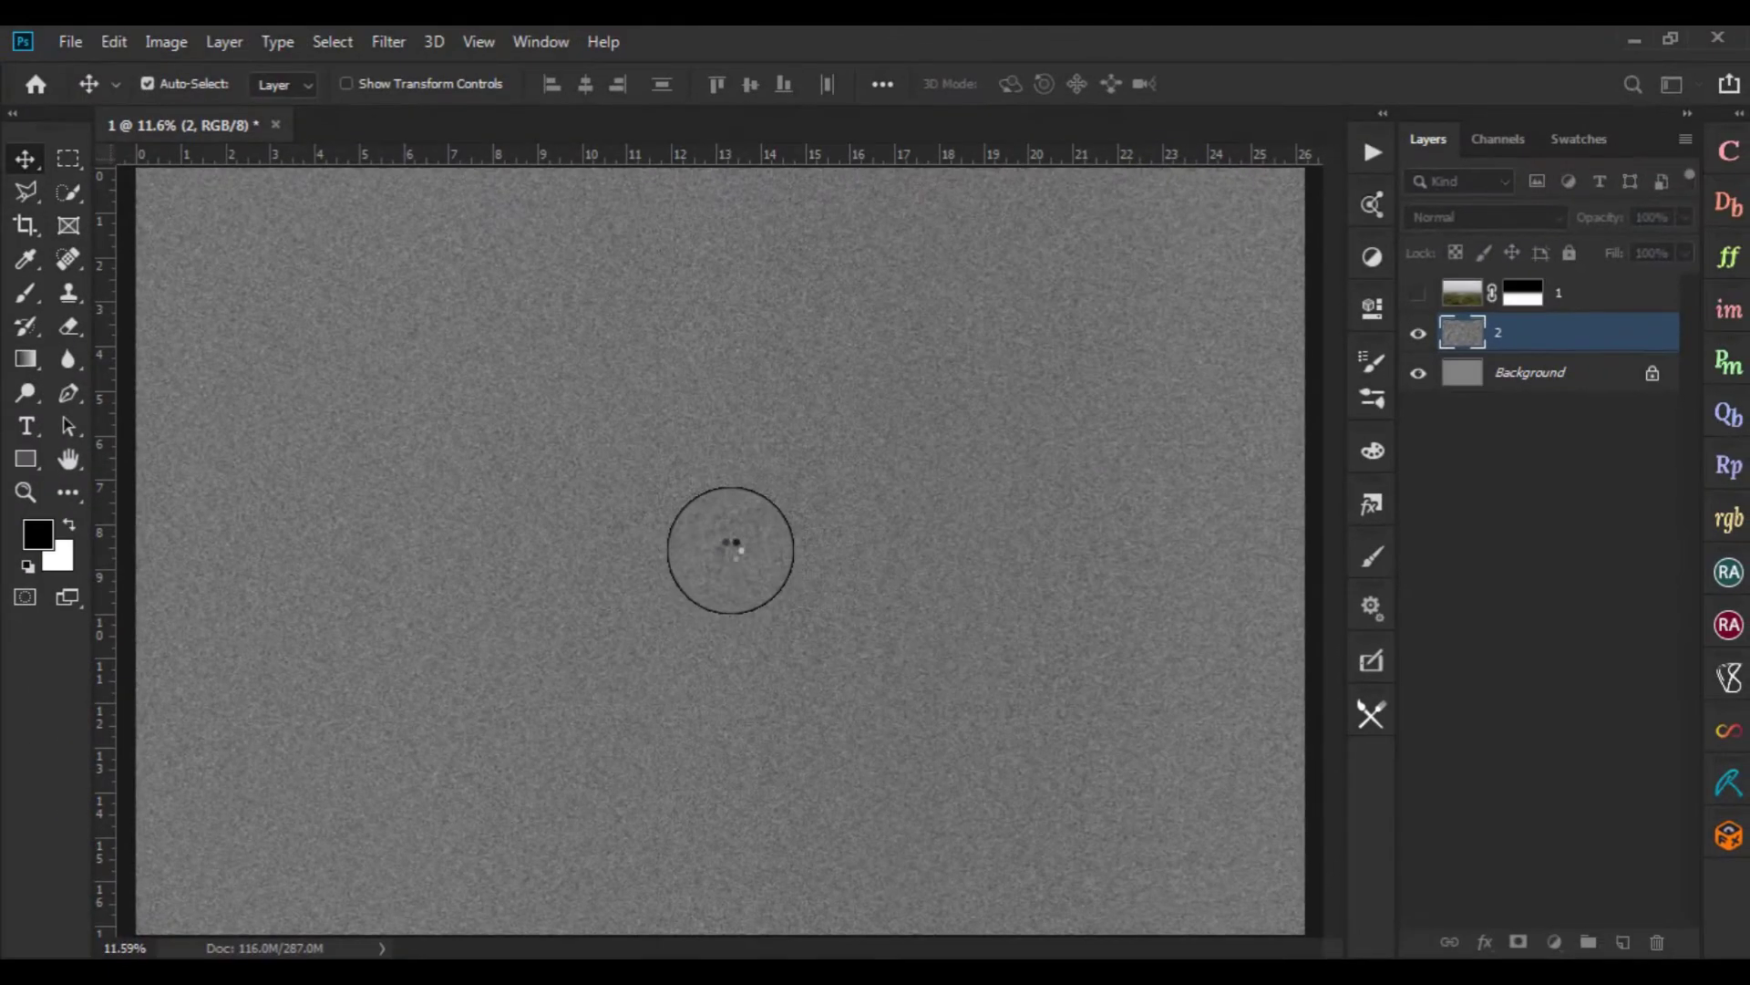
scroll(727, 545, up, 3)
scroll(727, 545, up, 3)
scroll(729, 558, up, 2)
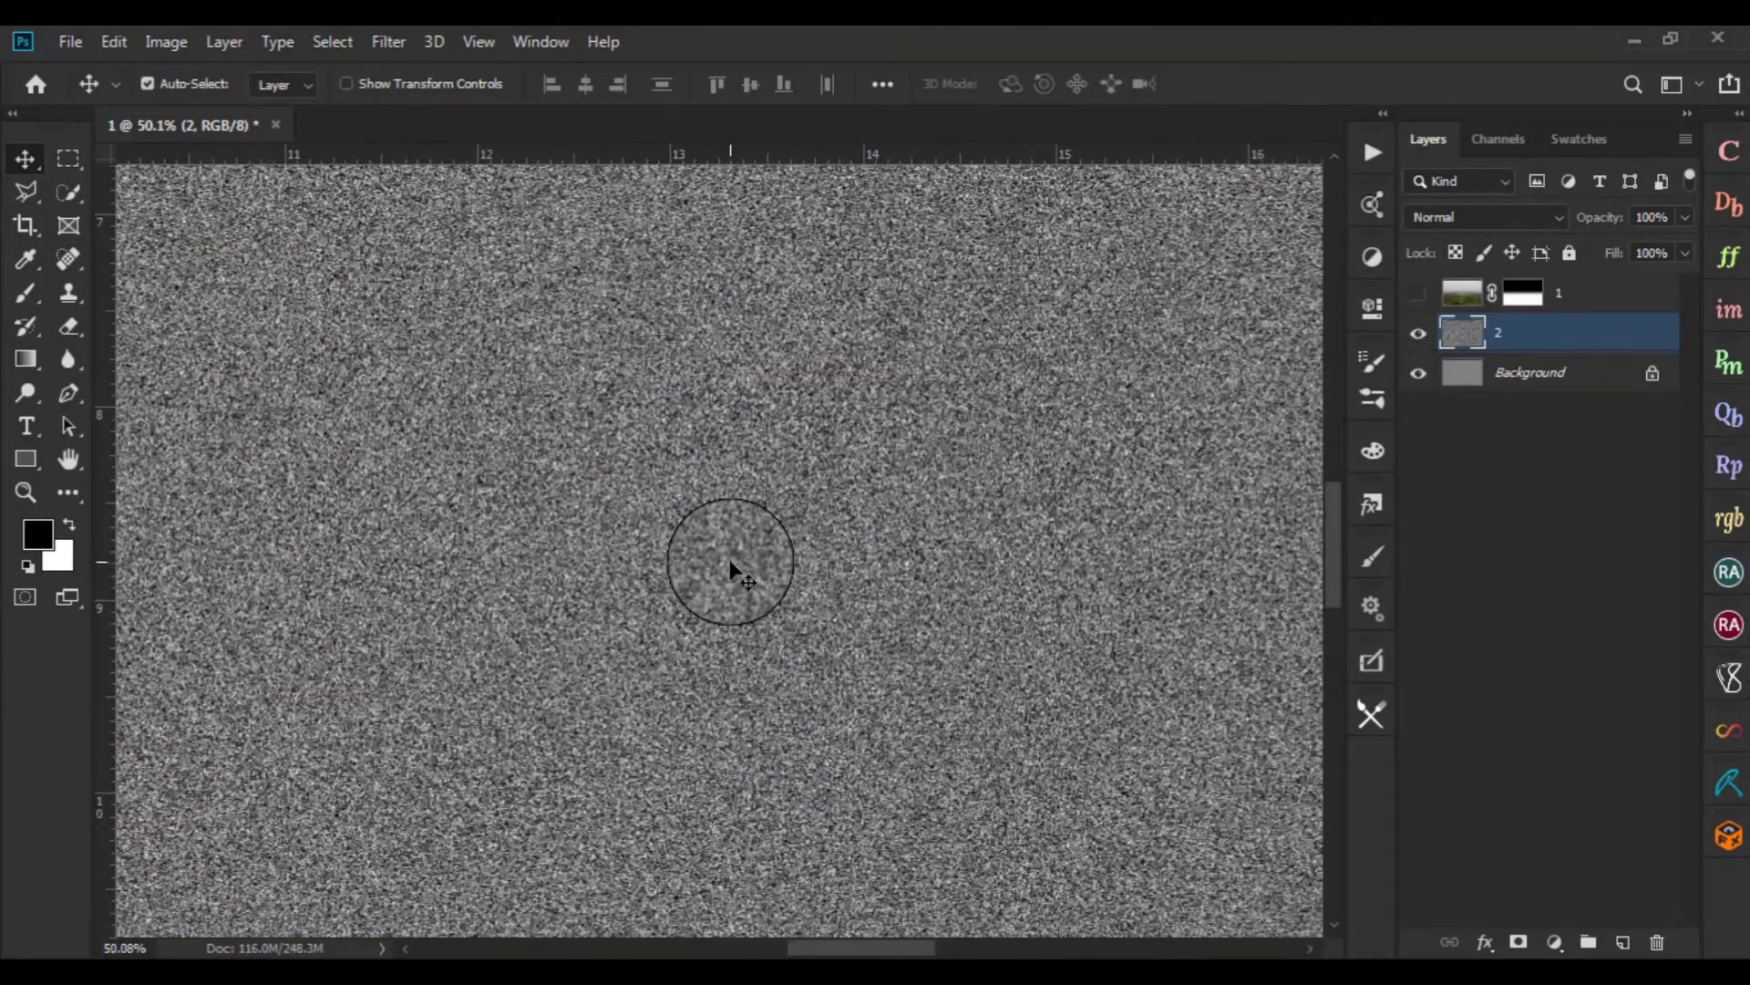
scroll(834, 589, up, 2)
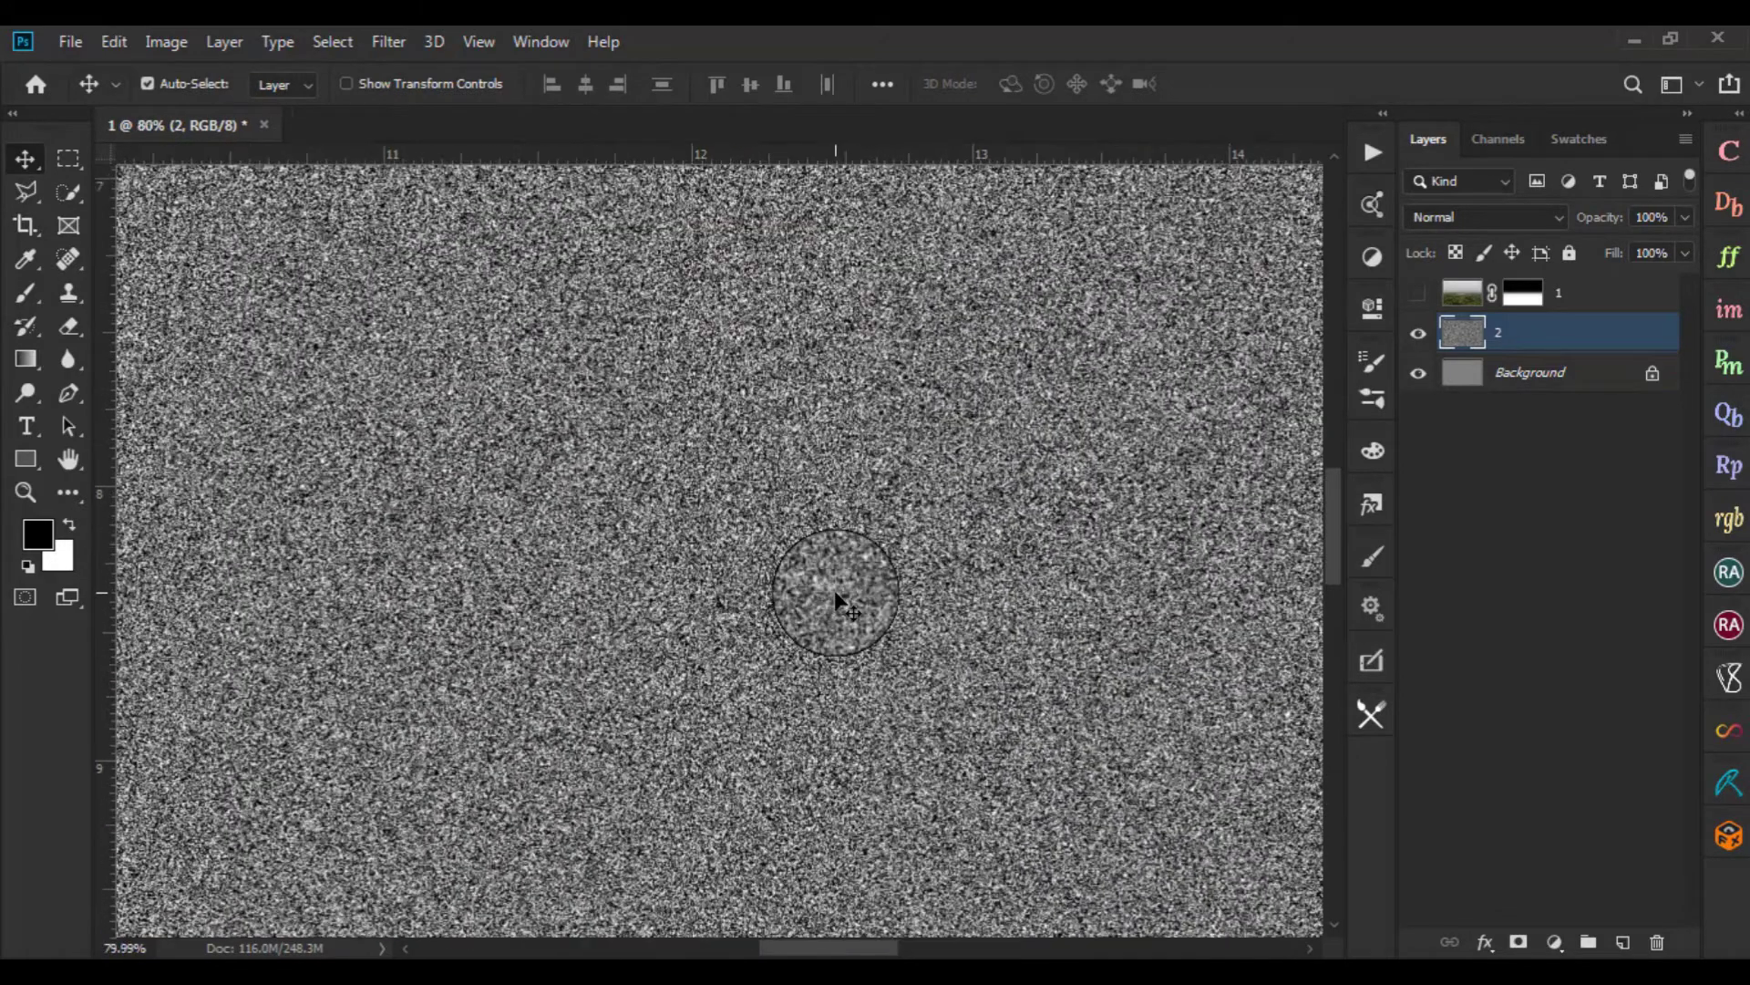
scroll(834, 589, up, 1)
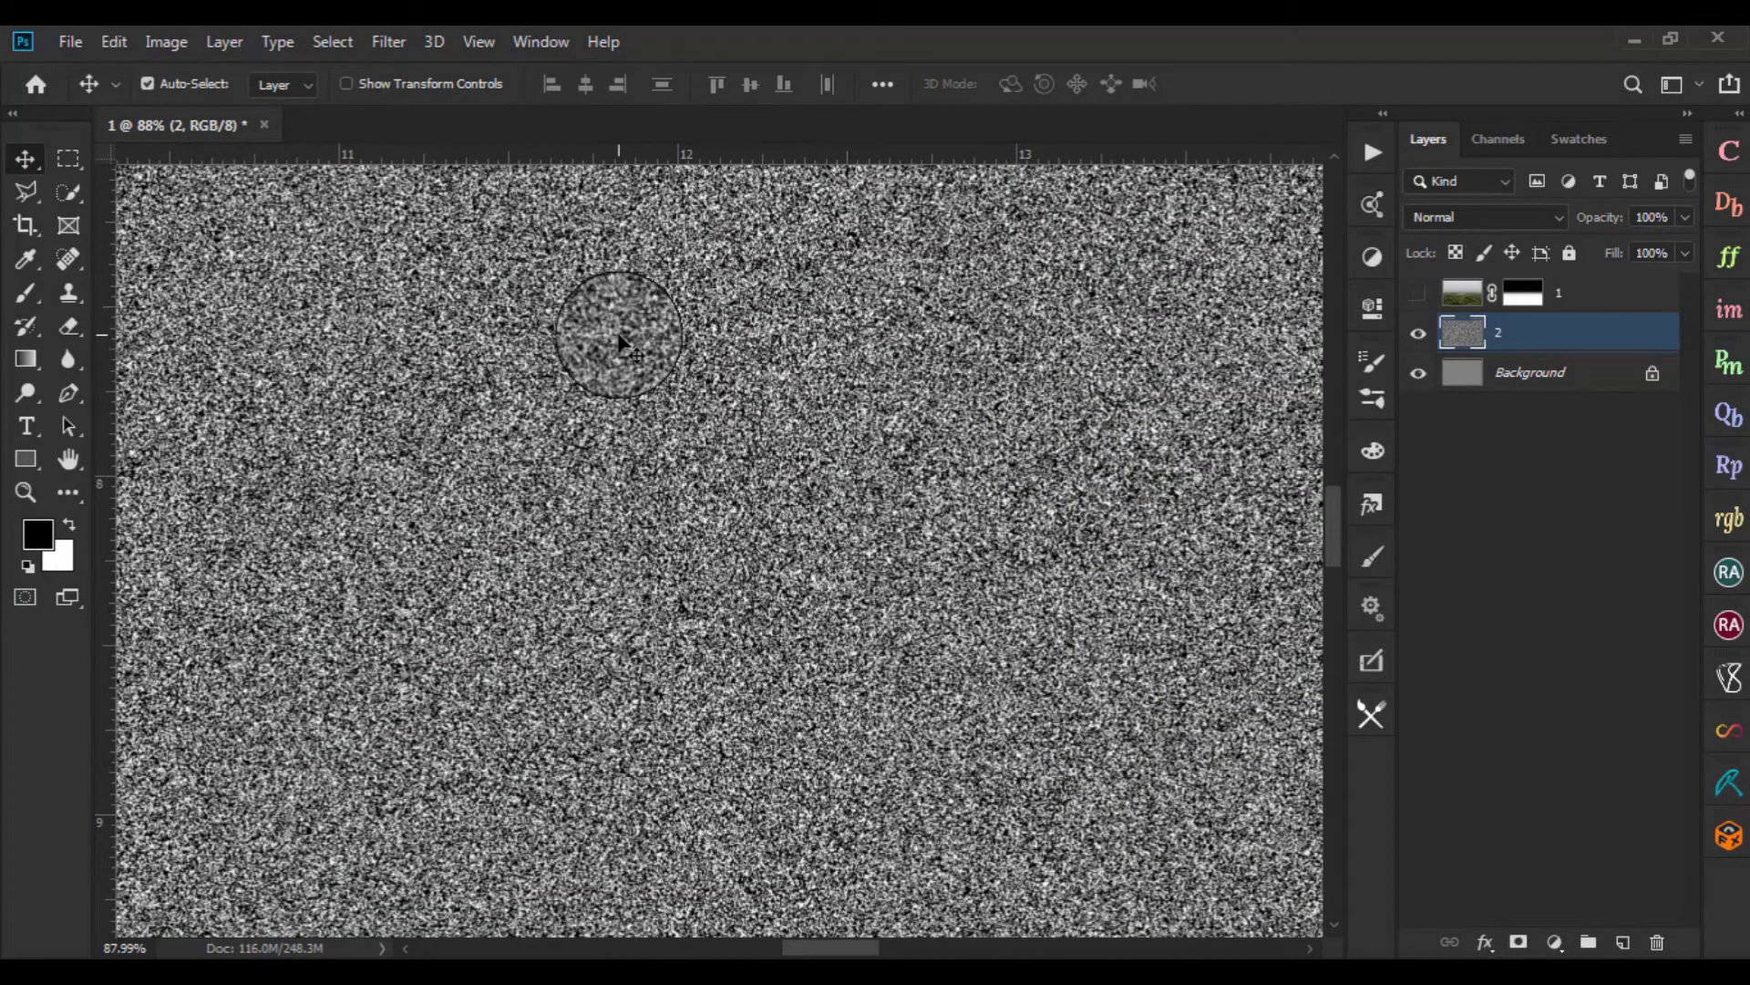
Set the Levels input black point to 240 on layer 2 to form stars
key(ctrl+l)
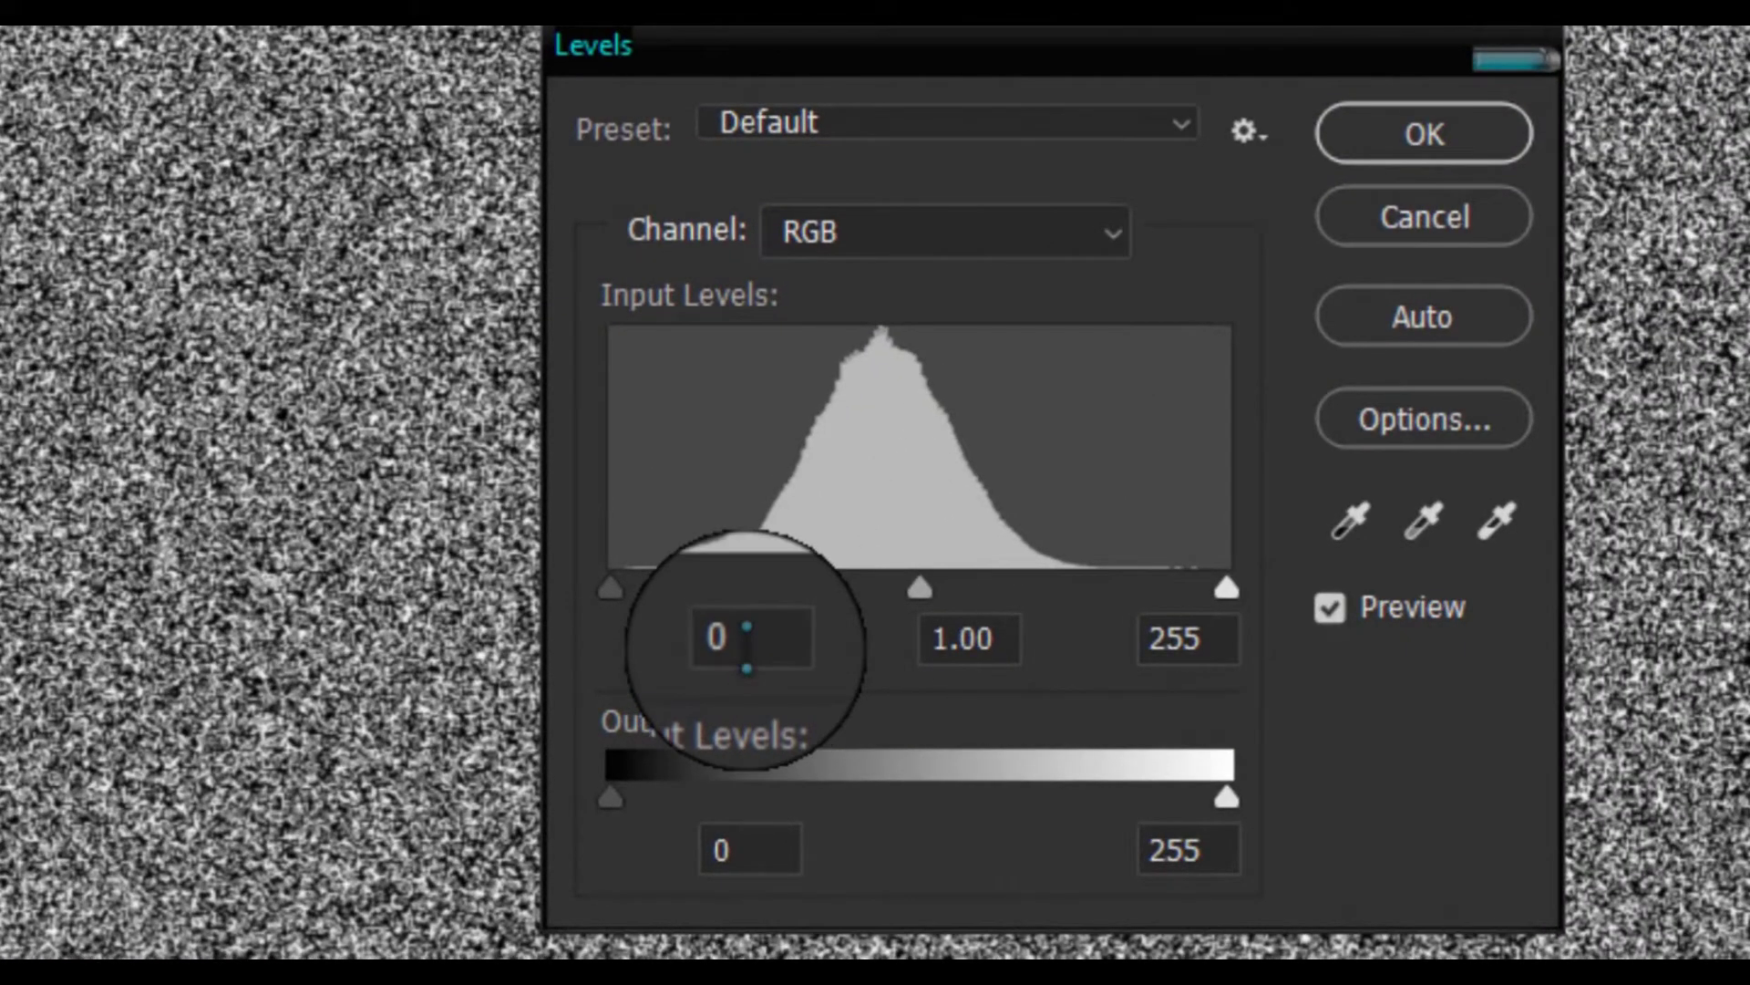
click(735, 636)
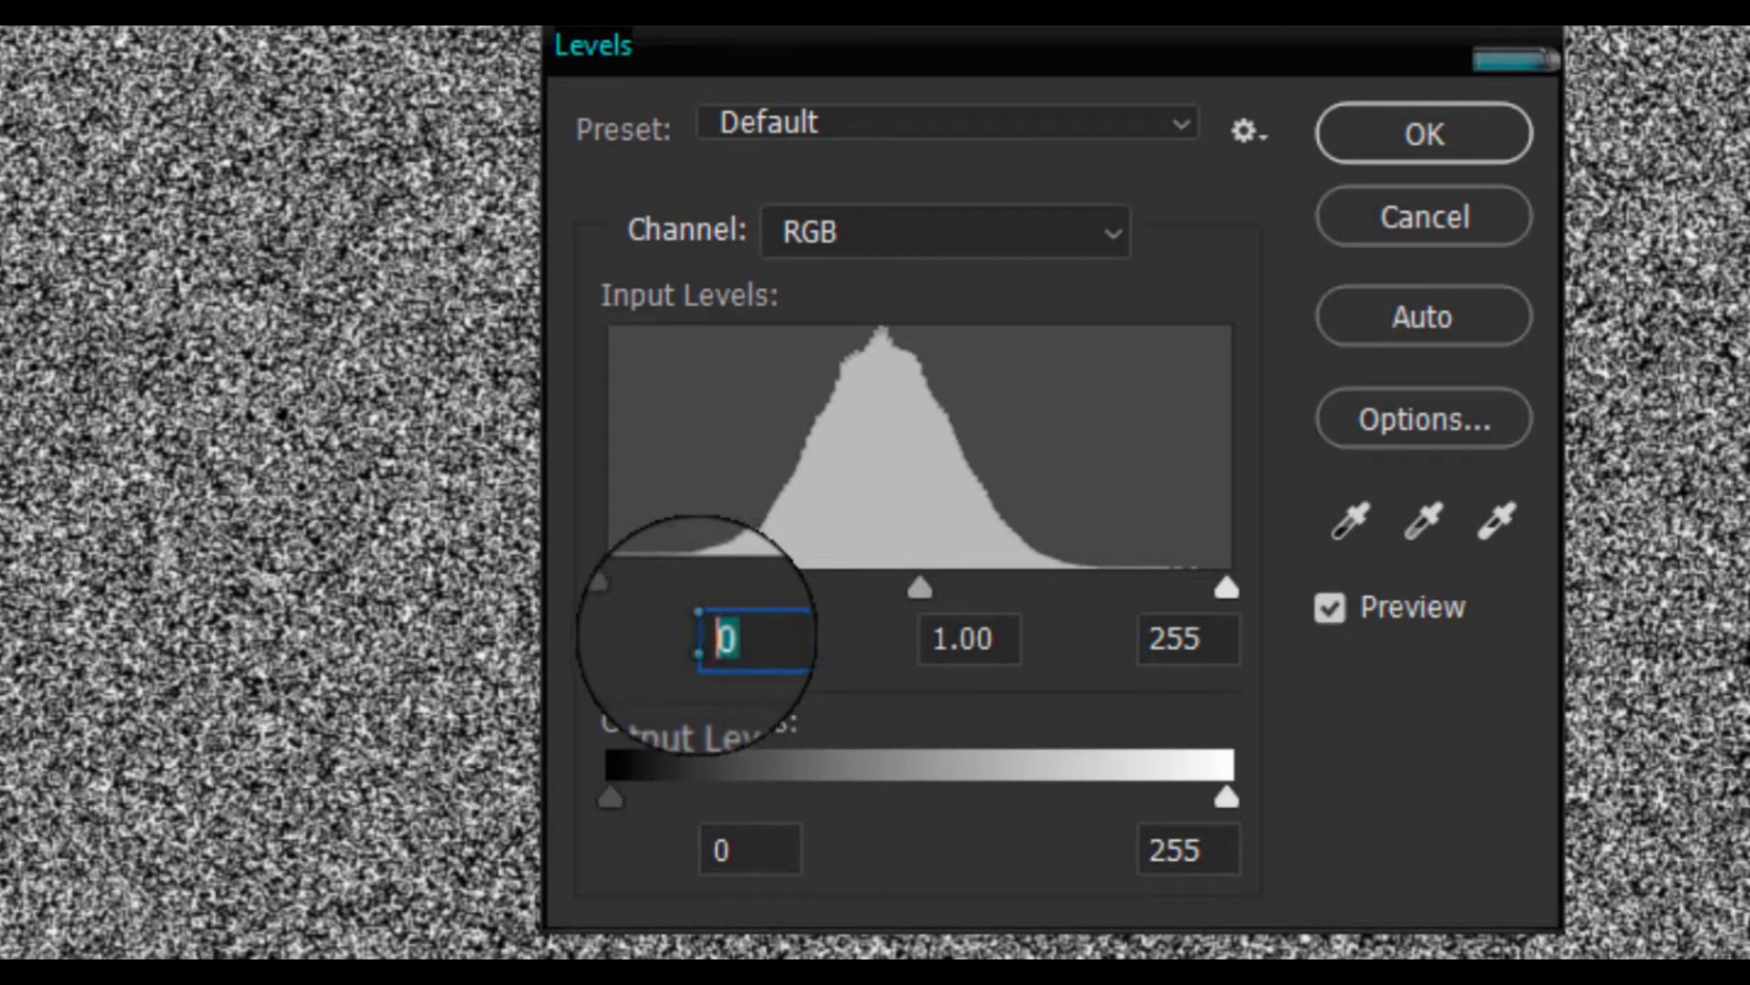
text(240)
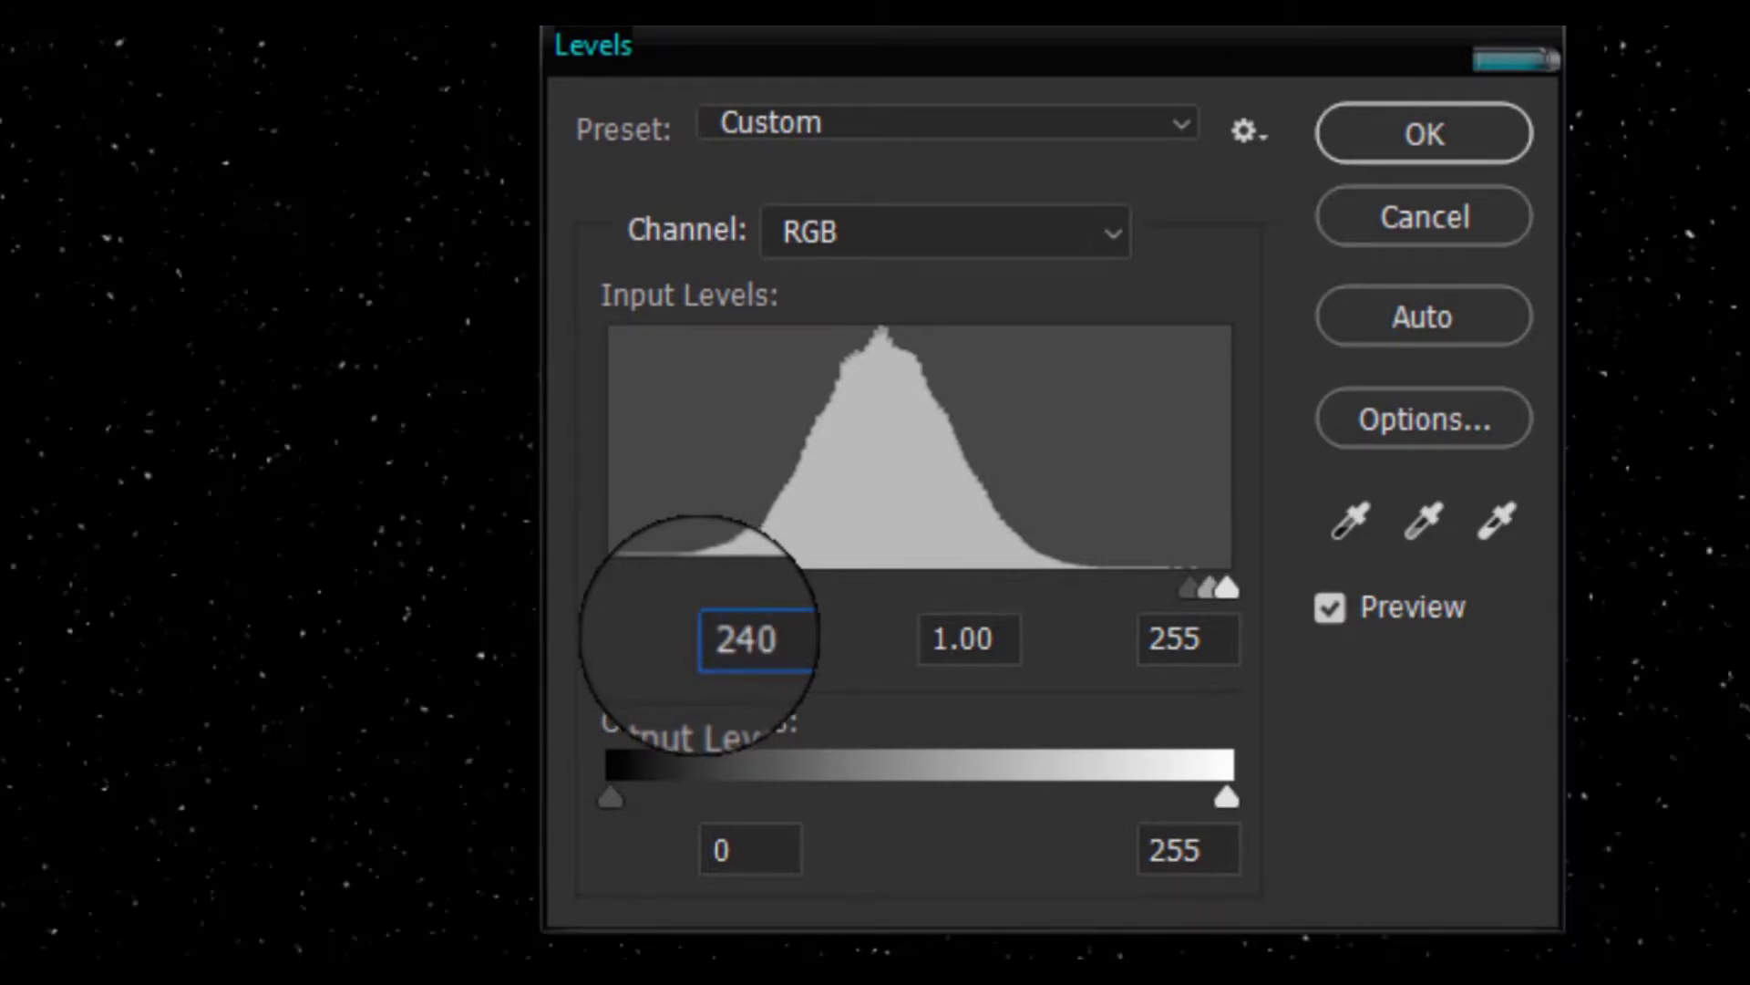
drag(771, 635, 686, 629)
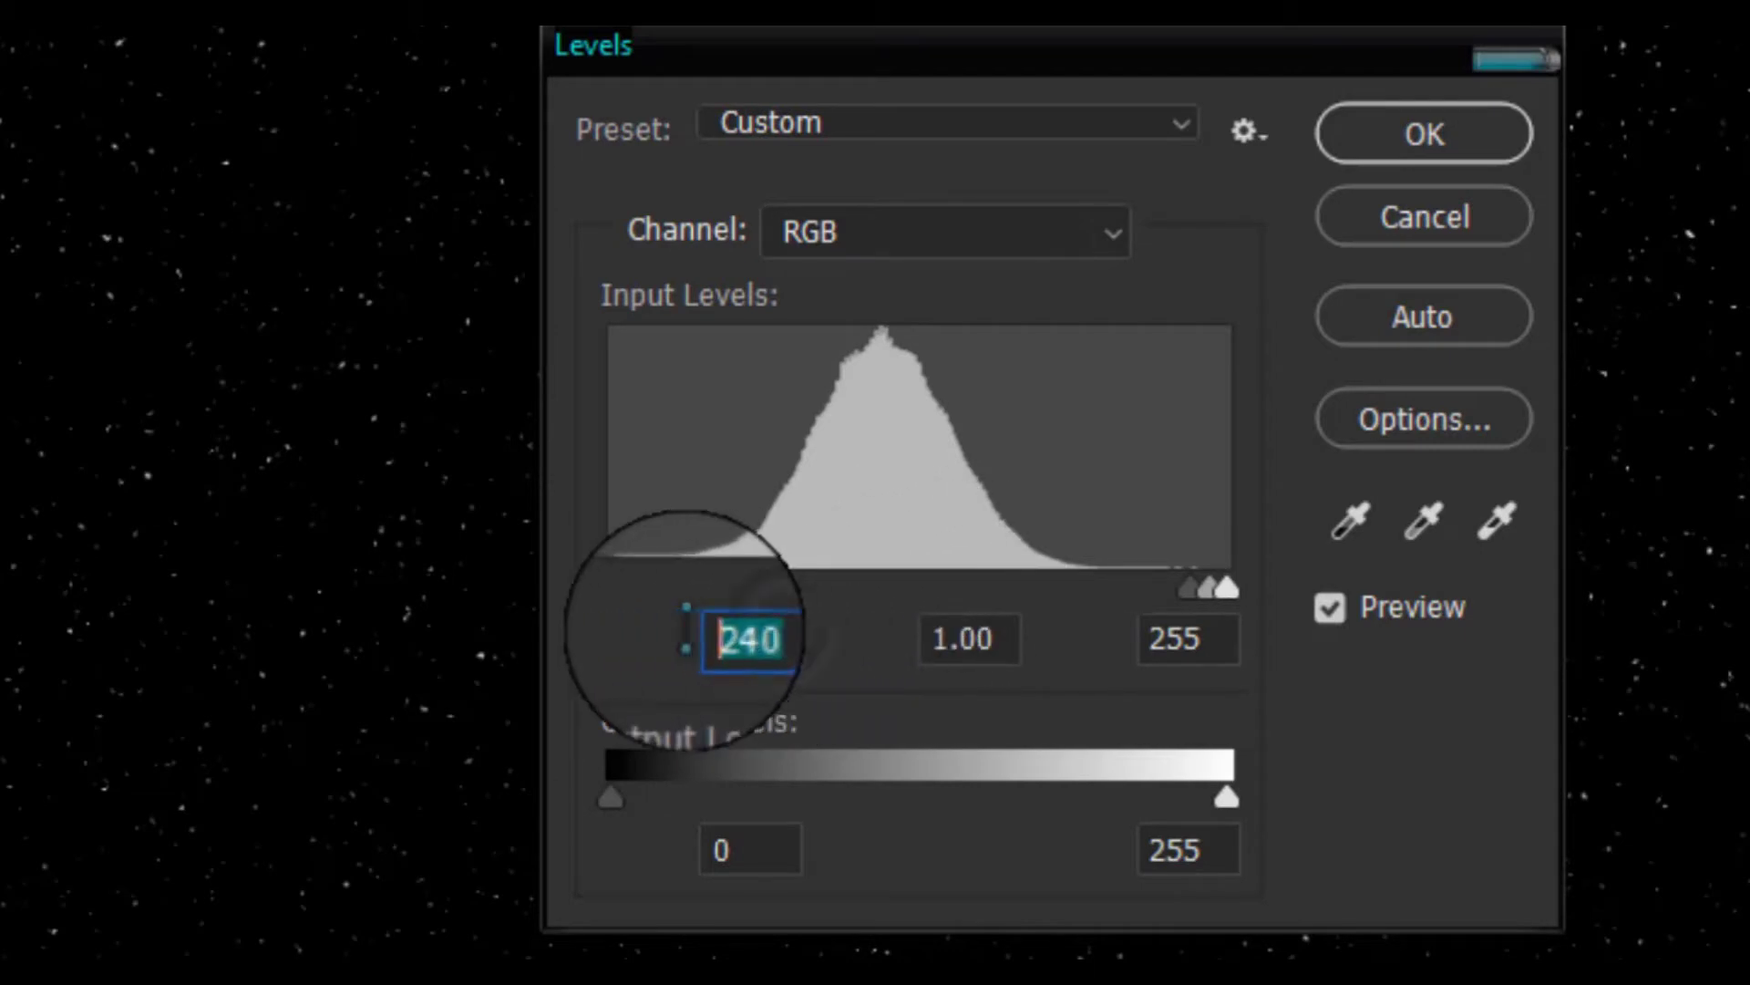
drag(1008, 631, 812, 638)
double_click(1222, 640)
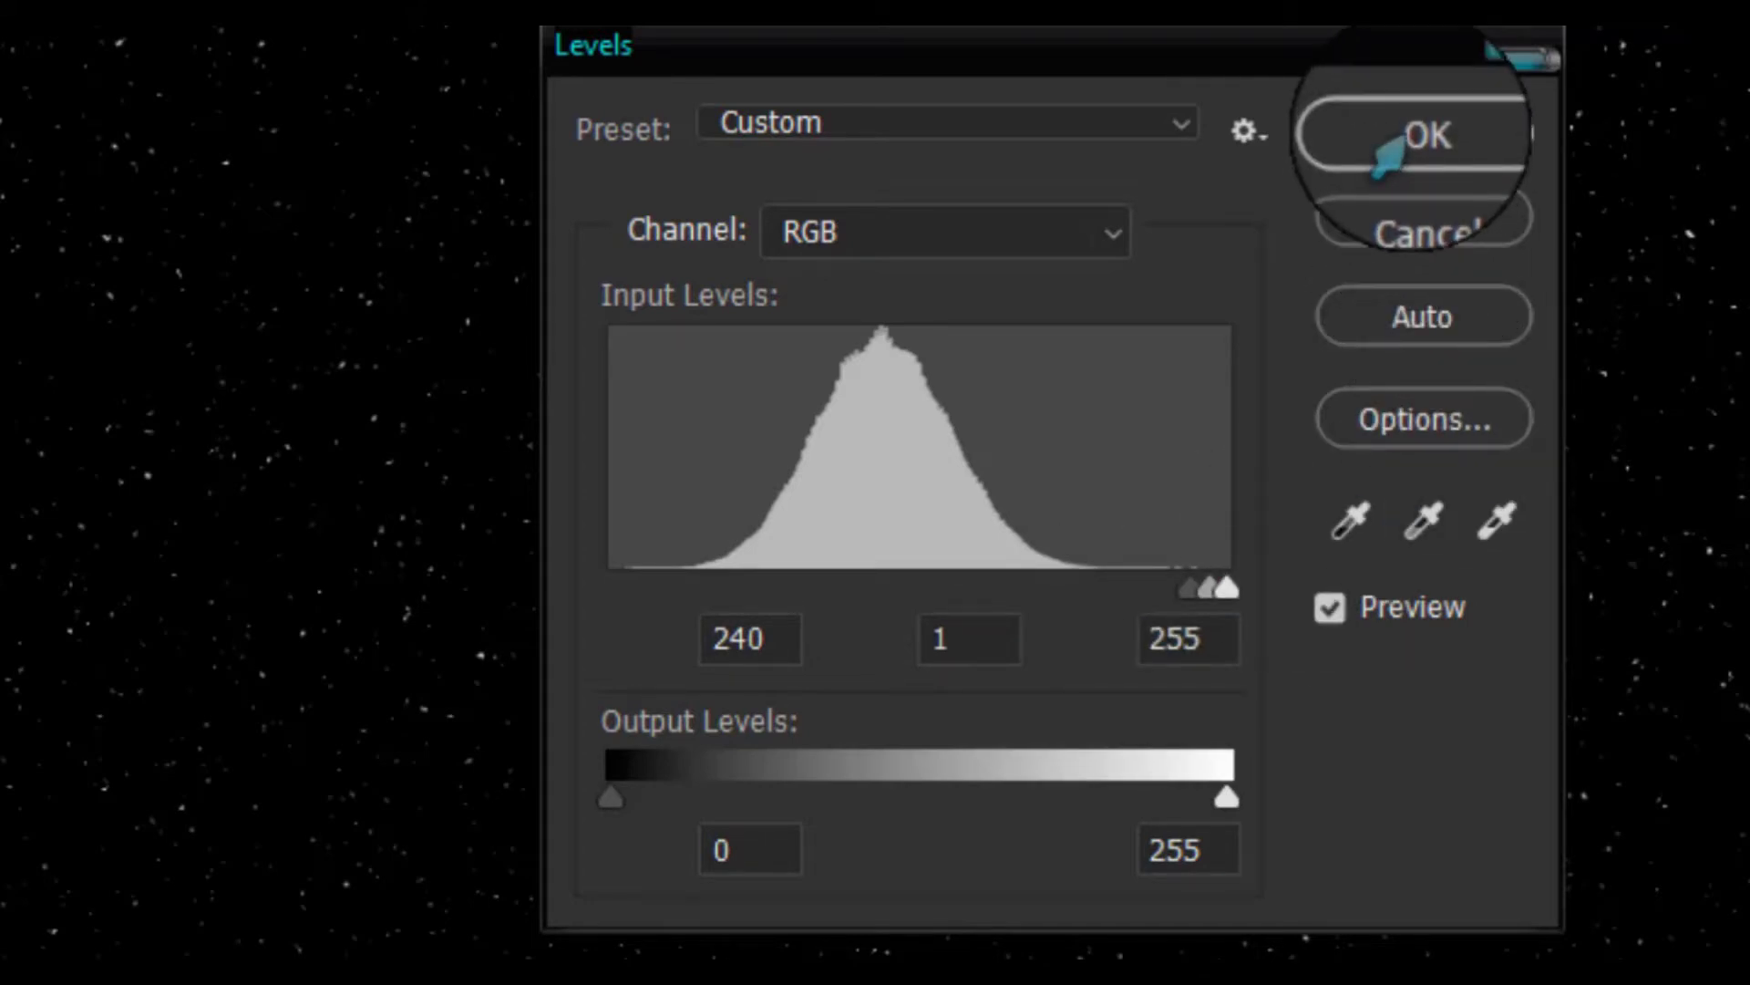
click(1390, 146)
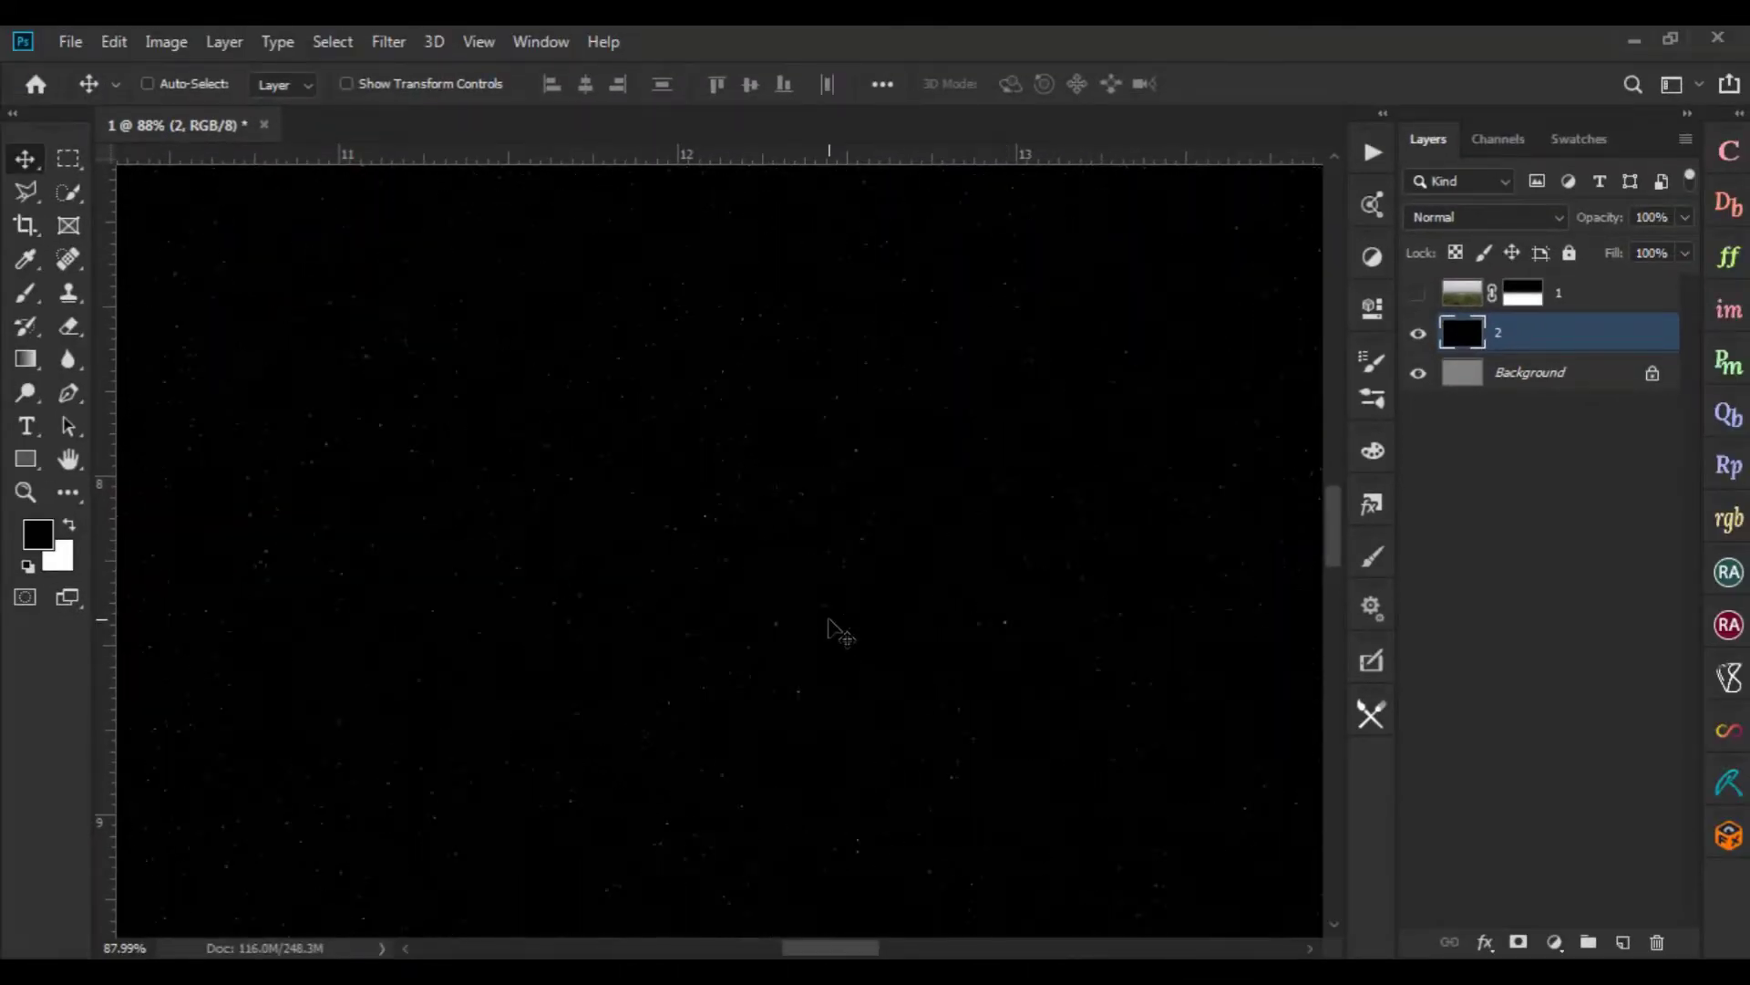
Fit the image on screen and scroll around to inspect the star field
key(ctrl+0)
scroll(763, 741, down, 1)
scroll(762, 740, down, 1)
scroll(762, 741, up, 5)
scroll(794, 634, up, 3)
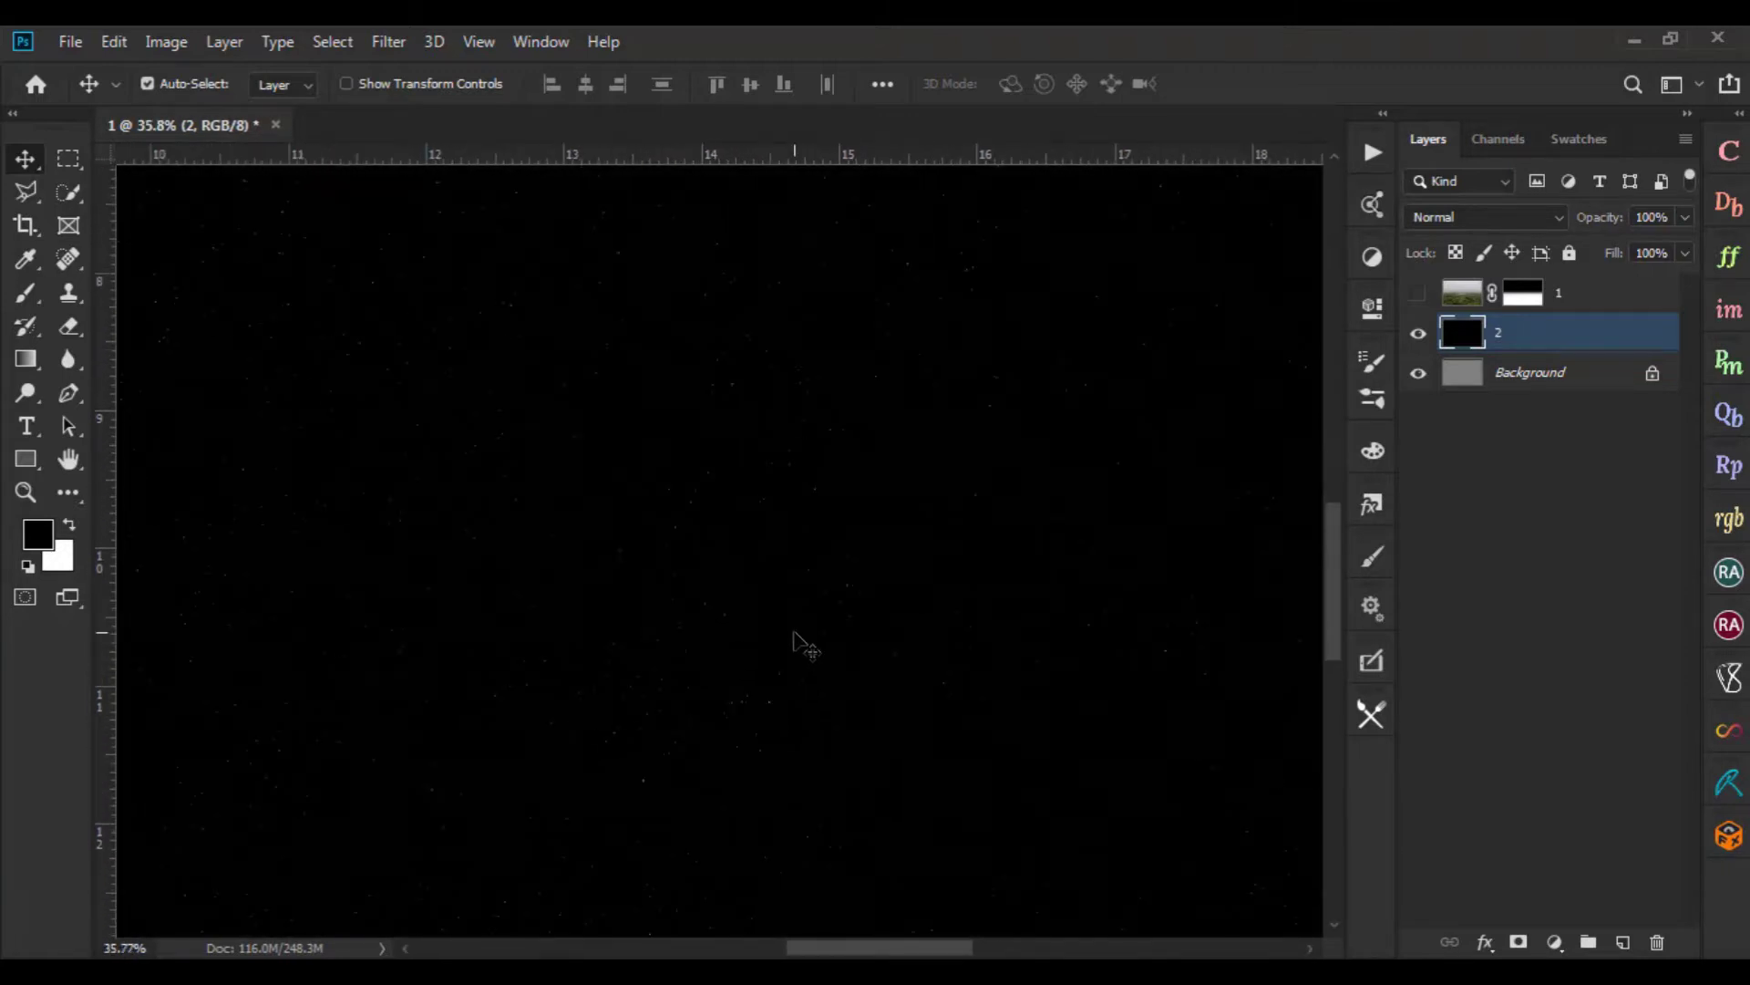
scroll(806, 644, down, 2)
scroll(802, 638, down, 2)
scroll(802, 637, down, 1)
scroll(811, 620, down, 2)
scroll(806, 620, up, 2)
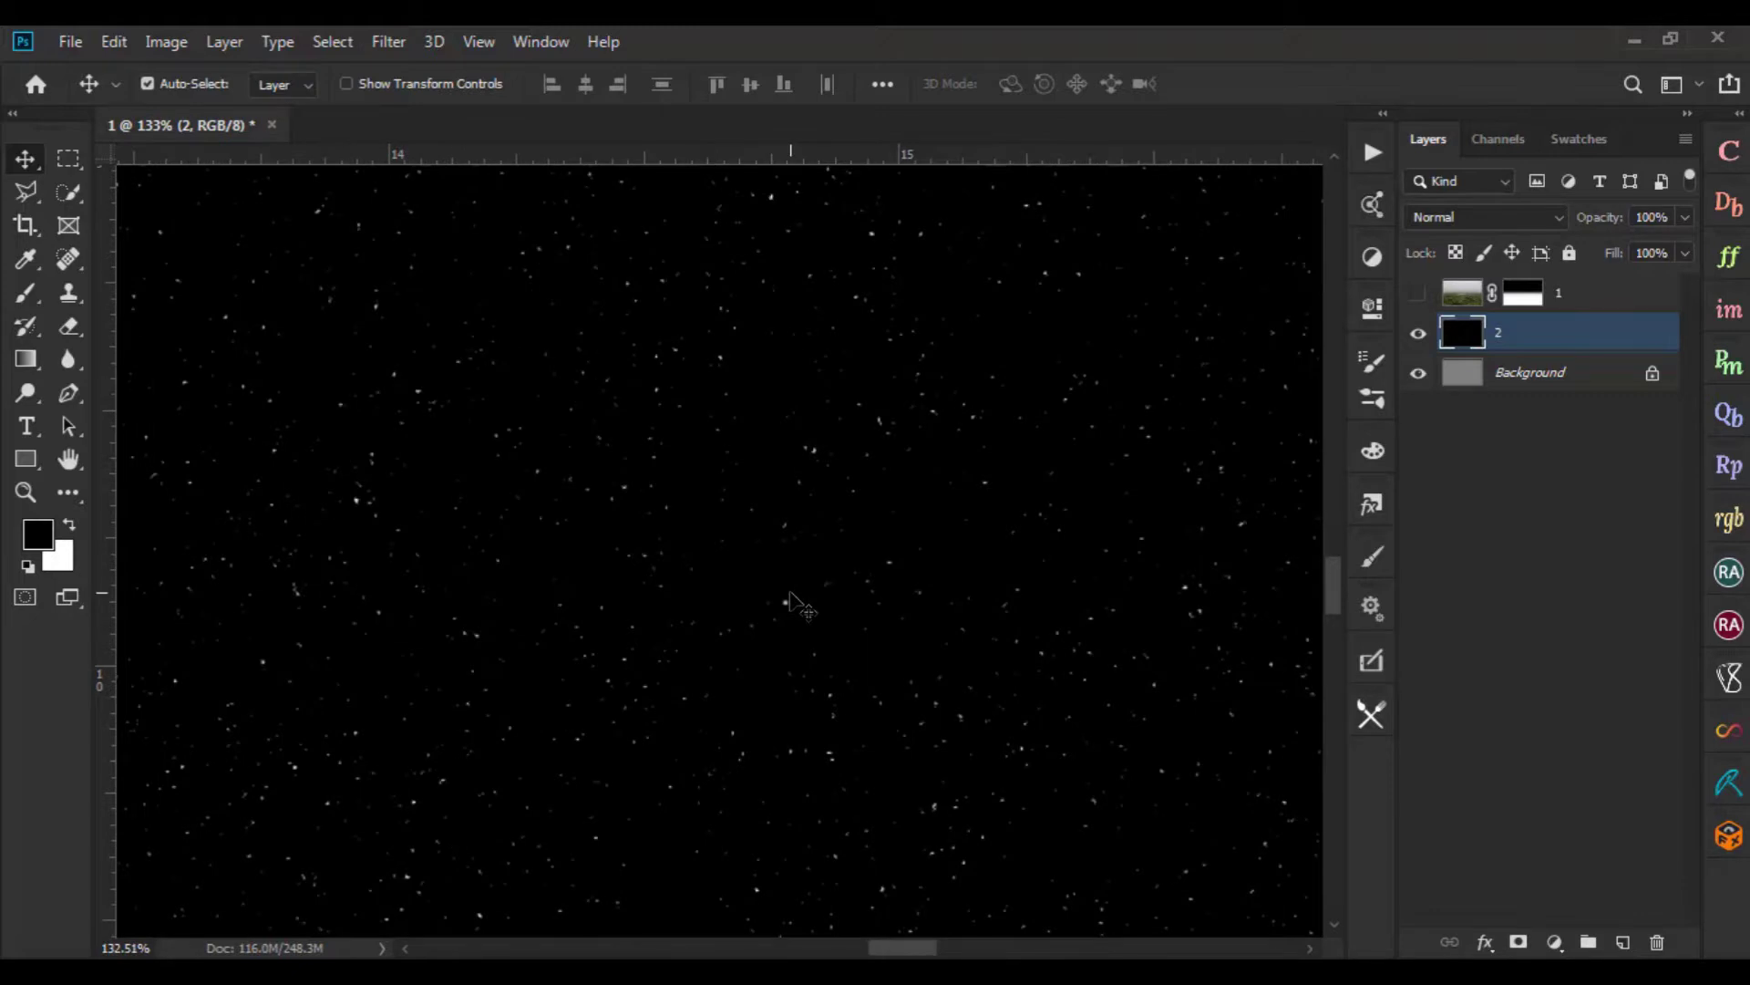
scroll(789, 594, down, 2)
scroll(789, 598, down, 5)
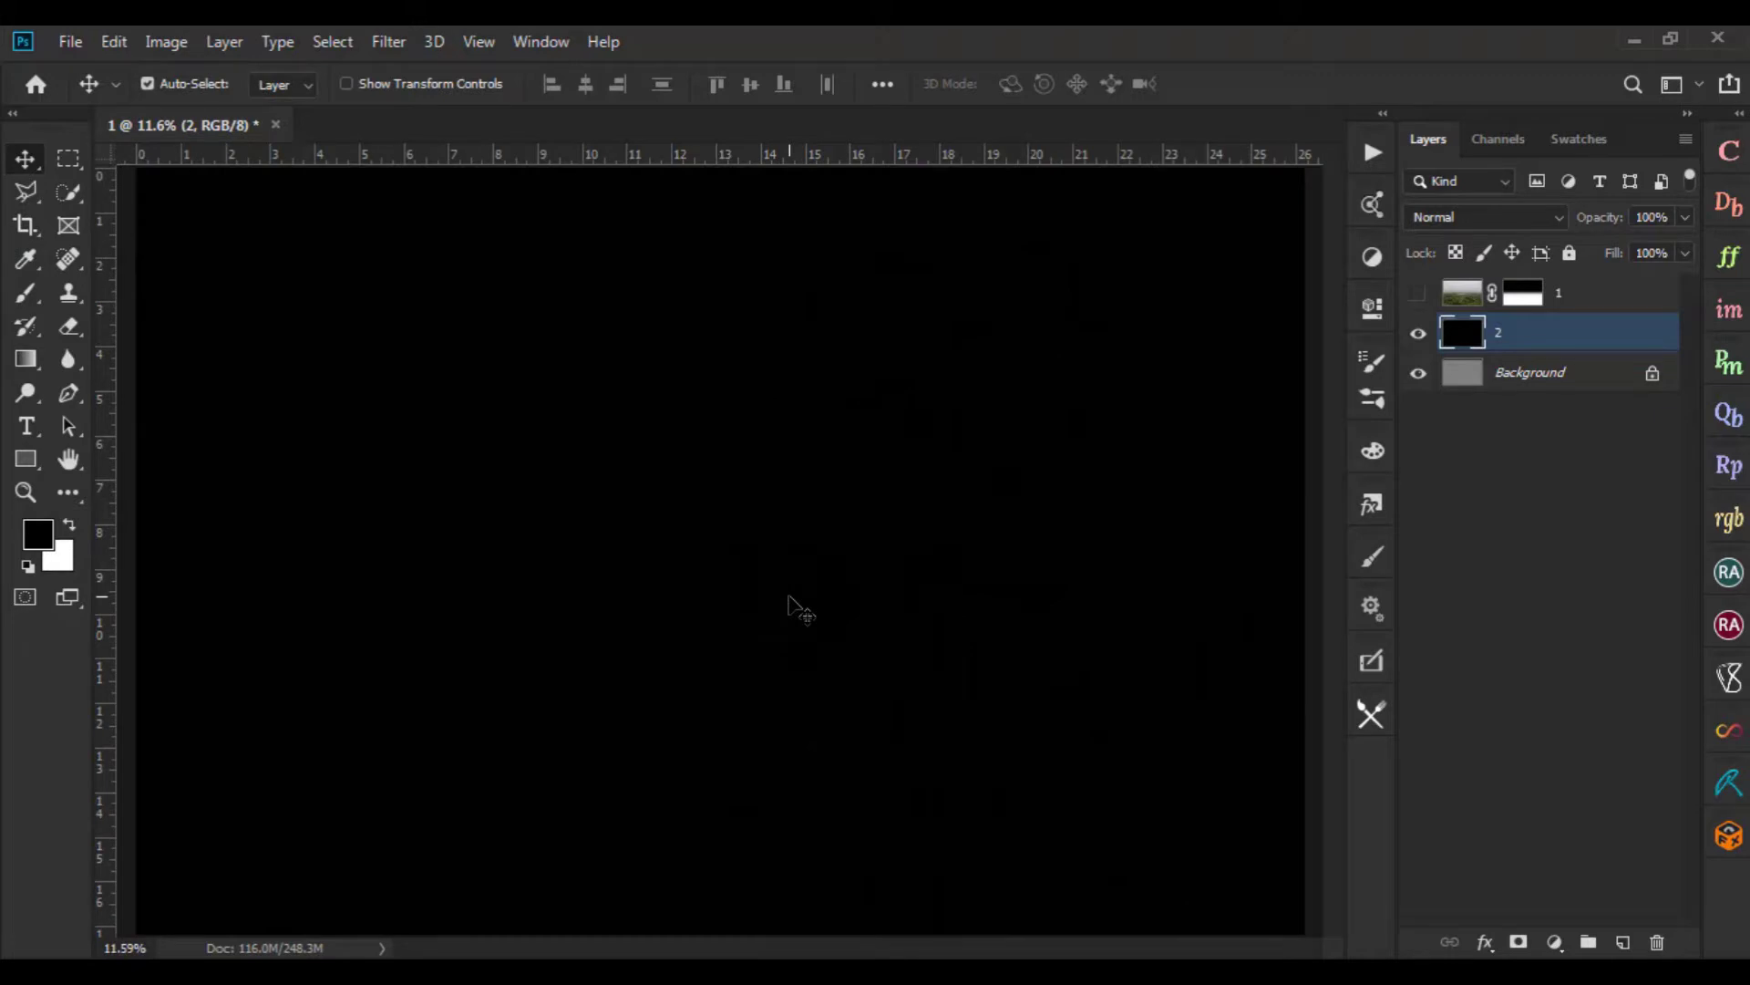
Create a new layer named '3' and render a Clouds texture on it
key(ctrl+shift+n)
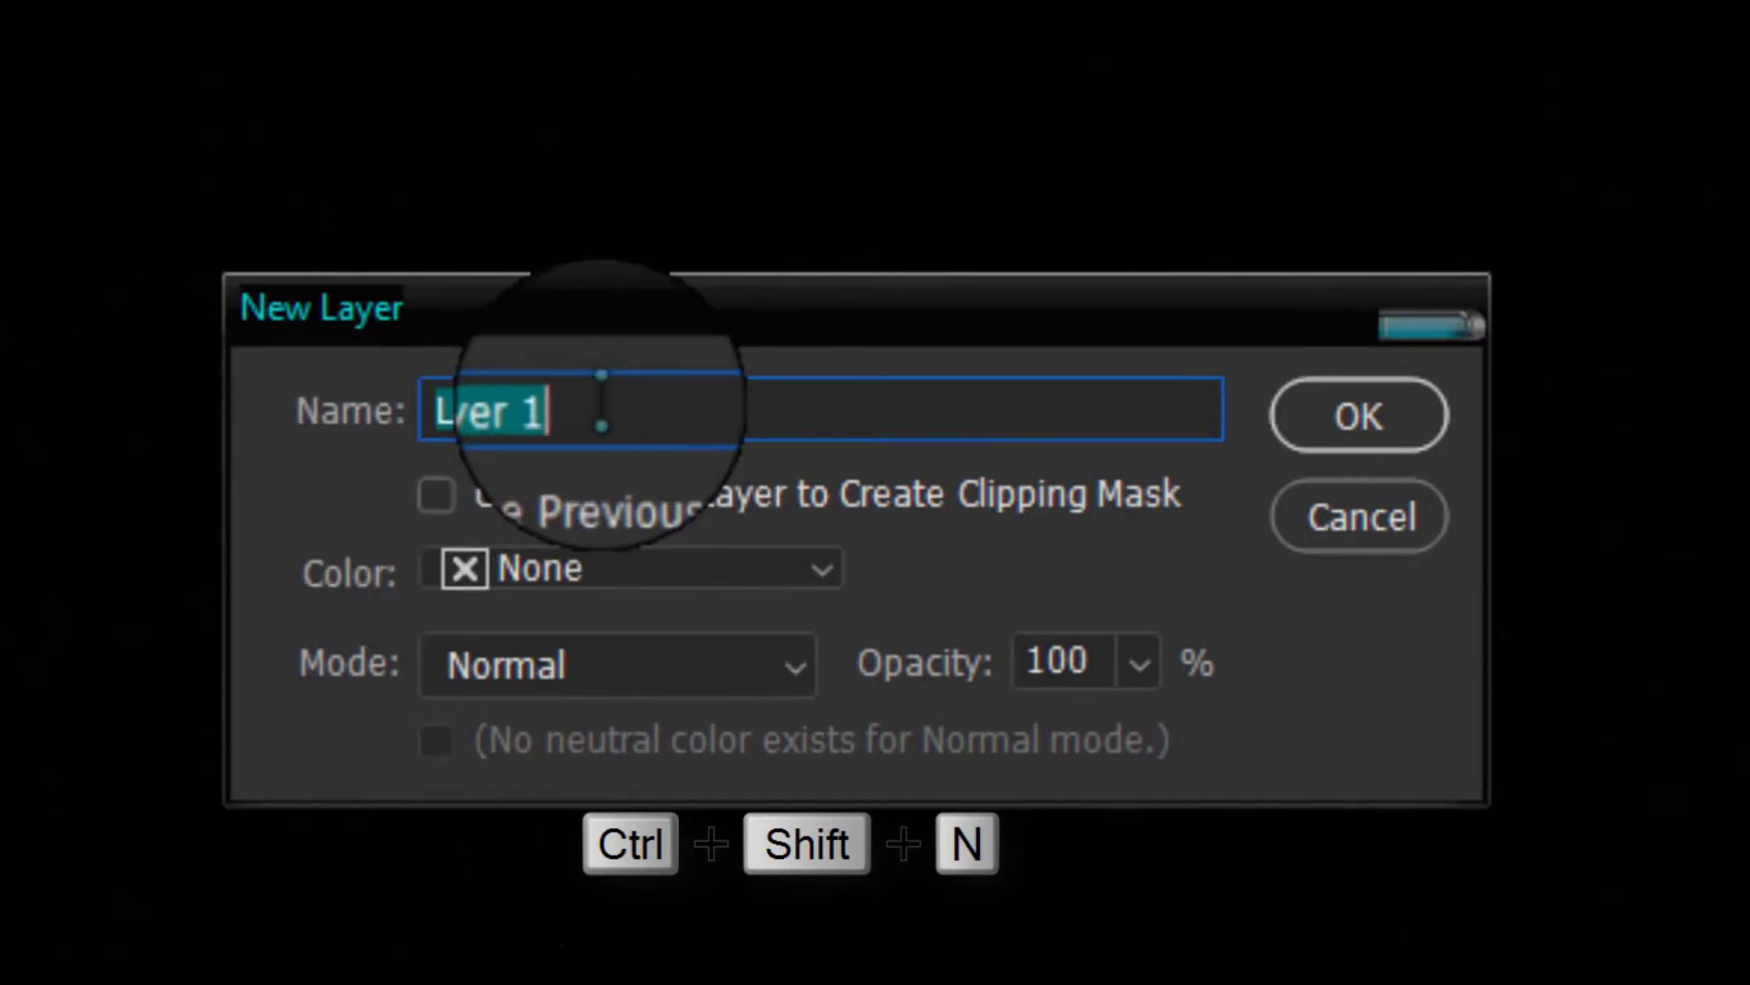
text(3)
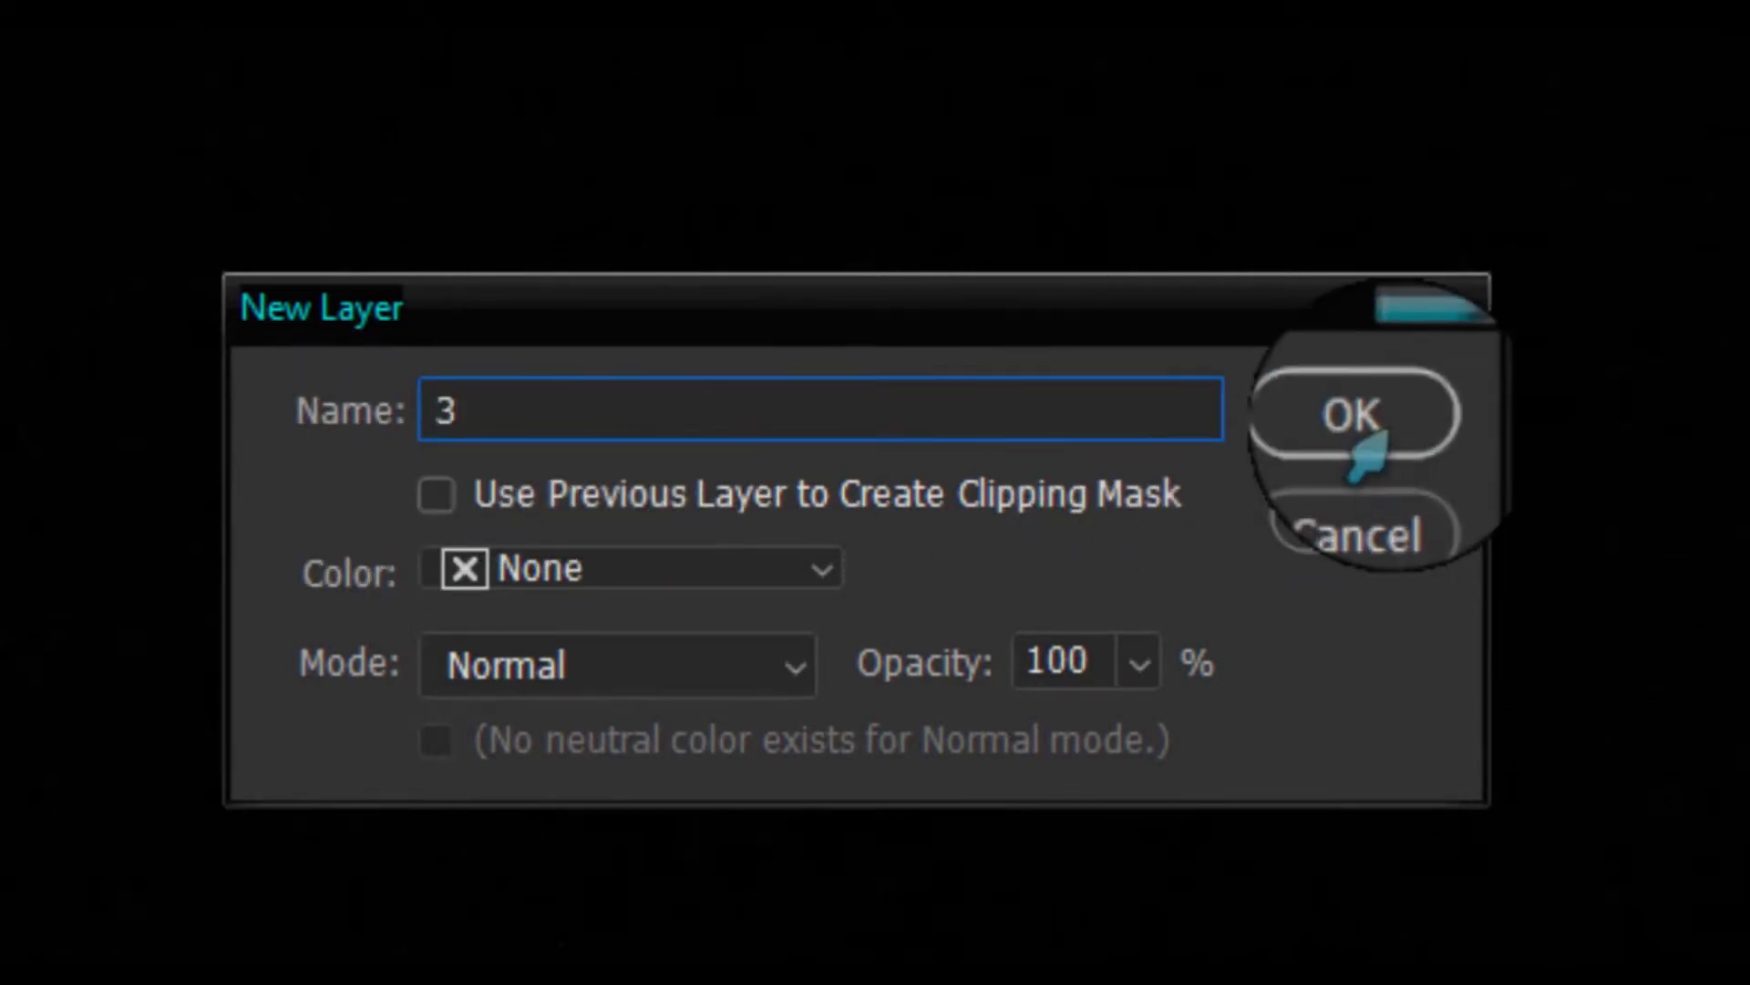
click(1363, 437)
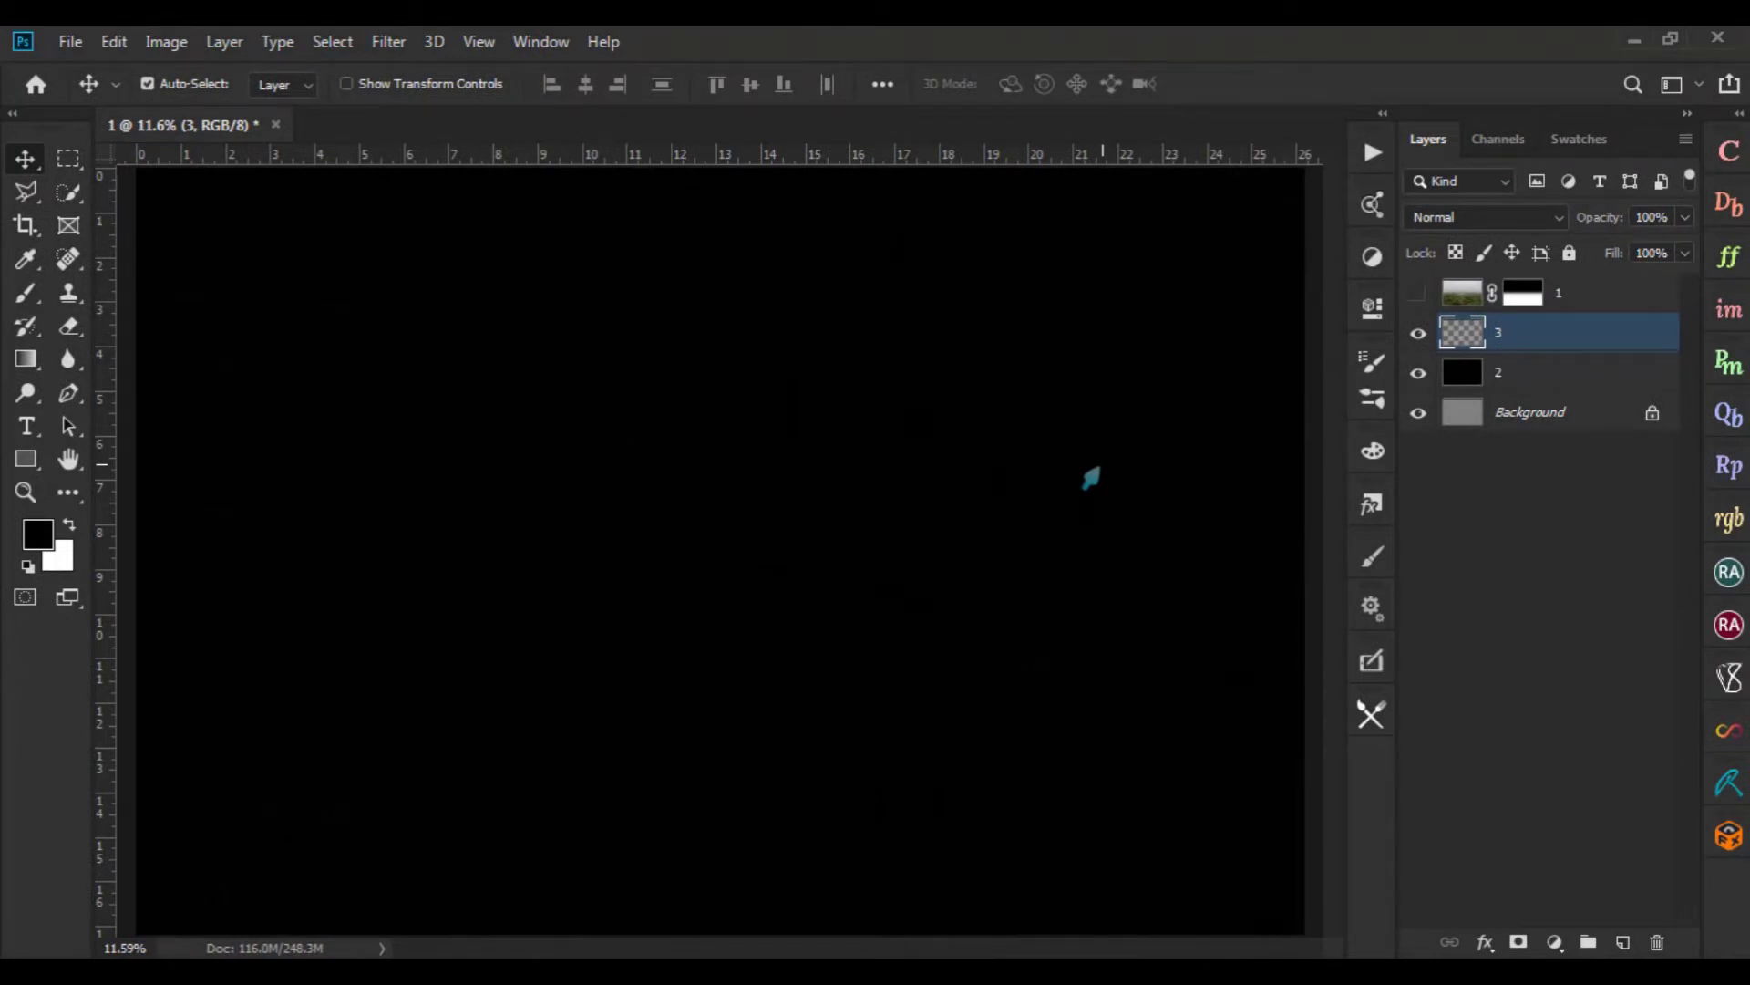
click(389, 42)
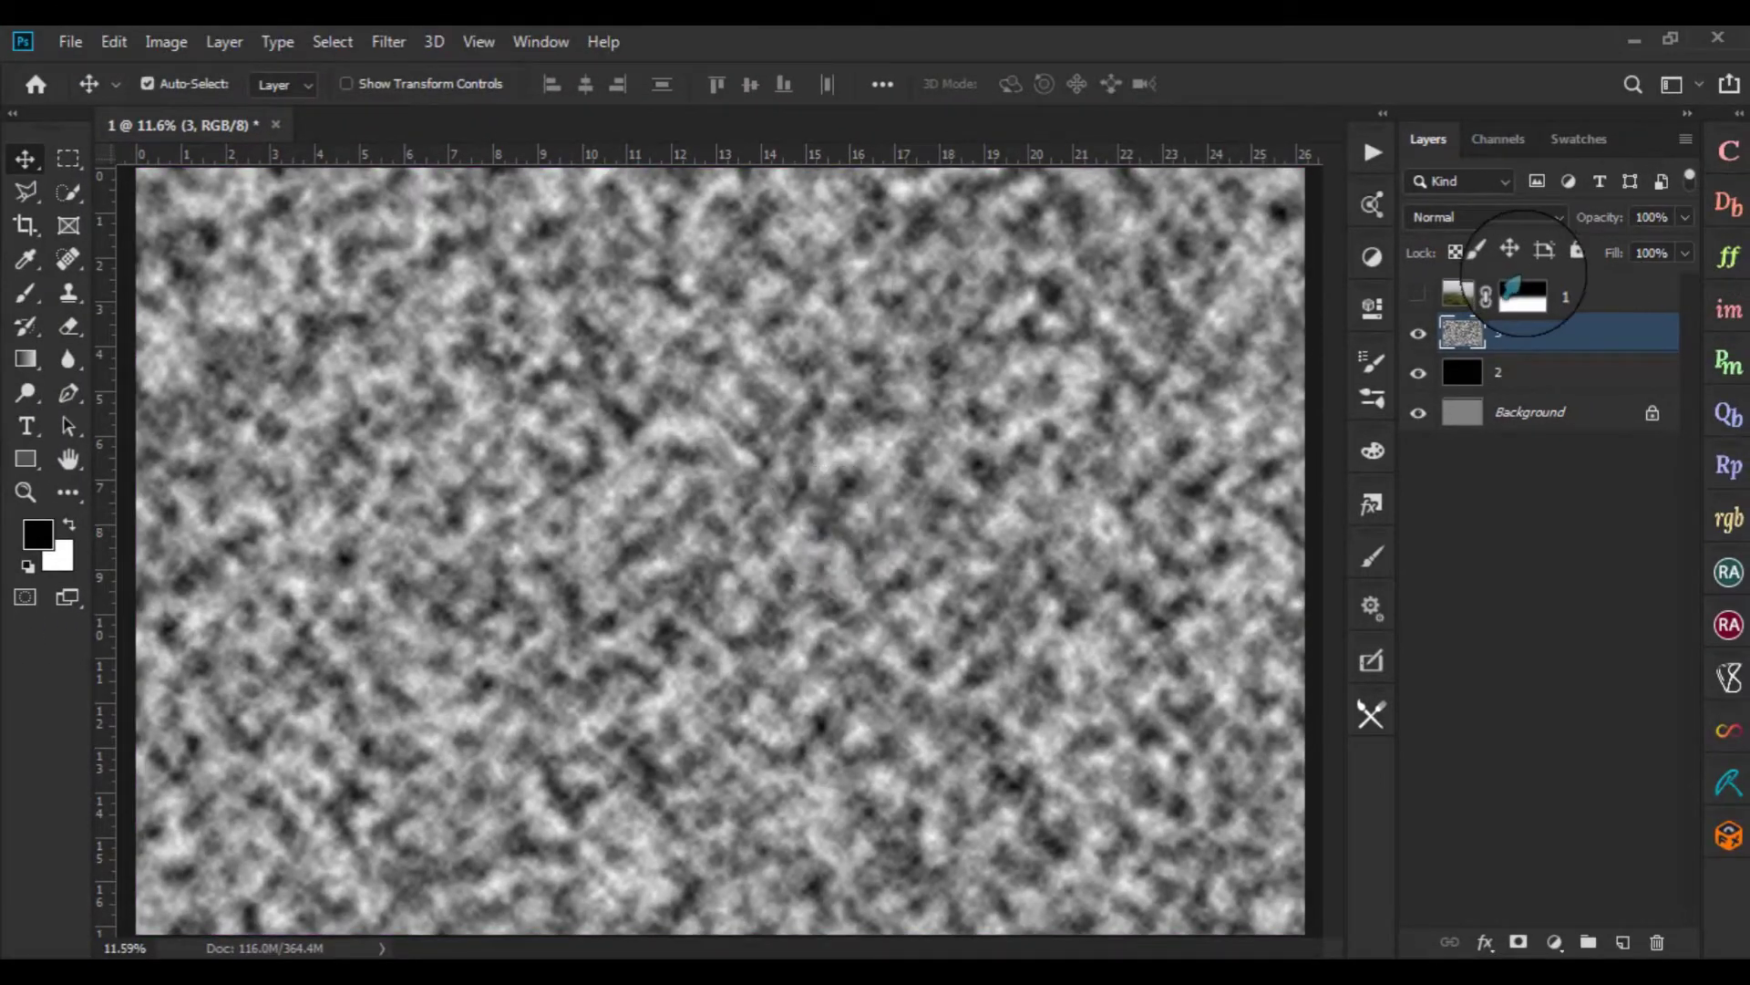
Make grass layer 1 and star layer 2 visible again
click(1417, 294)
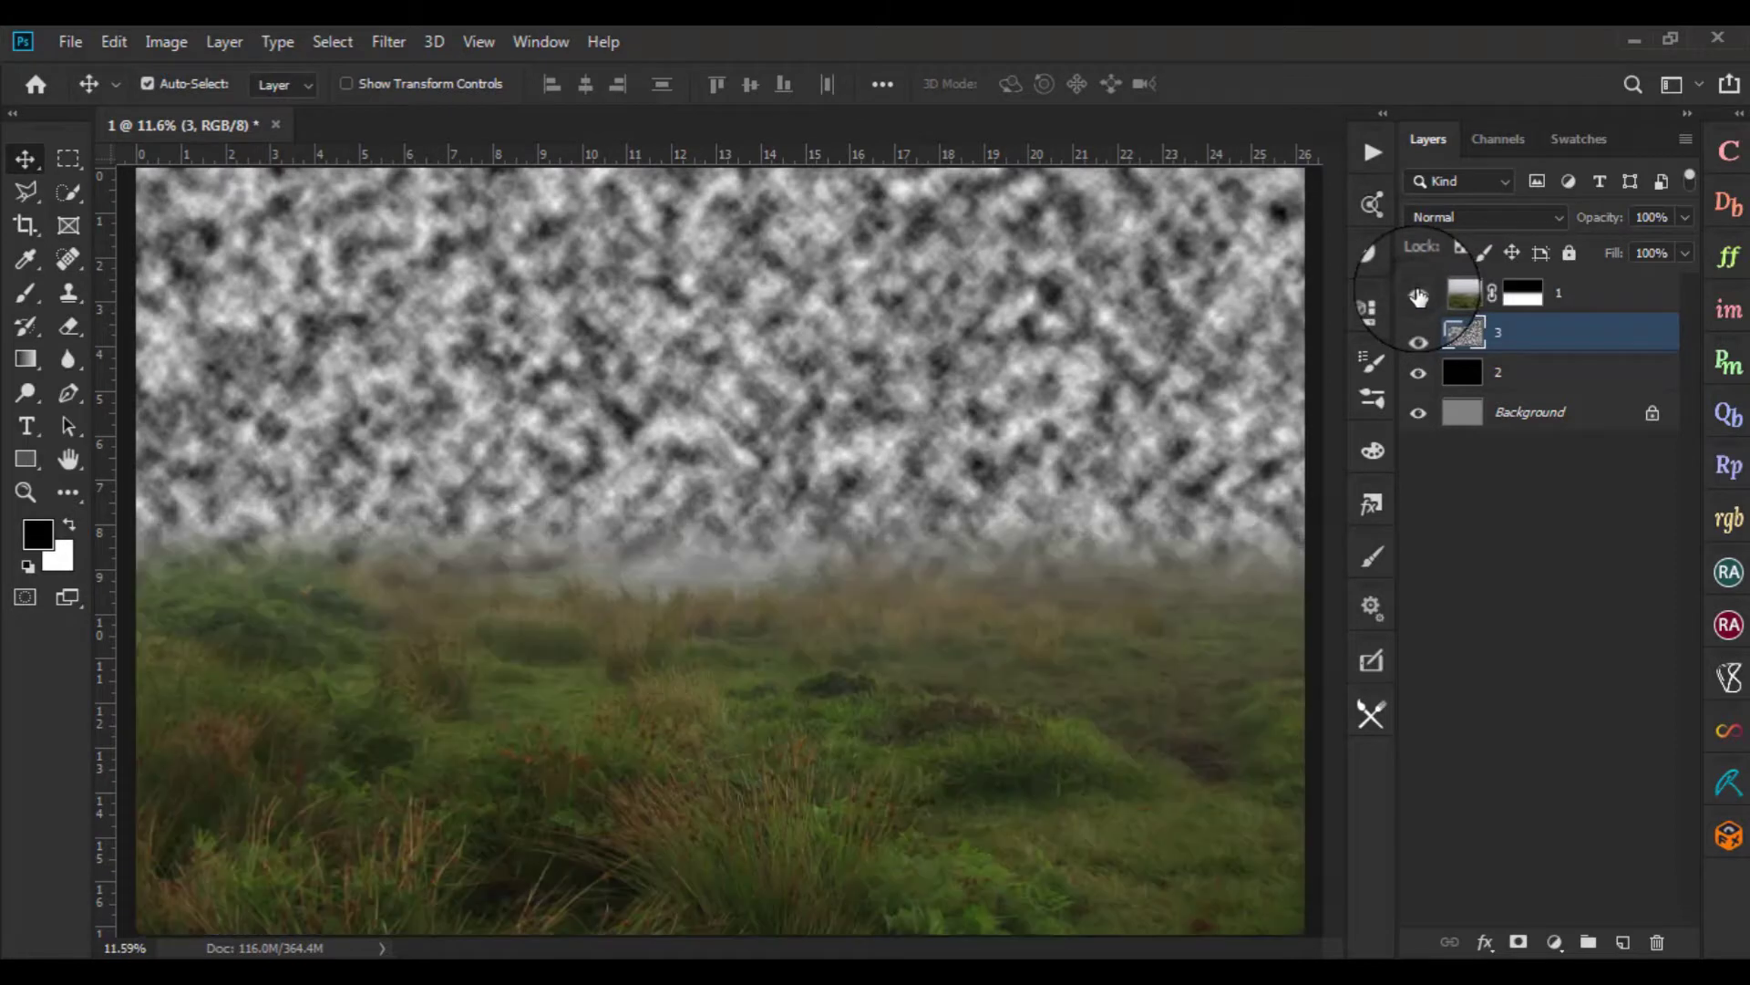
scroll(1003, 520, down, 3)
scroll(932, 580, up, 2)
scroll(932, 580, up, 1)
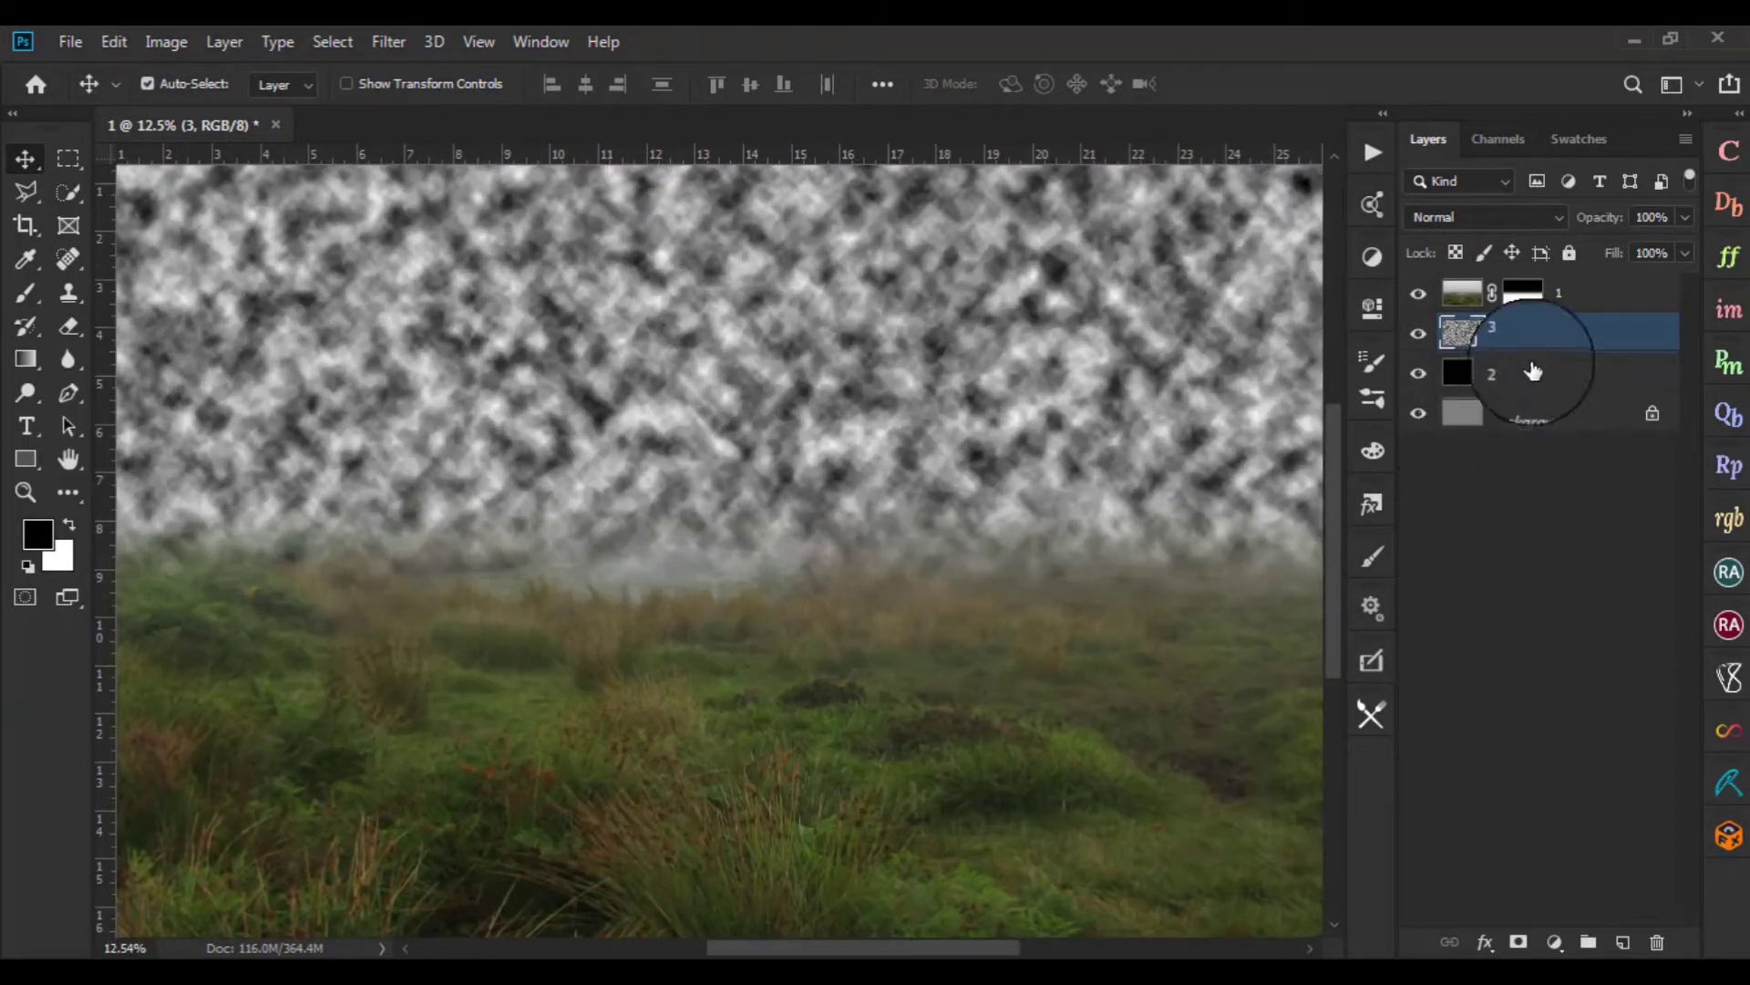
click(1419, 373)
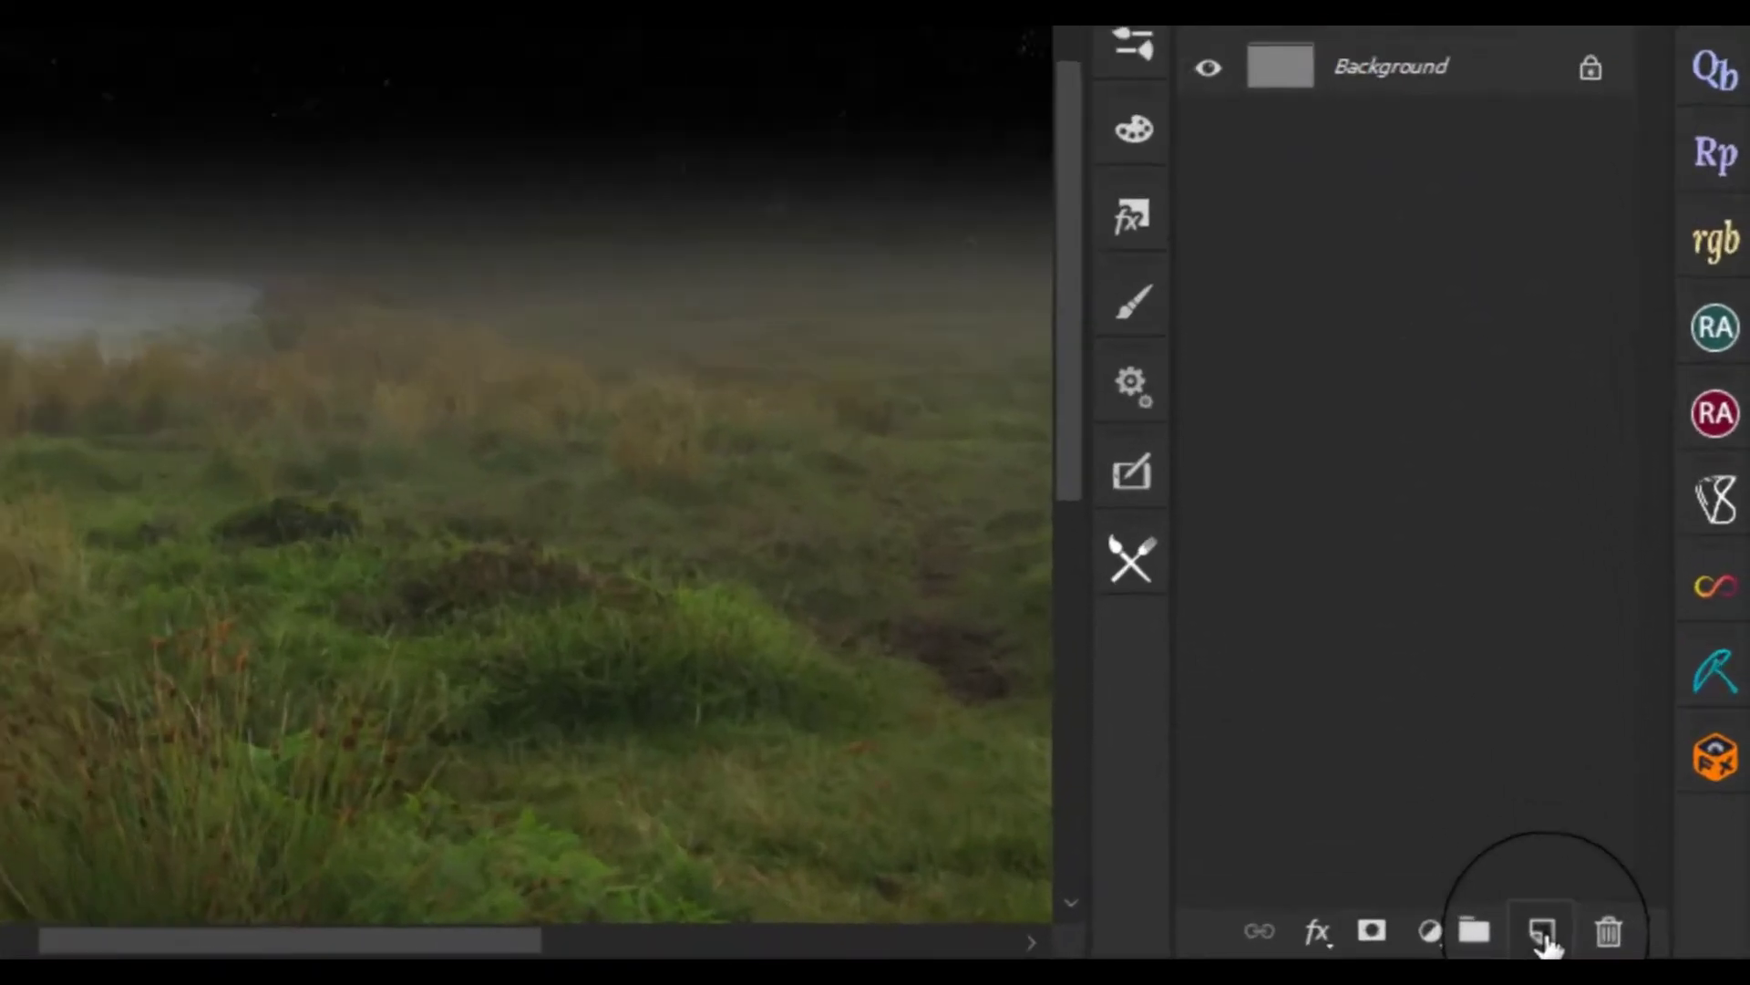
Add empty layer 4 beneath cloud layer 3 and set the foreground colour to 034aff
ctrl+click(1623, 944)
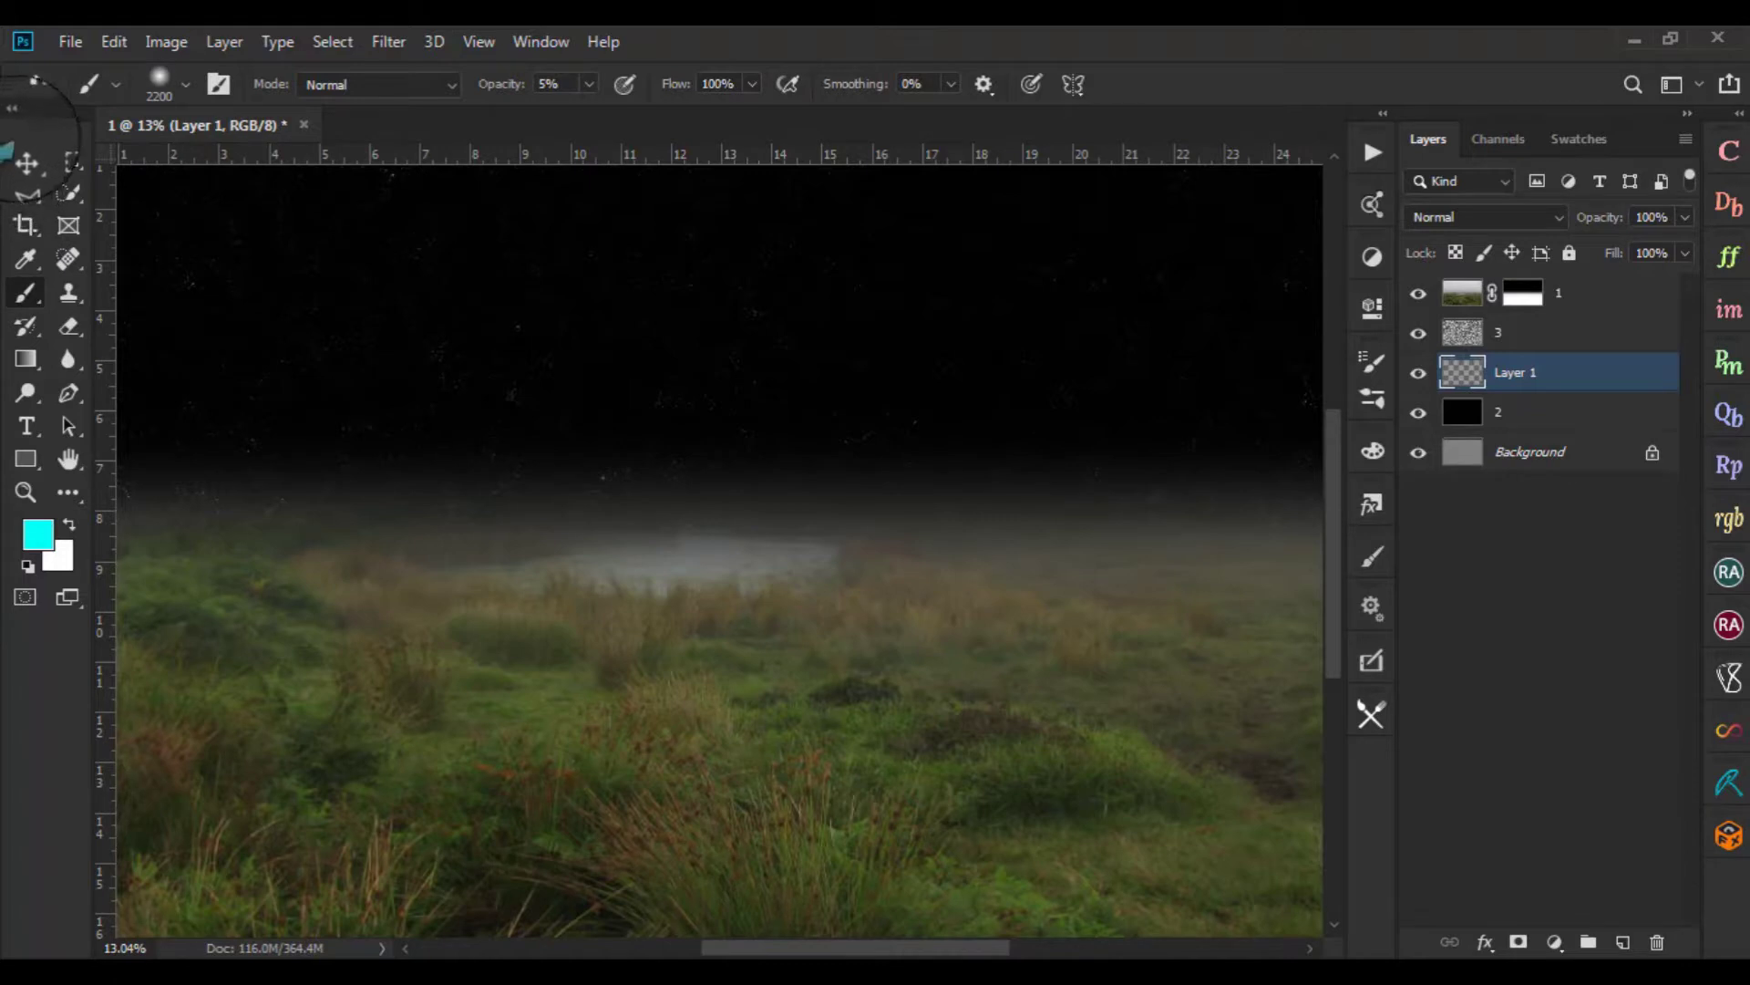
click(25, 161)
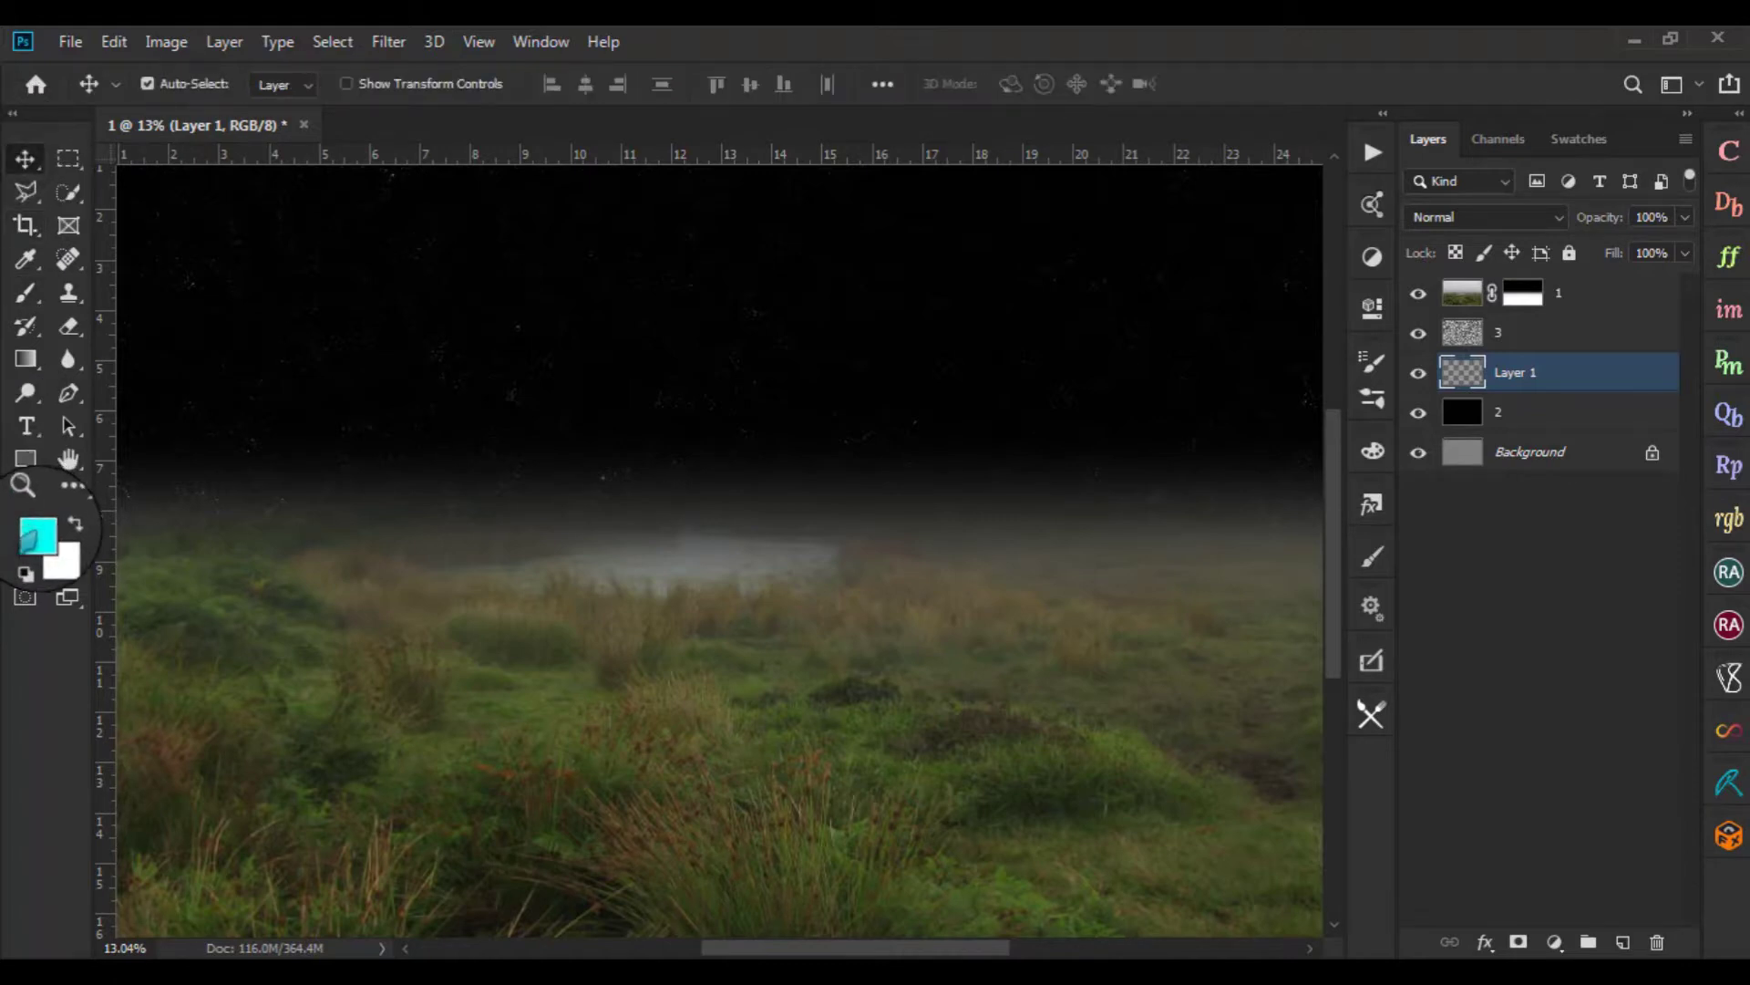
click(38, 535)
text(0376)
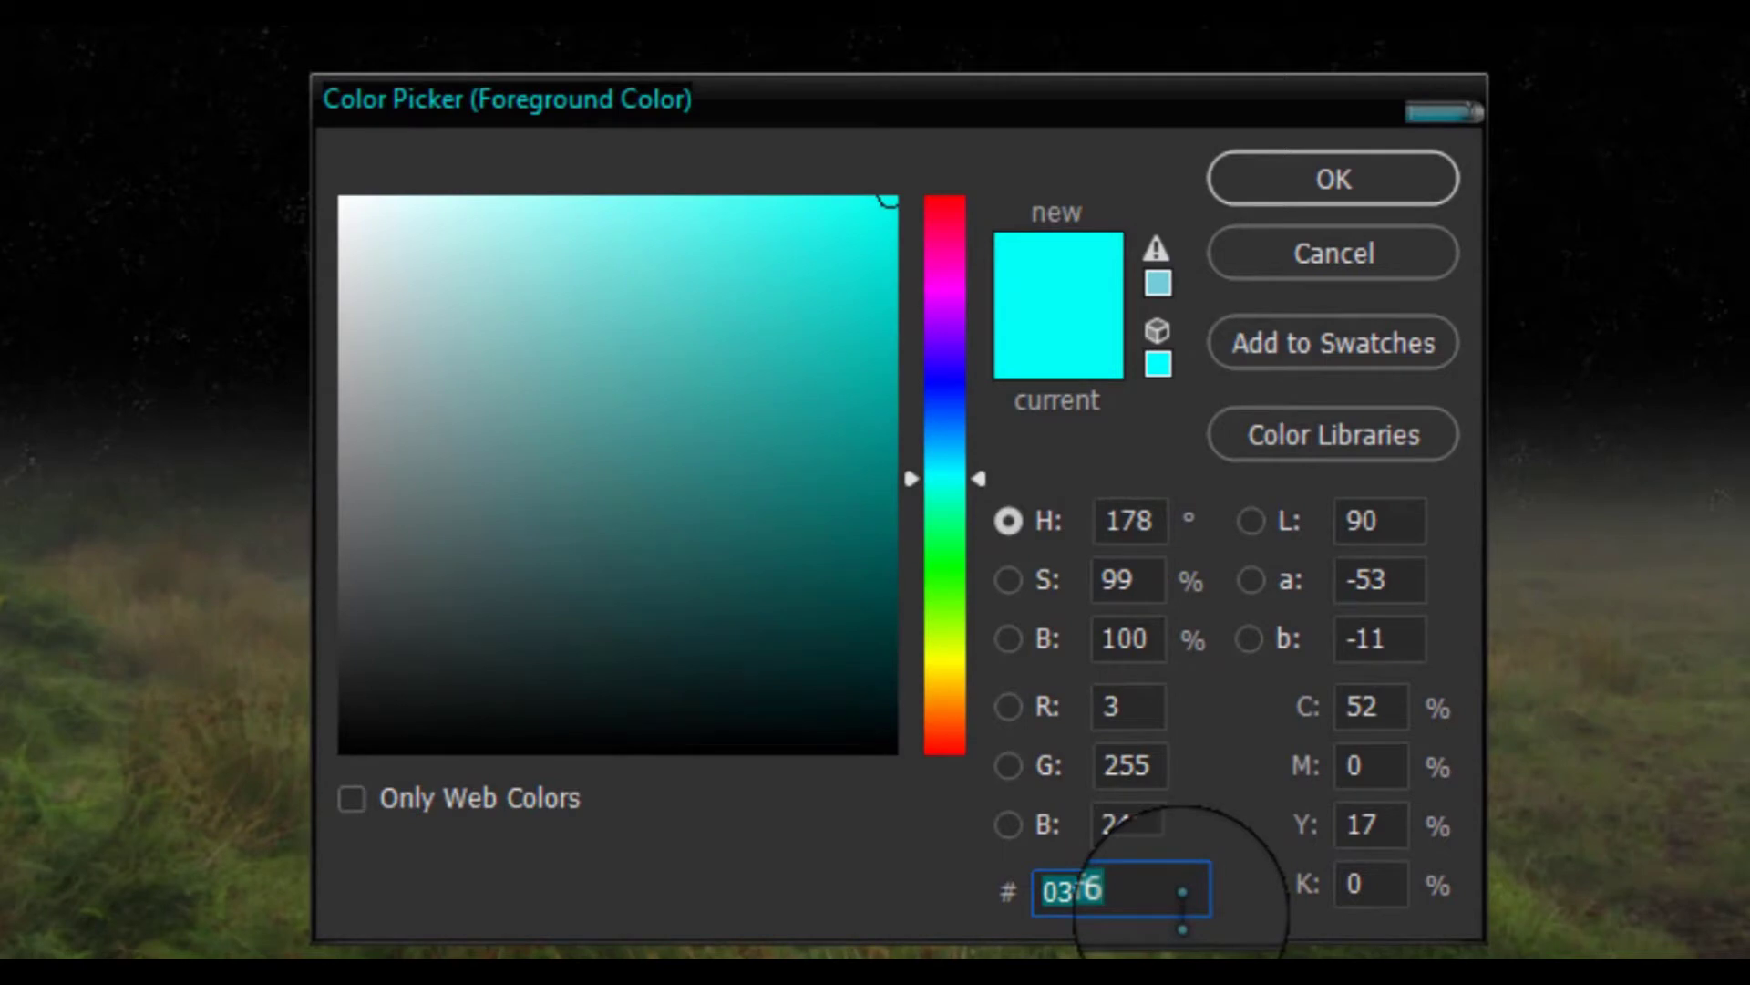
text(034aff)
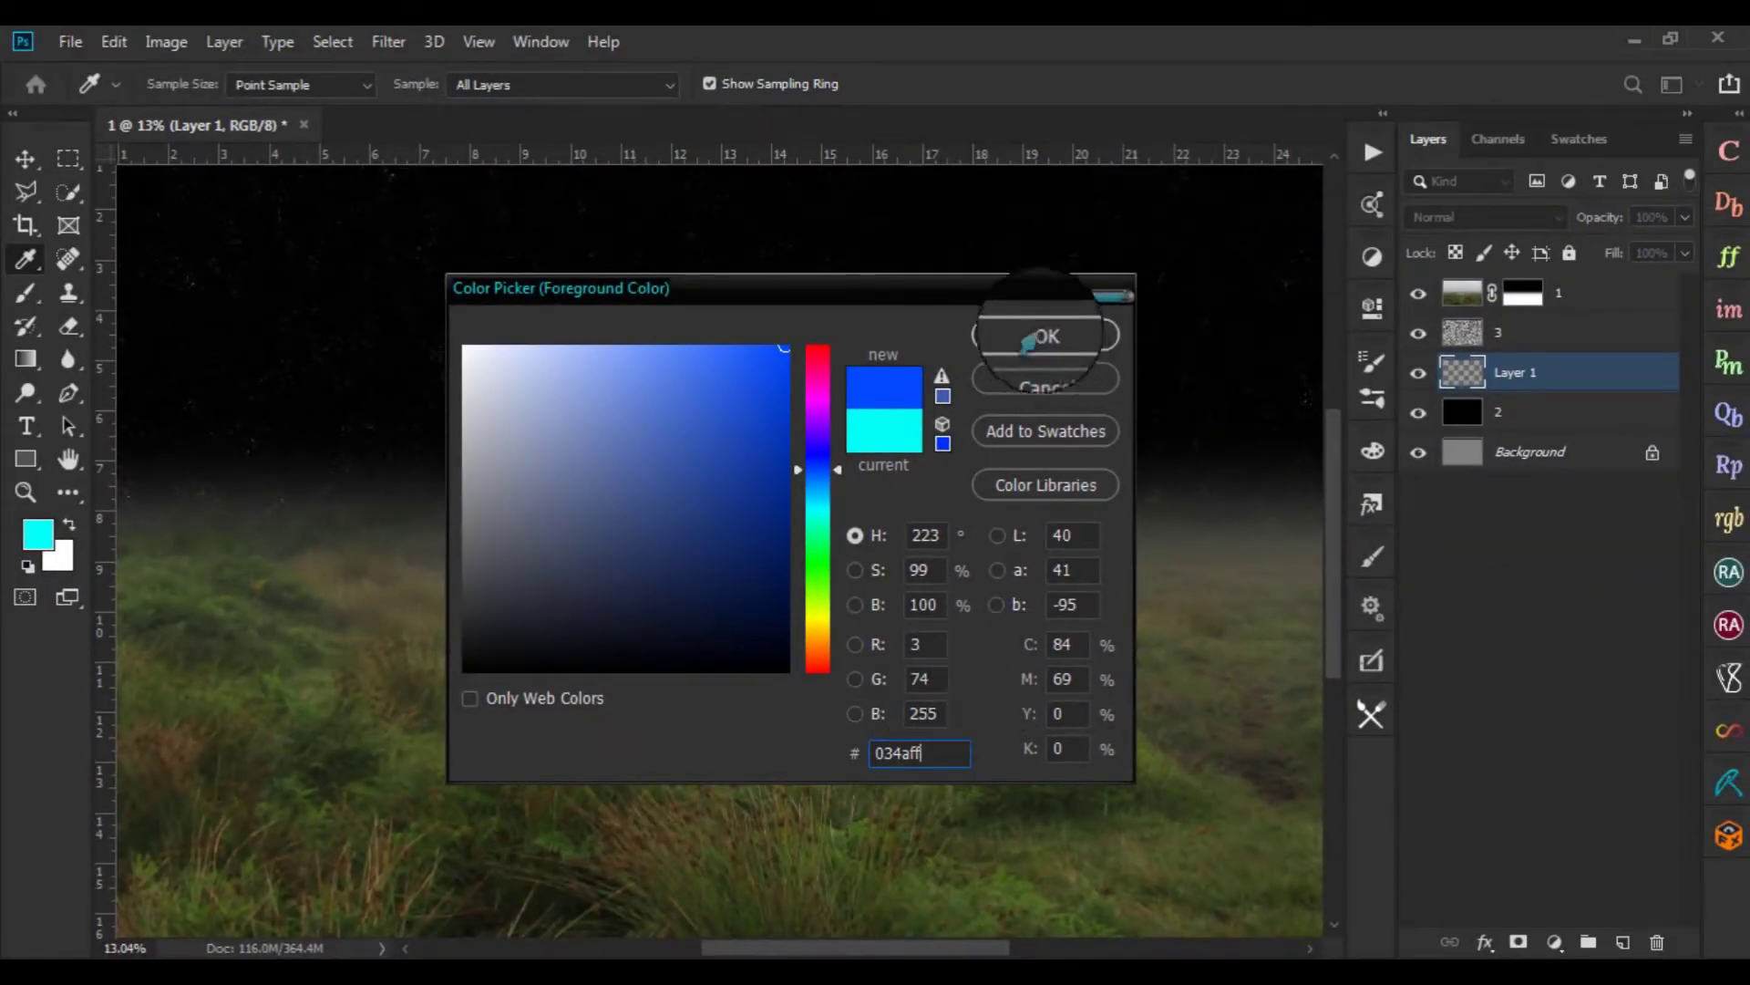
click(1030, 333)
key(v)
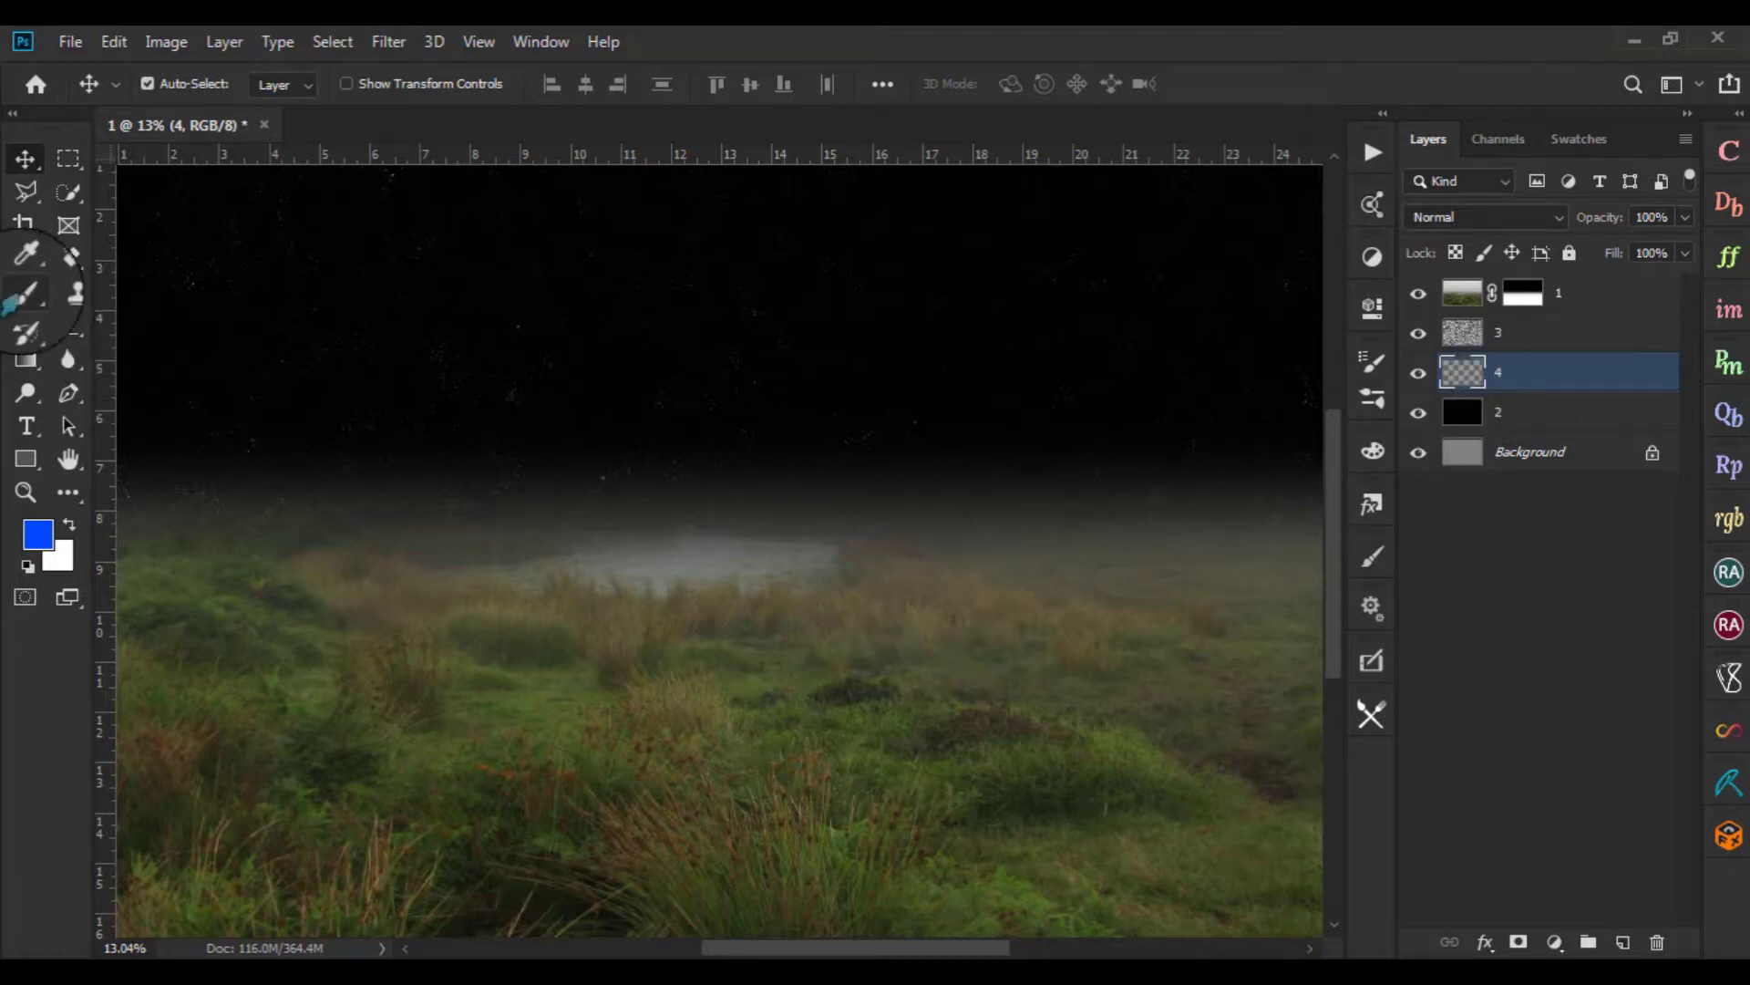
Paint a faint blue glow along the horizon and sky top with a 10% opacity brush
click(25, 293)
click(1126, 141)
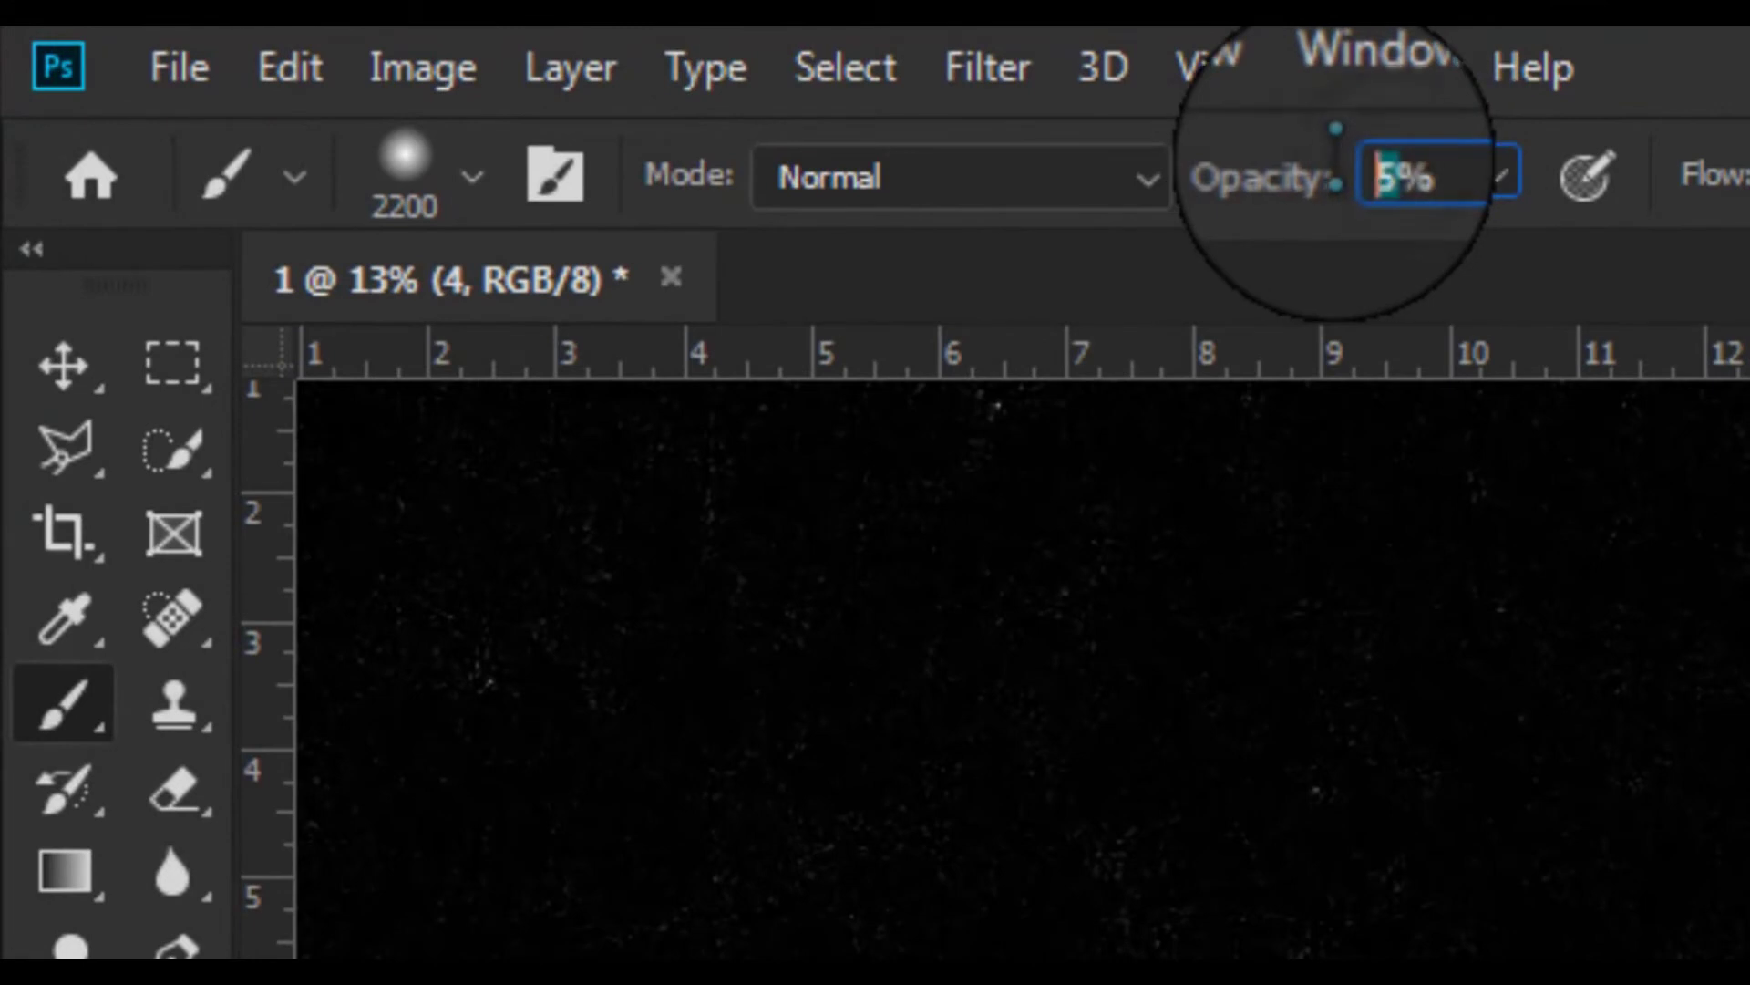
text(10)
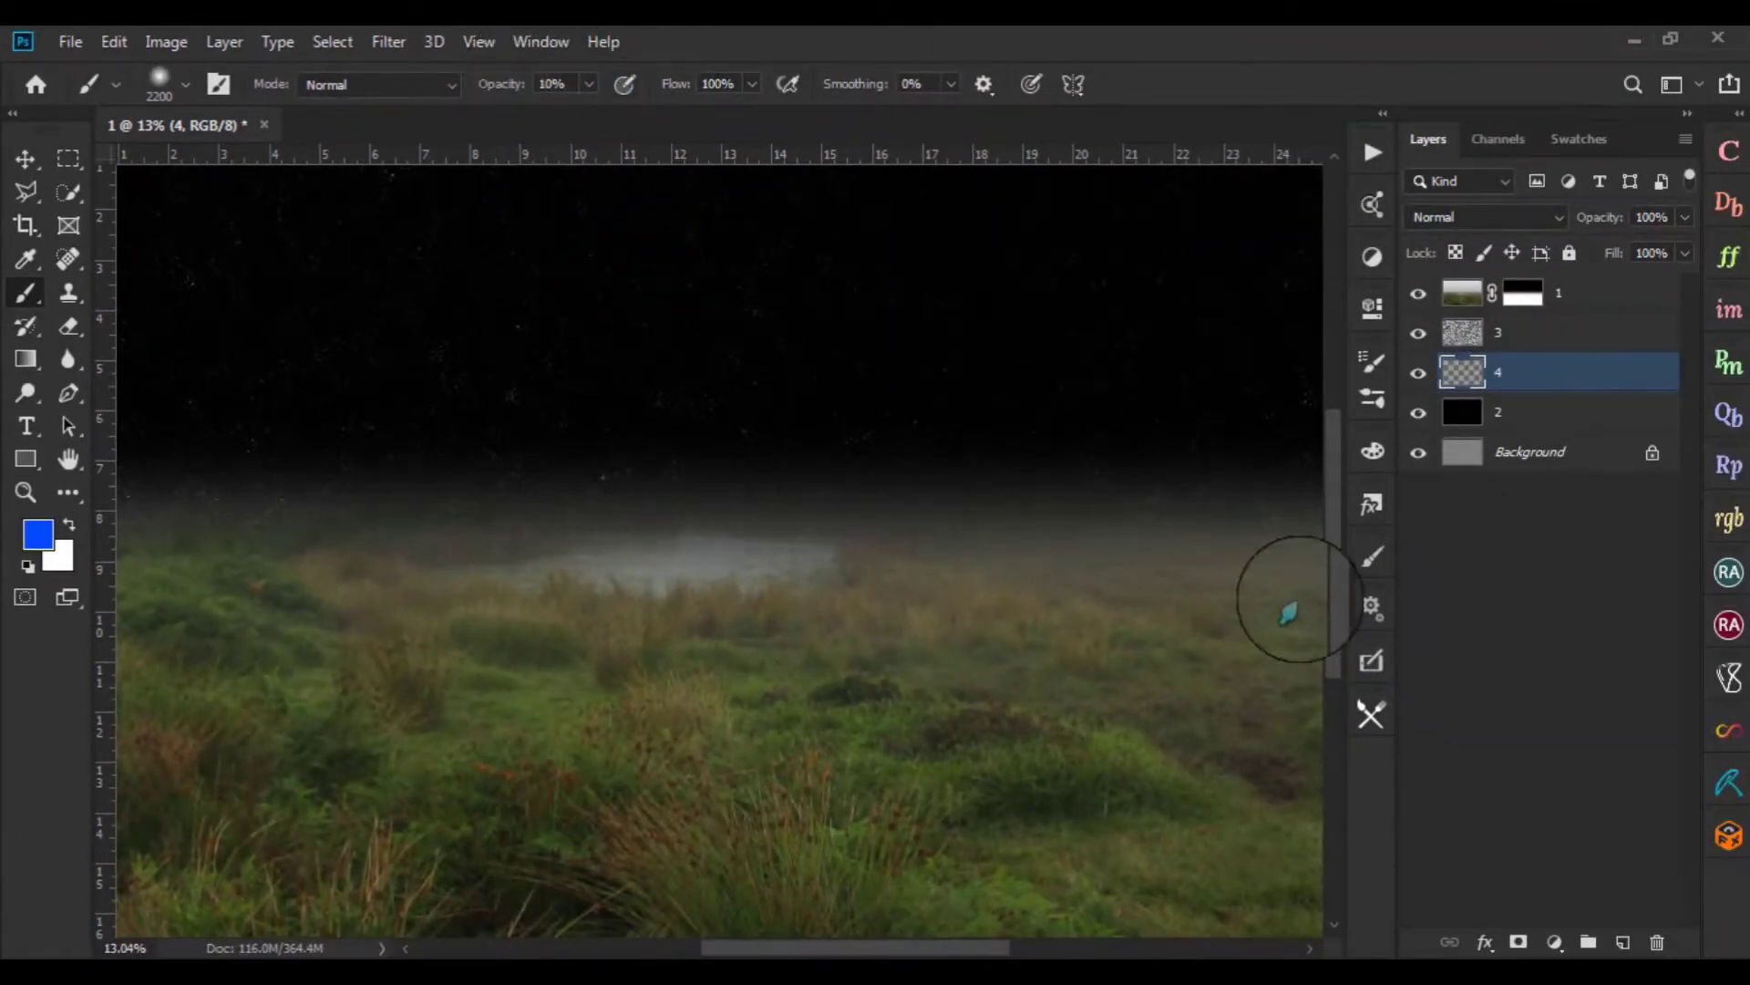
scroll(872, 456, down, 2)
mouse_move(429, 500)
mouse_down()
mouse_move(728, 486)
mouse_move(1244, 544)
mouse_move(879, 500)
mouse_up()
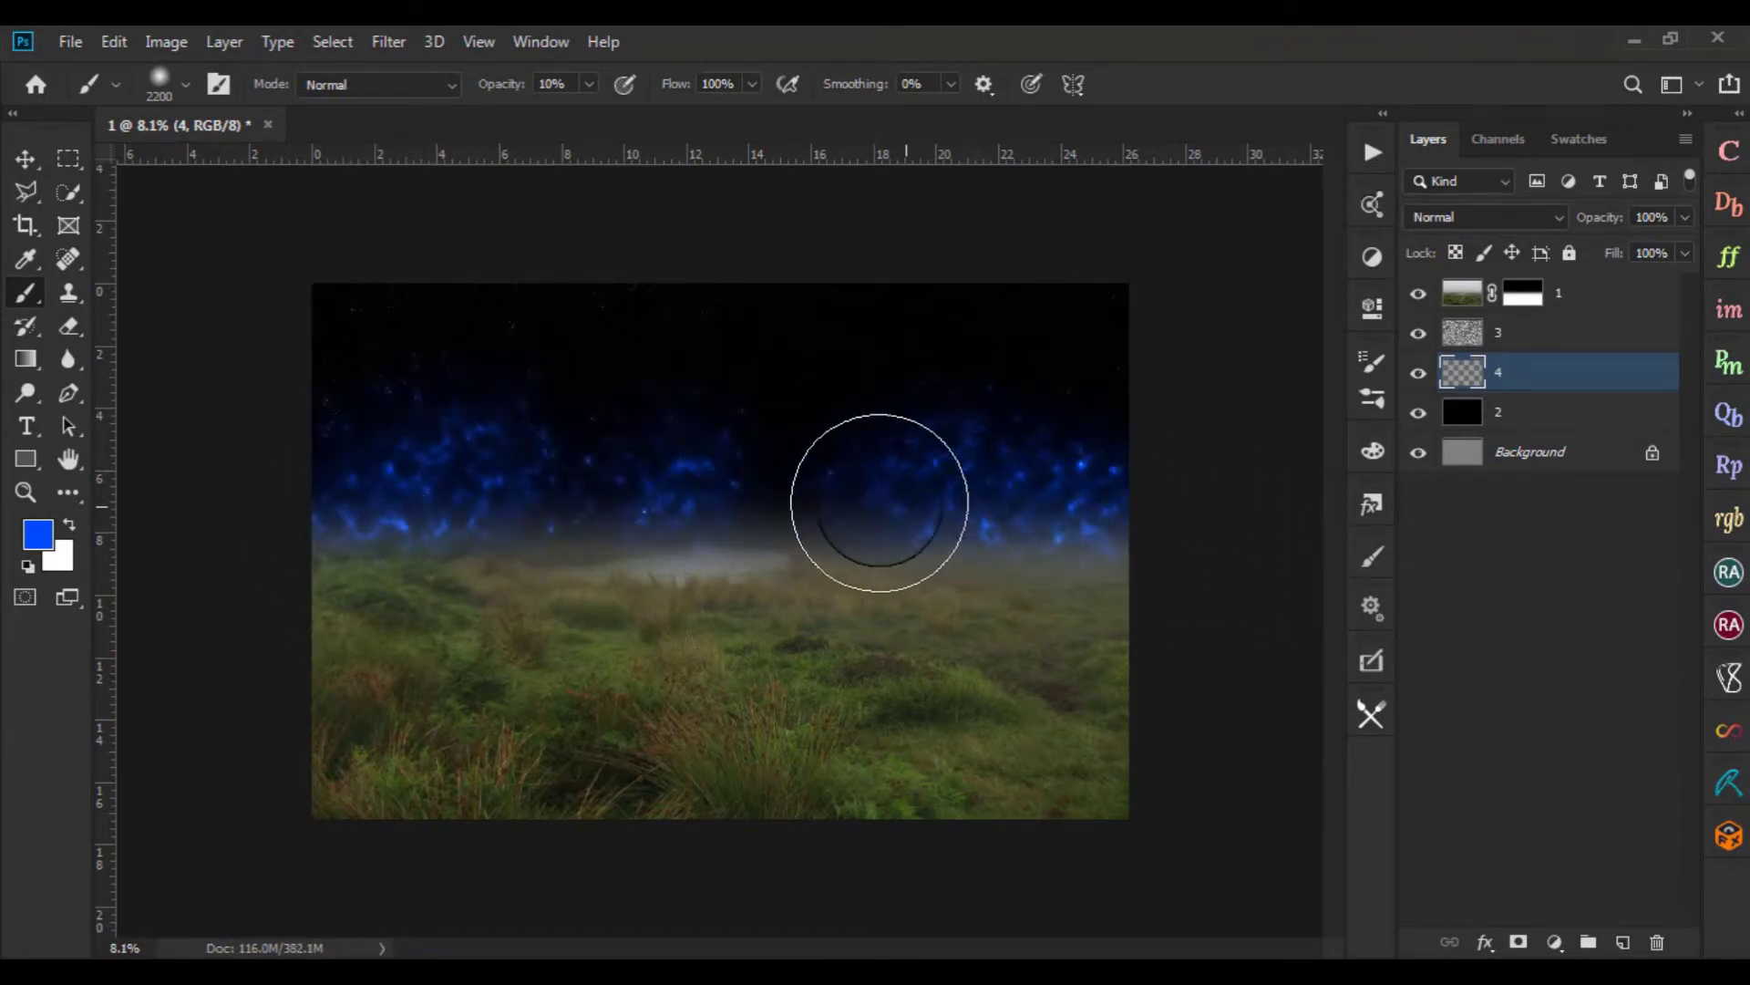
click(839, 305)
drag(316, 262, 1134, 292)
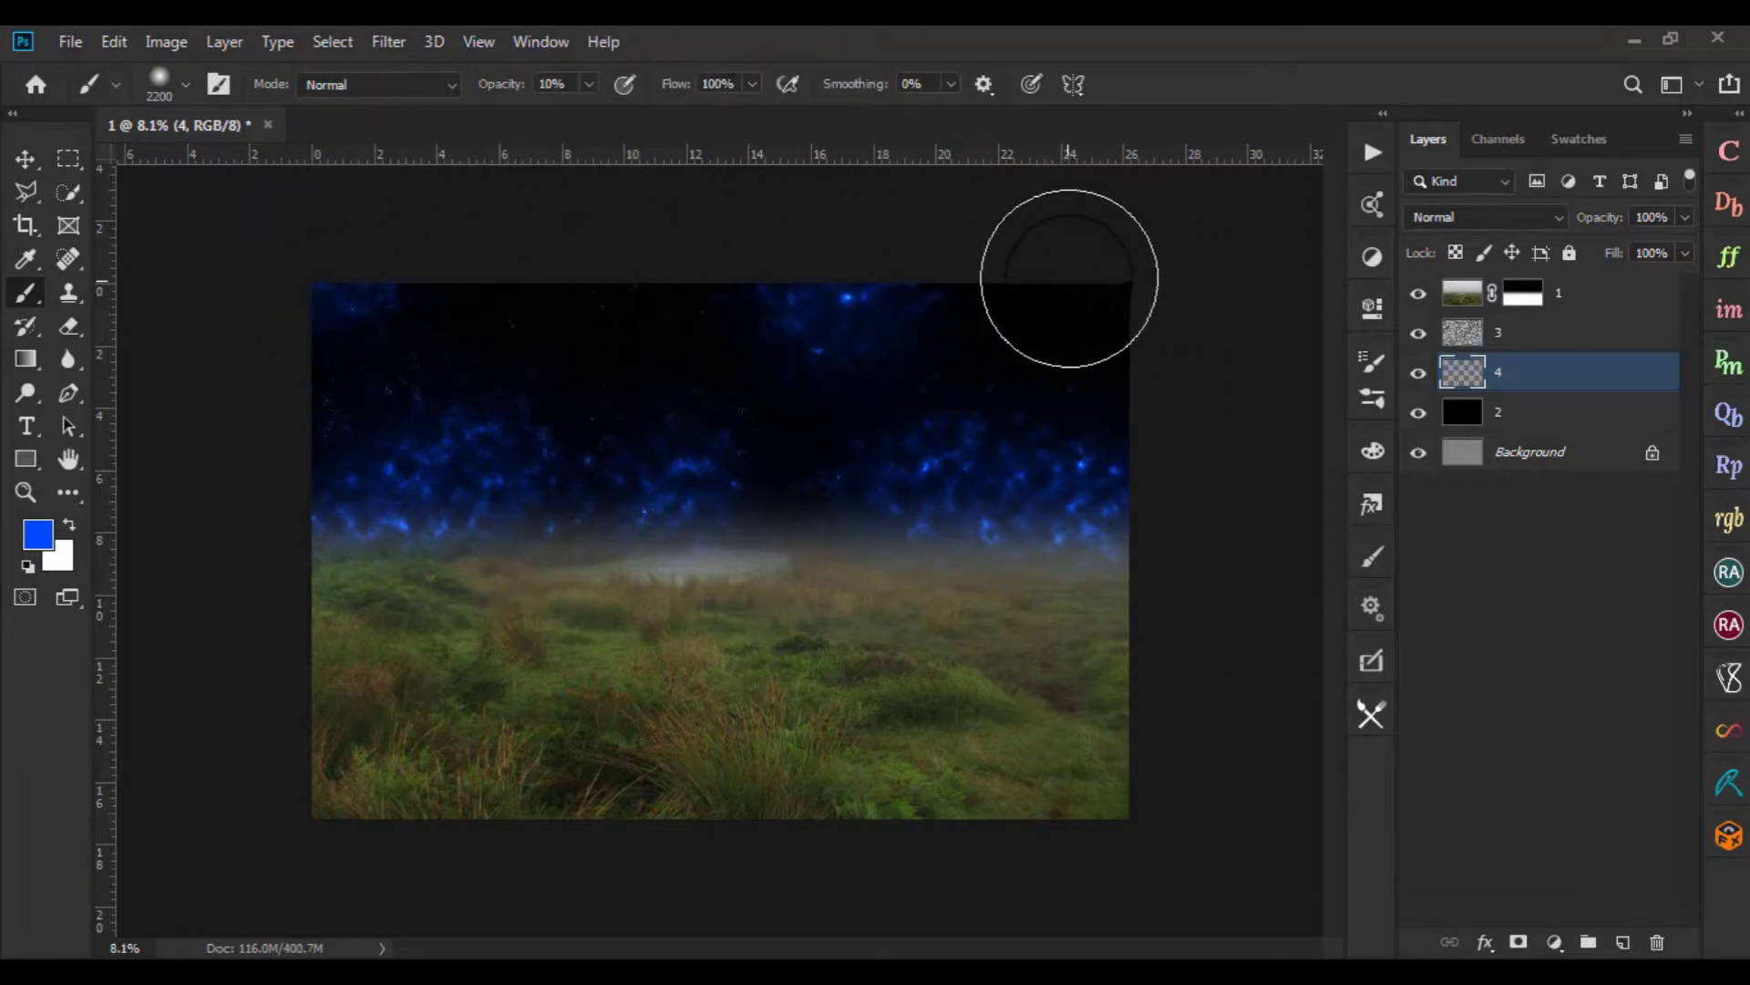
click(1067, 293)
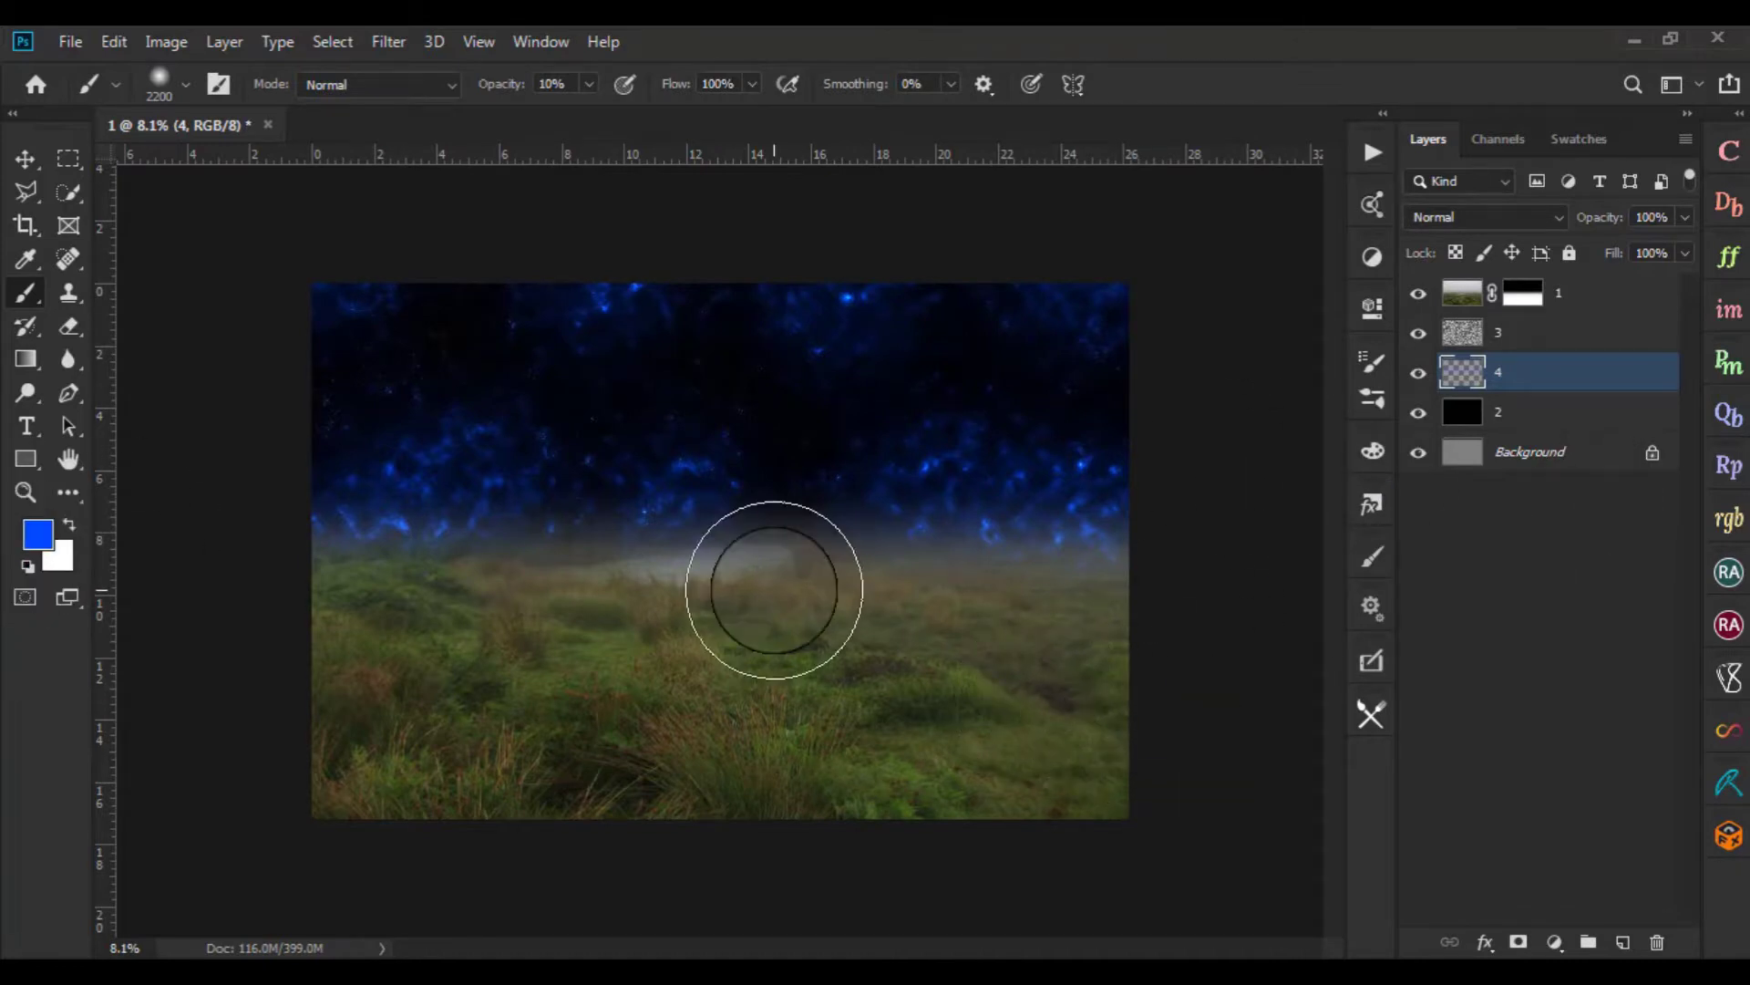
scroll(770, 588, up, 2)
scroll(873, 665, down, 2)
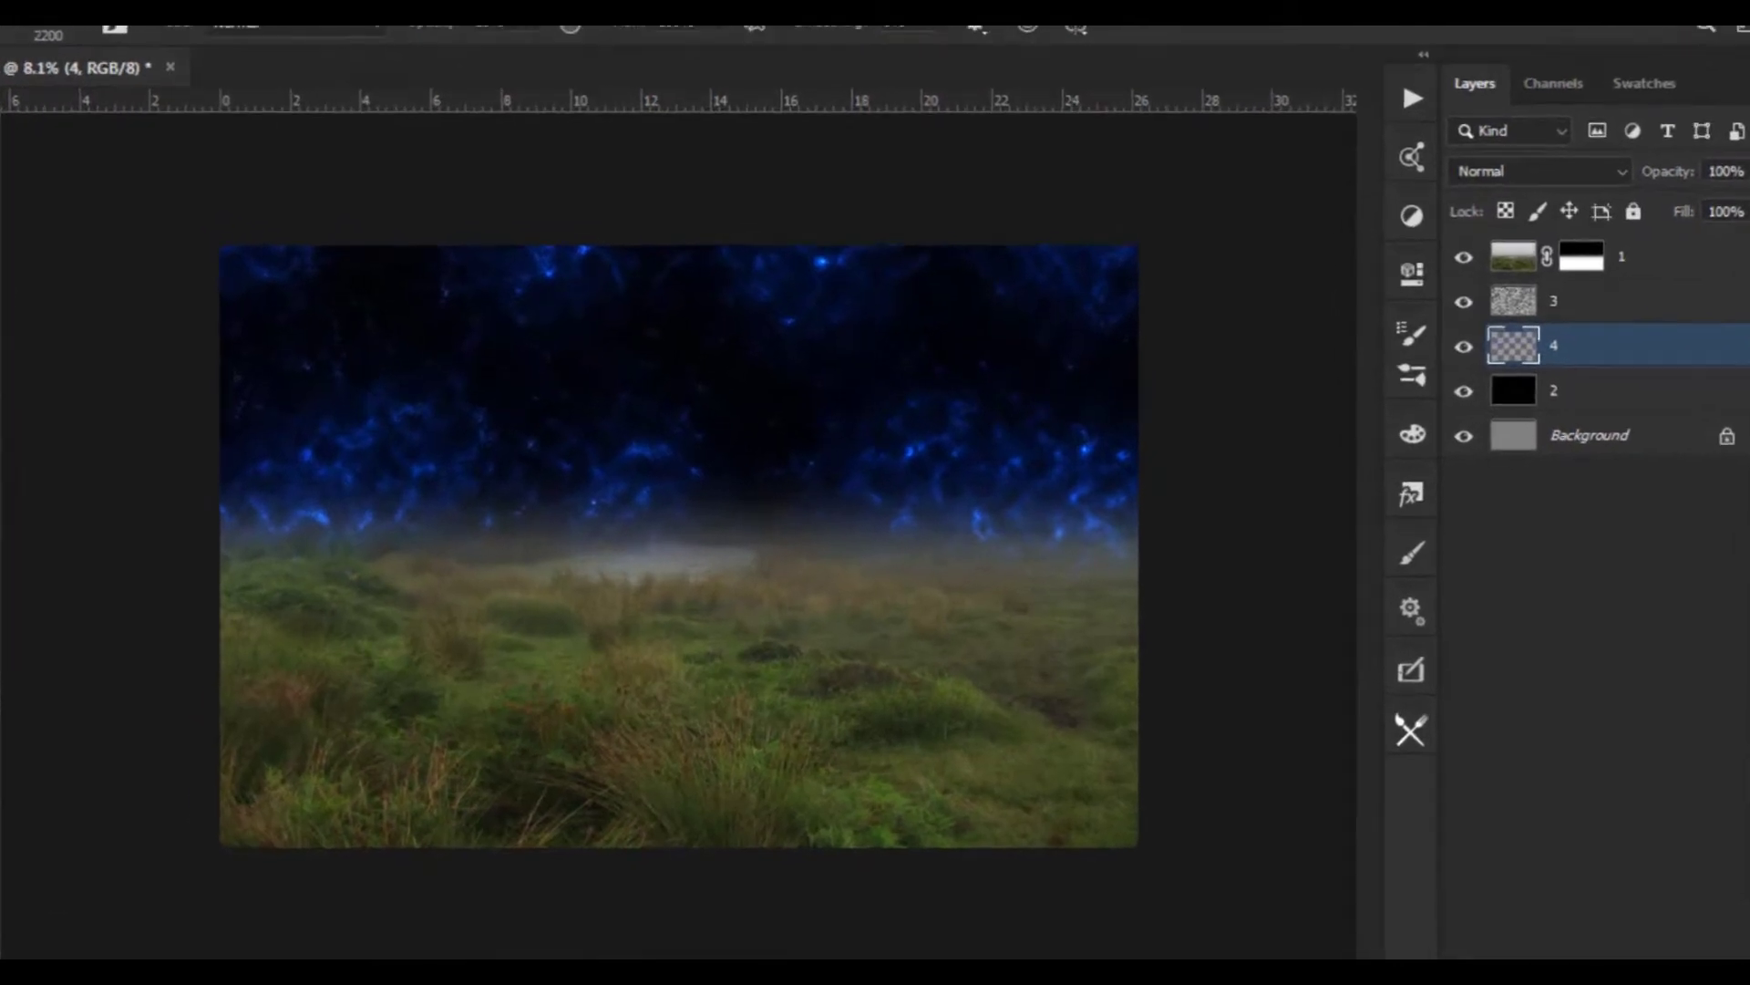
click(38, 534)
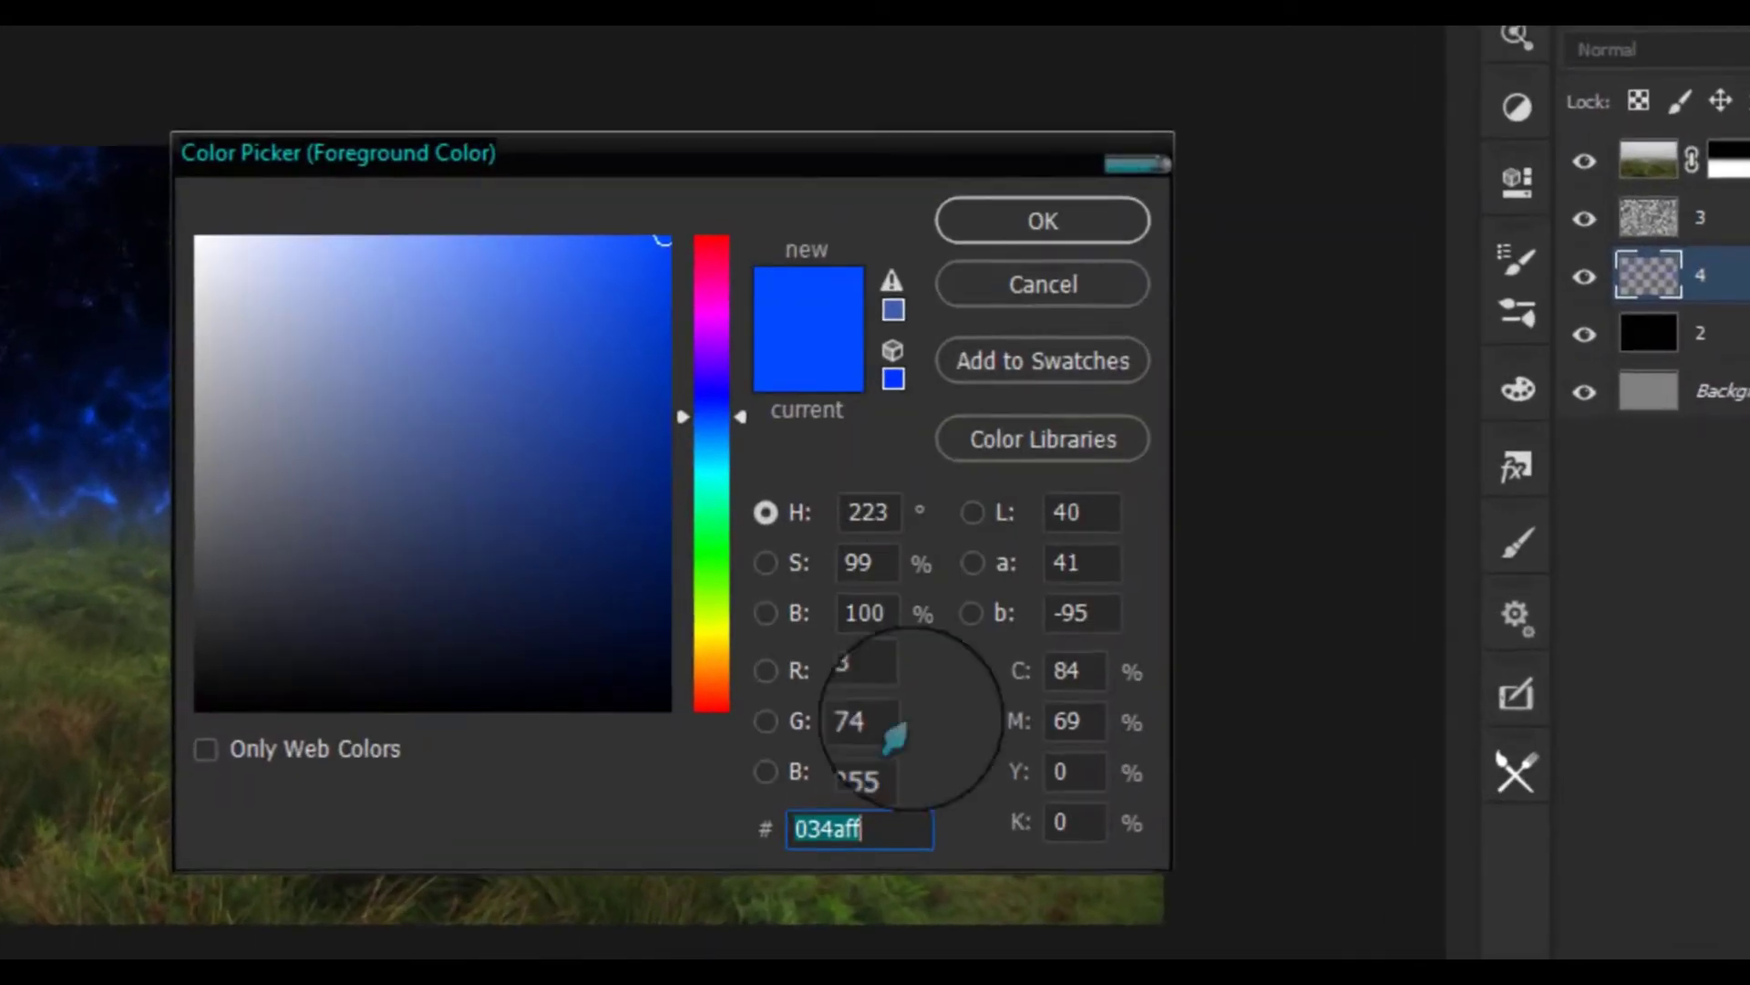
Change the foreground colour to cyan 03fff6 and set brush opacity to 5%
click(912, 829)
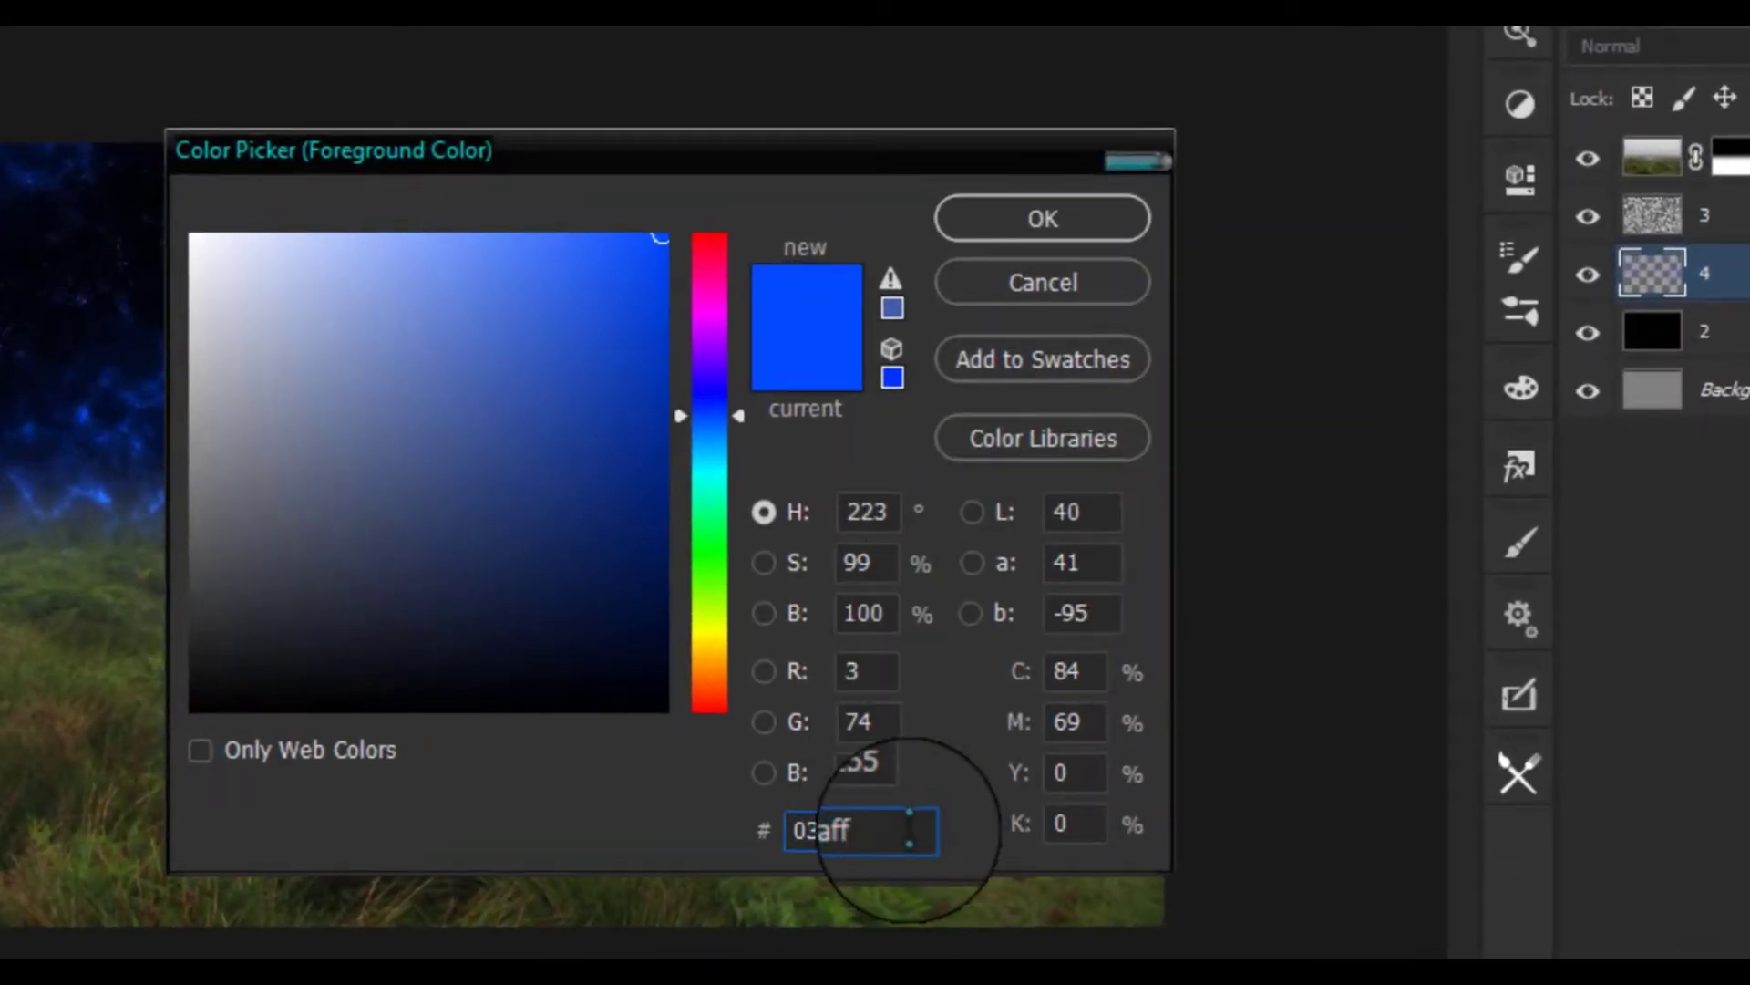
key(BackSpace)
key(BackSpace)
key(BackSpace)
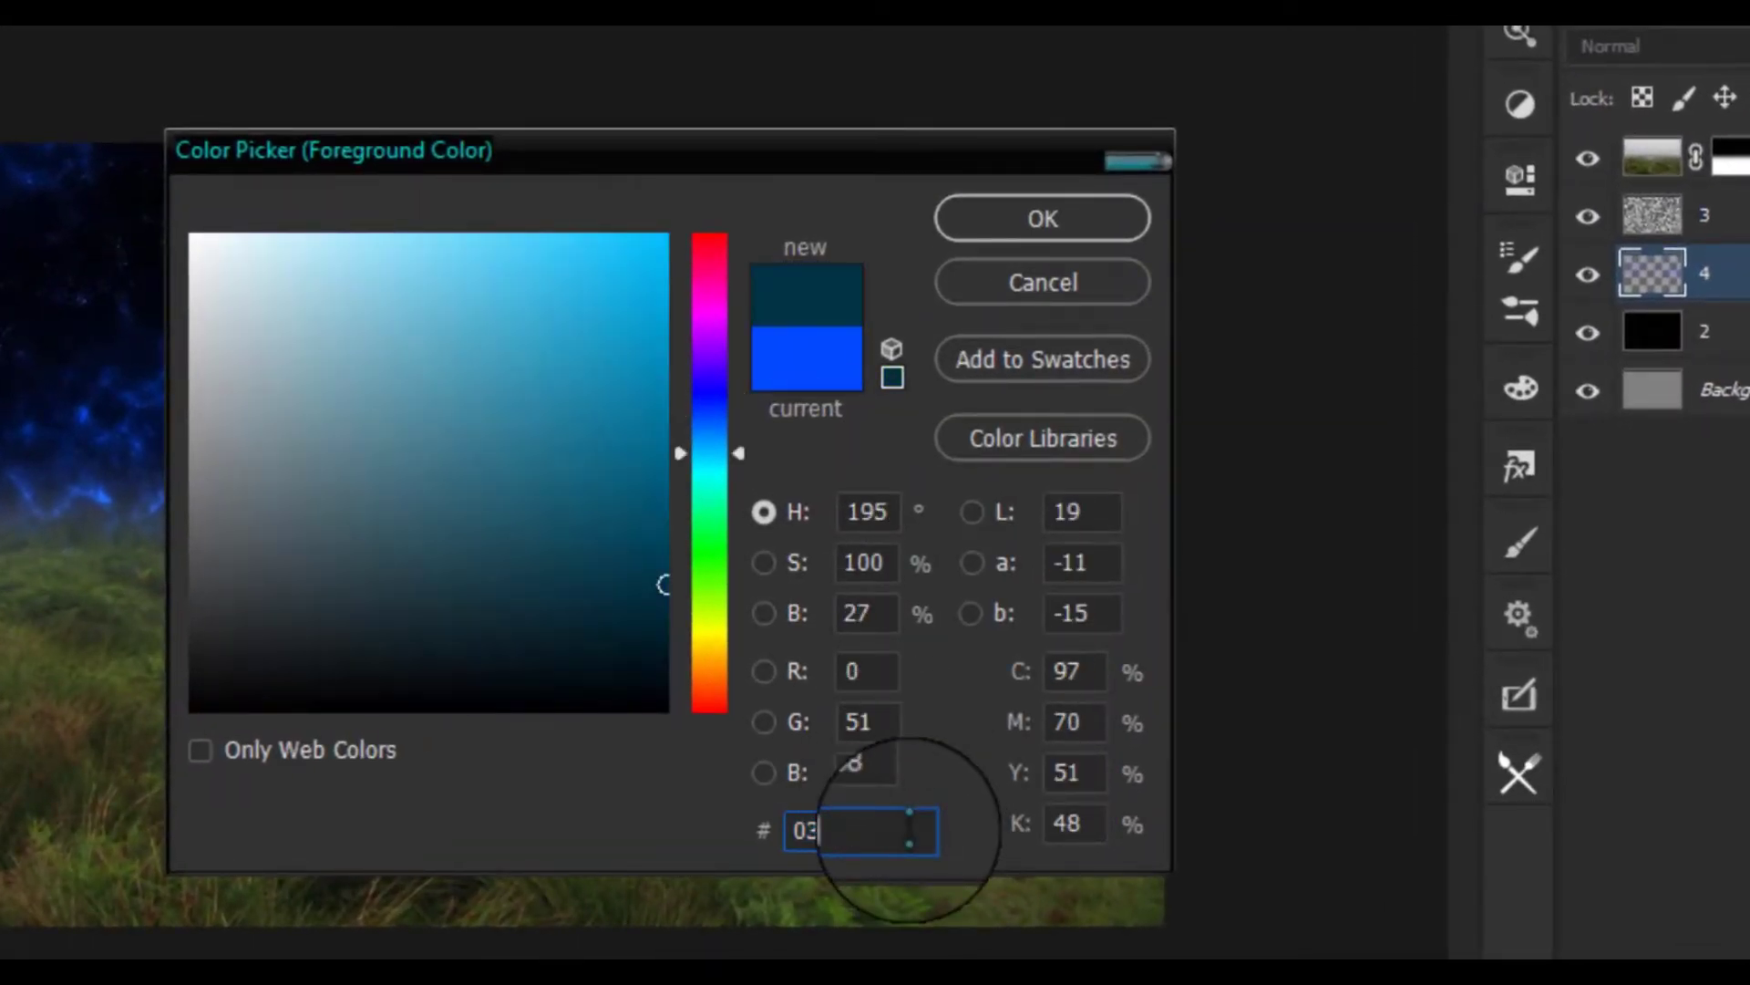
text(fff)
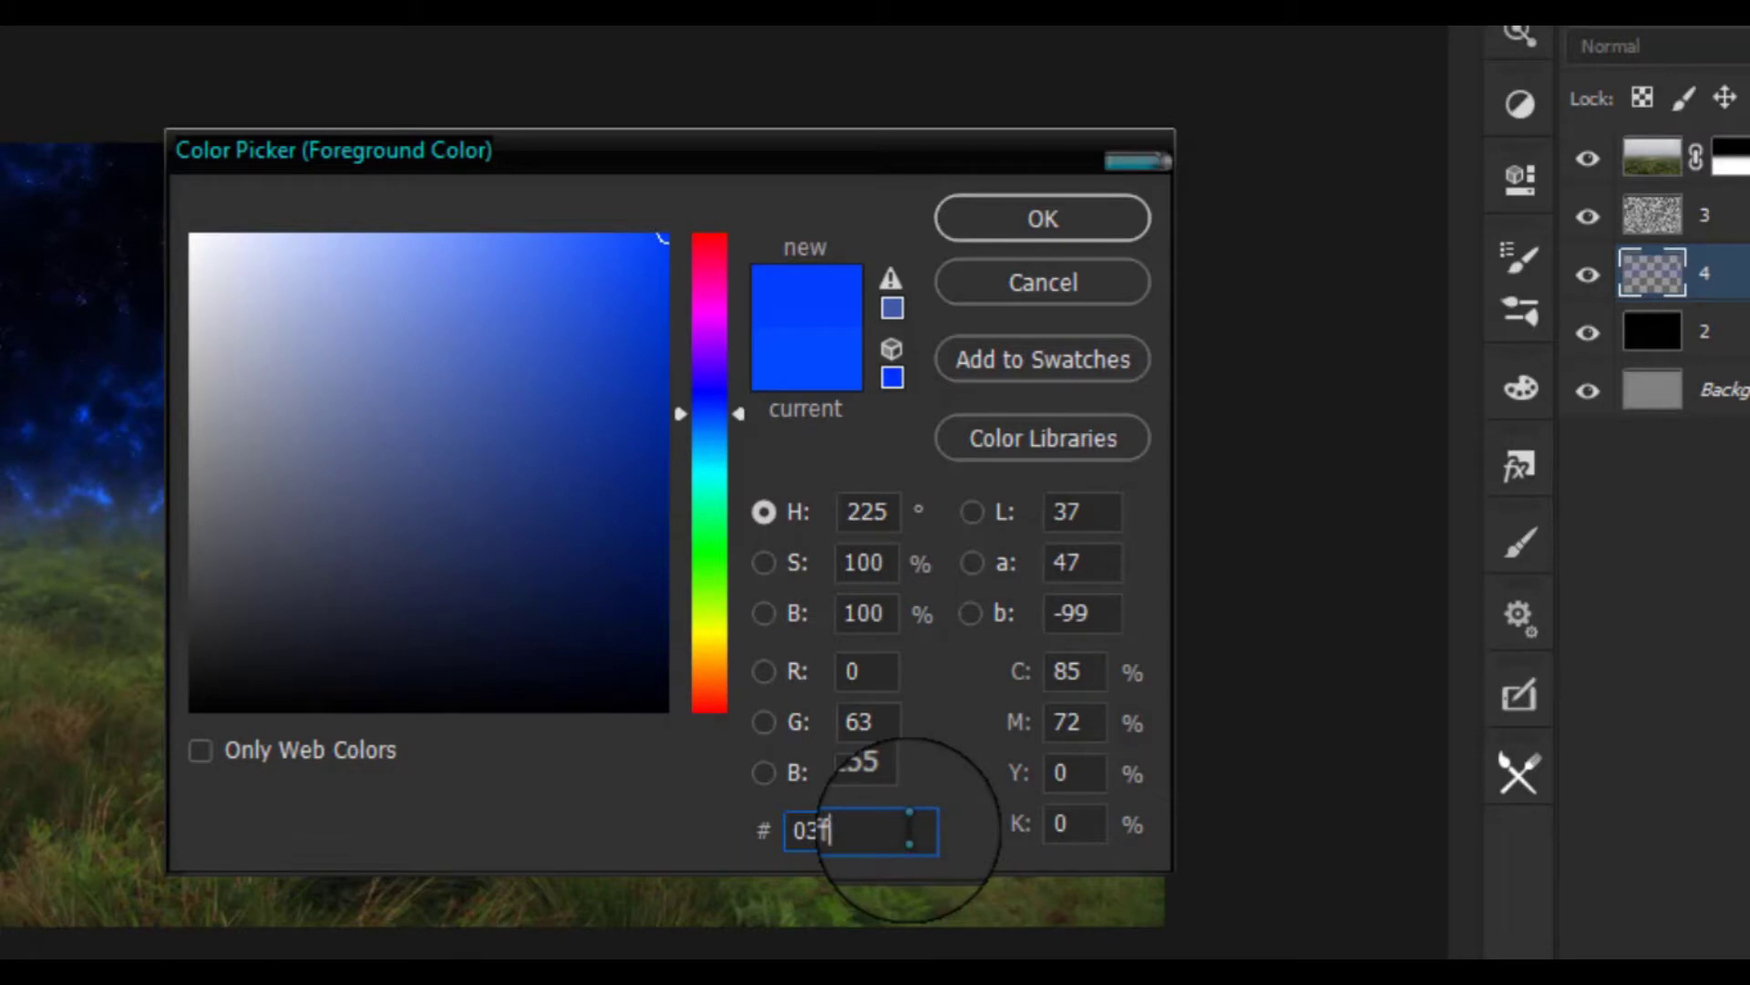
text(6)
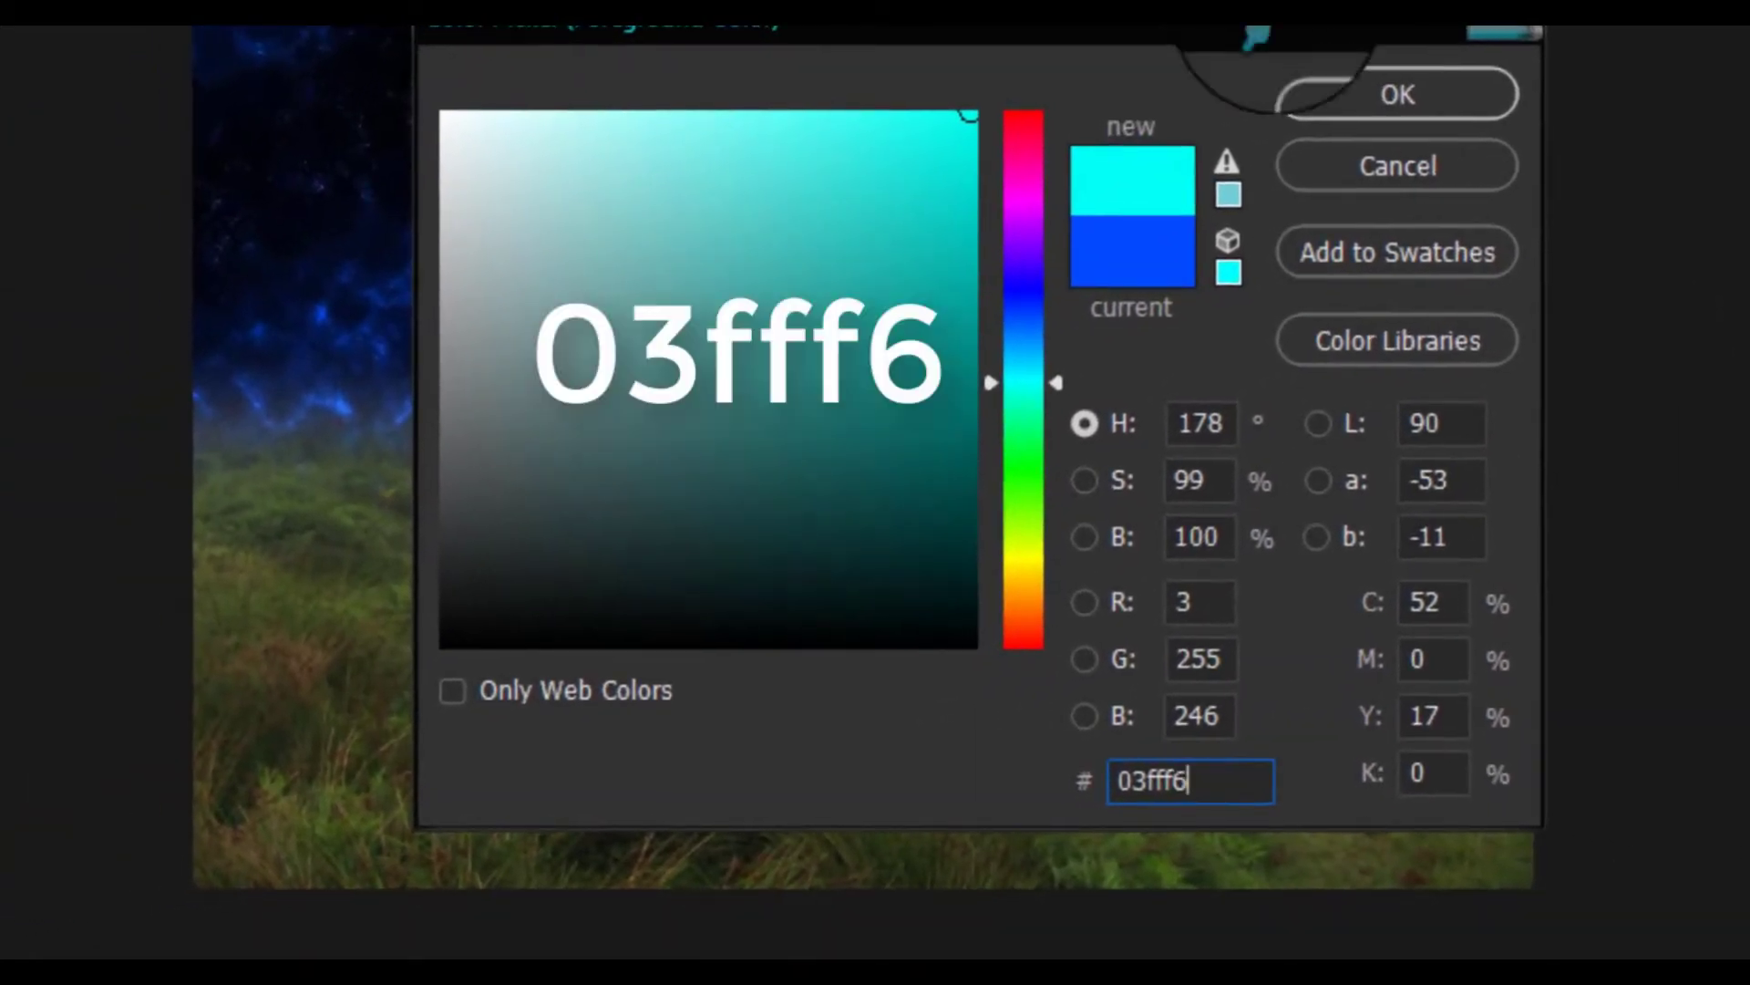
click(1312, 108)
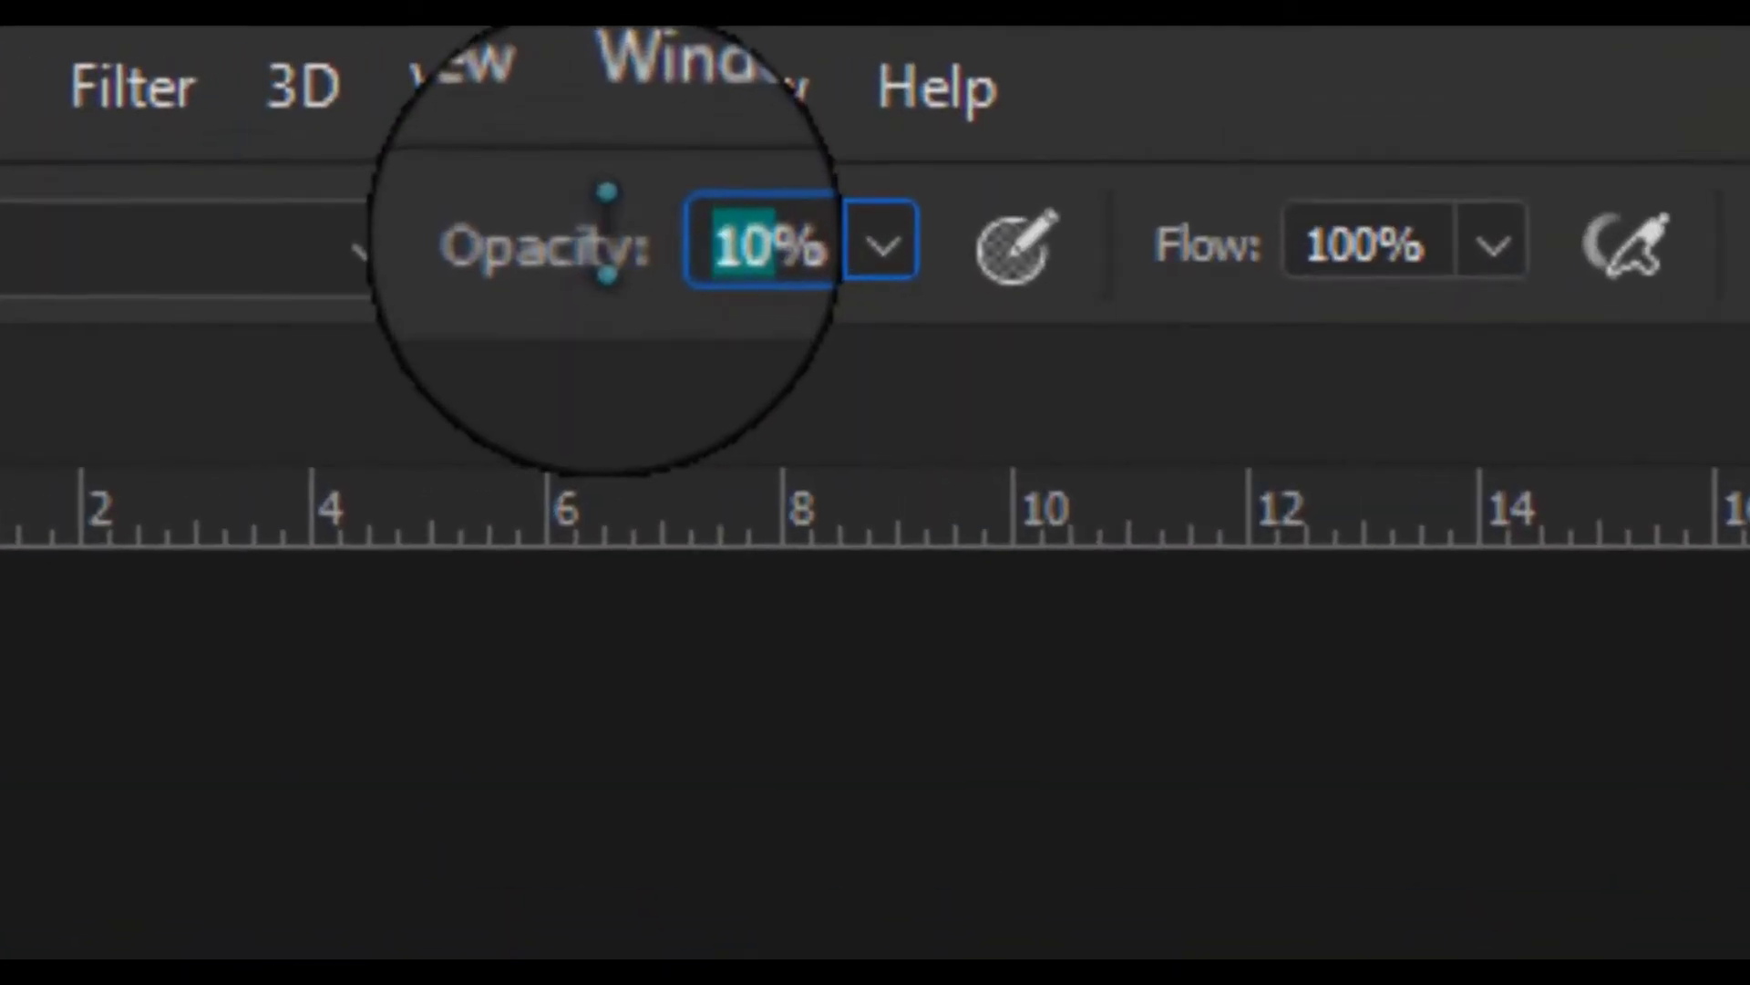
text(5)
key(Return)
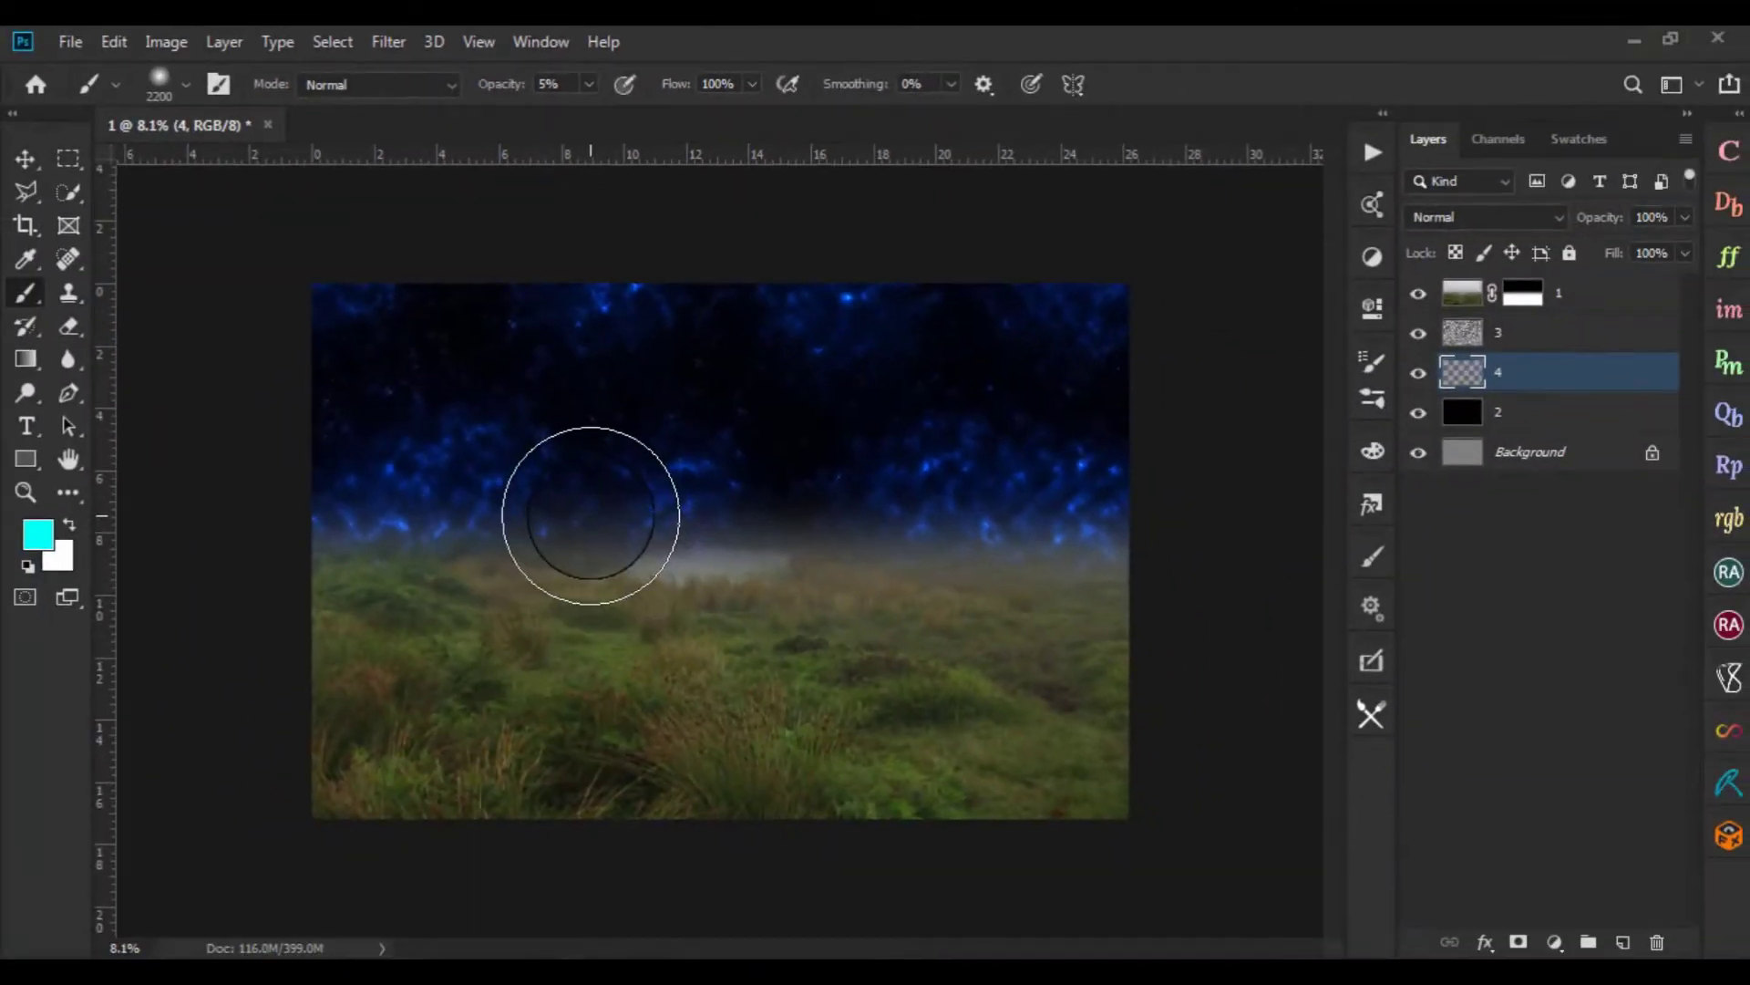
Paint faint cyan and teal glows across the middle, upper, left and right sky on layer 4
mouse_move(591, 515)
mouse_down()
mouse_move(743, 524)
mouse_move(774, 461)
mouse_move(969, 371)
mouse_move(1075, 391)
mouse_move(429, 379)
mouse_move(462, 352)
mouse_move(348, 423)
mouse_up()
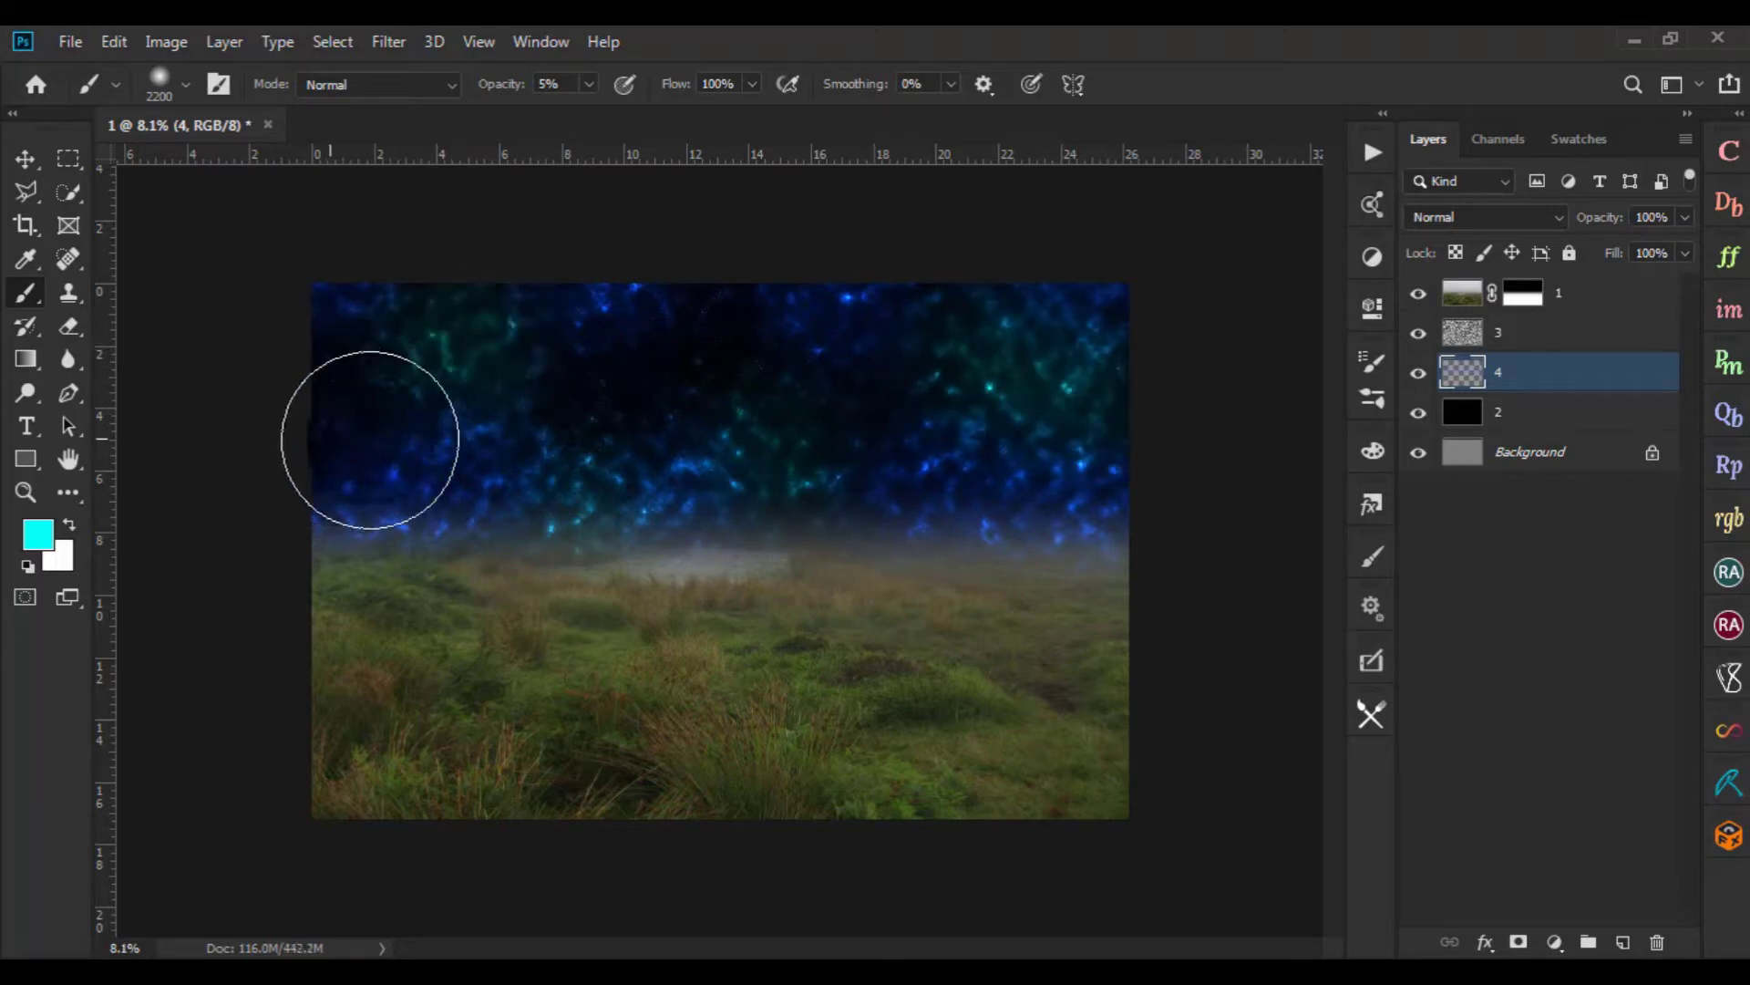
drag(695, 379, 747, 340)
mouse_move(377, 444)
mouse_down()
mouse_move(336, 456)
mouse_move(254, 605)
mouse_up()
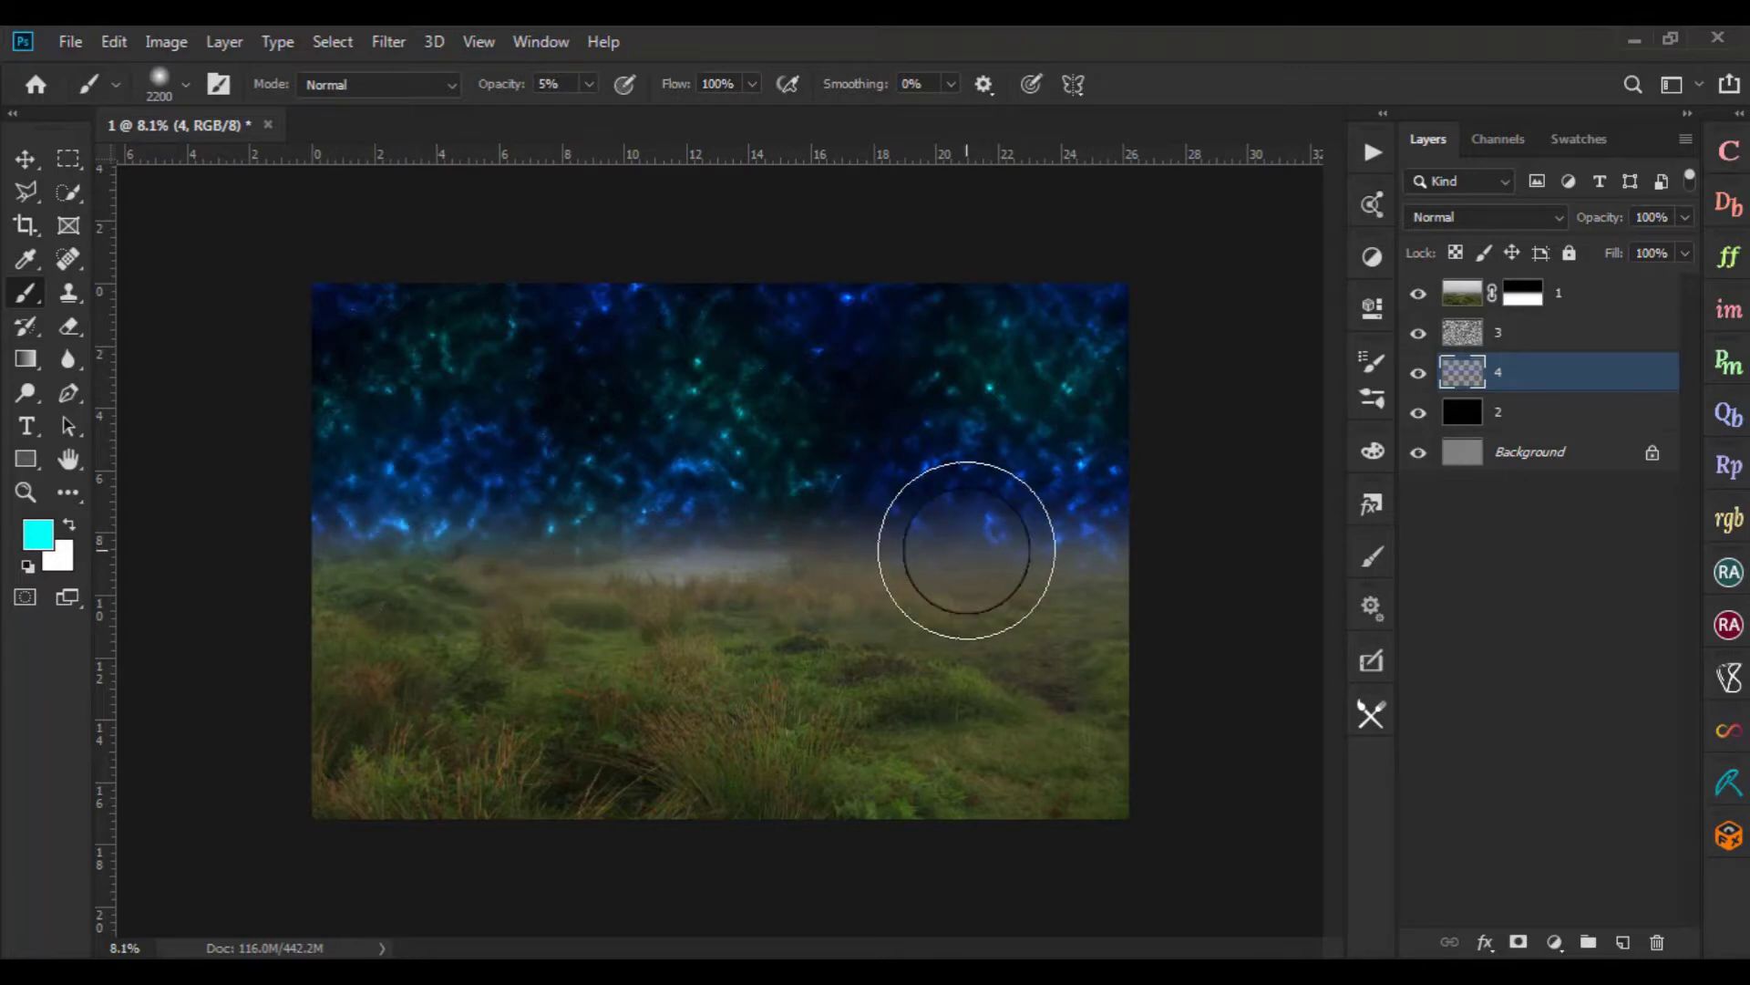
drag(1039, 547, 638, 319)
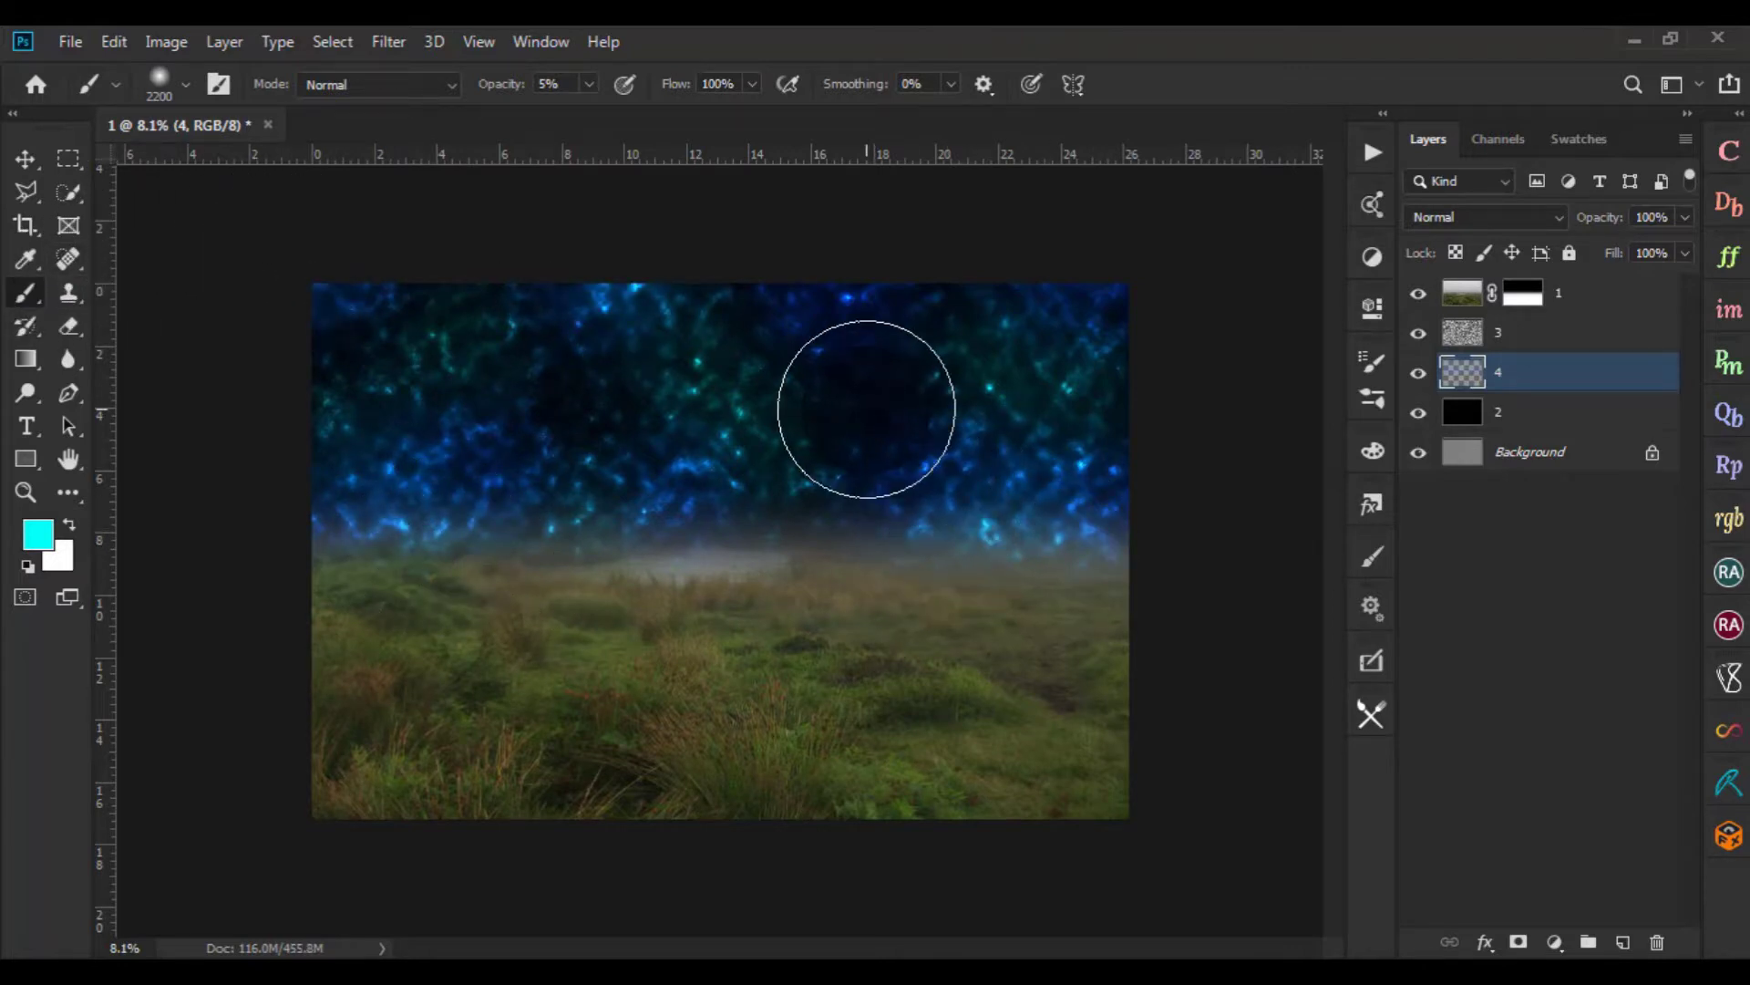
Switch to the Move tool, zoom to check the glows, and select Color Dodge layer 3
key(v)
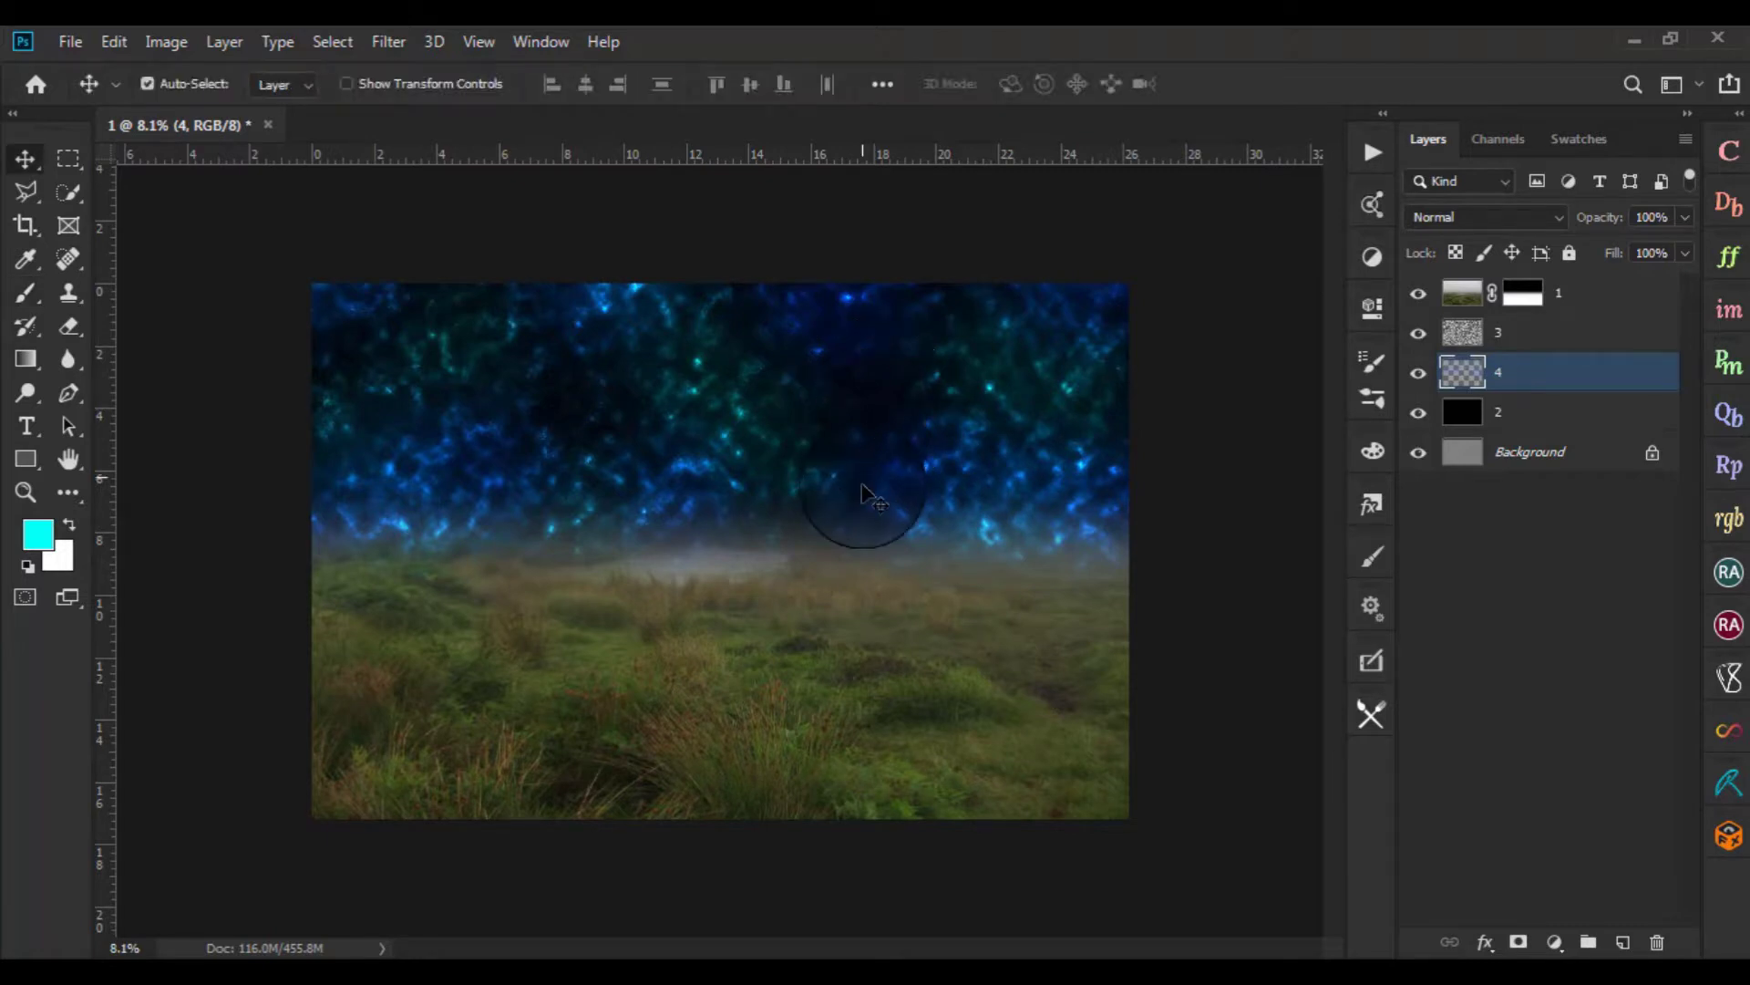
scroll(880, 529, down, 2)
scroll(880, 592, up, 2)
scroll(884, 597, up, 2)
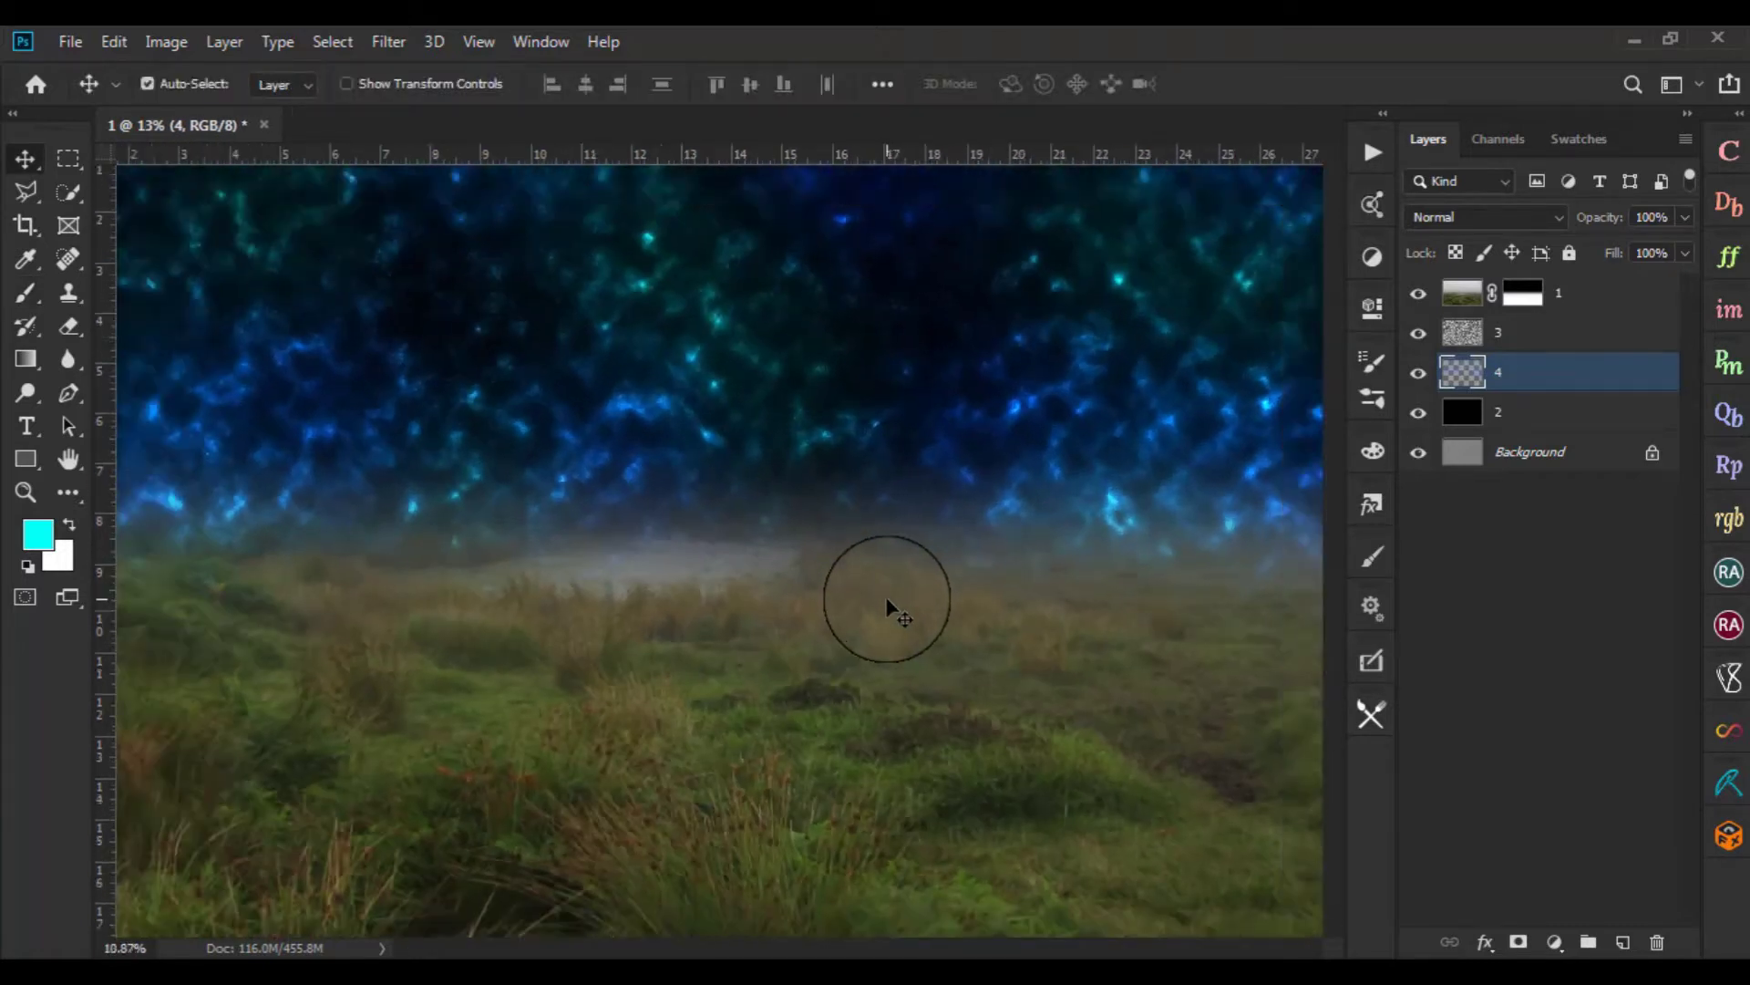
scroll(885, 596, down, 3)
scroll(884, 596, up, 1)
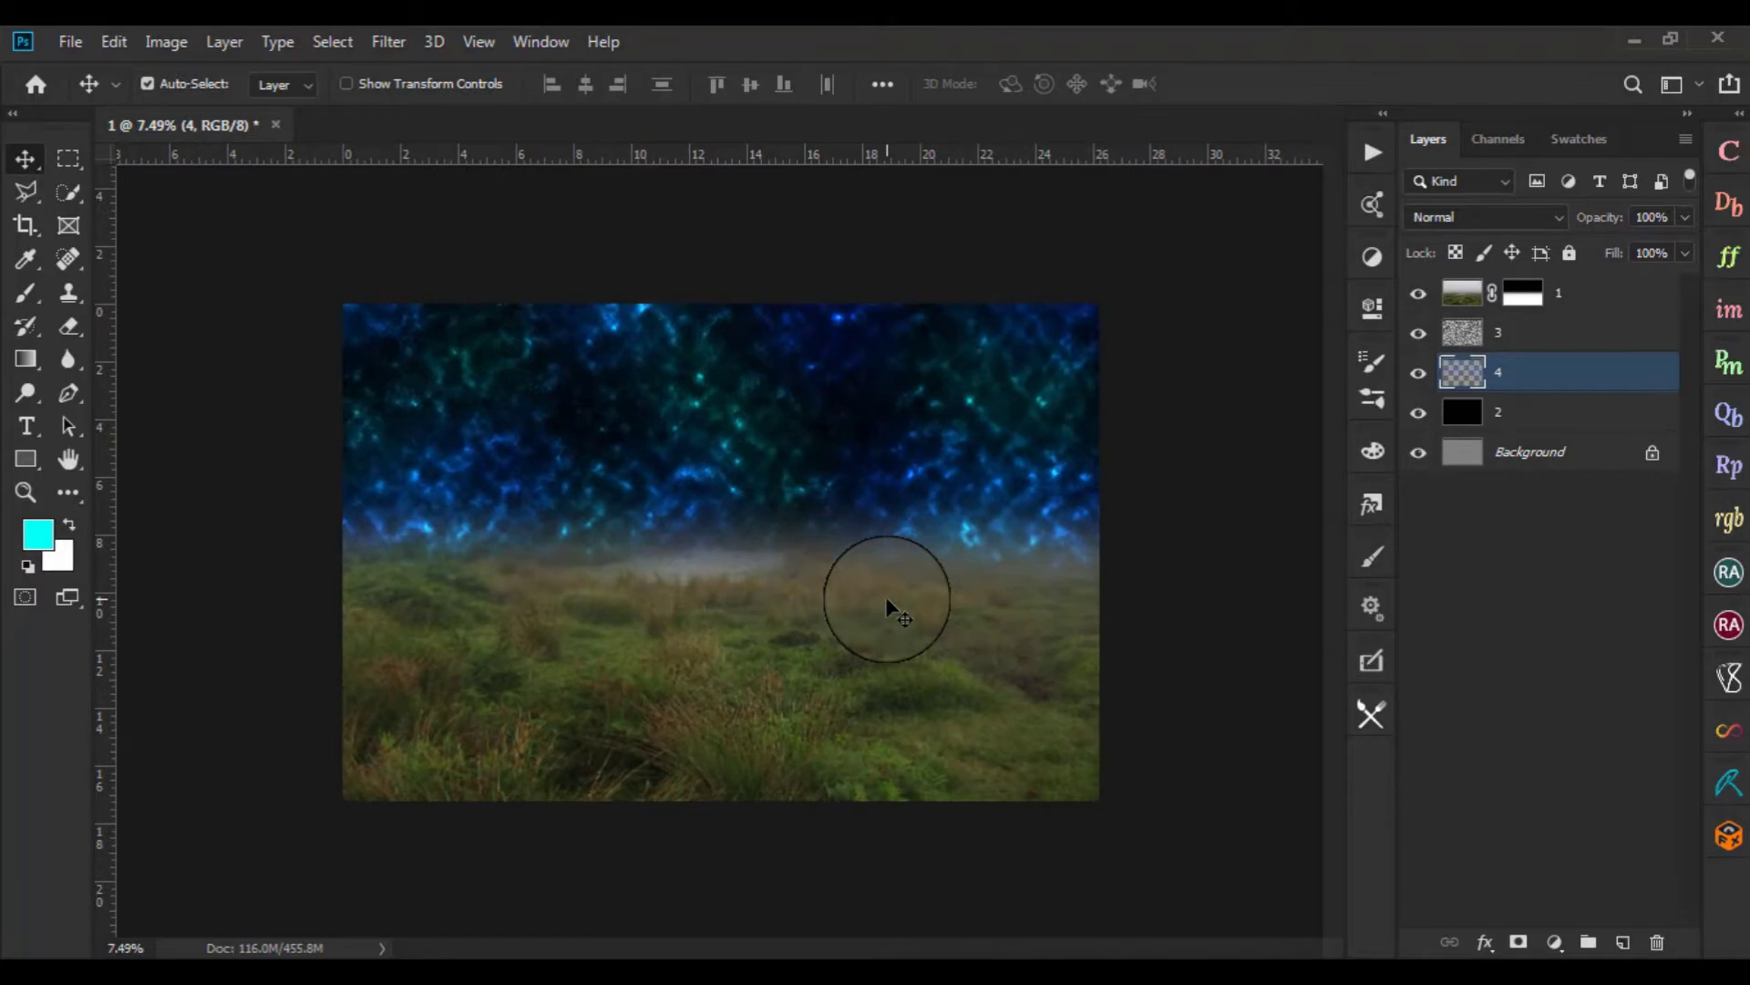
scroll(885, 597, down, 2)
scroll(885, 597, up, 2)
scroll(884, 596, up, 1)
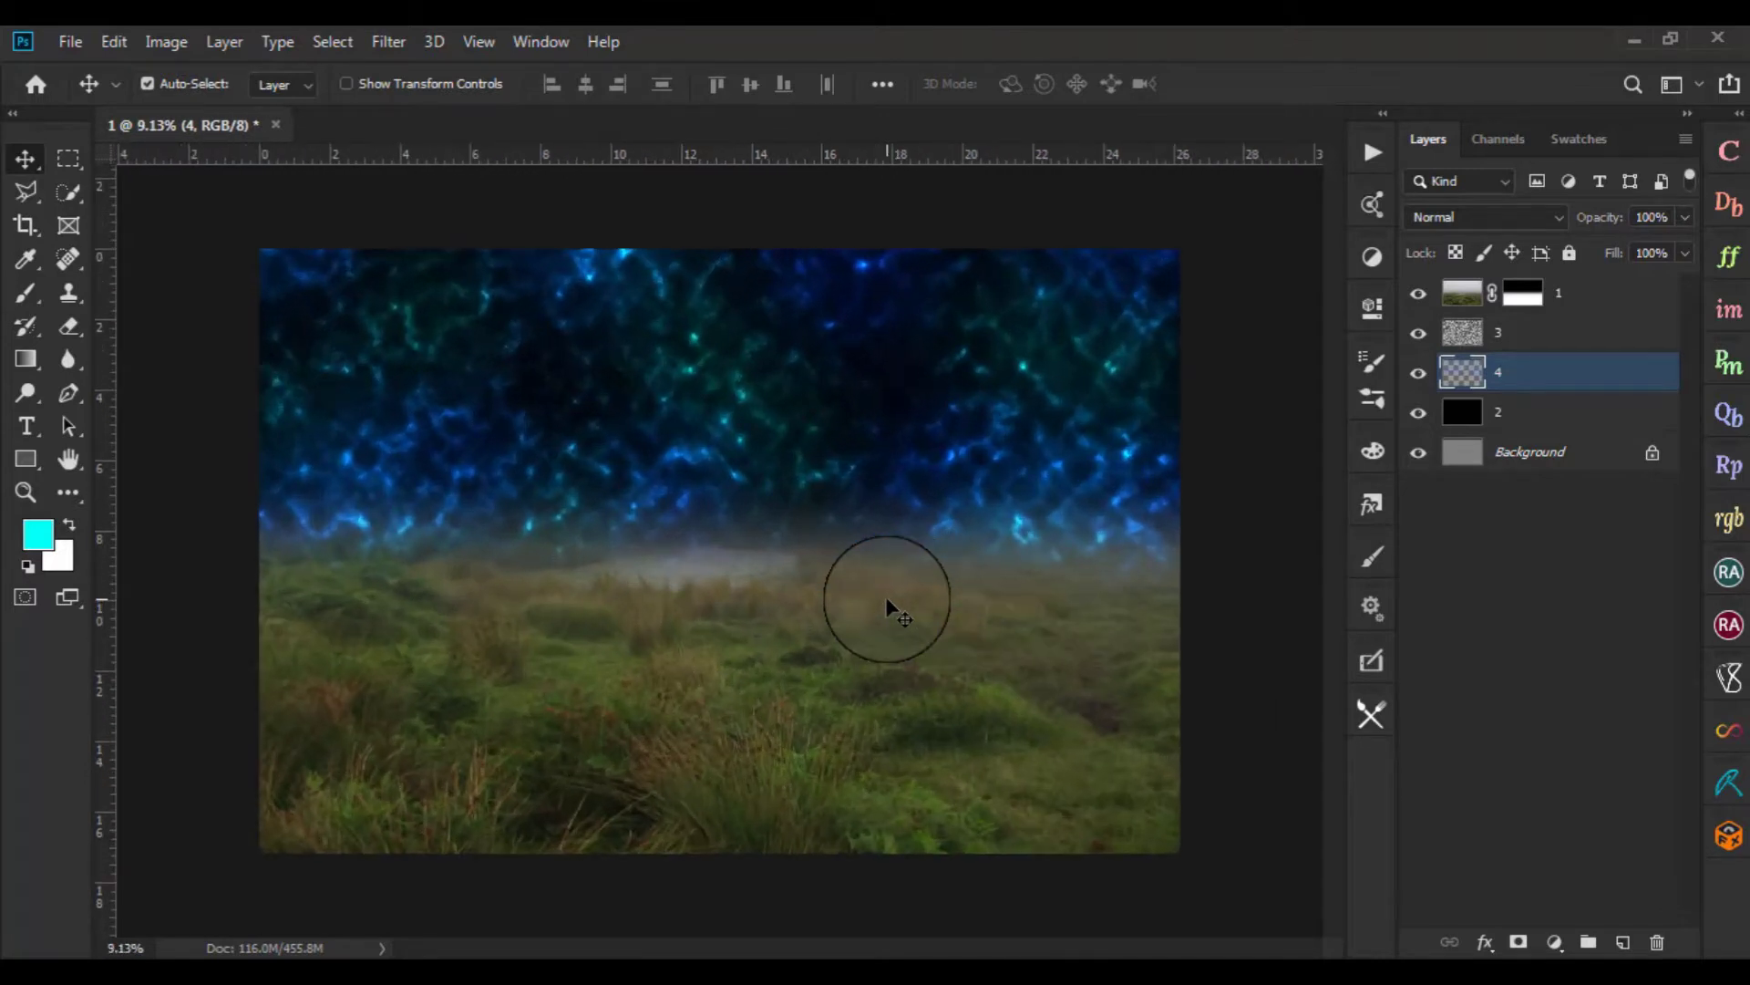
scroll(886, 602, down, 1)
scroll(886, 602, down, 1)
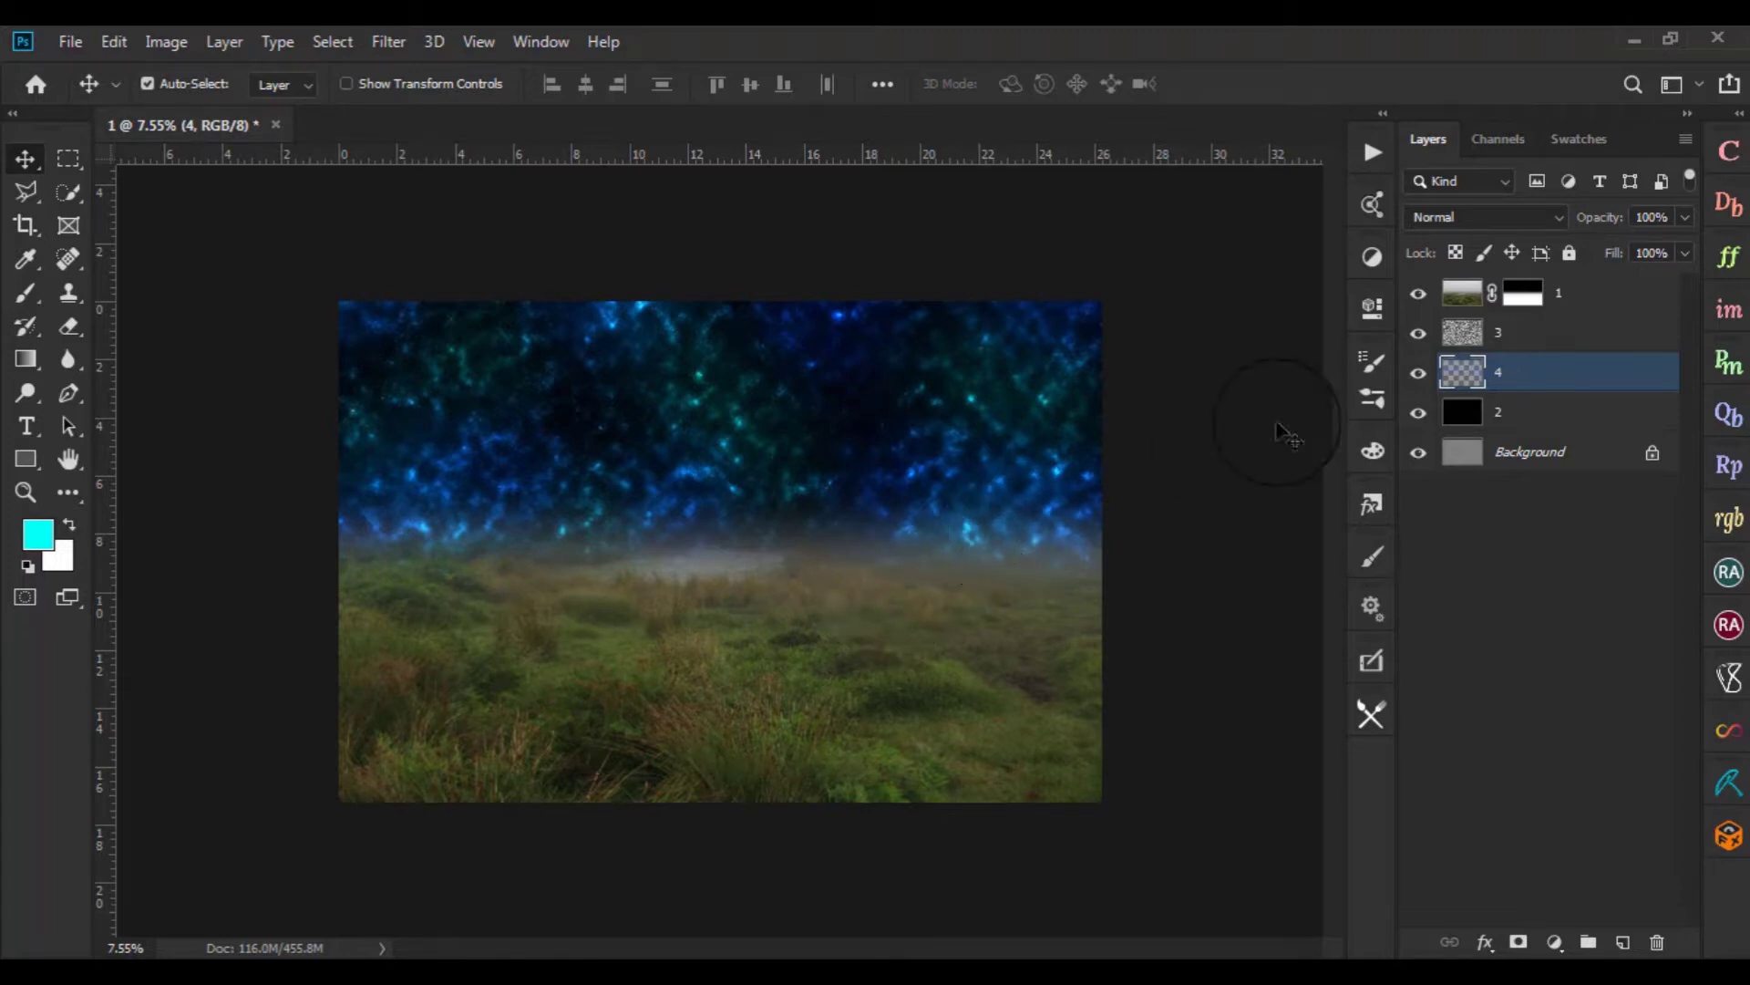
click(1531, 333)
Start a perspective transform on layer 3 and widen the nebula's top edge
key(ctrl+t)
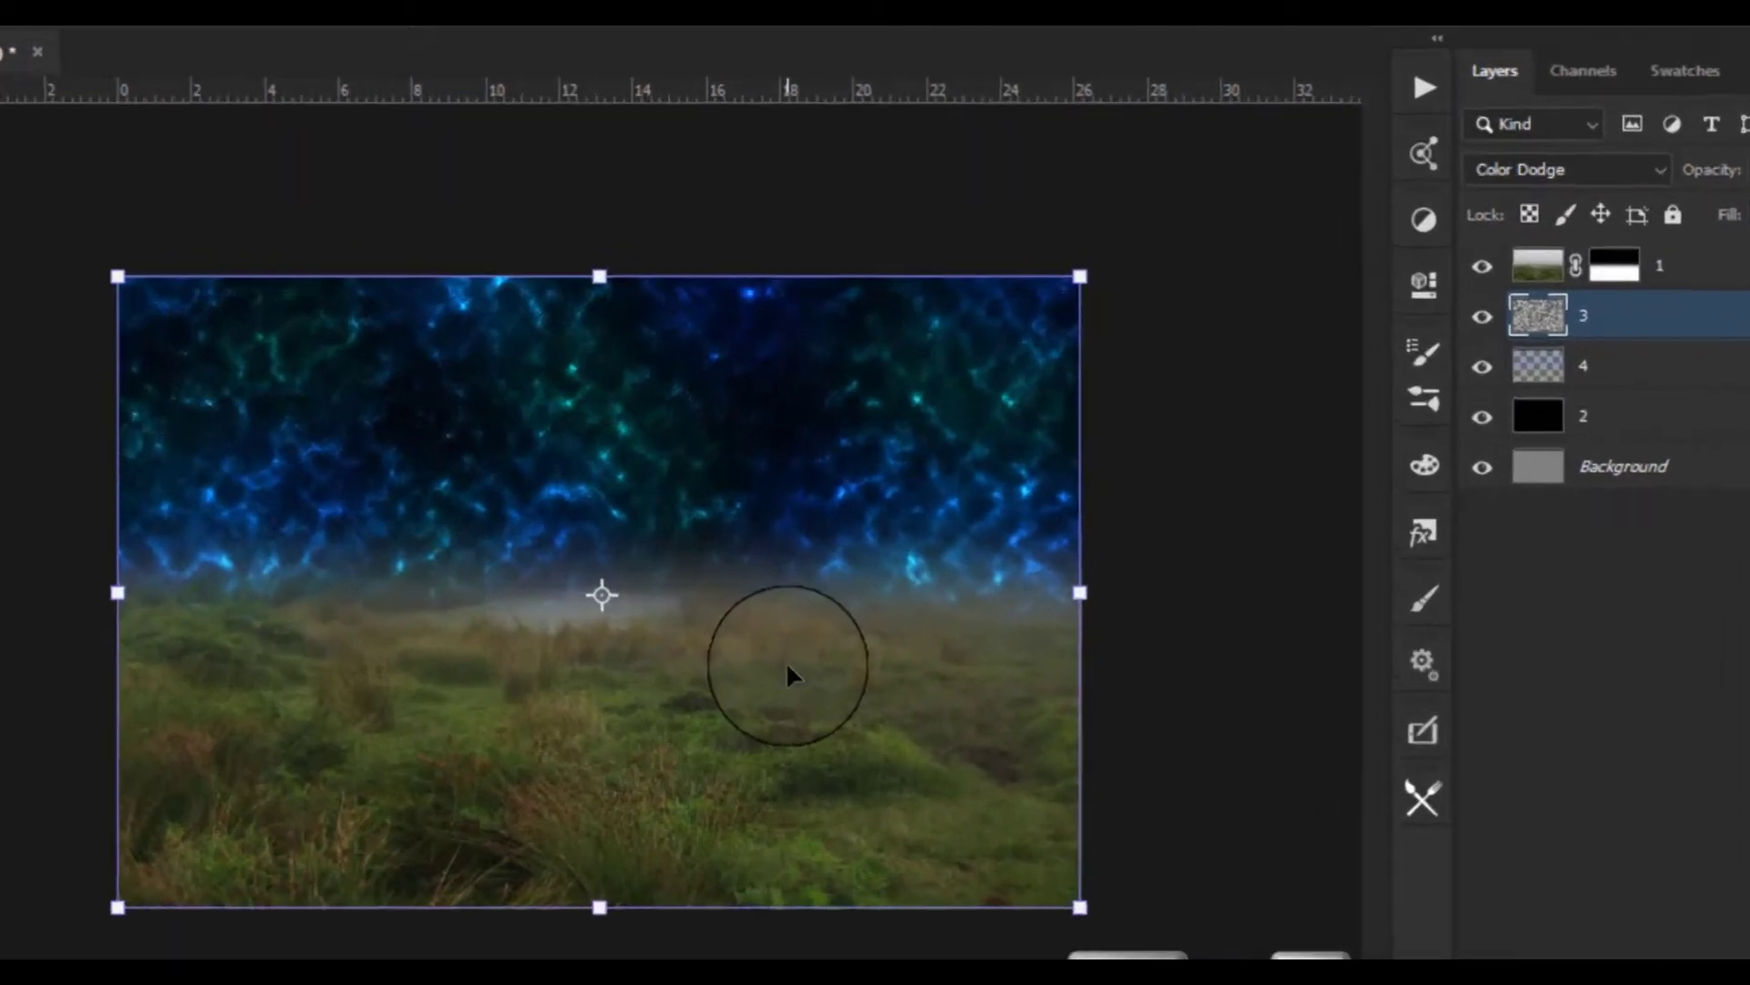
right_click(870, 613)
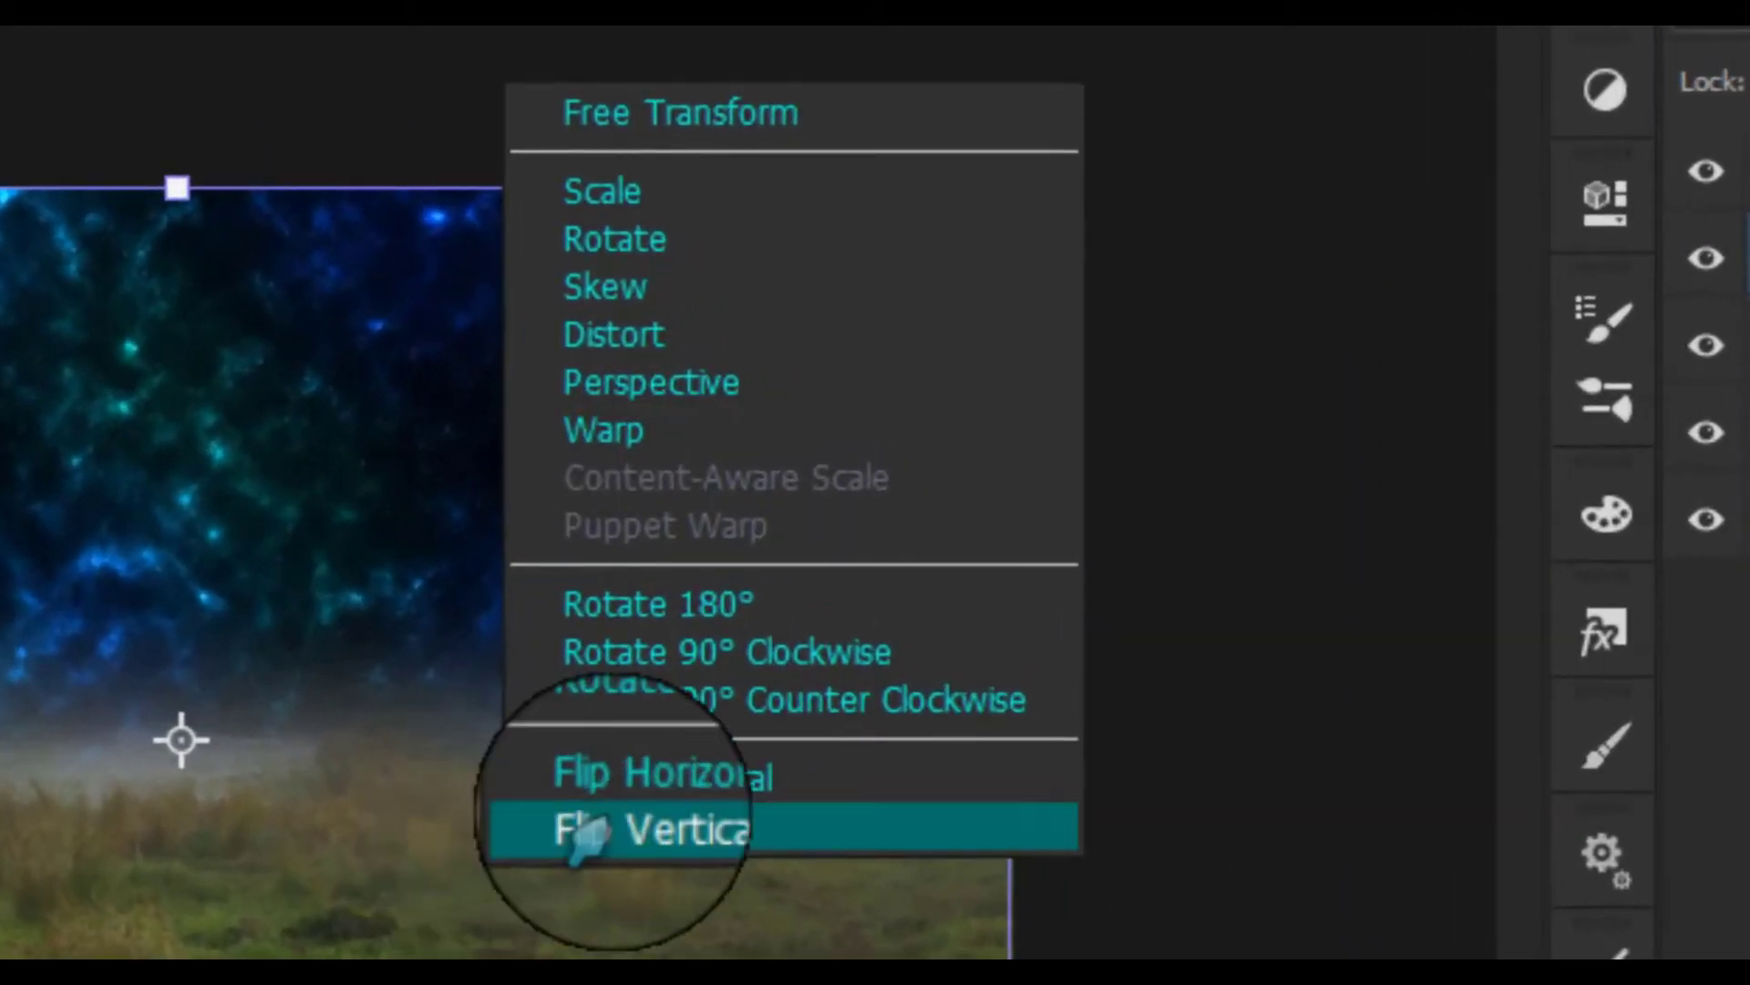
click(688, 394)
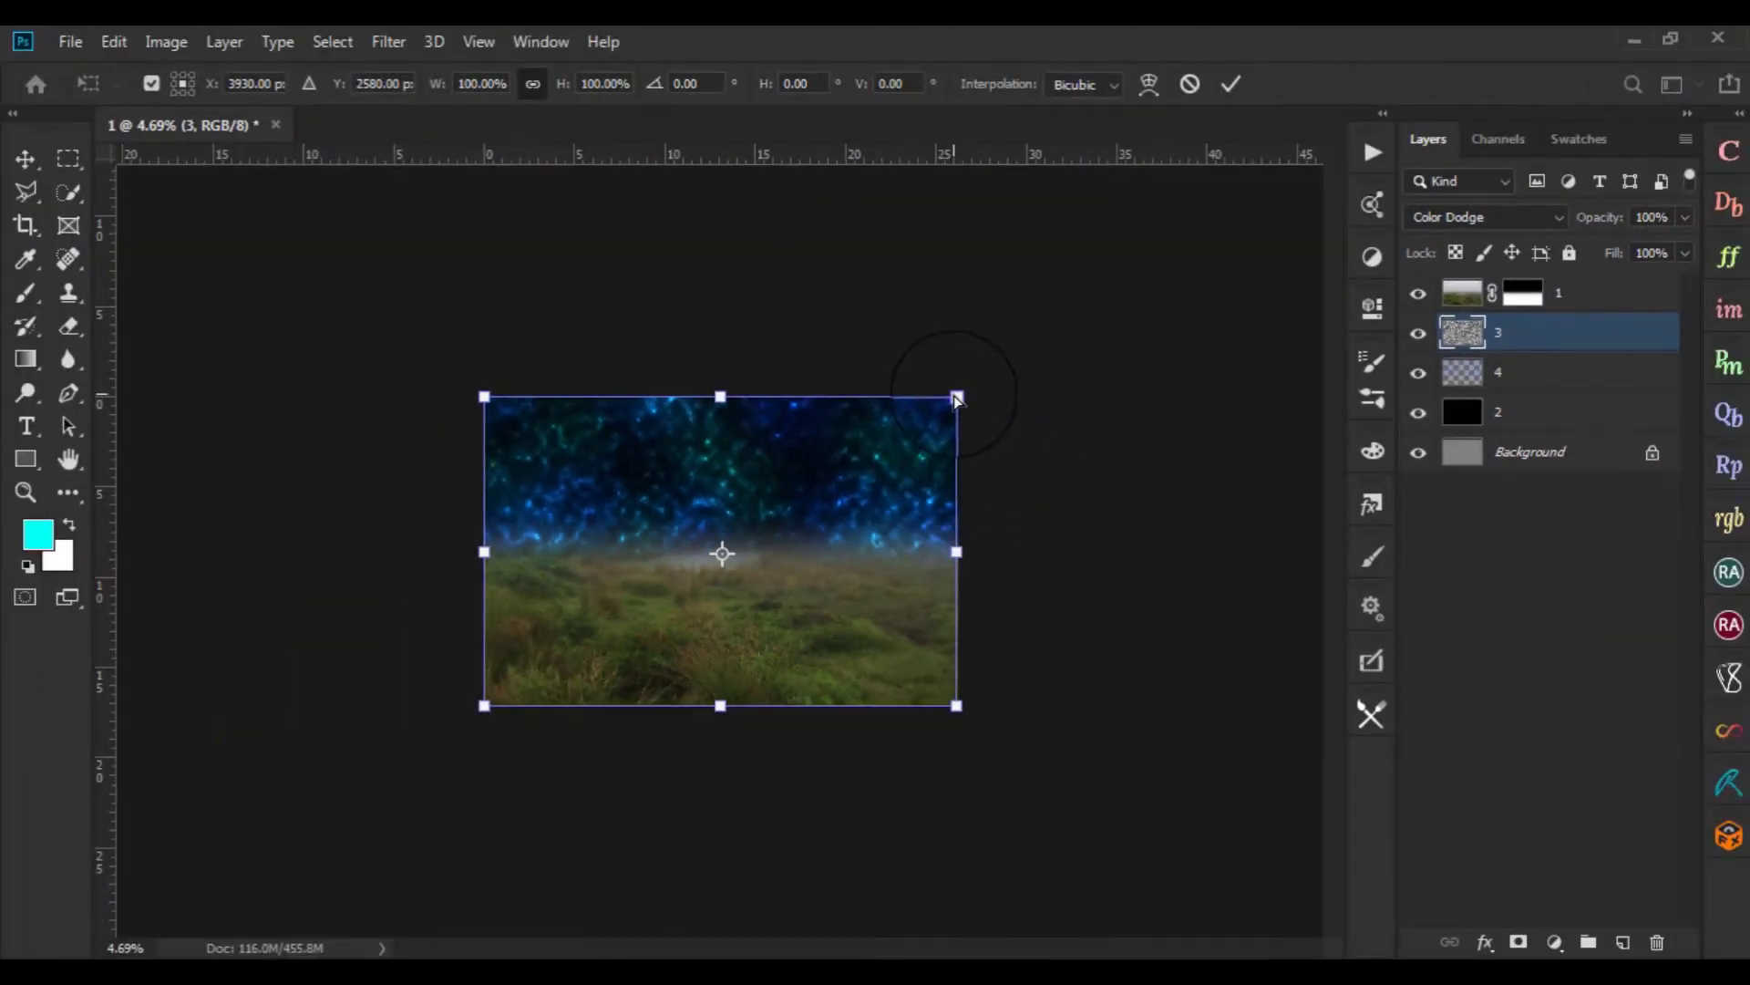
drag(957, 398, 1322, 450)
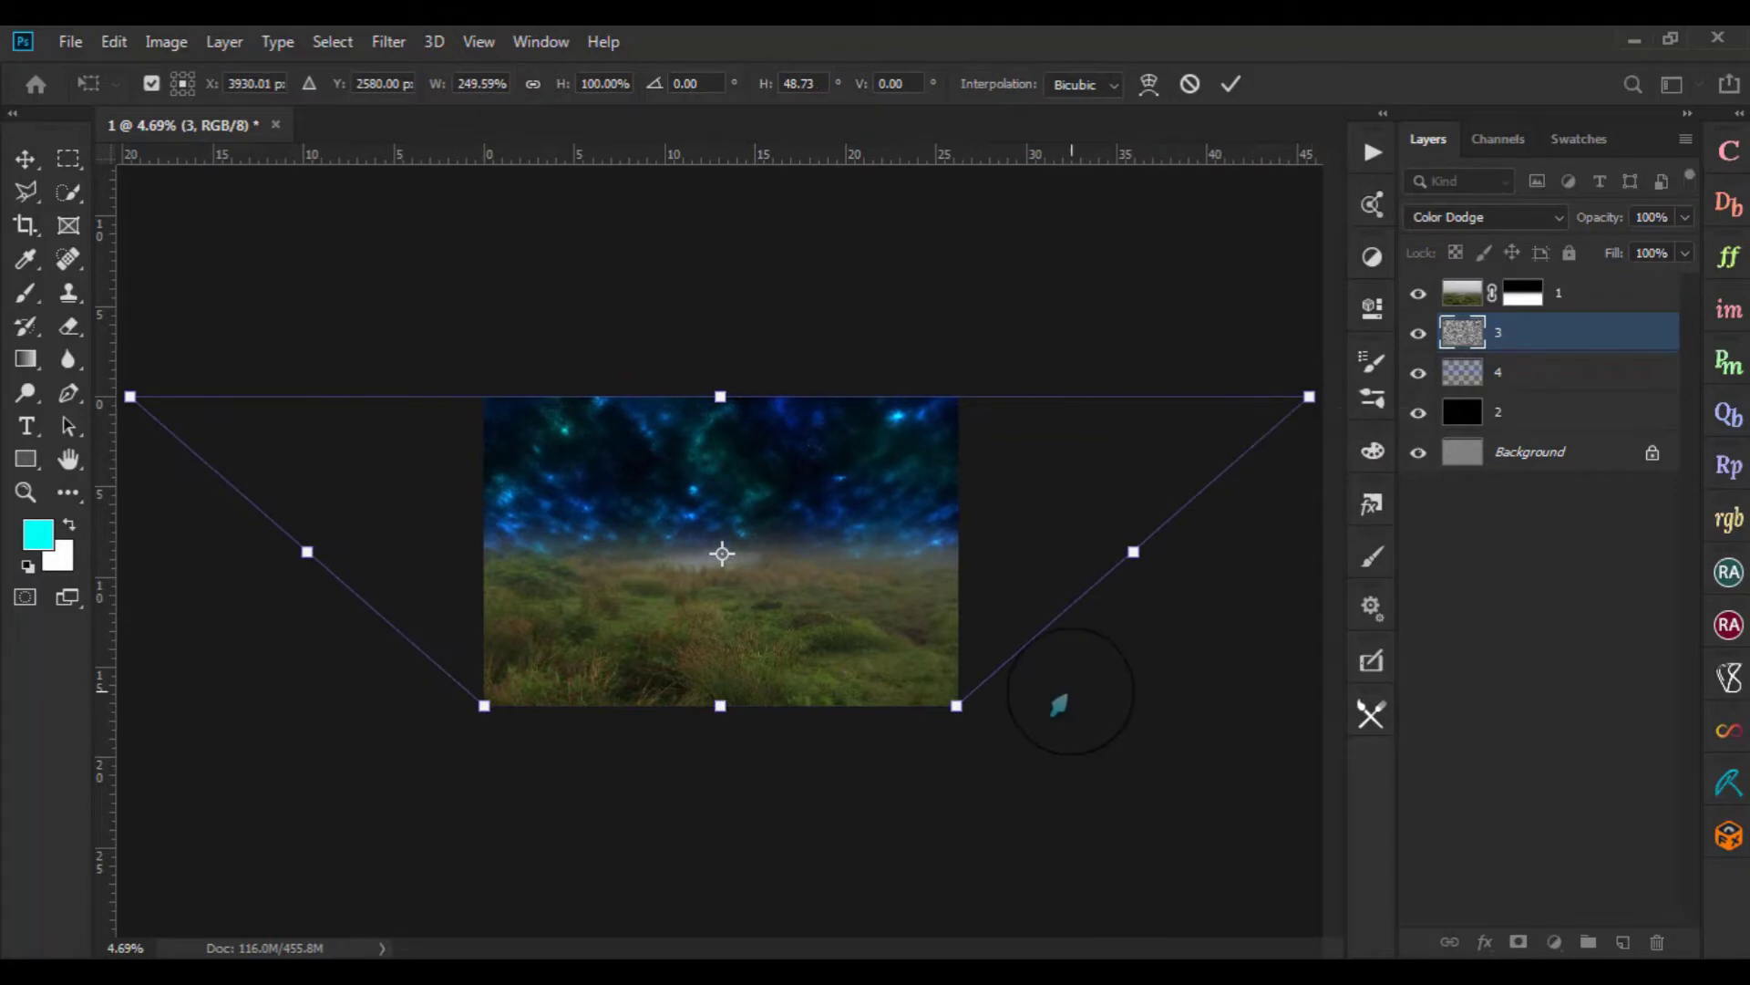
scroll(1003, 661, down, 2)
scroll(999, 658, down, 1)
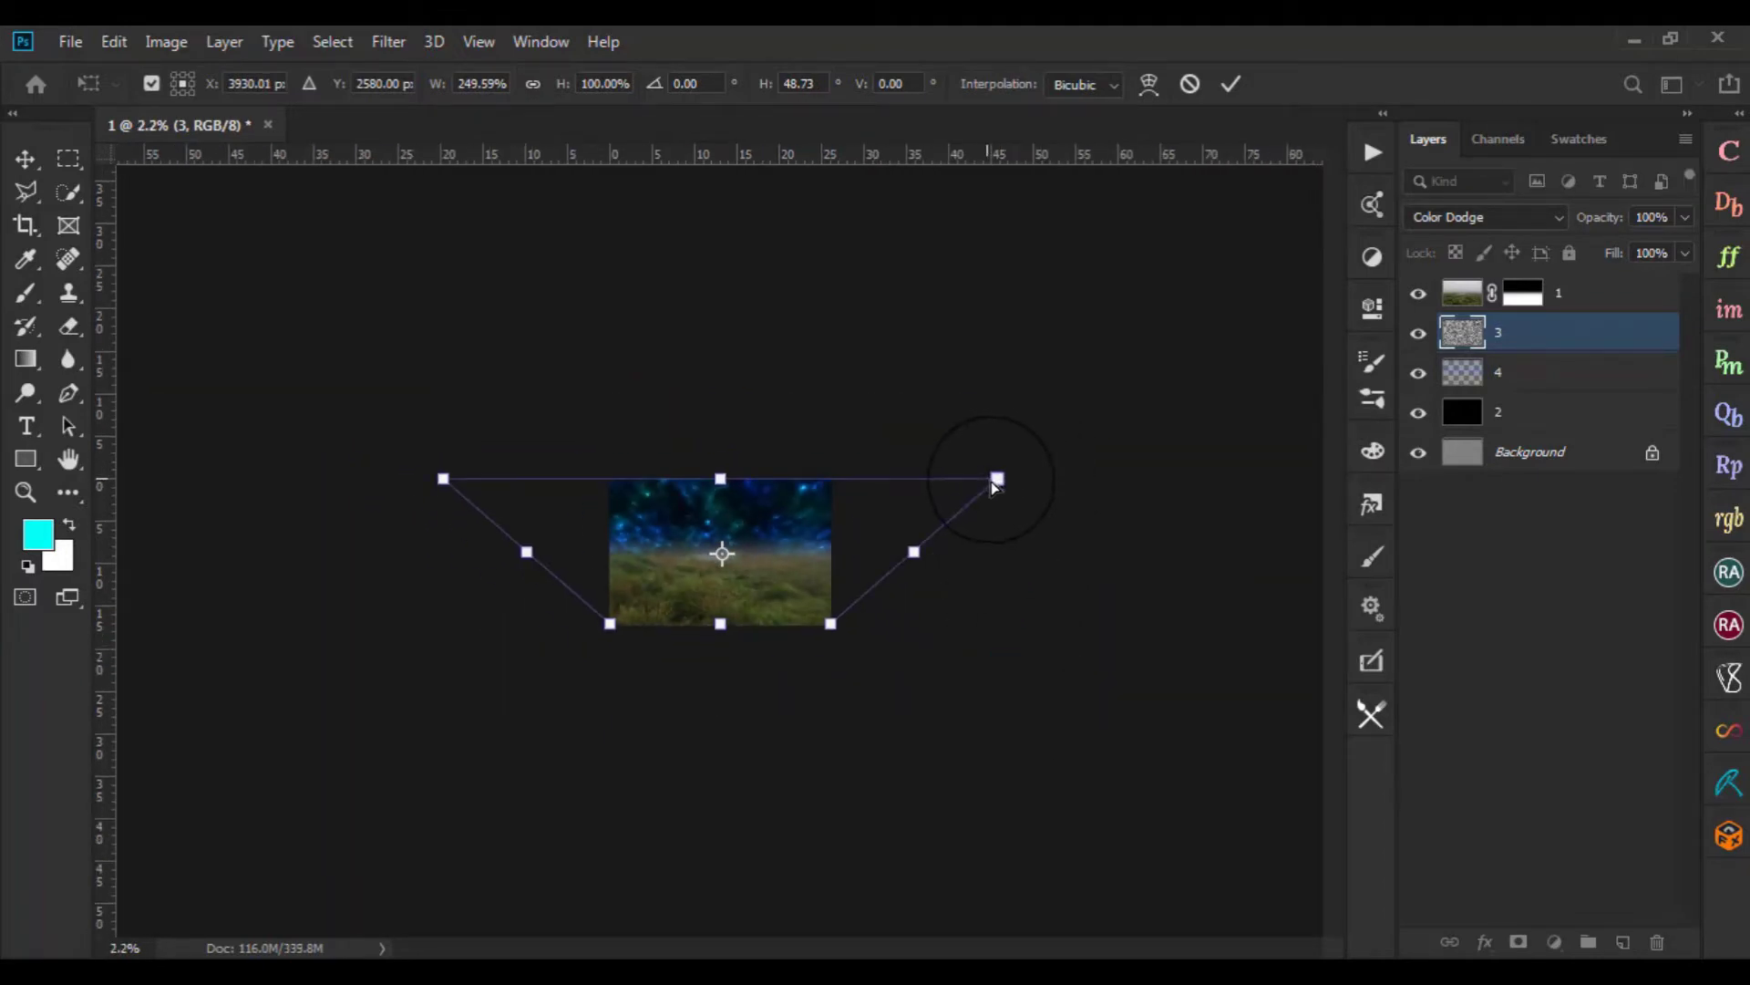
drag(998, 481, 1170, 492)
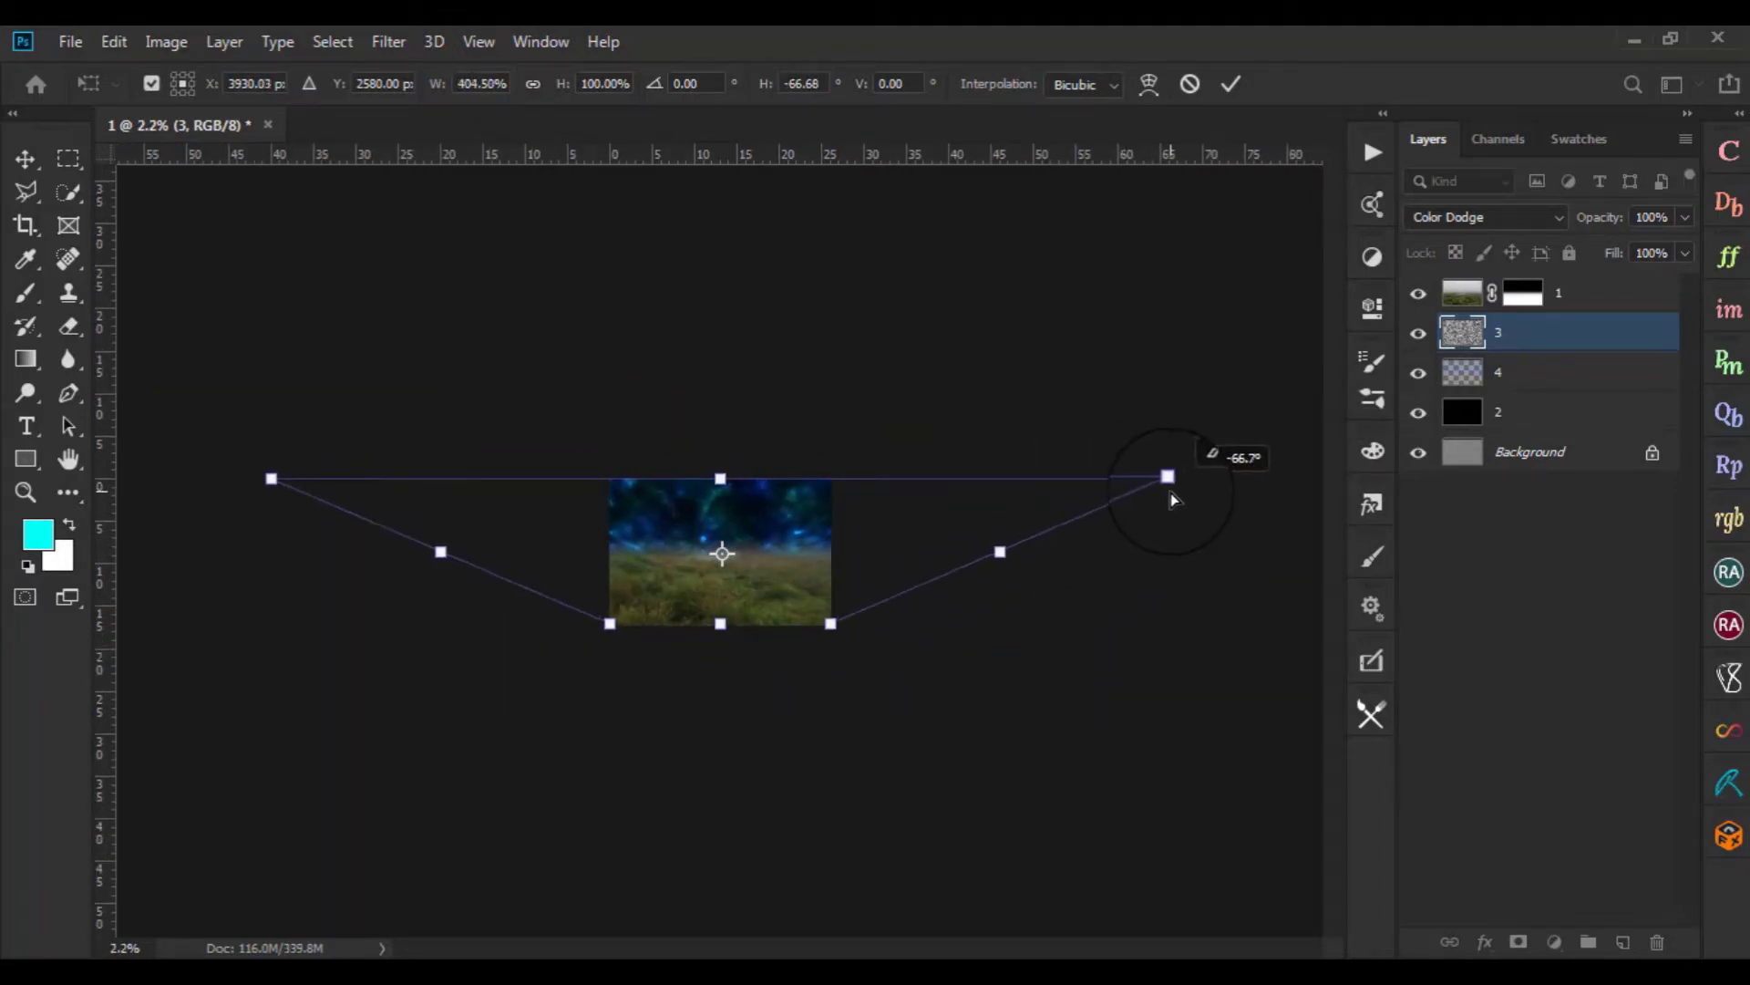
Shift the nebula clouds up and right, commit the transform, and fit the image to screen
scroll(797, 588, up, 4)
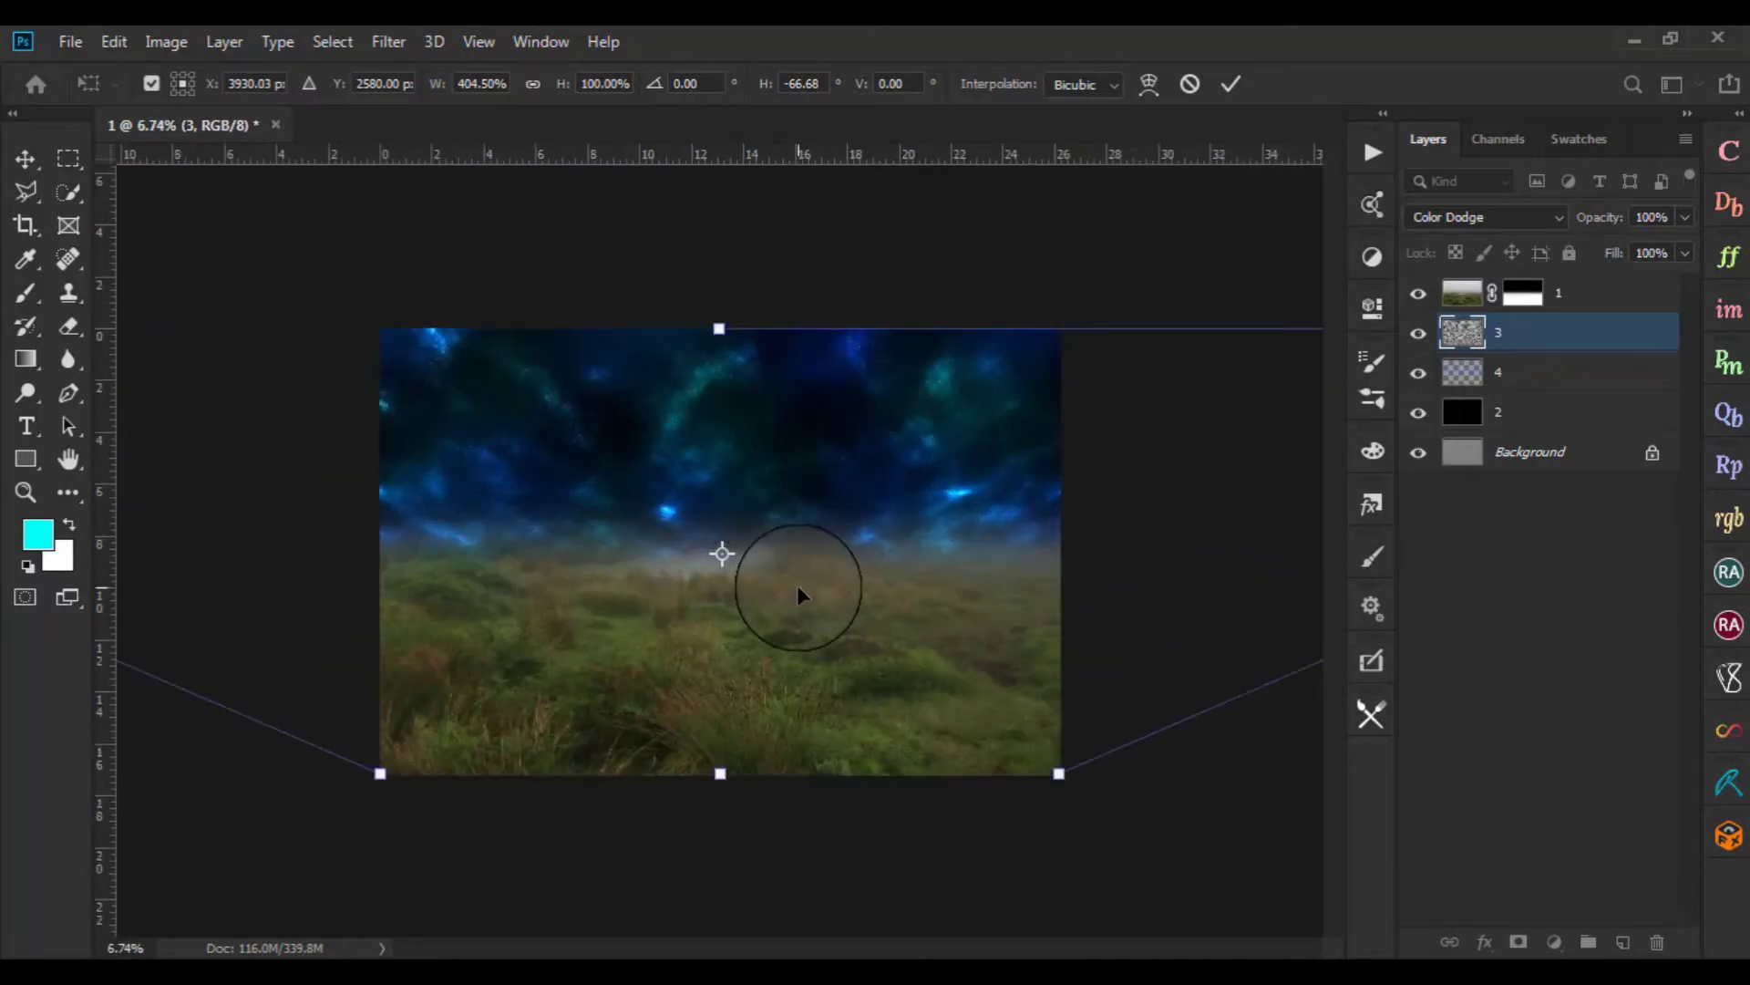
scroll(797, 588, up, 2)
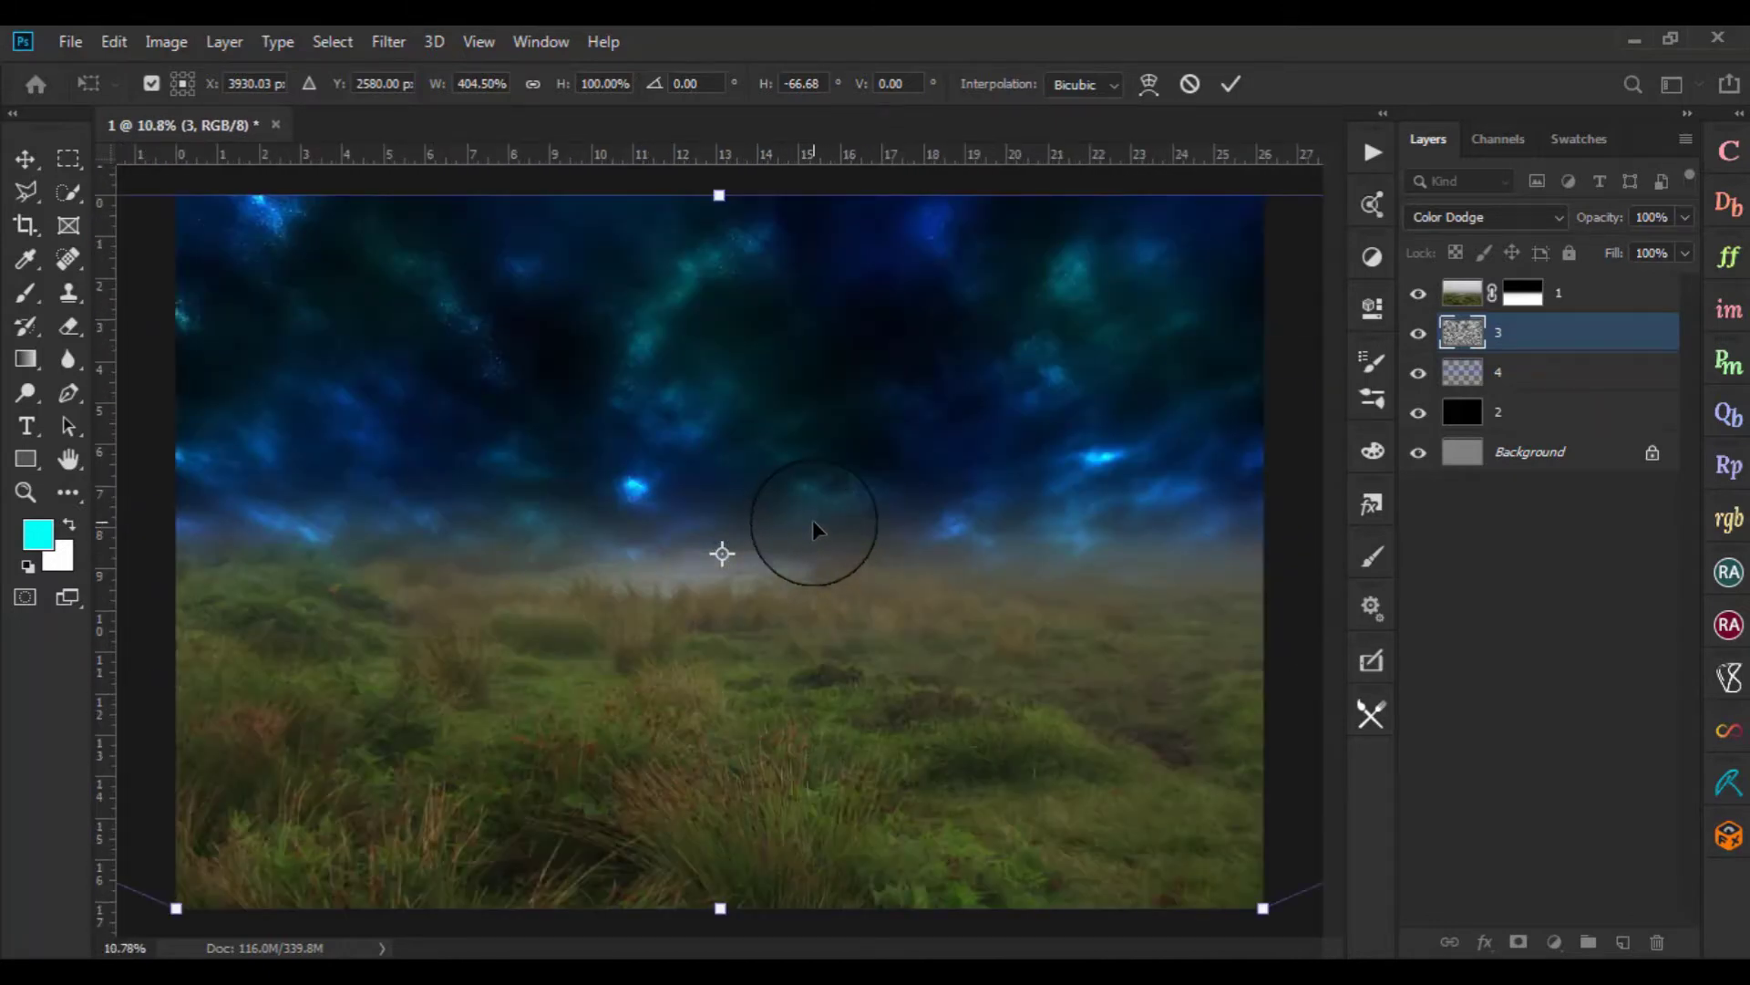
scroll(812, 524, up, 2)
scroll(814, 528, down, 2)
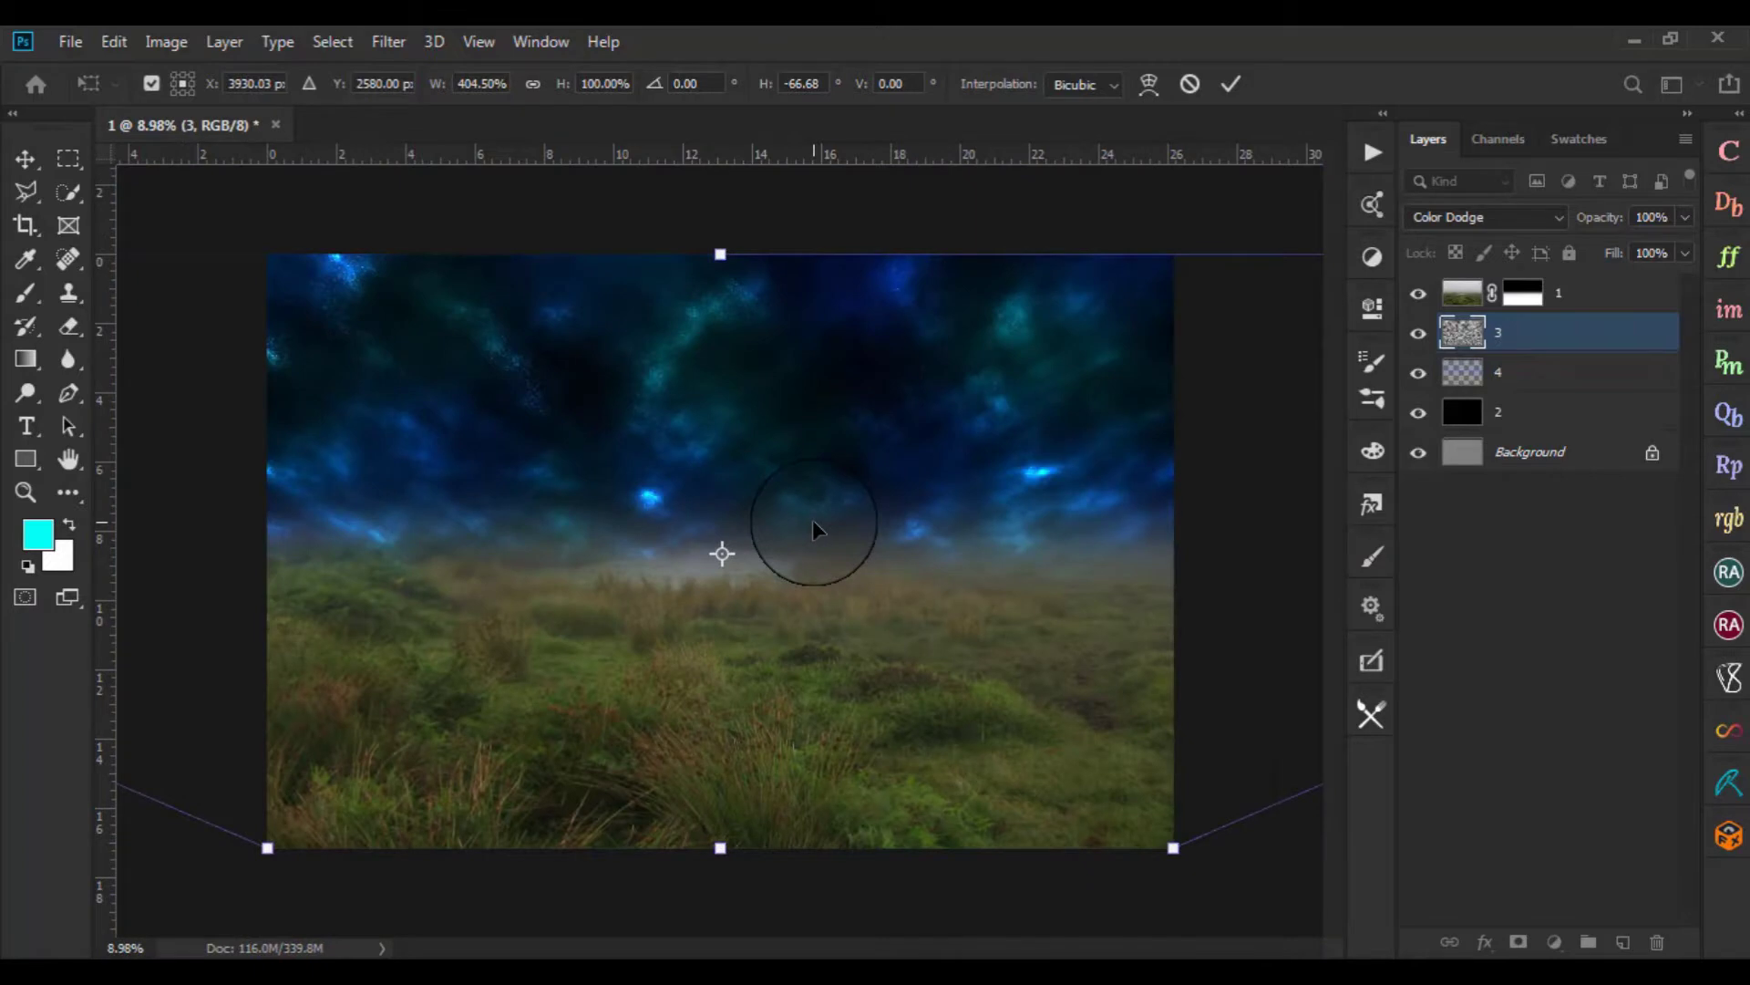
scroll(814, 528, down, 1)
scroll(814, 528, down, 2)
scroll(815, 527, up, 1)
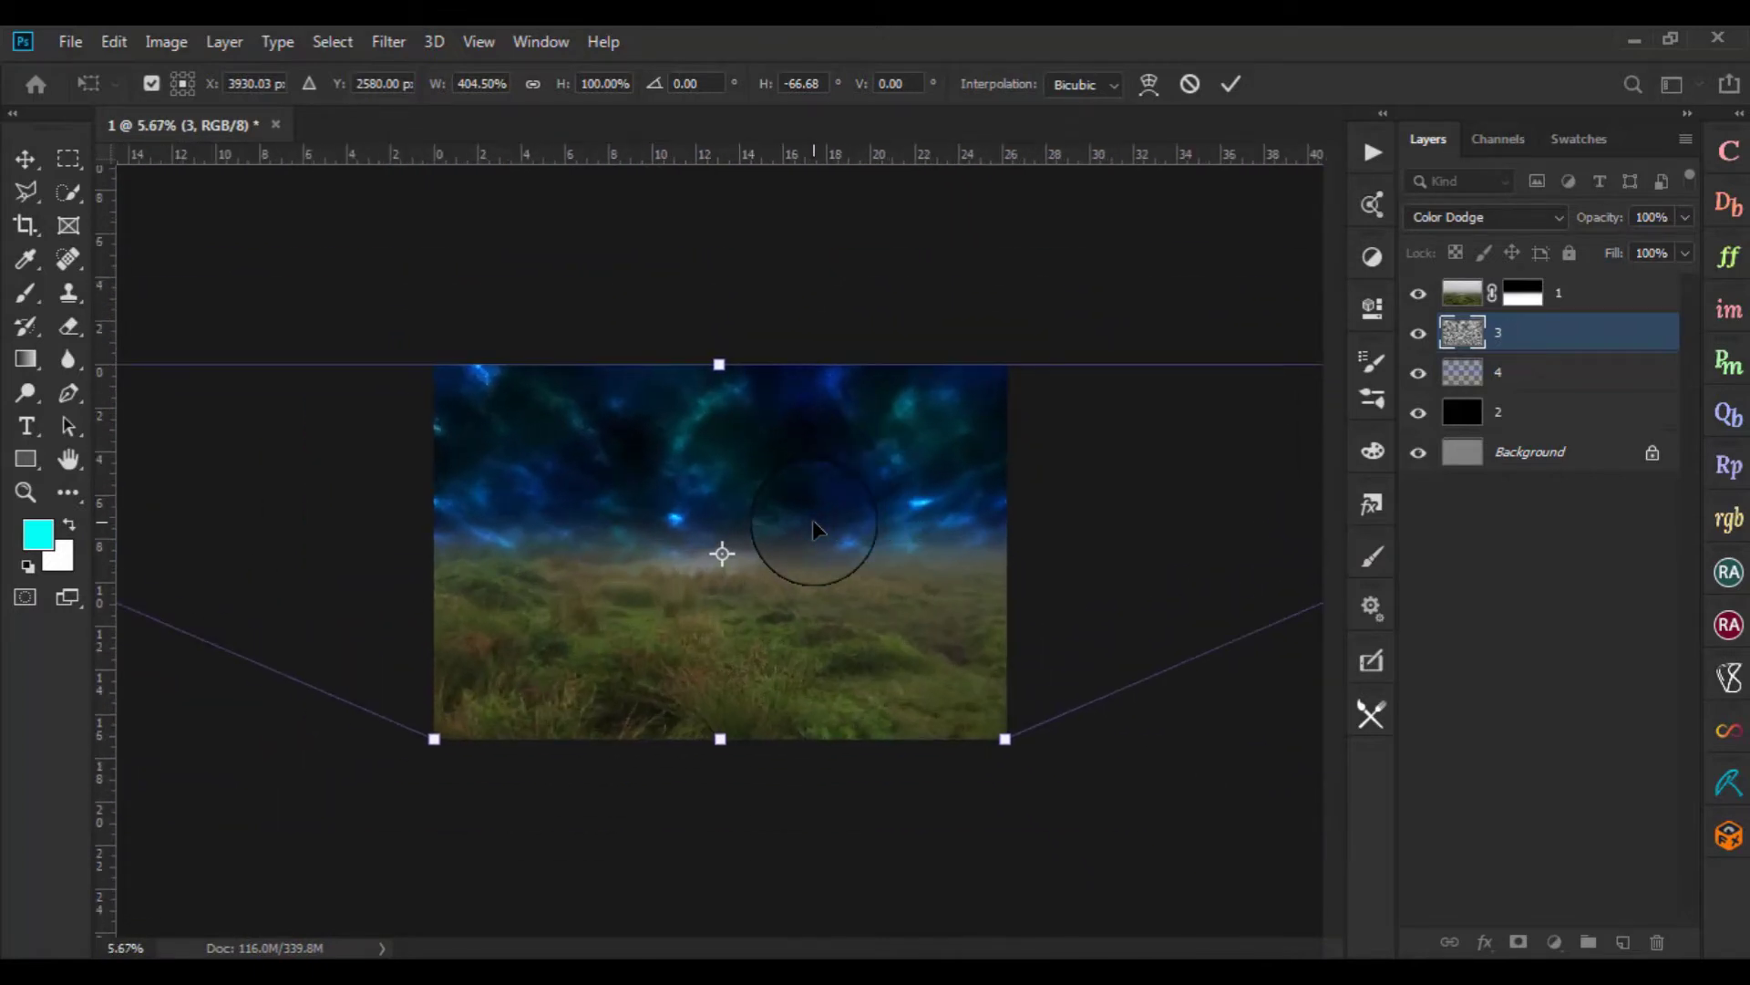
scroll(814, 528, up, 3)
scroll(814, 528, up, 3)
scroll(814, 528, up, 2)
drag(814, 528, 1050, 231)
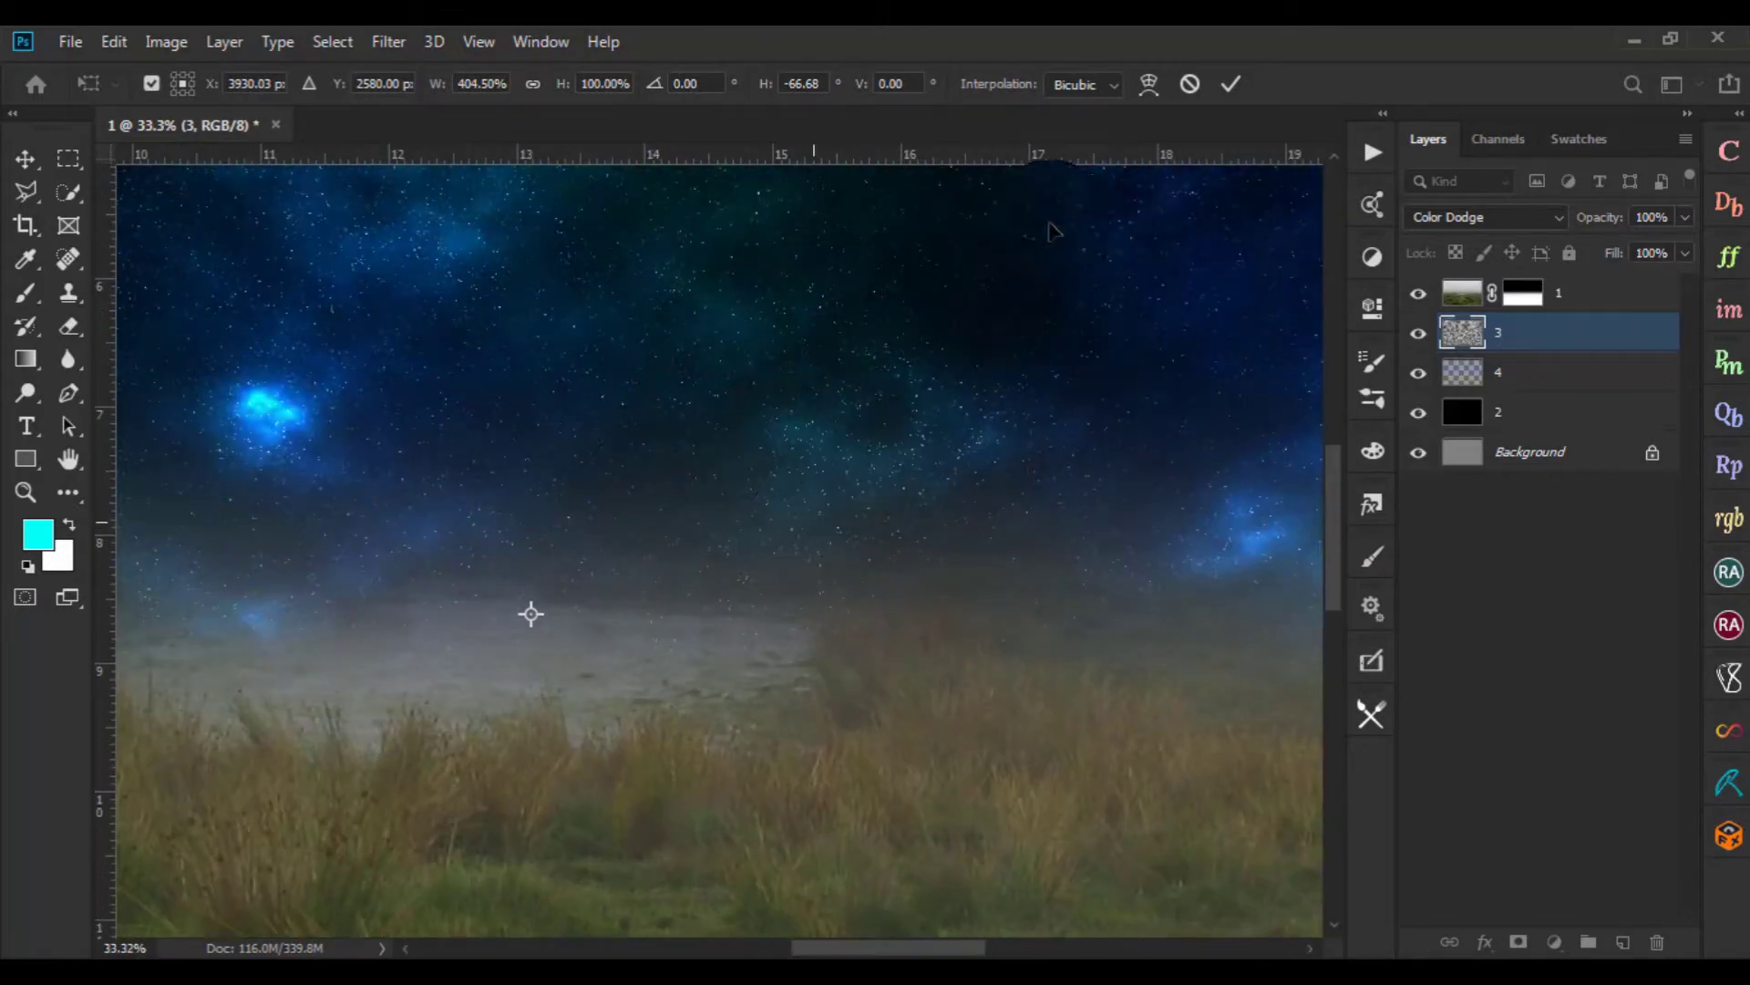
click(1230, 86)
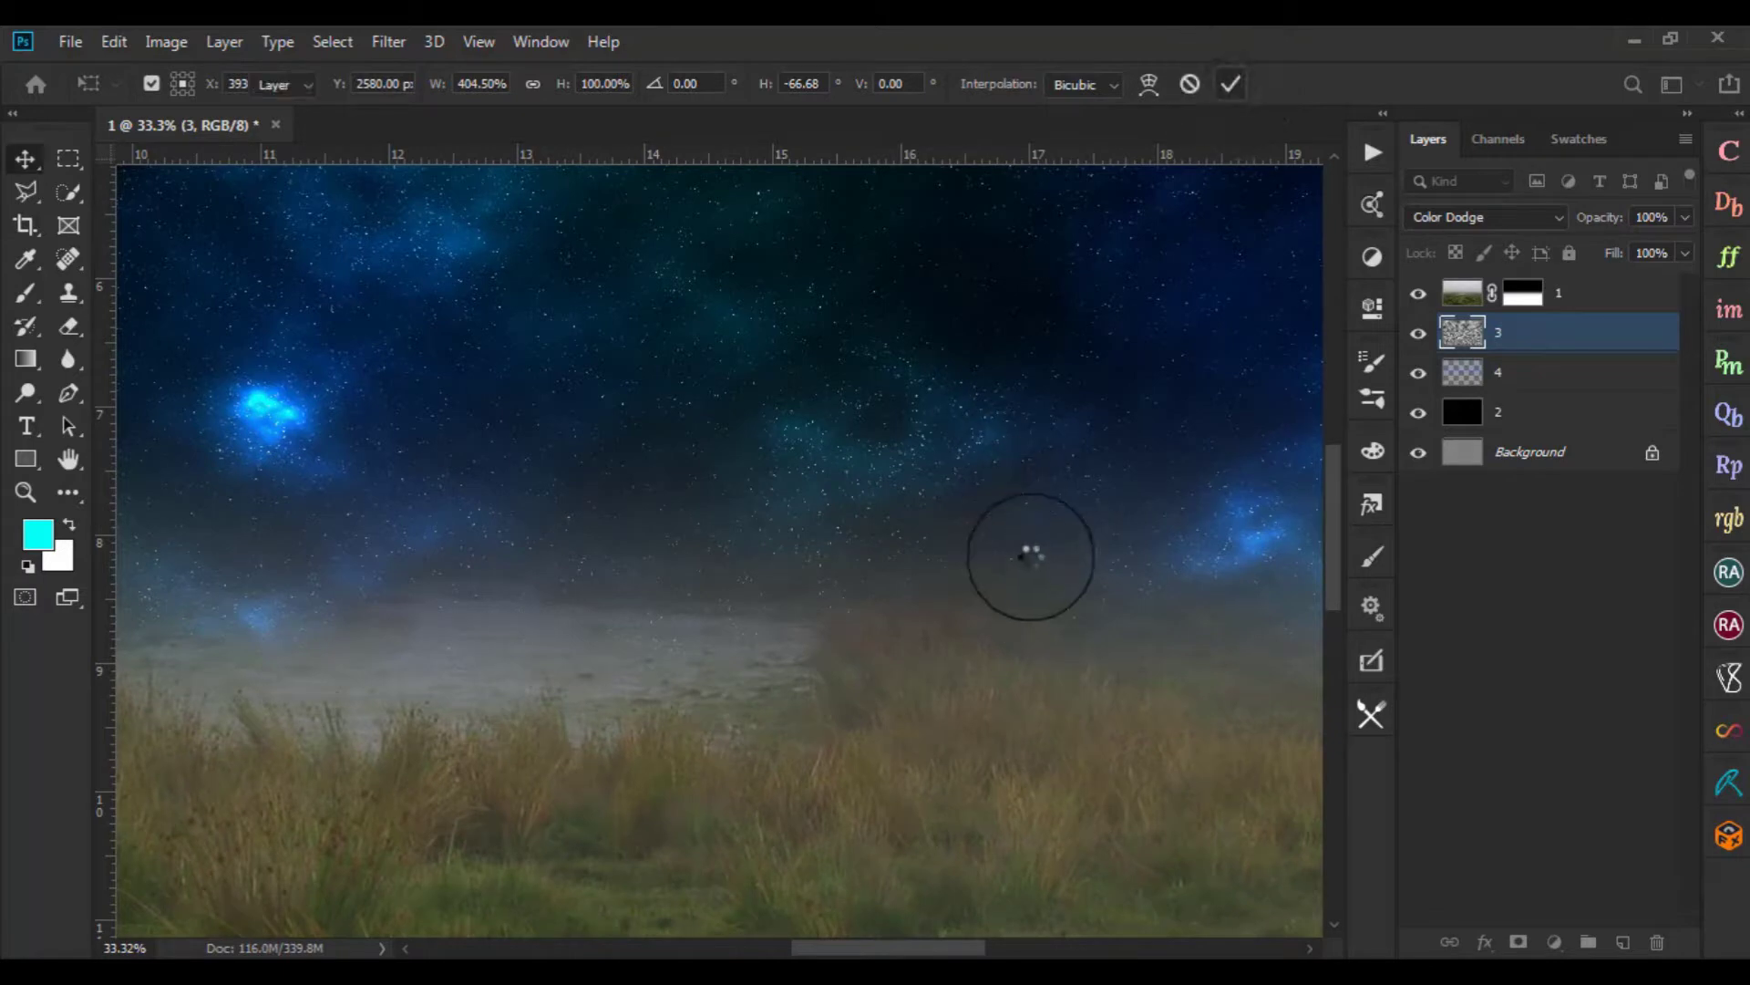
key(ctrl+0)
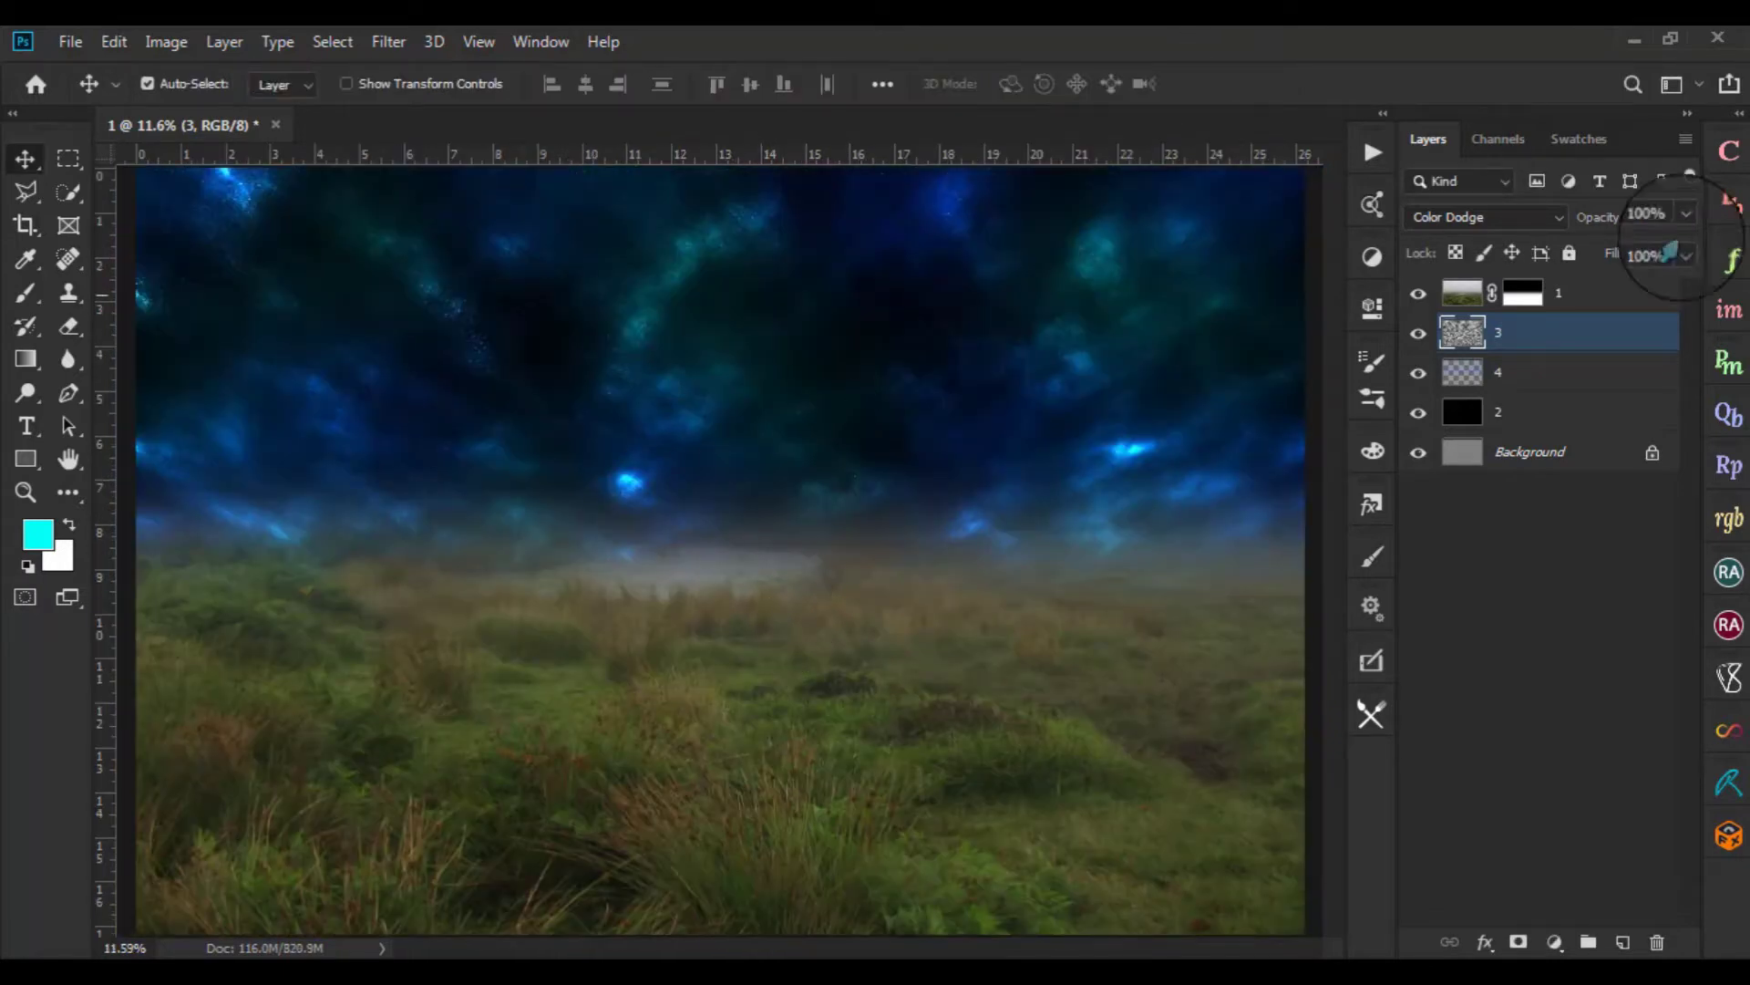
click(1600, 297)
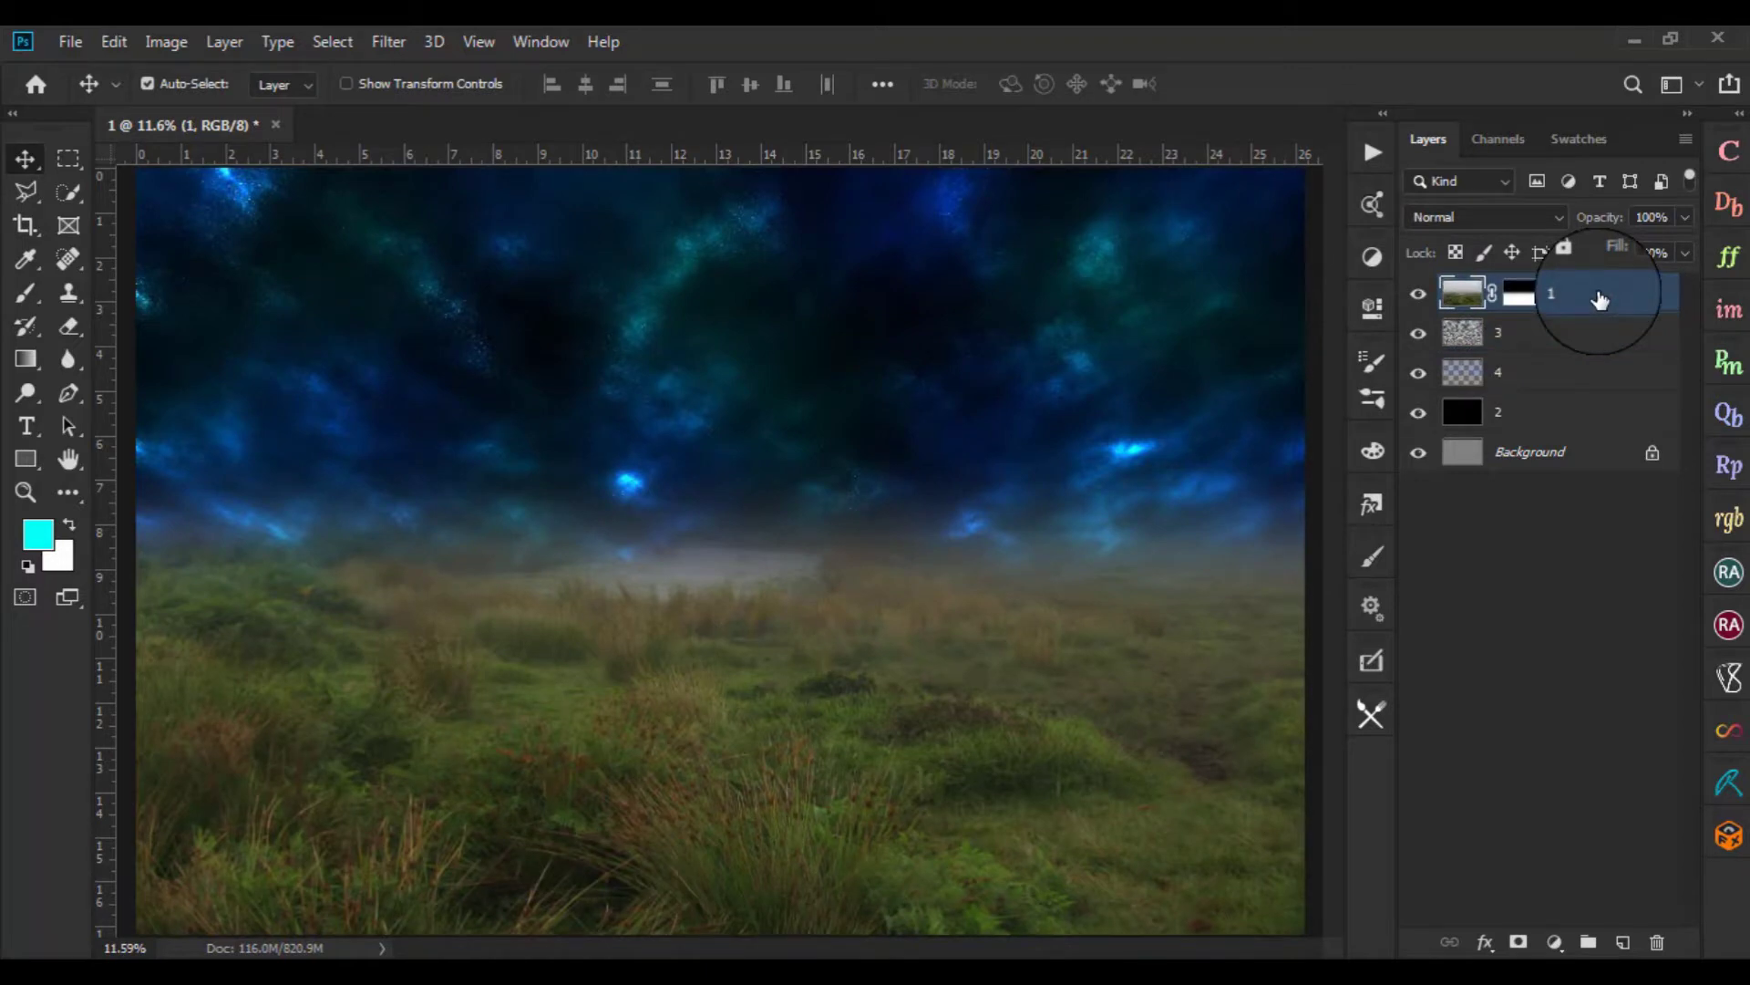
Add a Color Lookup adjustment layer using the Moonlight.3DL file
click(1370, 260)
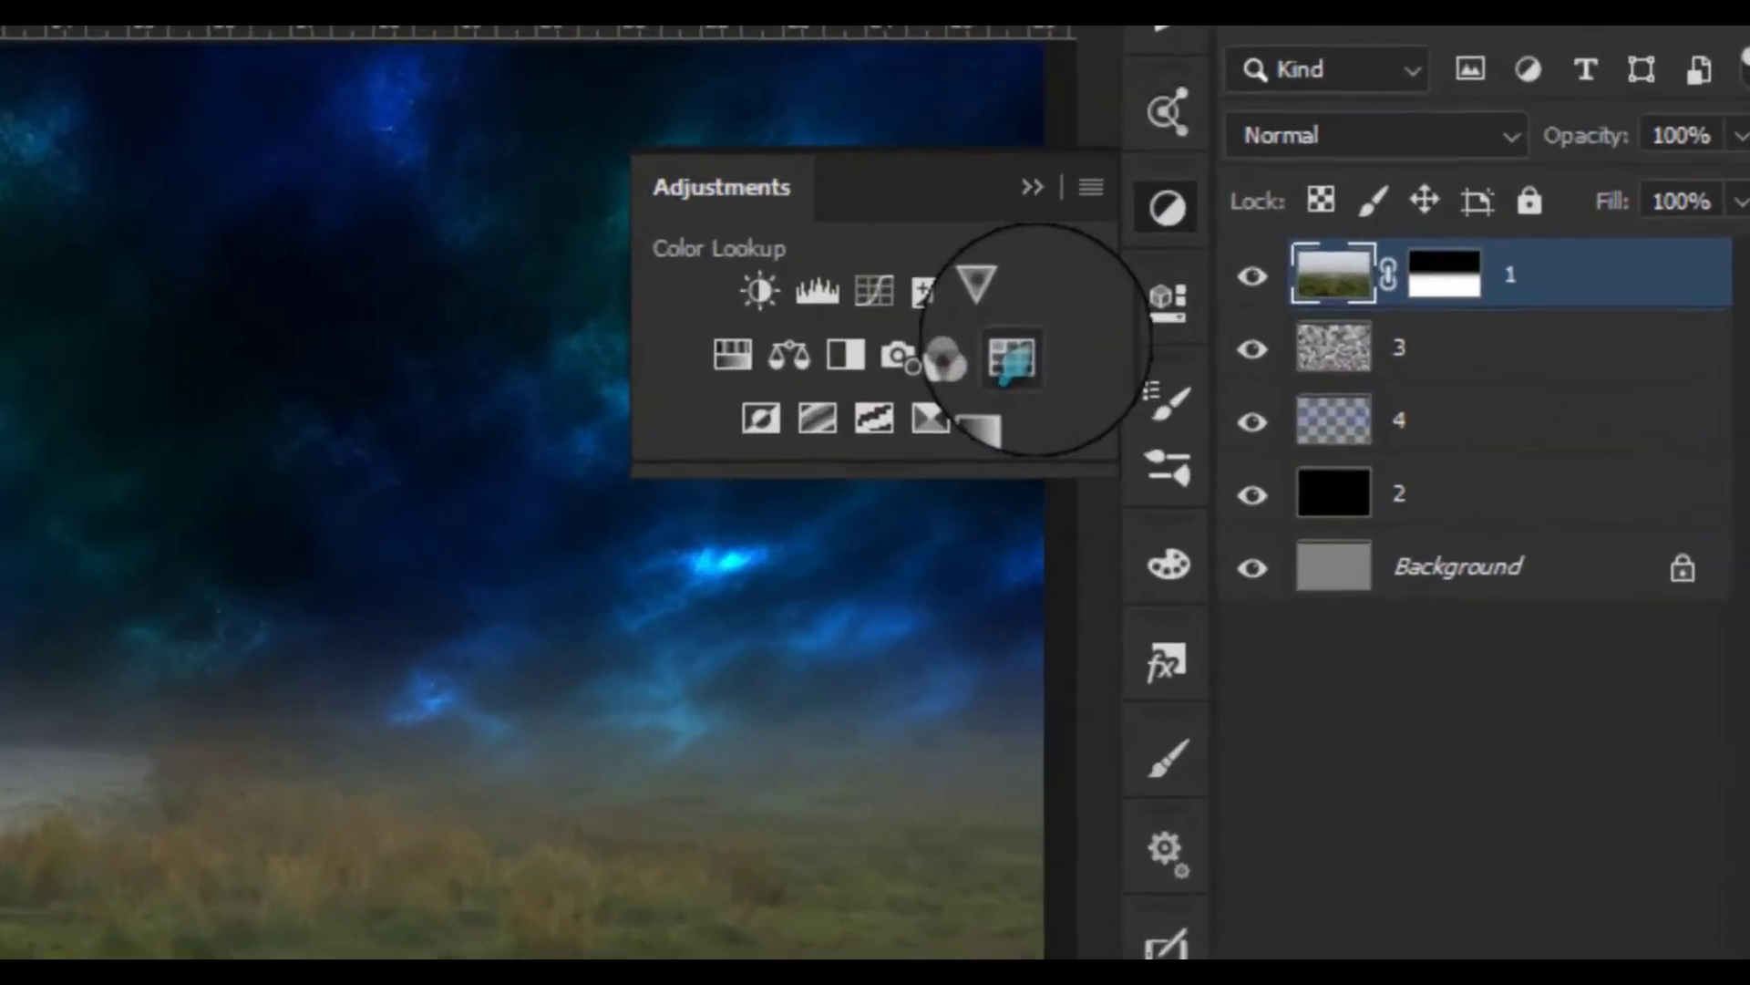
click(1010, 362)
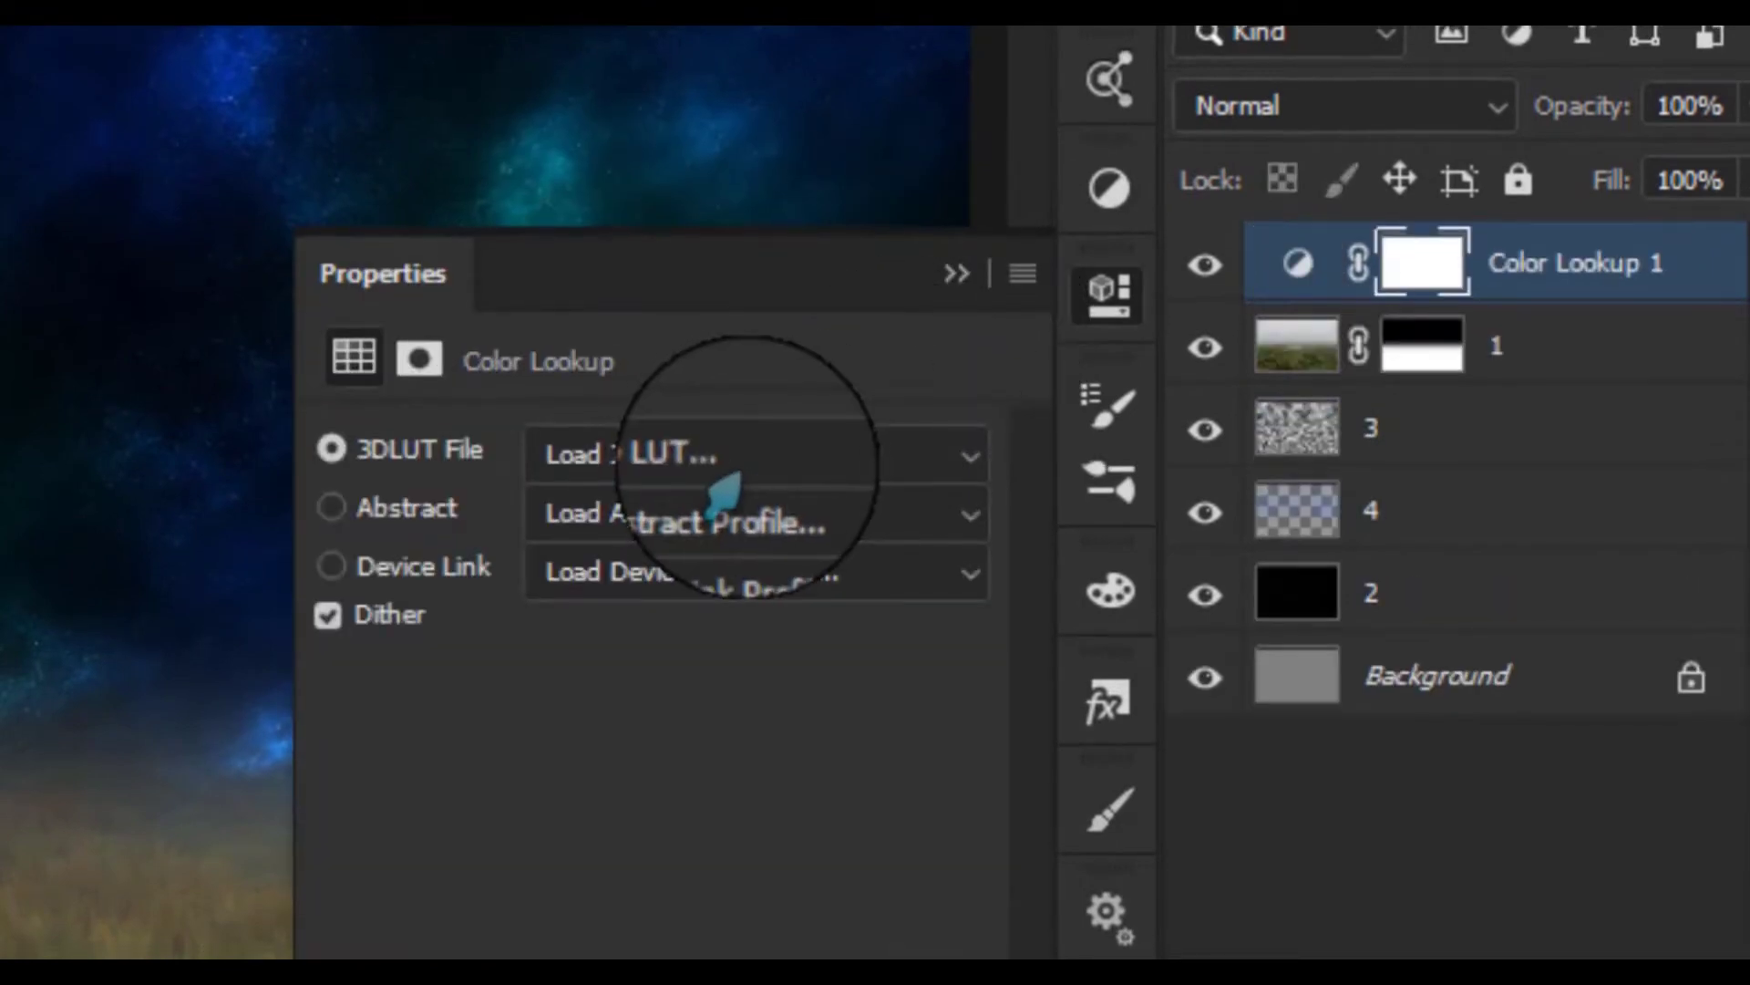
click(725, 459)
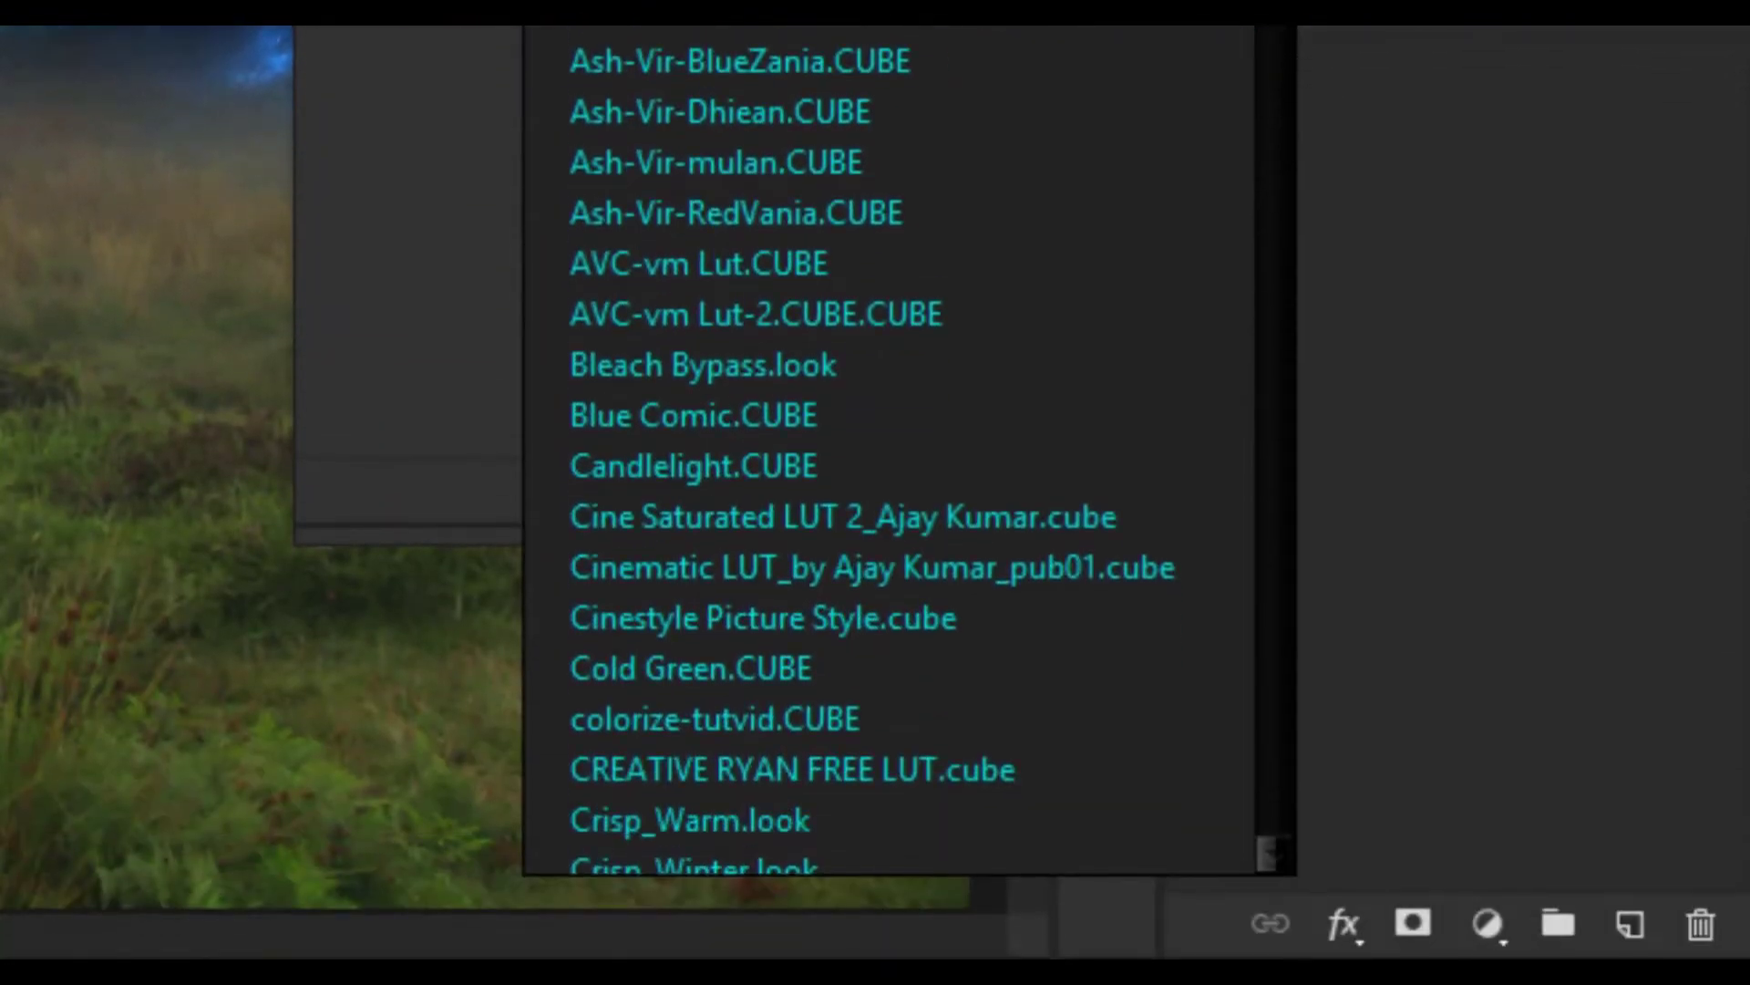
scroll(786, 71, down, 4)
scroll(786, 71, down, 2)
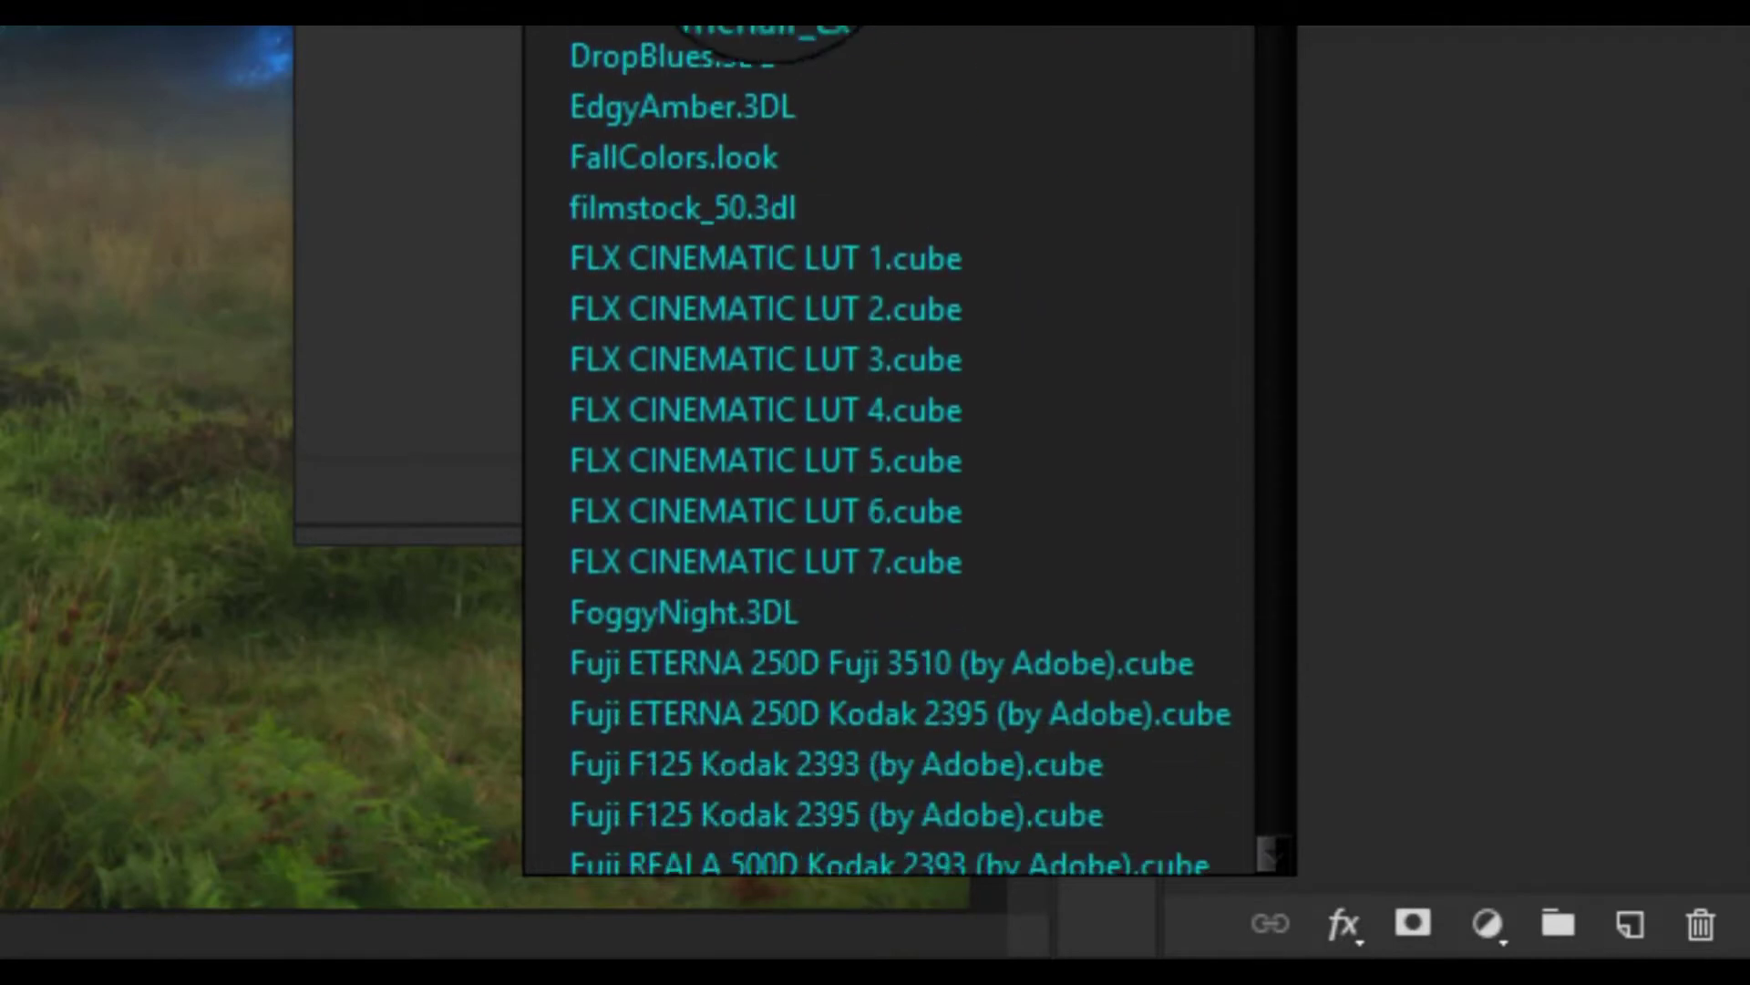
scroll(786, 71, down, 5)
scroll(784, 75, down, 1)
scroll(847, 182, down, 15)
scroll(903, 383, down, 2)
scroll(920, 438, down, 4)
scroll(923, 451, down, 8)
scroll(922, 452, down, 5)
scroll(922, 451, down, 7)
scroll(923, 451, down, 2)
scroll(921, 447, down, 6)
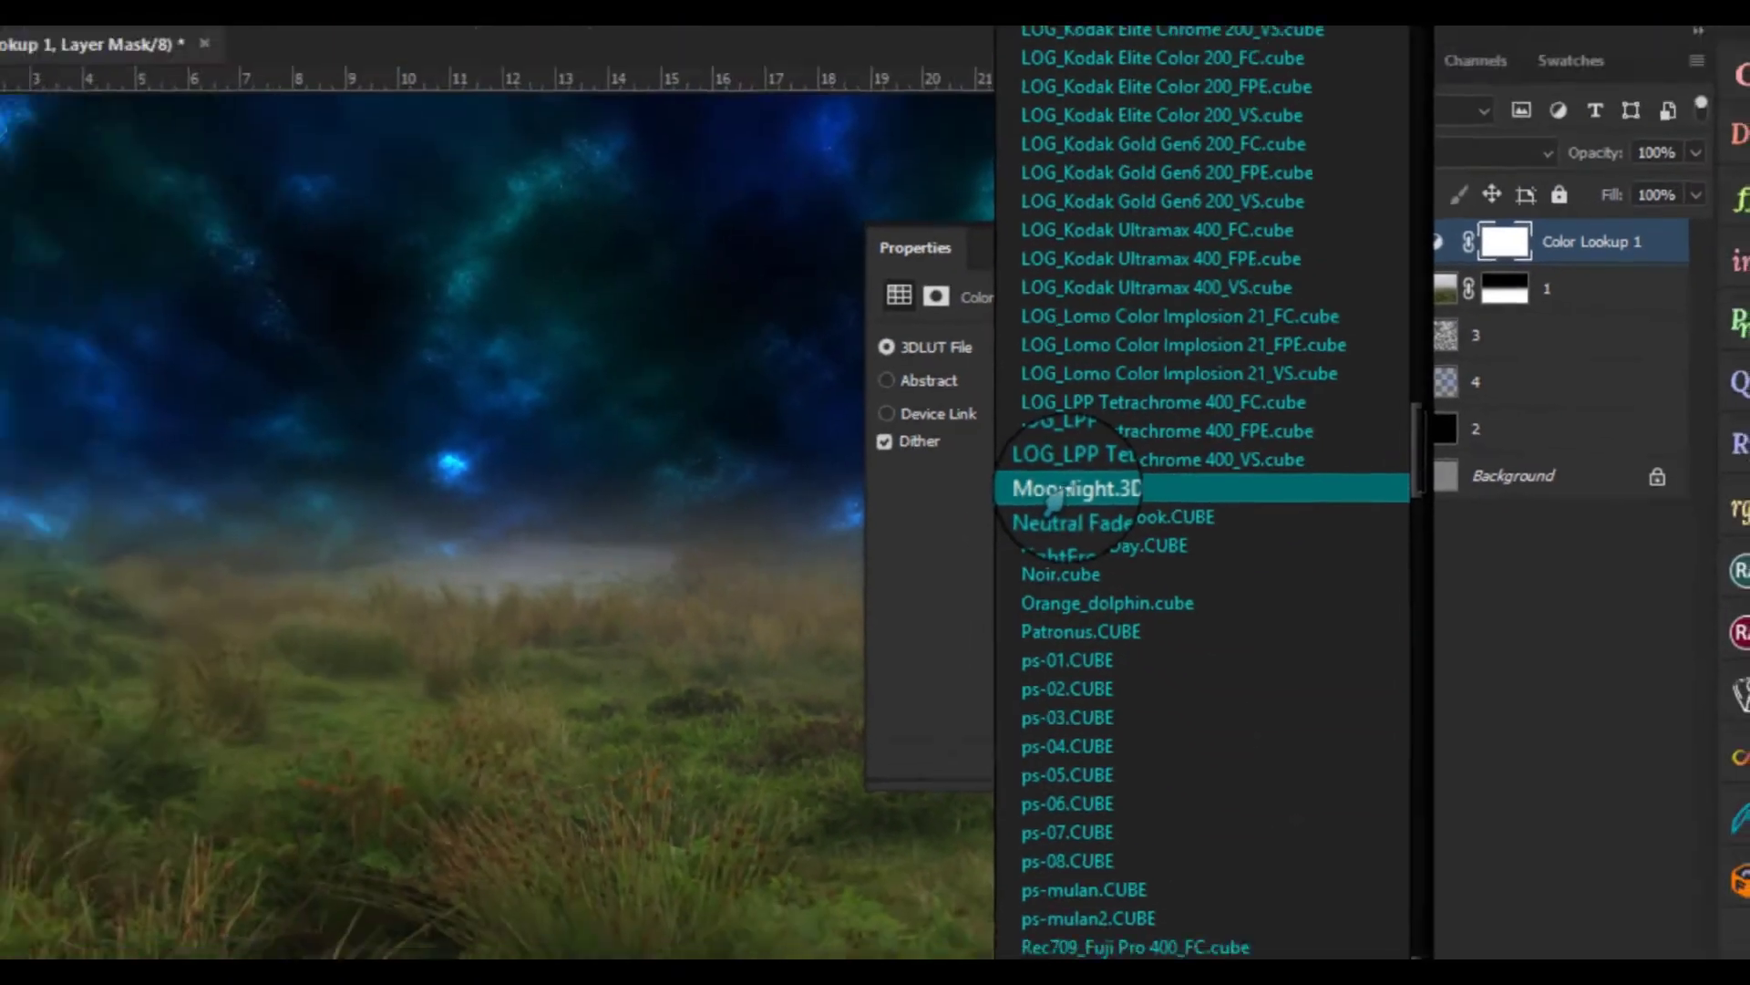
click(1055, 498)
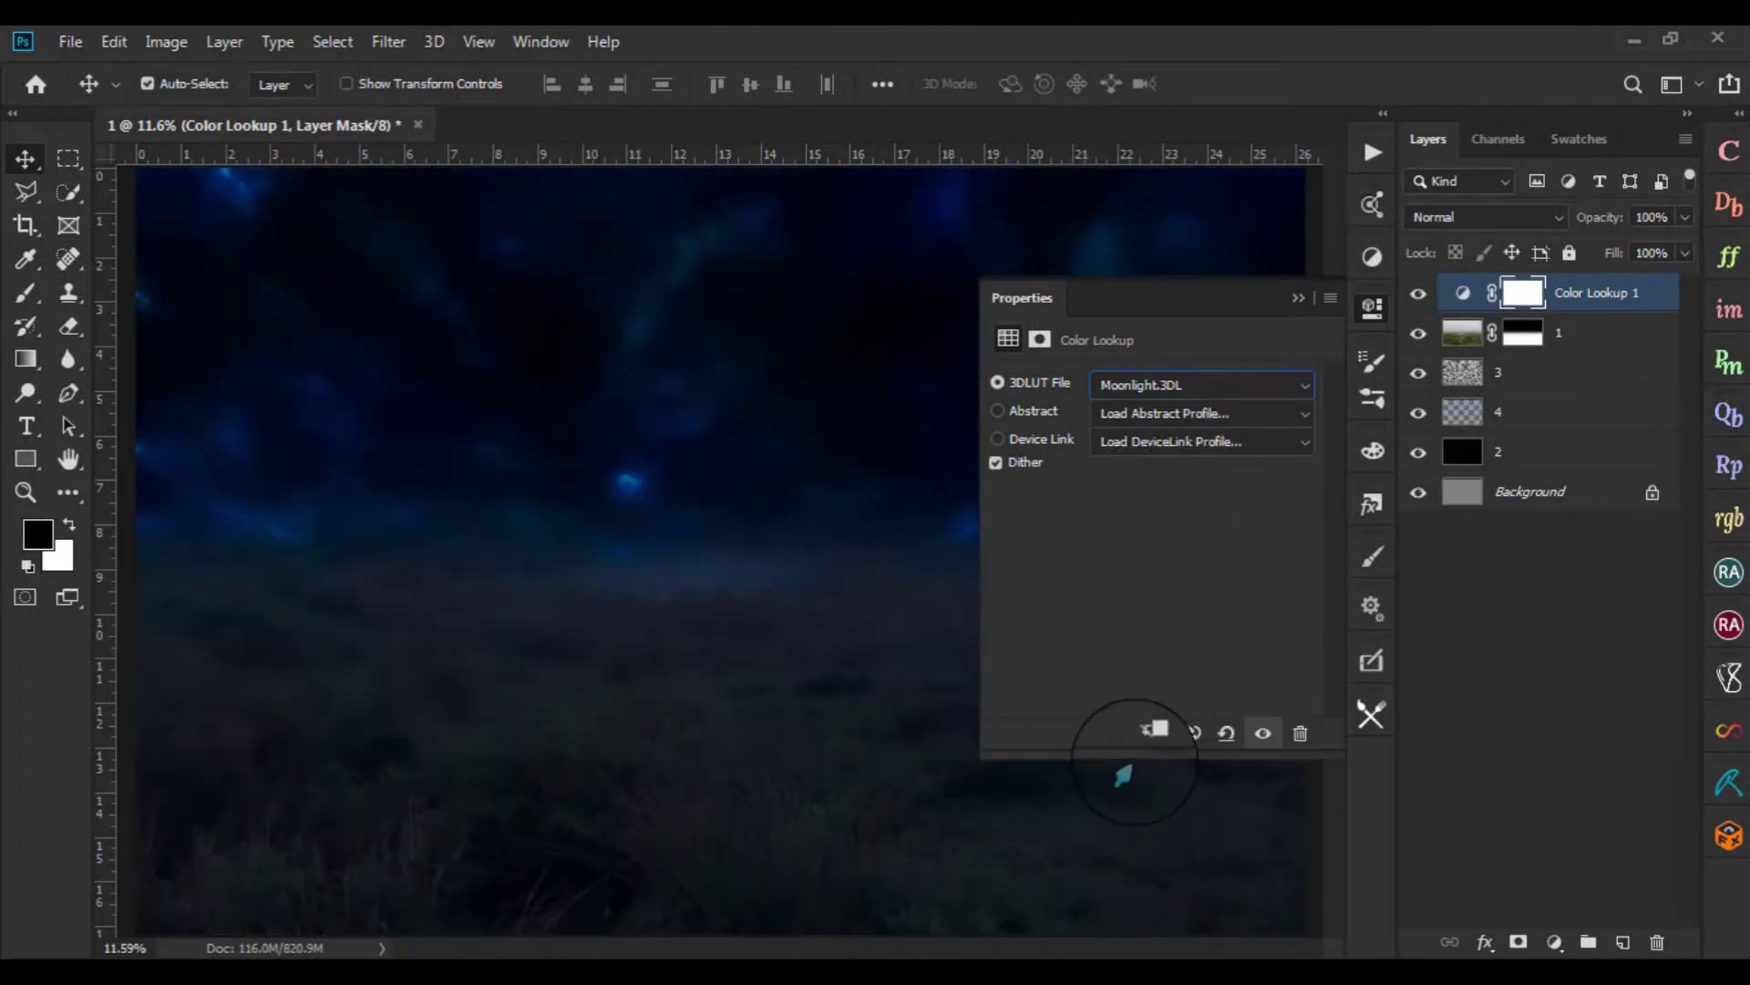
Clip the lookup to grass layer 1, collapse Properties, and select layer 2
click(1151, 733)
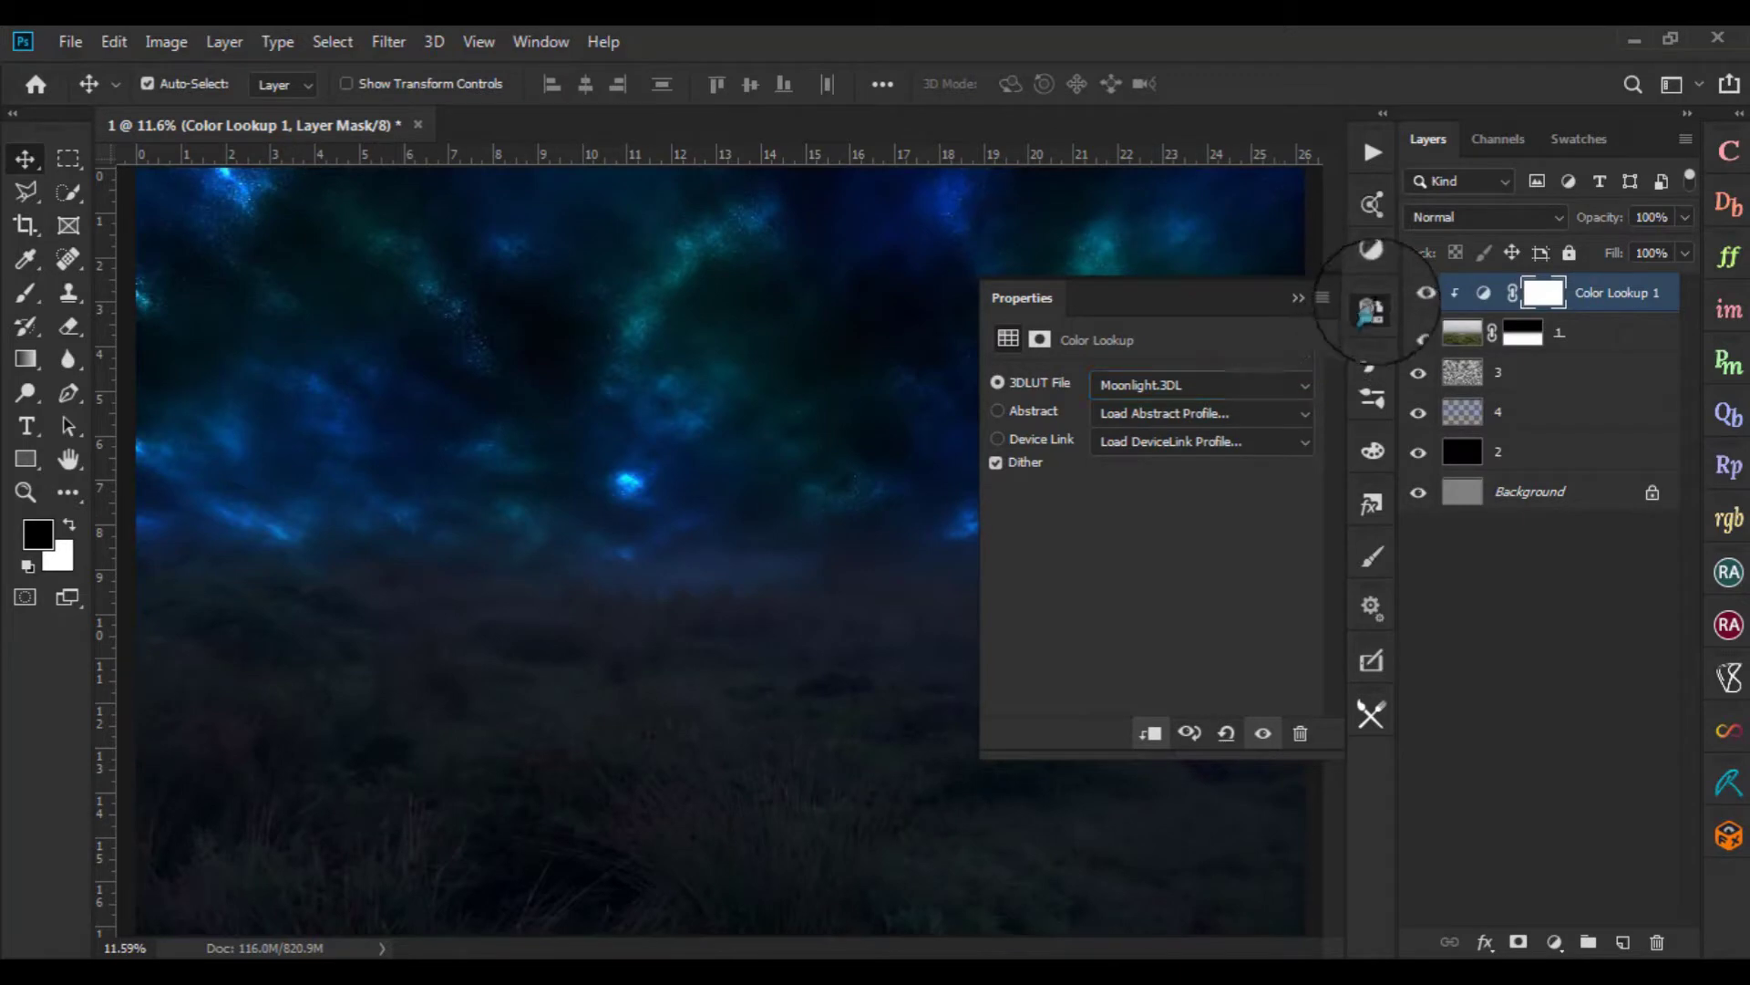
click(1373, 308)
scroll(1074, 684, up, 1)
click(1418, 451)
click(1568, 462)
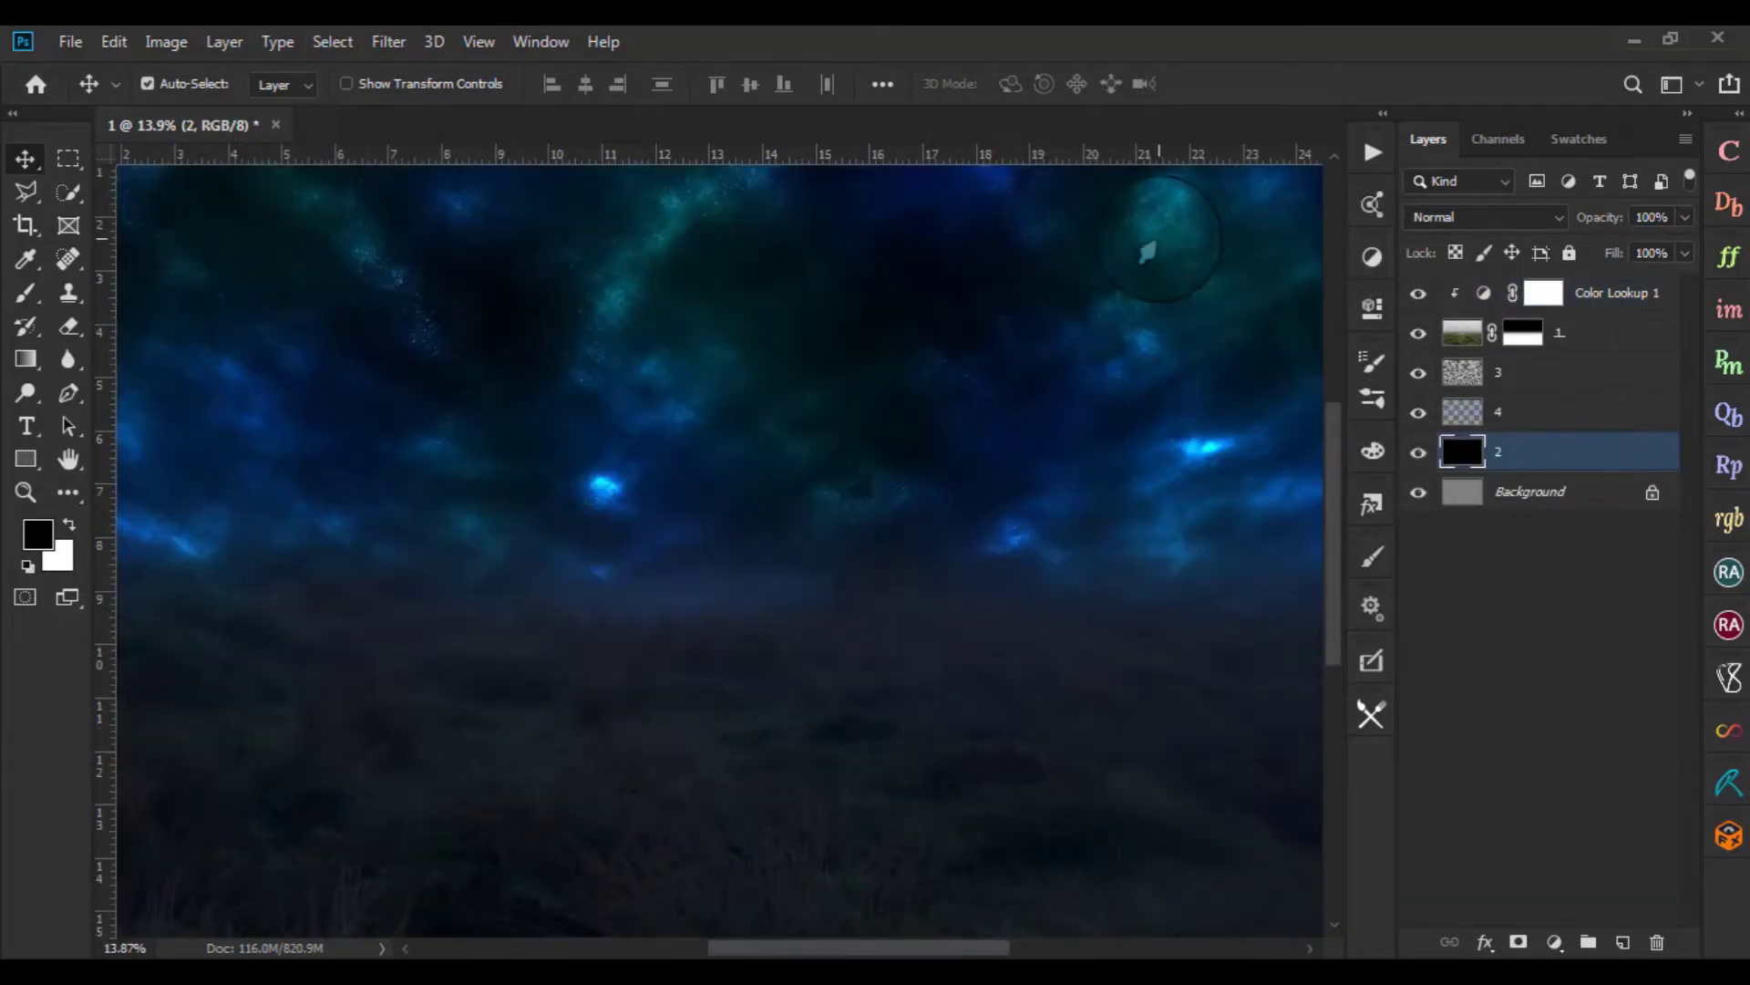
Create new layer 5, hide layers 4, 1 and Color Lookup 1, and select layer 5
key(ctrl+shift+n)
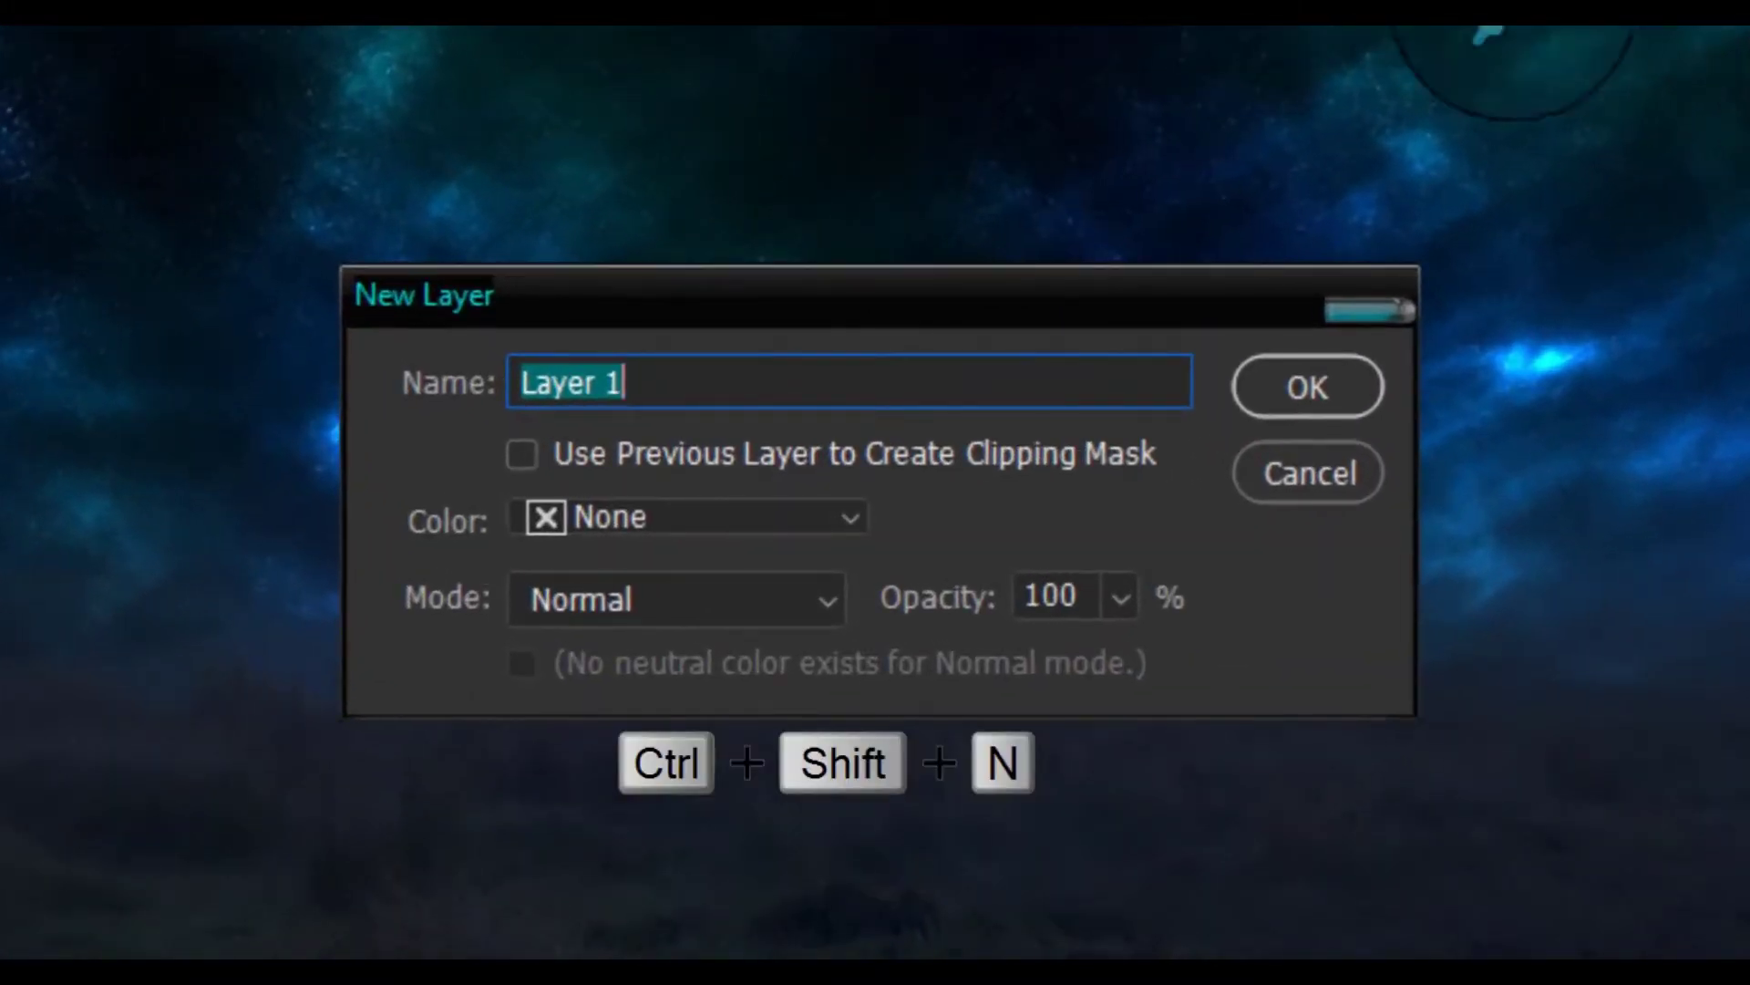
text(5)
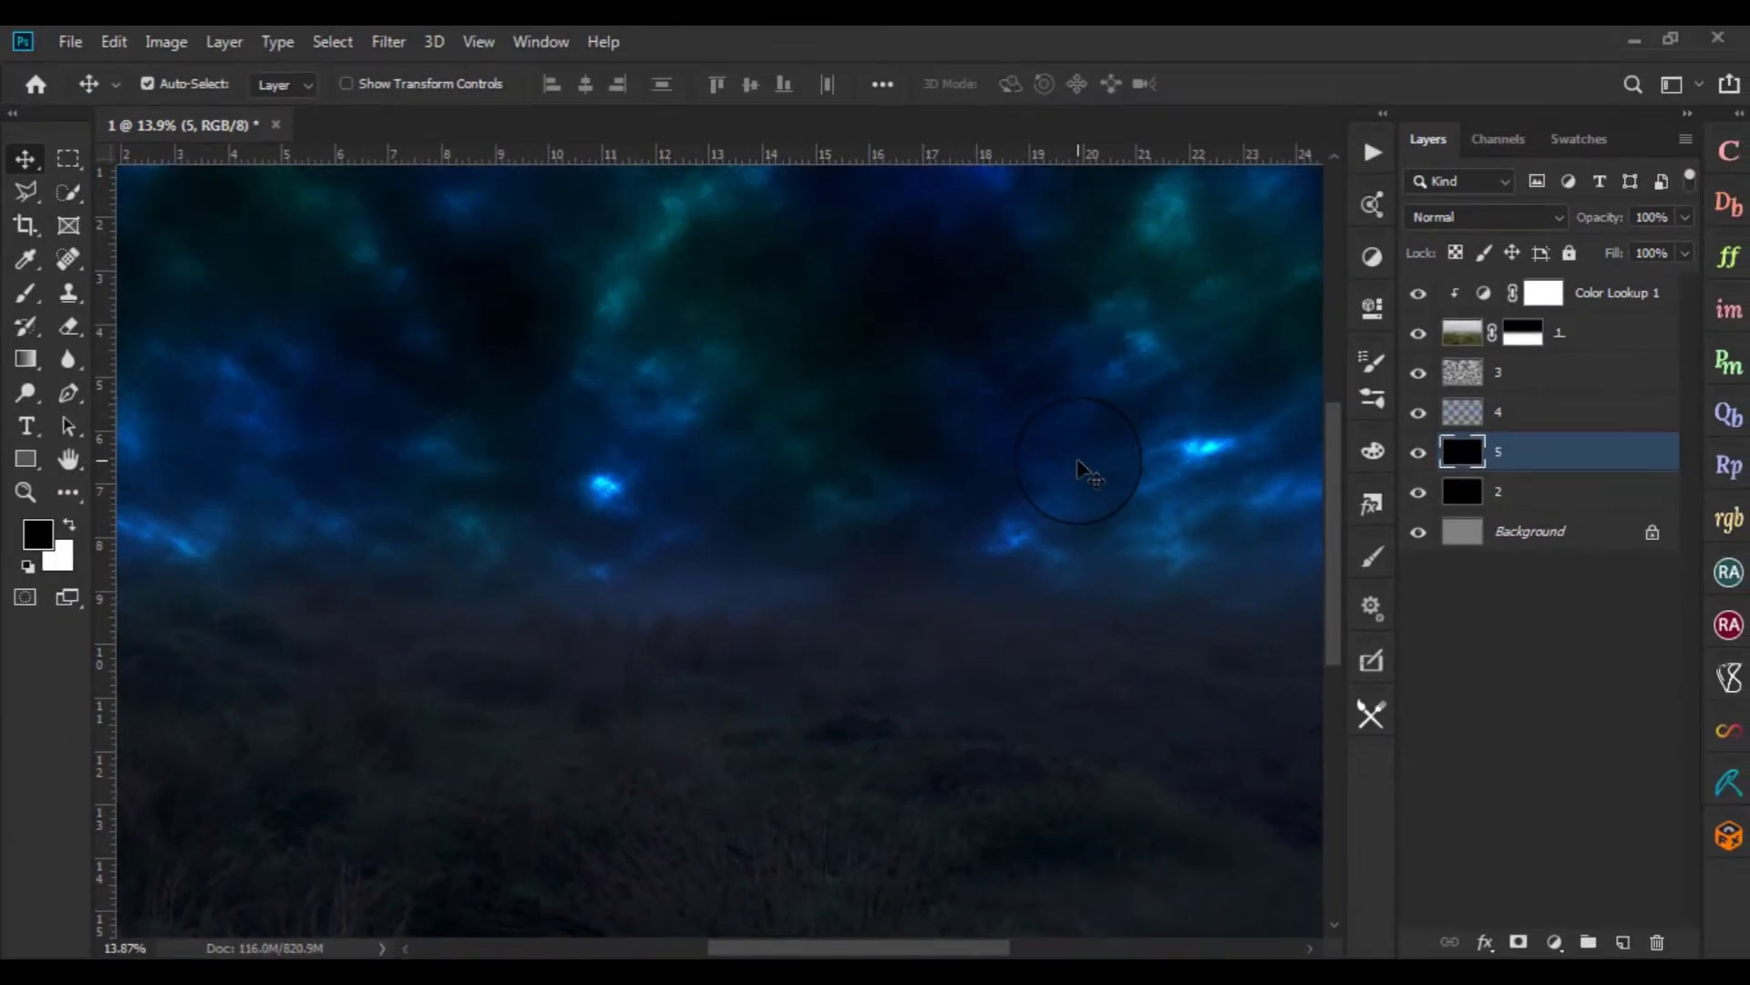
click(1418, 411)
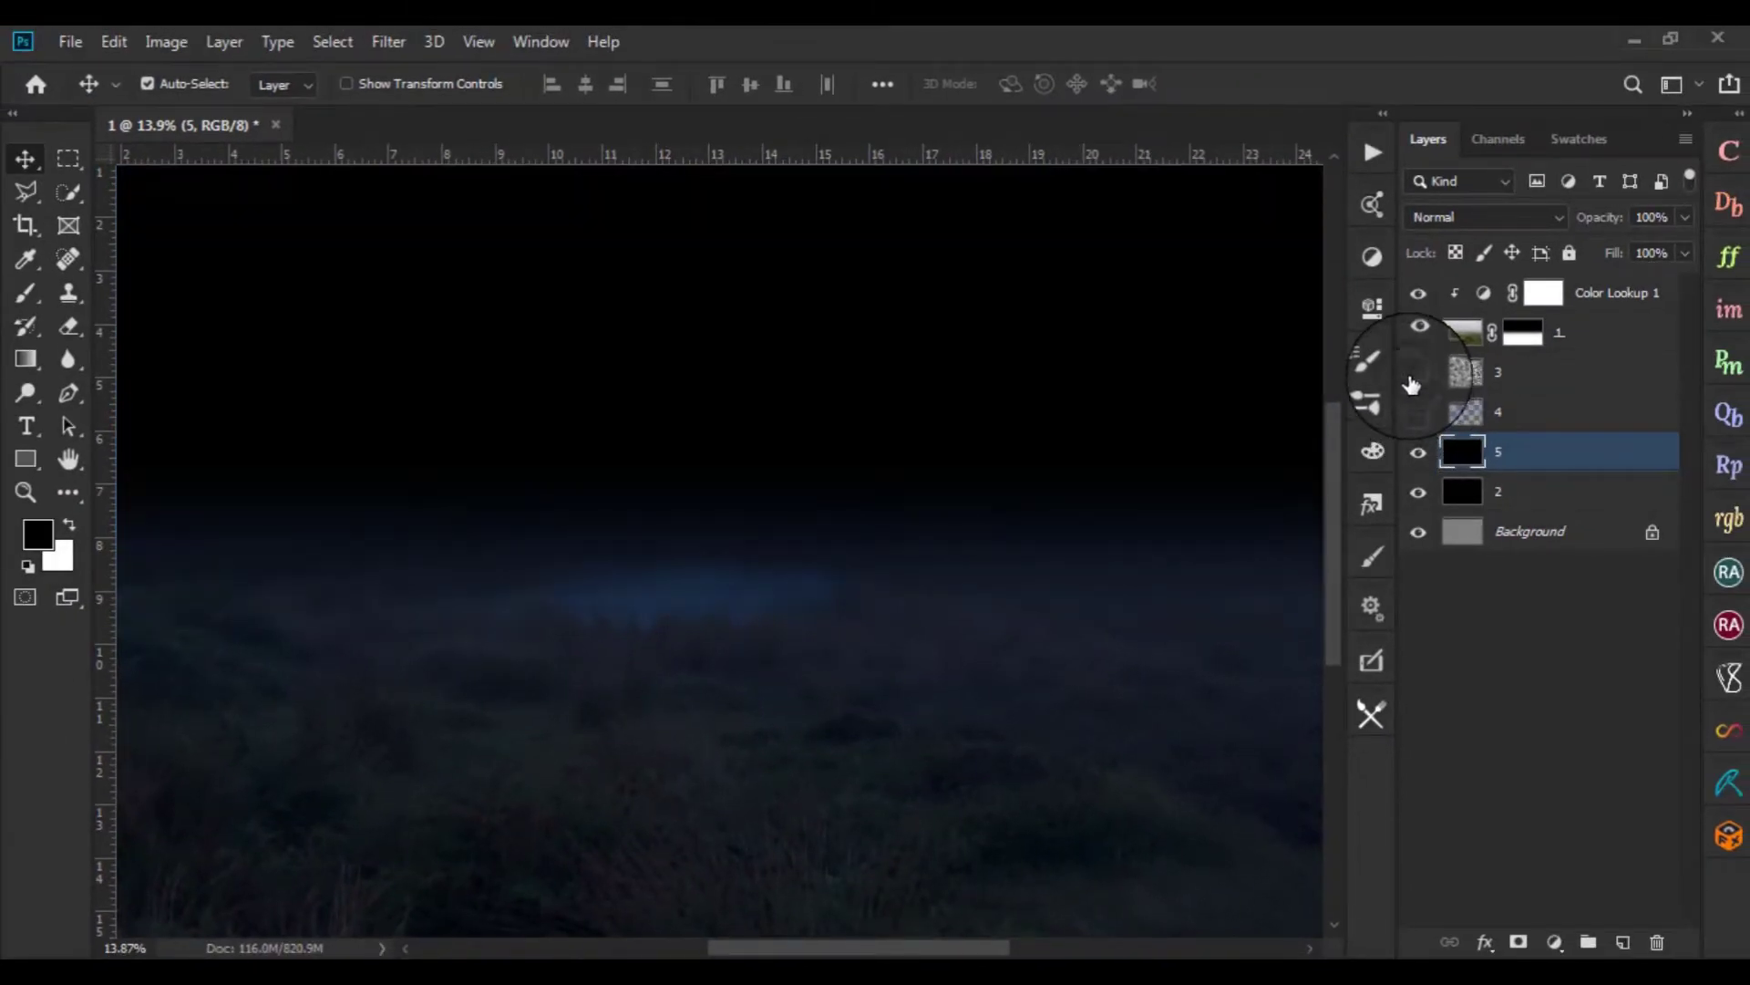
click(1424, 334)
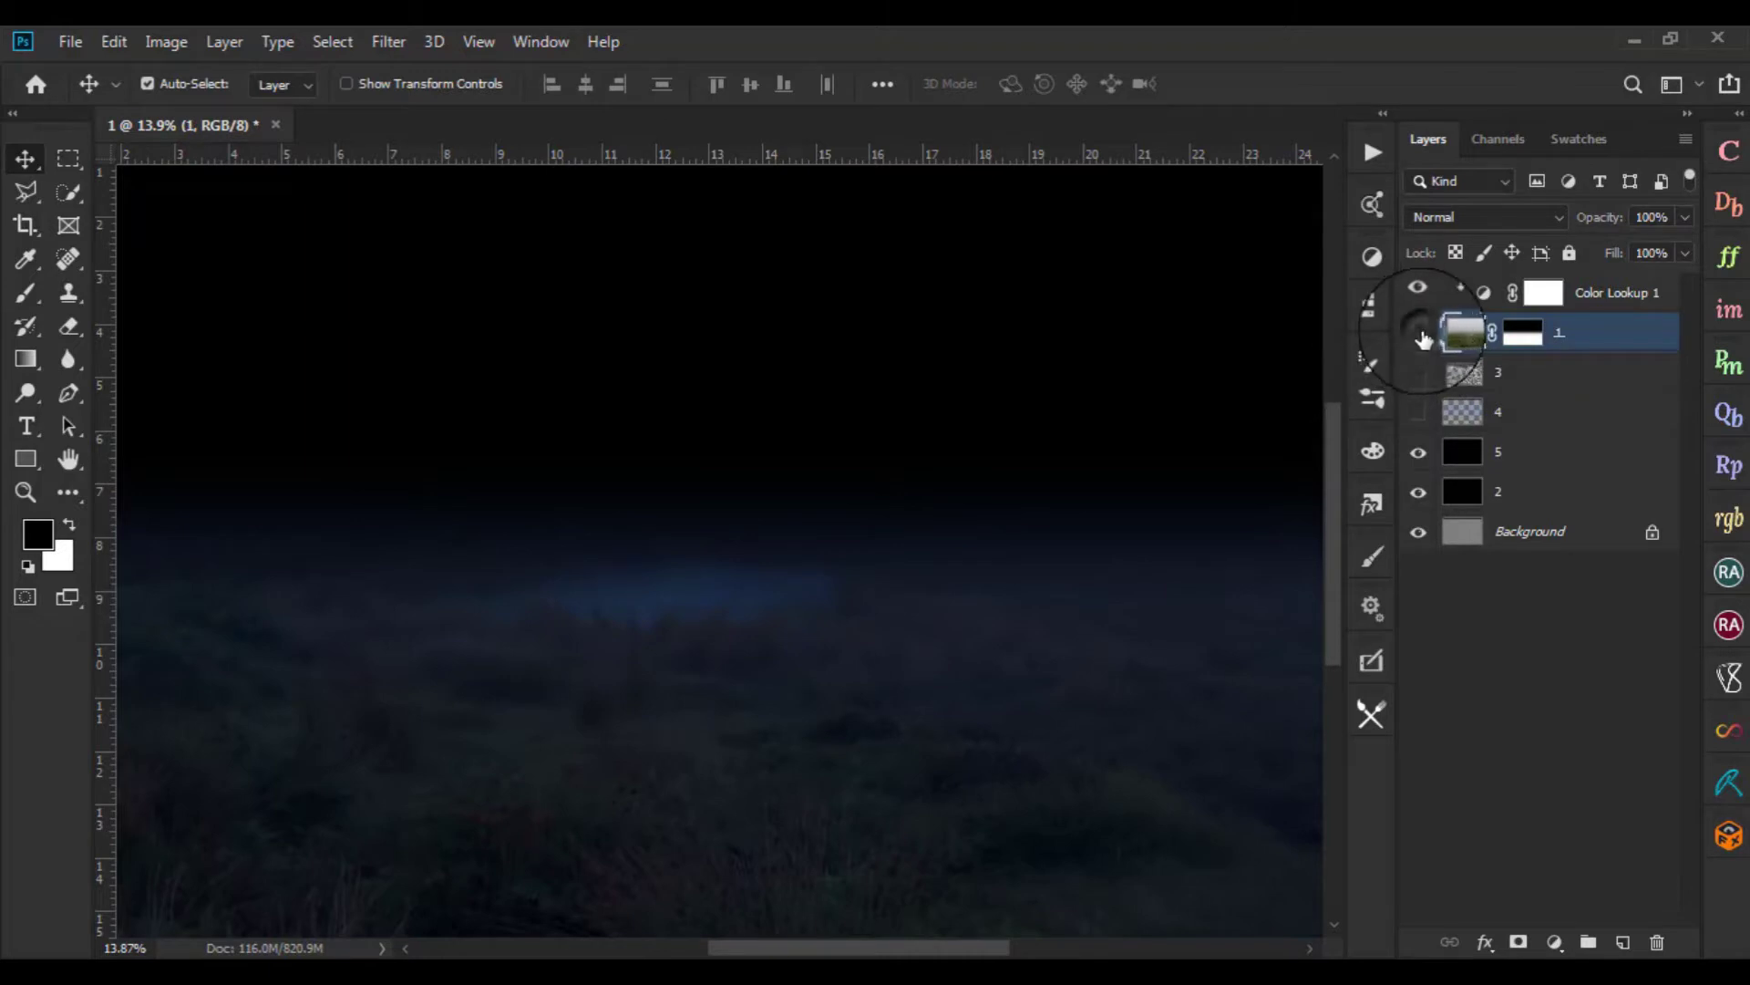
click(1420, 334)
click(1419, 334)
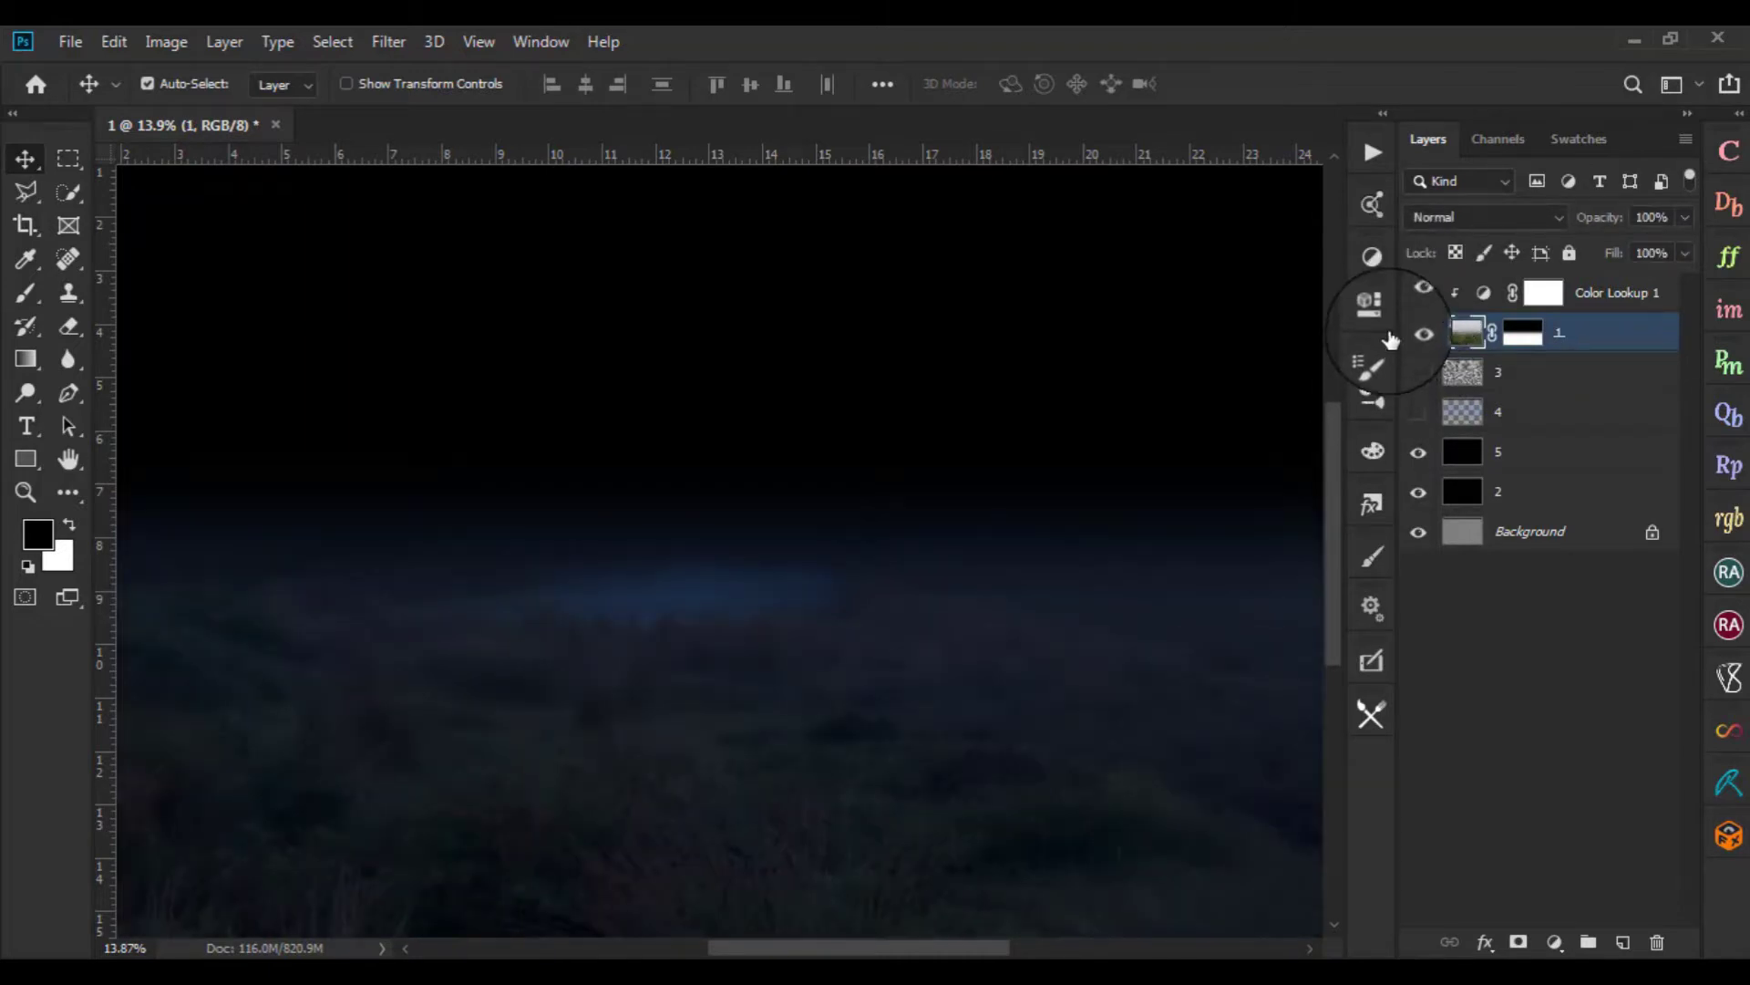
click(1418, 292)
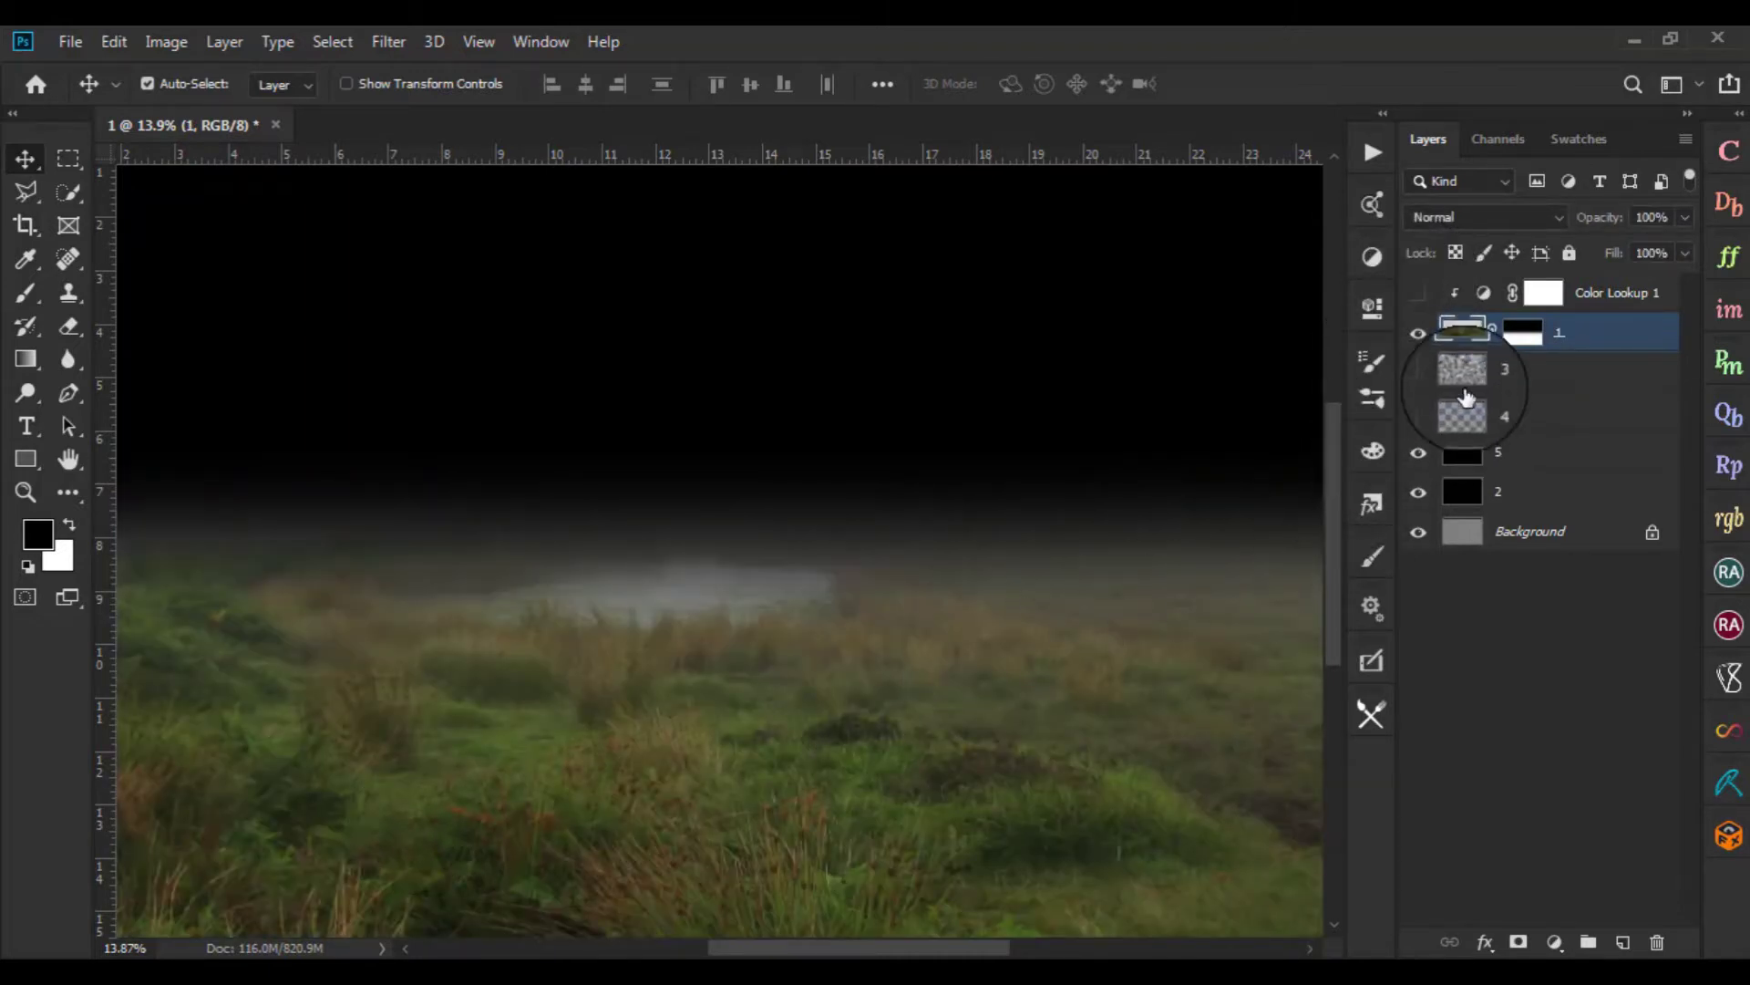
click(1419, 333)
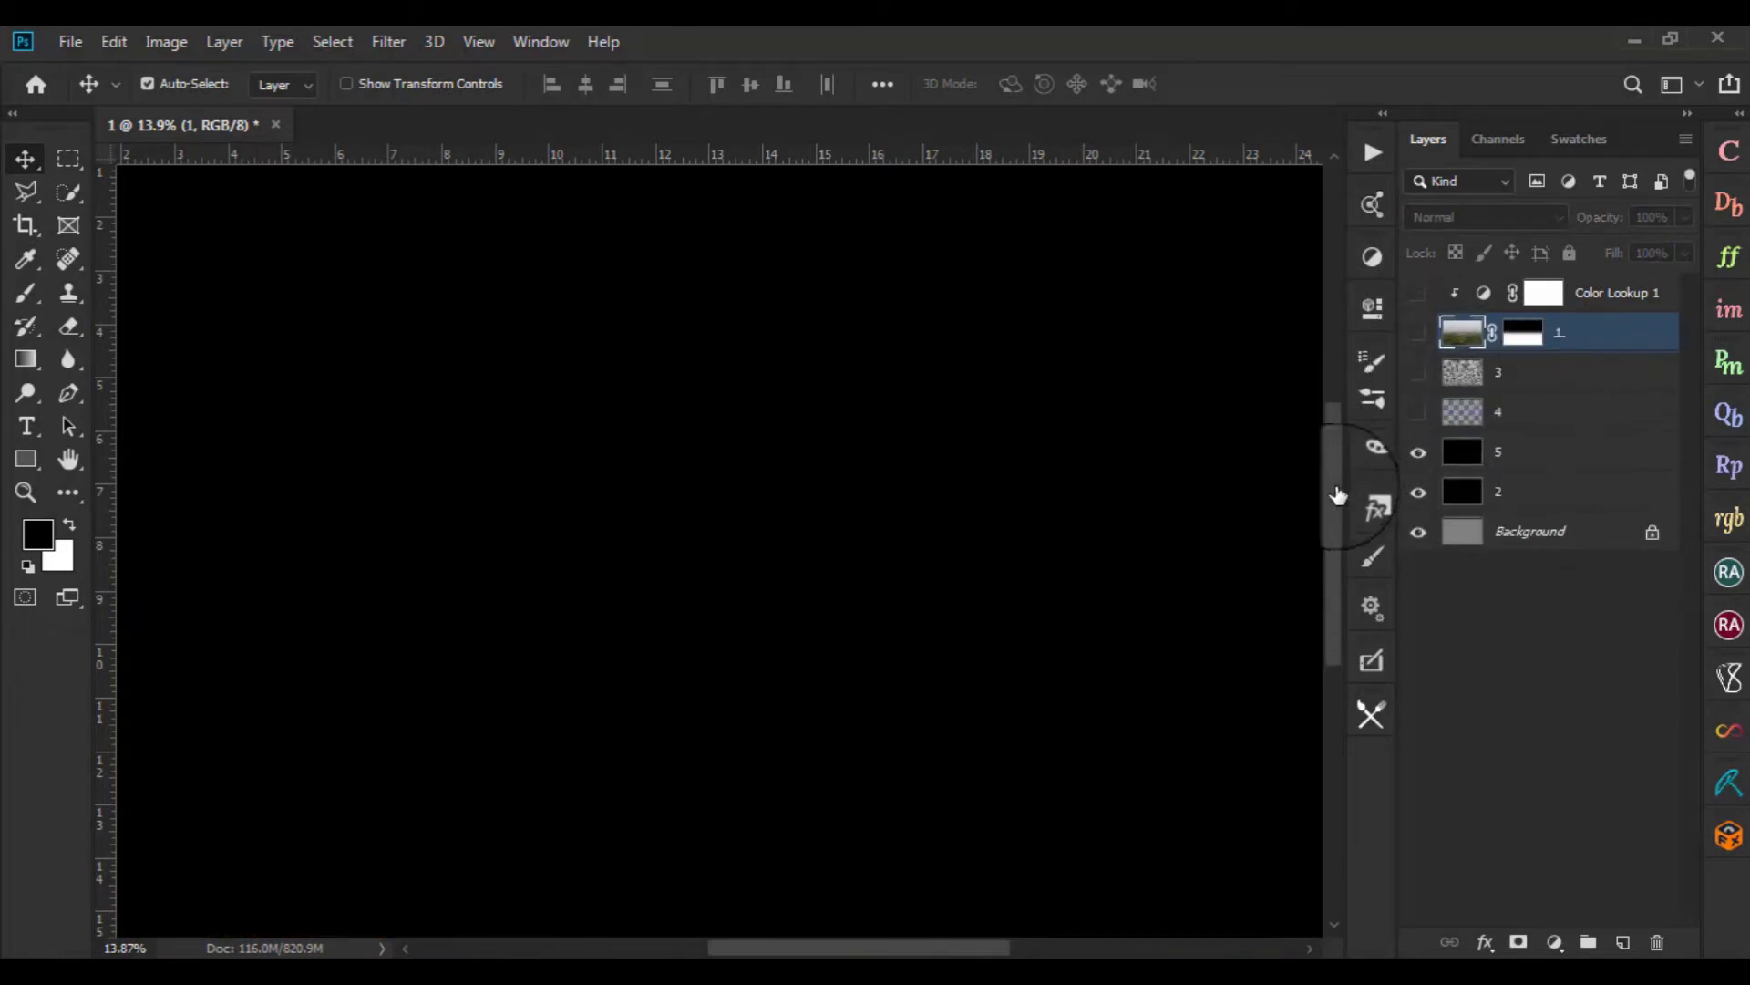
click(1582, 462)
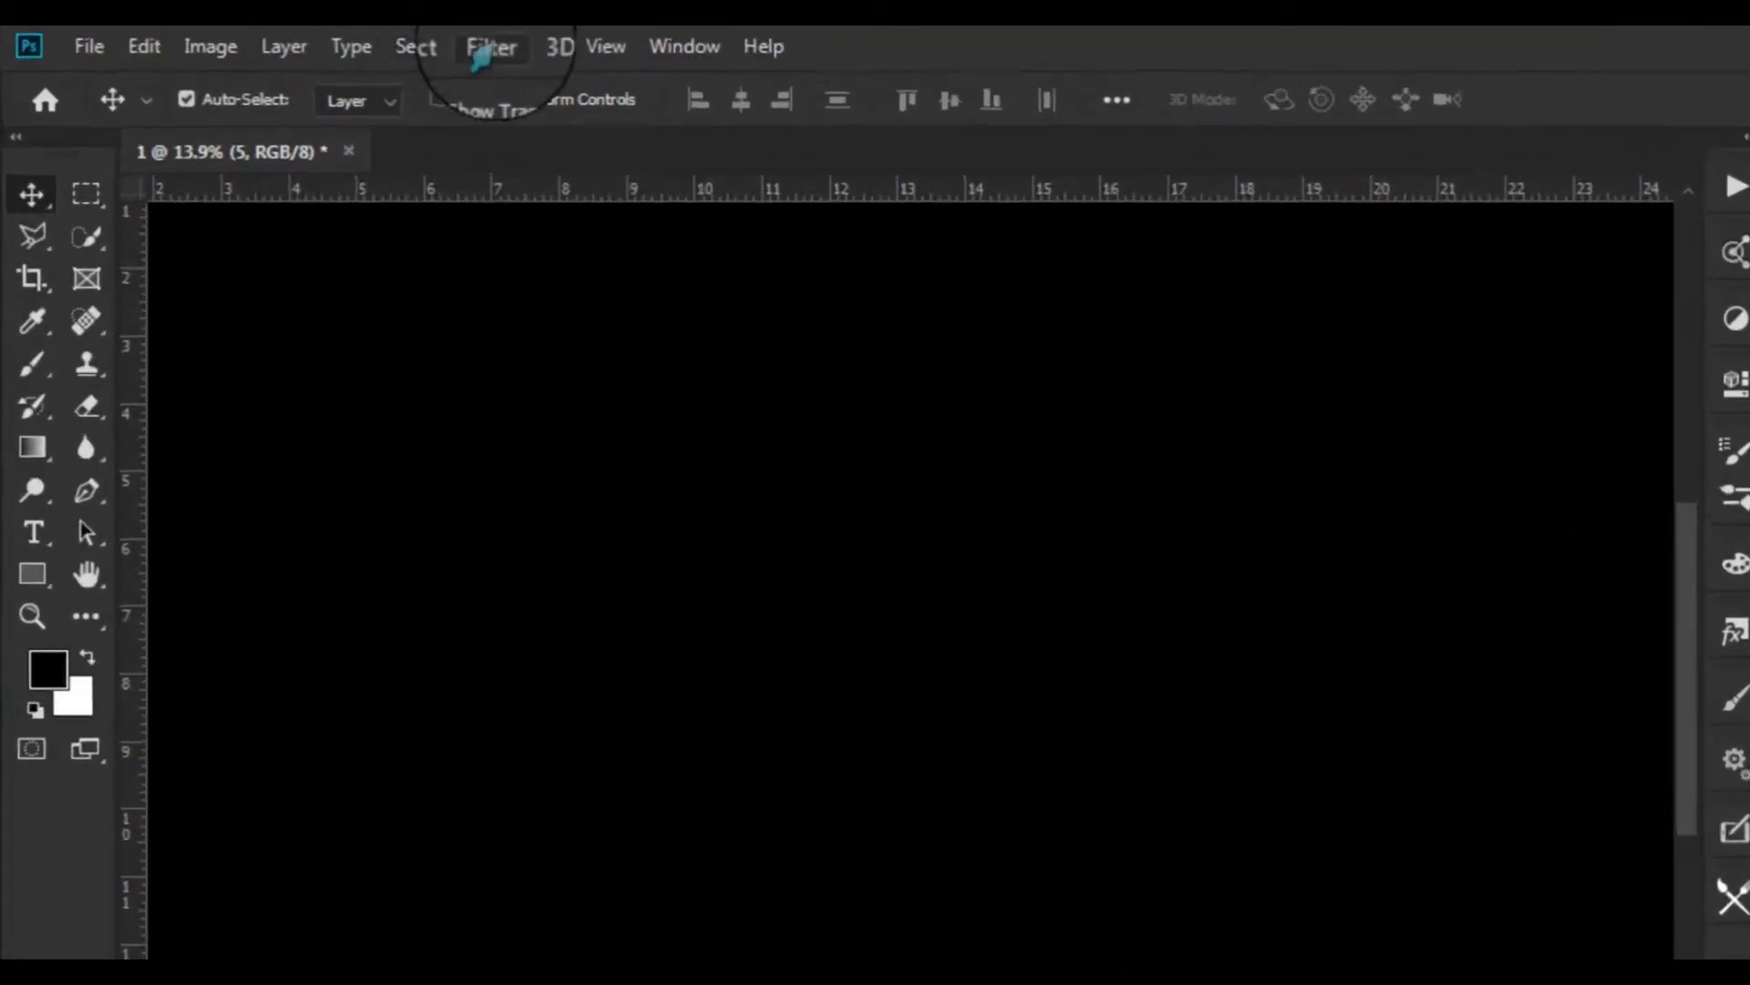
Add 400% Gaussian monochromatic noise to layer 5
click(388, 41)
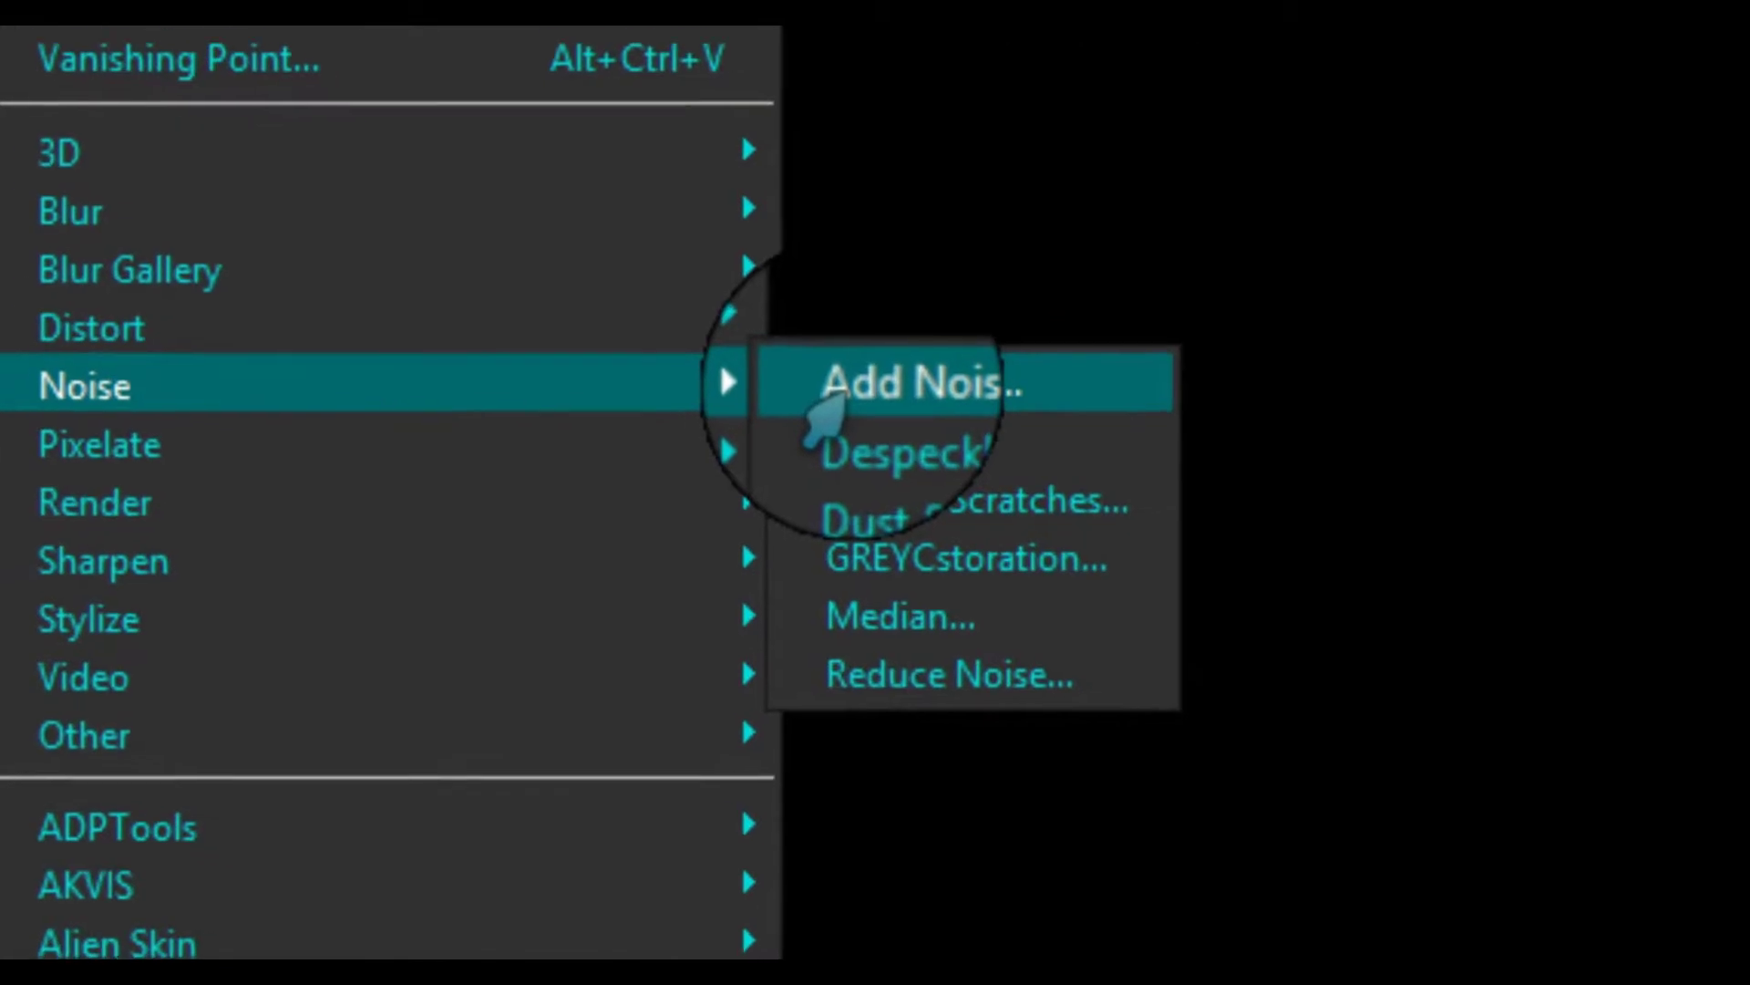
click(1212, 569)
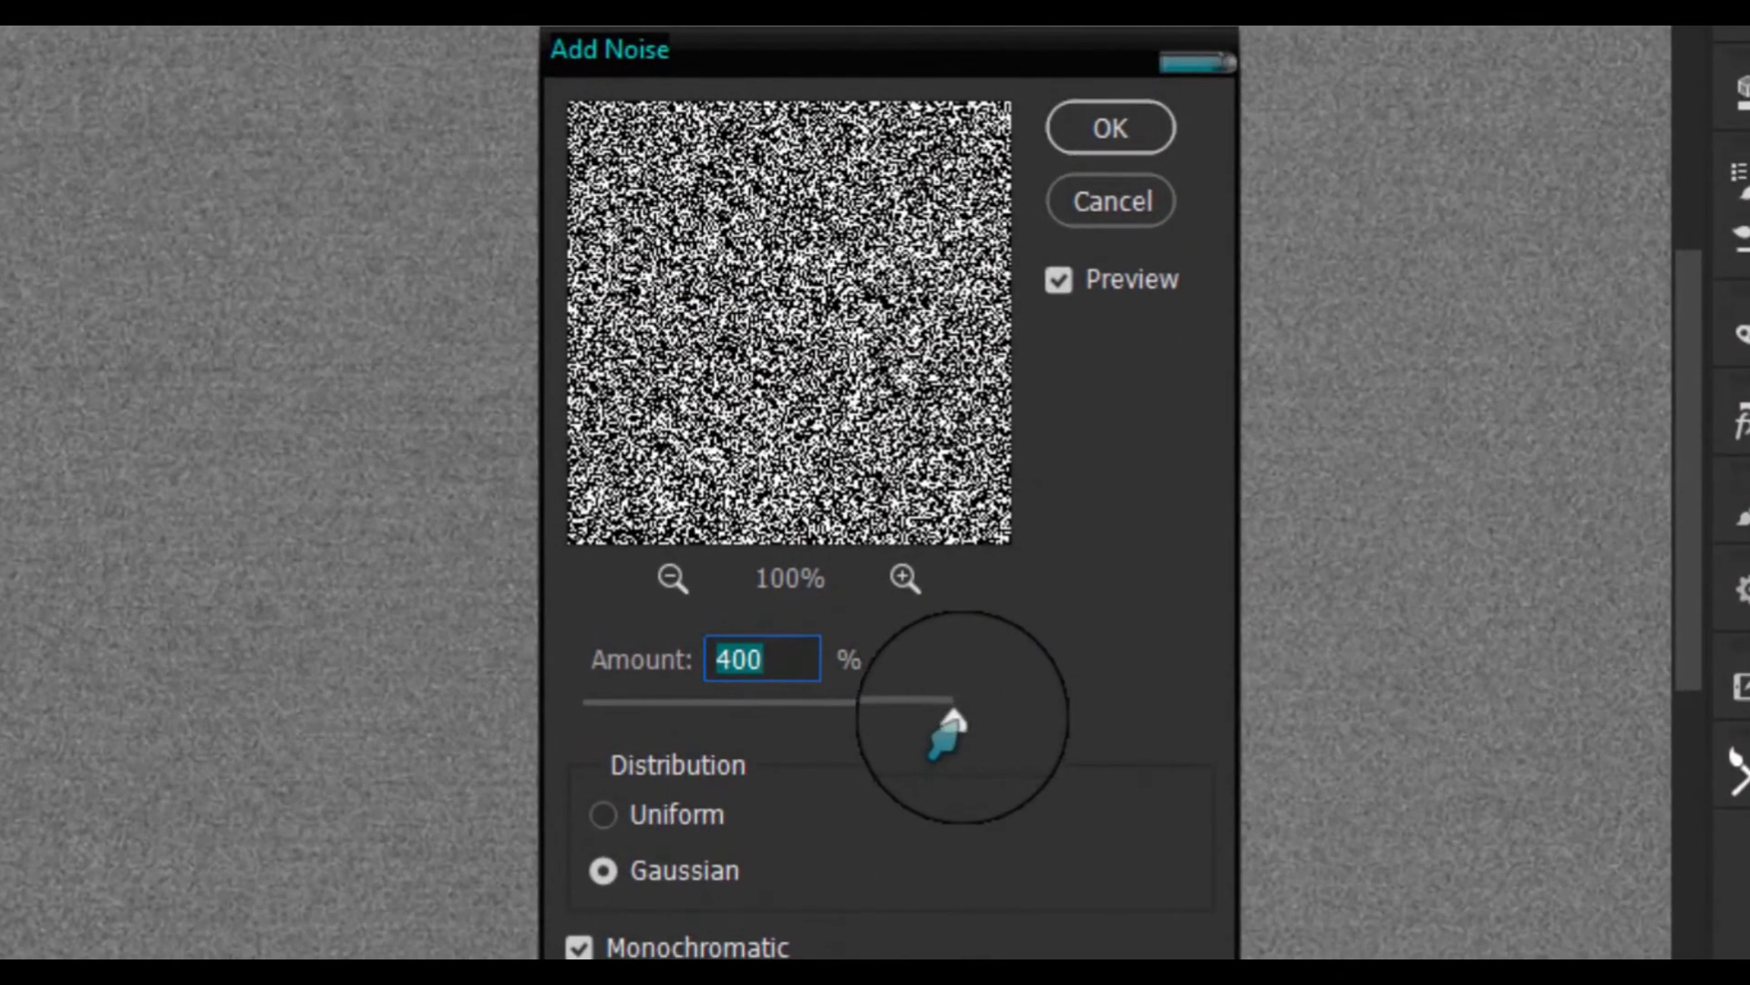
mouse_move(873, 667)
mouse_down()
mouse_move(745, 668)
mouse_move(634, 720)
mouse_move(780, 720)
mouse_up()
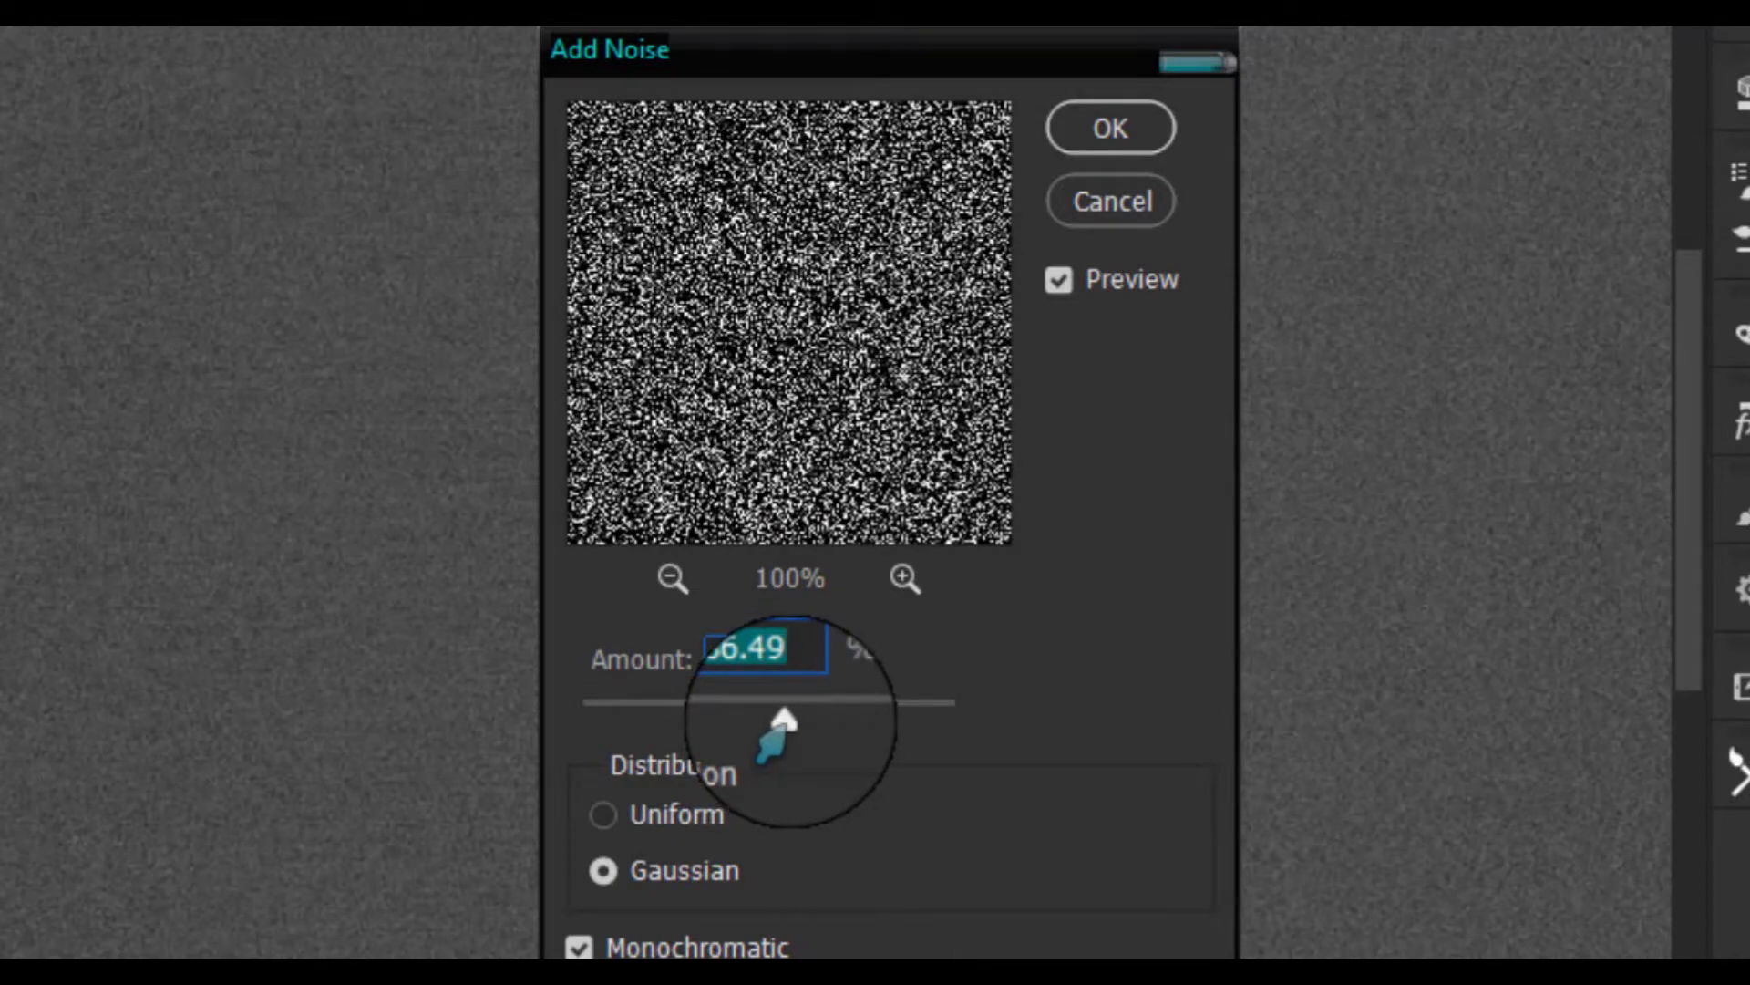
drag(780, 734, 1190, 707)
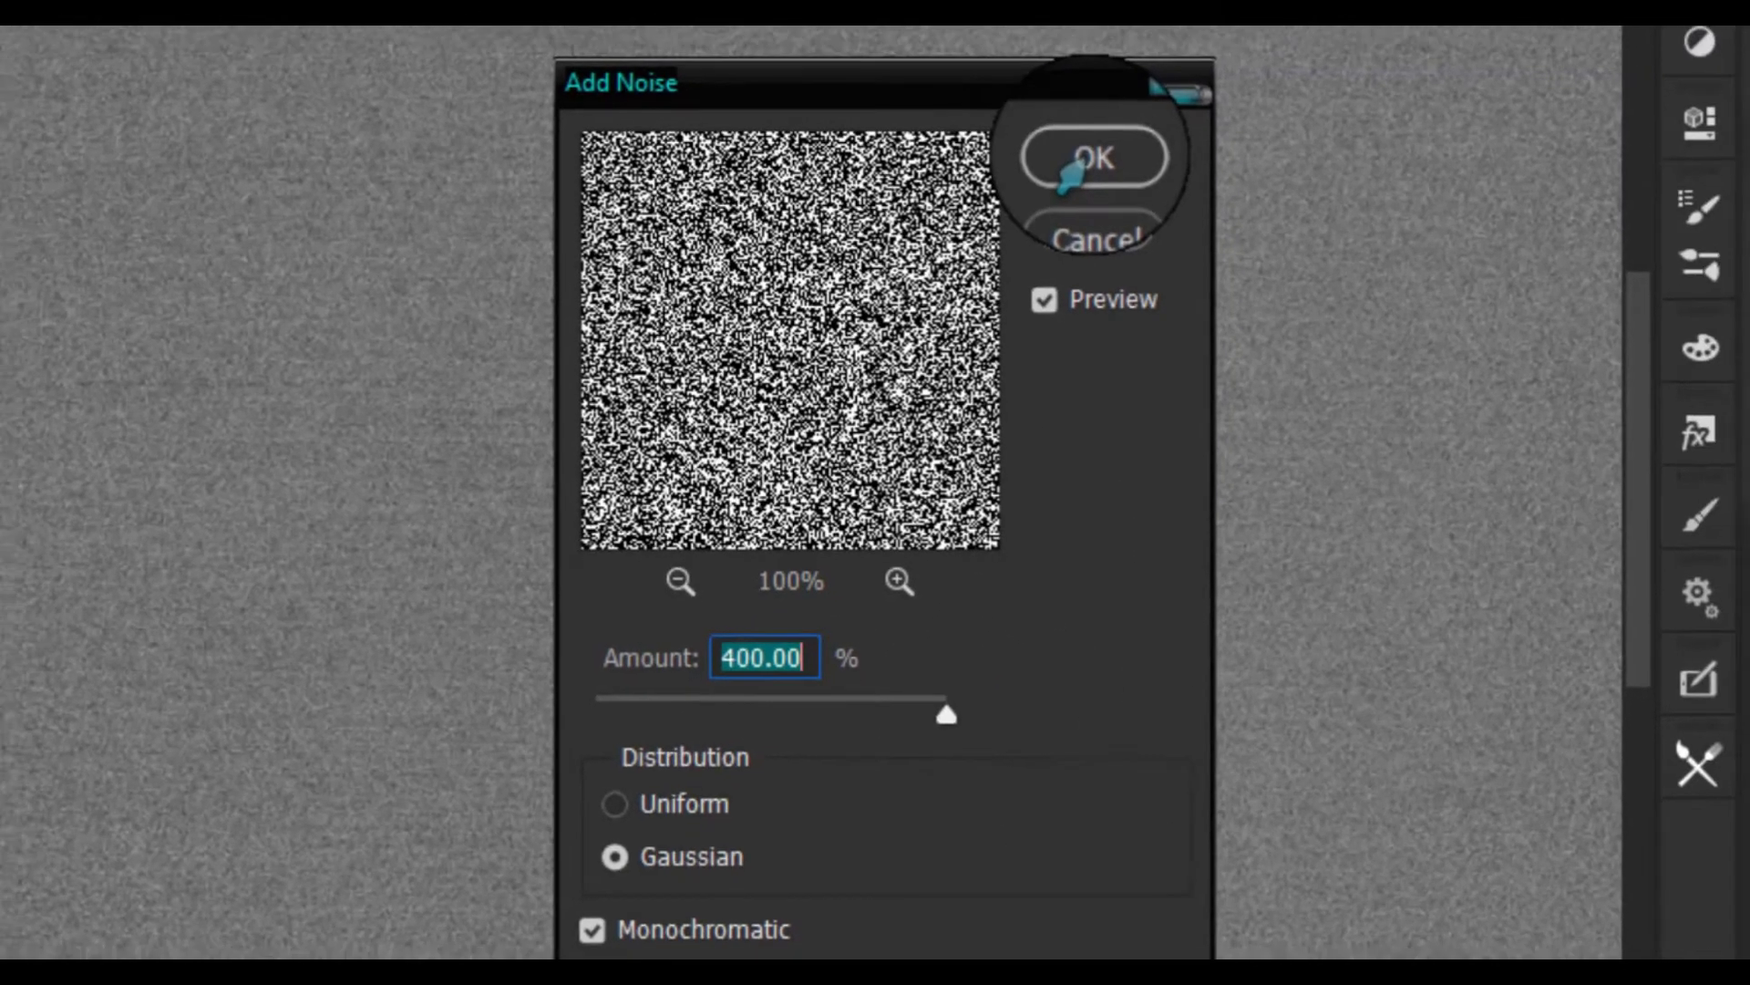
click(1110, 128)
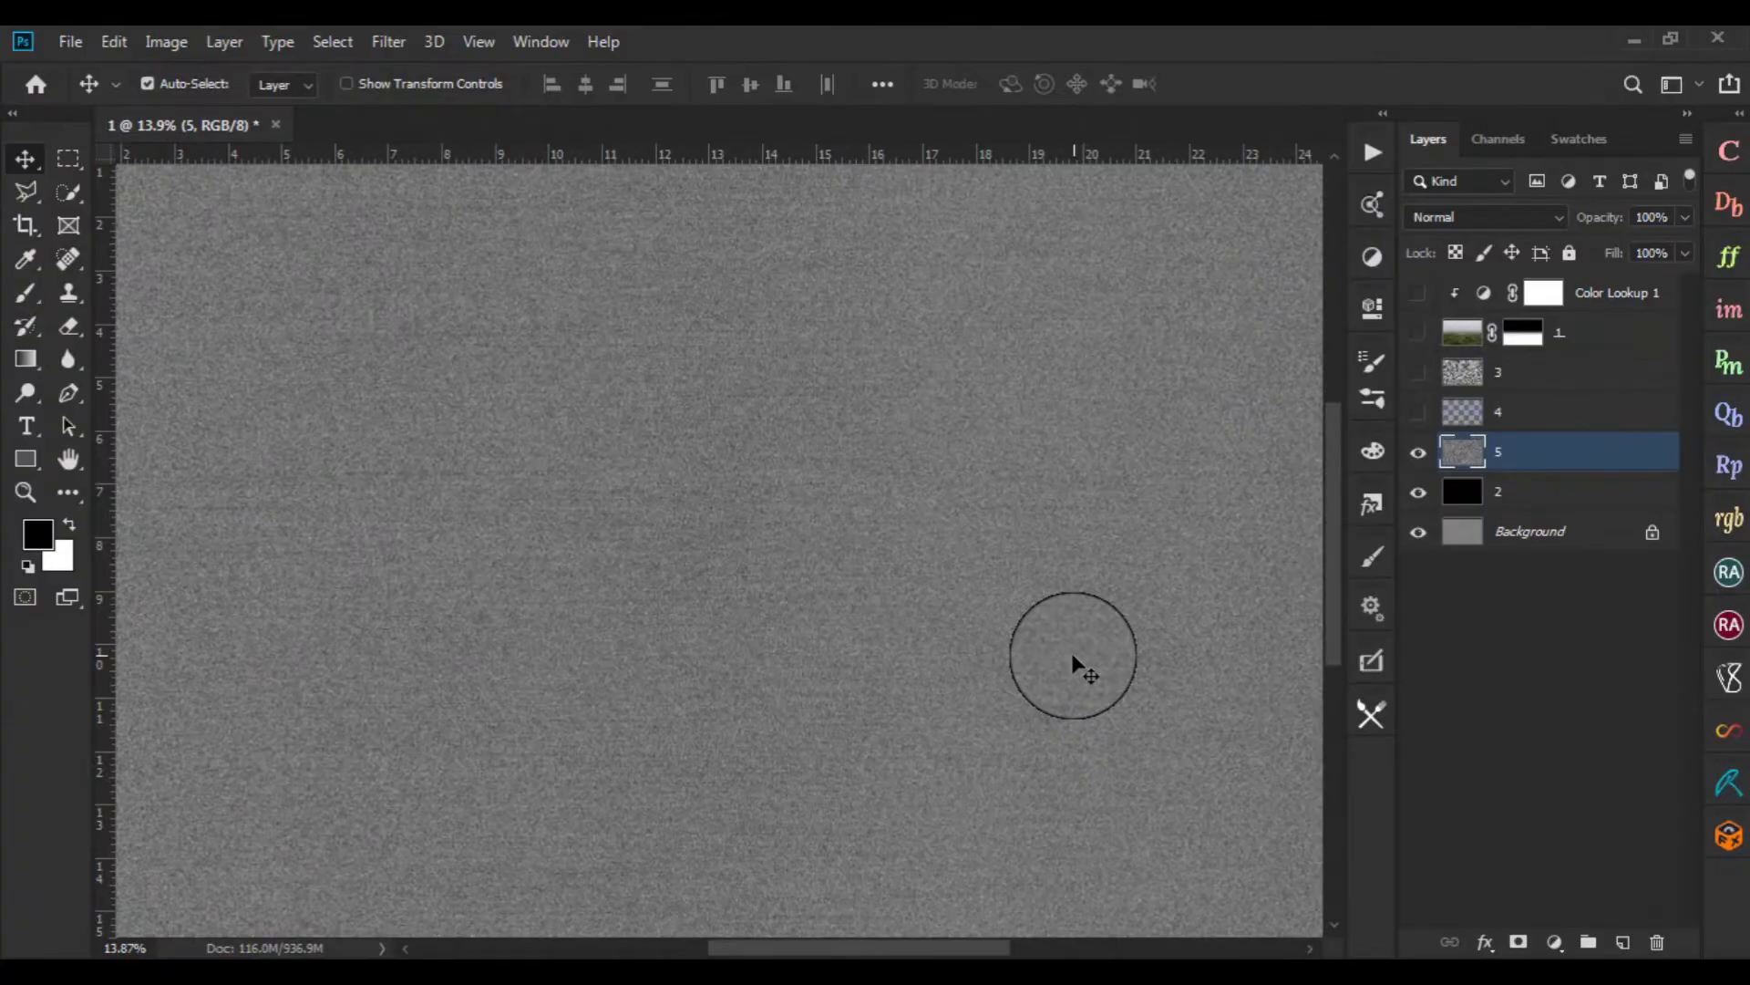
Zoom in and out to inspect the noise grain on layer 5
scroll(784, 623, down, 2)
scroll(652, 539, up, 4)
scroll(690, 588, up, 2)
scroll(691, 588, up, 2)
scroll(693, 589, up, 2)
scroll(697, 590, up, 2)
scroll(700, 590, up, 2)
scroll(701, 588, down, 3)
scroll(701, 588, down, 3)
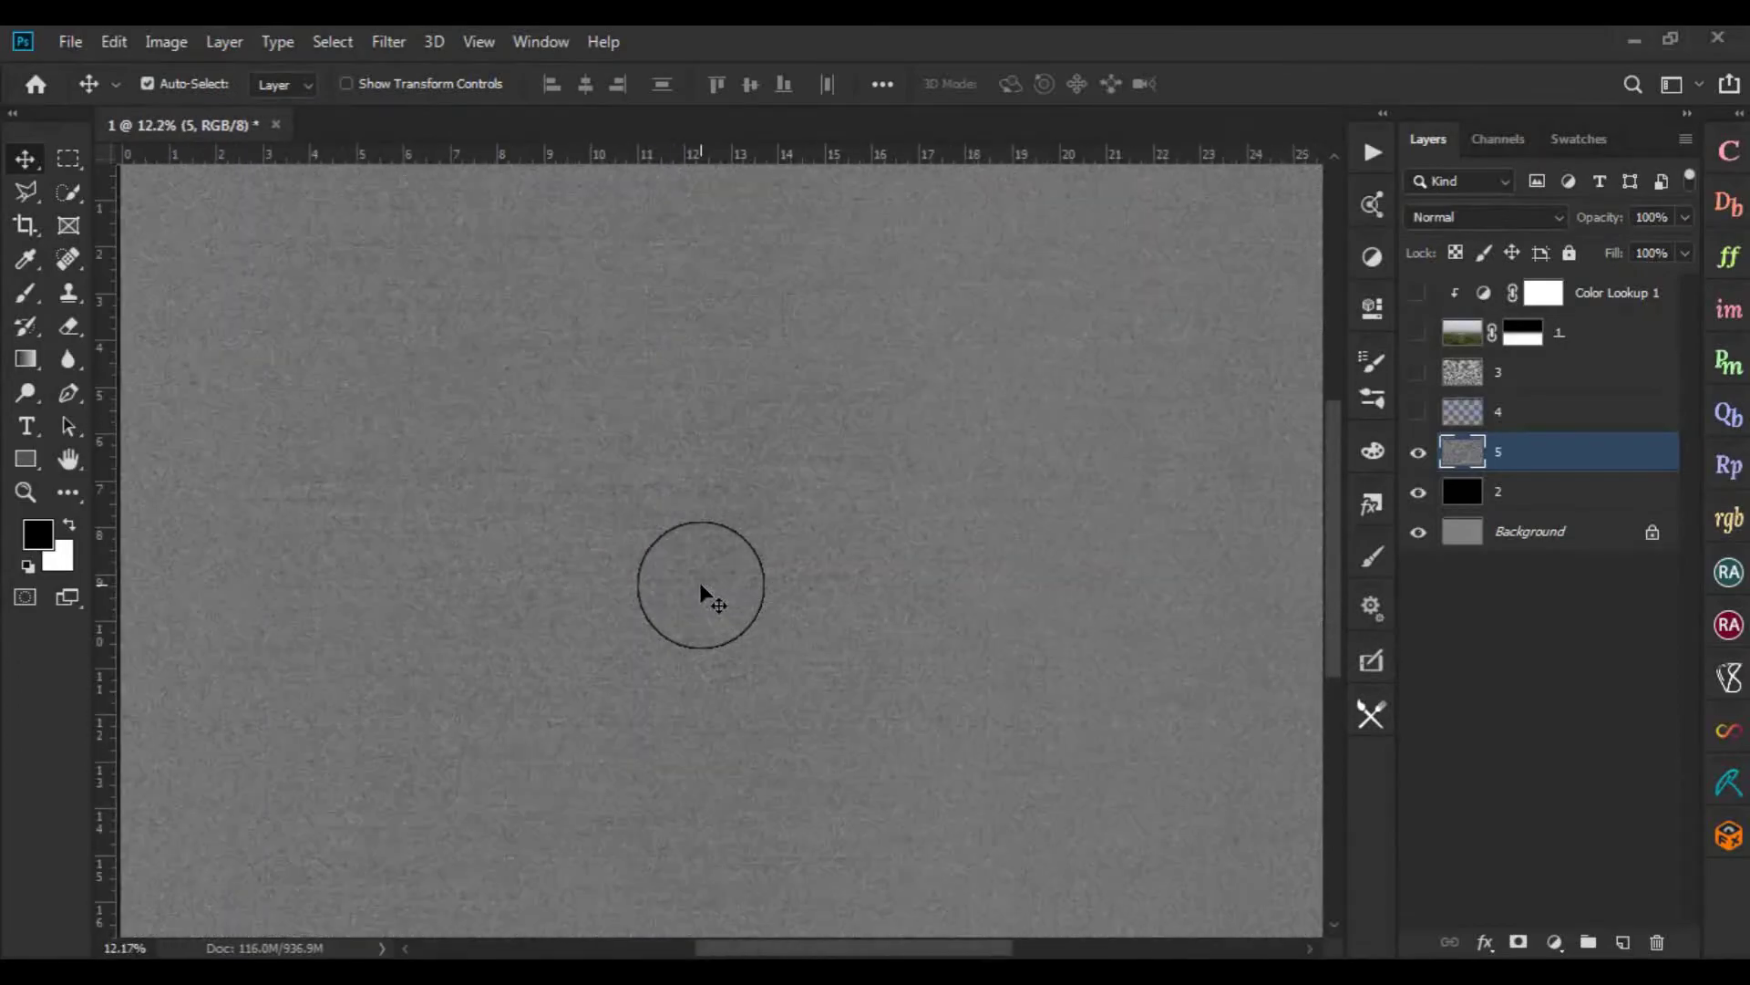
scroll(701, 591, up, 1)
scroll(702, 588, up, 1)
scroll(702, 588, up, 1)
click(389, 41)
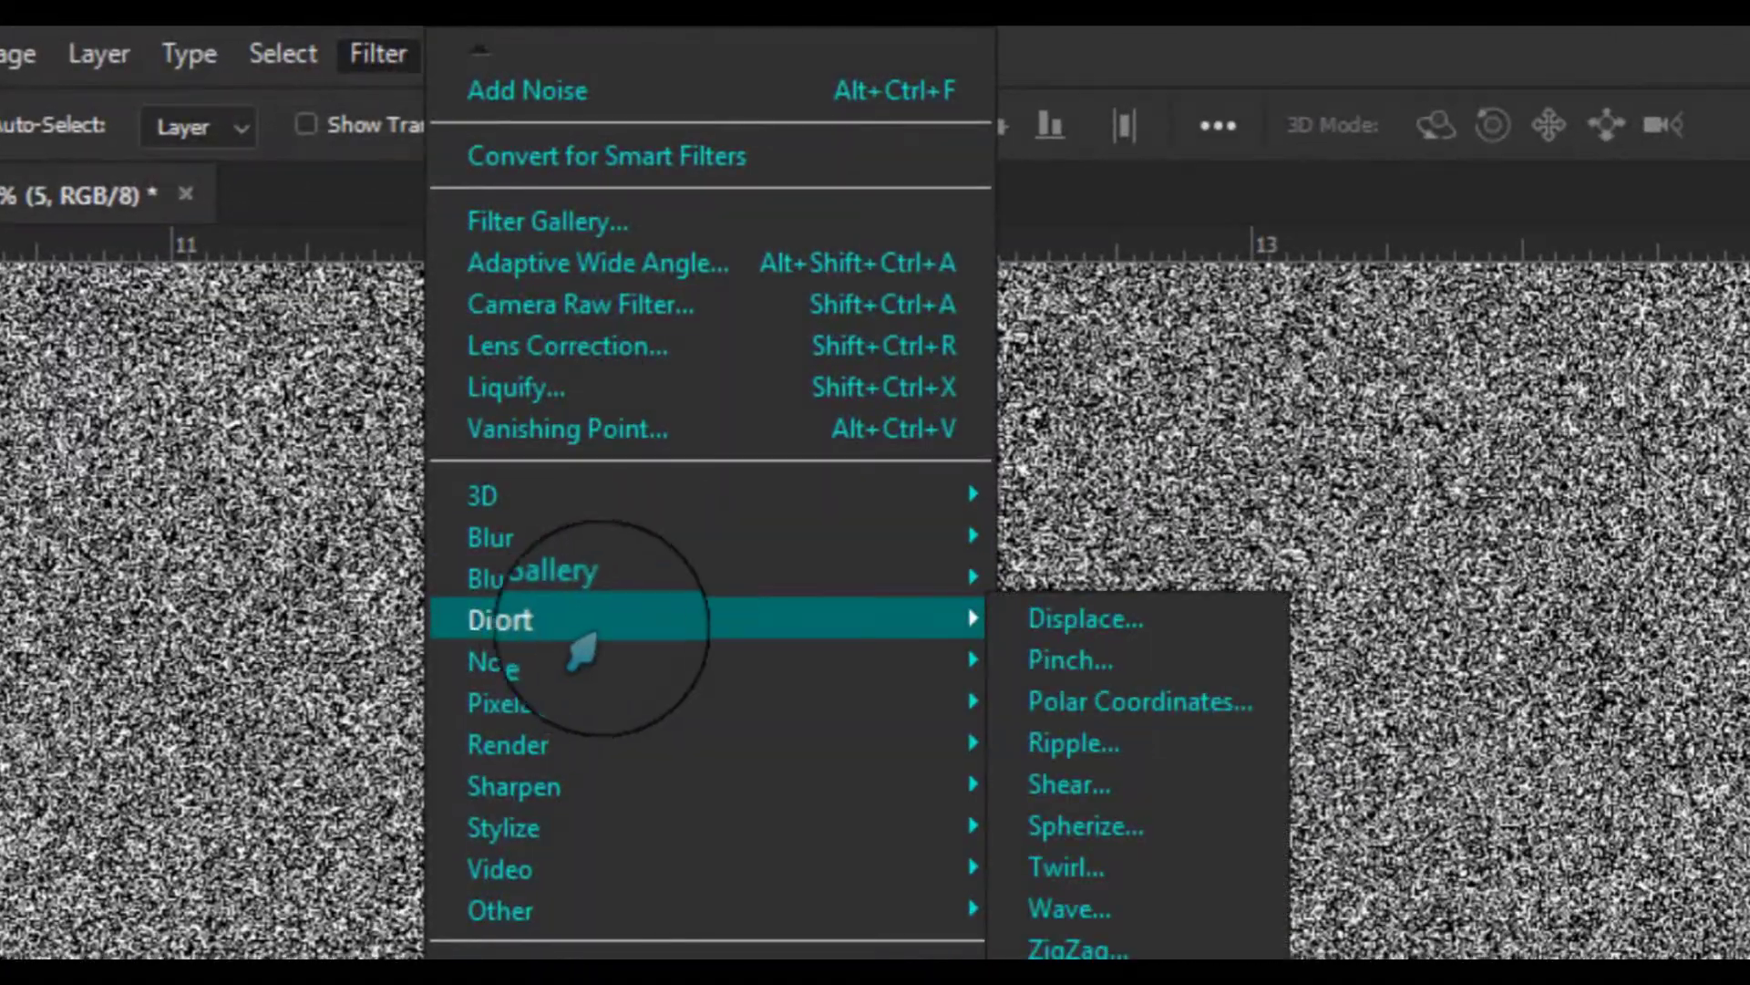
mouse_move(410, 228)
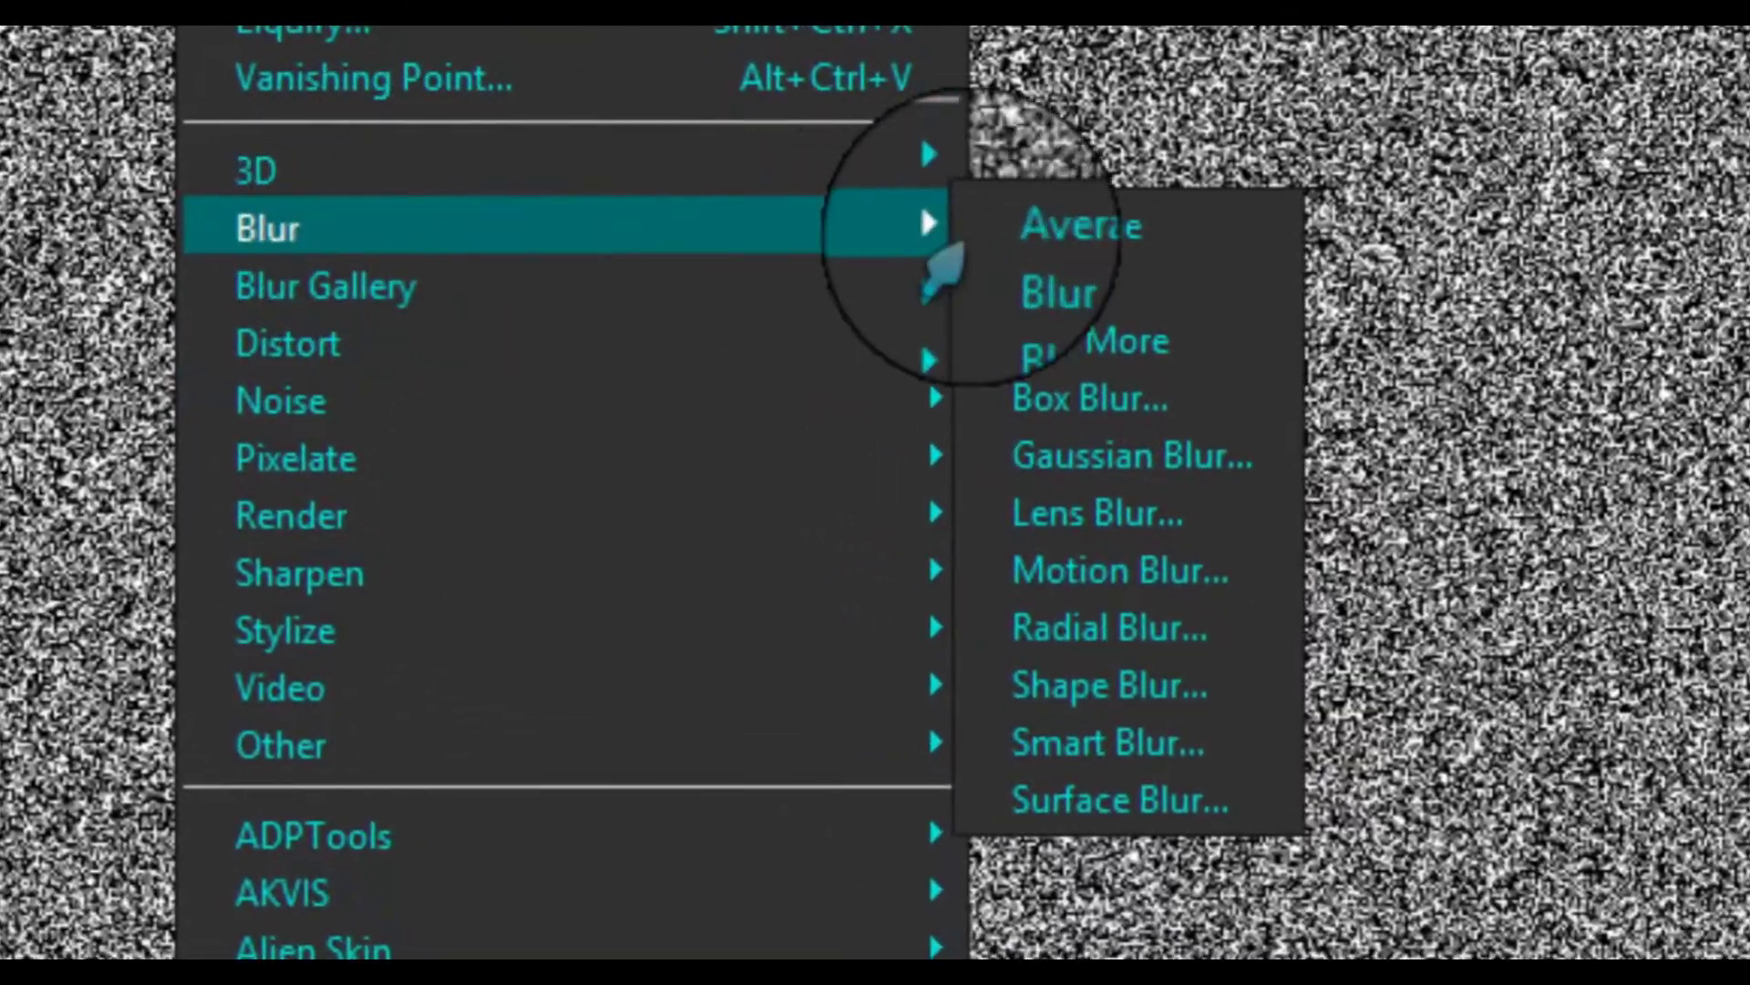
Soften the noise on layer 5 with a 0.5-pixel Gaussian Blur
click(1112, 492)
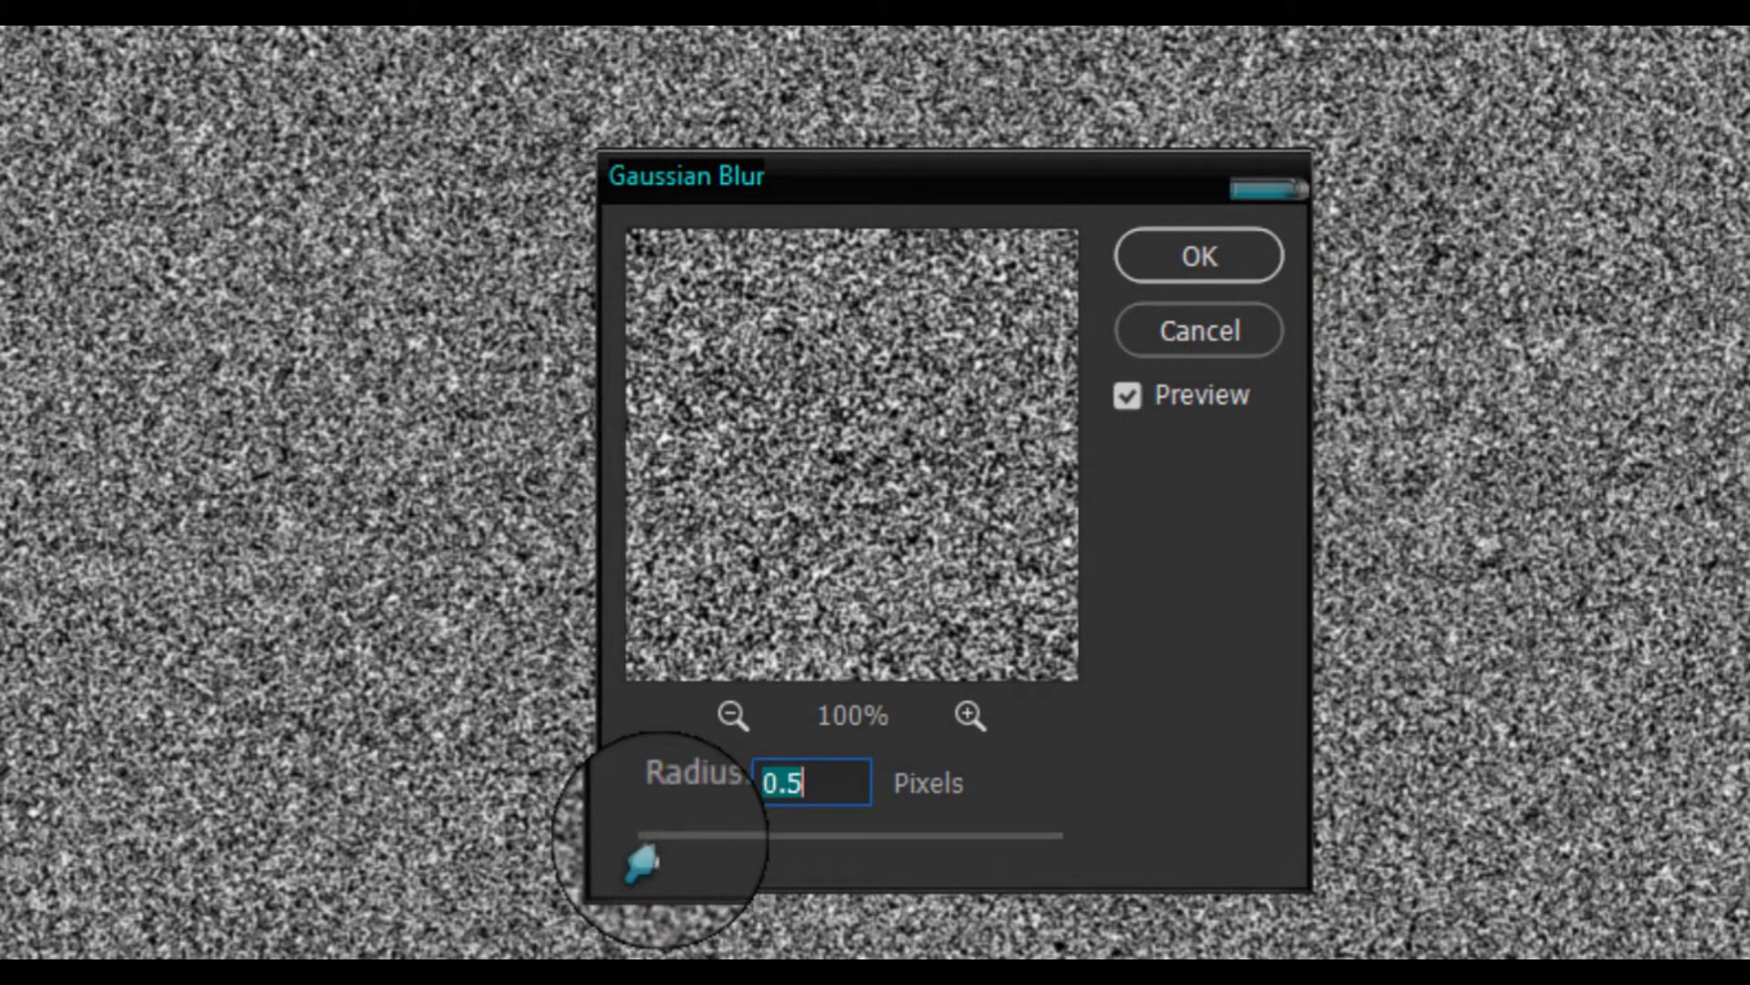
drag(646, 857, 675, 859)
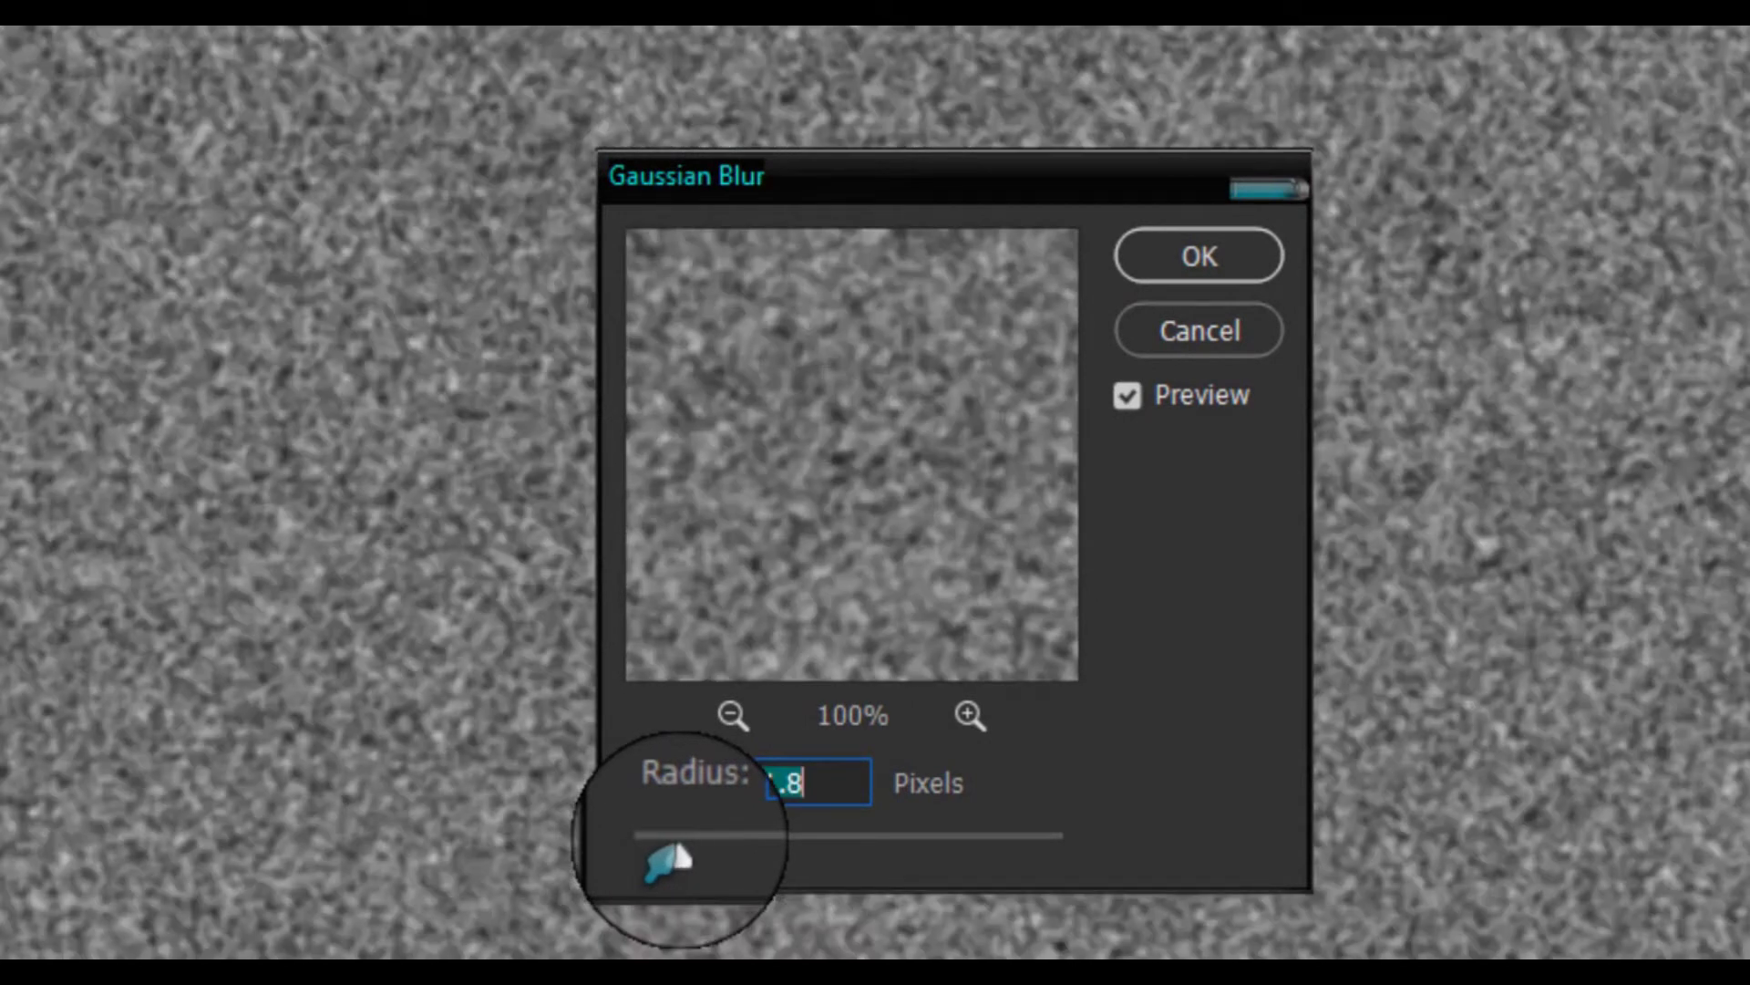
drag(675, 859, 665, 861)
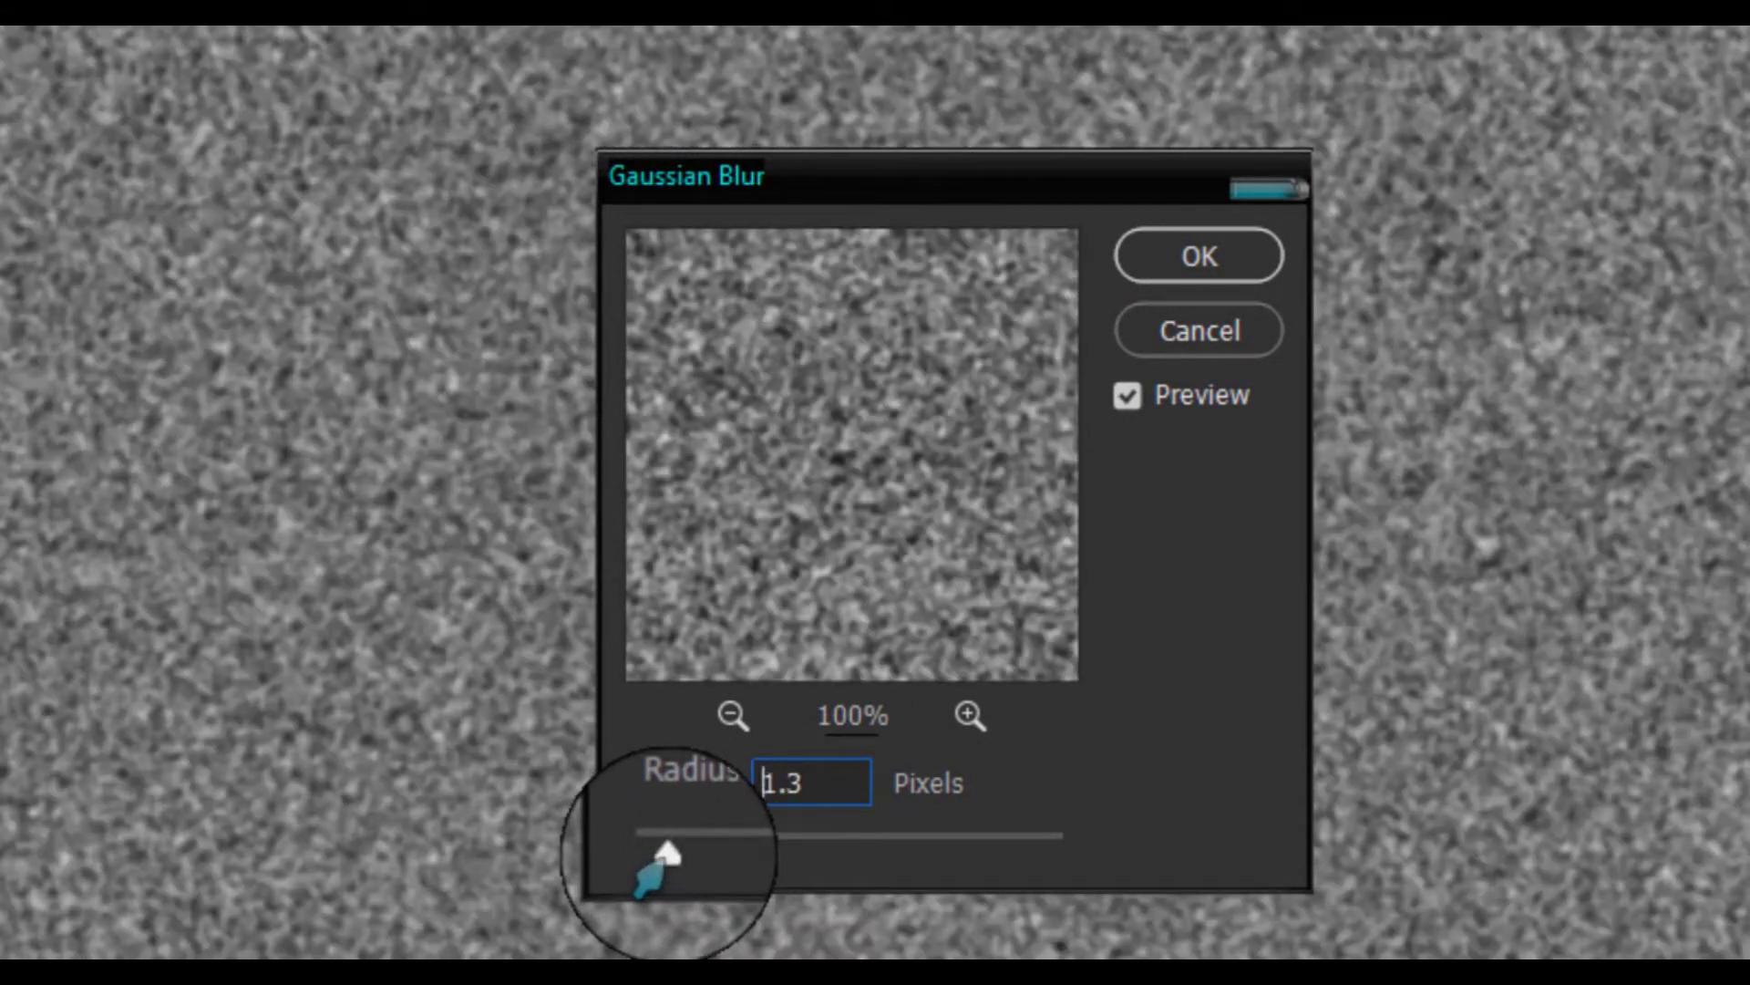
double_click(857, 784)
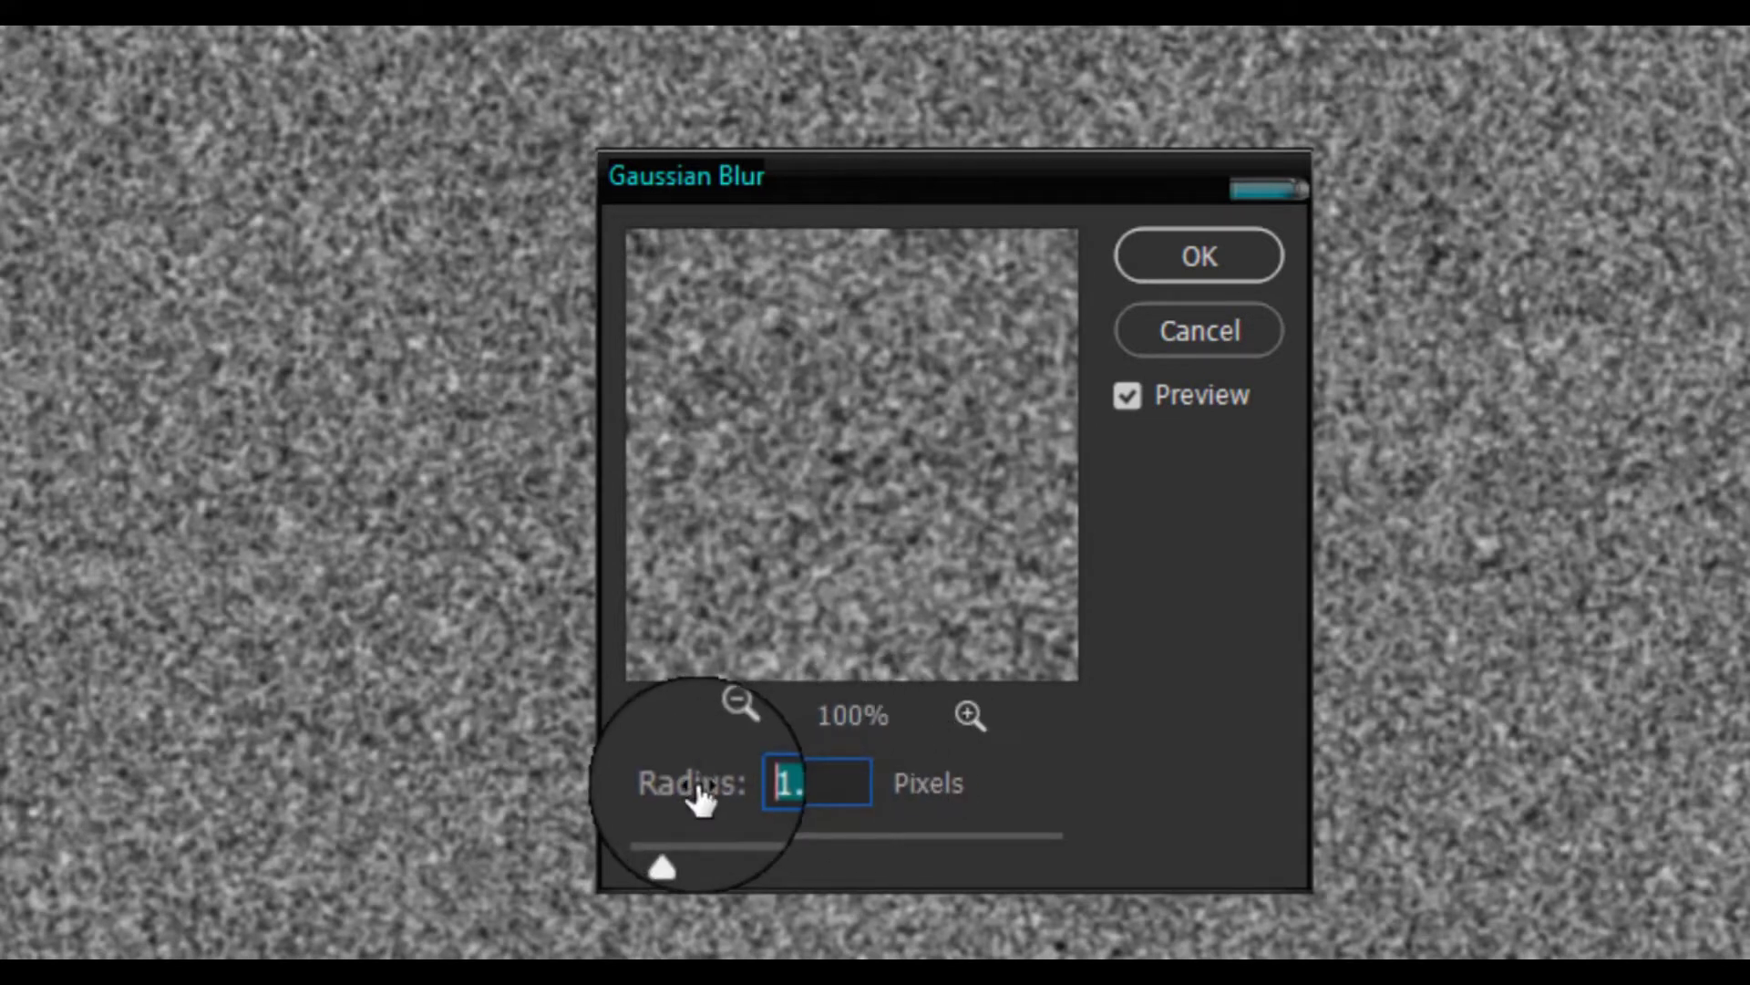
text(0.)
text(5)
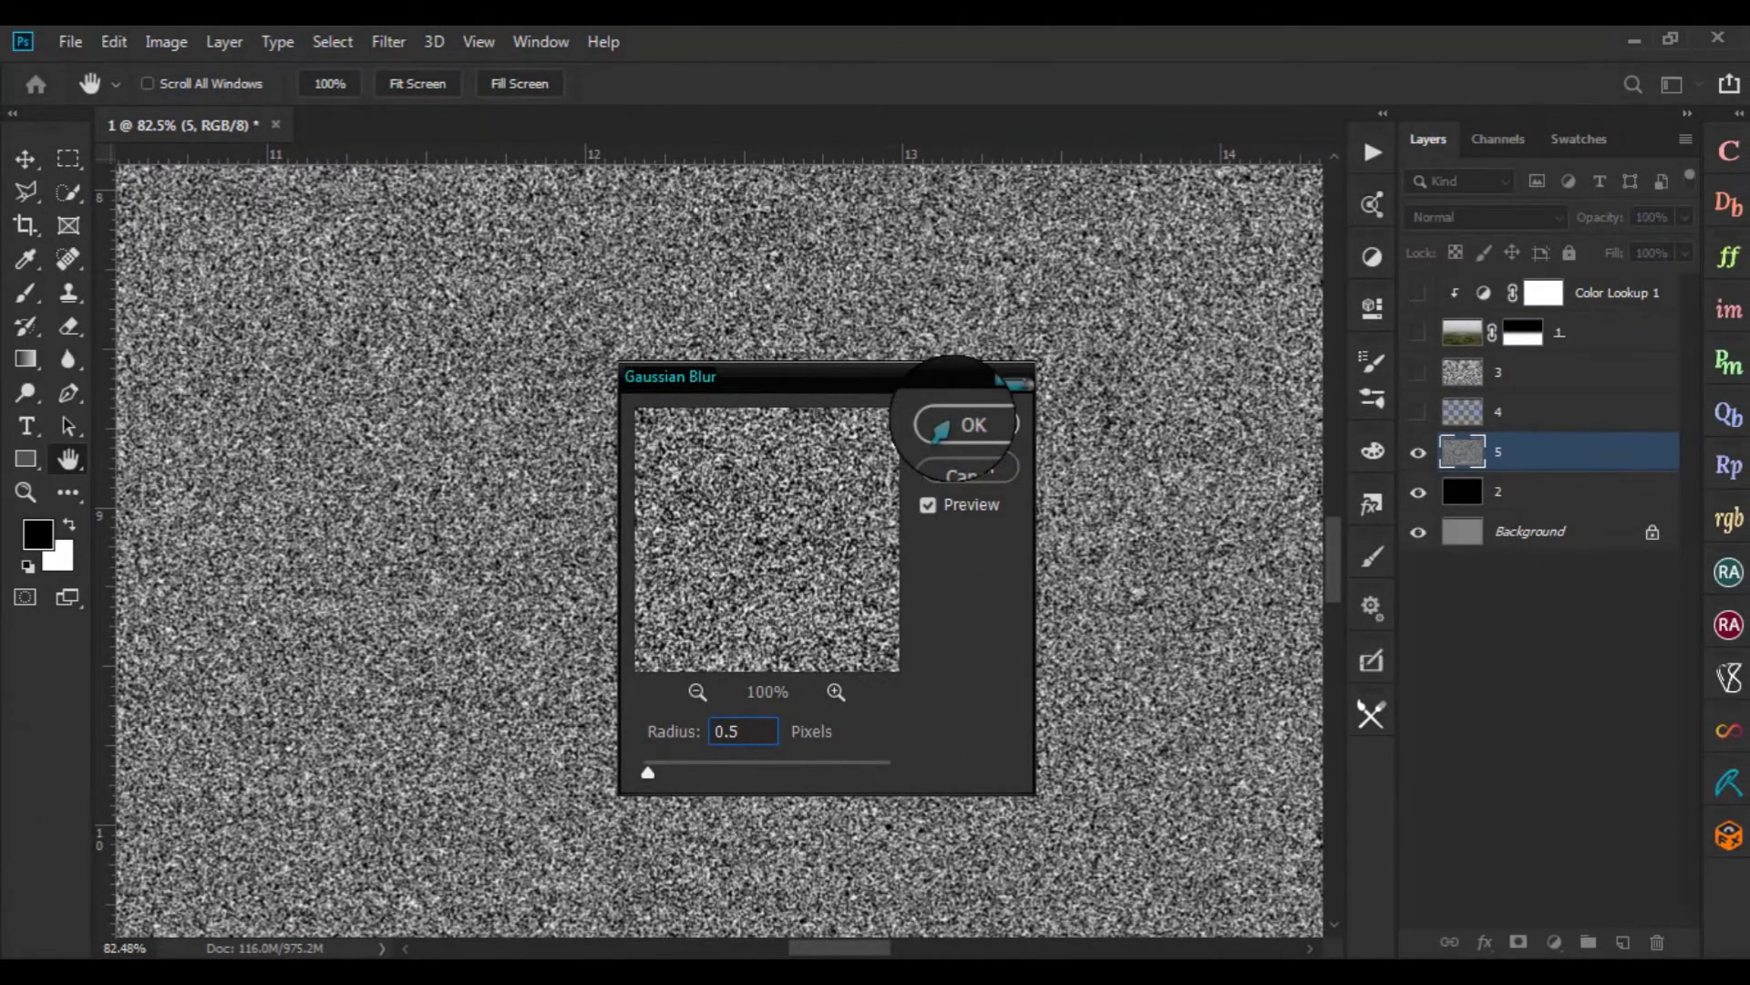
click(948, 424)
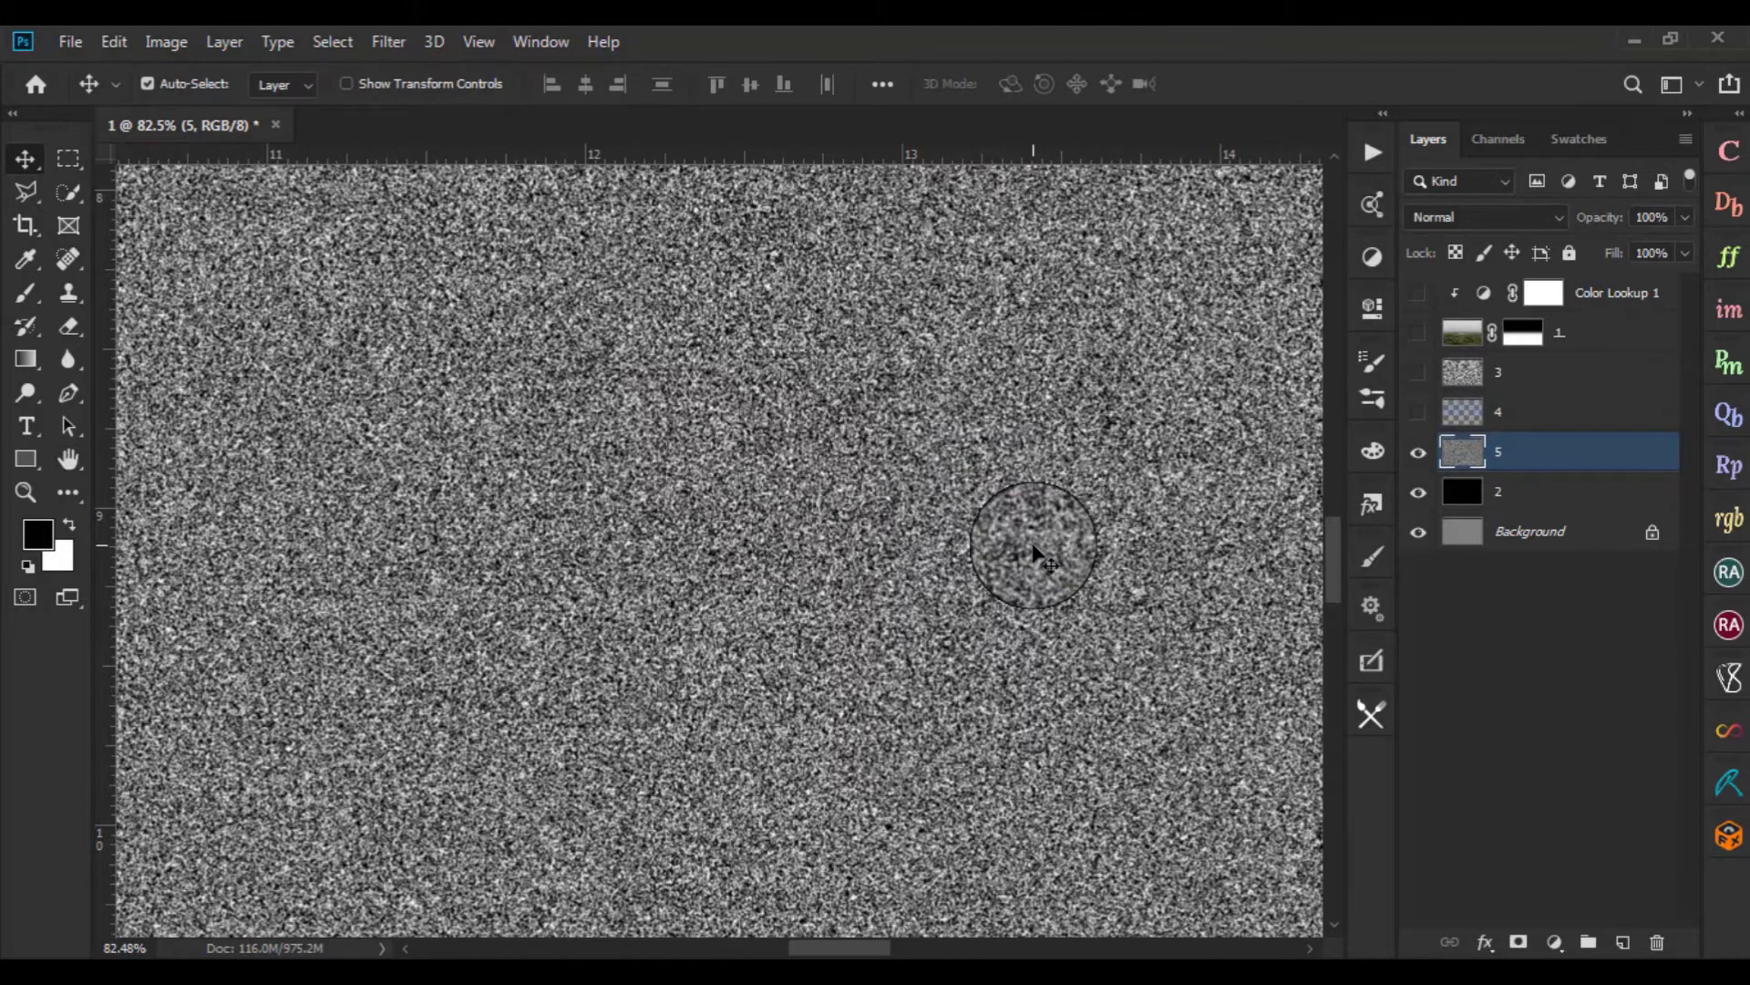
Zoom in and back out to inspect the smoothed grey grain
scroll(856, 604, down, 2)
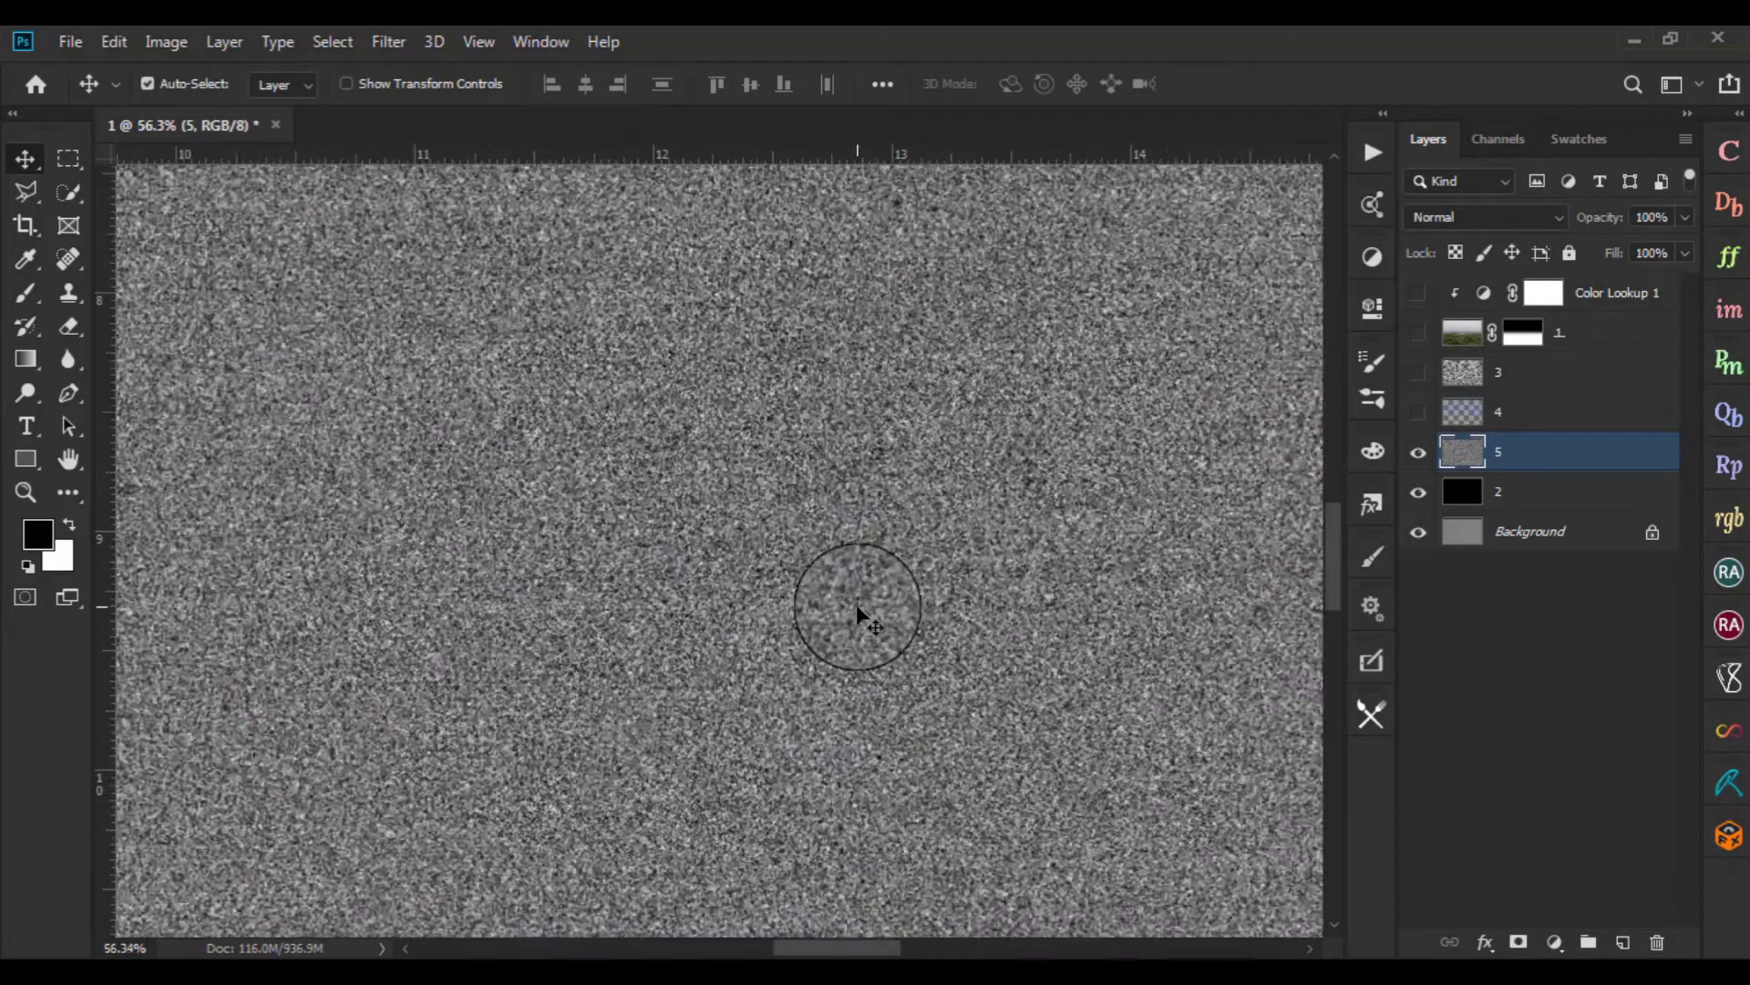
scroll(856, 603, down, 2)
scroll(856, 604, down, 1)
scroll(856, 604, down, 1)
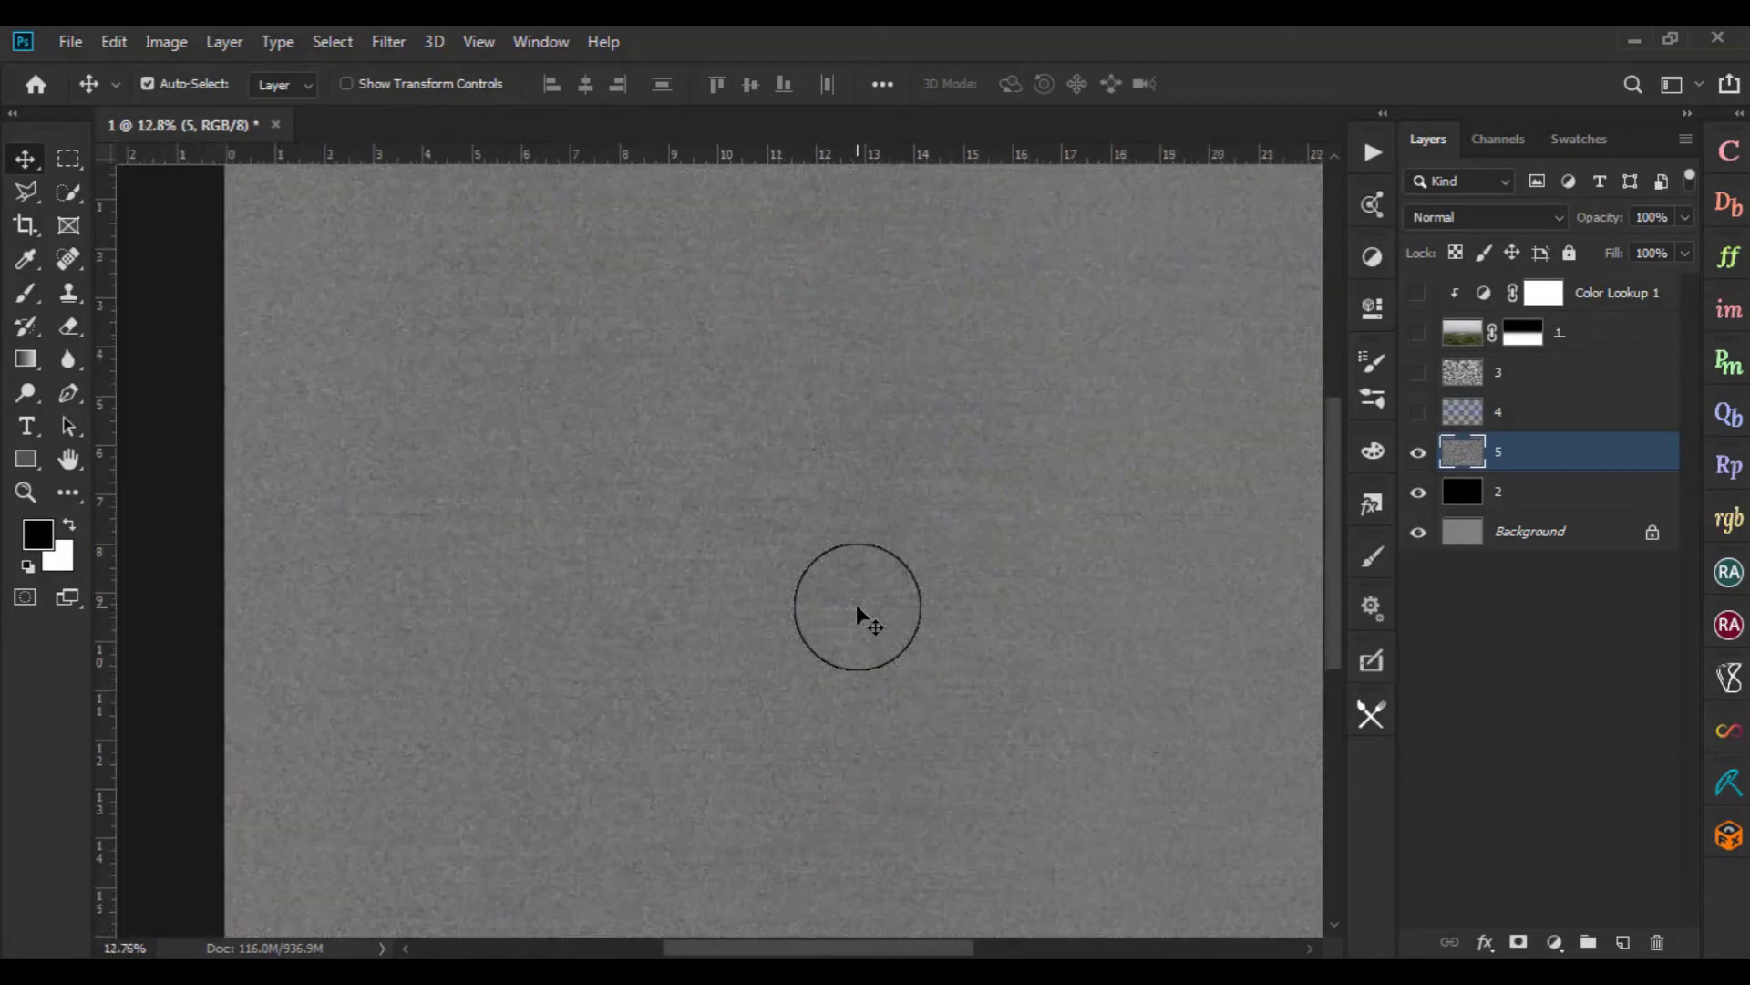
scroll(856, 603, up, 1)
scroll(856, 603, up, 2)
scroll(856, 604, up, 1)
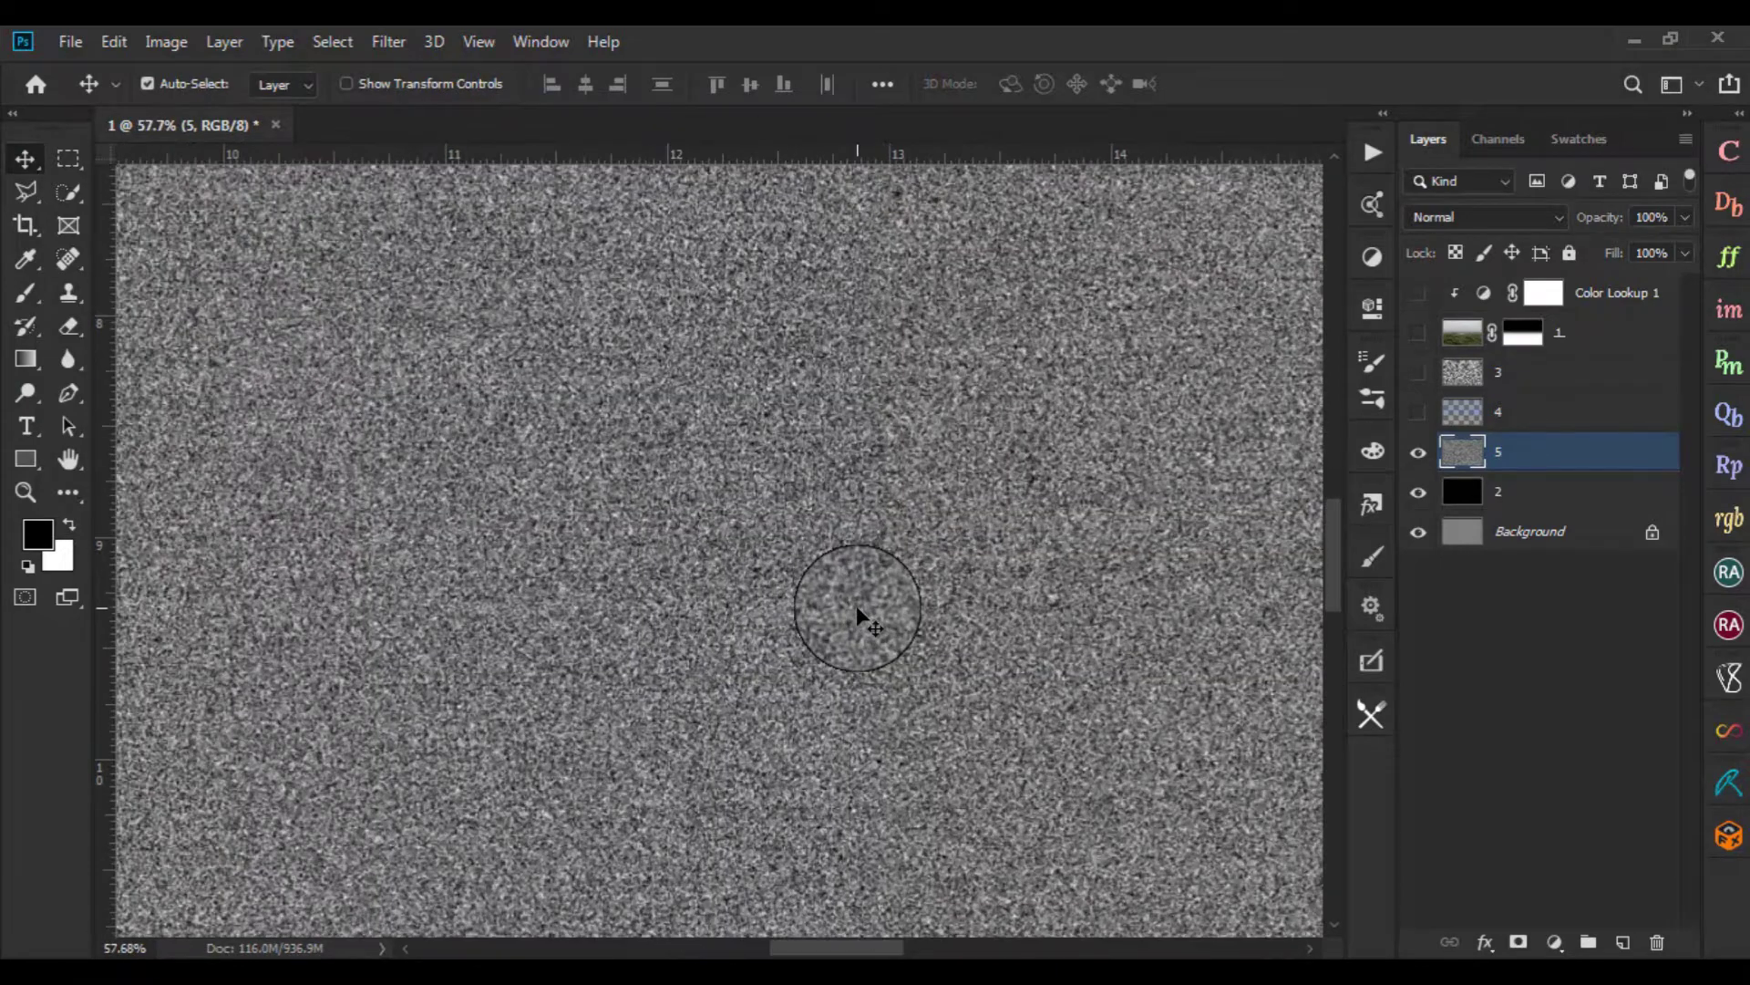
Apply Levels to layer 5 with an input black point of 181, leaving scattered white stars
key(ctrl+l)
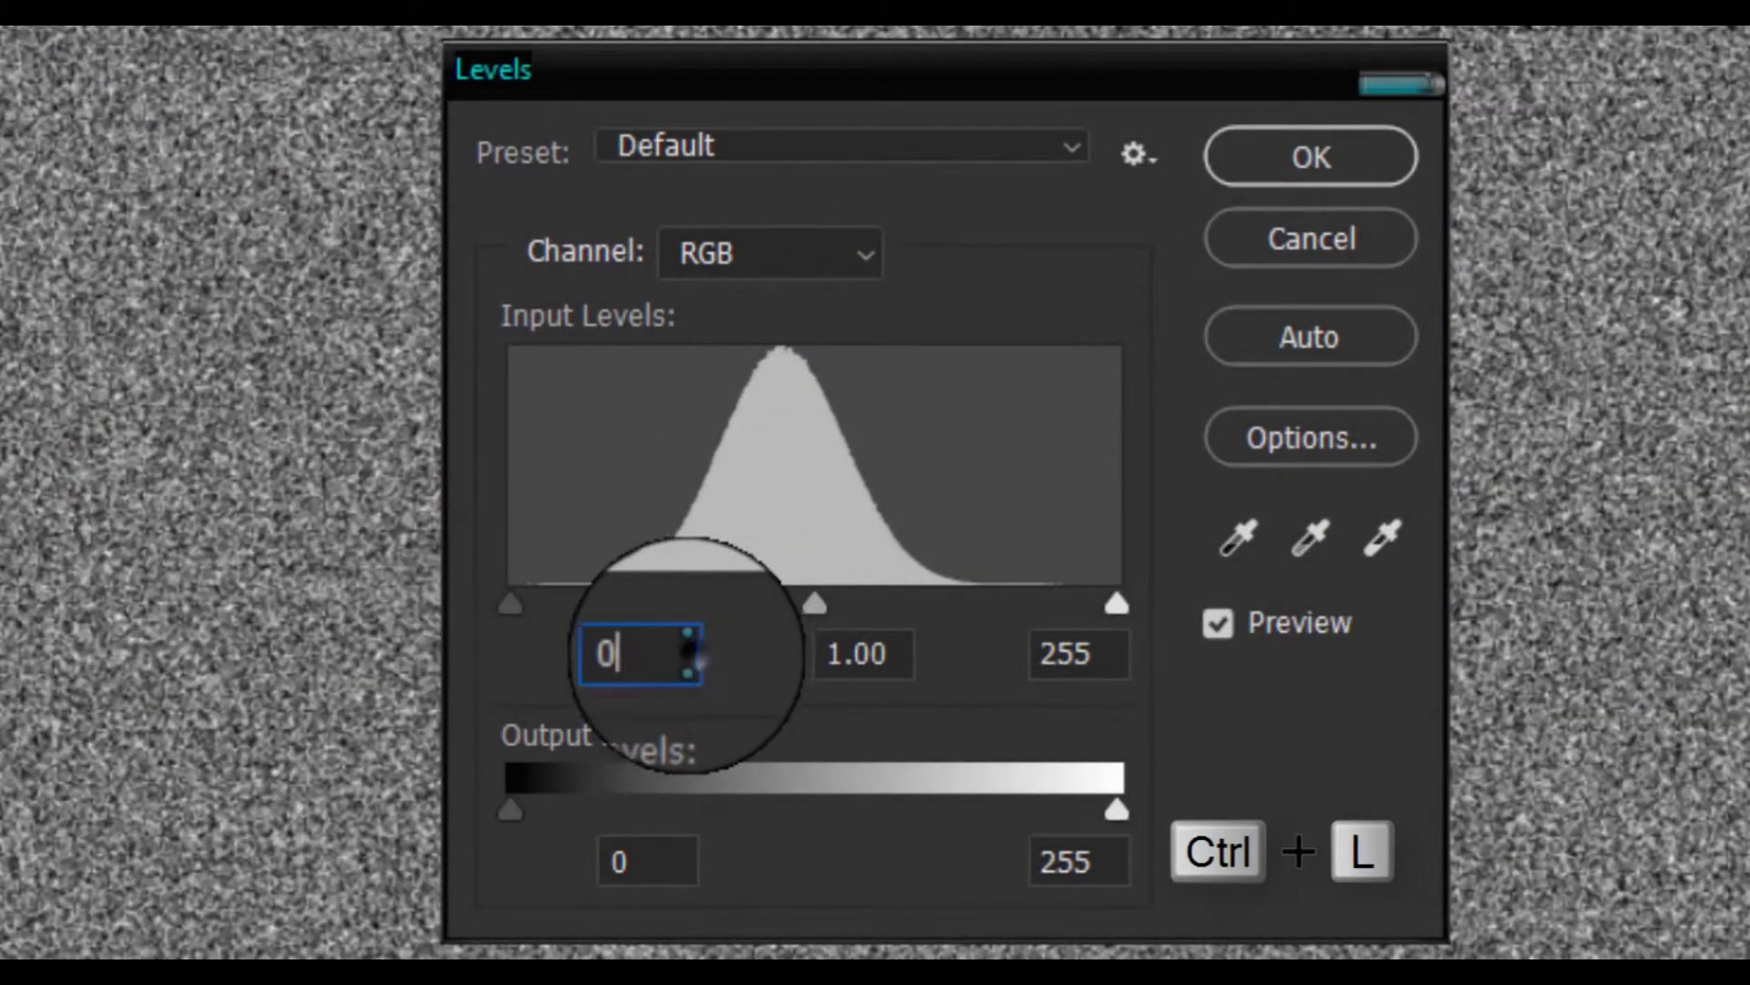
click(643, 654)
text(20)
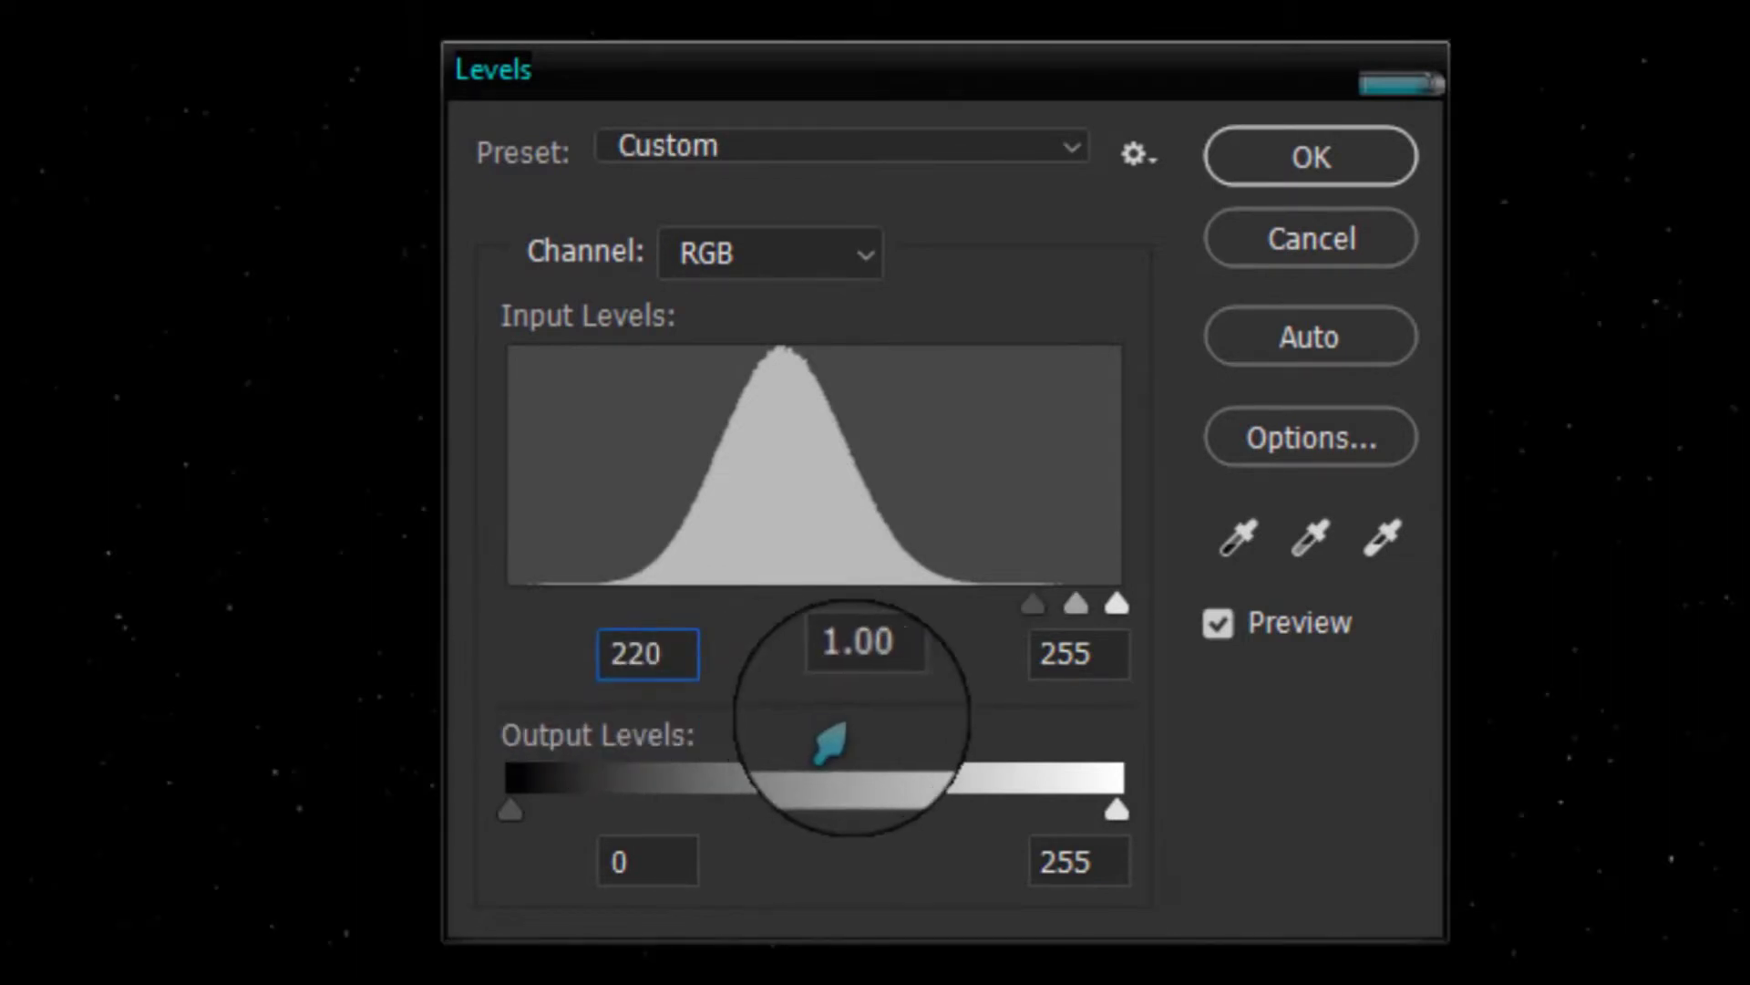
mouse_move(1033, 606)
mouse_down()
mouse_move(847, 620)
mouse_move(986, 613)
mouse_move(901, 618)
mouse_up()
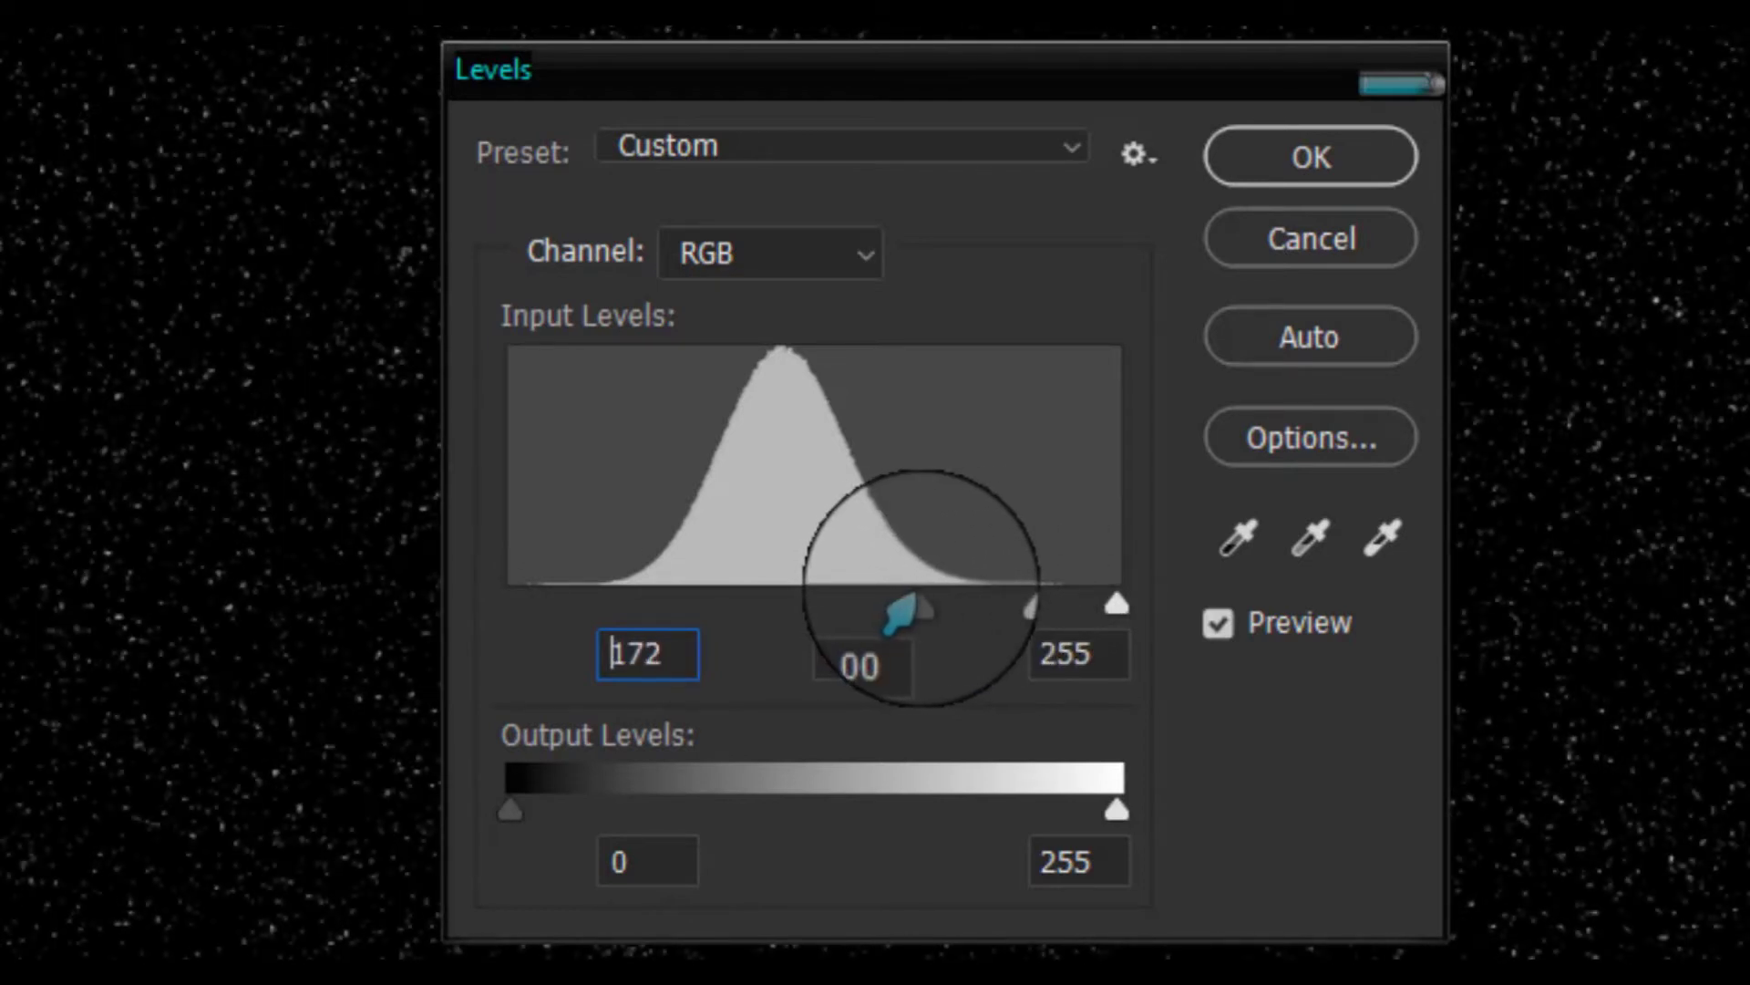
drag(898, 615, 925, 613)
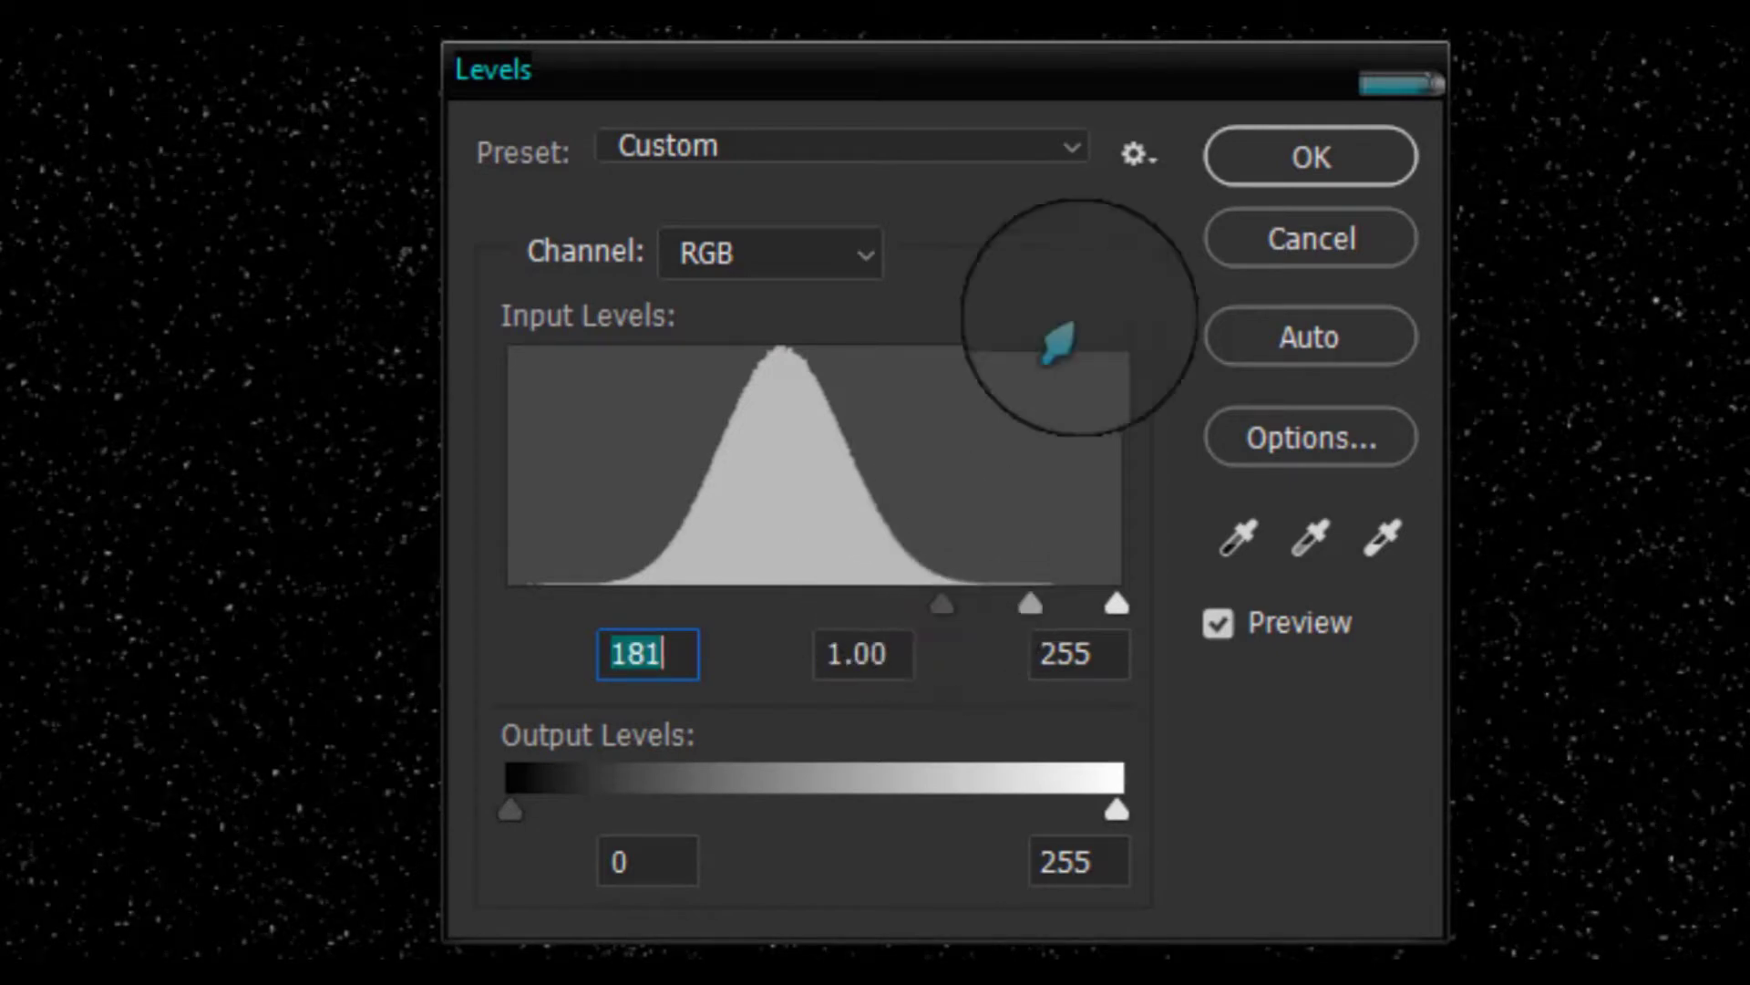
click(1309, 169)
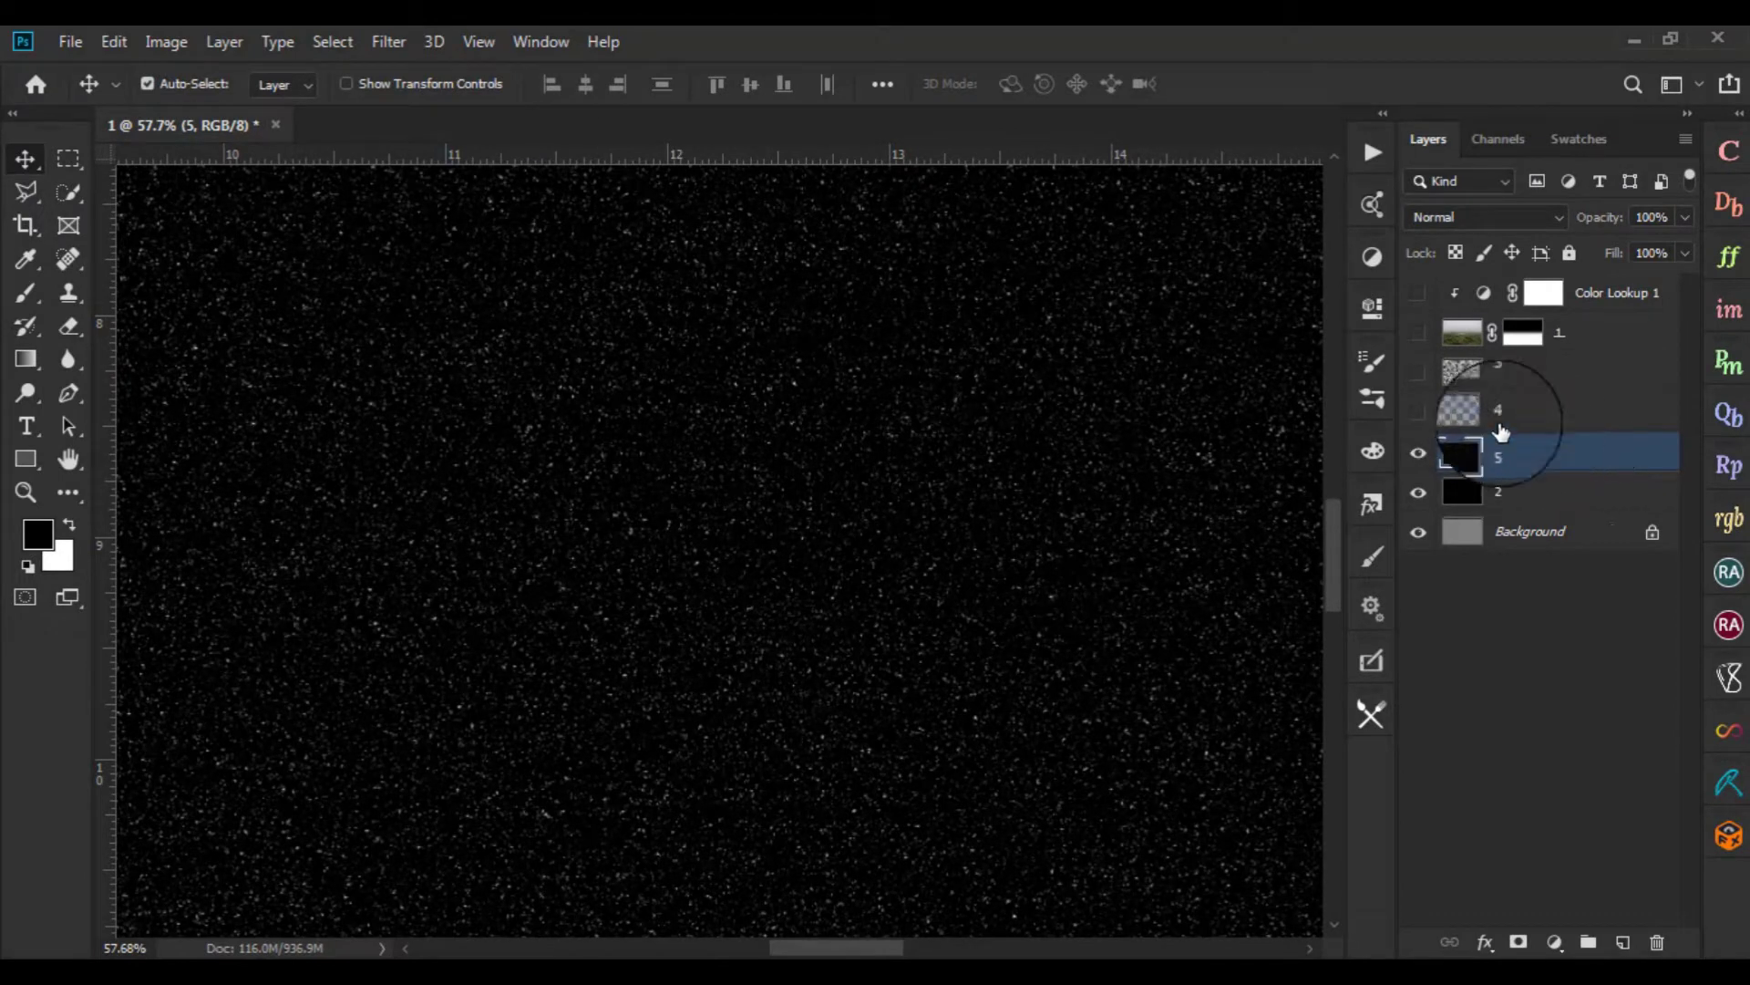
Show layers 4, 3, 1 and Color Lookup 1 again
click(1418, 412)
click(1419, 372)
click(1419, 336)
click(1419, 294)
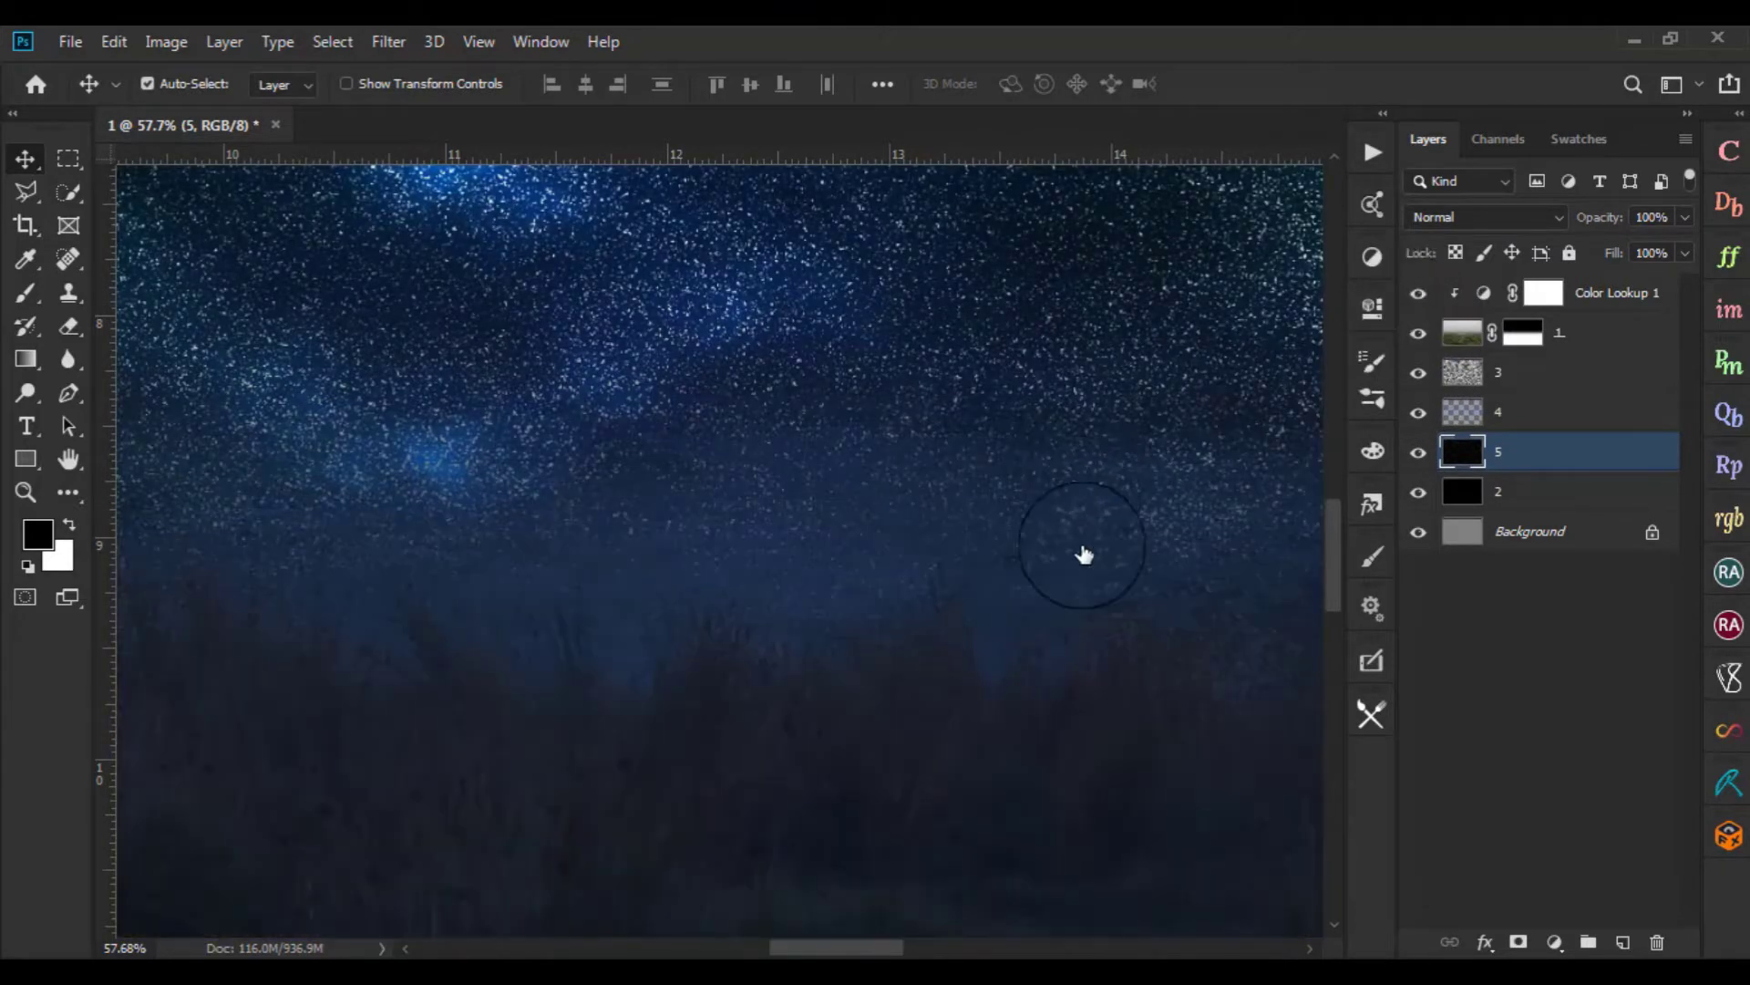
Zoom in and out to inspect the stars against the nebula grassland scene
scroll(1122, 635, down, 1)
scroll(1122, 644, down, 2)
scroll(1122, 643, down, 2)
scroll(1122, 644, down, 3)
scroll(605, 488, up, 2)
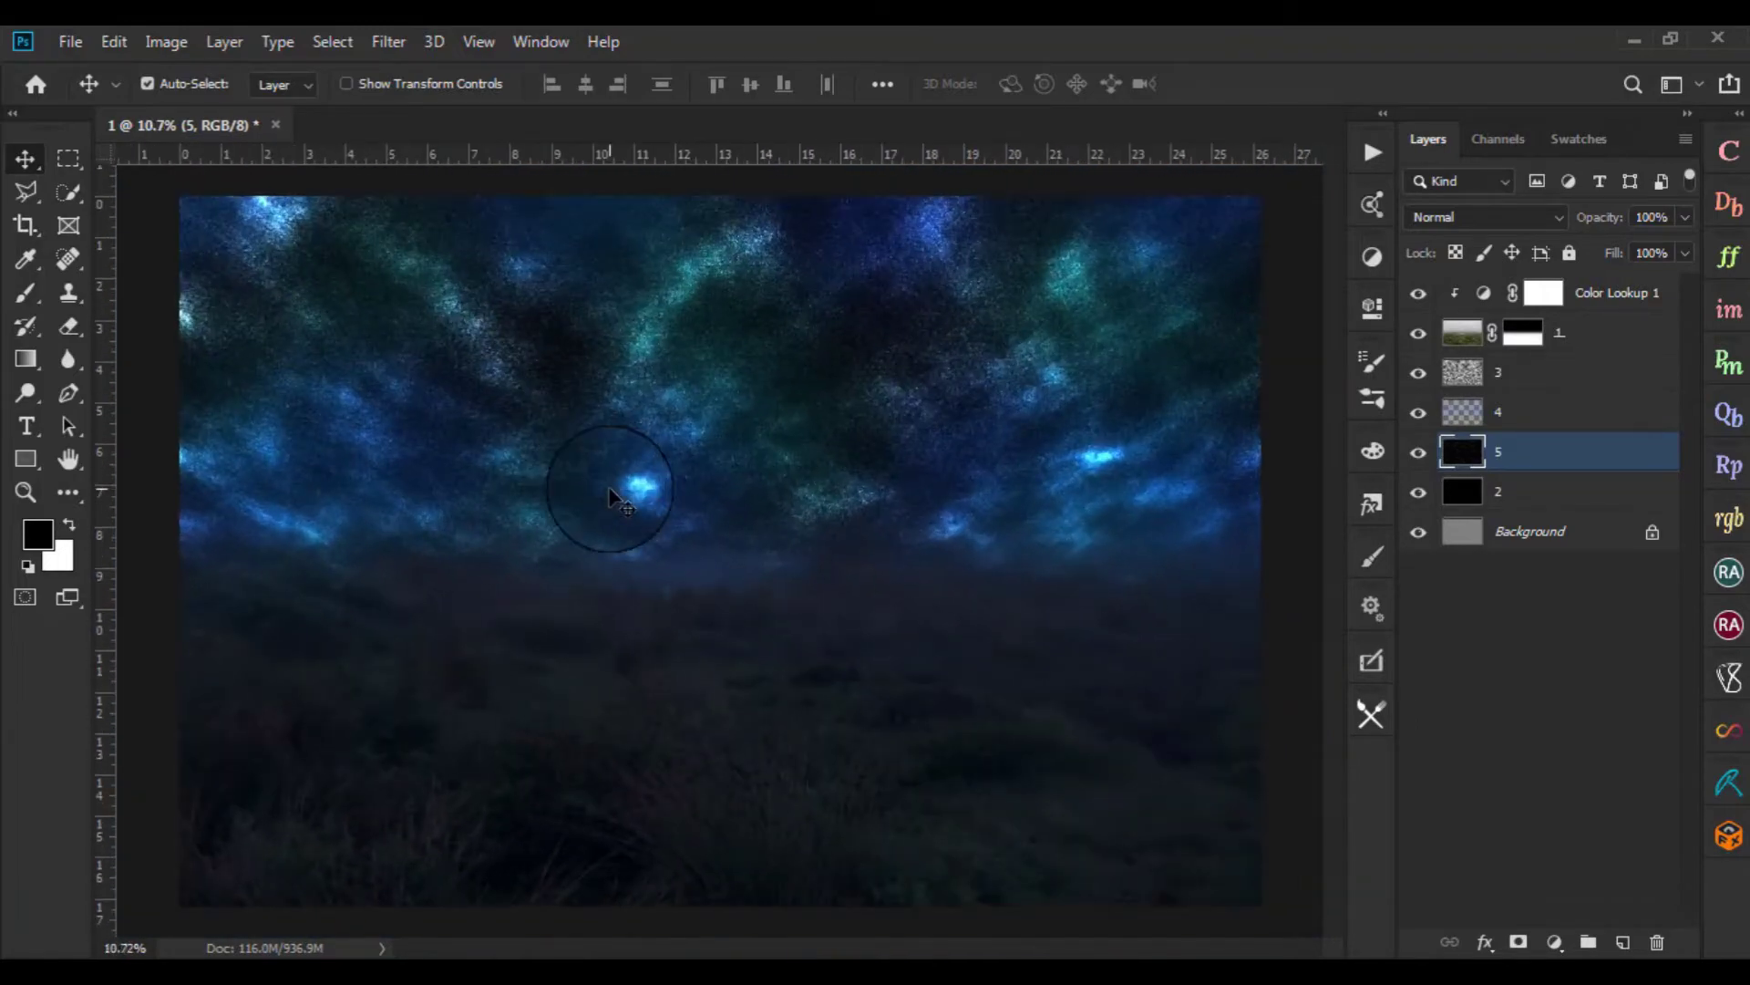
scroll(730, 483, up, 2)
scroll(784, 479, up, 2)
scroll(810, 477, up, 2)
scroll(816, 481, up, 2)
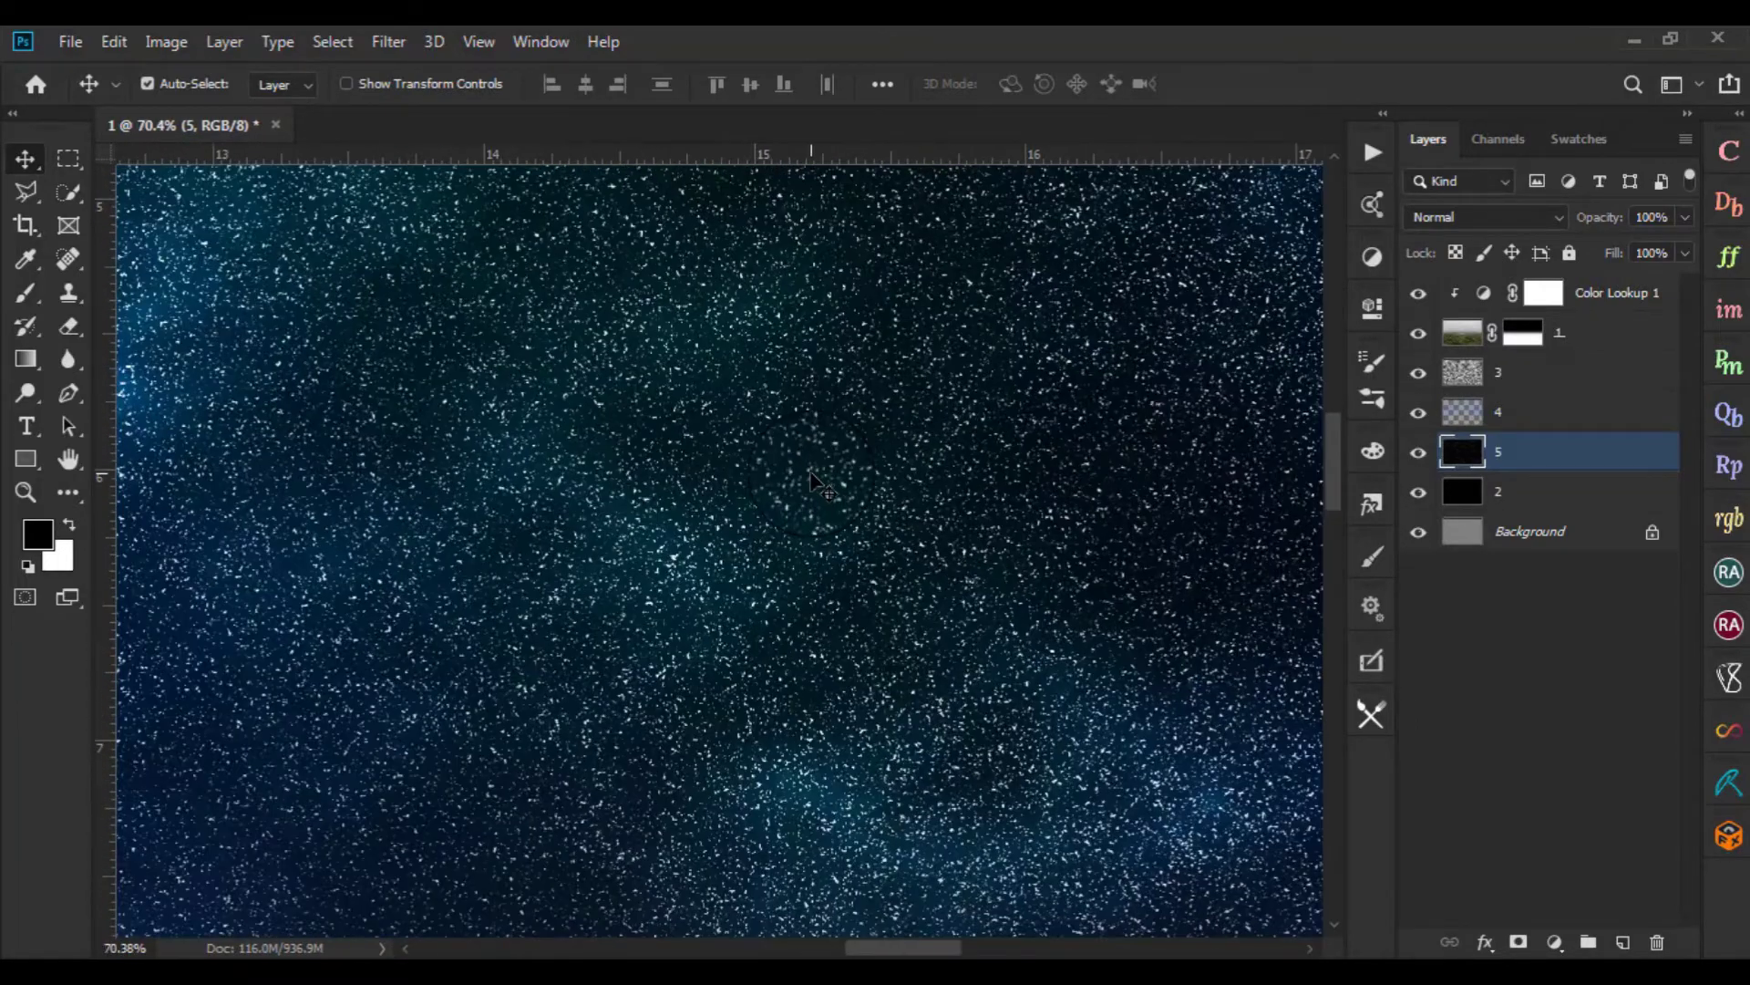
scroll(810, 485, down, 2)
scroll(797, 492, down, 2)
scroll(784, 500, down, 2)
scroll(770, 507, down, 1)
scroll(771, 512, up, 2)
scroll(772, 513, up, 2)
scroll(772, 514, up, 2)
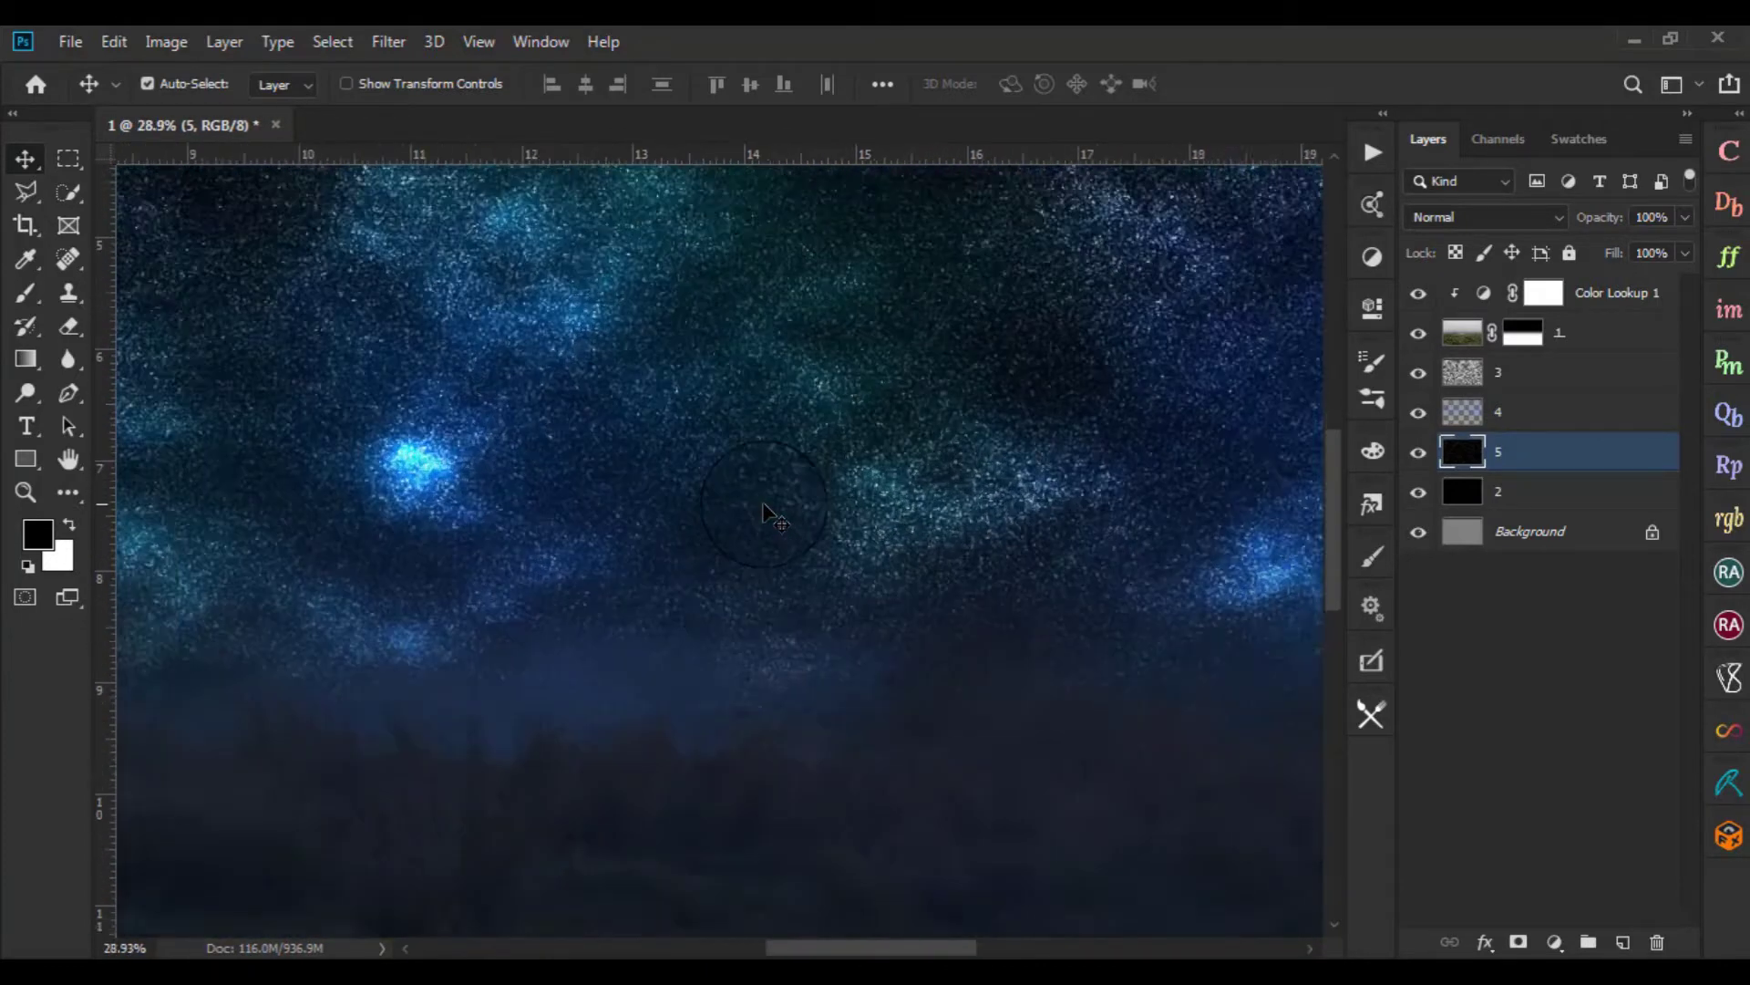
scroll(773, 516, up, 2)
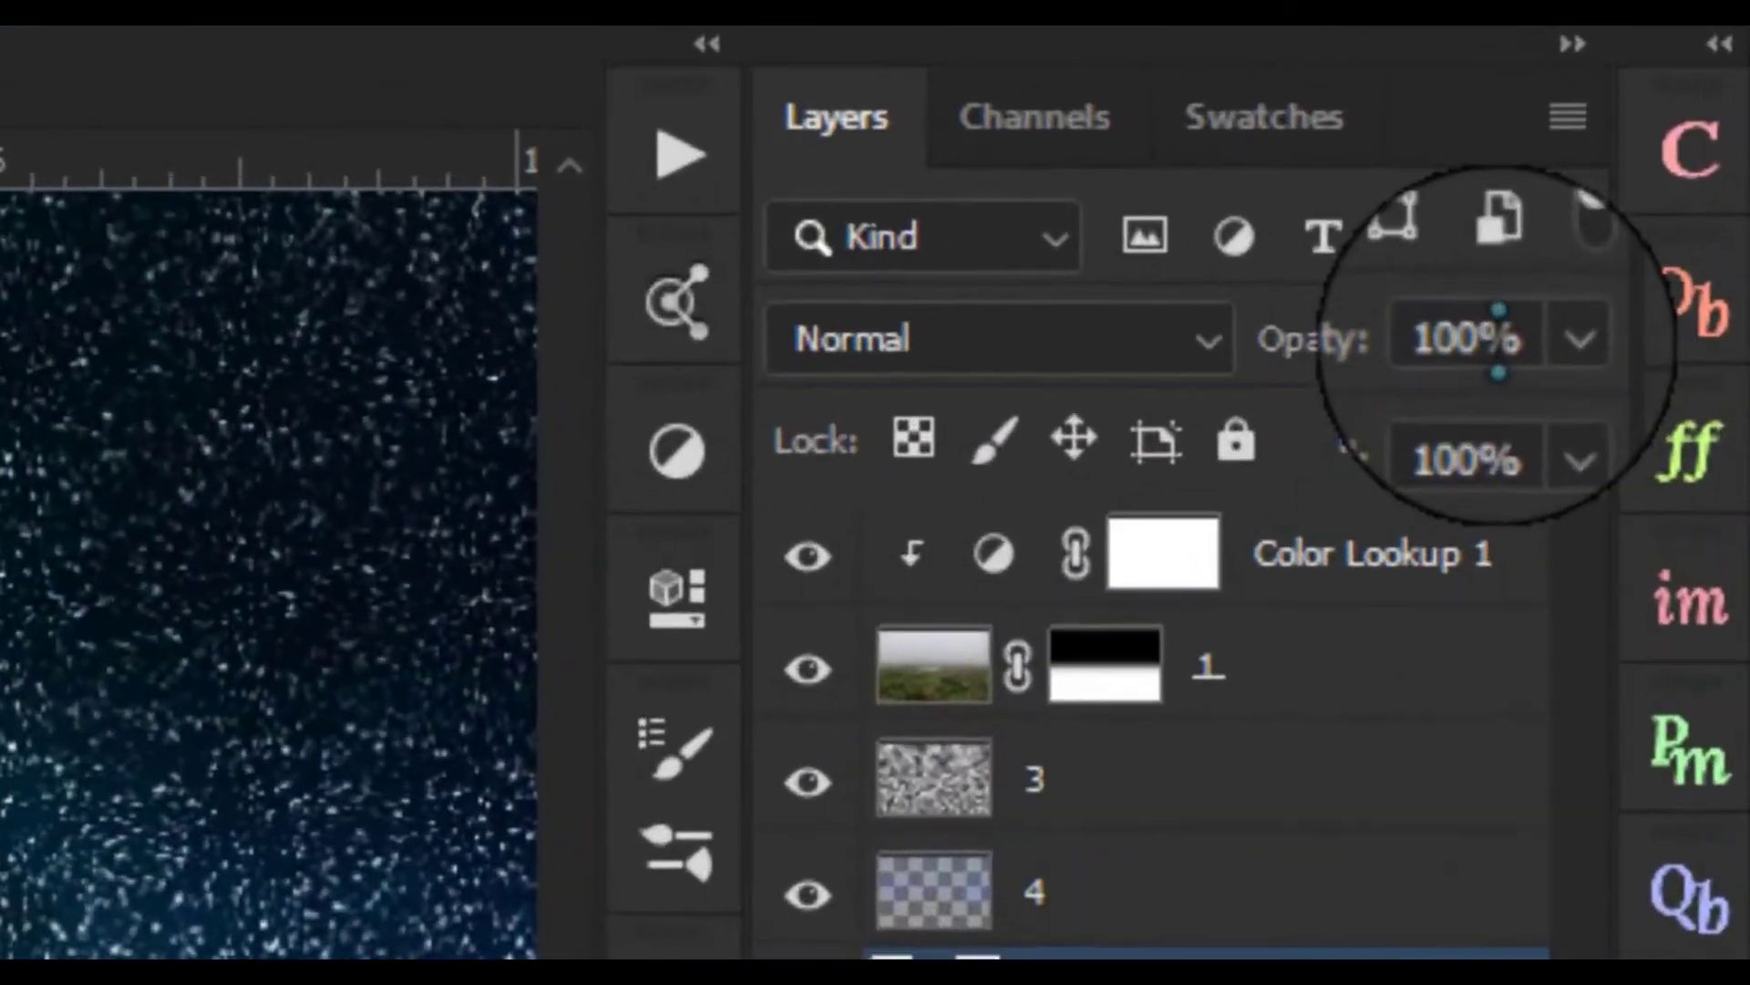
click(1500, 339)
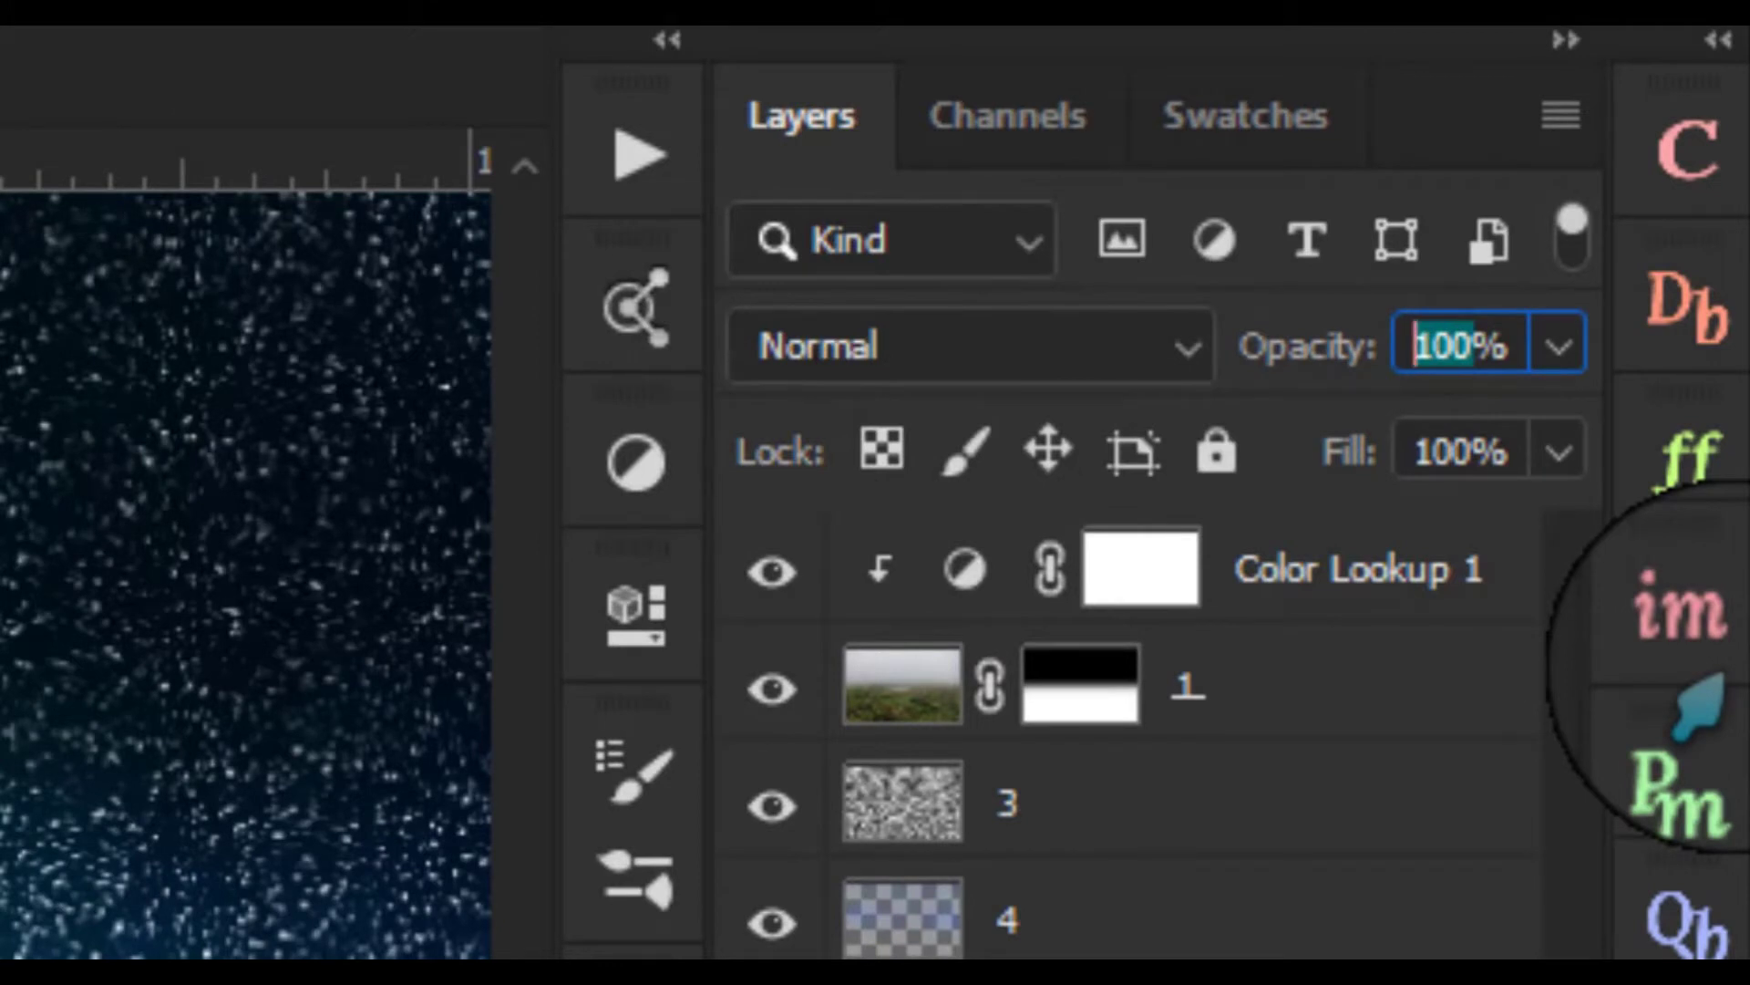
Set star layer 5 to 25% opacity, show layer 2, and toggle layer 5 to compare
text(25)
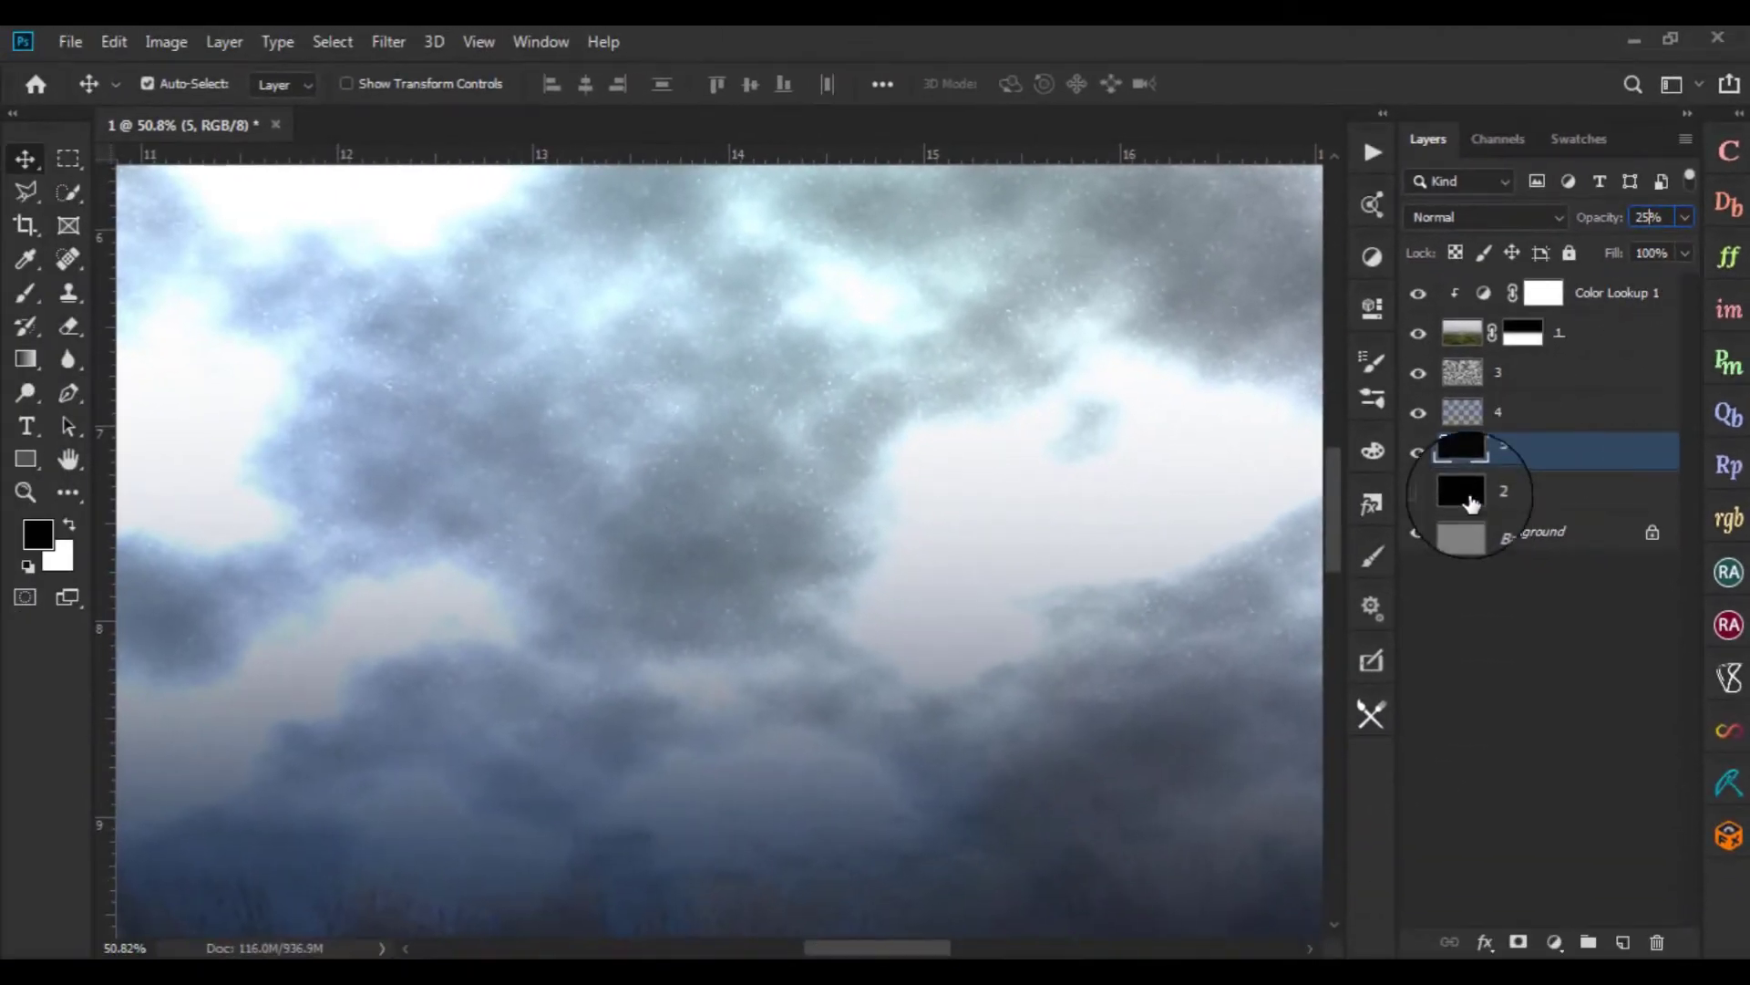
click(1418, 493)
click(1412, 453)
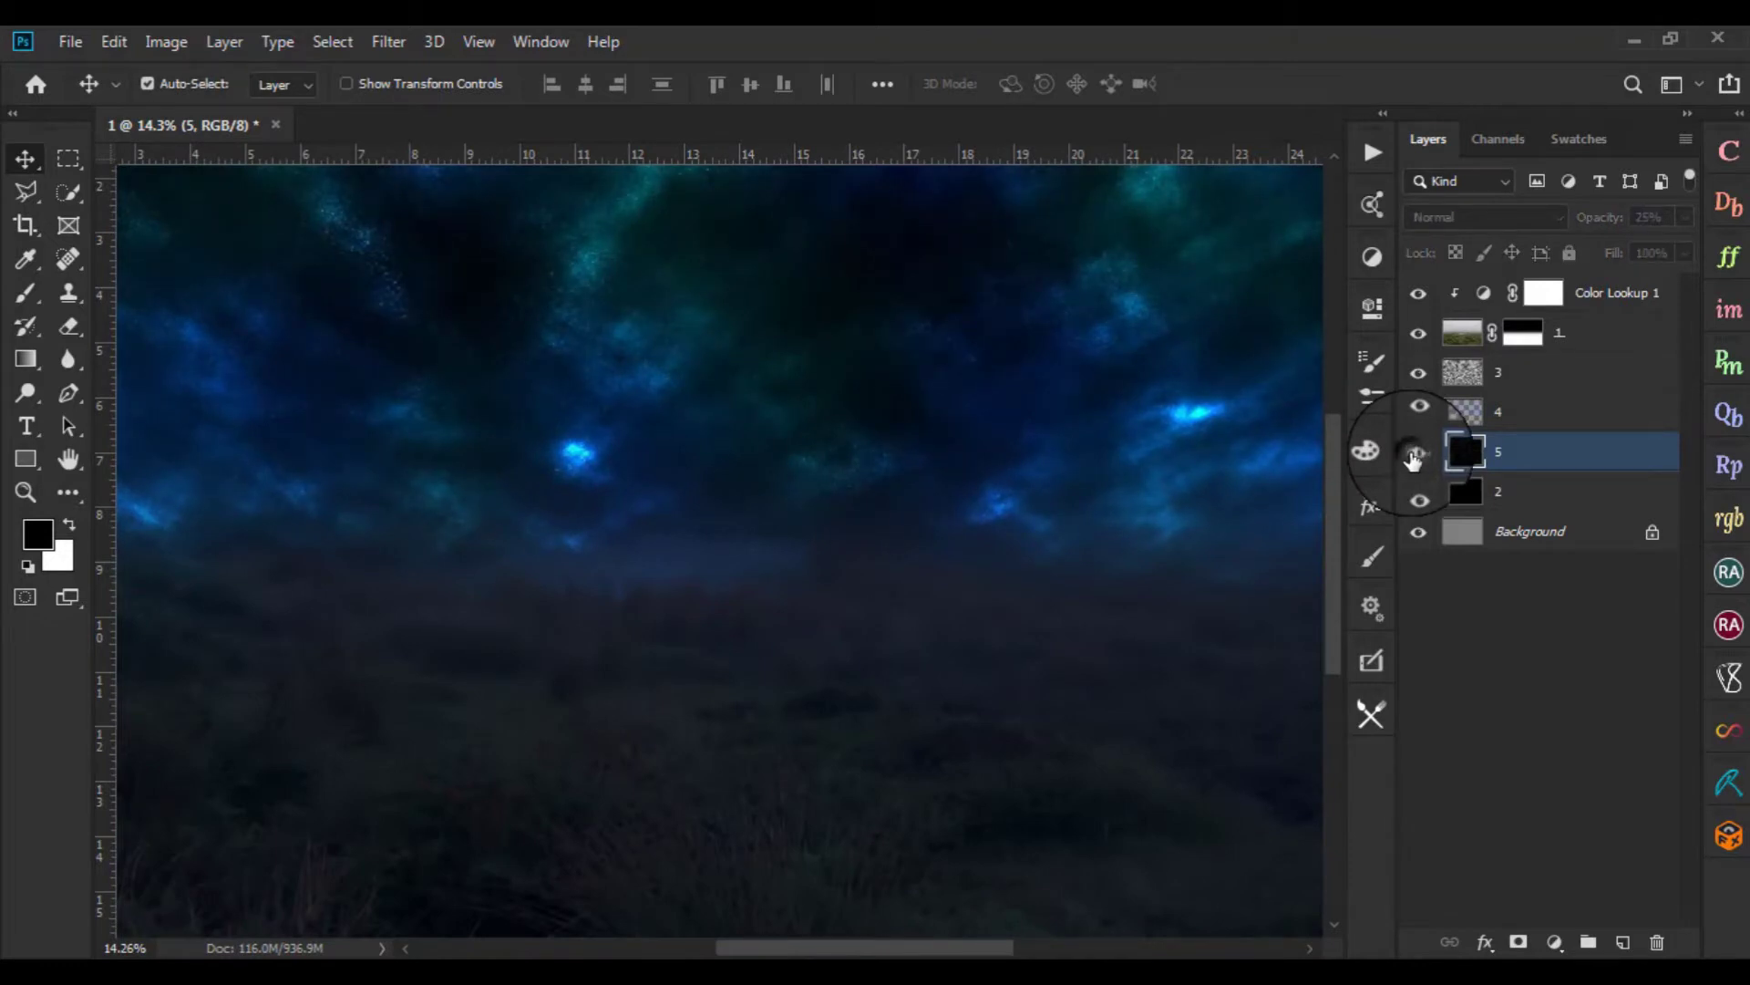
click(1415, 454)
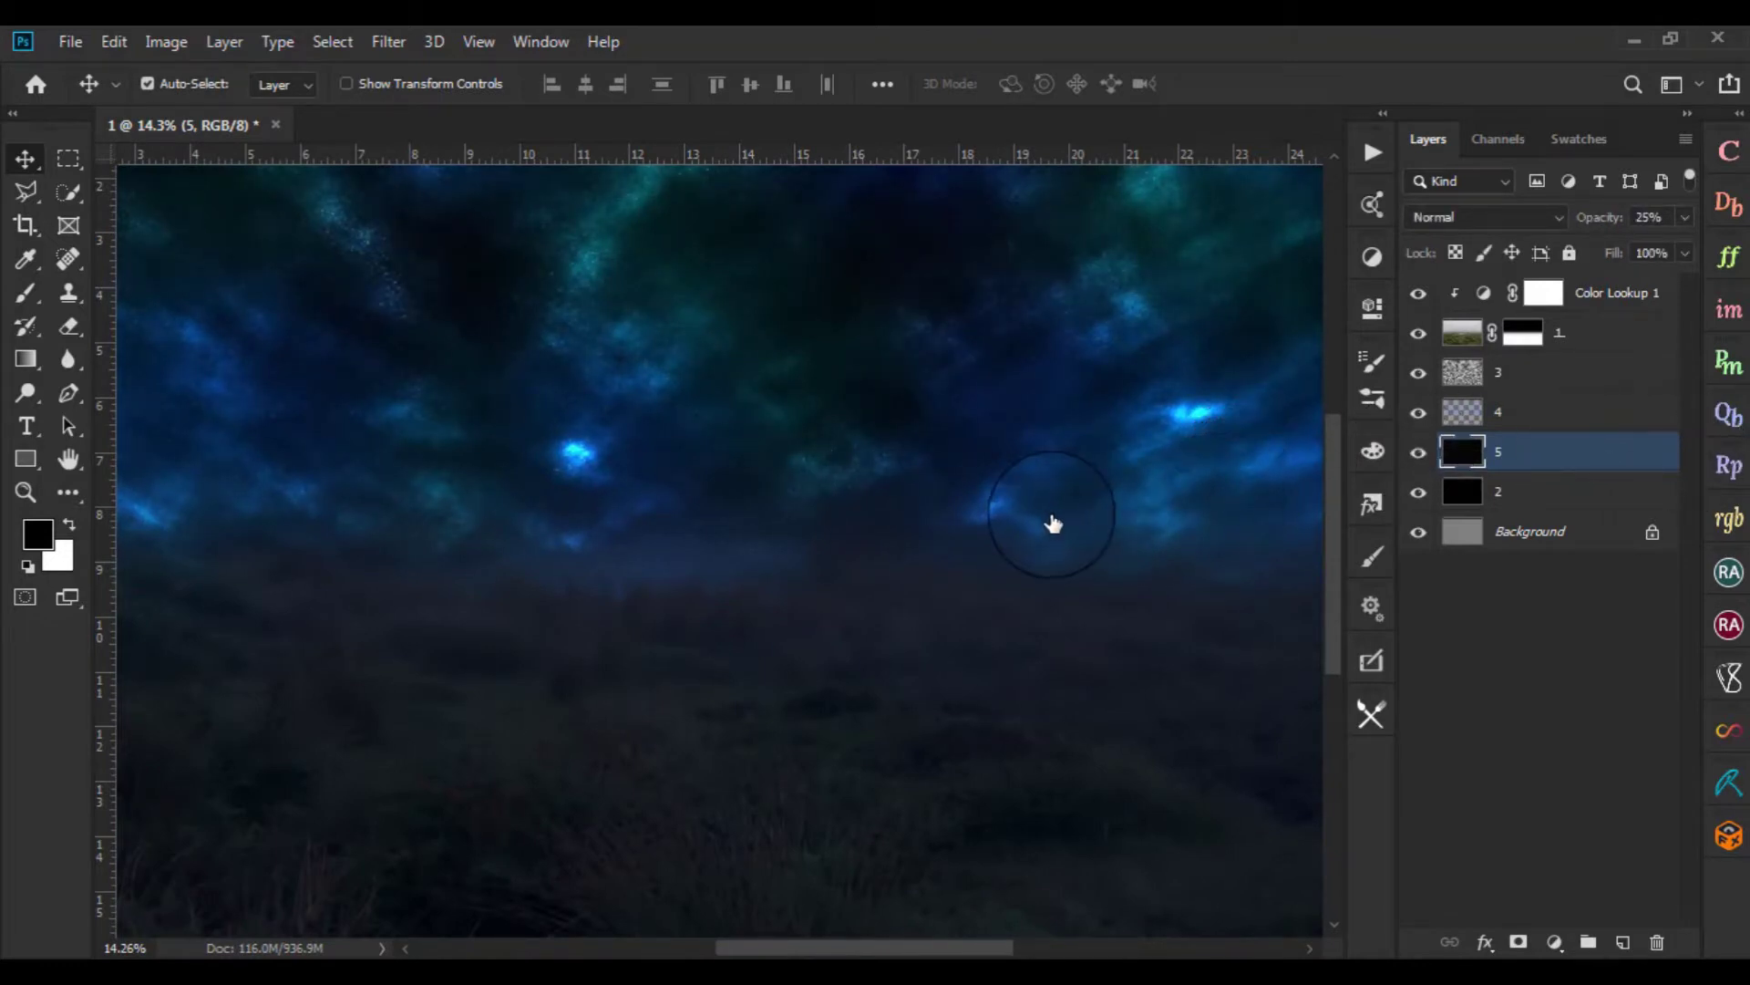
scroll(1053, 525, down, 3)
scroll(984, 525, down, 3)
scroll(984, 524, down, 1)
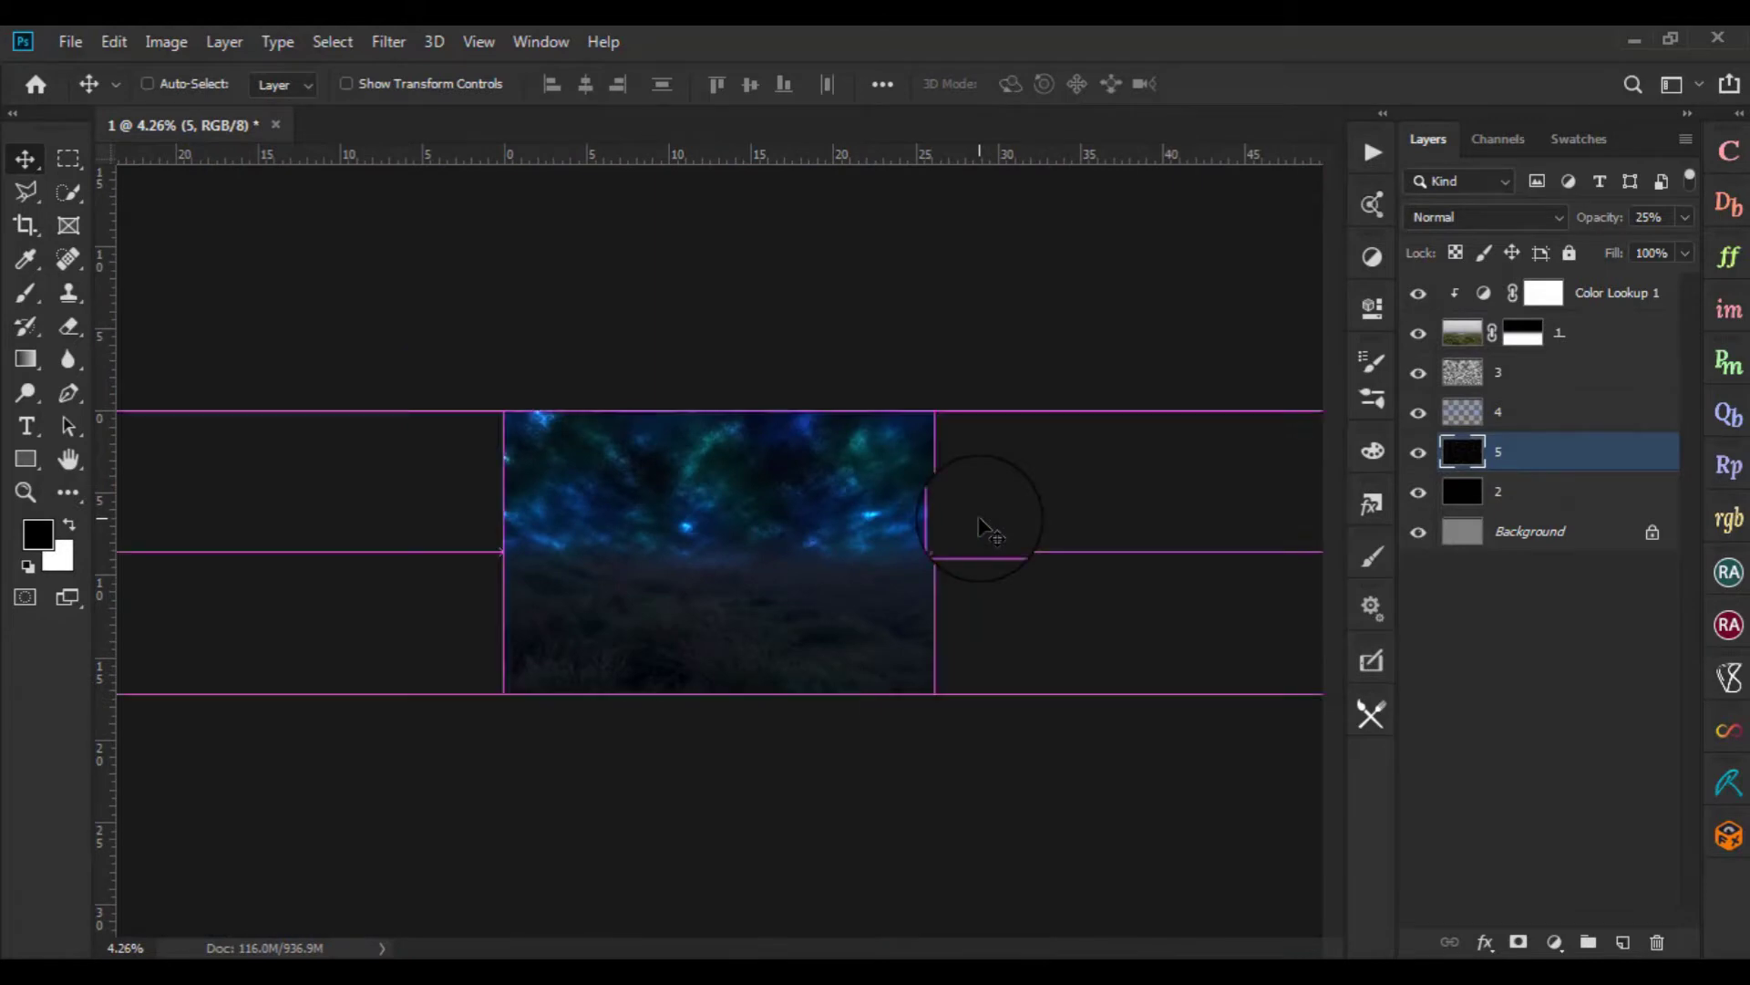
Stretch star layer 5 horizontally past both canvas edges to about 265% width
key(ctrl+t)
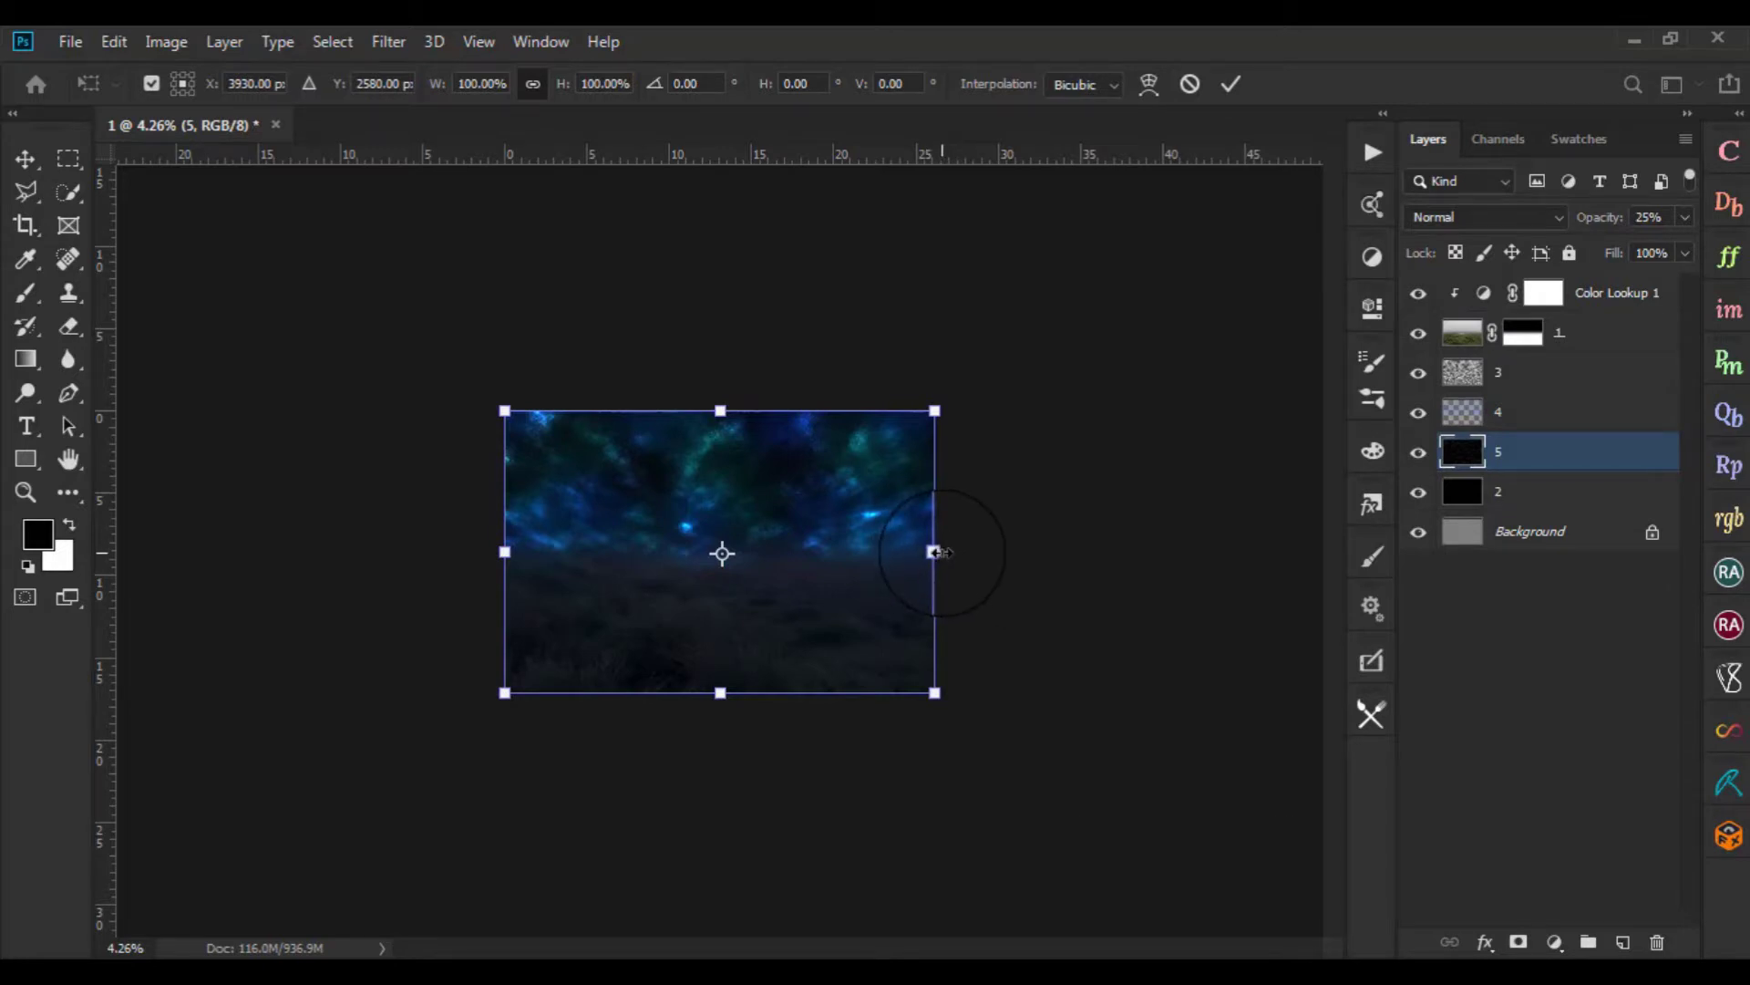
drag(1200, 557, 1214, 552)
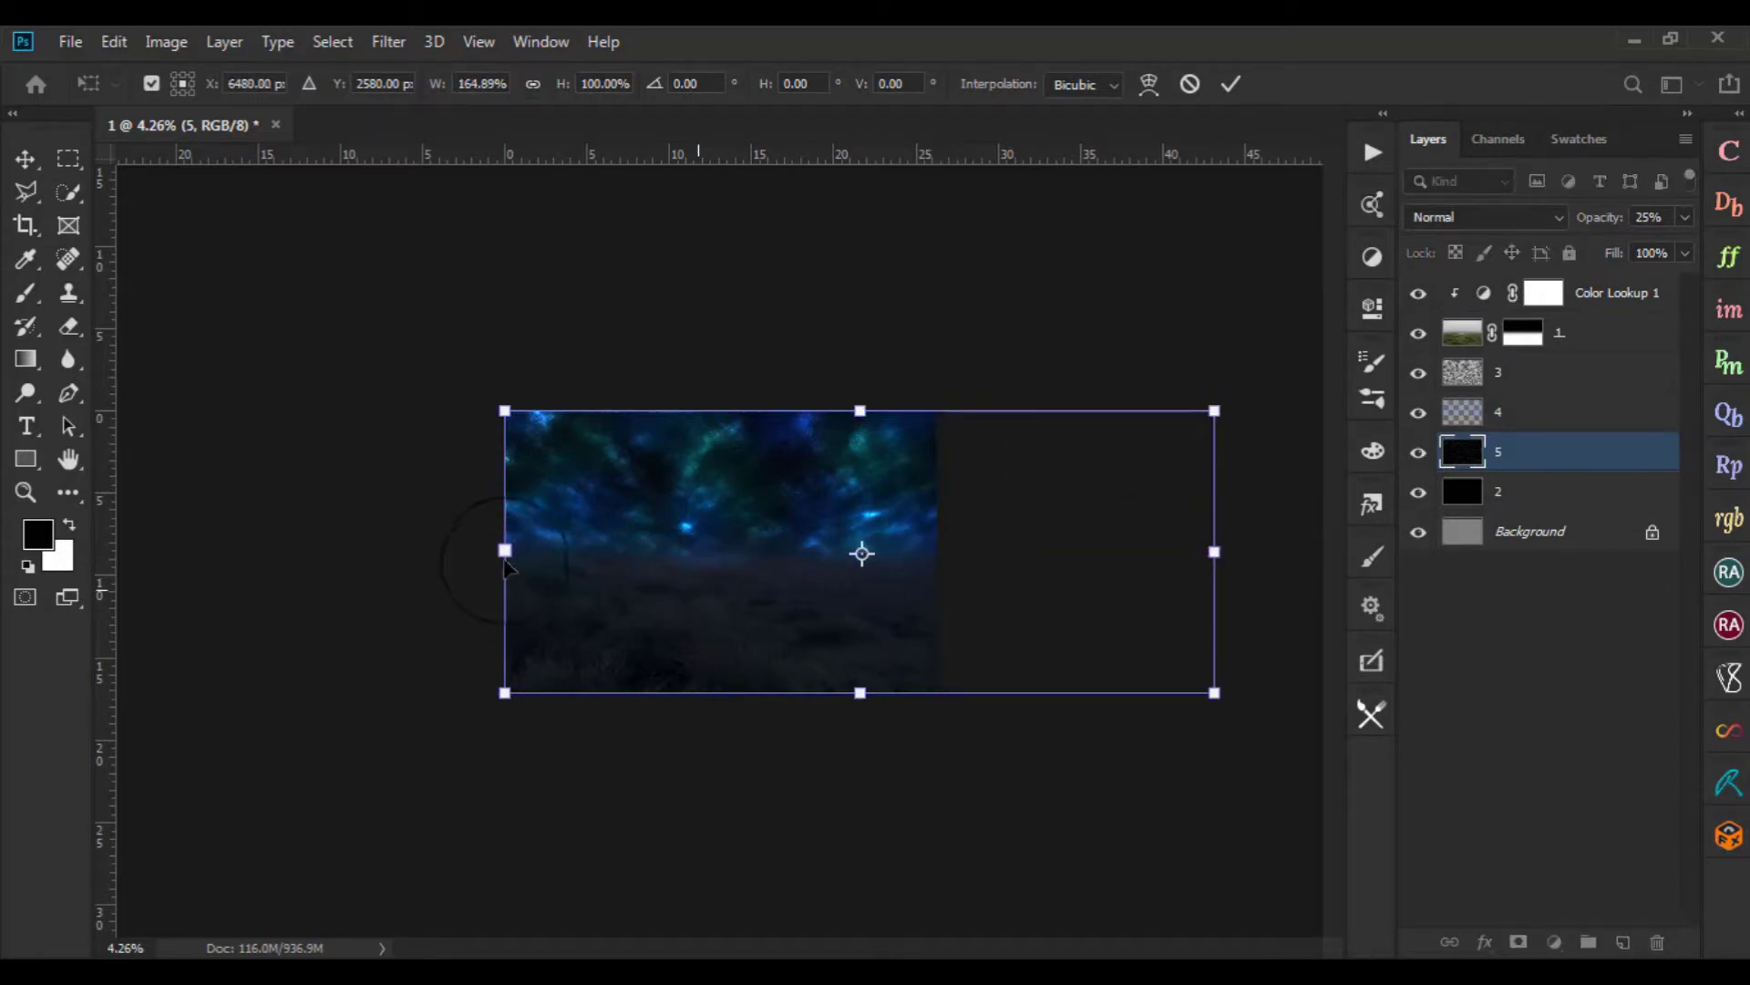
drag(489, 553, 68, 568)
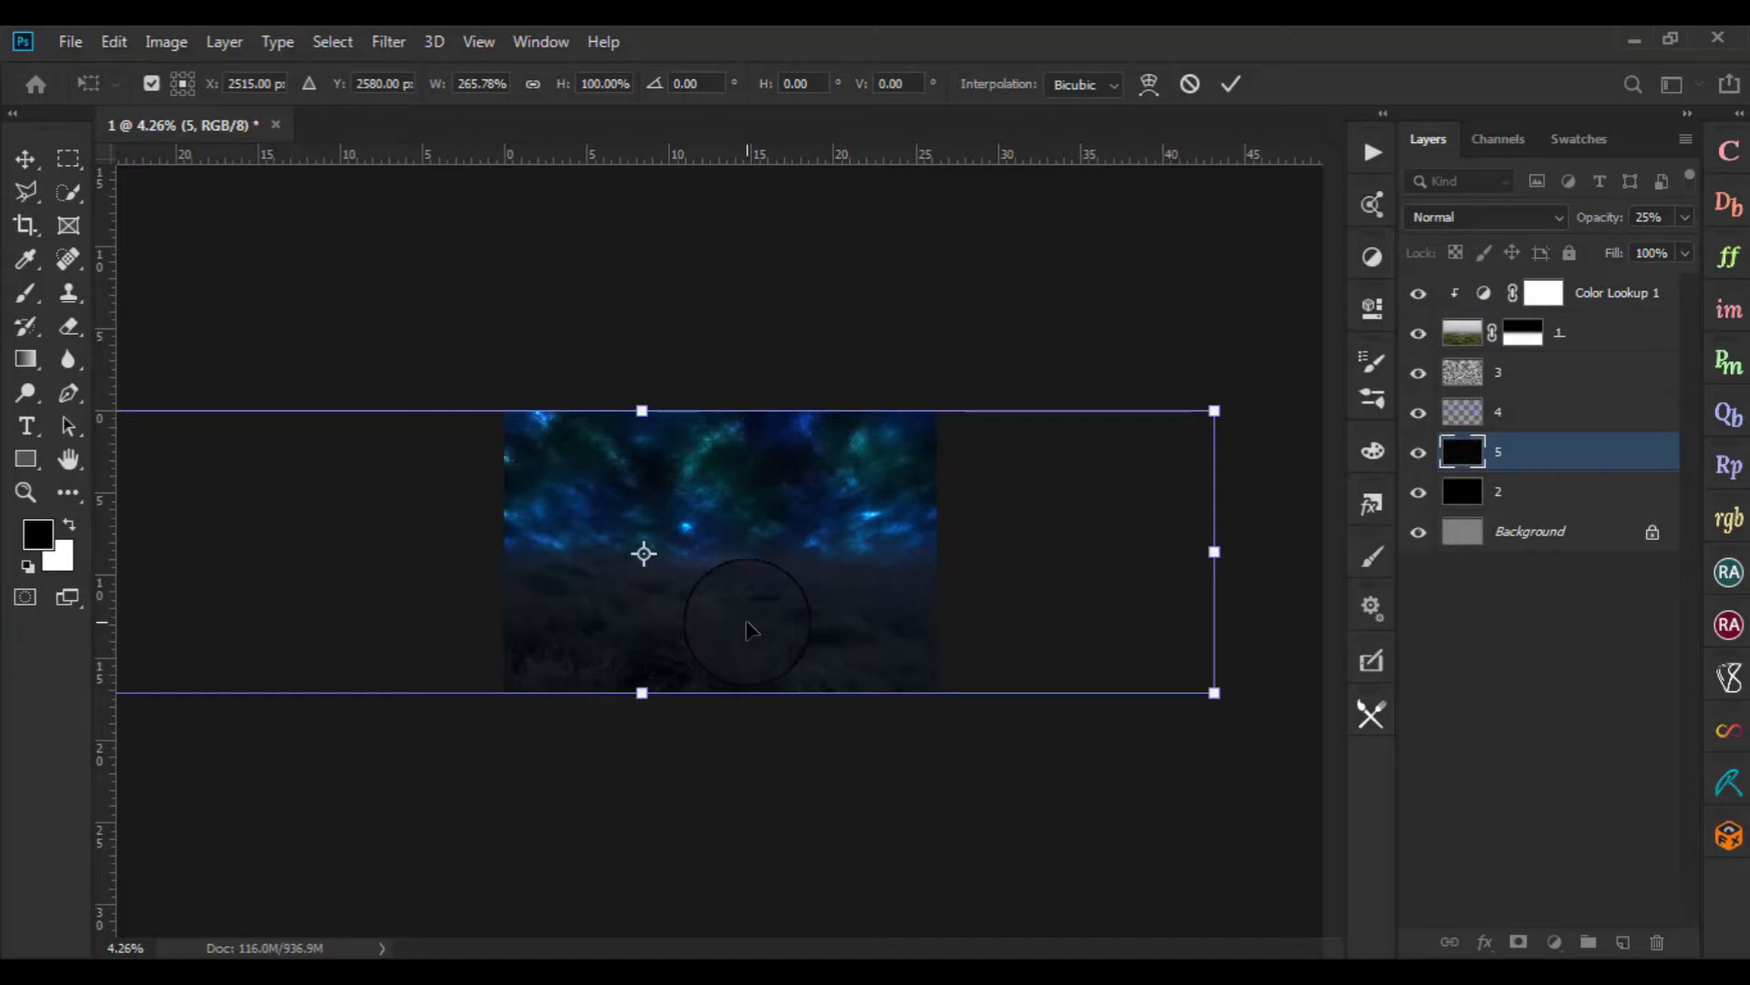
key(Return)
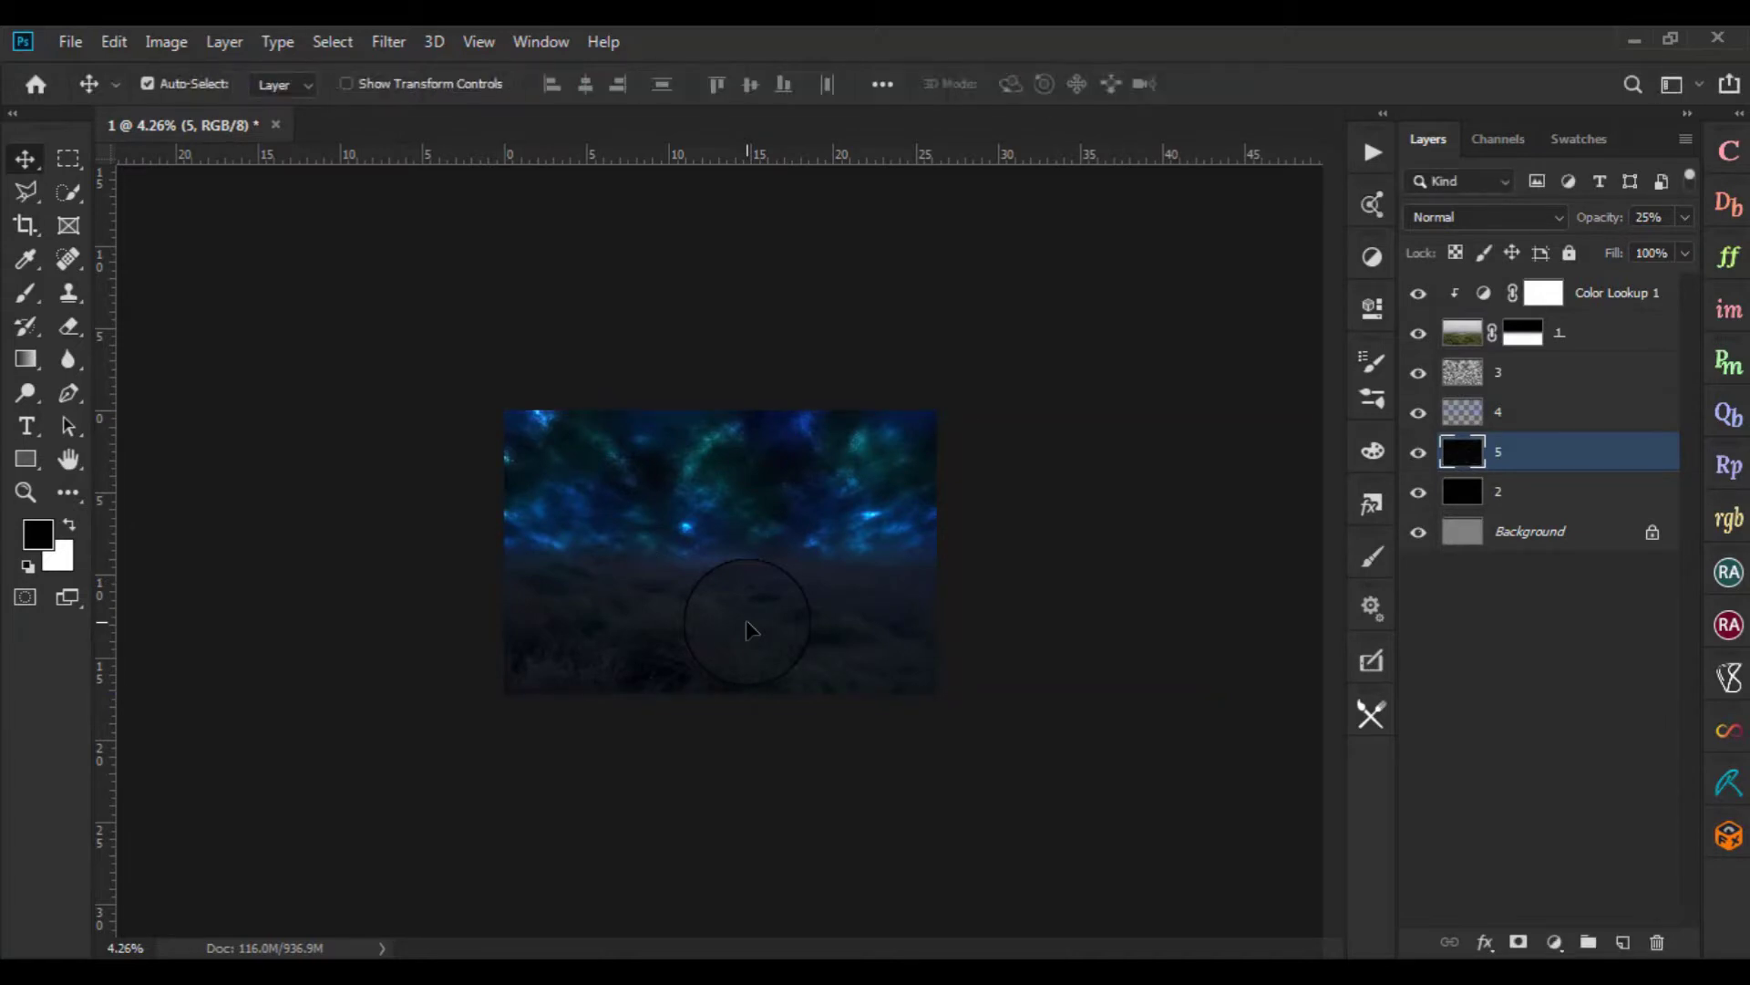
Crop to the image bounds to trim the overflow, then fit the image in view
key(c)
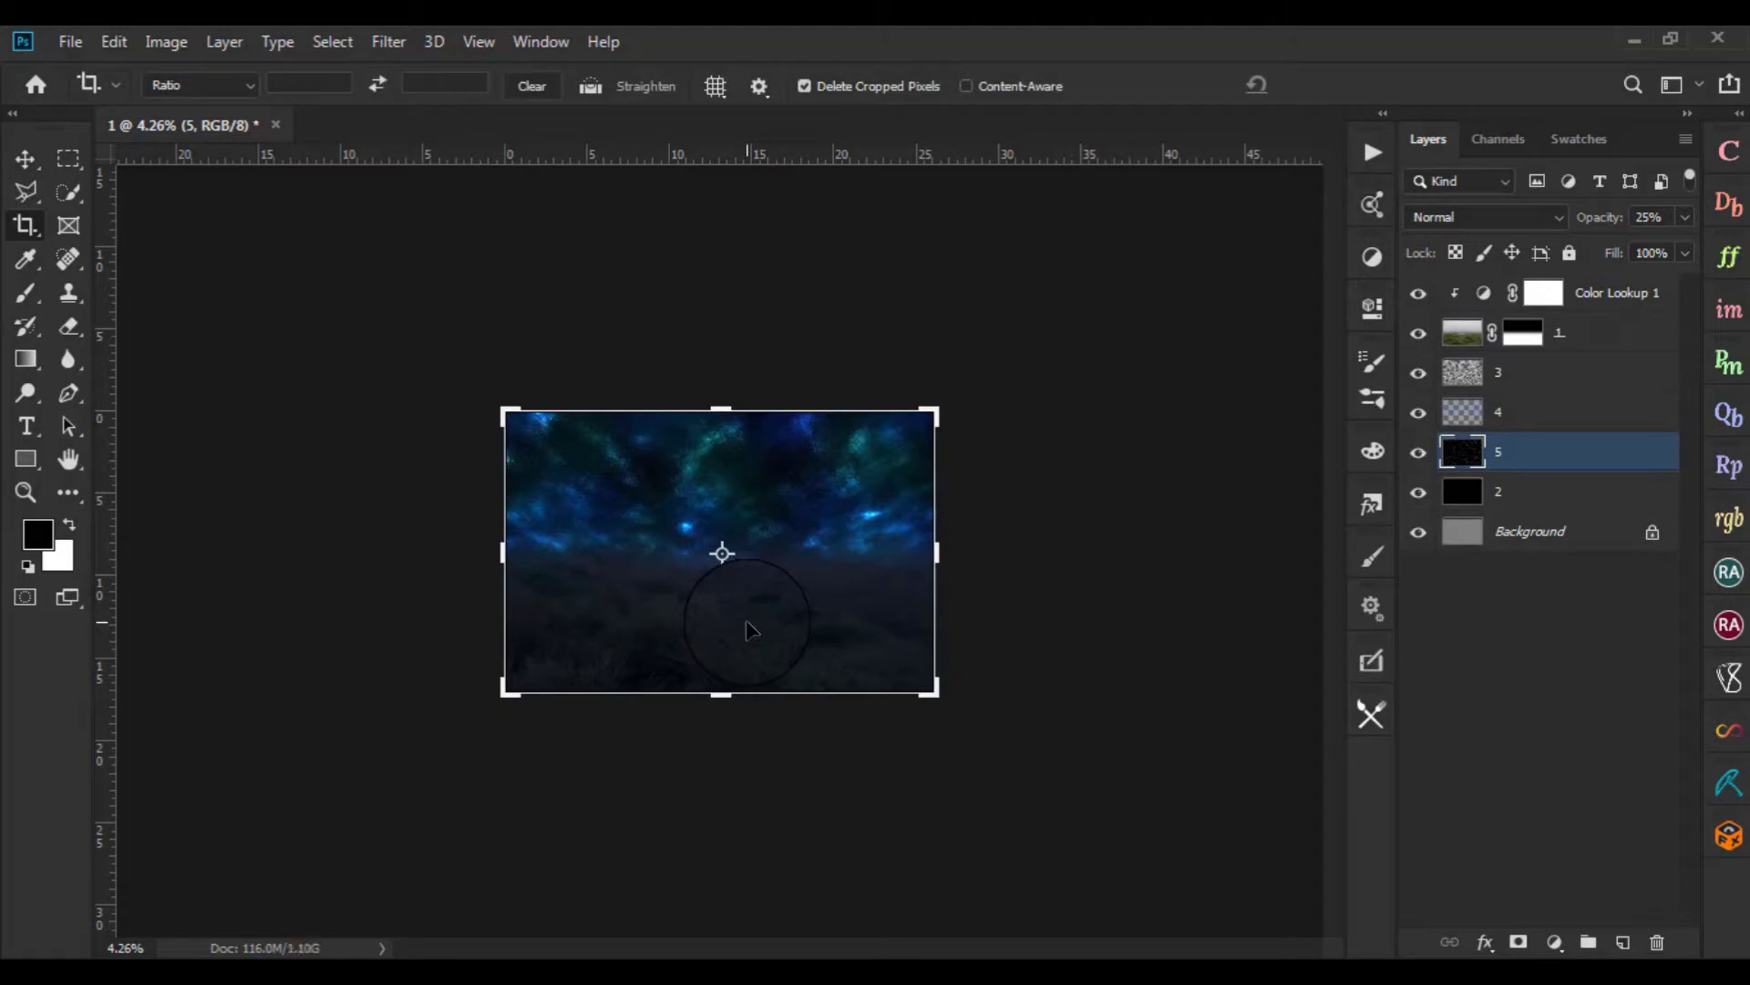
click(746, 629)
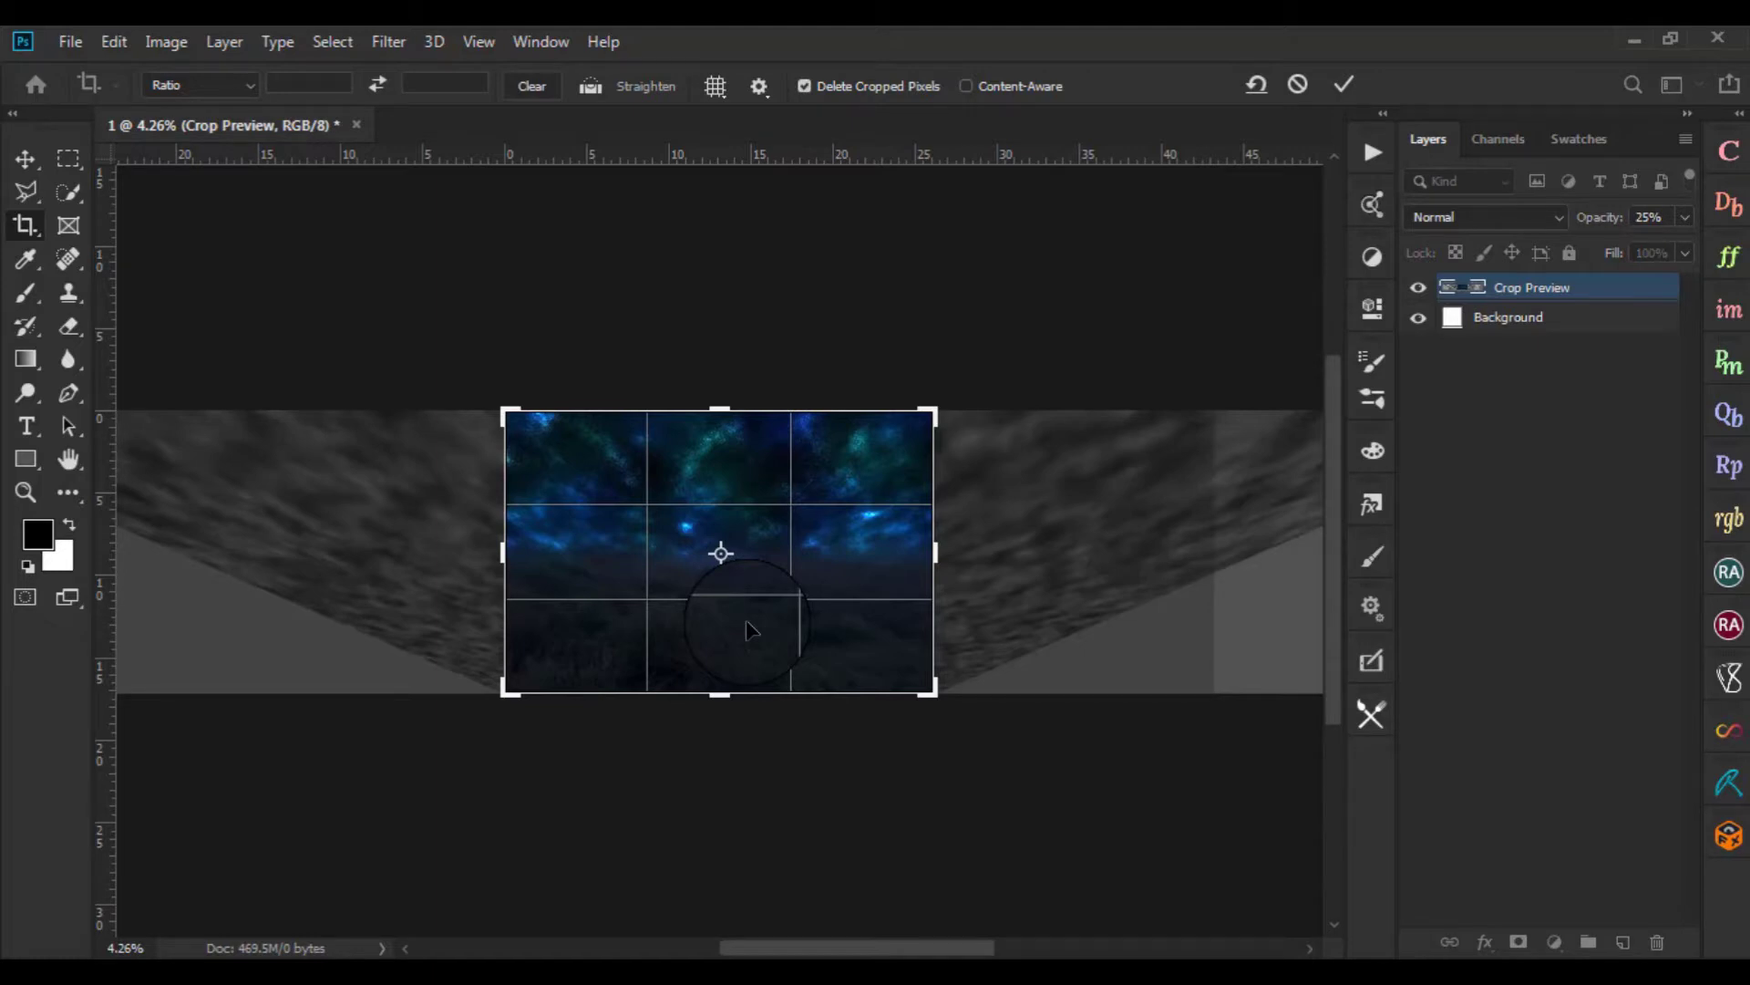
key(Return)
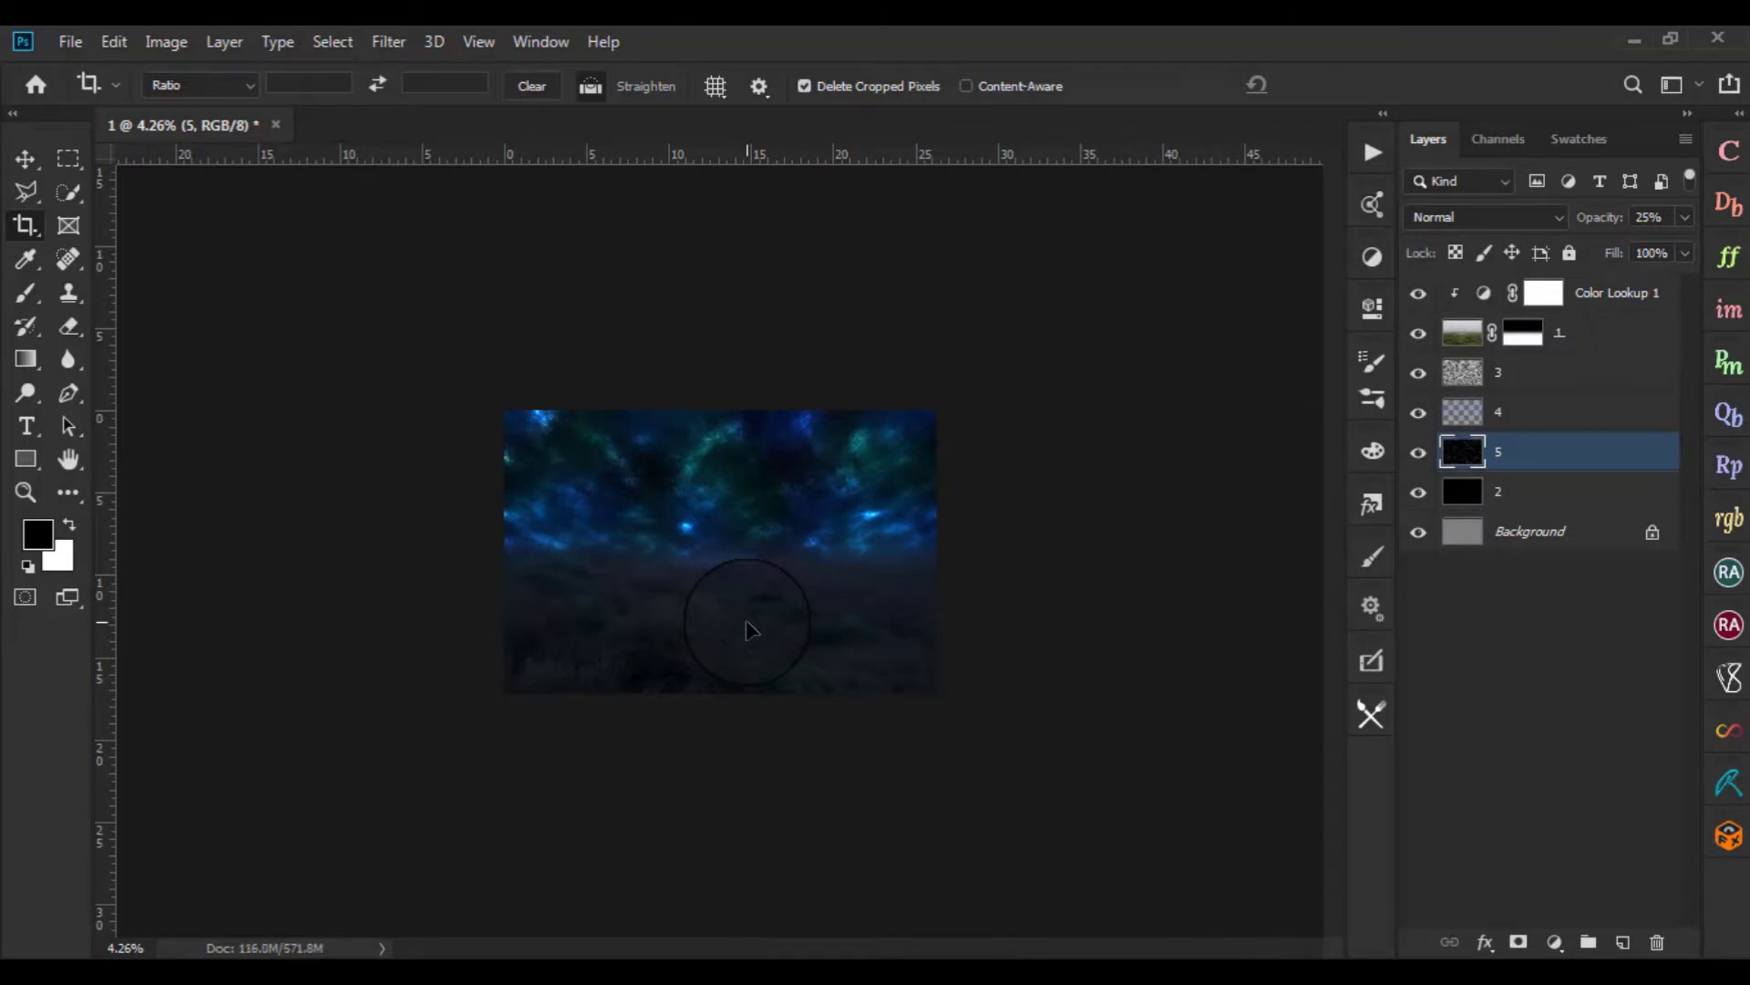
key(ctrl+0)
key(v)
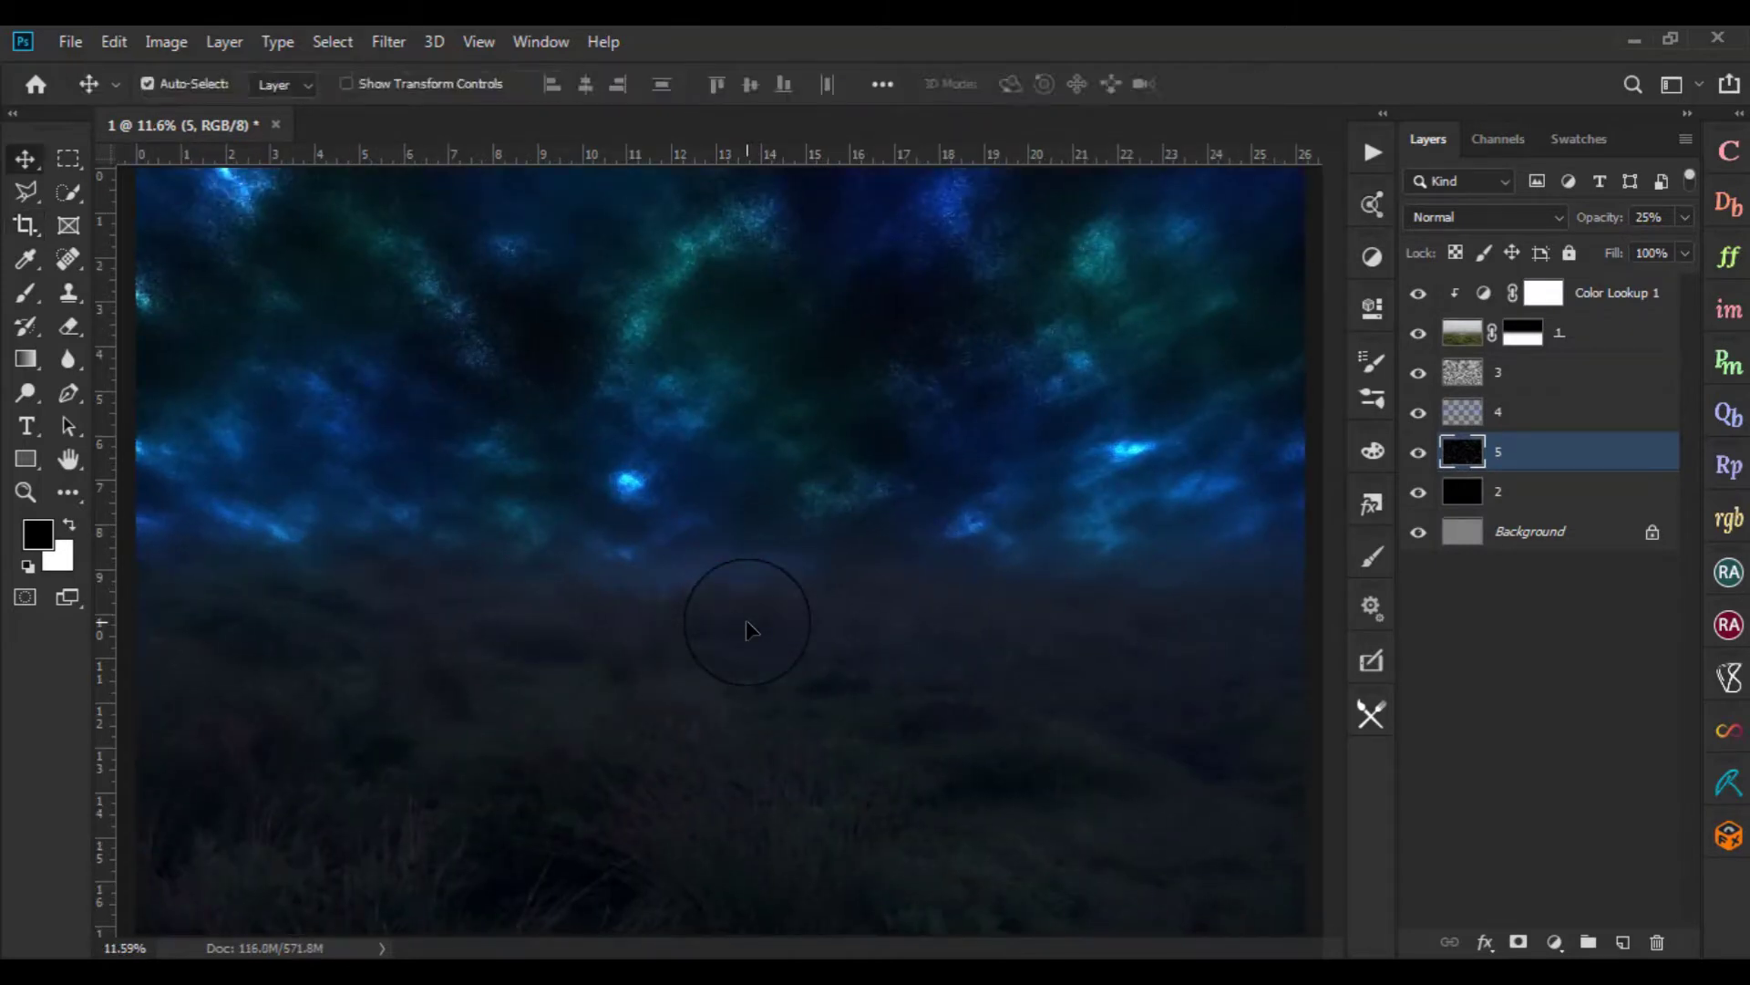
Select the Color Lookup 1 layer in the Layers panel
scroll(748, 629, down, 3)
scroll(748, 629, up, 2)
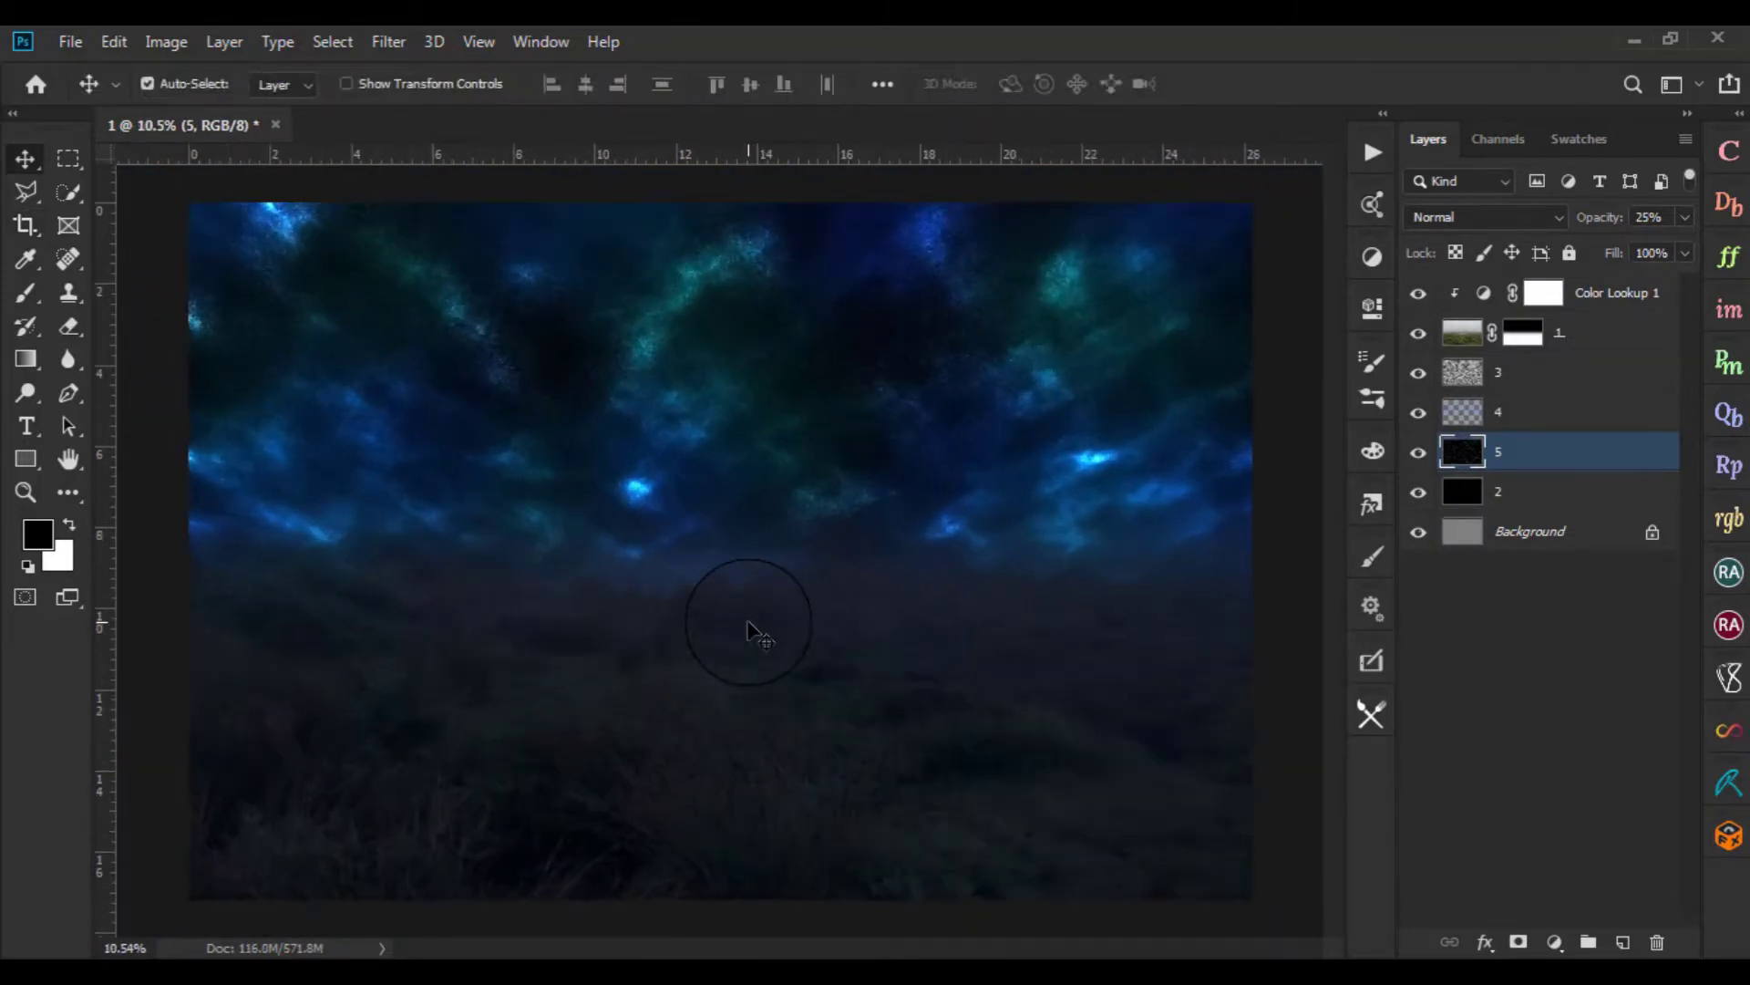
scroll(748, 629, up, 3)
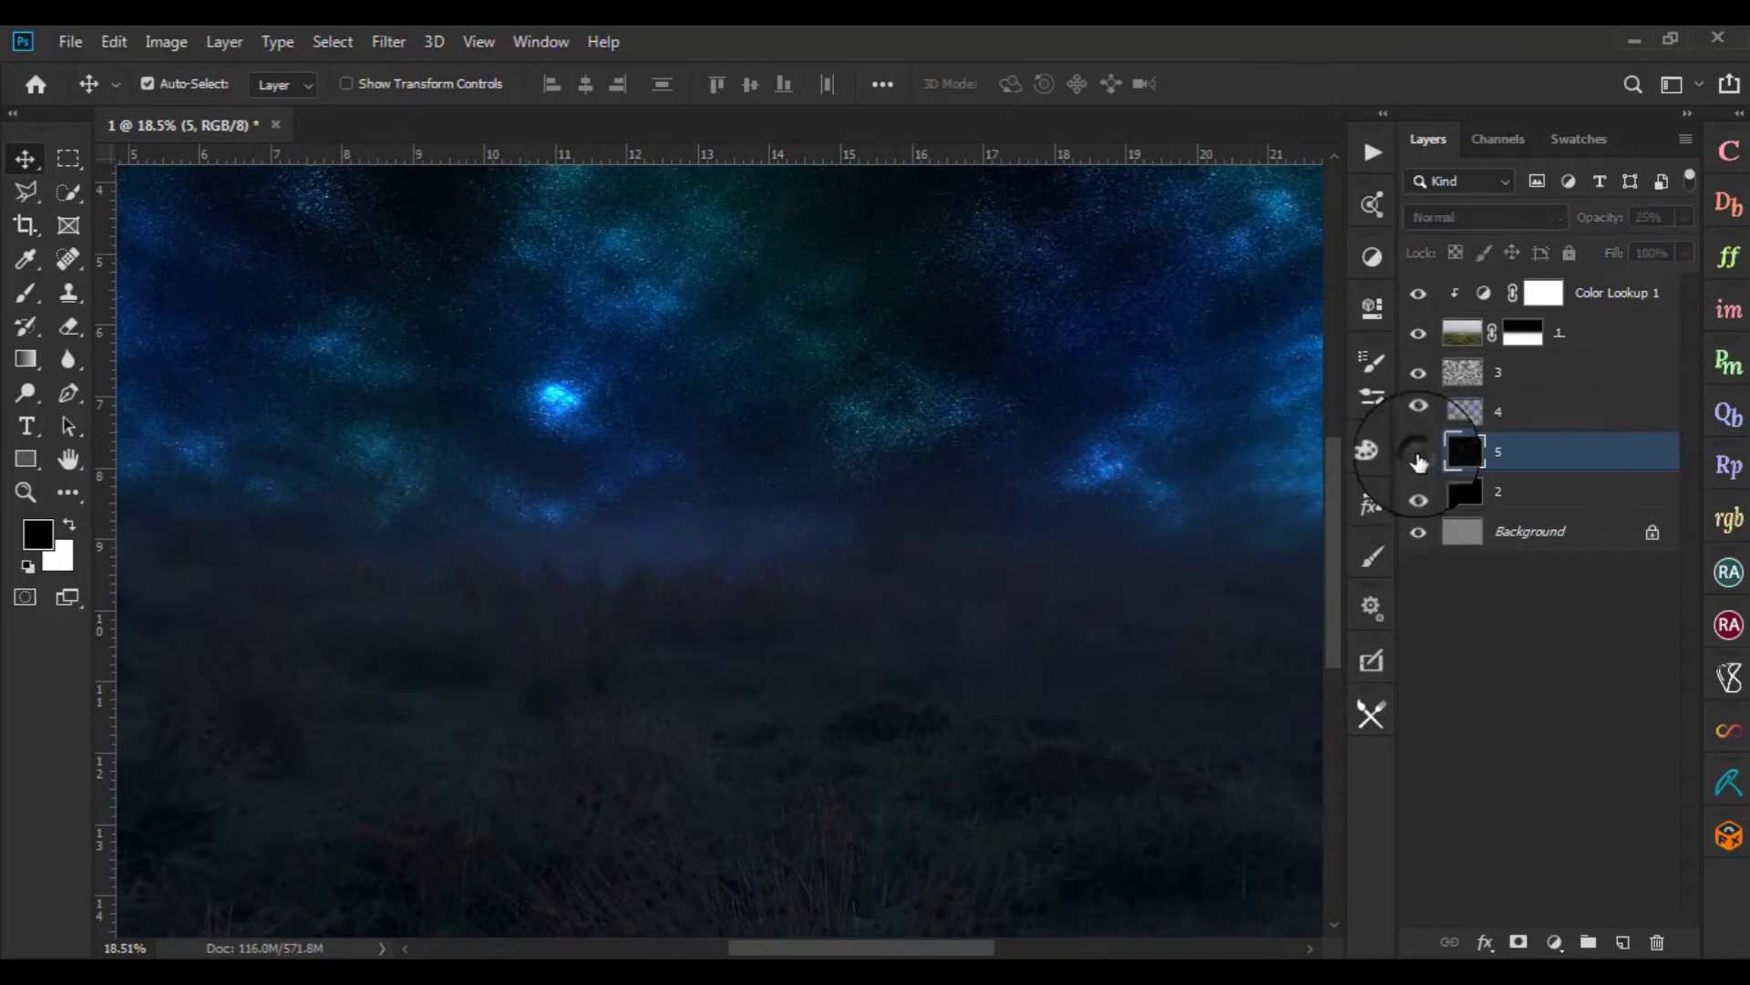
scroll(525, 593, down, 1)
scroll(538, 602, down, 2)
scroll(547, 613, up, 1)
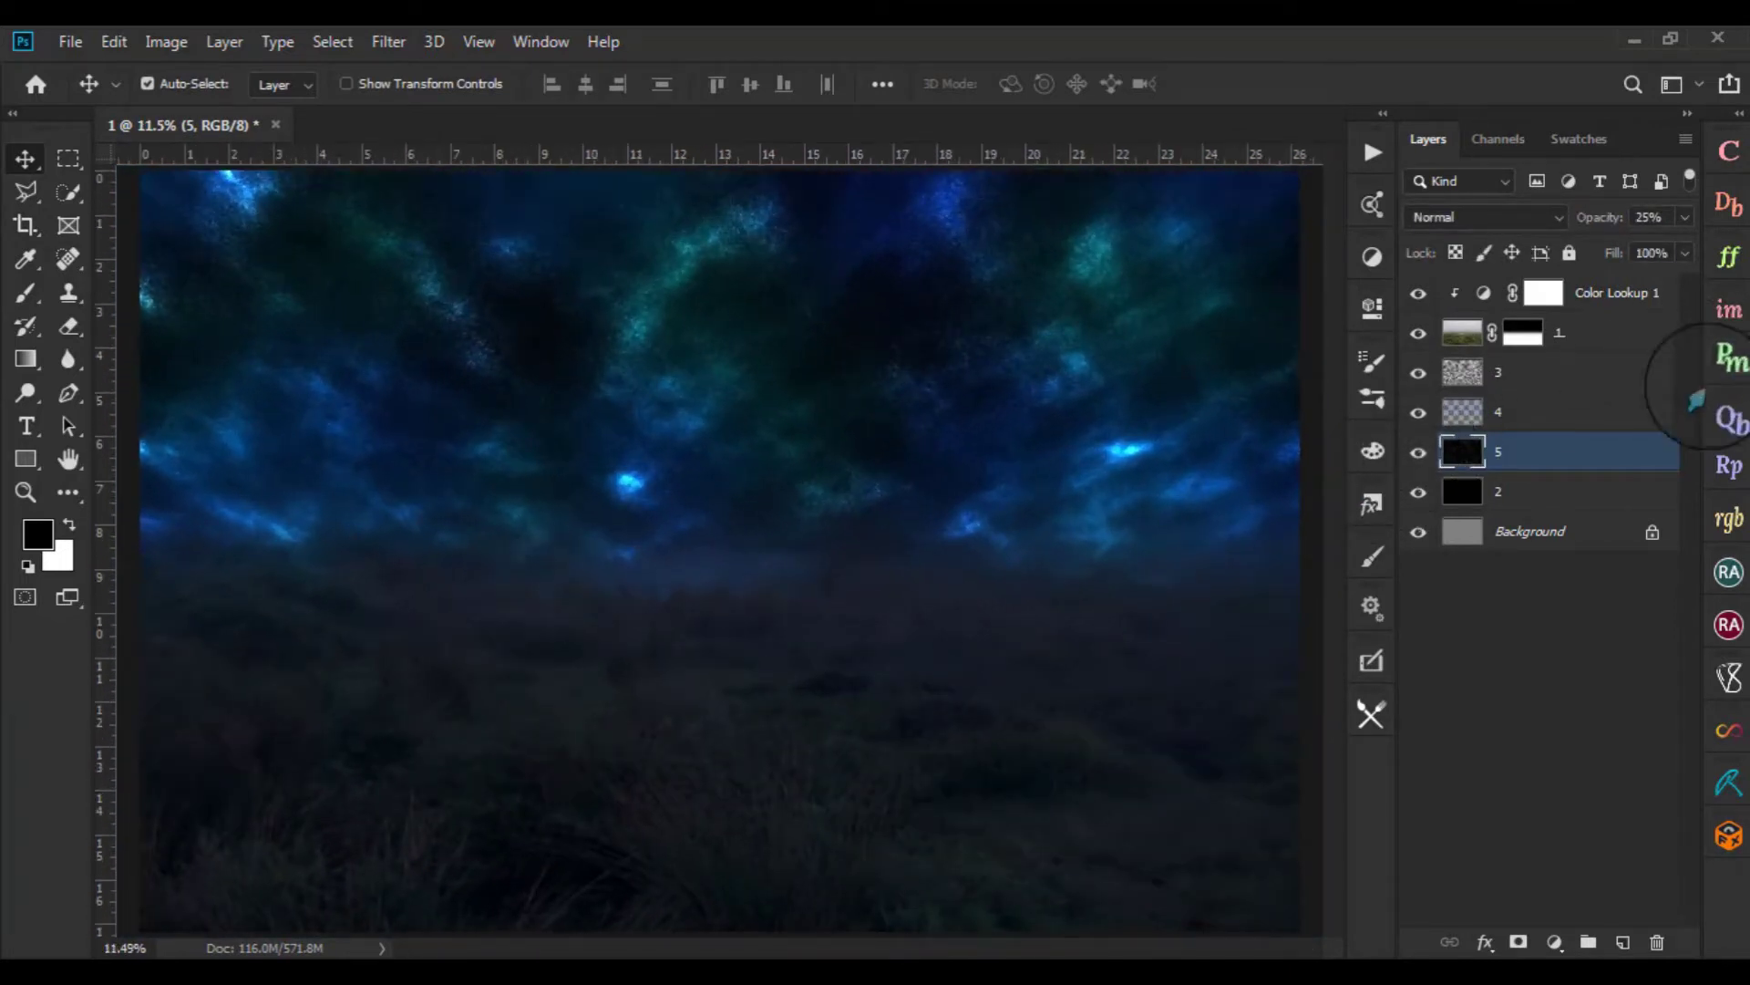
click(1615, 304)
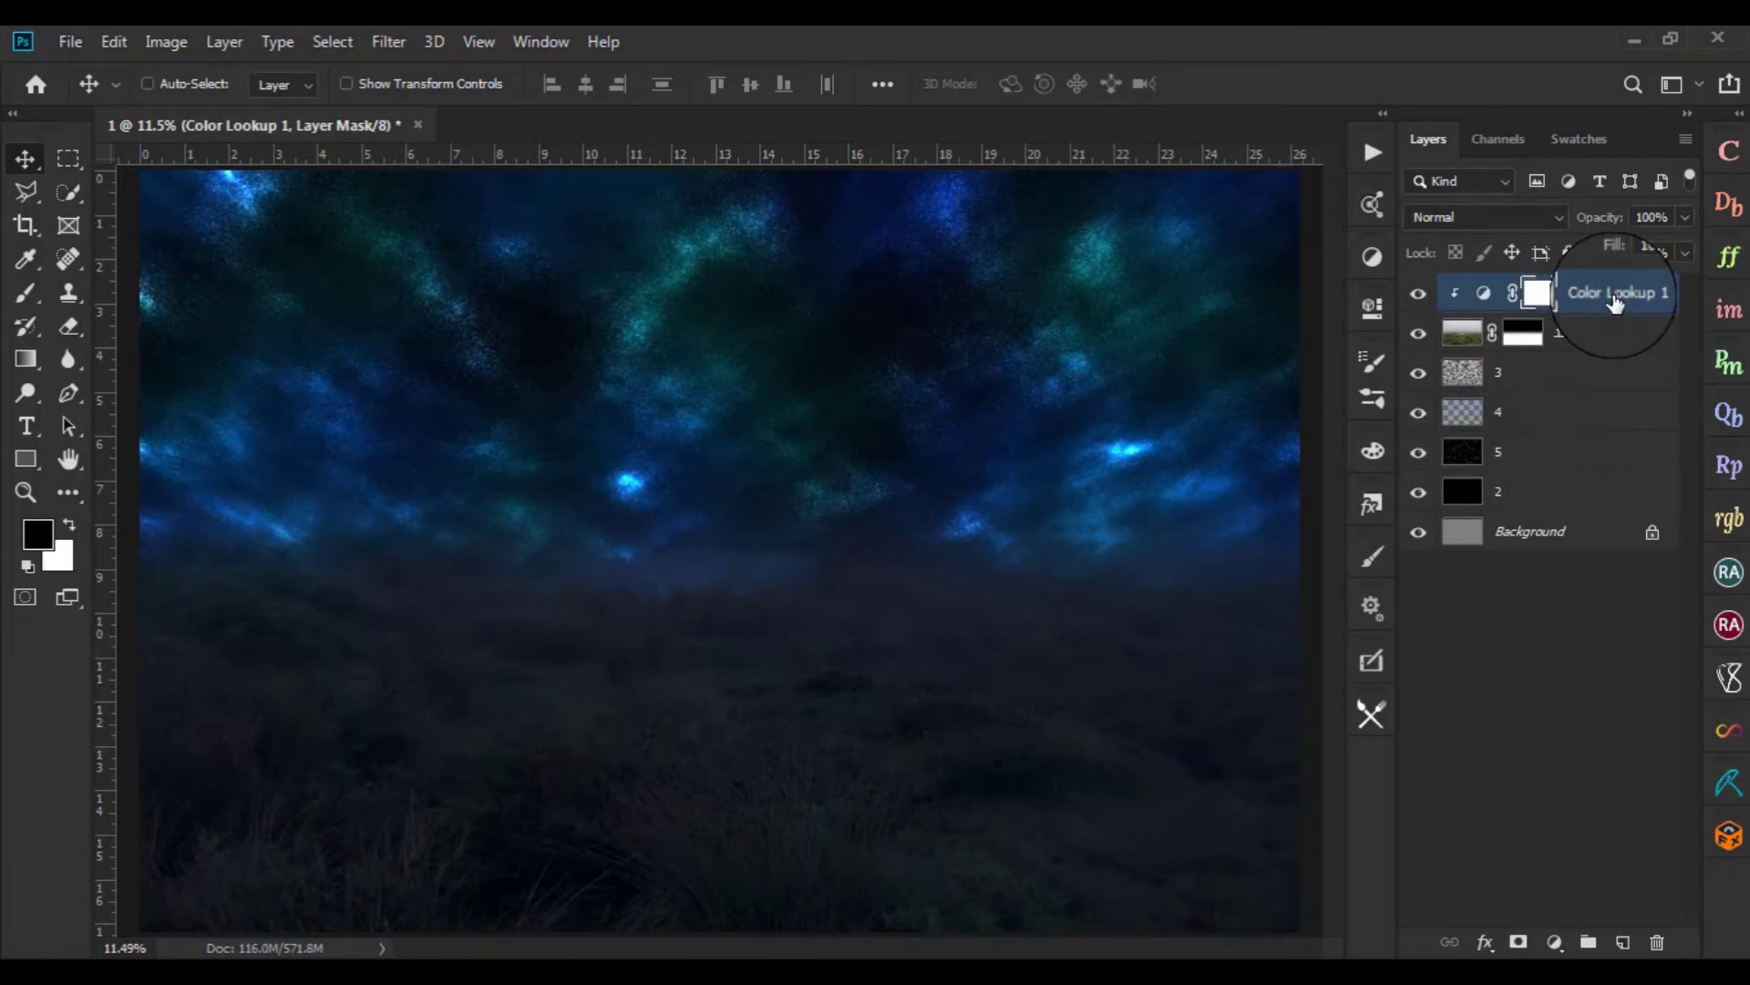
Add a new 'moon' layer, draw a perfect circle selection in the upper sky, and feather it 1 px
key(ctrl+shift+n)
text(moon)
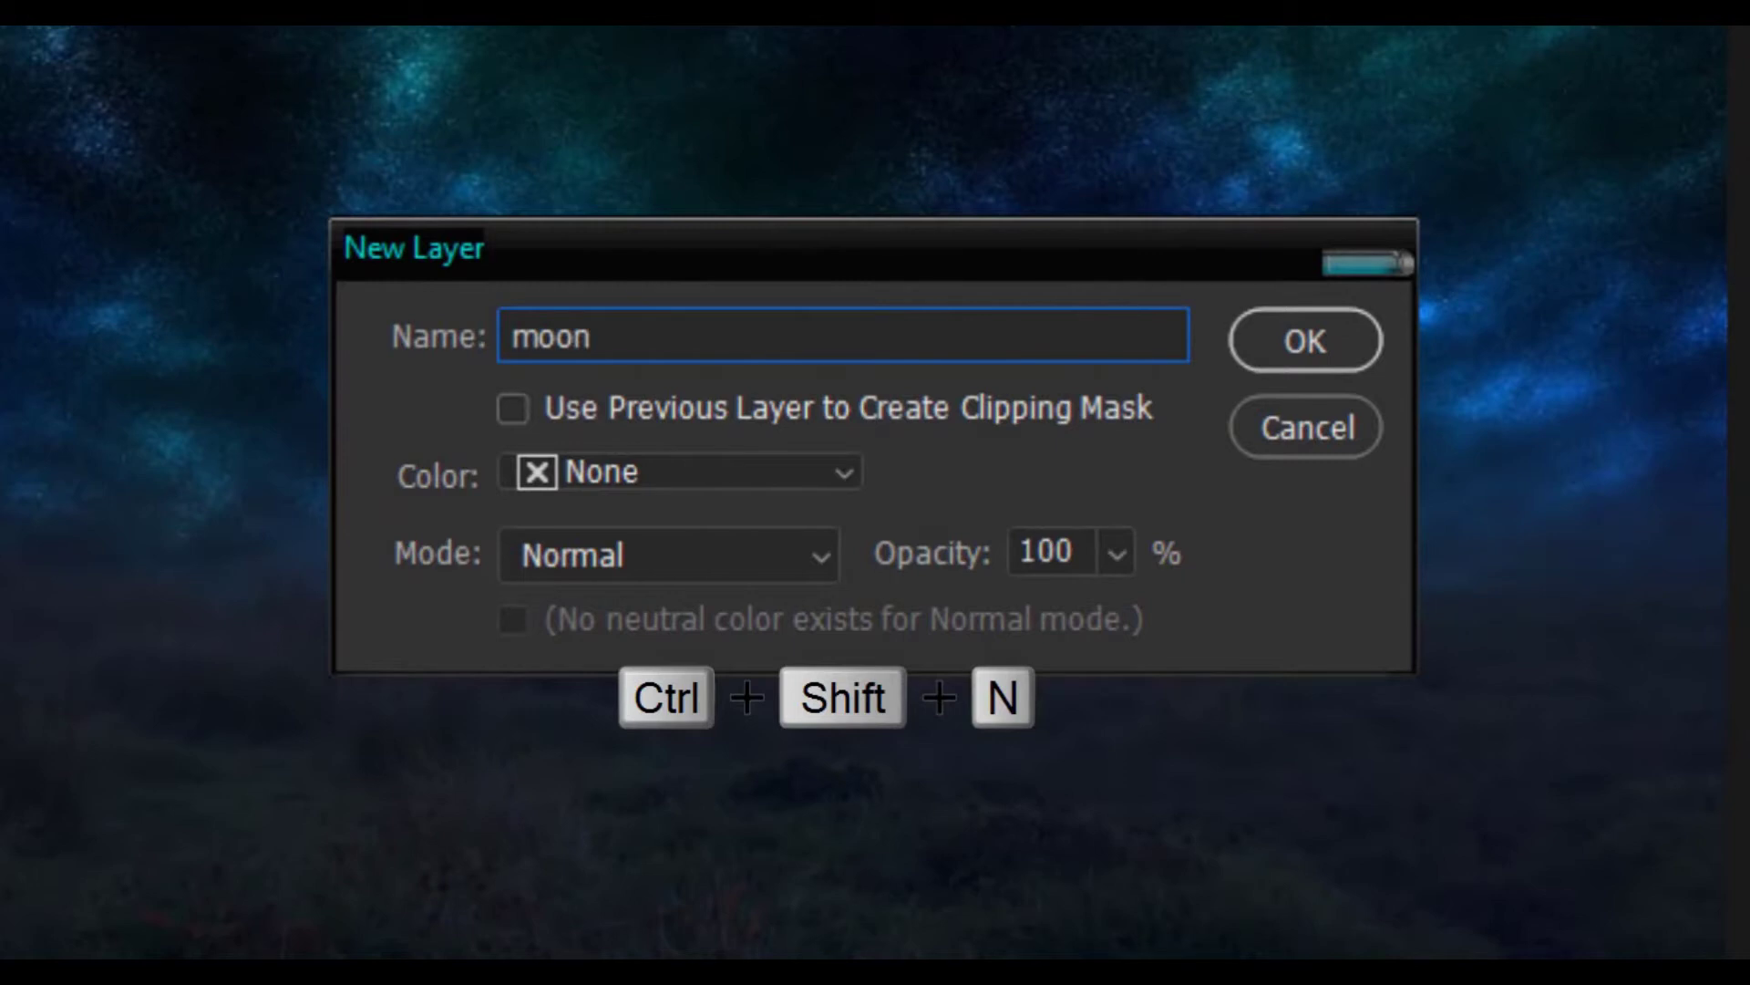
key(Return)
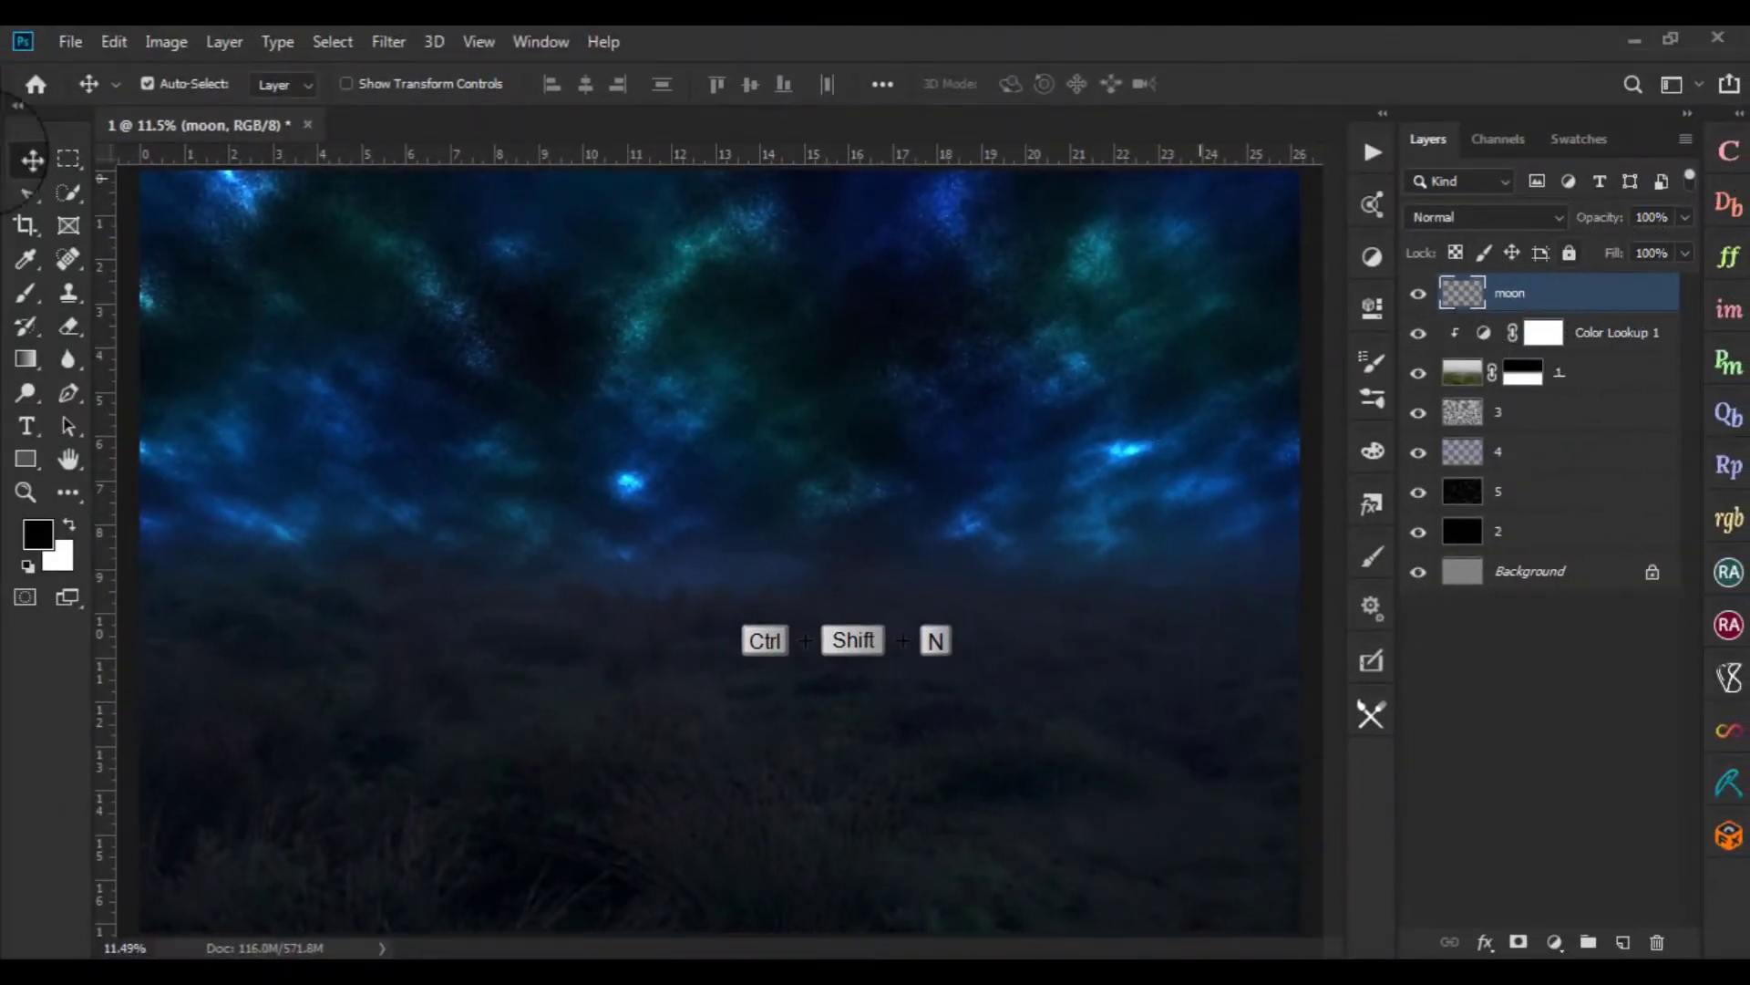
click(68, 159)
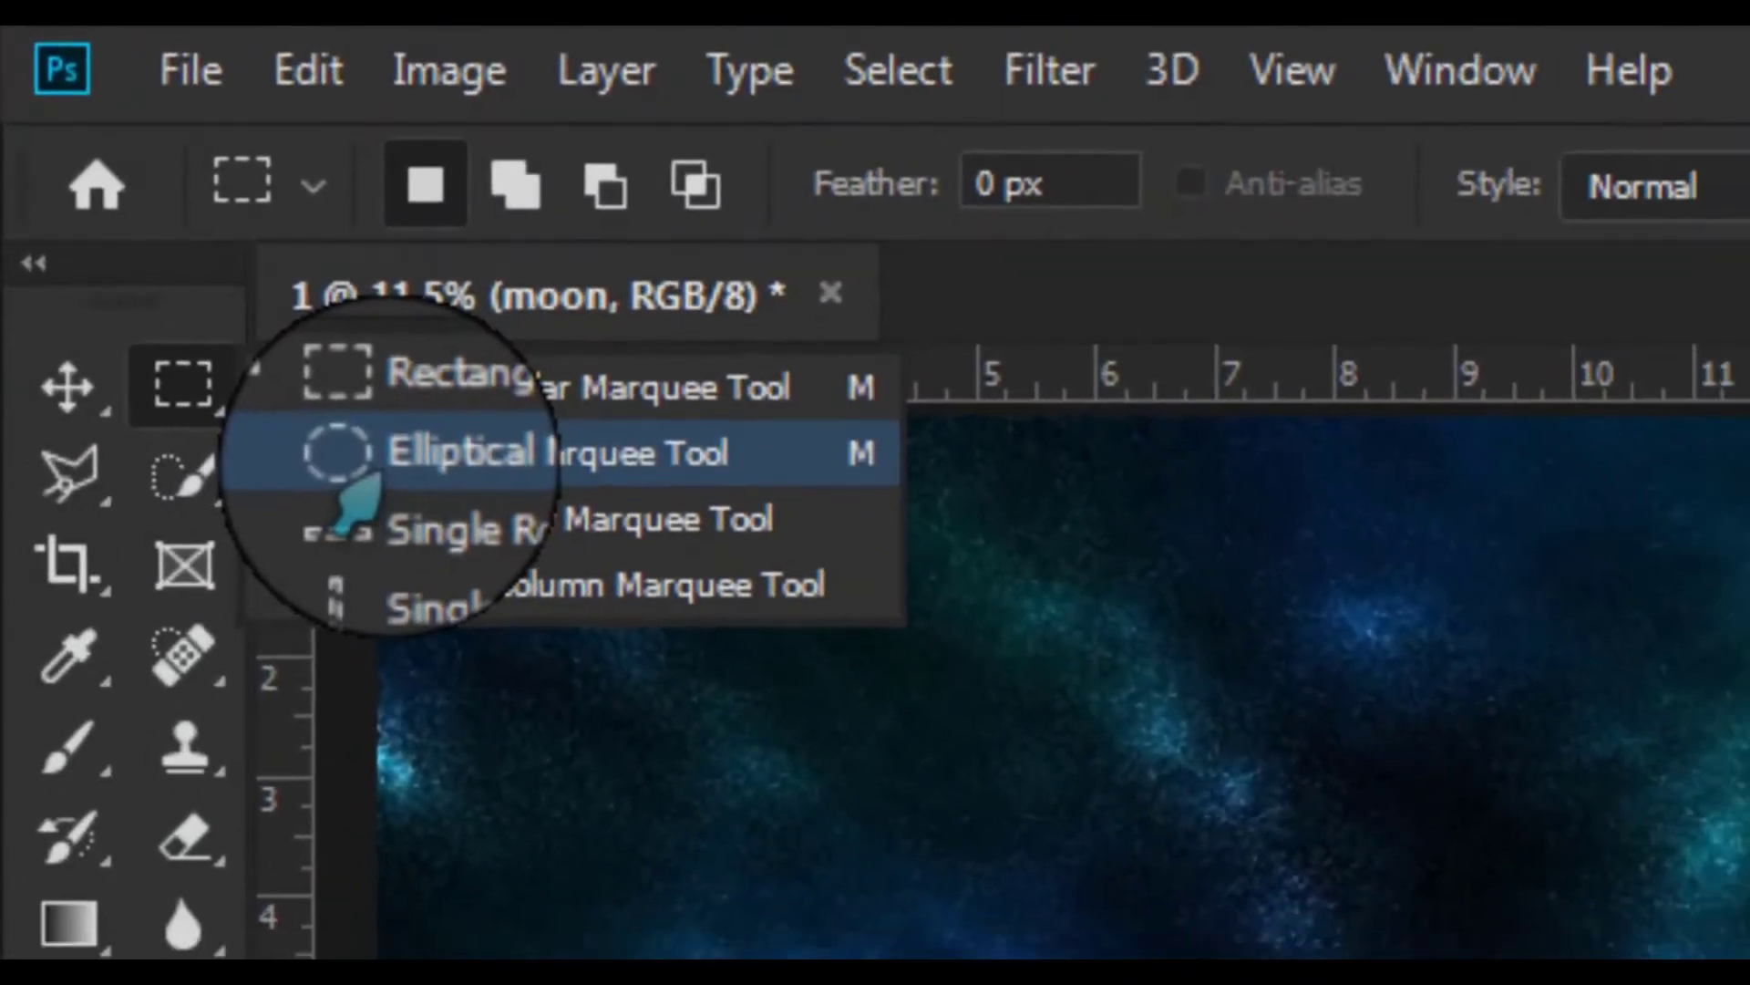
click(155, 207)
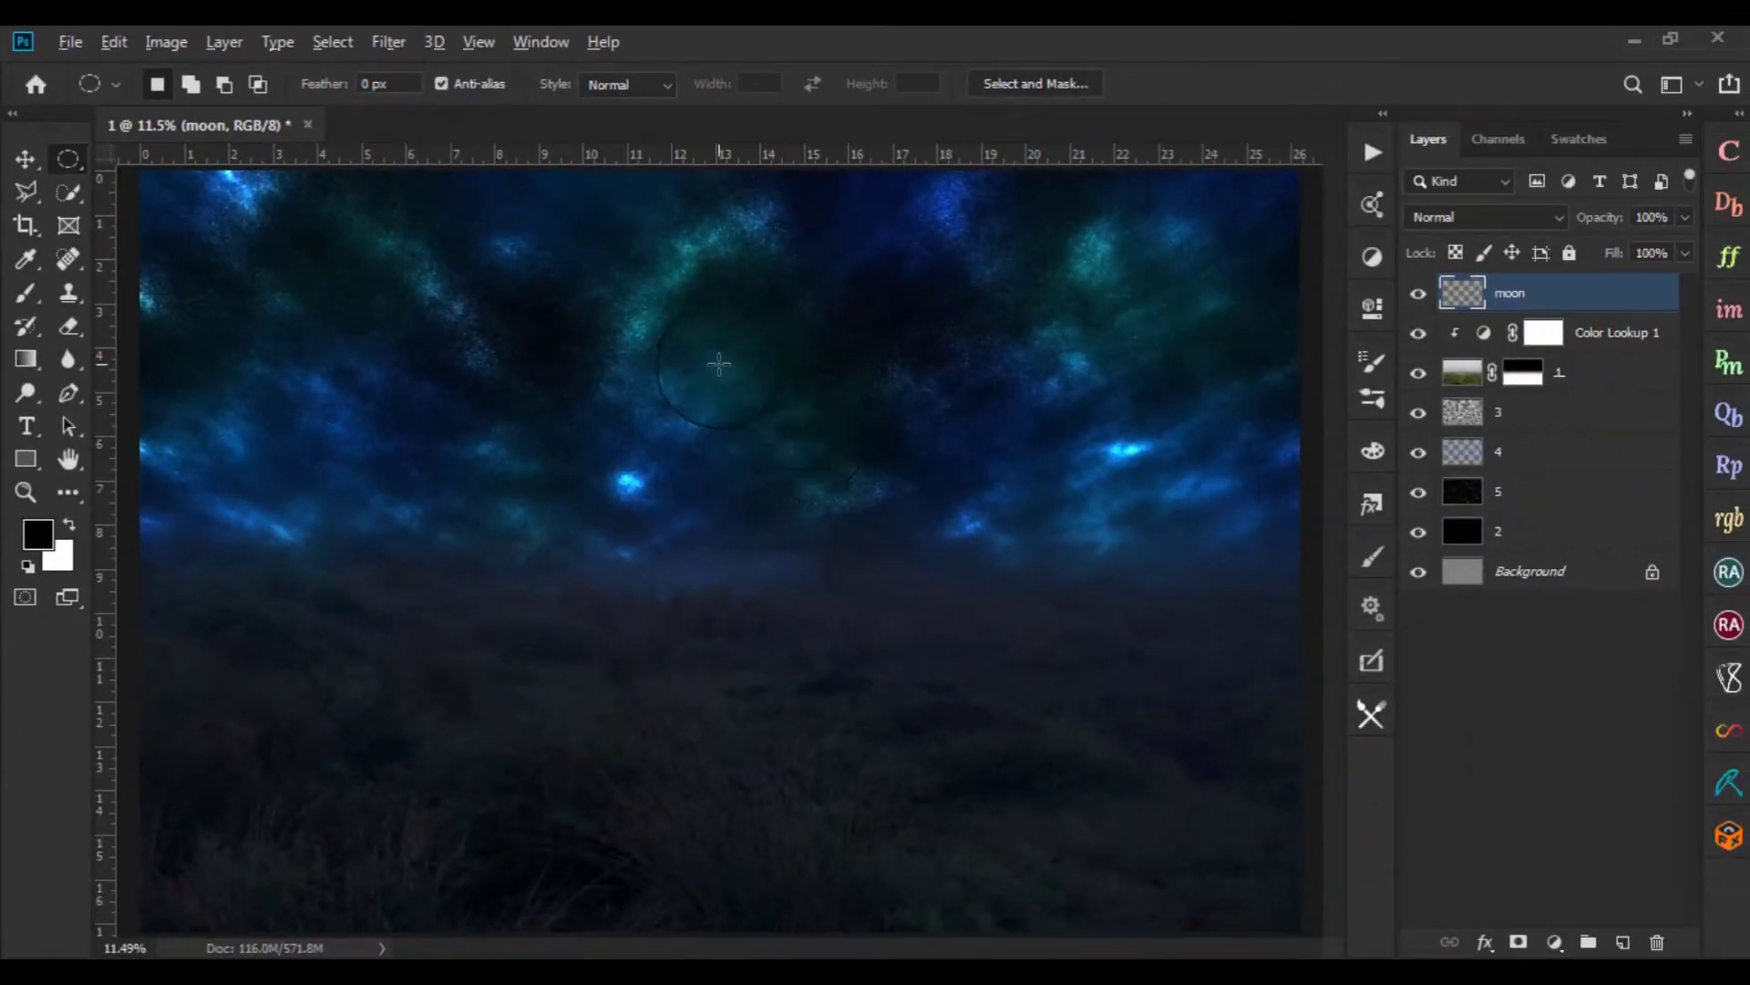
key(alt+shift)
mouse_move(819, 372)
mouse_down()
mouse_move(974, 492)
mouse_move(846, 388)
mouse_up()
key(ctrl+F6)
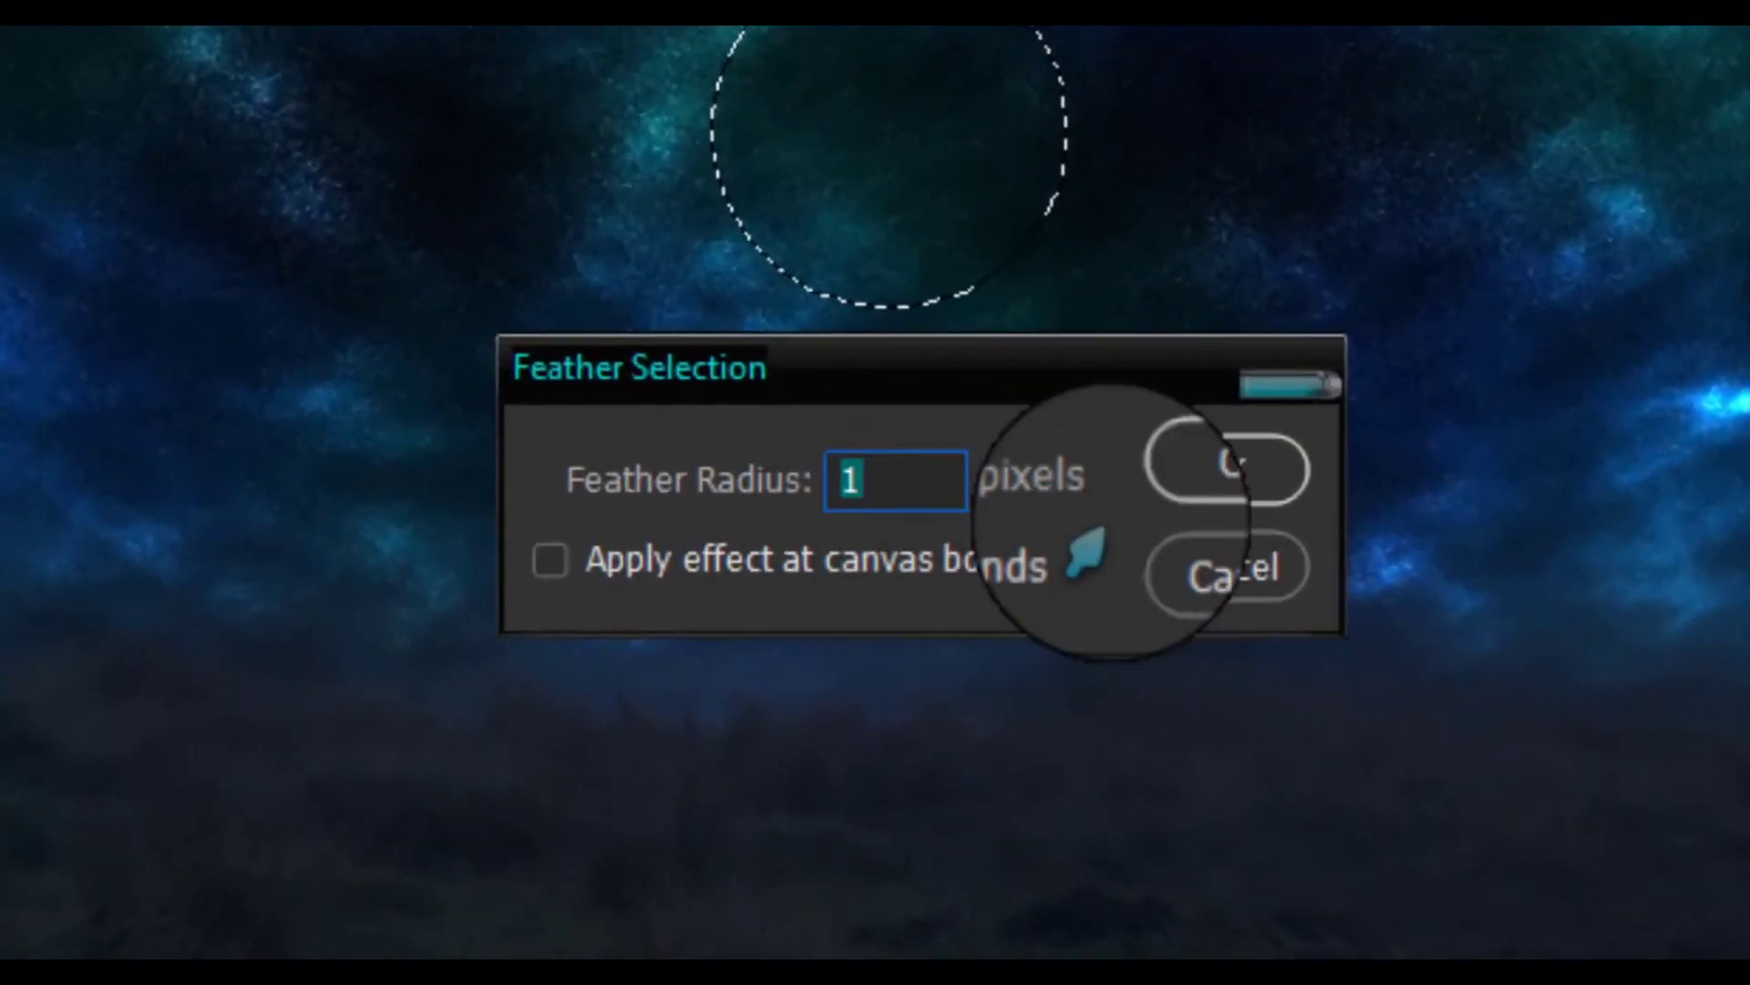
Apply the 1 px feather and fill the circular selection with white
click(1186, 474)
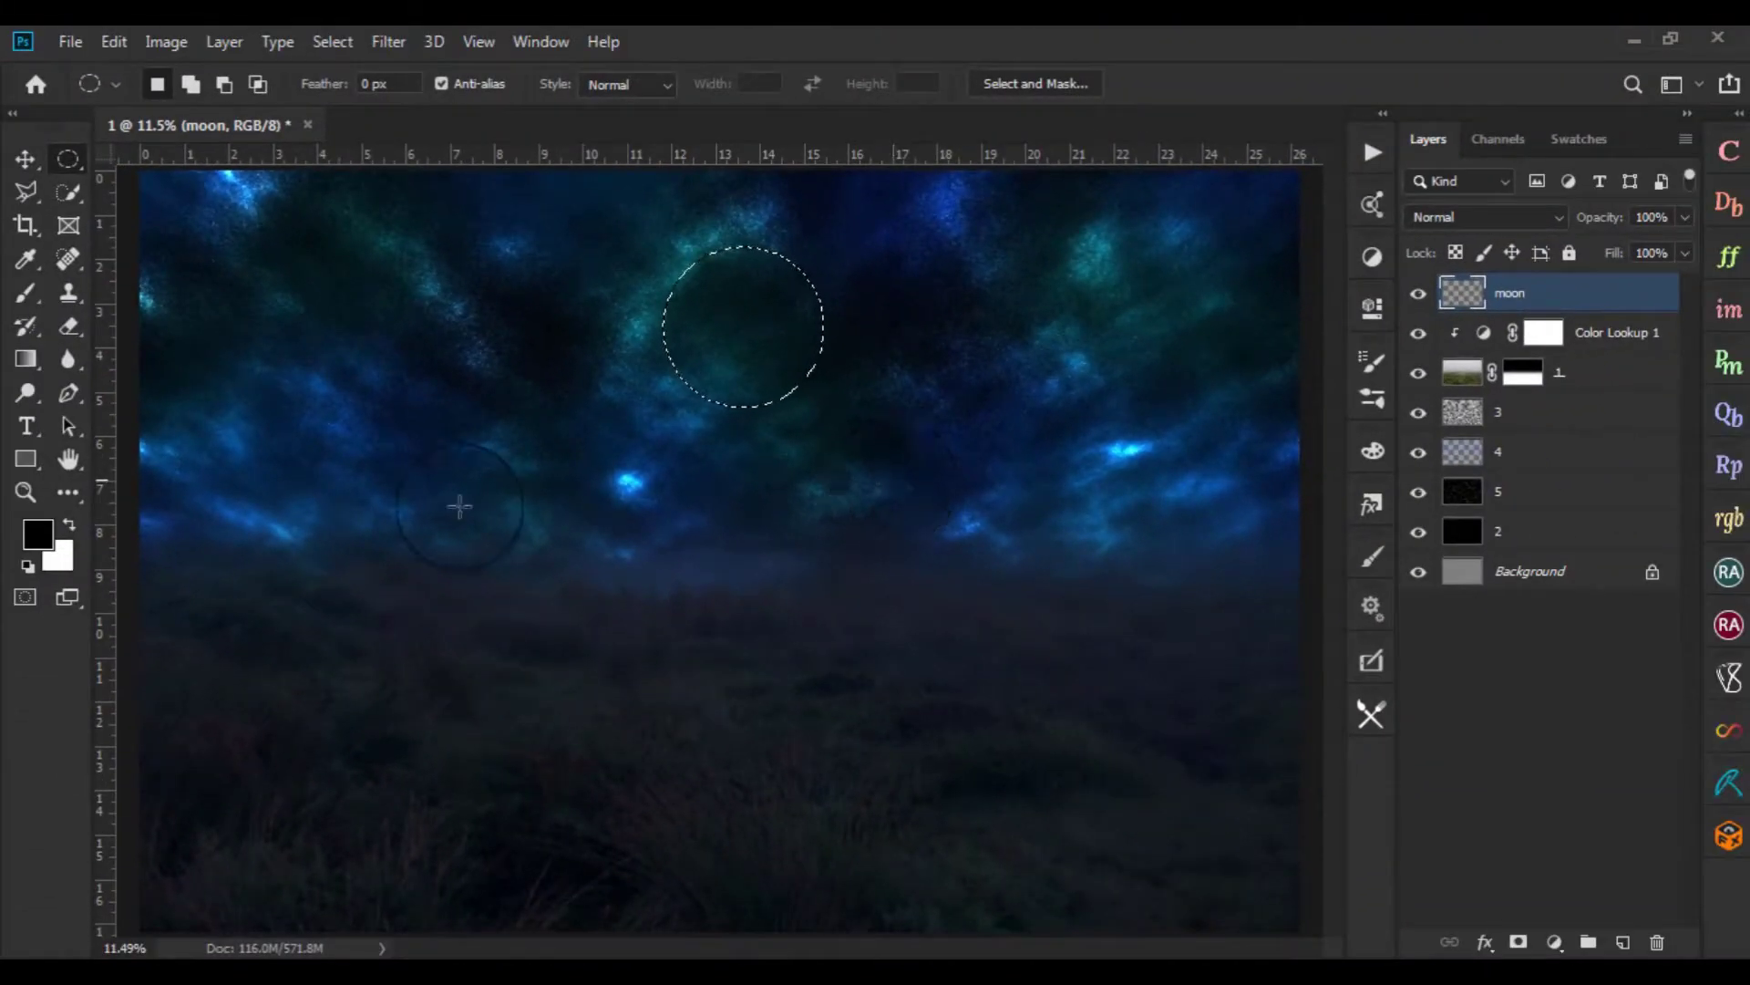
click(67, 526)
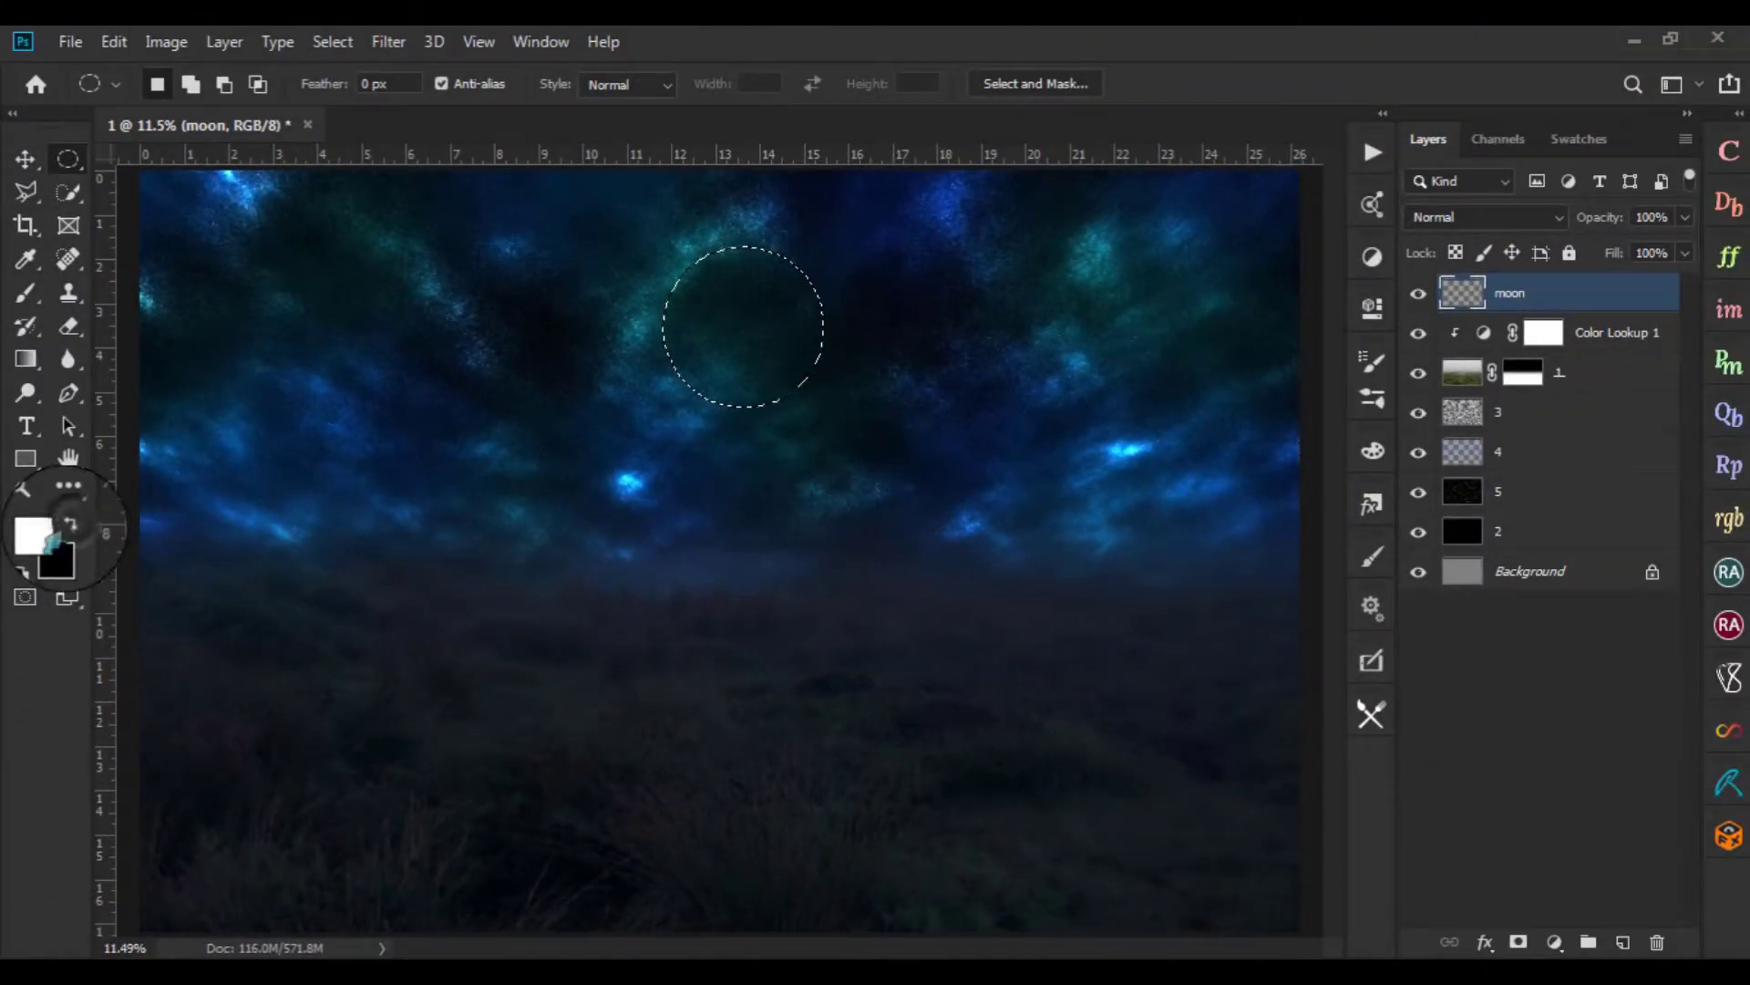
key(x)
key(alt+Delete)
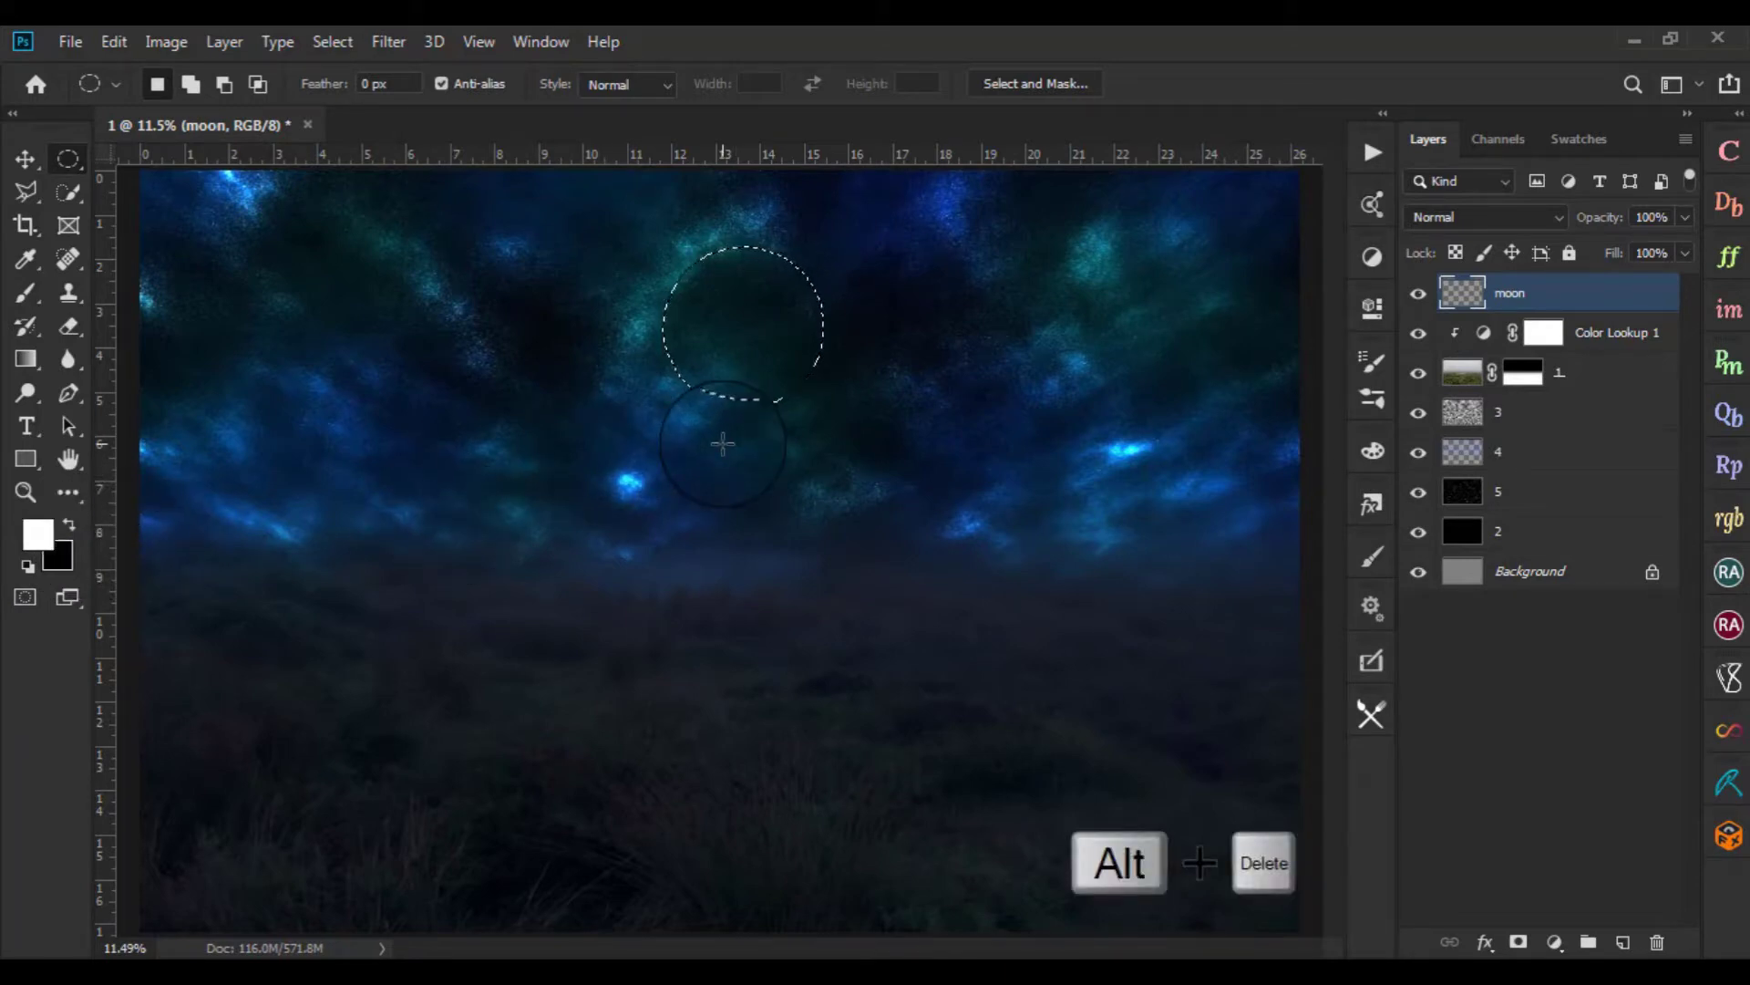
key(alt+Delete)
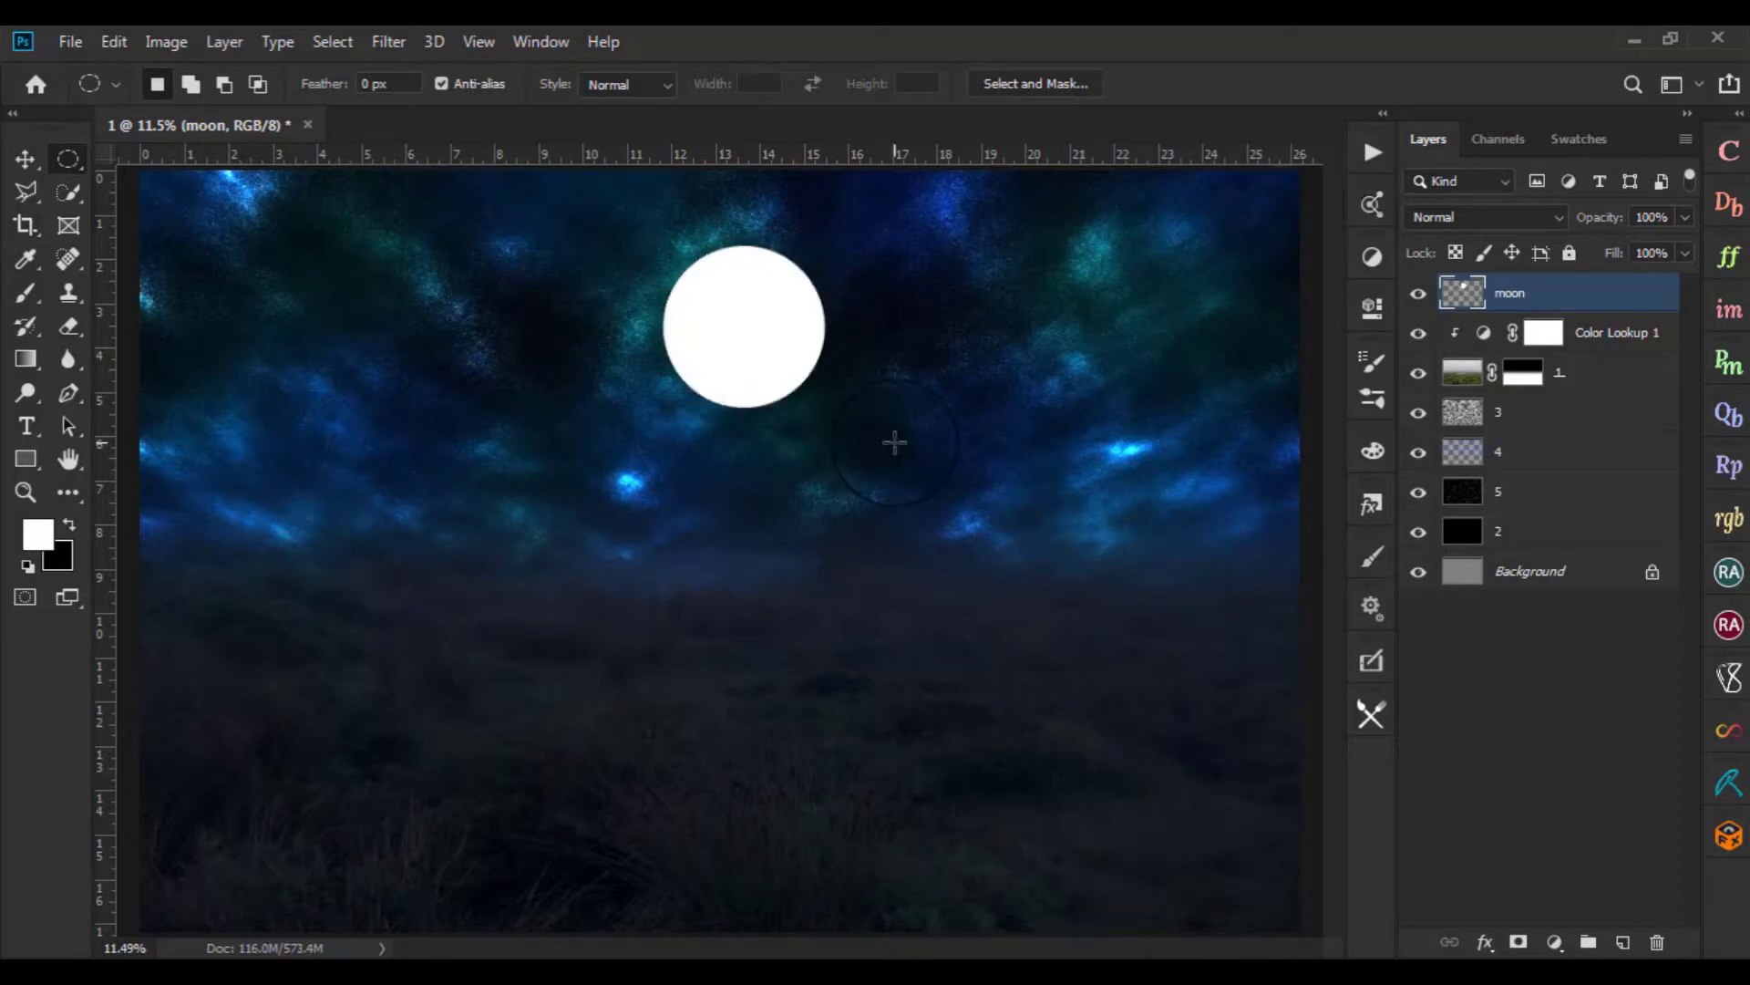
Nudge the white moon disc into position in the upper sky
scroll(894, 443, down, 3)
scroll(895, 443, up, 2)
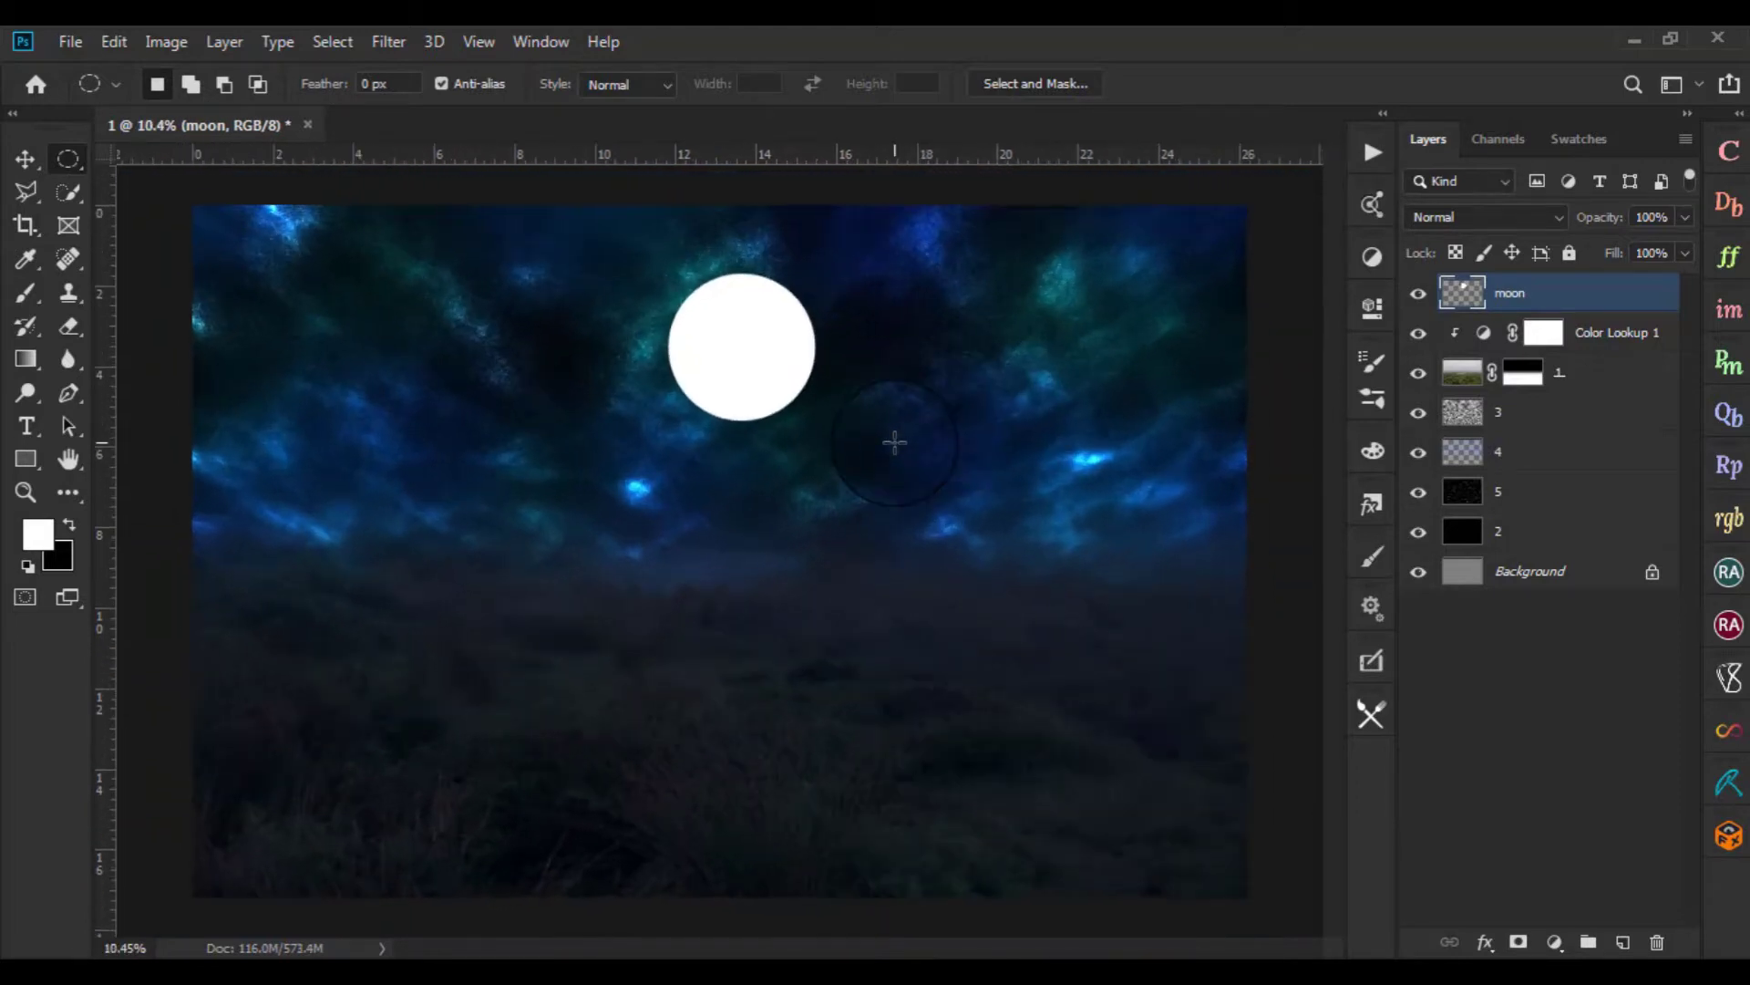
scroll(894, 443, up, 1)
scroll(894, 443, down, 1)
scroll(895, 443, up, 2)
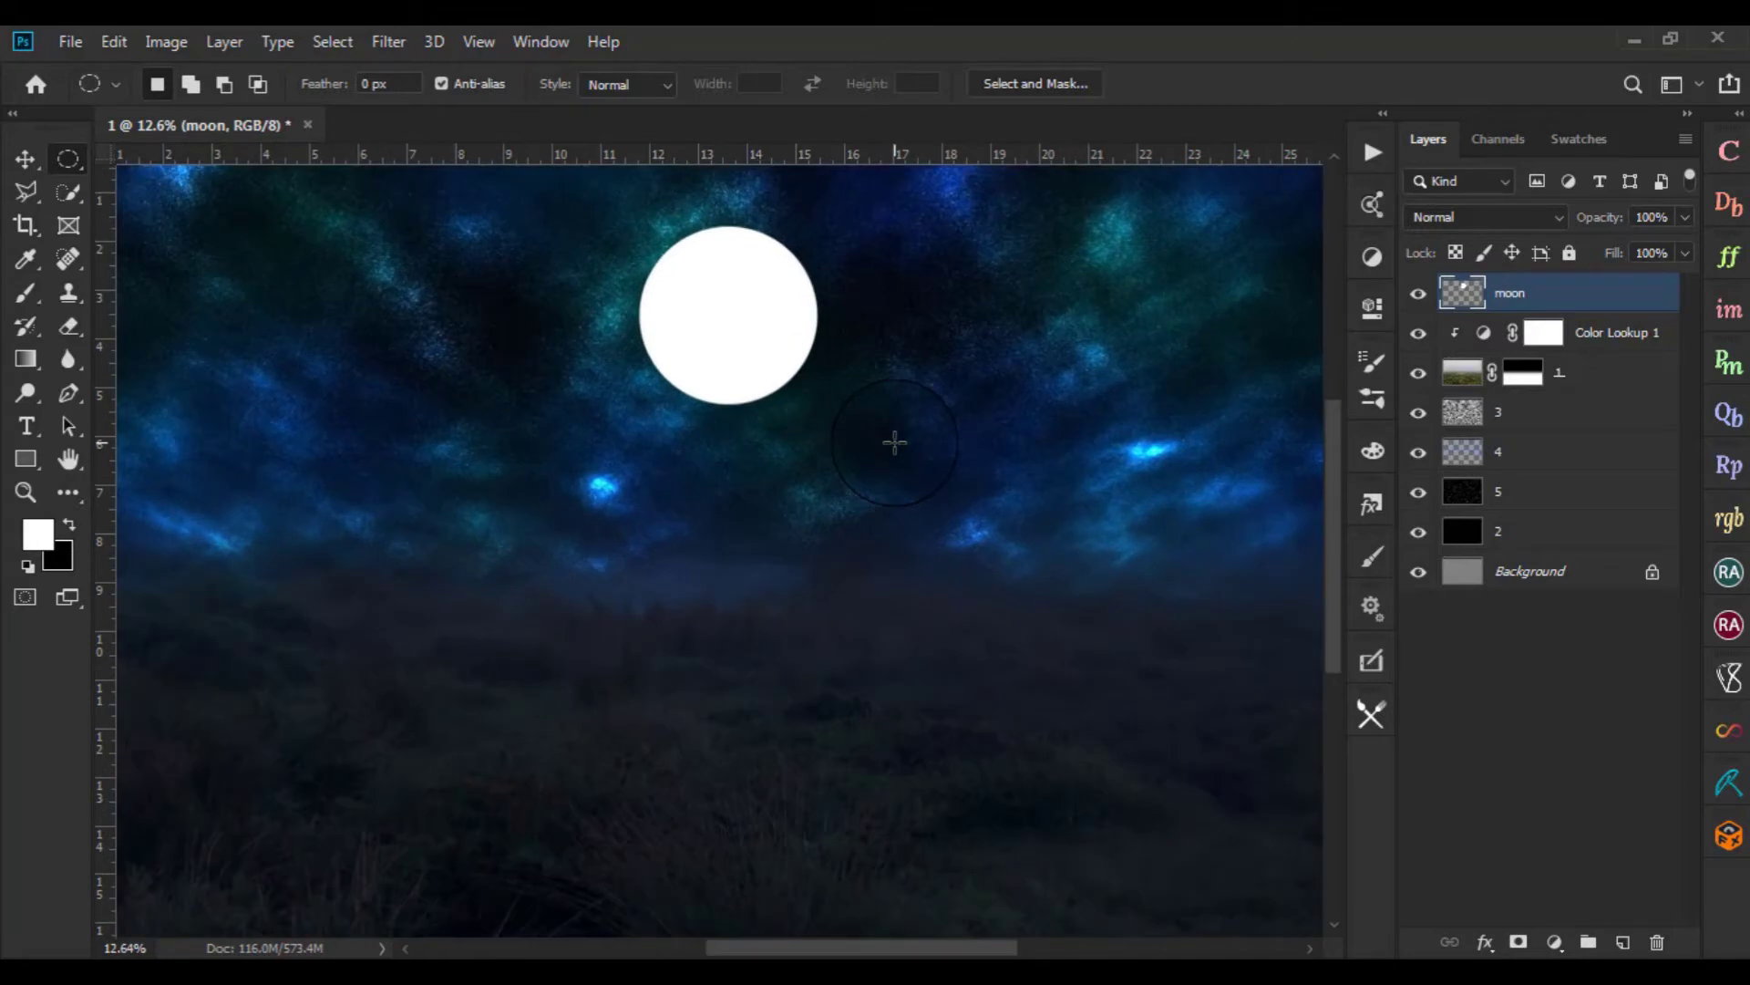
drag(895, 443, 720, 360)
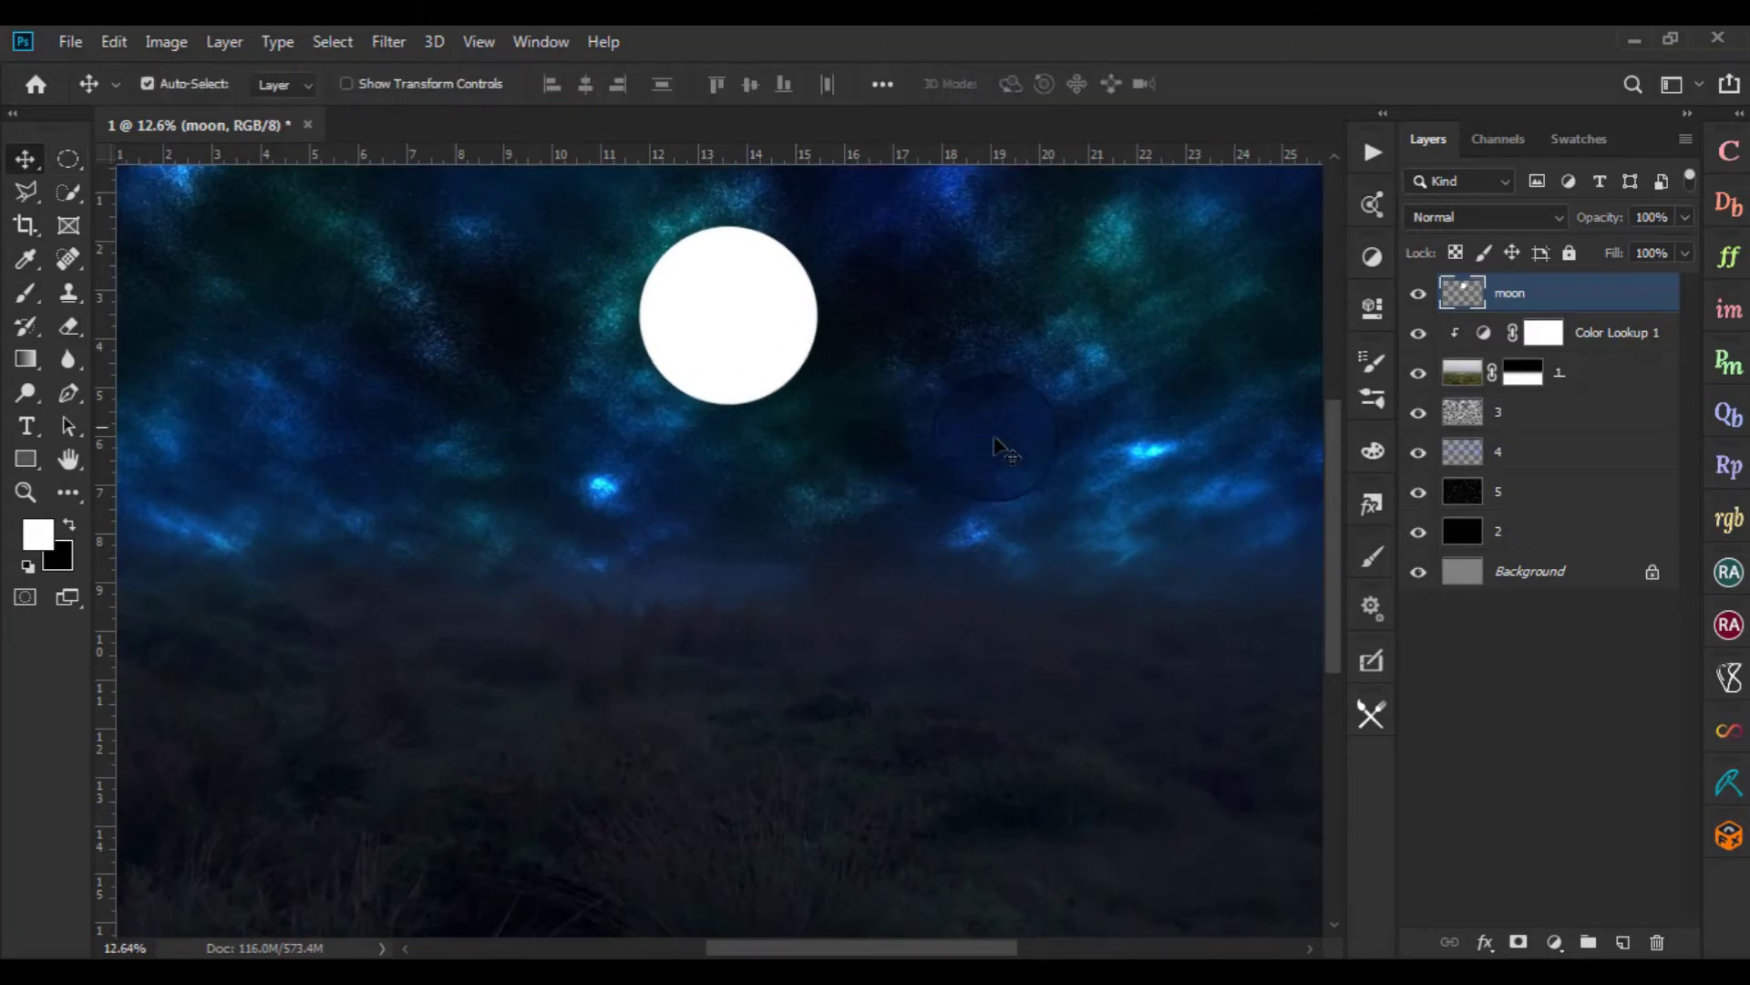
scroll(996, 445, down, 2)
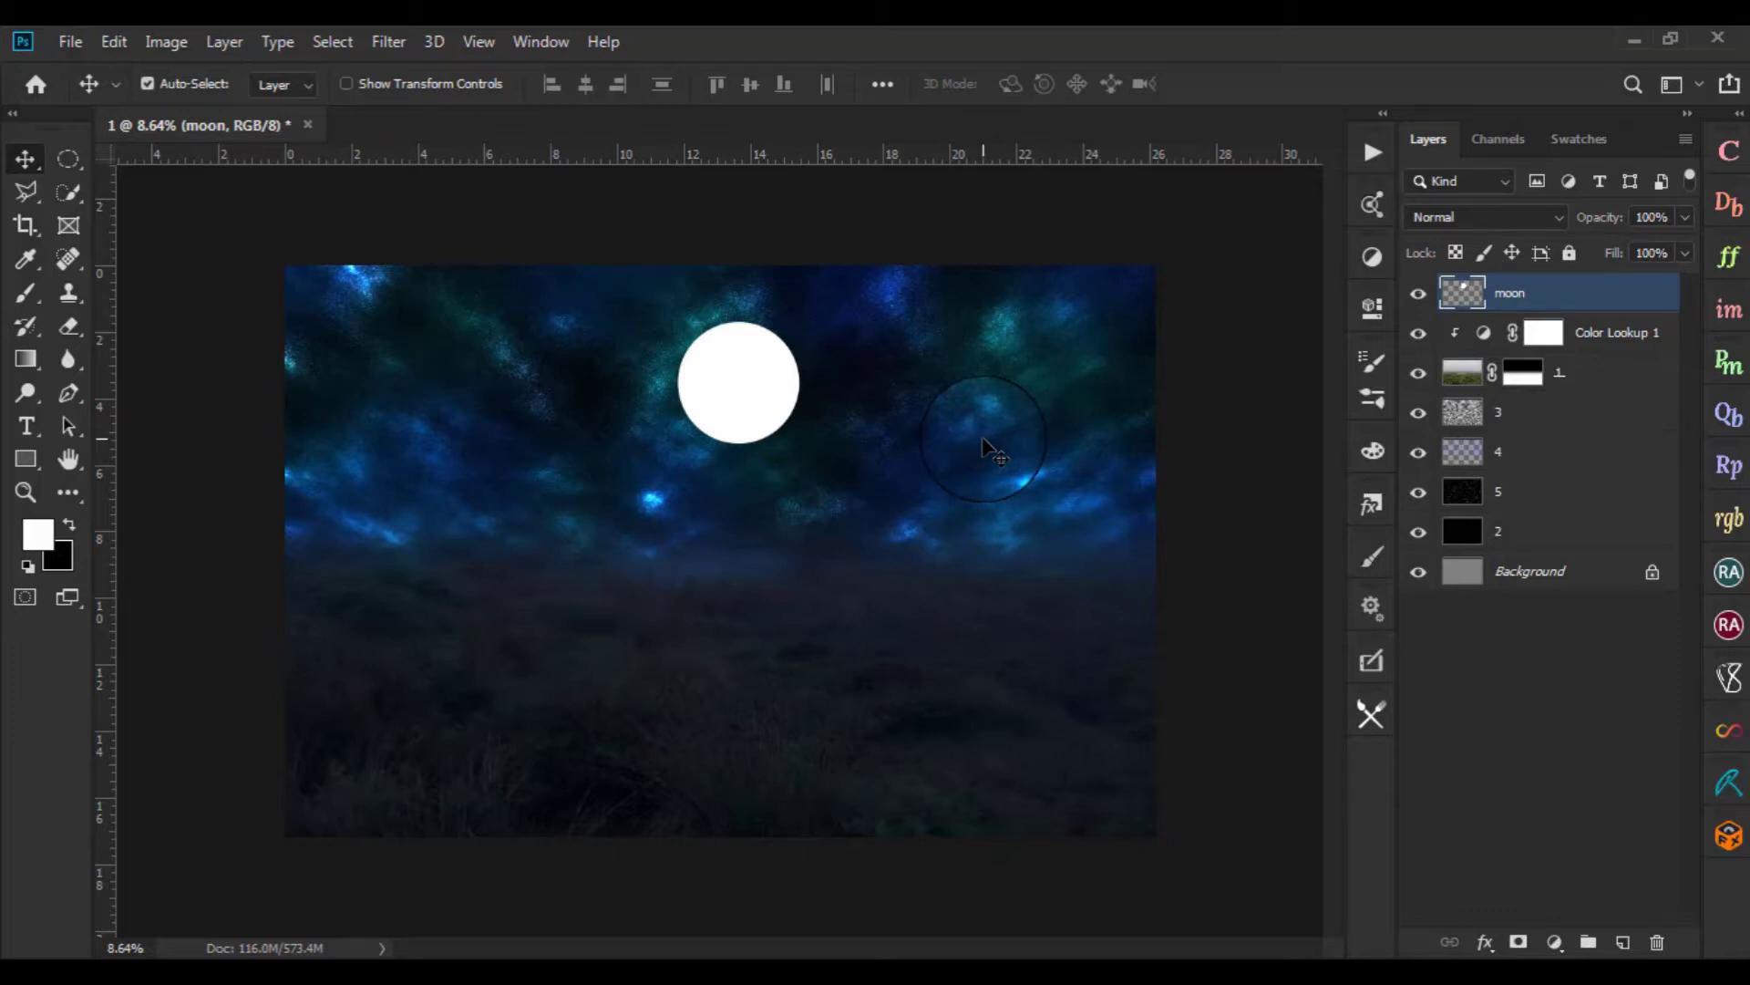
Give the moon layer a pale cream fffede Color Overlay
double_click(1543, 301)
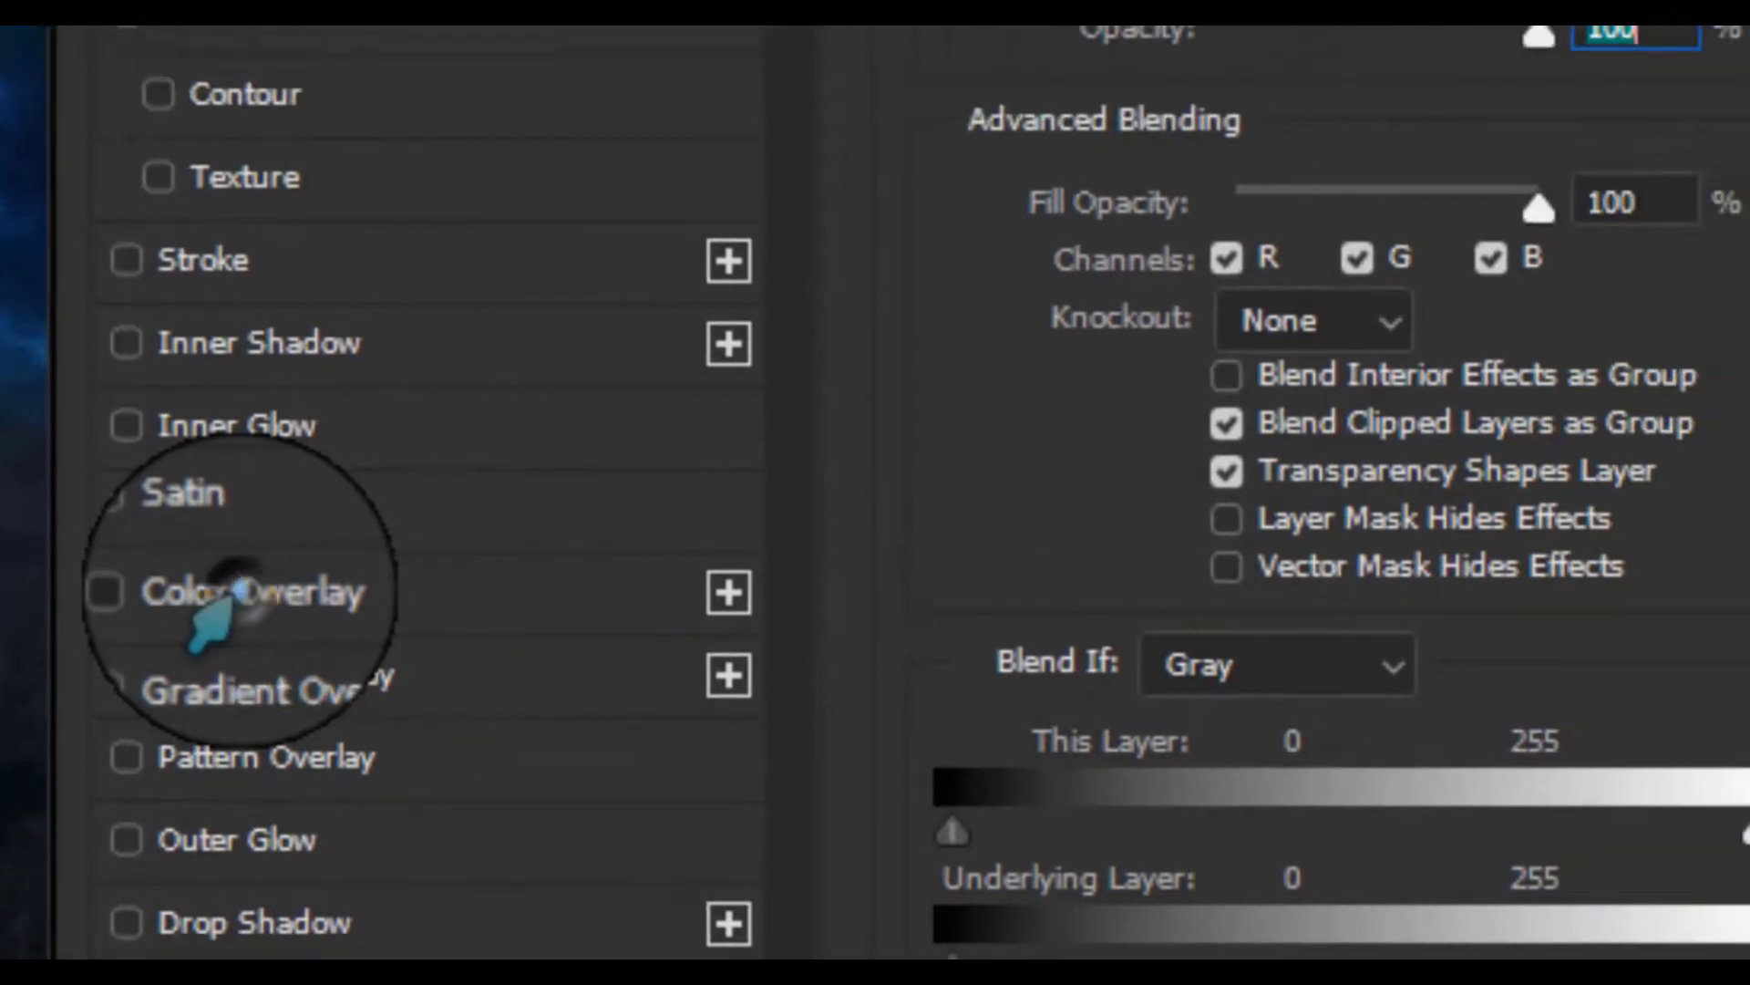
click(444, 510)
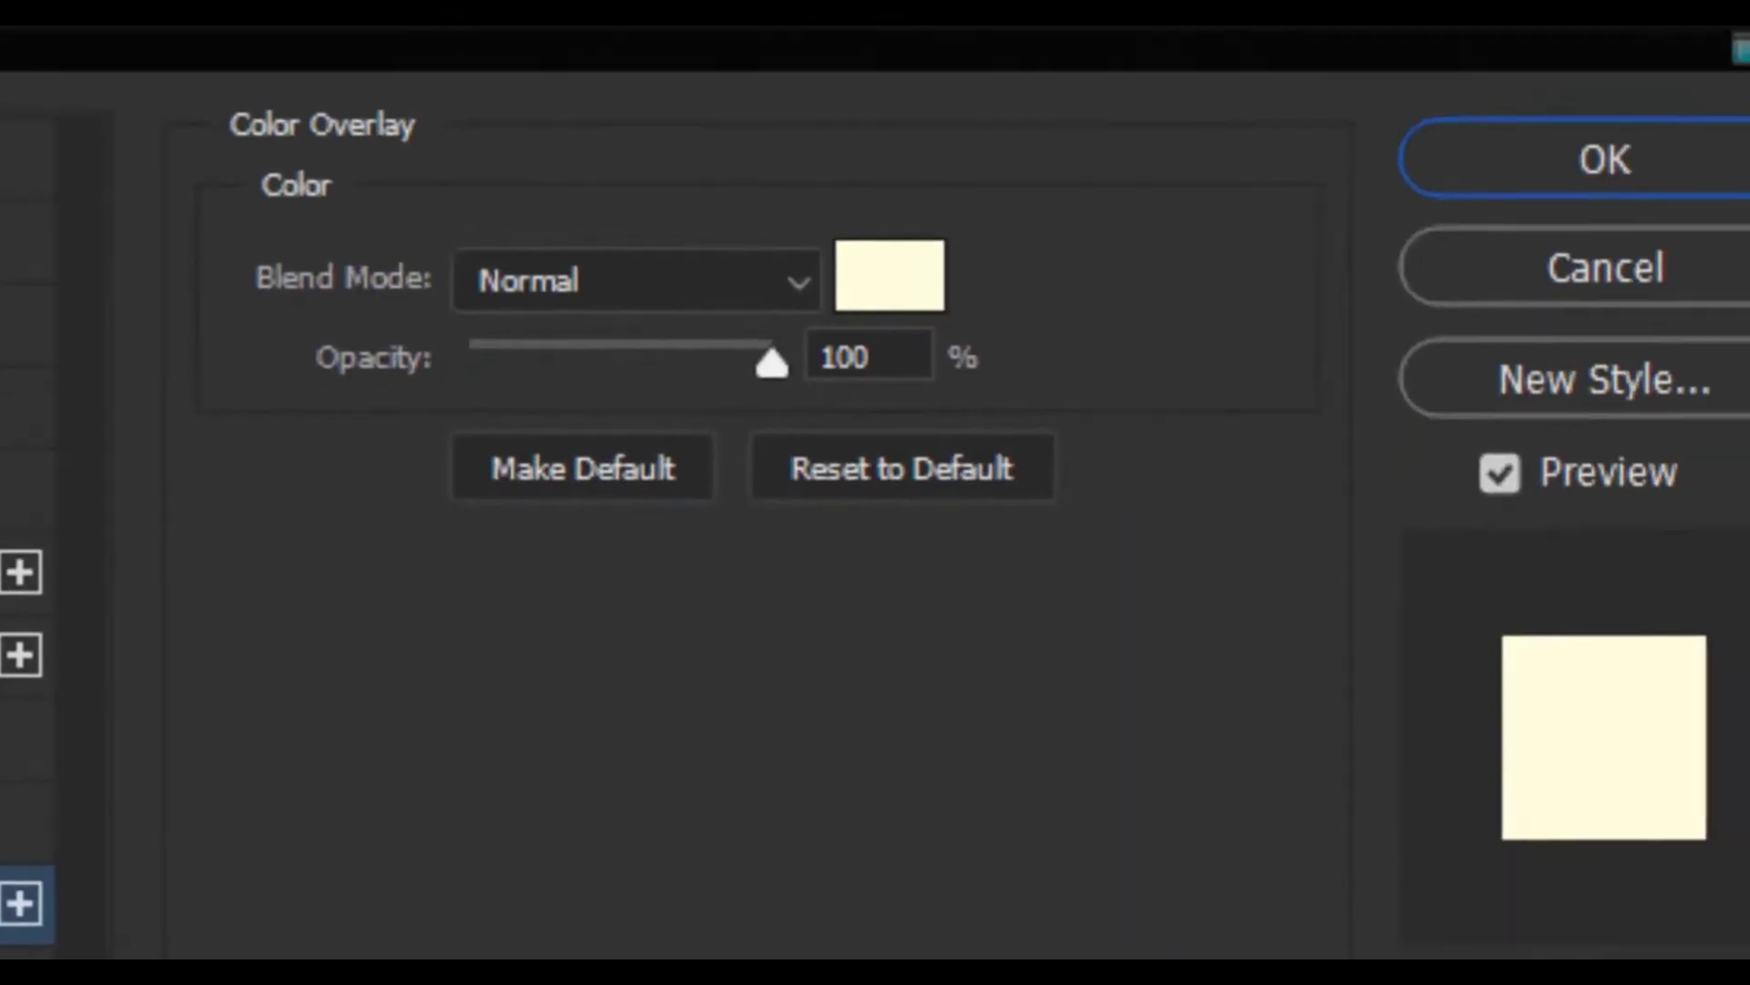
click(861, 299)
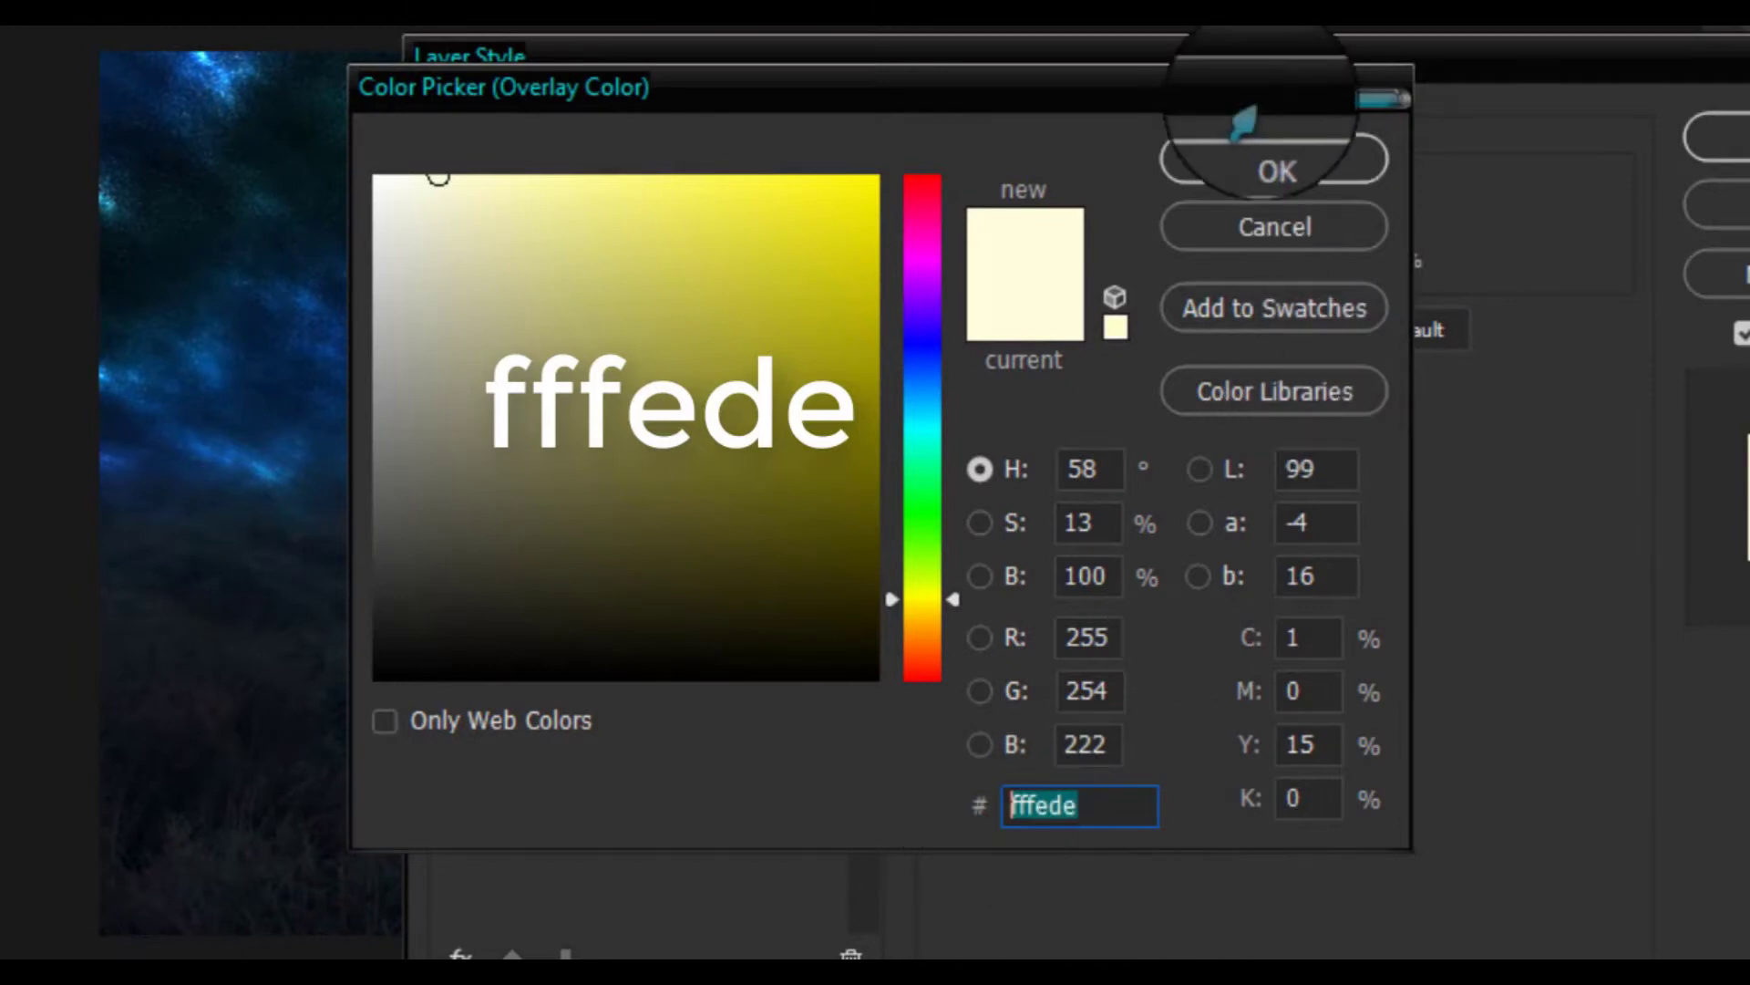
click(1219, 160)
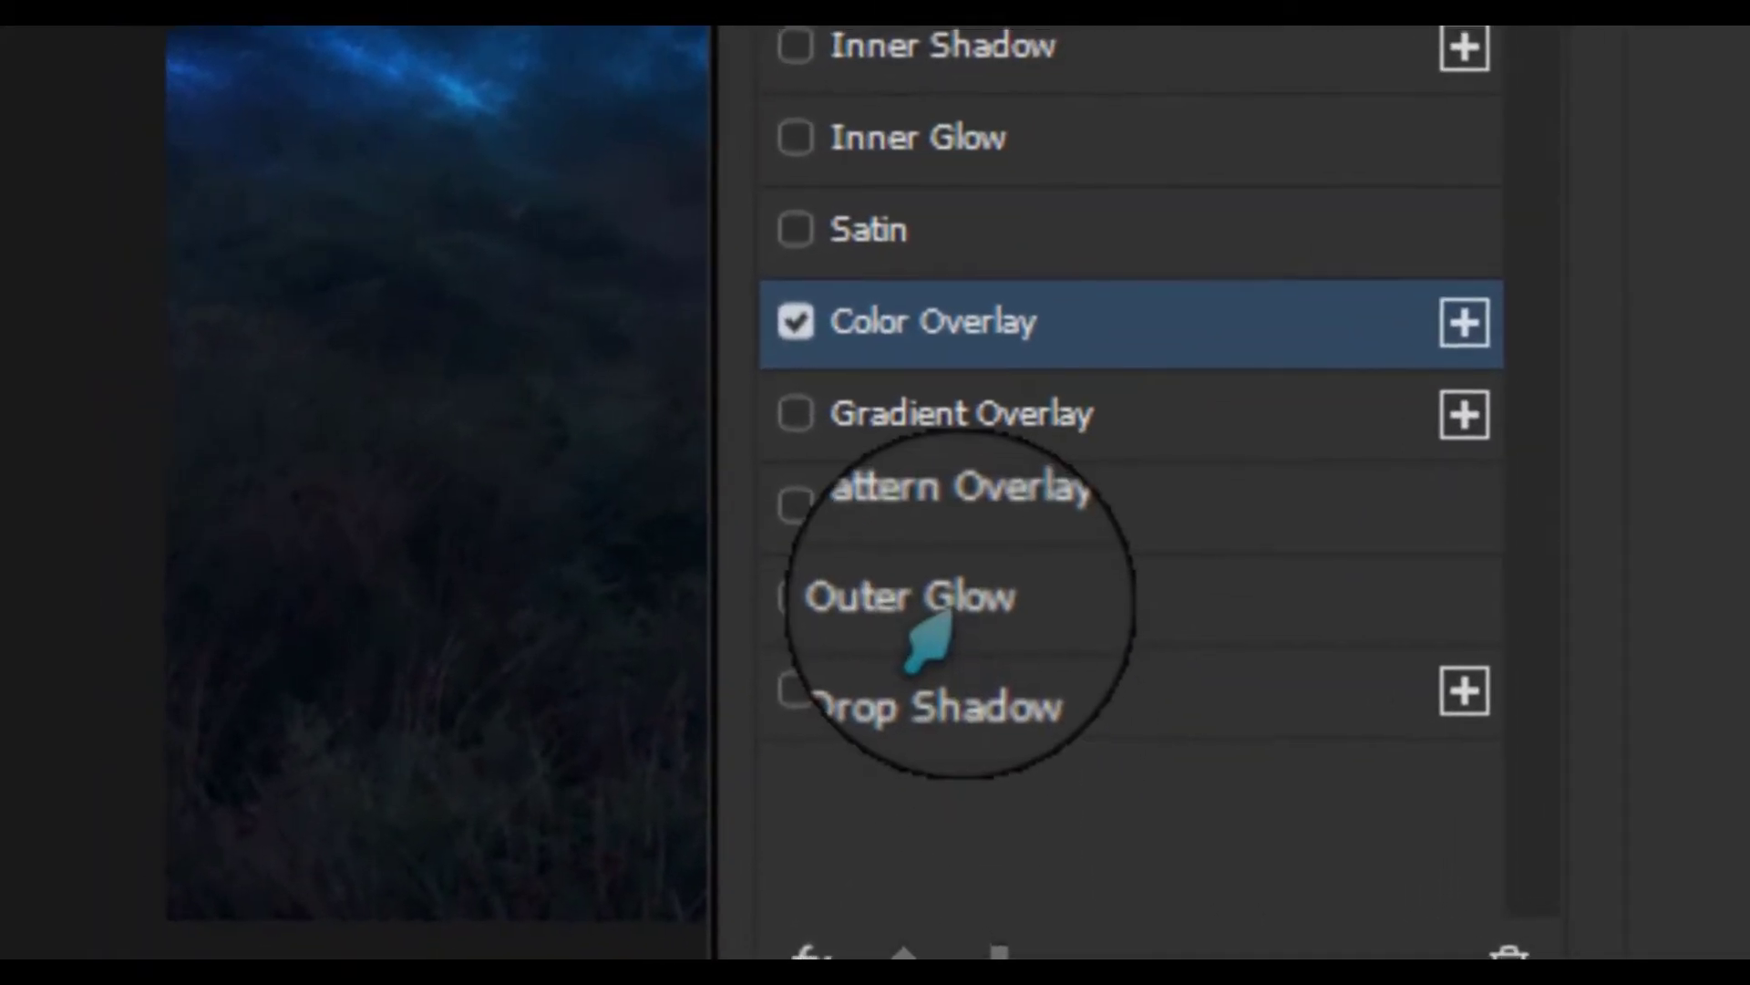
Add a cream fffede Outer Glow, 250 px size at 65% opacity, and apply the style
click(948, 592)
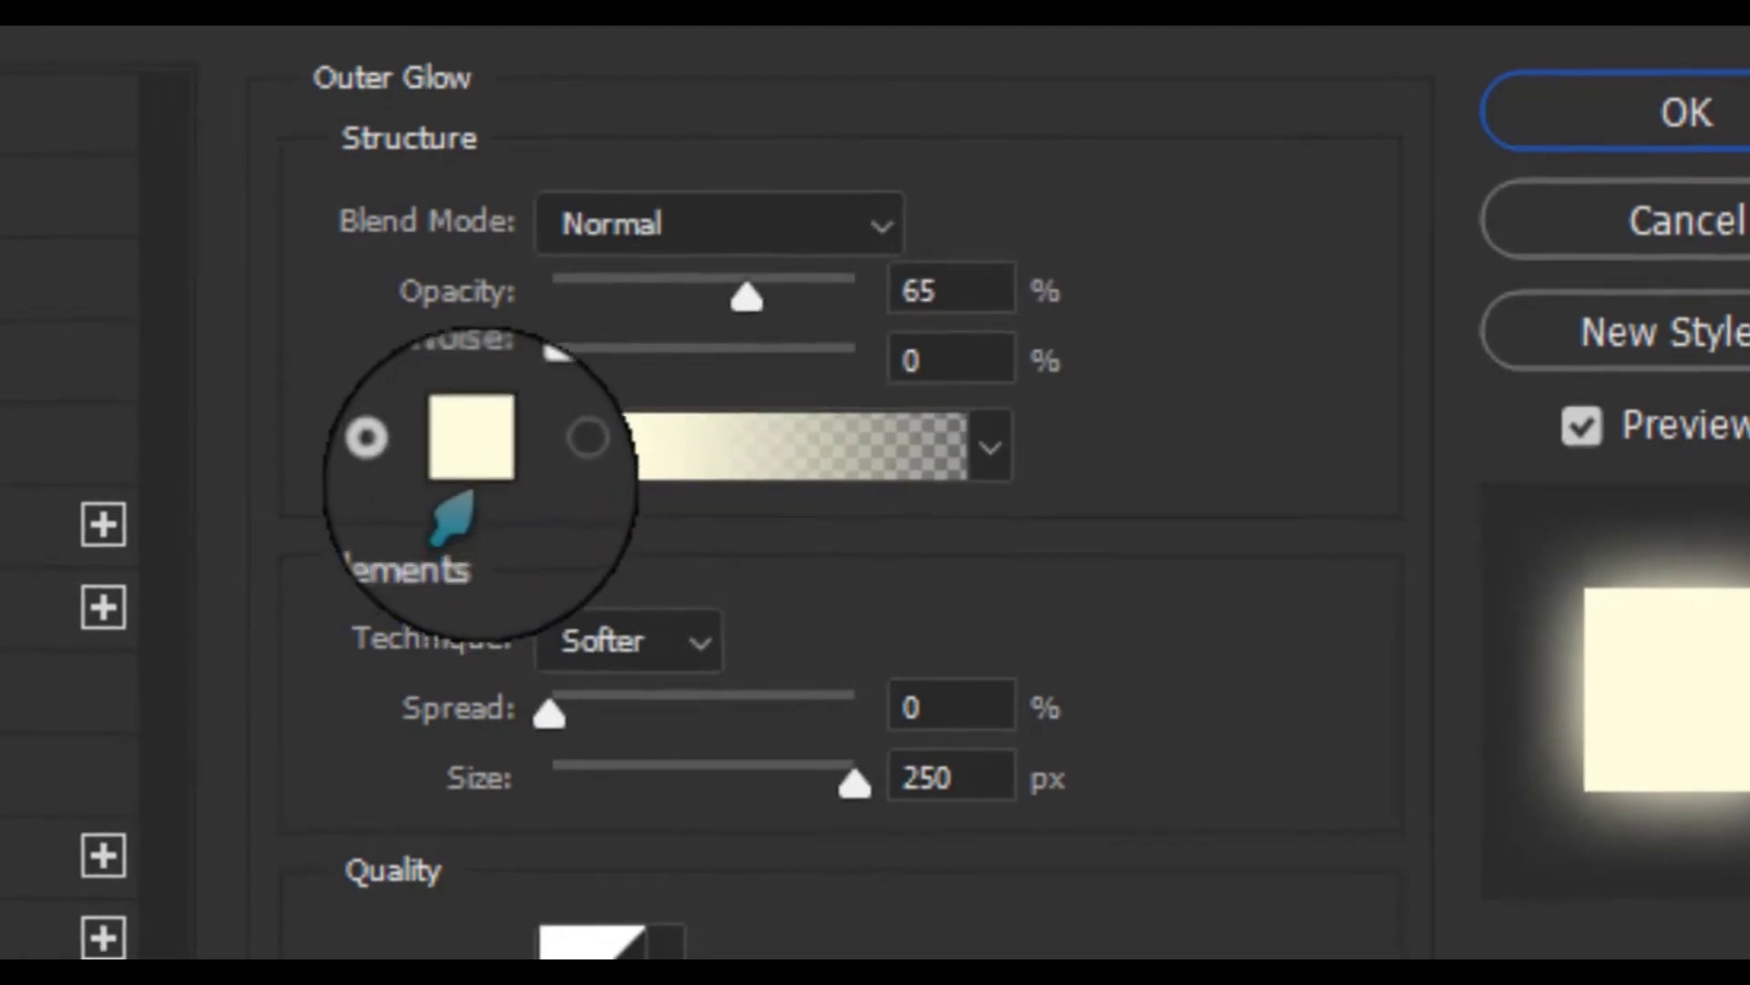
click(434, 449)
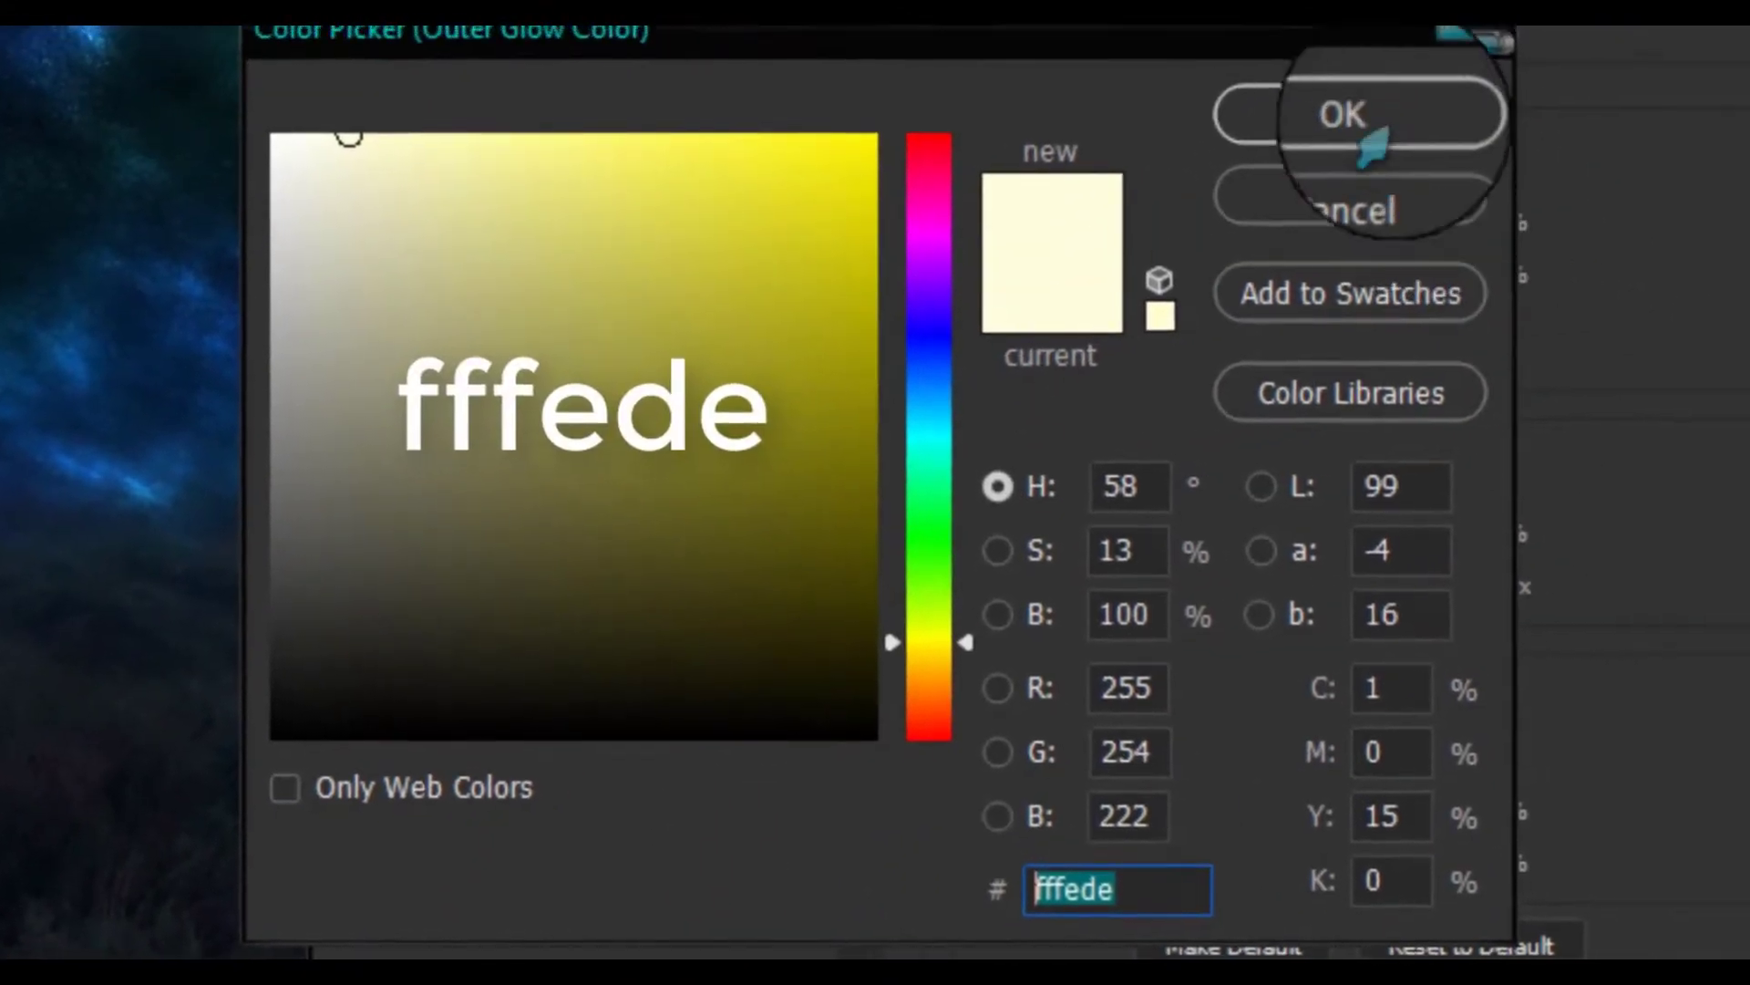
click(1372, 145)
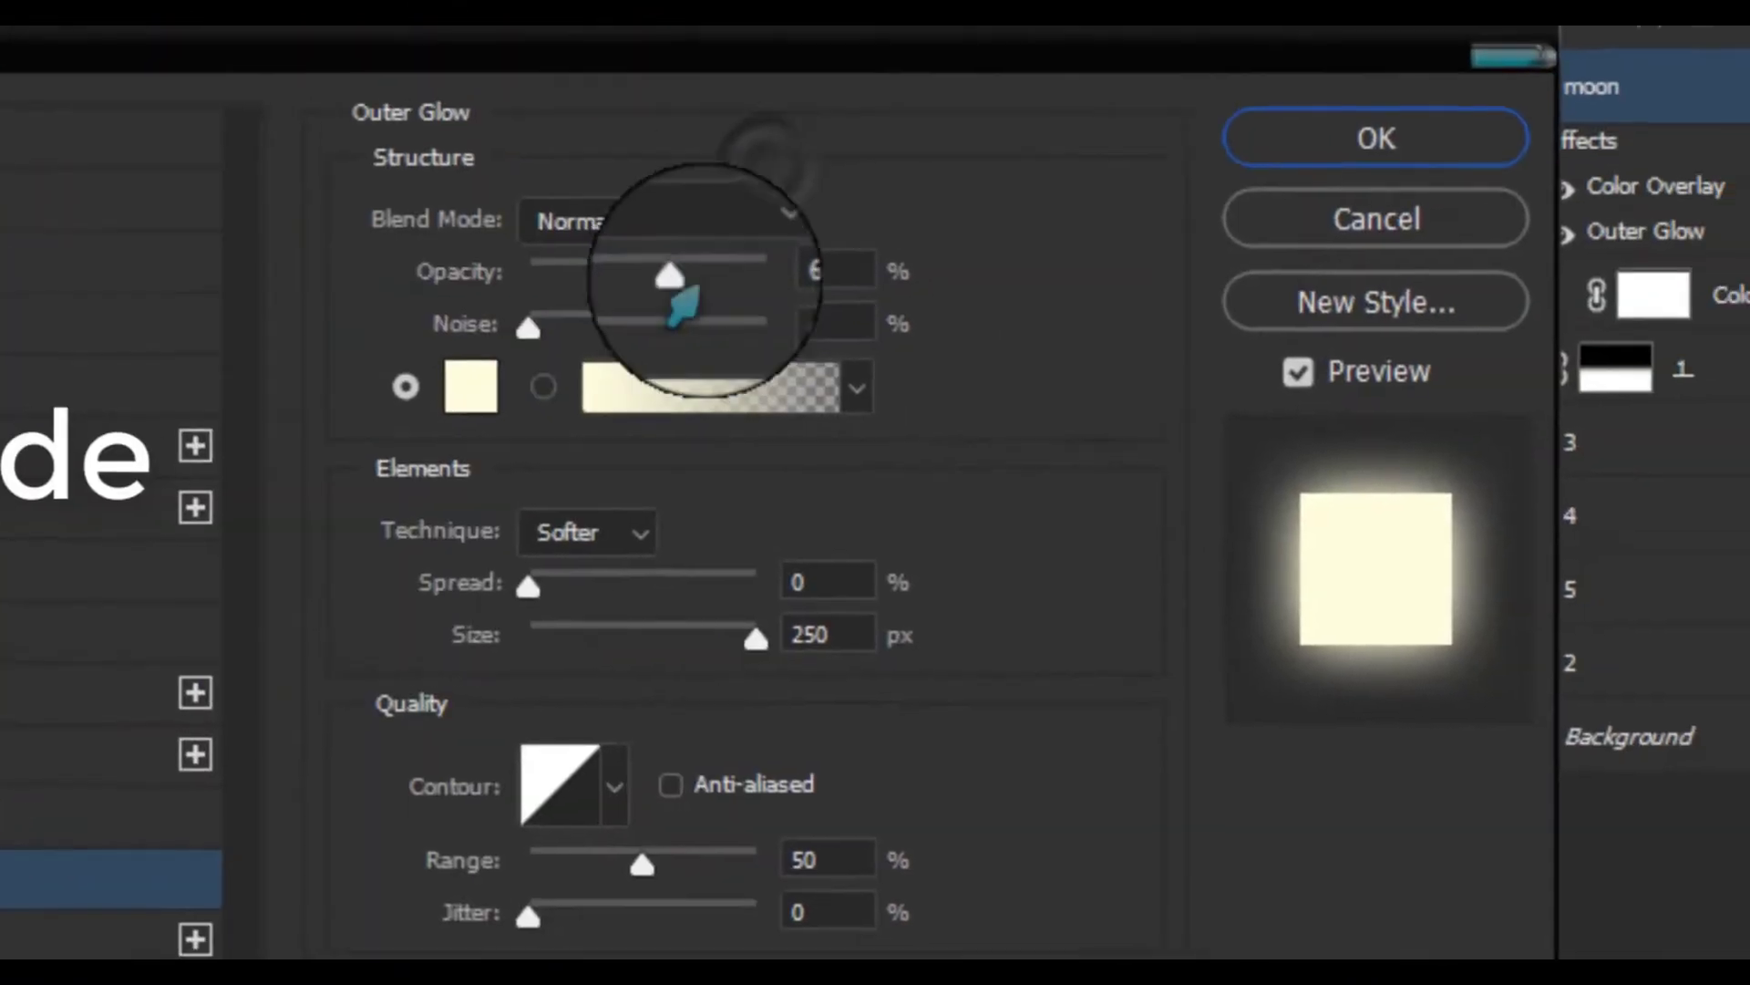
click(766, 274)
key(shift+Down)
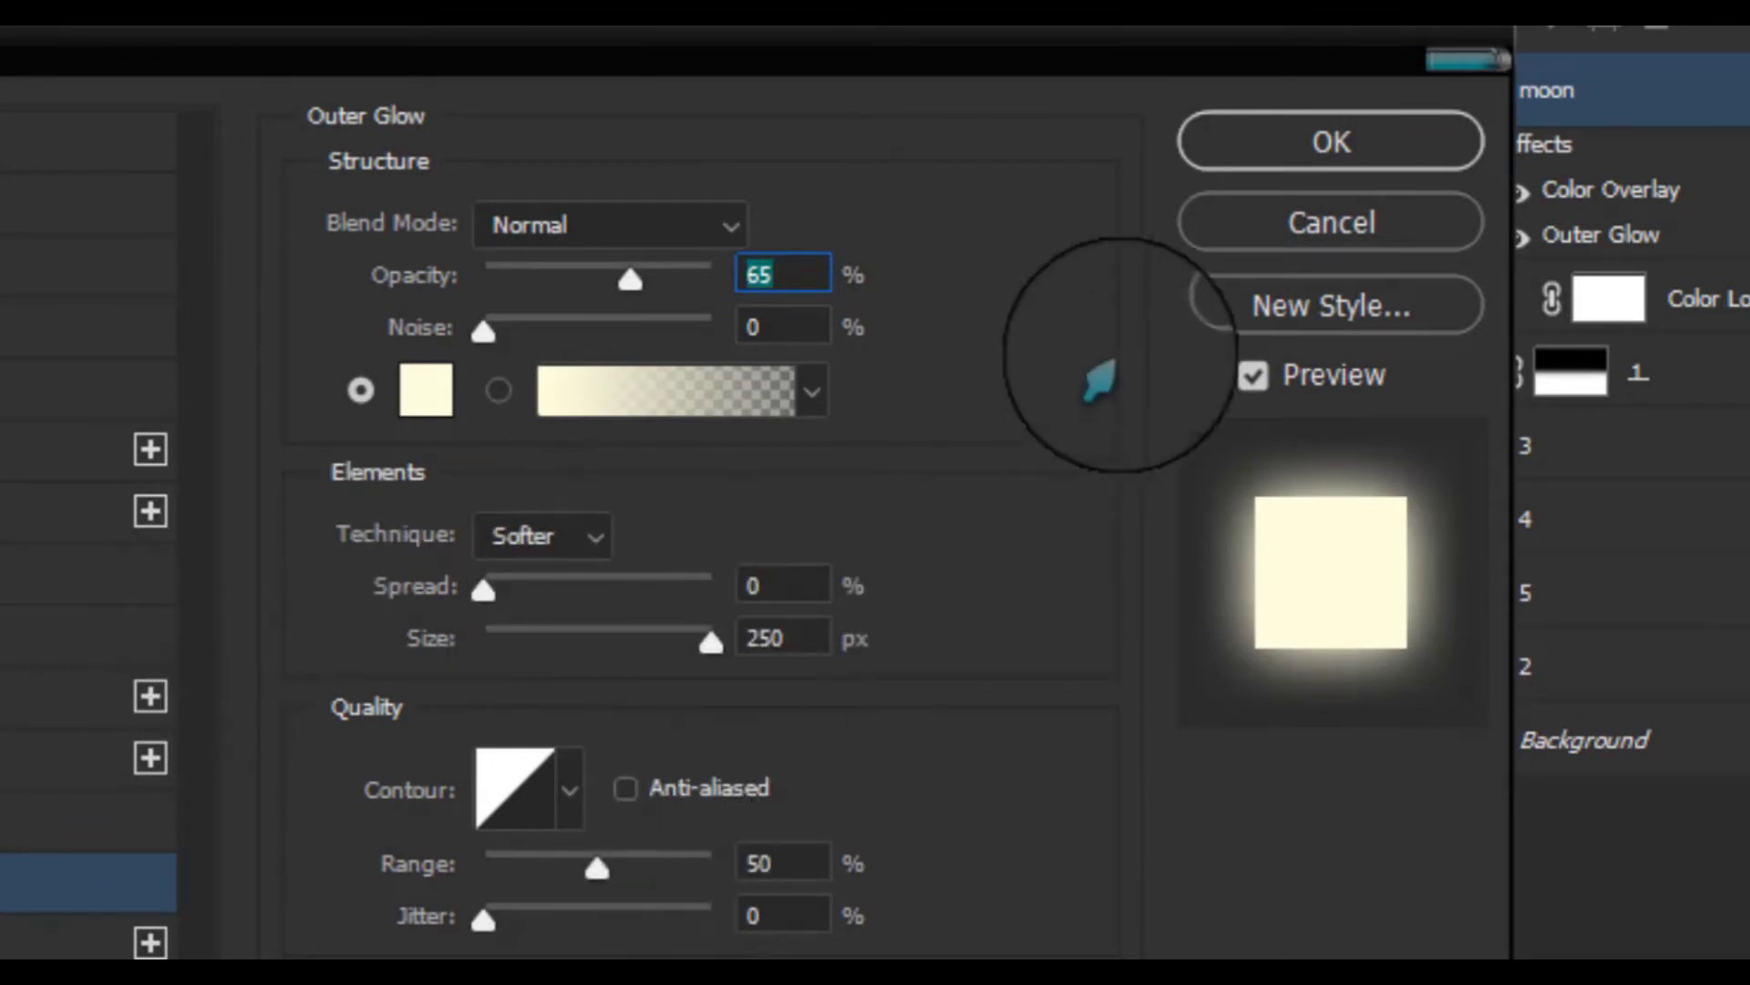
click(1331, 144)
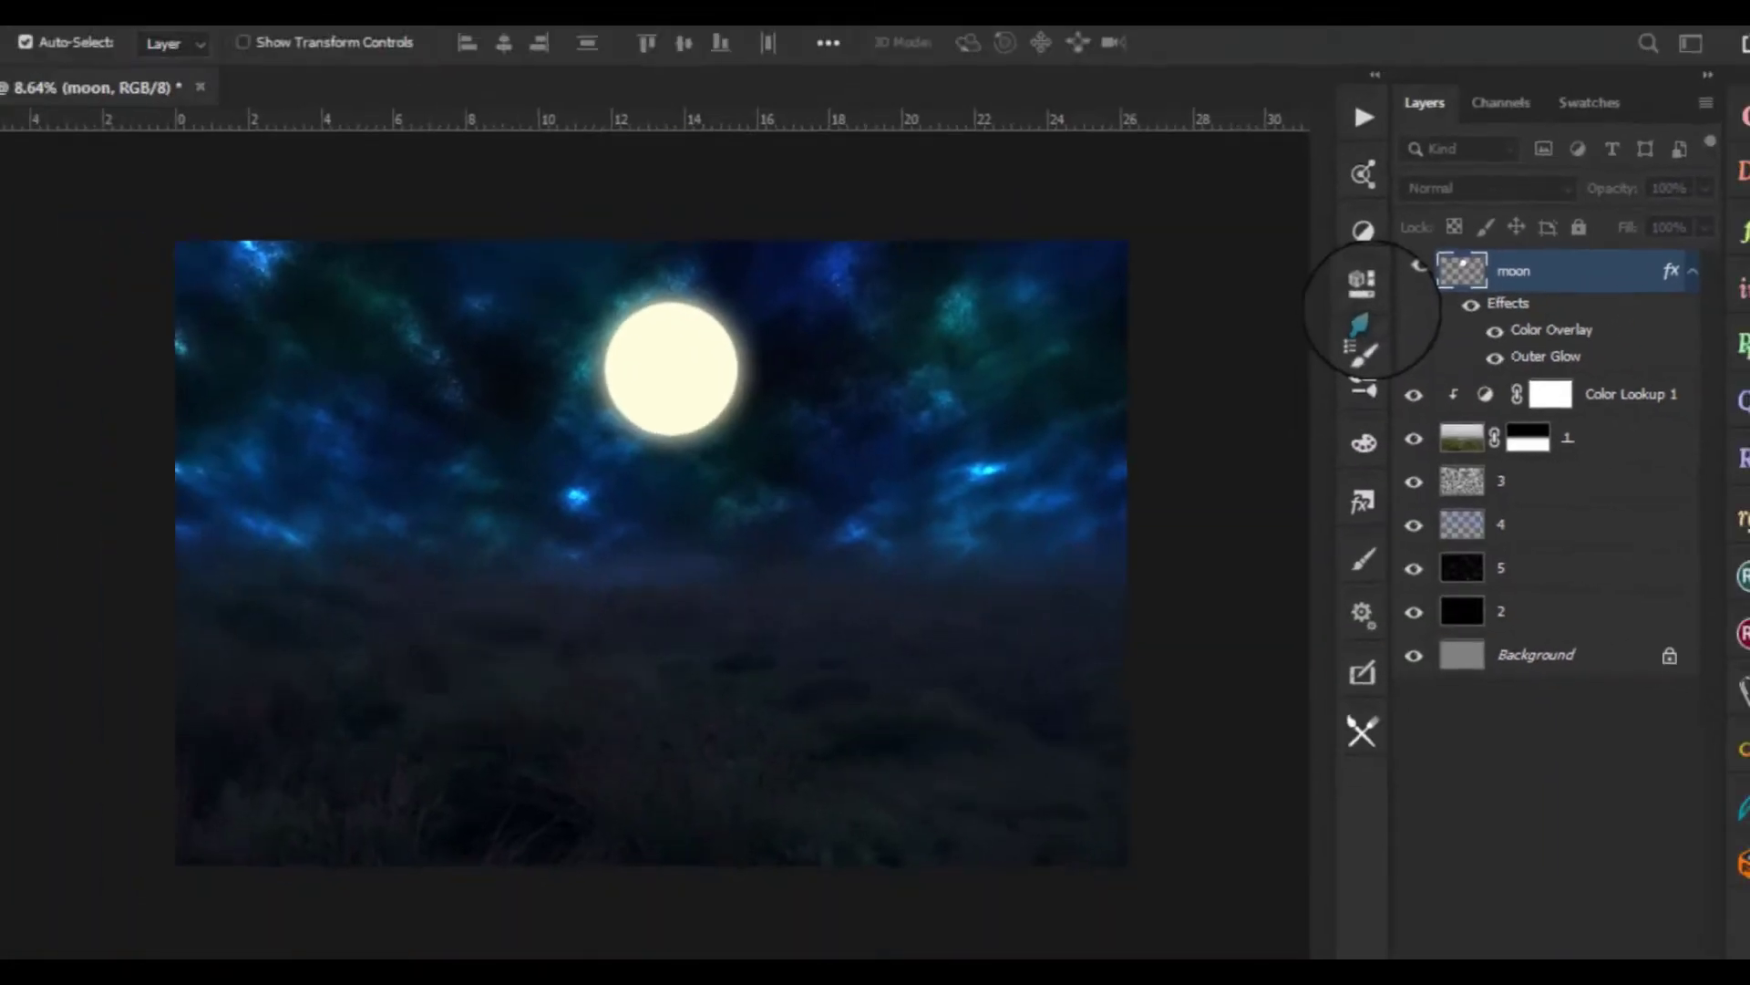
Zoom in and pan to inspect the glowing moon close up
scroll(707, 511, up, 2)
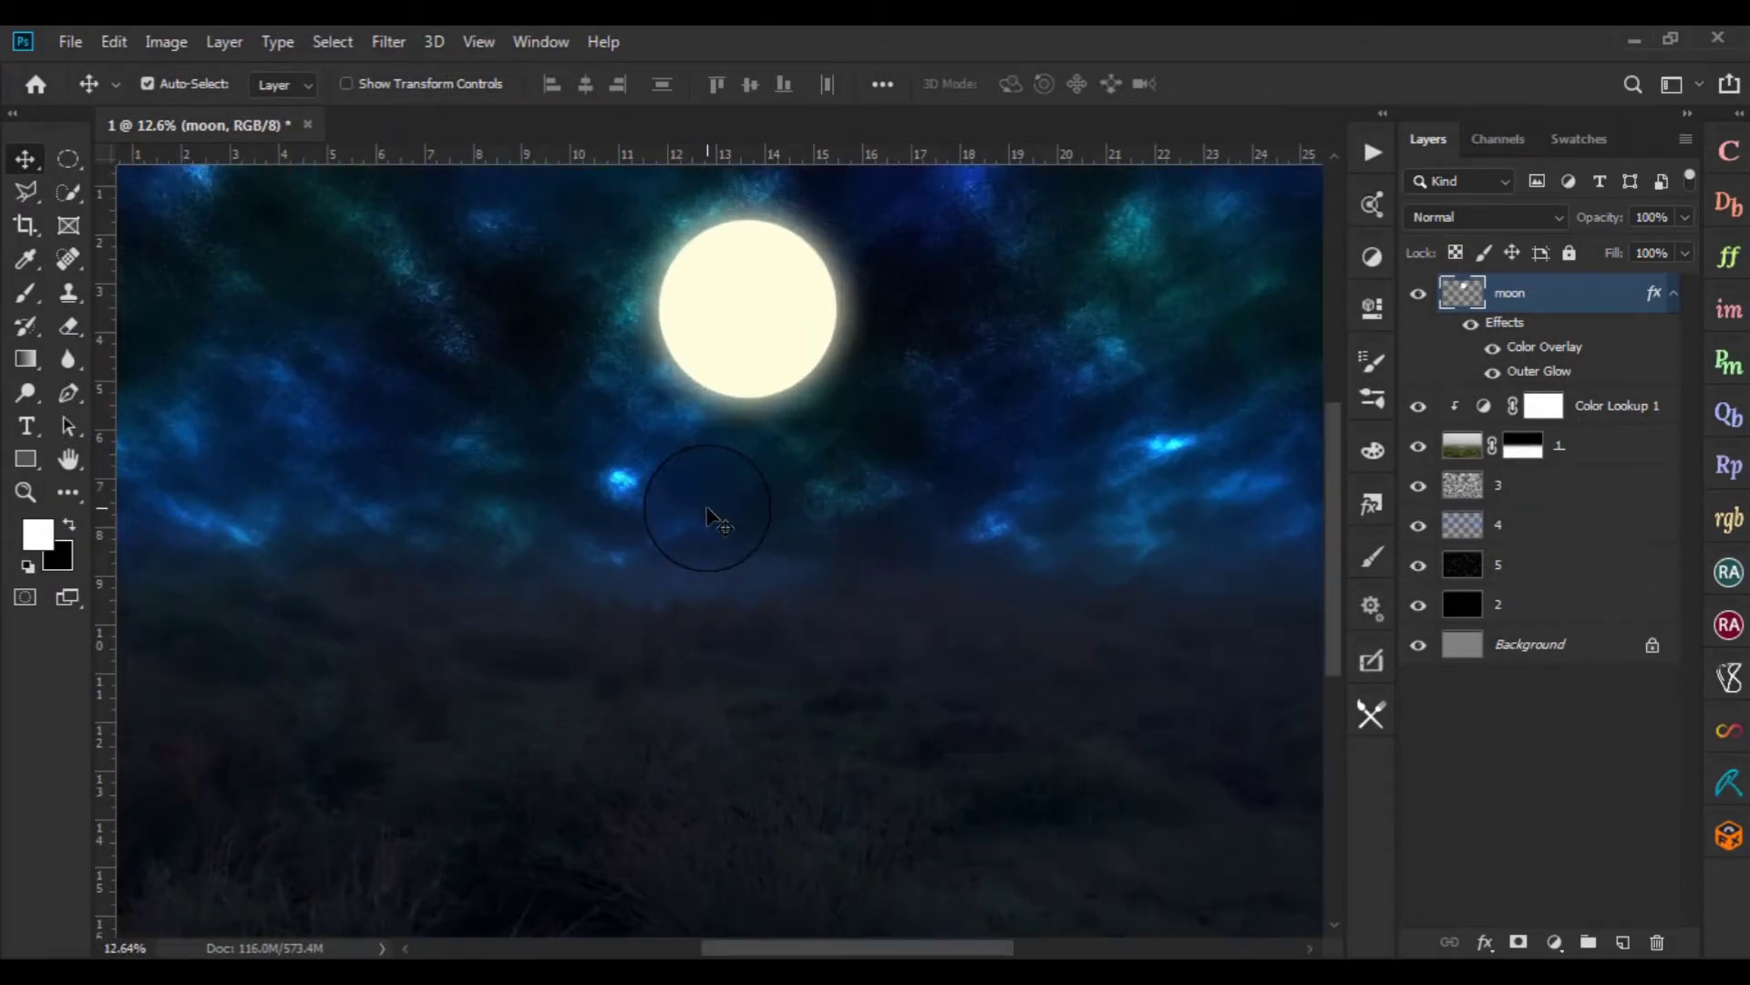
scroll(743, 403, up, 2)
scroll(763, 418, up, 1)
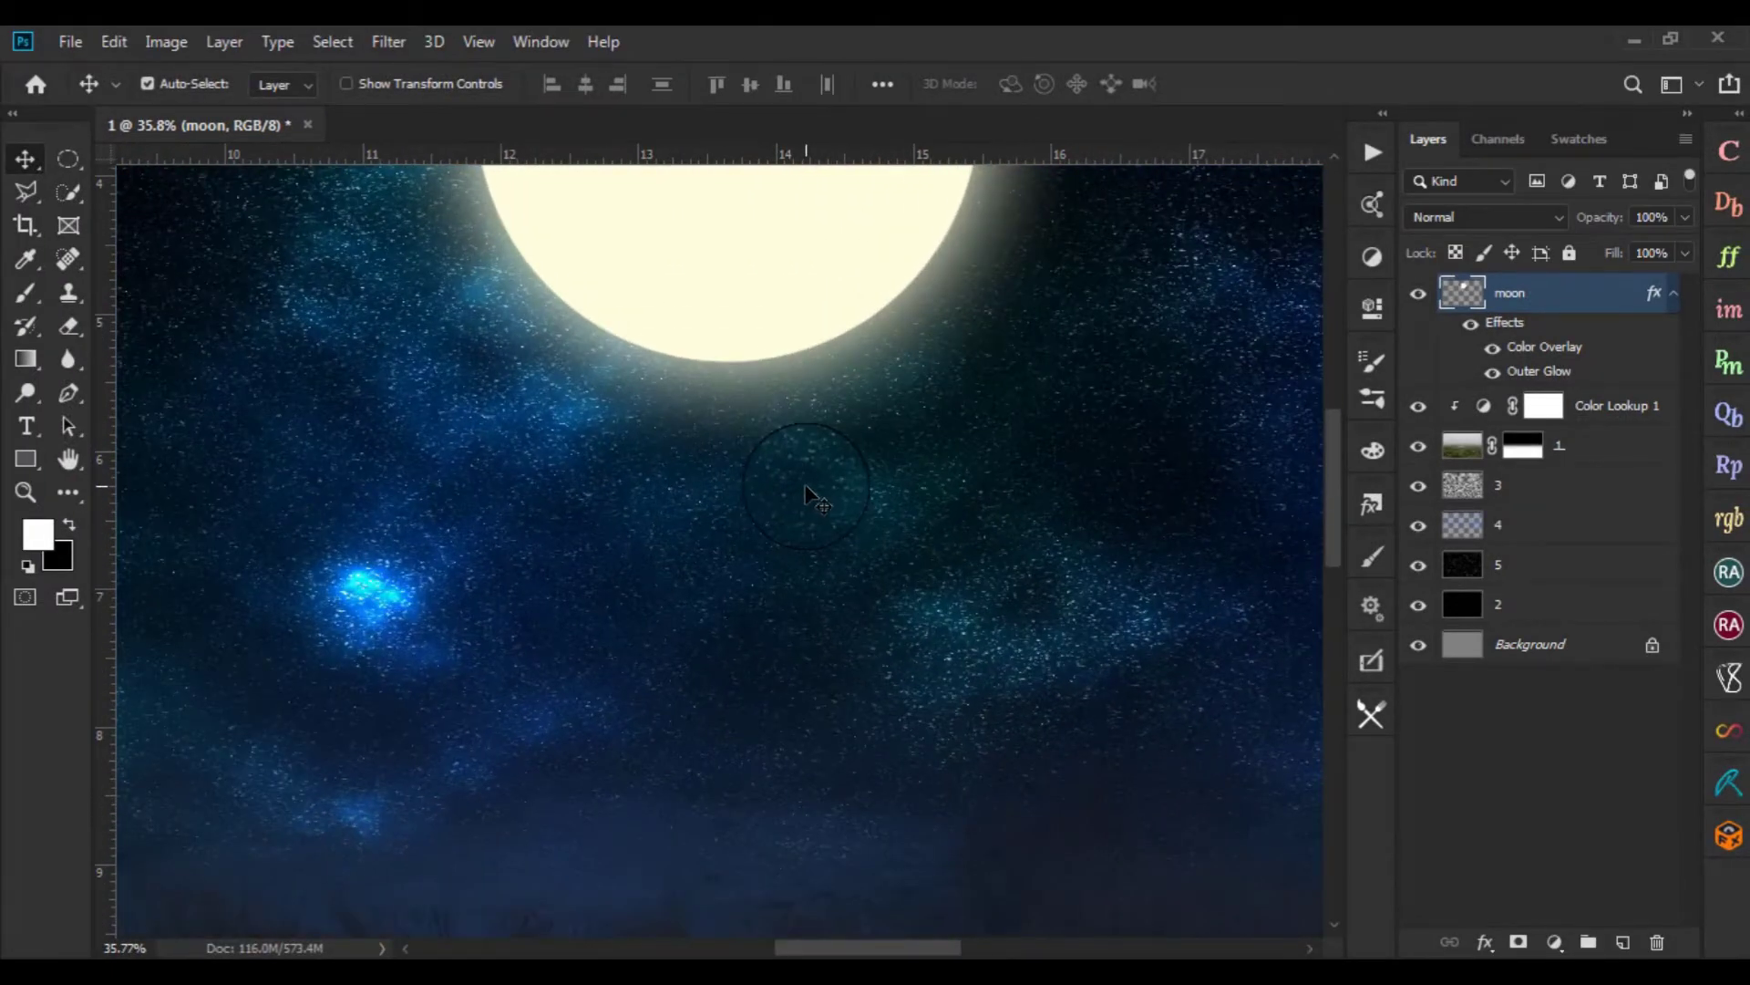
scroll(809, 488, up, 1)
scroll(813, 488, up, 1)
mouse_move(878, 344)
mouse_down()
mouse_move(695, 376)
mouse_move(855, 437)
mouse_move(905, 503)
mouse_up()
Drag the moon from the centre of the sky to the upper right
scroll(904, 503, down, 4)
scroll(912, 547, down, 5)
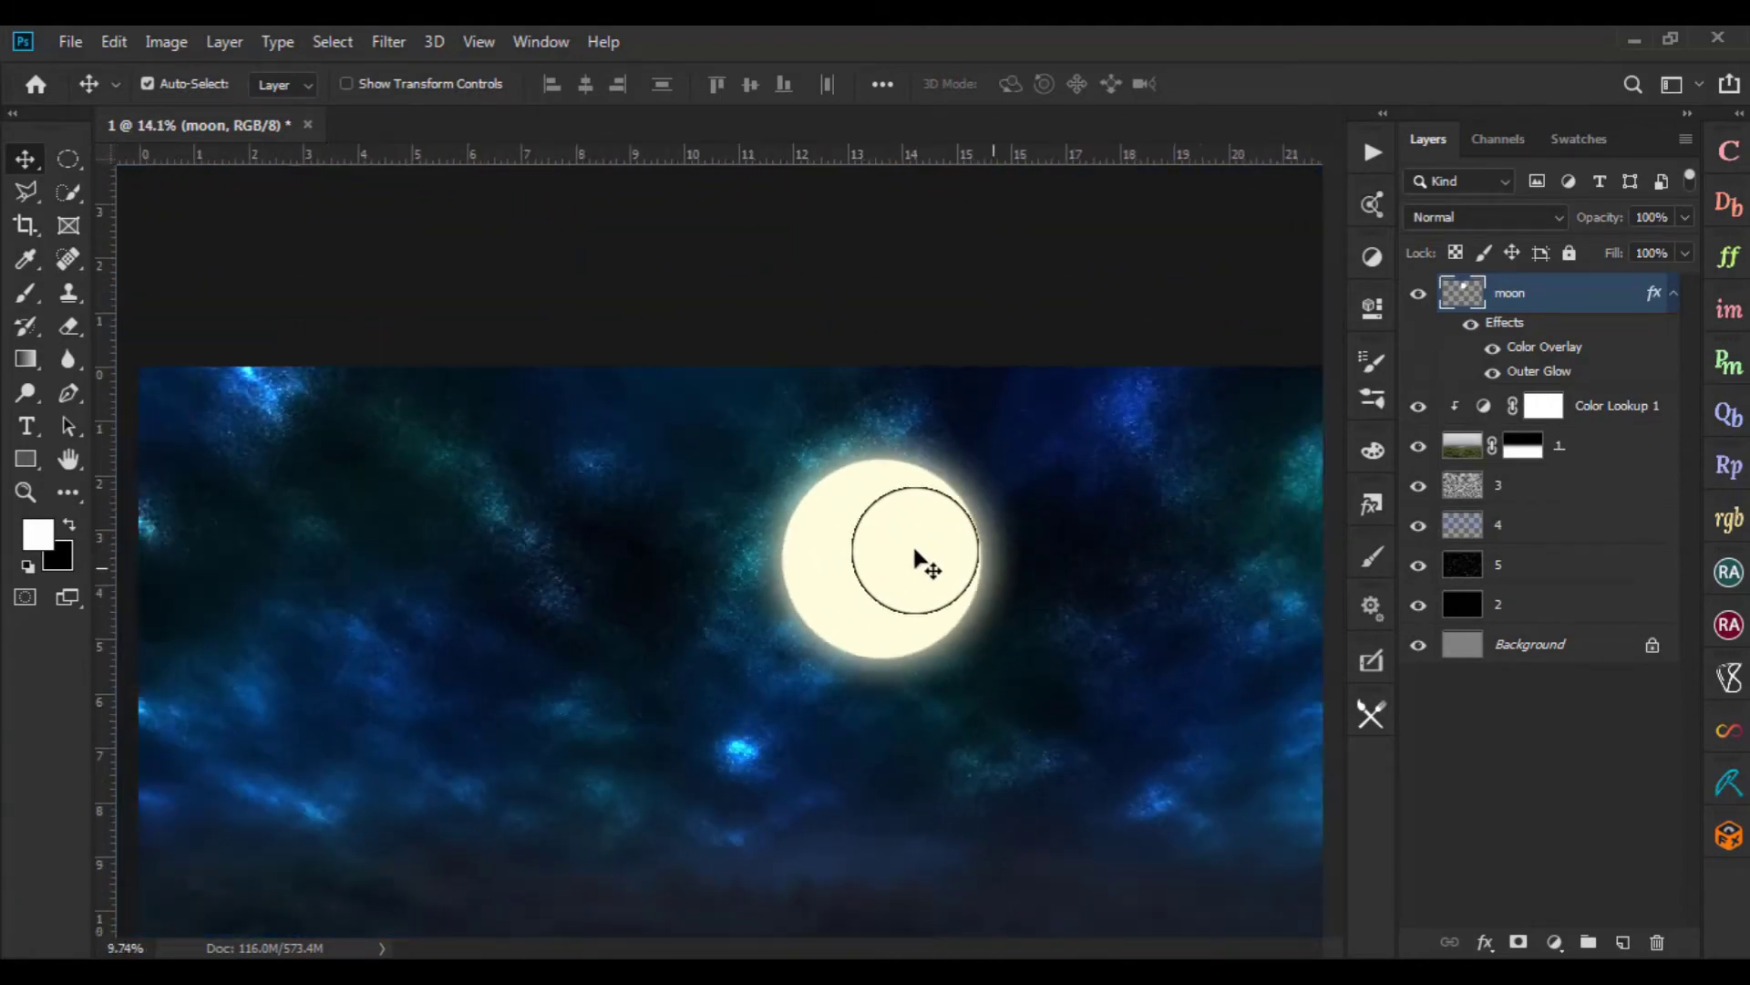
scroll(926, 567, down, 4)
scroll(915, 555, down, 1)
scroll(730, 583, up, 1)
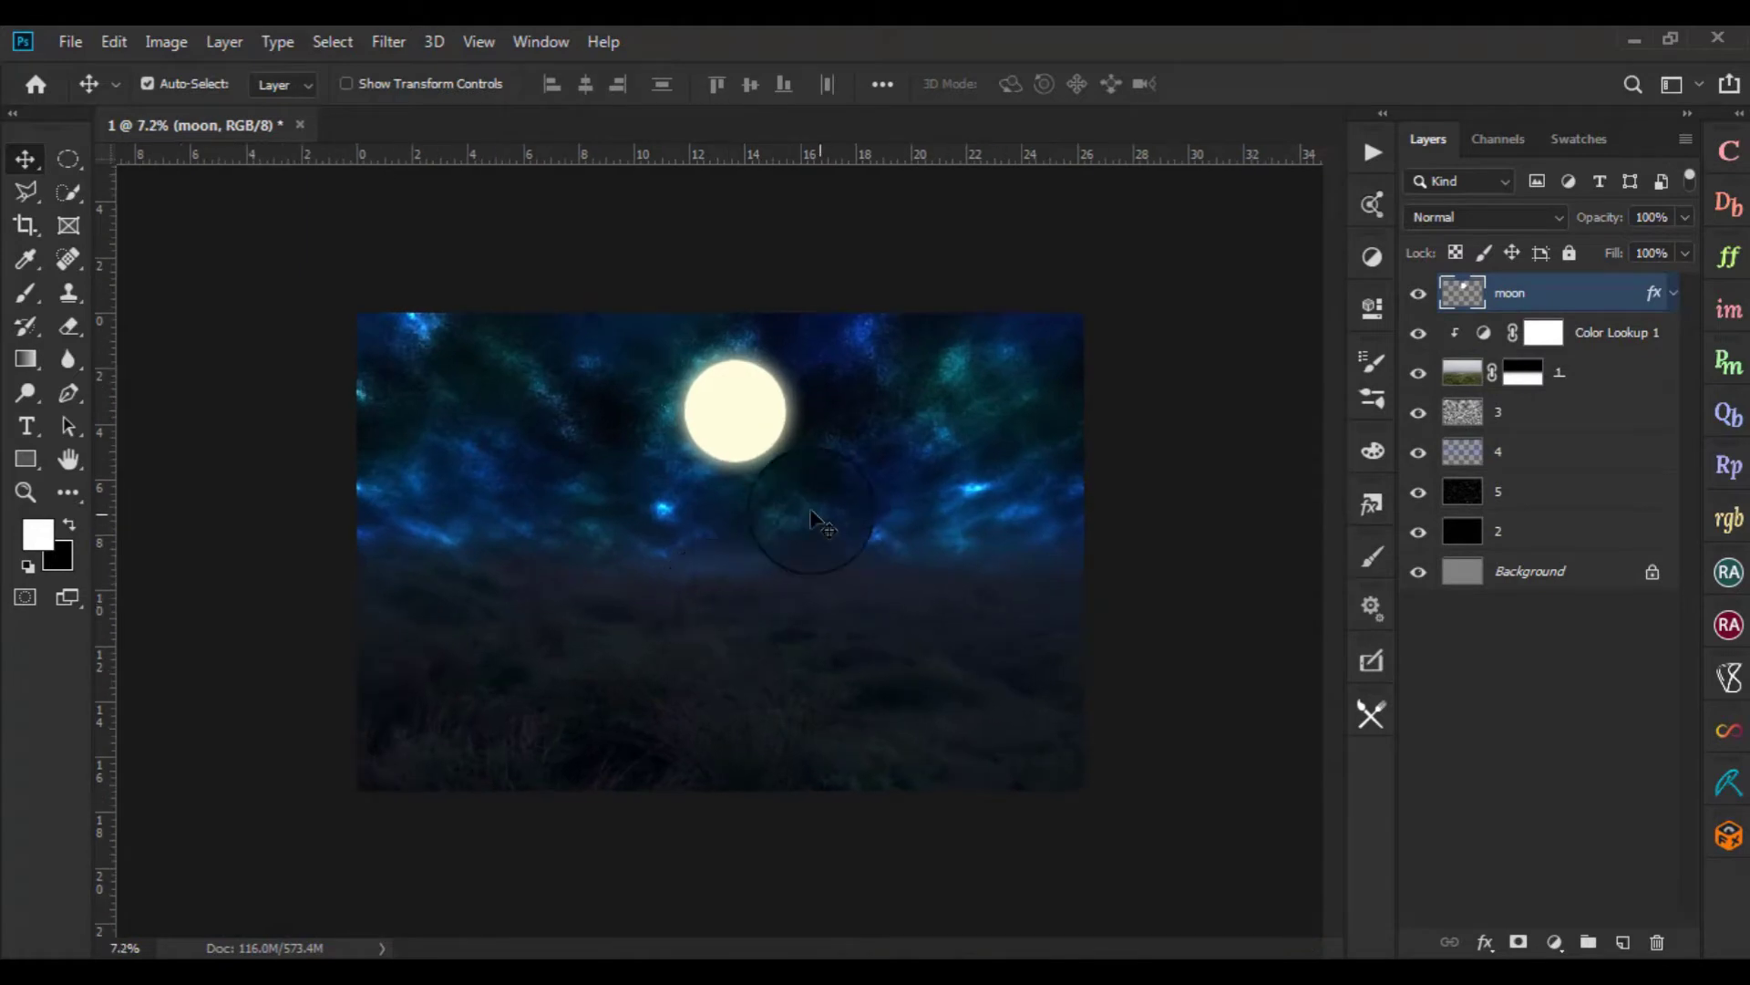
mouse_move(754, 419)
mouse_down()
mouse_move(1001, 420)
mouse_move(983, 417)
mouse_up()
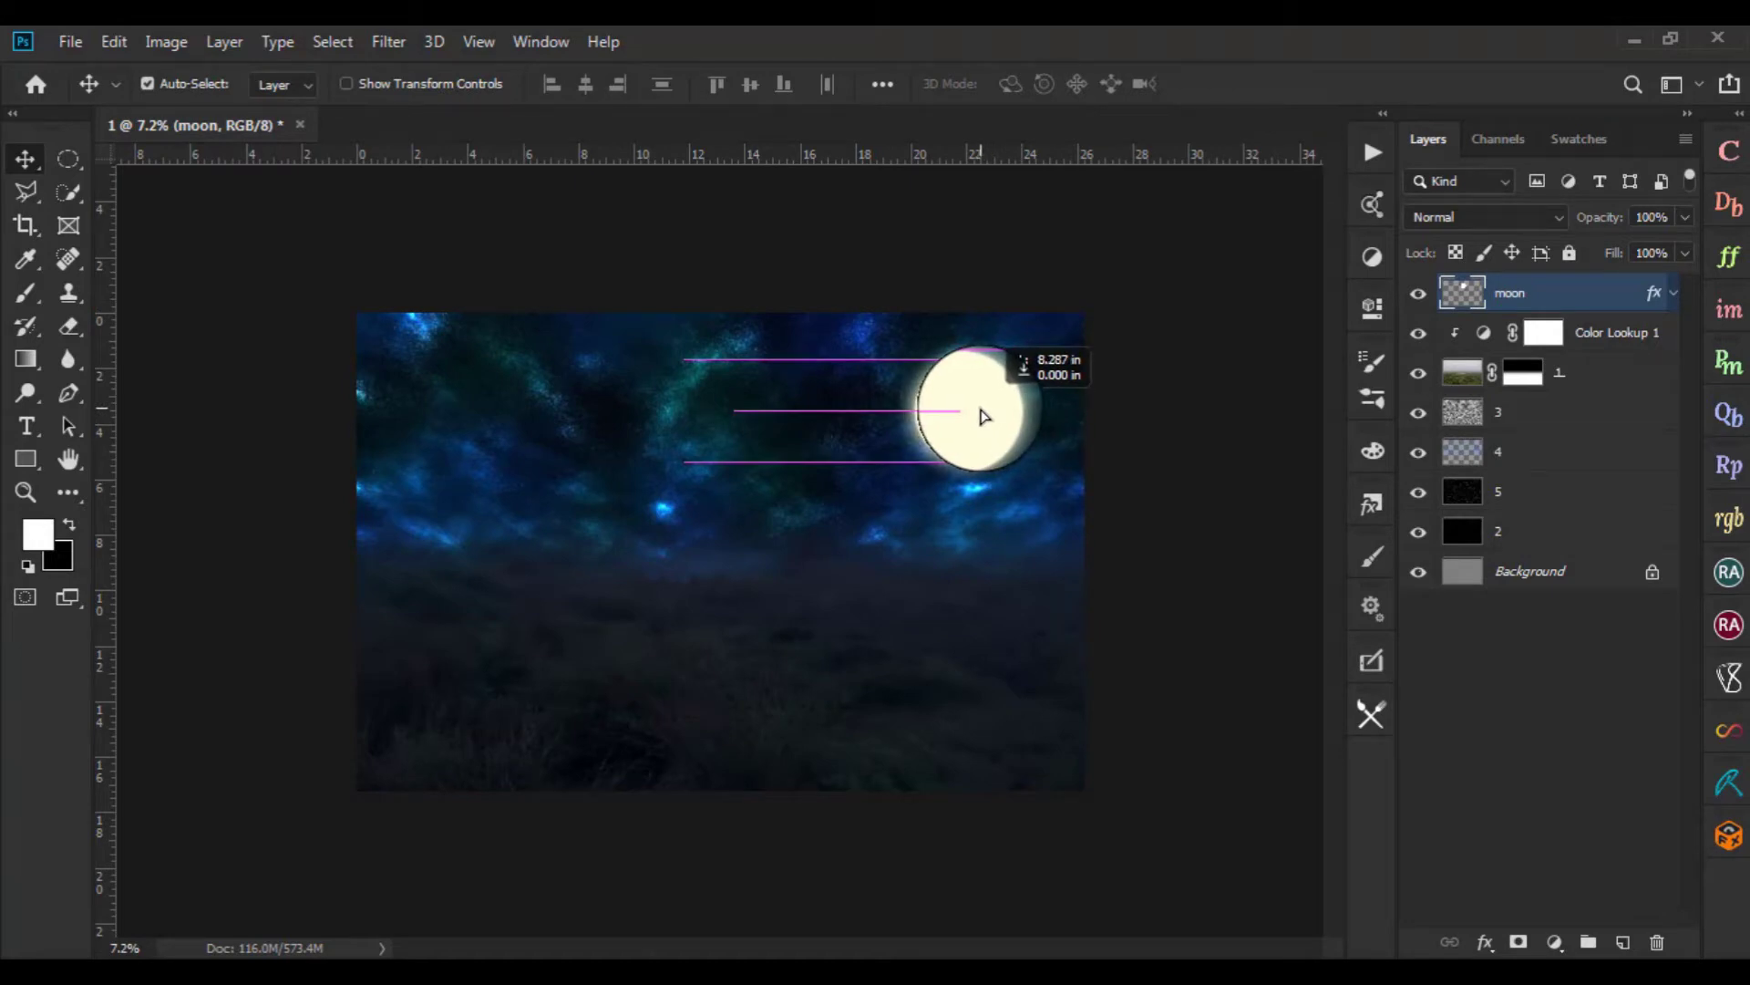
drag(983, 416, 970, 417)
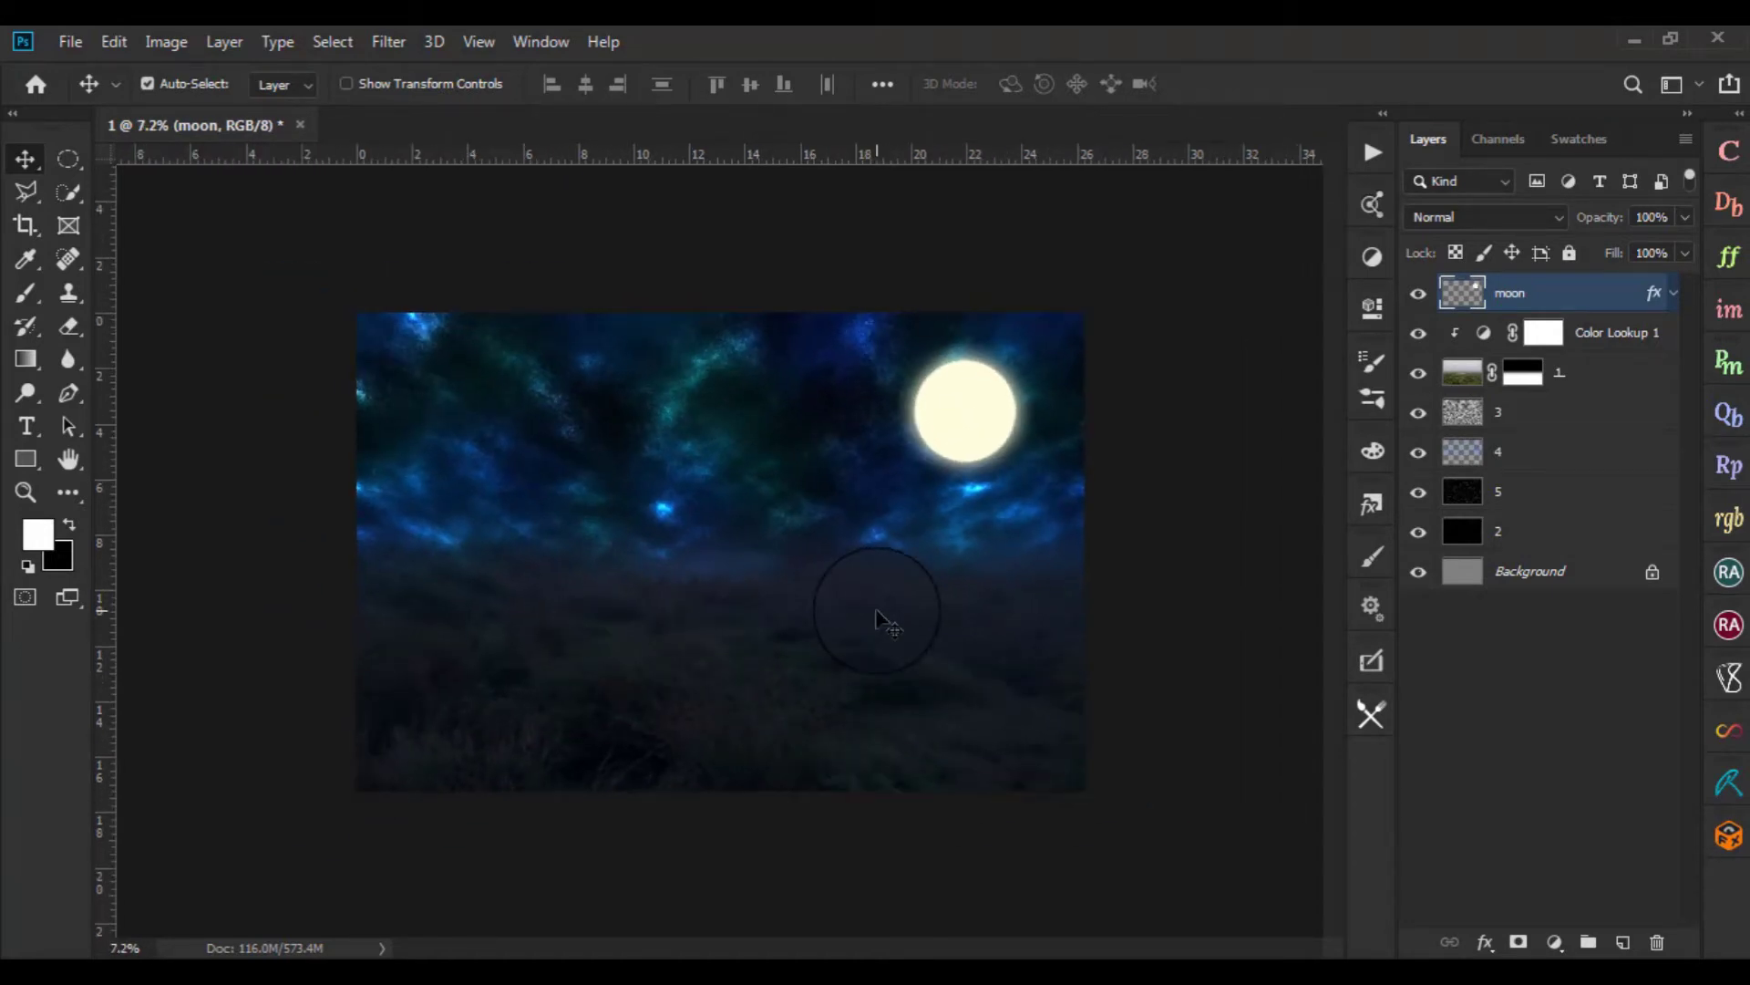
key(ctrl+shift+n)
text(6)
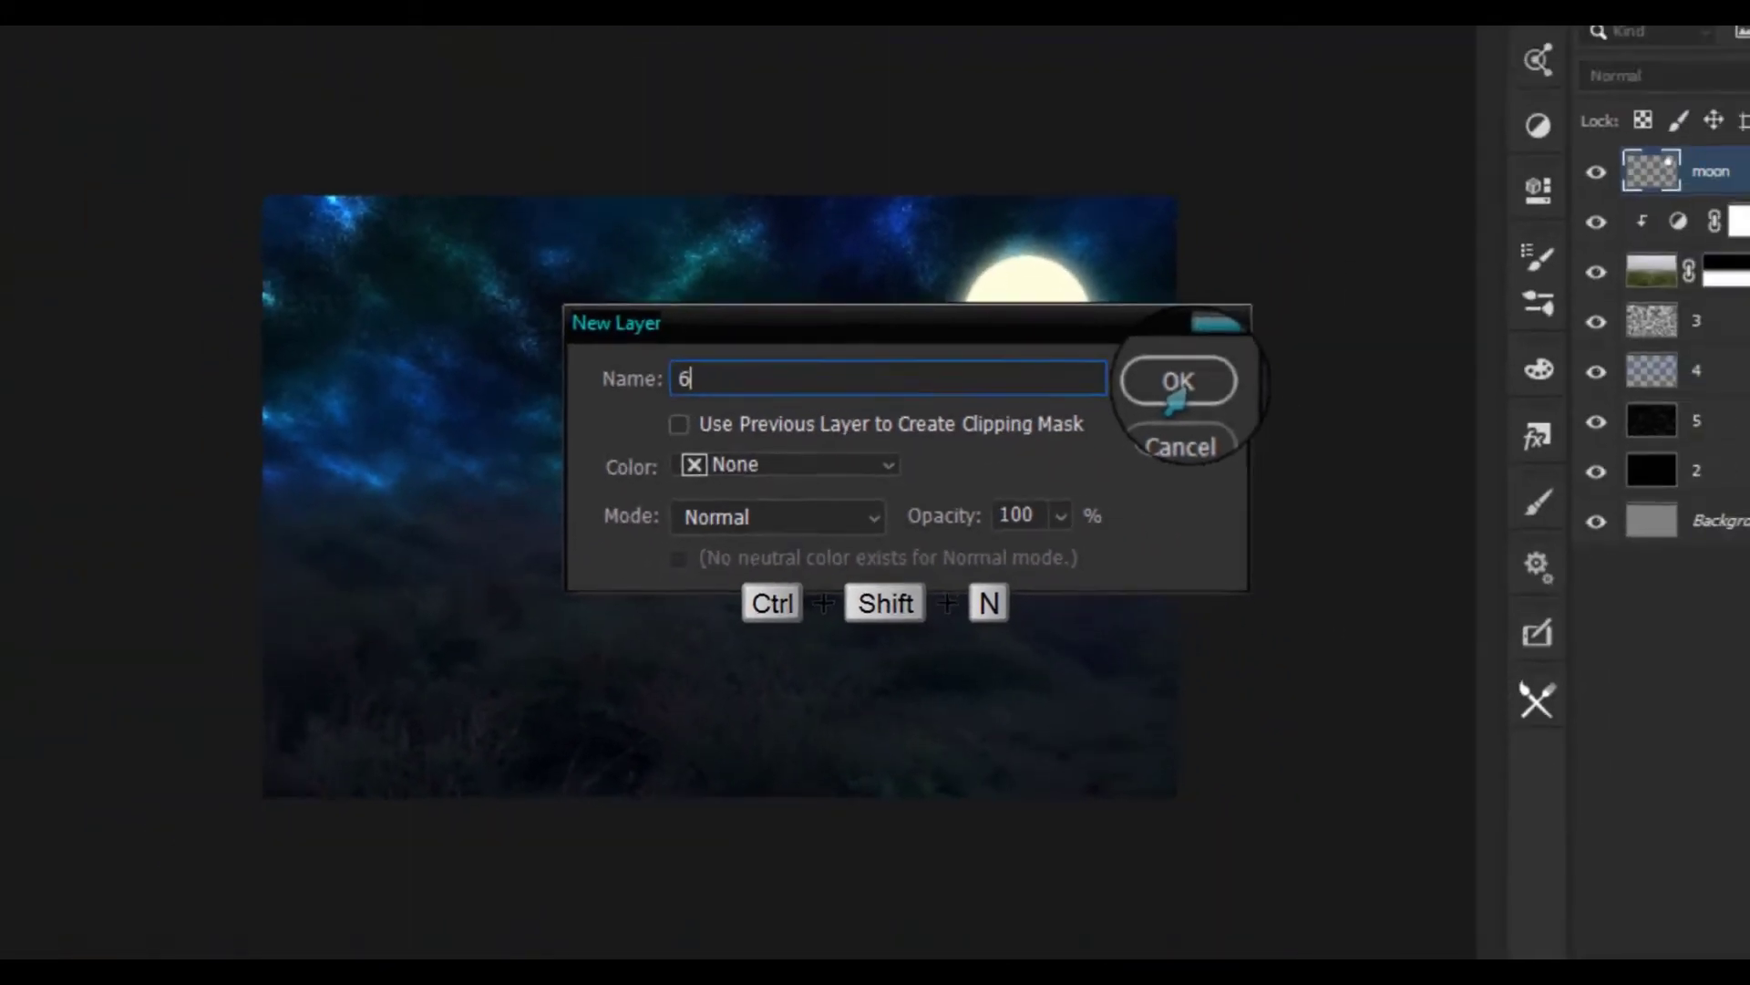
Create layer 6 and load the moon's outline as a selection
click(1334, 351)
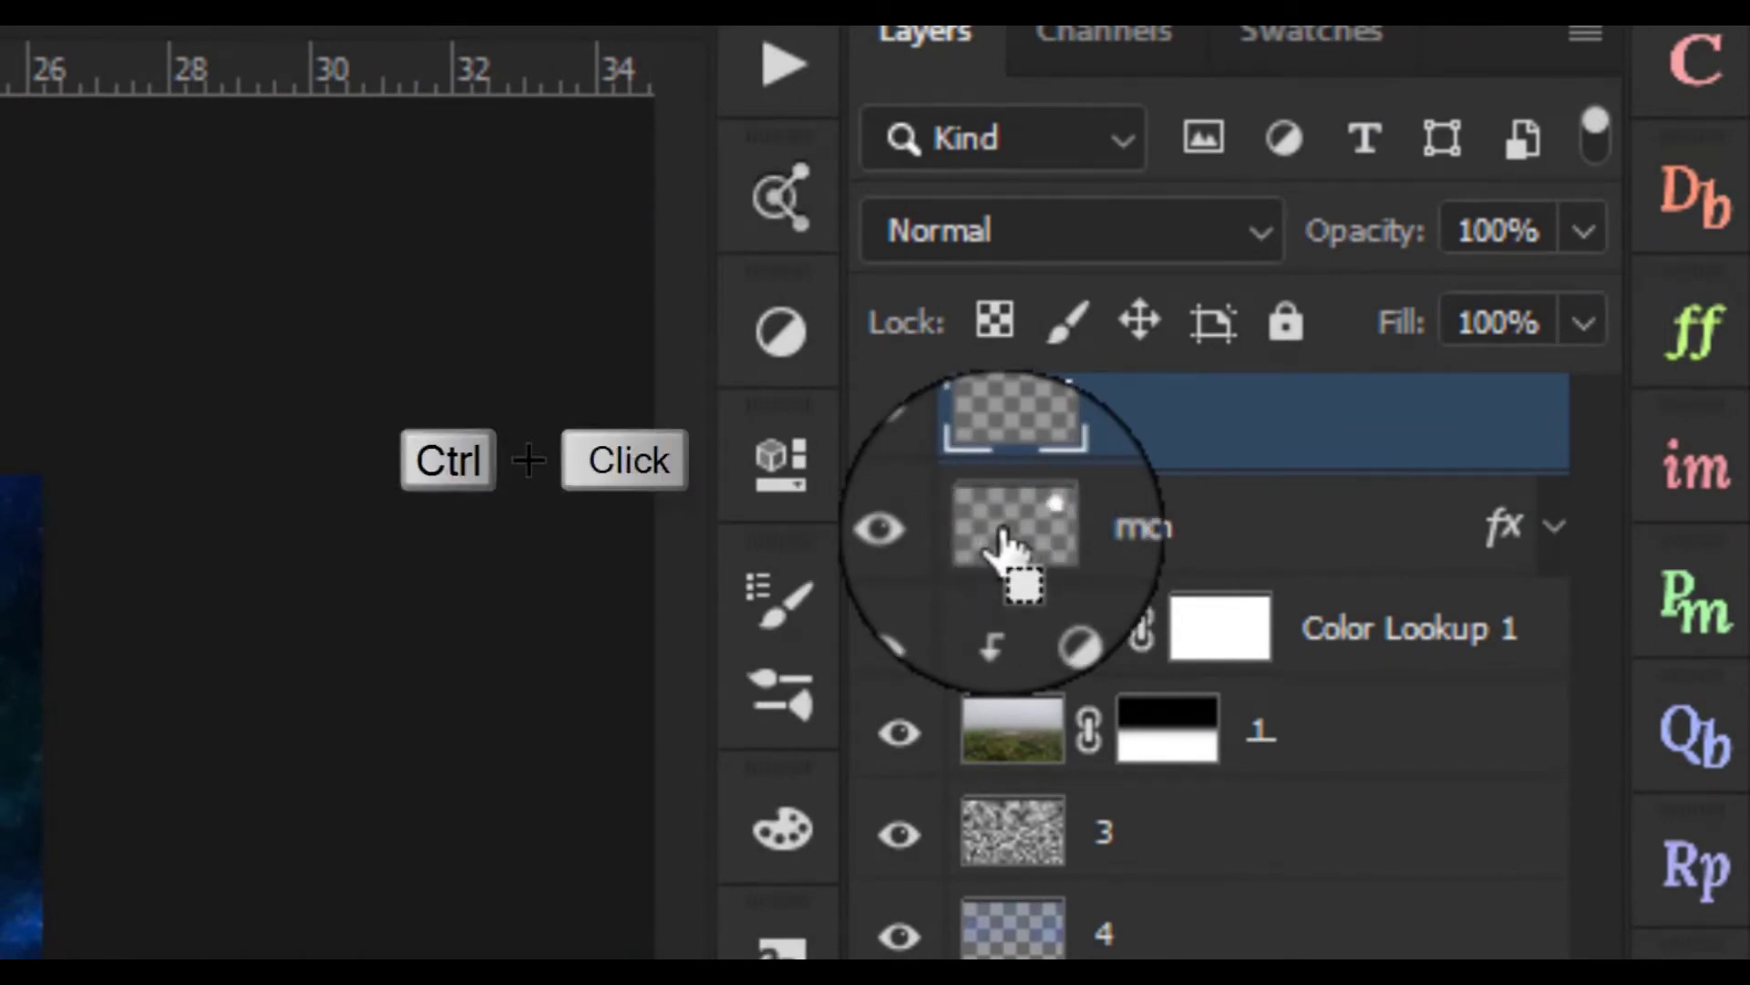
ctrl+click(1003, 545)
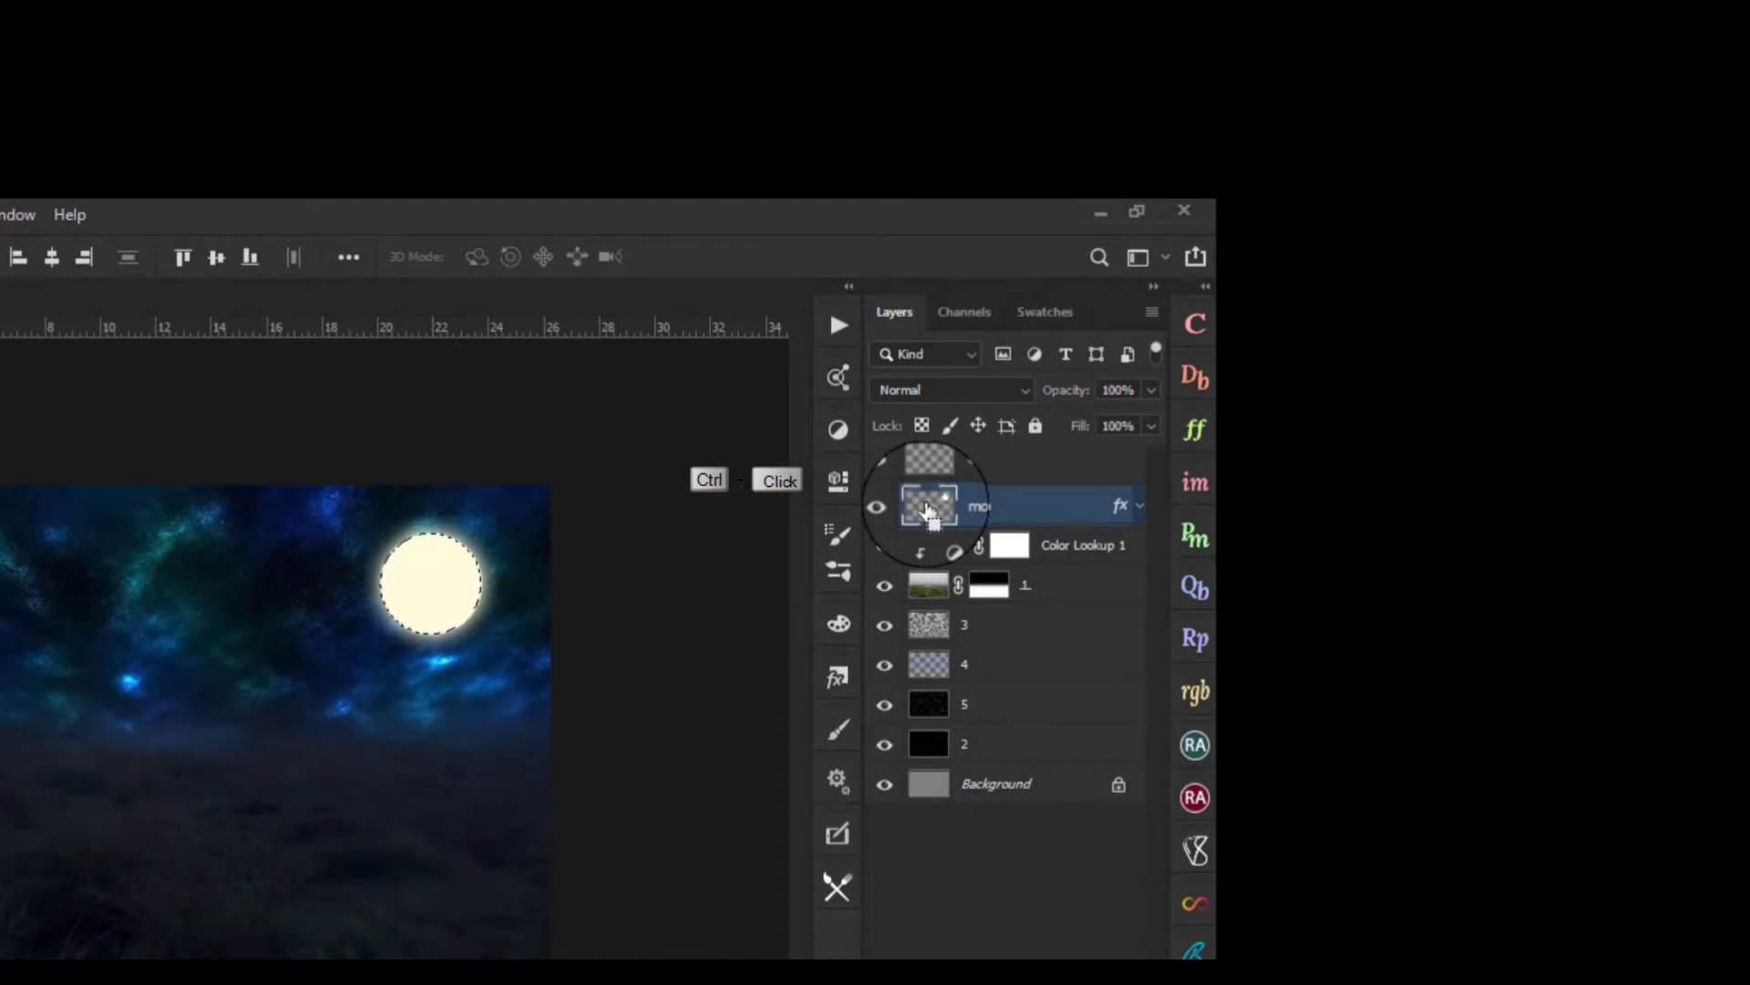
drag(421, 595, 383, 617)
key(ctrl+z)
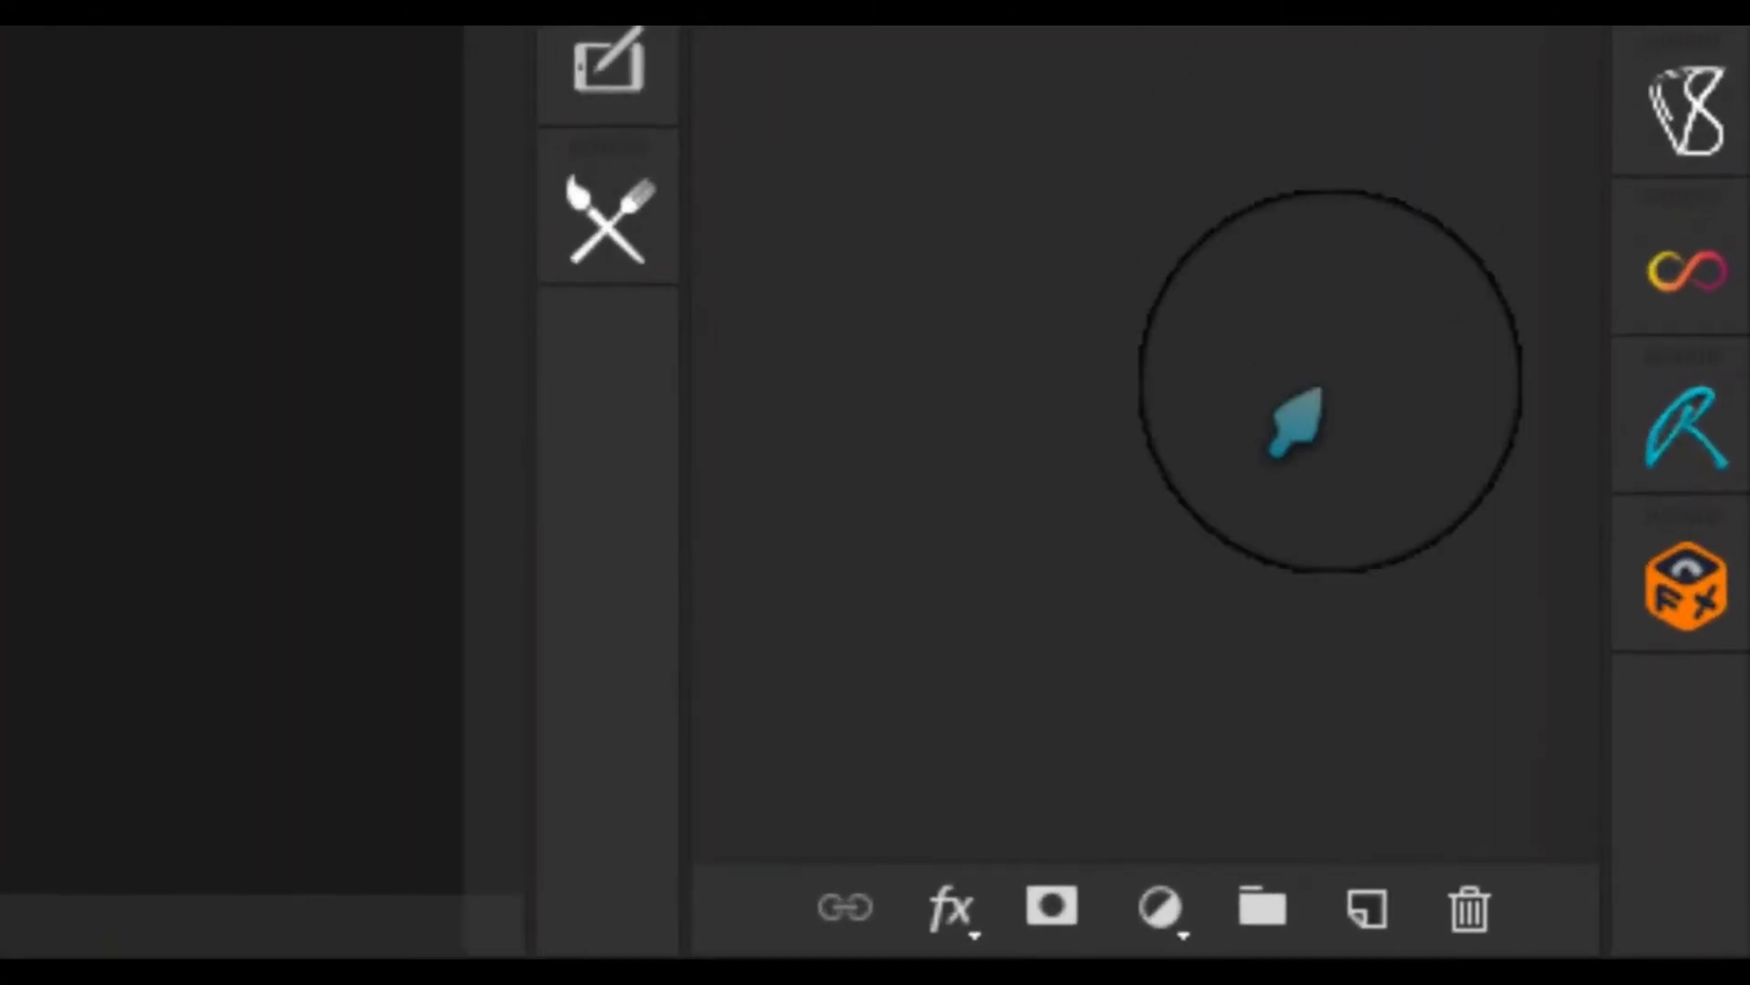
Add a layer mask to layer 6 and set its blend mode to Linear Burn
click(1052, 907)
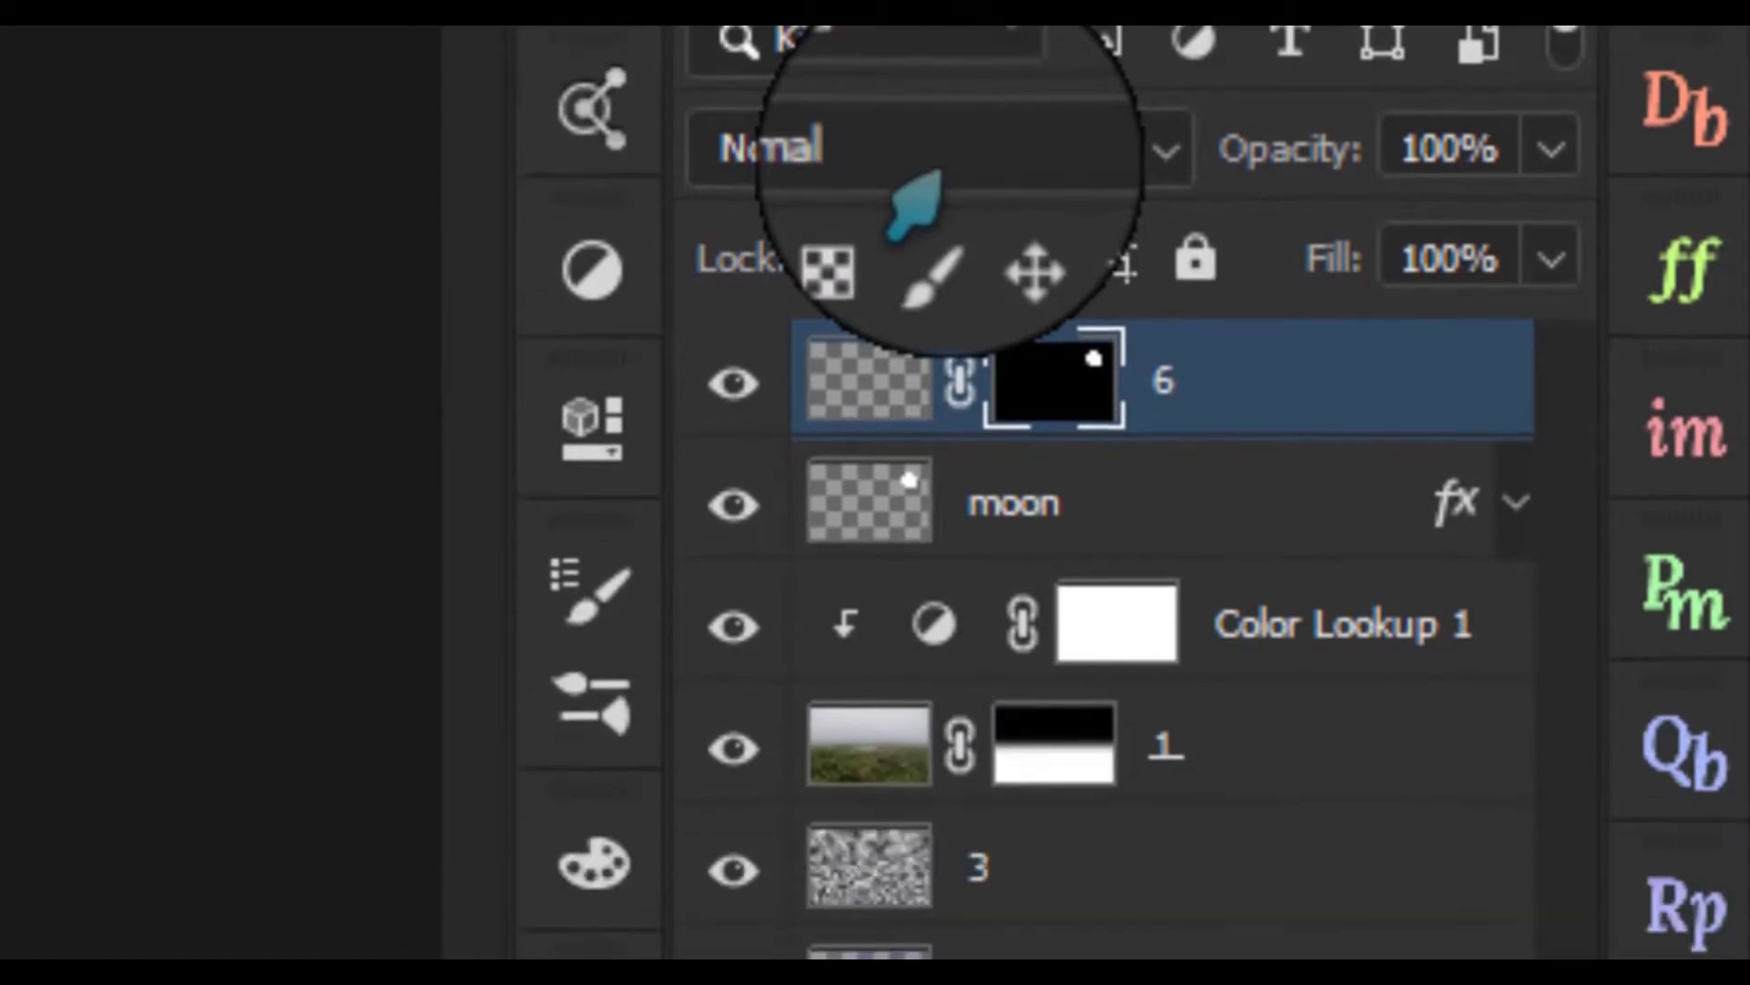
click(916, 474)
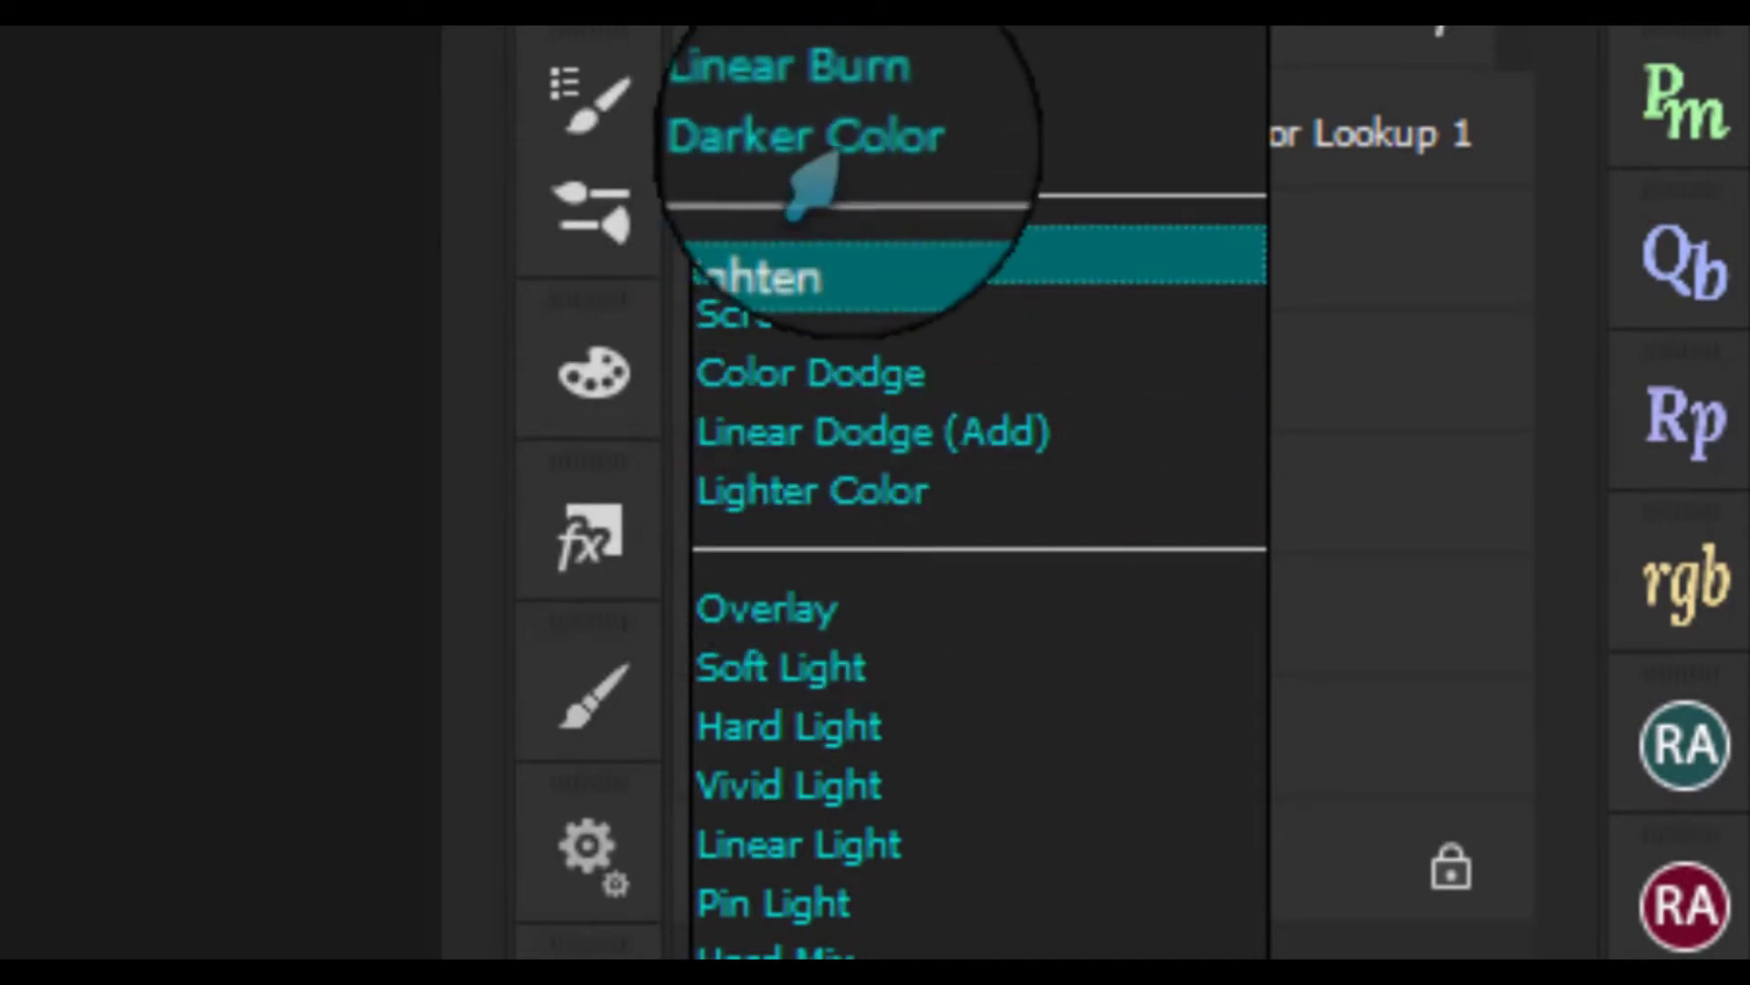
click(825, 88)
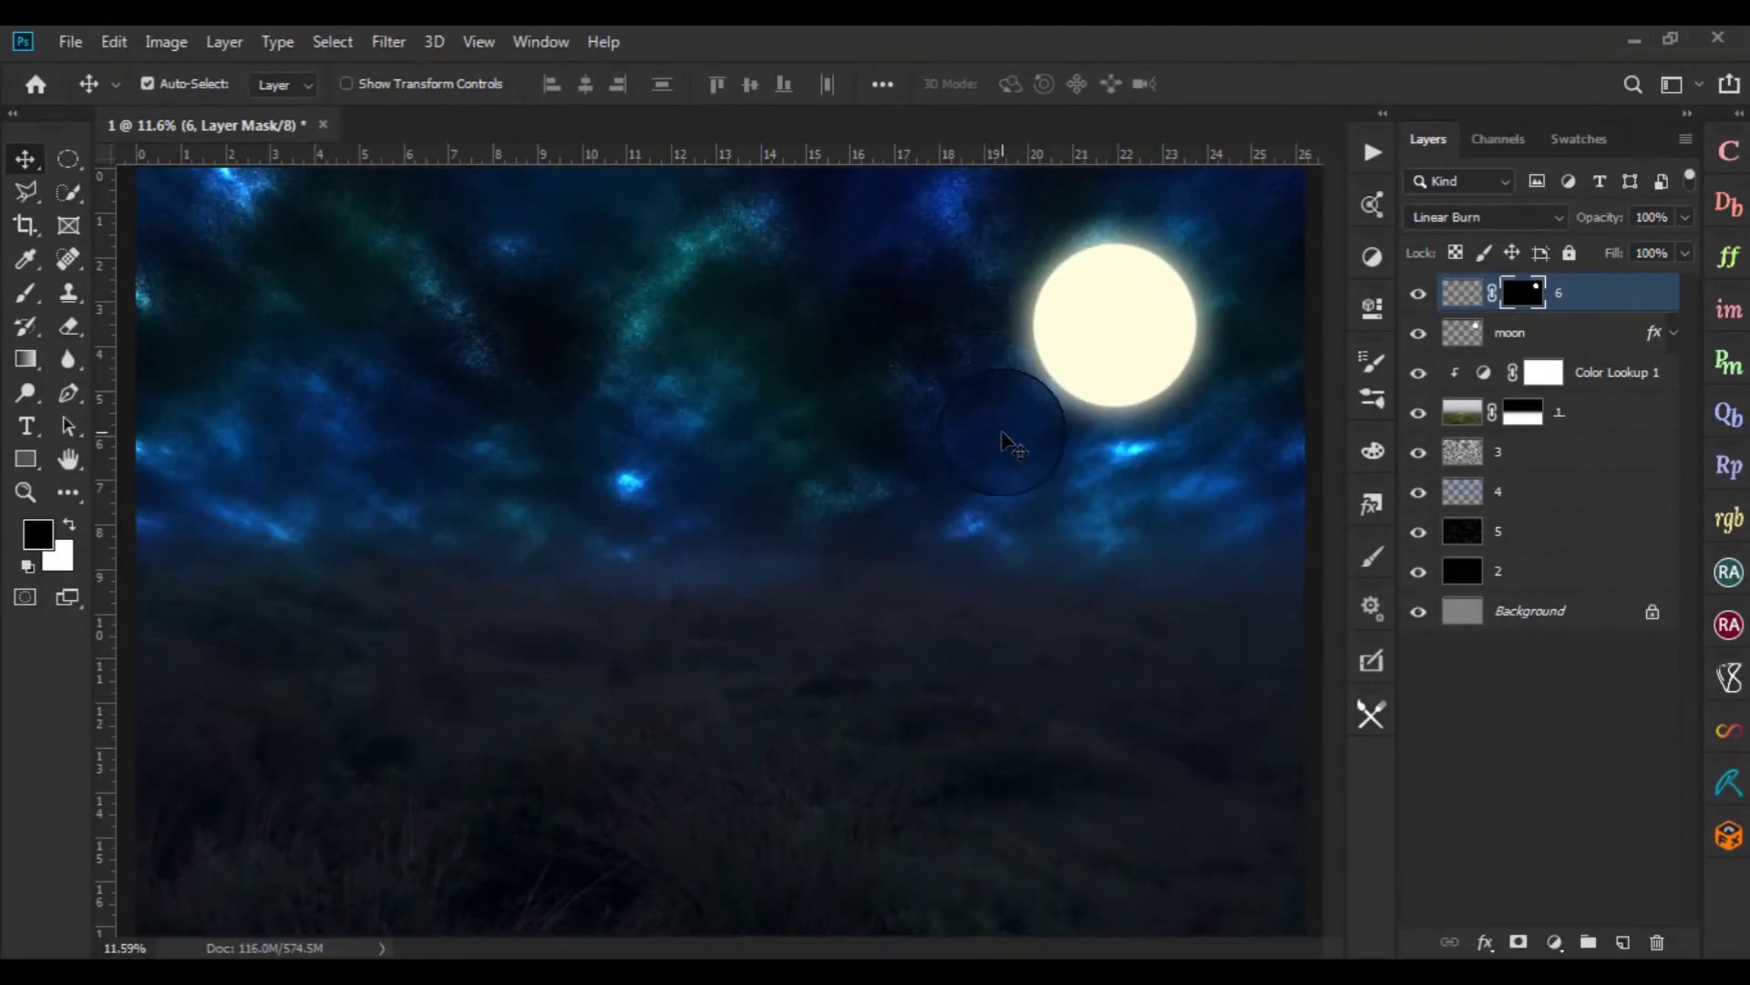
Unlink layer 6 from its mask and target the layer's own pixels
mouse_move(1042, 434)
mouse_down()
mouse_move(496, 559)
mouse_move(497, 500)
mouse_up()
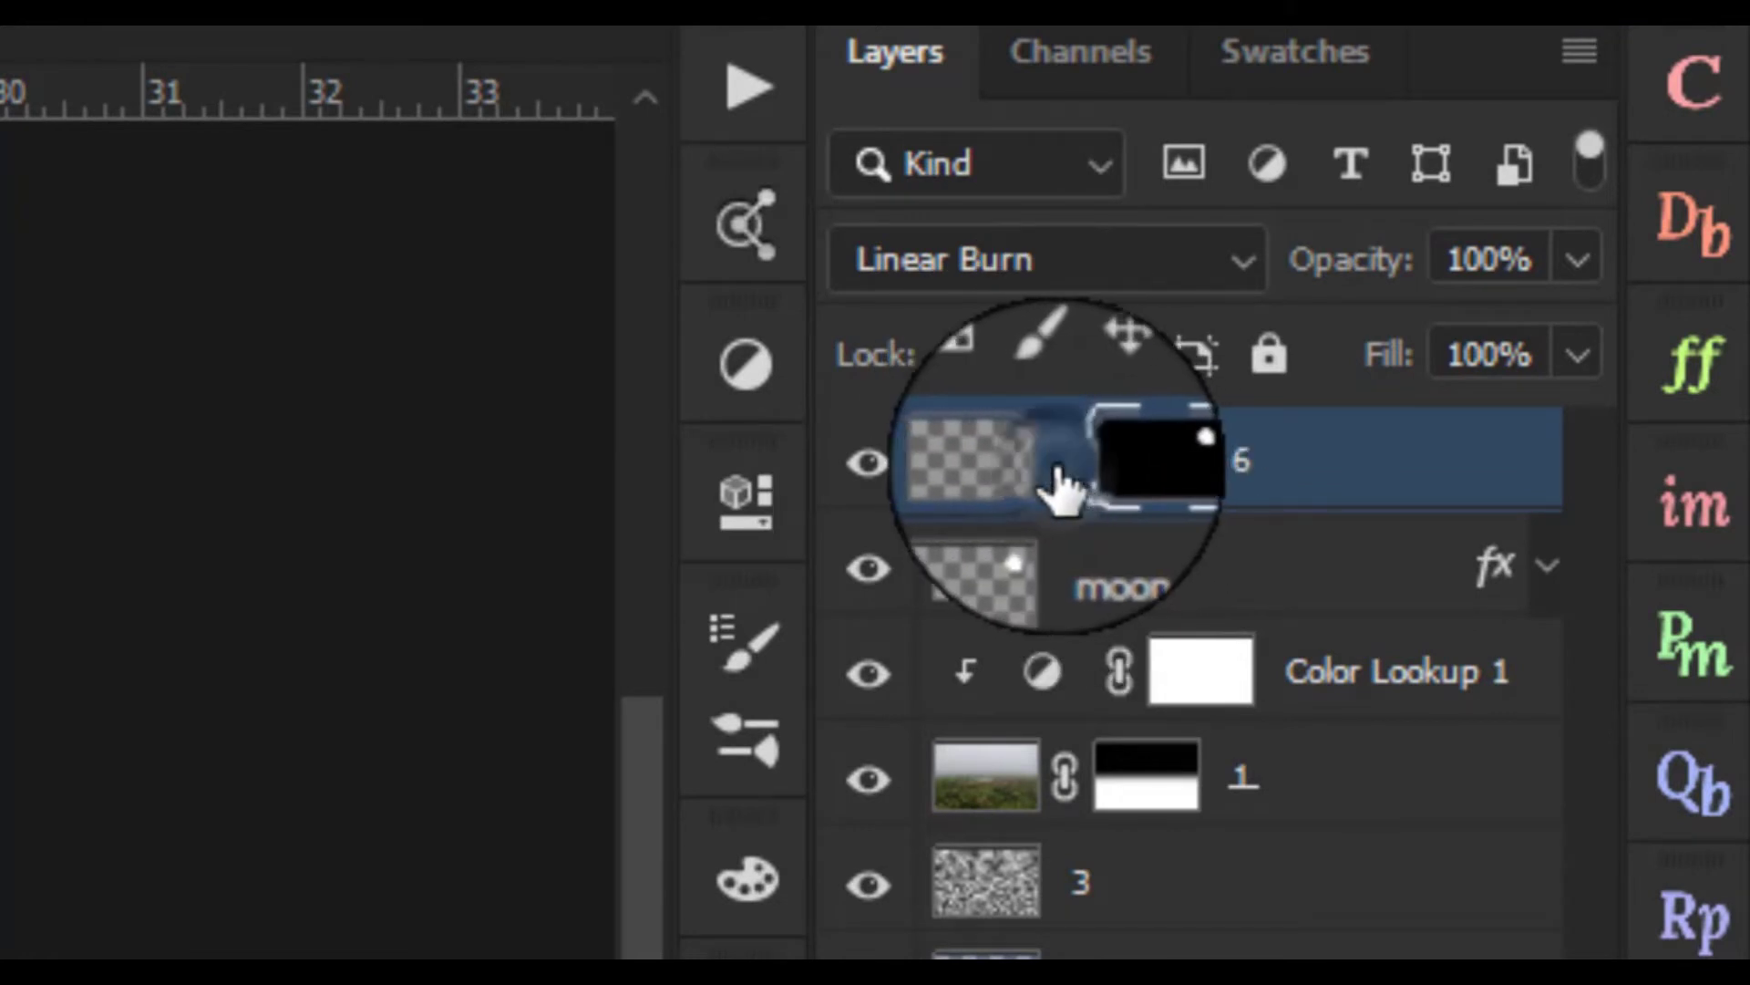
click(1065, 455)
click(1008, 476)
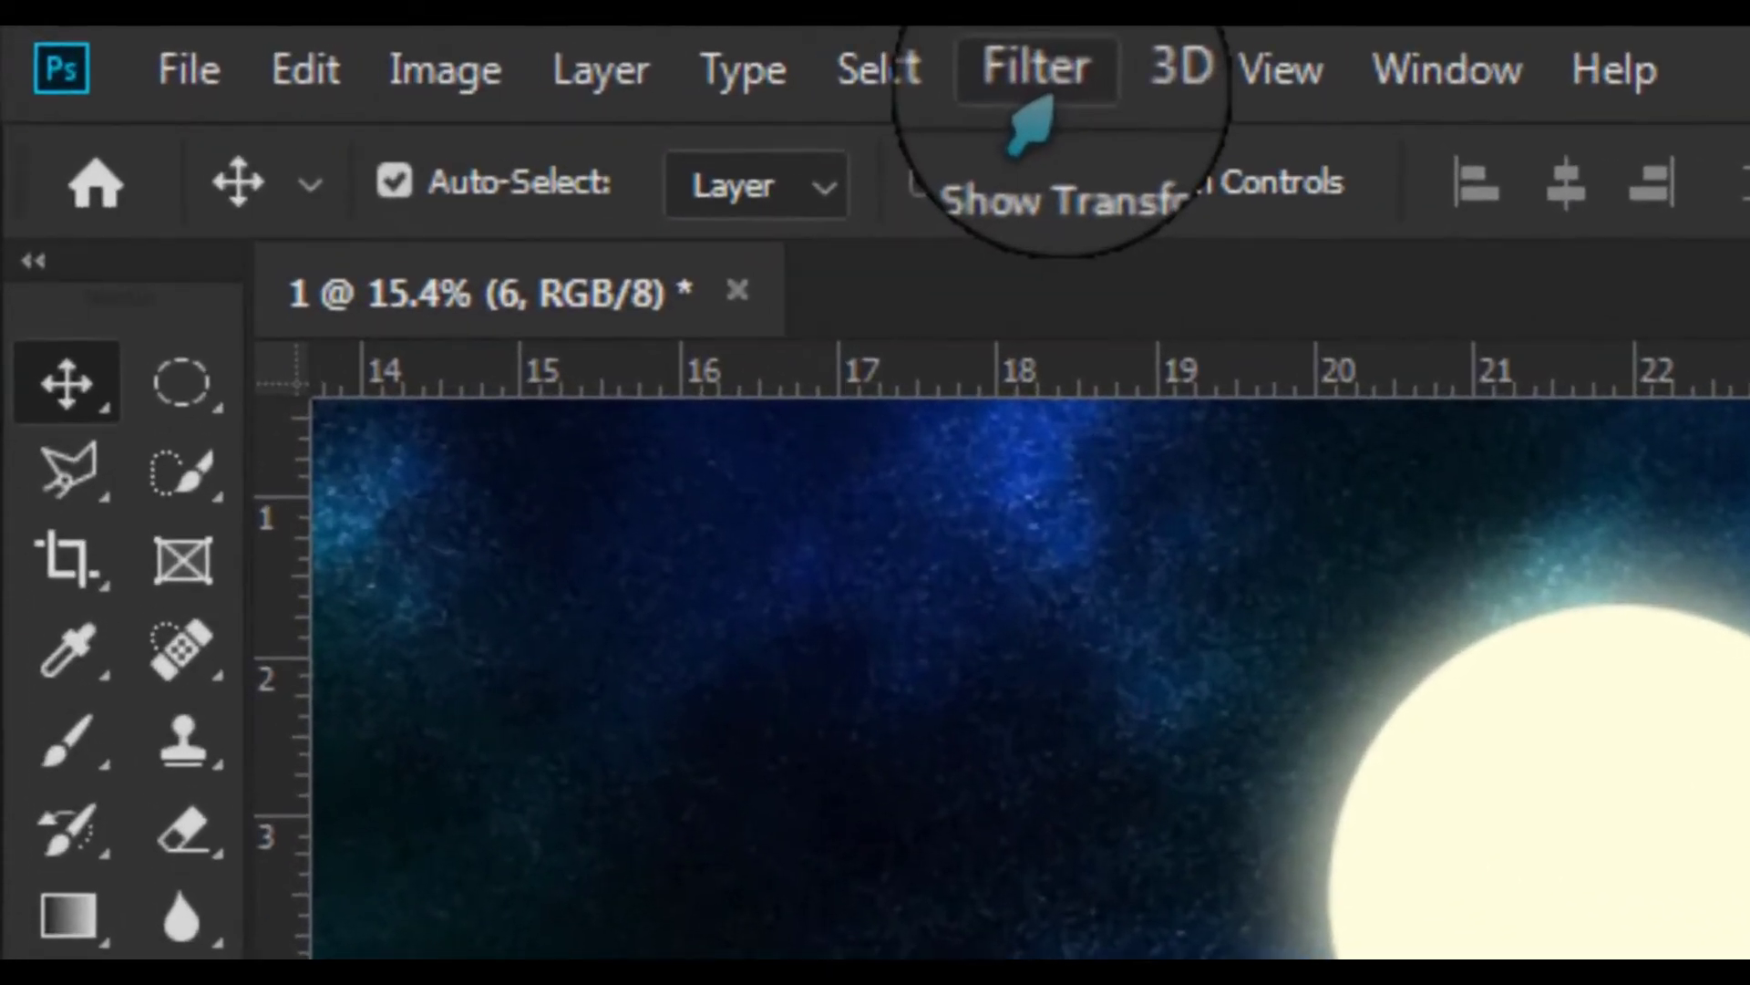
Render Clouds onto layer 6 and nudge the texture slightly over the moon
click(1035, 100)
mouse_move(222, 253)
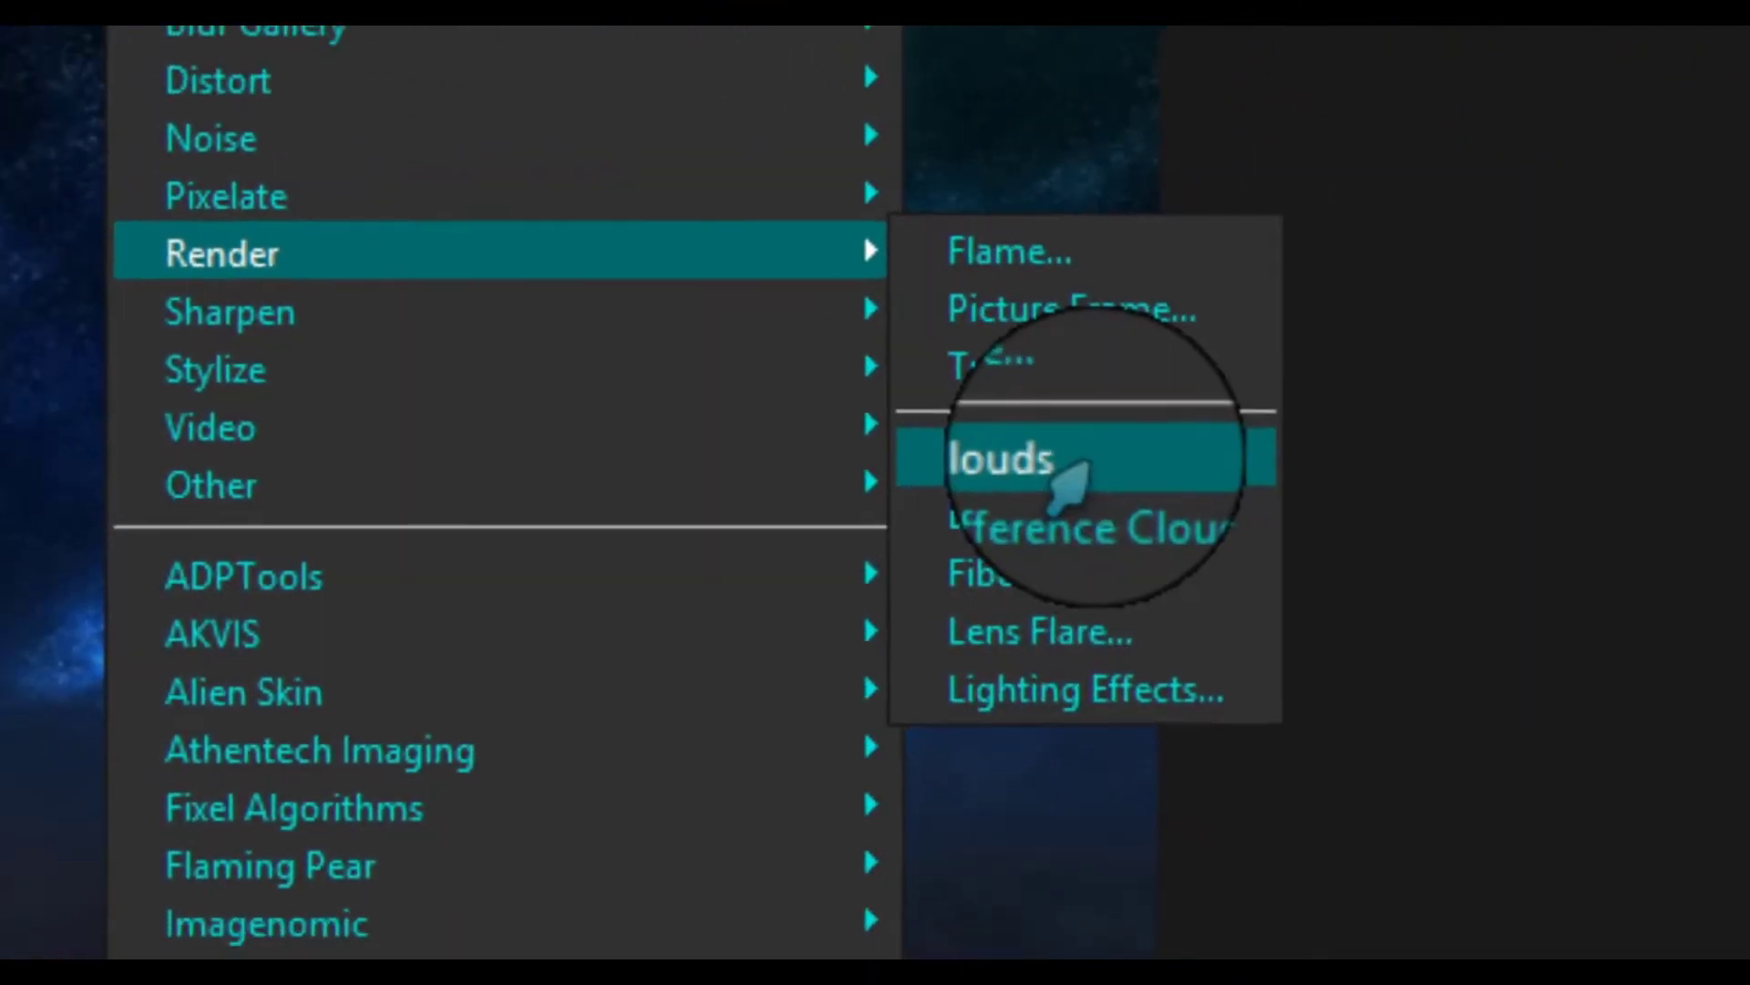
click(1144, 460)
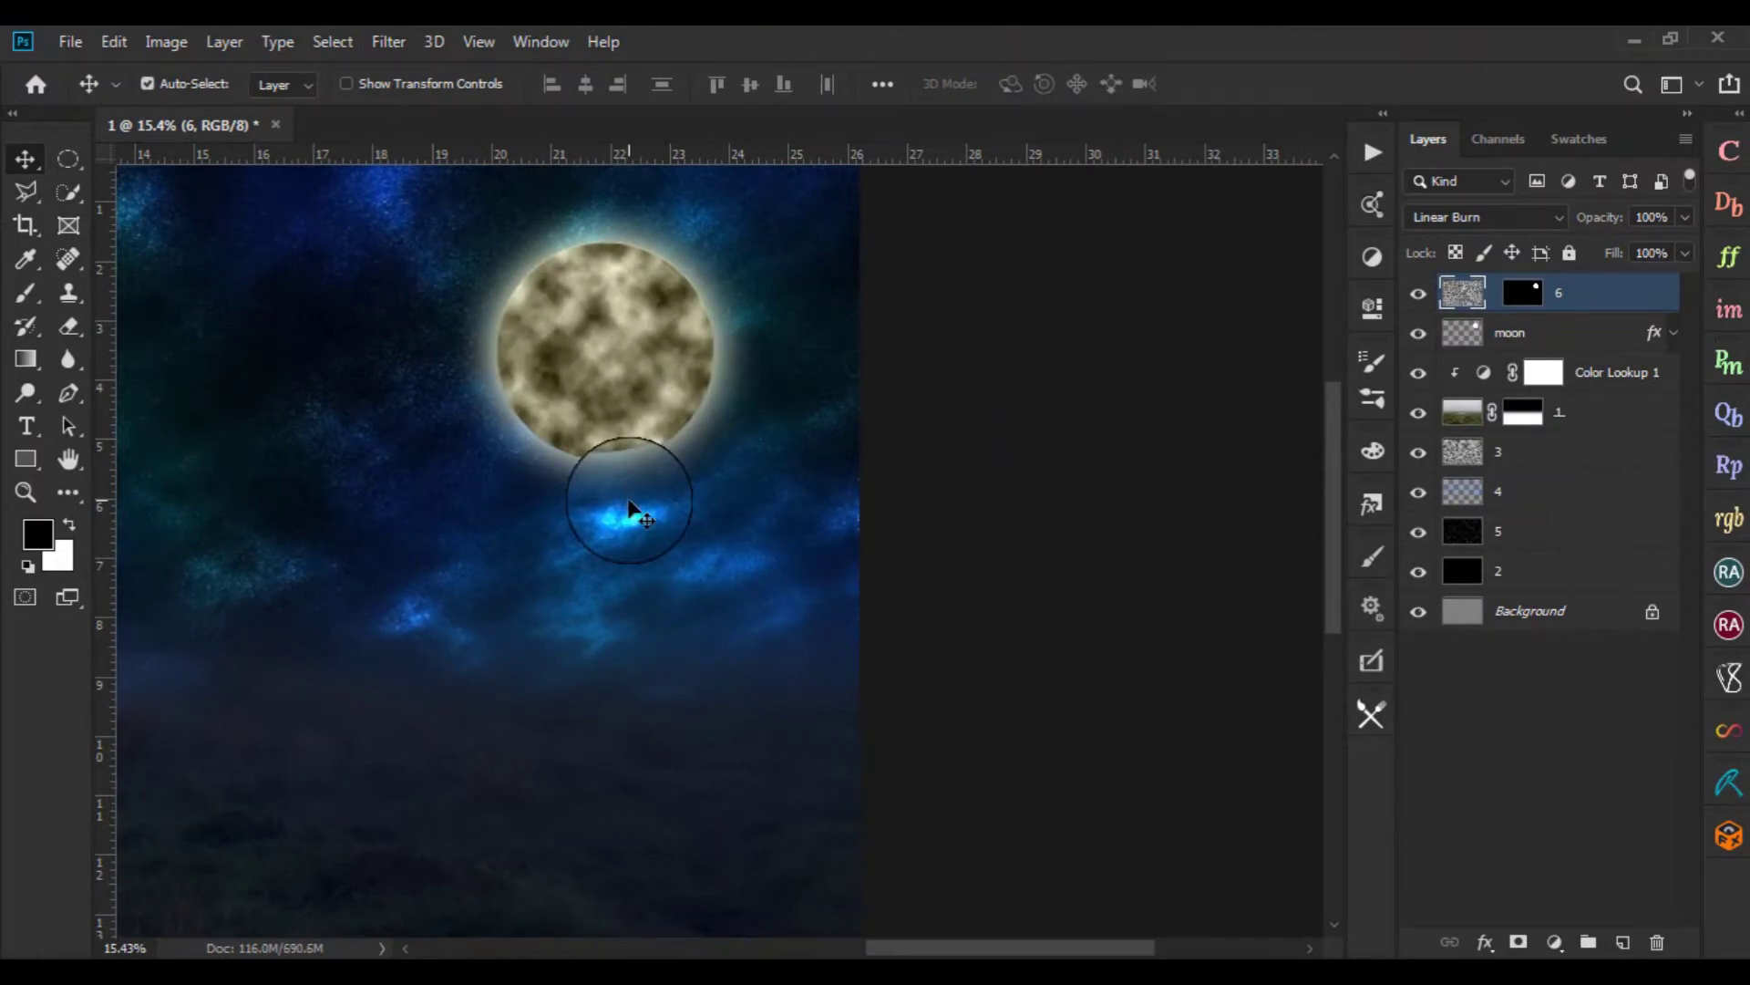
scroll(629, 507, down, 3)
scroll(786, 489, up, 2)
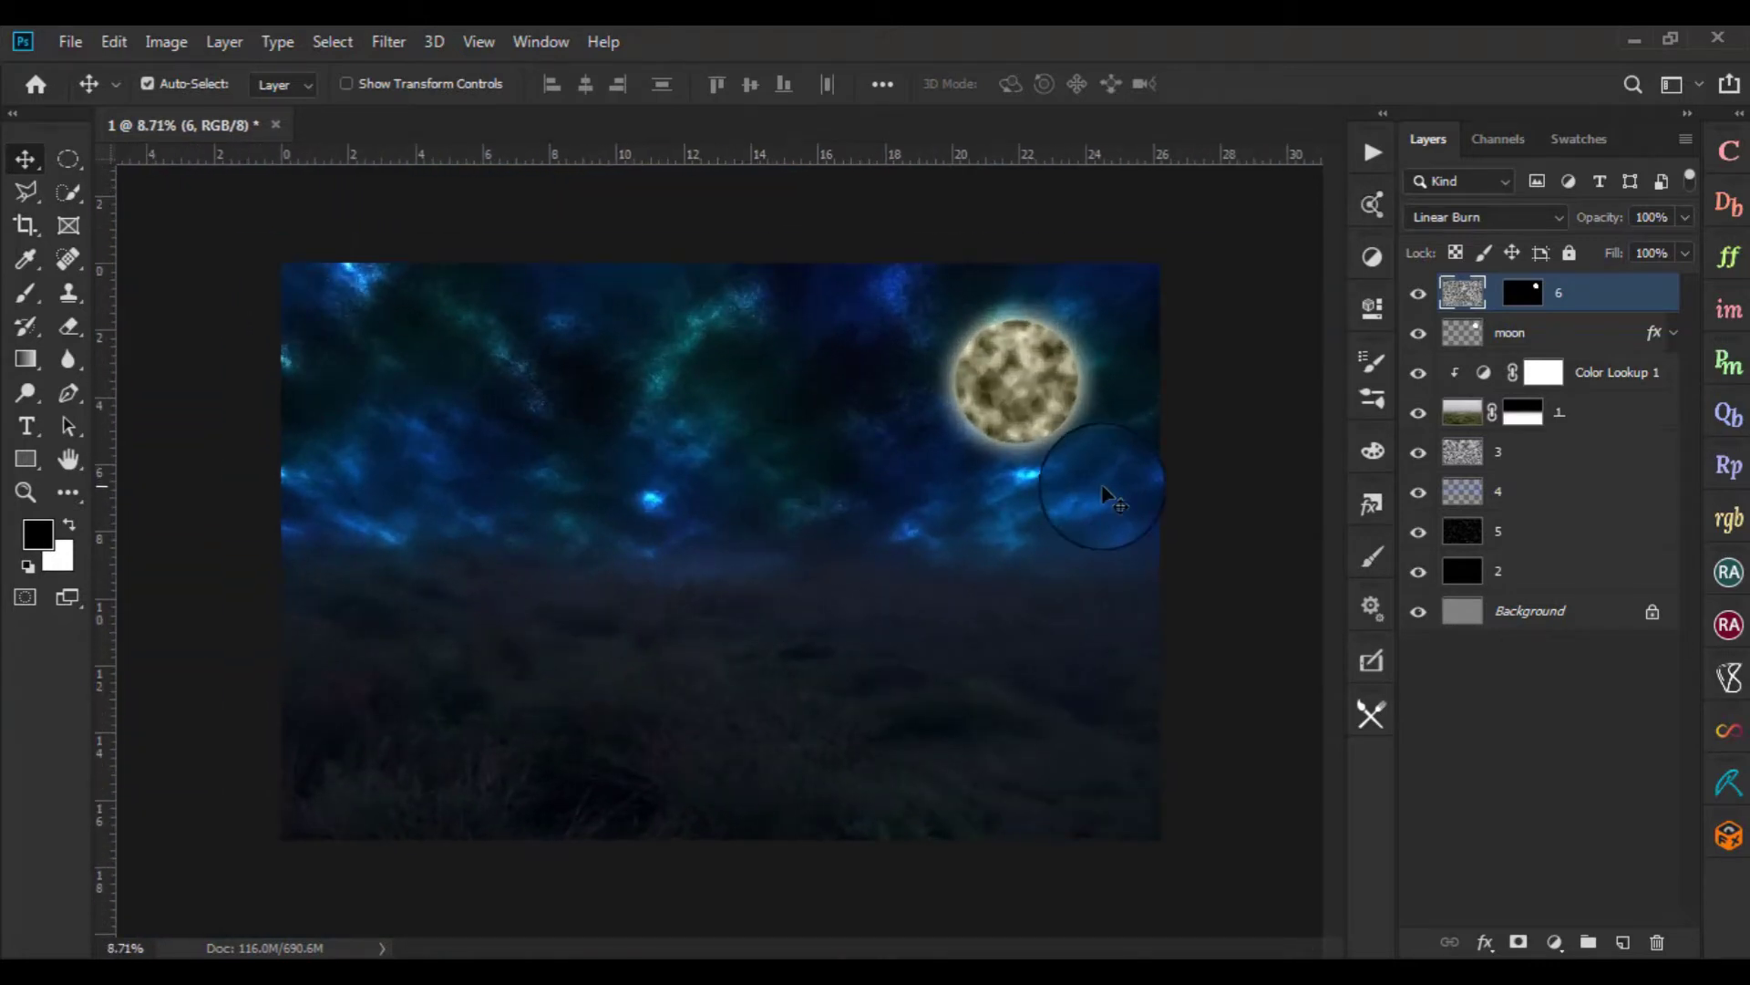
scroll(1102, 490, up, 2)
scroll(1103, 488, down, 1)
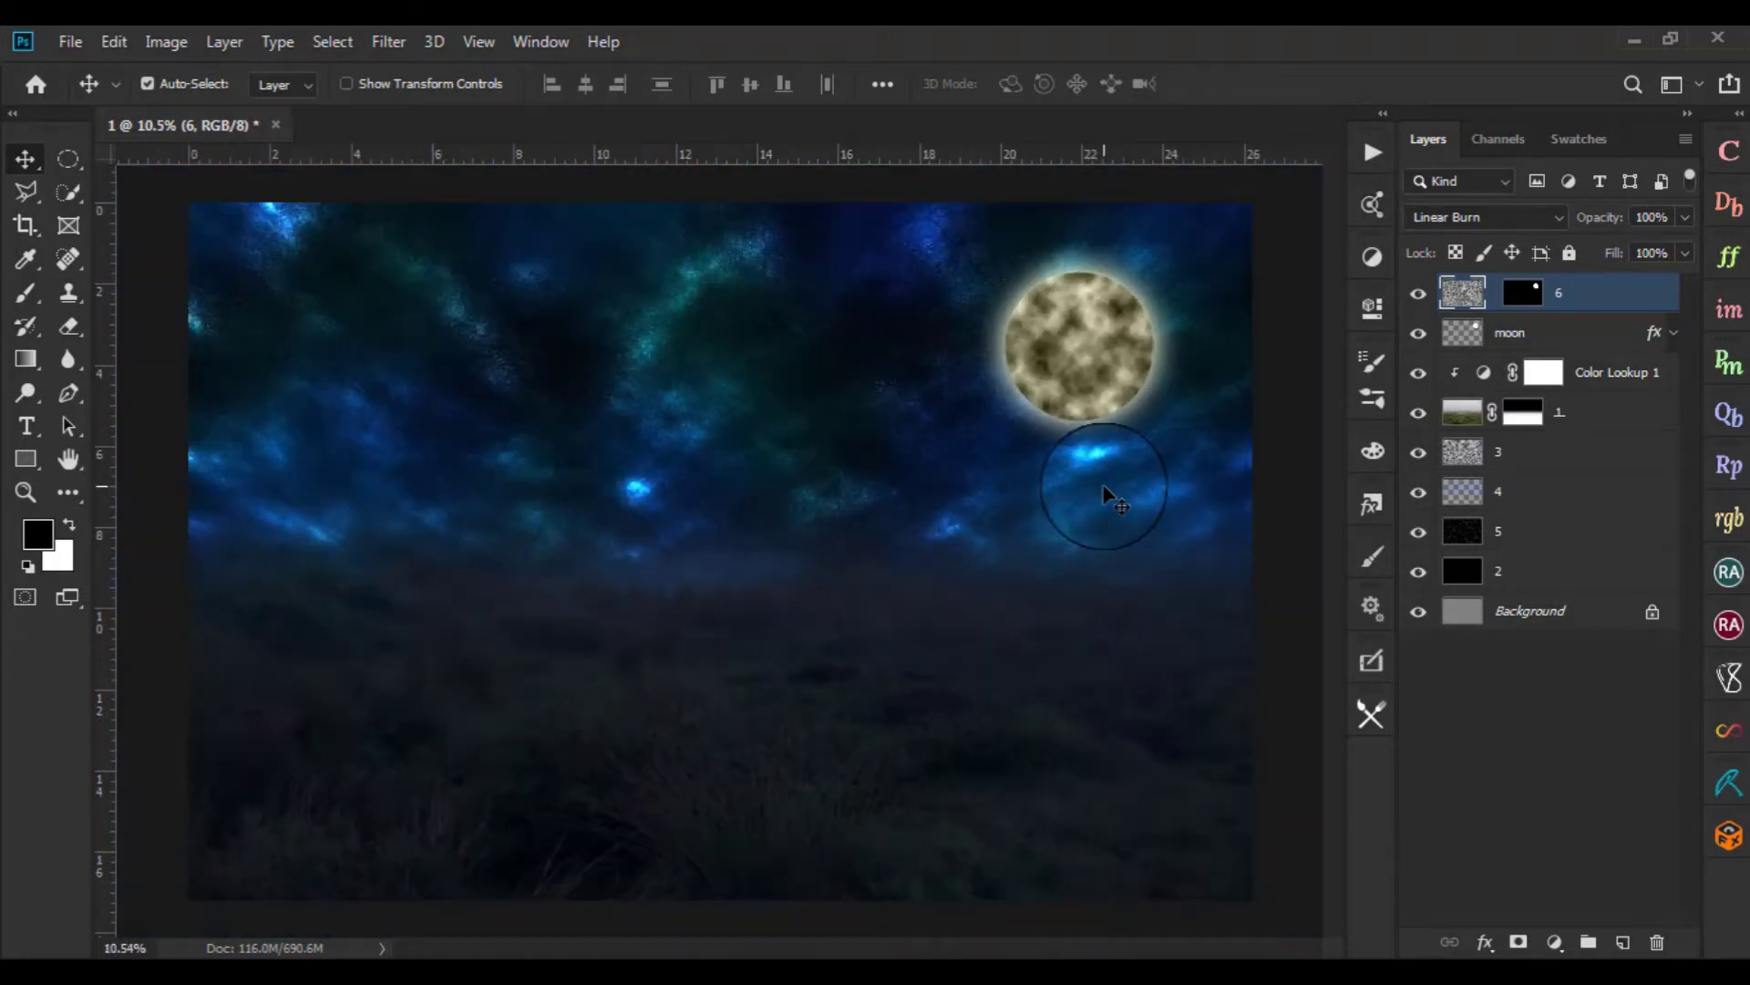
mouse_move(1102, 484)
mouse_down()
mouse_move(1092, 372)
mouse_move(1094, 419)
mouse_up()
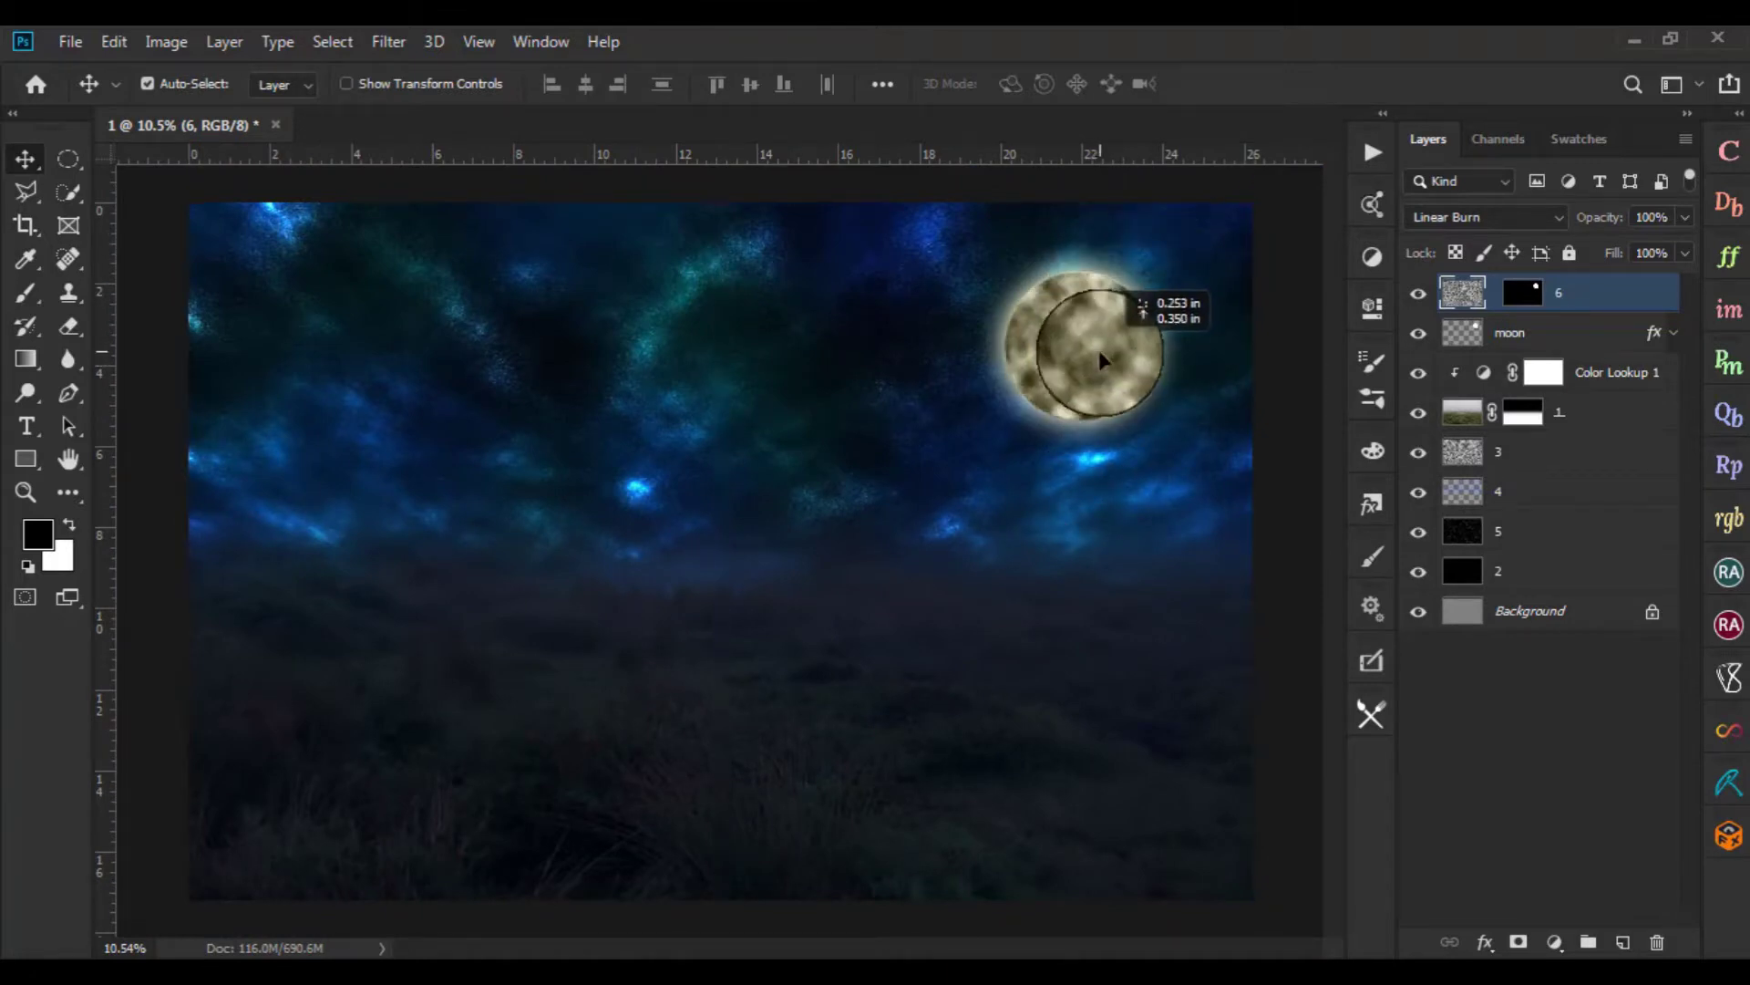
drag(1094, 417, 1094, 421)
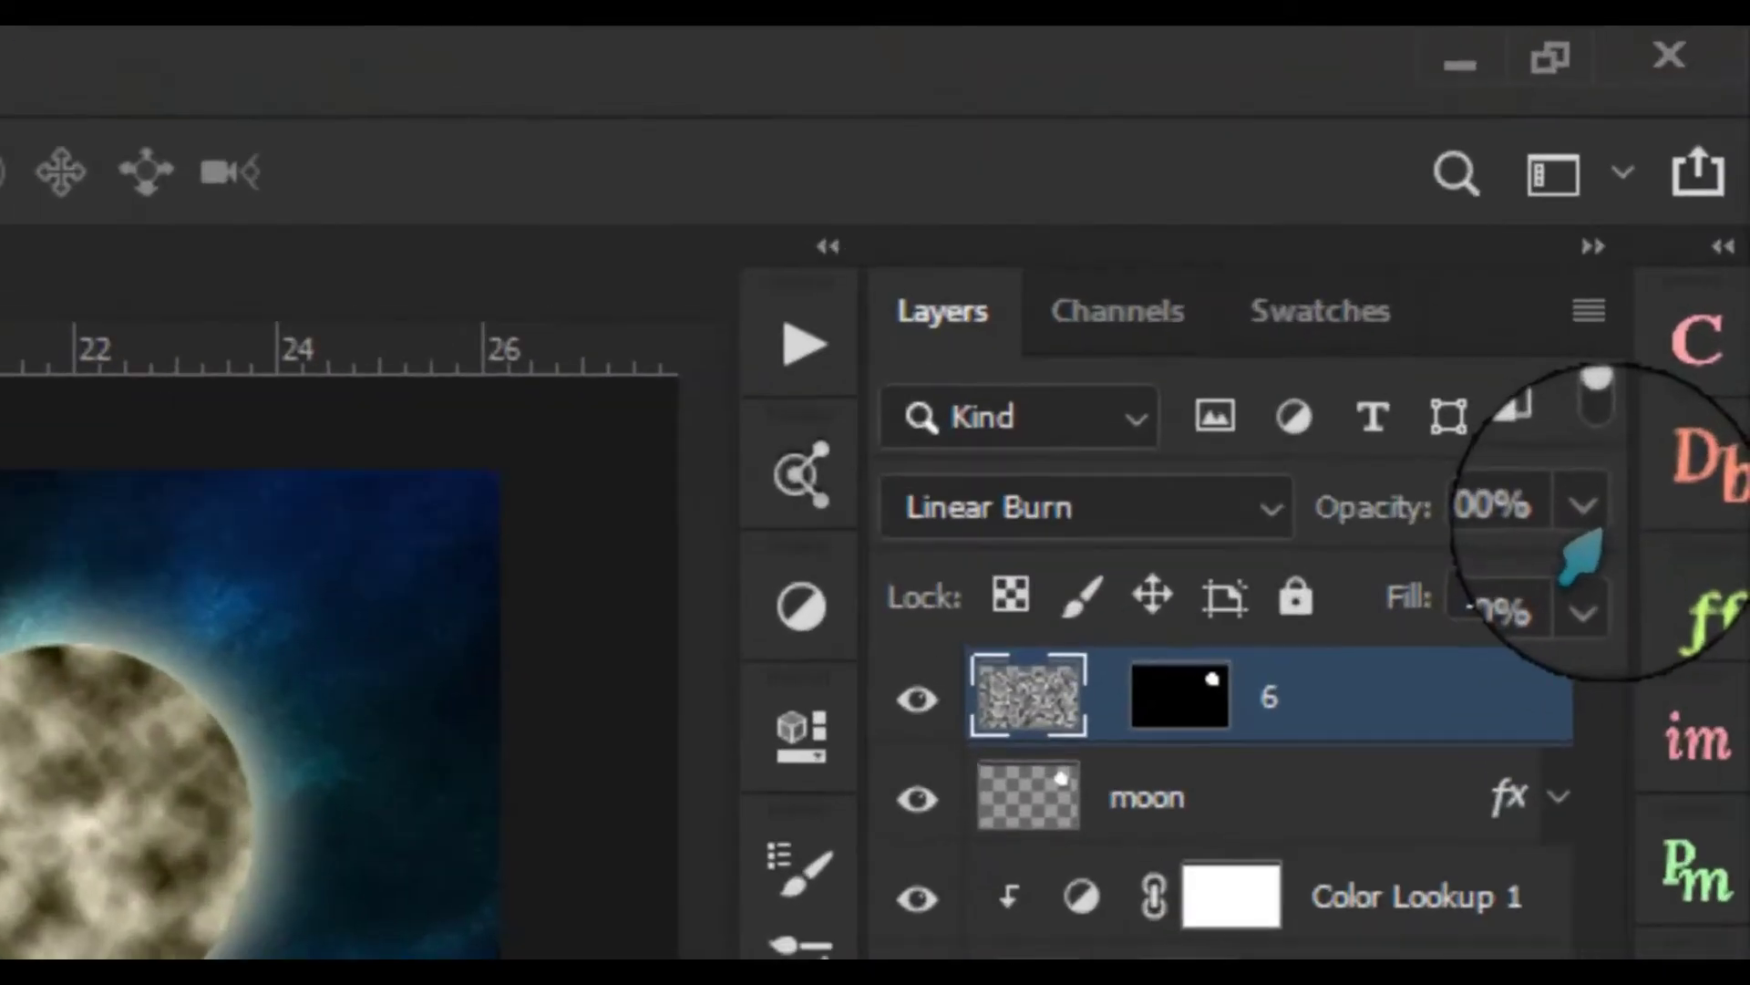
Set layer 6's opacity to 78%
click(1584, 506)
drag(1576, 570, 1453, 576)
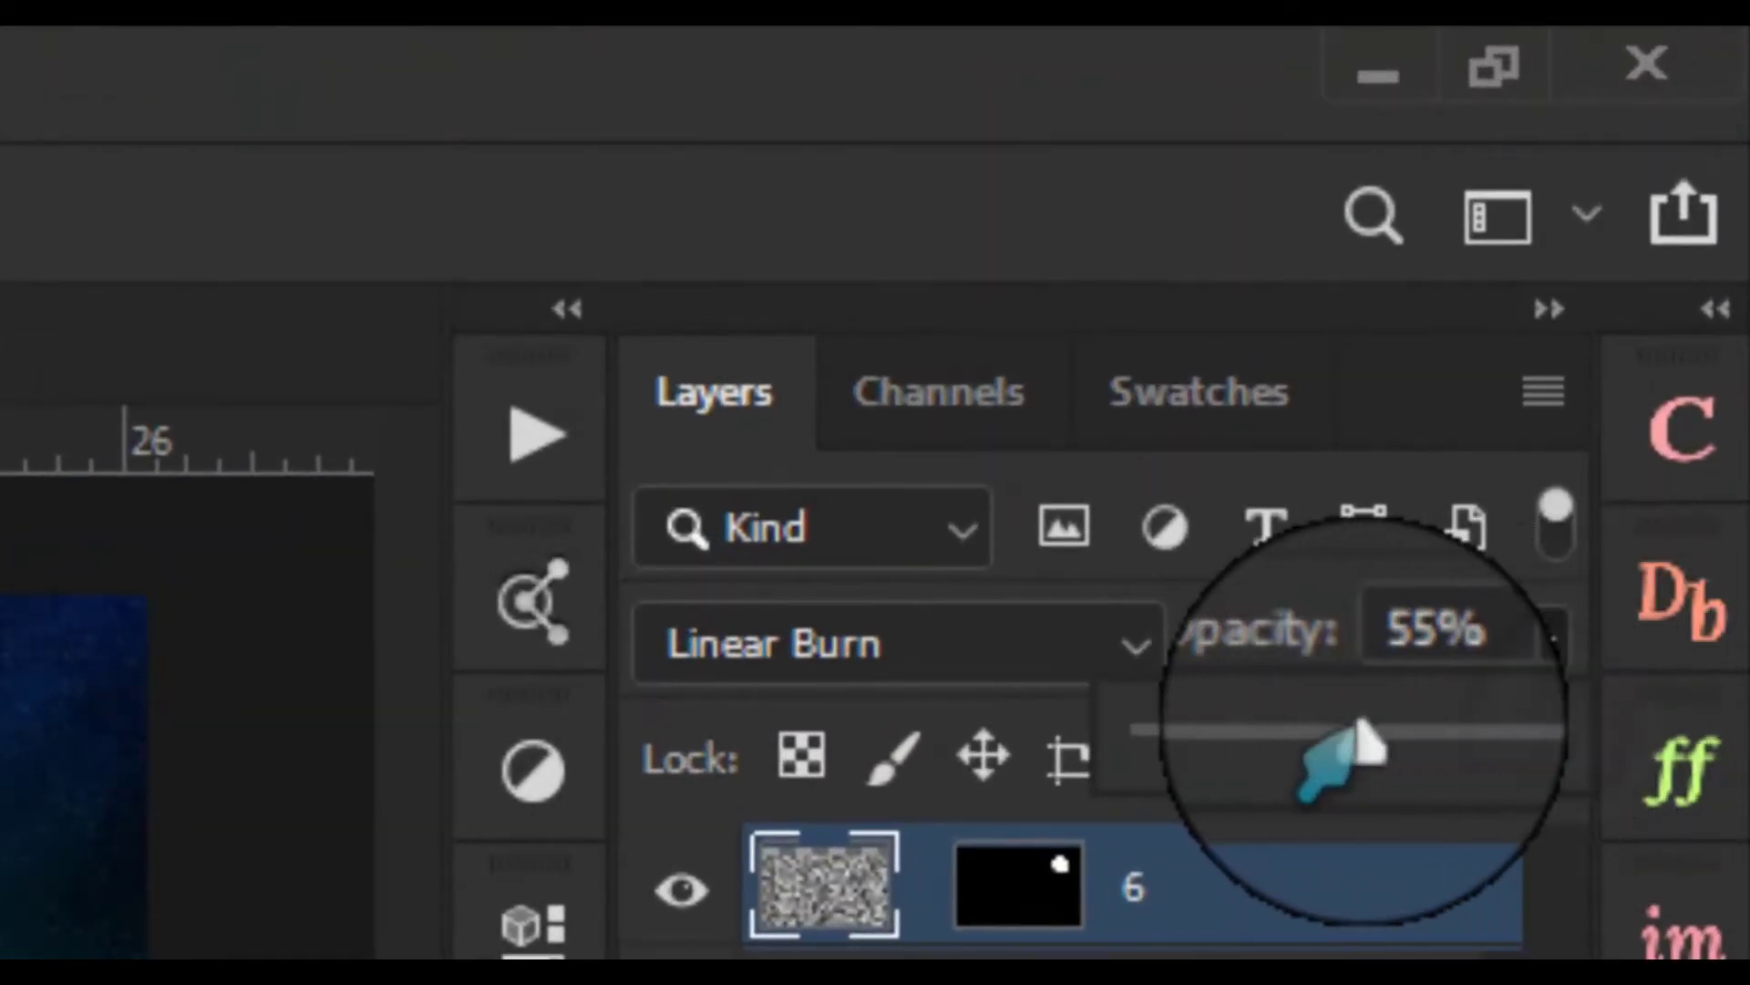
drag(1365, 740, 1249, 740)
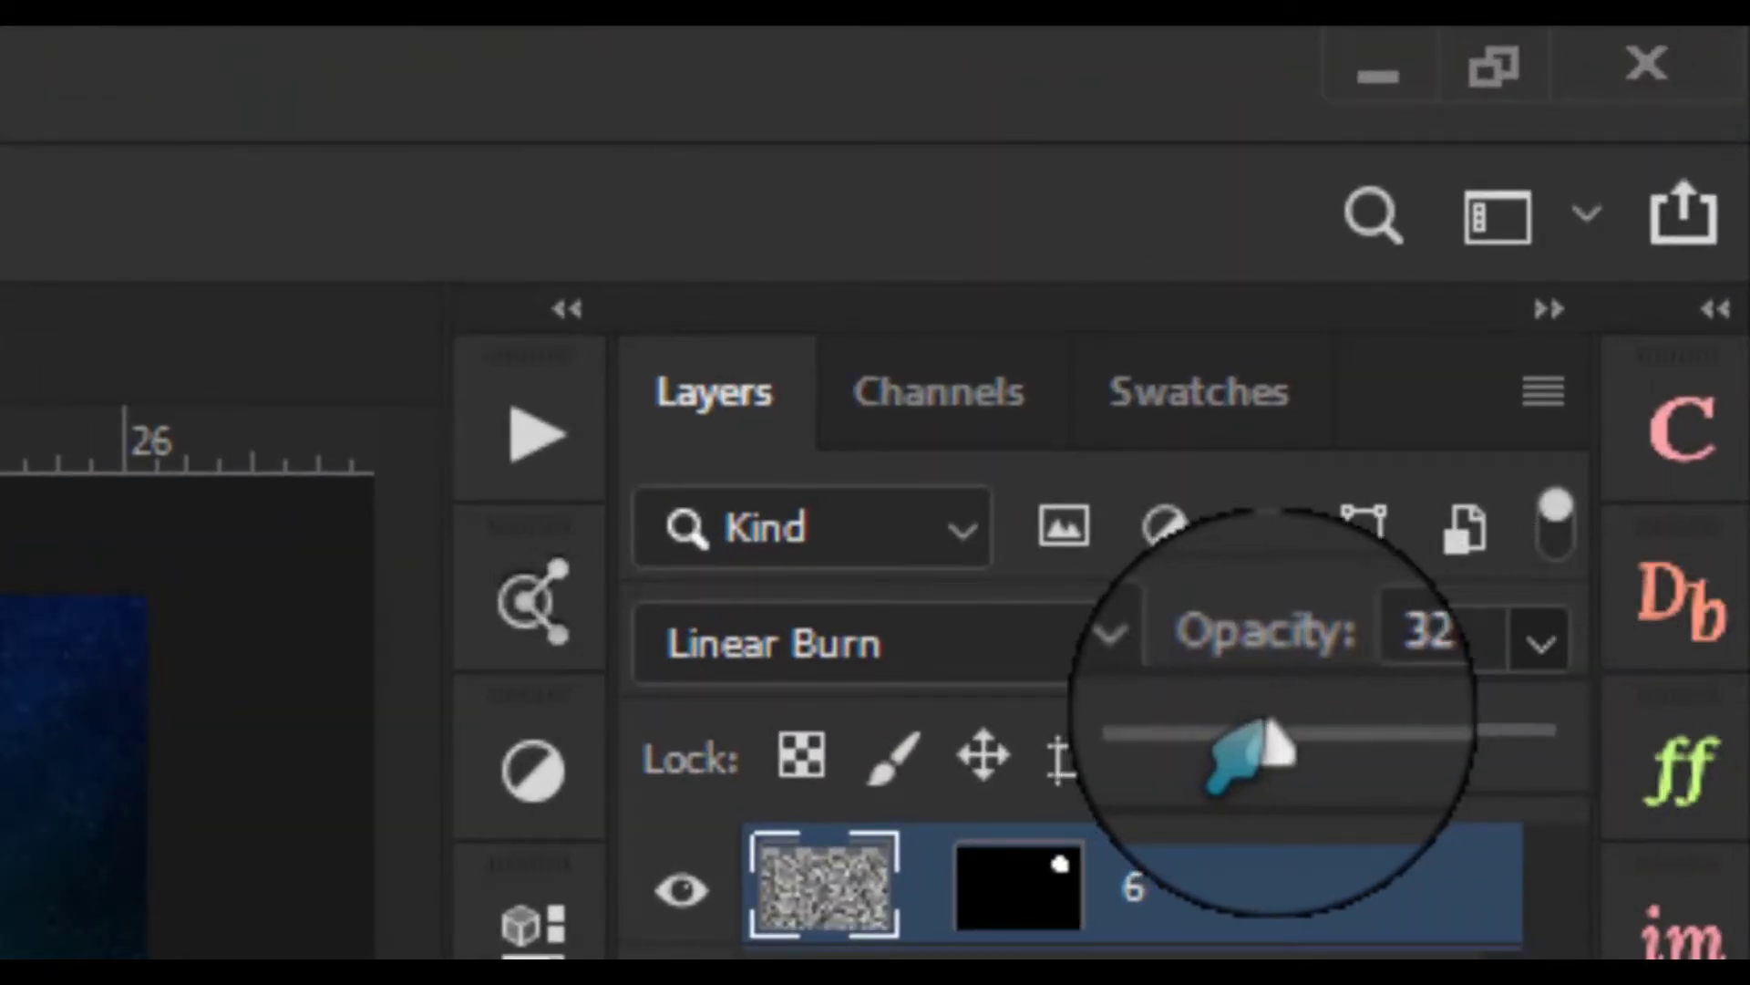
mouse_move(1239, 743)
mouse_down()
mouse_move(1267, 743)
mouse_move(1177, 744)
mouse_move(1197, 745)
mouse_up()
mouse_move(1267, 752)
mouse_down()
mouse_move(1532, 743)
mouse_move(1413, 752)
mouse_up()
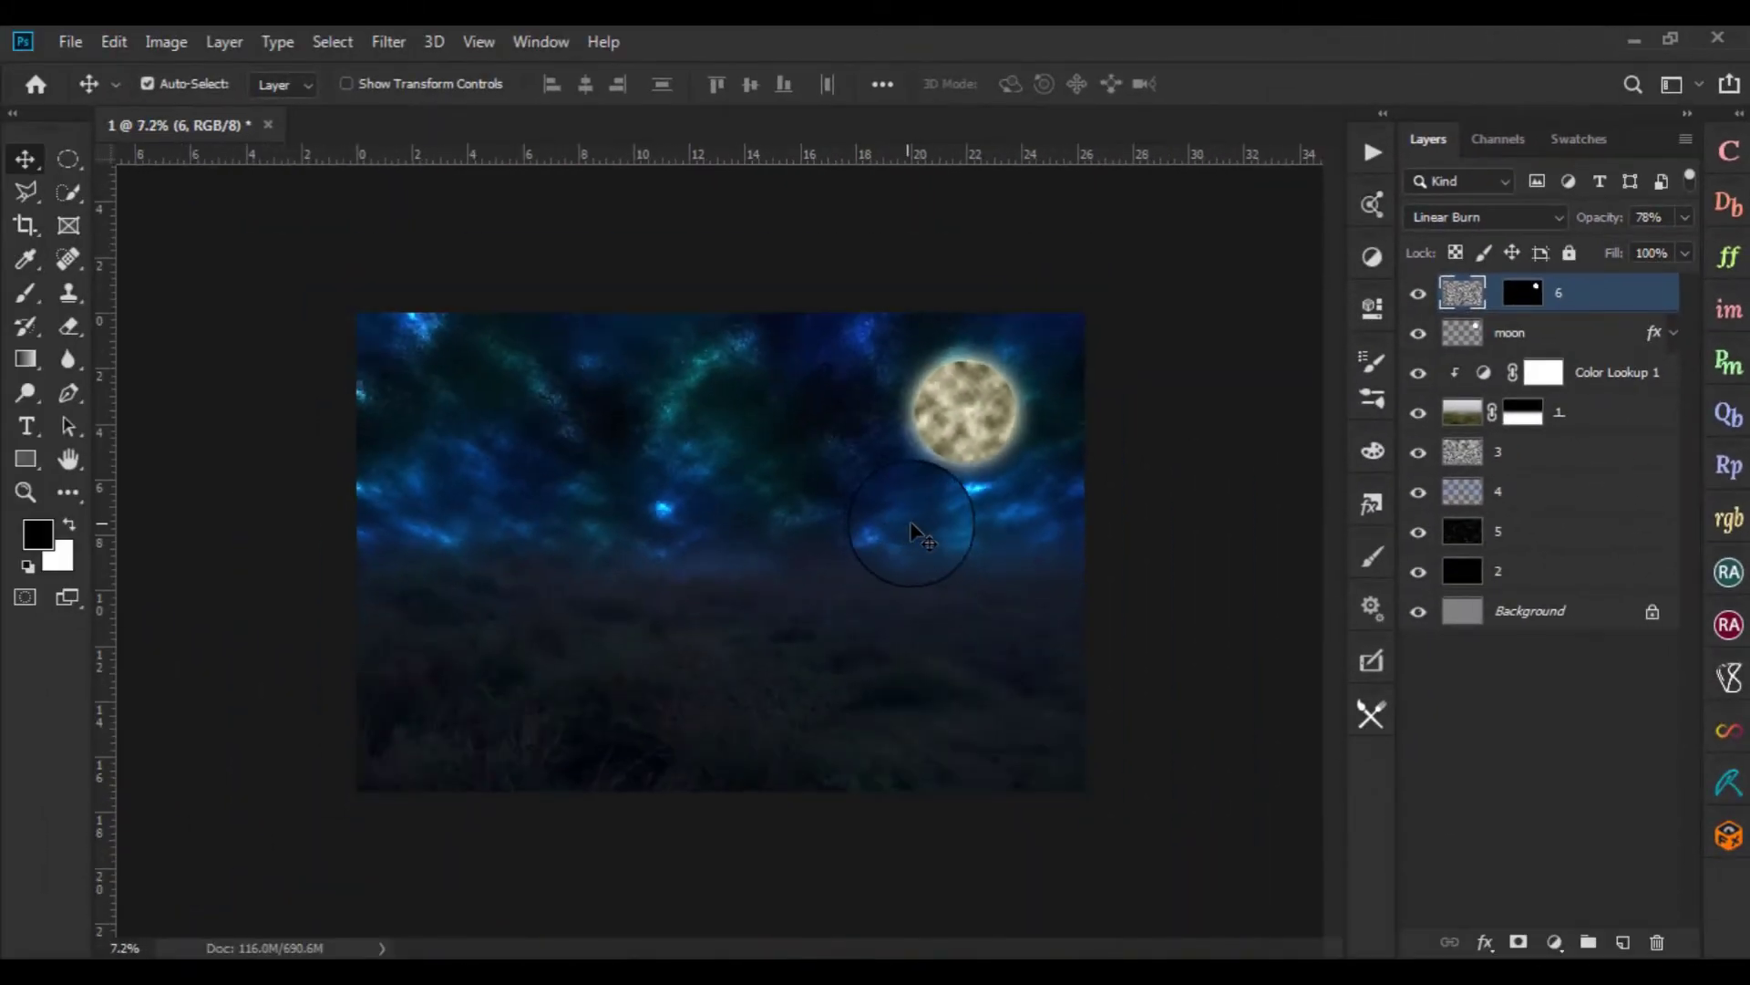
Scale layer 6's cloud texture to about 96%, shift it upward, and commit
key(ctrl+t)
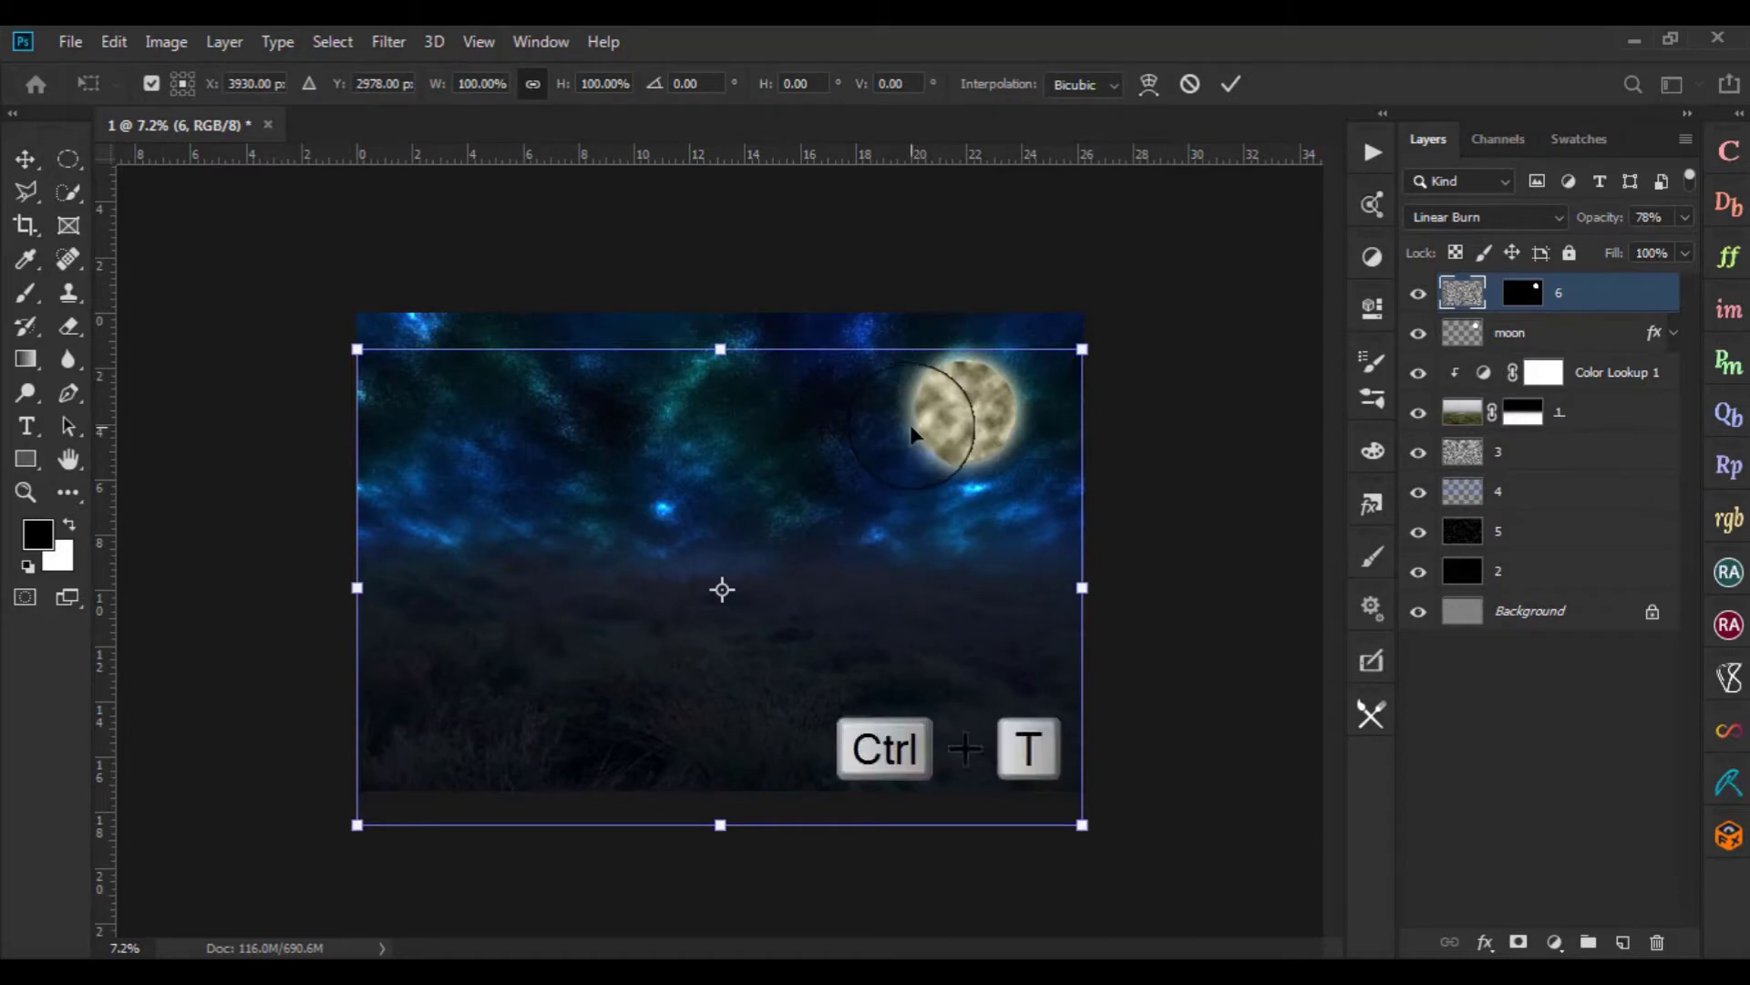
scroll(909, 424, up, 2)
scroll(1212, 626, down, 2)
scroll(1076, 778, down, 3)
mouse_move(1051, 801)
mouse_down()
mouse_move(1137, 856)
mouse_move(1000, 766)
mouse_move(1098, 829)
mouse_move(1115, 819)
mouse_up()
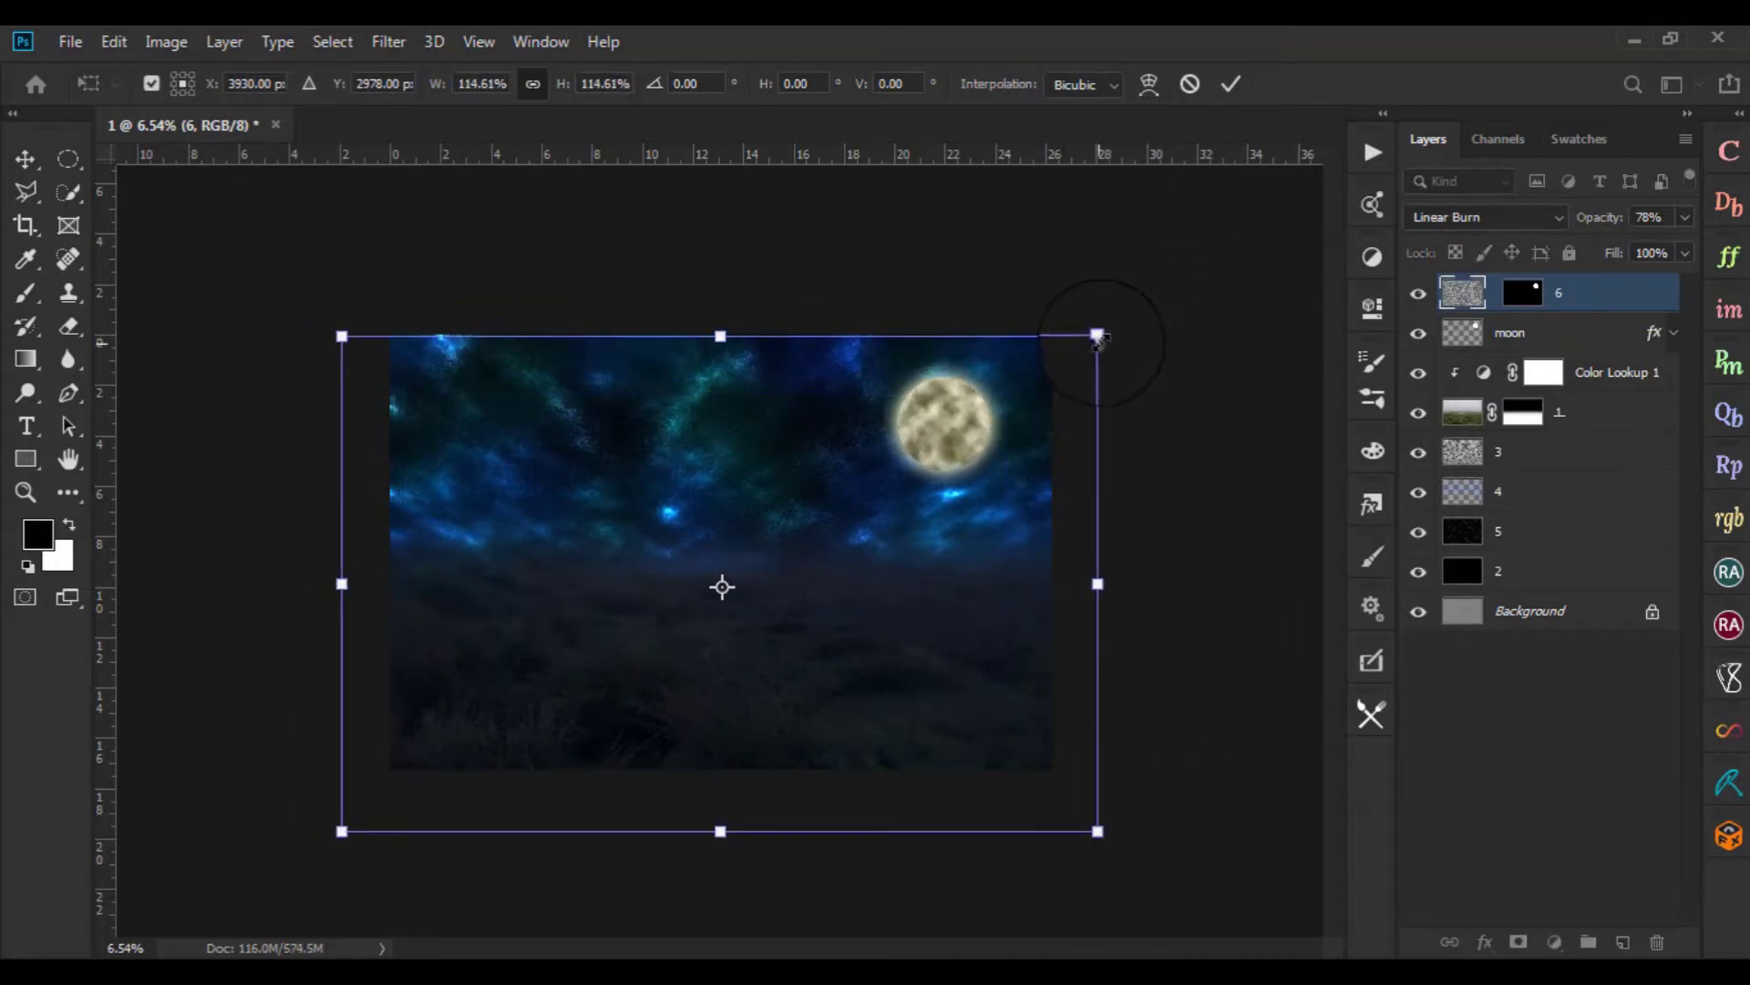
drag(1098, 335, 1133, 310)
mouse_move(1003, 510)
mouse_down()
mouse_move(1003, 394)
mouse_move(1001, 444)
mouse_up()
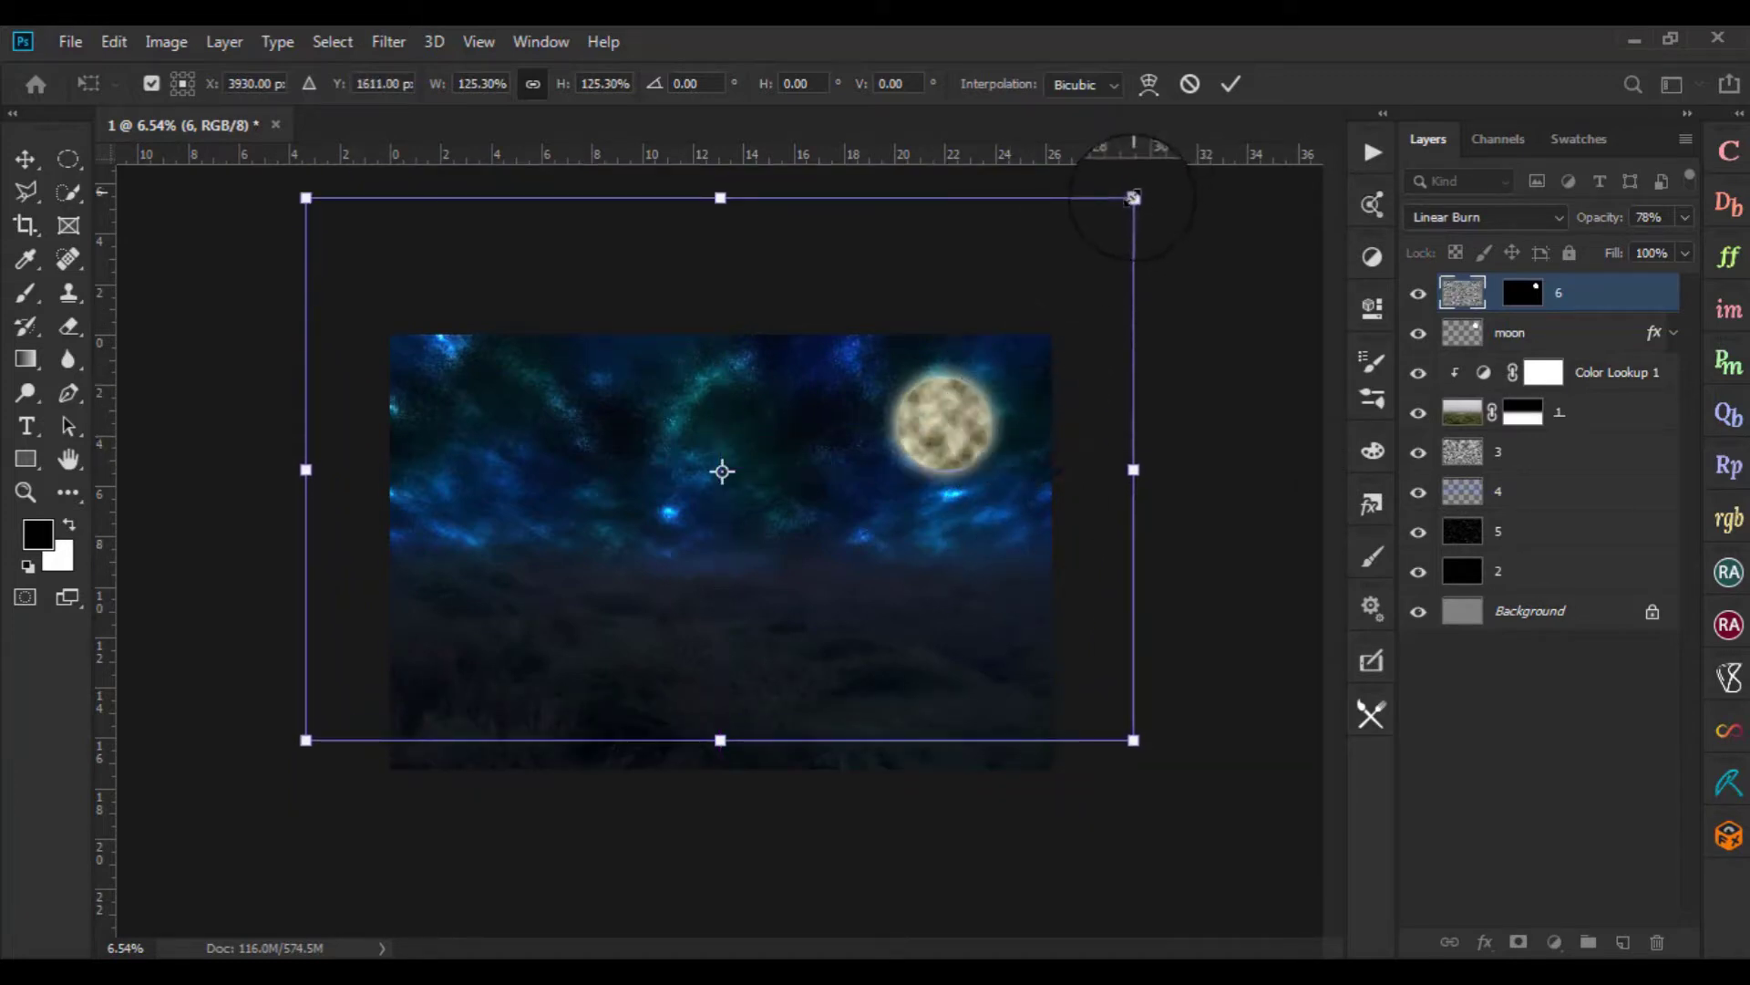
mouse_move(1134, 197)
mouse_down()
mouse_move(1105, 270)
mouse_move(1021, 268)
mouse_move(1042, 271)
mouse_up()
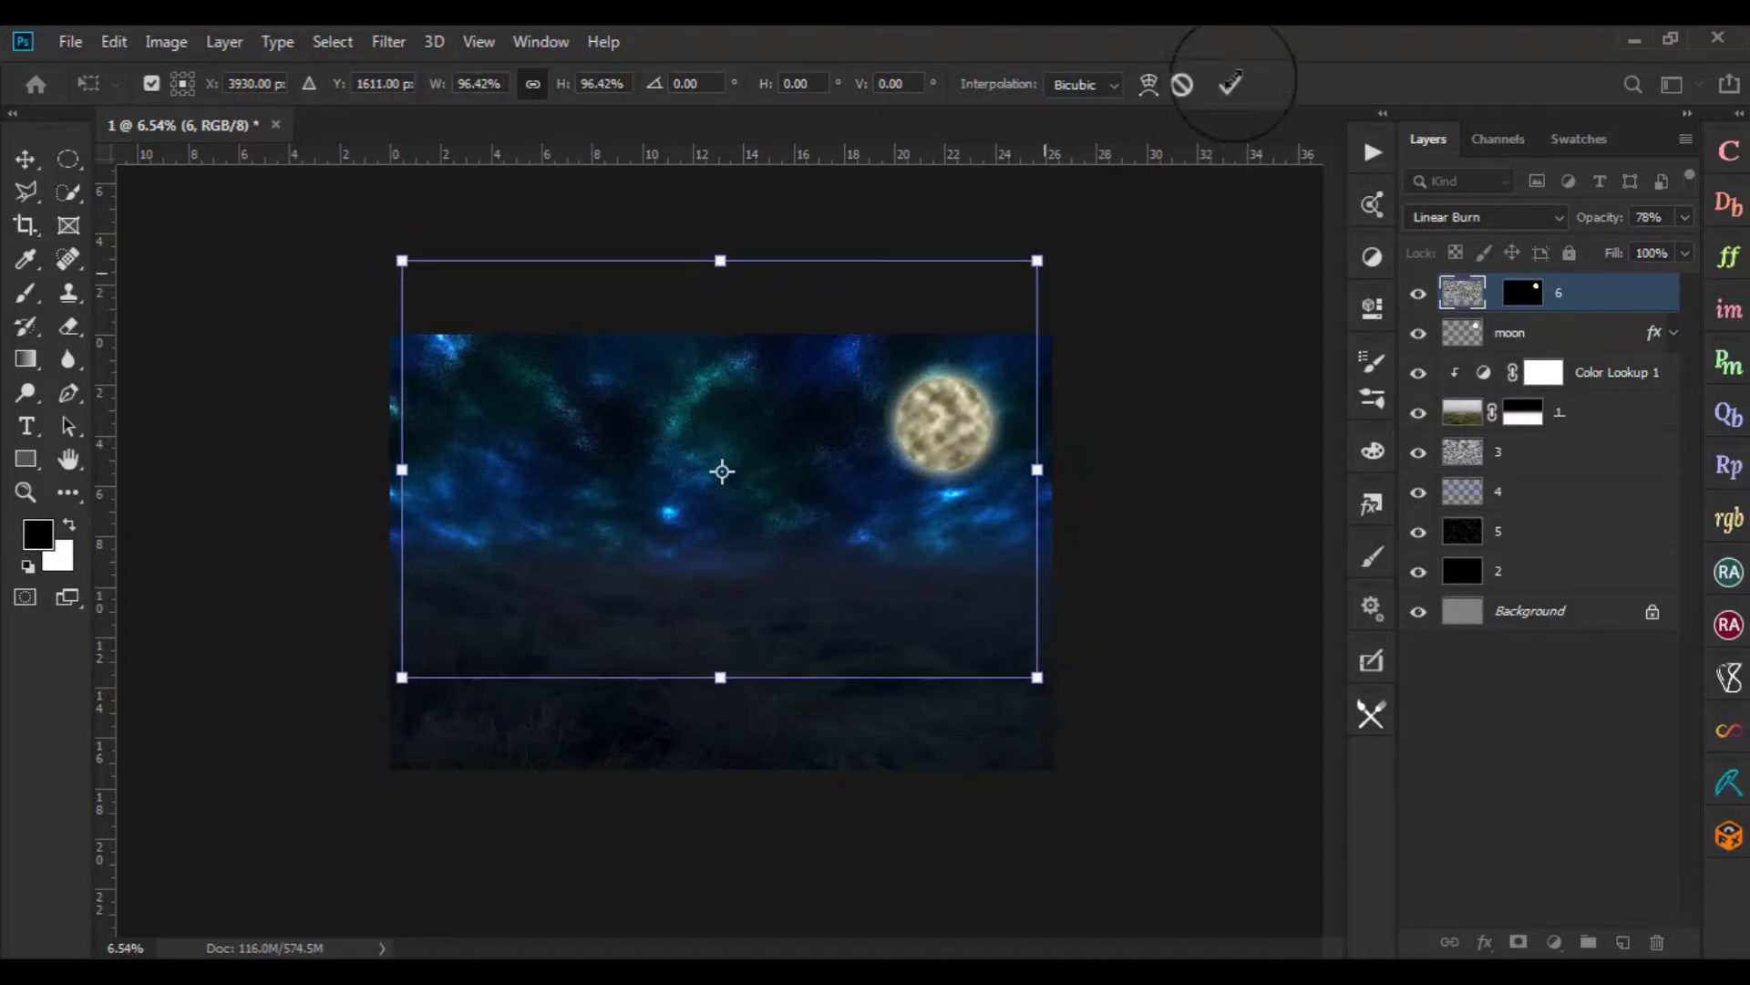
click(1230, 80)
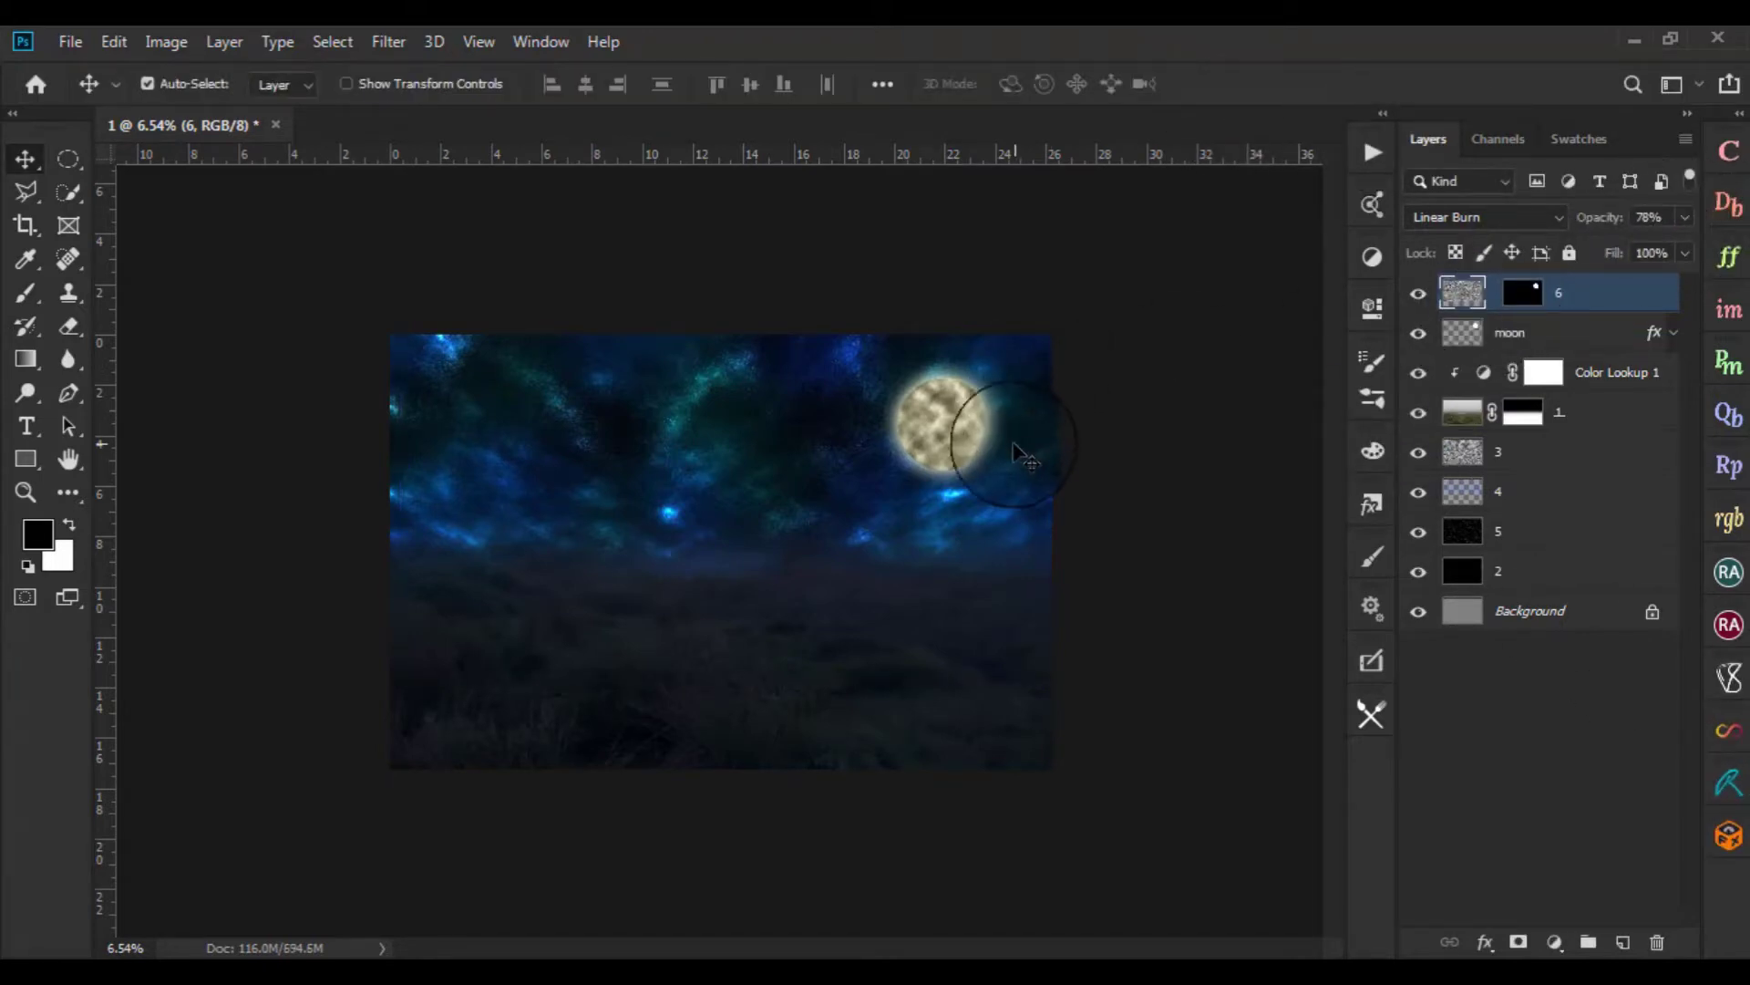
alt+scroll(1014, 447, up, 5)
drag(1055, 438, 827, 627)
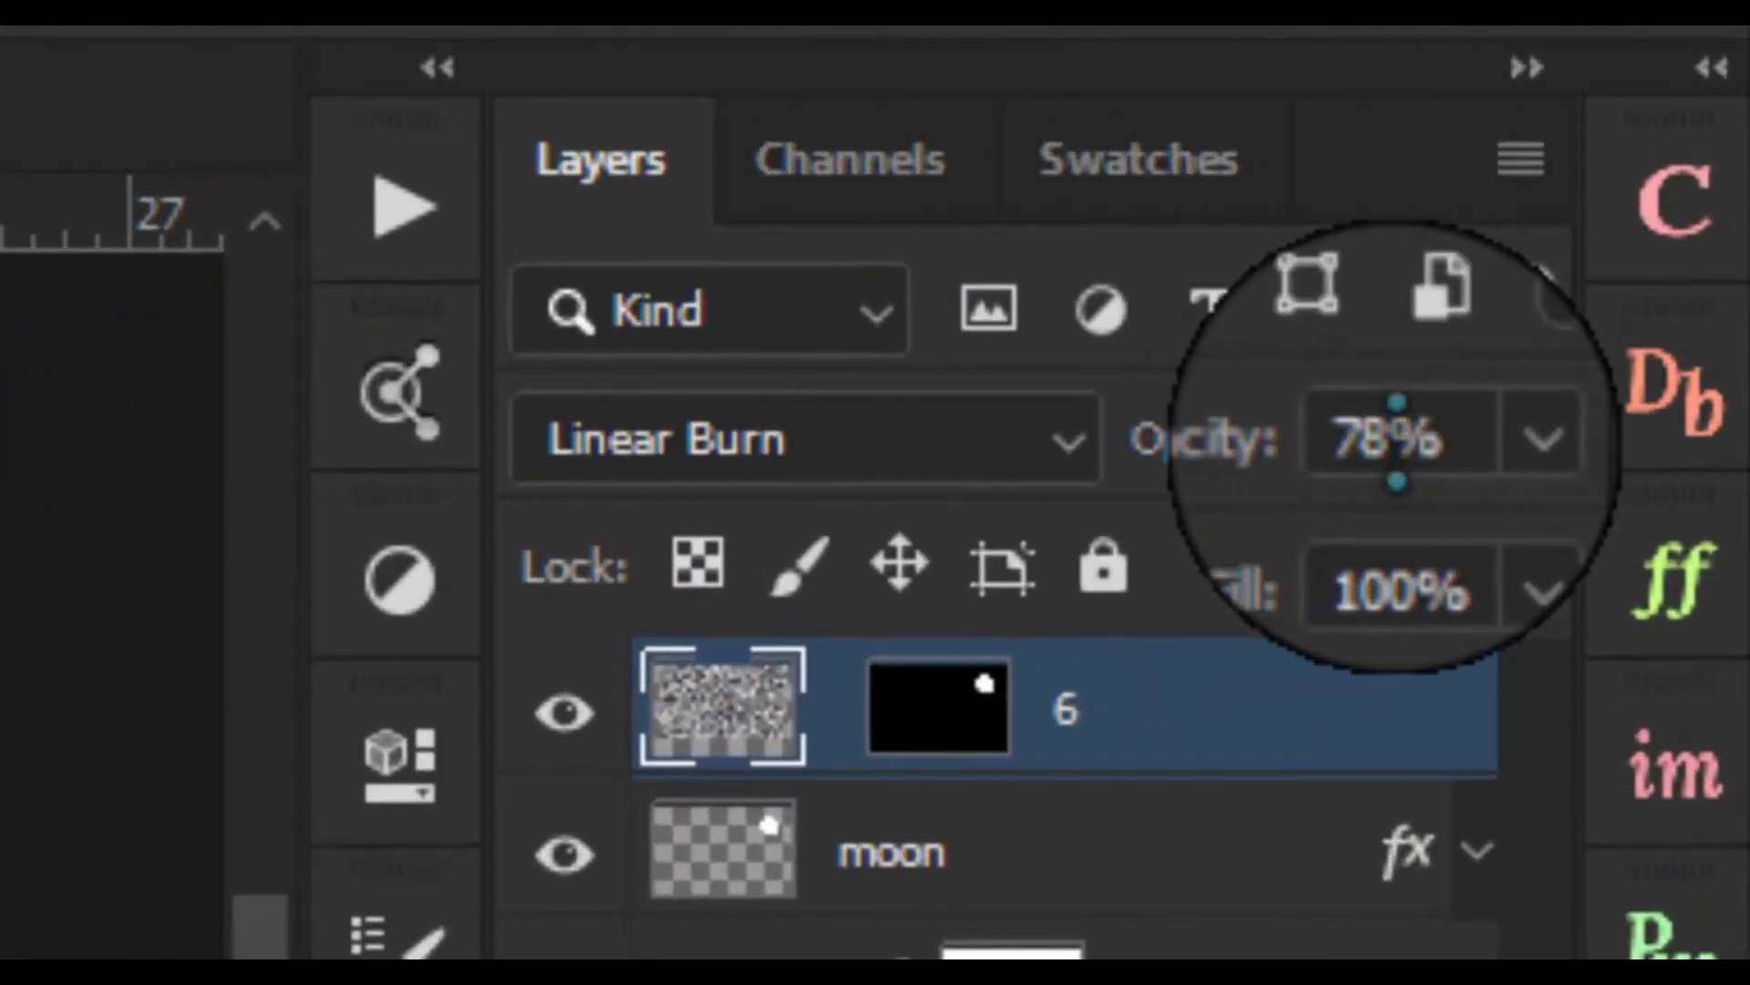
Set layer 6's opacity to 25% and fit the whole image on screen
double_click(1397, 441)
text(25)
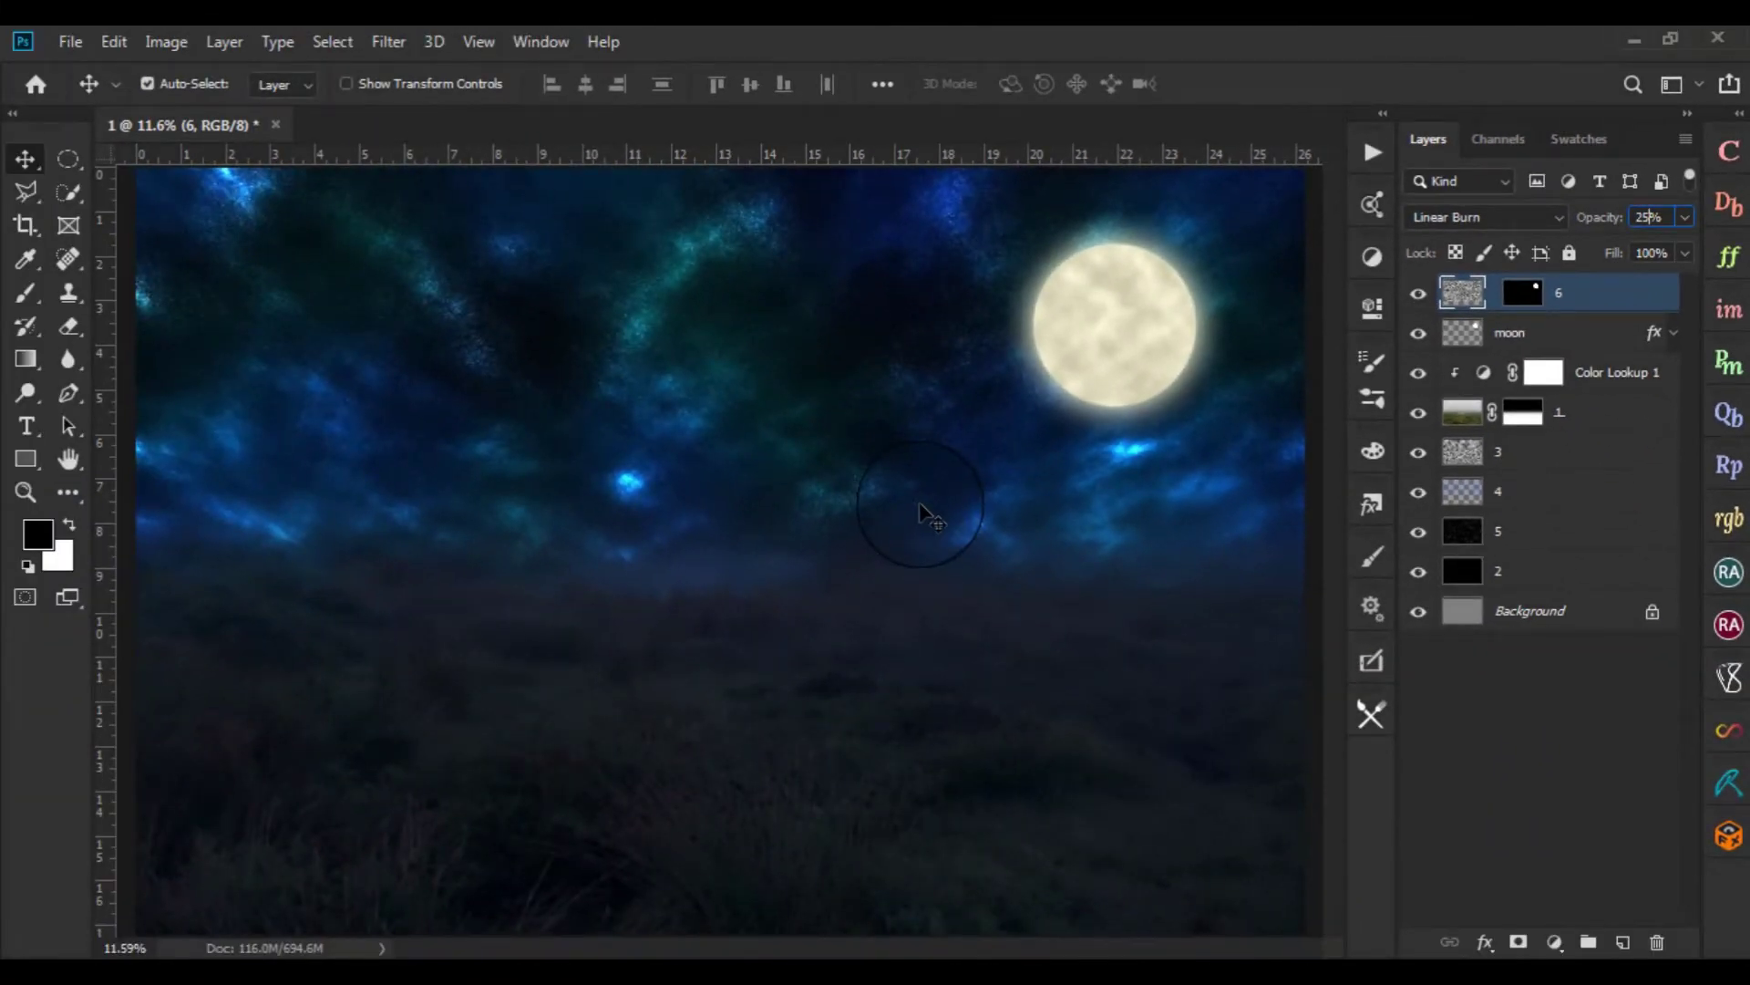
key(ctrl+minus)
key(ctrl+minus)
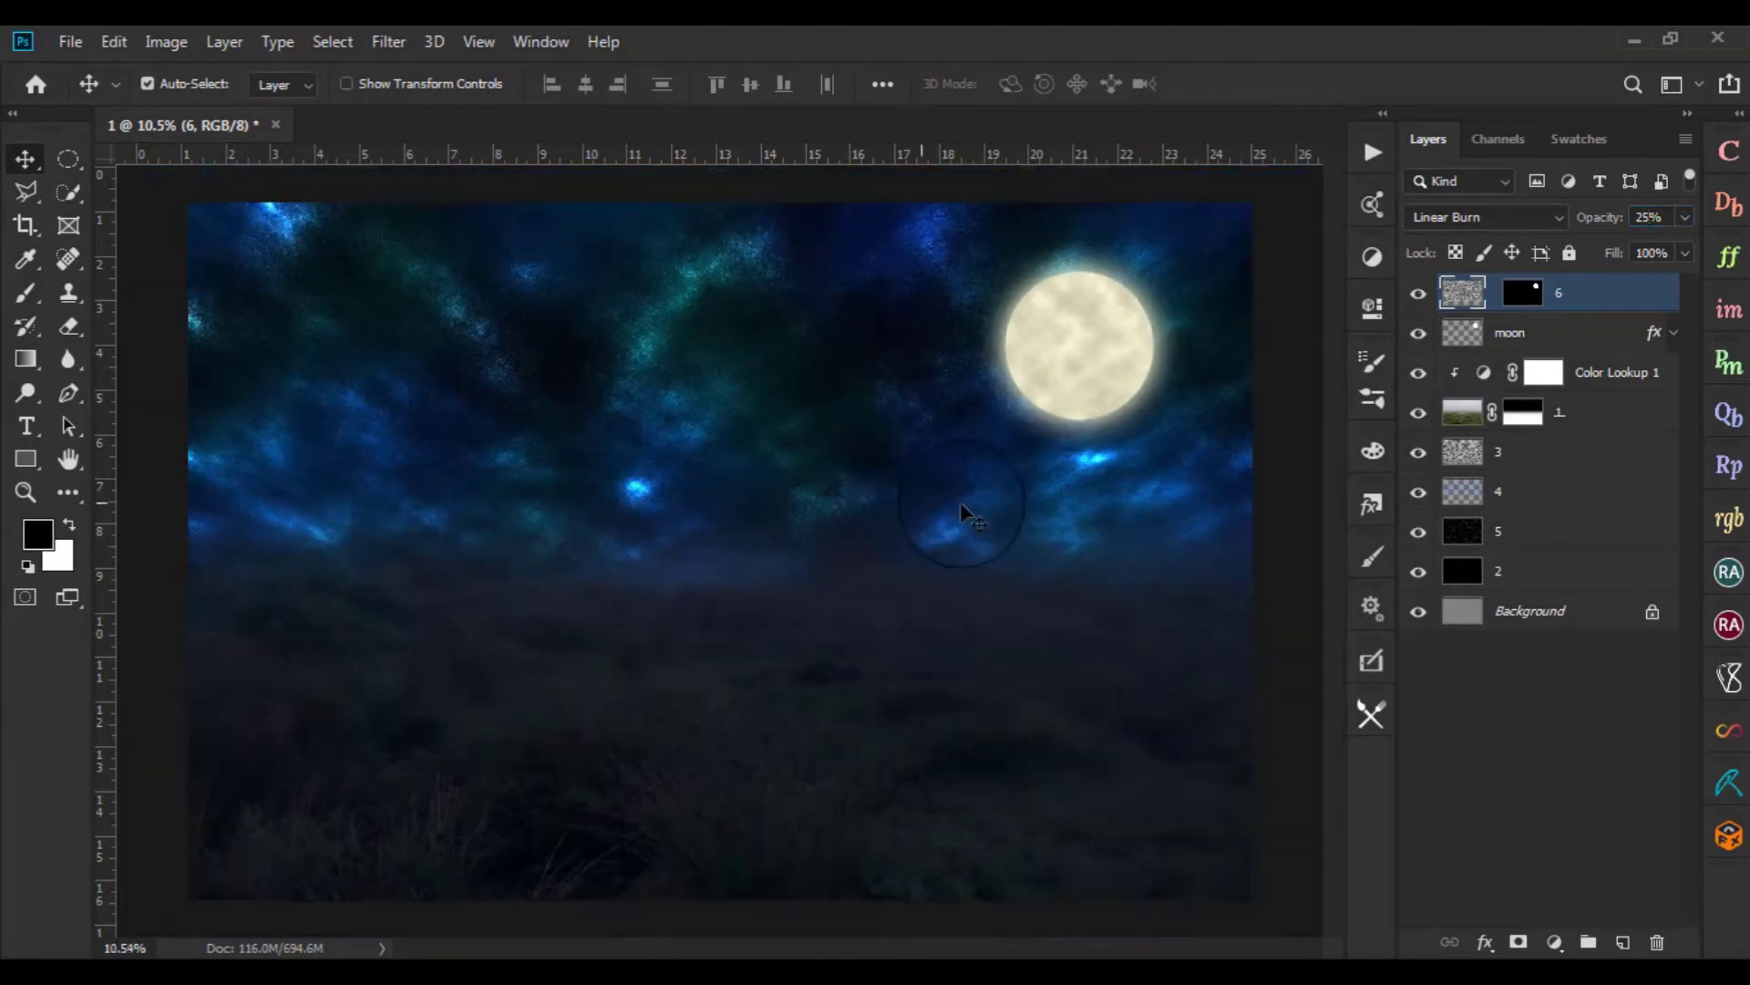
key(ctrl+0)
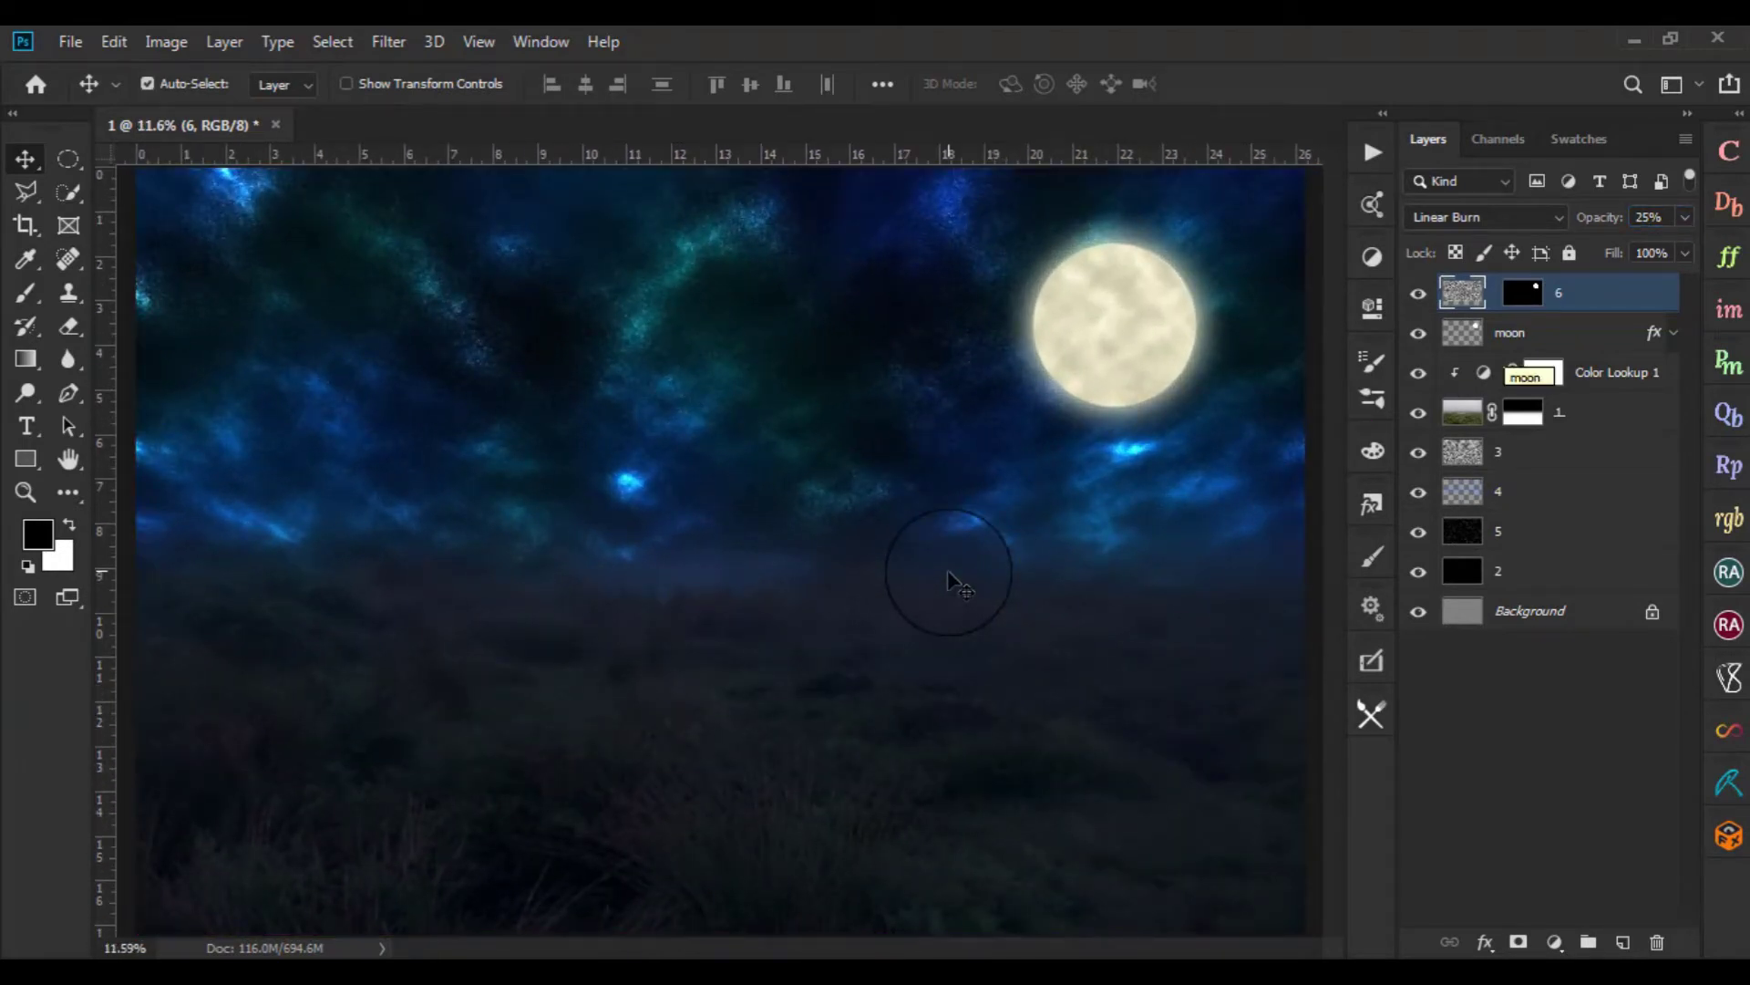
key(ctrl)
Free-transform layer 6 around the moon as centre, scaling it up to 132.74%
key(ctrl+t)
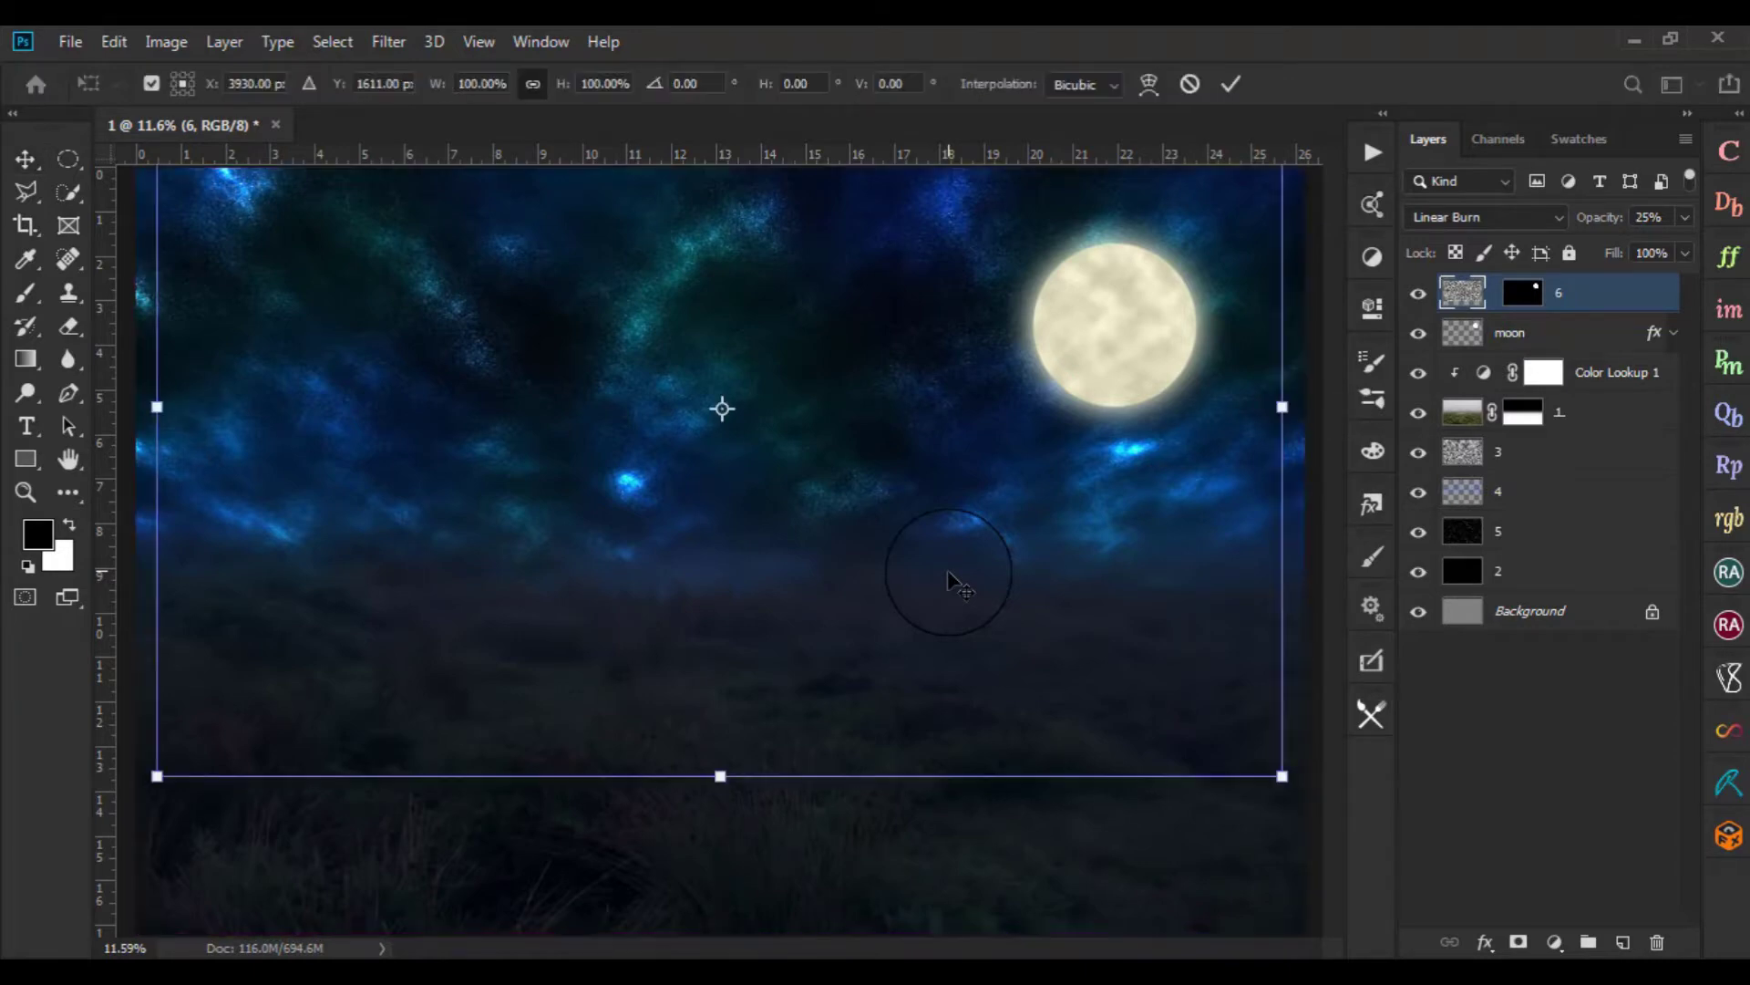
scroll(808, 520, down, 4)
drag(724, 466, 964, 421)
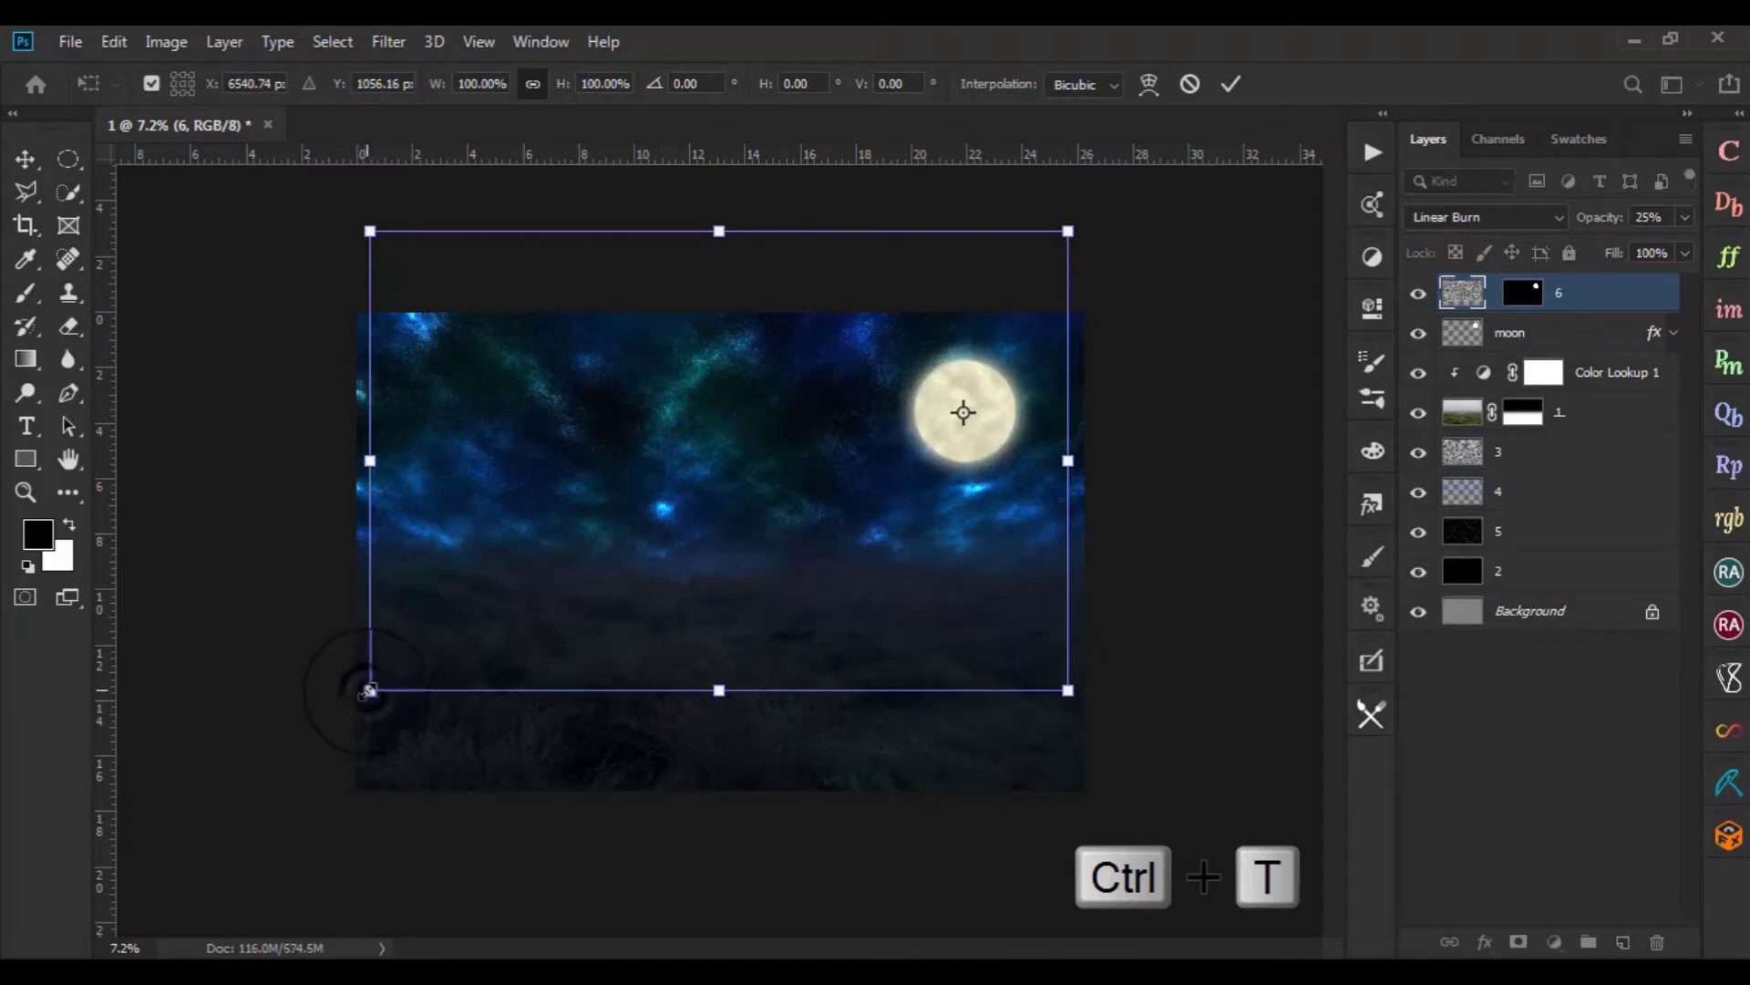
drag(369, 690, 500, 623)
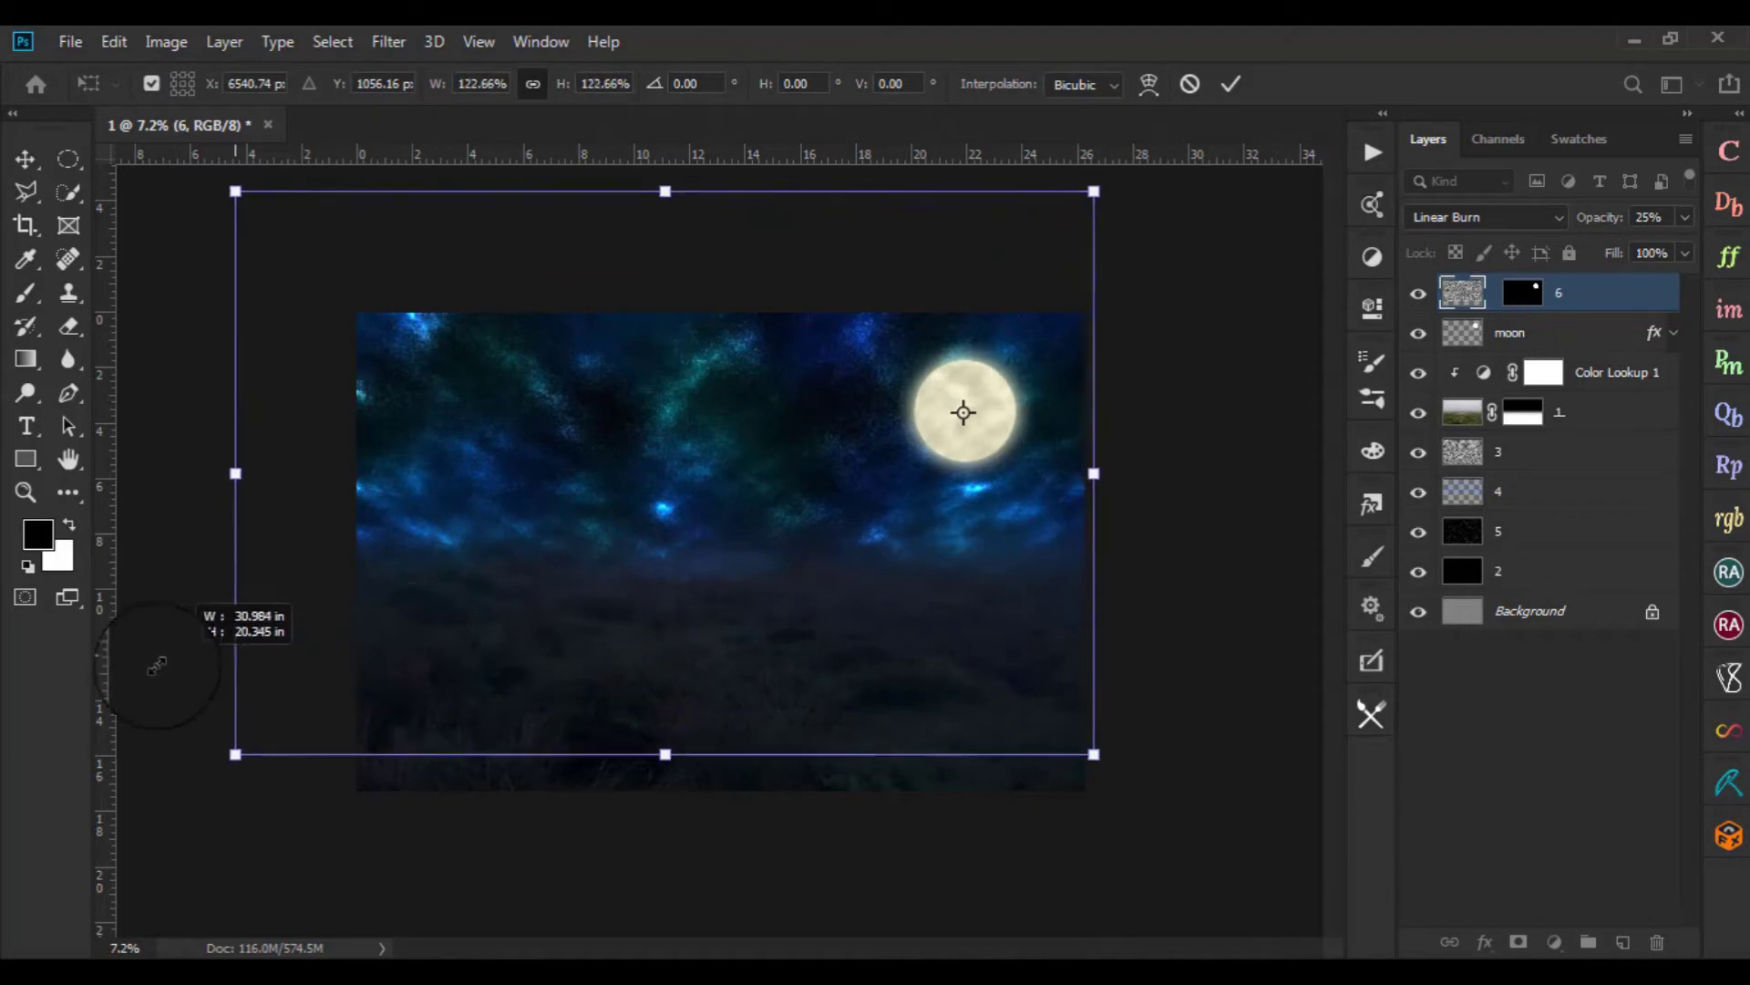
drag(500, 623, 114, 666)
key(ctrl+minus)
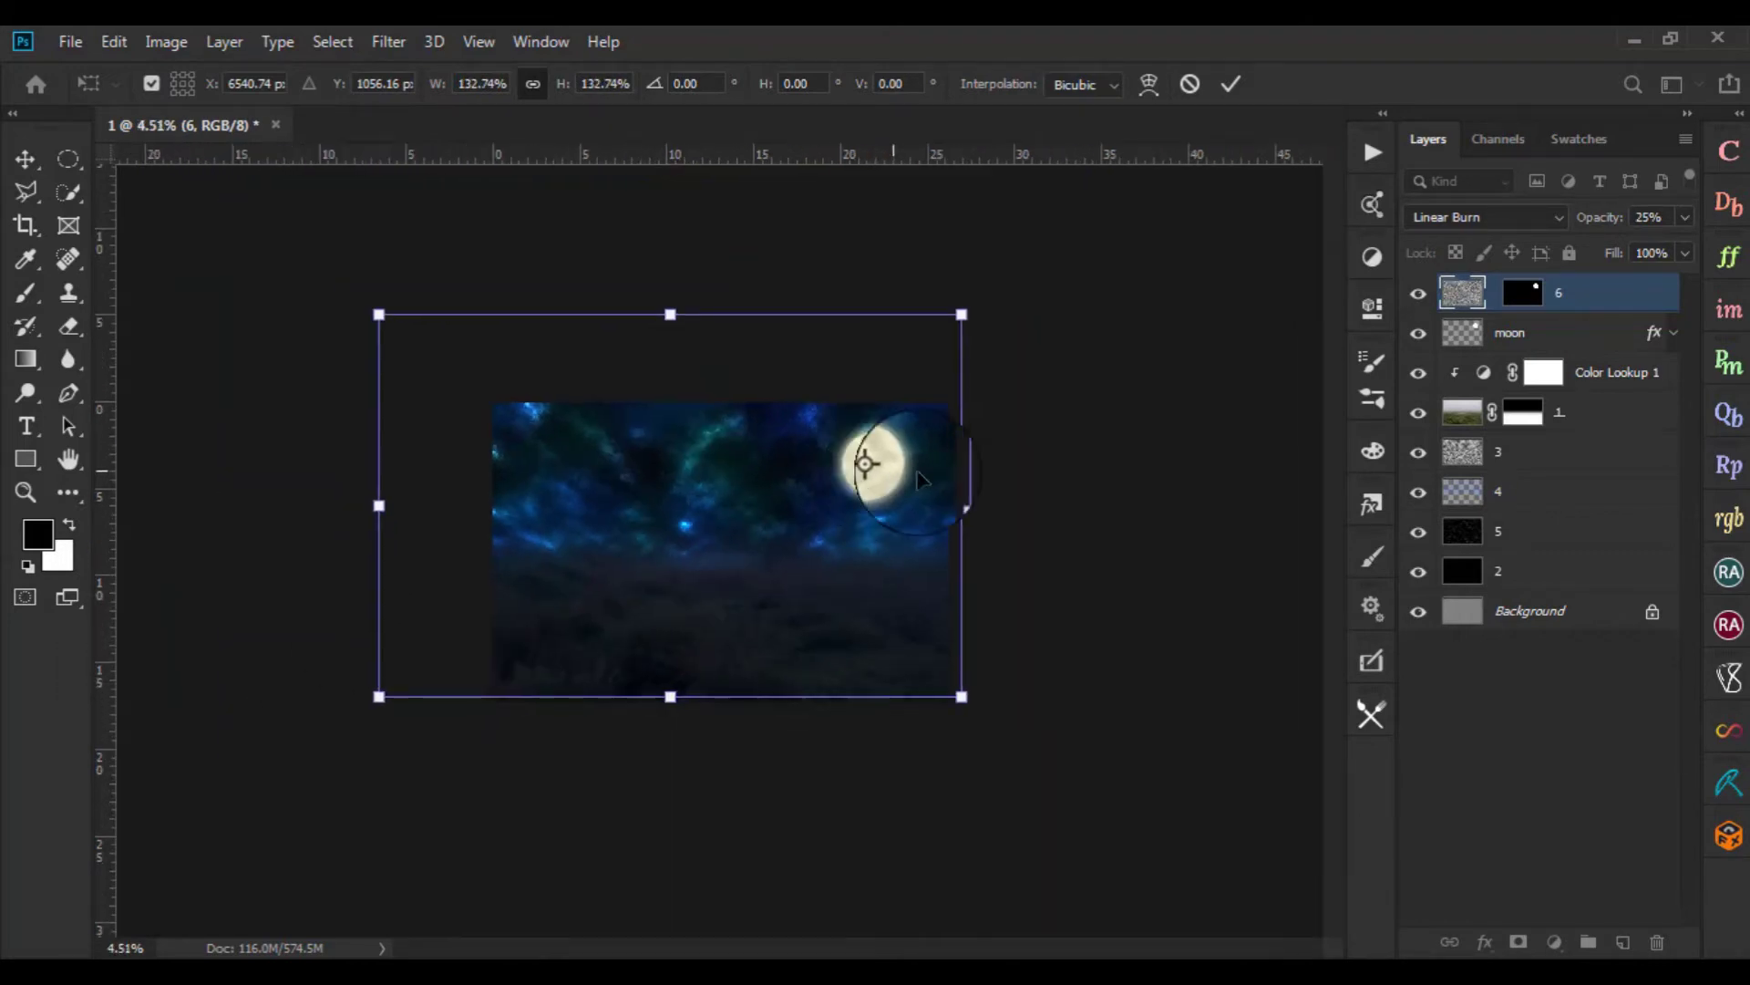
key(ctrl+0)
key(ctrl+plus)
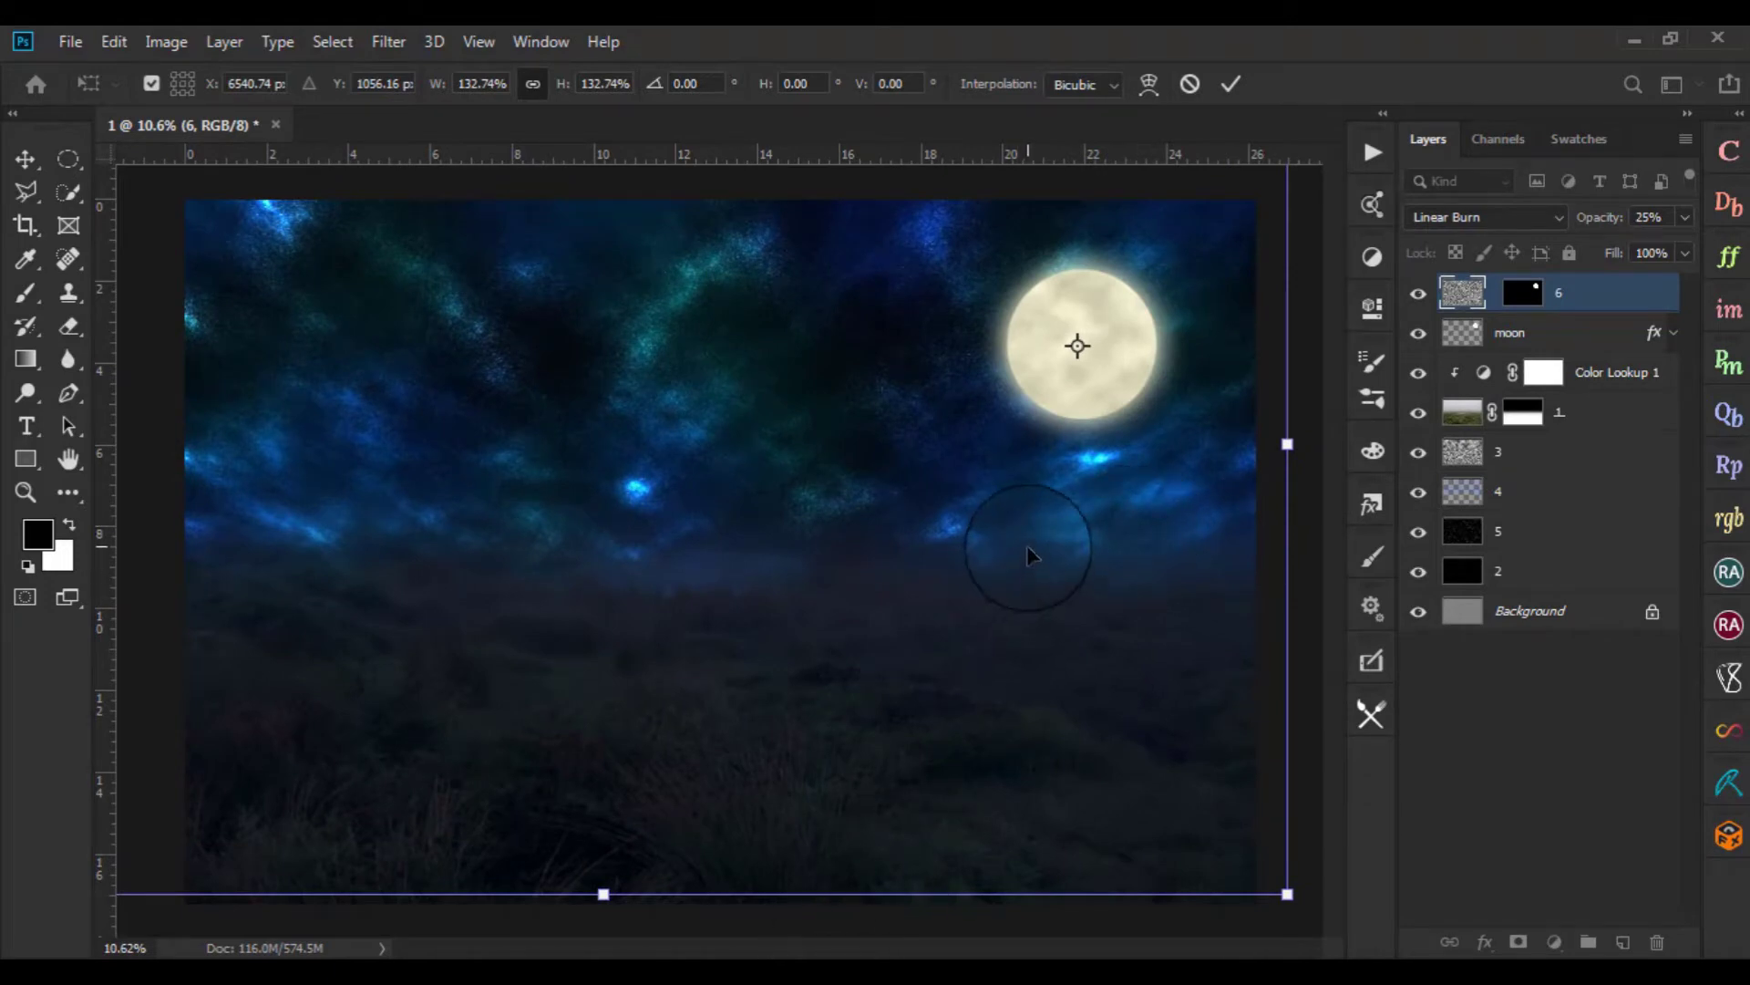
Enlarge the nebula texture layer 6 further to about 148% and commit
drag(1171, 475, 1115, 442)
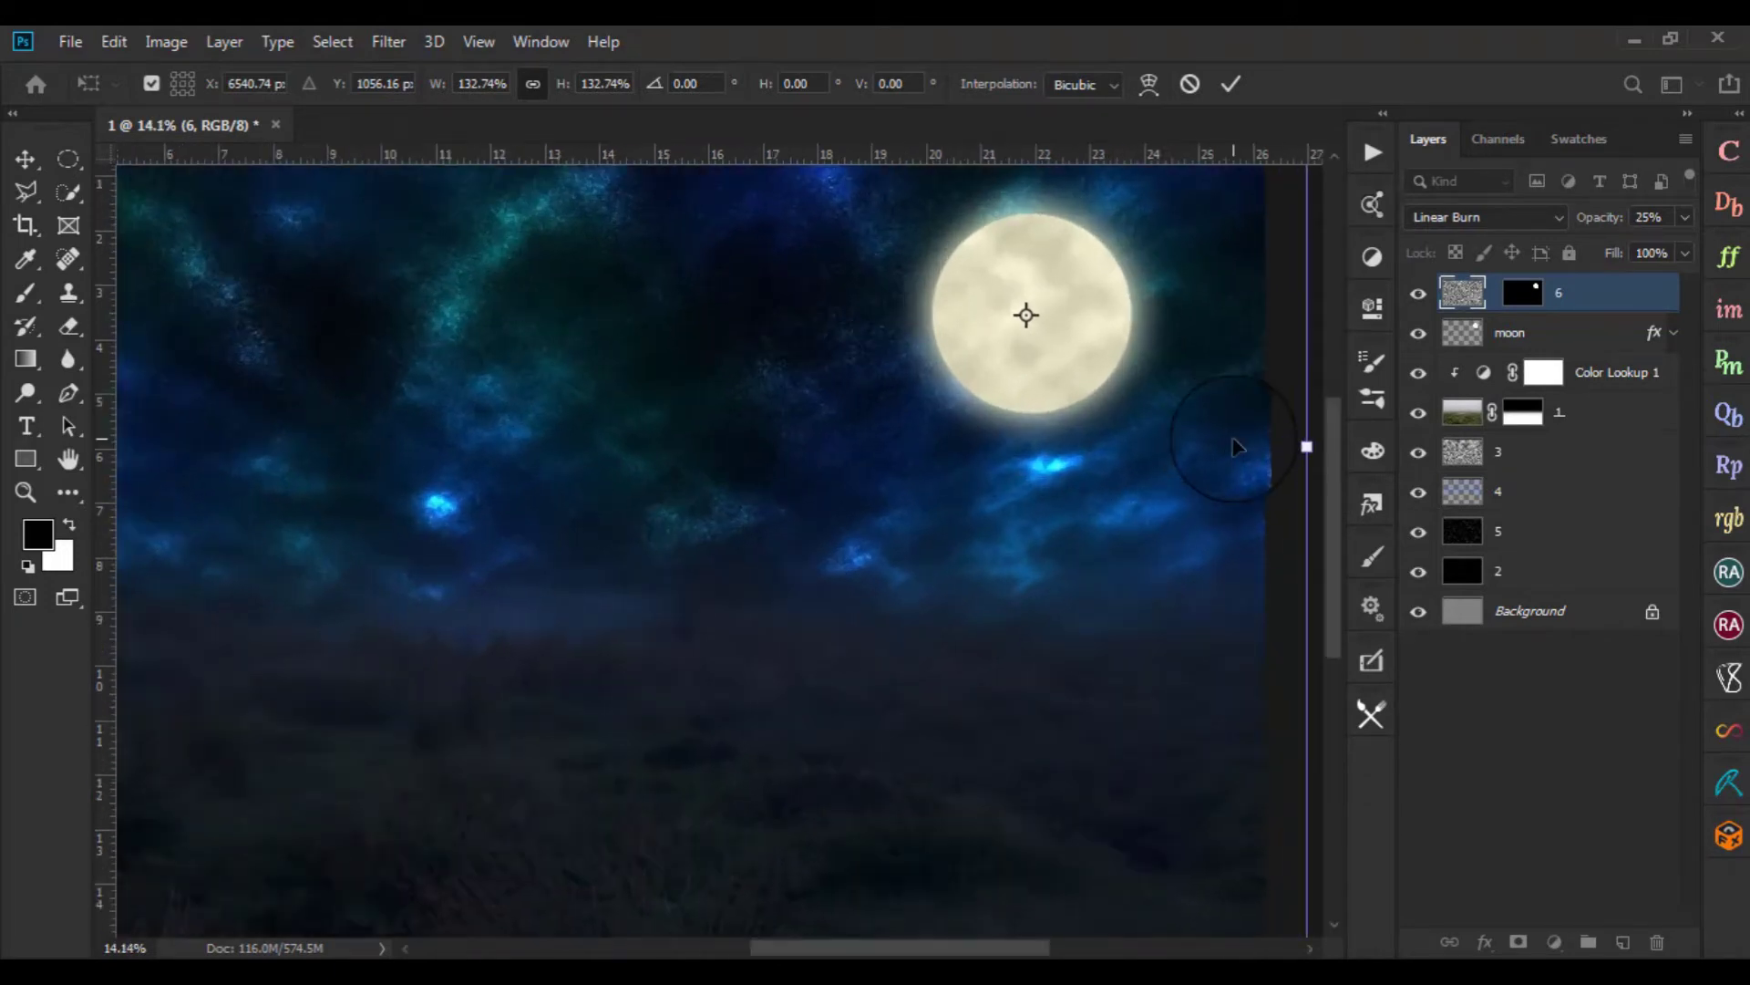
scroll(1242, 542, down, 2)
scroll(1141, 486, up, 2)
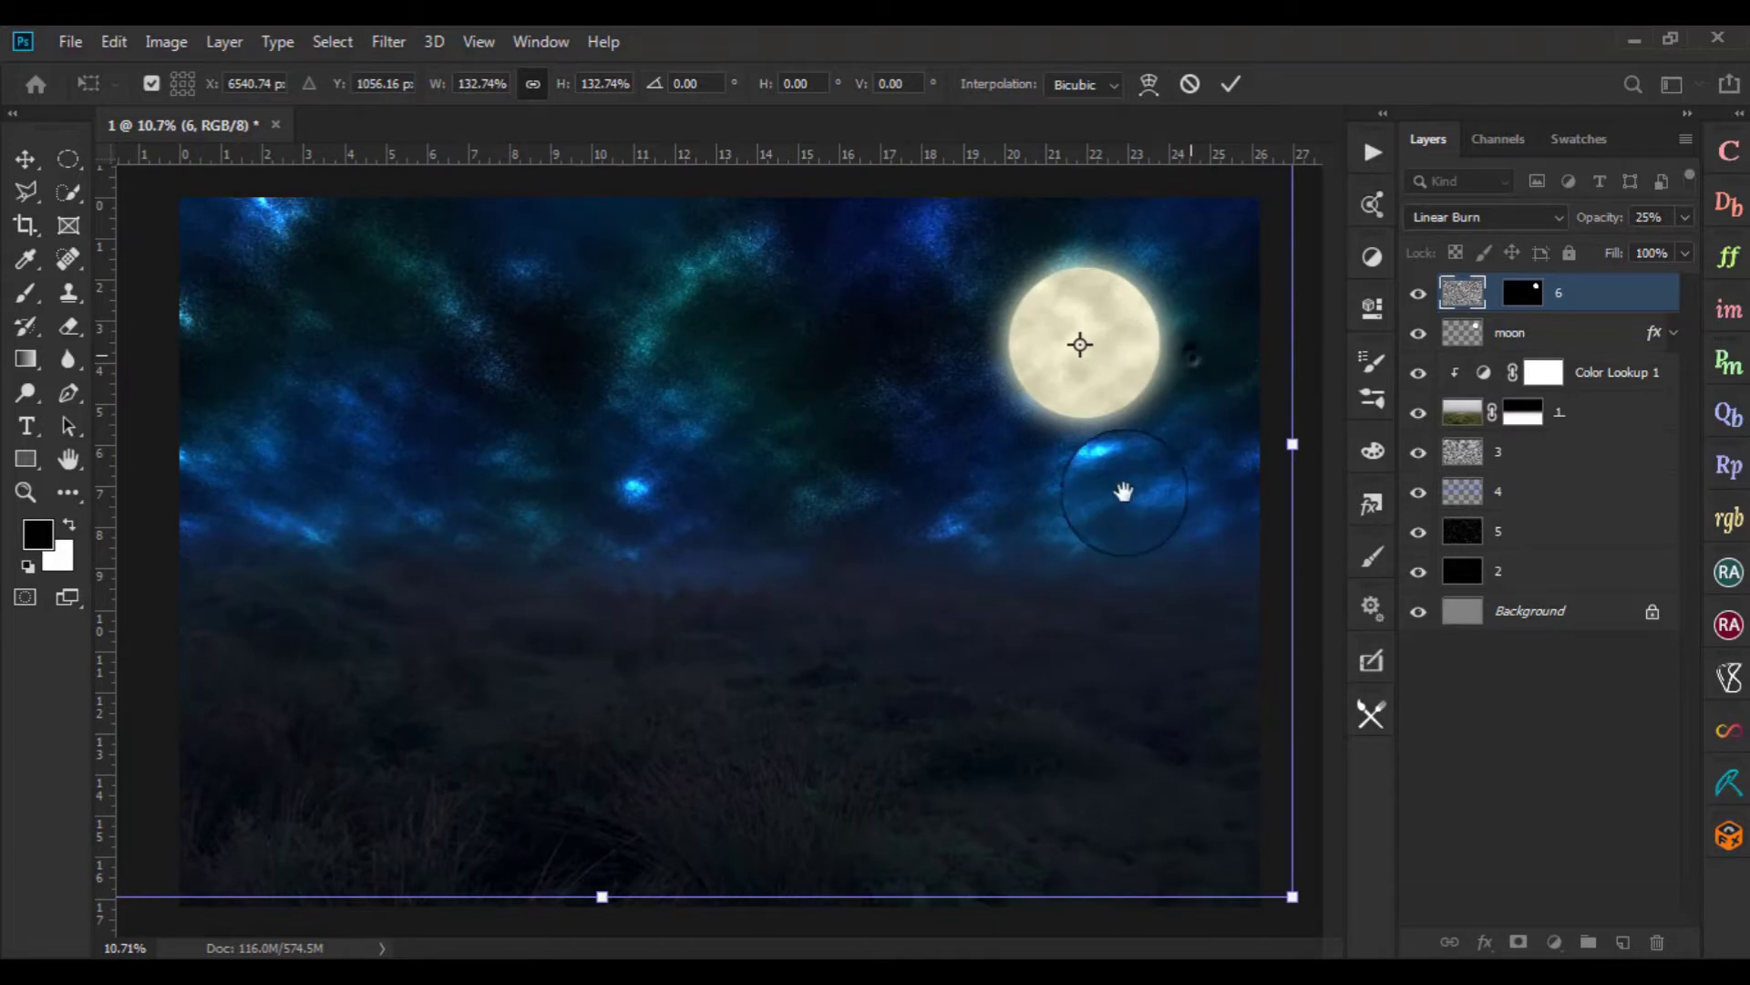
scroll(1277, 424, up, 1)
scroll(1331, 424, up, 4)
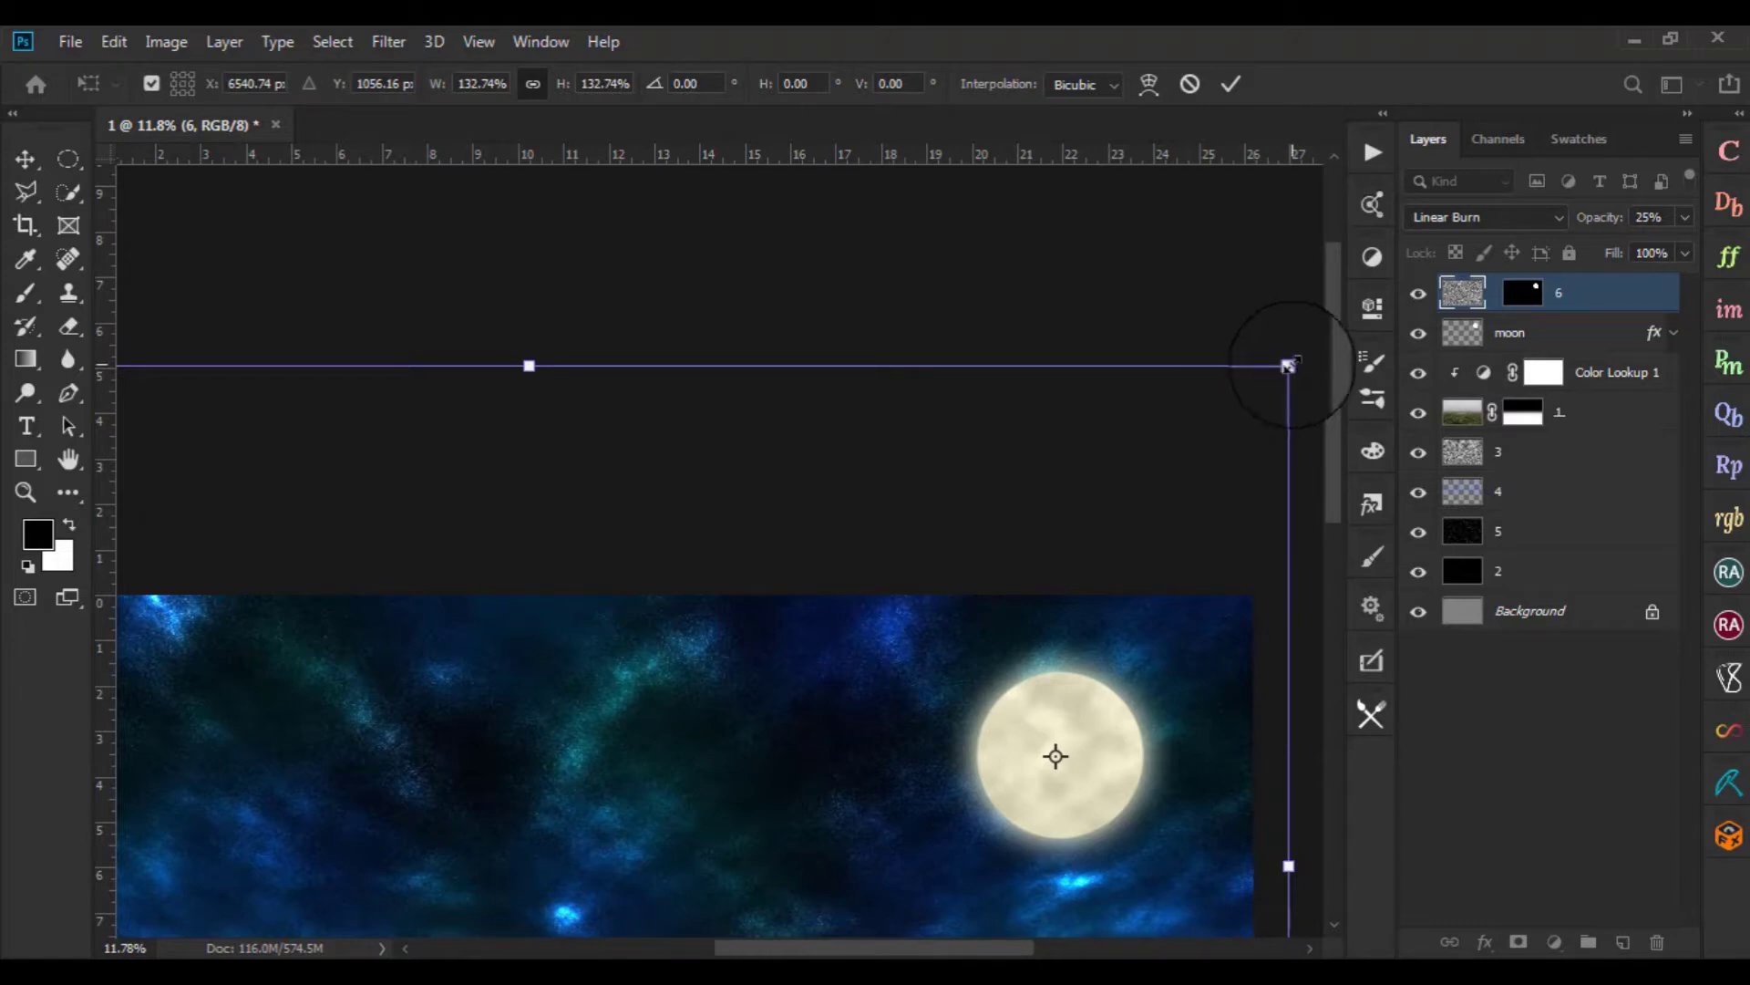
drag(1288, 365, 1181, 419)
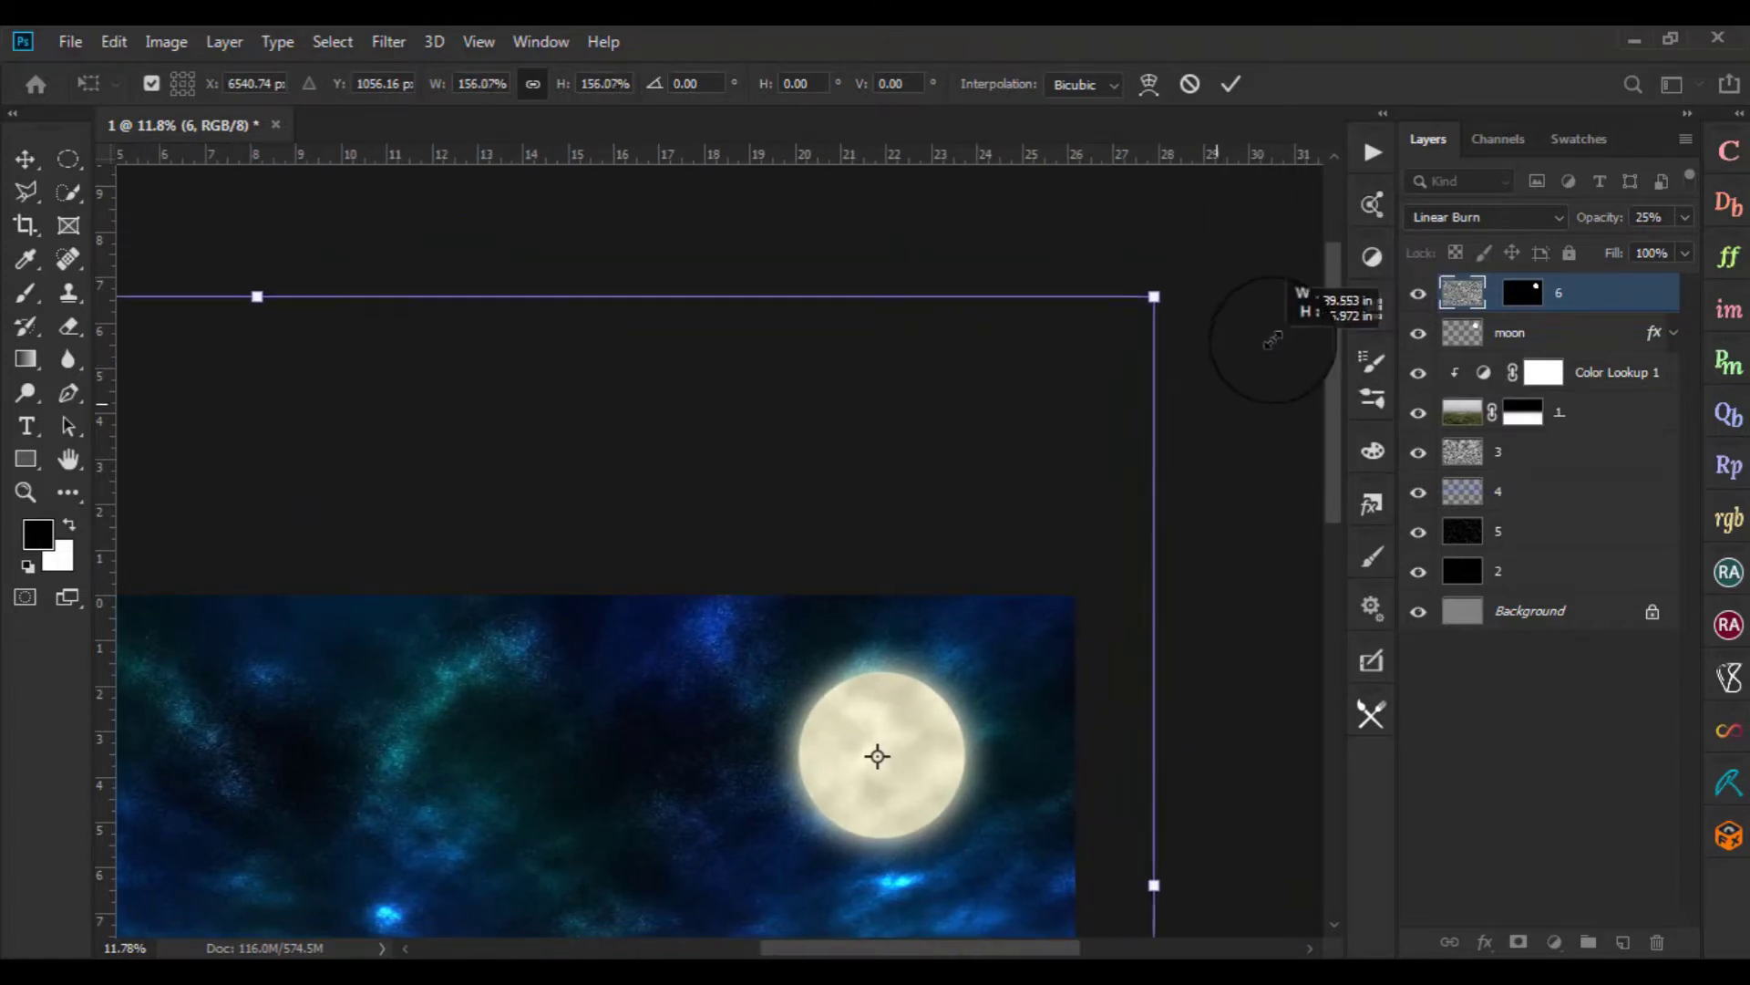
drag(1181, 419, 1271, 312)
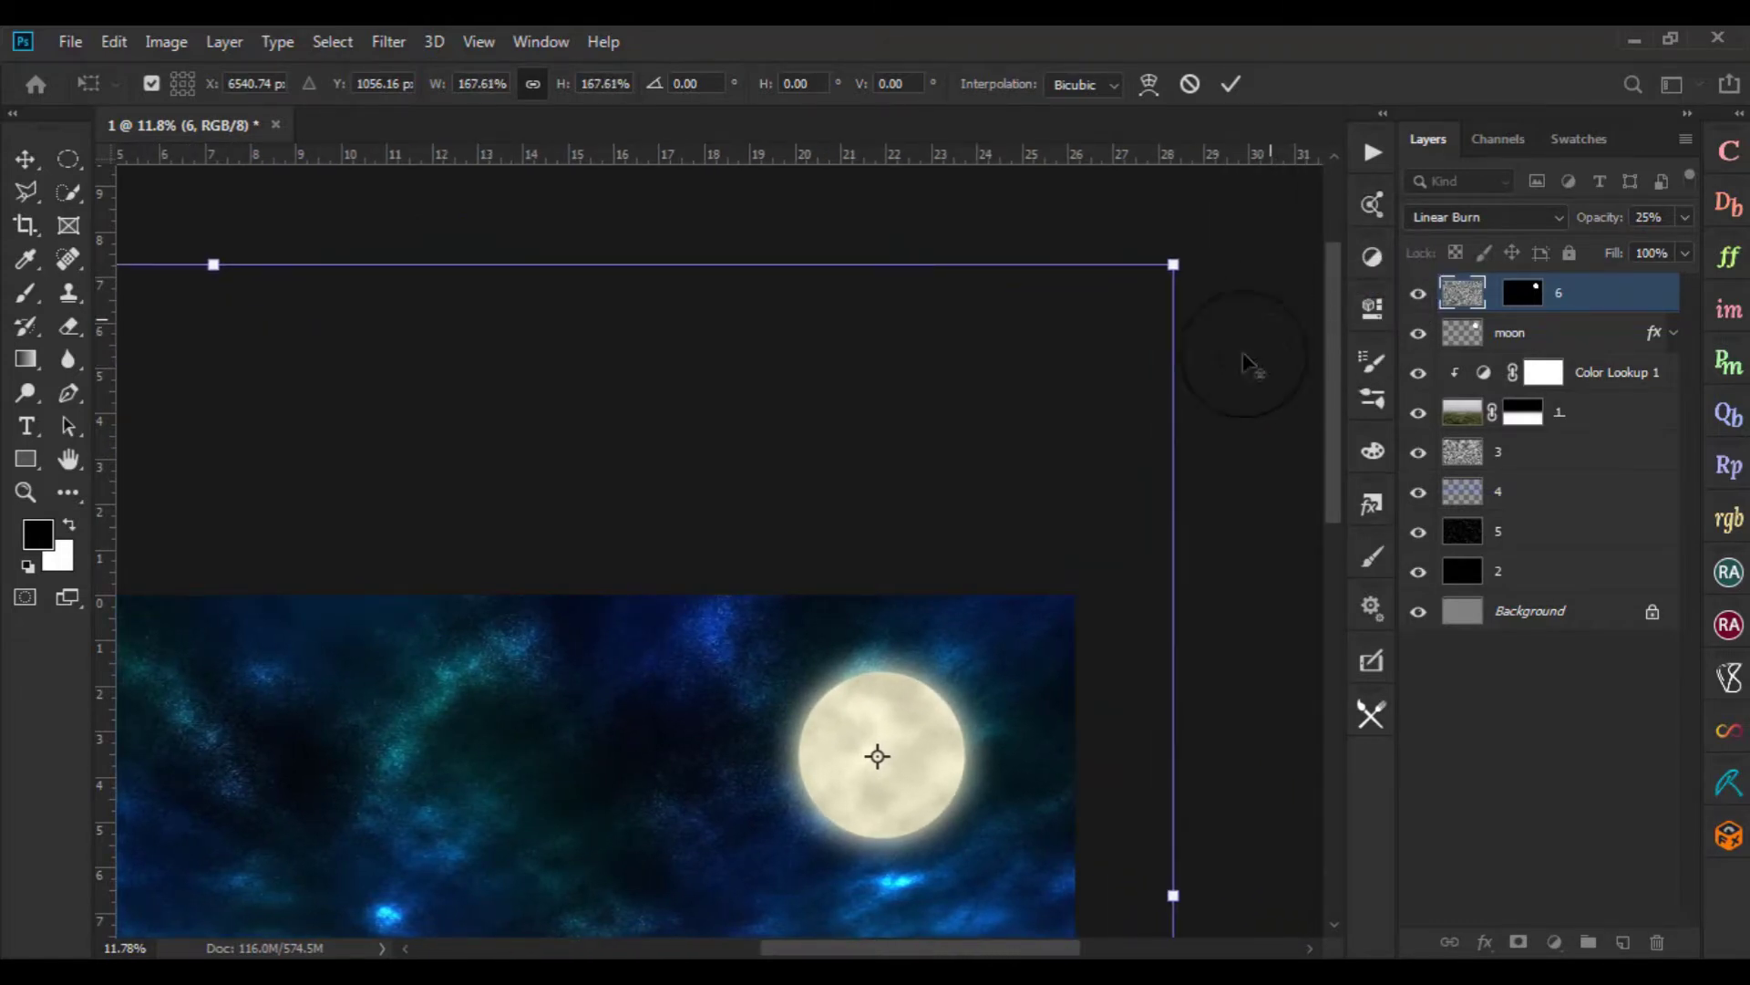
click(1231, 81)
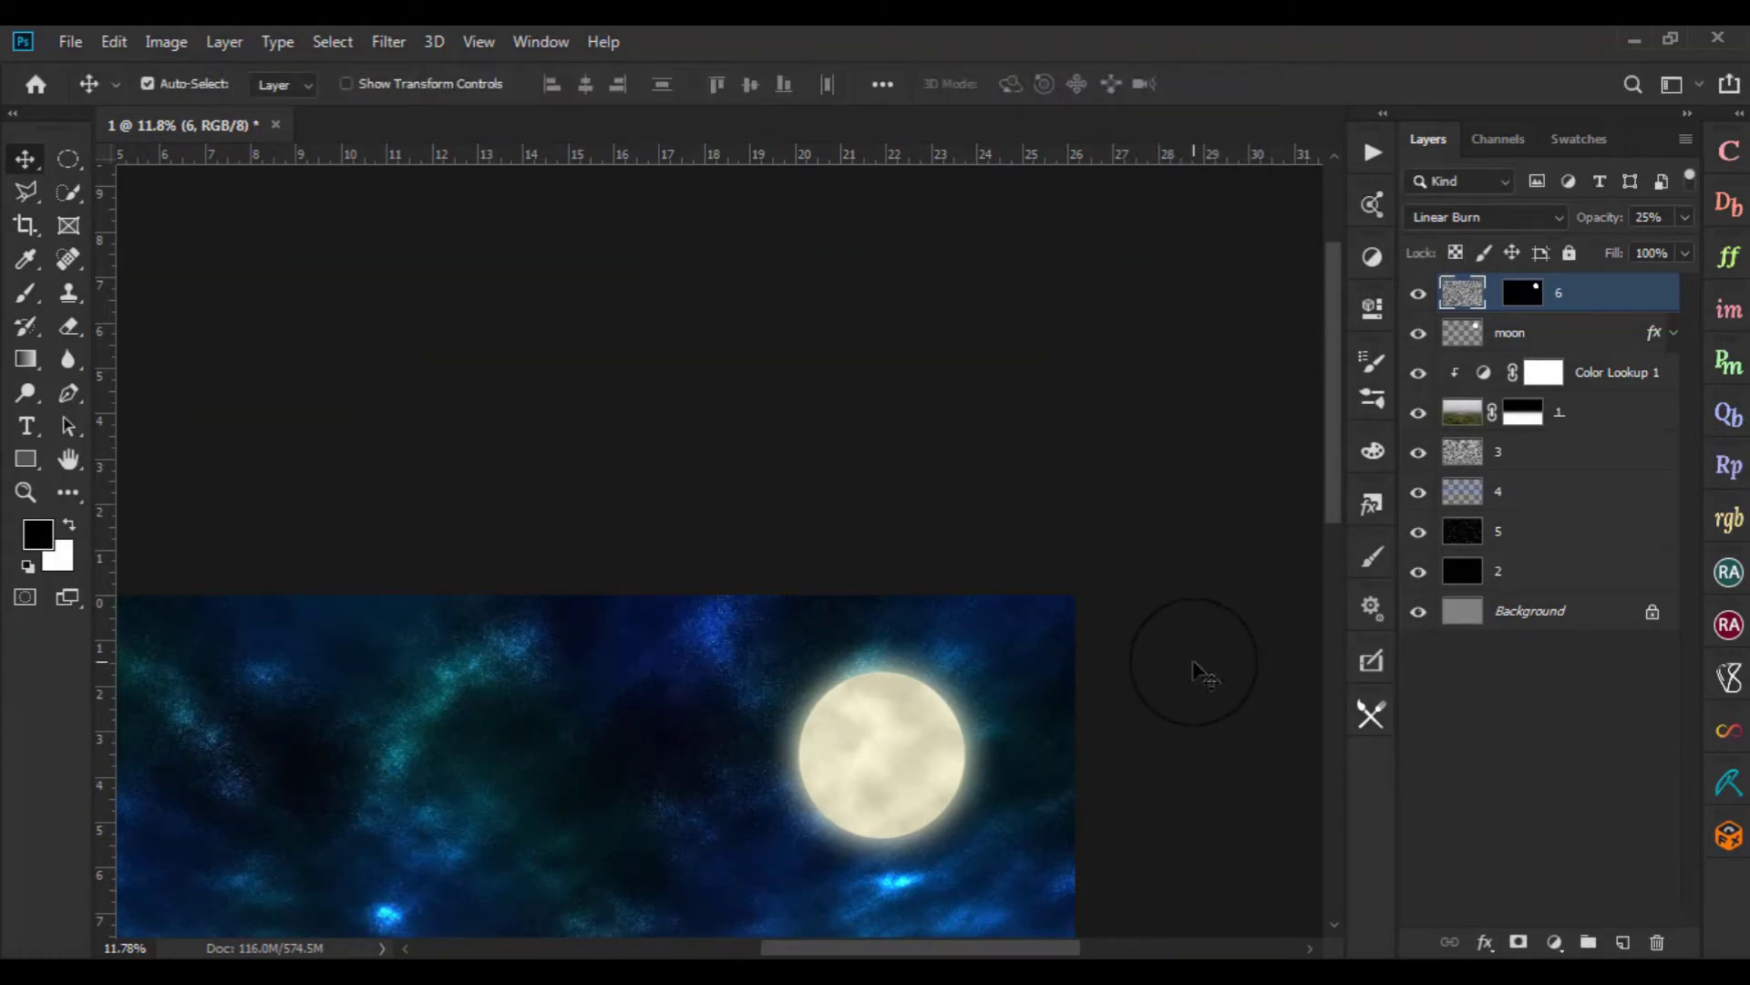
Crop the canvas to the image area, fit it, and toggle layer 6 to compare
key(c)
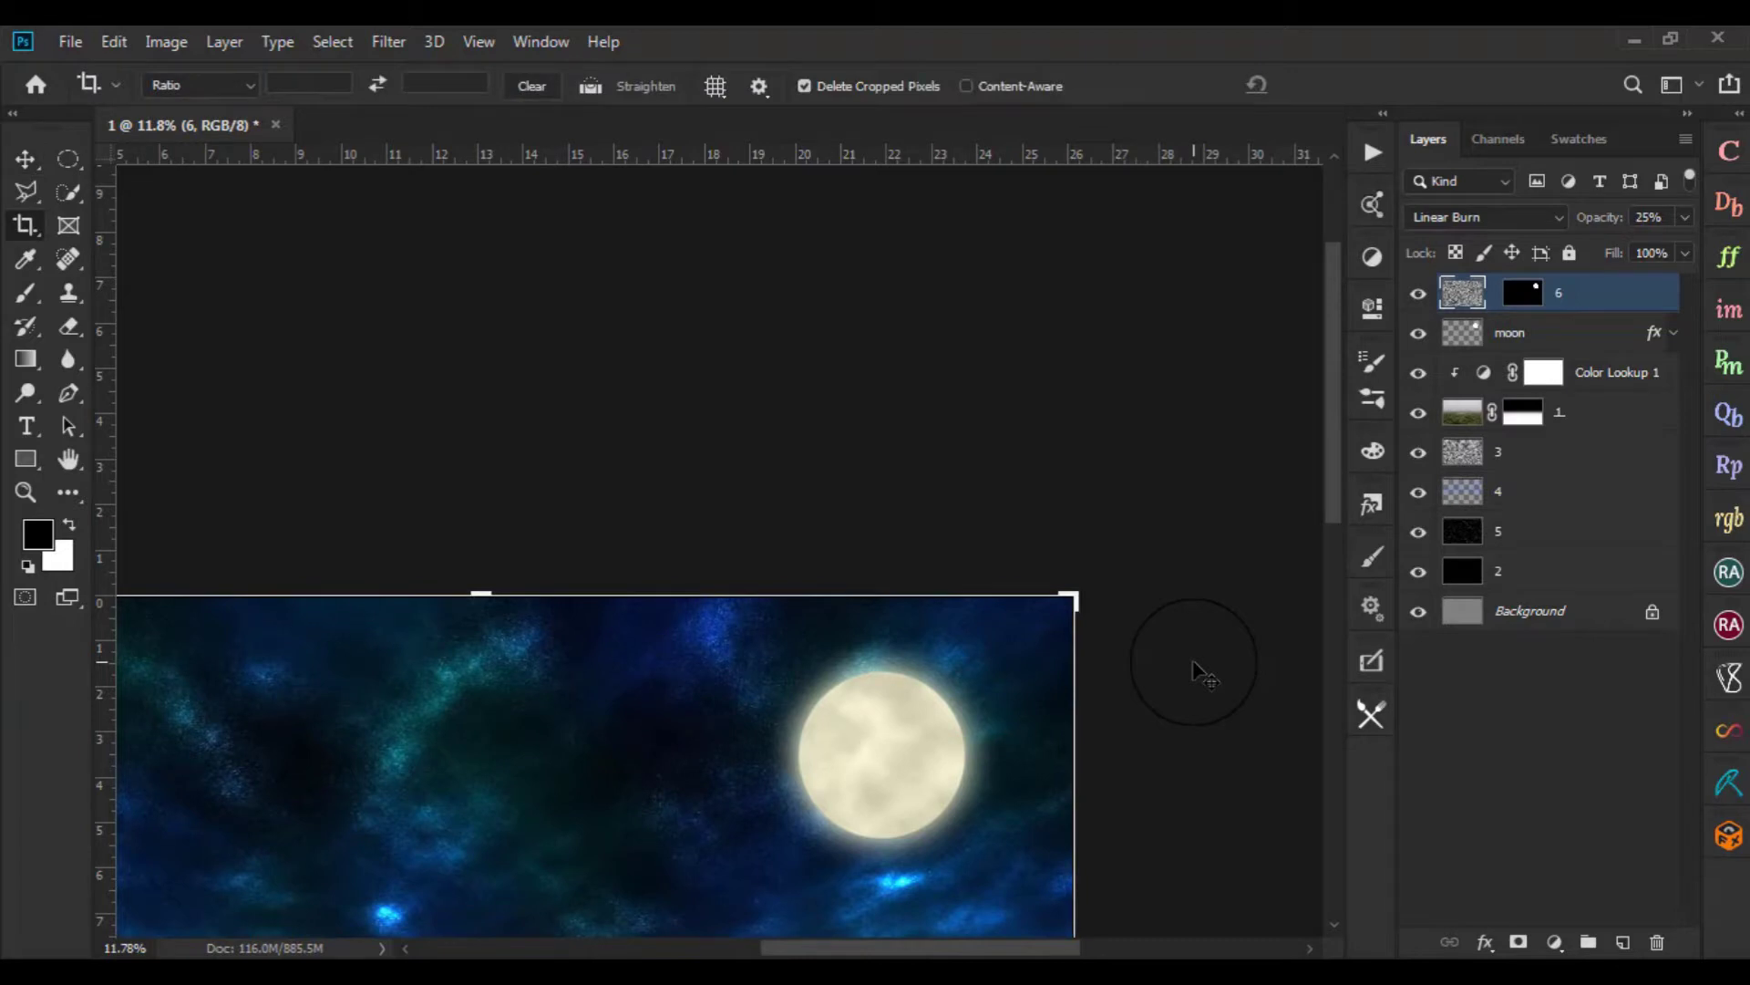
click(1202, 674)
key(Return)
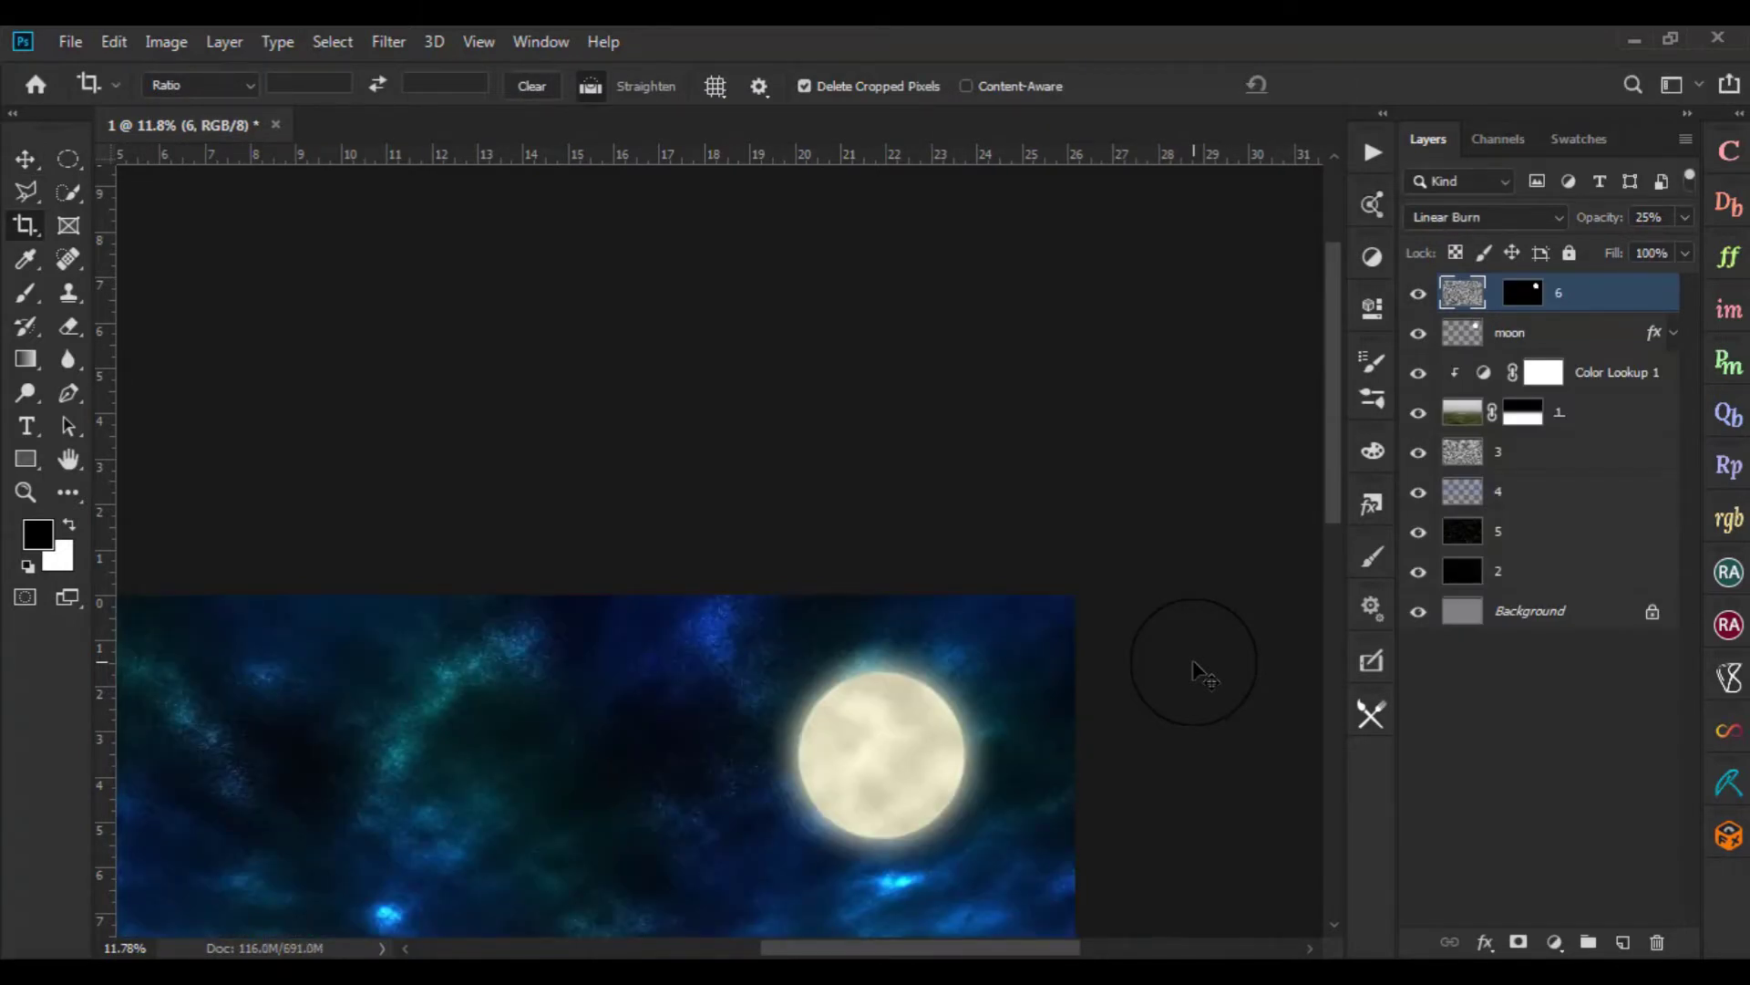
key(ctrl+0)
click(1419, 293)
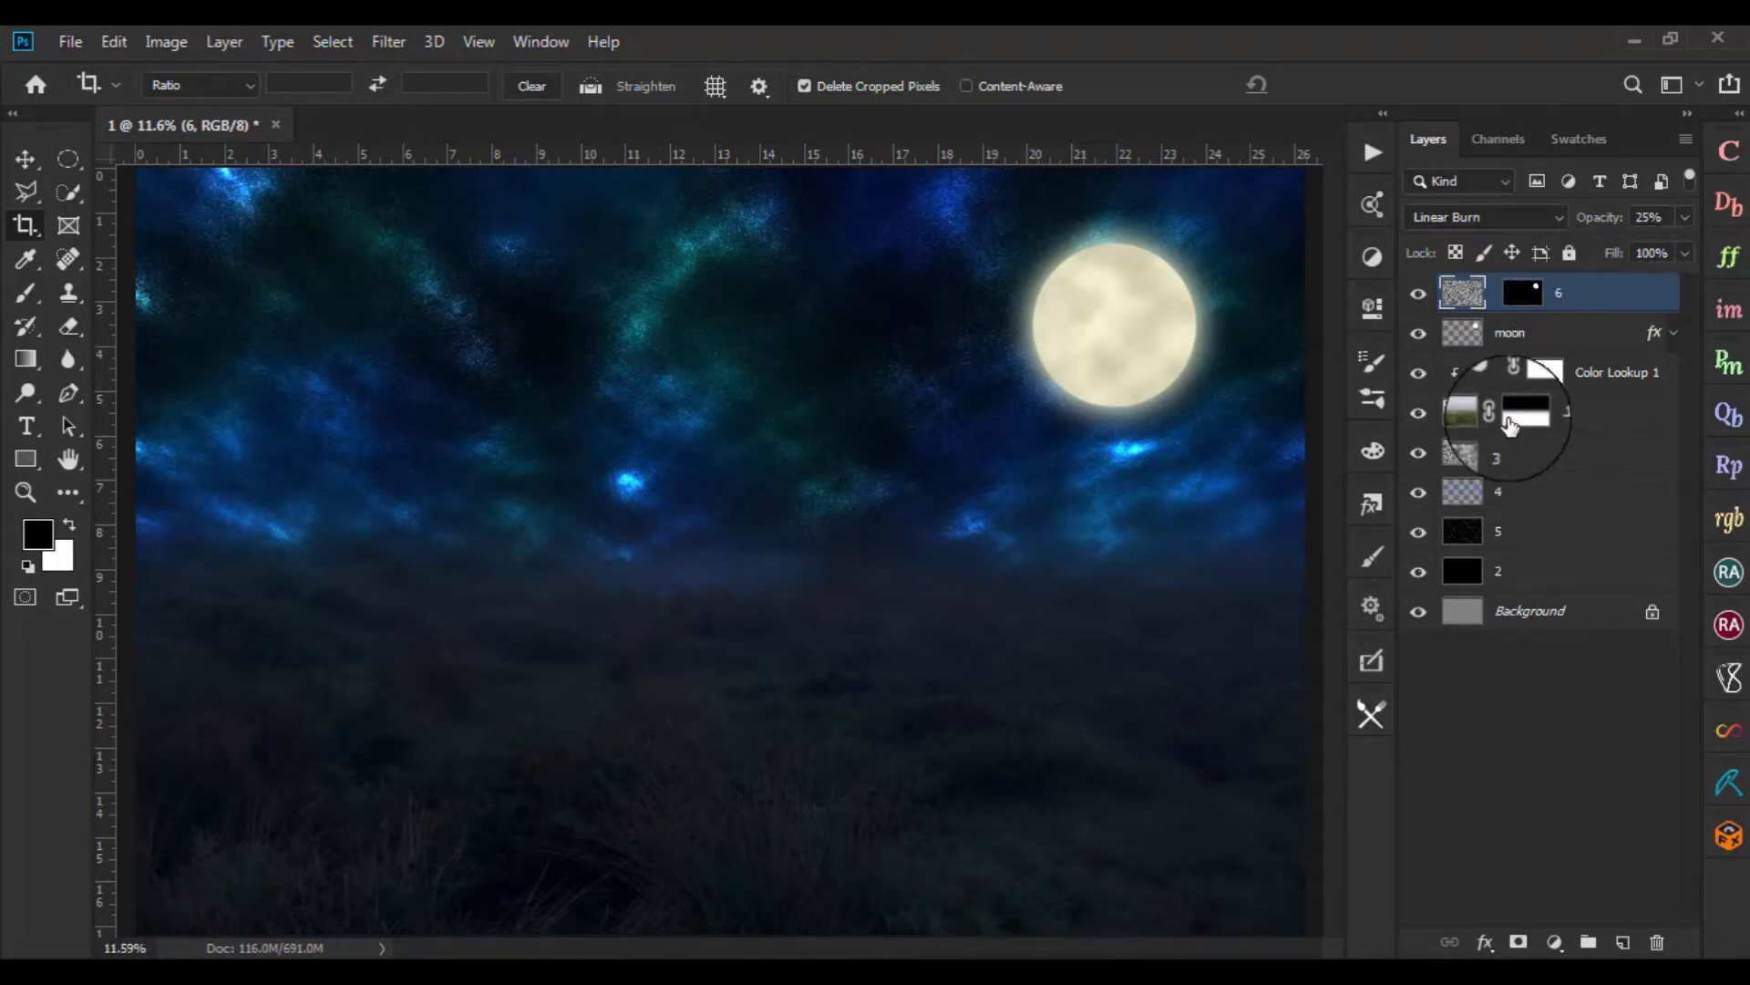
click(1419, 294)
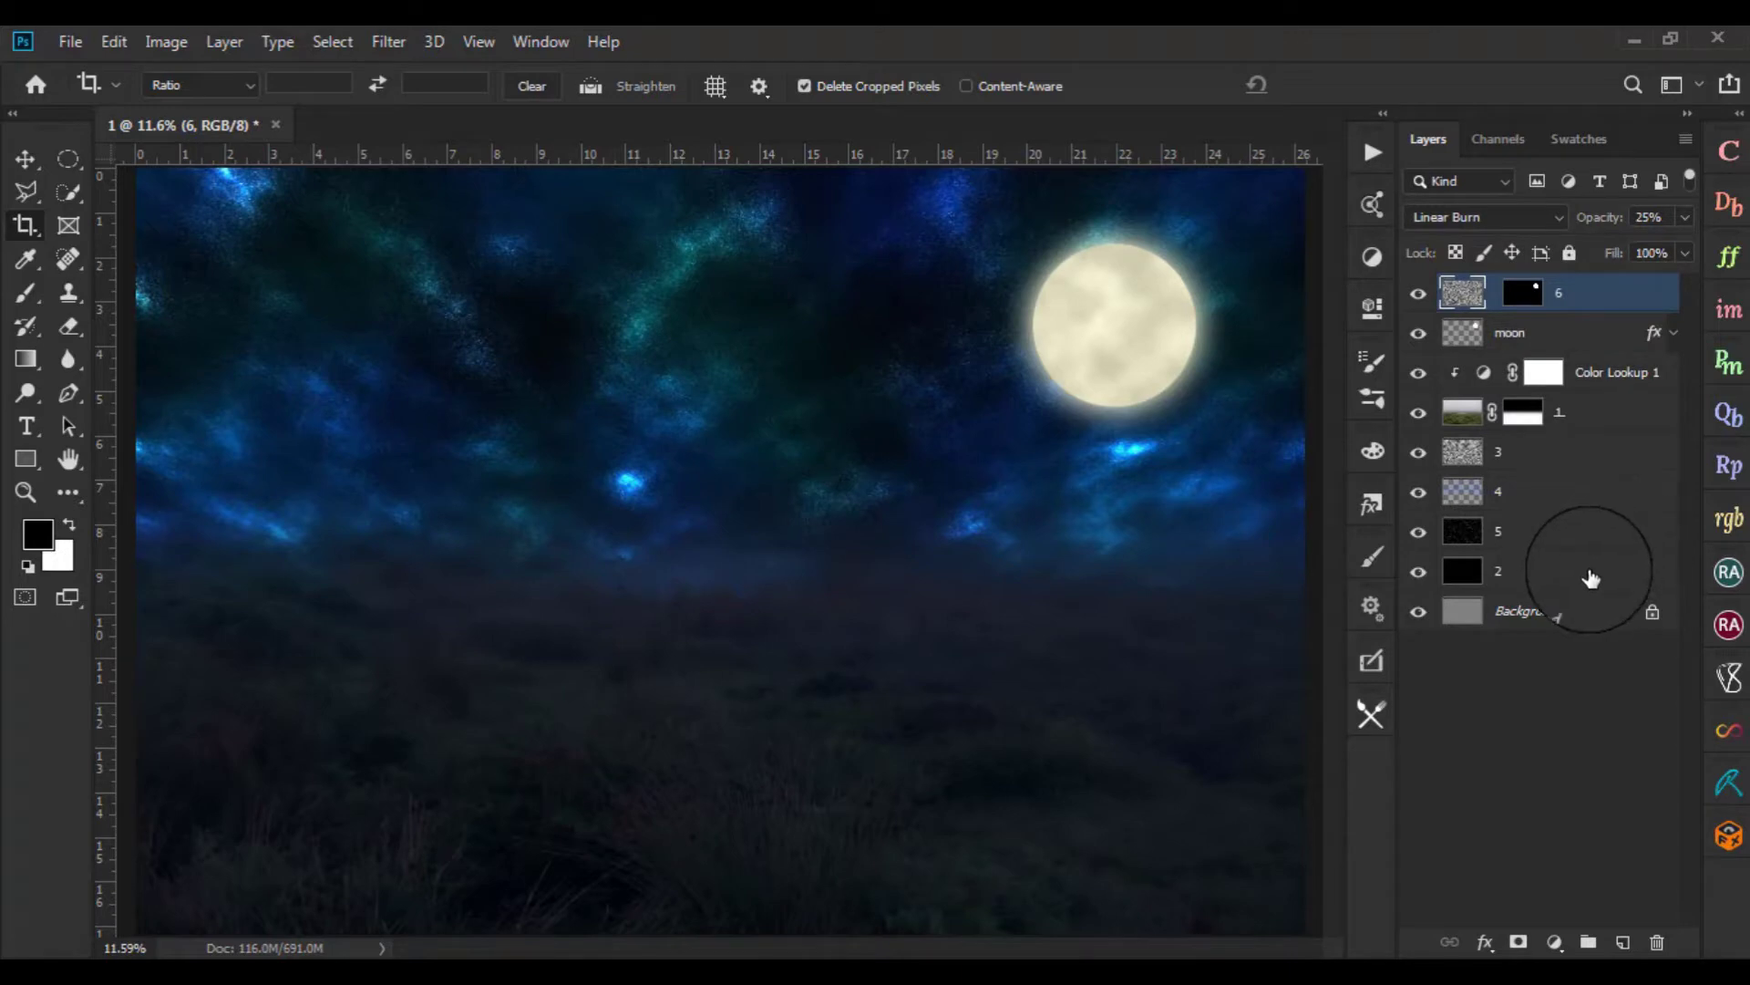
Put layers 2 through 6 into a new group and rename it BKG
key(ctrl+g)
shift+click(1577, 588)
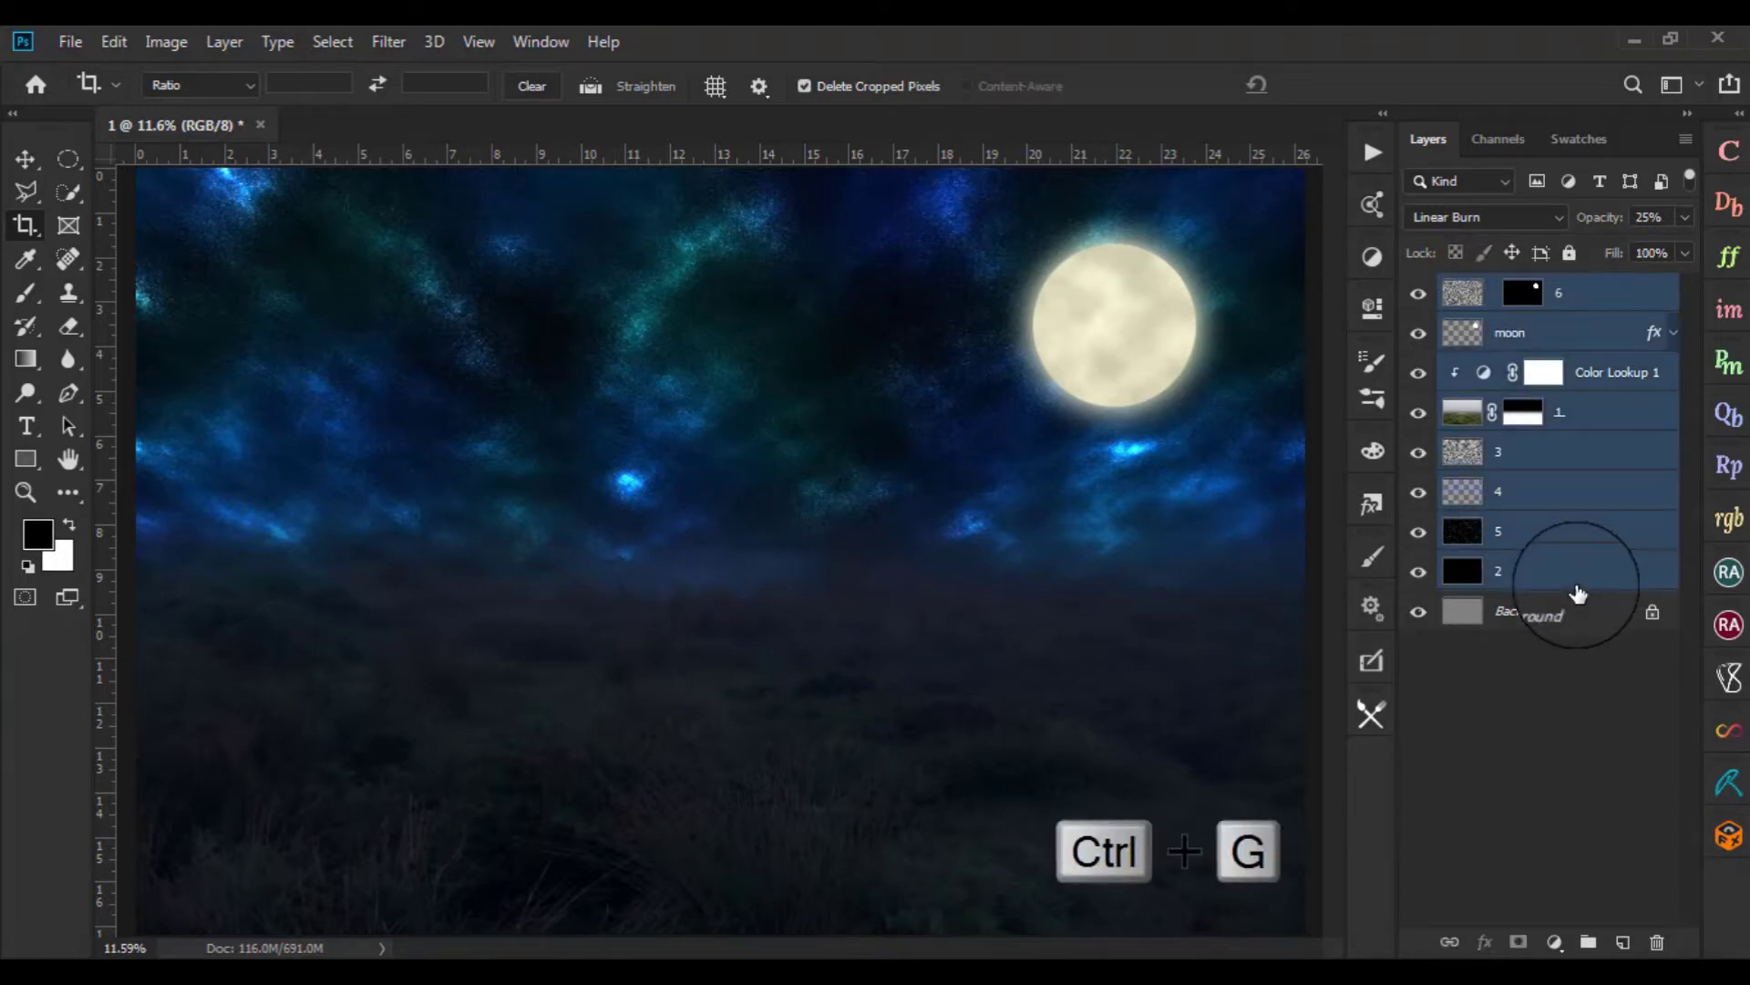
key(ctrl+g)
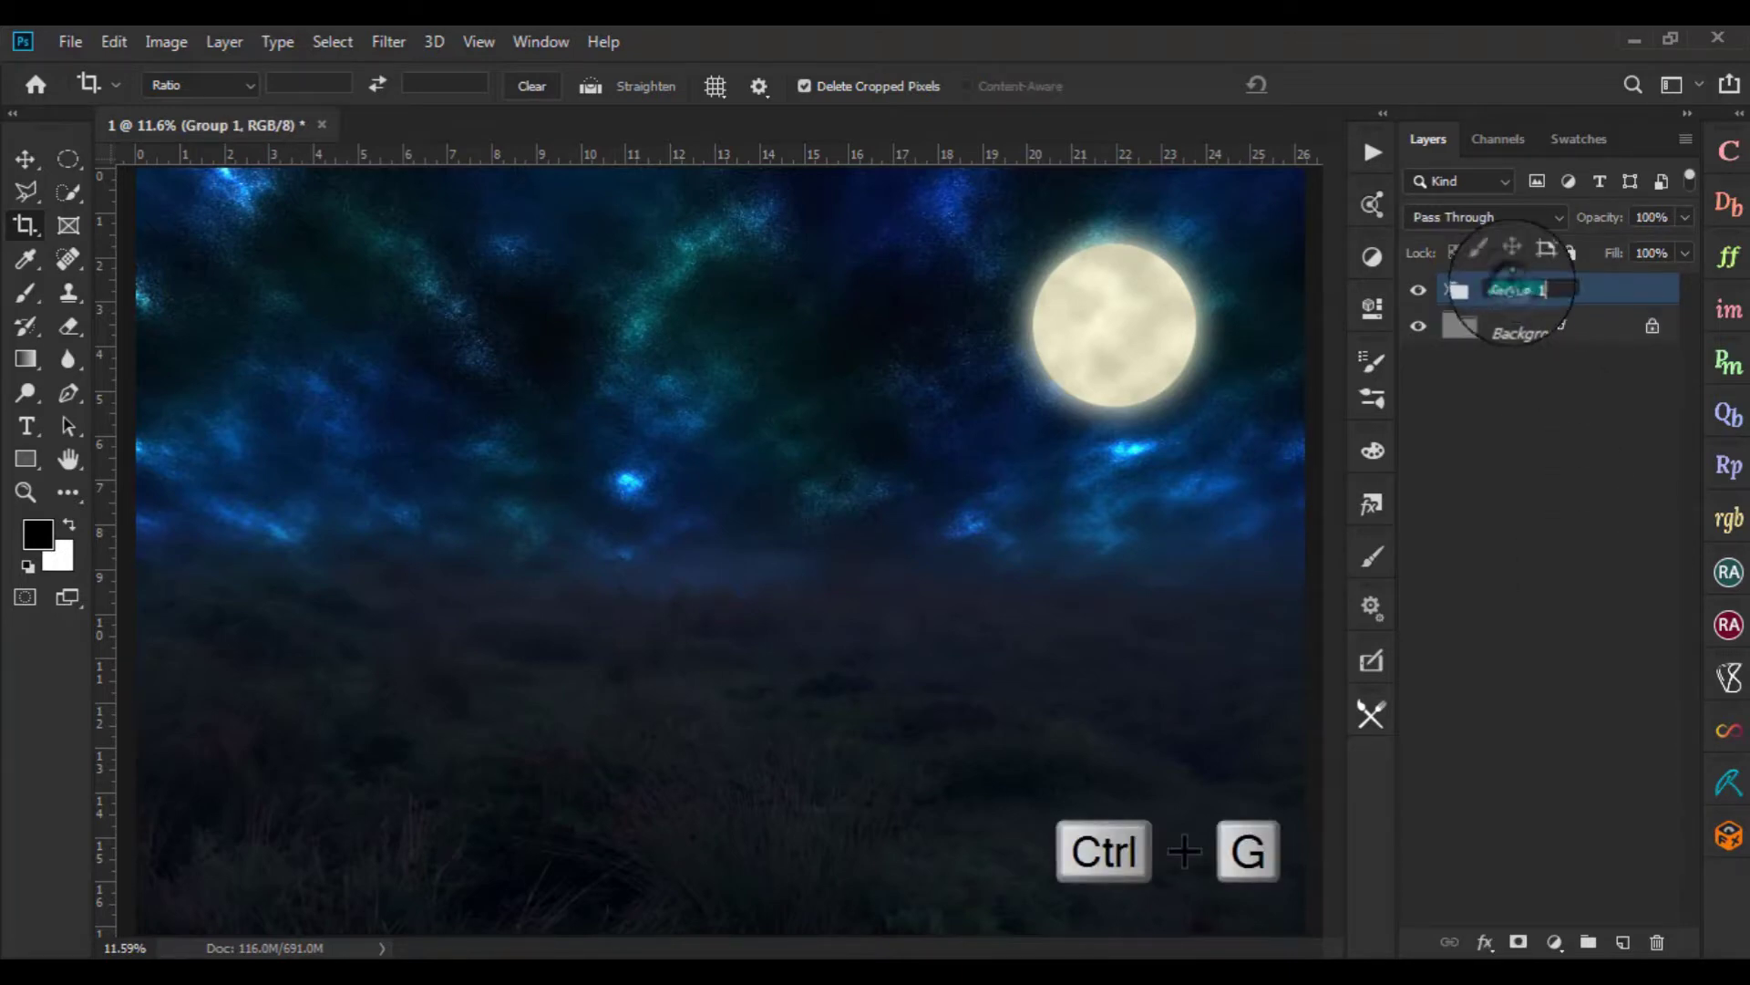
text(BKG)
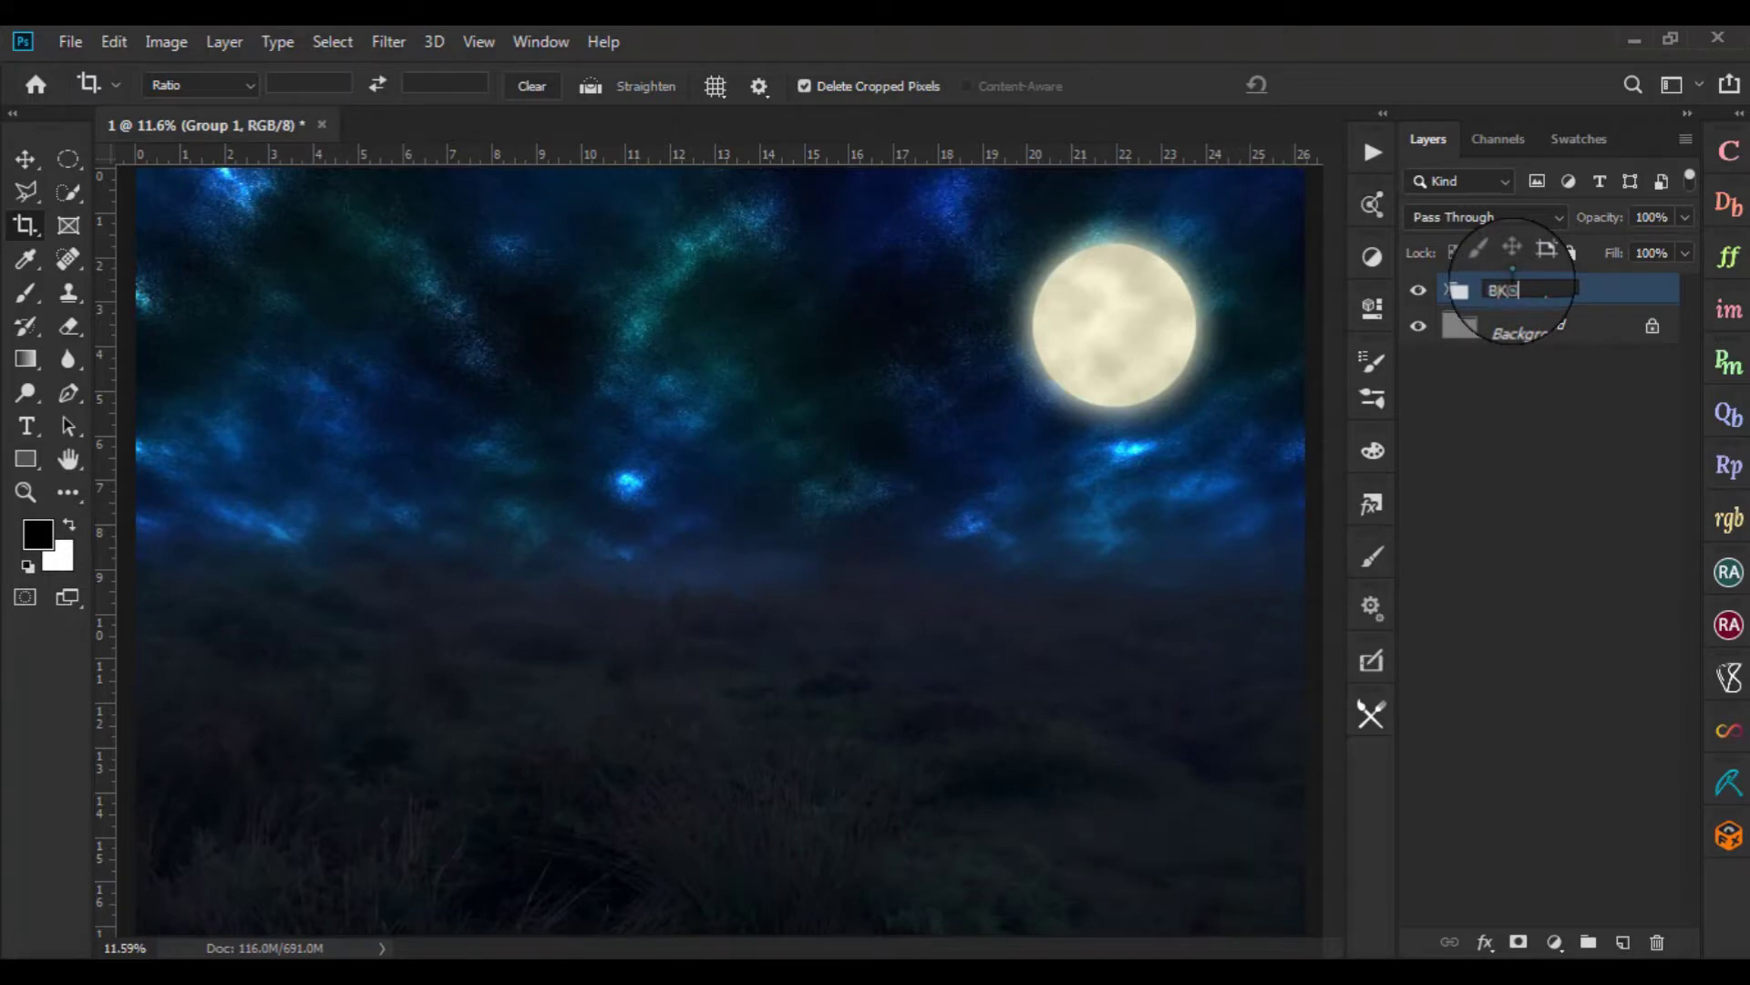
key(Return)
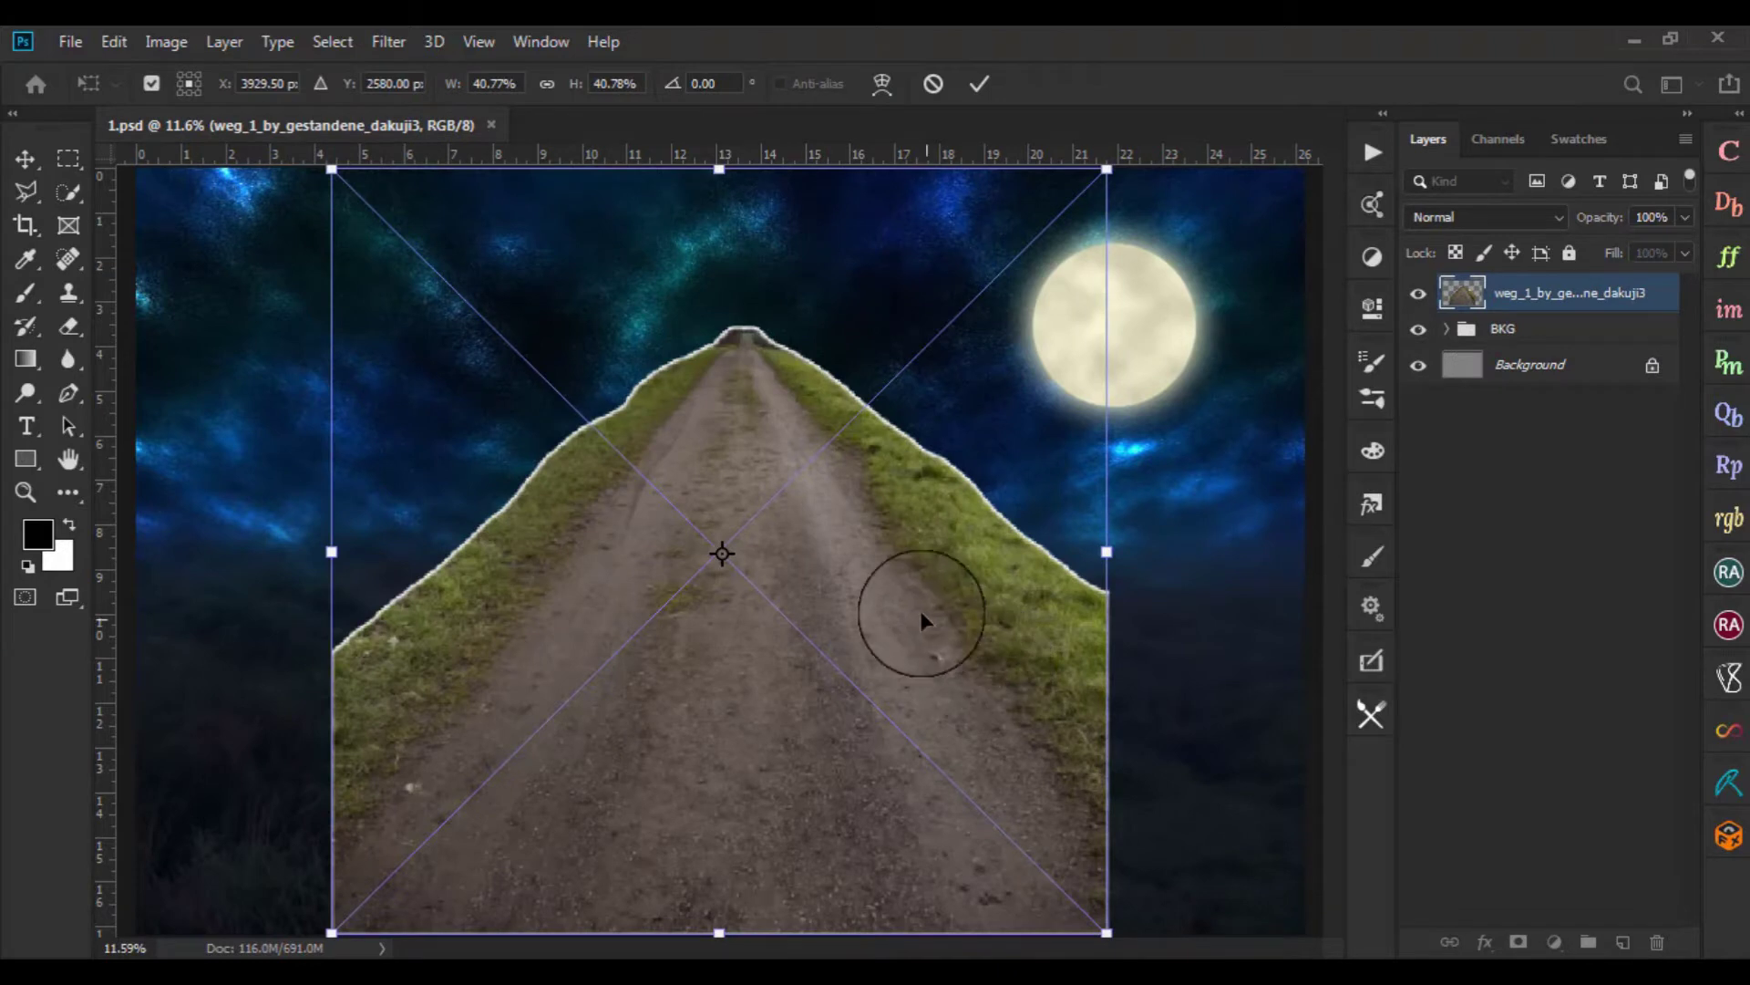
Flatten the dirt road image by lowering its top edge, then apply the transform
scroll(920, 610, down, 2)
scroll(921, 610, down, 1)
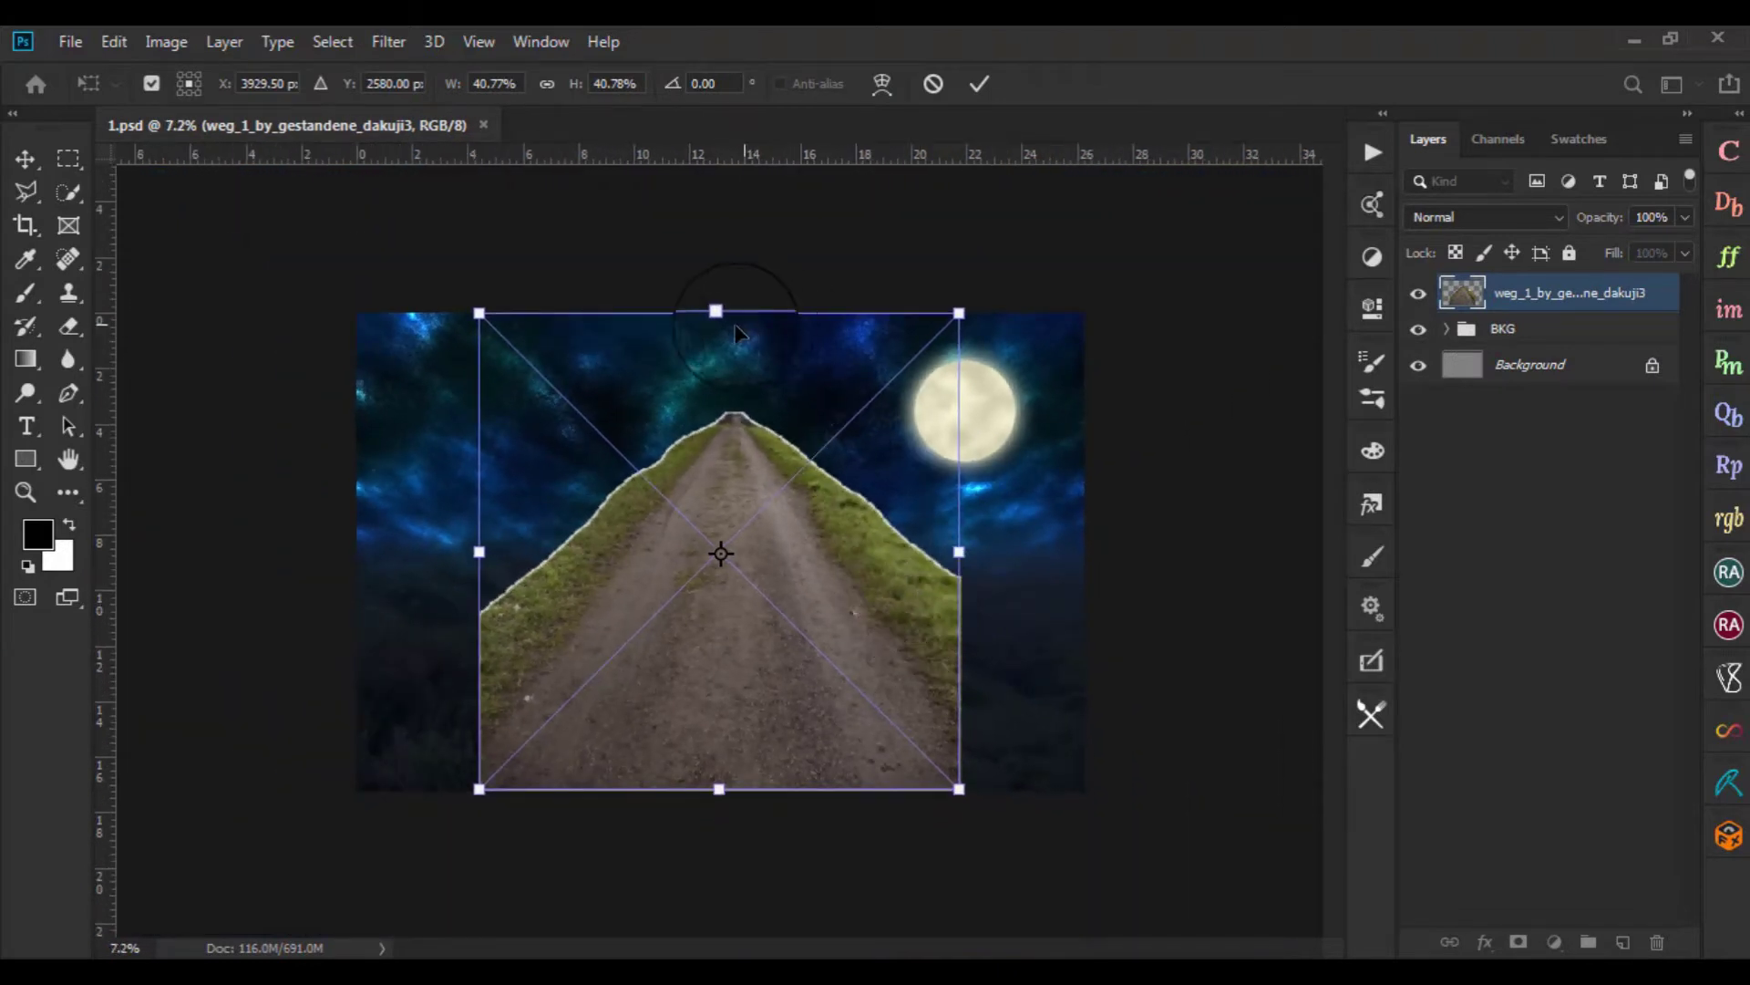
mouse_move(718, 314)
mouse_down()
mouse_move(720, 550)
mouse_move(720, 497)
mouse_up()
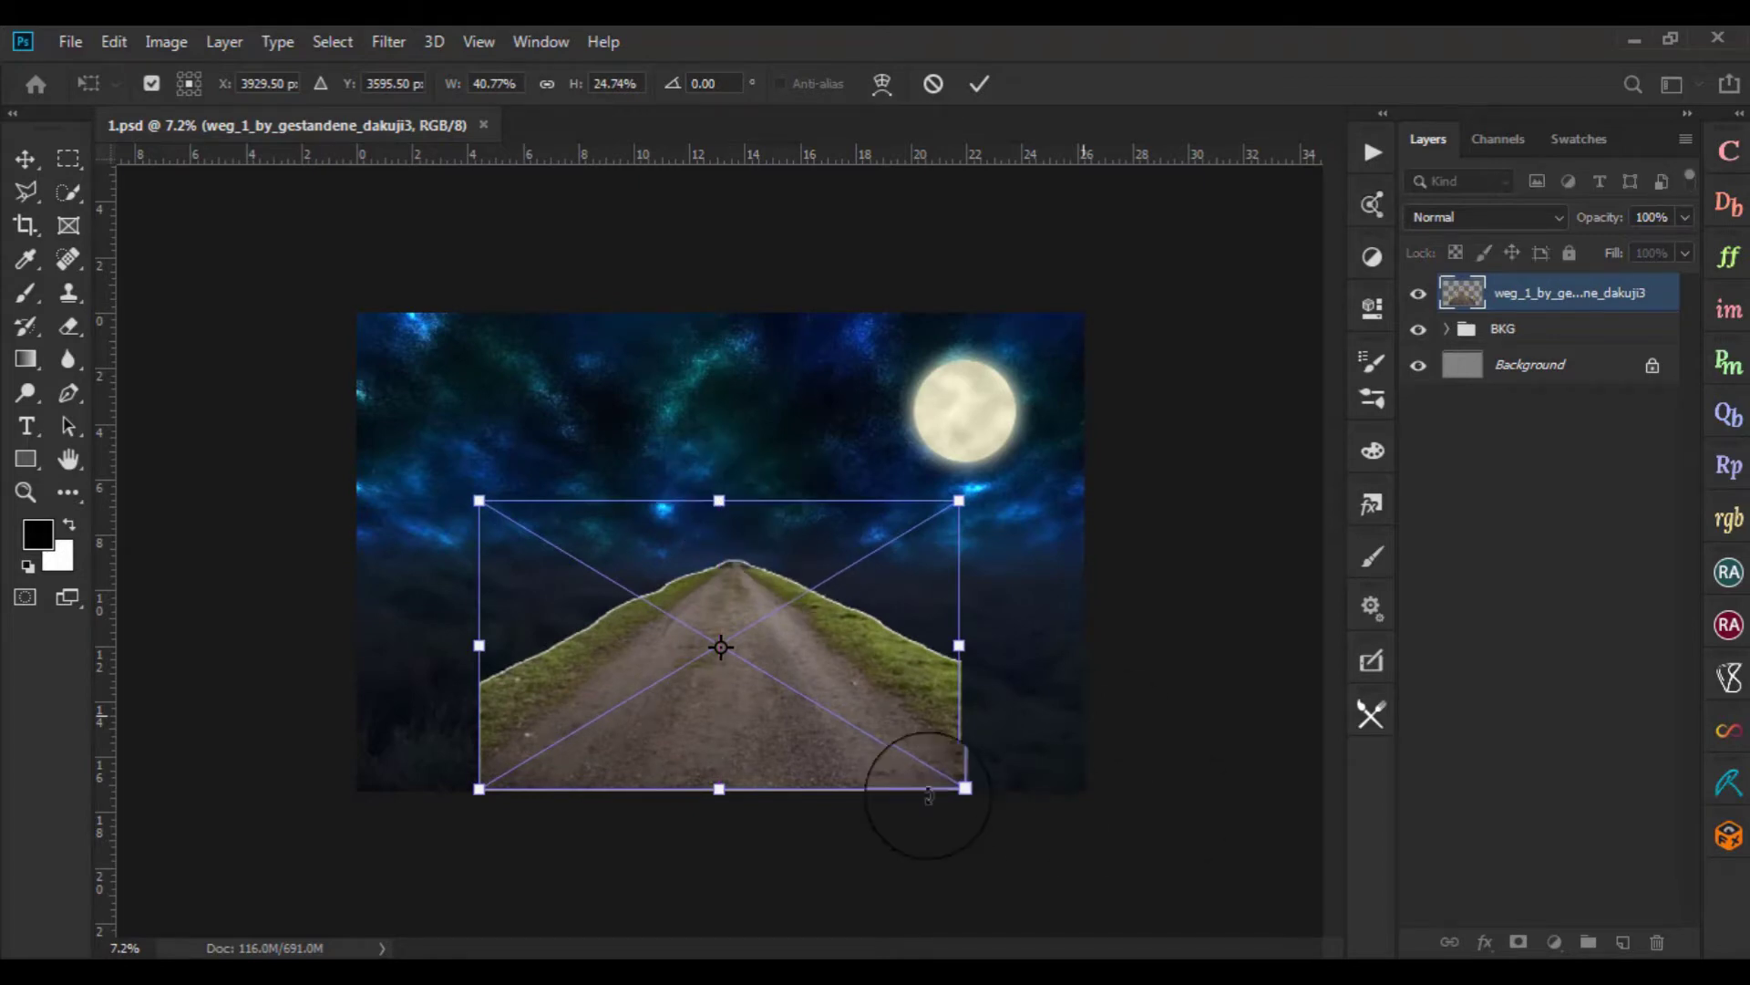
scroll(927, 791, up, 1)
scroll(926, 792, up, 1)
scroll(926, 792, down, 1)
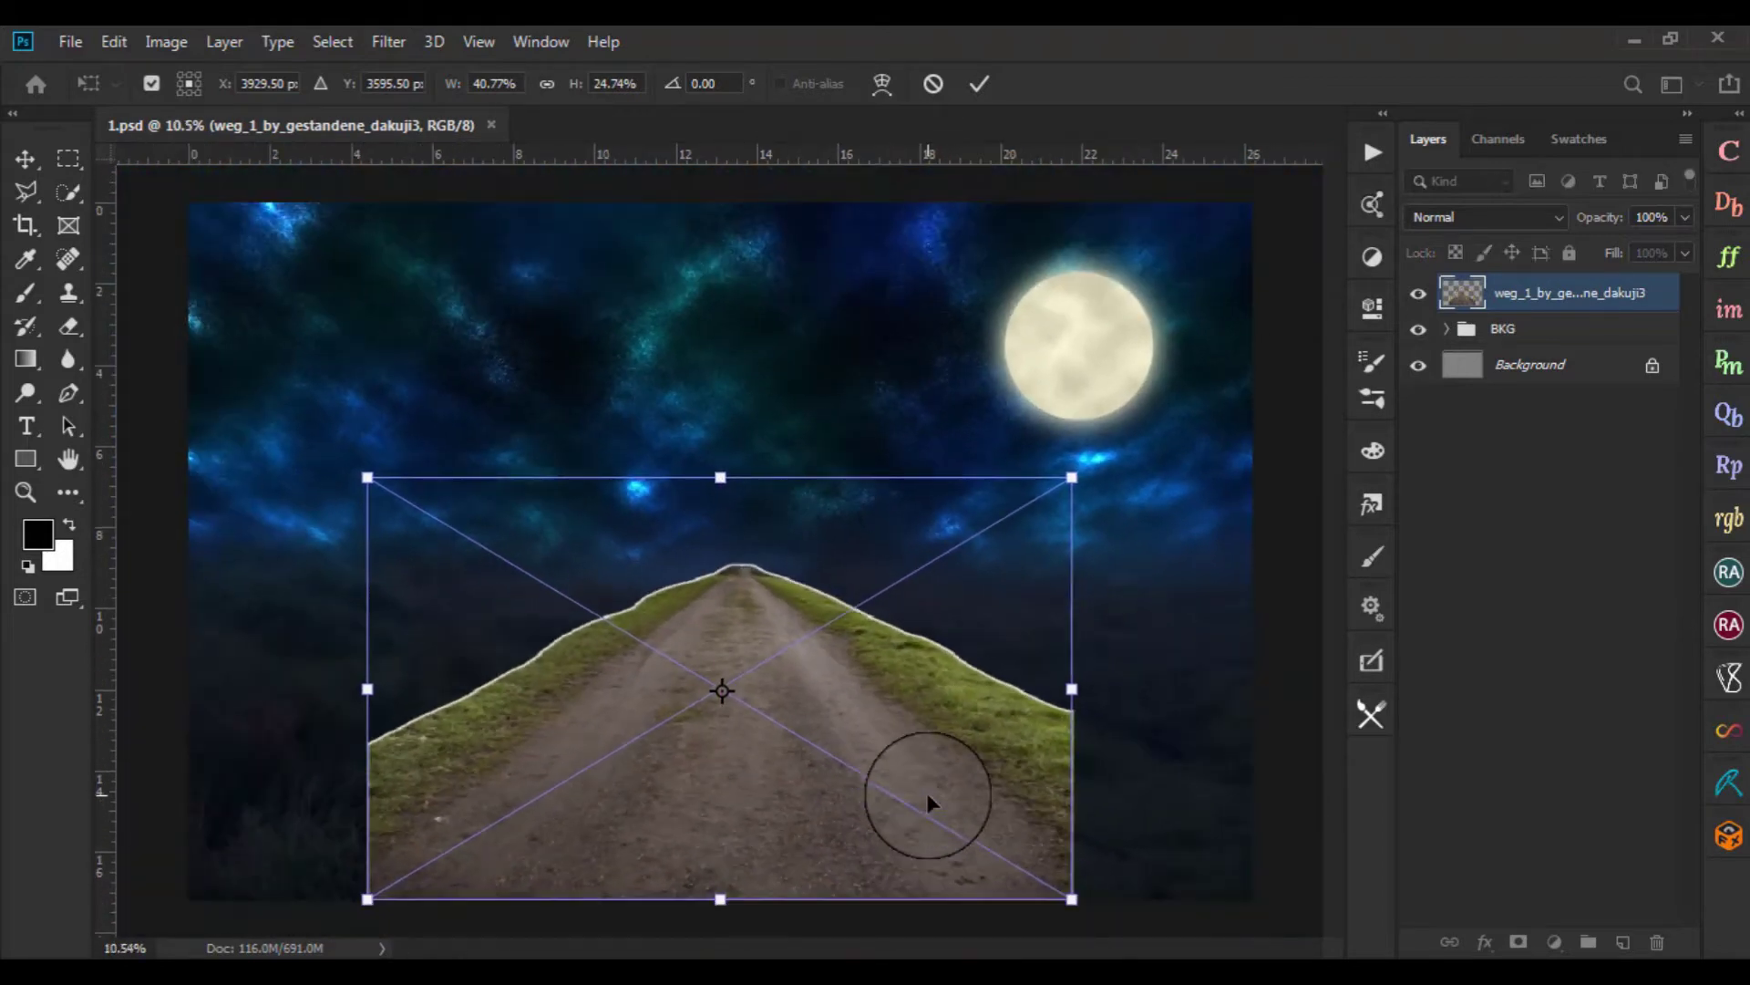
scroll(926, 792, up, 2)
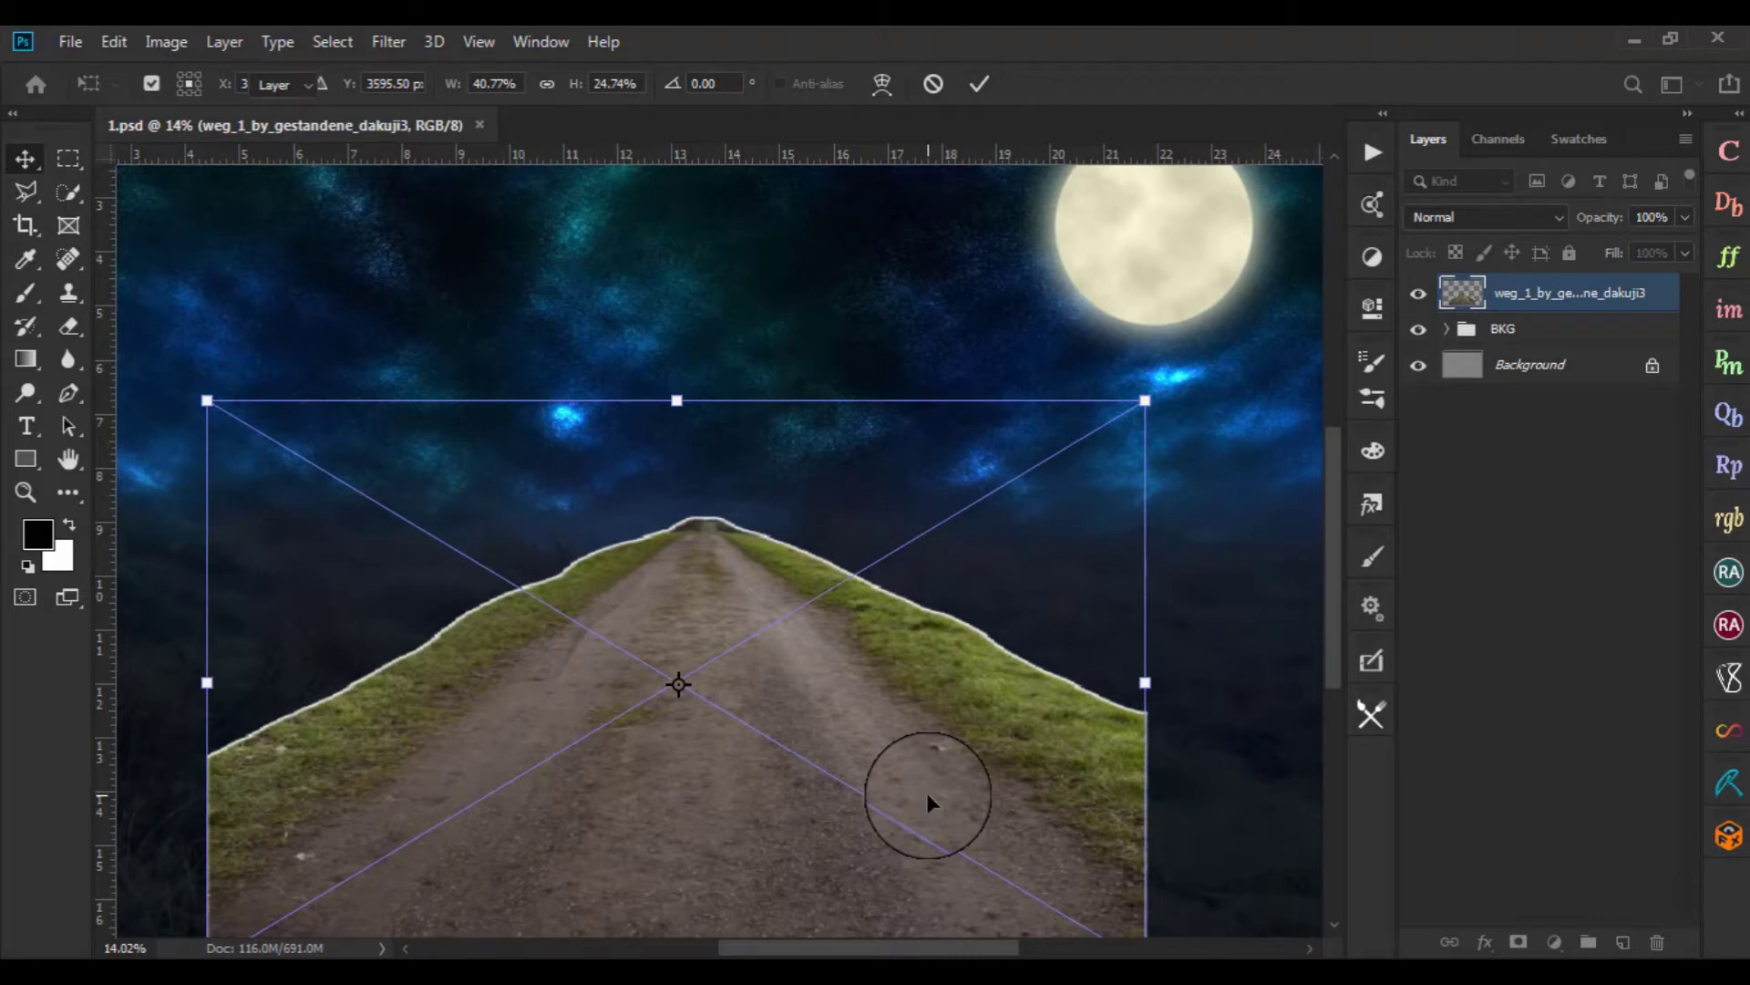
key(Return)
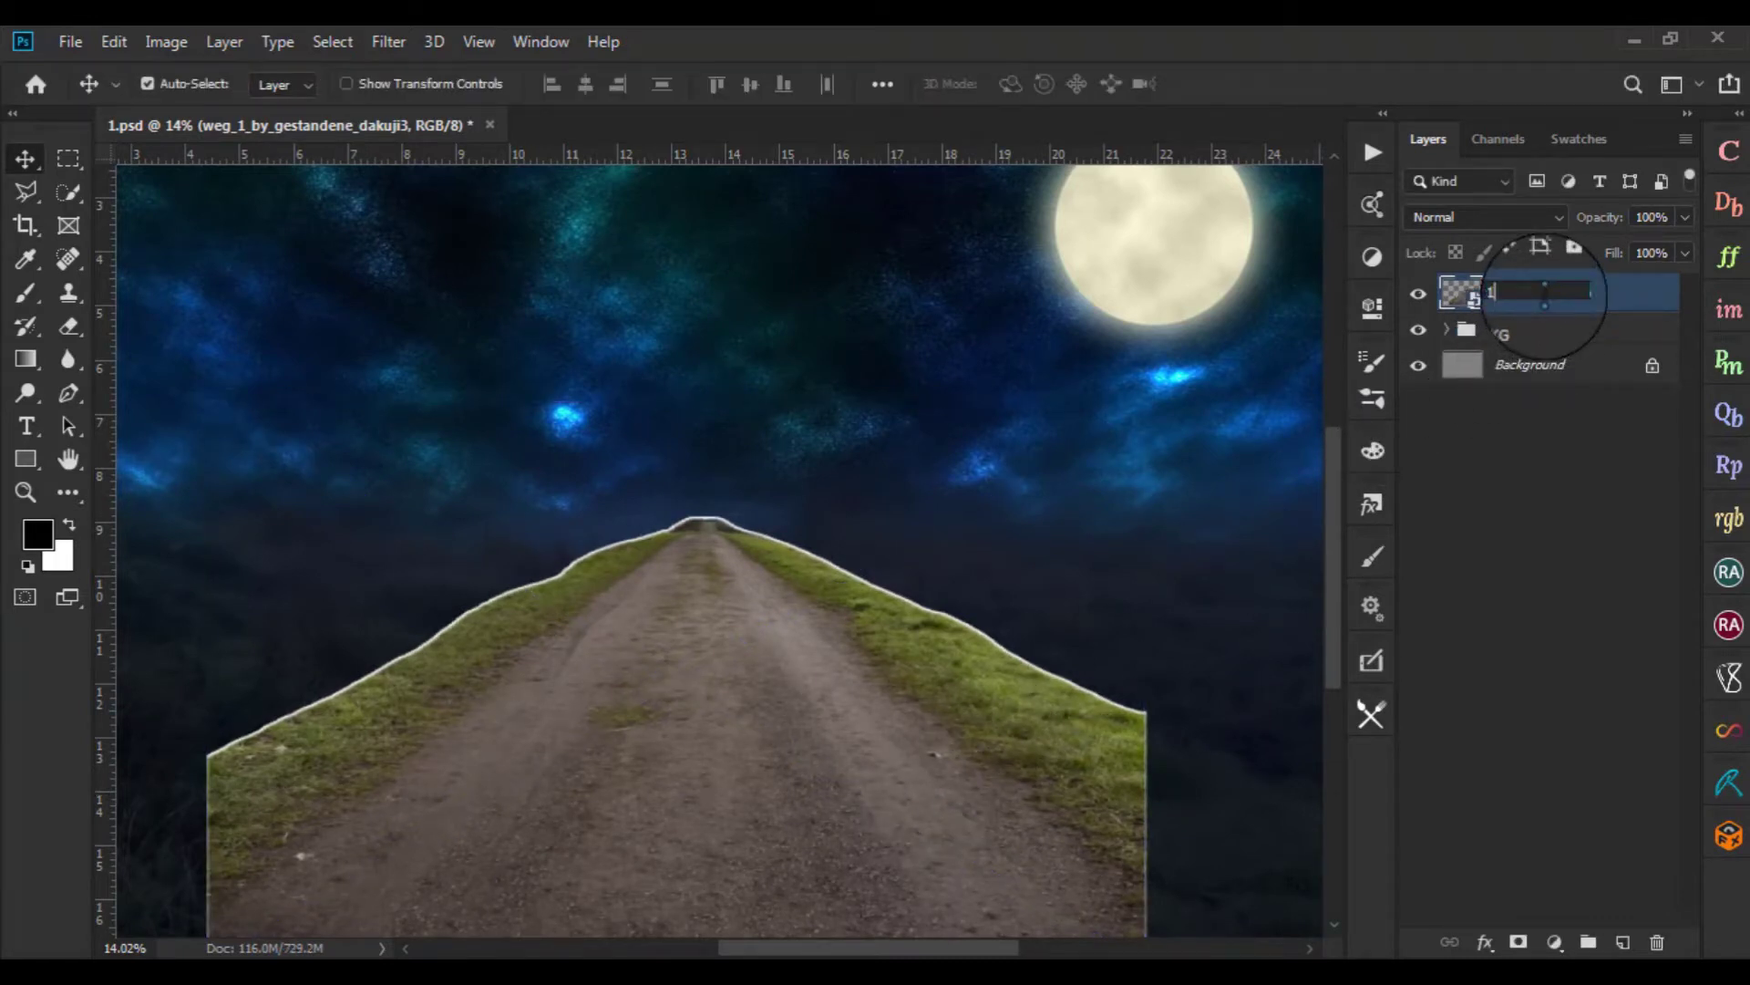
Rename the road layer to 1 and bring up its layer commands menu
key(Return)
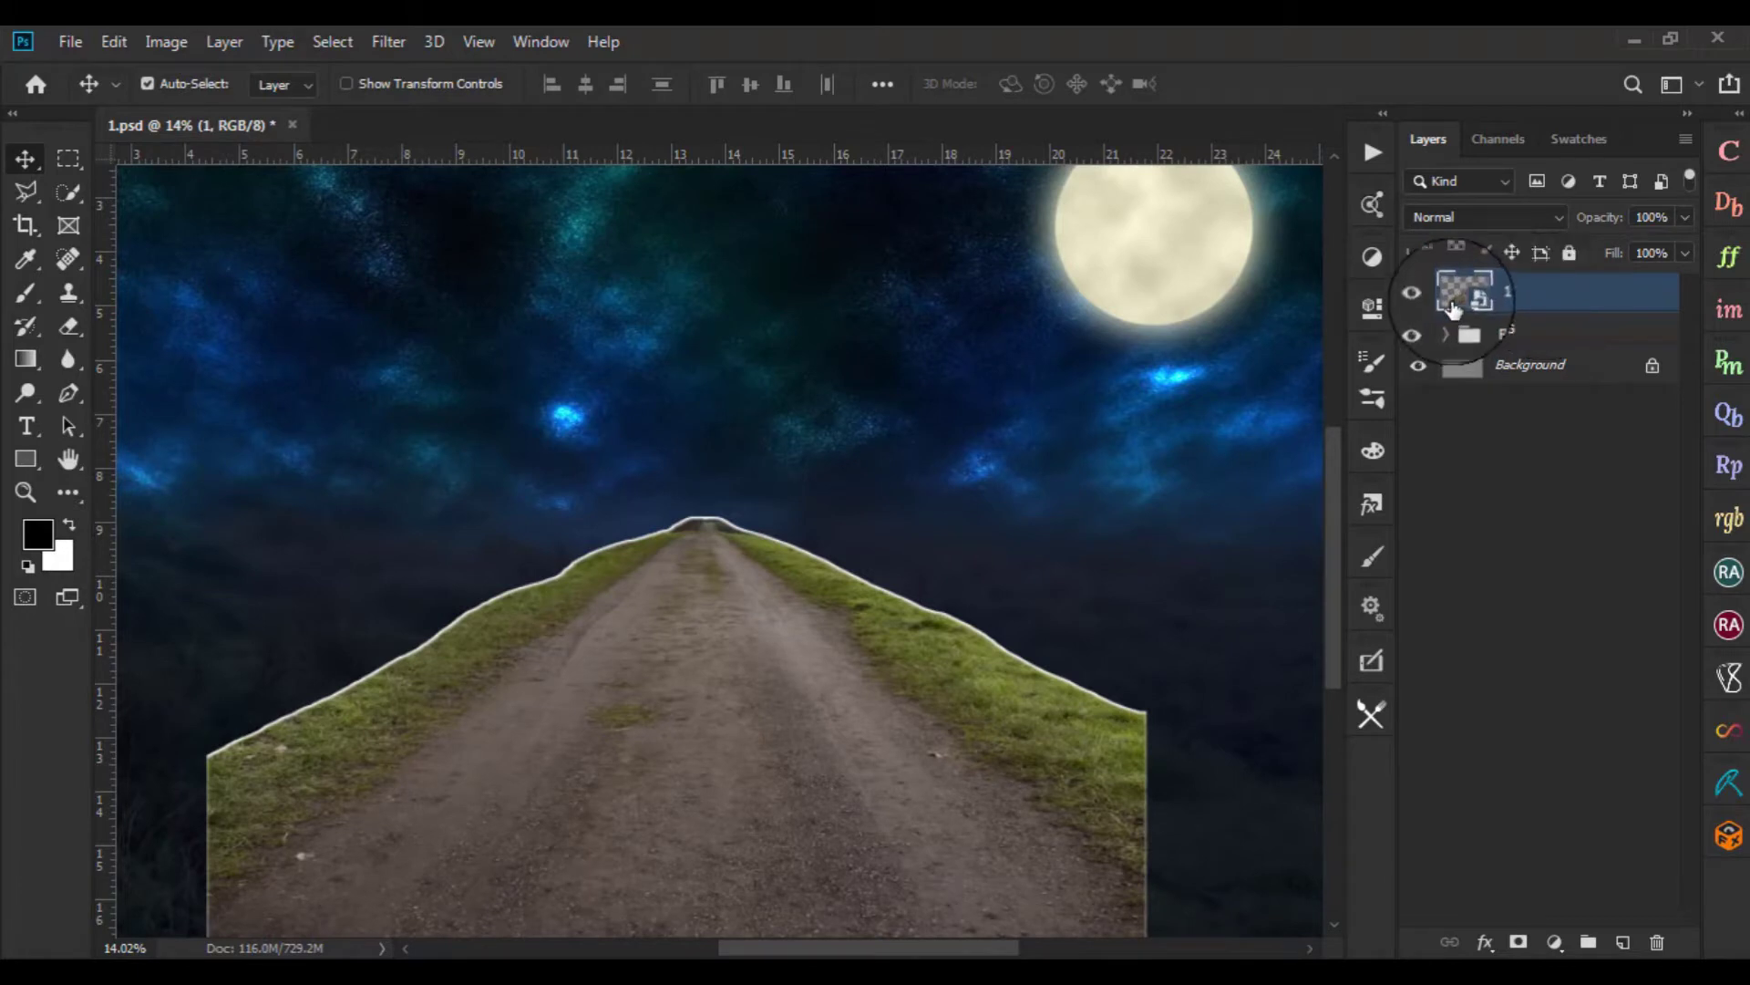
right_click(1454, 305)
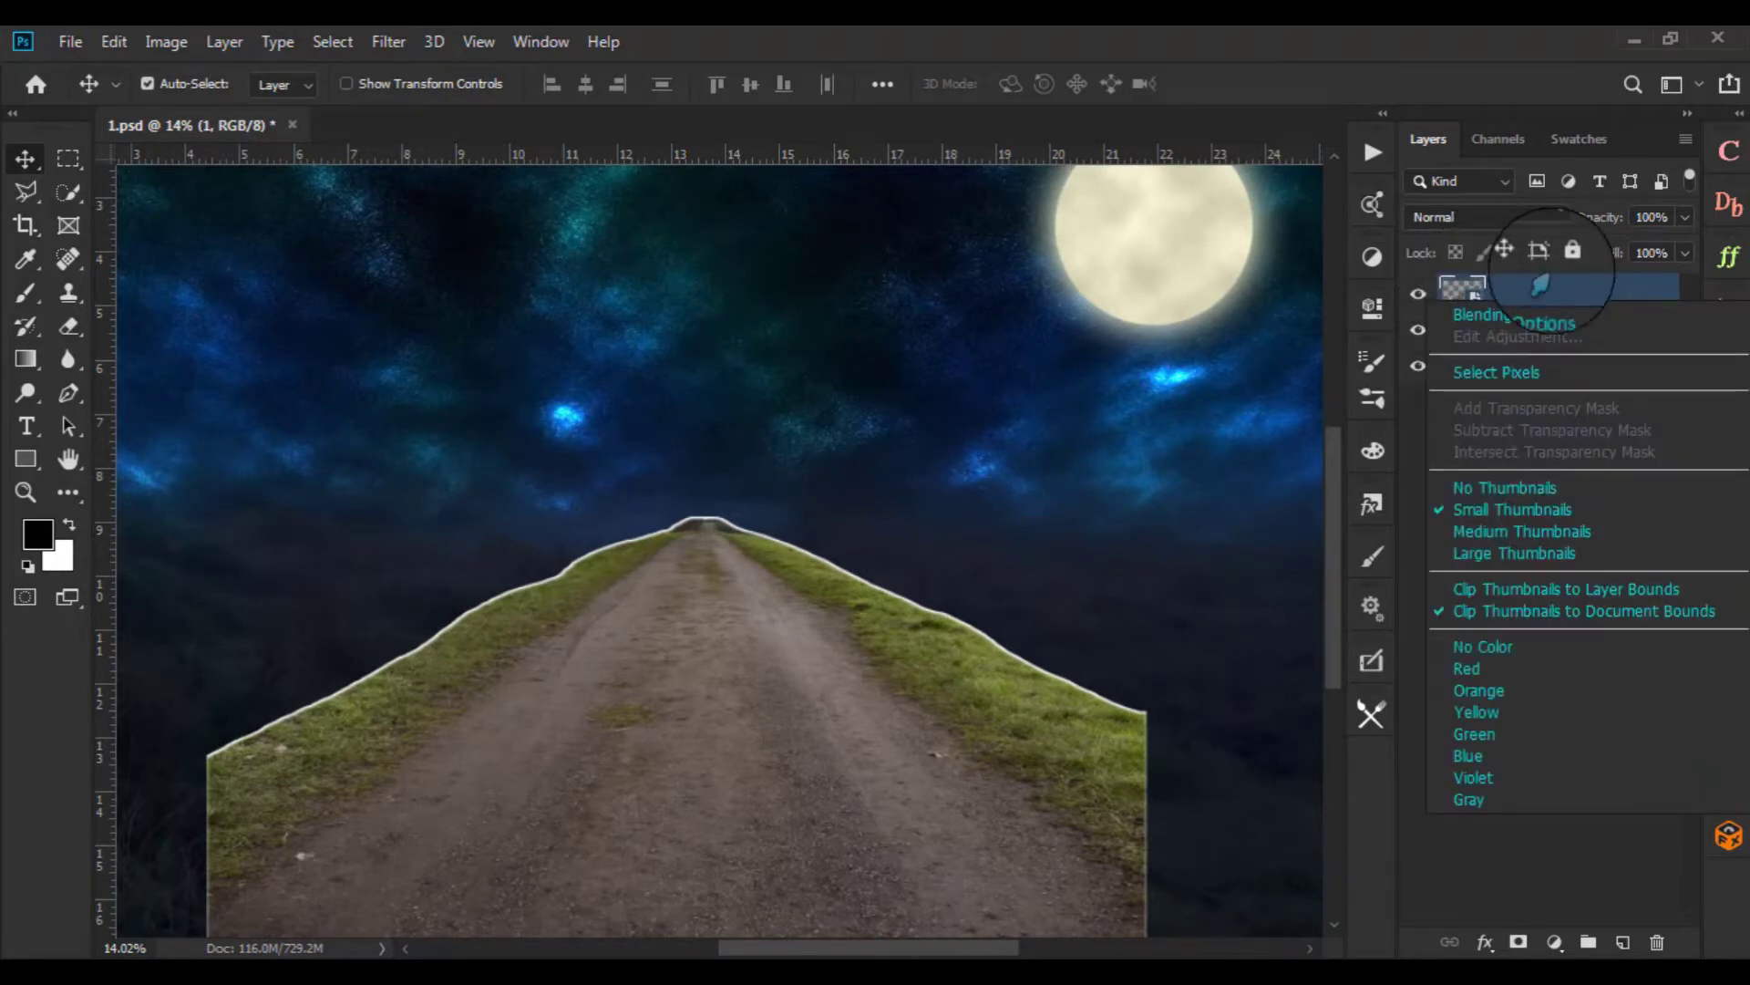
click(1547, 292)
right_click(1547, 291)
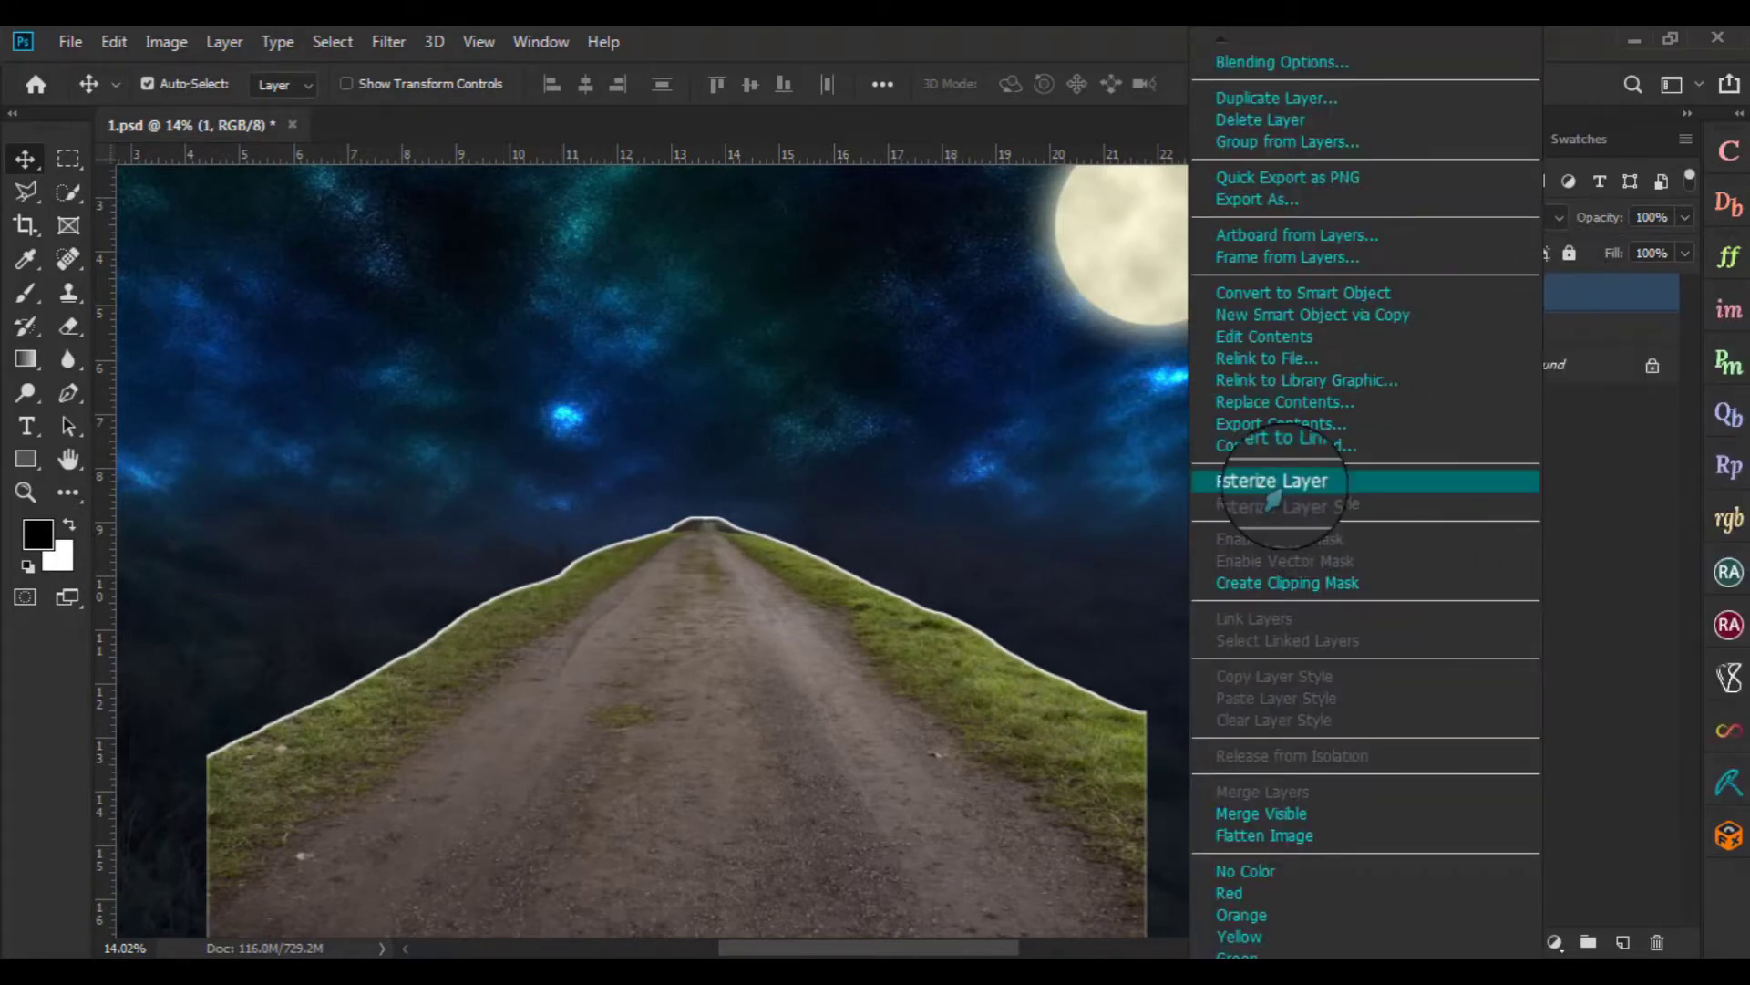
Rasterize the road layer, add a white layer mask, and set brush opacity to 100%
click(1268, 480)
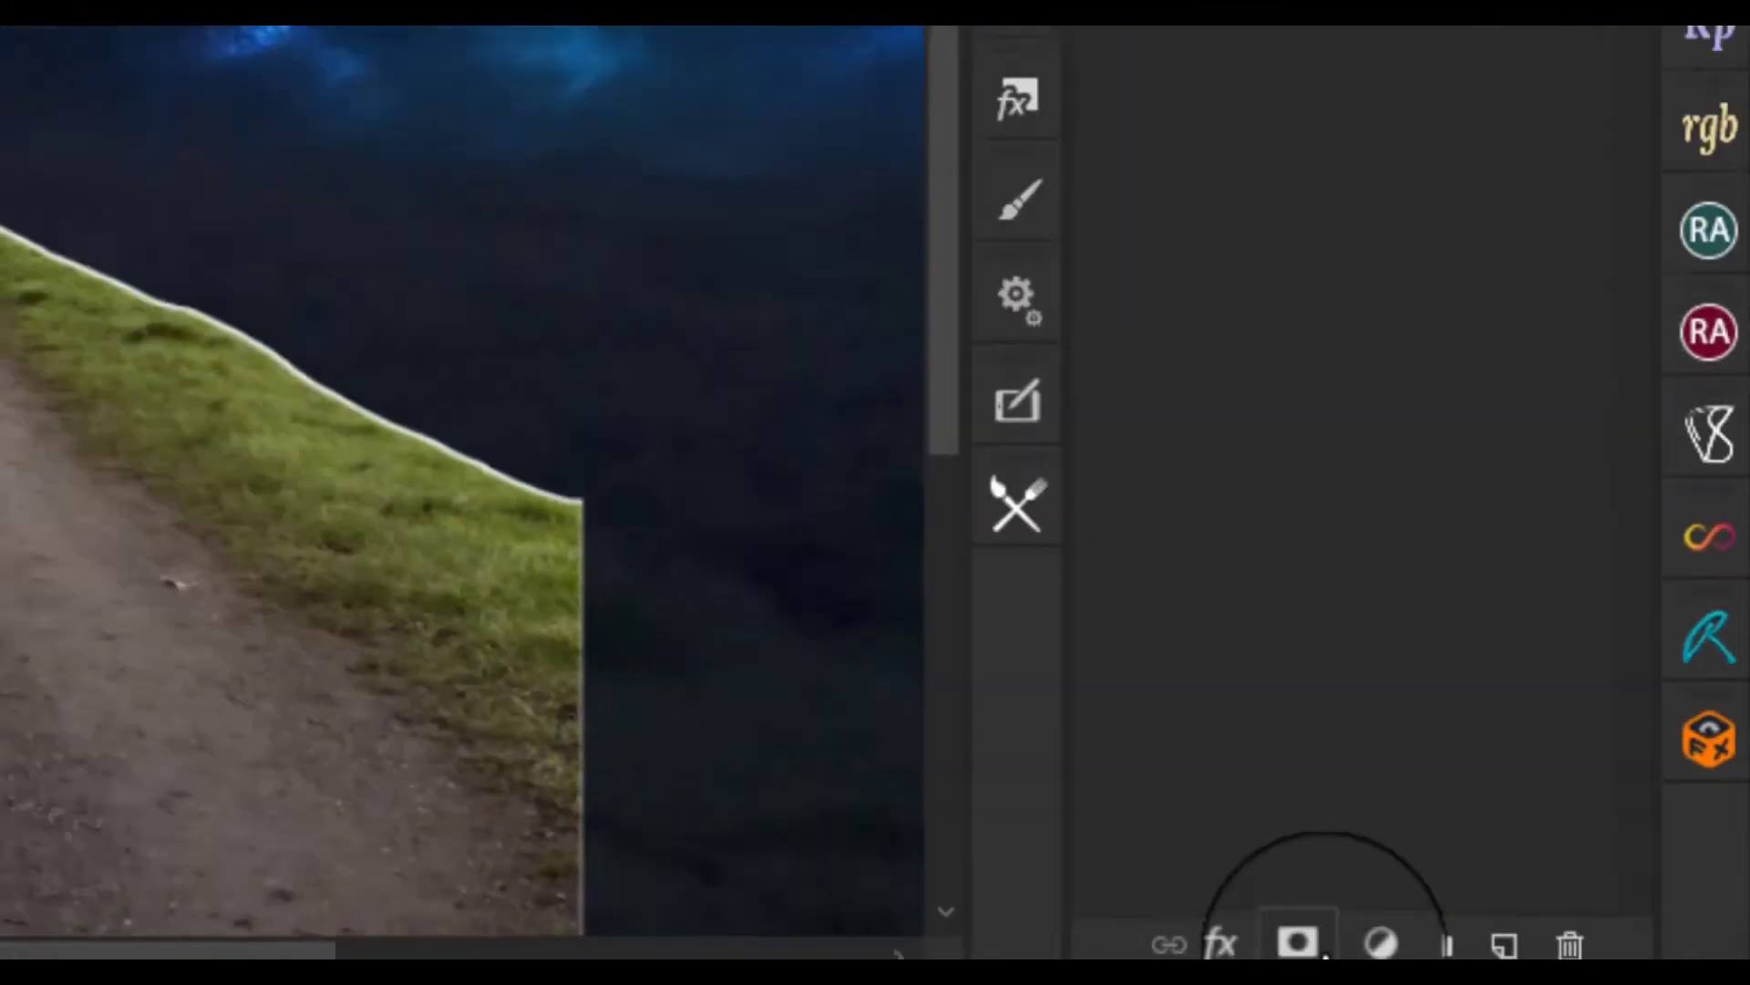
click(1322, 948)
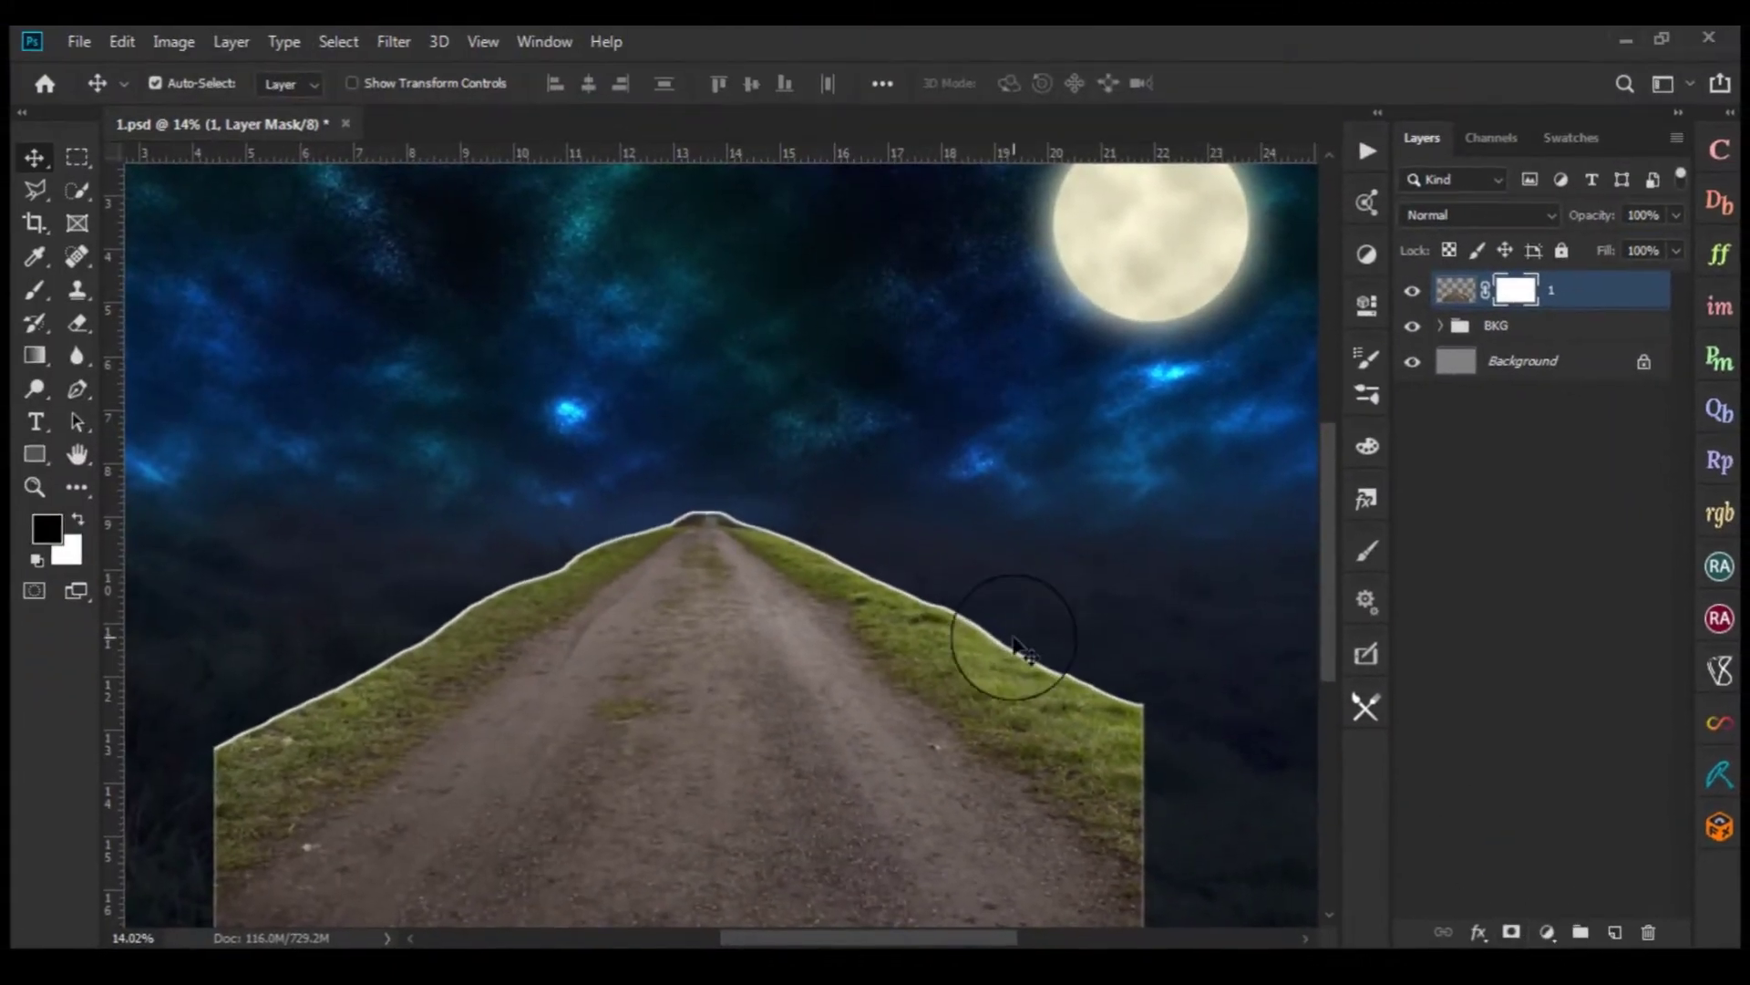
key(b)
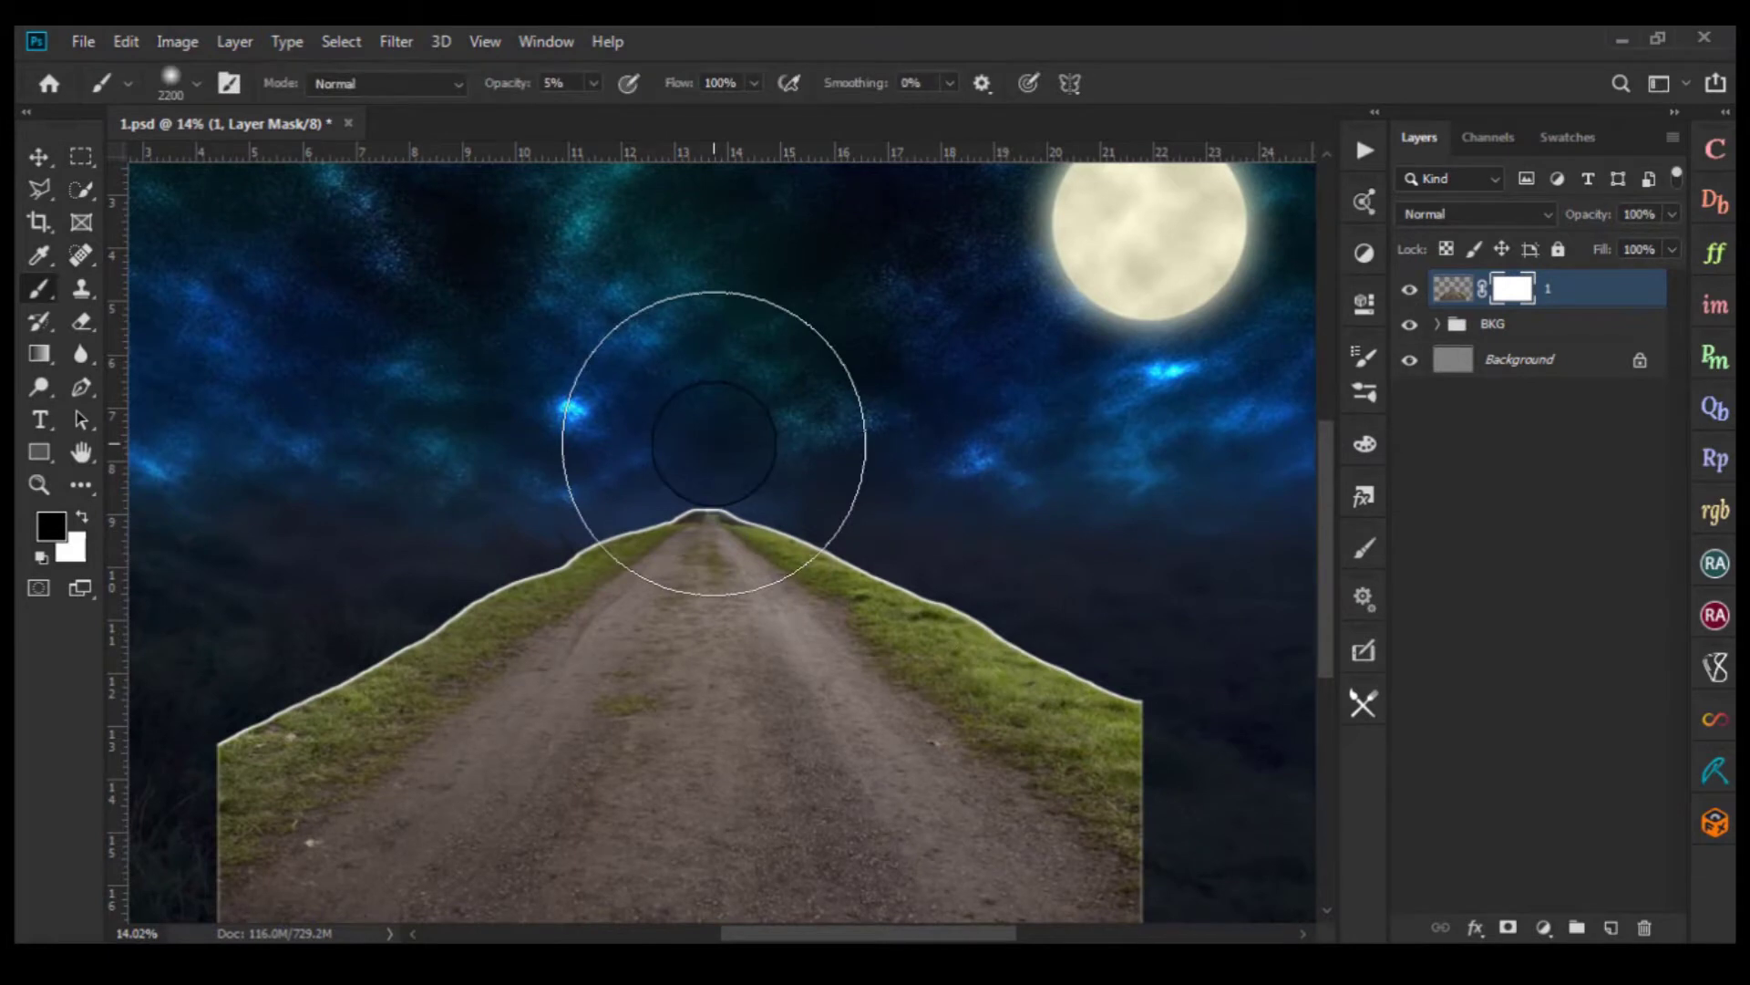
click(593, 83)
drag(592, 111, 882, 118)
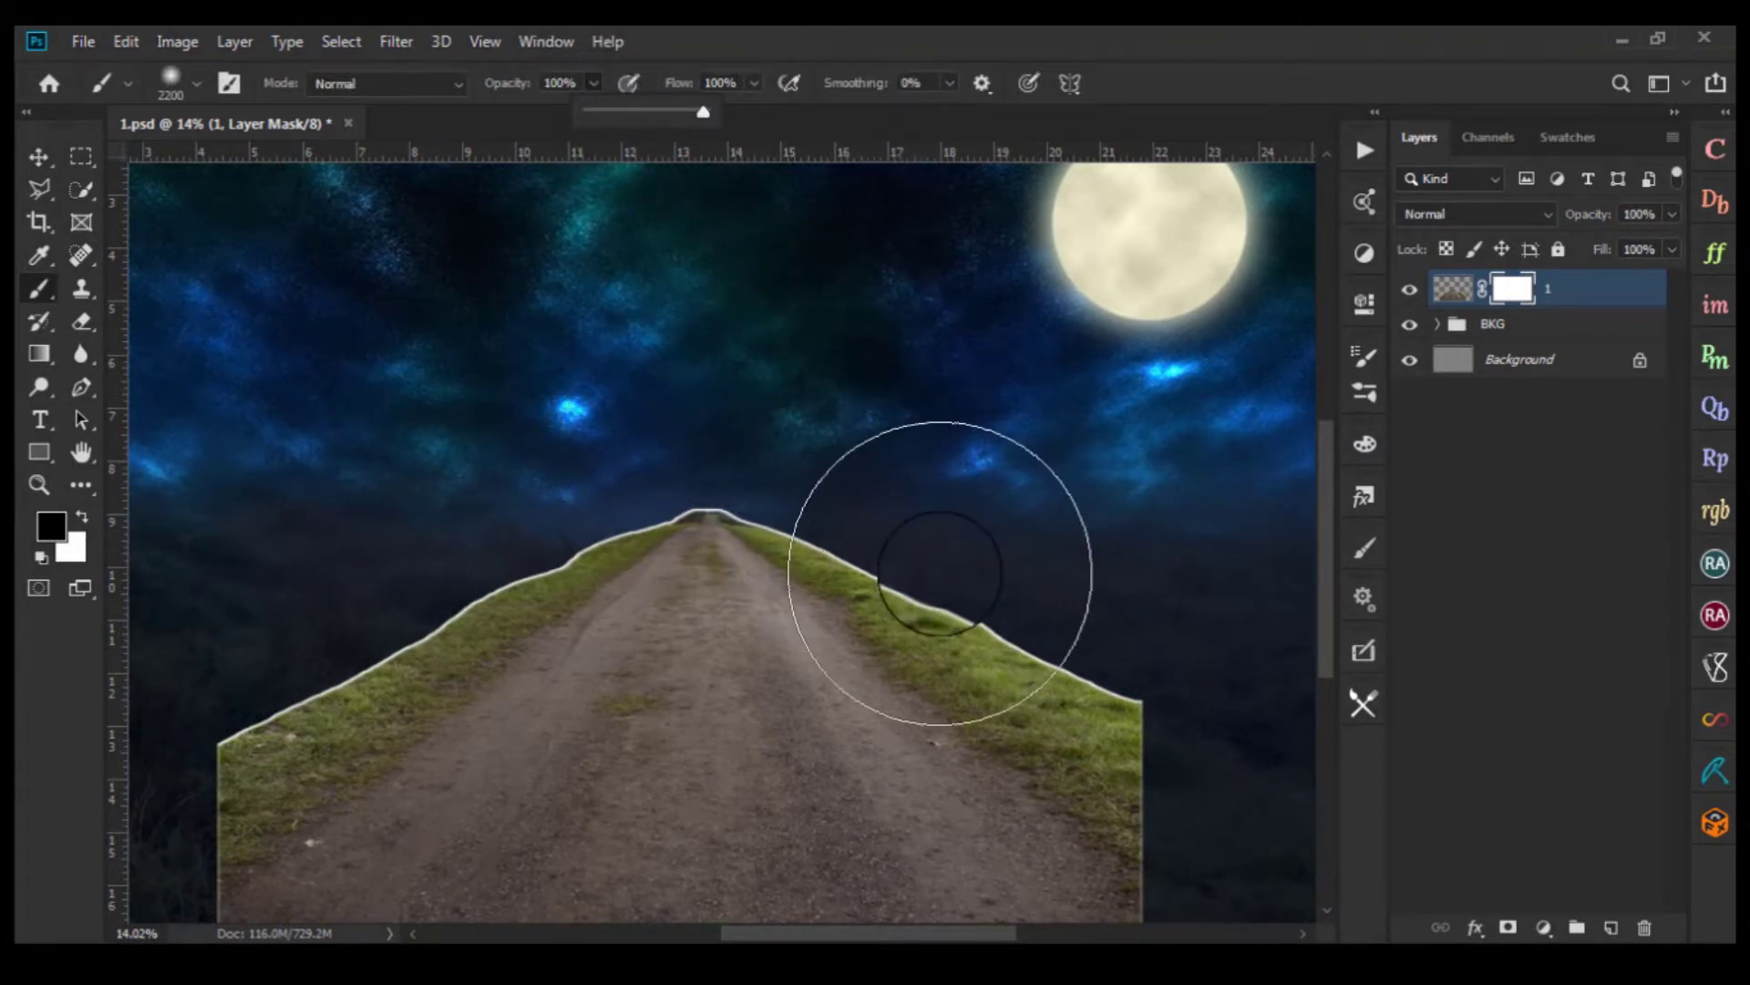
Paint black on the road mask to hide the hillside edge and soften the right grassy edge
scroll(940, 574, up, 2)
scroll(930, 570, up, 2)
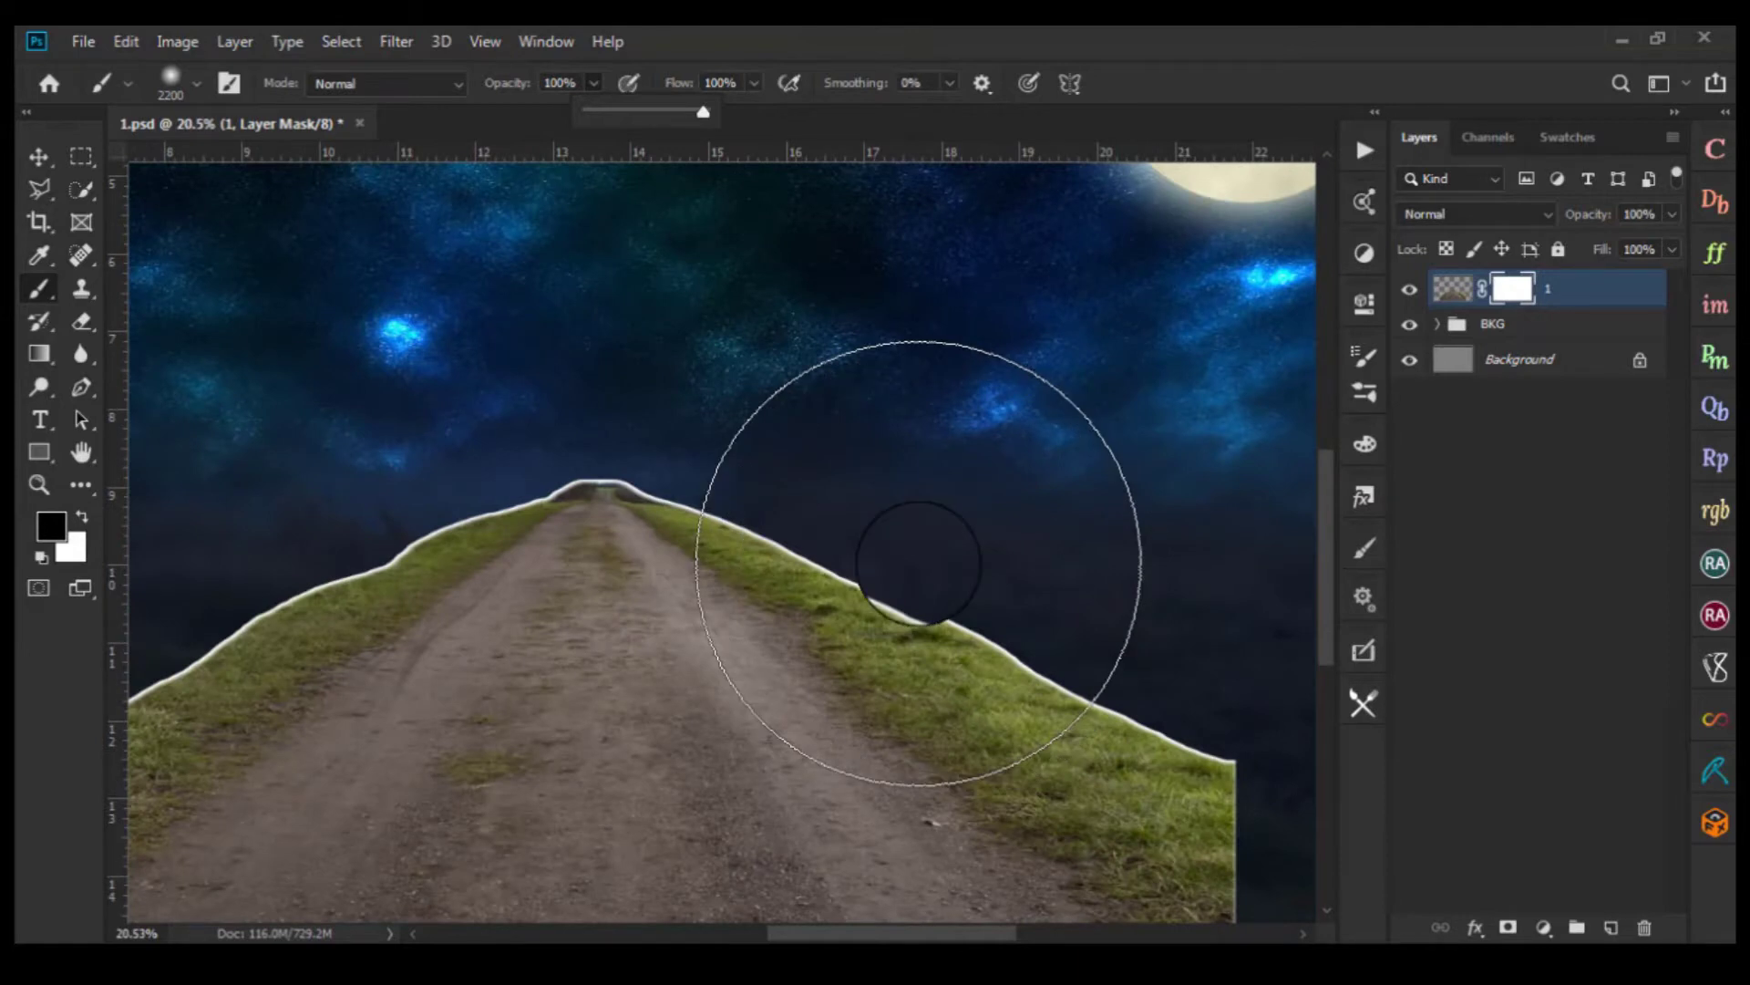
scroll(1074, 625, down, 3)
scroll(684, 730, down, 2)
scroll(261, 761, up, 5)
mouse_move(262, 761)
mouse_down()
mouse_move(1019, 398)
mouse_move(1137, 449)
mouse_move(1031, 520)
mouse_up()
scroll(1031, 519, down, 1)
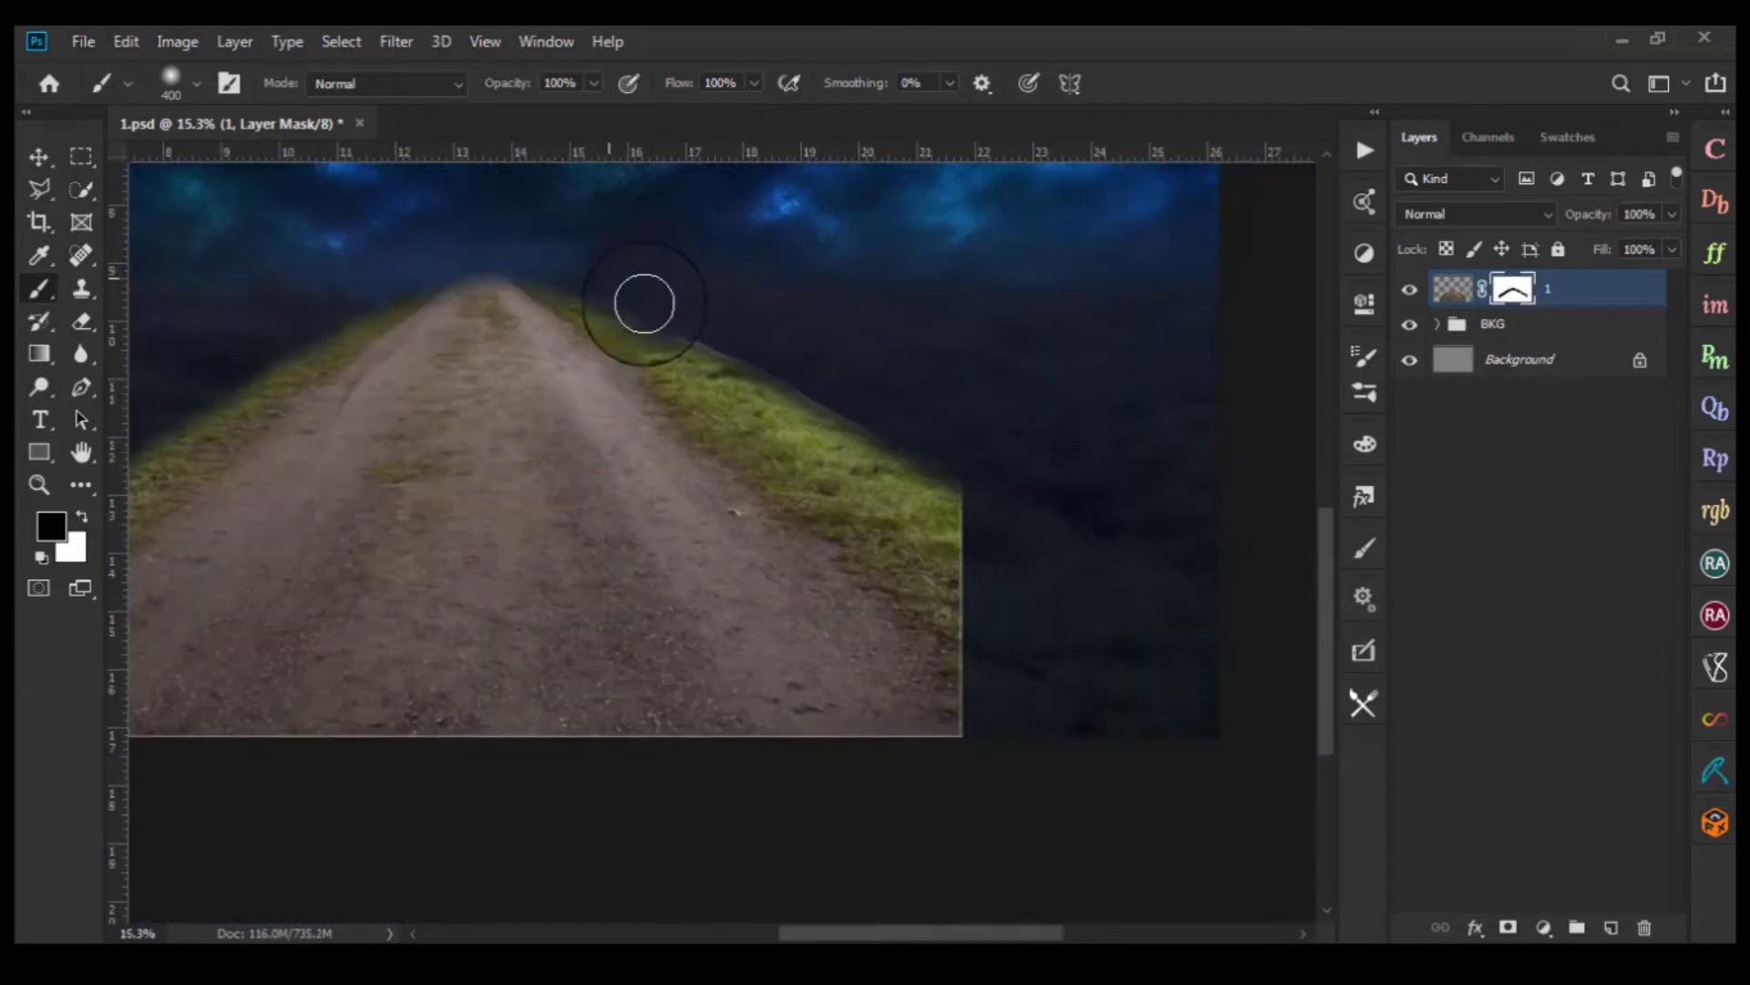
scroll(957, 511, down, 1)
mouse_move(1003, 675)
mouse_down()
mouse_move(1075, 856)
mouse_move(840, 590)
mouse_move(984, 690)
mouse_up()
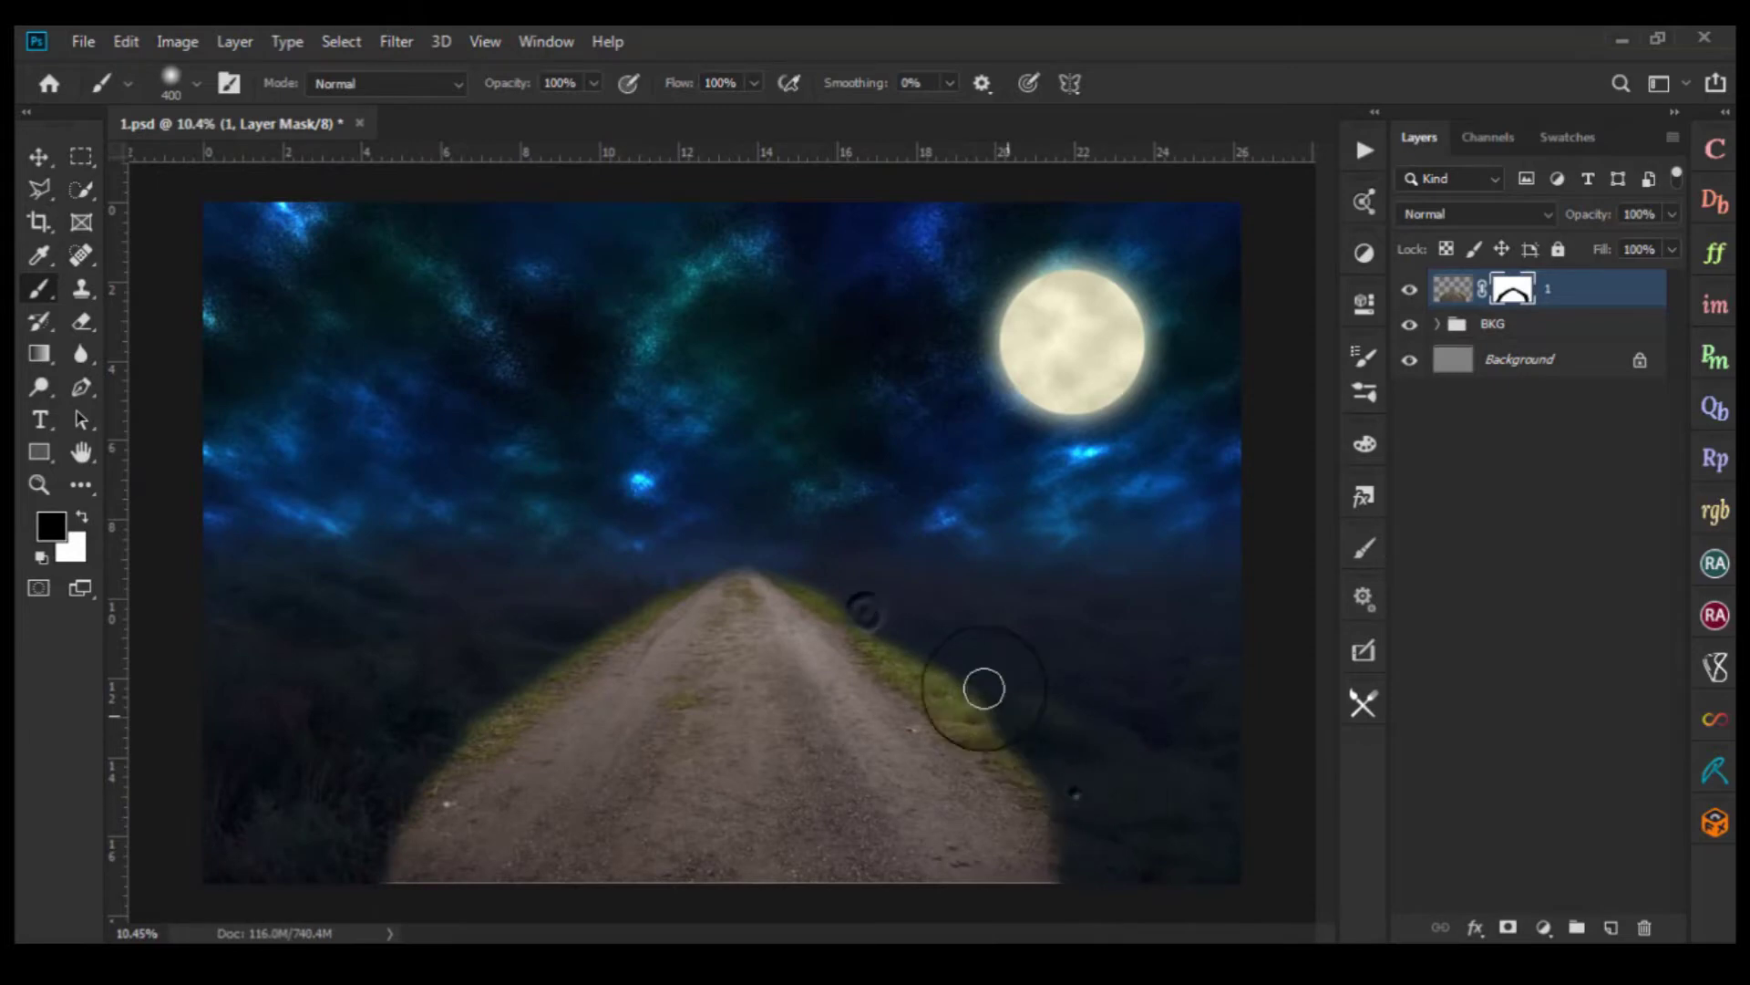
scroll(771, 657, up, 1)
scroll(767, 657, down, 2)
scroll(765, 659, up, 1)
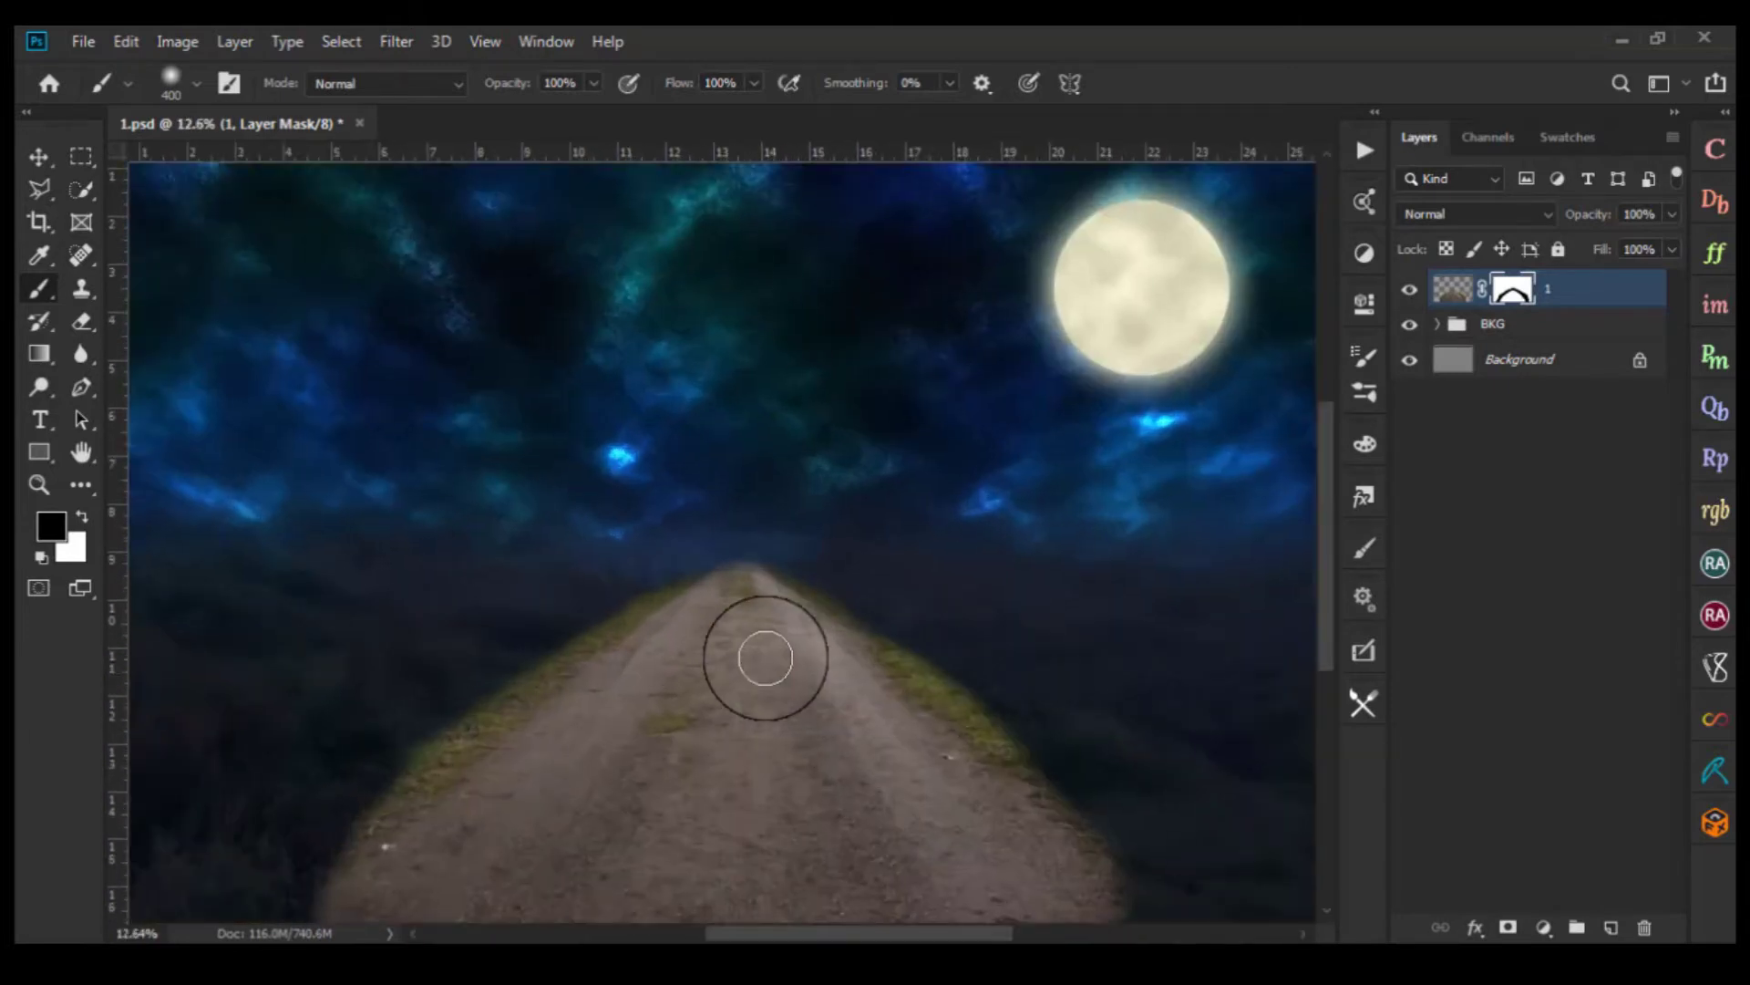
scroll(765, 658, down, 1)
scroll(799, 704, down, 1)
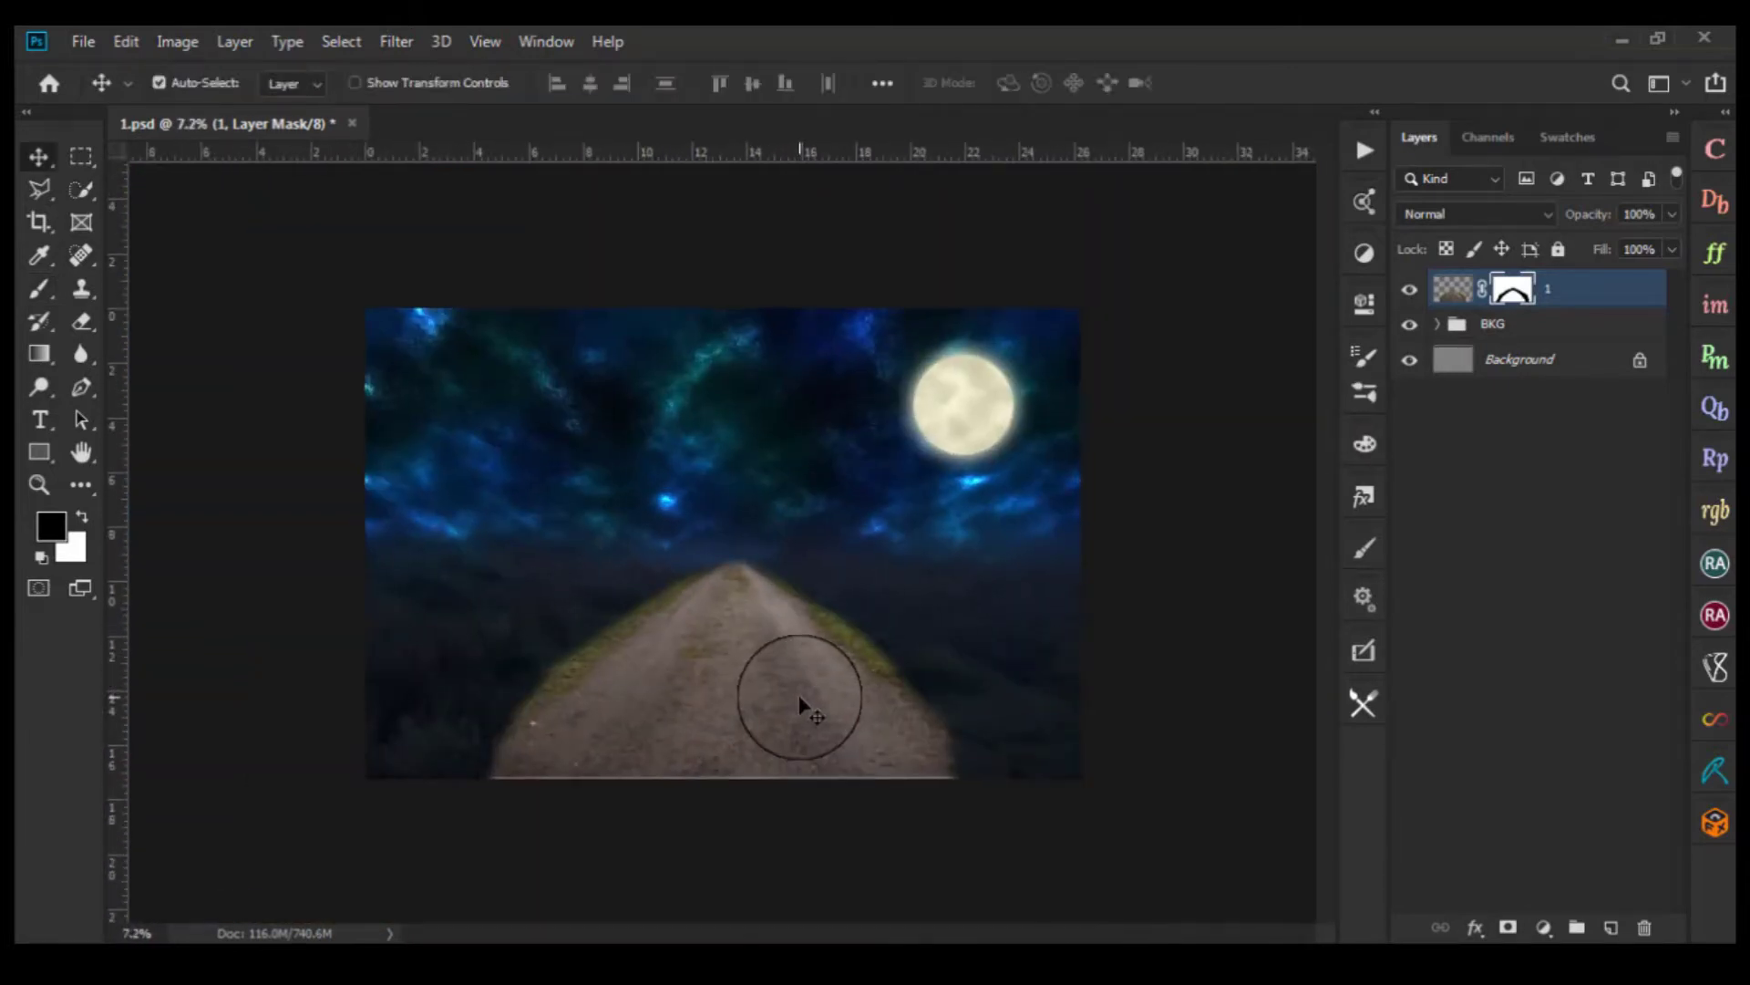
scroll(799, 699, up, 1)
scroll(799, 699, up, 1)
key(ctrl+t)
scroll(799, 697, down, 1)
Stretch the road image slightly taller at the bottom and a bit wider
scroll(799, 705, down, 1)
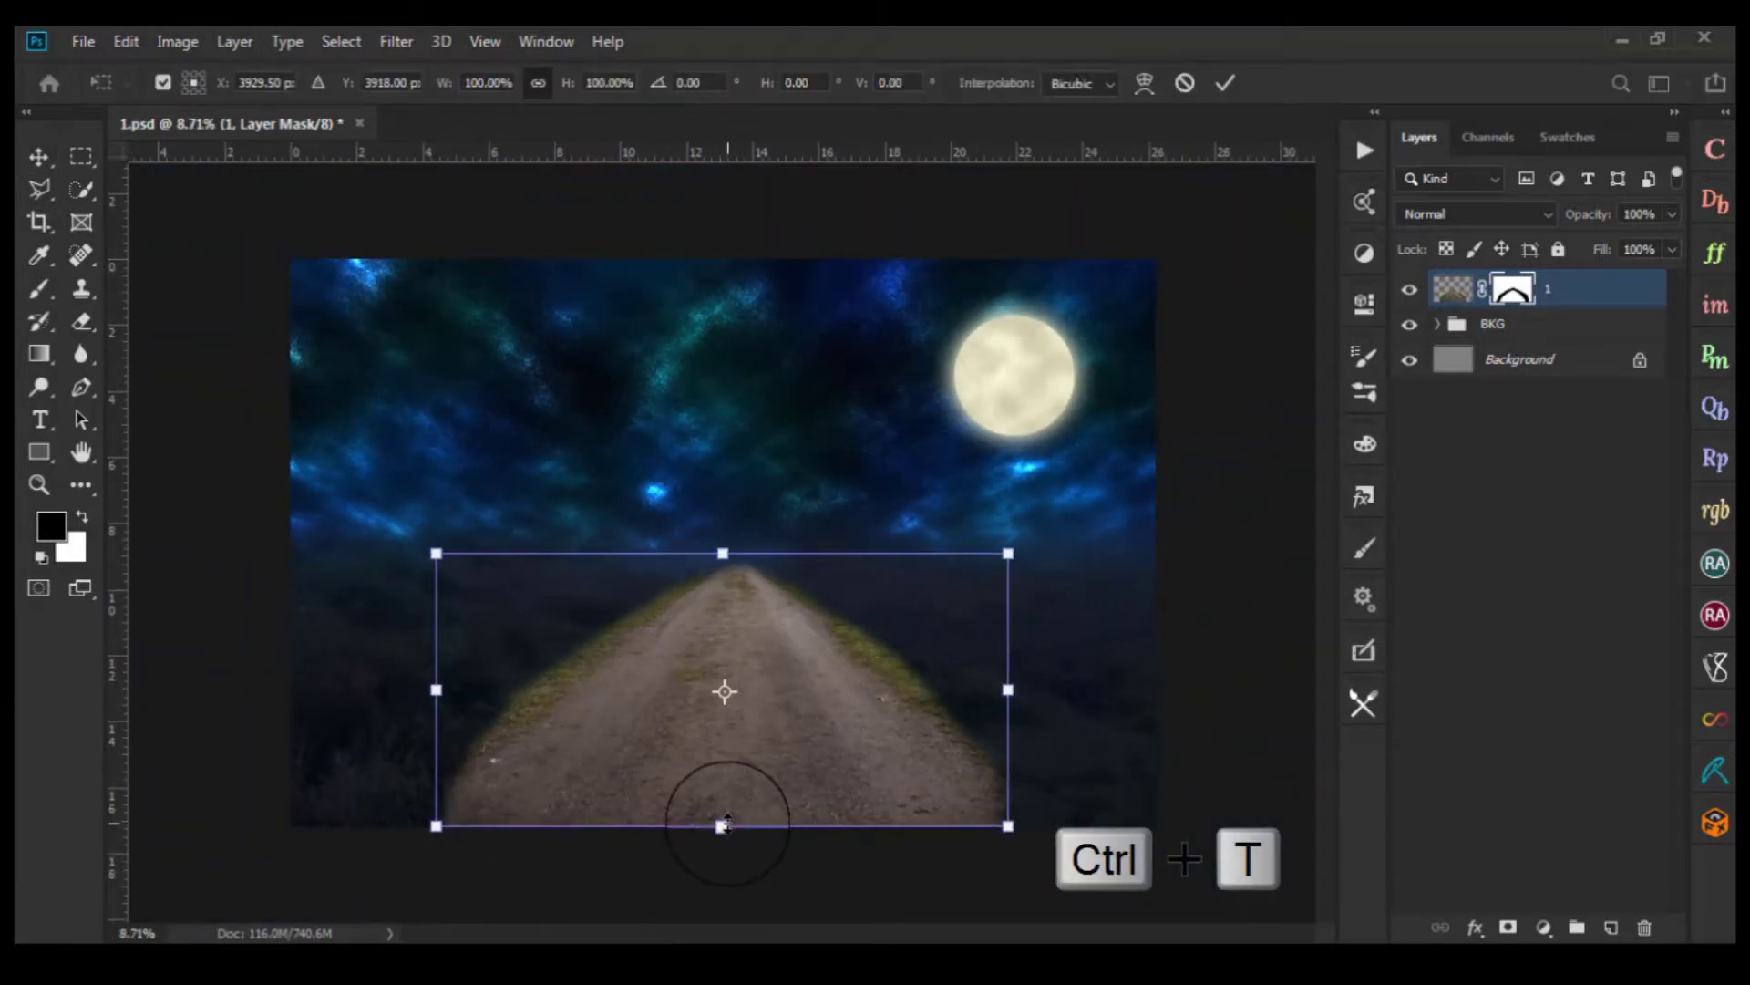
drag(723, 826, 723, 849)
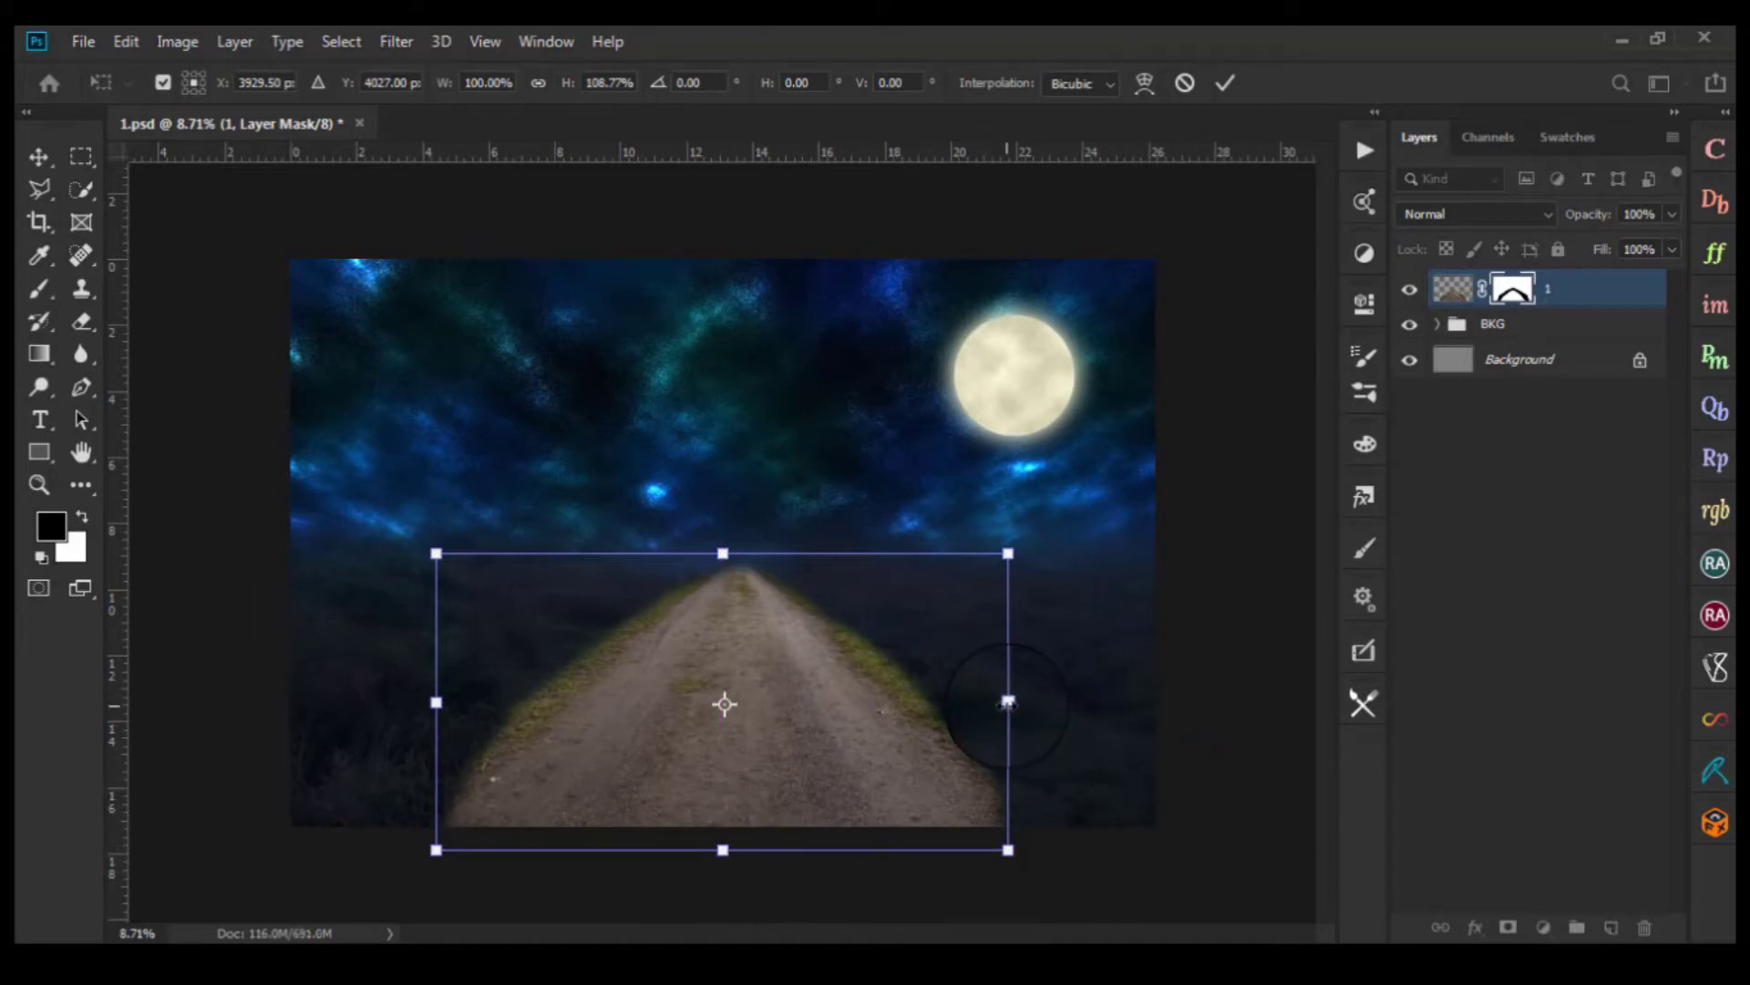
drag(1007, 702, 1013, 701)
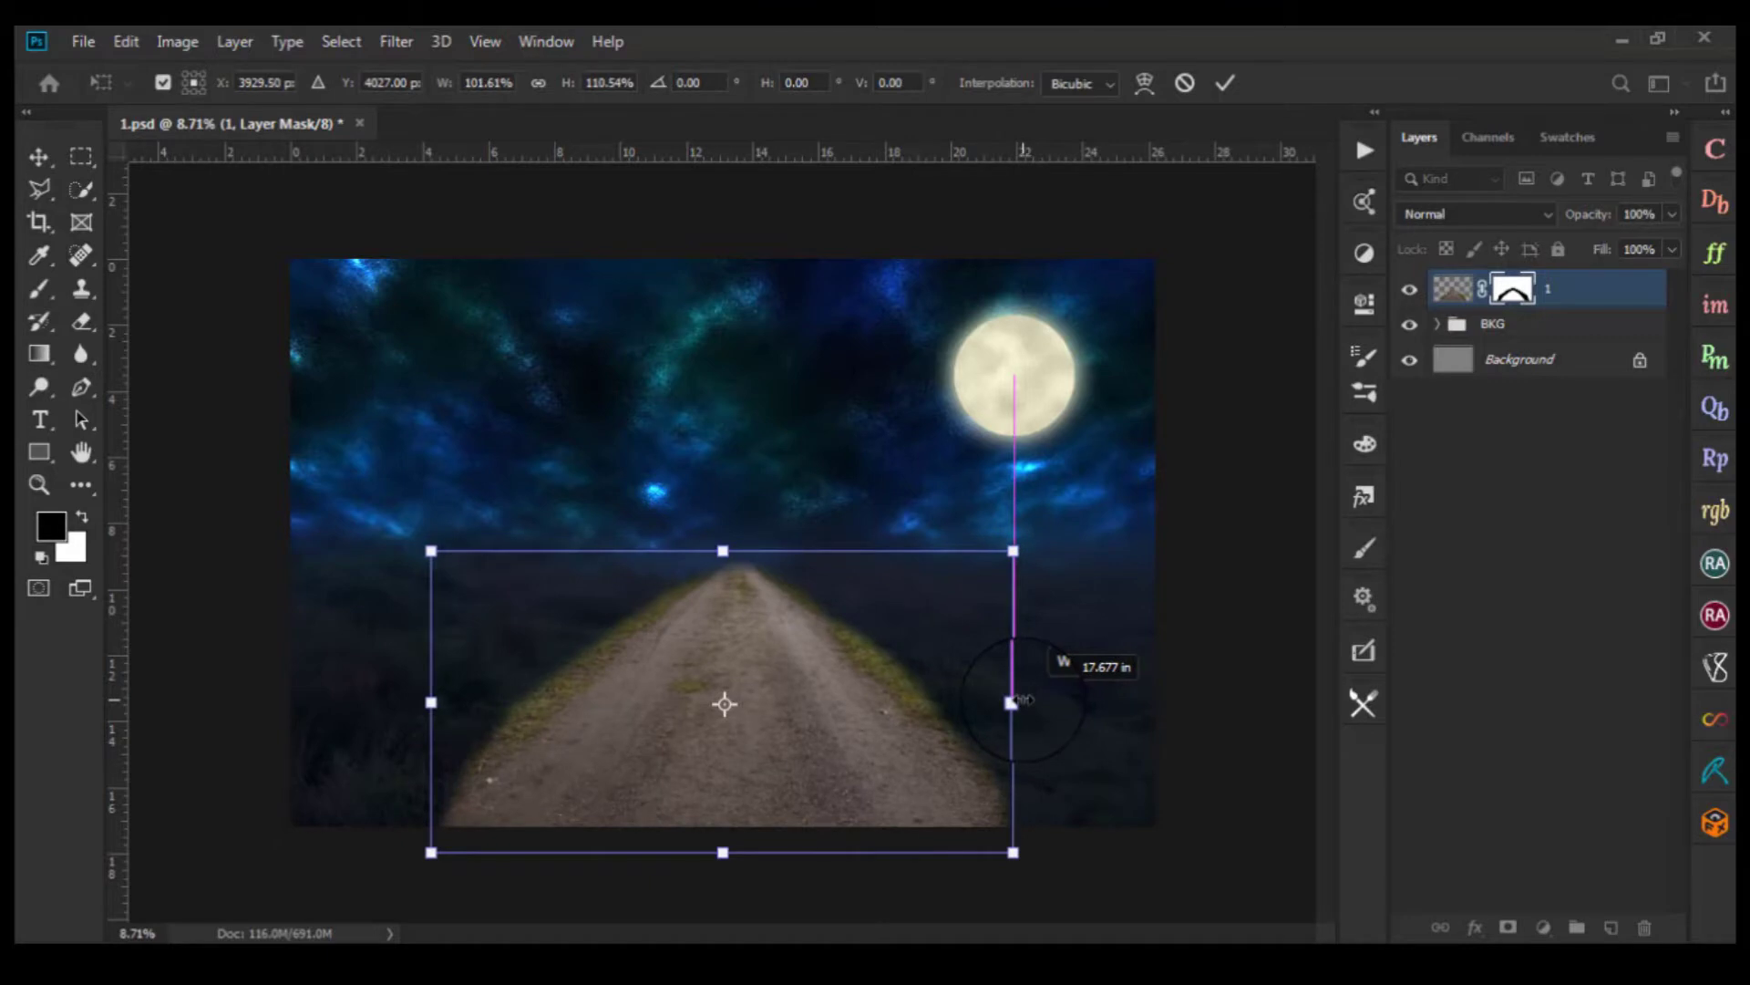
scroll(781, 709, up, 3)
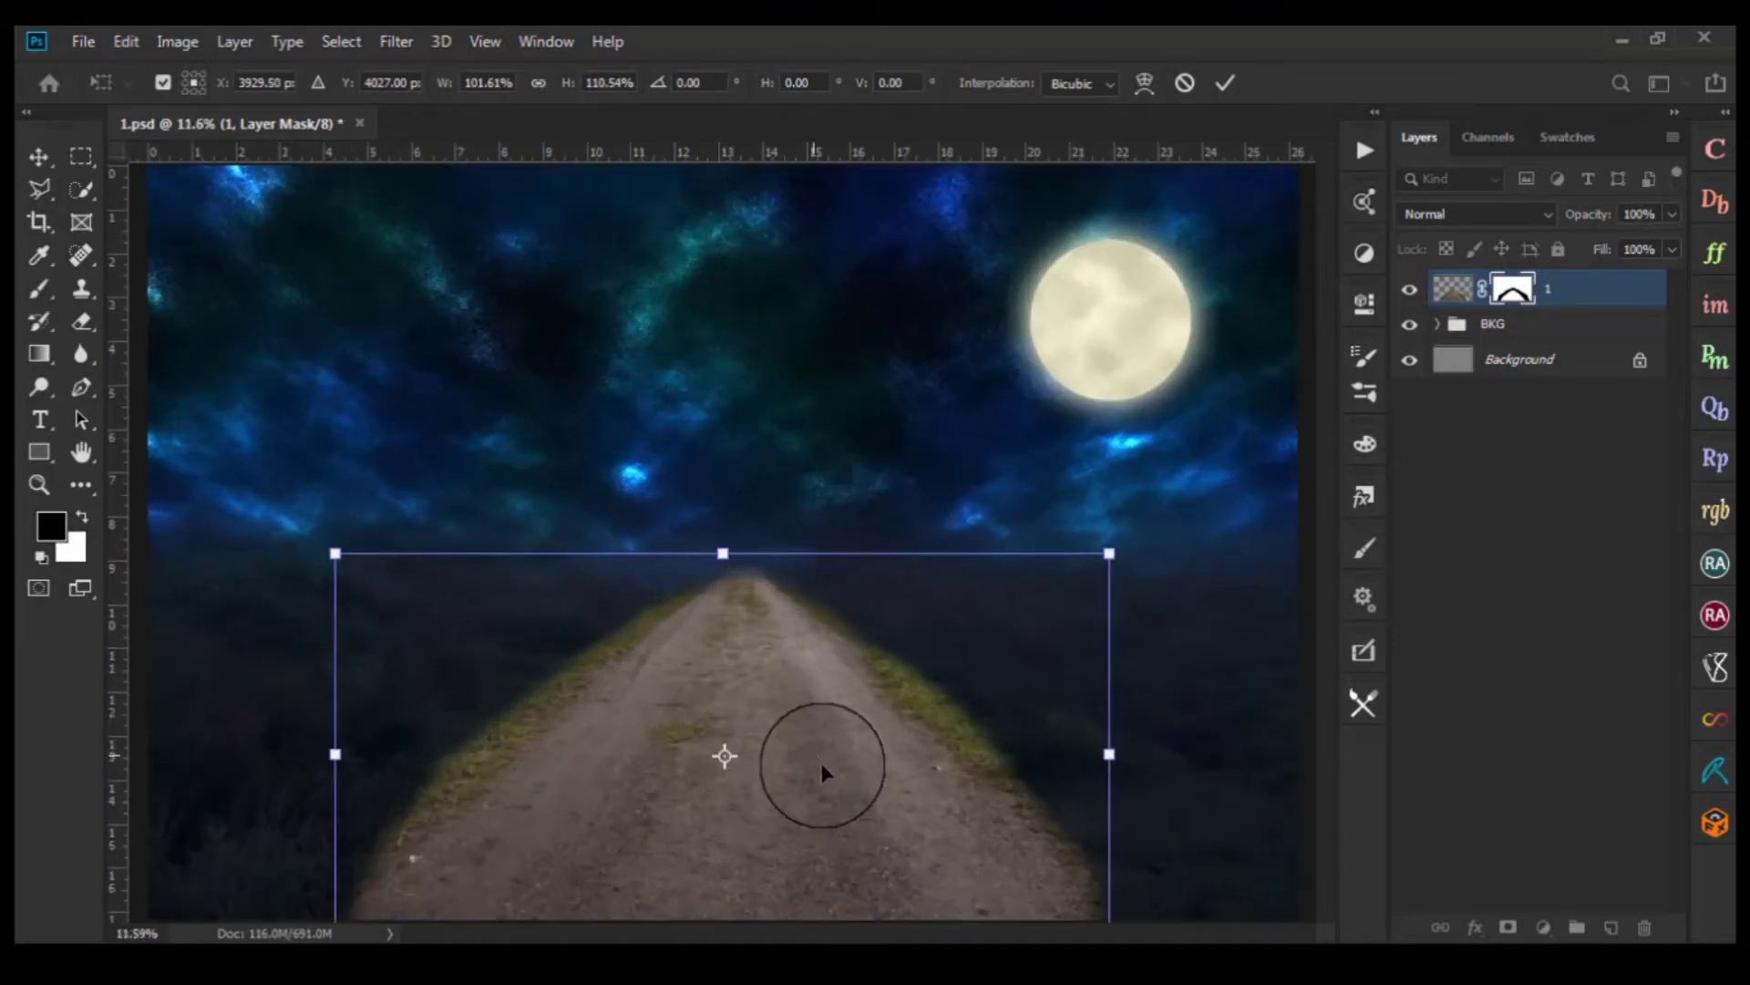
scroll(893, 693, down, 5)
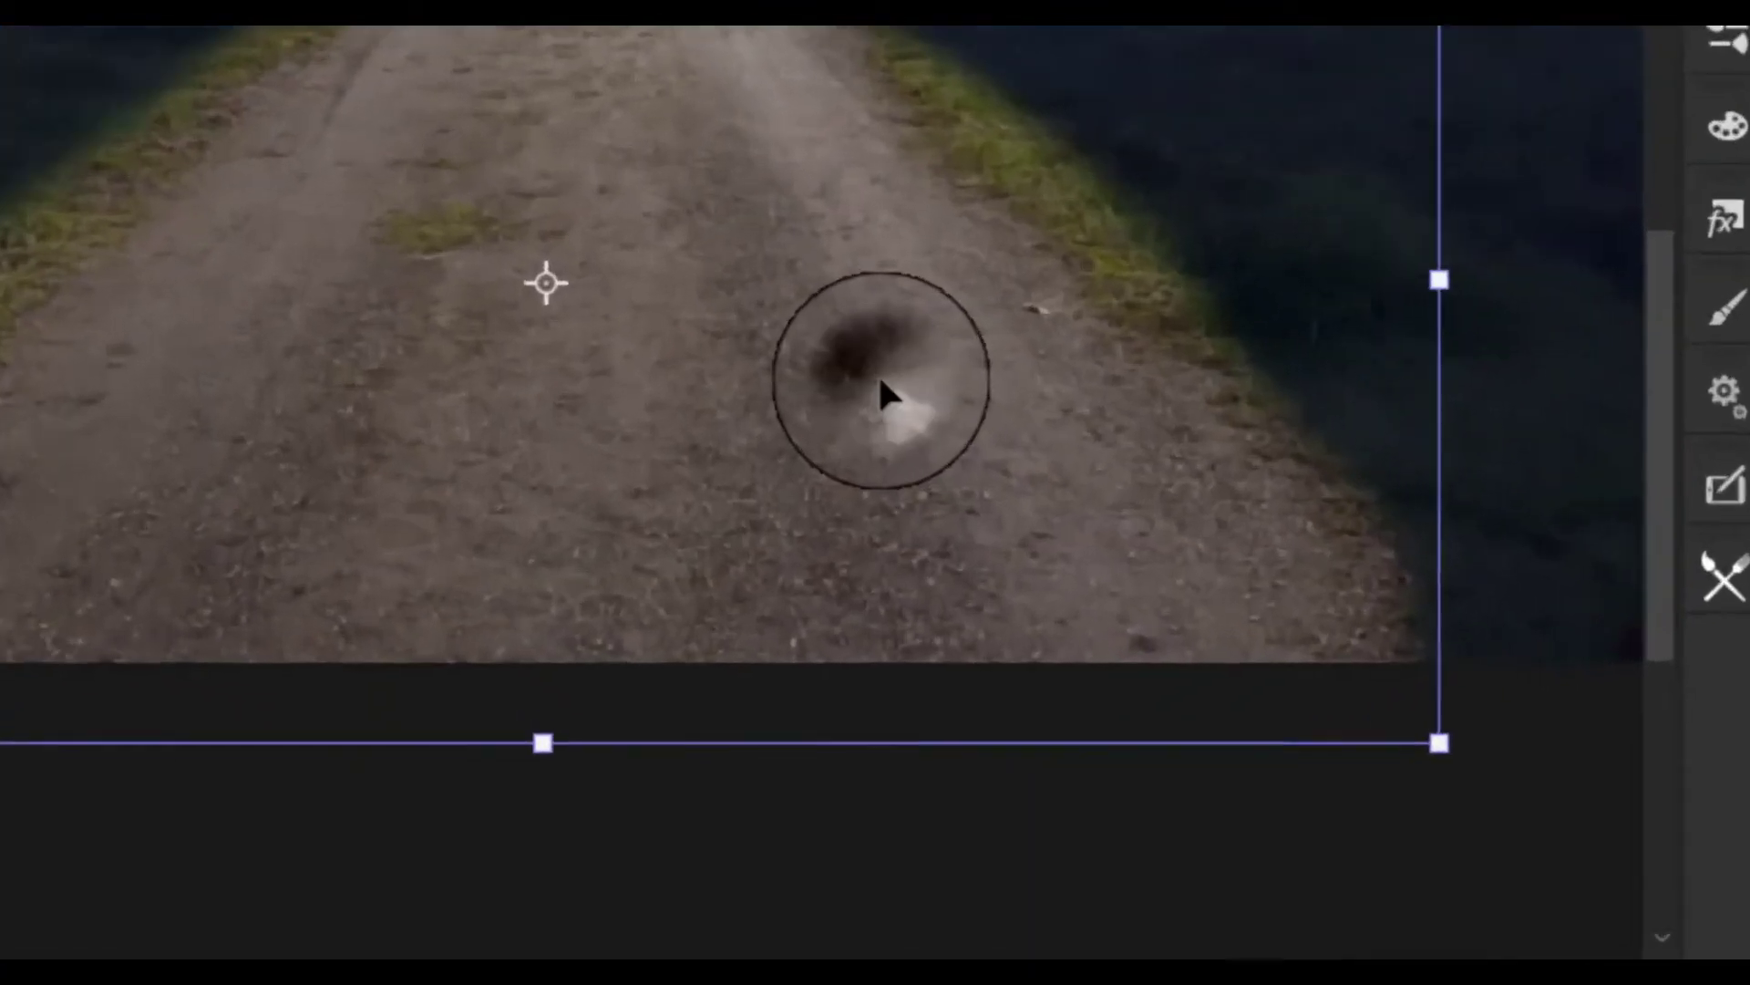
Apply a perspective distortion spreading the road's top corners apart and pulling the bottom inward
right_click(880, 592)
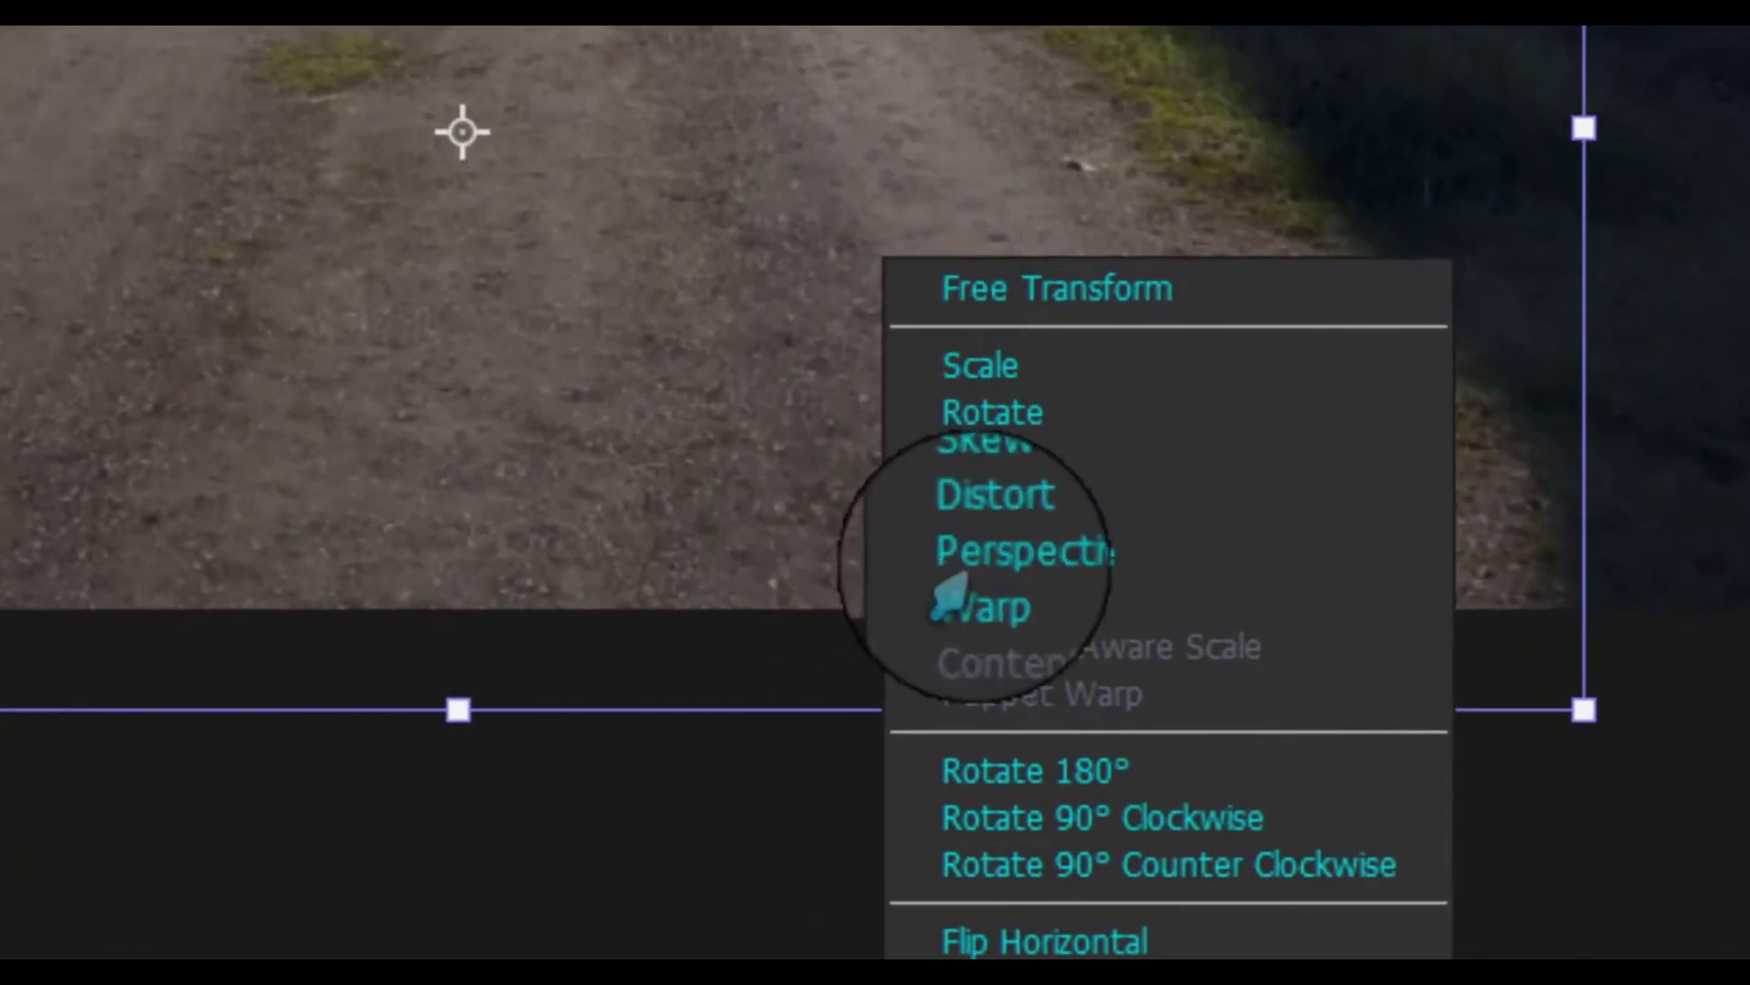
key(Escape)
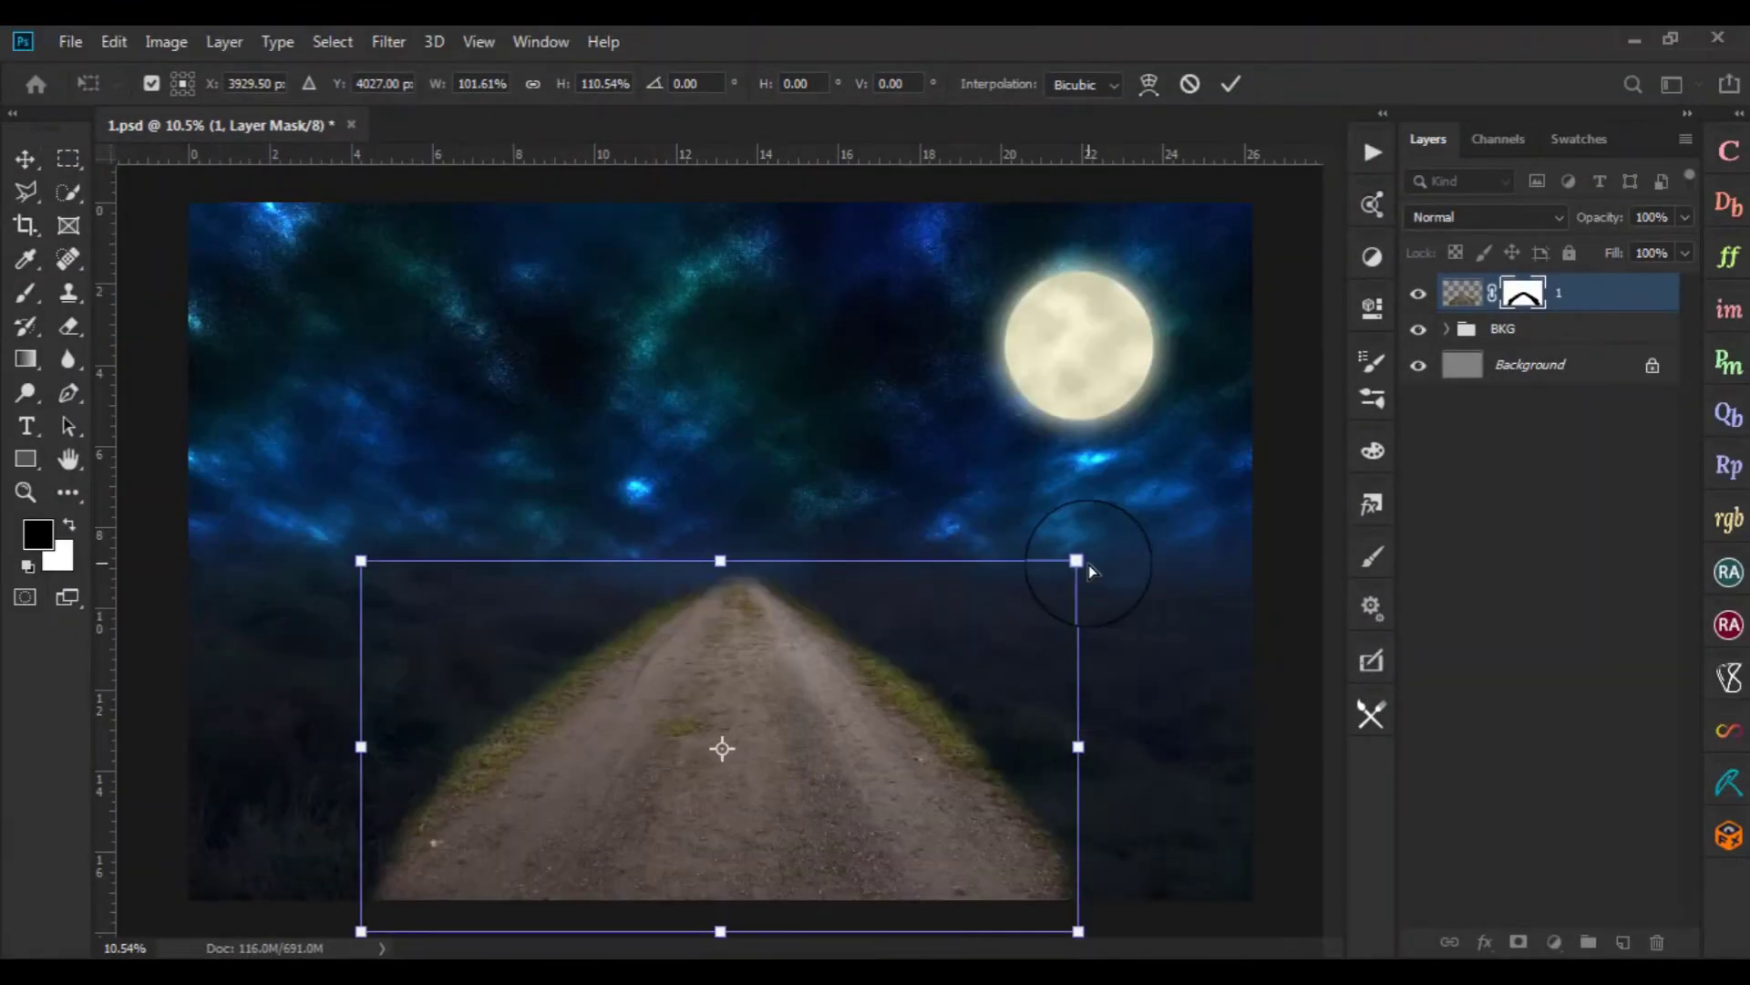
key(ctrl+minus)
mouse_move(961, 558)
mouse_down()
mouse_move(1088, 556)
mouse_move(1176, 583)
mouse_move(1152, 583)
mouse_up()
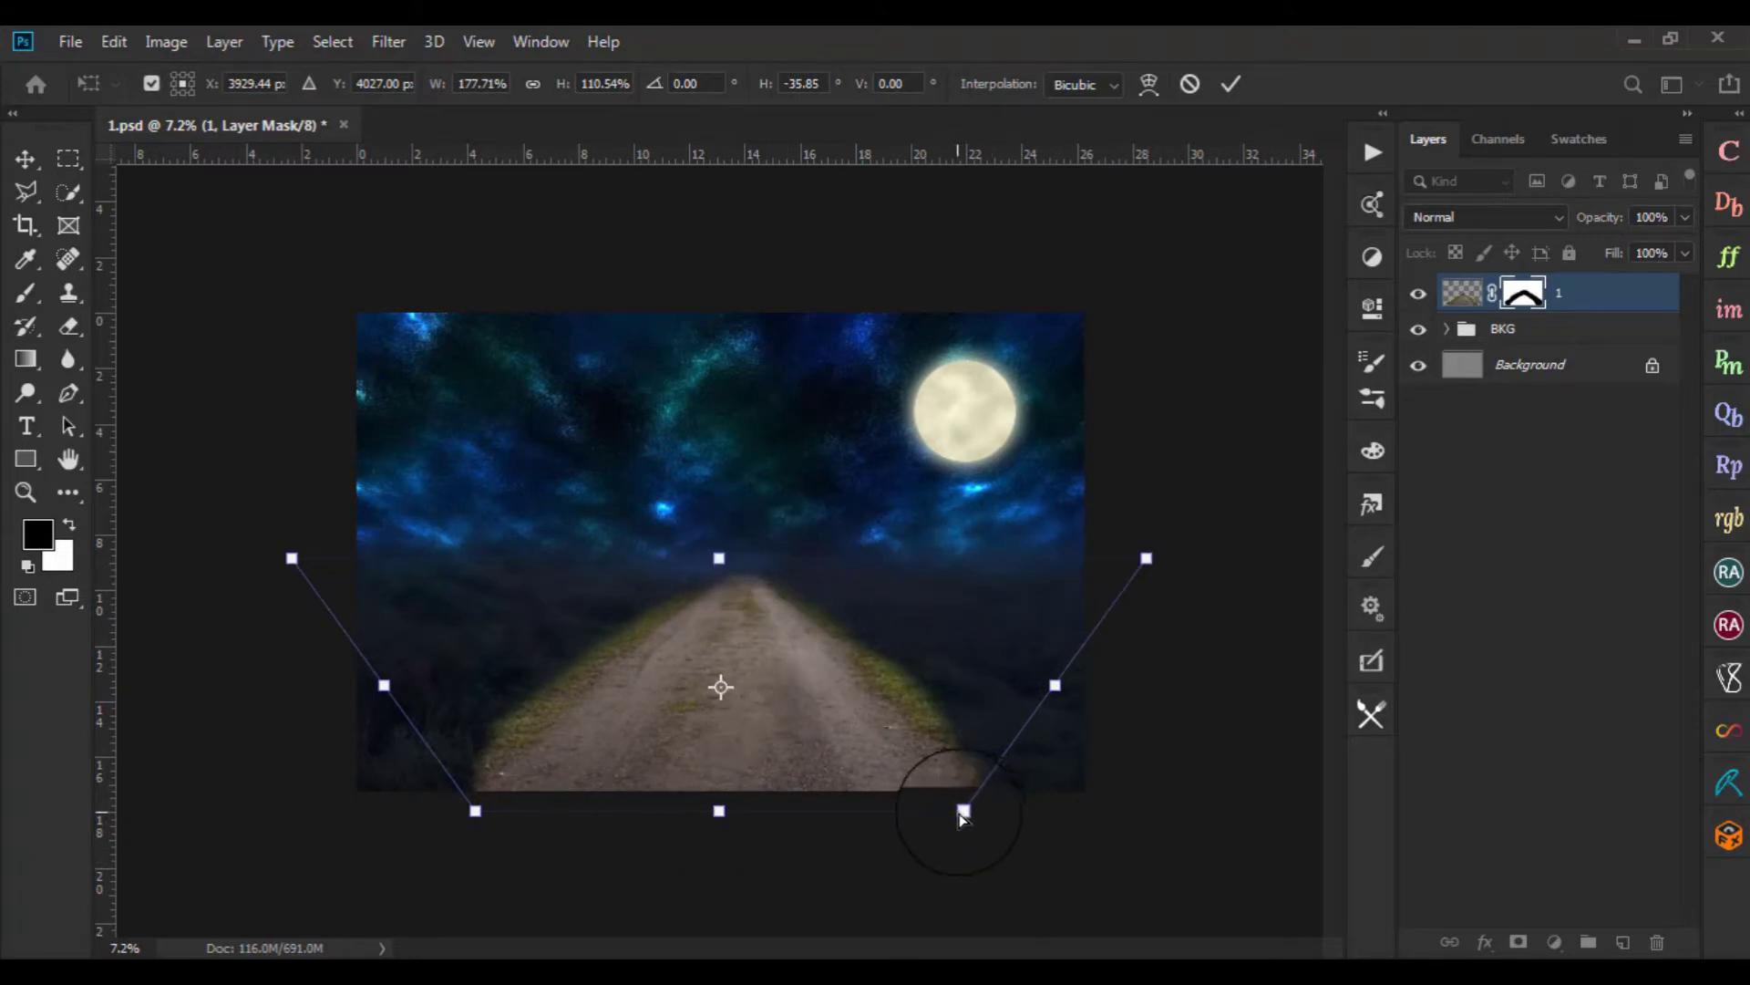
drag(962, 816, 940, 816)
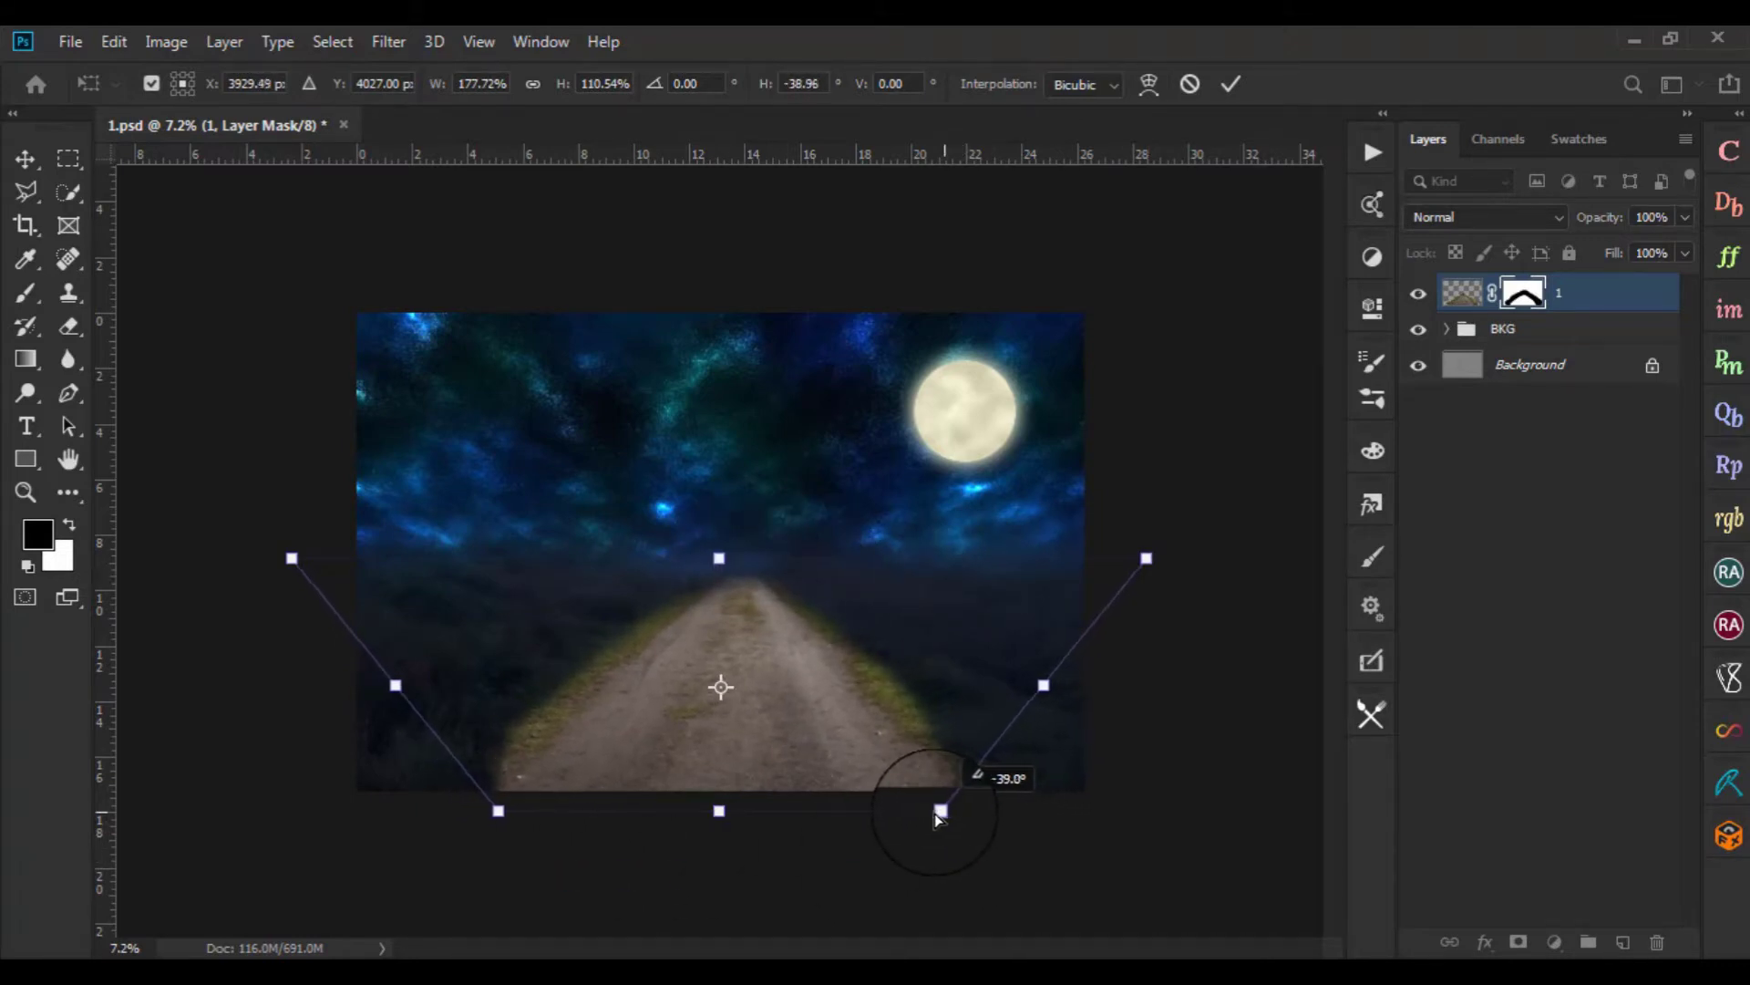
key(Return)
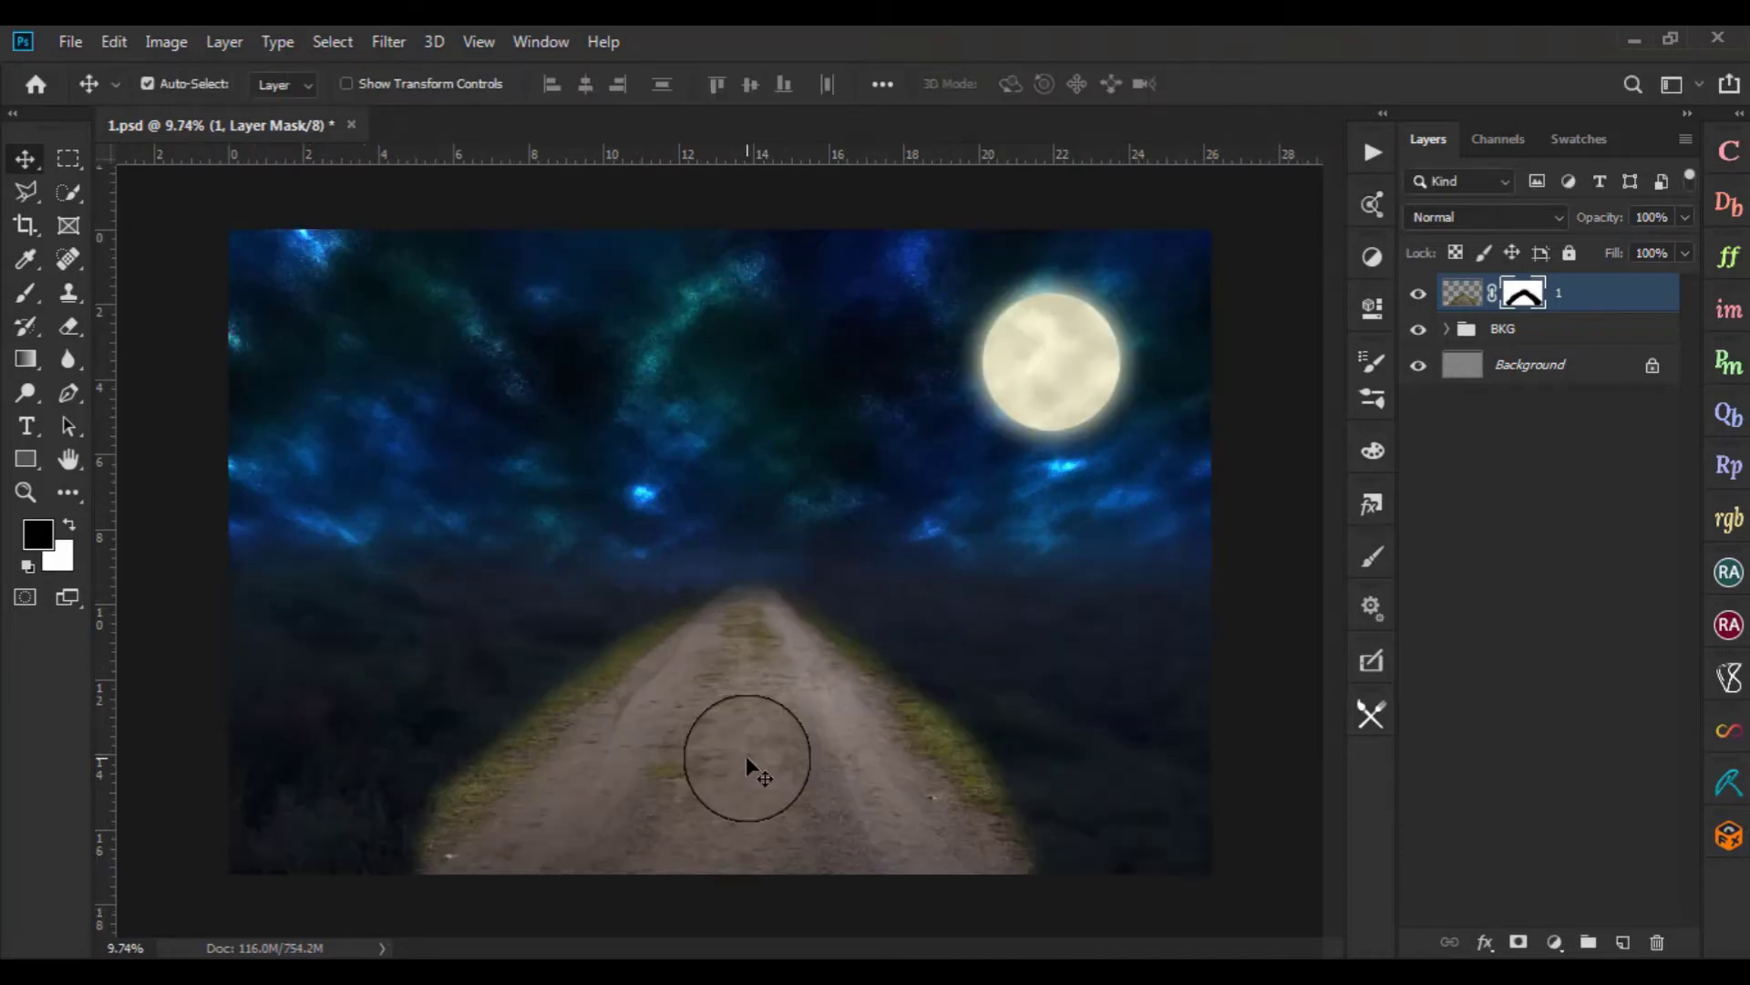
key(b)
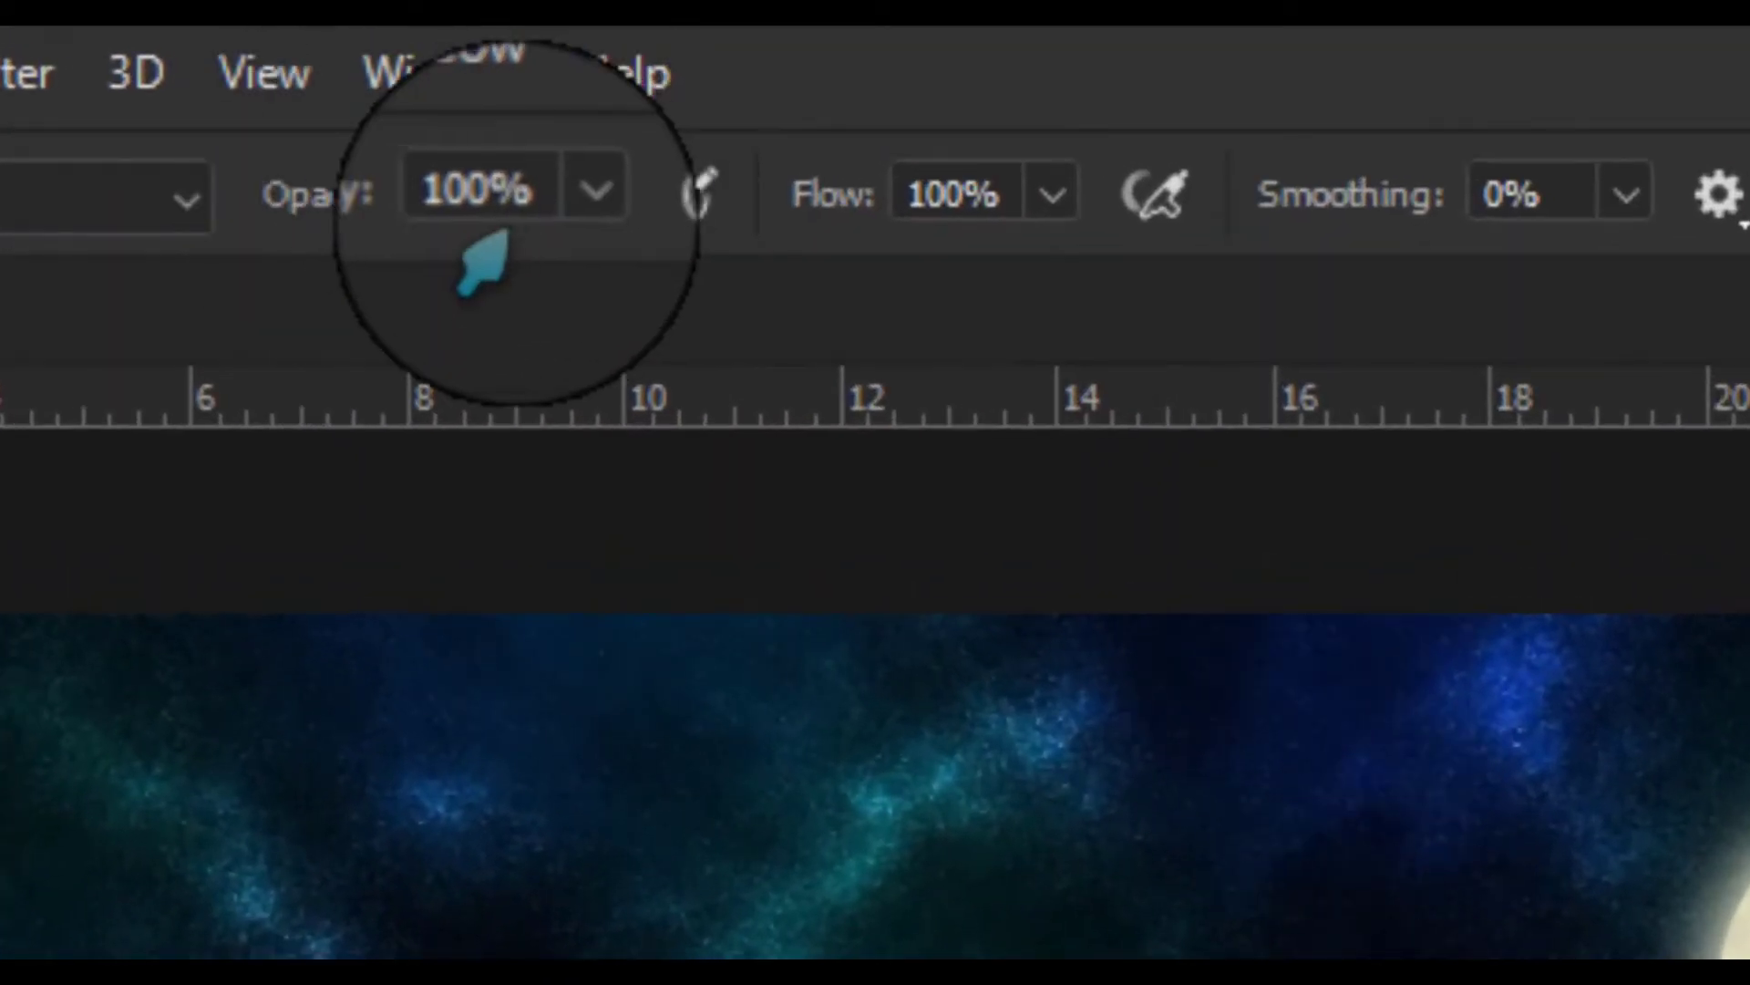
At 10% brush opacity, fade the road's right and left grassy edges on the mask
click(488, 187)
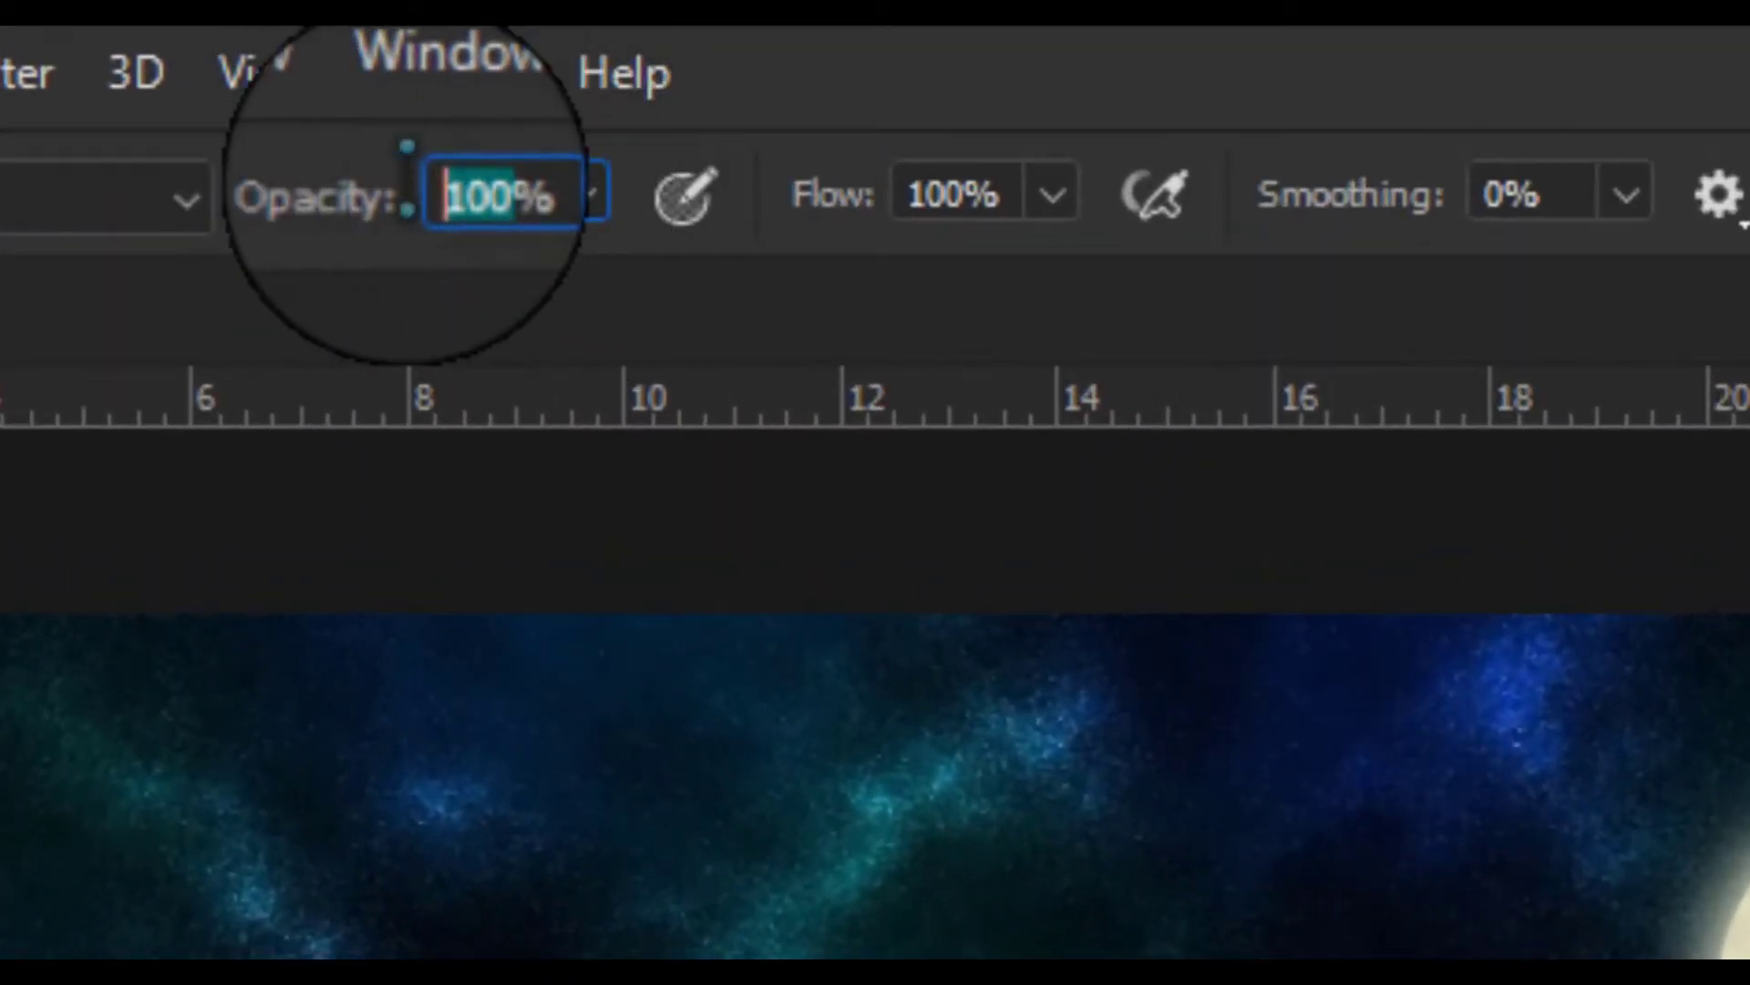
text(10)
key(Return)
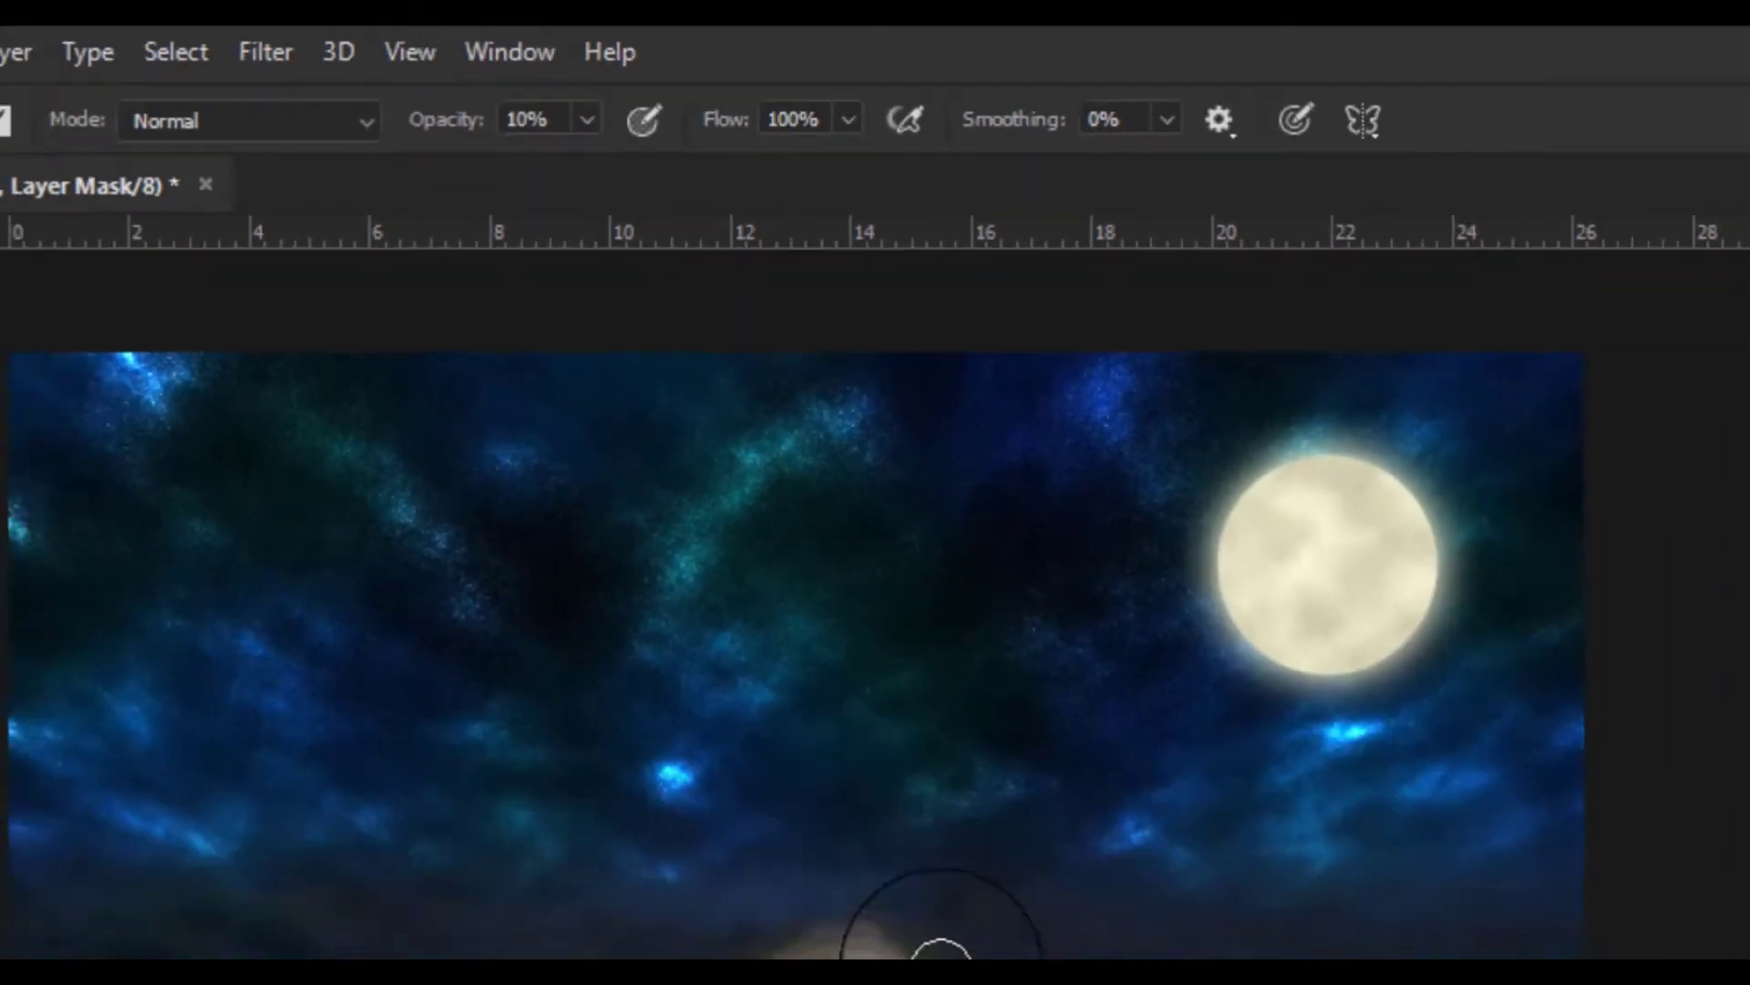
scroll(942, 790, up, 2)
scroll(982, 376, down, 3)
scroll(1021, 423, down, 3)
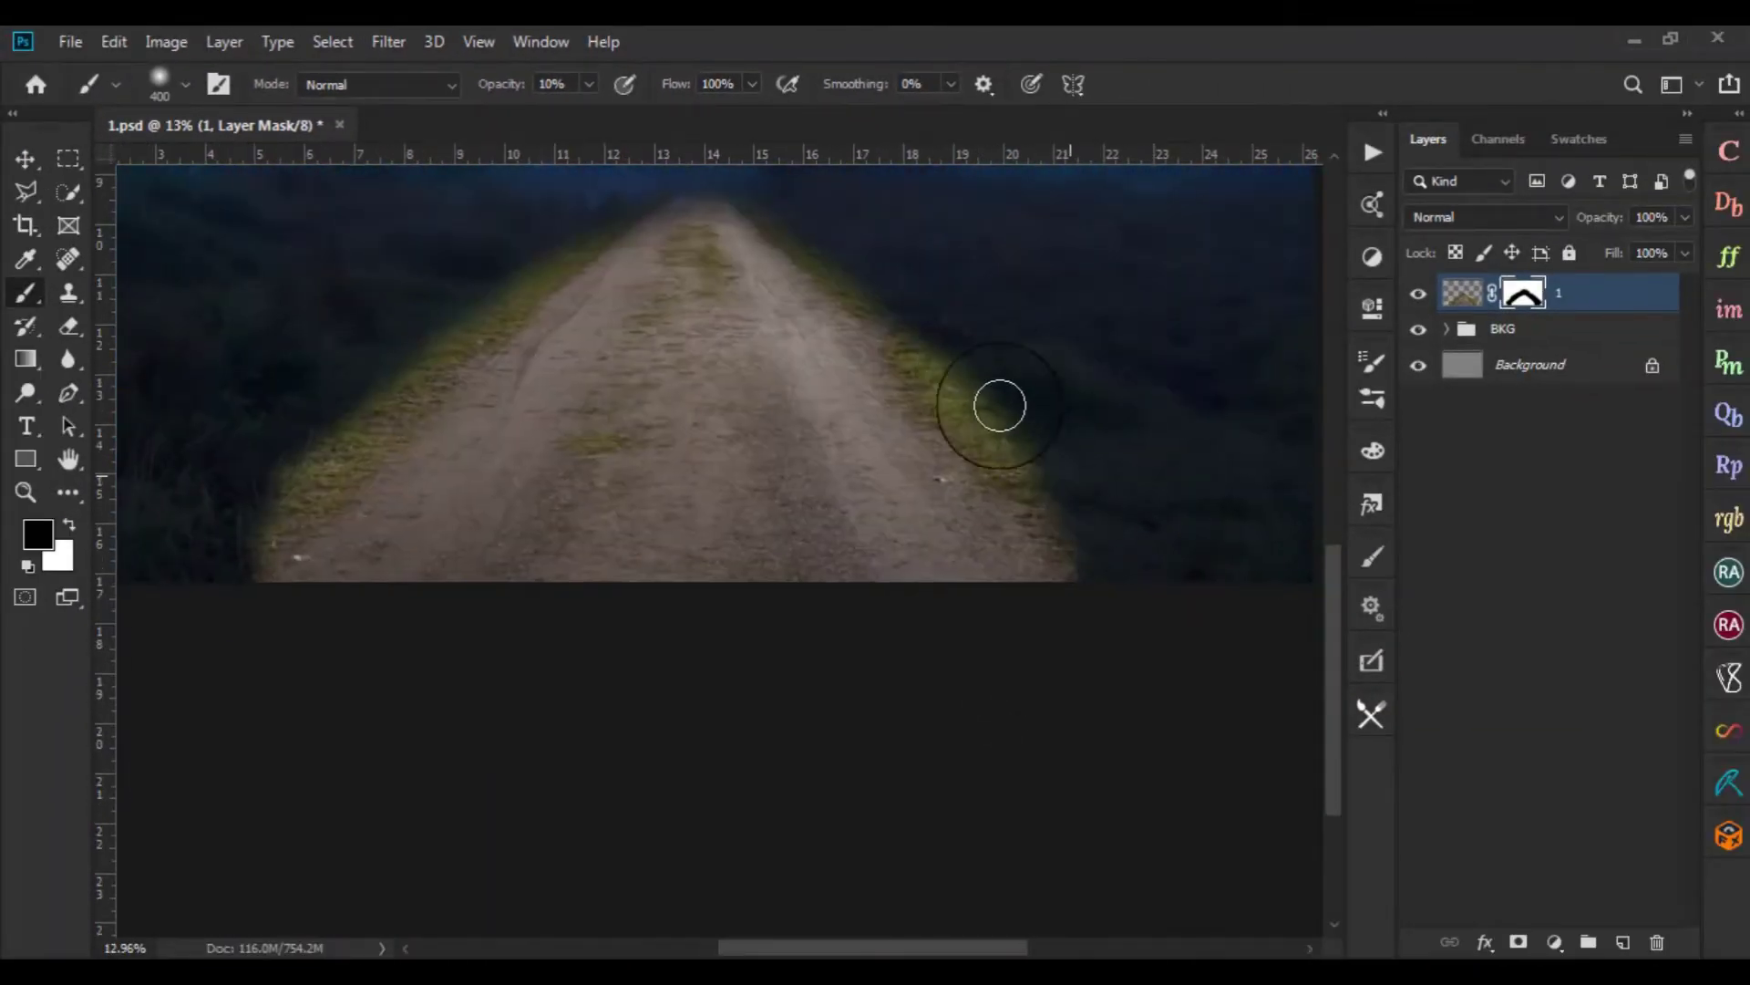
mouse_move(1016, 473)
mouse_down()
mouse_move(875, 313)
mouse_move(1058, 500)
mouse_move(1048, 557)
mouse_up()
mouse_move(459, 335)
mouse_down()
mouse_move(410, 390)
mouse_move(496, 398)
mouse_up()
With the brush enlarged to 1000, fade the road's far end into the horizon fog
key(bracketright)
key(bracketright)
key(bracketright)
scroll(896, 531, up, 3)
drag(879, 653, 965, 723)
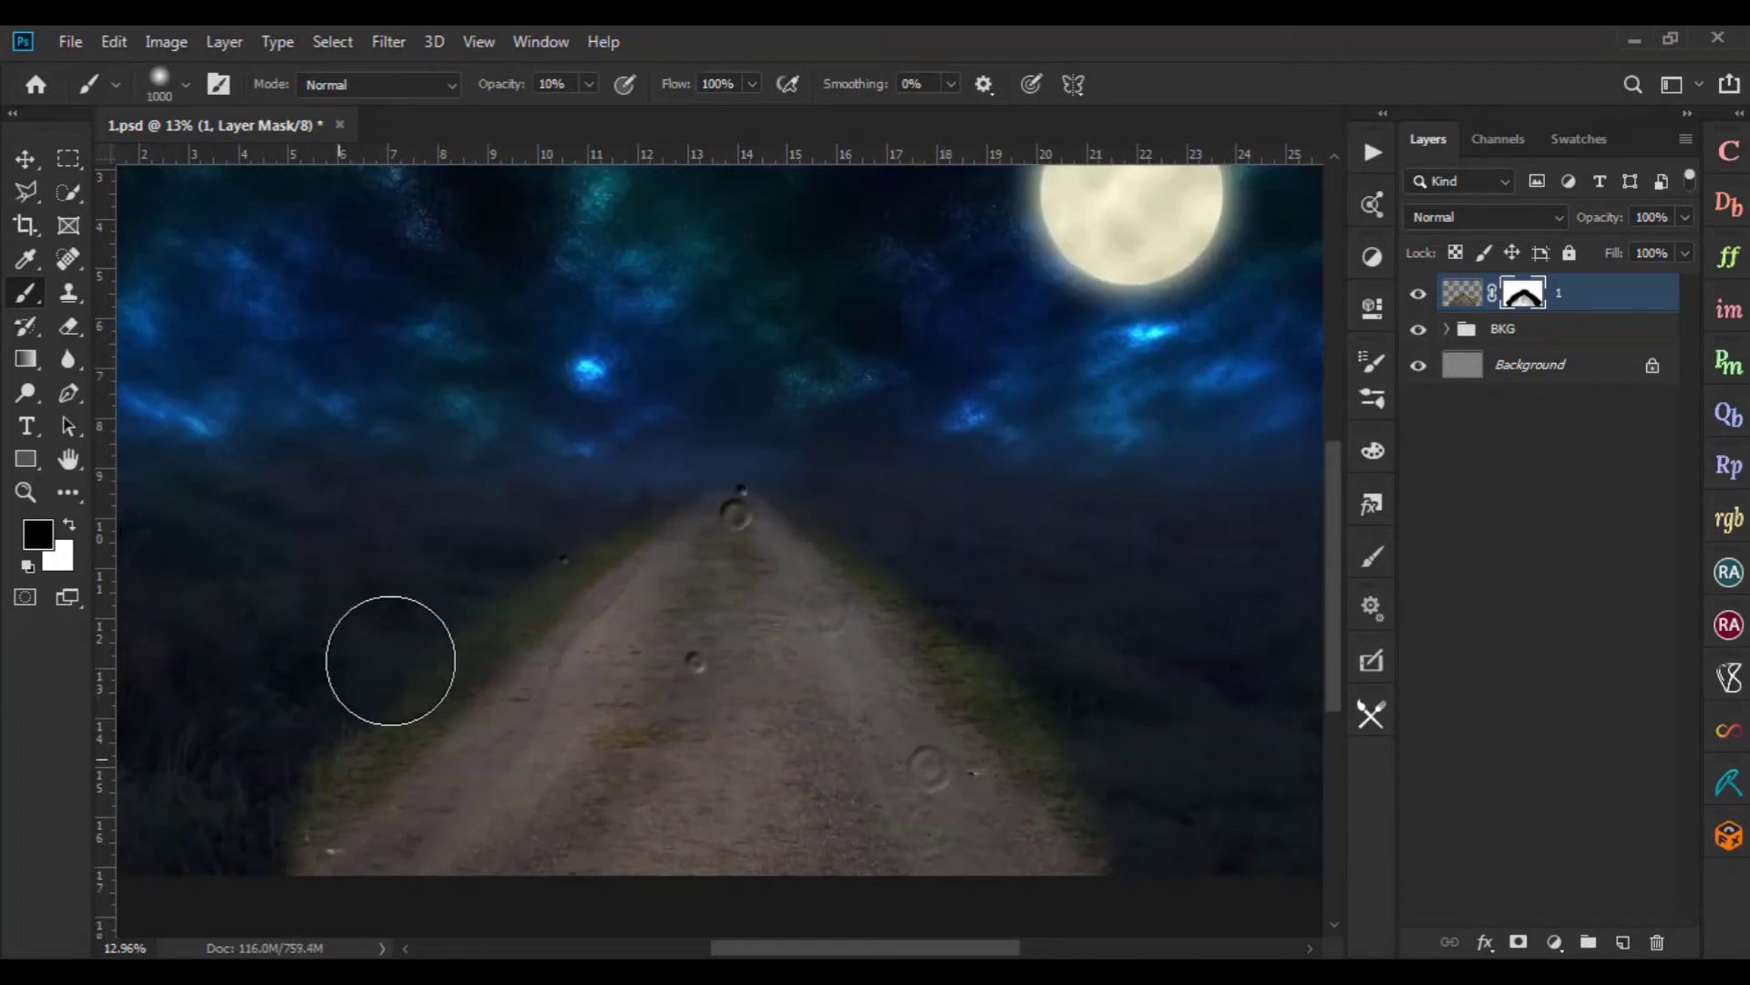
mouse_move(764, 826)
mouse_down()
mouse_move(860, 489)
mouse_move(829, 570)
mouse_up()
mouse_move(262, 816)
mouse_down()
mouse_move(702, 450)
mouse_move(755, 520)
mouse_move(732, 618)
mouse_move(848, 473)
mouse_up()
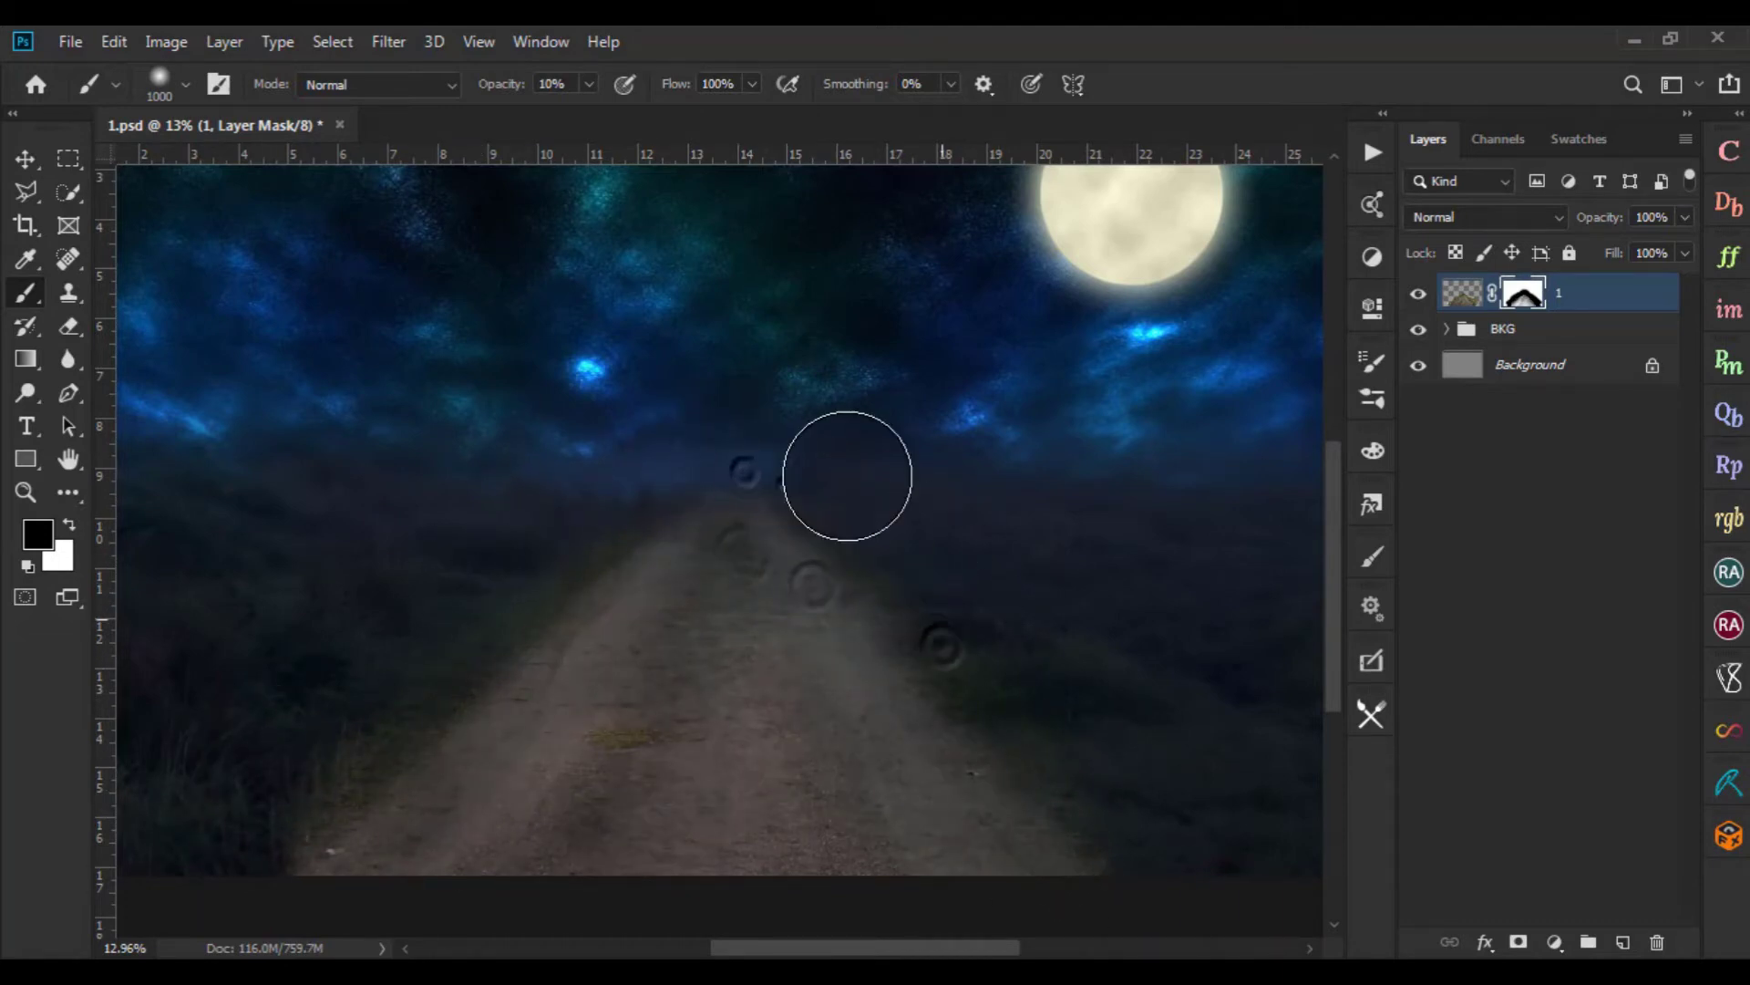
scroll(481, 851, down, 3)
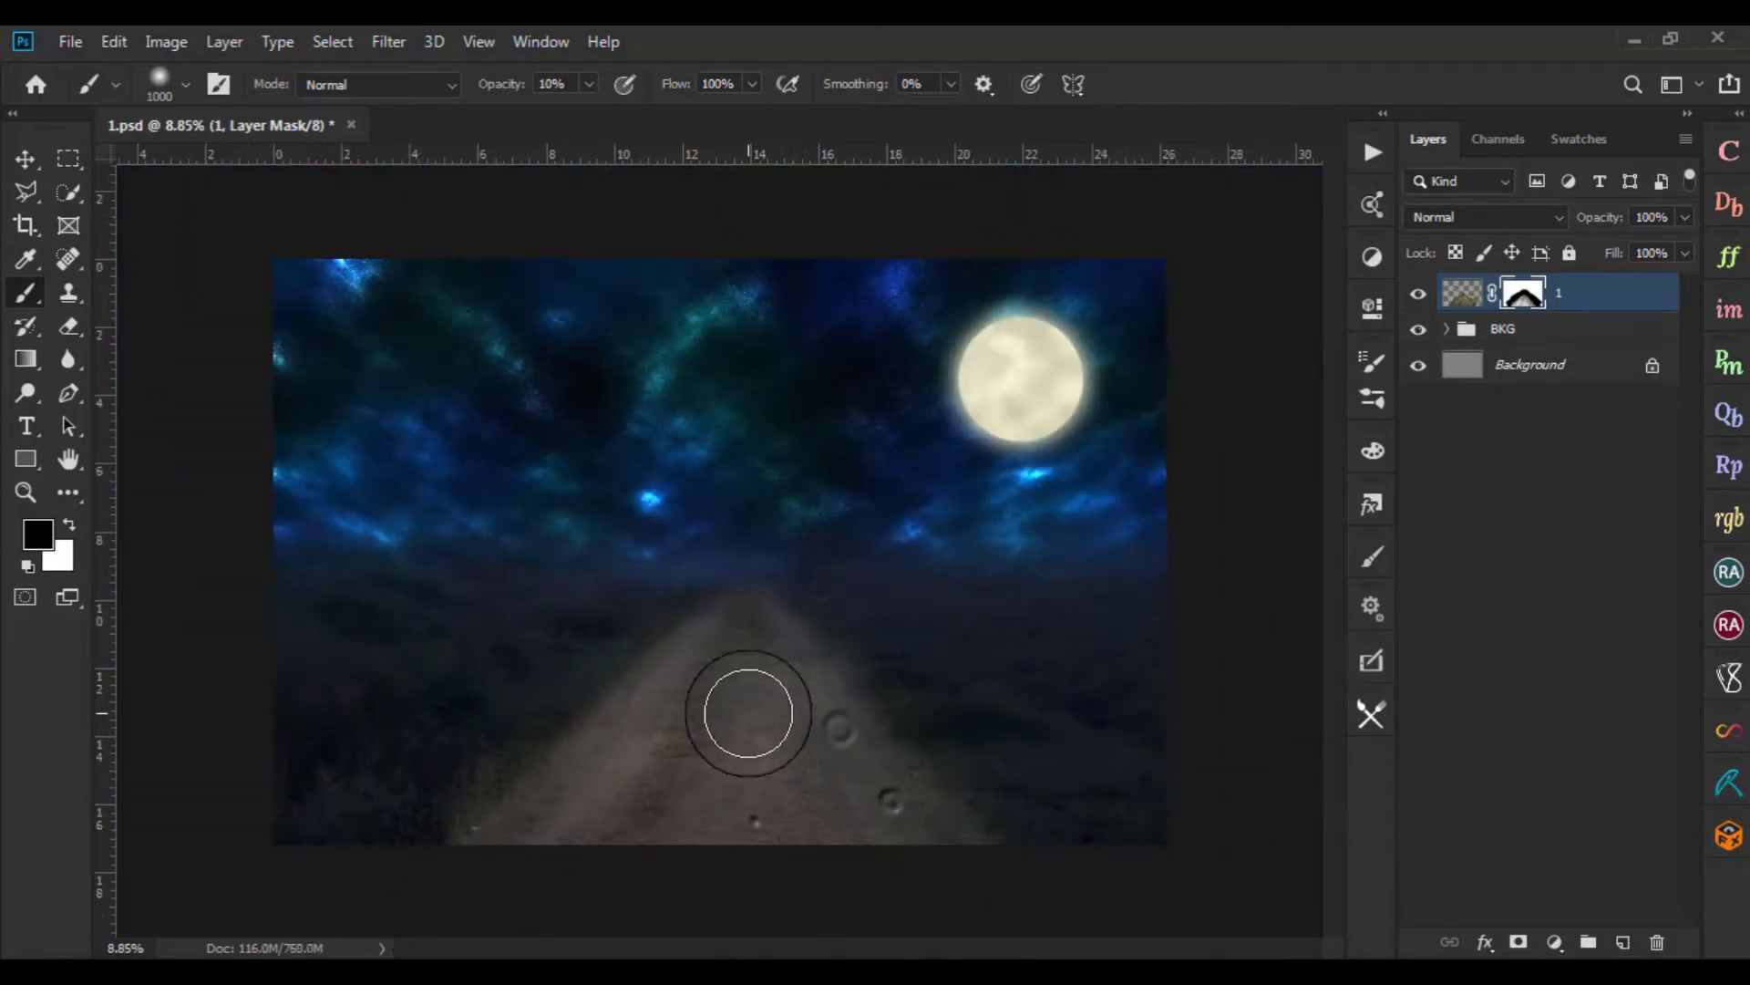
scroll(1054, 719, up, 1)
scroll(1055, 719, up, 2)
scroll(1164, 656, down, 3)
scroll(805, 559, down, 2)
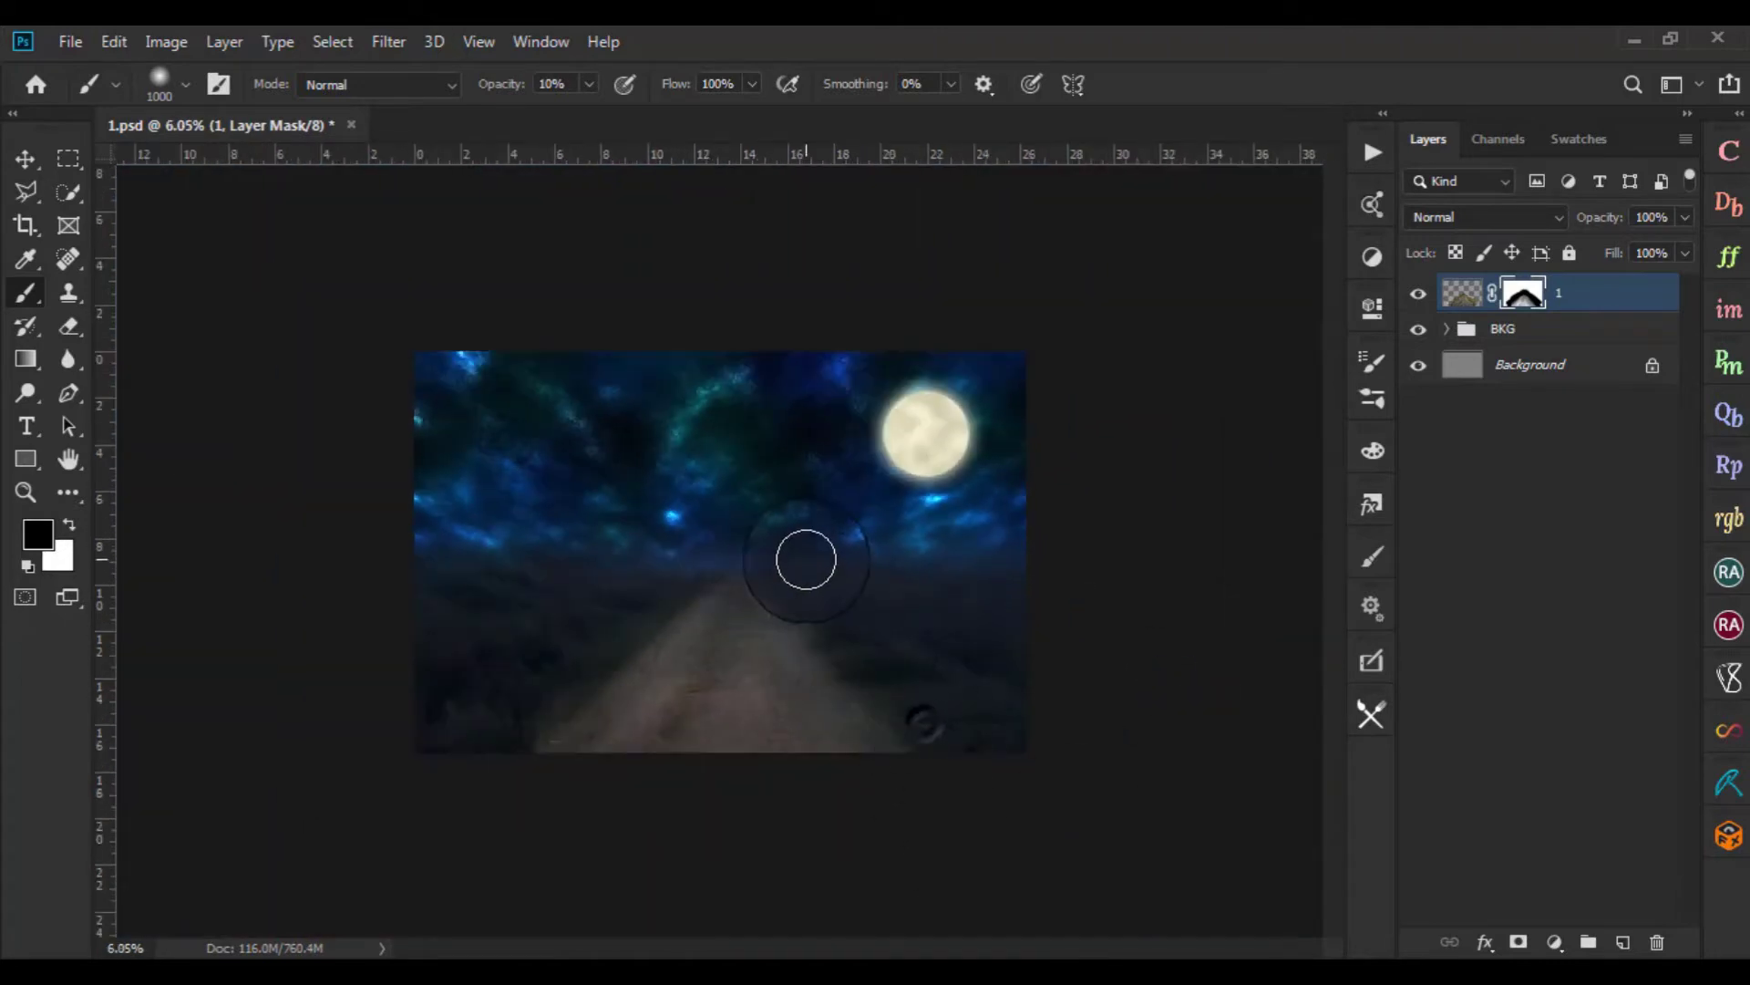
key(v)
scroll(719, 553, up, 3)
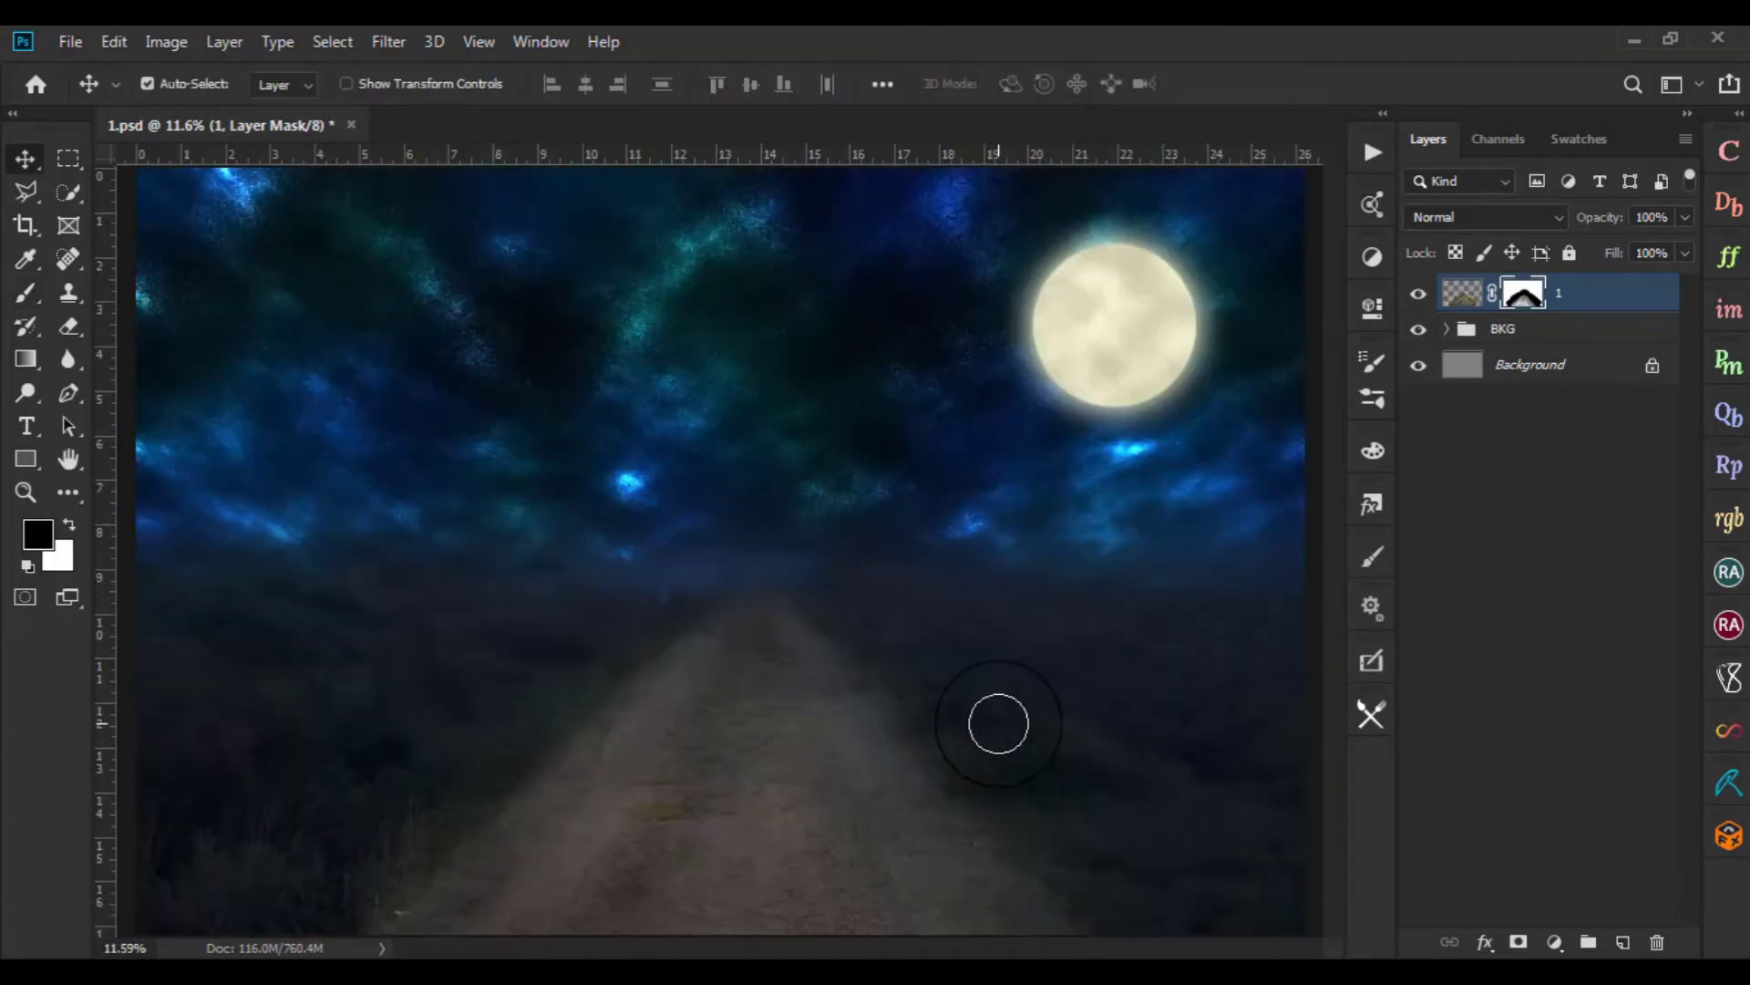
click(1372, 260)
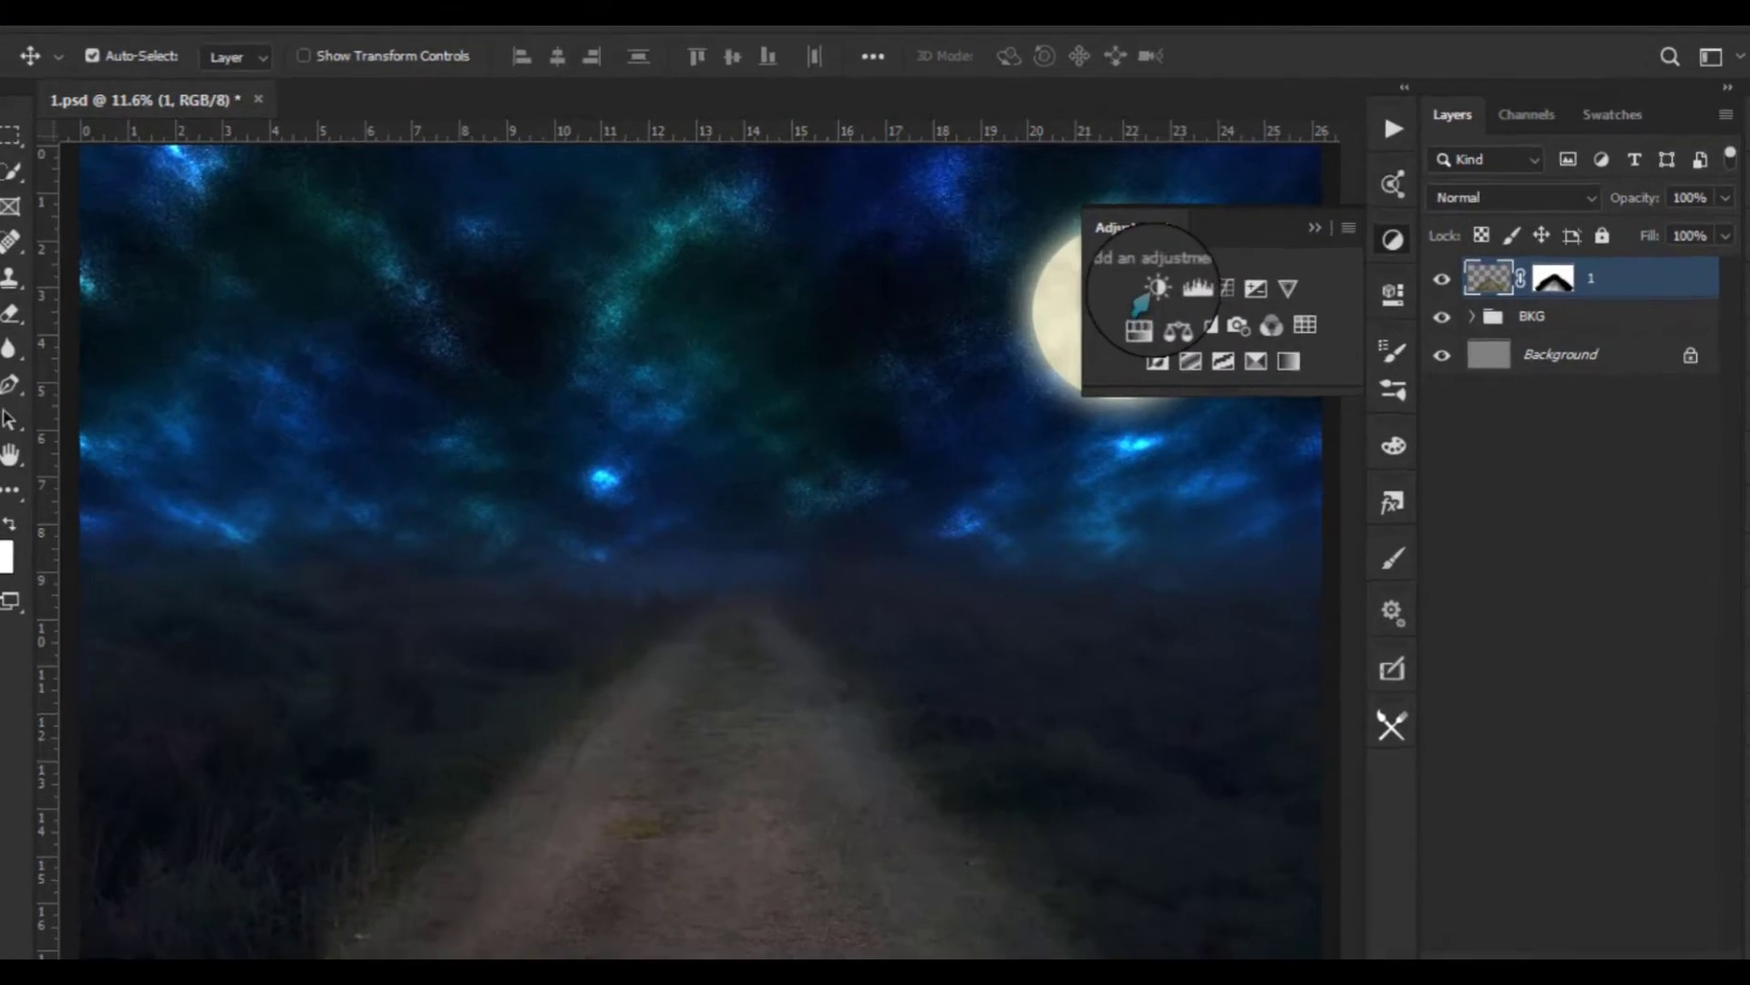
Add a Brightness/Contrast adjustment clipped to the road, with Brightness -64 and Contrast 72
click(1130, 303)
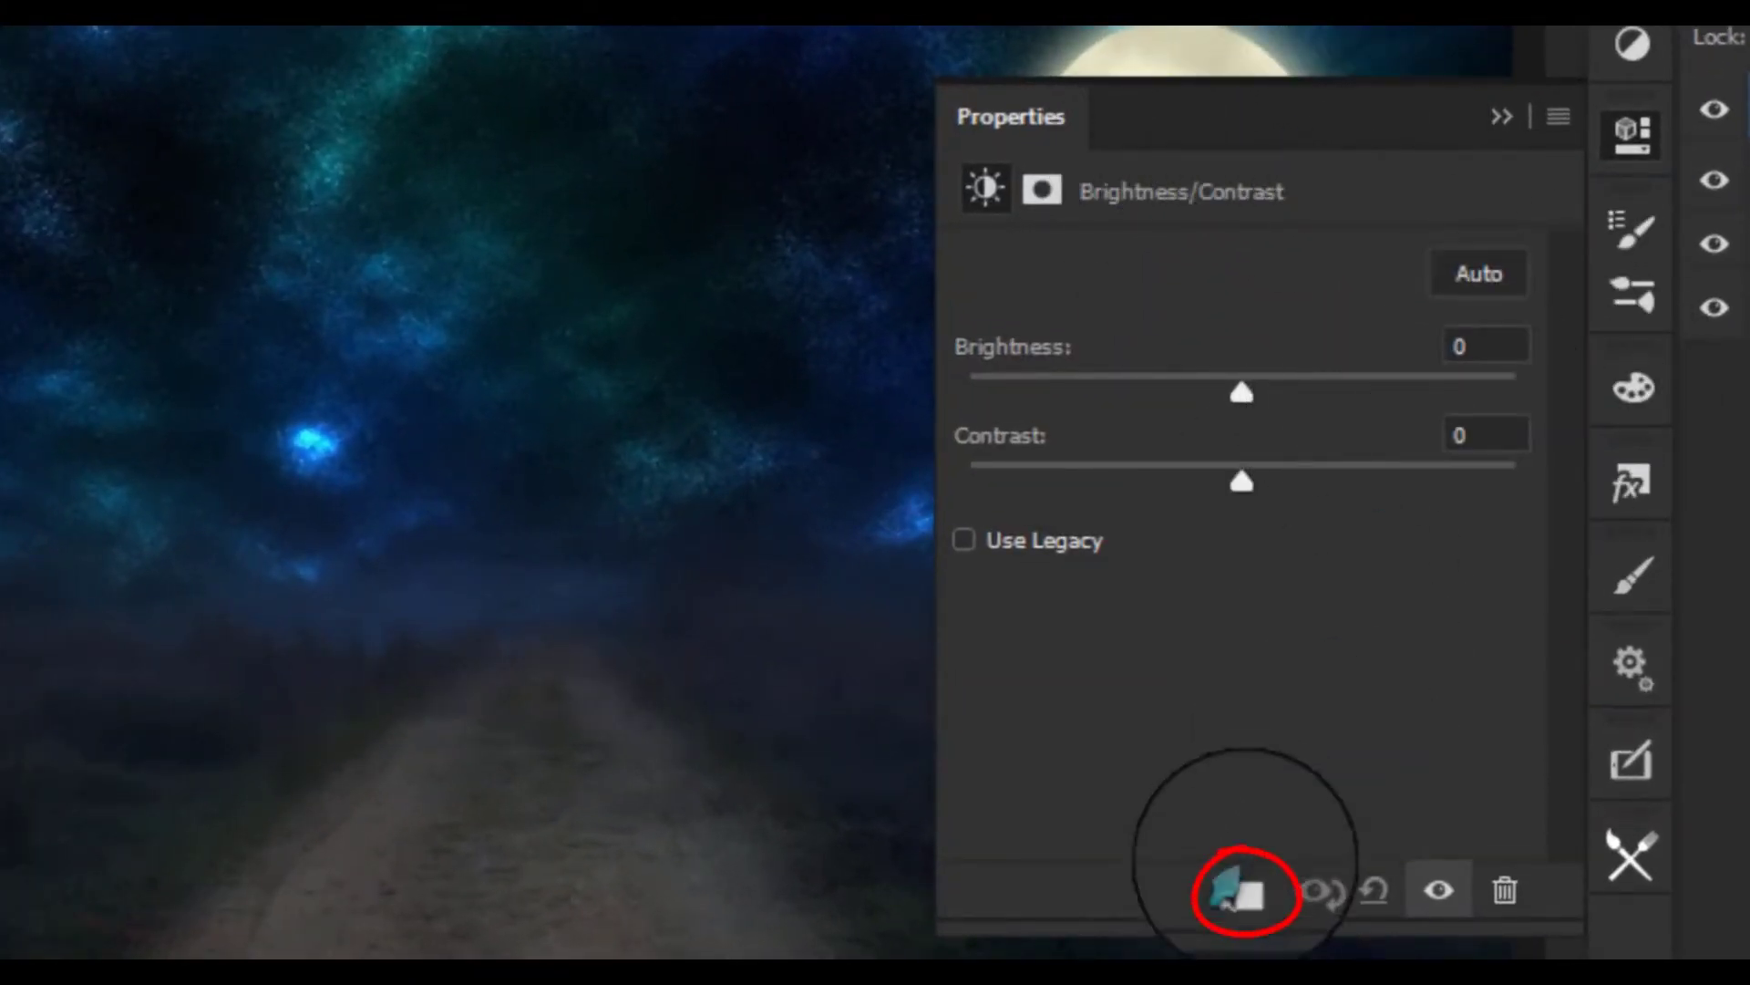
click(1232, 912)
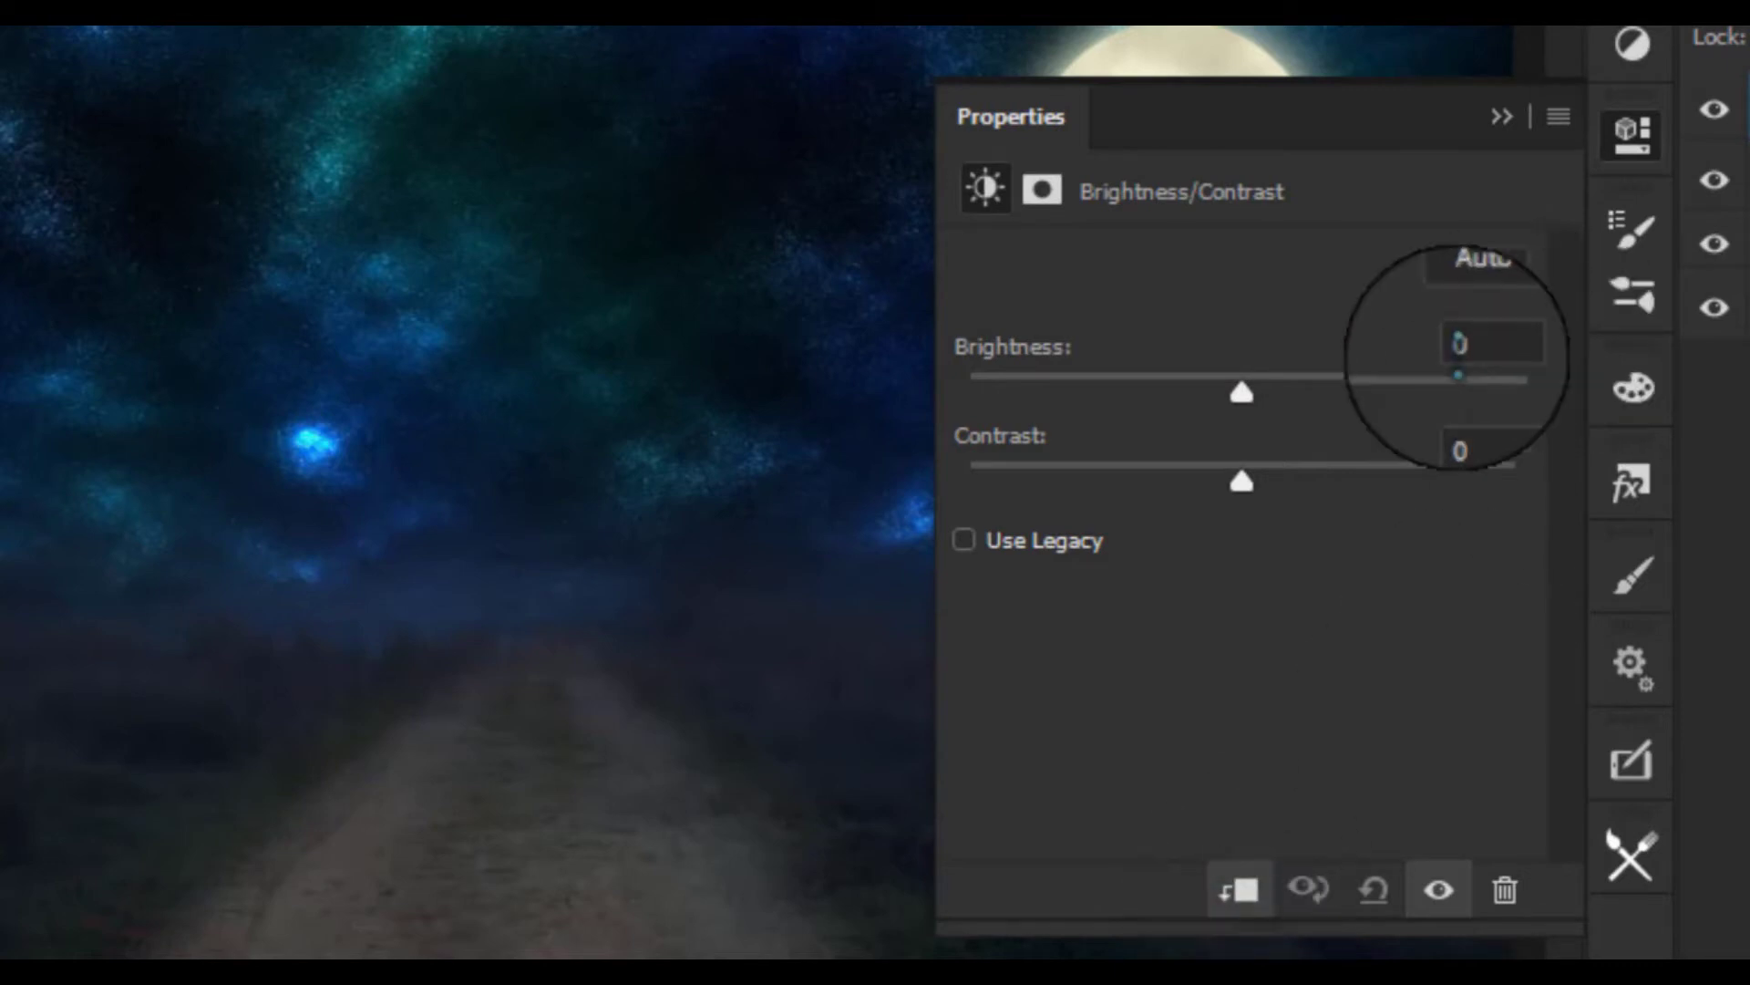
click(1447, 348)
text(-6)
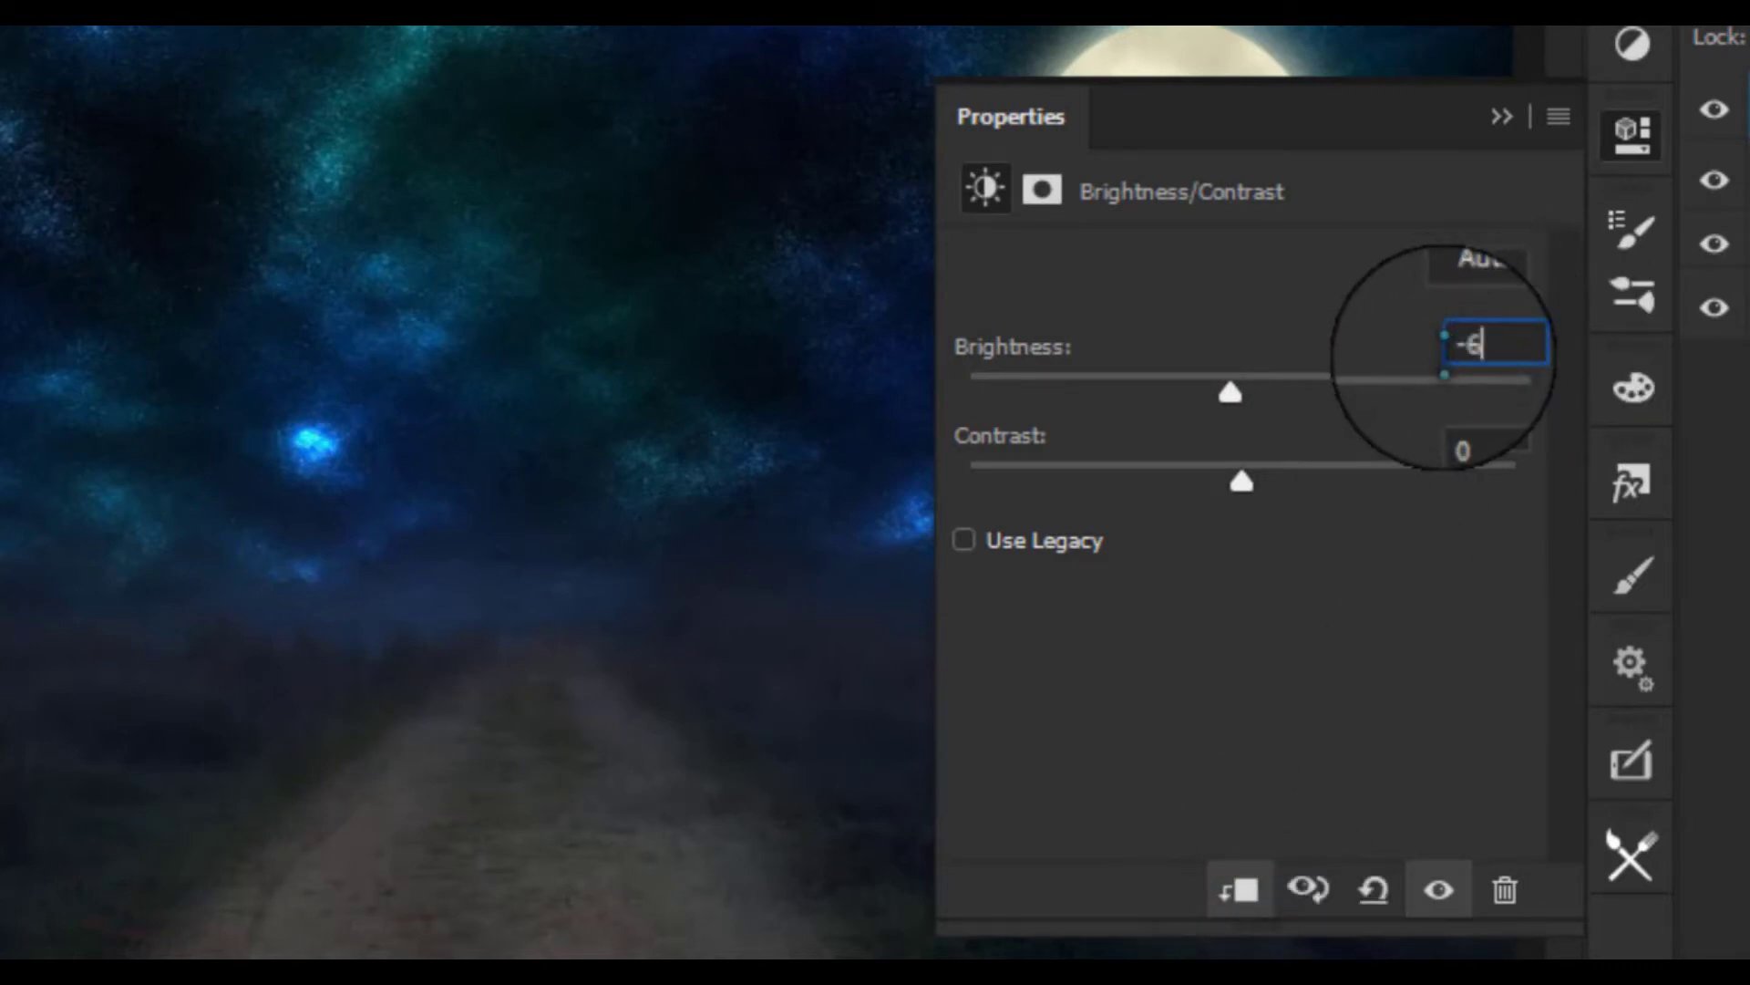
text(4)
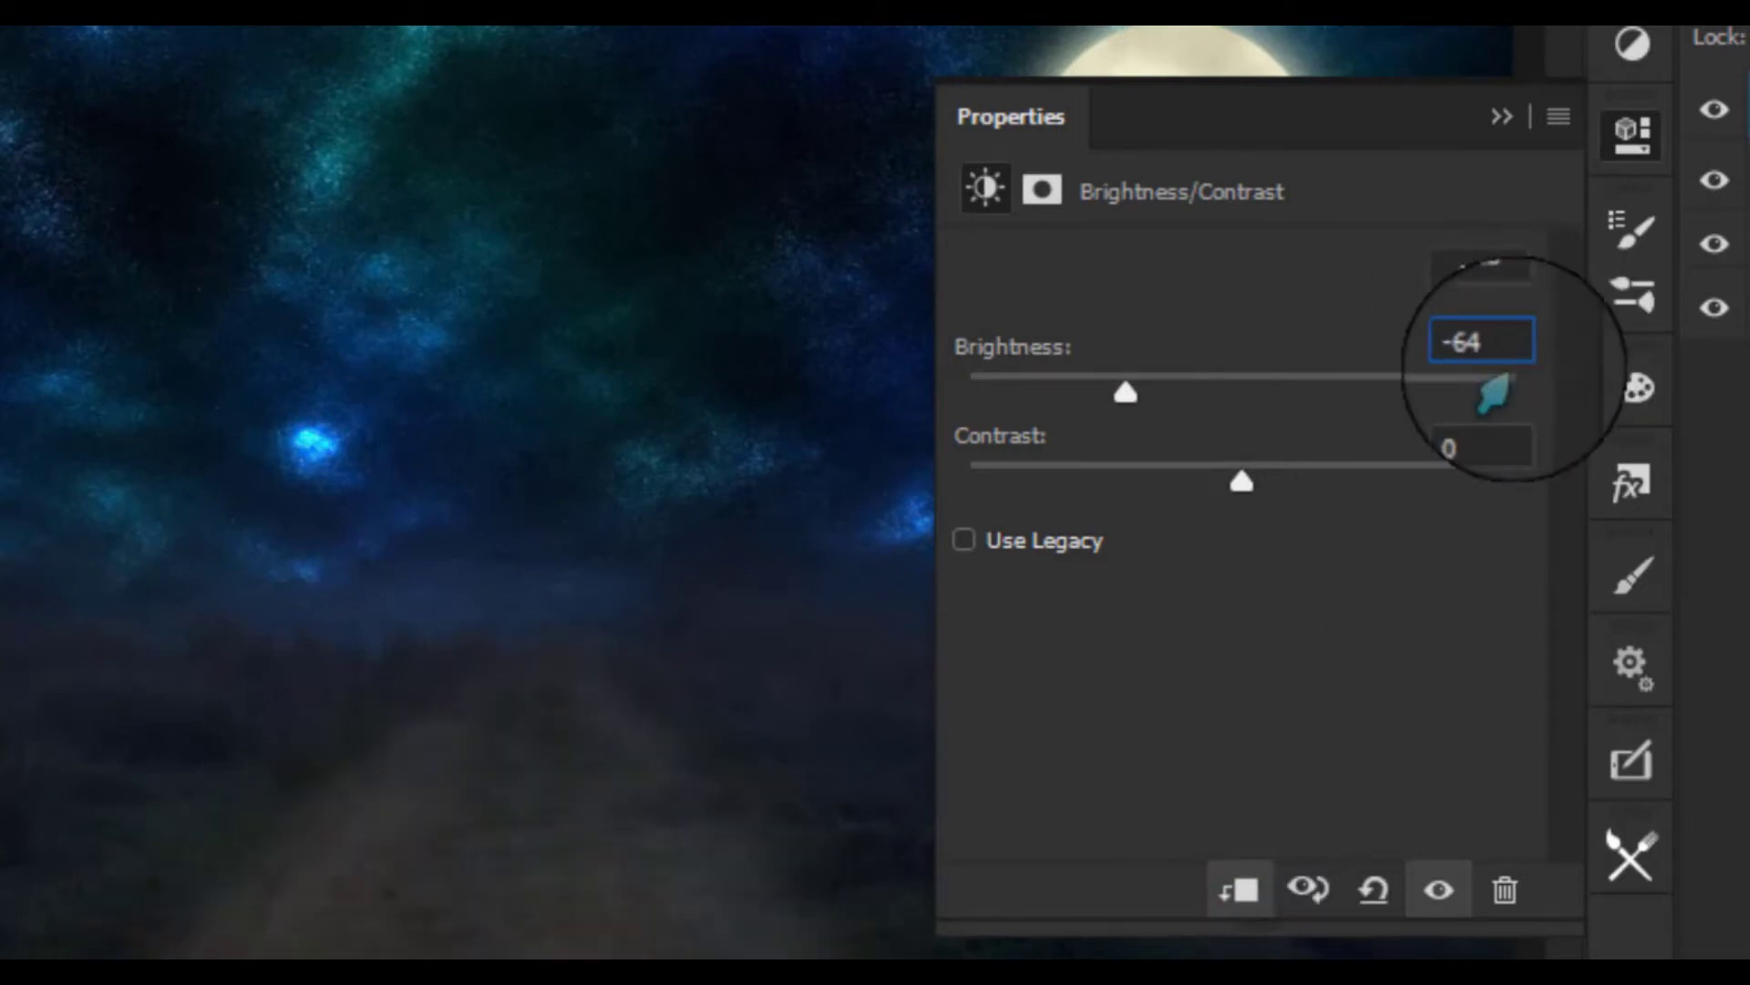
click(1481, 430)
double_click(1451, 428)
text(72)
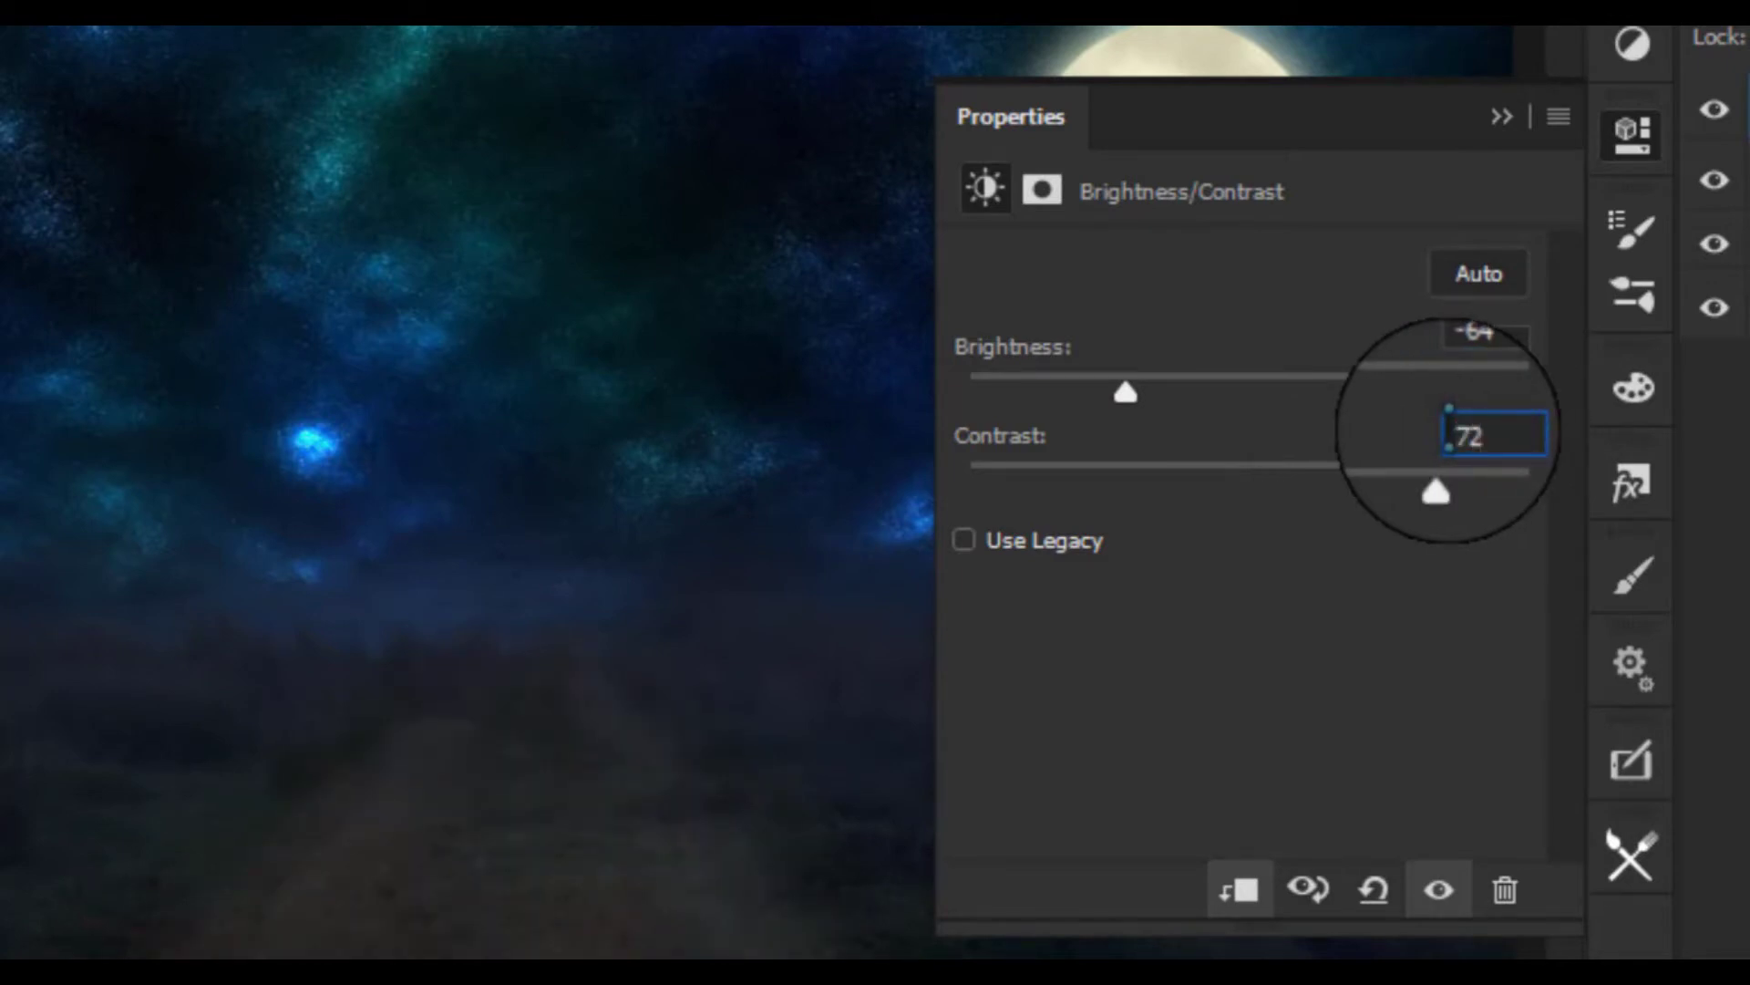
click(1632, 137)
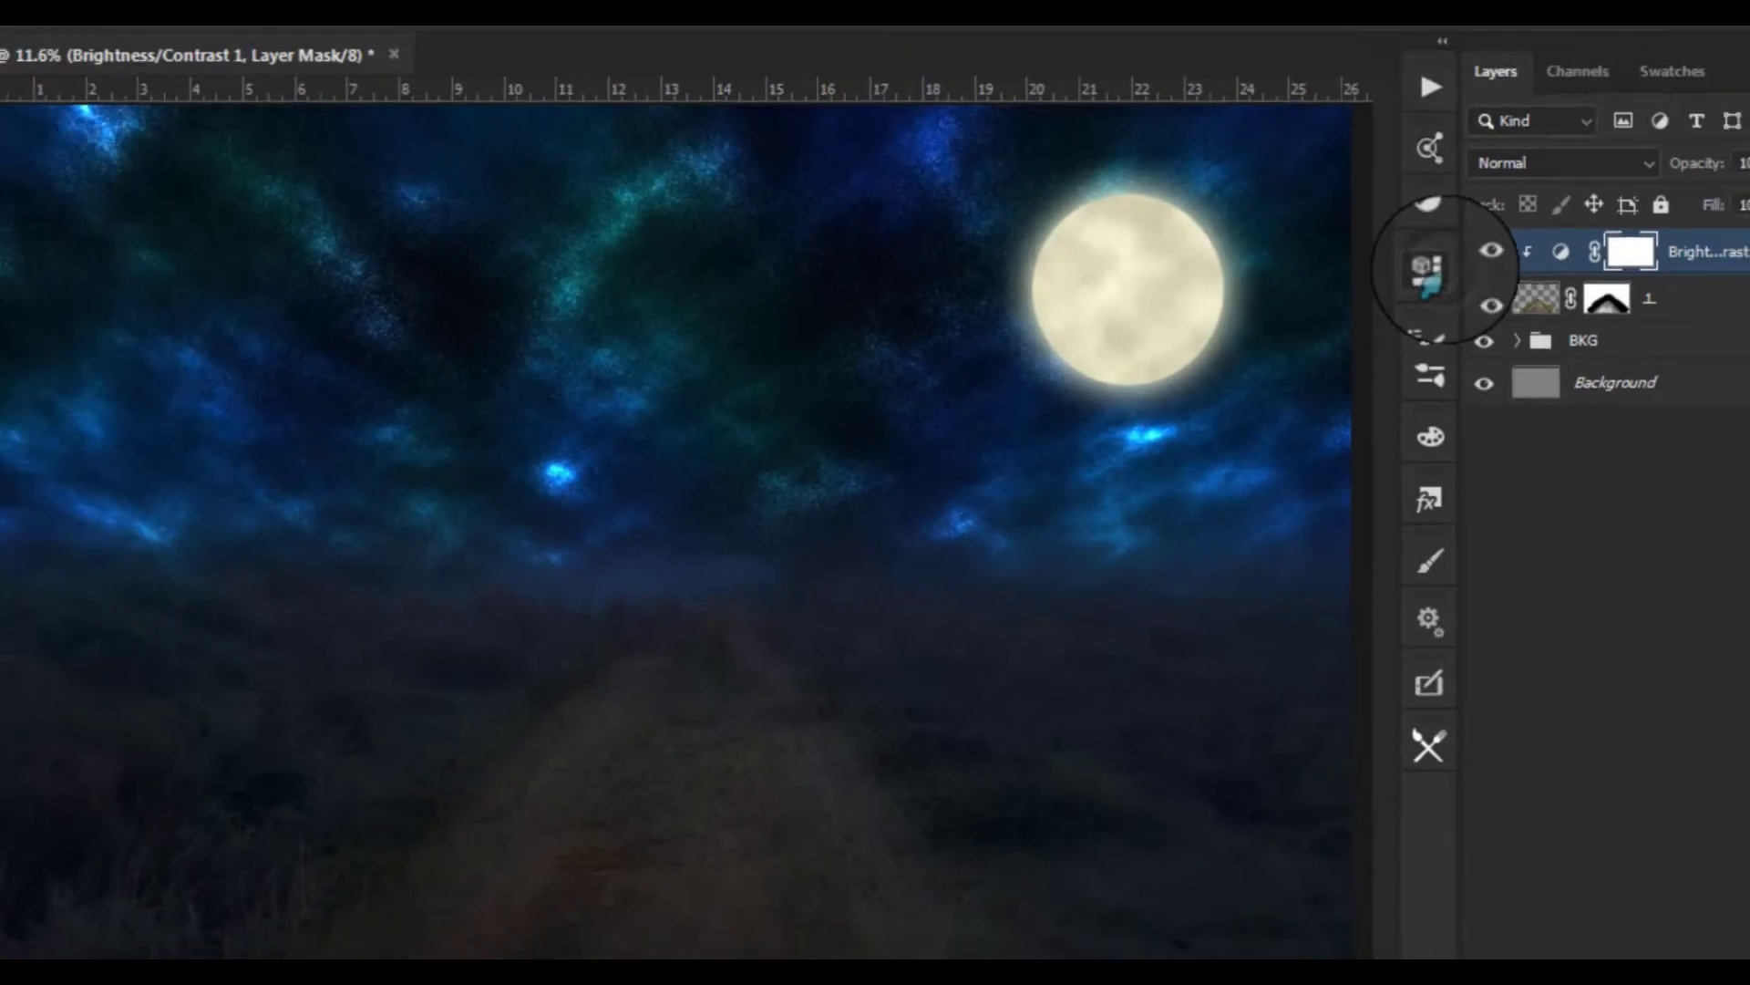
Fit the image to the window and toggle the adjustment to compare before and after
scroll(1190, 562, down, 2)
key(ctrl+0)
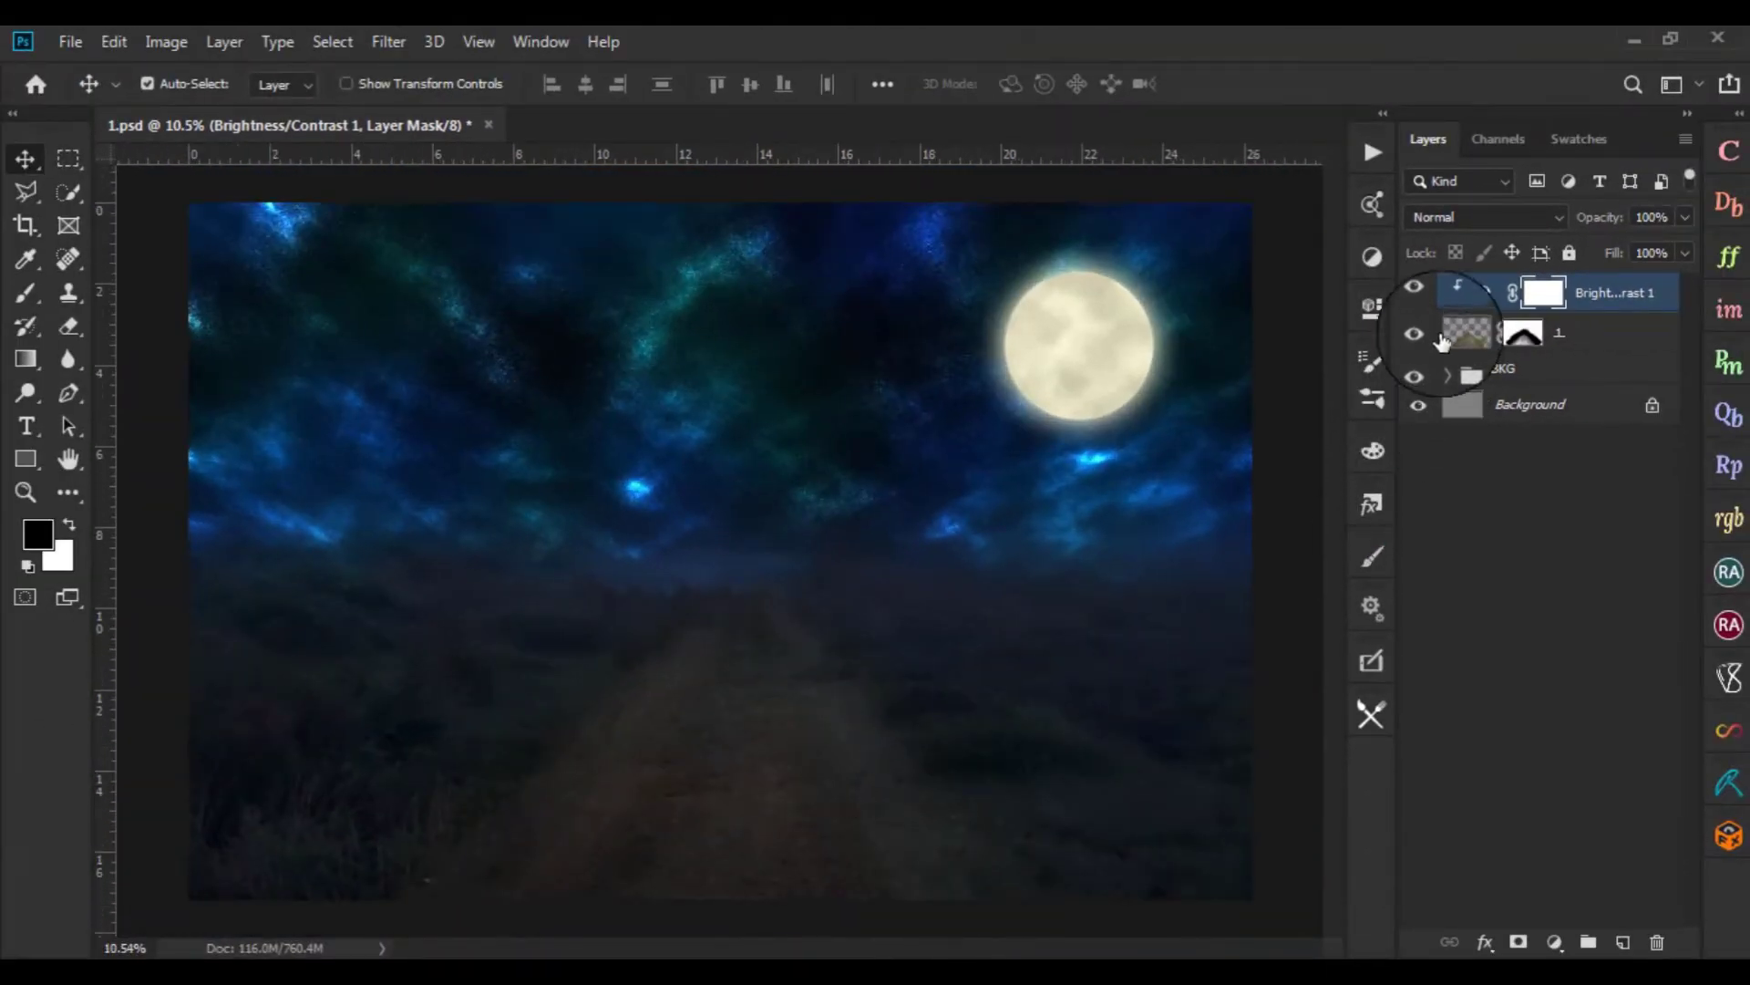
click(1418, 295)
click(1419, 295)
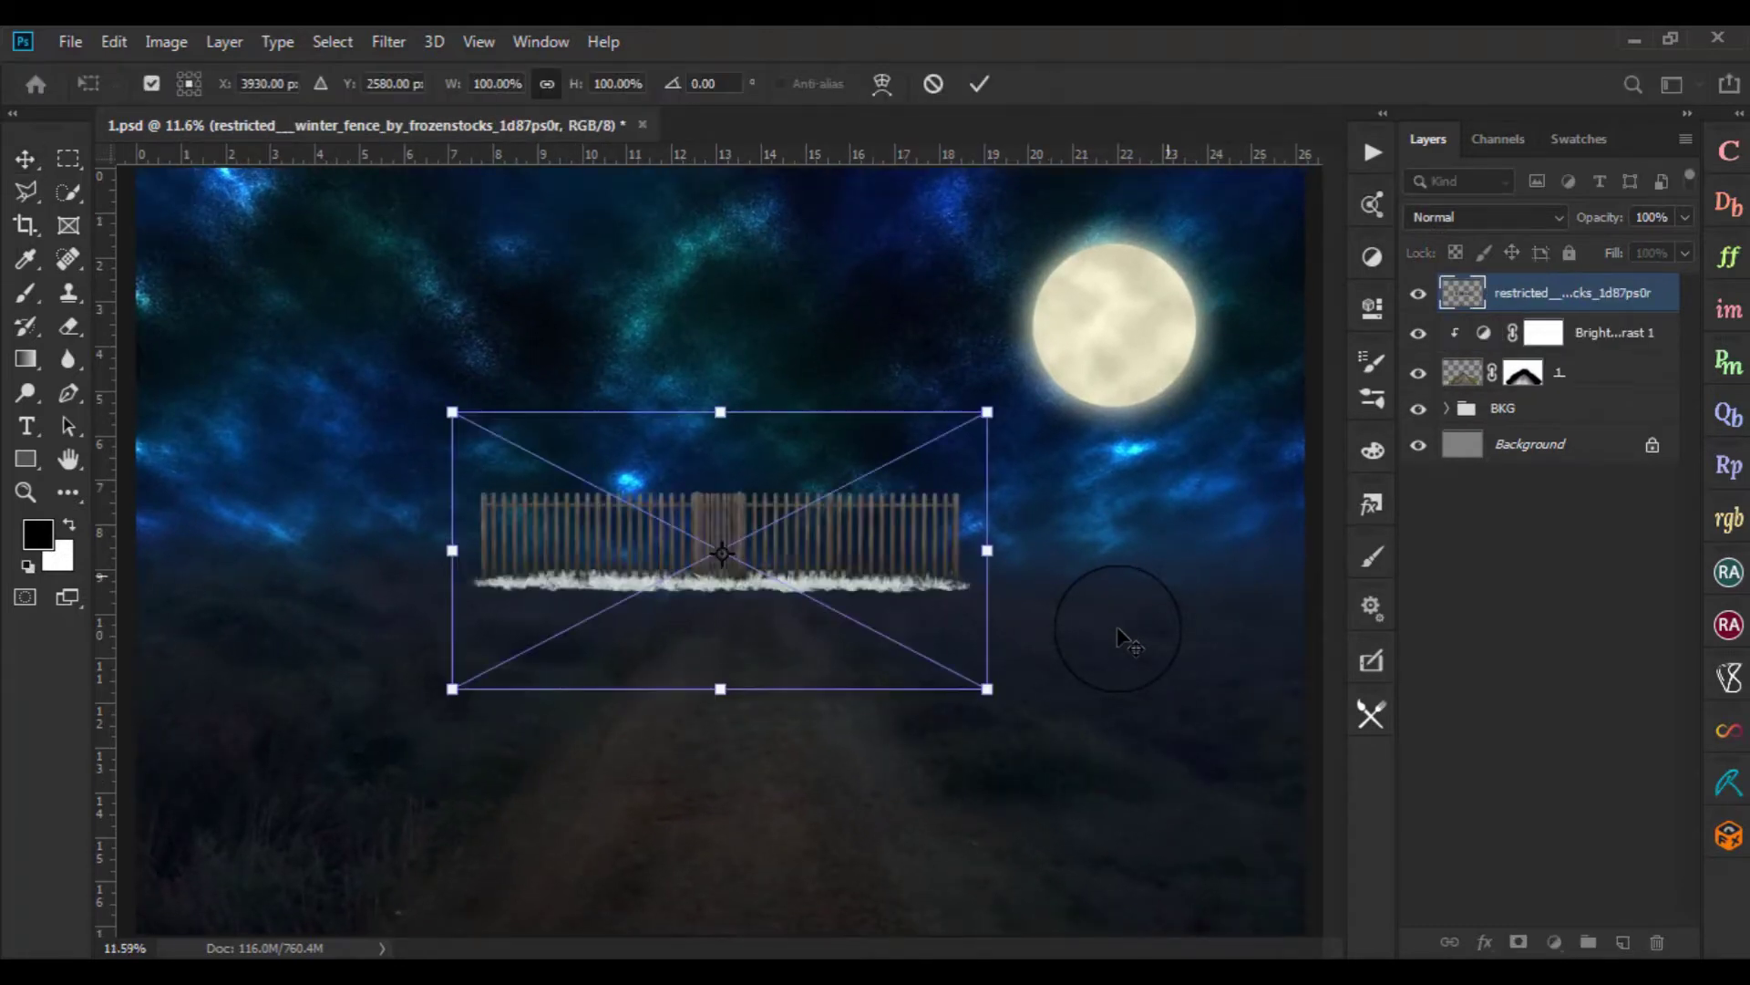
Move the placed winter fence to the image's left edge
scroll(680, 695, up, 1)
scroll(808, 598, up, 2)
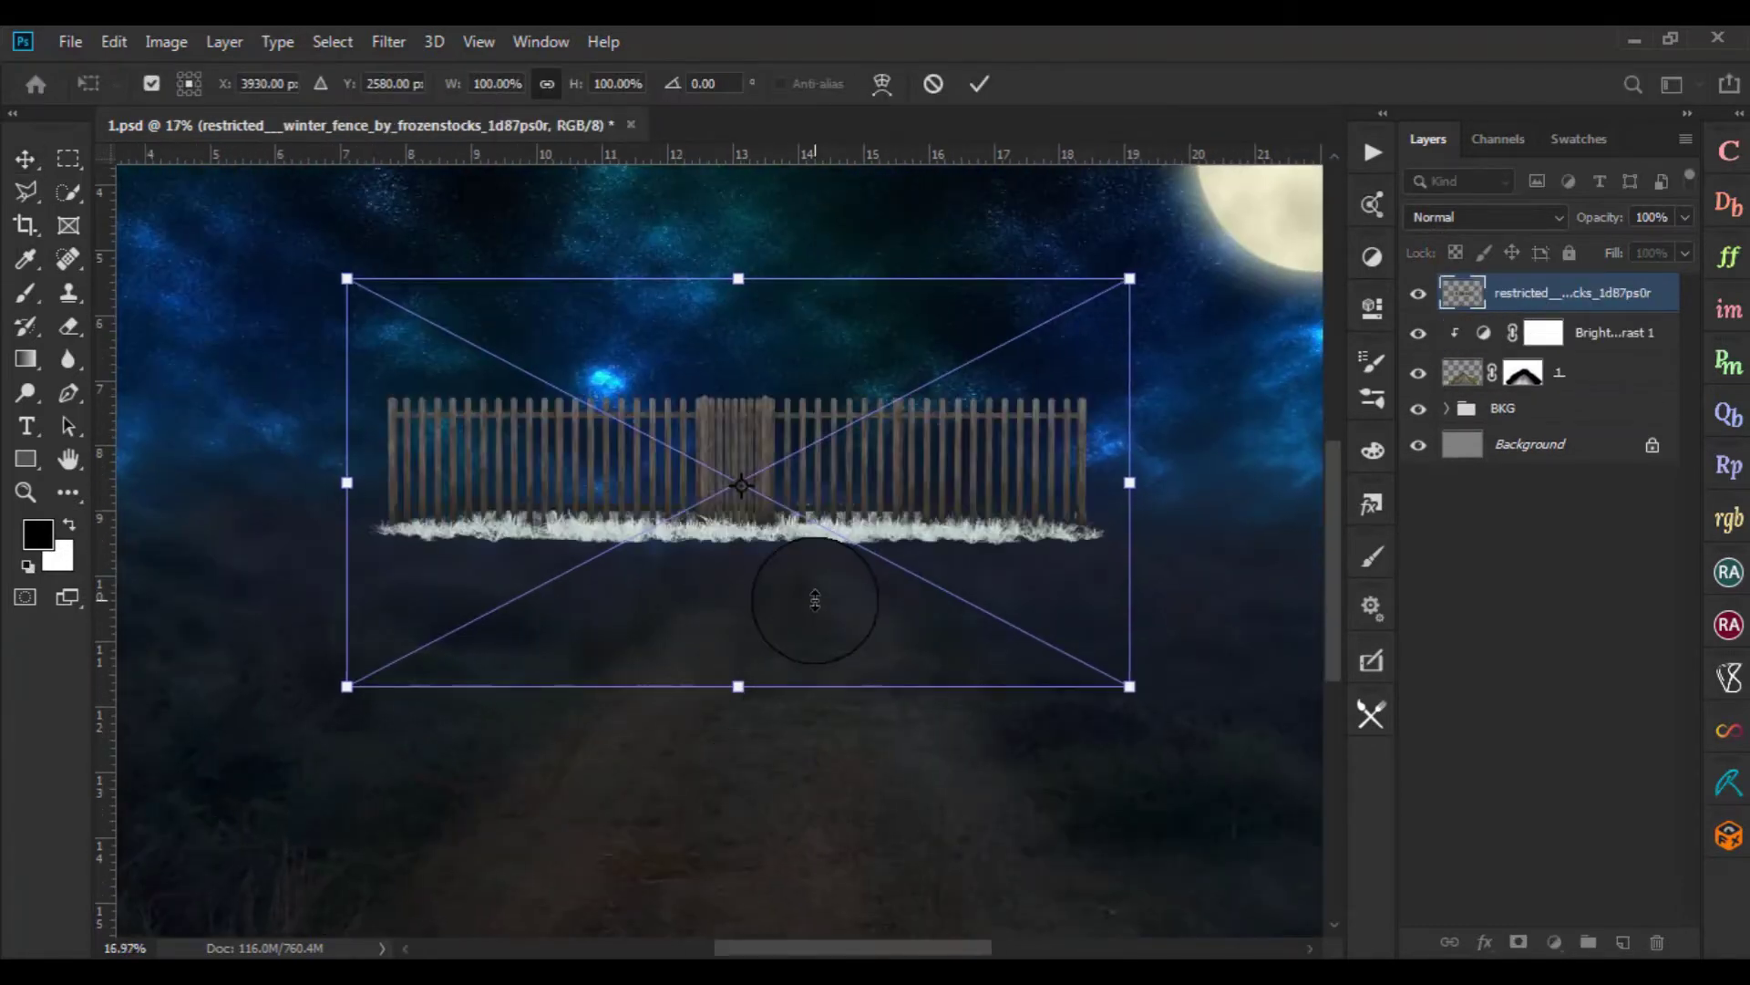
scroll(808, 594, down, 2)
scroll(847, 655, down, 2)
drag(874, 571, 617, 567)
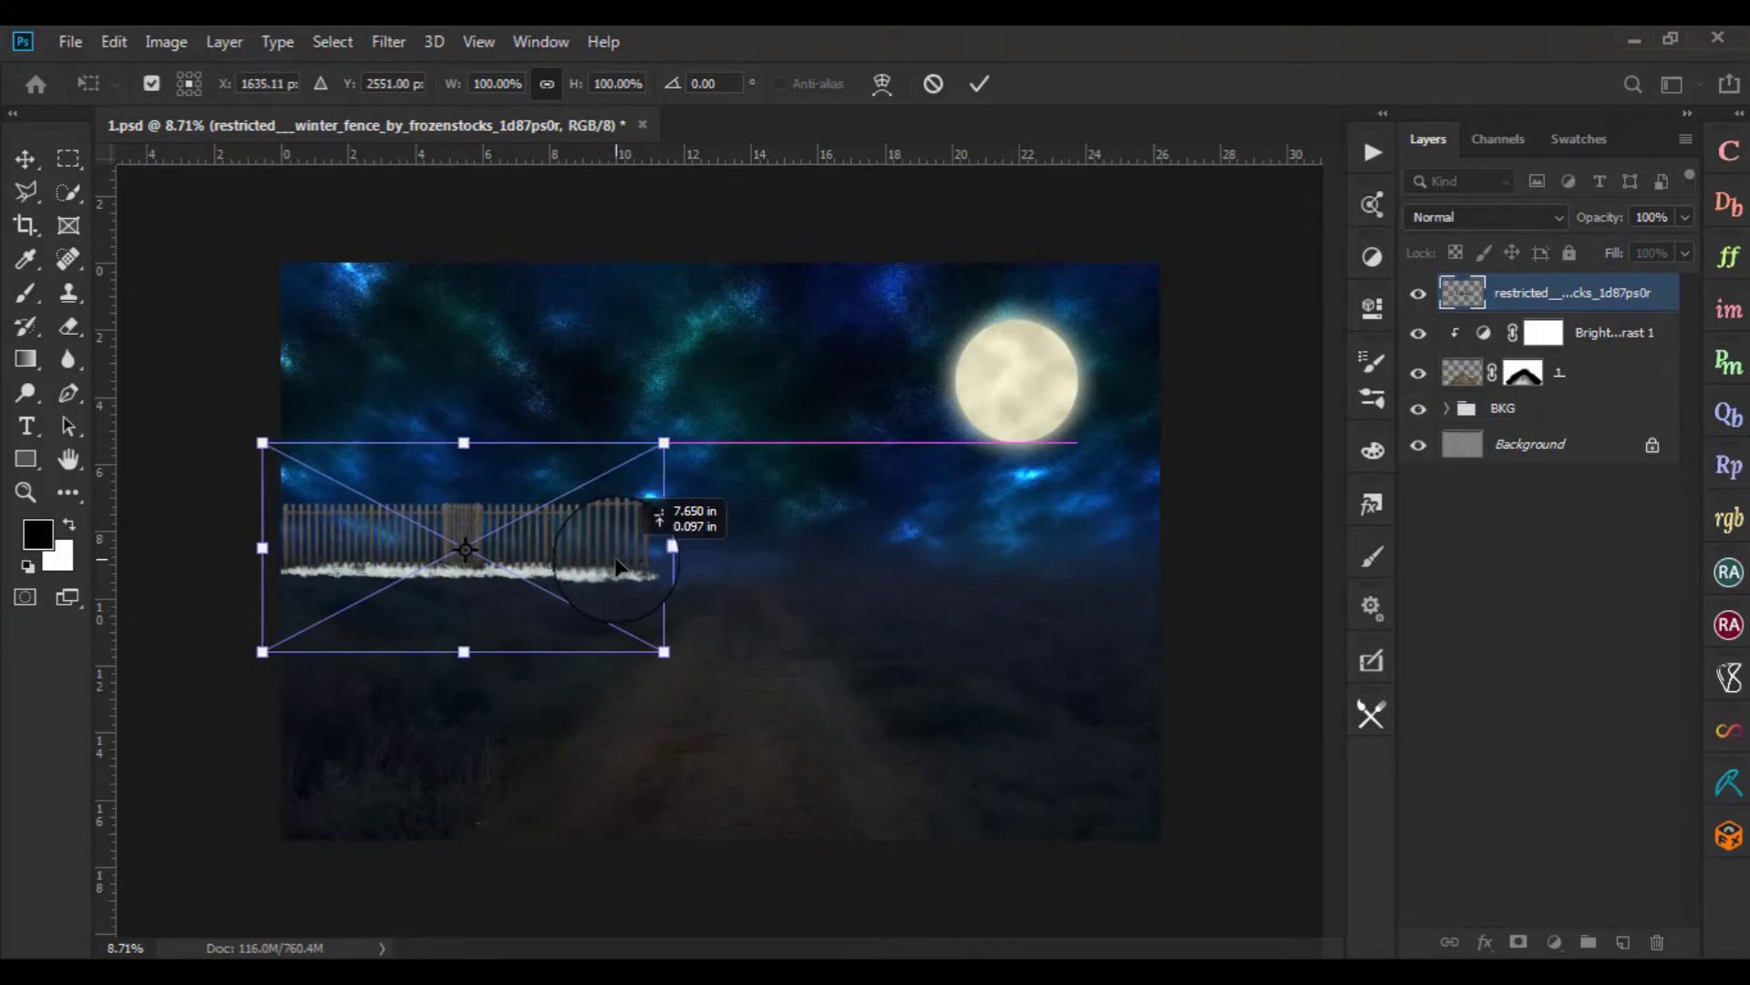
Nudge the fence down onto the horizon, commit its placement, and rasterize its layer
scroll(616, 567, up, 3)
scroll(617, 567, up, 3)
mouse_move(840, 637)
mouse_down()
mouse_move(1100, 617)
mouse_move(1322, 555)
mouse_move(1322, 578)
mouse_up()
mouse_move(879, 501)
mouse_down()
mouse_move(968, 925)
mouse_move(848, 639)
mouse_move(857, 492)
mouse_move(861, 544)
mouse_up()
scroll(914, 679, down, 2)
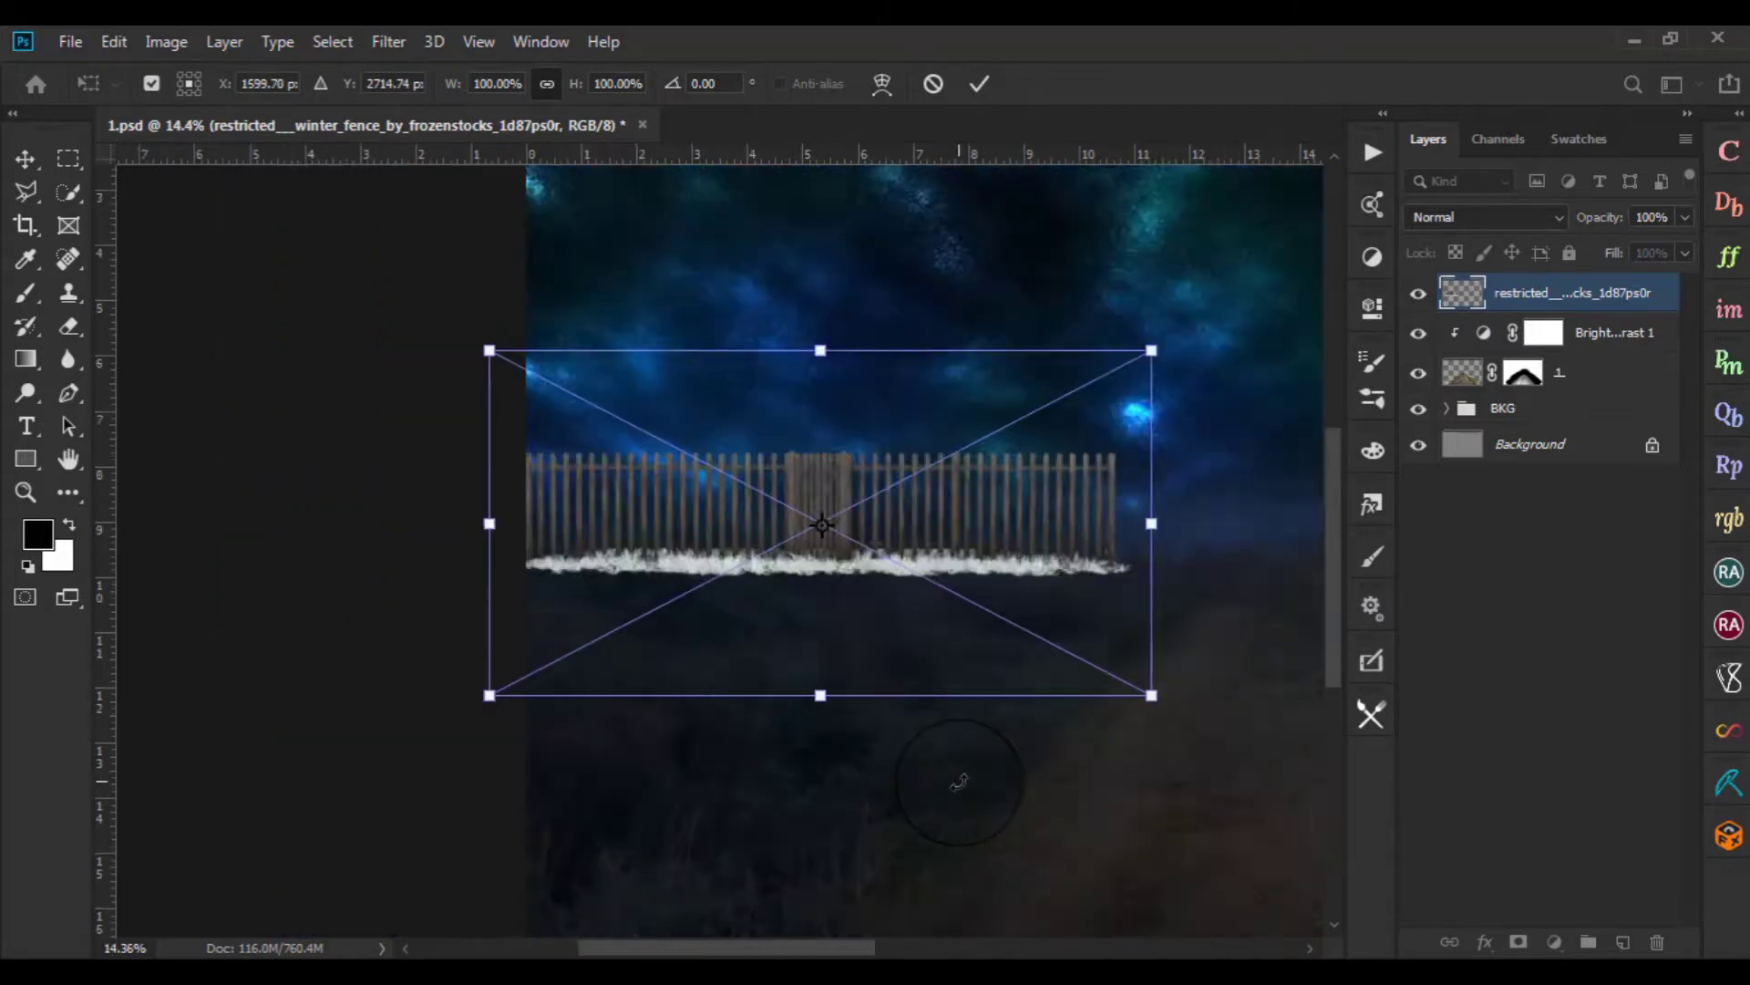
scroll(949, 769, down, 2)
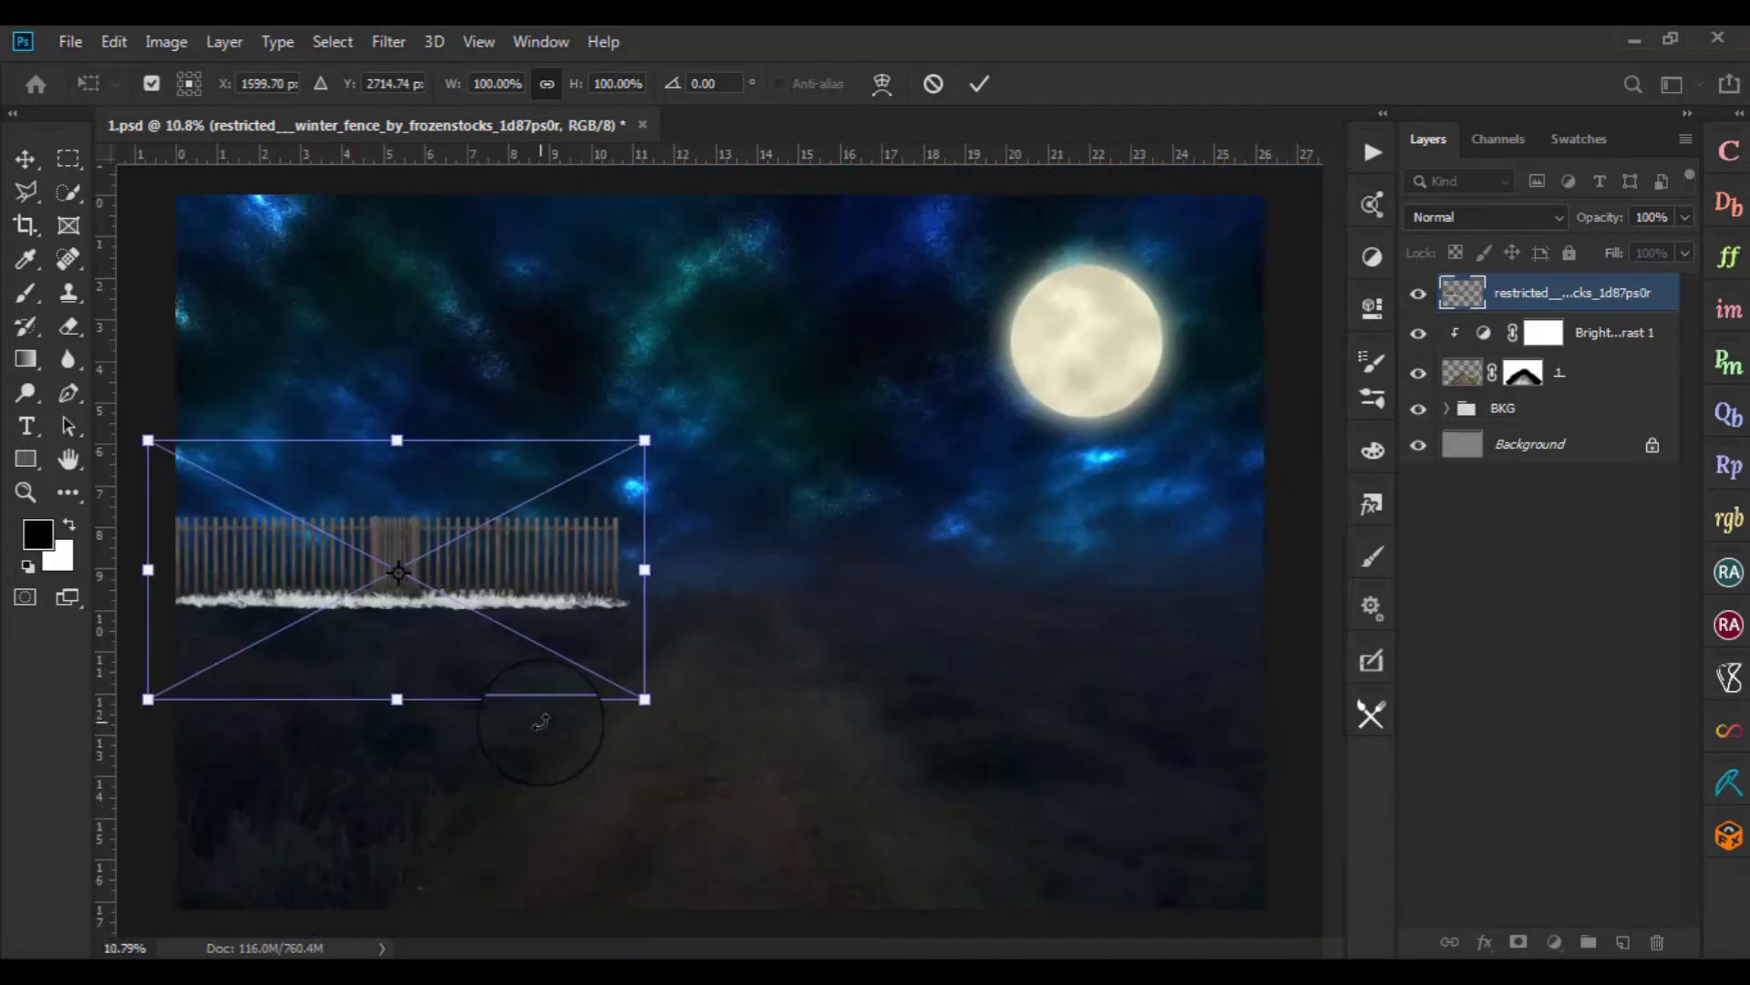
text(1)
key(Return)
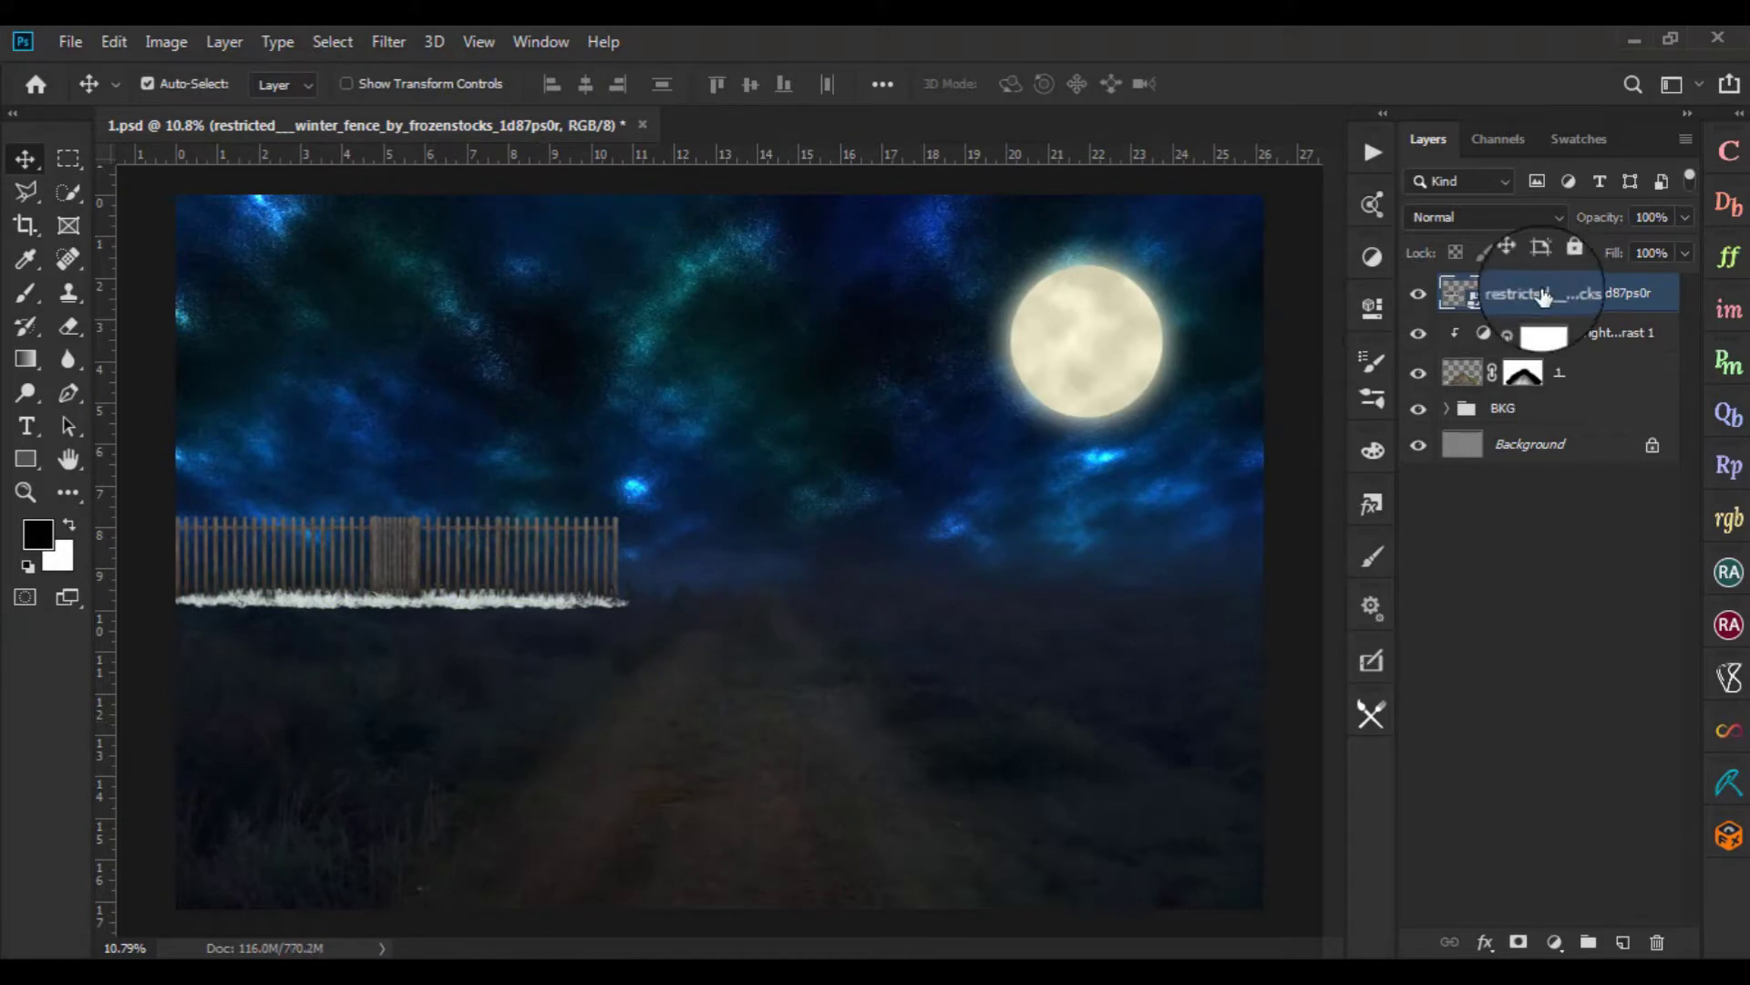
right_click(1540, 293)
click(1264, 481)
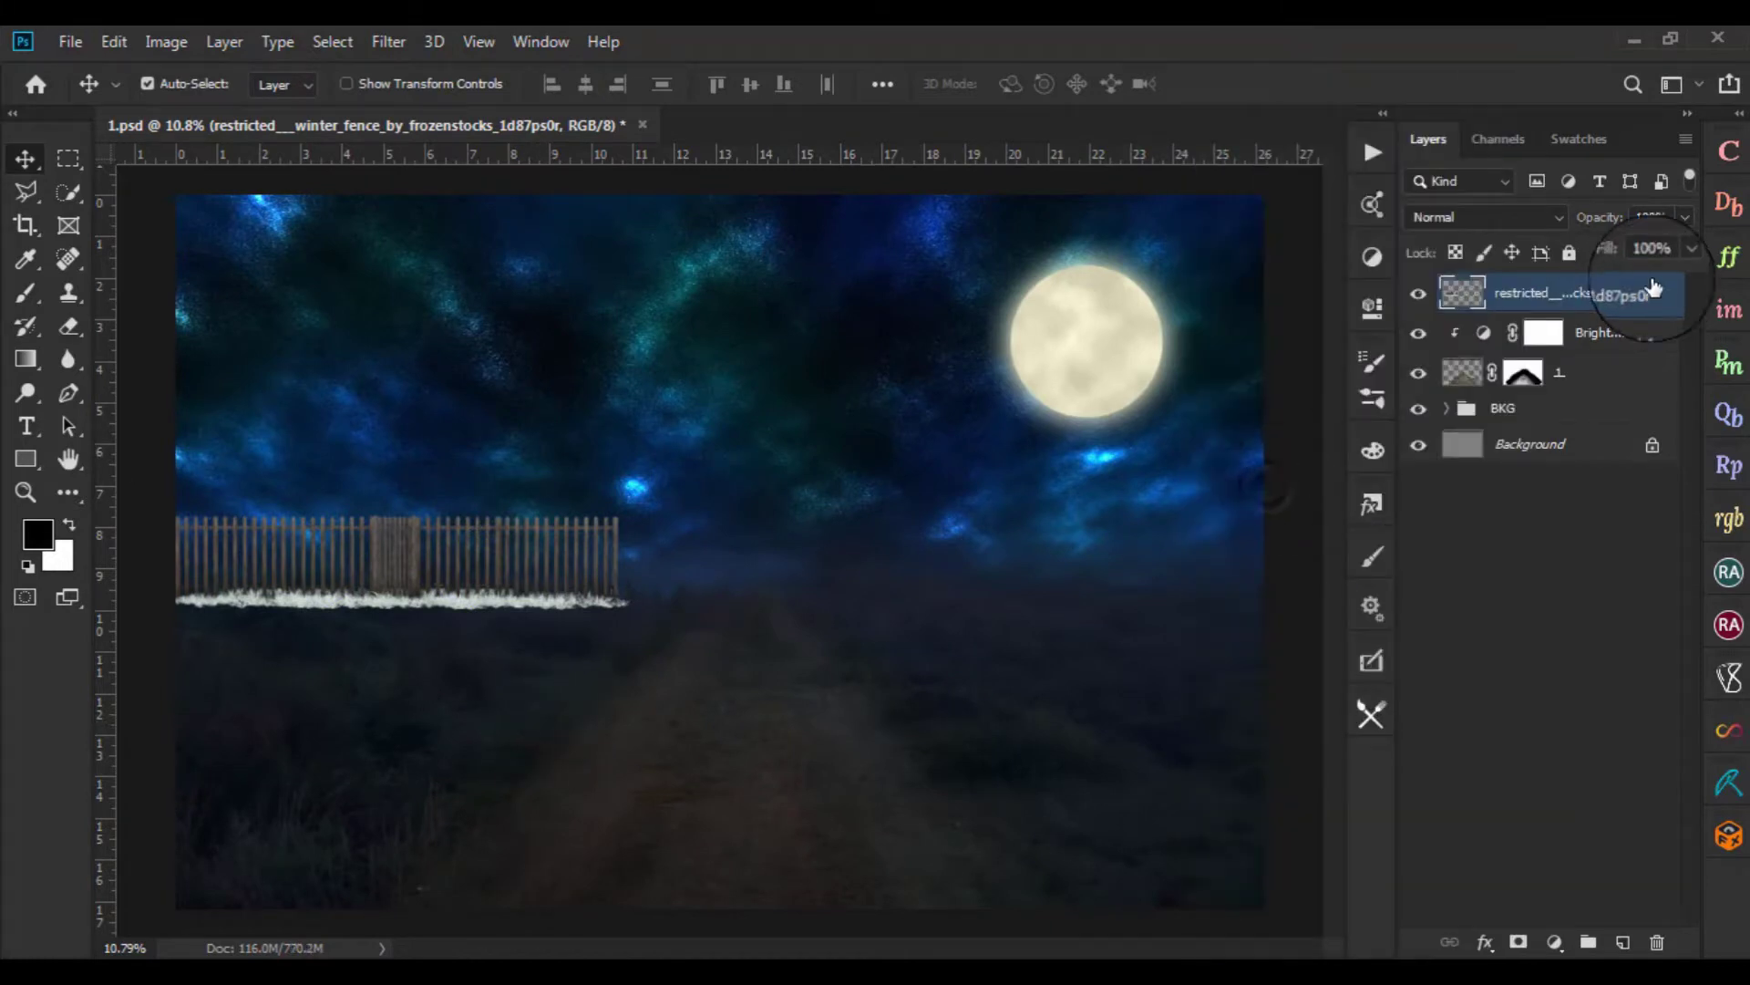
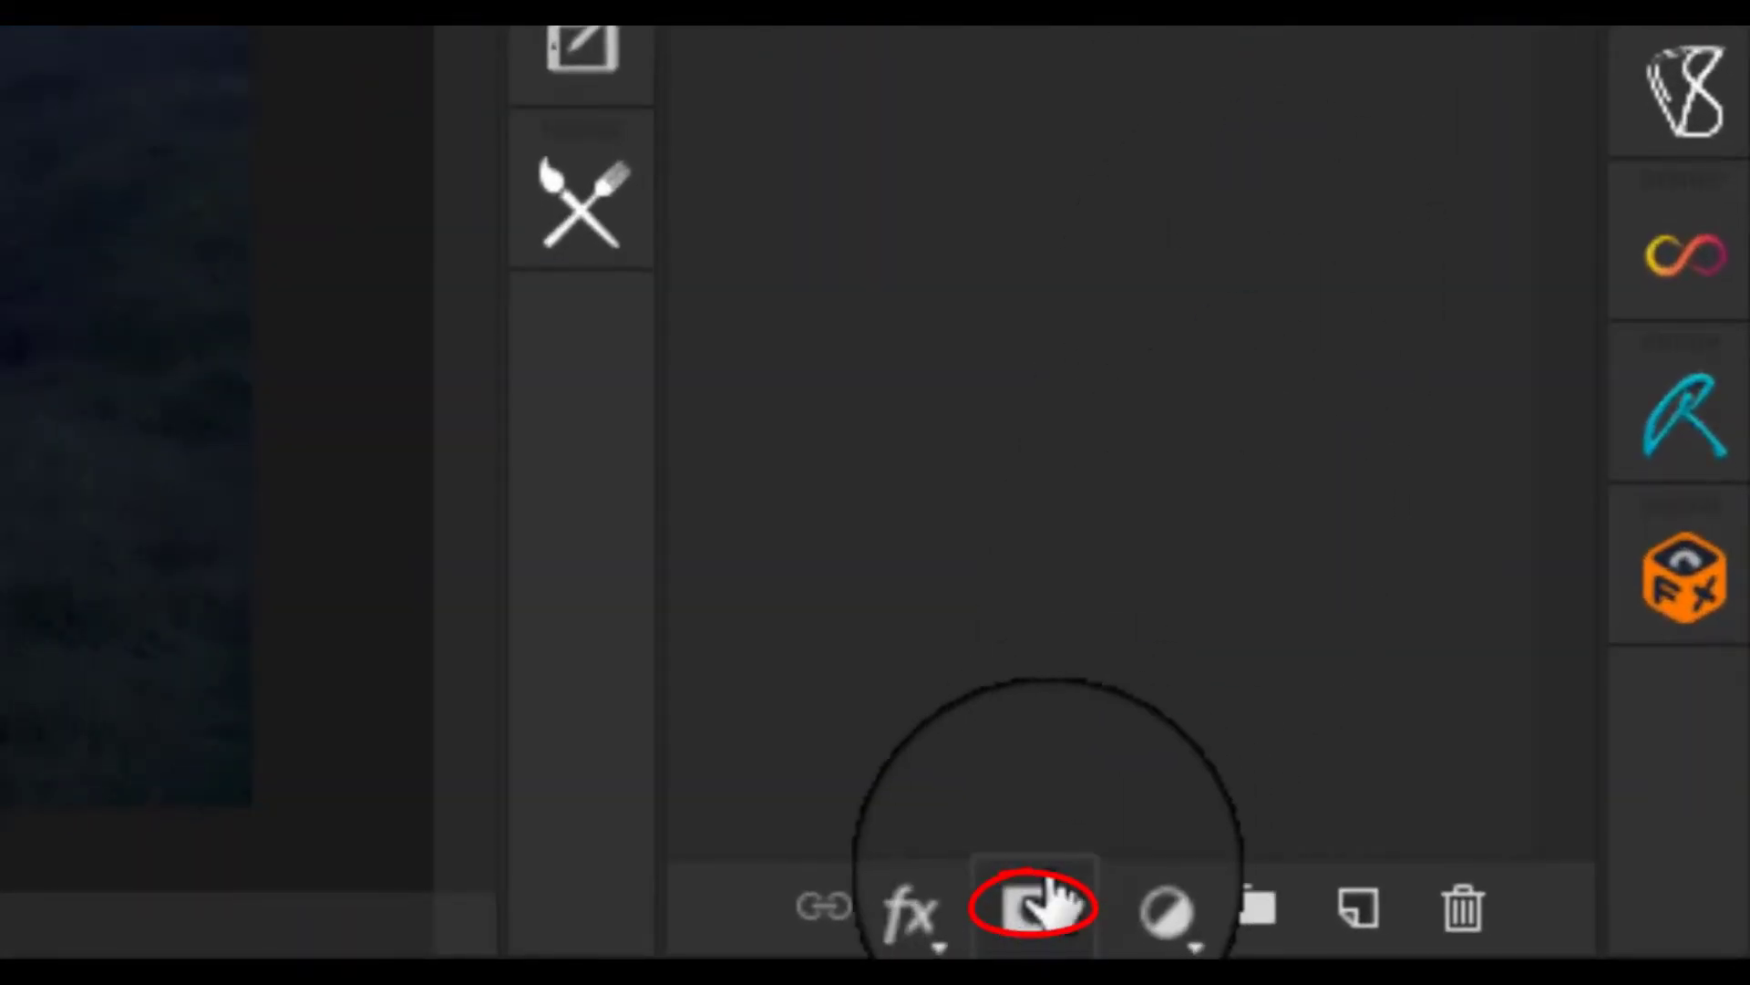
Add a layer mask to the fence layer and choose the Foreground to Transparent gradient
click(1036, 907)
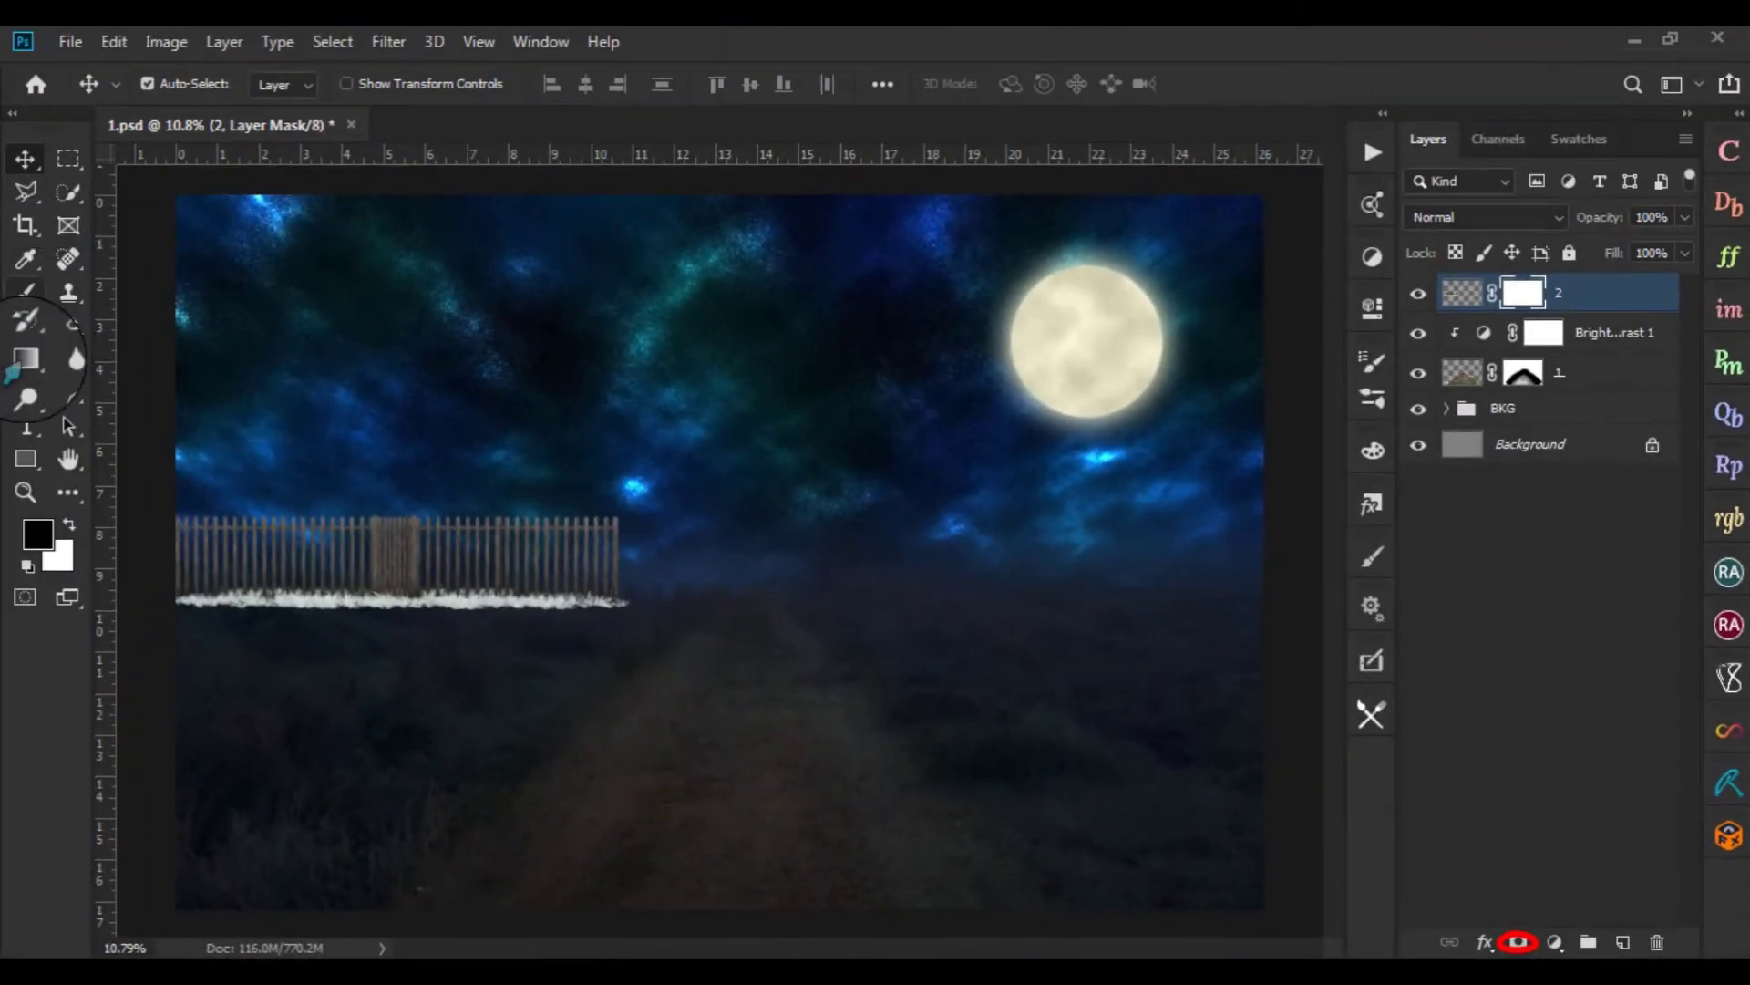
key(g)
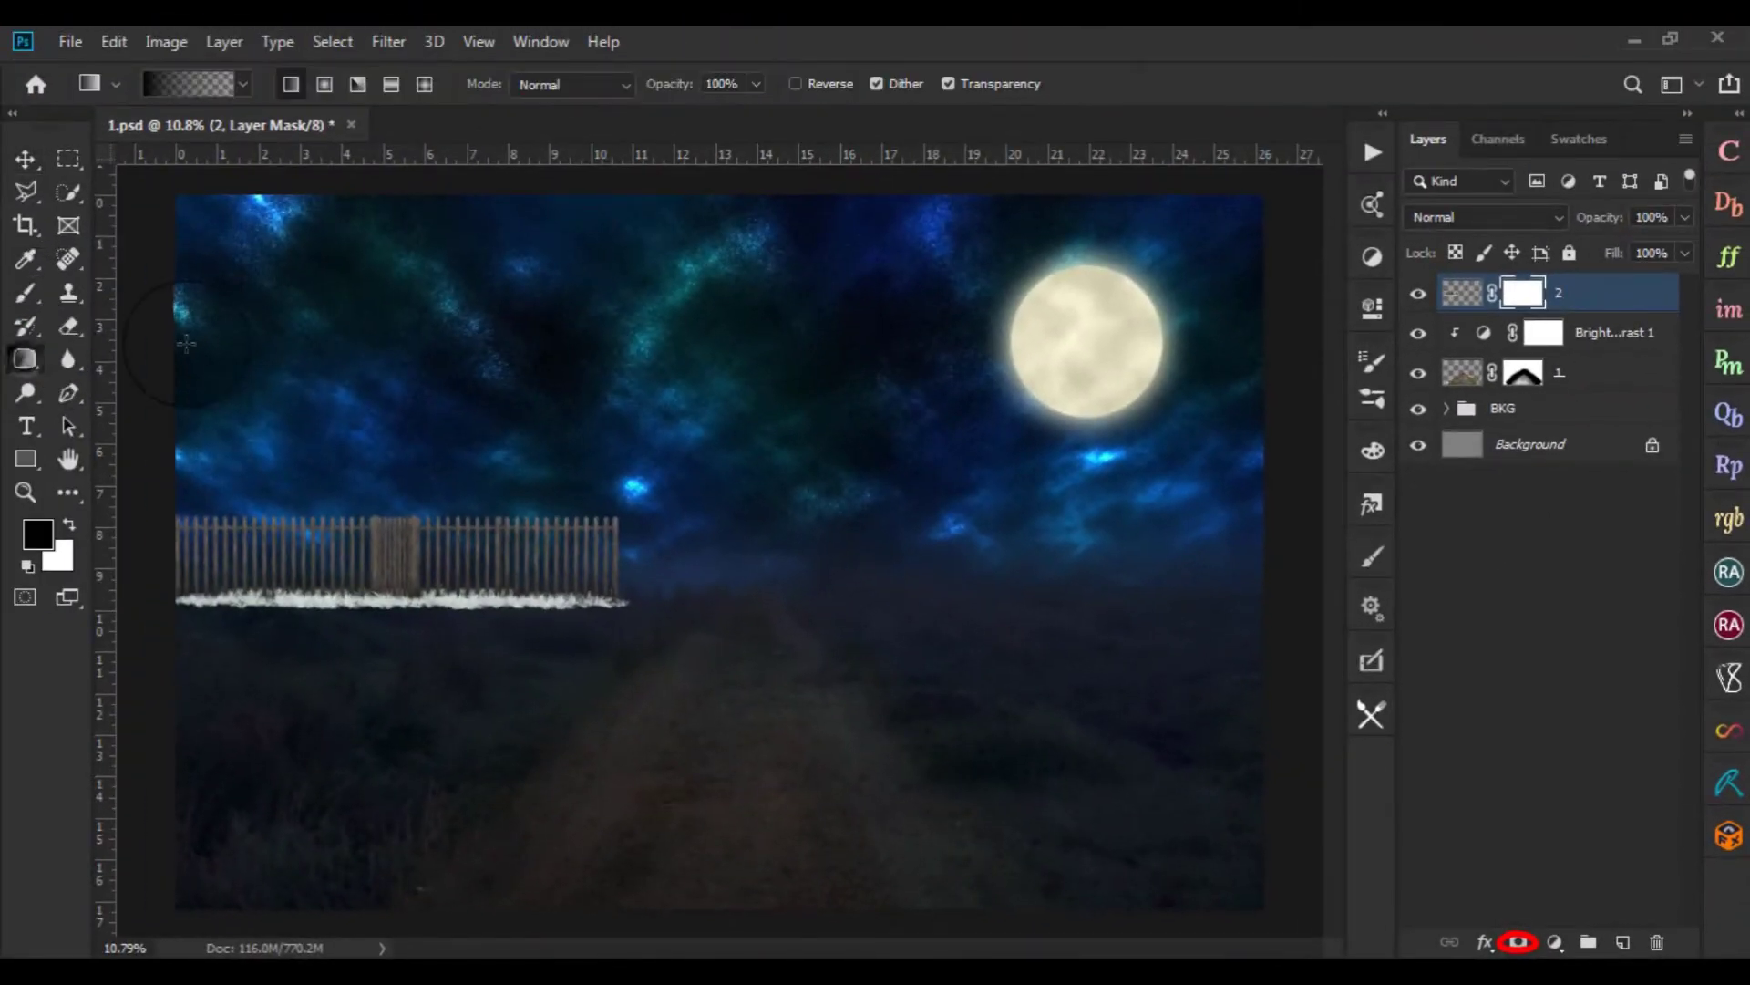
click(191, 87)
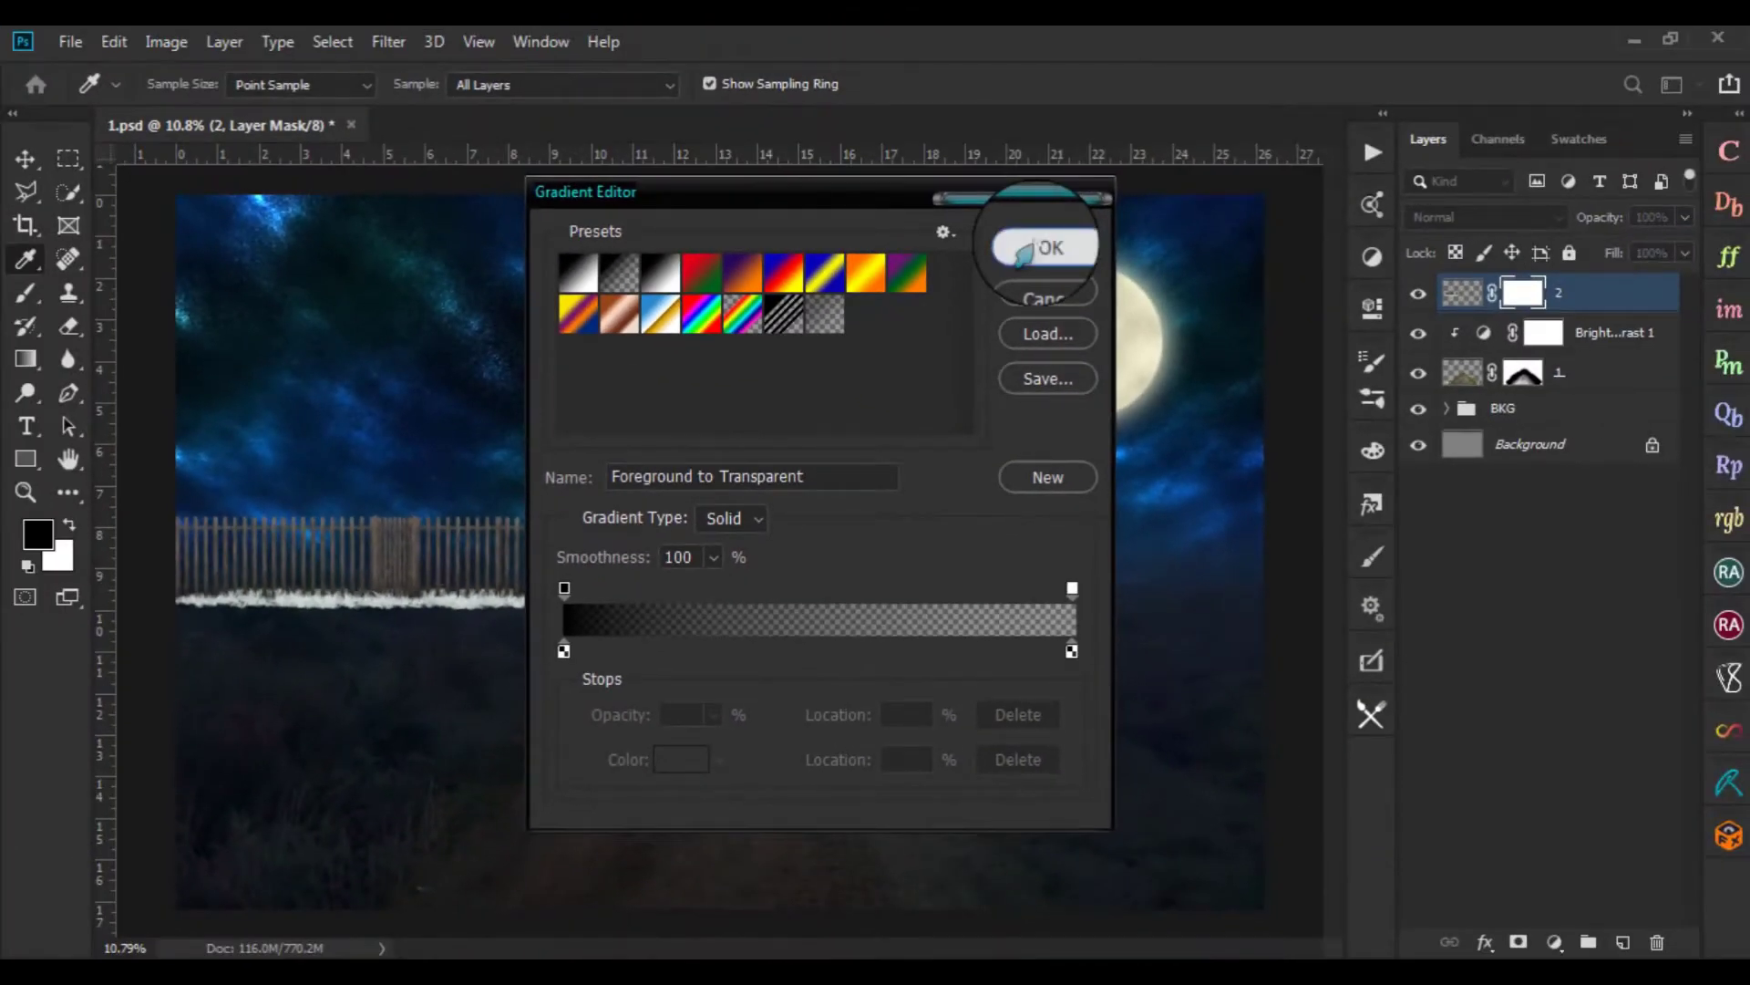
click(1030, 250)
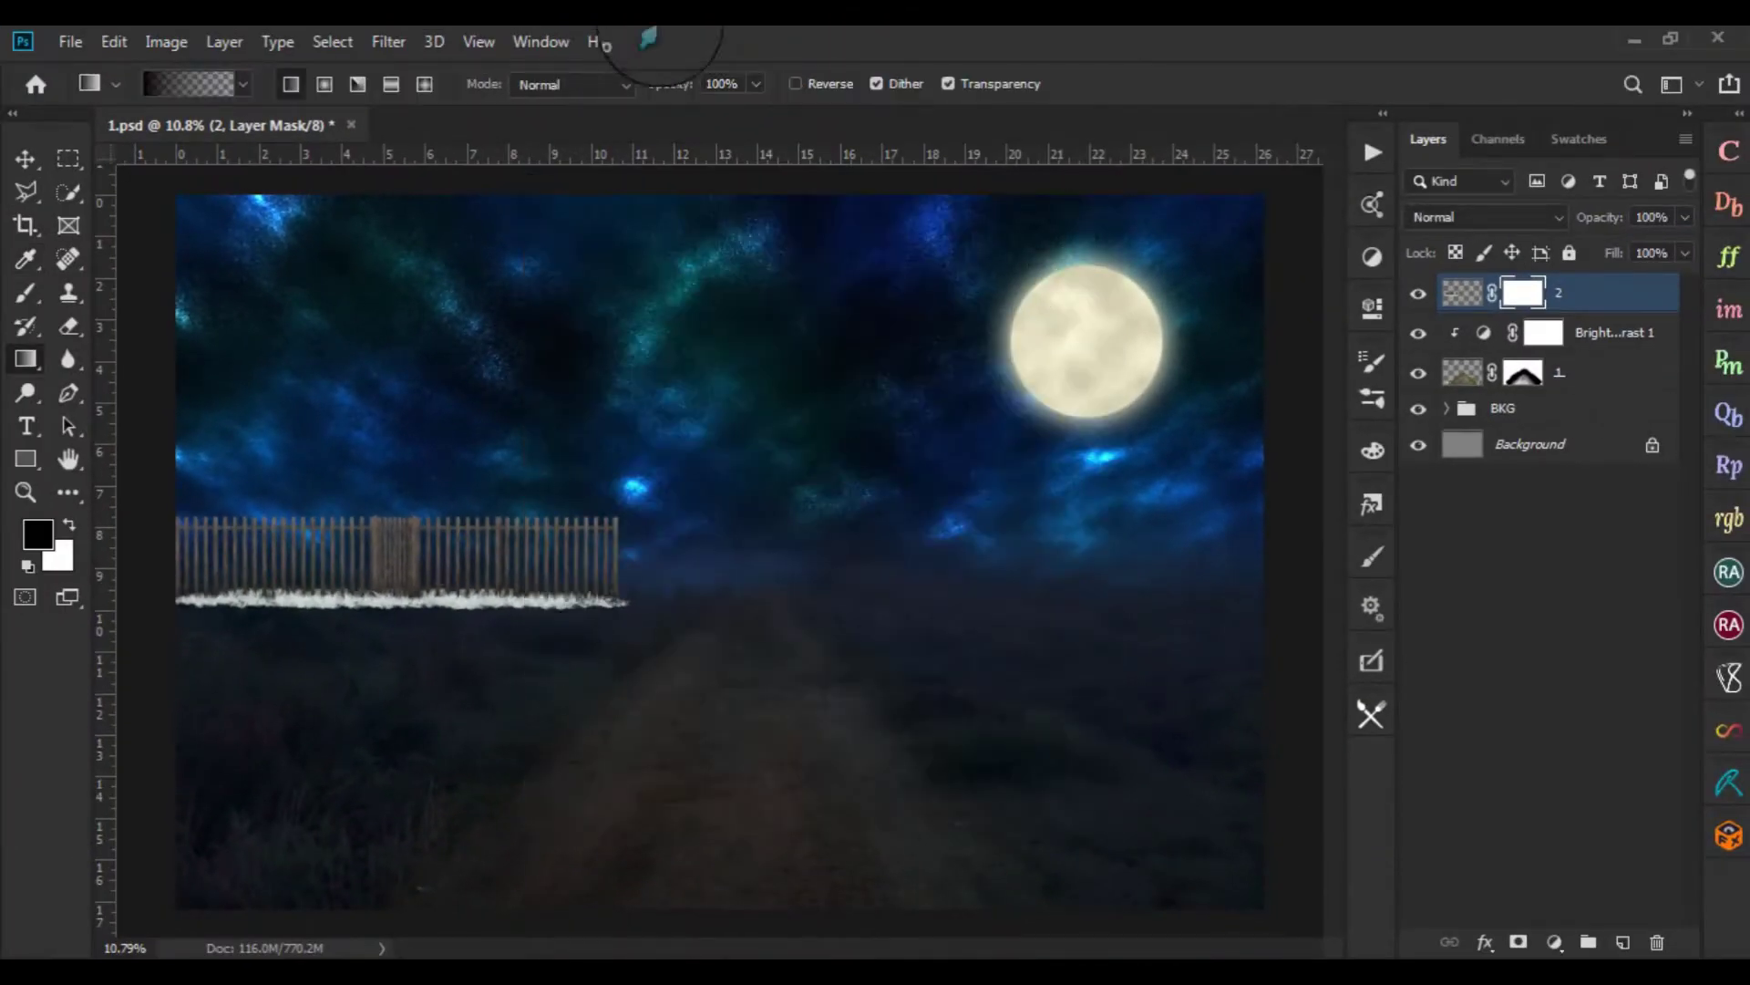
Drag black gradients up over the white grass strip so the fence base fades into fog
scroll(351, 743, up, 2)
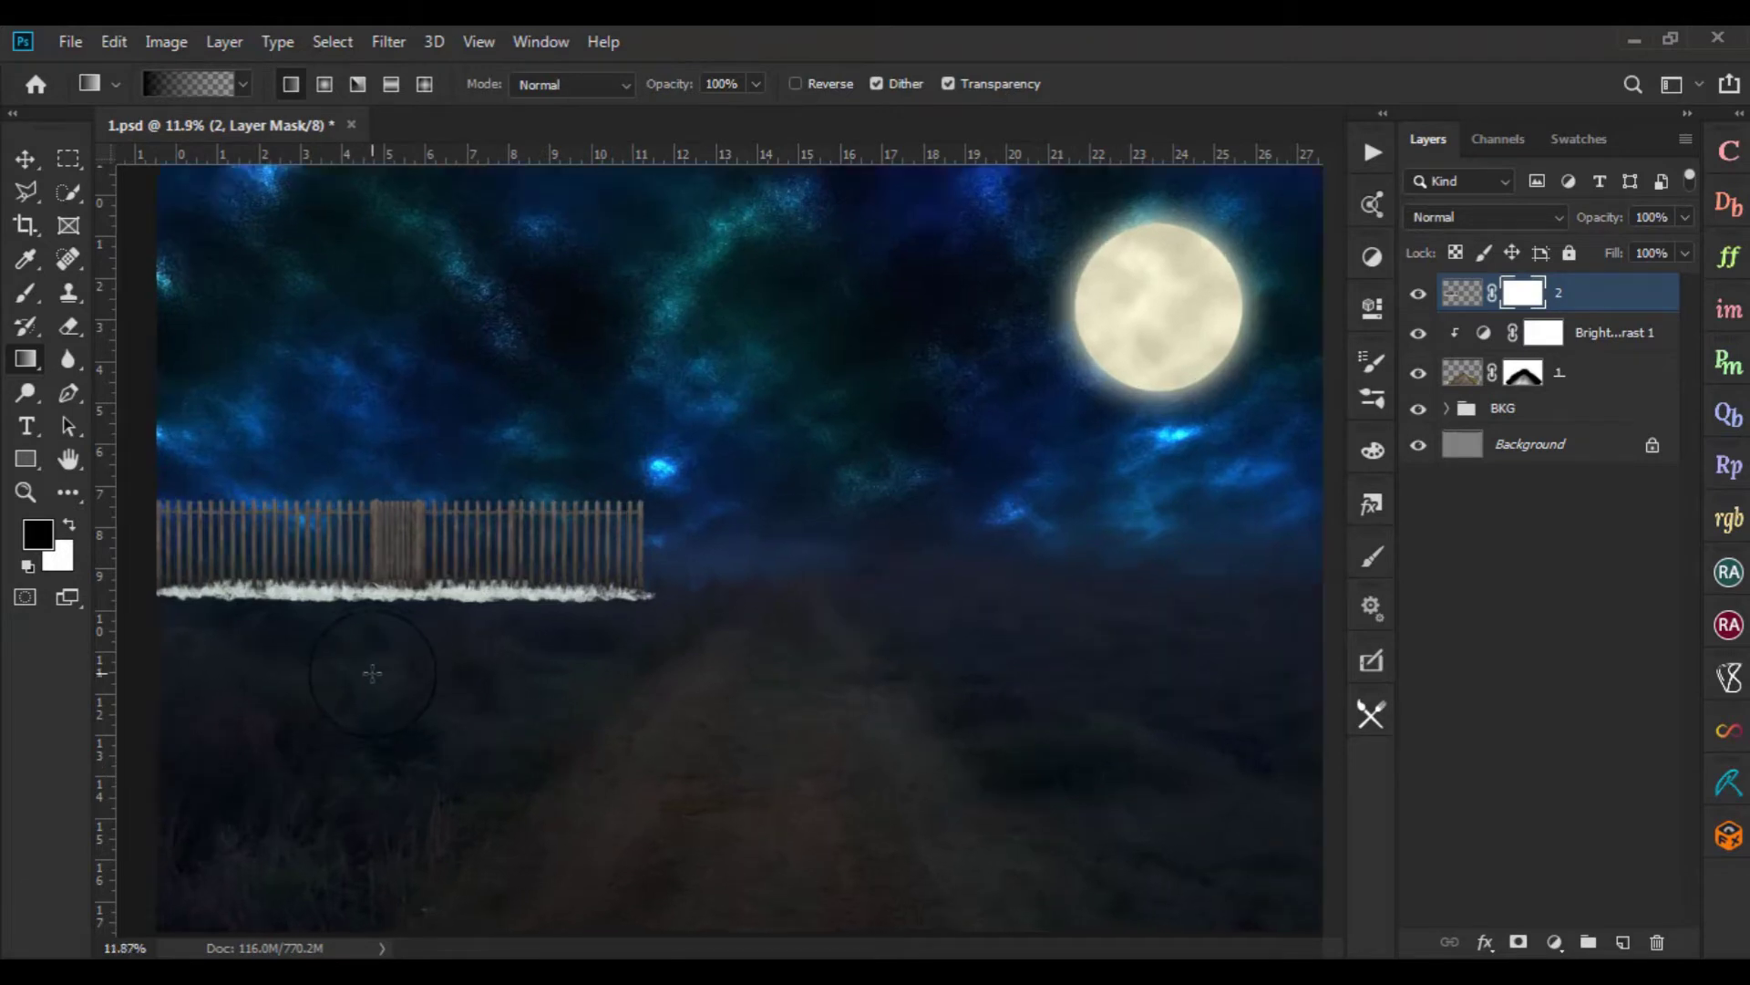
scroll(410, 684, up, 3)
drag(497, 593, 696, 658)
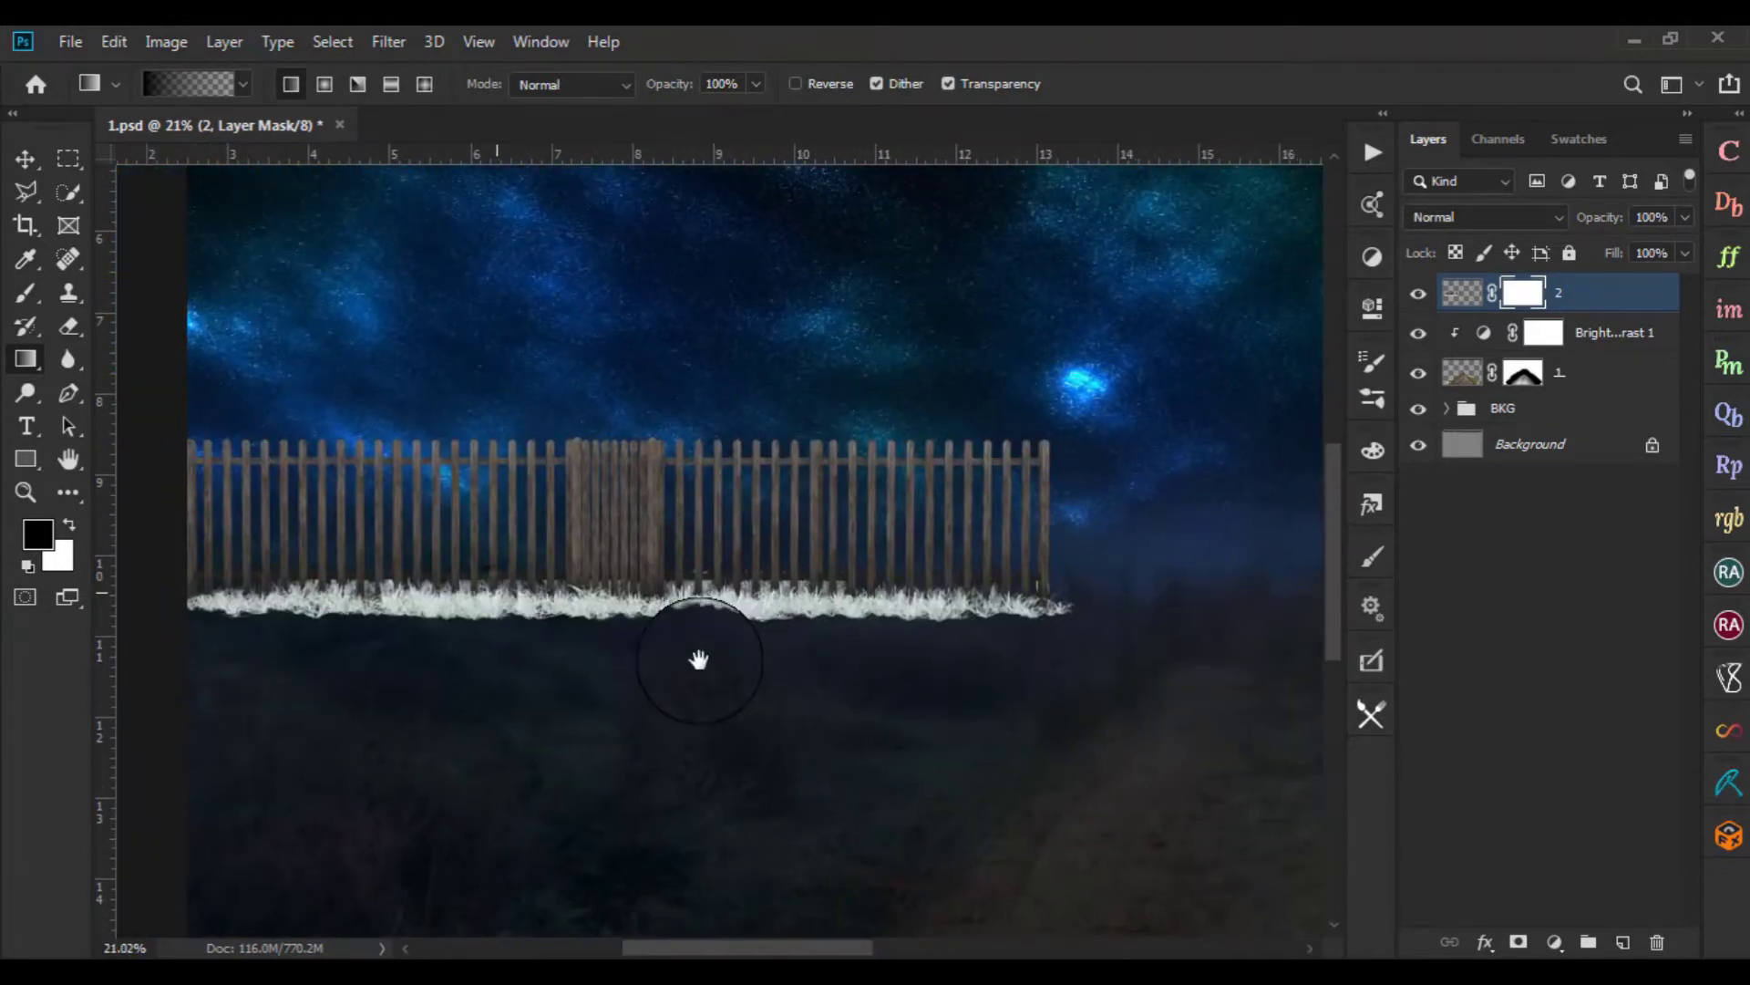
mouse_move(602, 668)
mouse_down()
mouse_move(624, 556)
mouse_move(606, 488)
mouse_up()
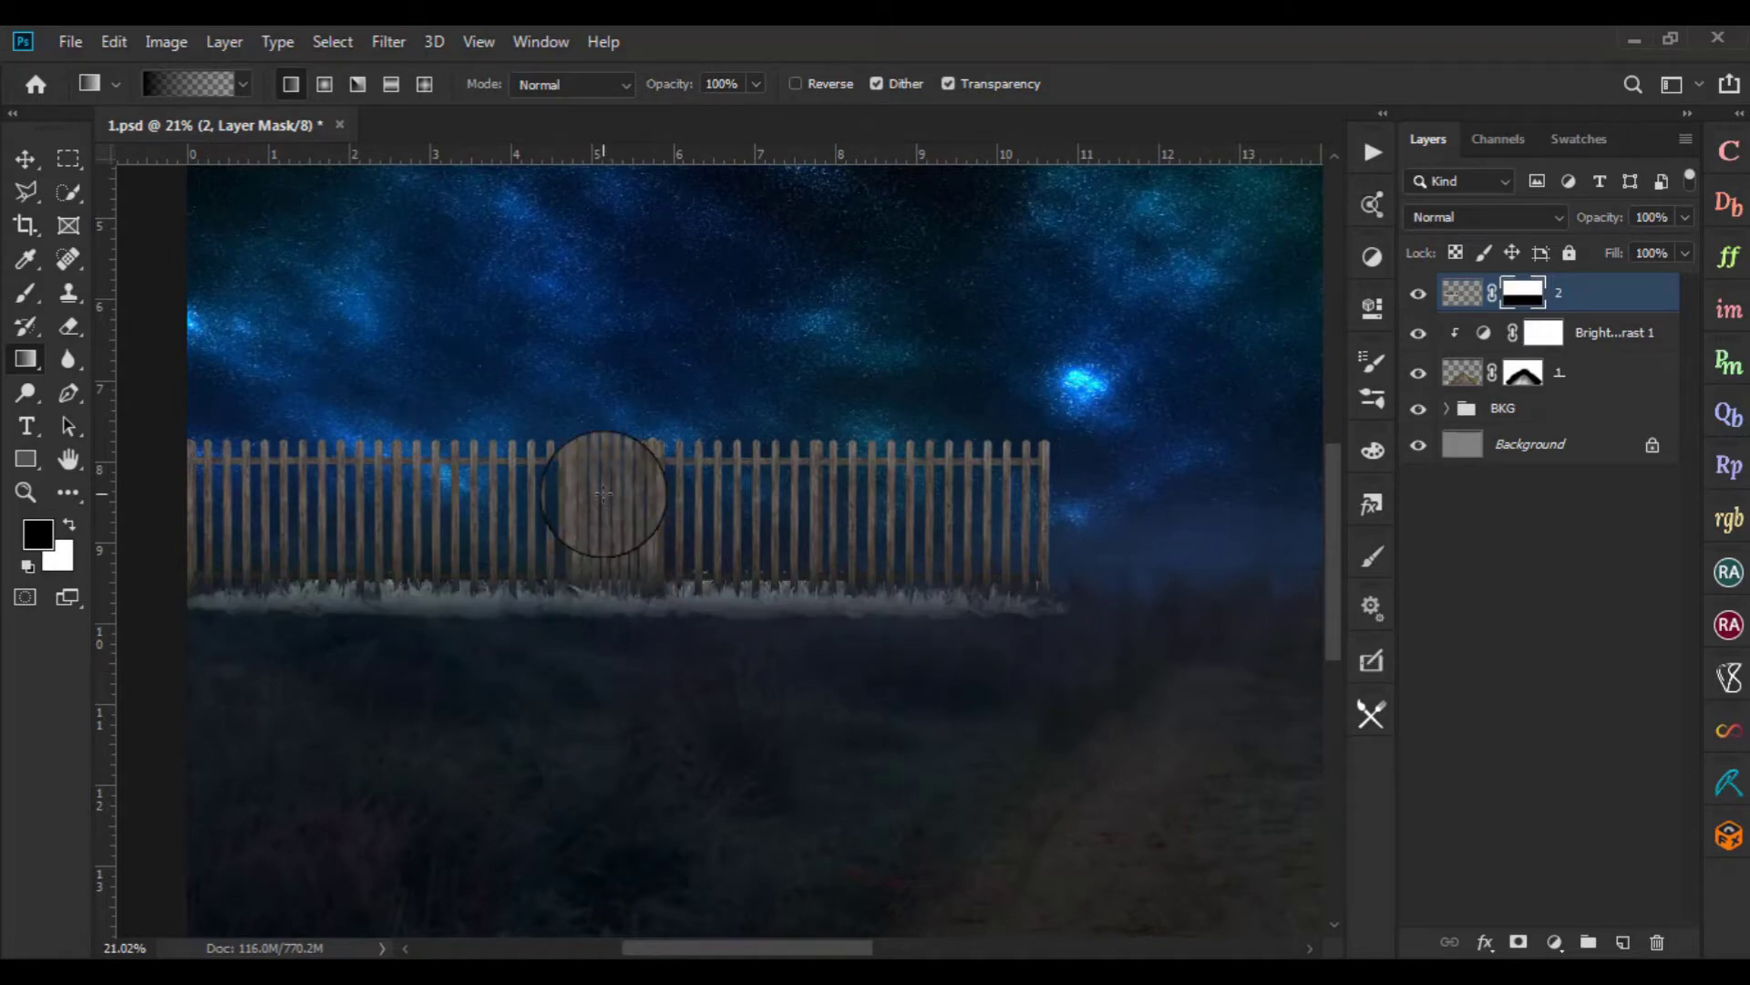
drag(605, 648, 606, 508)
drag(613, 609, 614, 528)
Review the blended fence base, then start Free Transform on the fence layer
scroll(801, 607, down, 3)
scroll(773, 671, down, 3)
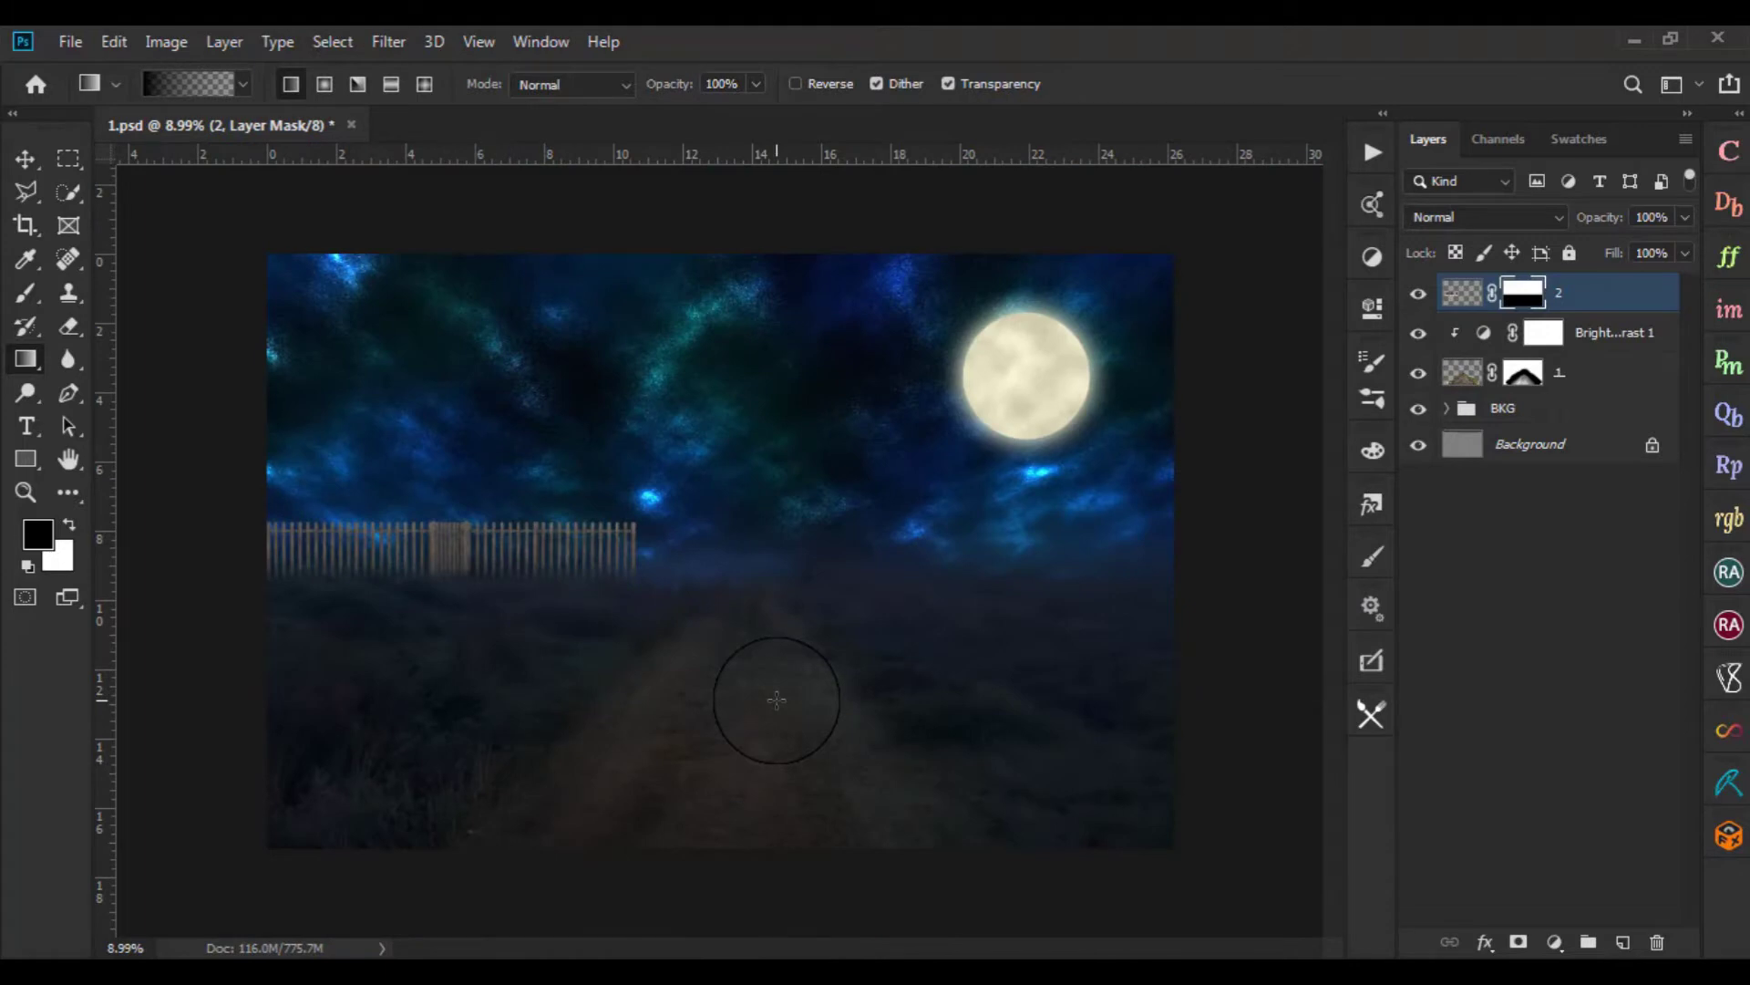
scroll(777, 700, up, 2)
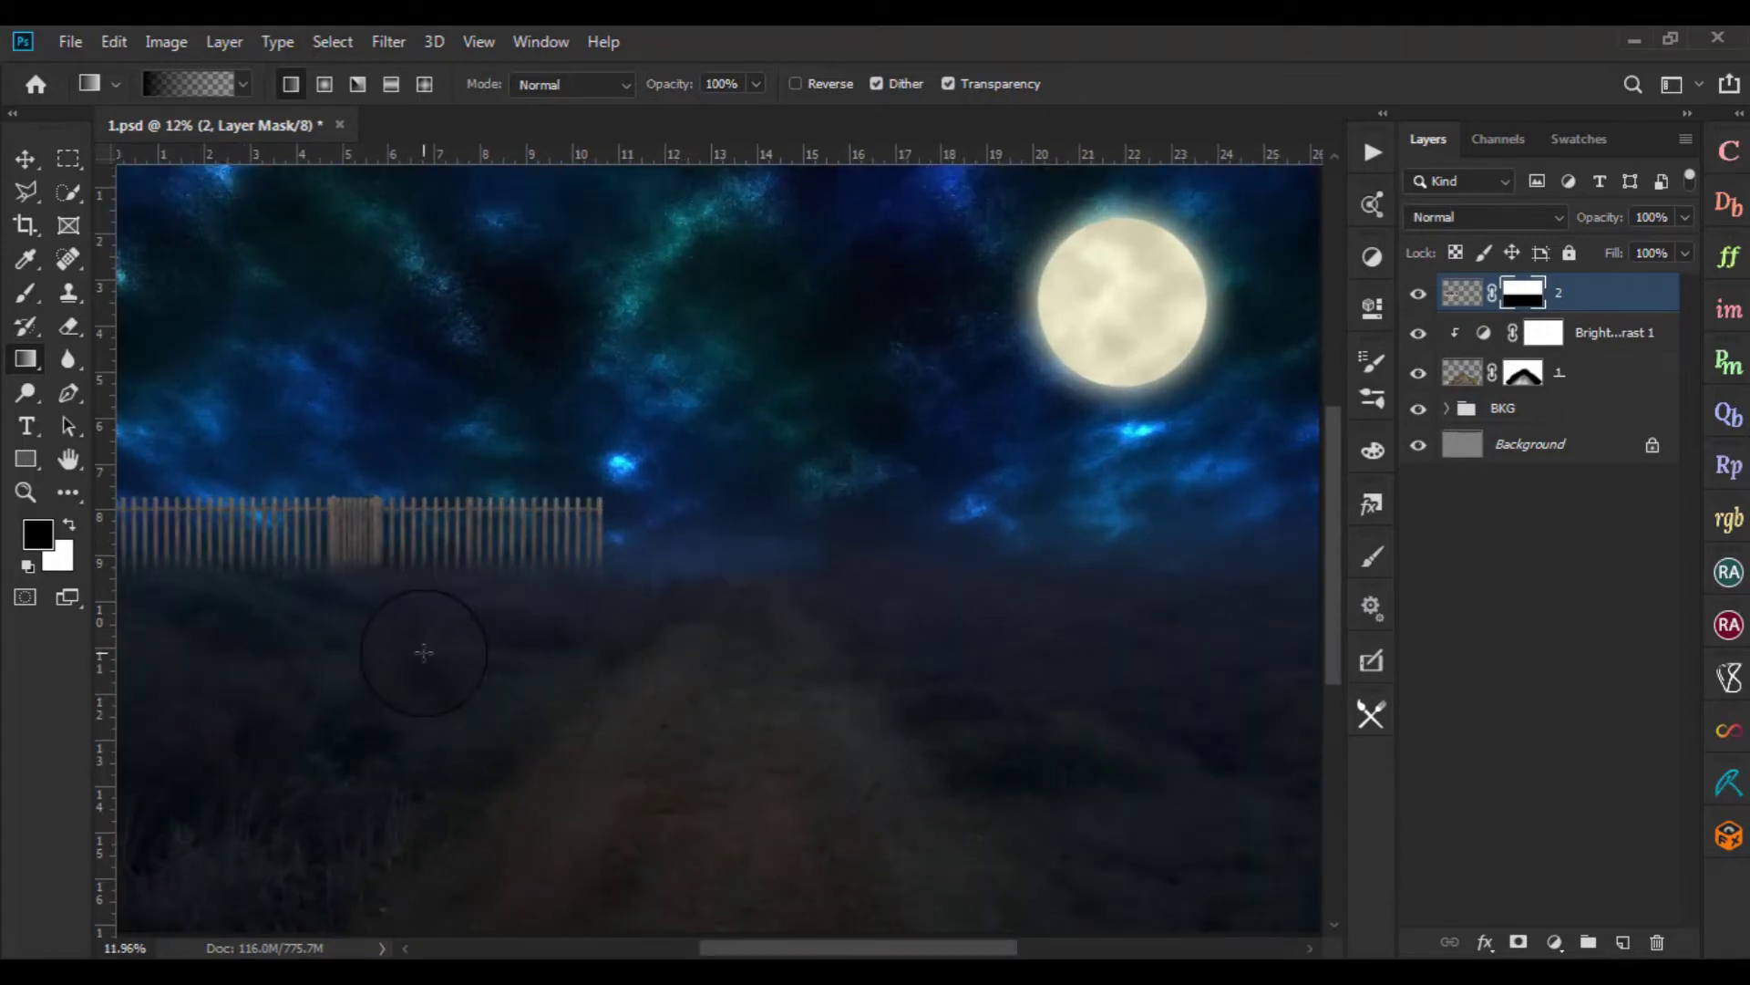
scroll(424, 652, up, 1)
scroll(424, 652, up, 1)
scroll(424, 651, up, 1)
scroll(424, 652, down, 2)
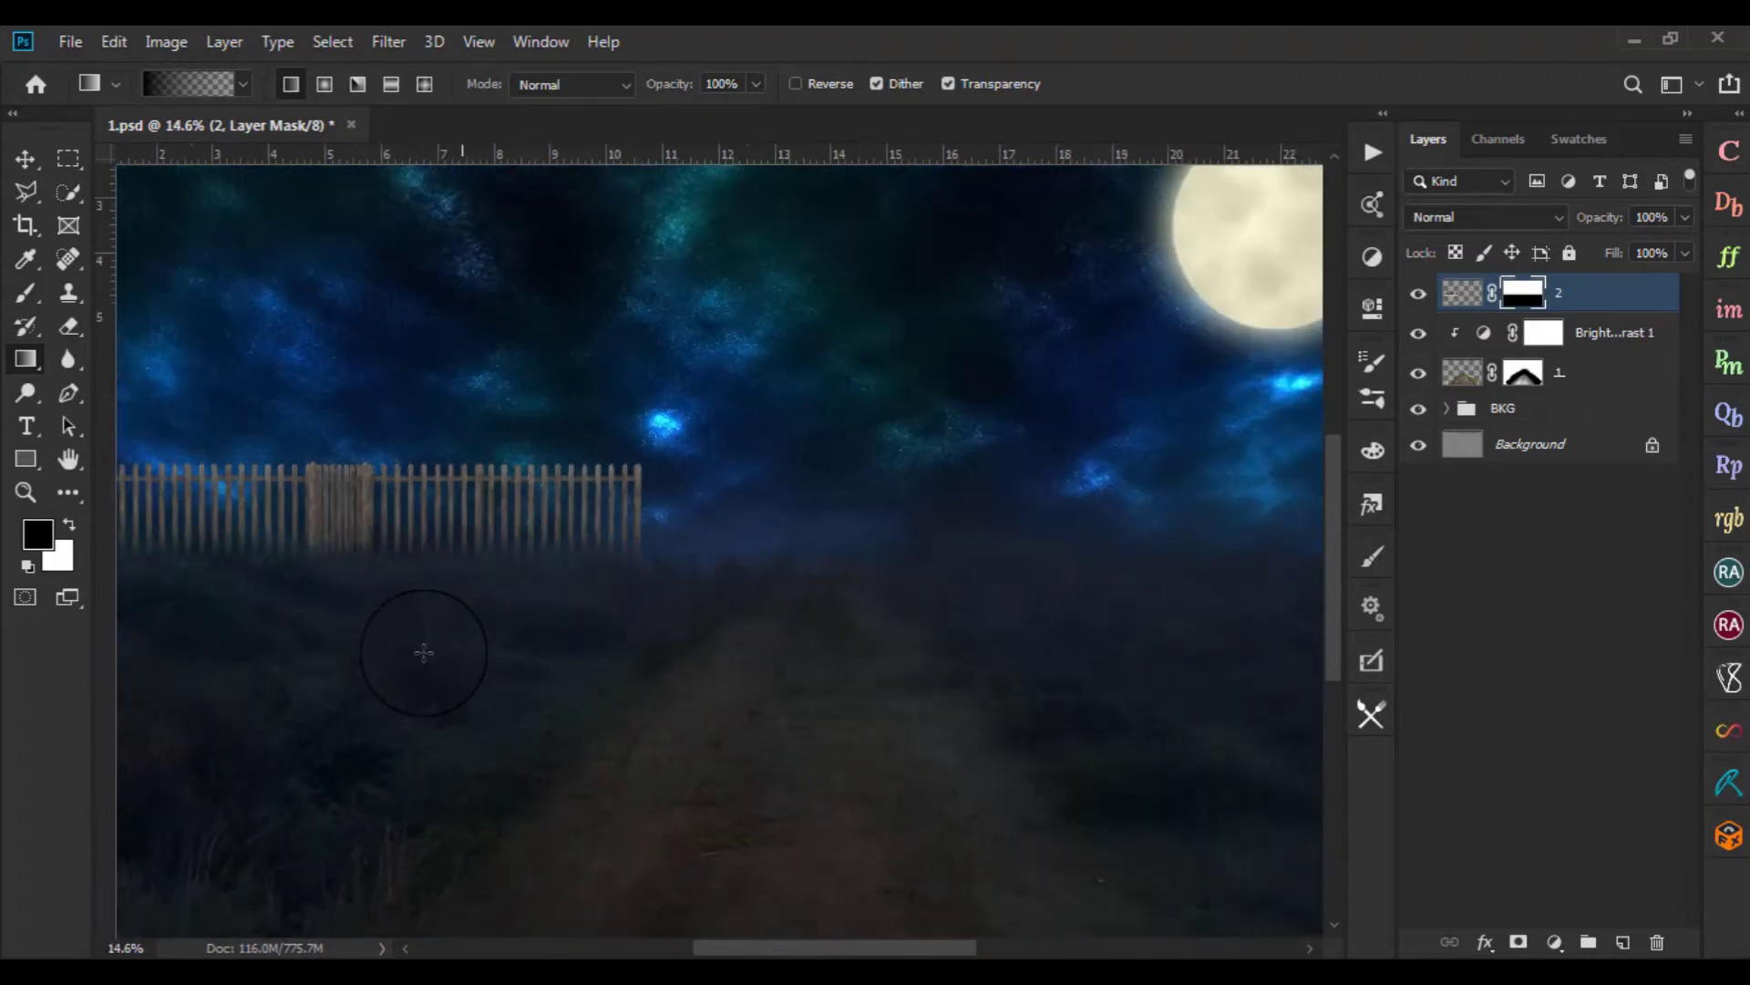
scroll(424, 652, down, 1)
scroll(424, 652, up, 1)
scroll(424, 652, down, 1)
scroll(424, 652, down, 1)
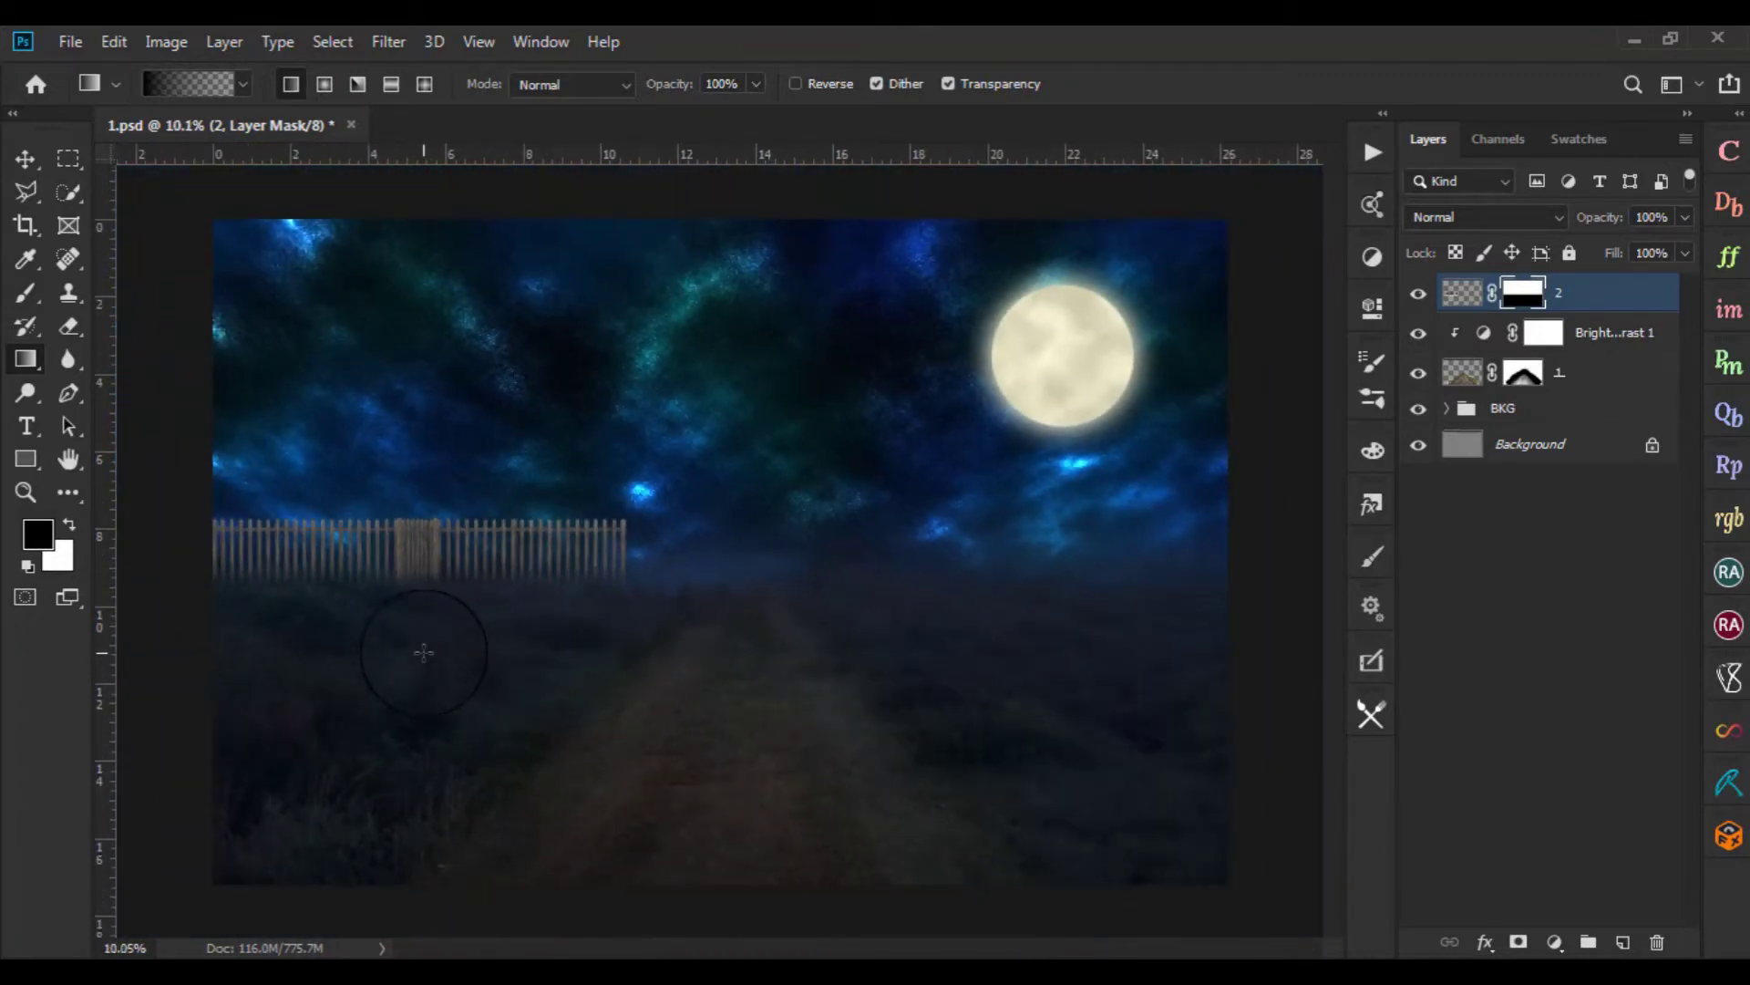
key(ctrl+t)
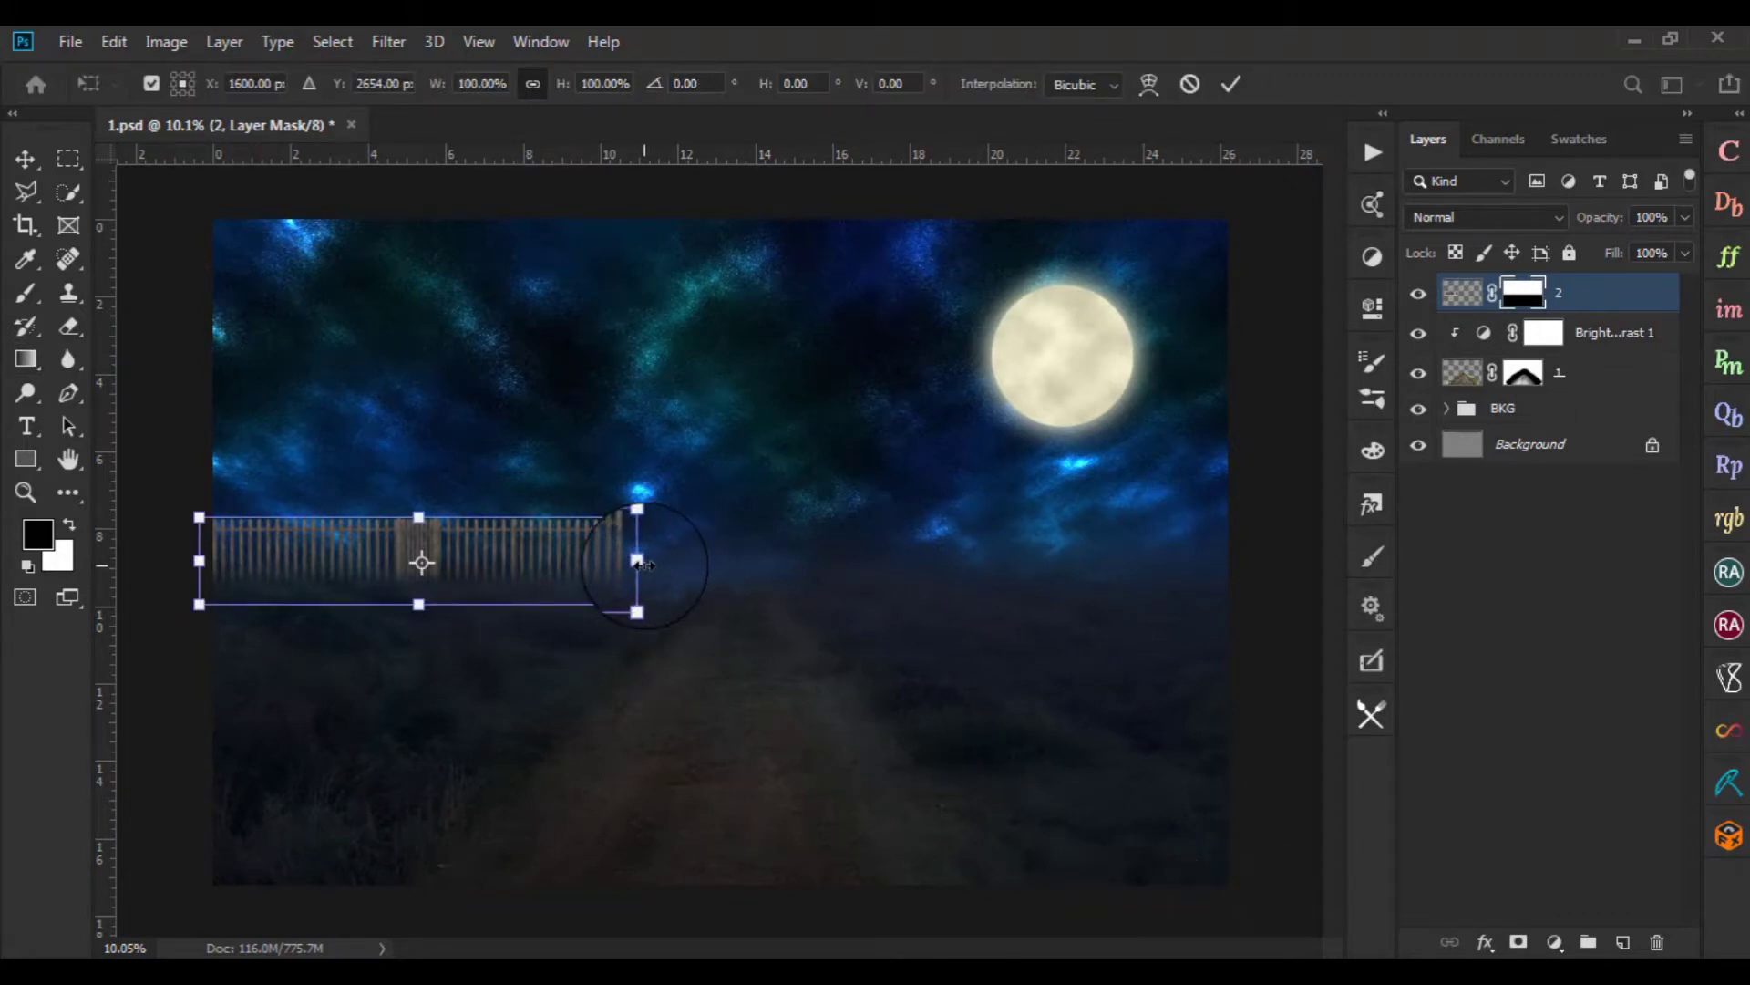
Widen the left fence toward the road and make it slightly taller, committing each resize
drag(644, 565, 686, 565)
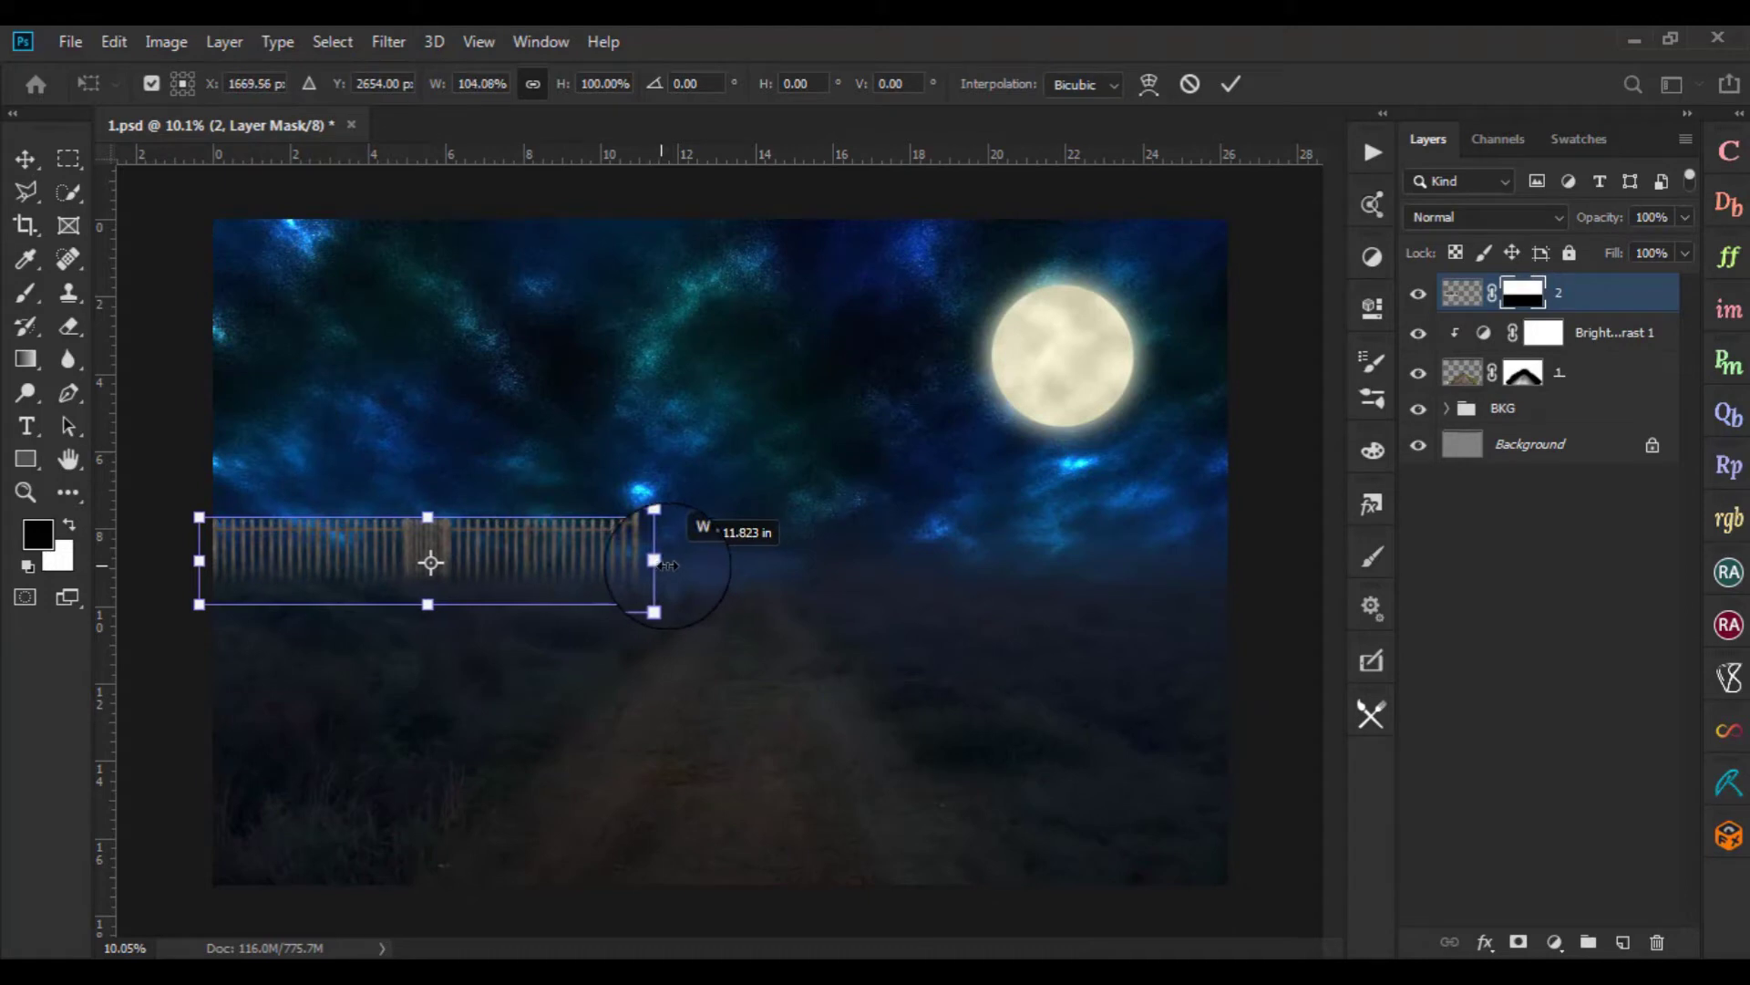
drag(686, 565, 686, 566)
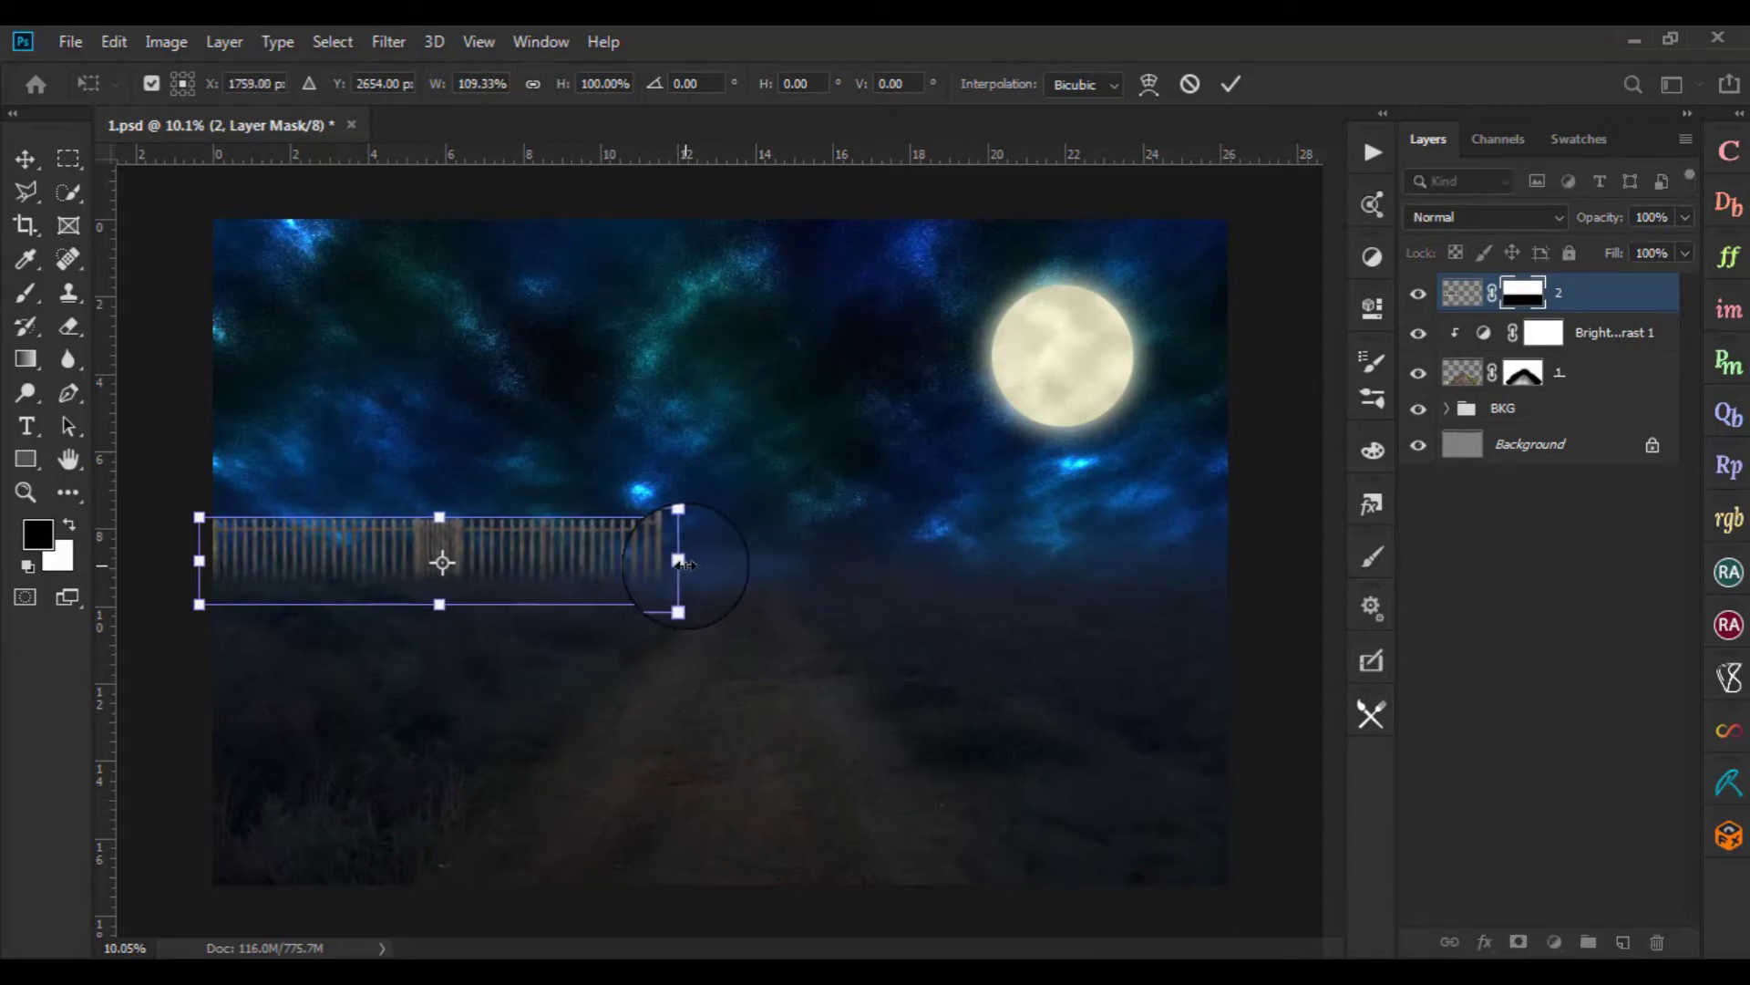
key(g)
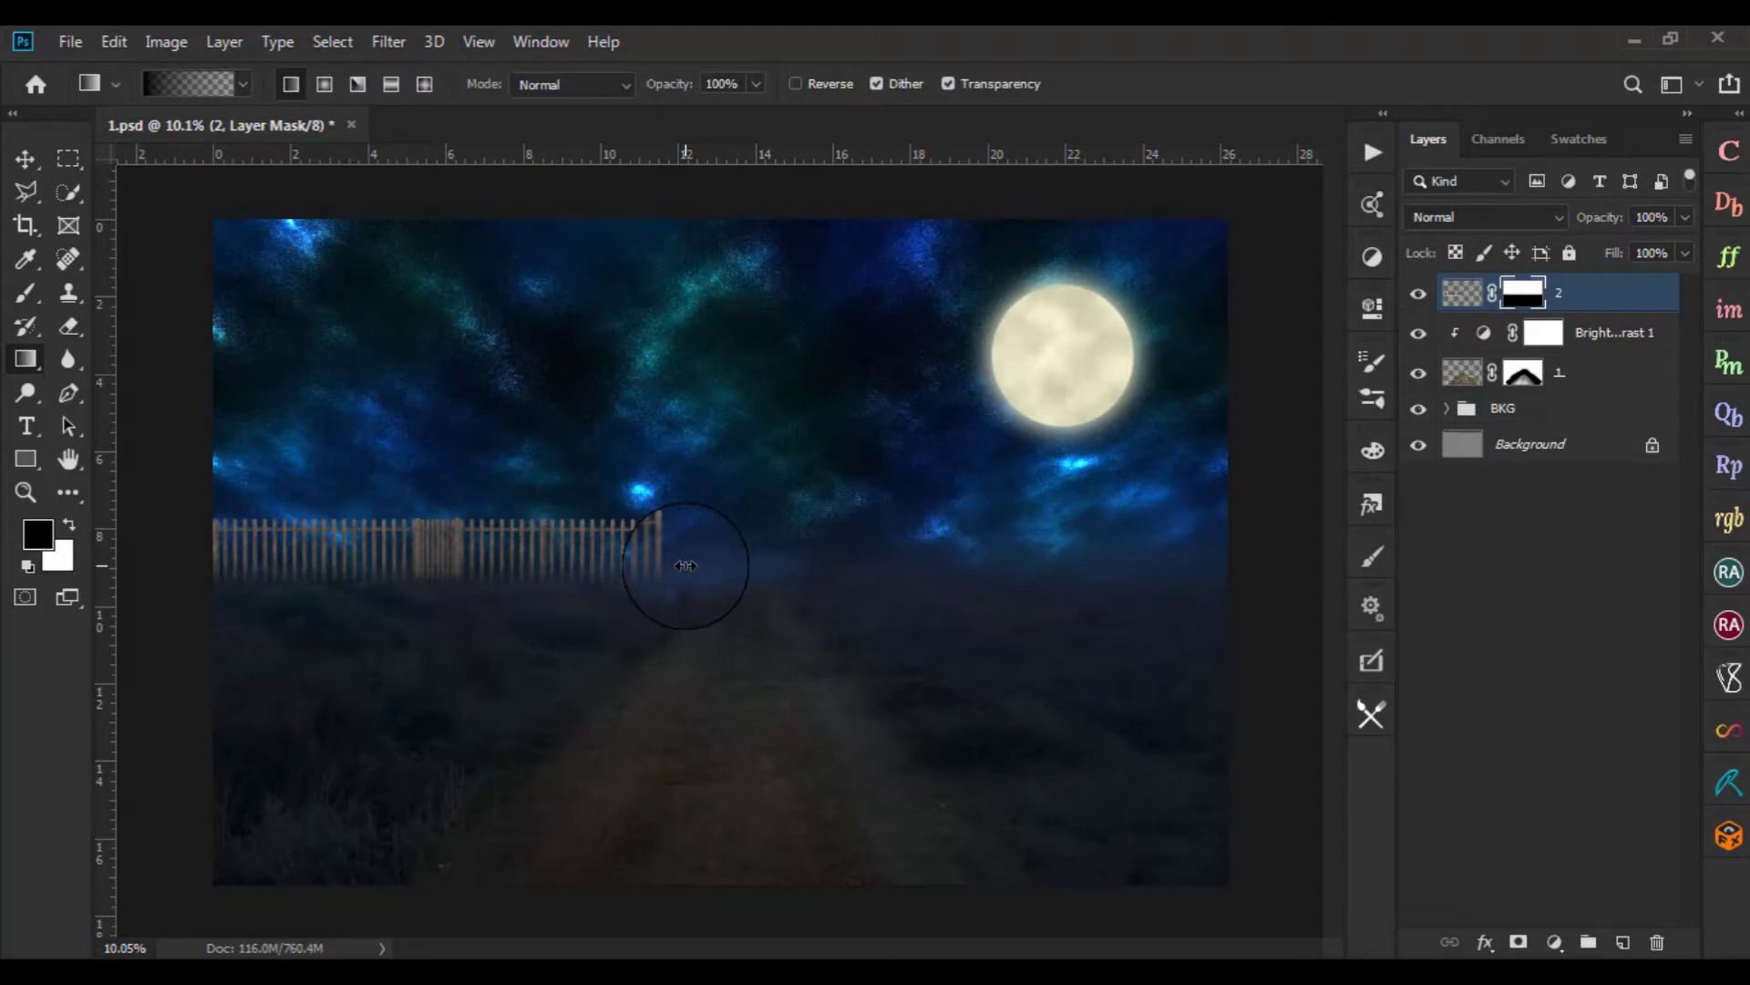
key(ctrl+t)
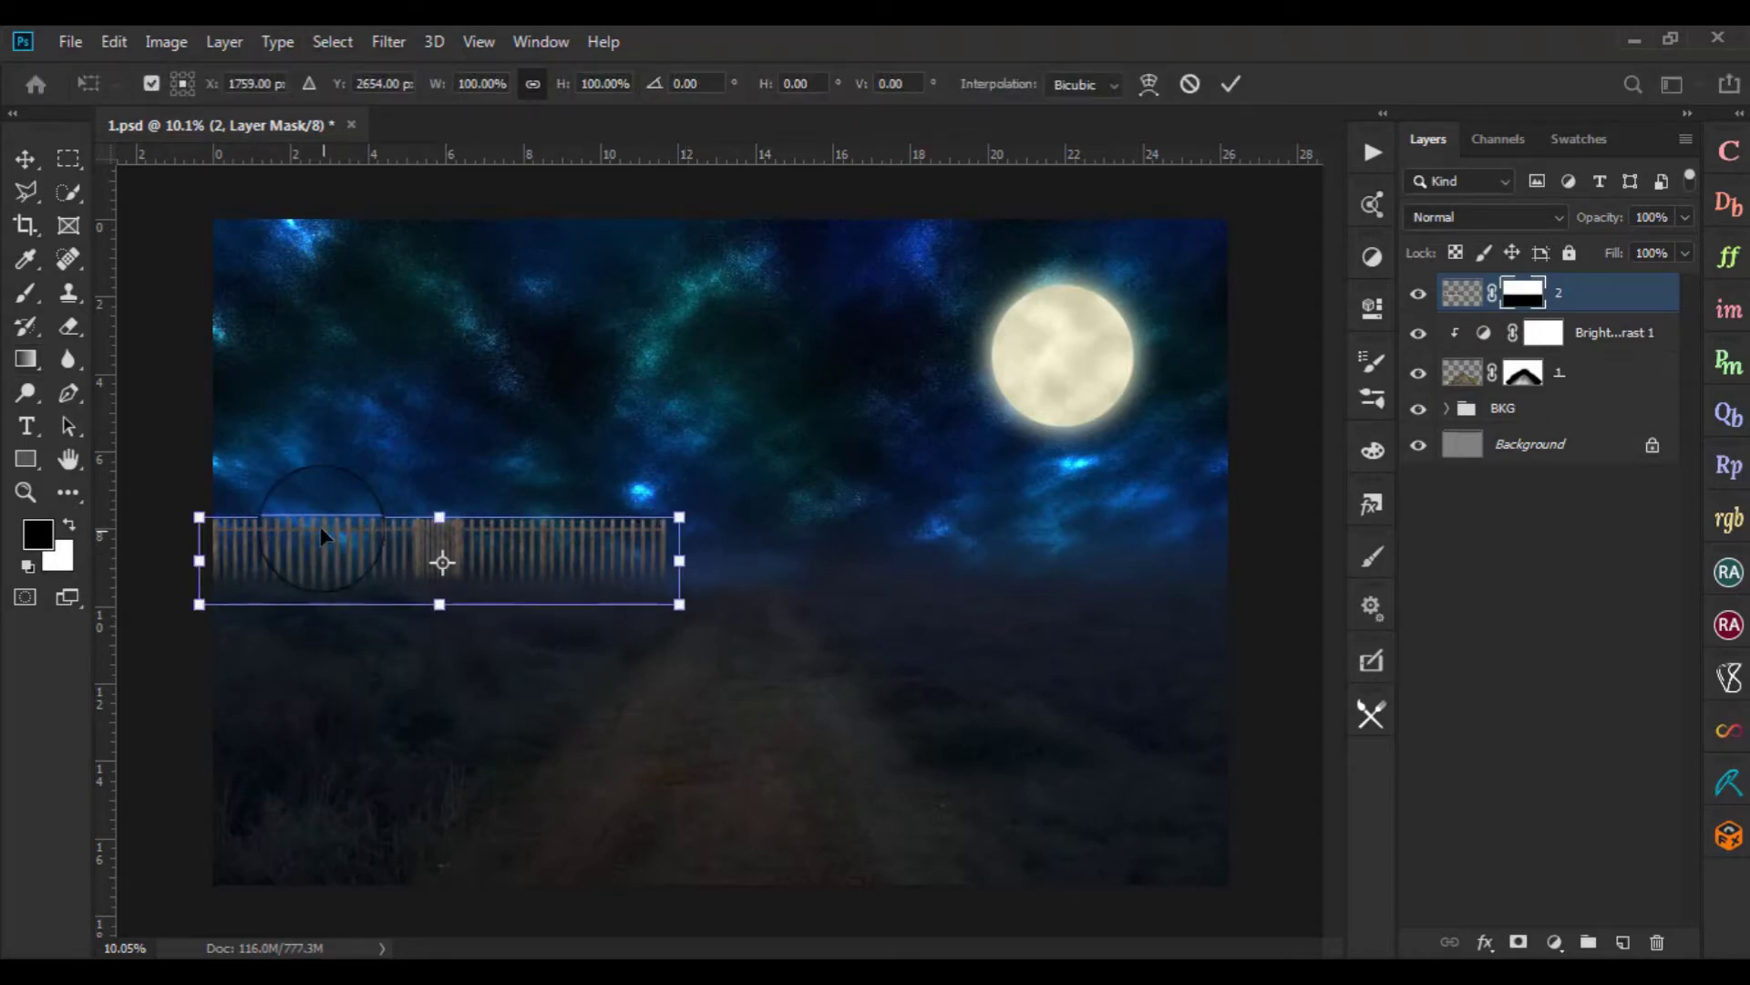
drag(441, 515, 443, 501)
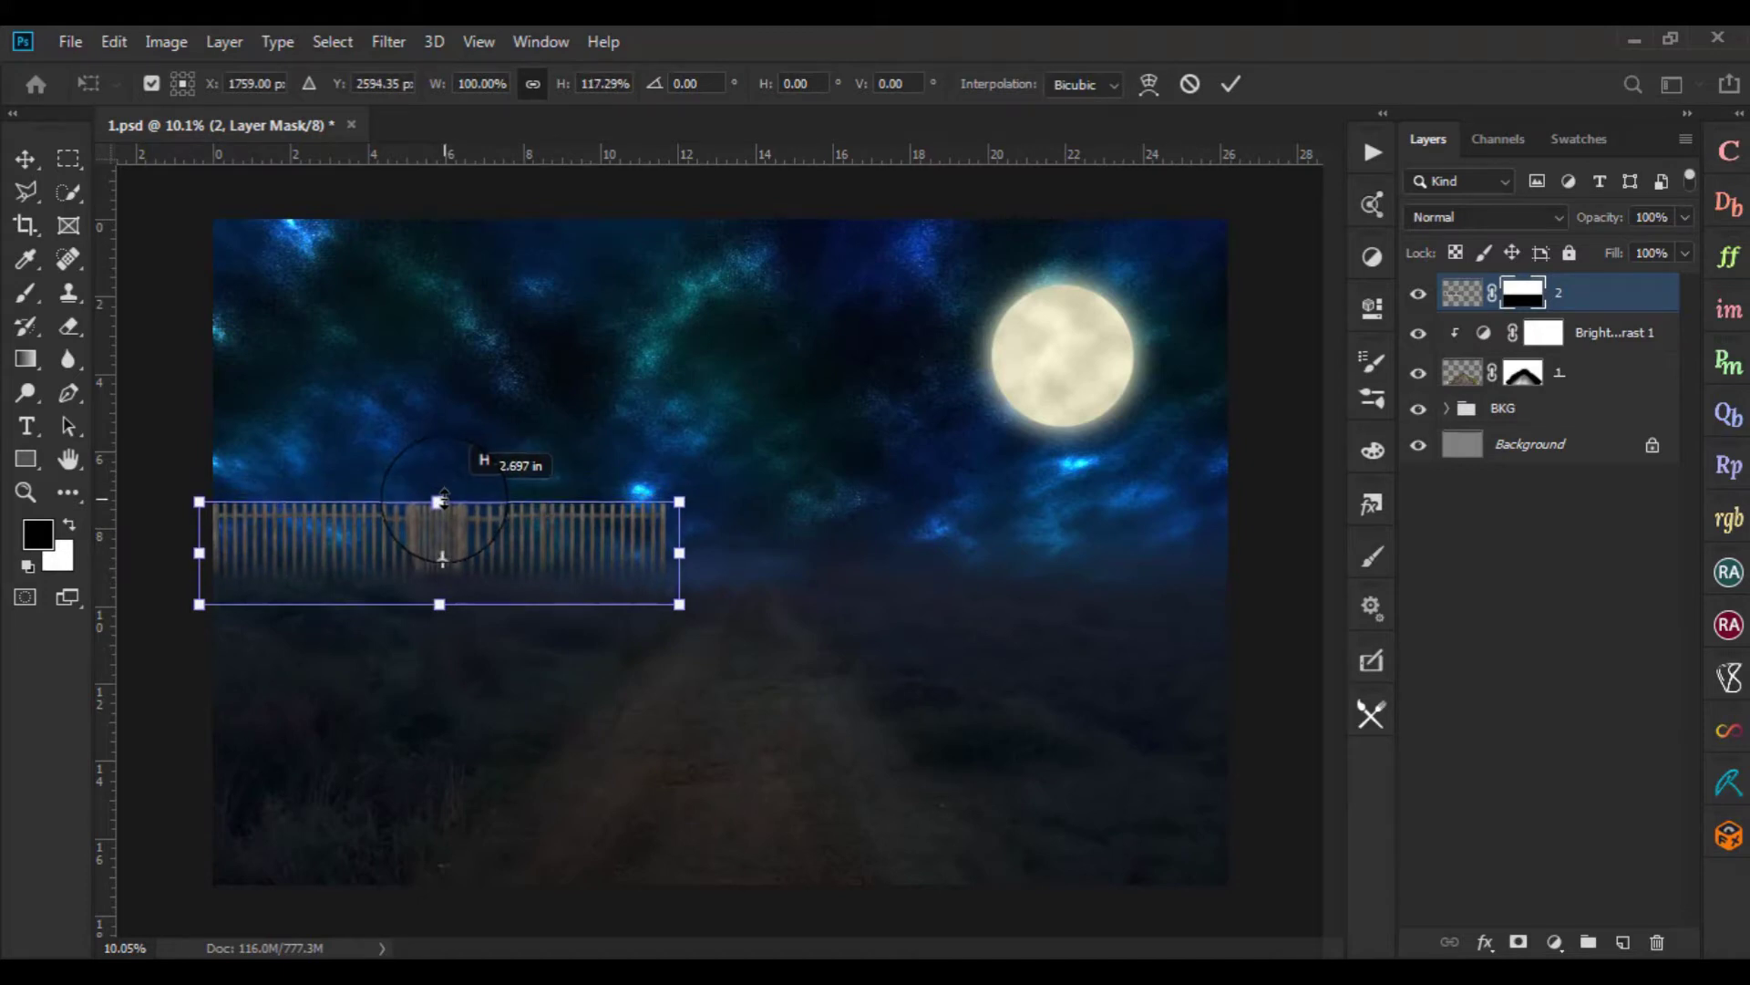
key(Return)
Finish the fence resize and look over the fence placement in the scene
key(g)
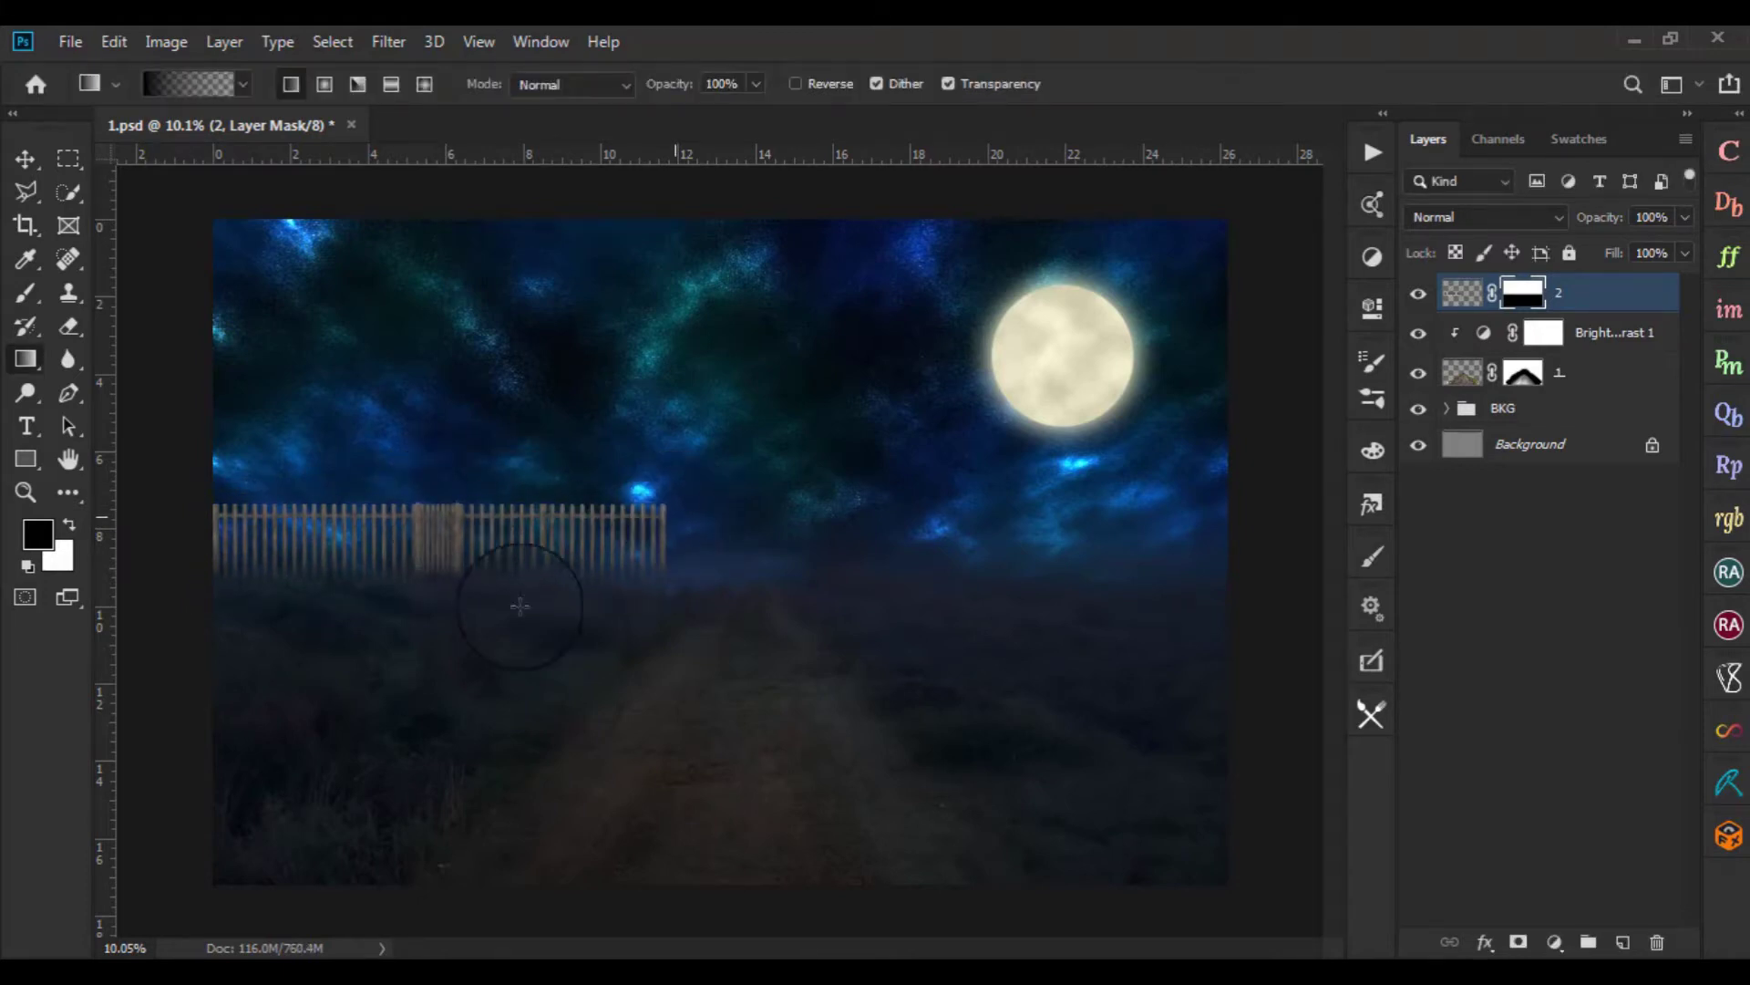
scroll(510, 565, up, 2)
scroll(393, 609, up, 3)
scroll(465, 580, up, 1)
scroll(540, 547, up, 1)
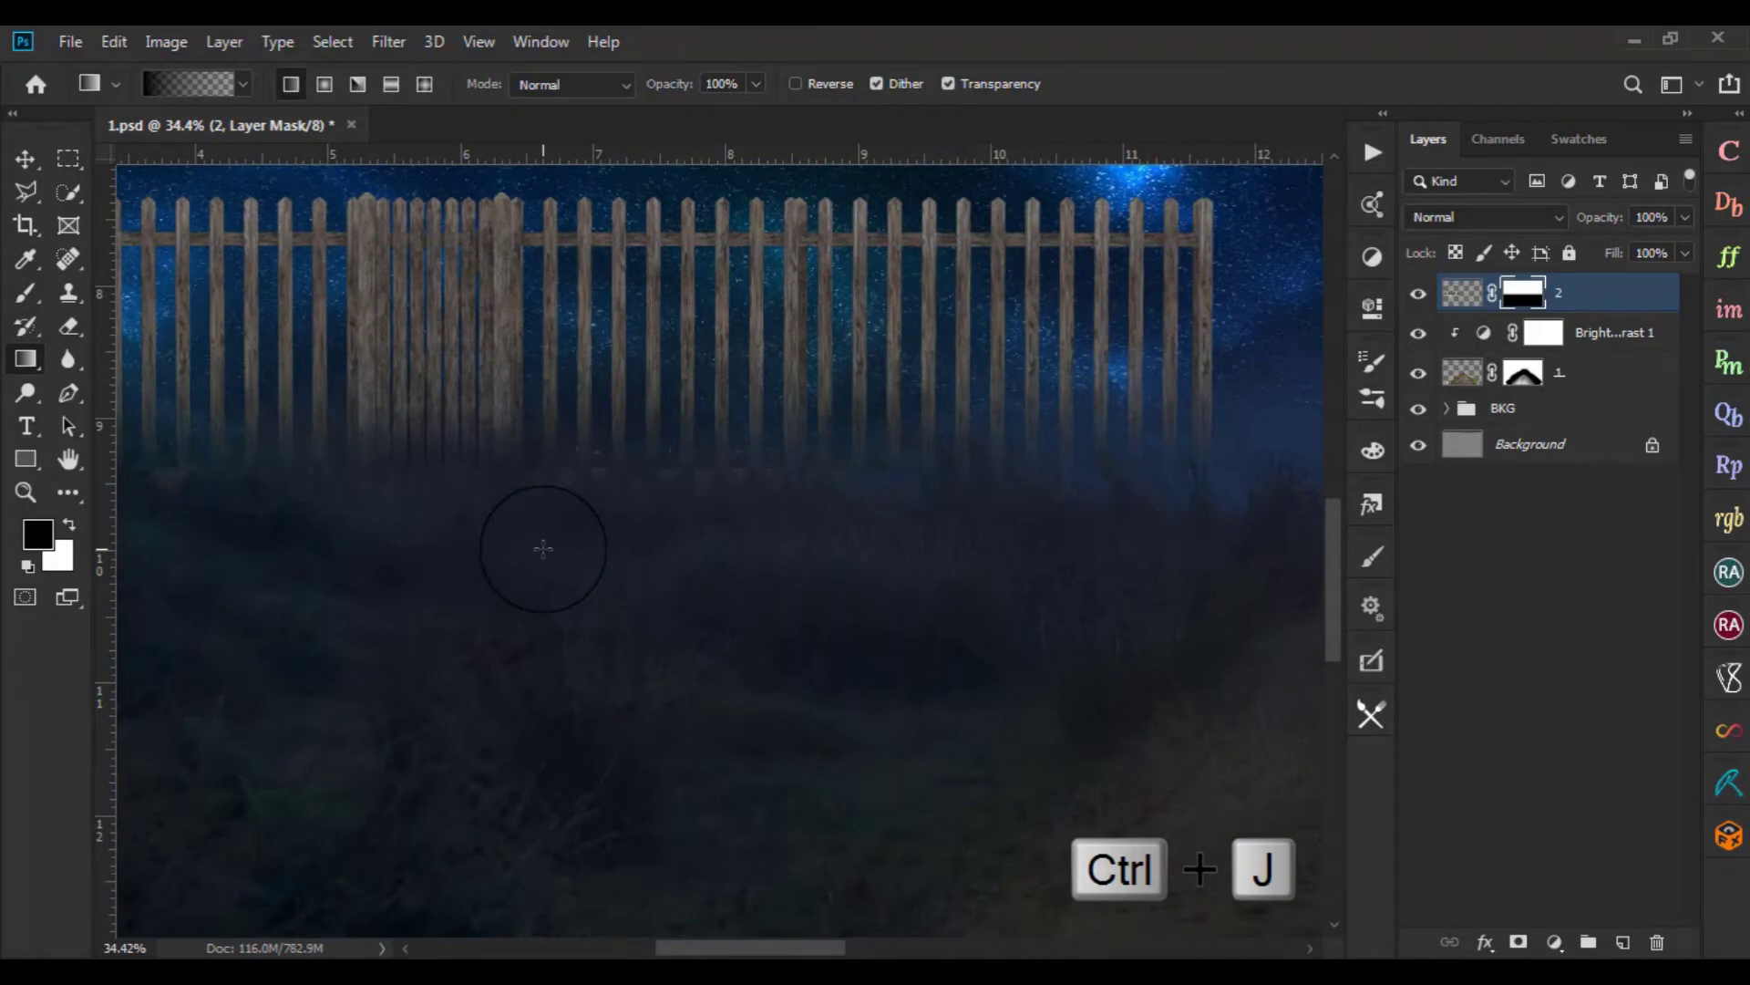
scroll(546, 548, down, 2)
scroll(813, 559, down, 1)
scroll(833, 587, down, 1)
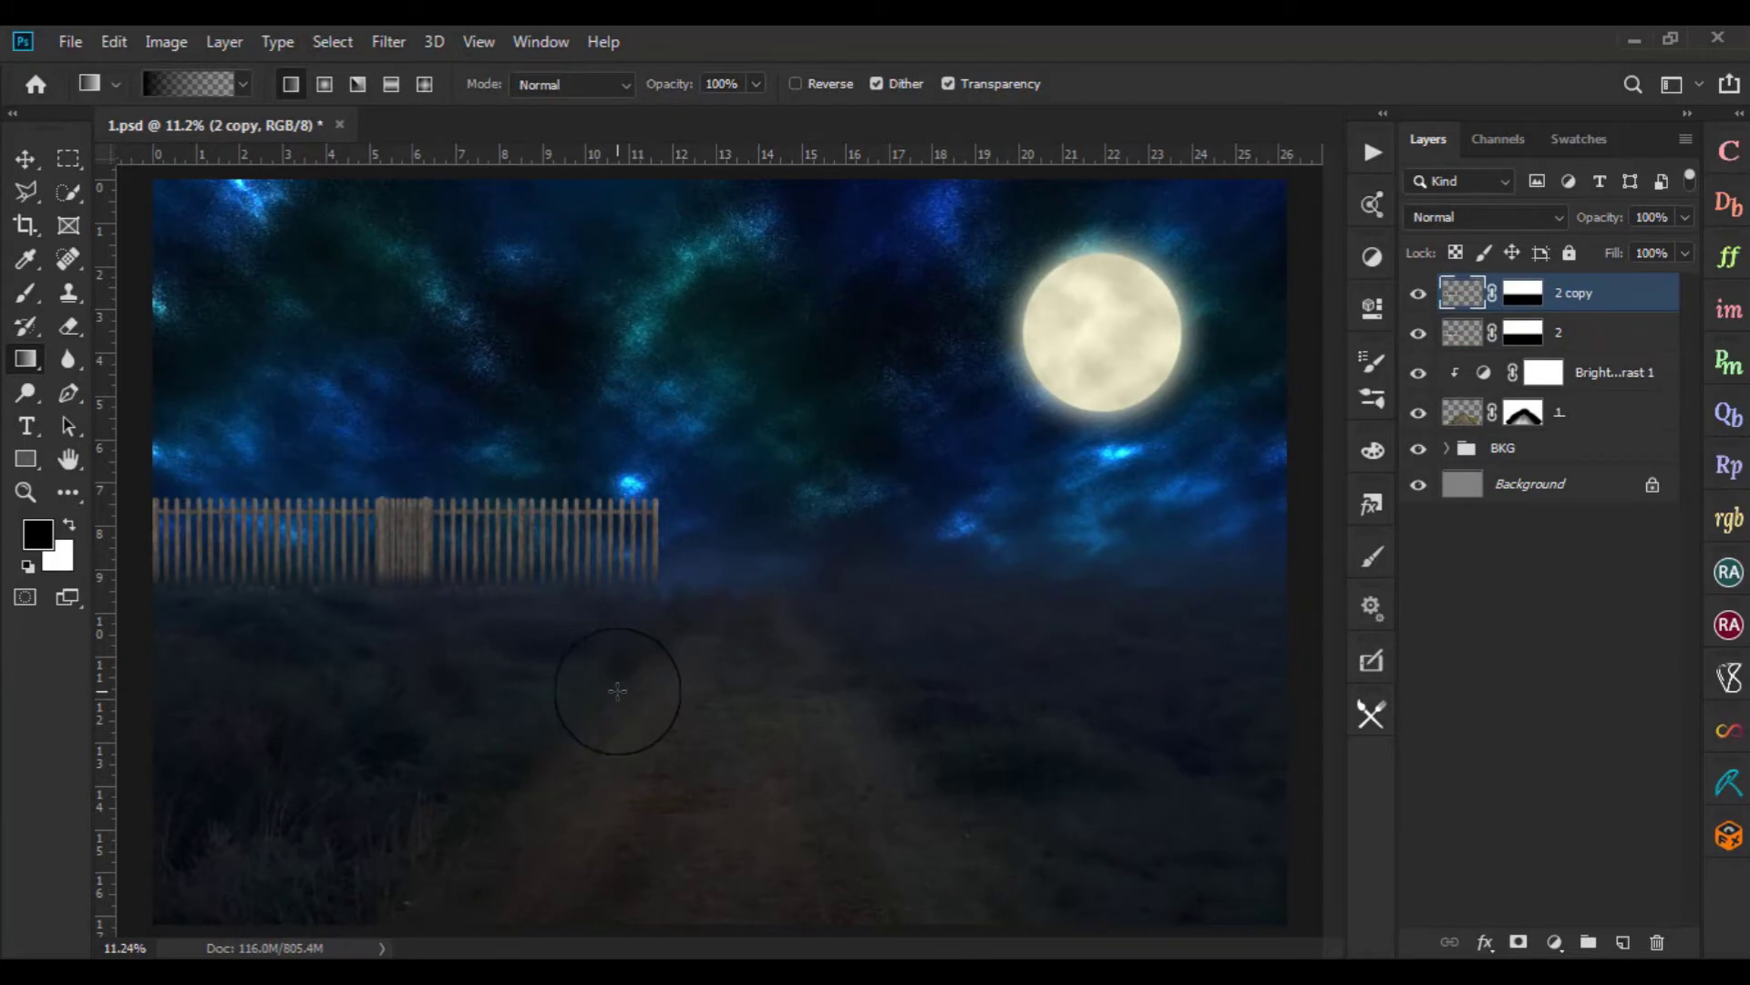
Move the fence copy to the road's right side, level with the left fence, and commit
key(v)
key(ctrl+t)
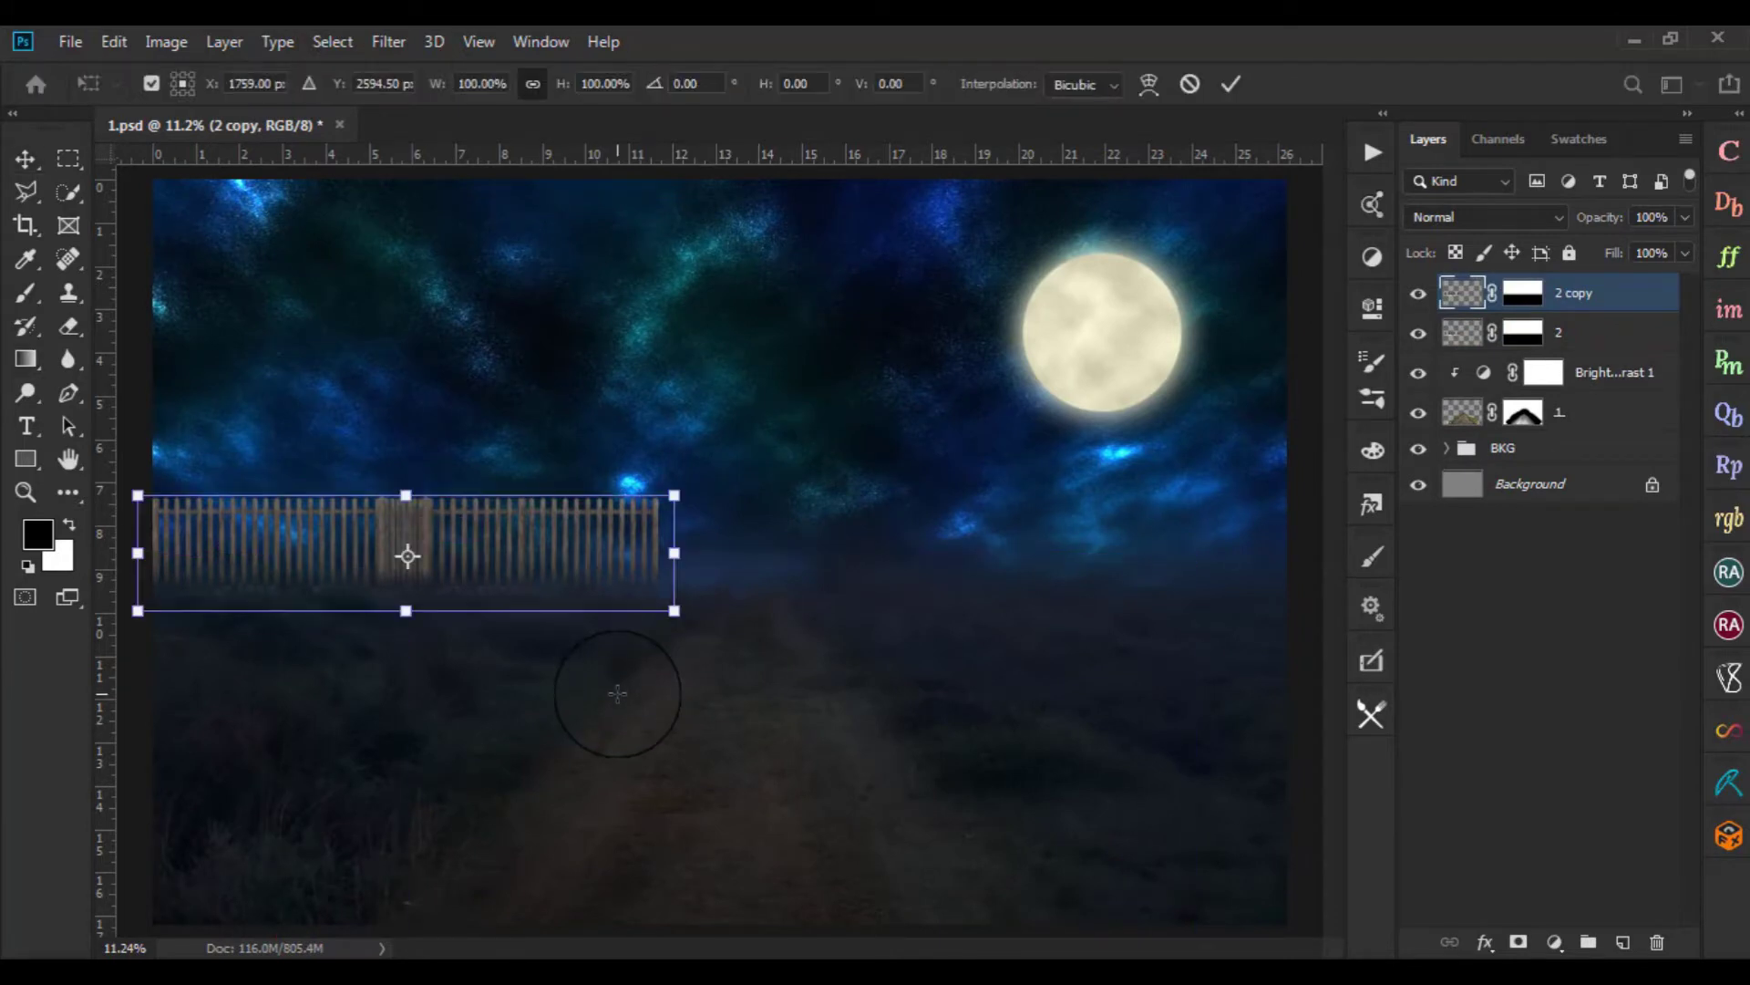
drag(558, 569, 1204, 565)
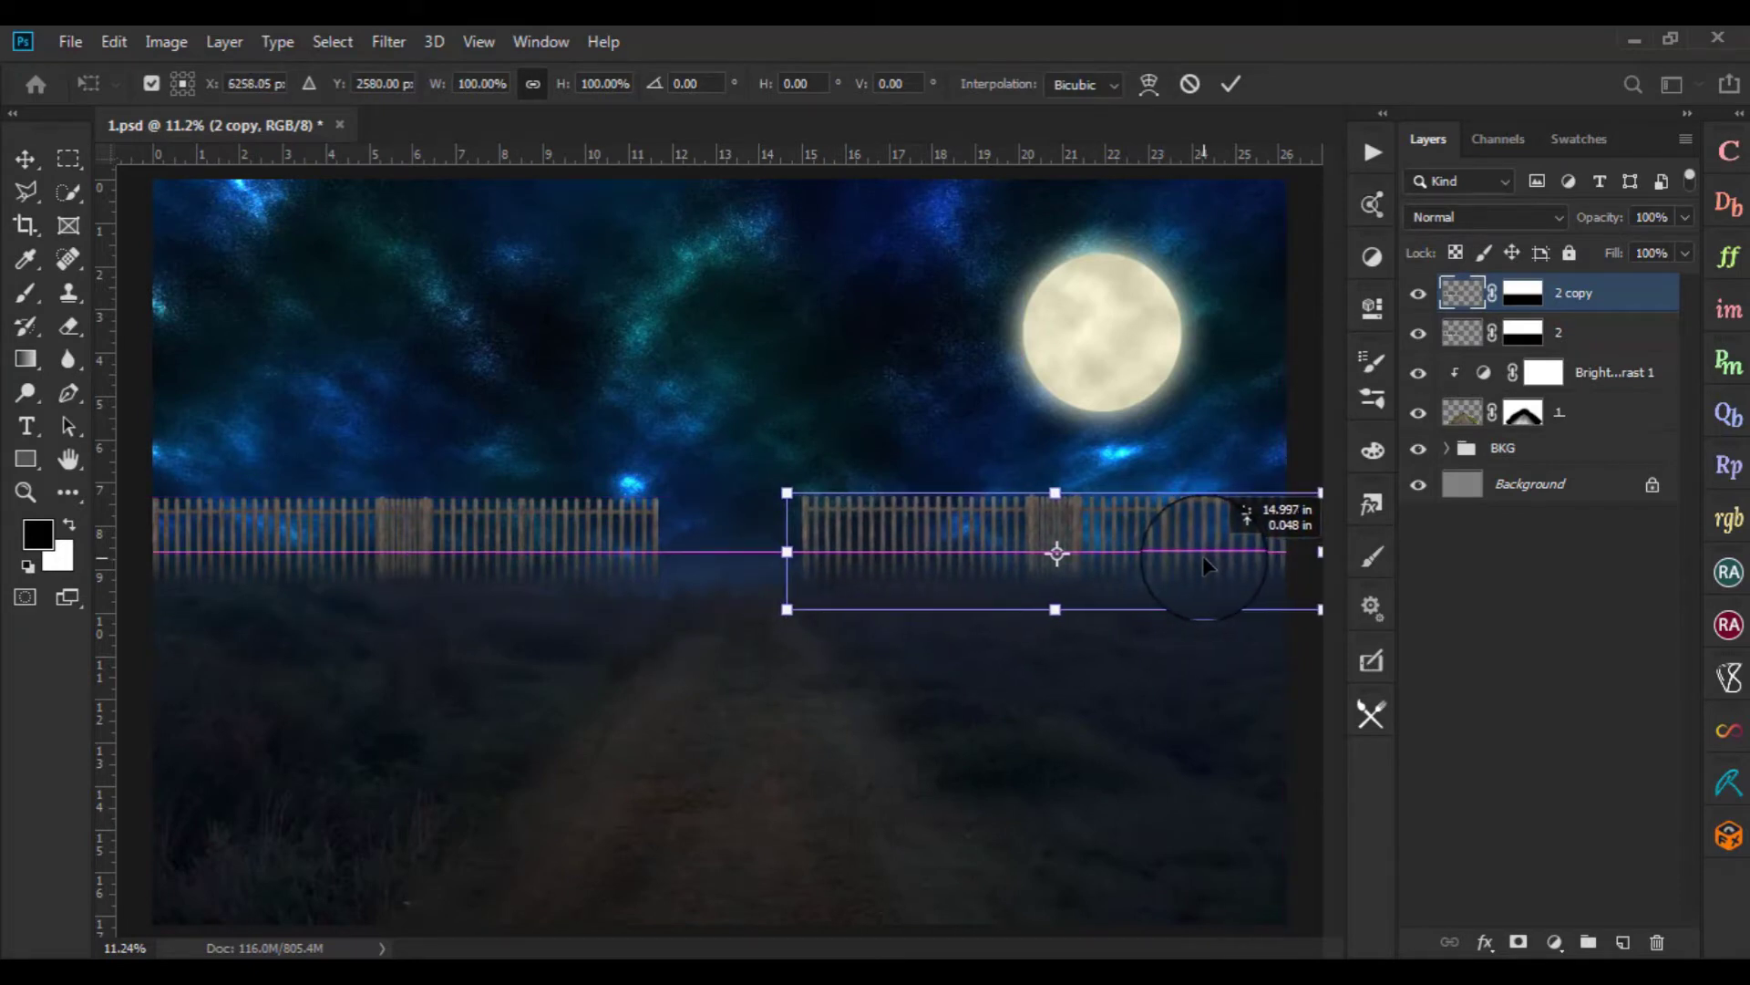
drag(1203, 565, 1210, 567)
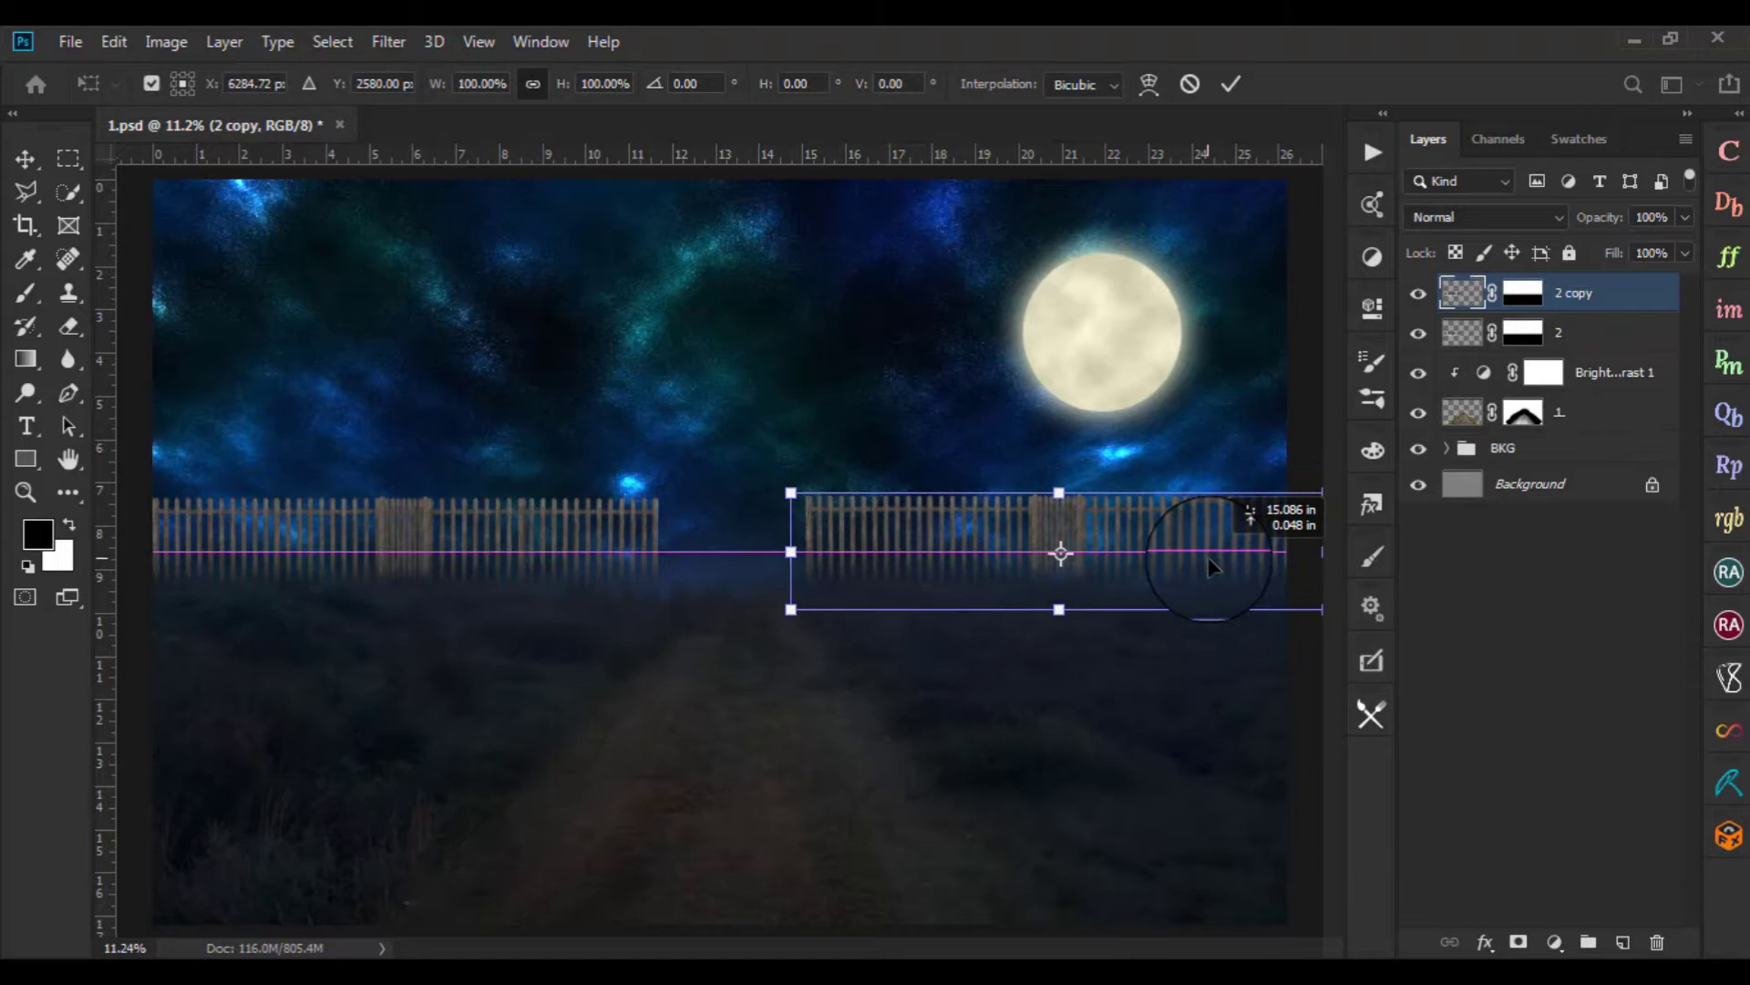
drag(1210, 567, 1214, 563)
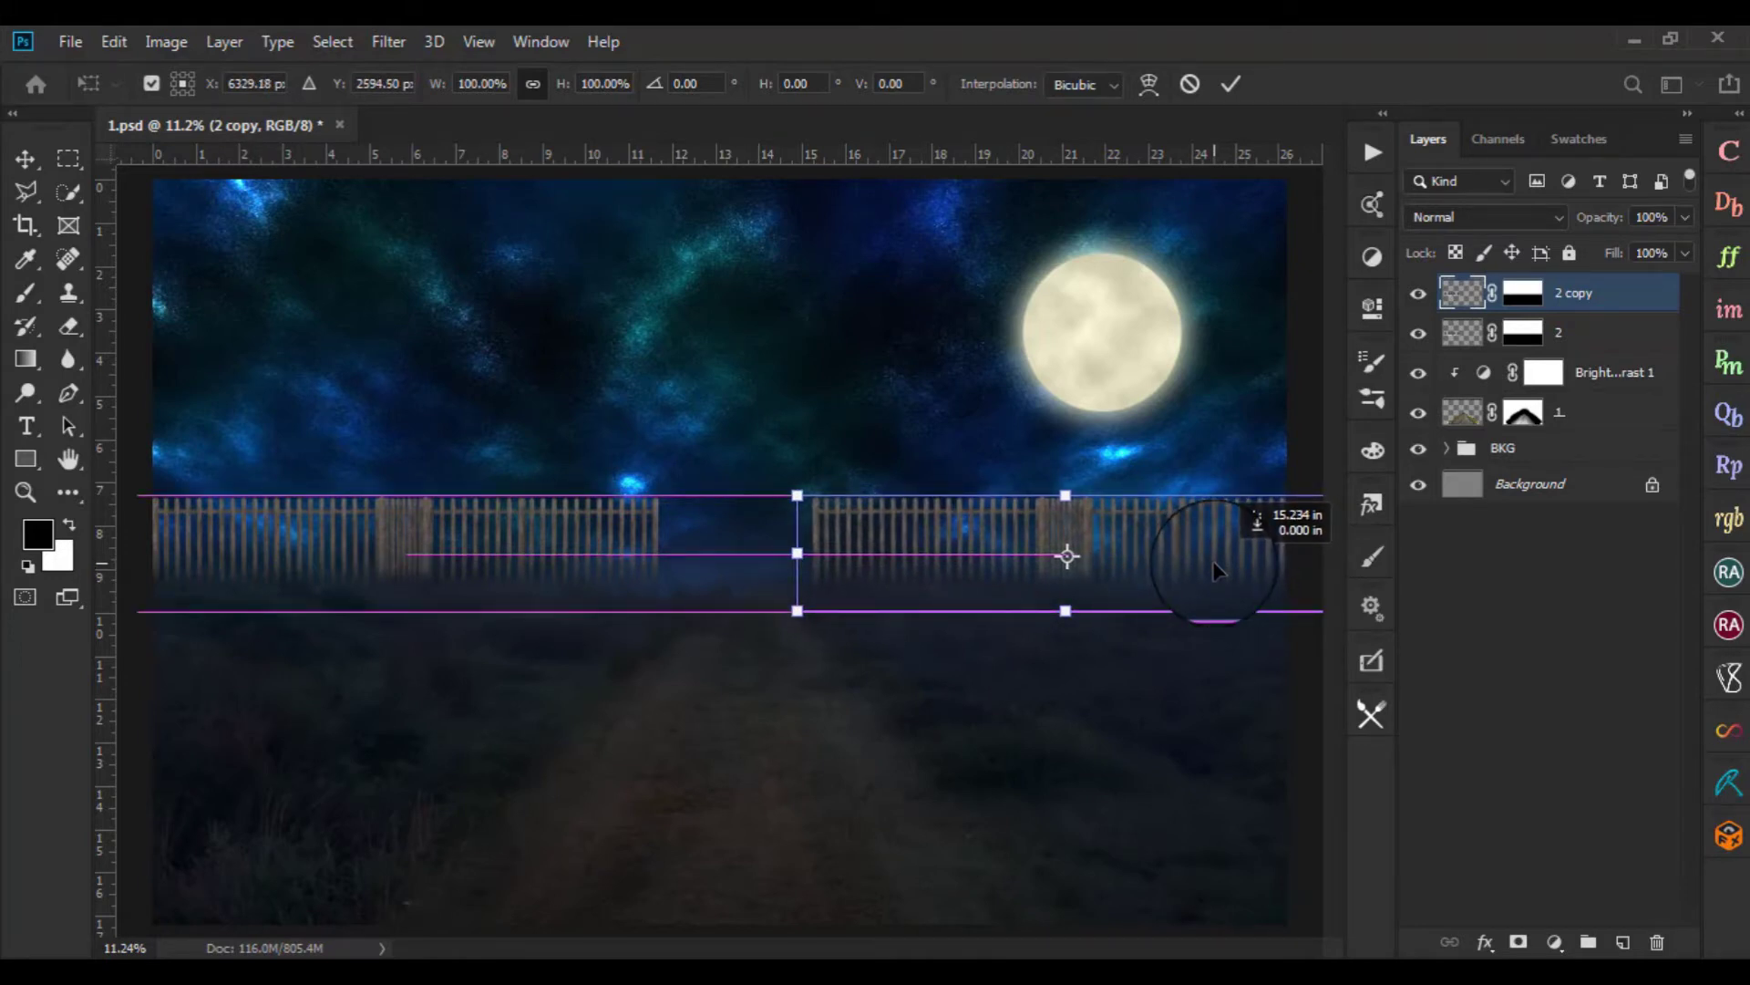
drag(1216, 571, 1215, 571)
key(ctrl+minus)
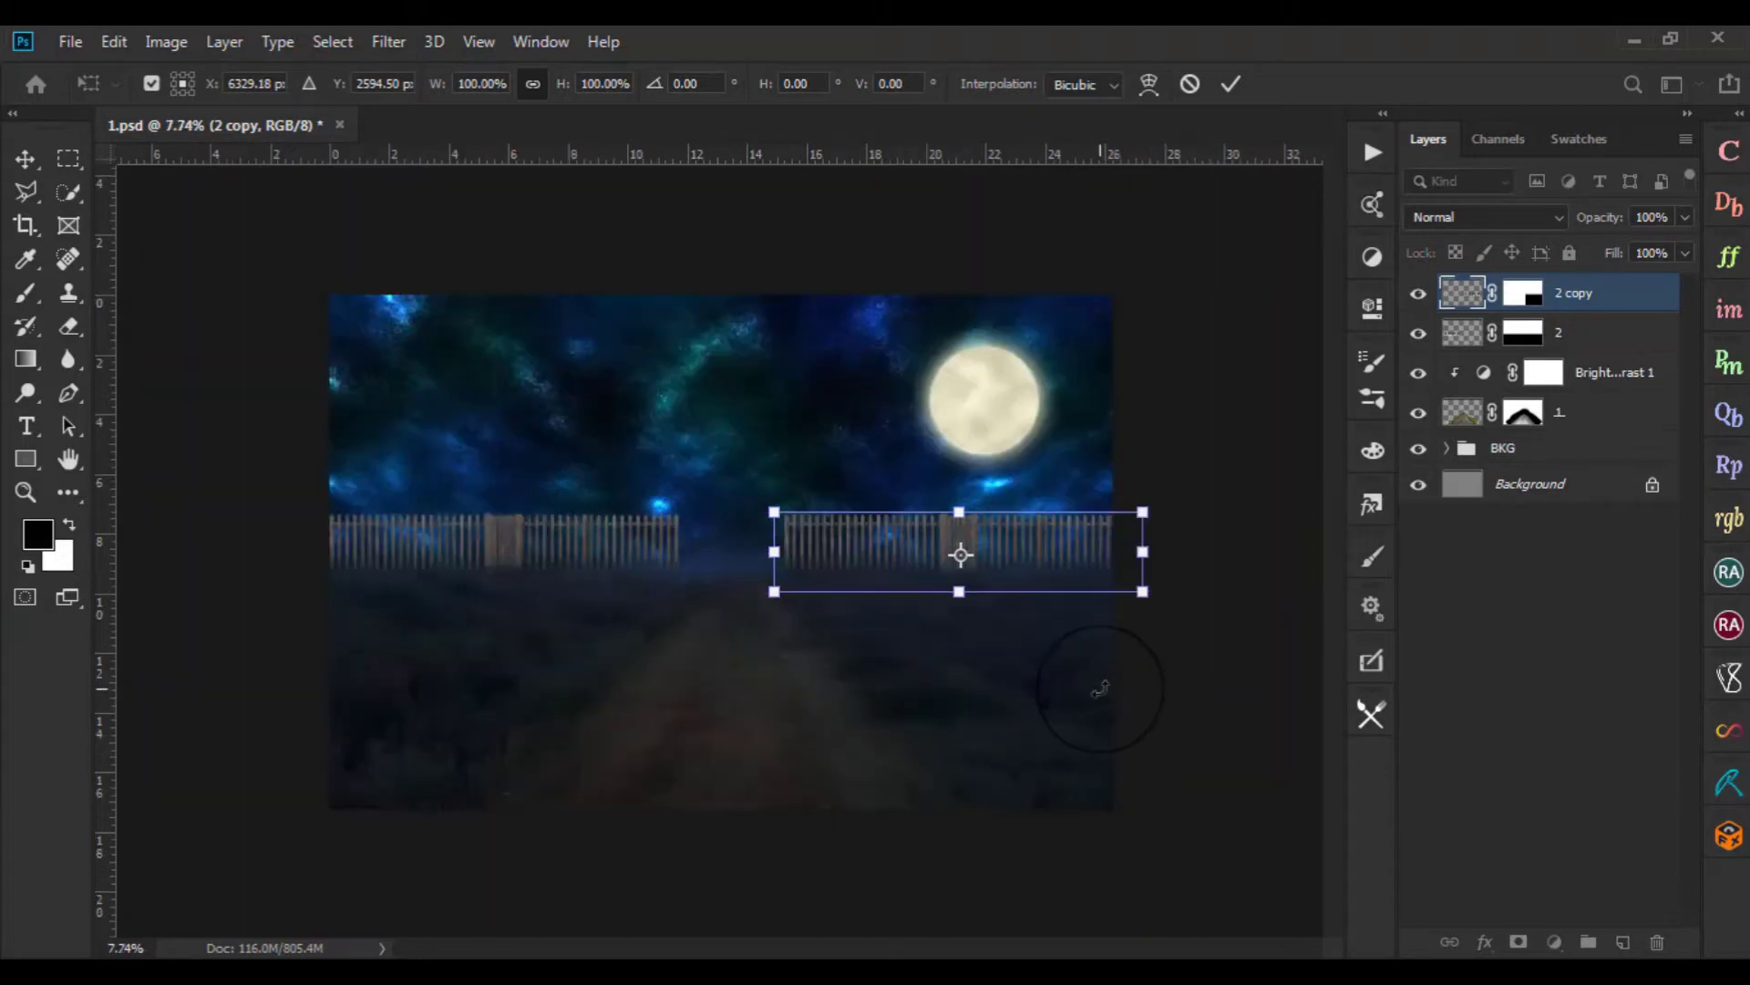
key(ctrl+plus)
key(ctrl+plus)
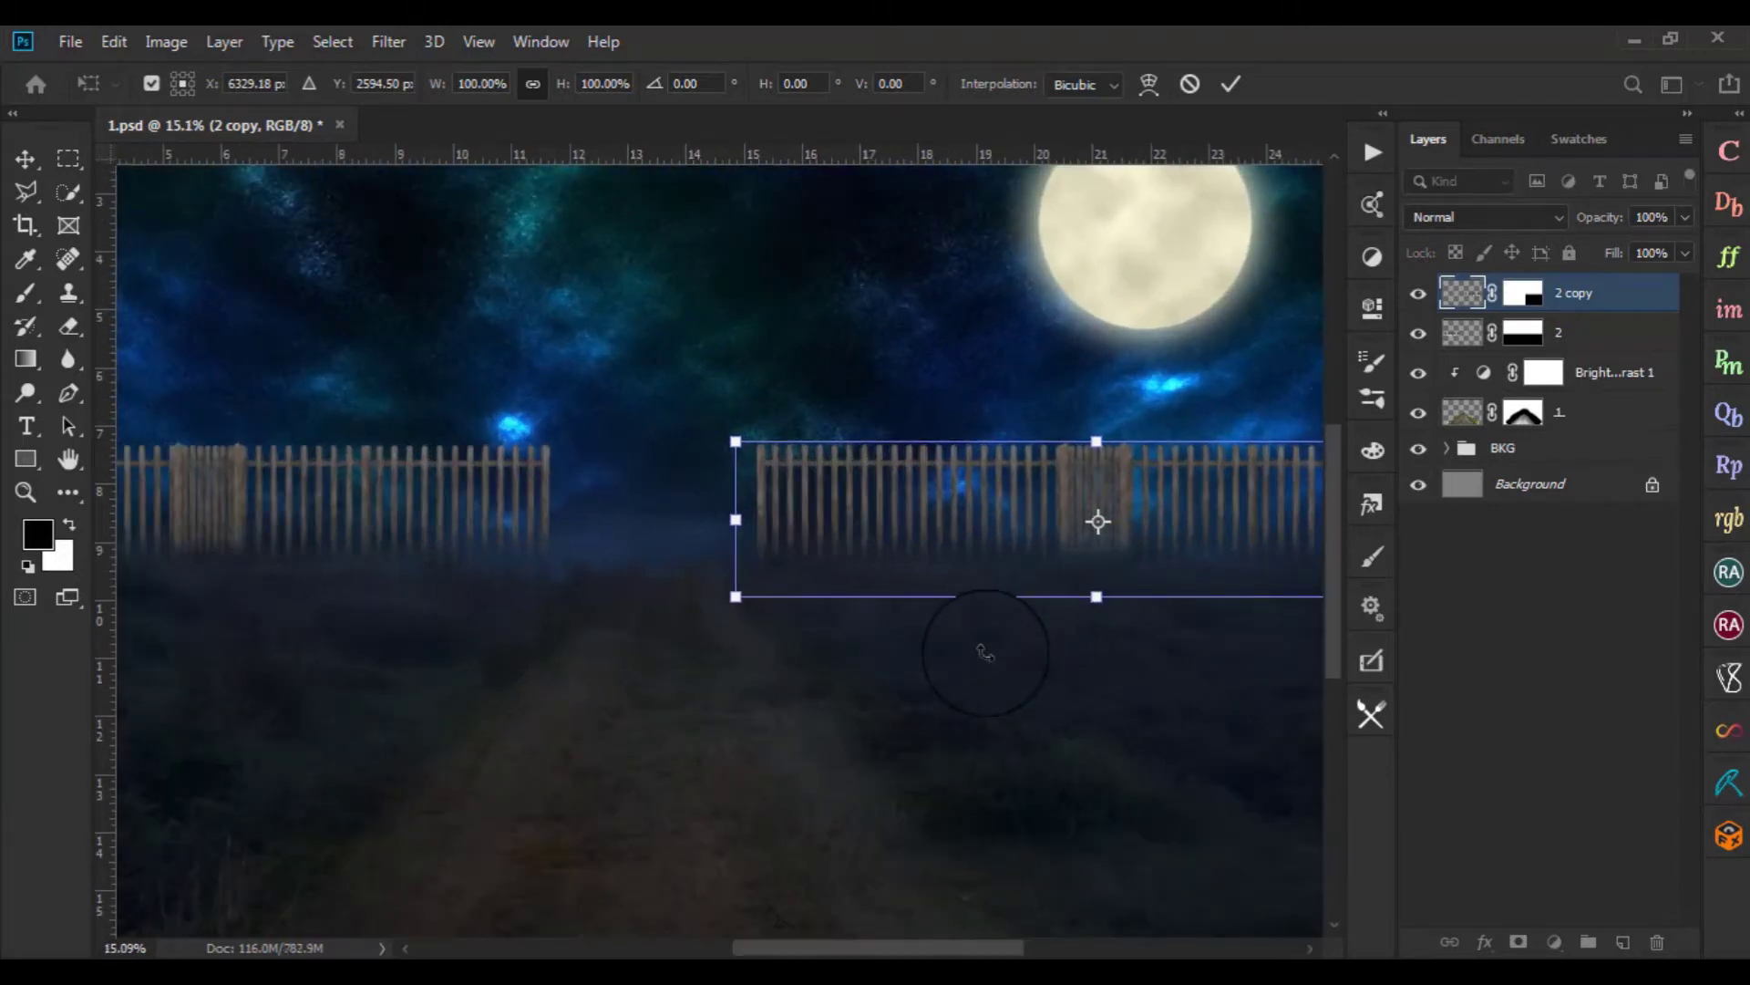
key(ctrl+minus)
key(Return)
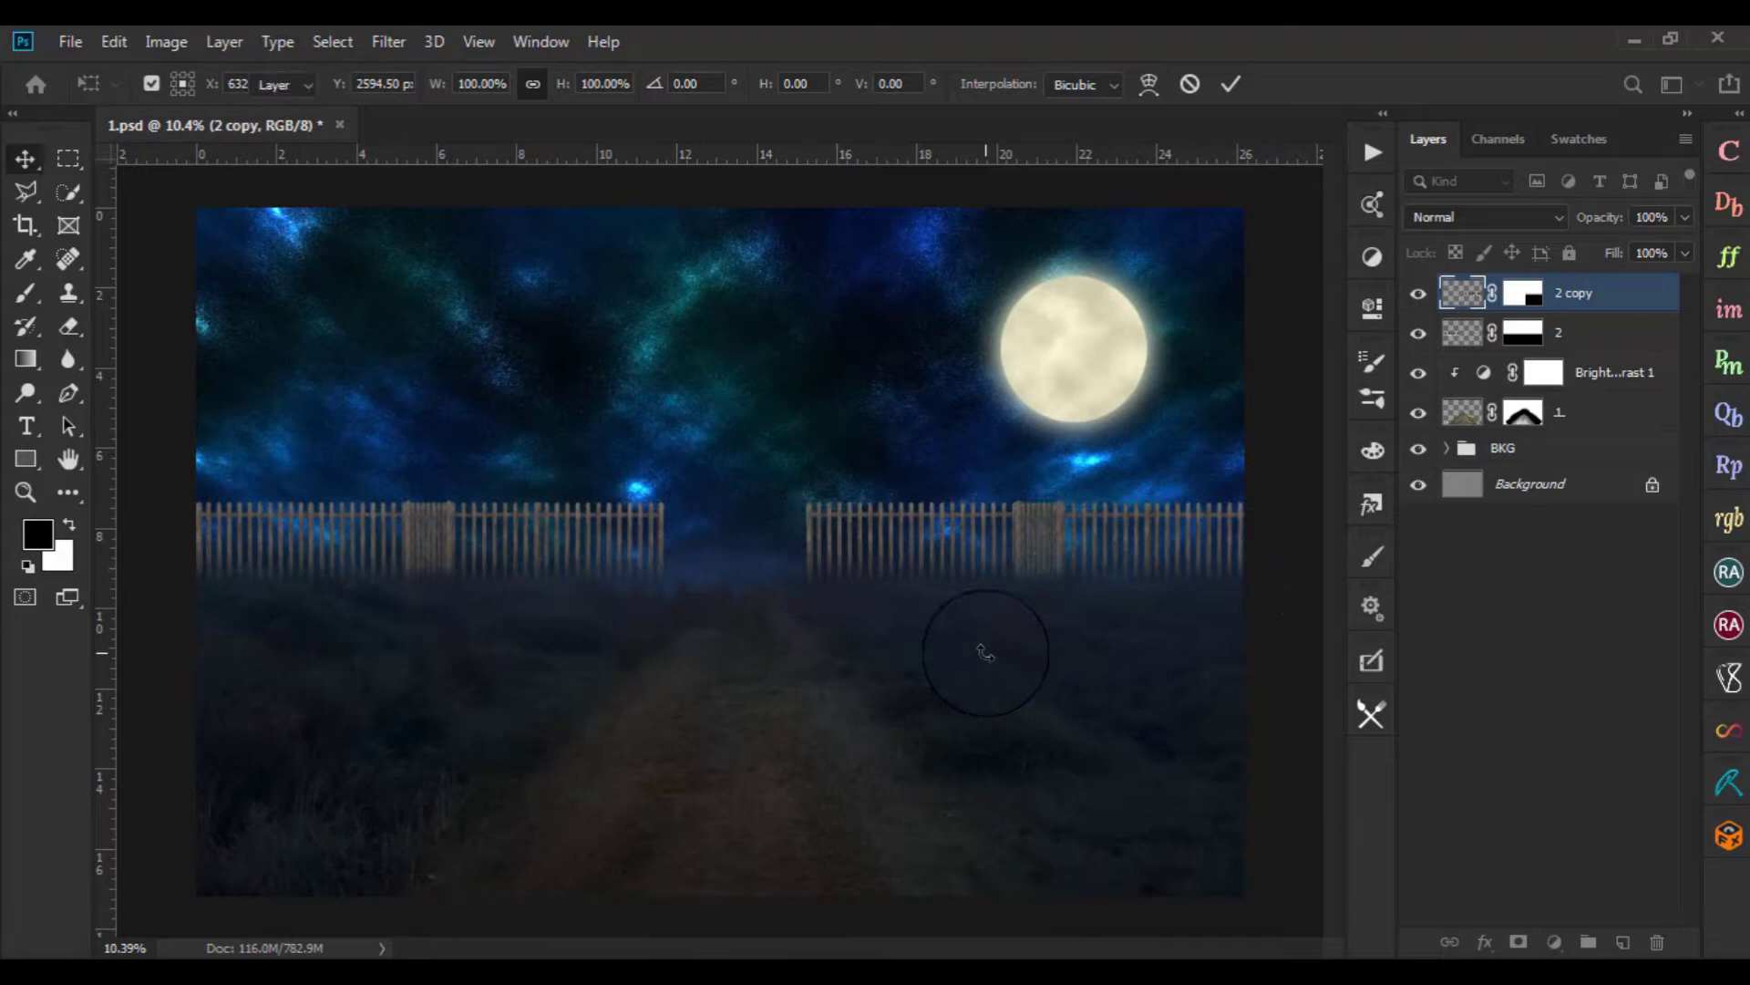
Check the fences now lining both sides of the dirt road
scroll(987, 654, up, 1)
scroll(986, 654, up, 1)
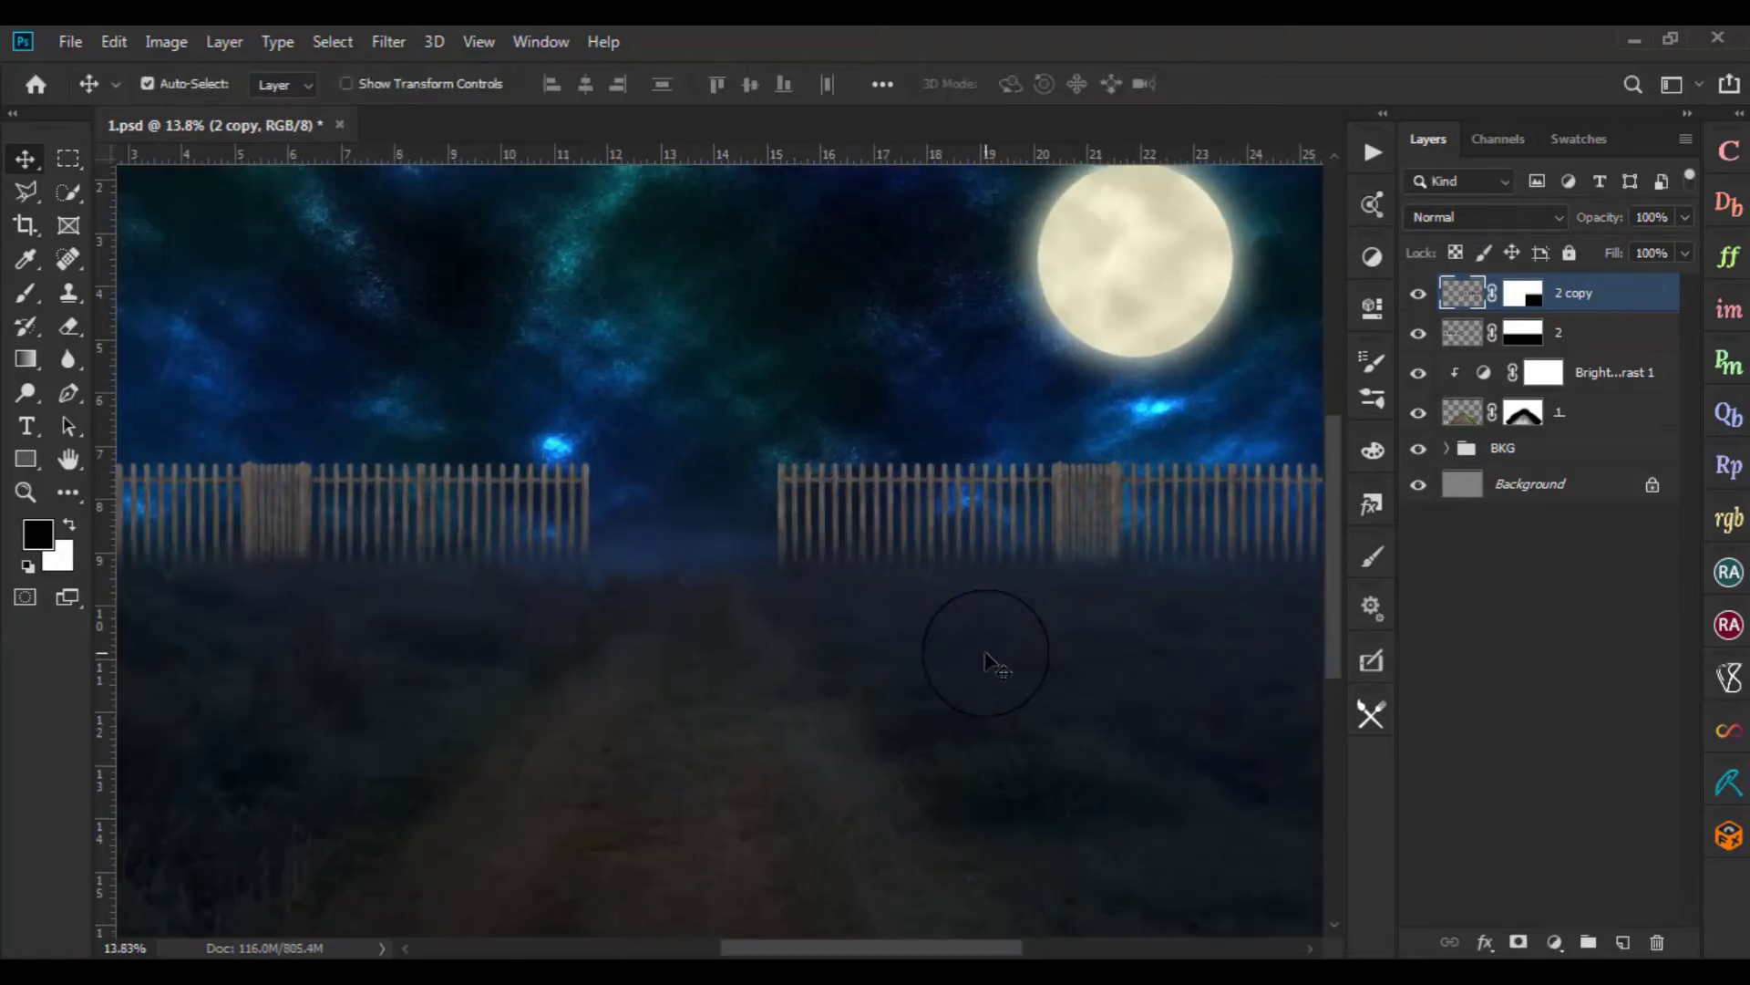
scroll(643, 665, up, 1)
scroll(643, 666, up, 1)
scroll(643, 666, up, 1)
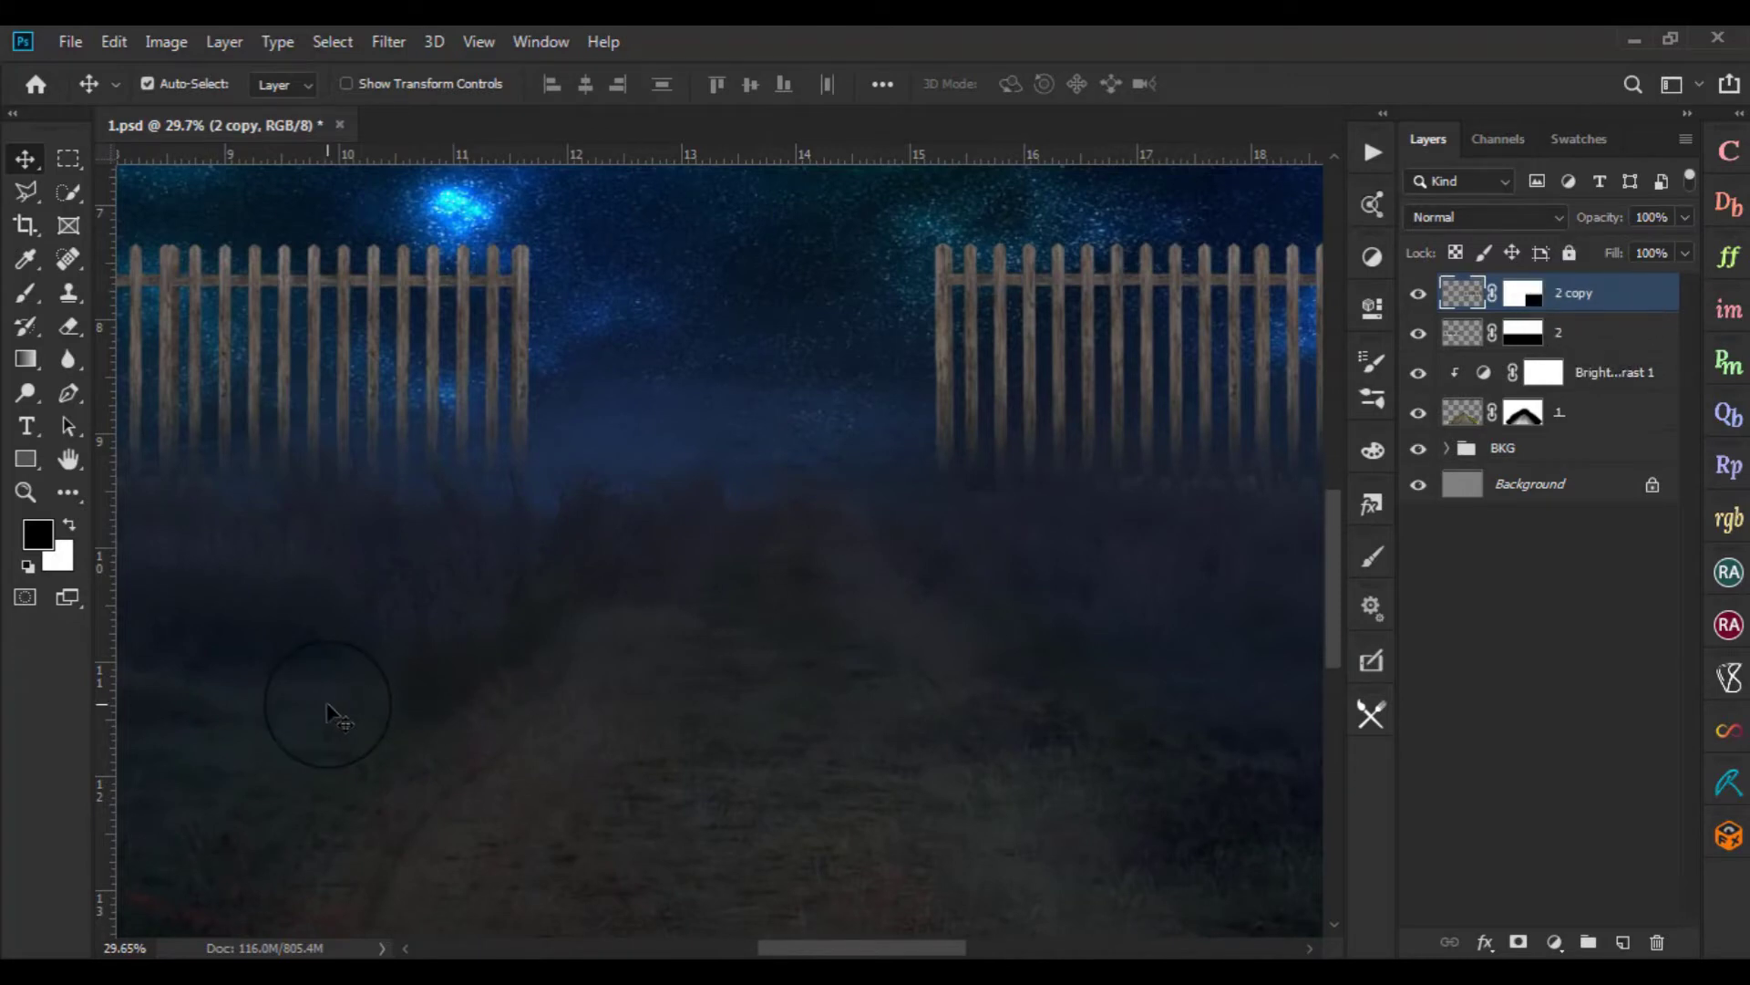
scroll(328, 707, down, 1)
scroll(328, 707, down, 1)
scroll(329, 707, down, 1)
scroll(329, 707, down, 1)
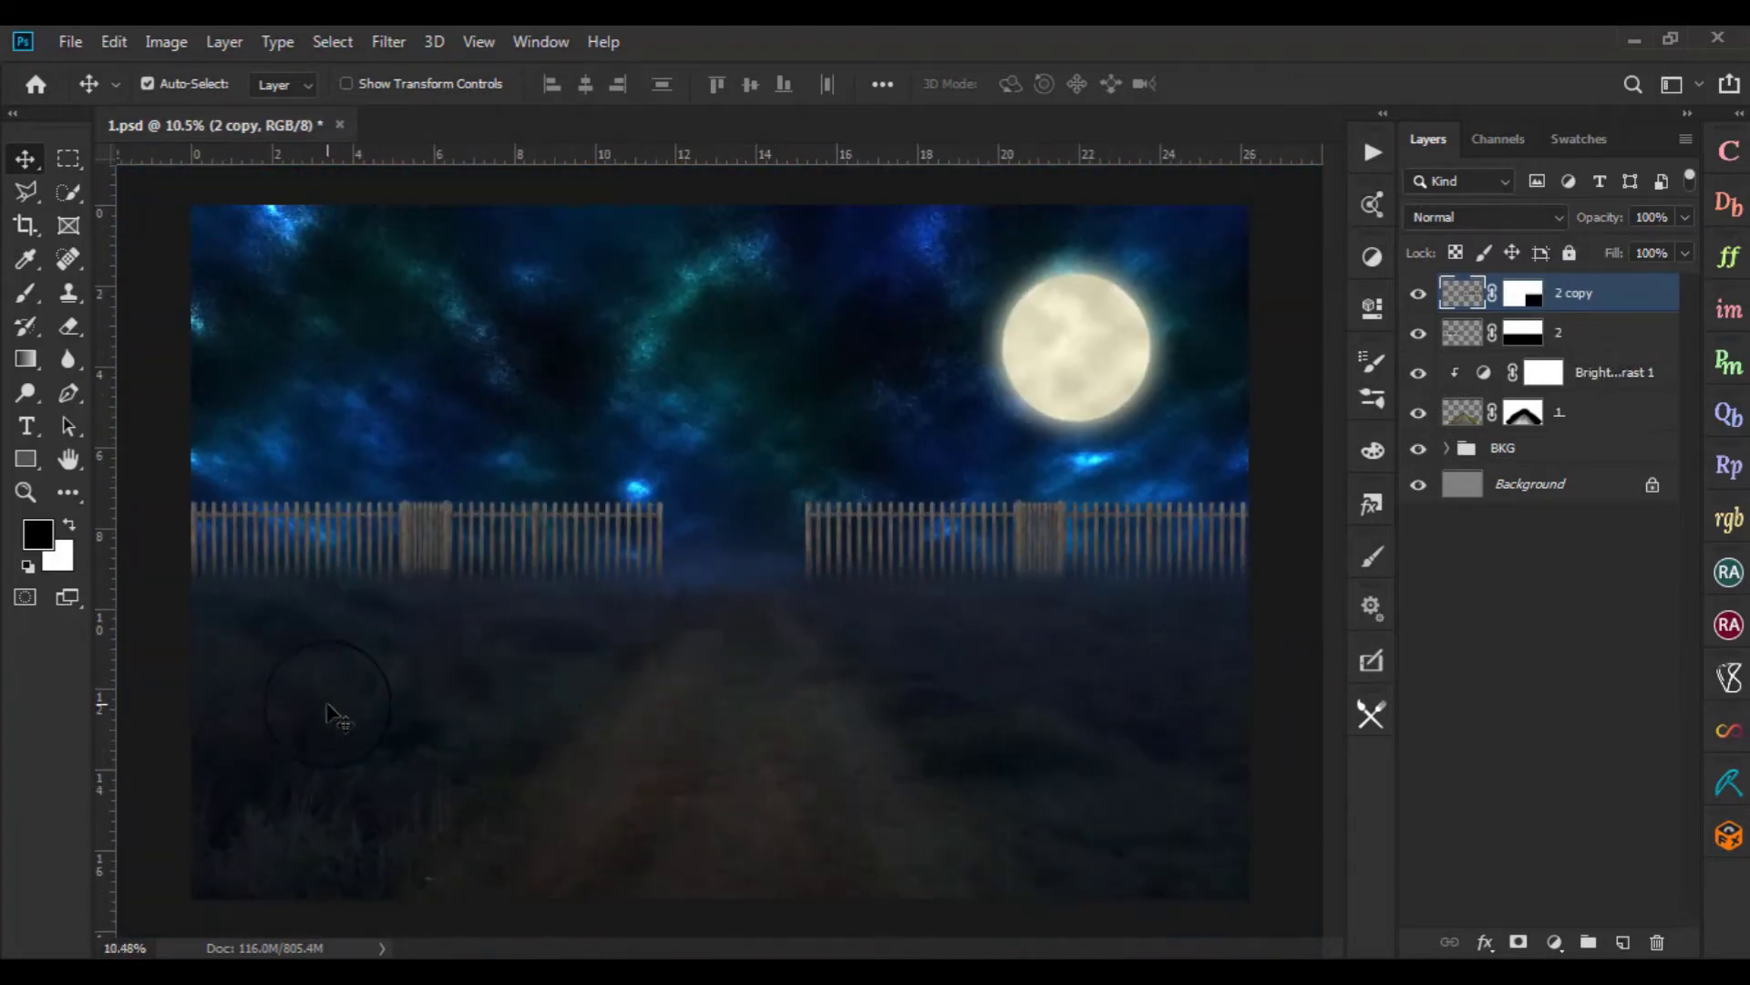
scroll(649, 697, down, 1)
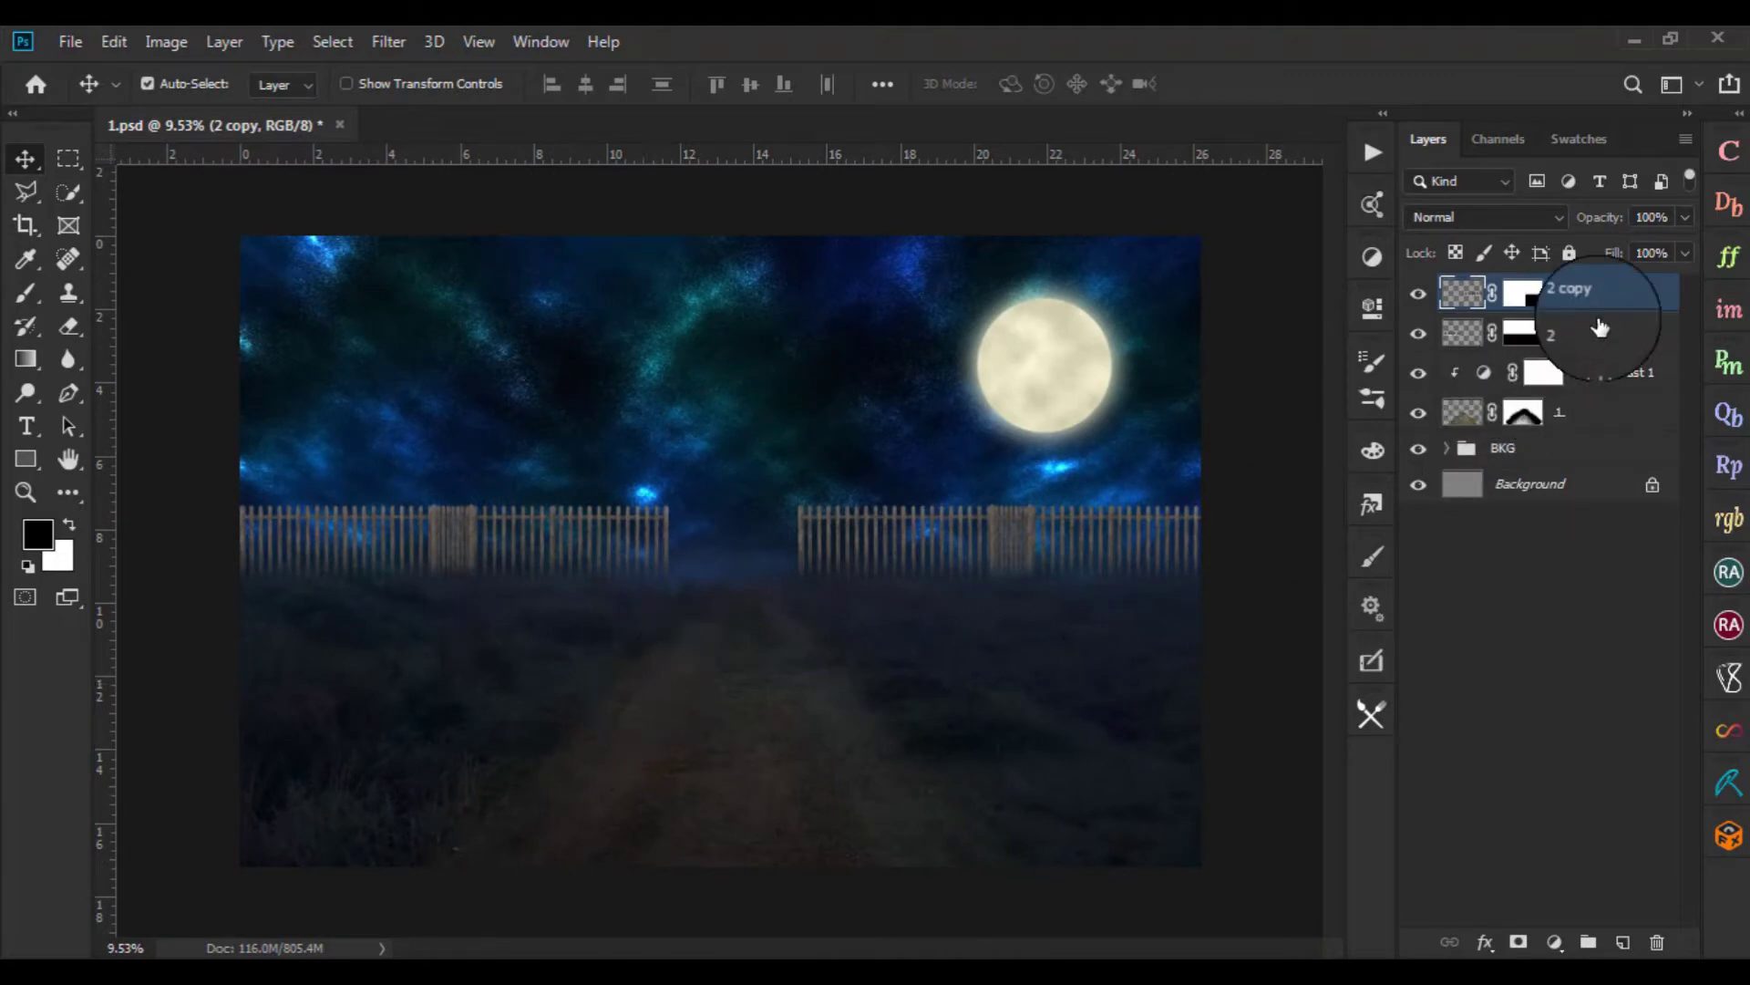
Group layer 2 and its copy into a group named Fence
key(ctrl+g)
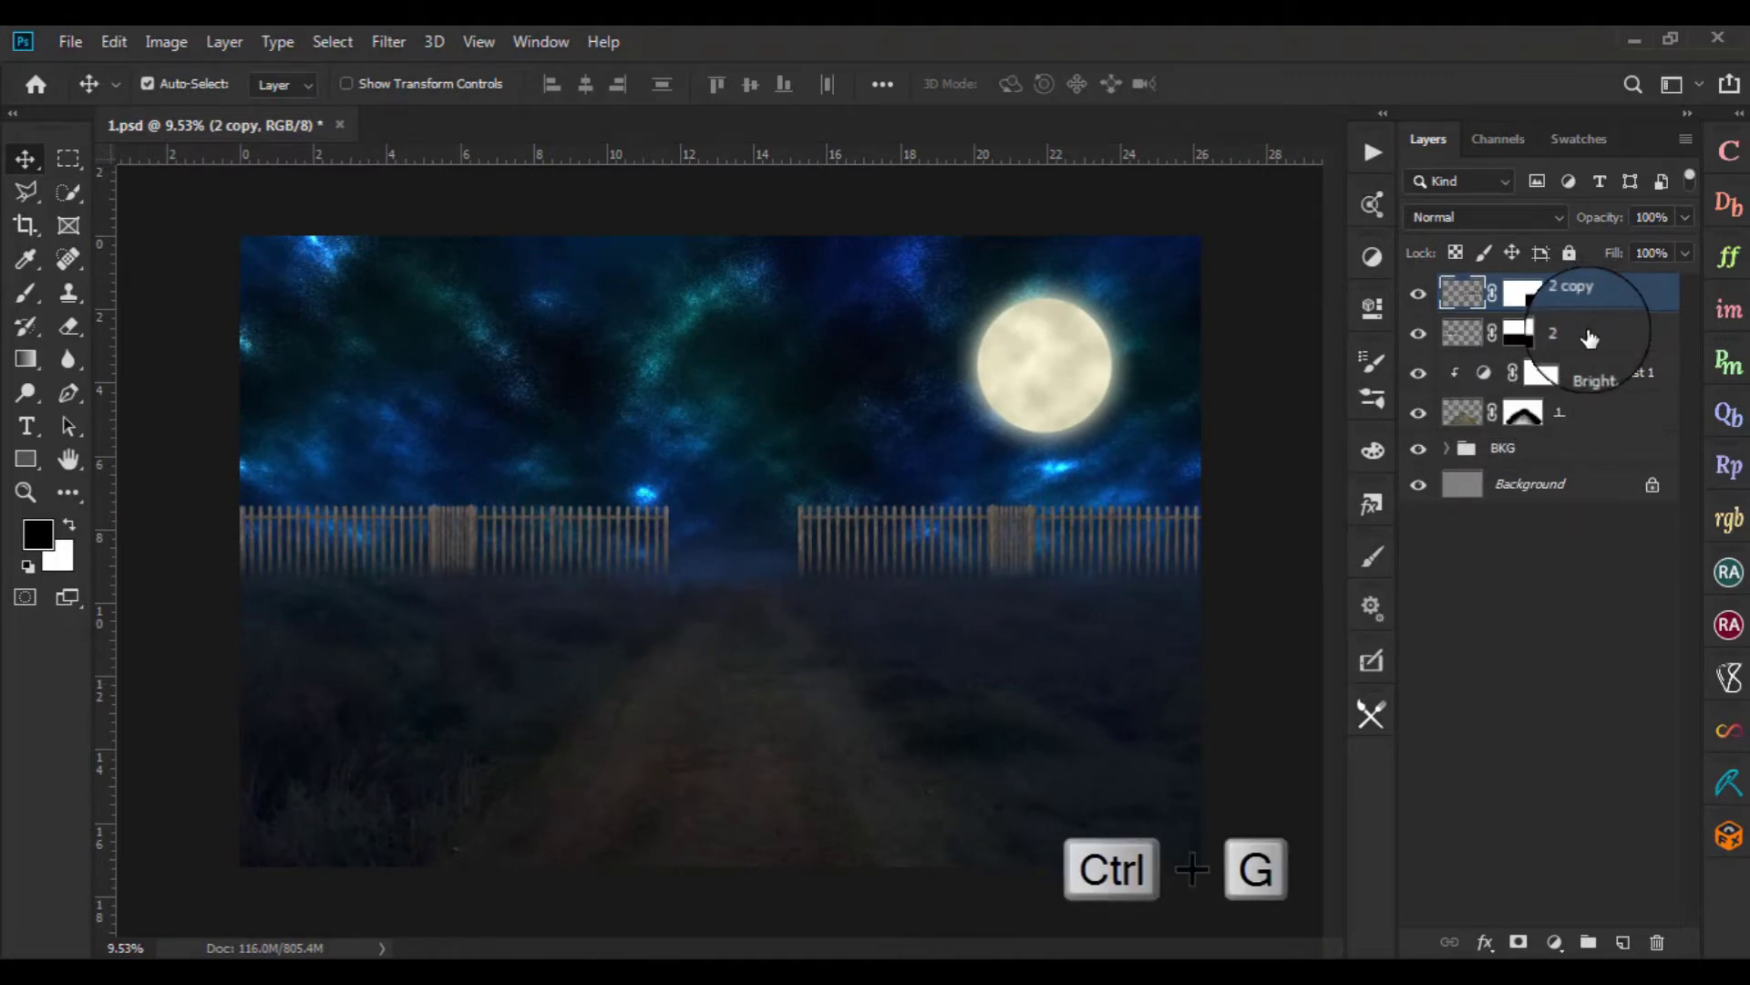
key(ctrl+plus)
key(ctrl+minus)
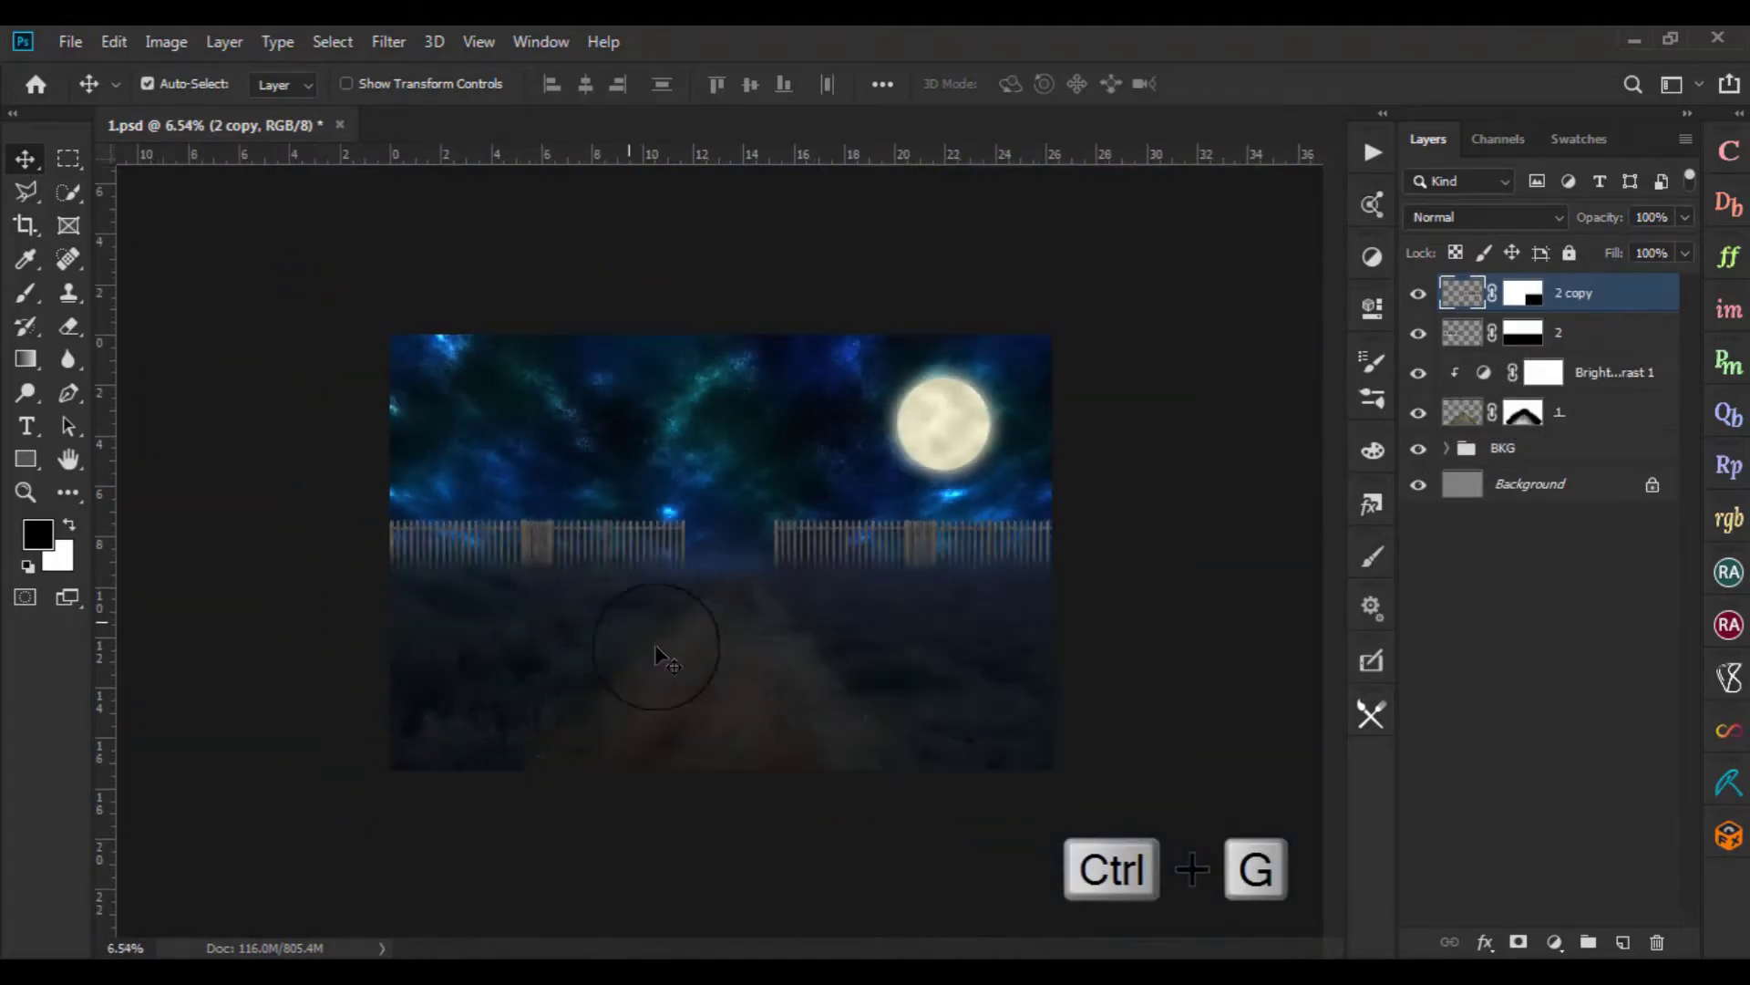
key(ctrl+plus)
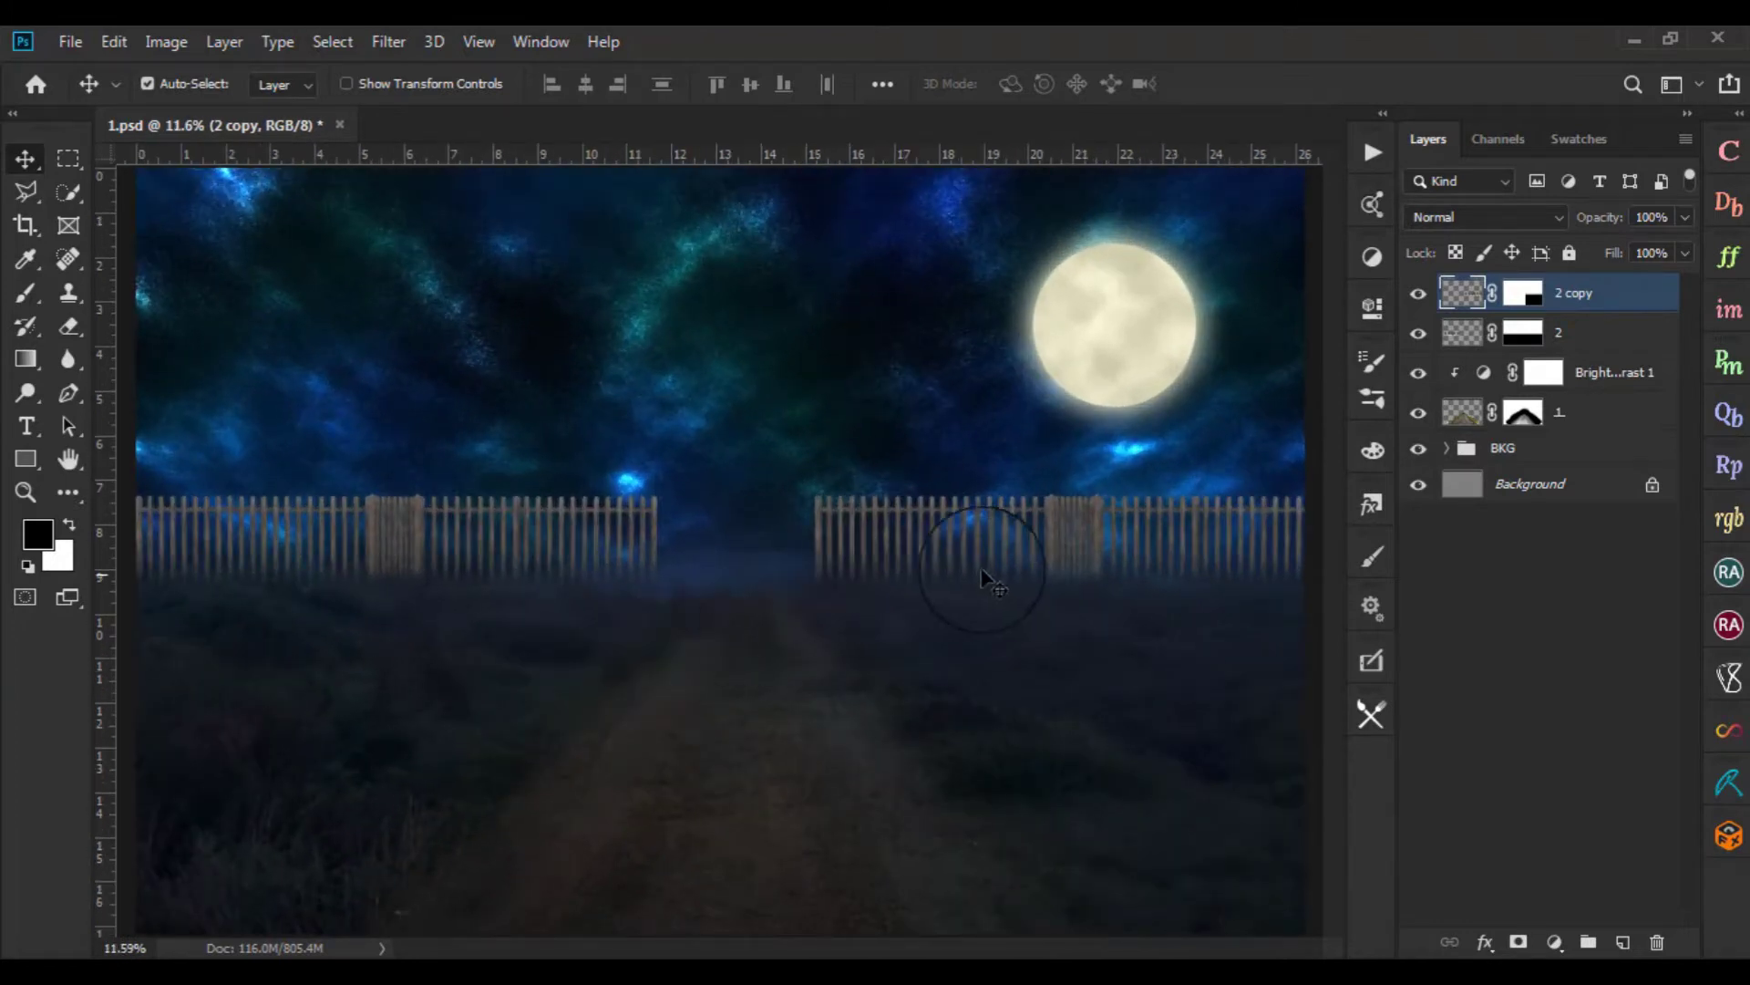
ctrl+click(1601, 343)
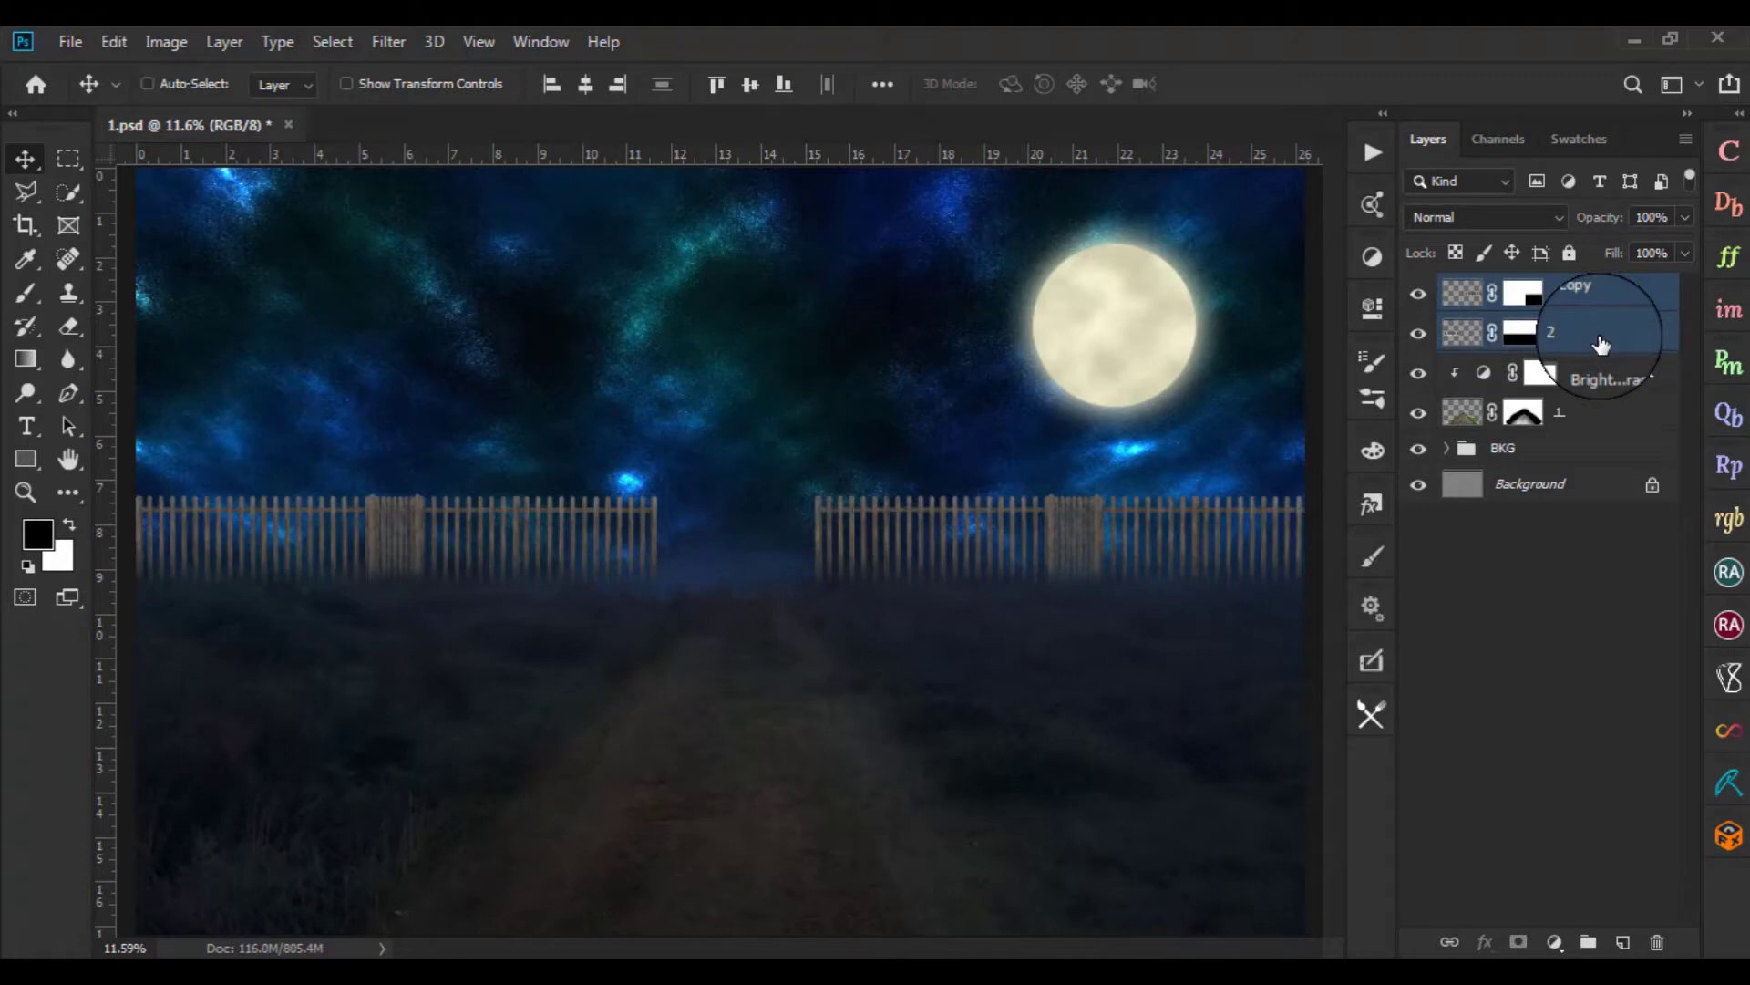
key(ctrl+g)
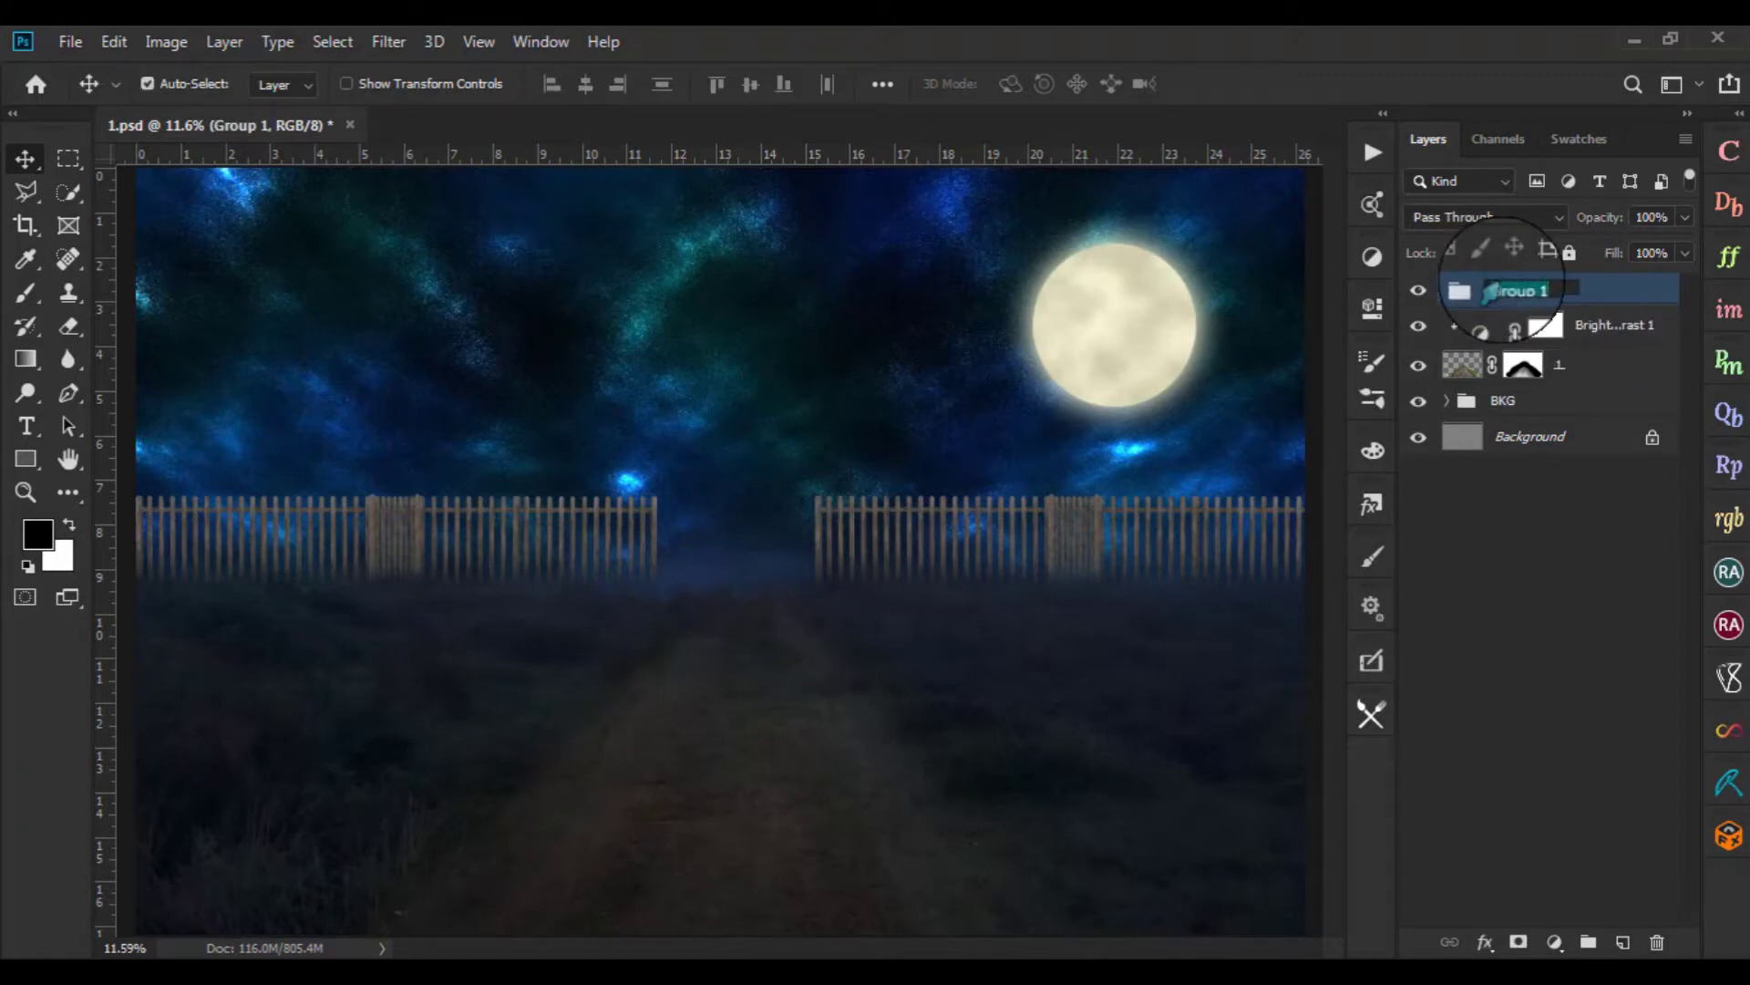
text(Fence)
key(Return)
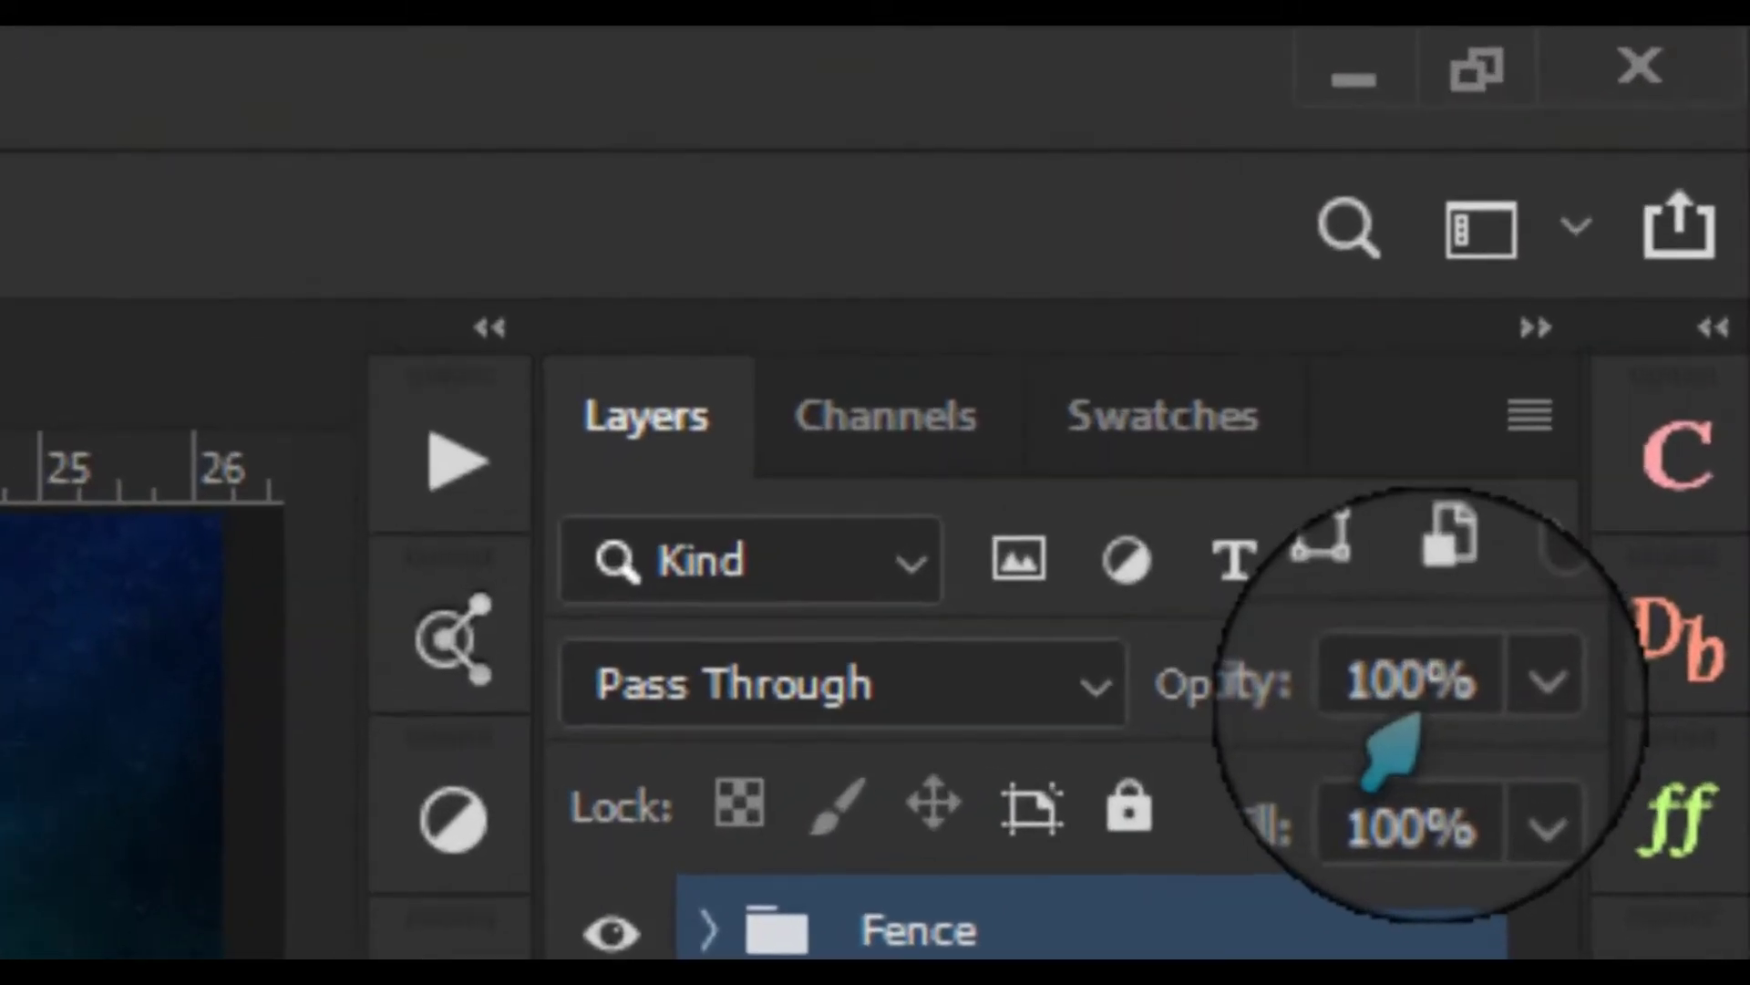
Set the Fence group's opacity to 75%
click(1413, 684)
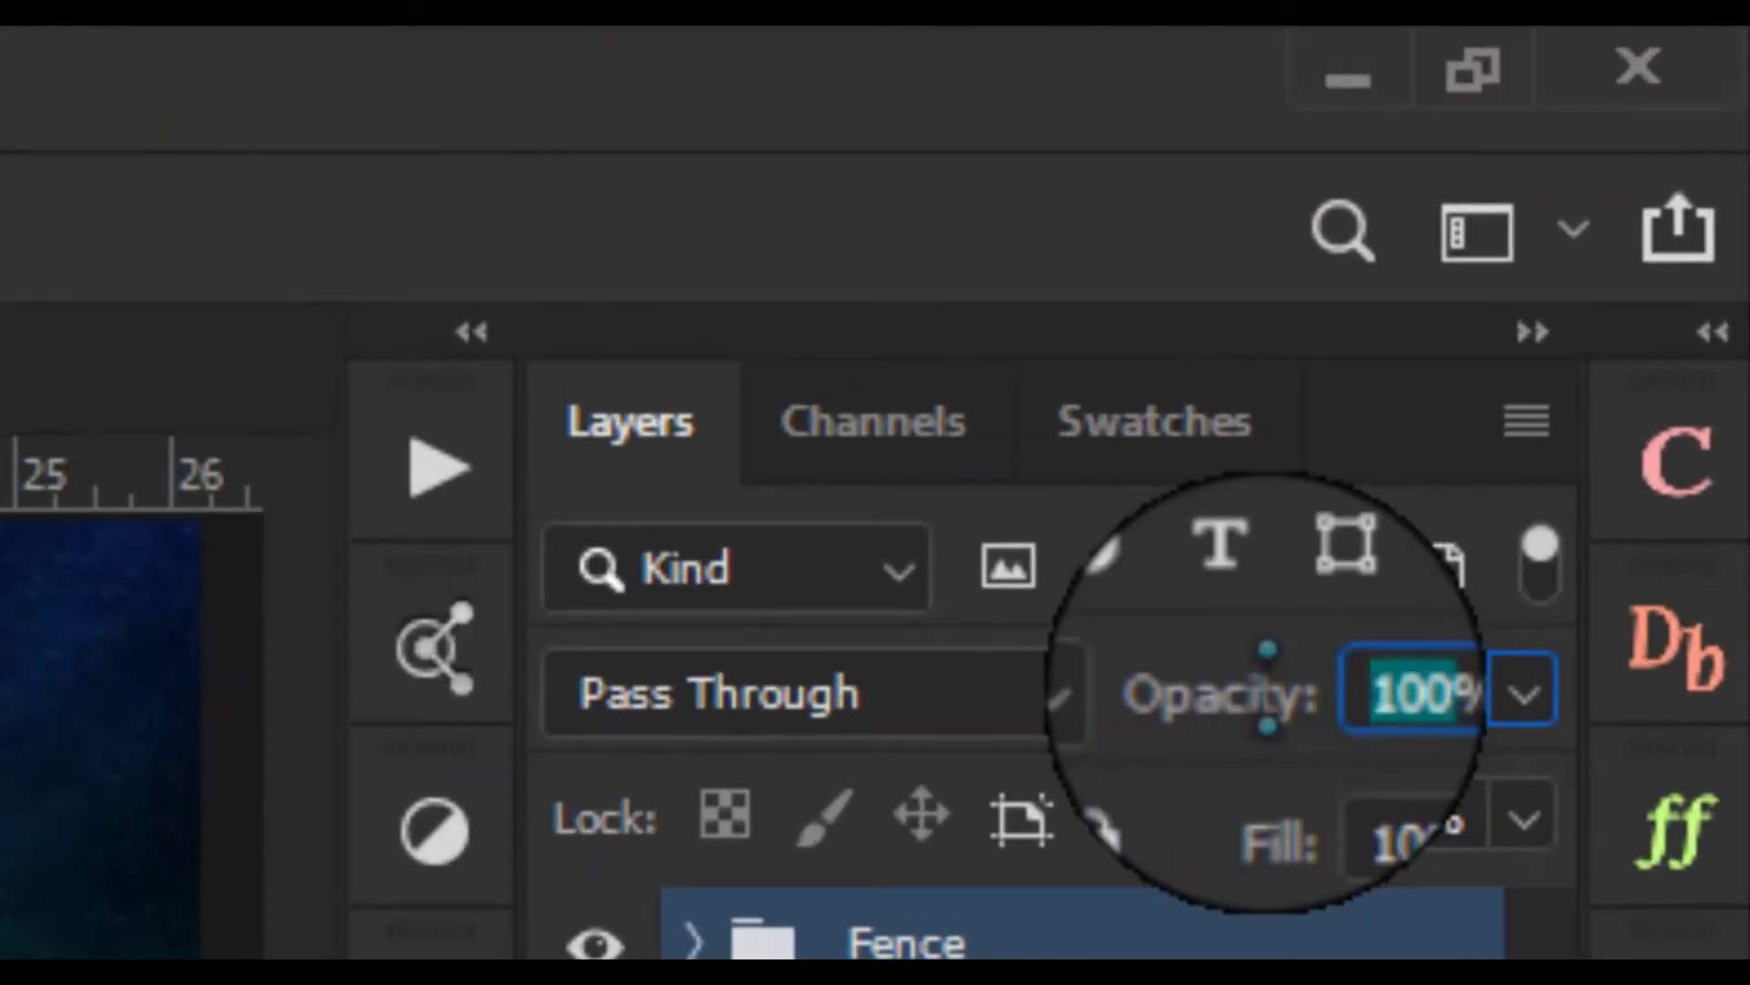
text(75)
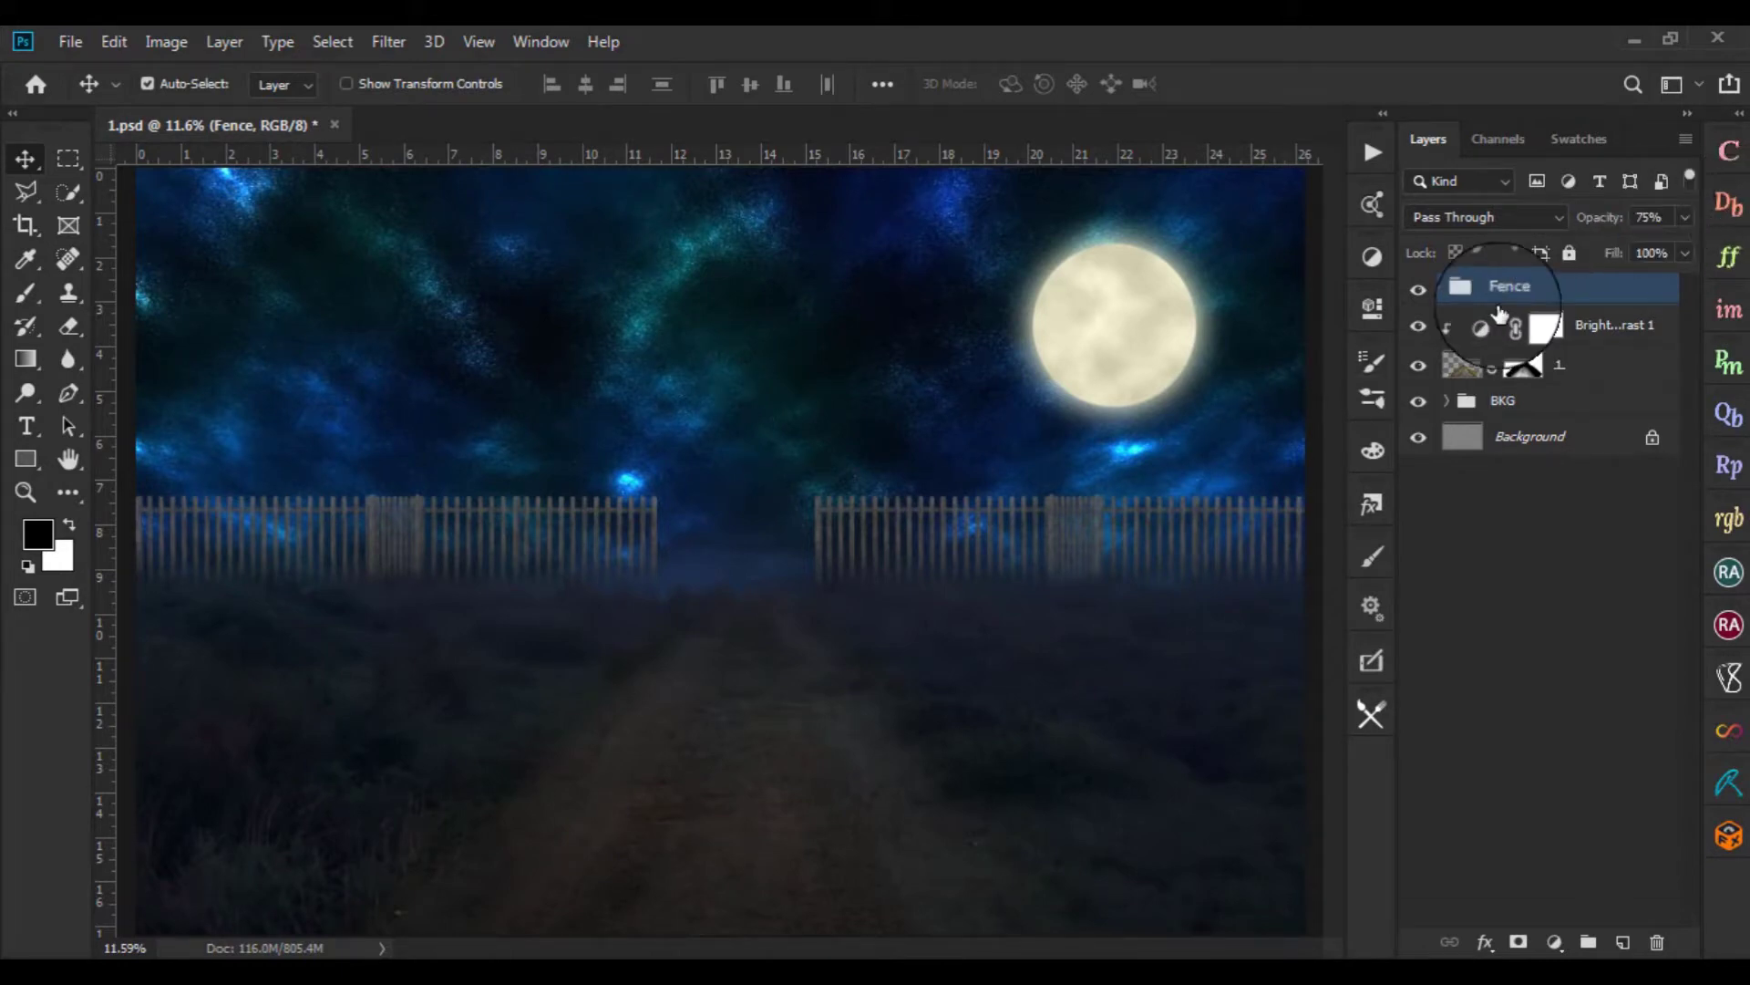
click(1418, 290)
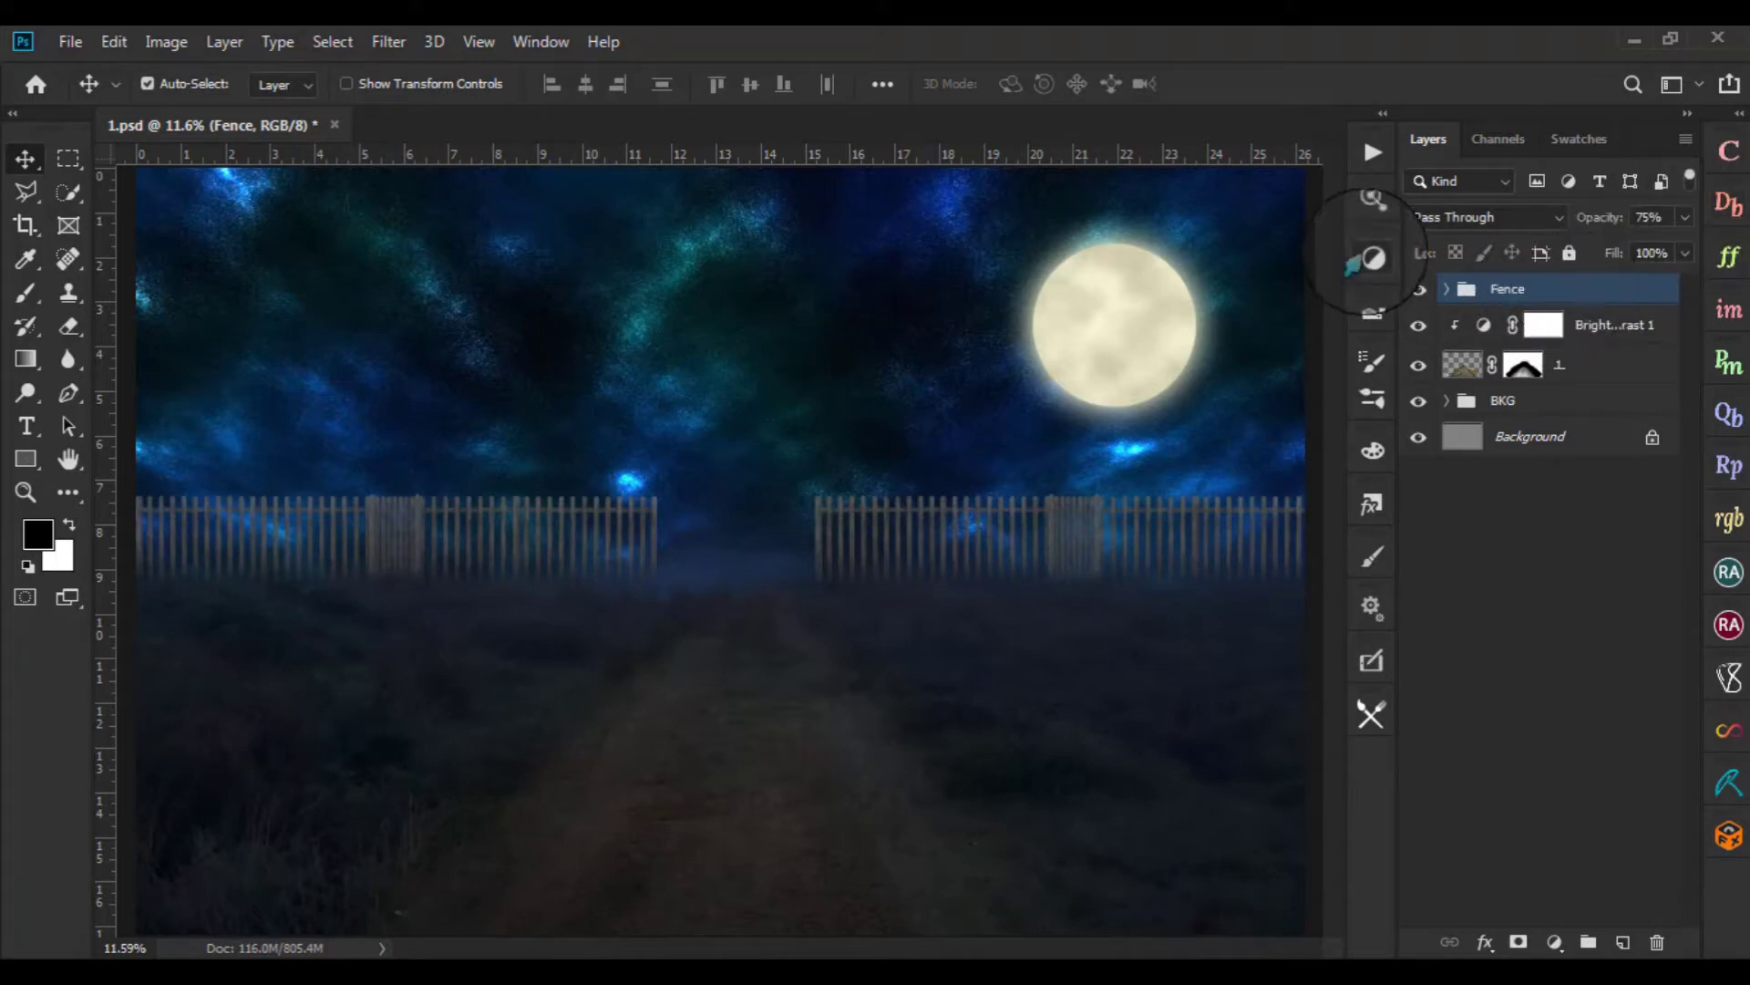
click(1373, 258)
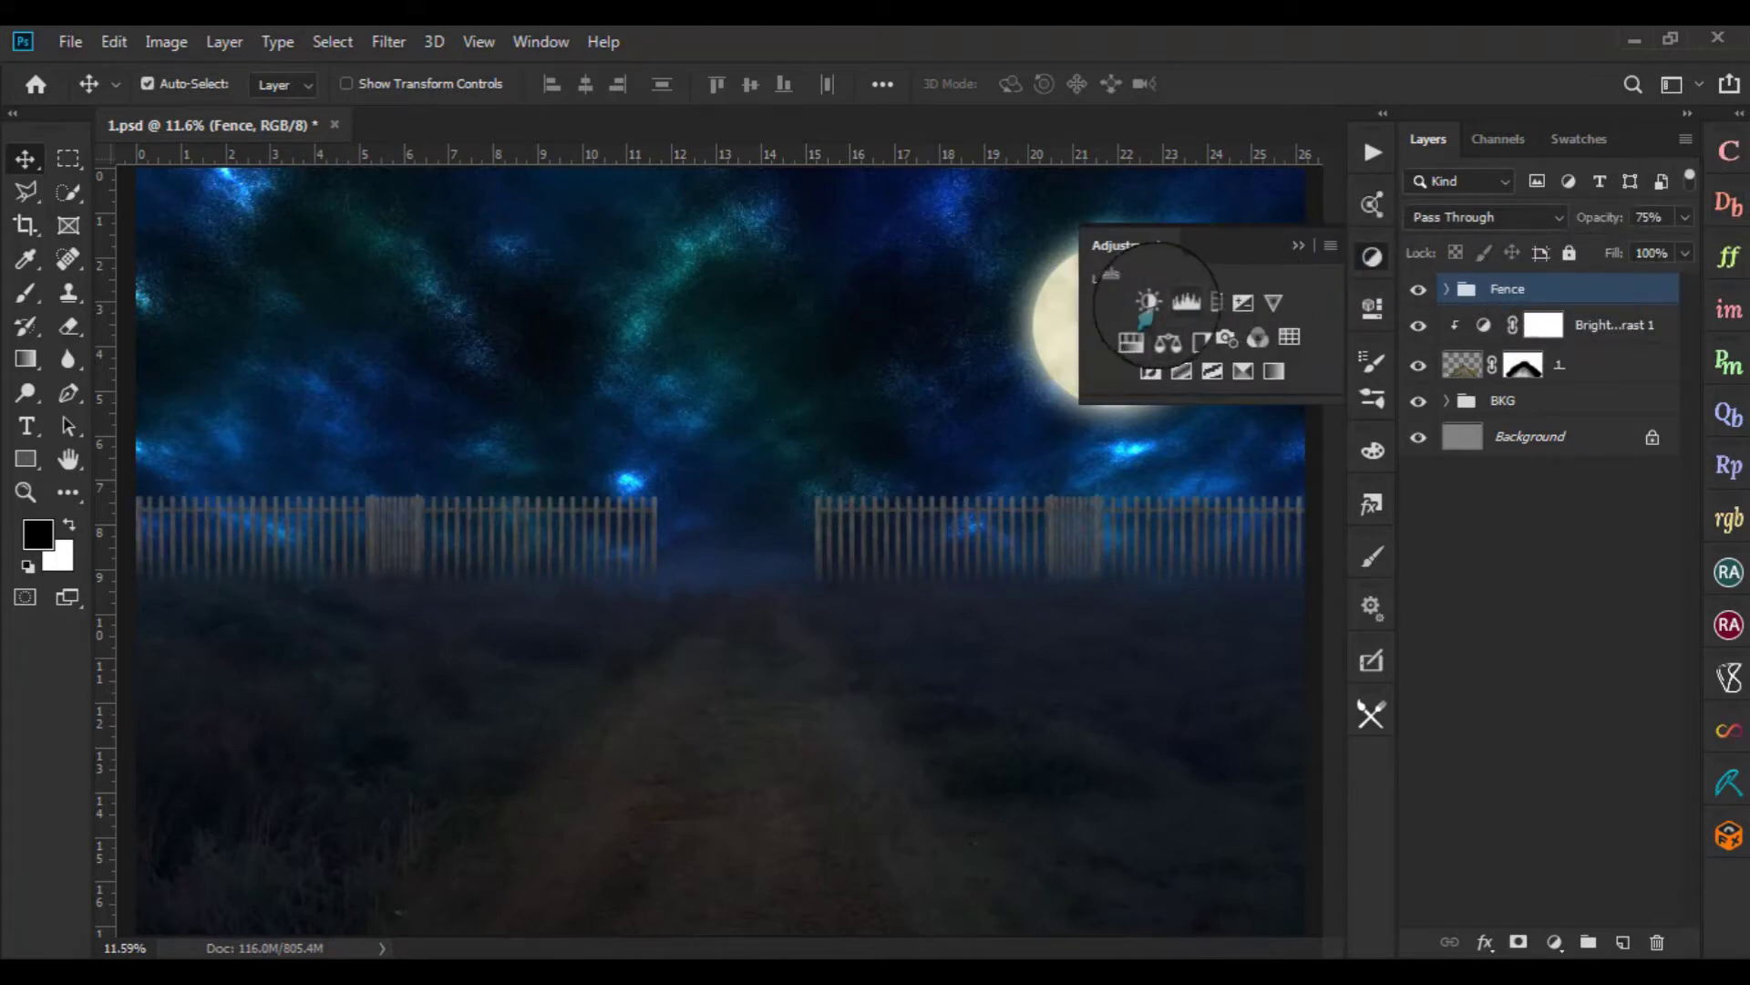
Add a Brightness/Contrast adjustment clipped to Fence with Brightness -17 and Contrast 18
click(1148, 303)
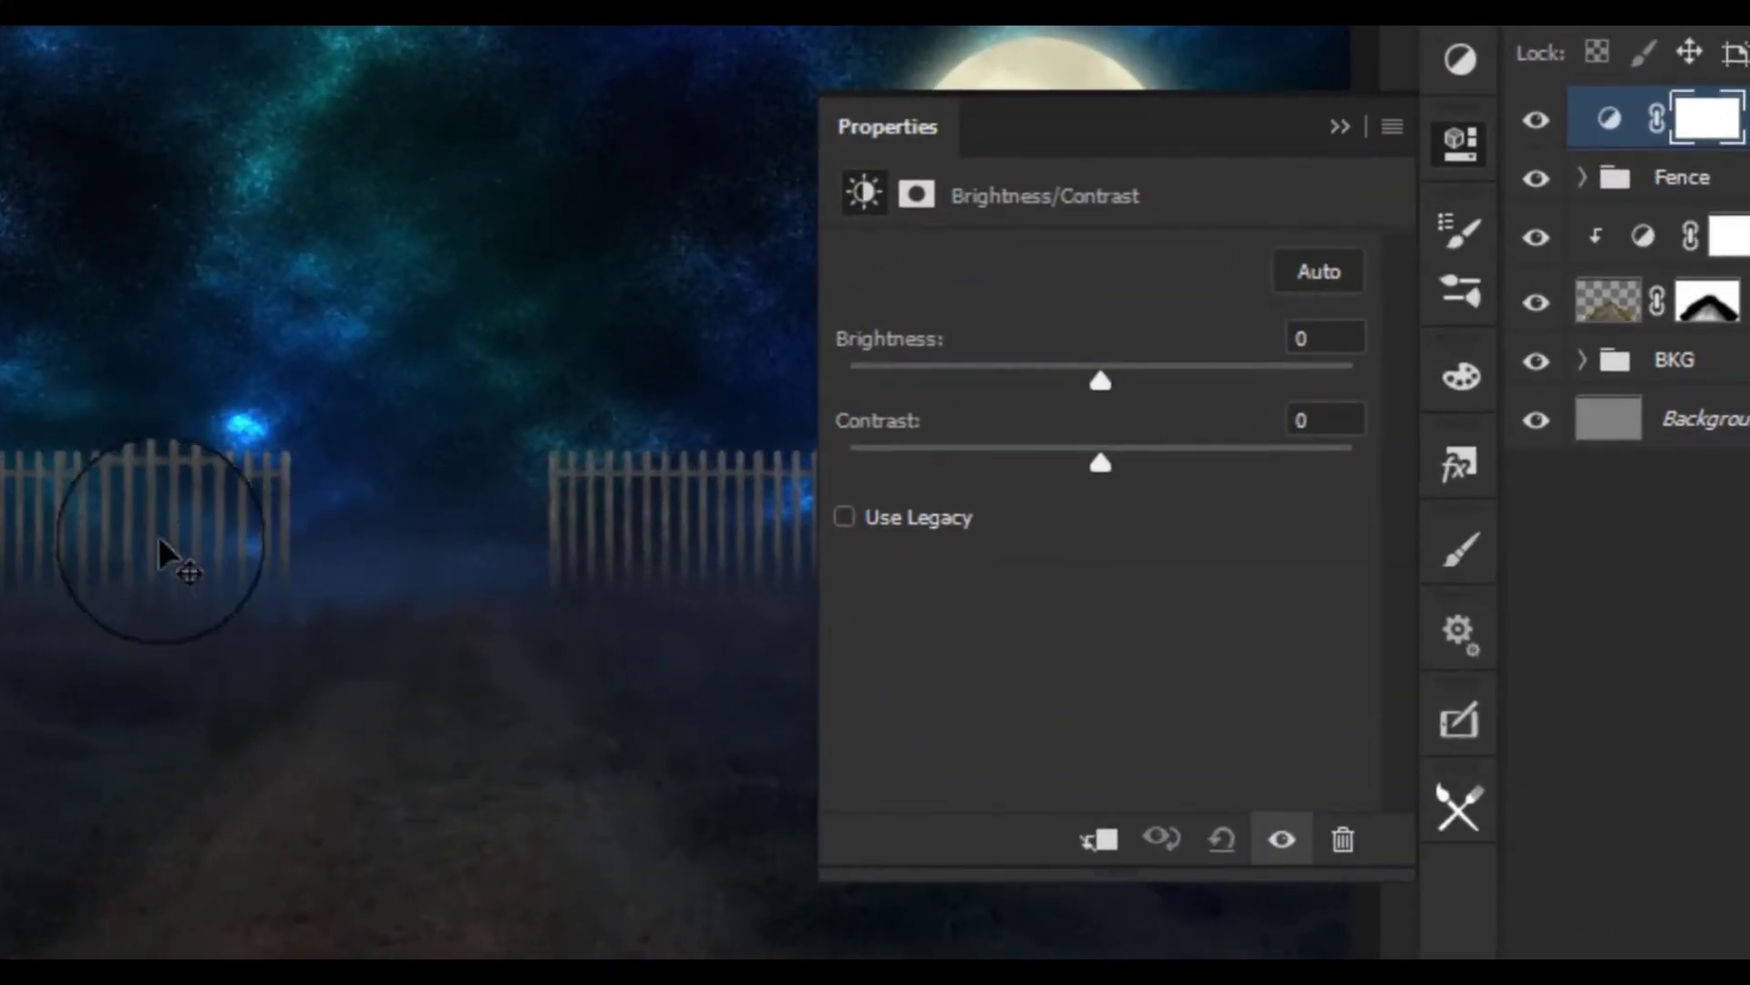
click(1311, 335)
text(17)
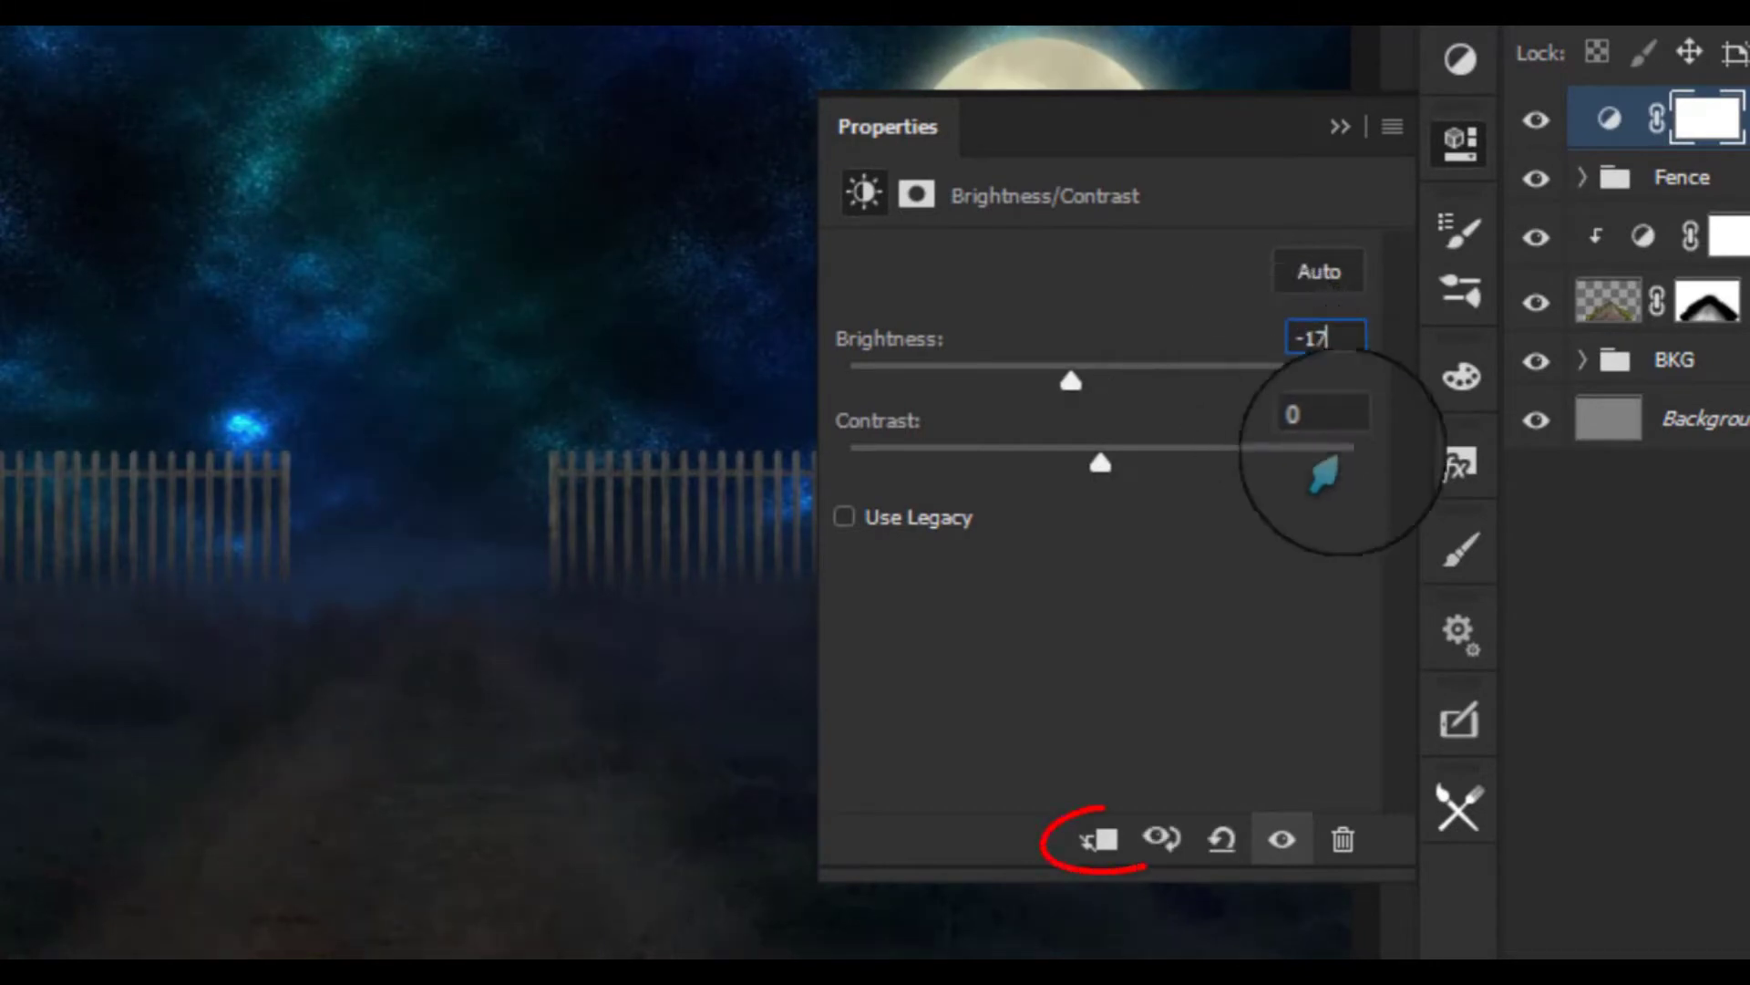
click(1099, 839)
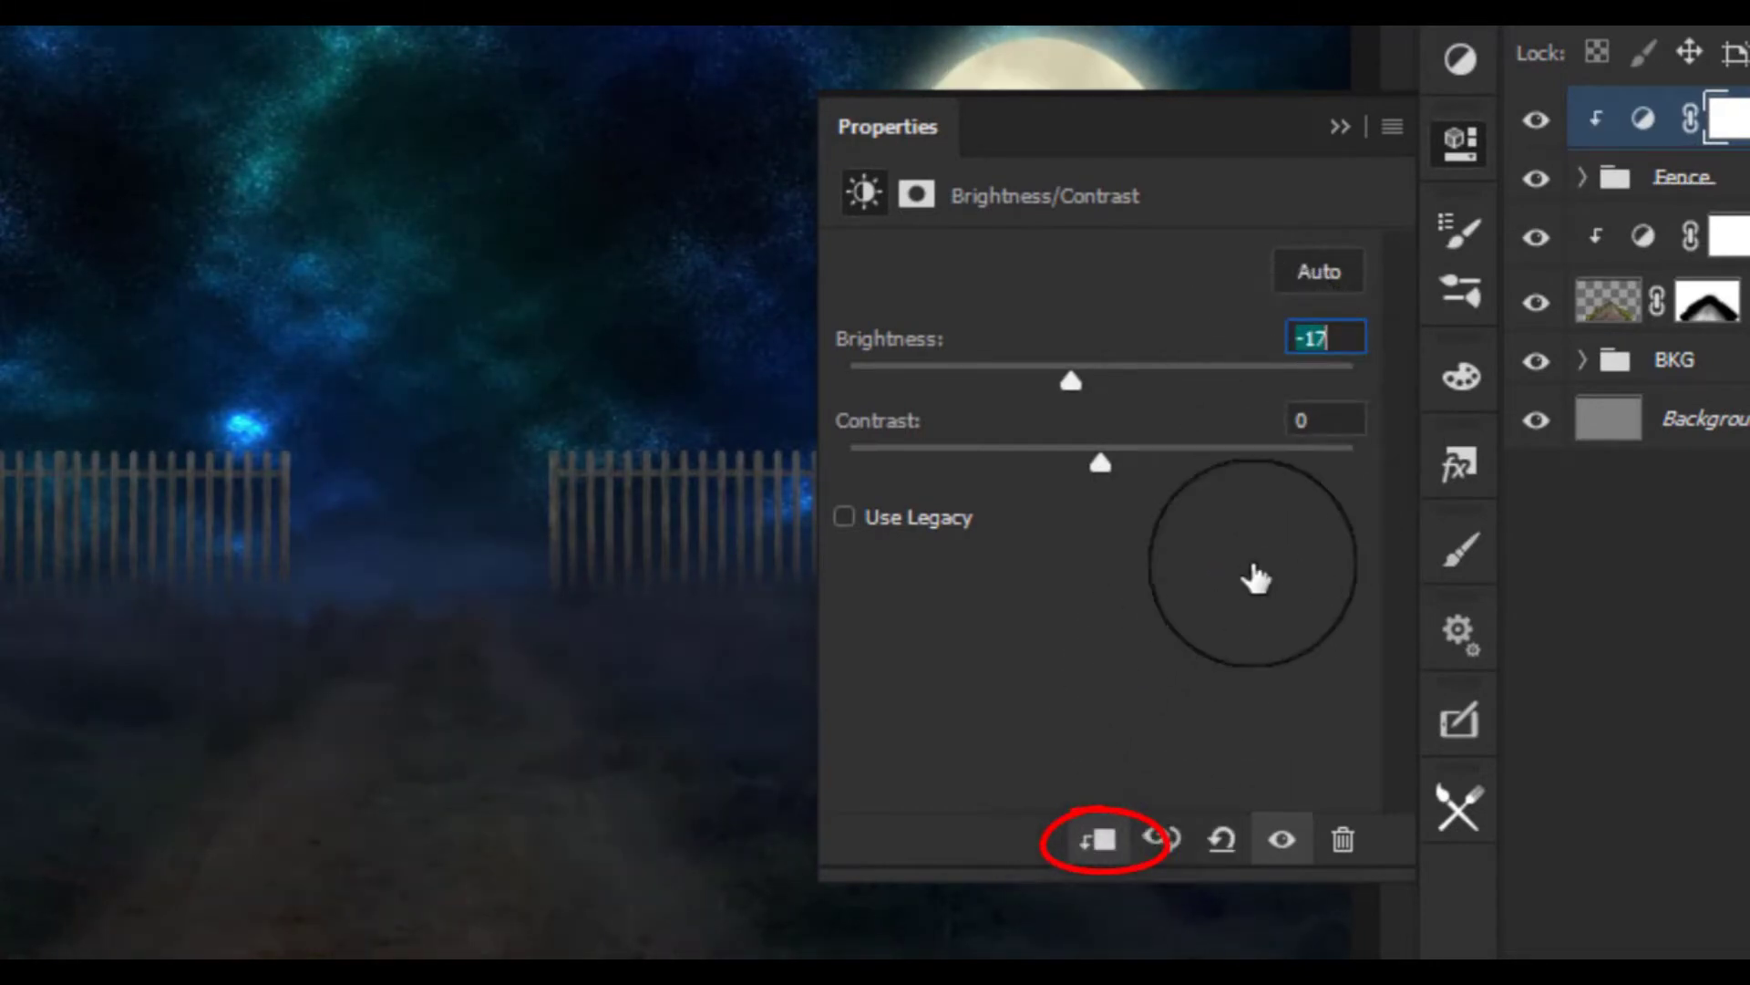
click(1310, 421)
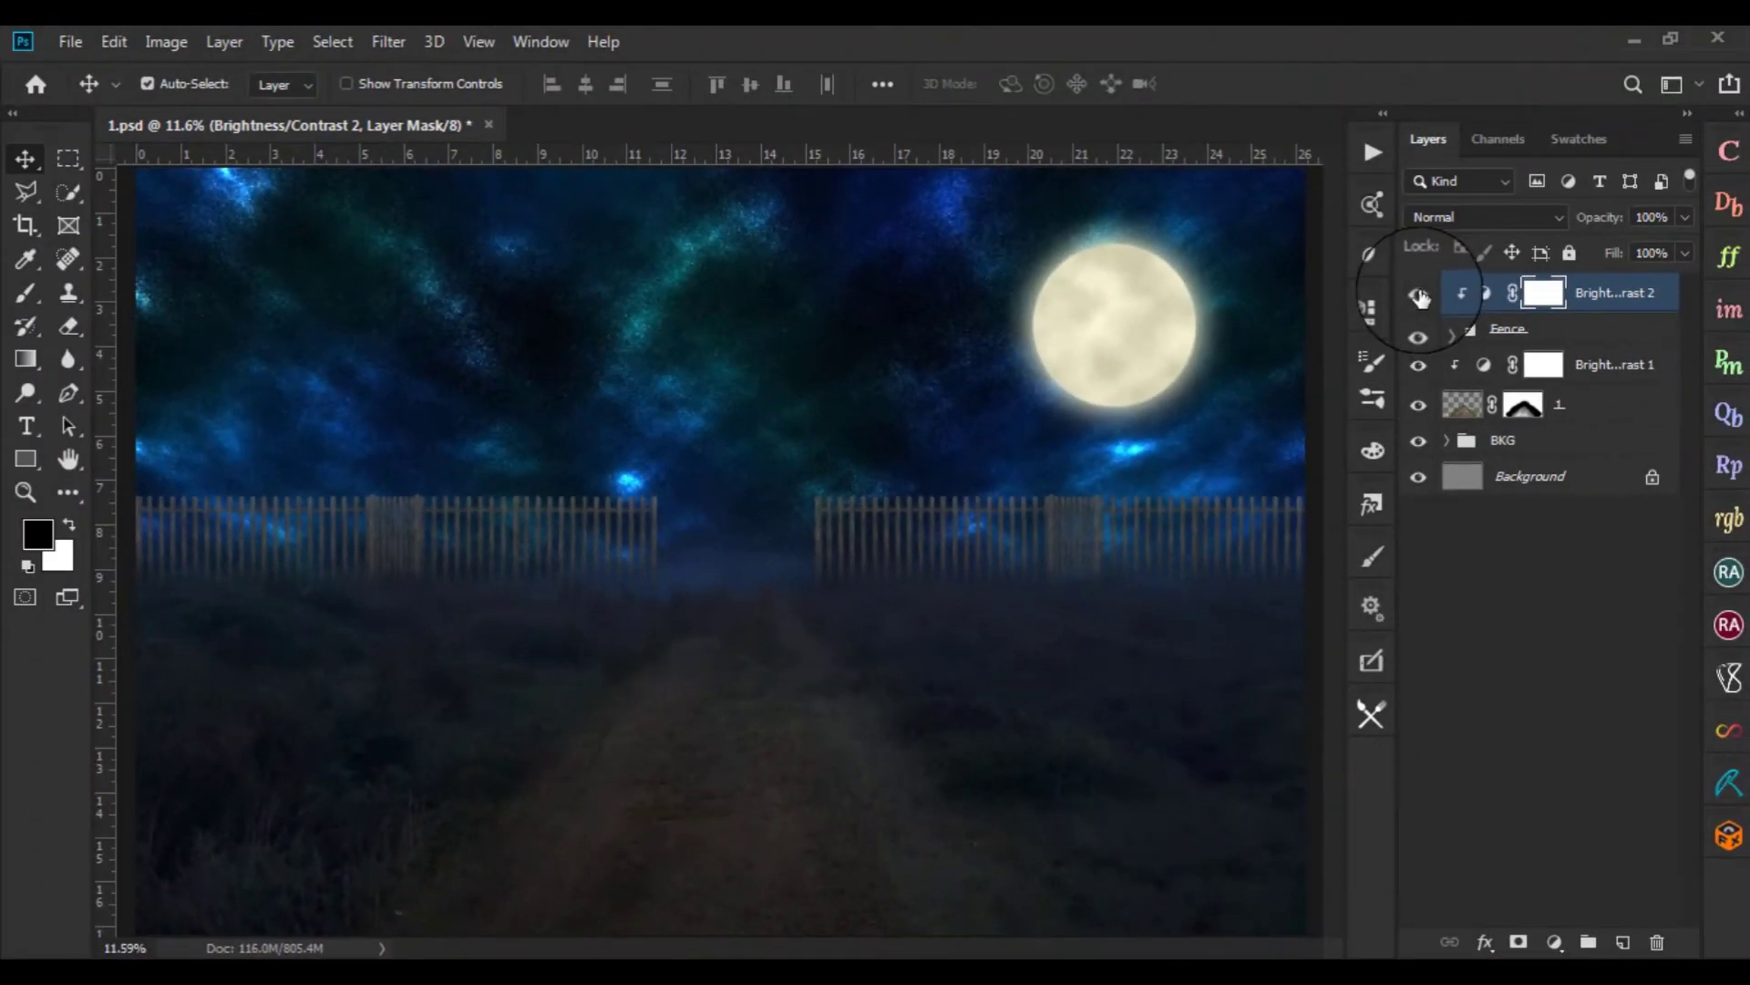
Toggle the adjustment to compare the fence, then select the road layer and its adjustment
click(1419, 294)
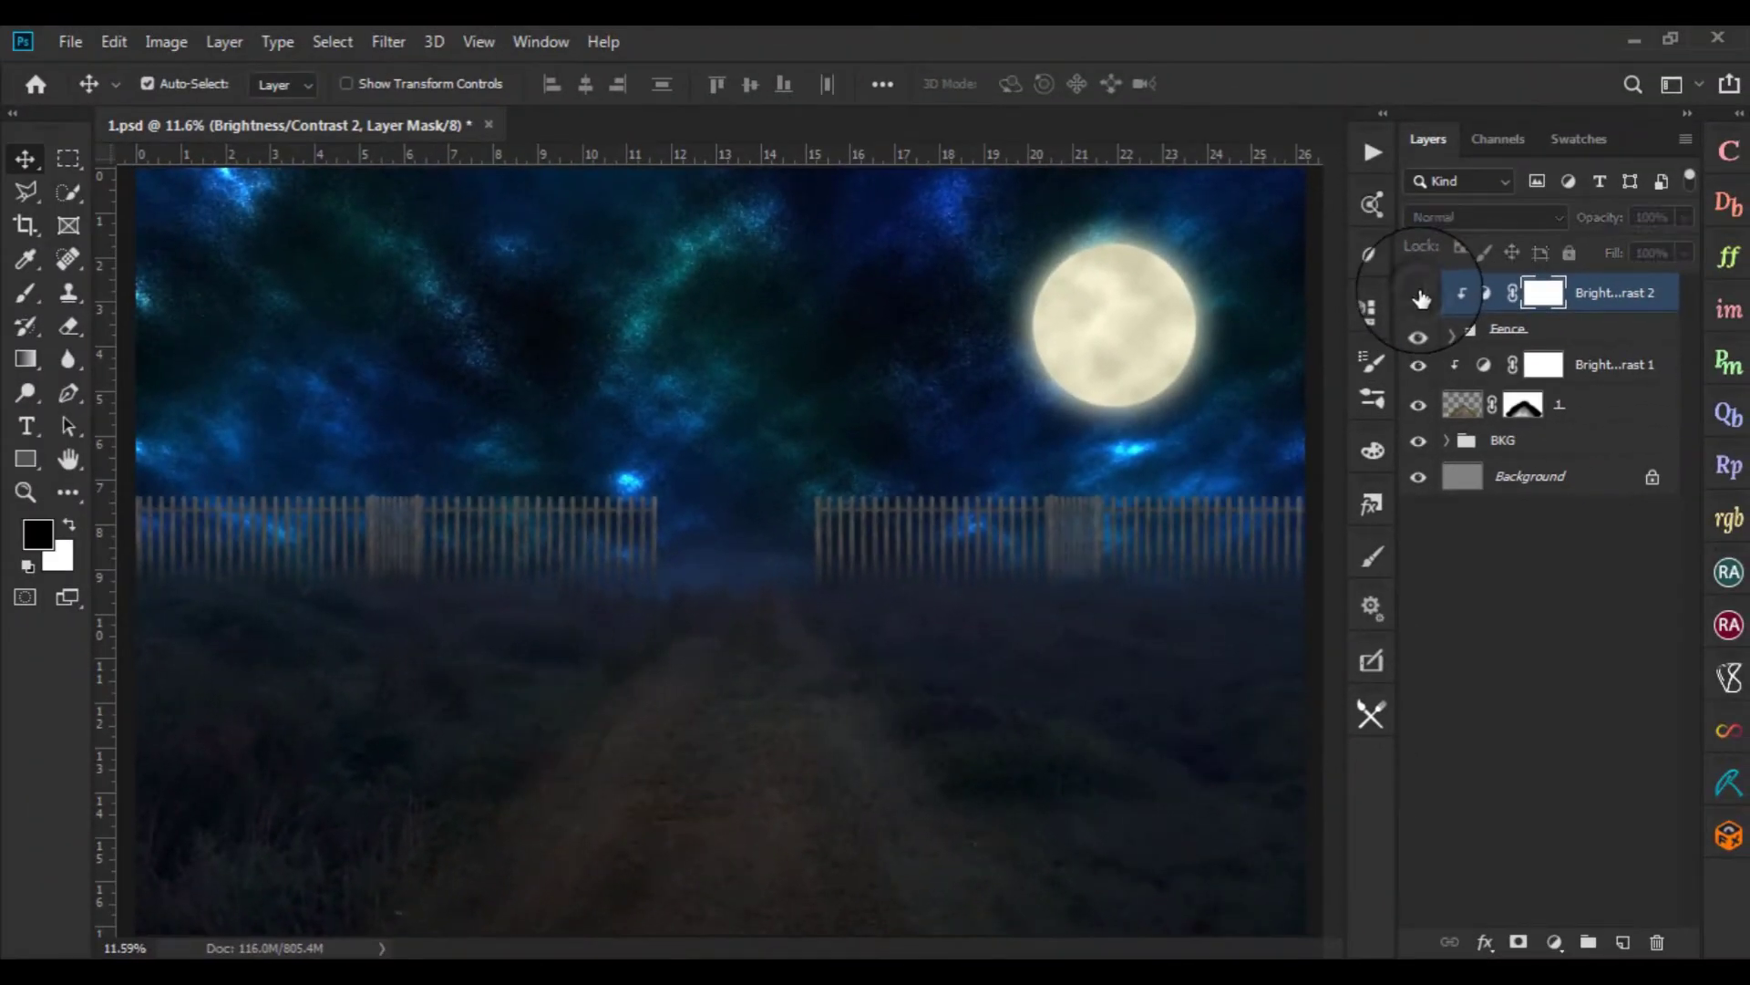
click(1419, 294)
click(1420, 294)
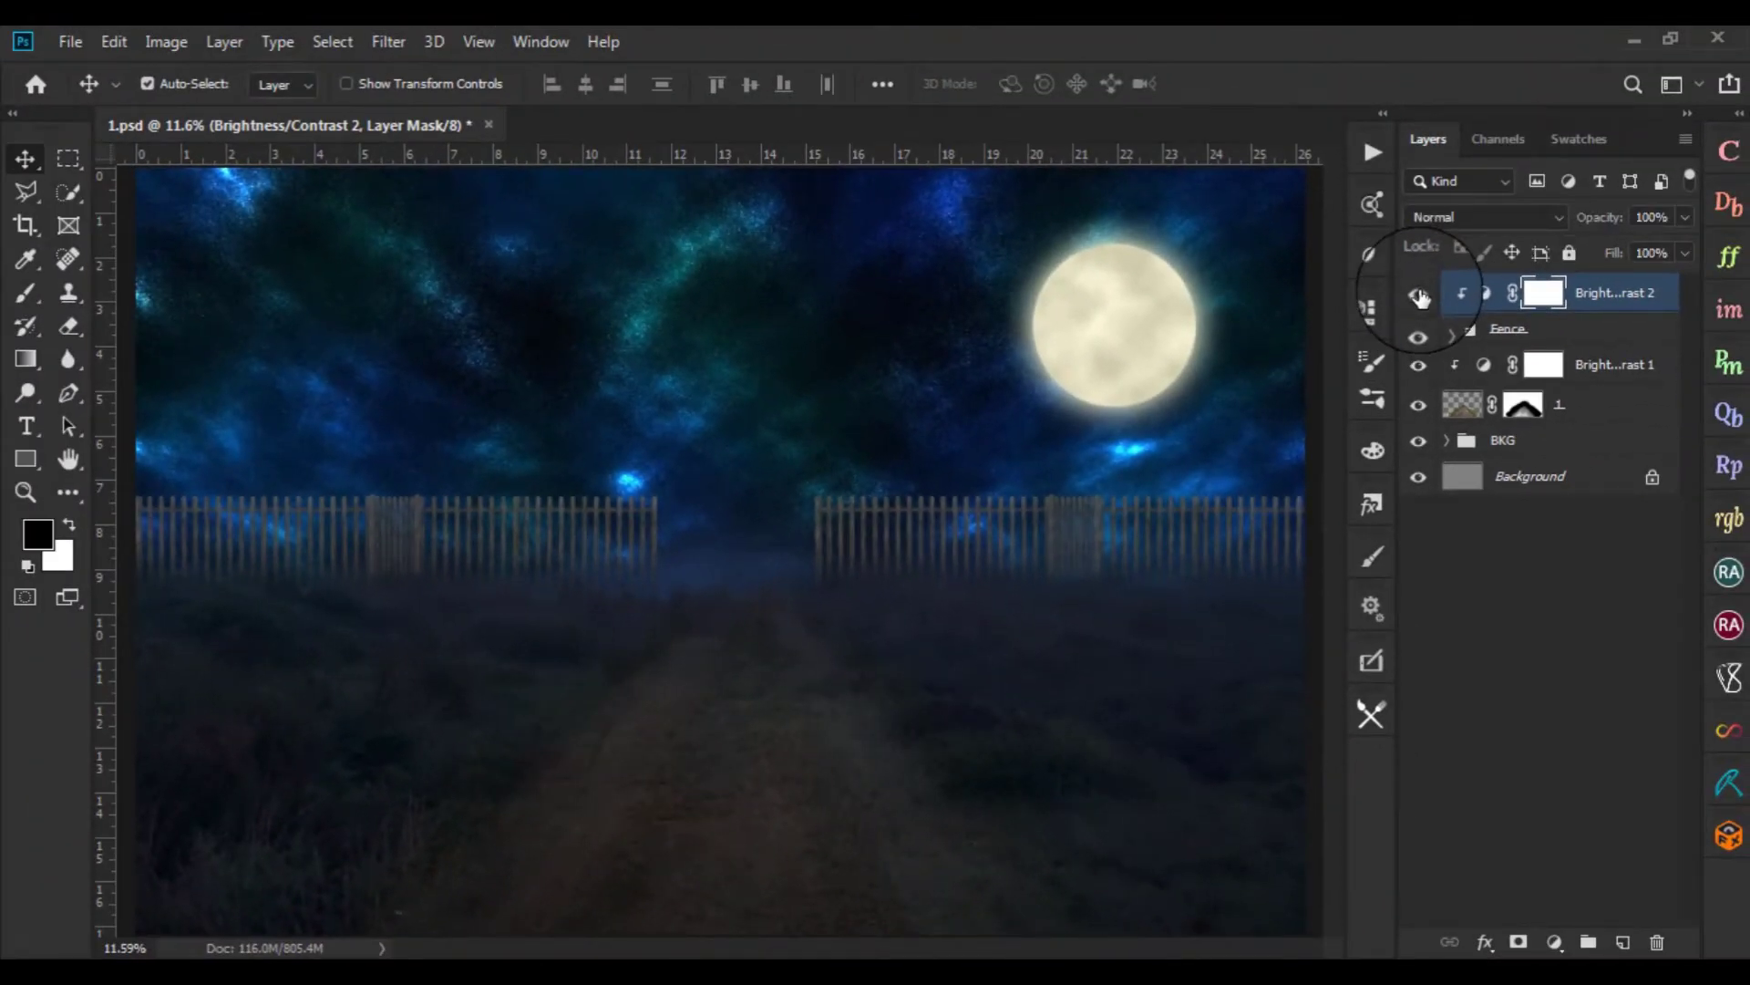
click(1419, 294)
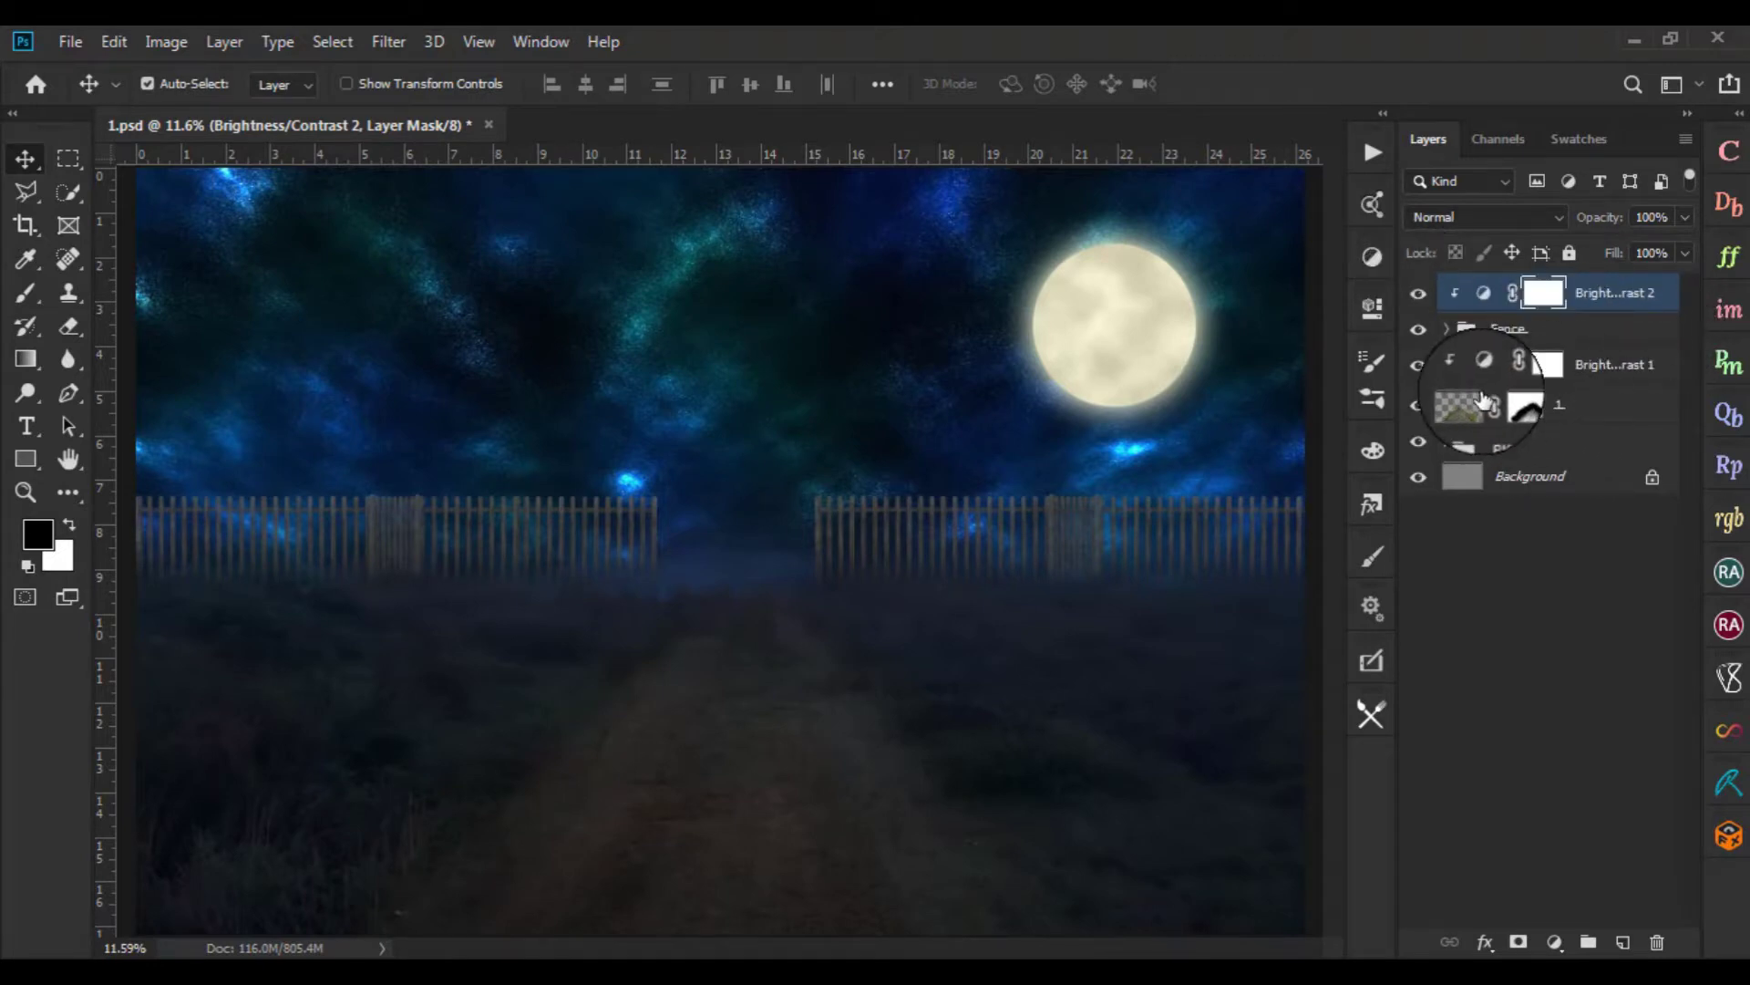
click(1585, 372)
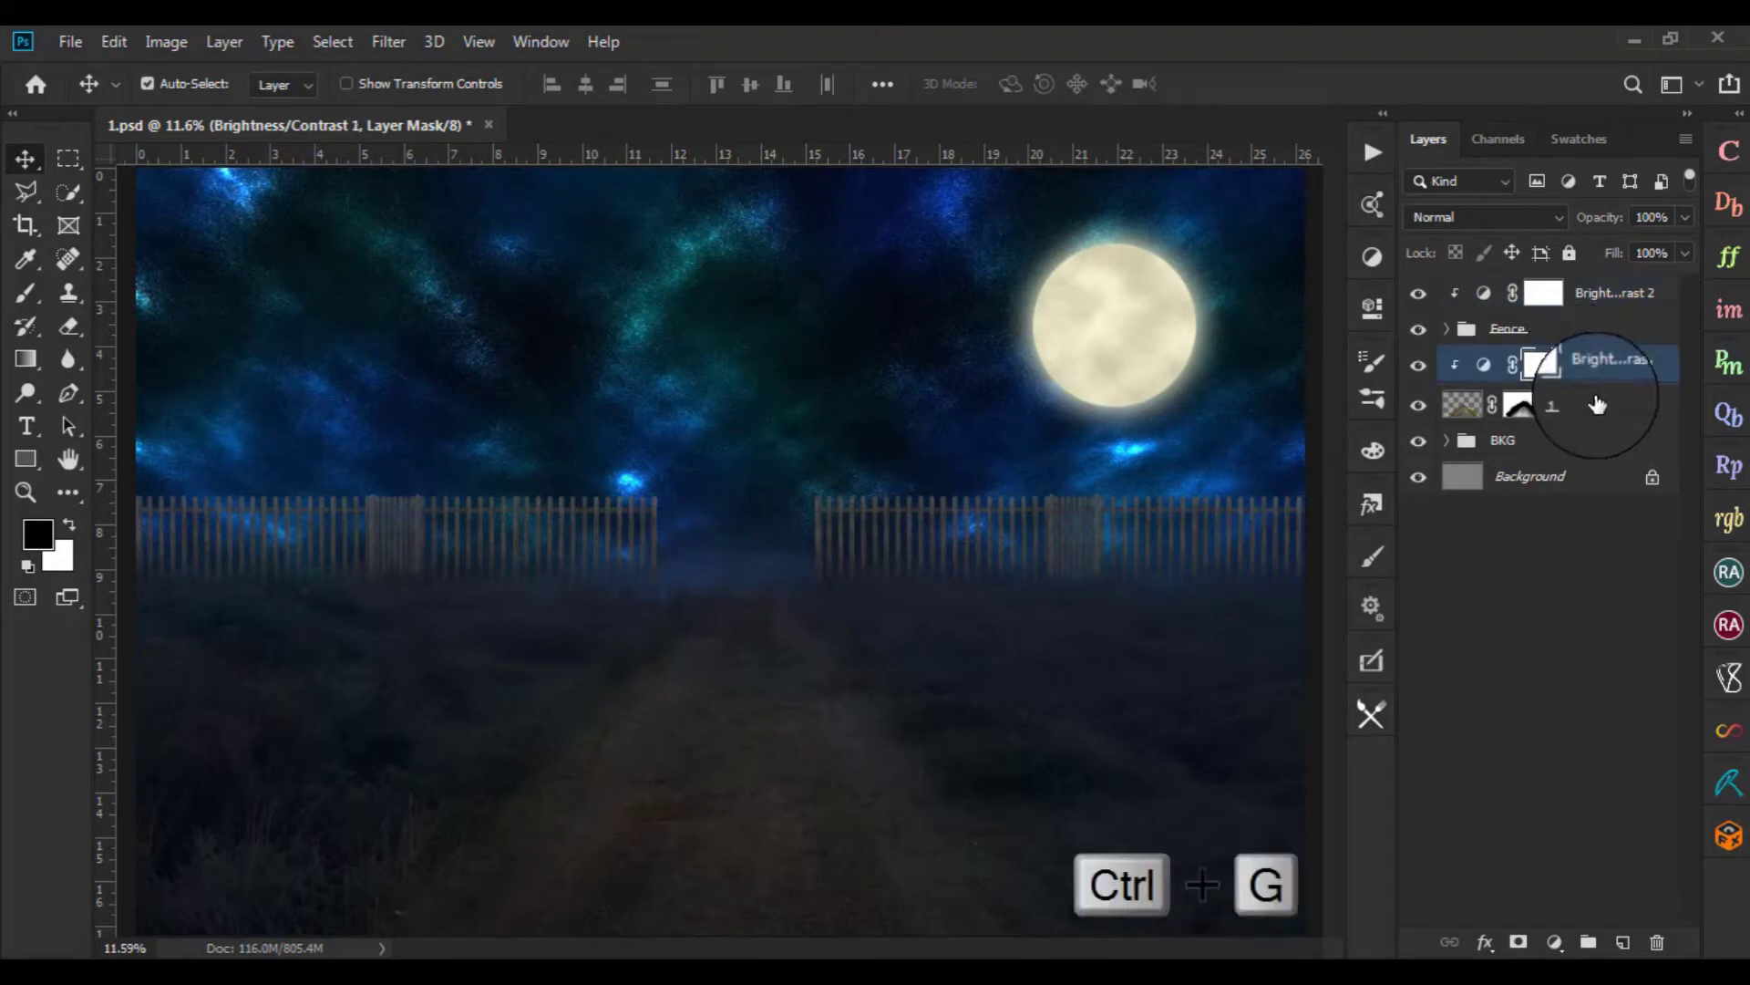
ctrl+click(1597, 405)
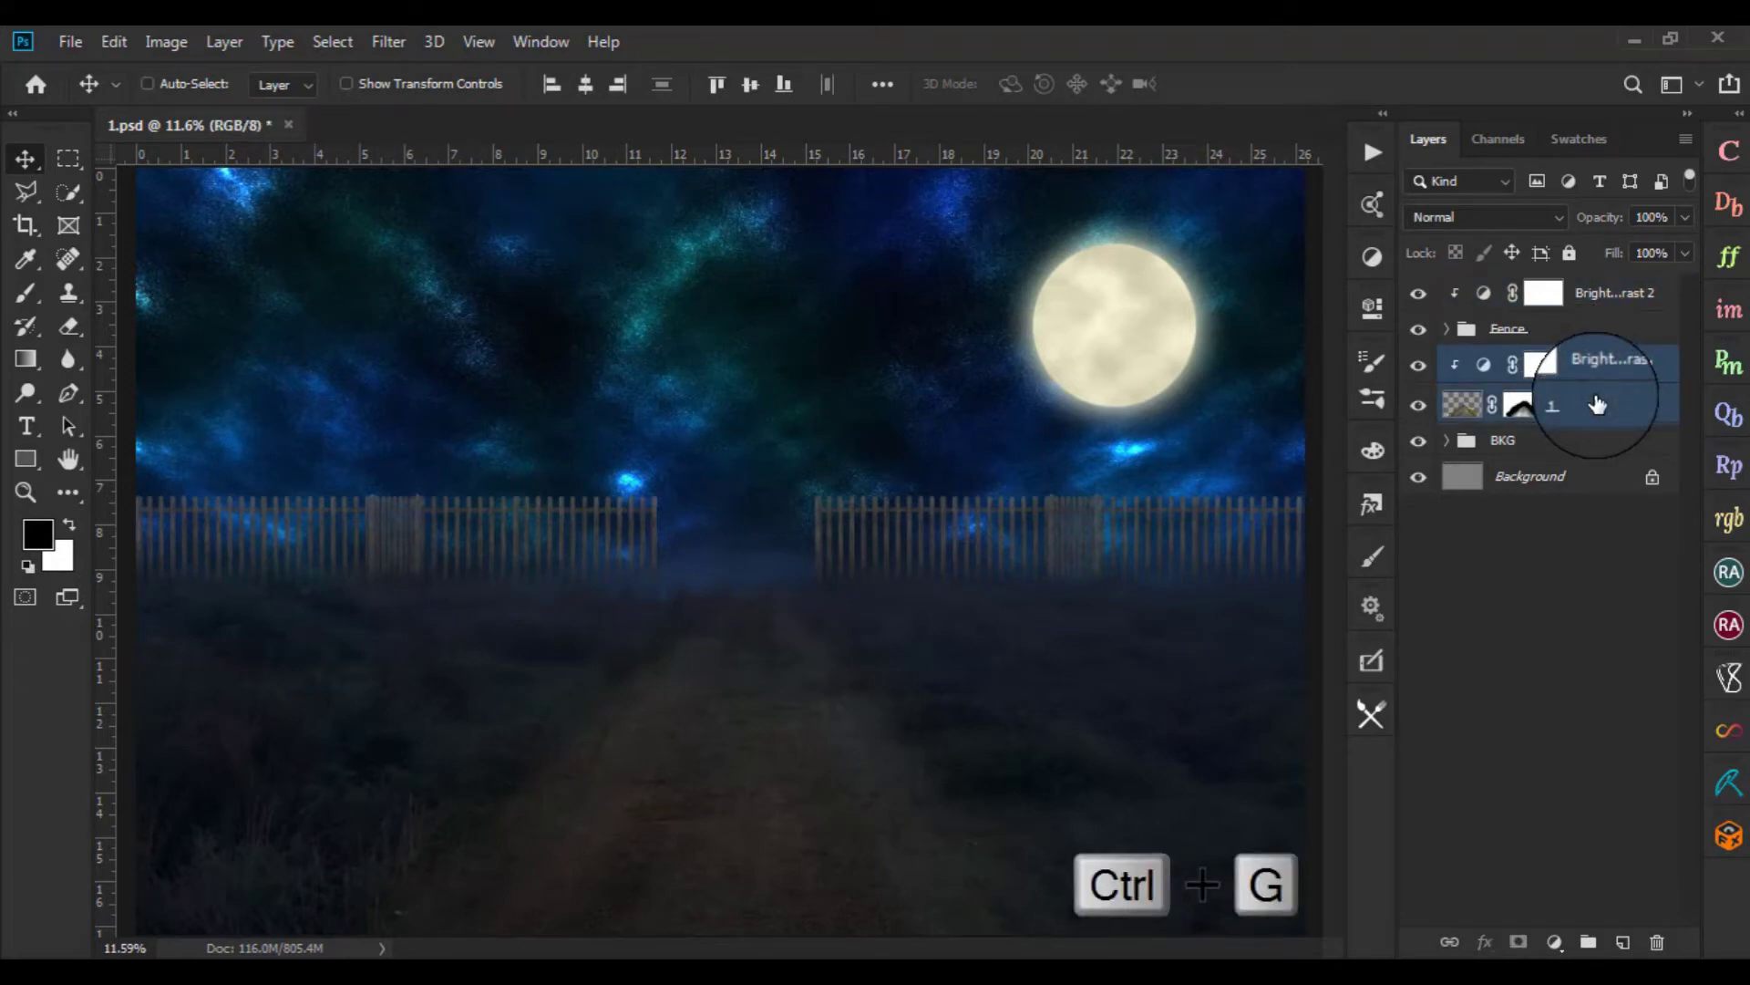
Group layer 1 and Brightness/Contrast 1 into a group named Road
key(ctrl+g)
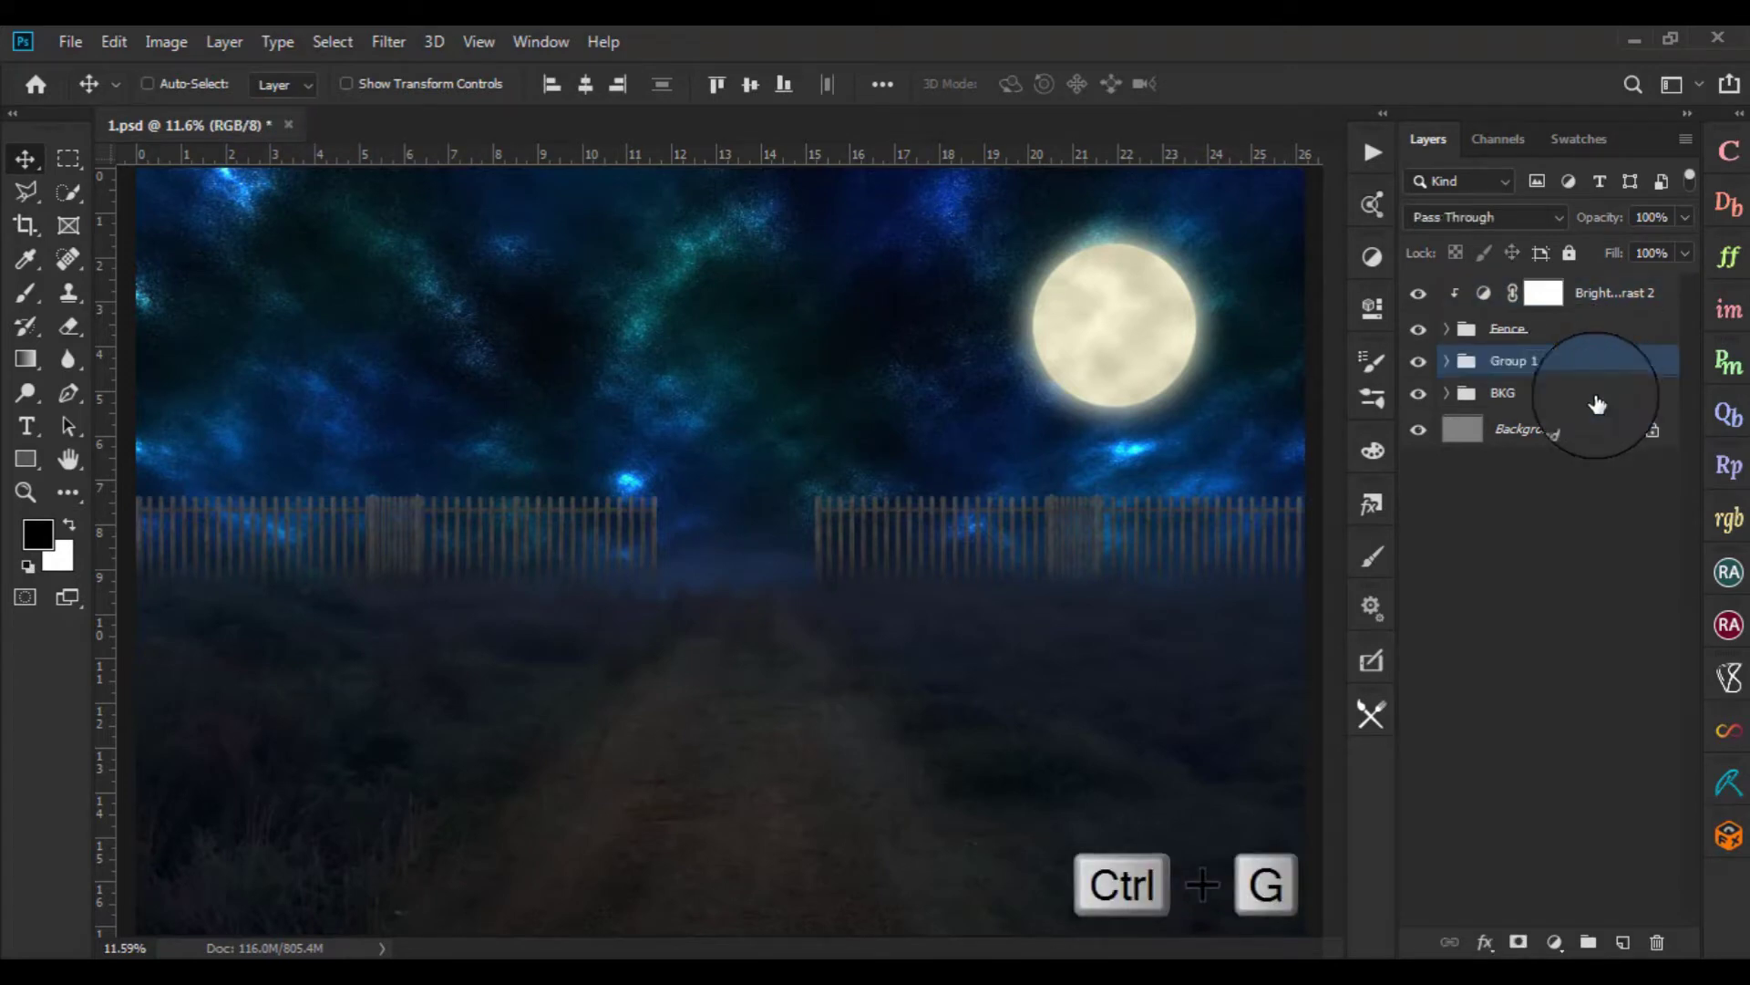
double_click(1518, 361)
text(Road)
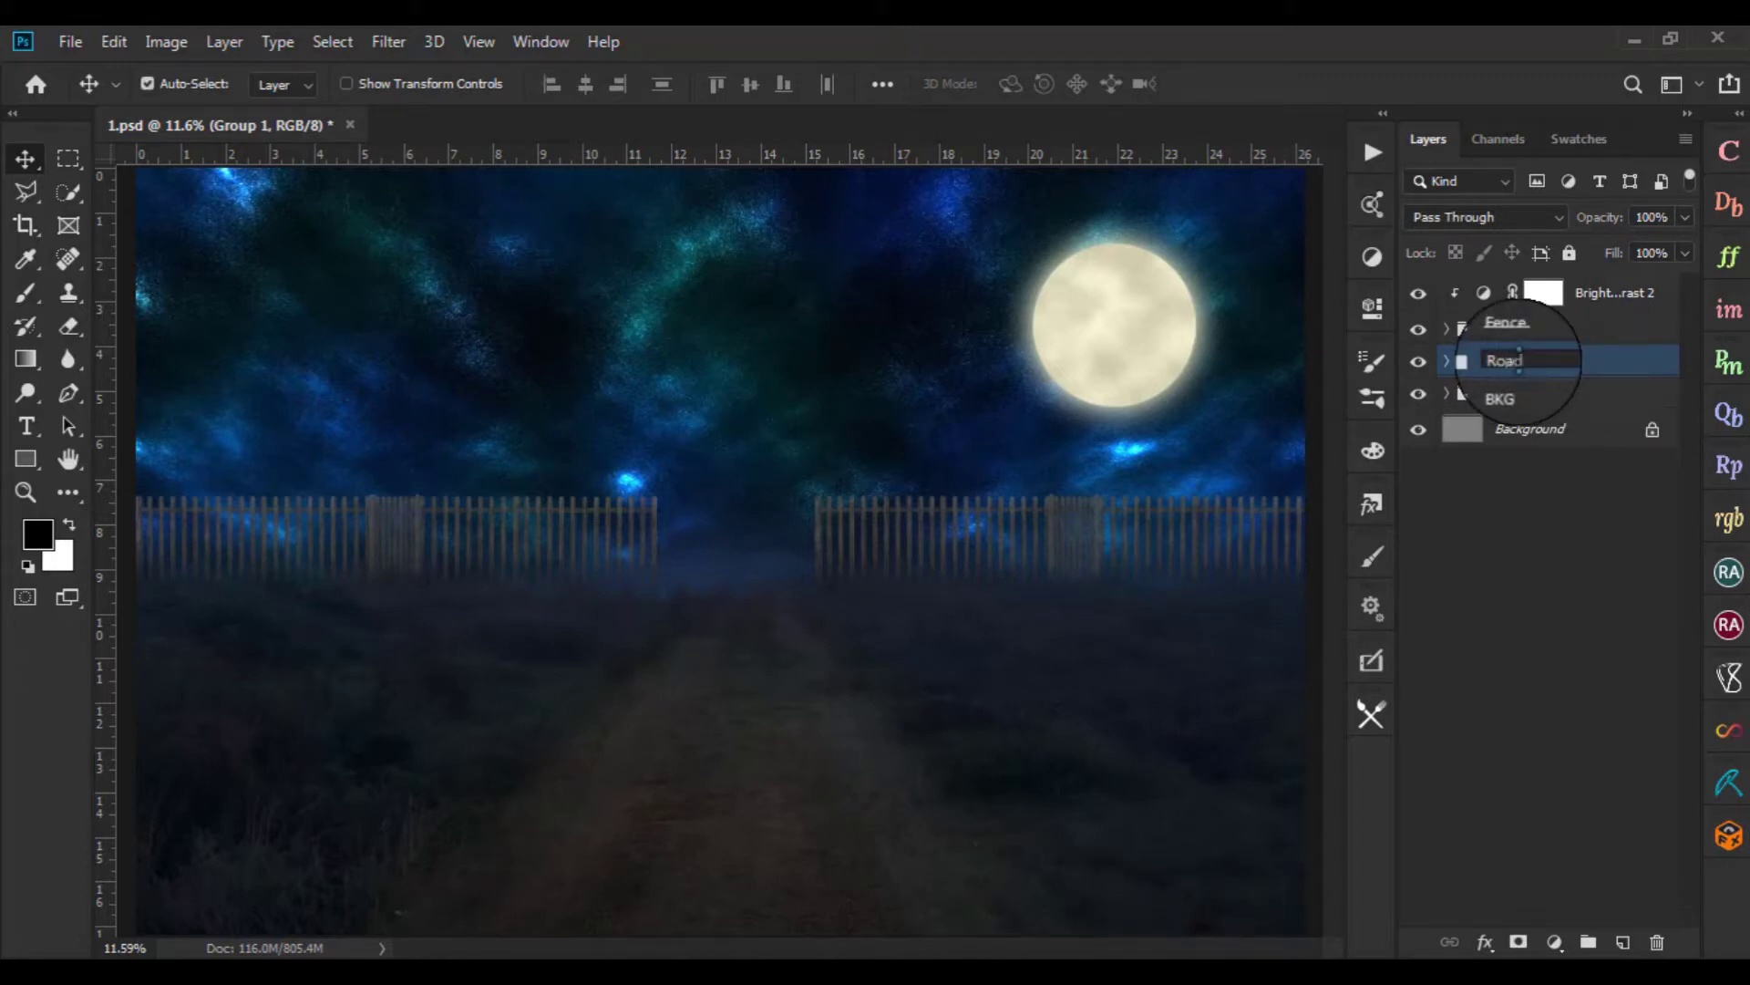
key(Return)
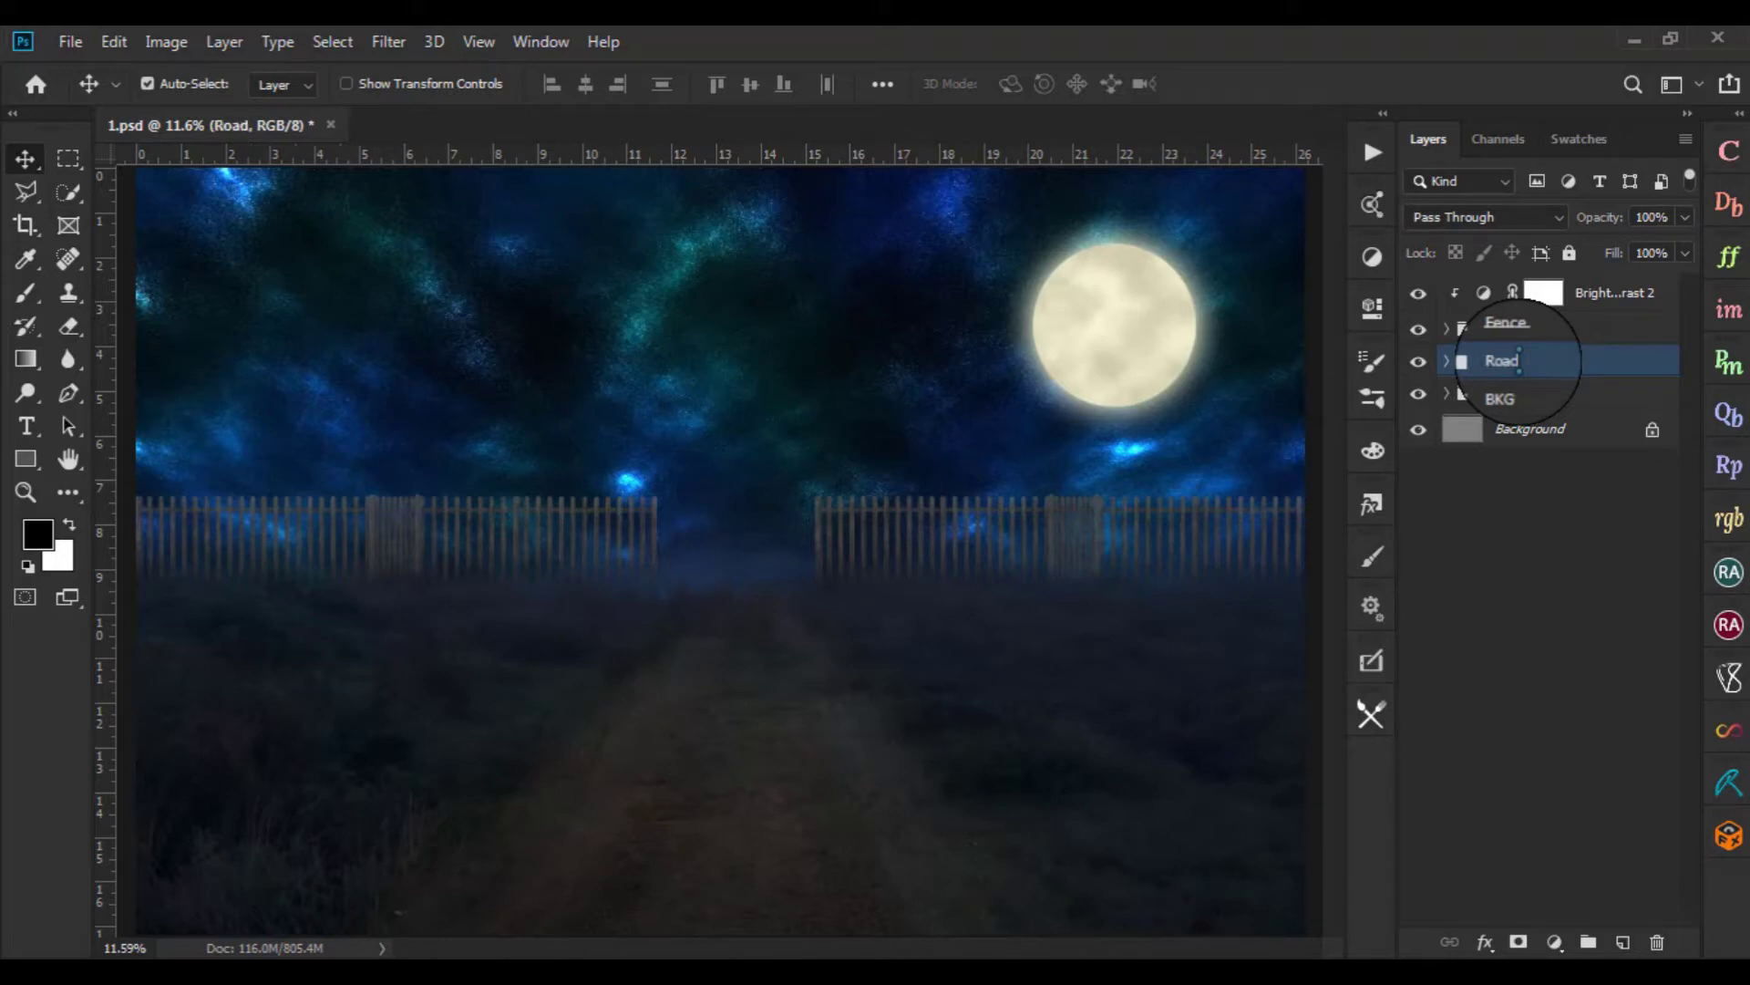
scroll(1039, 629, down, 2)
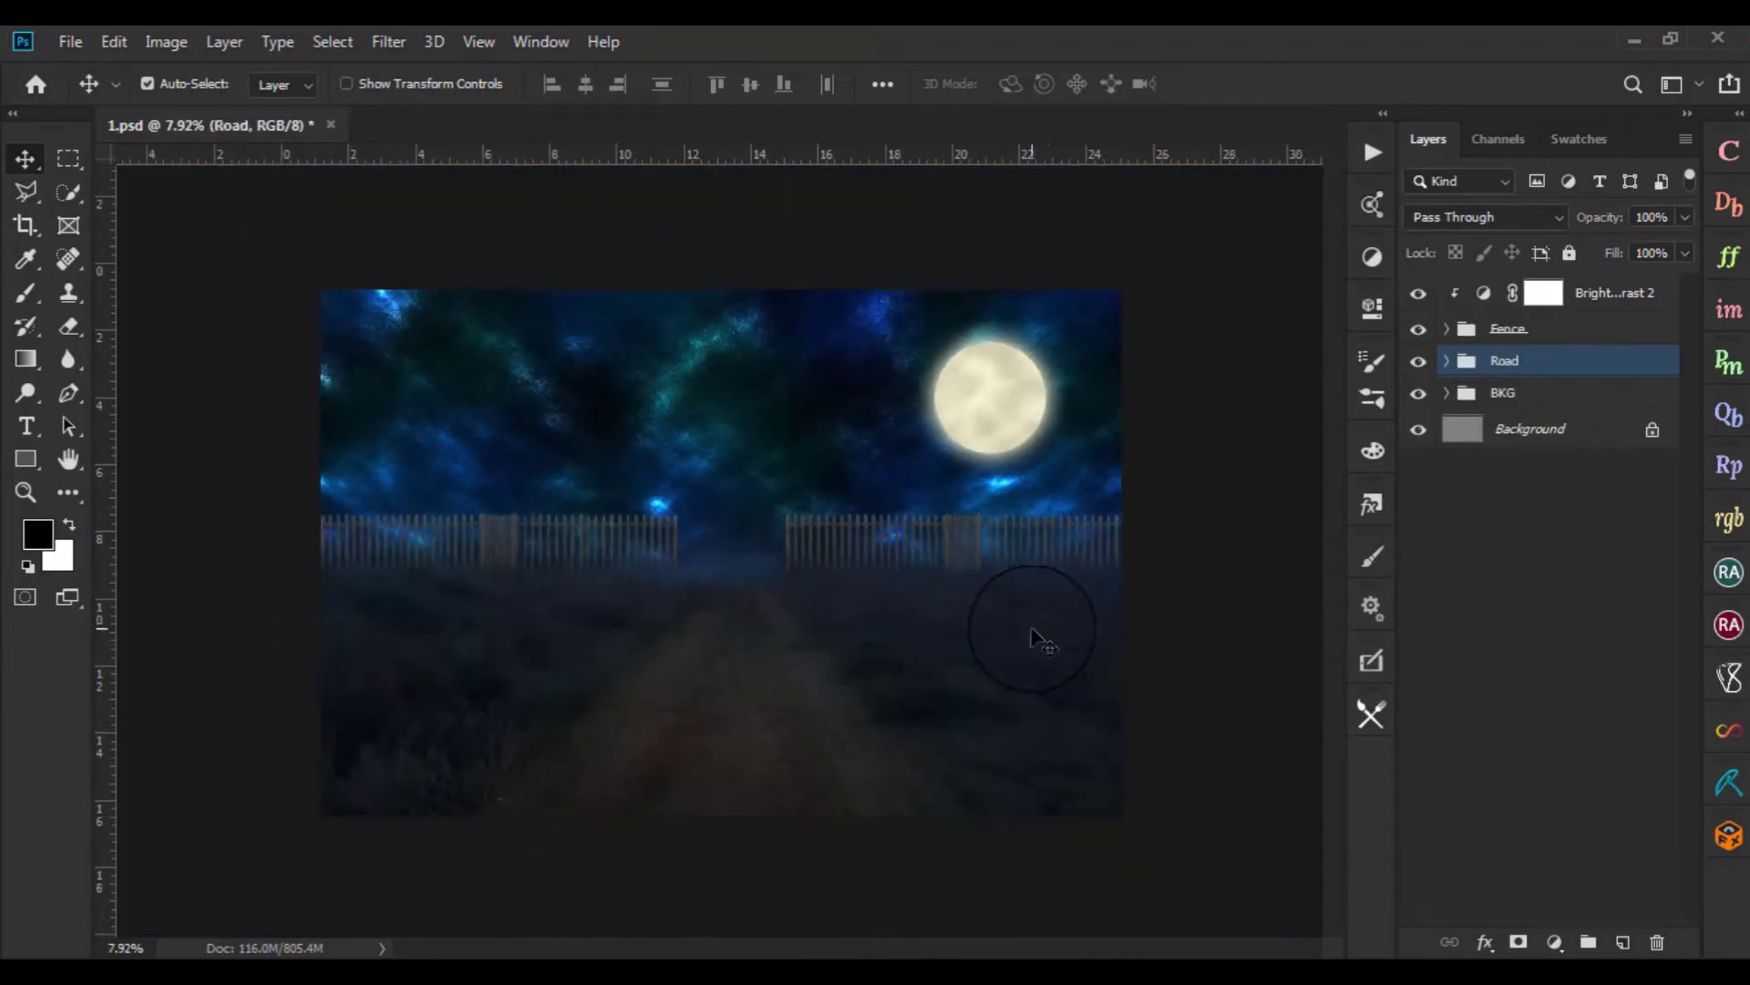
scroll(1035, 636, up, 1)
scroll(1031, 638, up, 1)
scroll(1048, 697, down, 1)
drag(1543, 292, 1547, 347)
click(1543, 330)
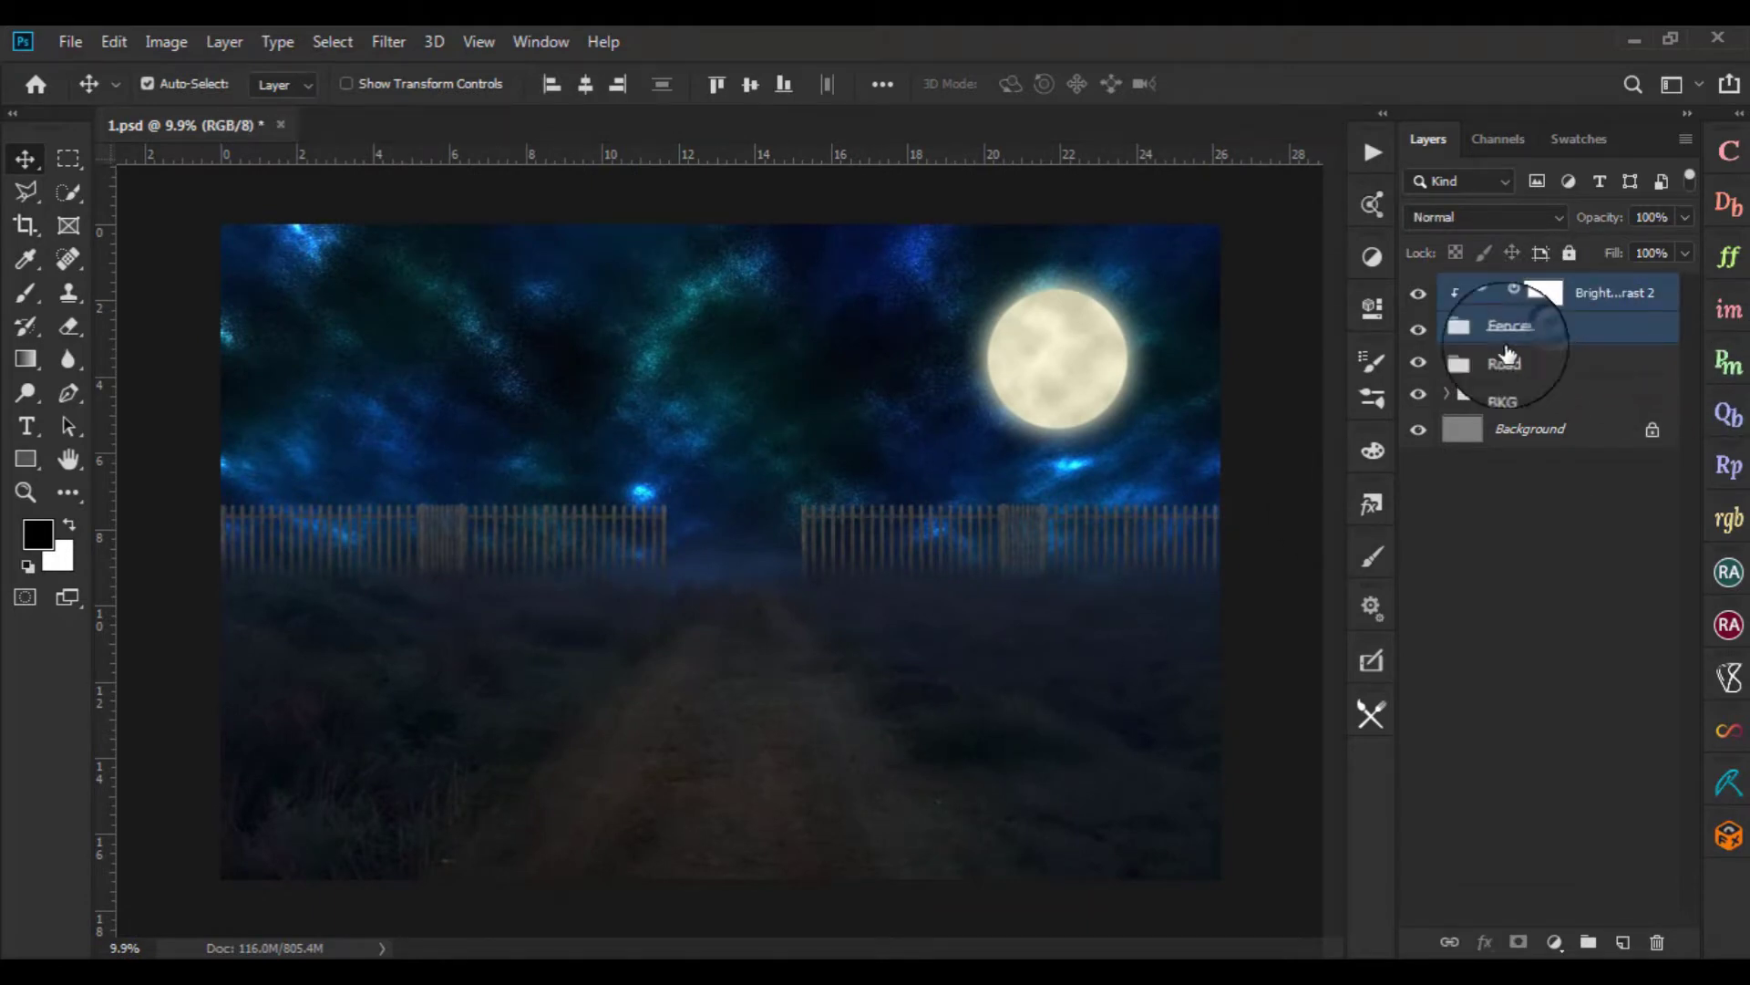
scroll(901, 588, up, 1)
key(ctrl+t)
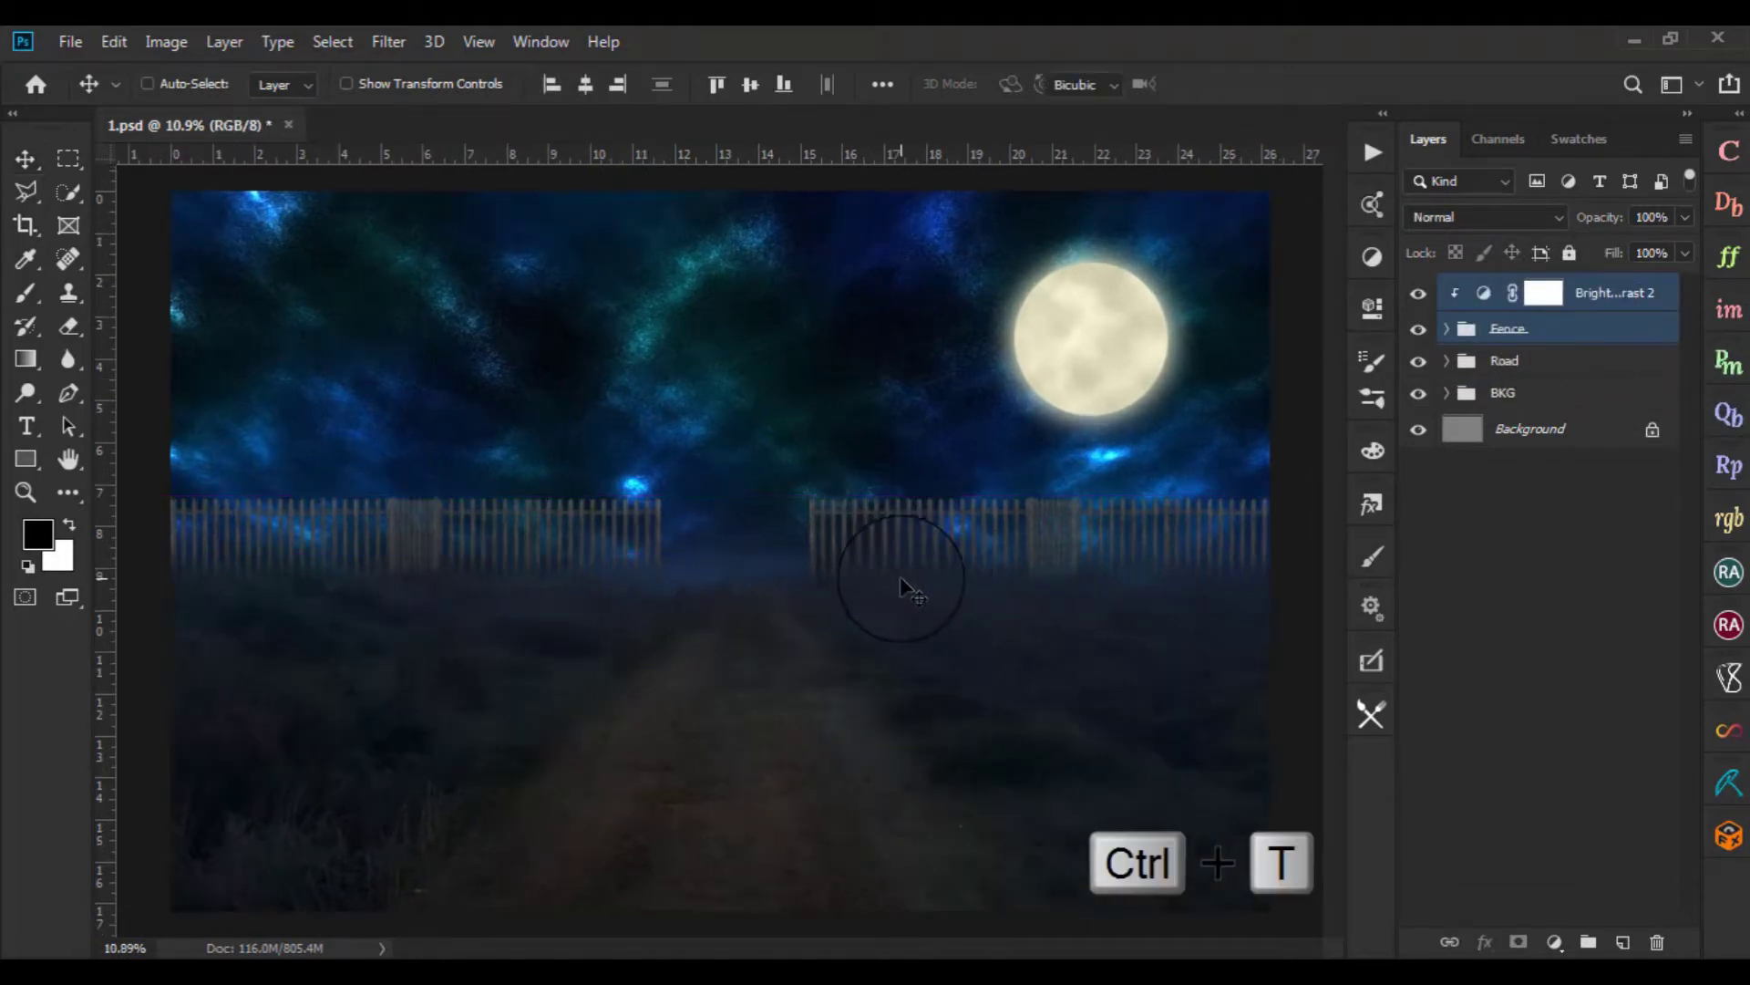
drag(904, 572, 917, 609)
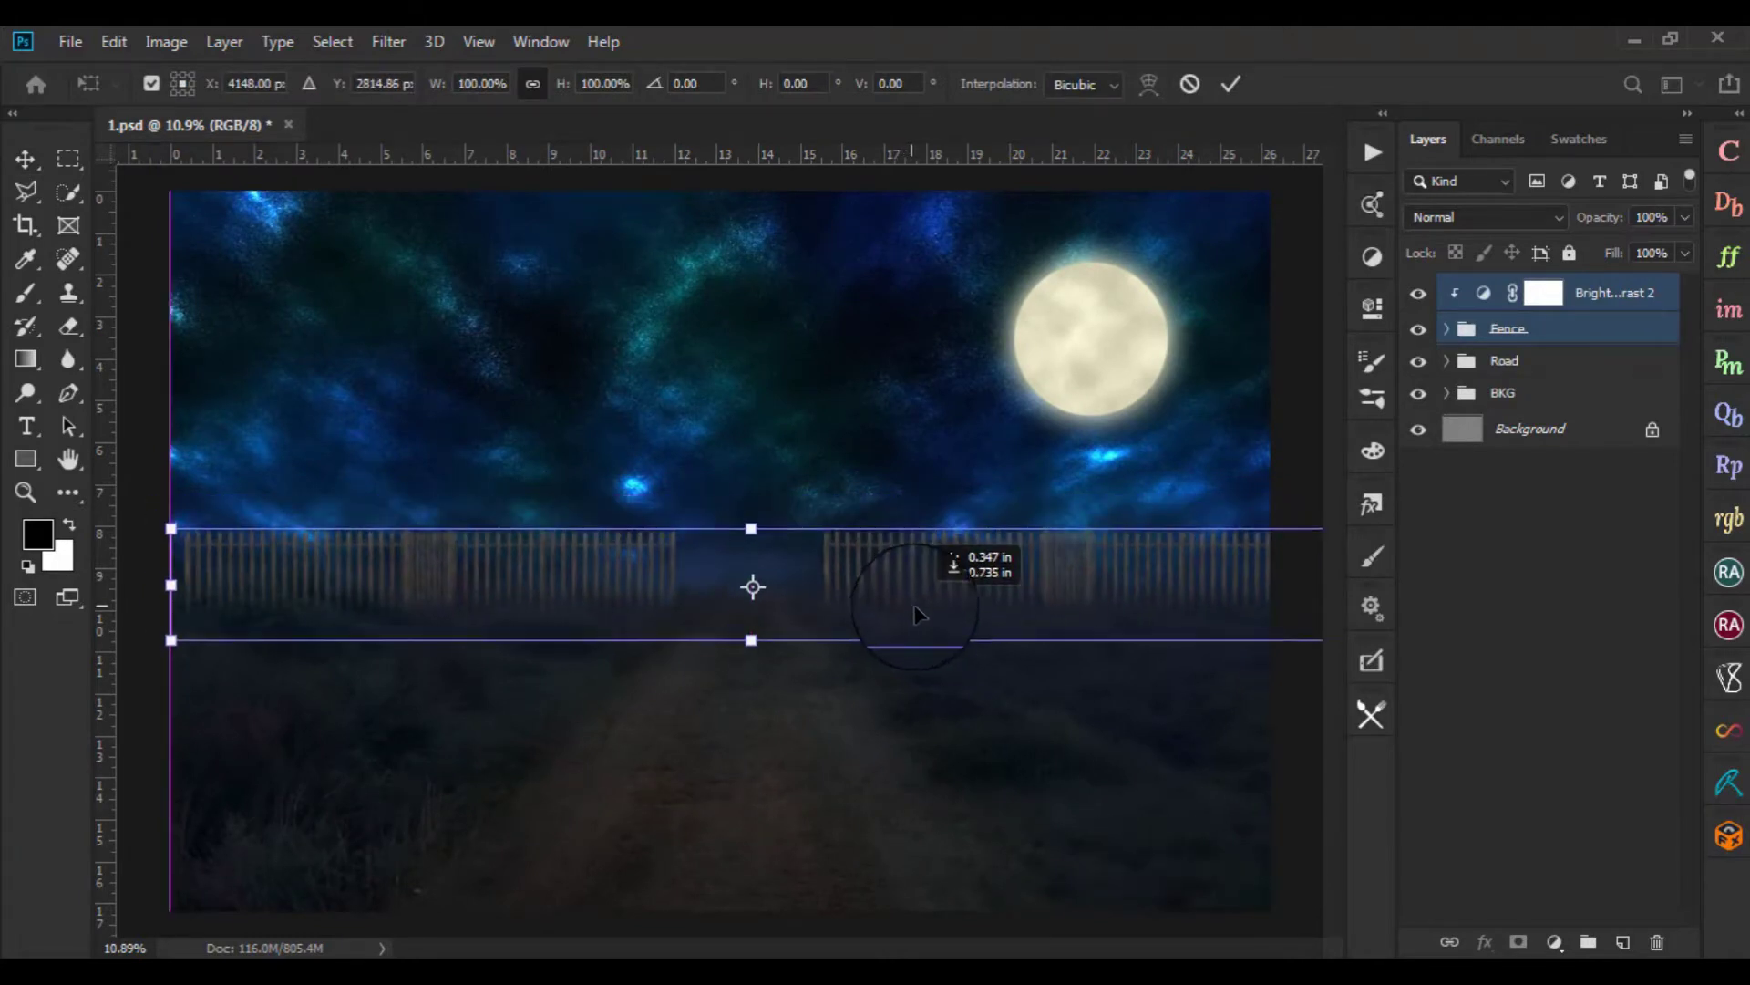
drag(917, 611, 917, 610)
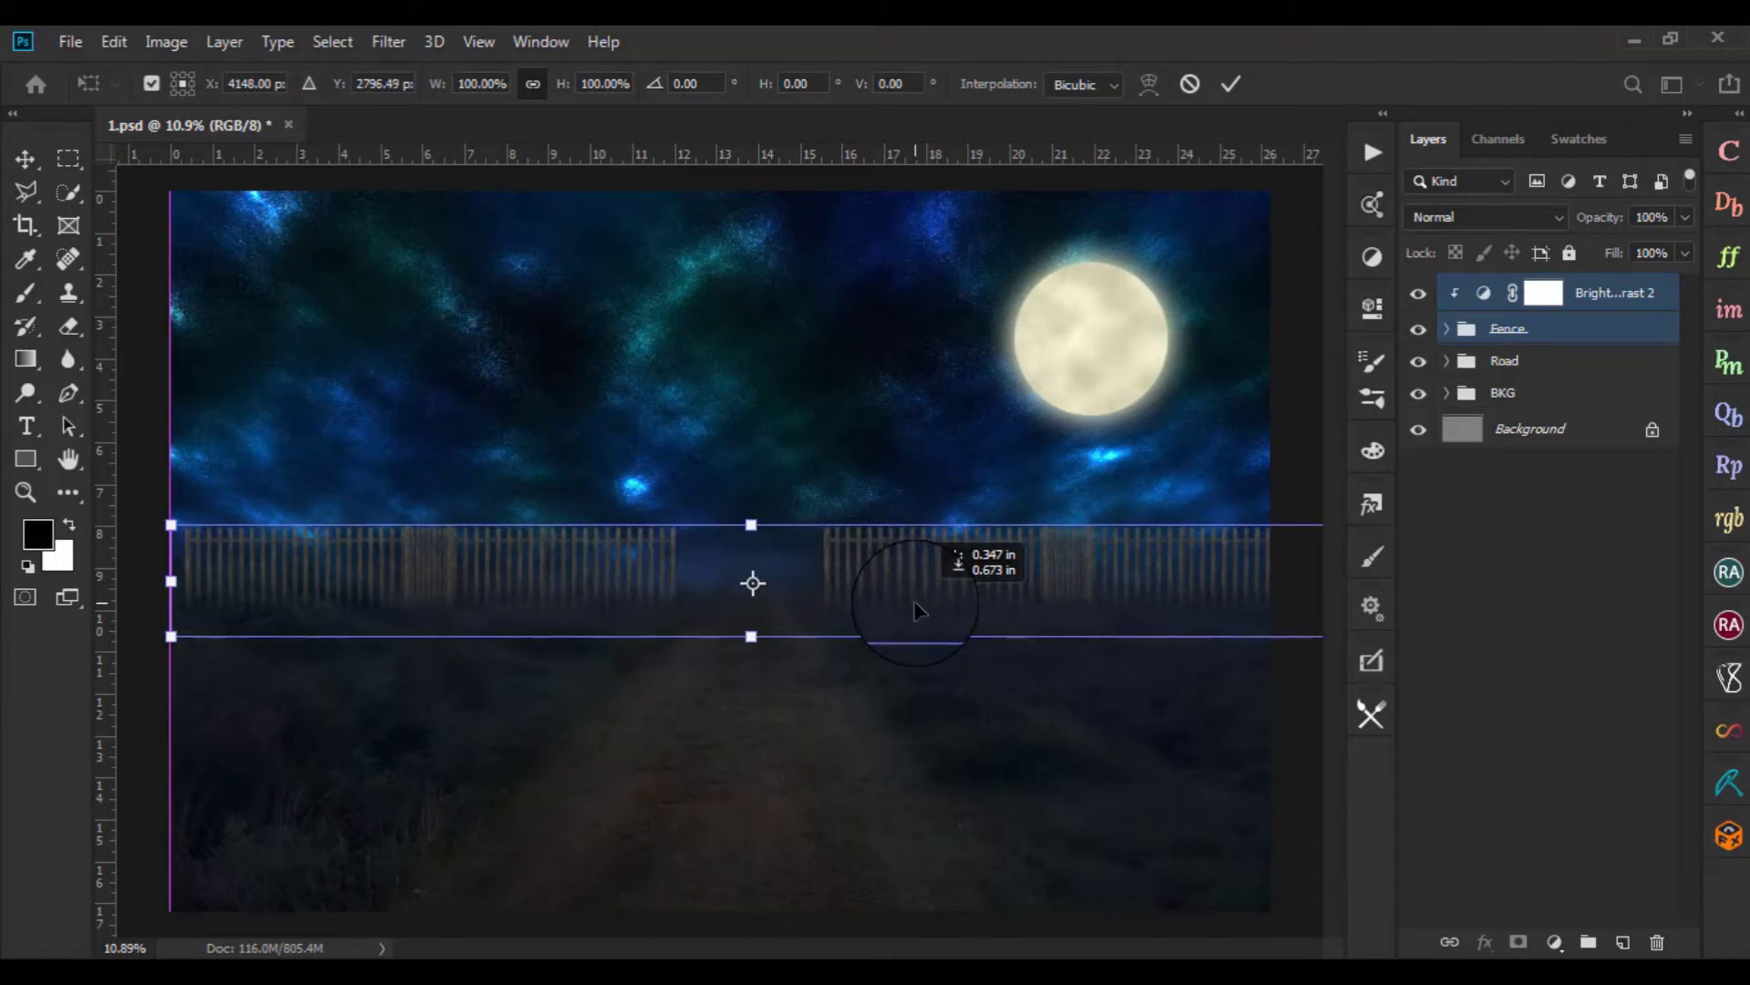
drag(914, 605, 908, 606)
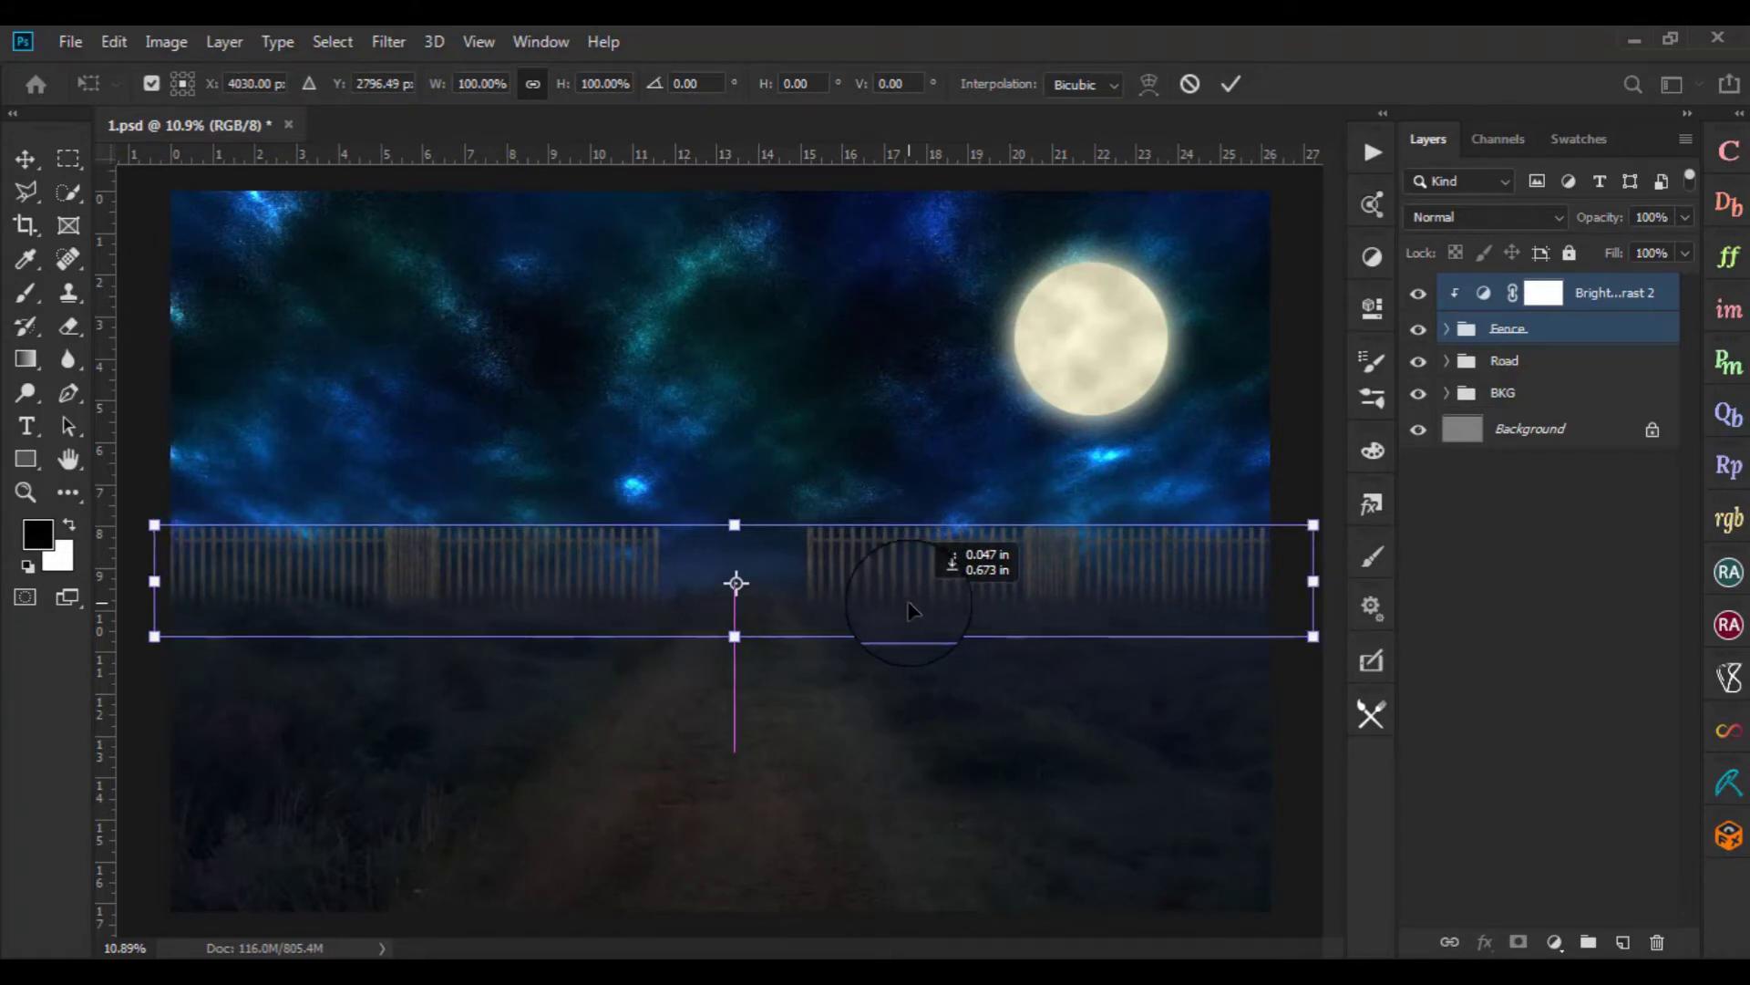
drag(910, 608, 910, 609)
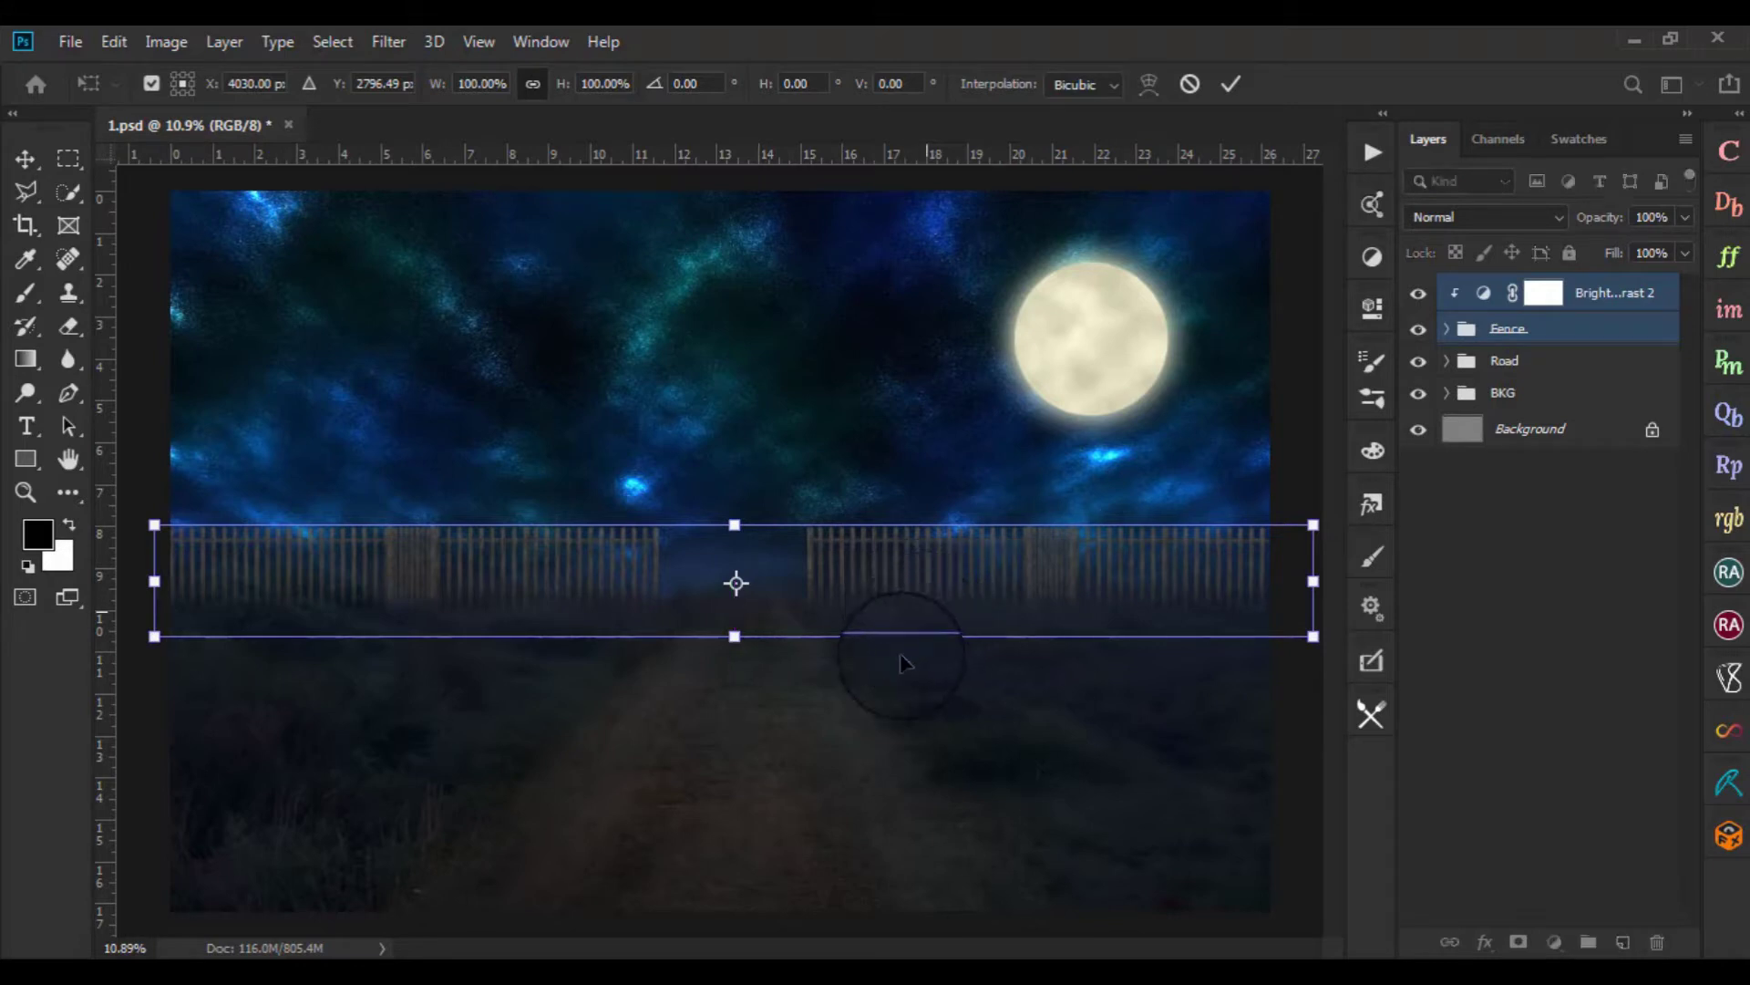
key(Right)
key(Right)
key(Right)
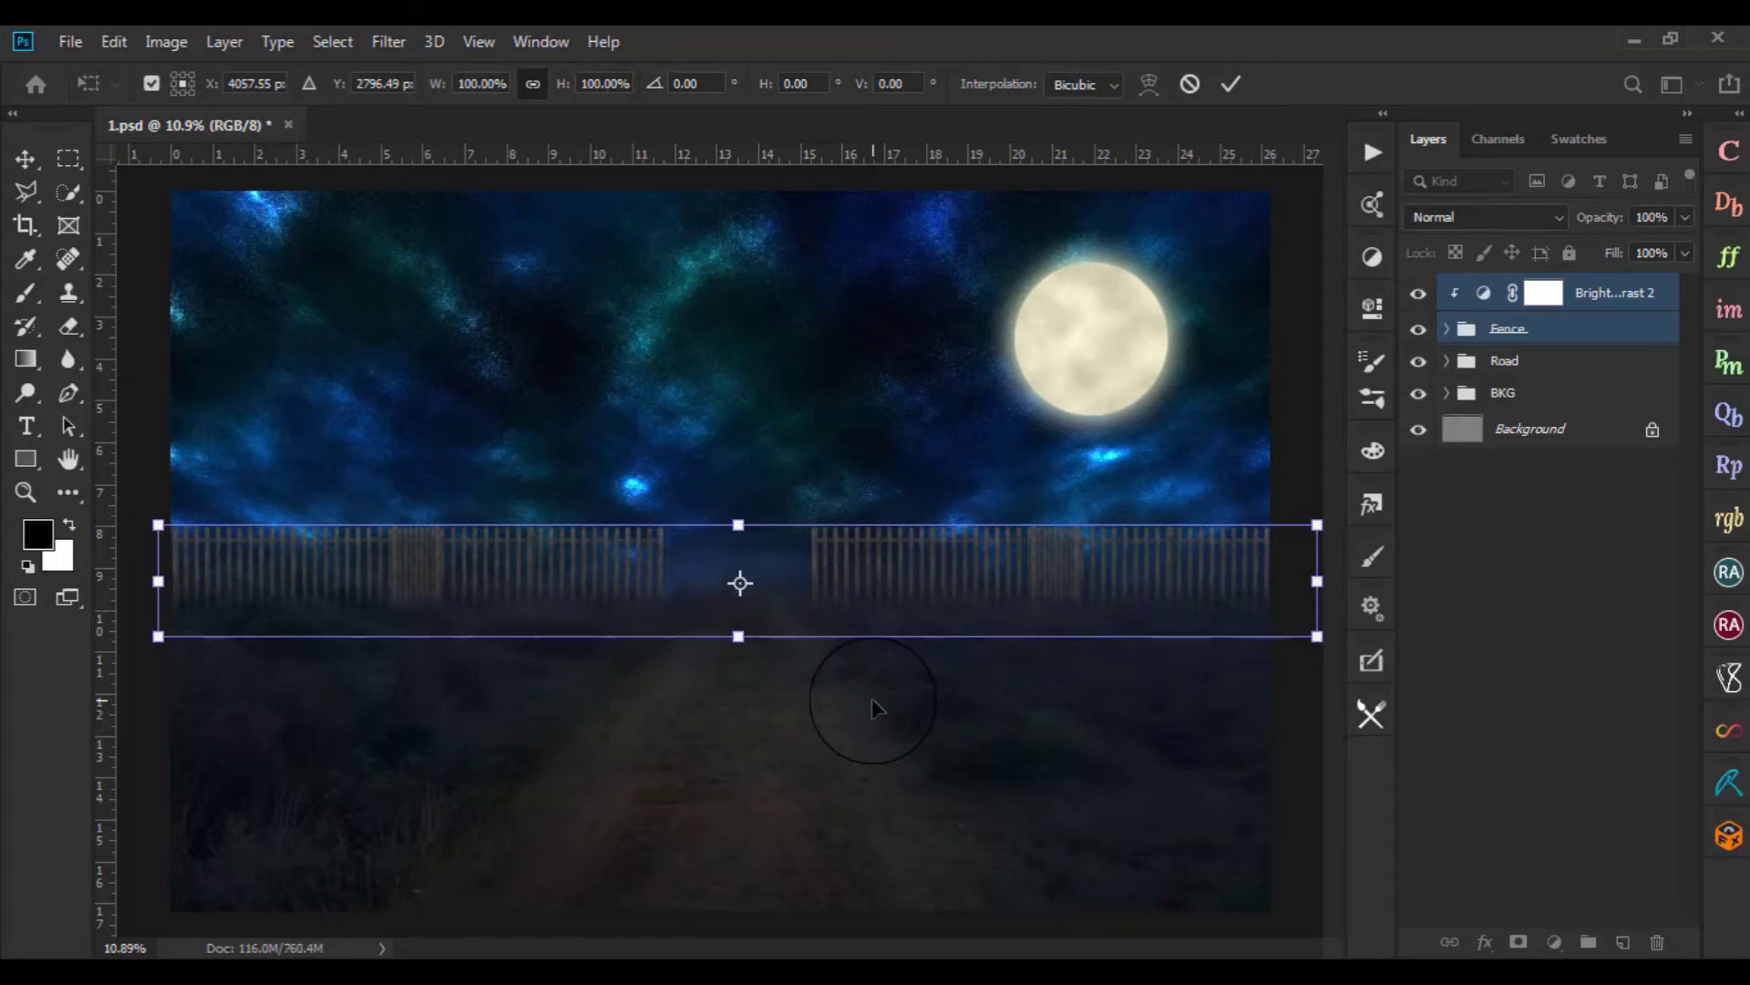
key(Return)
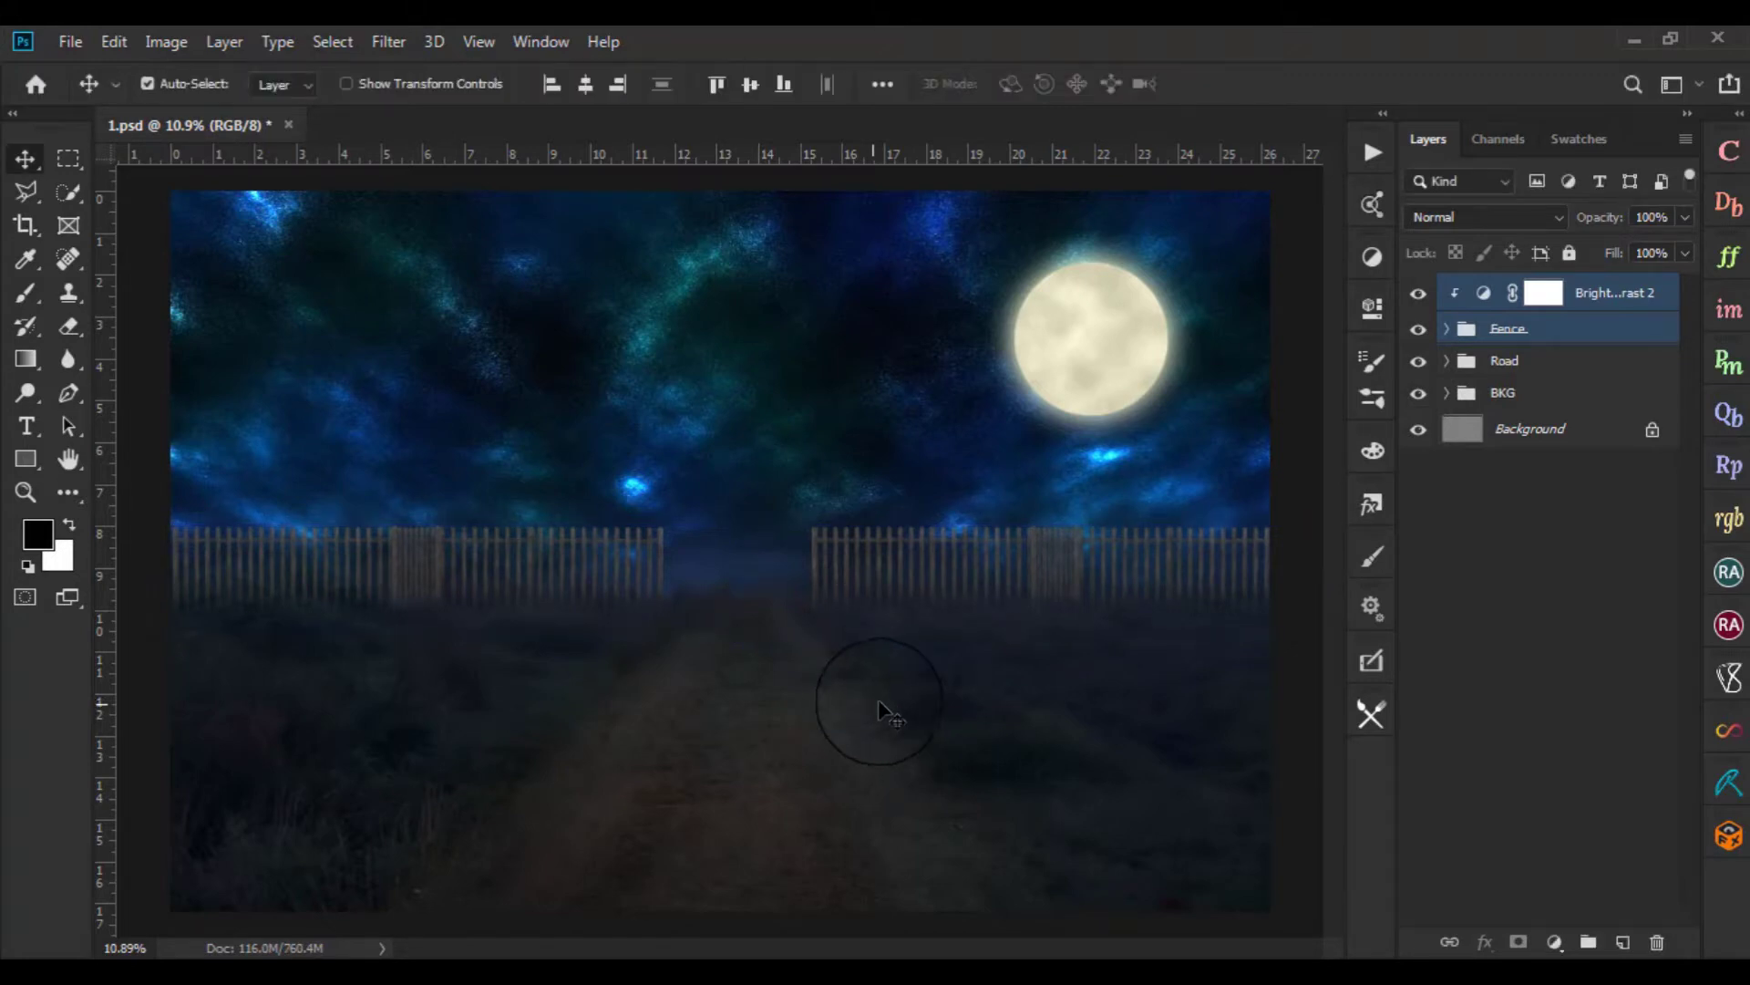
scroll(734, 691, up, 4)
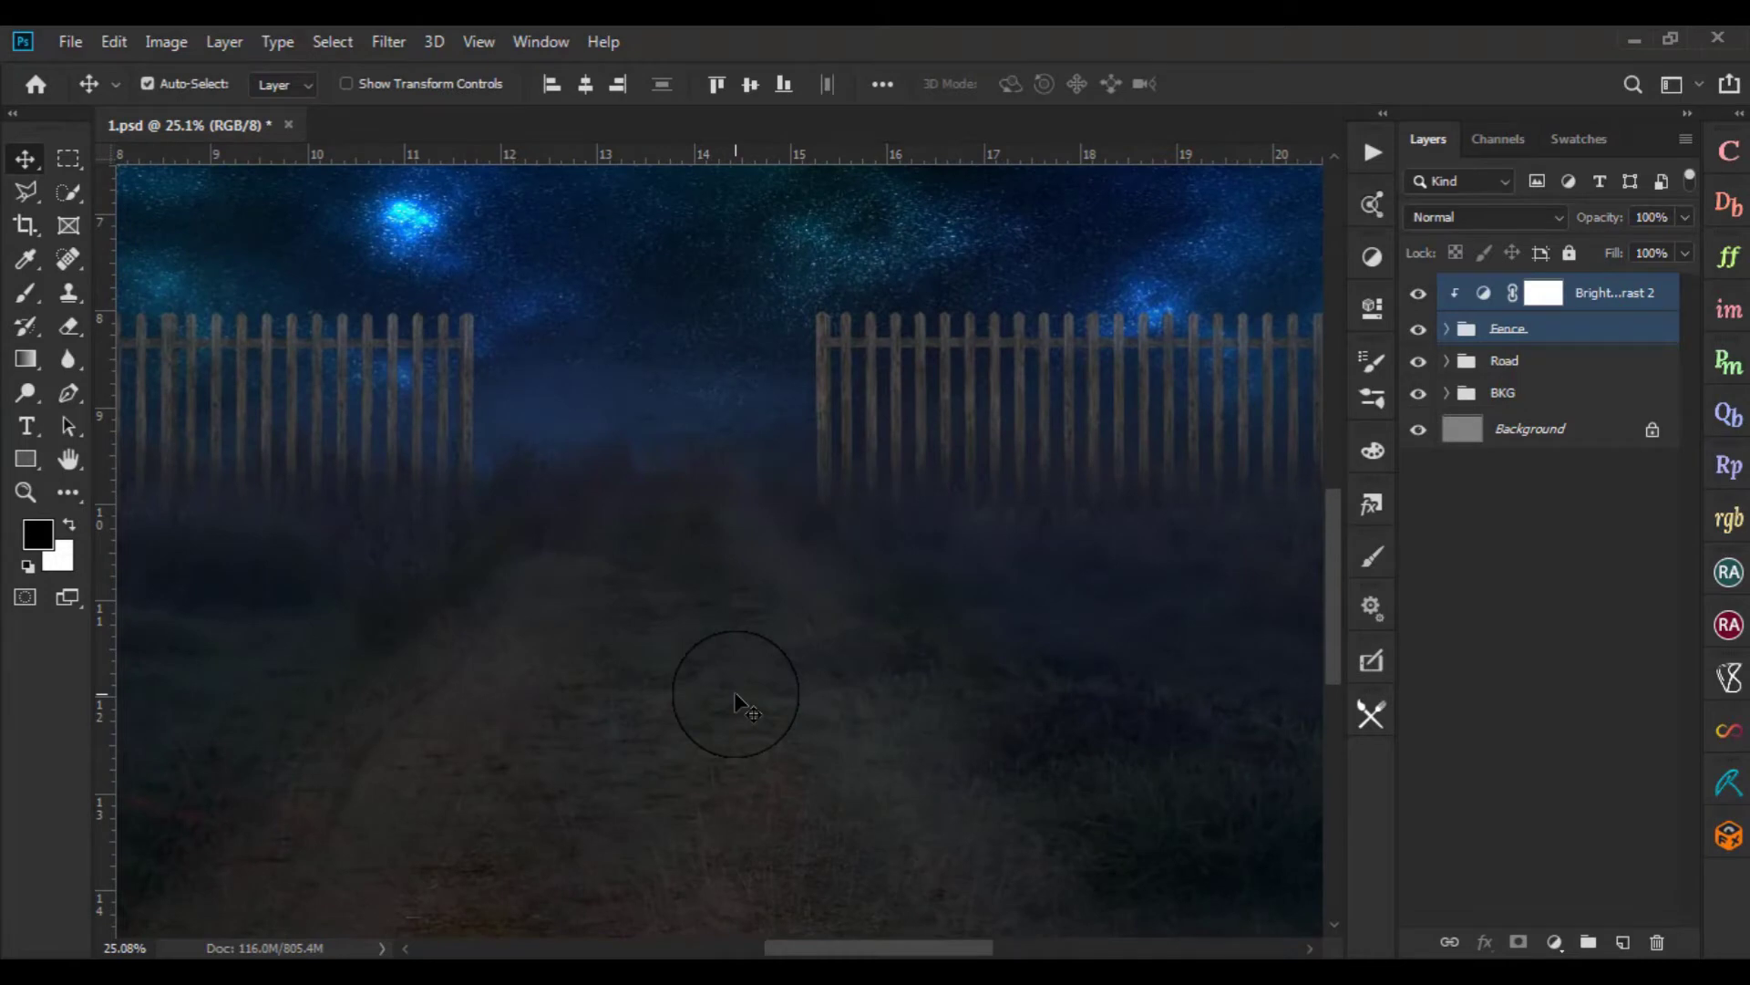
scroll(735, 697, down, 1)
scroll(735, 698, down, 1)
scroll(735, 698, down, 1)
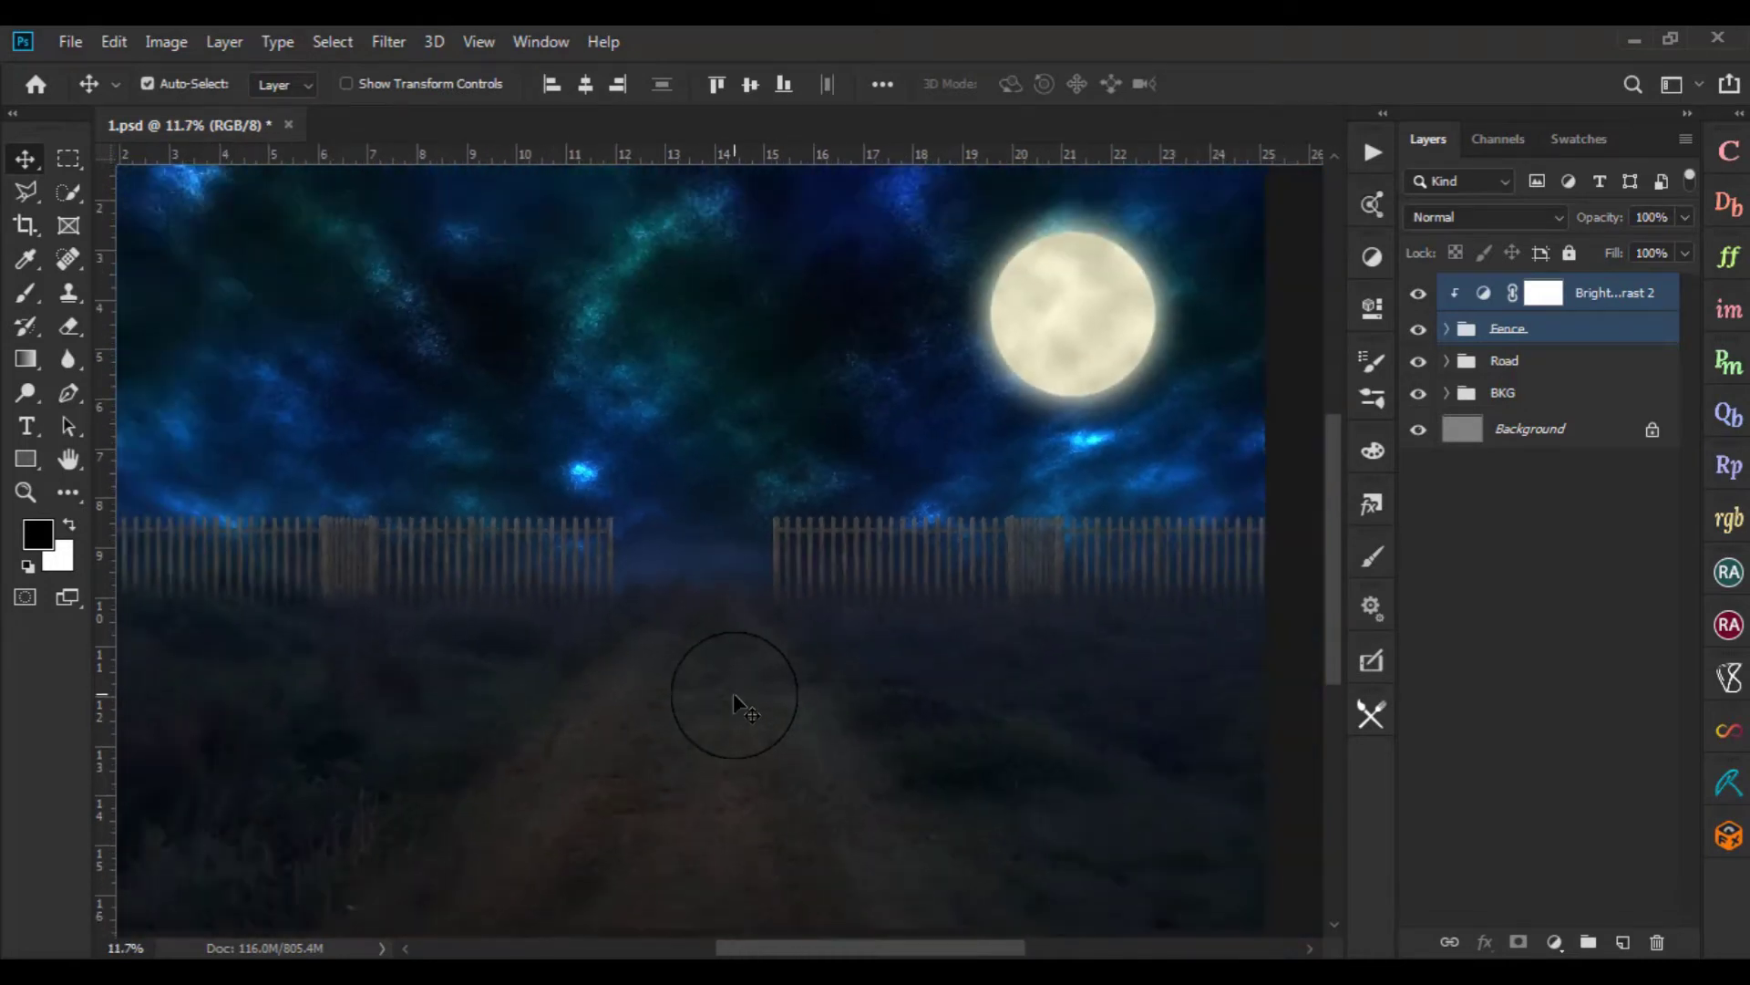
scroll(735, 699, down, 1)
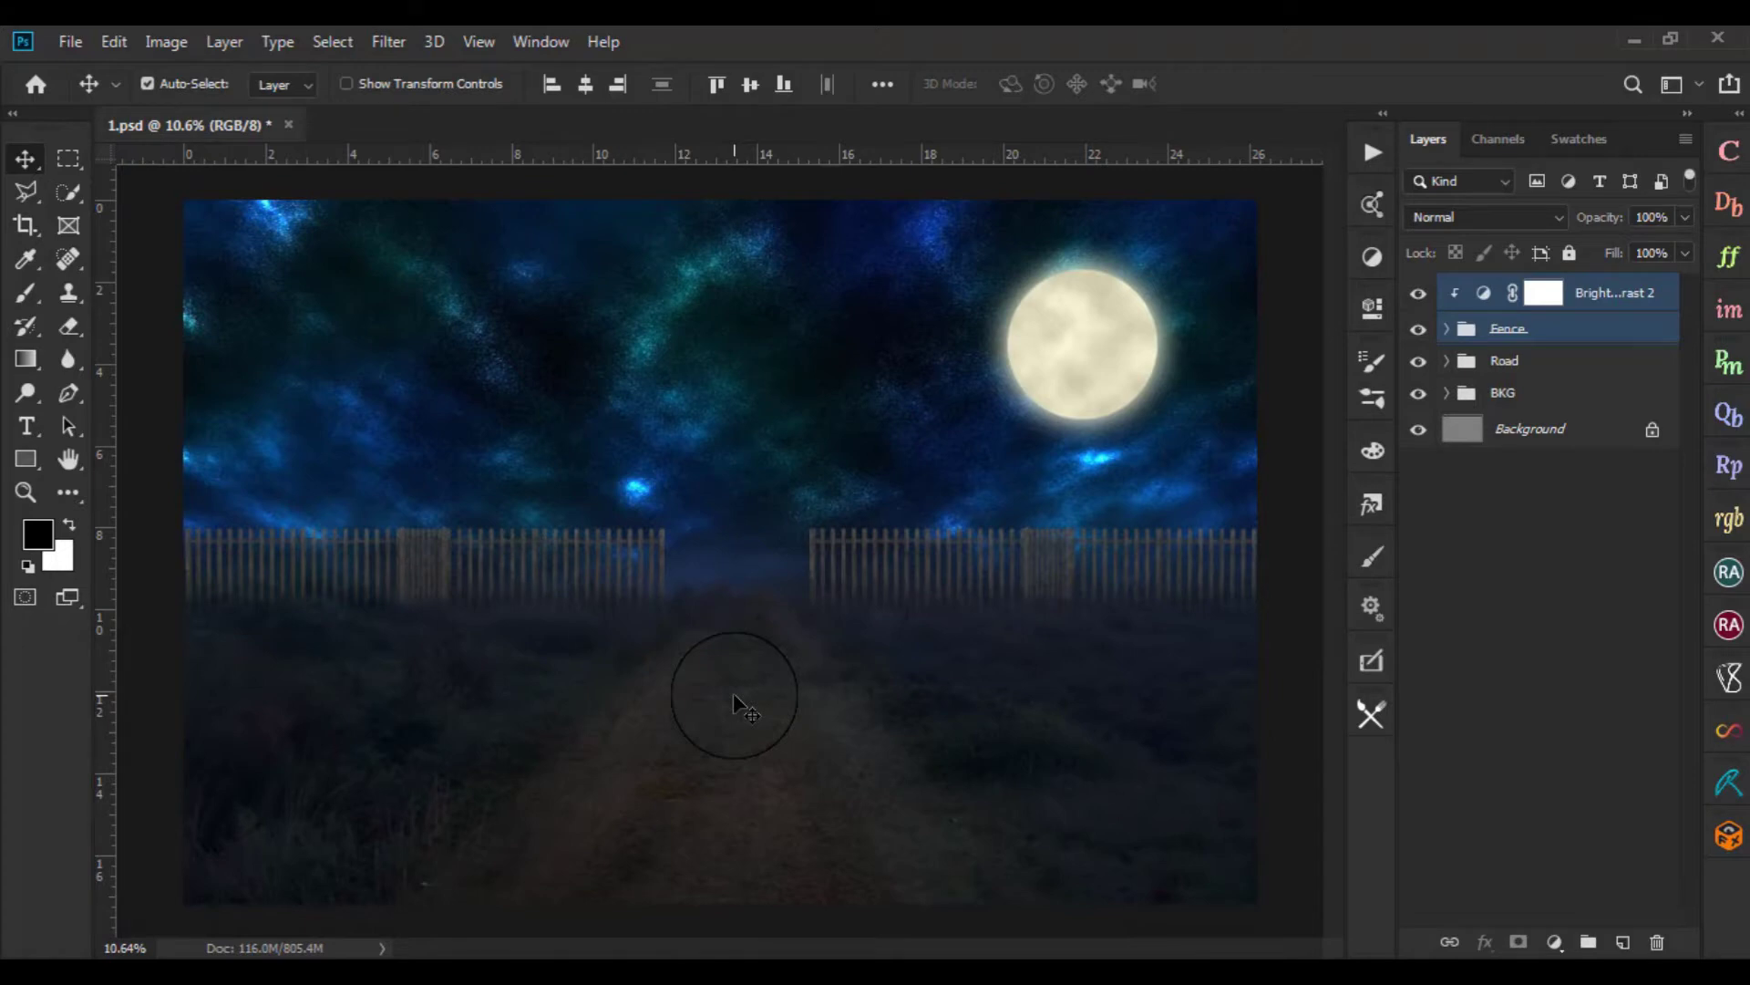
scroll(733, 692, up, 1)
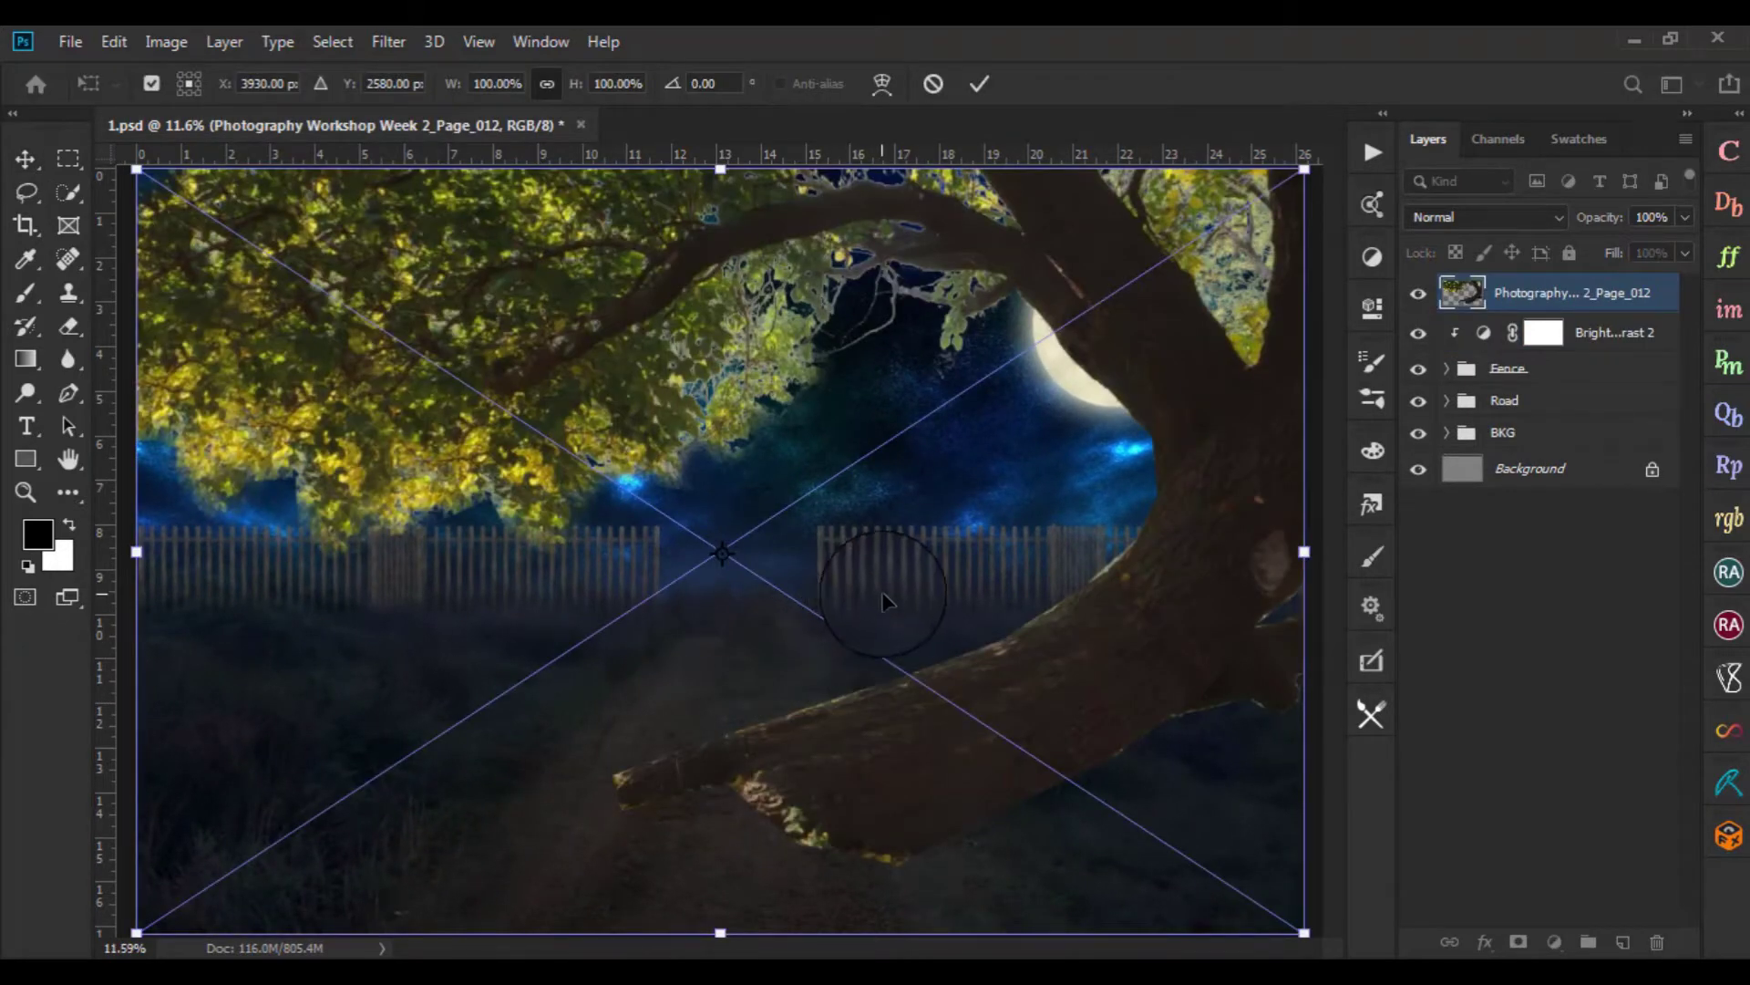
Drag the placed tree photo into position over the night scene
scroll(885, 618, down, 2)
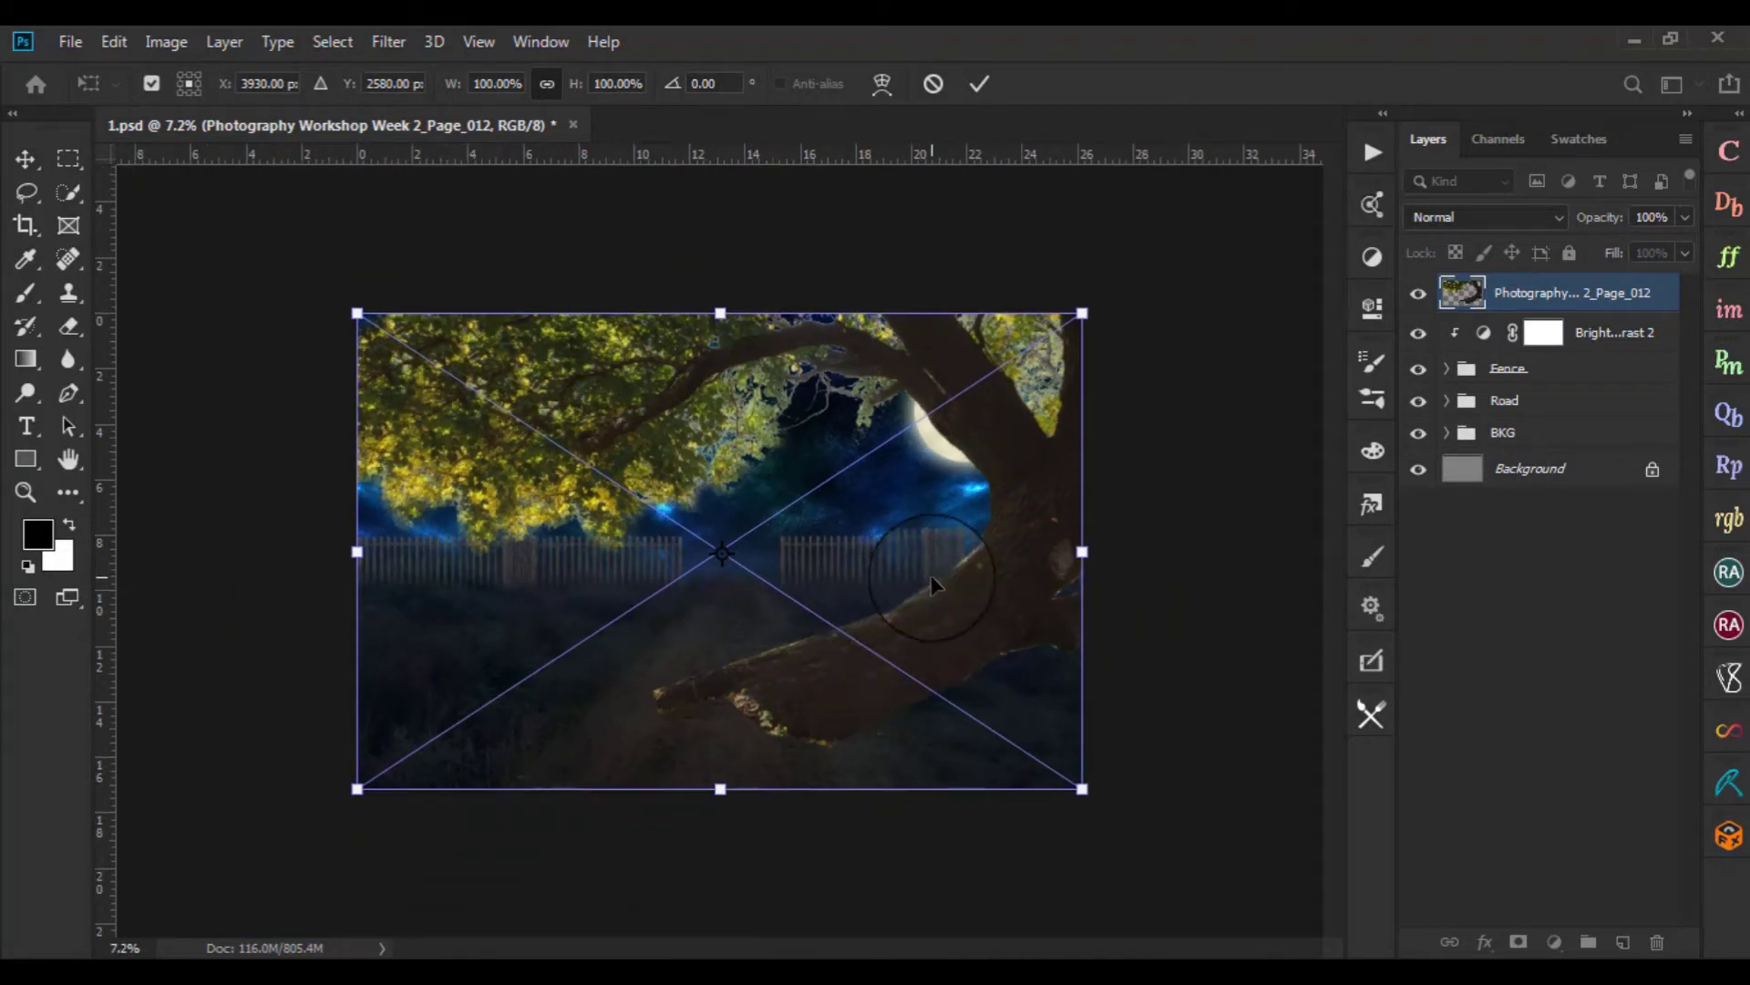
scroll(932, 574, up, 1)
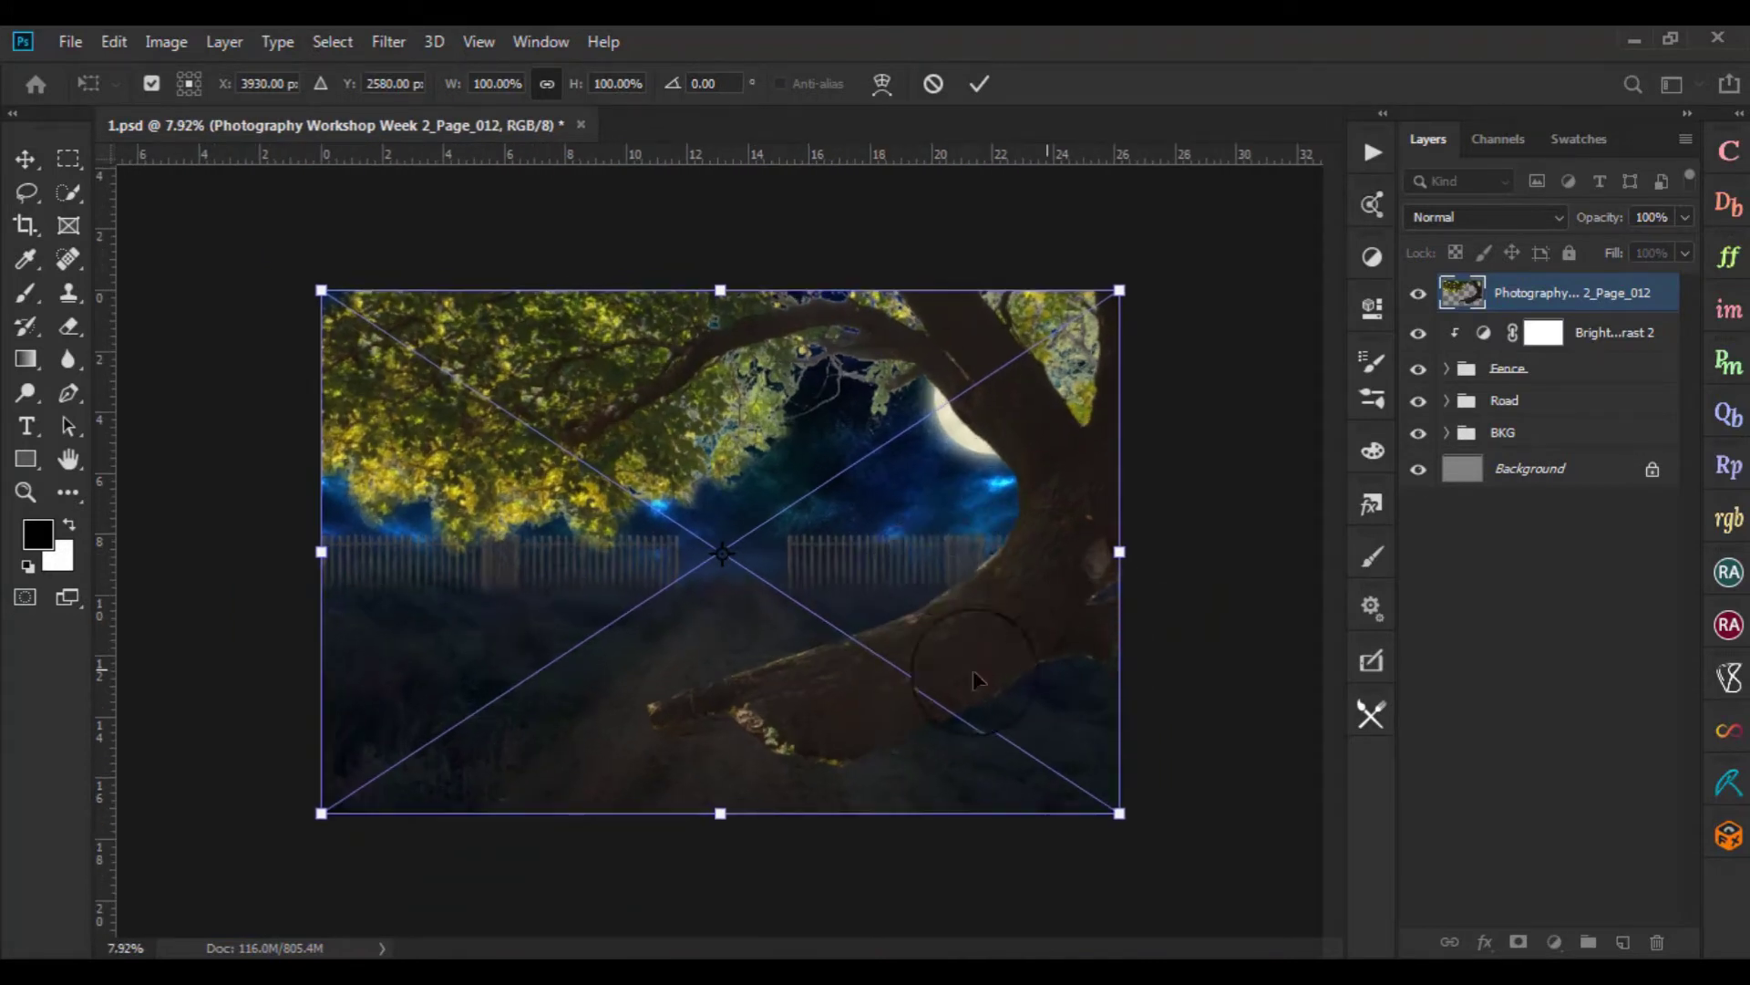
drag(946, 662, 1019, 627)
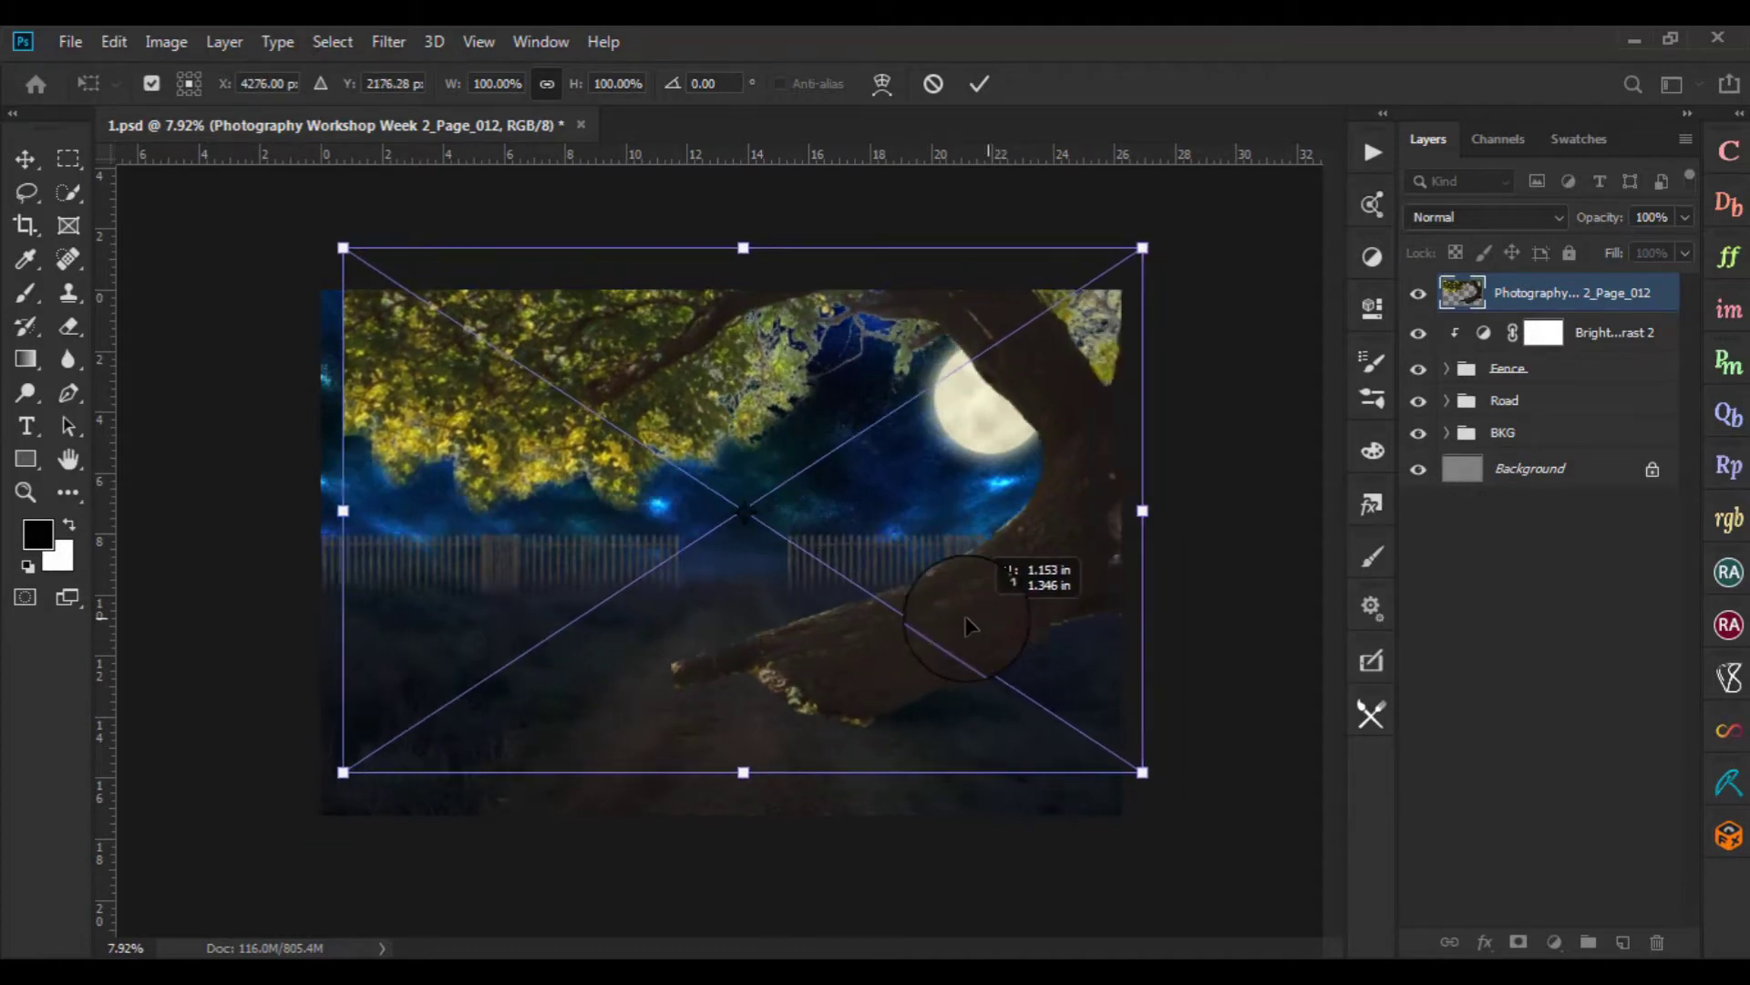
drag(1019, 627, 1002, 632)
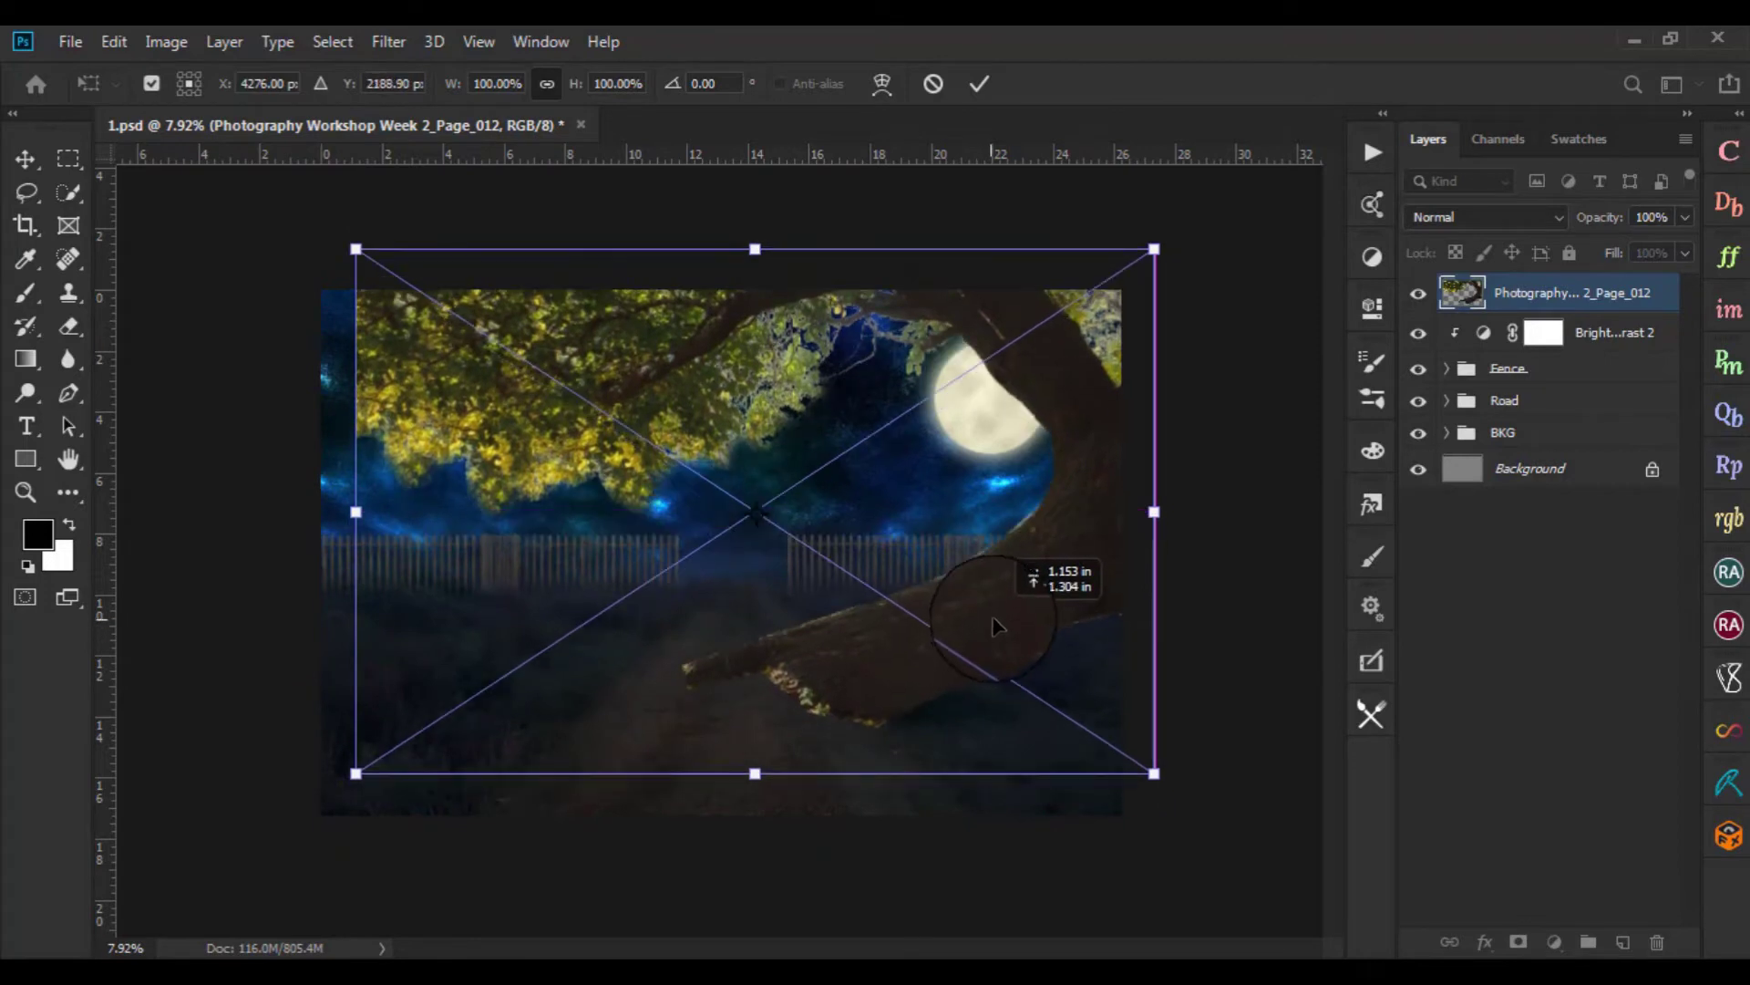
drag(1001, 633, 979, 634)
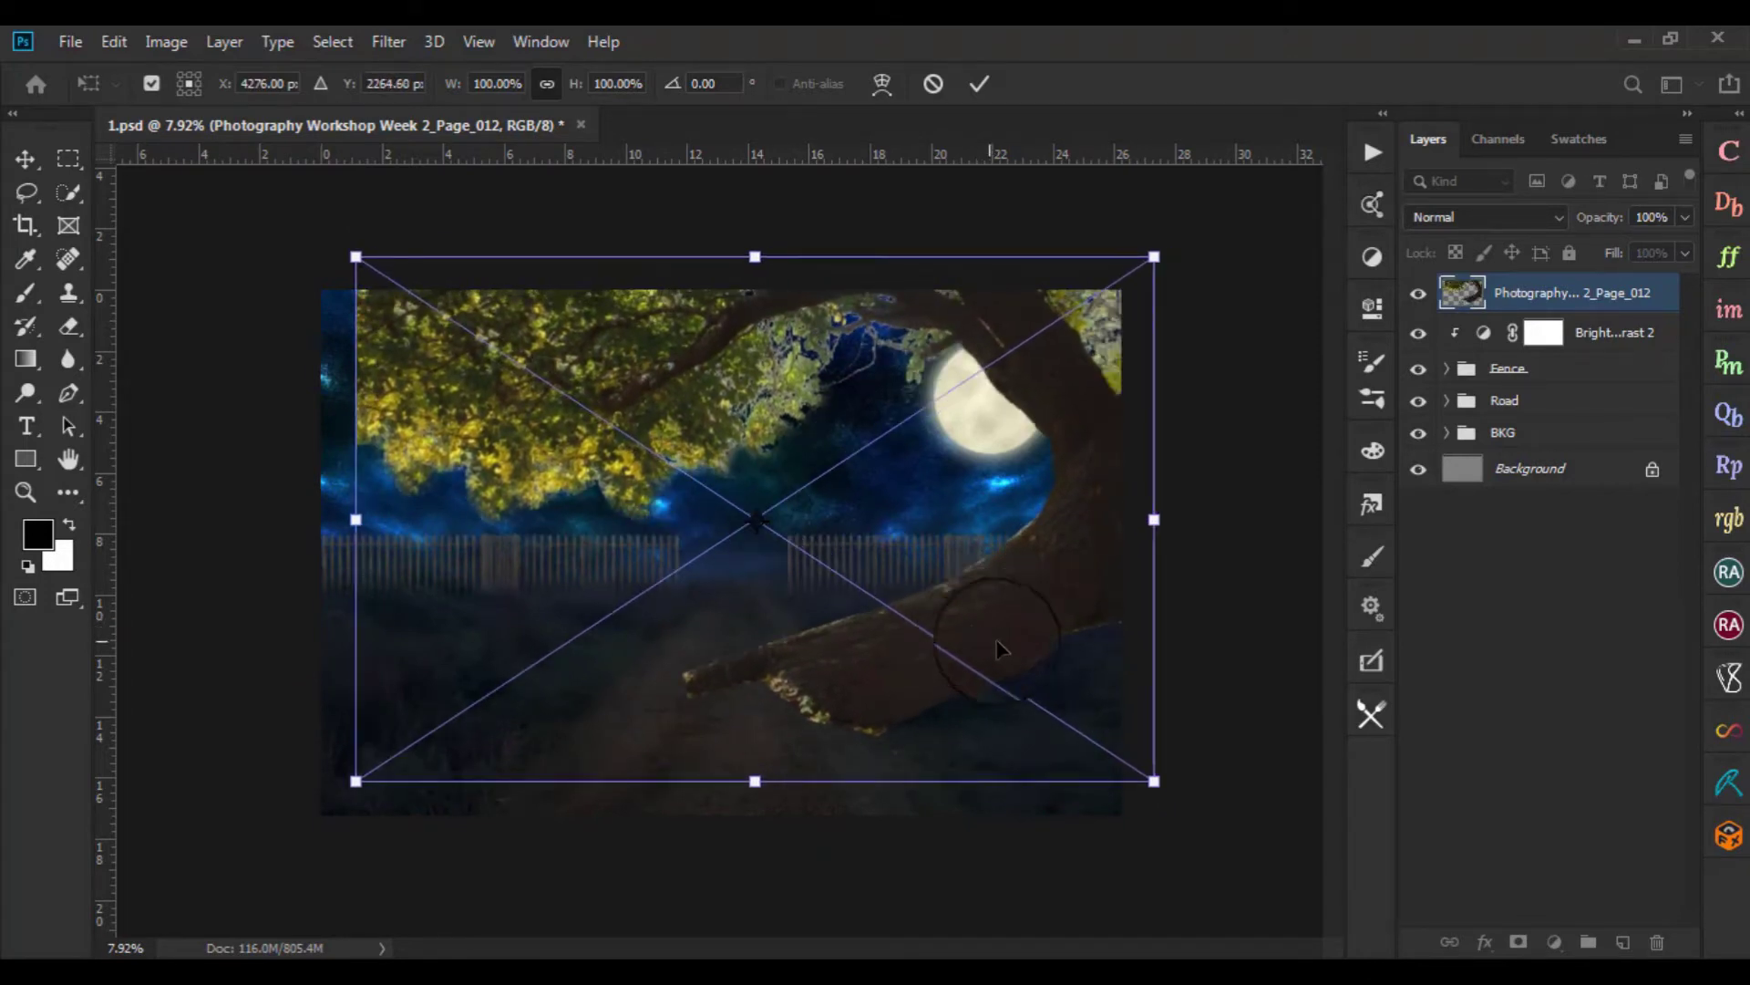
Stretch the tree photo's sides, shift it up slightly, and commit the placement
scroll(1001, 647, up, 2)
scroll(690, 560, down, 2)
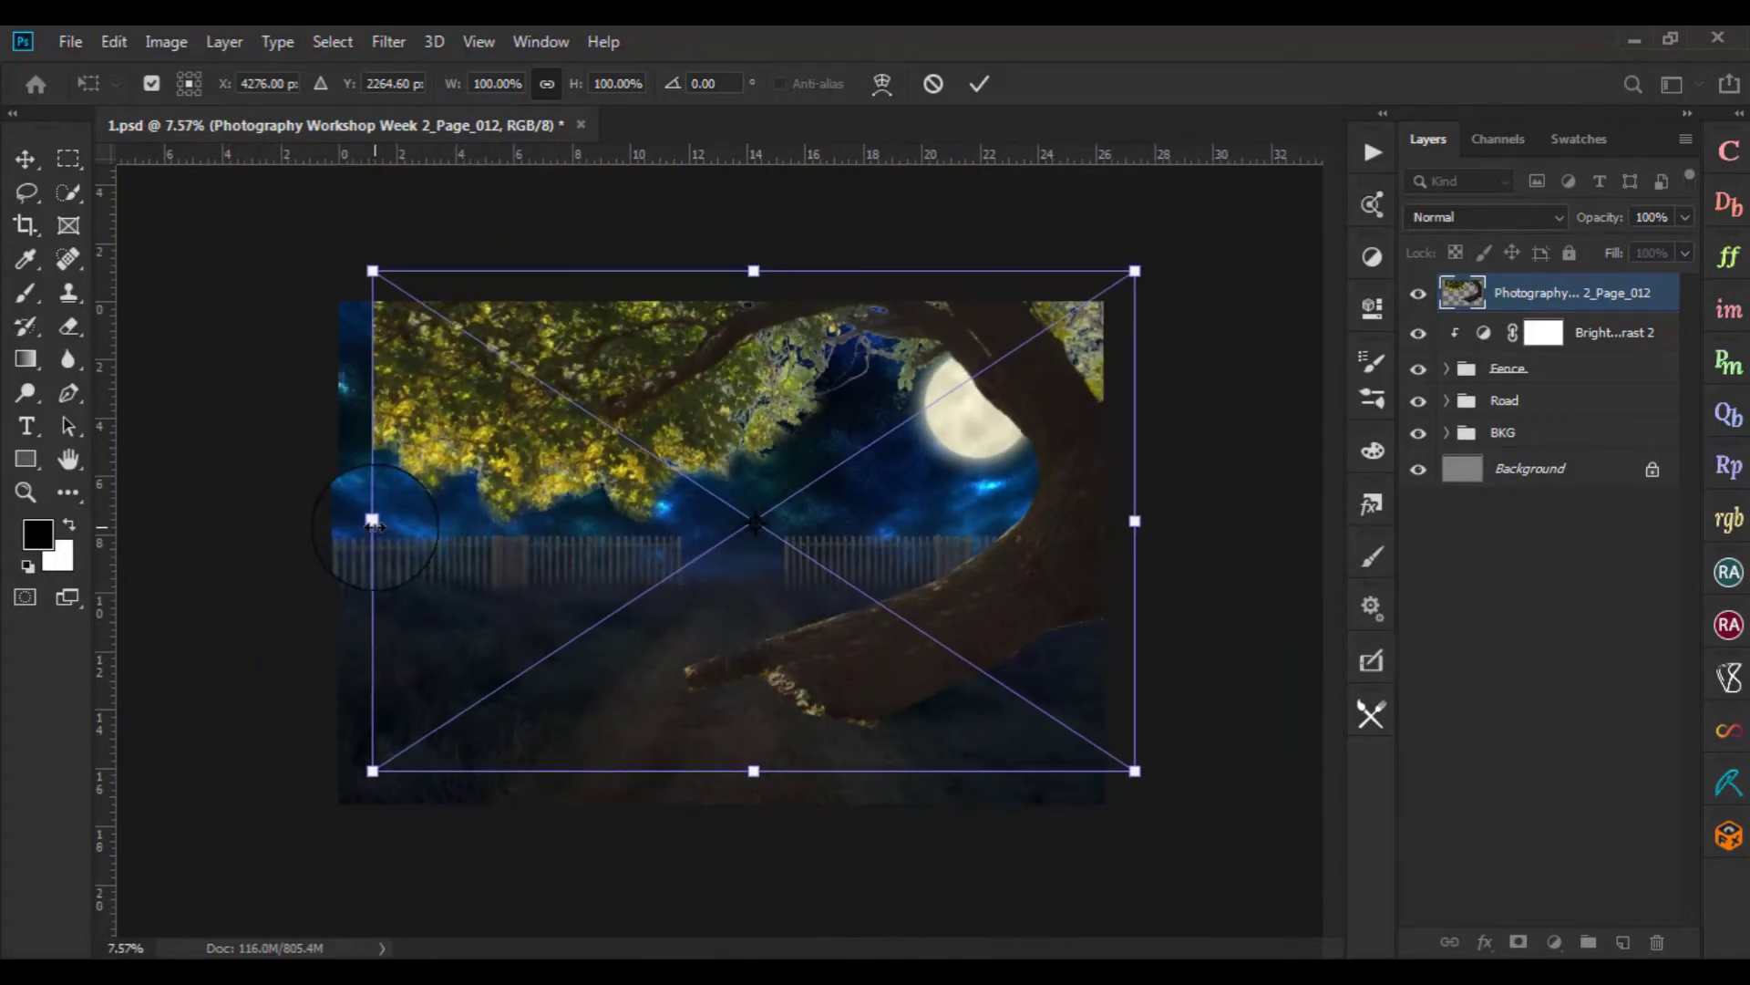
drag(374, 525, 341, 524)
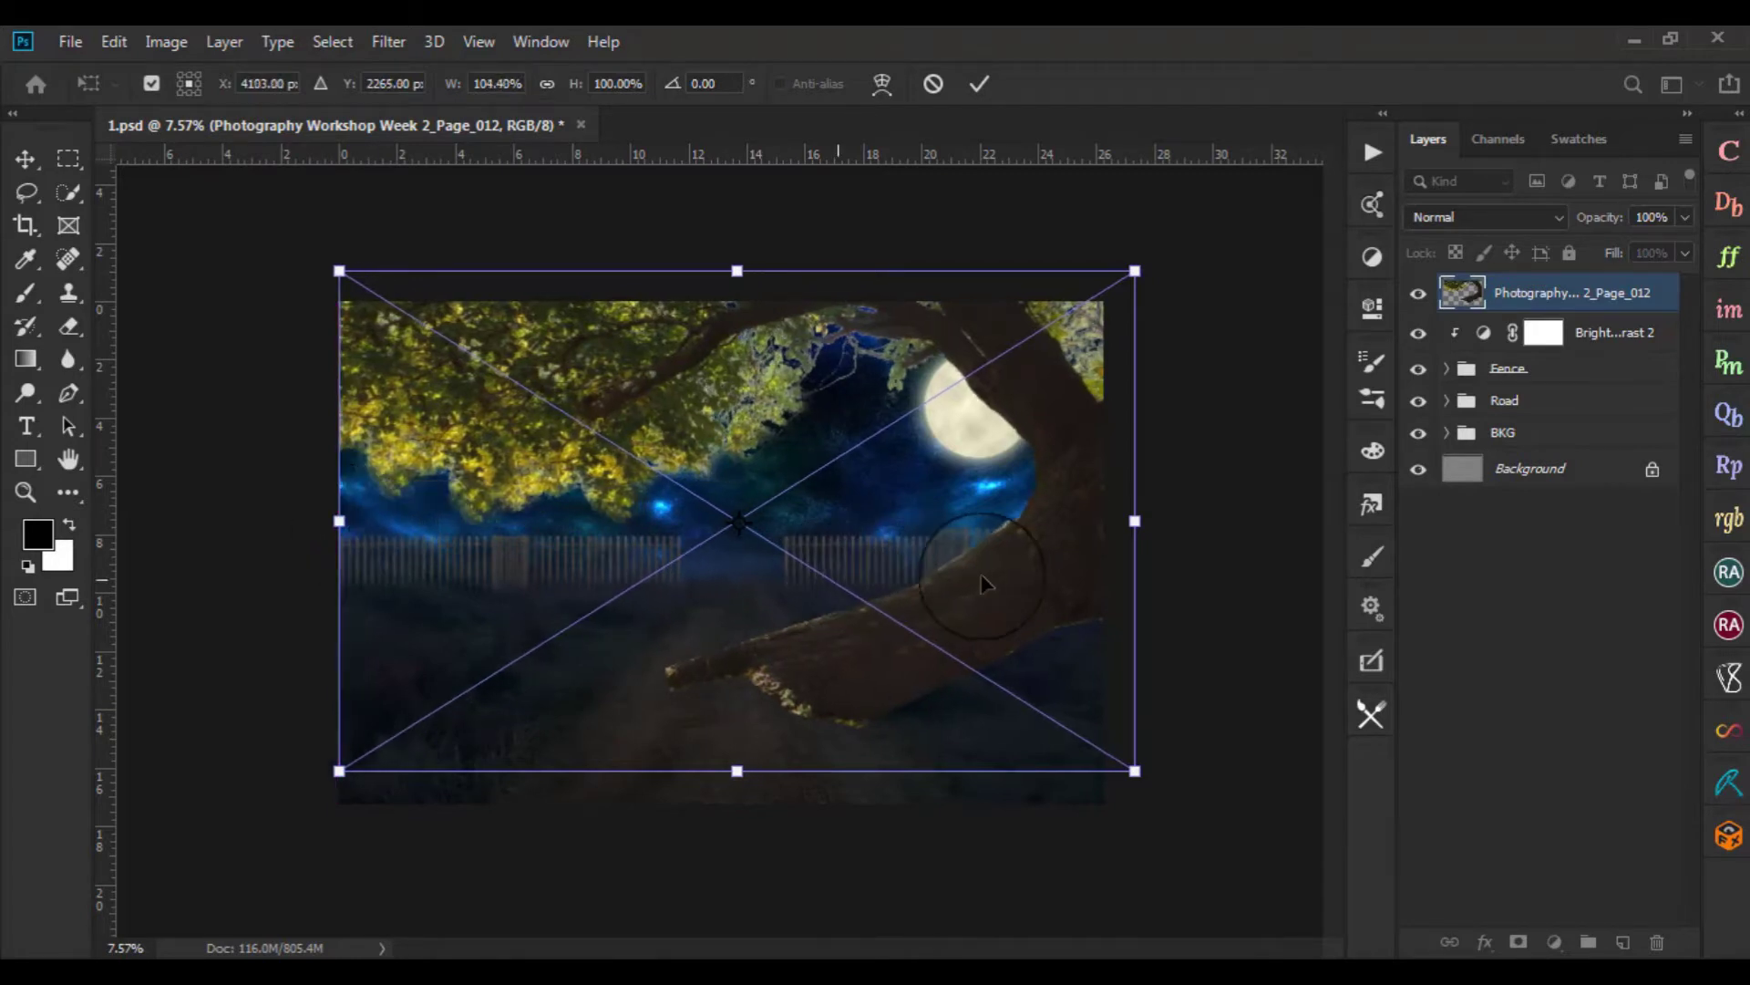
drag(1144, 521, 1114, 520)
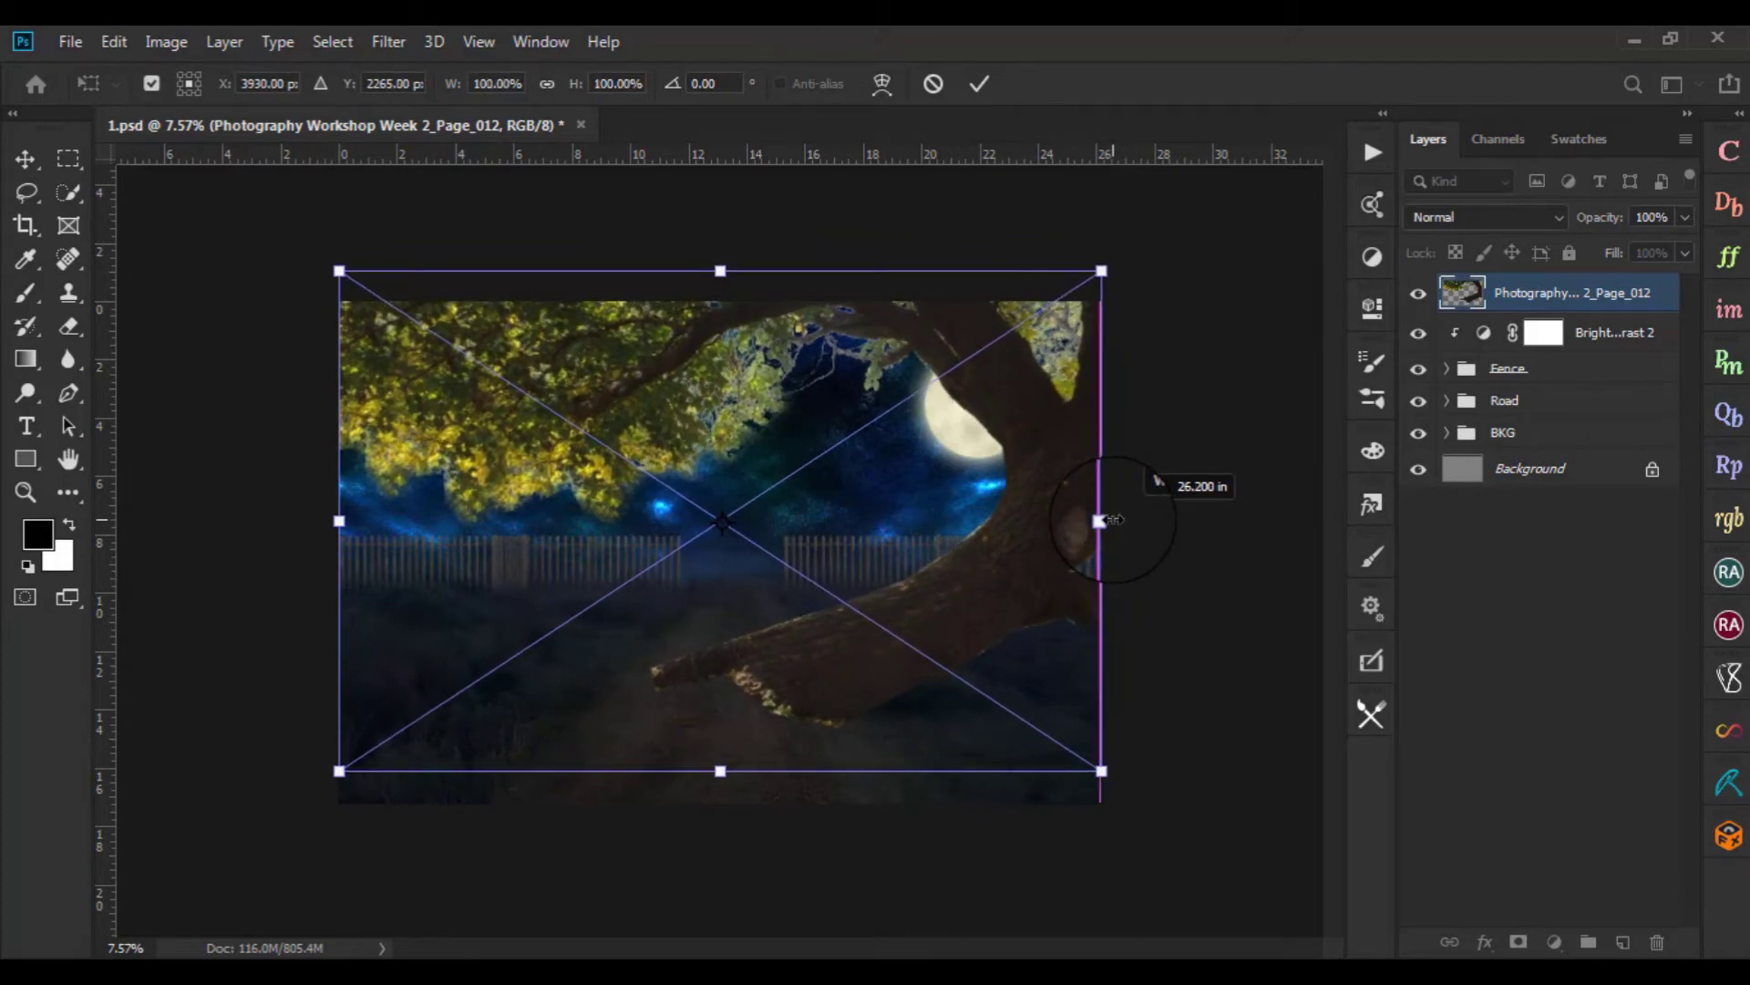
drag(1008, 574, 1021, 552)
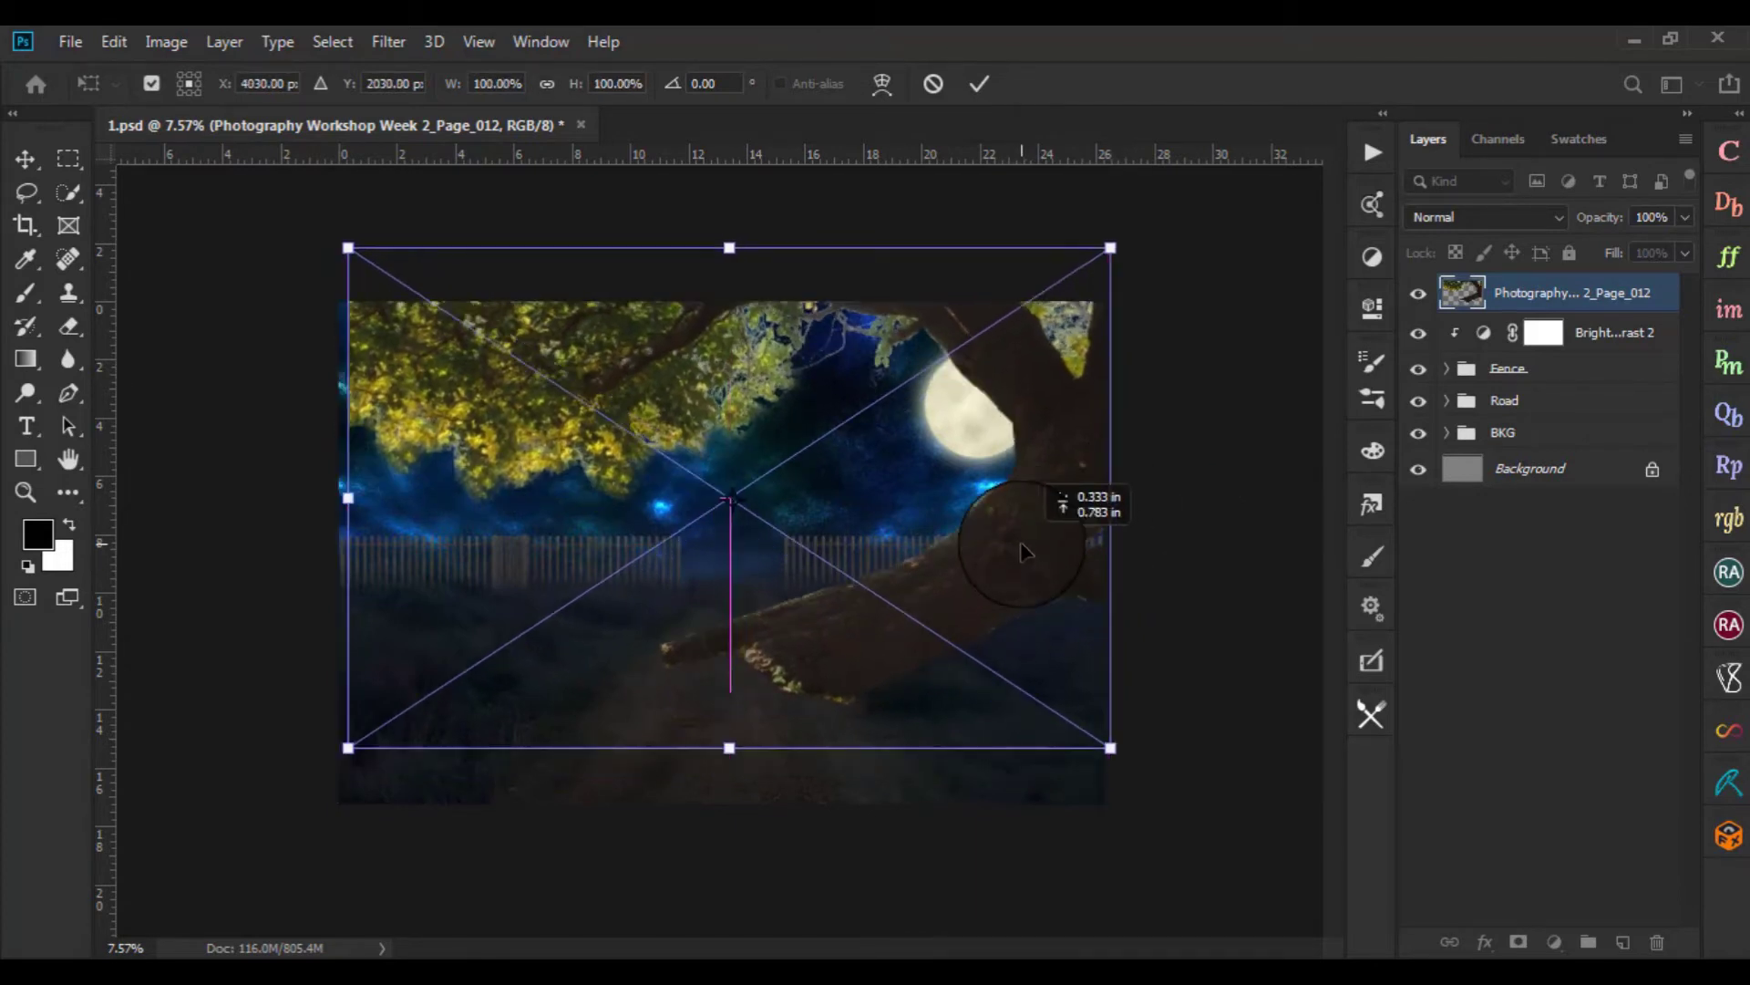
click(974, 88)
scroll(534, 506, up, 3)
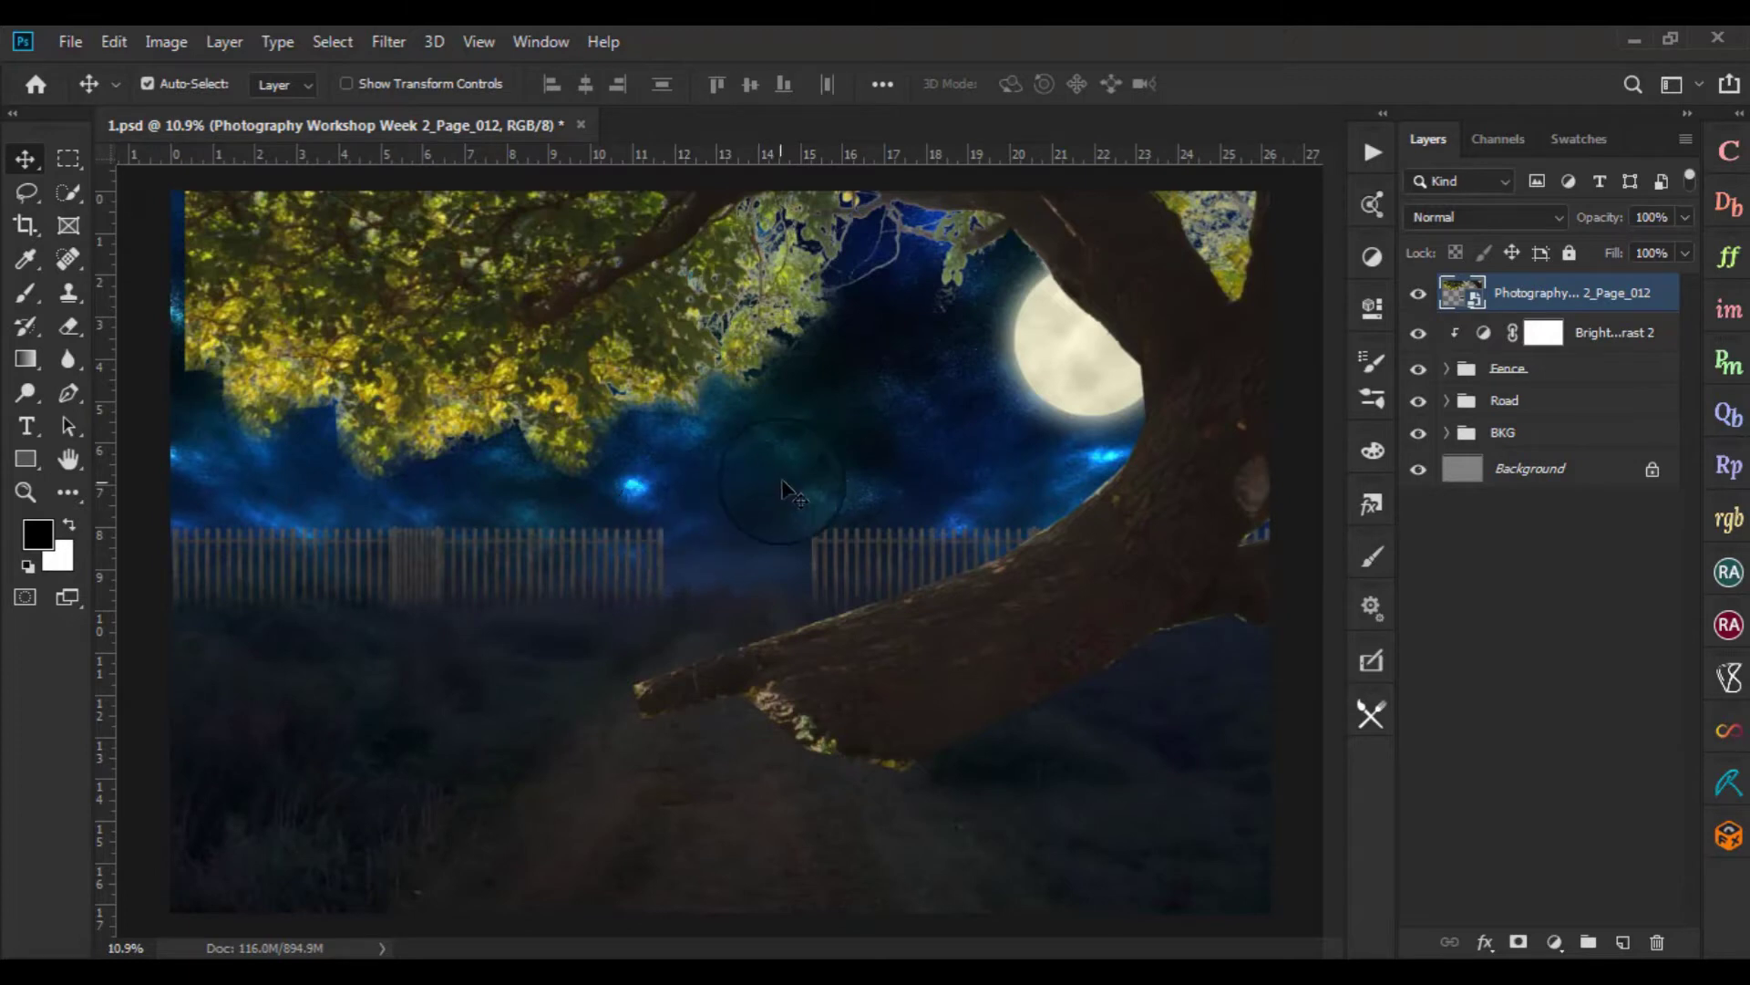
scroll(1094, 565, down, 3)
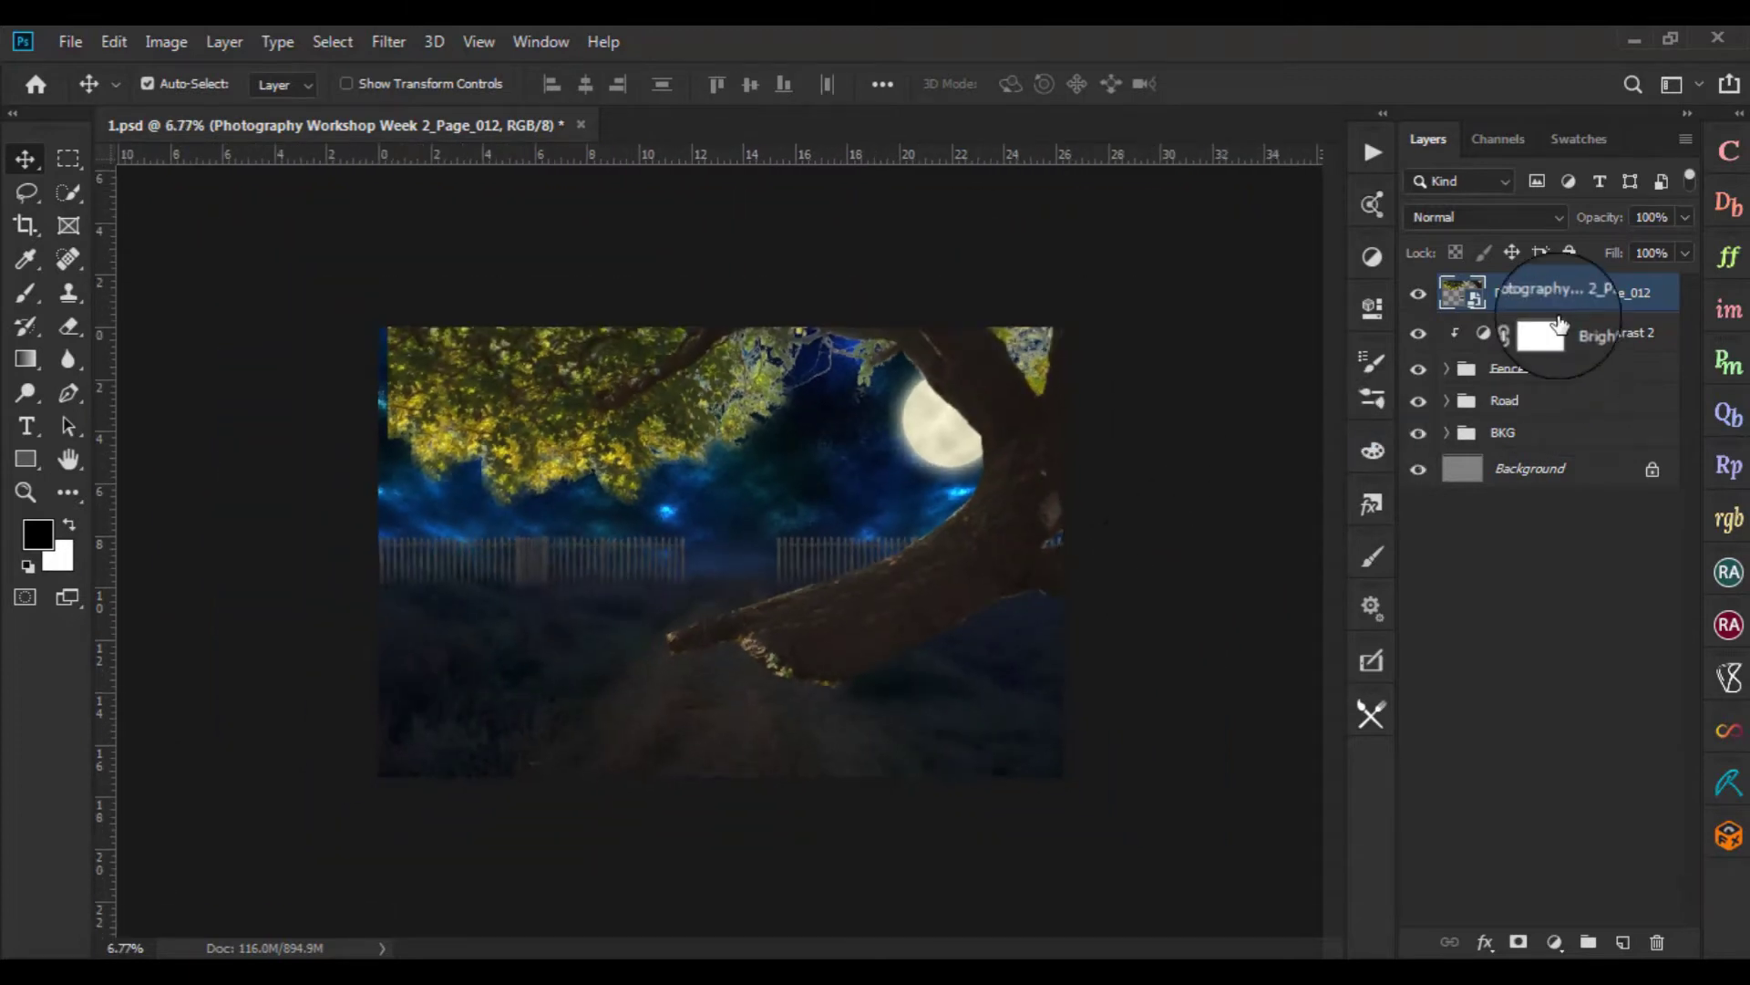
Rasterize the tree layer and switch to the Eraser
right_click(1563, 293)
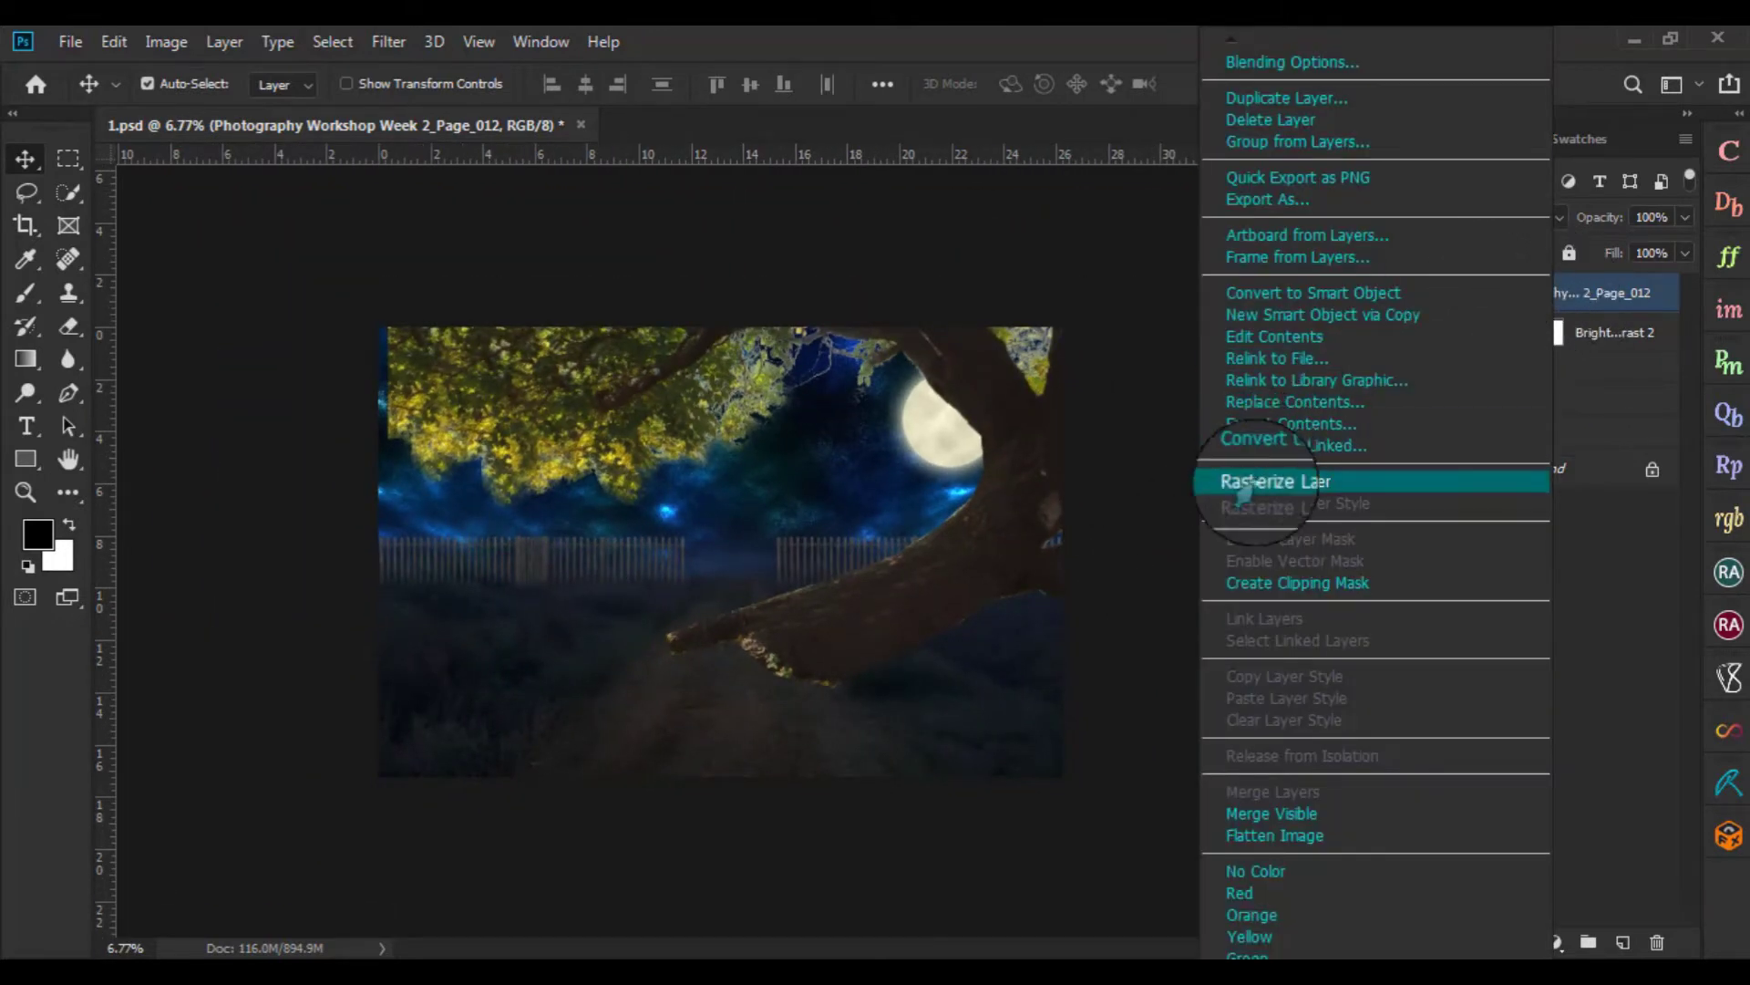
click(1263, 484)
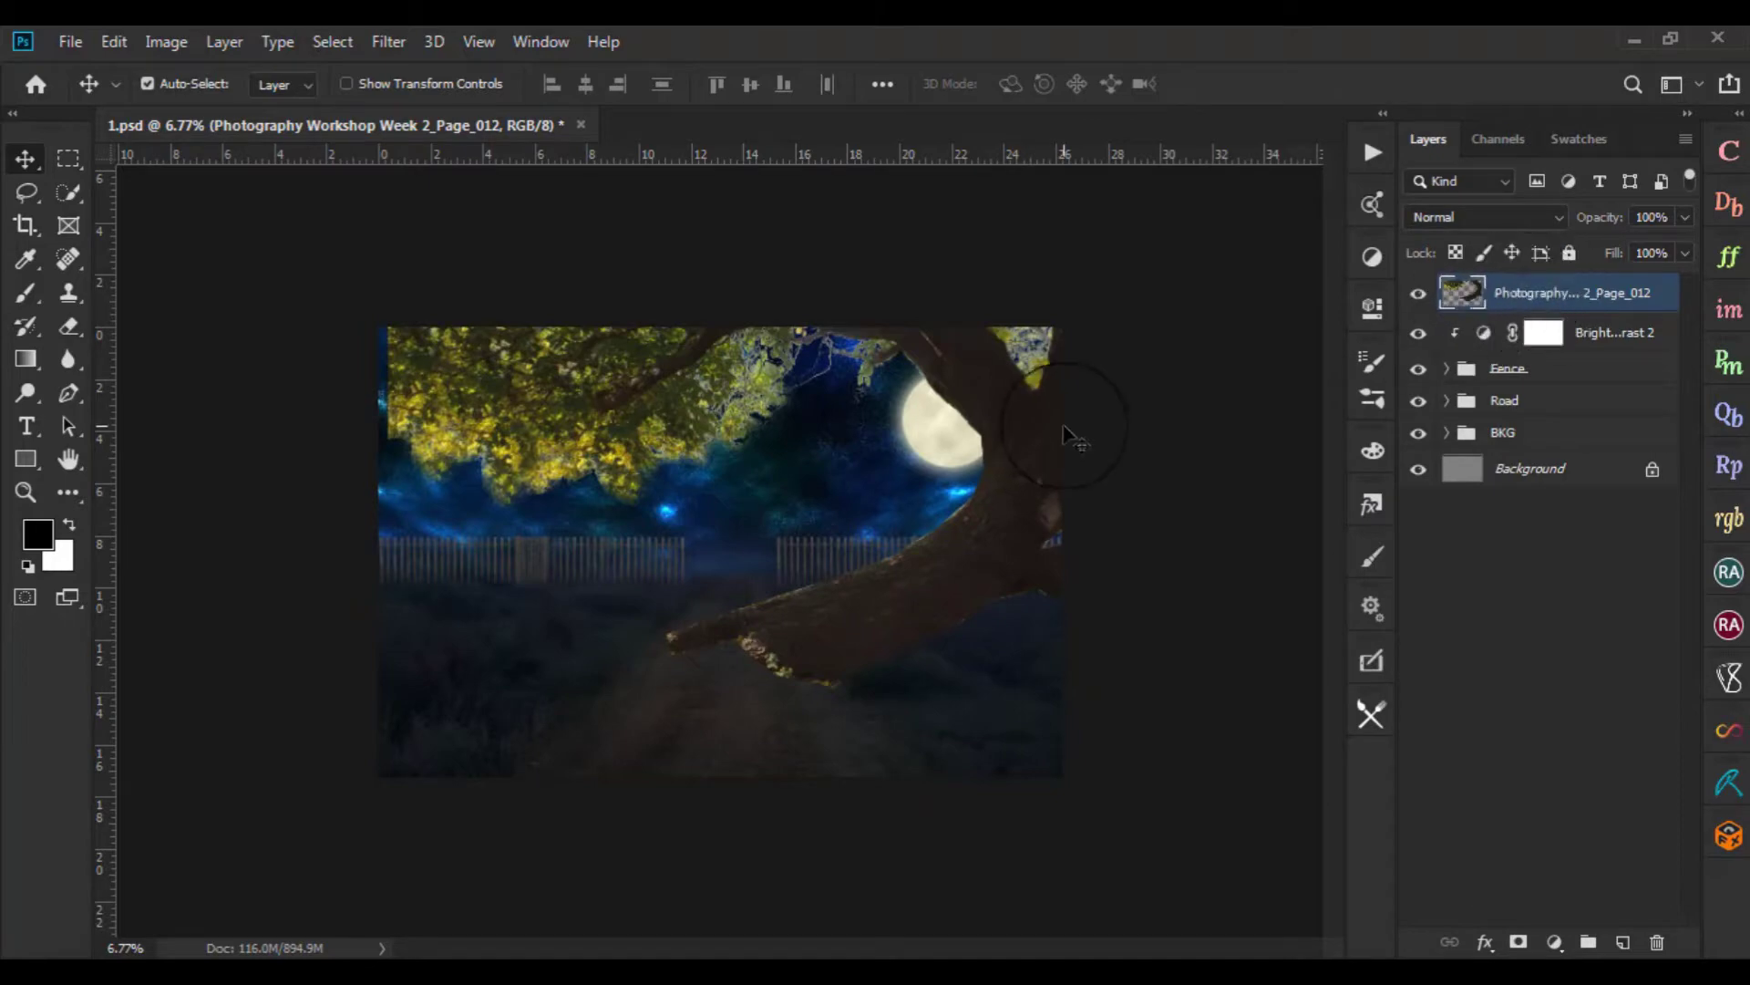
key(e)
scroll(599, 462, up, 2)
scroll(599, 462, up, 1)
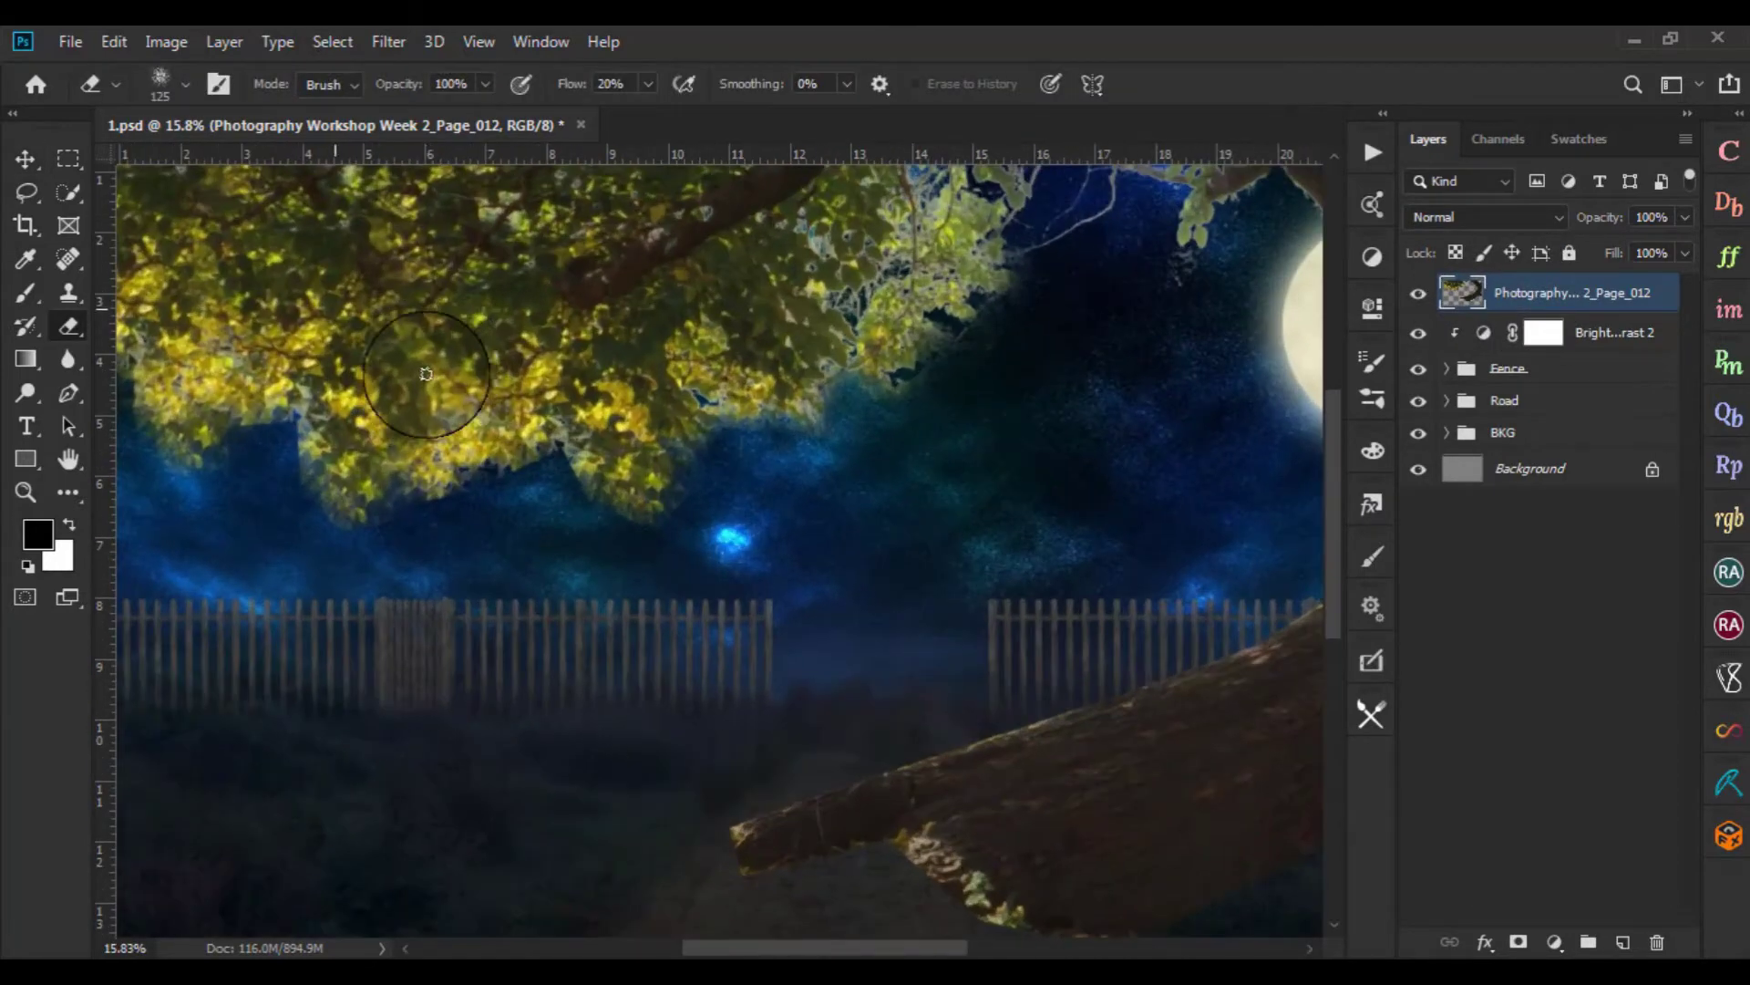
scroll(599, 463, up, 2)
scroll(820, 488, up, 1)
Erase along the foliage's left edge with a larger brush so it blends into the sky
mouse_move(934, 551)
mouse_down()
mouse_move(1114, 697)
mouse_move(649, 609)
mouse_up()
key(bracketright)
key(bracketright)
key(bracketright)
scroll(593, 524, up, 3)
scroll(593, 524, left, 5)
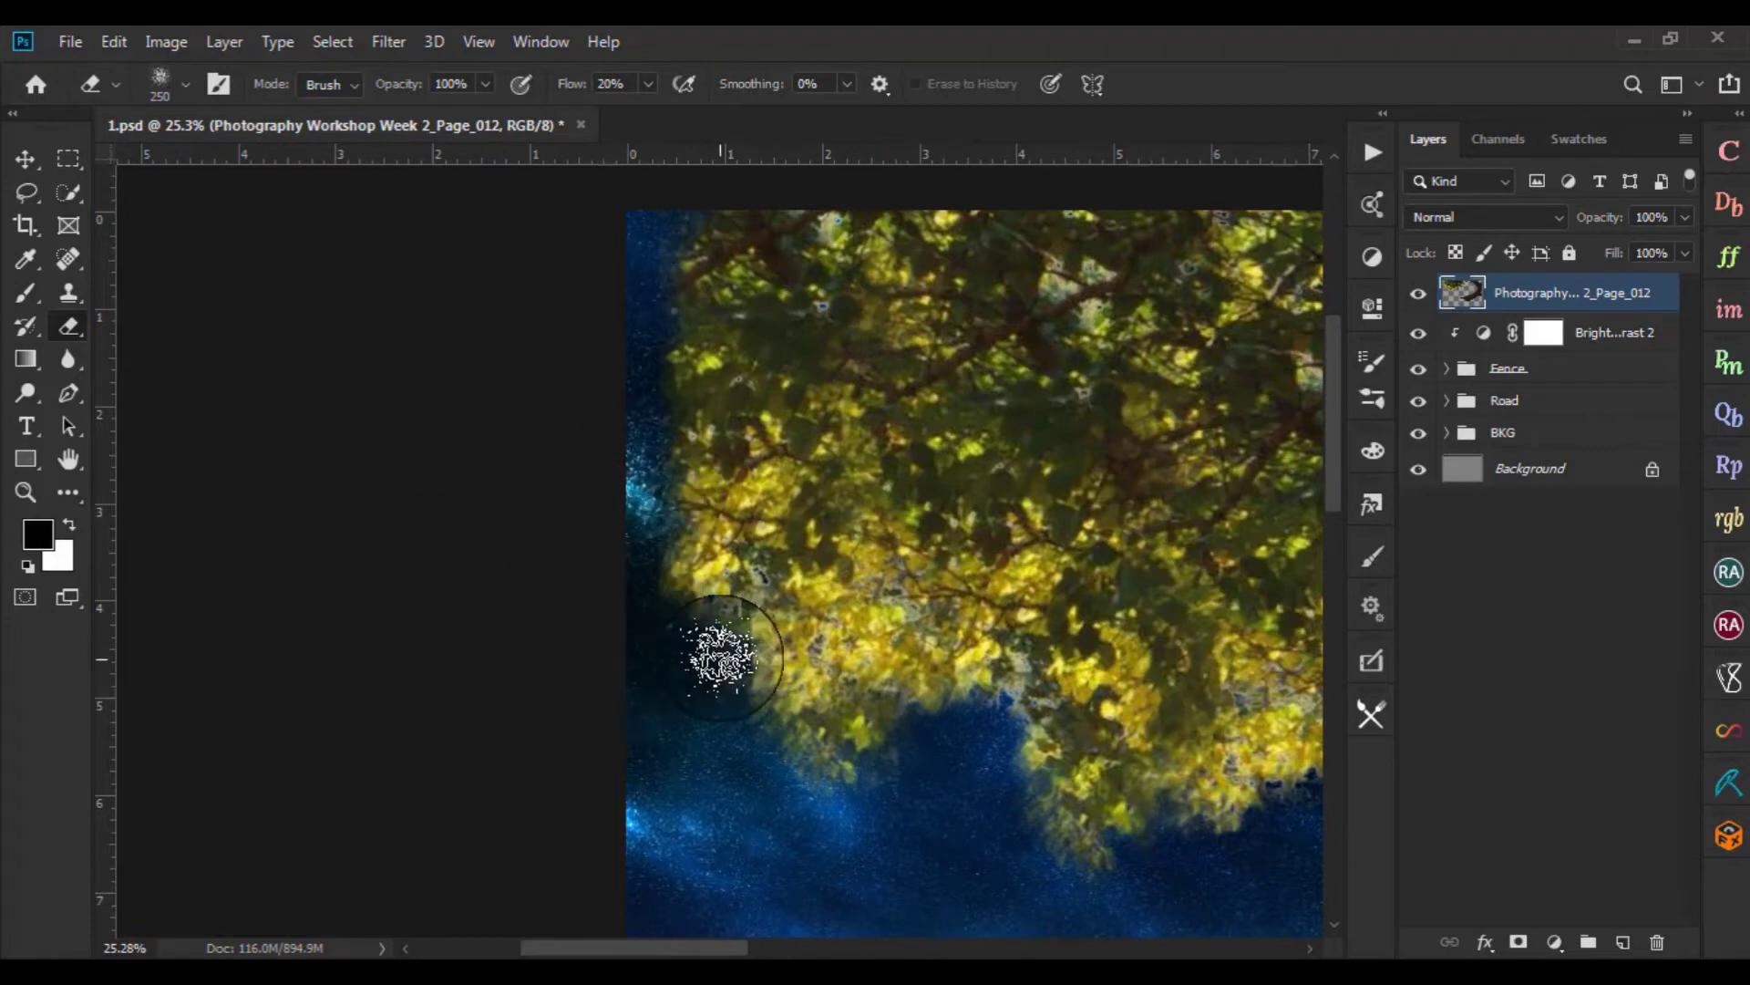
scroll(751, 643, down, 2)
scroll(850, 676, up, 2)
scroll(98, 136, up, 3)
scroll(462, 410, down, 5)
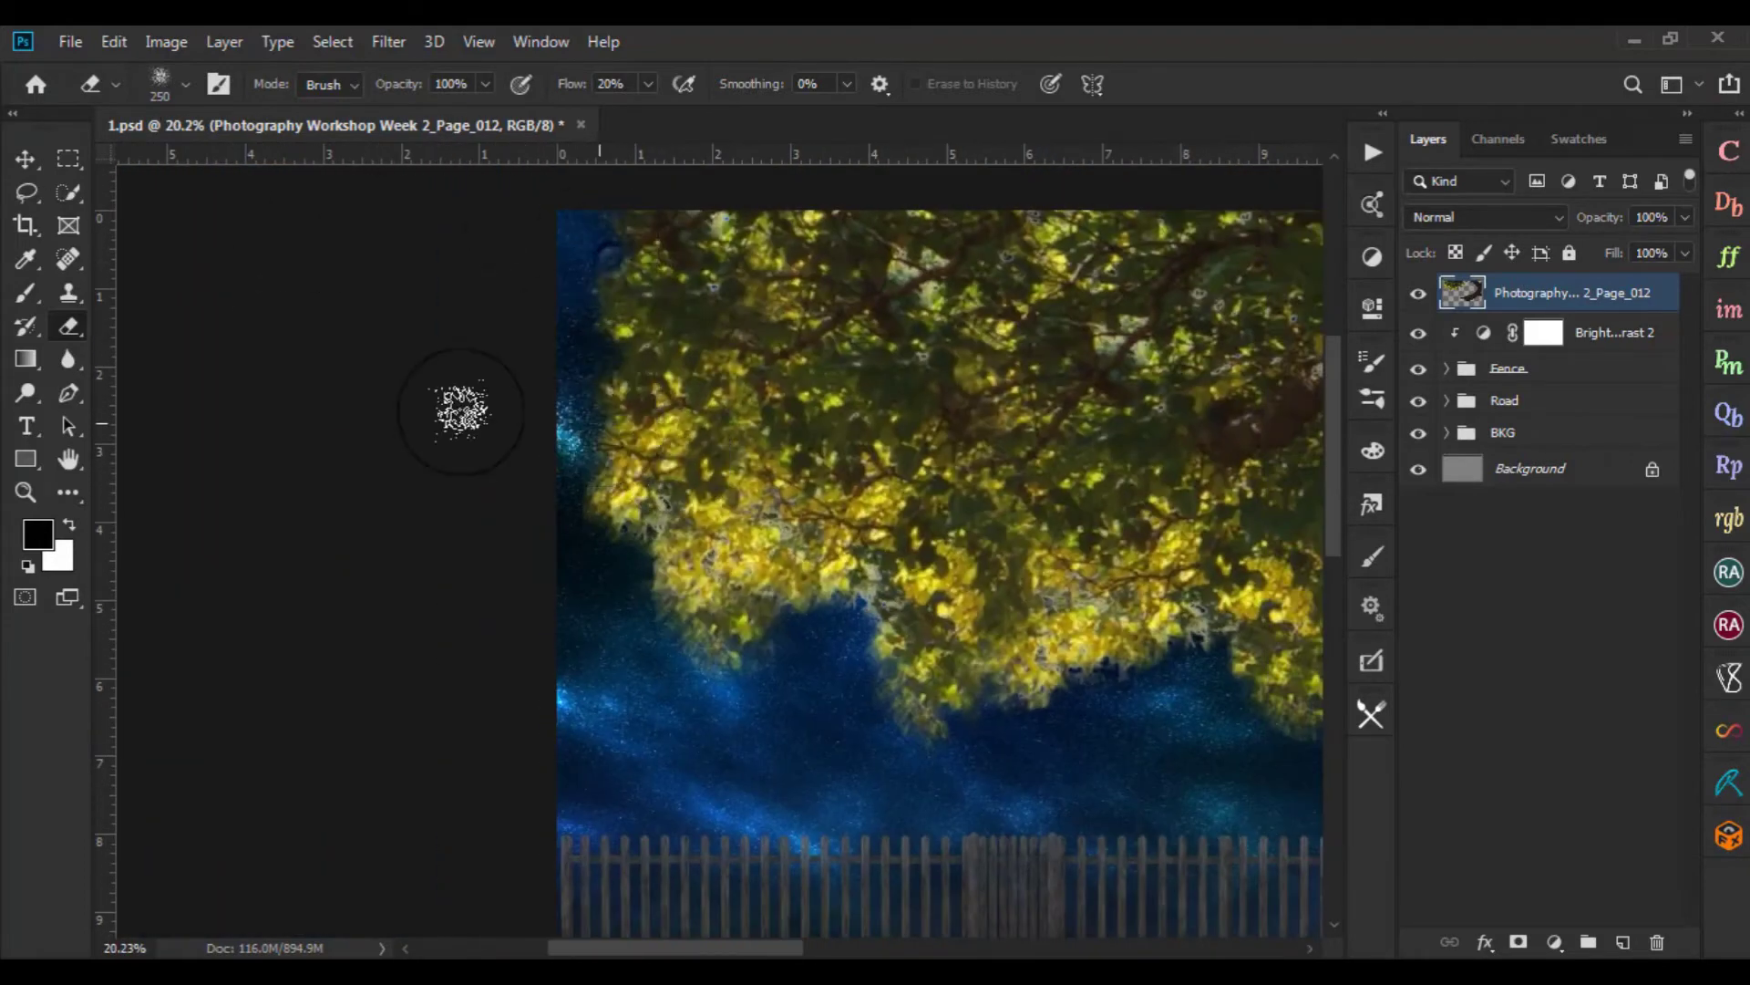
scroll(711, 574, down, 3)
scroll(711, 574, up, 1)
key(v)
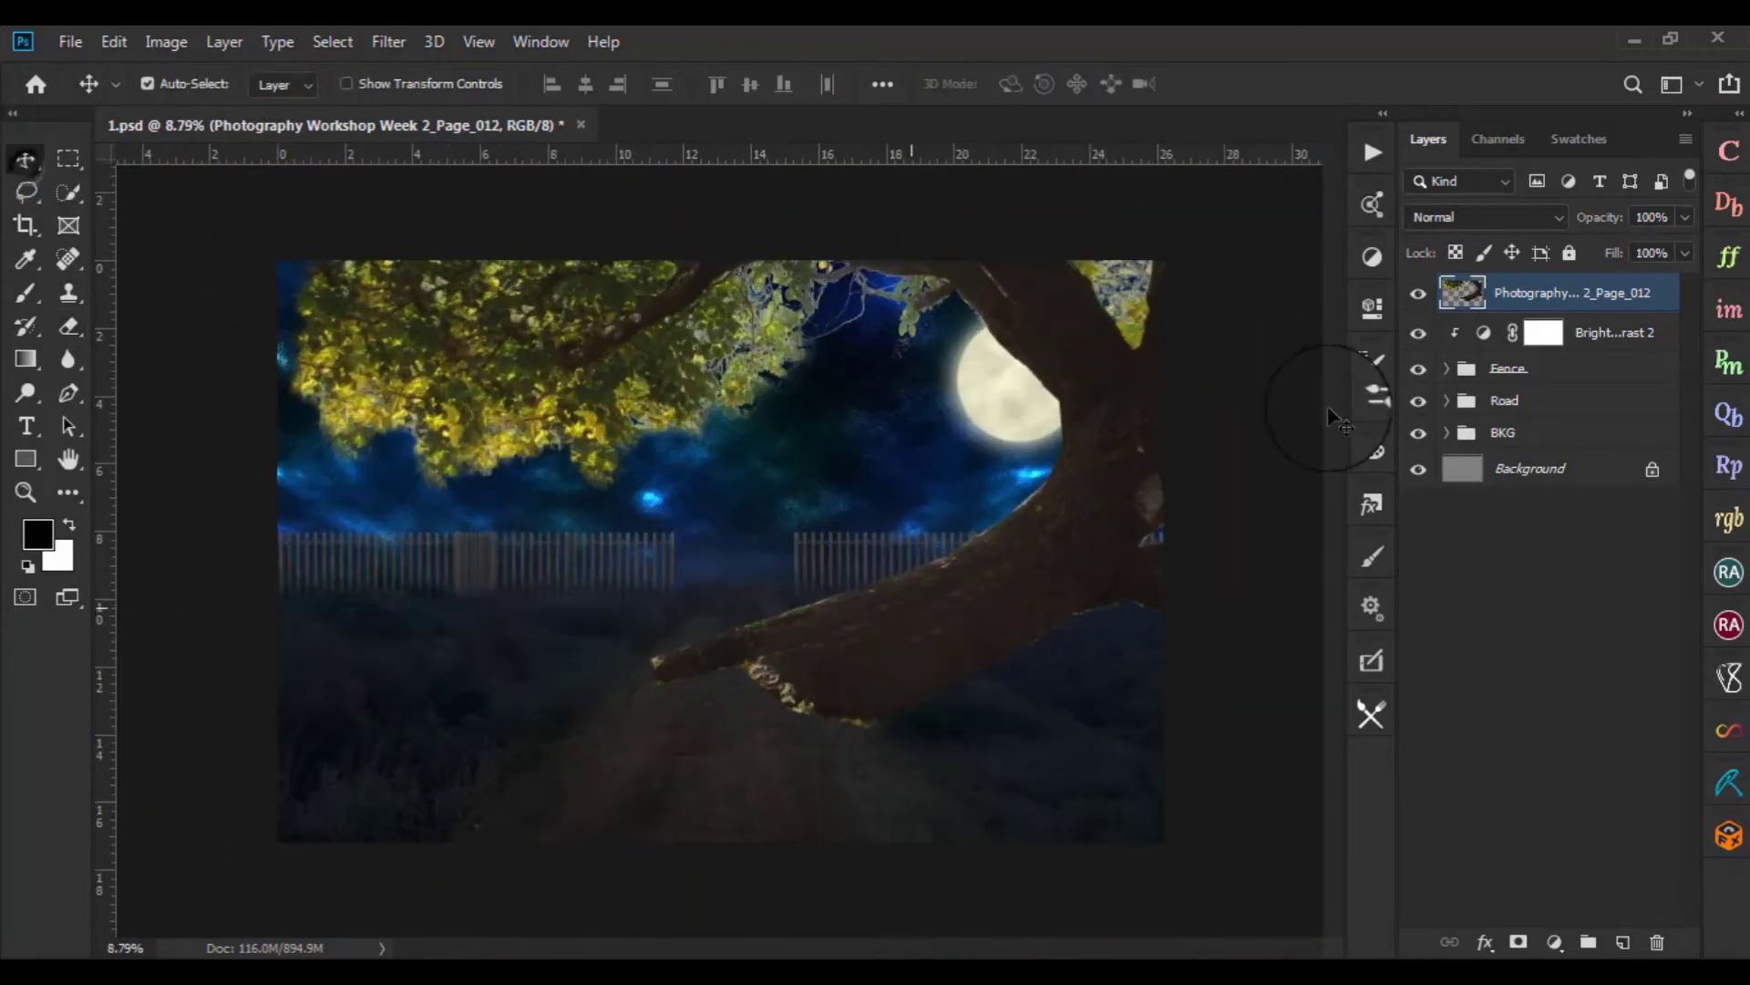
double_click(1531, 304)
Name the tree layer 1, then reposition and slightly shorten it
text(1)
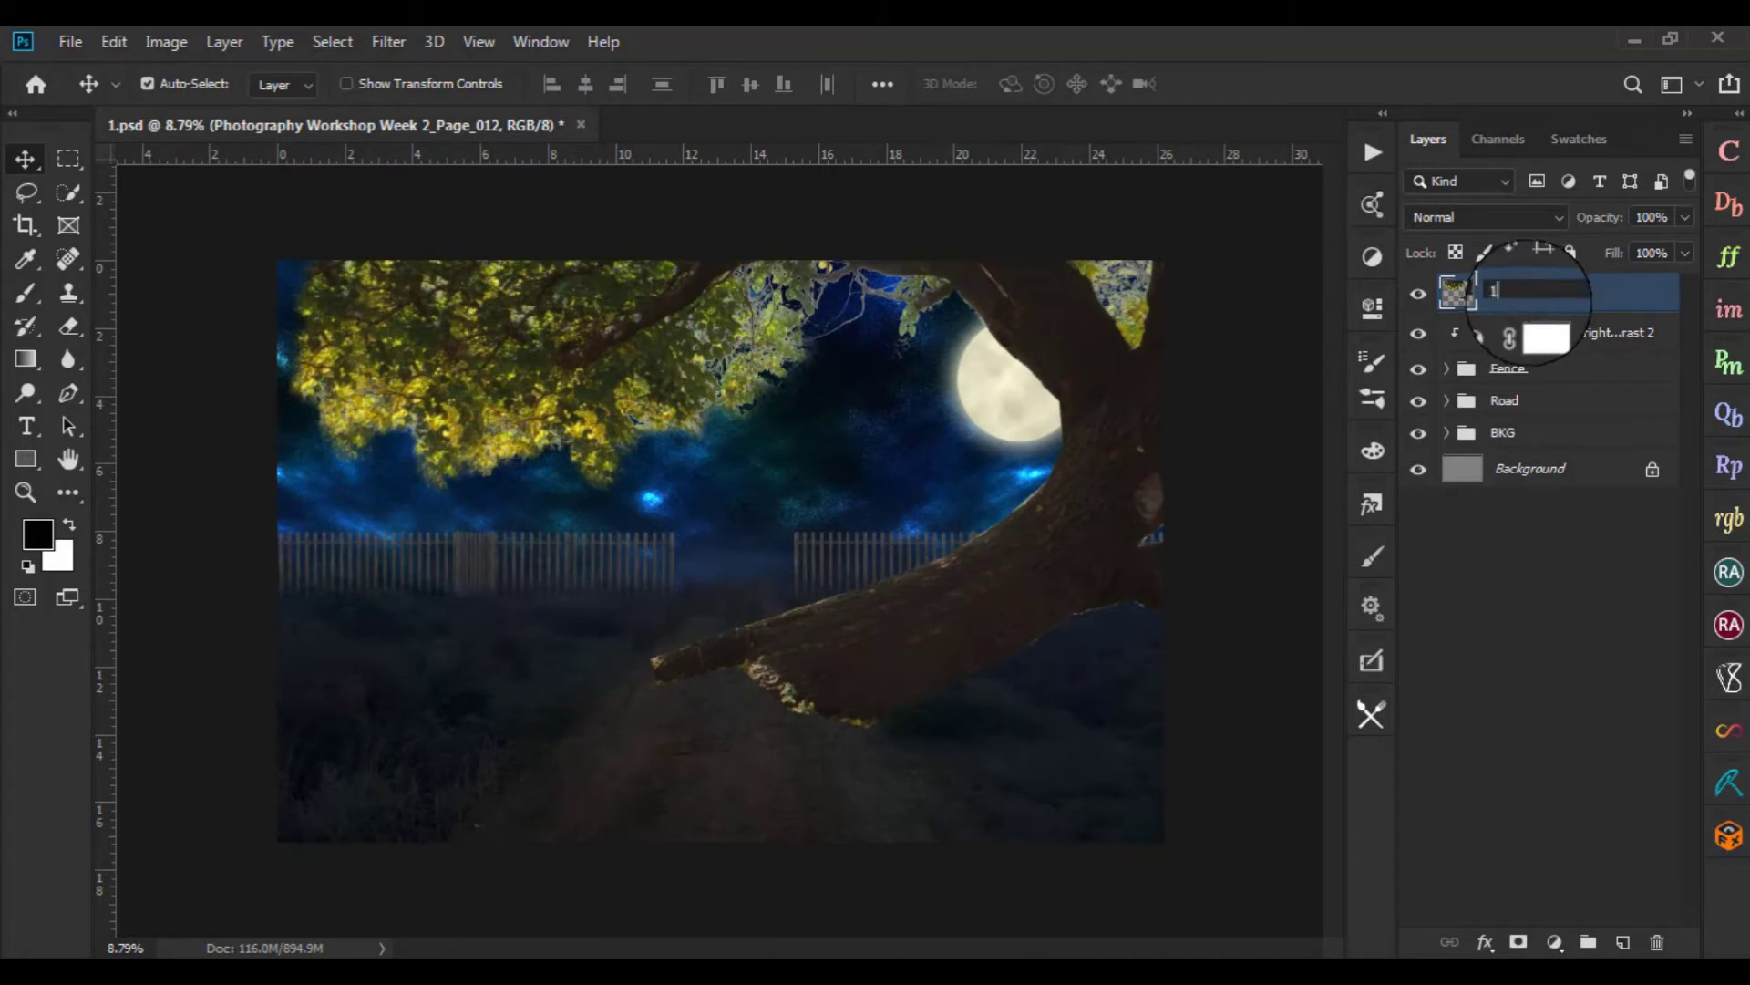
key(Return)
key(ctrl+t)
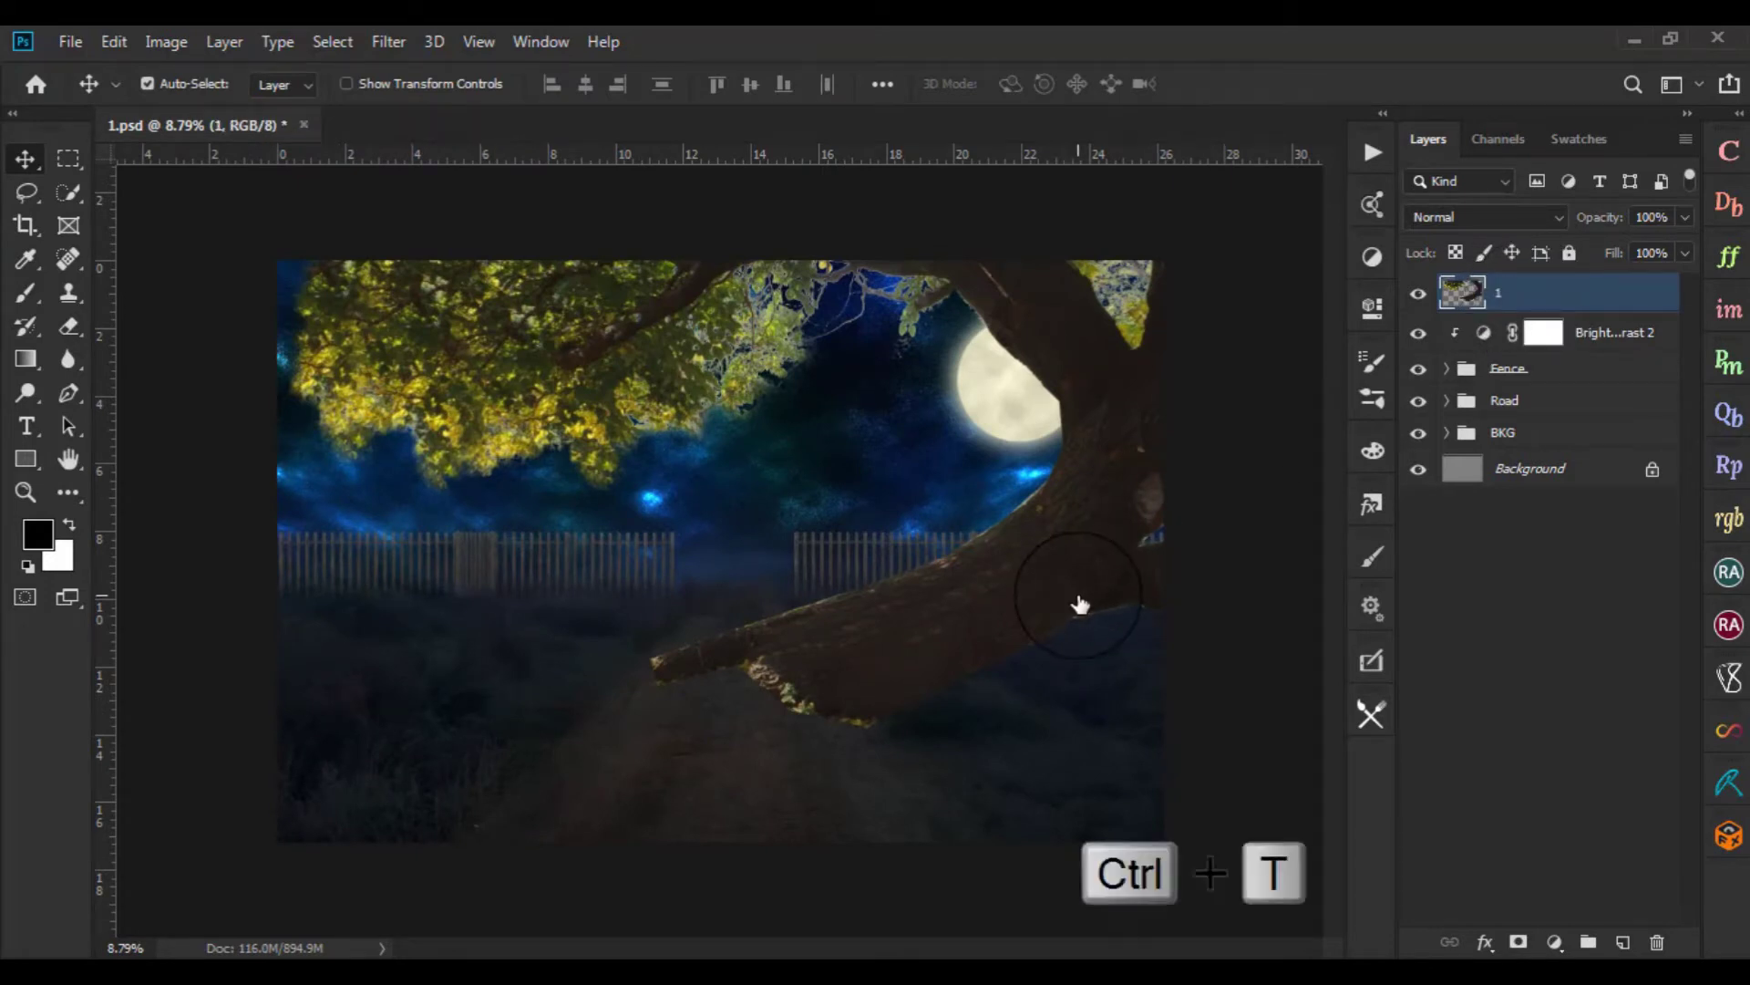
drag(1080, 604, 1069, 606)
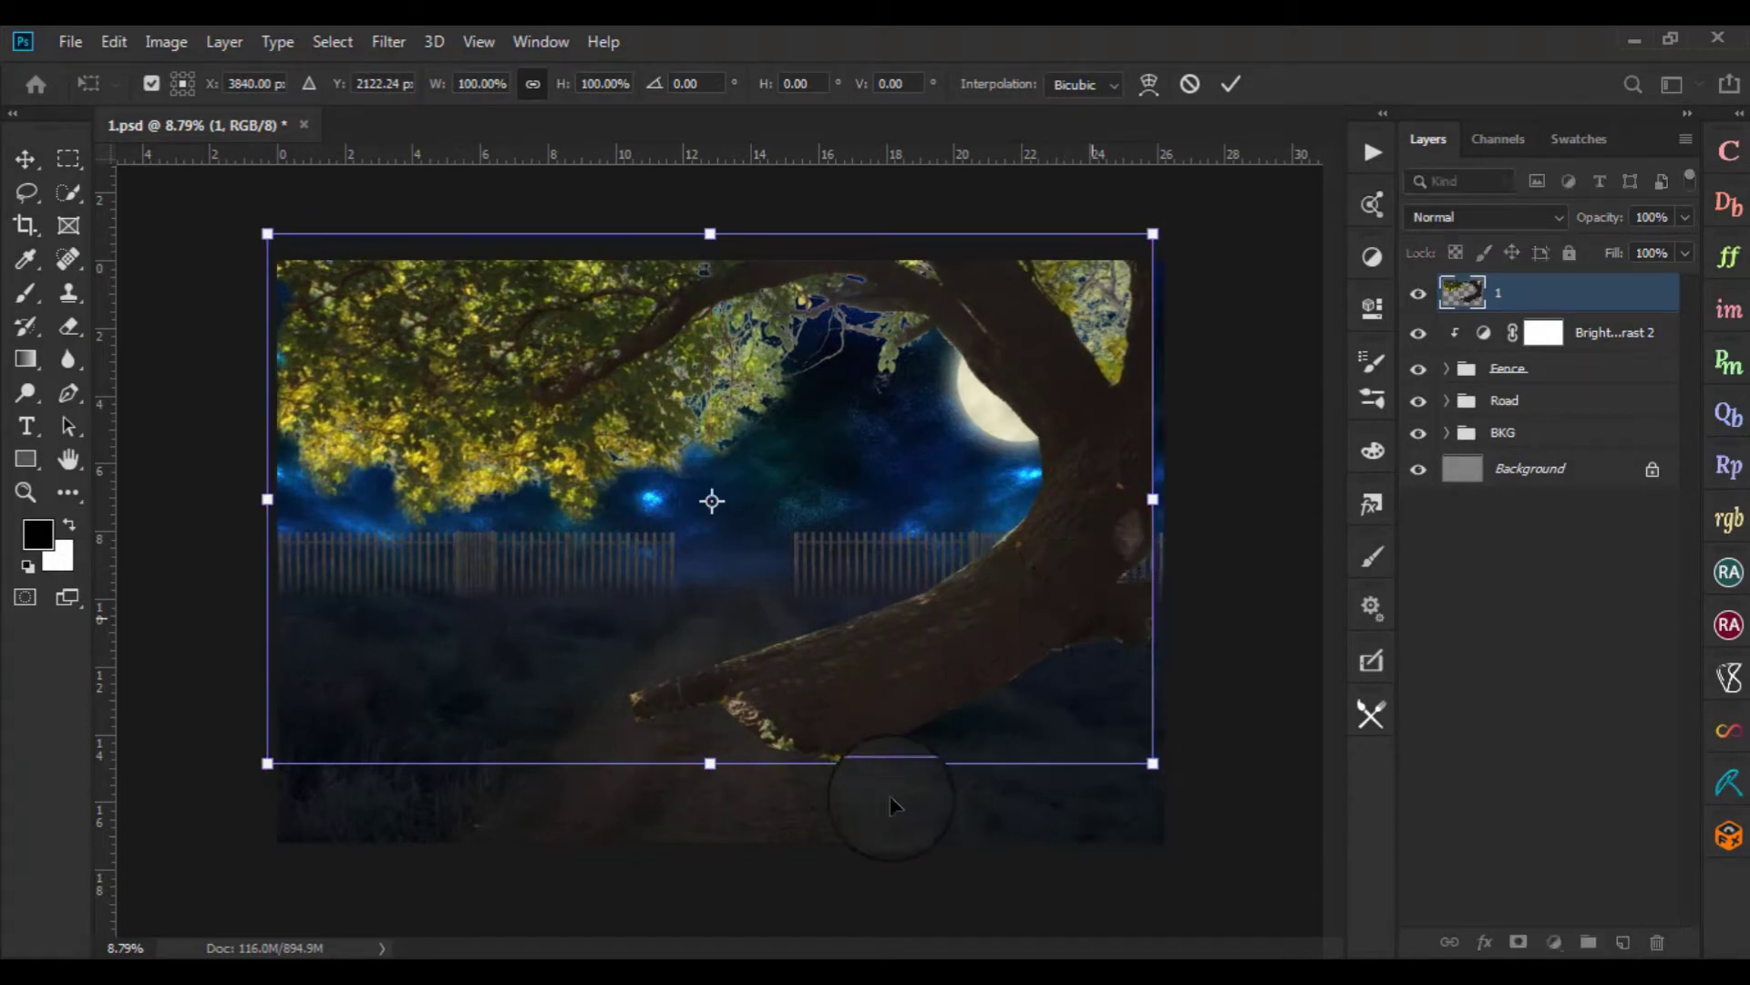
drag(1048, 637, 1069, 616)
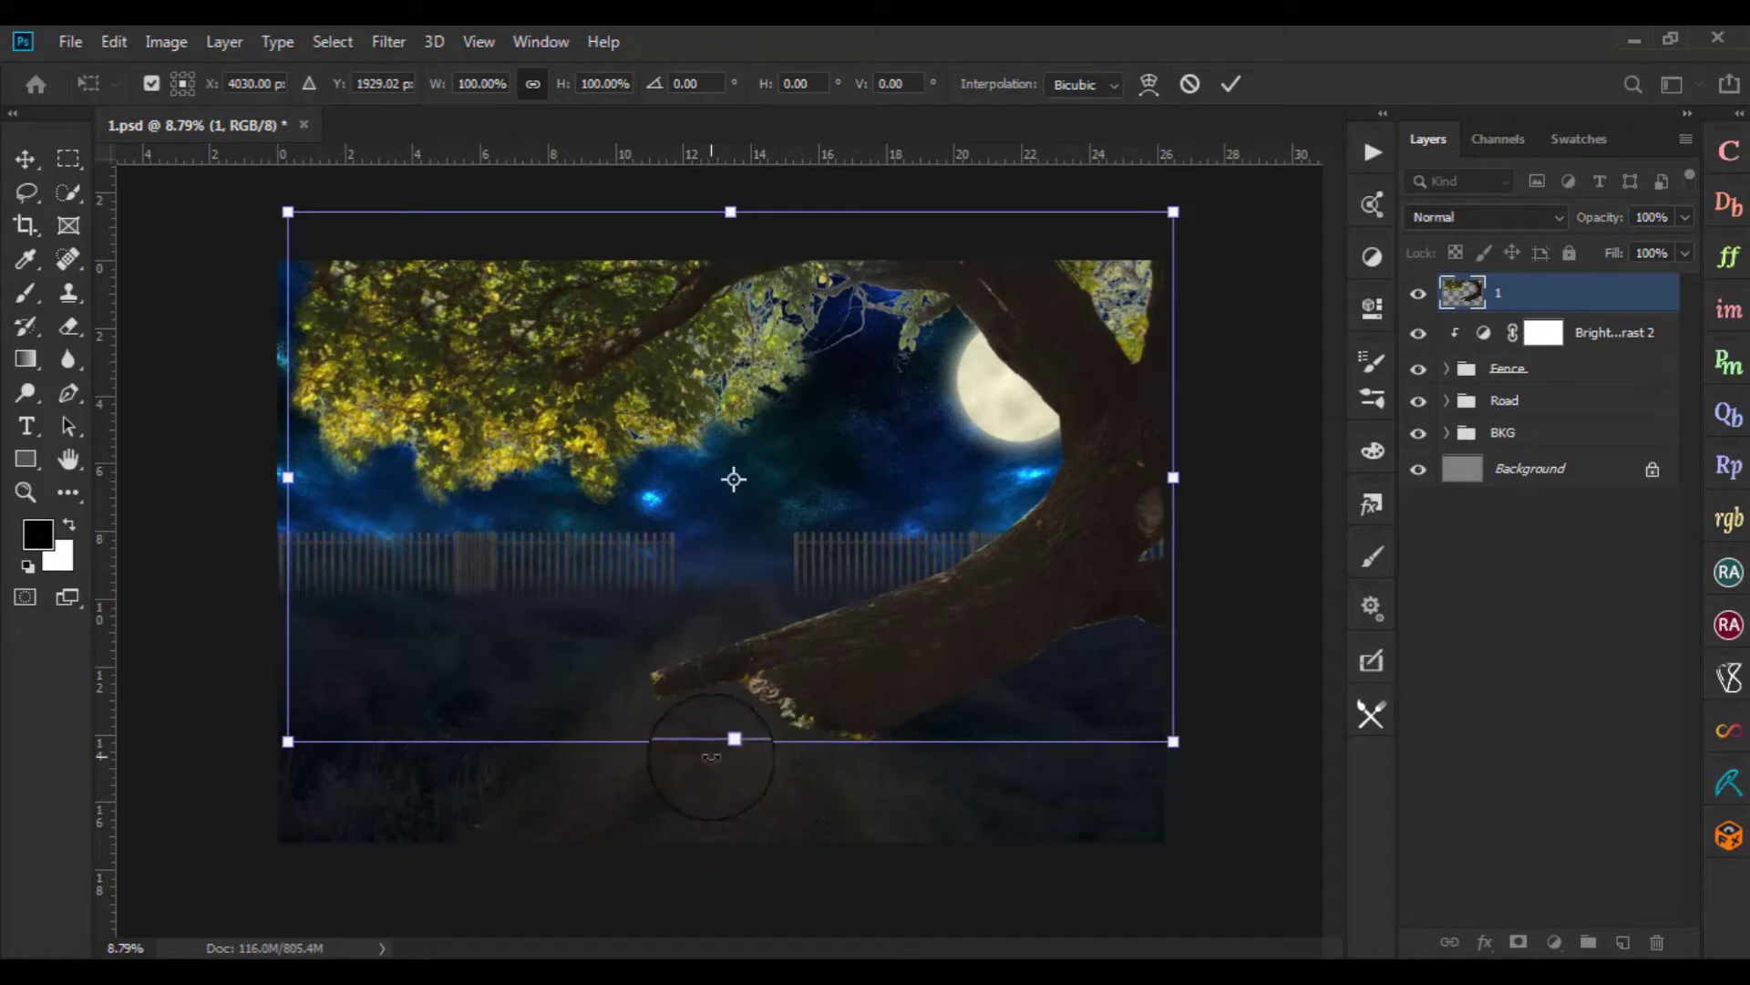
drag(734, 739, 739, 717)
drag(1173, 465, 1176, 465)
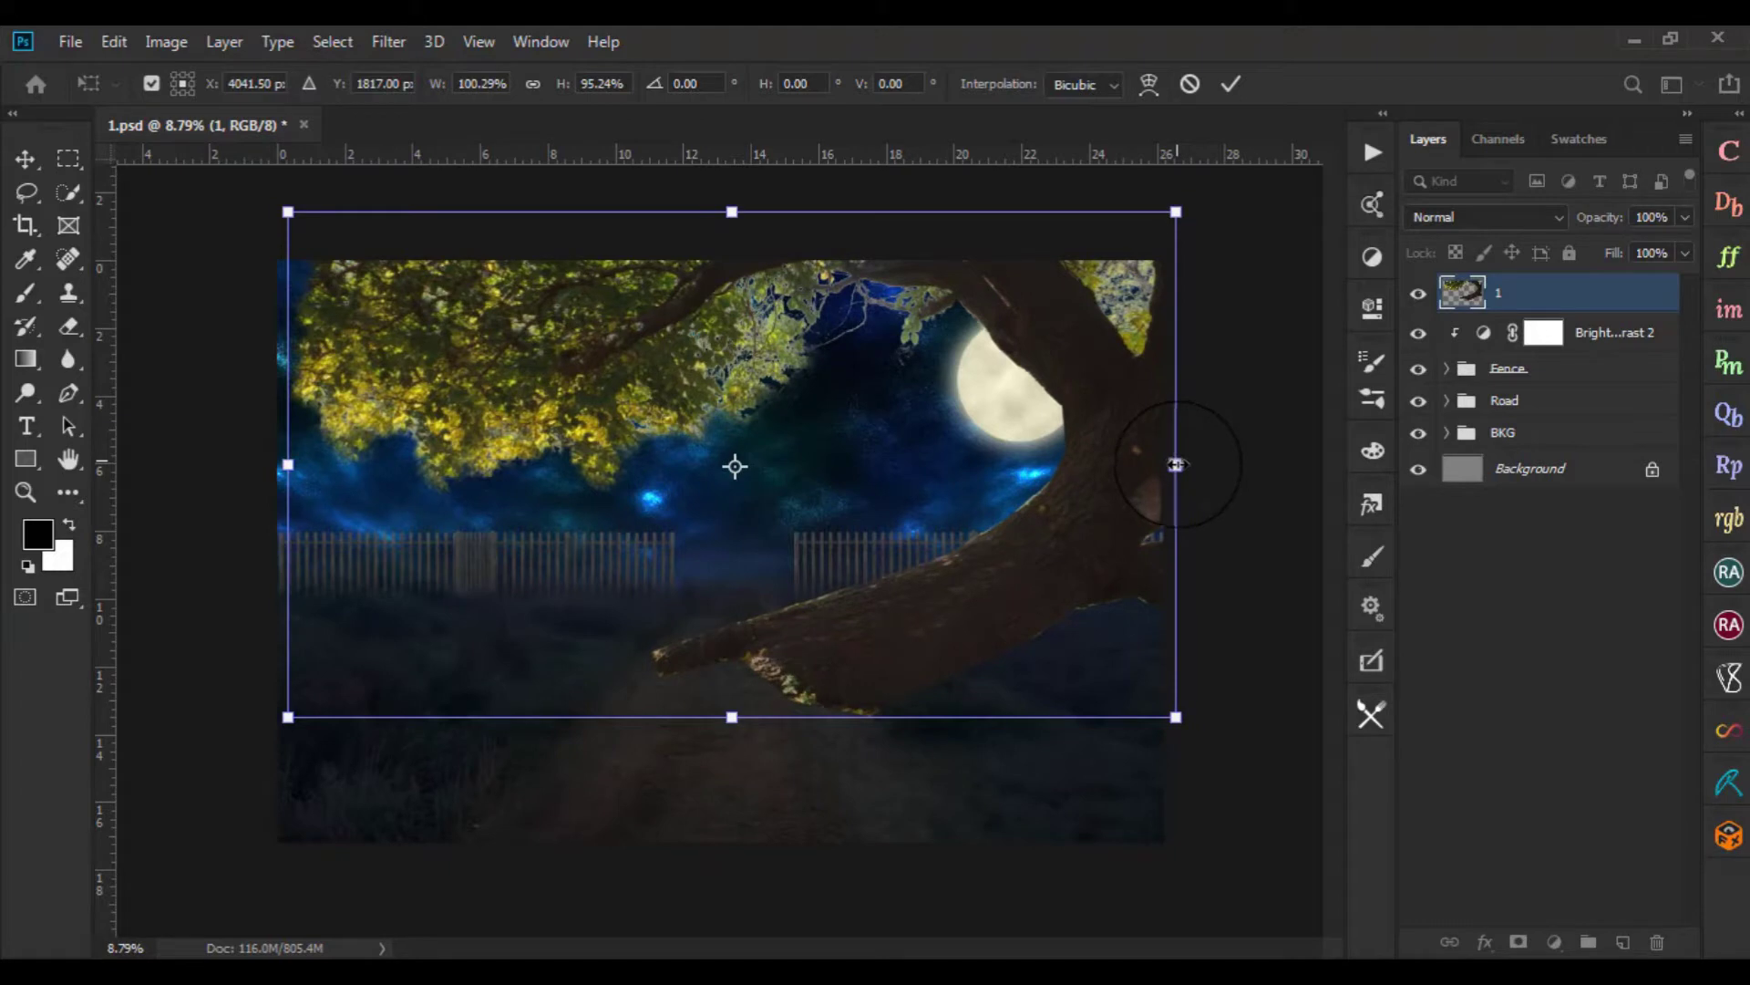
click(1227, 85)
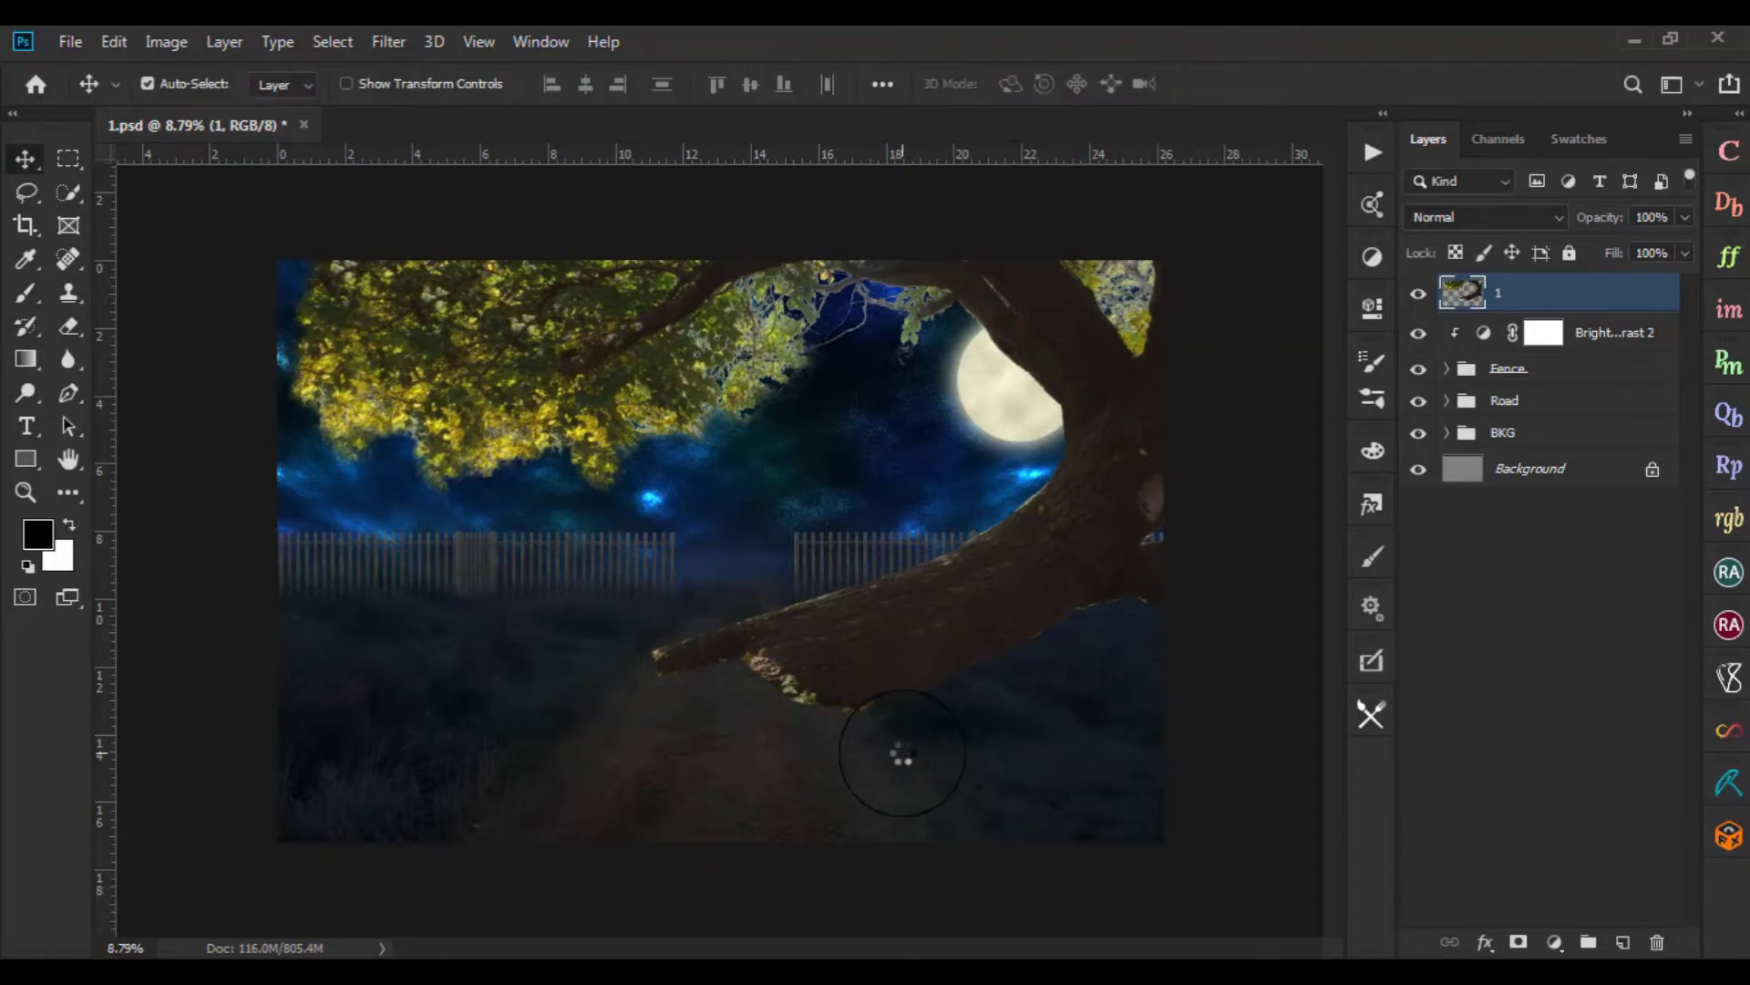
Move the tree down and squash its height to about 96.9%, then commit
scroll(902, 761, up, 2)
scroll(926, 773, down, 3)
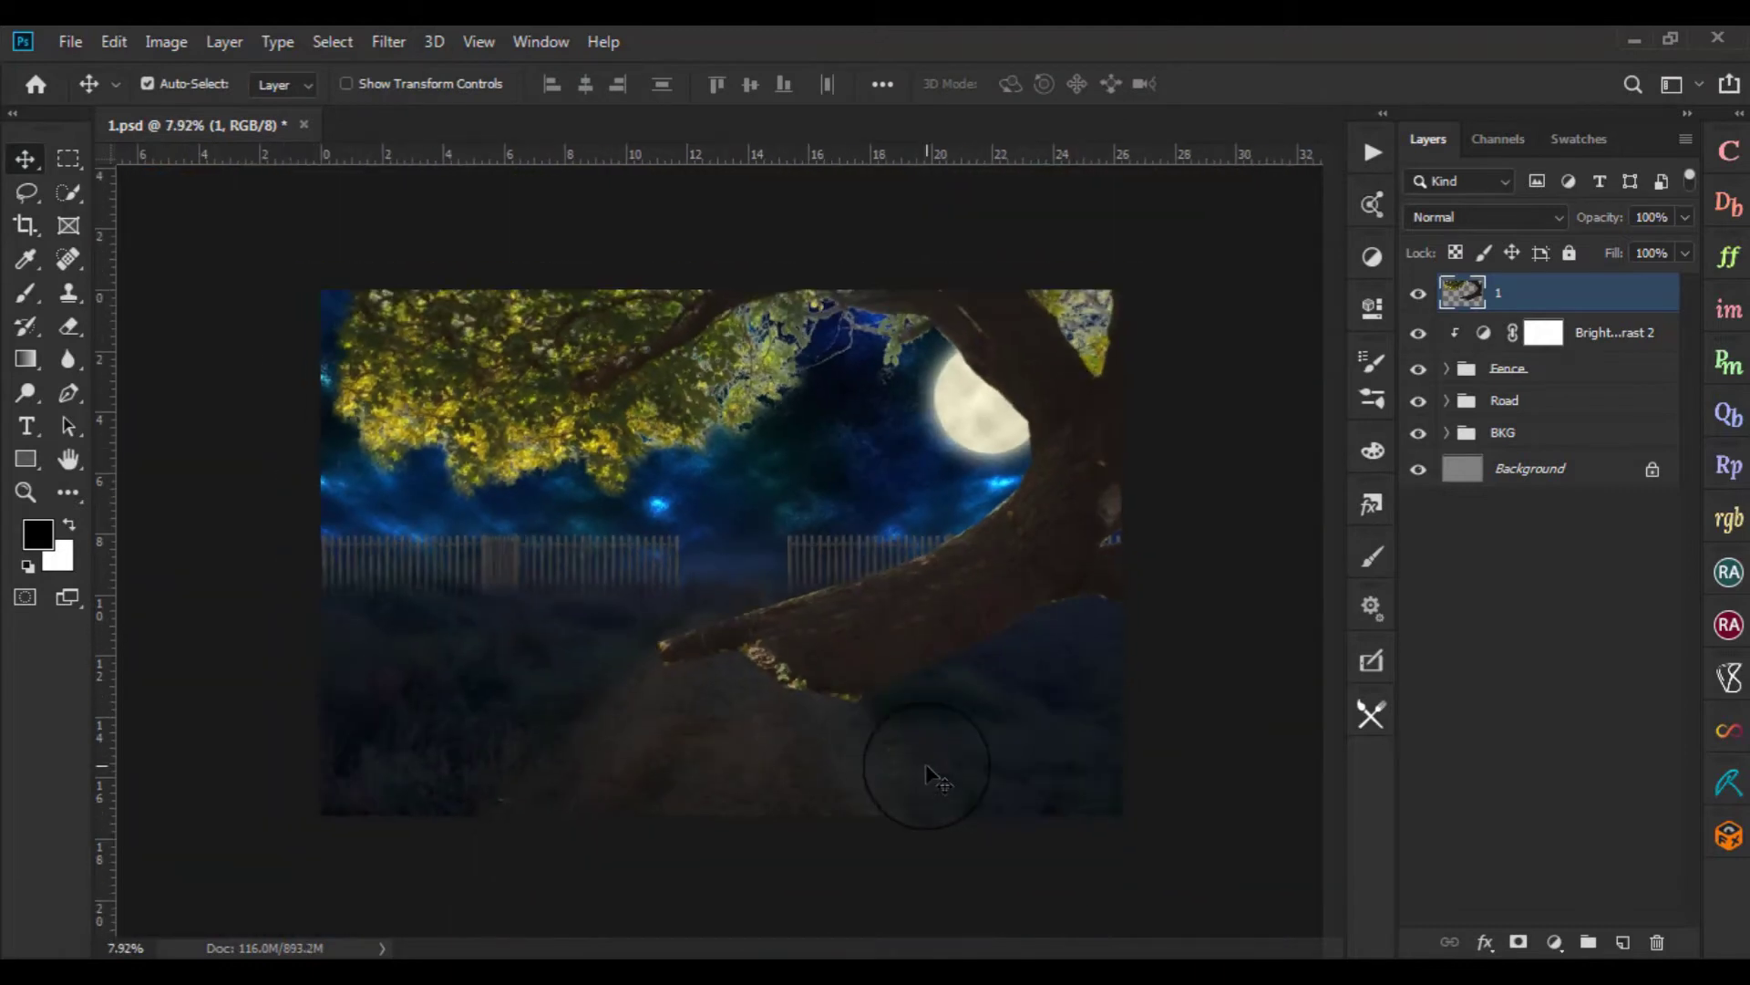
key(ctrl+t)
drag(1001, 556, 1003, 584)
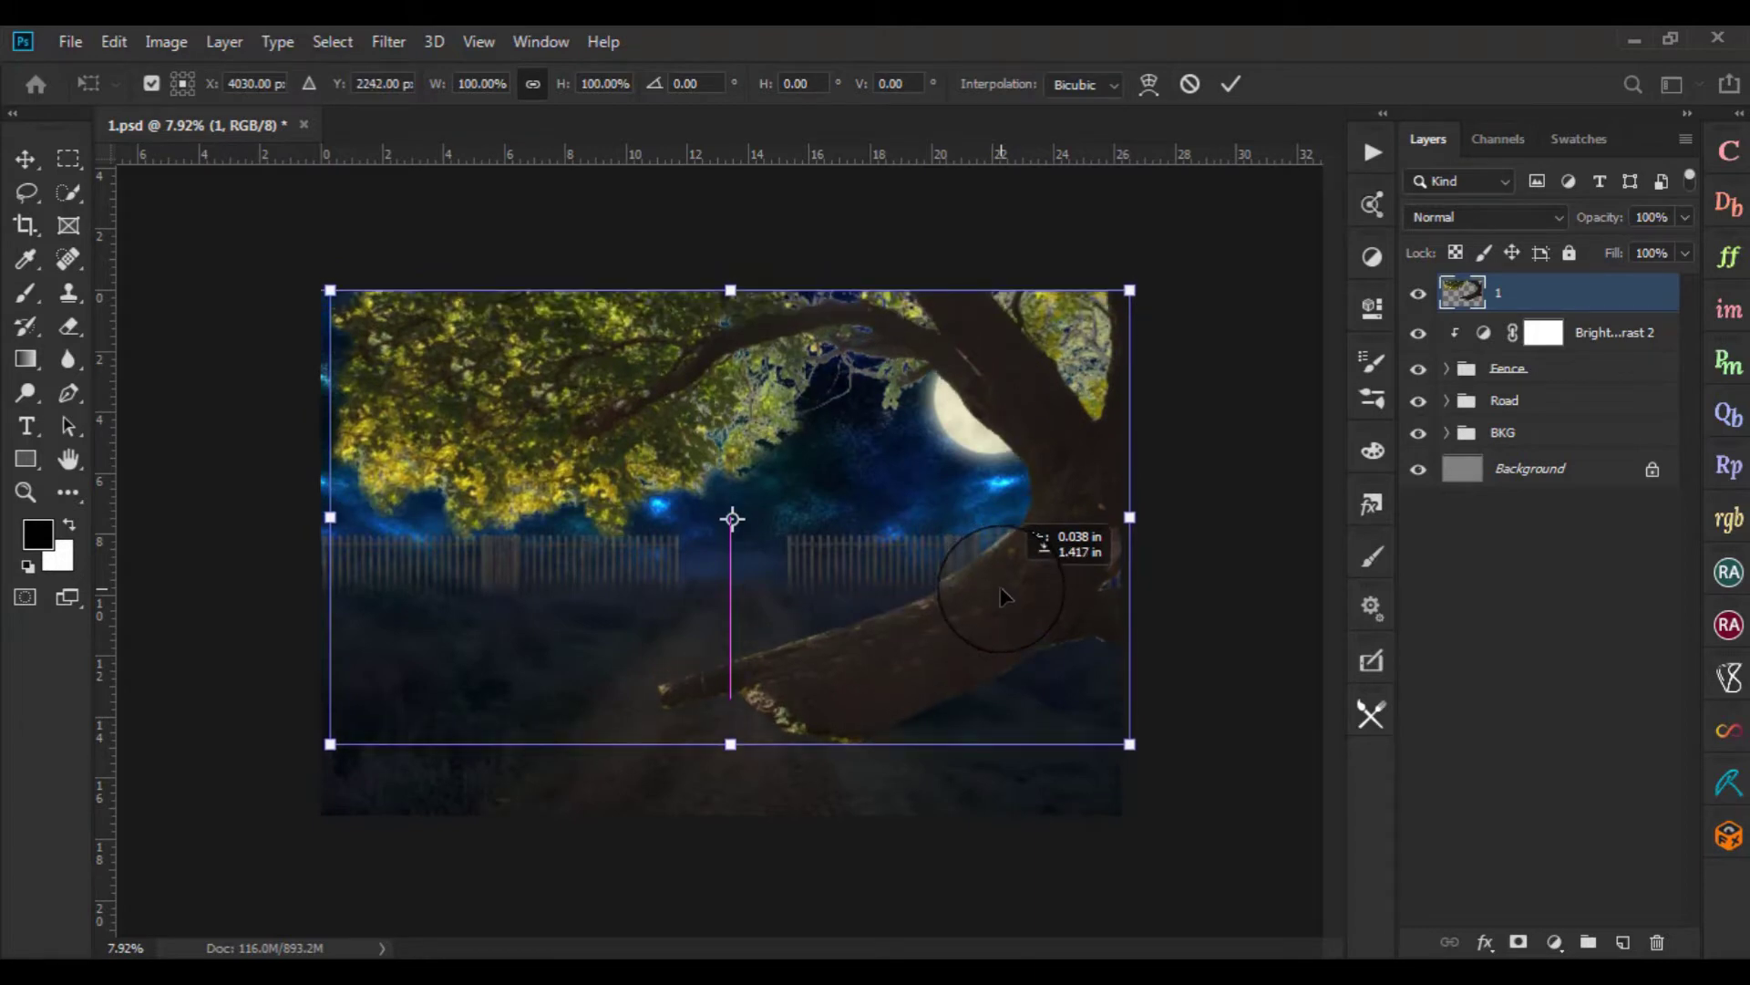
drag(1003, 597, 1027, 595)
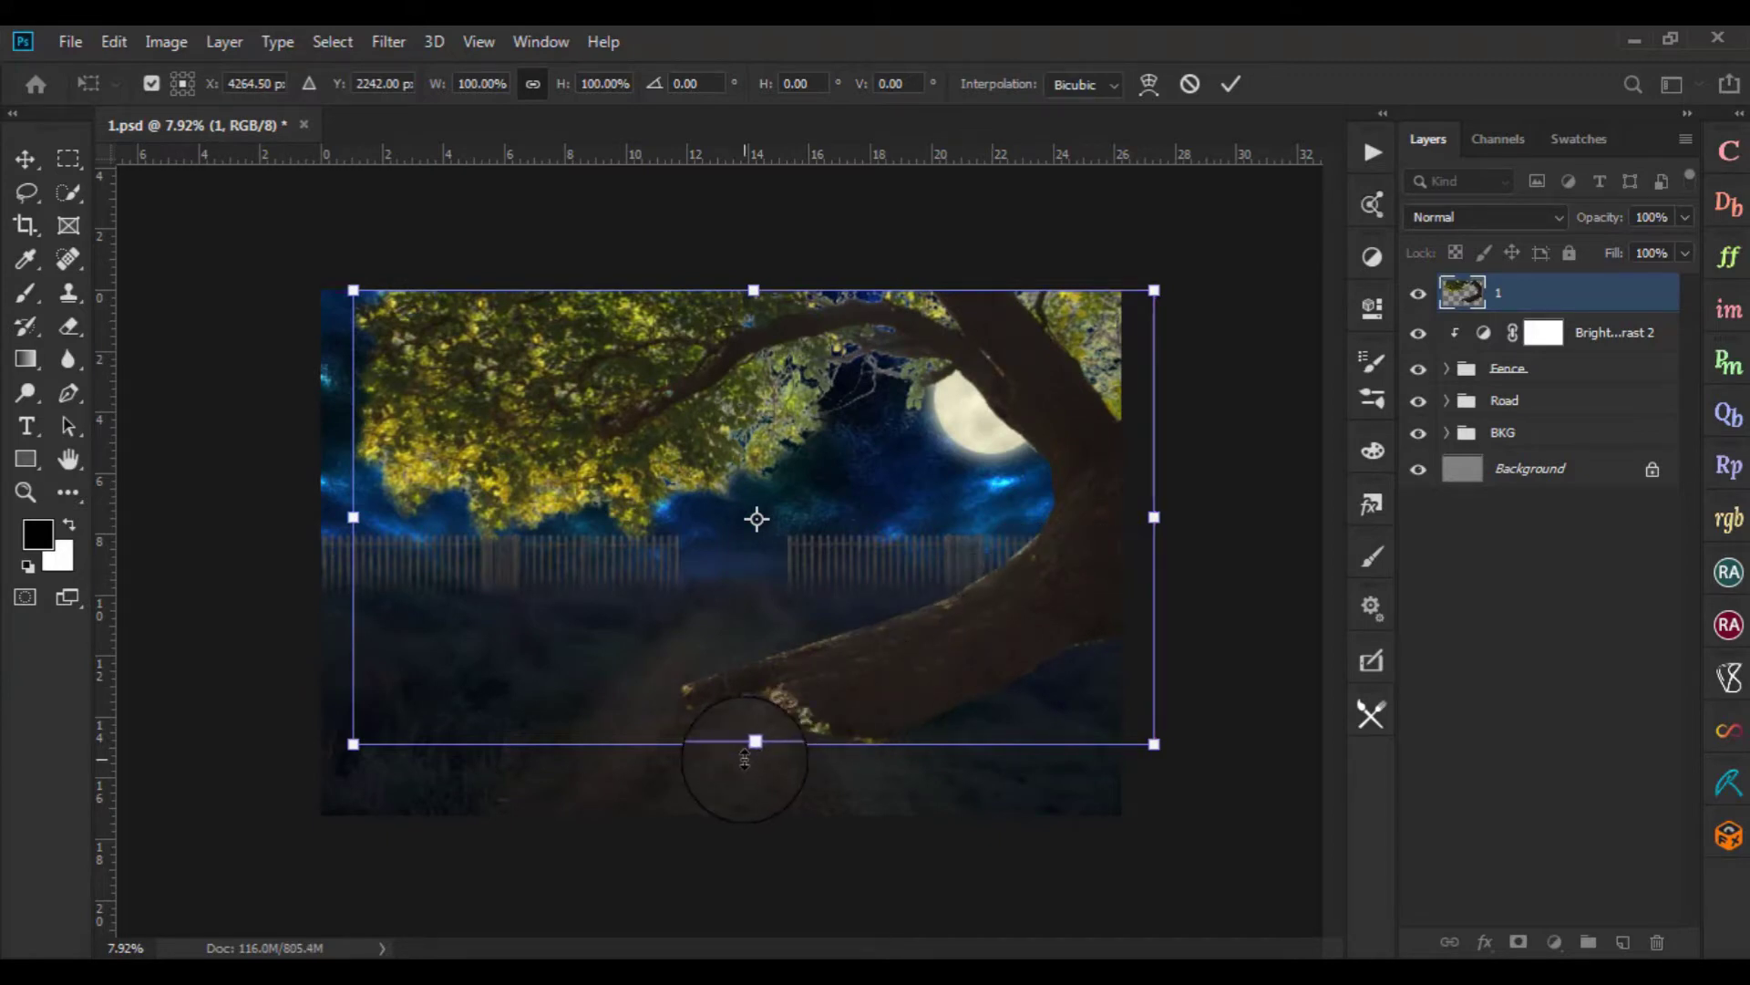
drag(745, 759, 748, 745)
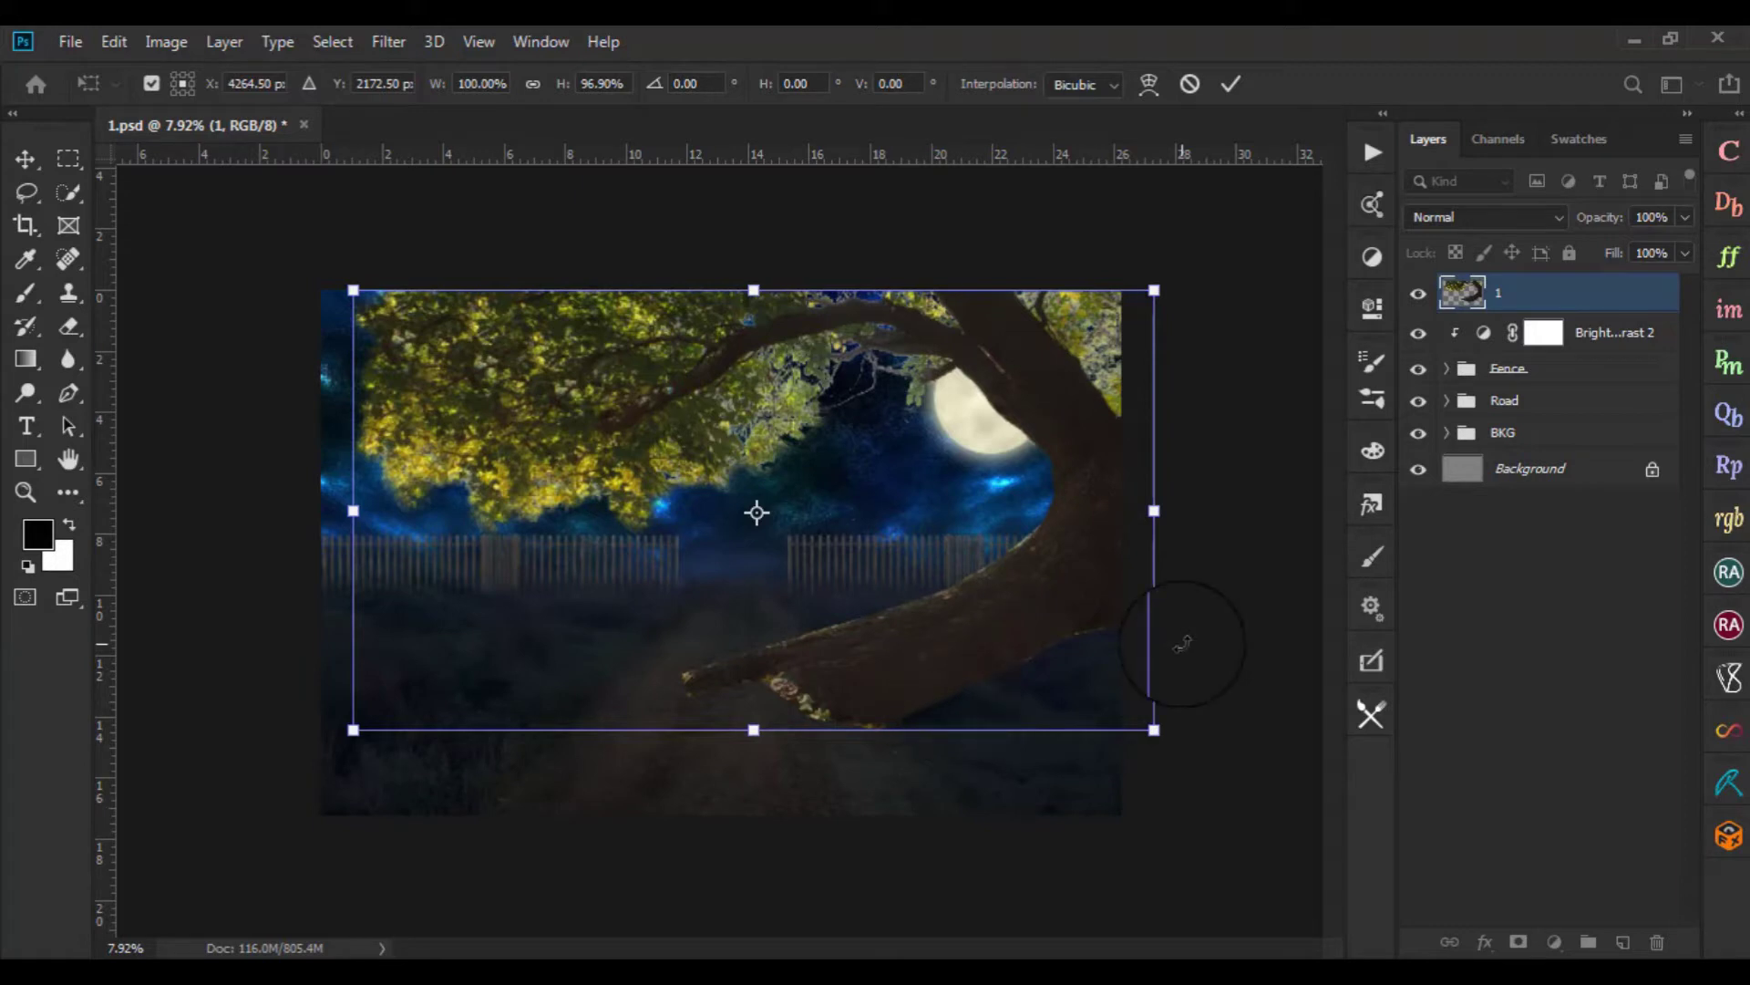
key(ctrl+h)
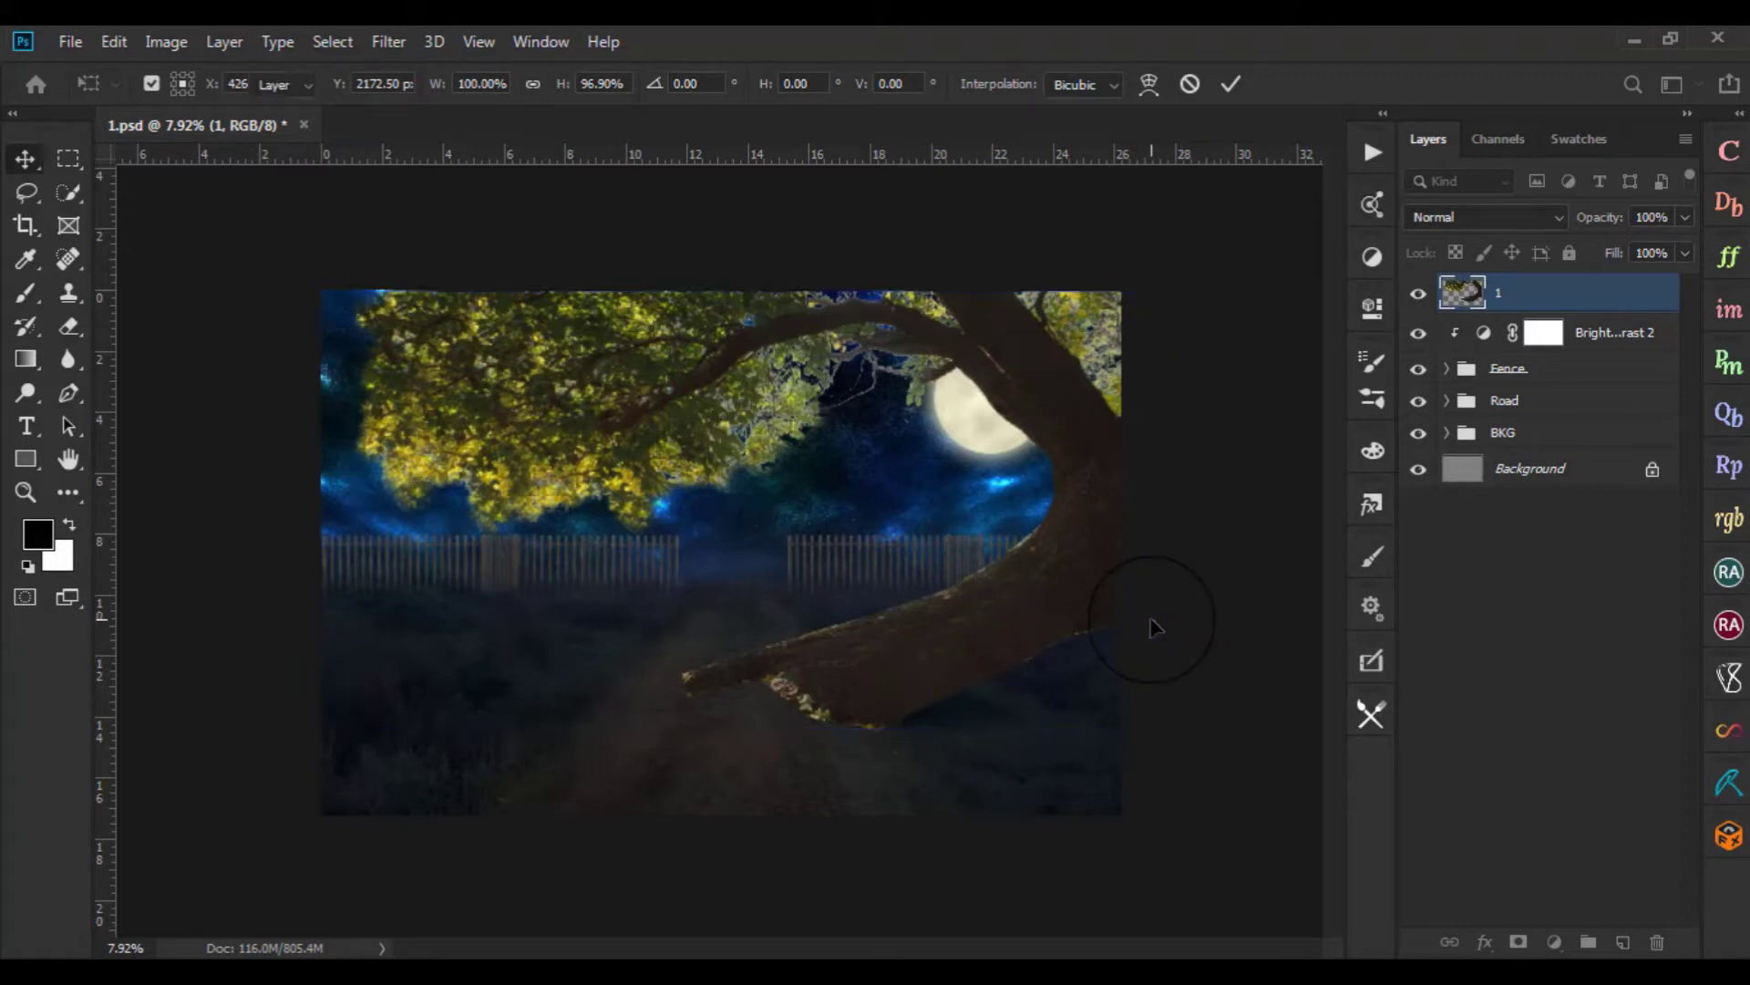
key(Return)
scroll(1013, 507, up, 2)
scroll(910, 626, up, 2)
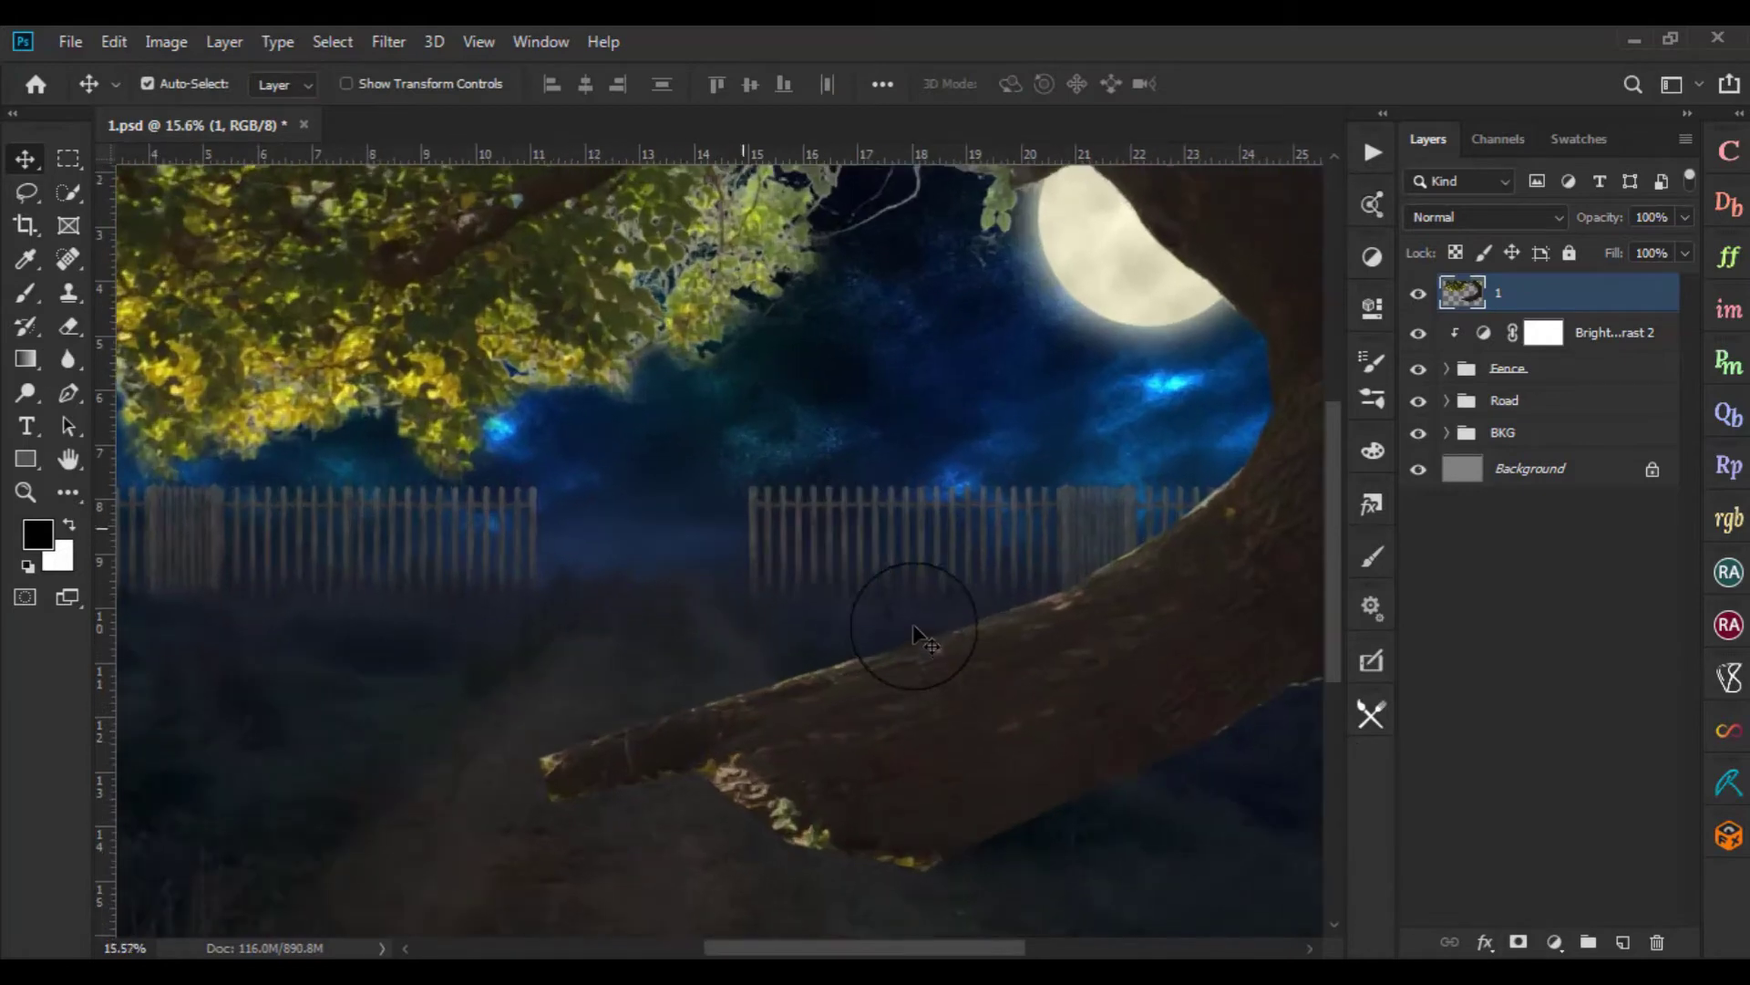
Paint black on the tree layer's mask to hide the yellow foliage at the trunk tip
scroll(1047, 680, up, 1)
mouse_move(1048, 680)
mouse_down()
mouse_move(725, 781)
mouse_move(1097, 379)
mouse_move(741, 383)
mouse_move(969, 343)
mouse_up()
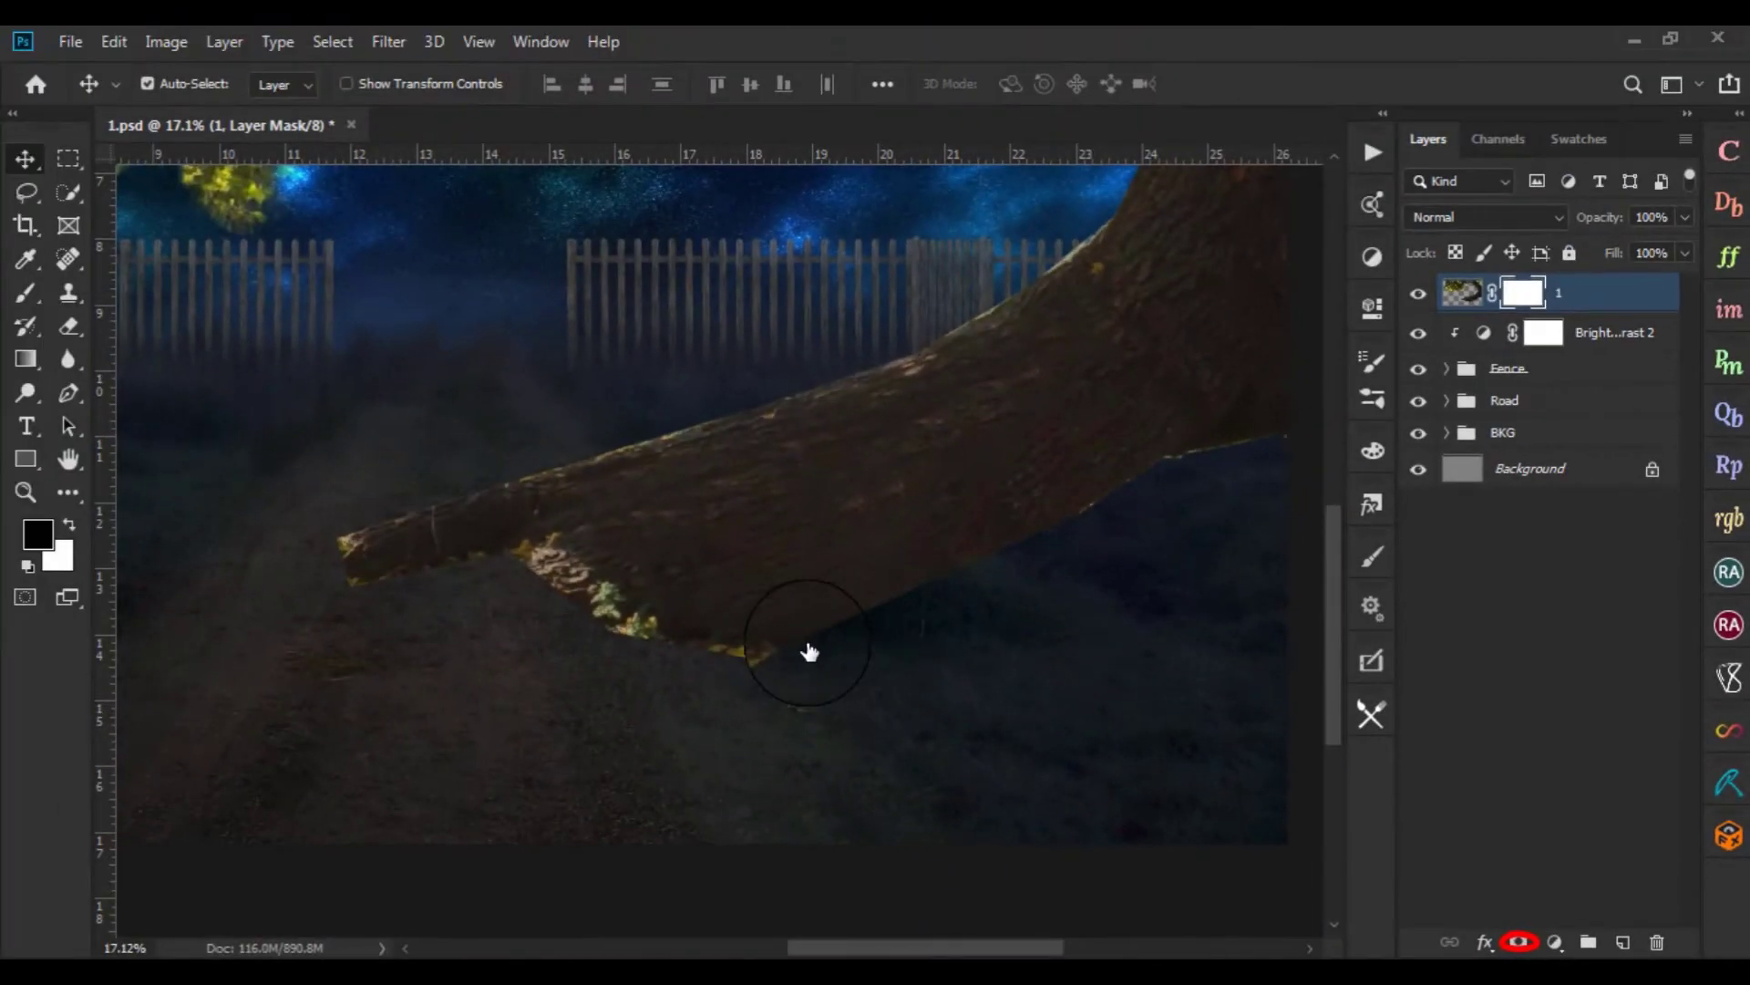
key(b)
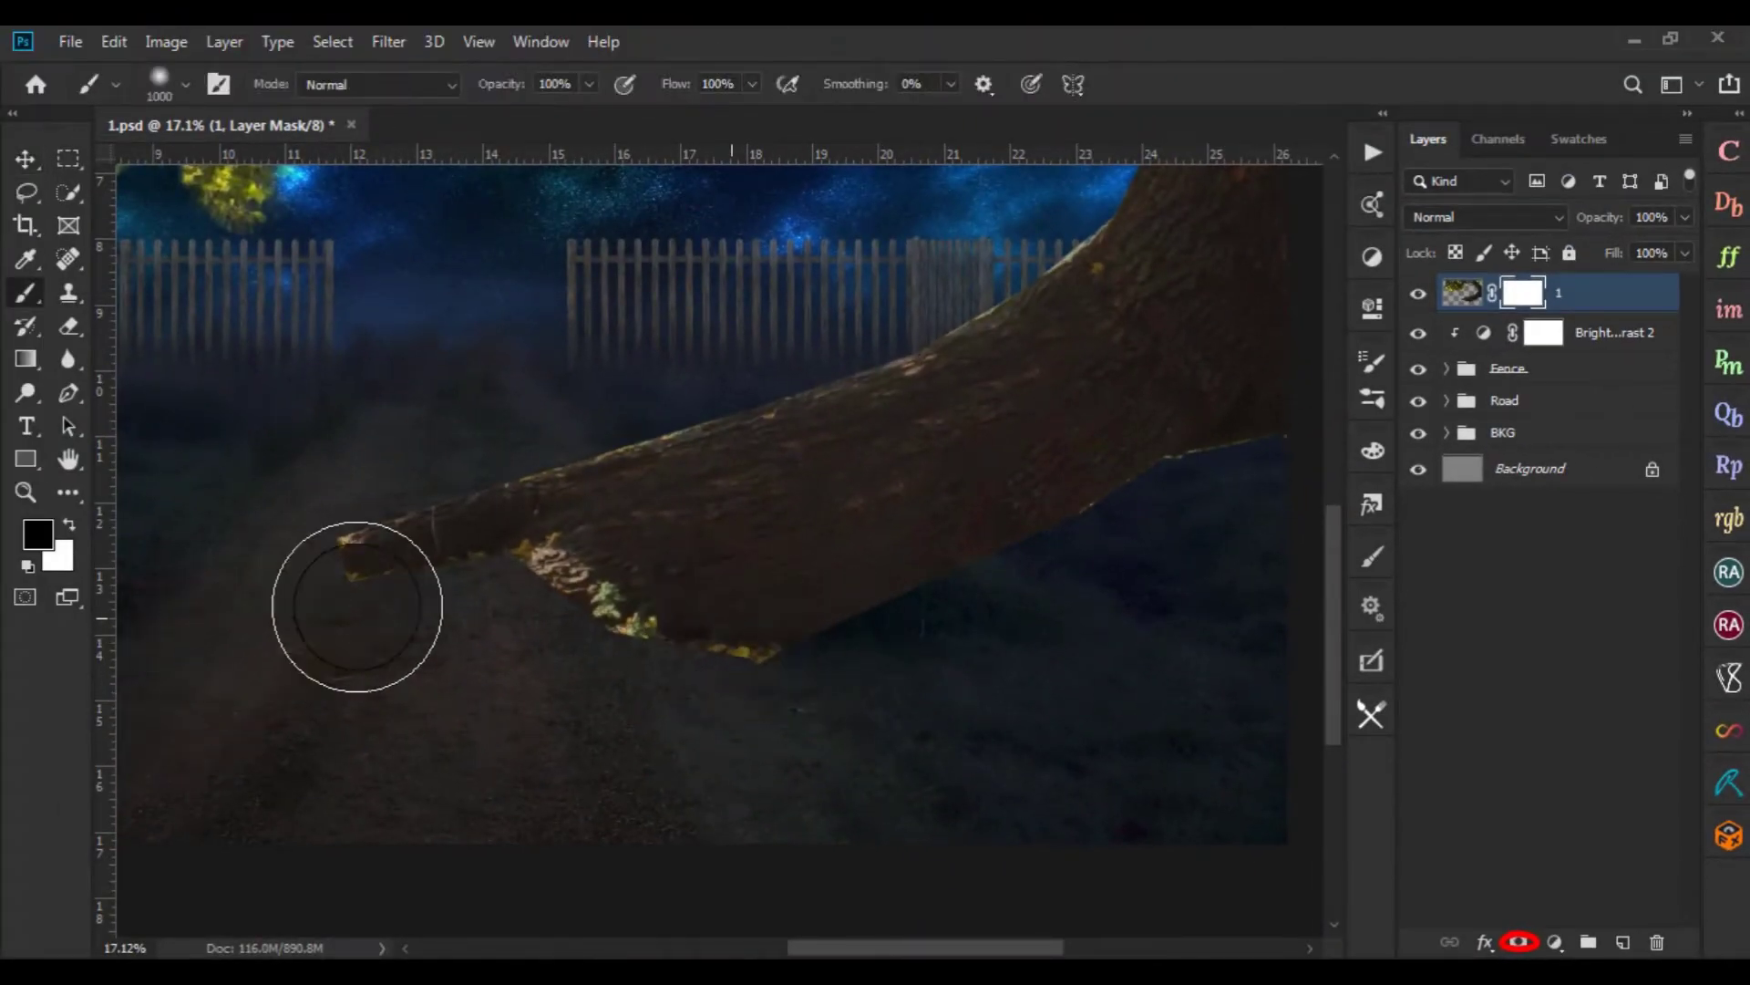
scroll(477, 607, down, 2)
drag(461, 629, 692, 597)
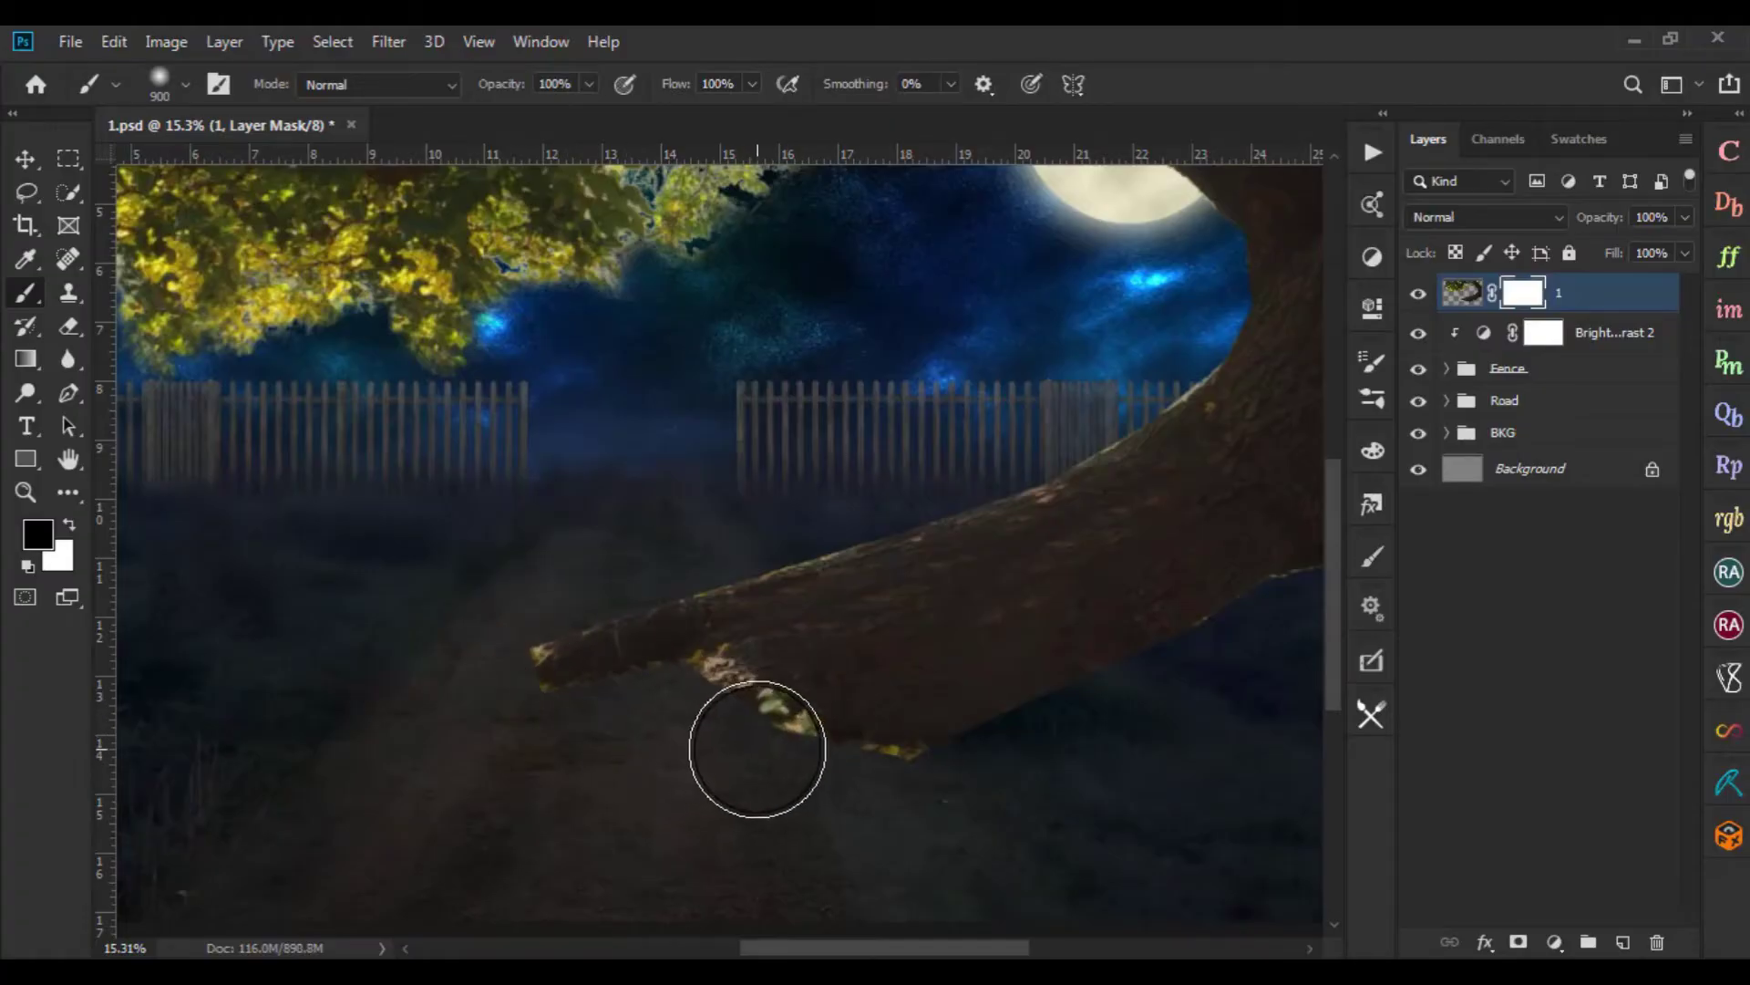
scroll(771, 749, up, 1)
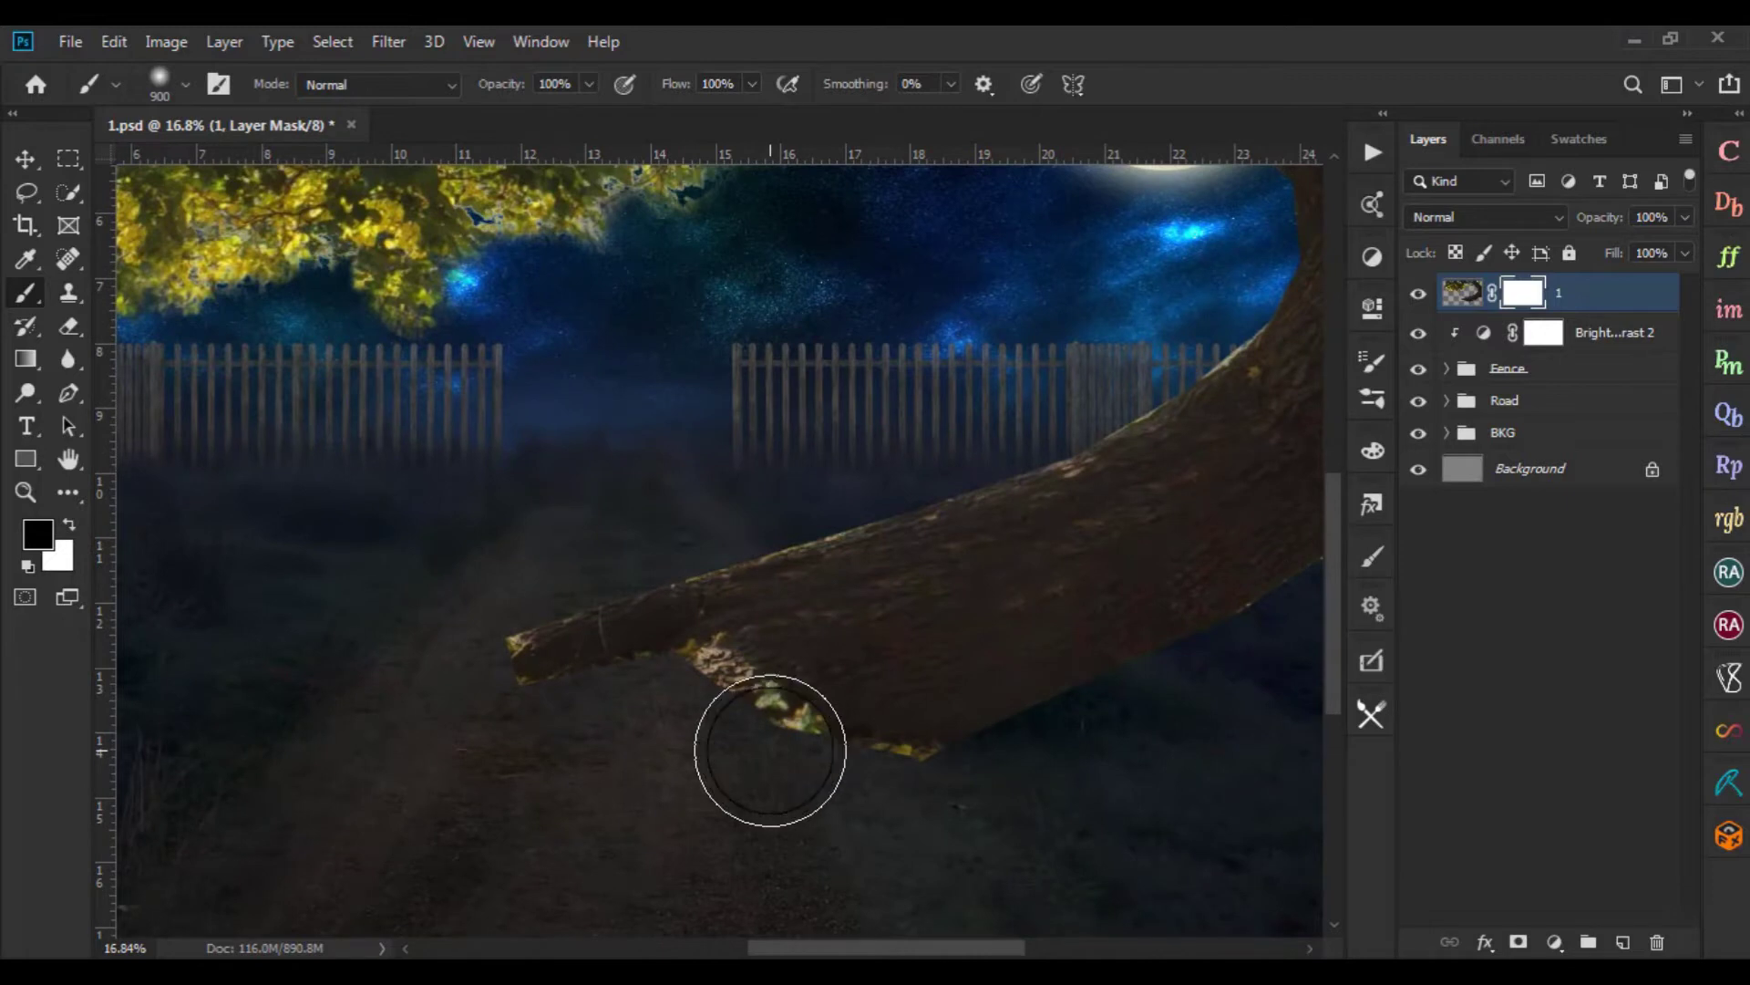
With a smaller brush, mask out the leaves under the trunk, its lower edge and left tip
key(bracketleft)
key(bracketleft)
drag(711, 688, 726, 735)
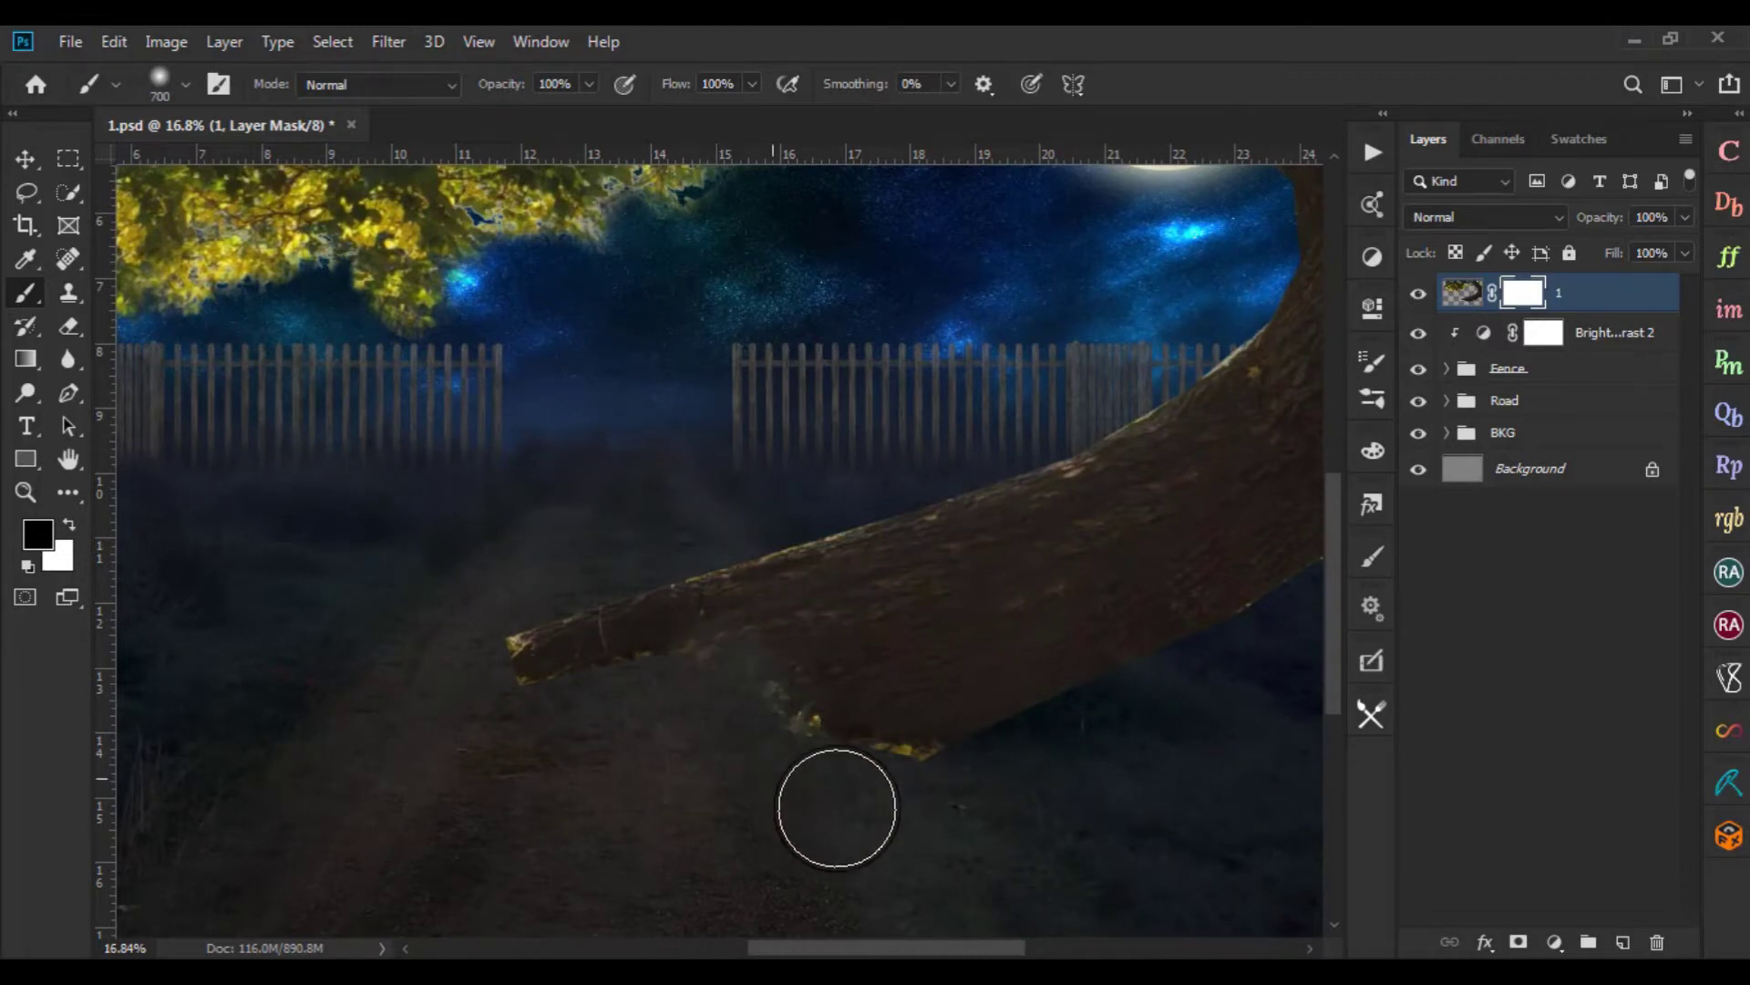
mouse_move(840, 793)
mouse_down()
mouse_move(883, 788)
mouse_move(529, 660)
mouse_move(670, 606)
mouse_up()
mouse_move(777, 671)
mouse_down()
mouse_move(742, 691)
mouse_move(765, 735)
mouse_move(902, 785)
mouse_move(893, 810)
mouse_up()
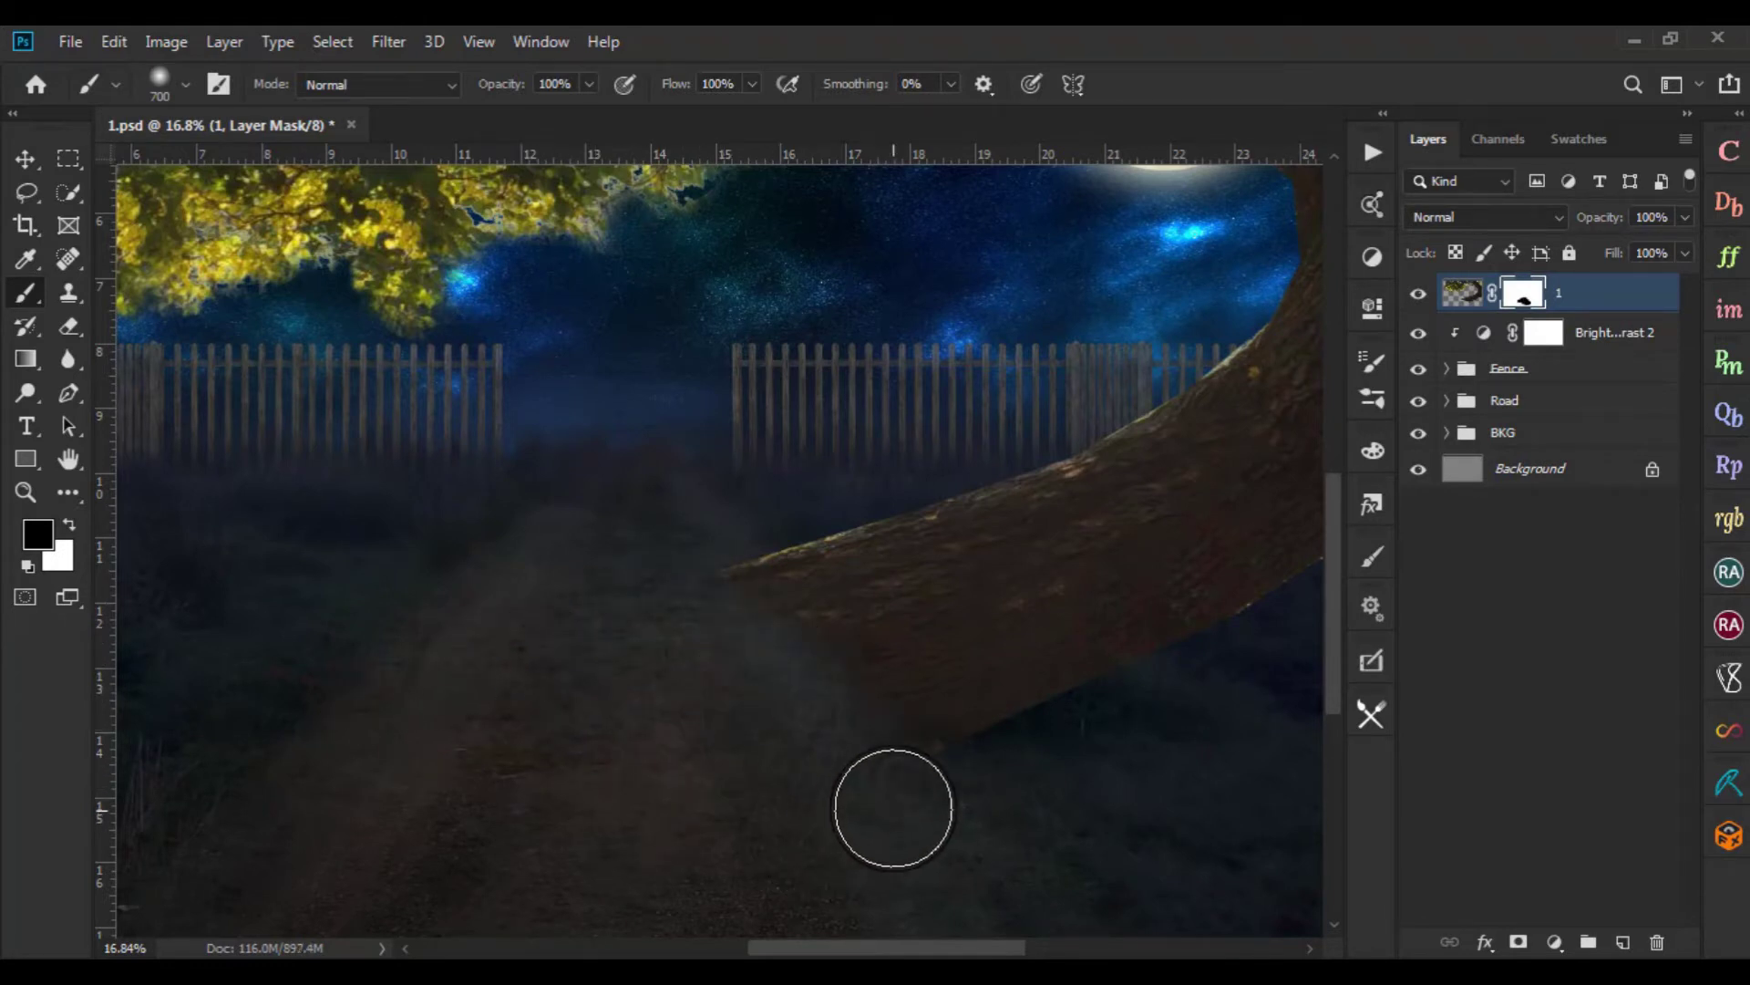
mouse_move(665, 617)
mouse_down()
mouse_move(750, 504)
mouse_move(707, 551)
mouse_move(851, 465)
mouse_move(750, 523)
mouse_move(654, 637)
mouse_move(849, 845)
mouse_up()
alt+scroll(1088, 848, down, 5)
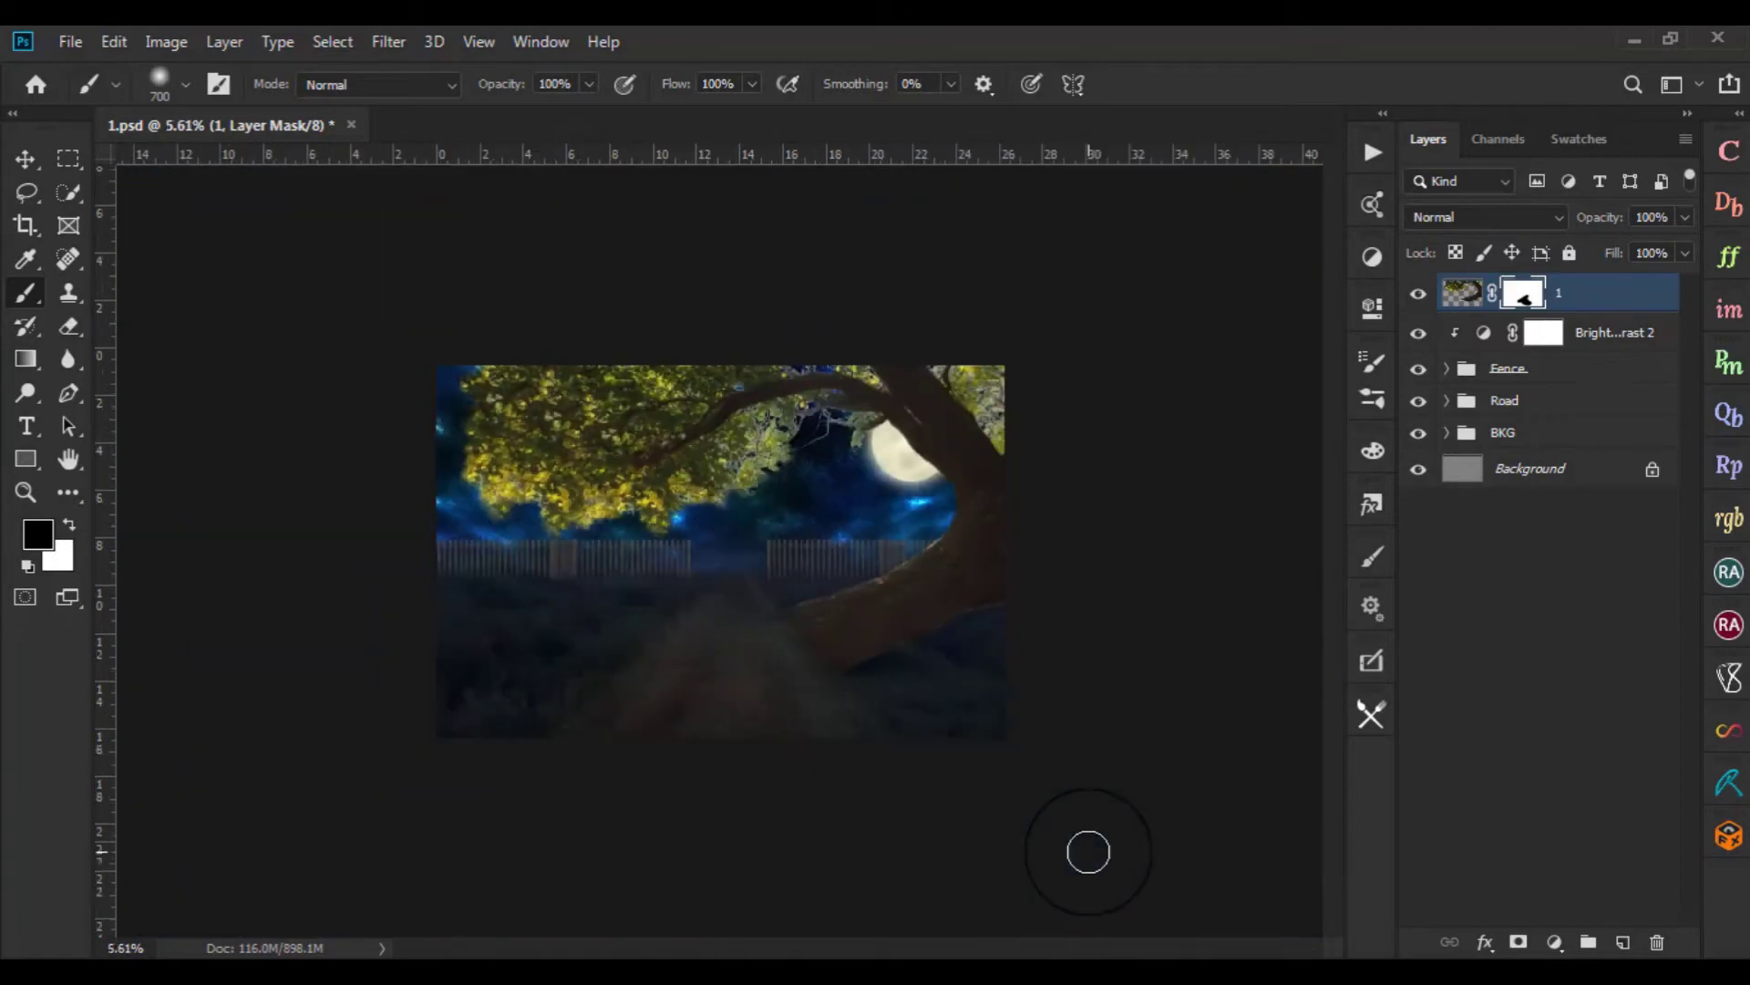
alt+scroll(720, 620, up, 4)
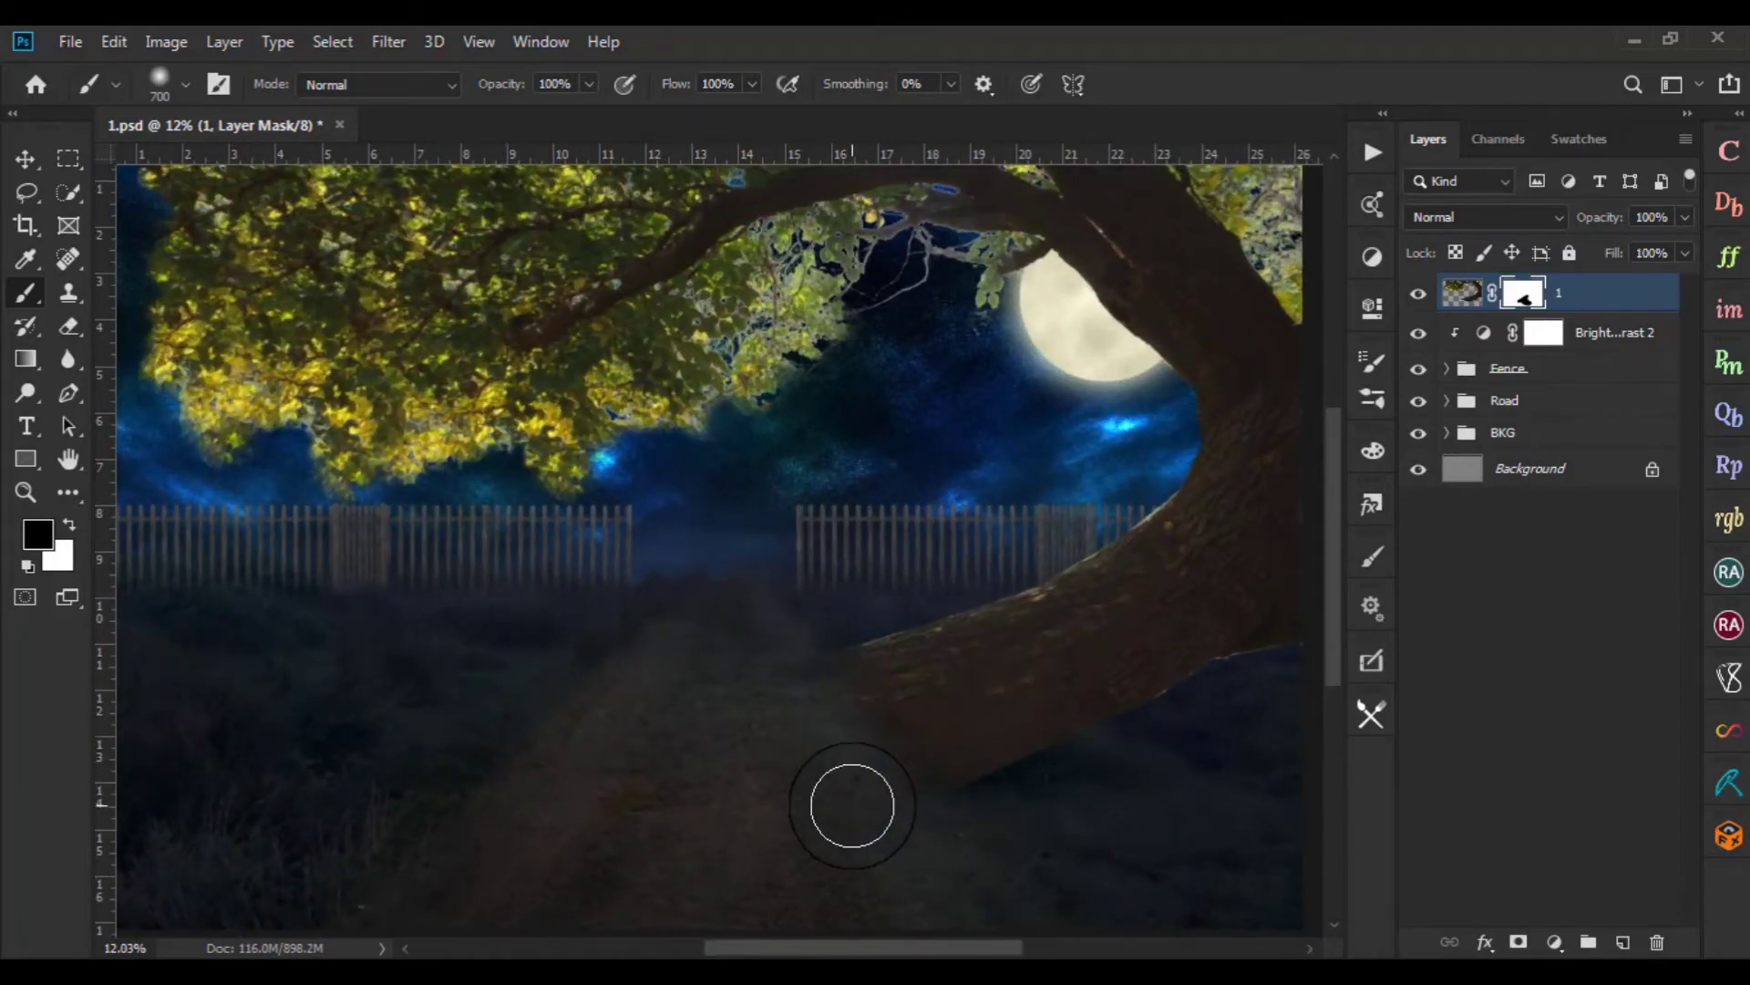
scroll(852, 806, down, 3)
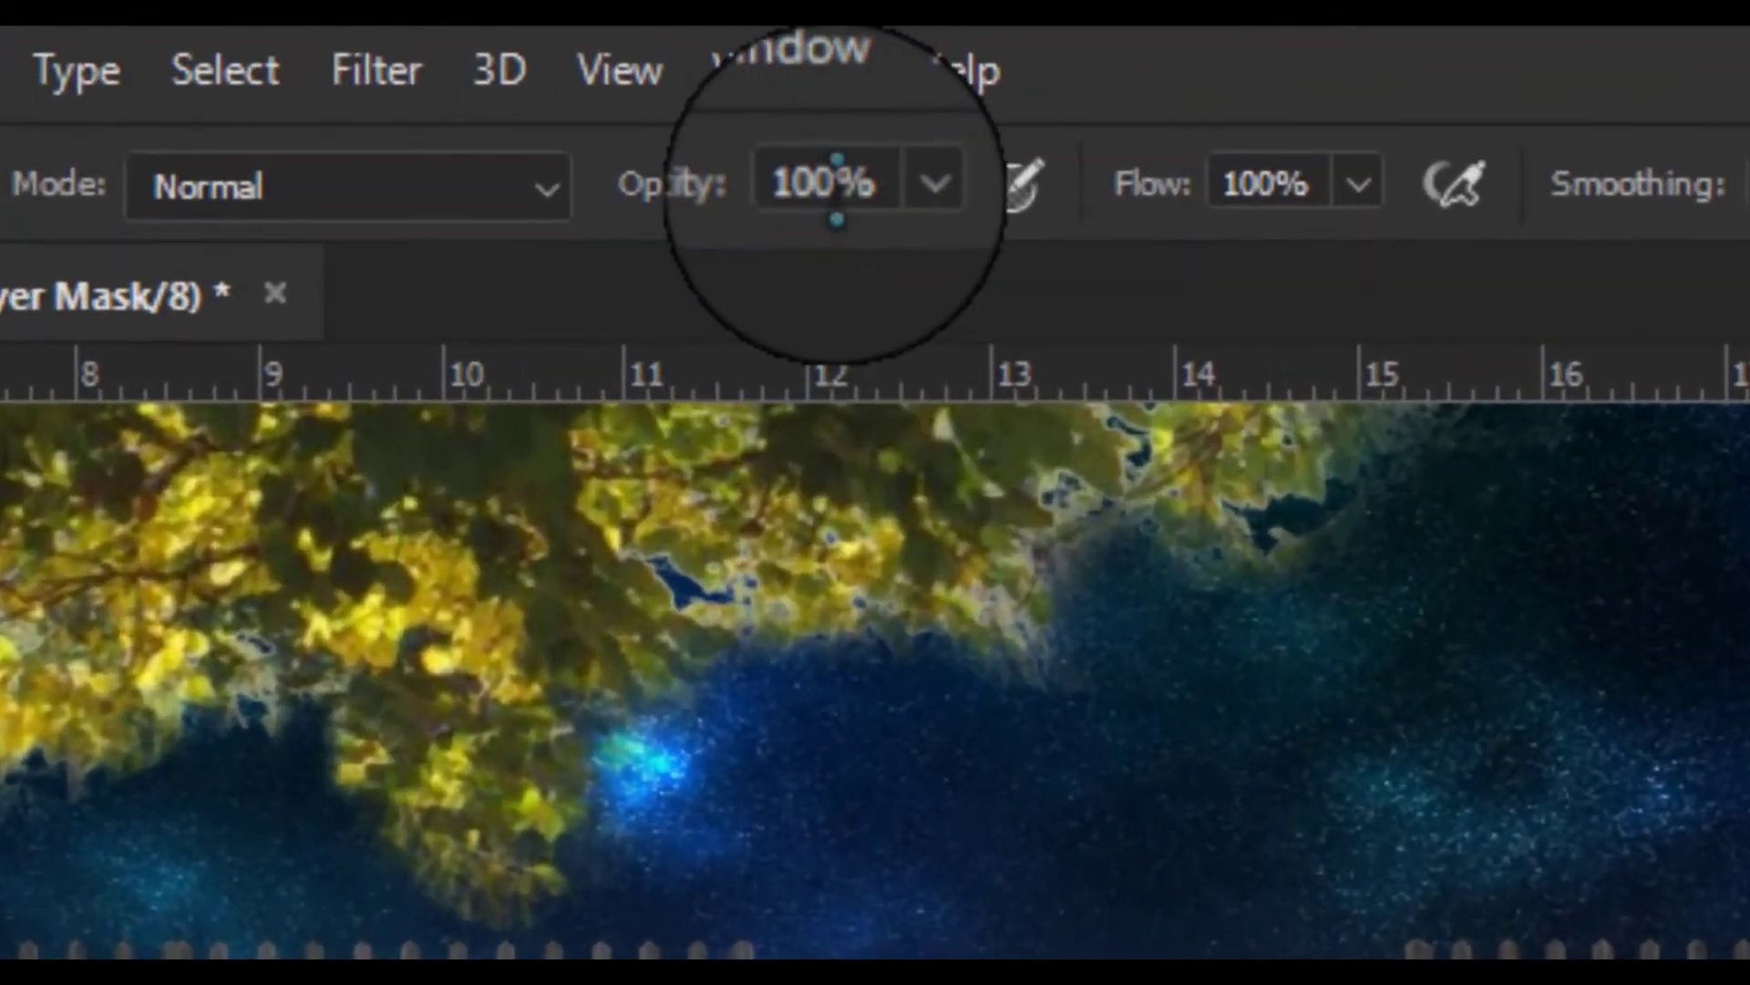
Lower the brush opacity to 10%, then return to the Move tool to view the moon
click(836, 186)
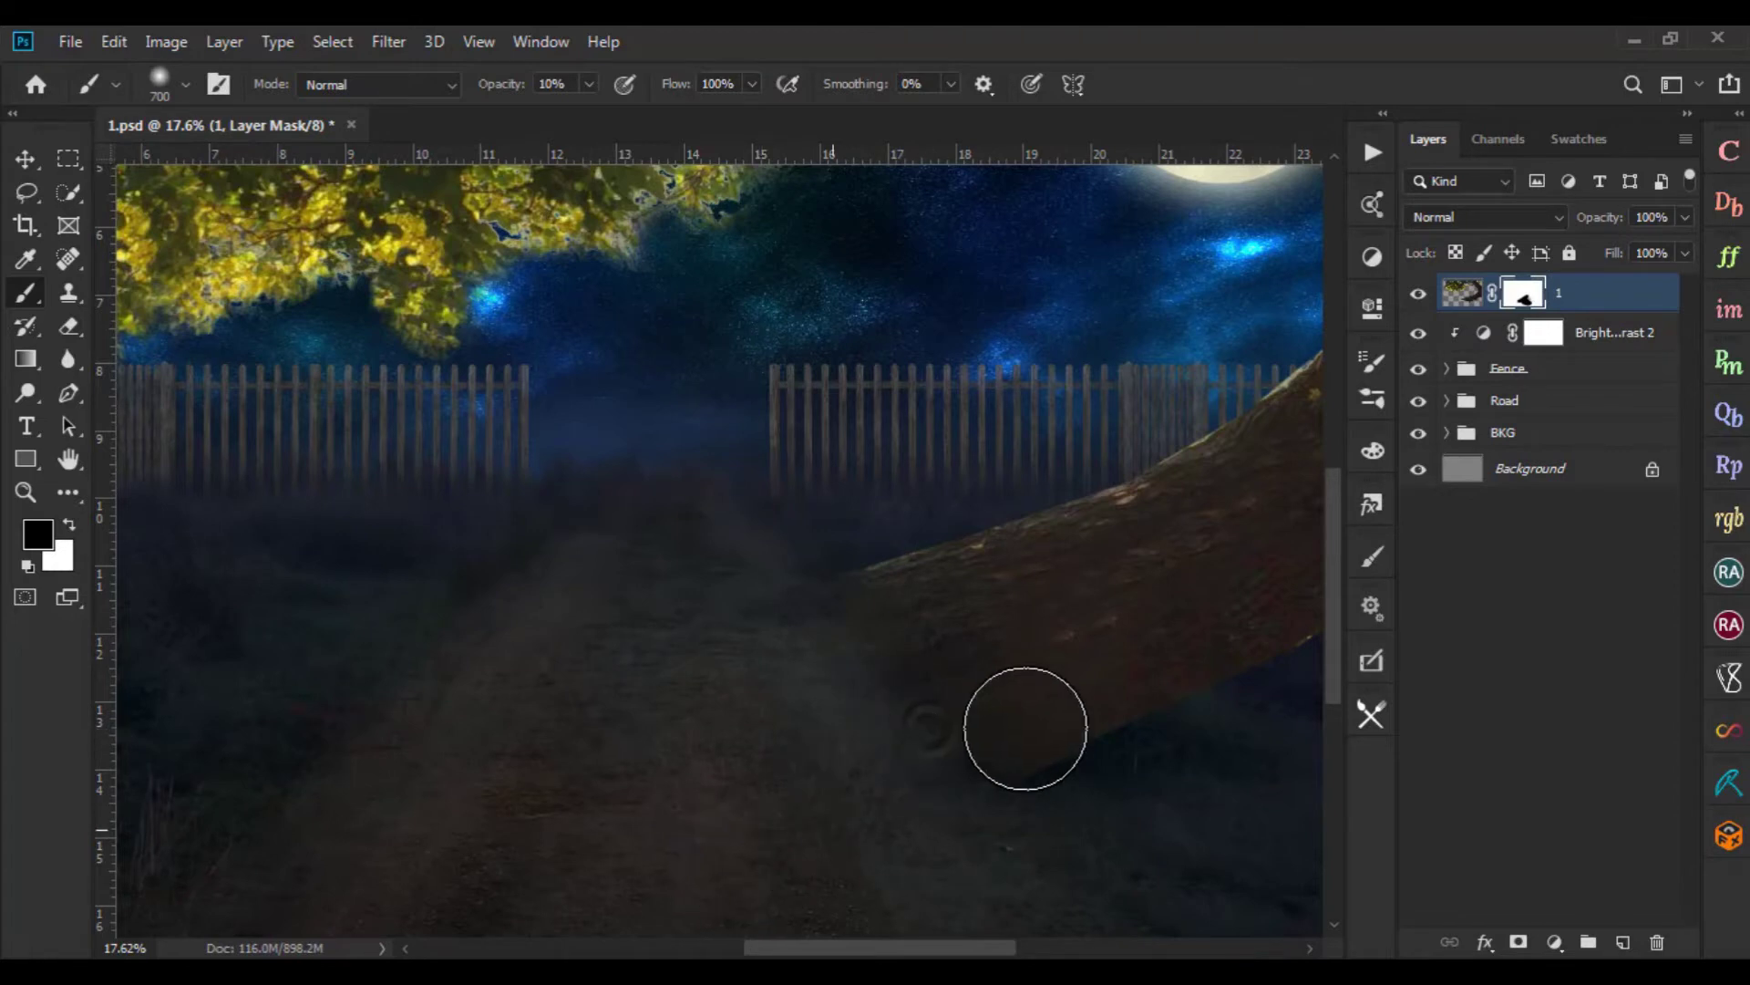
scroll(1020, 727, down, 5)
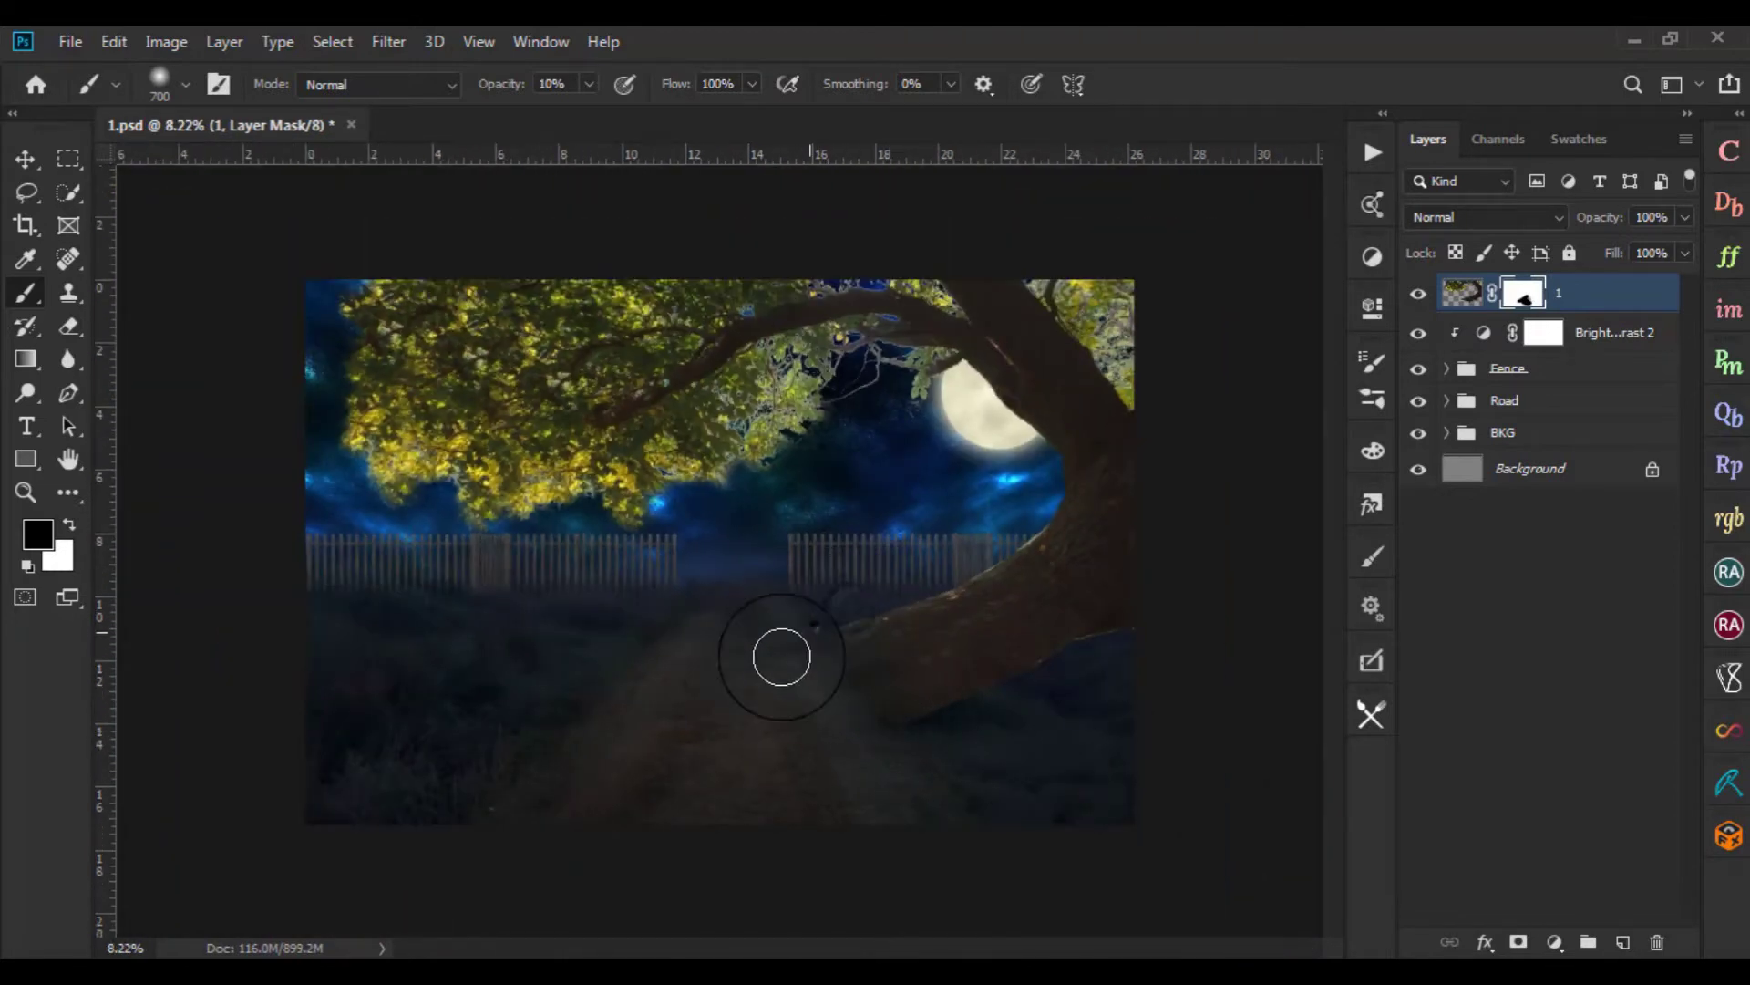
scroll(1032, 708, down, 2)
scroll(1031, 707, up, 5)
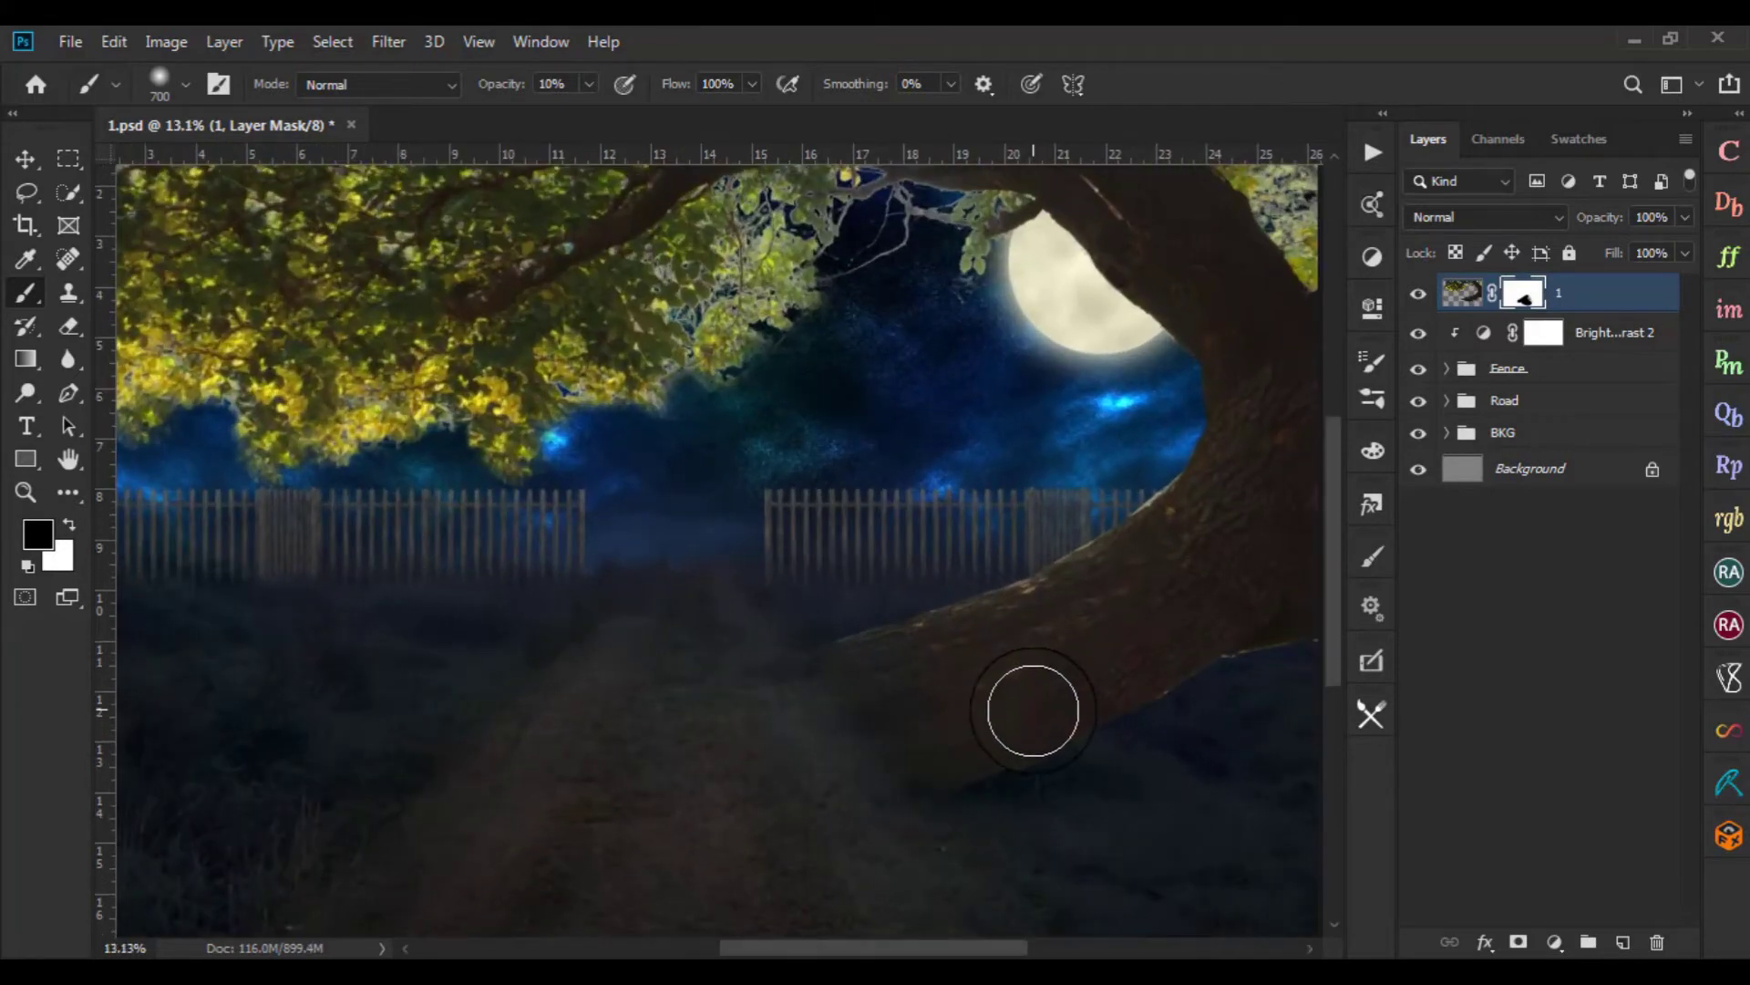
scroll(1034, 728, down, 2)
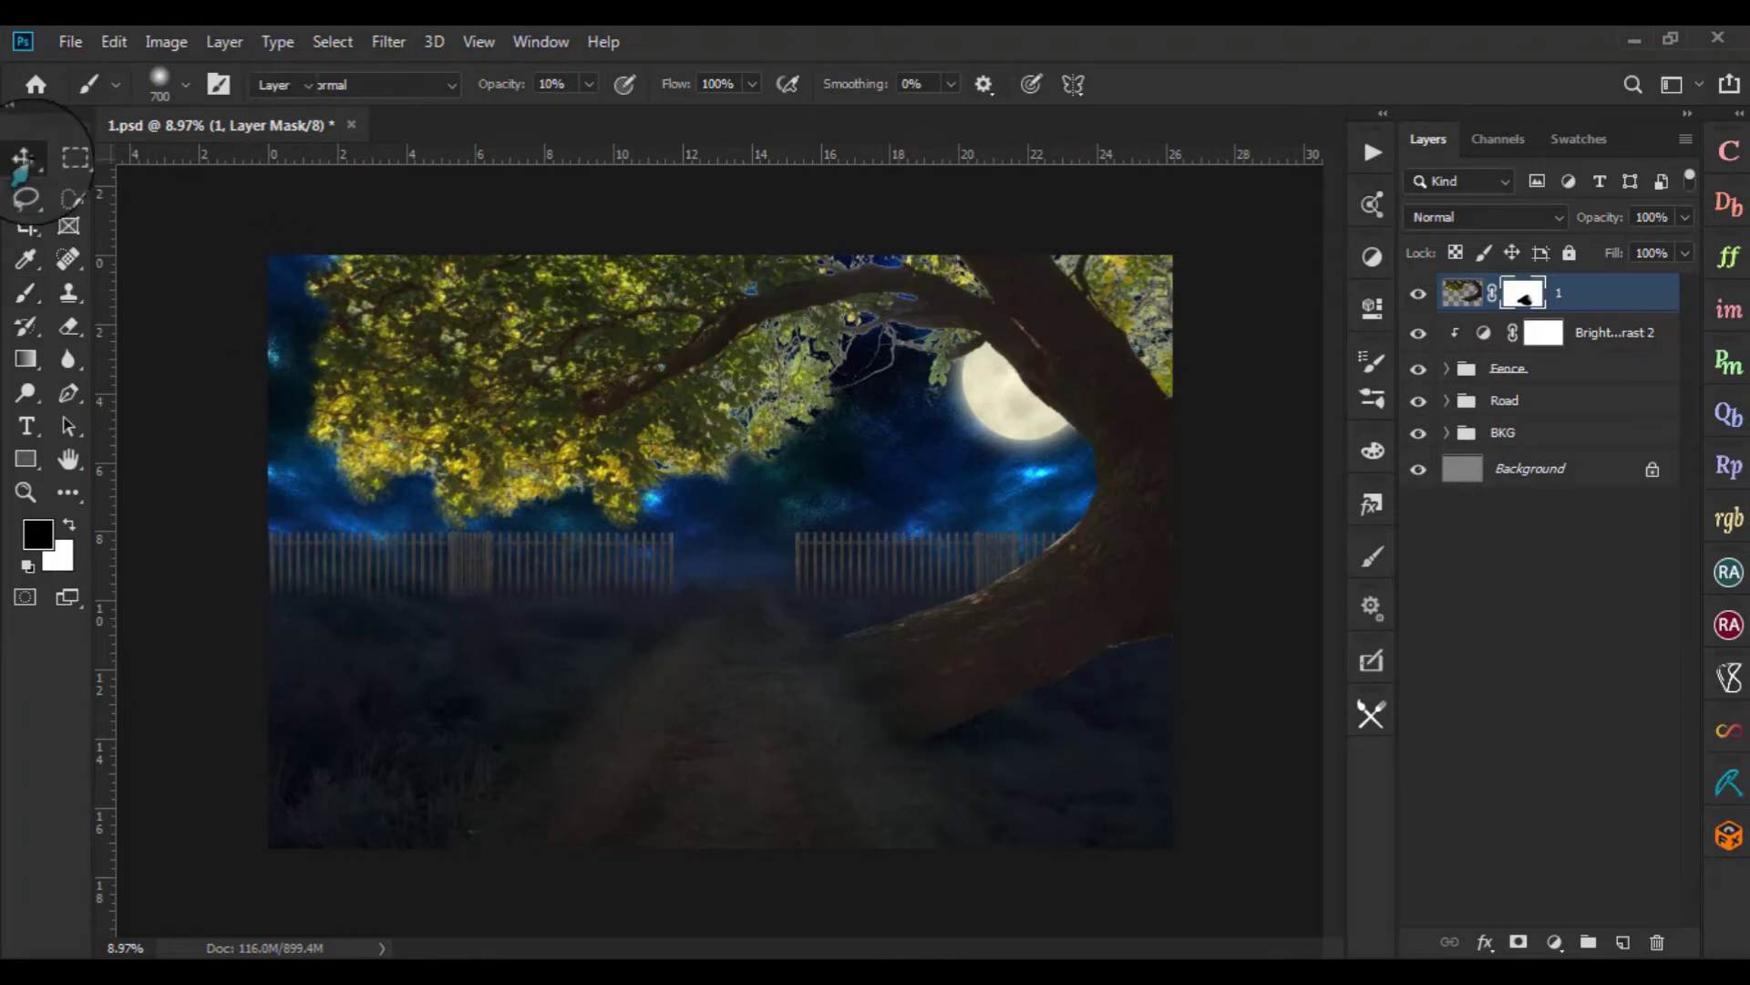
click(25, 159)
scroll(1074, 593, down, 1)
scroll(1072, 601, down, 1)
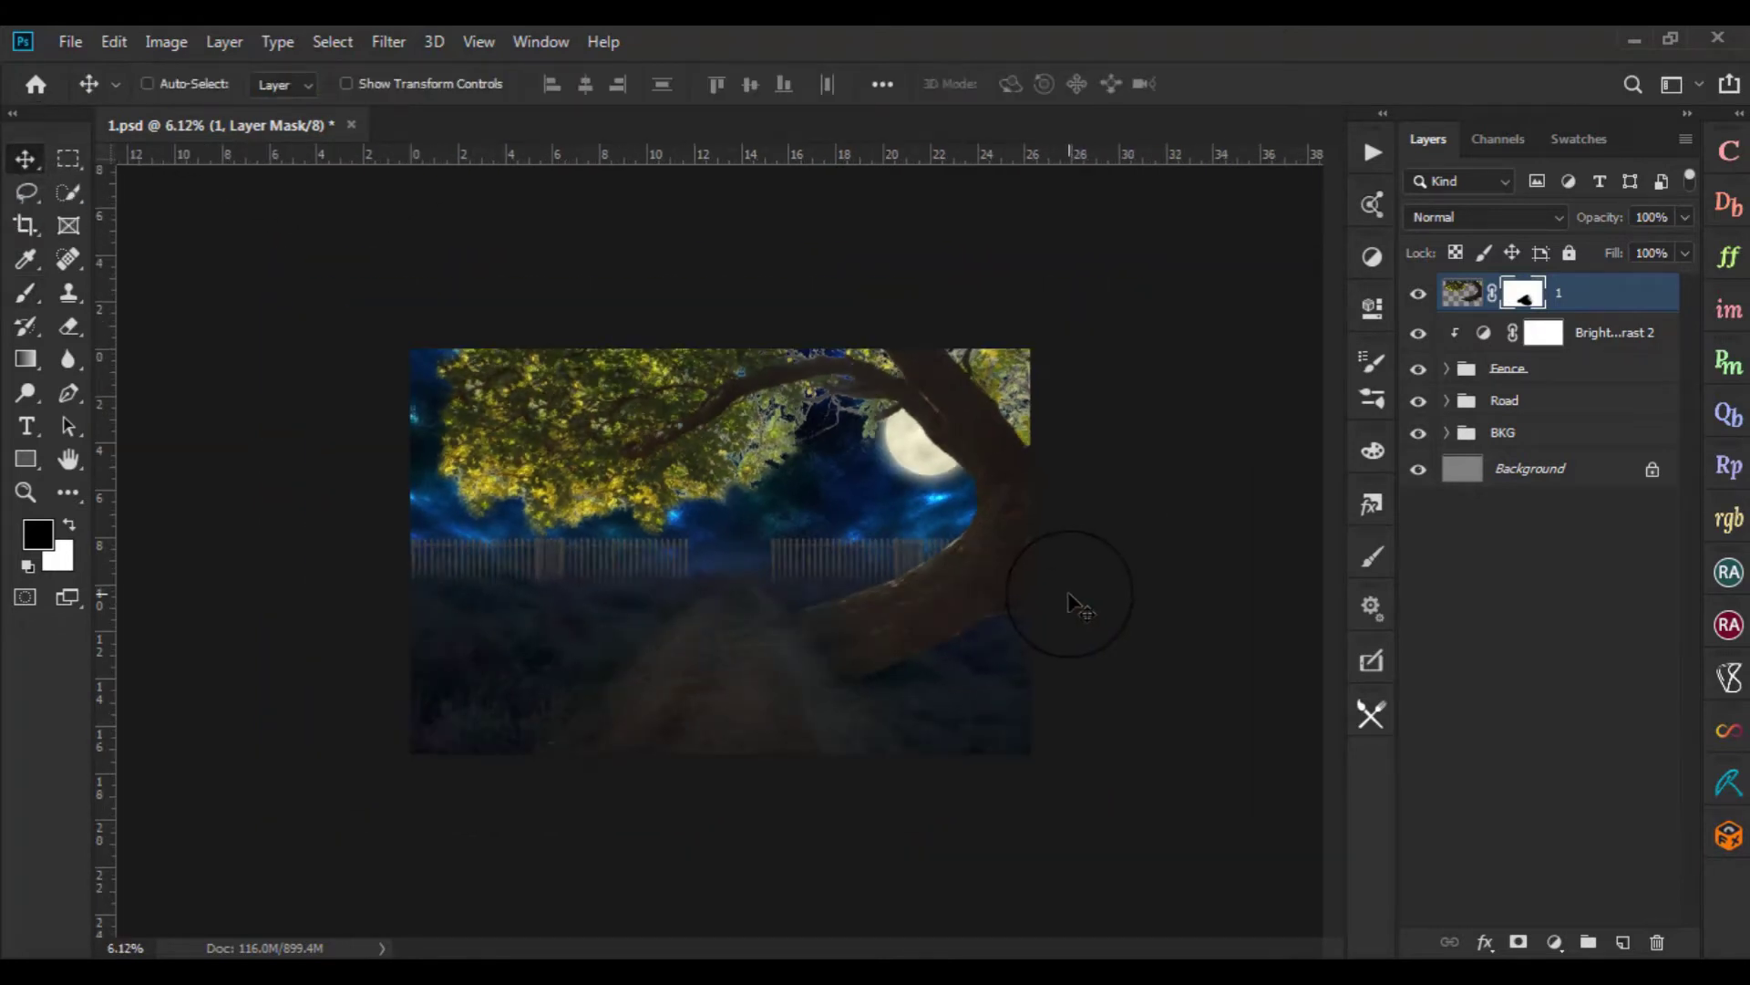
scroll(1072, 601, up, 3)
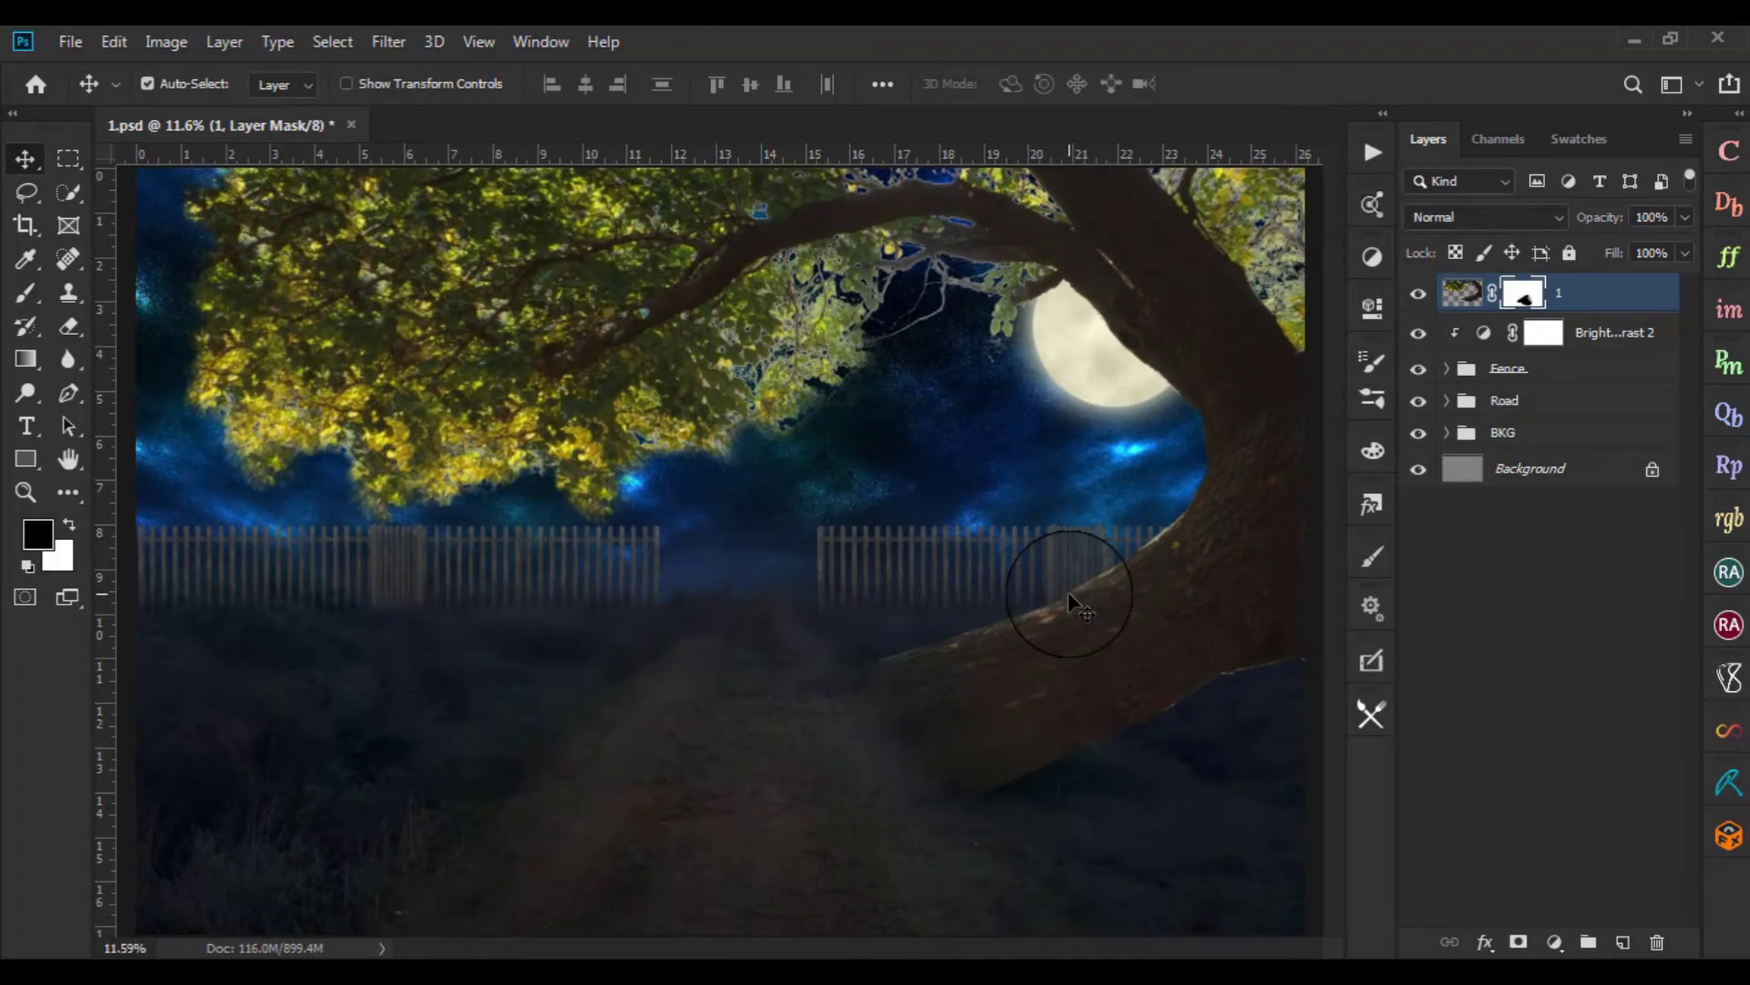
scroll(1068, 591, up, 1)
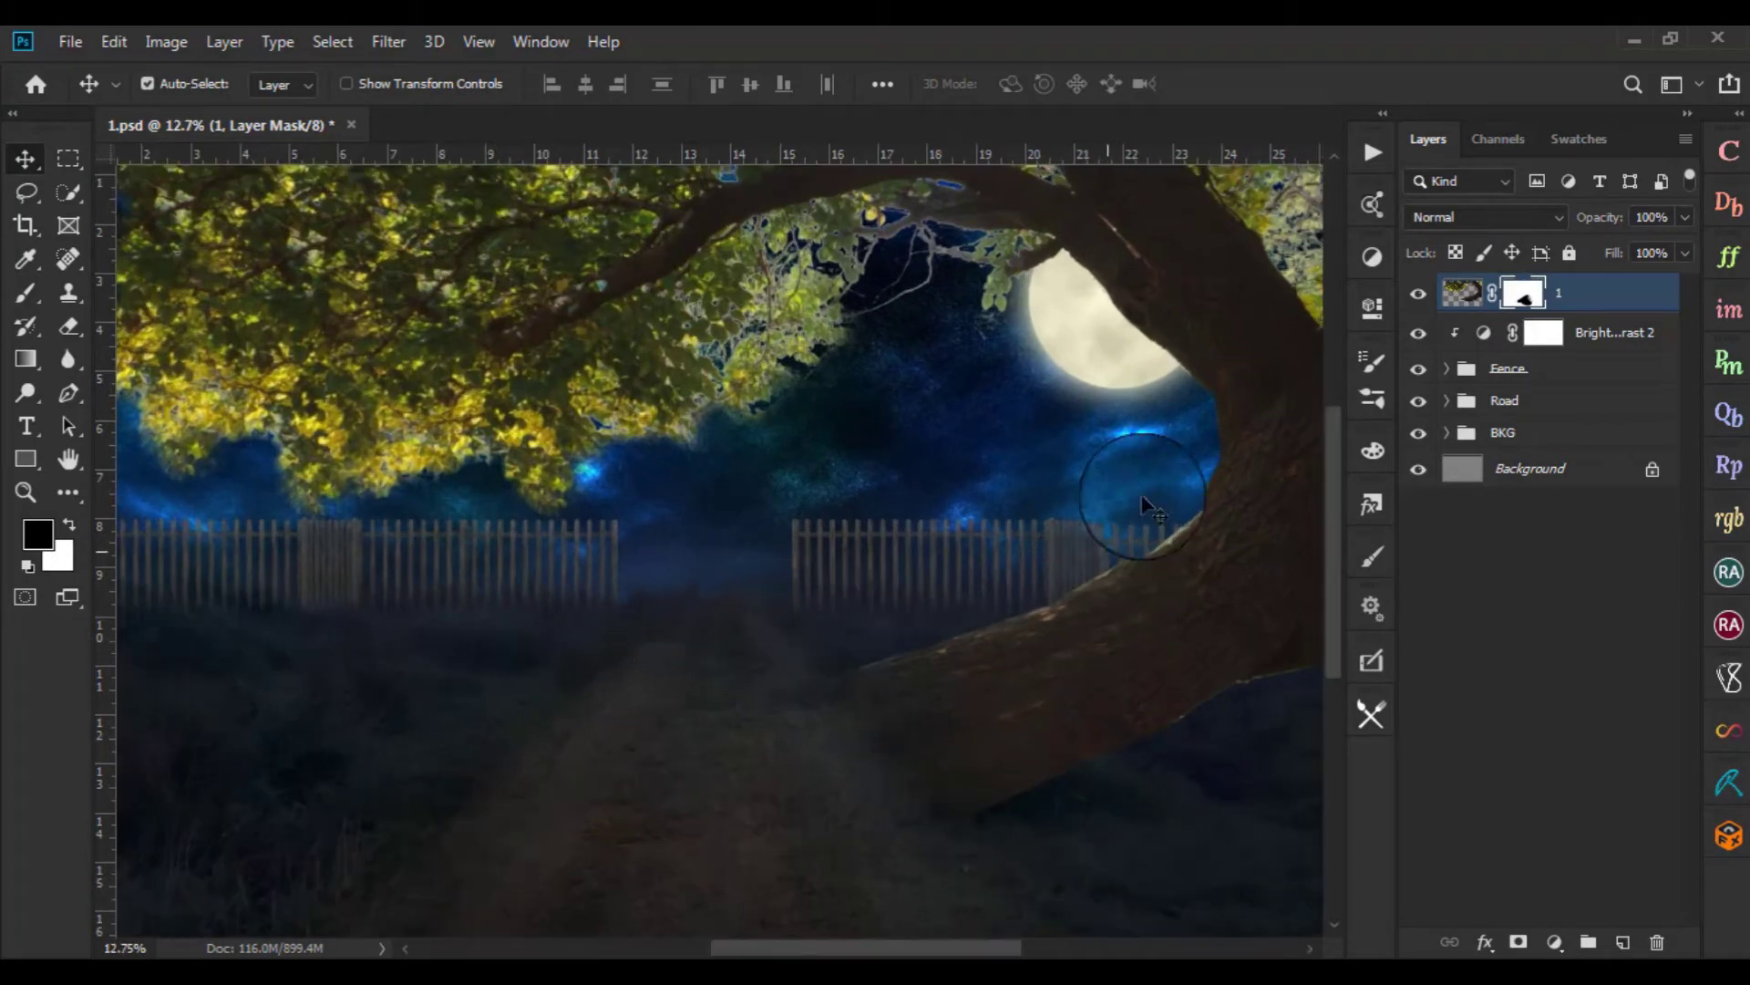
scroll(1140, 624, up, 1)
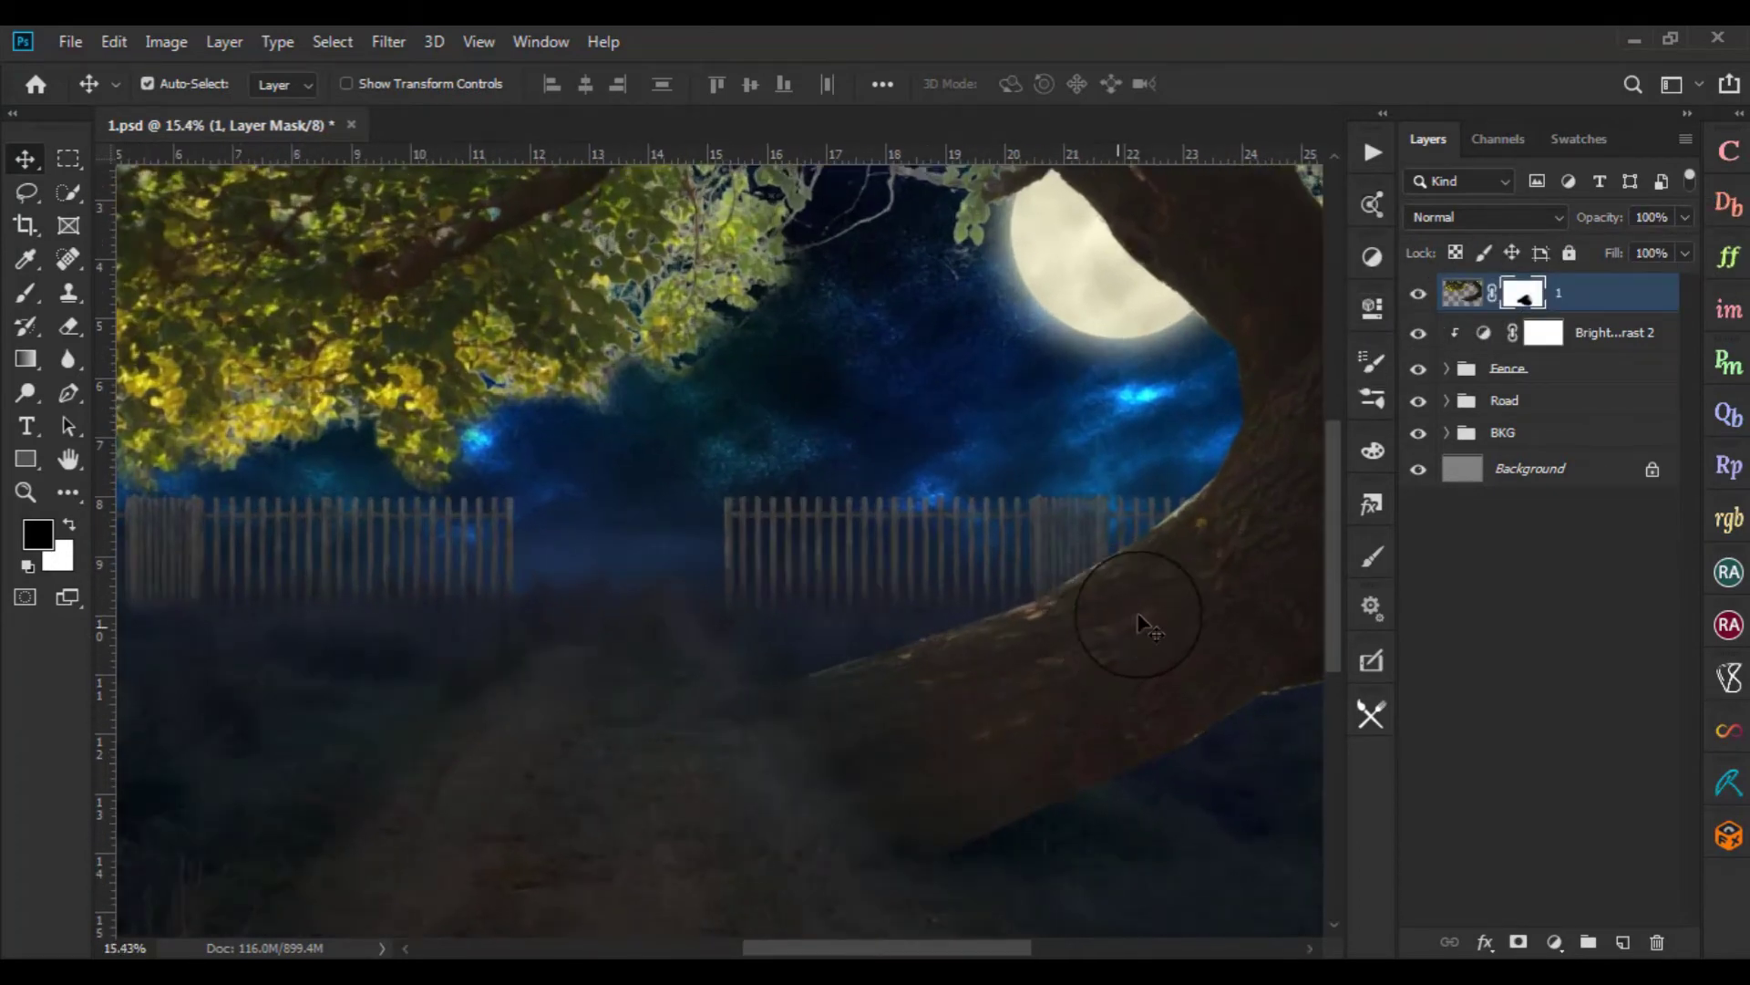
drag(1159, 614, 749, 636)
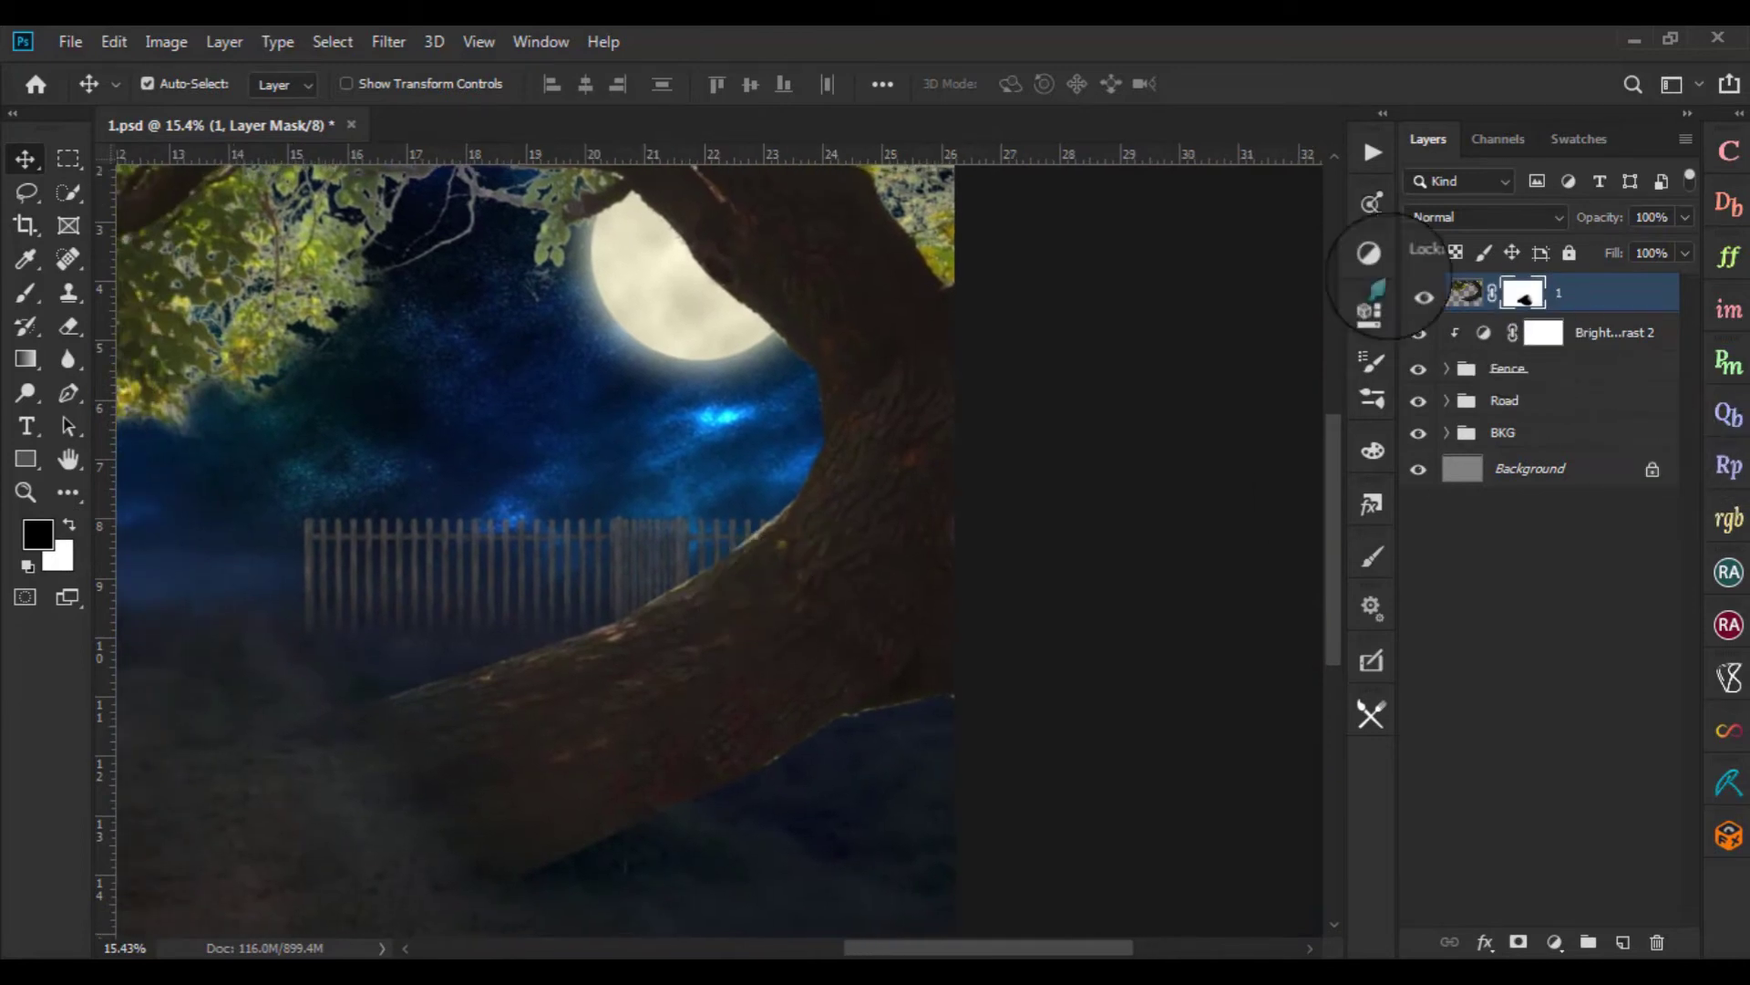
click(1370, 258)
click(1288, 337)
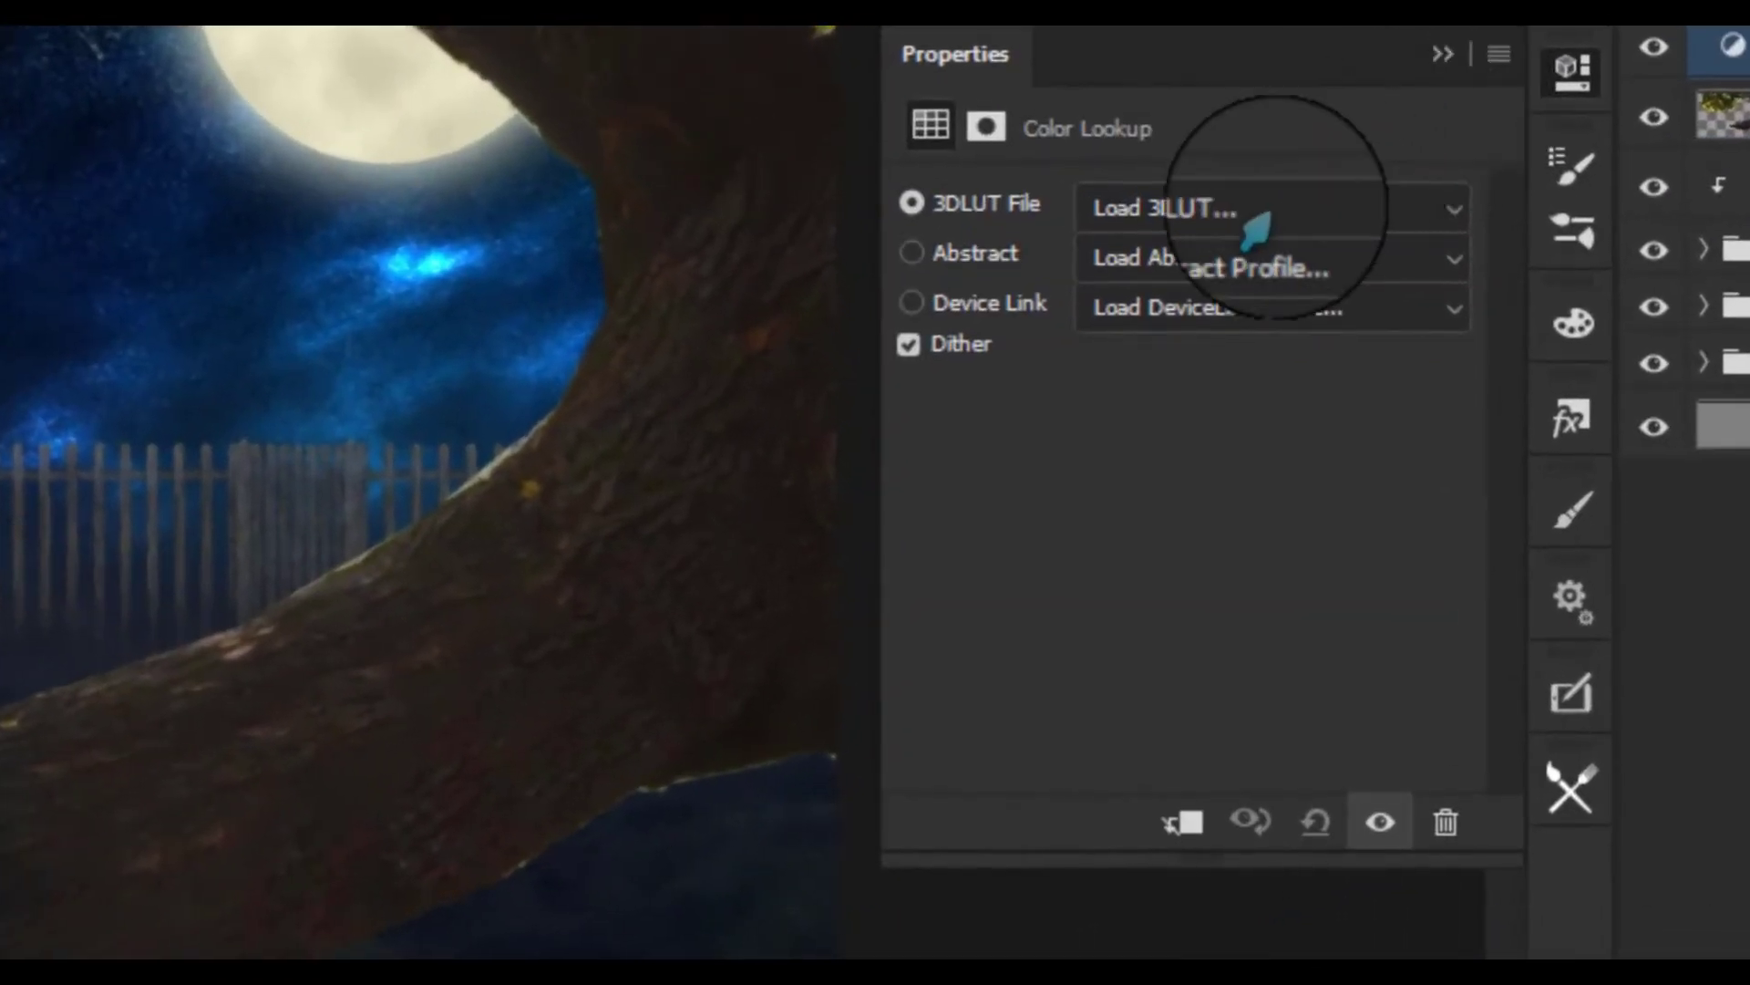
click(1256, 228)
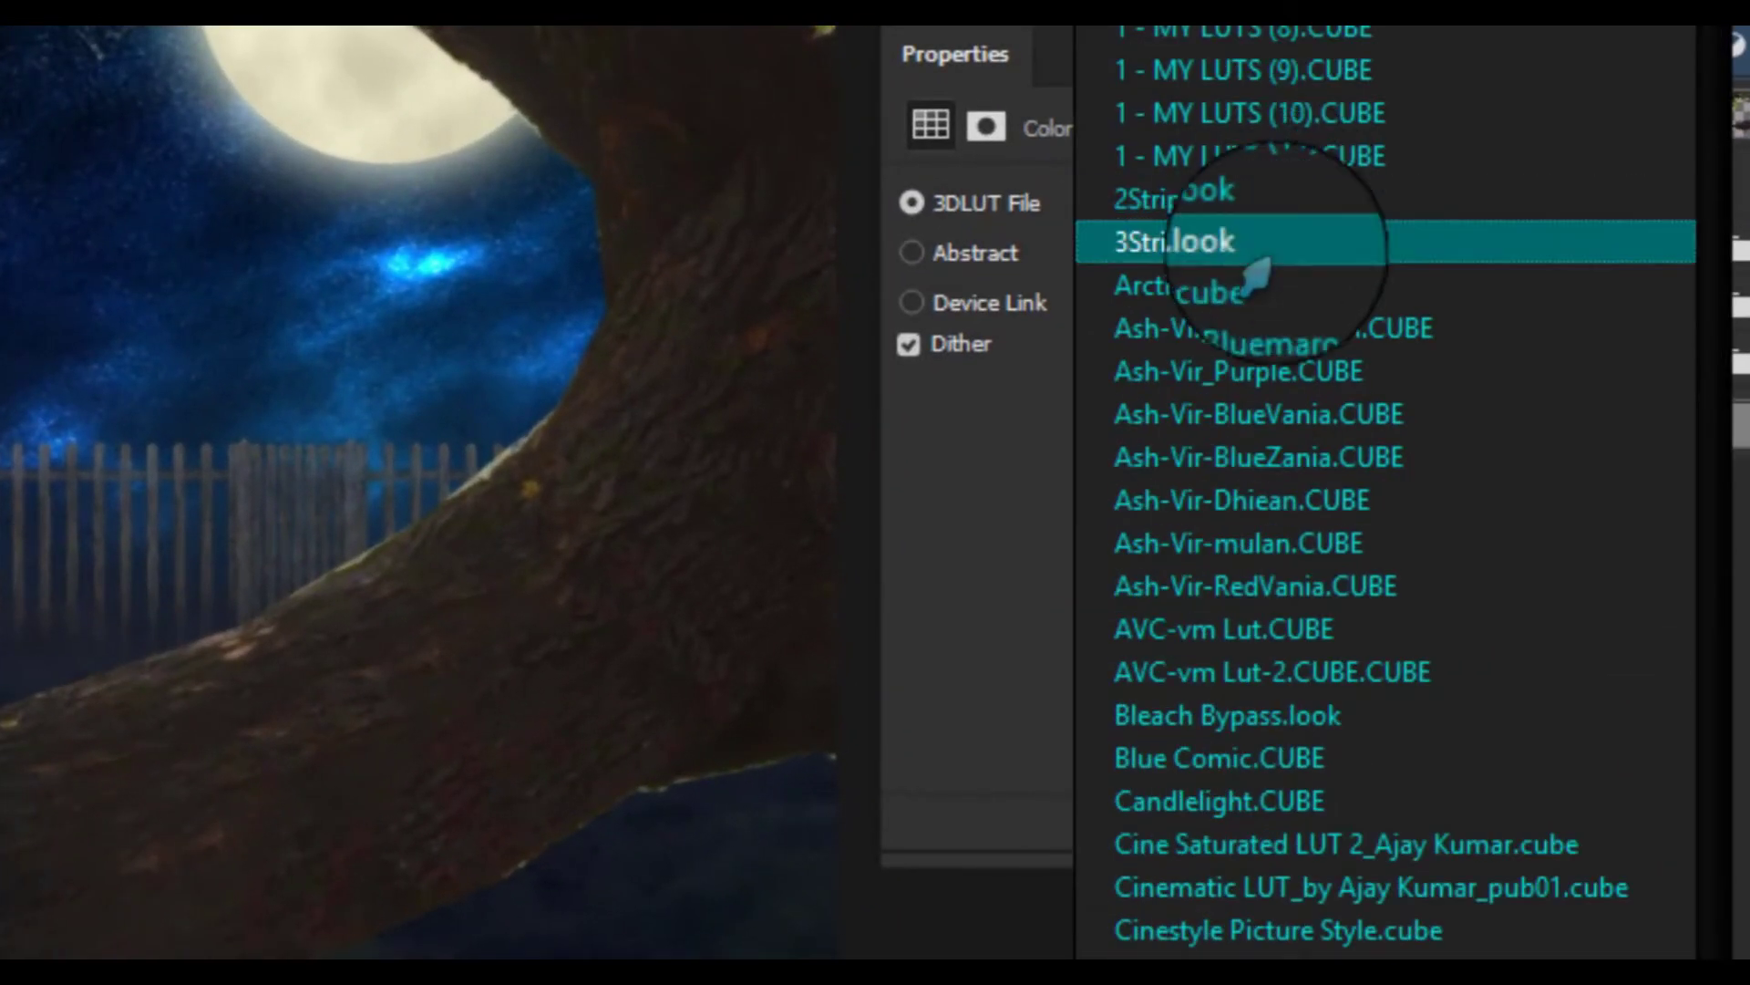
scroll(1633, 149, down, 10)
scroll(1595, 450, down, 10)
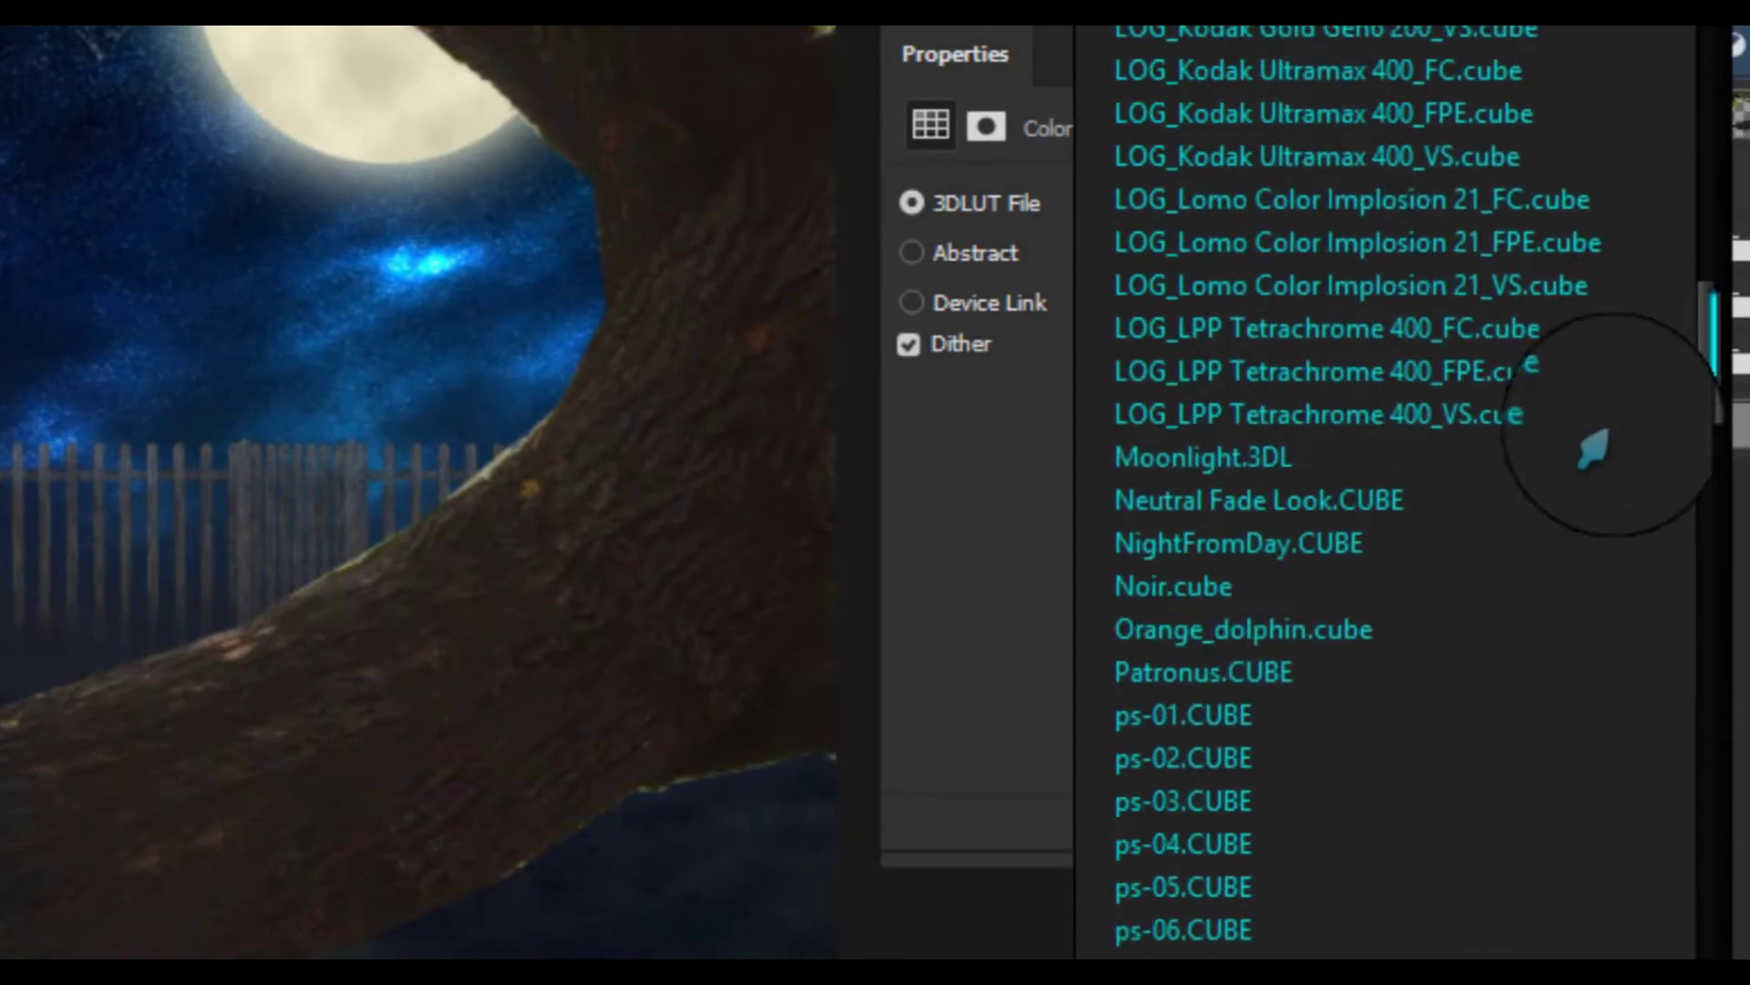
scroll(1629, 617, down, 10)
scroll(1632, 638, down, 5)
scroll(1633, 519, up, 5)
scroll(1635, 346, up, 10)
scroll(1646, 356, up, 3)
scroll(1664, 520, down, 15)
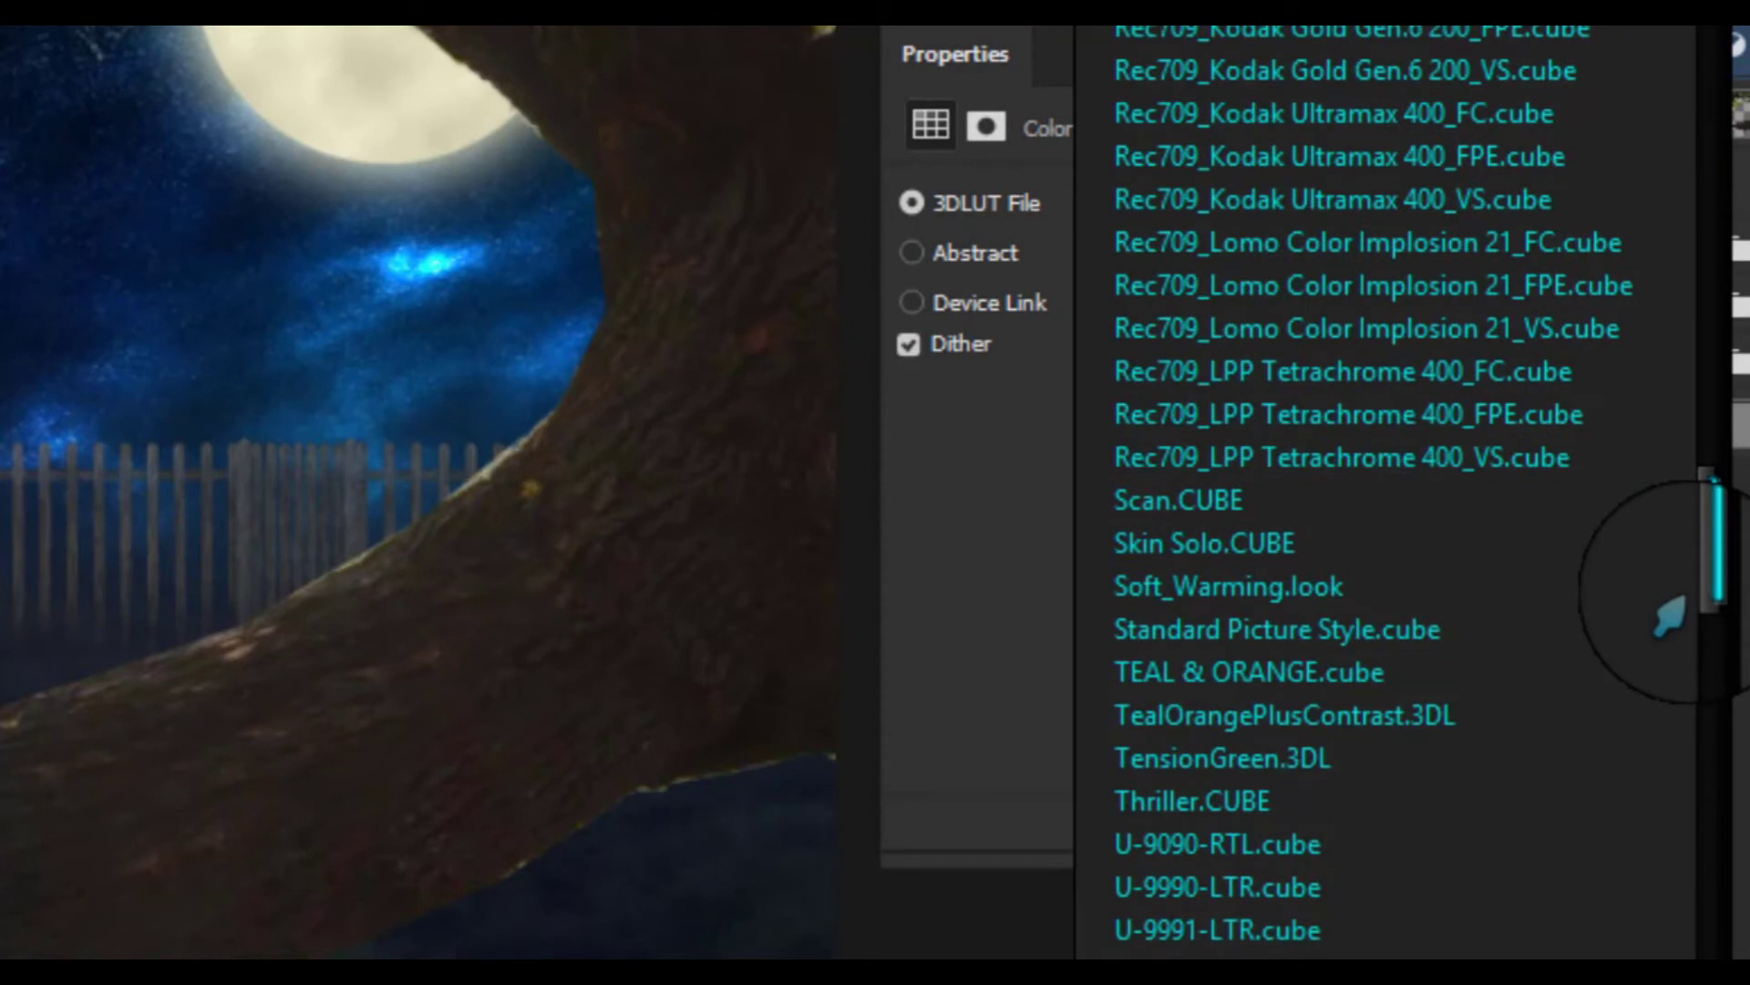
scroll(1668, 611, up, 3)
scroll(1672, 547, up, 10)
scroll(1676, 430, up, 1)
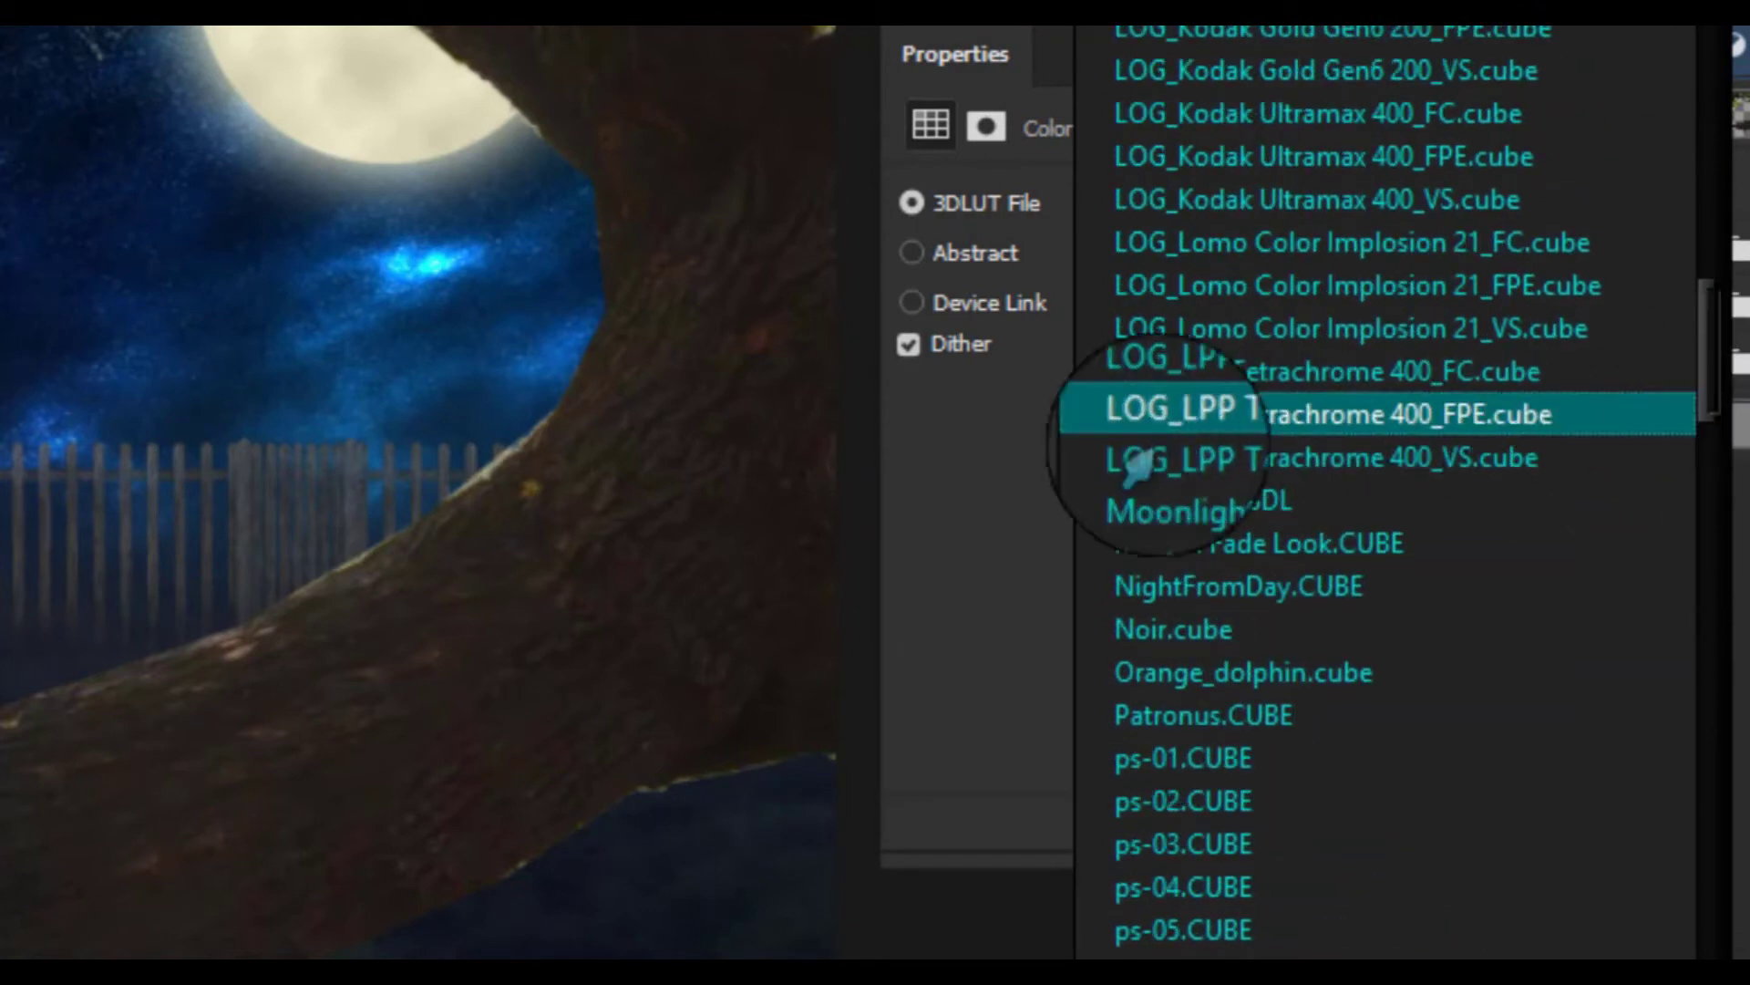
click(1129, 513)
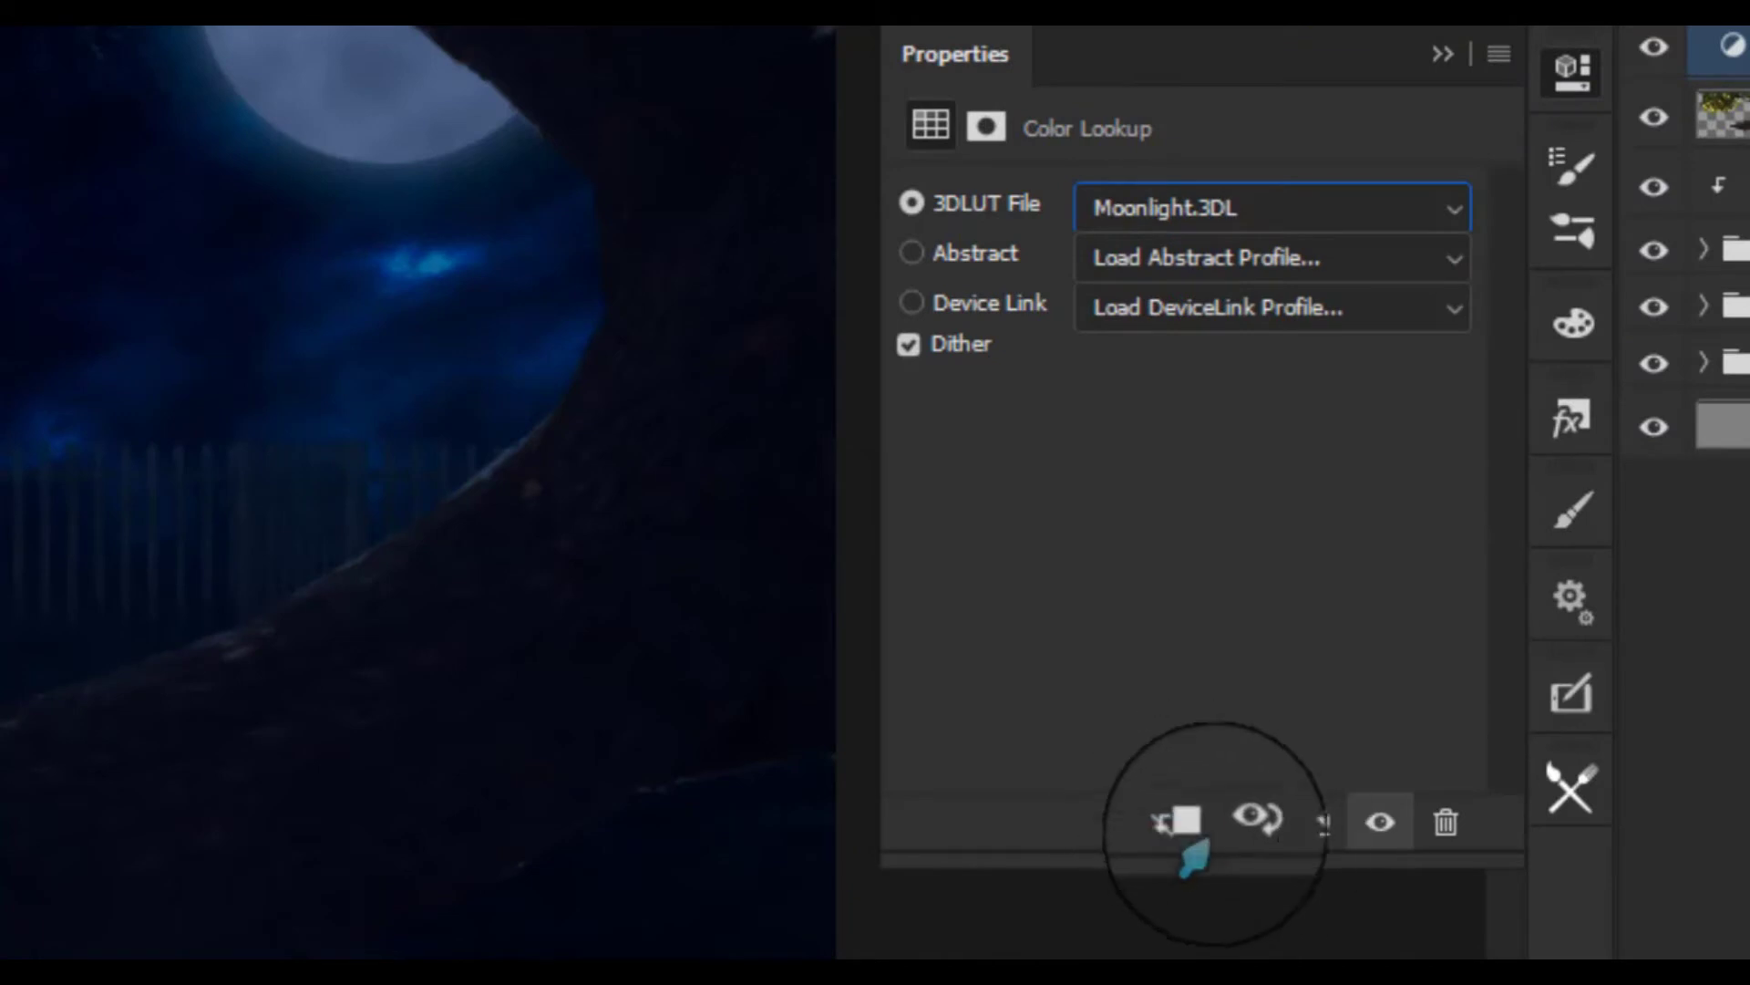
click(1194, 825)
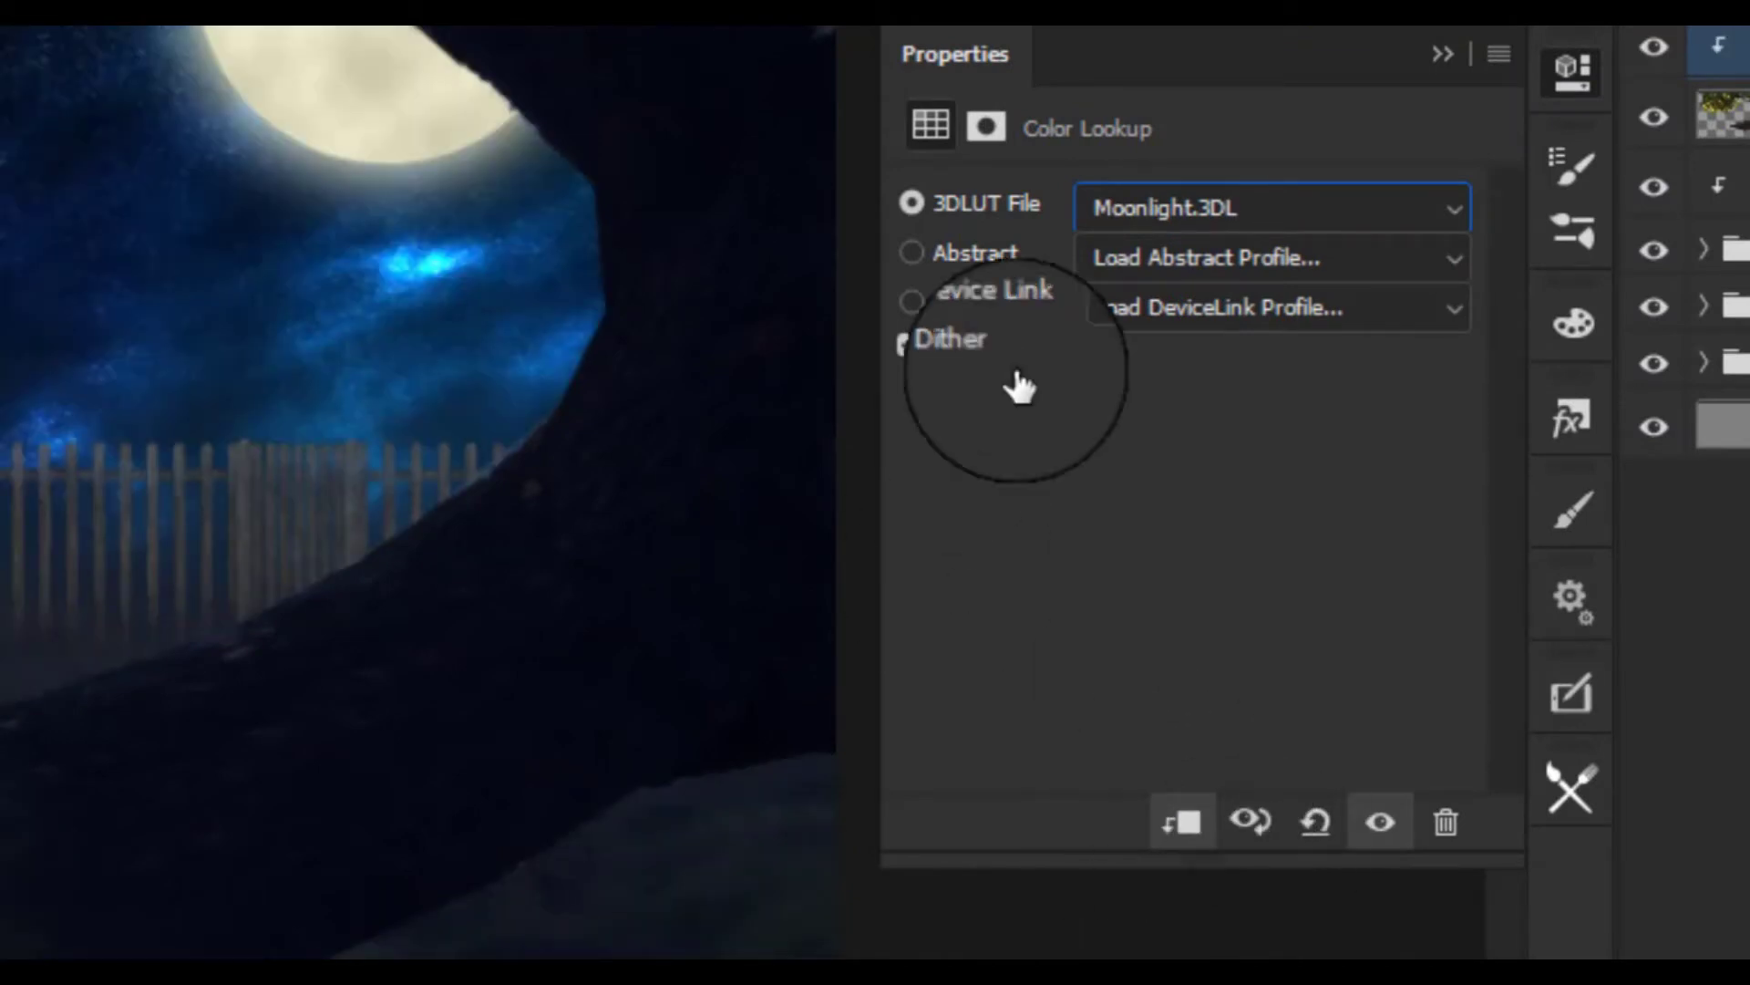
click(1568, 71)
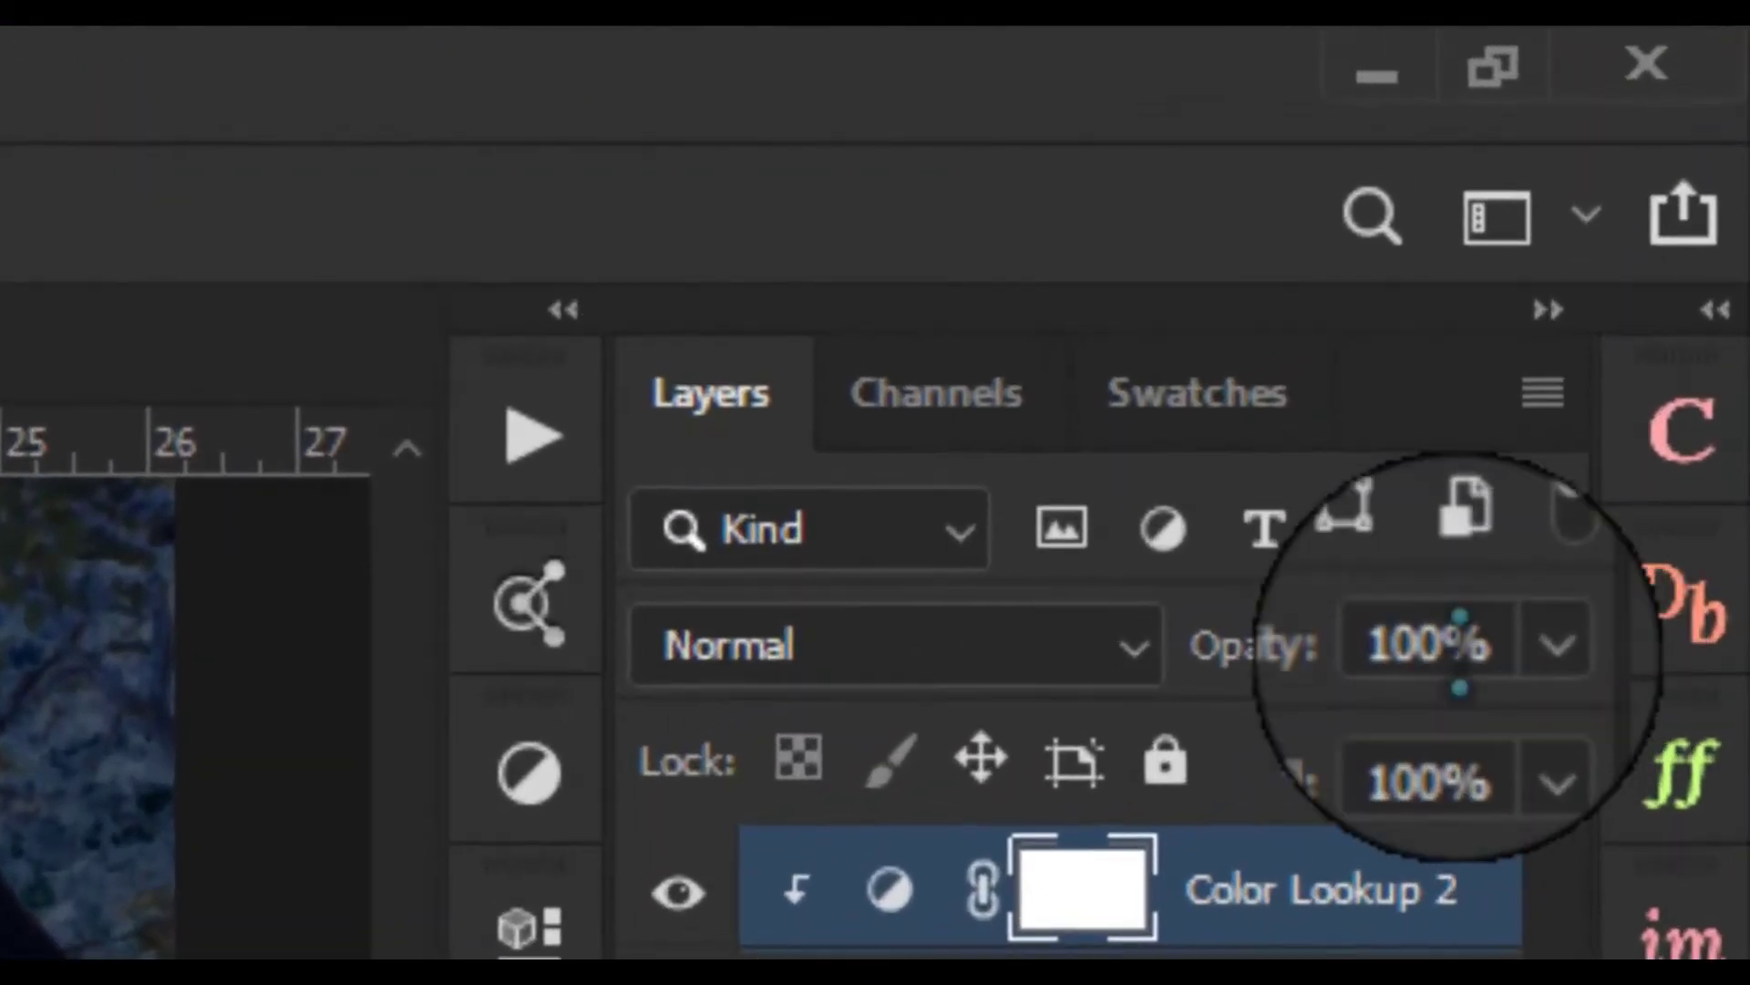
click(1654, 217)
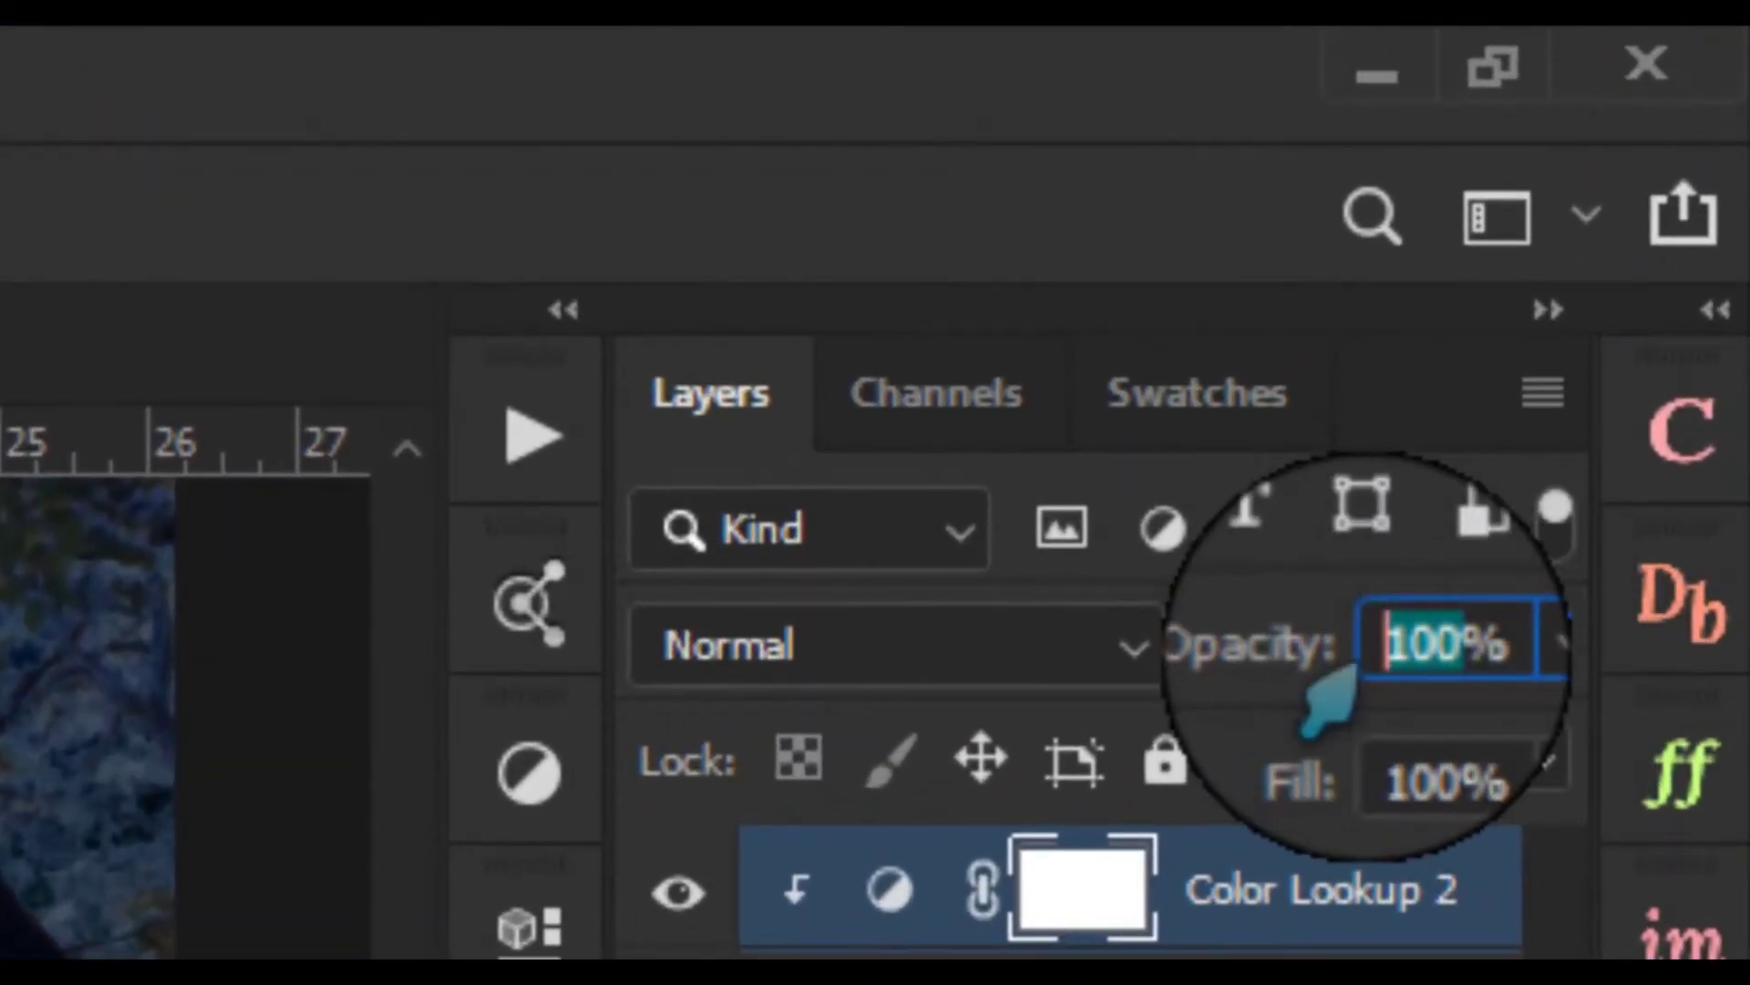
text(75)
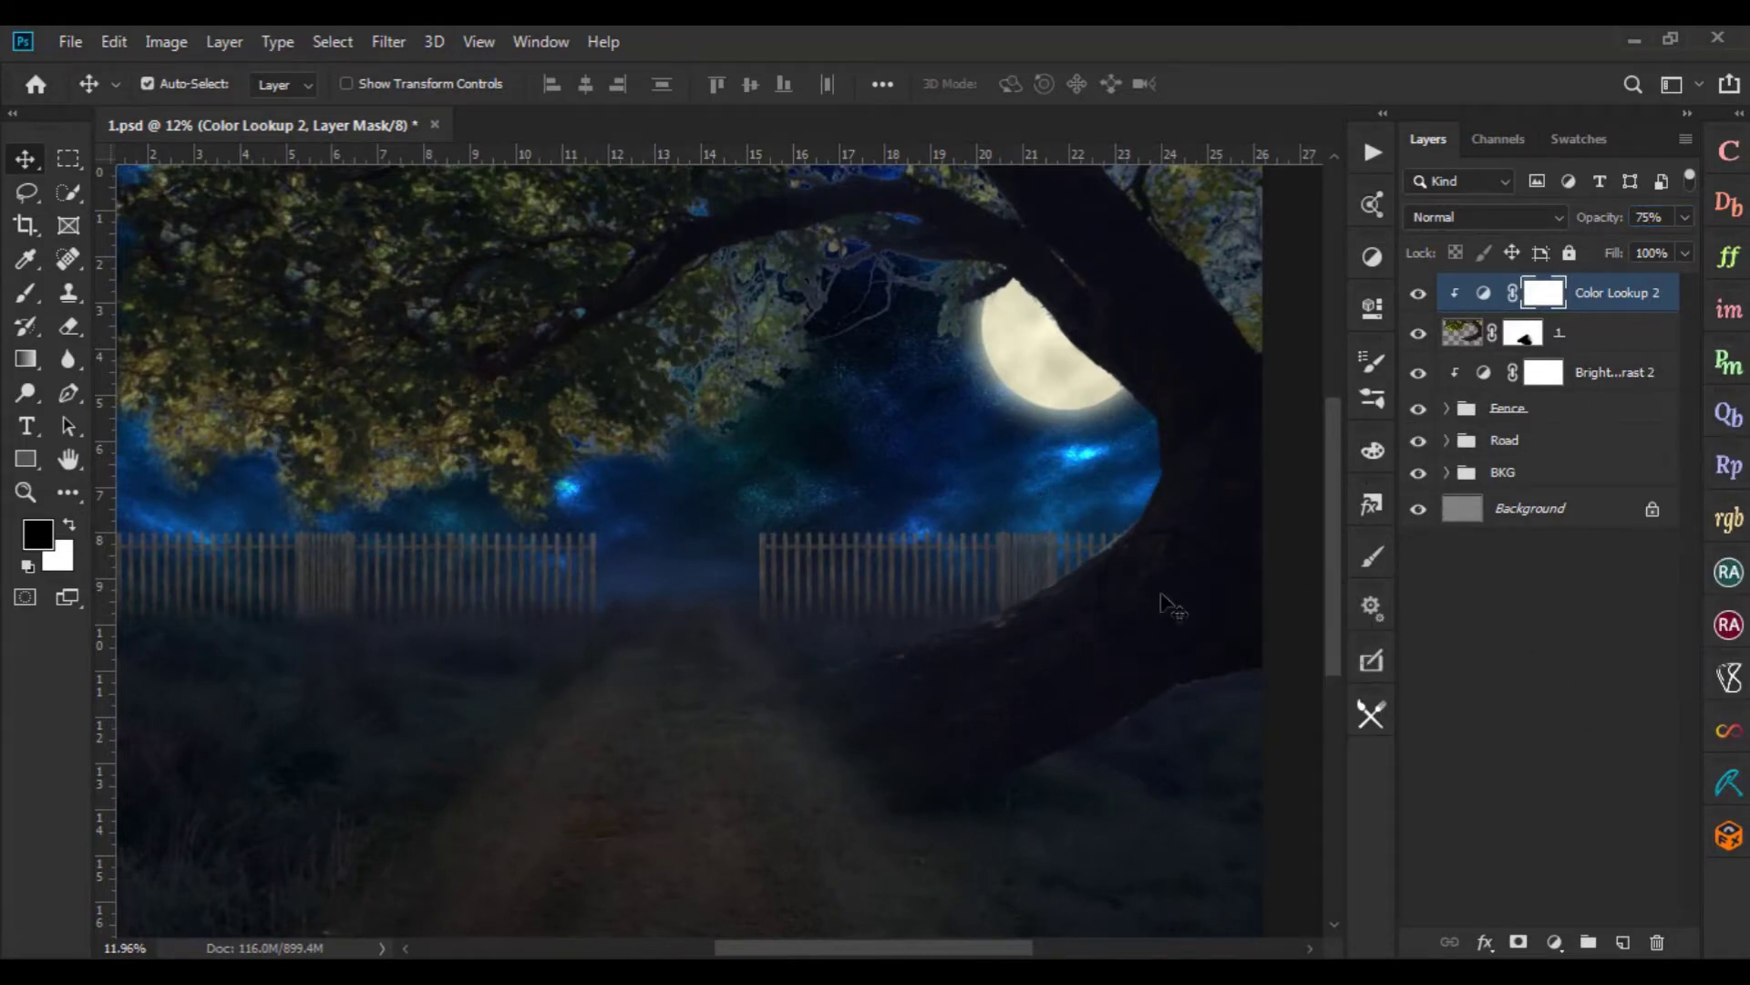
scroll(1172, 607, up, 2)
scroll(1126, 601, up, 3)
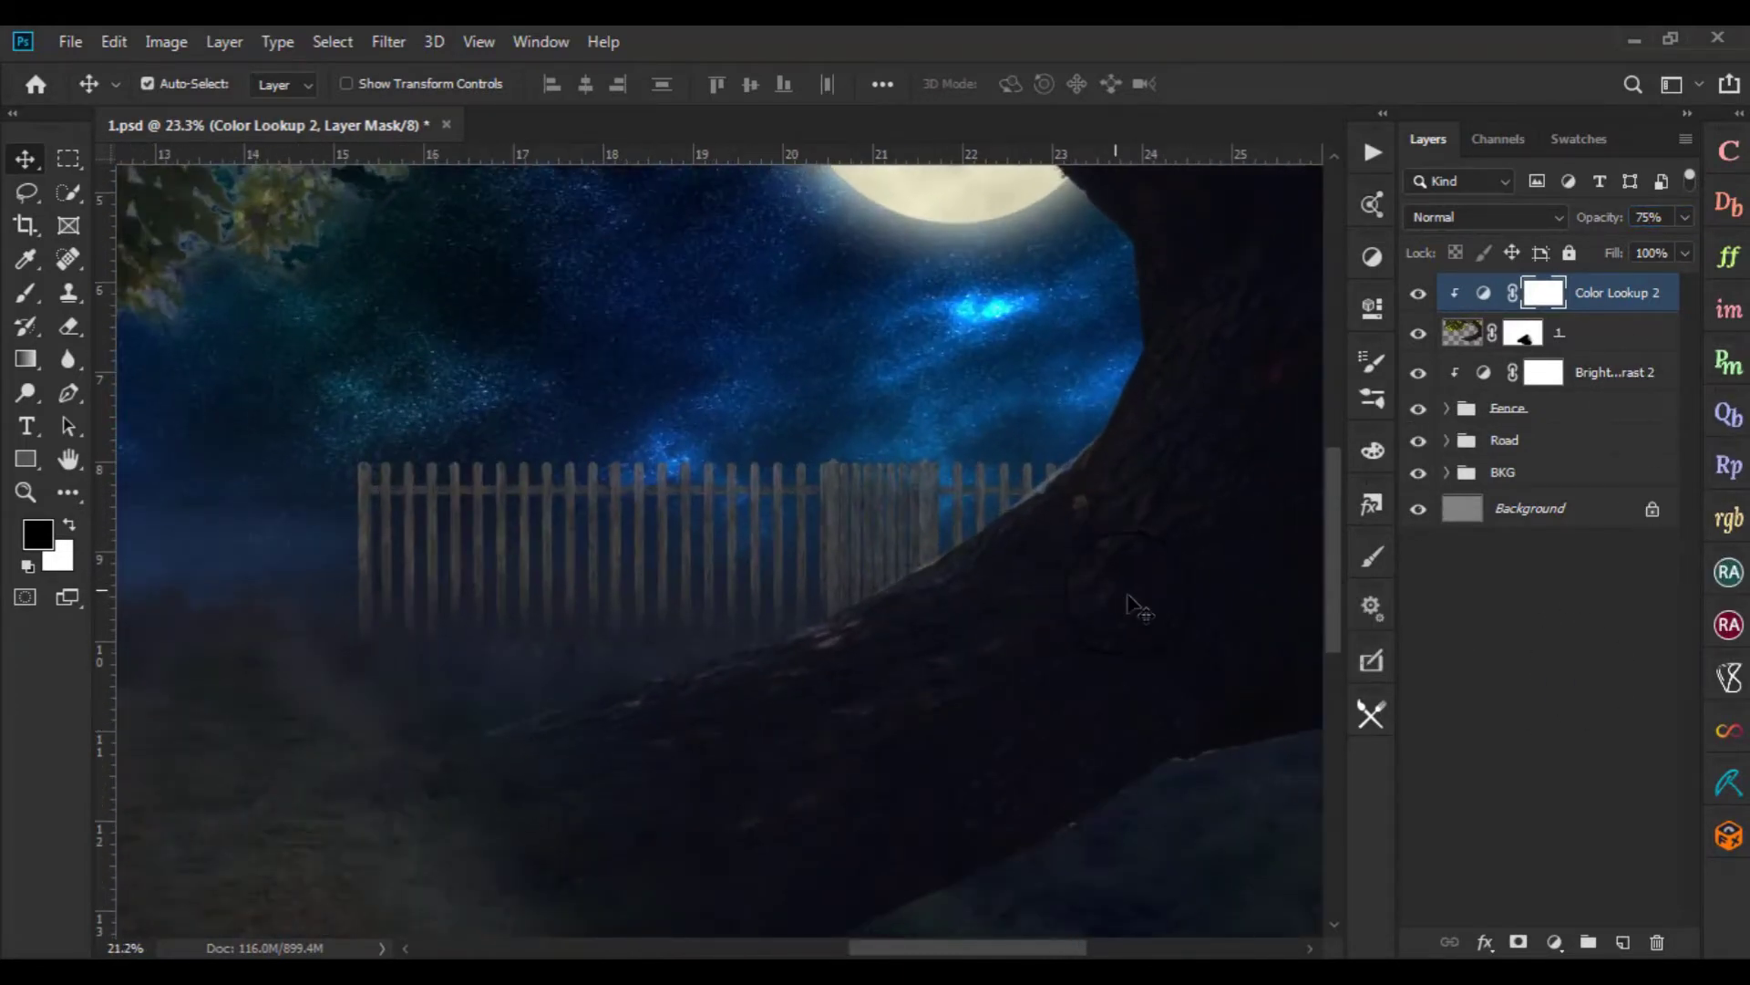
scroll(1133, 606, down, 3)
scroll(1145, 605, down, 2)
scroll(1153, 606, up, 1)
scroll(1148, 611, up, 1)
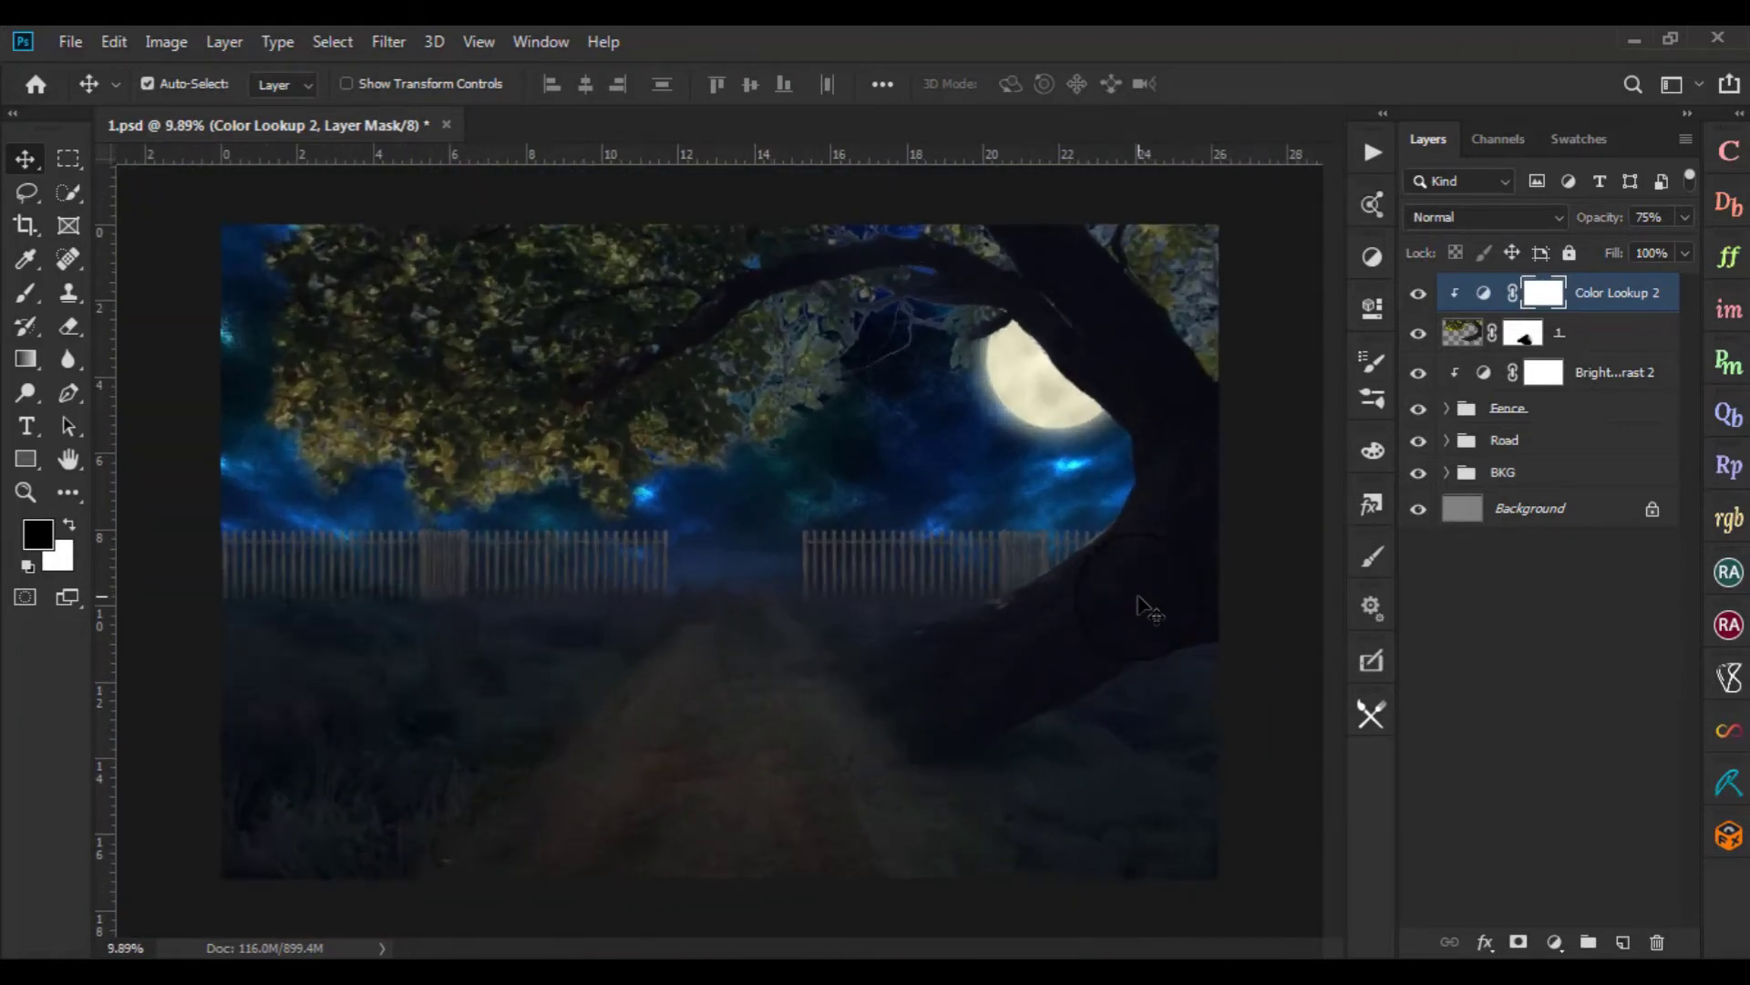
scroll(1151, 614, up, 1)
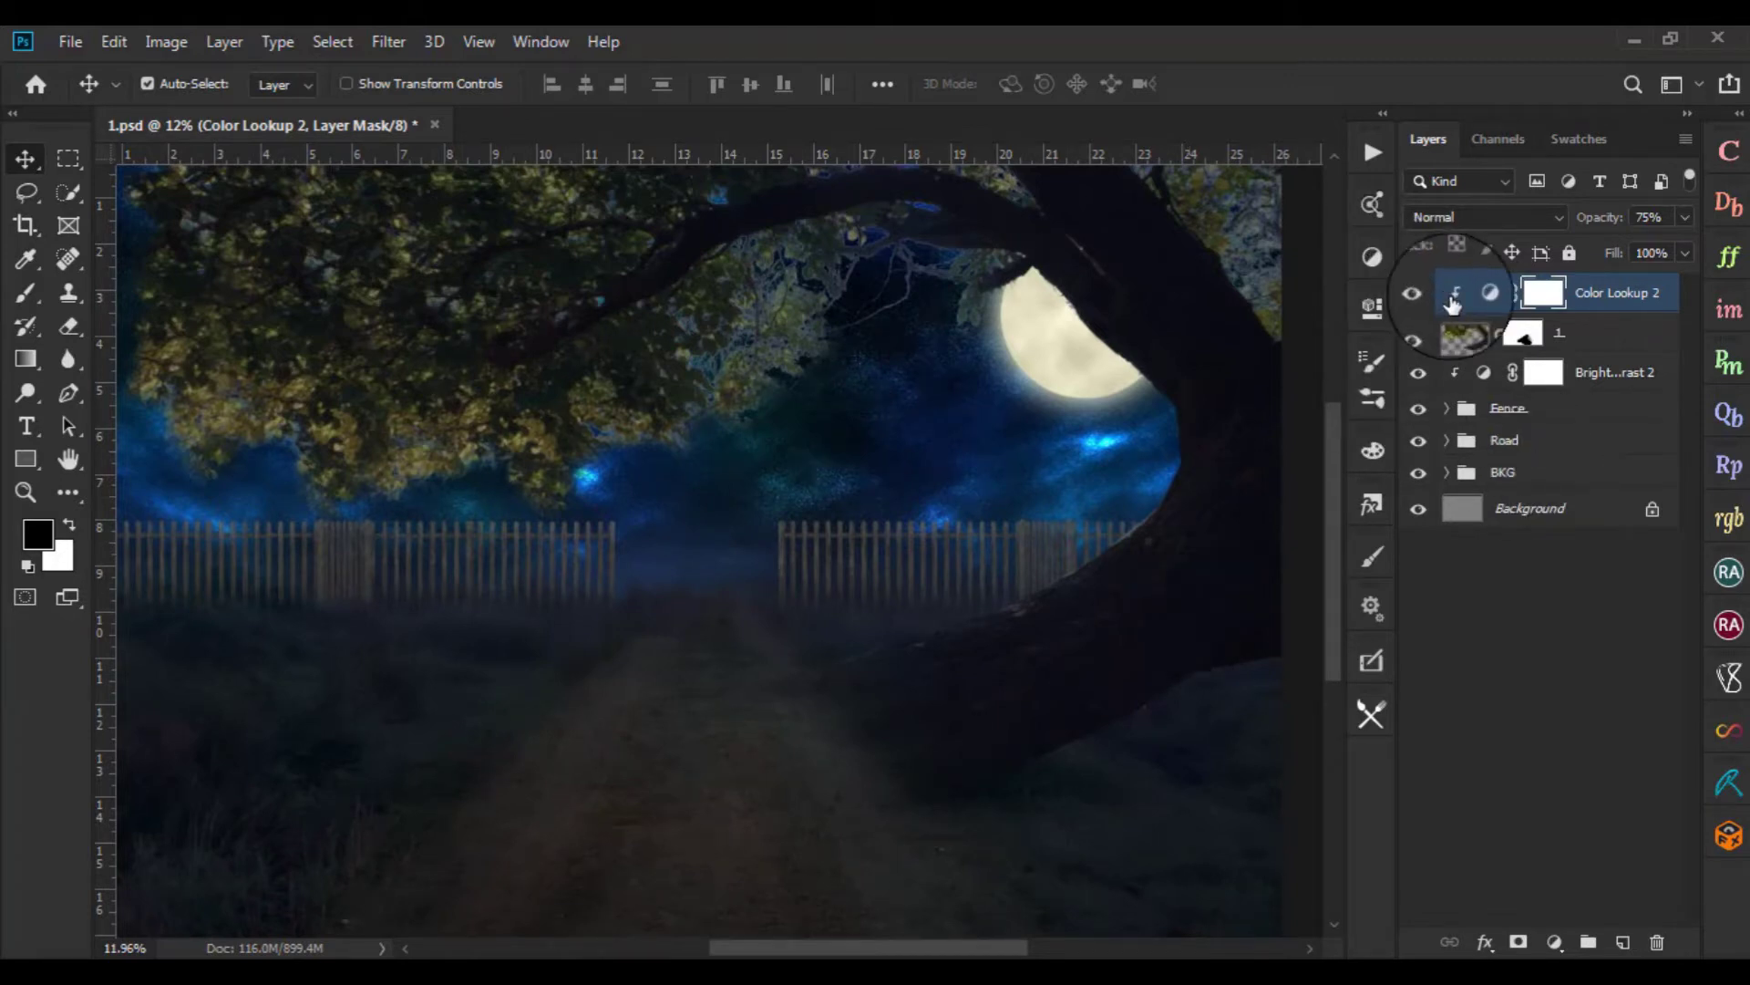
Give layer 1 a pale cream Outer Glow with 73 px size and 0% spread
click(1609, 337)
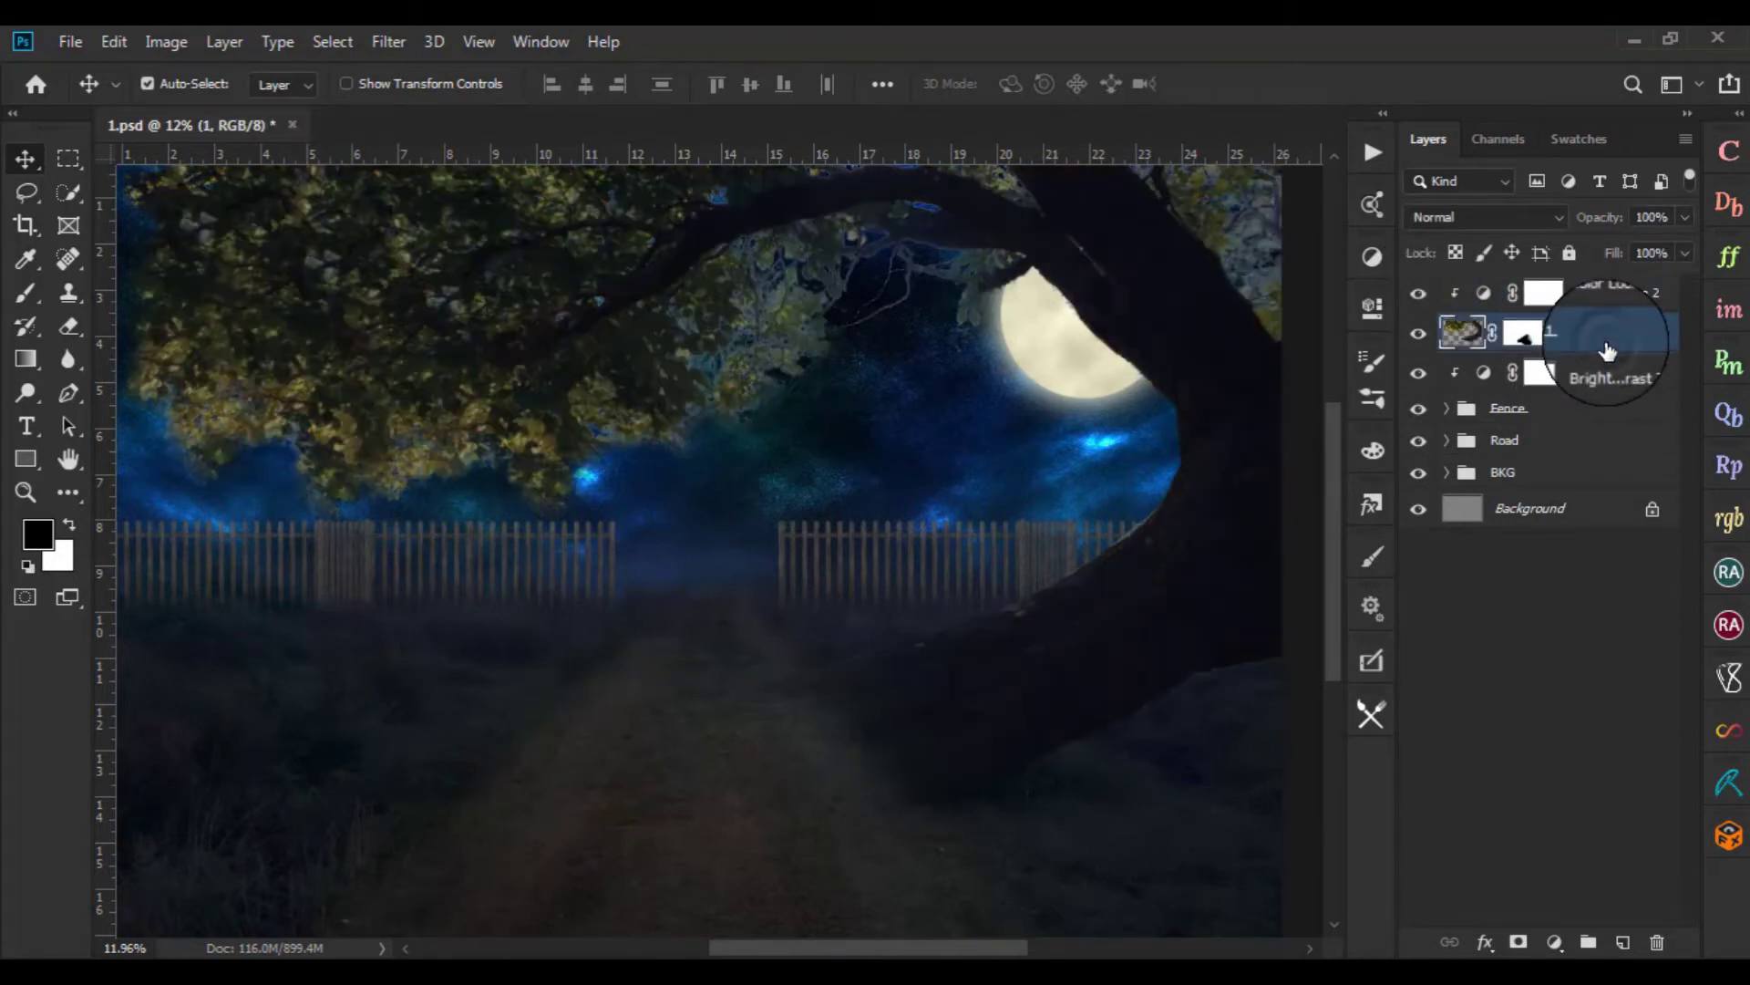
double_click(1607, 346)
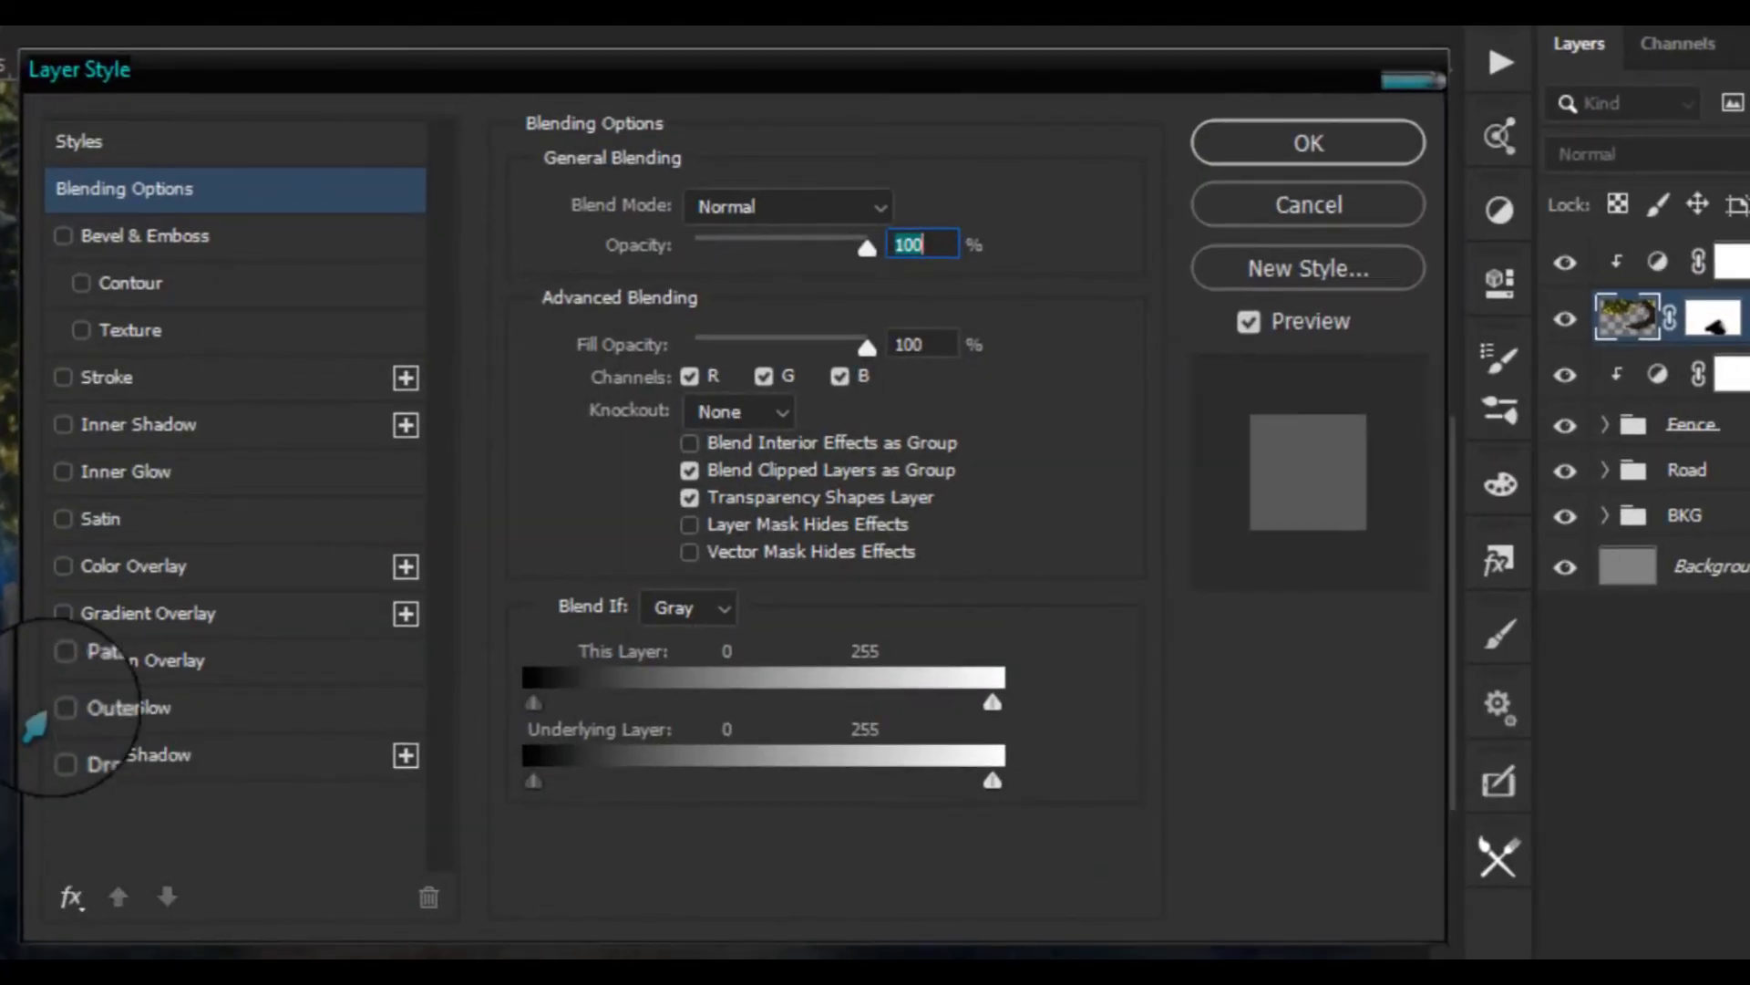
click(79, 719)
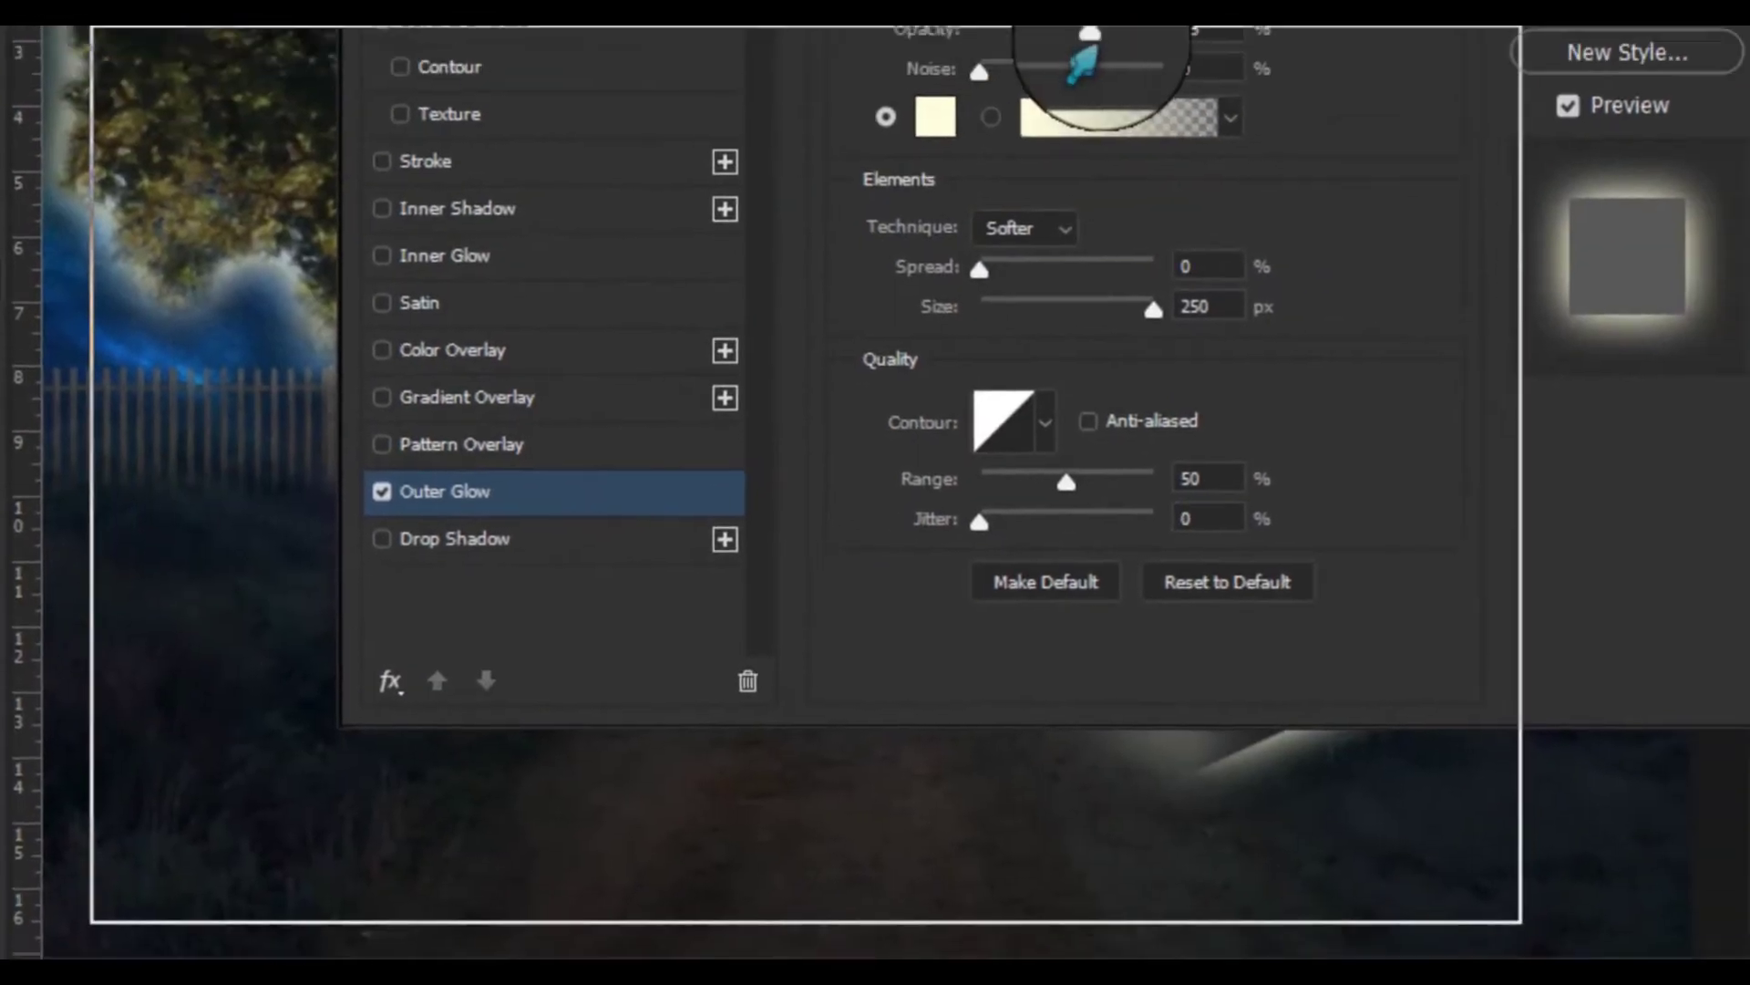
drag(1213, 150, 777, 310)
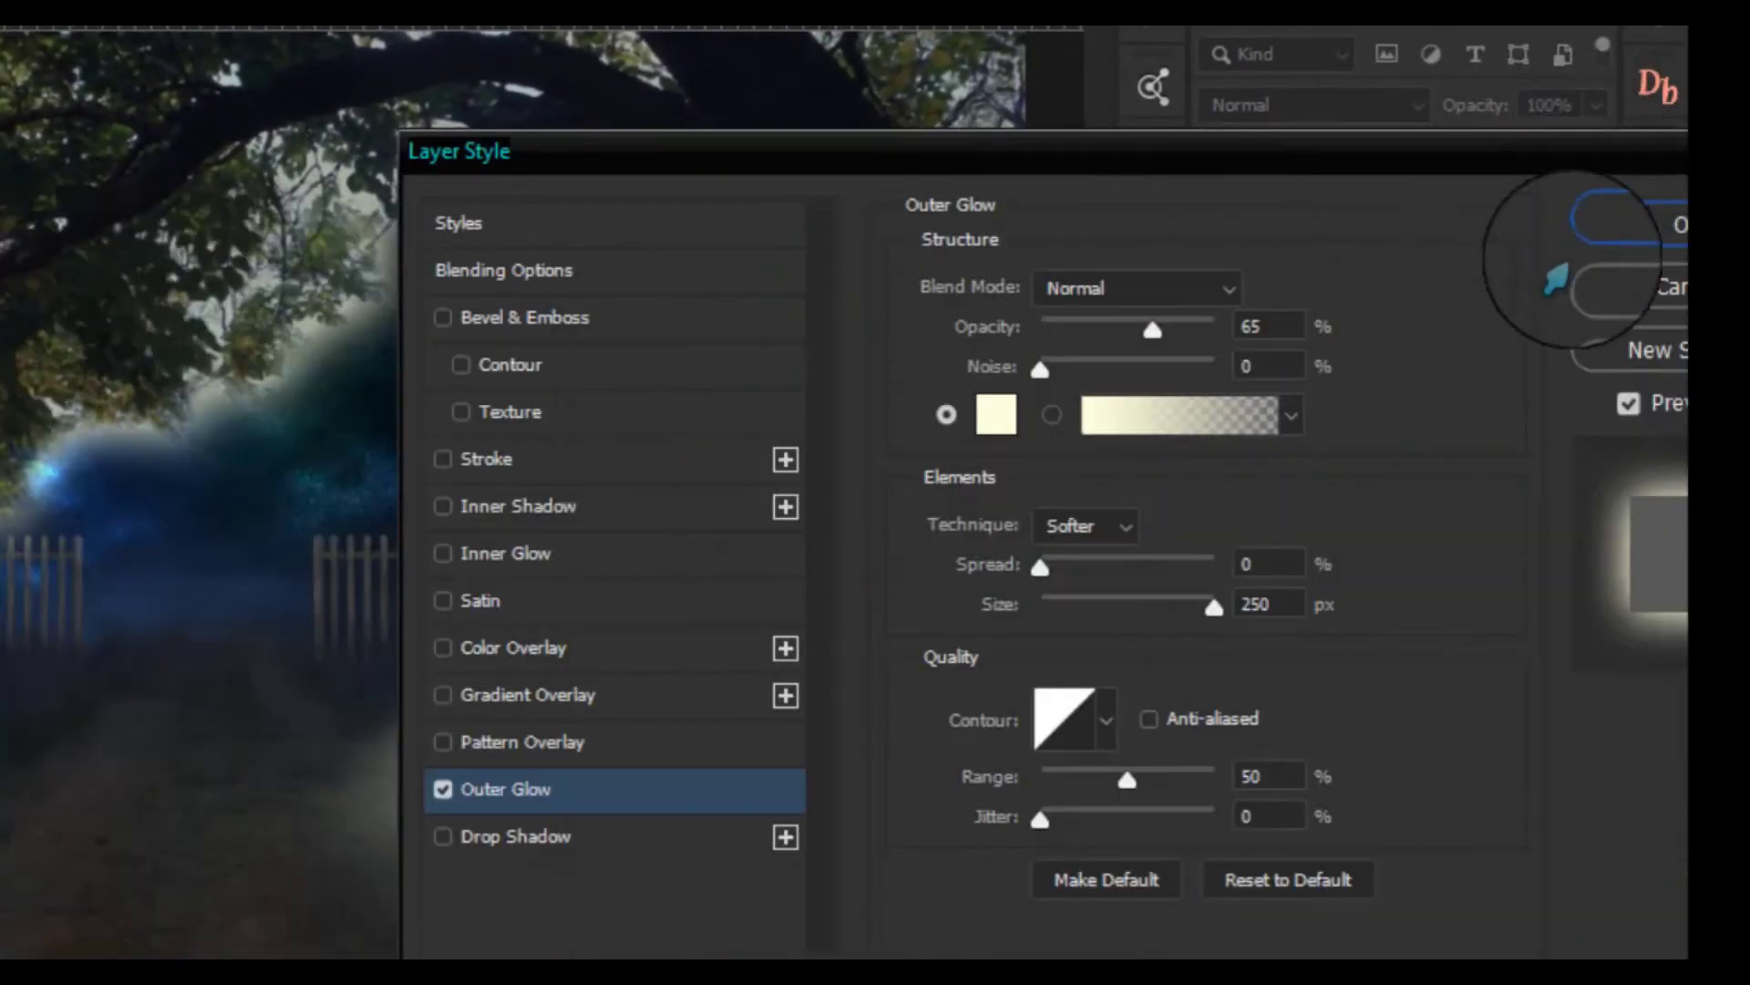
mouse_move(1214, 604)
mouse_down()
mouse_move(1041, 601)
mouse_move(1071, 649)
mouse_up()
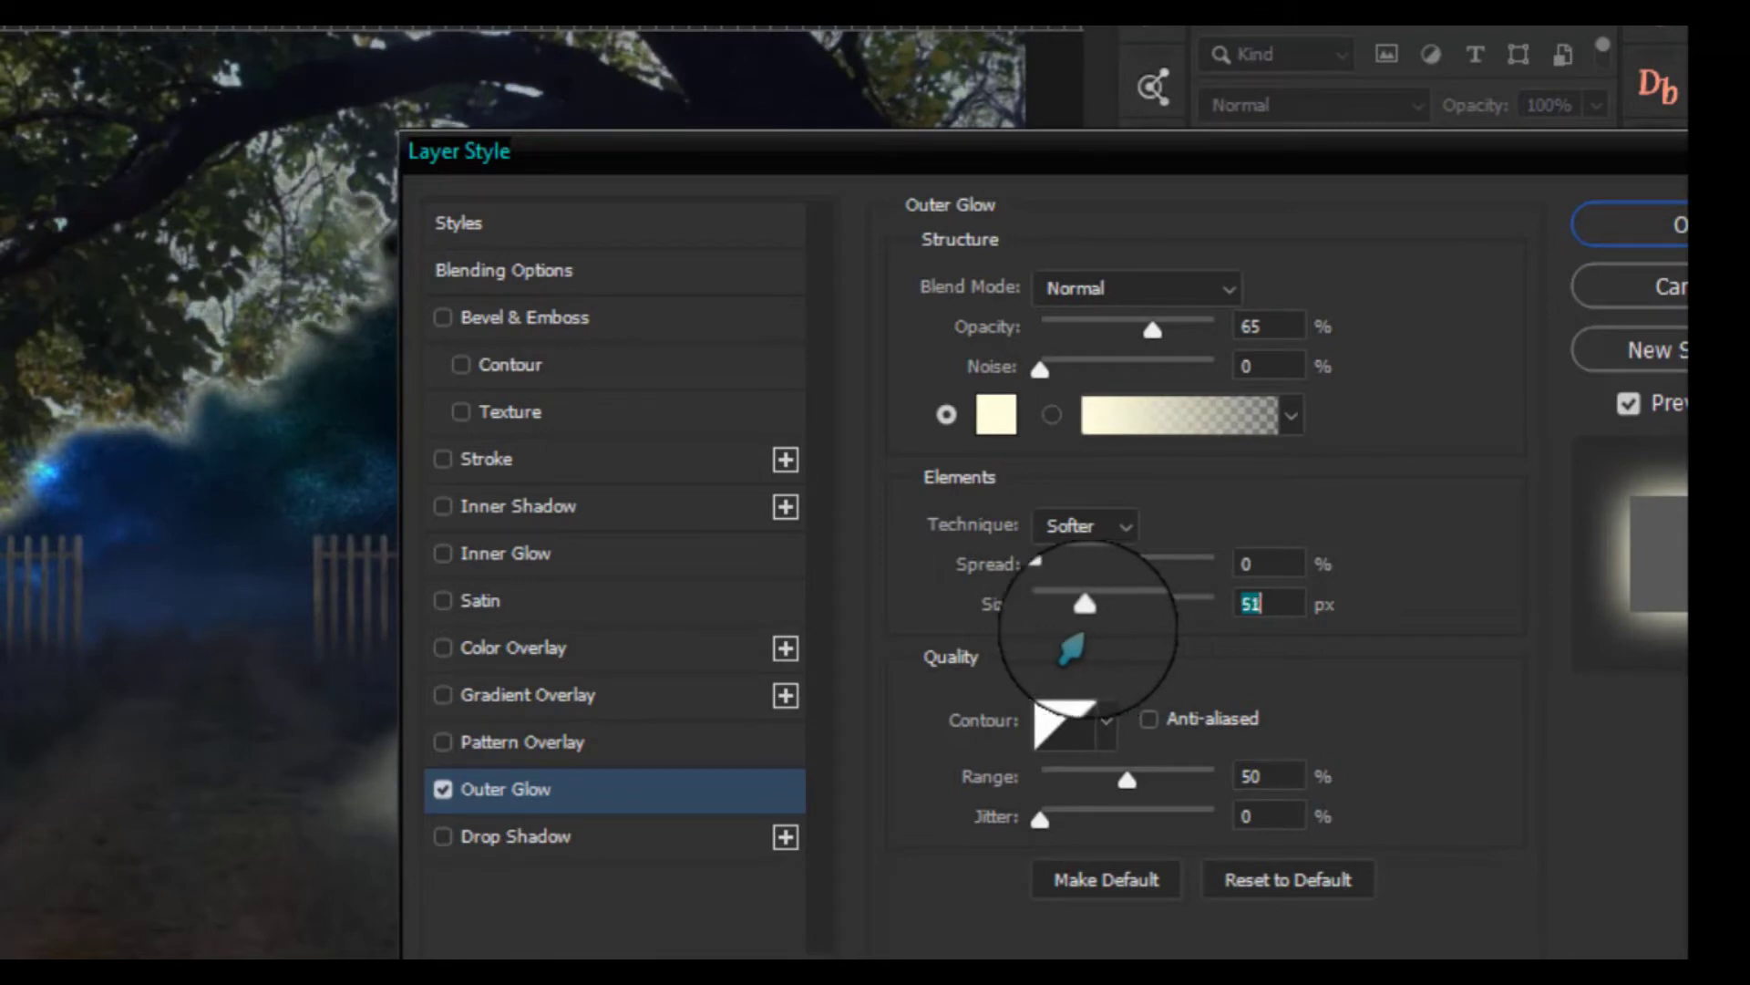
drag(1070, 648, 1079, 649)
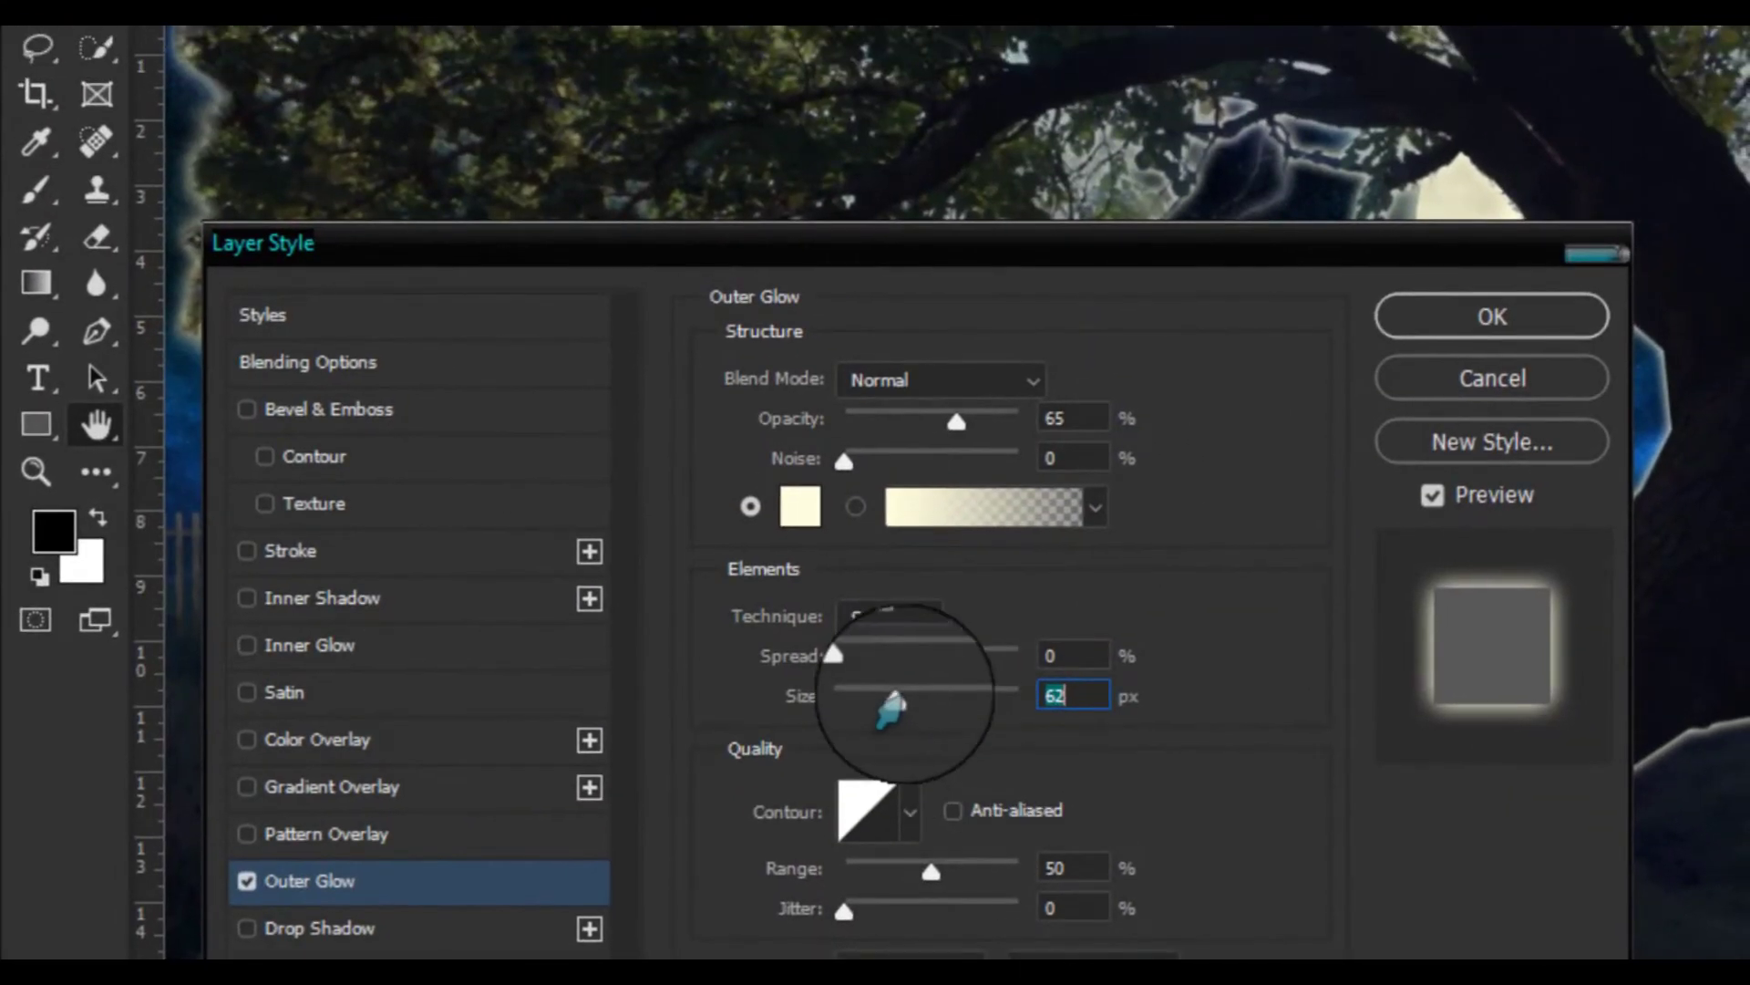
mouse_move(892, 707)
mouse_down()
mouse_move(989, 707)
mouse_move(748, 734)
mouse_move(1079, 695)
mouse_move(832, 723)
mouse_move(890, 703)
mouse_move(905, 729)
mouse_move(775, 736)
mouse_move(889, 725)
mouse_up()
mouse_move(835, 656)
mouse_down()
mouse_move(902, 673)
mouse_move(771, 686)
mouse_up()
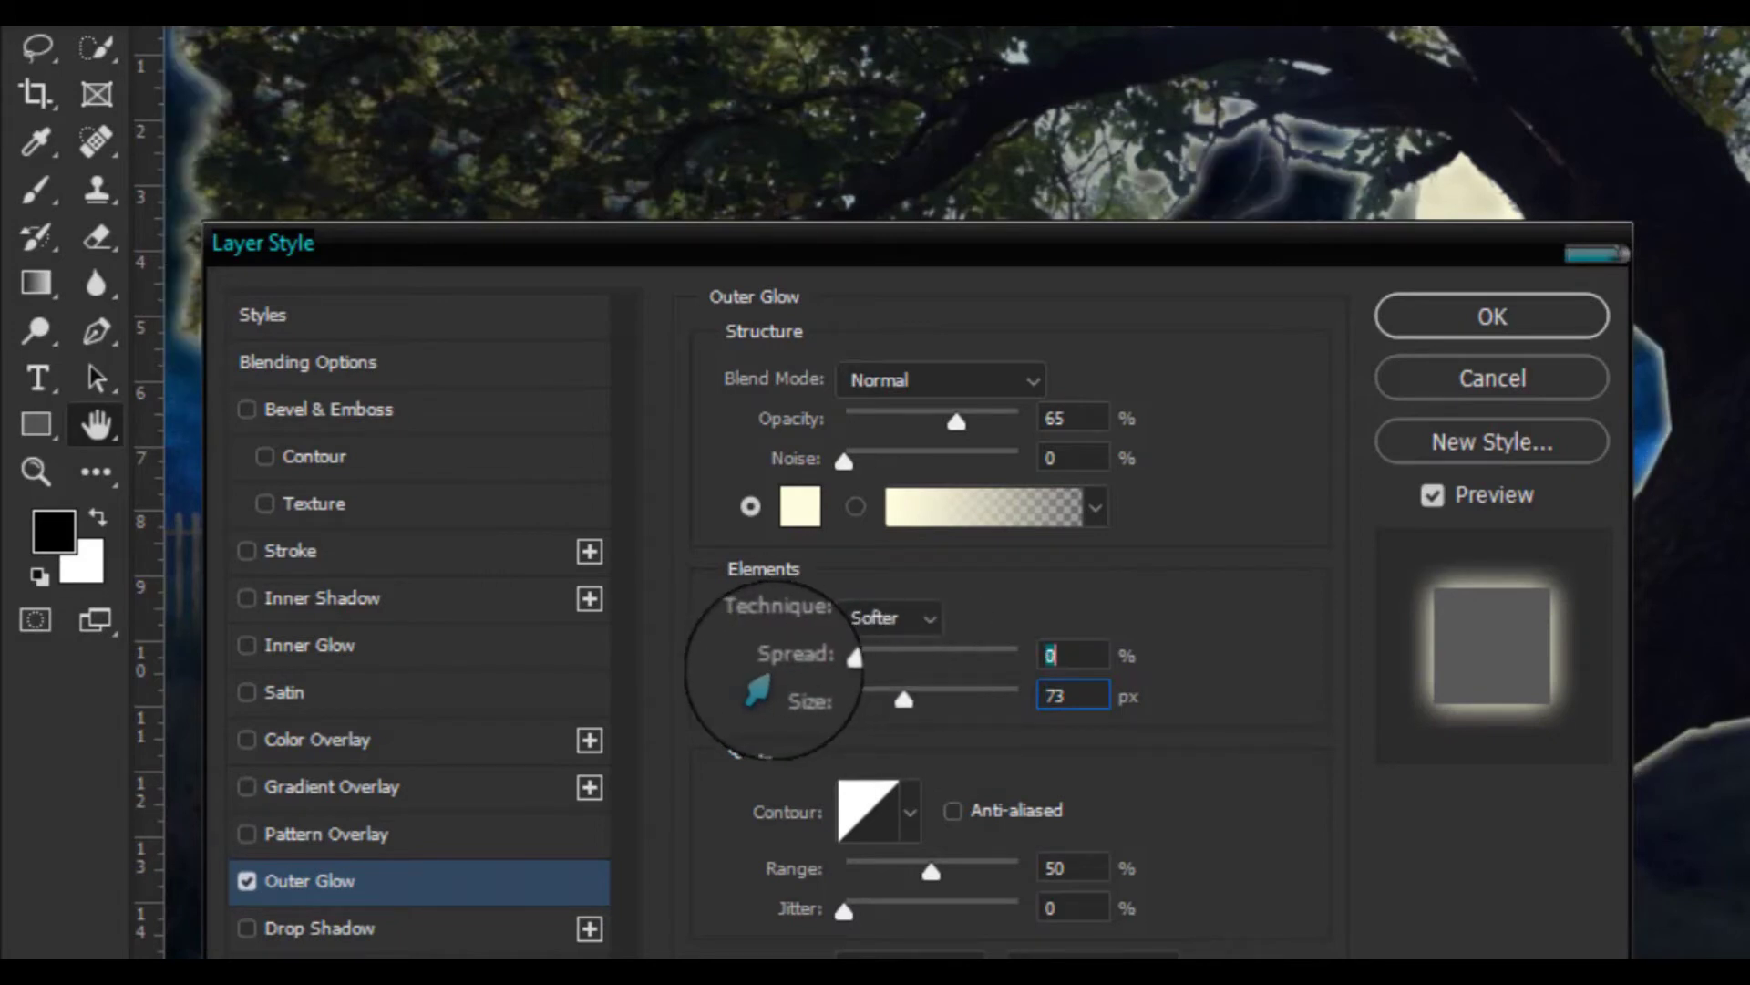
click(1067, 458)
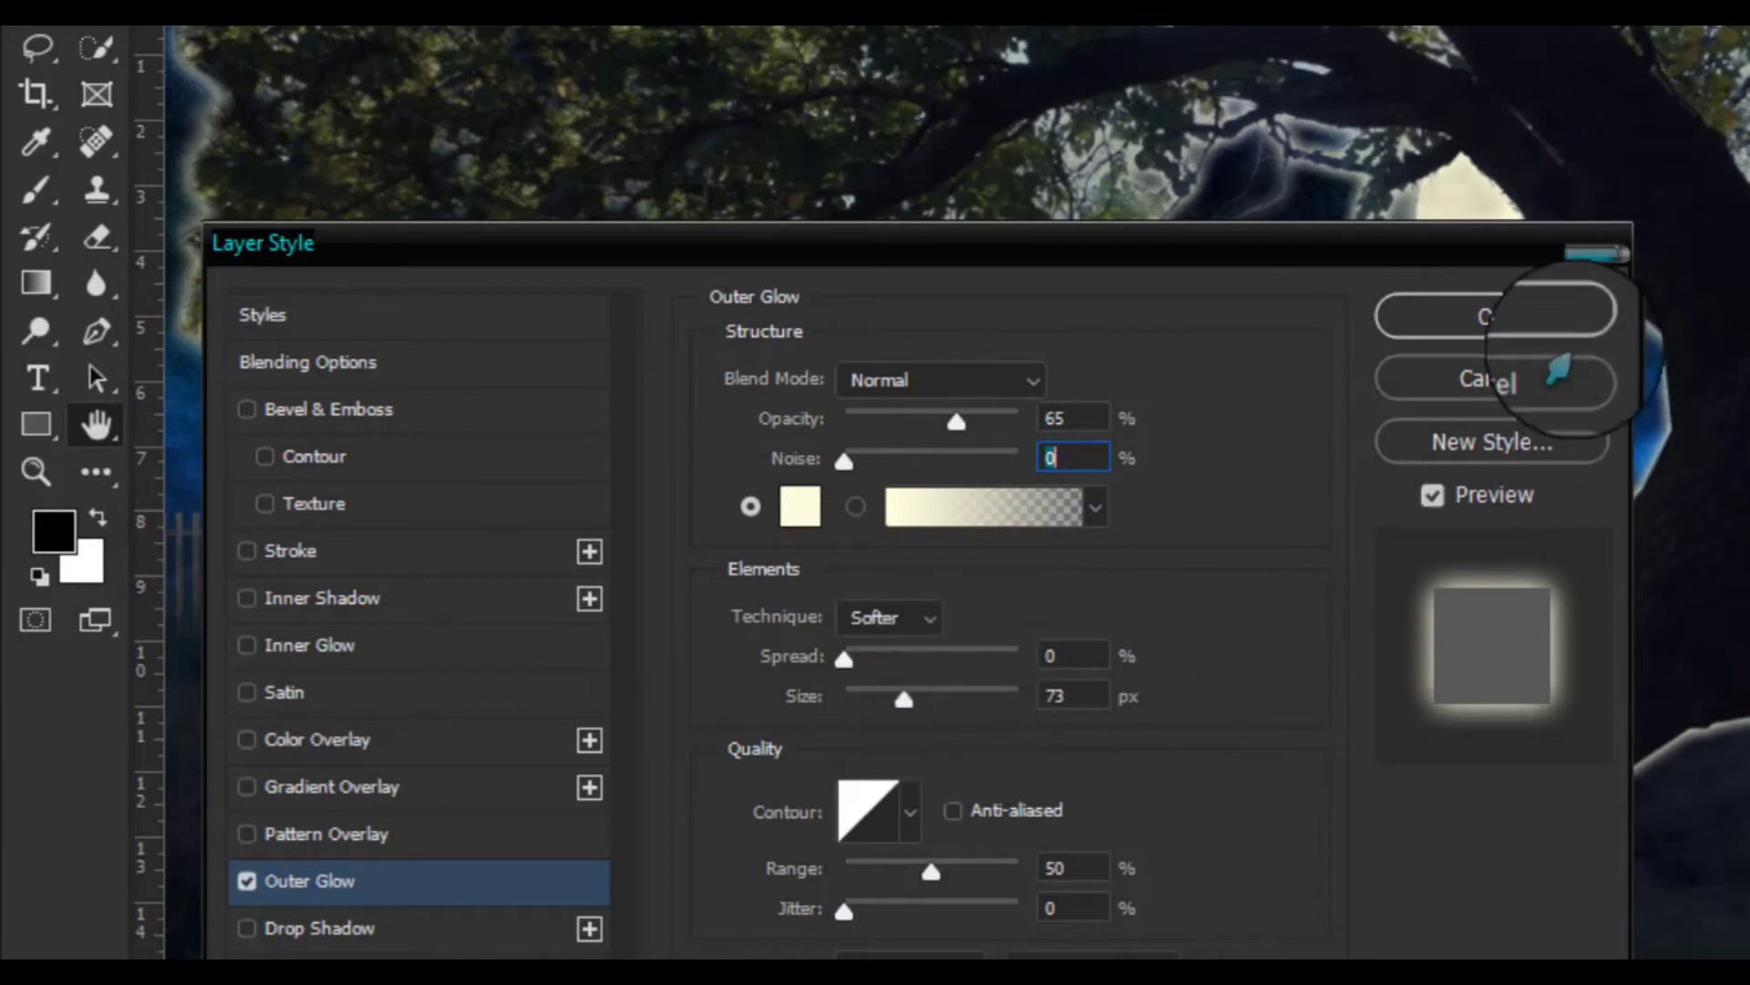
click(1493, 316)
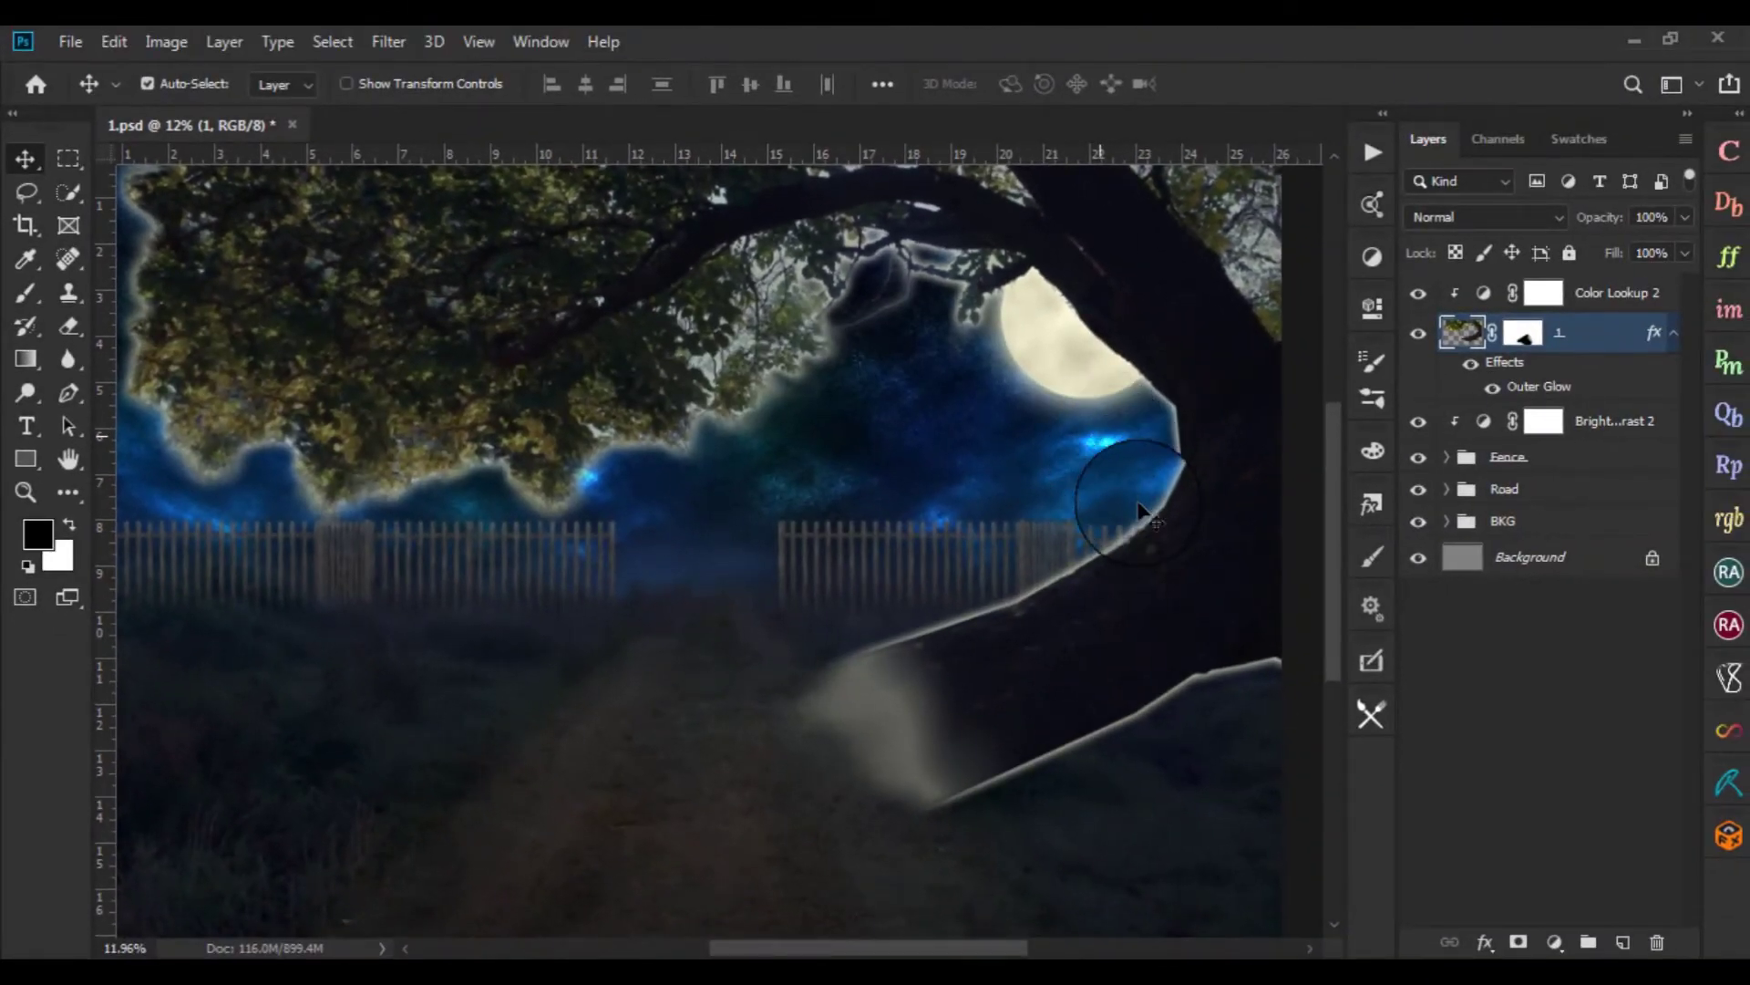
scroll(1140, 511, down, 2)
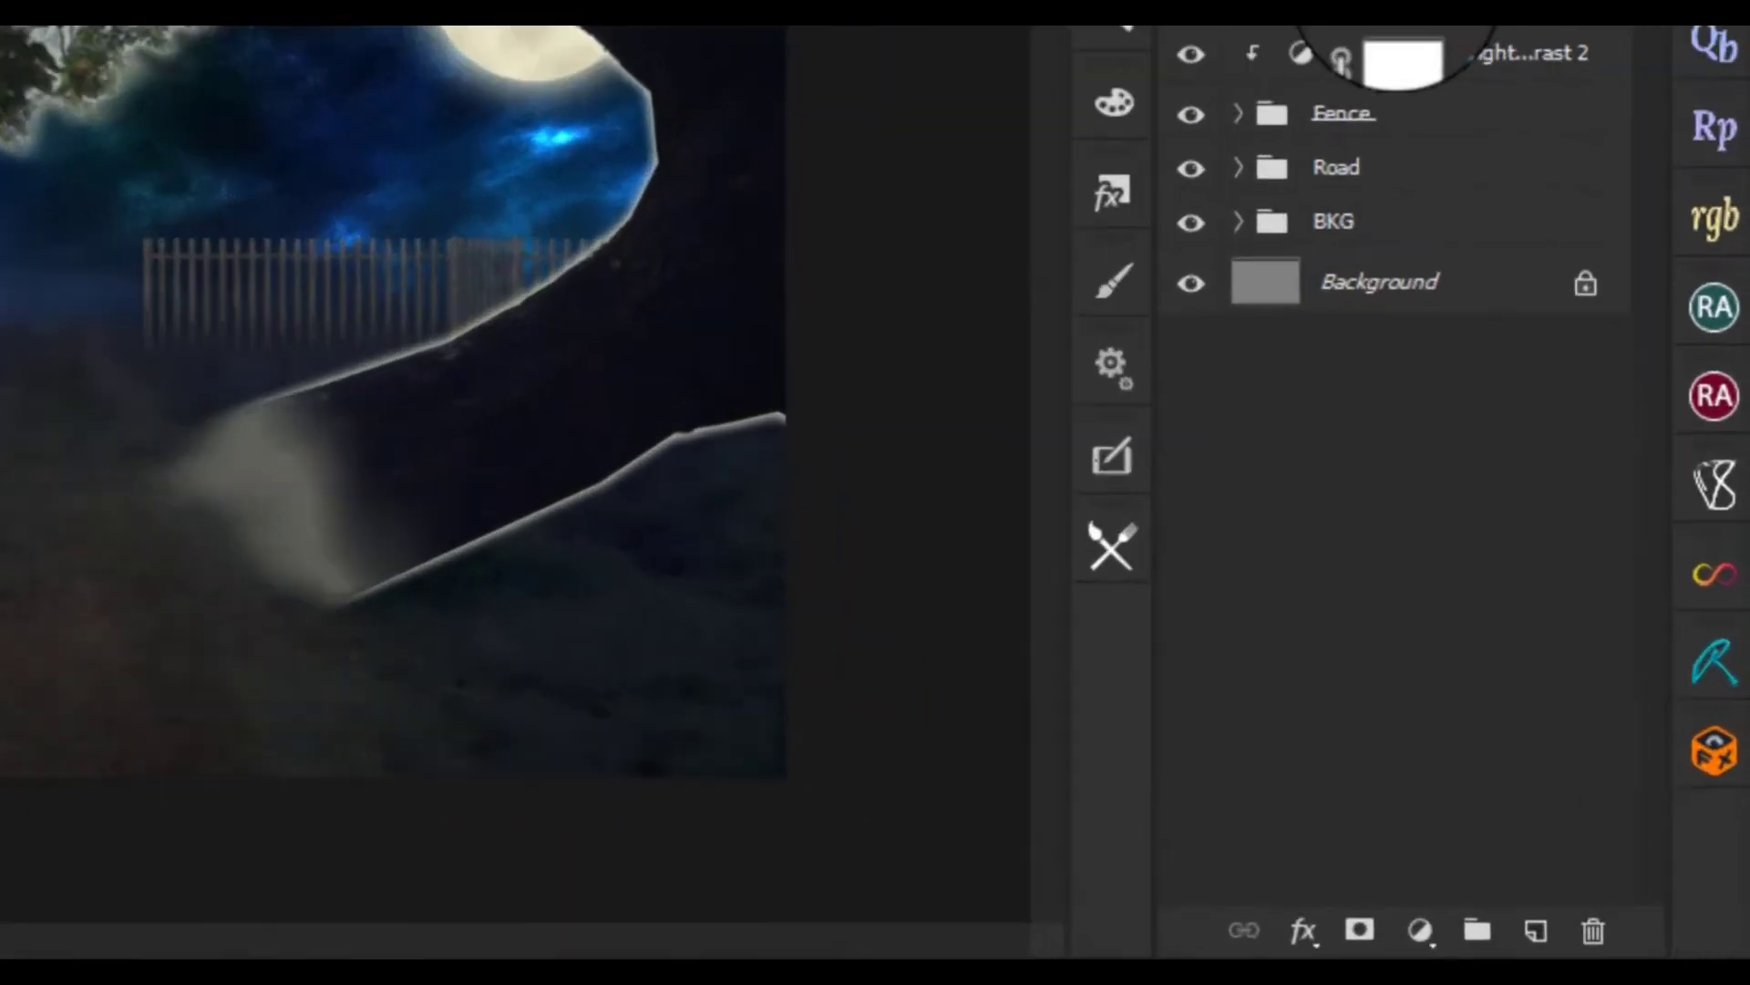
right_click(1541, 381)
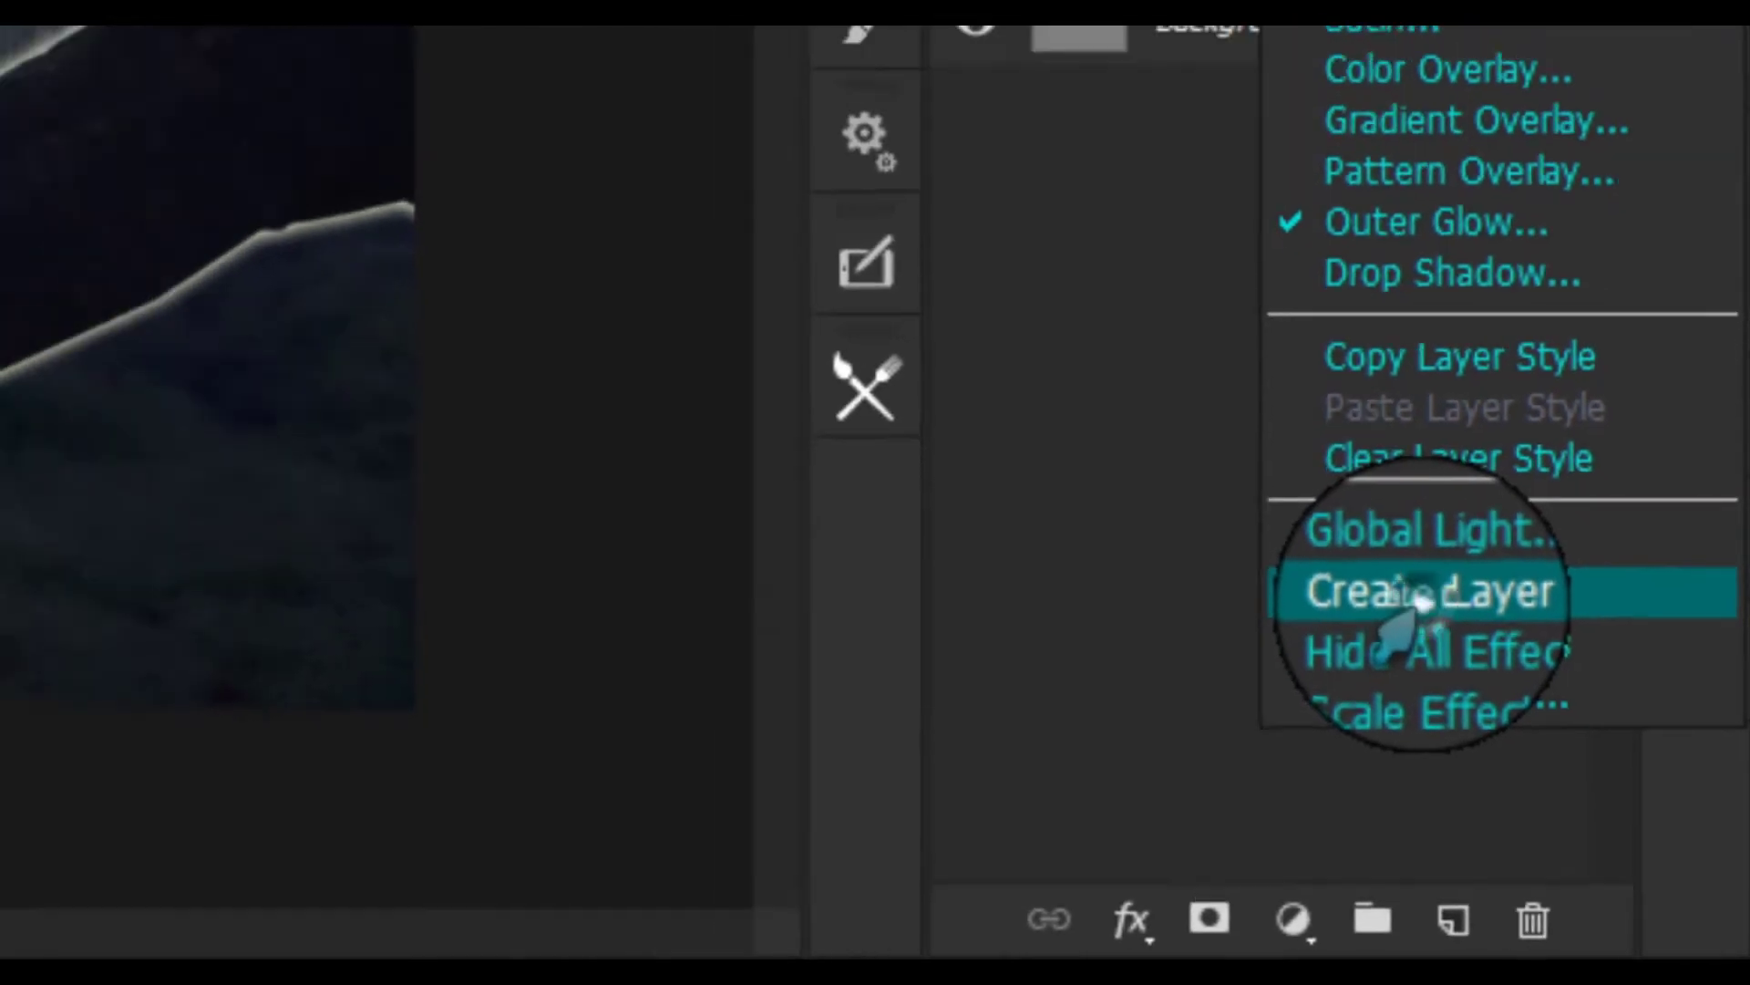
Separate the outer glow into its own 1's Outer Glow layer and mask it off the road
click(1421, 593)
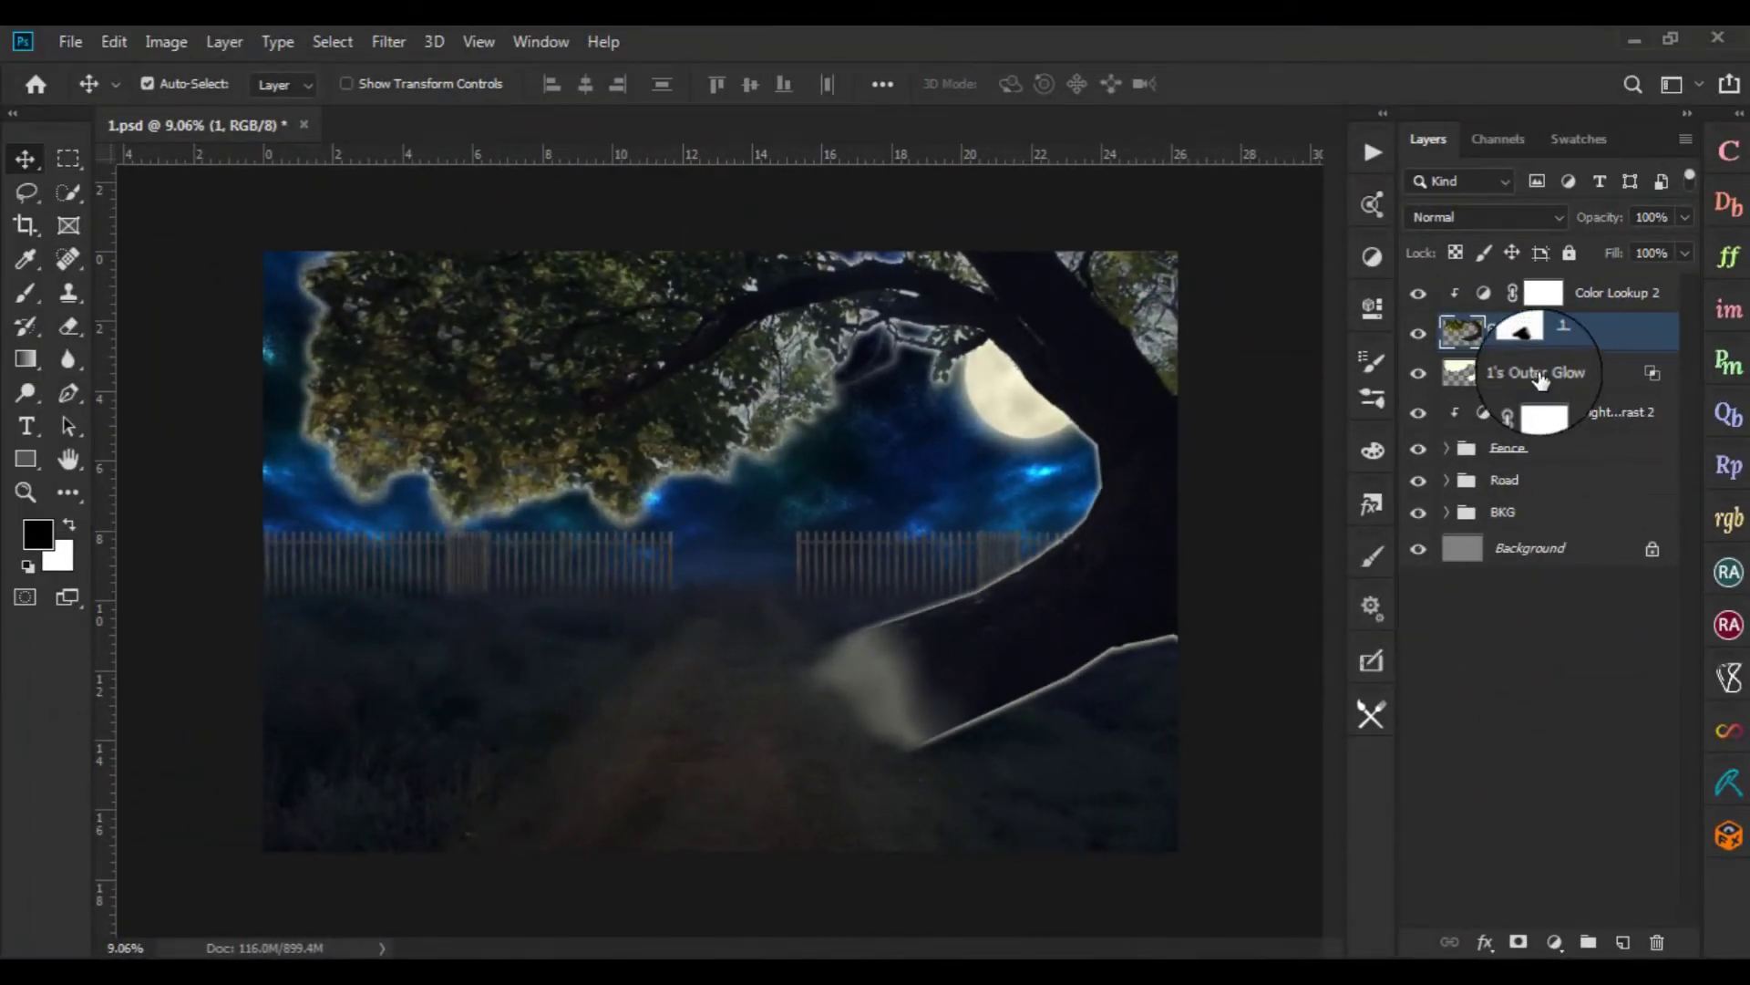
click(1541, 381)
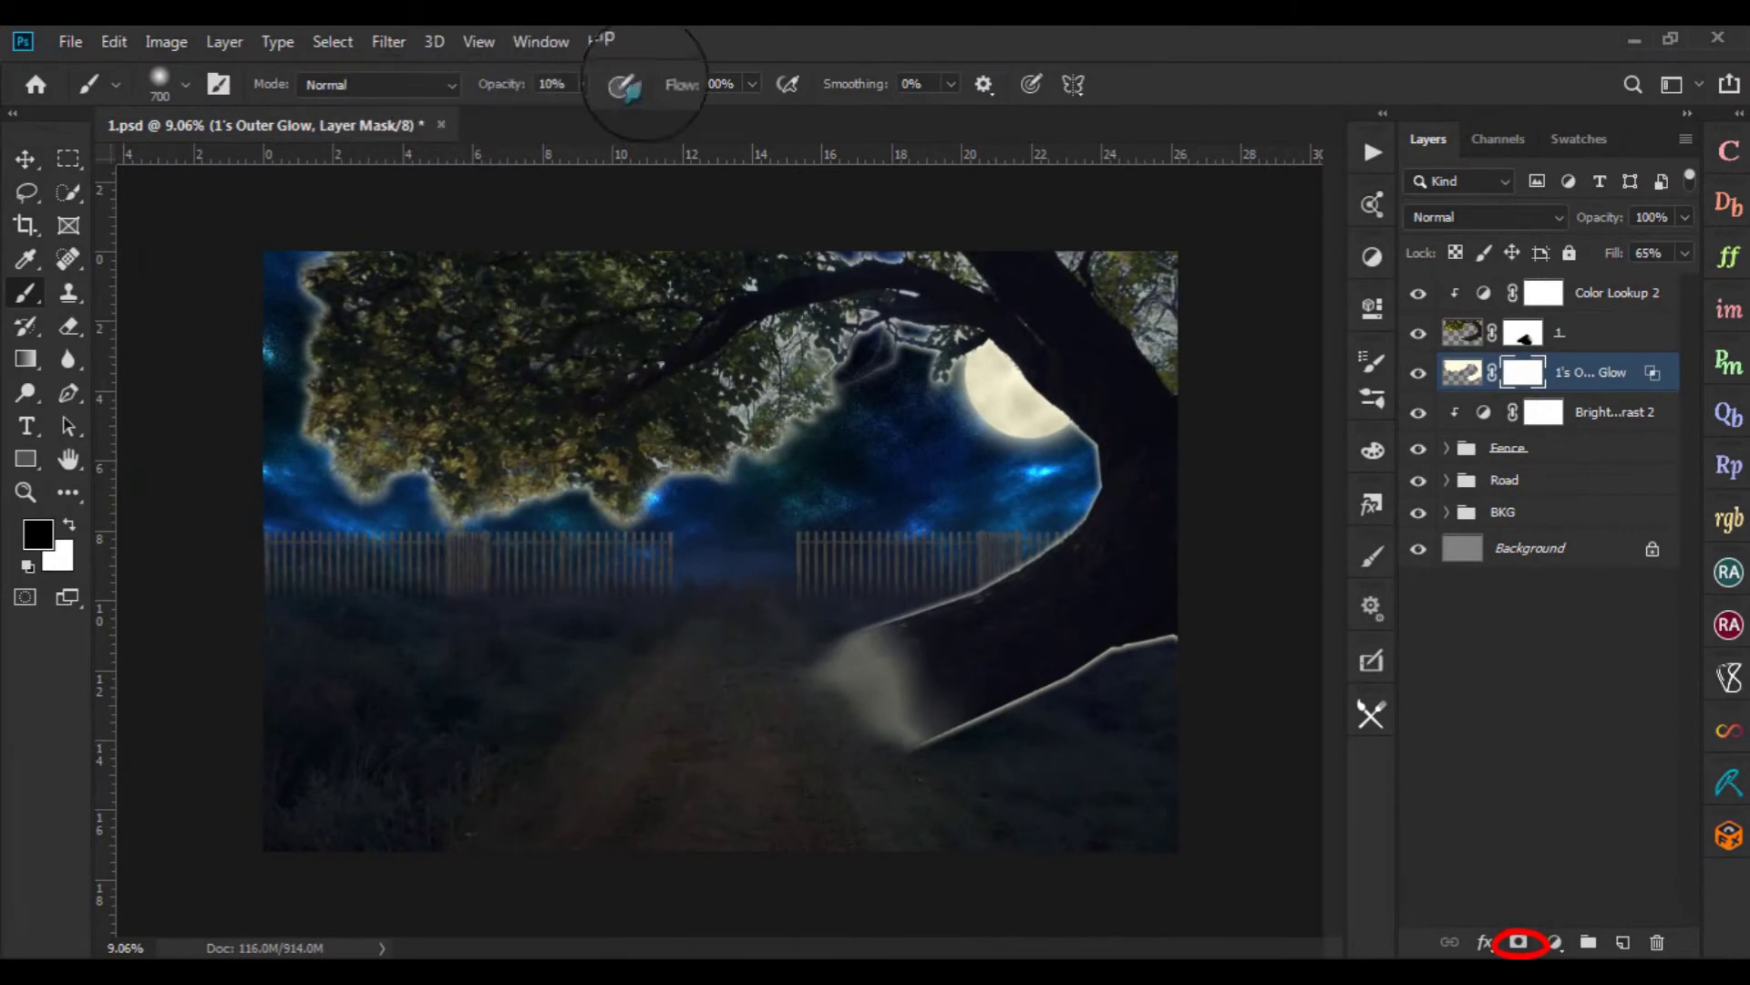
drag(575, 98, 643, 98)
mouse_move(891, 626)
mouse_down()
mouse_move(923, 661)
mouse_move(904, 763)
mouse_up()
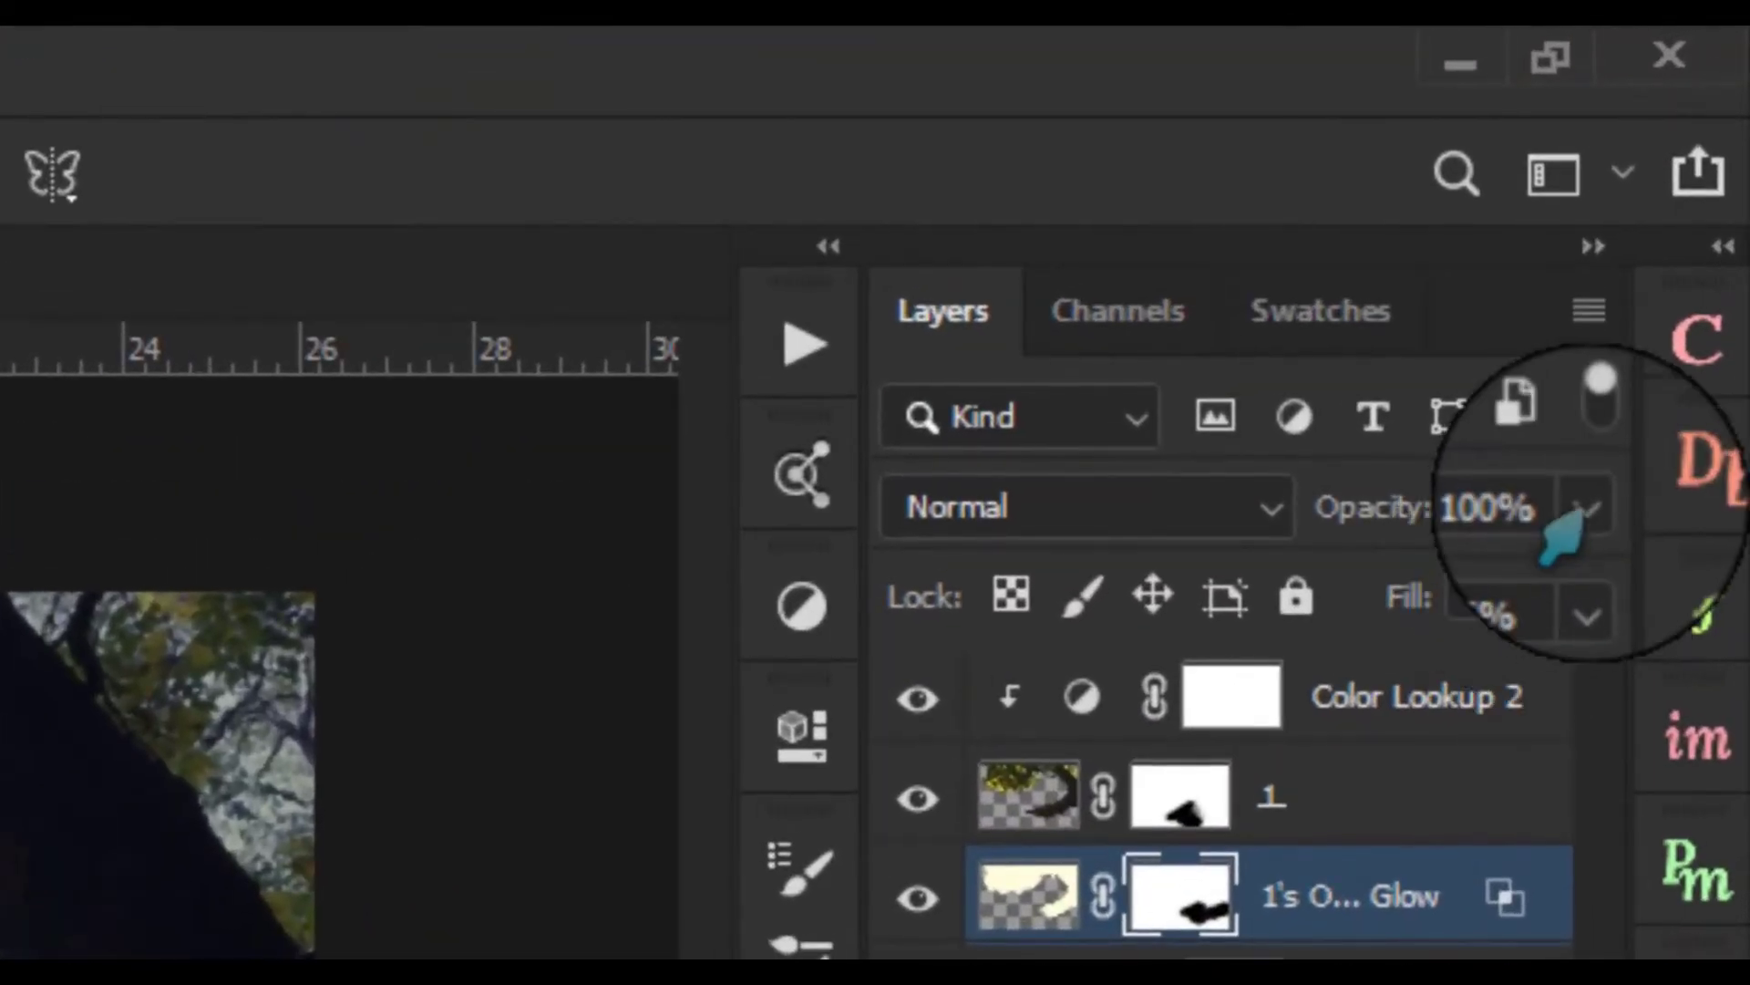
Set the 1's Outer Glow layer opacity to 45%
click(1586, 508)
mouse_move(1575, 579)
mouse_down()
mouse_move(1263, 652)
mouse_move(1377, 661)
mouse_move(1338, 689)
mouse_move(1363, 686)
mouse_up()
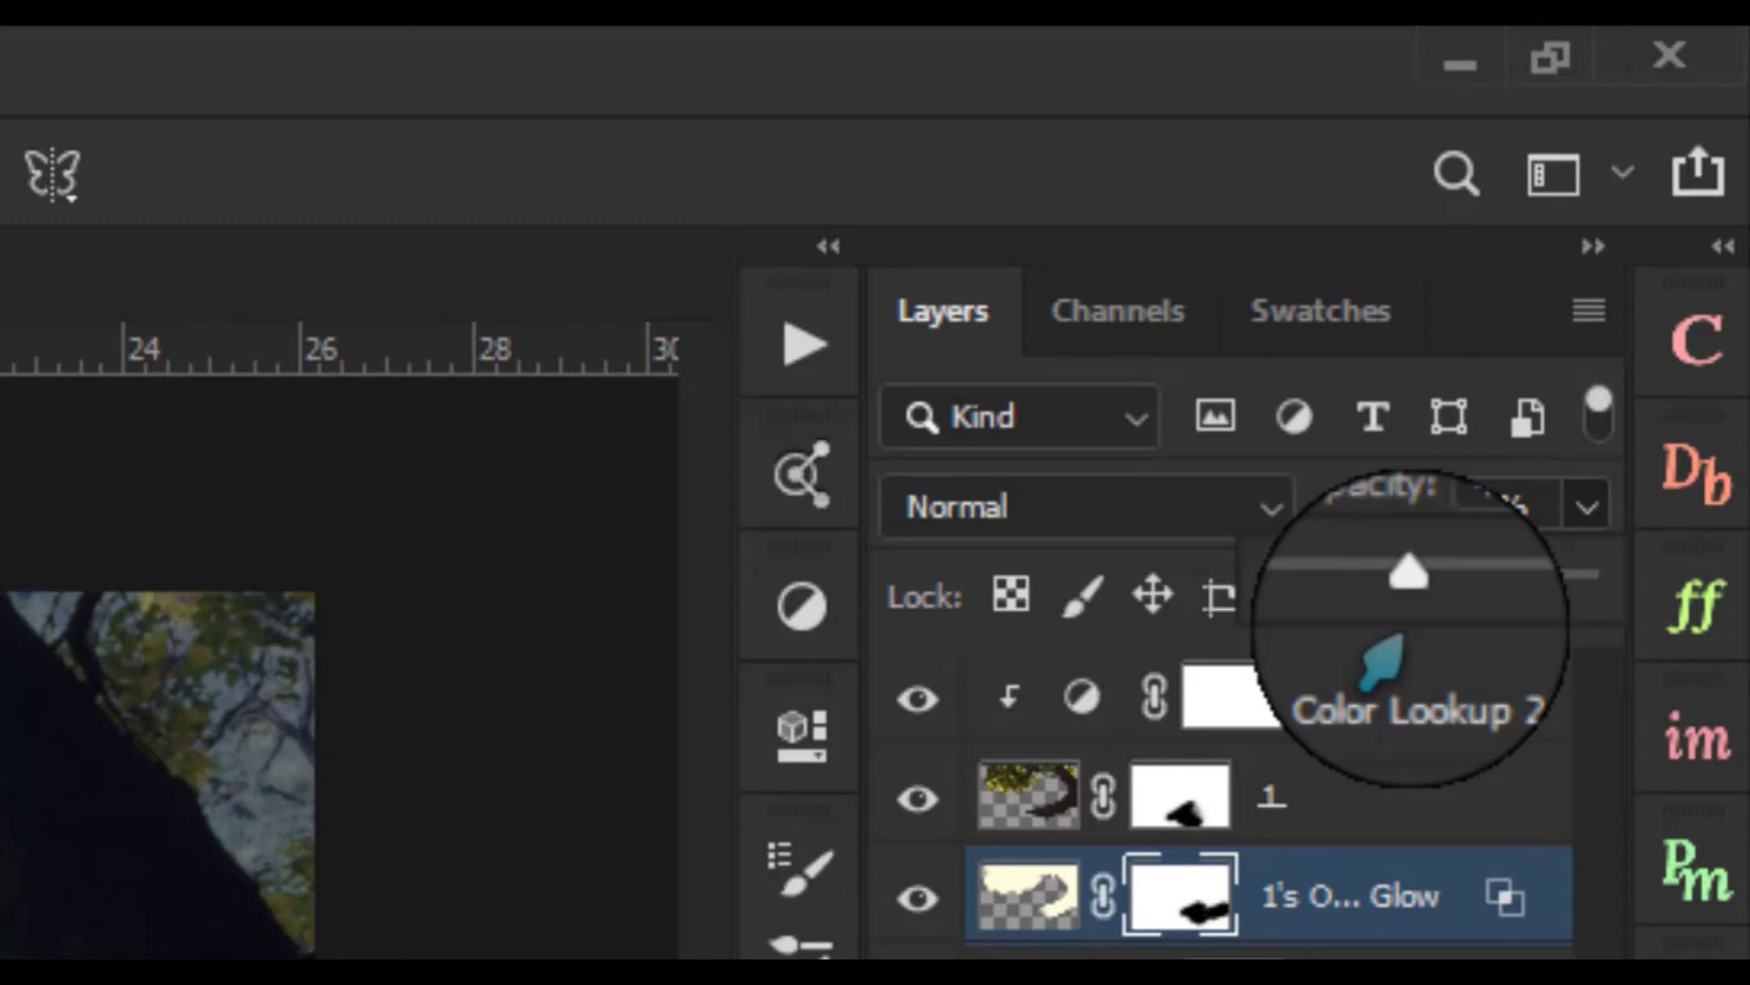
mouse_move(1365, 683)
mouse_down()
mouse_move(1338, 684)
mouse_move(1383, 690)
mouse_up()
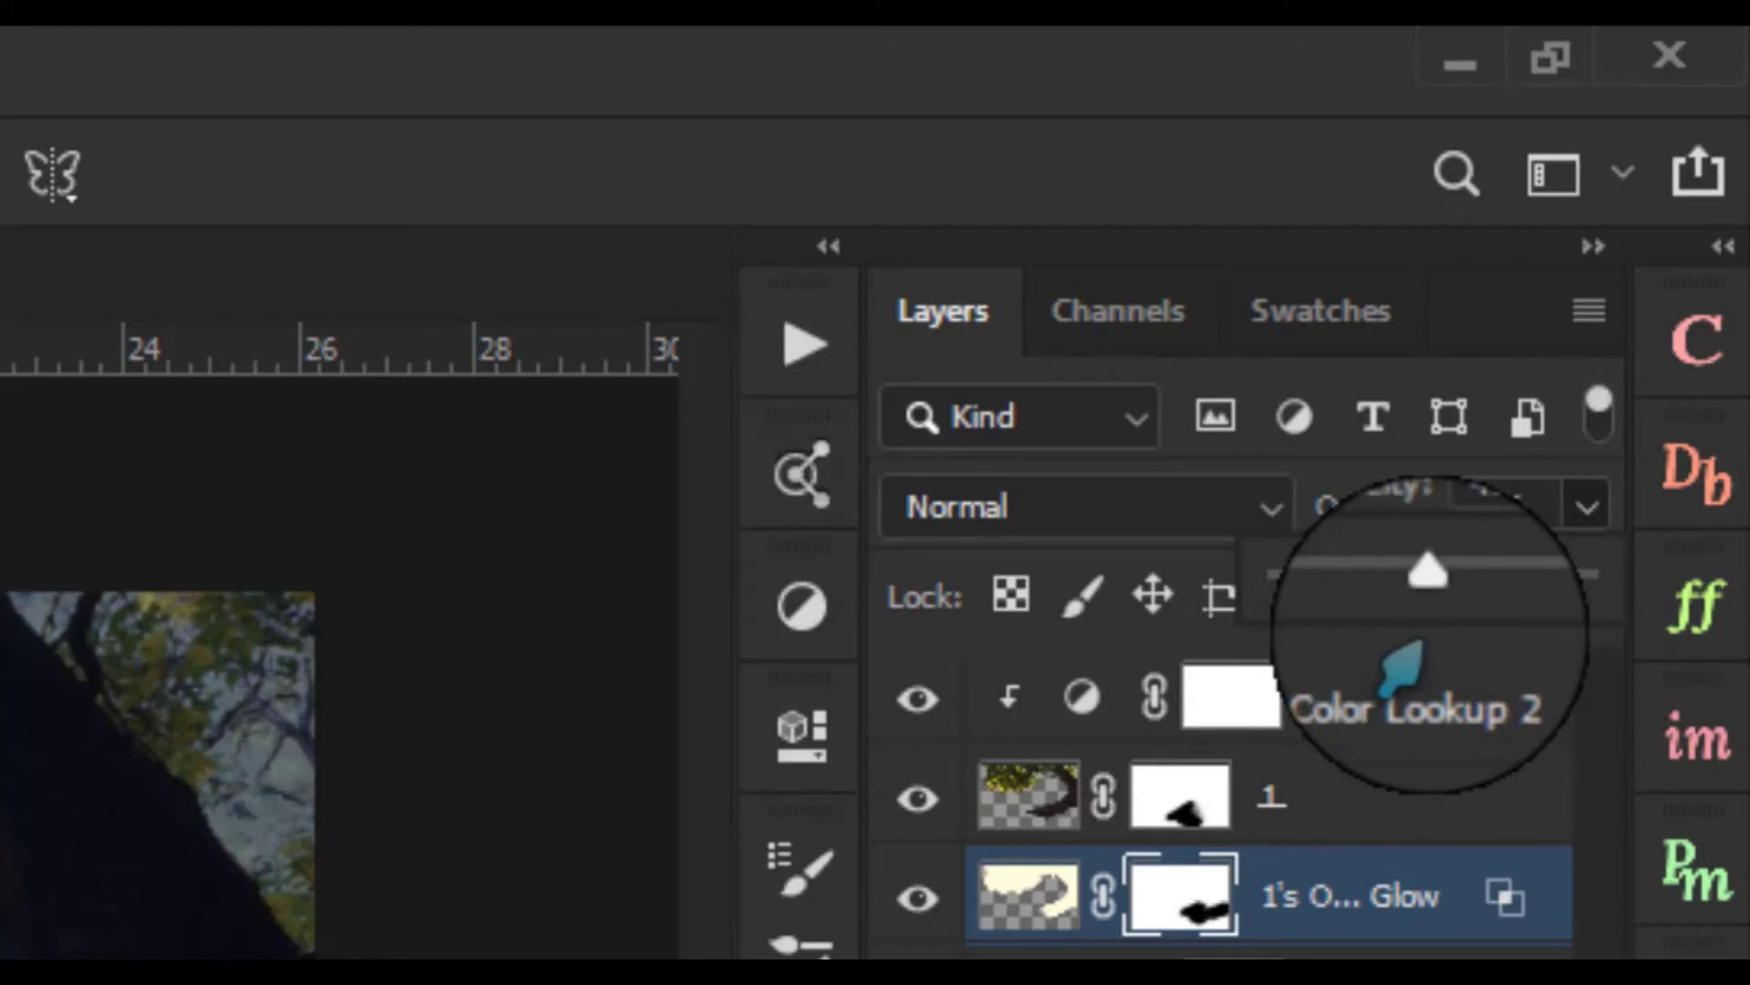
click(1498, 506)
text(5)
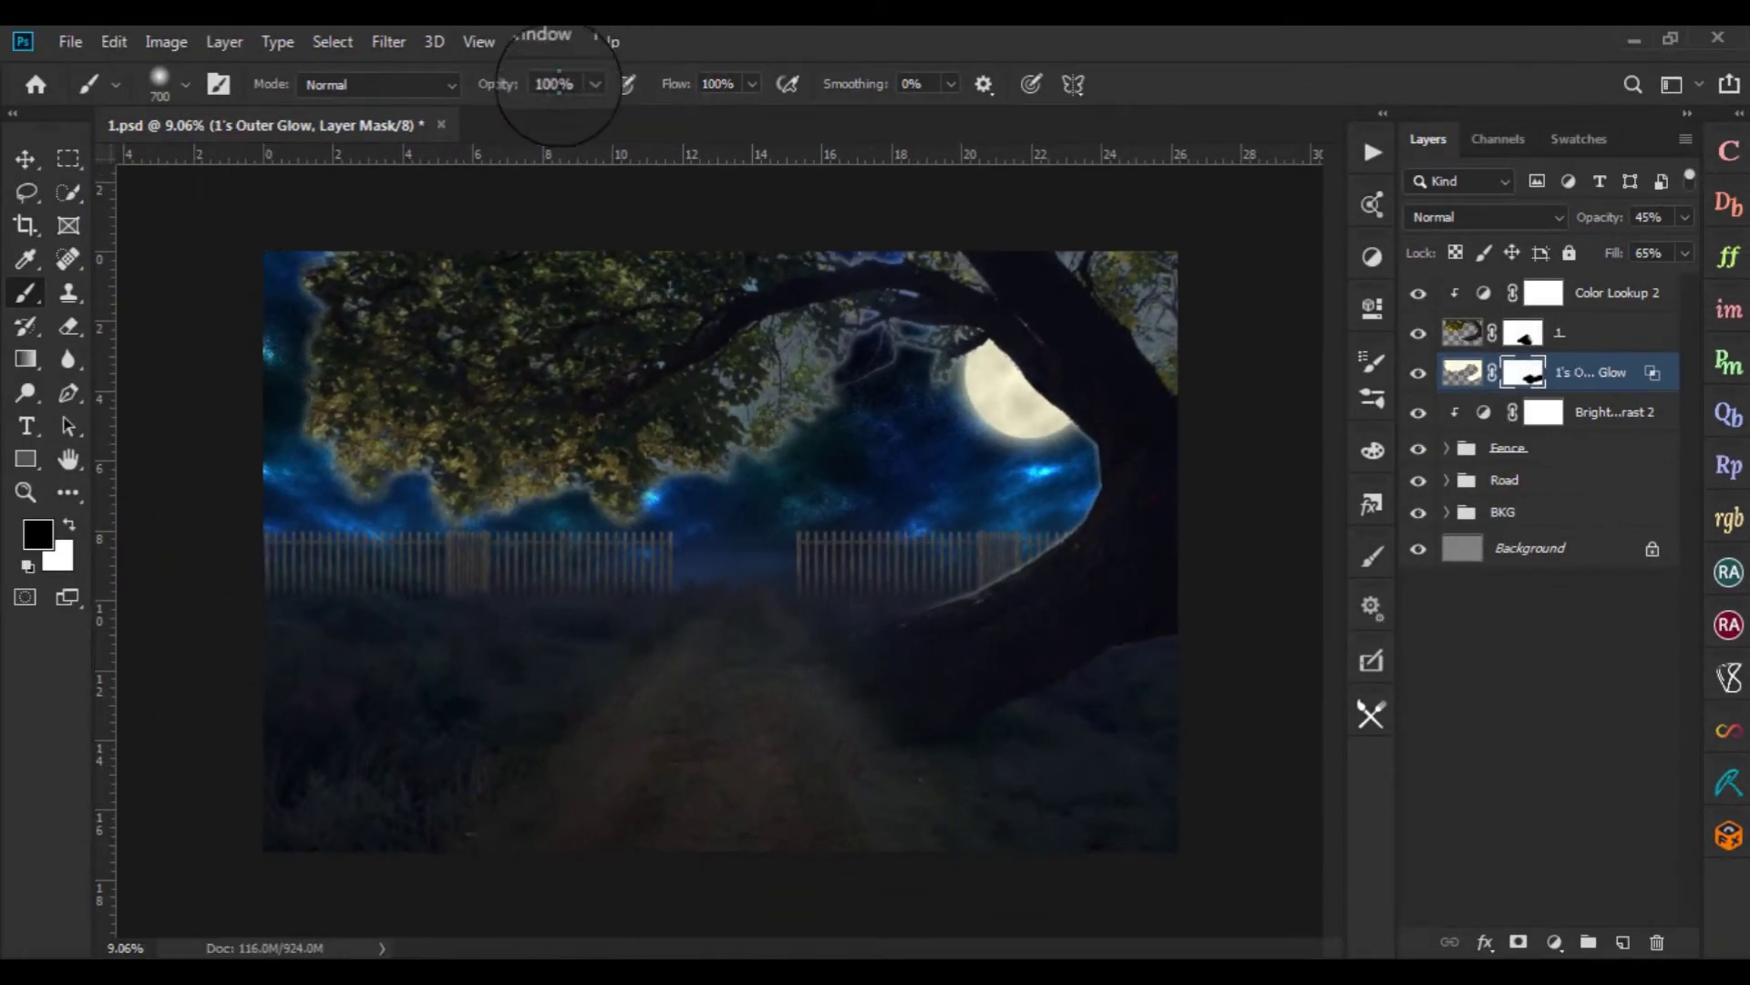
At 10% brush opacity, mask the glow left of the moon and along the tree edge
click(554, 84)
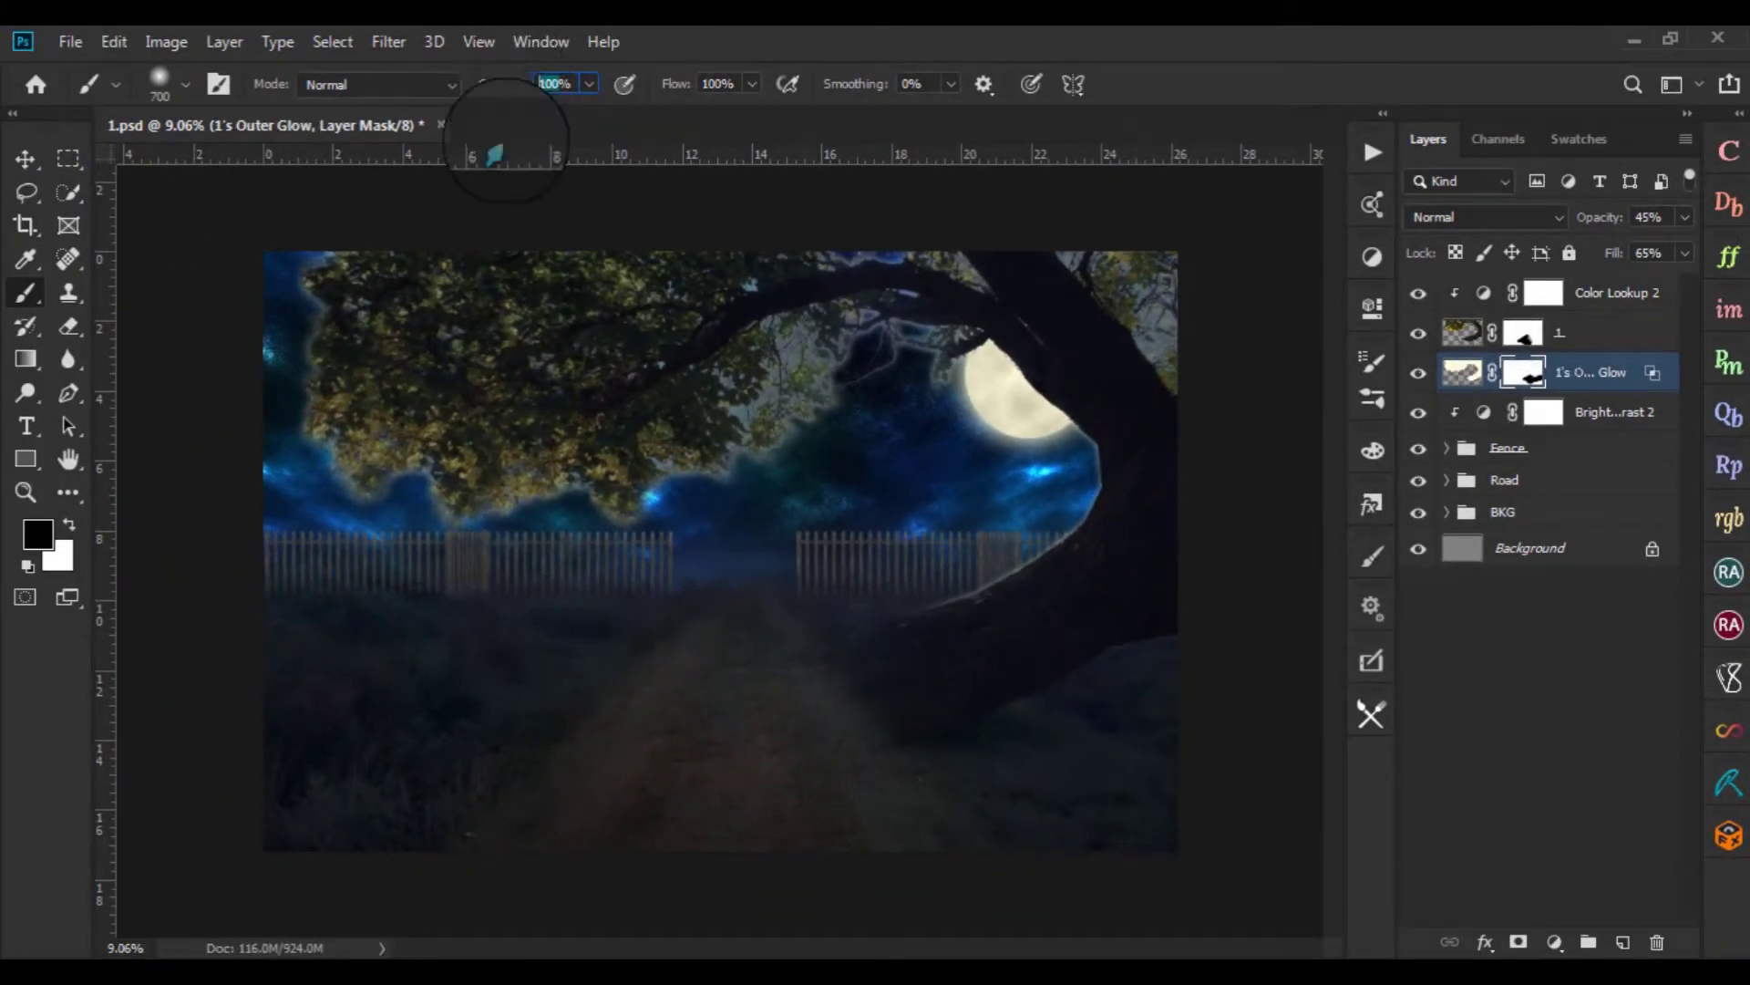
text(10)
key(Return)
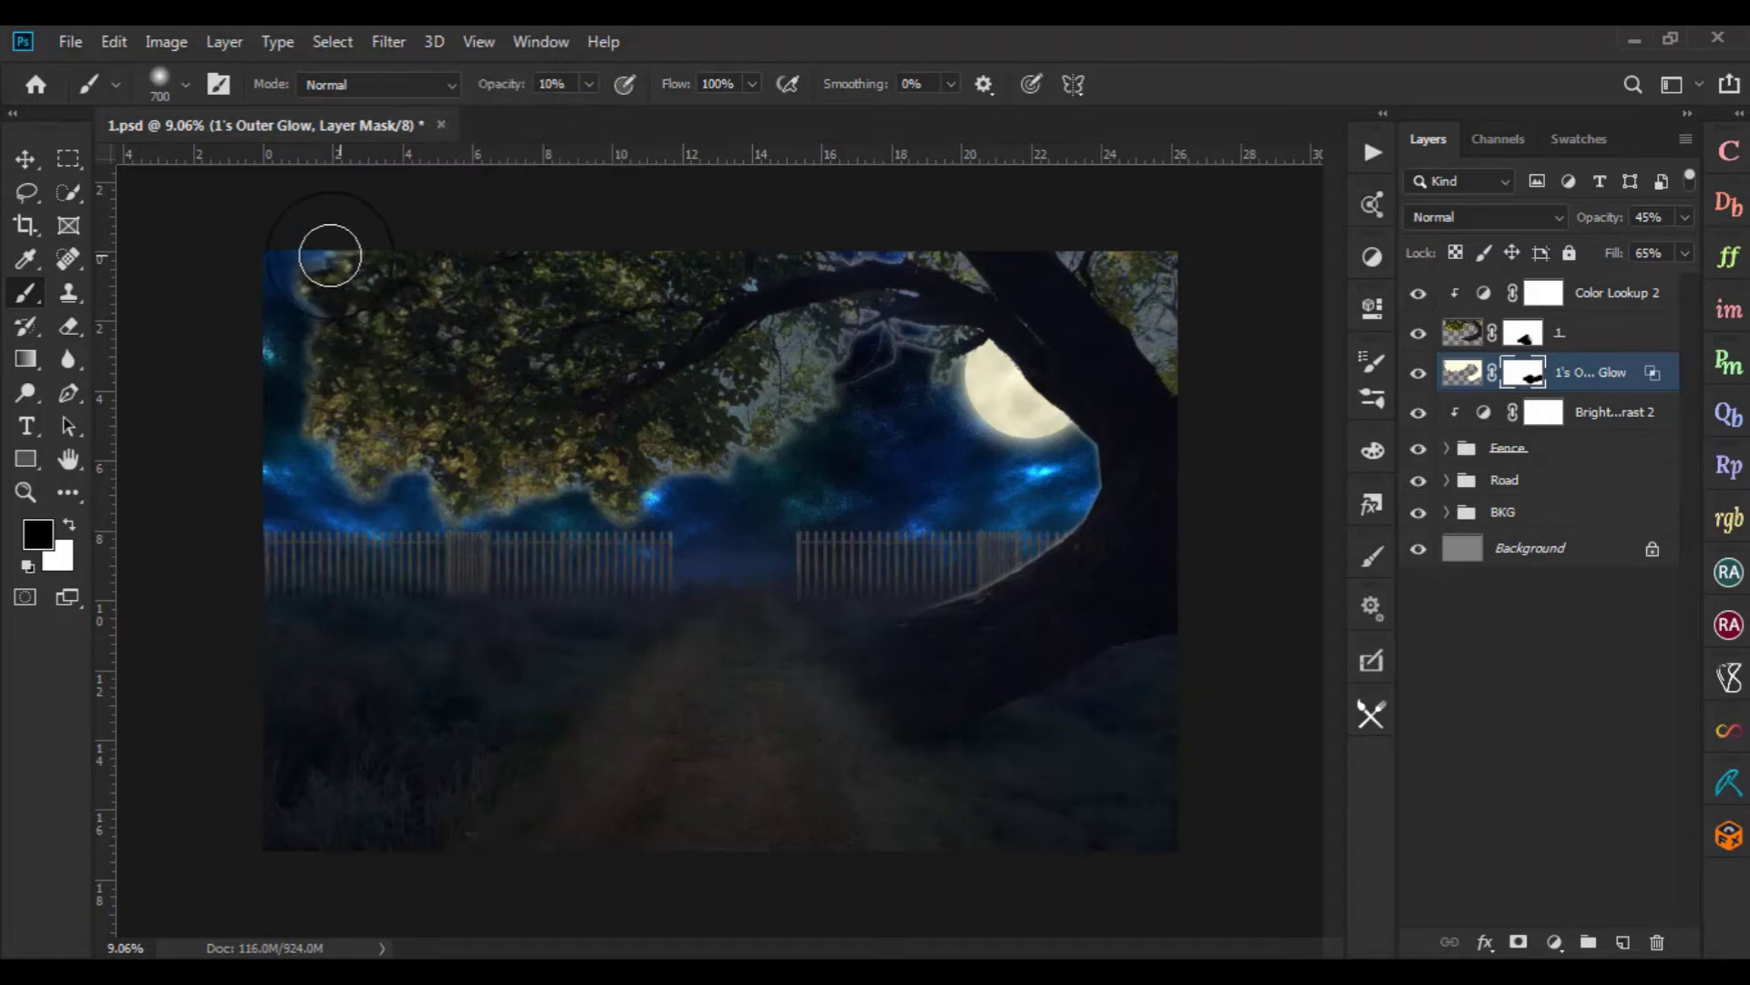
mouse_move(631, 473)
mouse_down()
mouse_move(762, 422)
mouse_move(645, 501)
mouse_move(809, 313)
mouse_move(868, 352)
mouse_move(820, 379)
mouse_up()
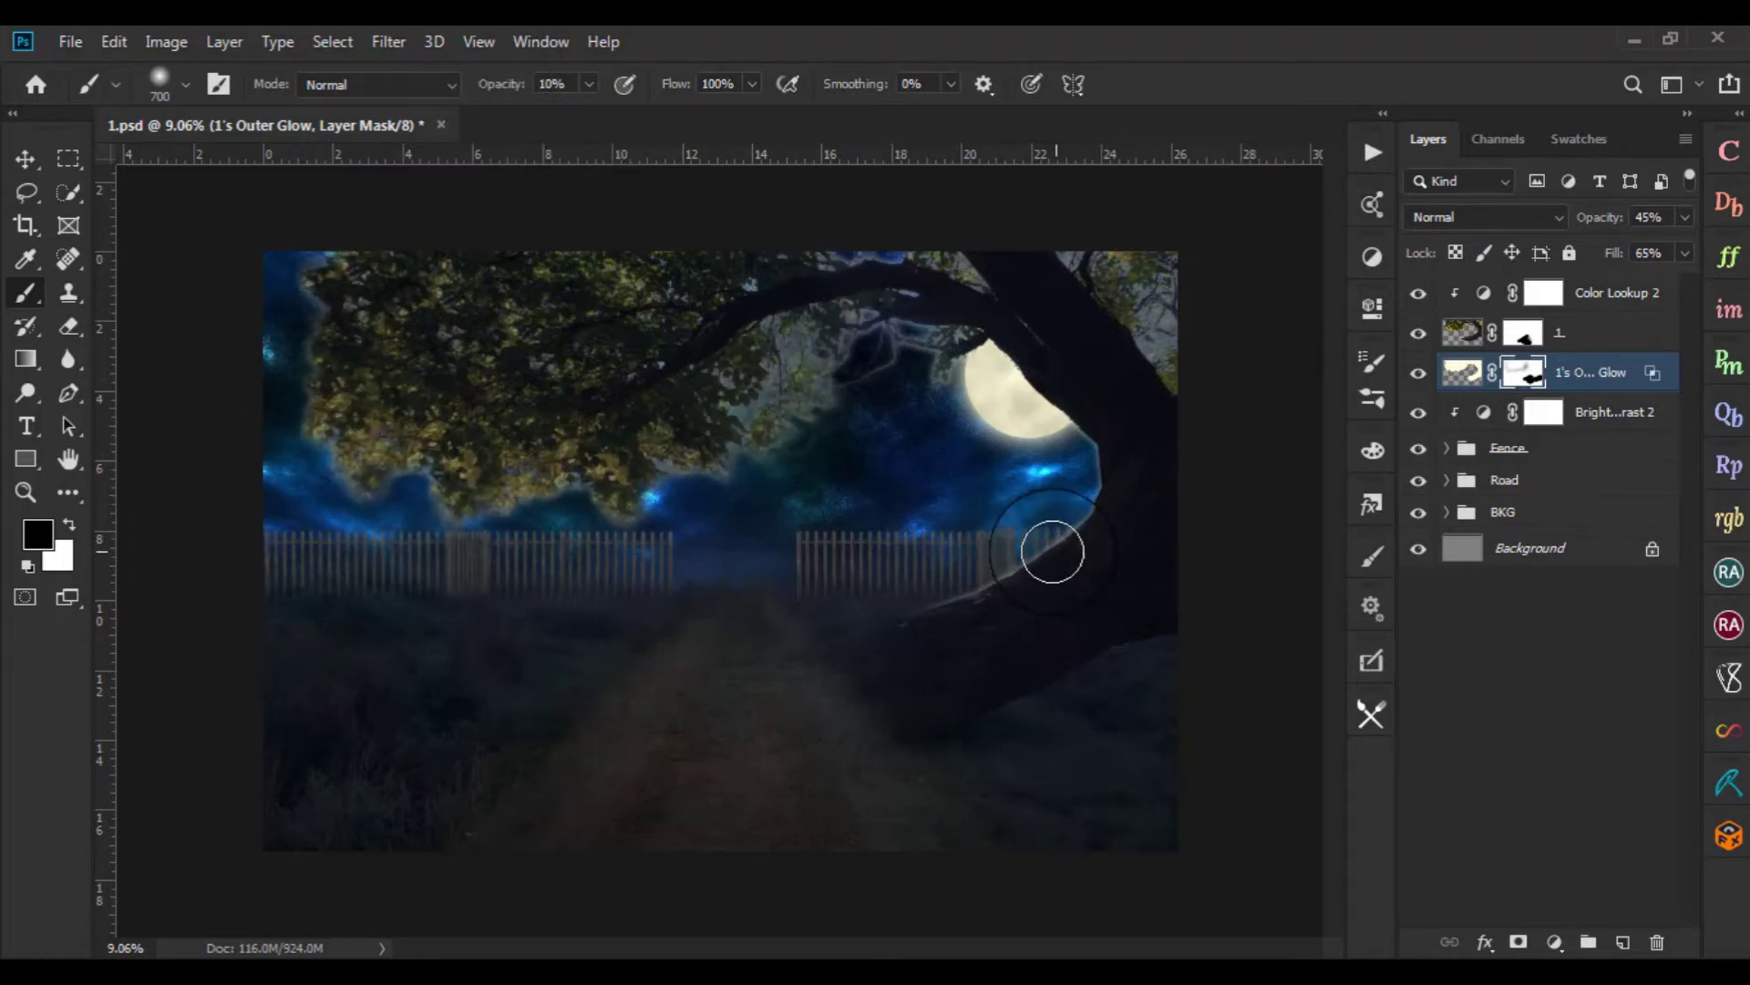
mouse_move(985, 566)
mouse_down()
mouse_move(1105, 507)
mouse_move(1082, 477)
mouse_move(1097, 511)
mouse_up()
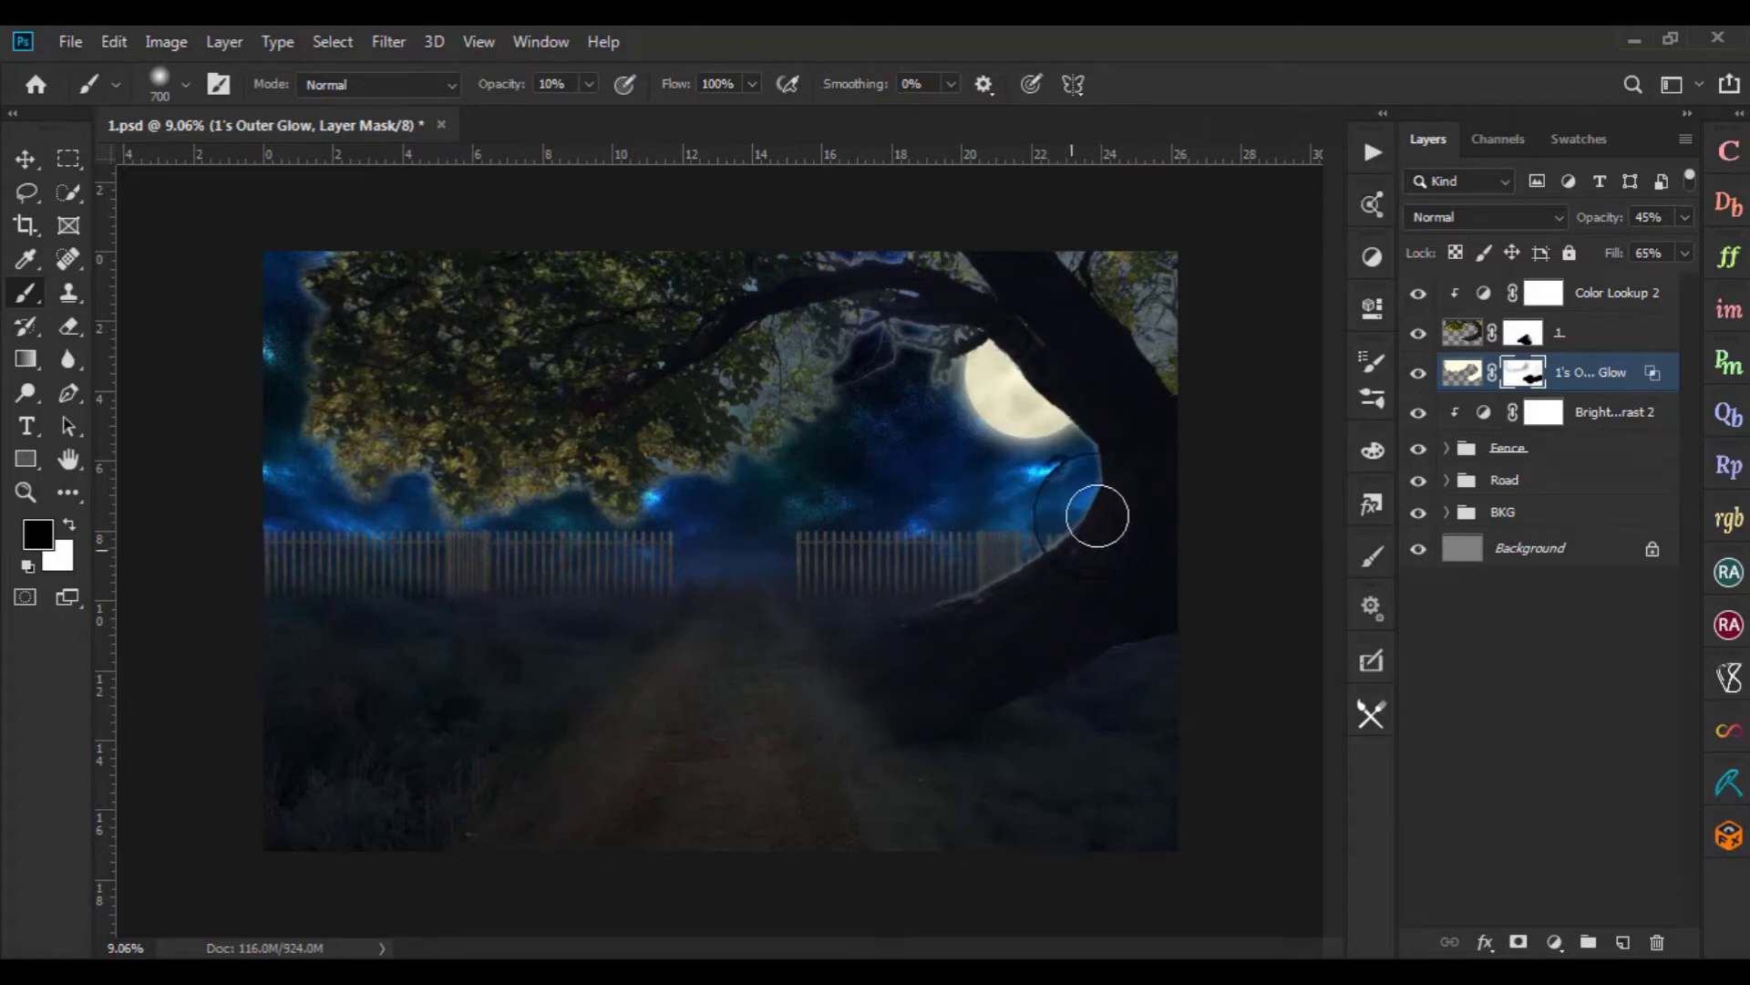
drag(836, 352, 823, 373)
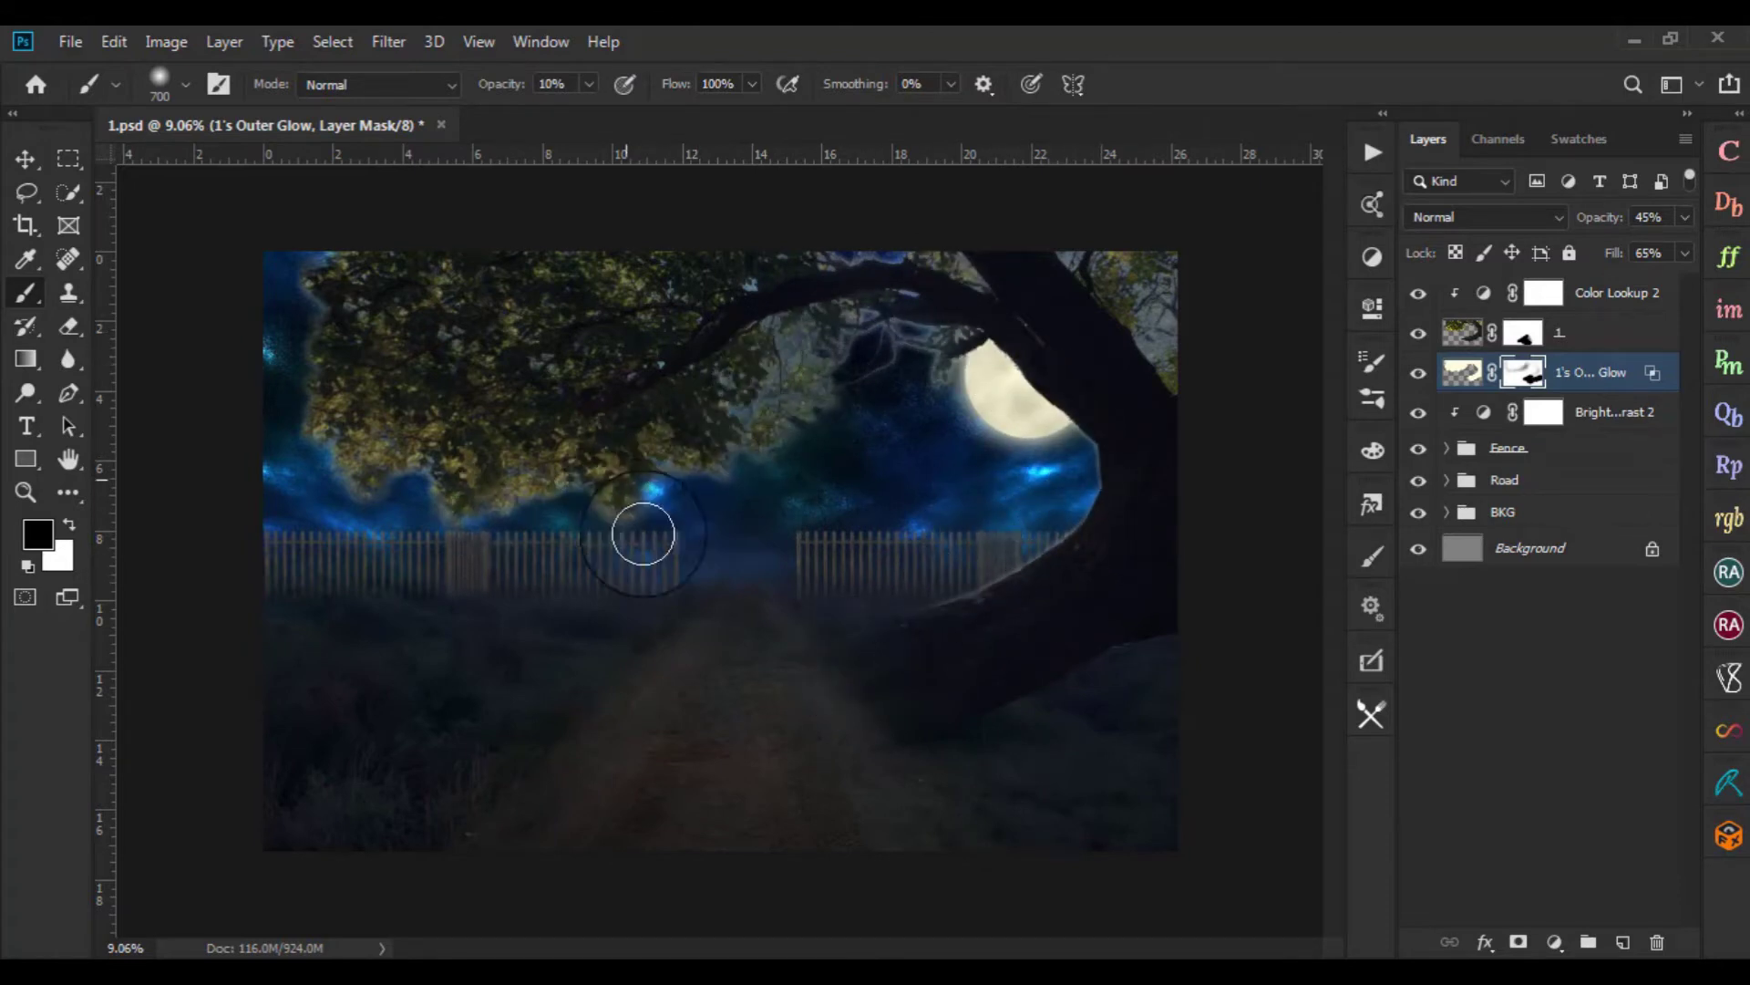
key(ctrl+z)
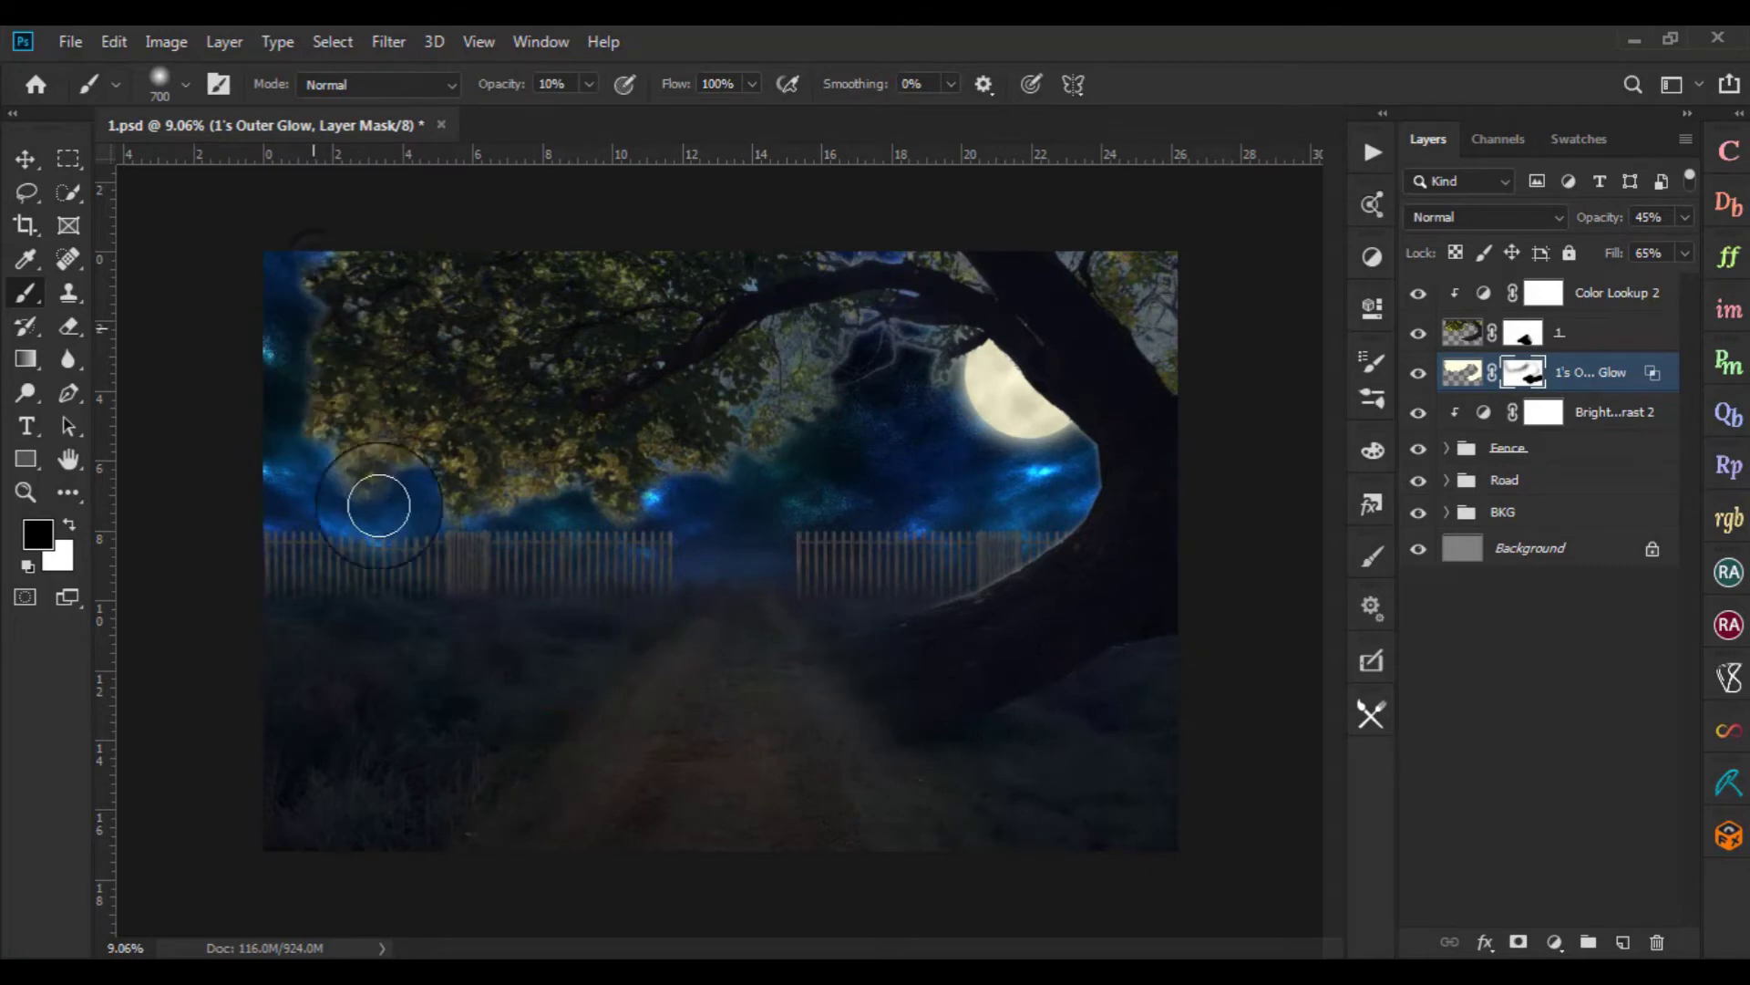
Toggle the glow layer's visibility to compare the masked result
click(1415, 372)
click(1416, 374)
click(1416, 374)
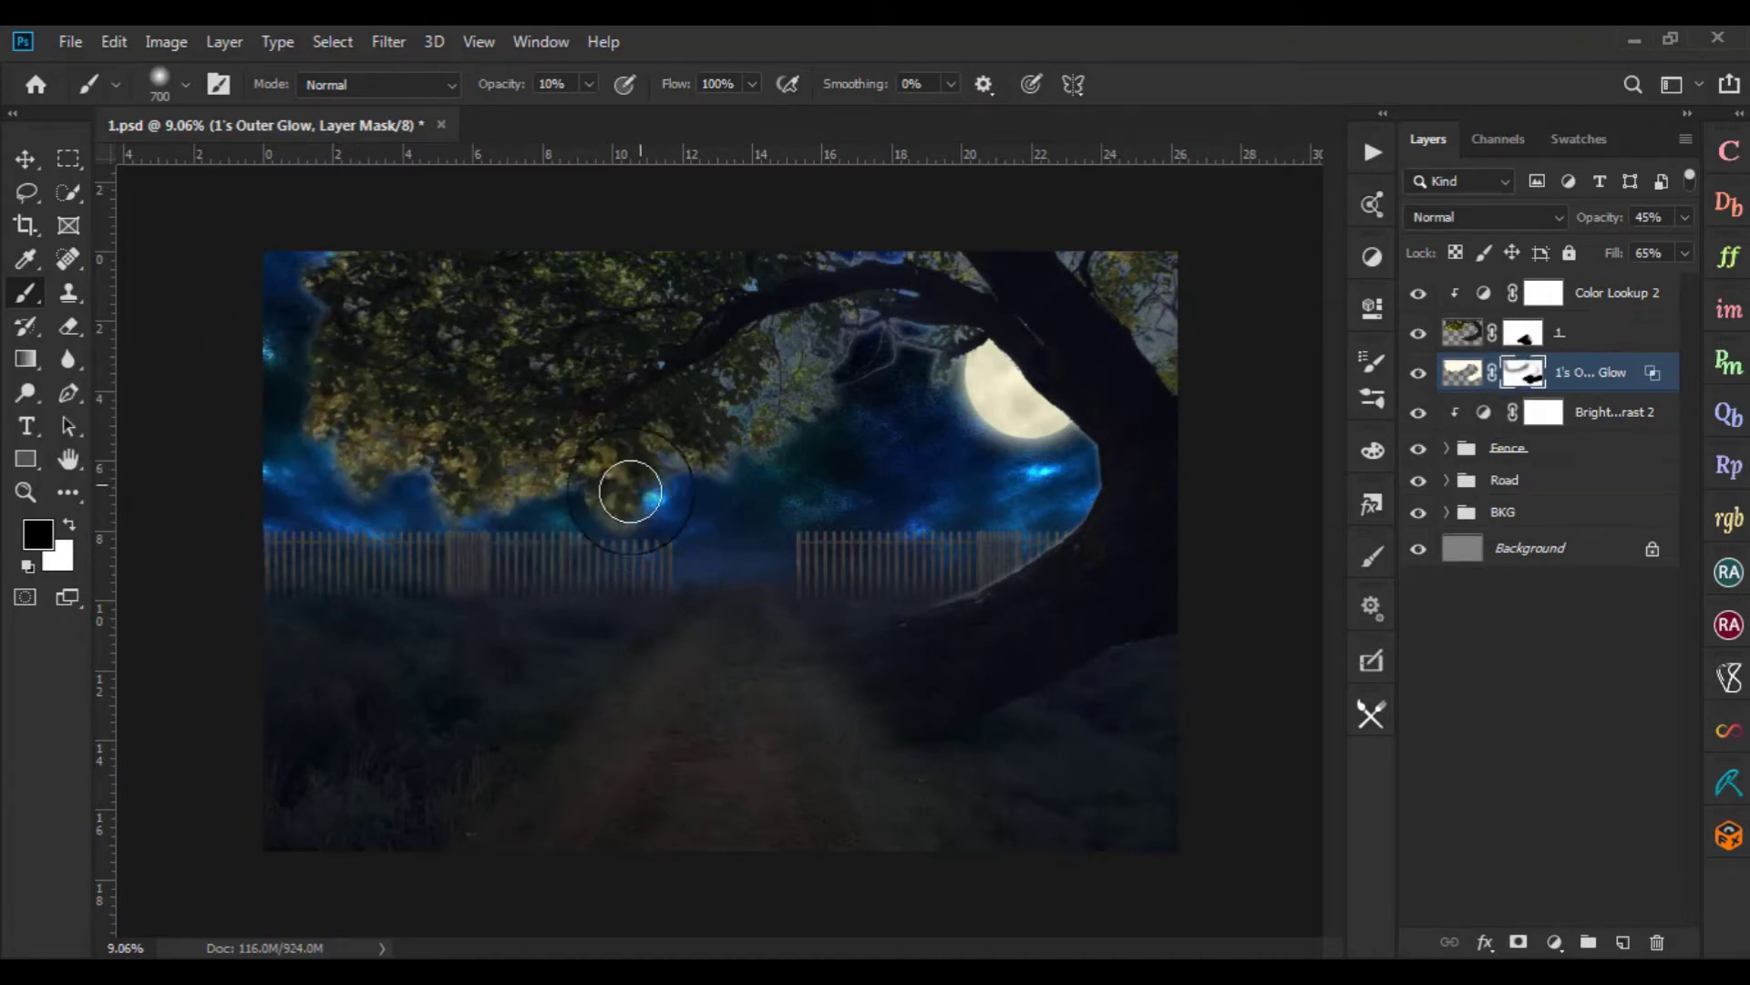
scroll(1012, 675, down, 3)
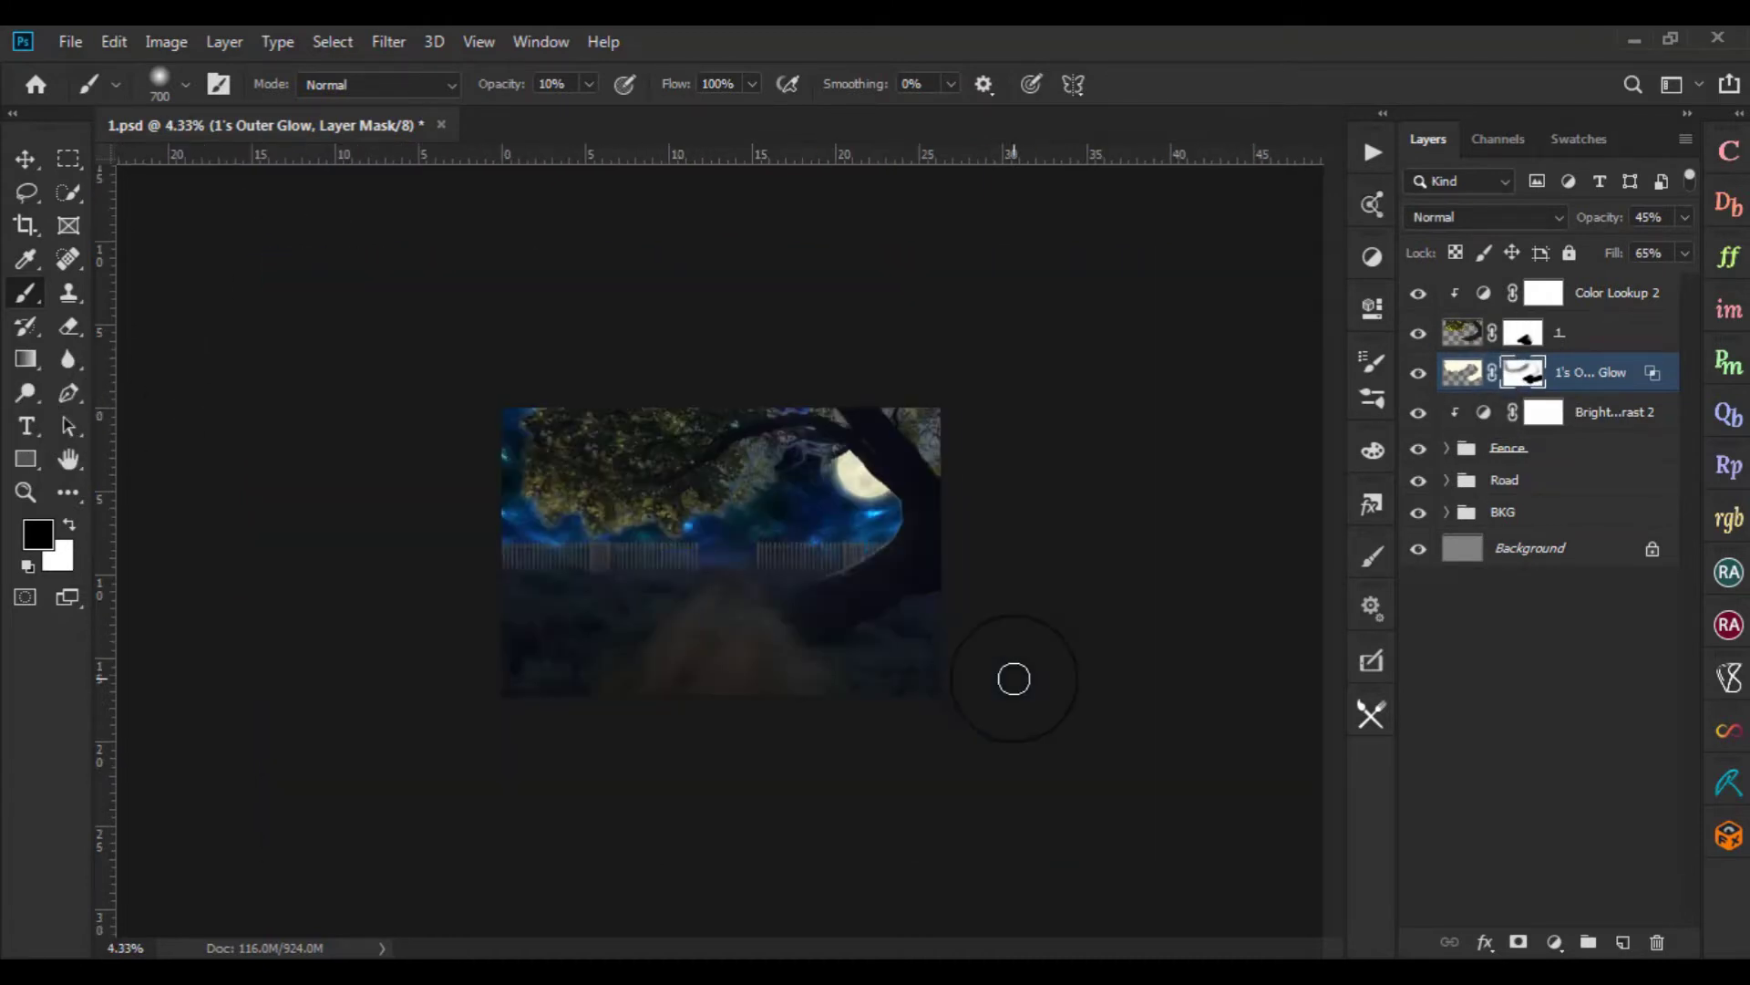
scroll(944, 644, up, 5)
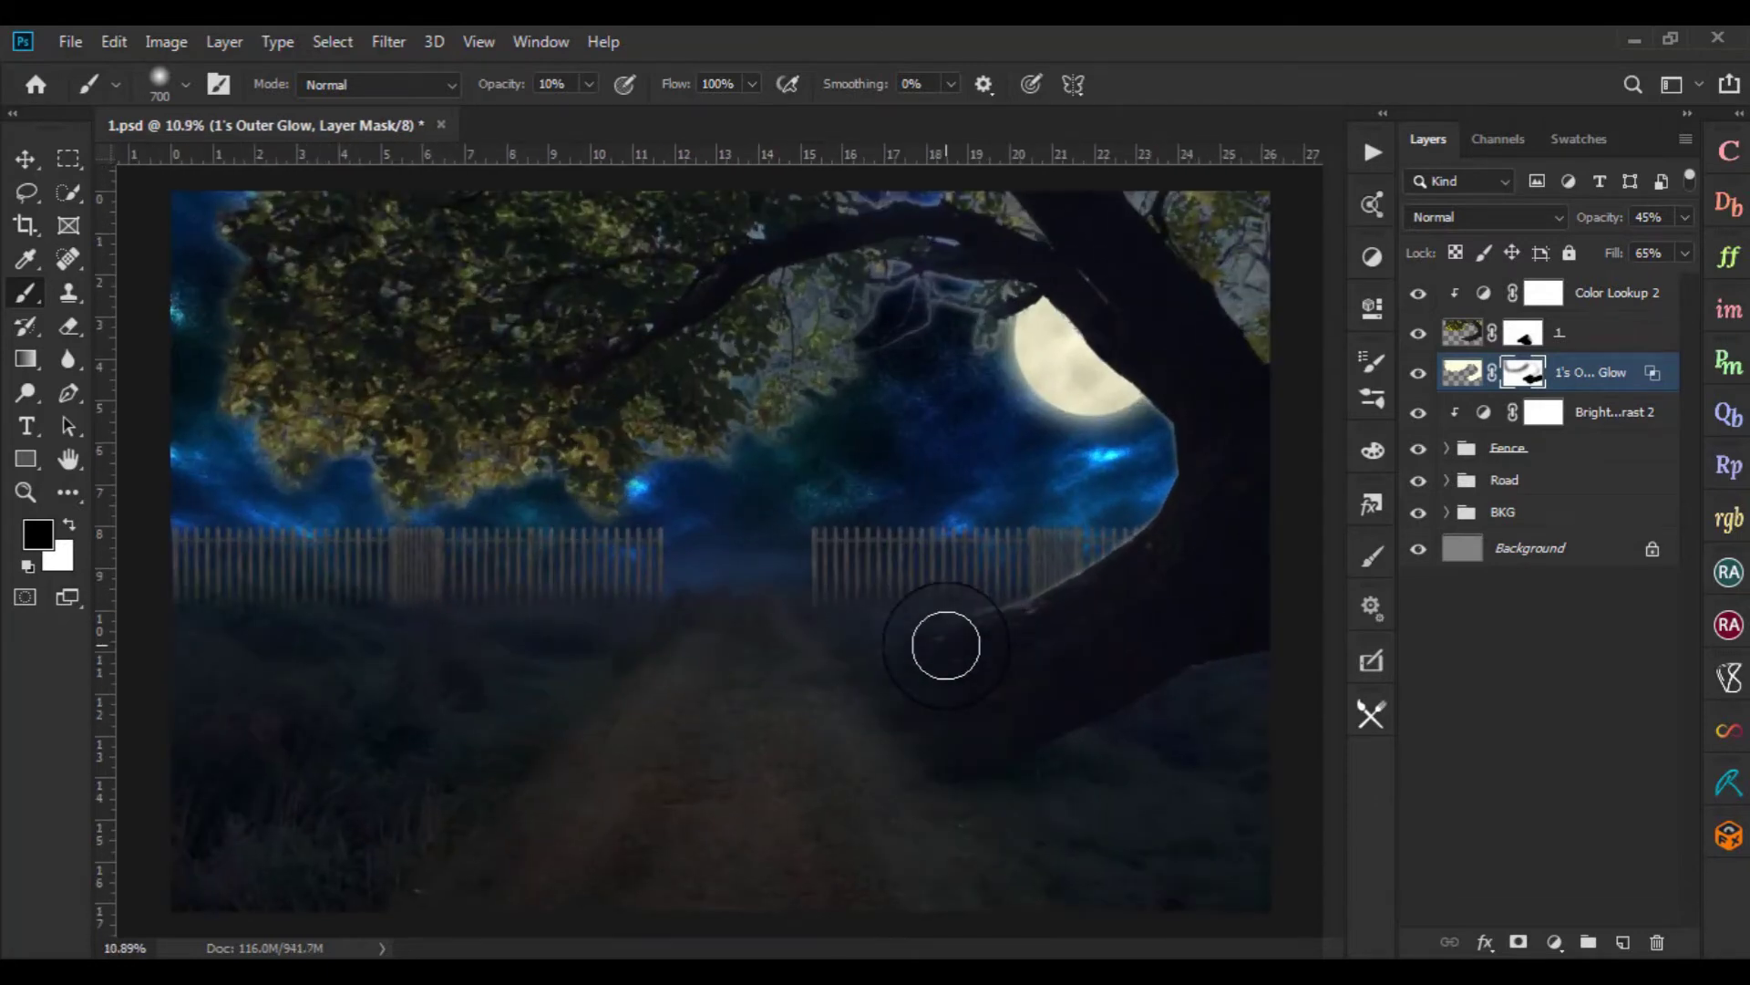
scroll(945, 641, up, 3)
click(1516, 337)
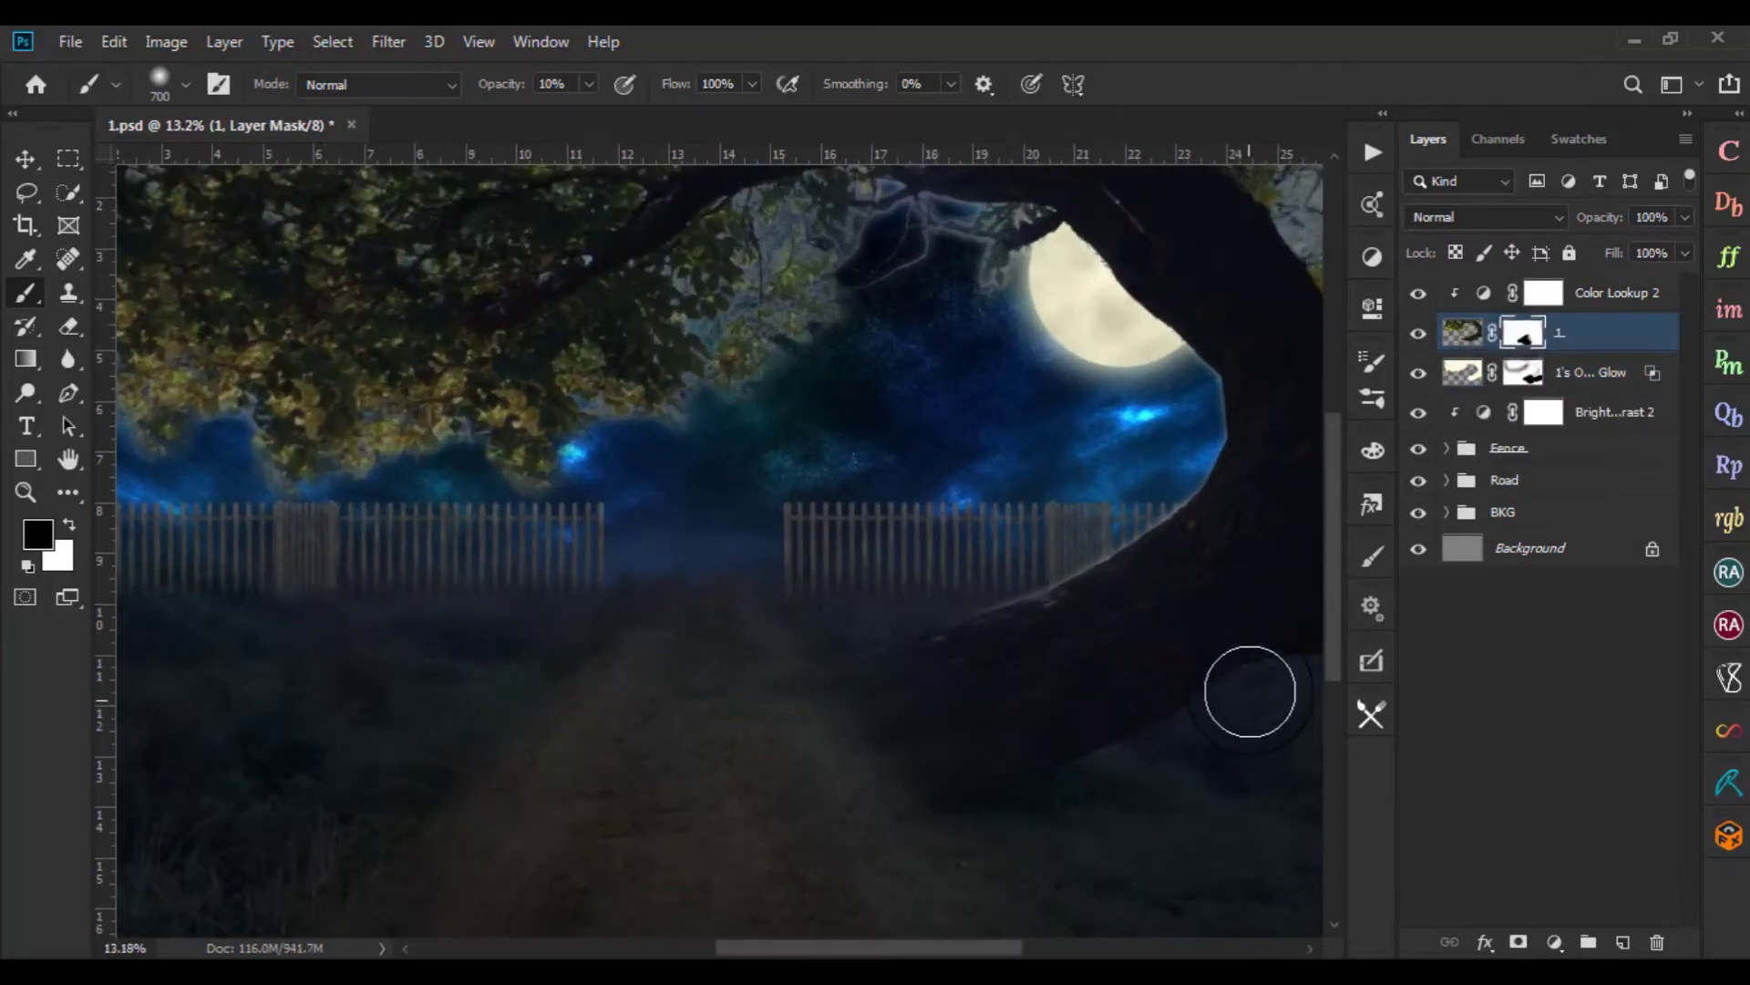
Paint the Color Lookup 2 tint off the trunk edge and overhanging branches on its mask
scroll(1246, 696, down, 3)
click(1544, 291)
scroll(1198, 469, up, 4)
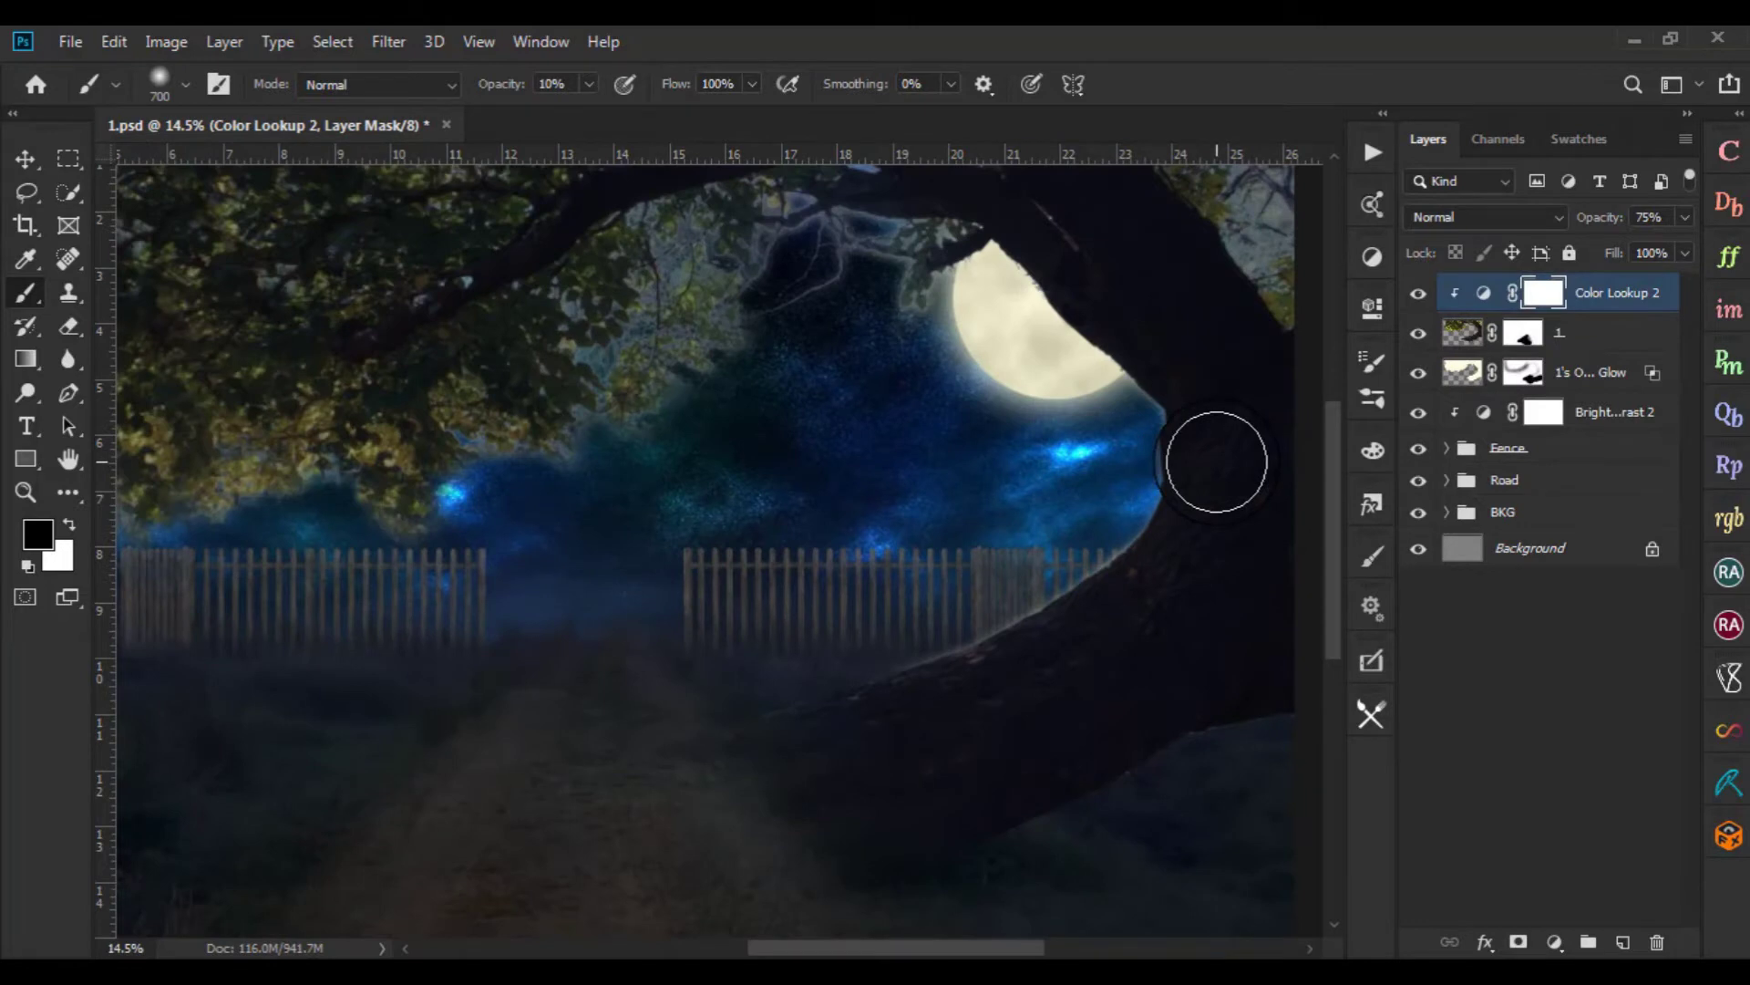
drag(1094, 496, 918, 543)
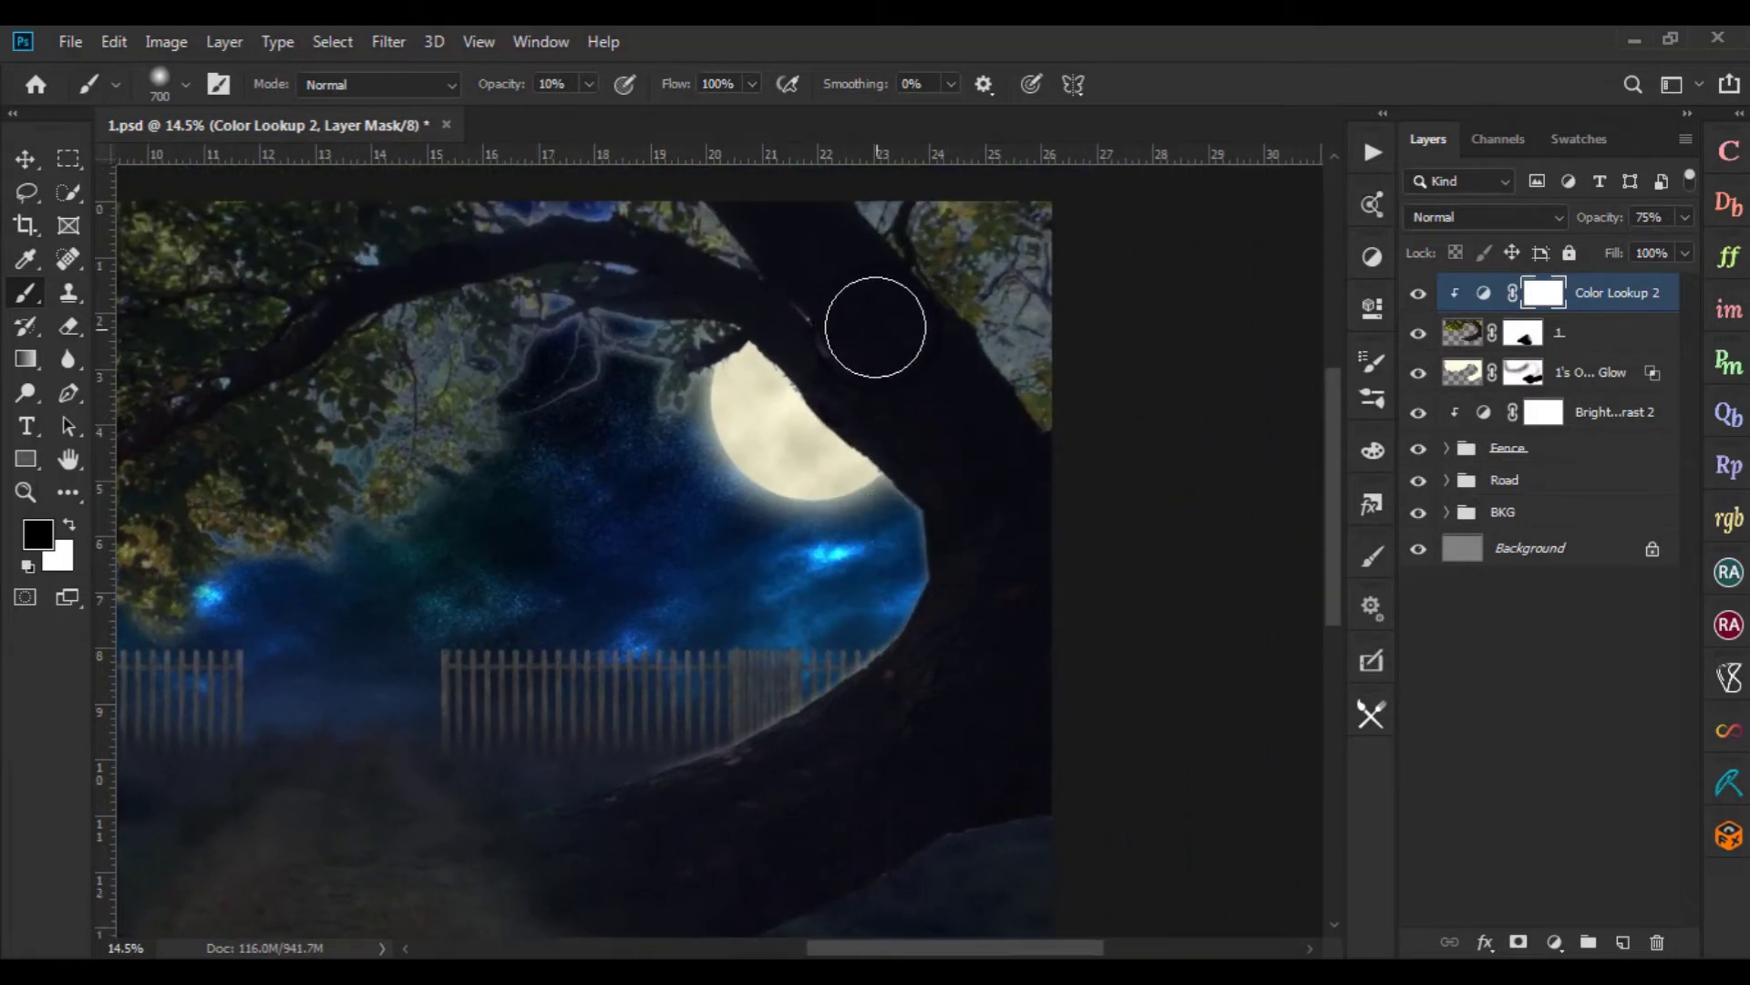
mouse_move(678, 839)
mouse_down()
mouse_move(878, 633)
mouse_move(753, 361)
mouse_move(851, 489)
mouse_move(867, 599)
mouse_move(836, 641)
mouse_move(616, 786)
mouse_move(910, 633)
mouse_move(801, 665)
mouse_move(860, 496)
mouse_move(896, 607)
mouse_up()
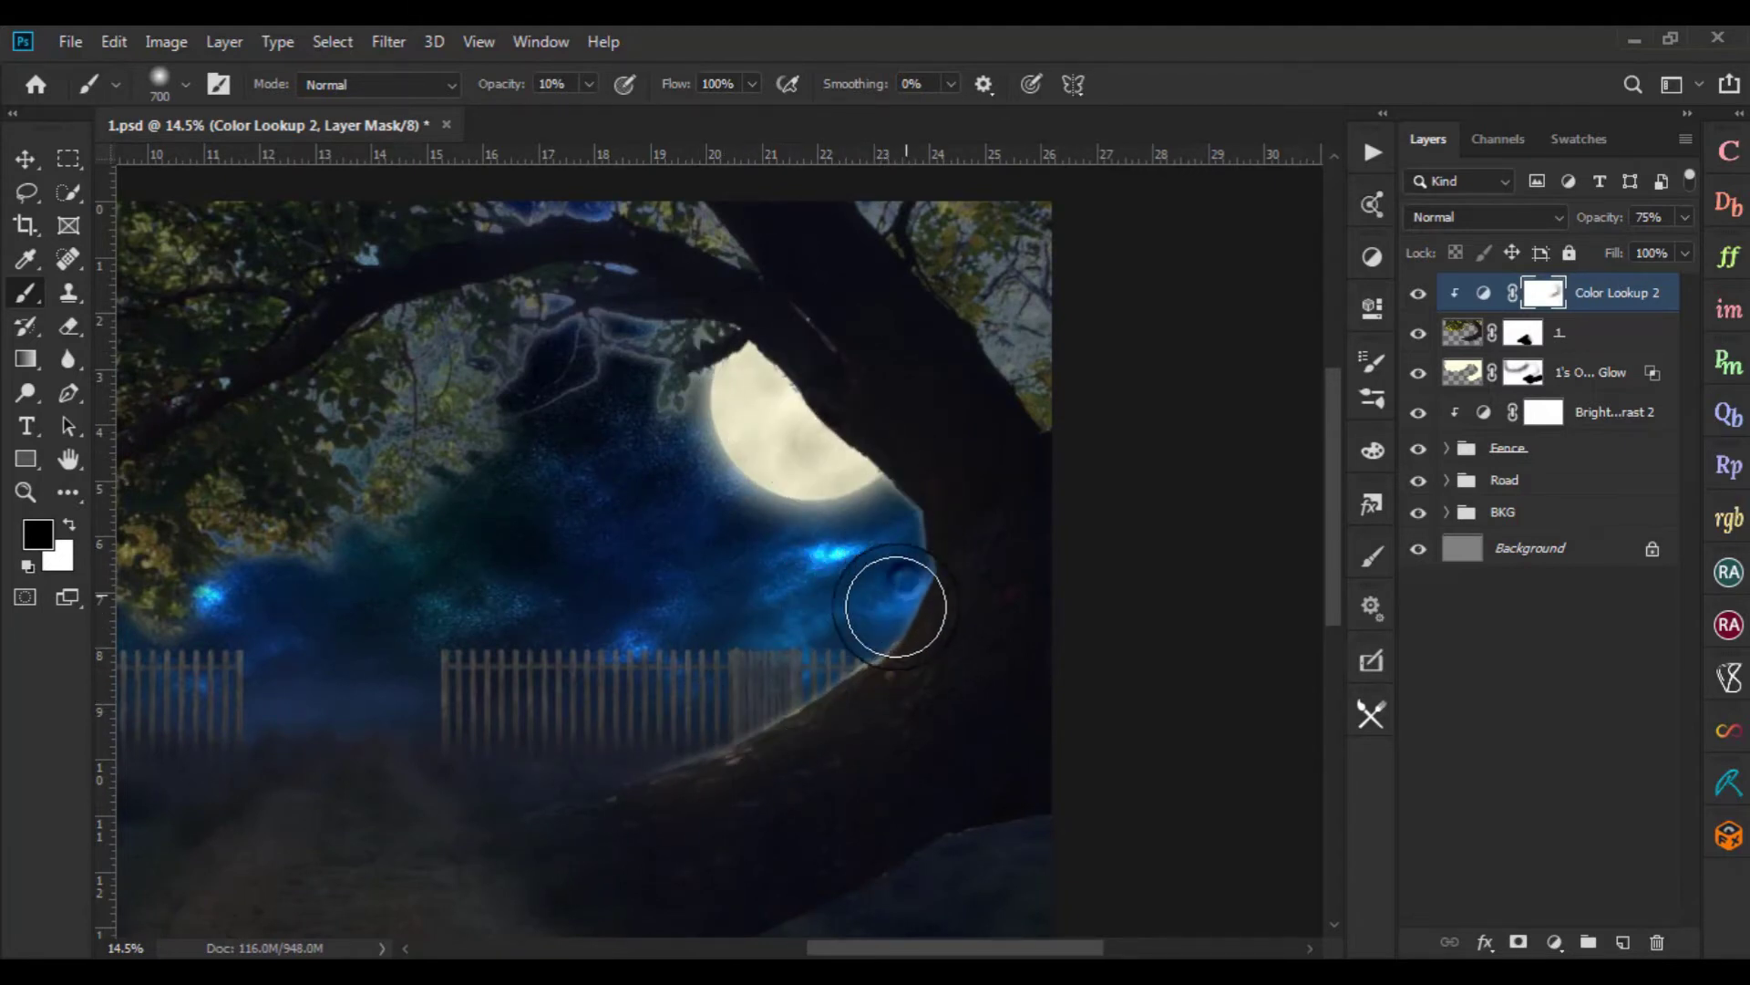
scroll(966, 711, down, 3)
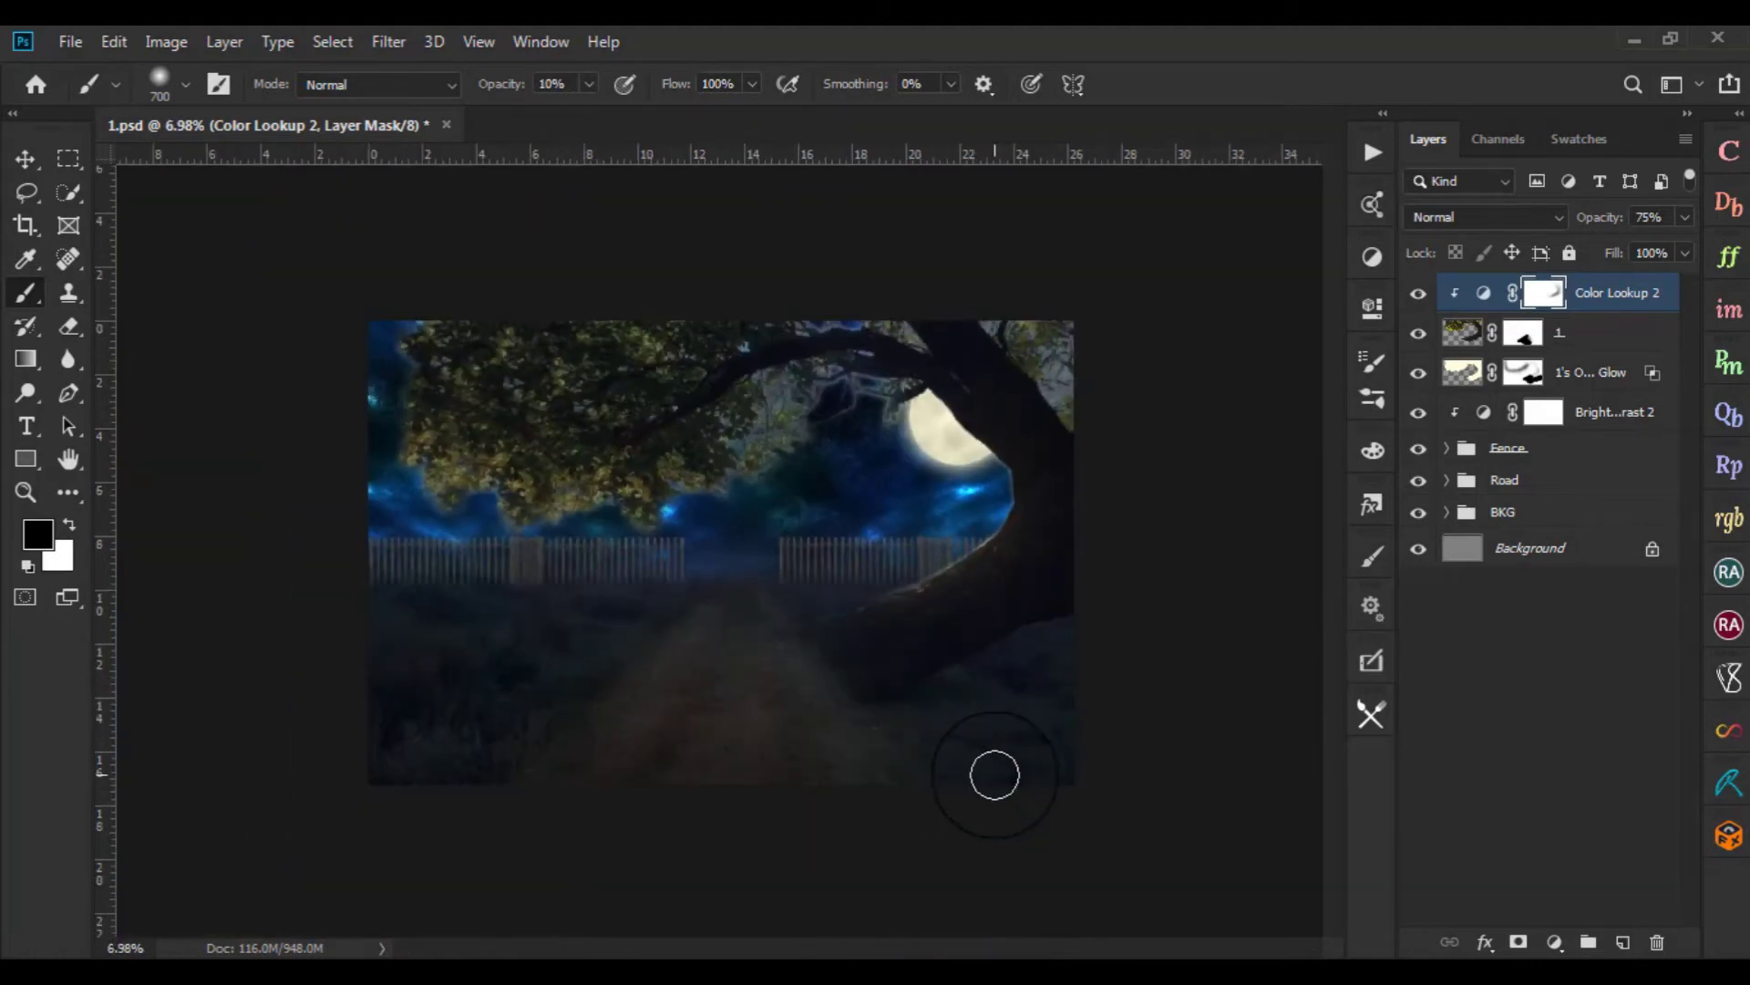
scroll(994, 776, up, 1)
mouse_move(820, 364)
mouse_down()
mouse_move(743, 476)
mouse_move(637, 520)
mouse_move(646, 500)
mouse_move(512, 539)
mouse_move(680, 516)
mouse_move(864, 379)
mouse_move(919, 398)
mouse_move(832, 347)
mouse_move(875, 282)
mouse_move(938, 340)
mouse_move(1139, 346)
mouse_up()
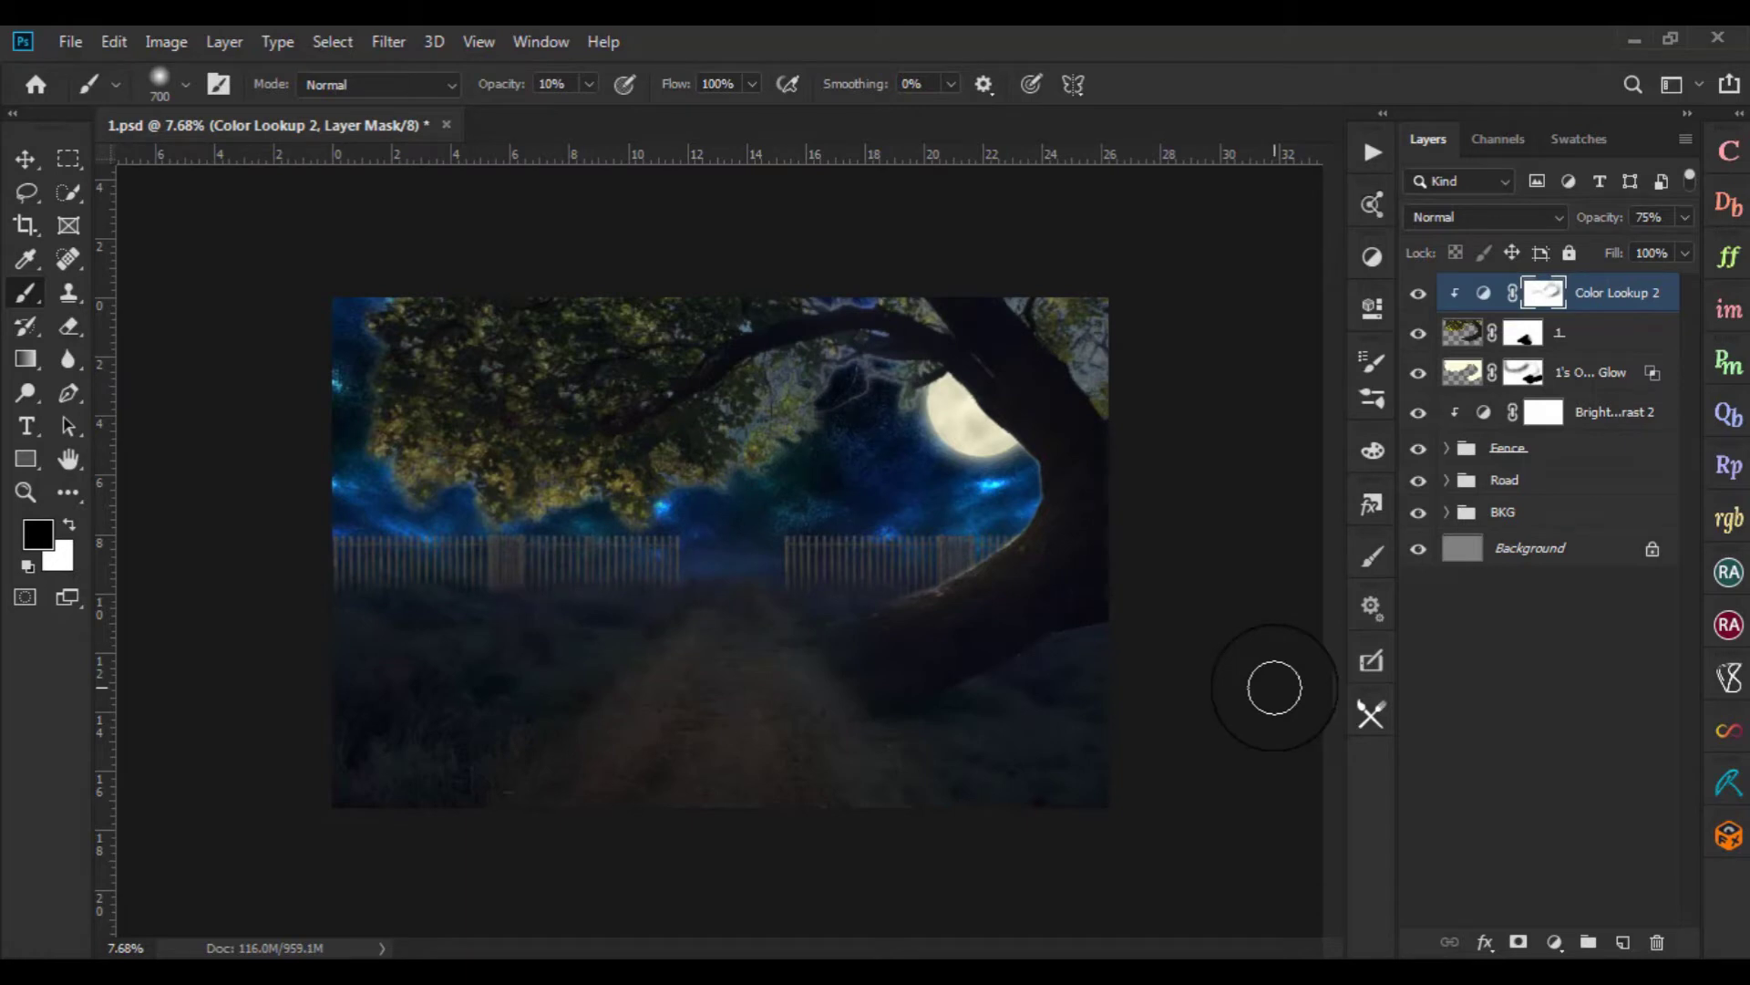
scroll(985, 497, up, 2)
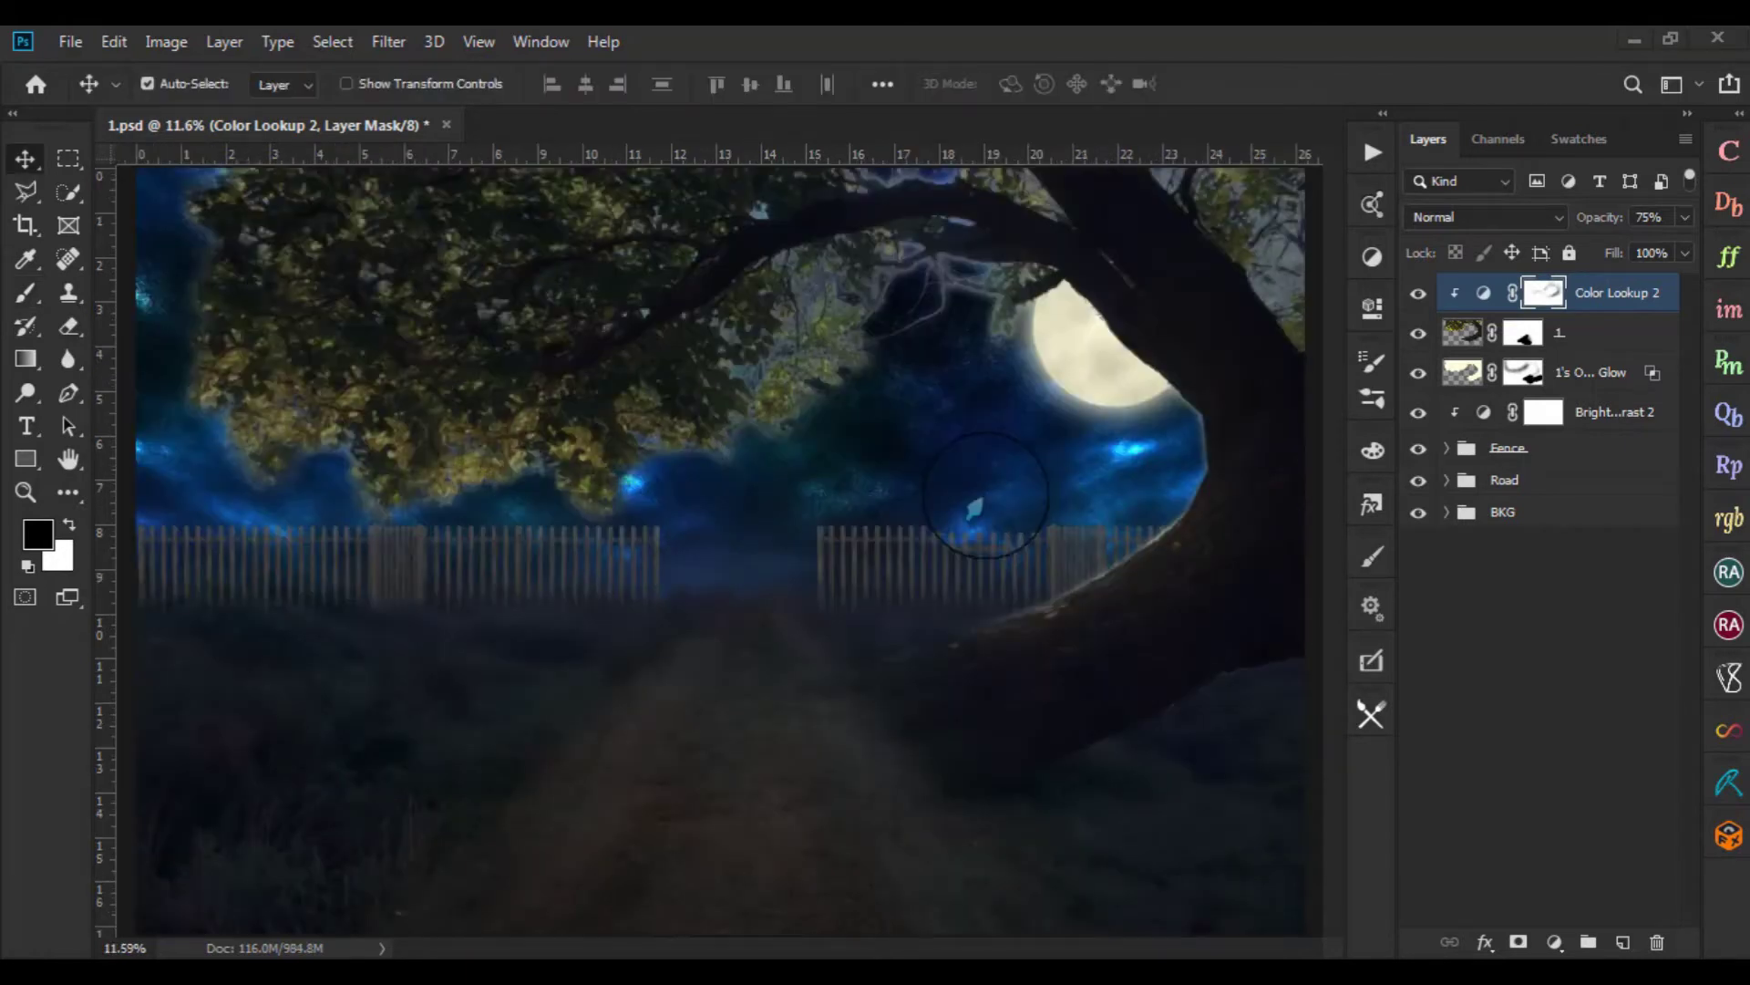
Create a new empty layer named White
mouse_move(1019, 497)
mouse_down()
mouse_move(903, 538)
mouse_move(978, 551)
mouse_up()
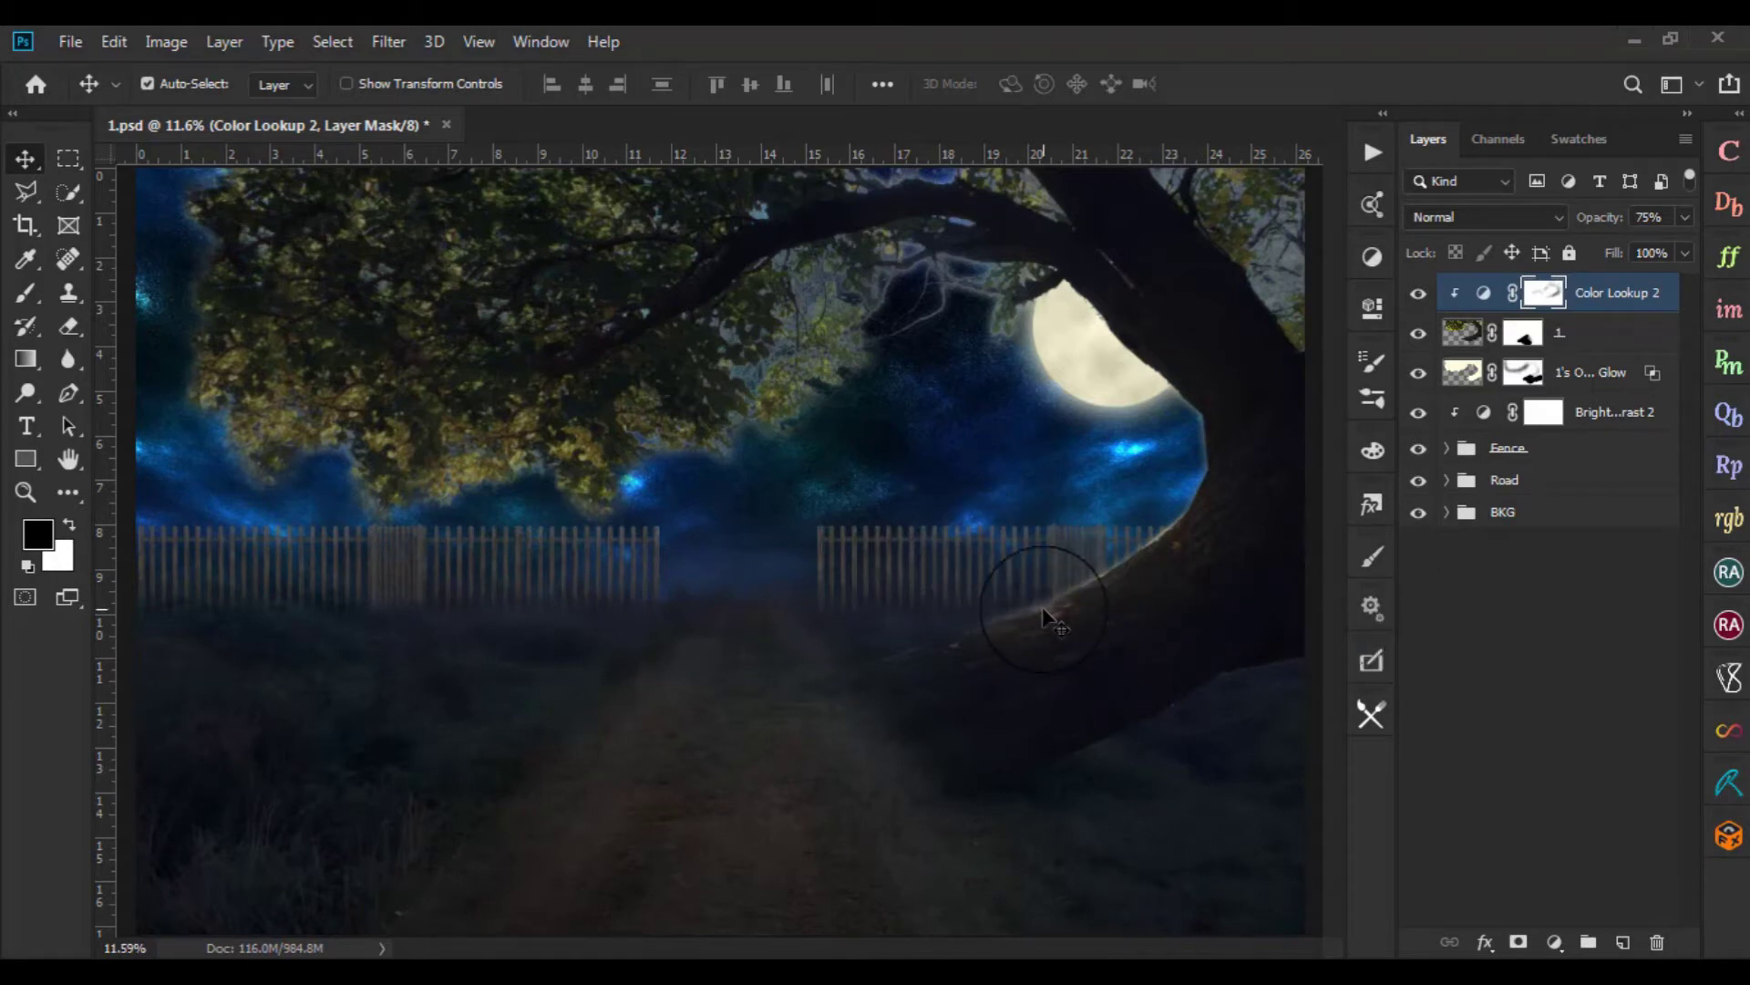
key(ctrl+shift+n)
text(White)
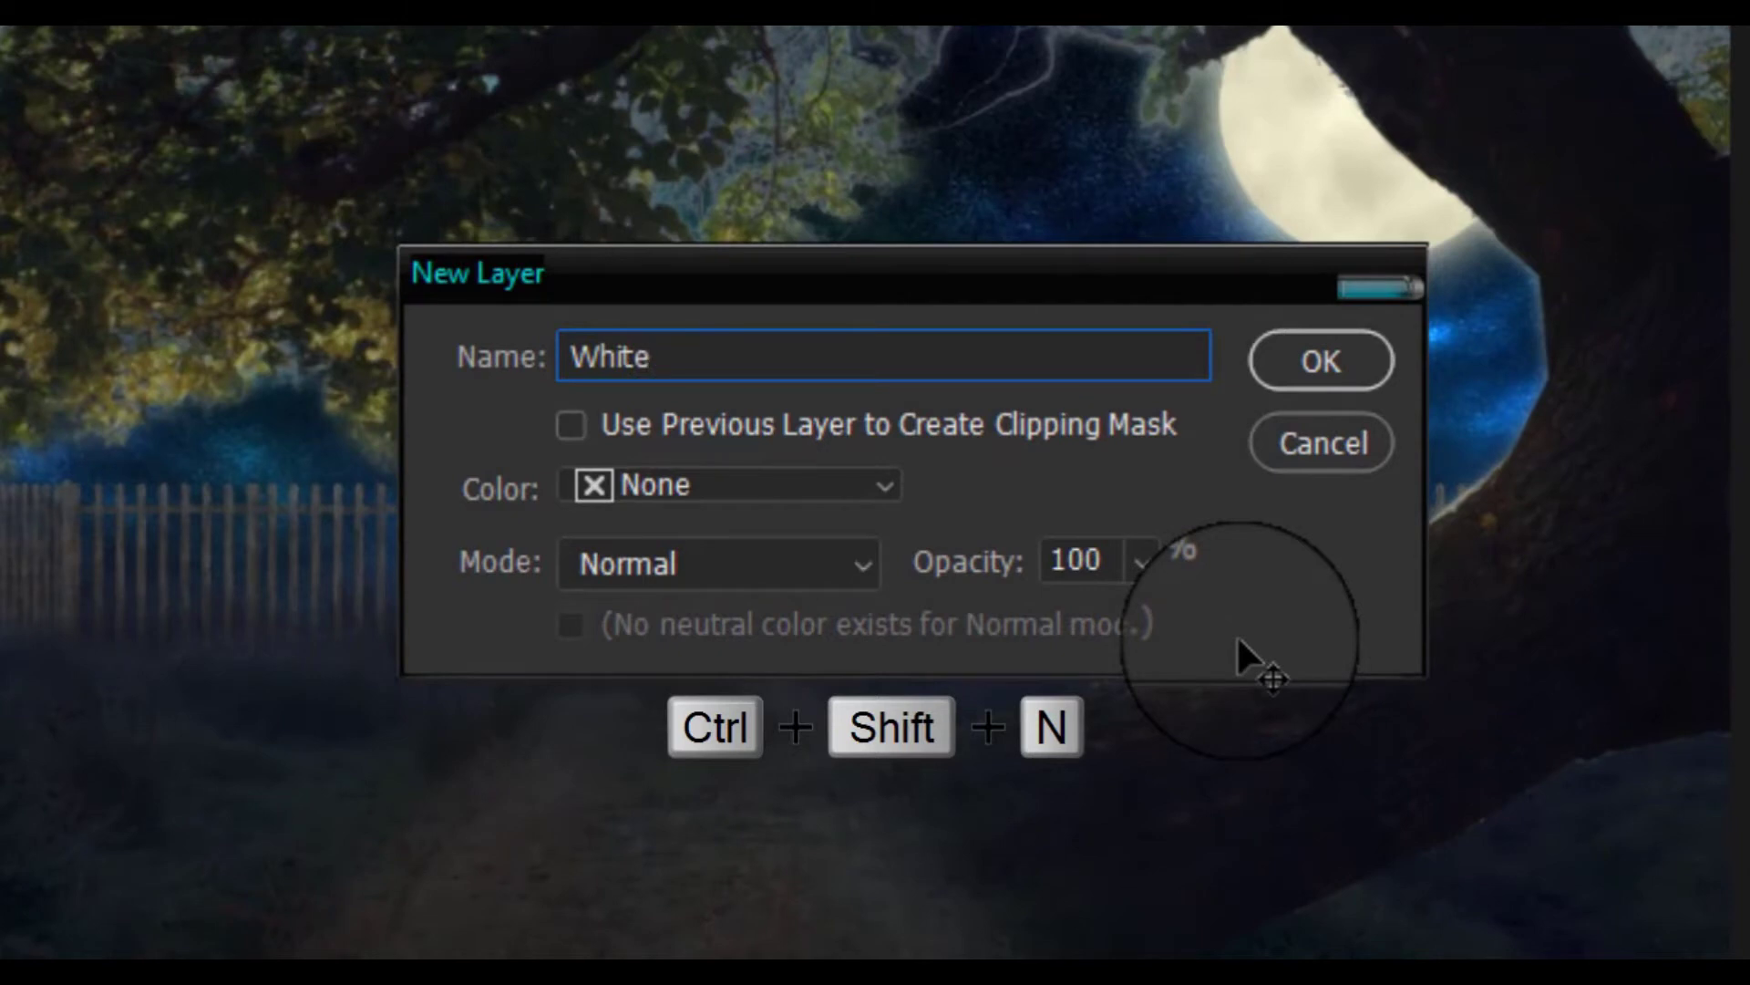
key(Return)
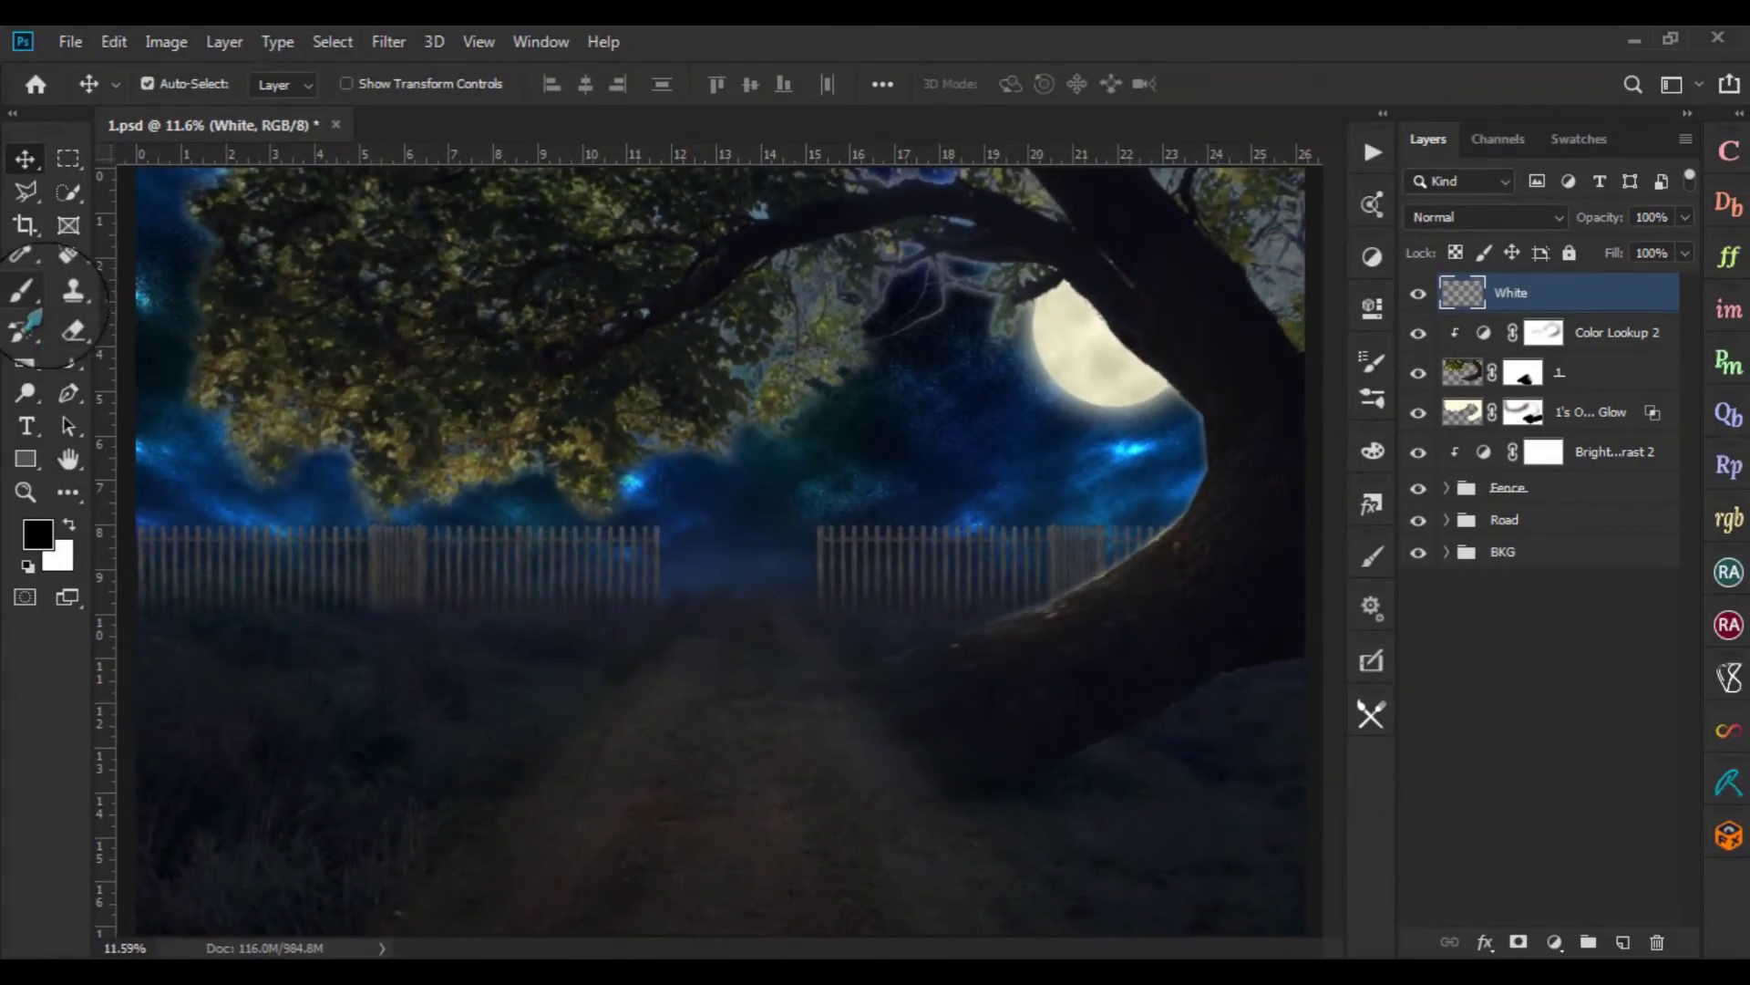
Set the Brush tool to a 5 px soft brush
click(26, 293)
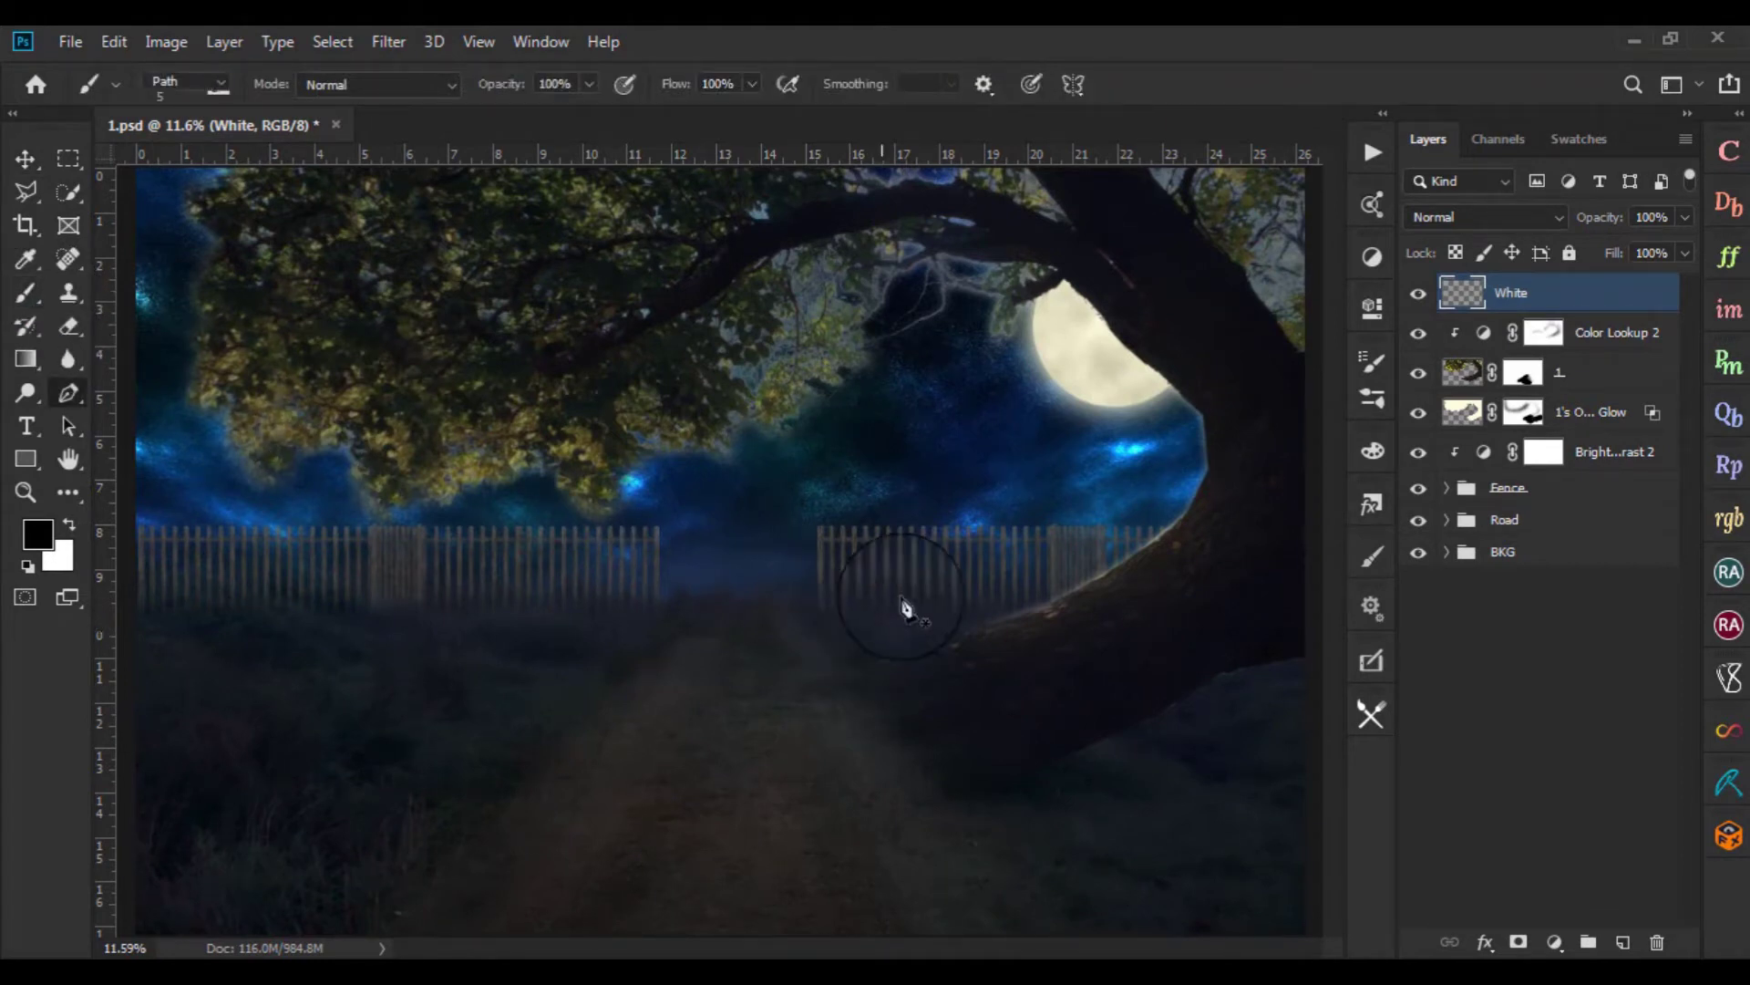
key(p)
click(26, 292)
click(183, 83)
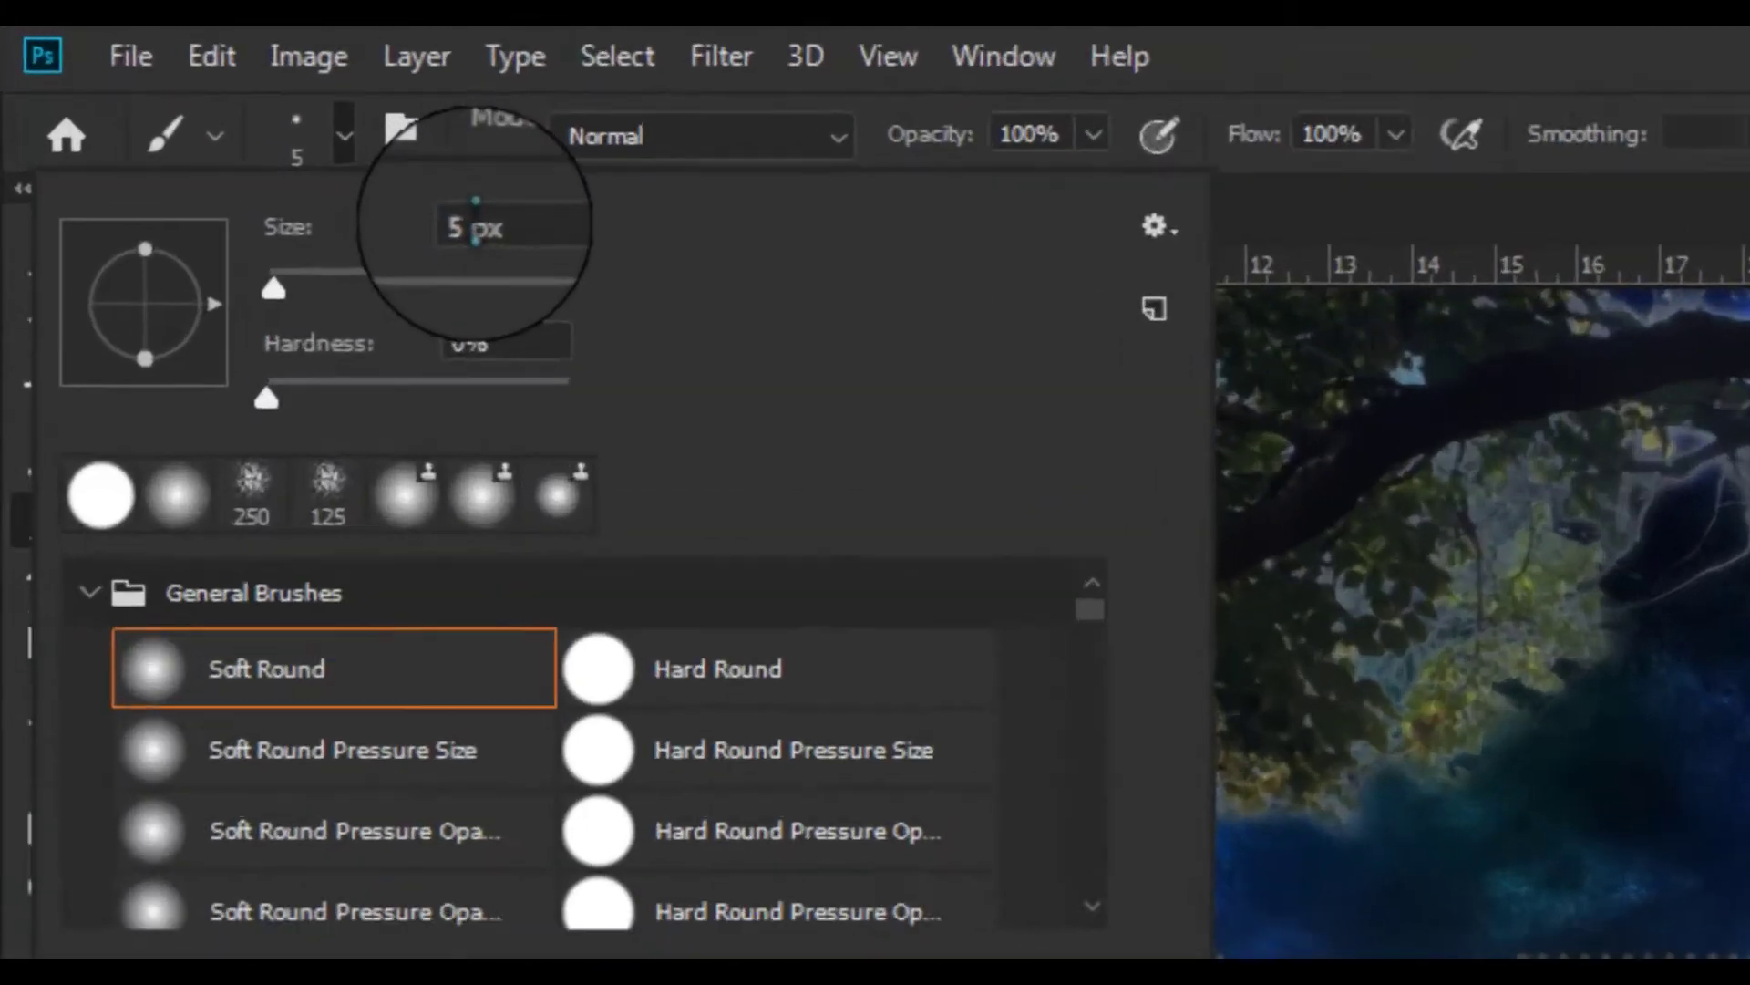
double_click(255, 134)
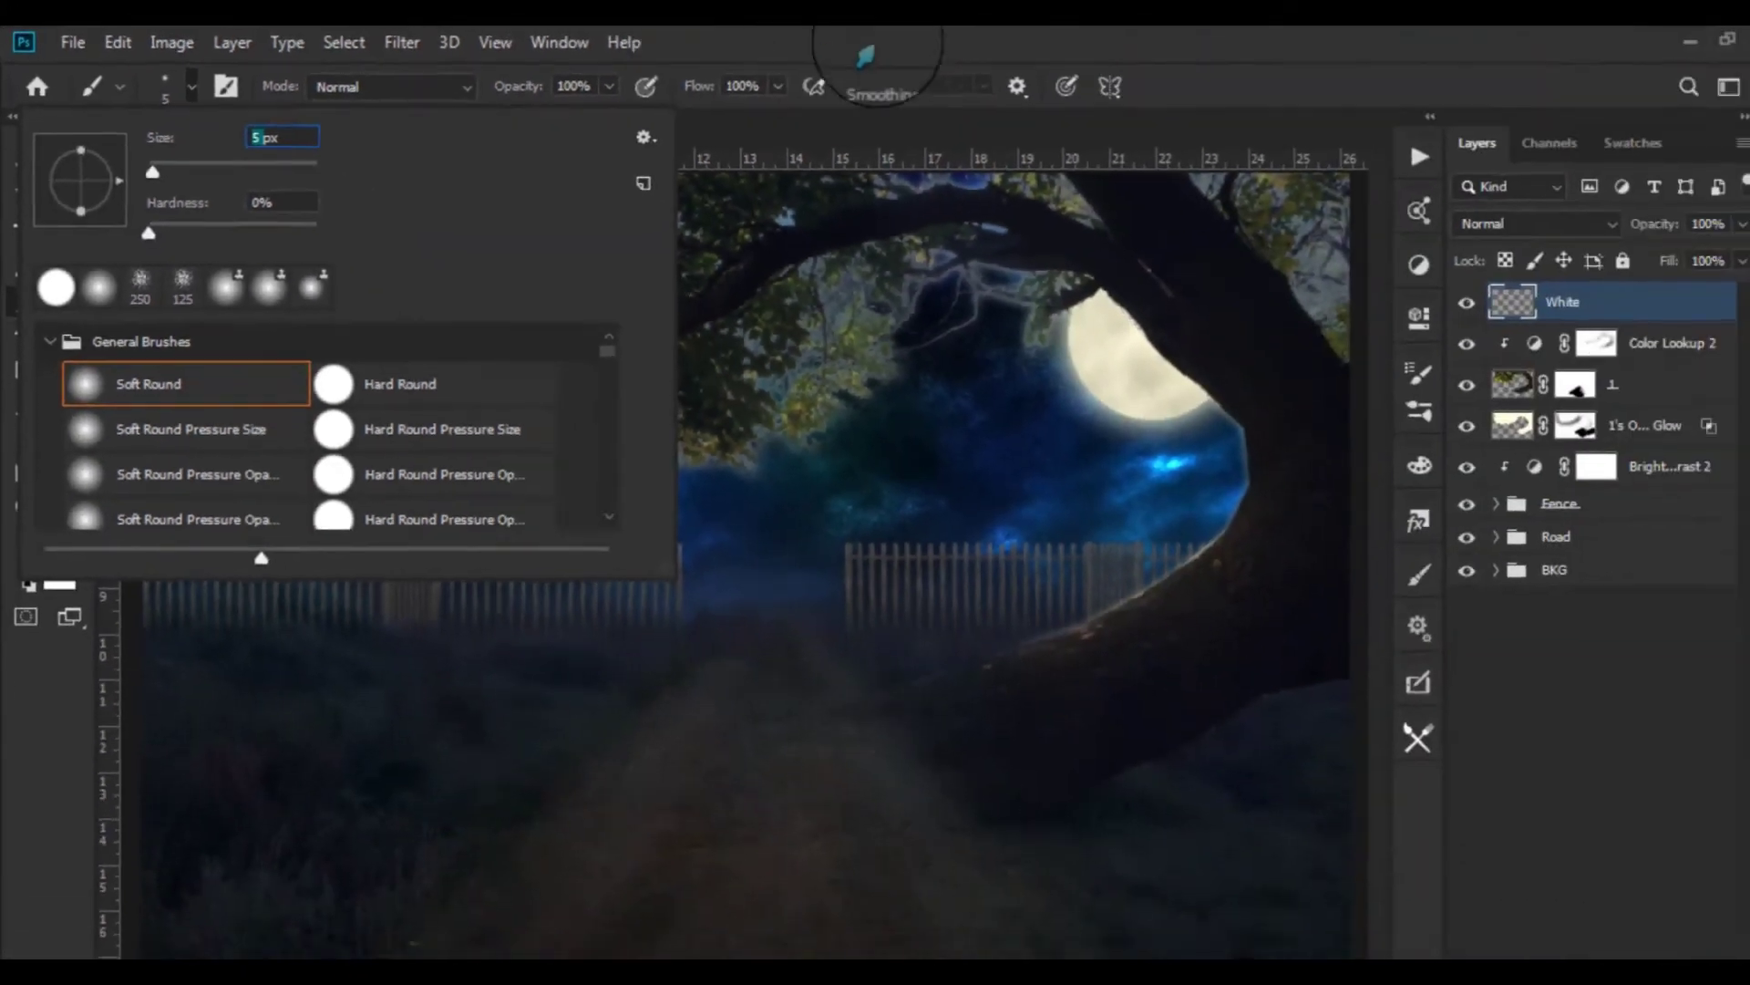
key(Return)
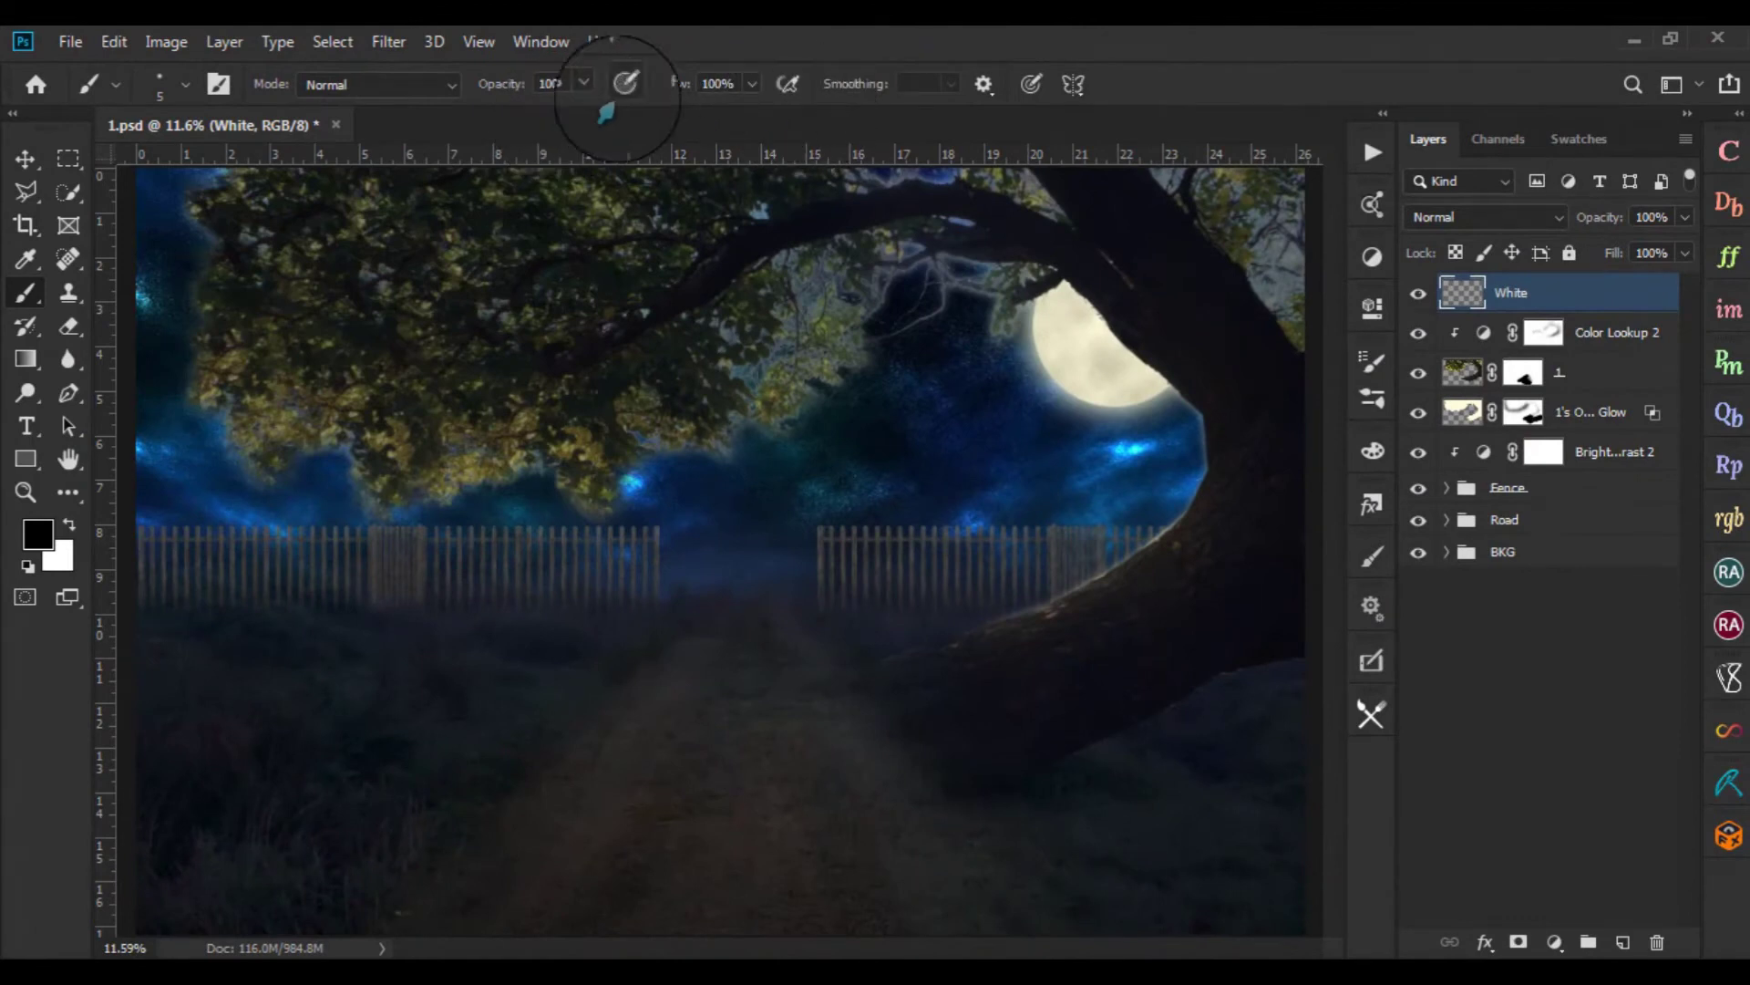
click(65, 395)
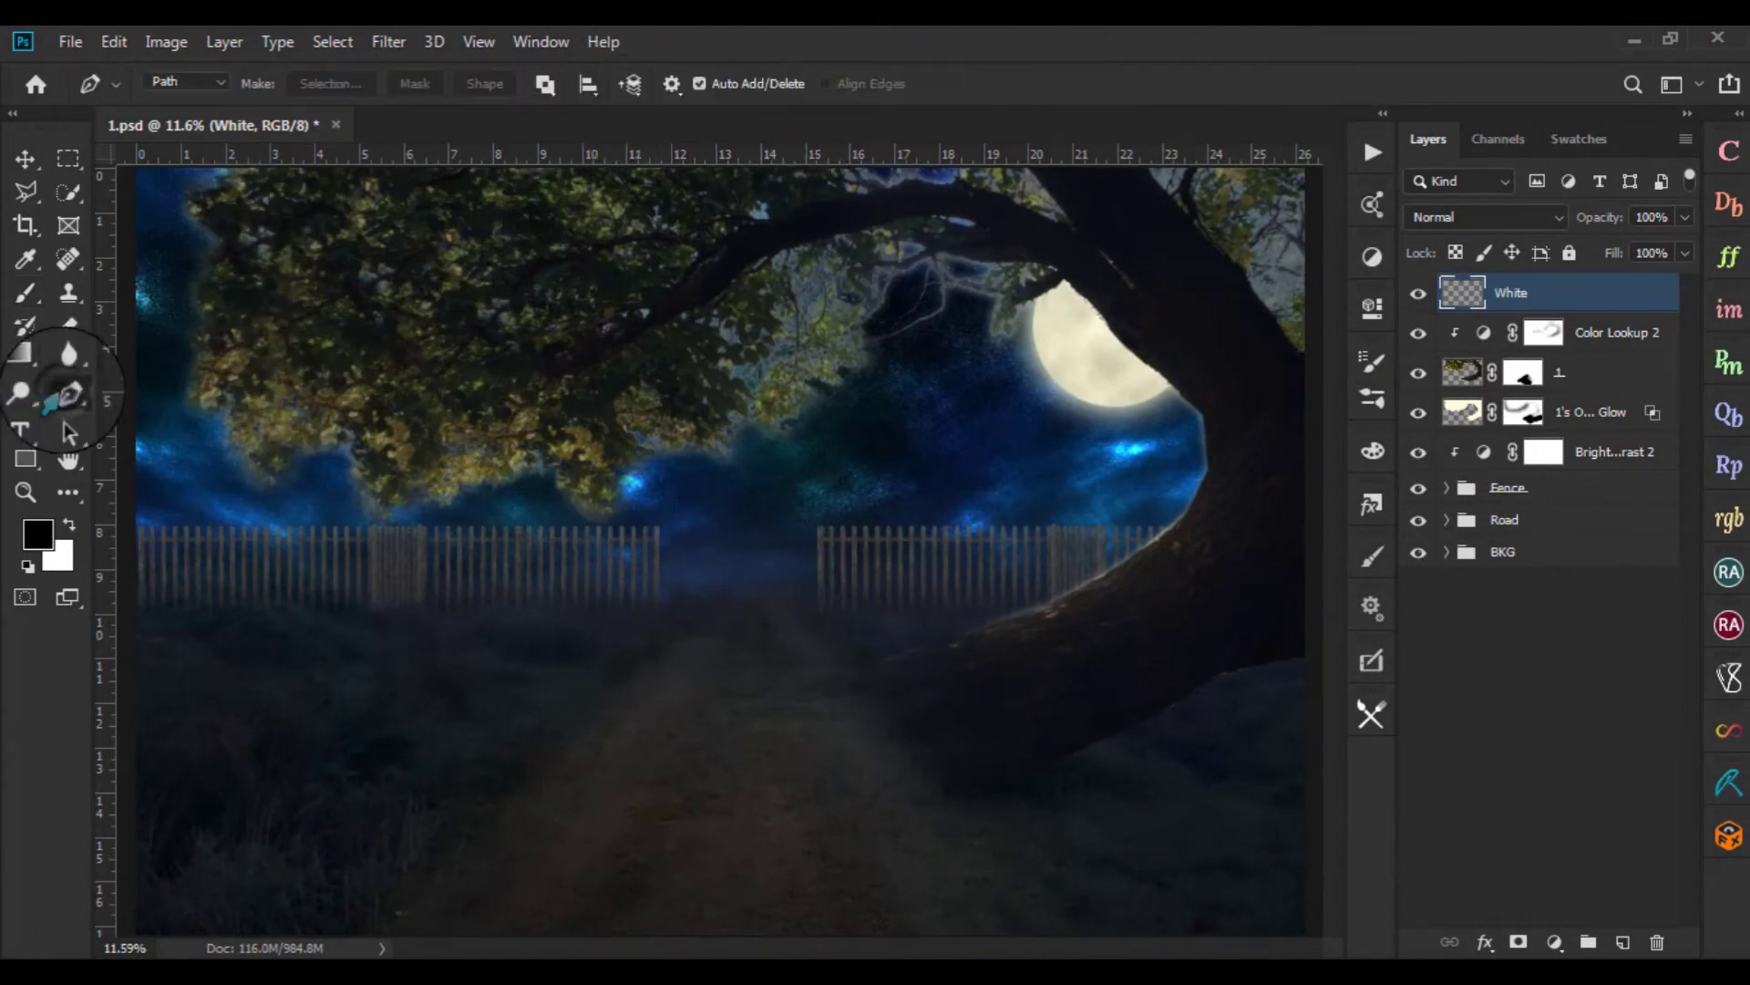
Make white the foreground colour and trace a pen path along the trunk edge
scroll(1256, 577, up, 3)
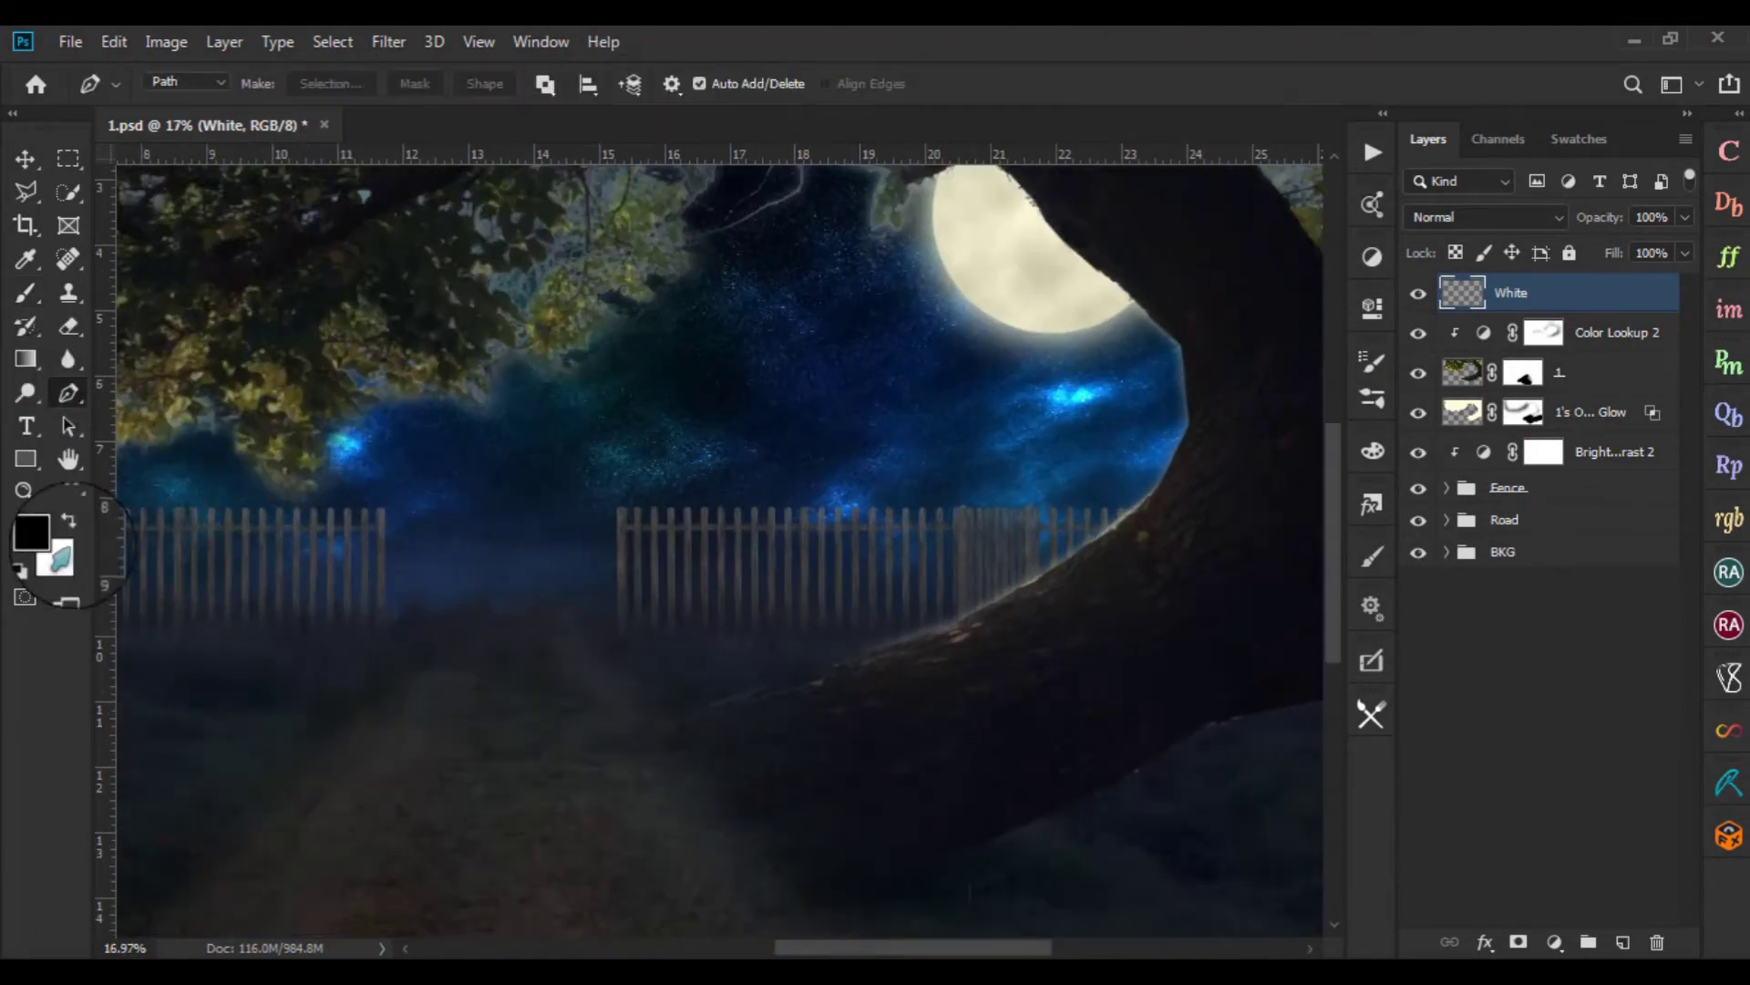
click(68, 526)
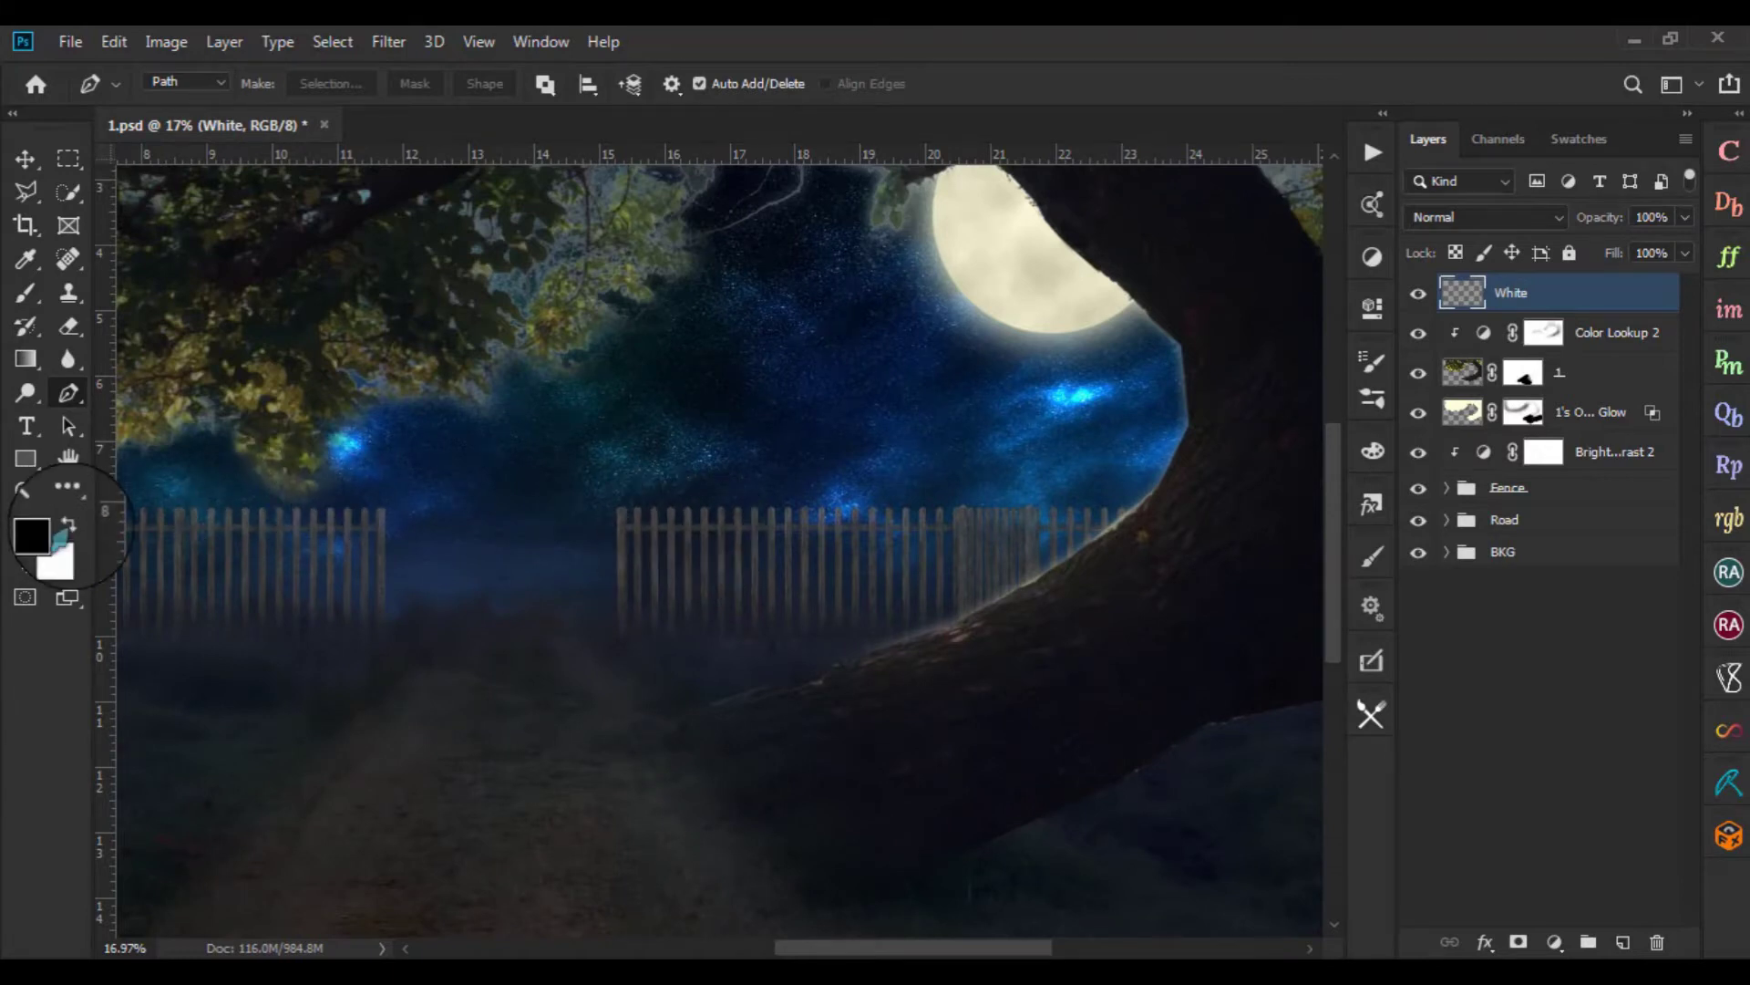
scroll(1156, 406, up, 2)
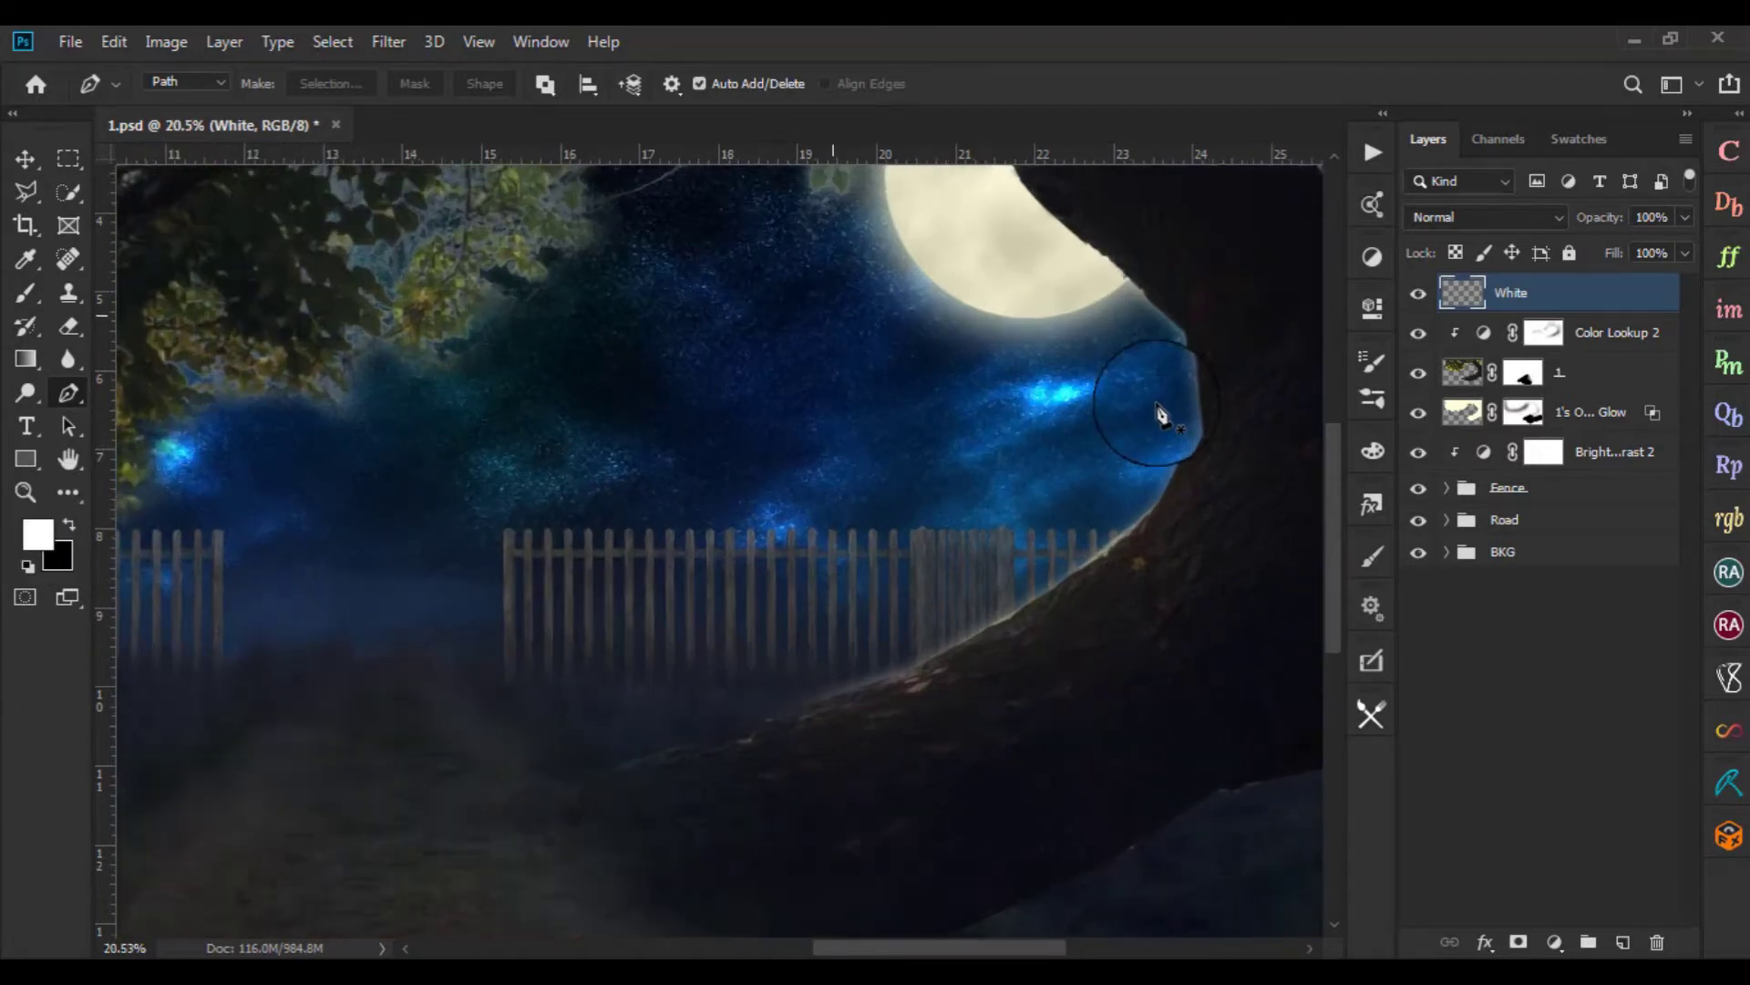
drag(1149, 442, 1074, 332)
scroll(800, 617, up, 3)
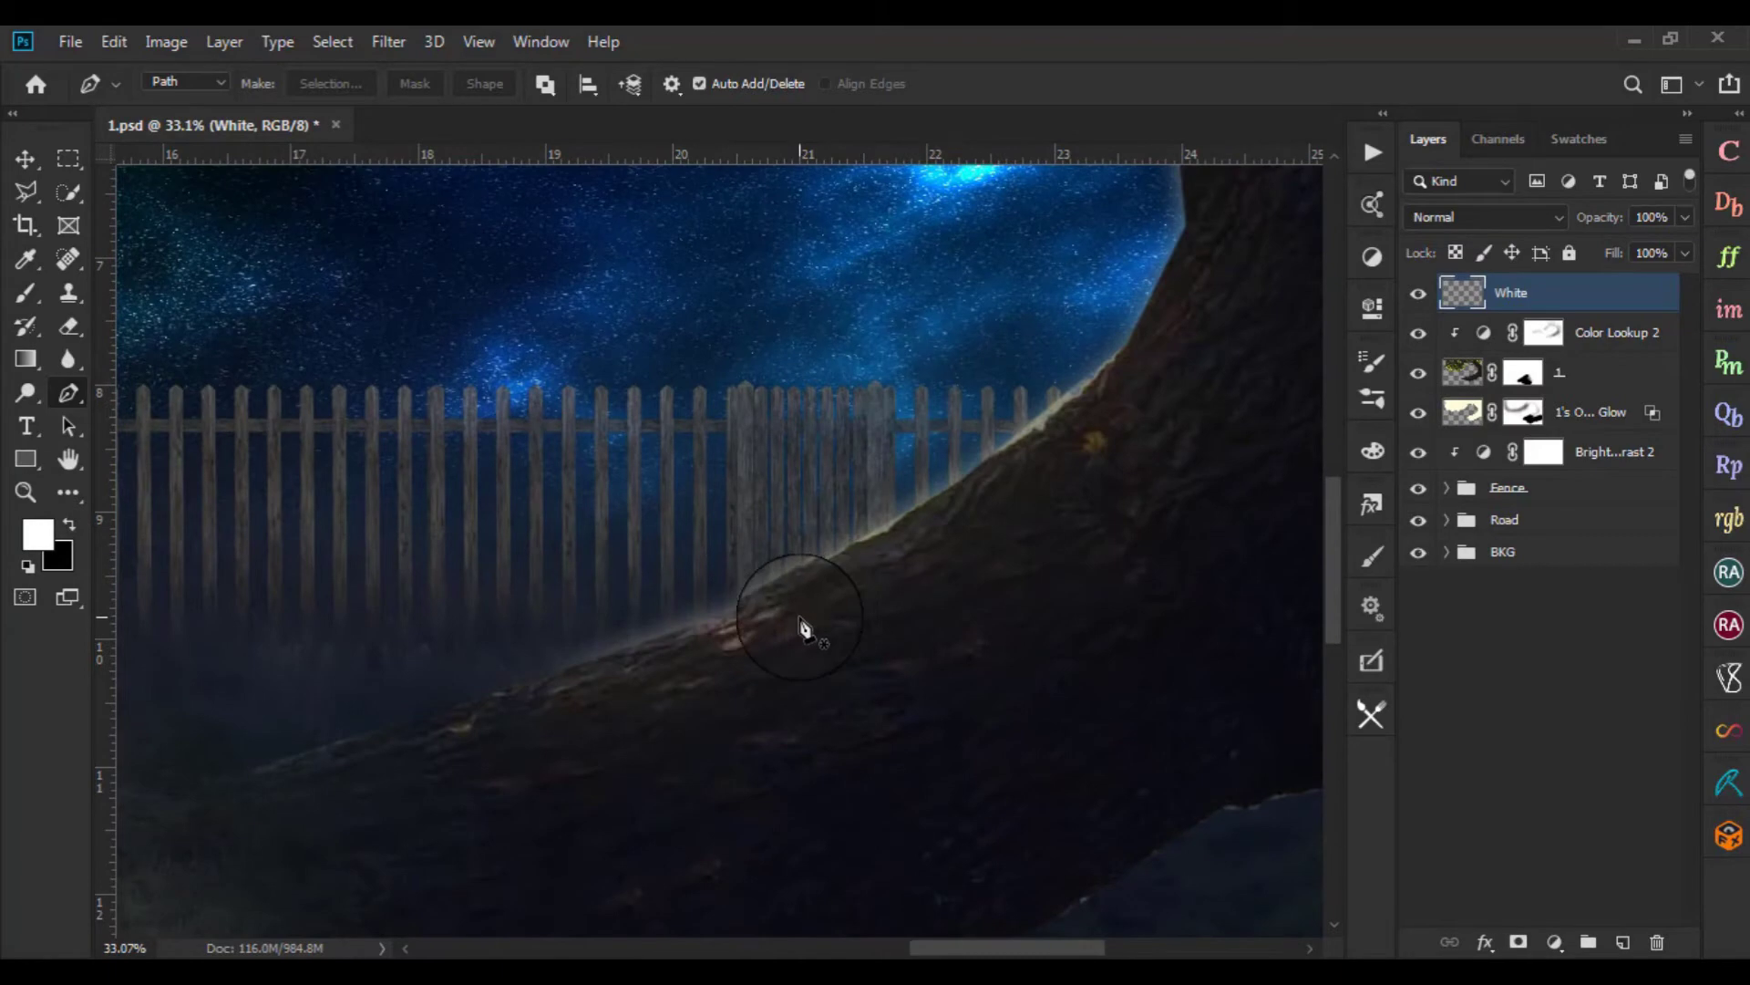
scroll(861, 501, up, 3)
mouse_move(861, 501)
mouse_down()
mouse_move(858, 421)
mouse_move(966, 352)
mouse_up()
click(438, 618)
alt+click(880, 424)
drag(1117, 415, 795, 735)
click(898, 517)
Stroke the trunk-edge path with the white brush as a thin rim light
right_click(903, 527)
key(Escape)
scroll(1047, 593, down, 2)
scroll(1036, 637, down, 3)
scroll(1051, 419, up, 3)
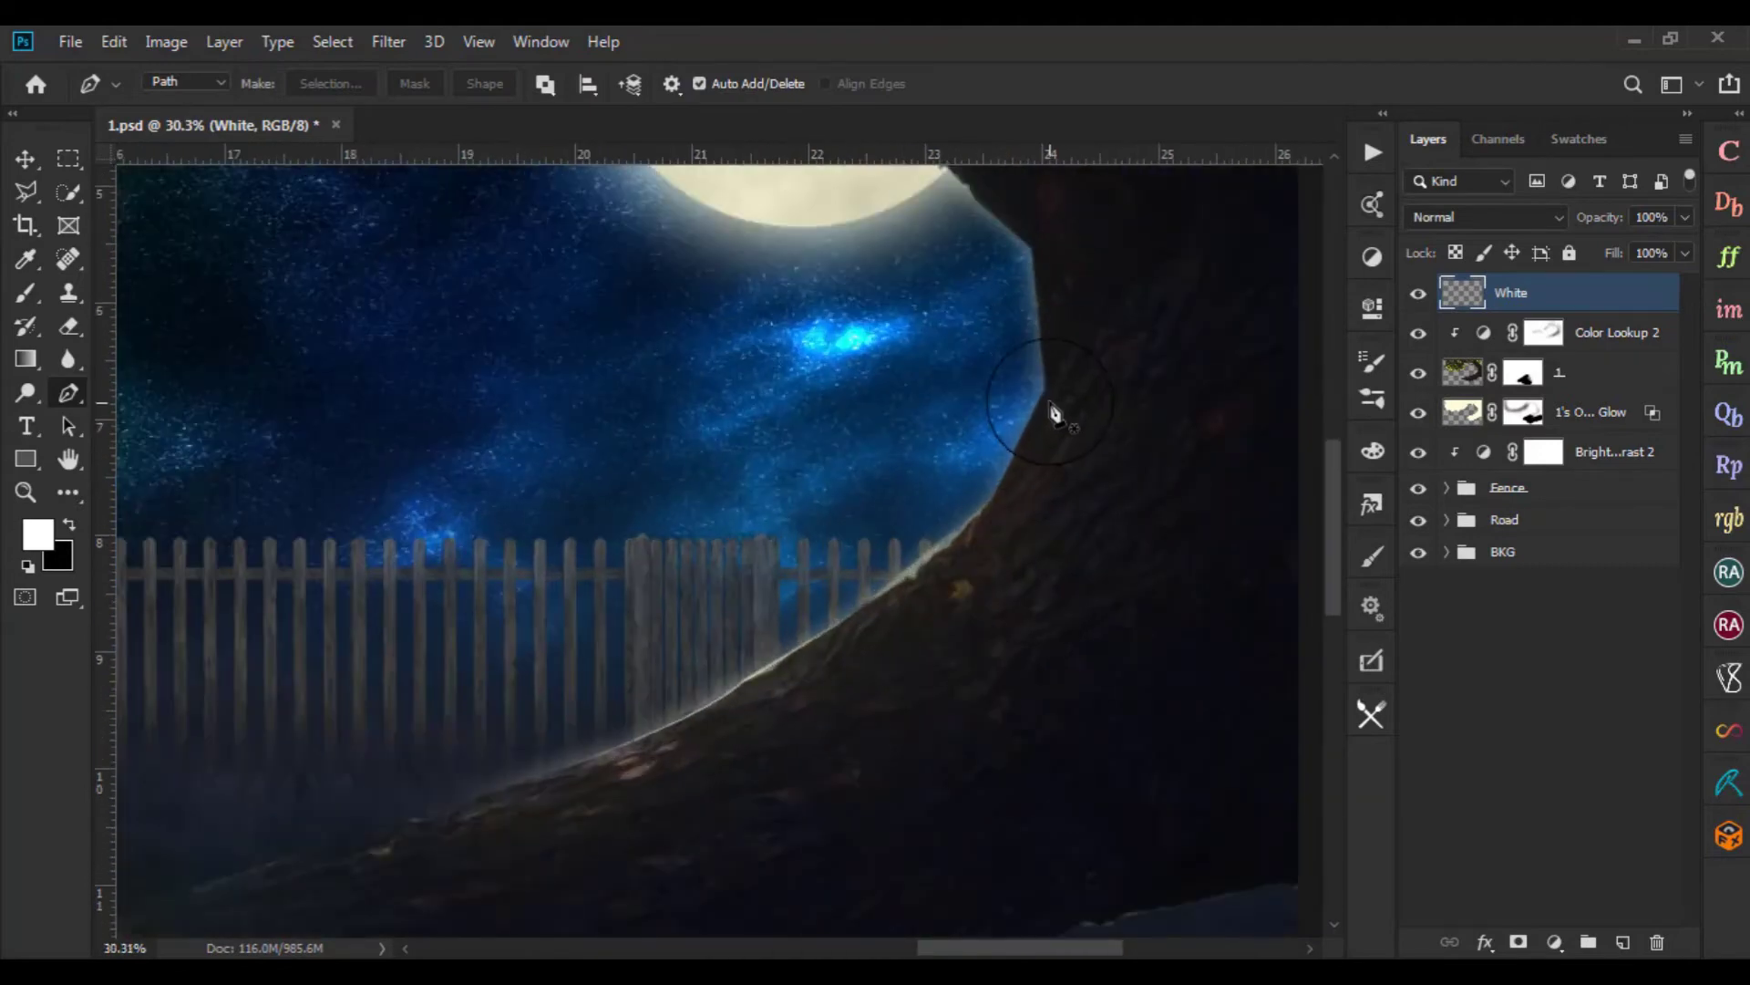
right_click(953, 559)
click(1035, 316)
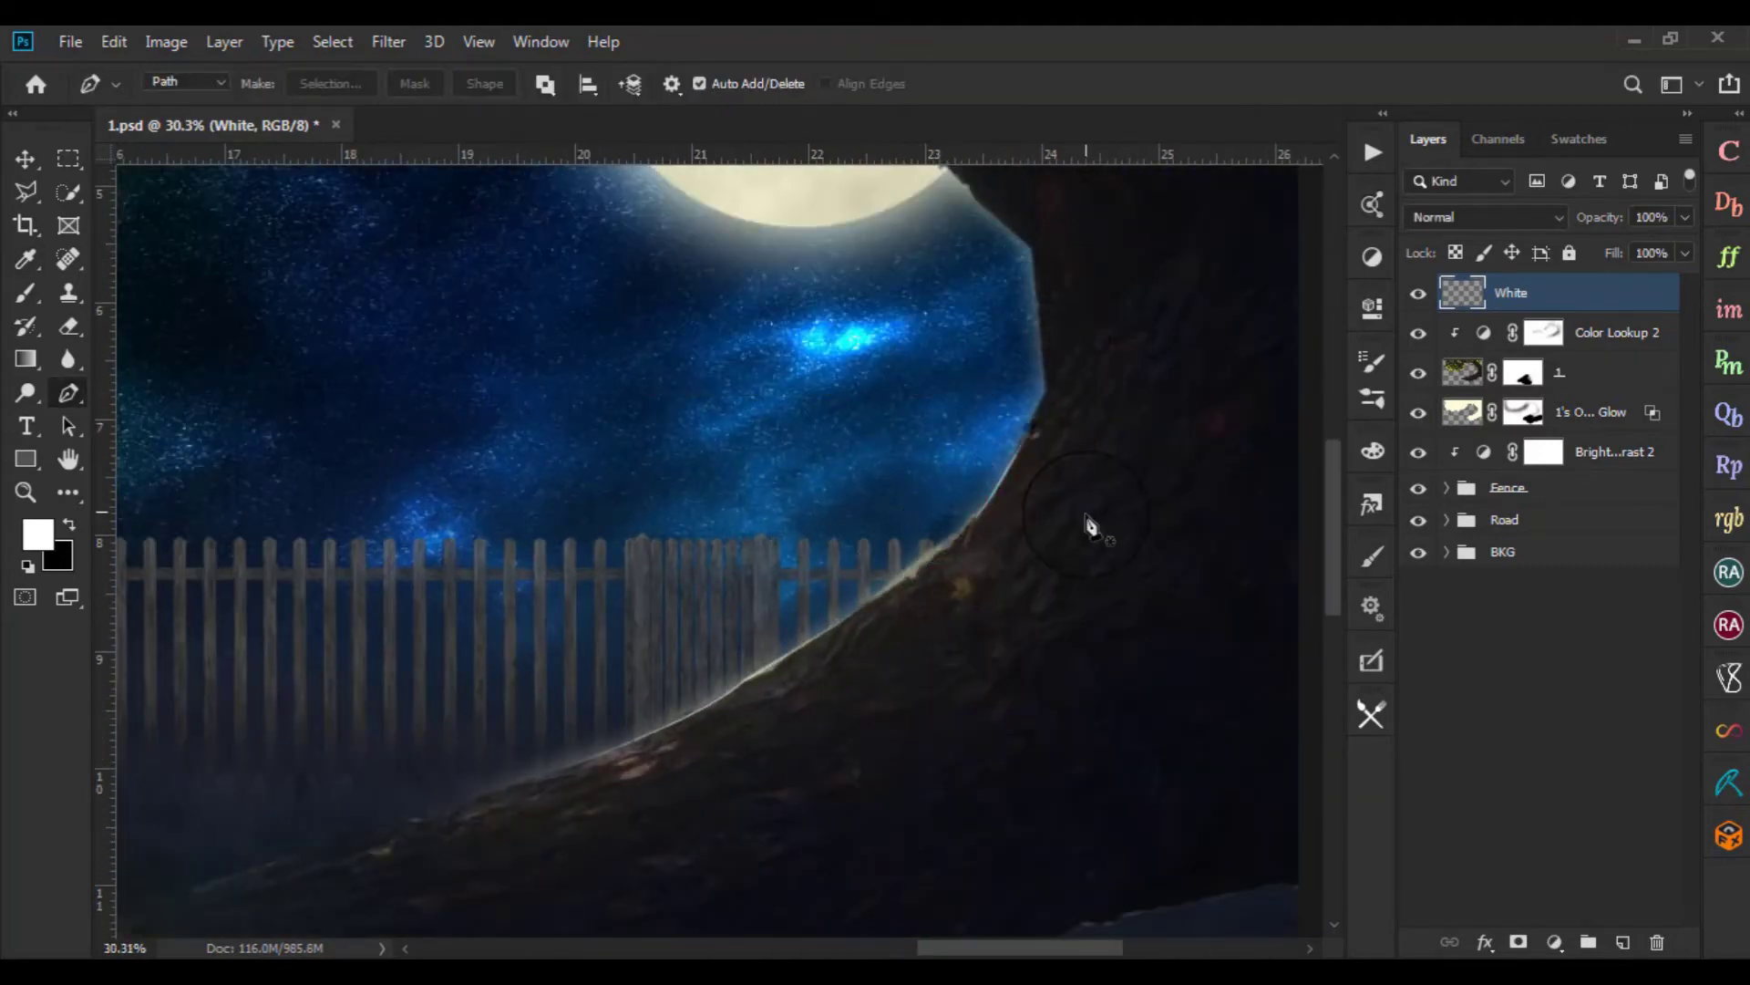
scroll(984, 478, up, 2)
right_click(1008, 598)
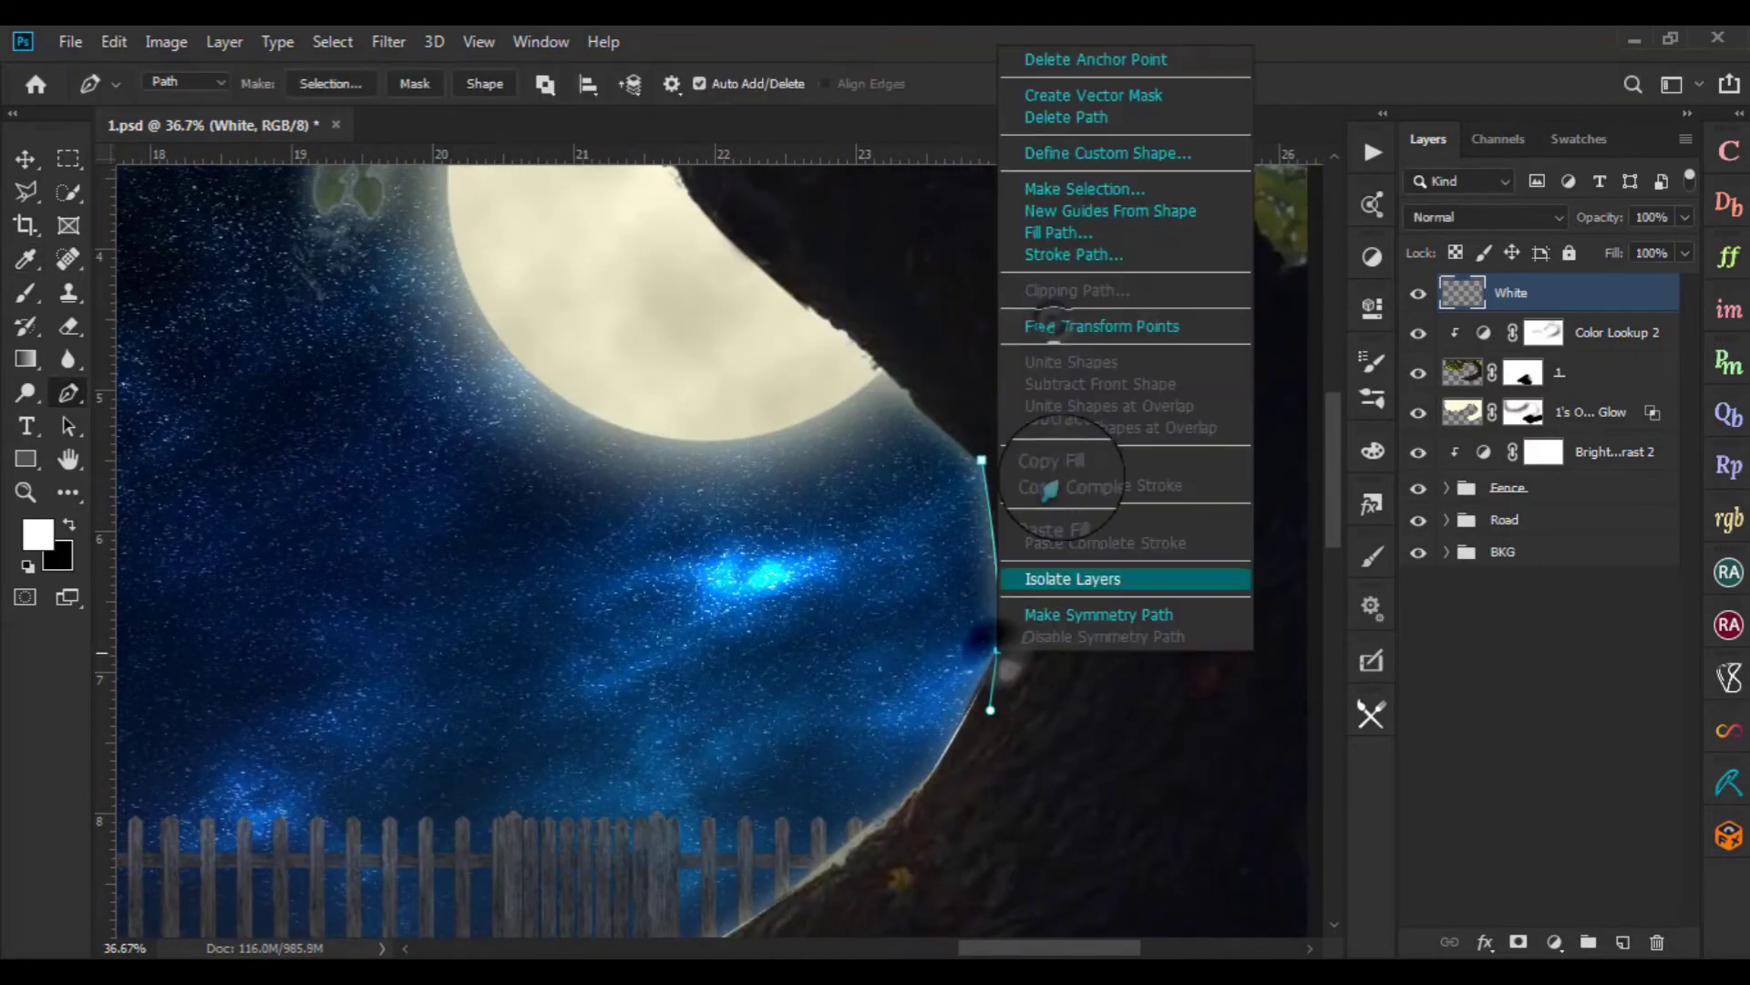
key(Escape)
scroll(1071, 579, up, 1)
Trace a new path down the tree edge, stroke it white, then delete the path
key(ctrl+z)
right_click(974, 391)
click(1039, 567)
click(998, 610)
click(950, 721)
click(918, 777)
click(886, 834)
right_click(954, 727)
click(1028, 330)
right_click(969, 156)
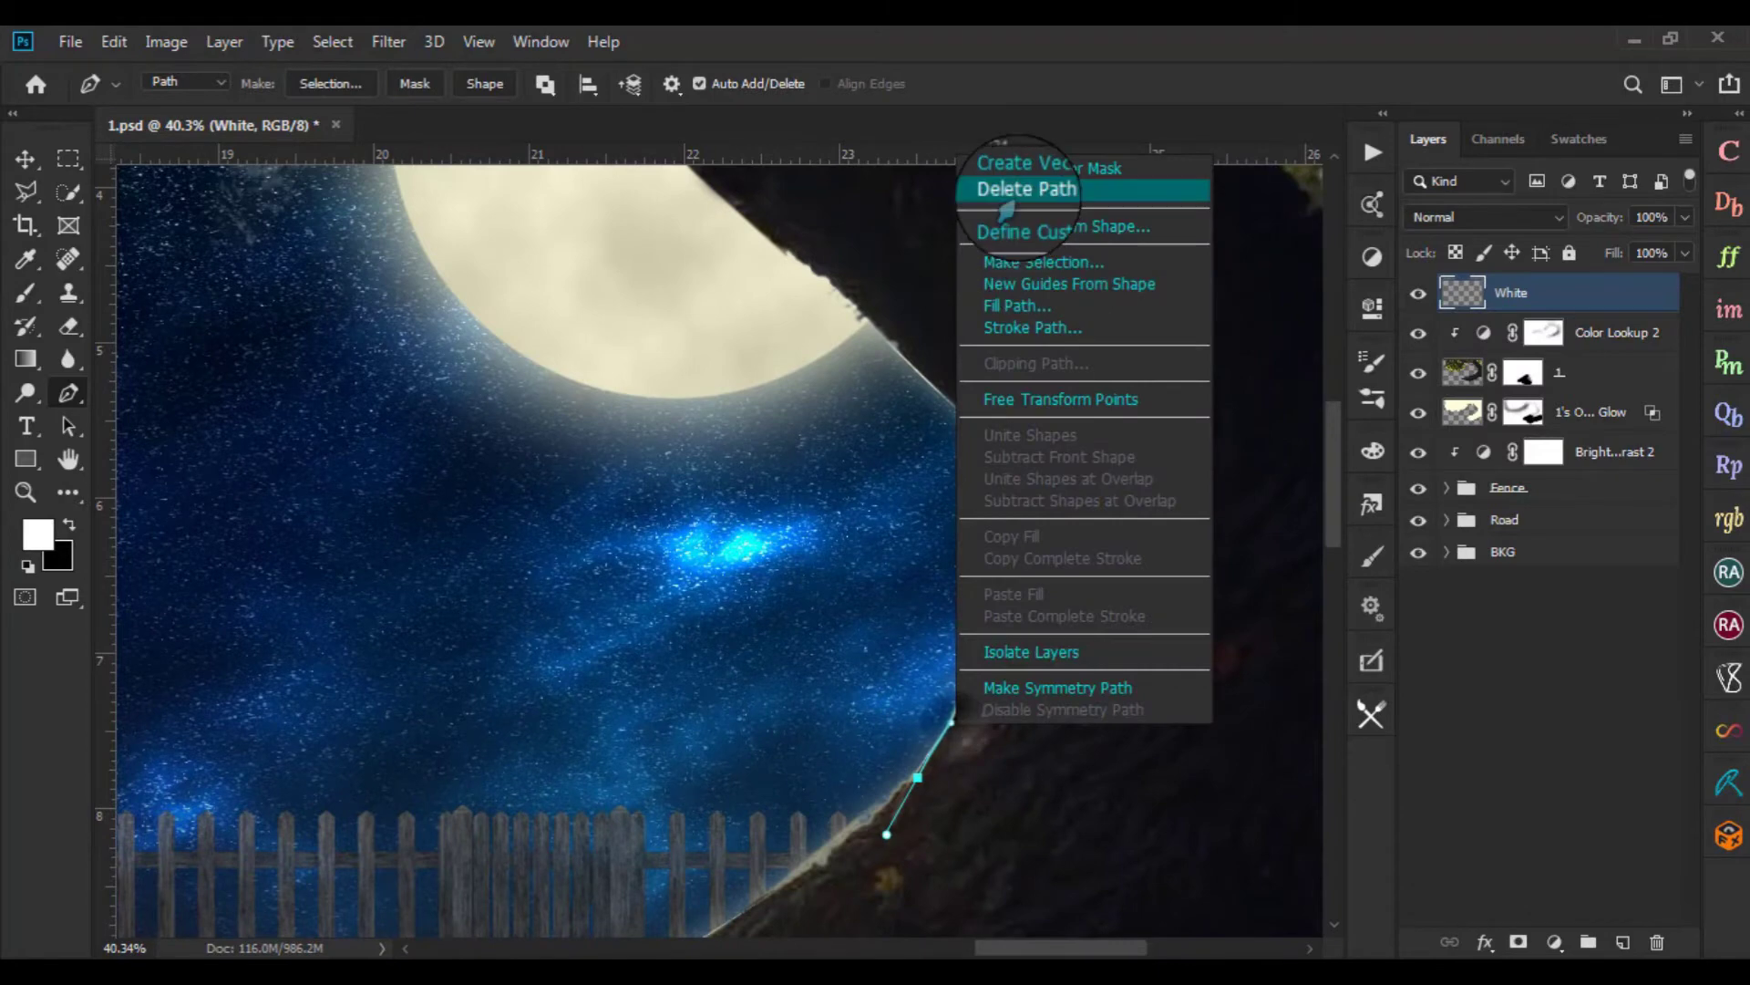
click(1055, 188)
scroll(1074, 726, down, 5)
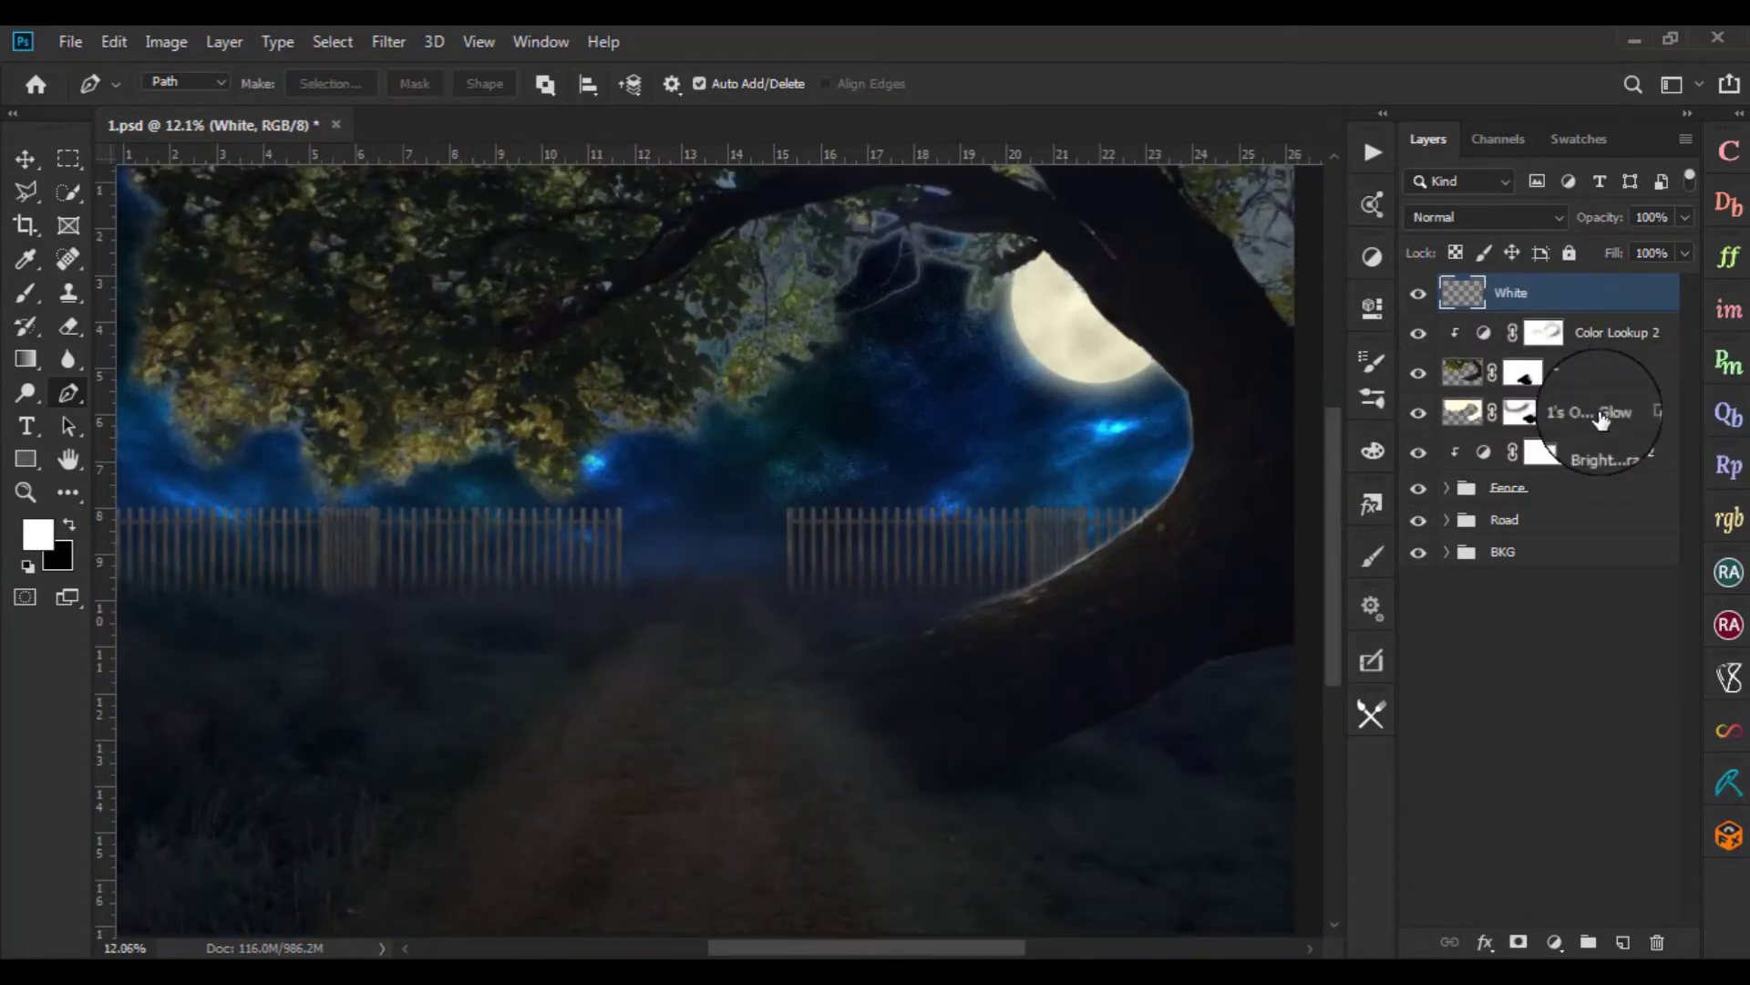
Group the layers from White down to 1's Outer Glow into a group named Tree
key(ctrl+g)
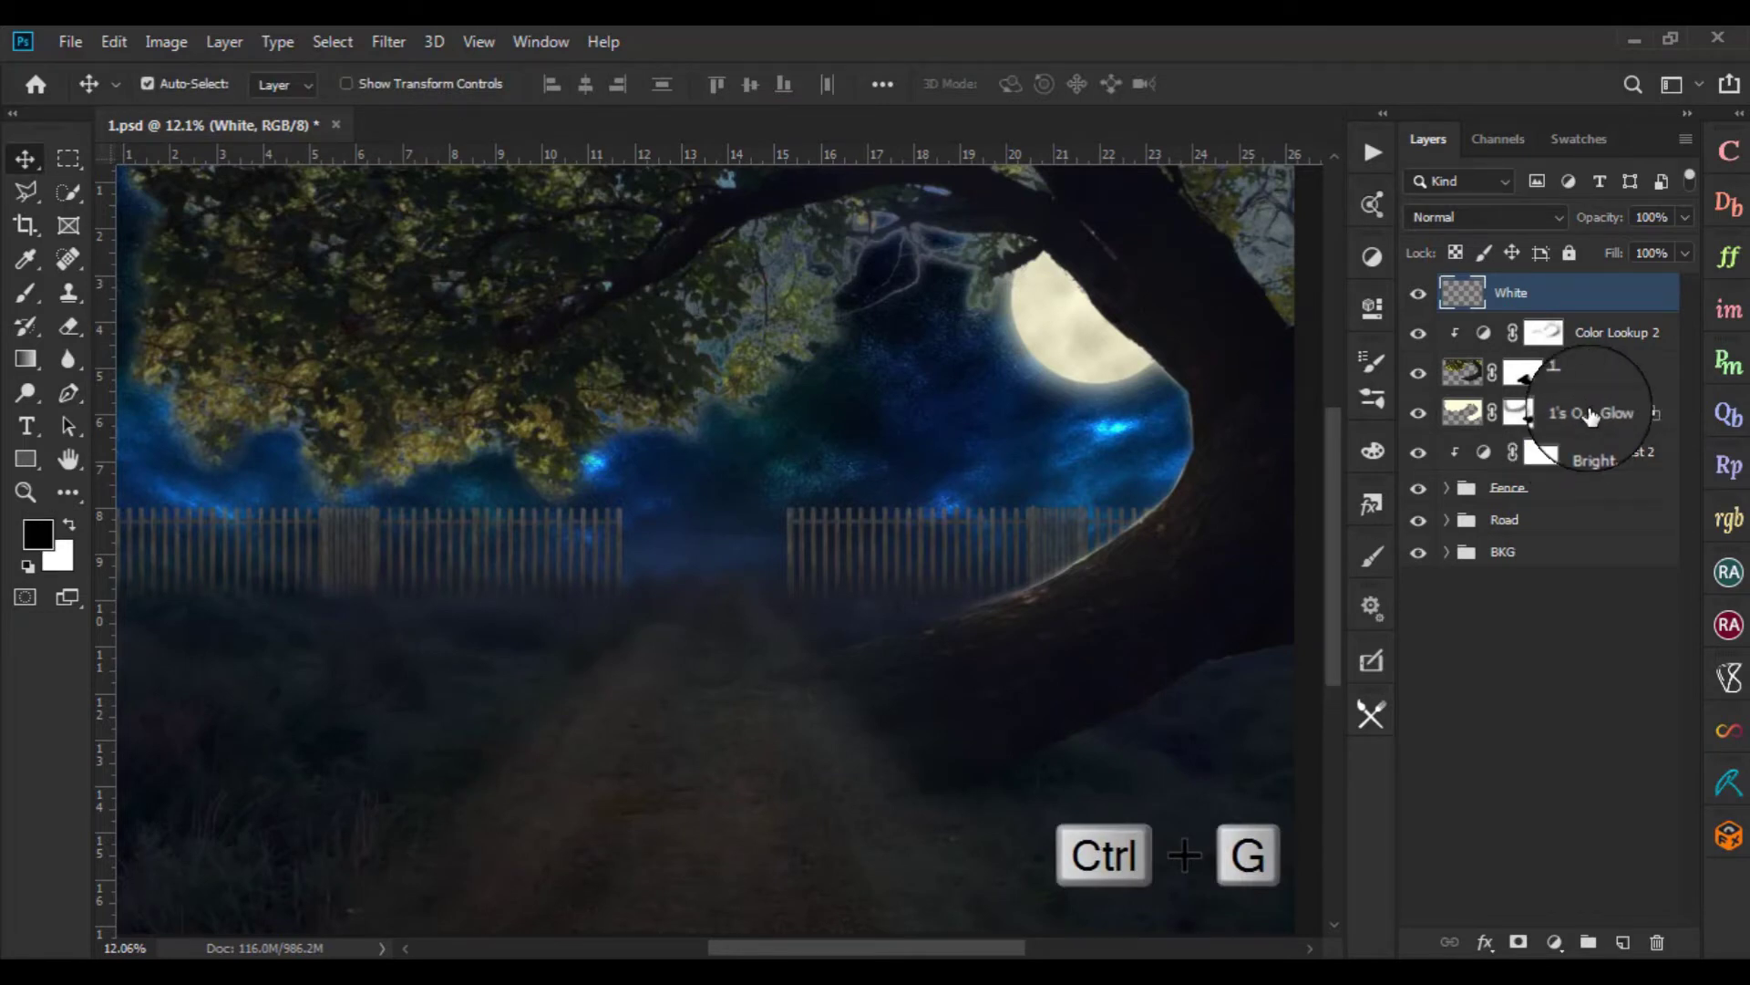
shift+click(1597, 421)
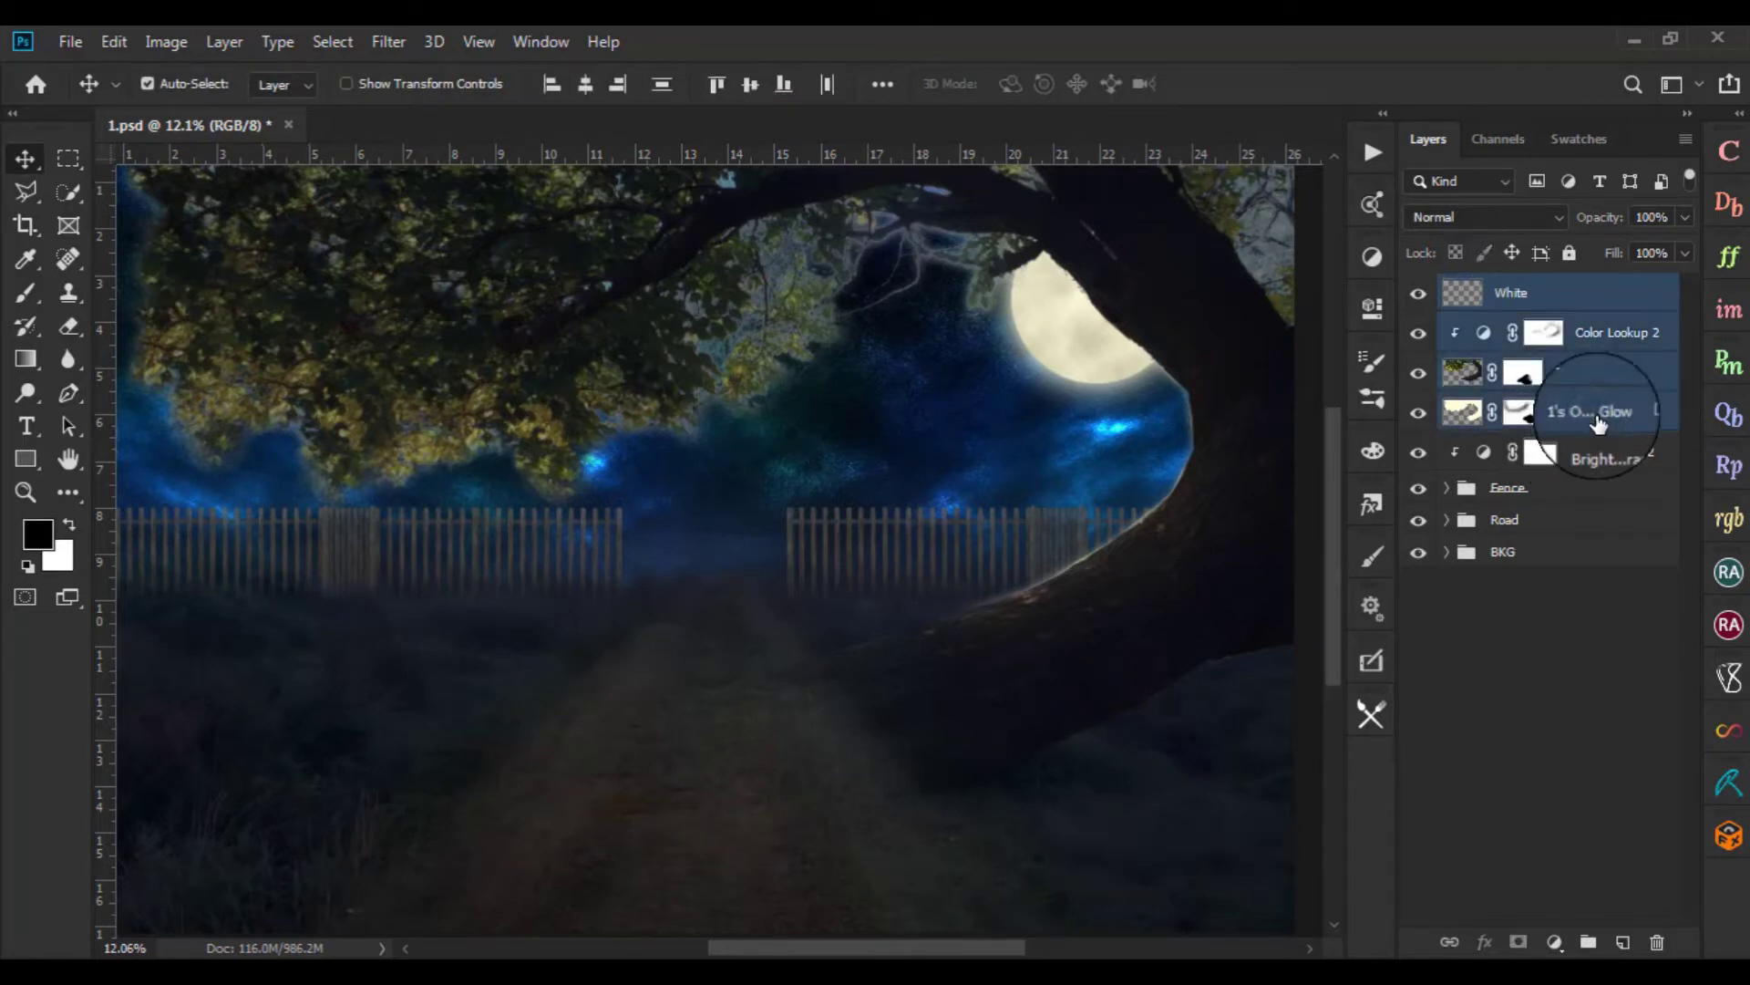
key(ctrl+g)
text(Tree)
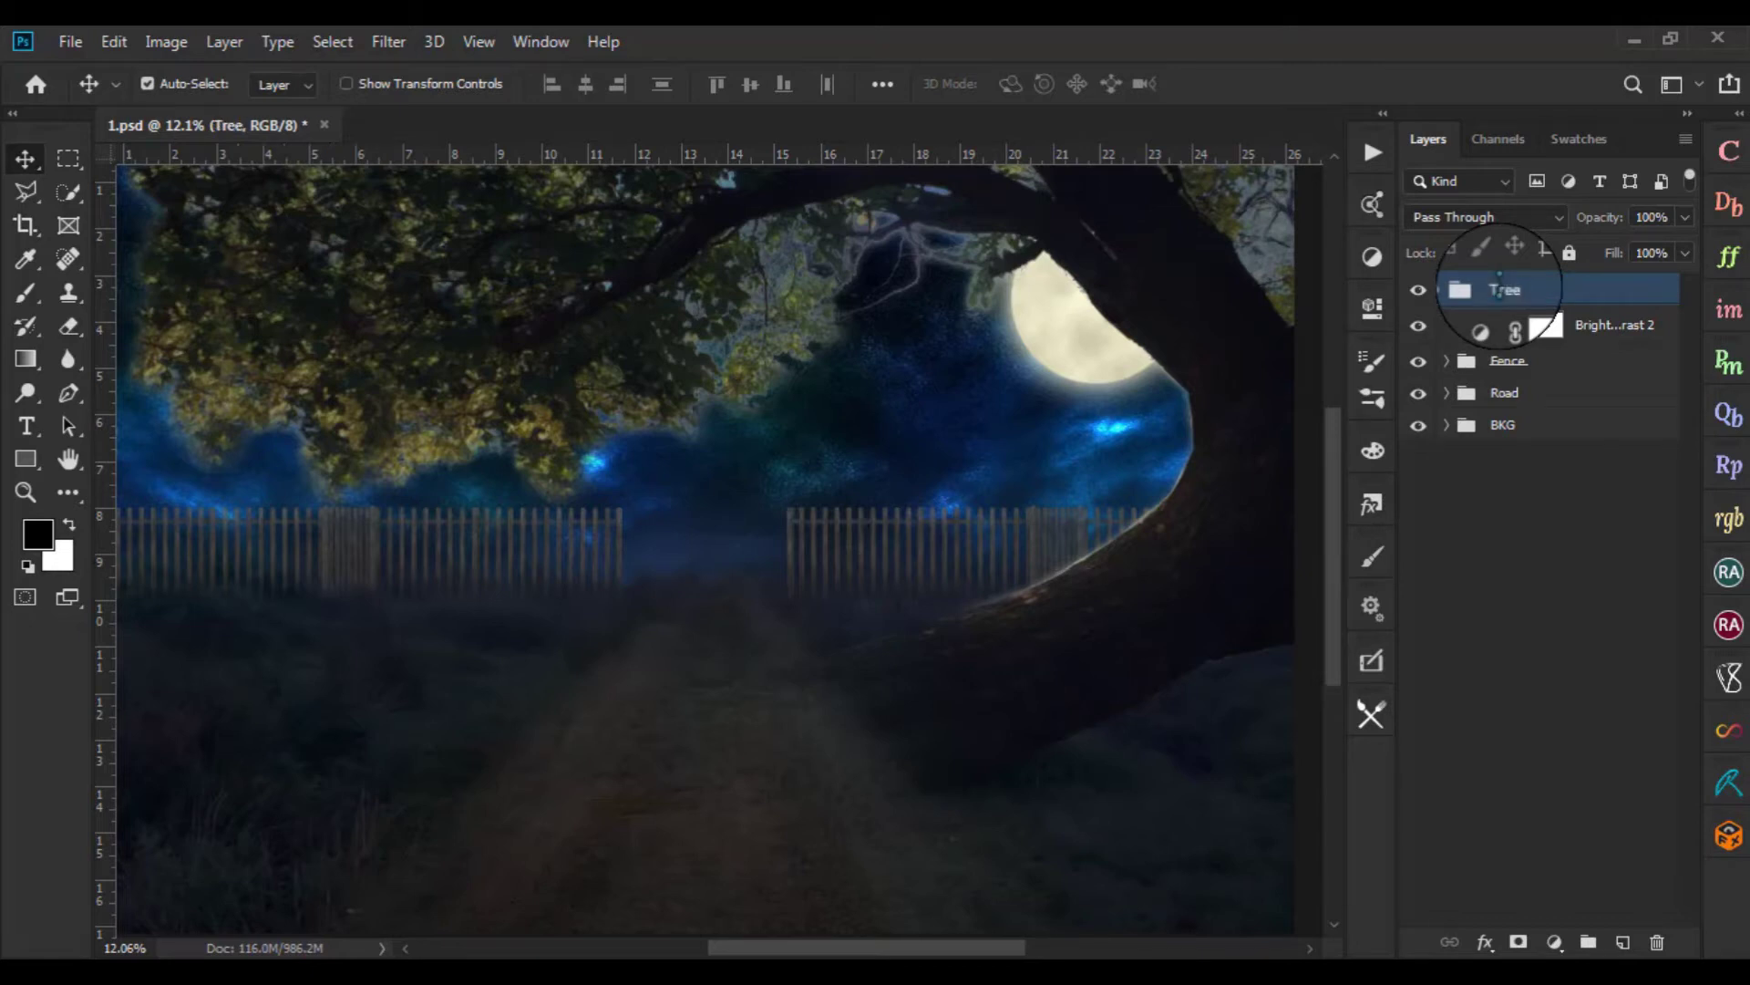
click(1549, 372)
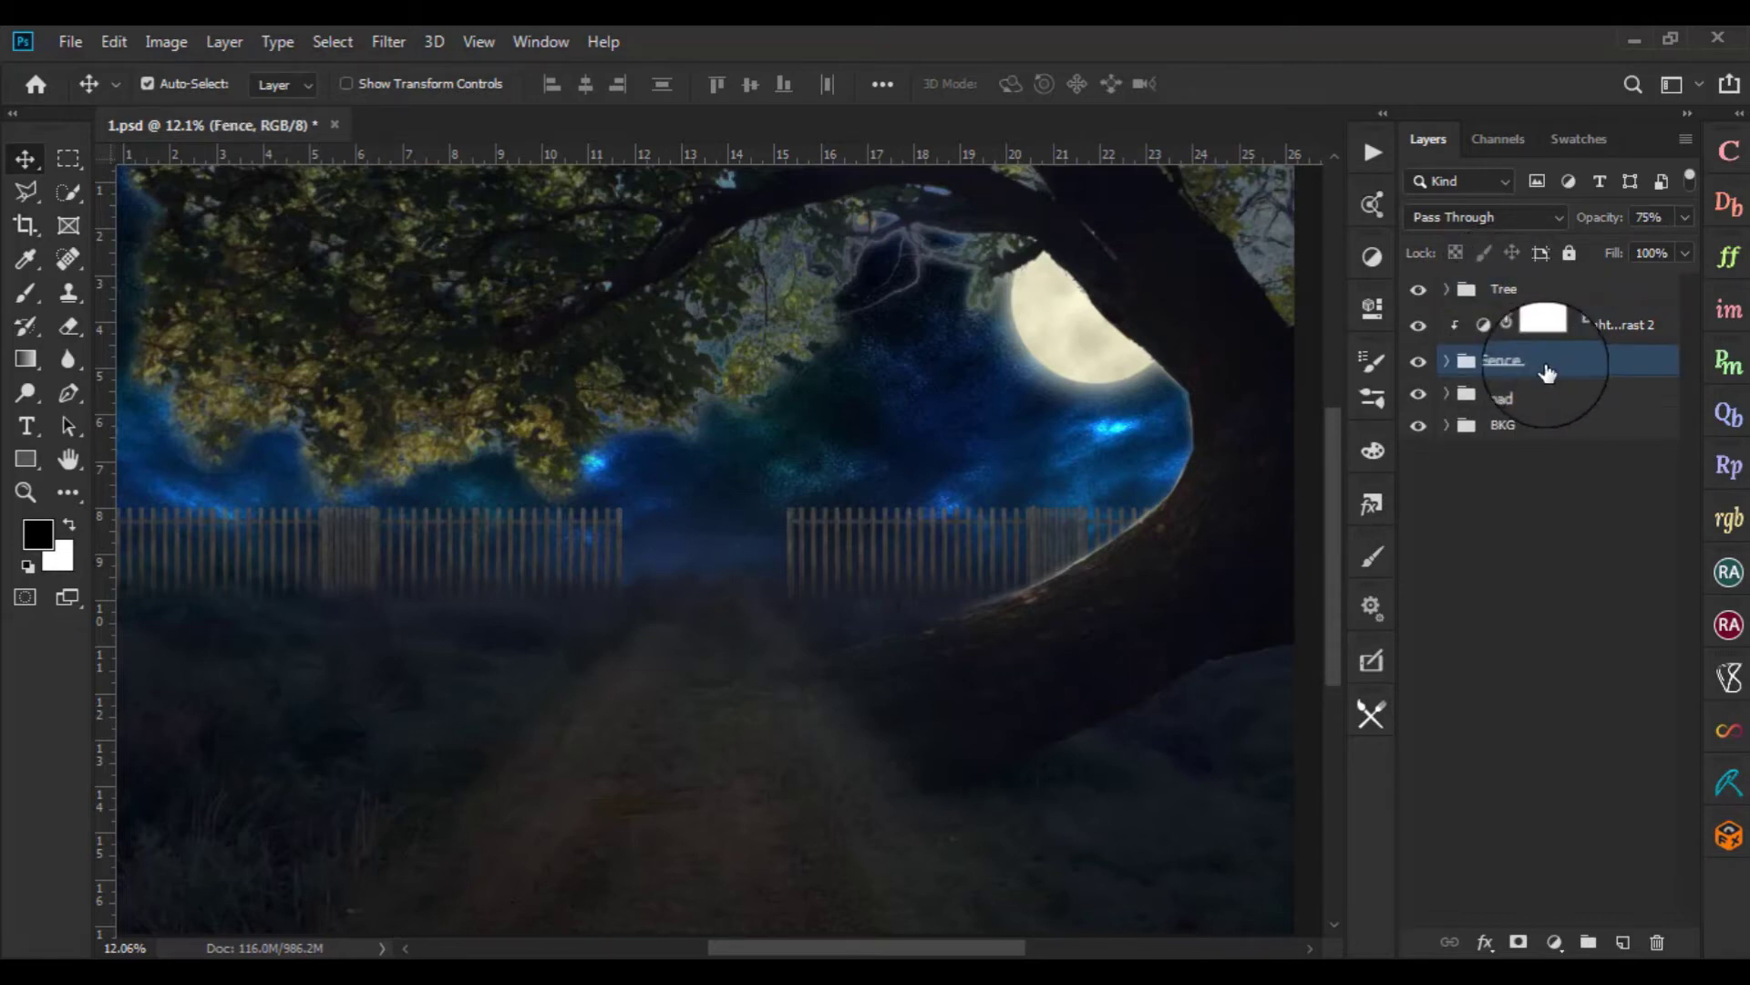
click(1550, 290)
scroll(770, 560, down, 2)
scroll(769, 561, up, 1)
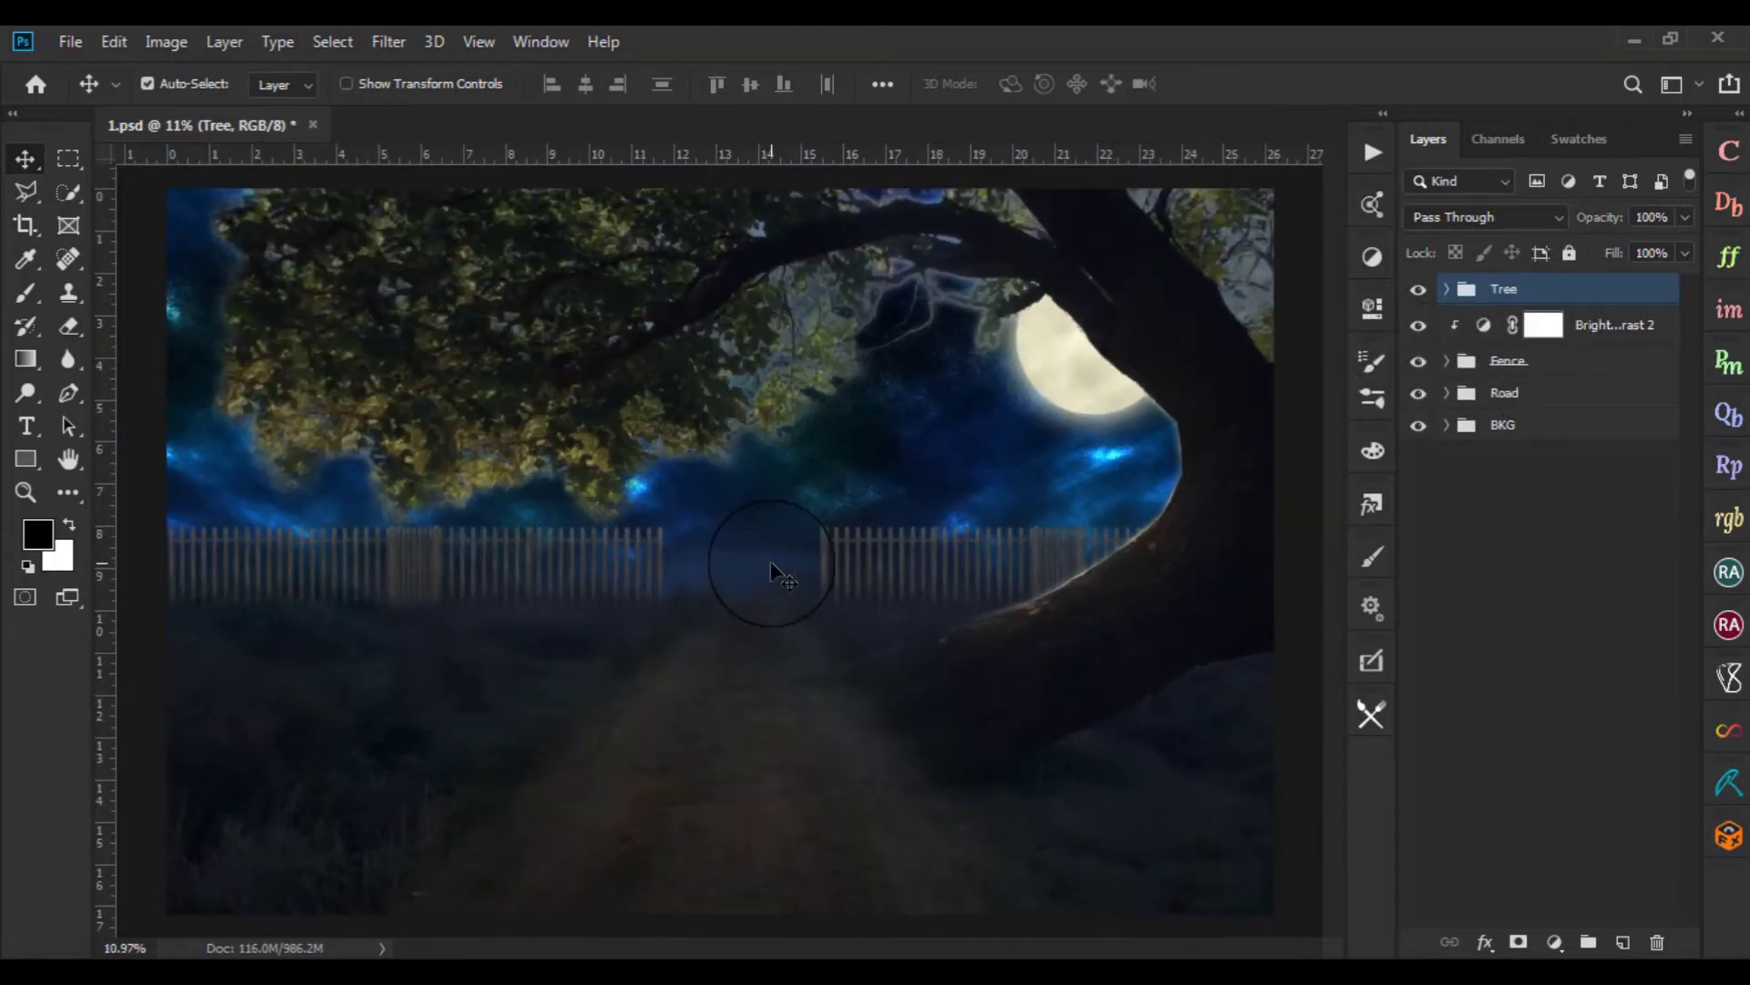
scroll(769, 560, up, 1)
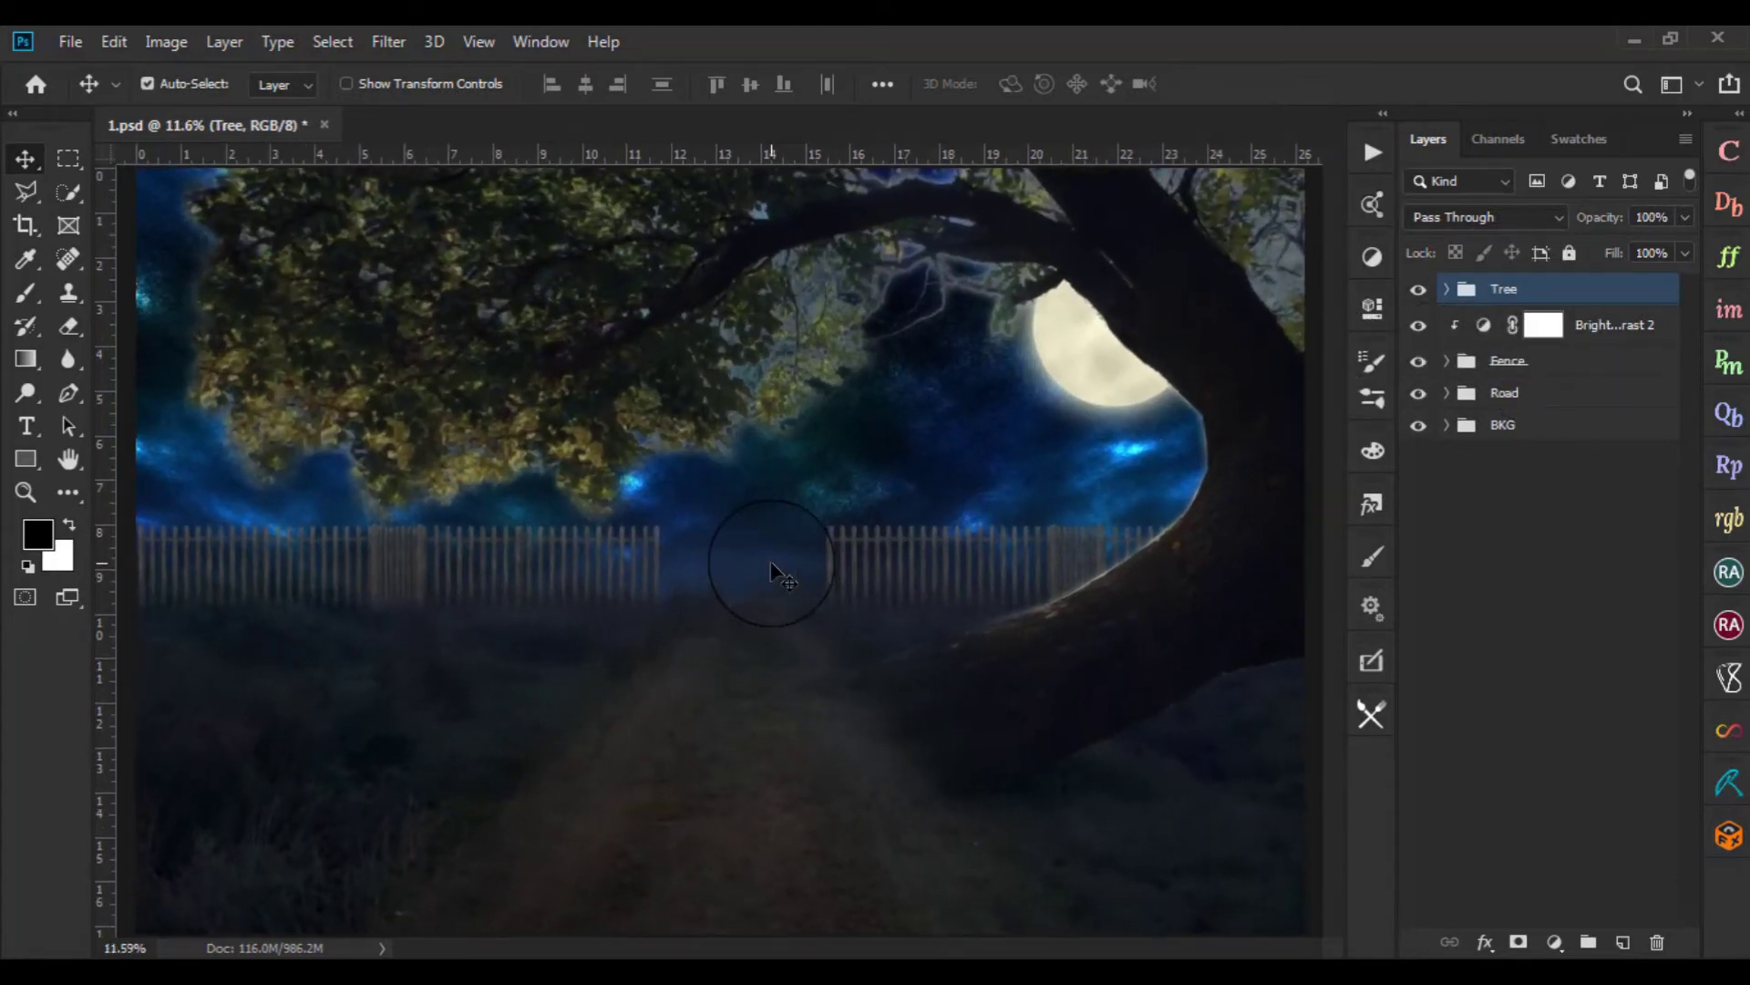
Scale the girl to about 214% and place her sitting on the tree branch
drag(771, 565, 1119, 560)
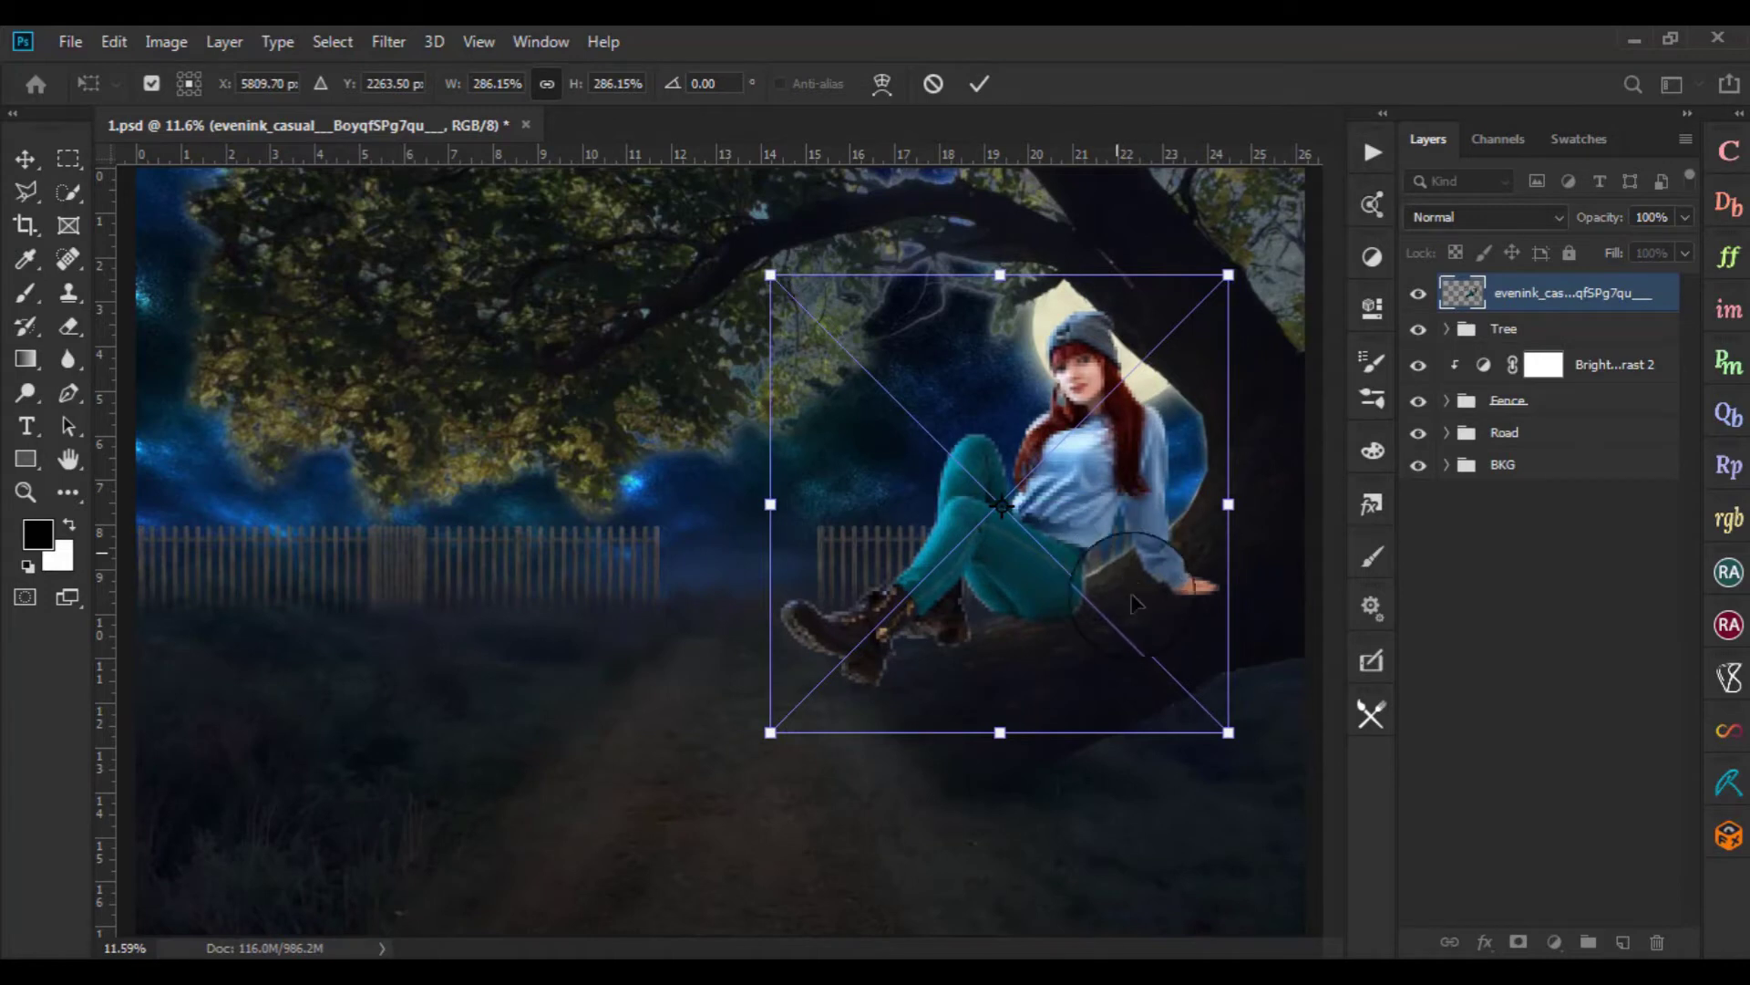
scroll(1185, 746, up, 1)
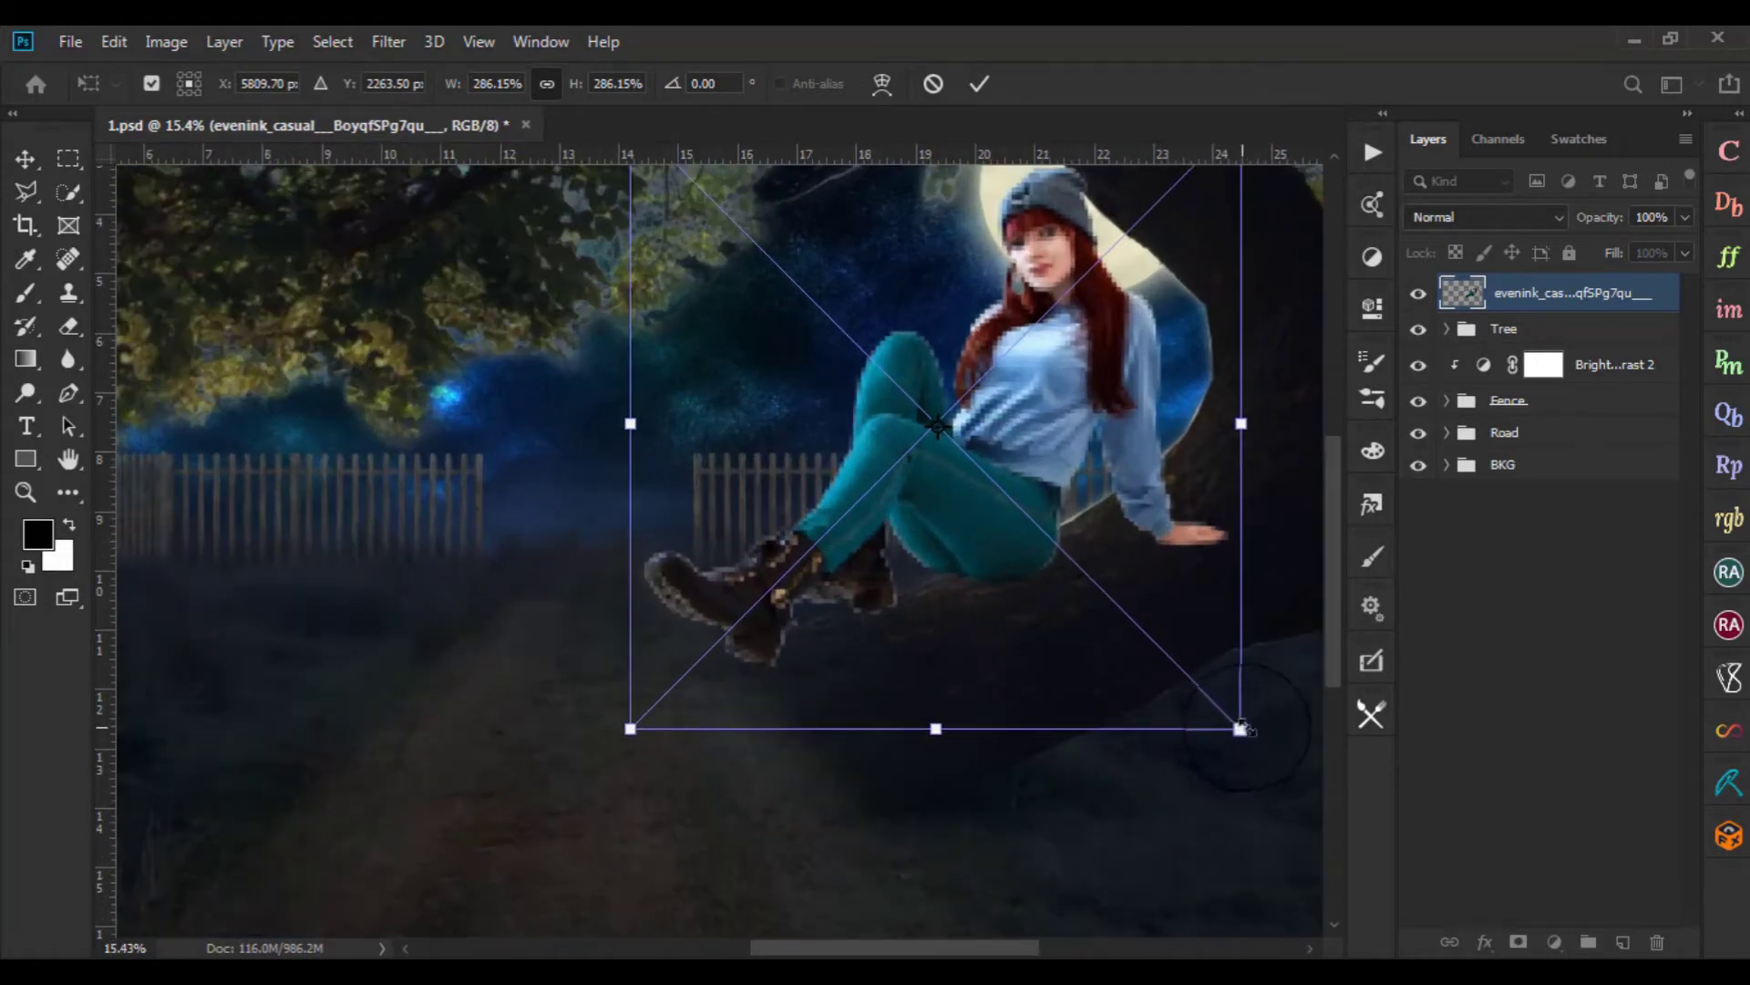
drag(1230, 703, 1181, 641)
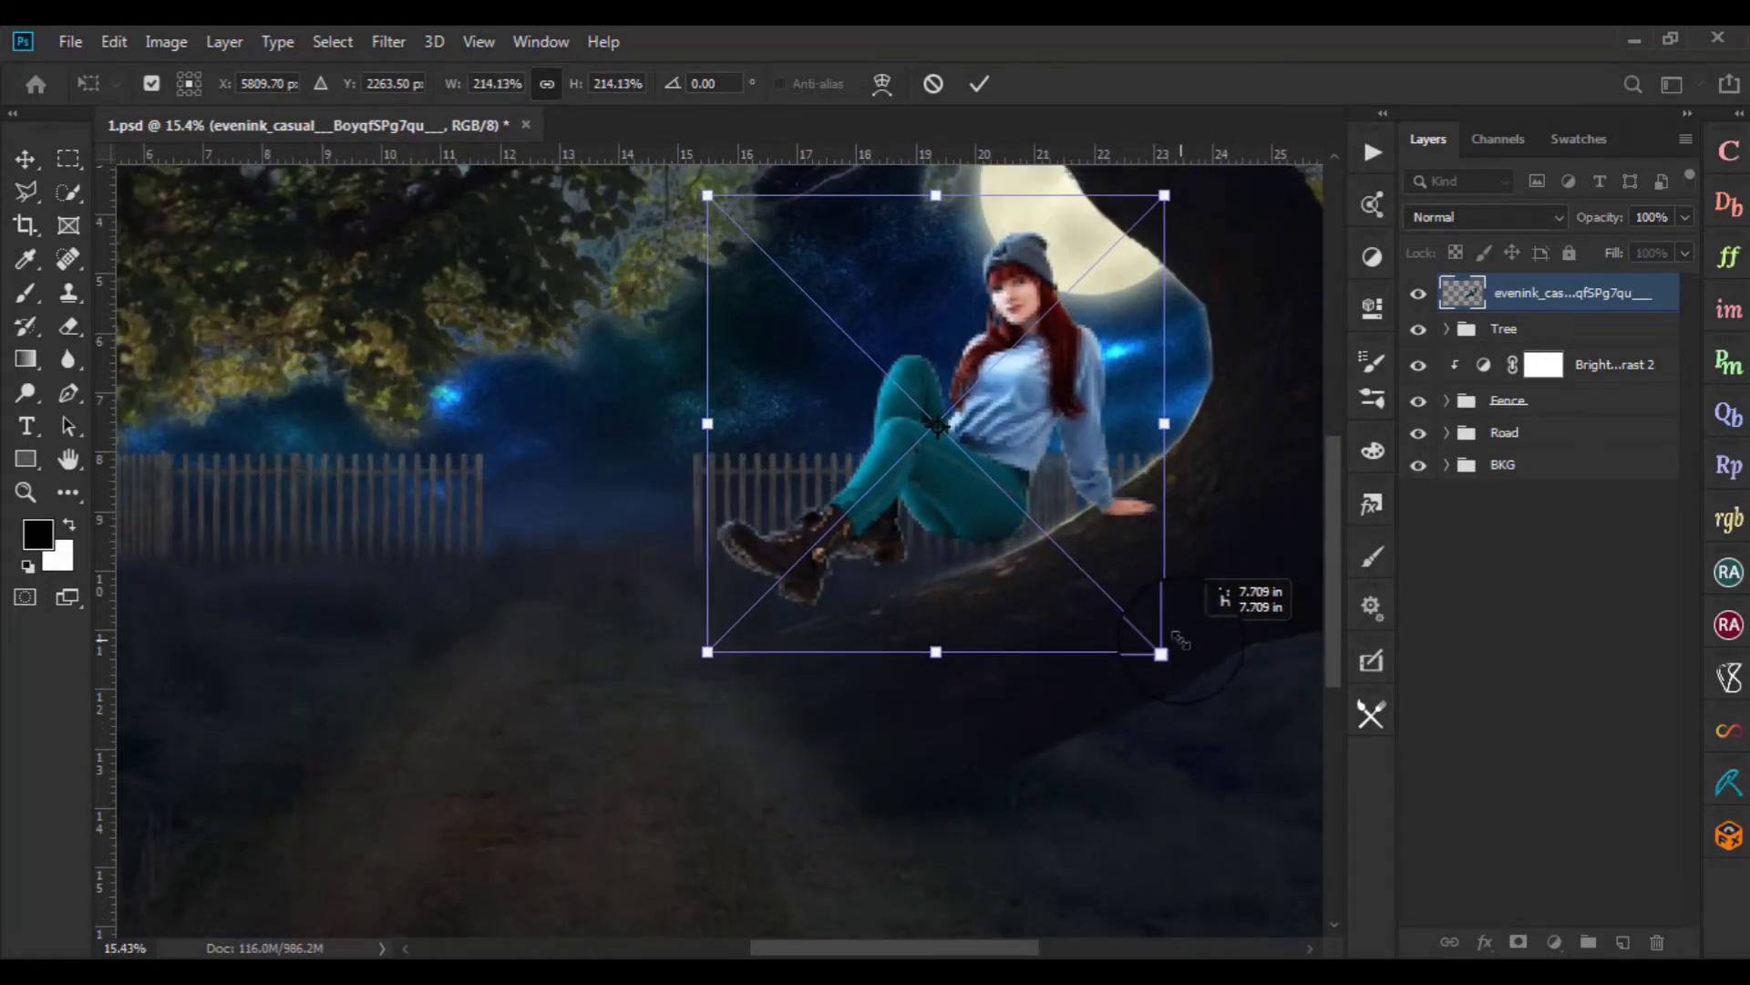
drag(994, 618, 1021, 658)
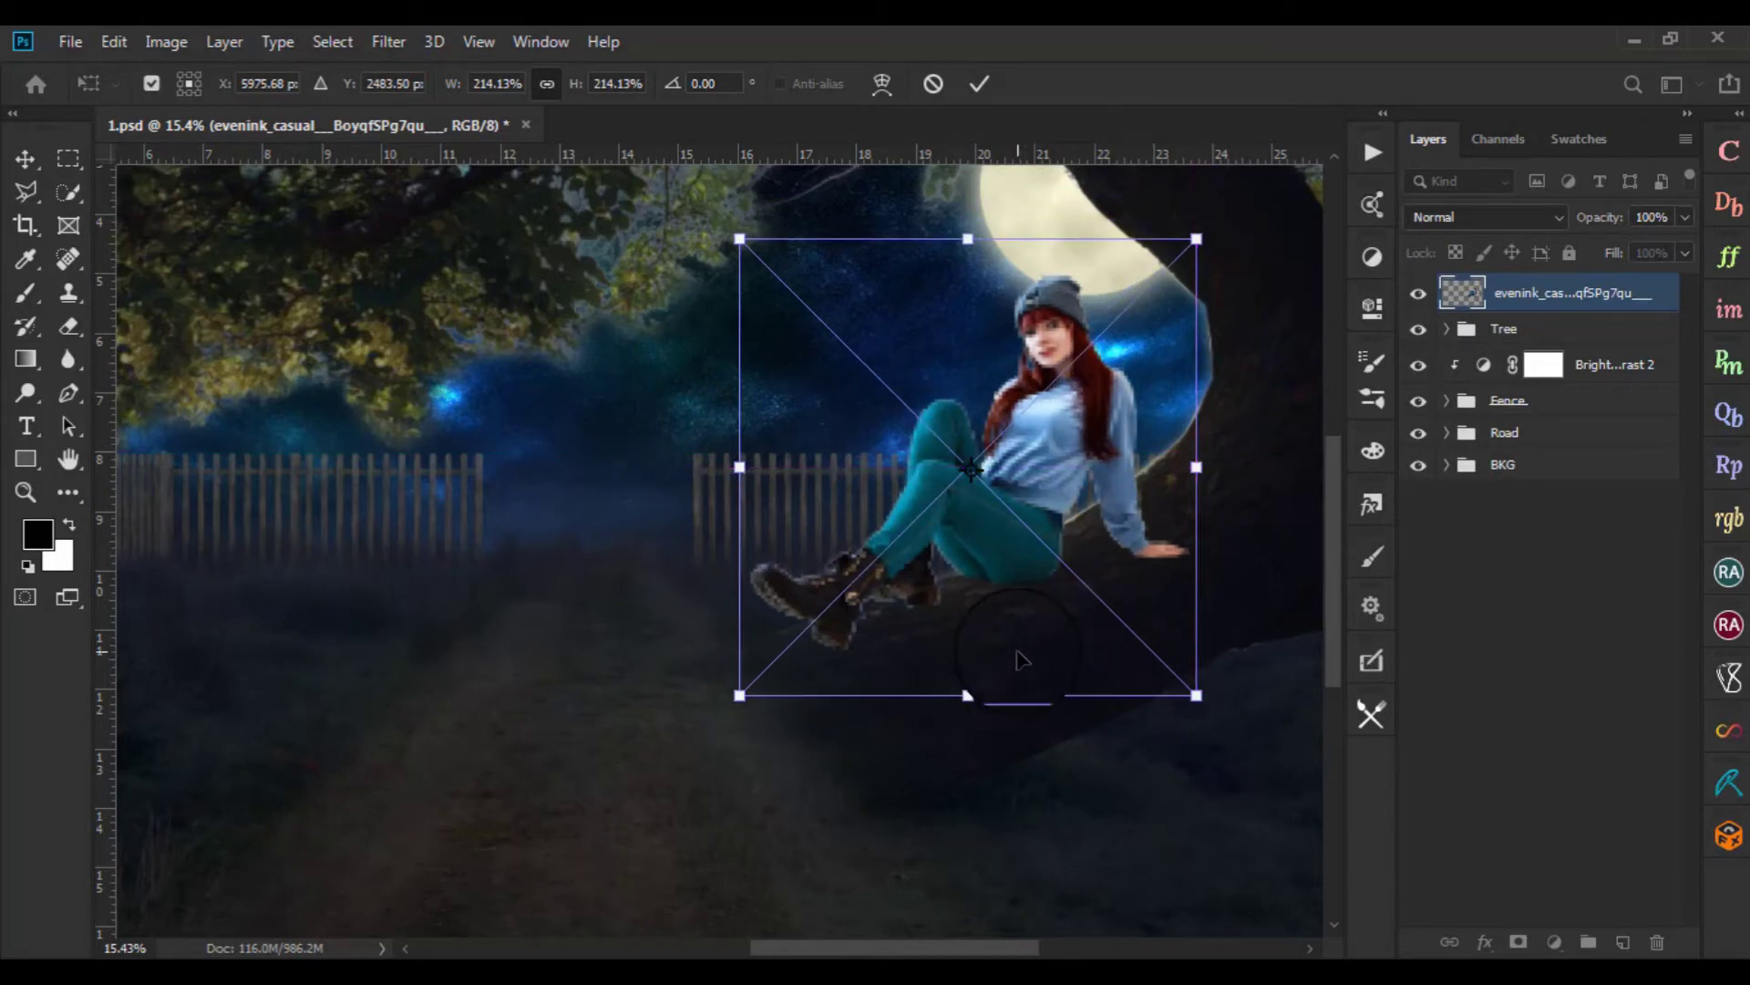
key(Return)
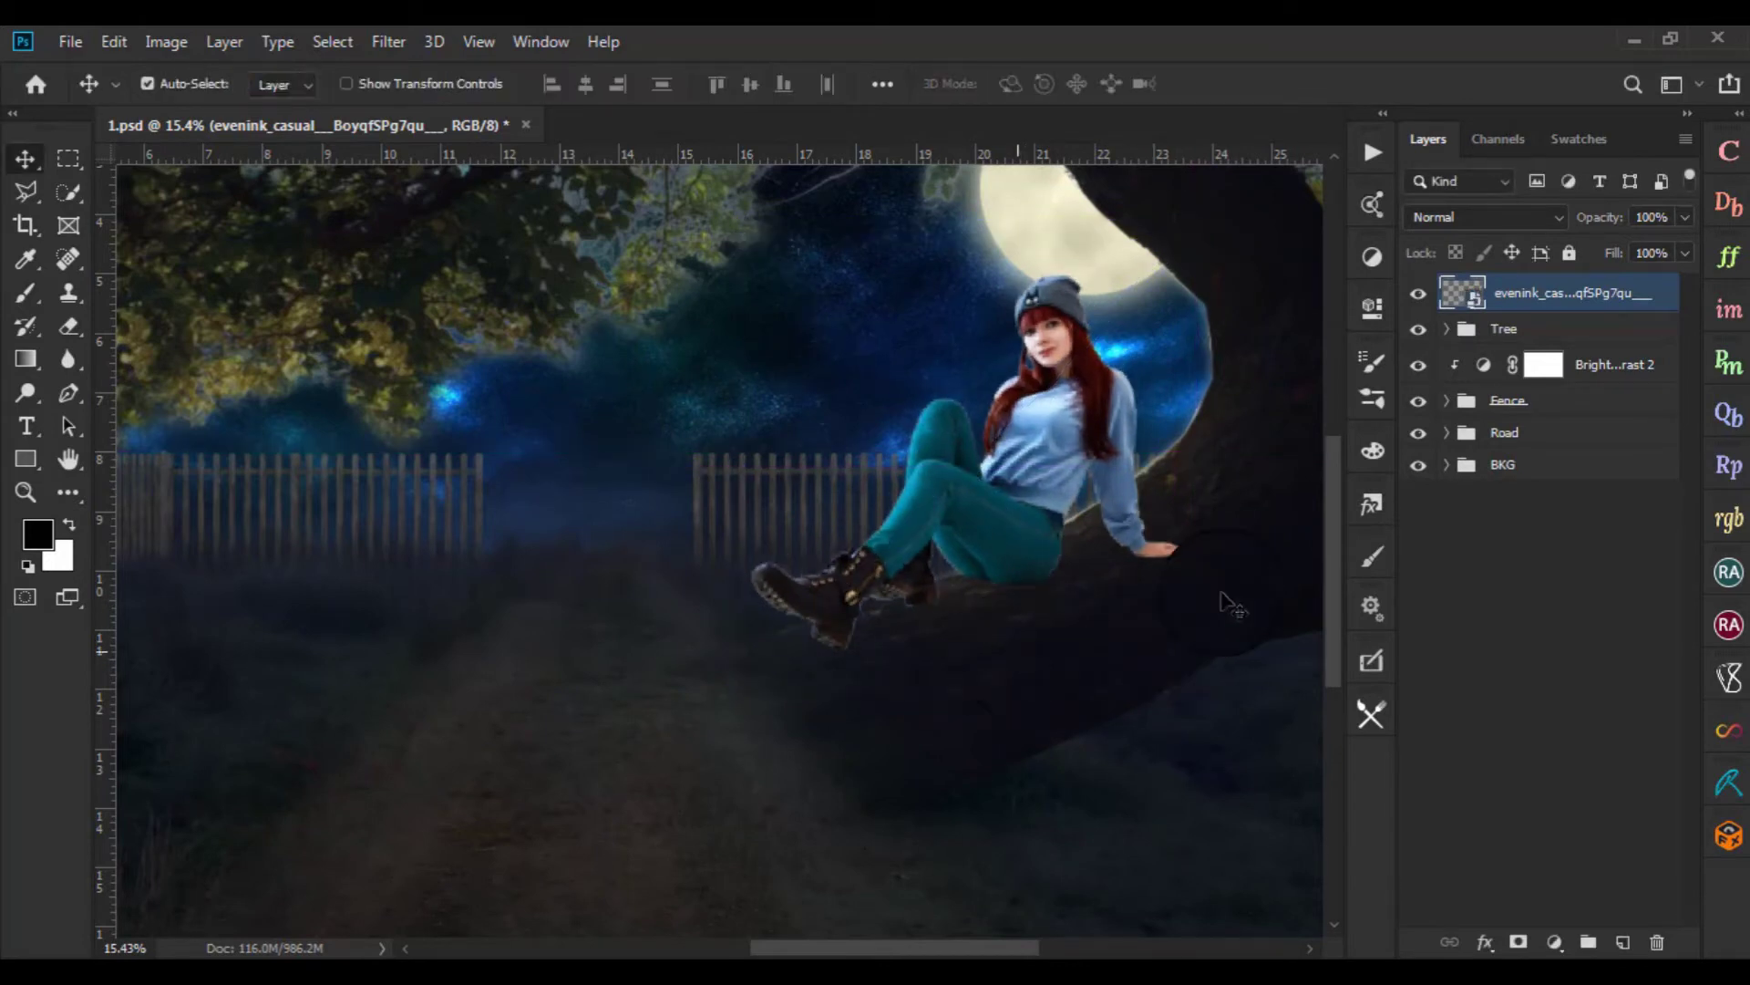
Rasterize the girl's layer and rename it 1
click(1519, 305)
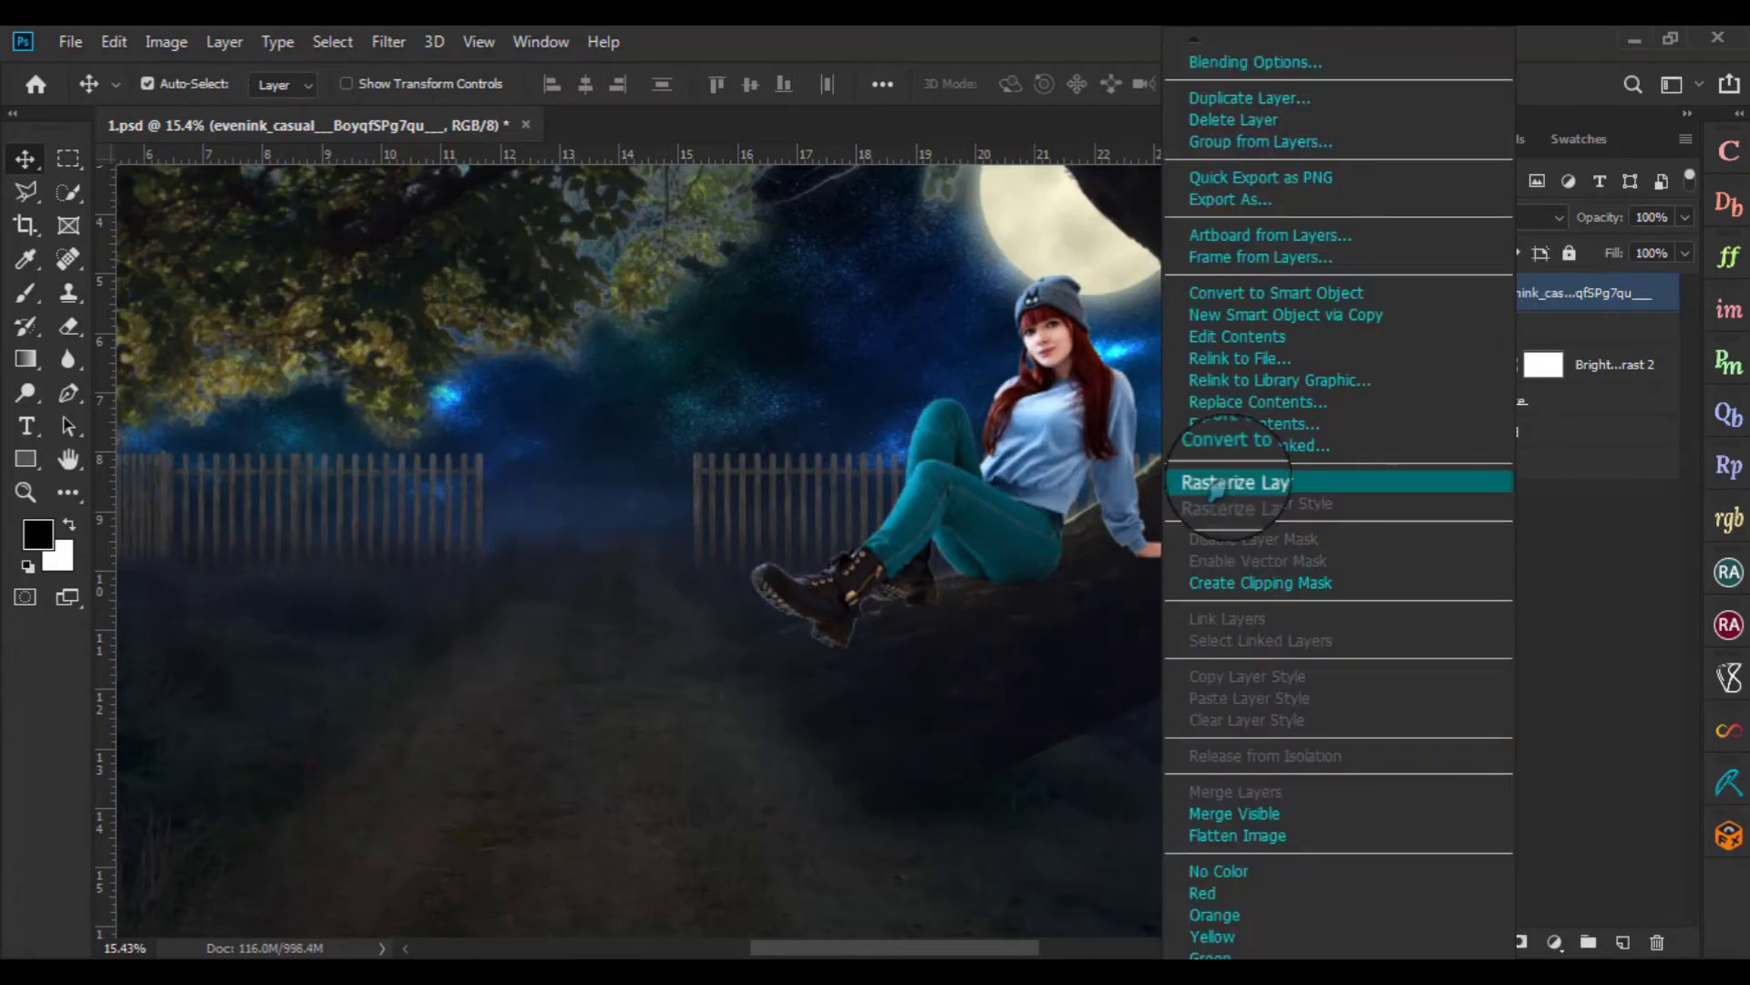
click(1242, 480)
text(1)
key(Return)
scroll(1064, 548, down, 3)
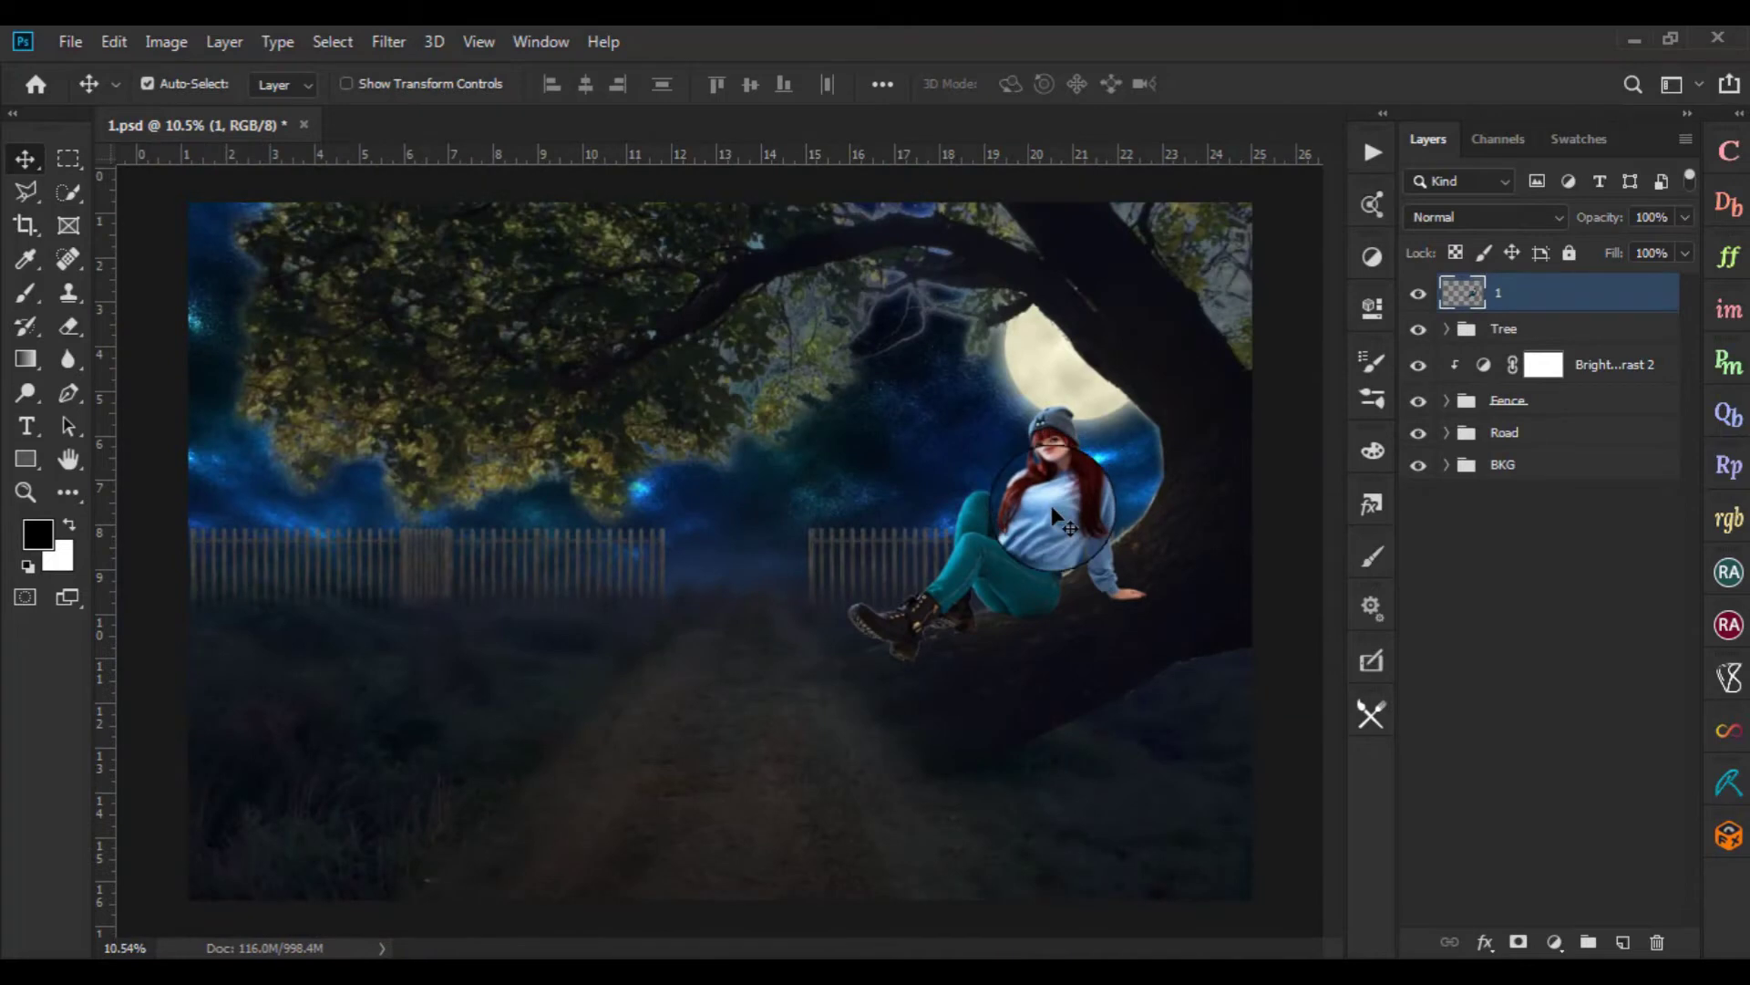
scroll(1064, 548, down, 2)
scroll(1014, 684, up, 1)
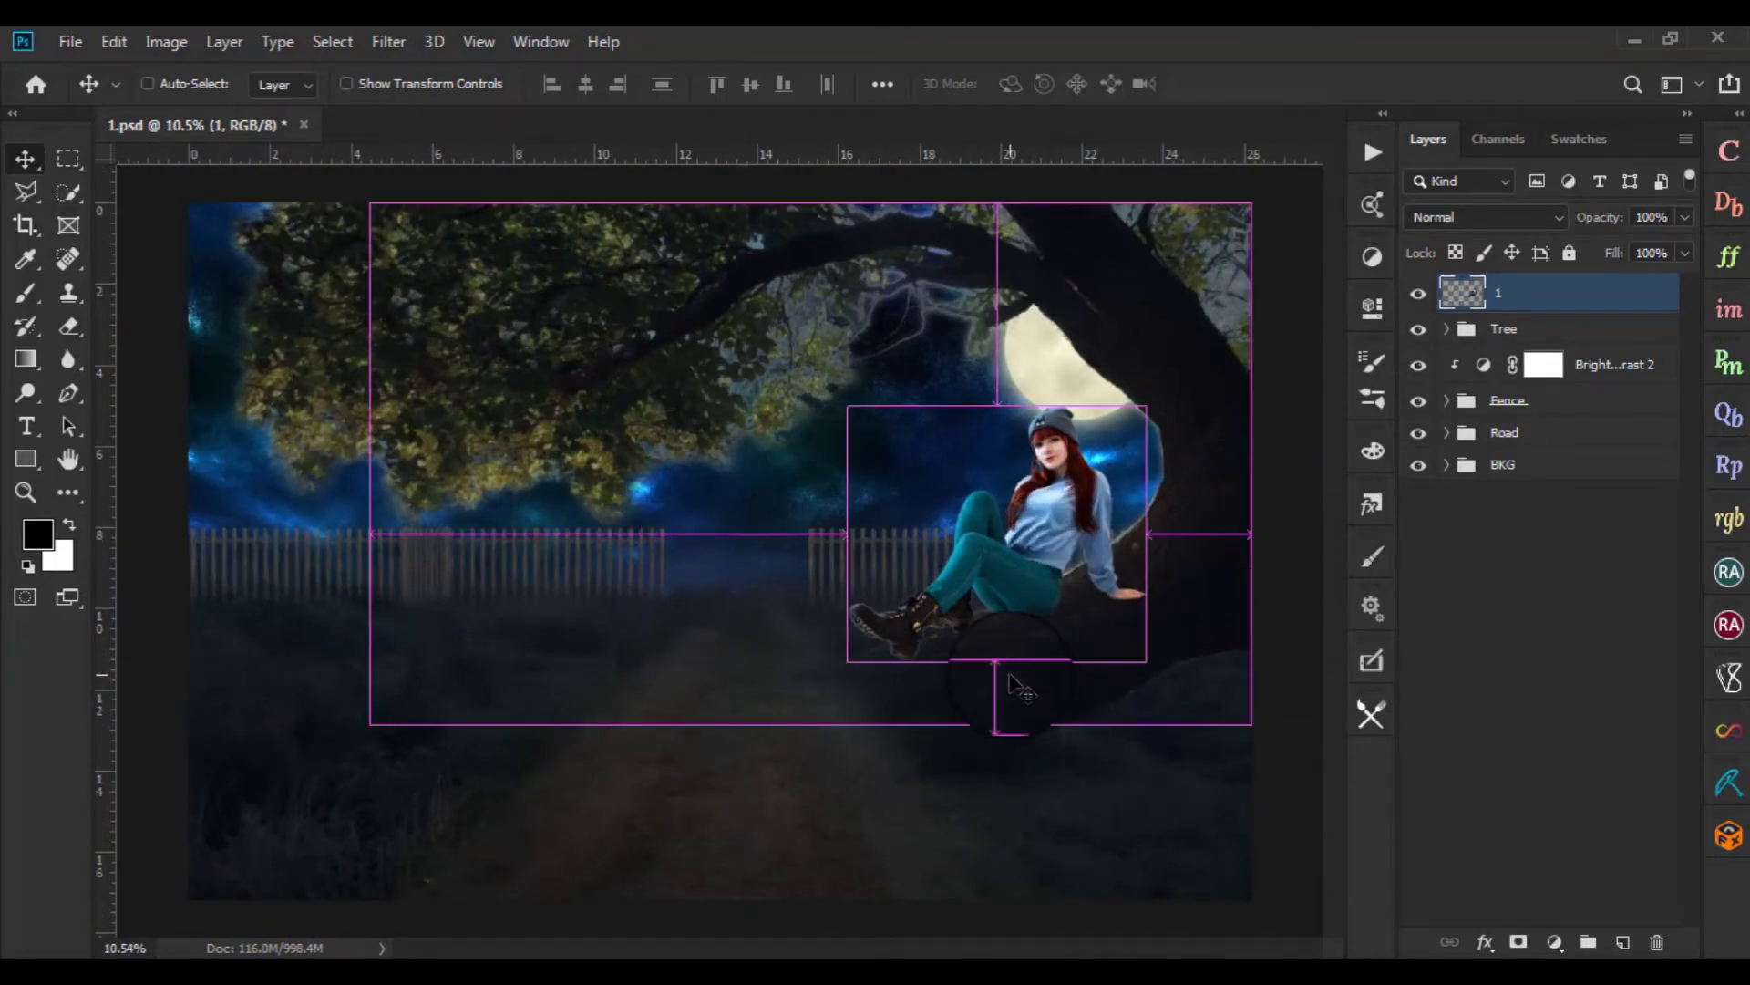
Scale the girl's layer down to about 92.89% and nudge her into place on the branch
key(ctrl+t)
scroll(1017, 686, up, 1)
scroll(1016, 686, up, 1)
scroll(1094, 679, up, 1)
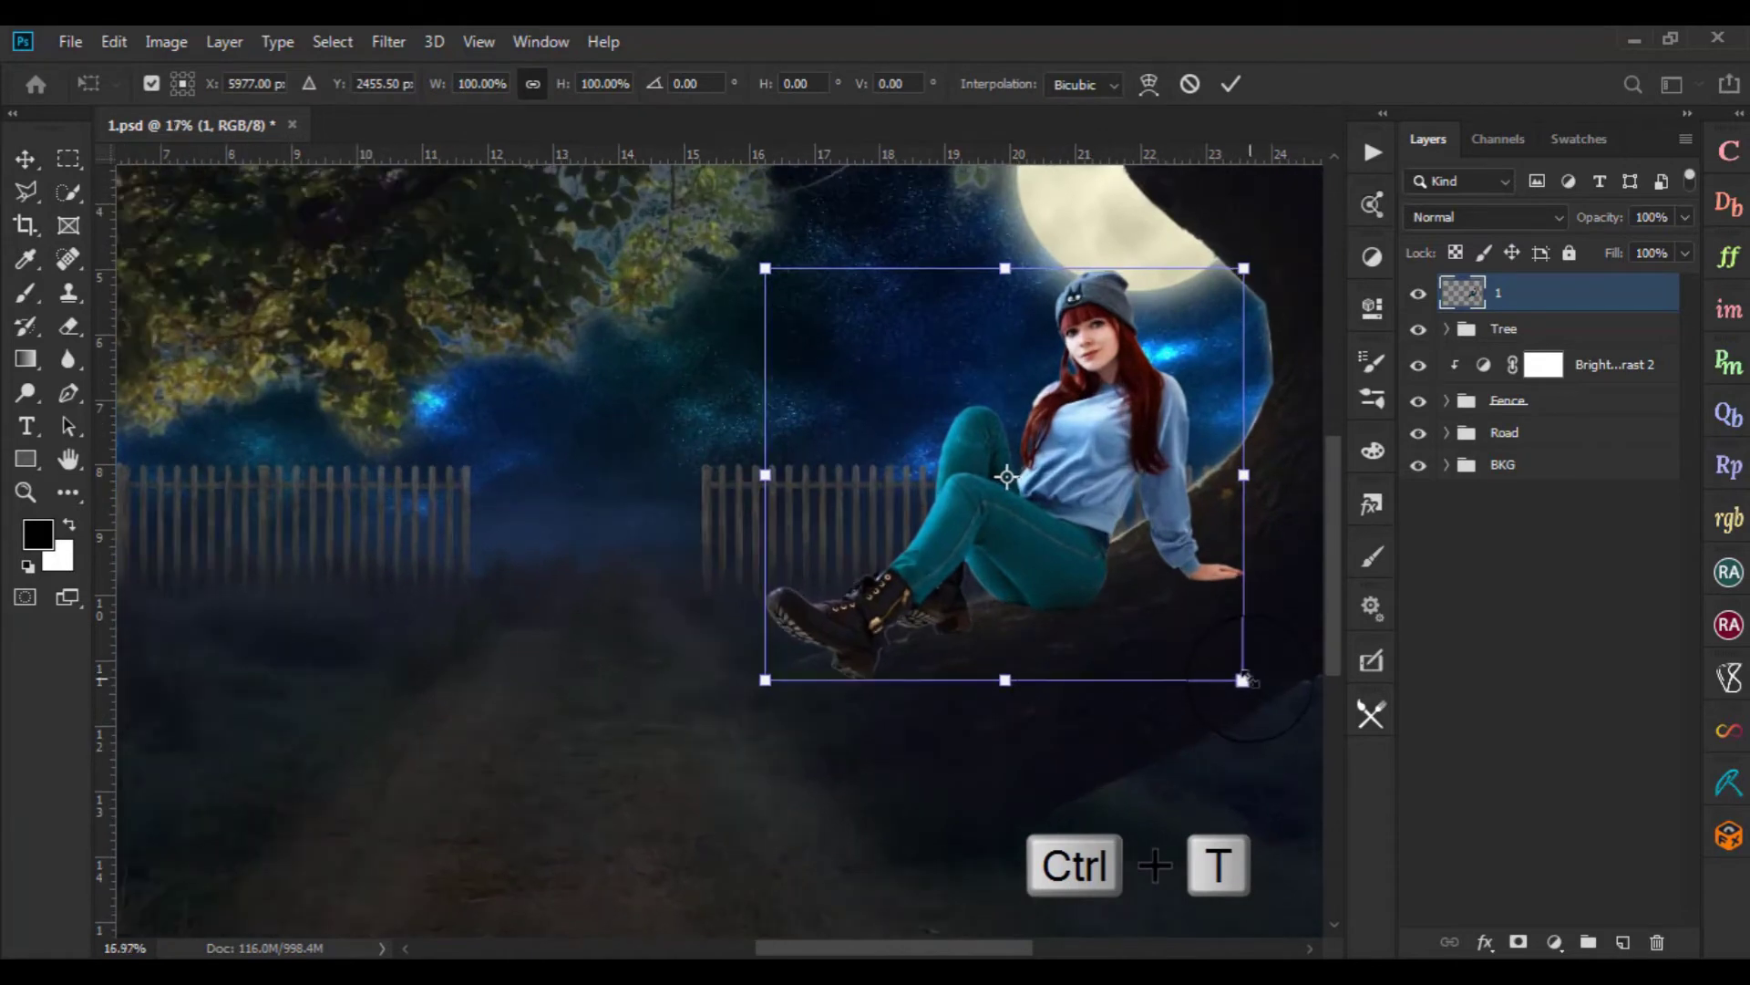
drag(1246, 679, 1226, 666)
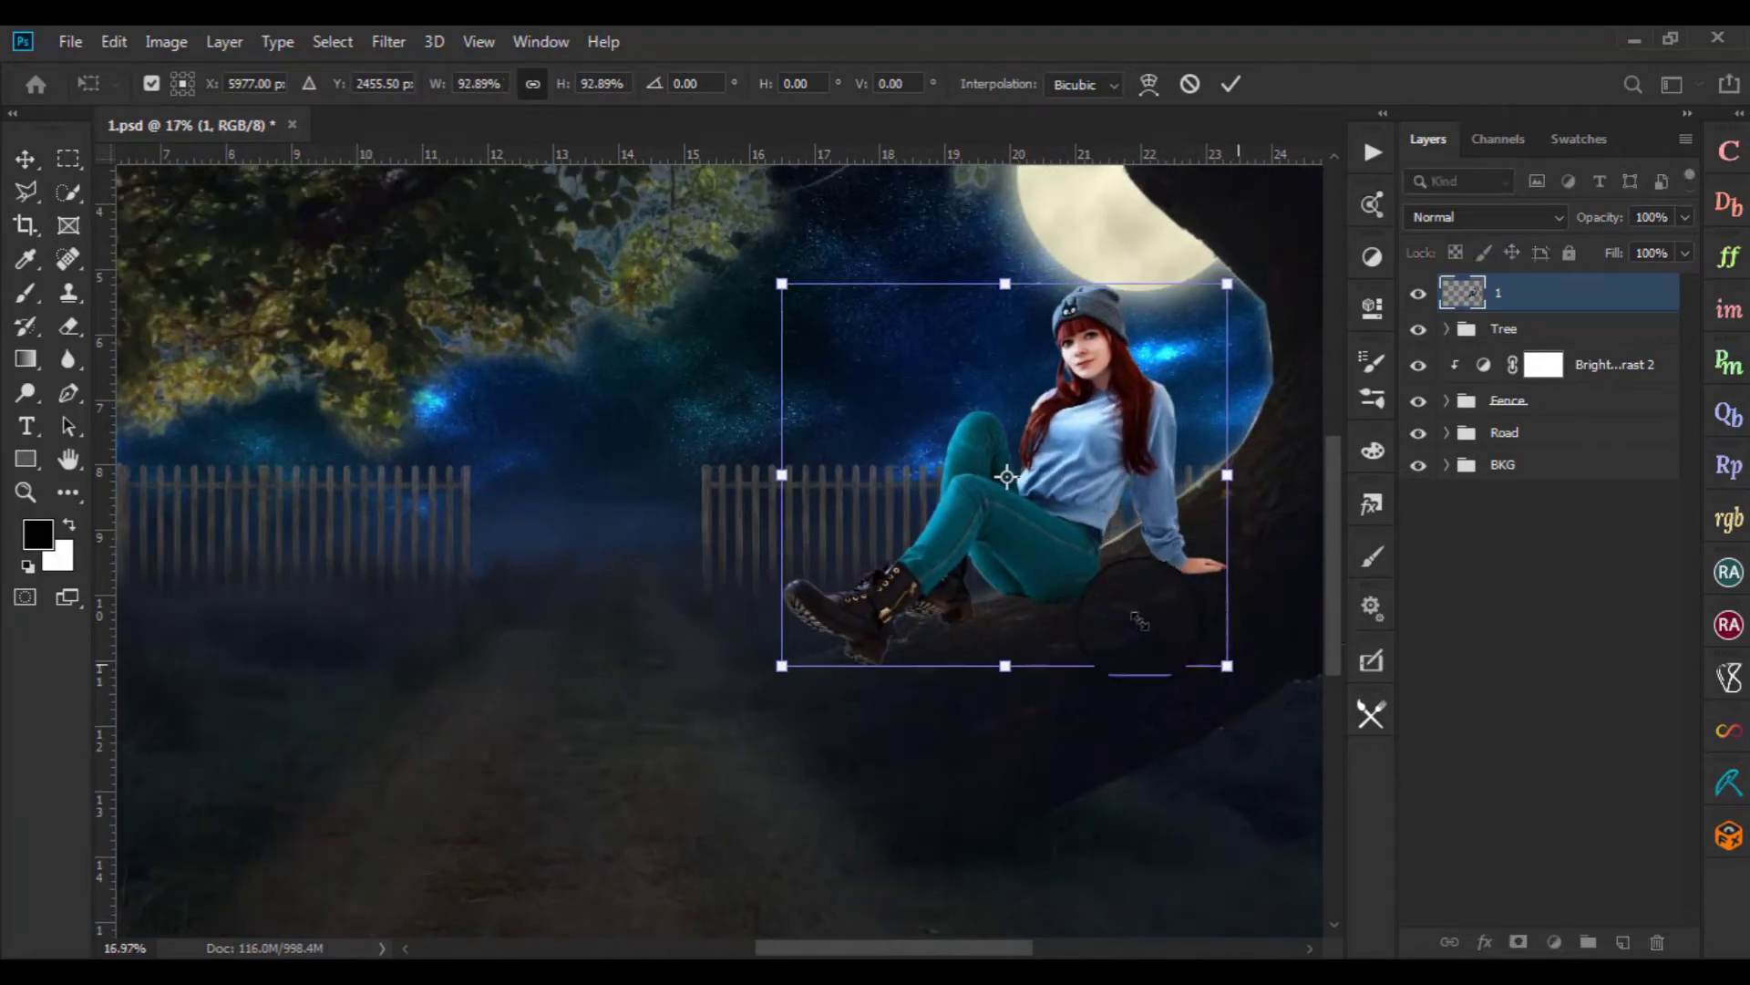
drag(1140, 627, 1135, 627)
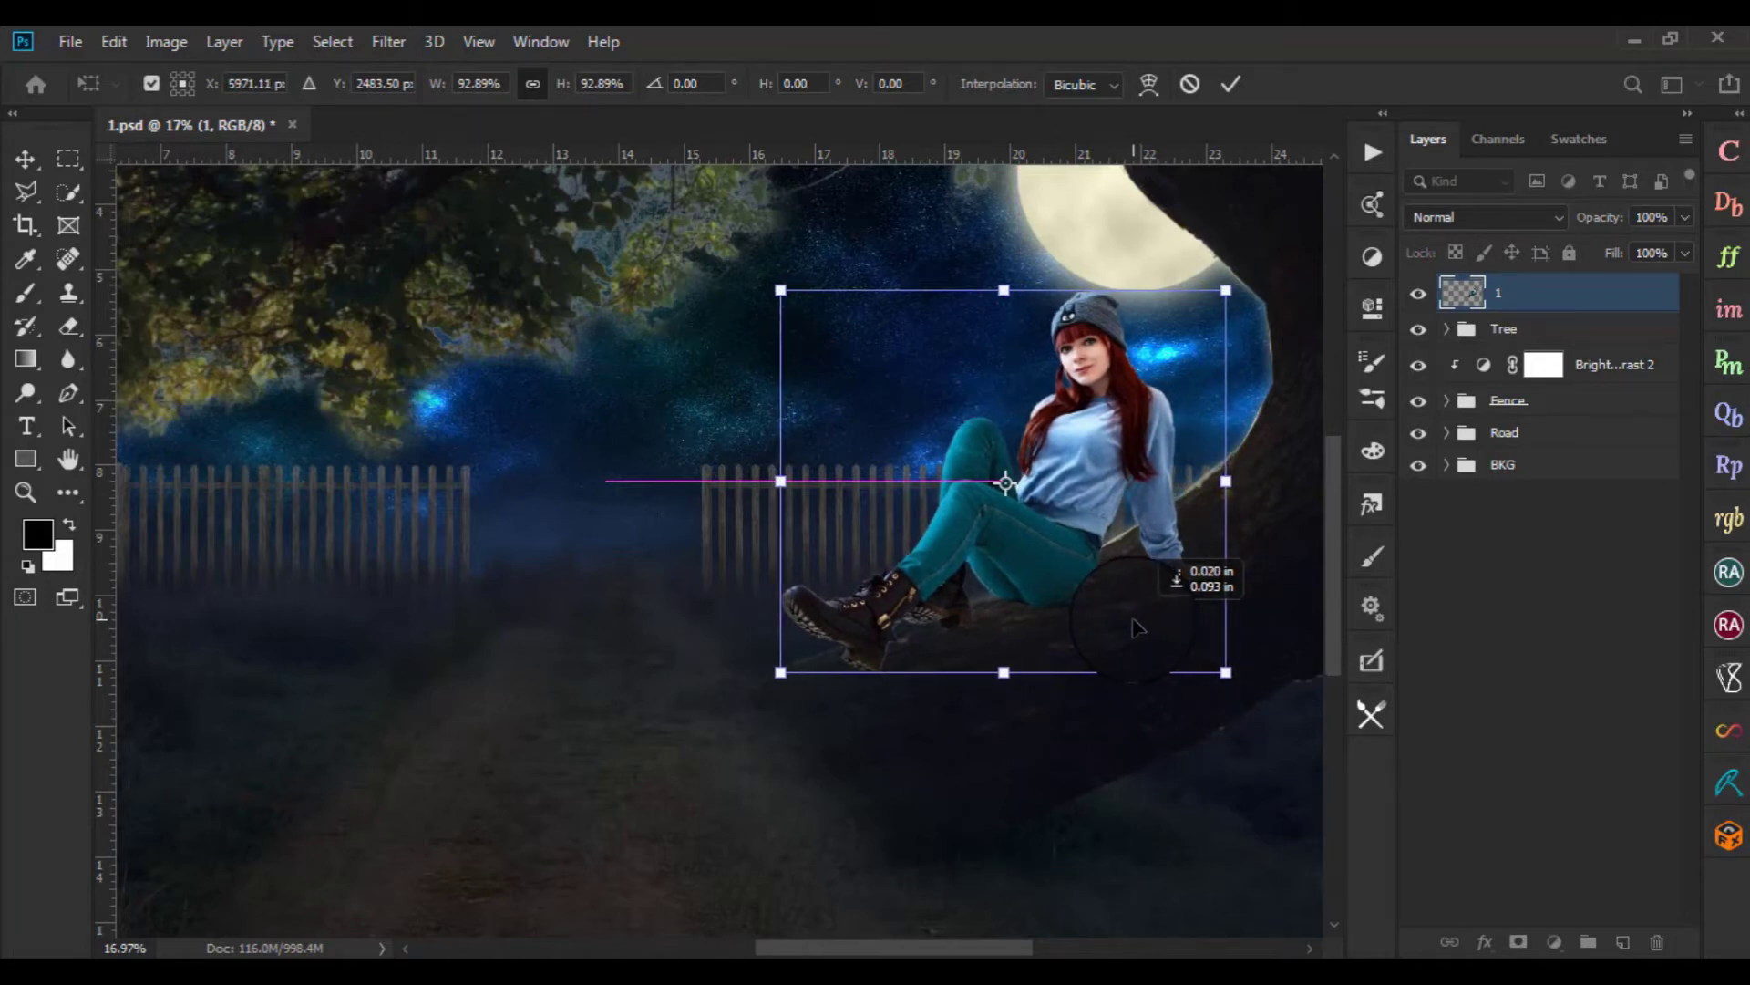
drag(1136, 627, 1140, 628)
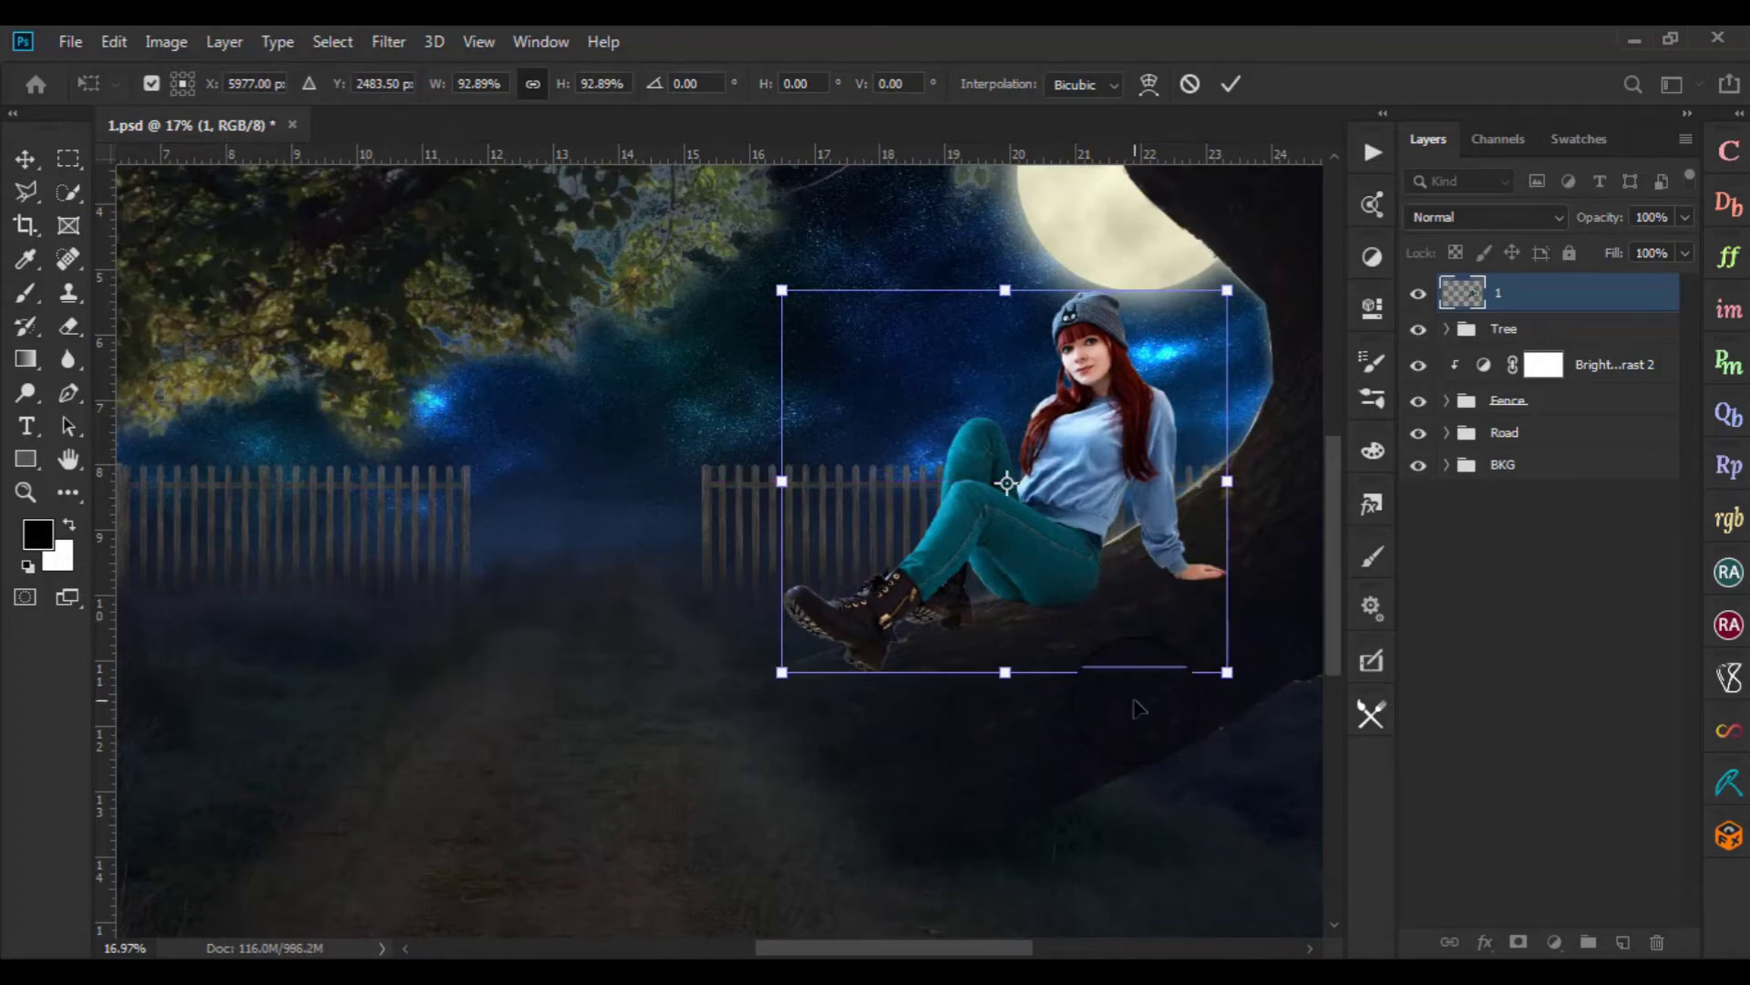
key(Return)
Zoom and pan to inspect the seated girl and the log beneath her
scroll(1139, 706, down, 2)
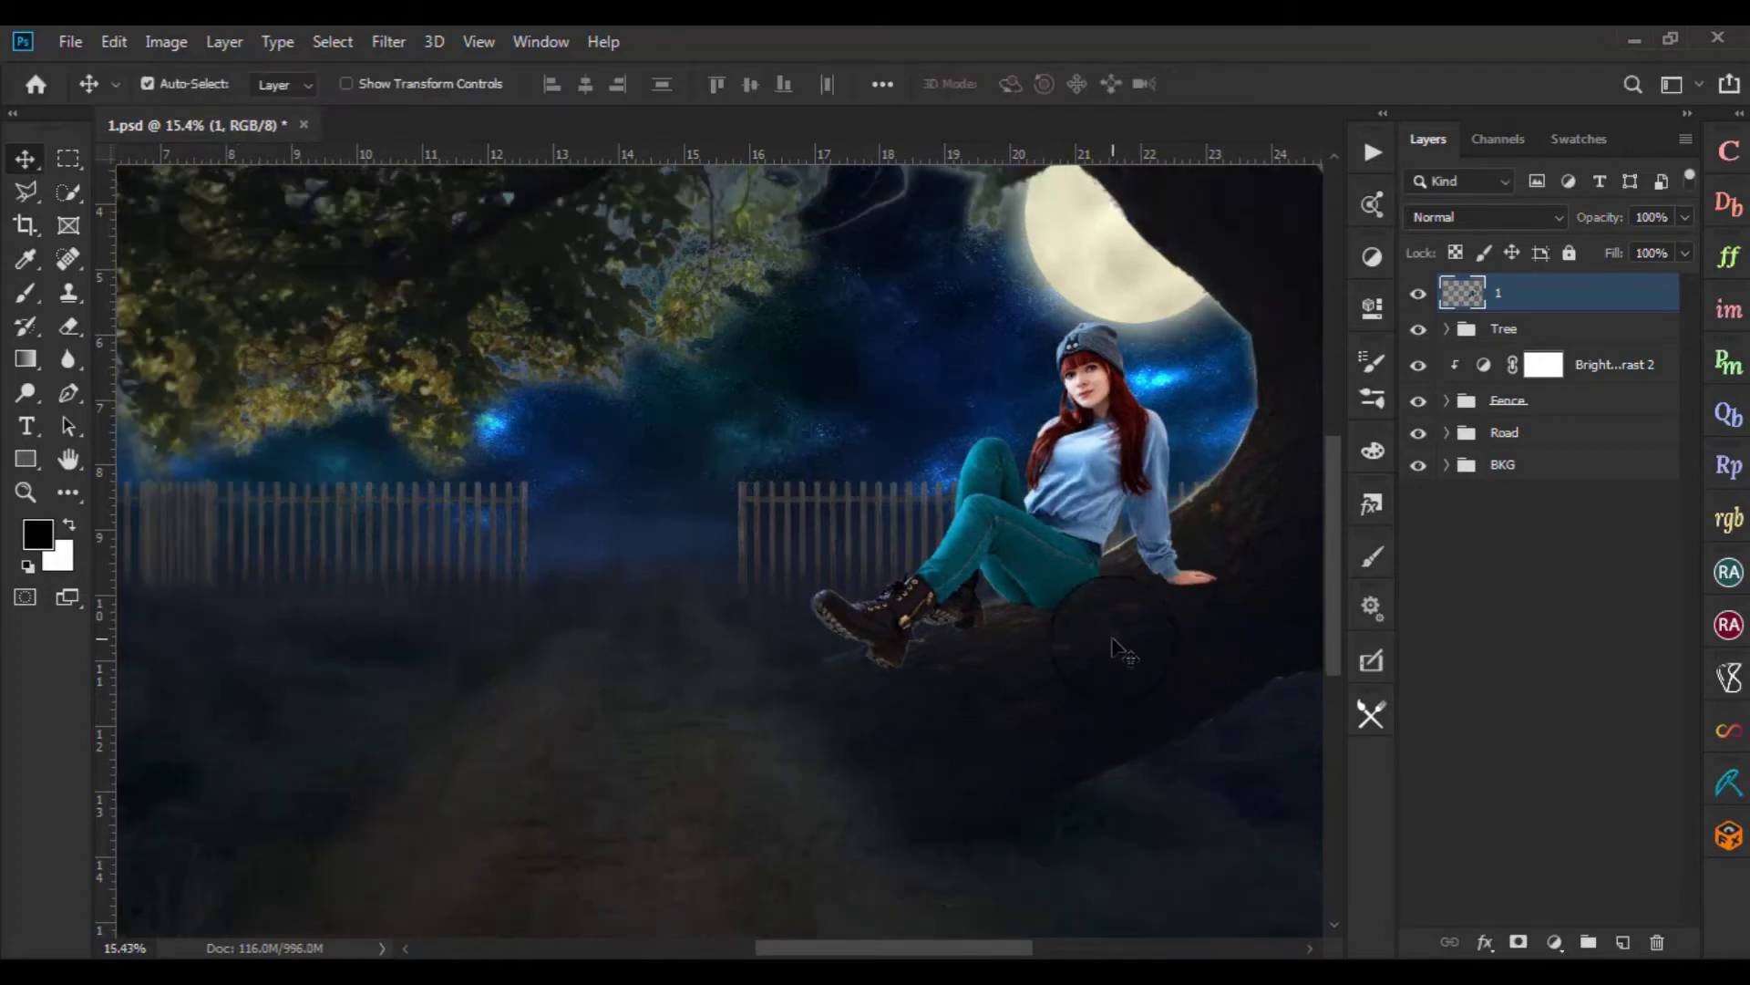
scroll(1126, 652, down, 2)
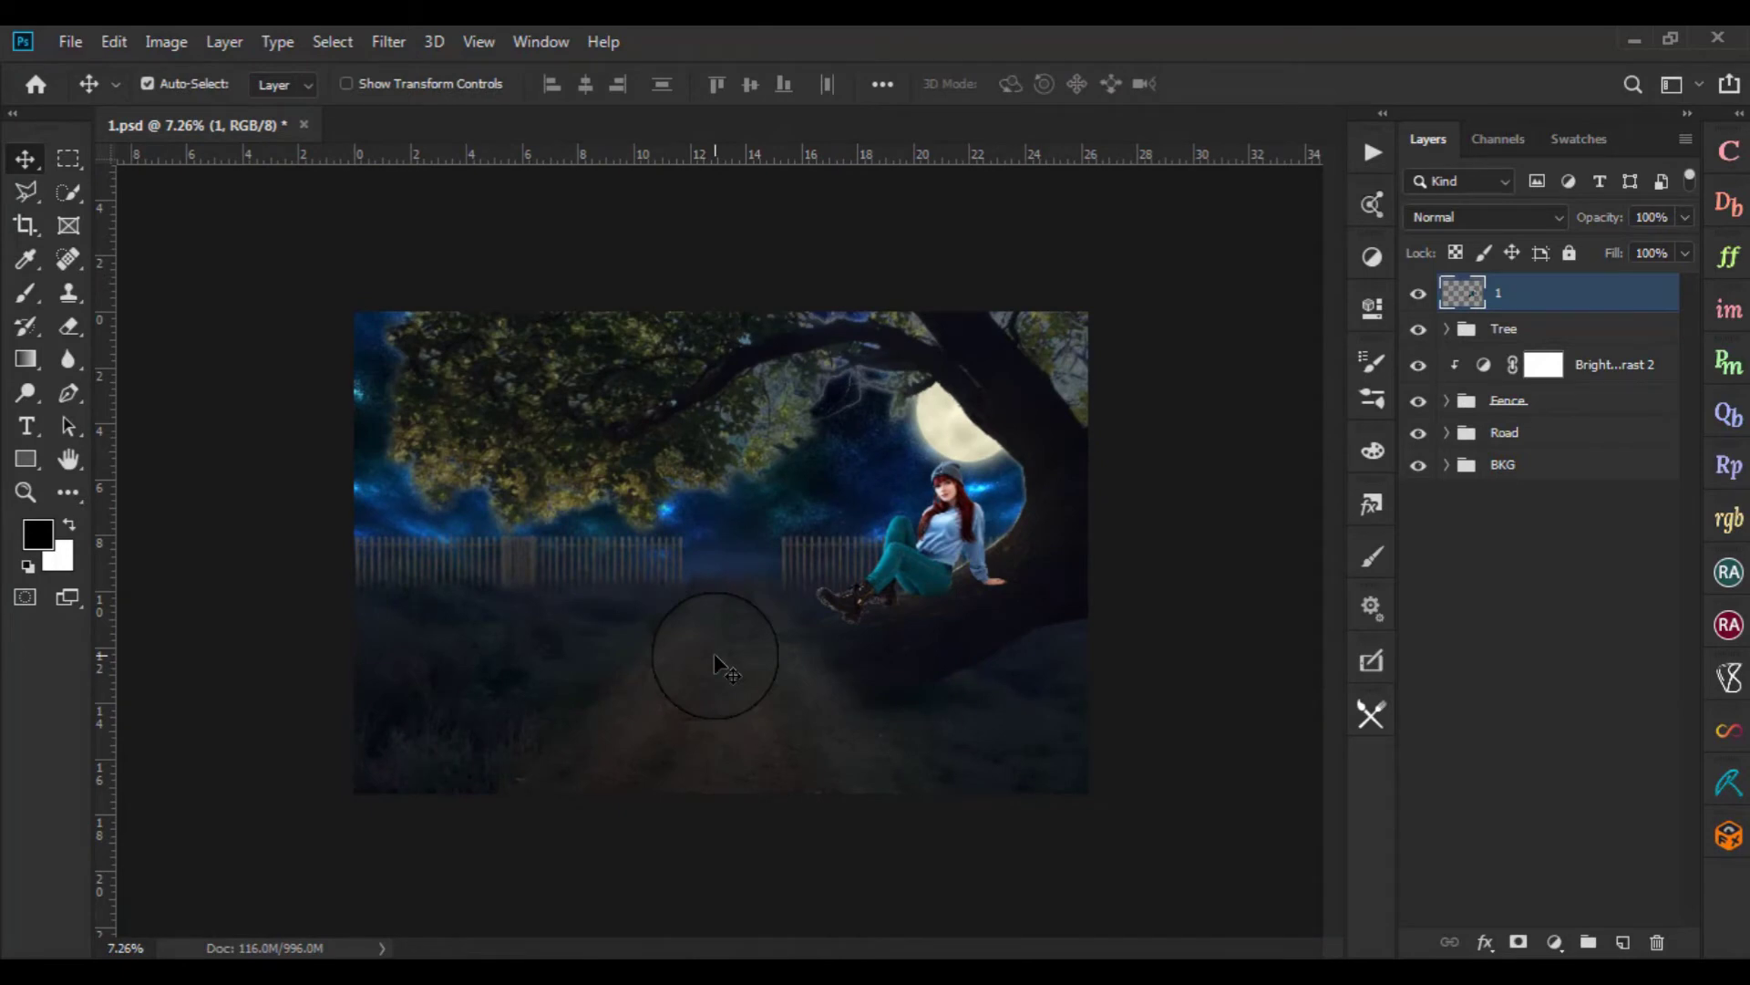
scroll(764, 693, up, 2)
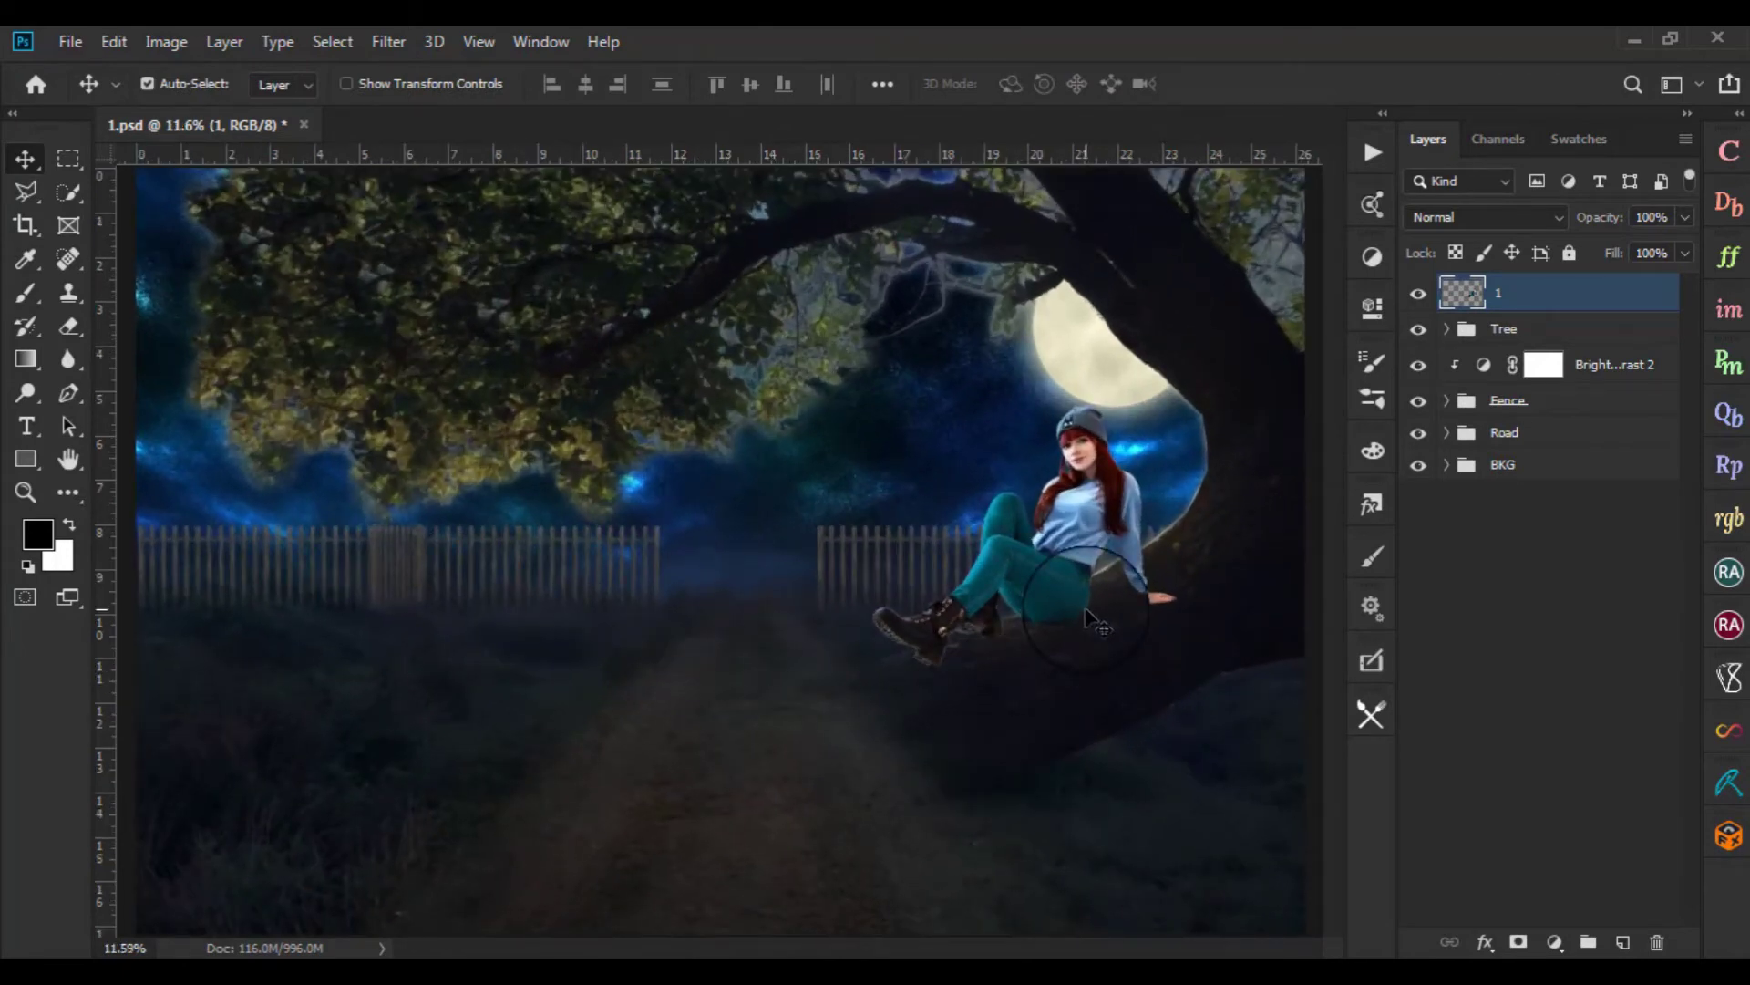
scroll(1094, 624, up, 1)
scroll(1094, 624, up, 1)
scroll(1094, 624, up, 1)
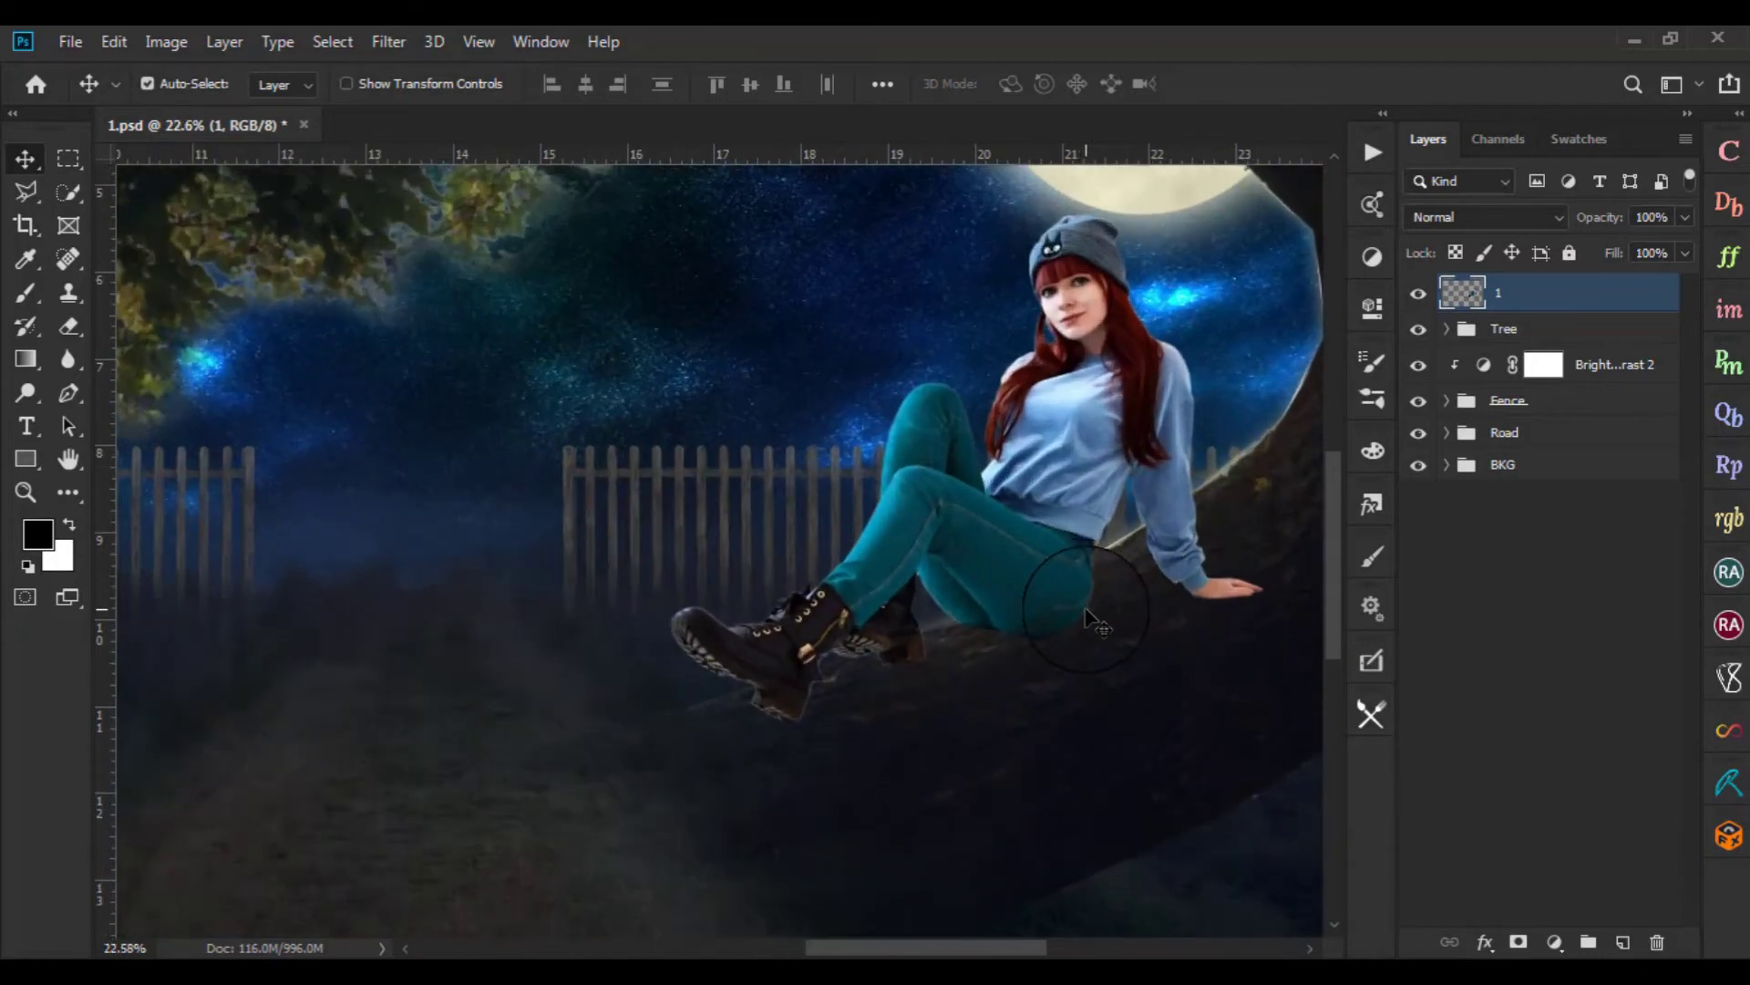
mouse_move(1133, 575)
mouse_down()
mouse_move(823, 638)
mouse_move(910, 595)
mouse_up()
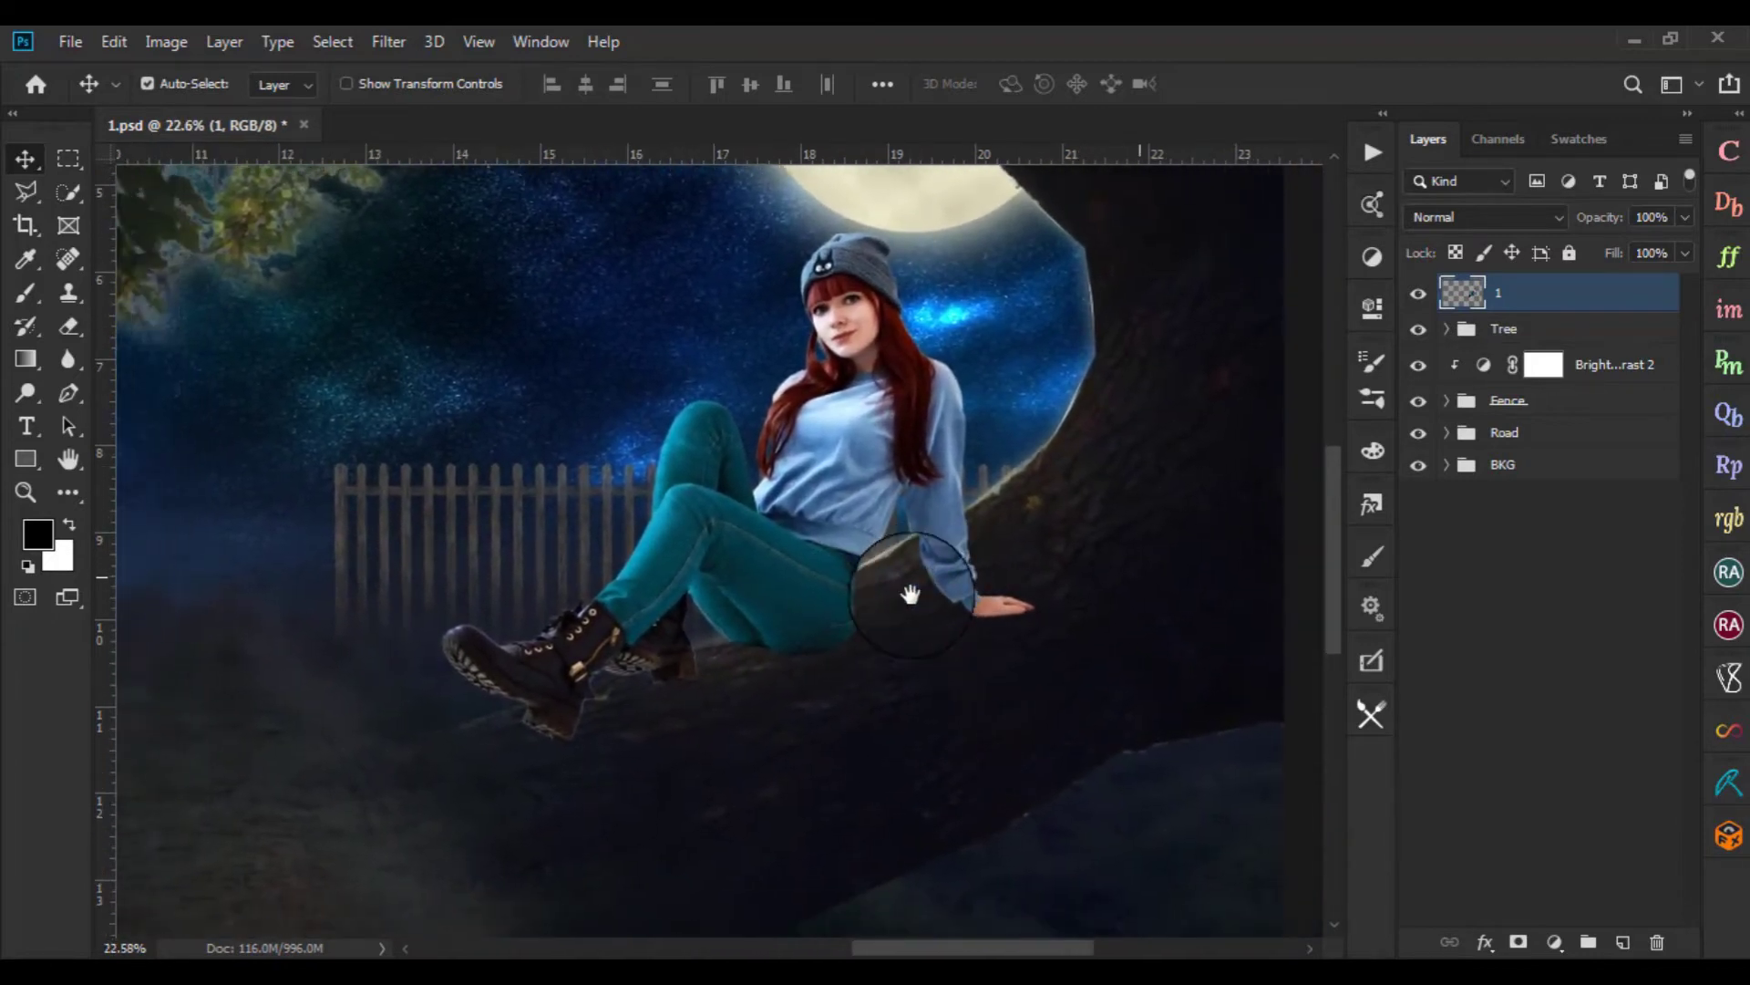
scroll(829, 590, up, 1)
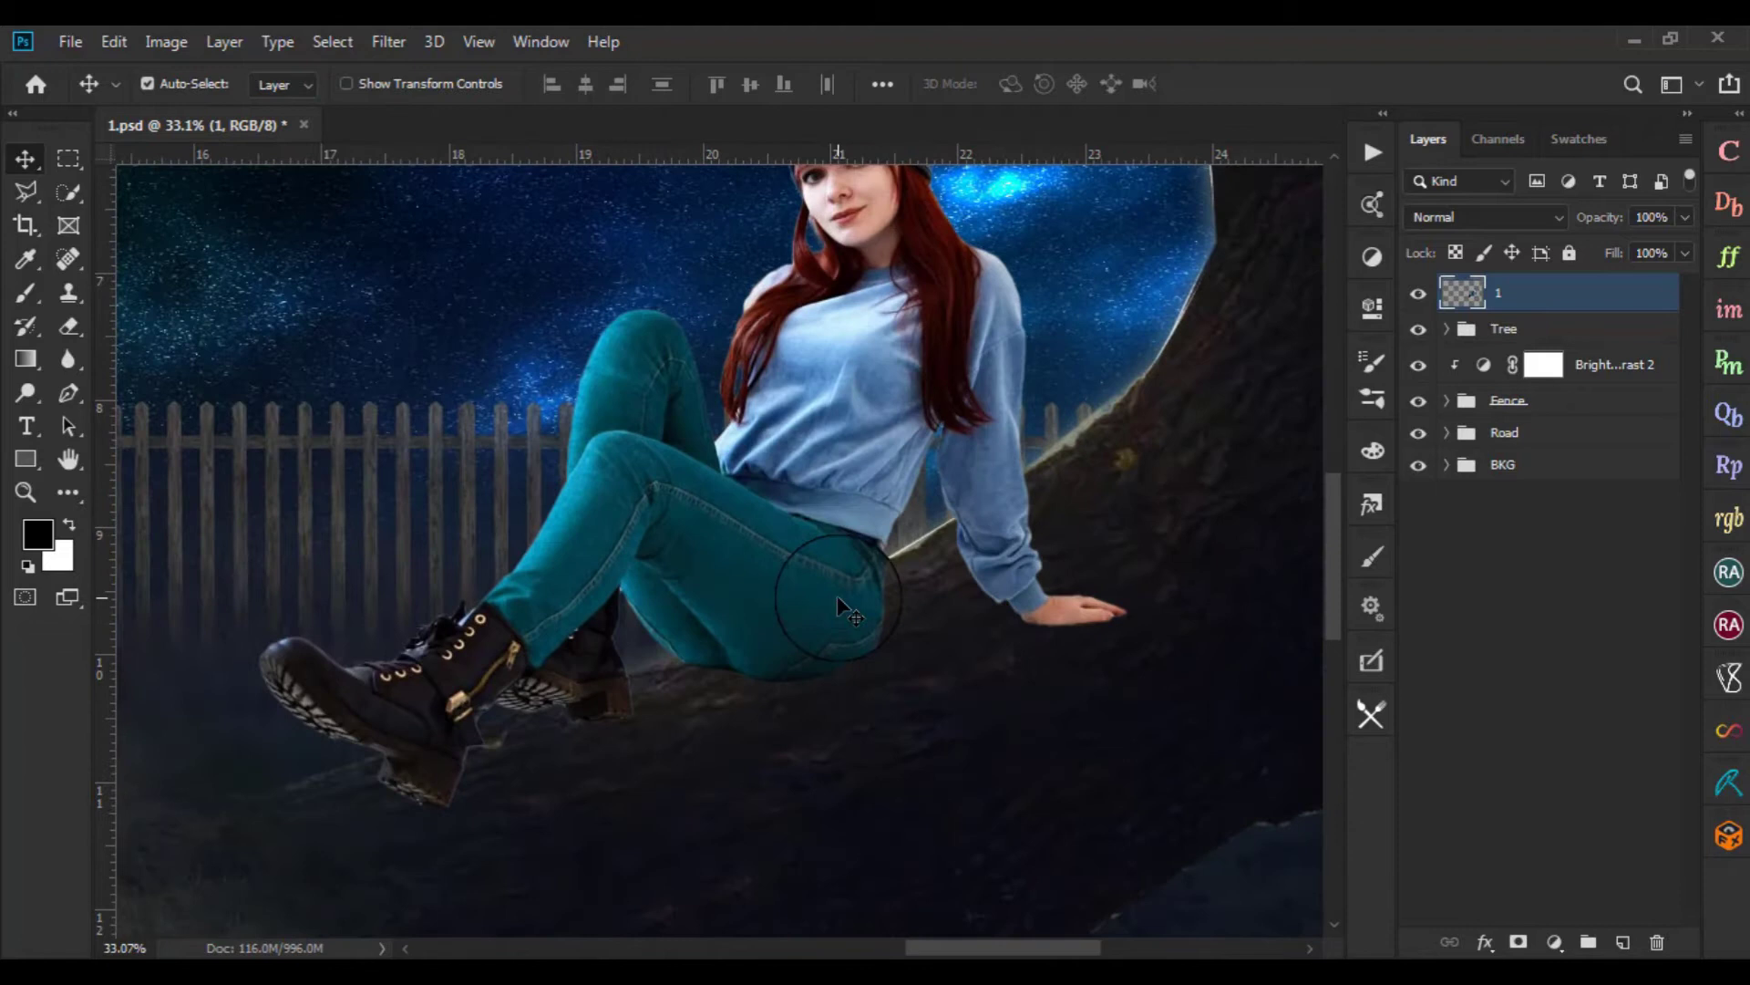
scroll(851, 715, up, 1)
mouse_move(1070, 633)
mouse_down()
mouse_move(967, 477)
mouse_move(884, 473)
mouse_move(866, 501)
mouse_move(890, 505)
mouse_up()
scroll(866, 501, up, 1)
scroll(912, 511, up, 1)
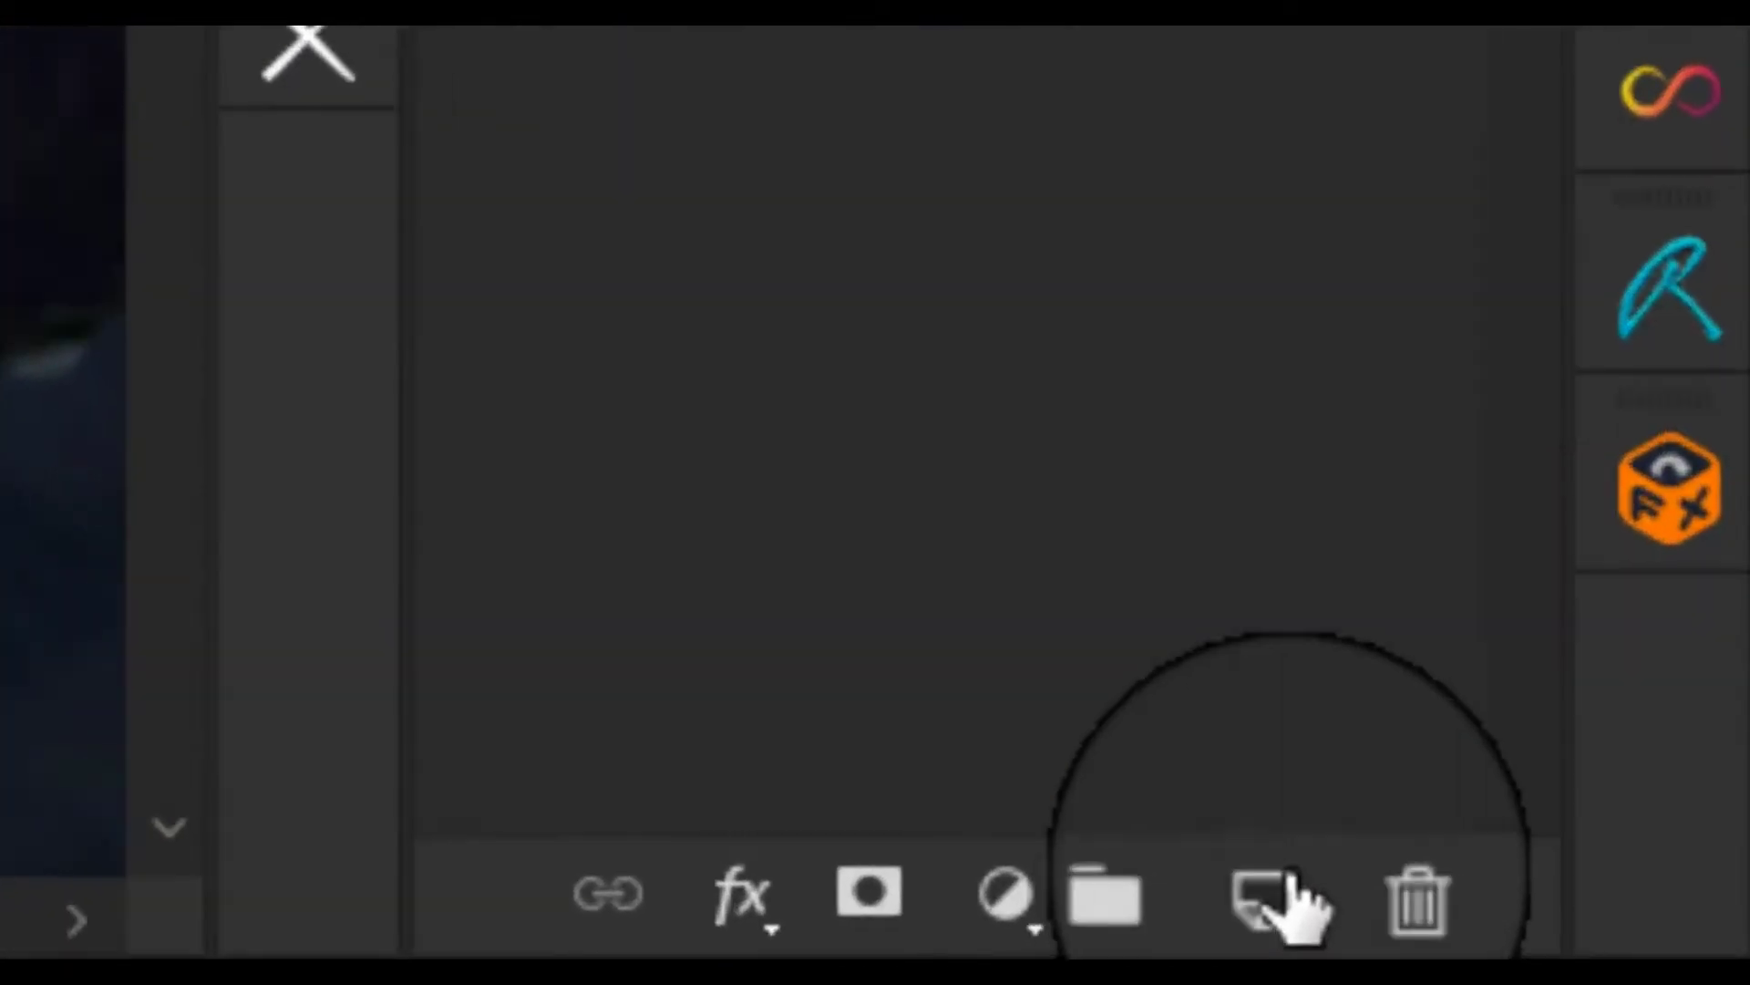
Add a new empty layer named Shake and pick a soft round brush
click(1623, 942)
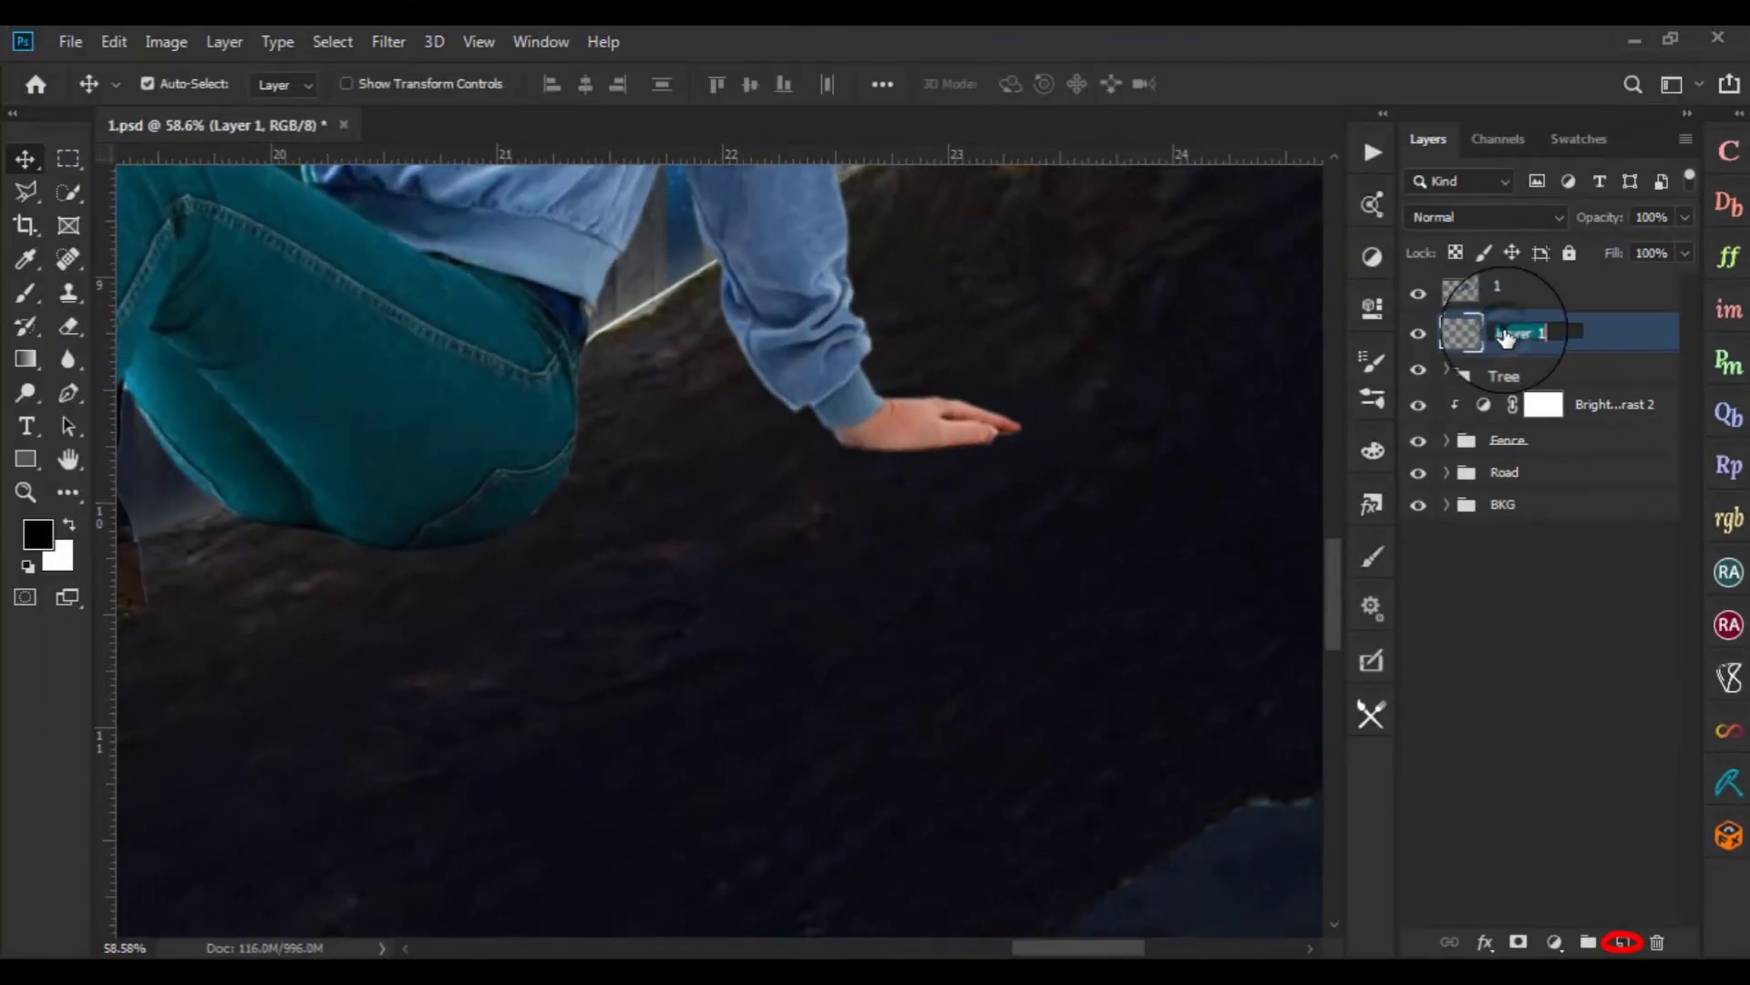
text(Shake)
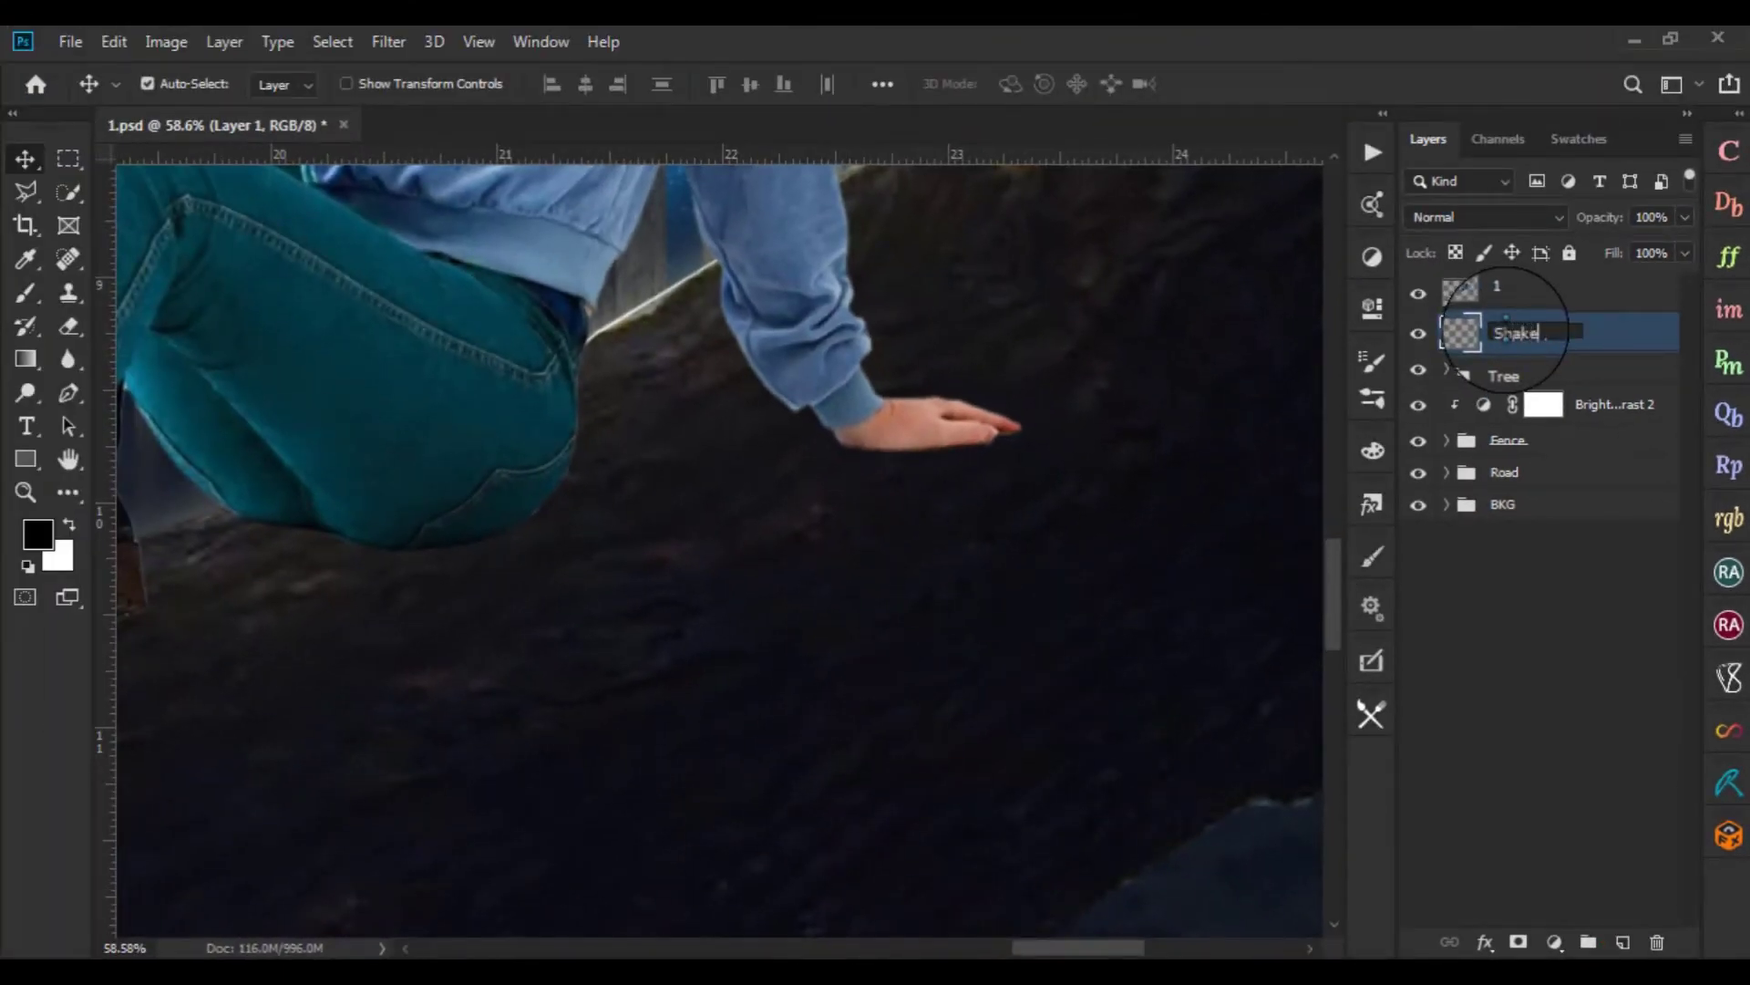
key(Return)
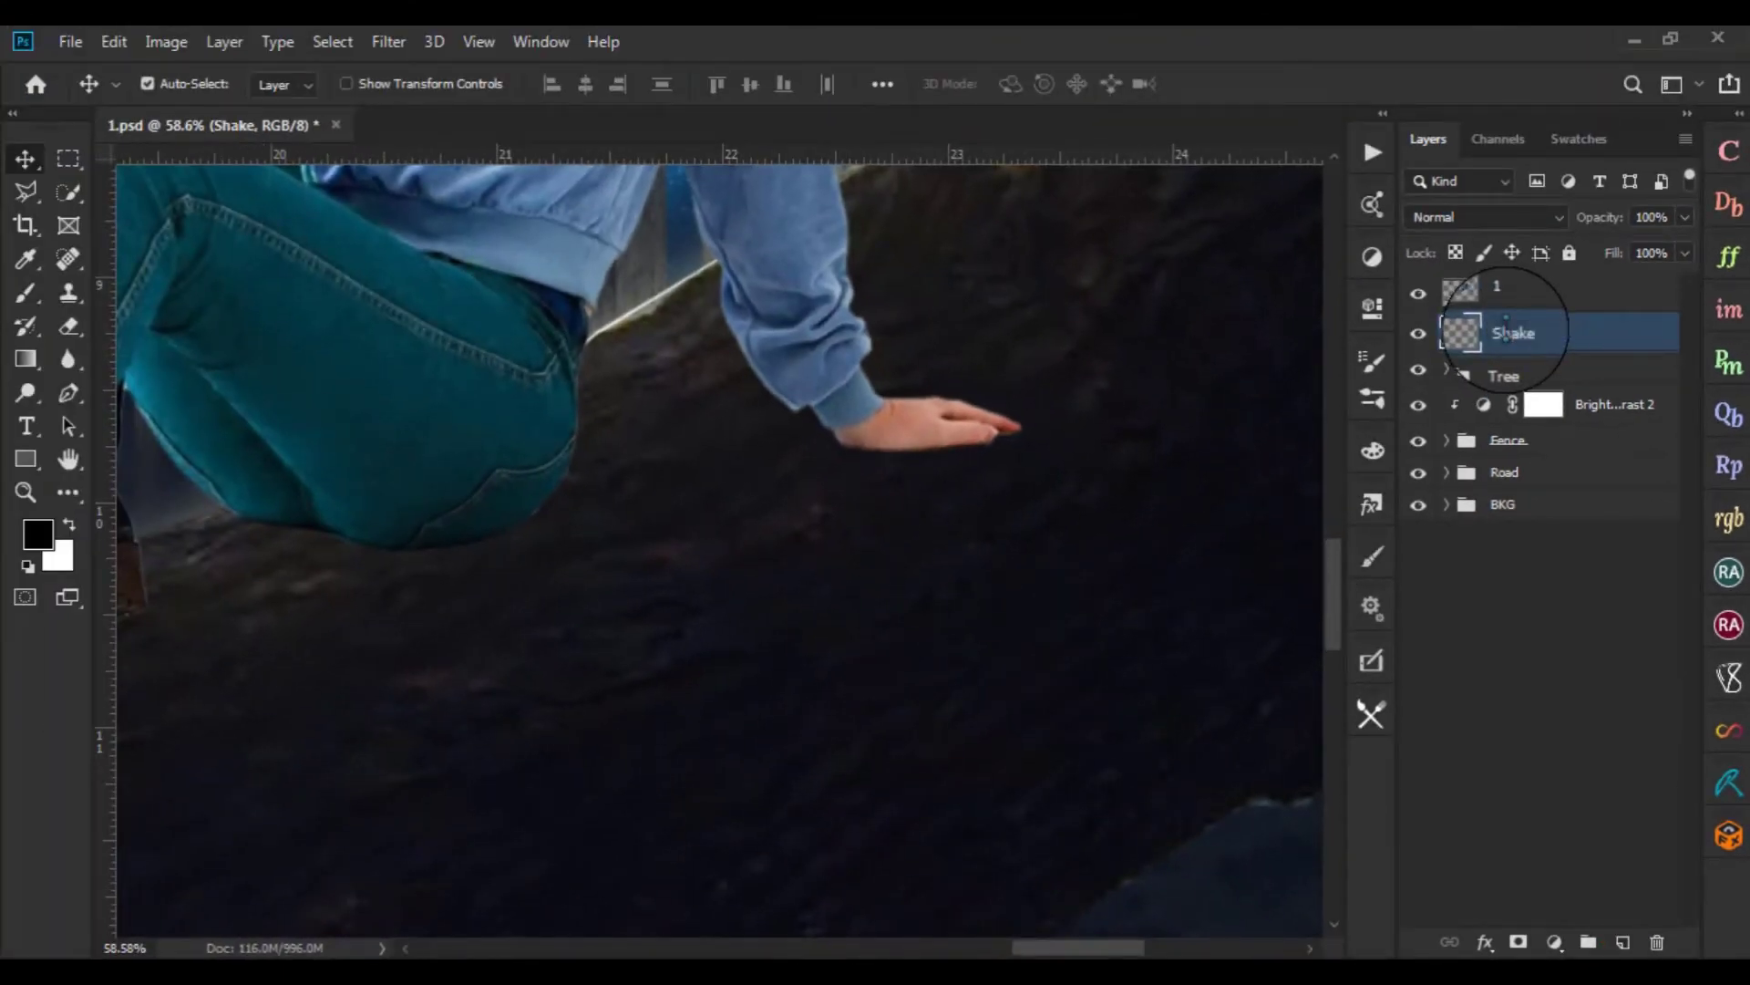
key(b)
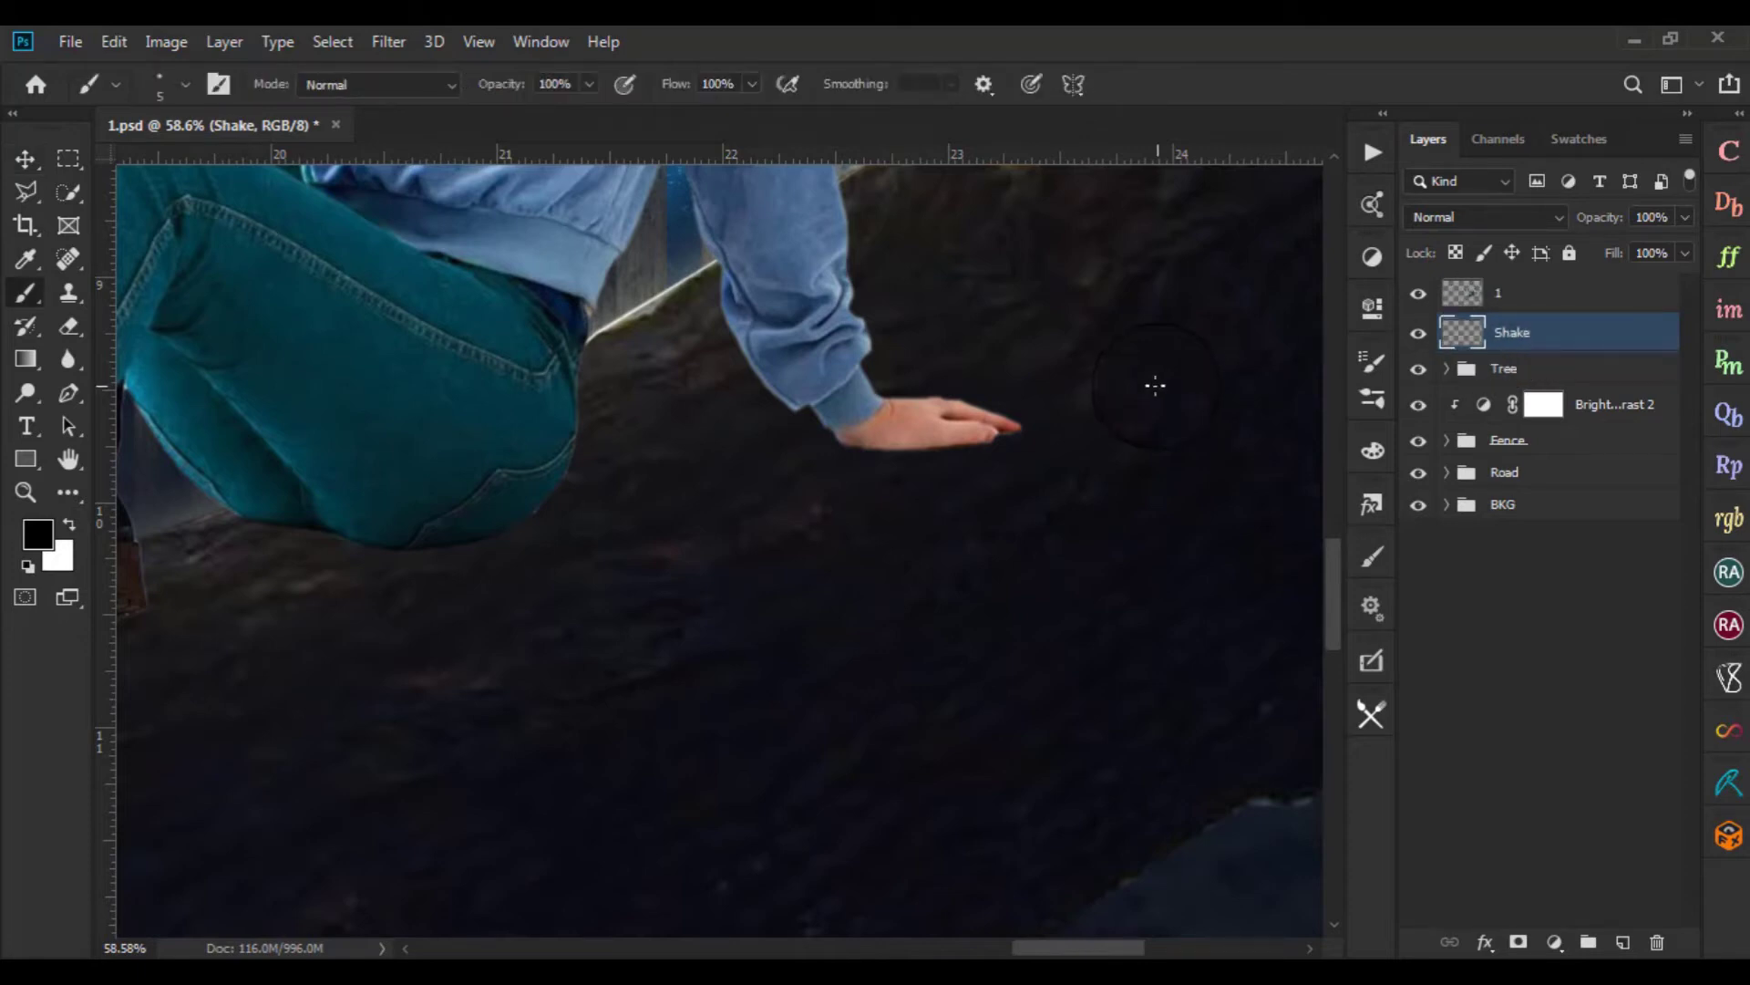
click(172, 84)
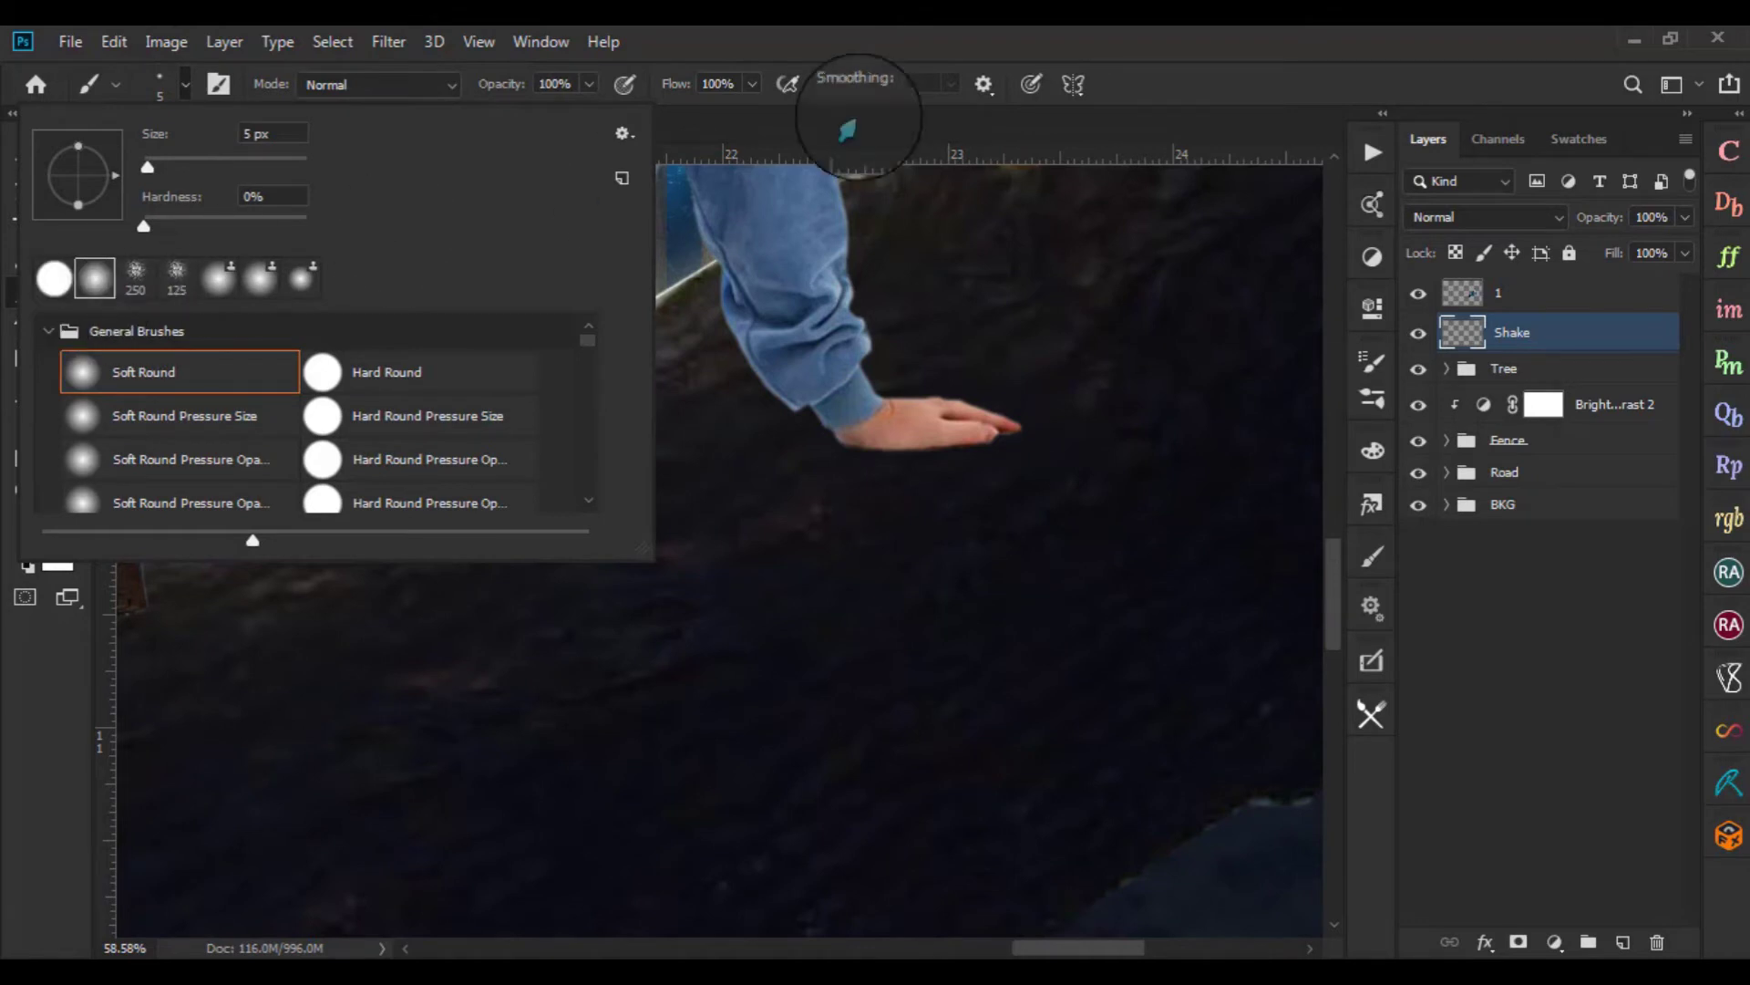
click(1023, 41)
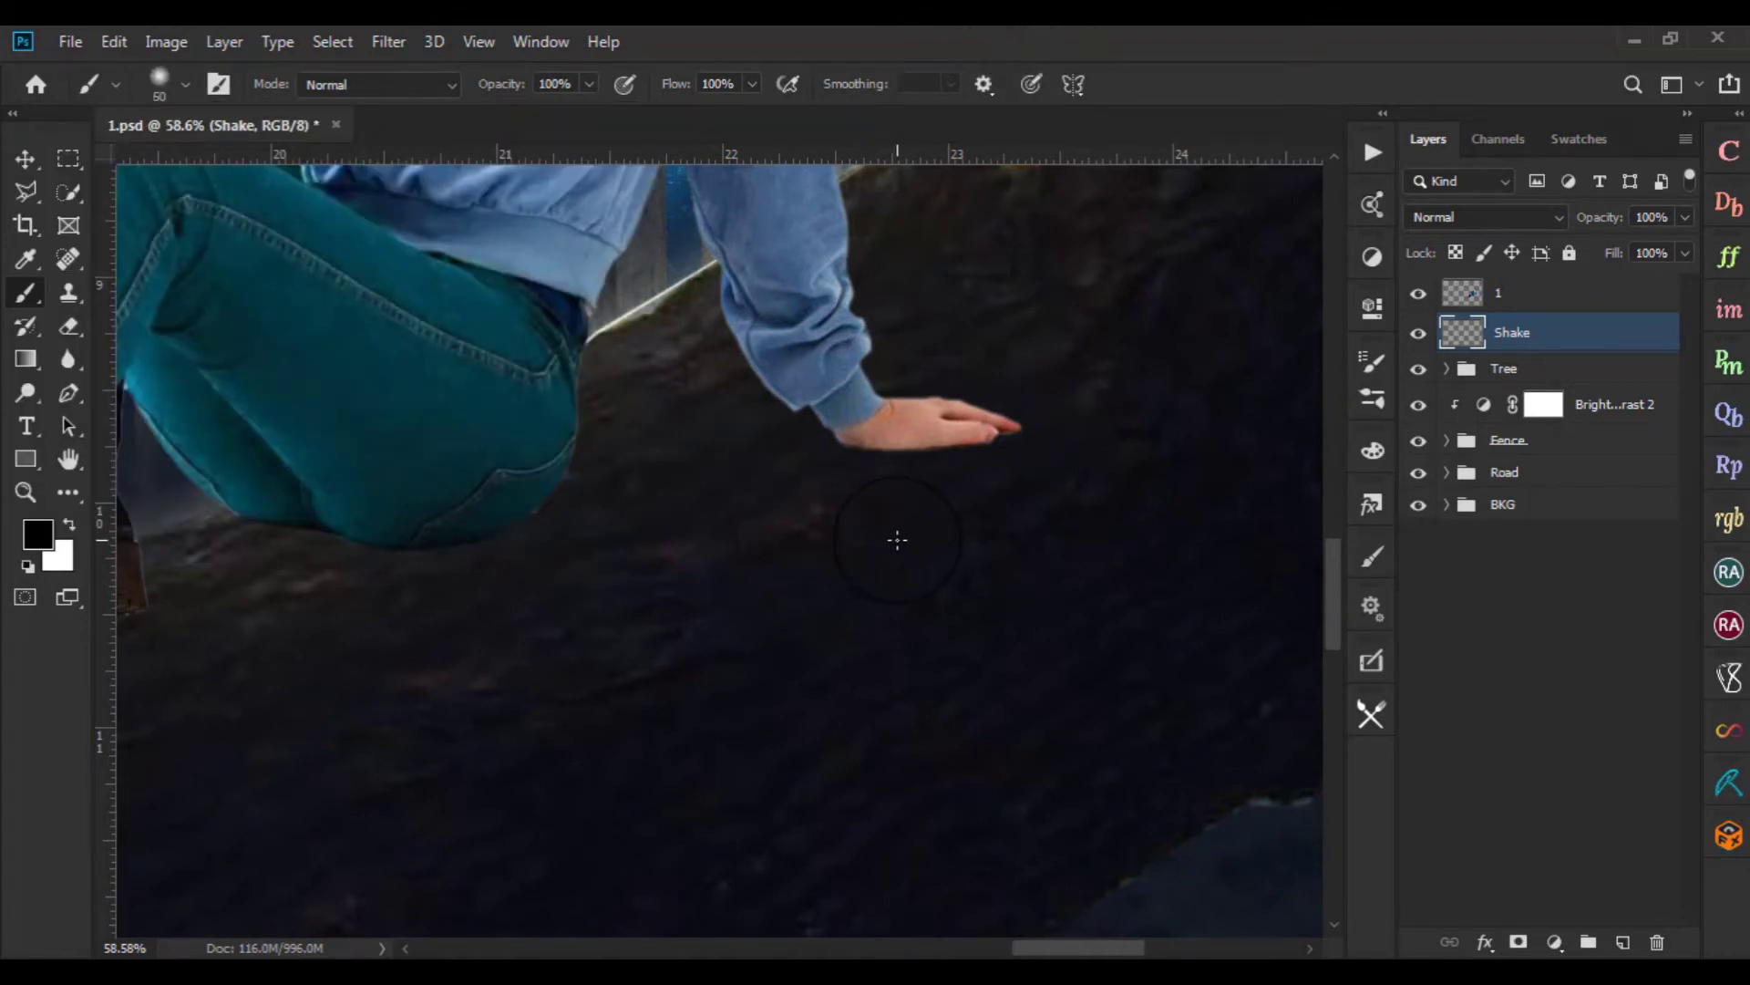
Reduce the brush size to 40 while zooming around the girl
scroll(916, 511, up, 2)
scroll(921, 492, up, 2)
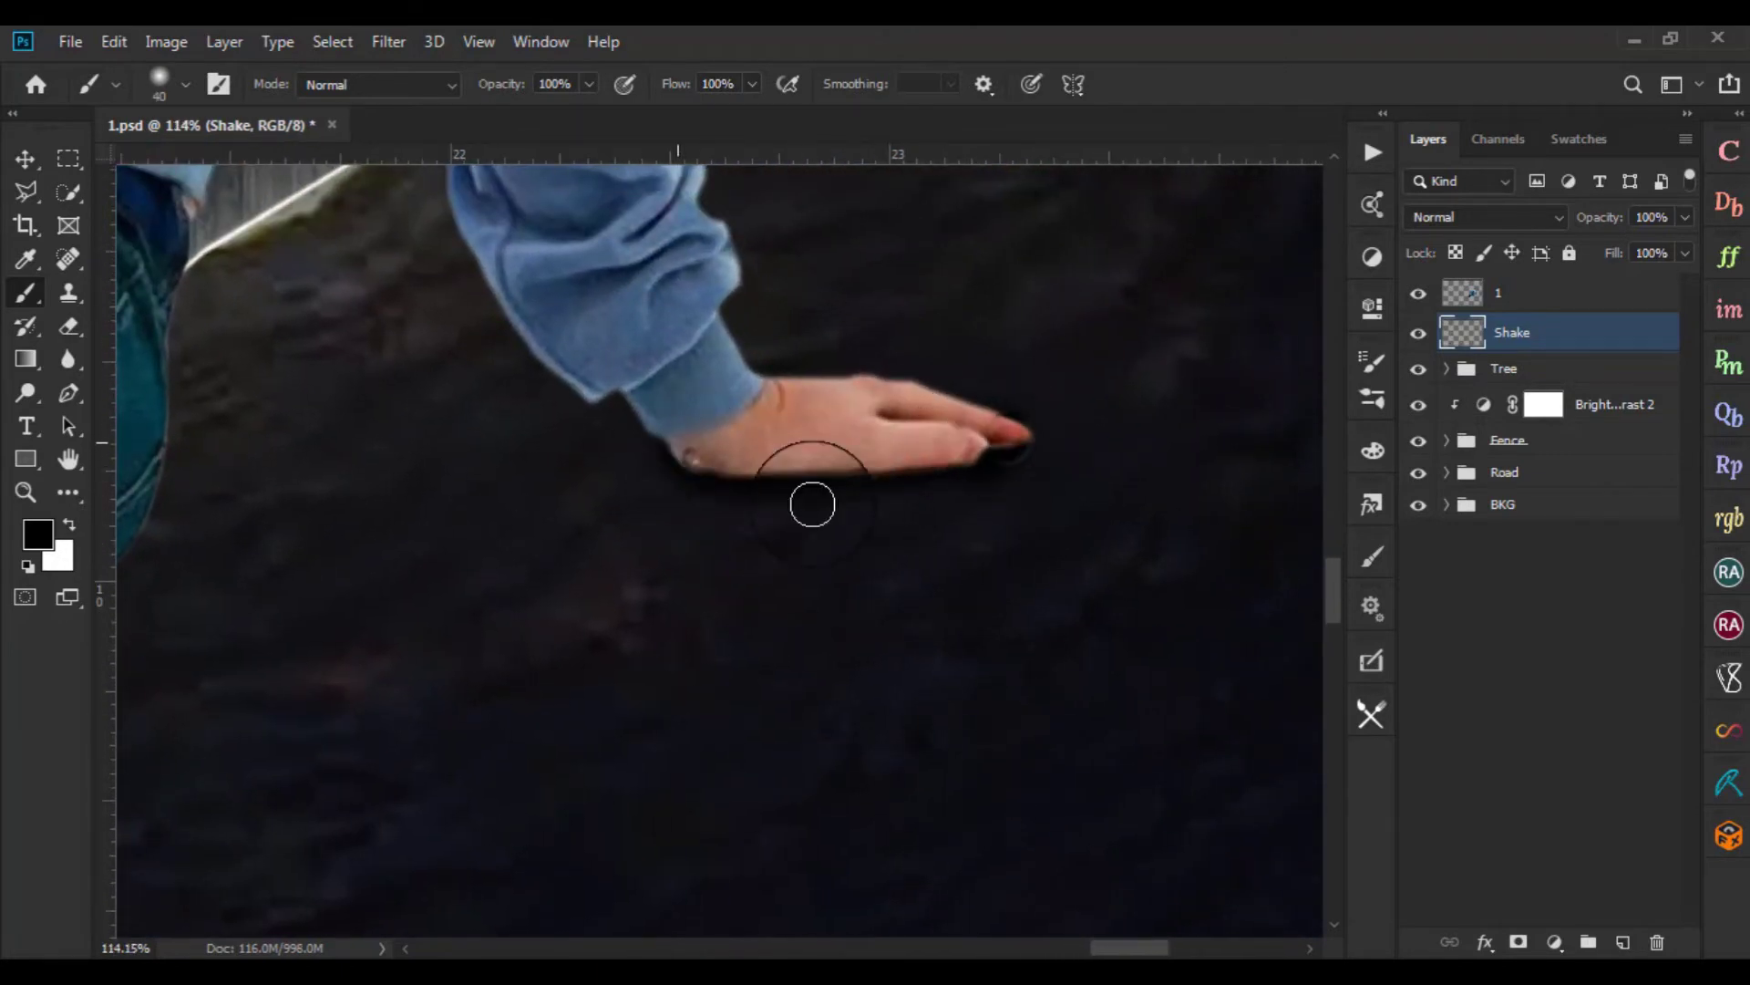
key(bracketleft)
key(bracketleft)
scroll(818, 657, down, 7)
scroll(818, 656, up, 4)
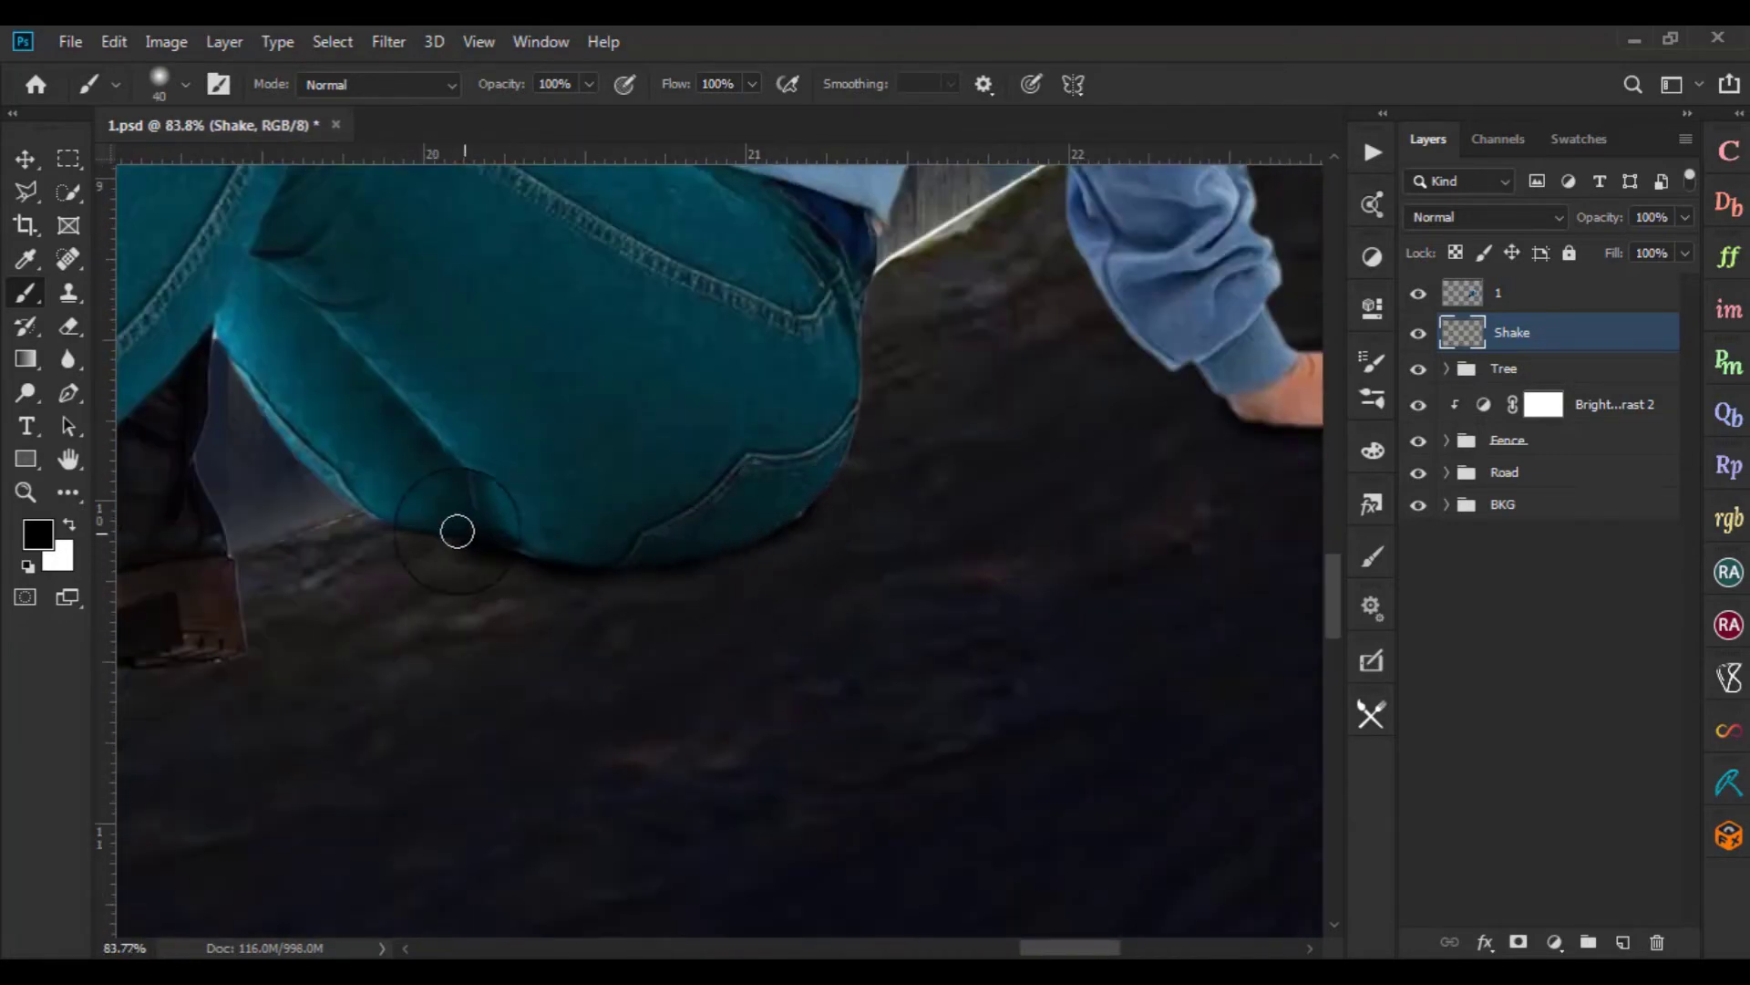
scroll(762, 715, down, 4)
scroll(1016, 637, down, 2)
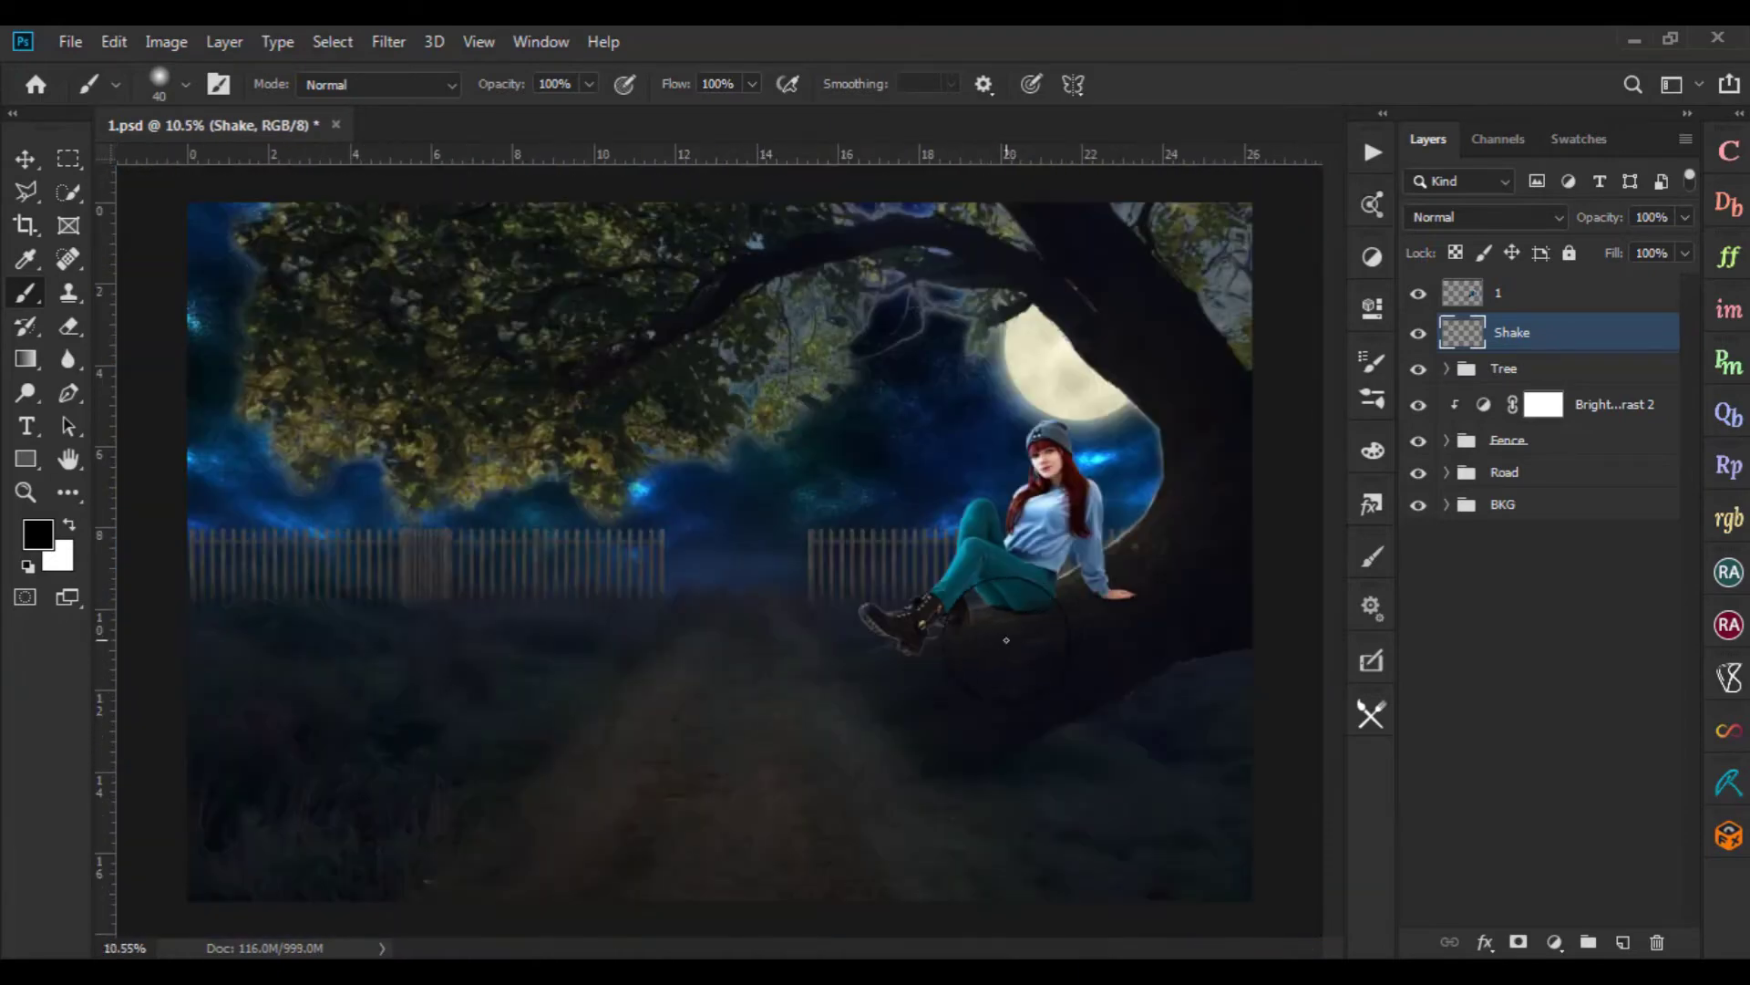
scroll(1046, 607, up, 7)
scroll(1046, 606, up, 1)
scroll(996, 680, down, 3)
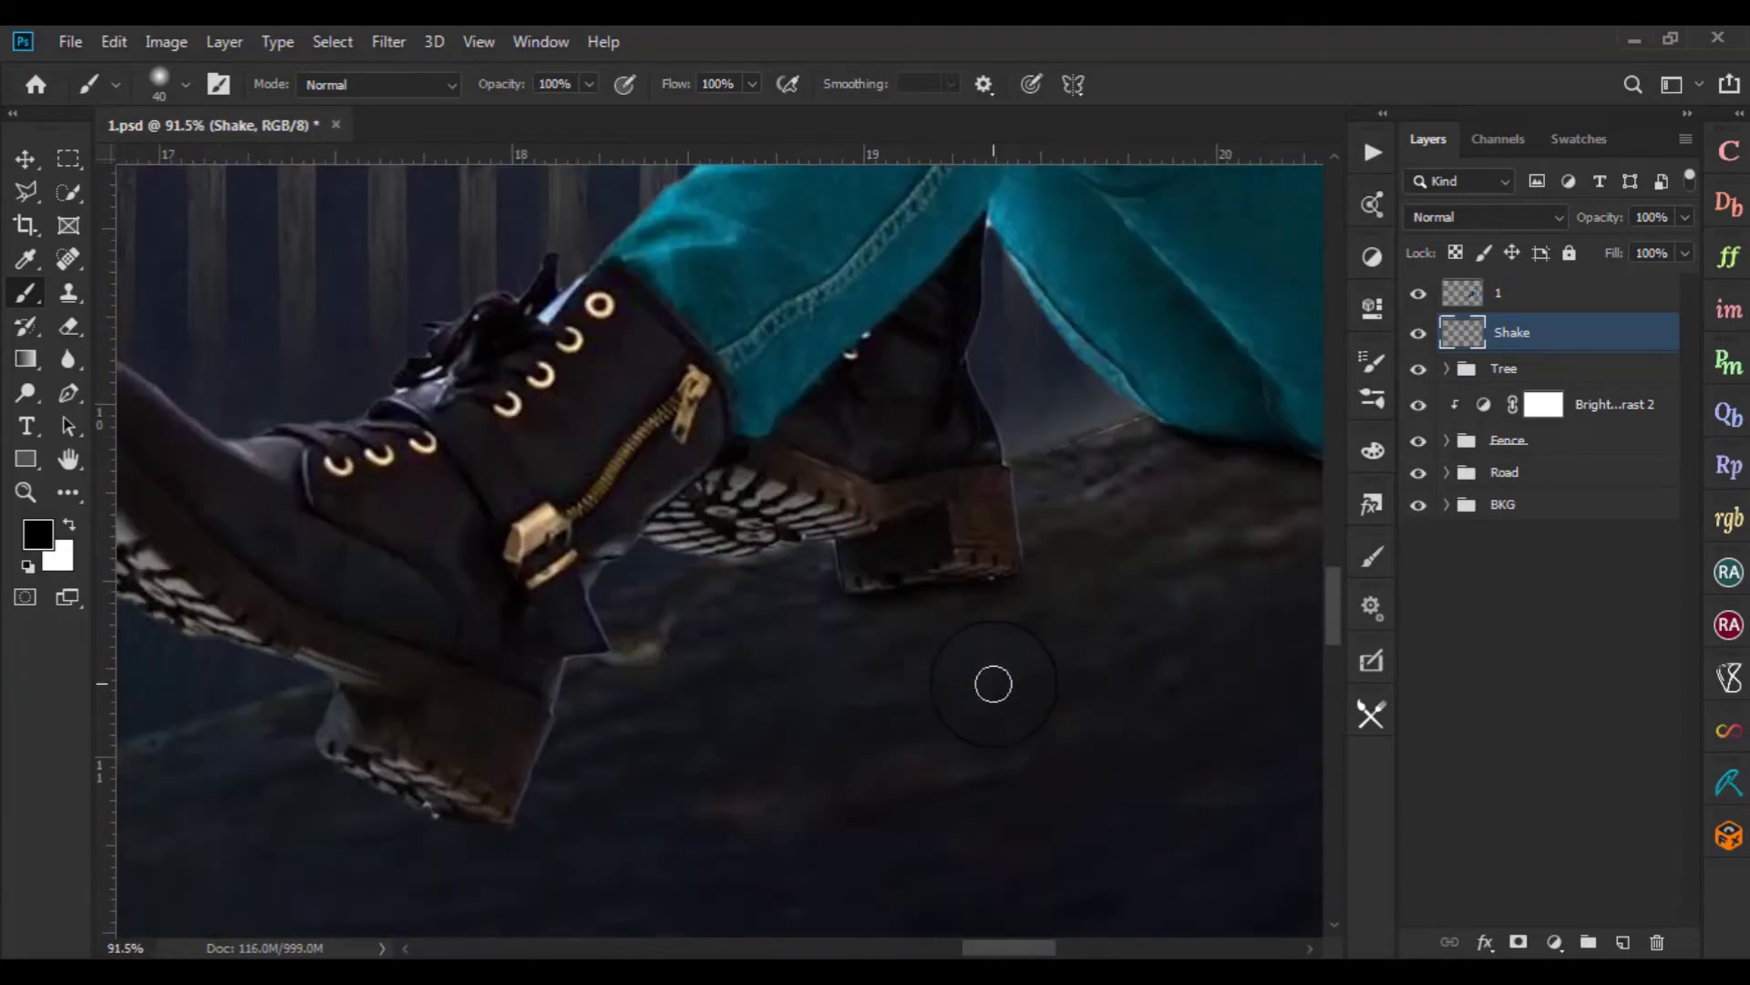
scroll(836, 741, down, 2)
scroll(1004, 769, down, 3)
scroll(1004, 771, down, 2)
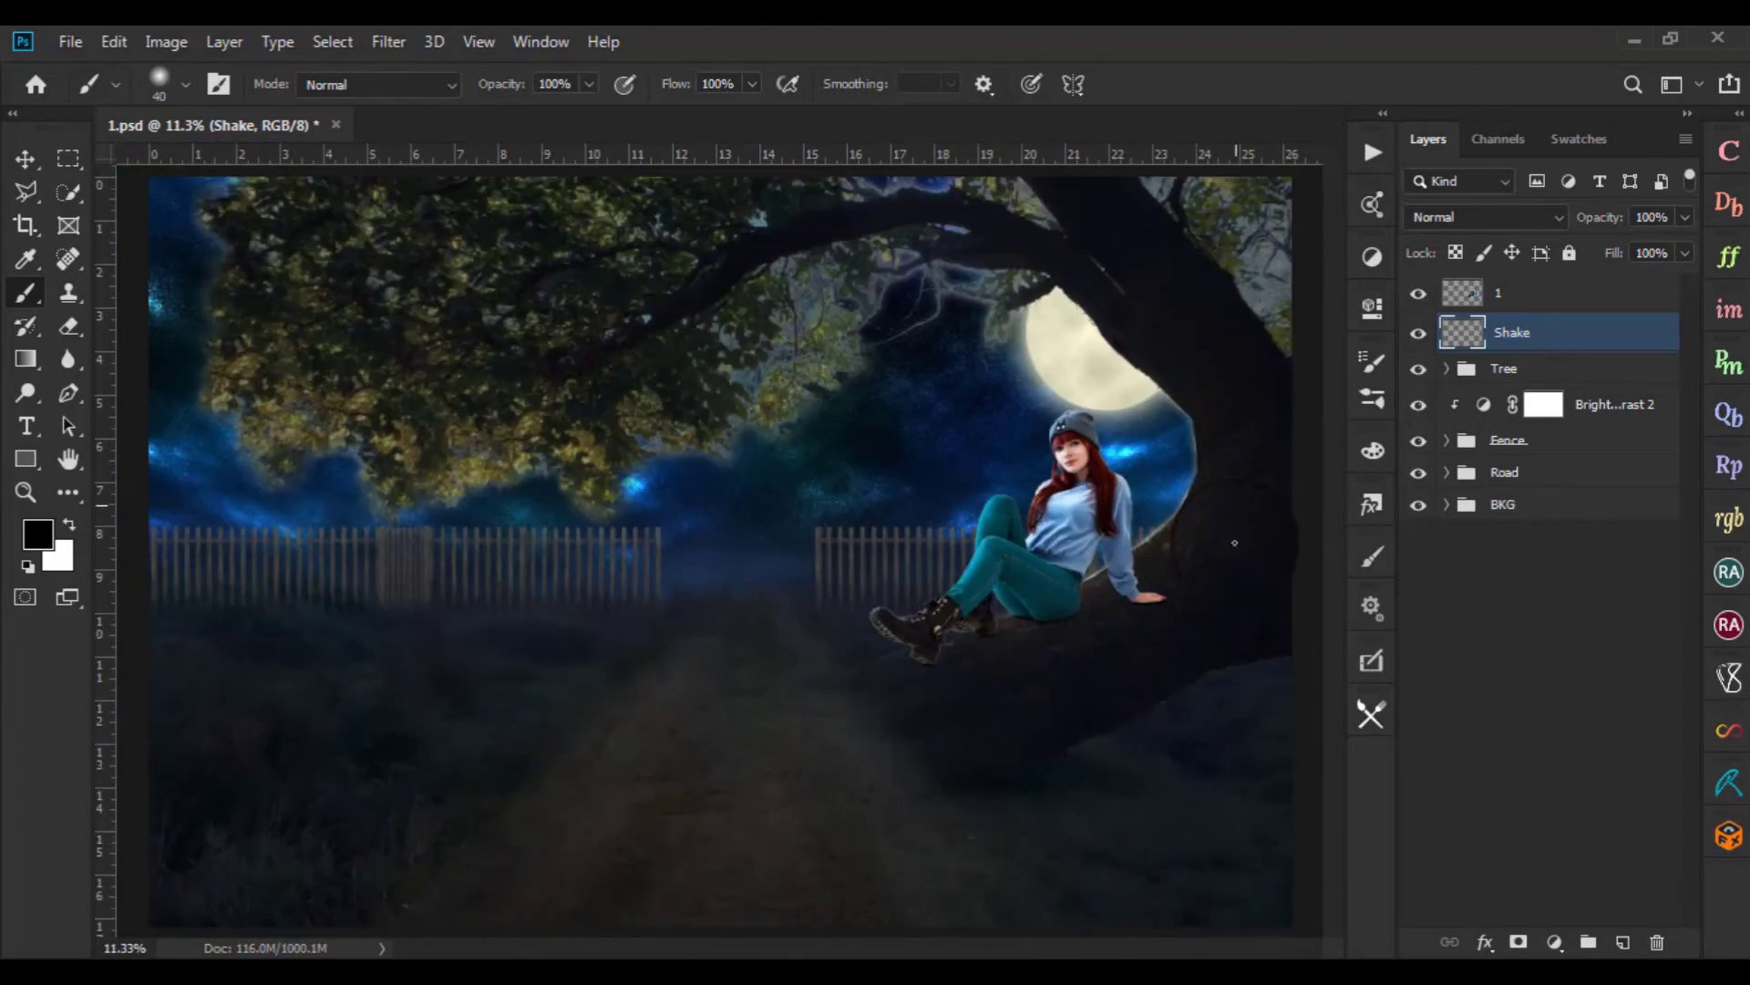
scroll(1112, 684, up, 1)
scroll(1112, 688, up, 1)
scroll(1112, 696, up, 1)
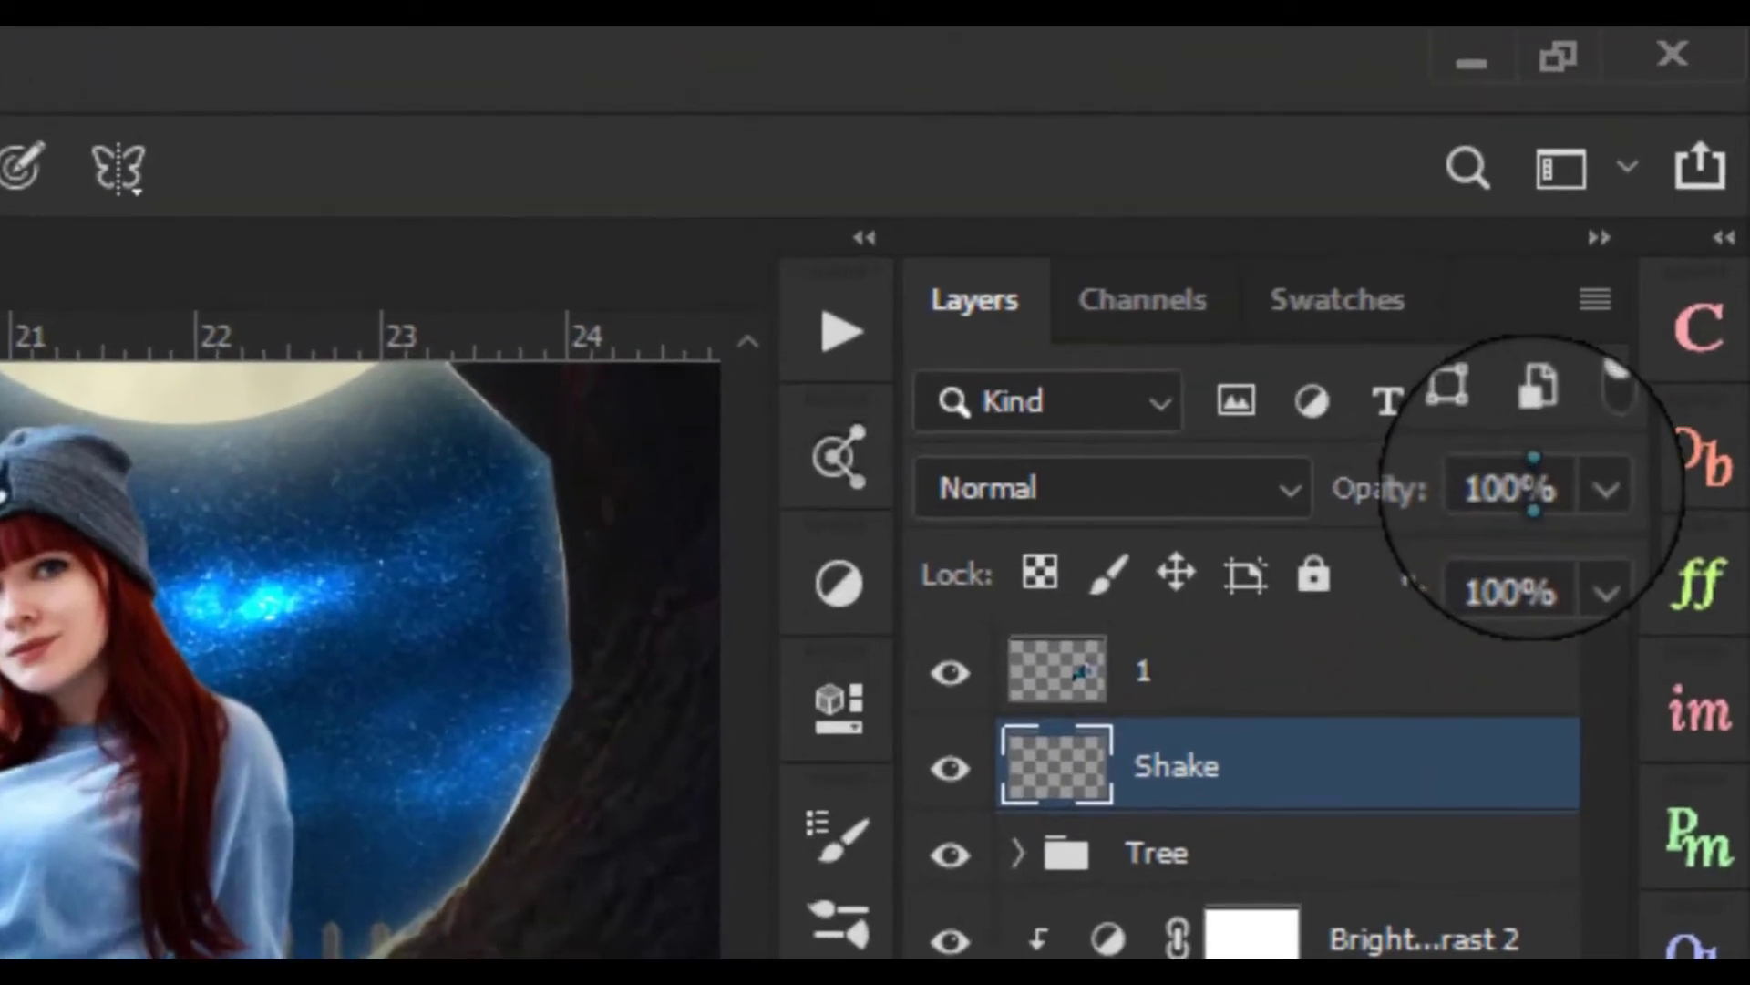
Set the Shake layer's opacity to 85% and inspect the shading under the boots
click(1652, 217)
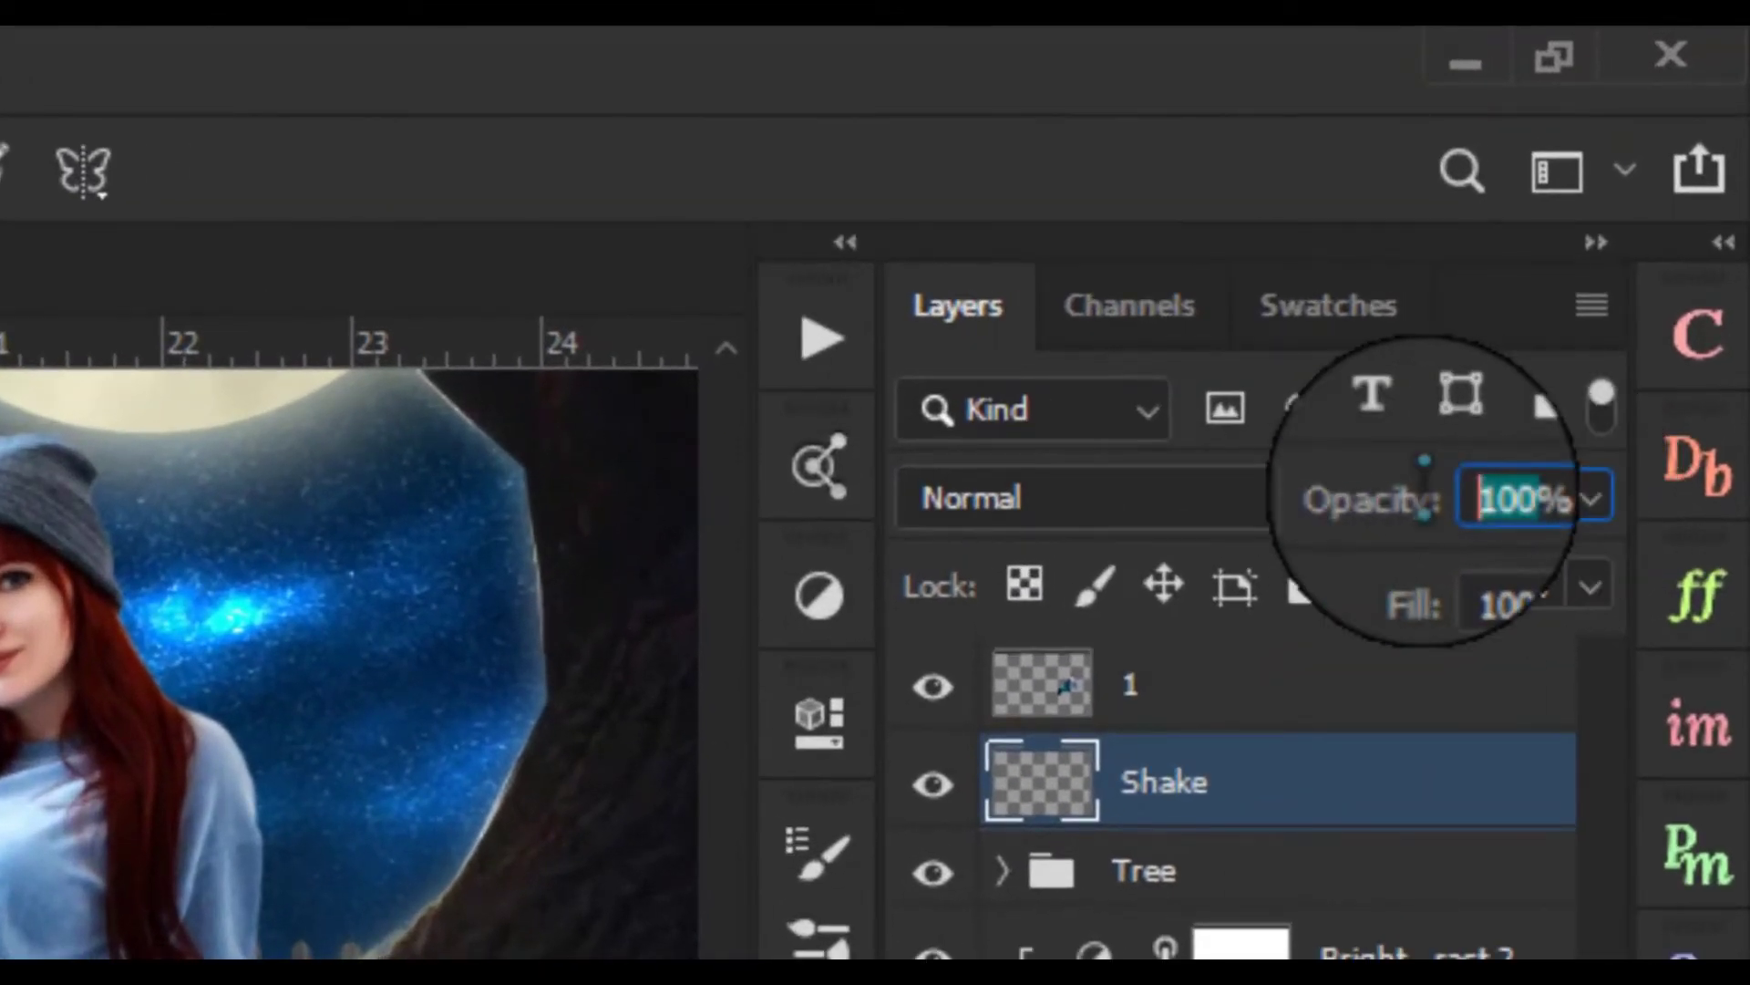
text(85)
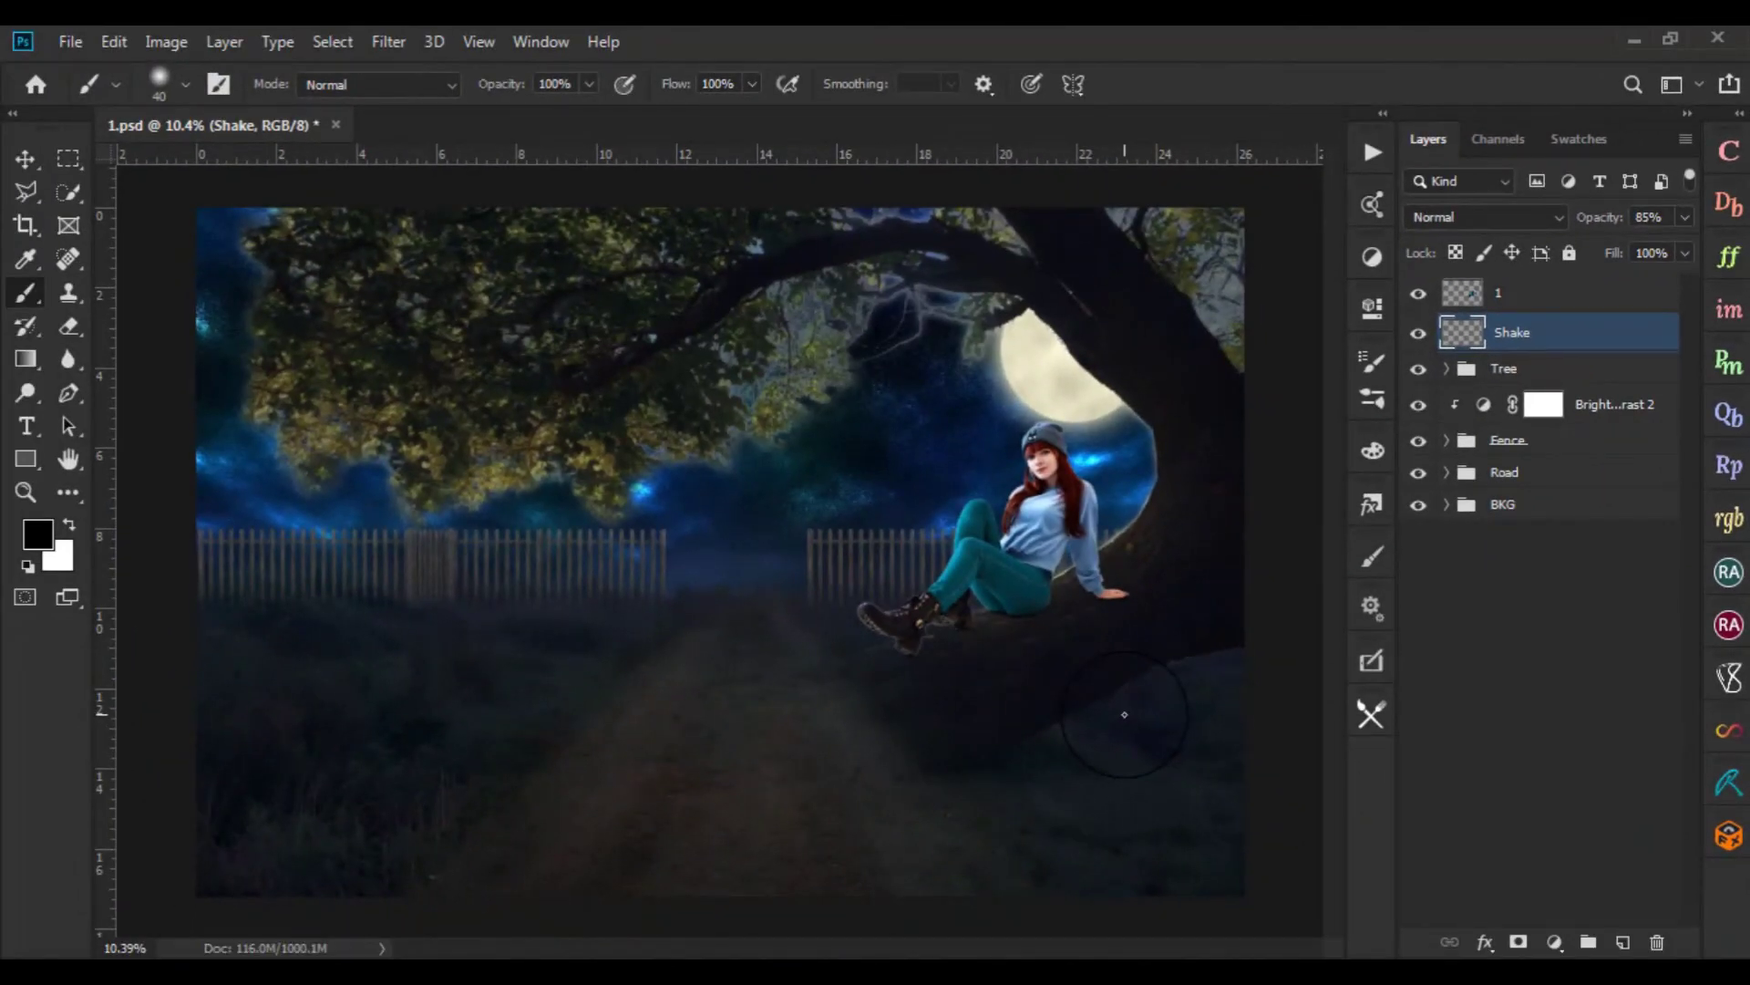
scroll(1124, 715, up, 1)
scroll(912, 709, up, 3)
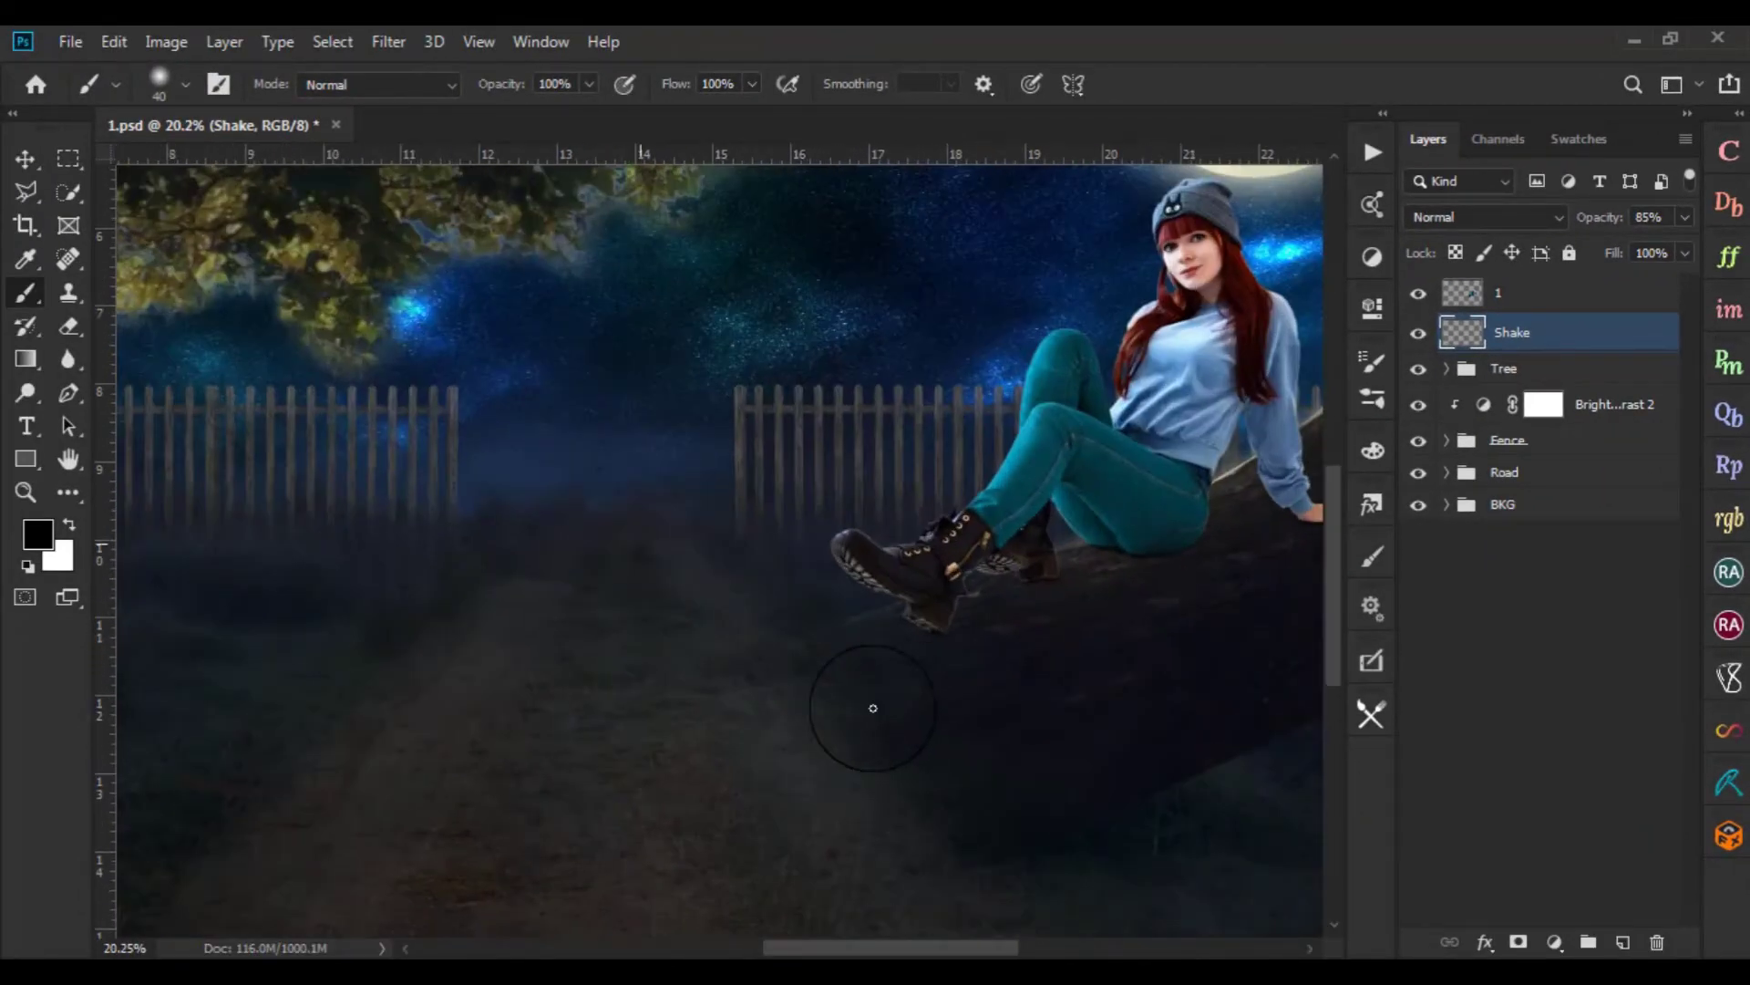
scroll(912, 656, up, 2)
scroll(967, 638, up, 3)
scroll(976, 662, up, 1)
scroll(975, 662, up, 1)
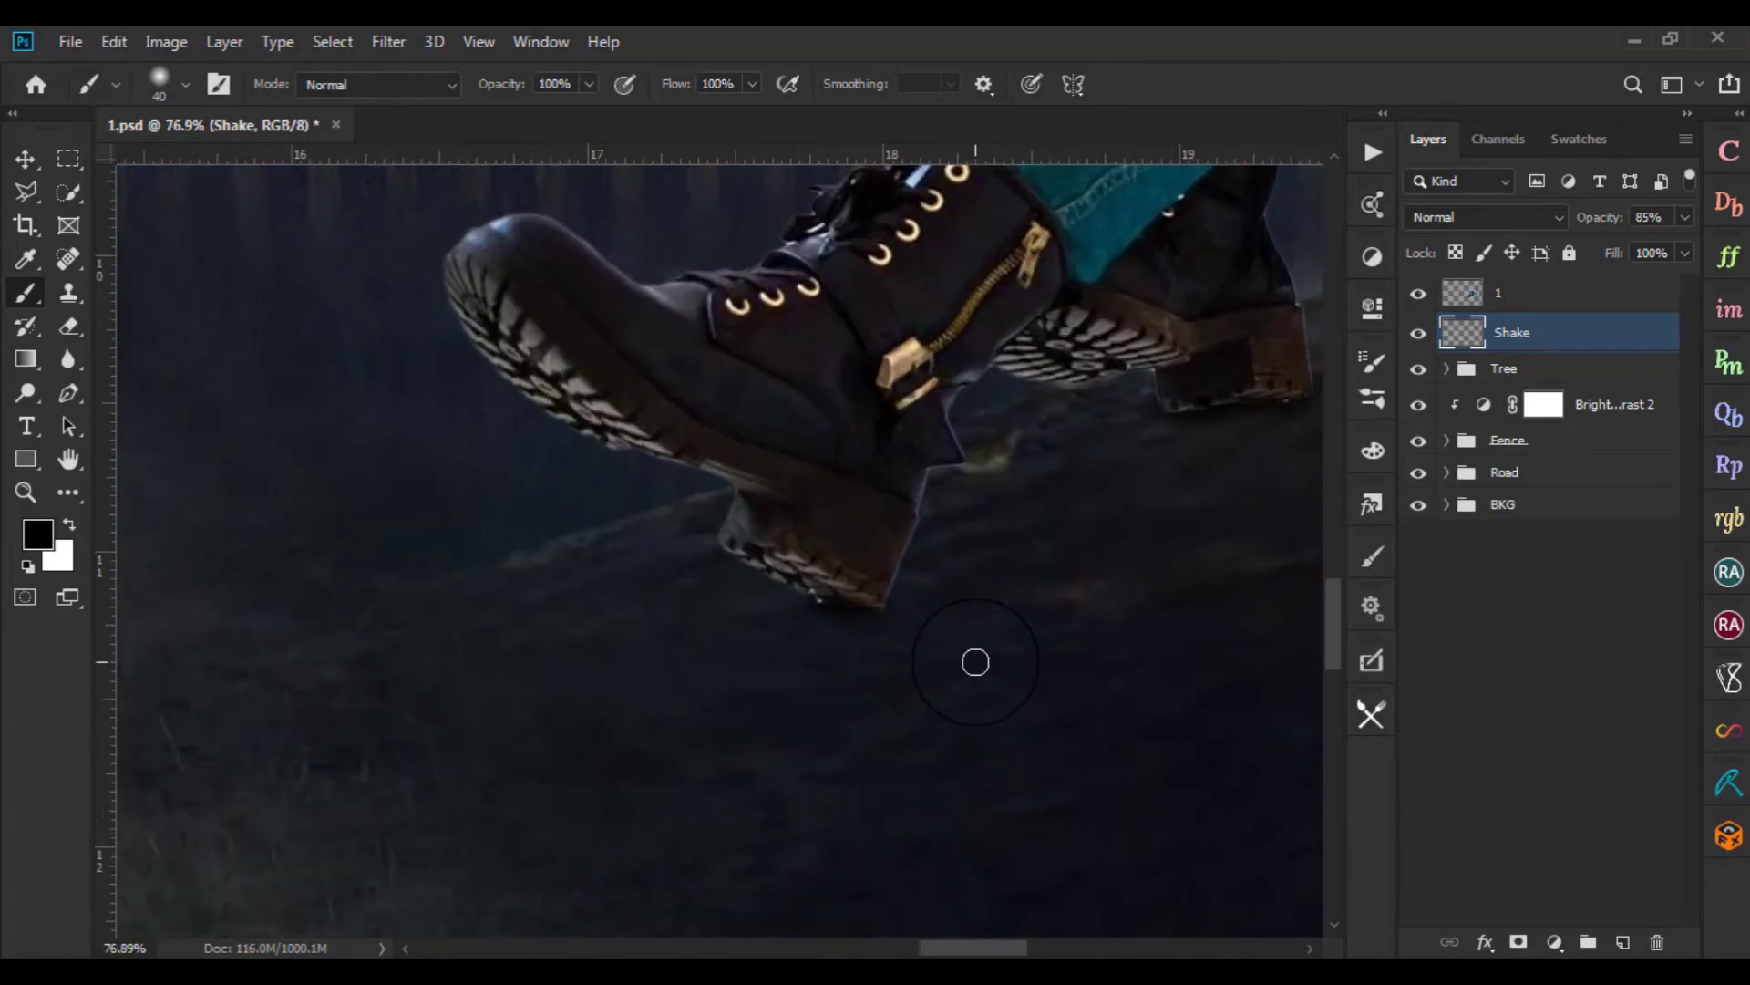
scroll(975, 662, up, 1)
scroll(976, 662, down, 3)
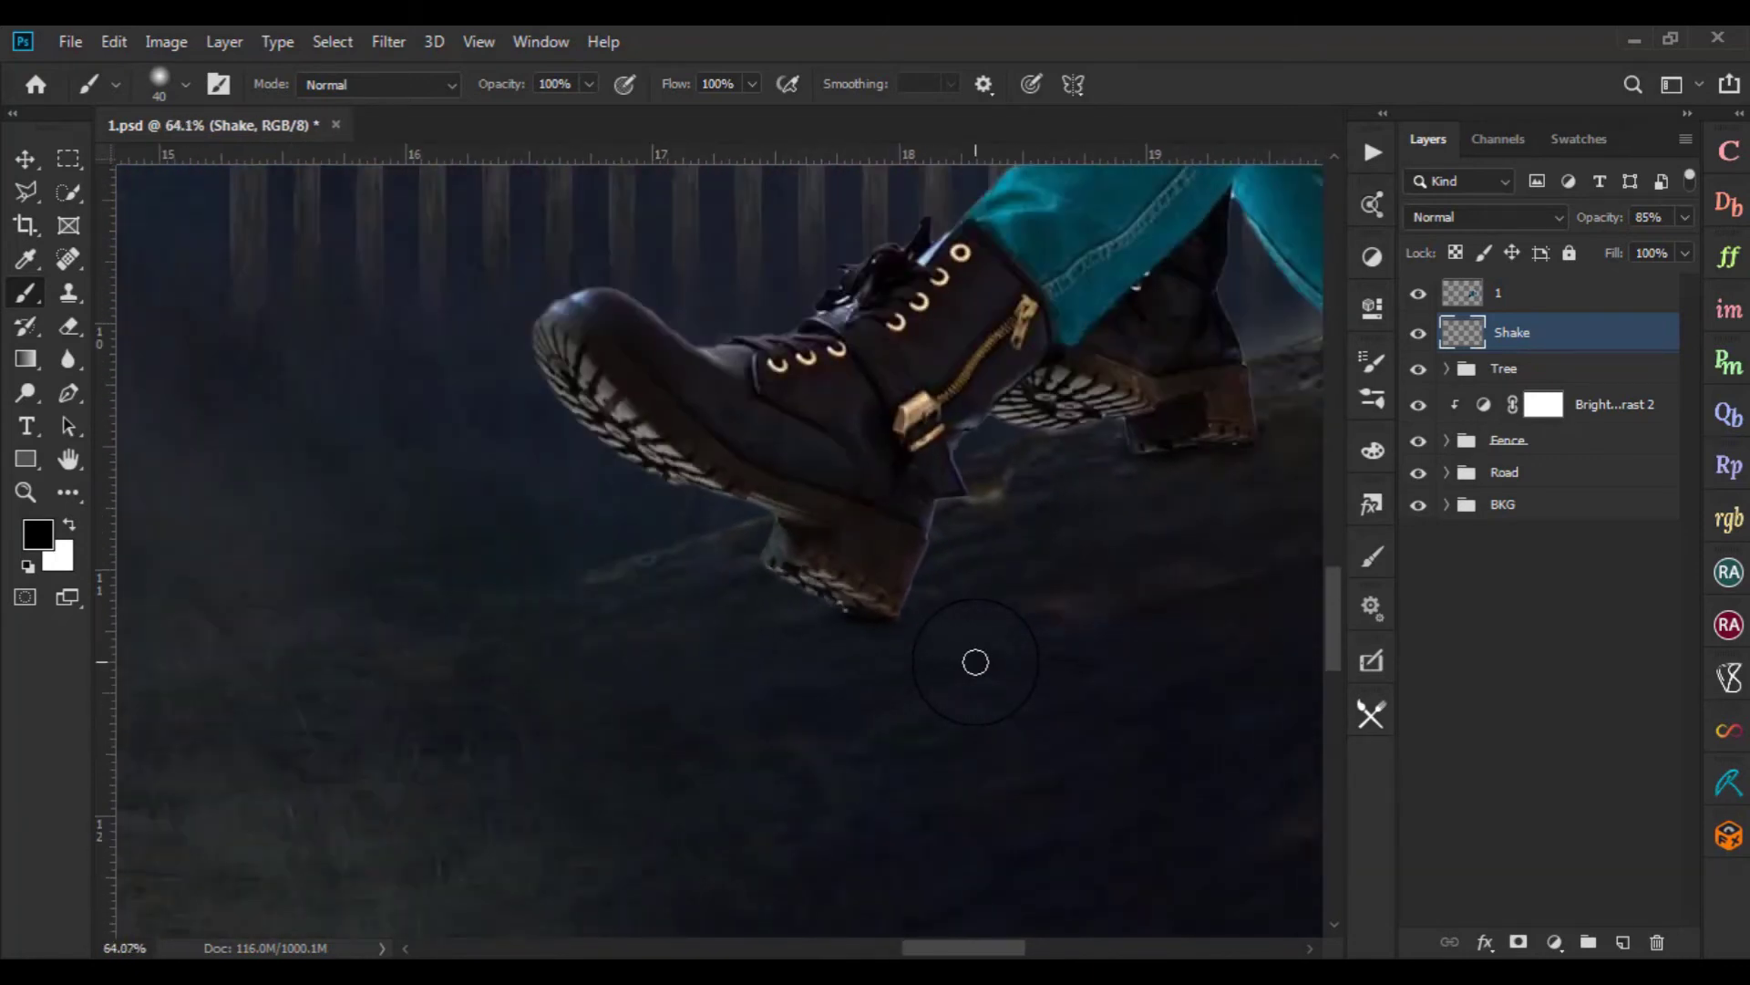
scroll(976, 662, down, 1)
scroll(975, 662, down, 1)
scroll(976, 662, down, 1)
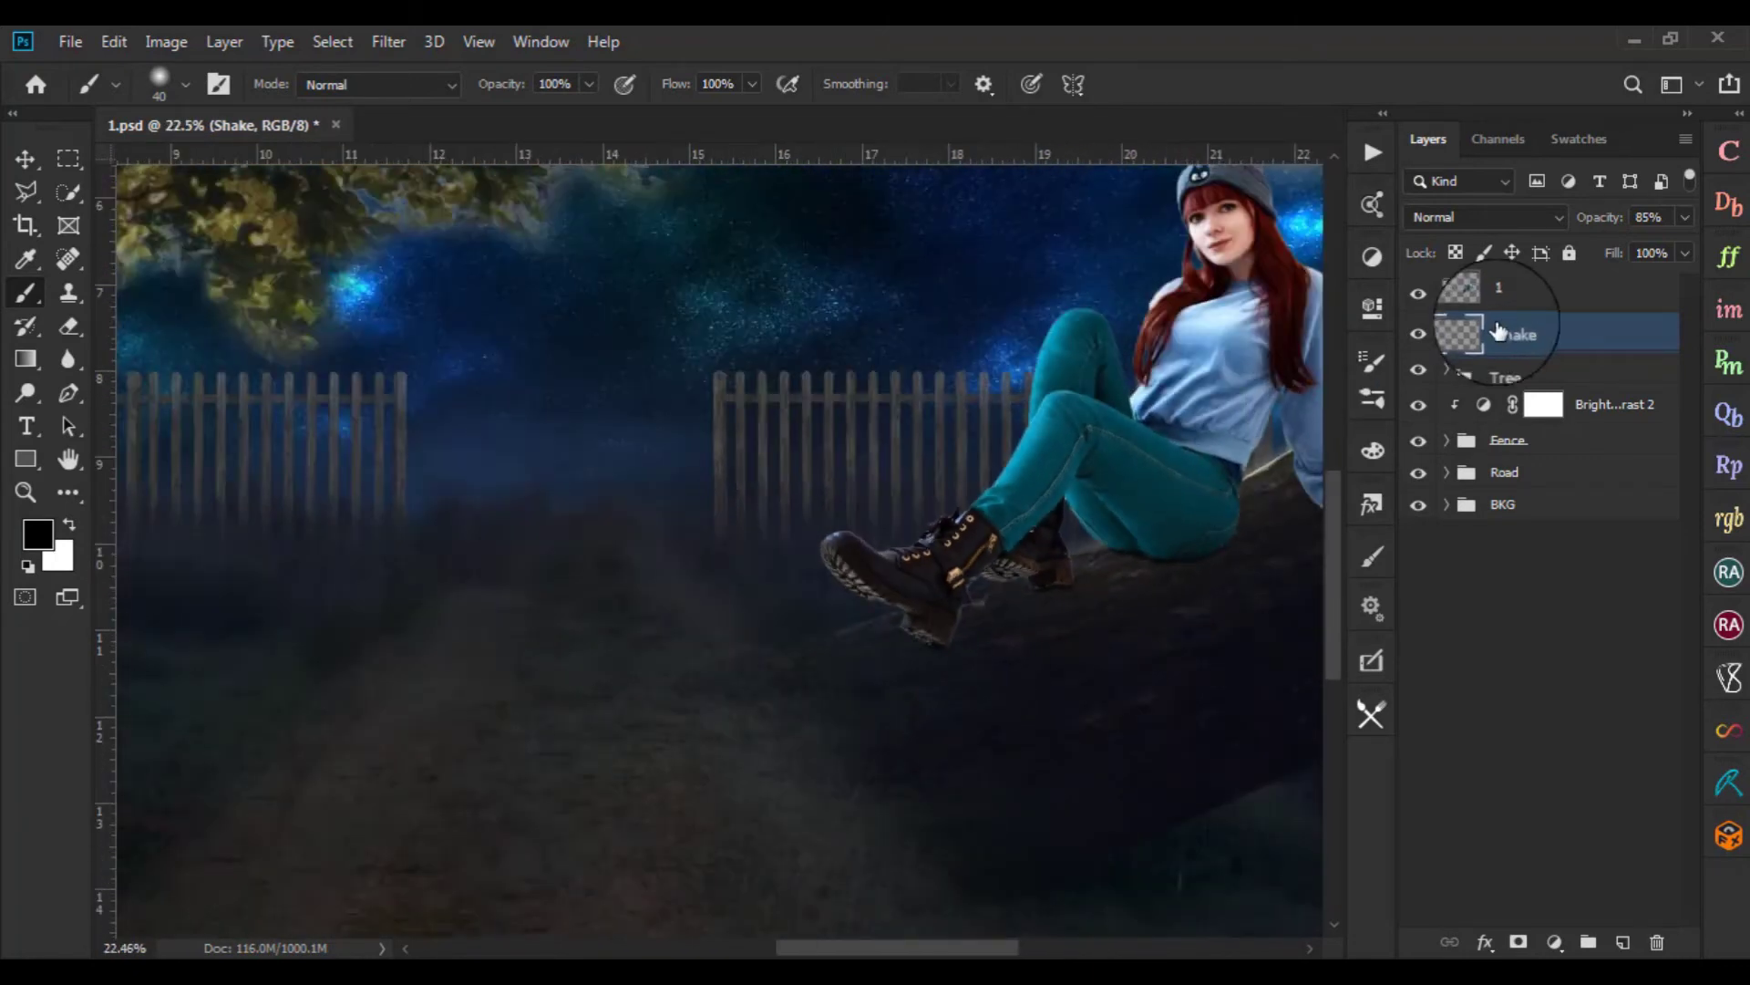
click(1513, 293)
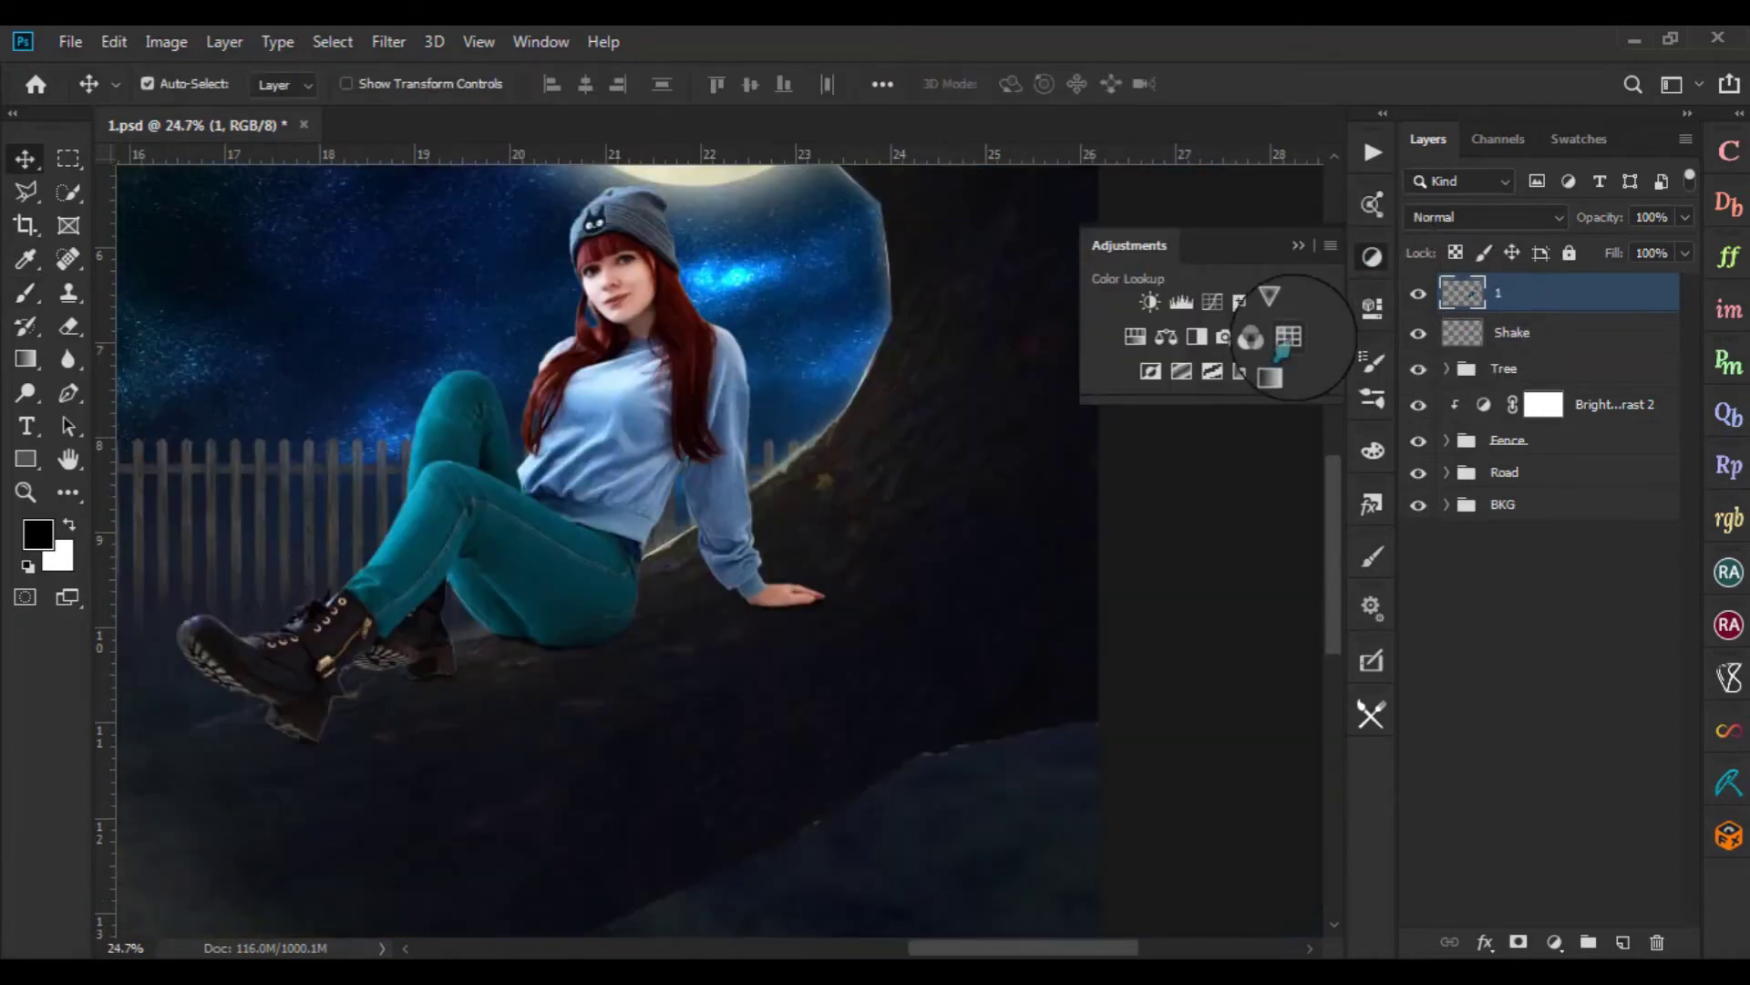
Add a Color Lookup adjustment using Moonlight.3DL, clipped to the girl's layer 1
click(1287, 339)
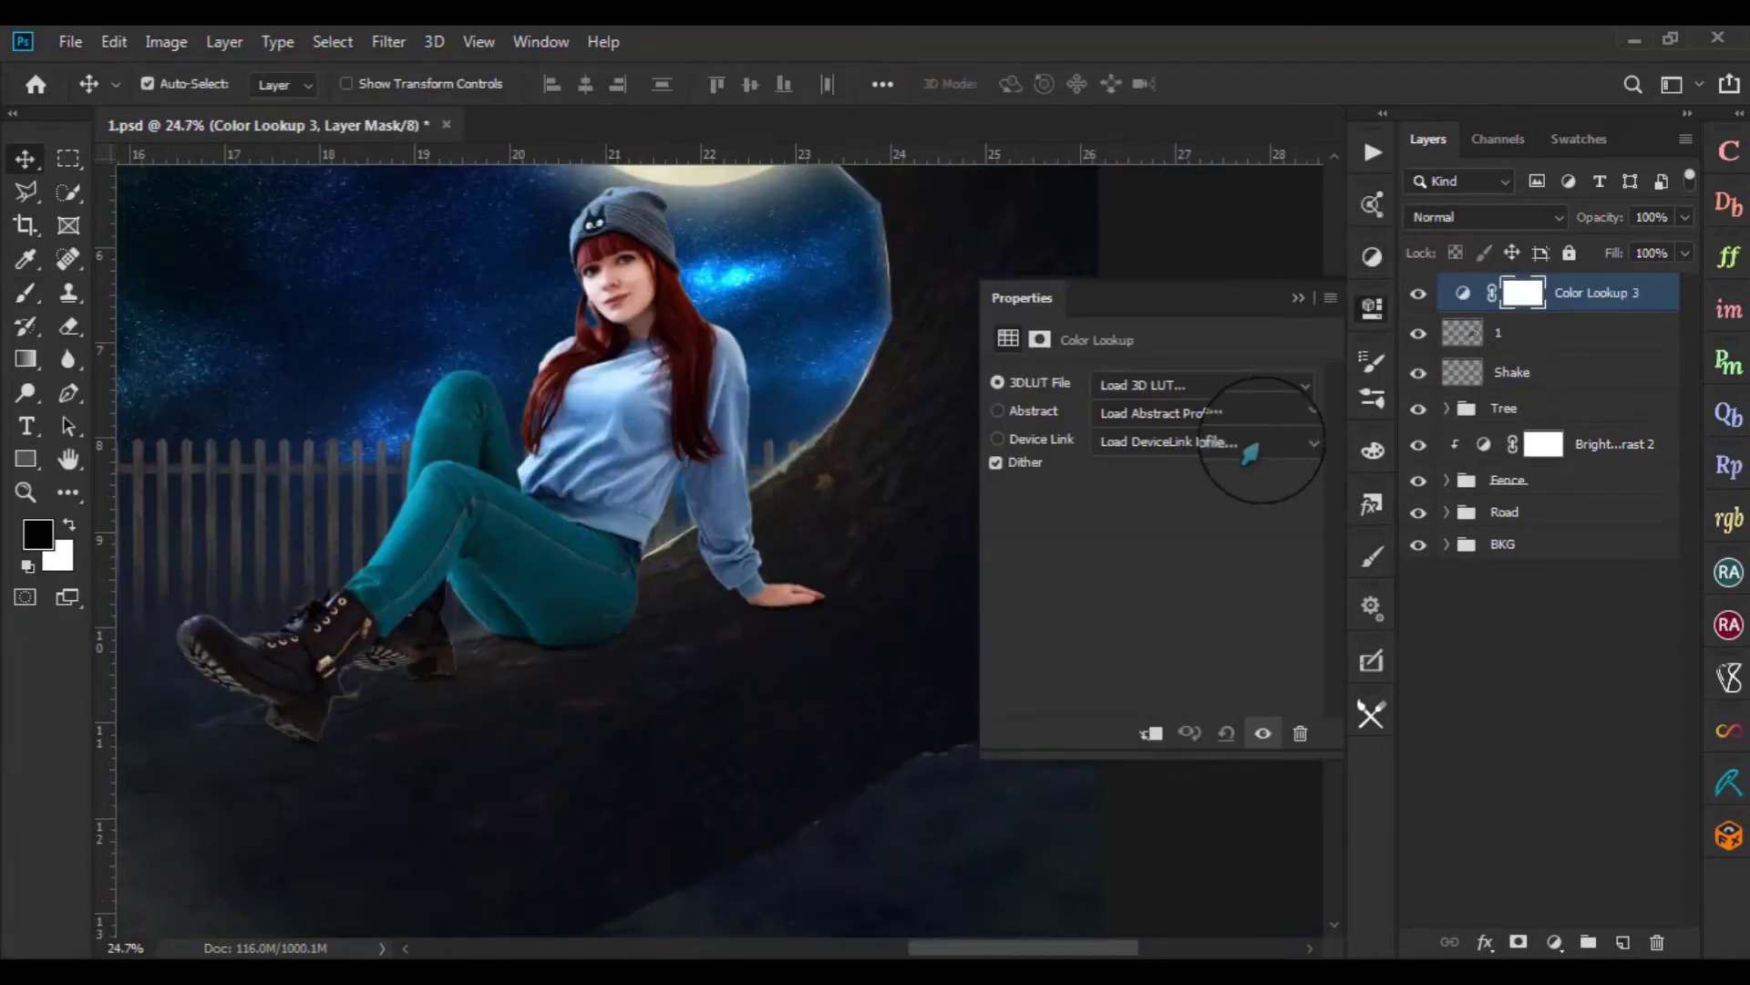
click(1238, 387)
scroll(1212, 802, down, 2)
scroll(1203, 820, down, 5)
scroll(1204, 848, down, 3)
scroll(1194, 898, down, 8)
scroll(1194, 898, down, 1)
scroll(1194, 898, down, 6)
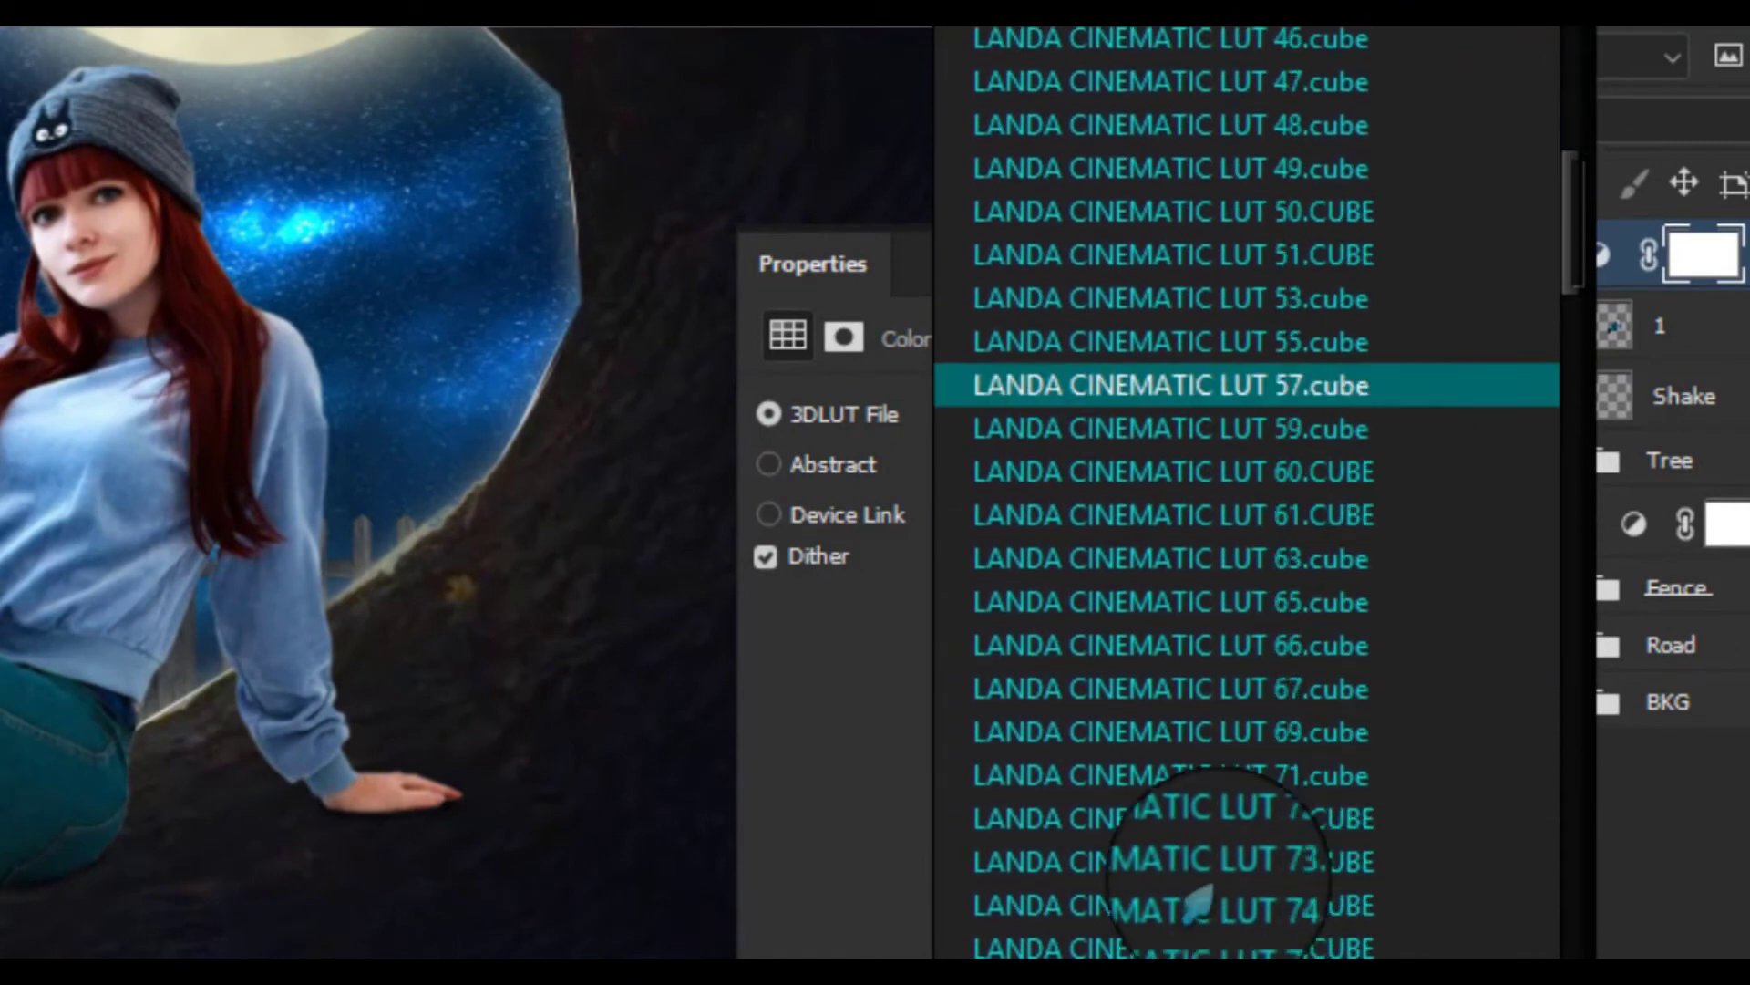
scroll(1195, 898, down, 8)
scroll(1196, 898, down, 1)
scroll(1197, 898, down, 7)
scroll(1194, 901, down, 6)
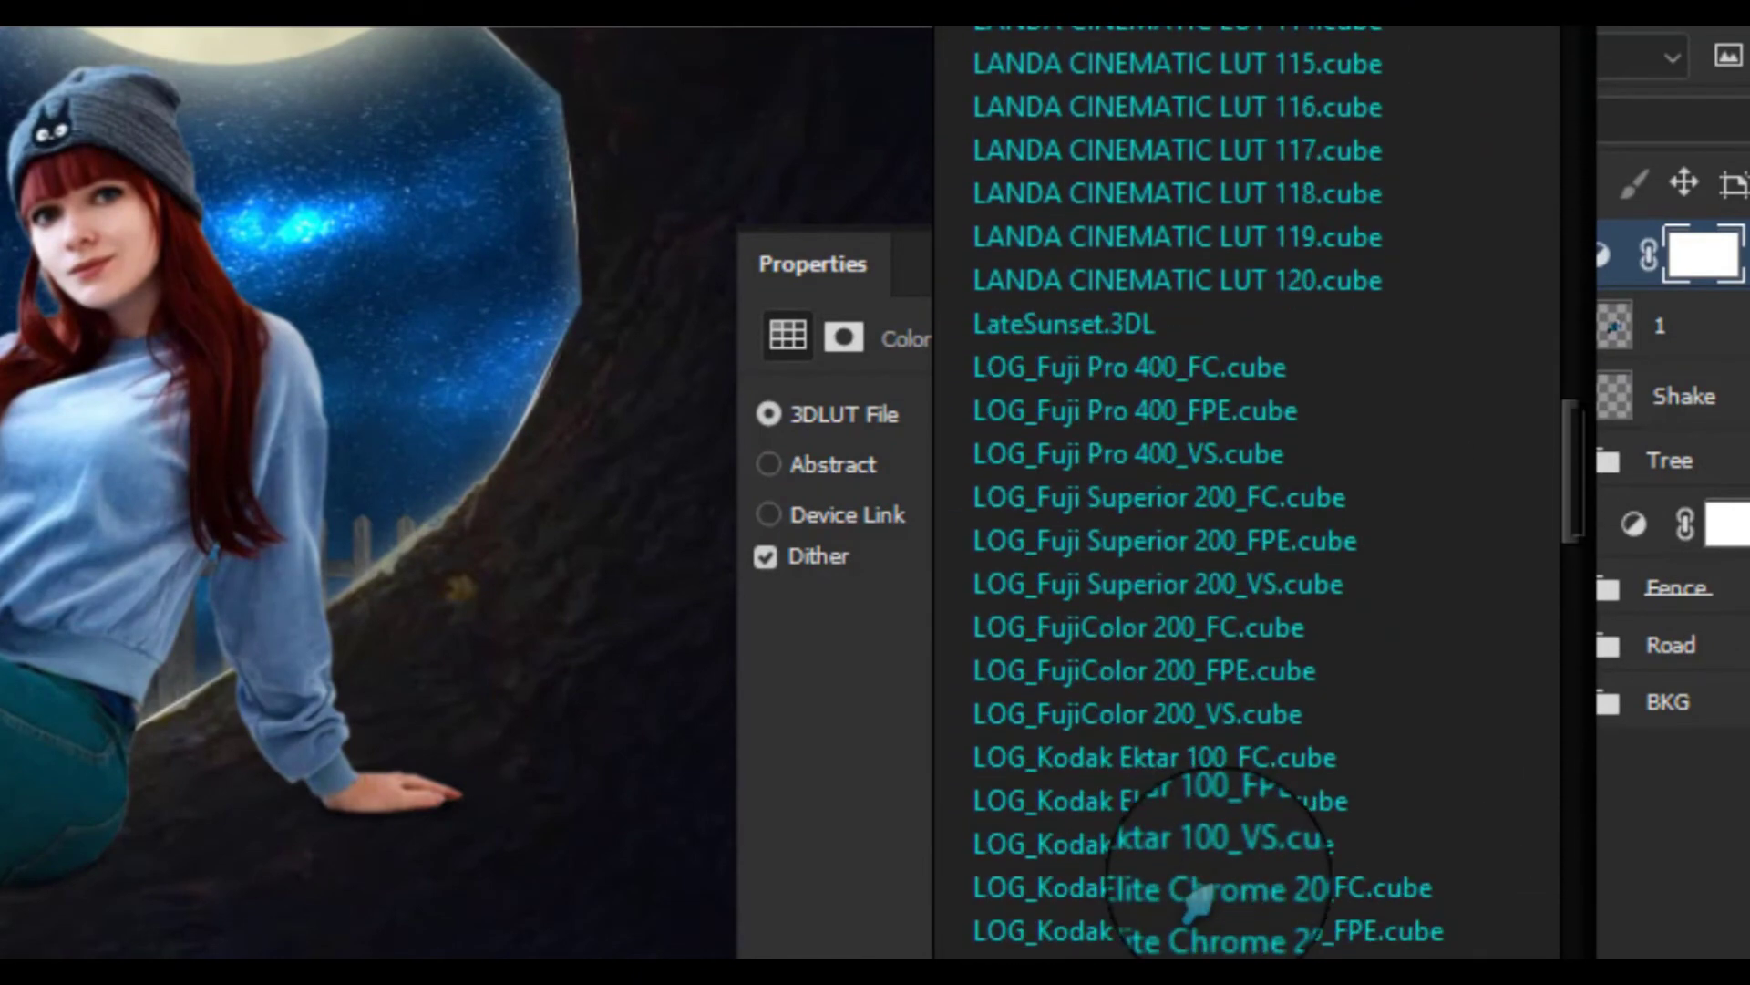
scroll(1195, 902, down, 5)
scroll(1189, 911, down, 1)
scroll(1185, 911, down, 1)
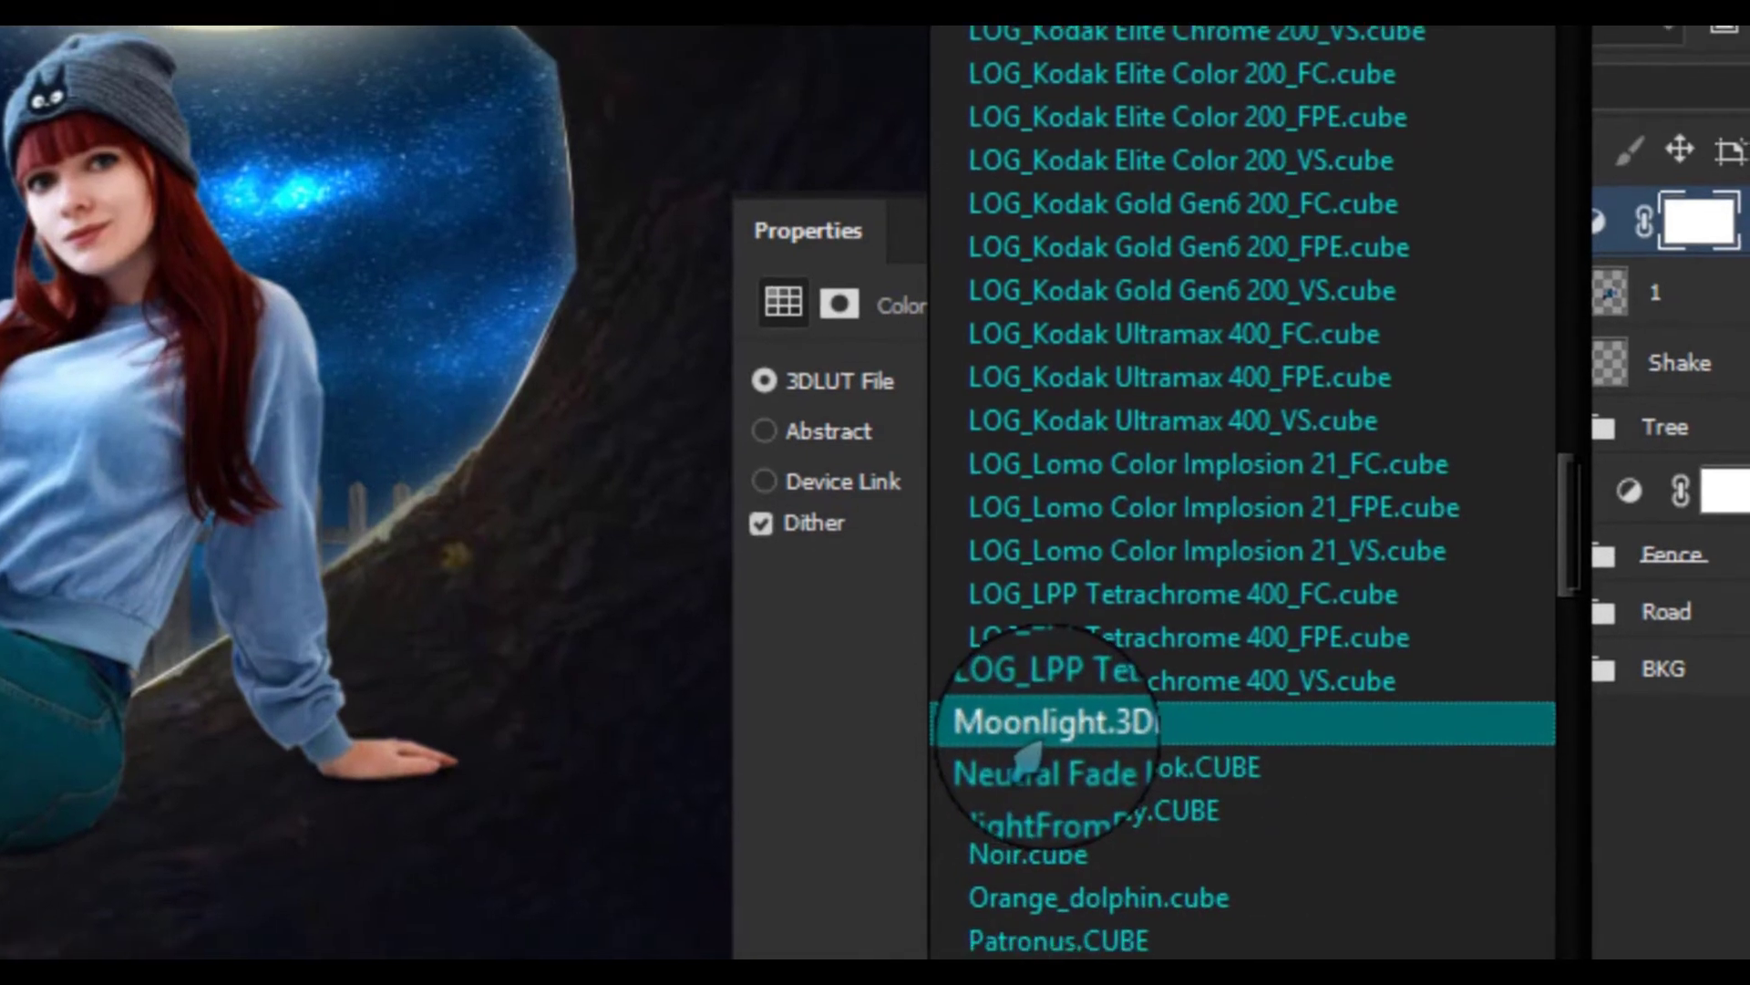
click(1012, 746)
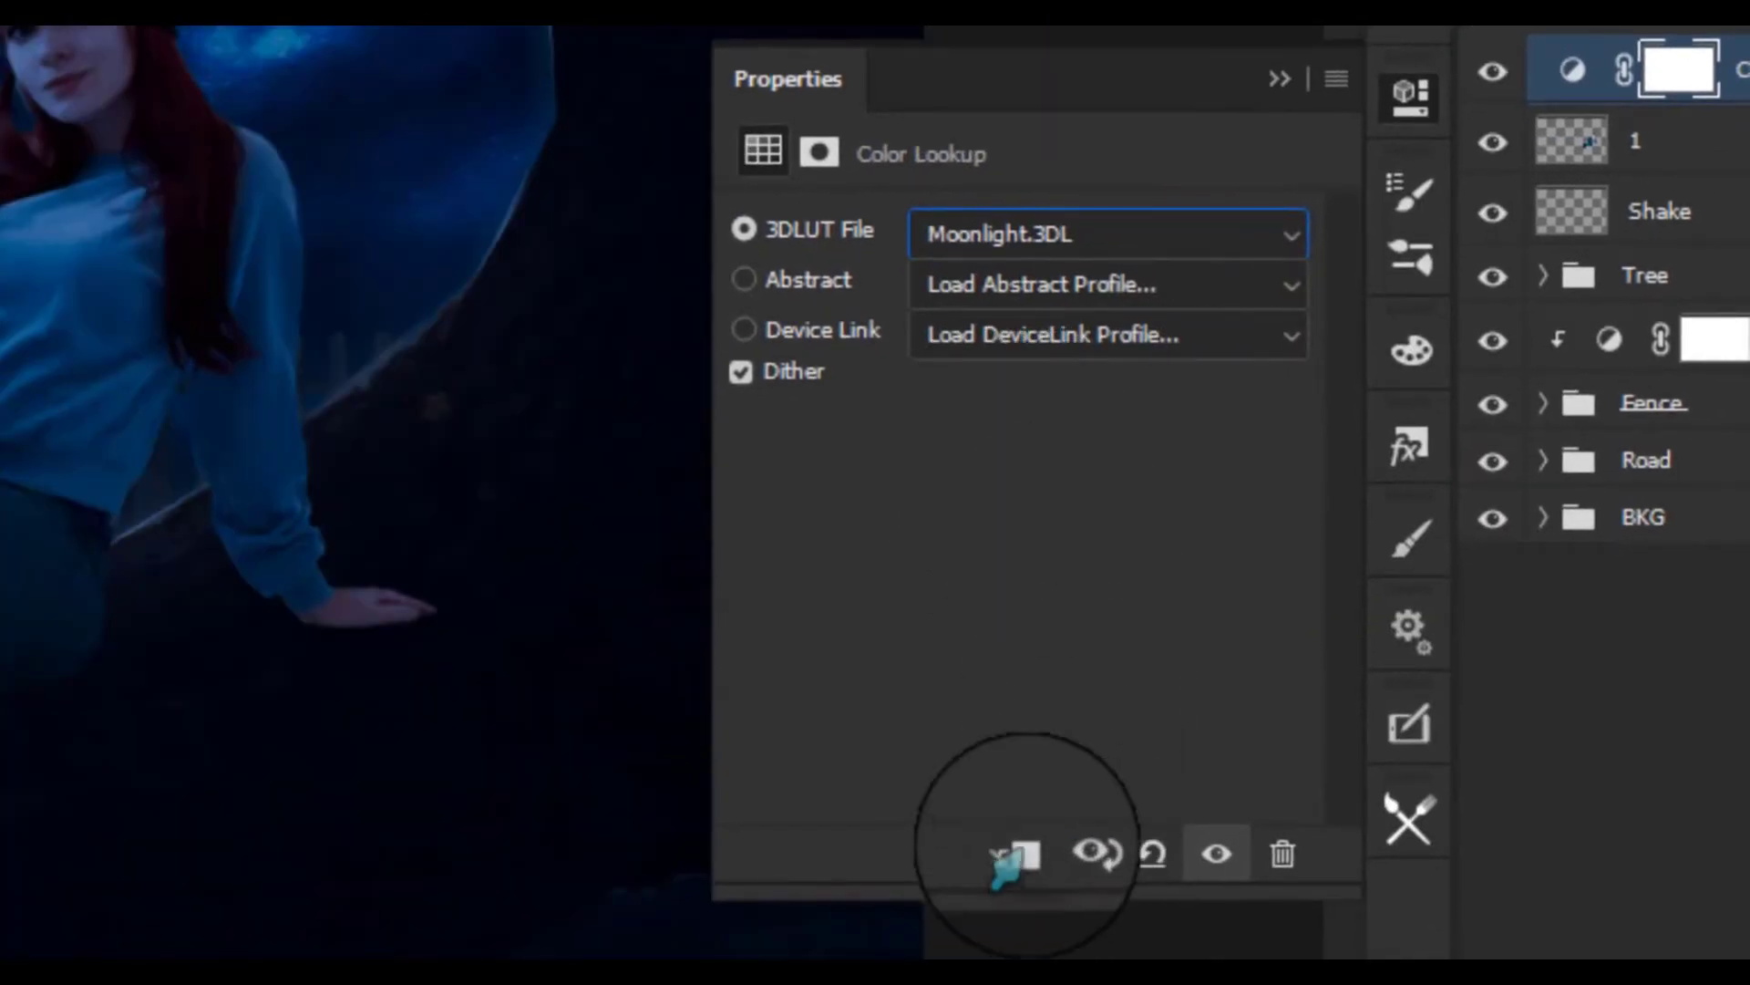
click(1023, 857)
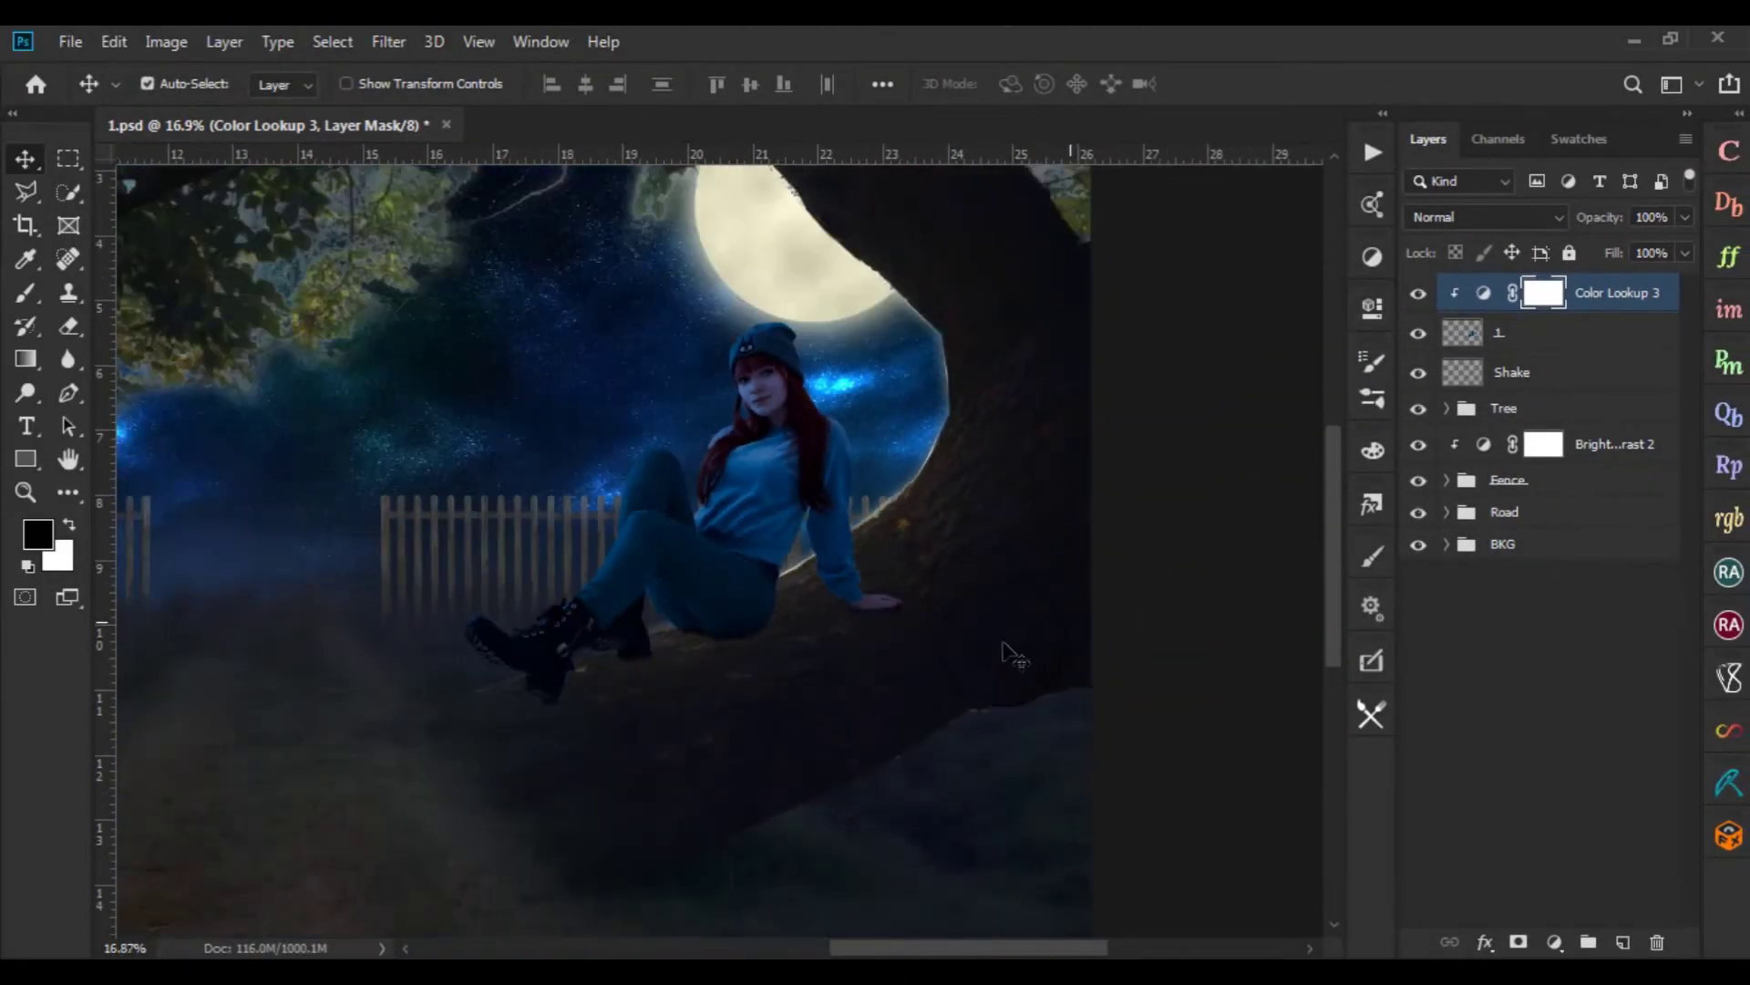
Set the Color Lookup layer to 75% opacity and 85% fill
scroll(1011, 654, down, 3)
scroll(1003, 654, down, 1)
scroll(966, 656, up, 2)
scroll(946, 658, up, 1)
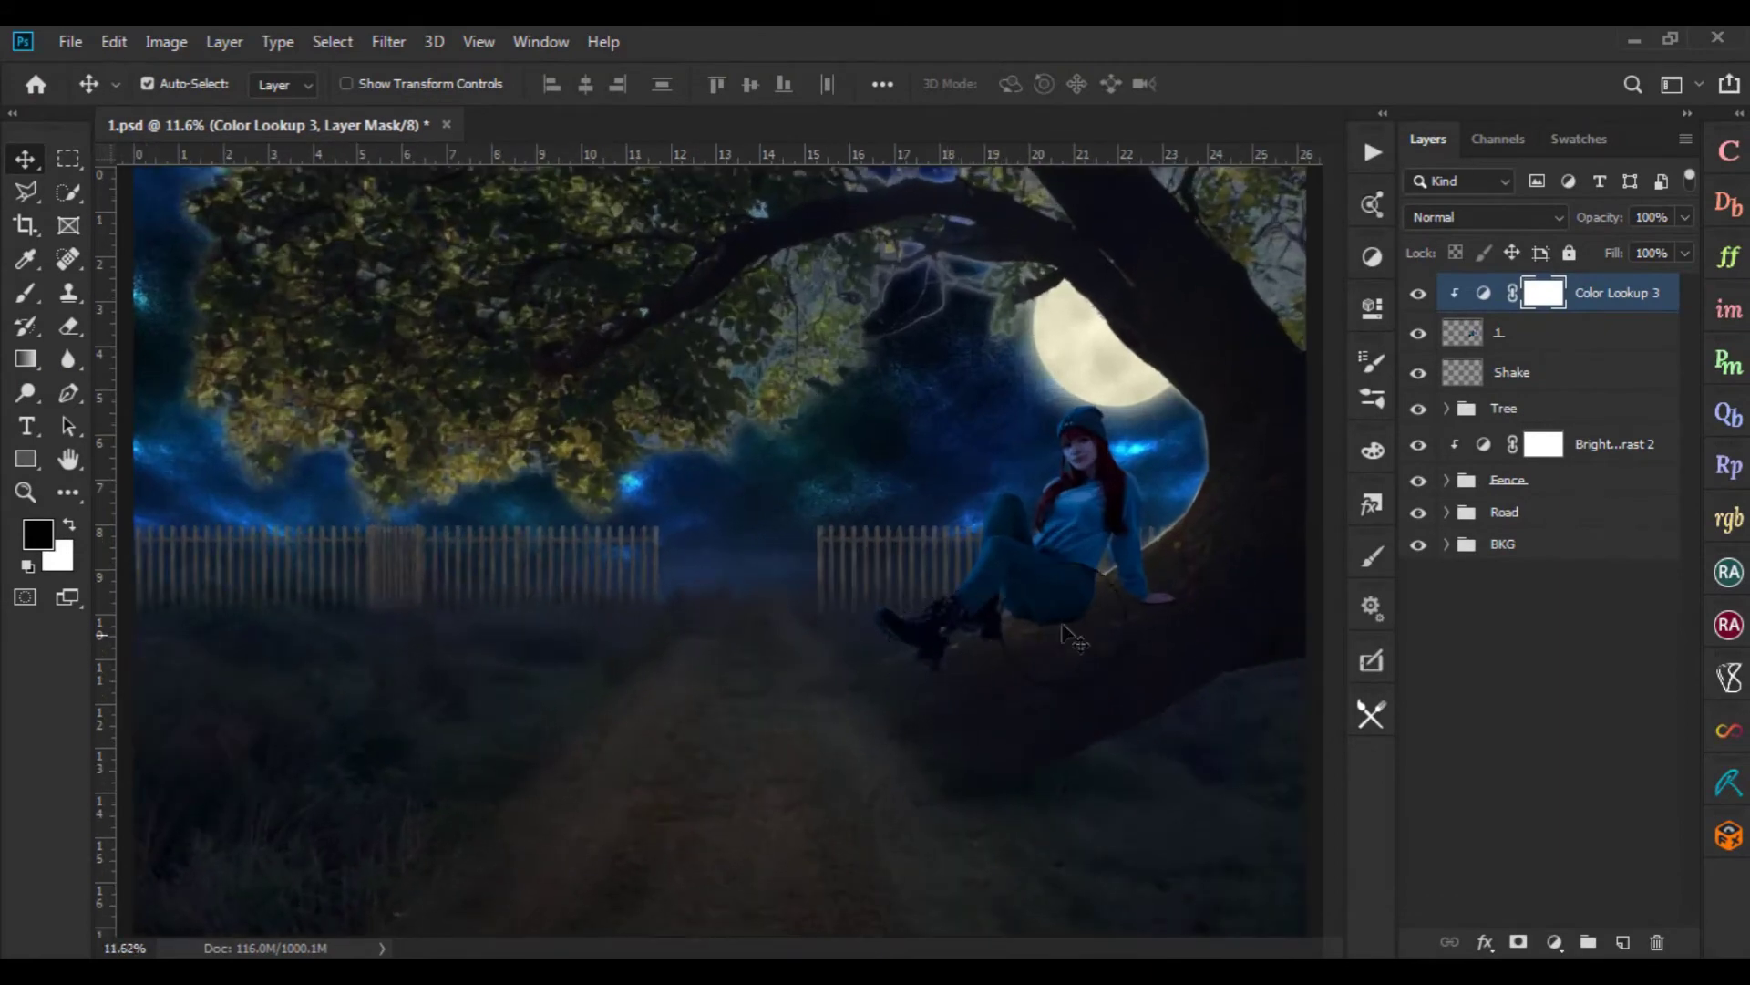
click(1650, 219)
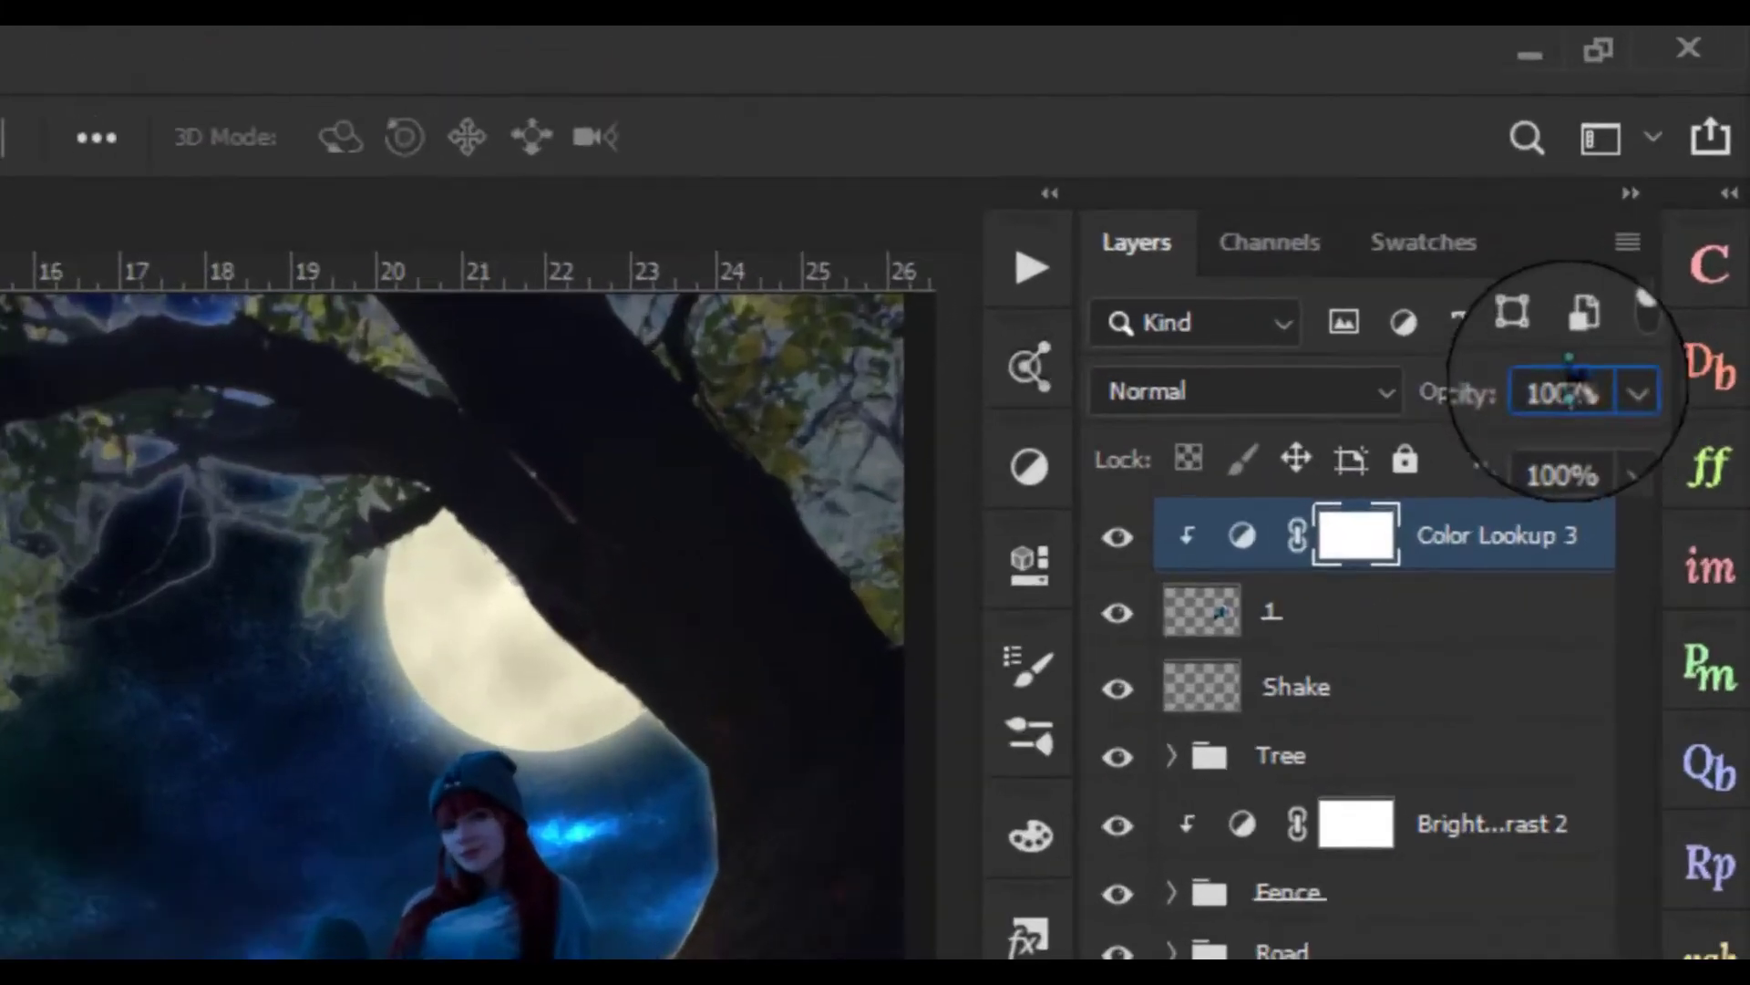
text(75)
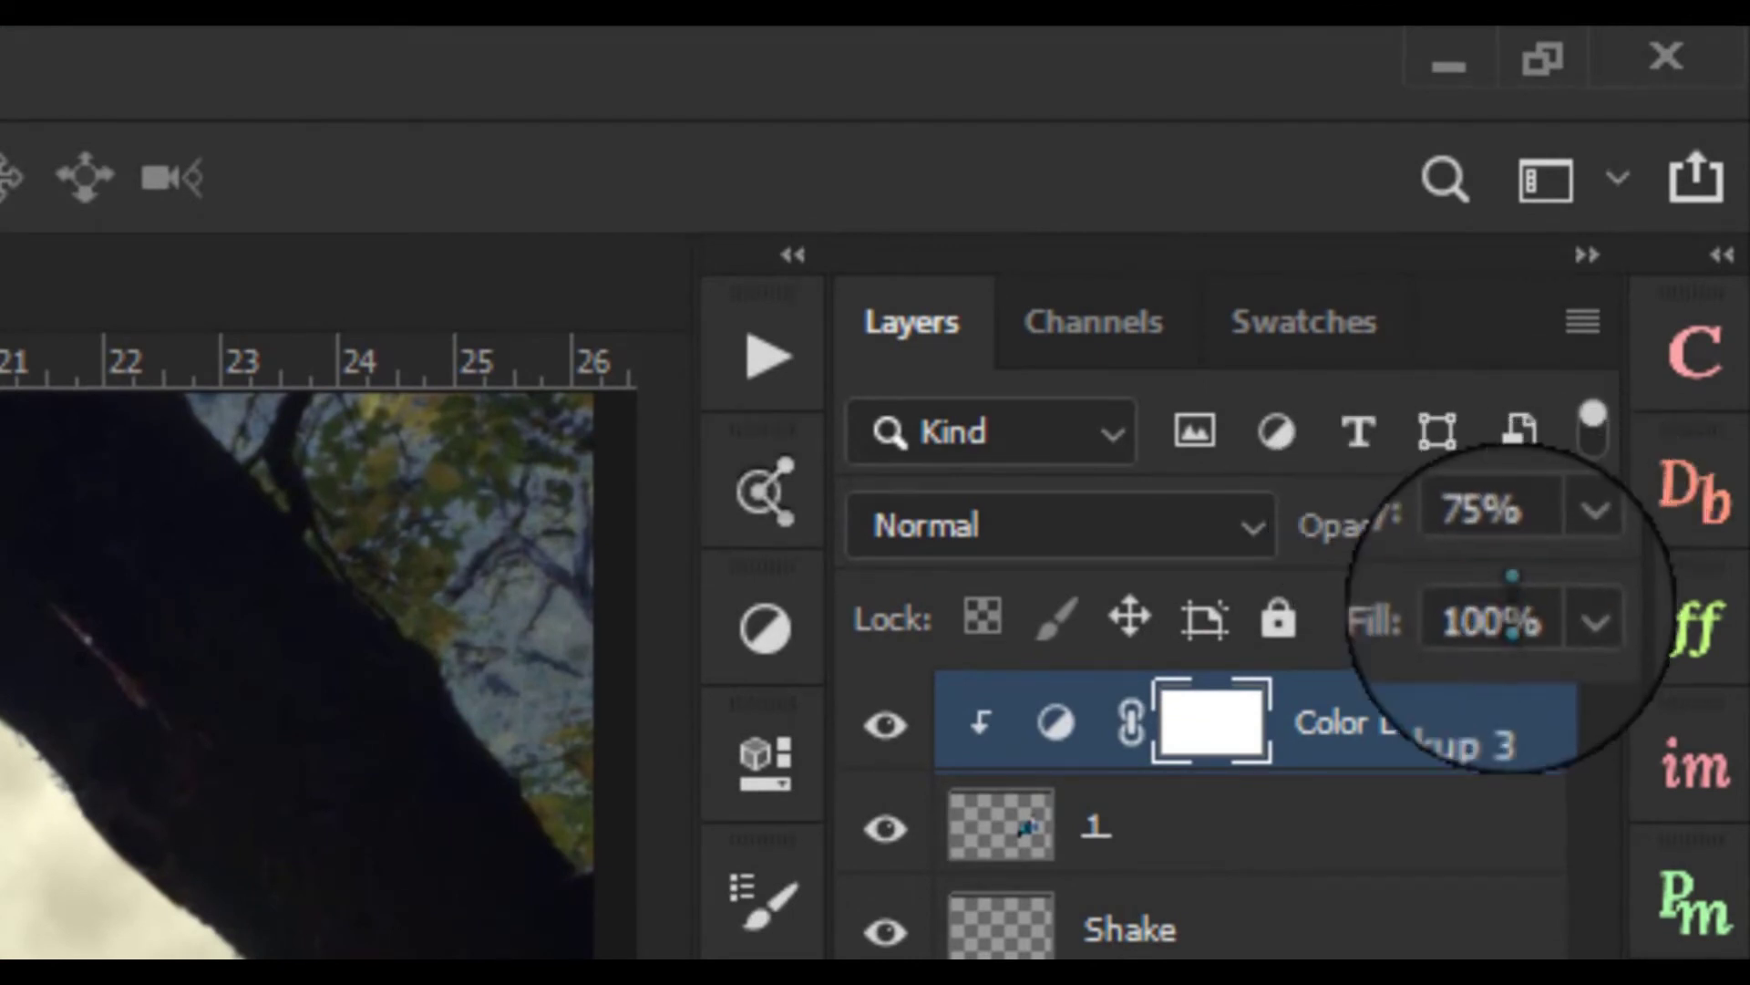
click(1451, 609)
text(85)
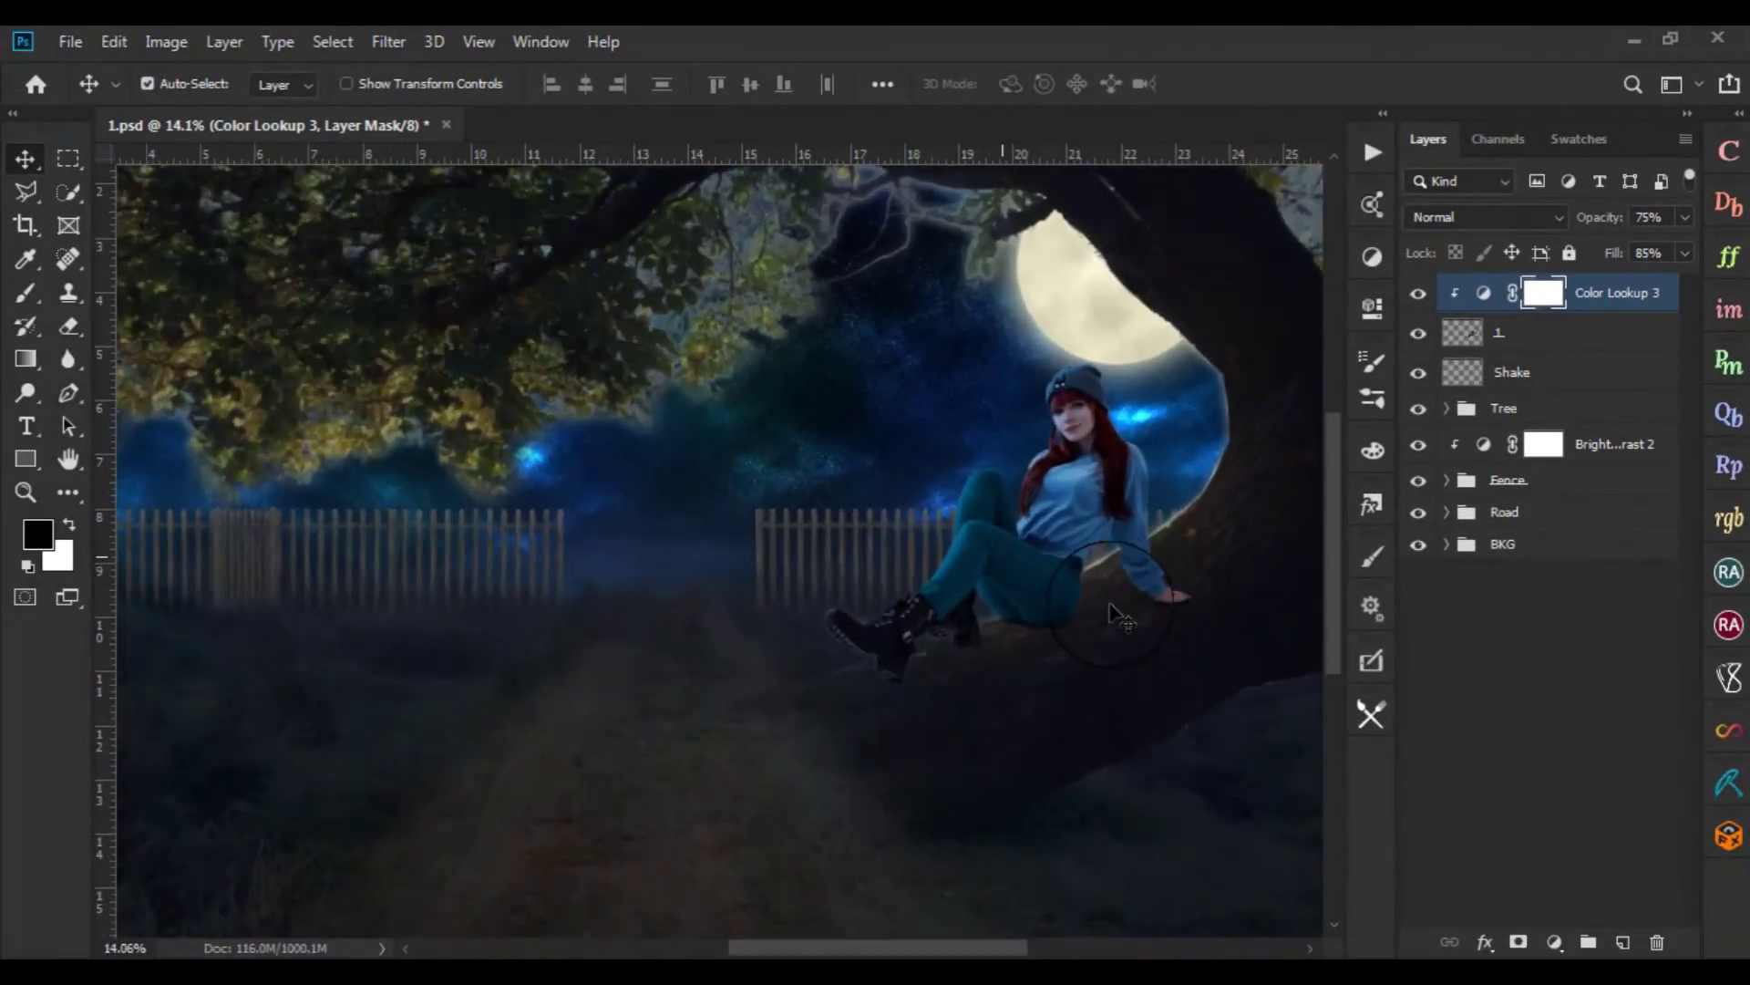
click(1419, 292)
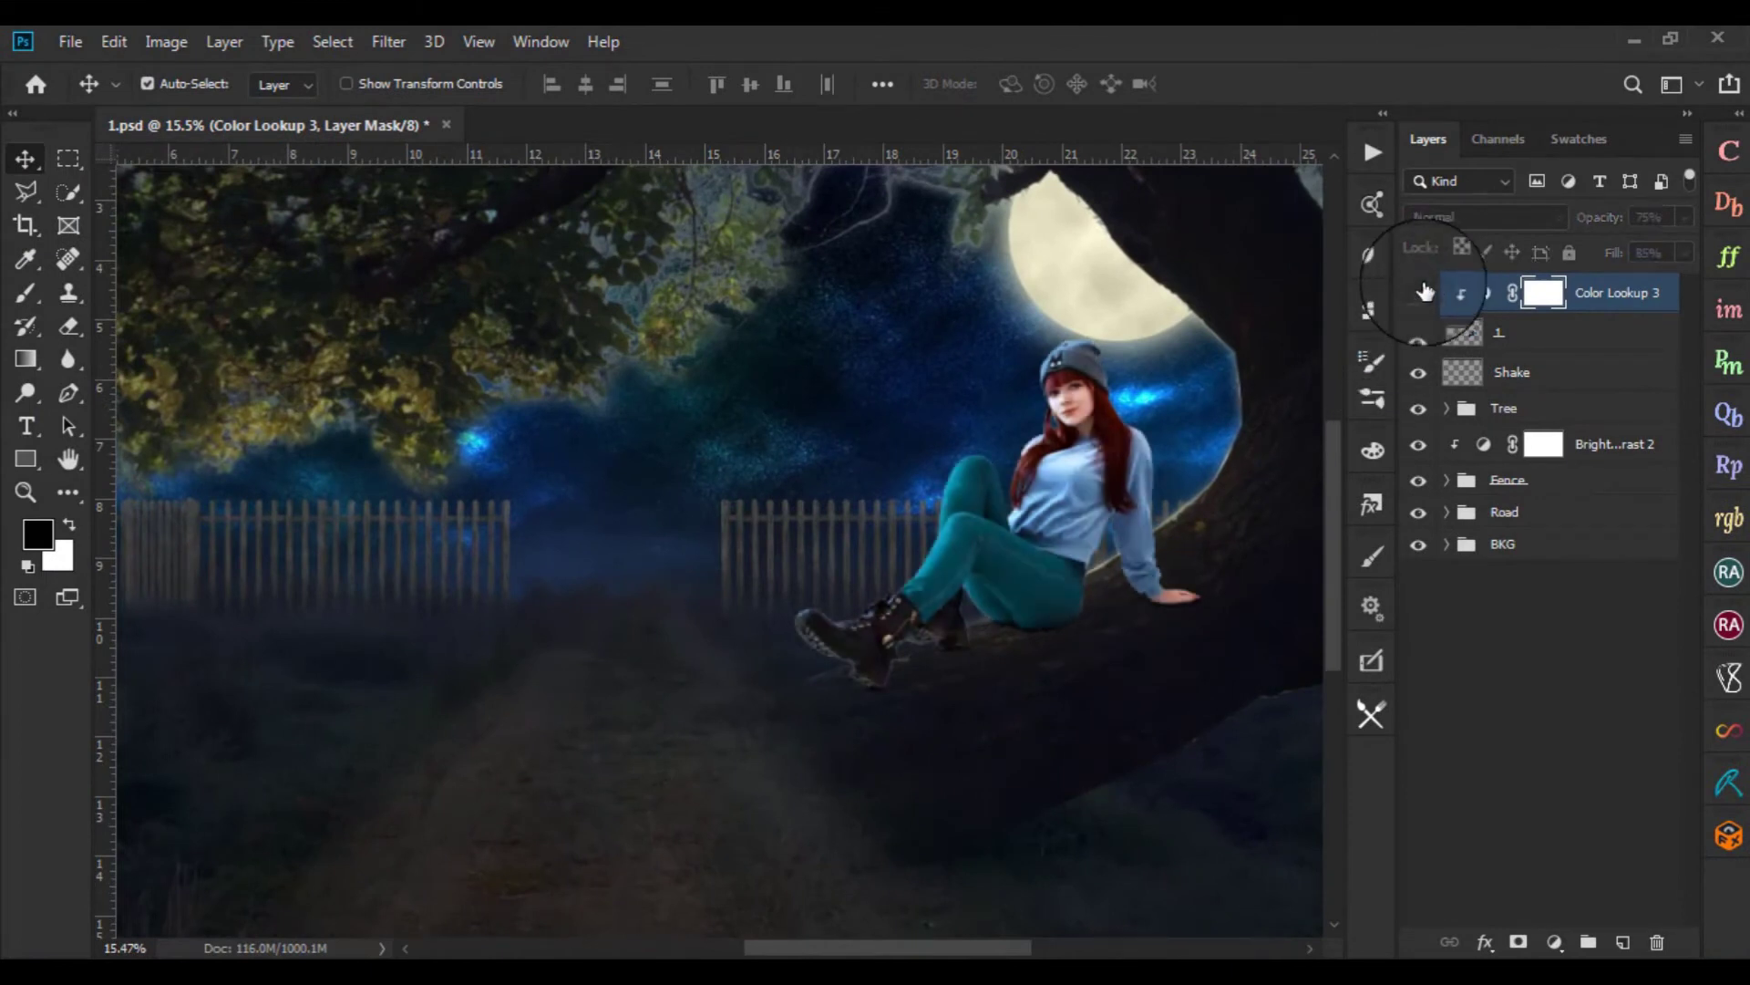
Raise the Color Lookup 3 layer's fill back to 100%
scroll(1176, 570, down, 2)
scroll(1176, 570, down, 2)
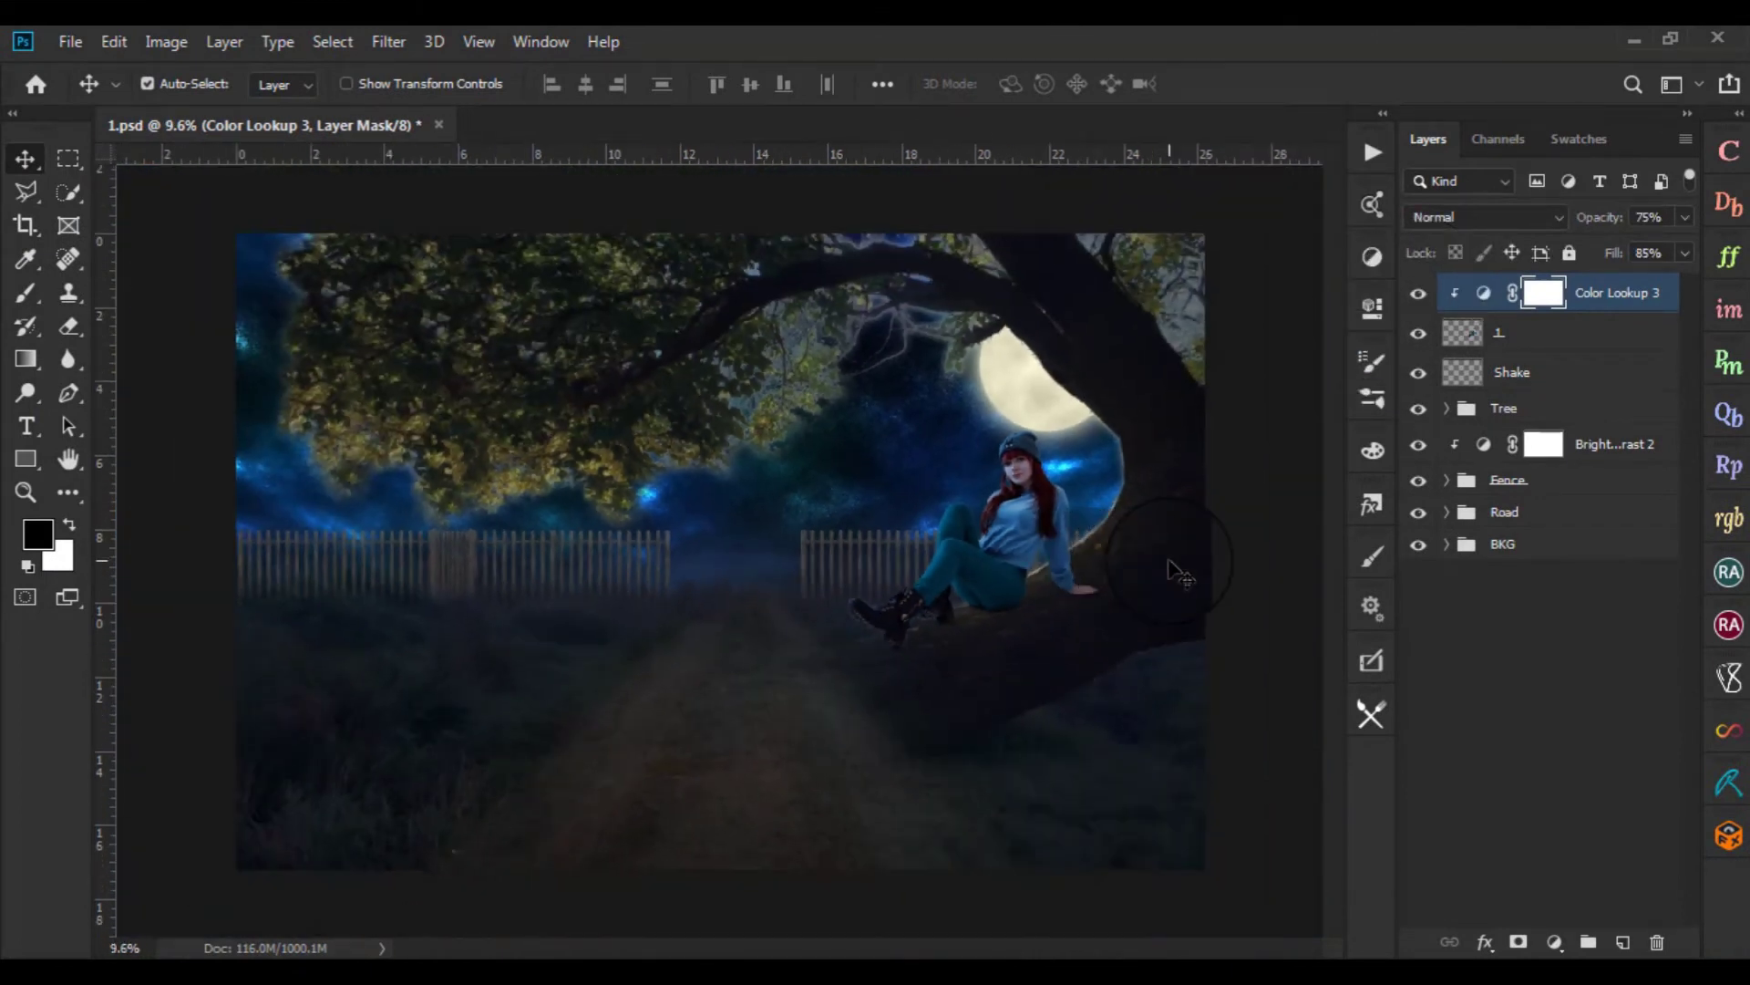
scroll(1176, 569, up, 1)
scroll(1176, 570, up, 1)
scroll(1177, 570, up, 2)
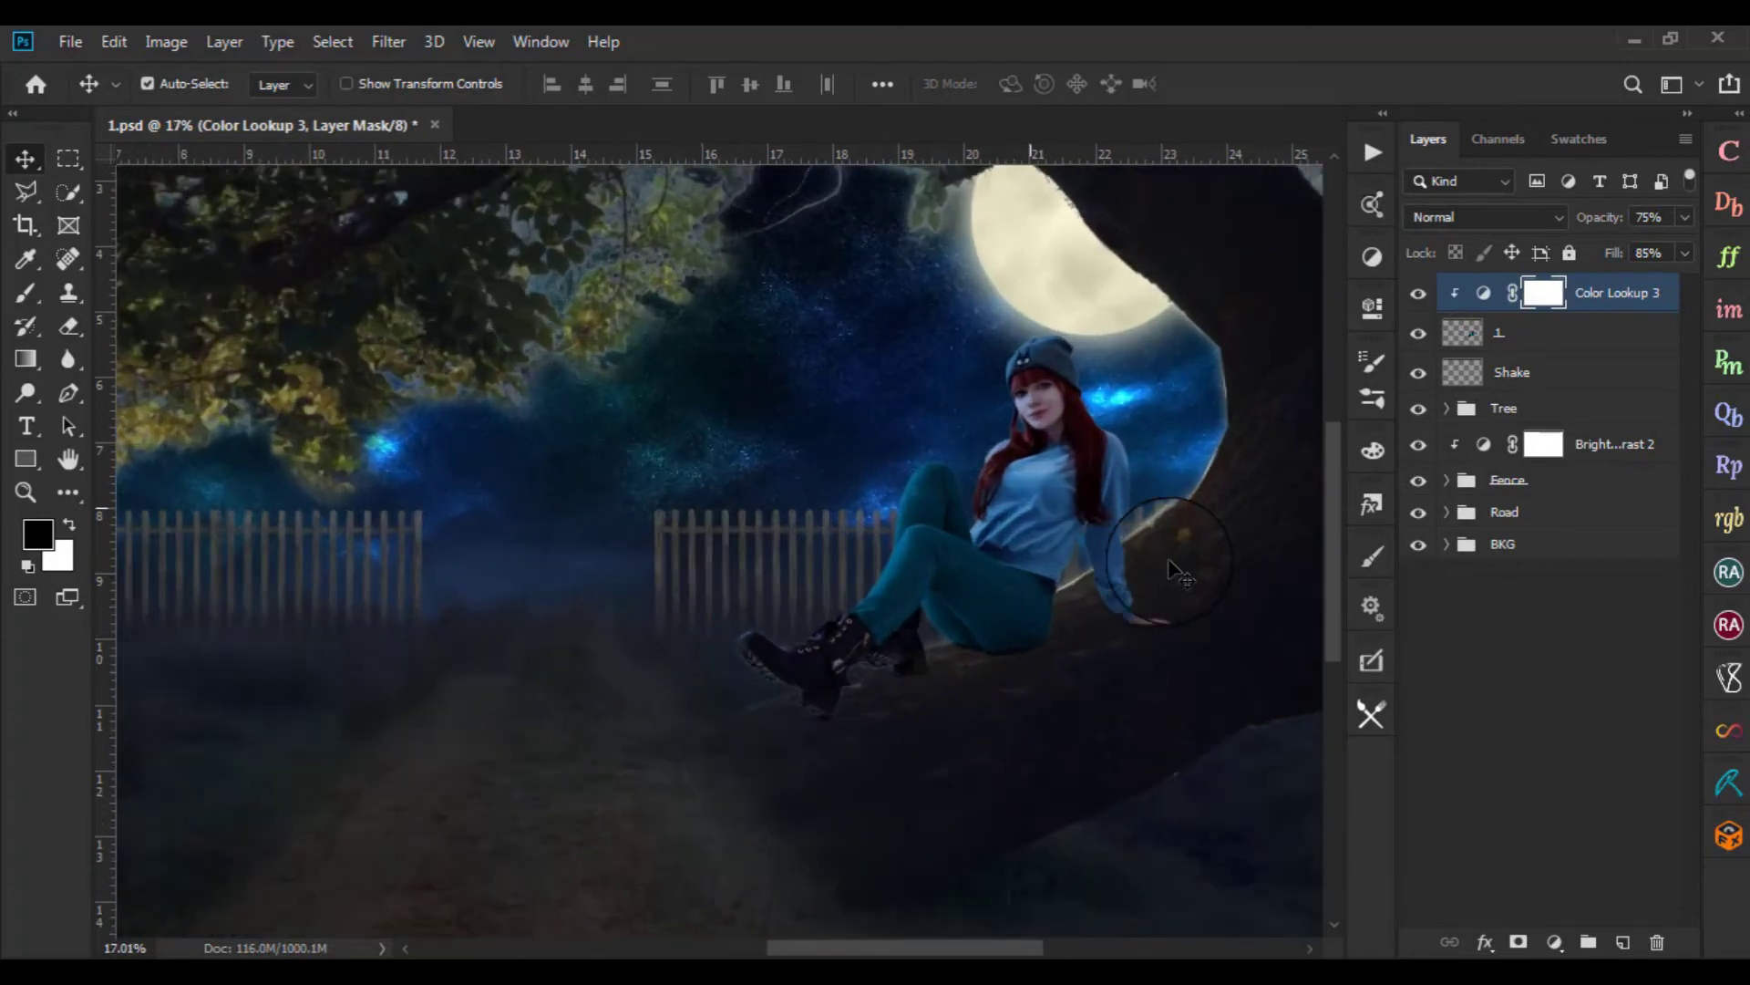
scroll(1177, 569, up, 1)
scroll(1176, 570, up, 1)
scroll(1176, 570, up, 1)
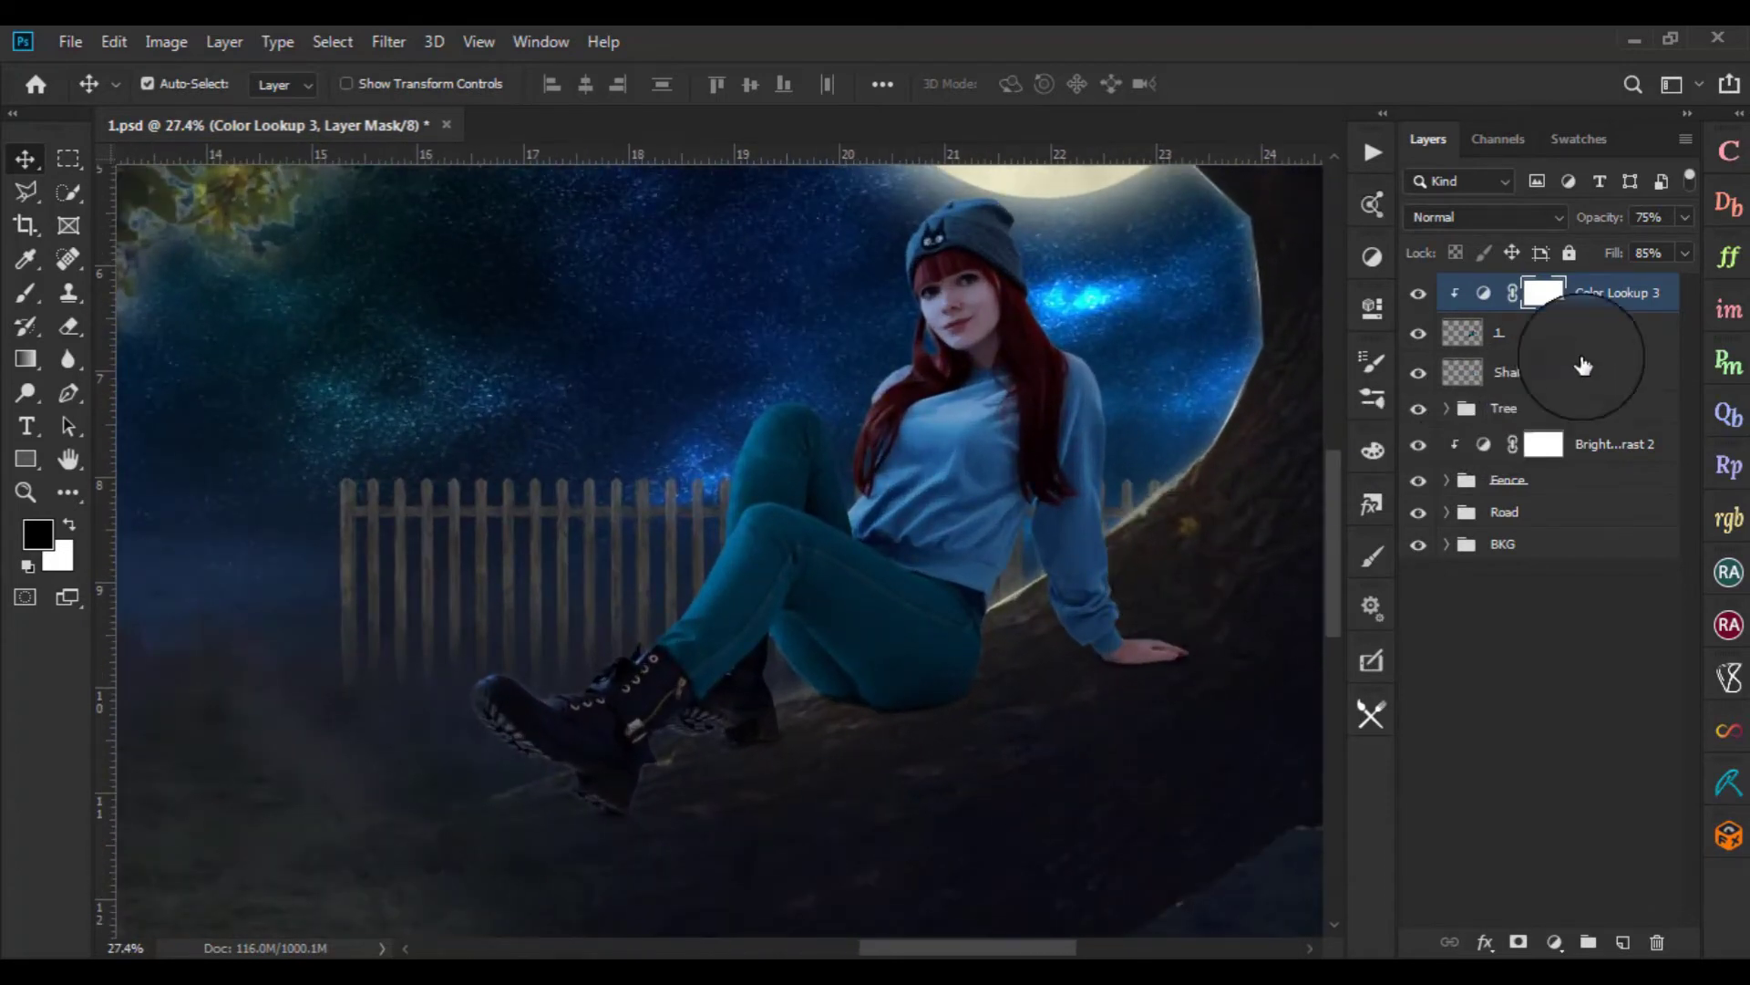
click(1685, 253)
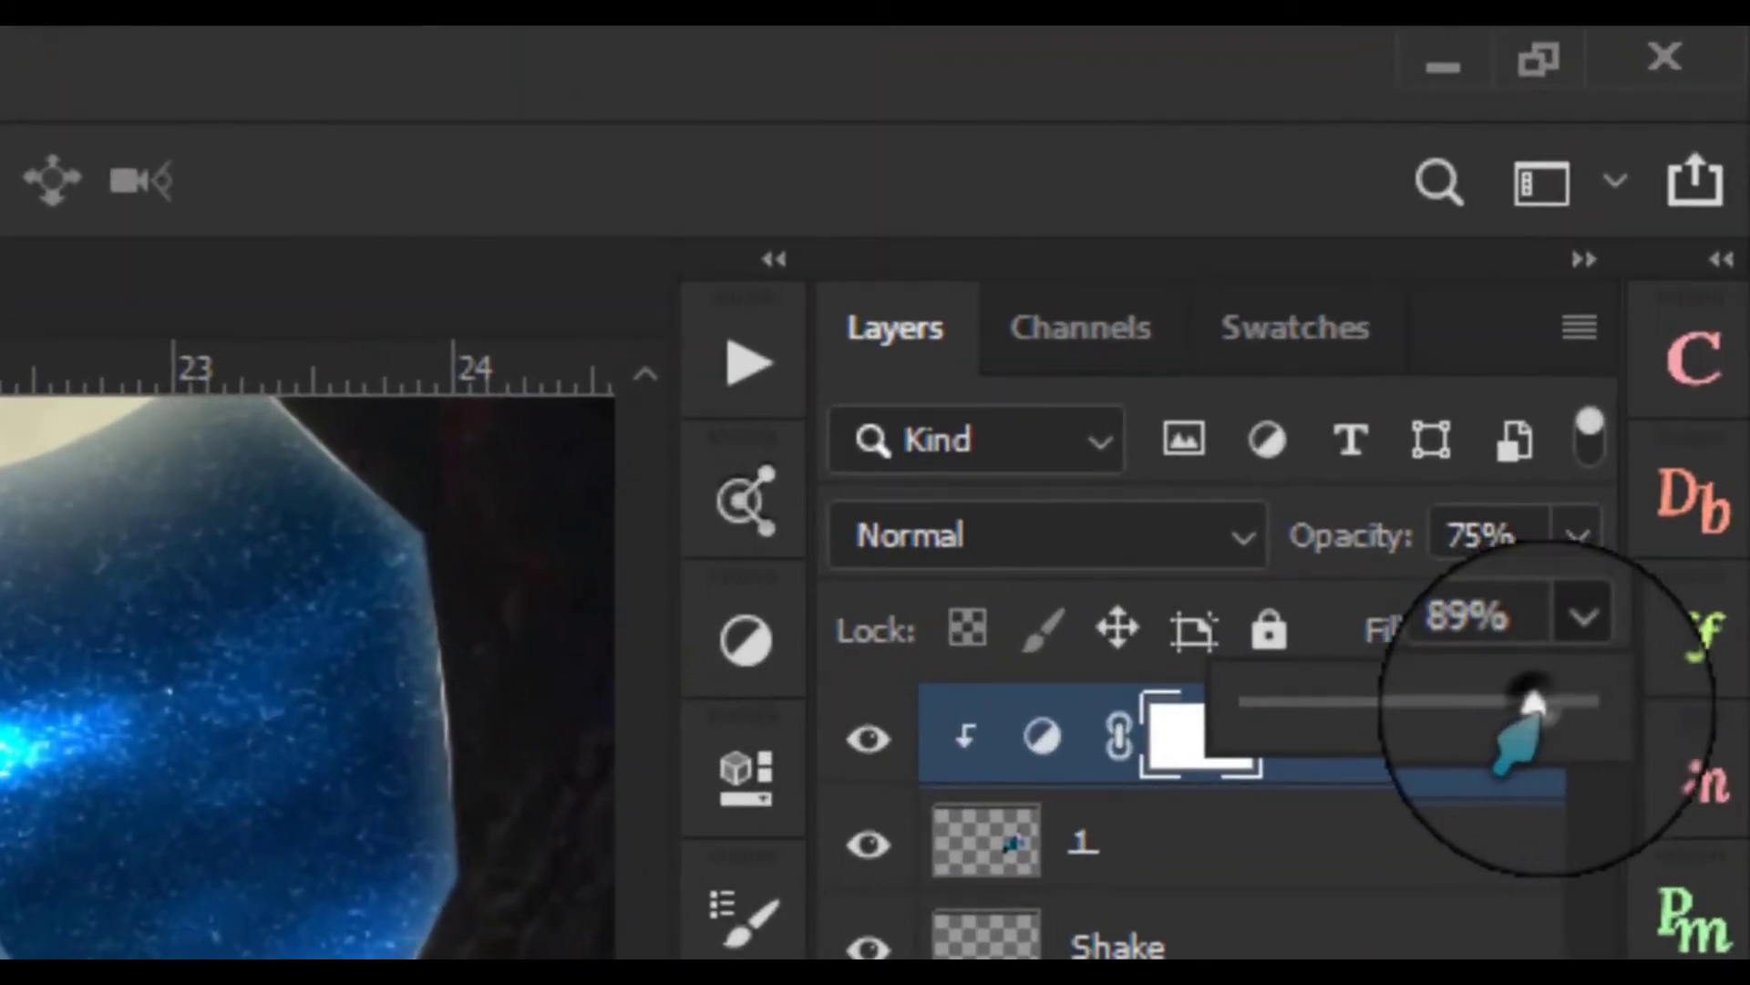
drag(1547, 612, 1631, 624)
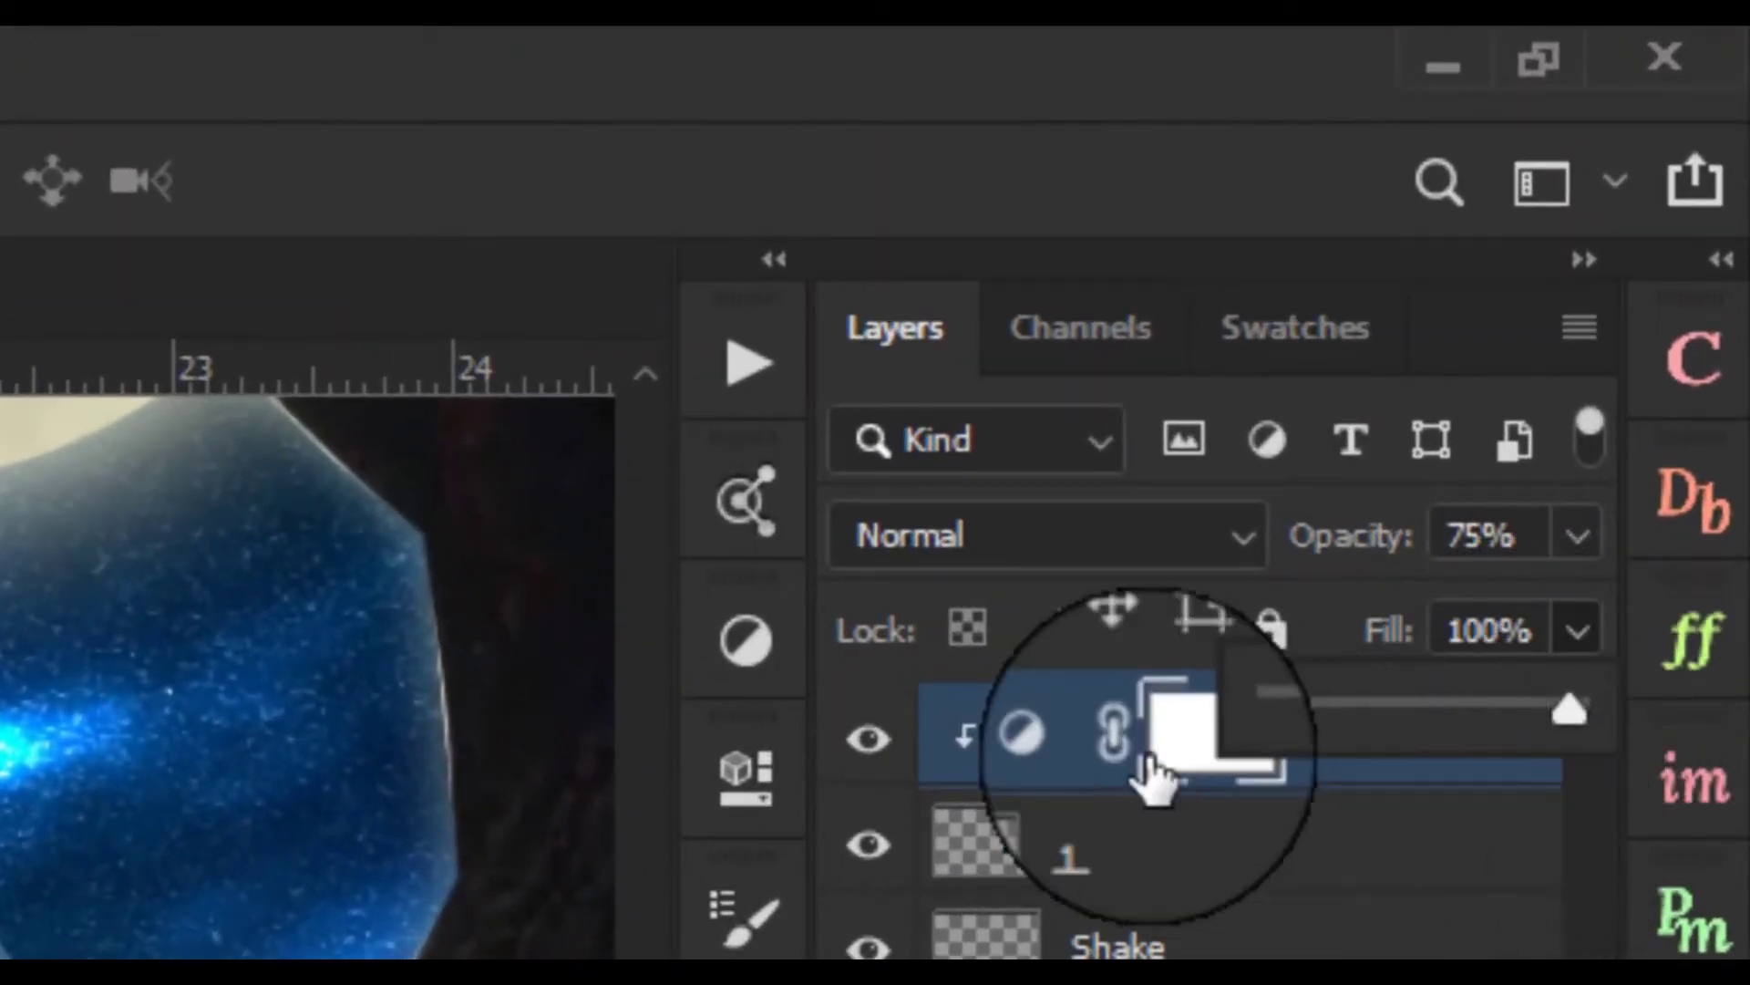
click(1091, 759)
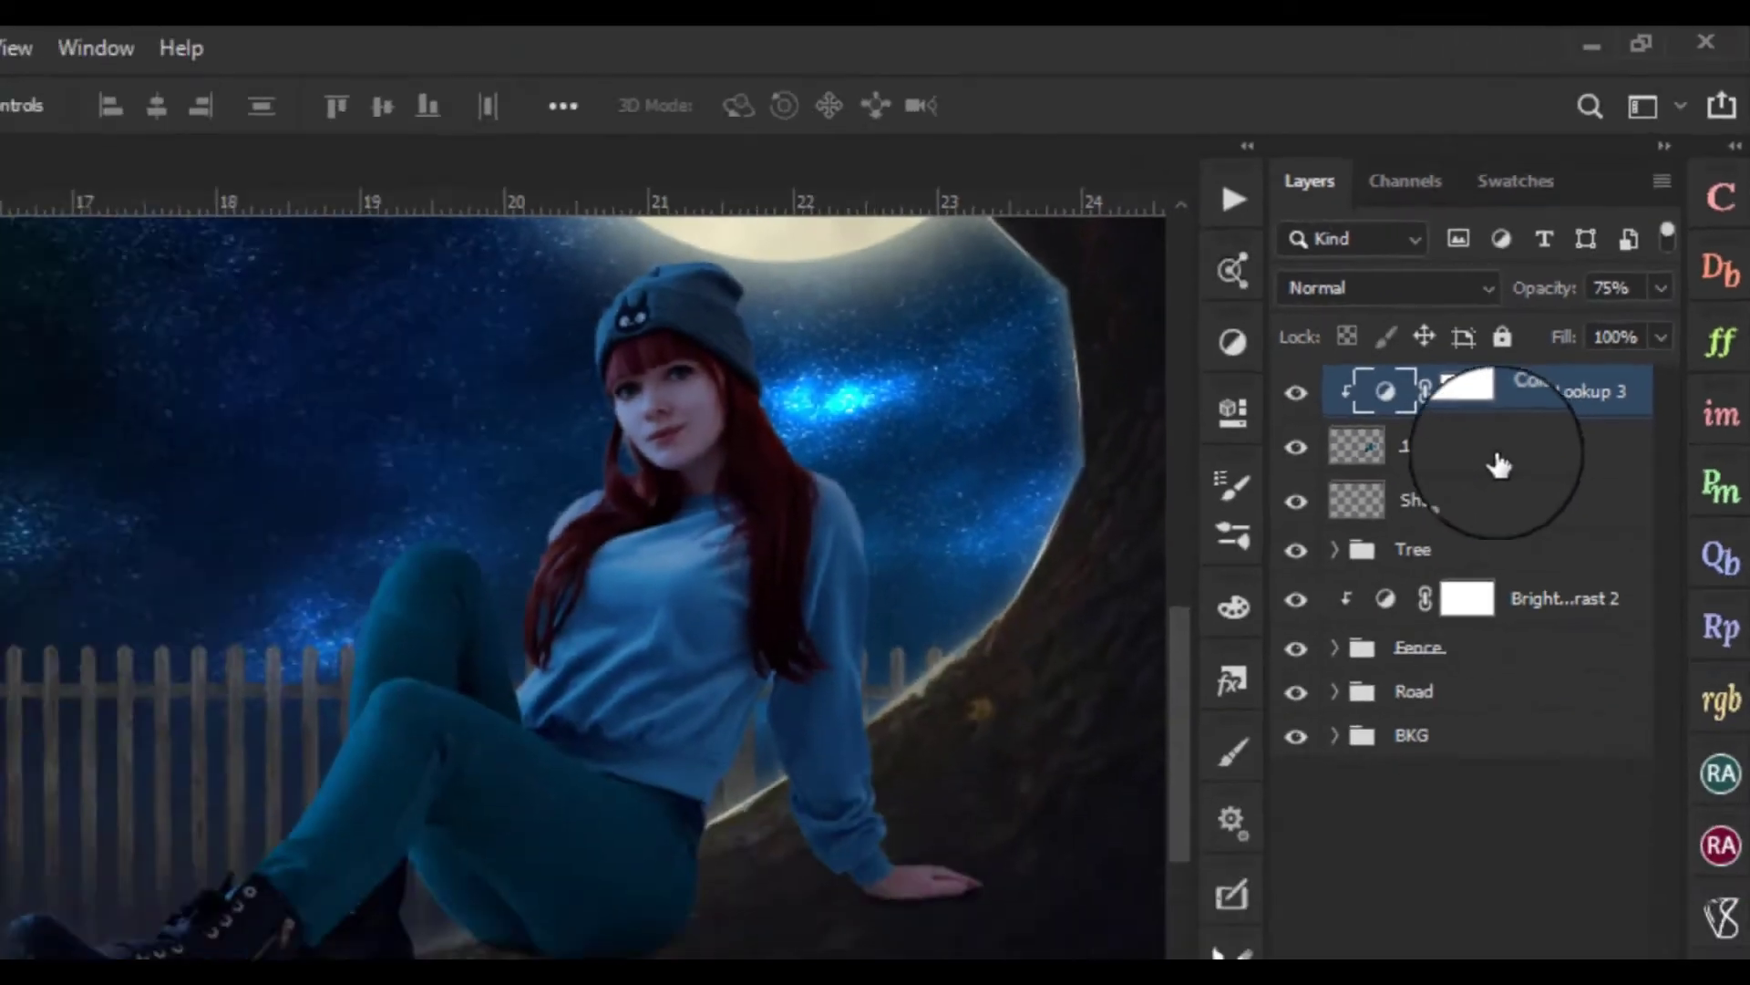
Select the girl's layer 1 and duplicate it with Ctrl+J
scroll(970, 498, up, 2)
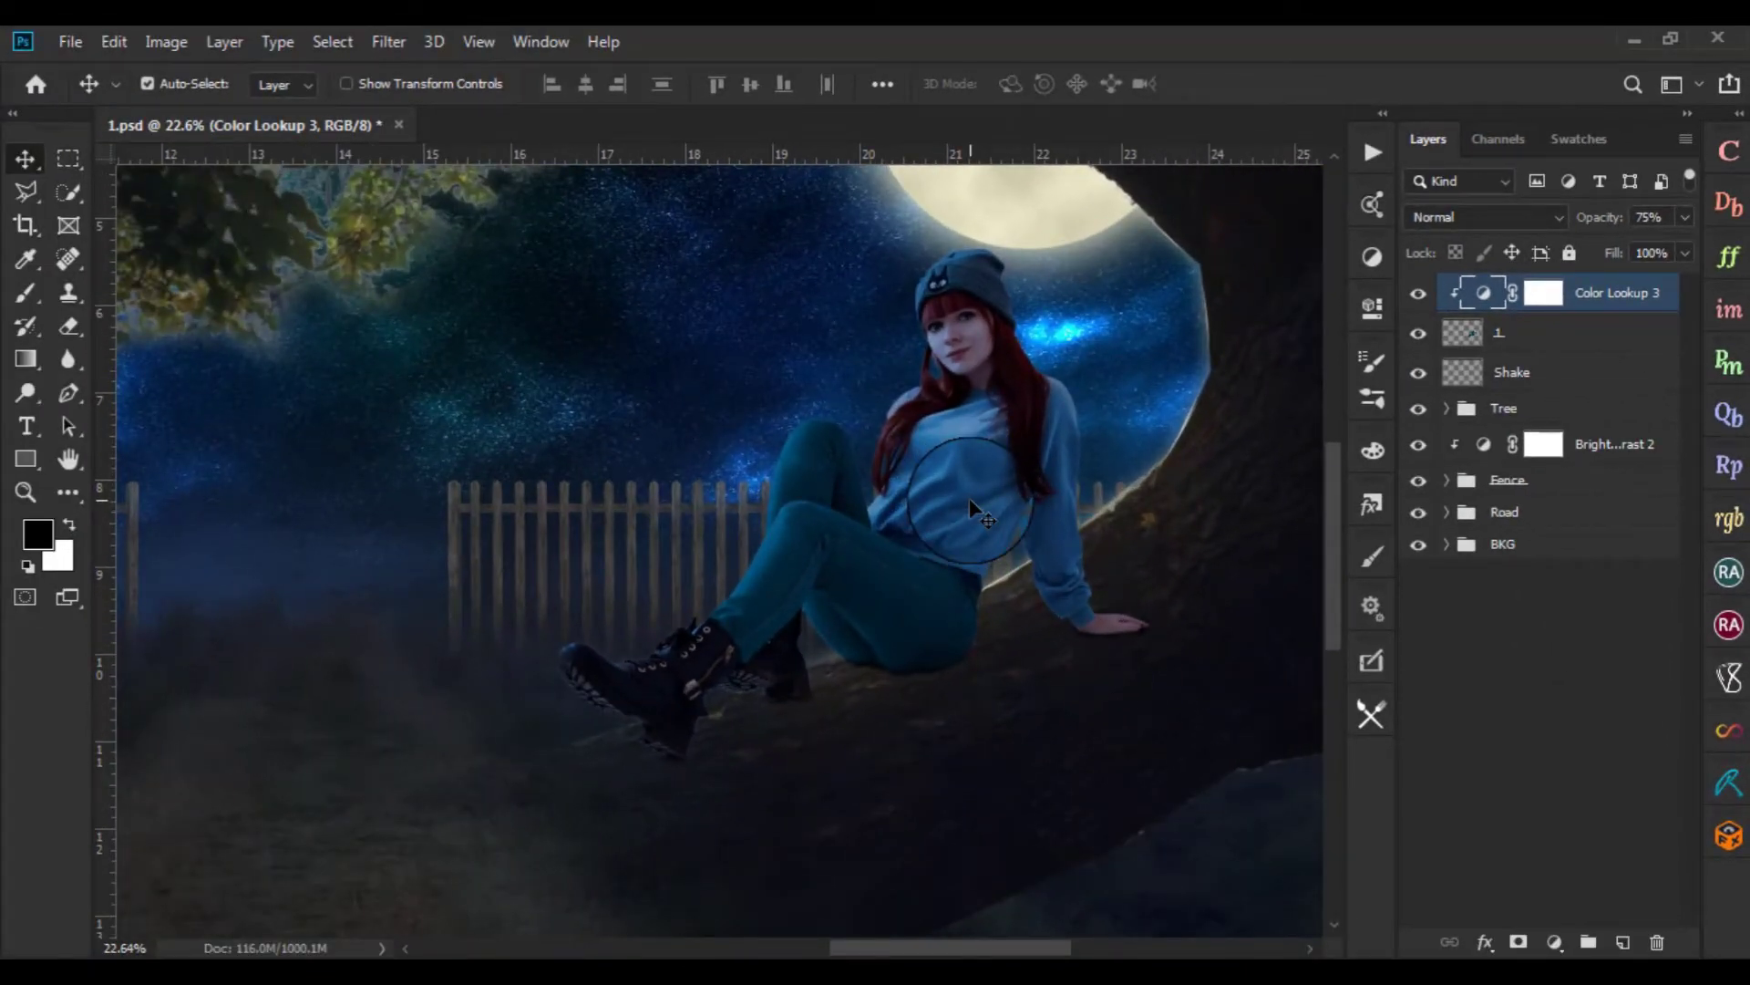
click(1570, 339)
mouse_move(1091, 545)
mouse_down()
mouse_move(670, 485)
mouse_move(689, 444)
mouse_up()
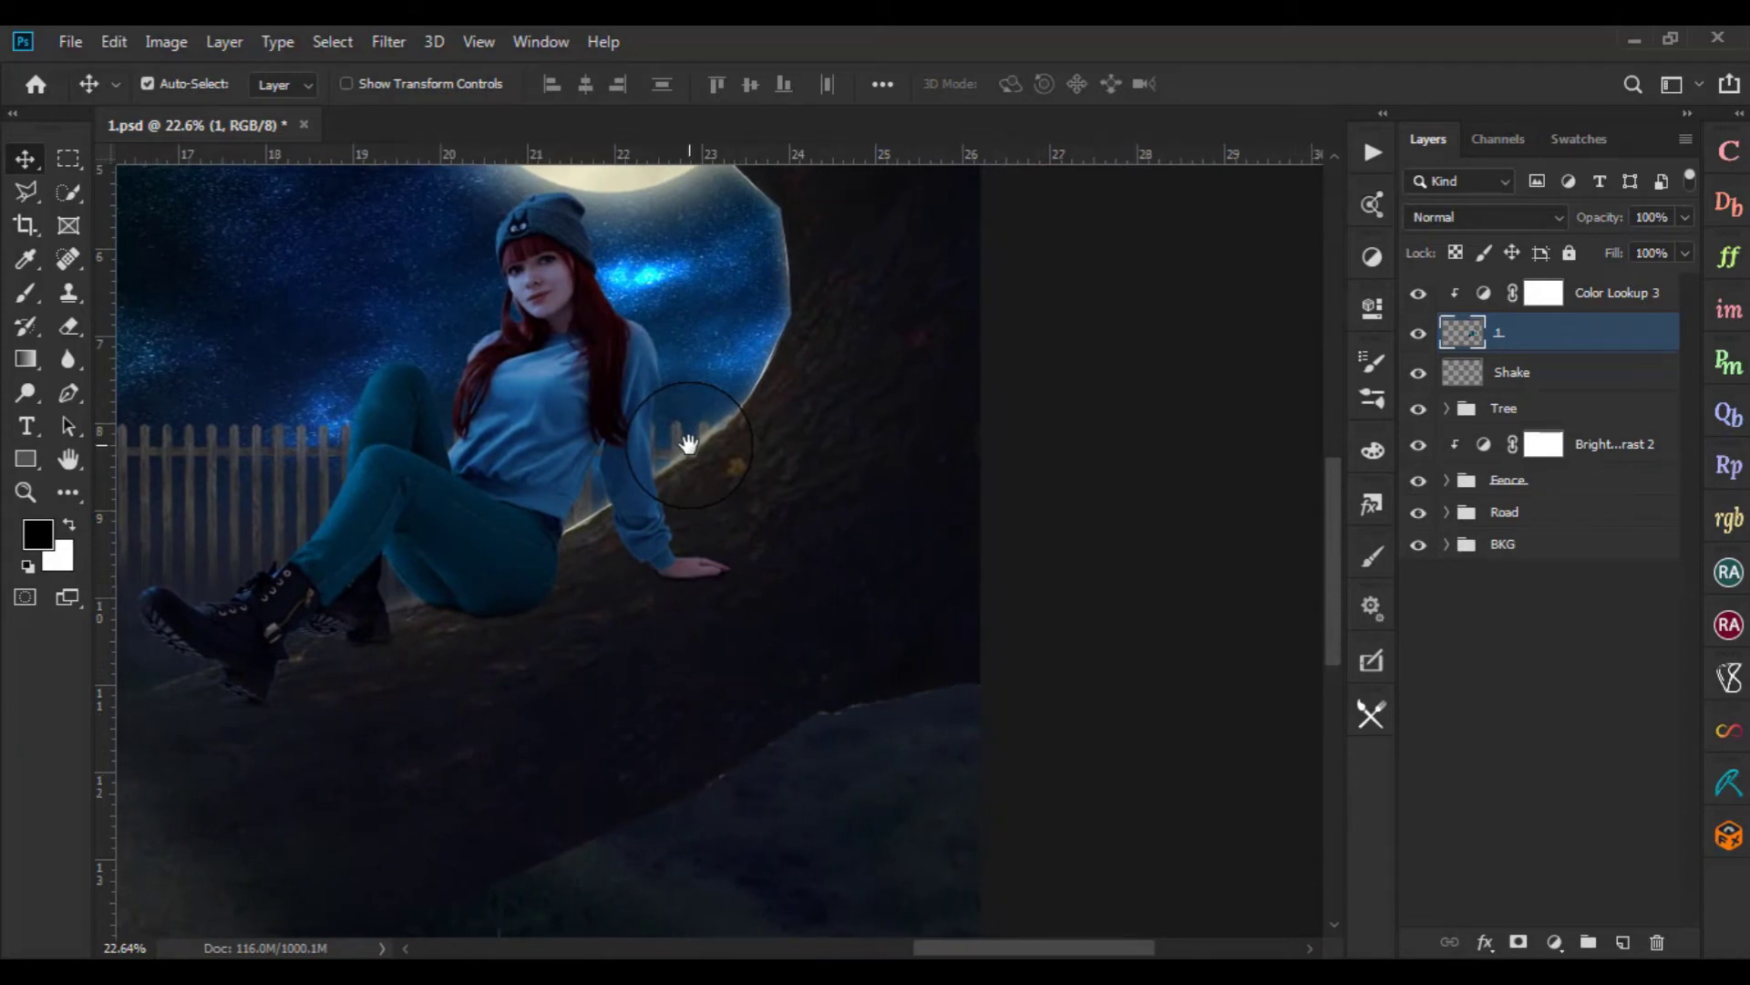
scroll(957, 510, down, 2)
scroll(966, 511, down, 2)
scroll(953, 534, down, 1)
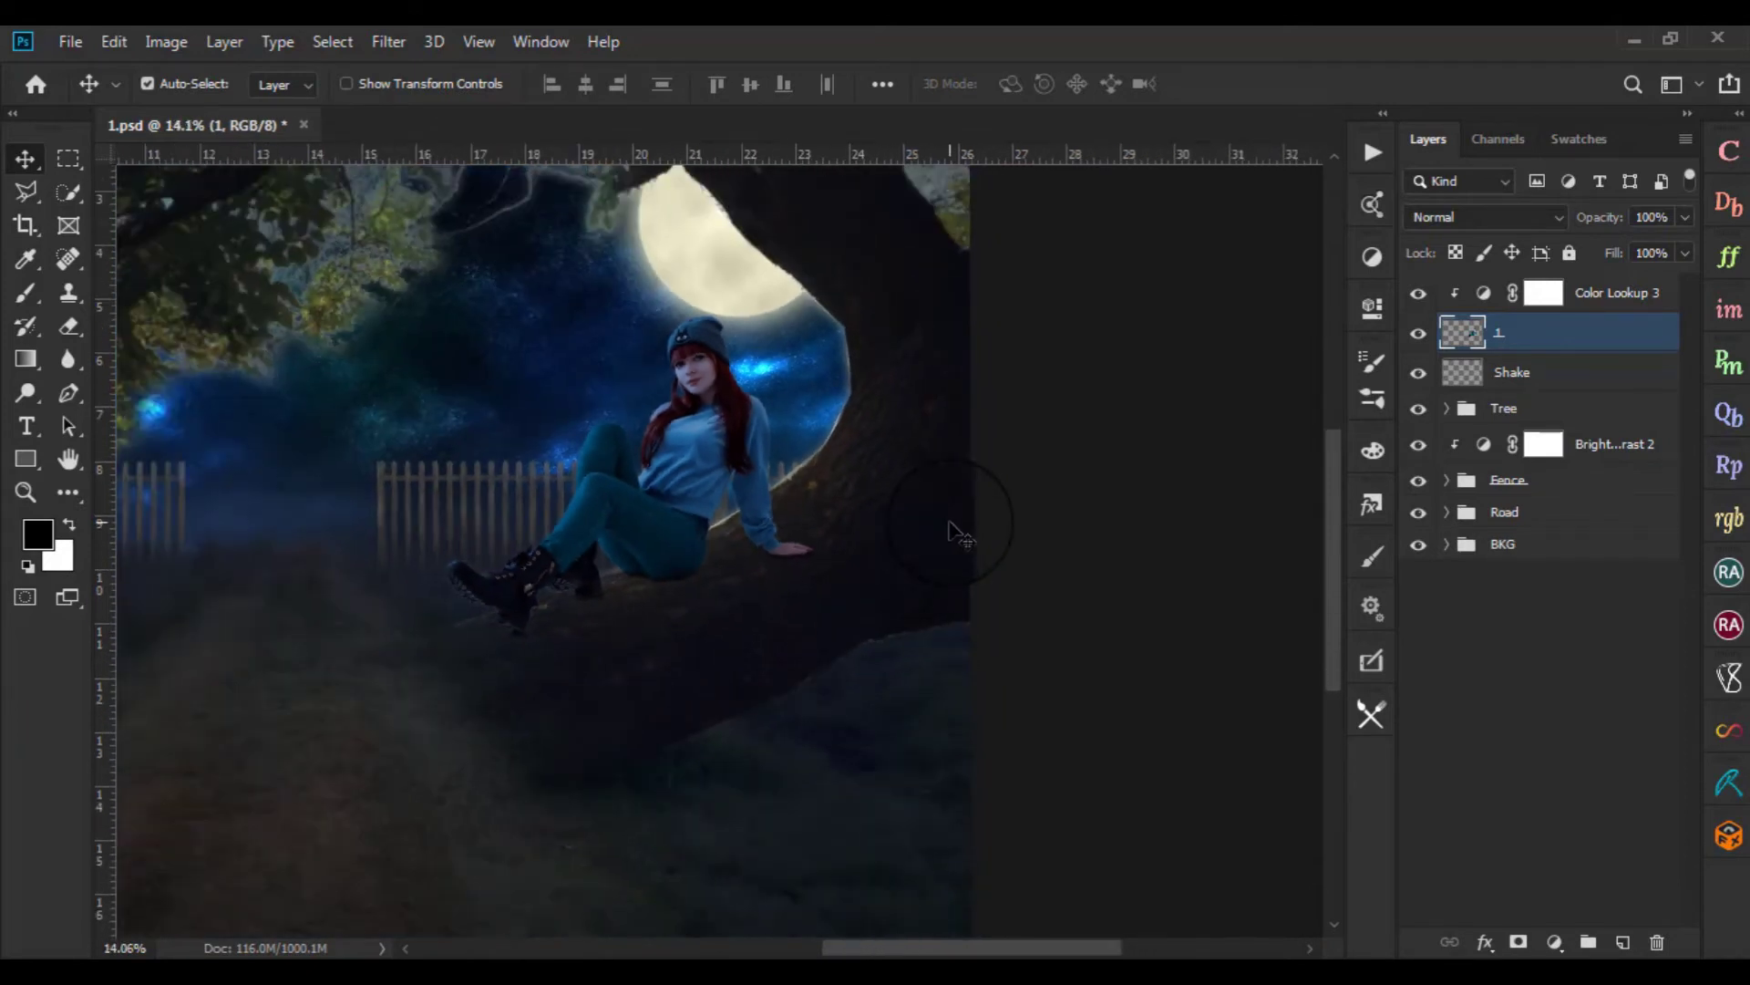
scroll(953, 534, down, 1)
key(ctrl+j)
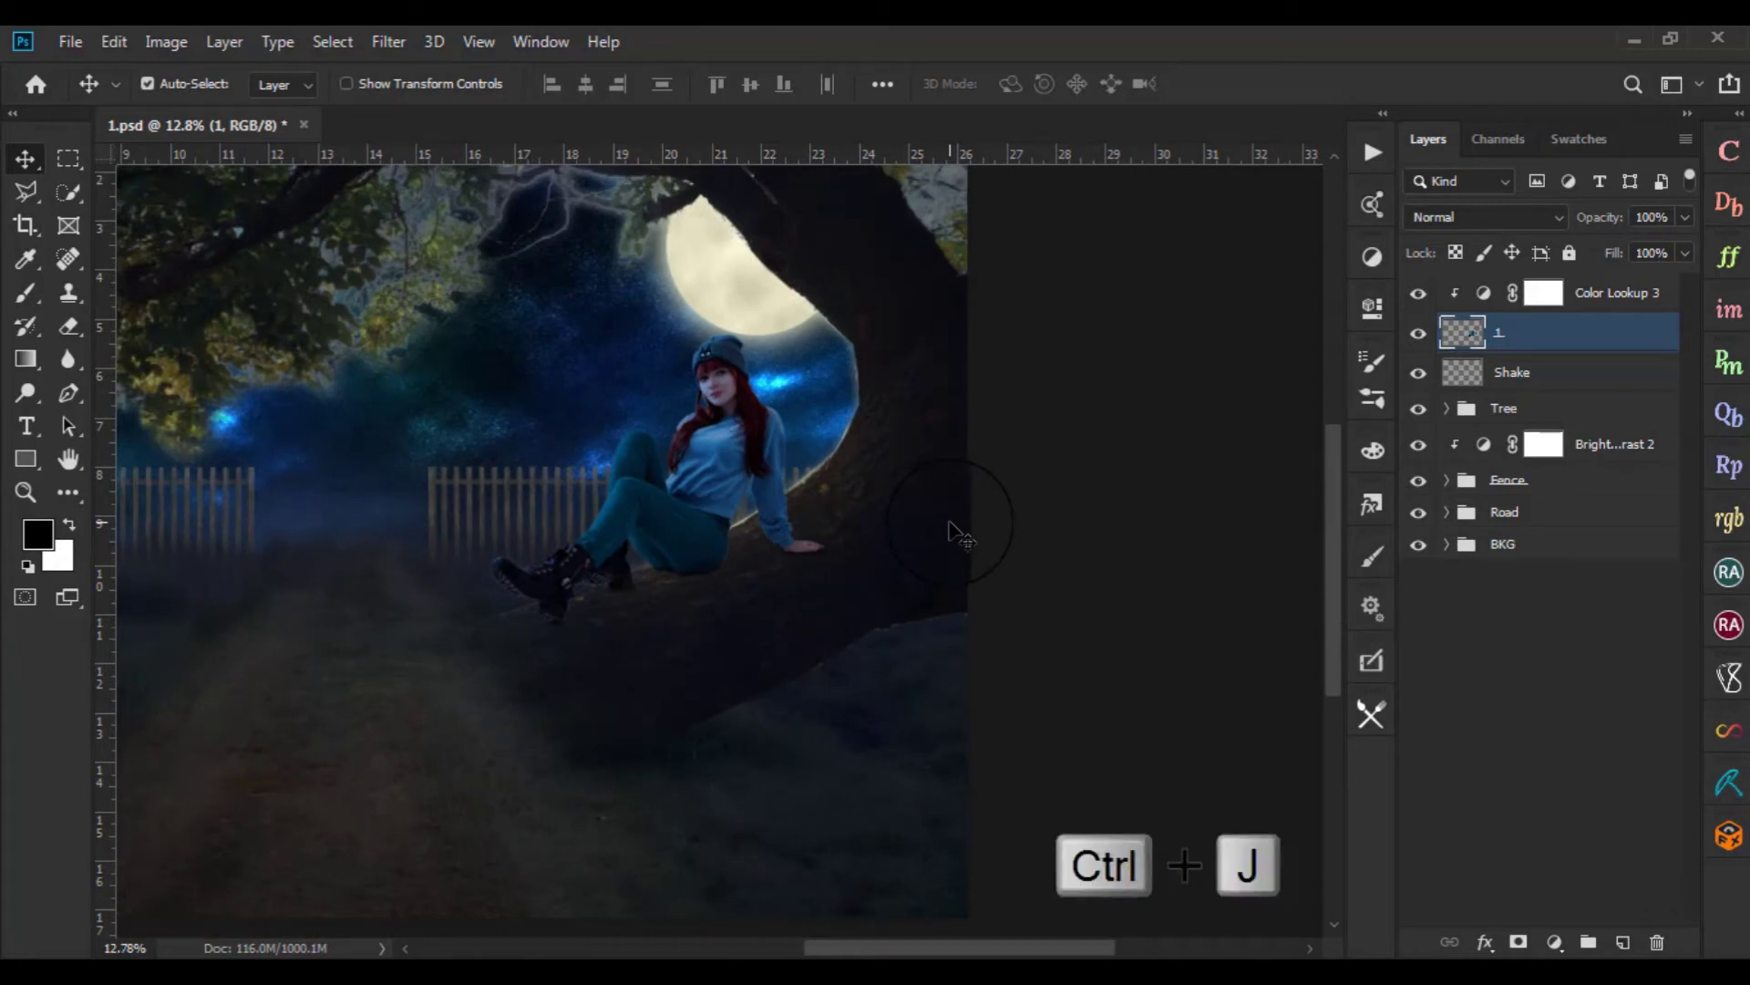
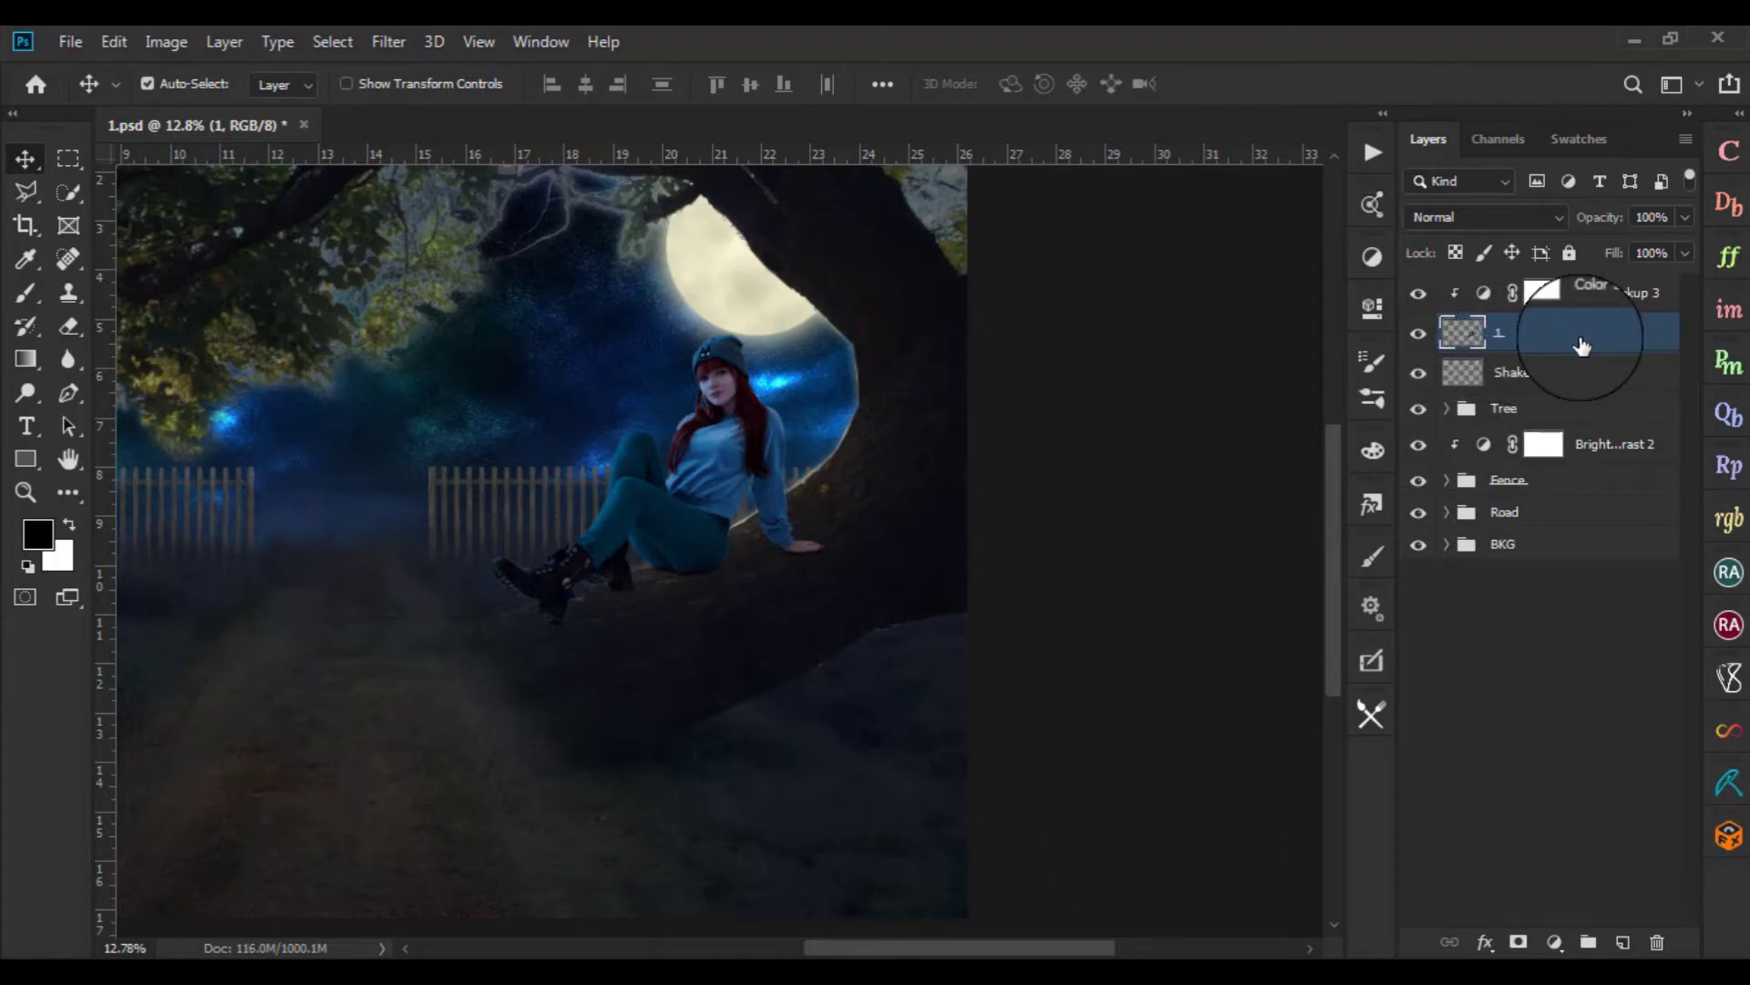
Duplicate the girl's layer, hide the original, and rename the copy to '1'
key(ctrl+j)
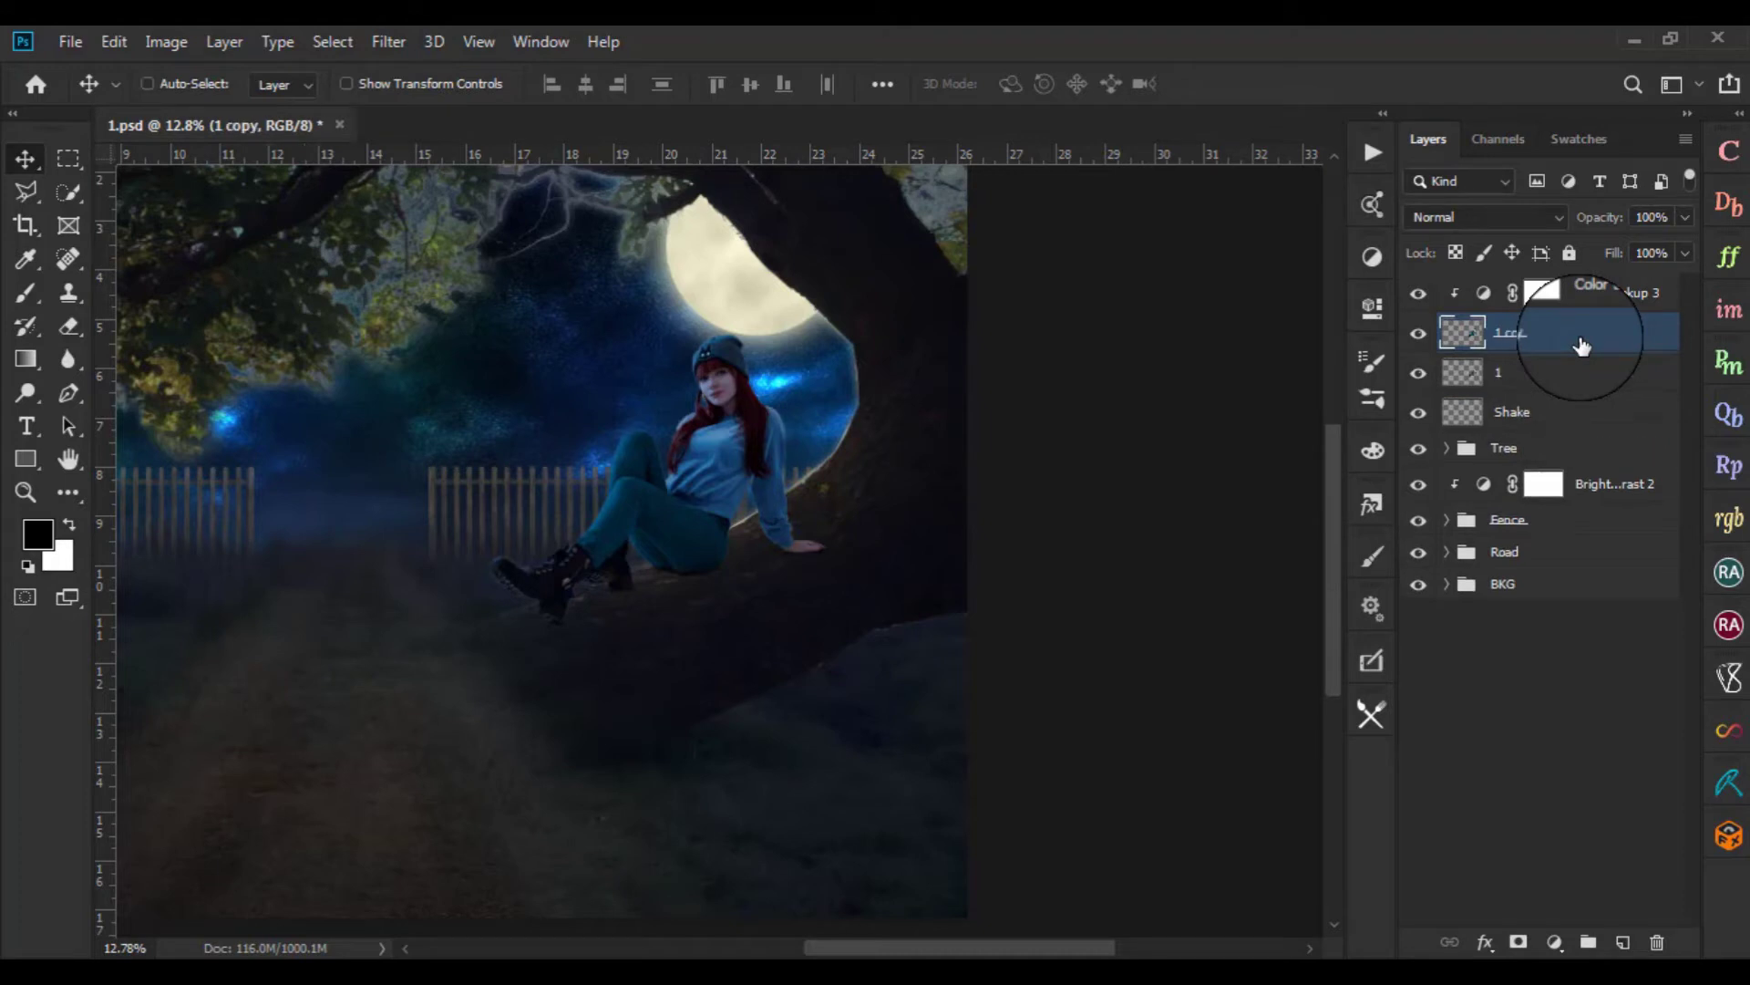
key(ctrl)
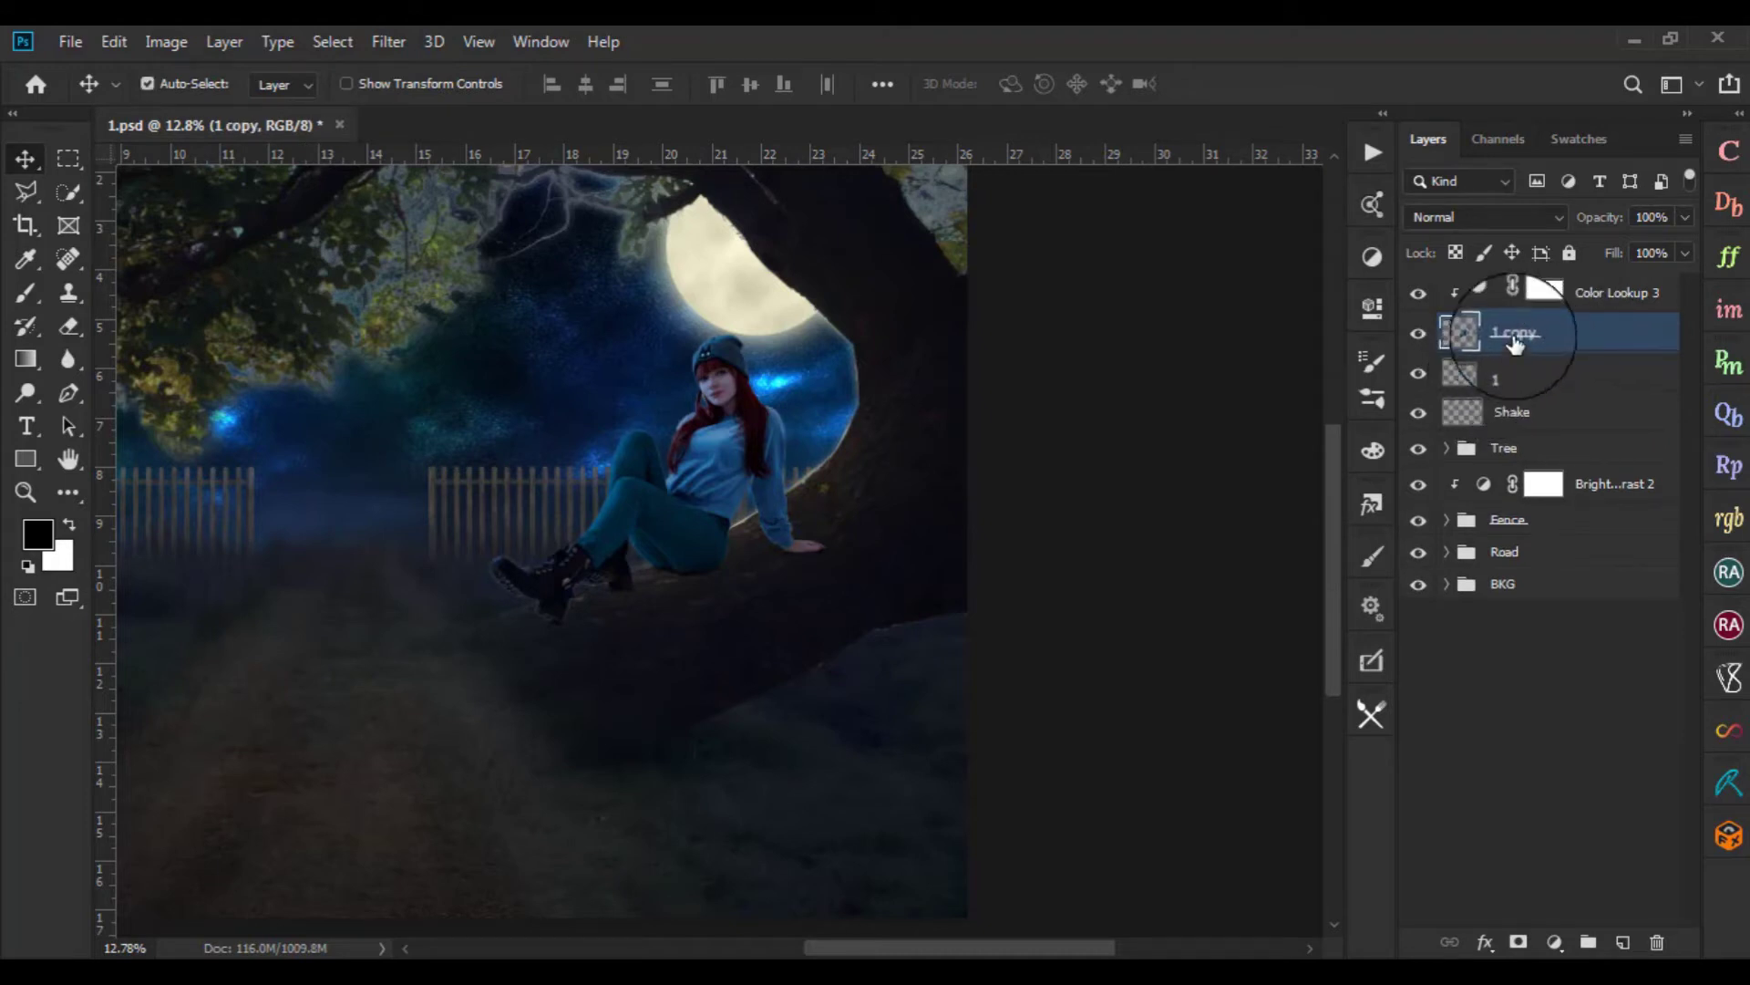
click(1418, 373)
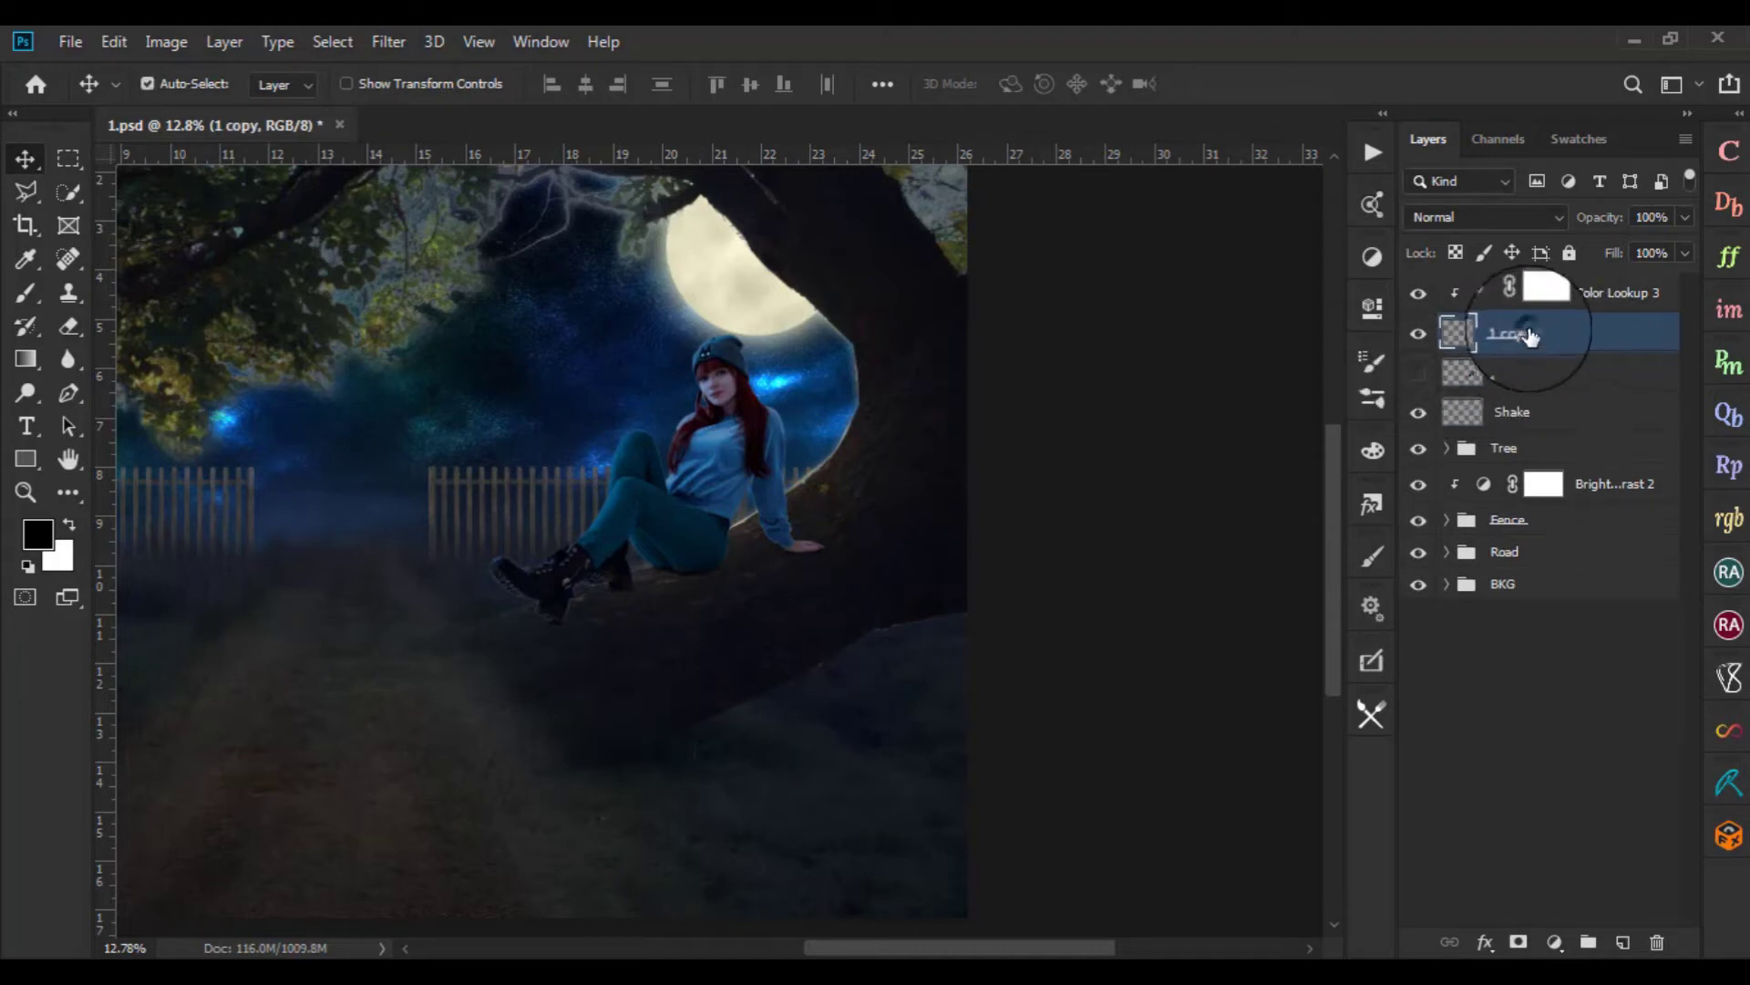
double_click(1530, 336)
text(1)
key(Return)
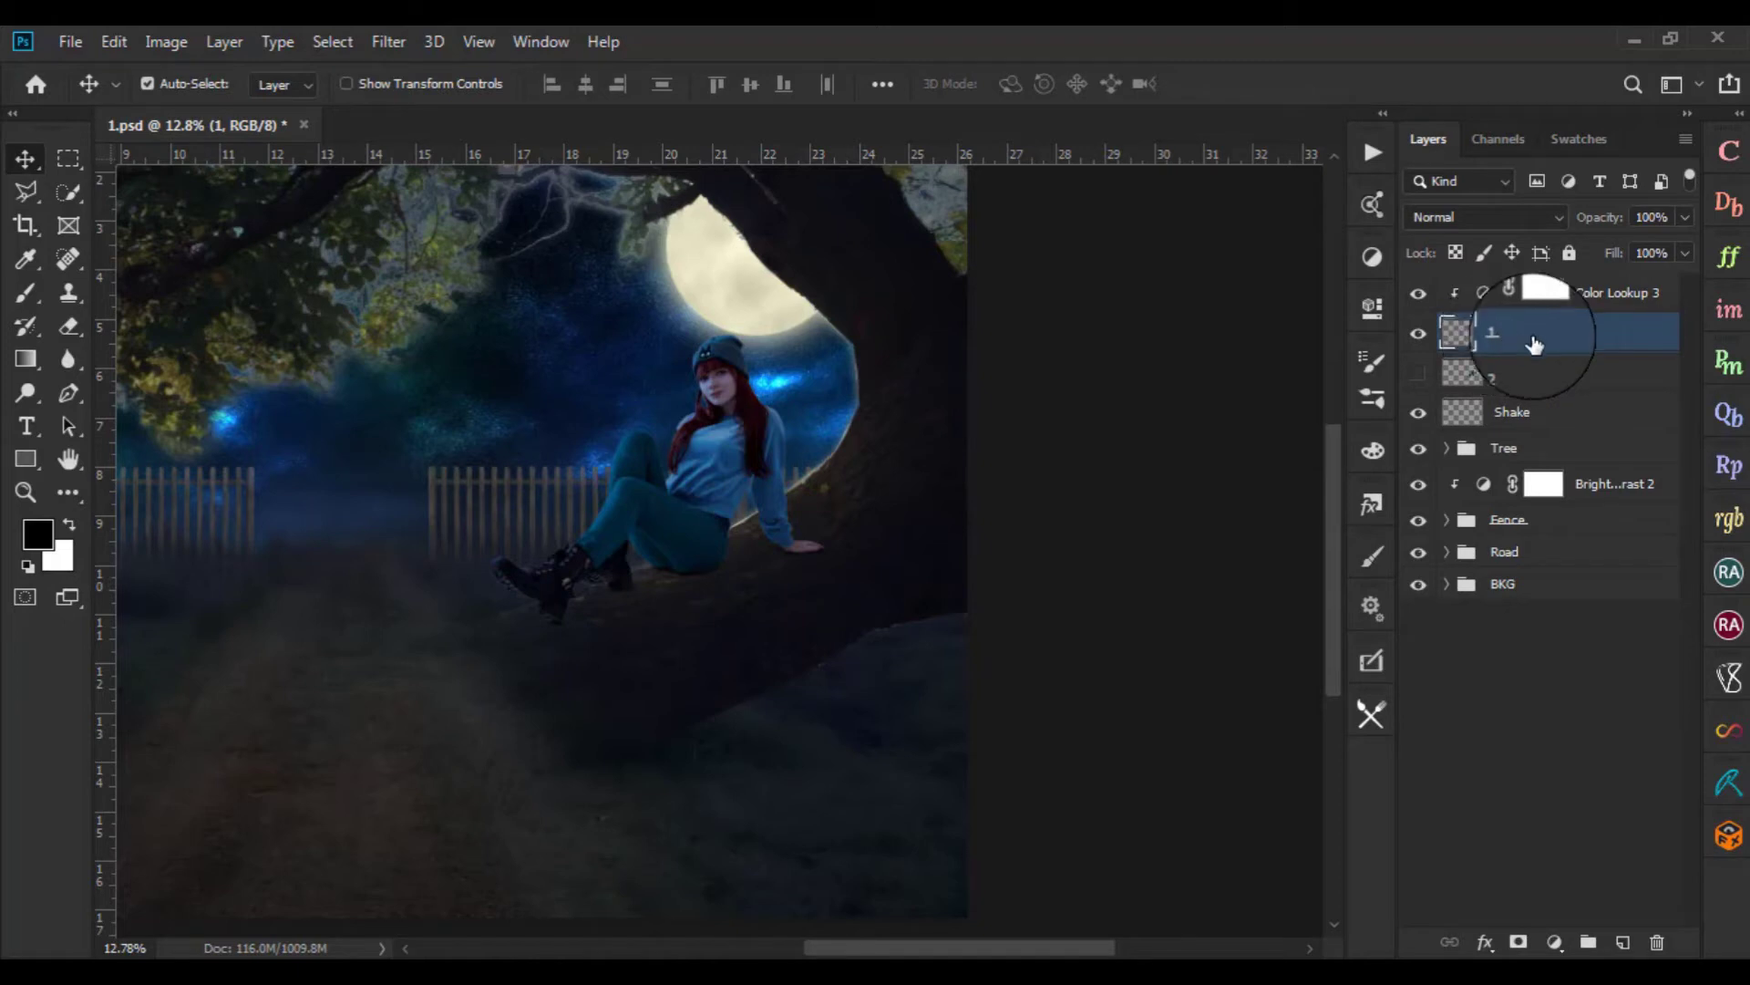
Bring up Layer Style for layer 1 and move the dialog aside
double_click(1620, 349)
drag(809, 347, 983, 304)
drag(810, 324, 1176, 228)
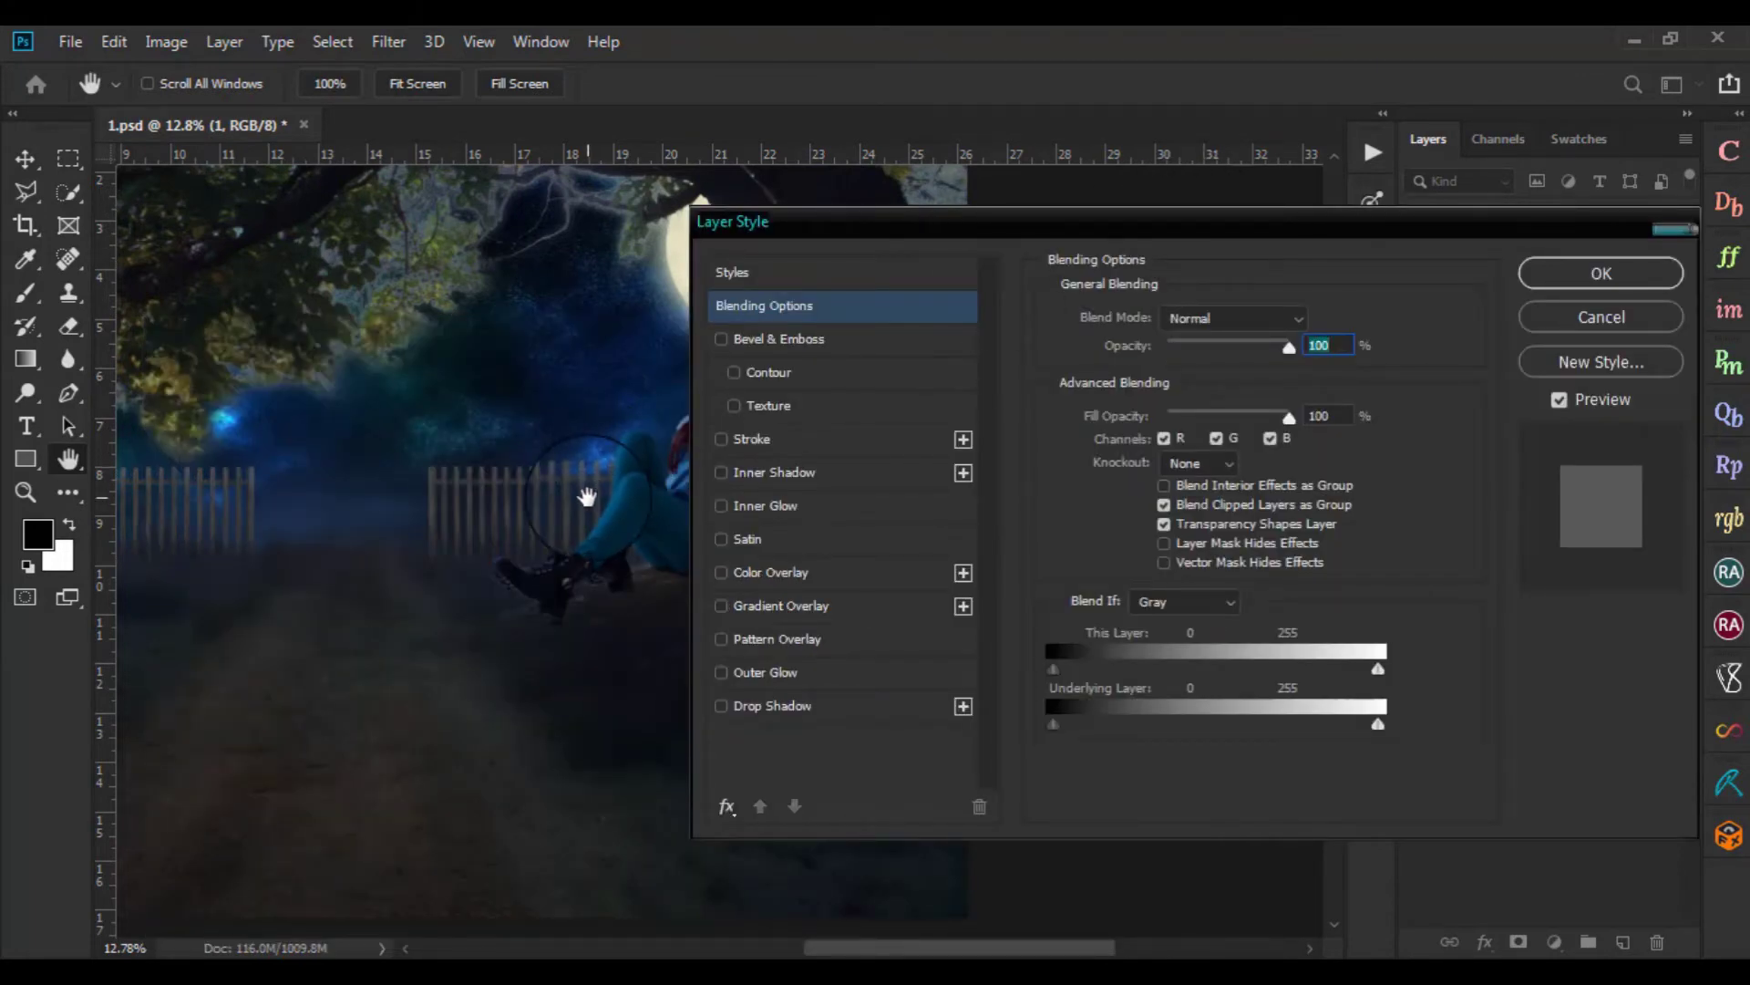
Enable Outer Glow on layer 1 with Screen blend mode at 25% opacity
scroll(586, 497, up, 3)
mouse_move(572, 497)
mouse_down()
mouse_move(364, 489)
mouse_move(332, 574)
mouse_move(399, 562)
mouse_move(359, 561)
mouse_up()
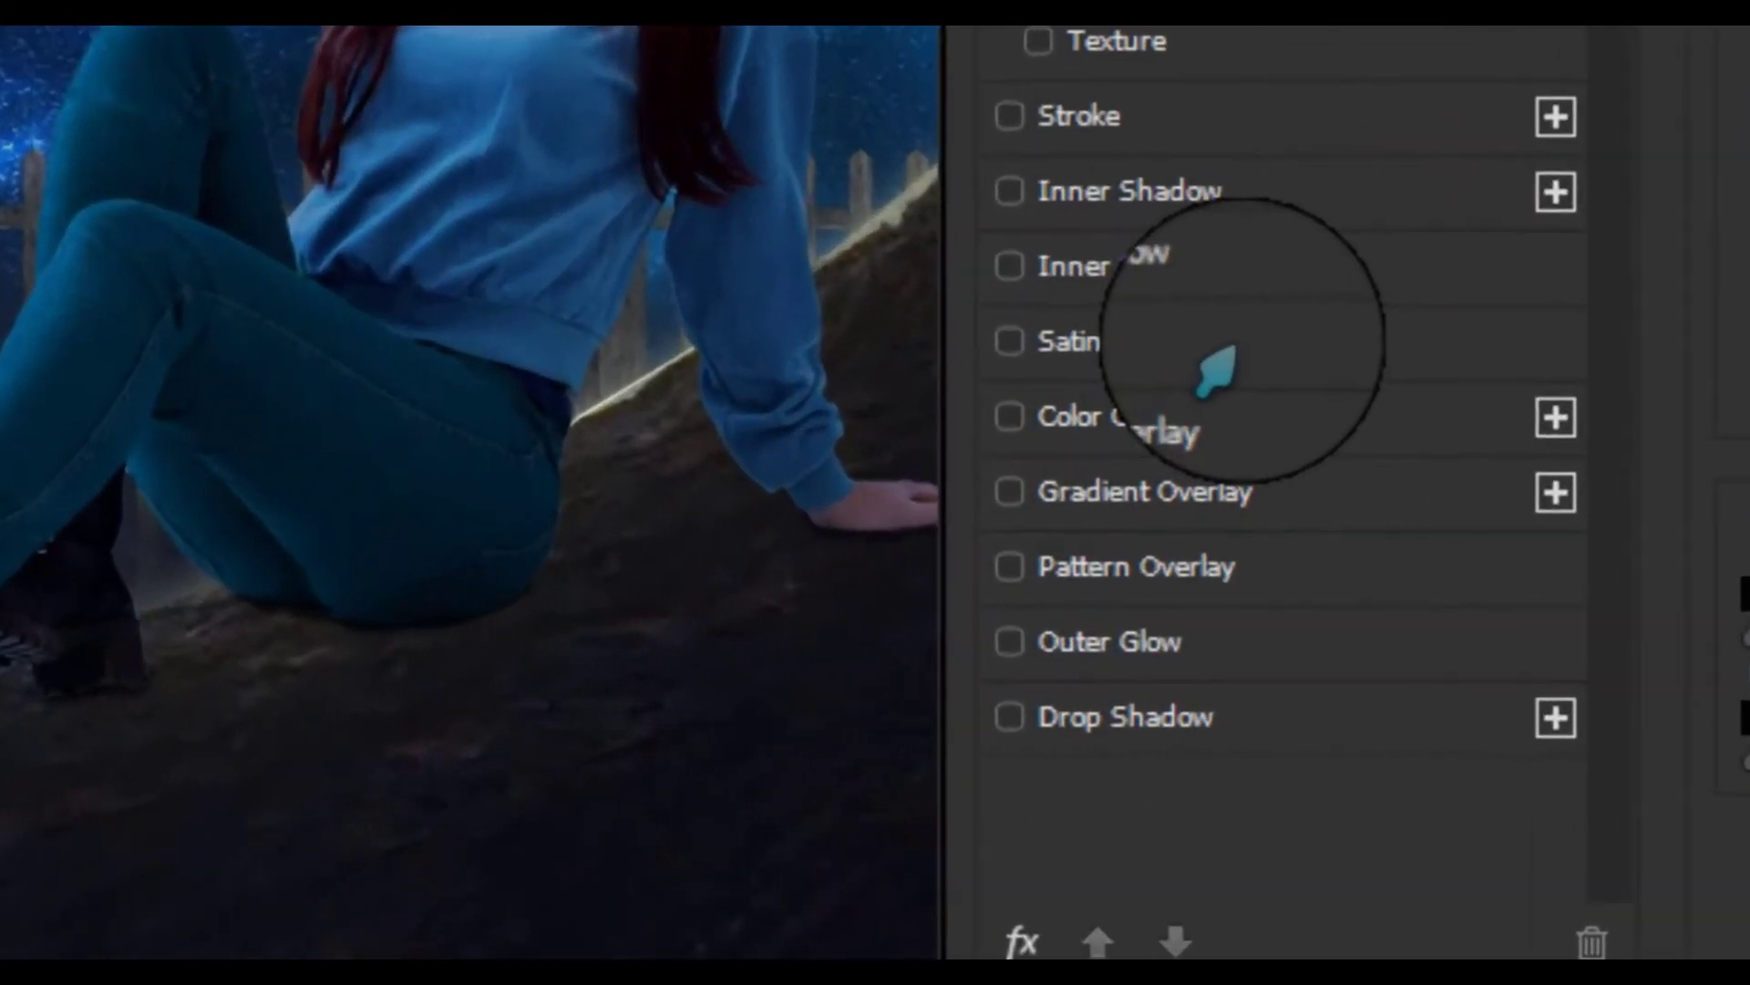
click(1178, 433)
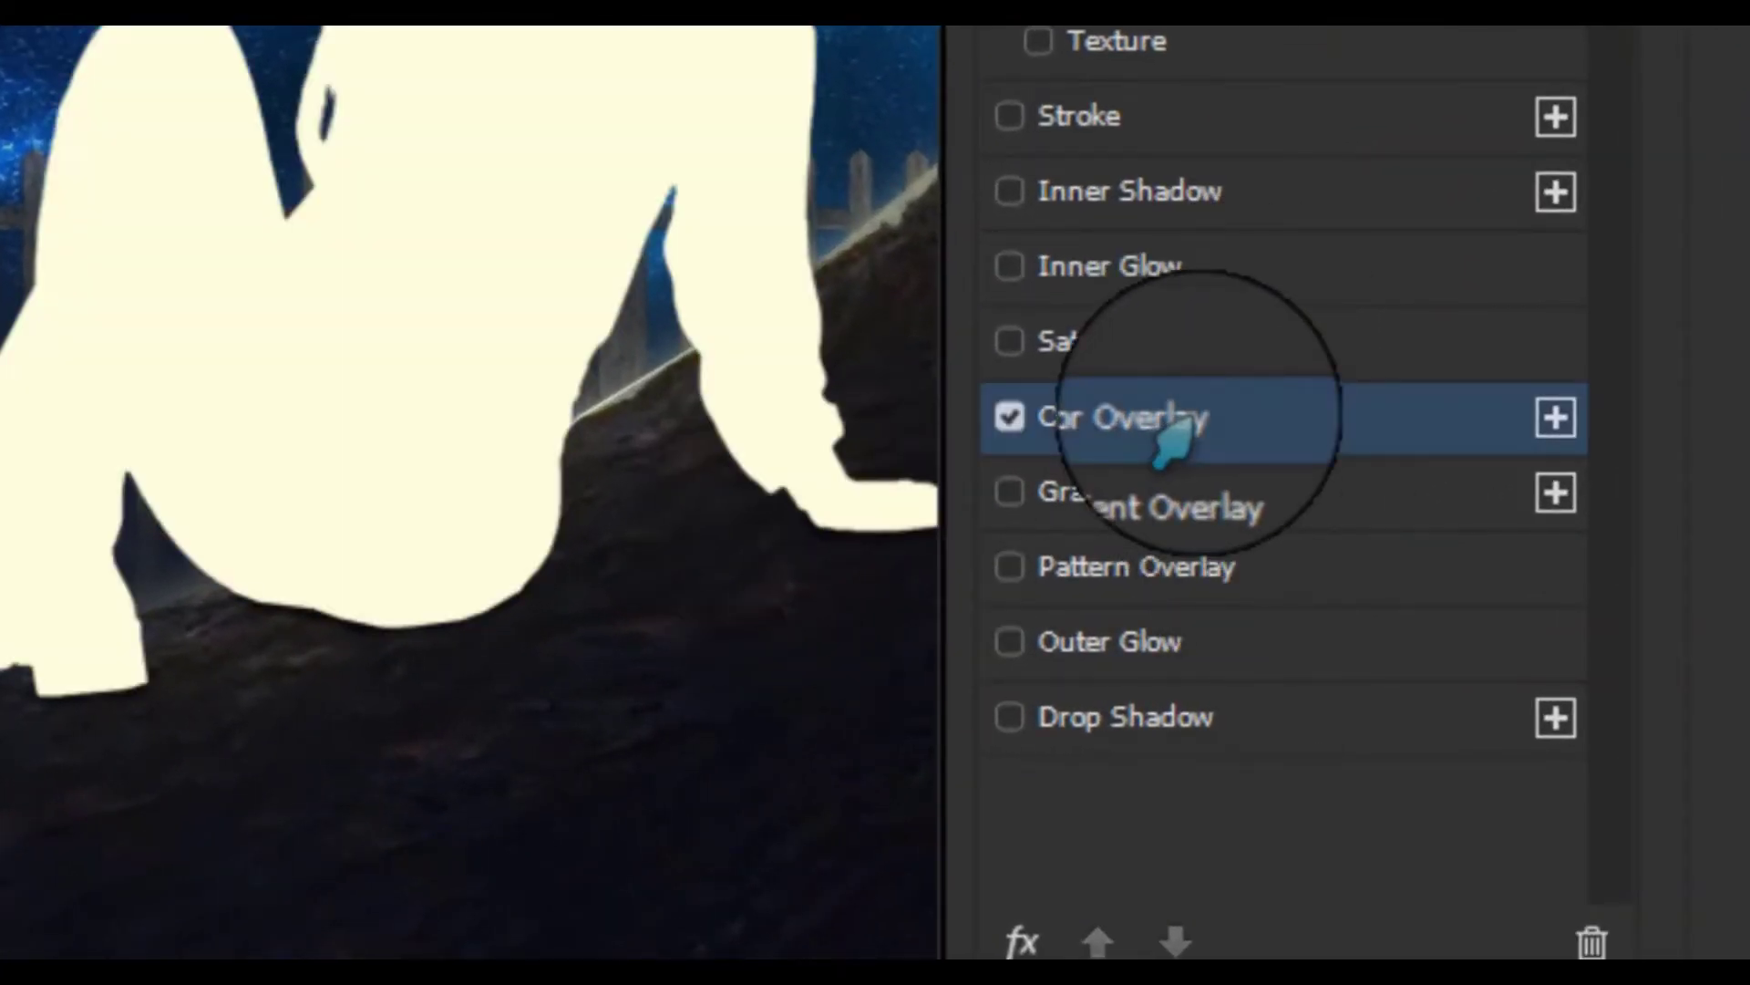
click(1007, 417)
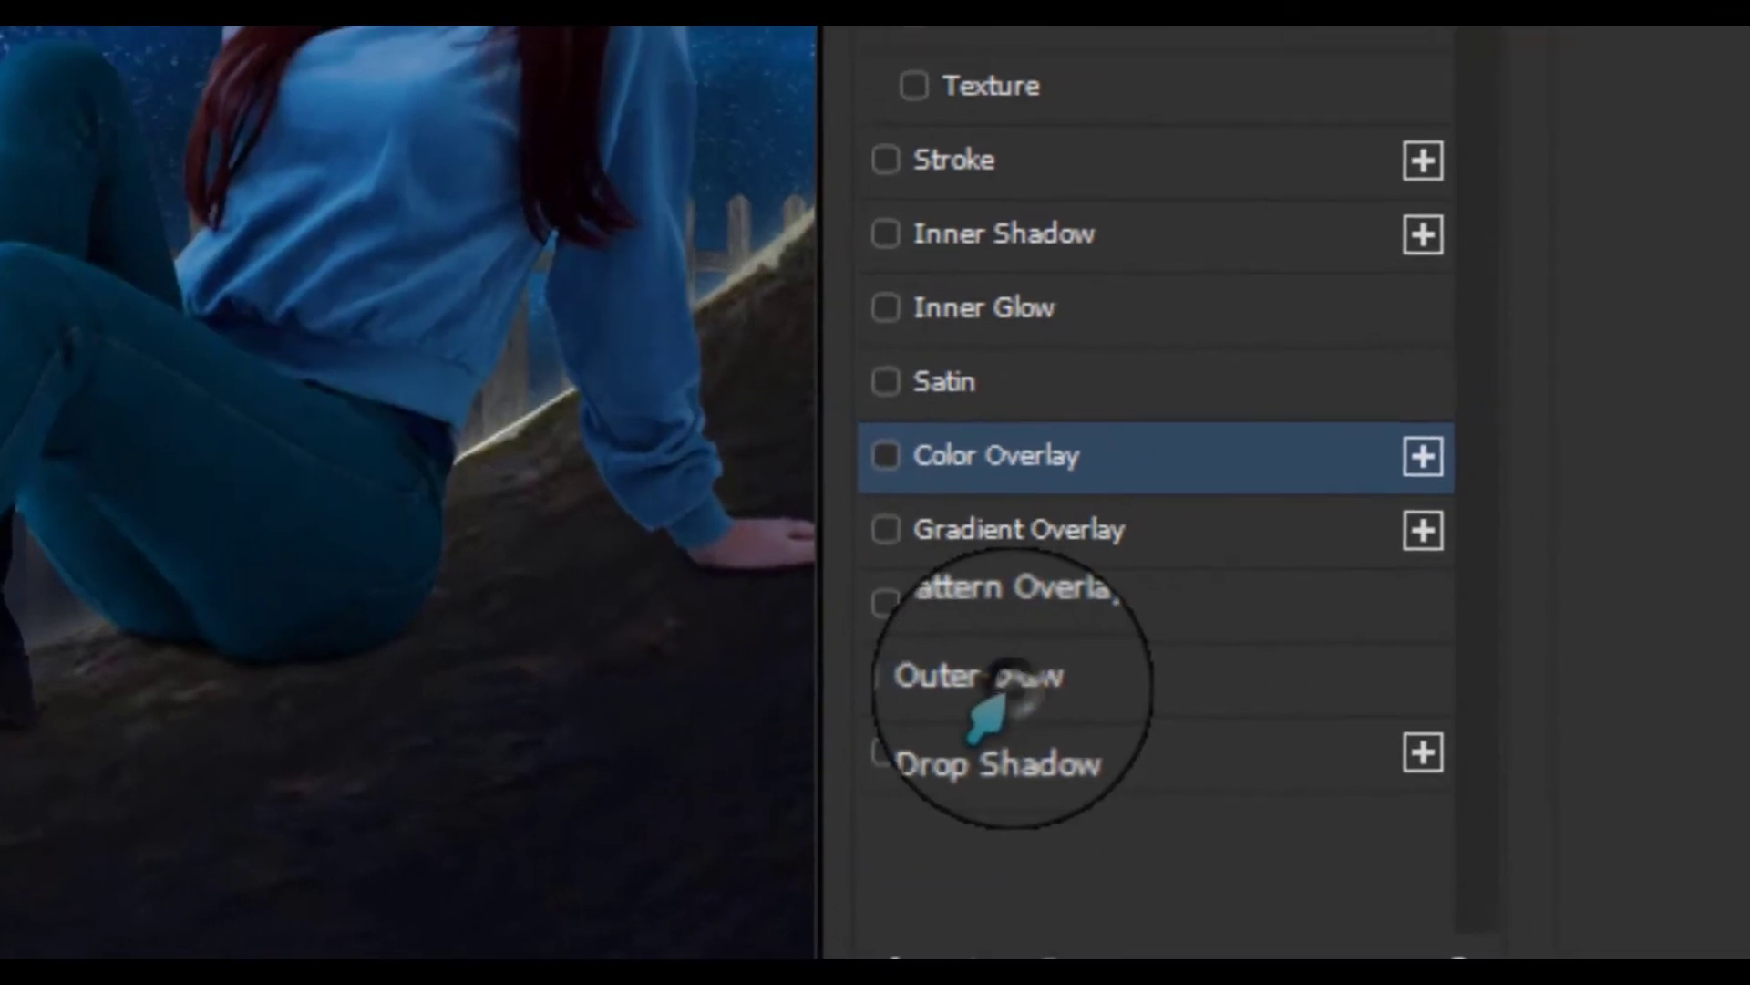
click(1094, 643)
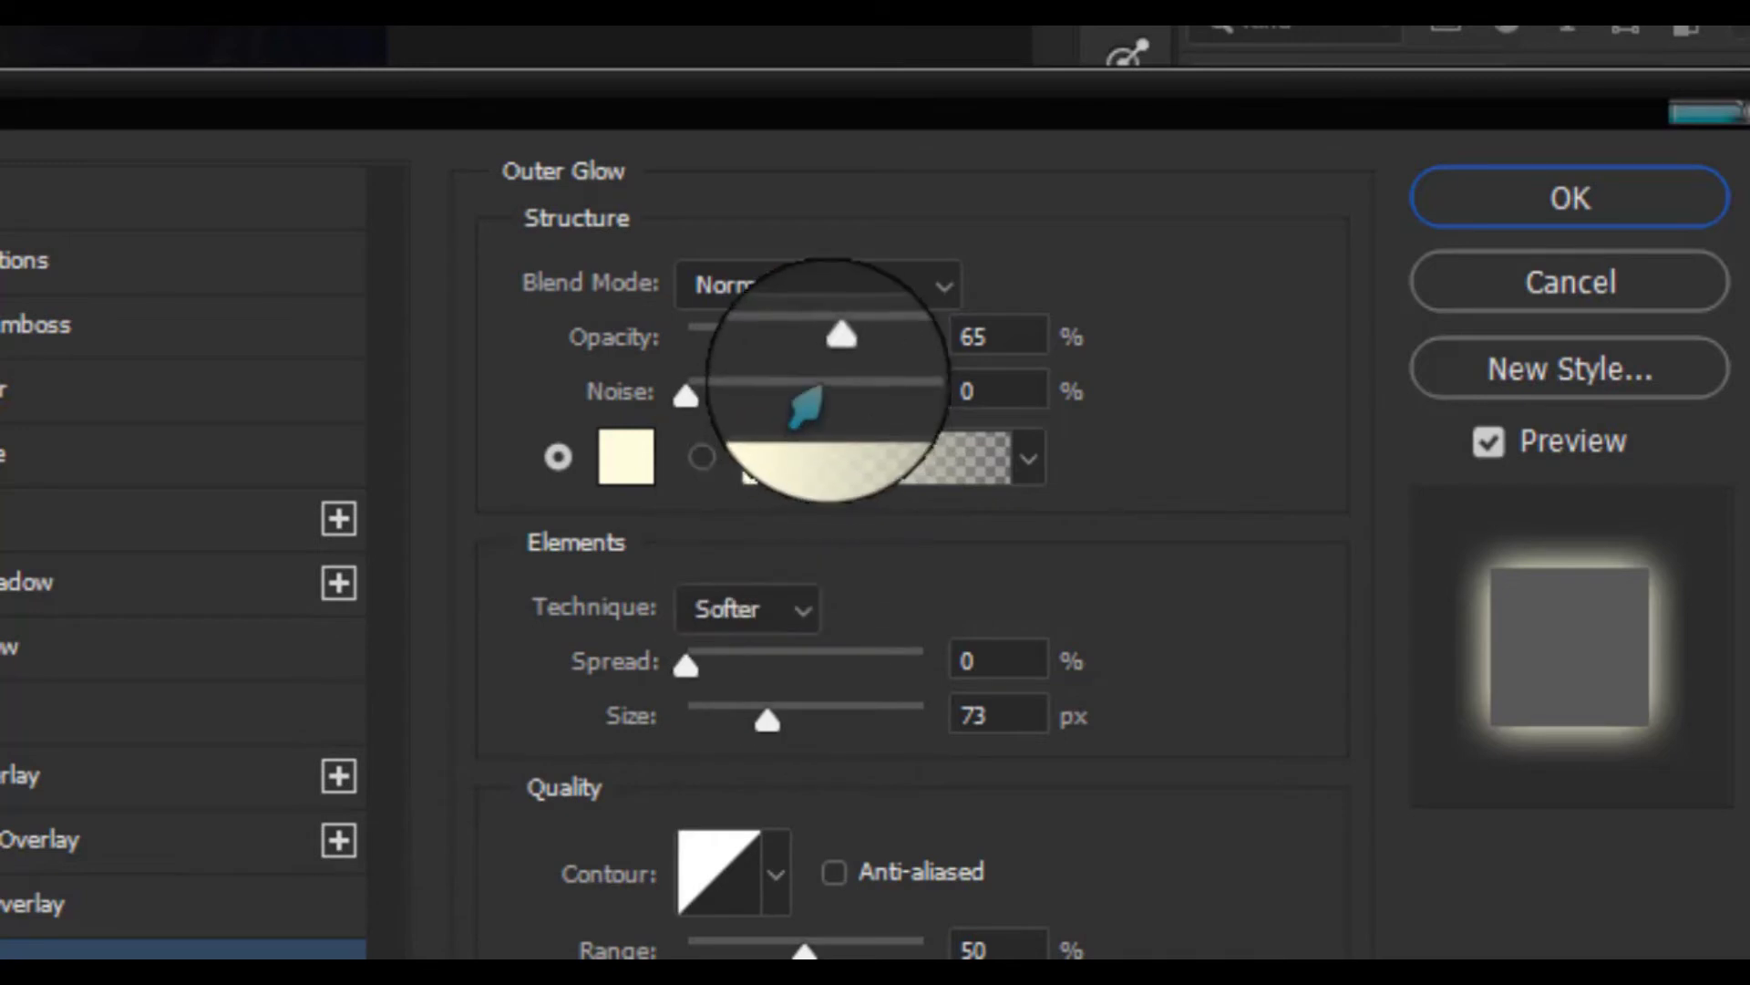
click(825, 283)
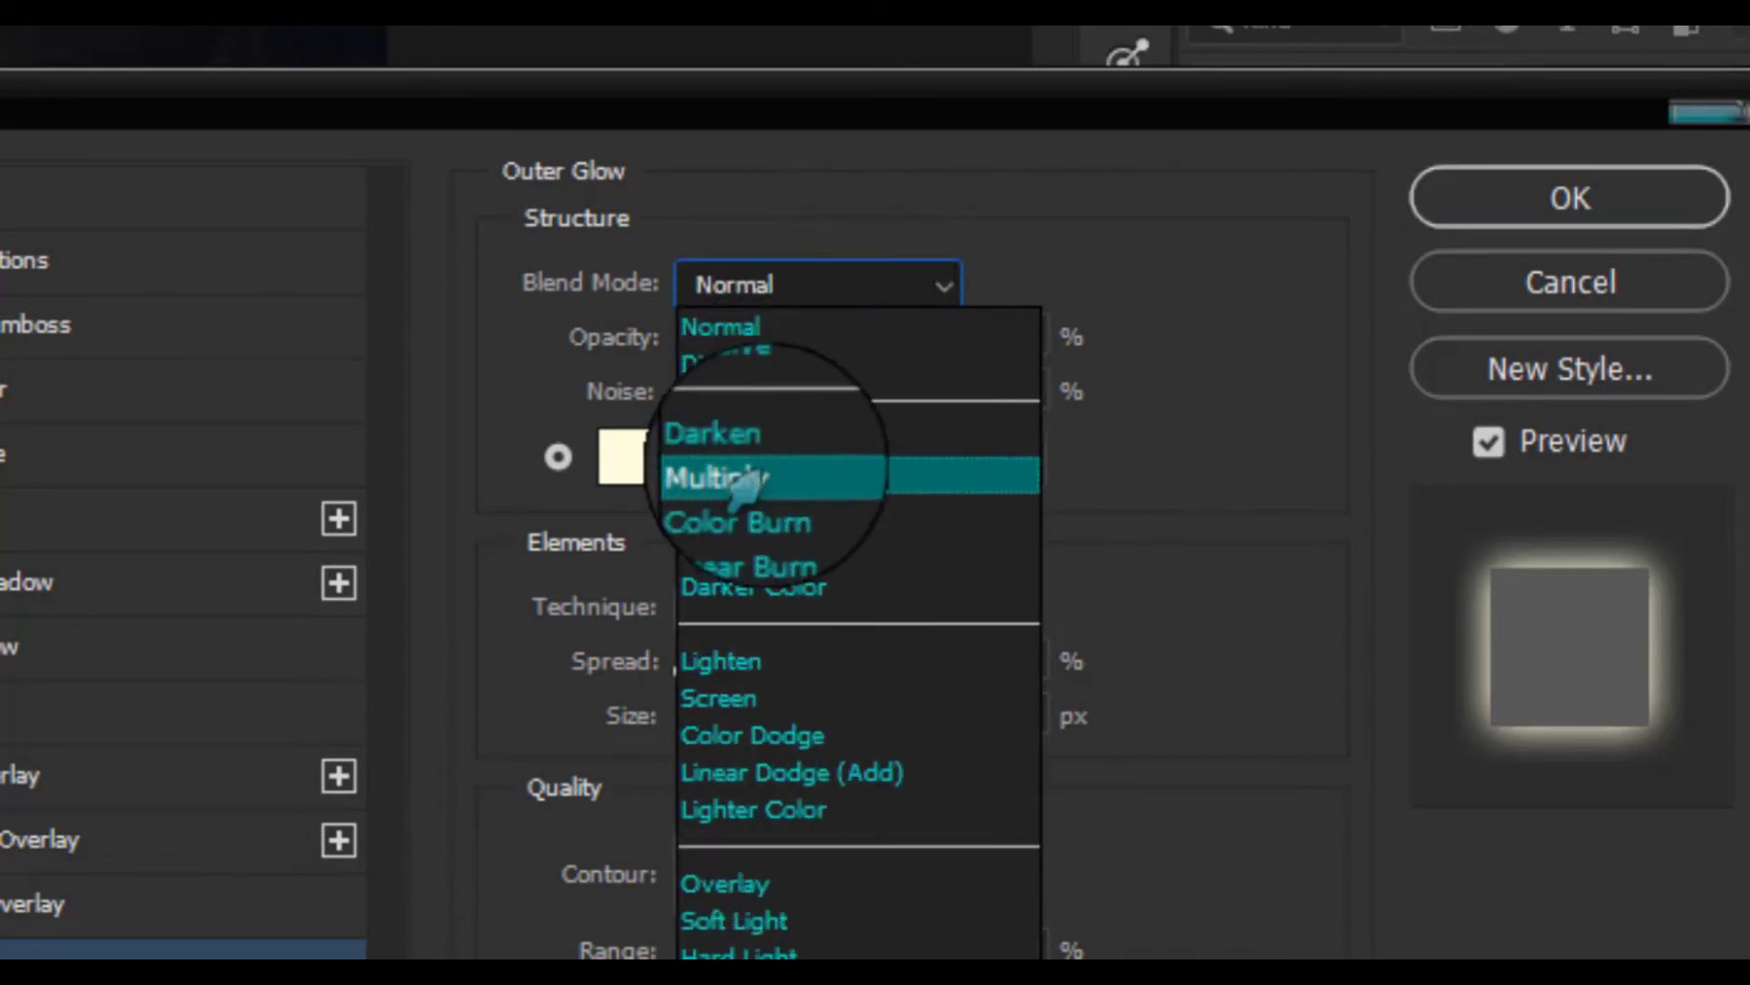
click(707, 699)
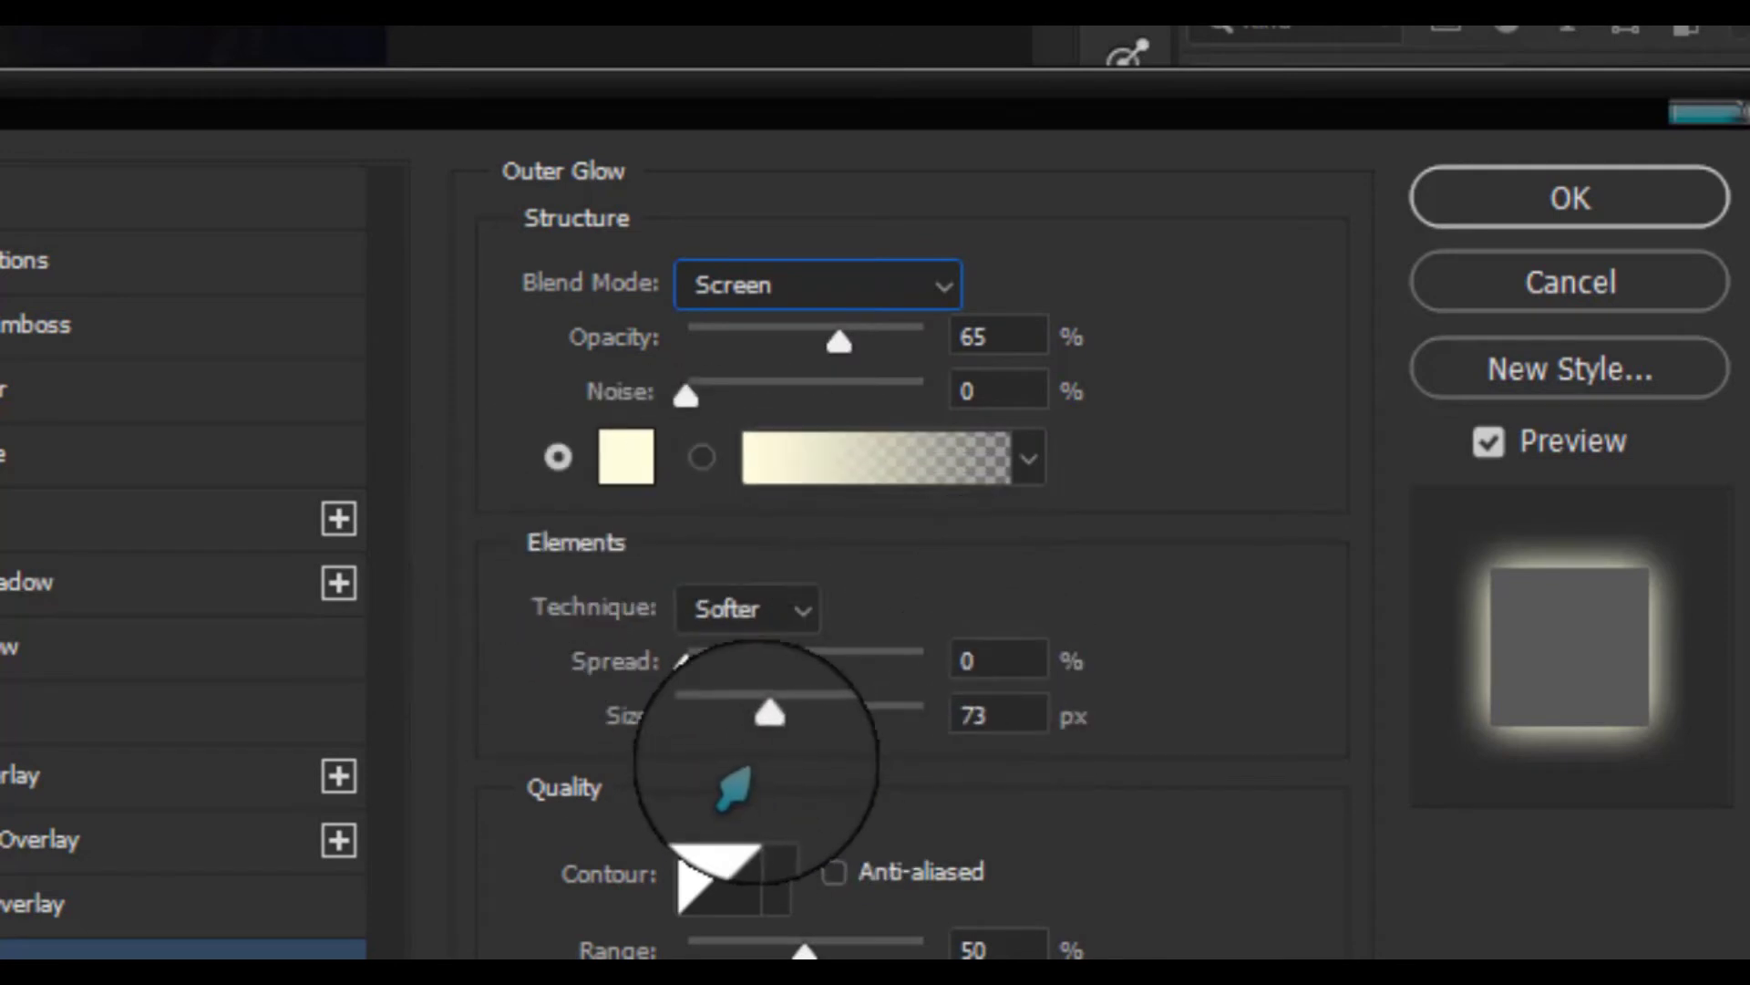
mouse_move(837, 343)
mouse_down()
mouse_move(711, 347)
mouse_move(727, 347)
mouse_up()
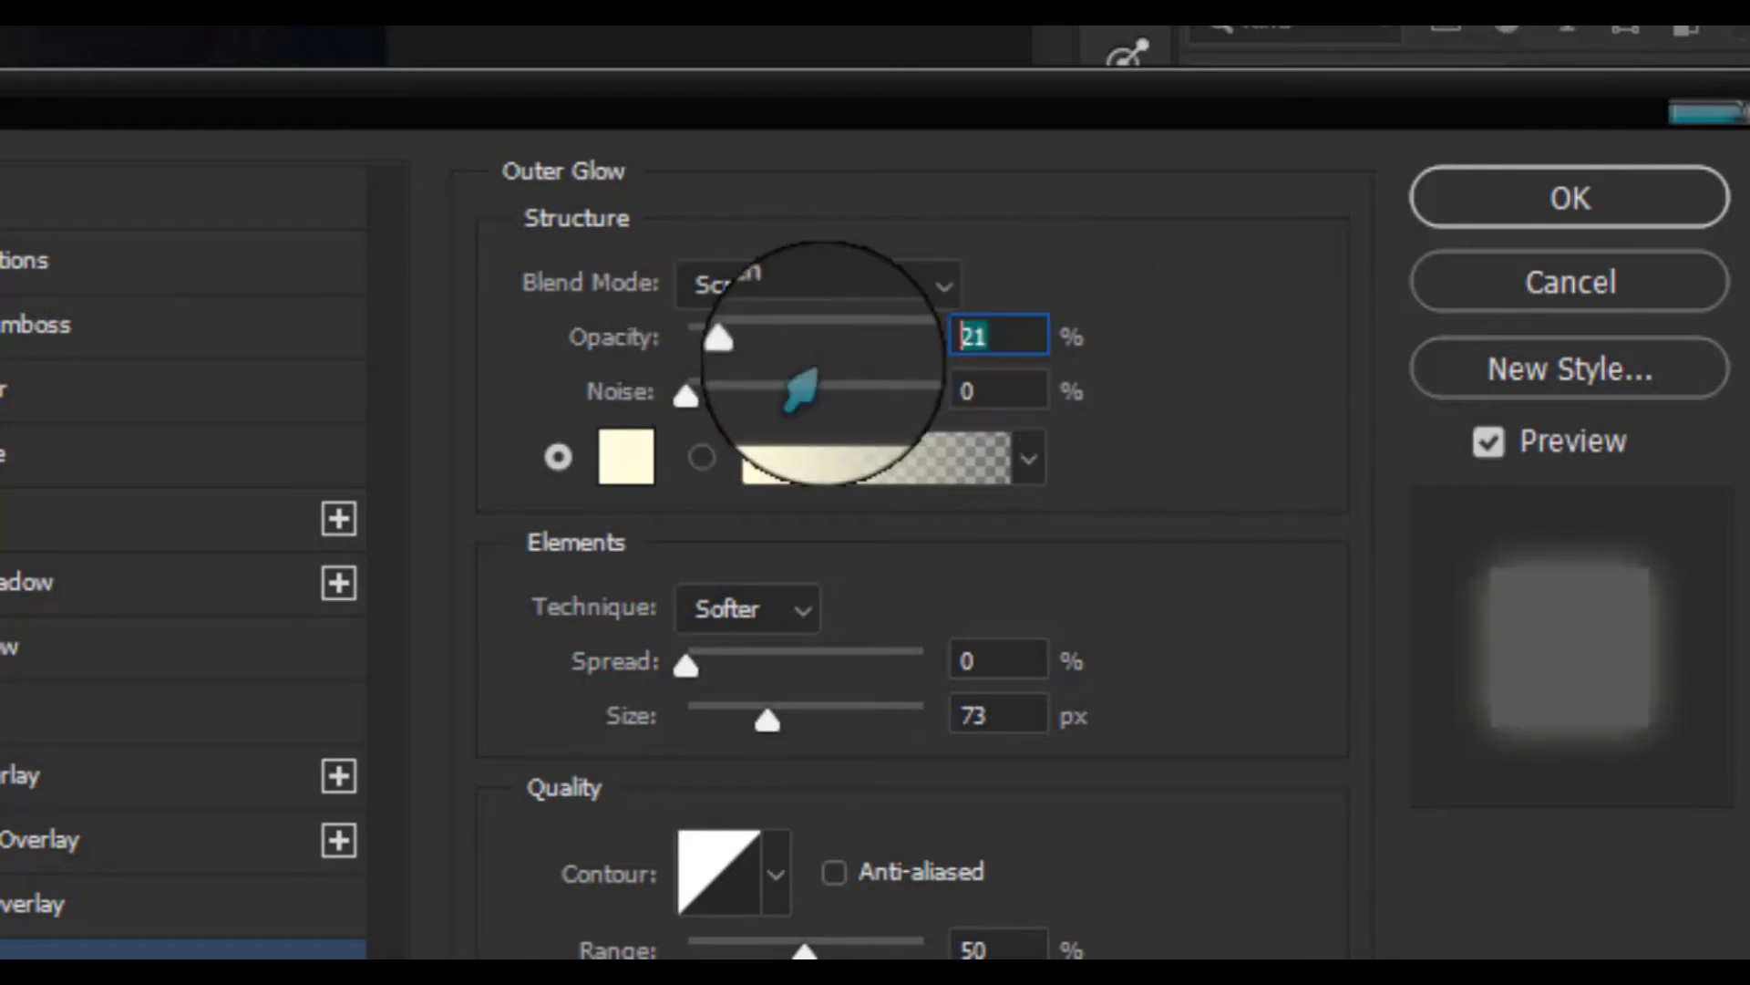
text(25)
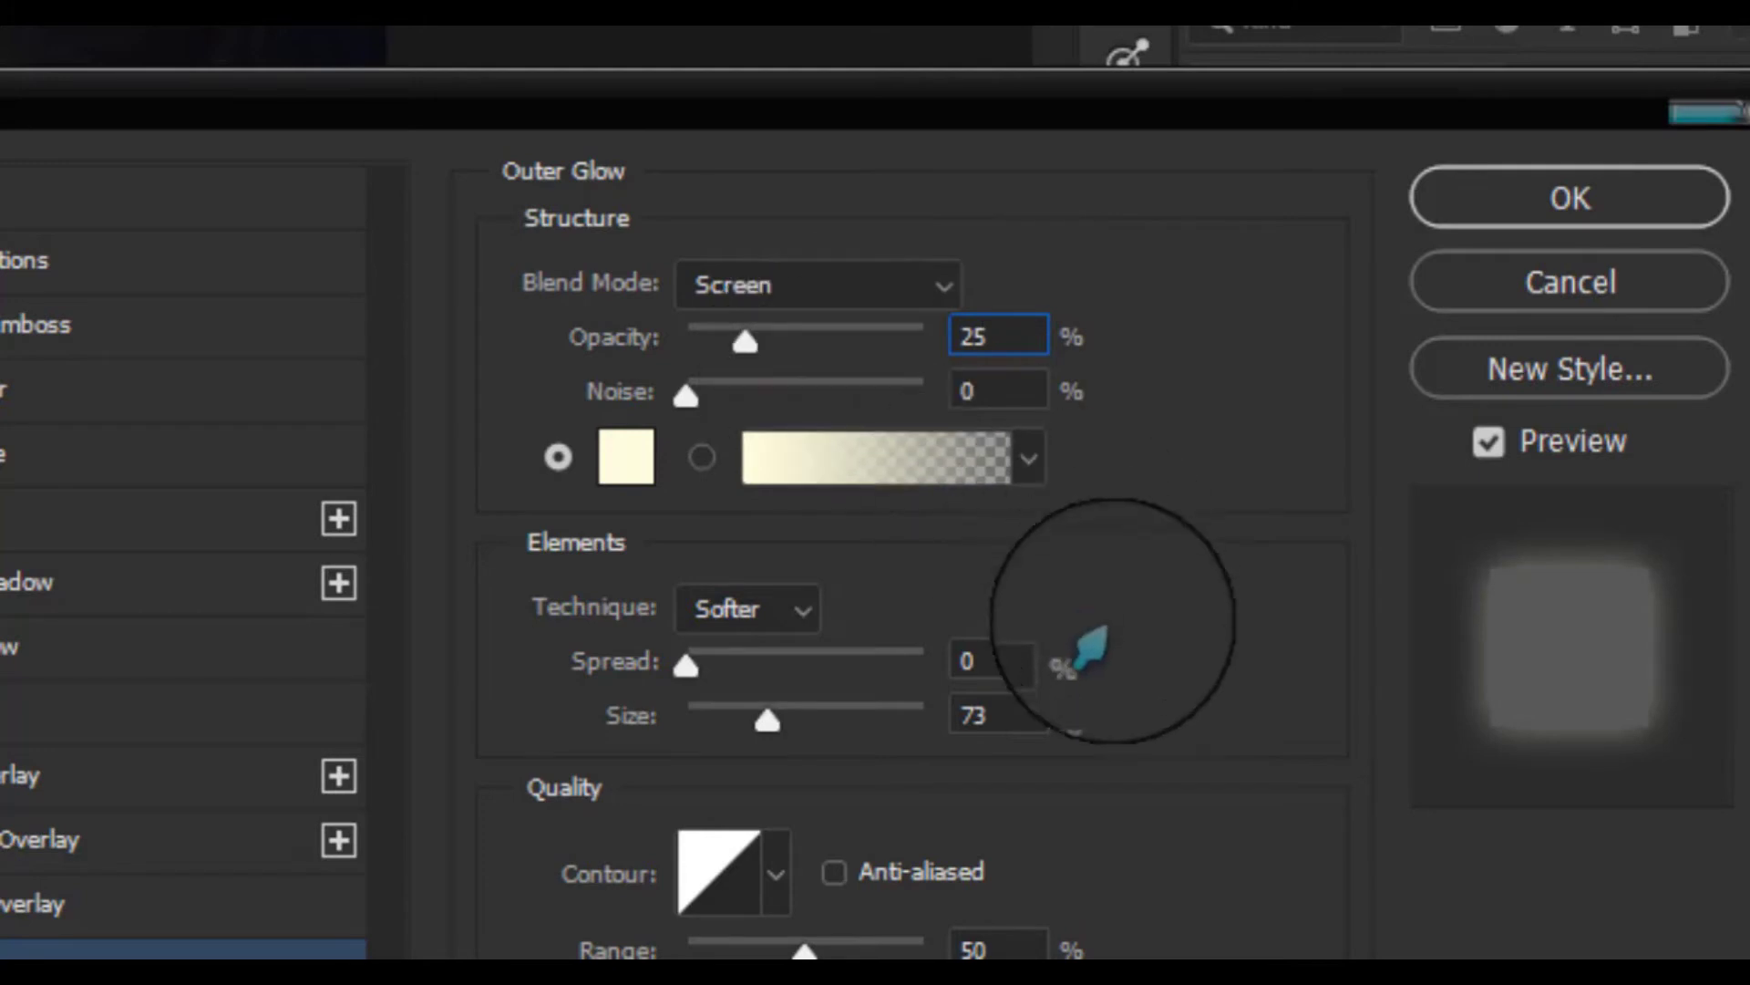
Set the glow size to 25 px and colour fffede, then apply the style
drag(765, 722, 722, 724)
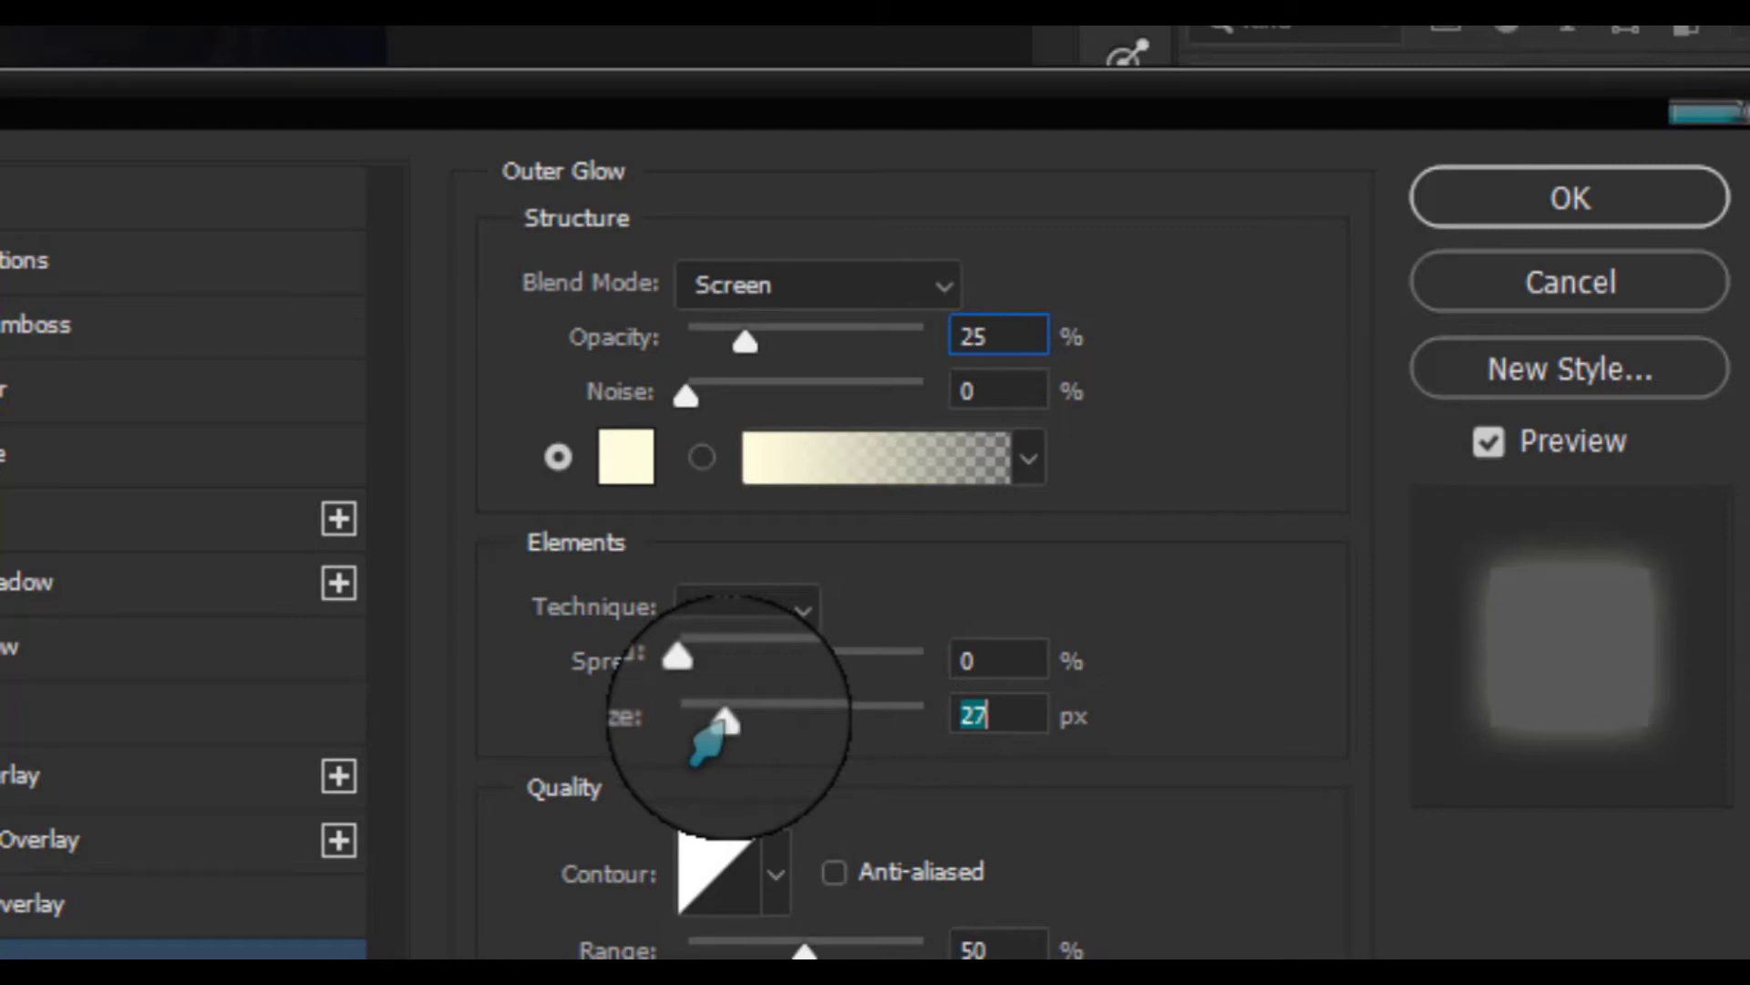
click(1035, 713)
text(25)
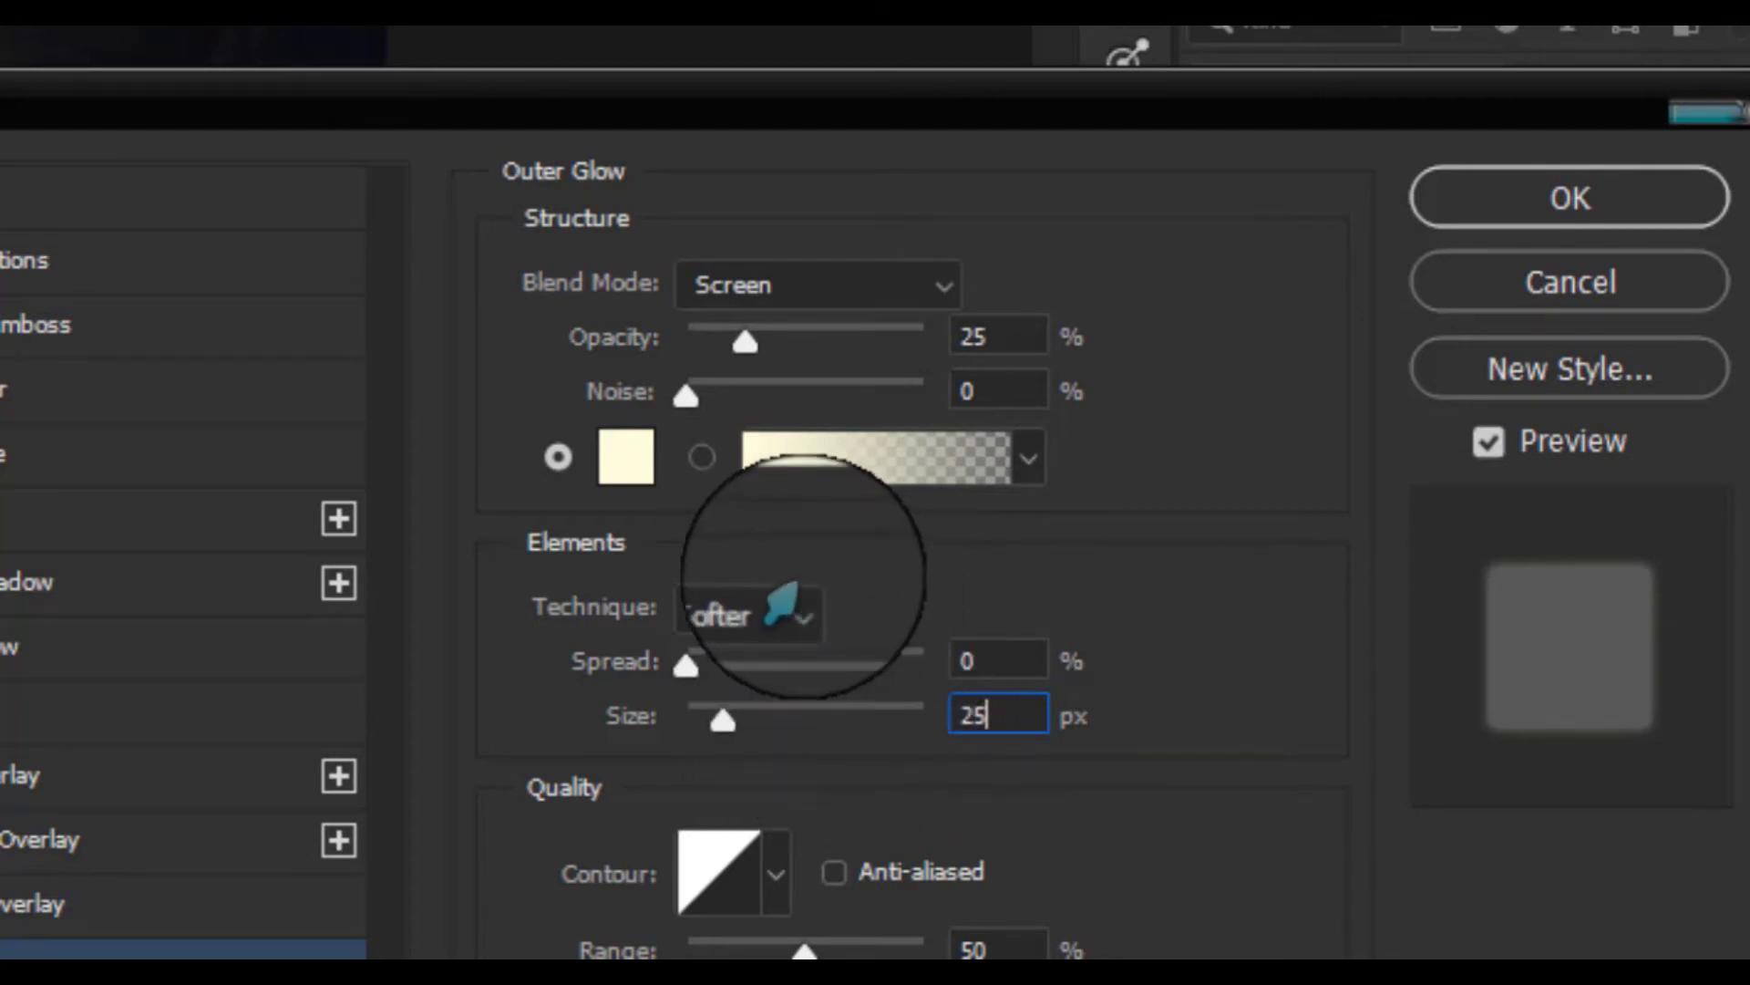
click(620, 463)
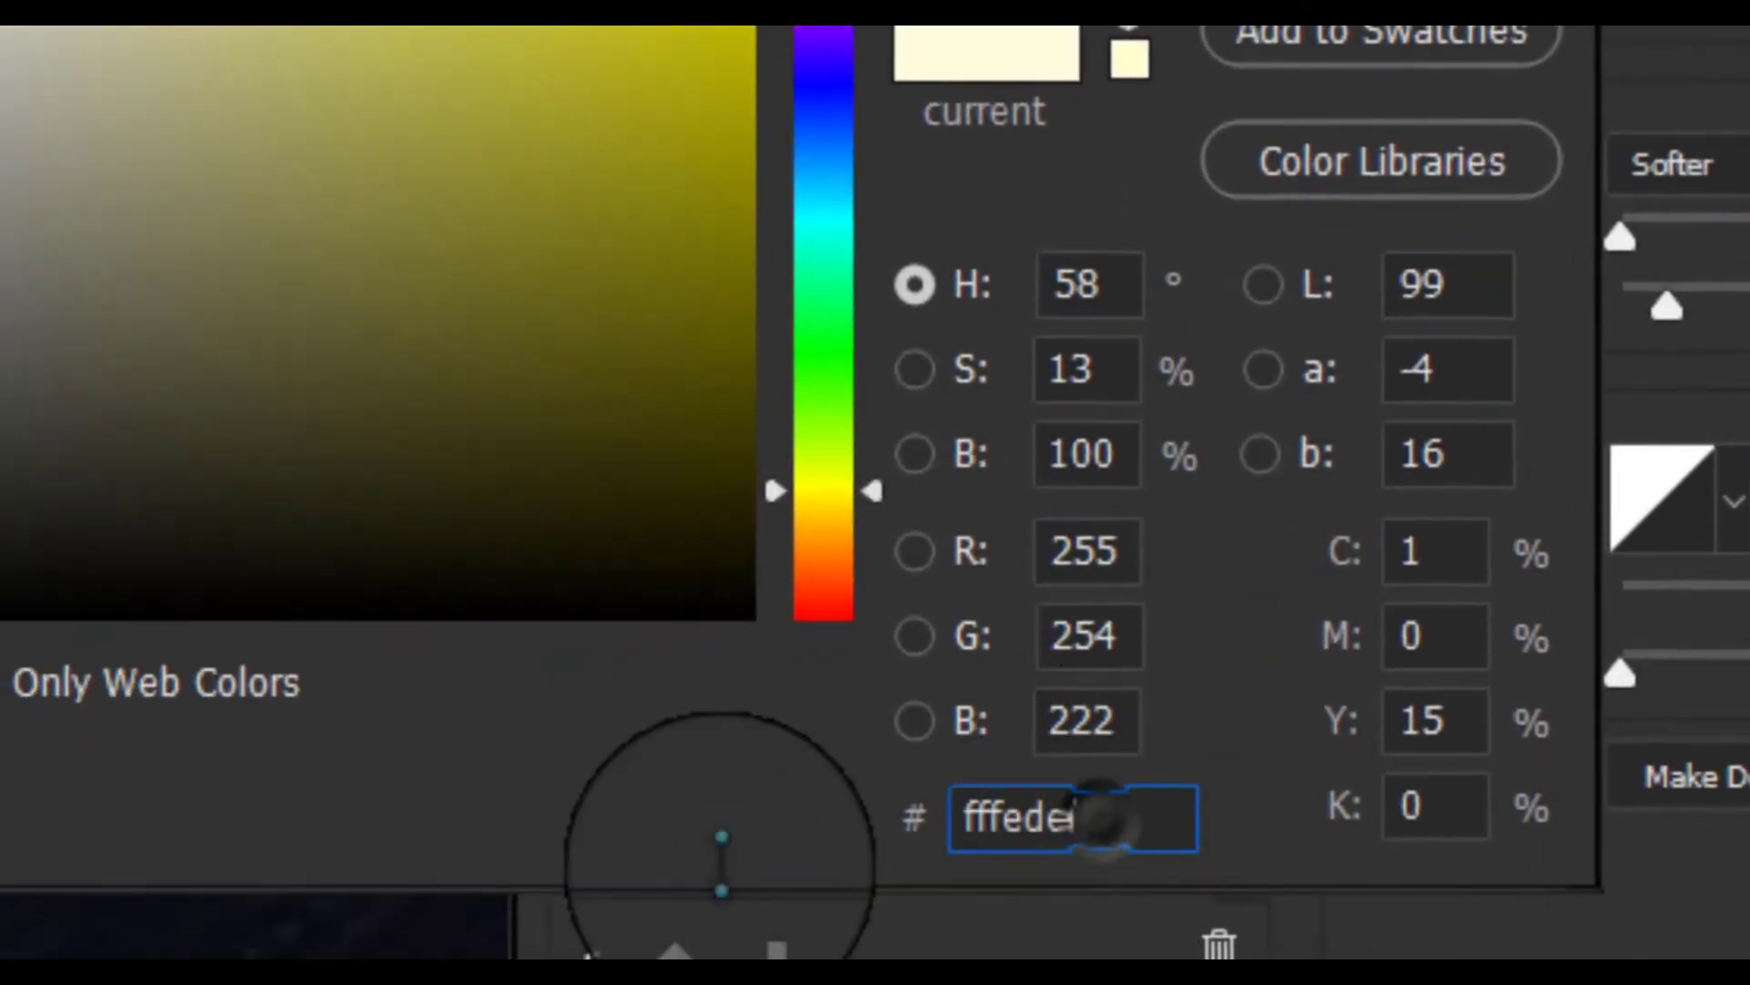
click(1099, 817)
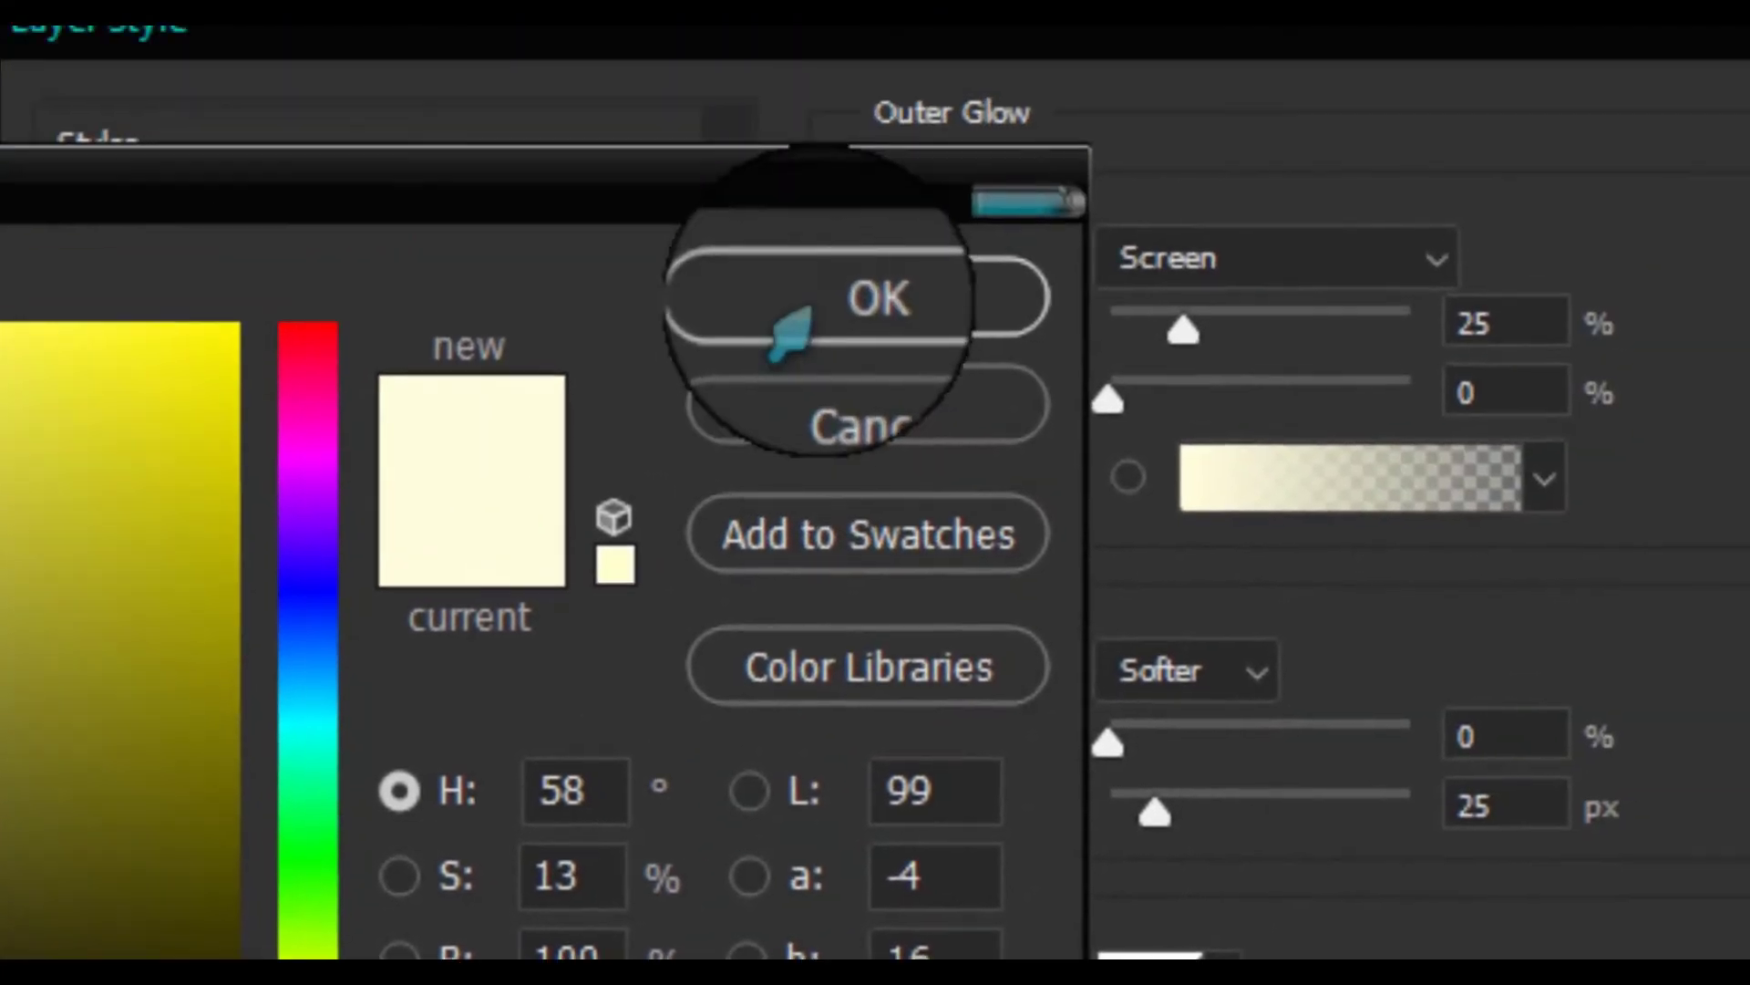
click(775, 356)
click(1360, 215)
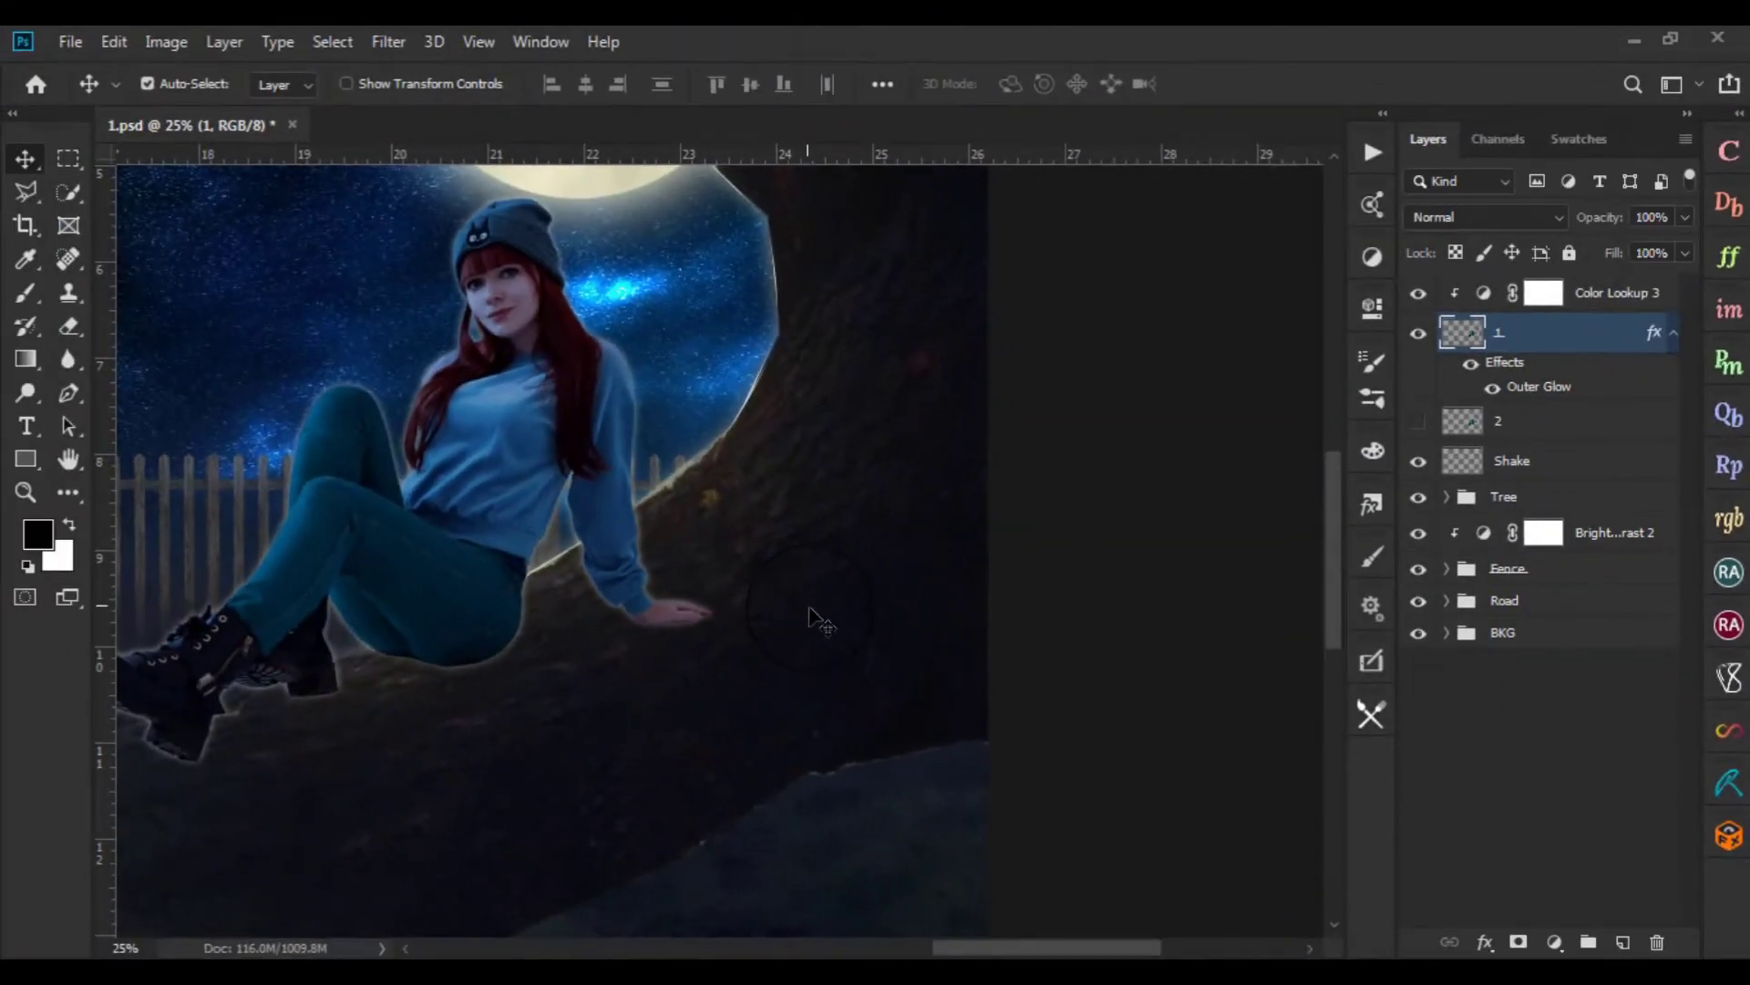
Use Create Layer on layer 1's effects to make a '1's Outer Glow' layer and select it
scroll(820, 620, down, 3)
scroll(822, 638, down, 3)
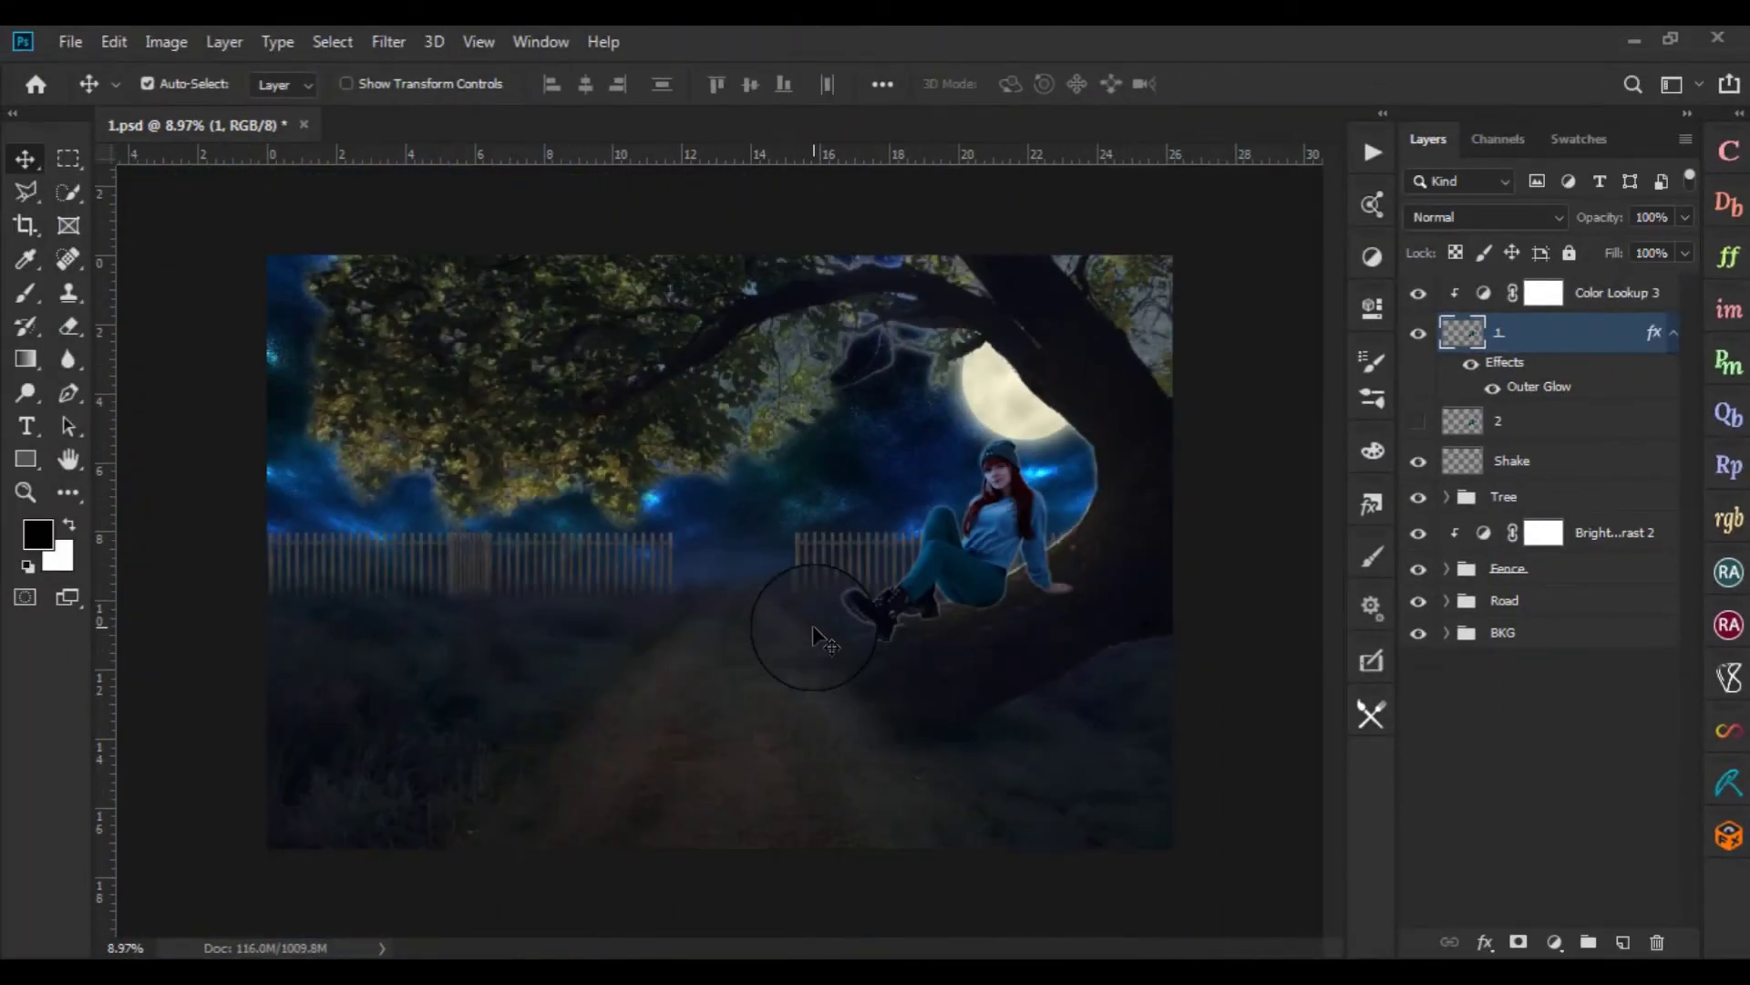
scroll(1048, 630, up, 1)
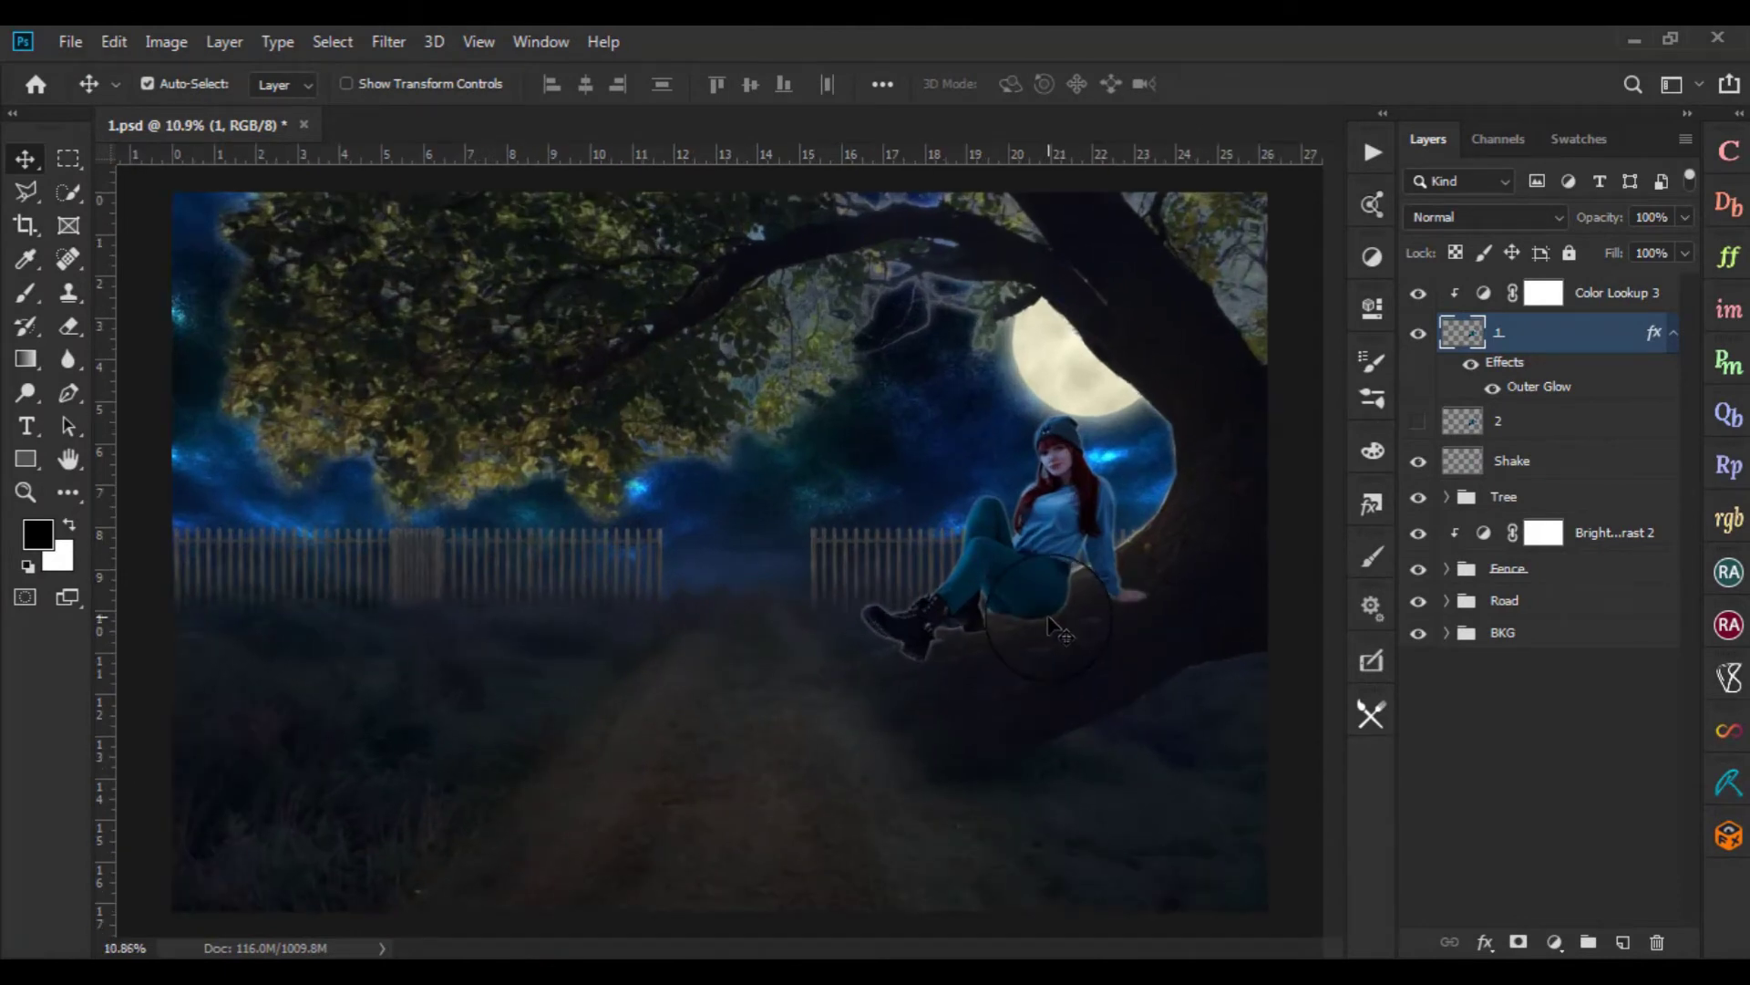
scroll(1053, 638, up, 1)
scroll(1066, 666, up, 1)
scroll(1076, 679, up, 1)
scroll(1075, 679, up, 1)
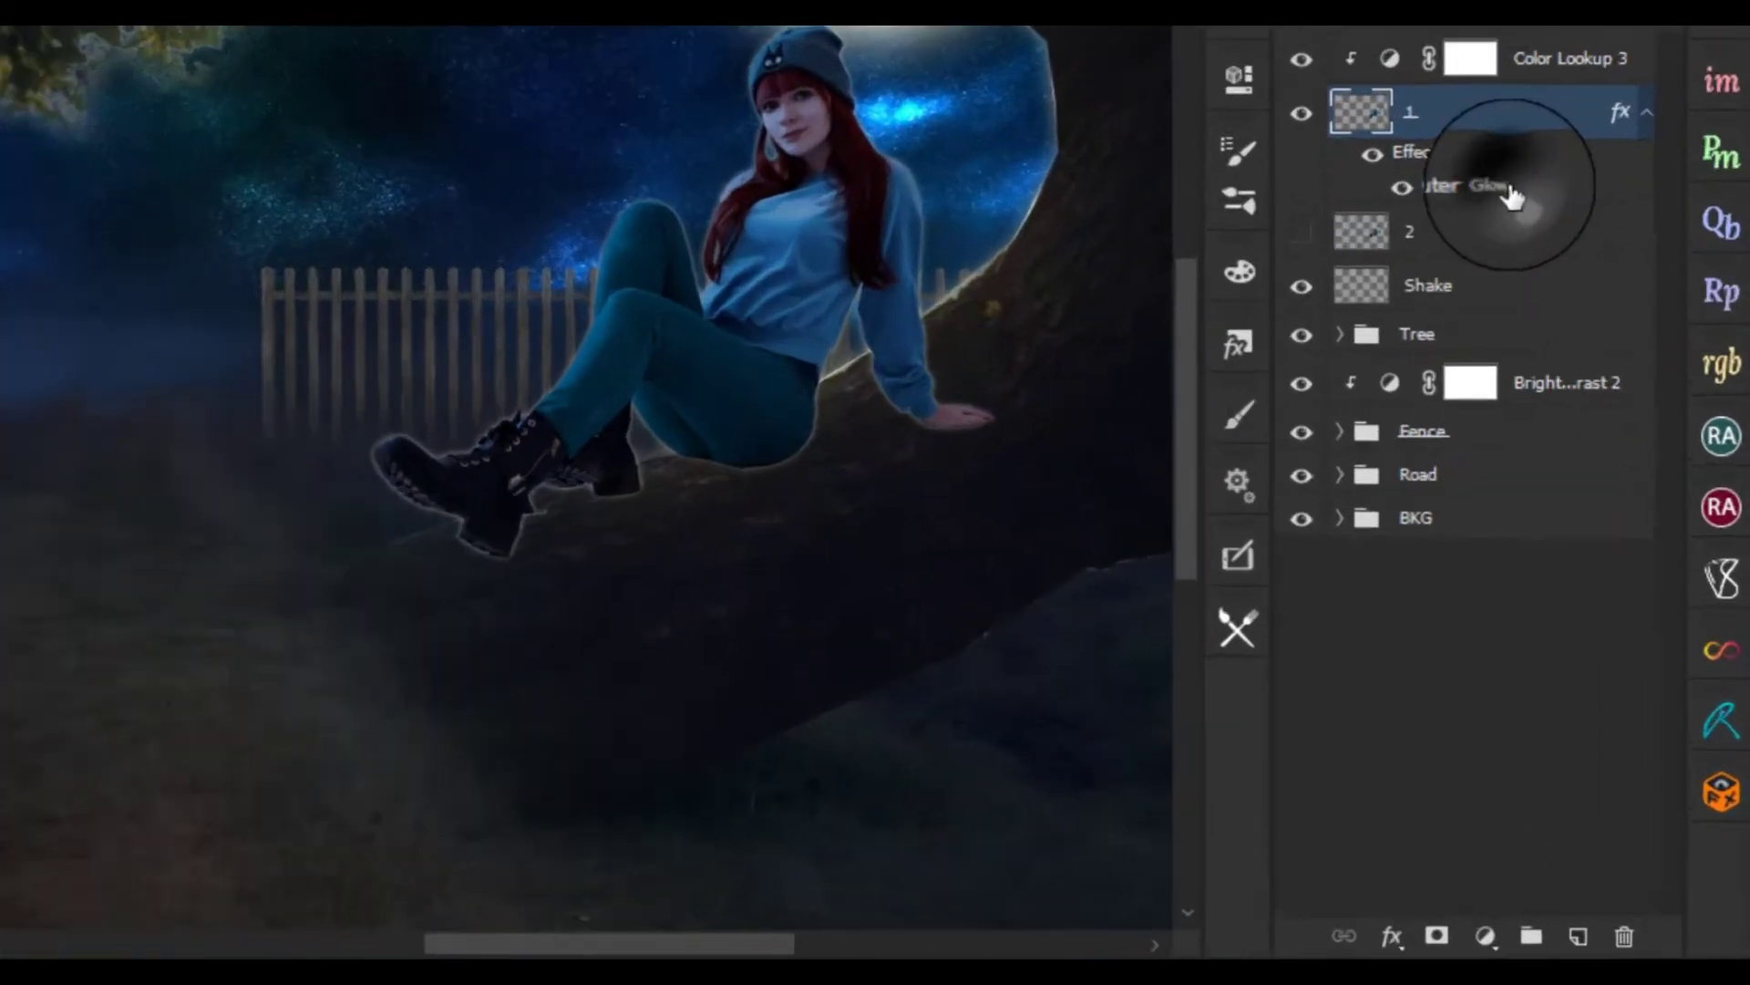
right_click(1566, 391)
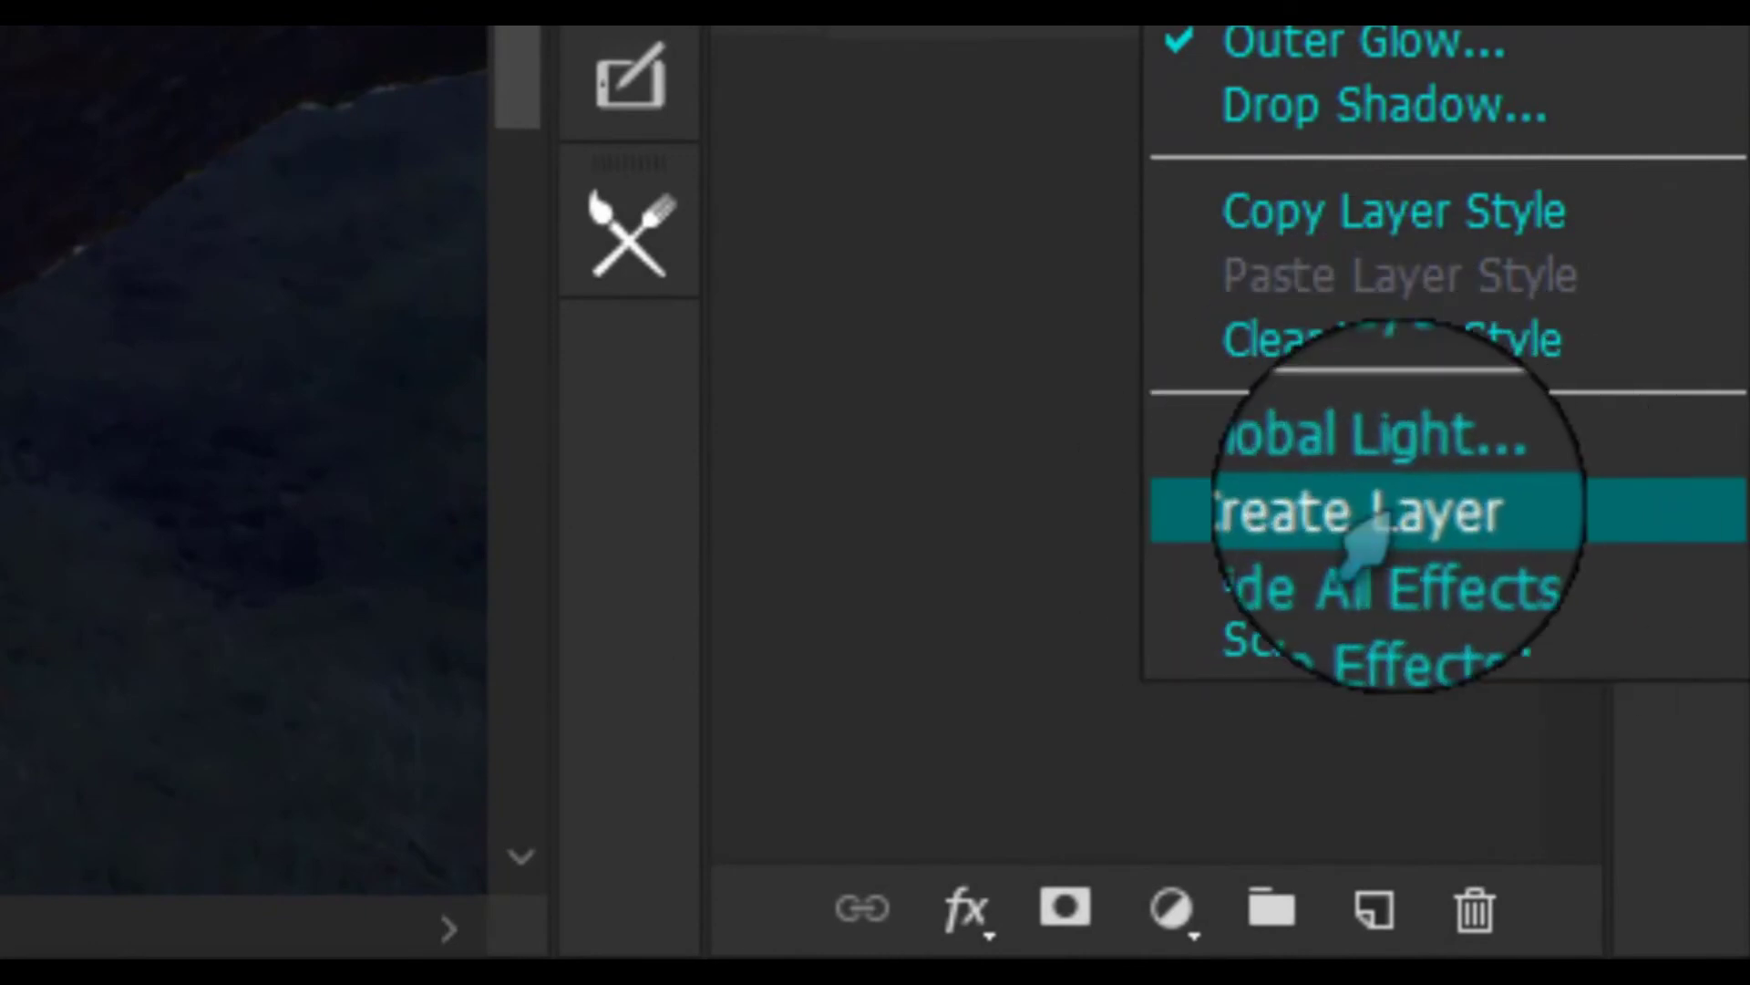
click(1240, 529)
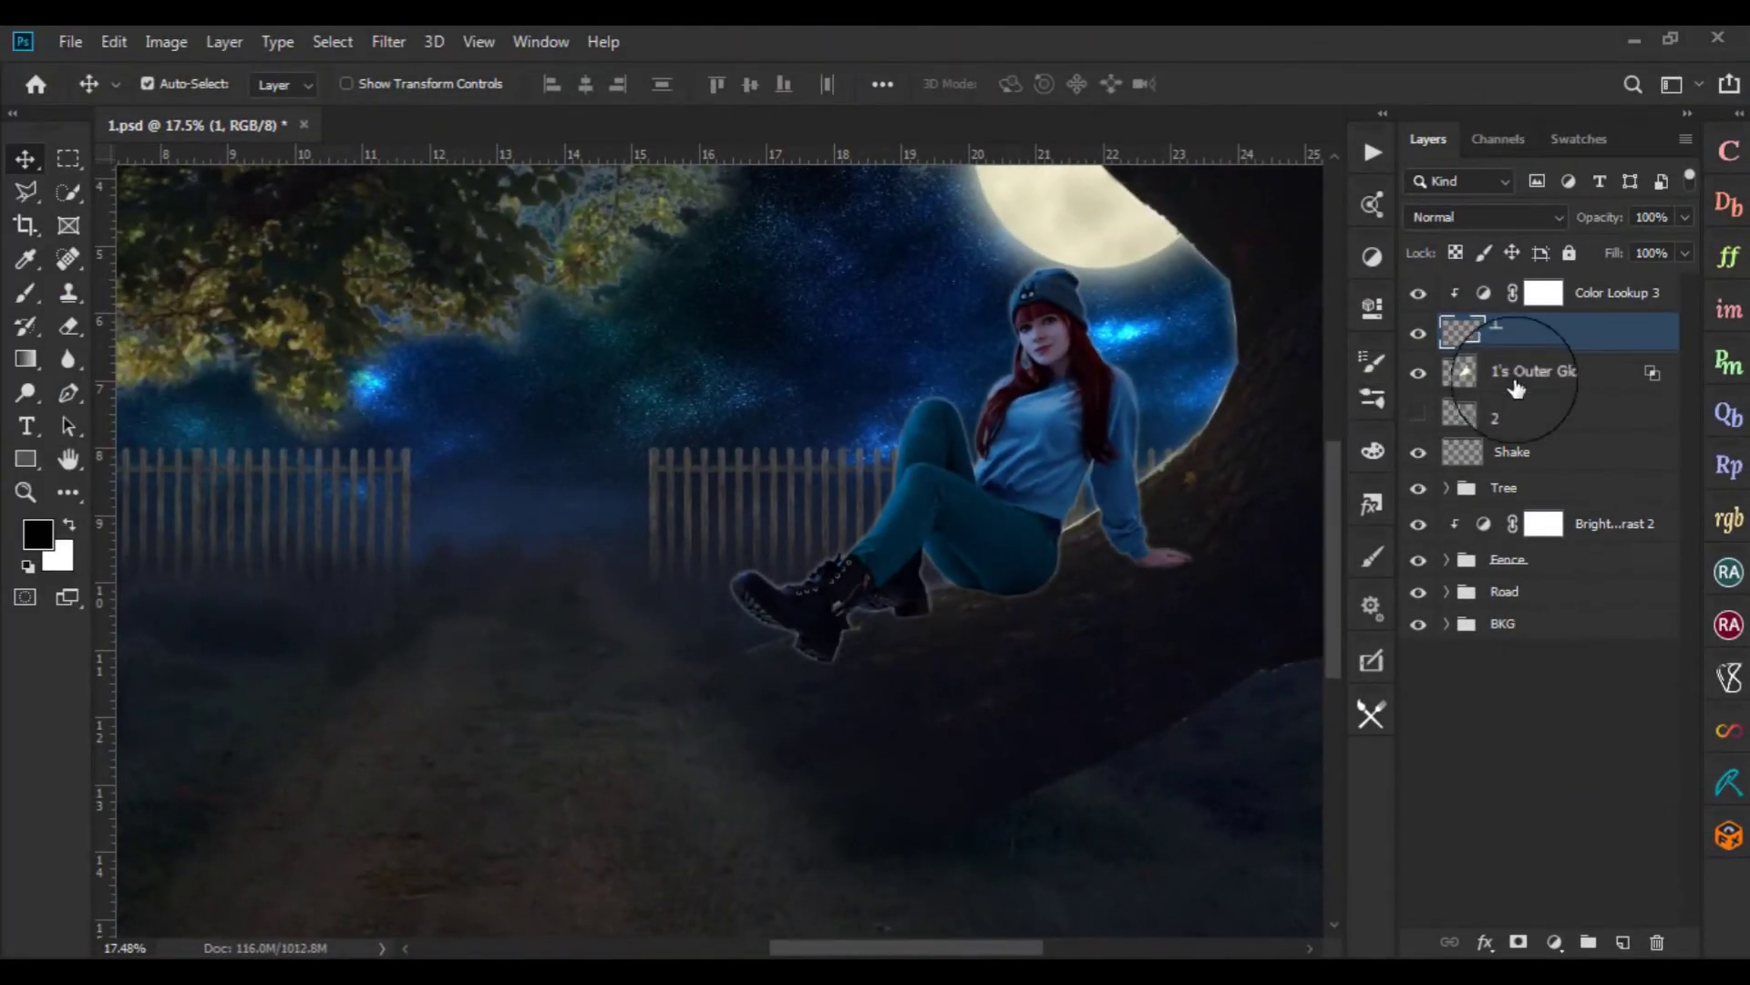
click(1516, 389)
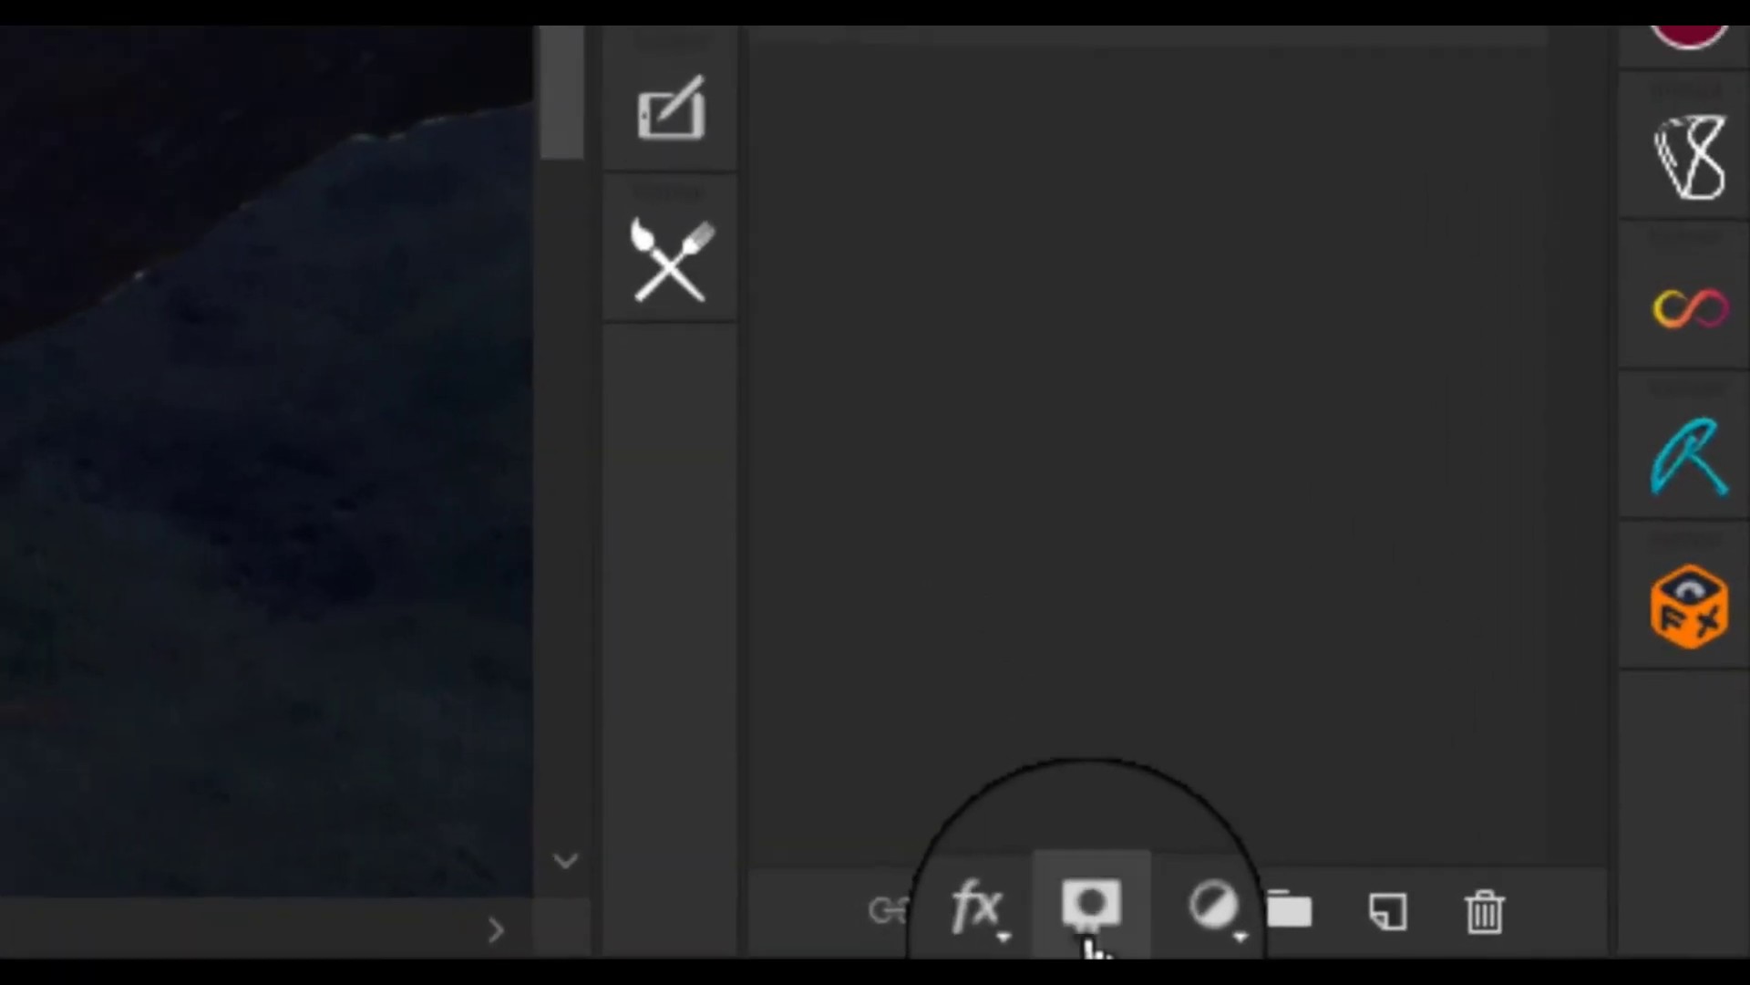
Add a mask to the glow layer and paint out the glow beneath the boots
click(1196, 907)
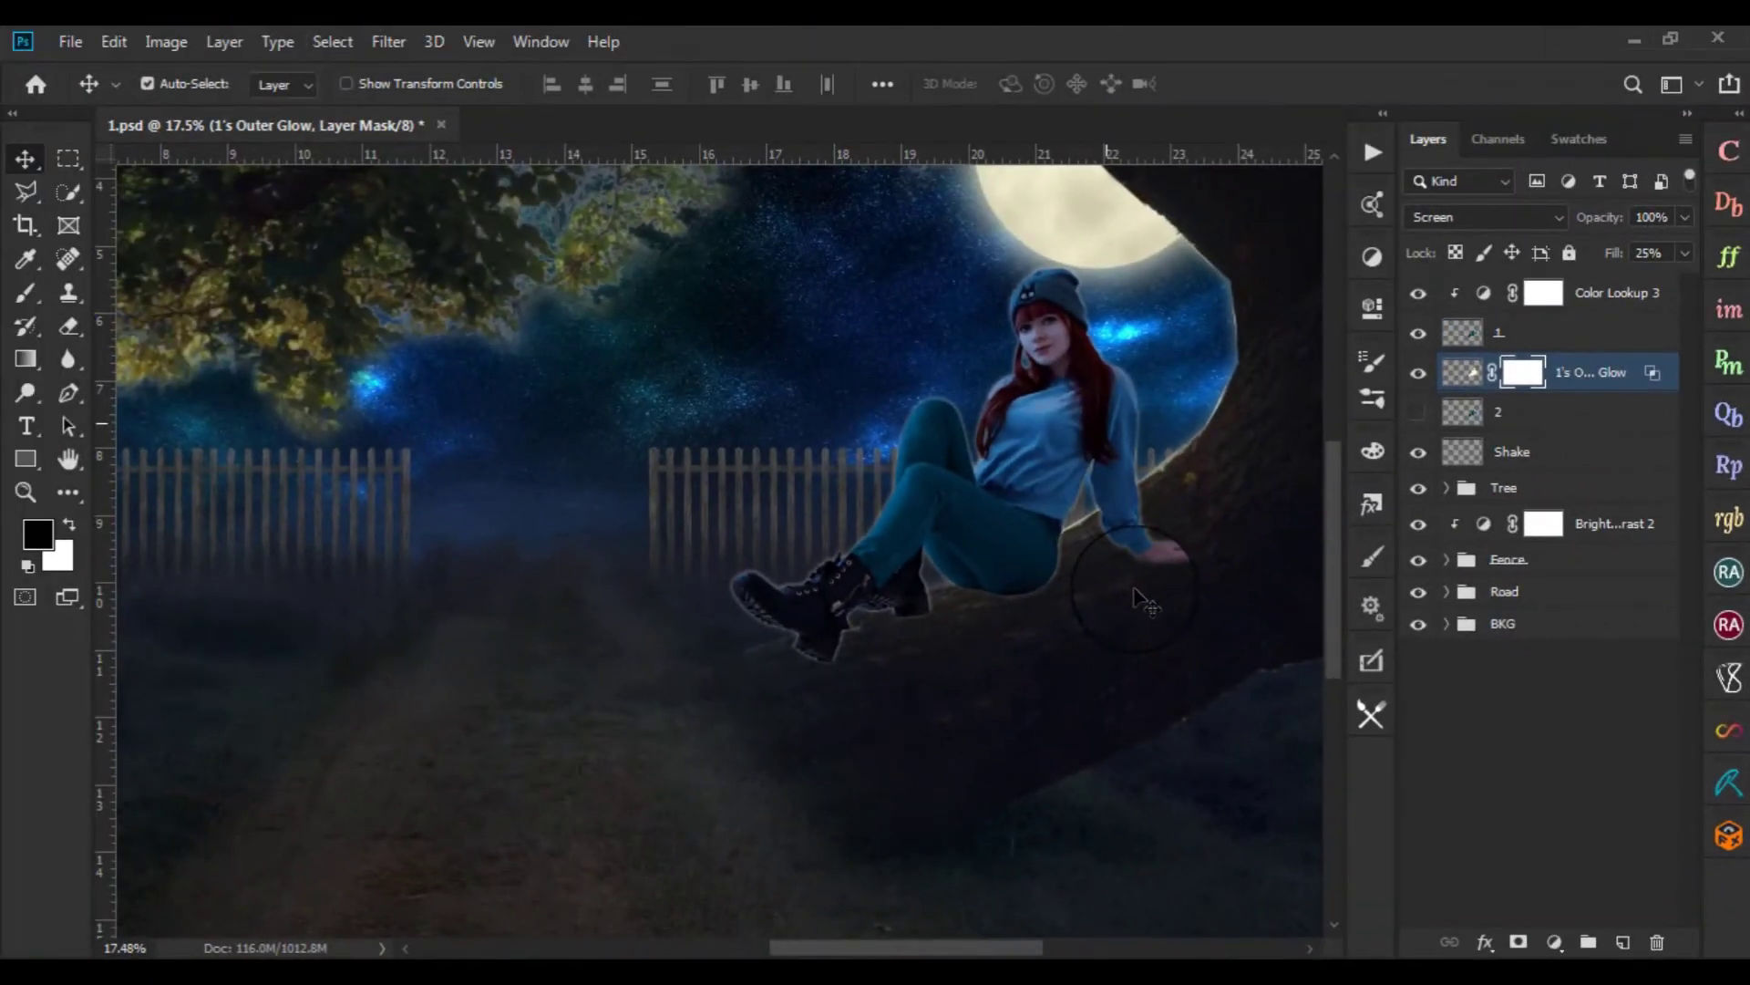
scroll(1145, 601, up, 2)
scroll(1144, 602, up, 2)
scroll(1145, 602, up, 2)
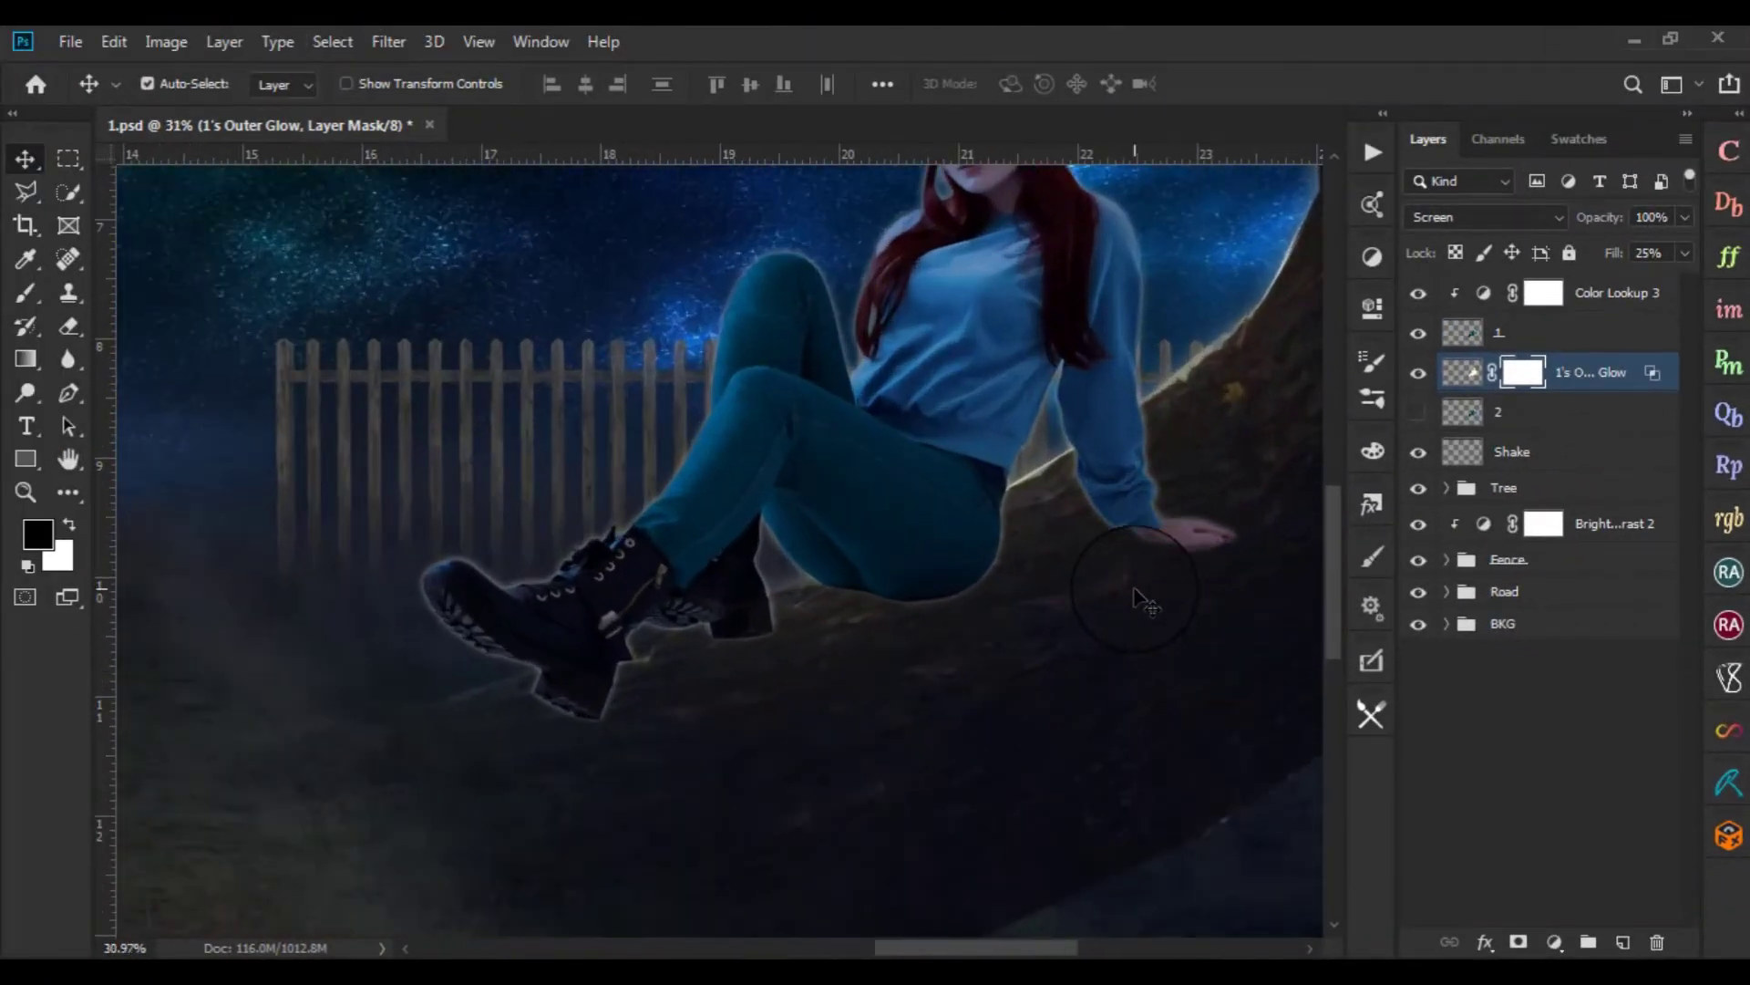
key(b)
drag(688, 653, 547, 629)
drag(424, 673, 743, 547)
scroll(907, 571, down, 1)
scroll(1094, 638, up, 1)
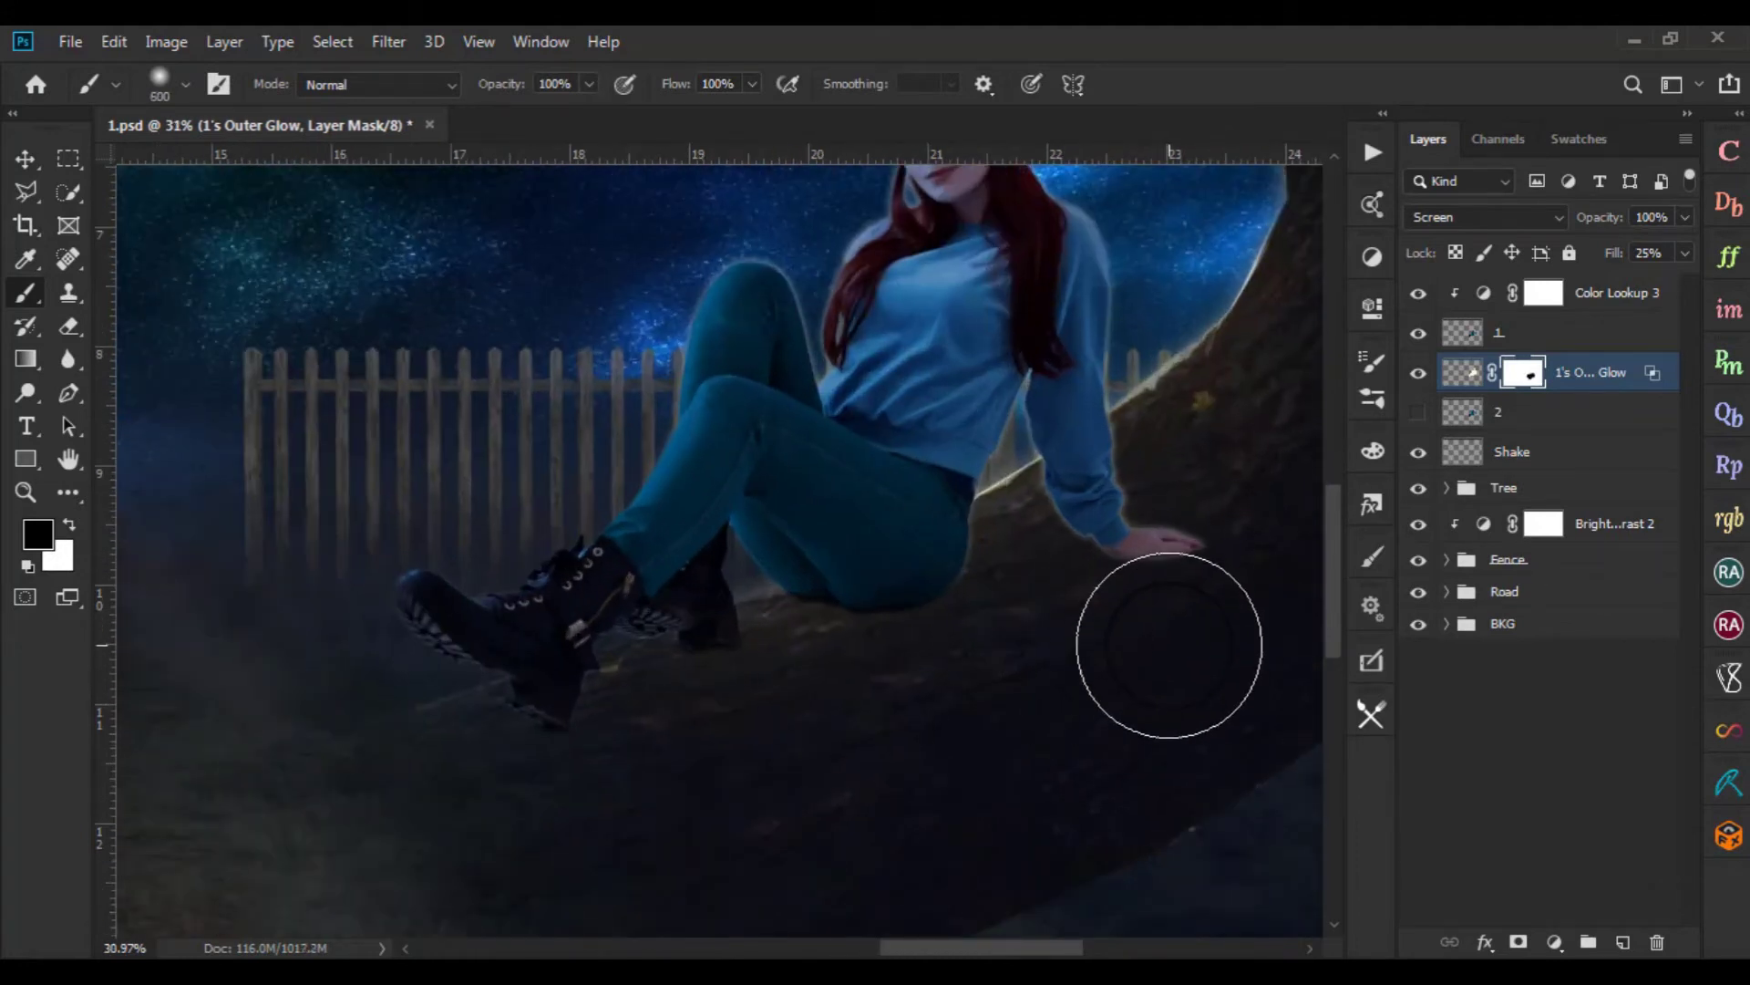
scroll(1153, 683, up, 1)
scroll(1078, 559, up, 1)
With a smaller brush, mask out the glow between the girl's arm and torso
key(bracketleft)
key(bracketleft)
key(bracketleft)
drag(1023, 359, 922, 526)
scroll(642, 490, down, 5)
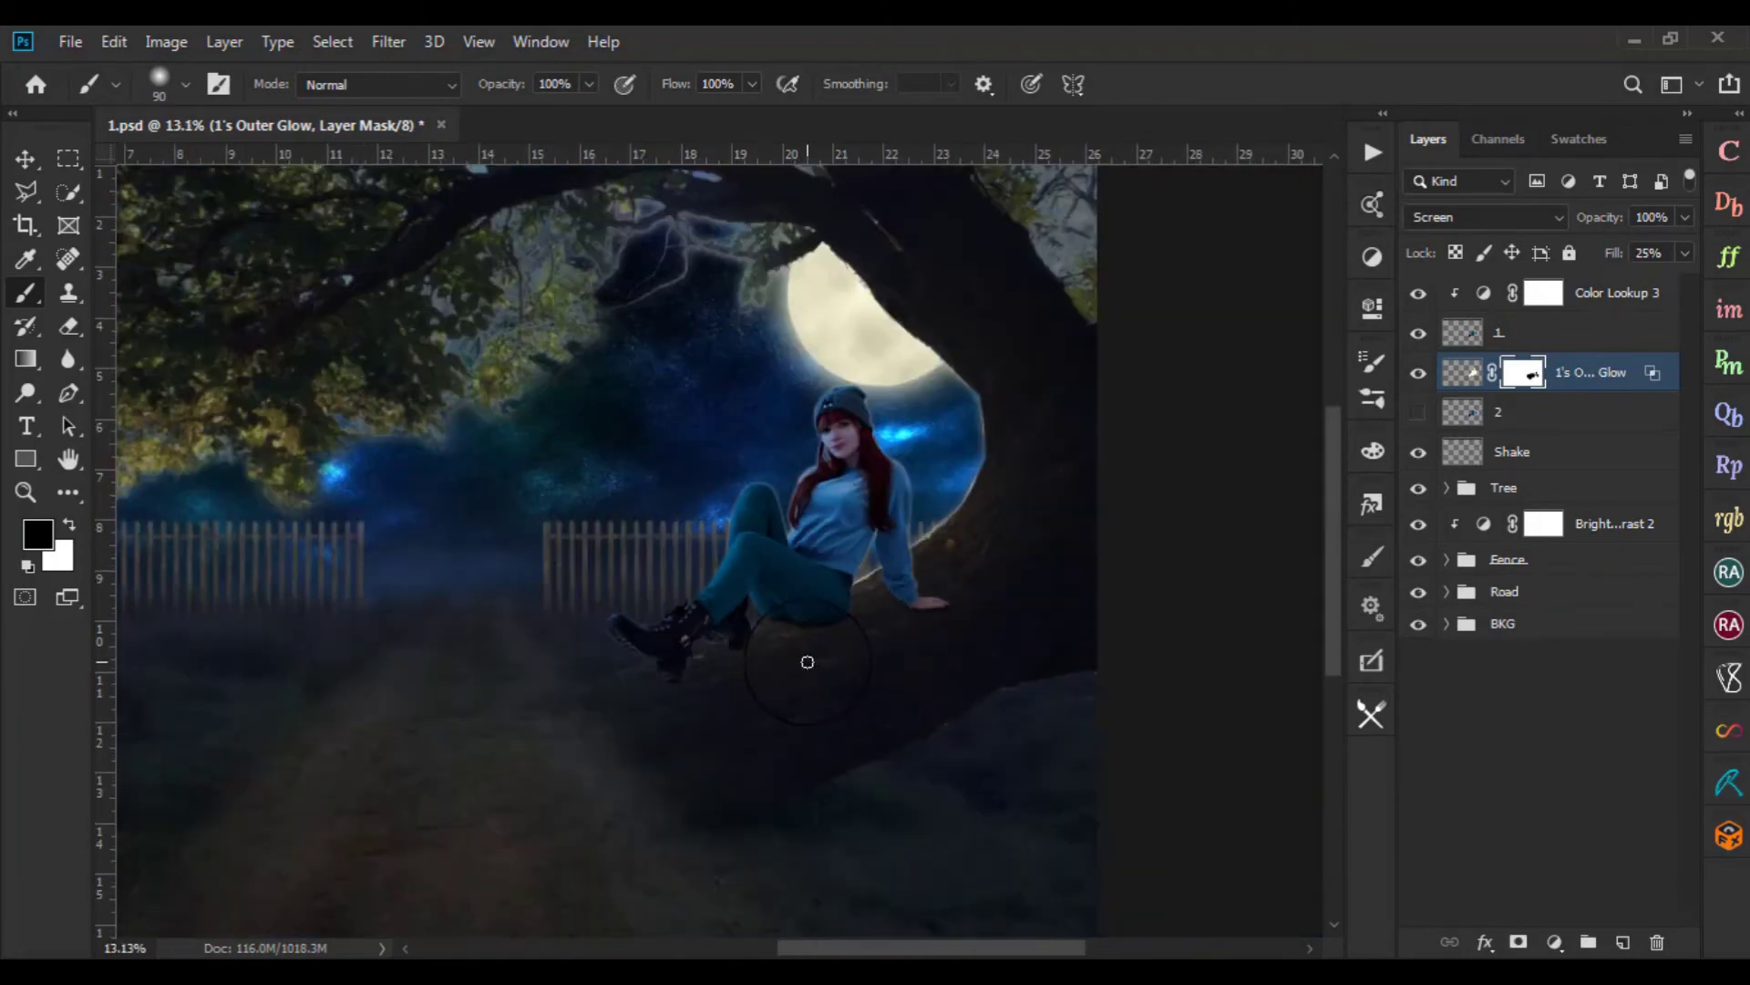
scroll(815, 663, up, 2)
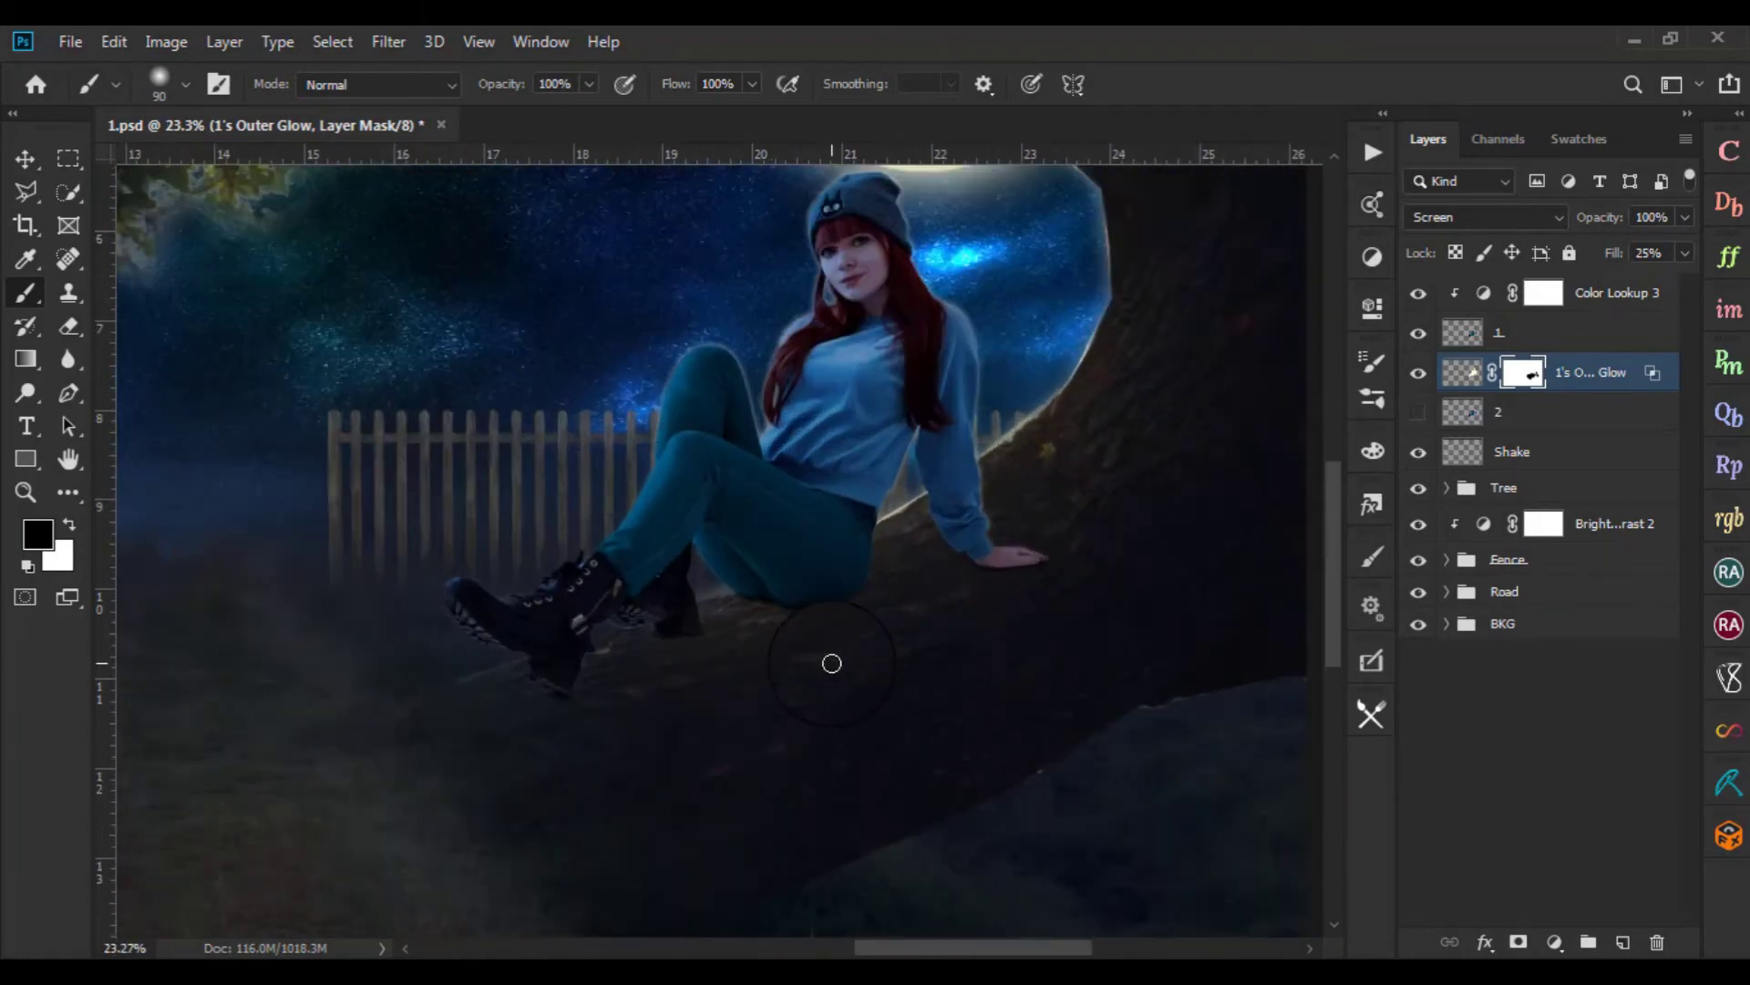
scroll(832, 660, up, 2)
scroll(942, 511, up, 1)
scroll(906, 632, up, 2)
scroll(909, 637, up, 1)
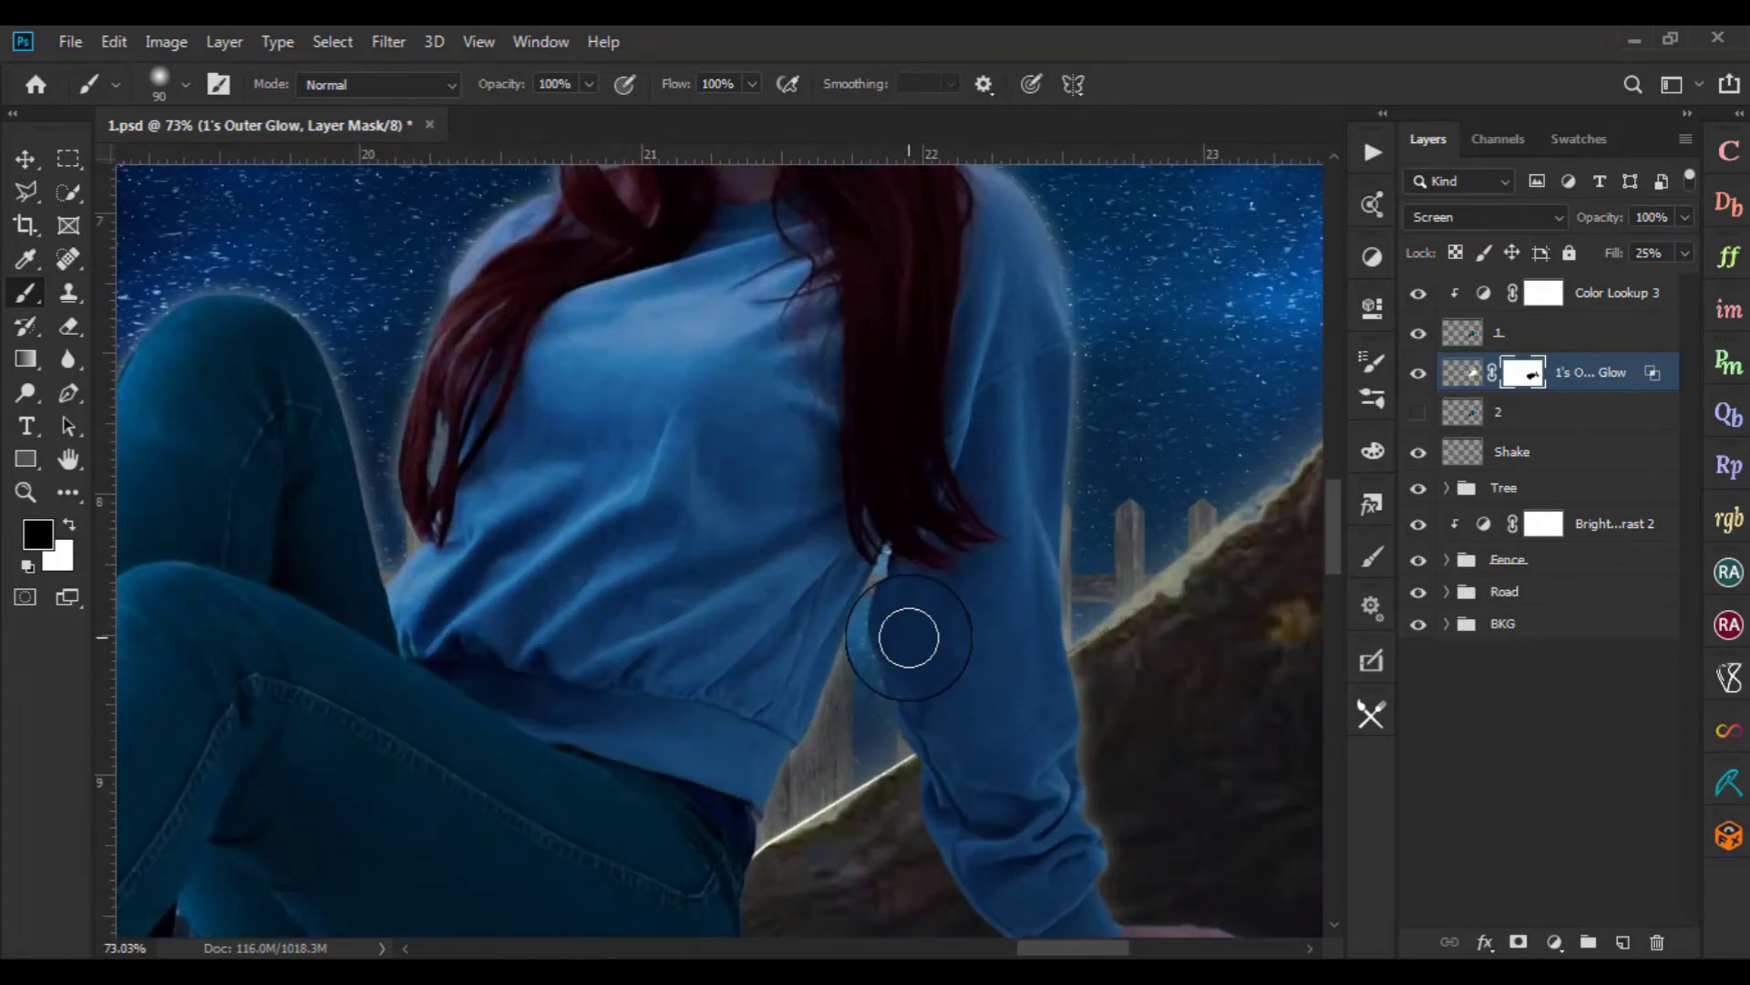
scroll(909, 637, down, 2)
scroll(909, 638, down, 1)
Fit the whole image in the window and select layer 2
click(1462, 372)
key(ctrl+0)
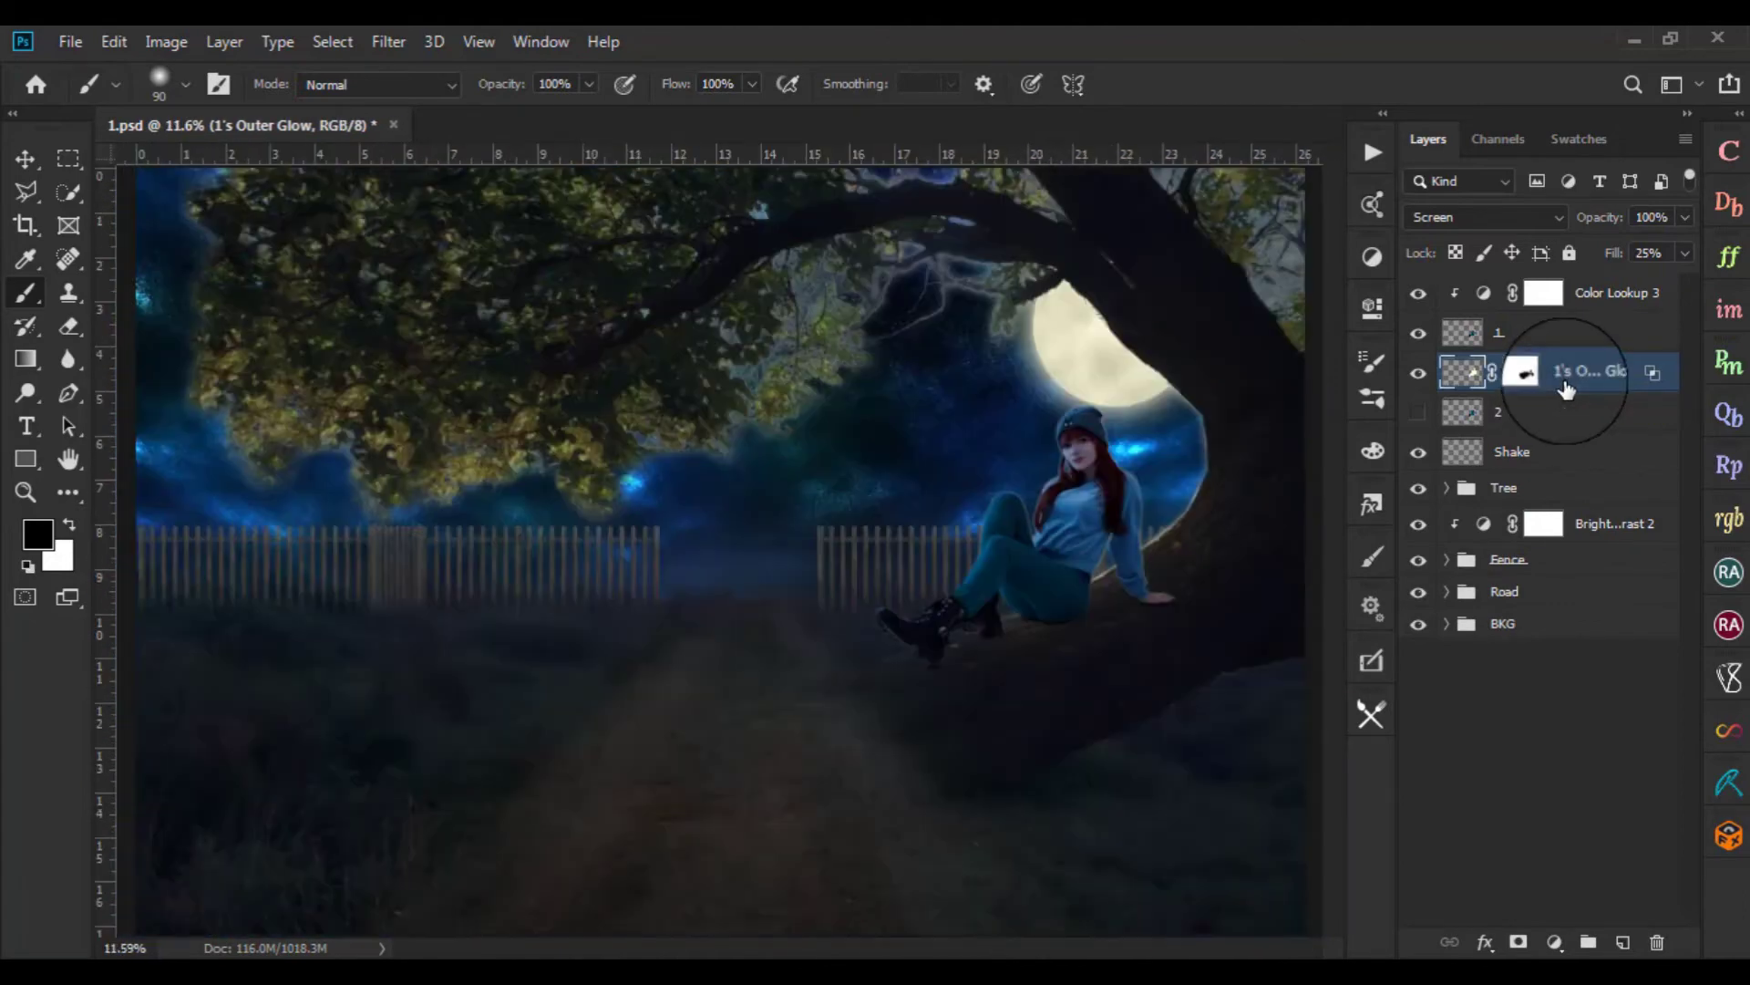
mouse_move(1566, 390)
mouse_down()
mouse_move(1462, 418)
mouse_move(1495, 414)
mouse_move(1419, 294)
mouse_up()
click(1495, 413)
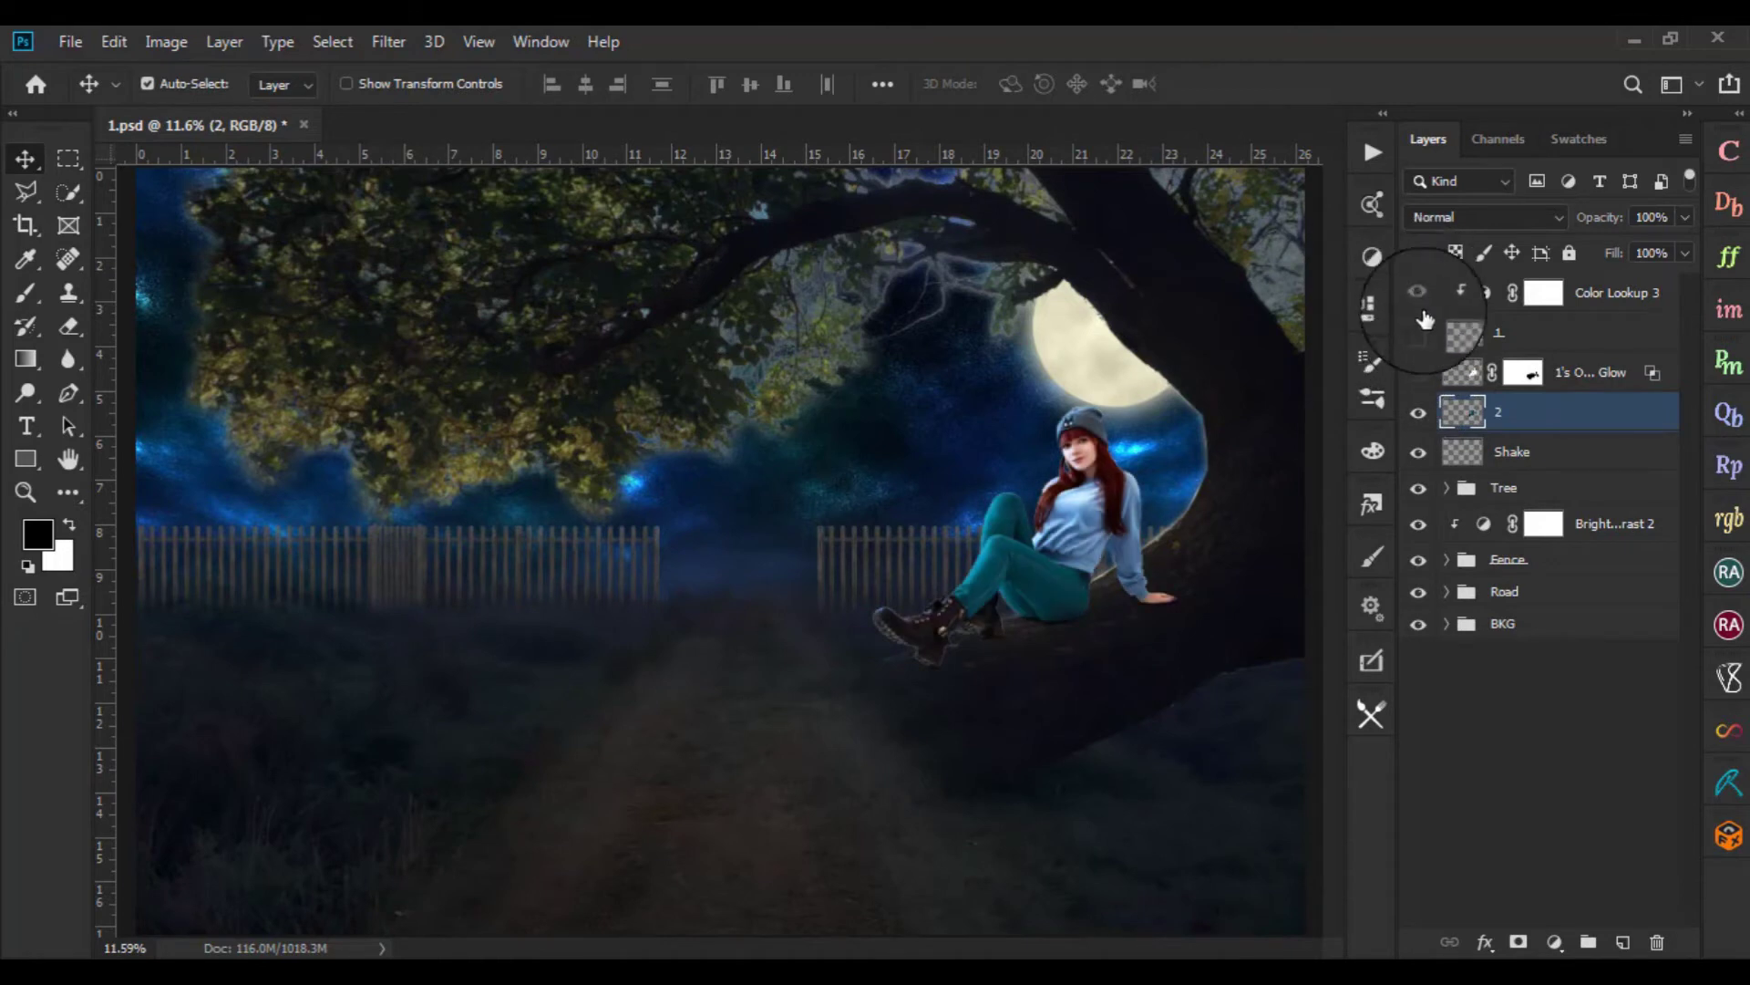
Check layer visibility, then blacken layer 2 via Hue/Saturation with Lightness -100
click(1419, 415)
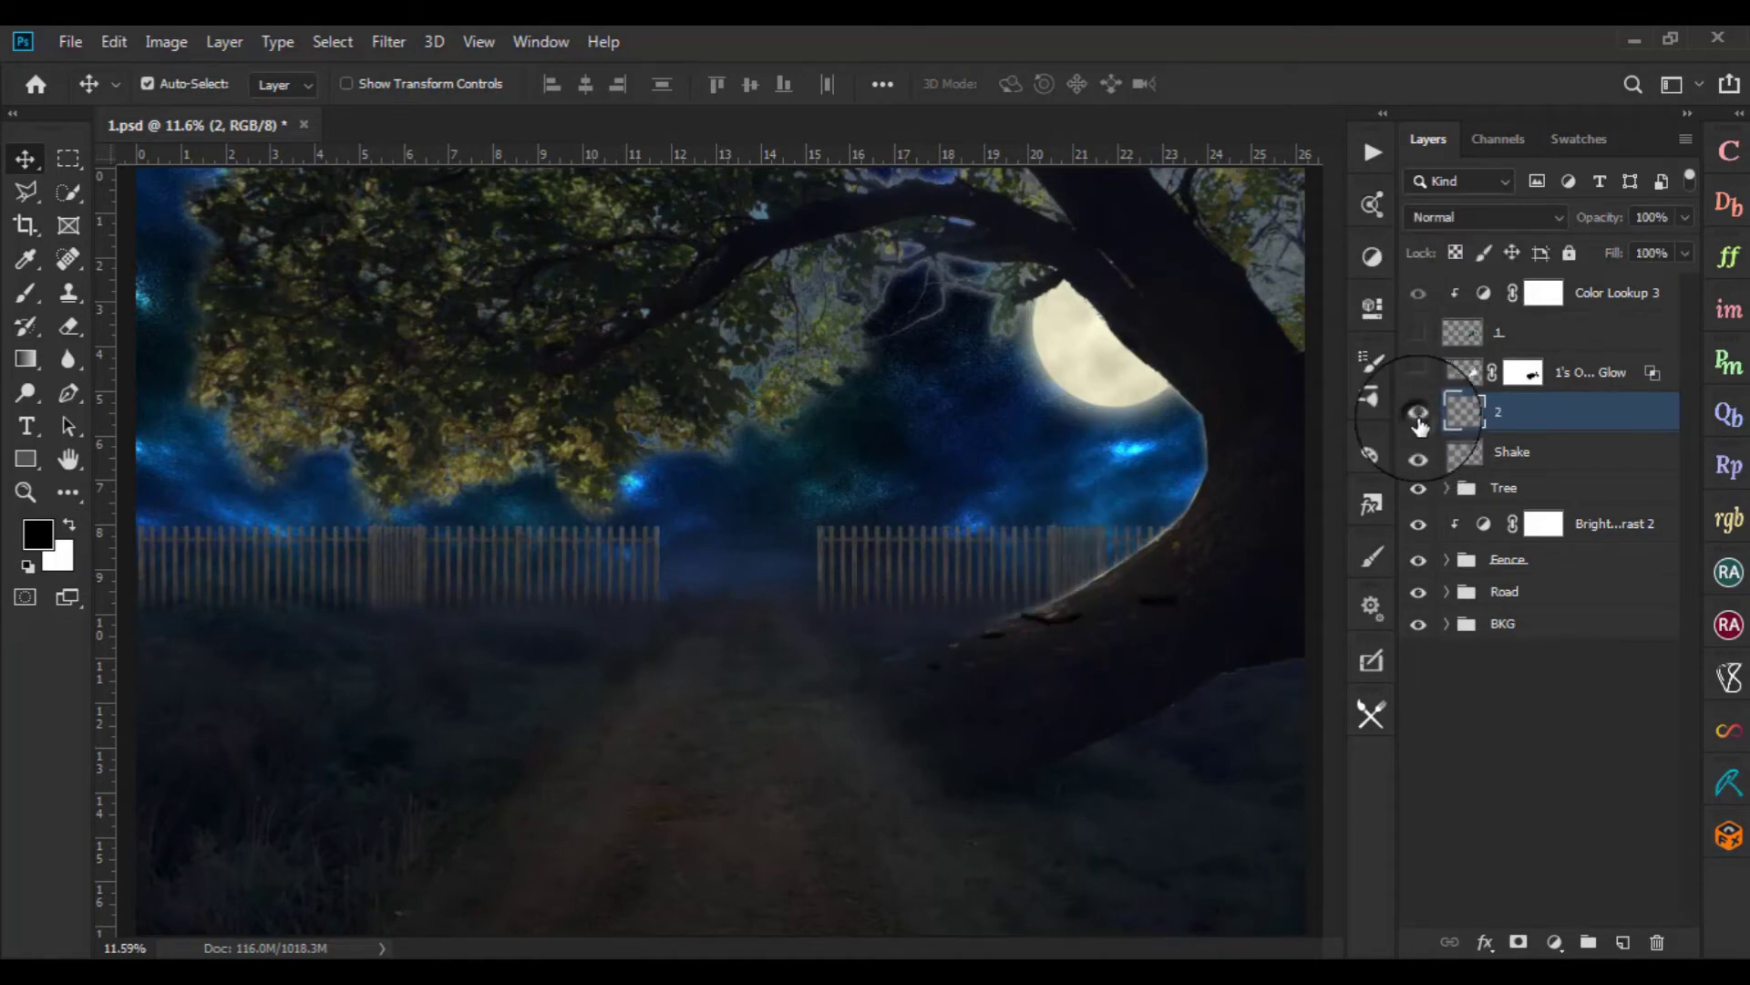
click(1419, 415)
click(1418, 372)
click(1419, 333)
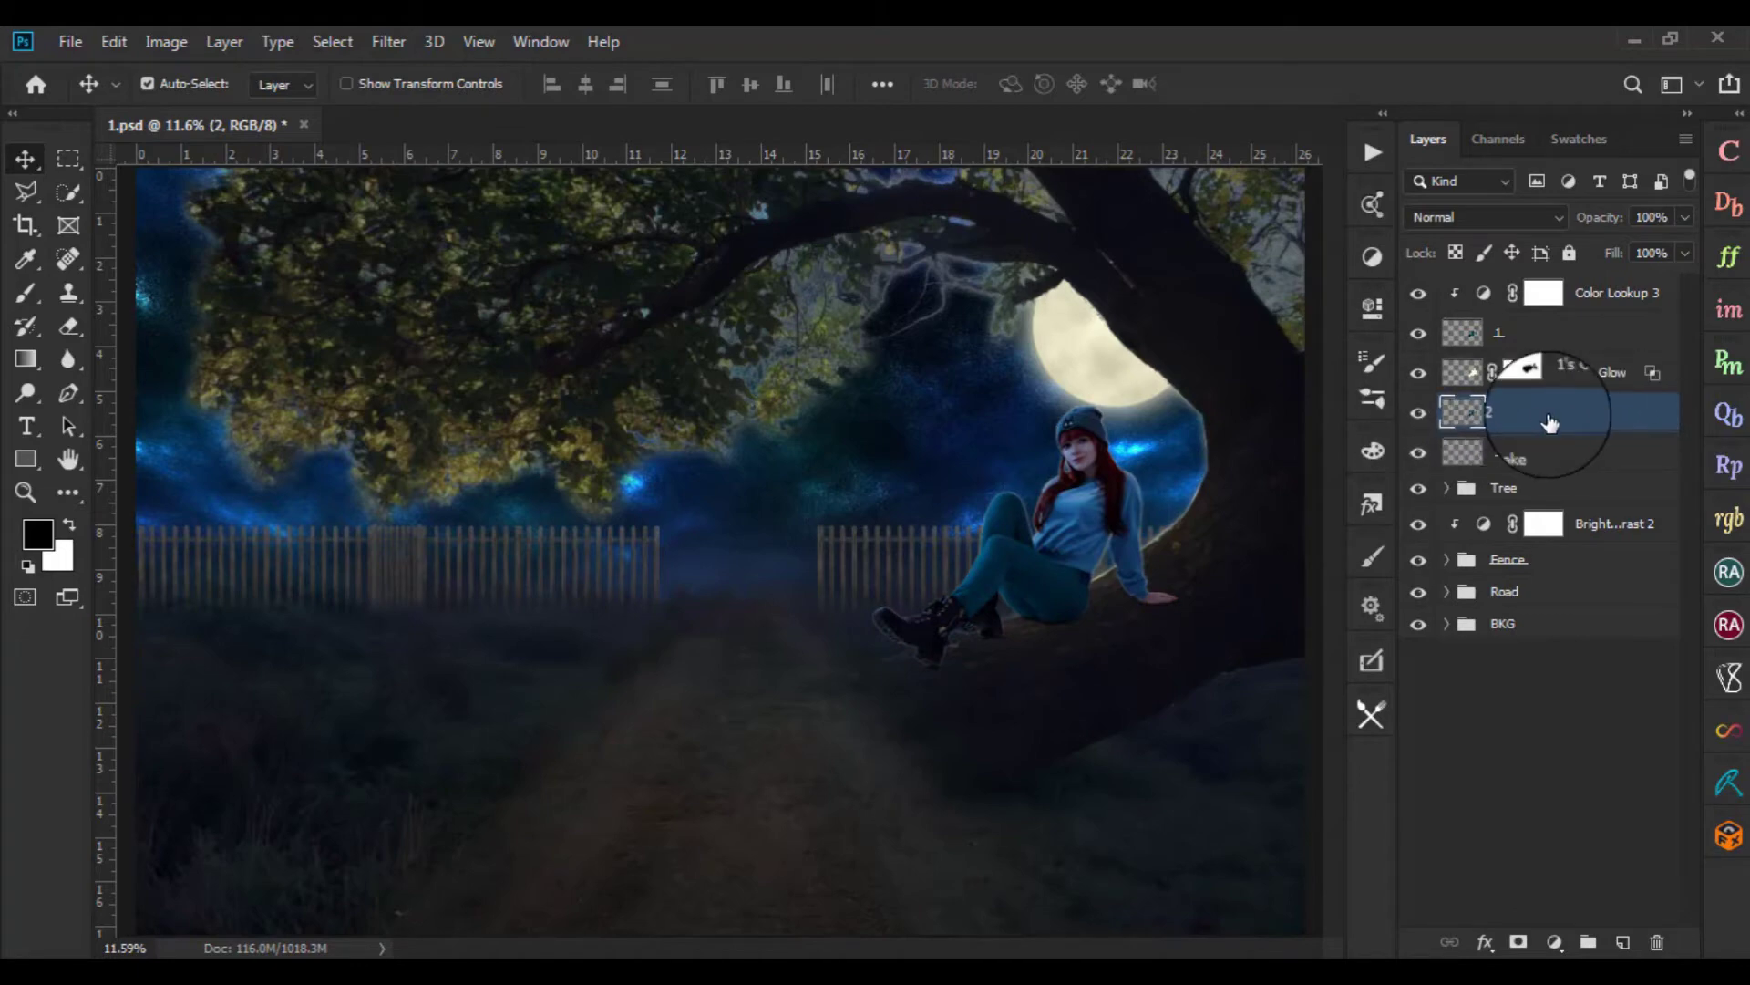
key(ctrl+u)
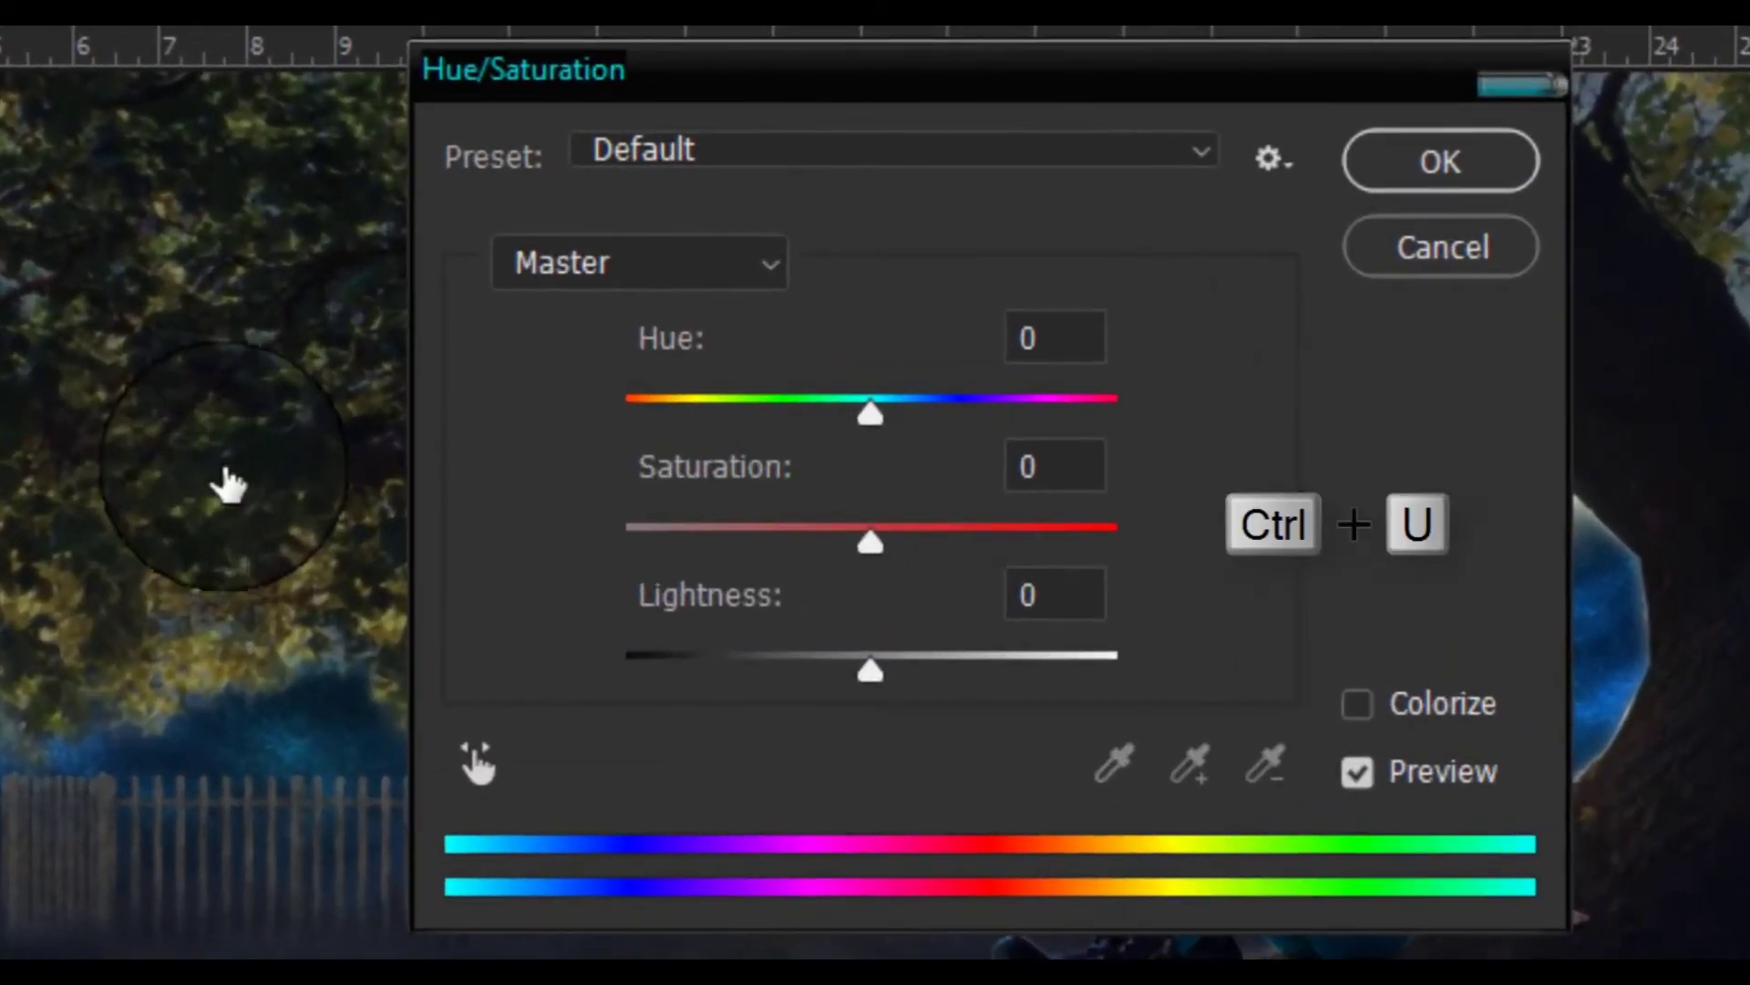
drag(871, 675, 450, 693)
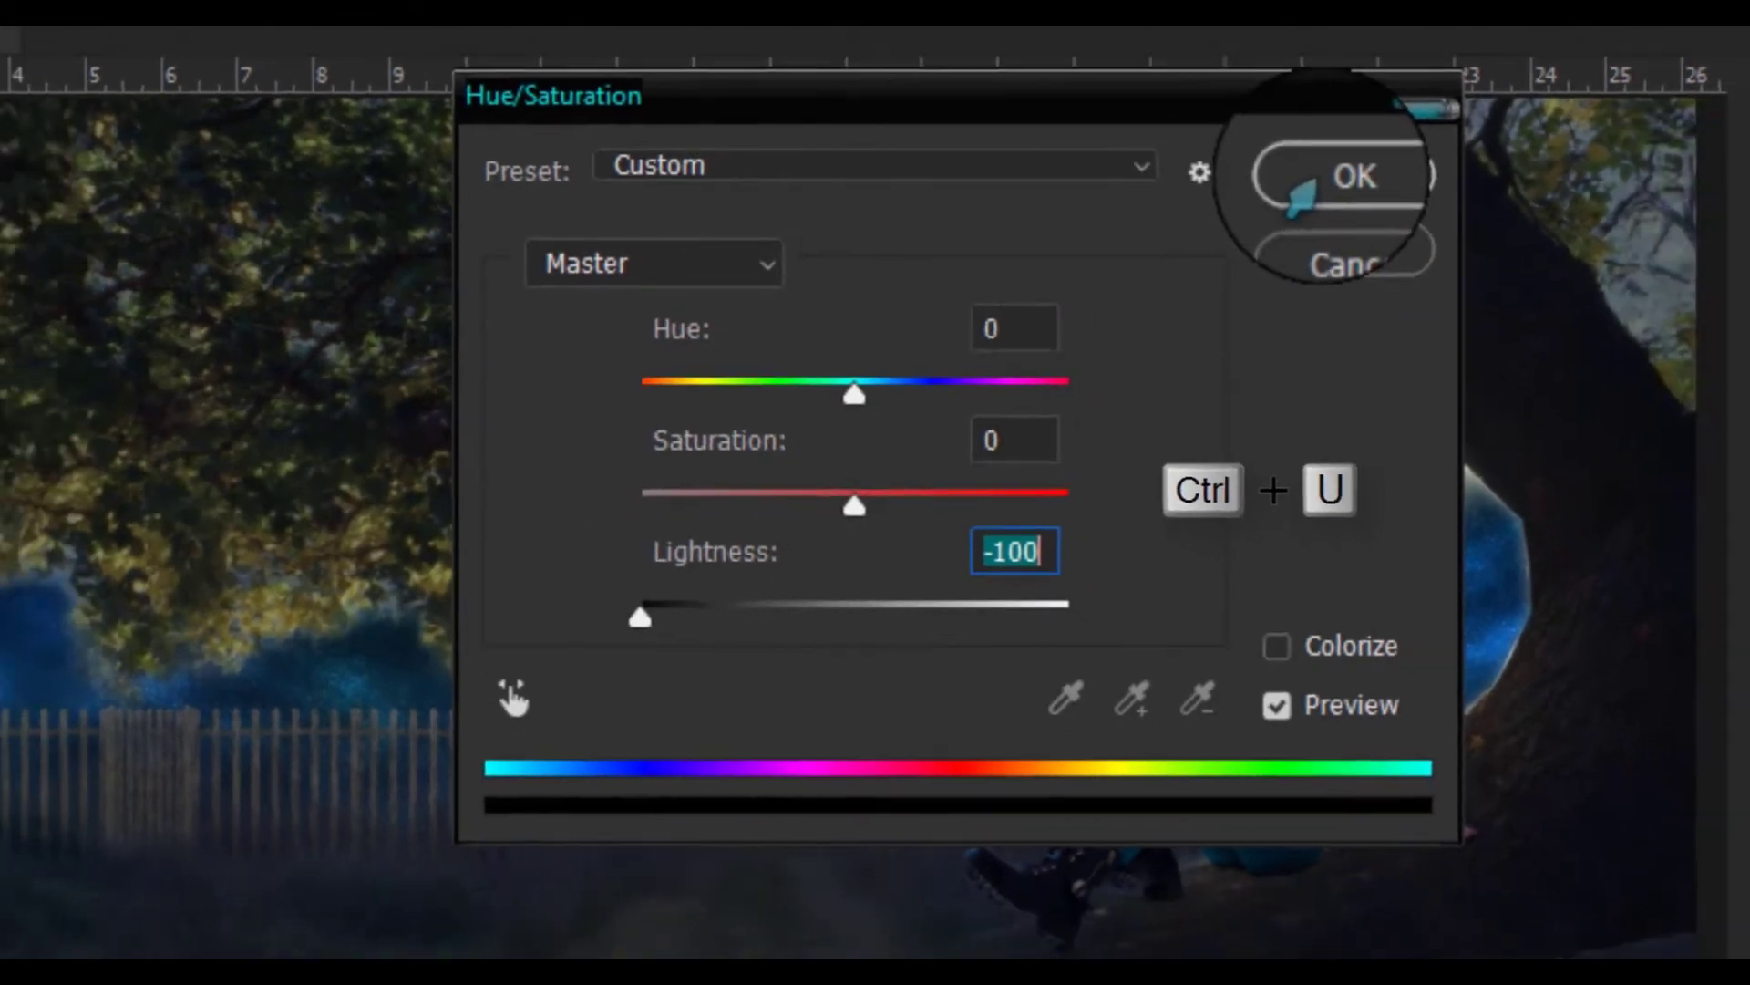
click(1302, 196)
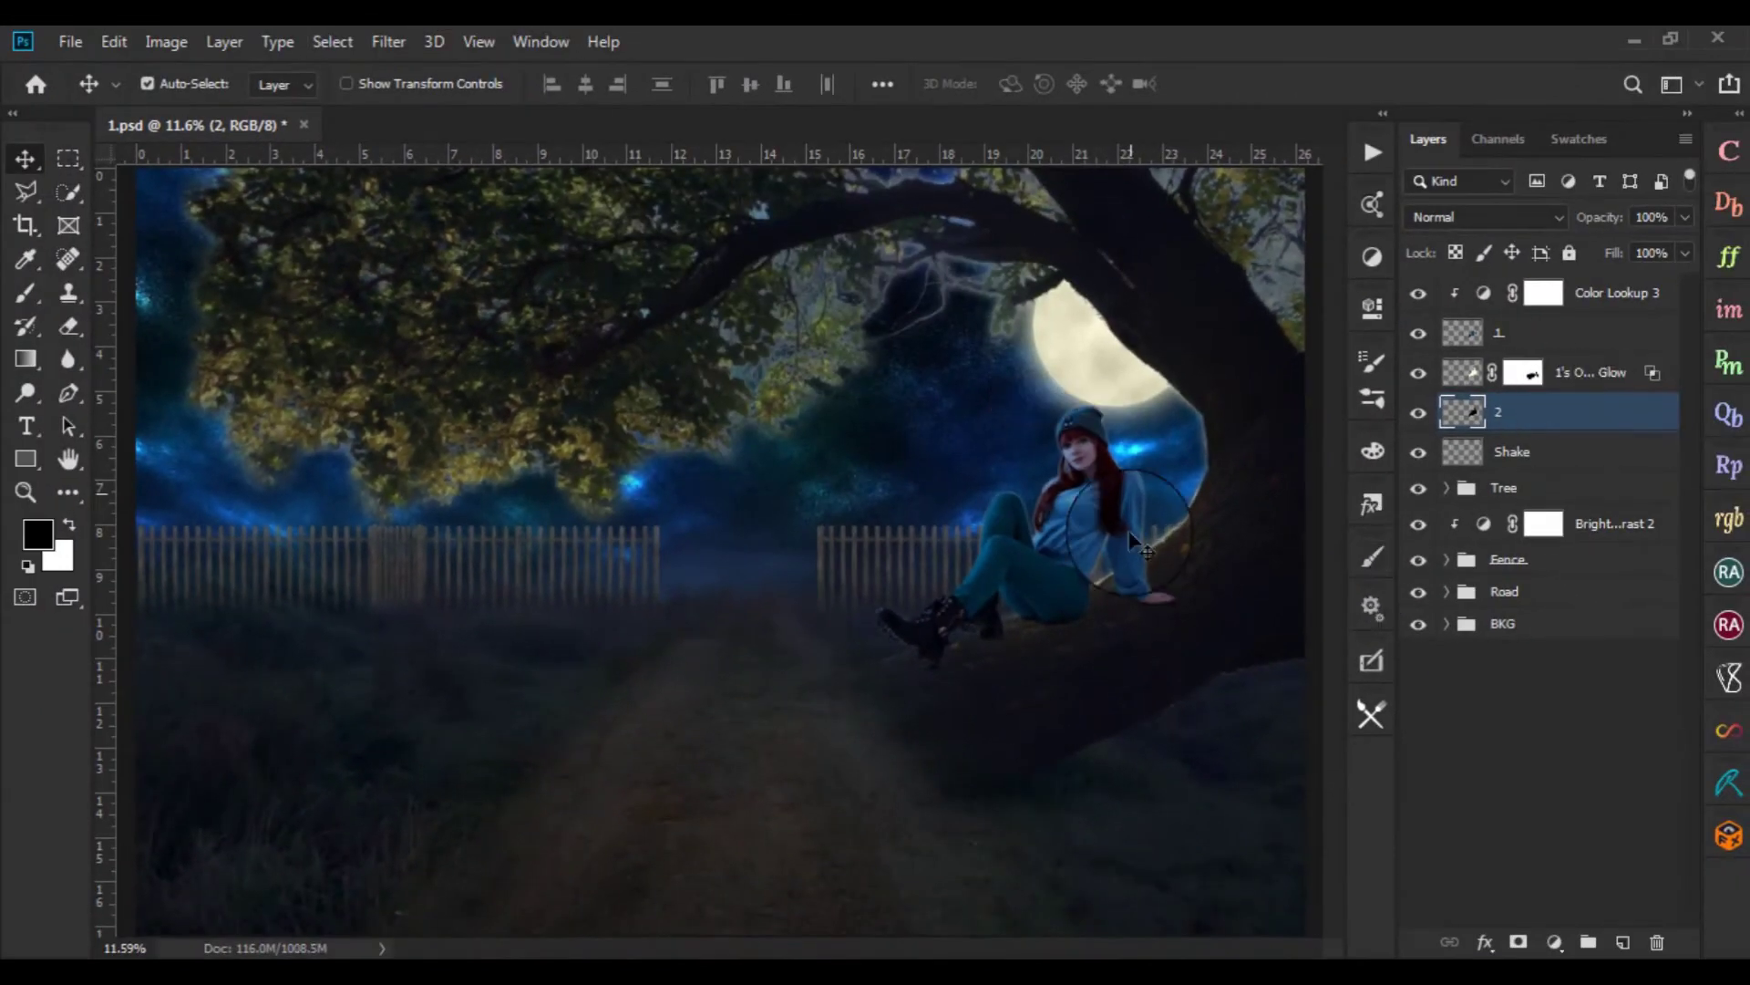
Flip the black silhouette upside down, rotate it and place it under the girl
key(ctrl+t)
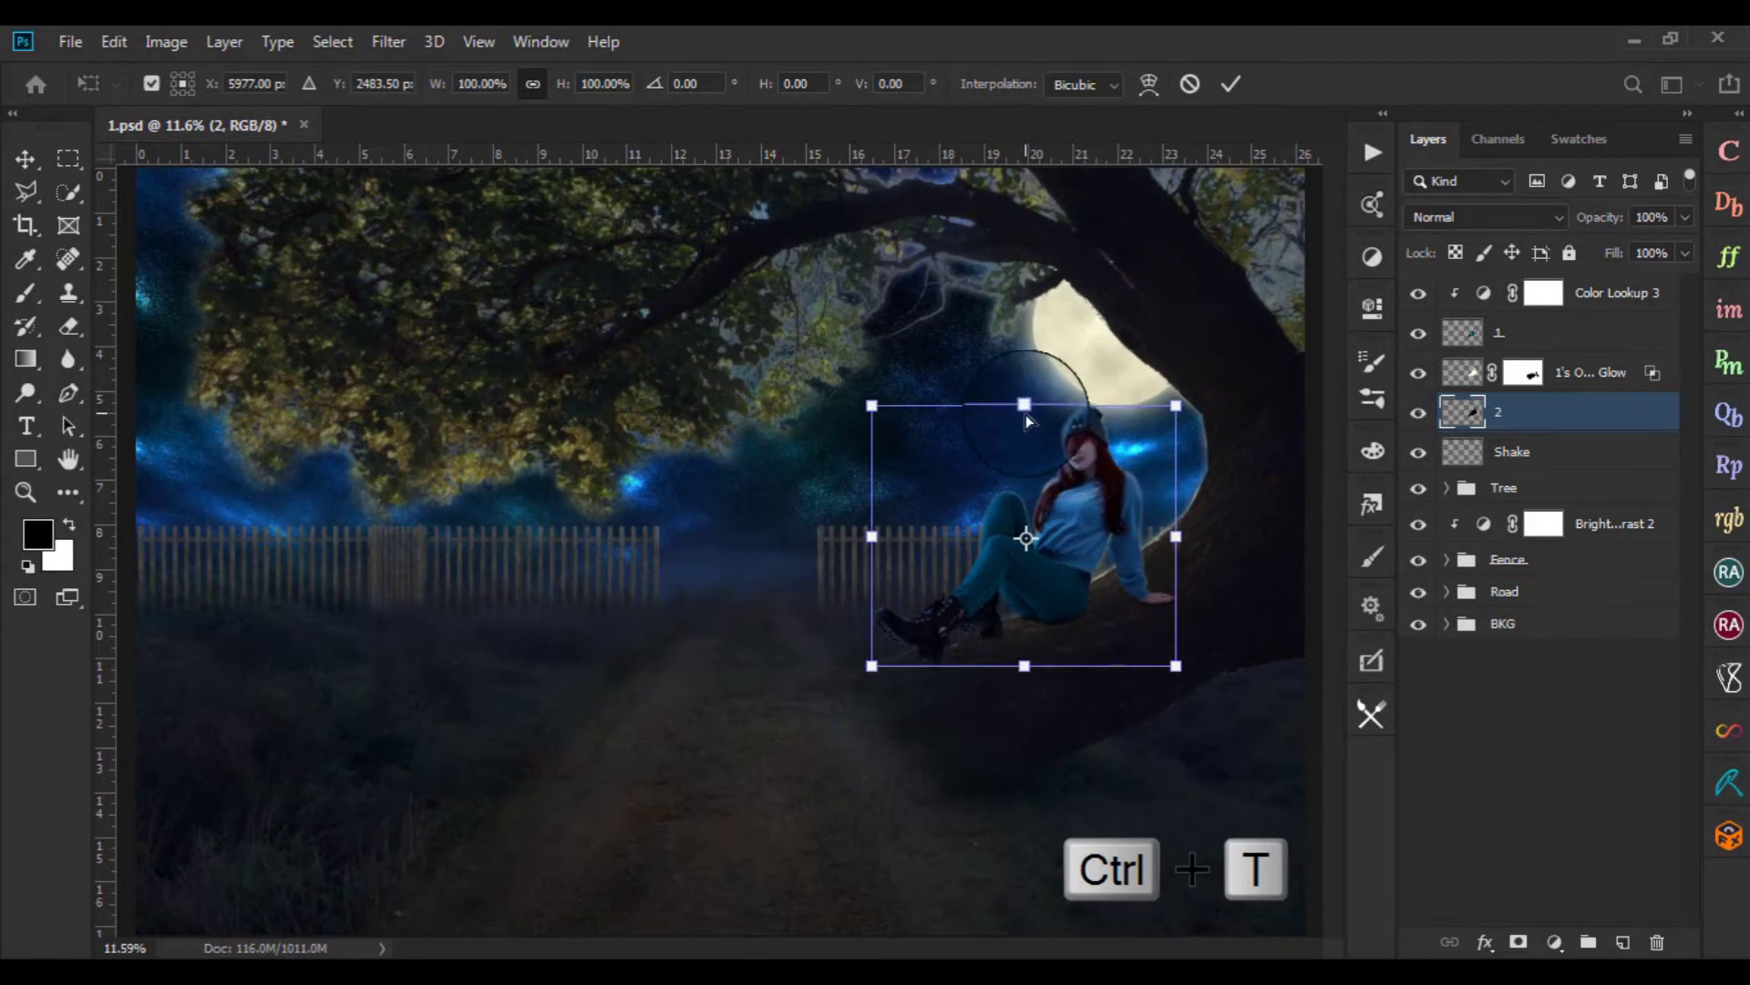
mouse_move(1028, 405)
mouse_down()
mouse_move(963, 671)
mouse_move(941, 671)
mouse_move(984, 675)
mouse_move(978, 632)
mouse_move(1044, 623)
mouse_move(1009, 657)
mouse_move(989, 732)
mouse_up()
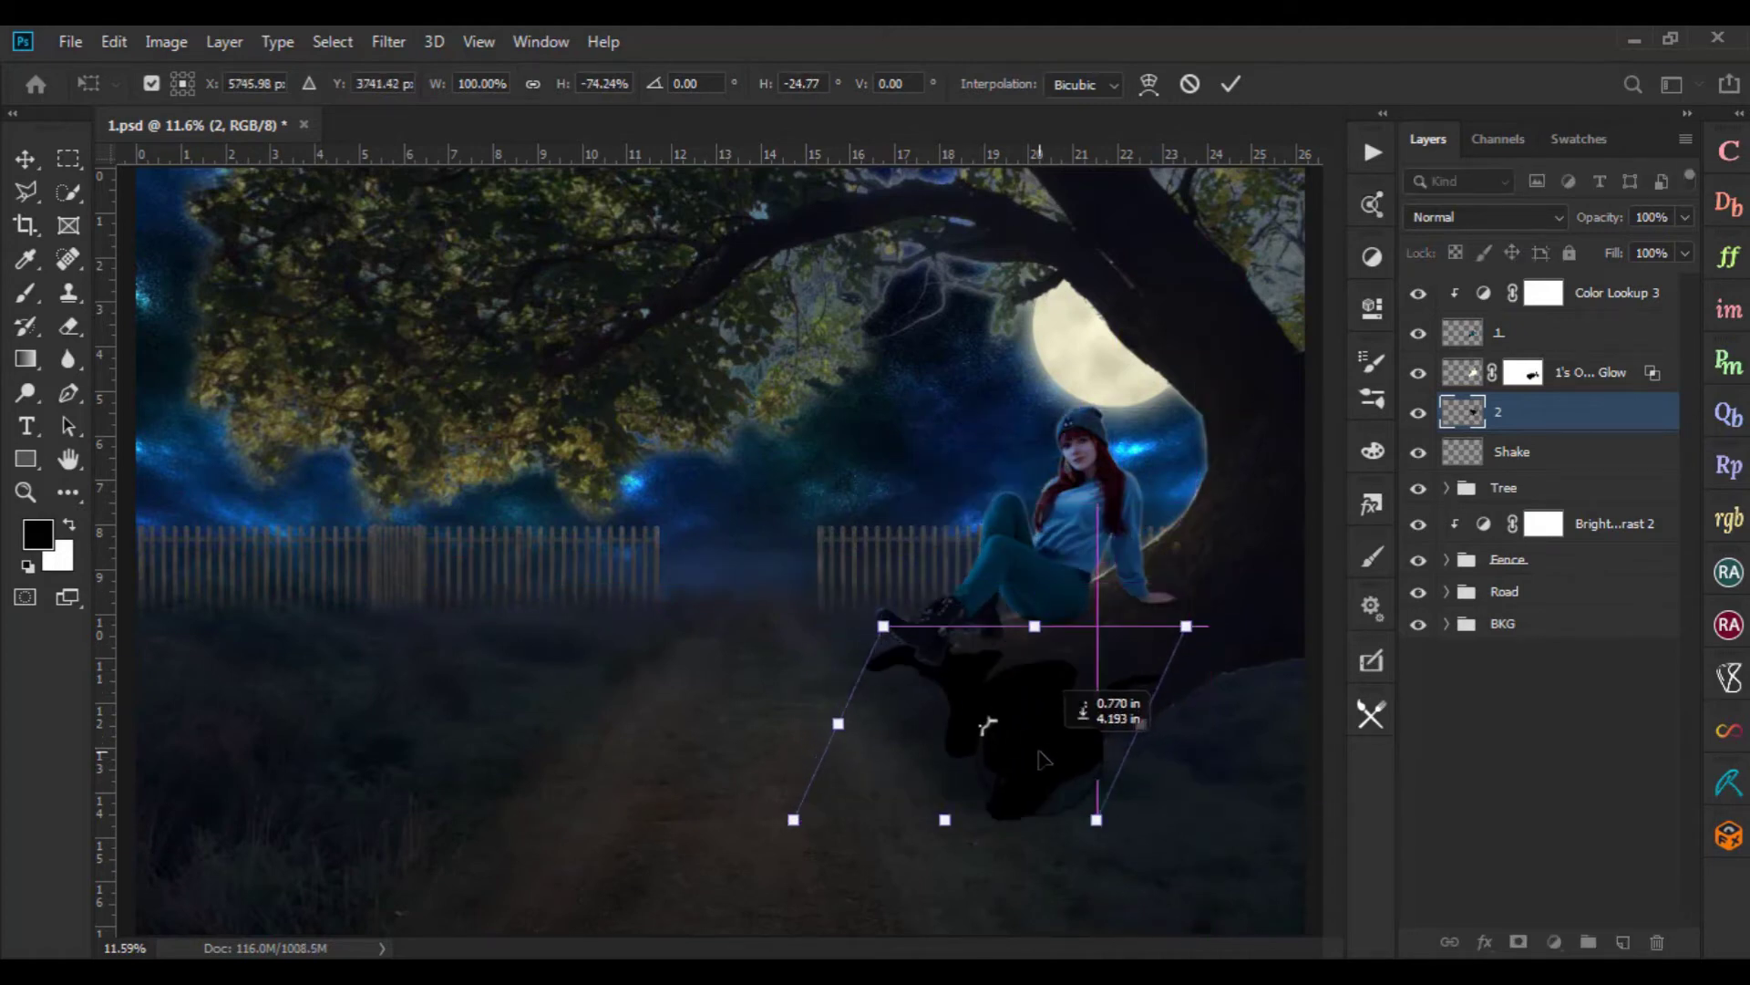
mouse_move(1218, 625)
mouse_down()
mouse_move(1270, 578)
mouse_move(1258, 547)
mouse_up()
drag(1094, 668, 1105, 649)
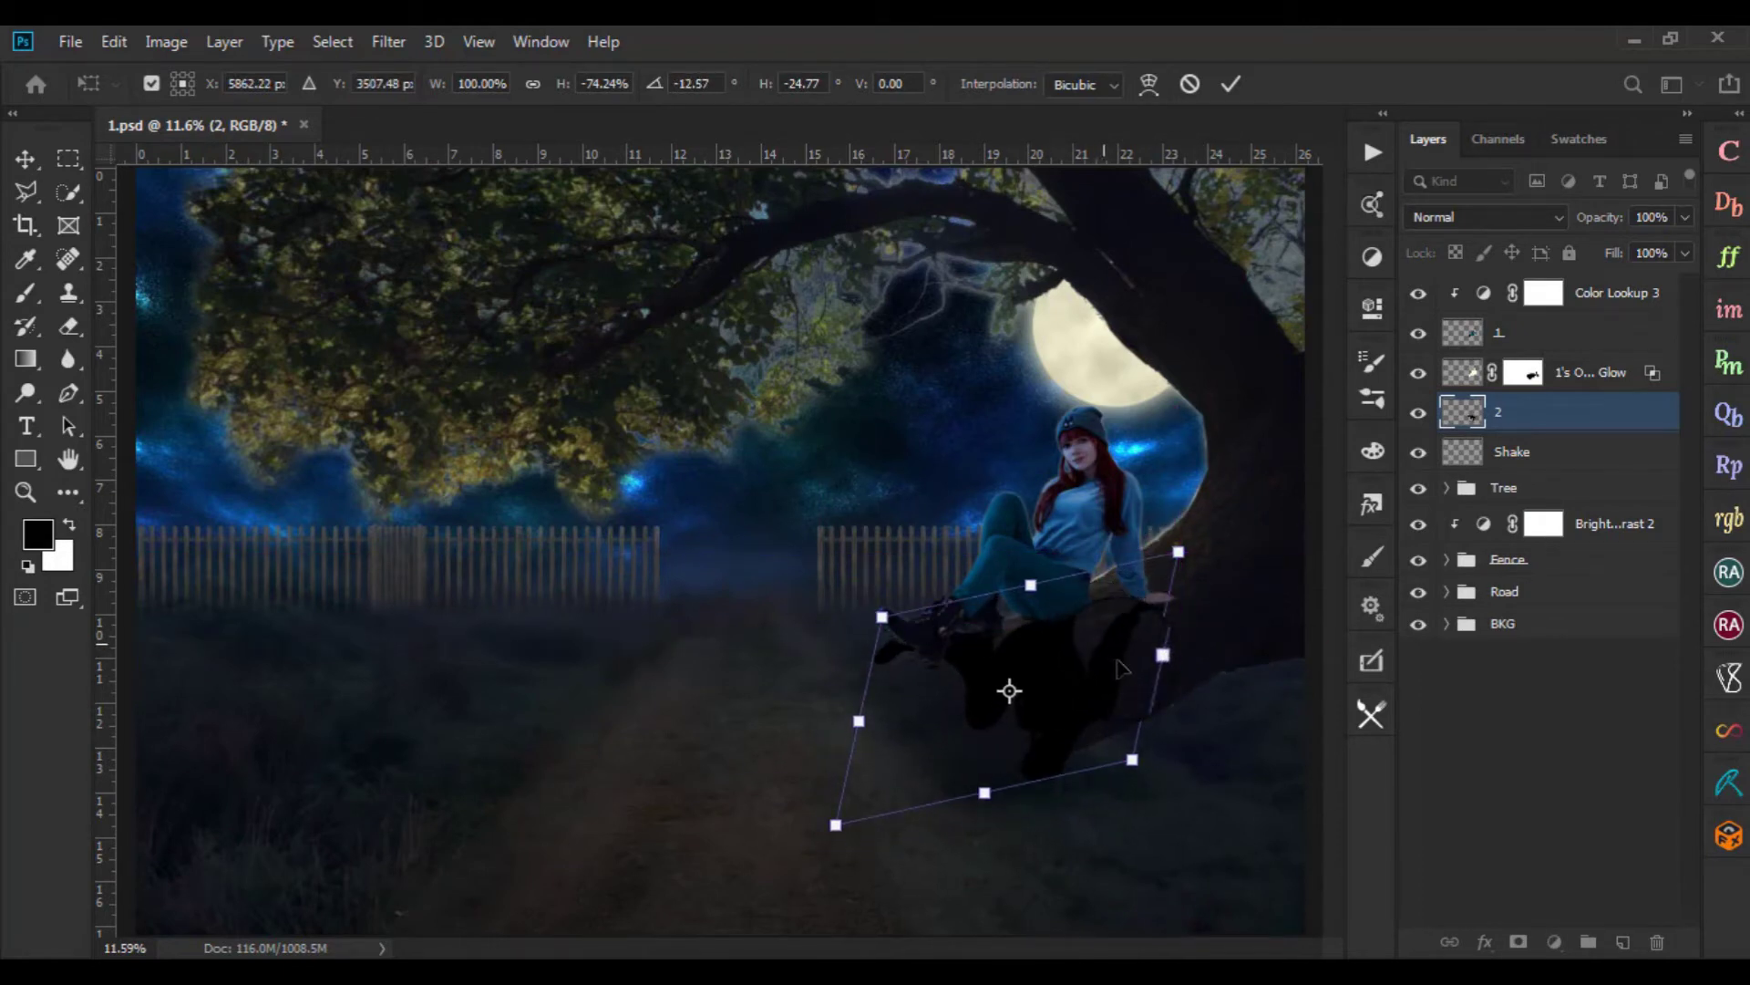
mouse_move(1110, 674)
mouse_down()
mouse_move(1124, 664)
mouse_move(1107, 656)
mouse_up()
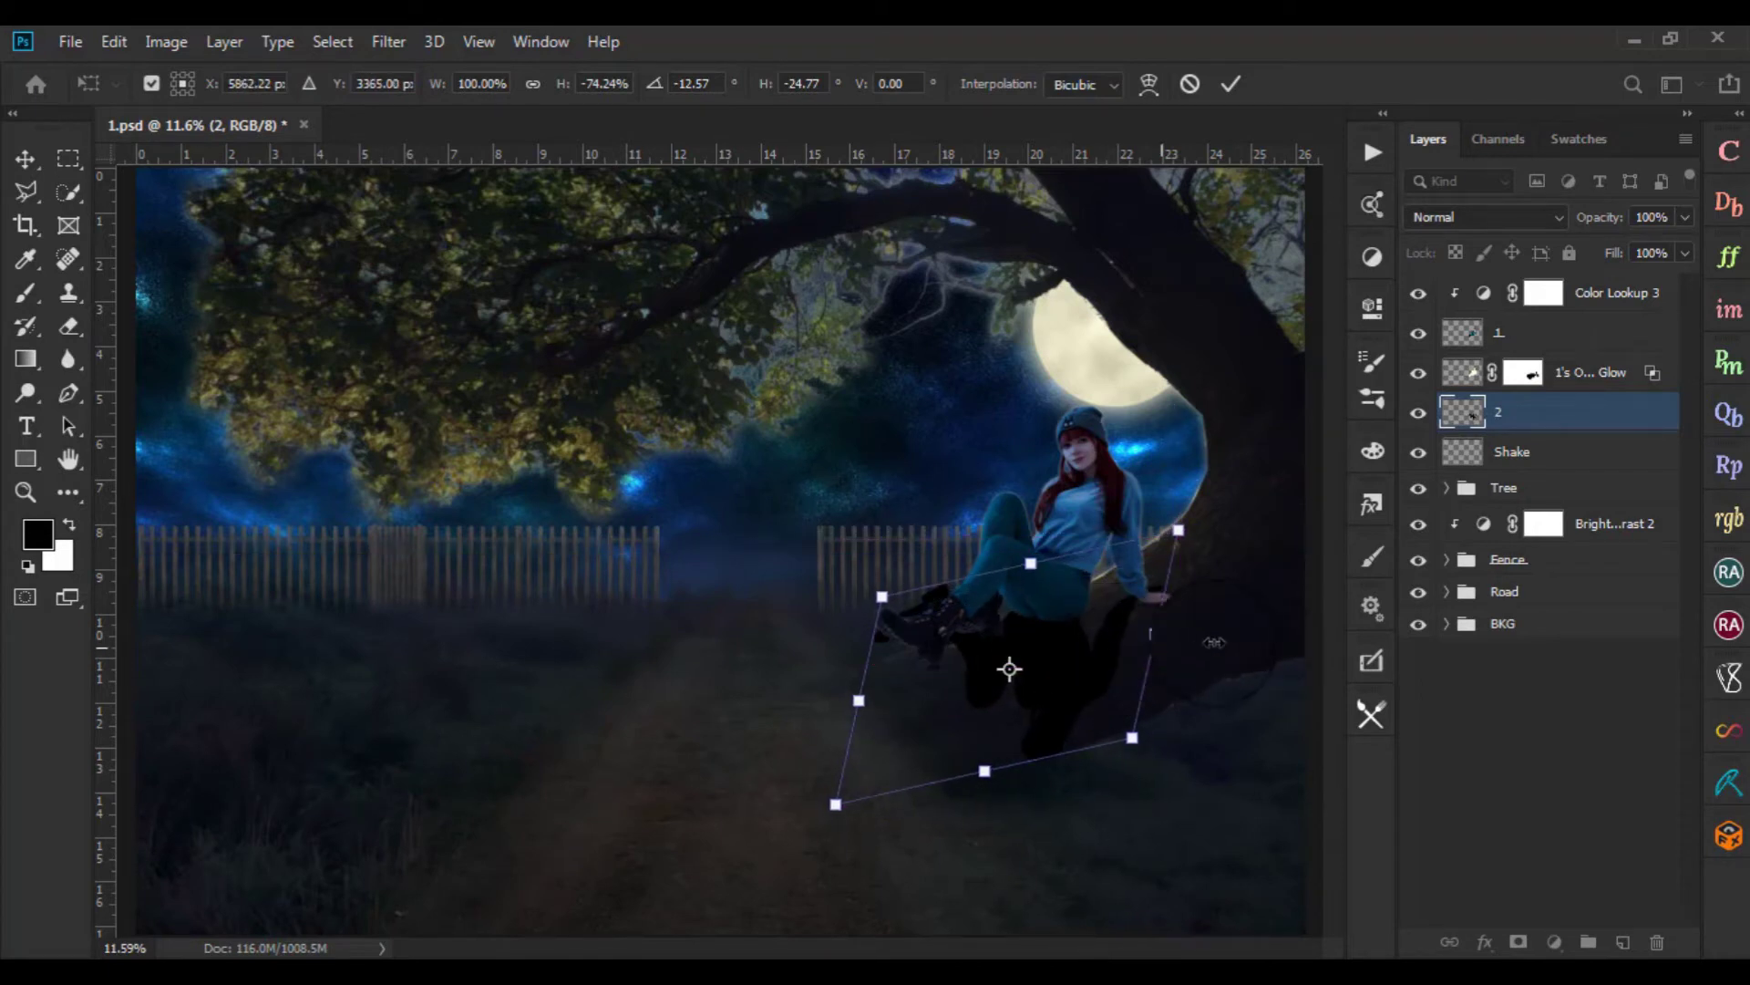
scroll(1203, 598, up, 2)
drag(1214, 519, 1217, 541)
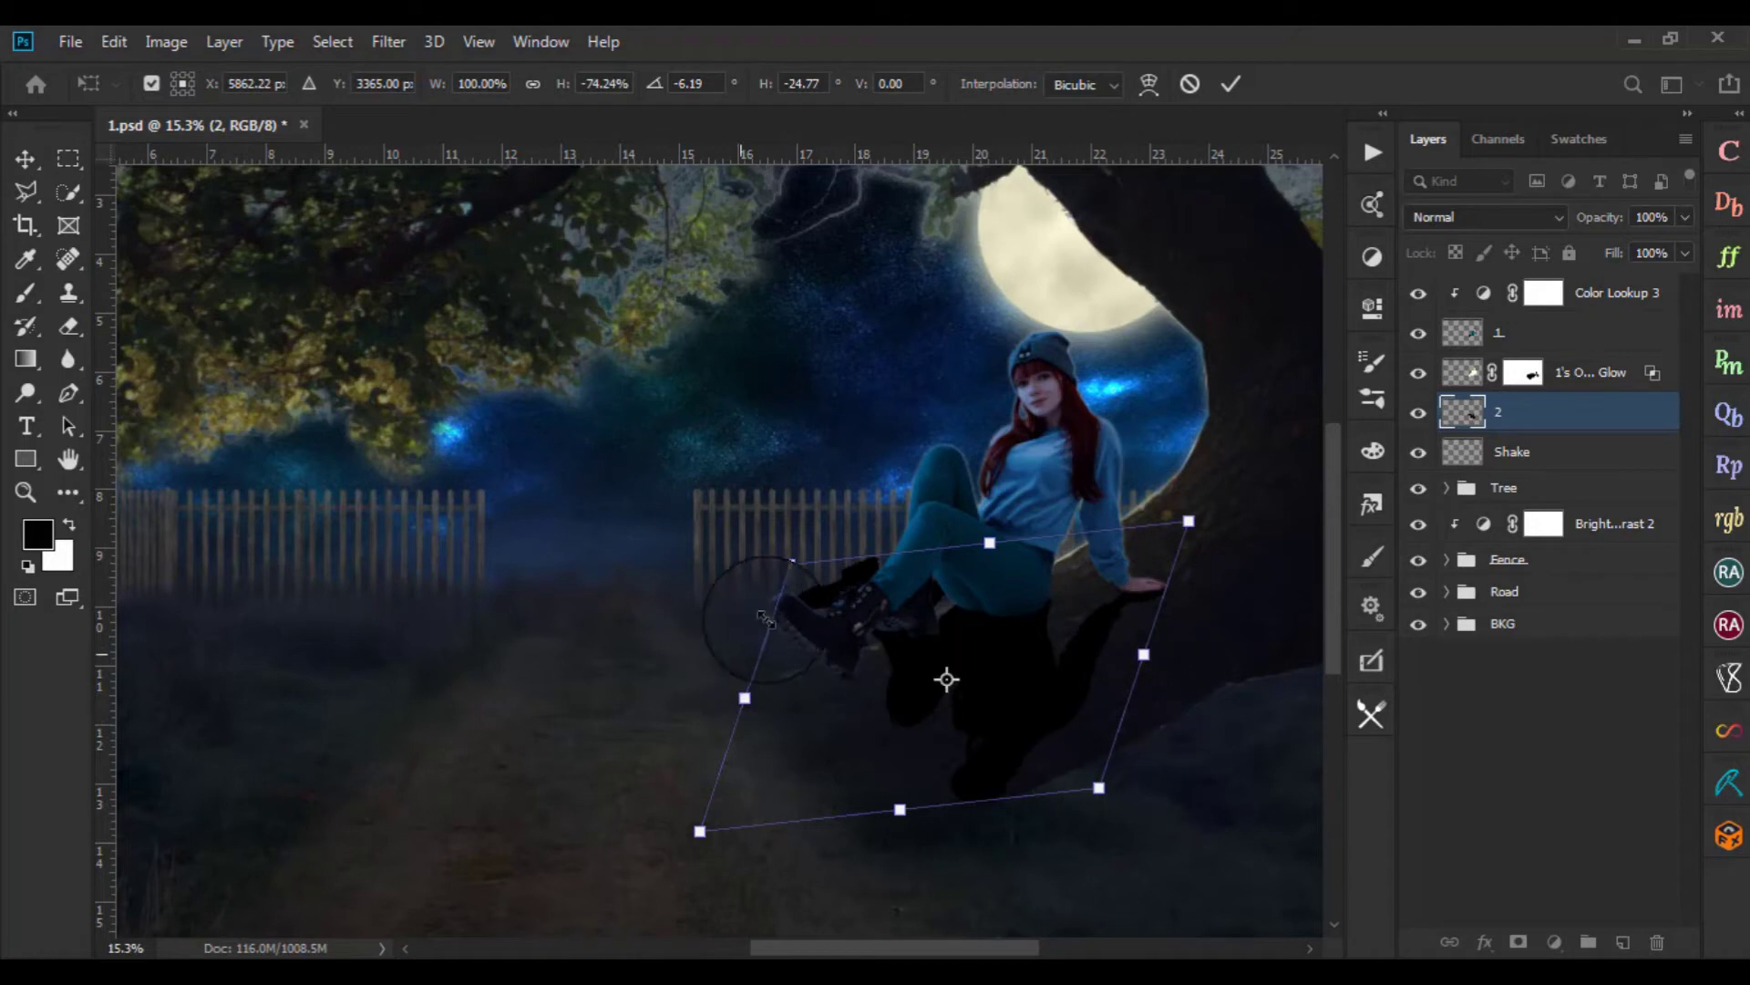
click(1233, 85)
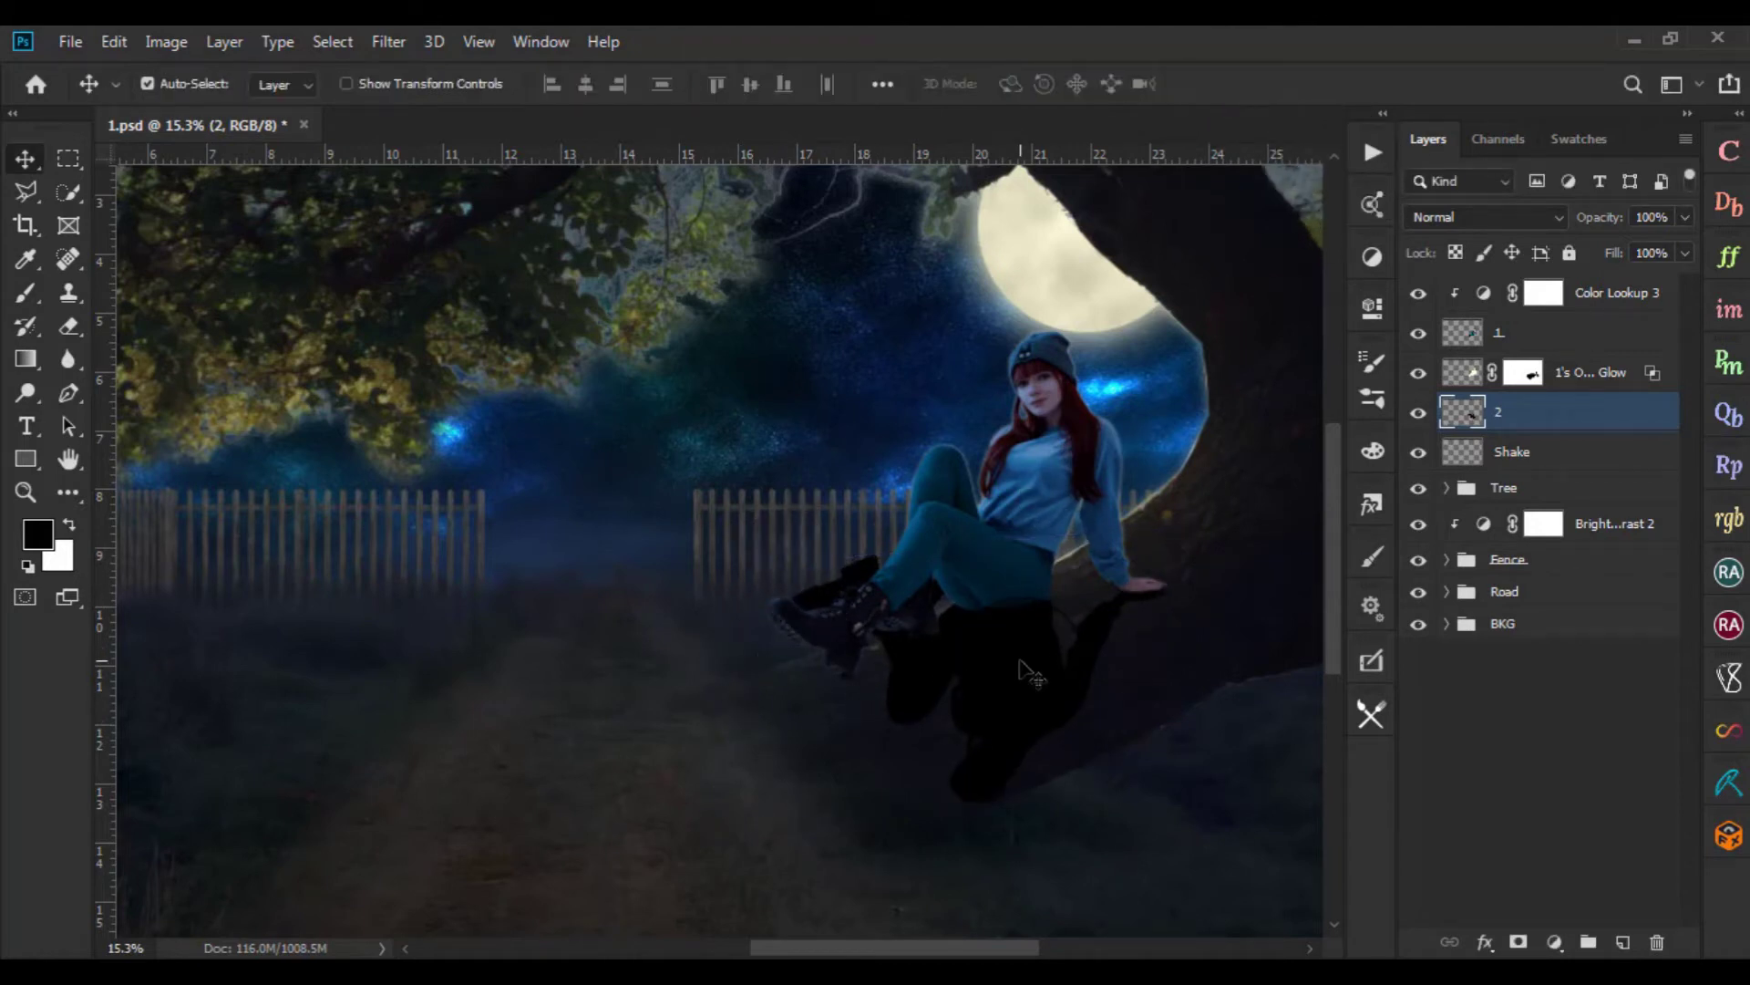
Refine the shadow's rotation to about -14.72° and shift it down beneath the girl
key(ctrl+t)
click(771, 557)
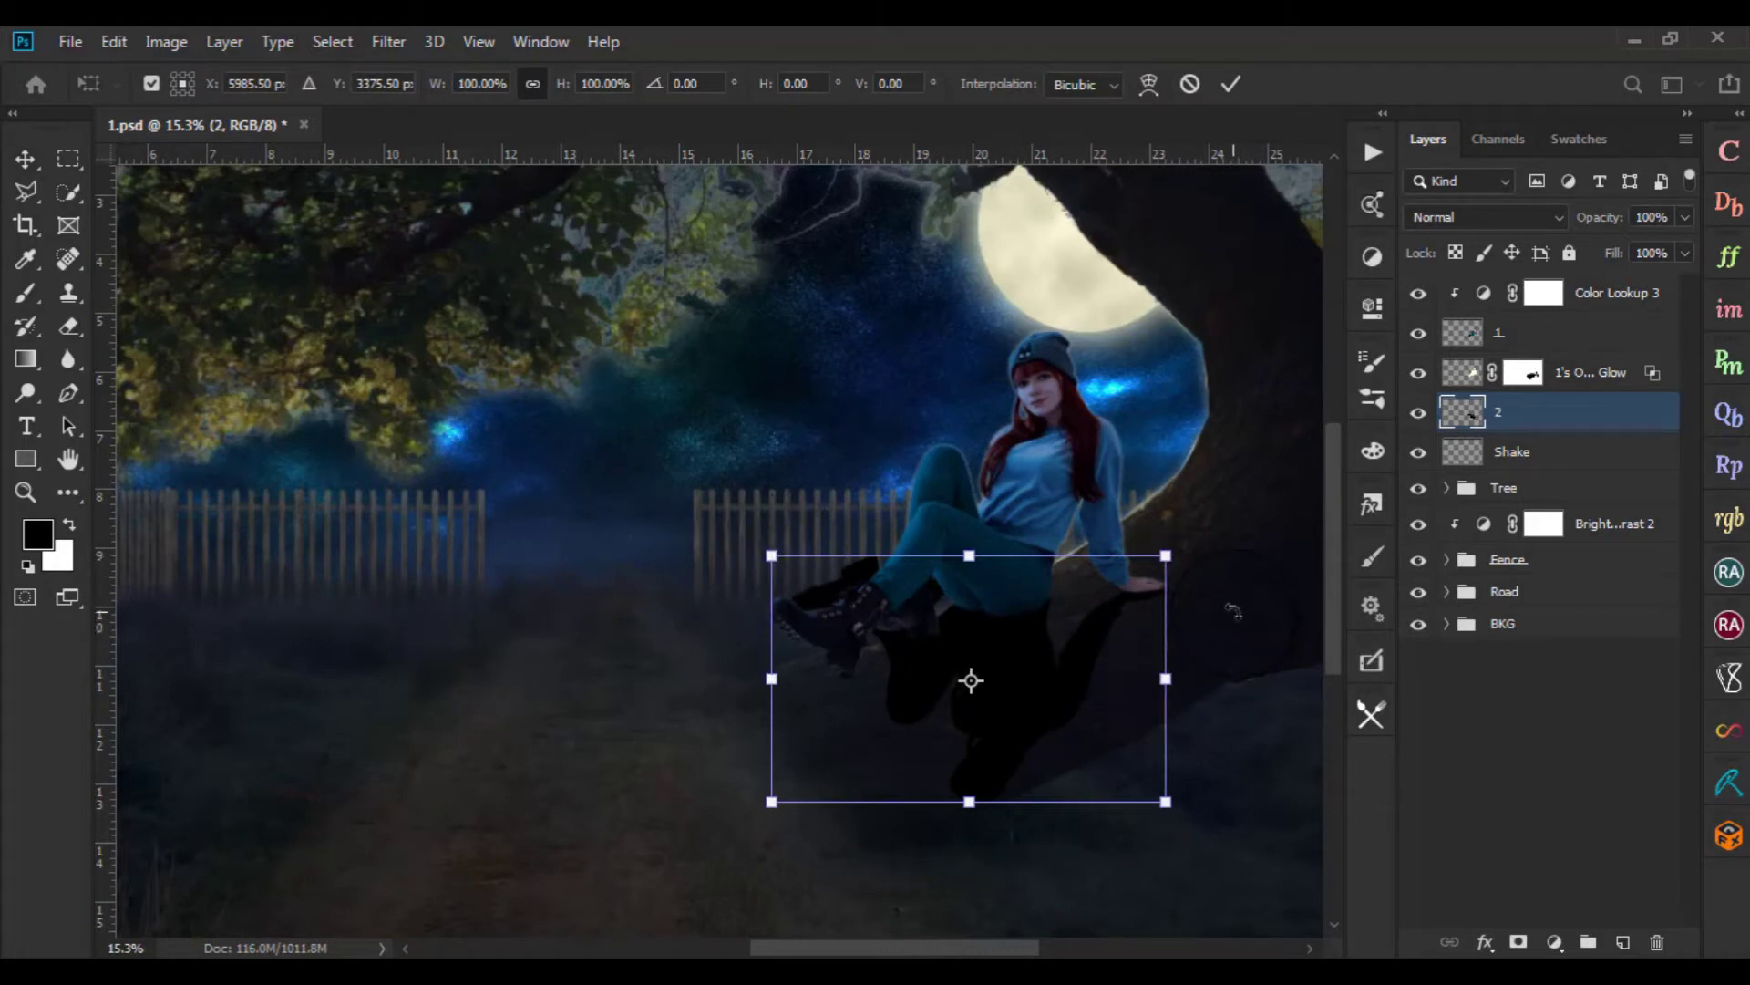
drag(1233, 611, 1226, 579)
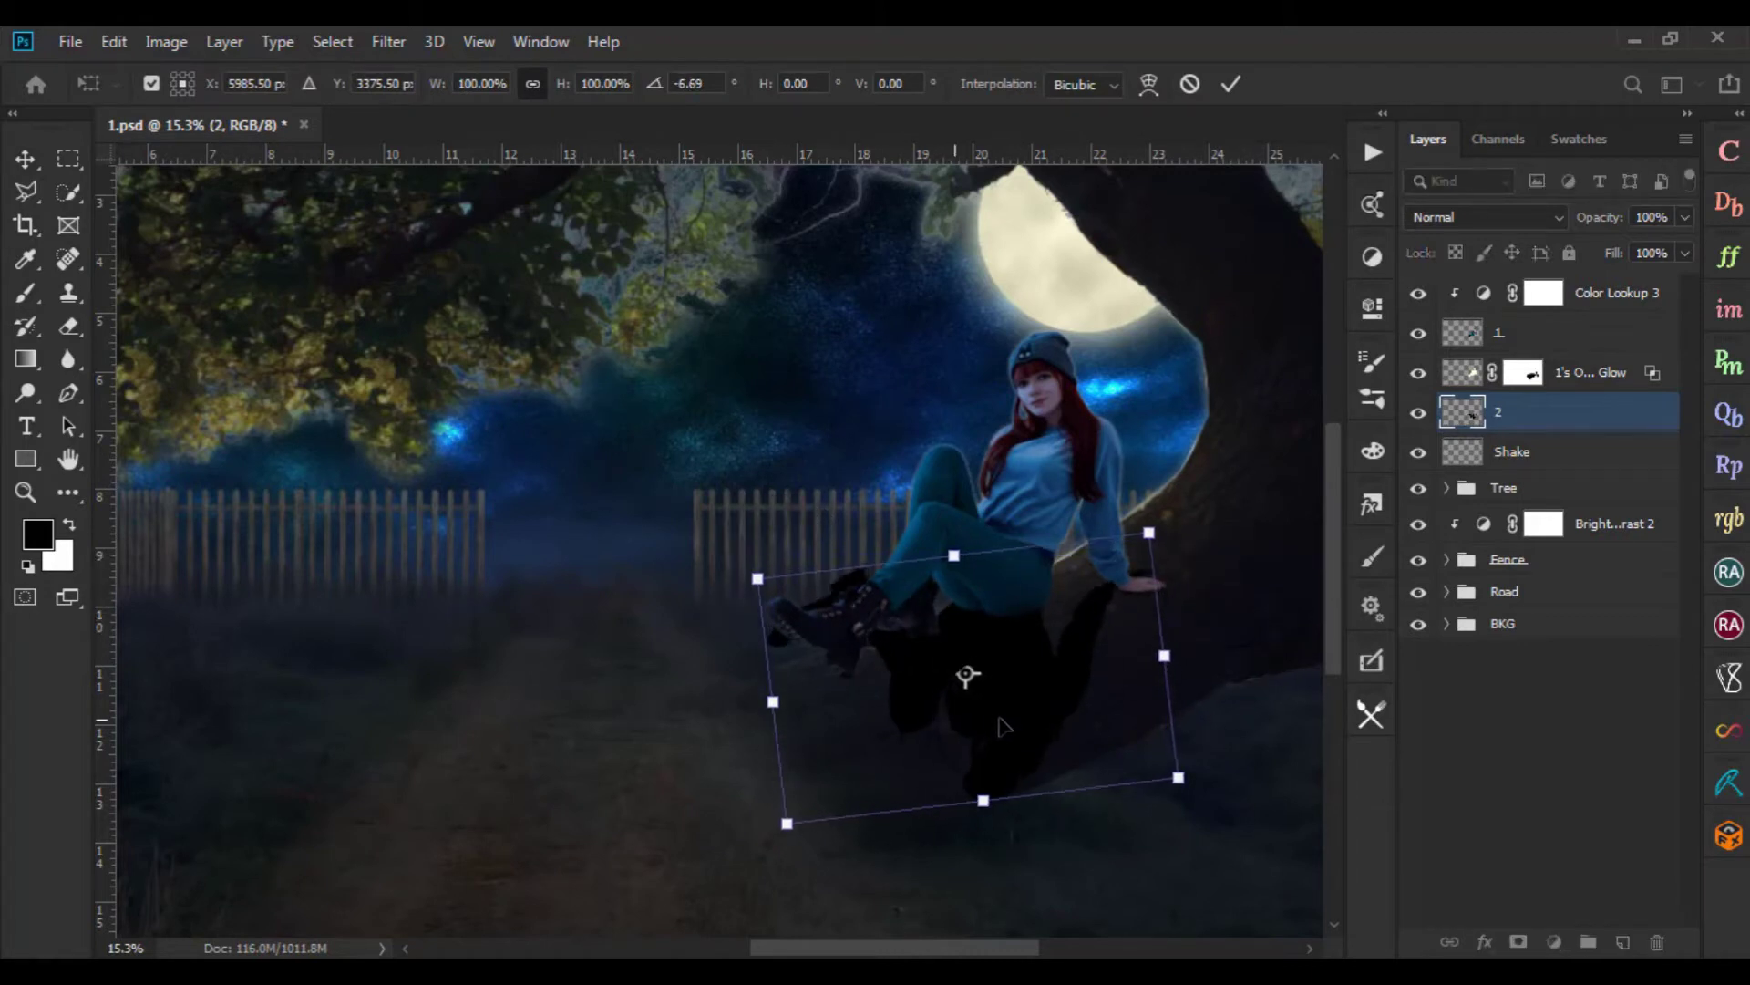
drag(1003, 727, 1003, 770)
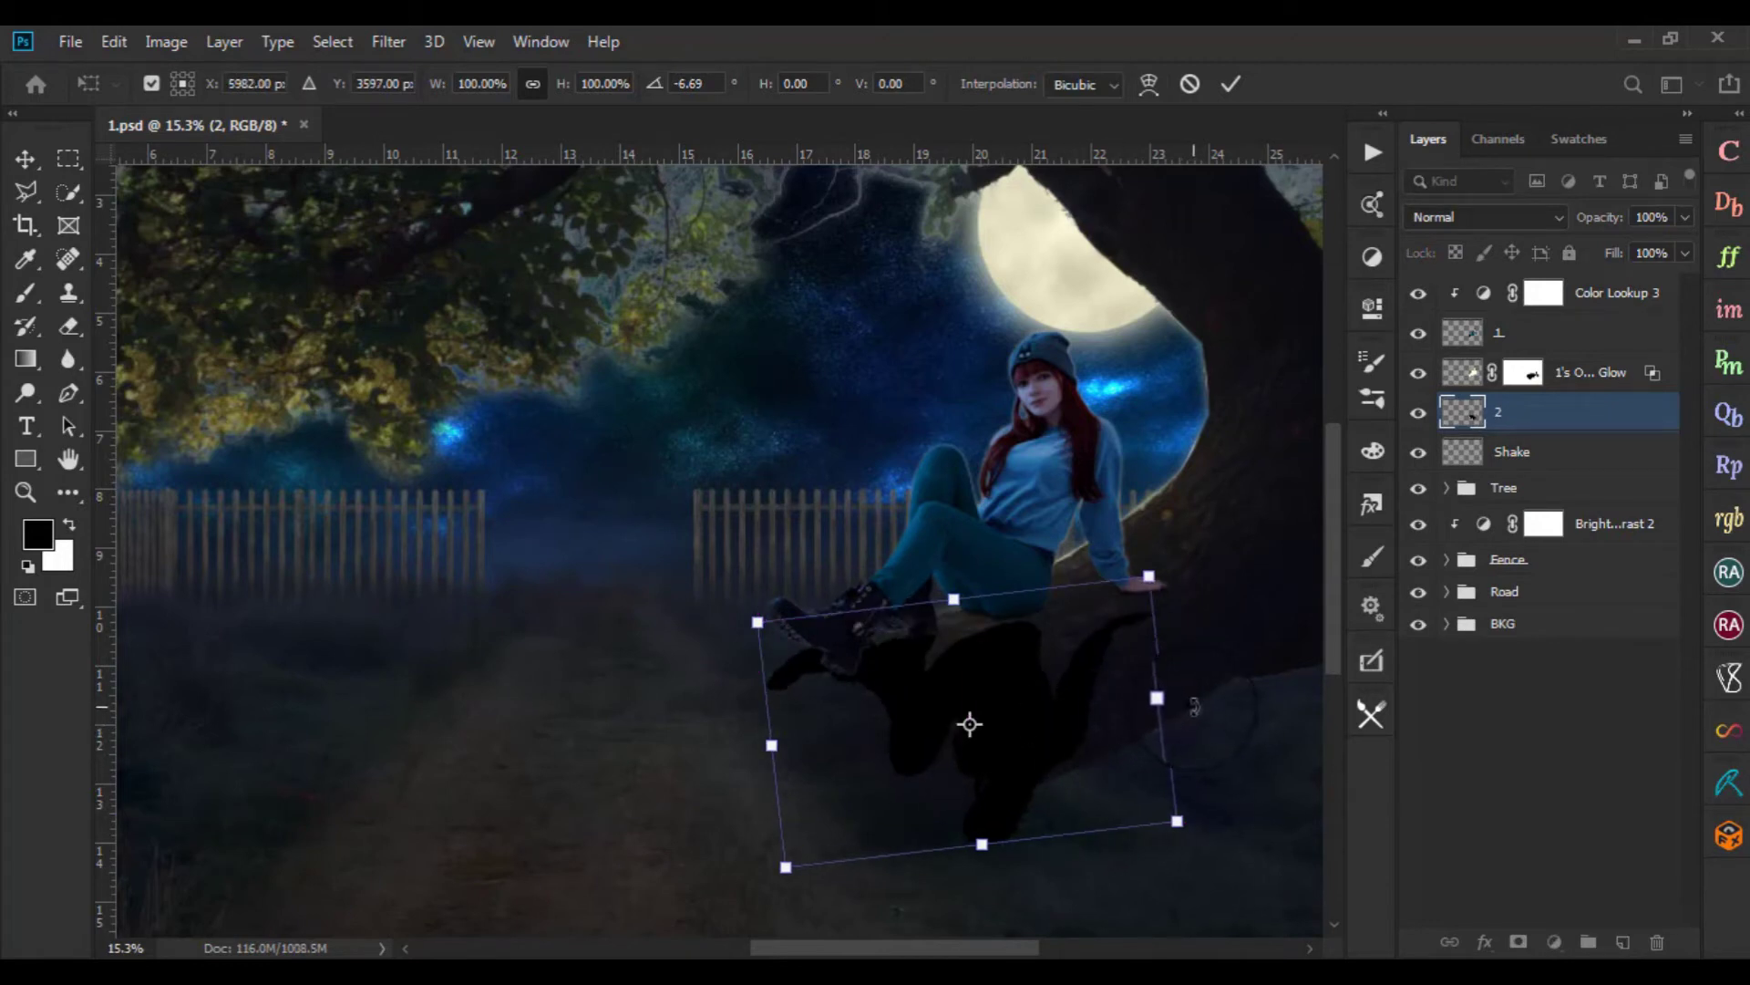
drag(1195, 707, 1199, 690)
drag(1085, 760, 1093, 751)
drag(1185, 685, 1211, 666)
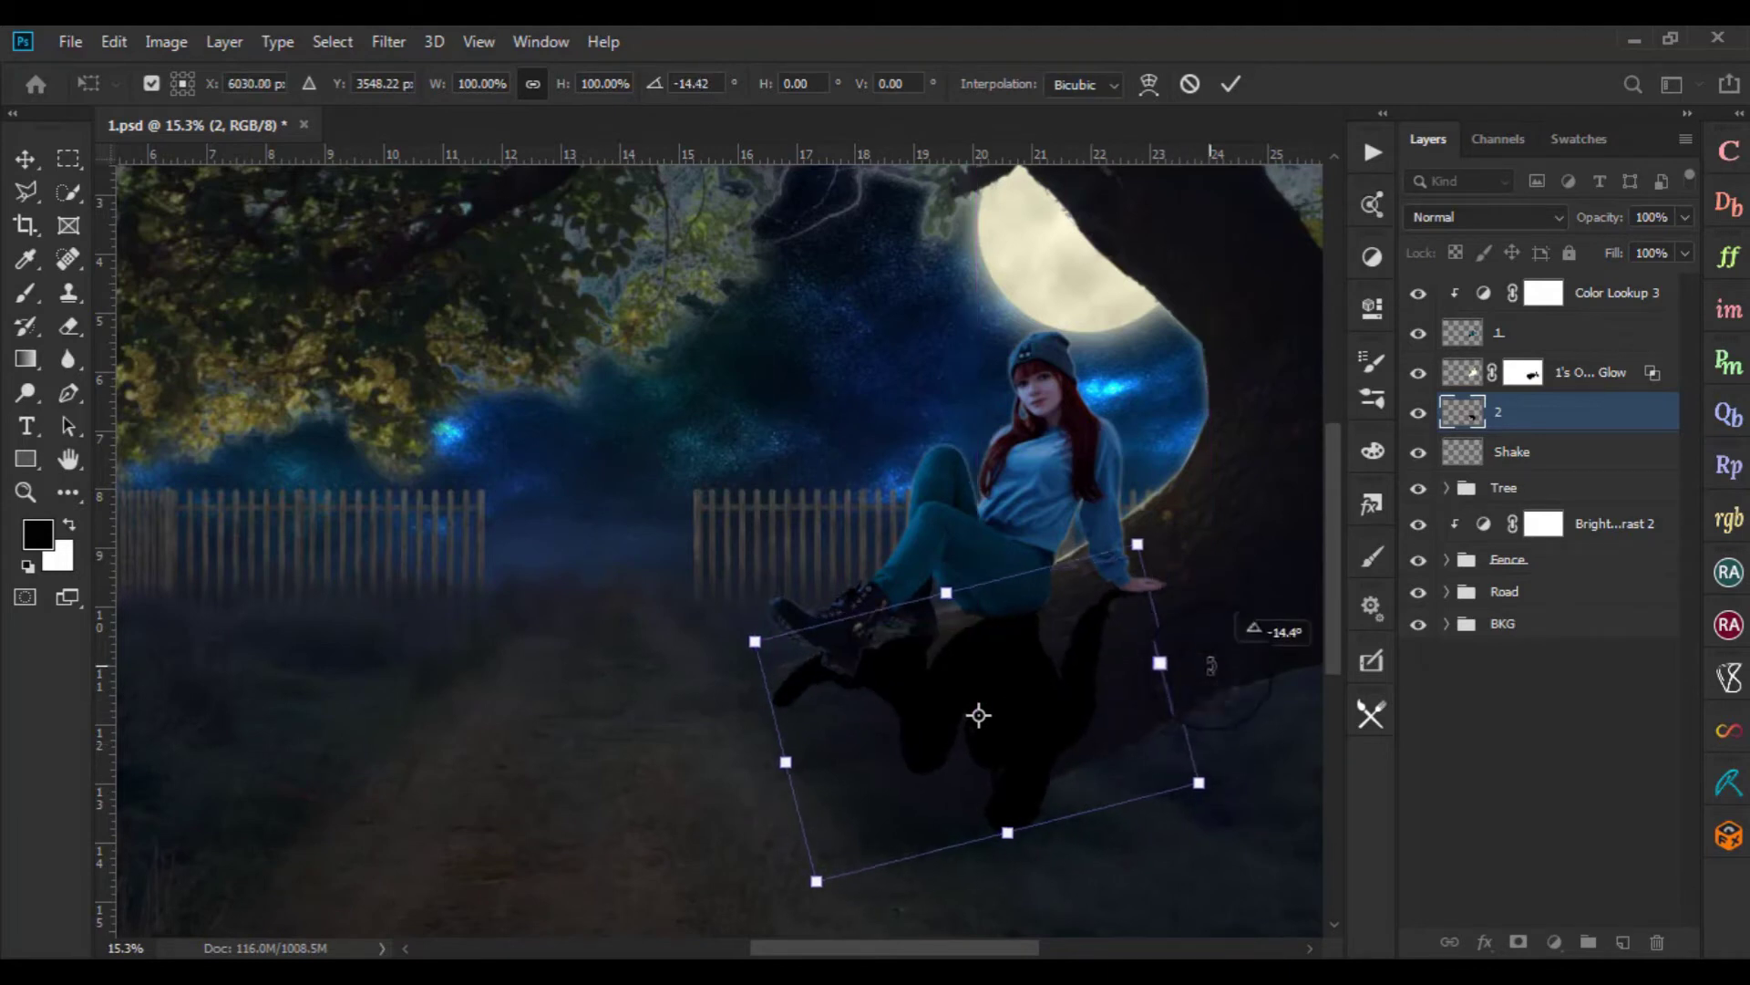
drag(1101, 750, 1094, 739)
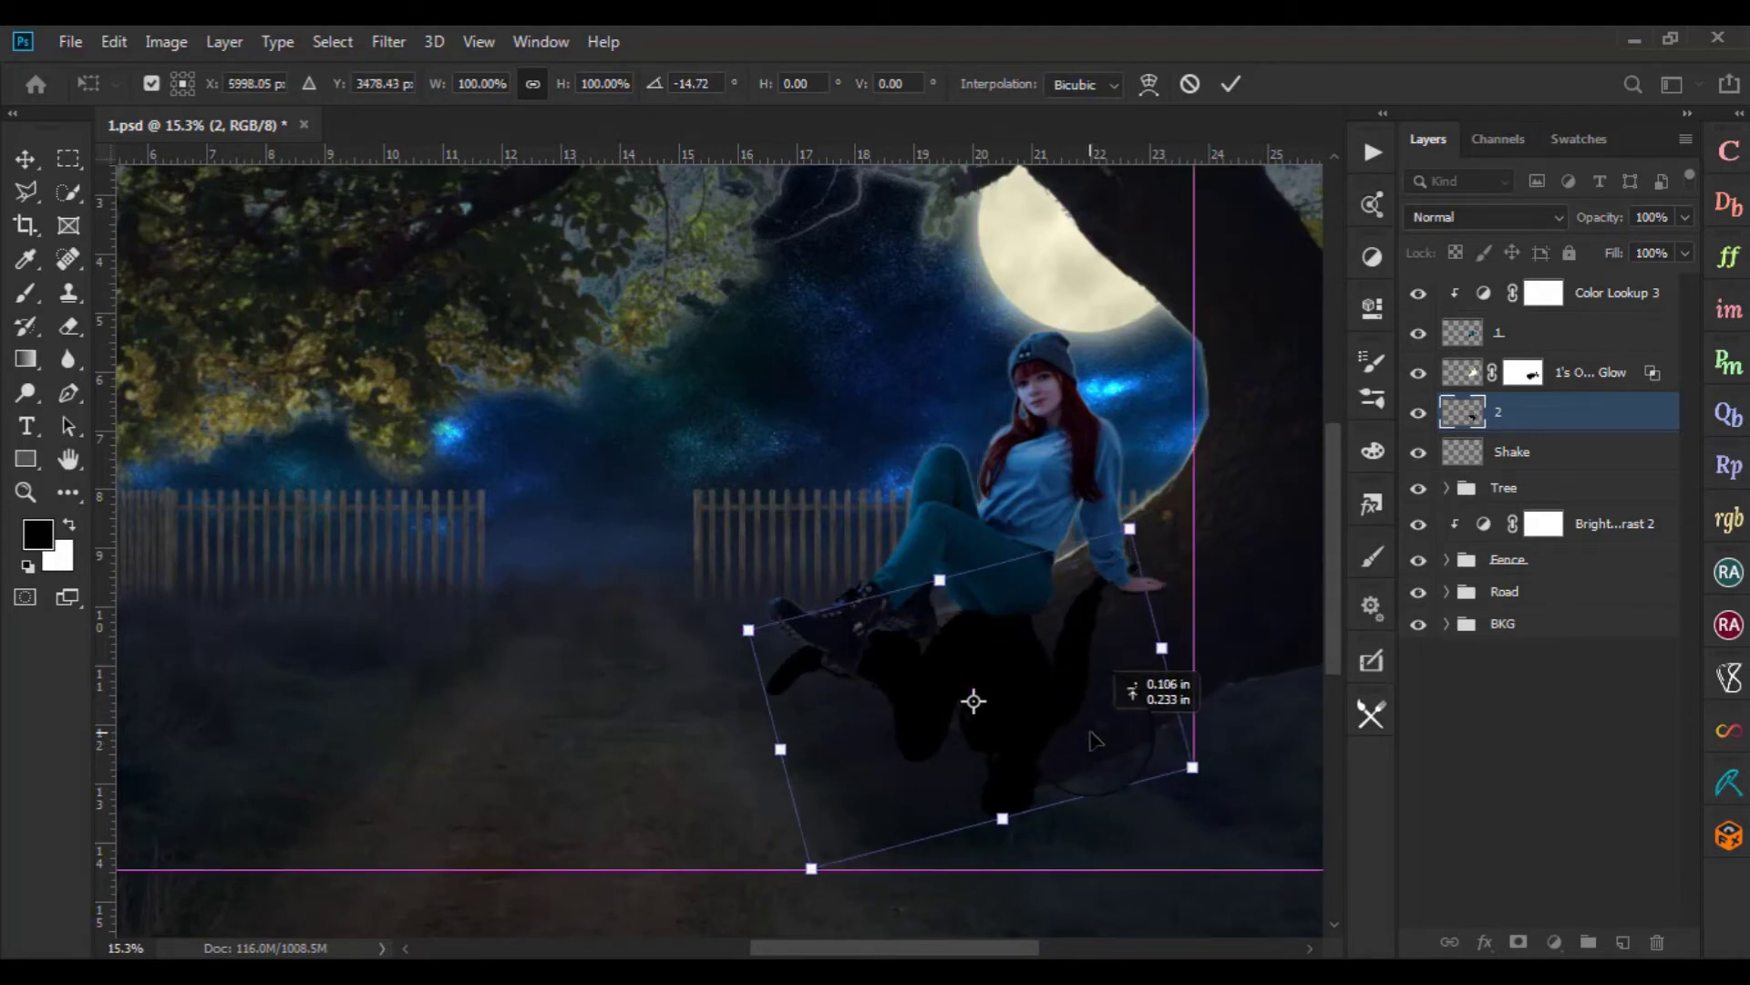
drag(1097, 740, 1098, 752)
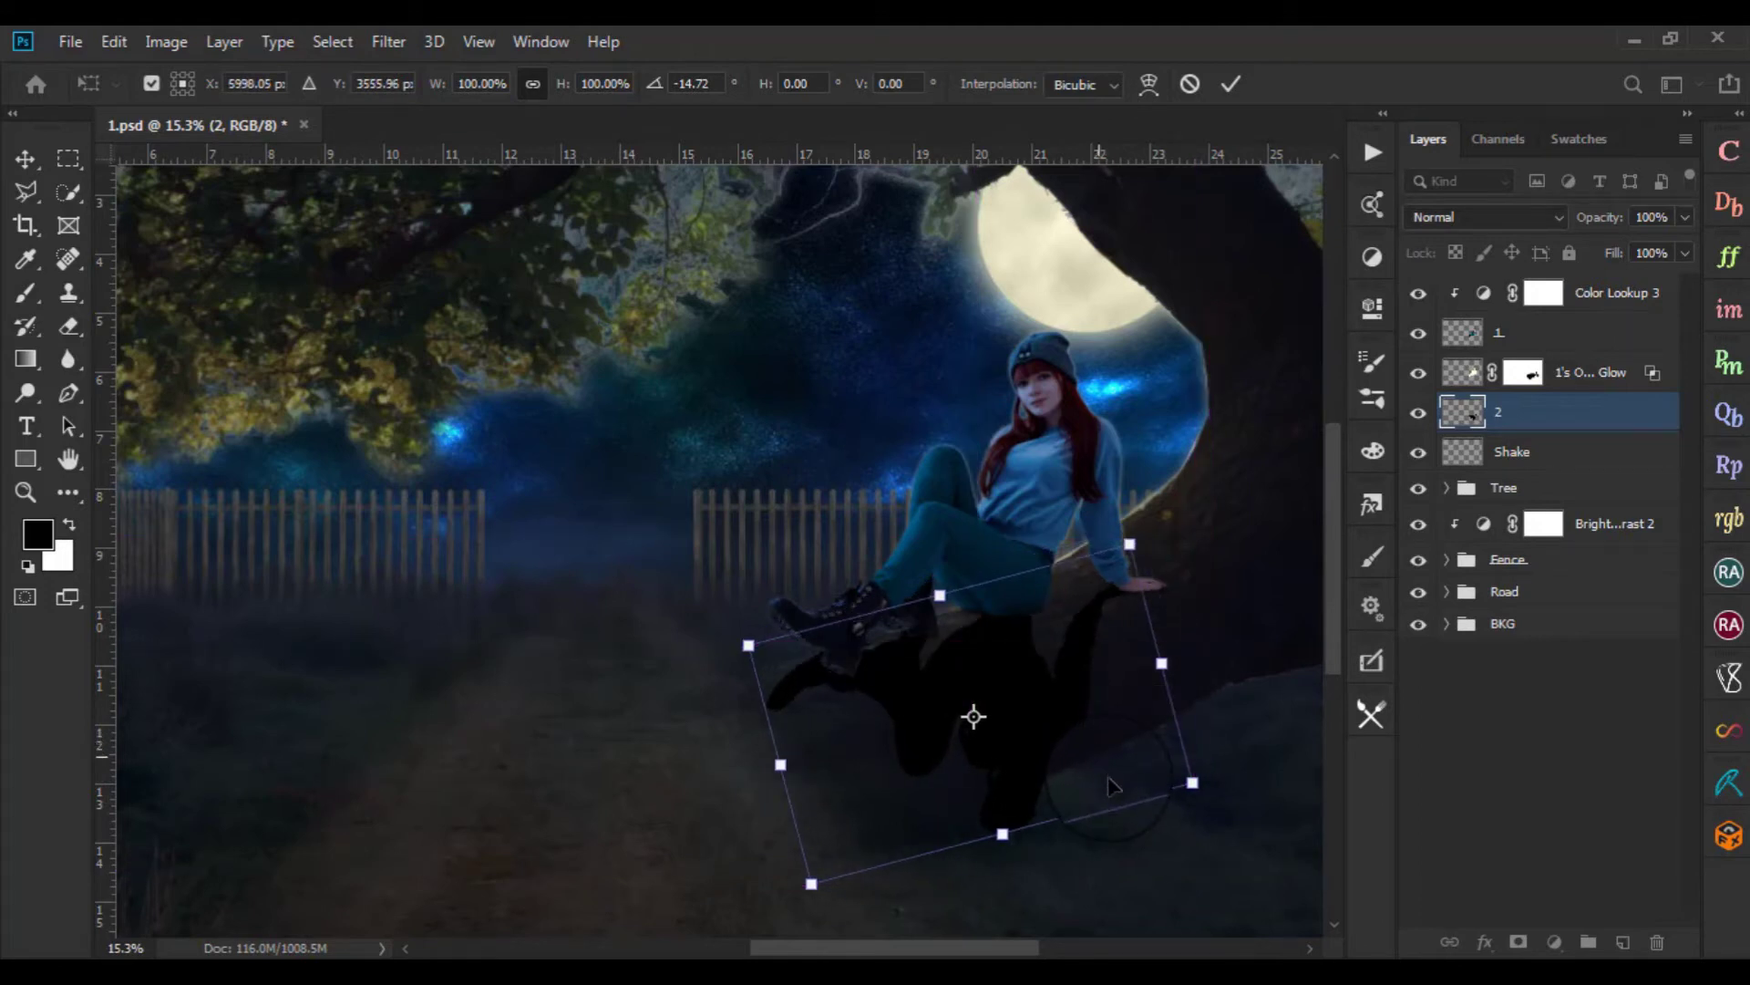
right_click(1100, 768)
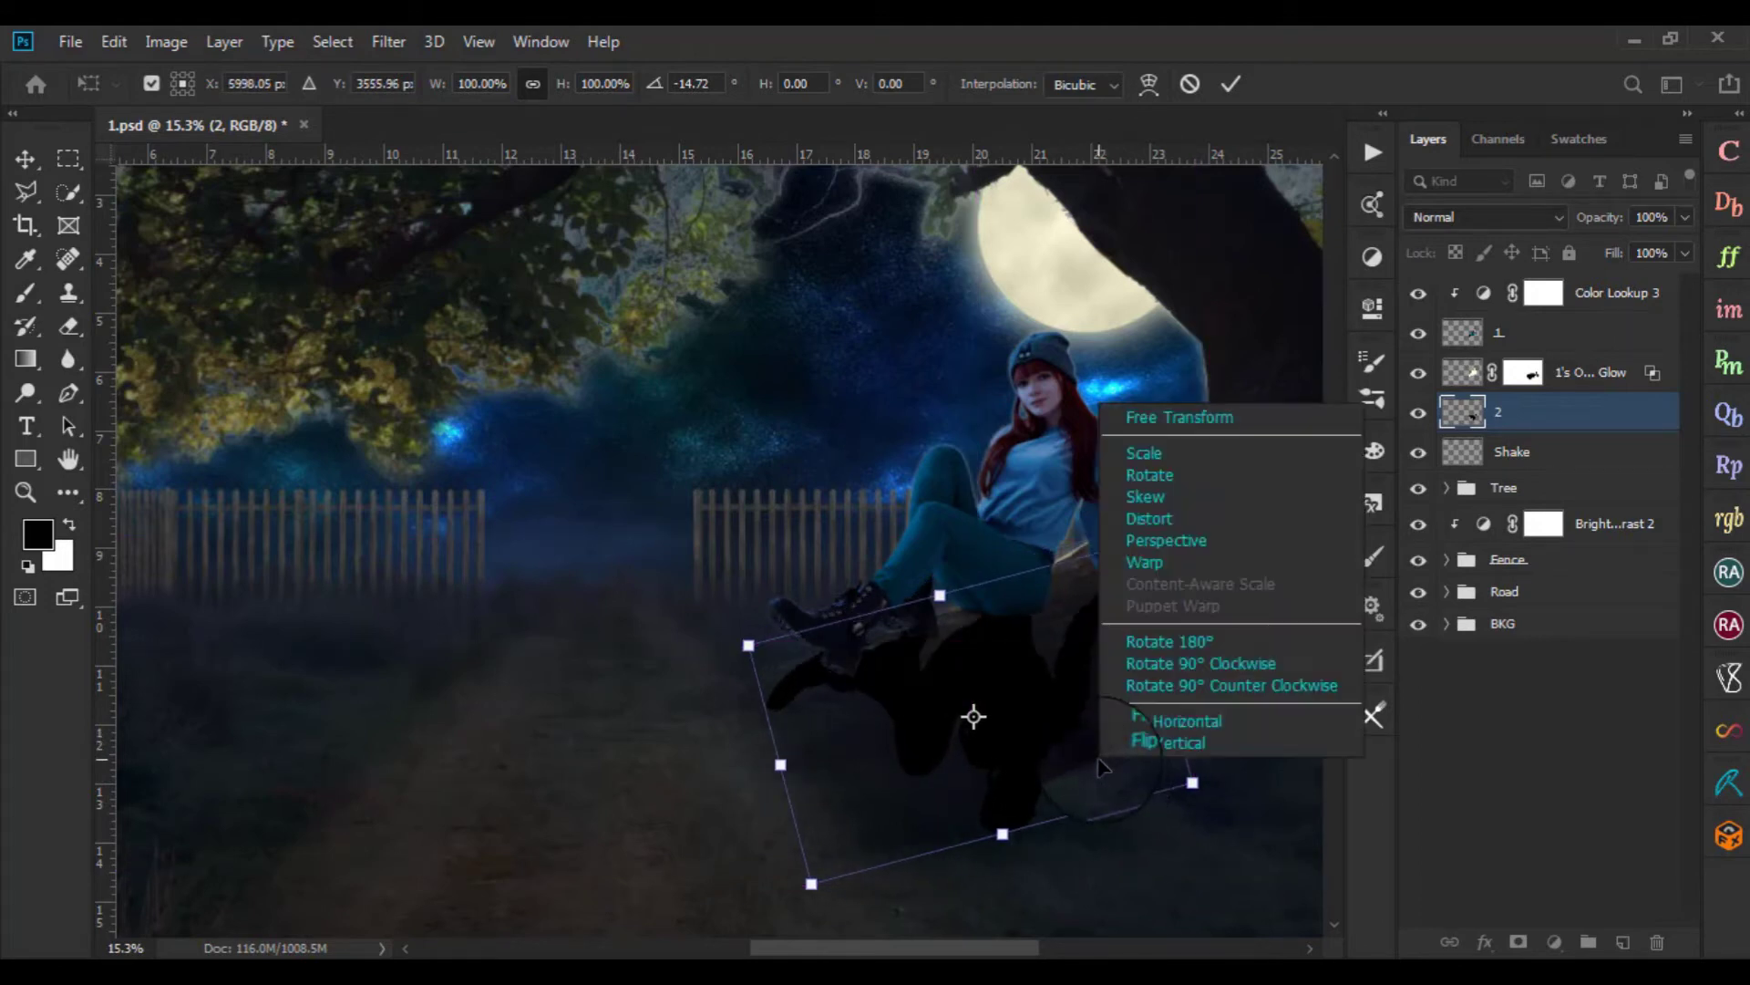
Warp the shadow's corners and top edge to spread it under the girl
click(1135, 562)
drag(756, 662, 695, 780)
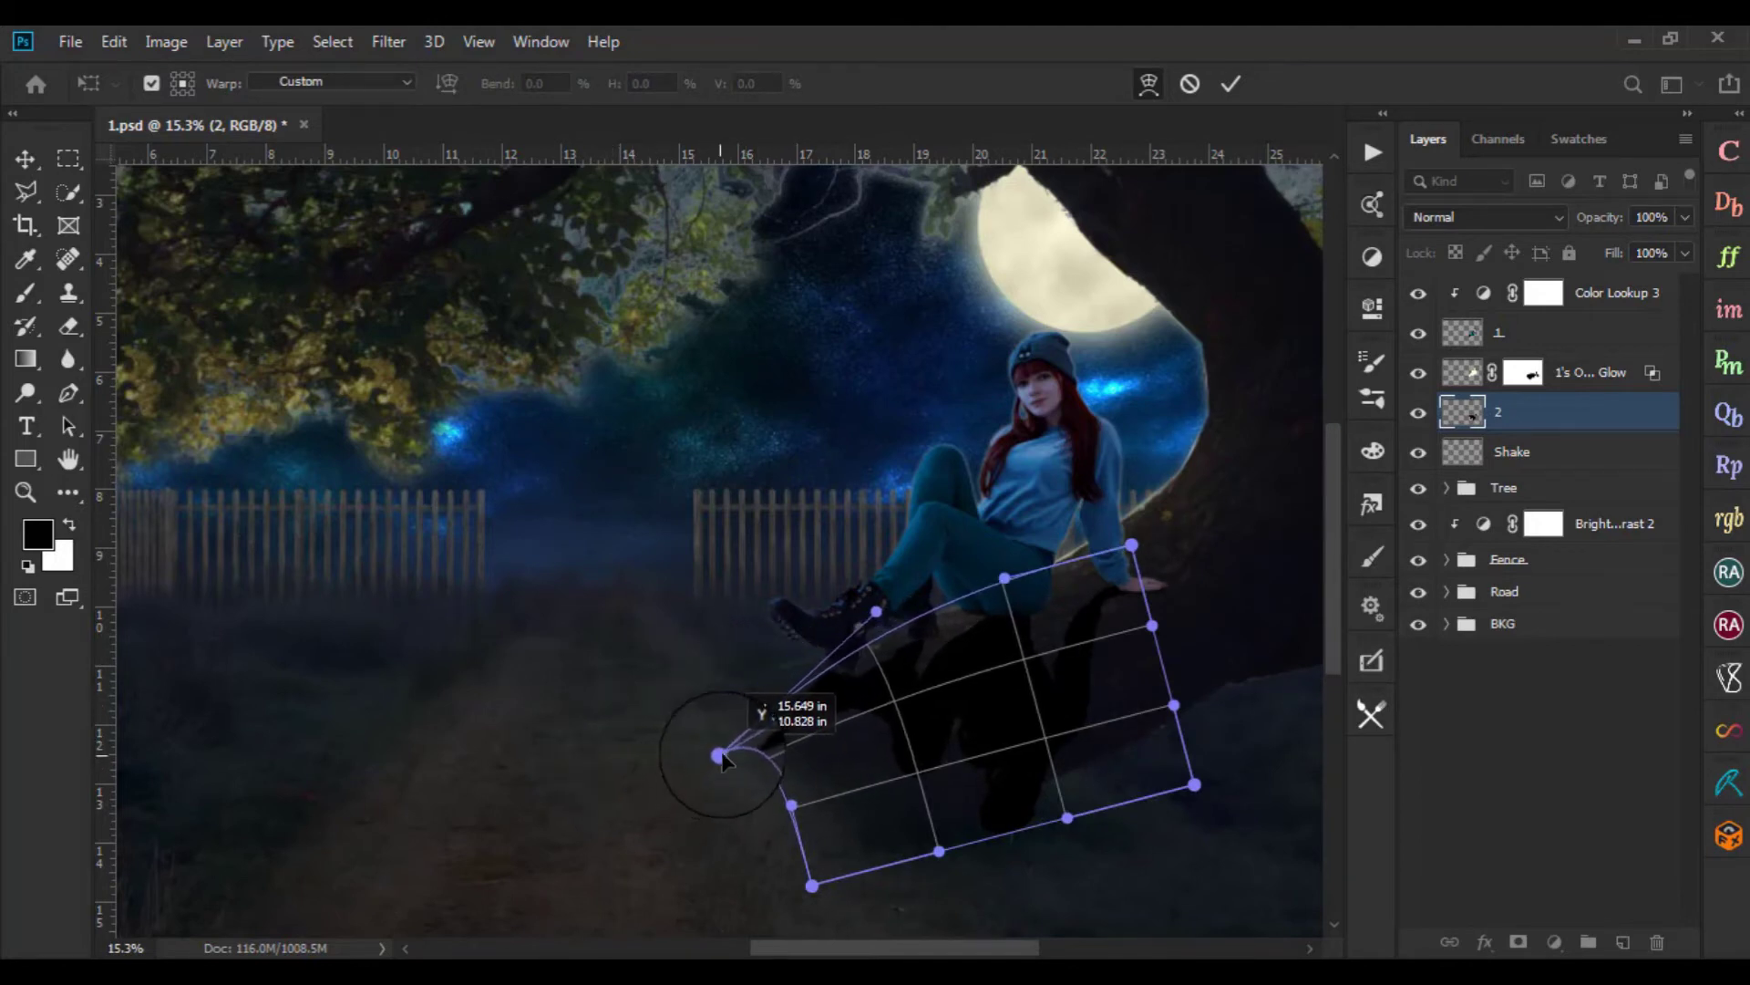
drag(695, 780, 750, 729)
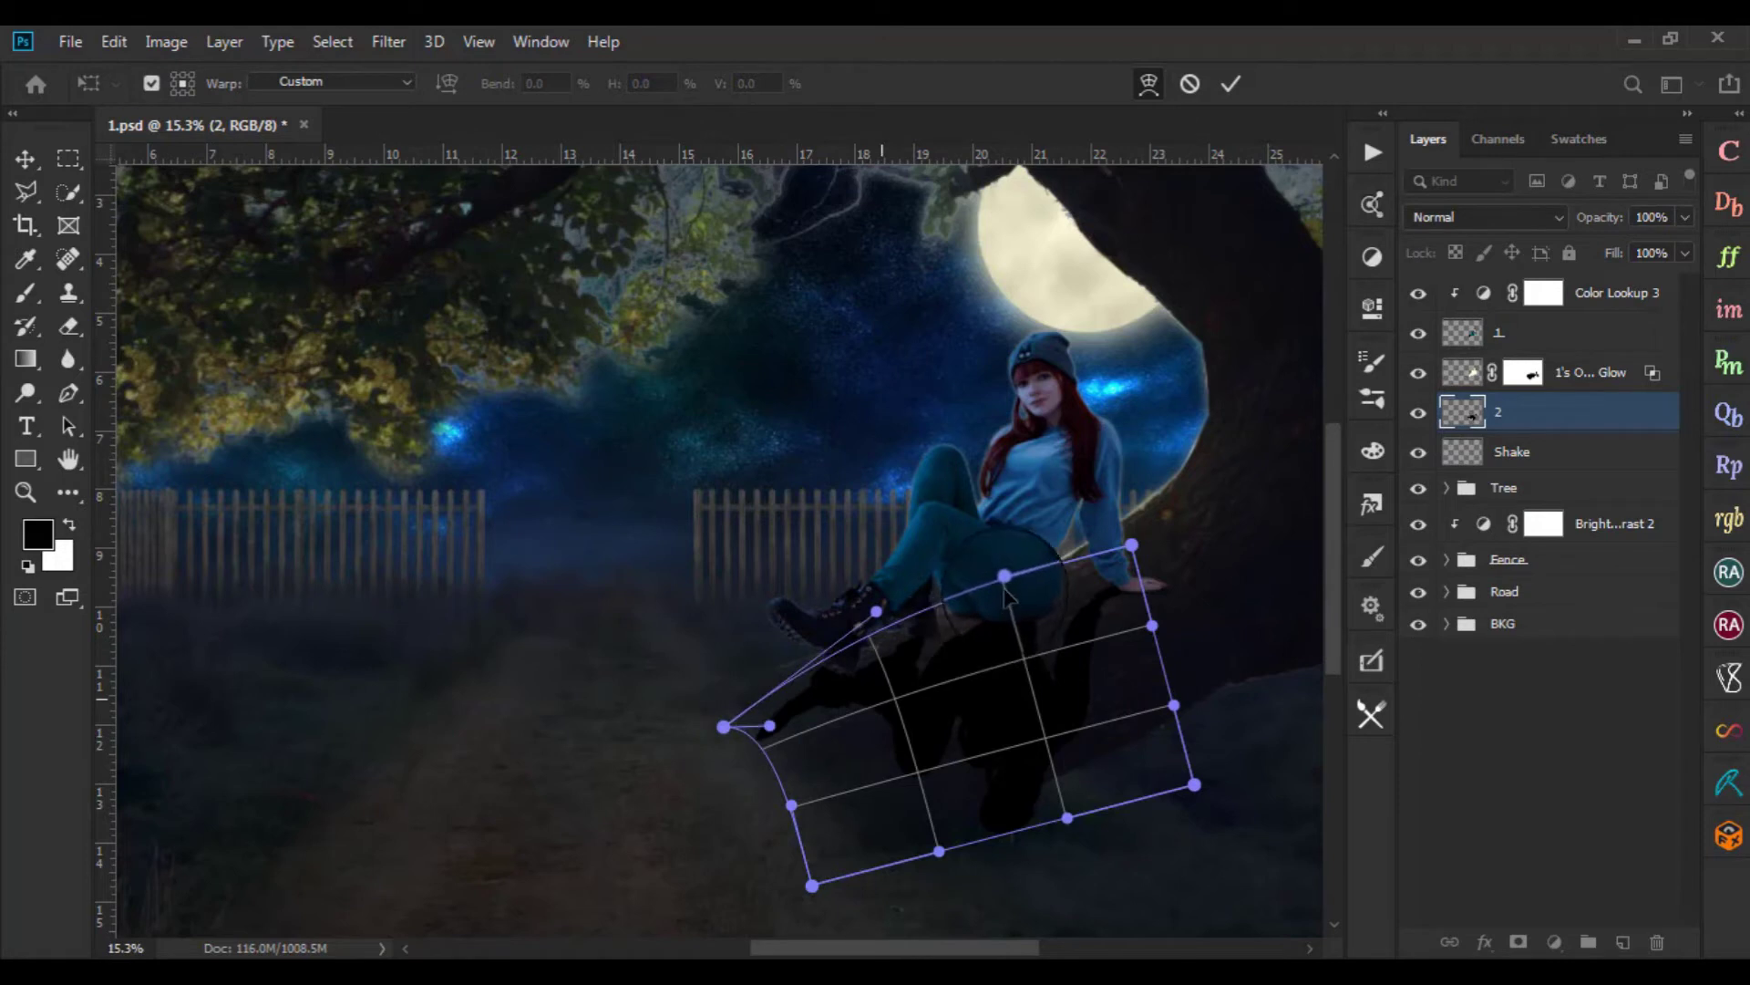
drag(1003, 578, 1075, 554)
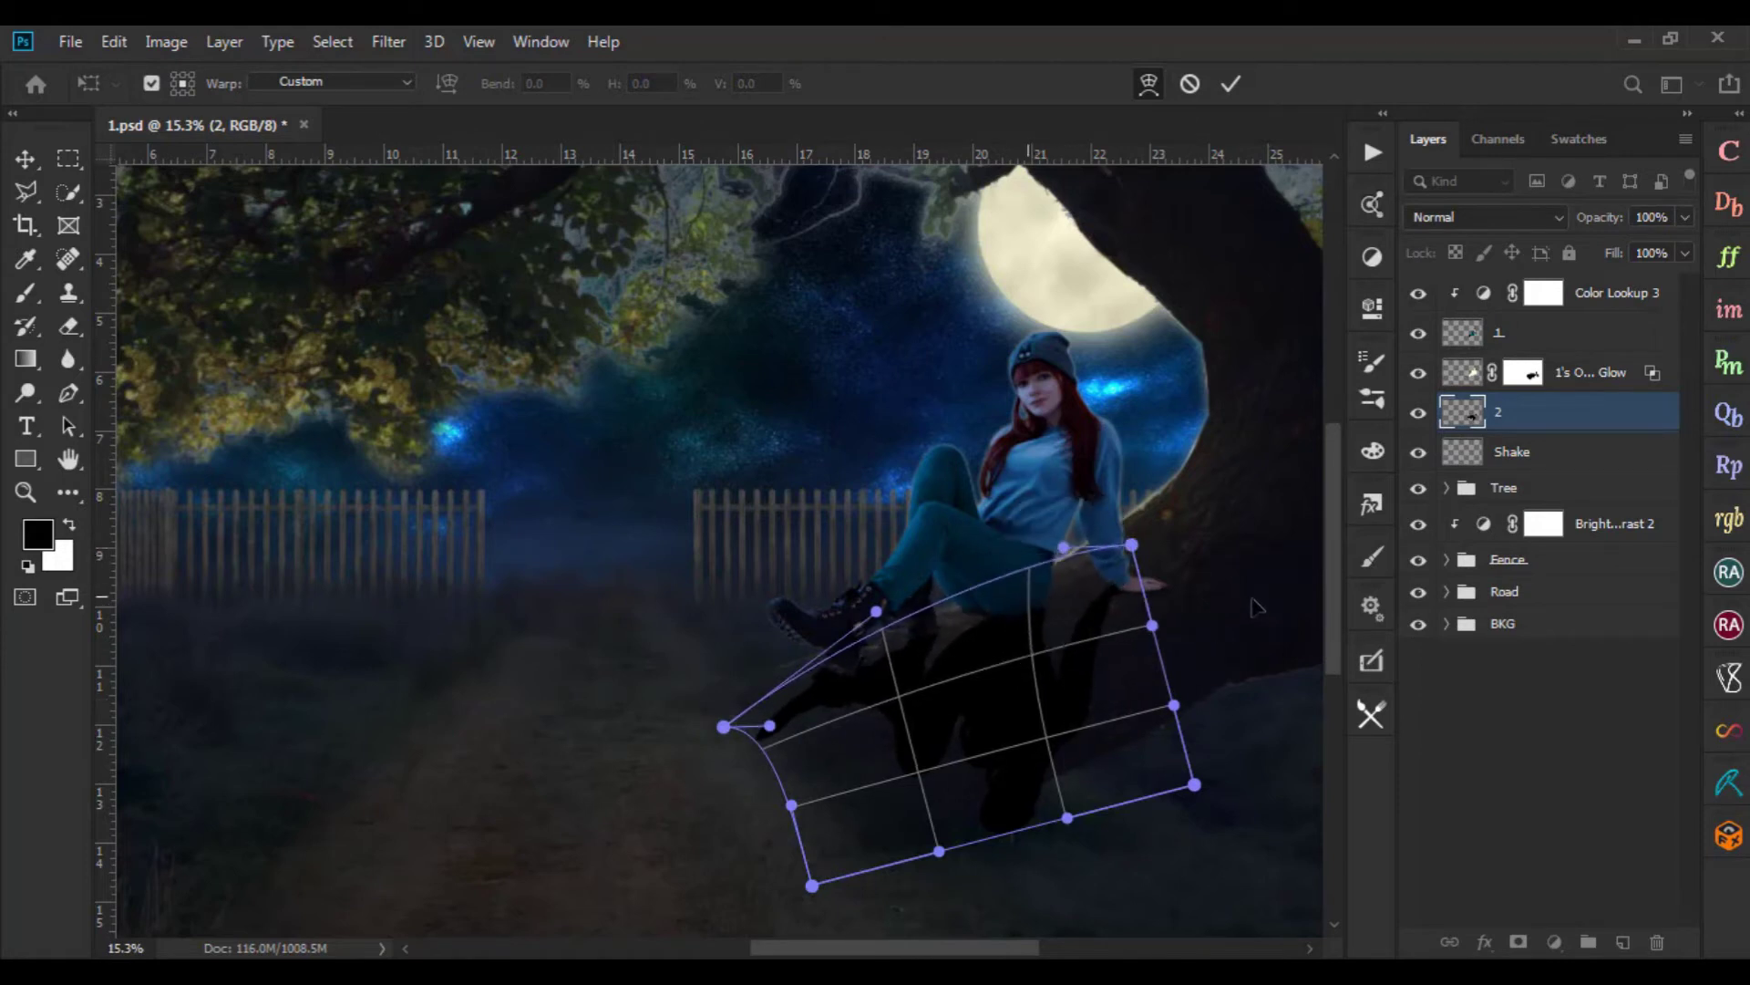
drag(1131, 547, 1168, 558)
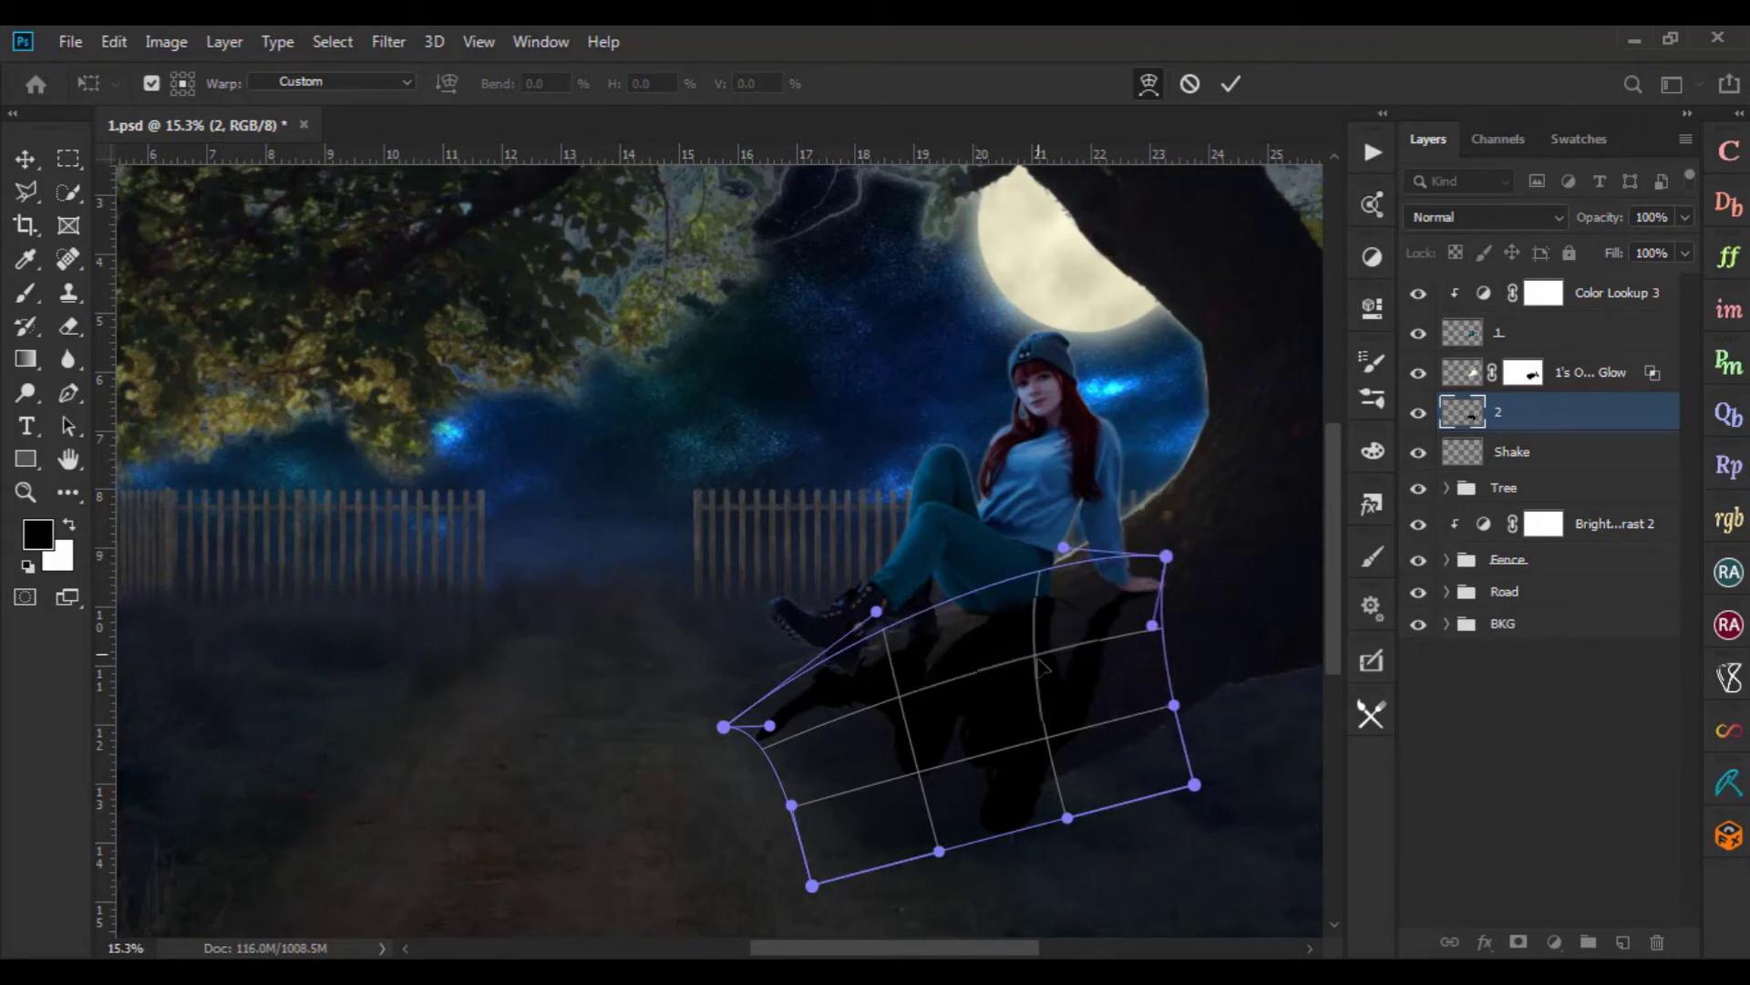
Bend the shadow's interior mesh to follow the branch below the boots and commit the warp
drag(1033, 664, 1023, 666)
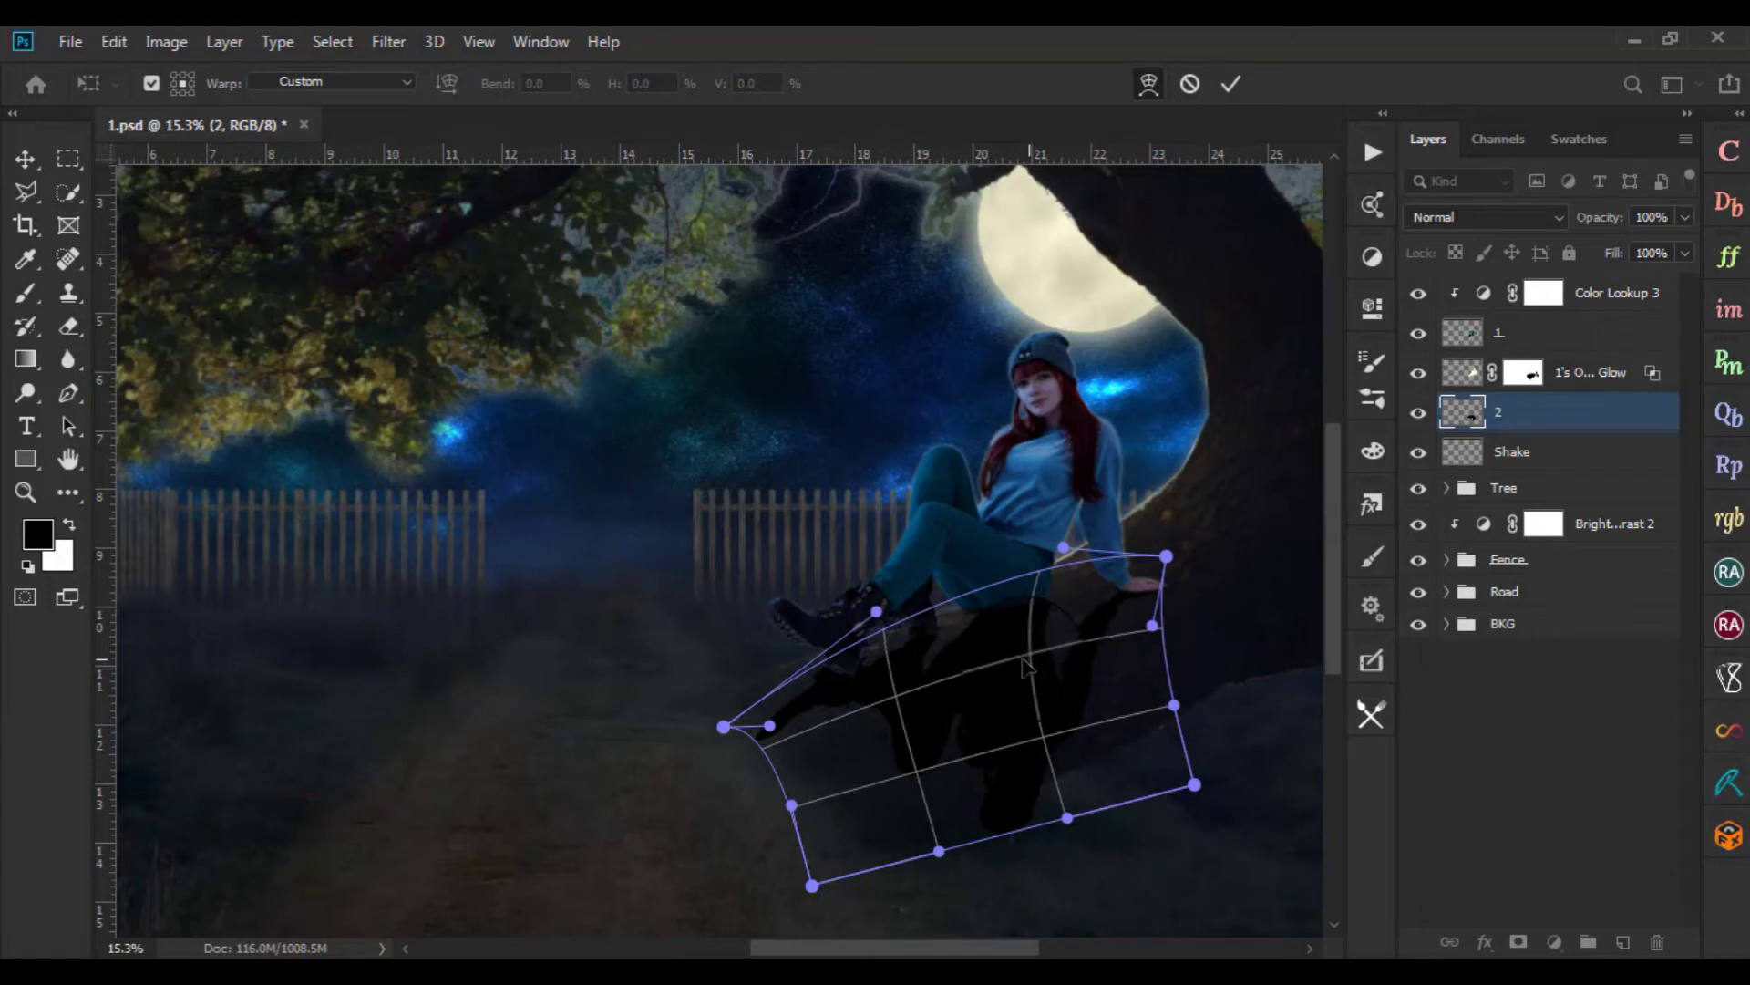
mouse_move(1019, 665)
mouse_down()
mouse_move(928, 727)
mouse_move(947, 715)
mouse_up()
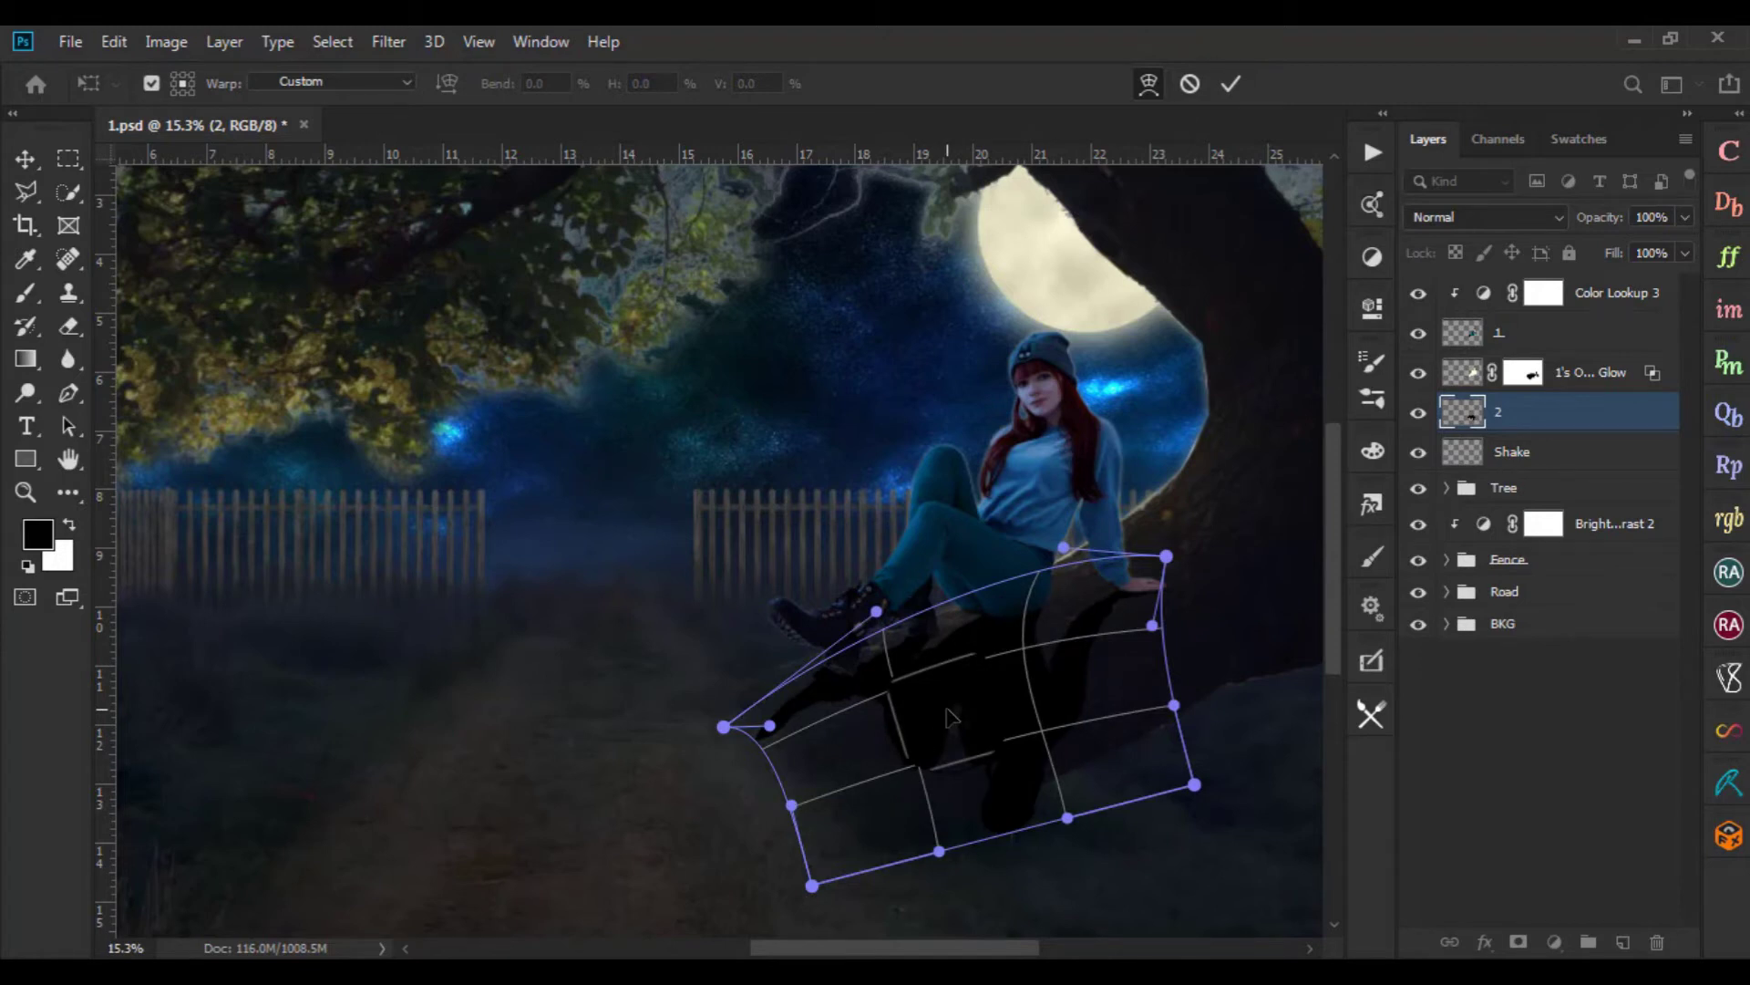
drag(951, 718, 949, 715)
drag(1167, 556, 1183, 568)
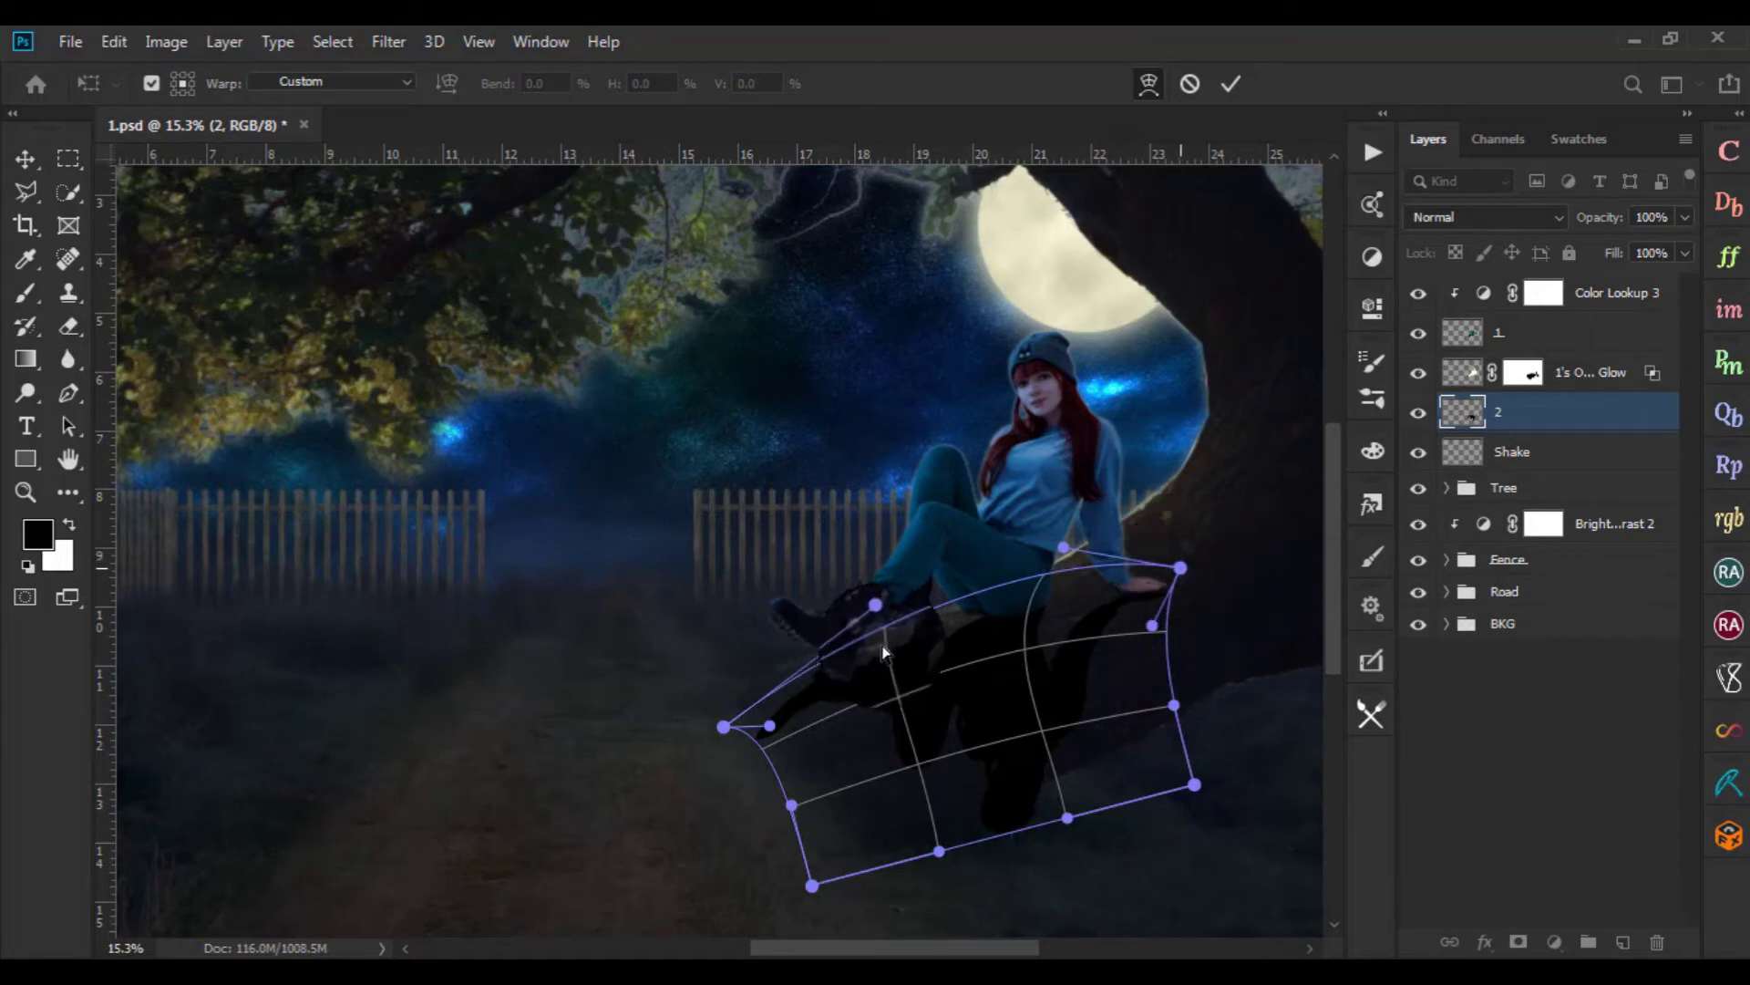
mouse_move(876, 610)
mouse_down()
mouse_move(889, 572)
mouse_move(879, 622)
mouse_up()
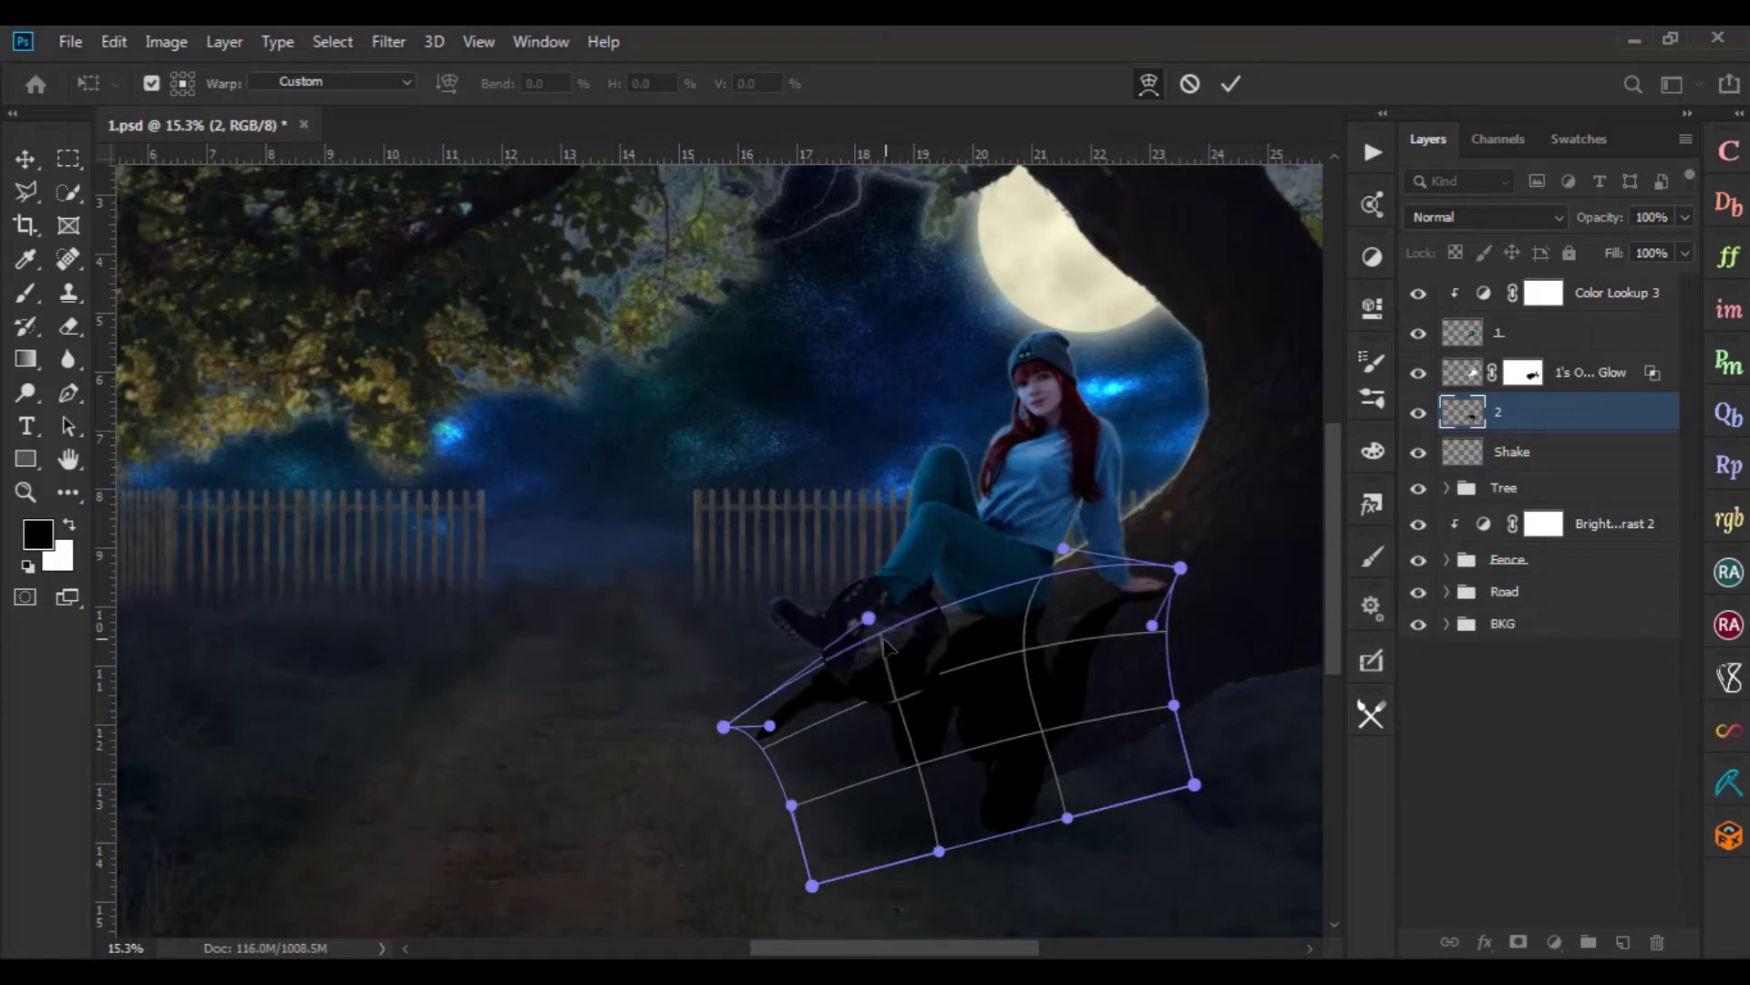
drag(1012, 631, 973, 600)
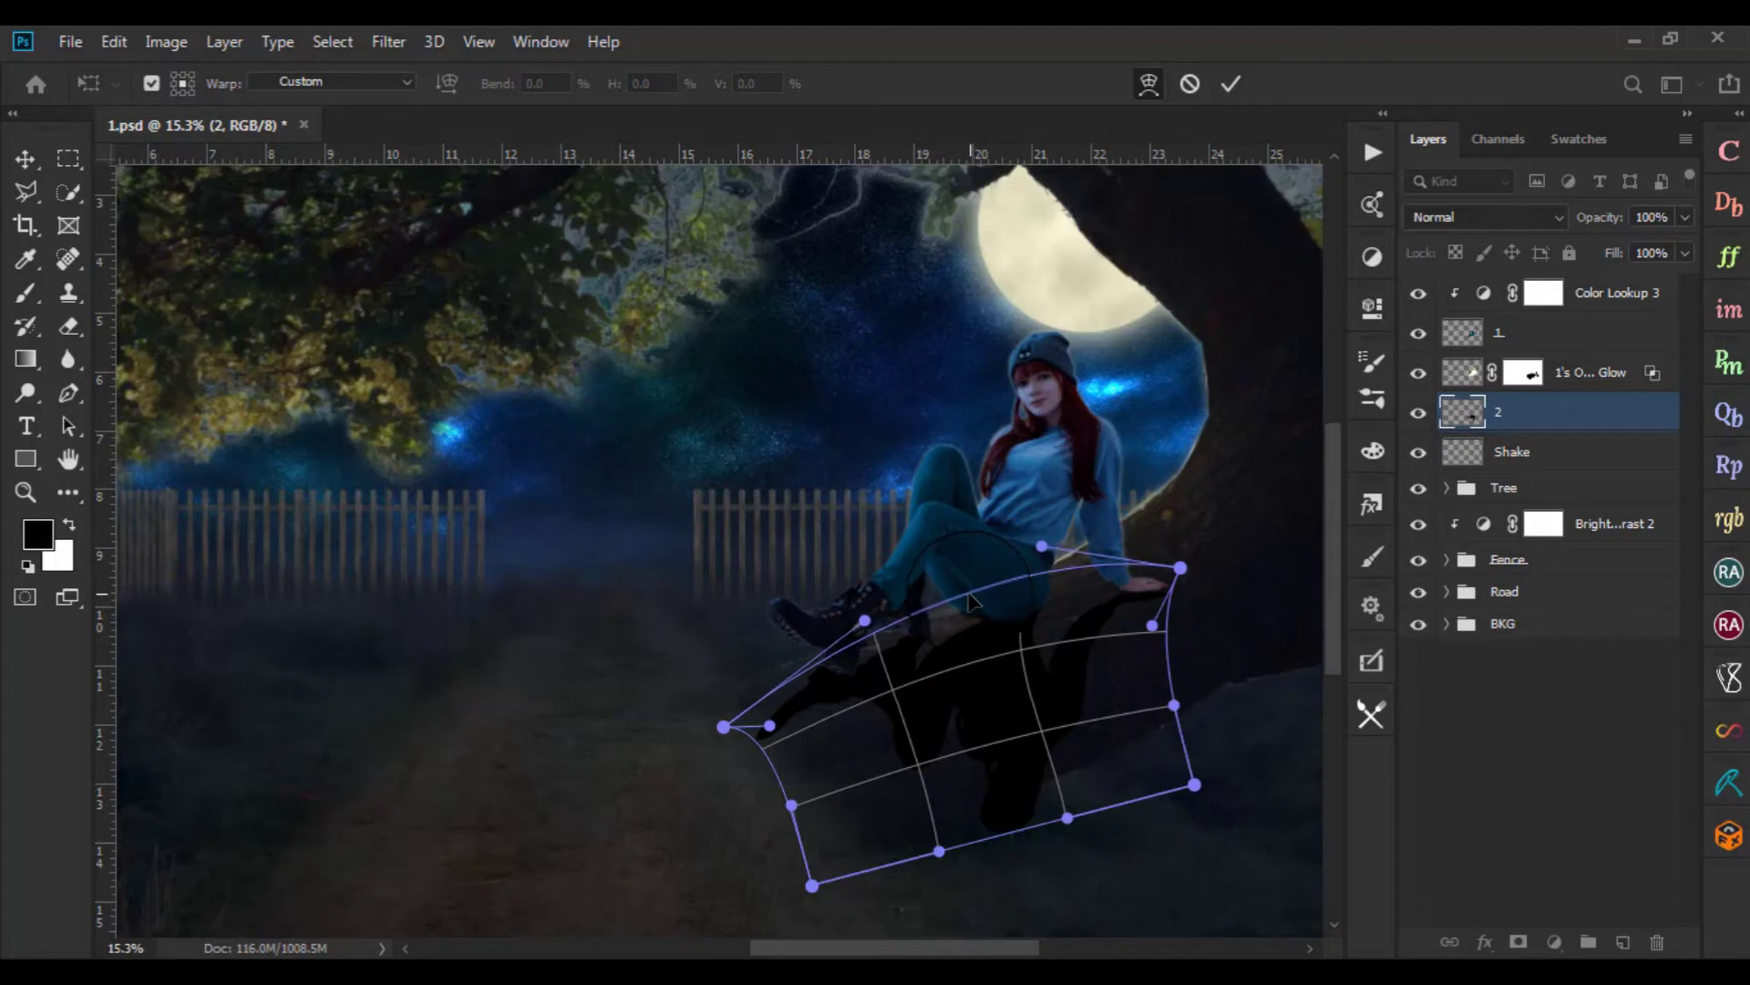
drag(970, 599, 1088, 690)
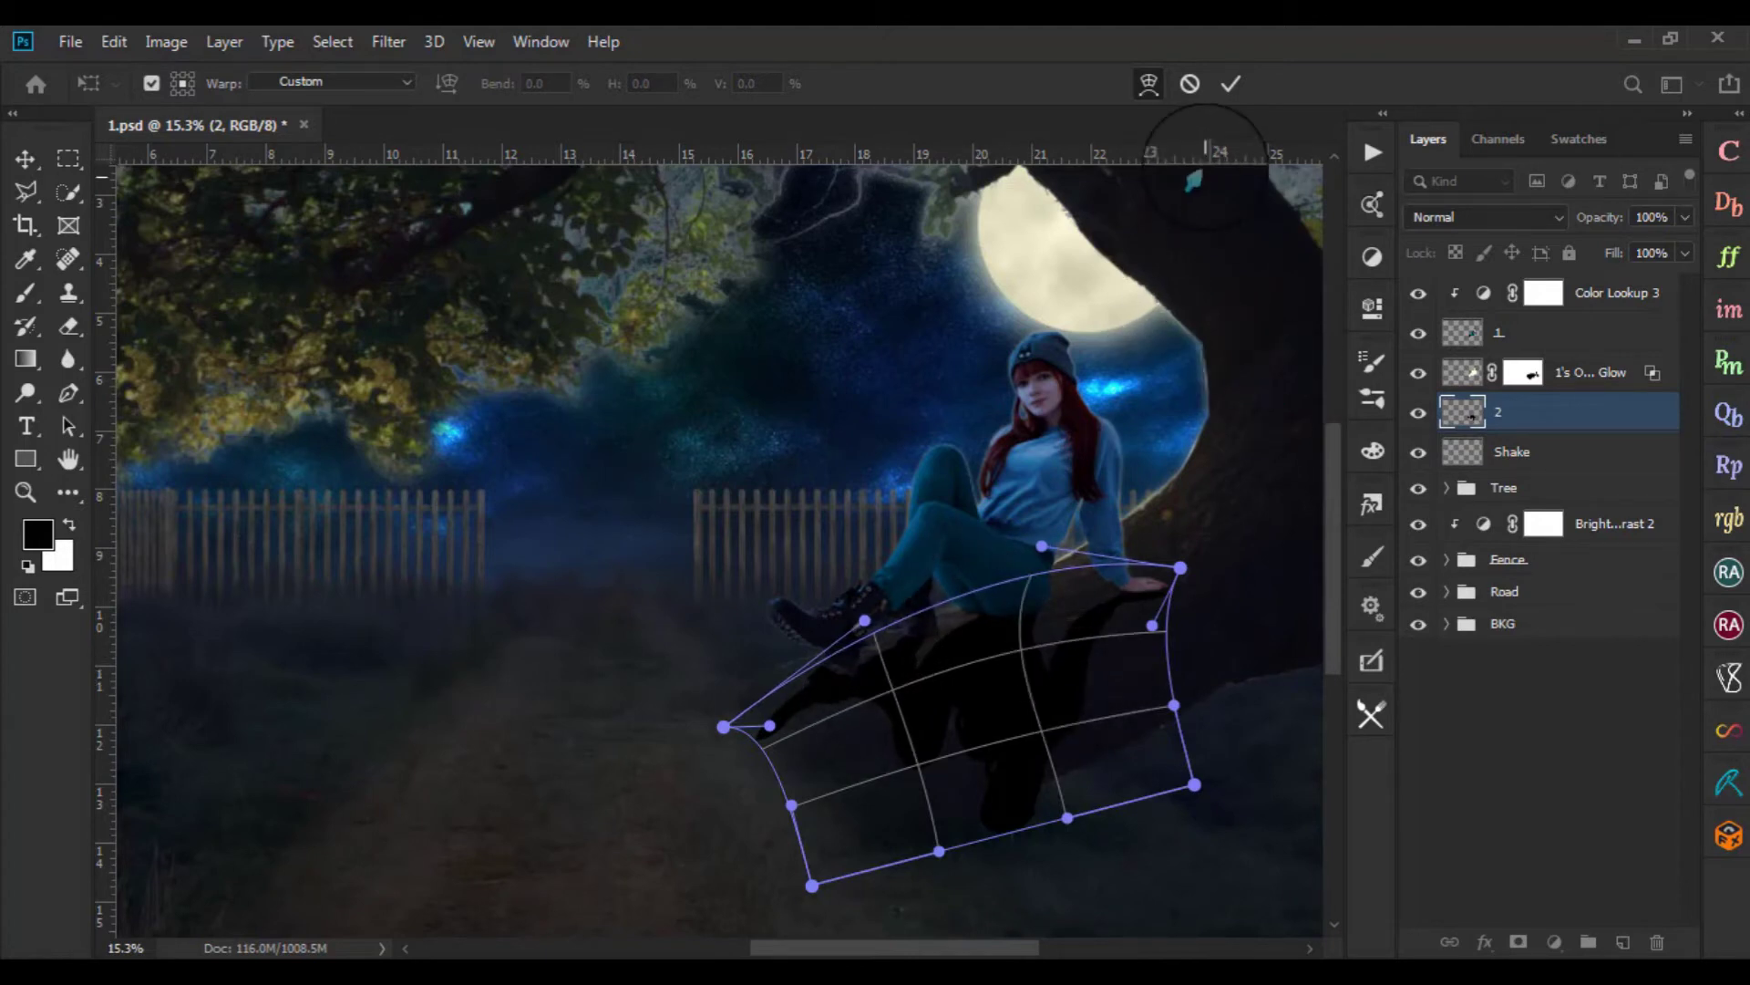
key(Return)
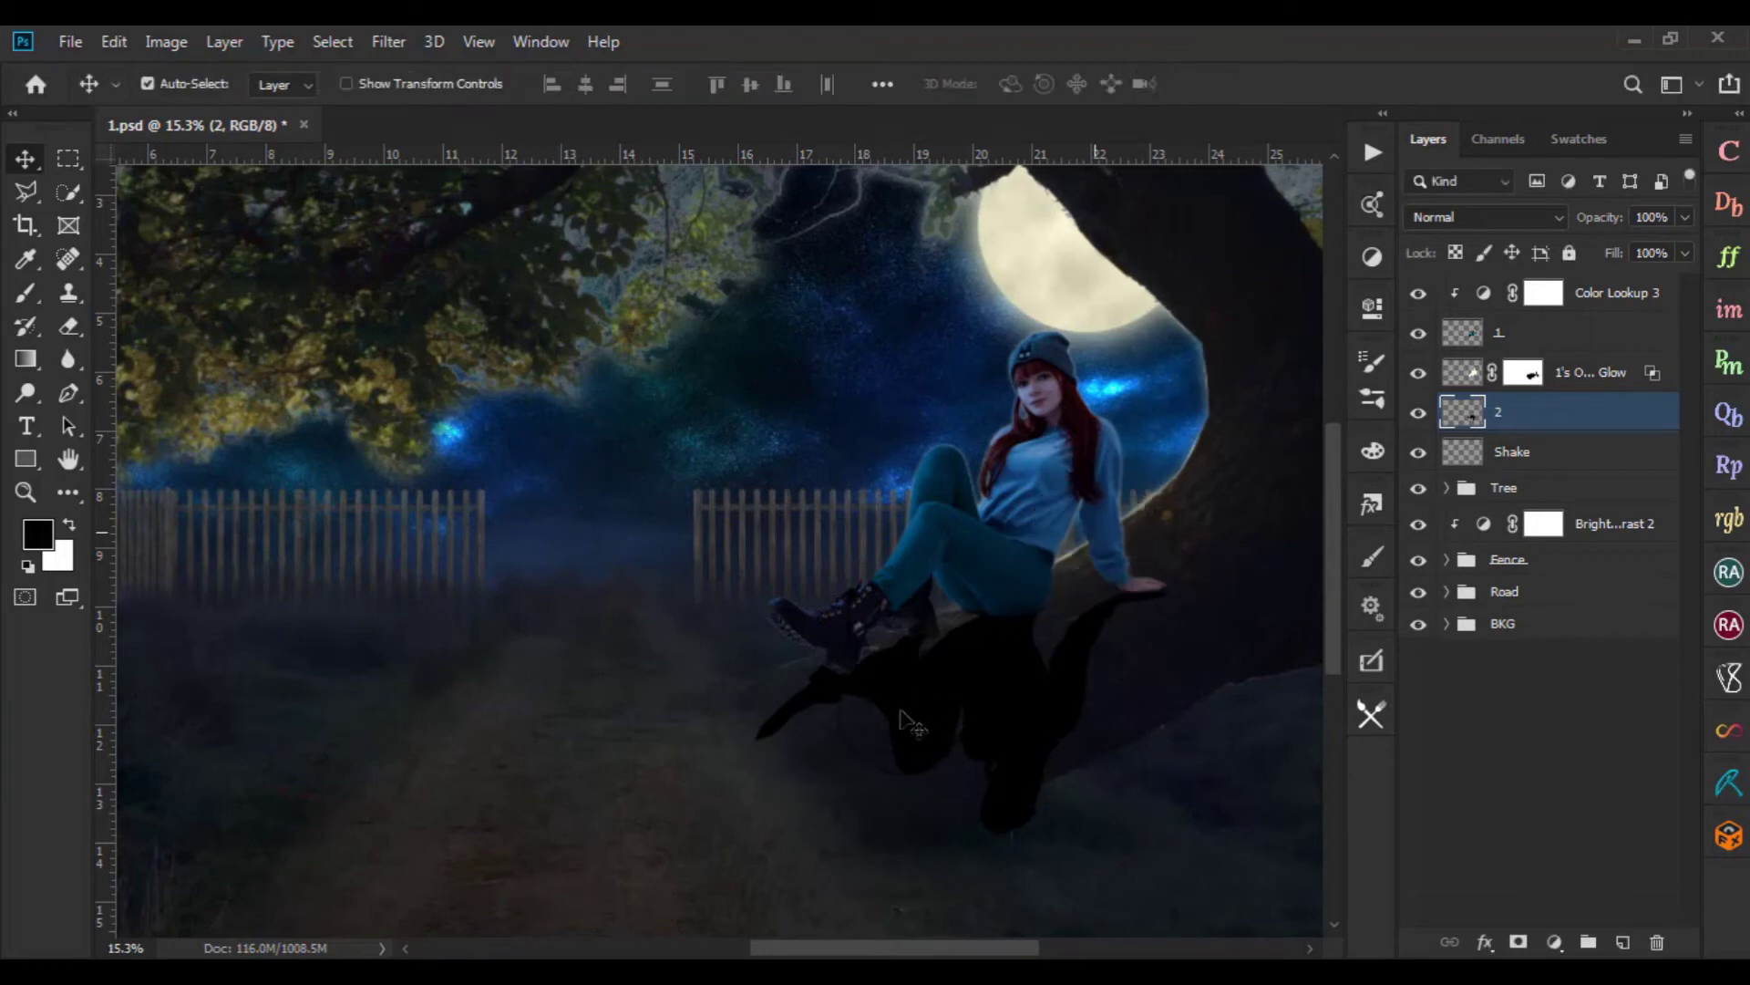
Zoom in and out to inspect the shadow beneath the girl
scroll(942, 802, down, 2)
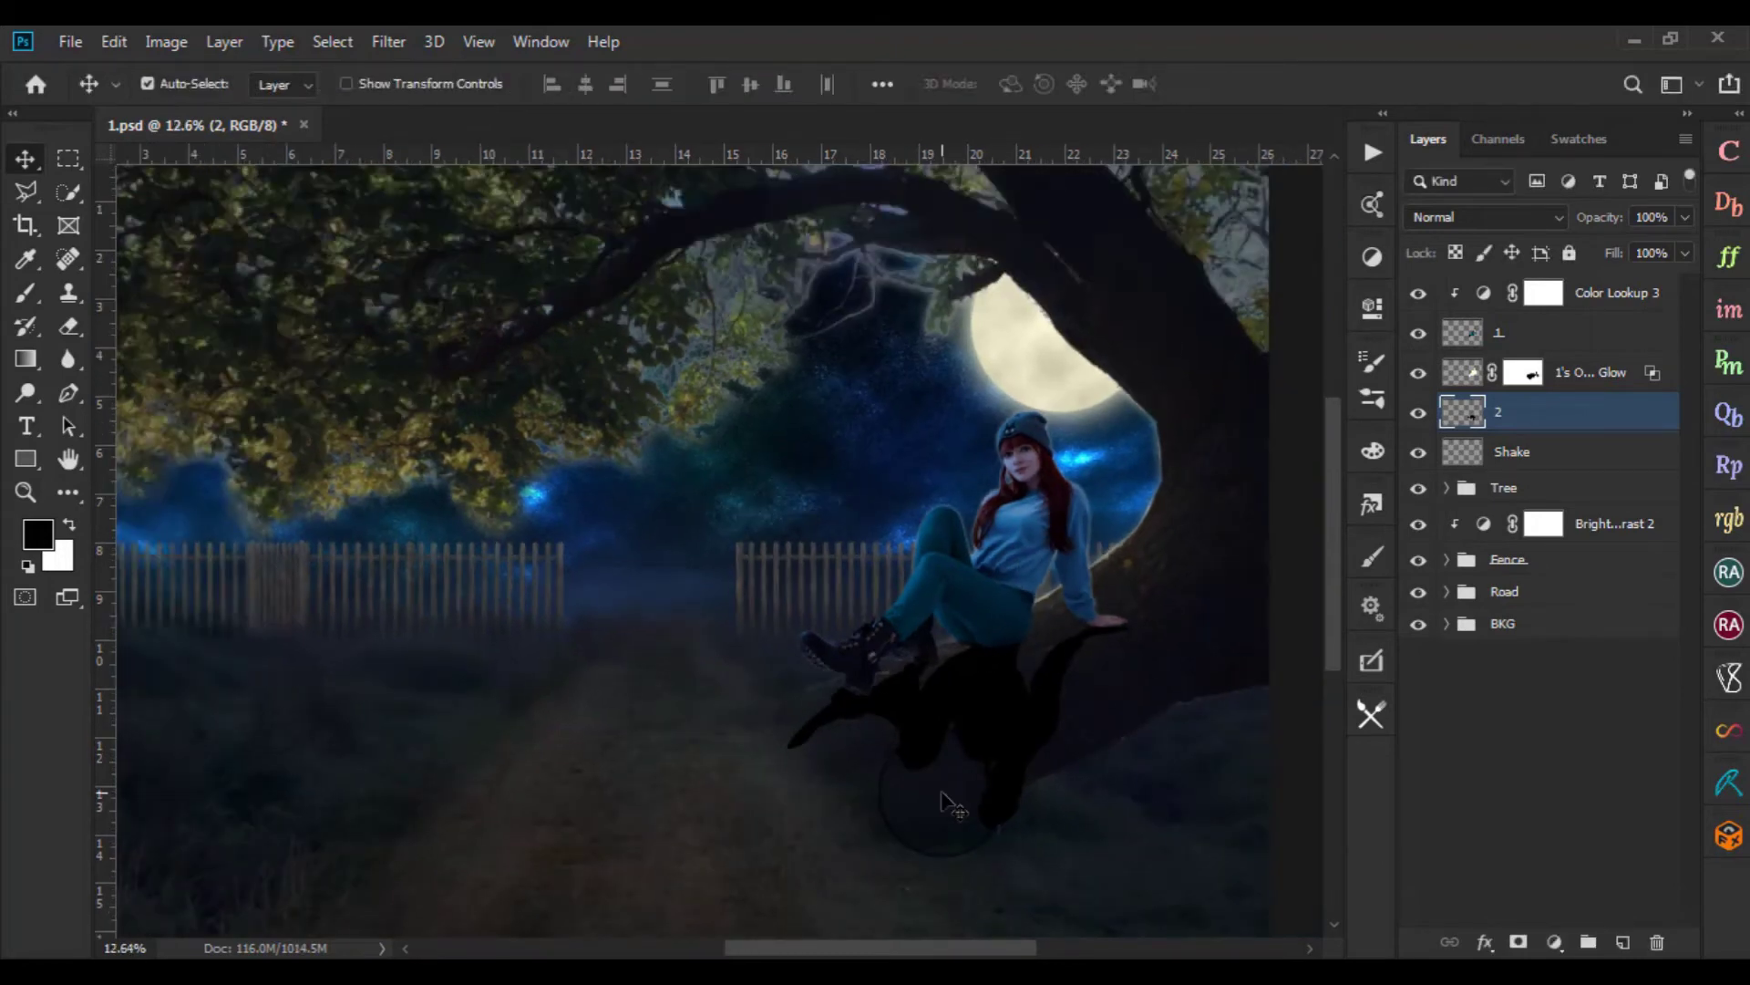
scroll(930, 707, up, 4)
scroll(921, 720, up, 2)
scroll(921, 720, up, 2)
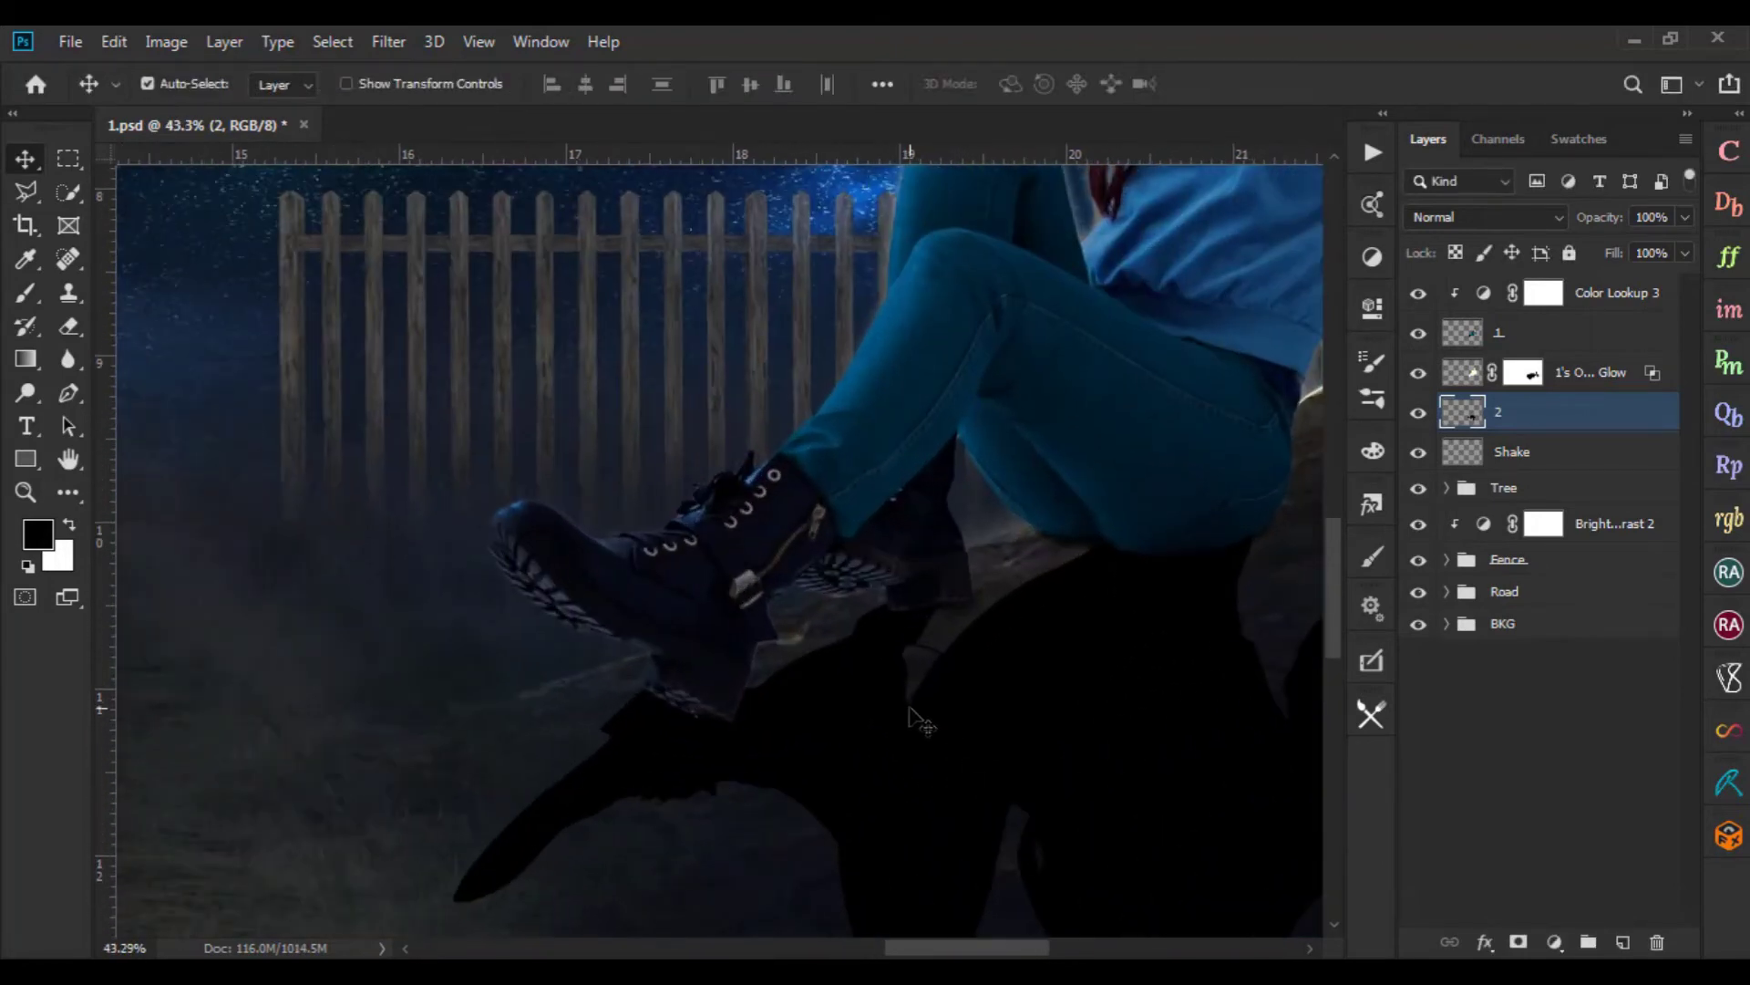
scroll(921, 721, up, 1)
scroll(921, 721, up, 1)
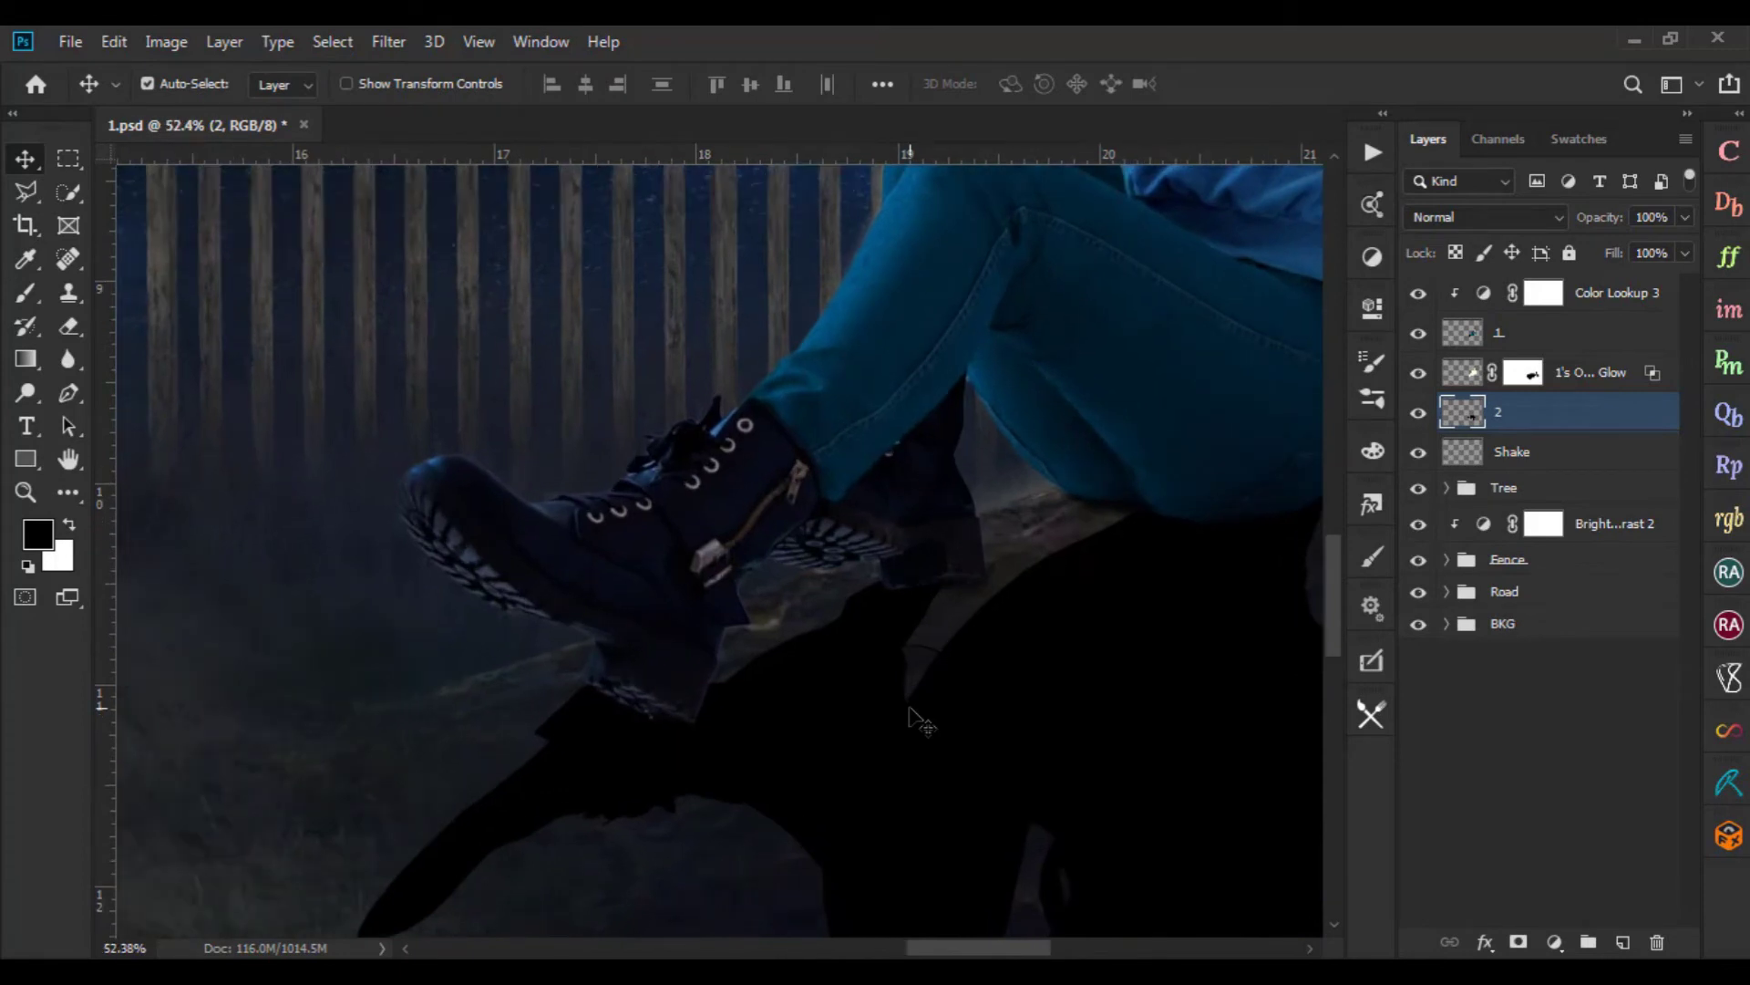
scroll(919, 720, down, 1)
scroll(919, 720, down, 1)
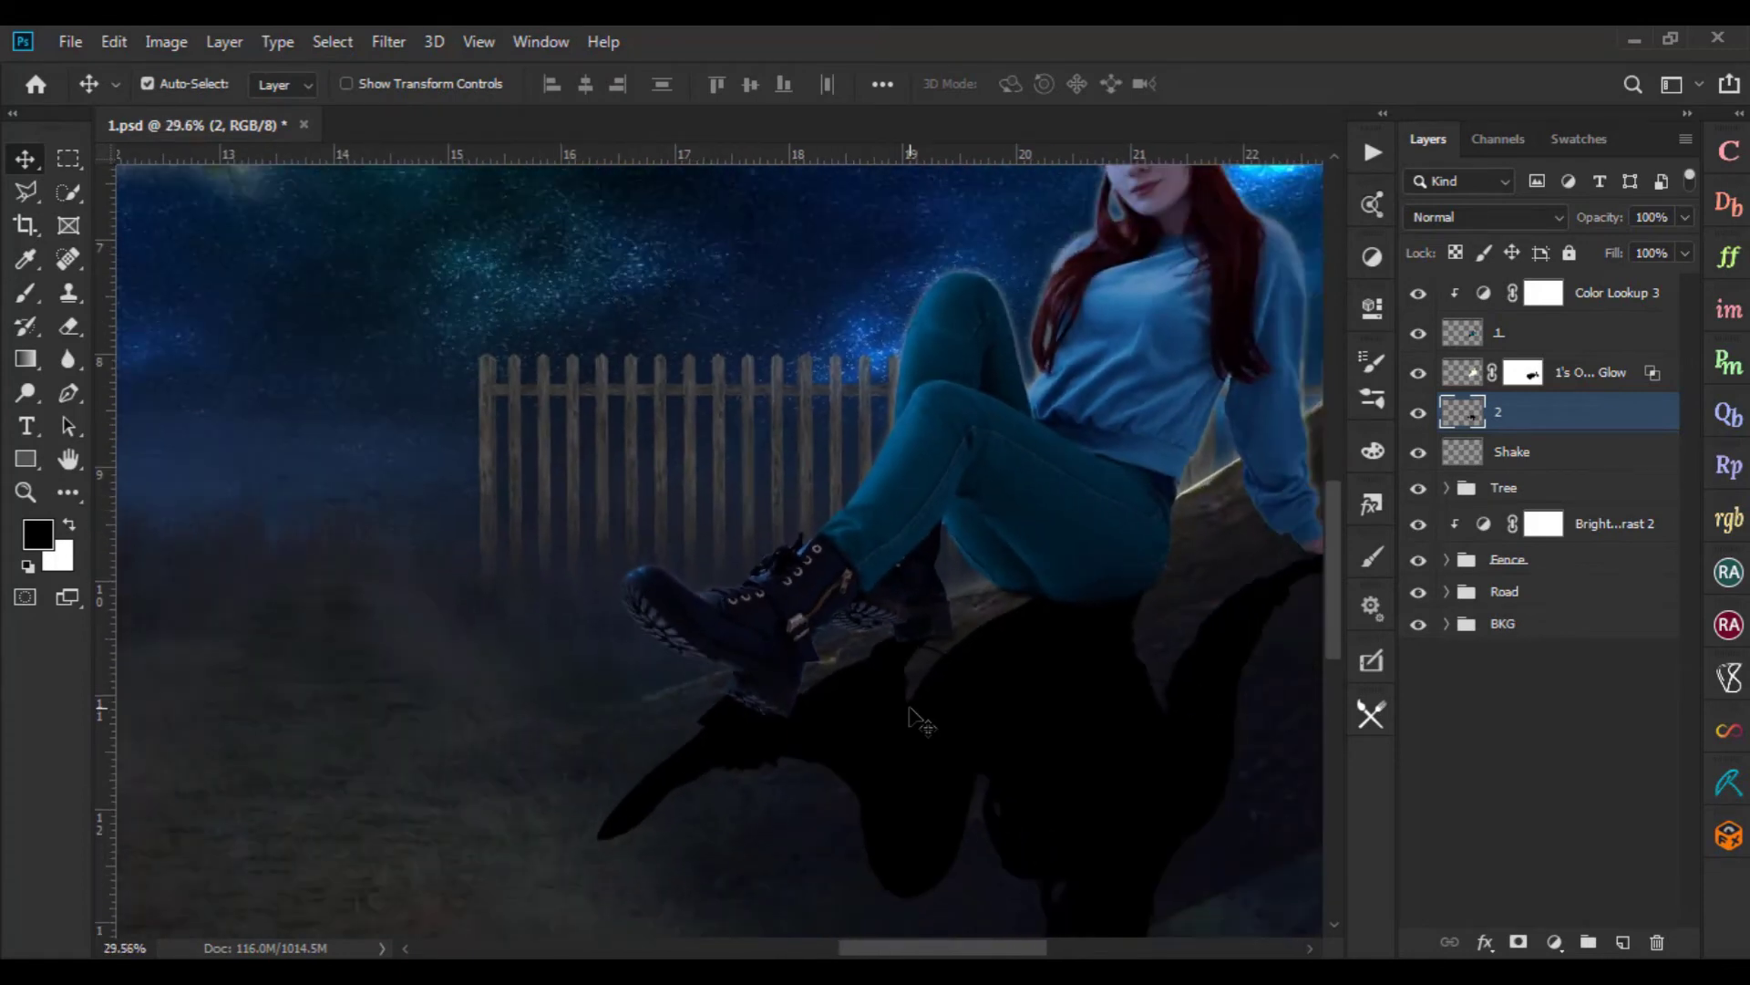
scroll(919, 720, down, 1)
scroll(919, 720, down, 1)
scroll(919, 720, down, 1)
scroll(919, 720, down, 1)
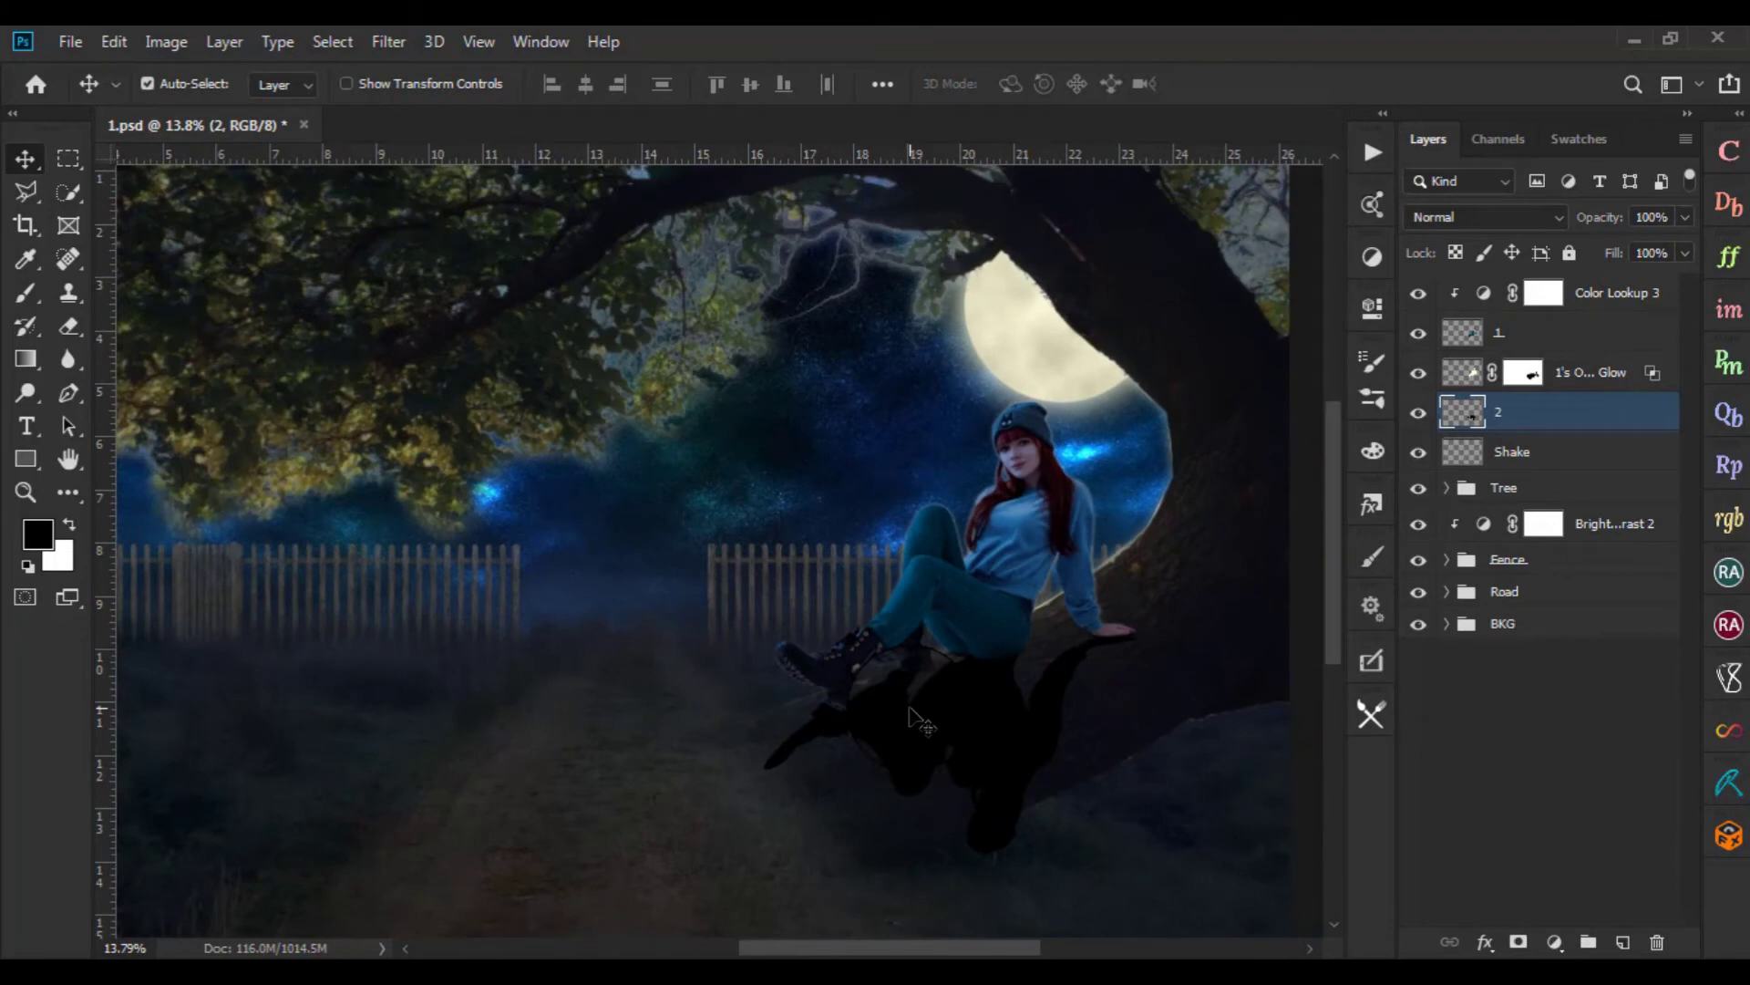
scroll(813, 539, down, 1)
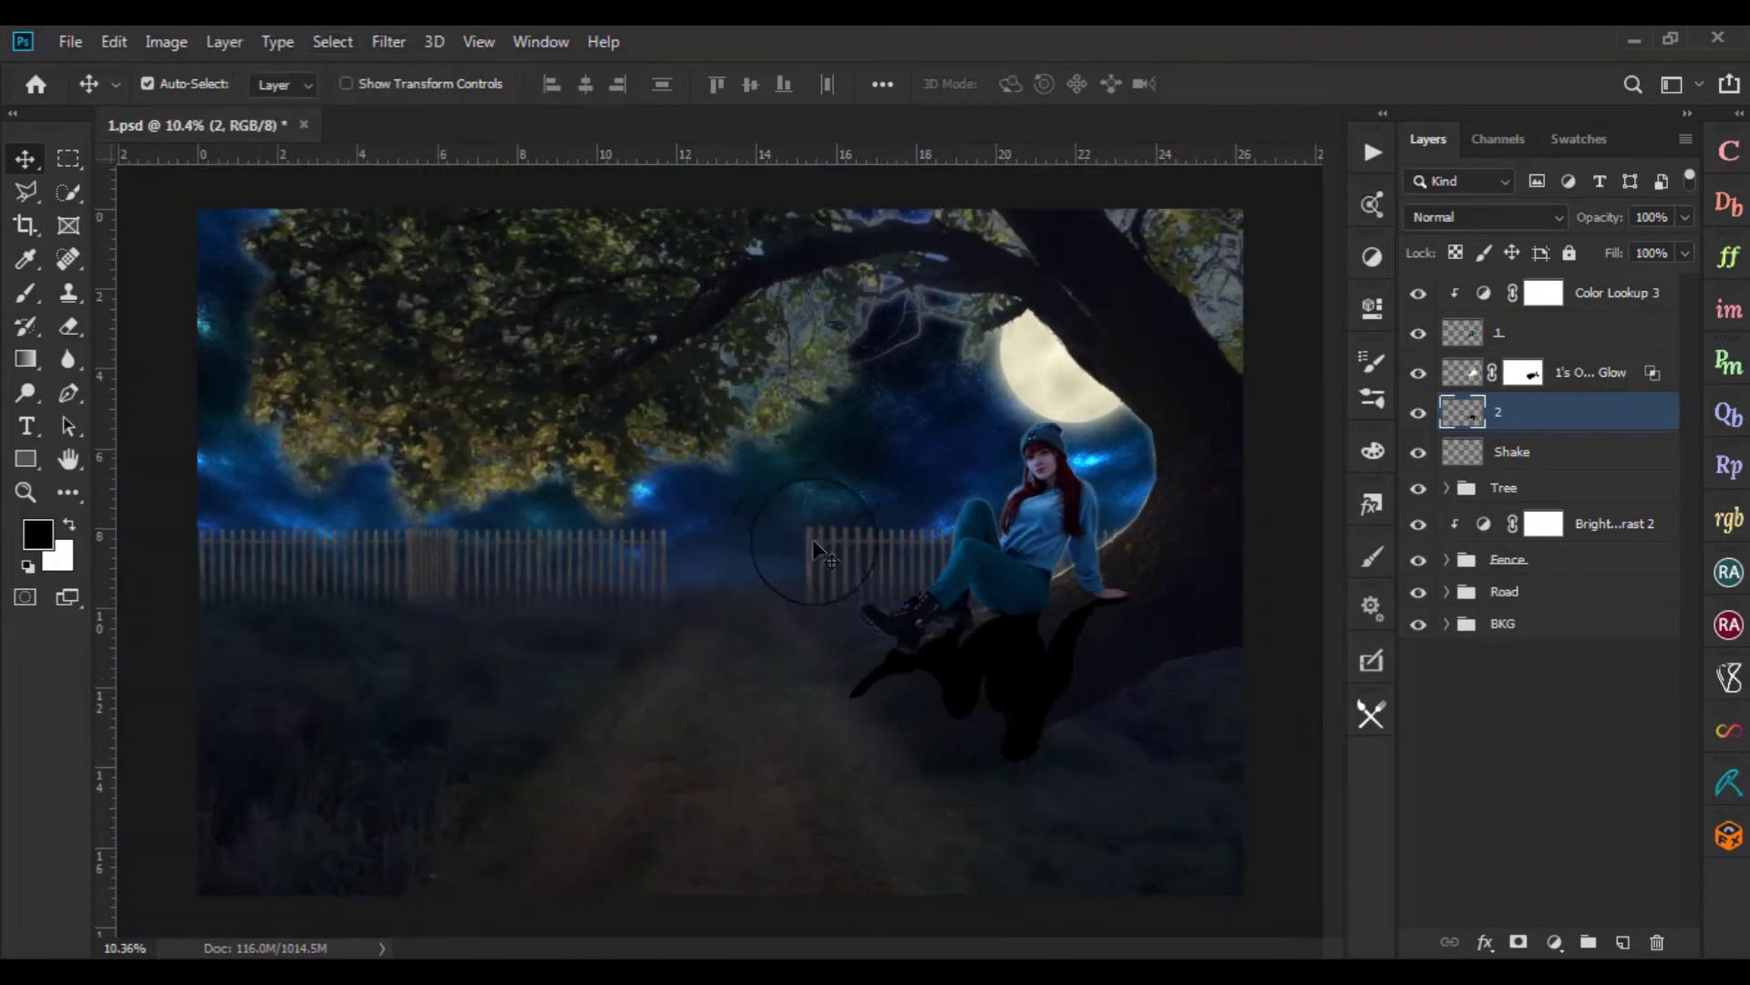
scroll(912, 638, up, 2)
scroll(1067, 729, up, 1)
scroll(1002, 547, down, 3)
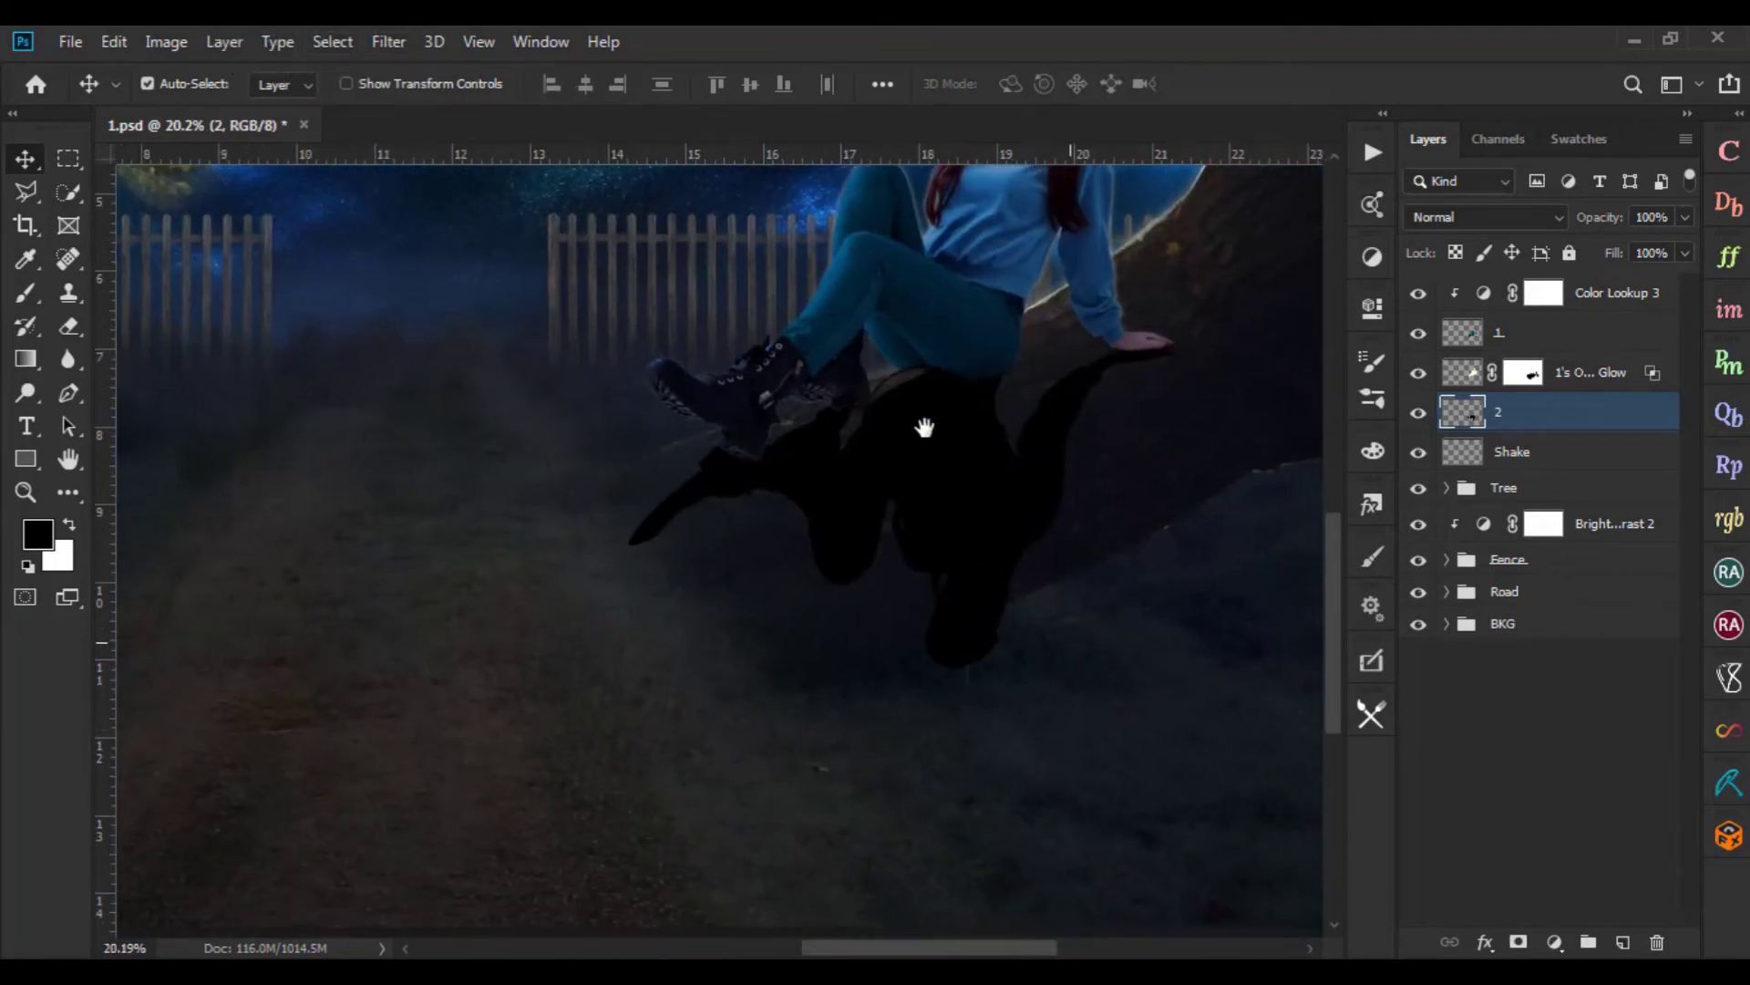
Apply a Gaussian Blur with a 19-pixel radius to layer 2
click(389, 41)
mouse_move(454, 325)
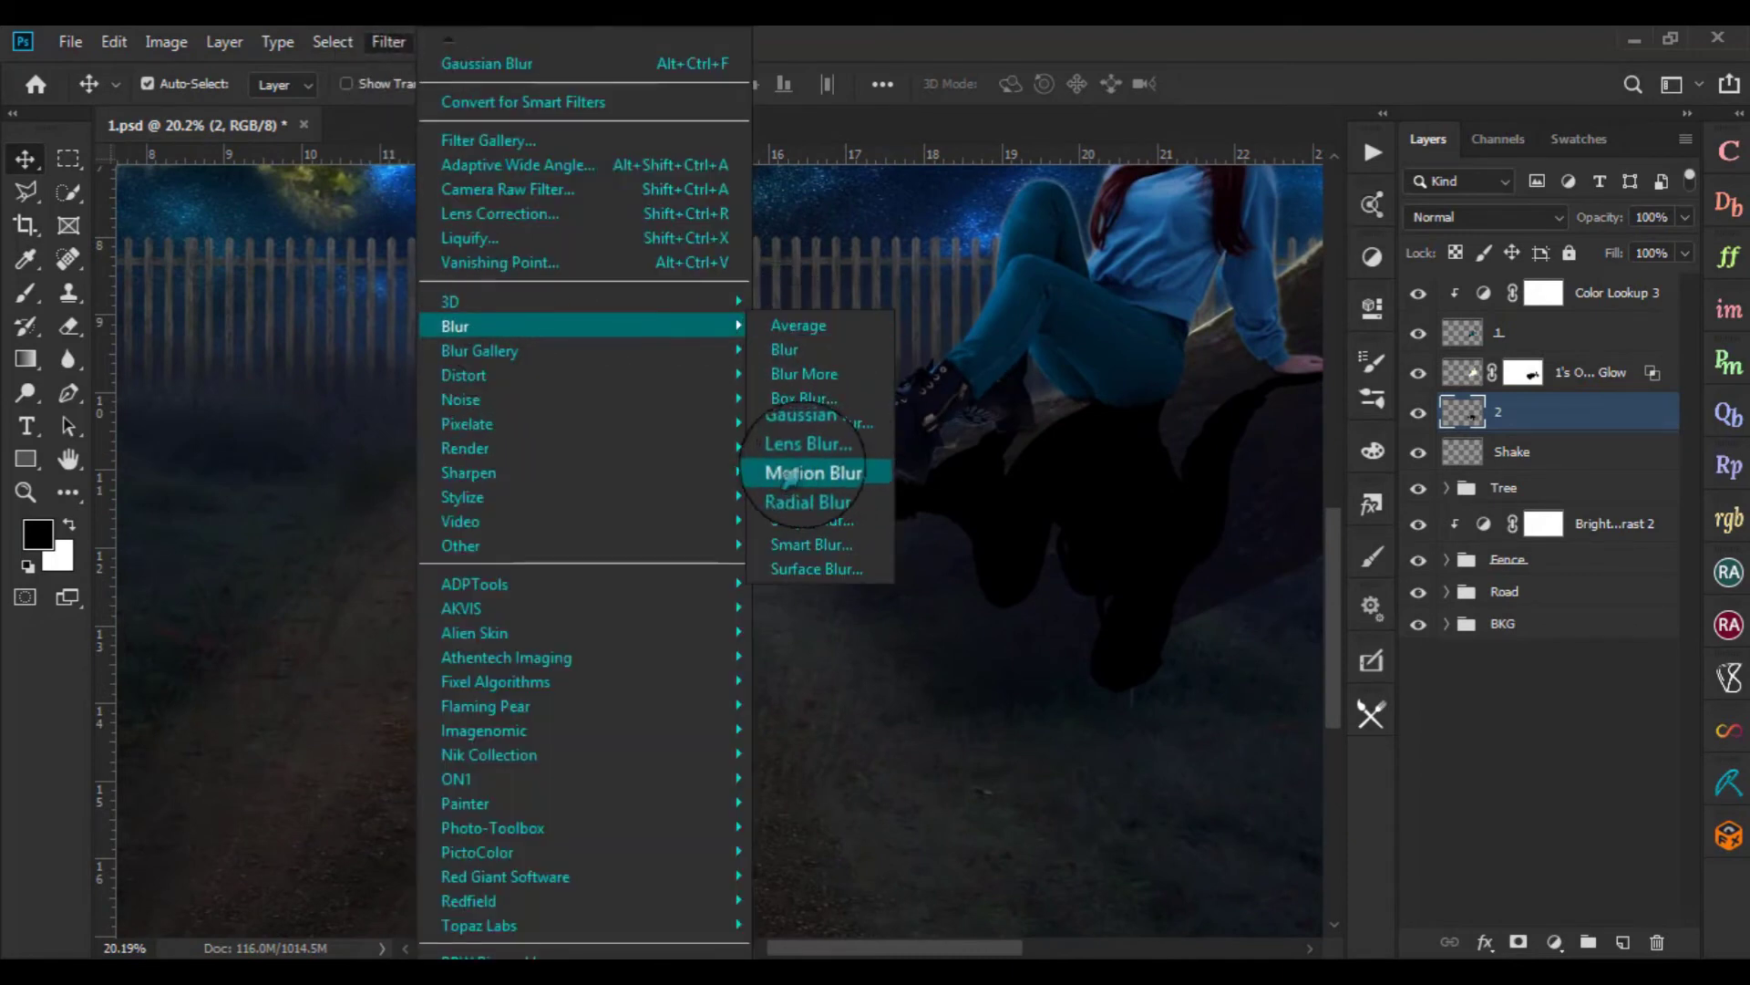
click(818, 422)
drag(558, 344, 570, 358)
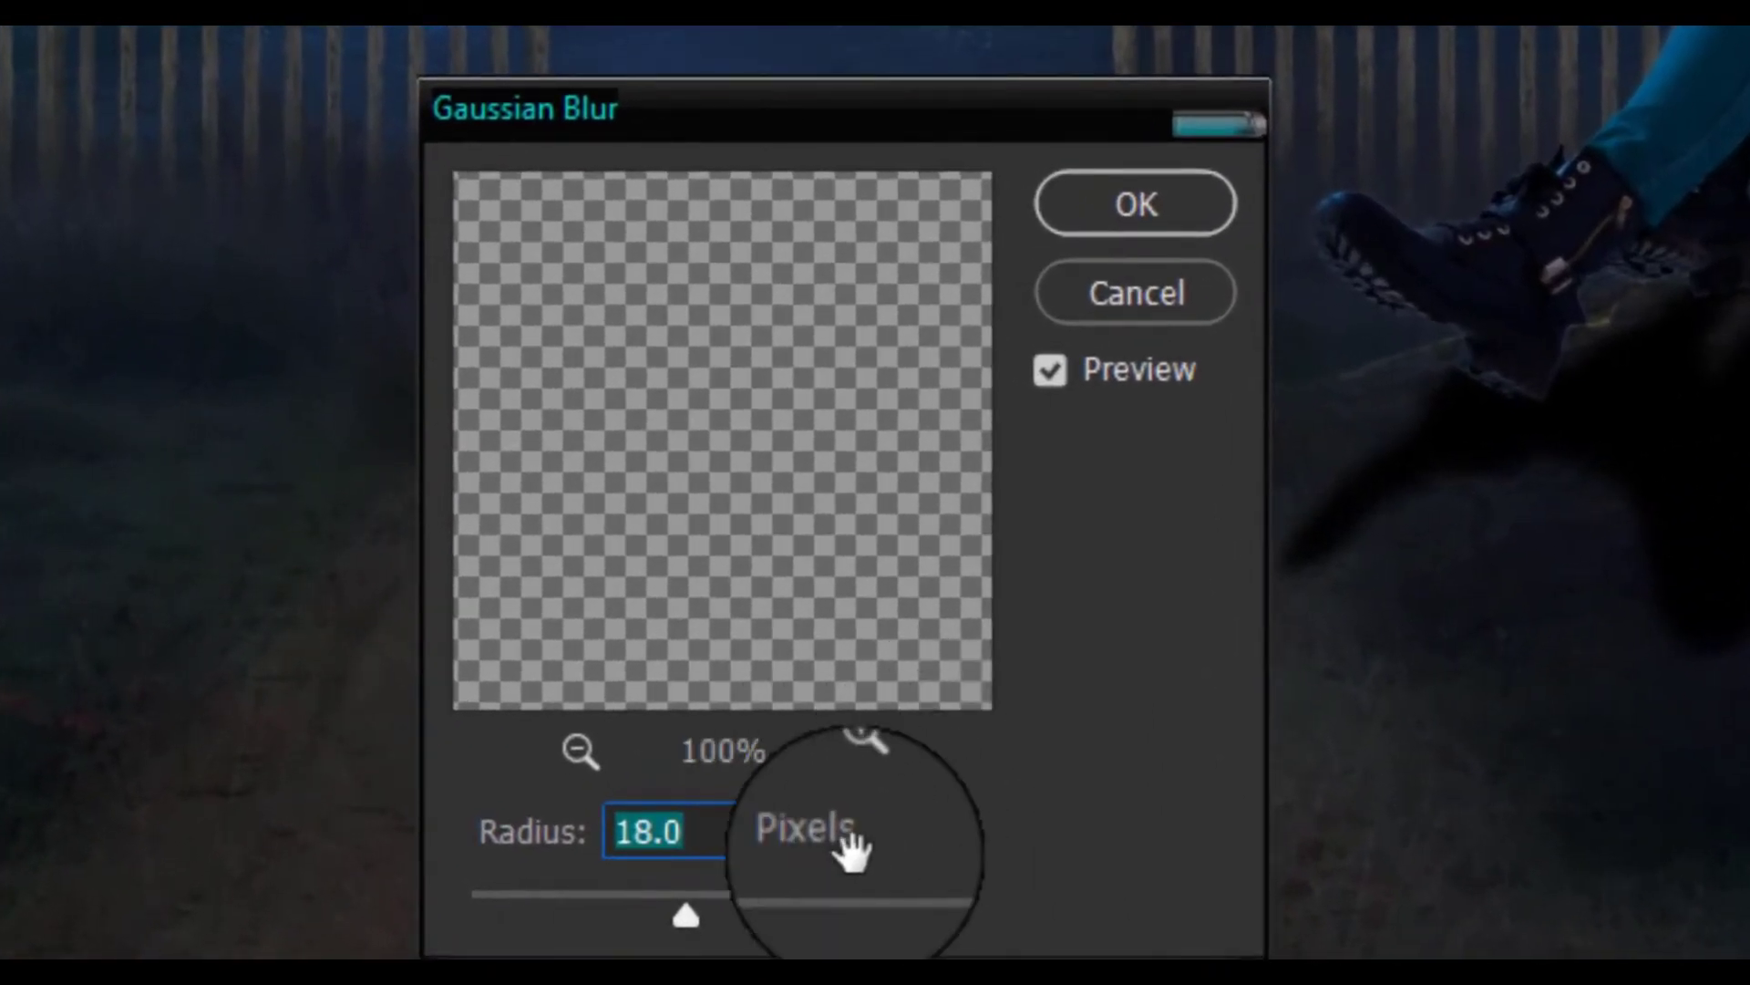
drag(683, 909, 725, 909)
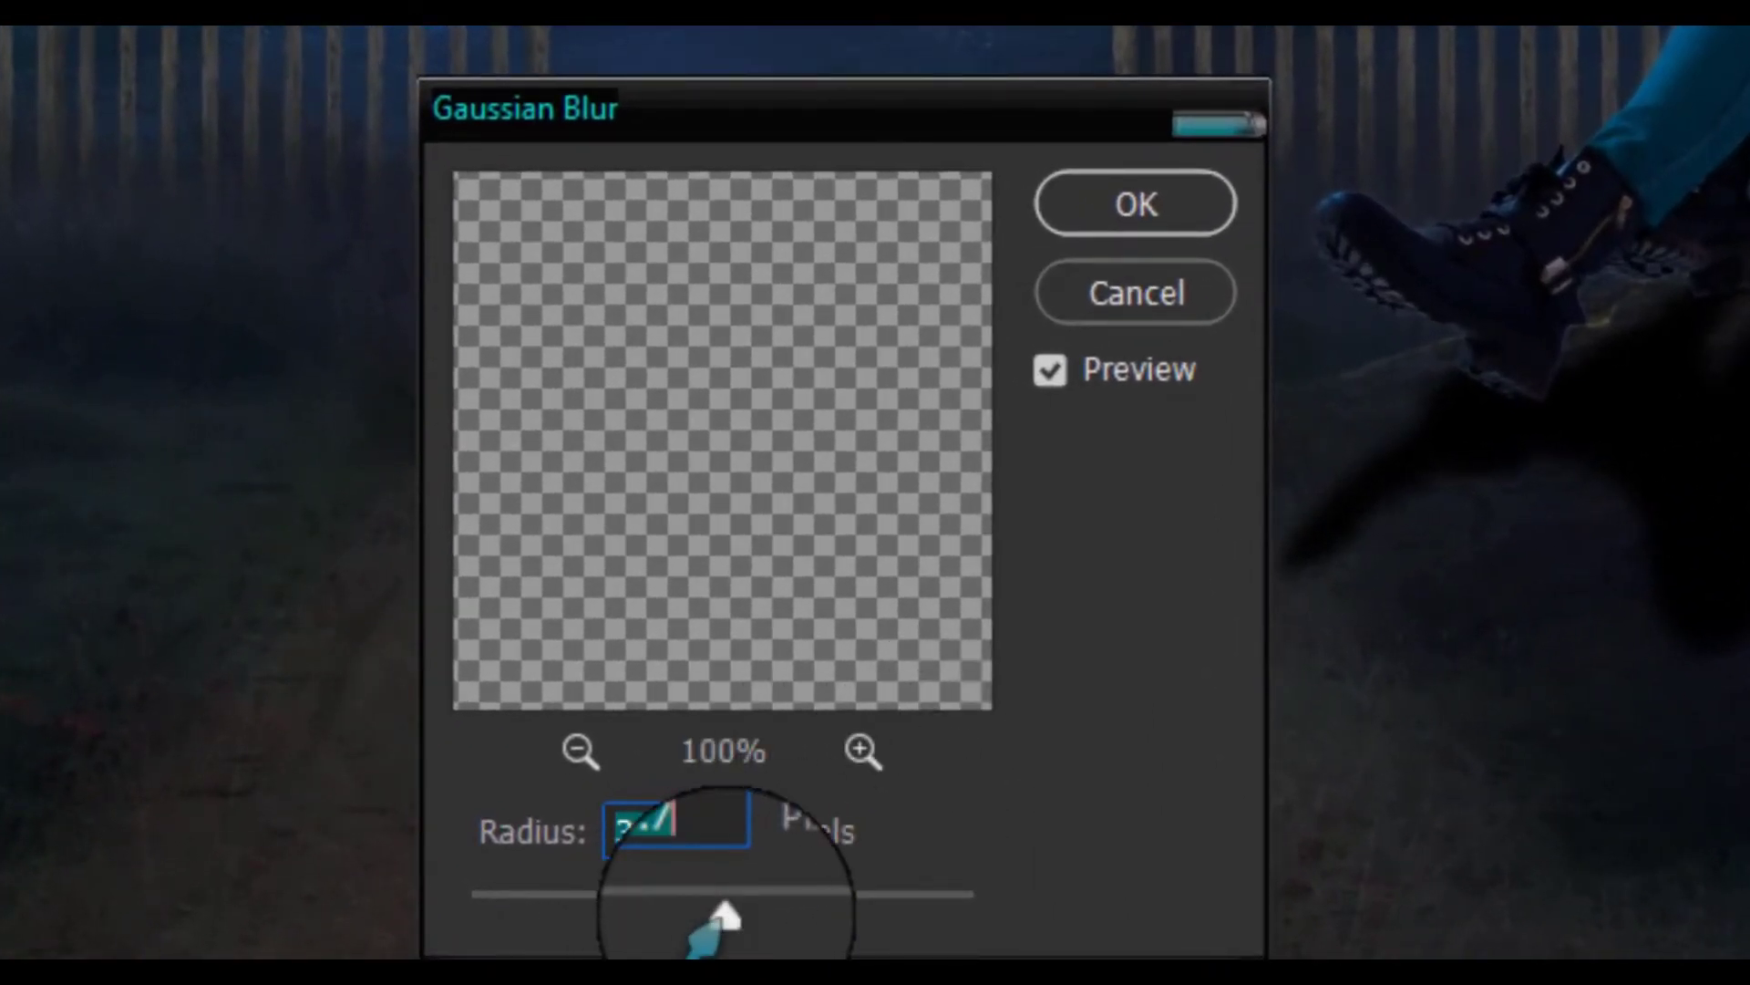
drag(725, 917, 689, 914)
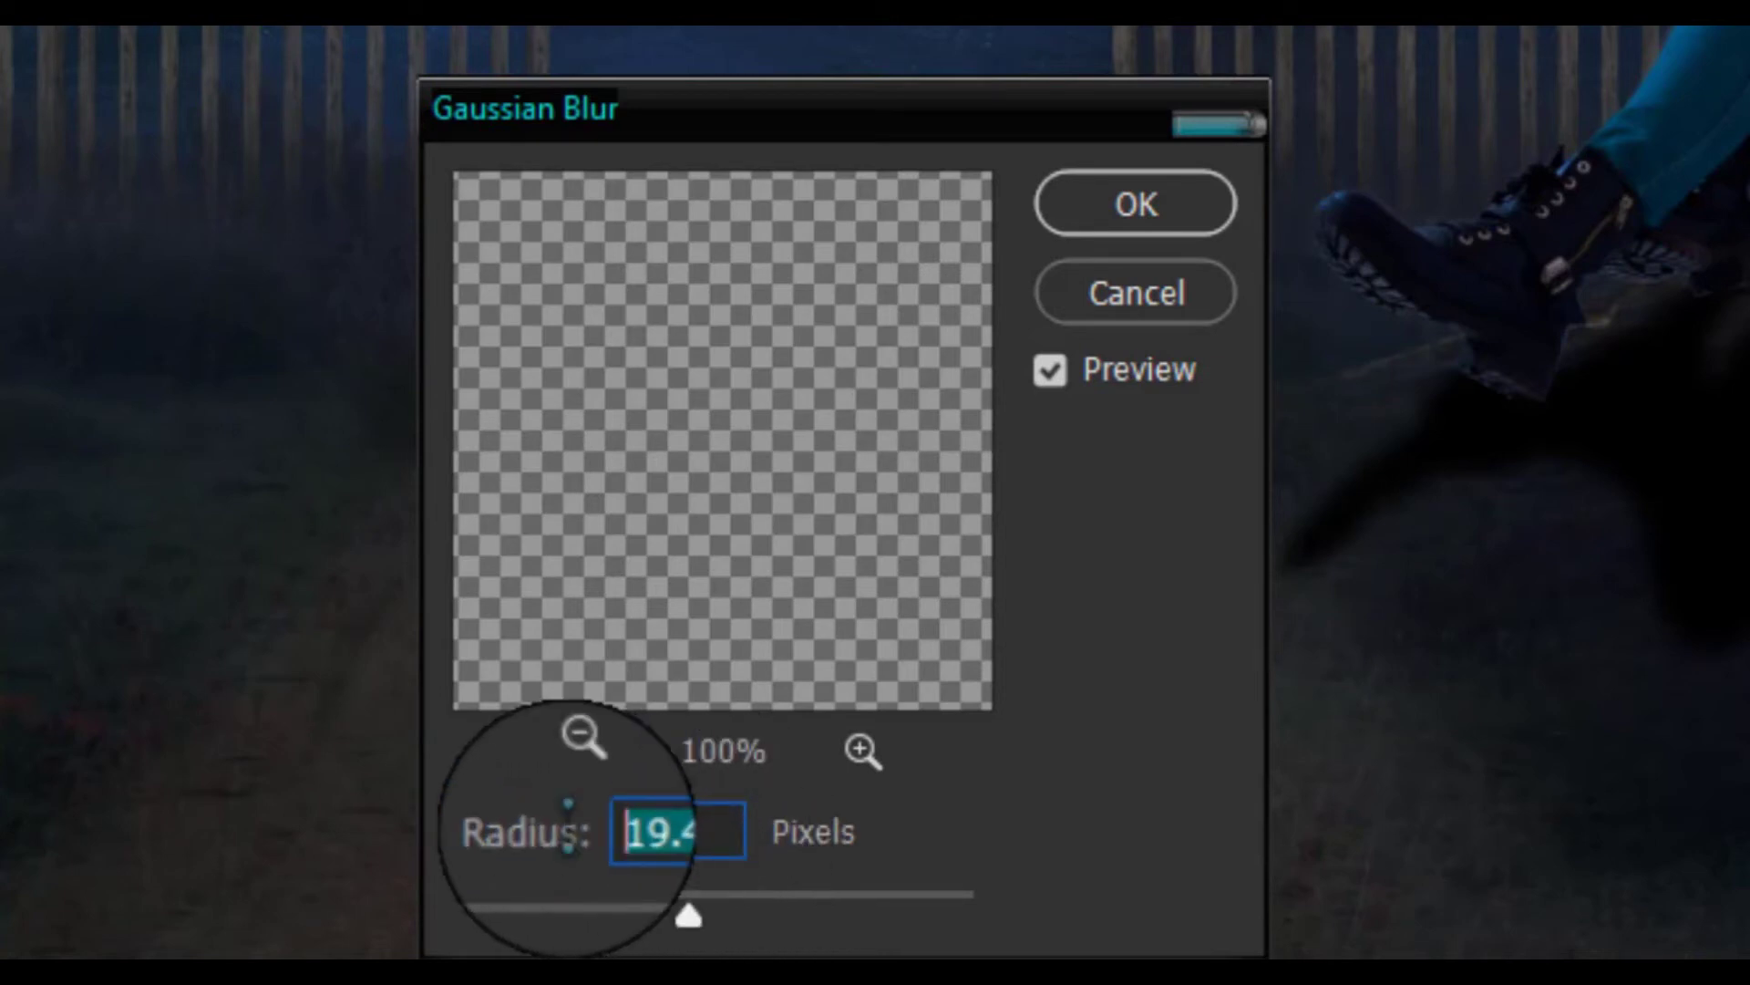
text(19)
key(Return)
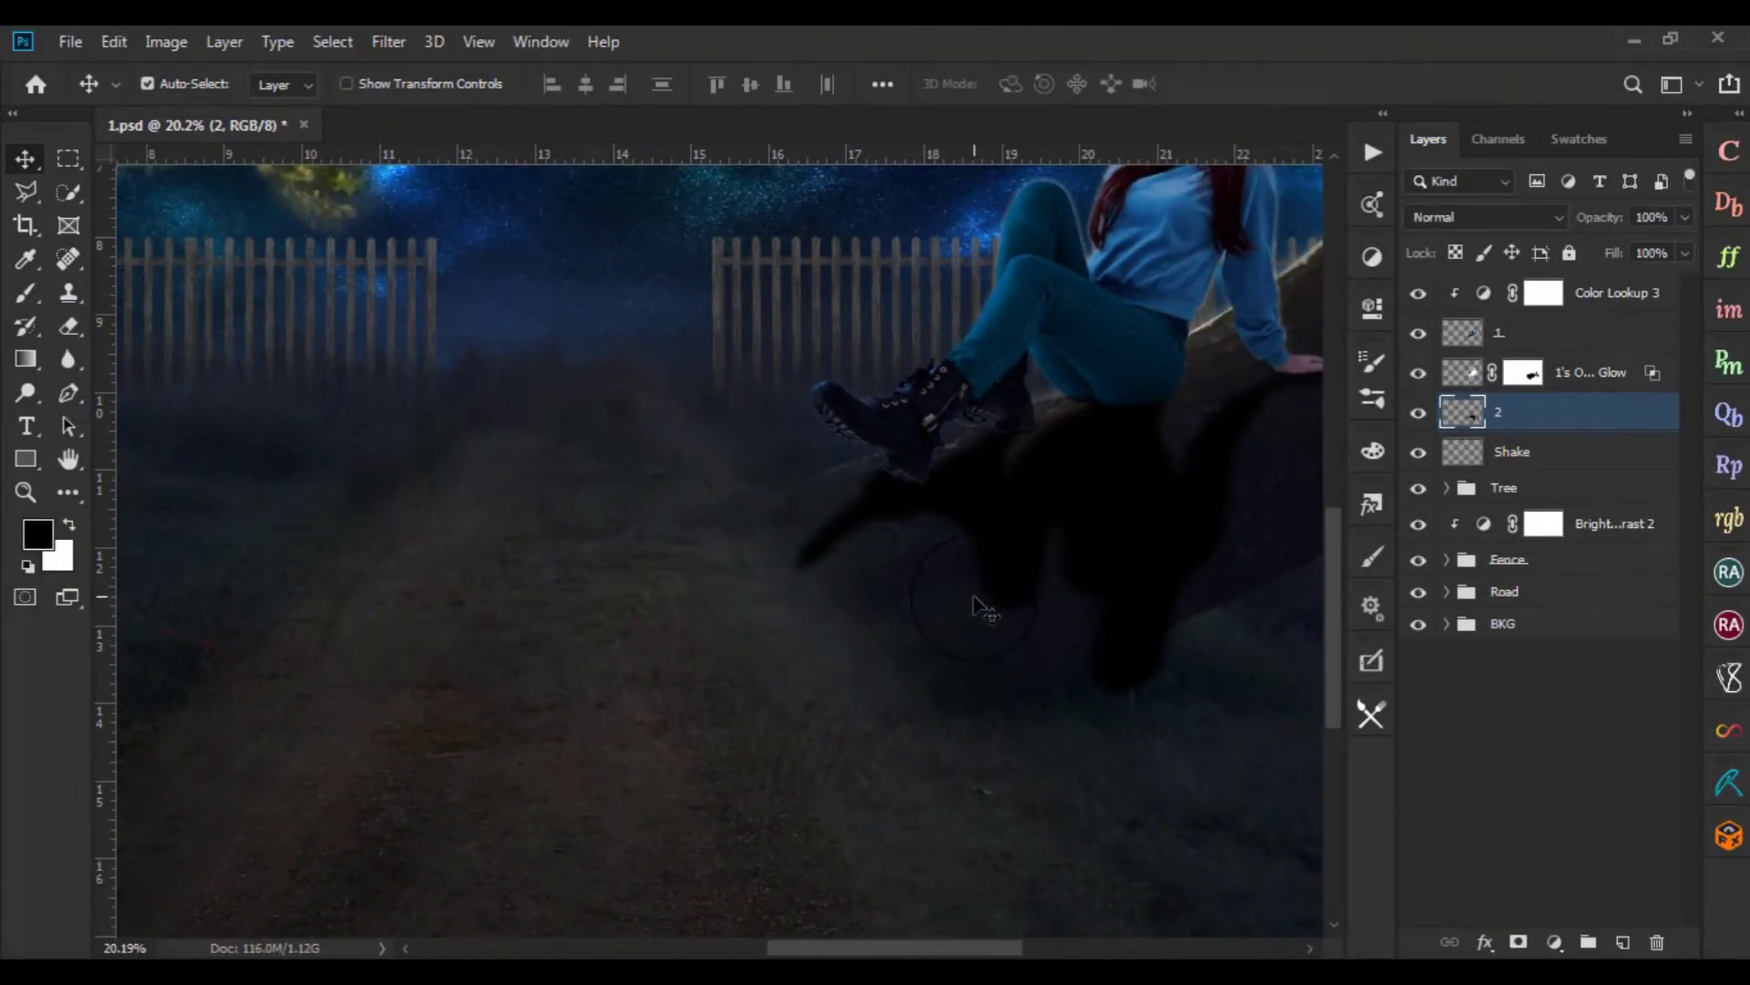
Set the shadow layer 2 to 75% opacity and 50% fill
scroll(975, 606, down, 3)
scroll(1012, 620, up, 1)
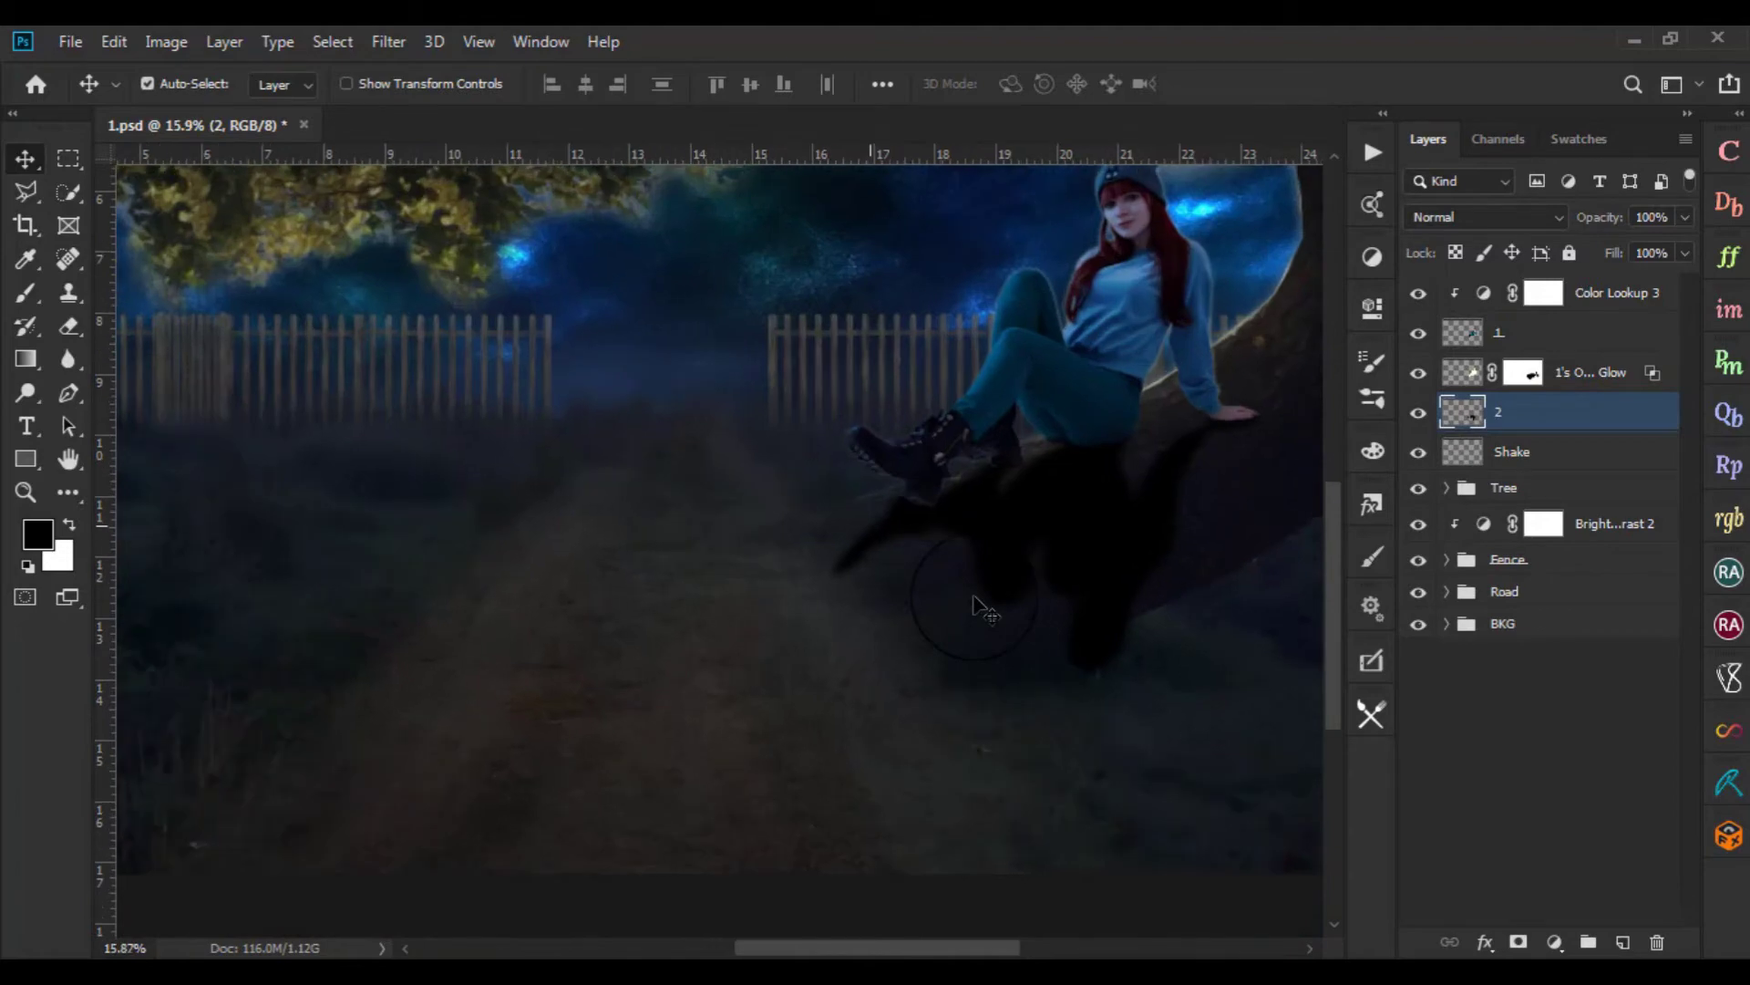
scroll(1085, 588, up, 1)
drag(1098, 553, 821, 602)
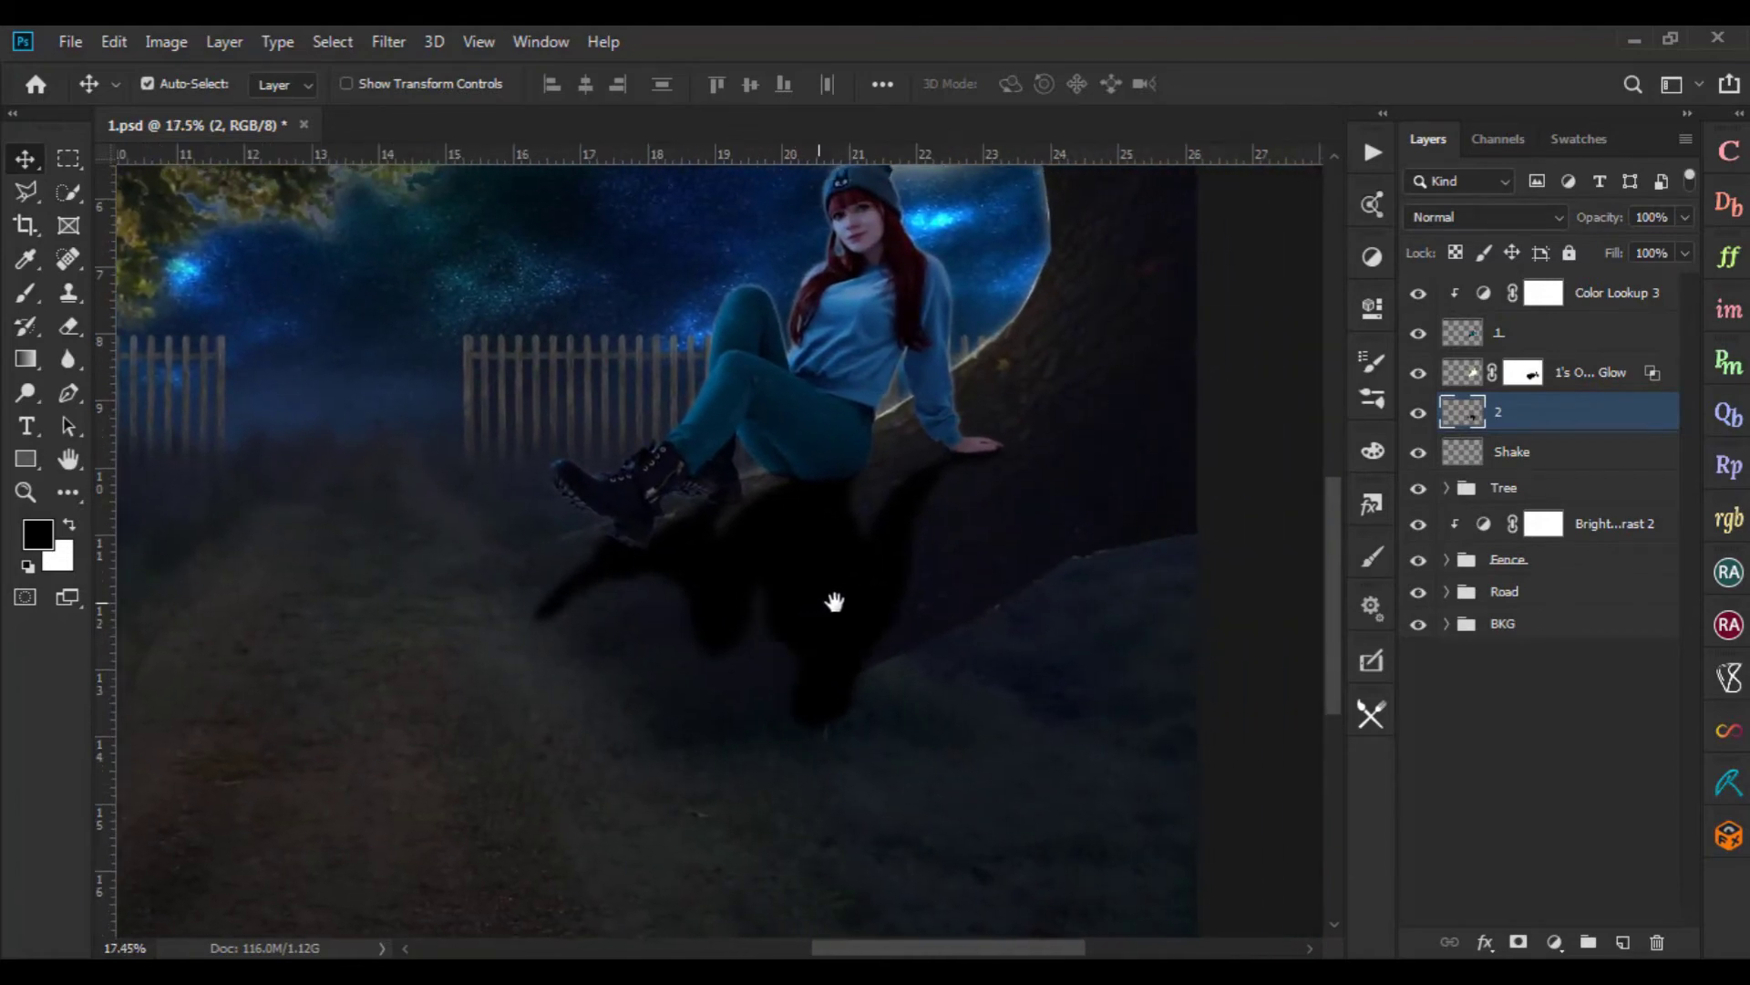
click(1652, 217)
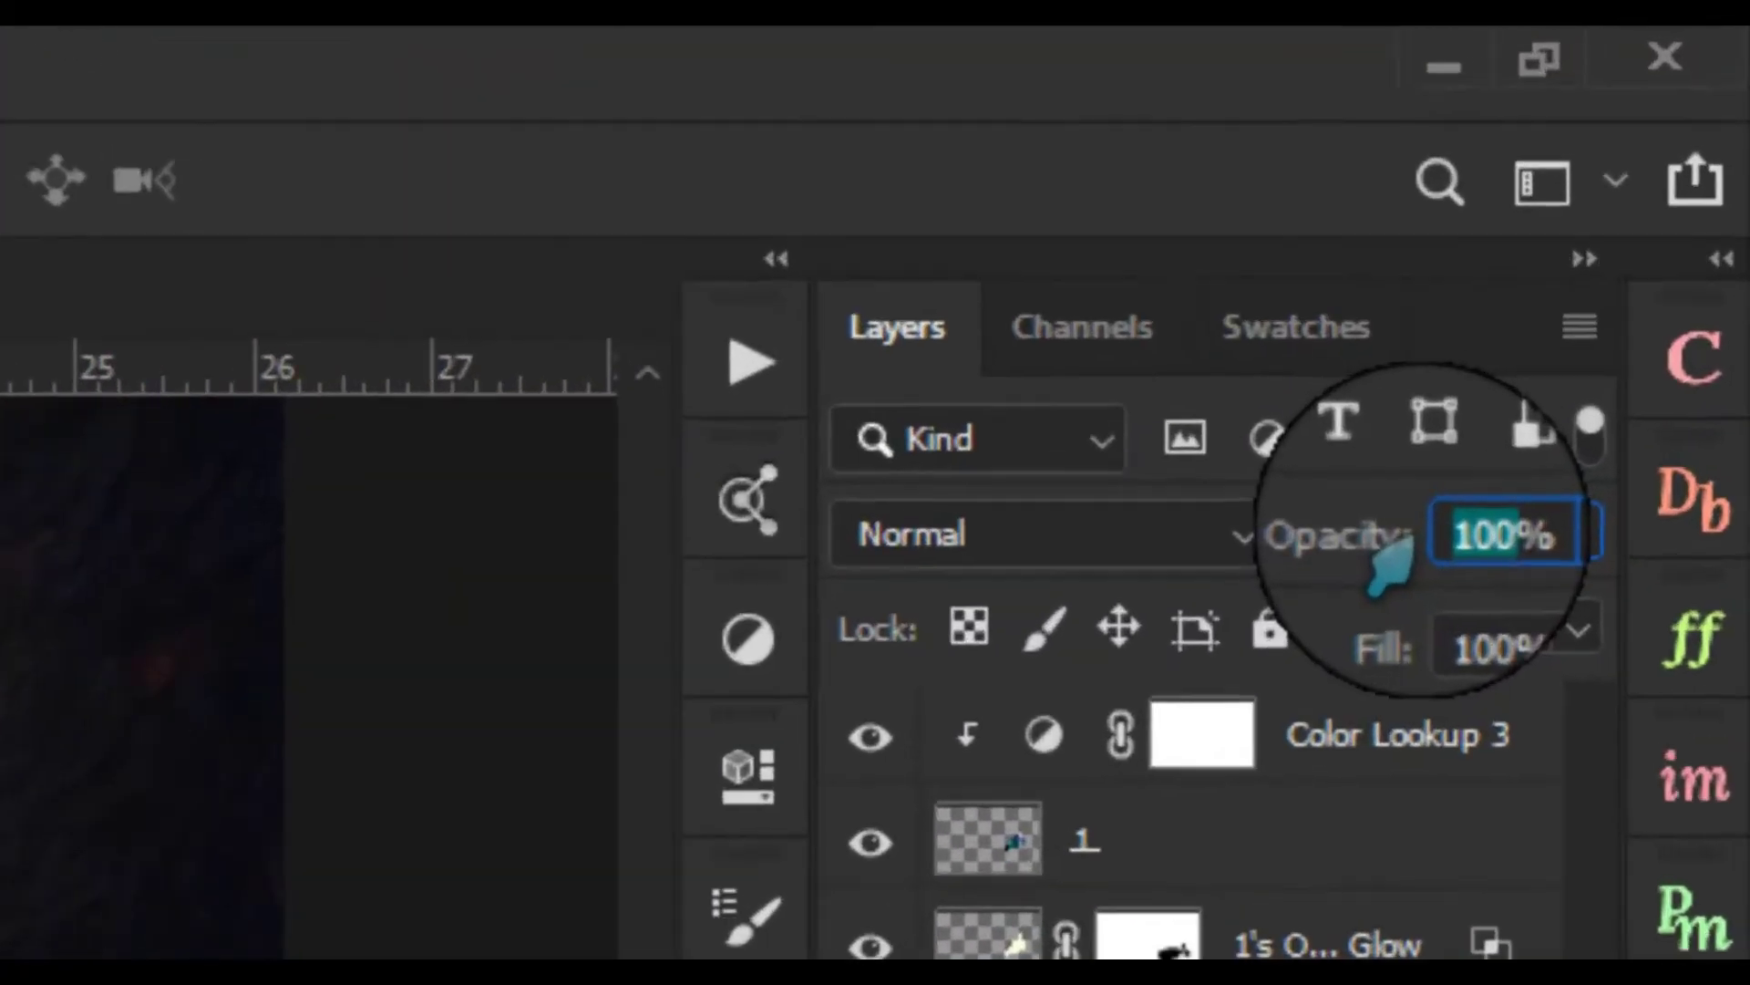
text(75)
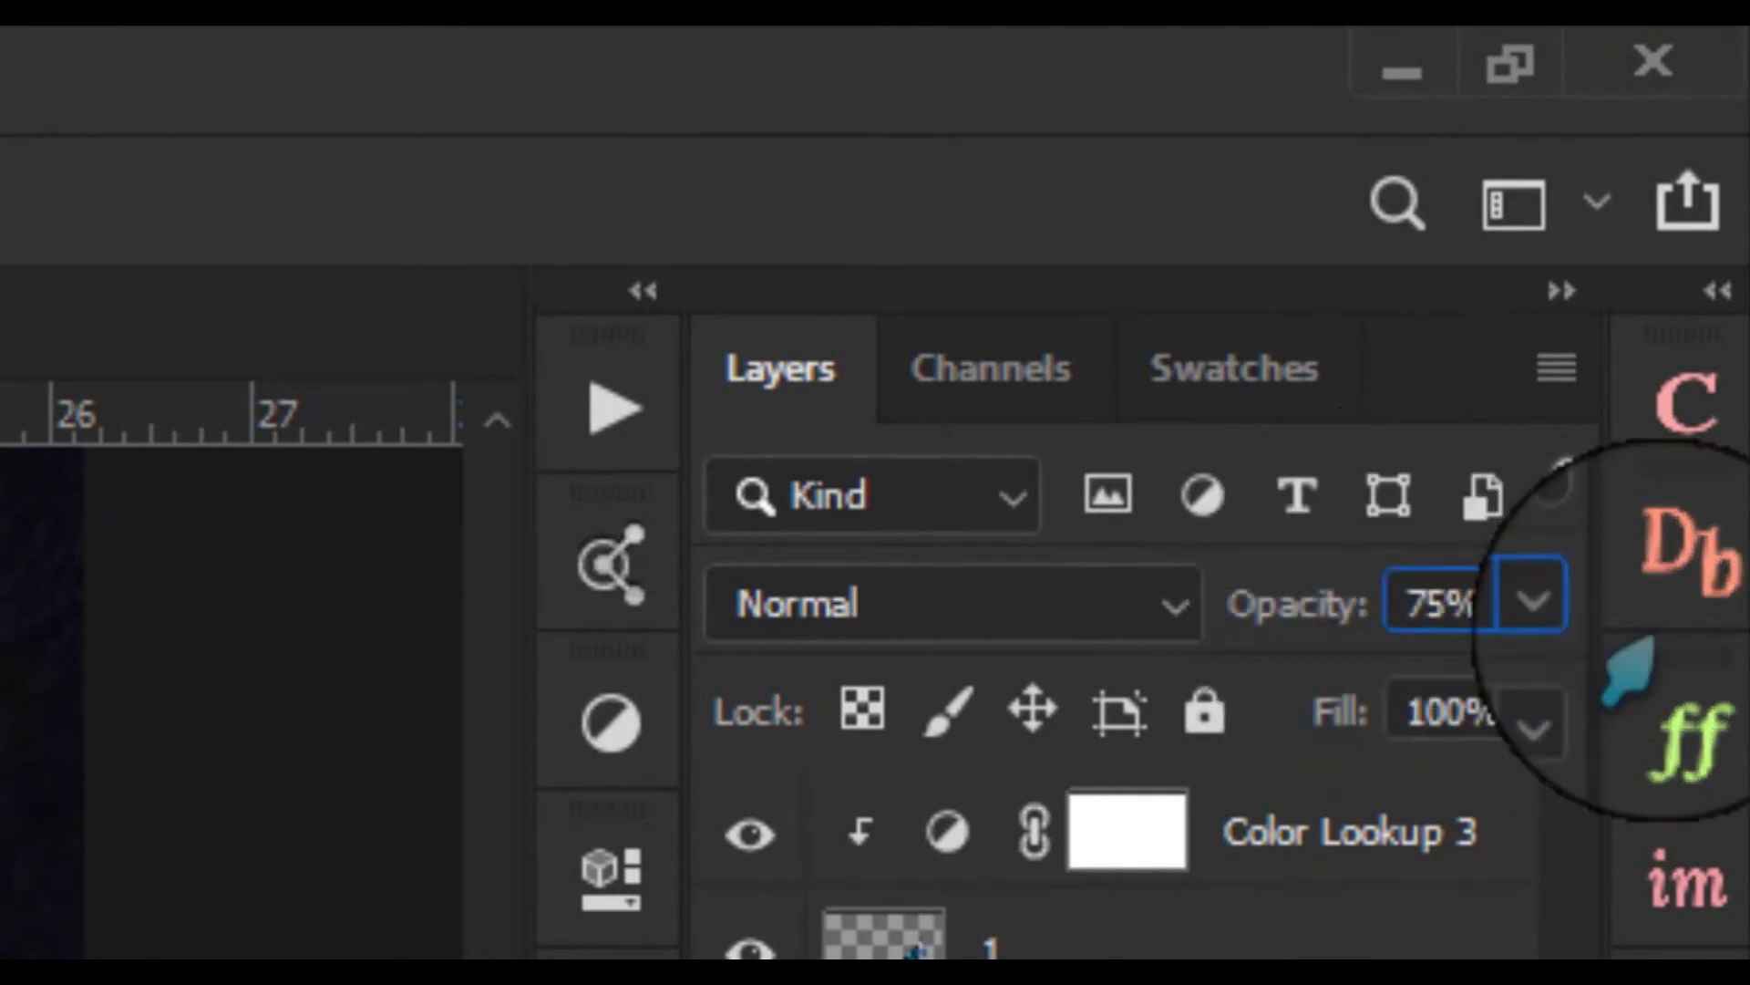
click(1554, 712)
mouse_move(1550, 790)
mouse_down()
mouse_move(1340, 807)
mouse_move(1359, 814)
mouse_up()
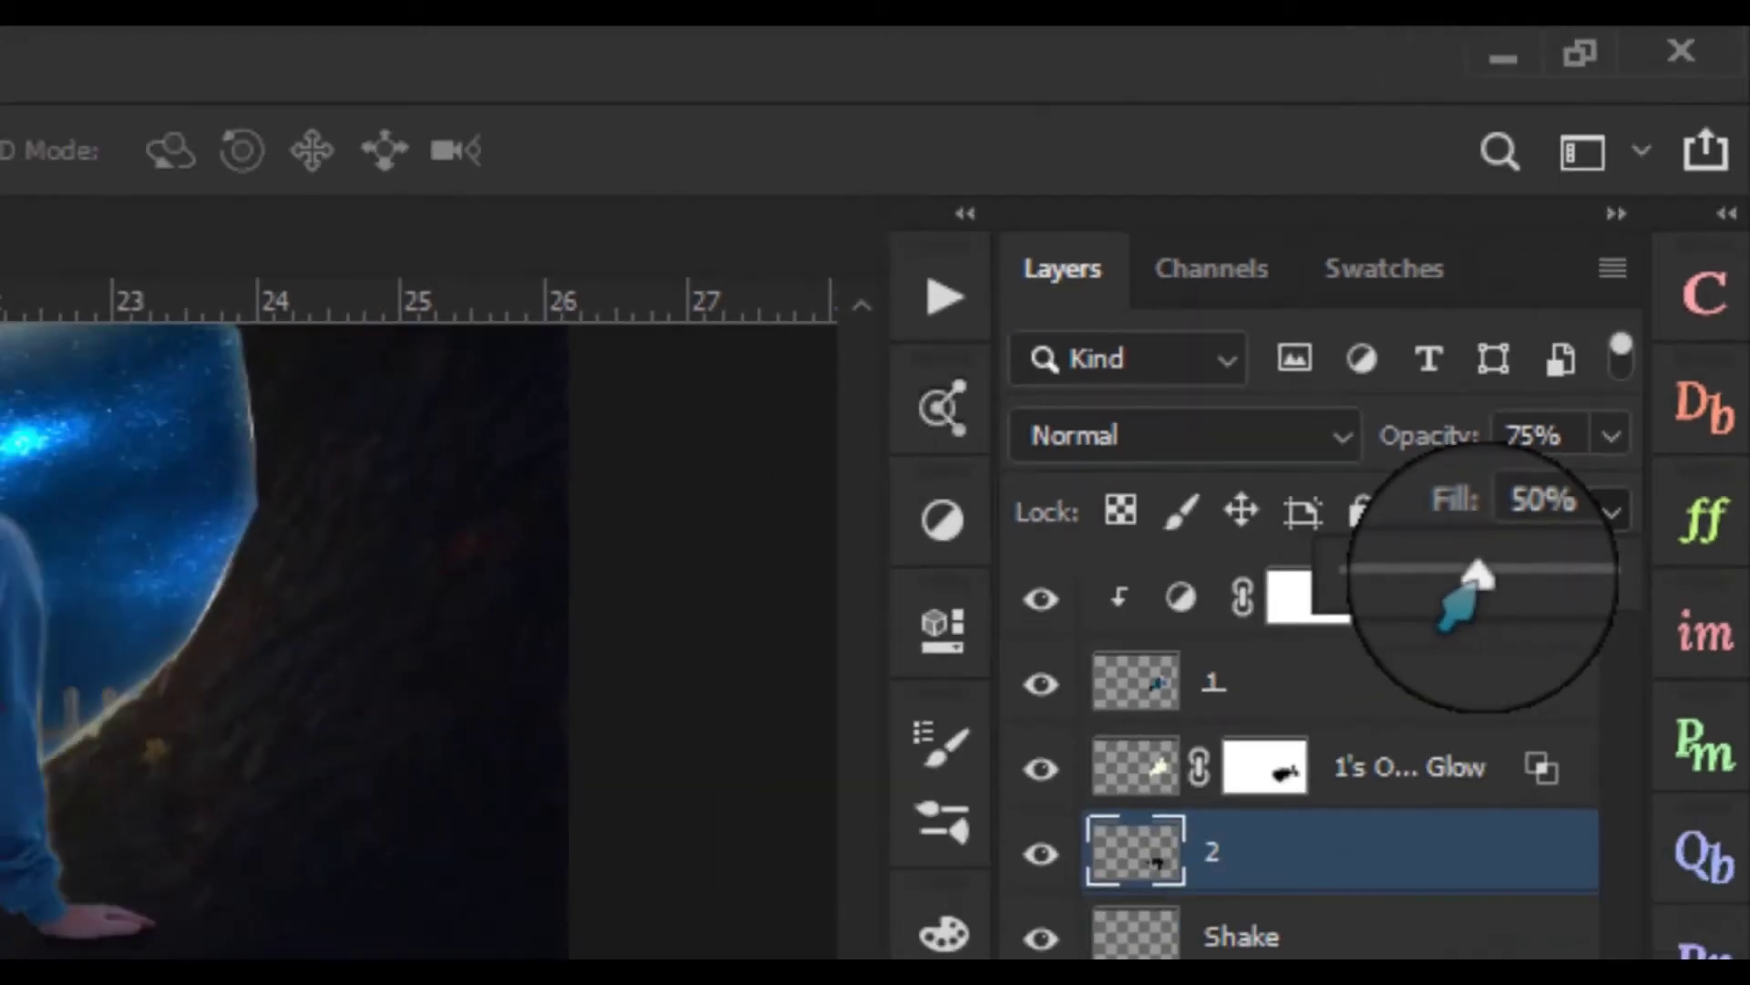
click(1553, 429)
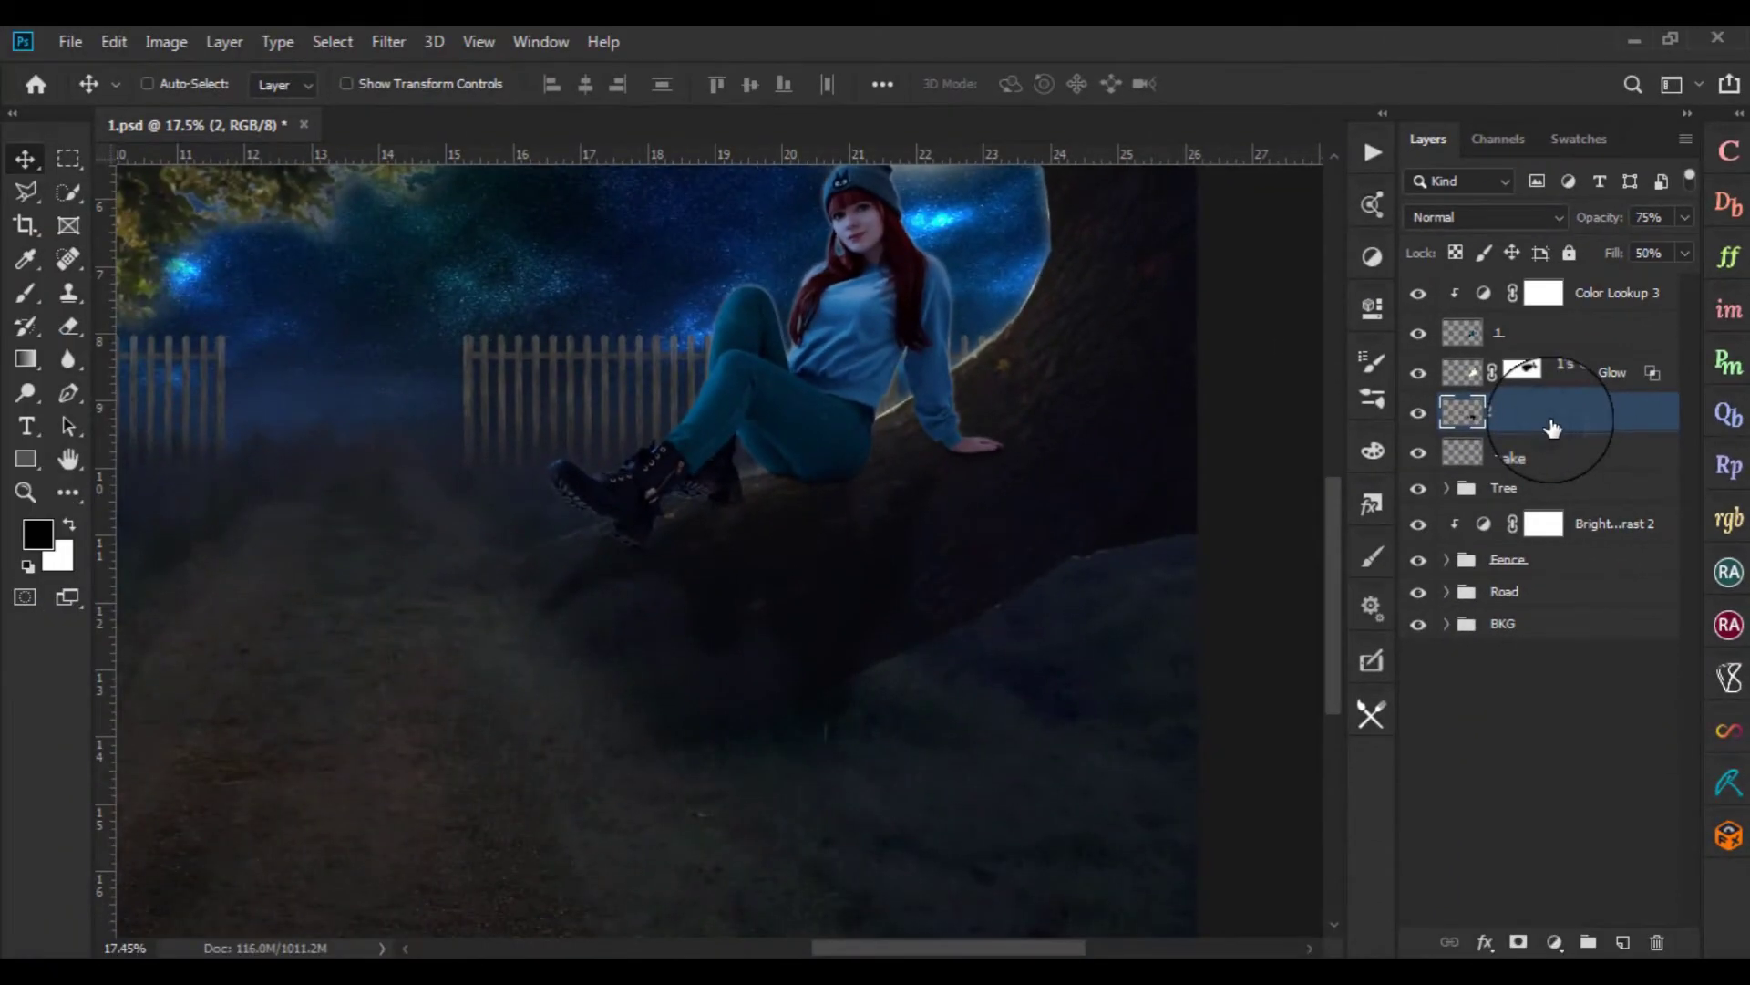
Fit the whole image in the window and zoom in to review the softened shadow
key(ctrl+0)
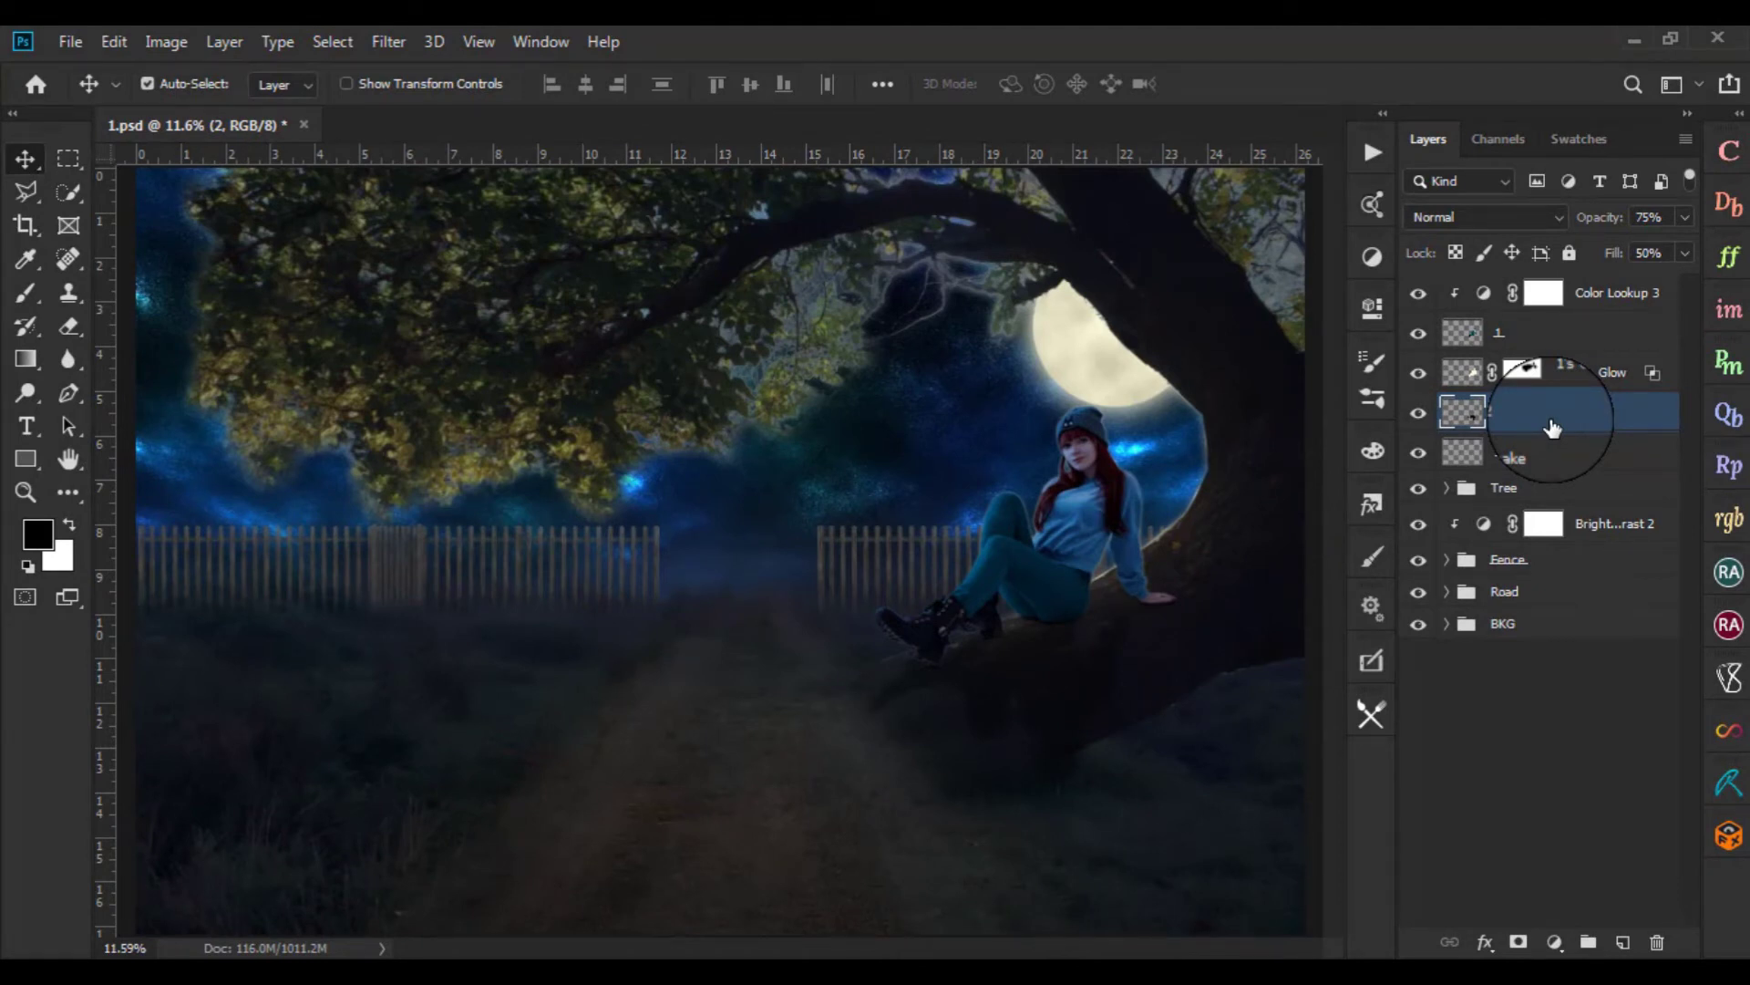
scroll(1190, 652, up, 1)
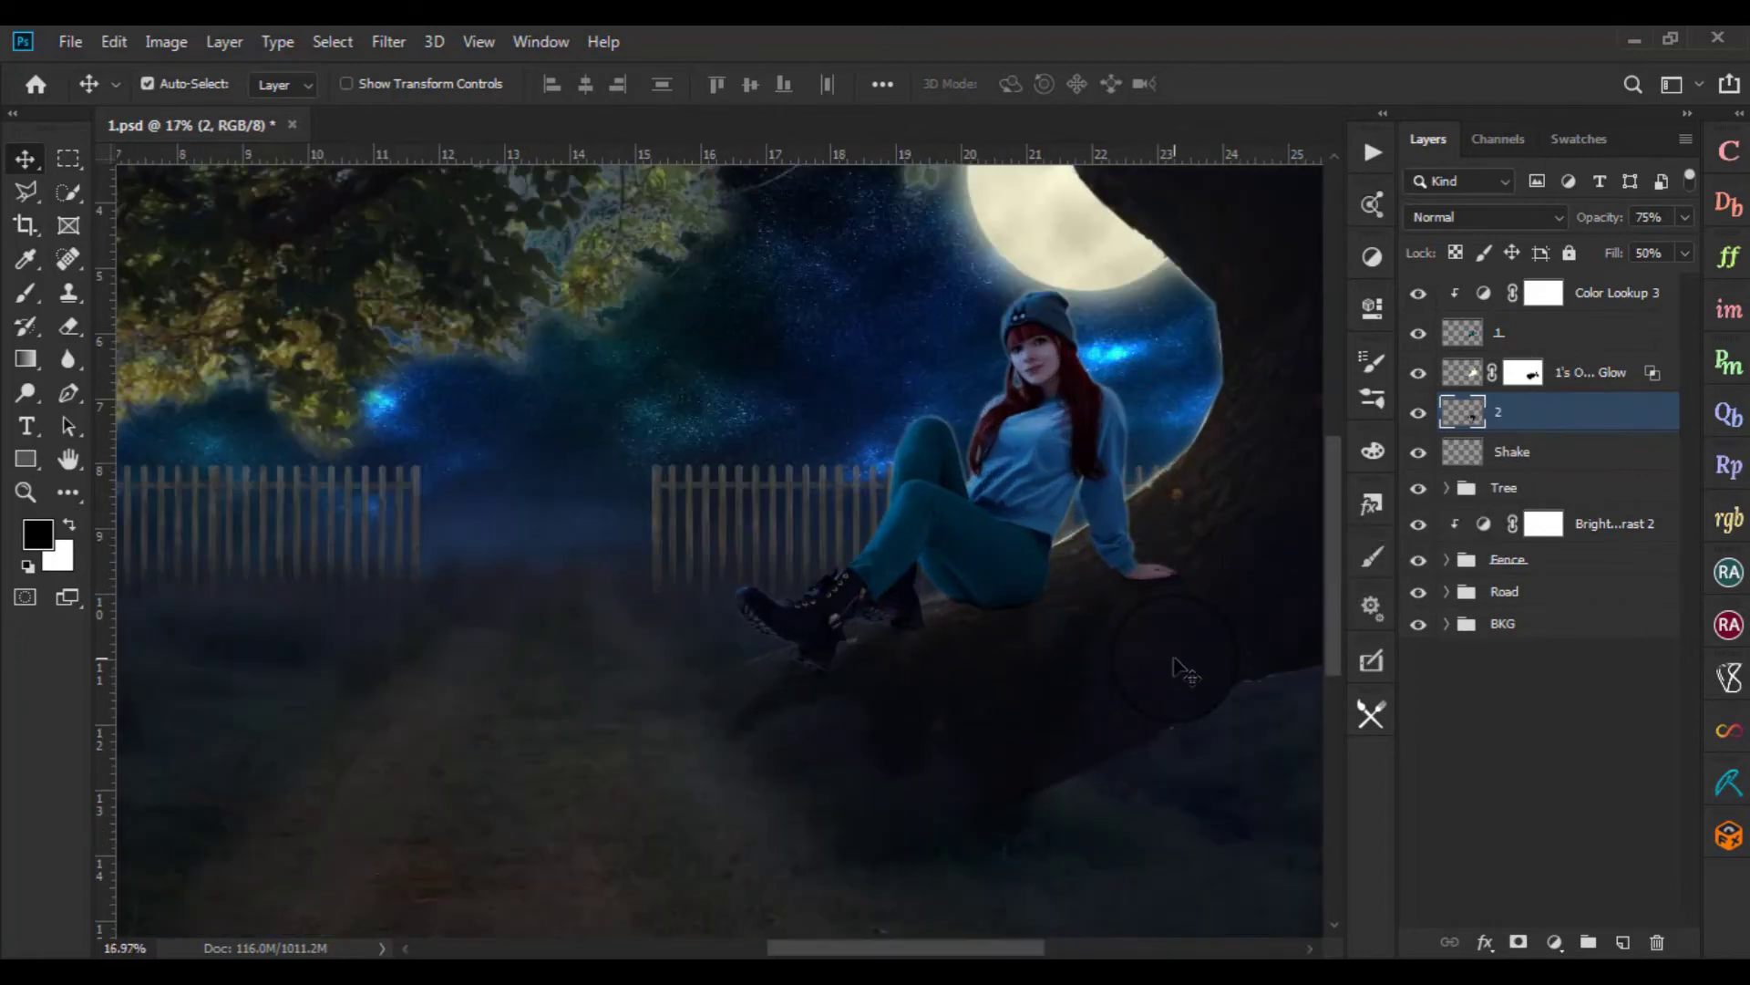
scroll(1185, 666, up, 1)
scroll(1183, 668, up, 1)
scroll(1183, 669, up, 1)
scroll(1183, 668, up, 1)
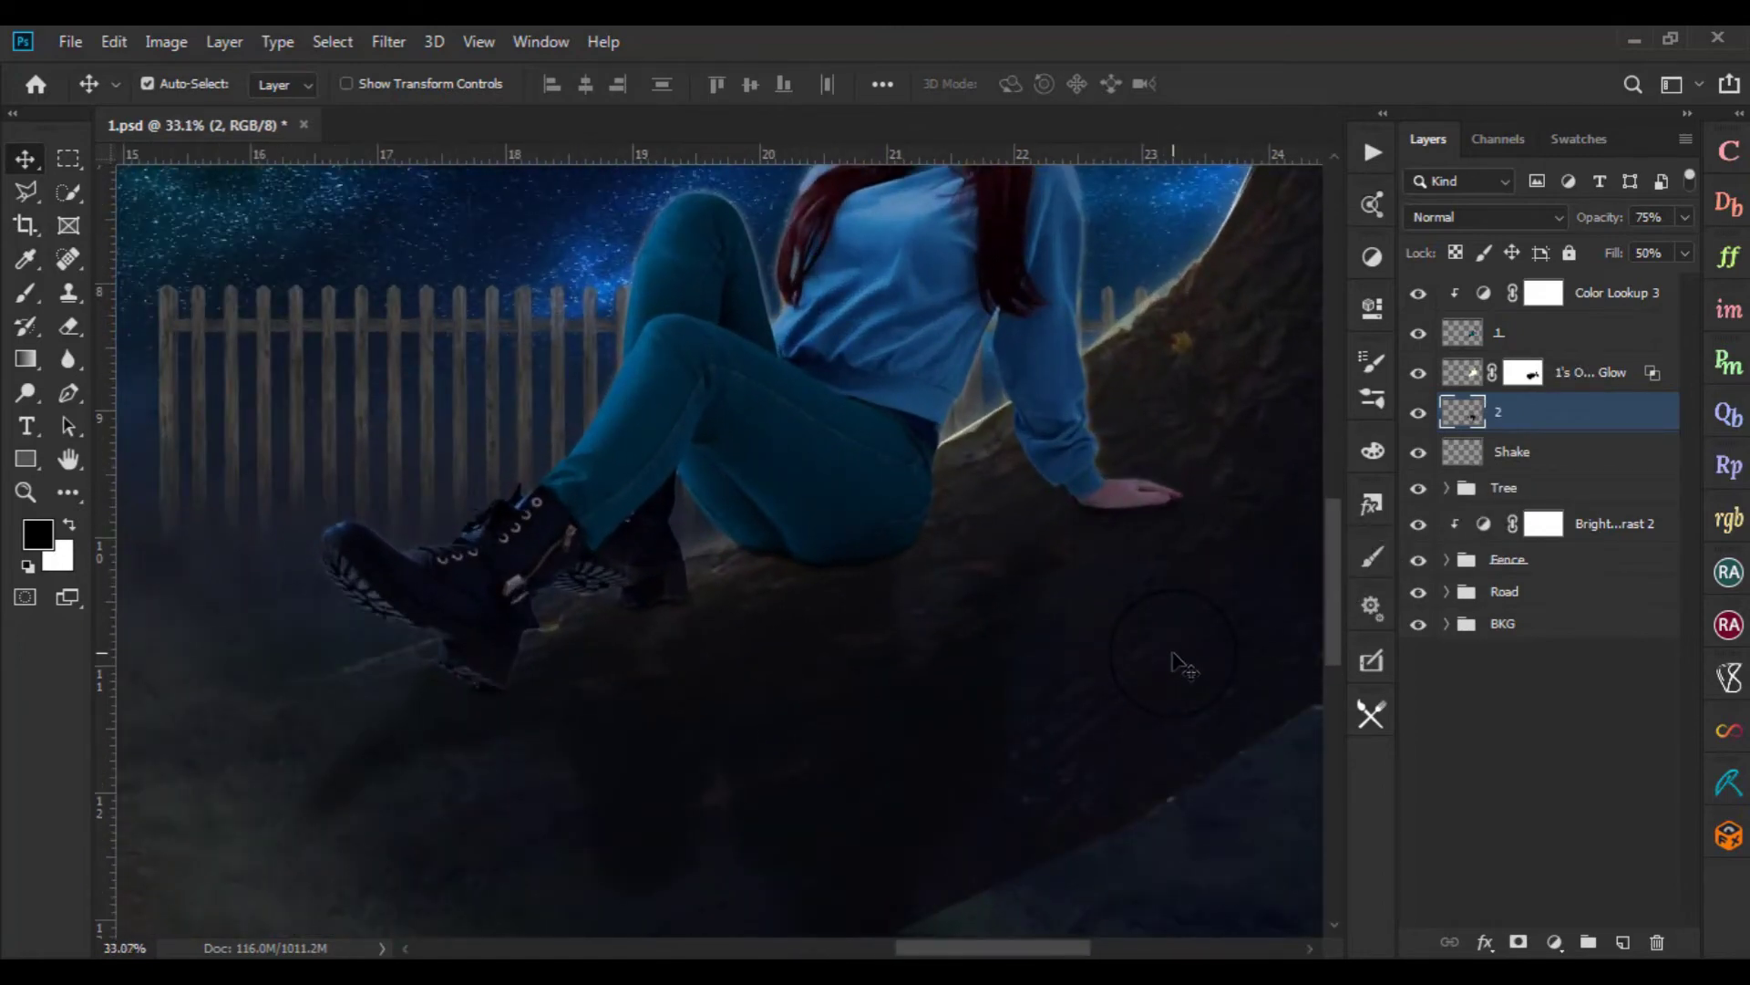
scroll(1183, 668, up, 1)
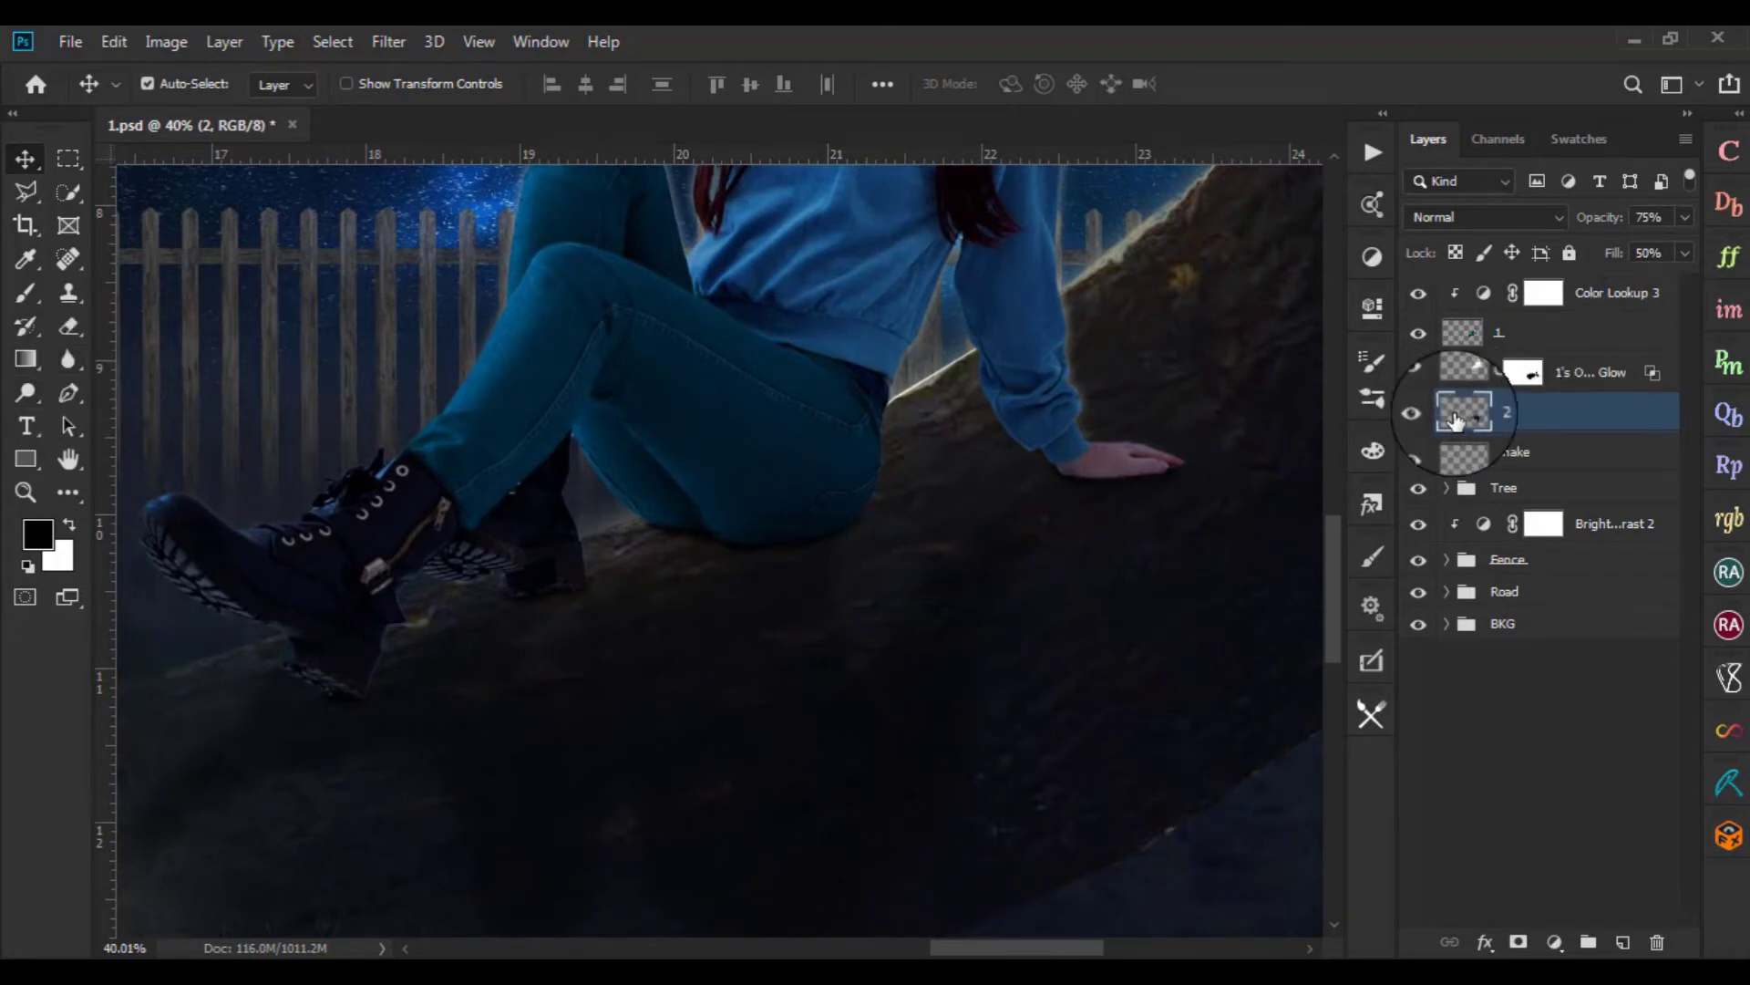
Paint soft dark shadow dabs on the log near the girl's hand and beneath her jeans
click(26, 292)
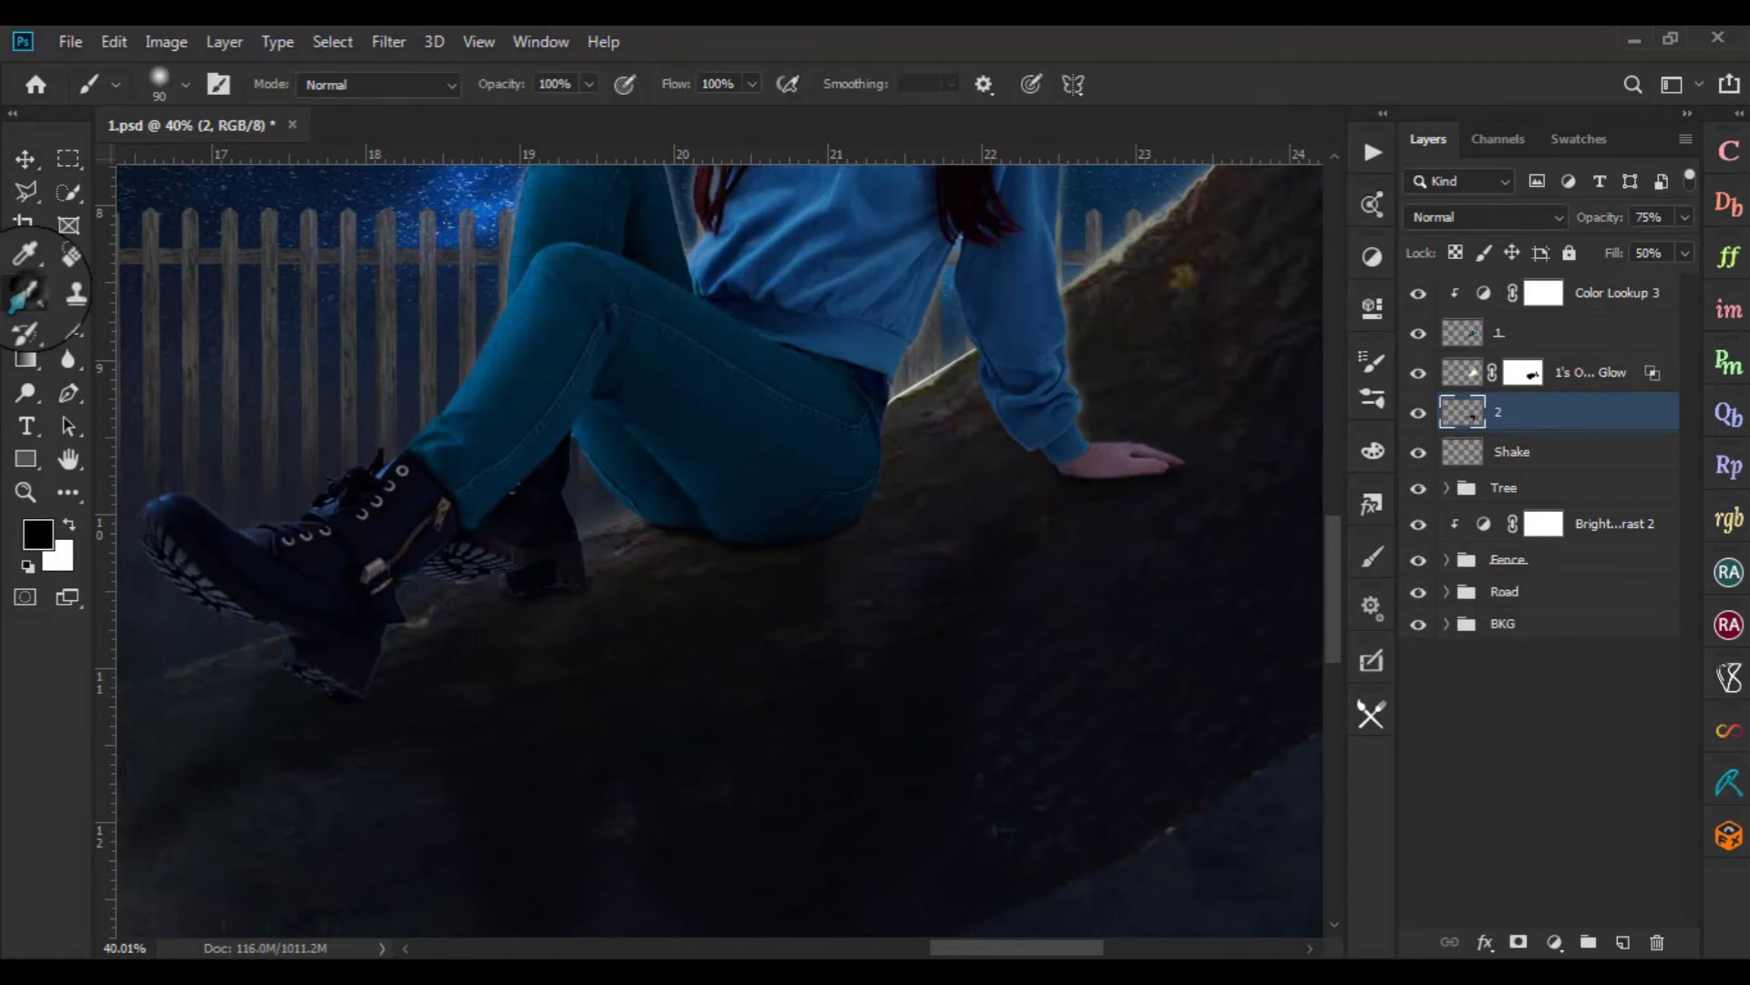
click(560, 84)
text(10)
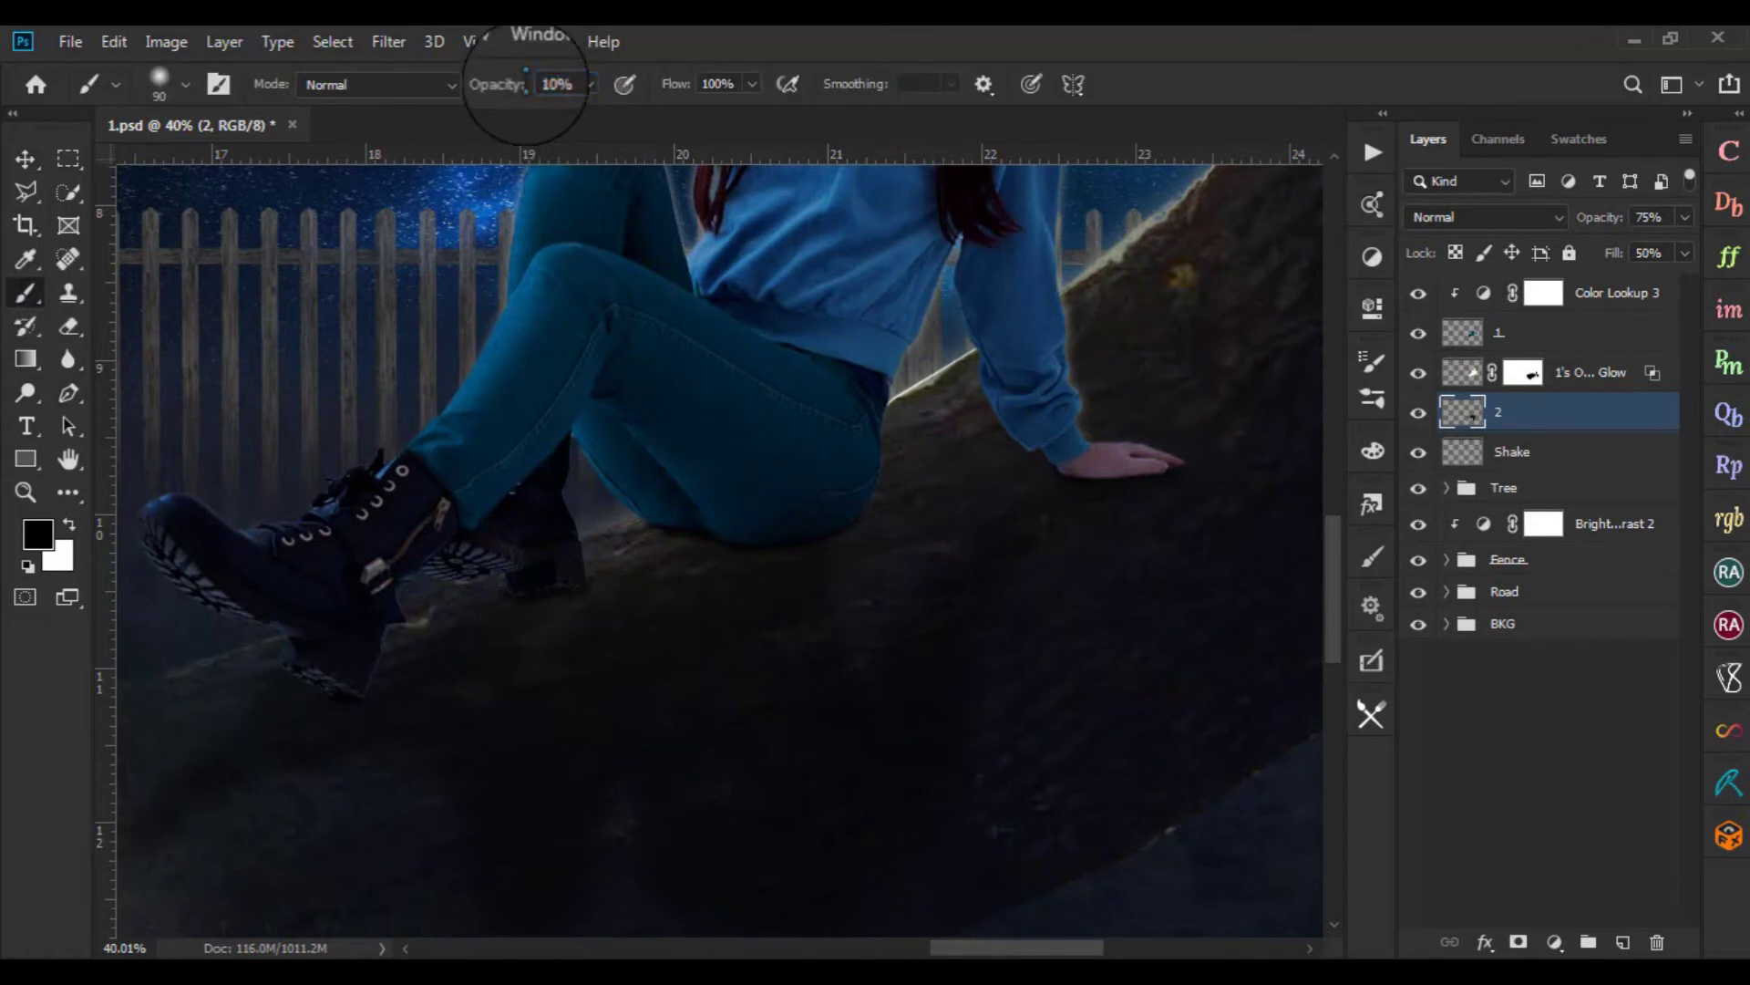
scroll(957, 579, up, 2)
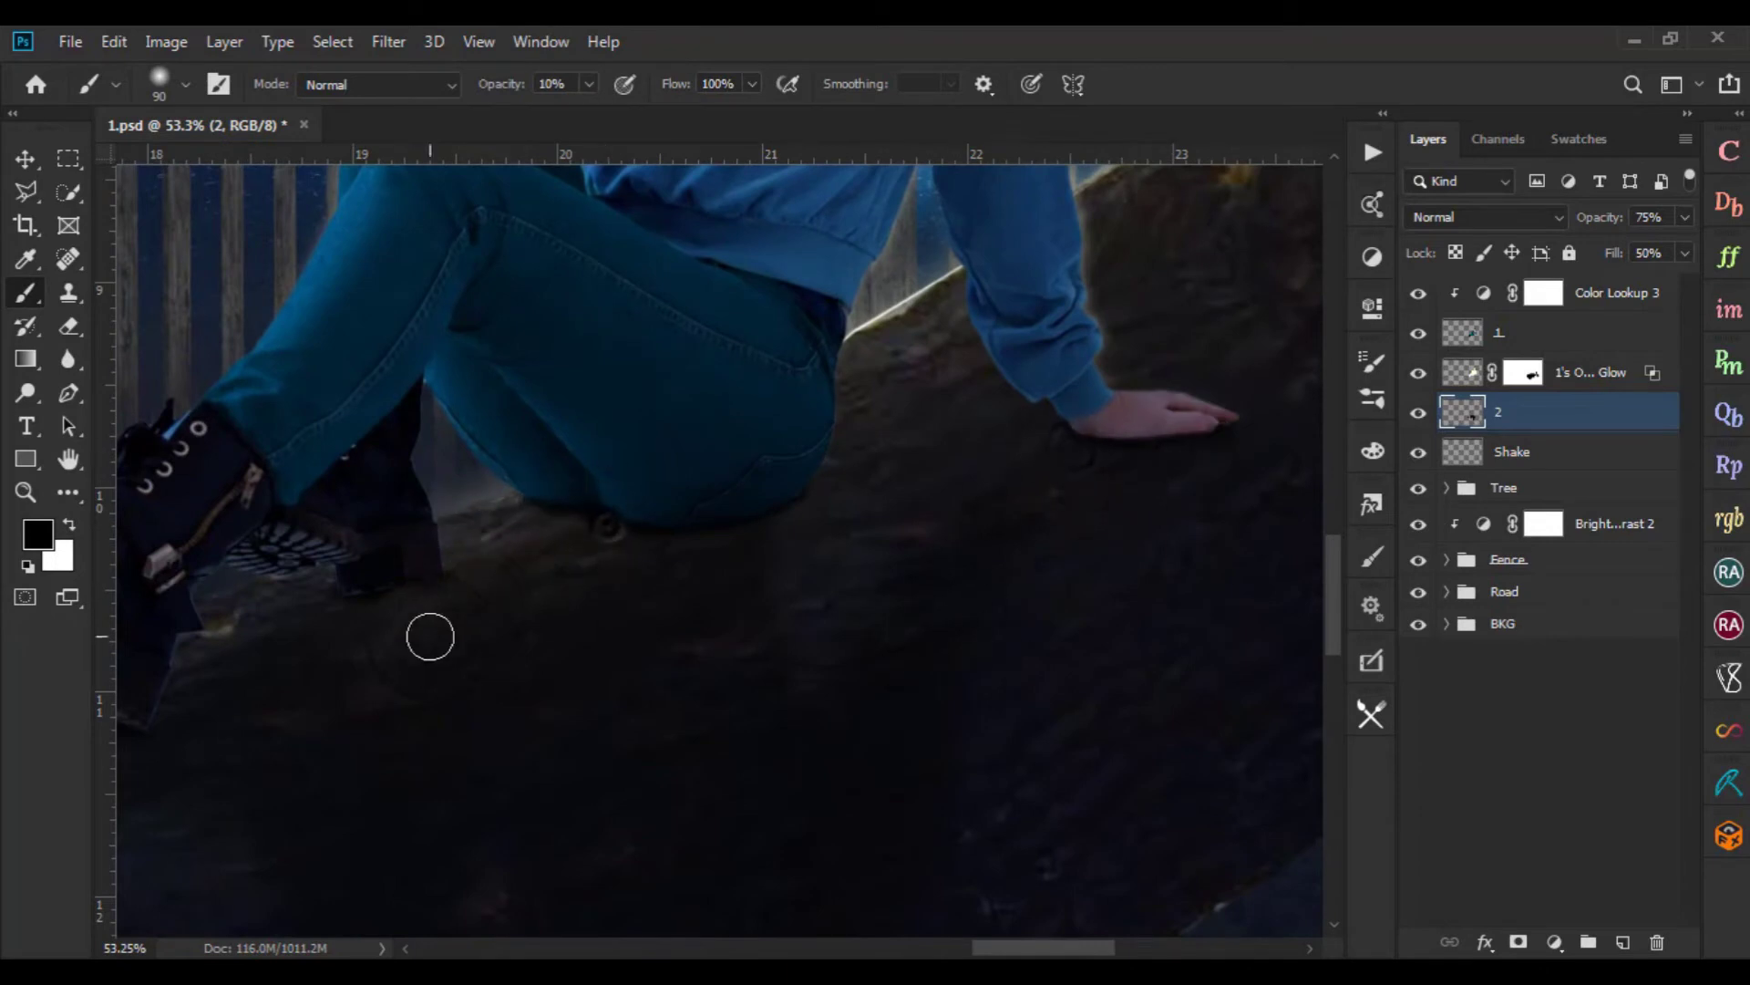
drag(589, 84, 693, 104)
click(1147, 462)
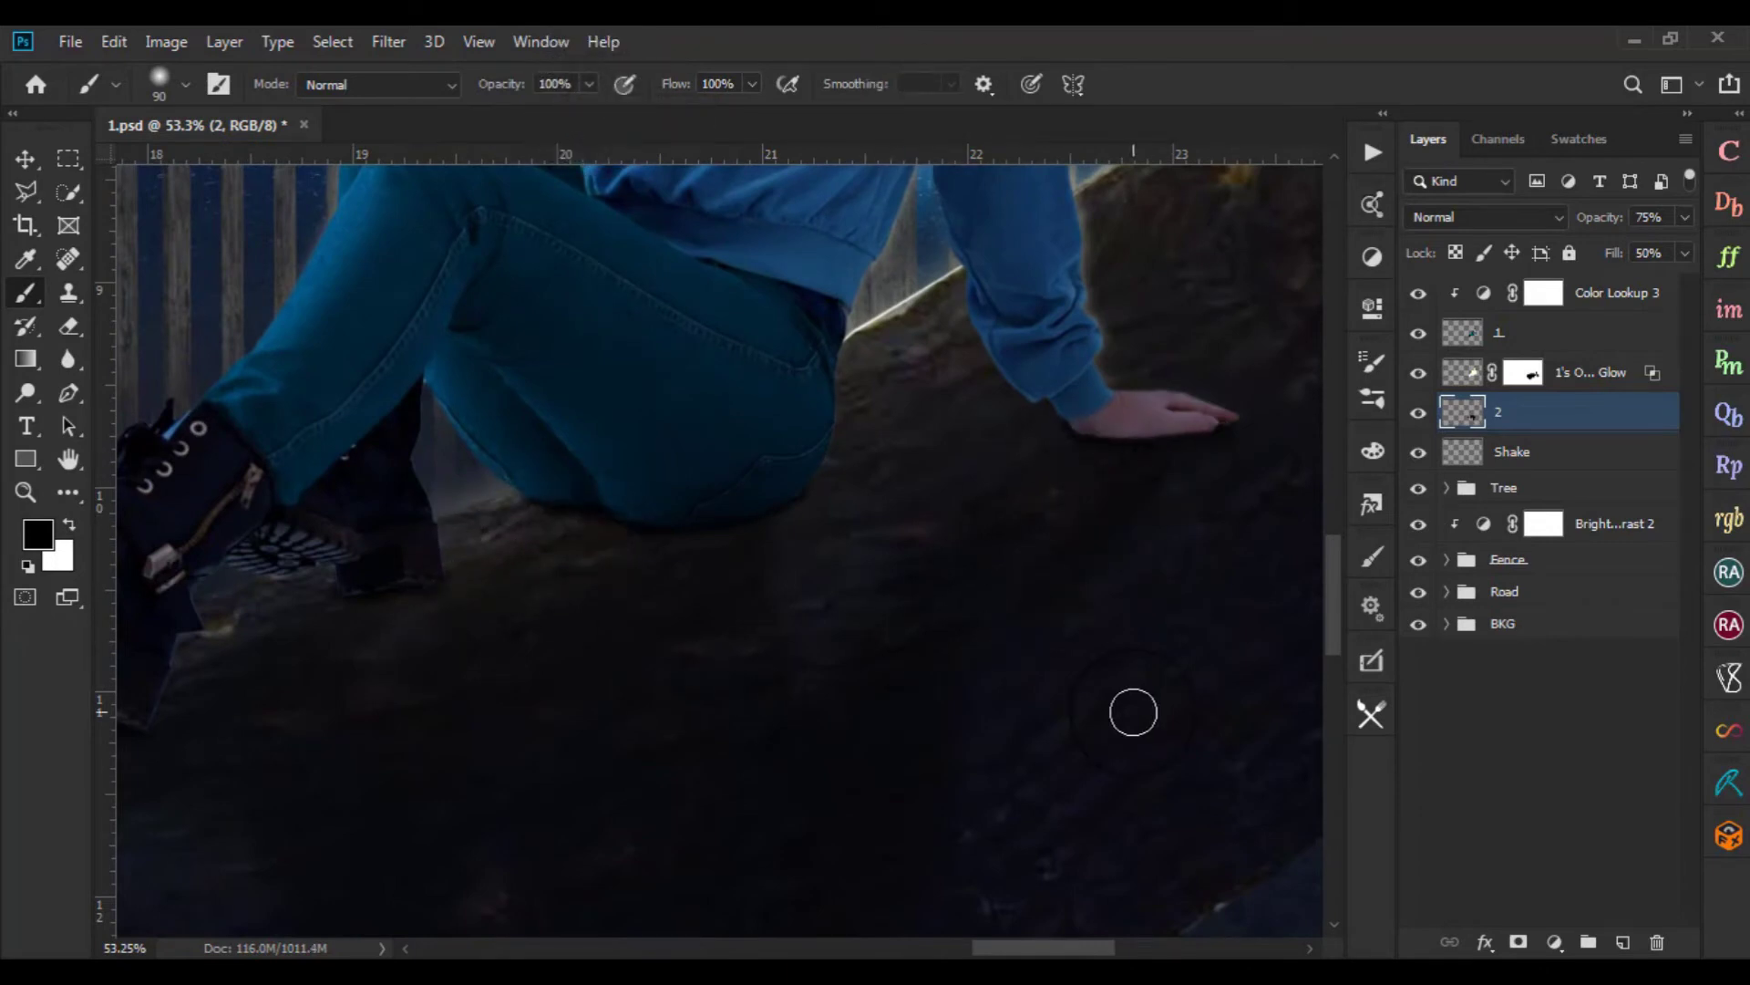
click(561, 527)
click(522, 618)
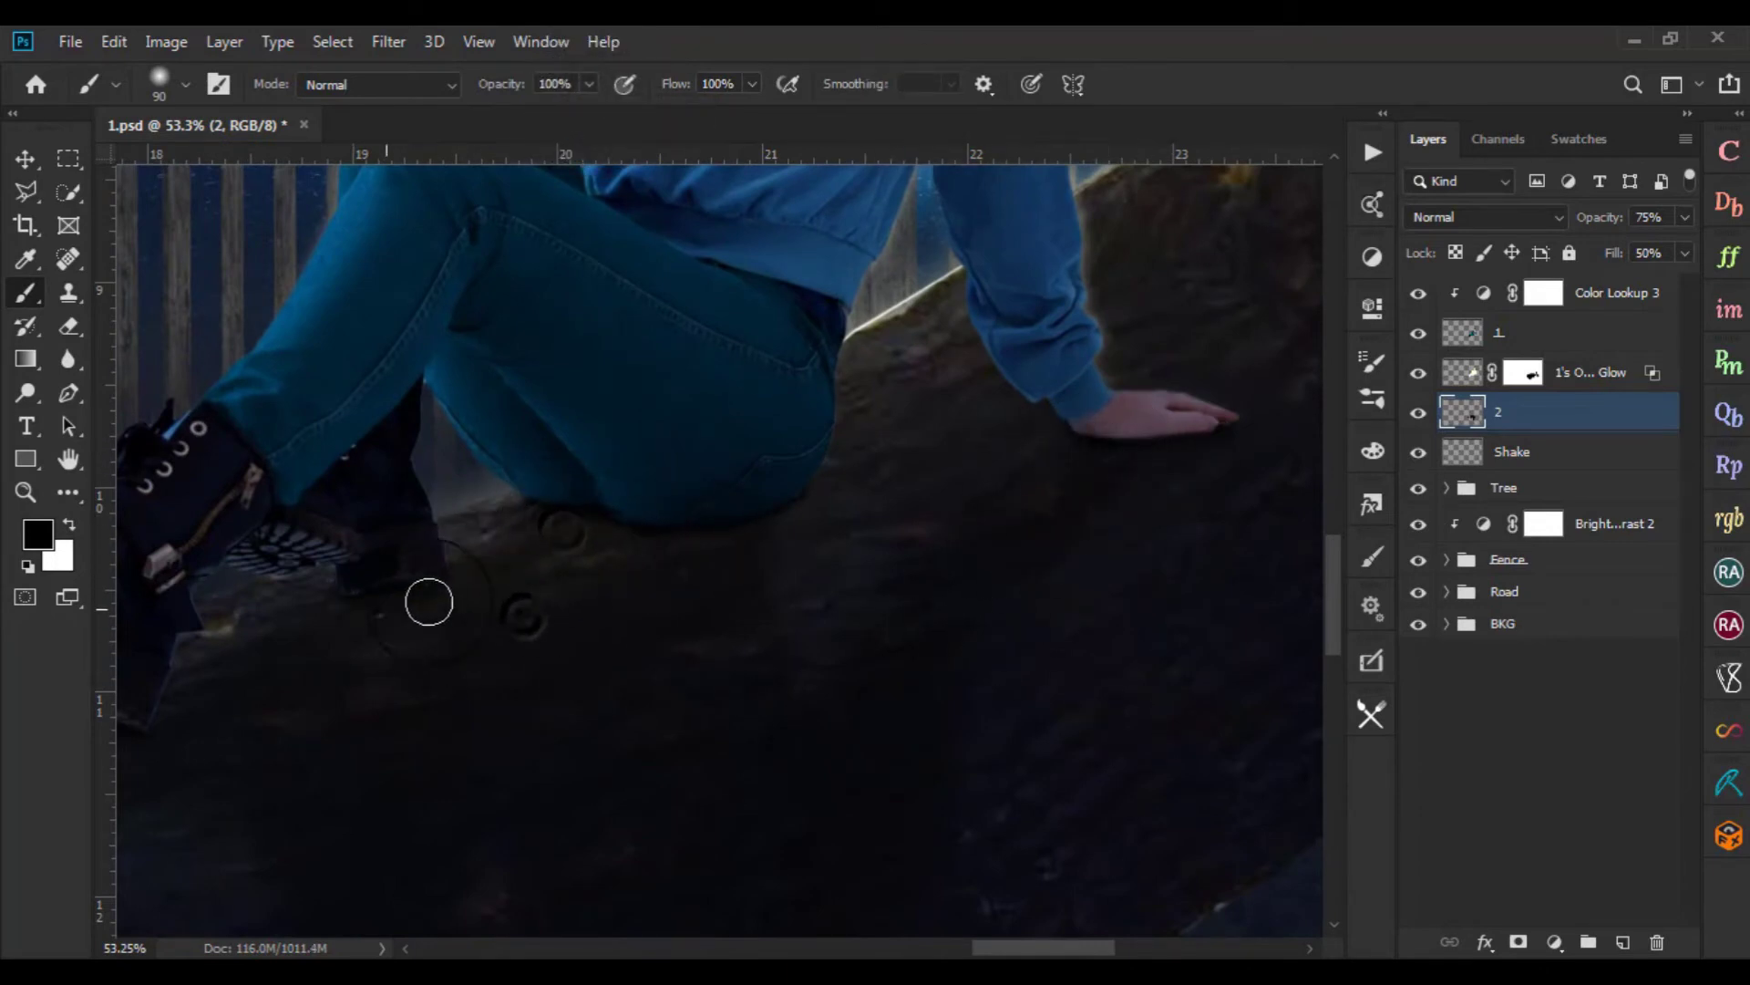
scroll(558, 693, down, 3)
scroll(380, 715, down, 1)
scroll(586, 836, up, 2)
scroll(1102, 646, down, 2)
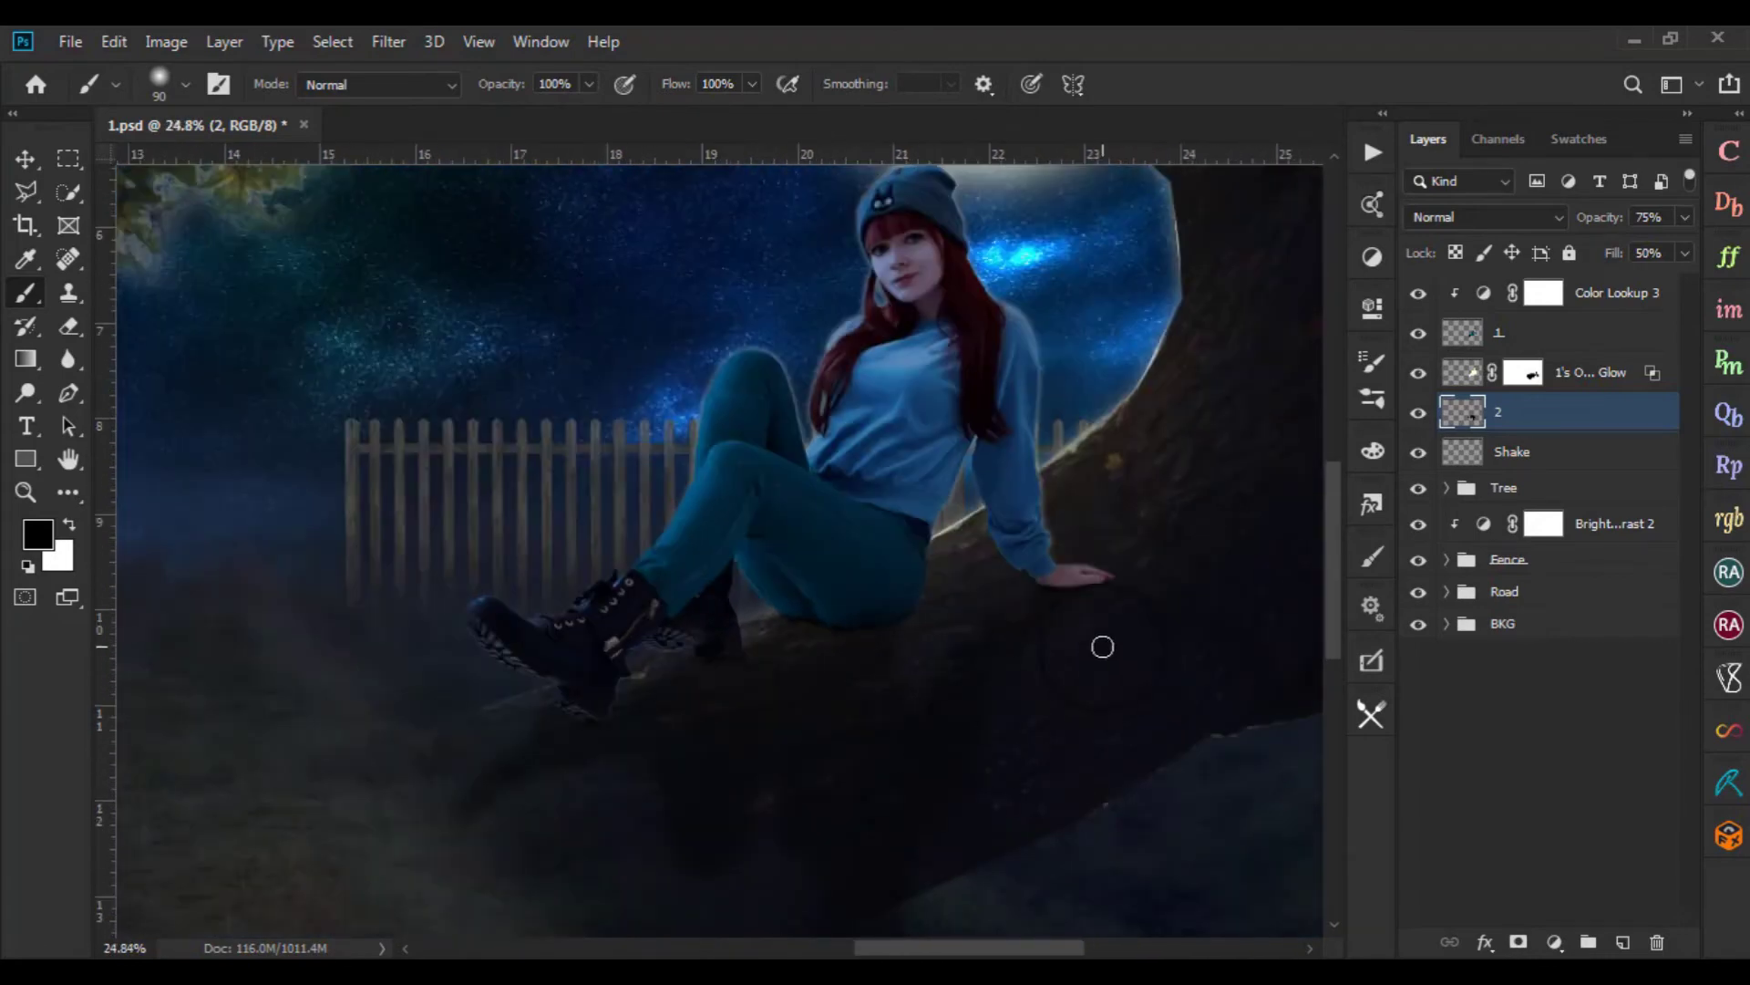
scroll(1024, 809, down, 2)
scroll(1052, 607, up, 1)
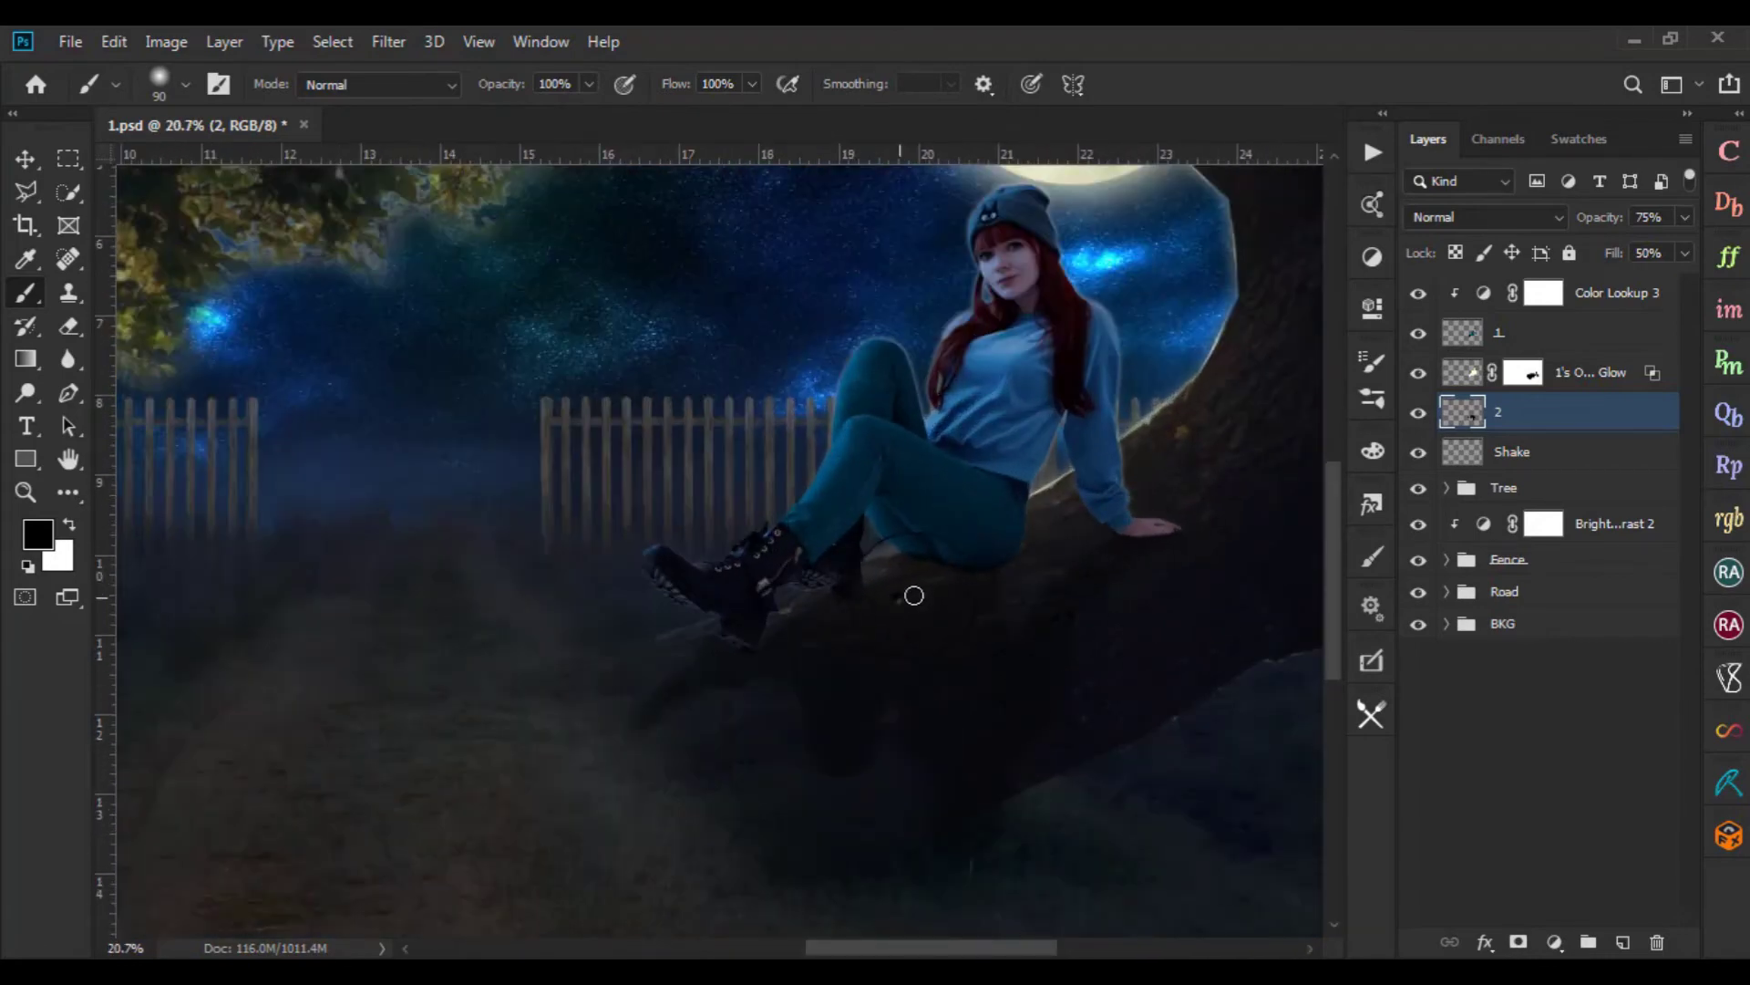
scroll(969, 672, down, 2)
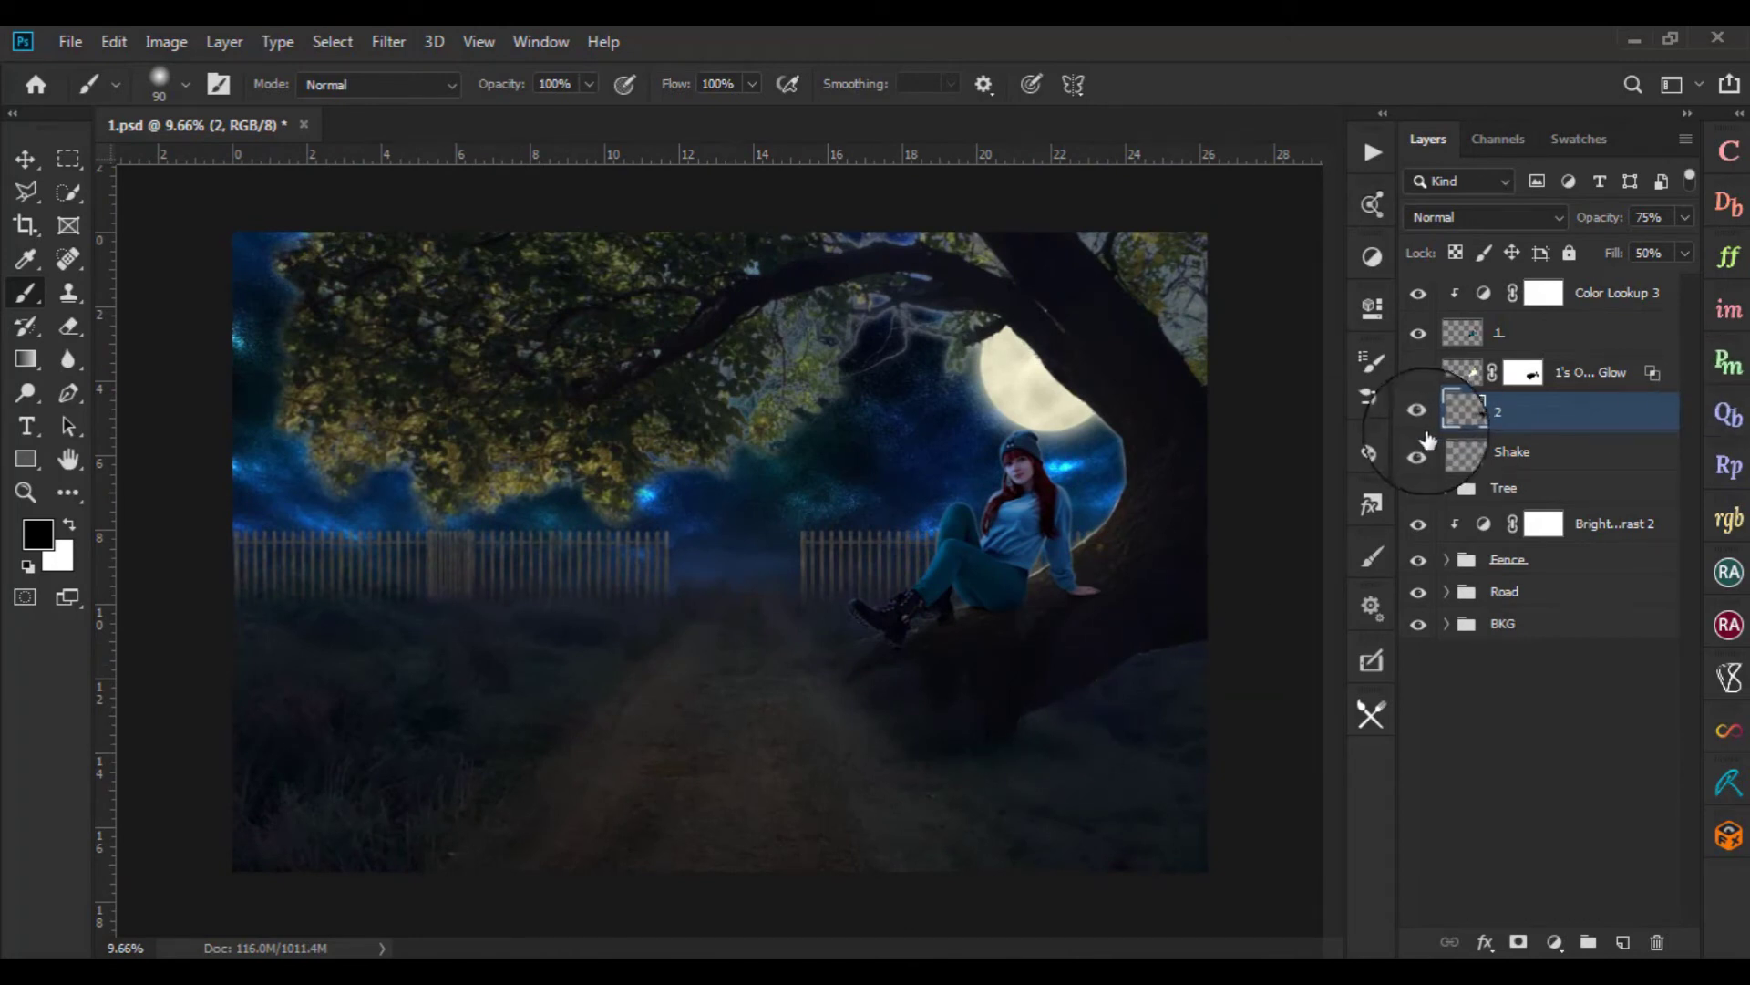
Rename layer 2 to 'Shadow' and bring up its layer options menu
double_click(1500, 411)
text(Shadow)
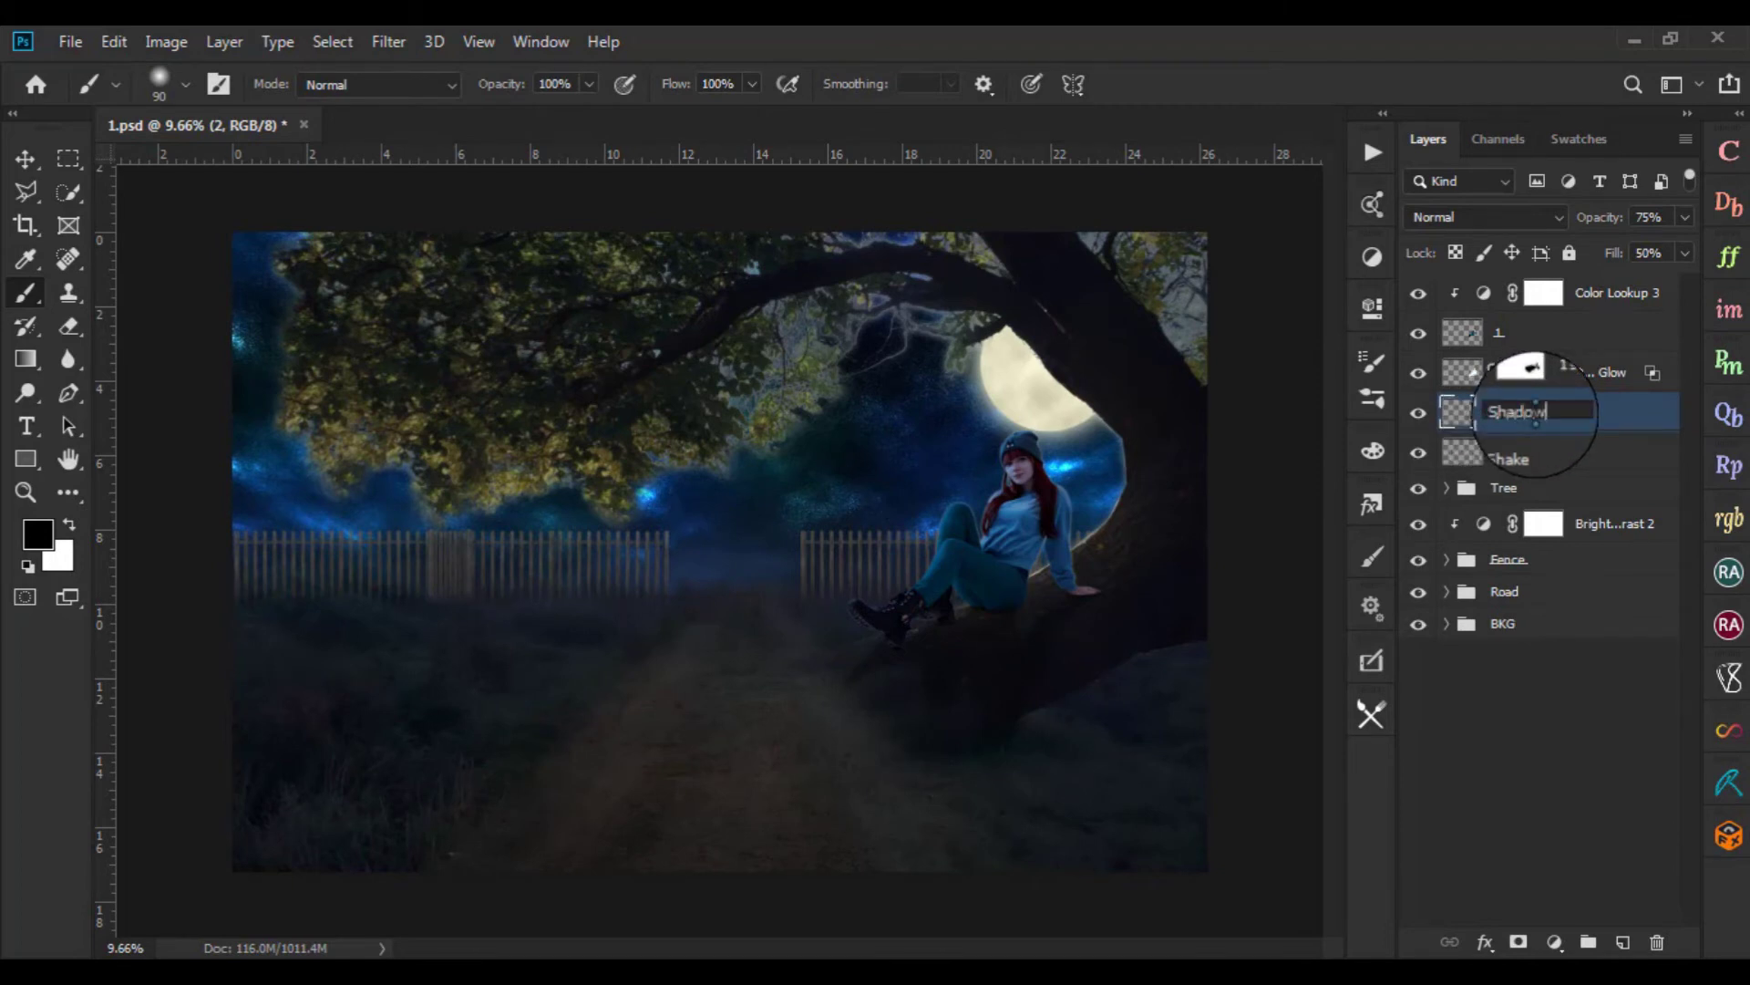
key(Return)
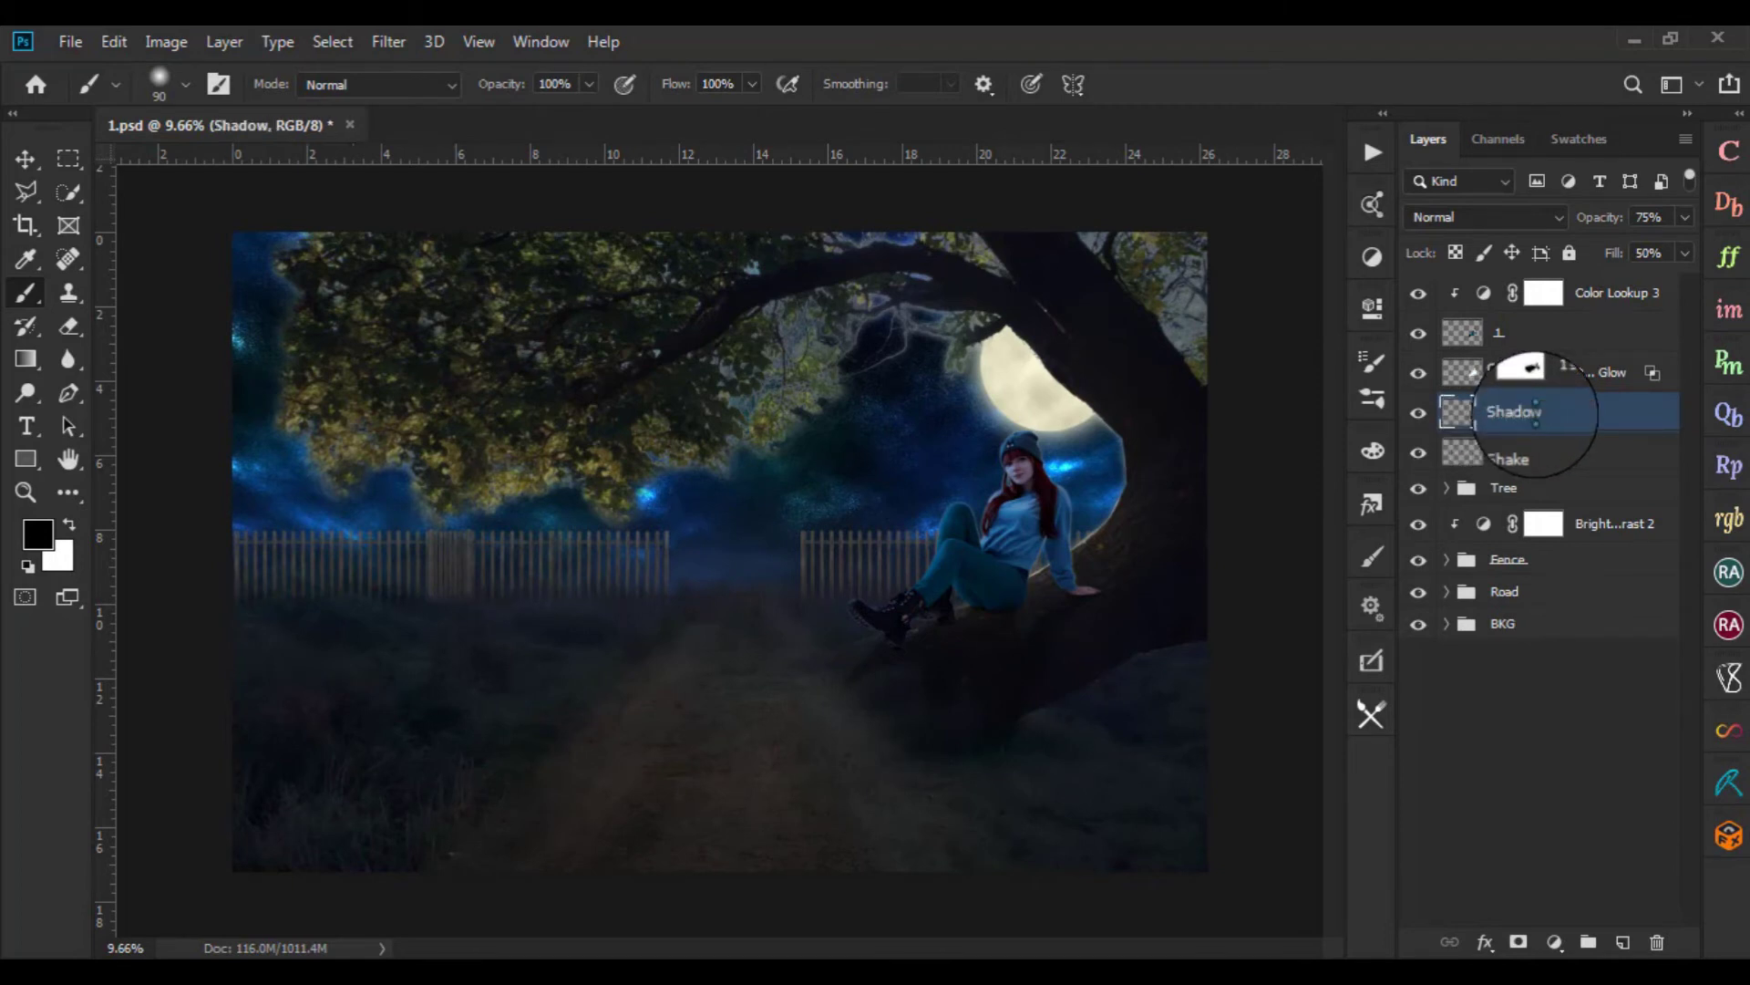
right_click(1539, 412)
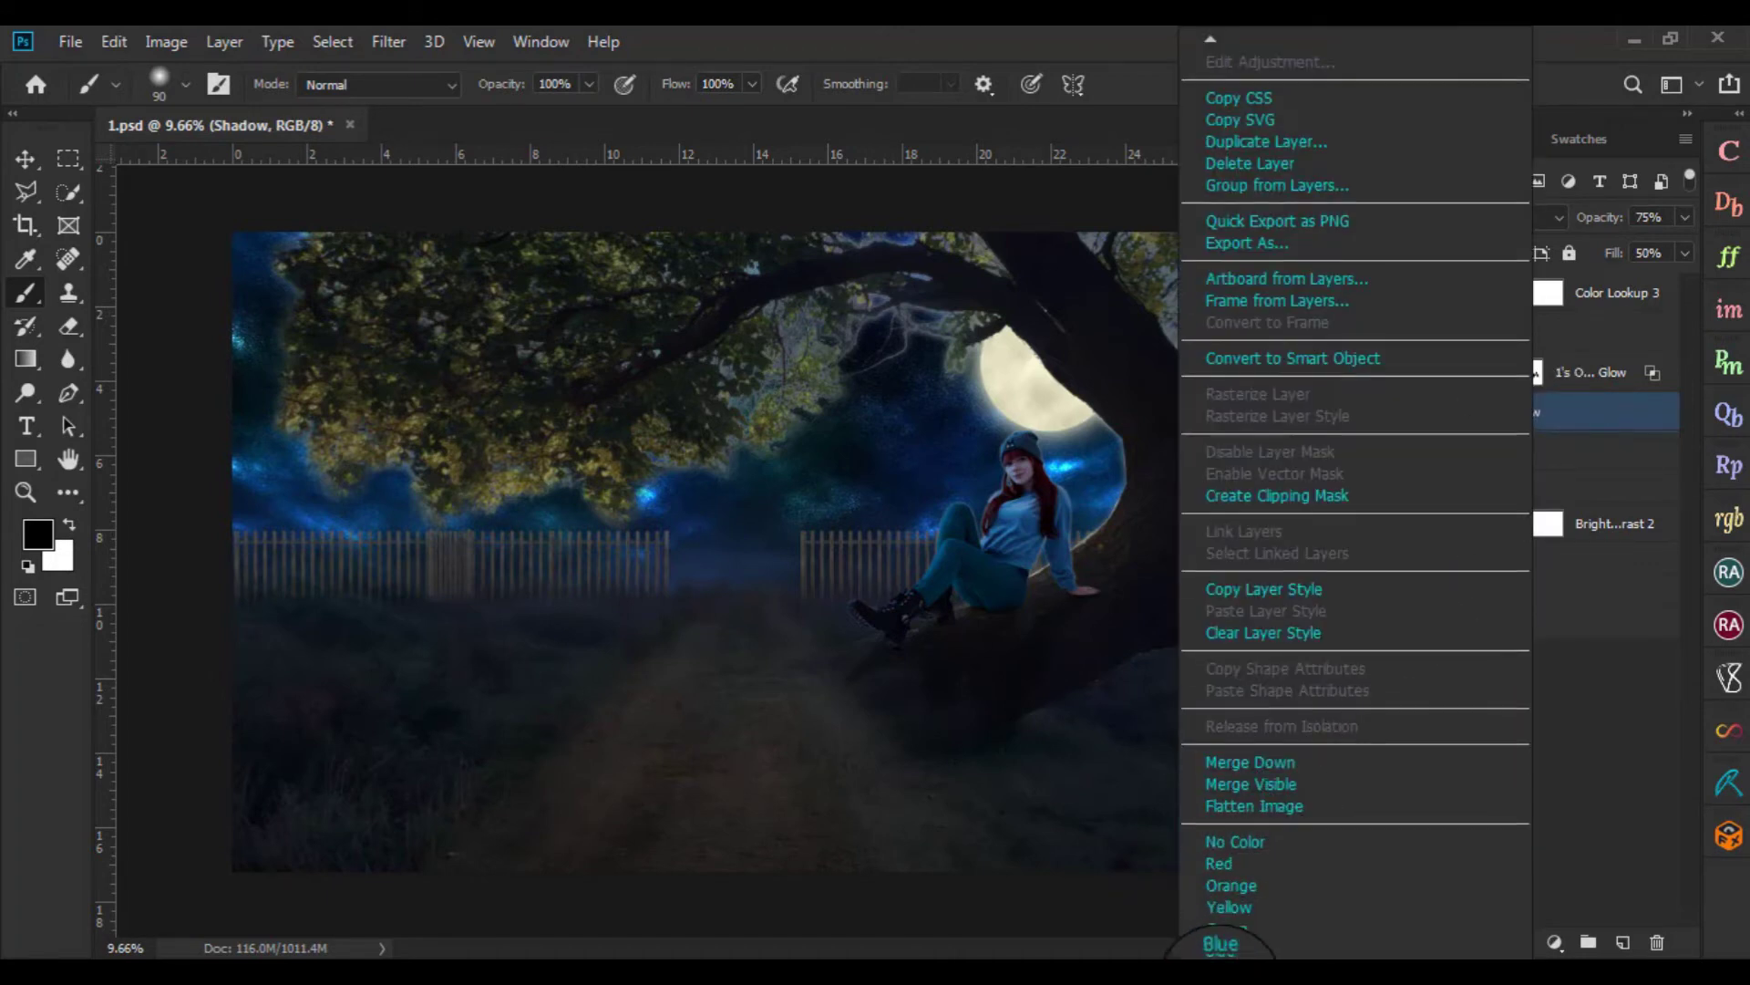
click(1217, 895)
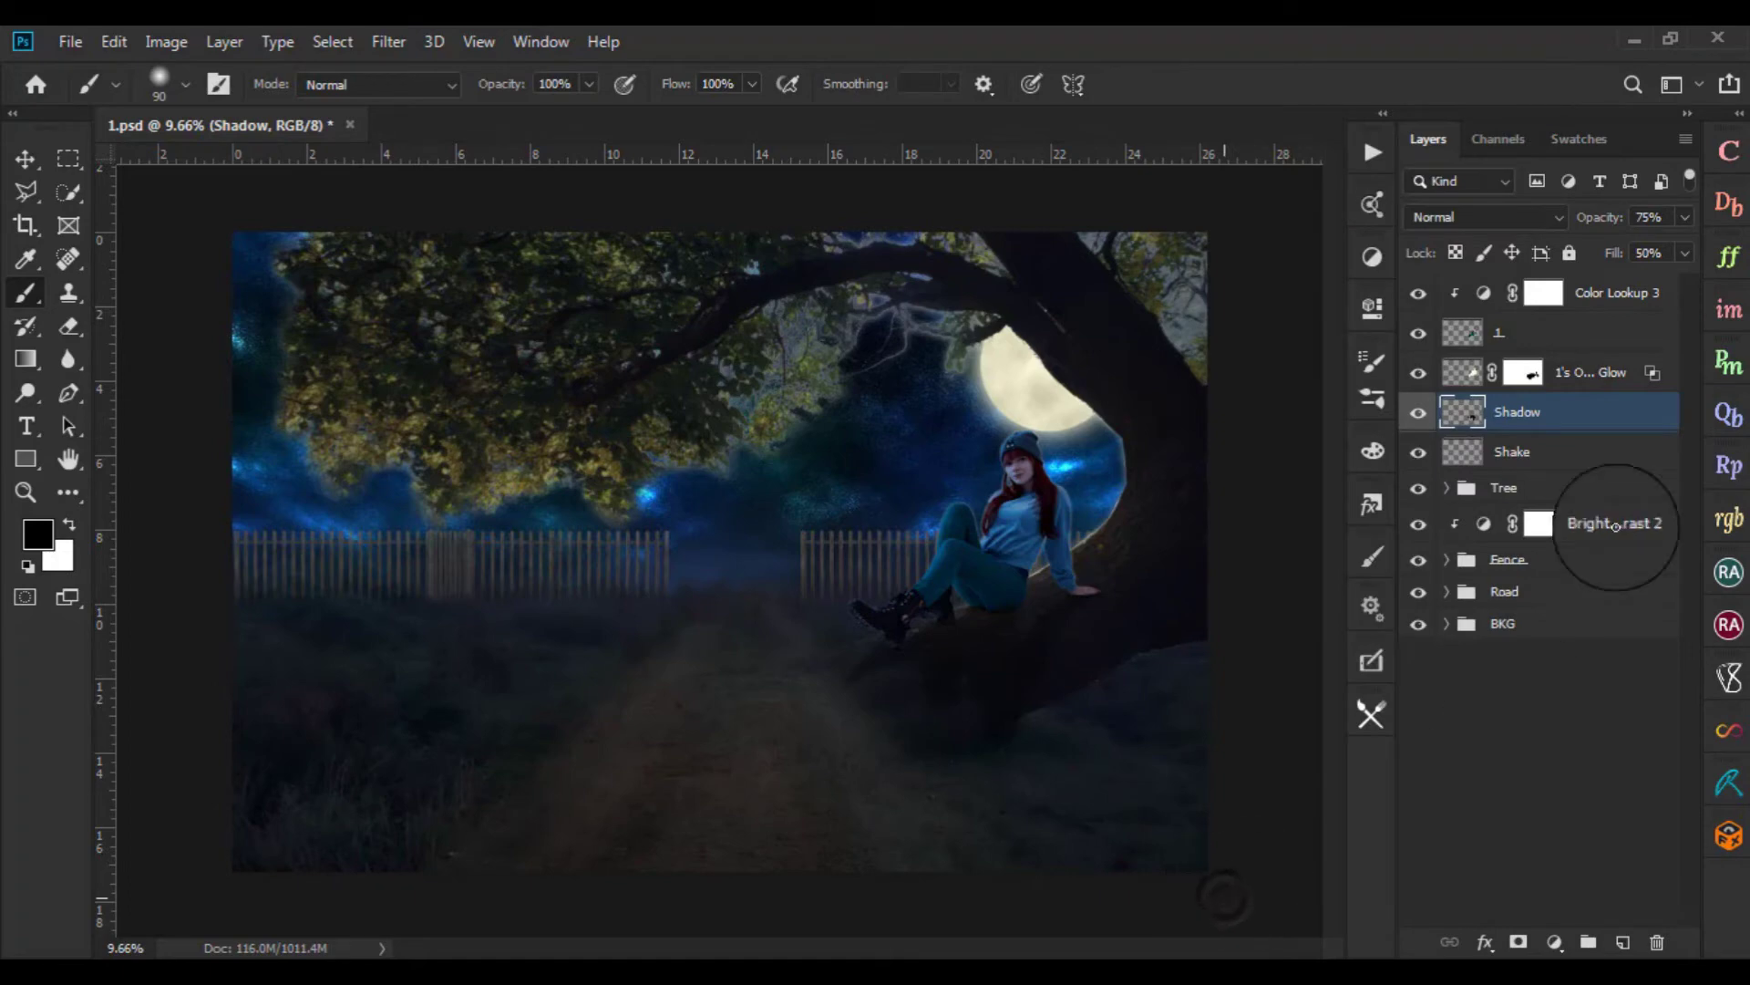
scroll(1094, 657, down, 3)
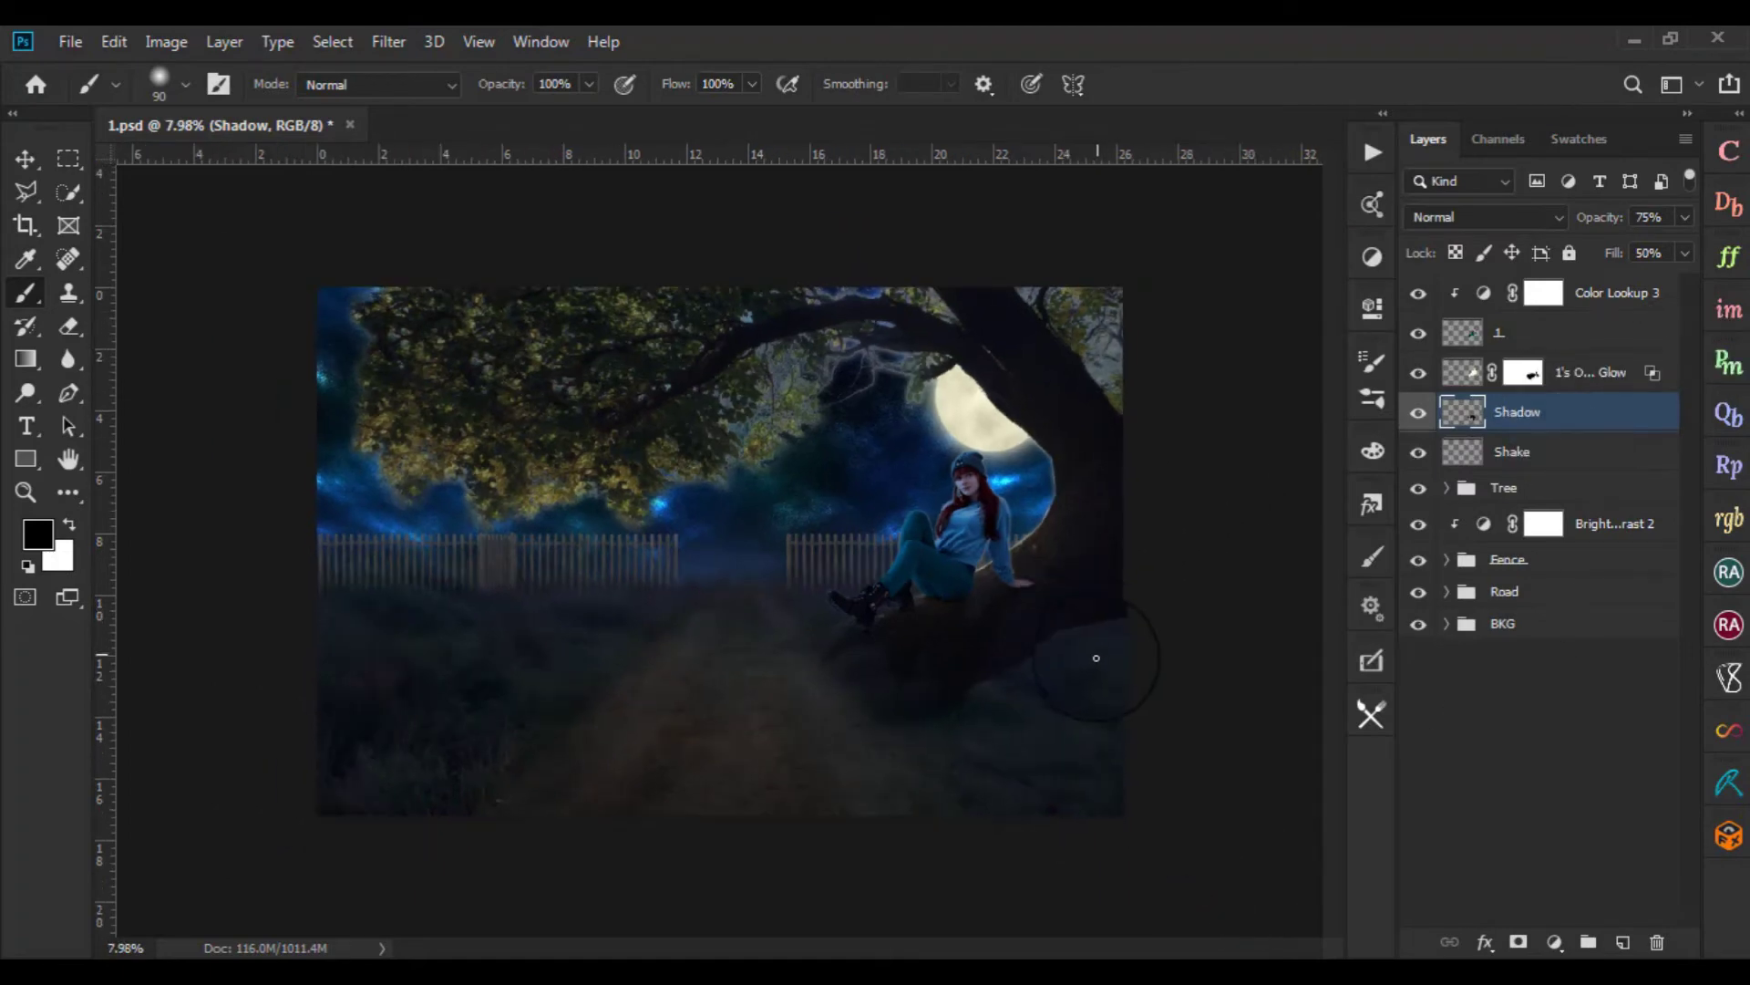
scroll(942, 716, up, 2)
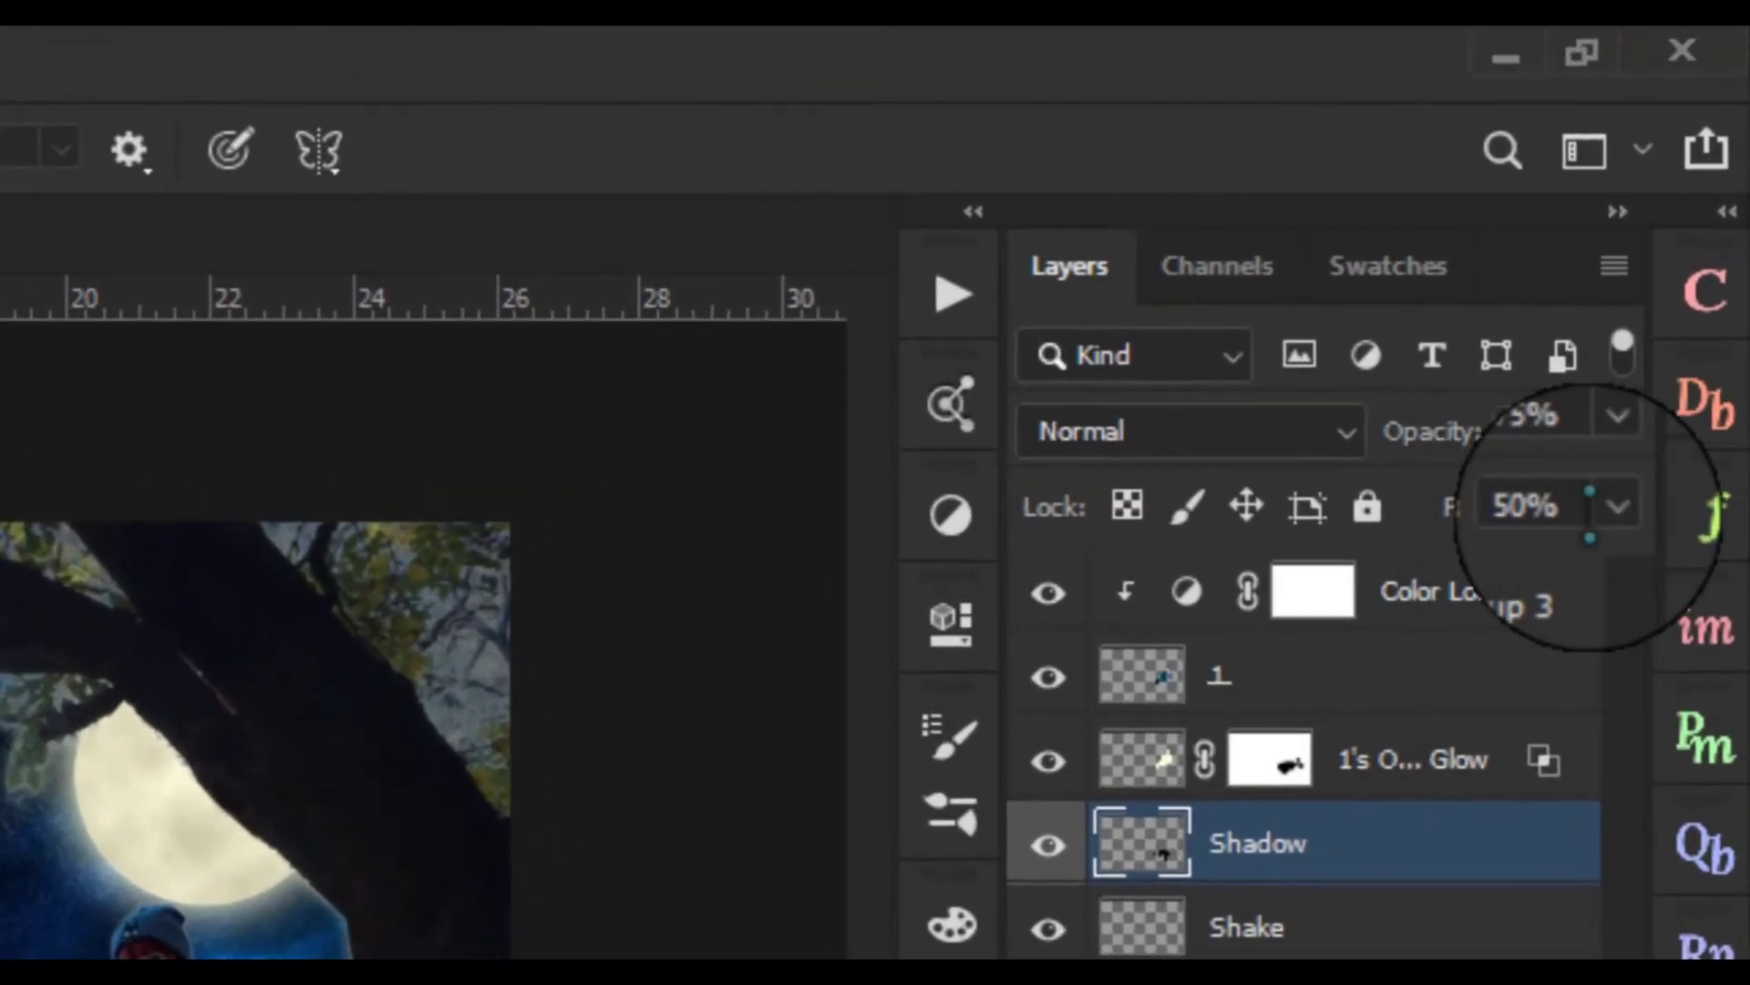
click(1618, 416)
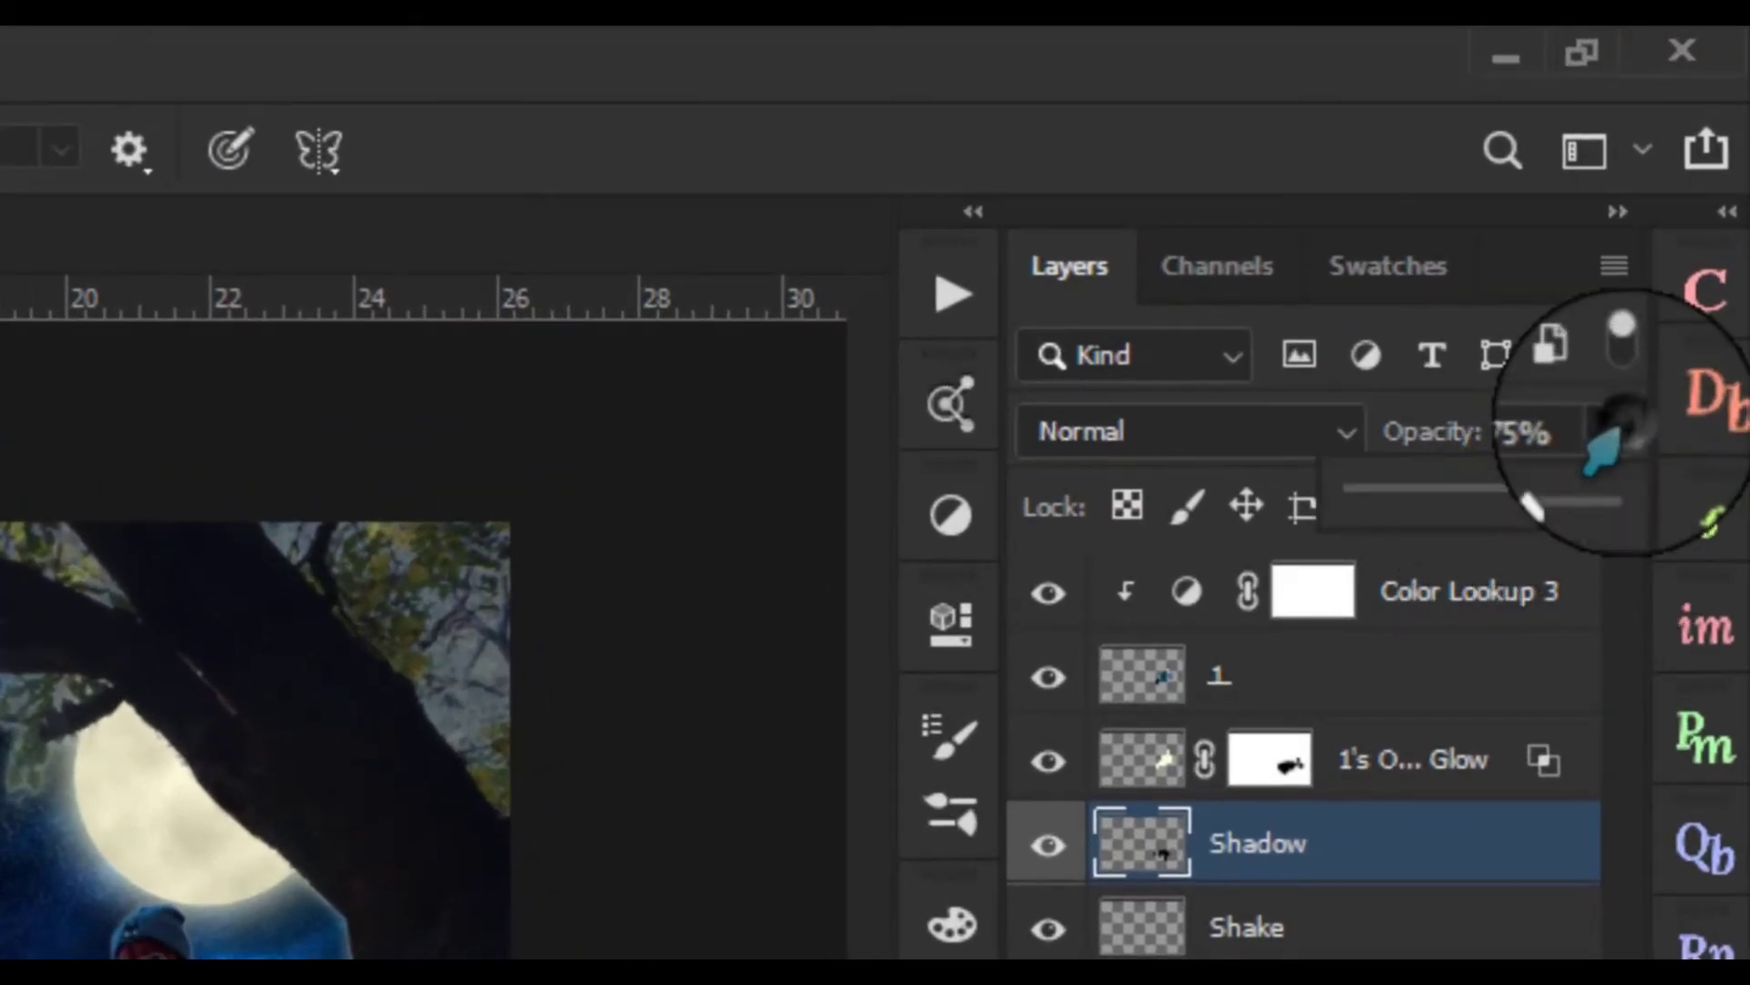
drag(1534, 504, 1500, 503)
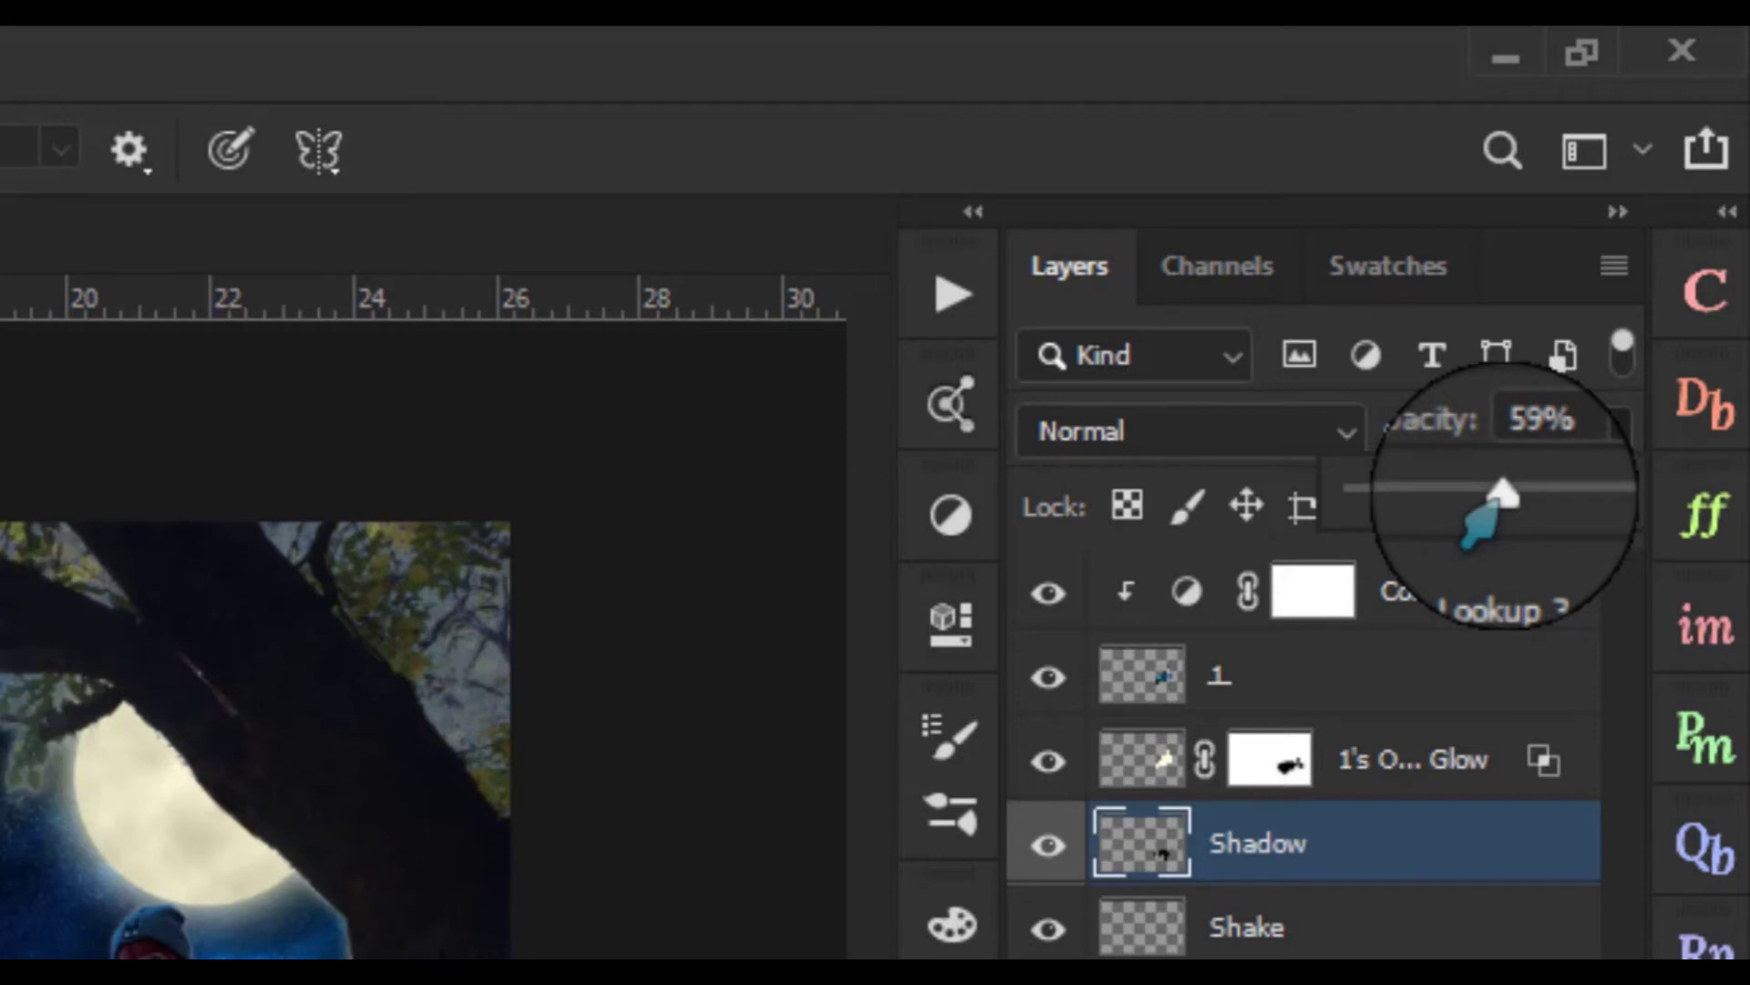
click(1514, 430)
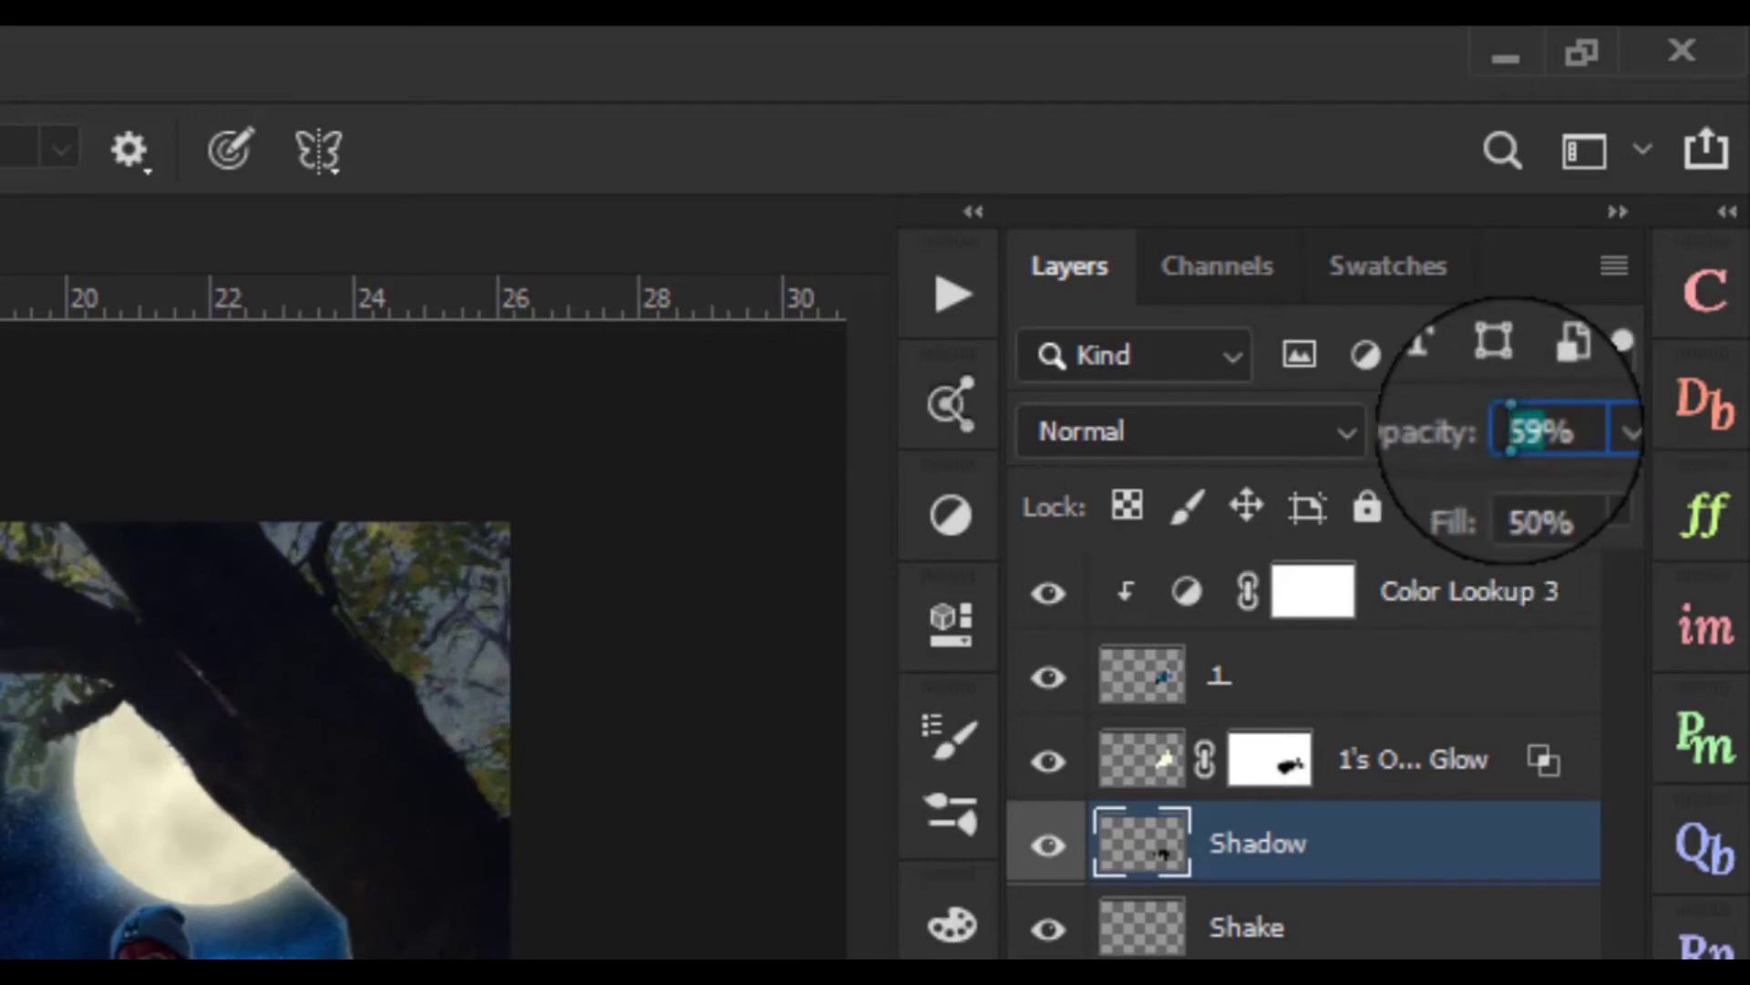
text(75)
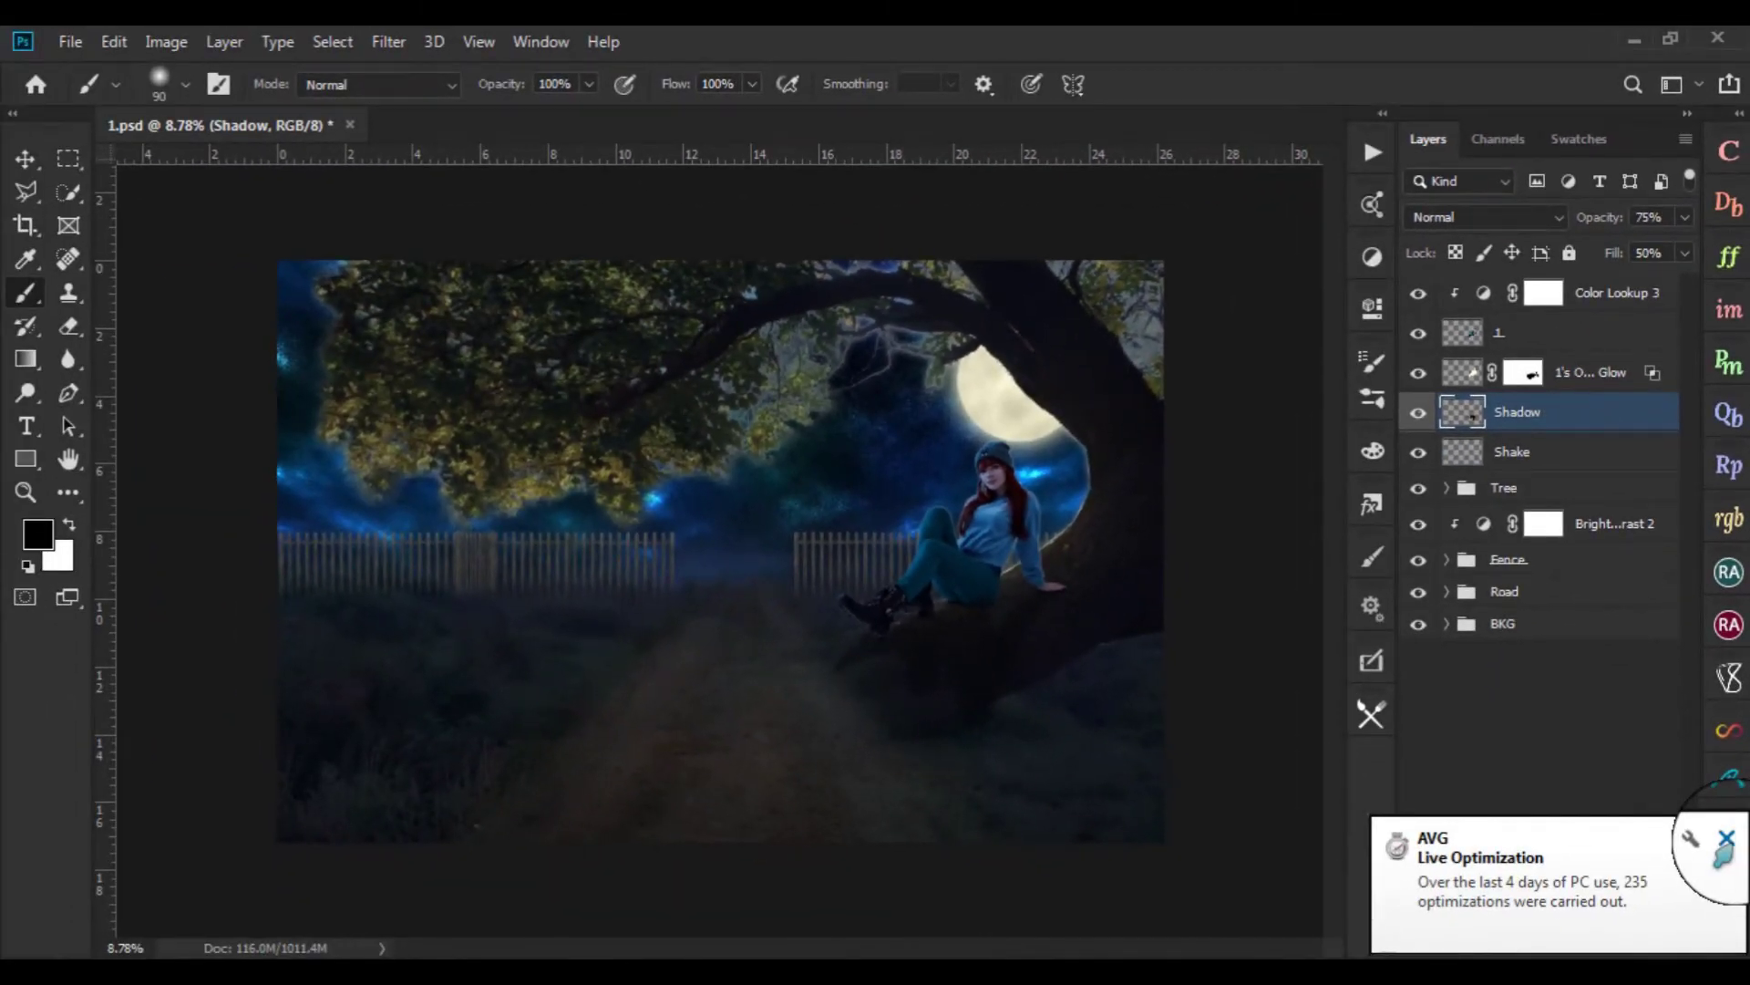
Add a layer mask to the Shadow layer and drag a first fading gradient on it
click(1726, 839)
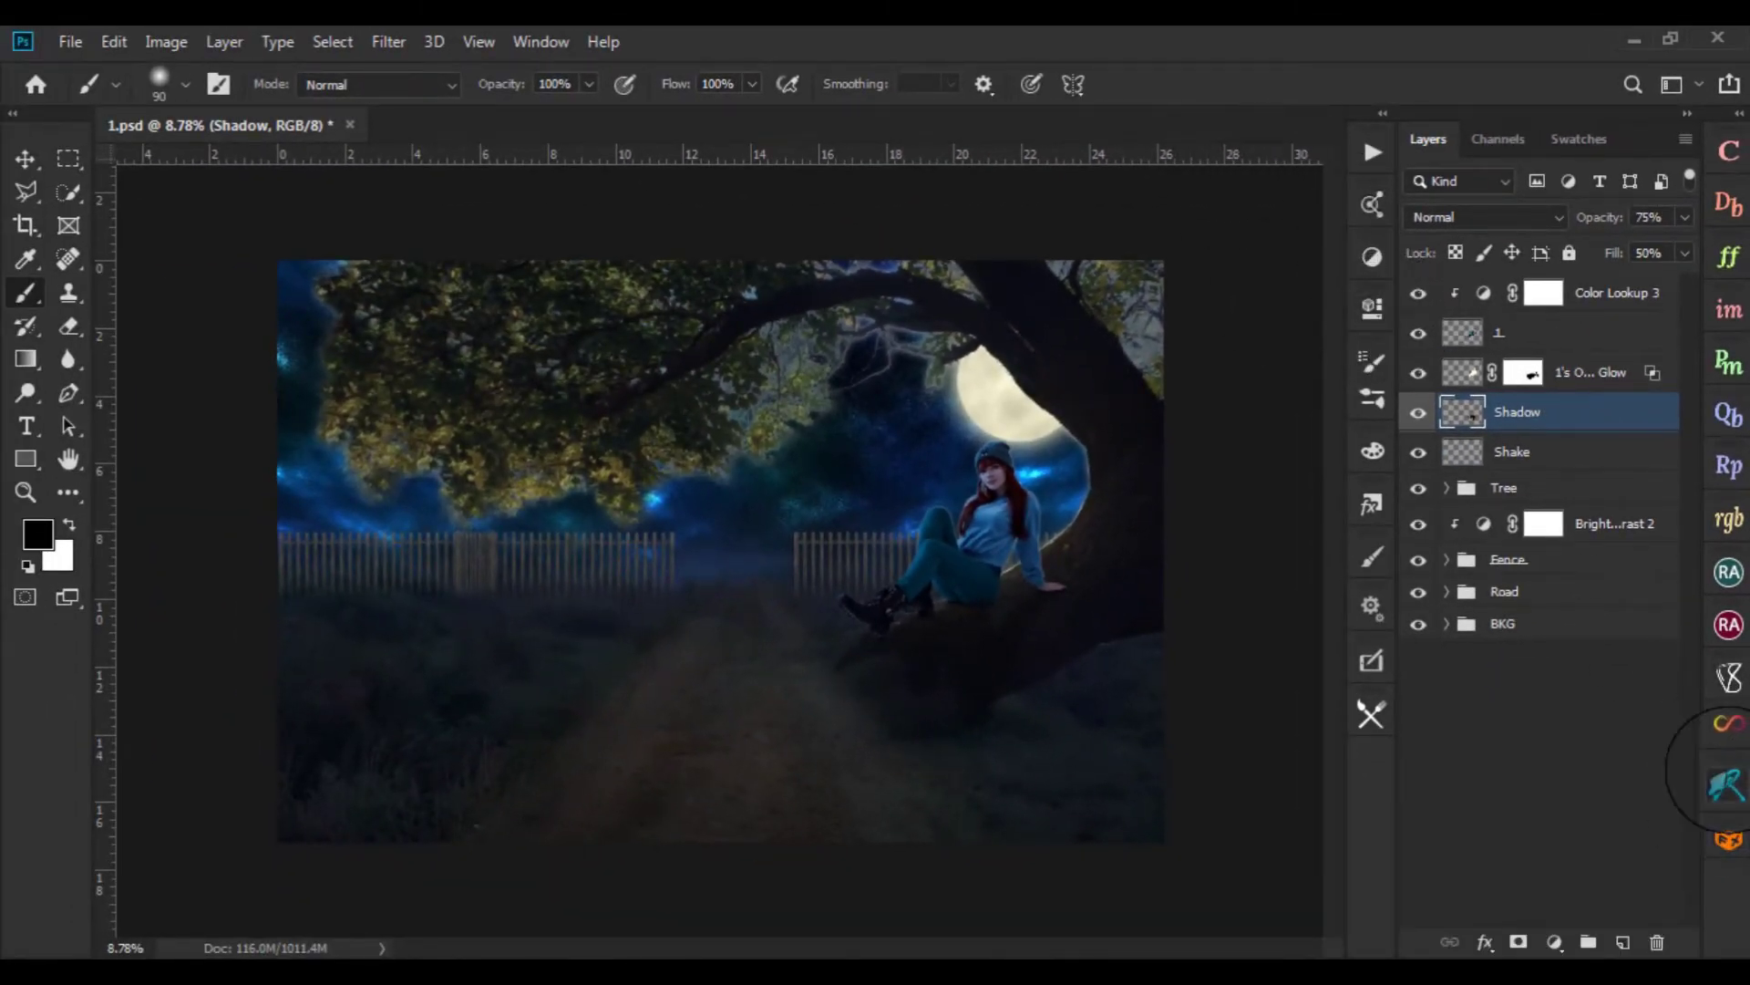
click(1519, 943)
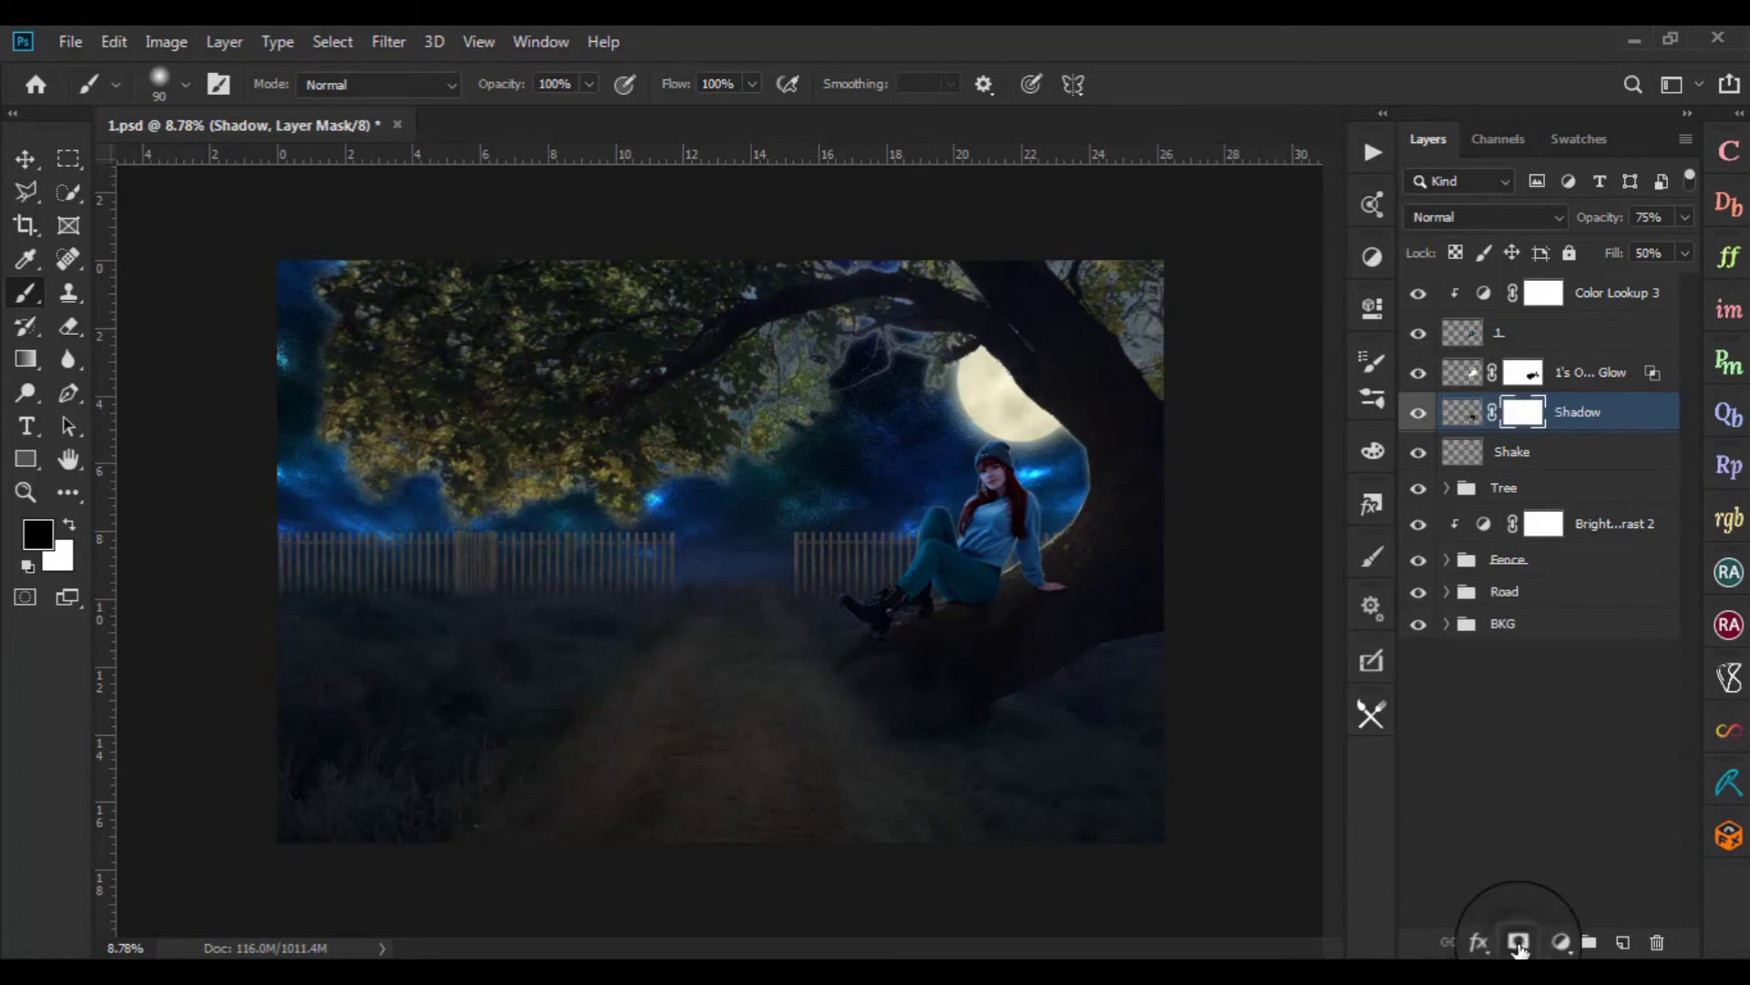
click(24, 360)
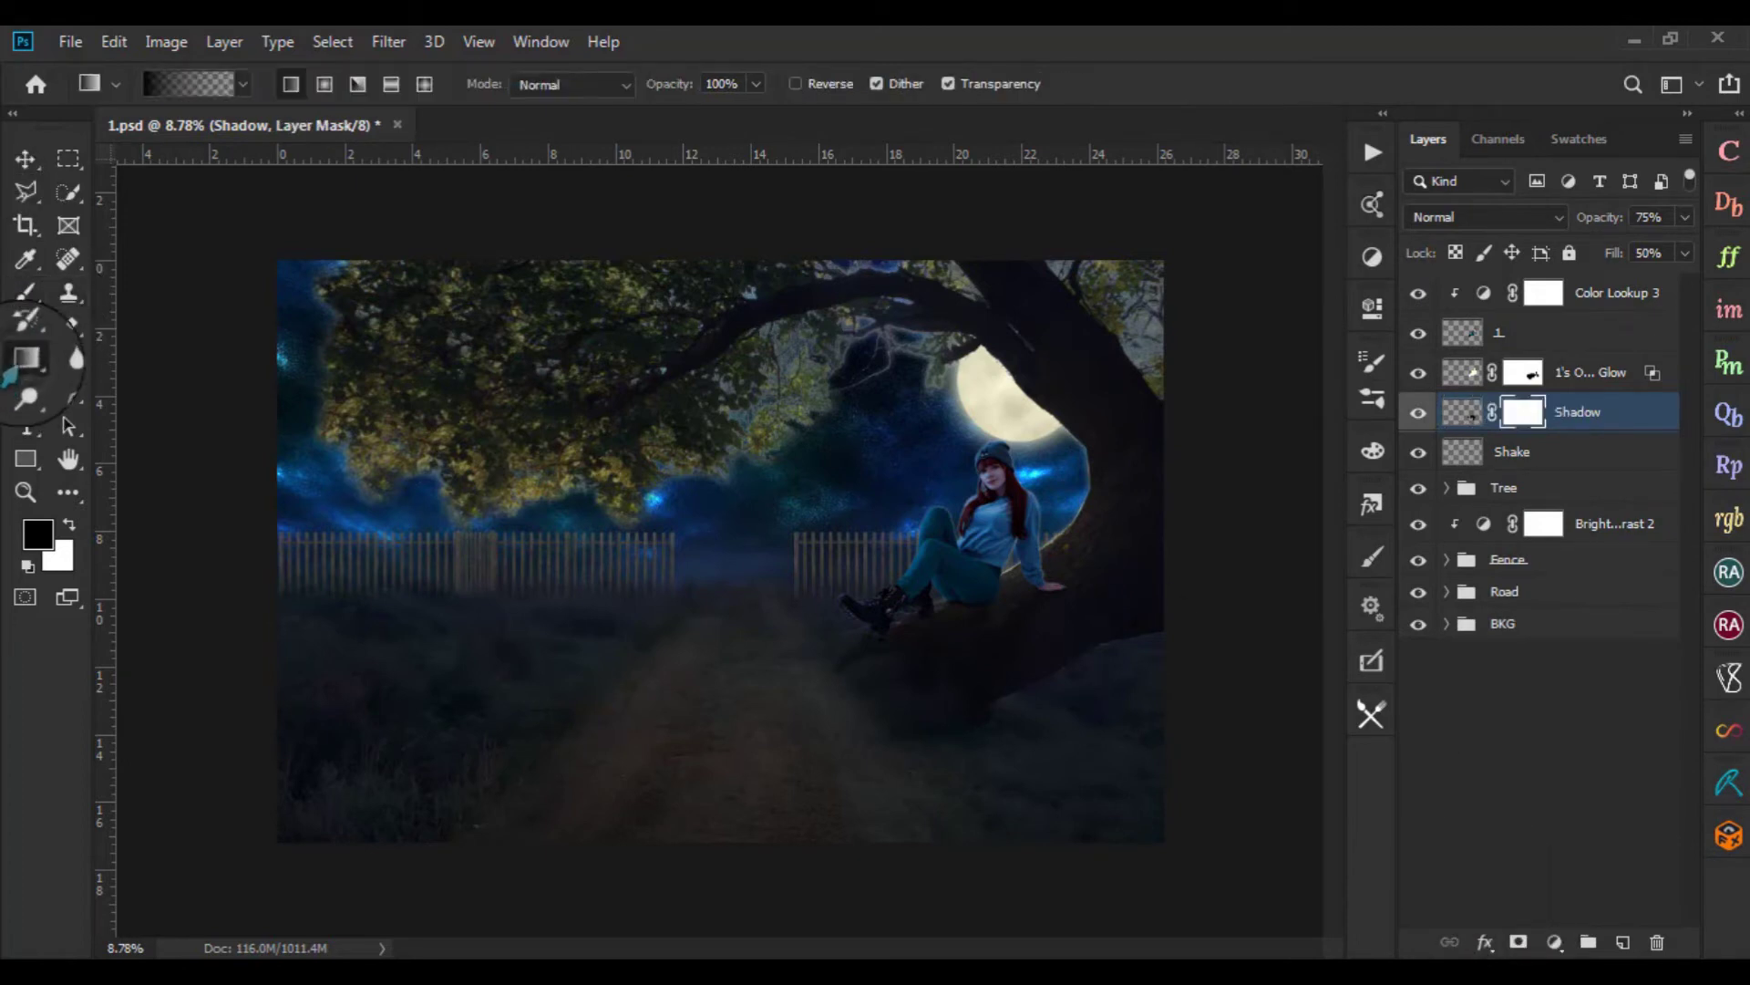
scroll(958, 780, up, 2)
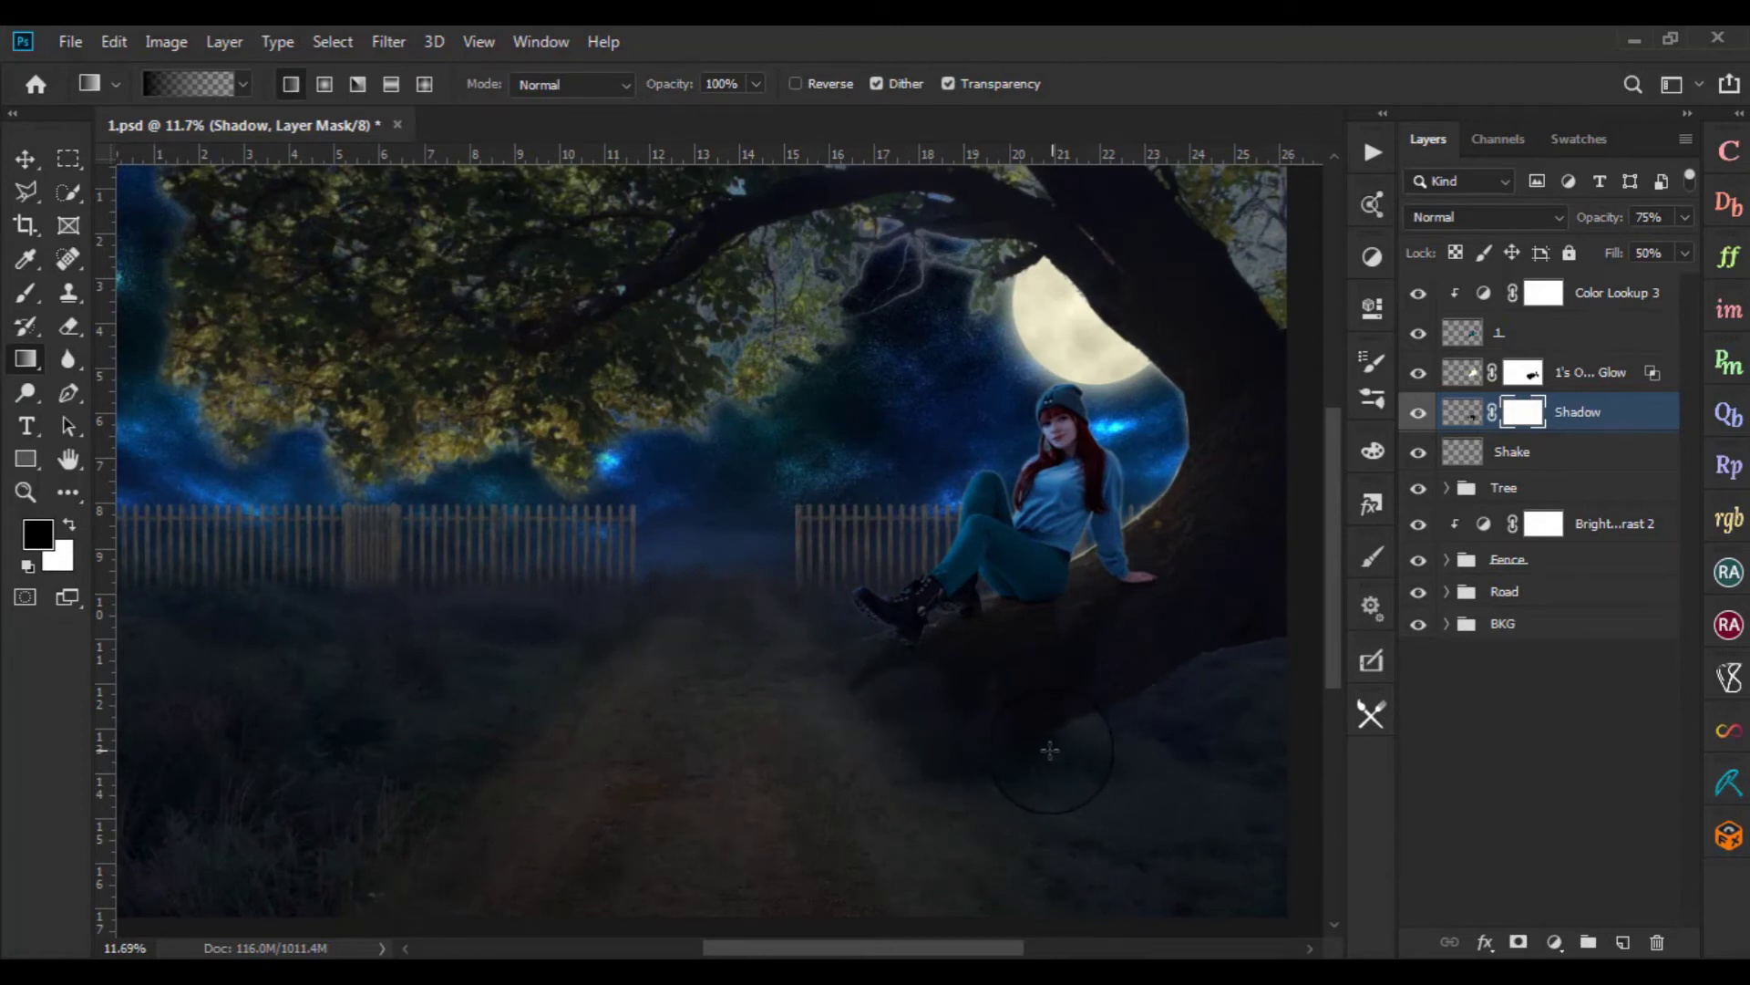
drag(1017, 786, 1018, 642)
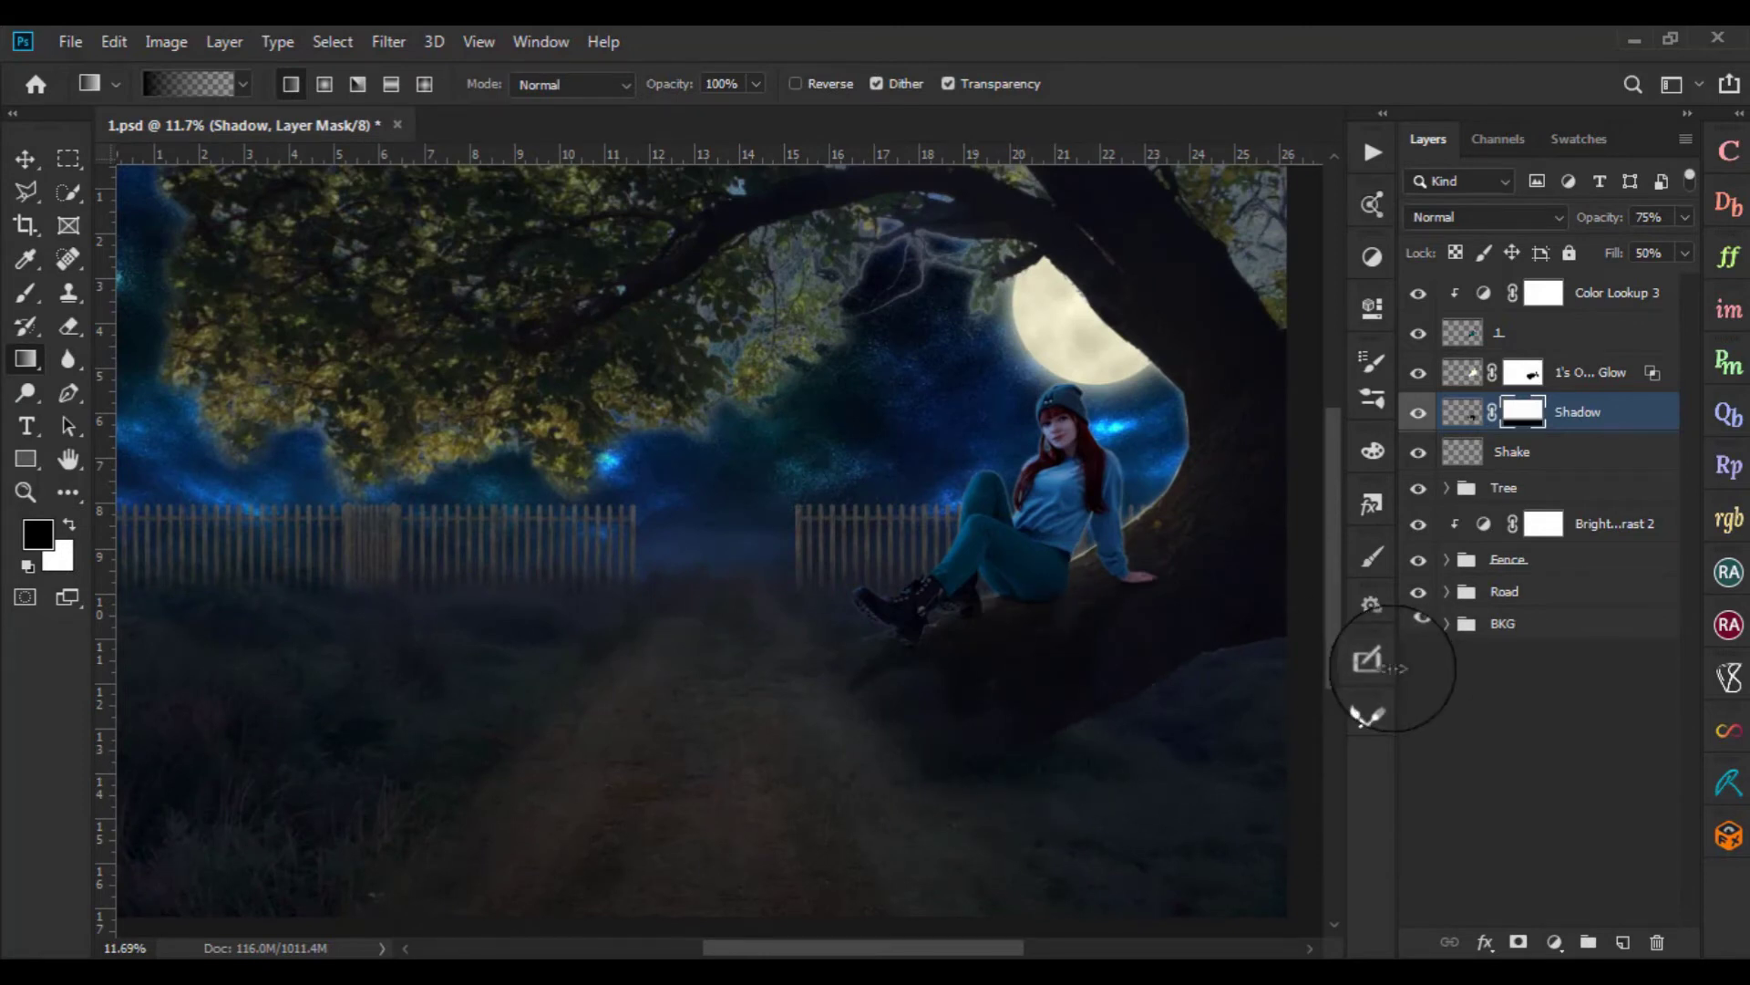
scroll(1108, 789, down, 2)
scroll(1108, 789, down, 1)
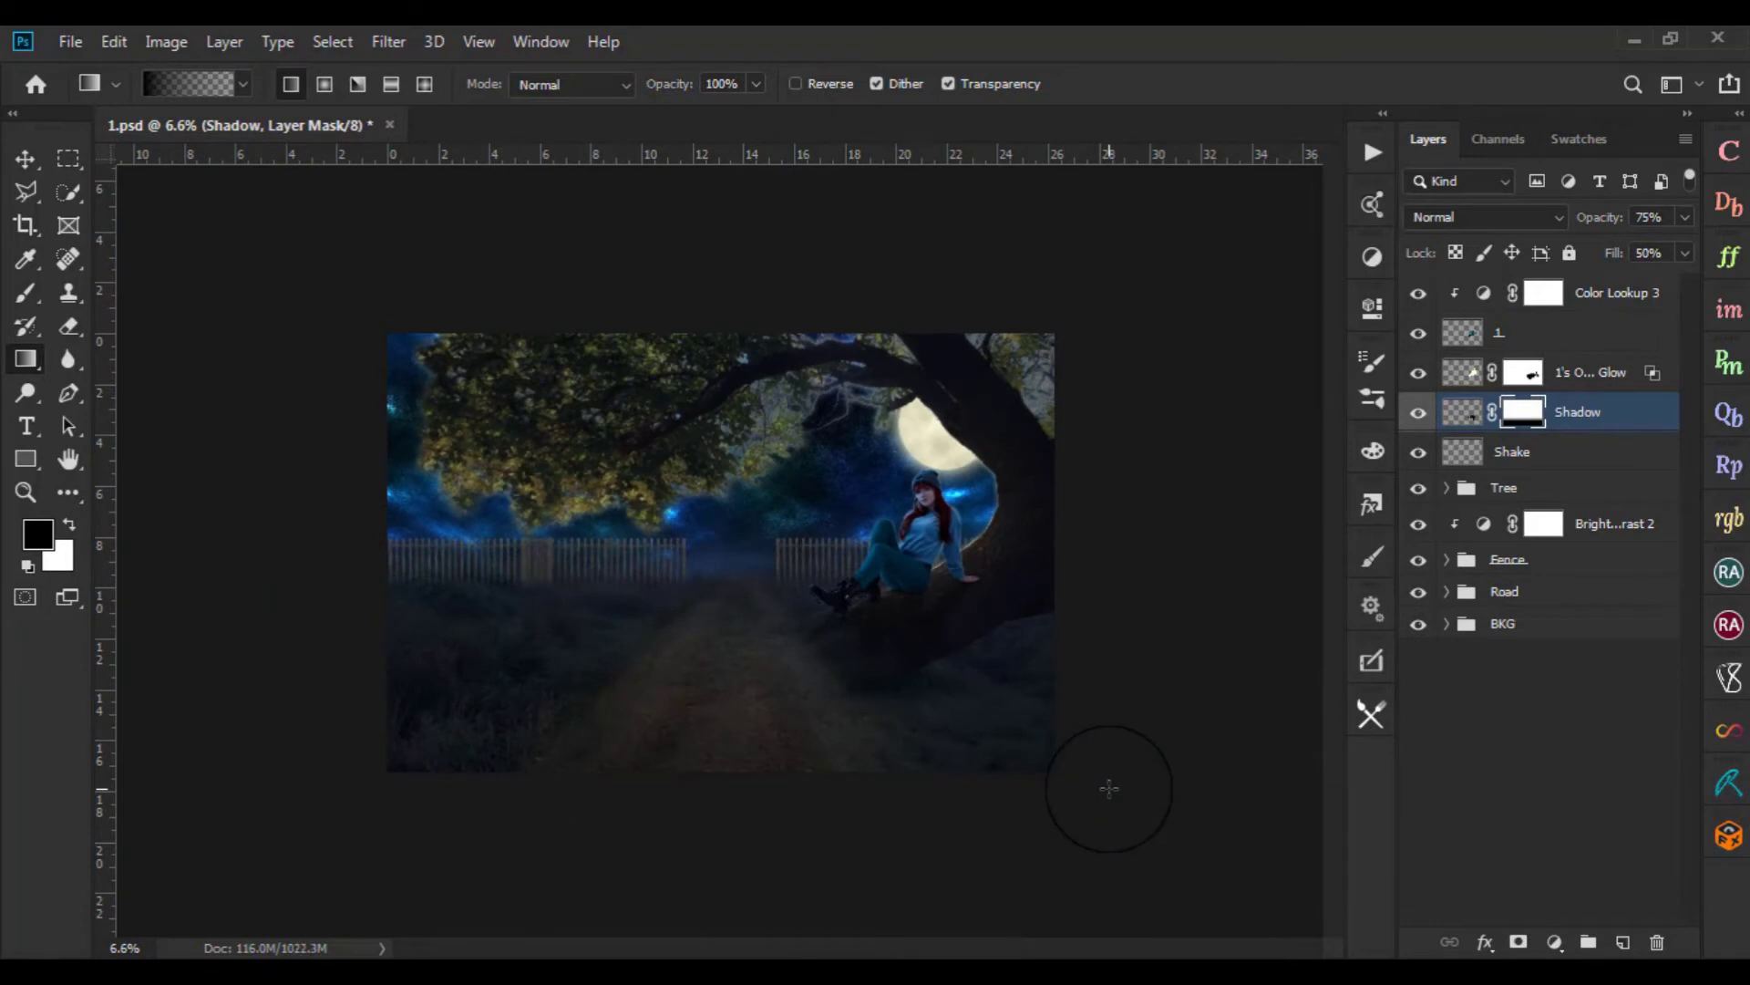
scroll(875, 684, up, 1)
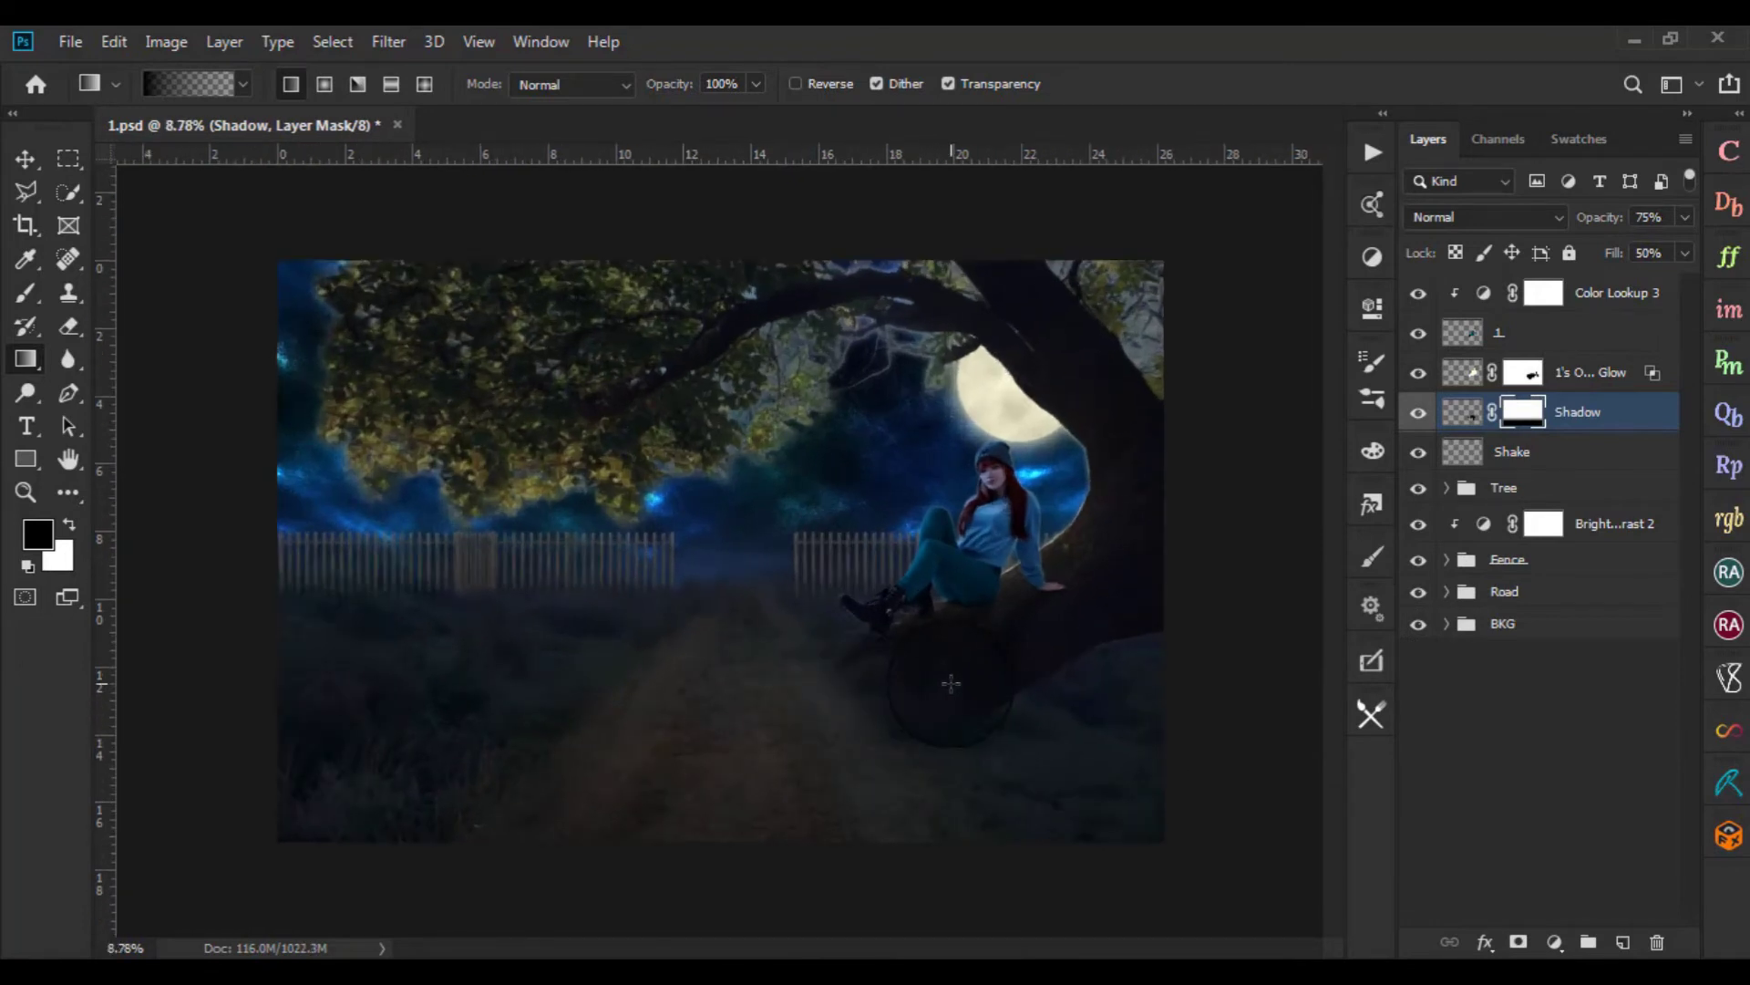
scroll(1002, 729, up, 1)
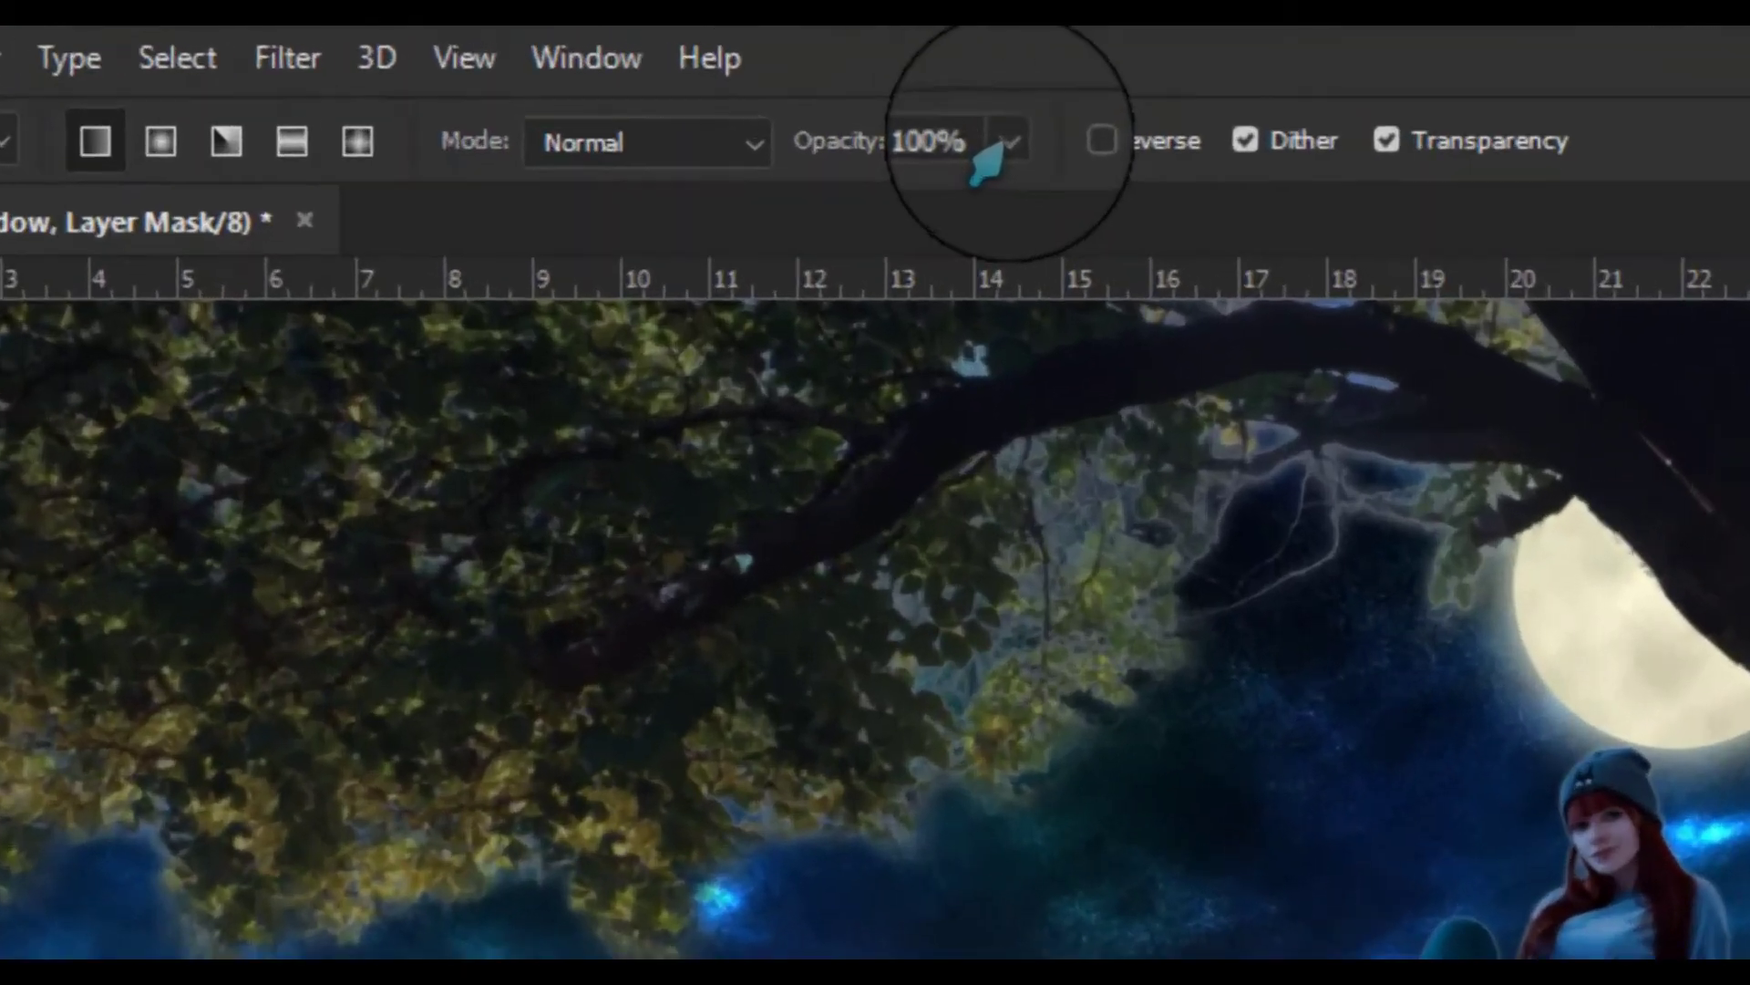
Blend the shadow around the trunk and log with 49% gradients, then restore 100% opacity
click(1010, 141)
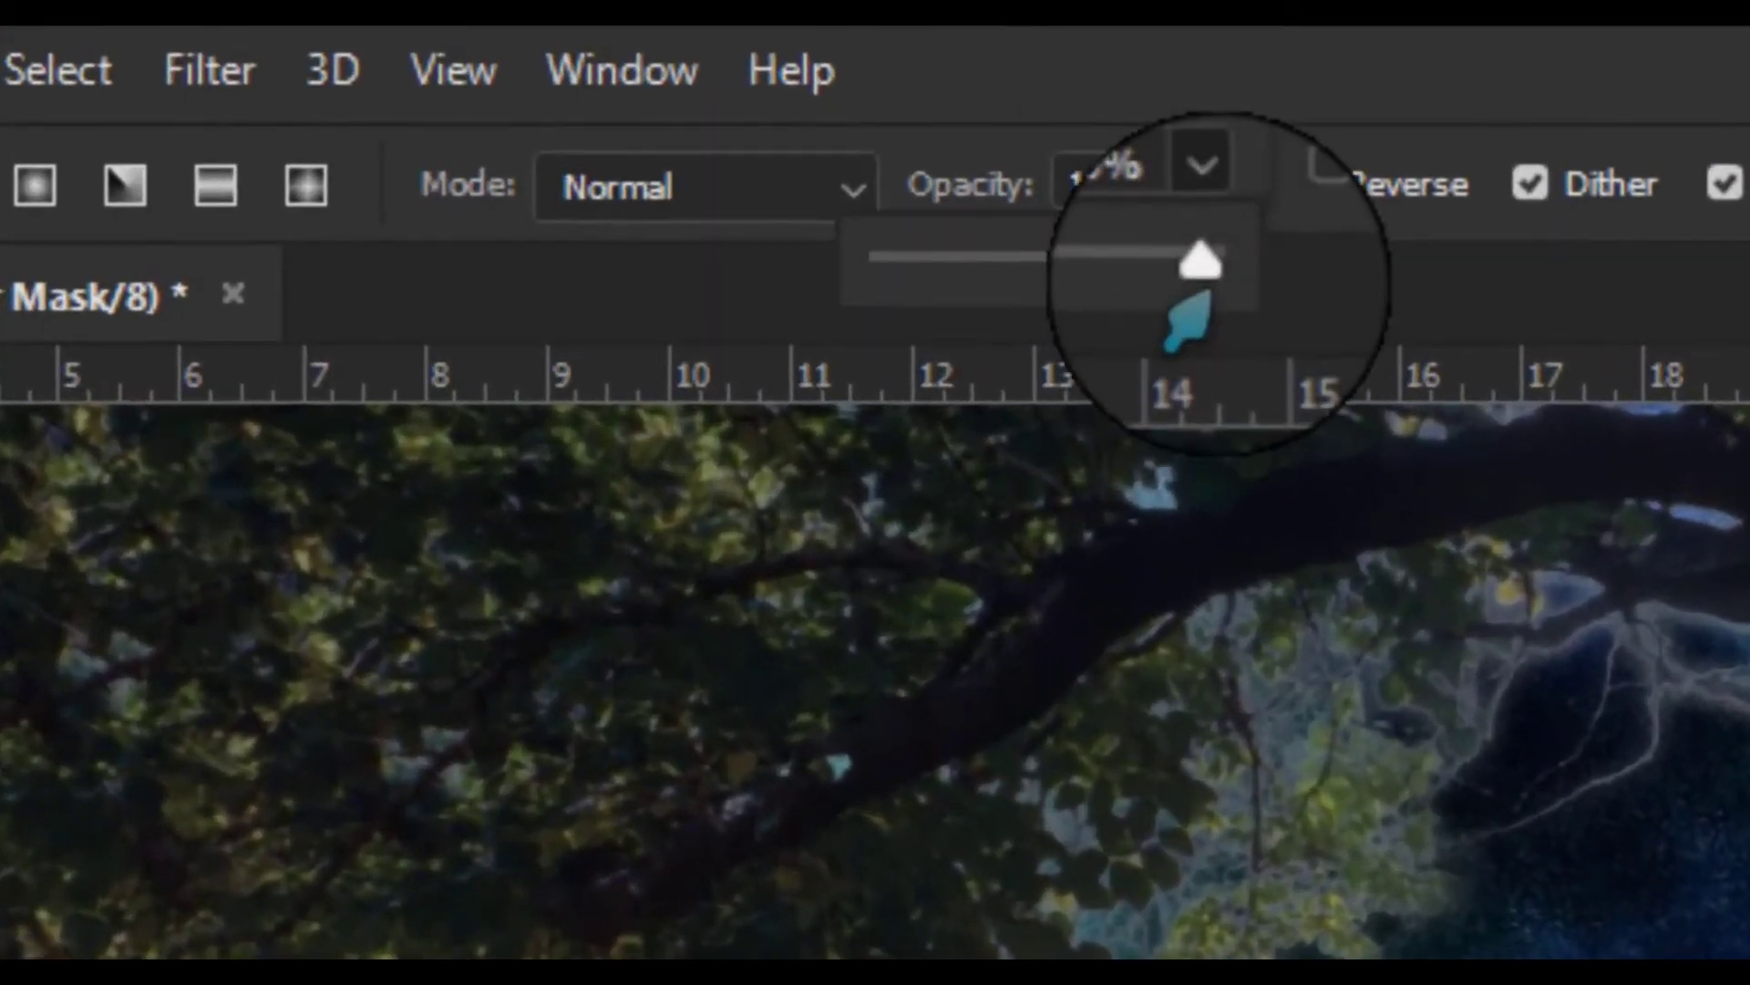
drag(1010, 187, 888, 198)
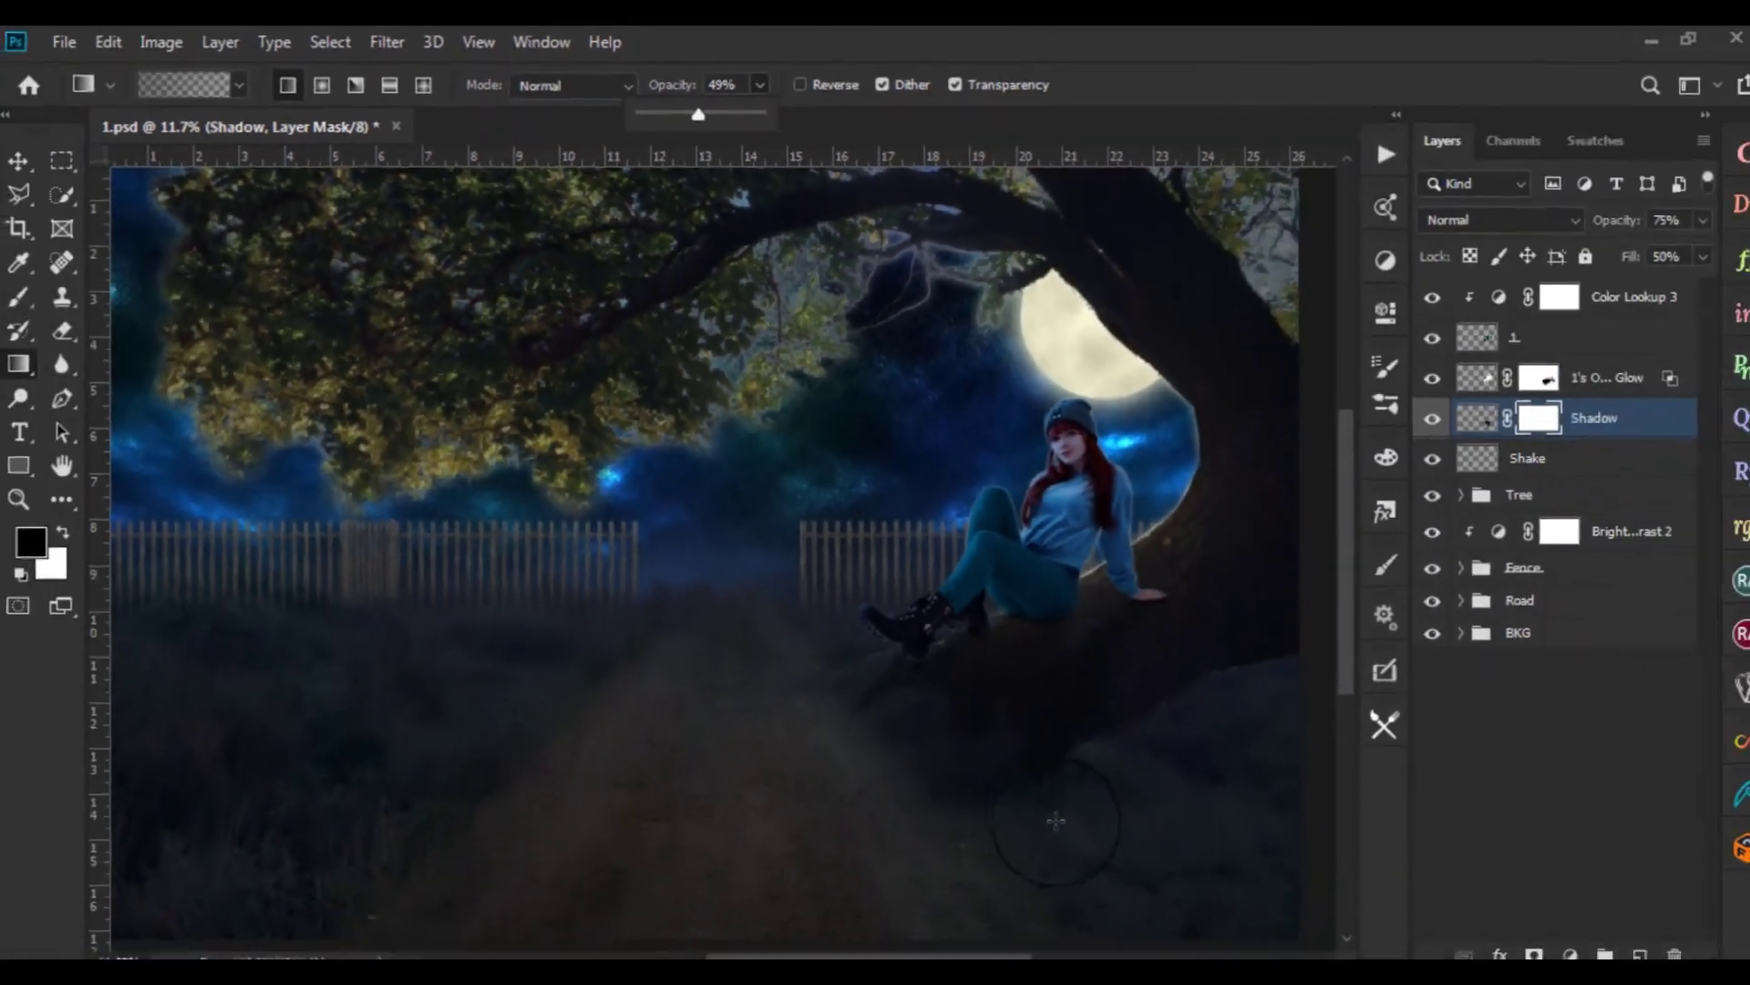
drag(1022, 799, 1021, 672)
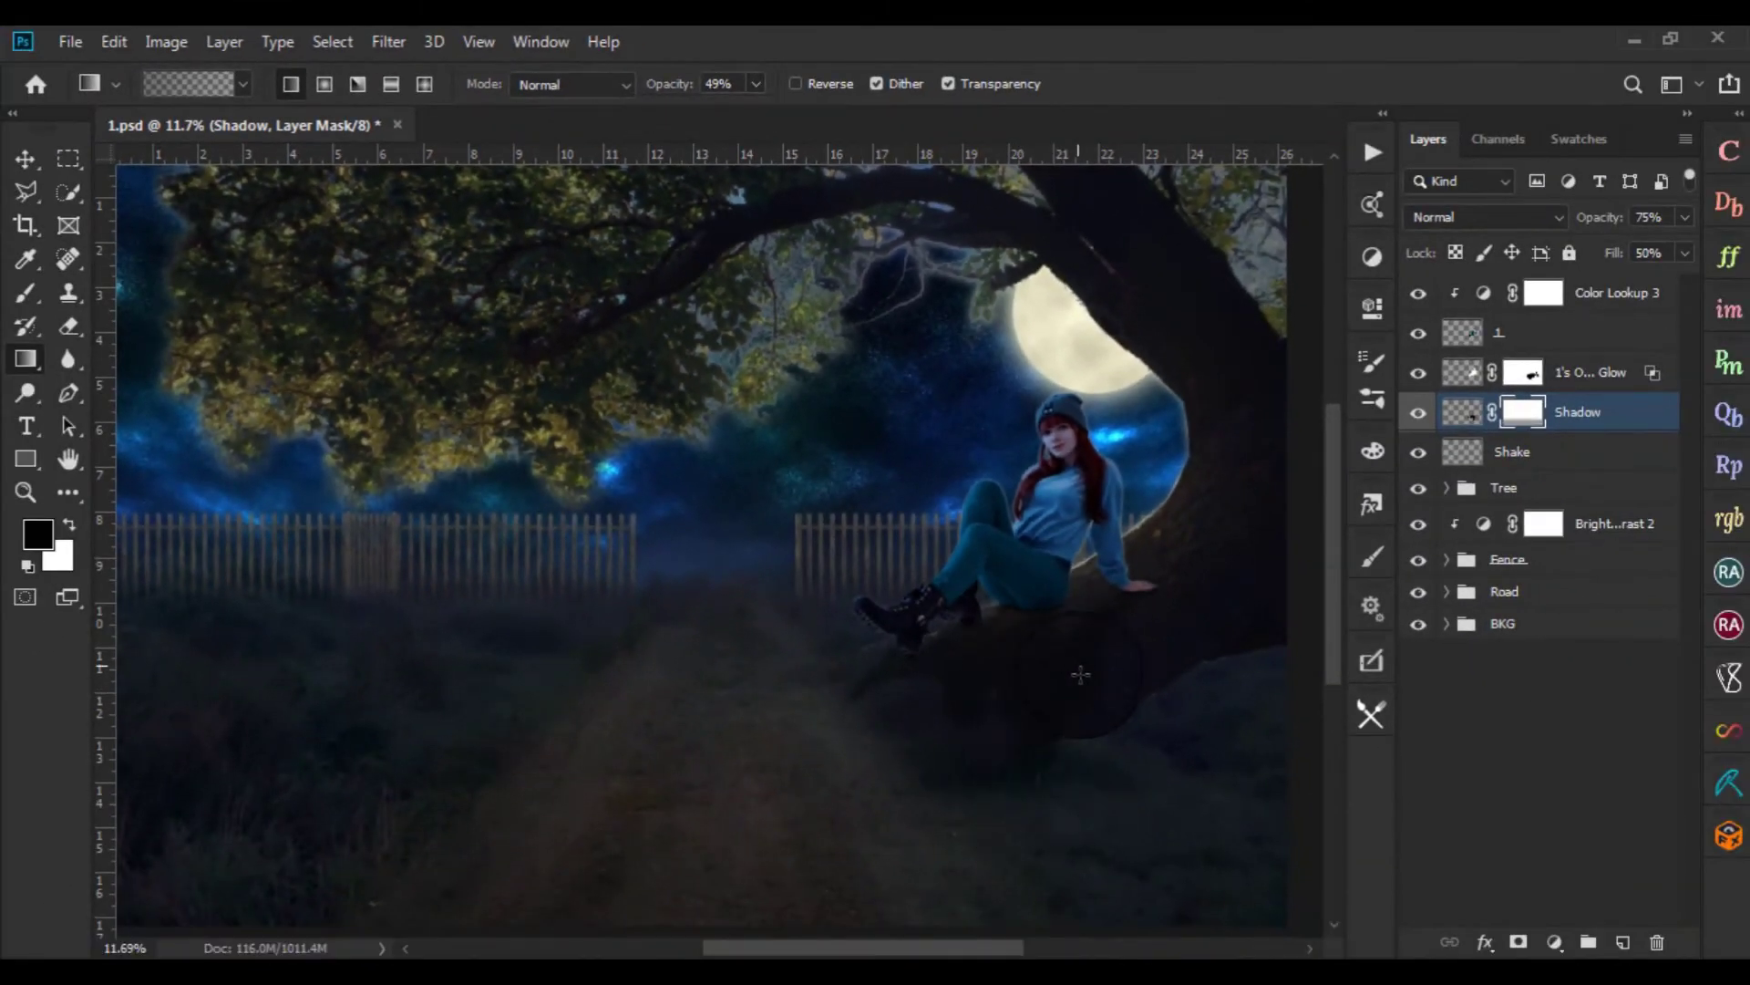
drag(930, 728, 994, 685)
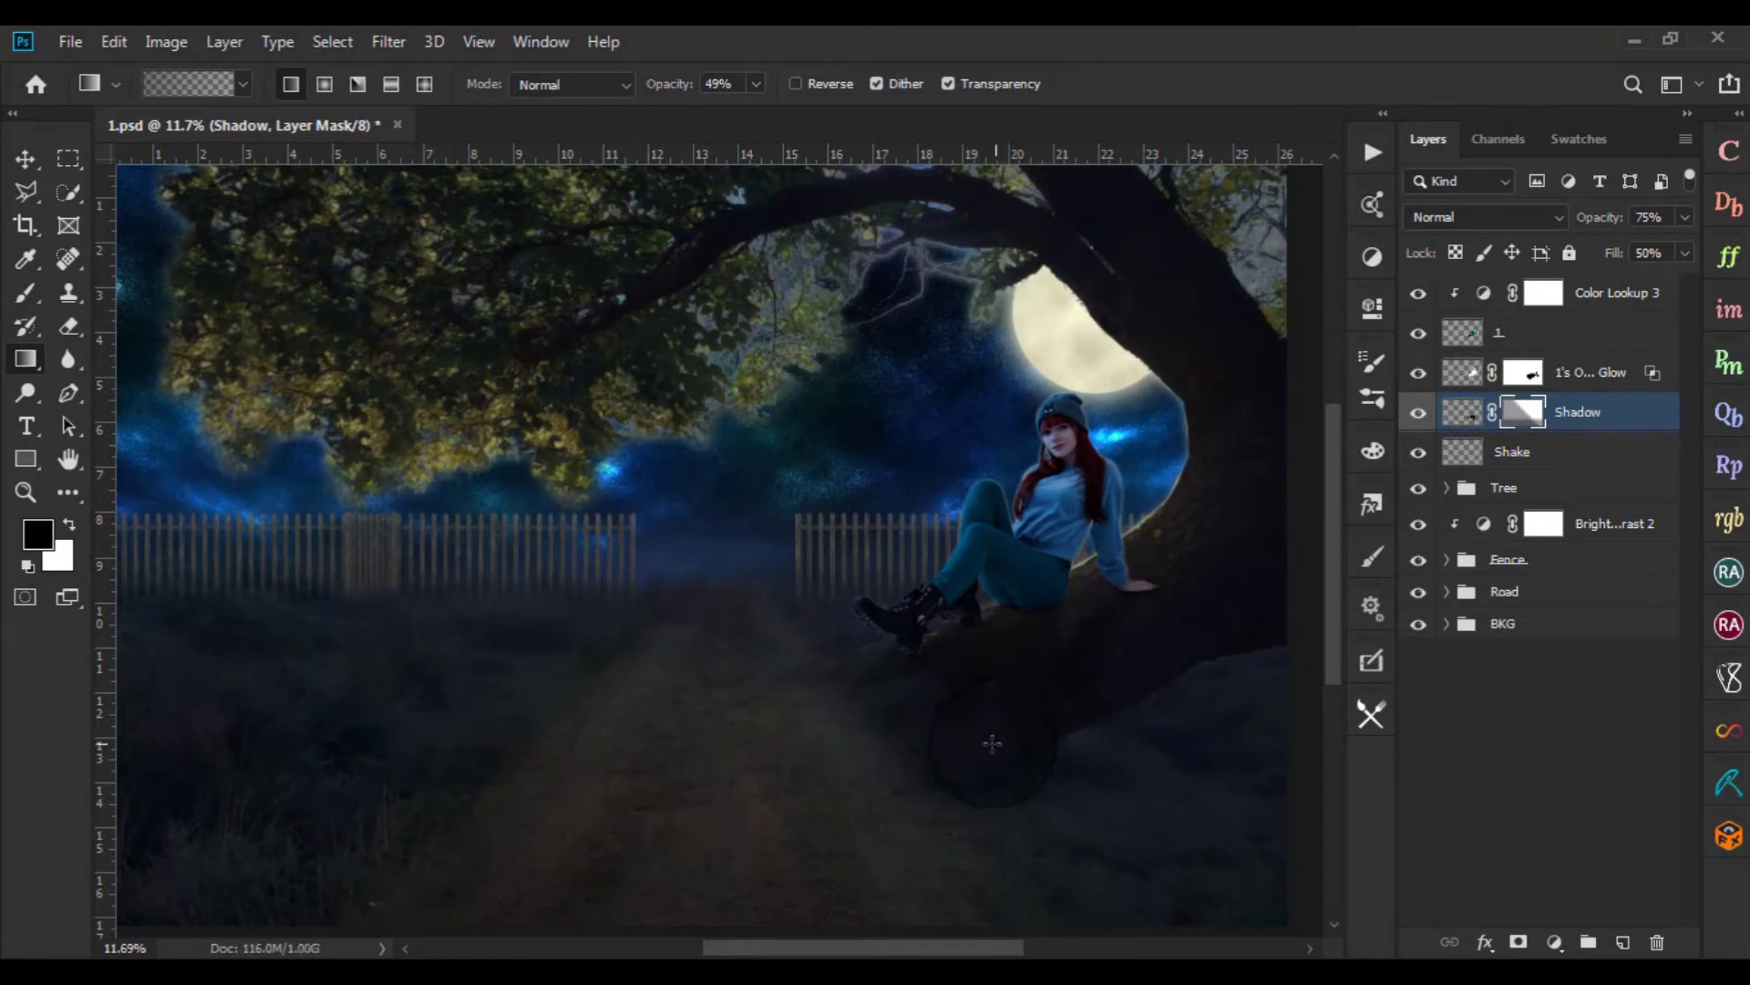
drag(980, 743, 974, 675)
scroll(1120, 717, down, 3)
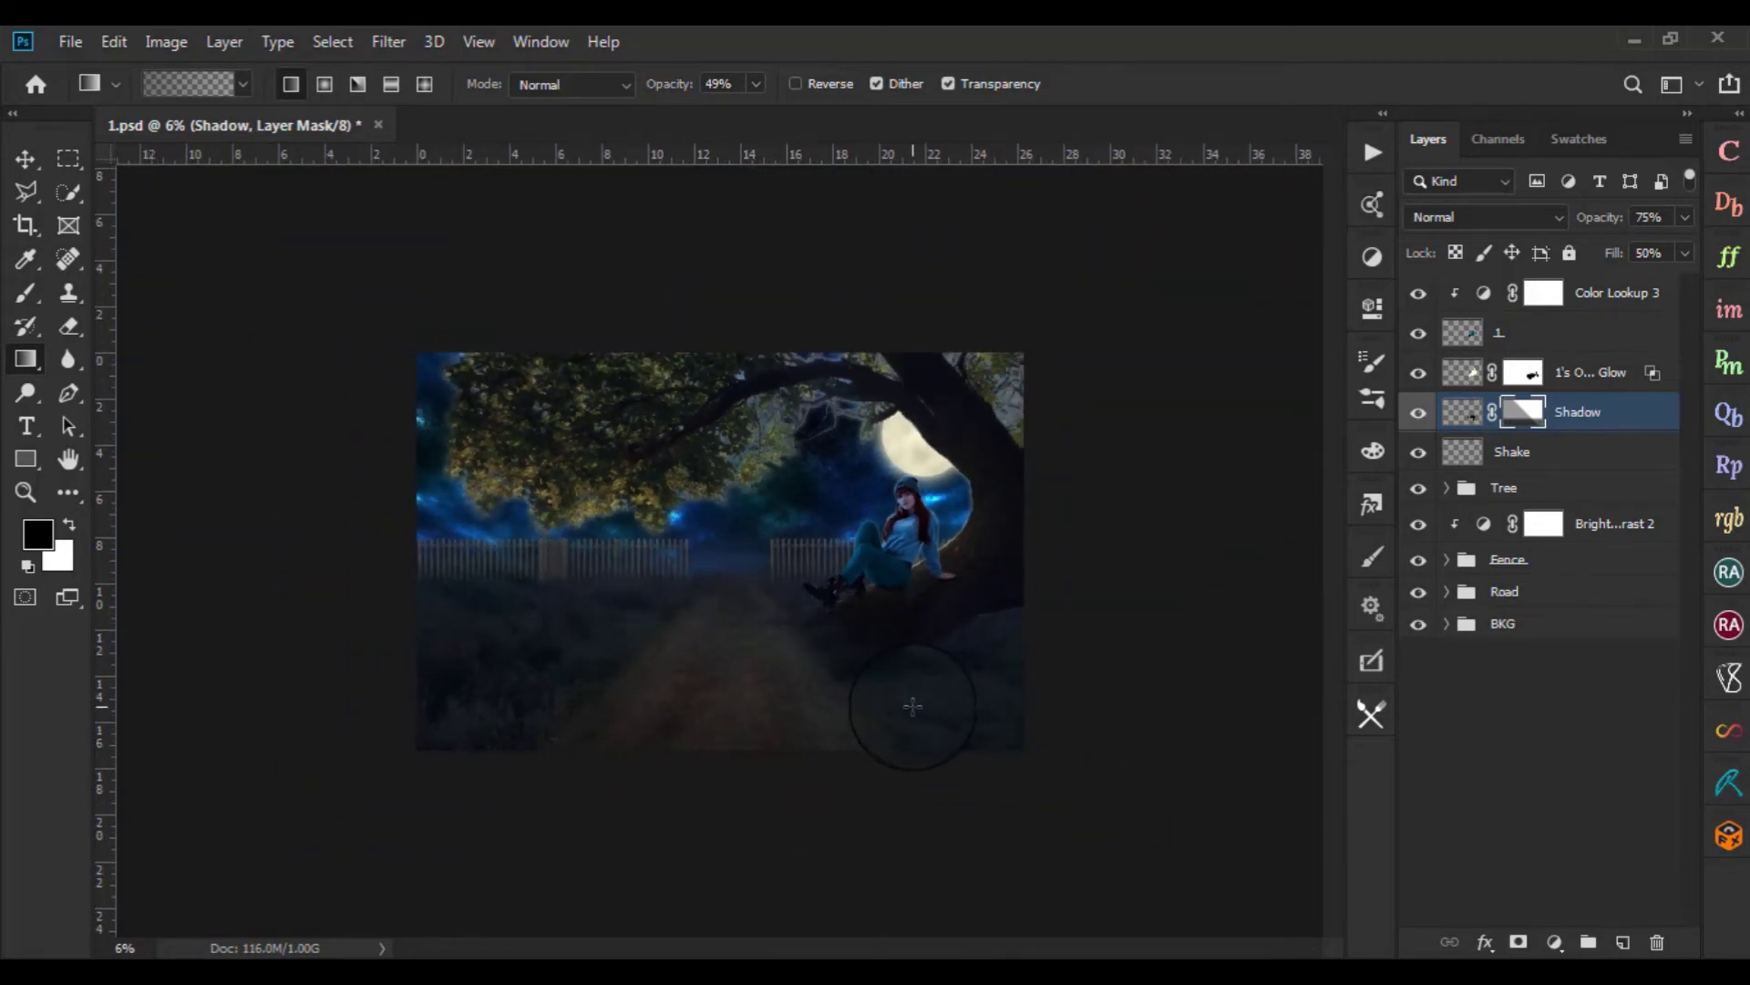
scroll(912, 707, up, 3)
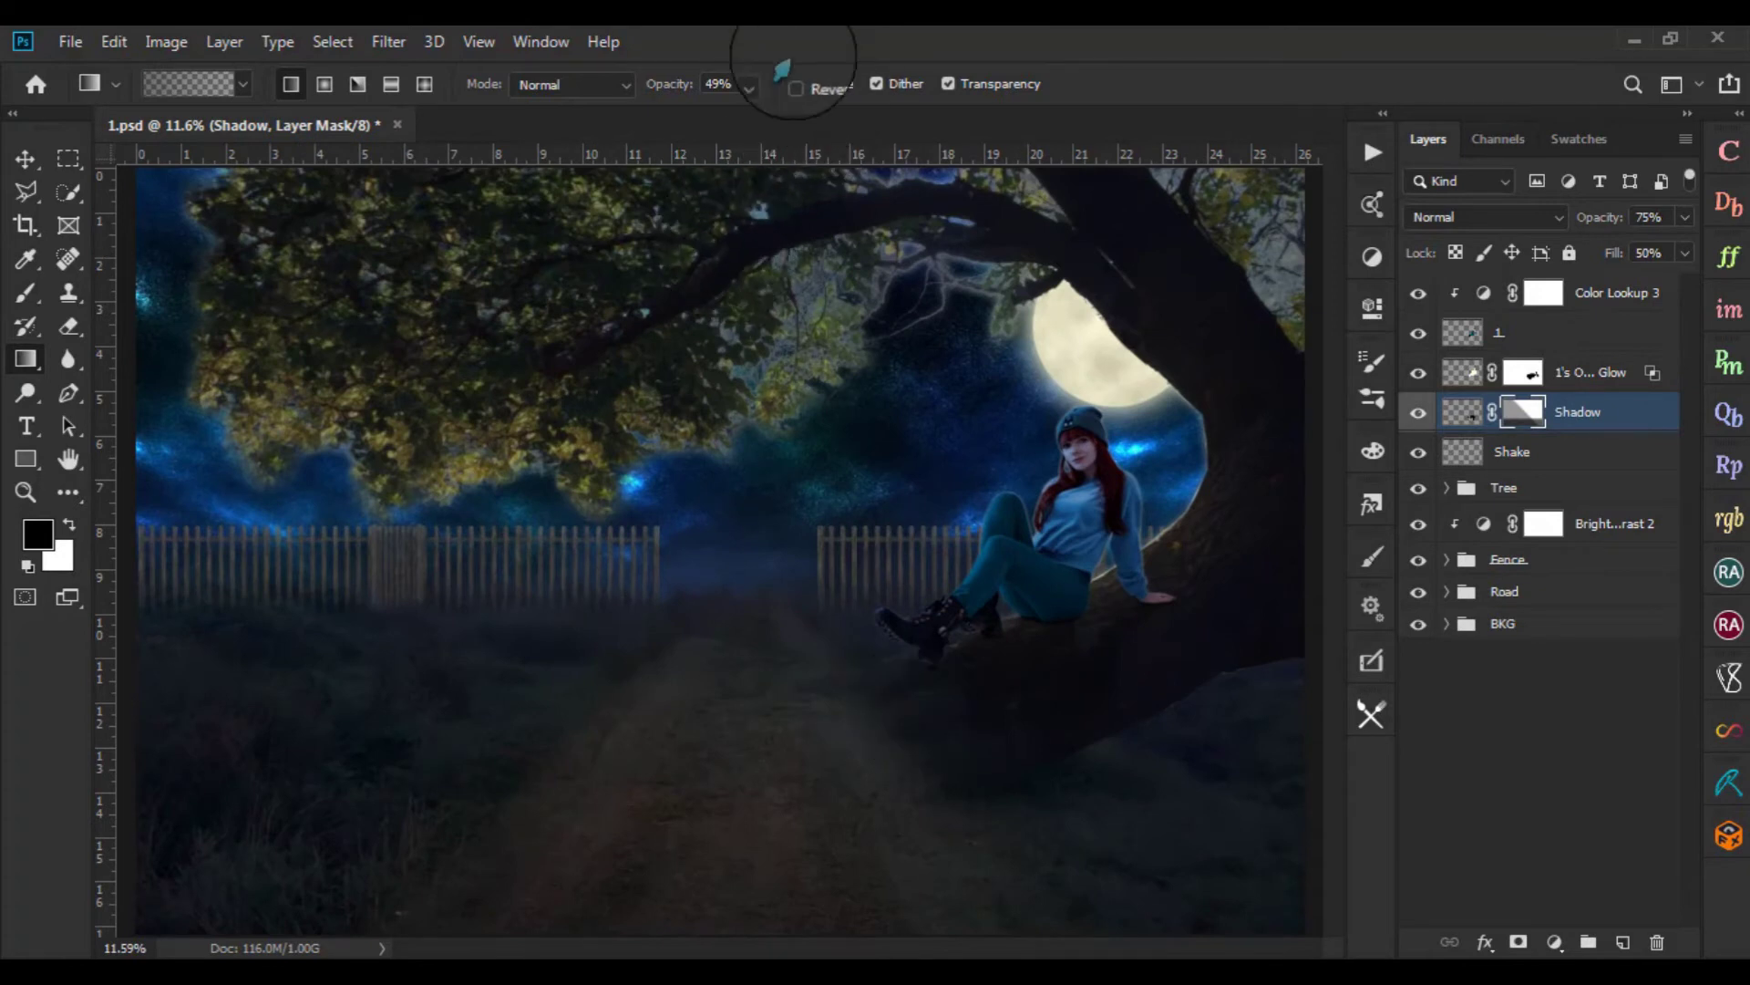
drag(755, 85, 1685, 361)
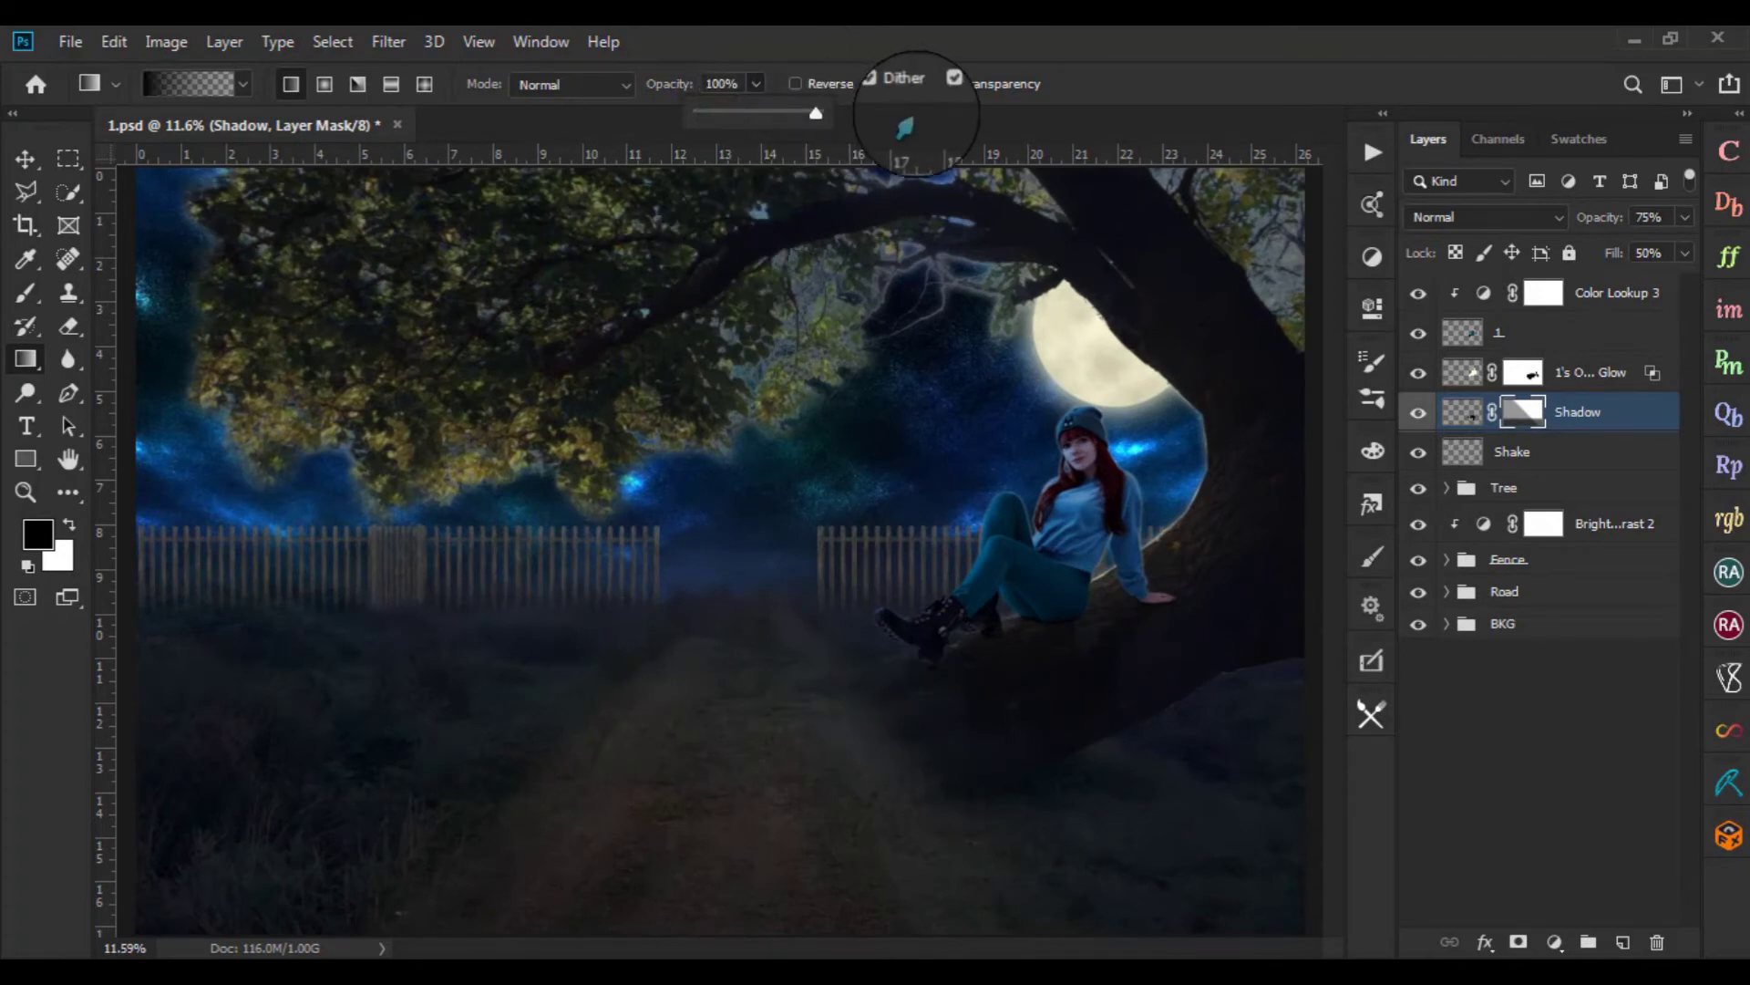
Target the Shadow layer's pixels instead of its mask and review the blended shadow
click(1462, 411)
scroll(1148, 726, down, 2)
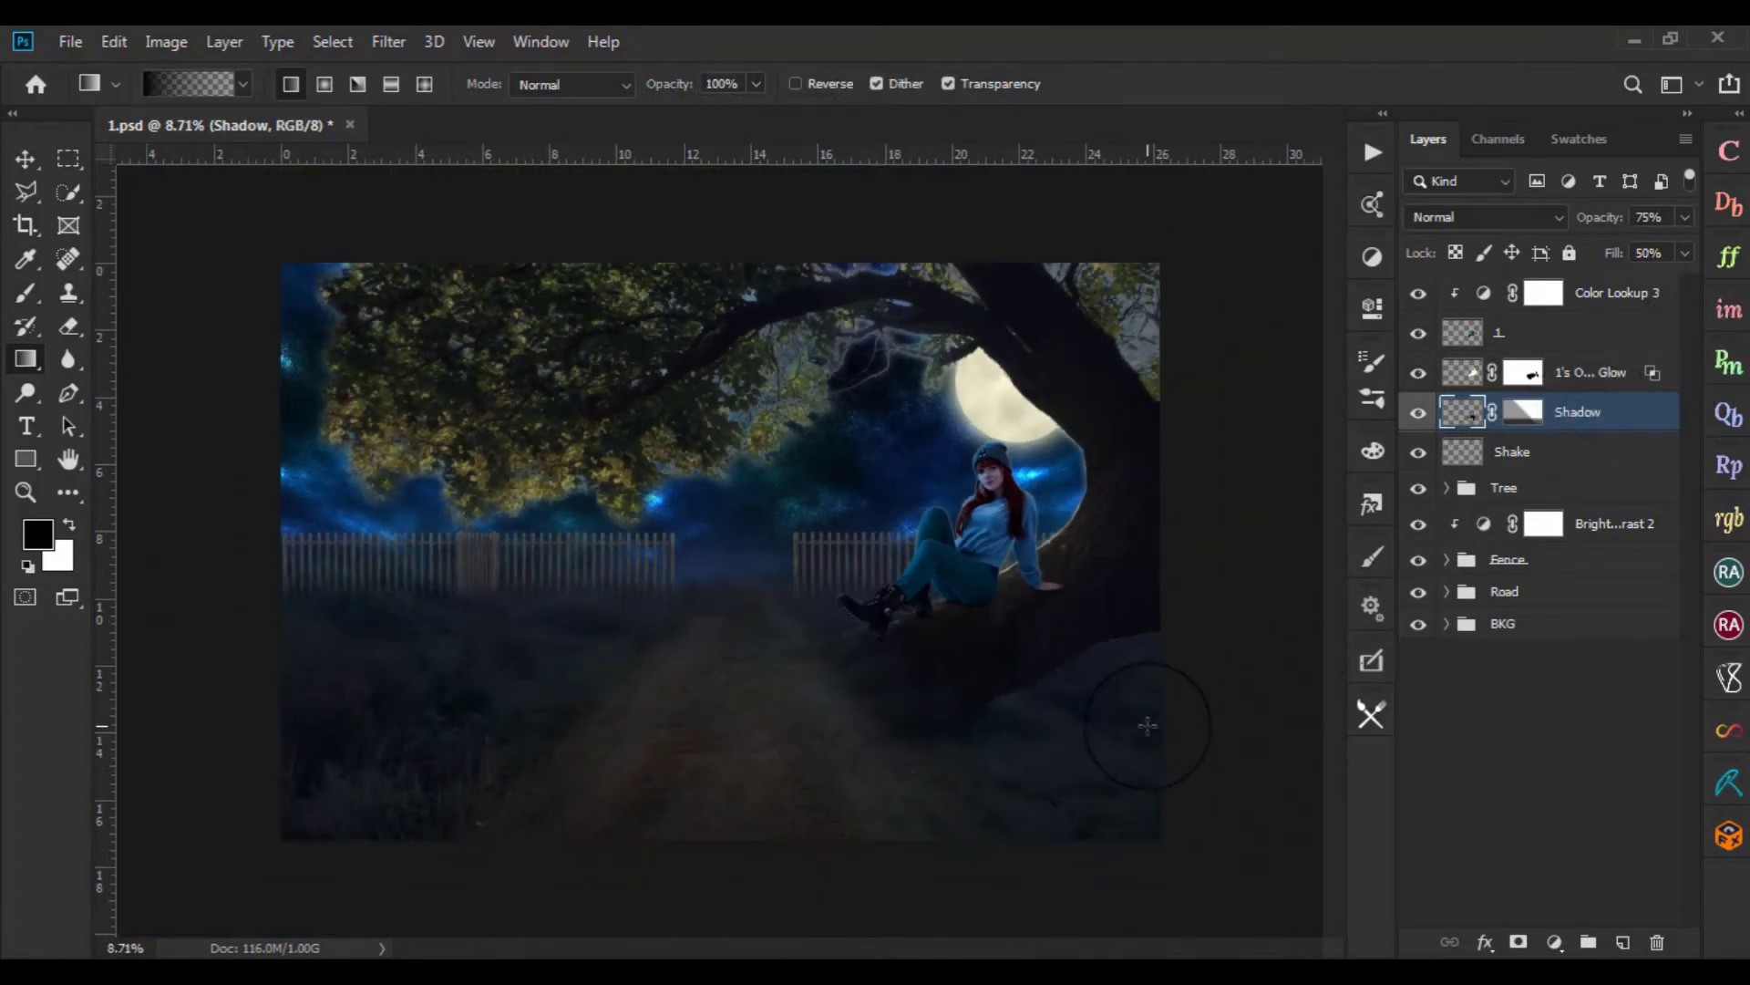
scroll(1148, 726, down, 1)
scroll(1148, 726, up, 2)
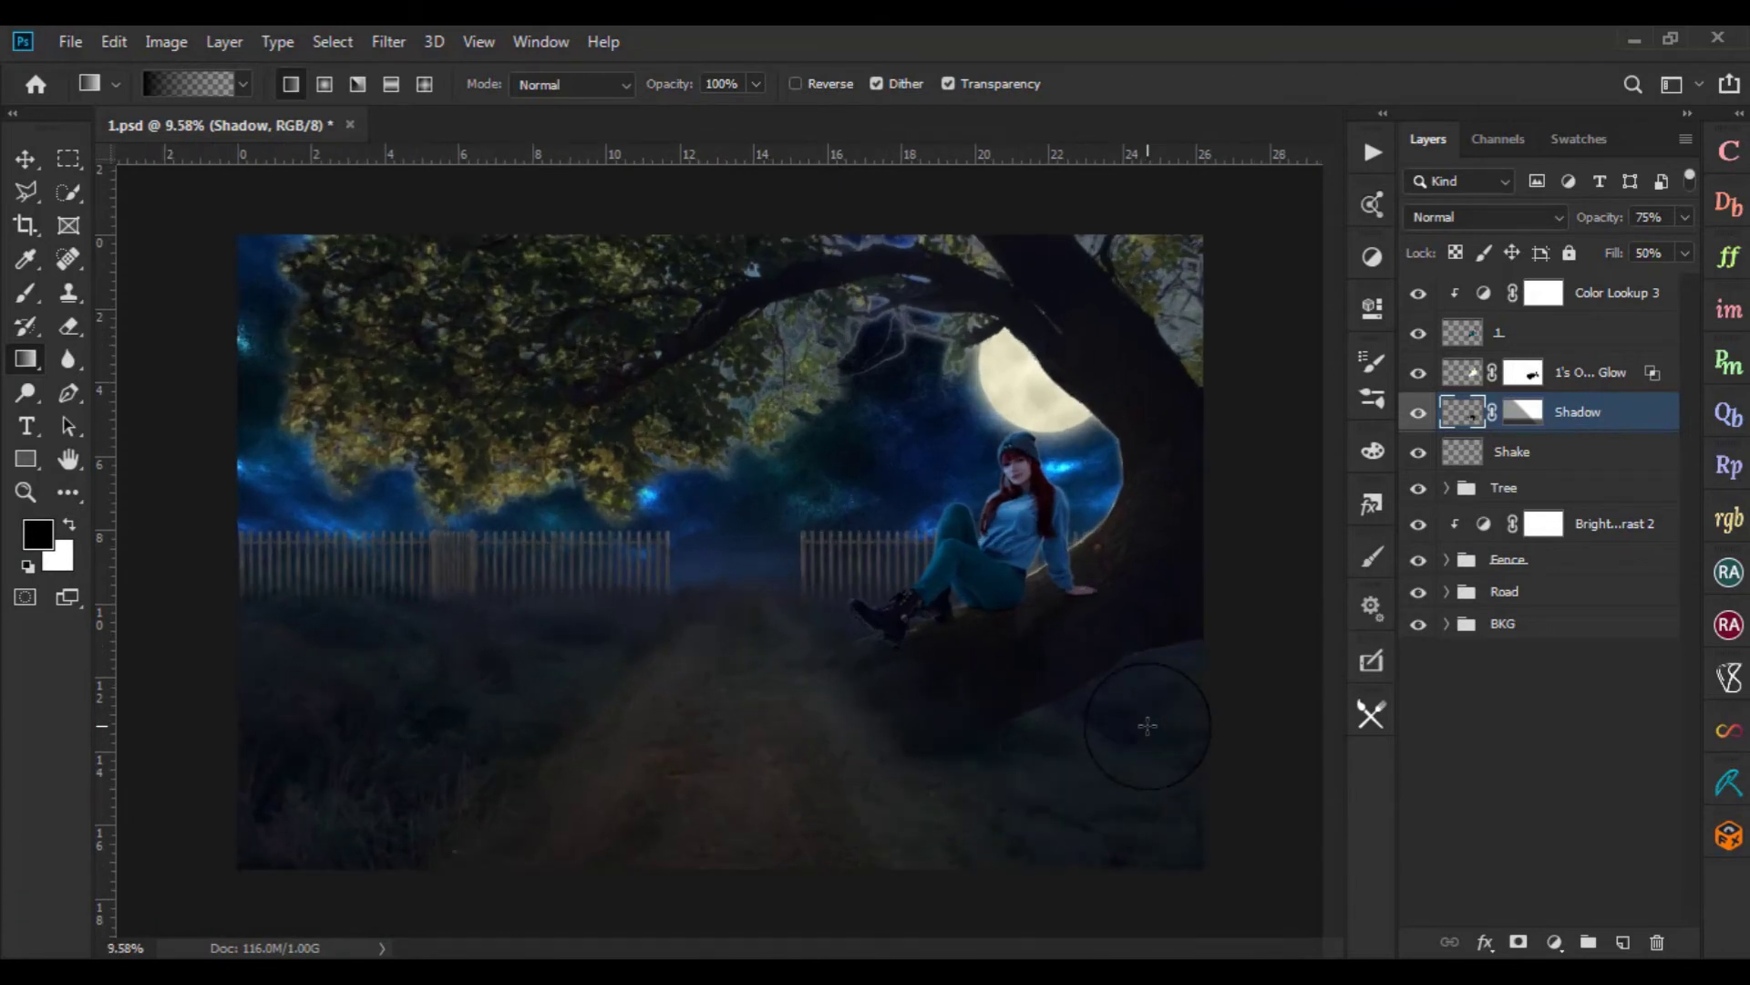
scroll(1148, 726, up, 1)
scroll(1148, 726, up, 1)
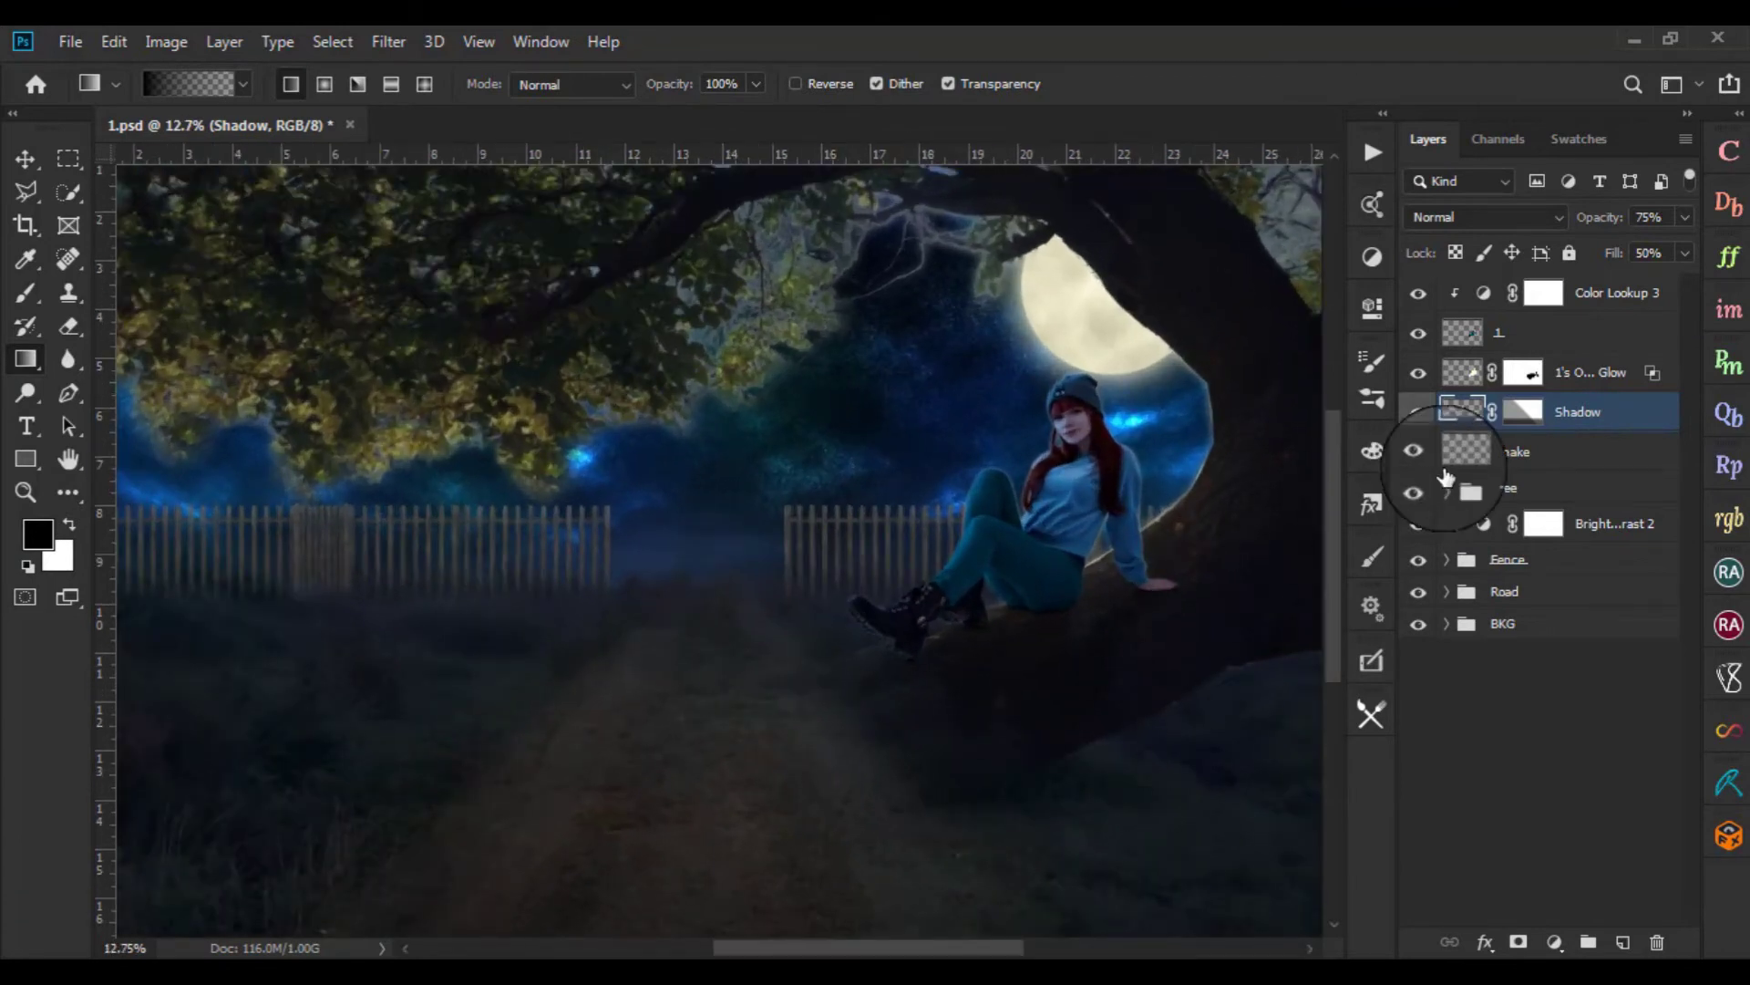
scroll(1103, 570, up, 3)
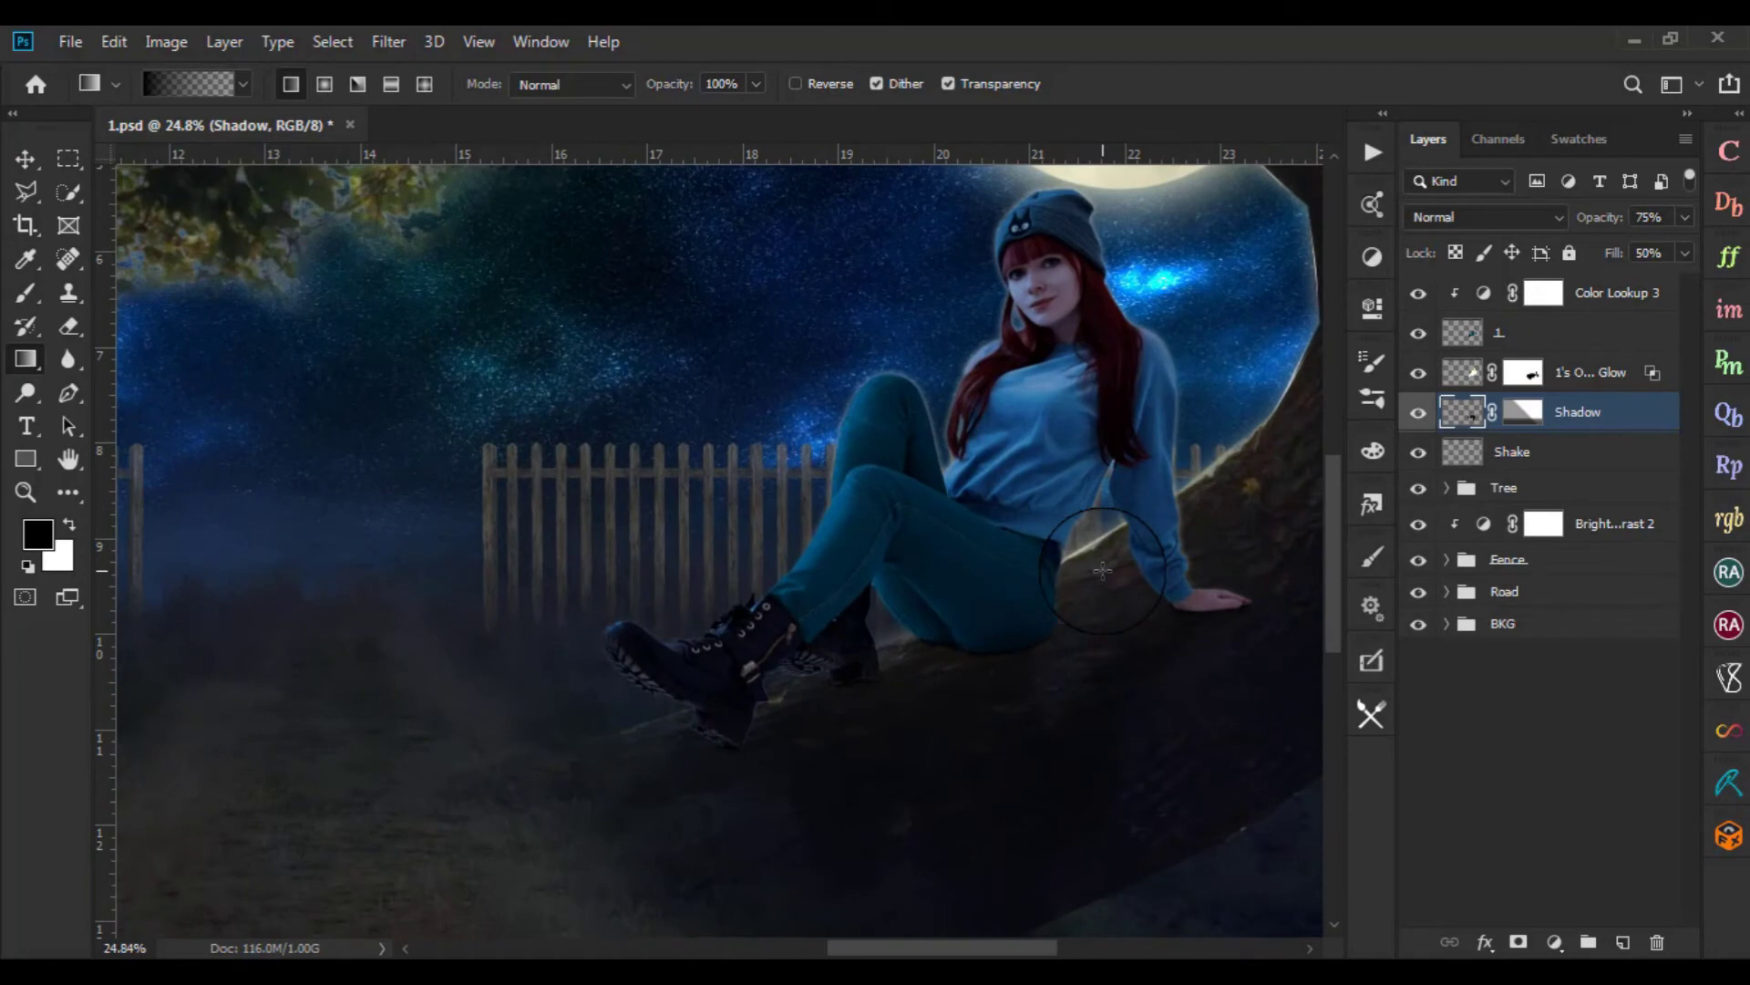
scroll(1102, 570, down, 2)
scroll(1103, 570, down, 1)
scroll(1102, 569, down, 1)
scroll(1103, 569, down, 1)
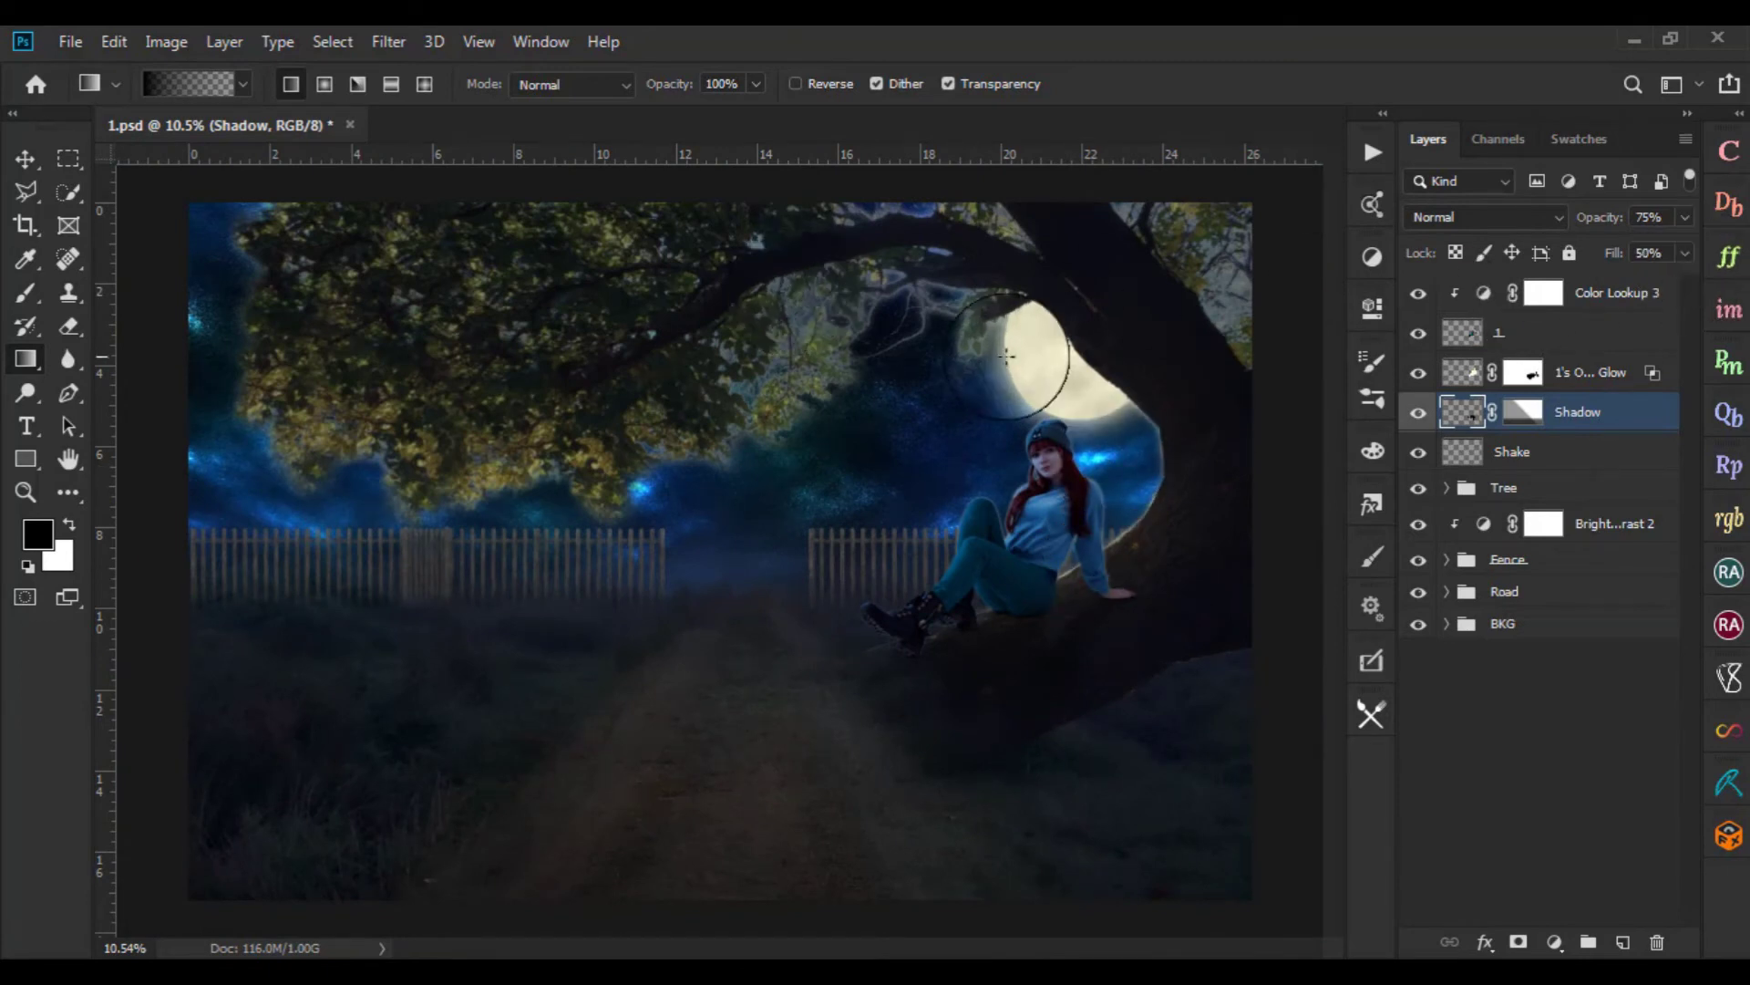
key(v)
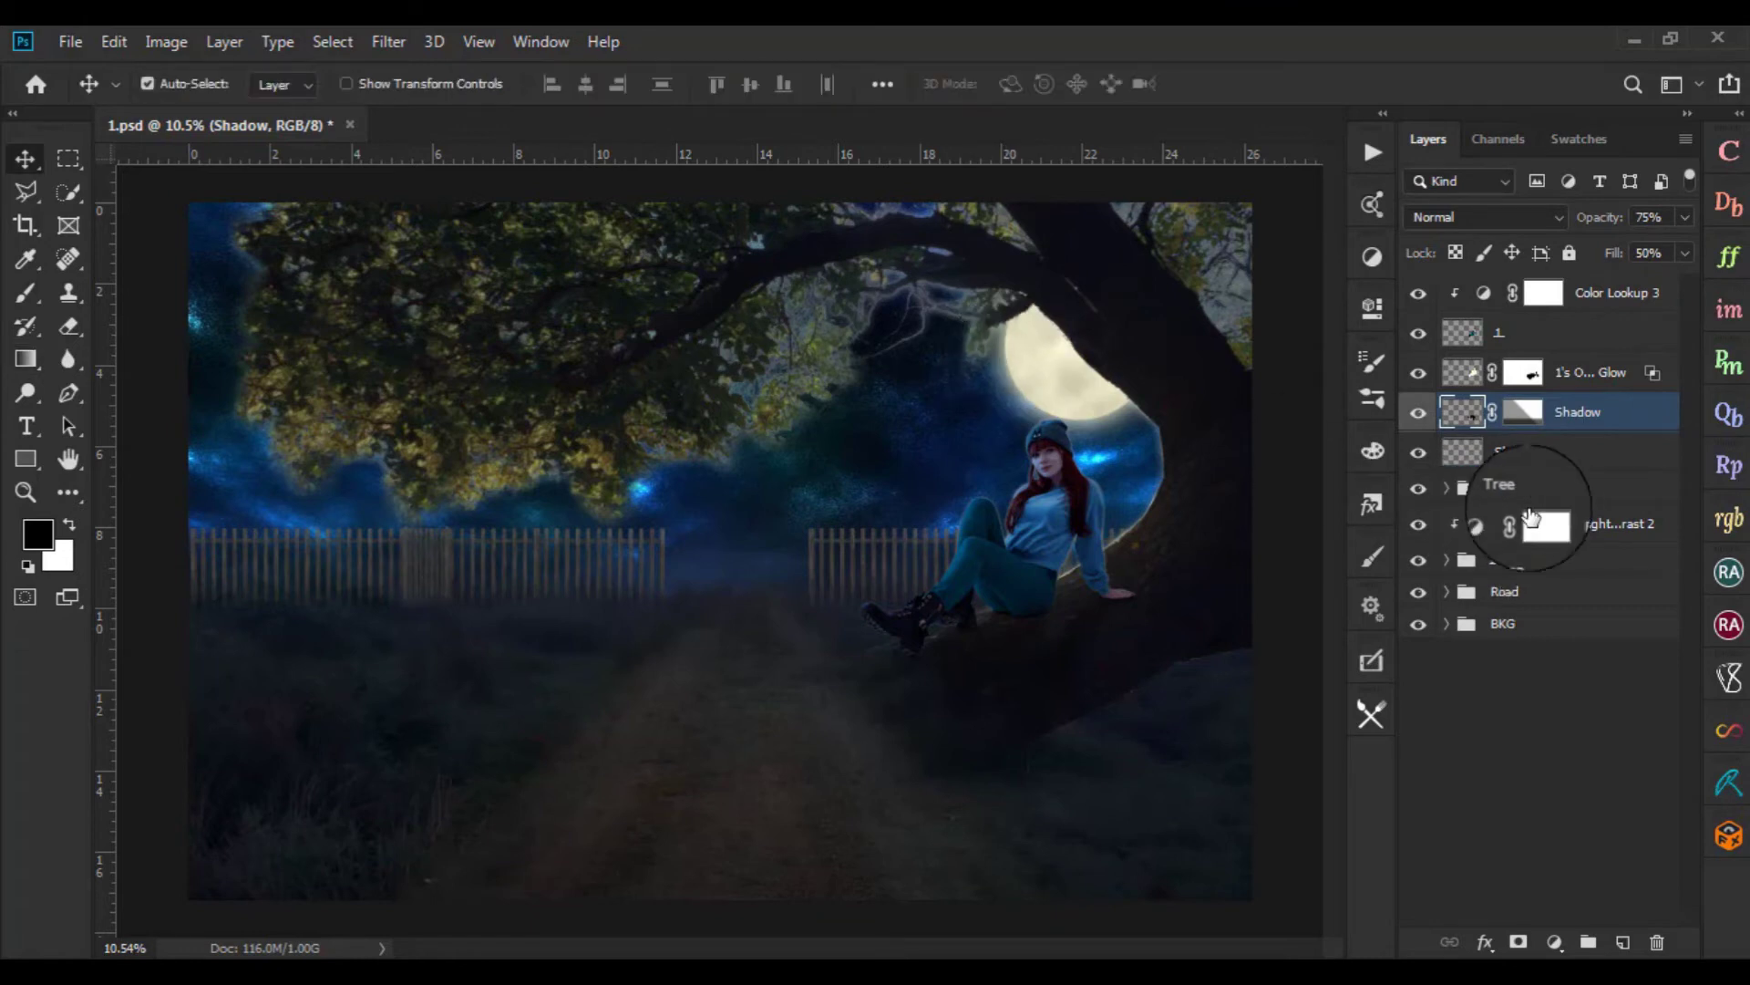
right_click(1510, 465)
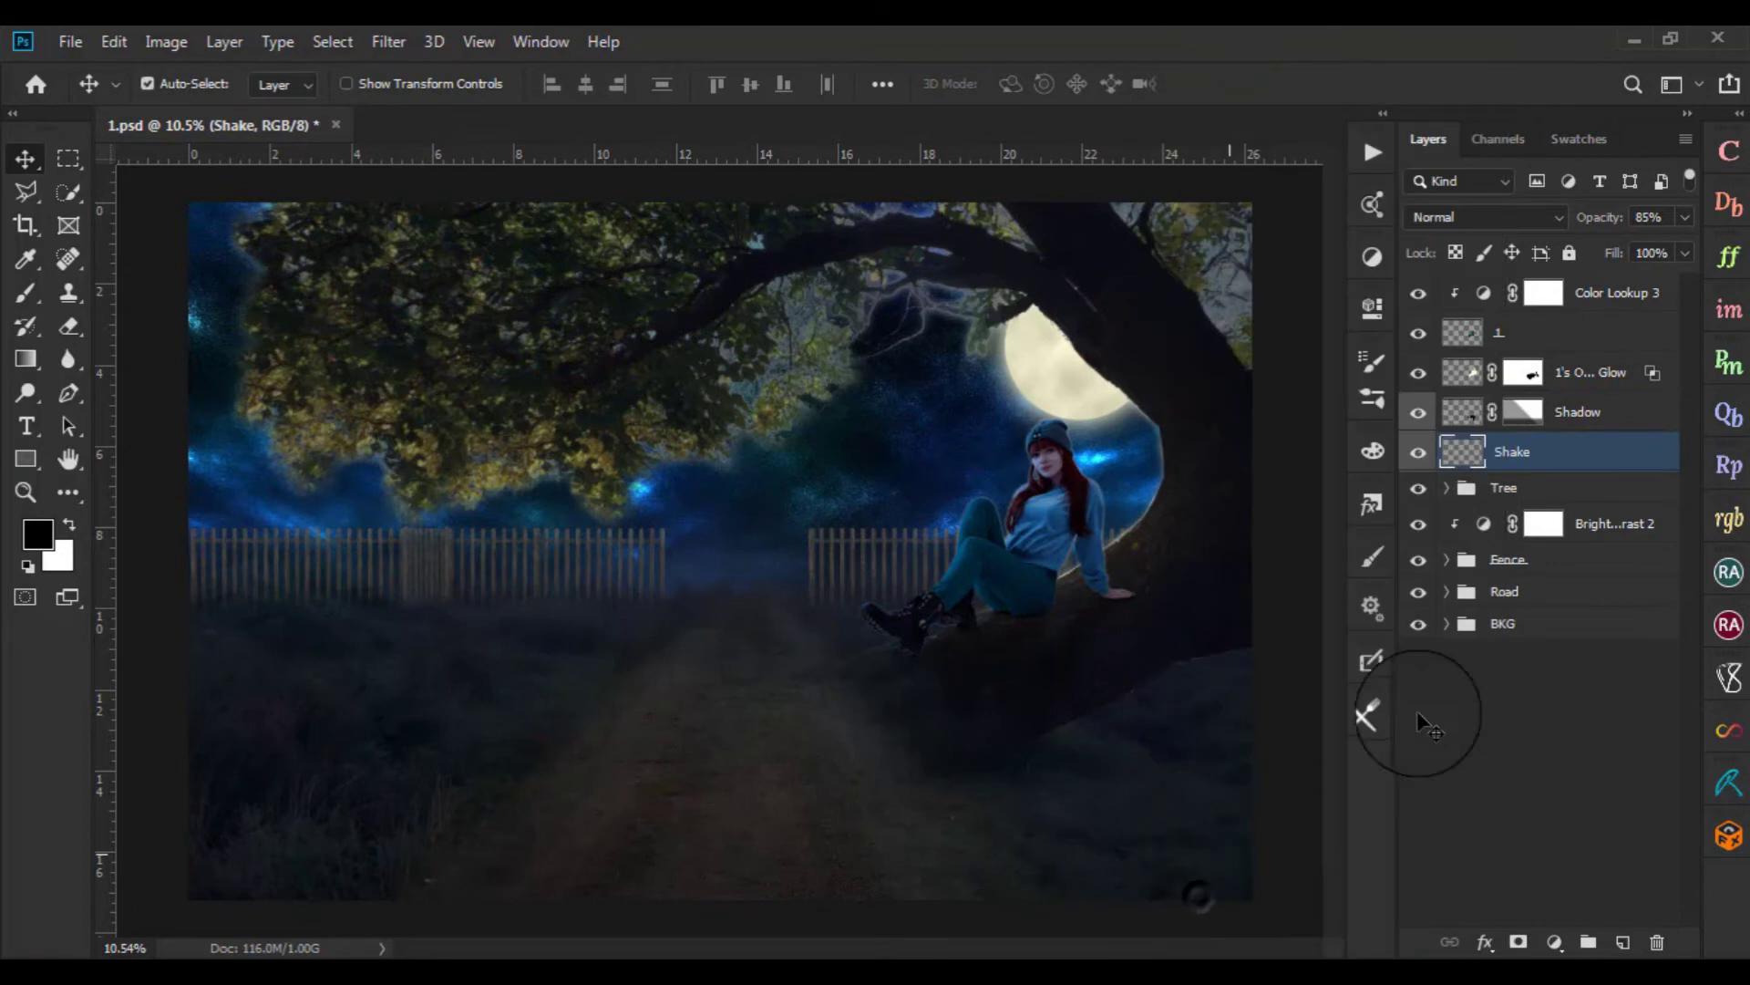
click(1554, 434)
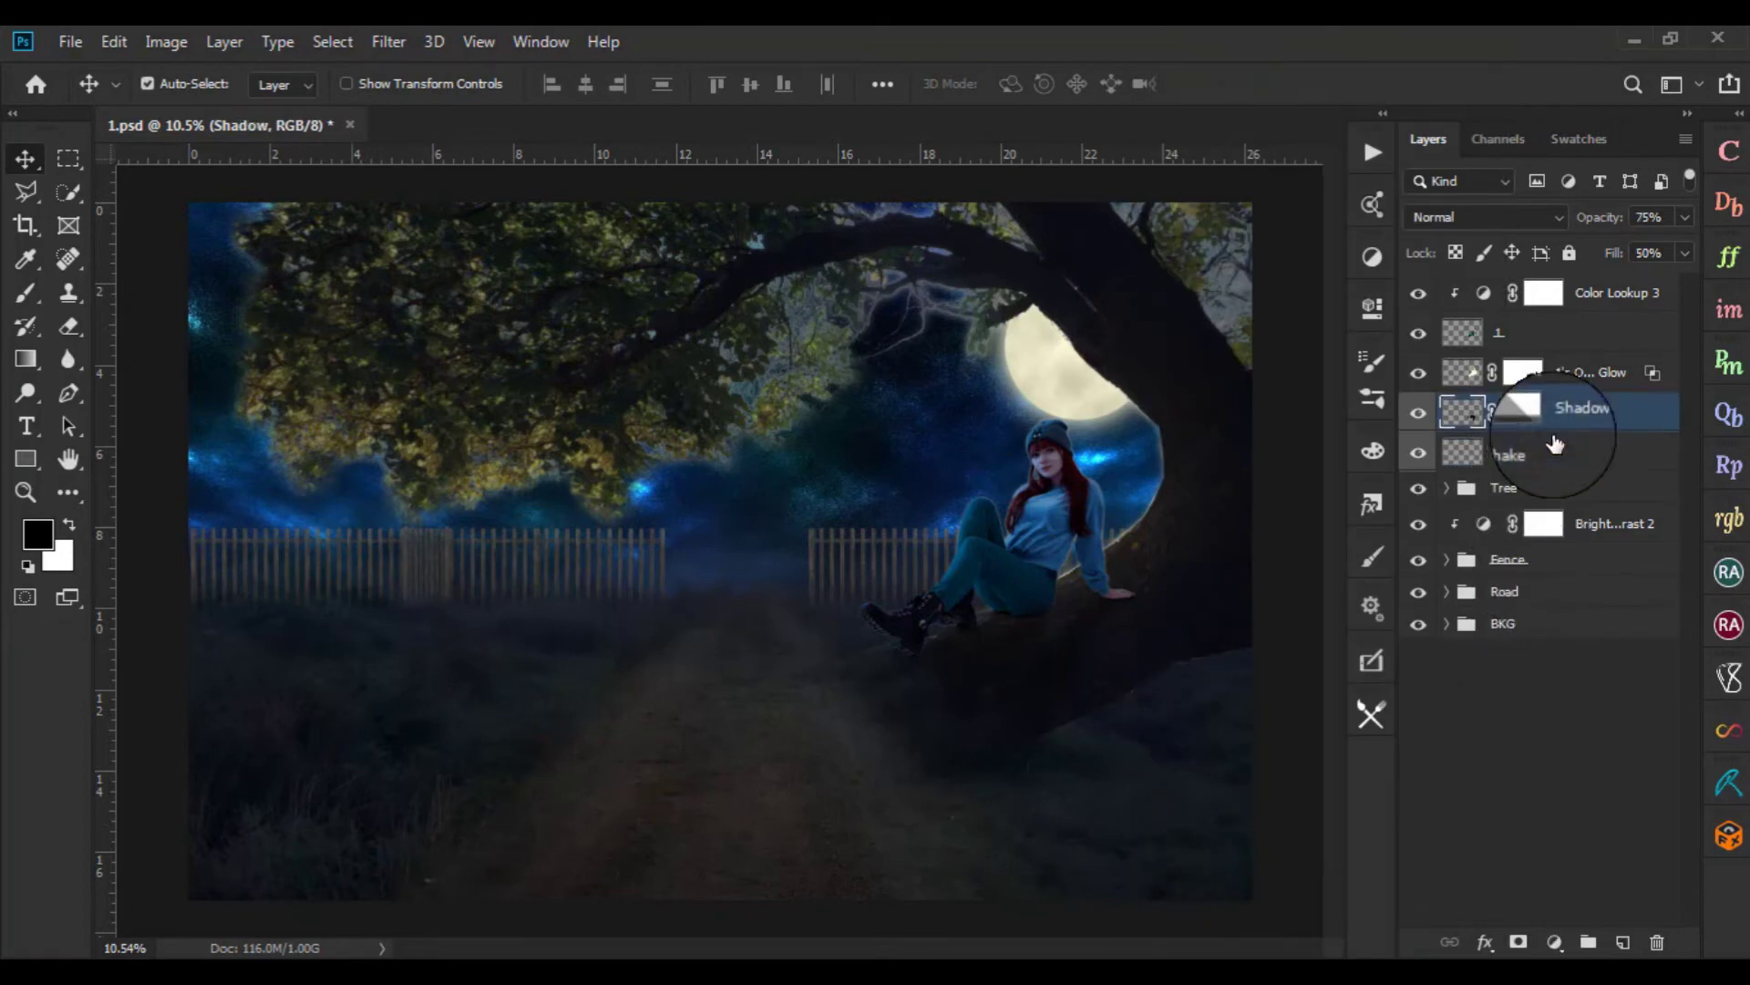
click(1569, 295)
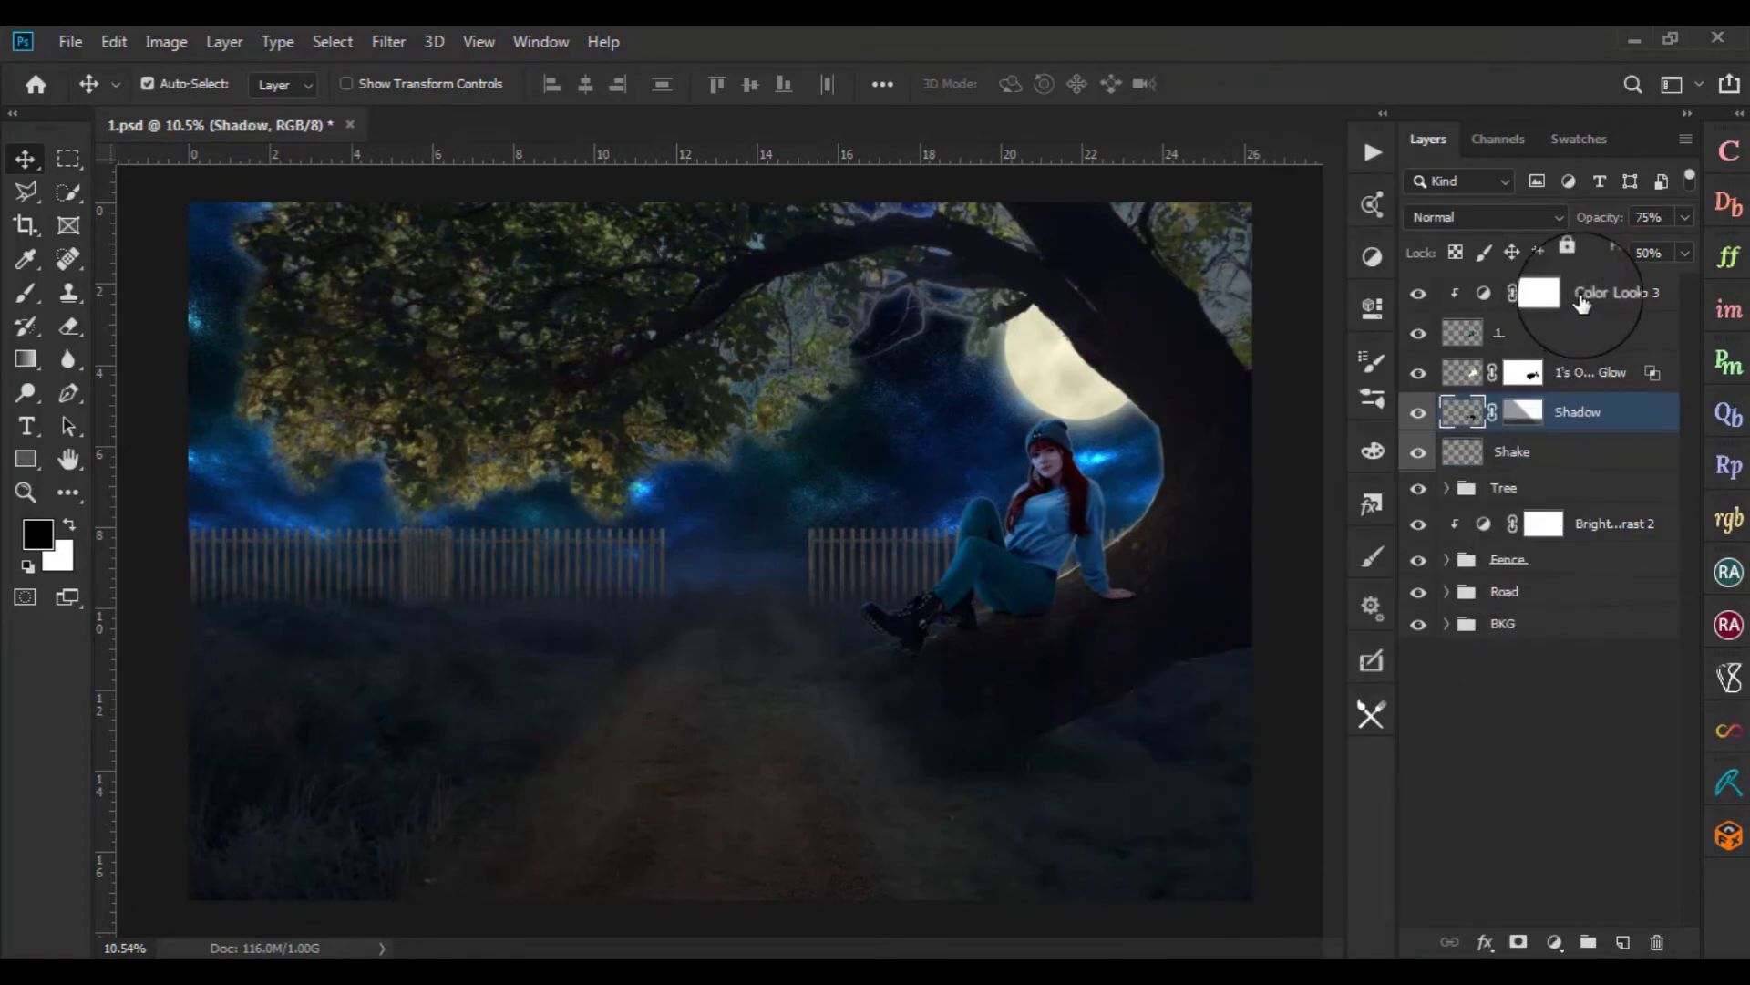
shift+click(1583, 462)
key(ctrl+g)
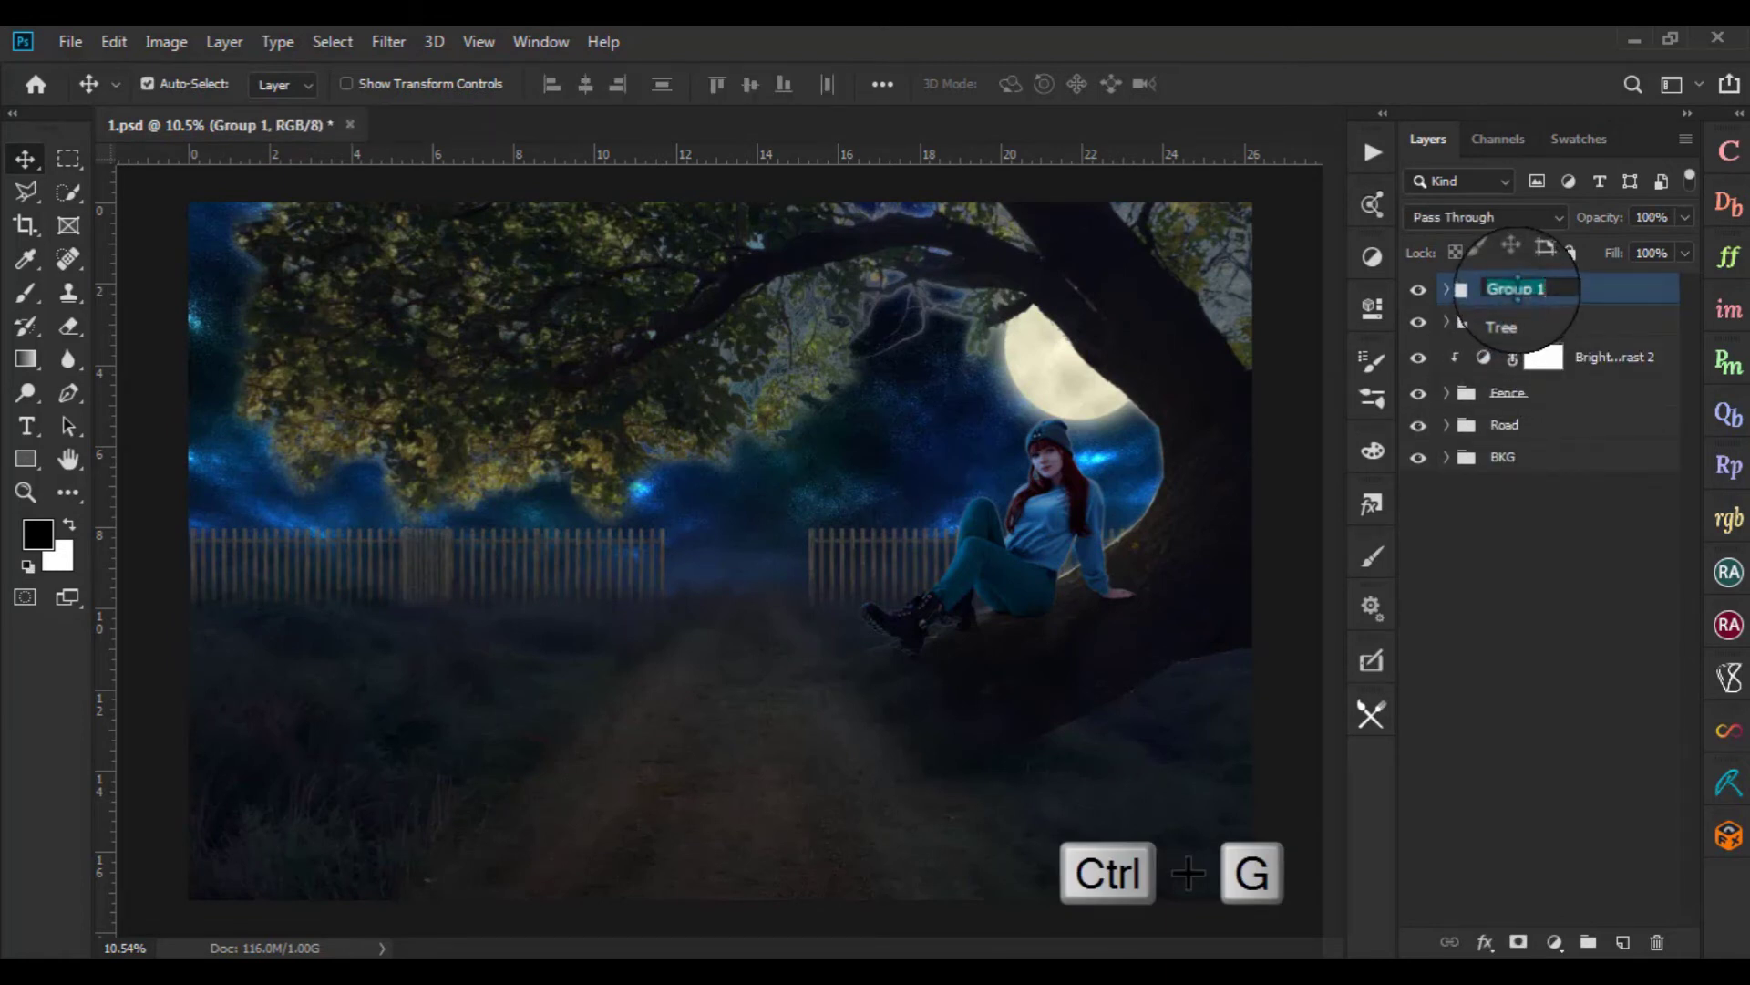
text(Girl)
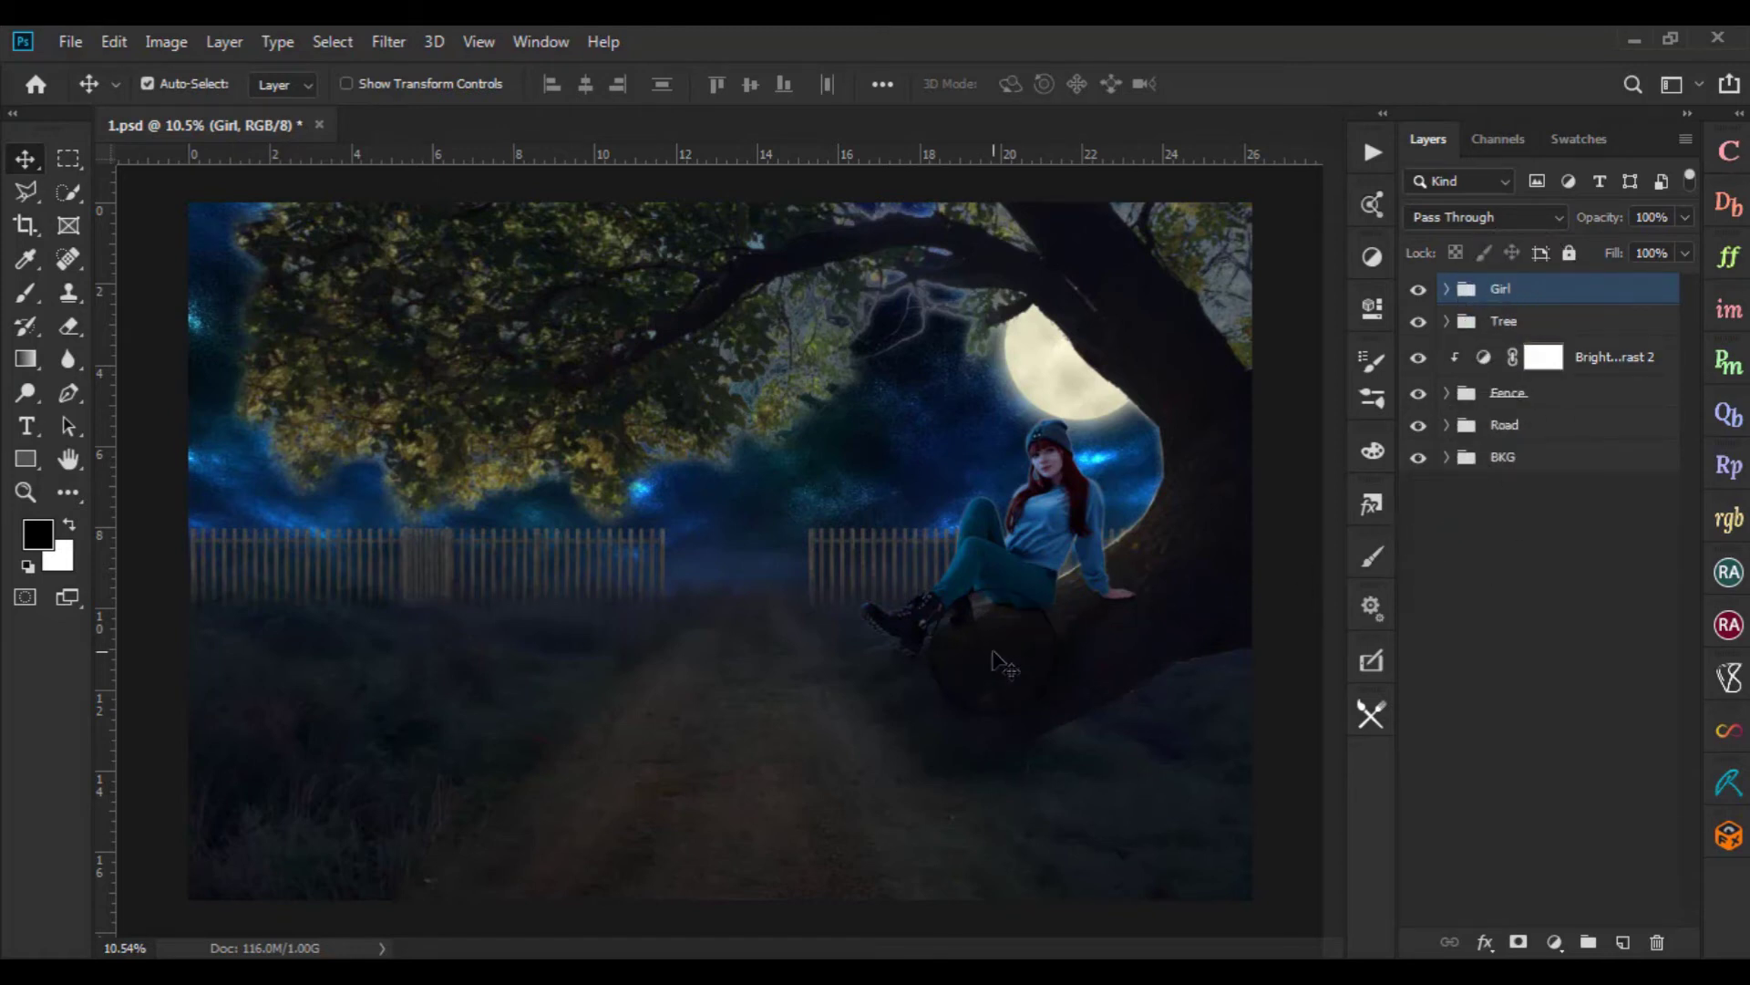
scroll(1003, 666, up, 2)
scroll(998, 665, up, 2)
scroll(1026, 704, up, 2)
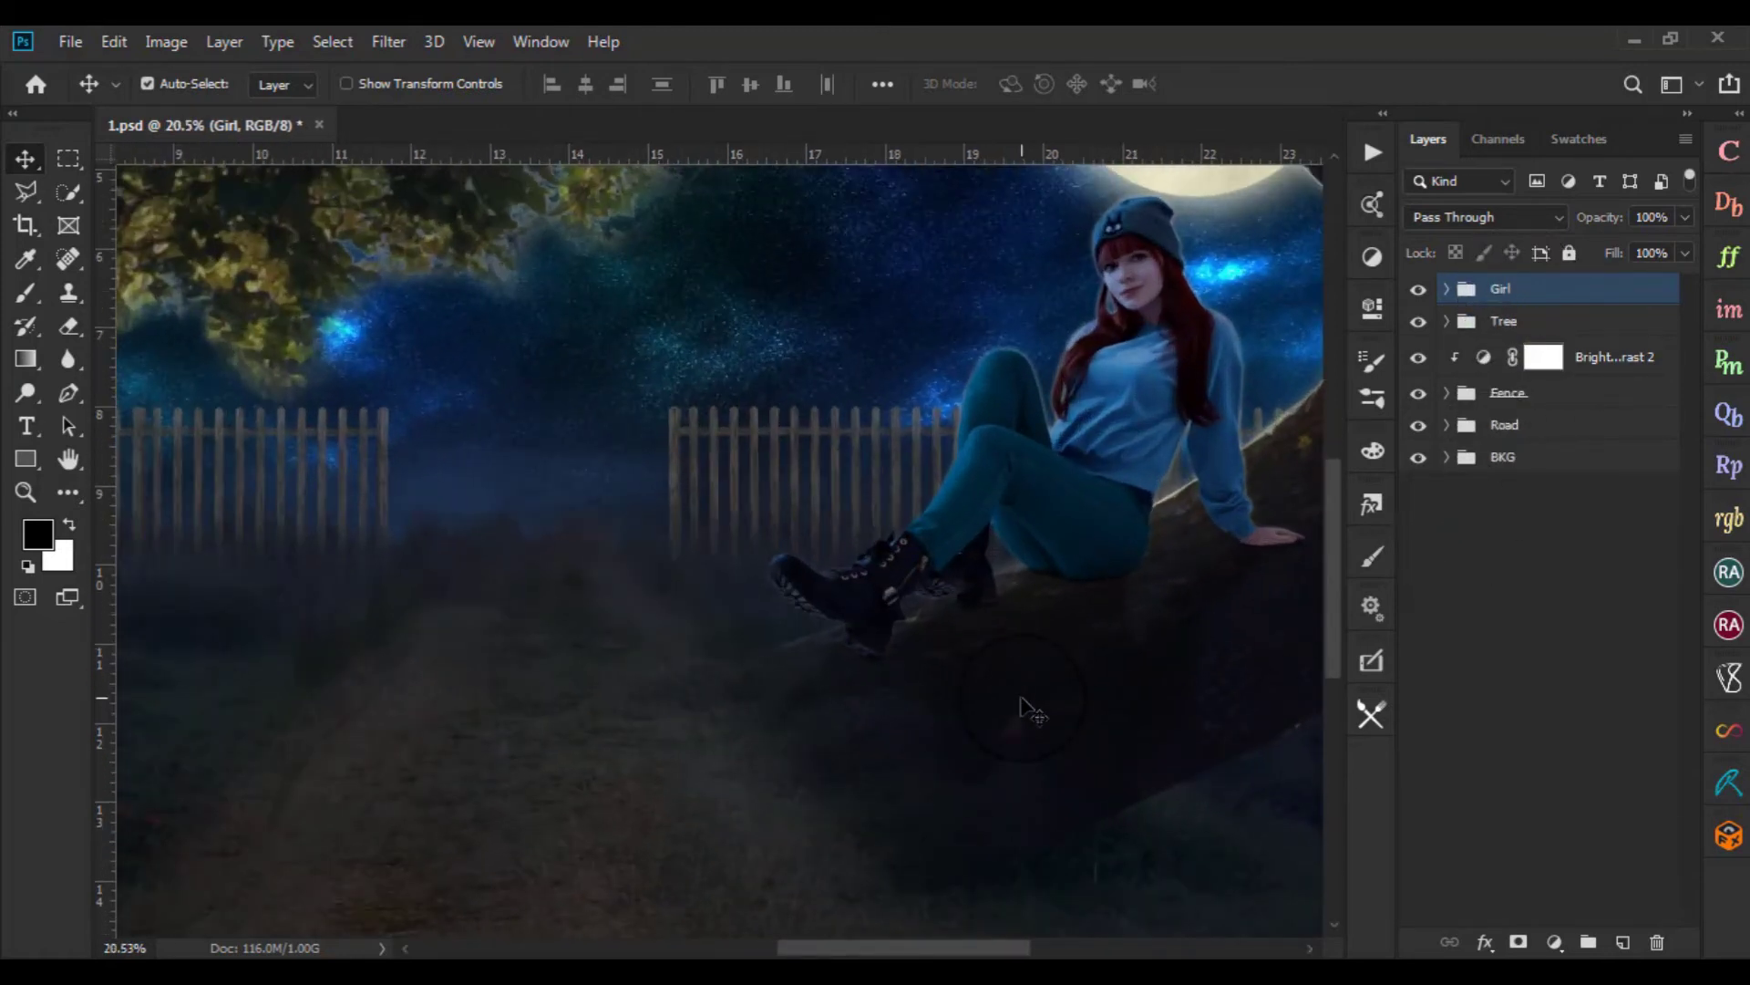
scroll(1026, 704, down, 2)
scroll(1025, 704, up, 3)
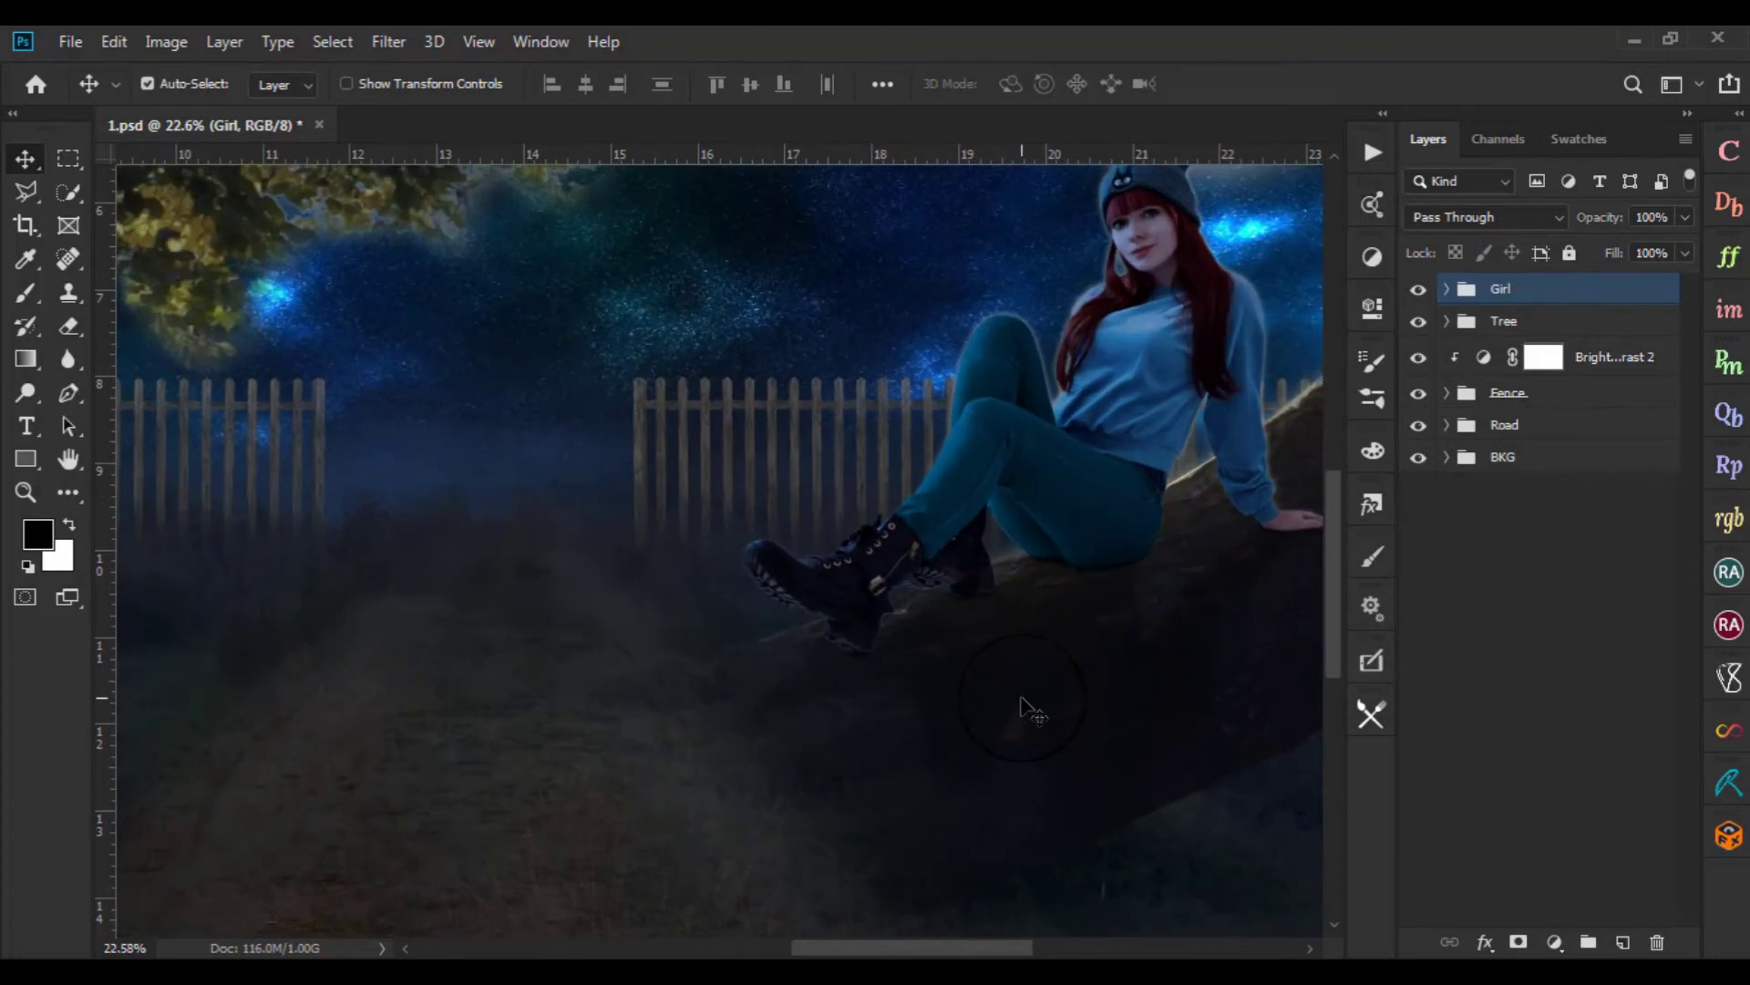
scroll(1026, 704, down, 3)
scroll(1025, 704, down, 2)
scroll(1025, 704, down, 1)
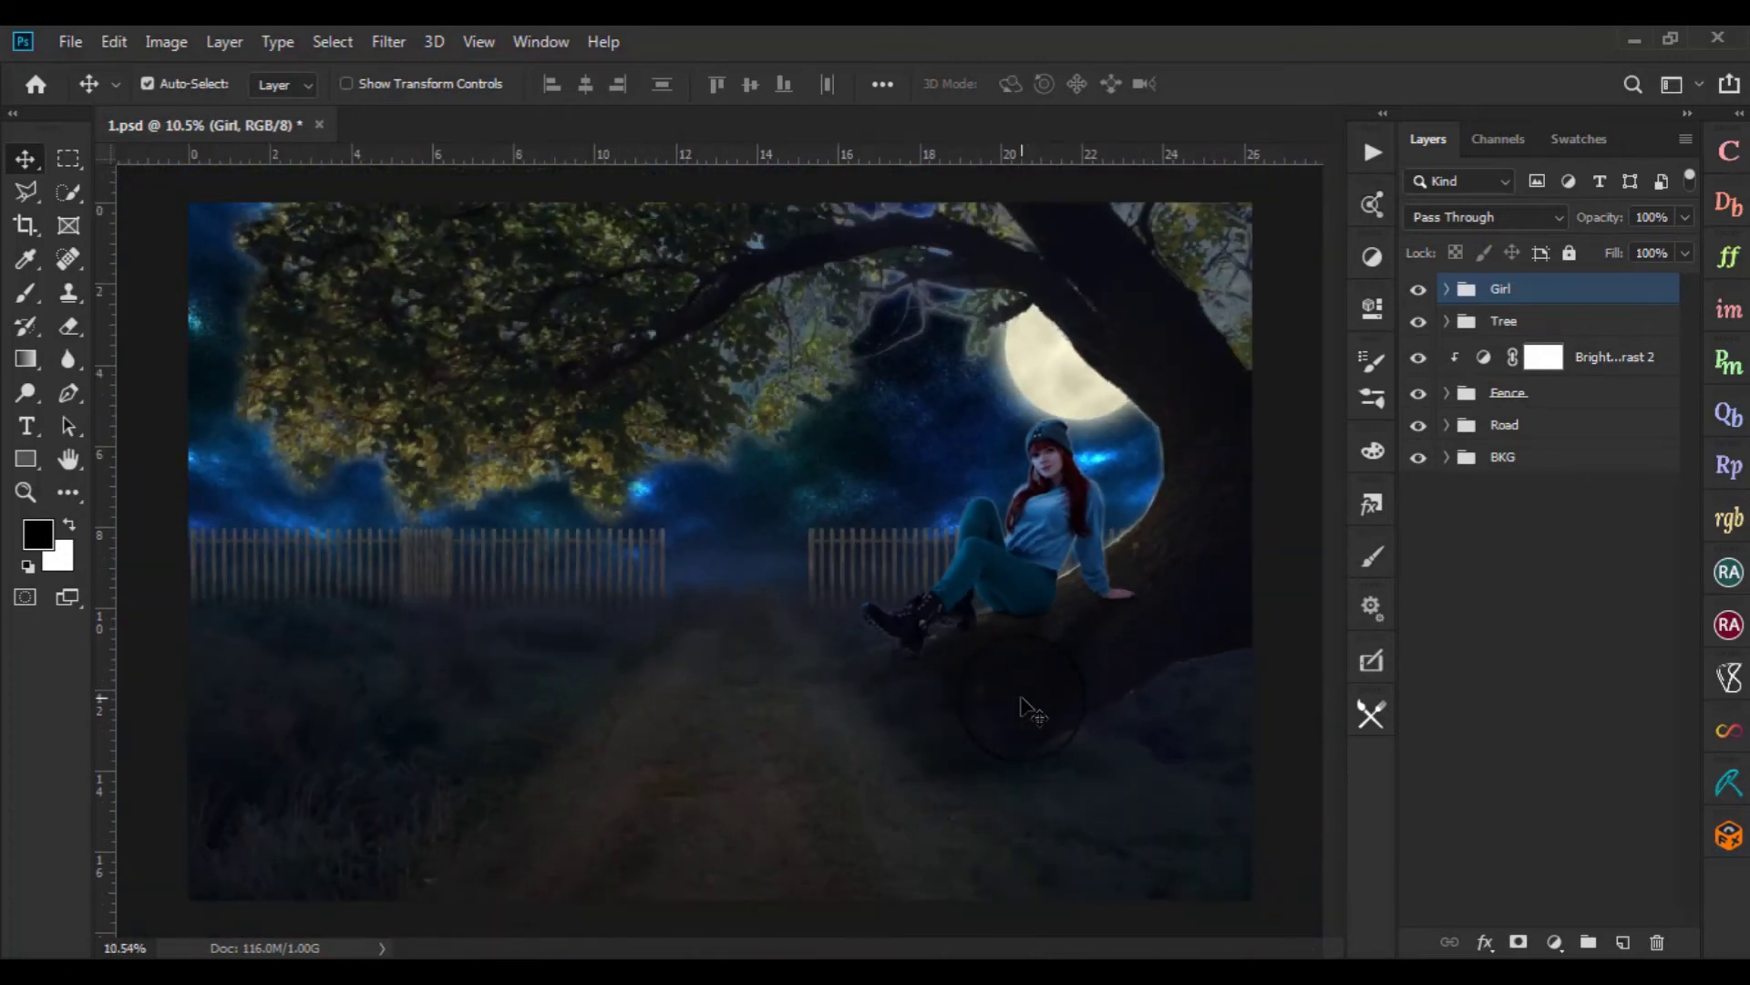
scroll(1029, 710, down, 1)
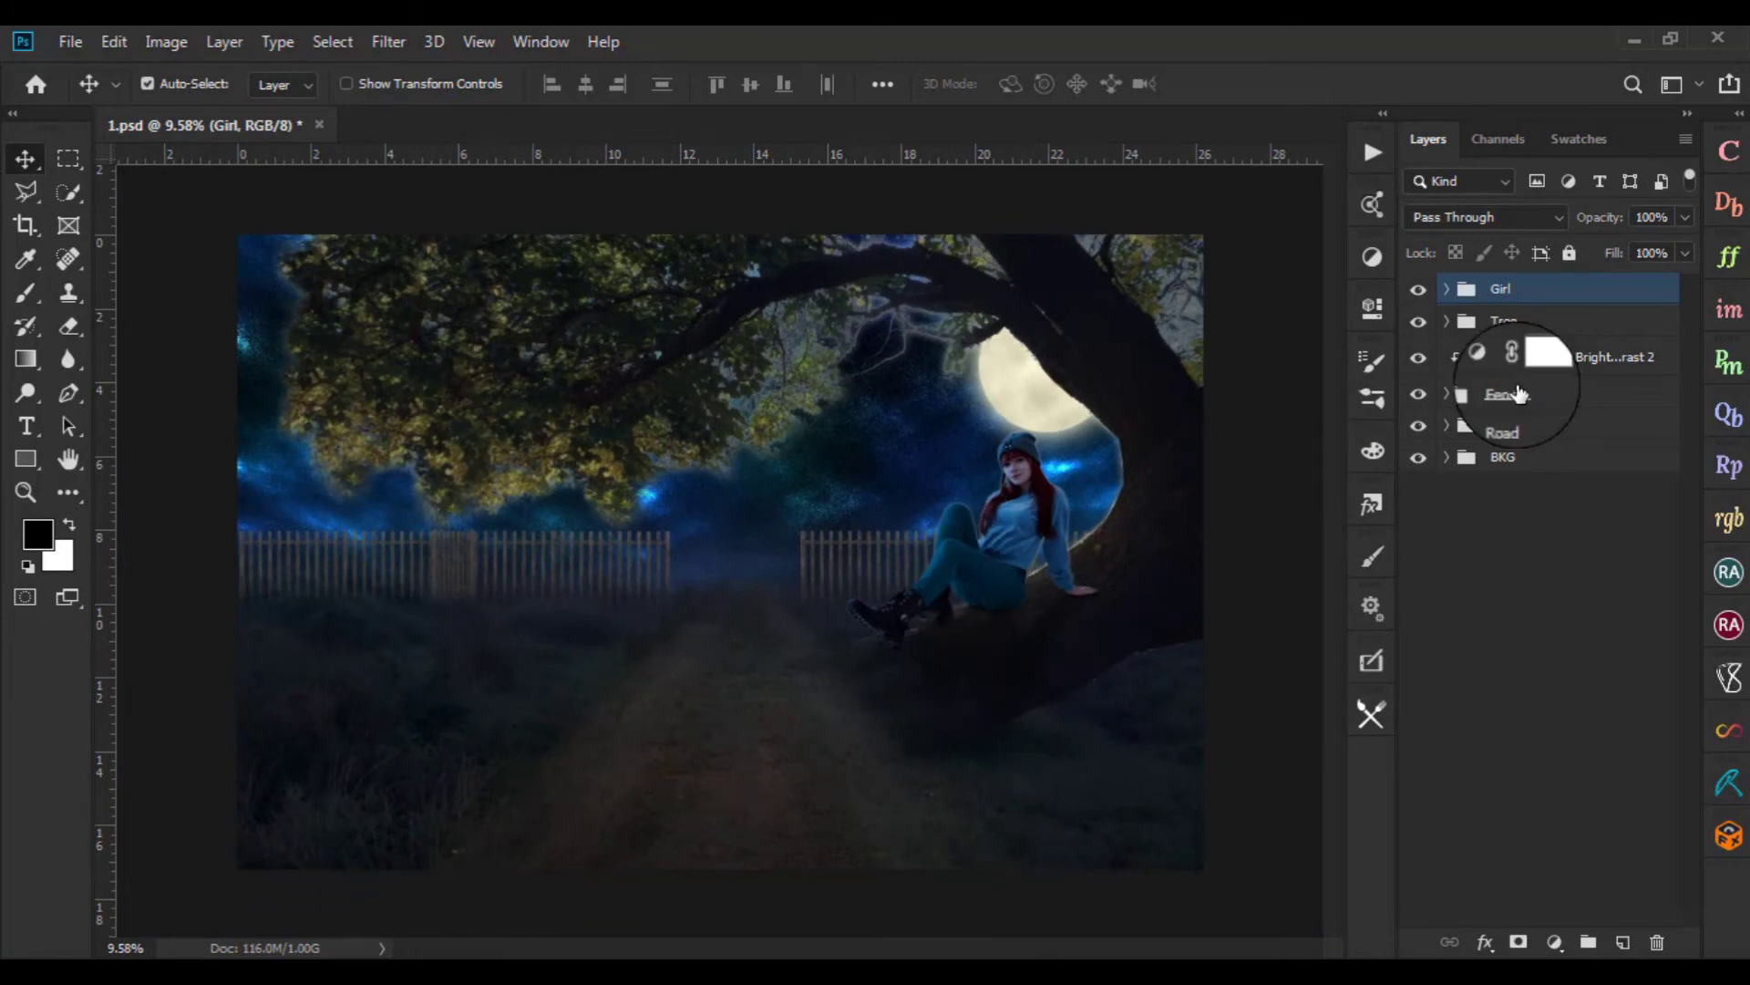
Expand the Tree group, toggle layer 1's visibility to compare, and select layer 1
click(1428, 322)
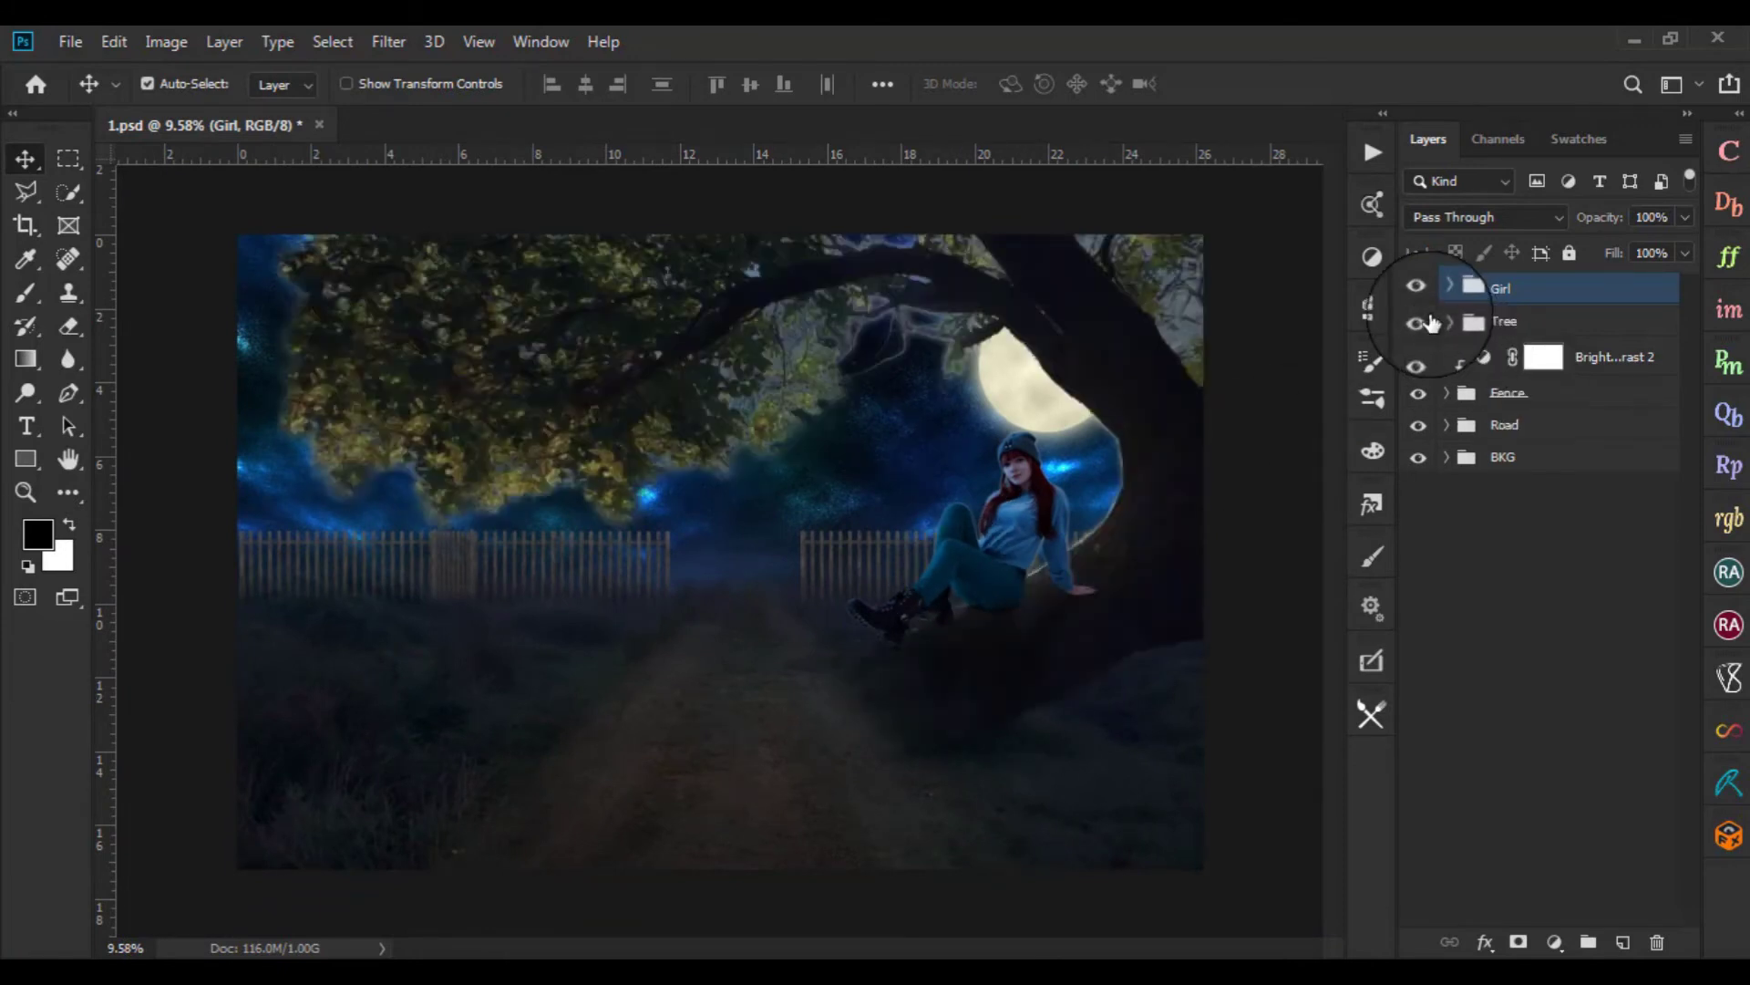
click(1449, 321)
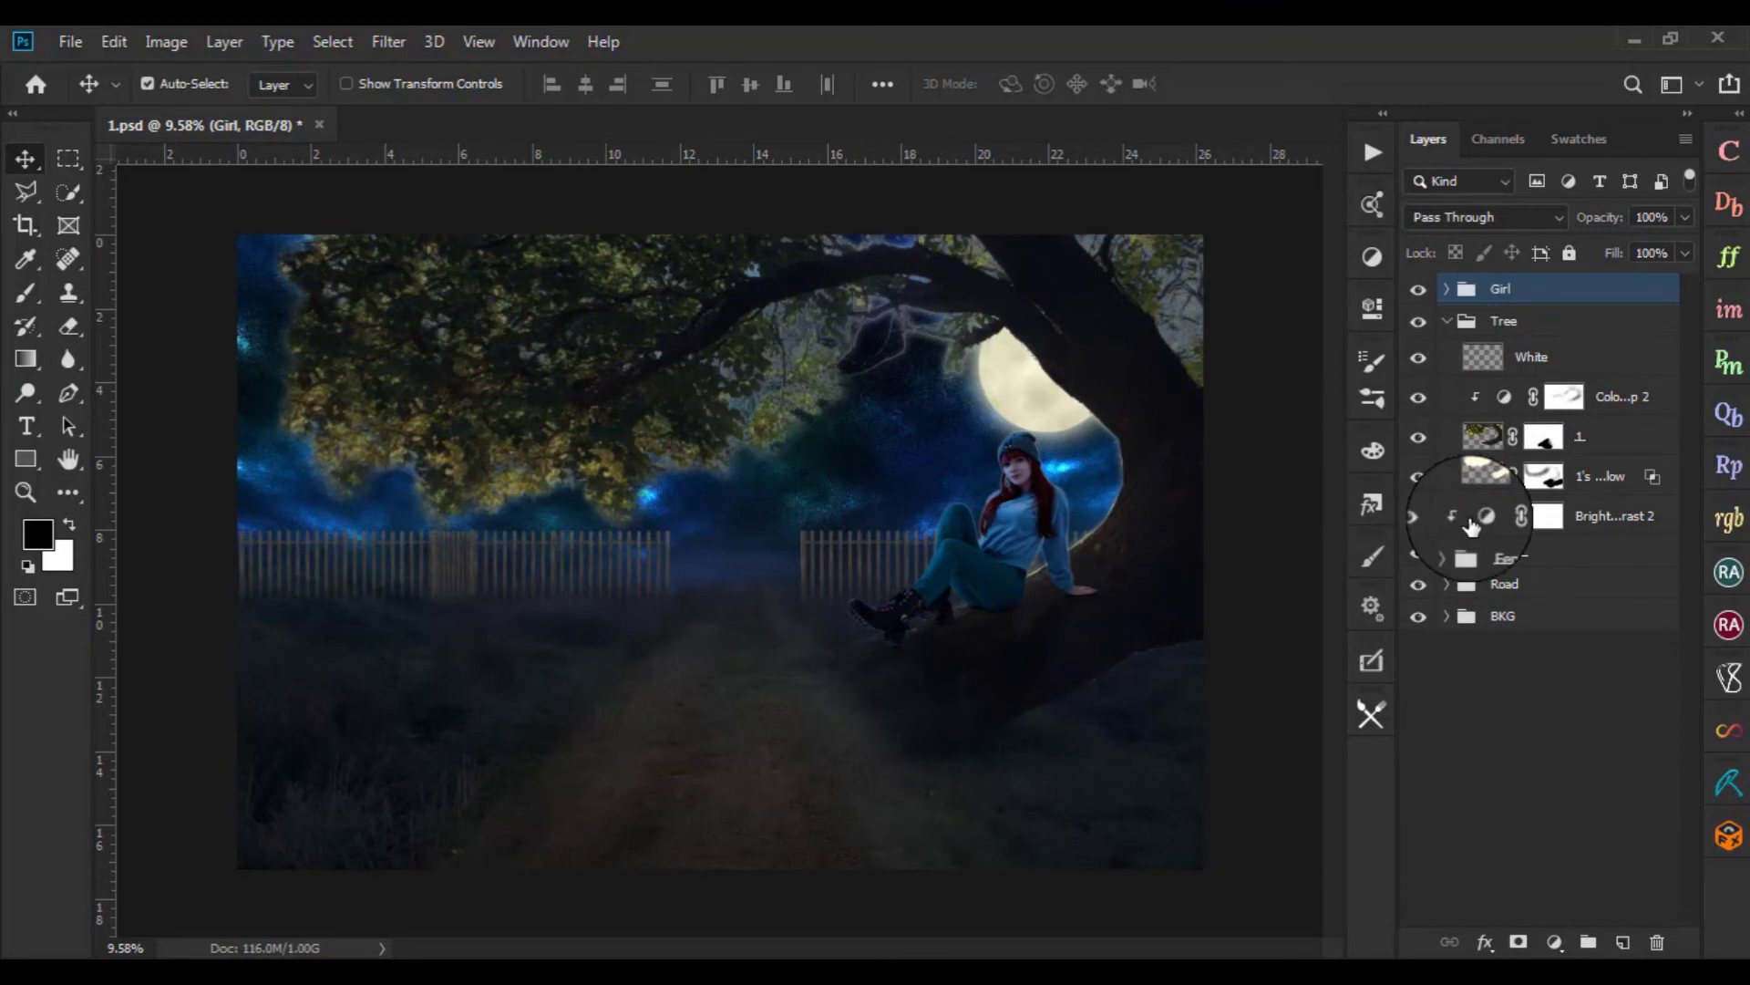
click(1419, 439)
click(1420, 441)
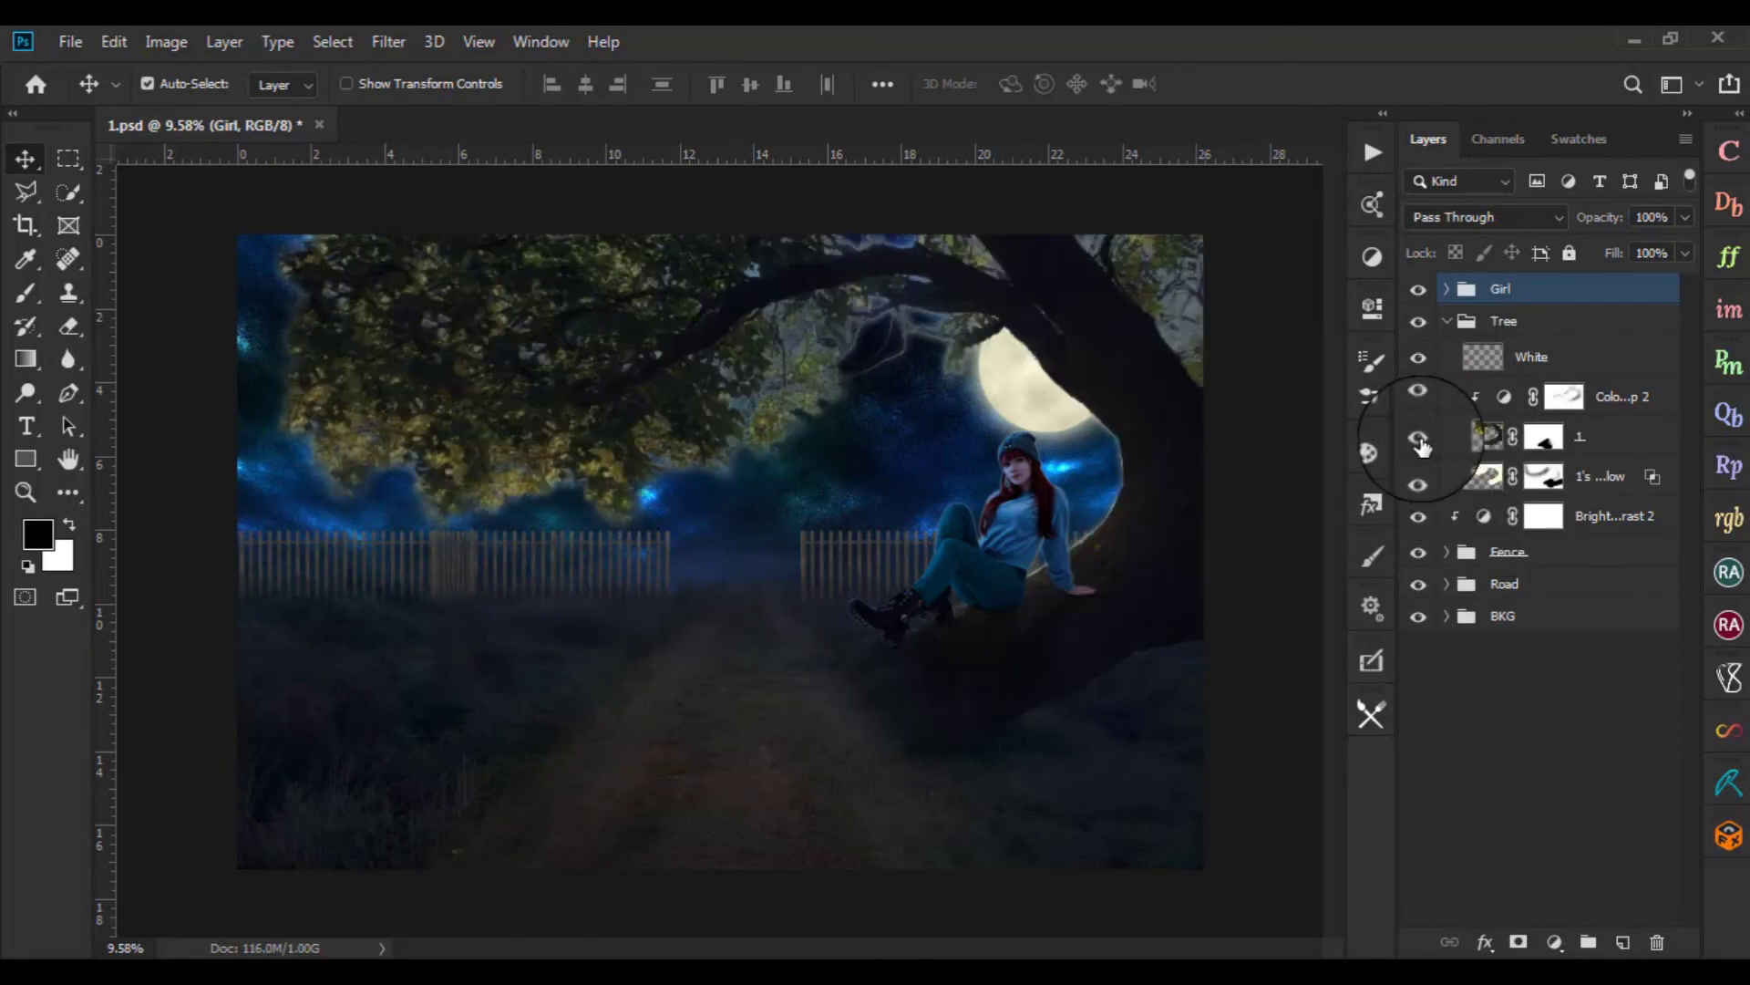
click(1420, 439)
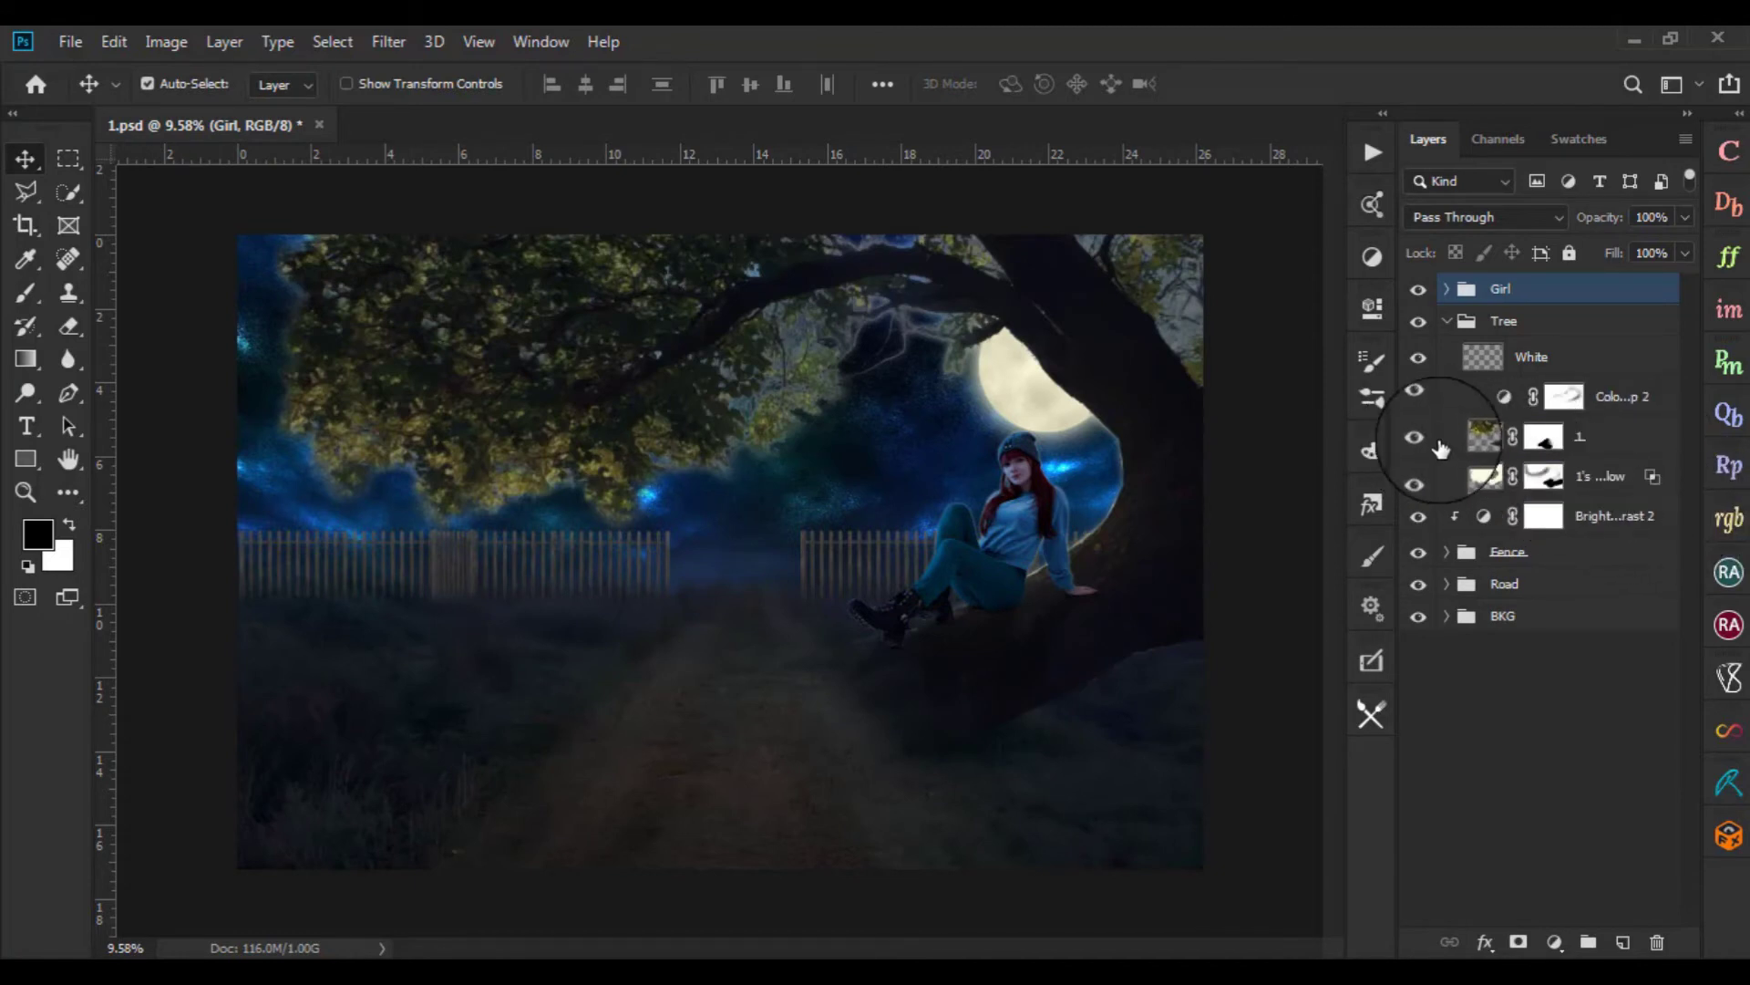
click(1409, 446)
click(1618, 442)
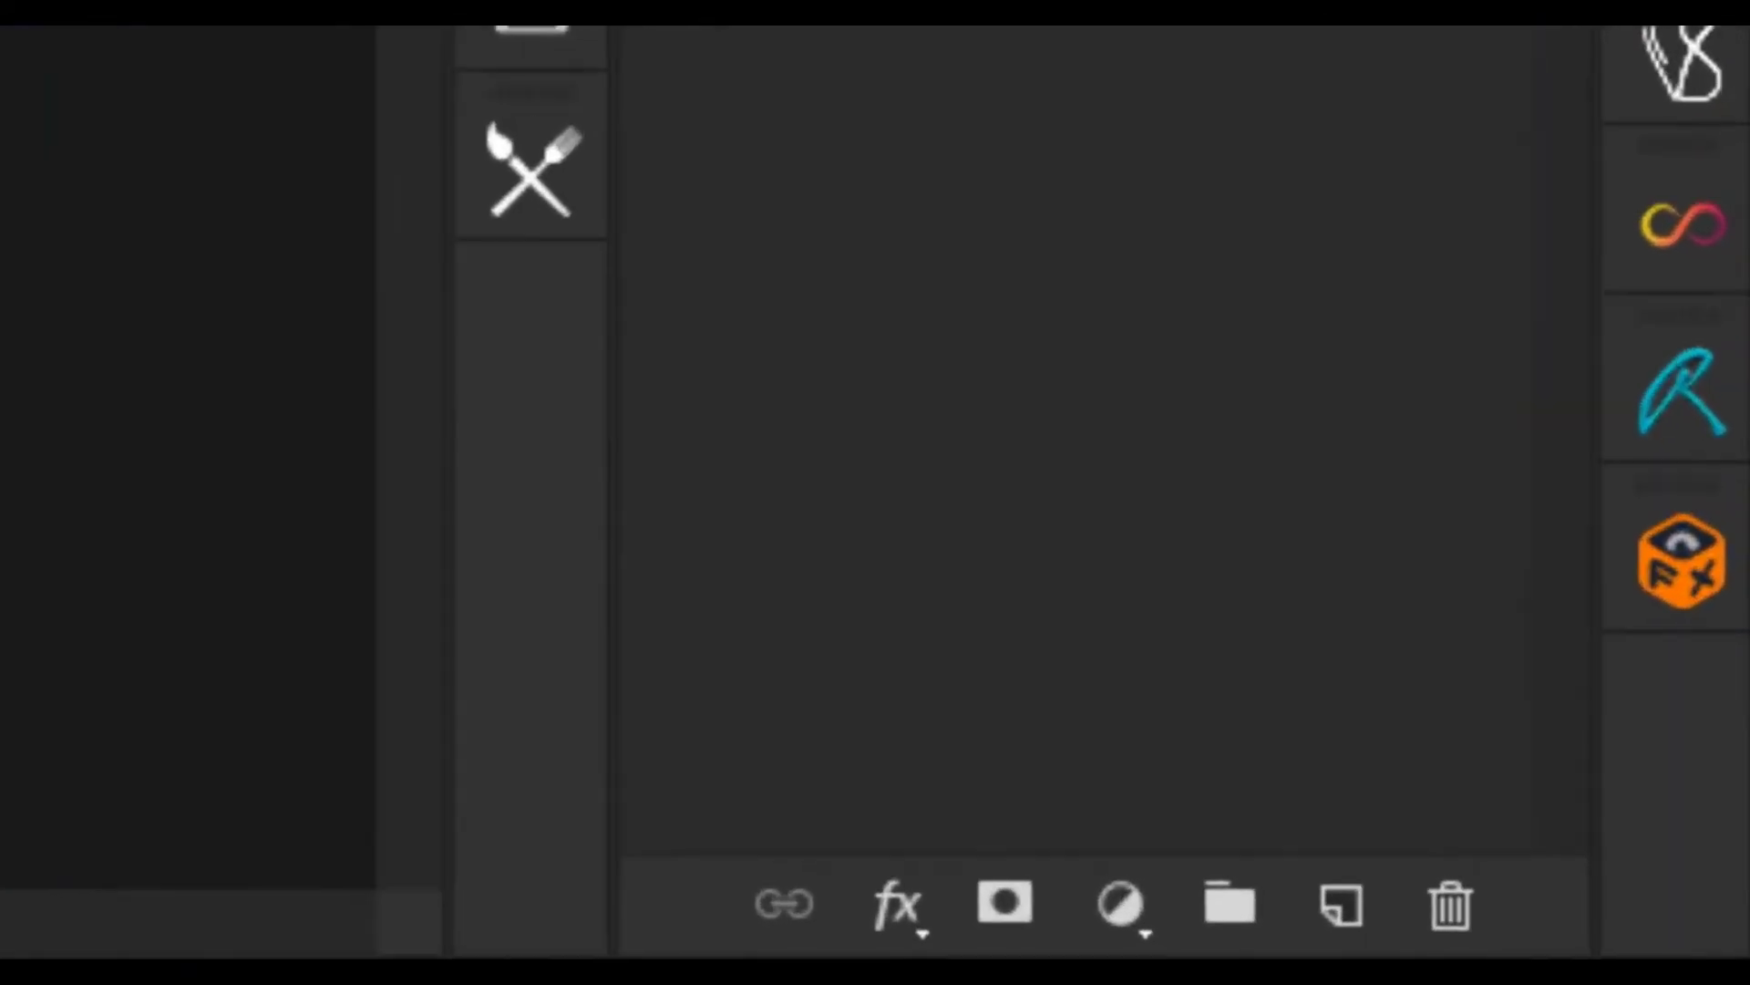
Add a new empty layer below the tree layers with a brush at 35% opacity, 50% flow
click(1313, 903)
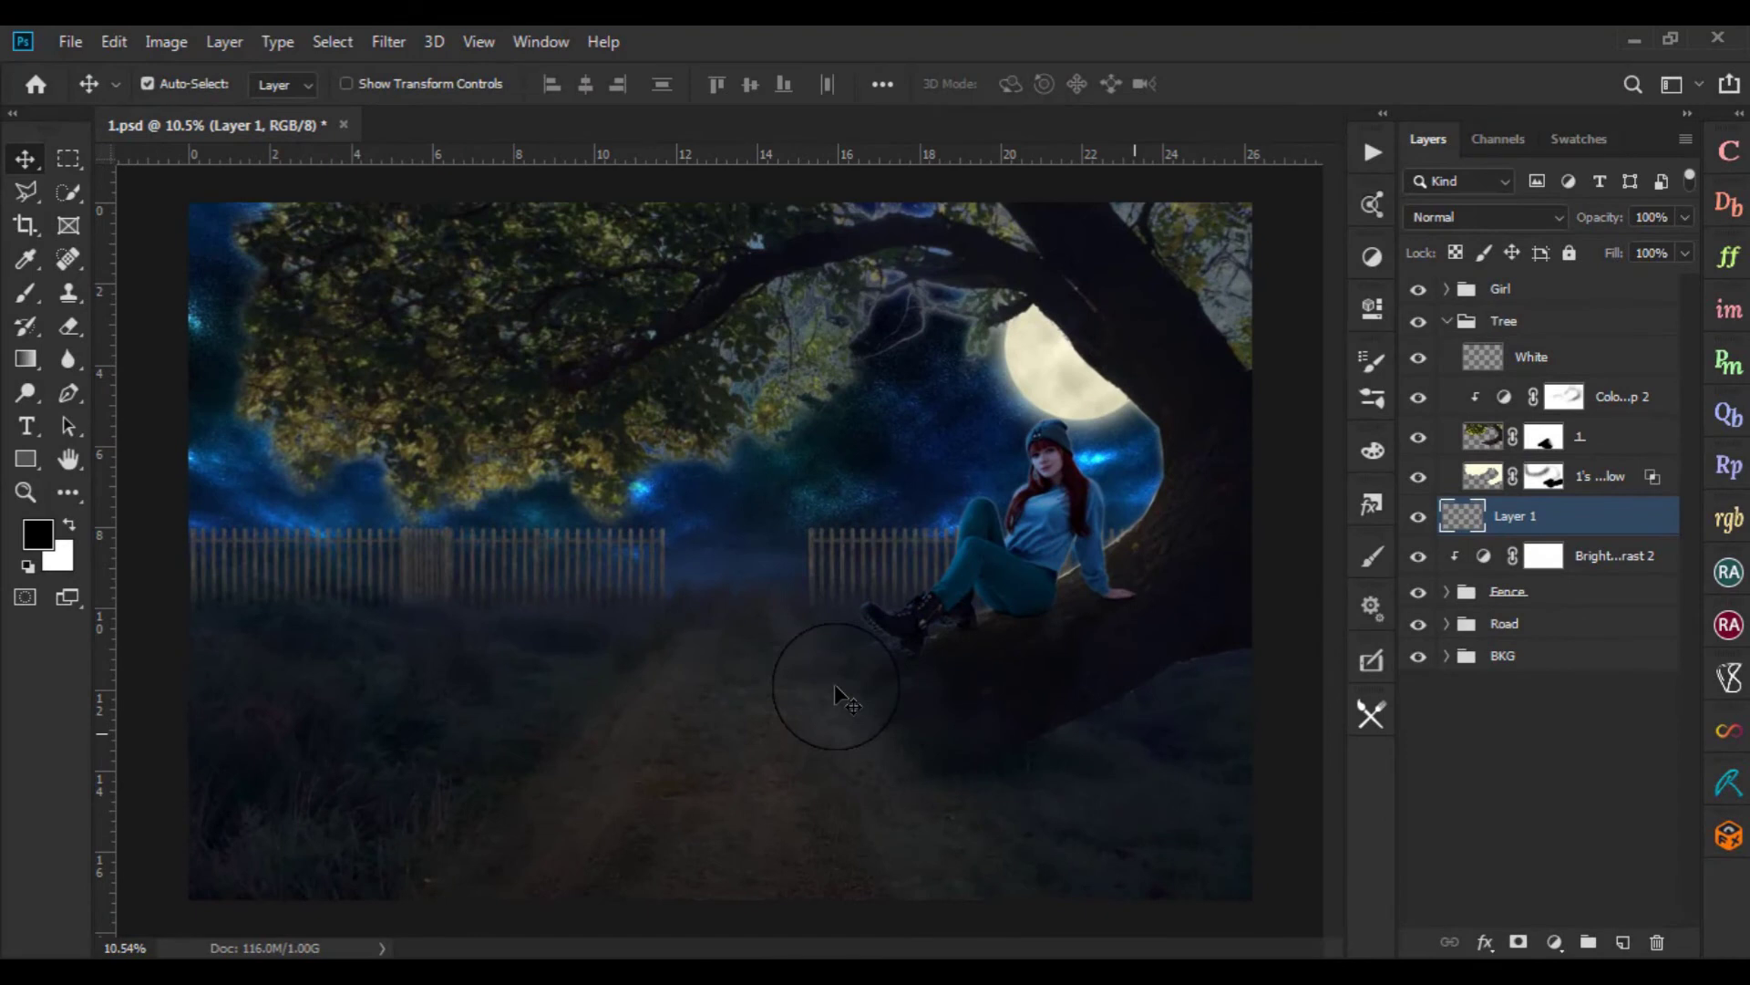
scroll(836, 688, up, 1)
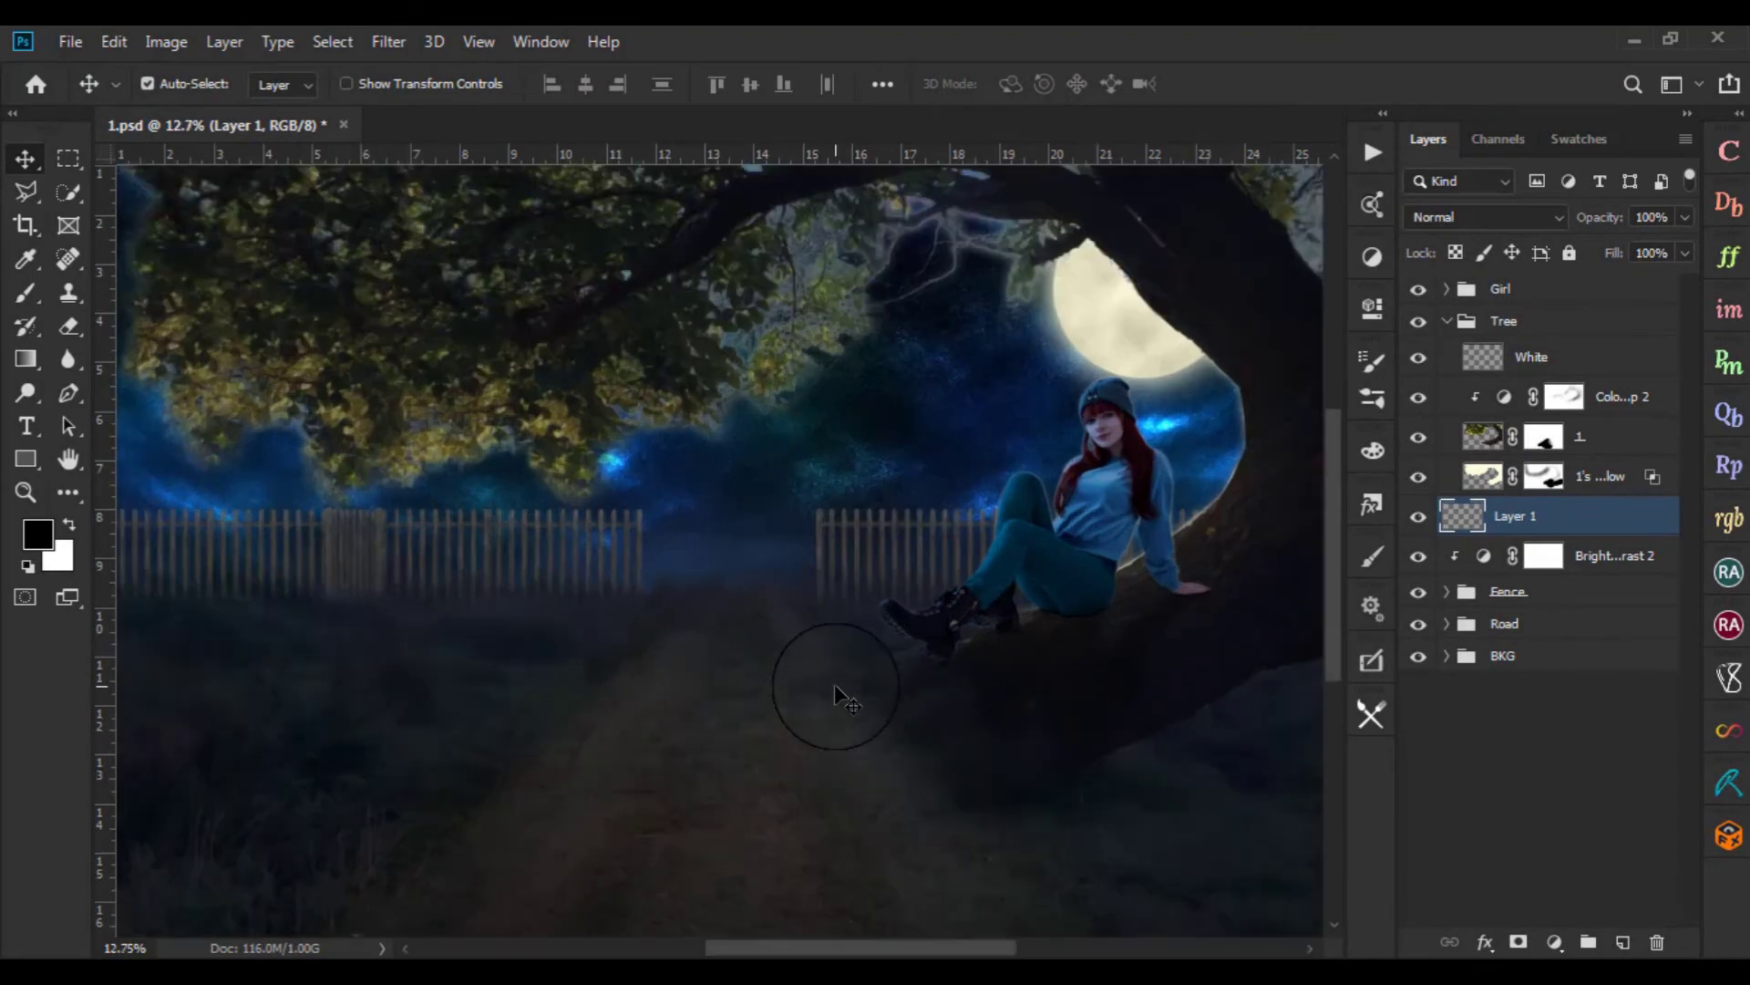
scroll(836, 689, up, 1)
key(b)
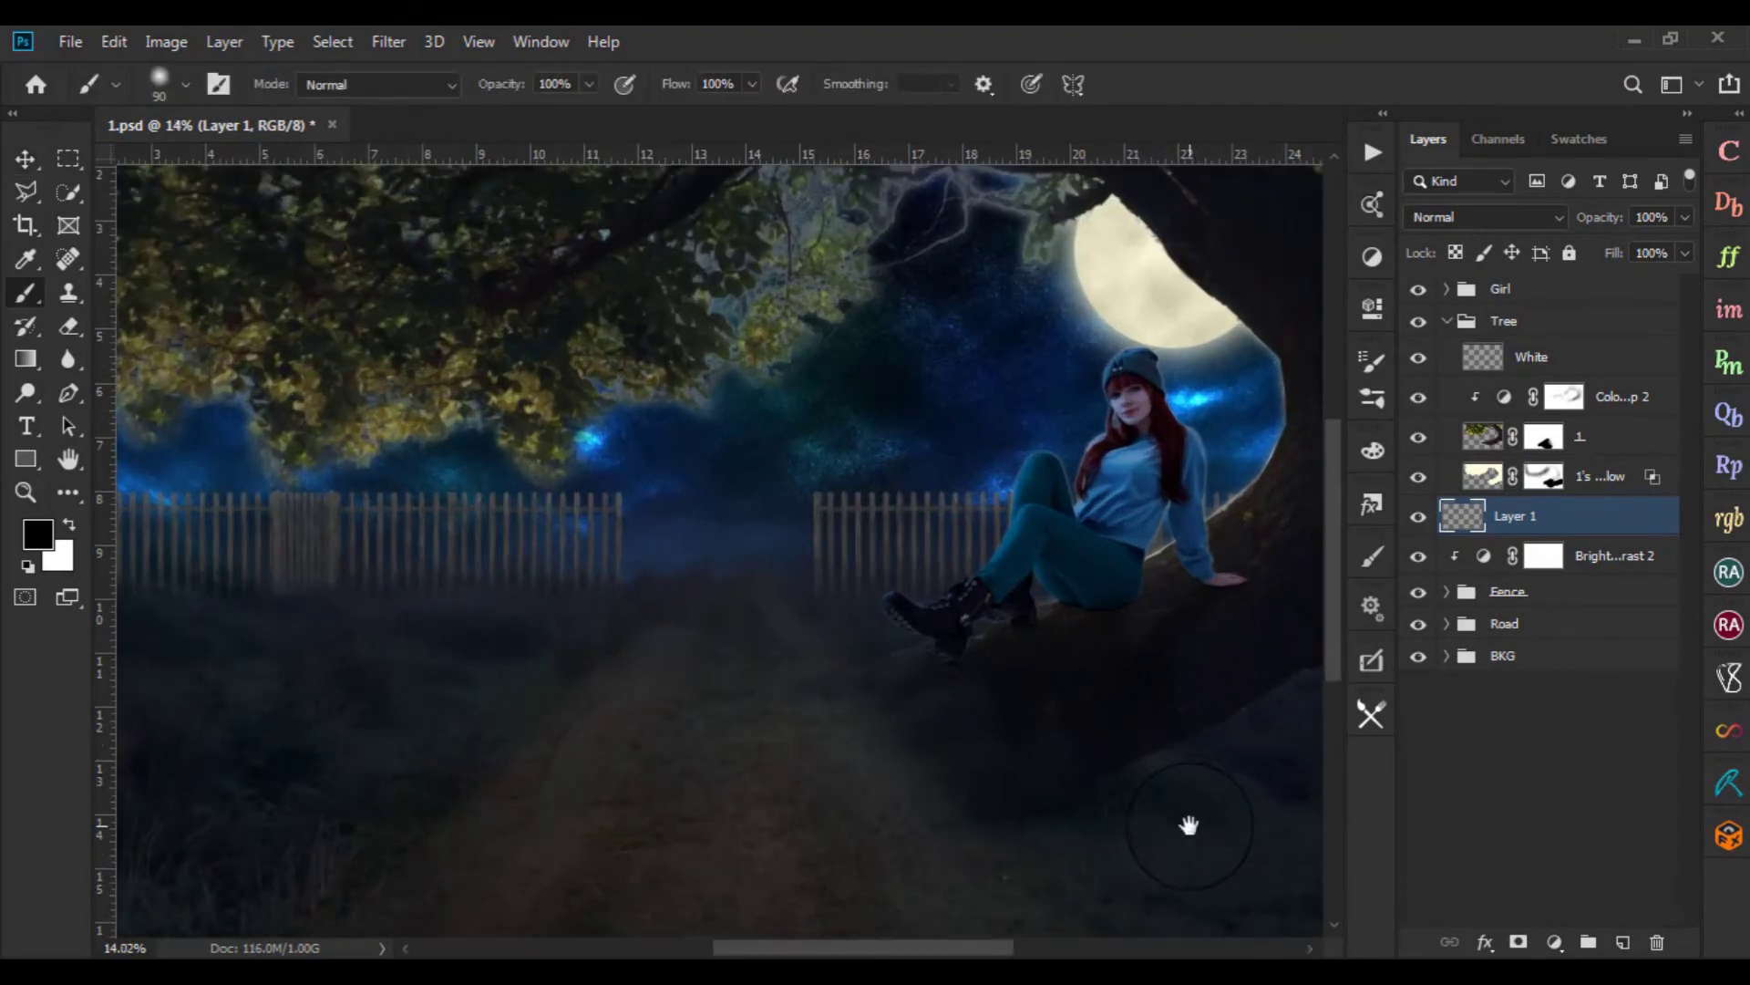
drag(1190, 826, 926, 653)
scroll(927, 653, up, 1)
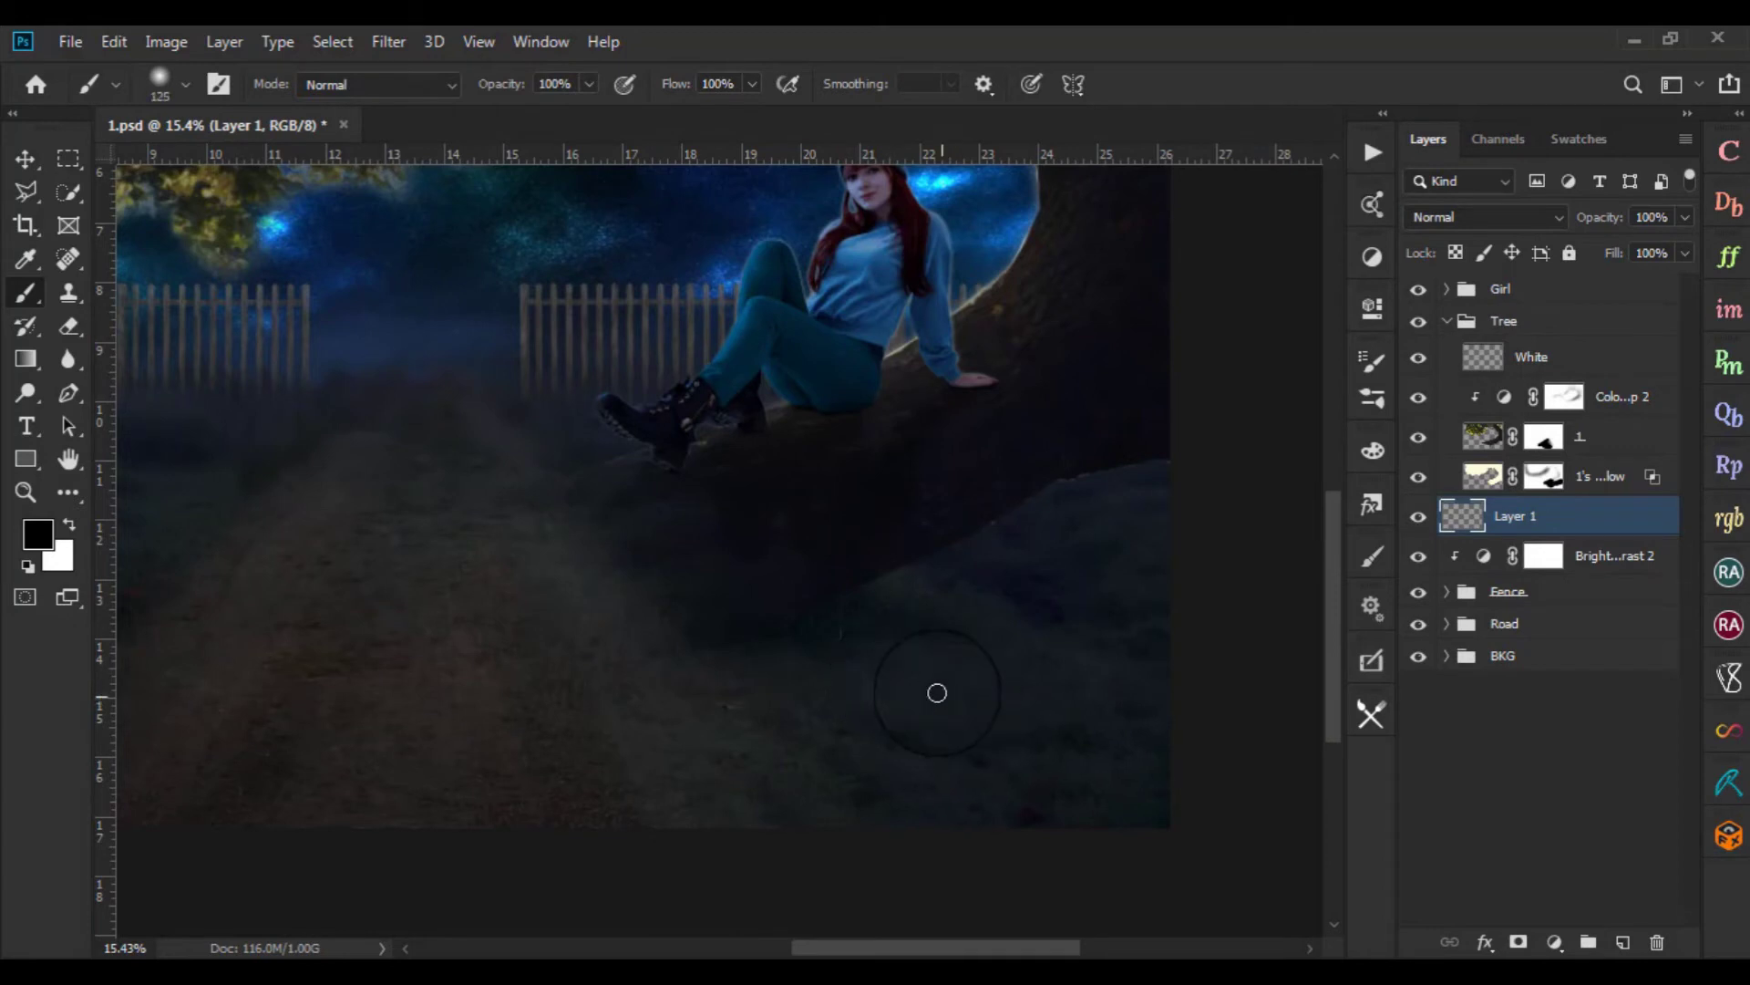
drag(524, 87, 517, 98)
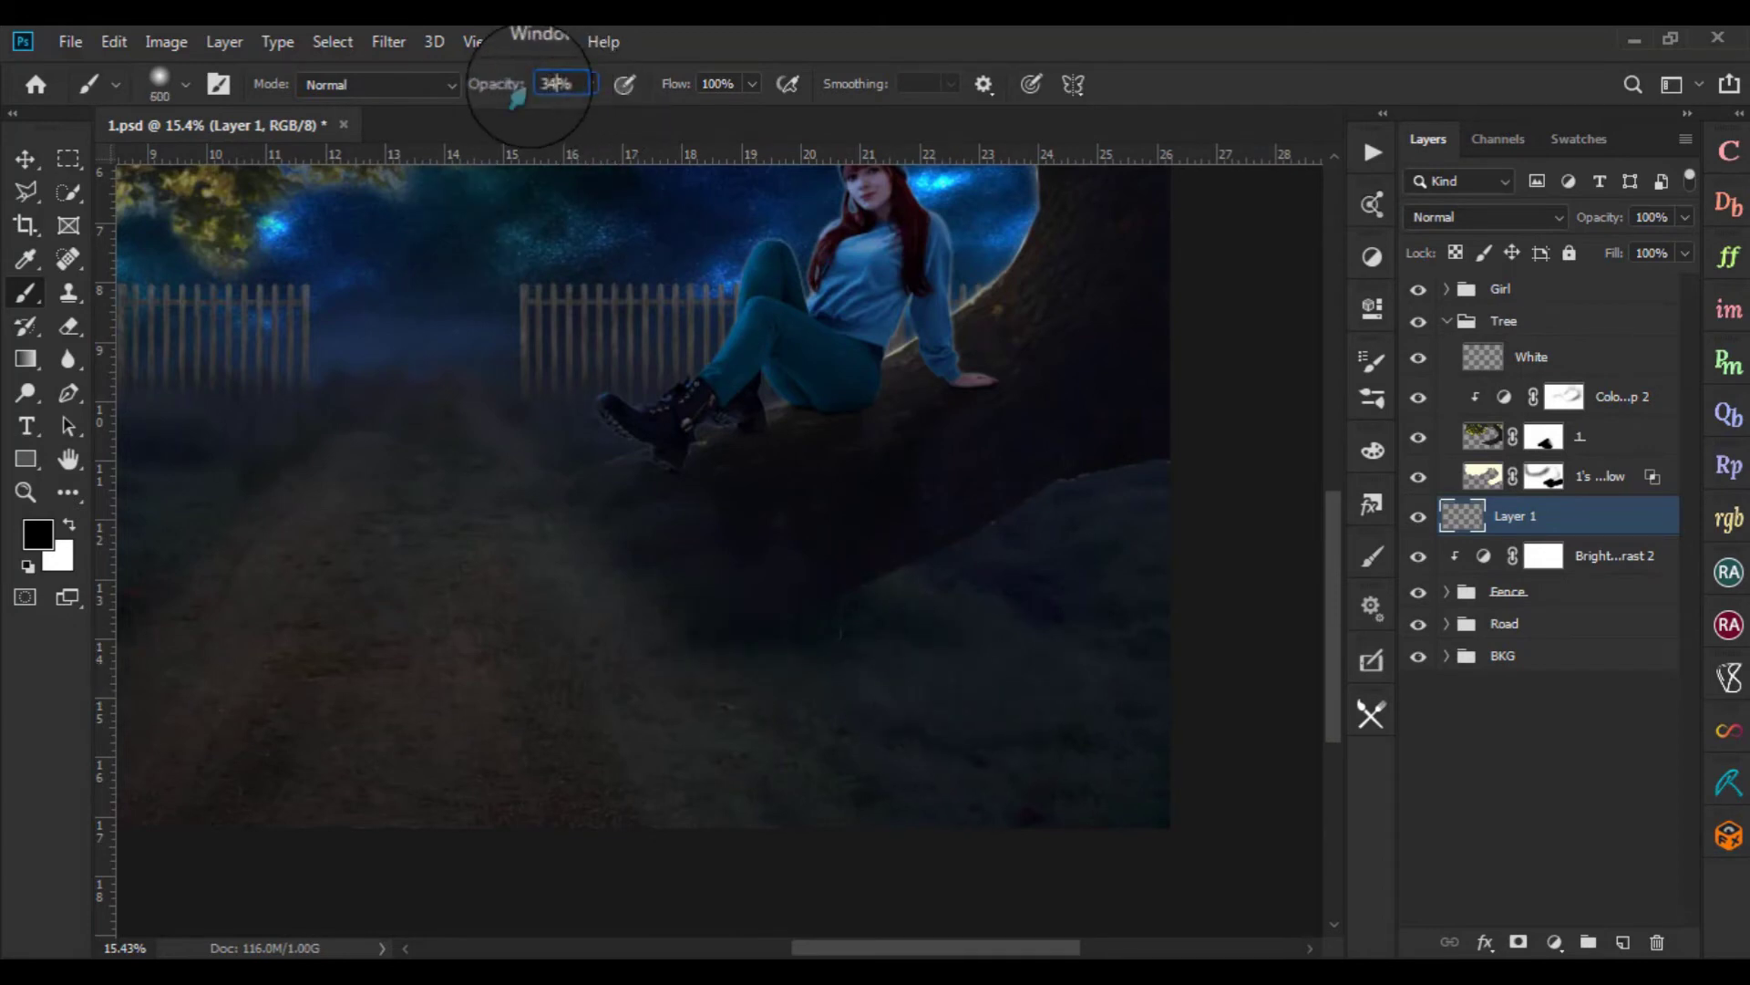
double_click(718, 84)
text(50)
key(Return)
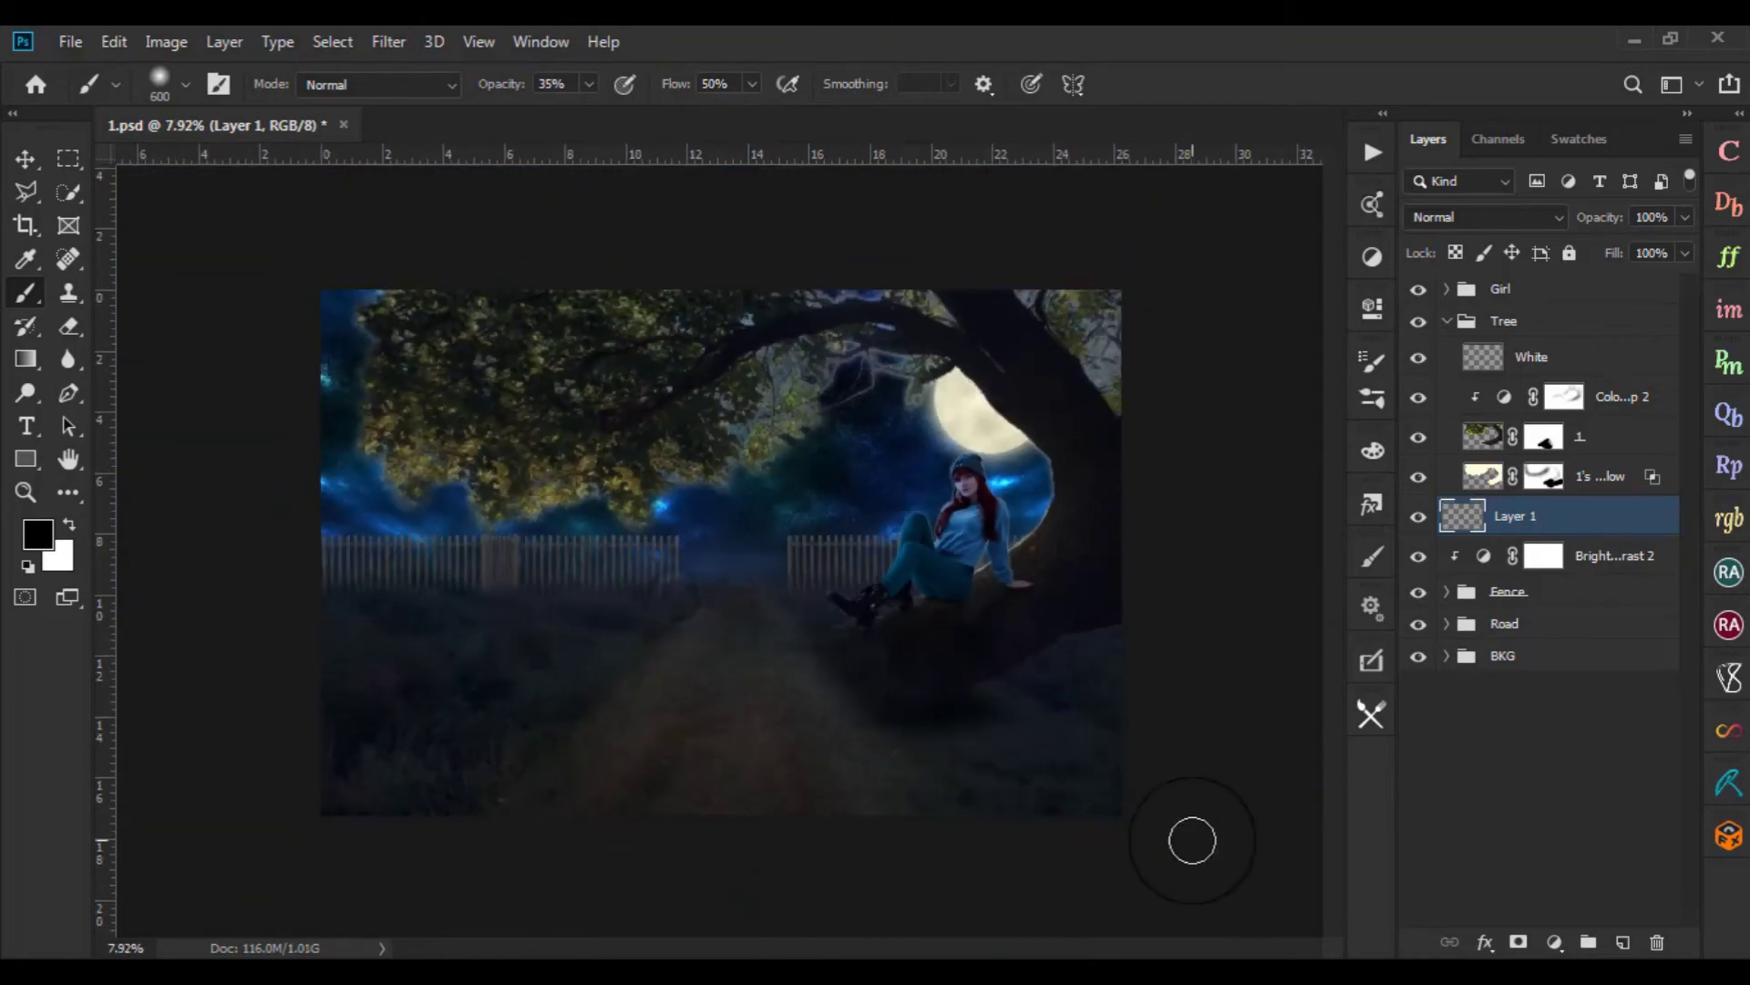
drag(737, 631, 1192, 839)
scroll(1160, 822, down, 3)
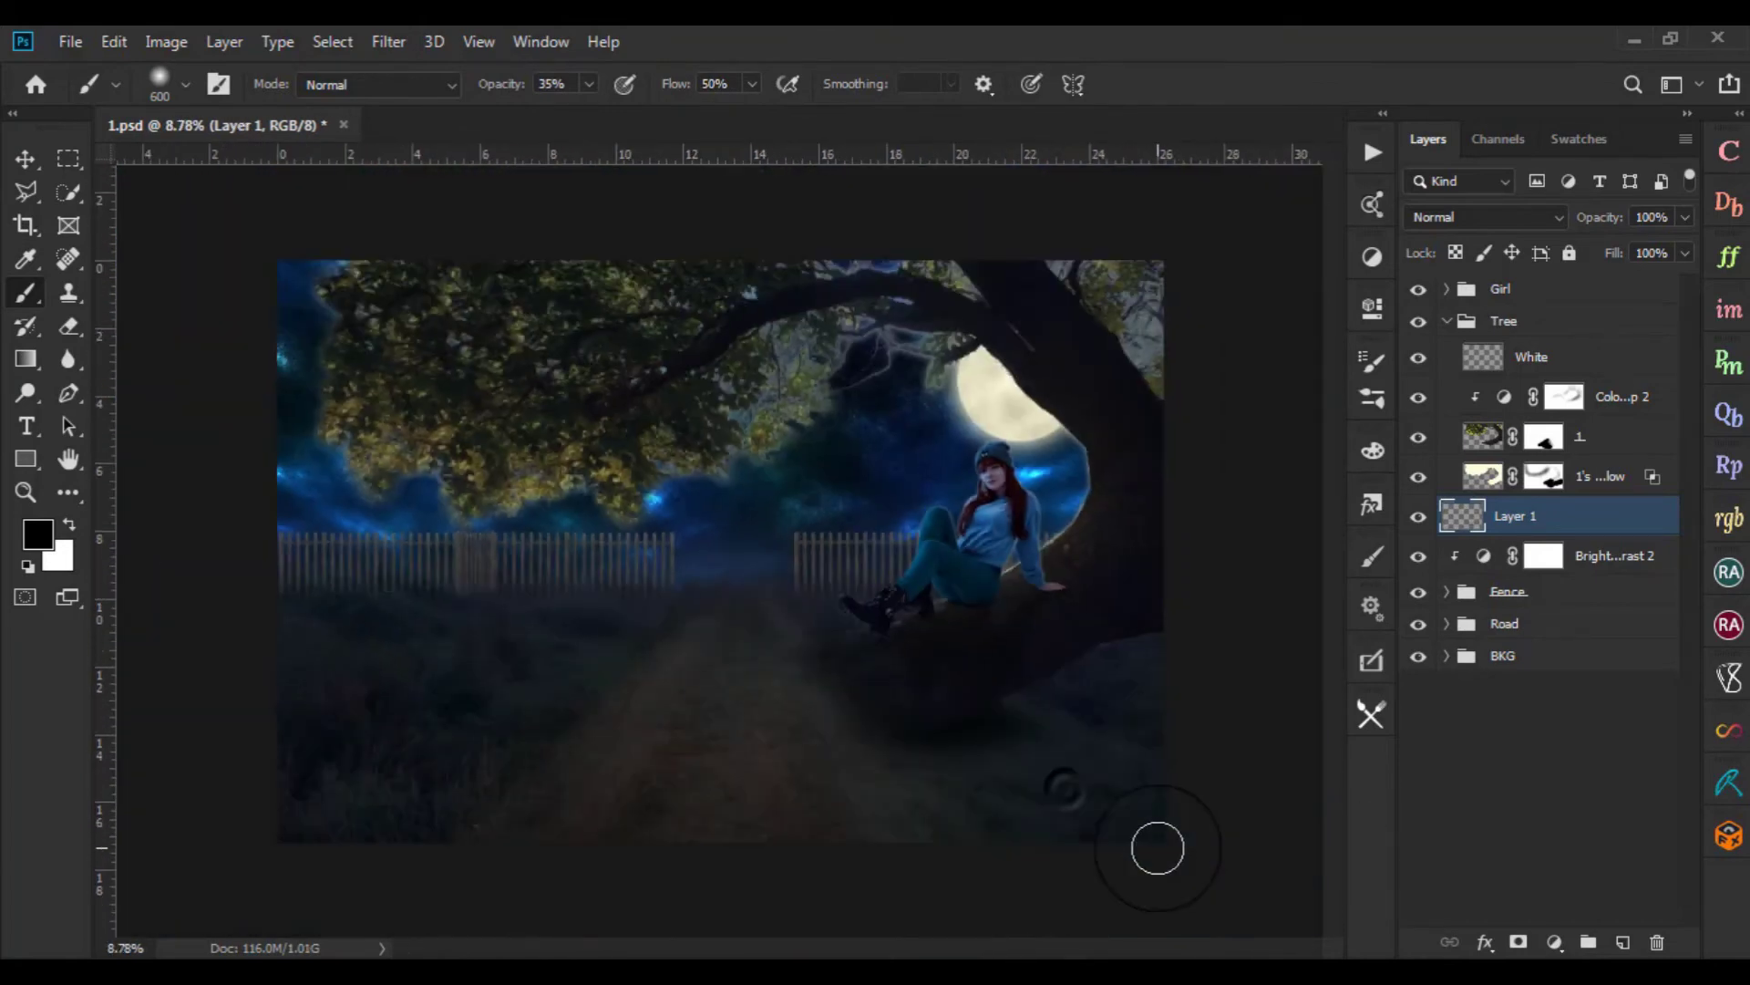
scroll(1109, 816, up, 2)
scroll(1025, 814, up, 2)
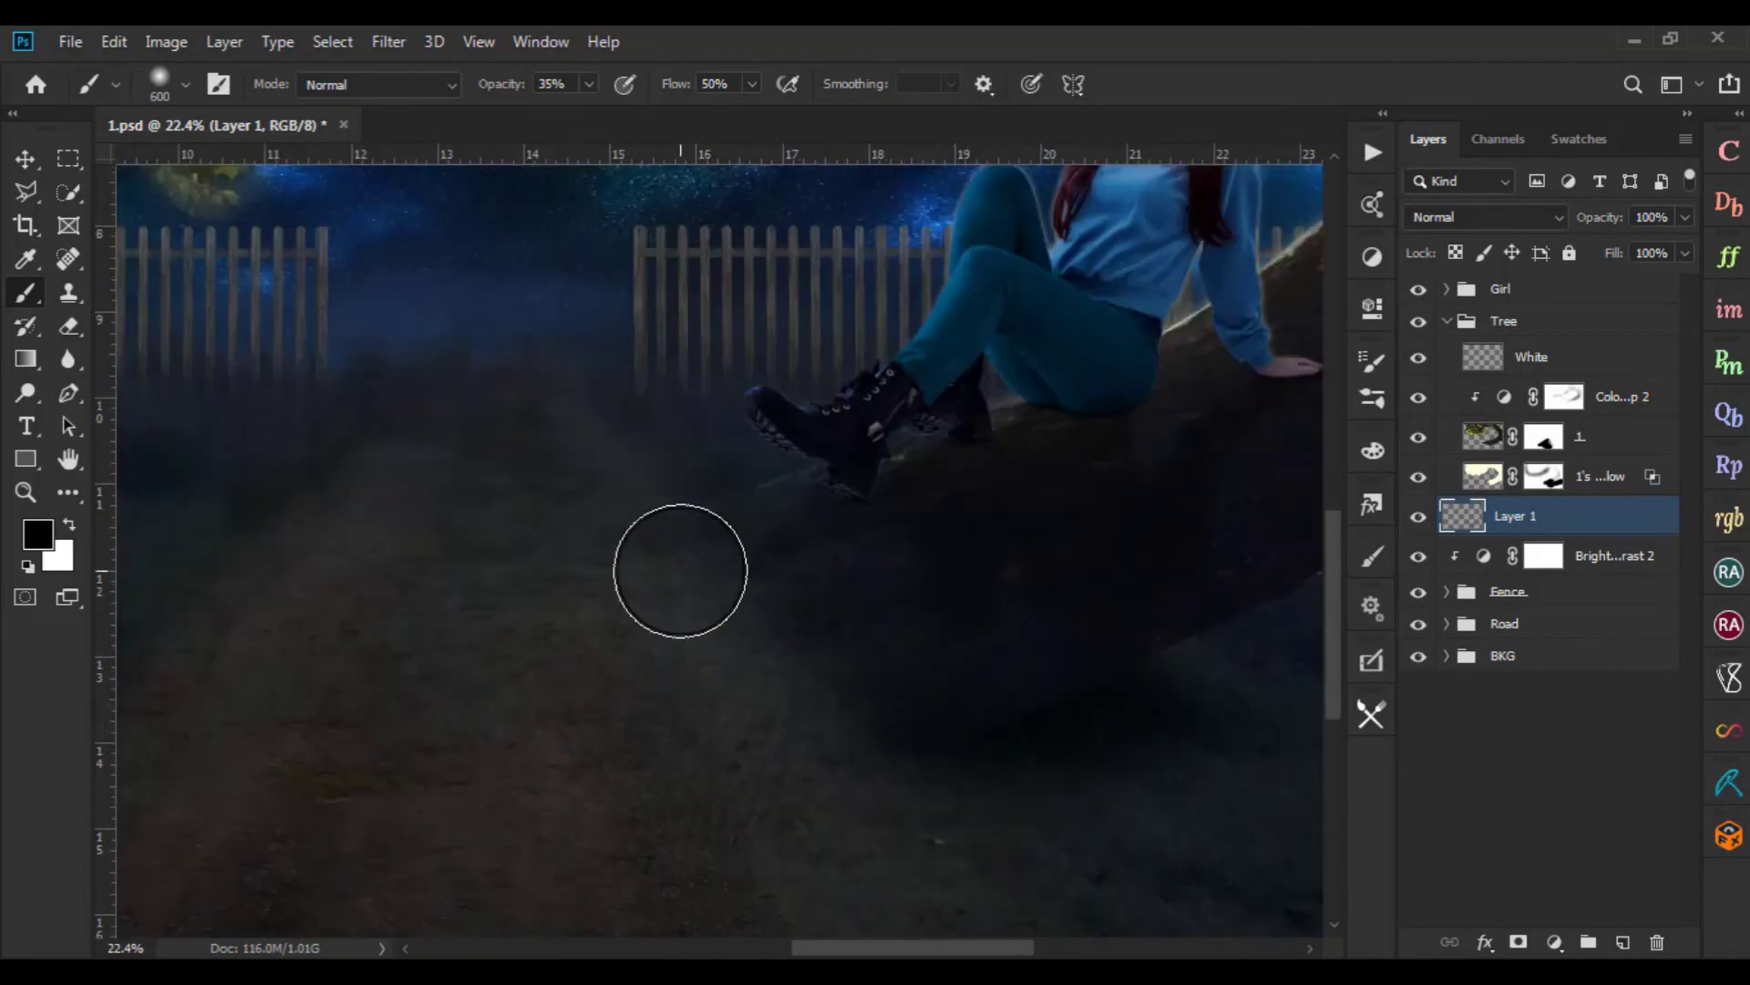
scroll(966, 798, down, 3)
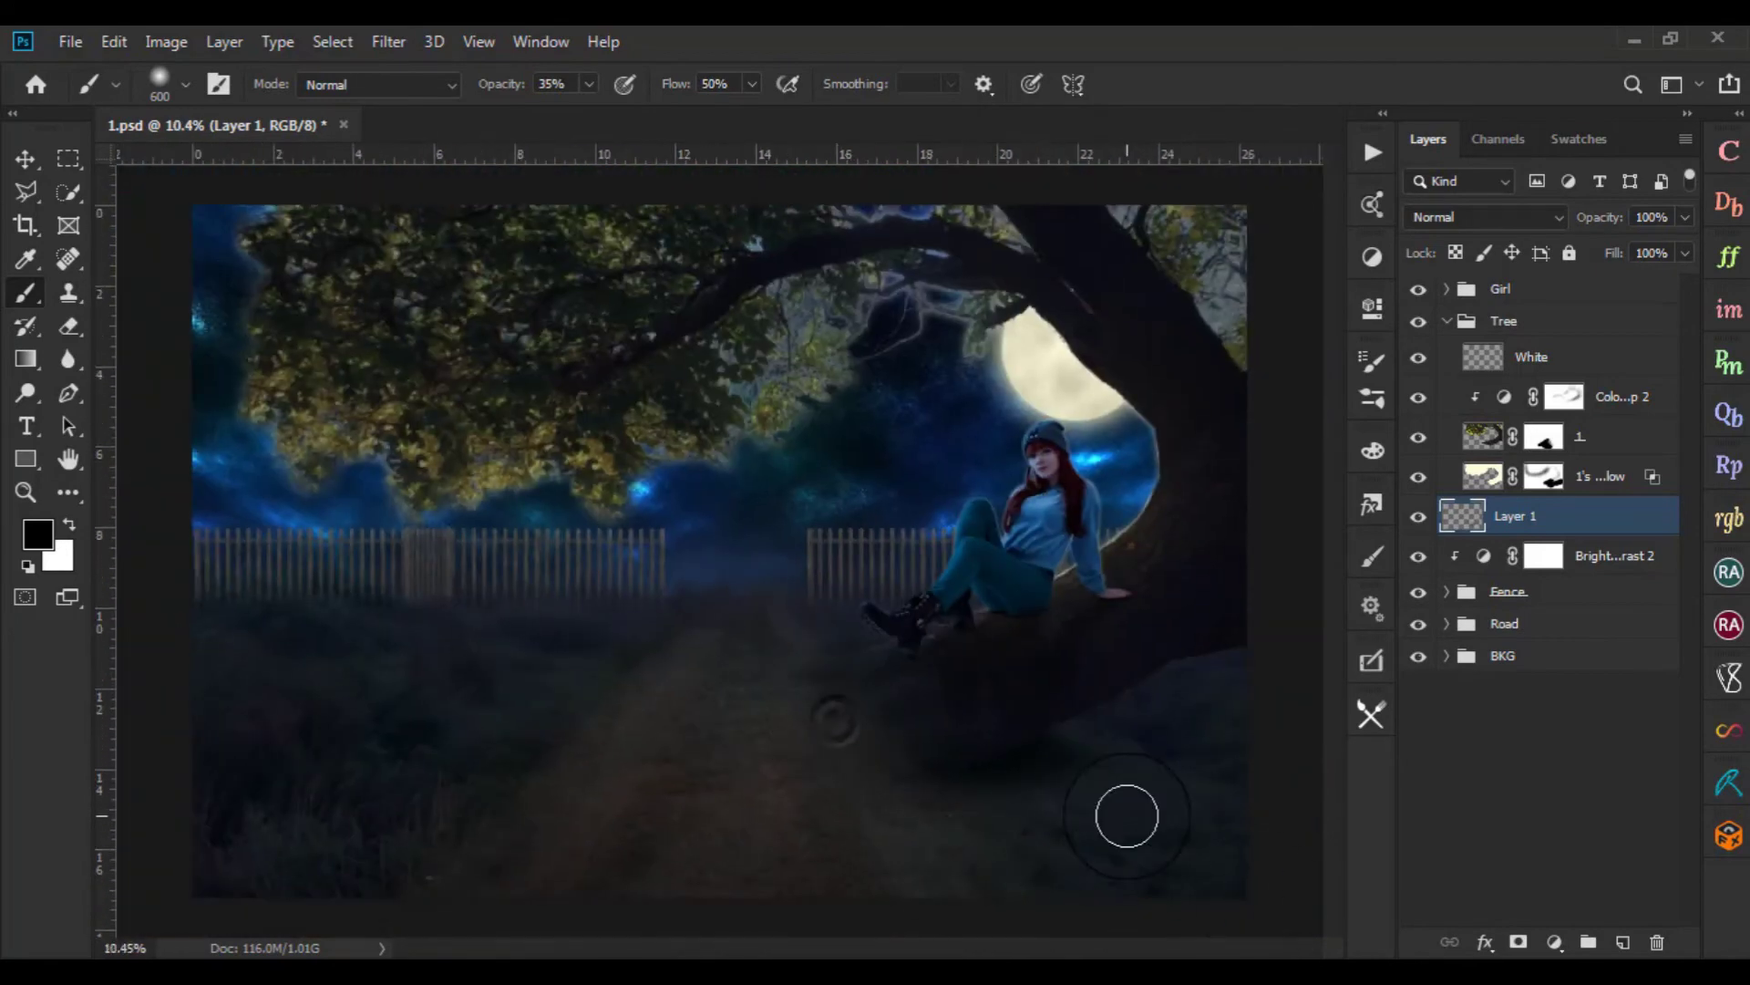
scroll(1048, 802, down, 2)
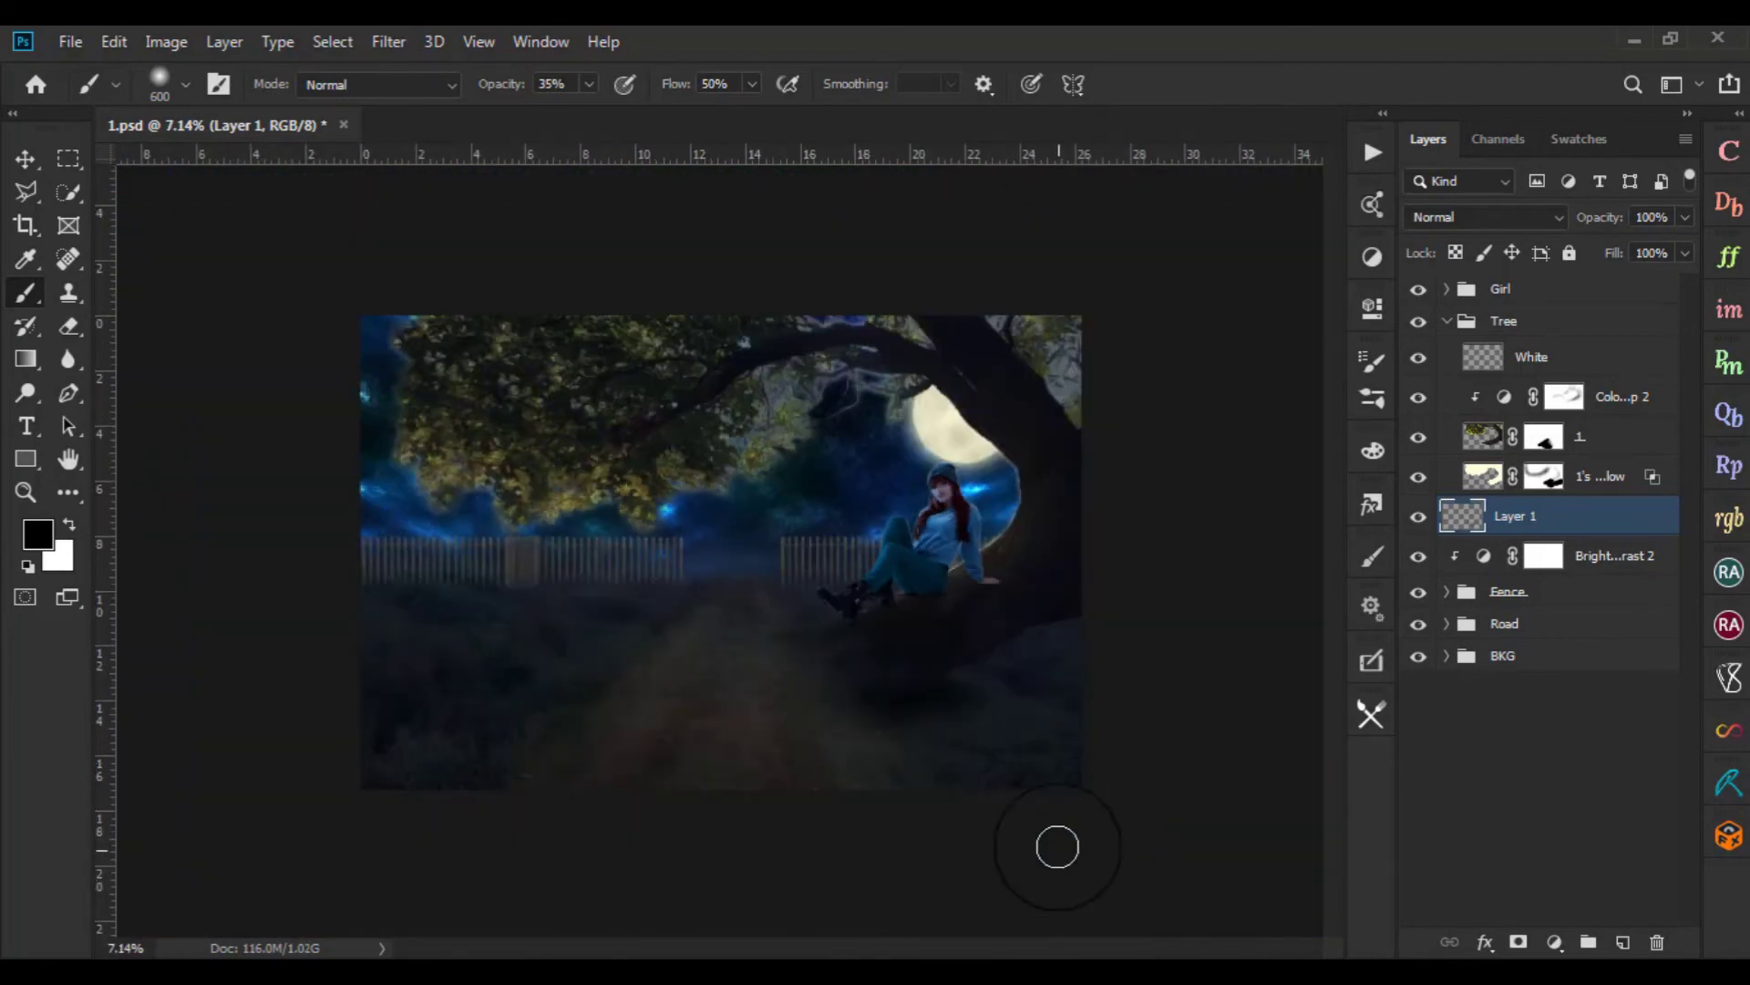
scroll(1057, 847, up, 1)
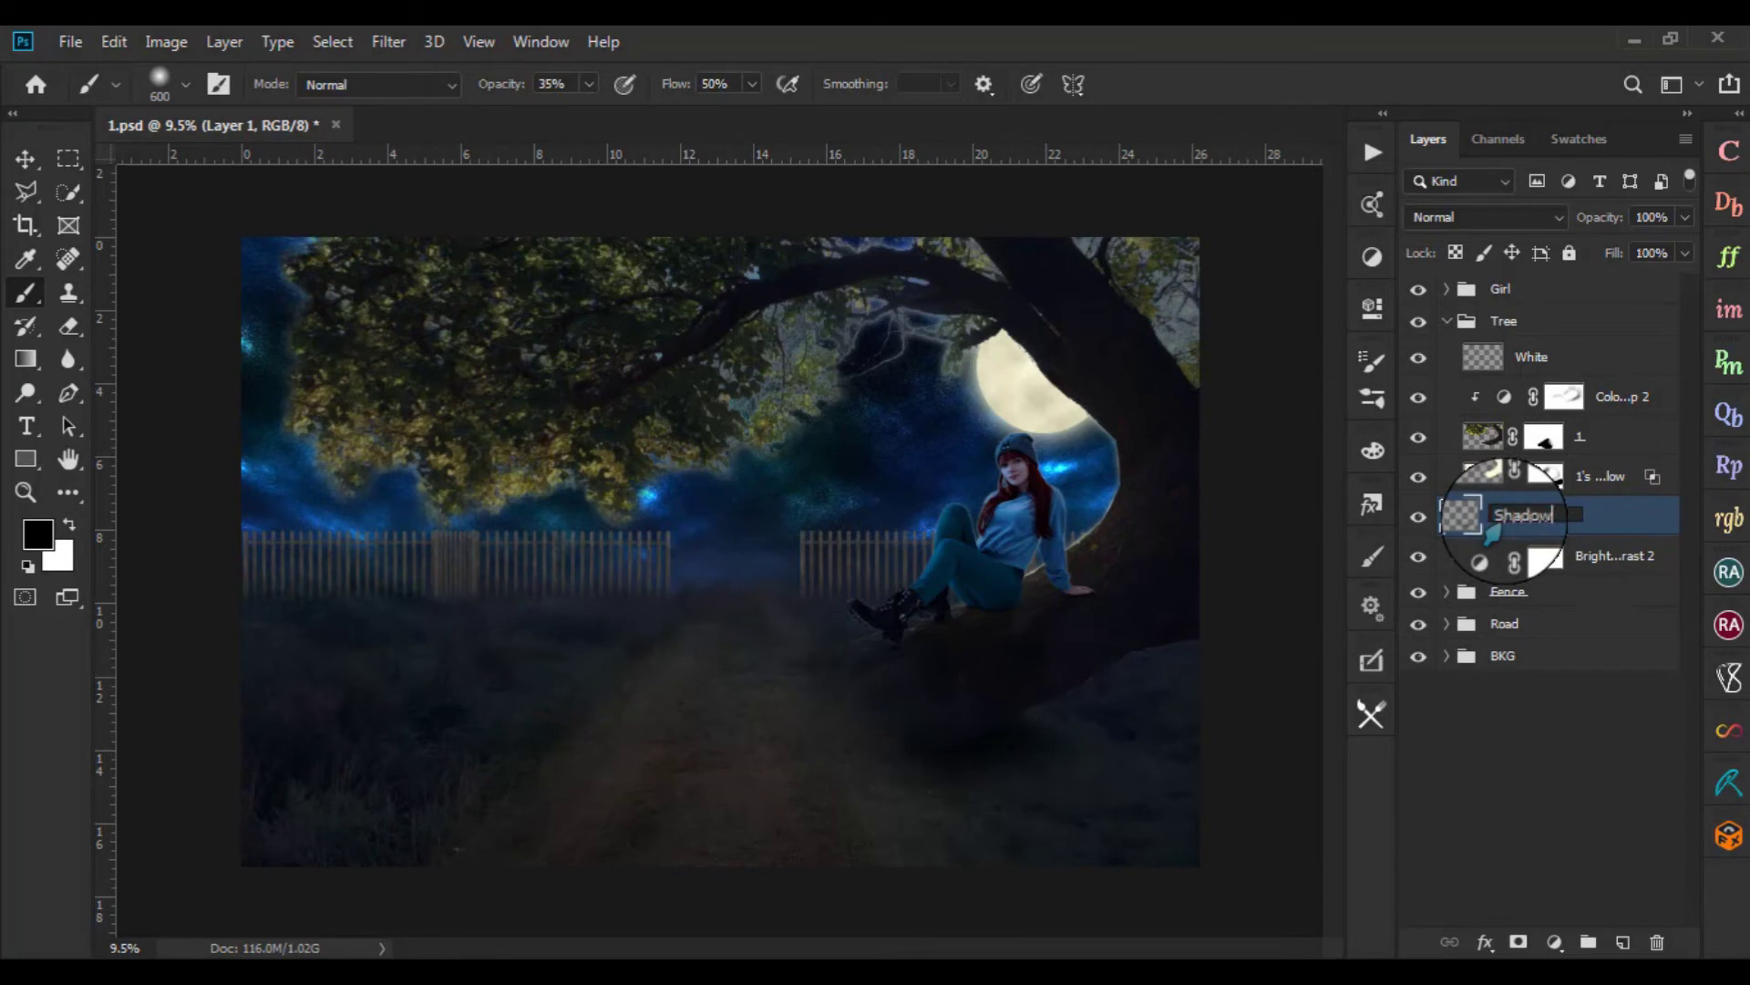
Tag the Shadow layer gray, collapse the Tree group and expand the Girl group
right_click(1491, 521)
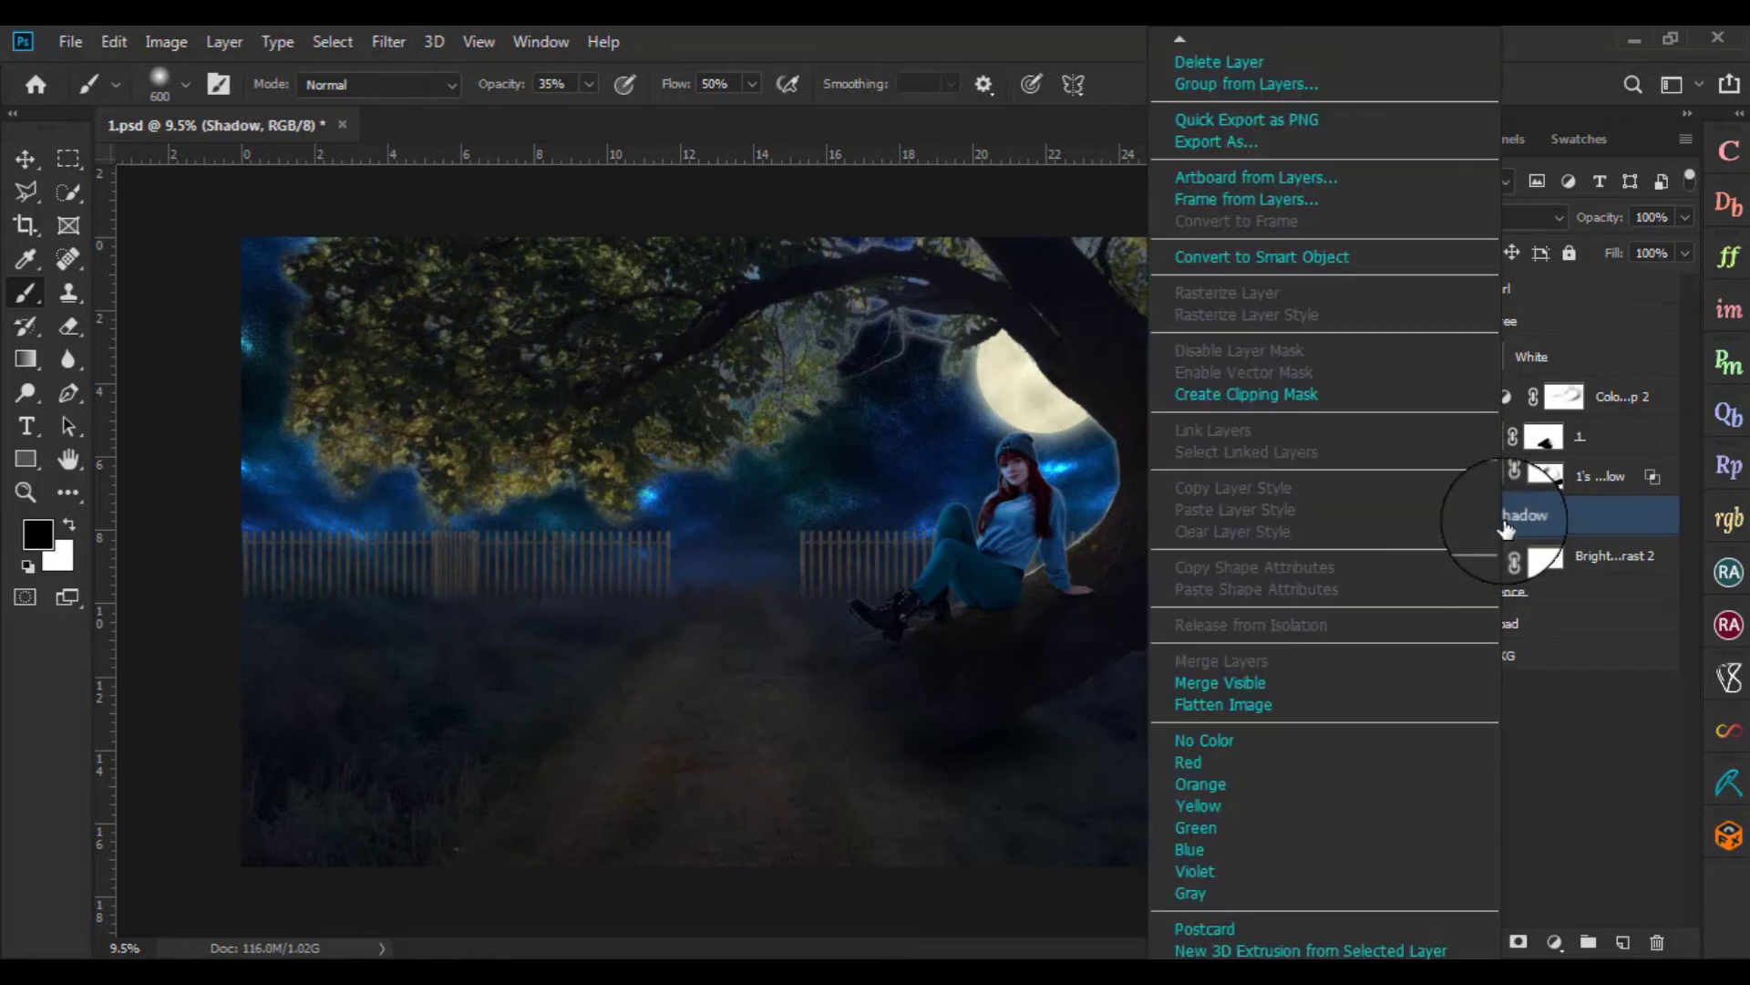
click(1180, 895)
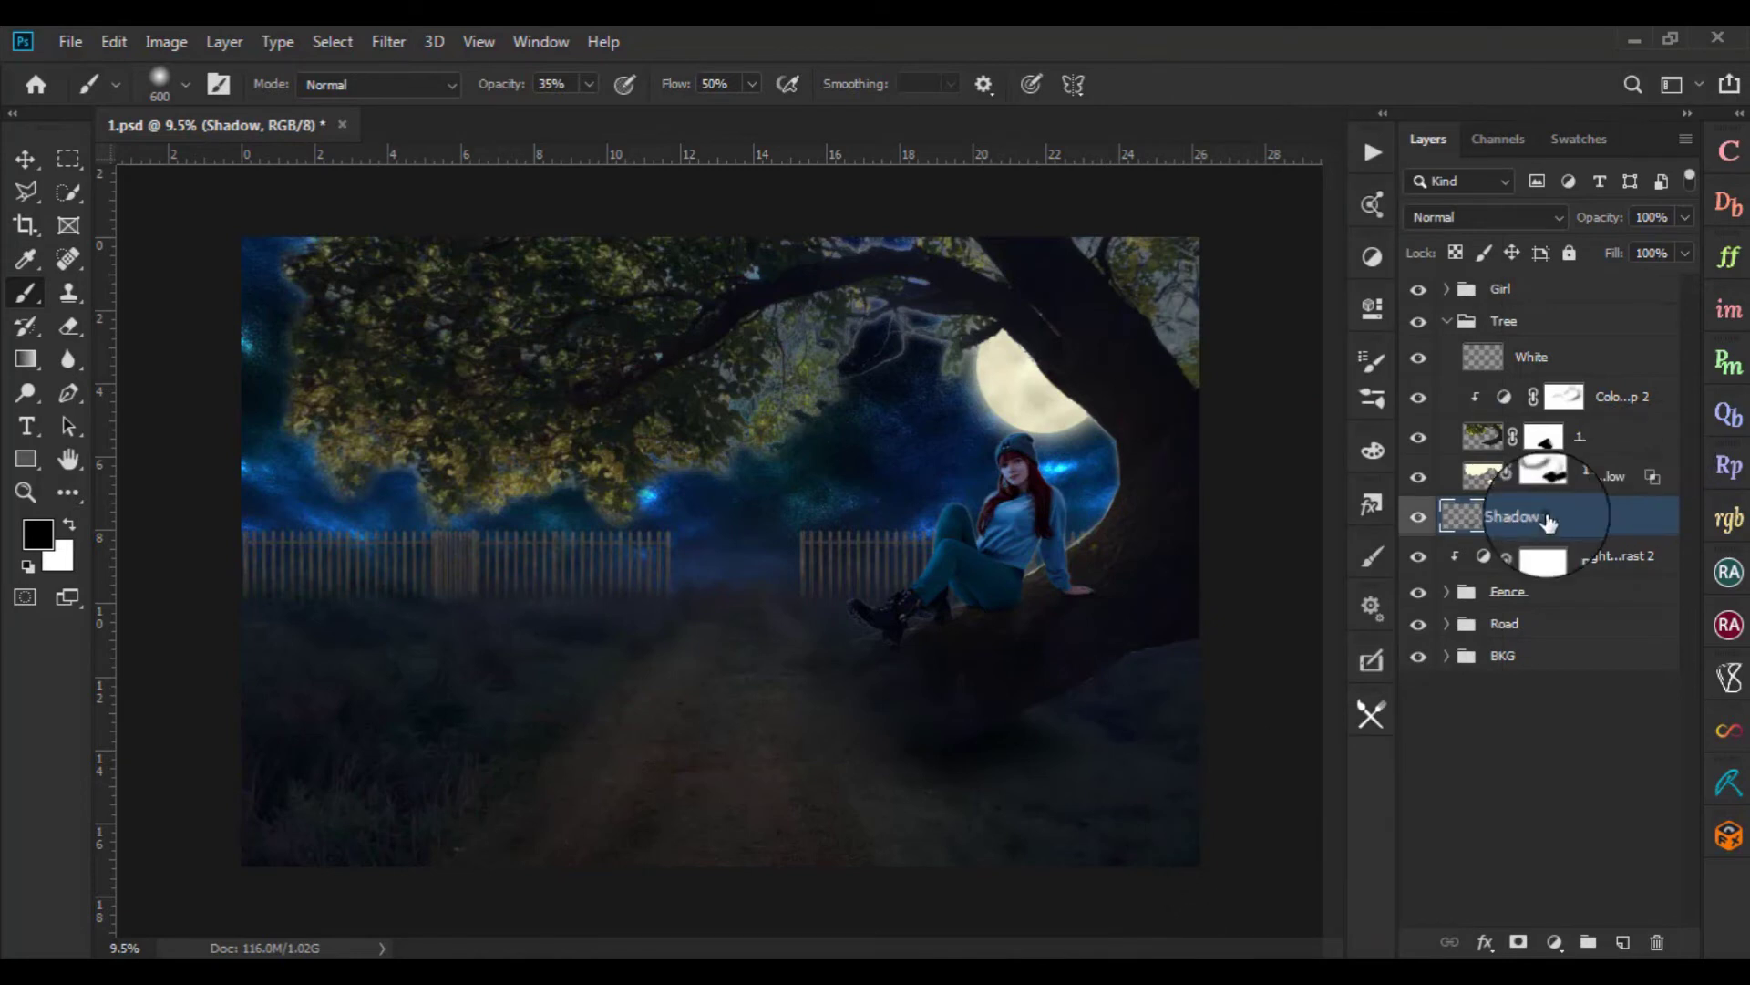
click(1445, 323)
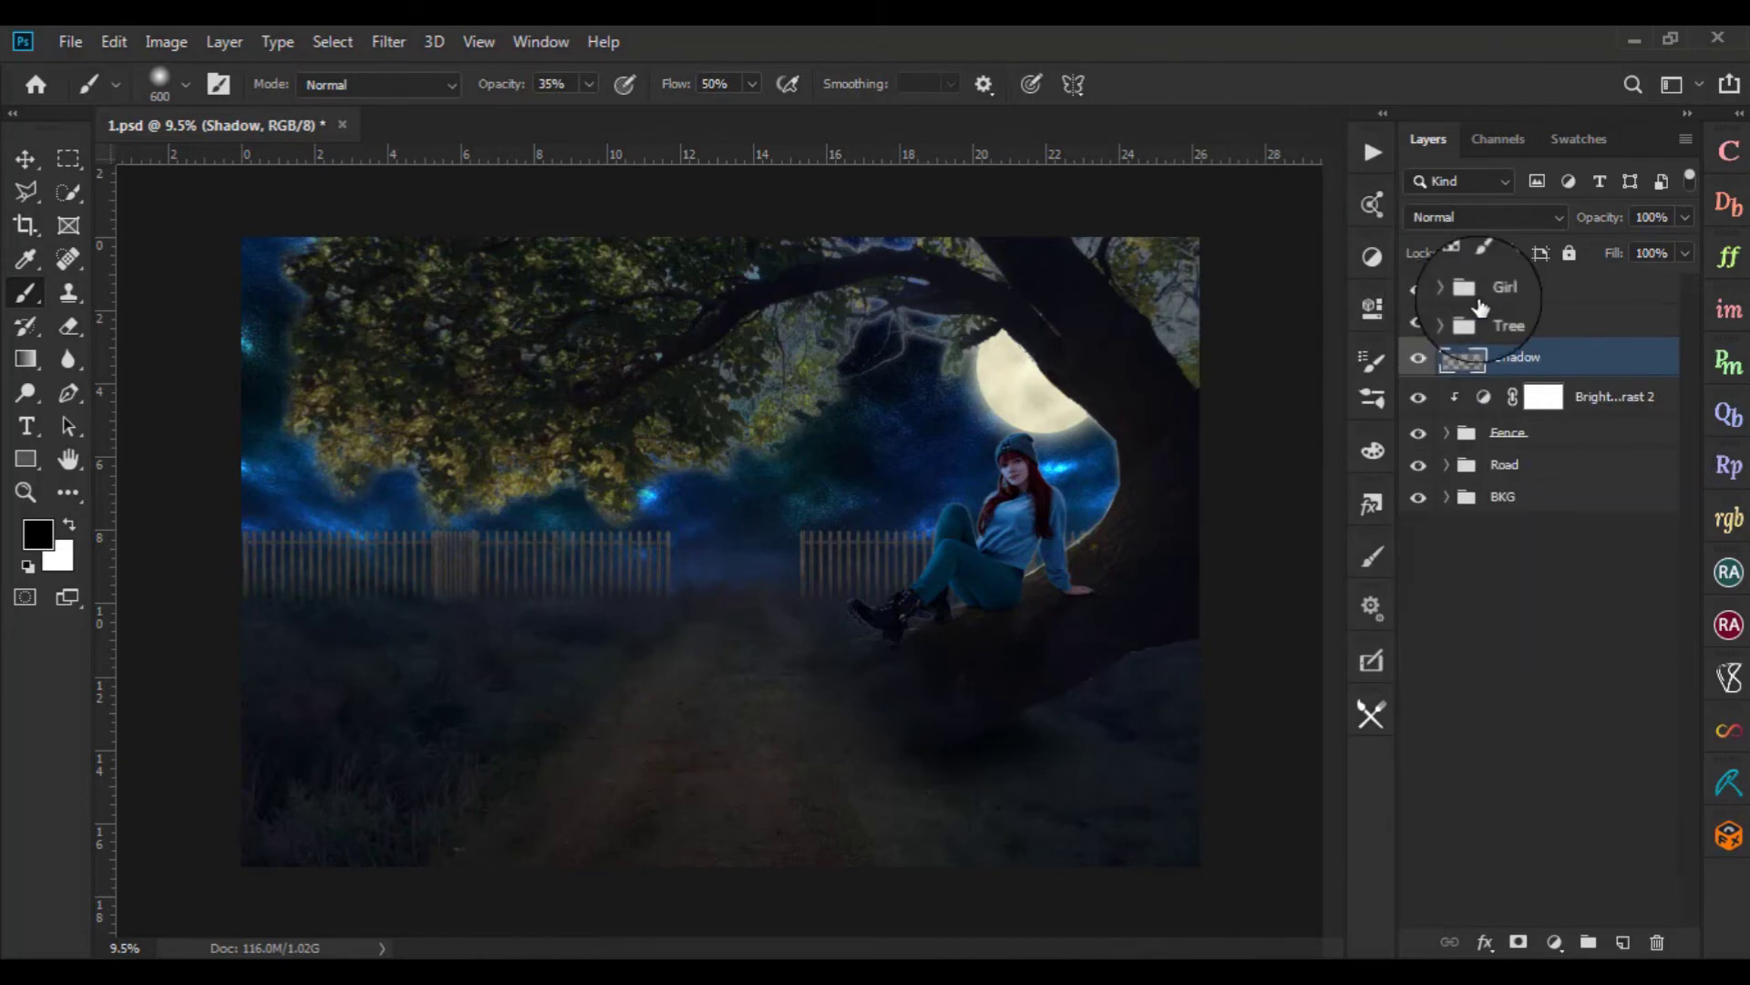
click(1537, 292)
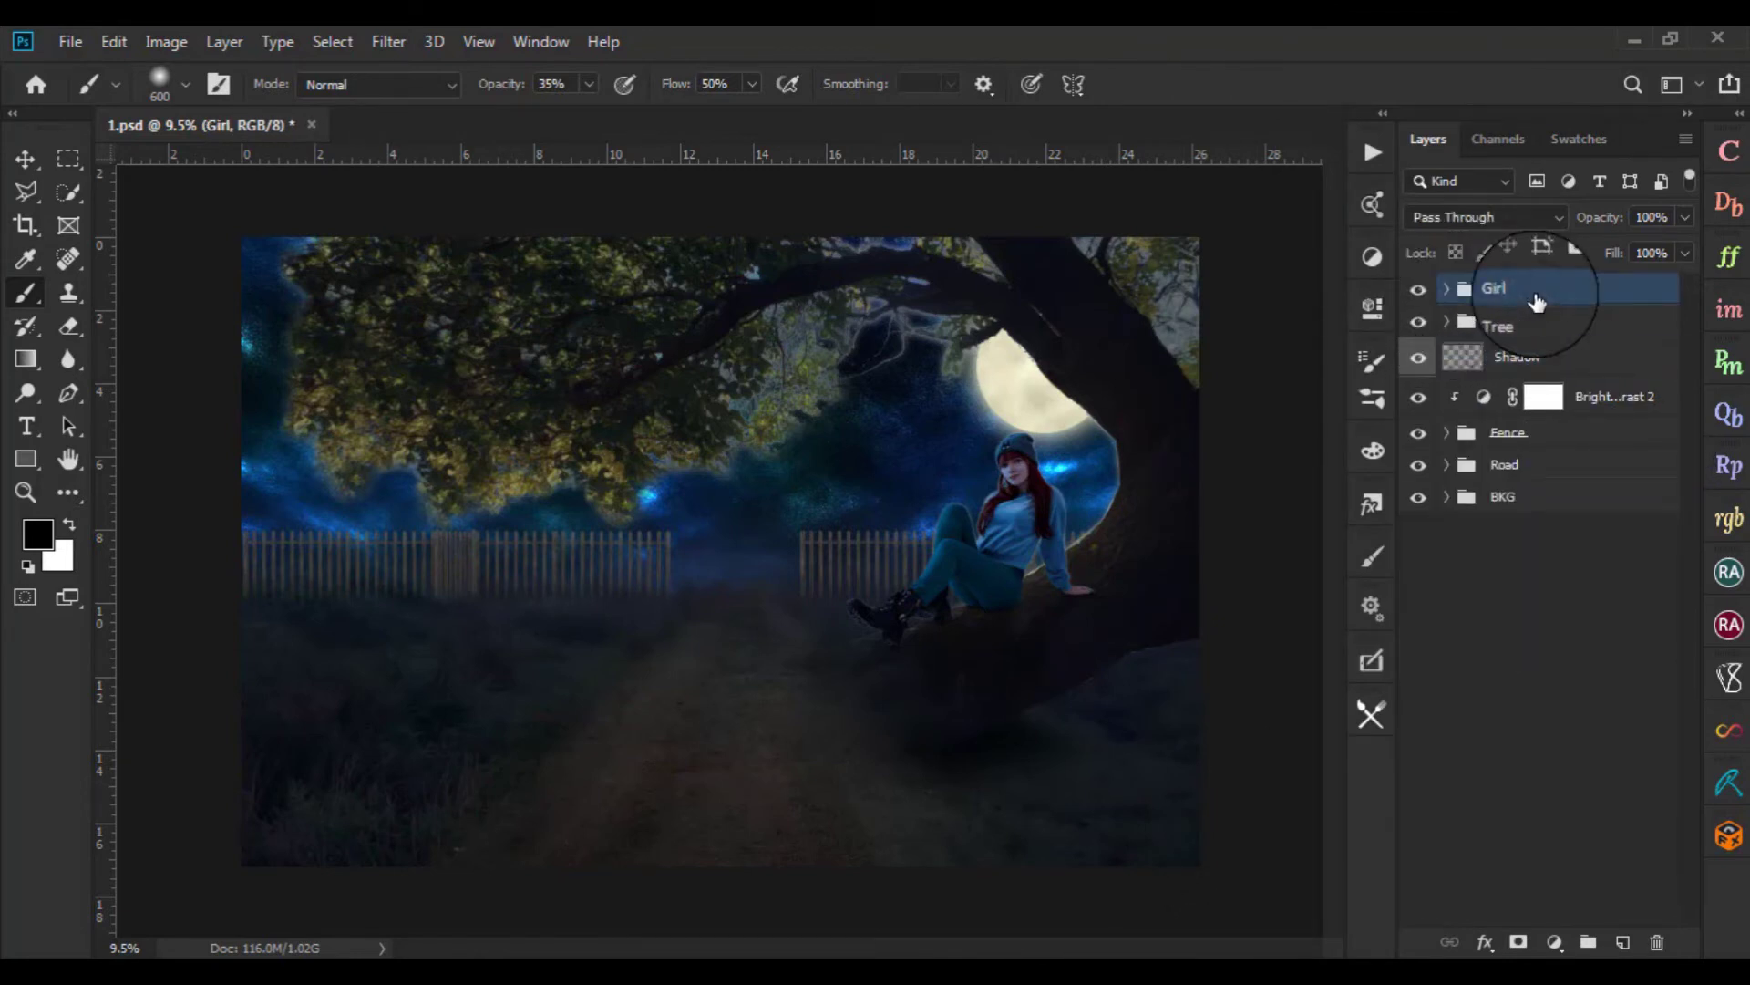
click(1447, 288)
Select the Color Lookup 3 mask, zoom to the girl, and bring up New Layer options
click(1564, 324)
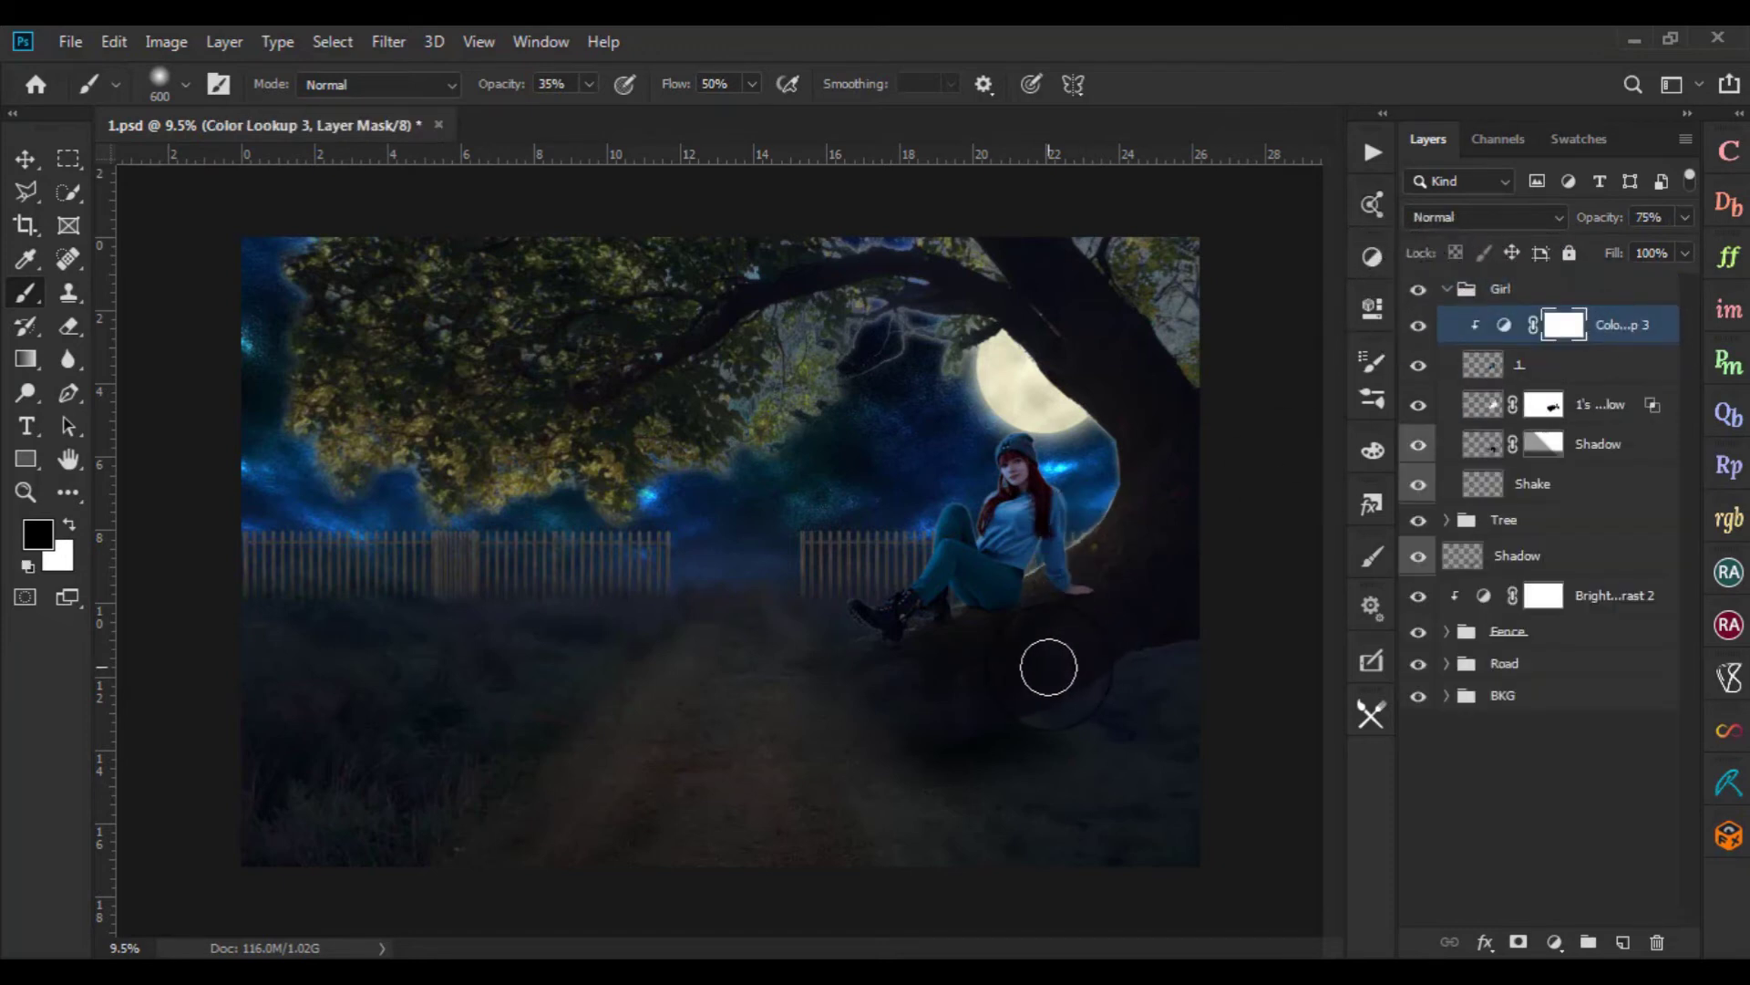
key(v)
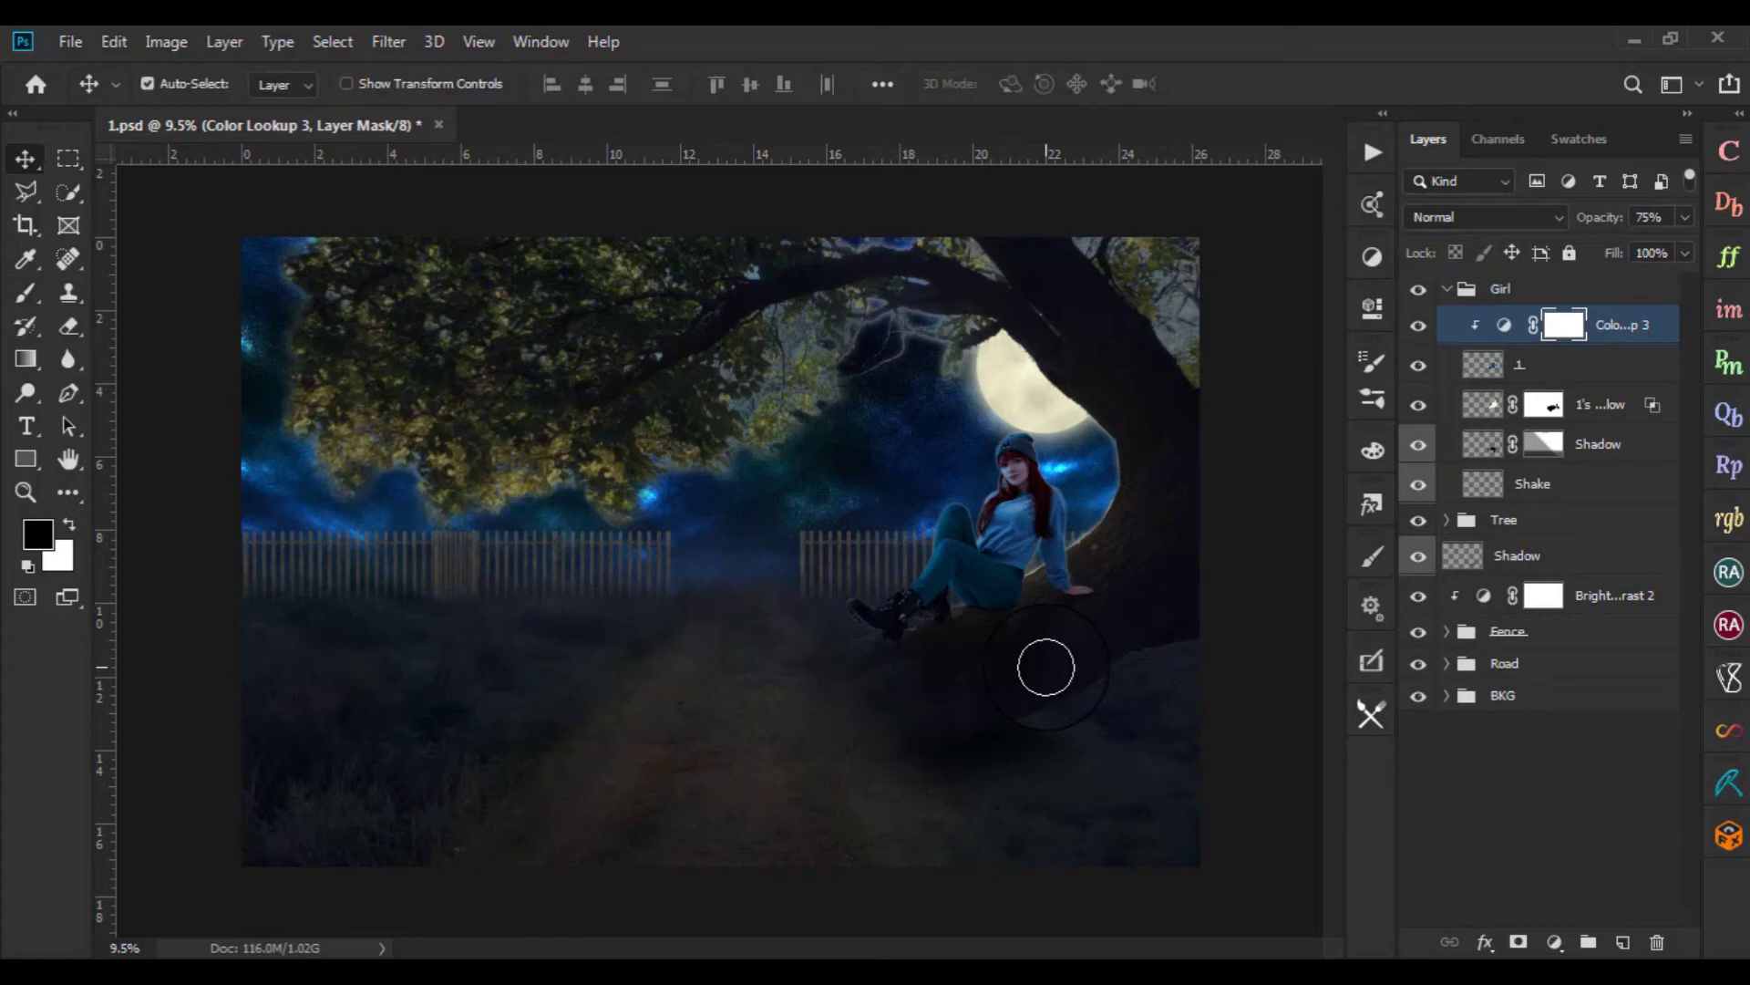
scroll(1058, 666, up, 2)
scroll(1067, 665, up, 2)
drag(1171, 529, 981, 558)
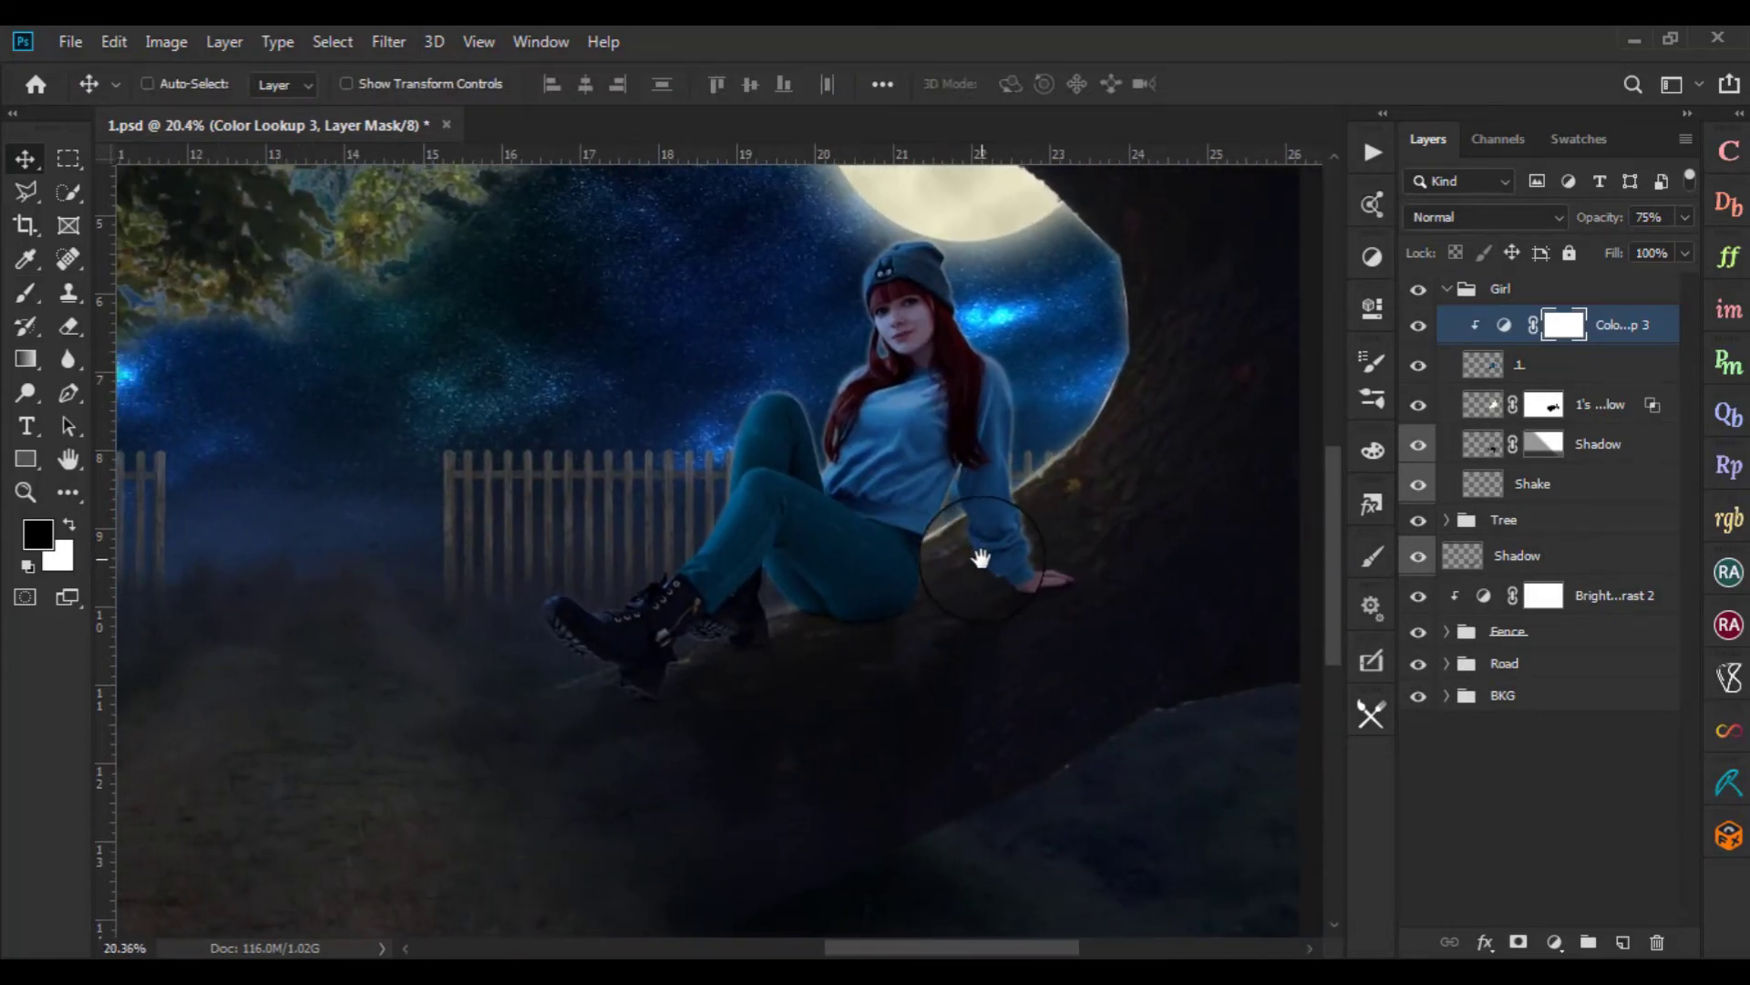
key(ctrl+shift+n)
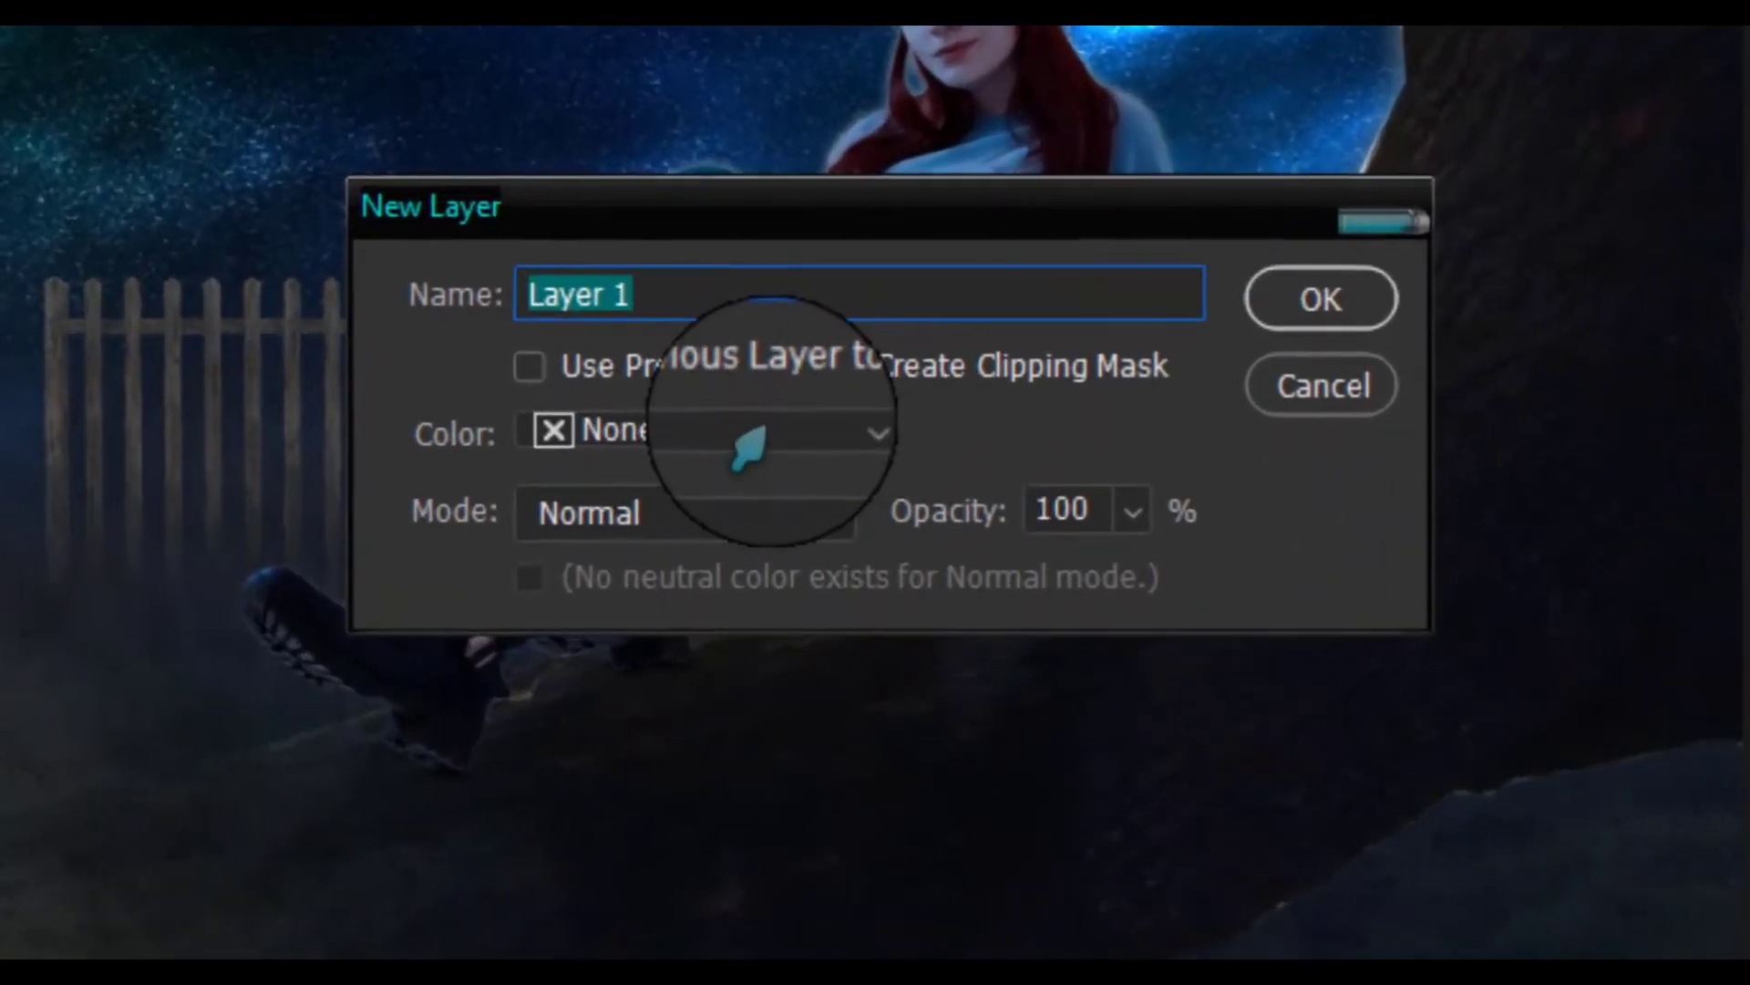
Create a clipped 'Overlay' layer in Overlay mode, filled 50% gray and labelled orange
click(527, 364)
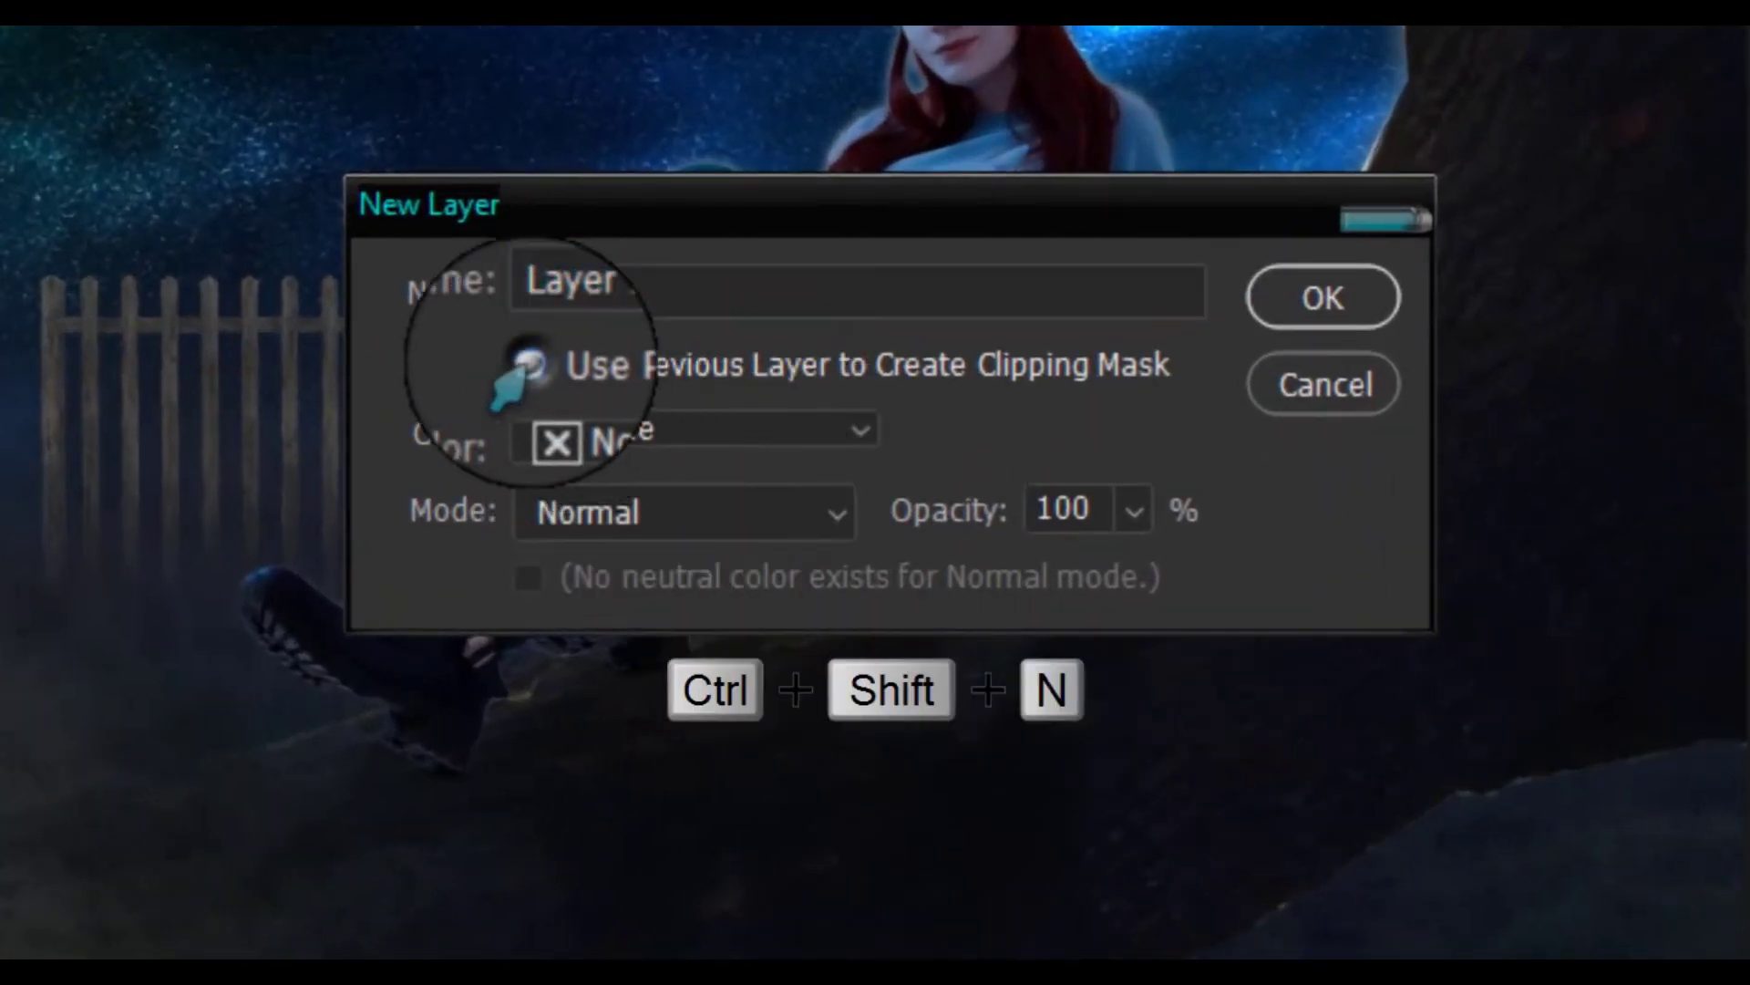
click(656, 513)
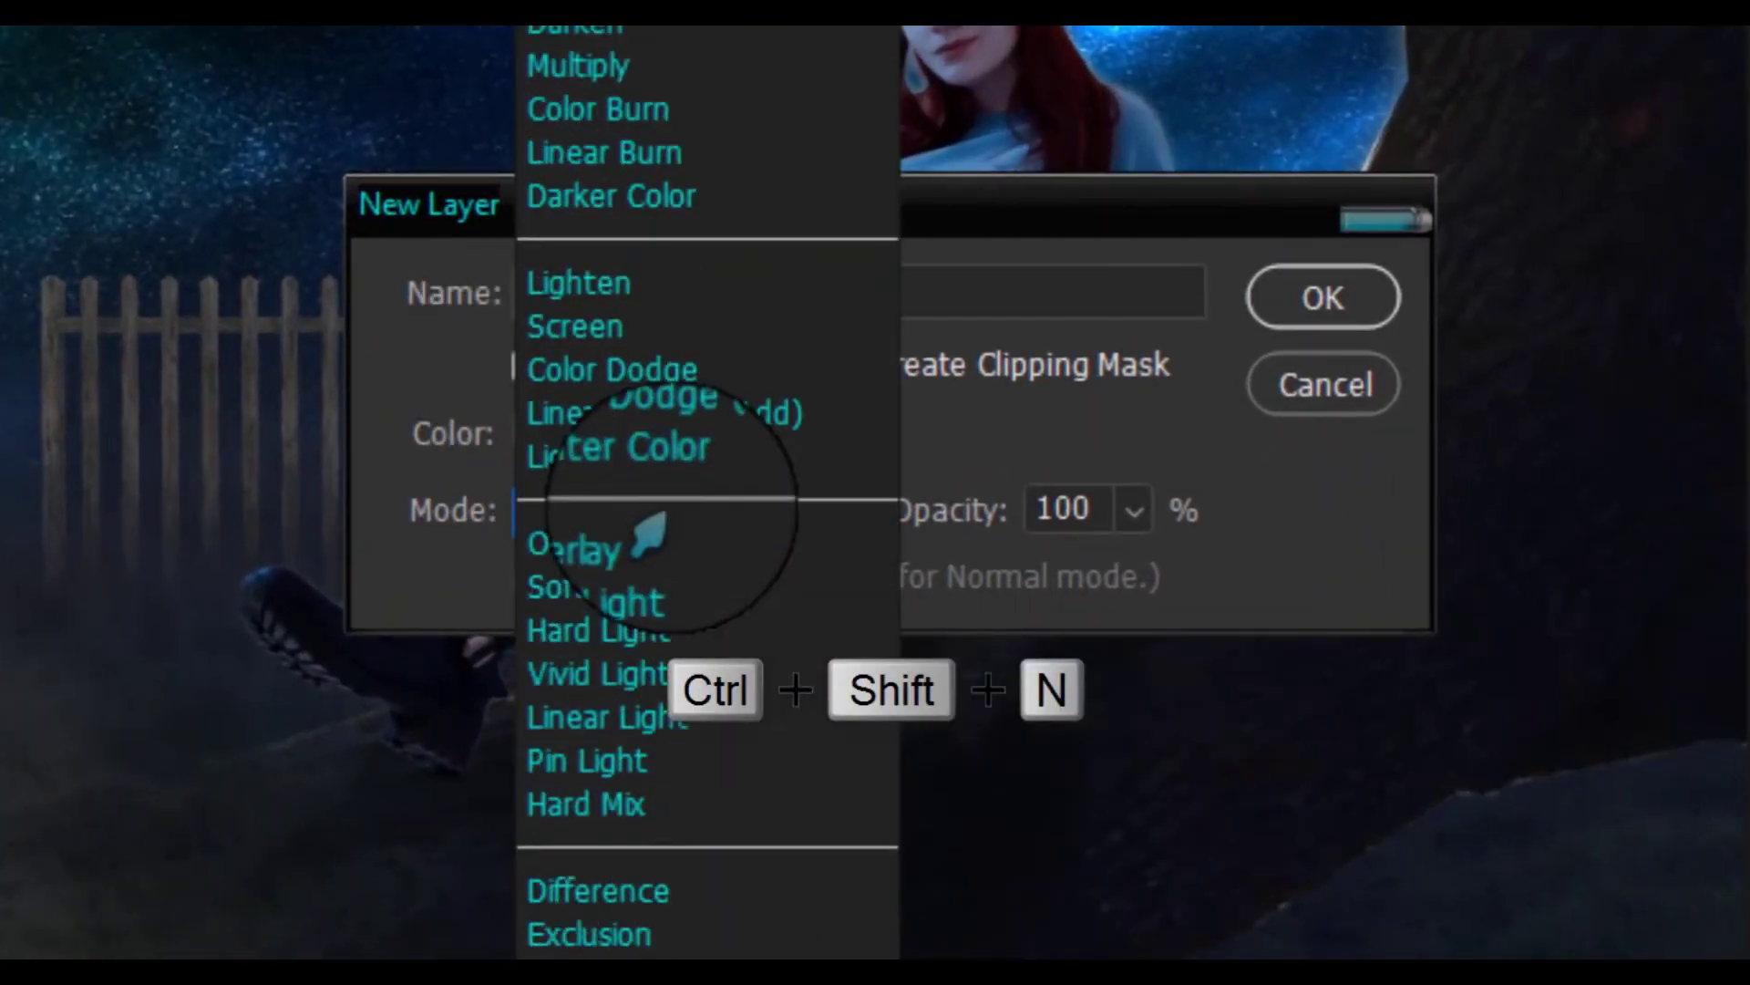
click(573, 547)
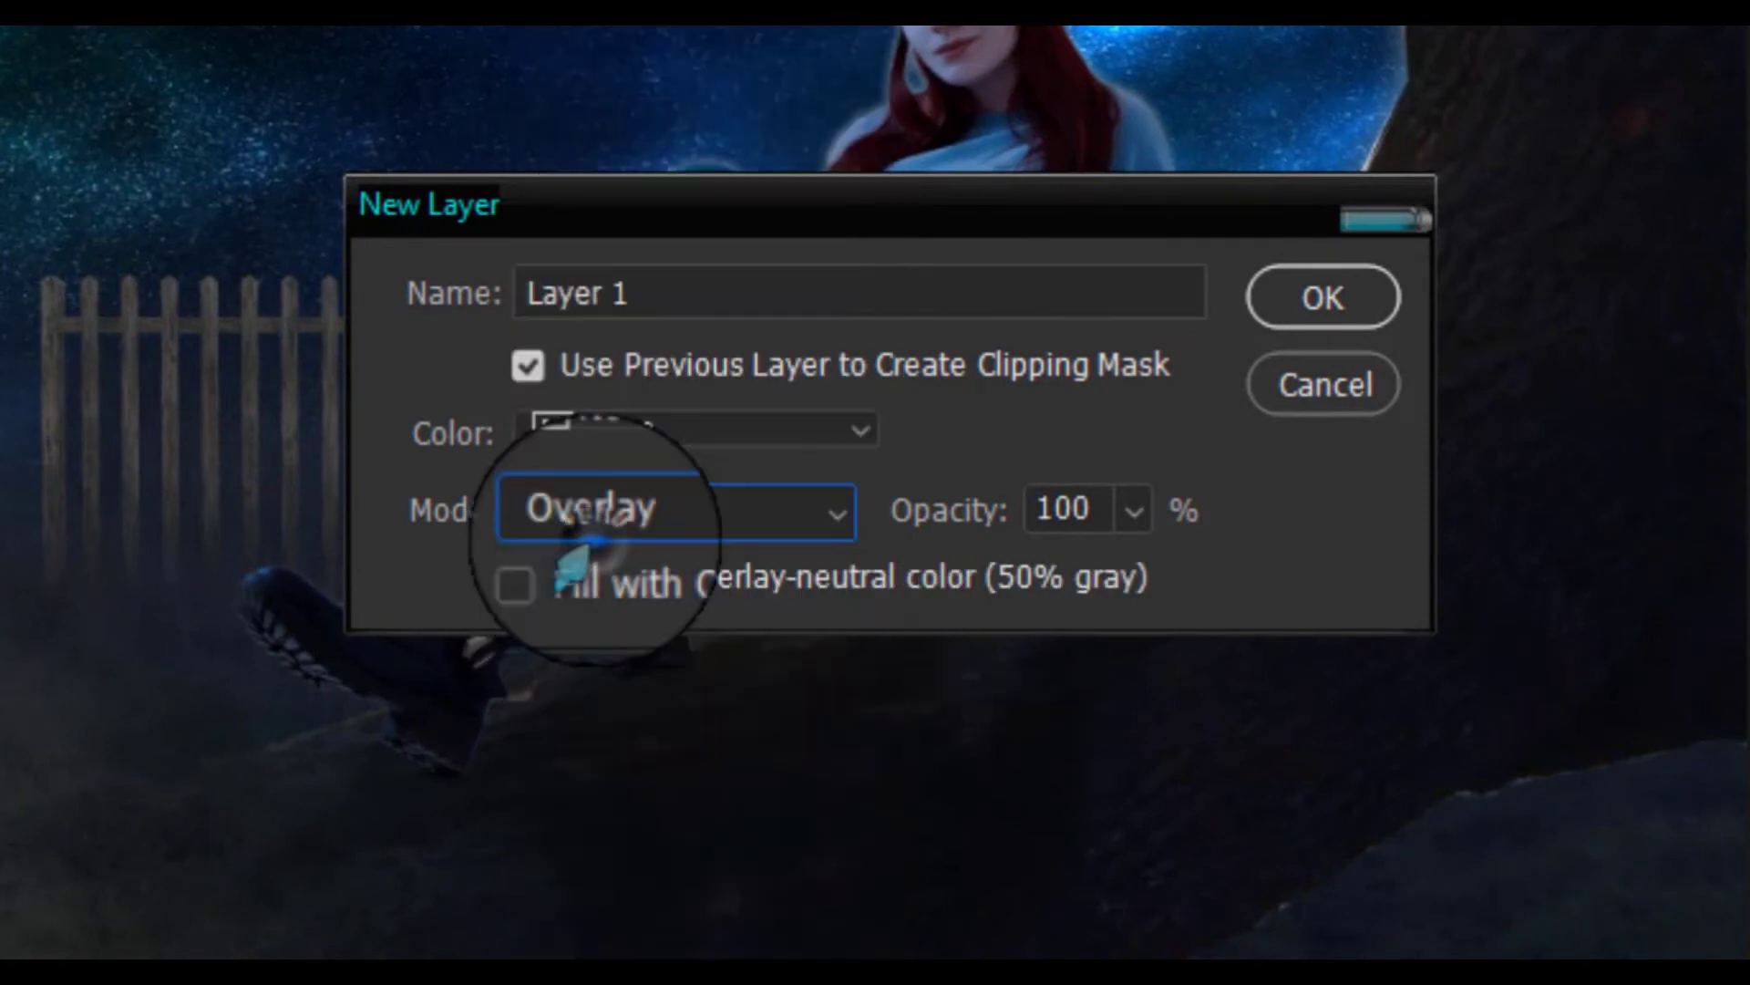
click(701, 301)
text(Overlay)
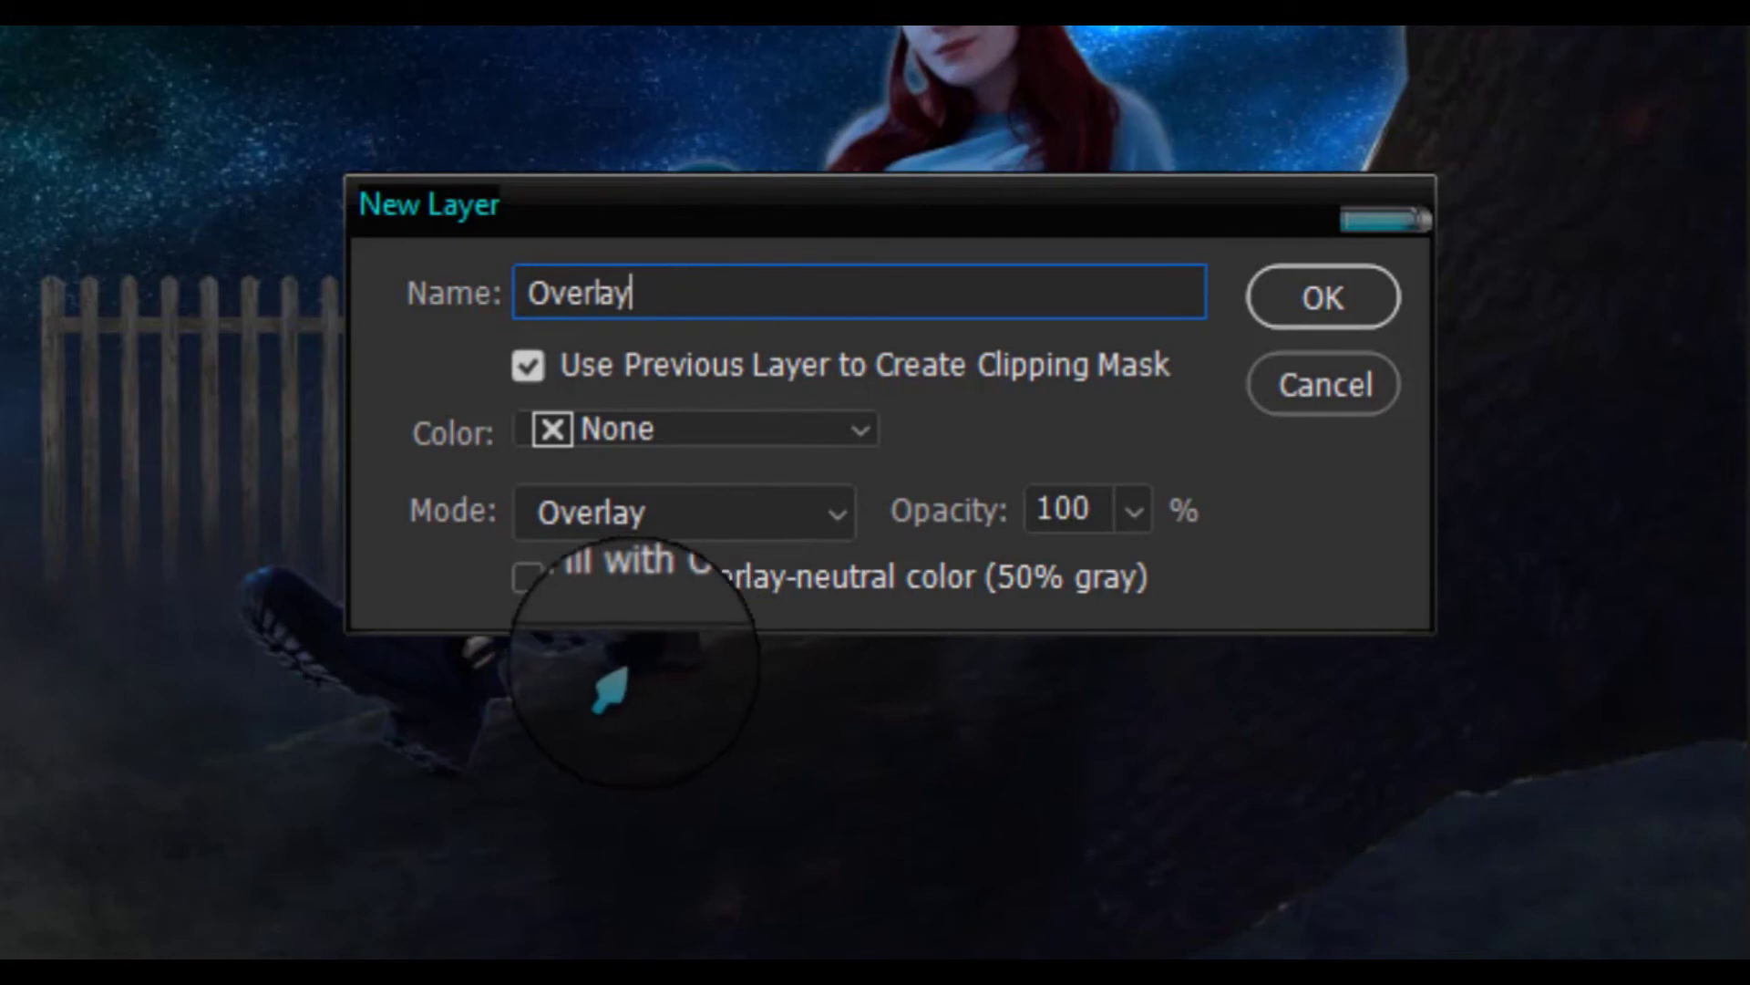
click(528, 577)
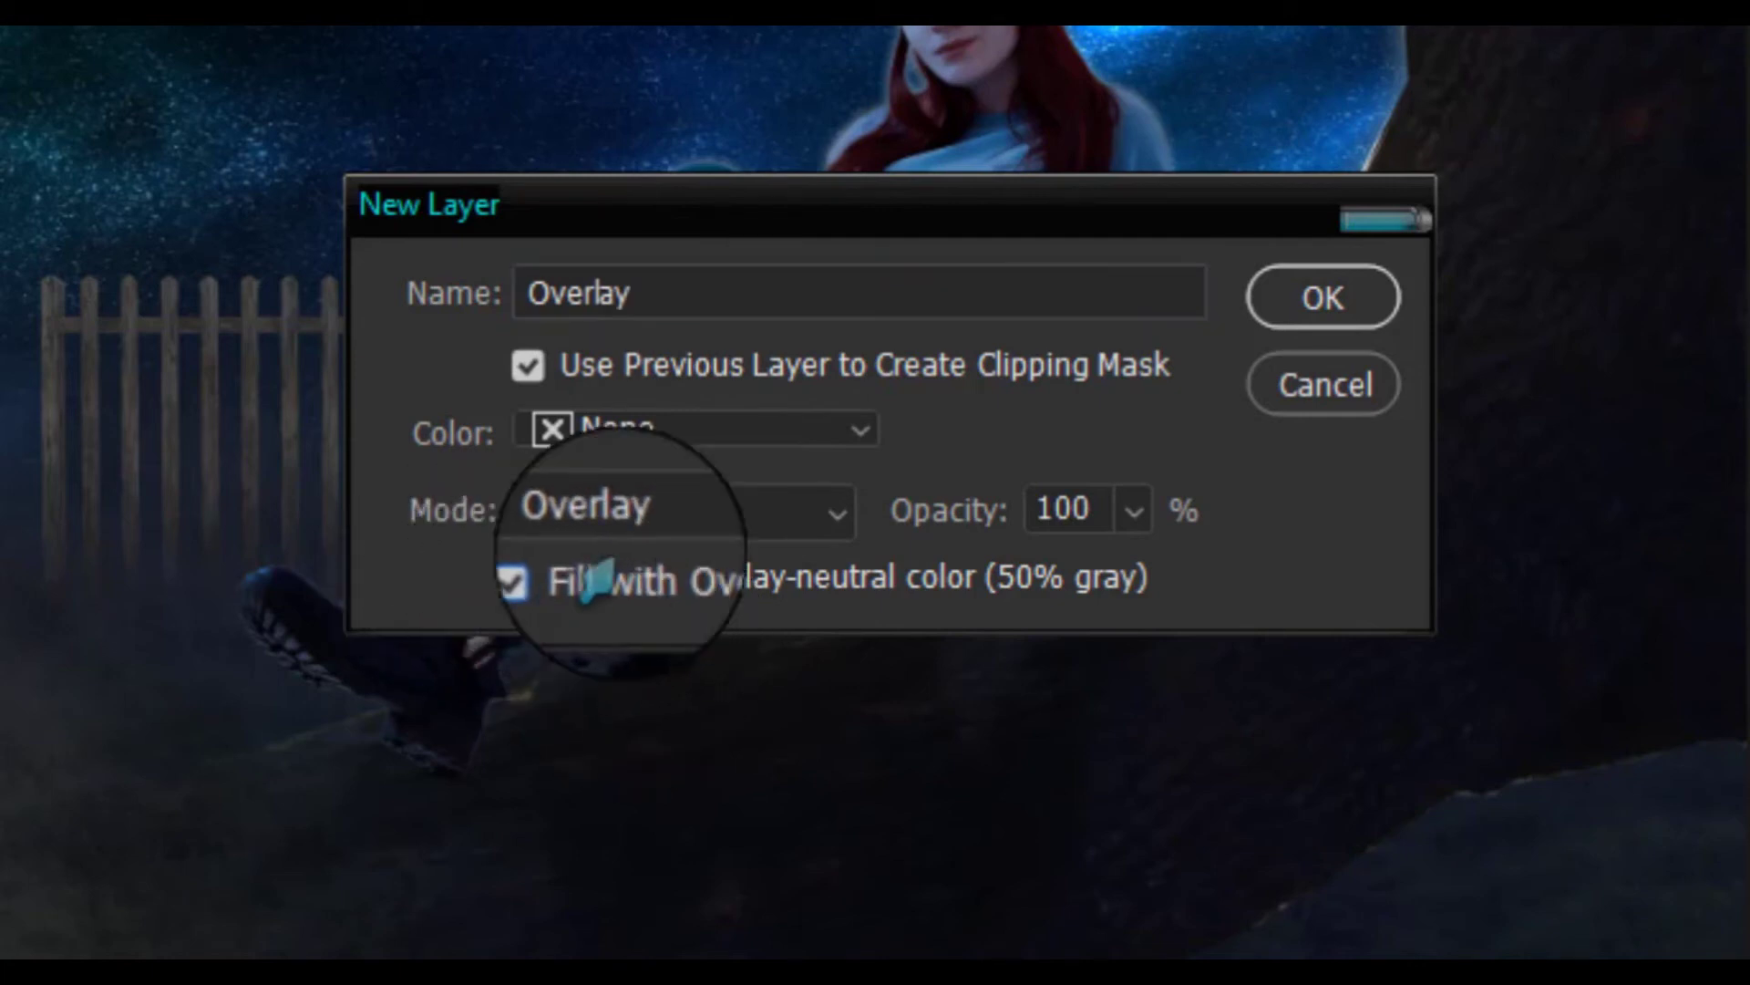
click(786, 433)
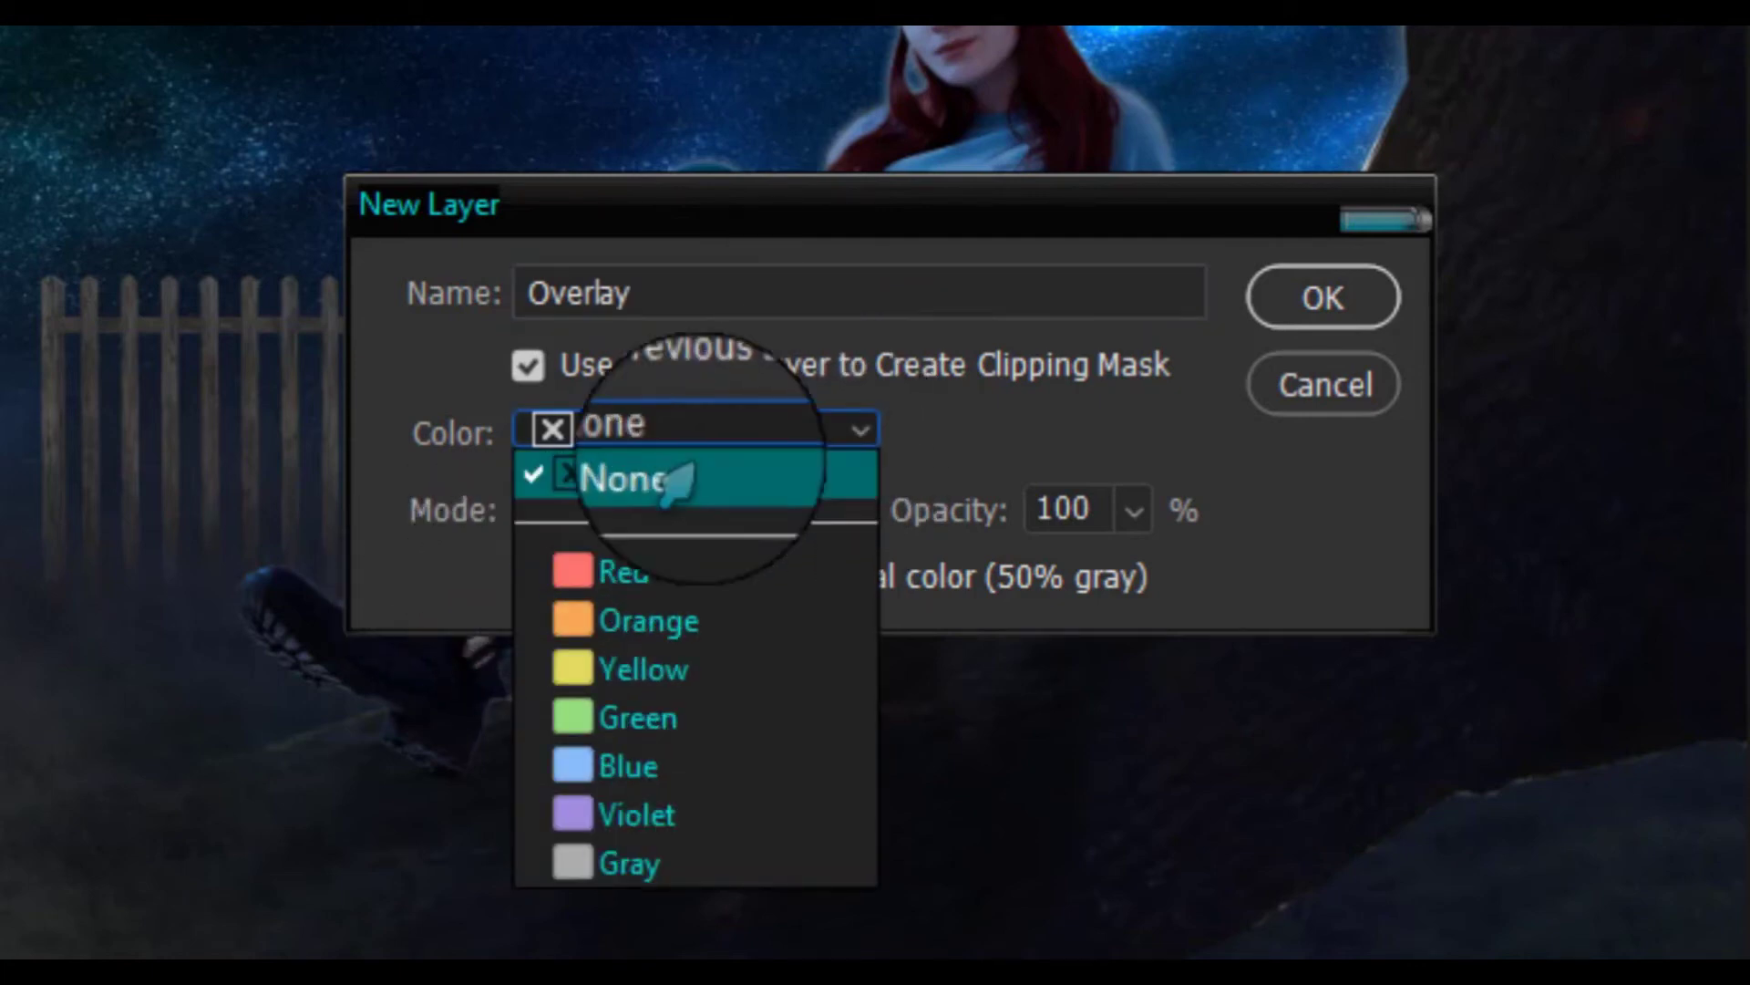
click(603, 628)
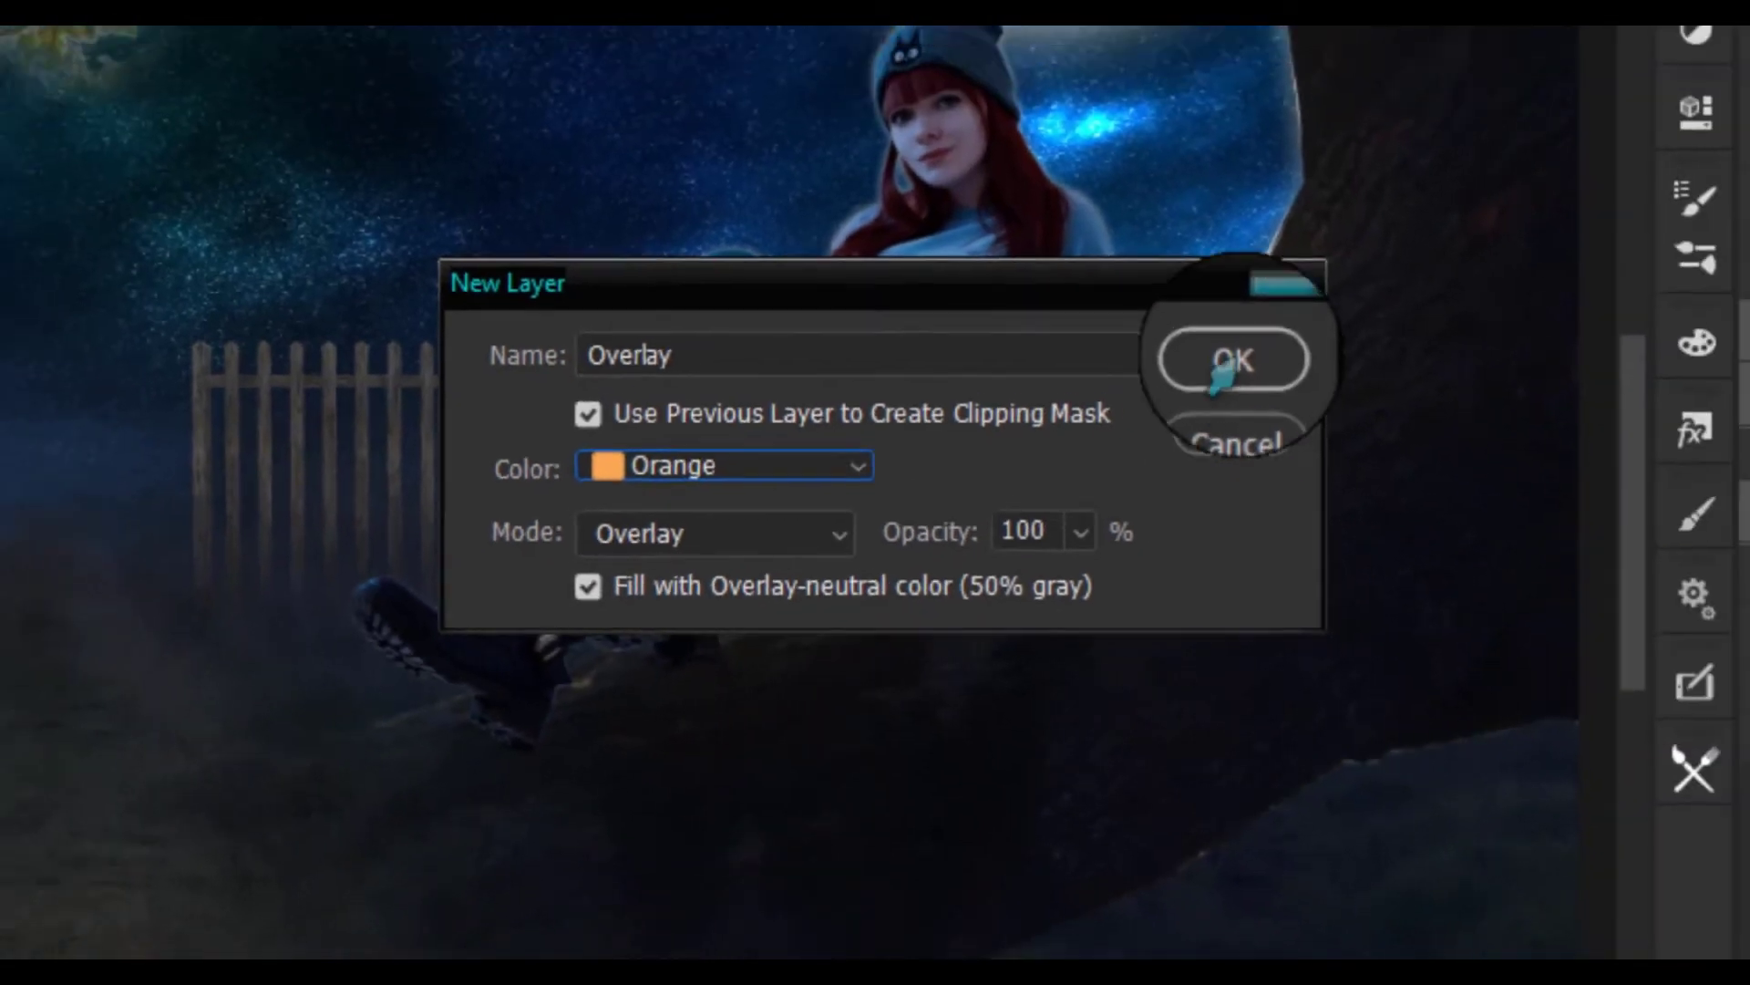
click(1227, 369)
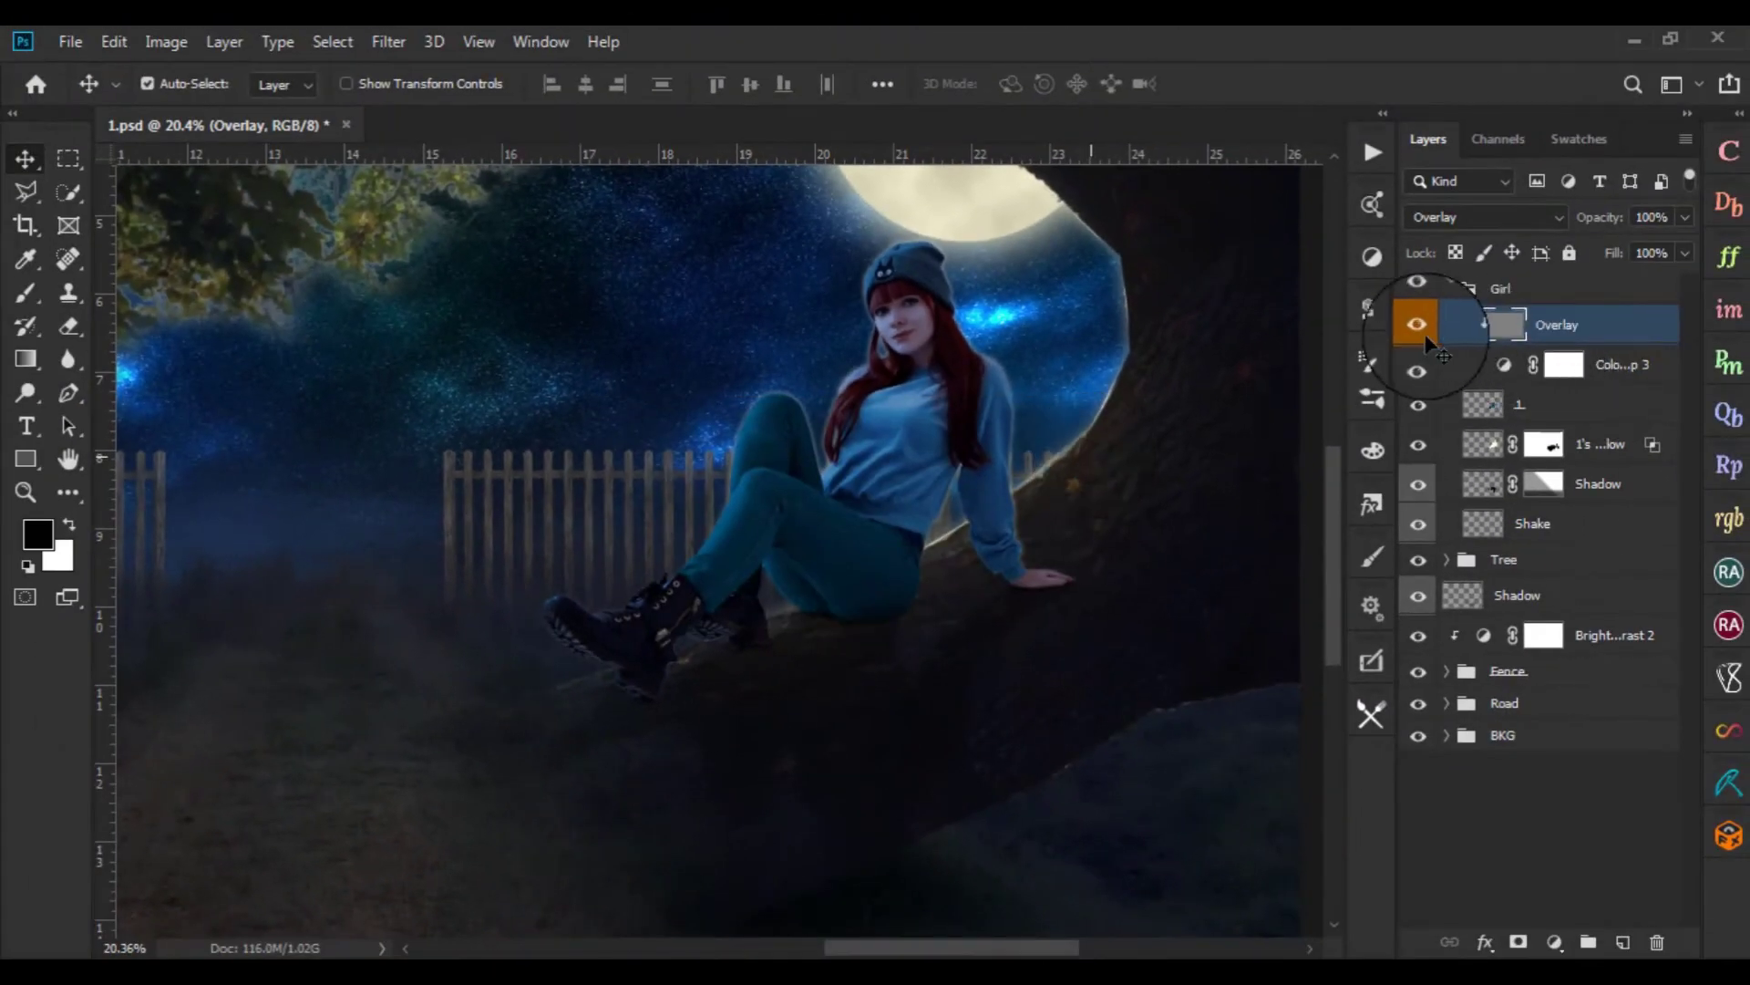
With the Burn tool at brush size 50, darken the girl's jeans hem and boot sole
click(25, 392)
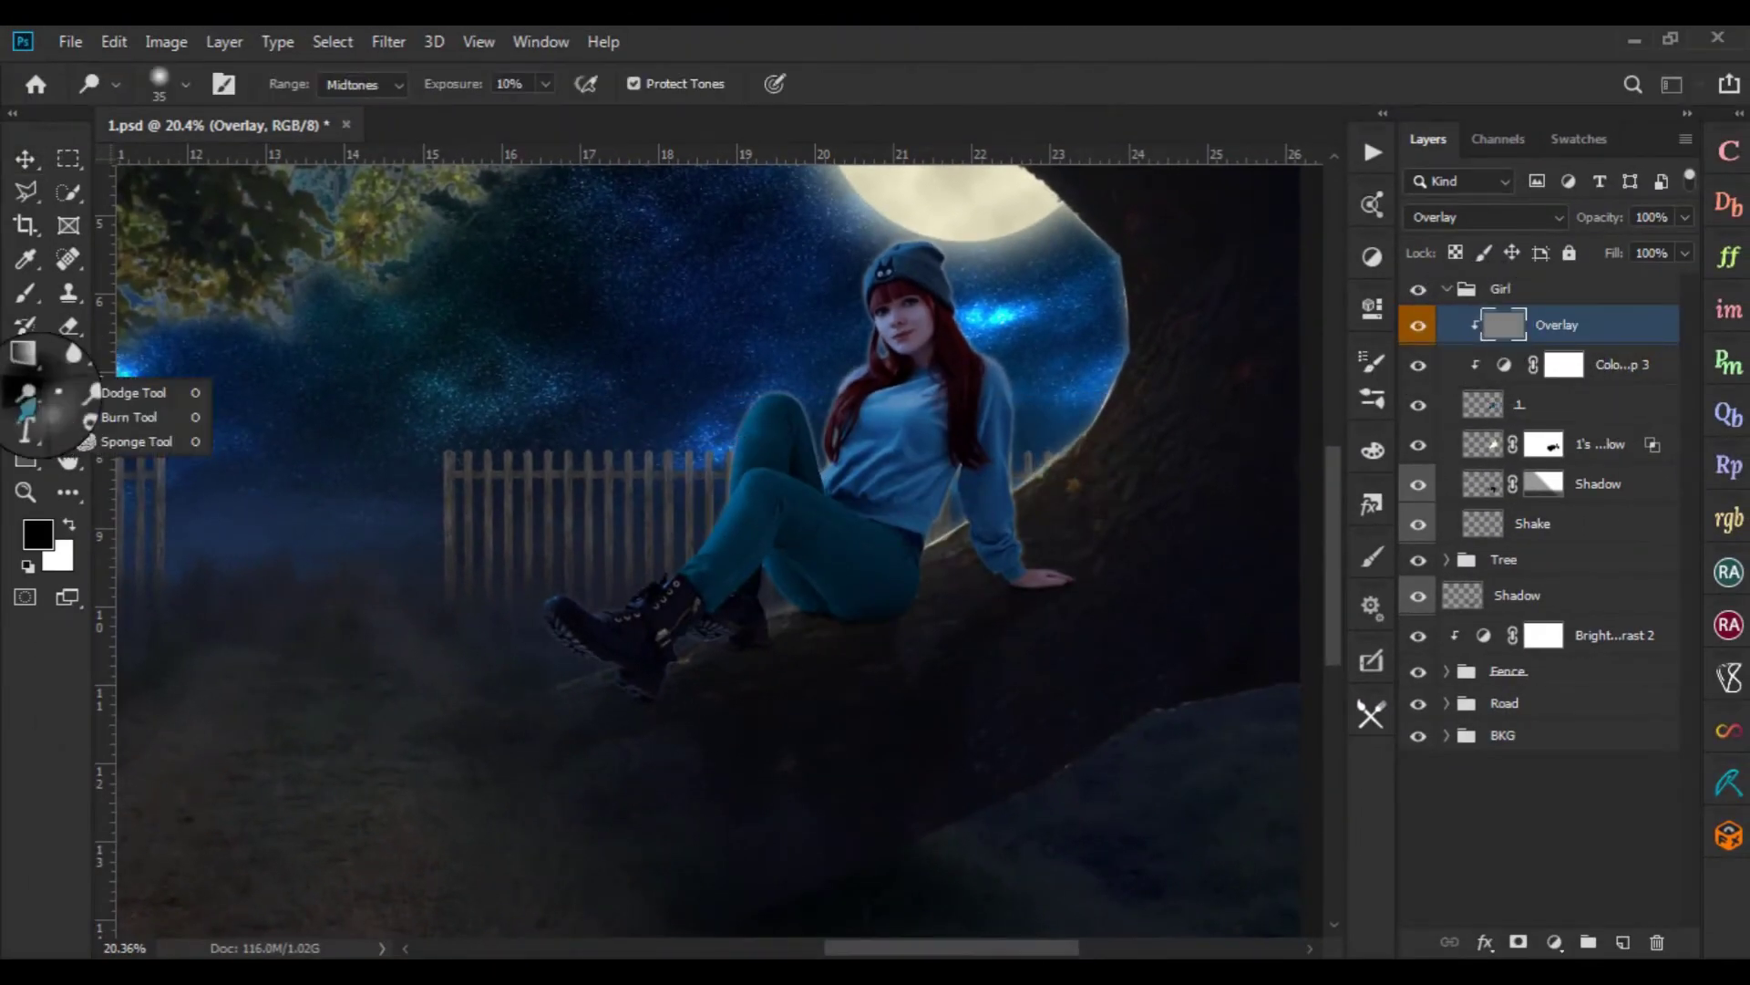
click(125, 420)
scroll(1031, 516, up, 3)
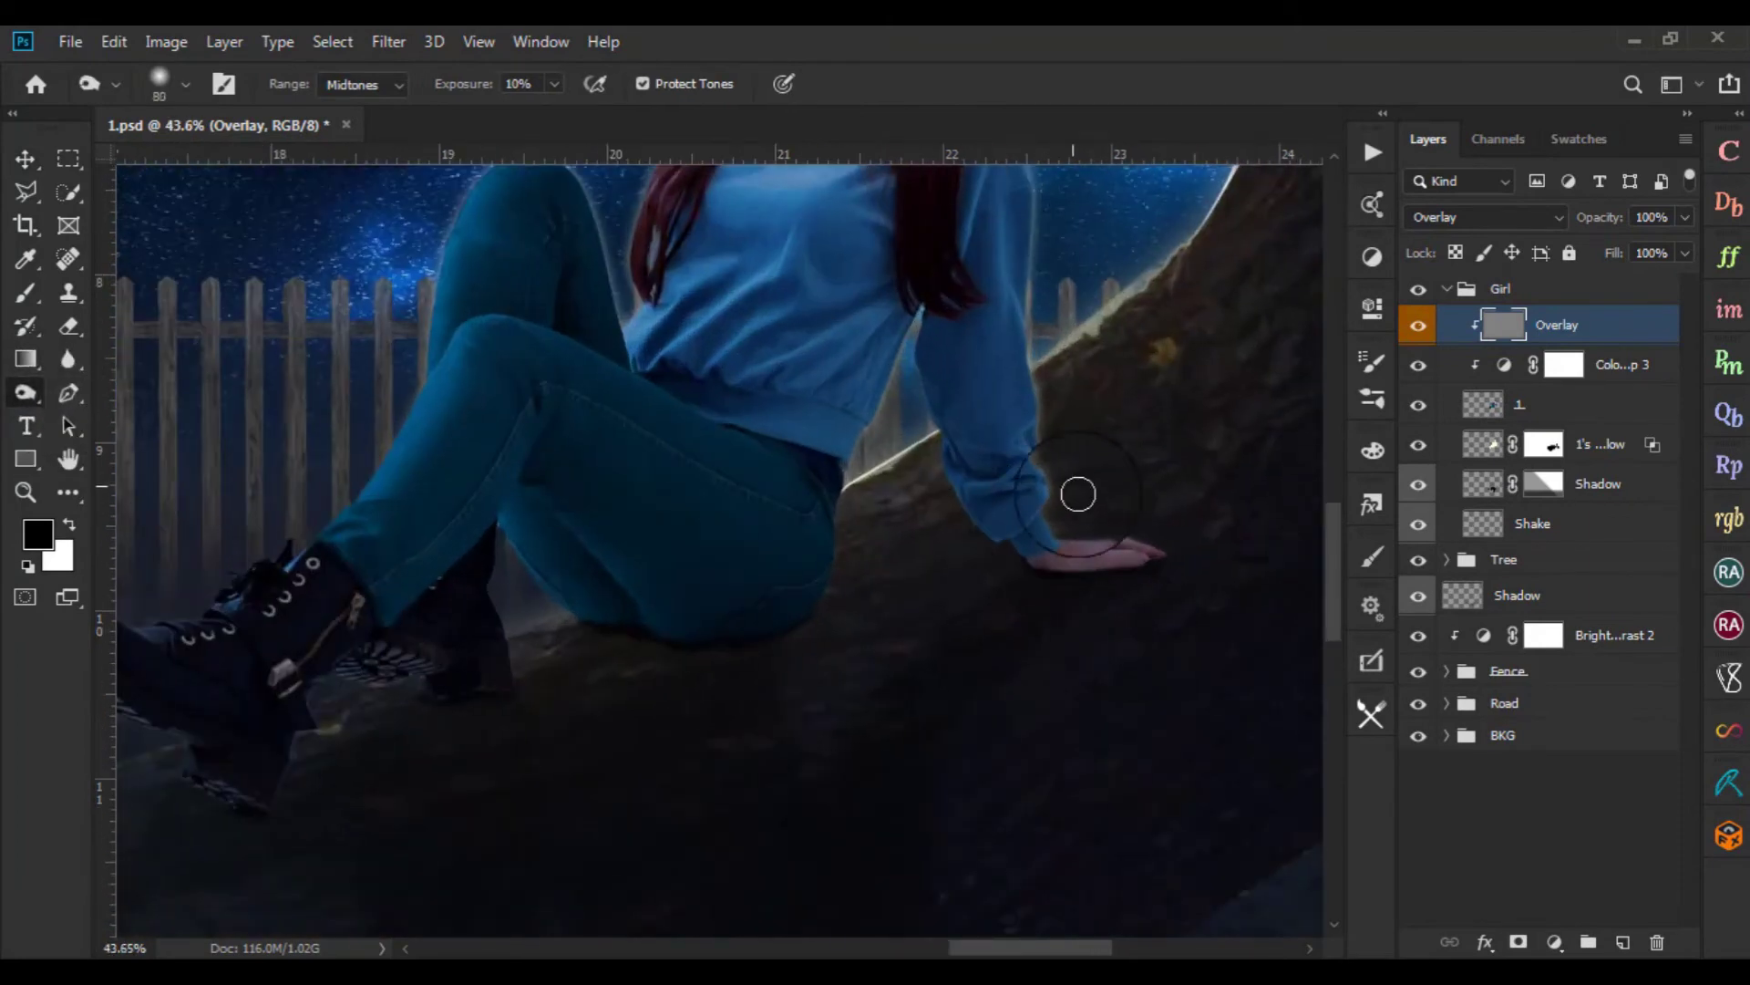
scroll(1139, 640, up, 1)
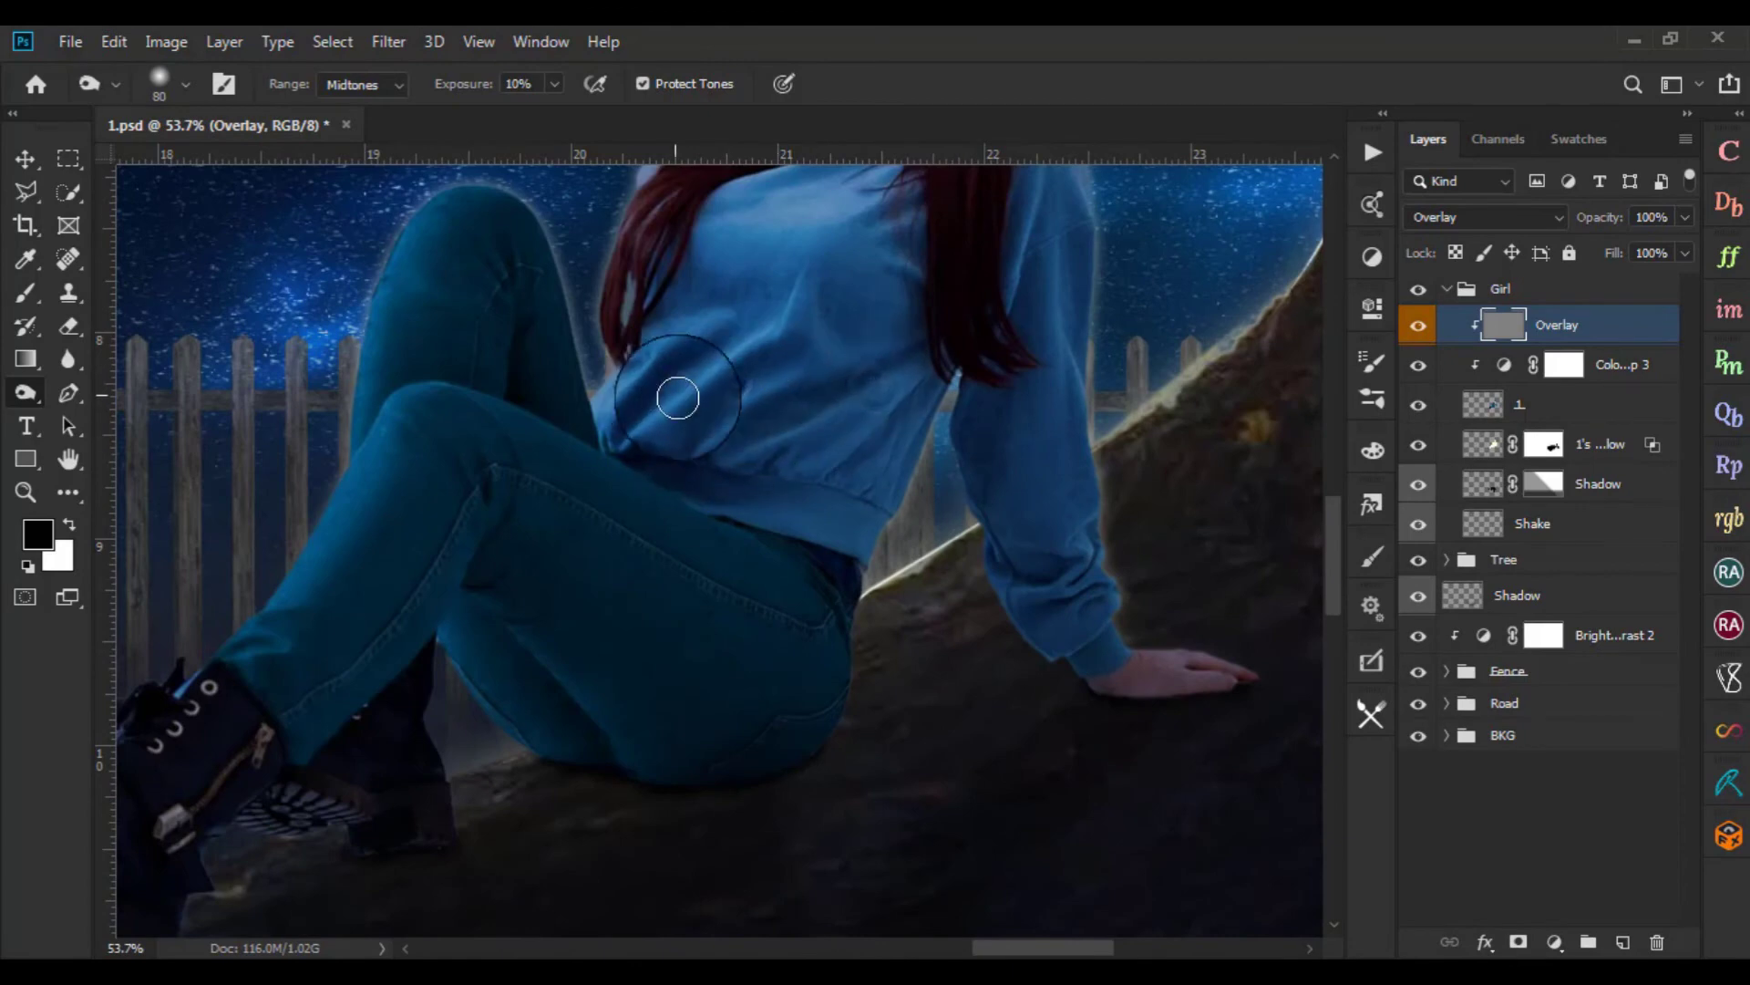
scroll(666, 394, up, 1)
key(bracketleft)
key(bracketleft)
key(bracketleft)
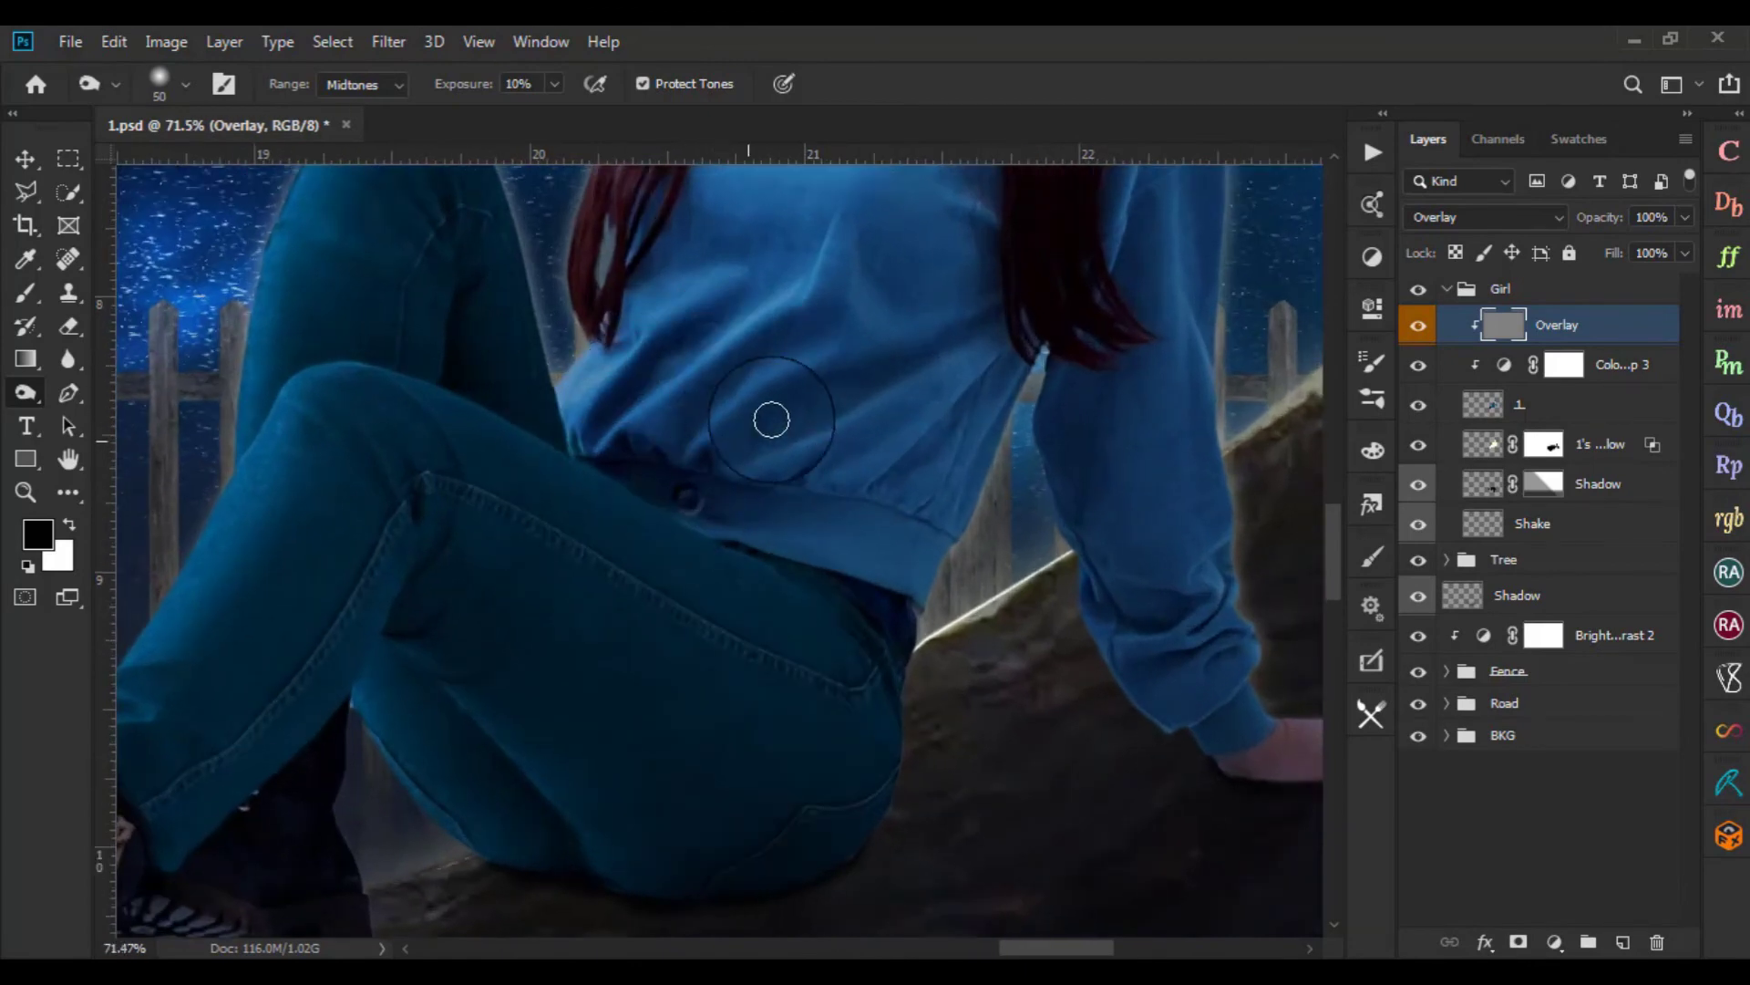
scroll(710, 234, down, 2)
scroll(970, 277, up, 3)
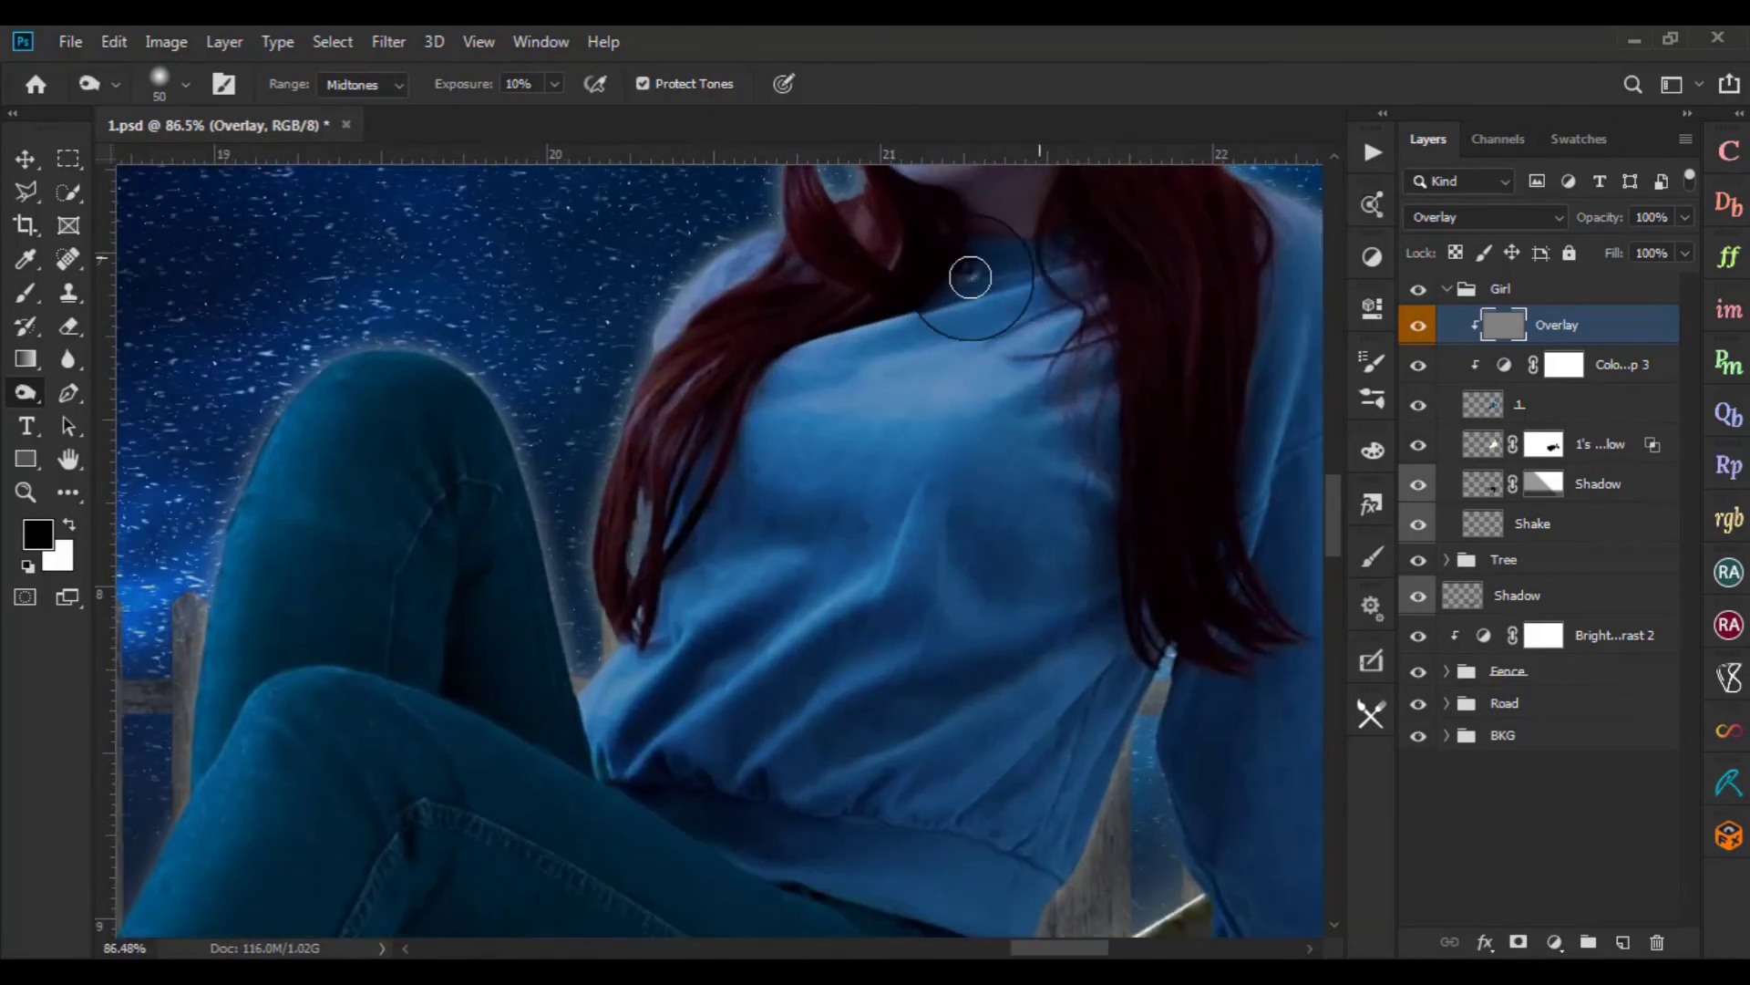
scroll(407, 554, down, 1)
scroll(844, 828, down, 2)
scroll(895, 603, up, 2)
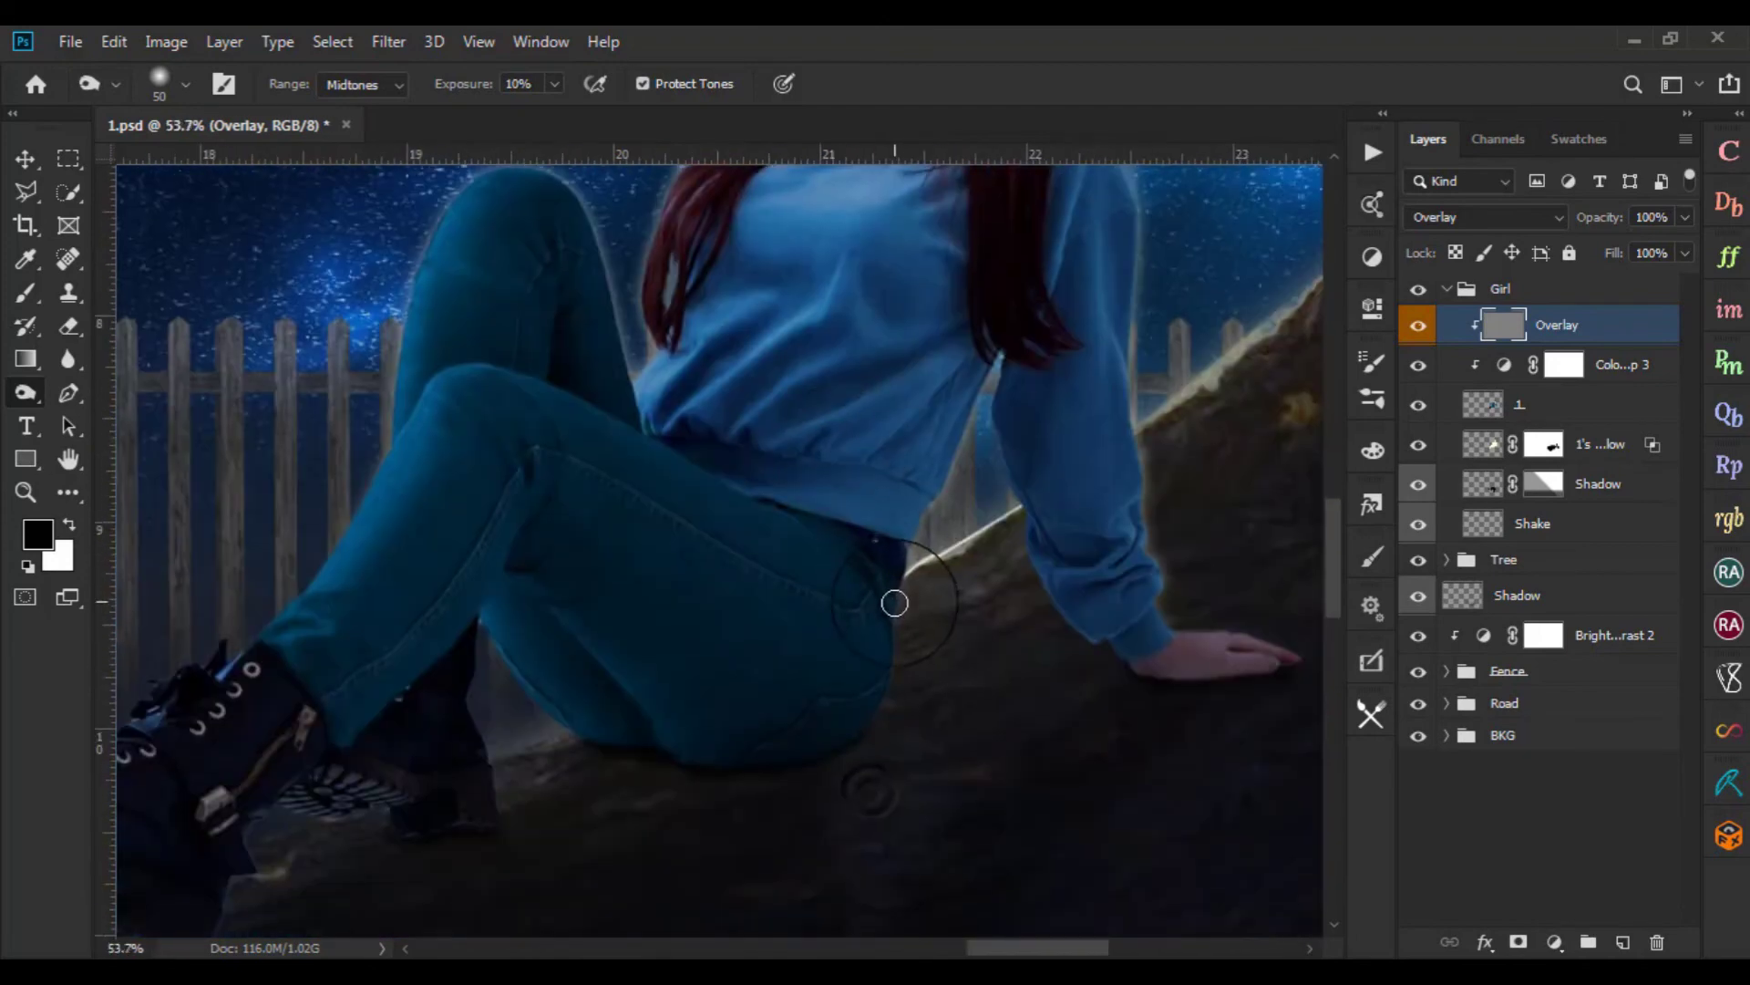
drag(285, 633, 388, 797)
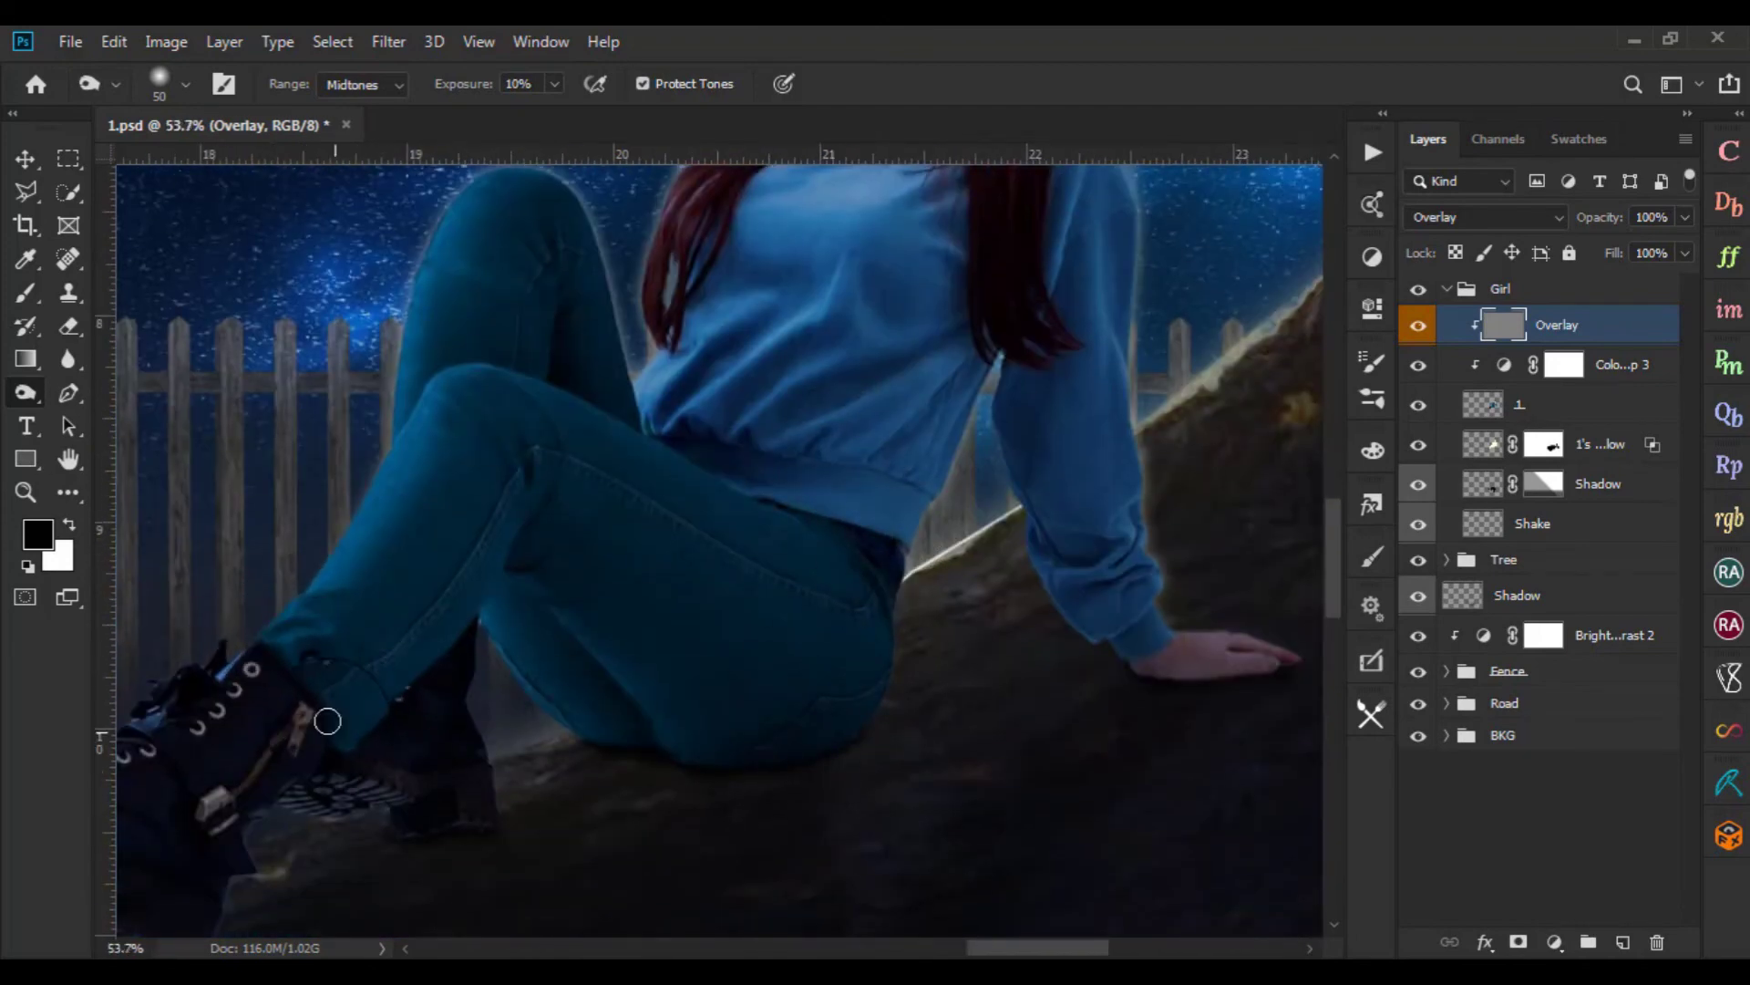
scroll(388, 797, down, 3)
scroll(422, 765, left, 3)
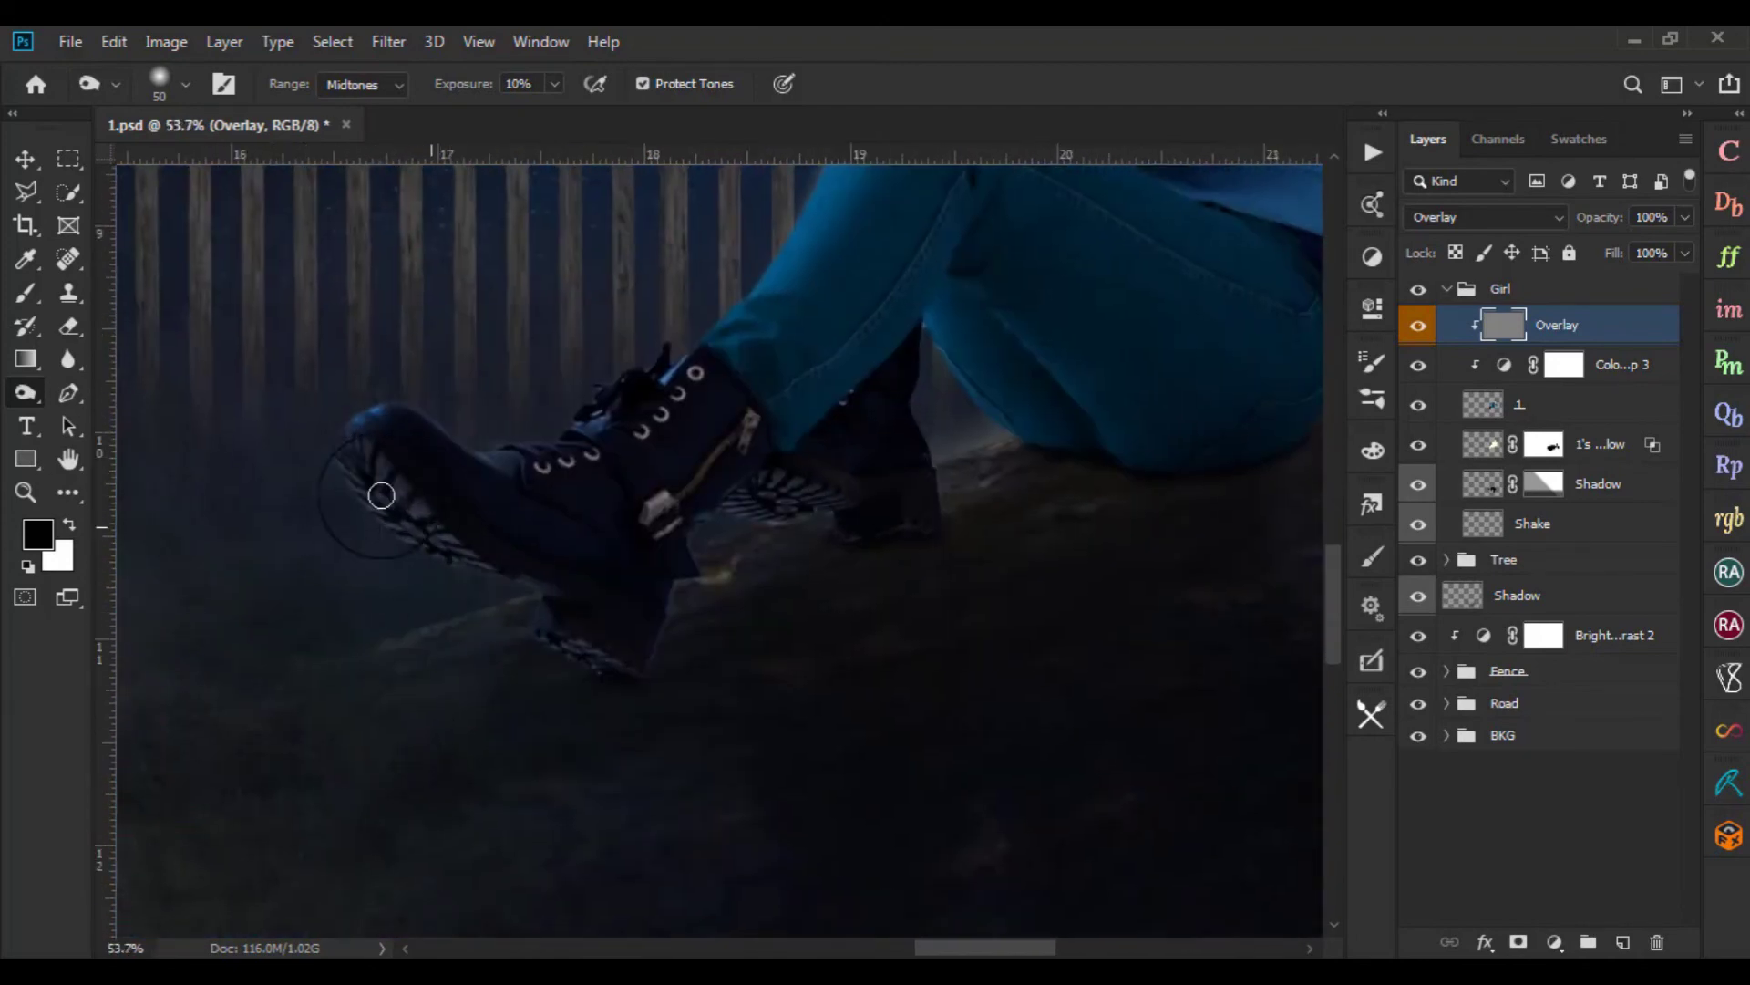
Burn the boot sole and heel and deepen the shadow below the knee seam
mouse_move(545, 639)
mouse_down()
mouse_move(442, 547)
mouse_move(638, 536)
mouse_up()
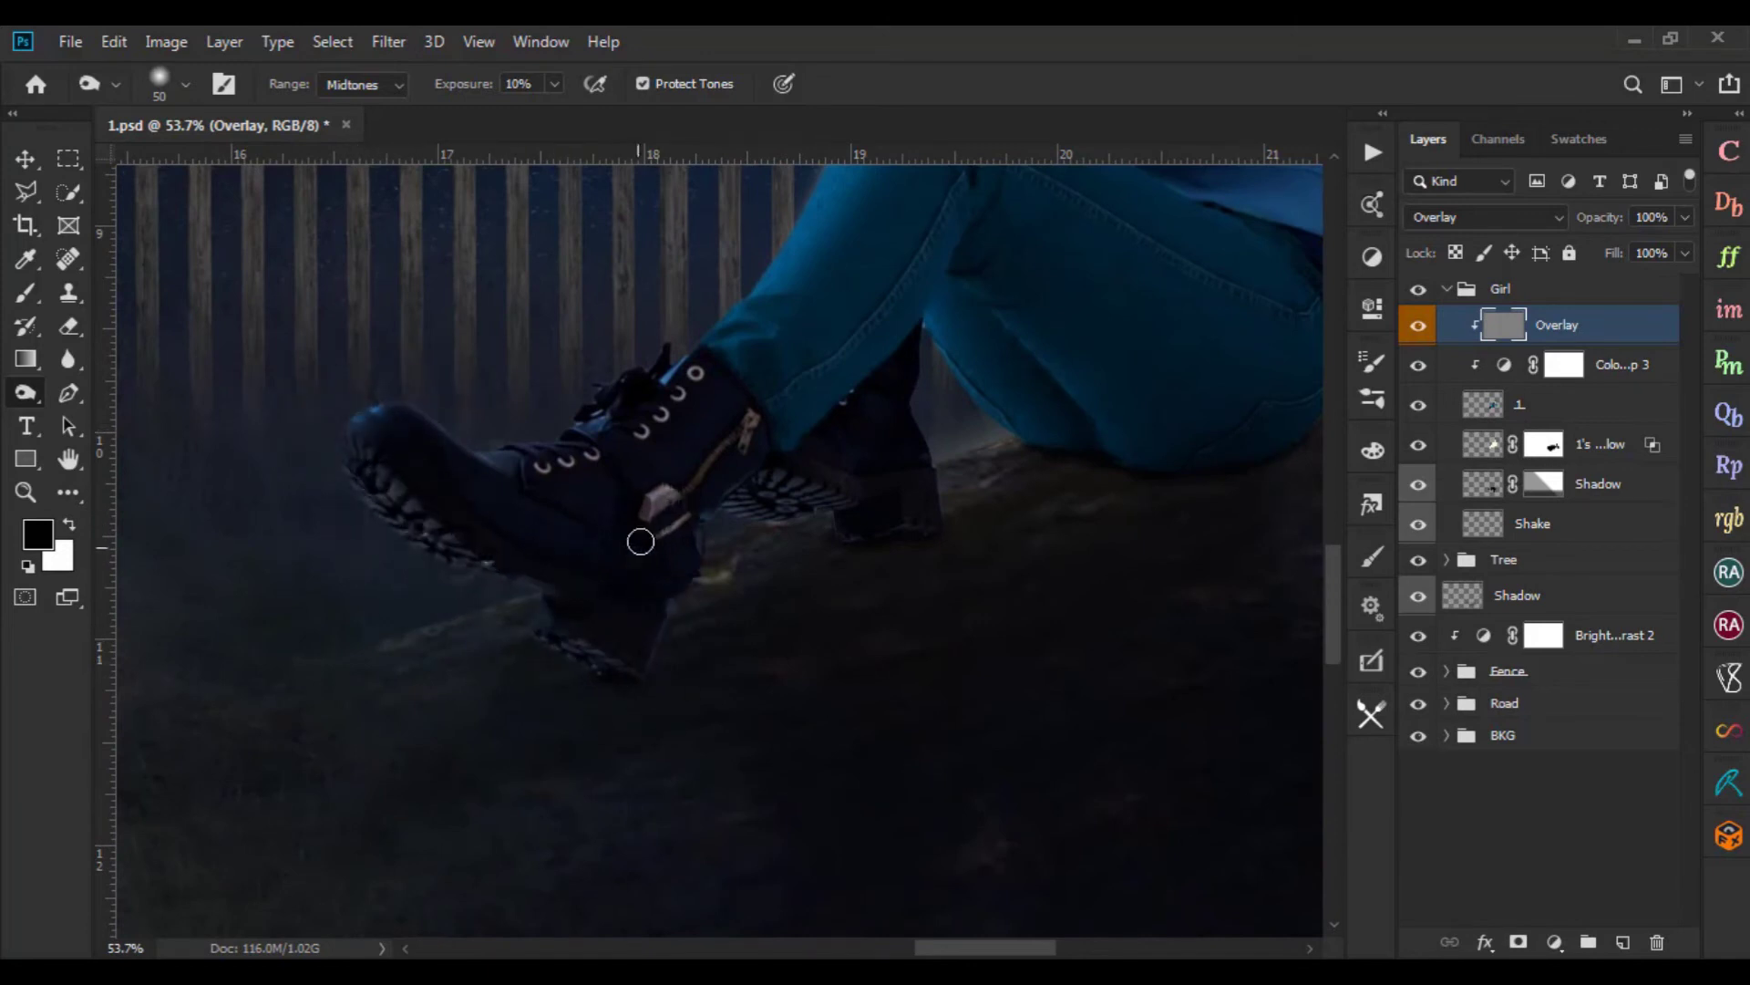
scroll(748, 527, up, 3)
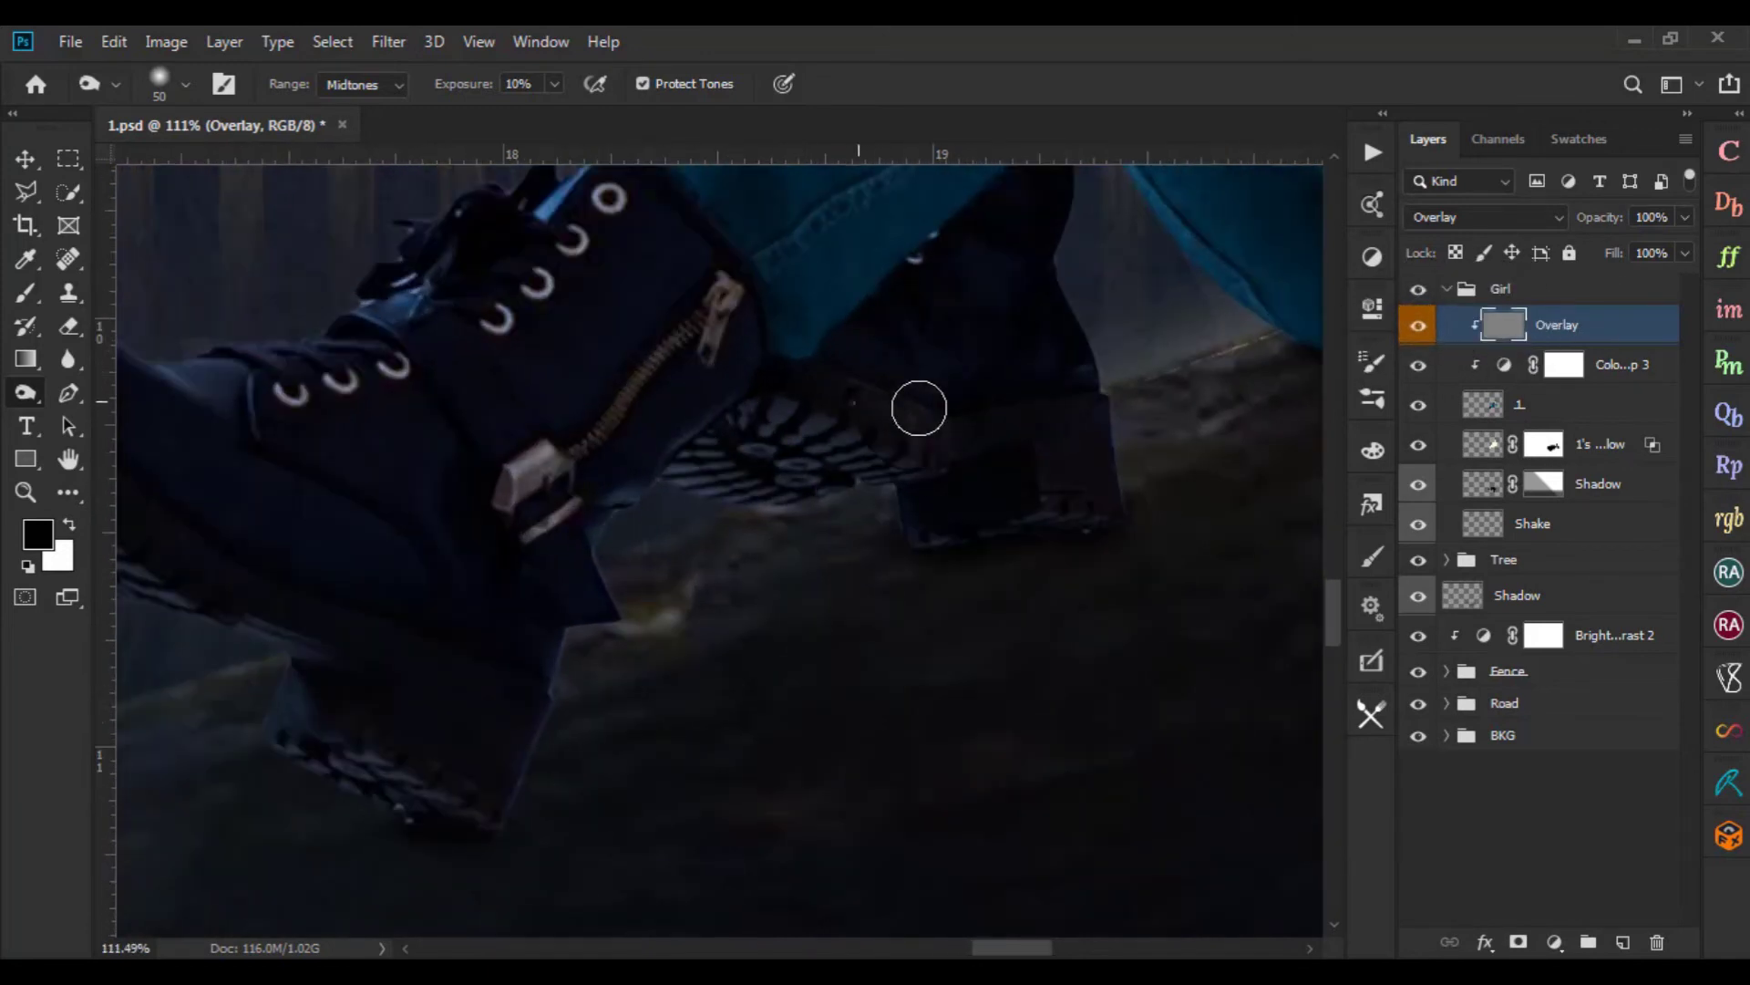
scroll(1094, 419, down, 2)
drag(1129, 465, 937, 747)
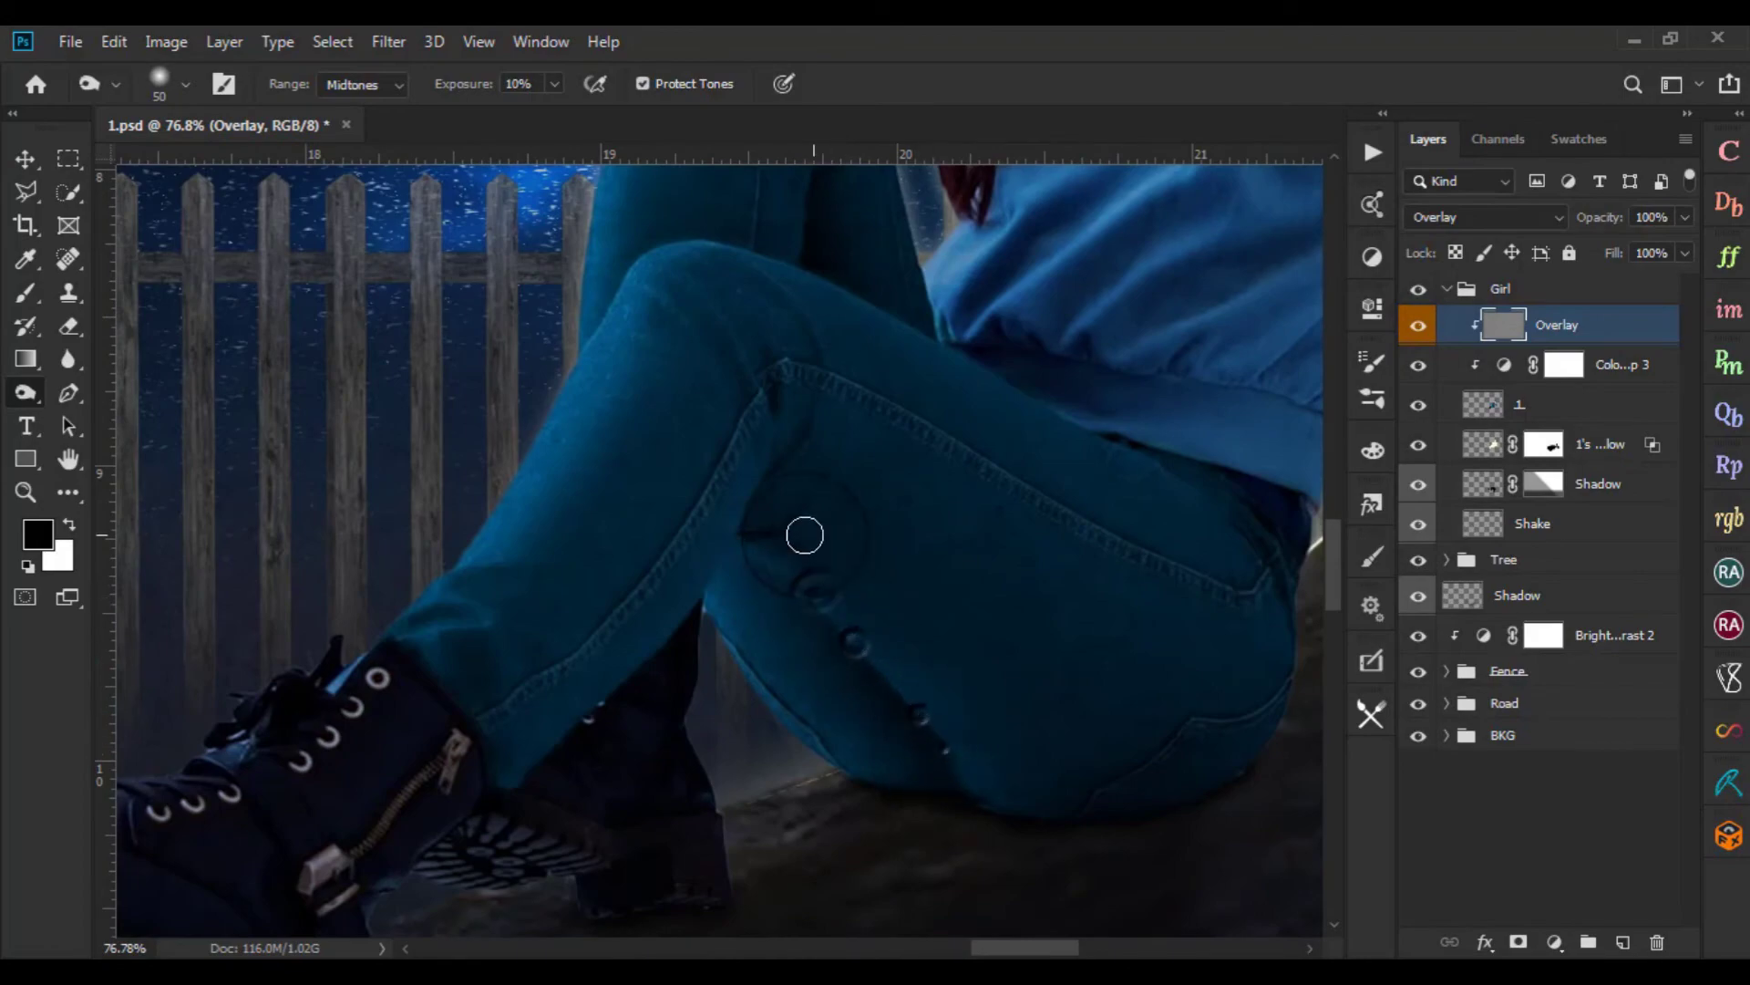
drag(805, 535, 761, 367)
scroll(1099, 533, down, 4)
scroll(1172, 766, up, 3)
scroll(1211, 508, up, 2)
scroll(774, 688, down, 1)
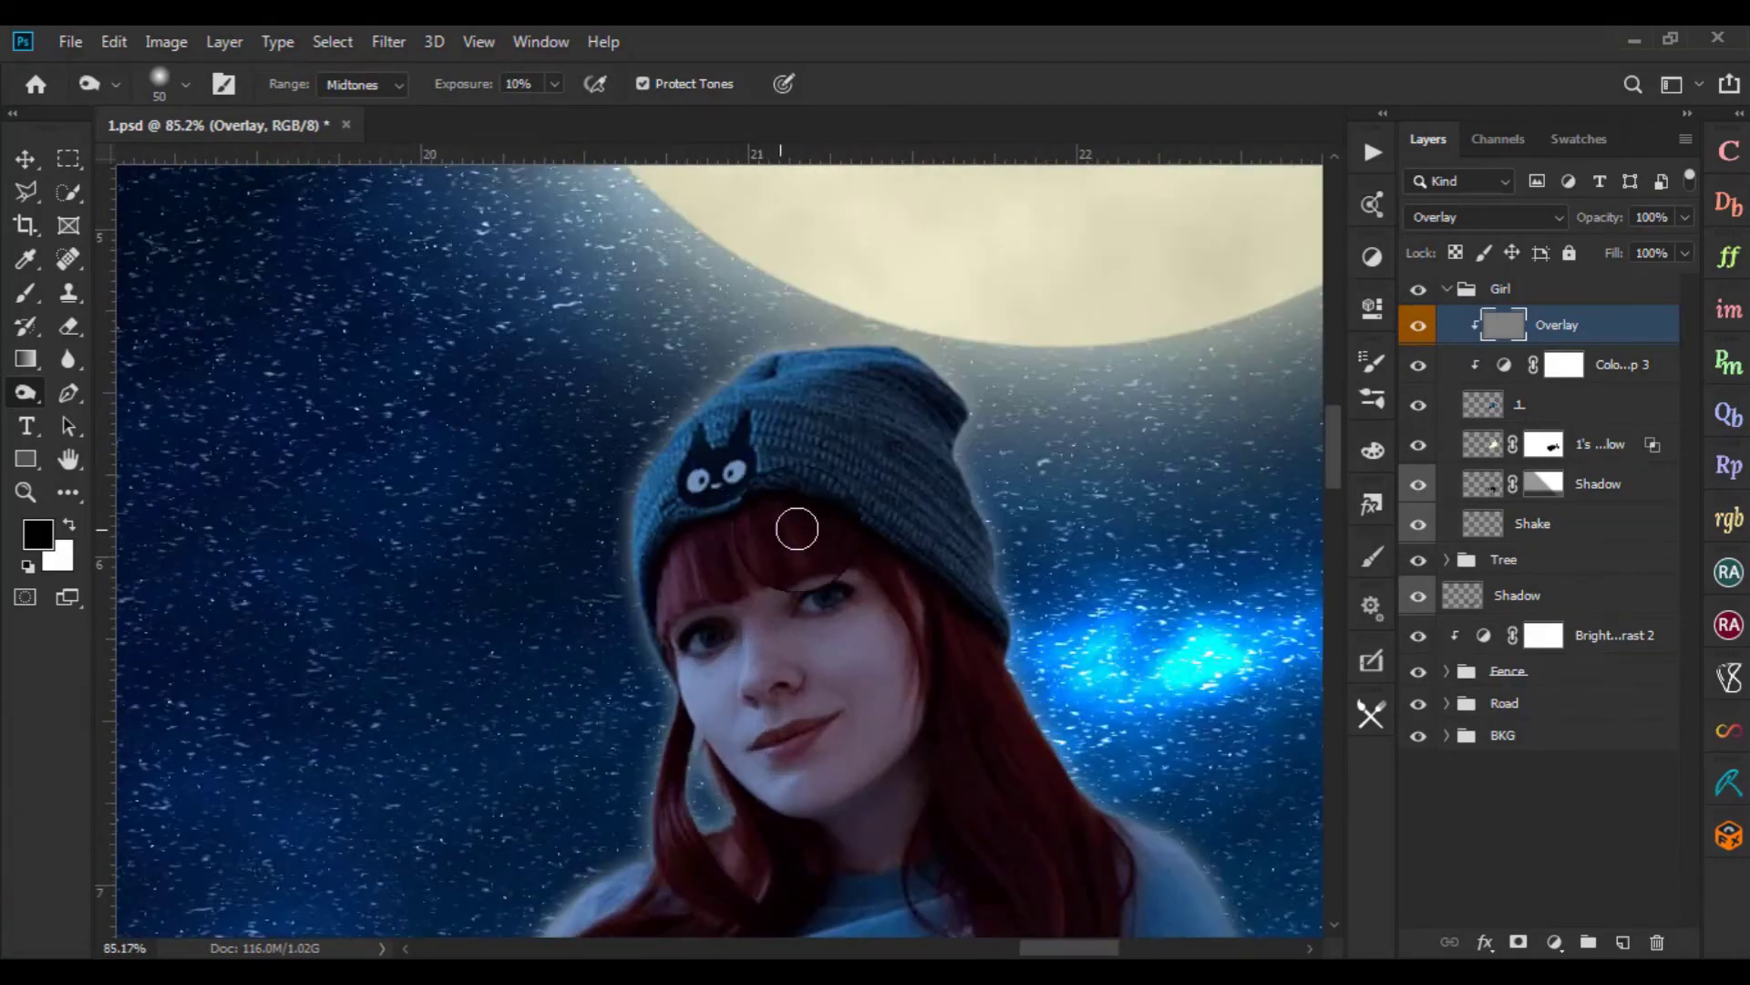
scroll(963, 829, down, 1)
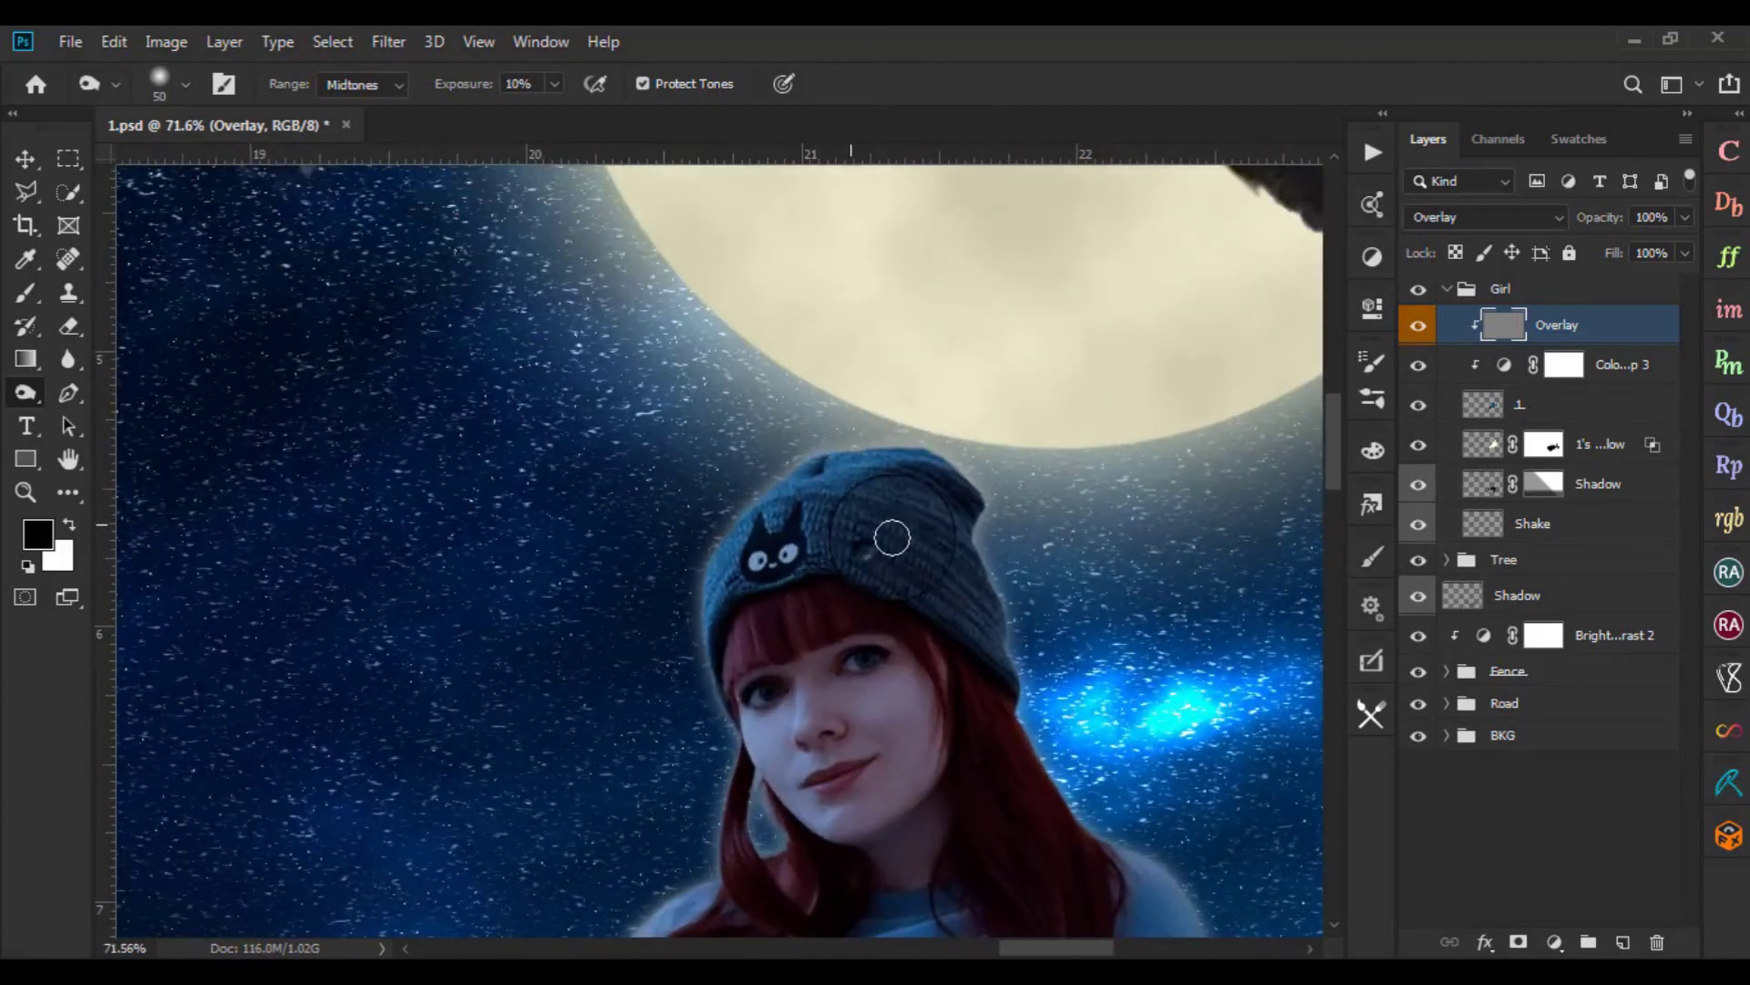
mouse_move(961, 789)
mouse_down()
mouse_move(1010, 338)
mouse_move(1043, 302)
mouse_up()
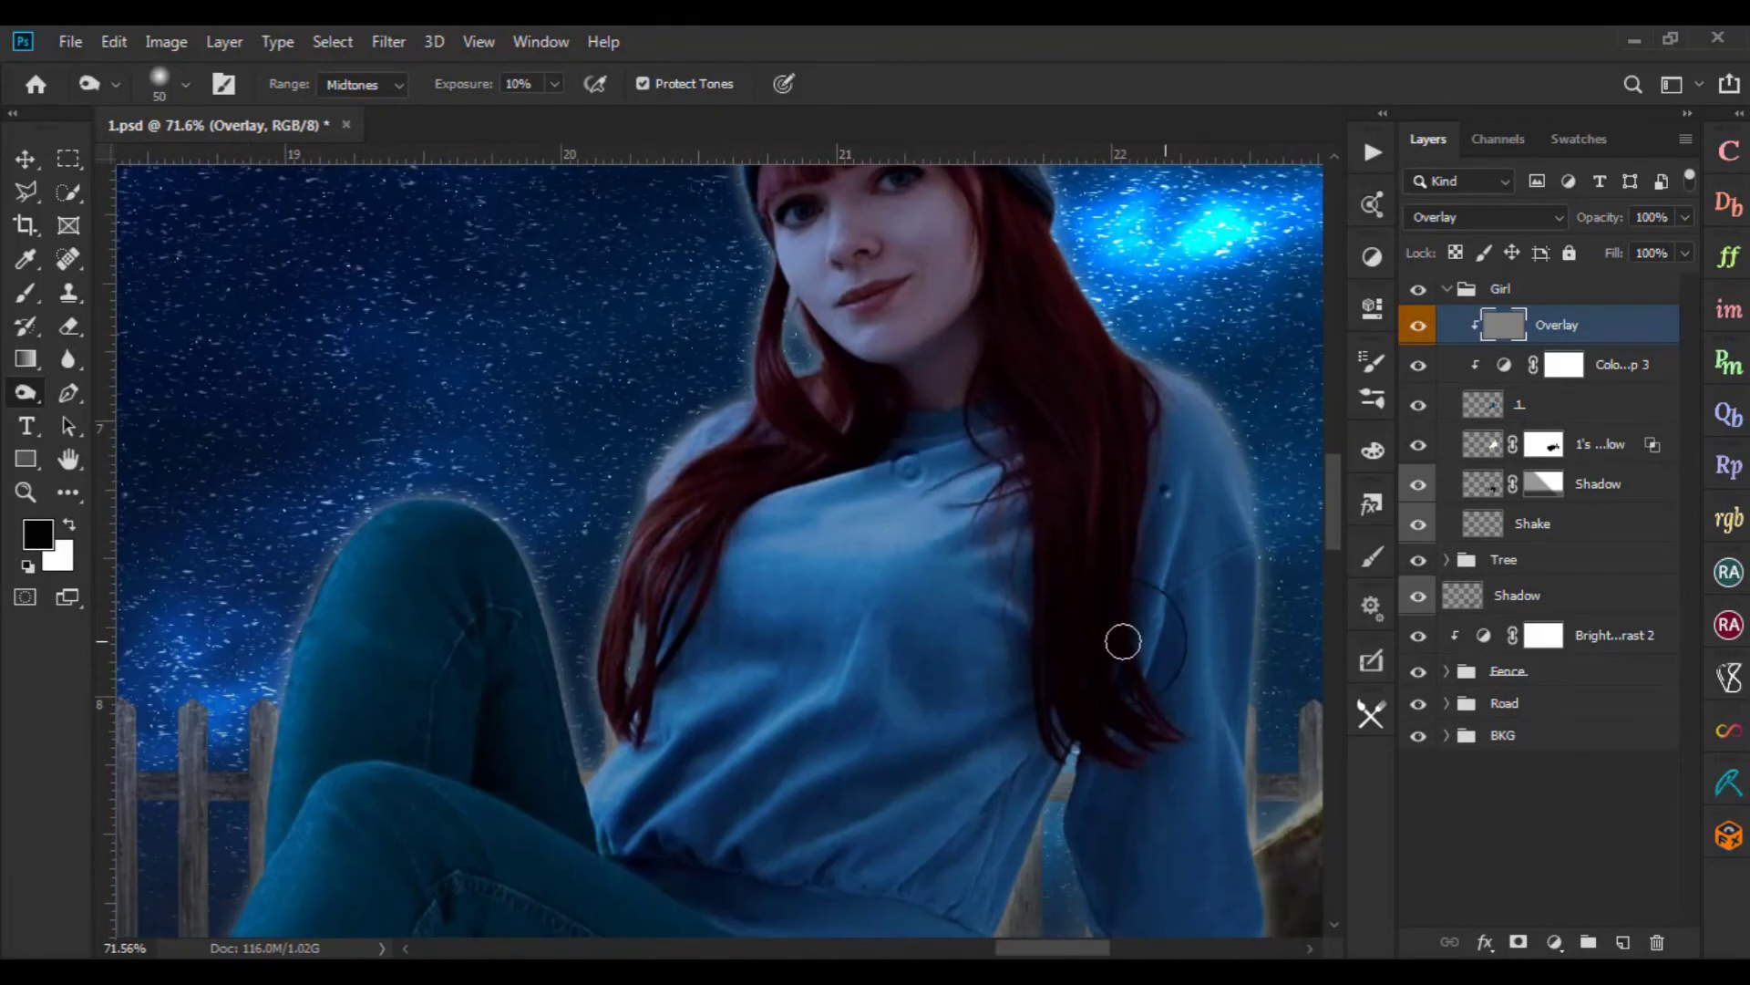
Switch to the Dodge tool at brush size 50 and inspect the fence and knee area
right_click(26, 392)
click(146, 395)
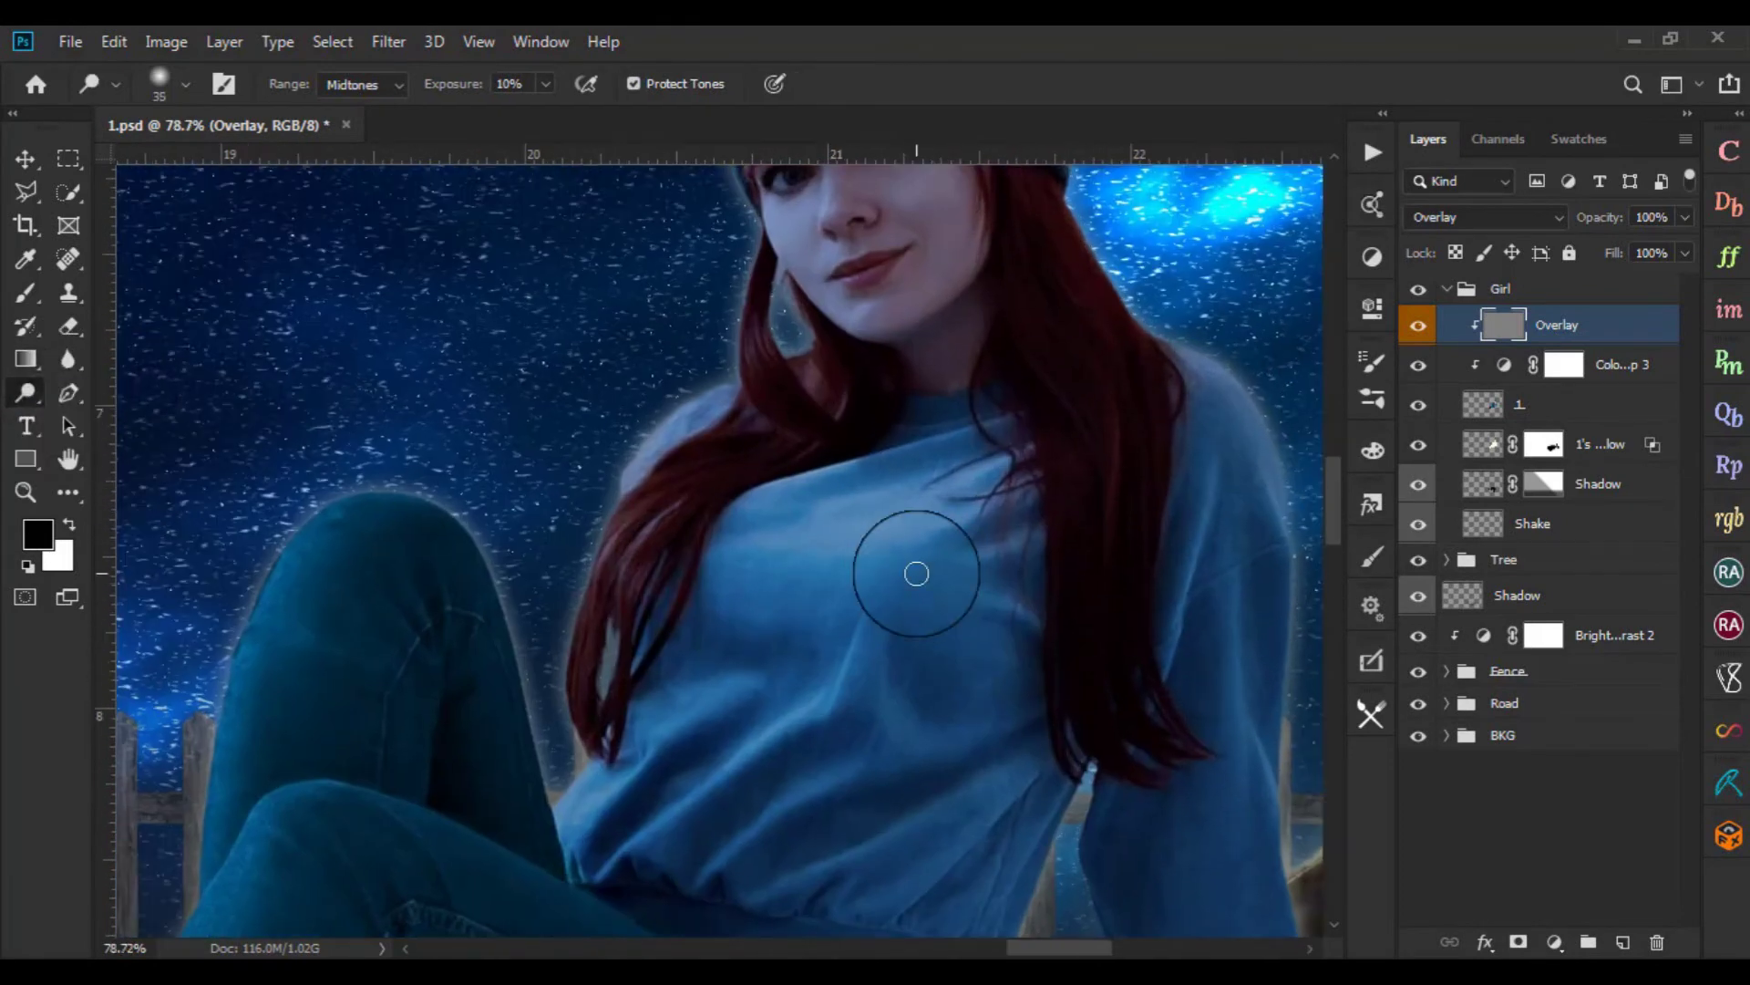
scroll(914, 574, up, 3)
scroll(1000, 688, down, 2)
scroll(1000, 689, down, 1)
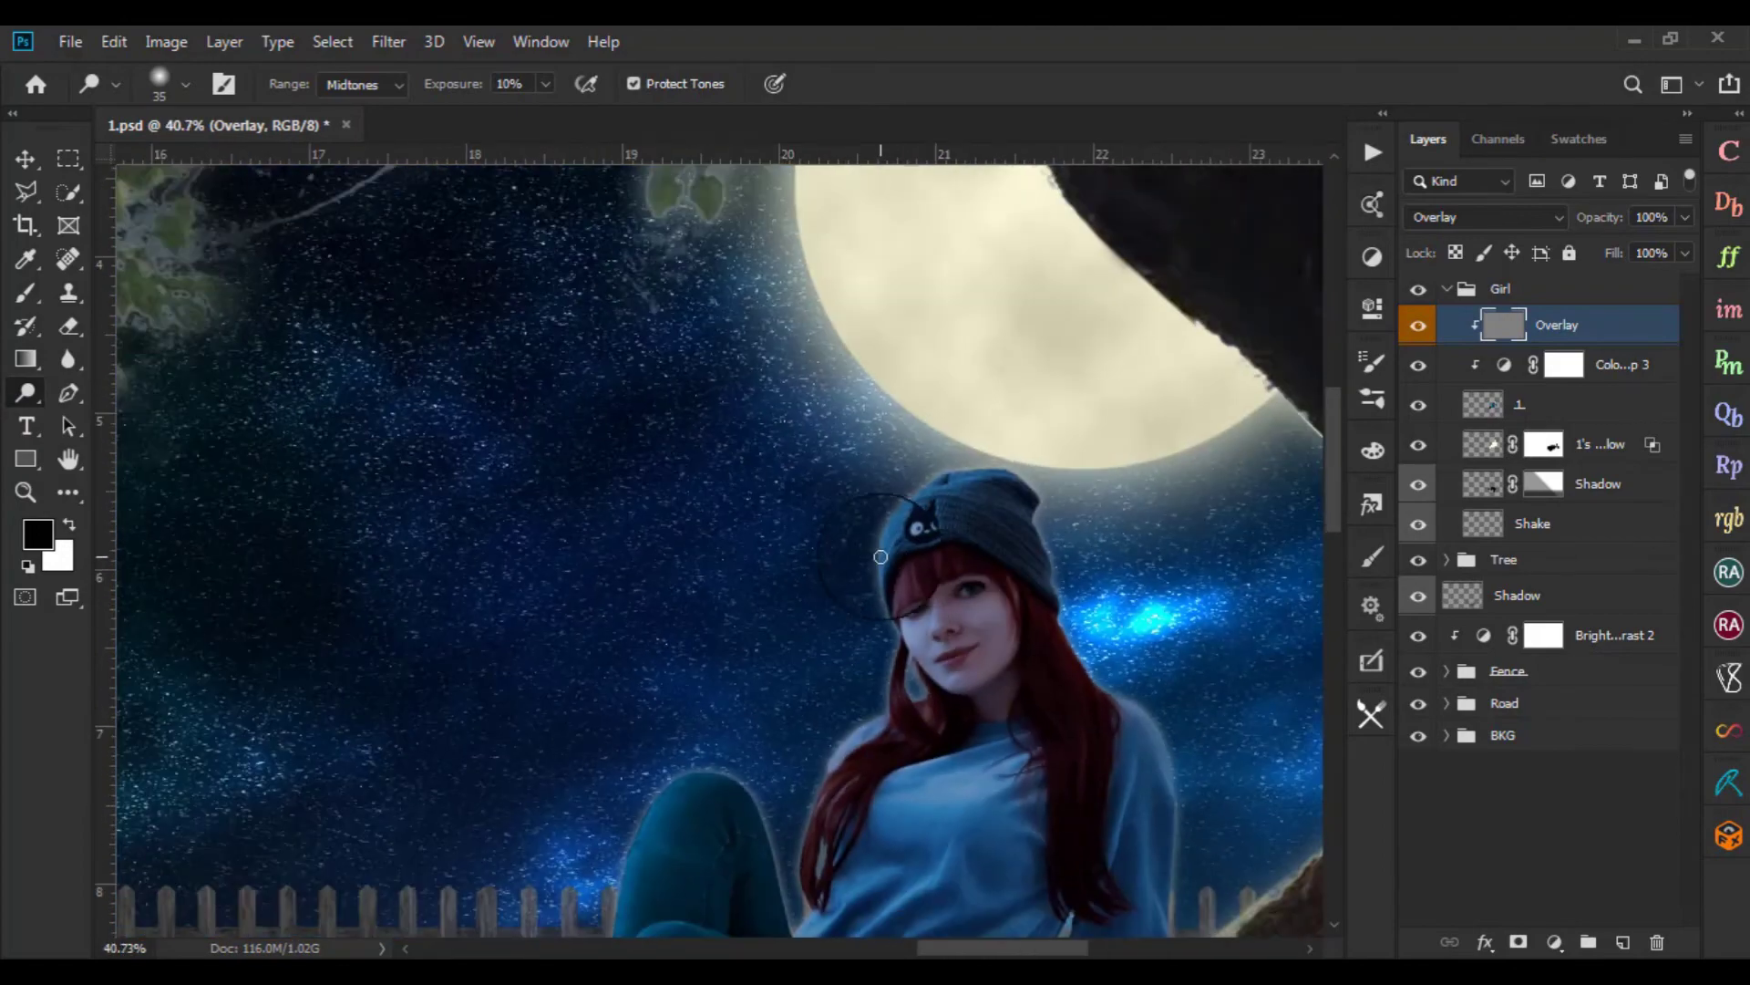
scroll(1008, 450, up, 3)
key(bracketright)
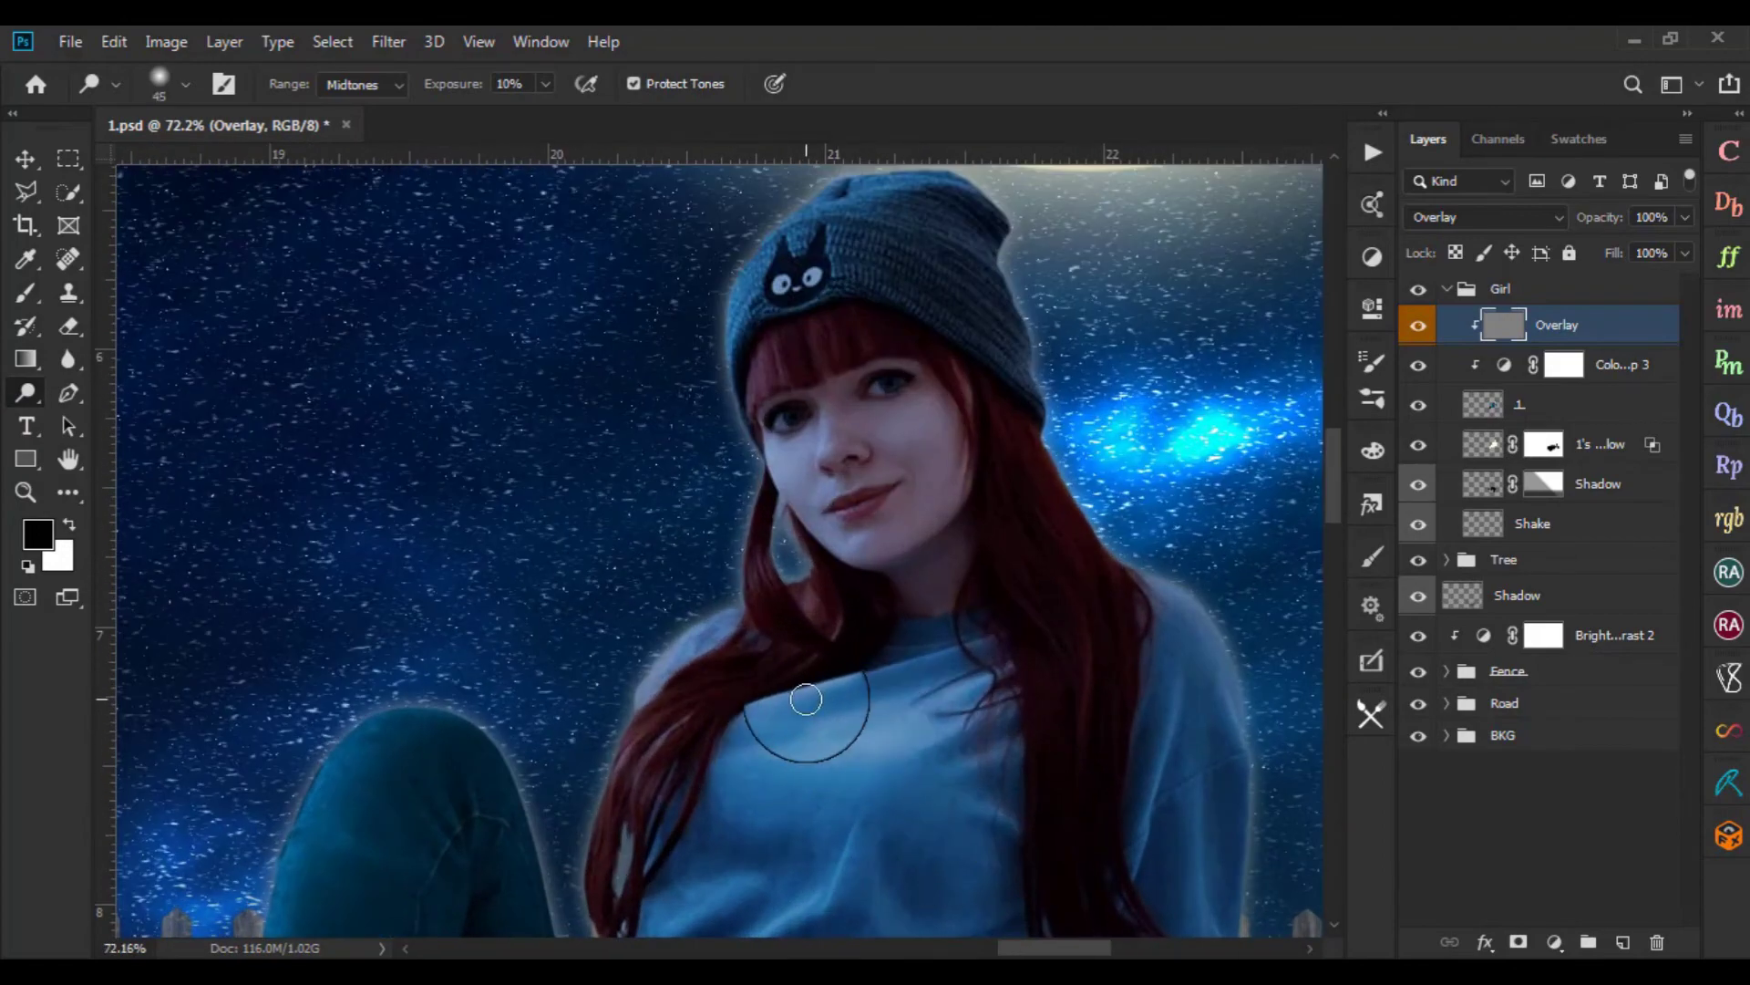
scroll(1057, 637, down, 5)
scroll(972, 794, up, 3)
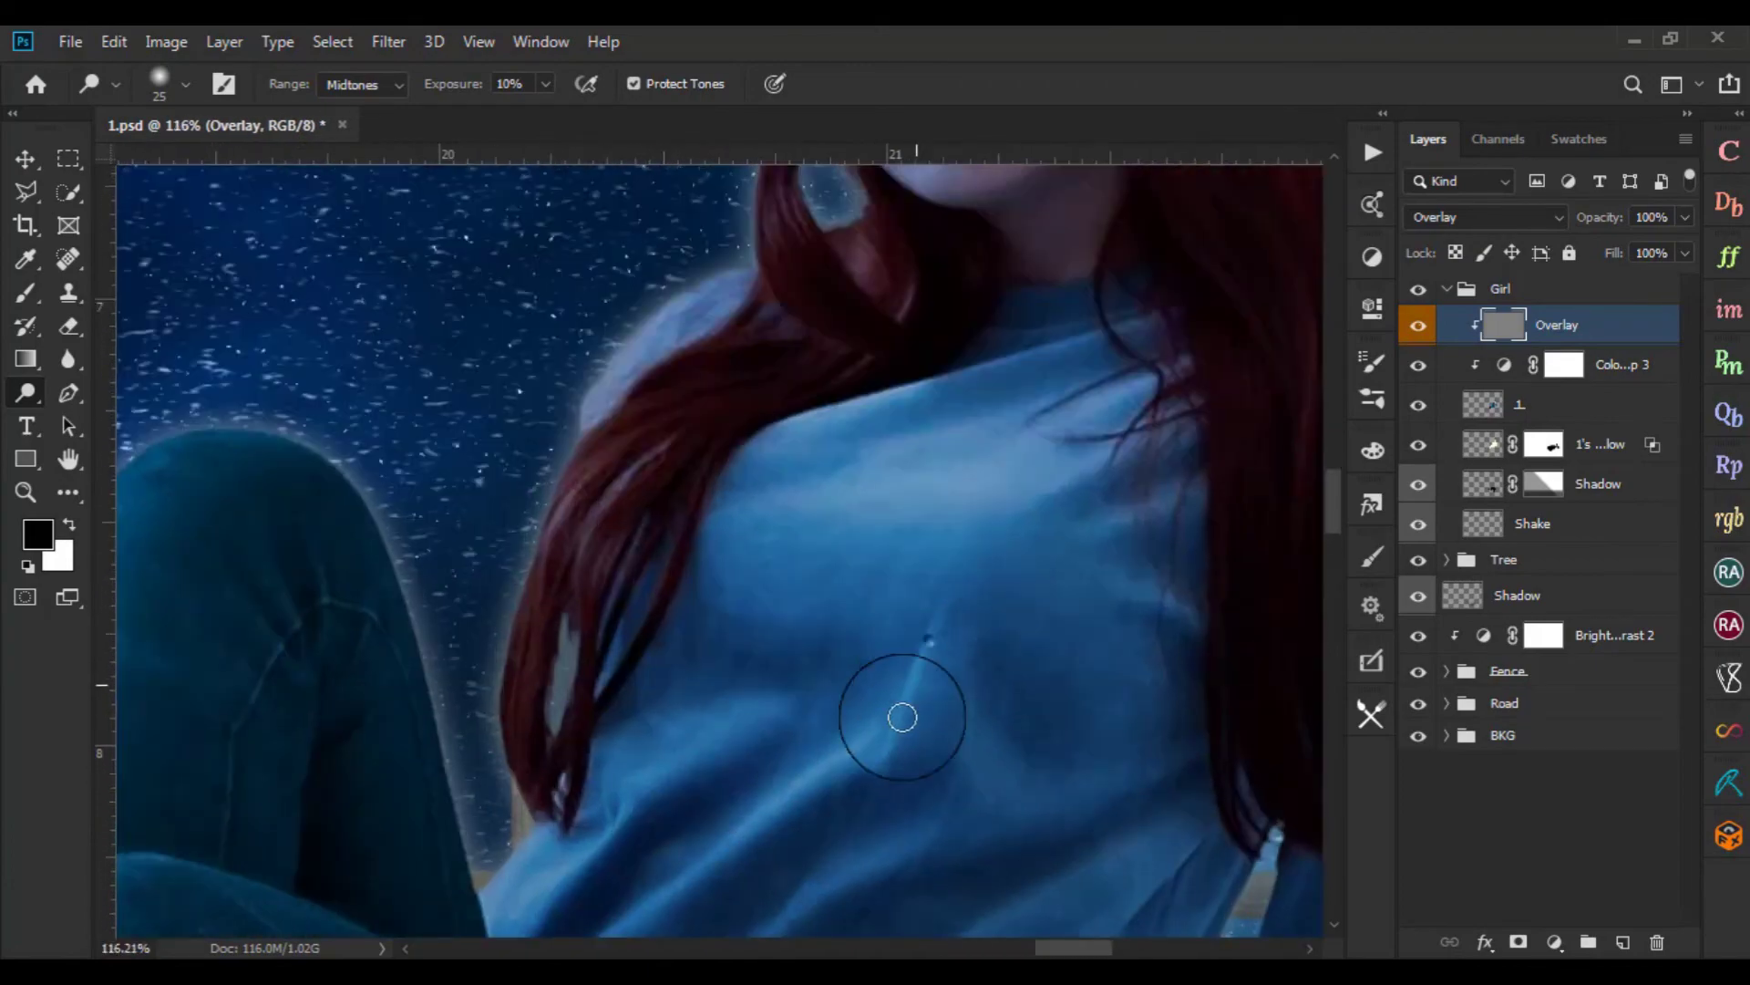
scroll(879, 730, up, 2)
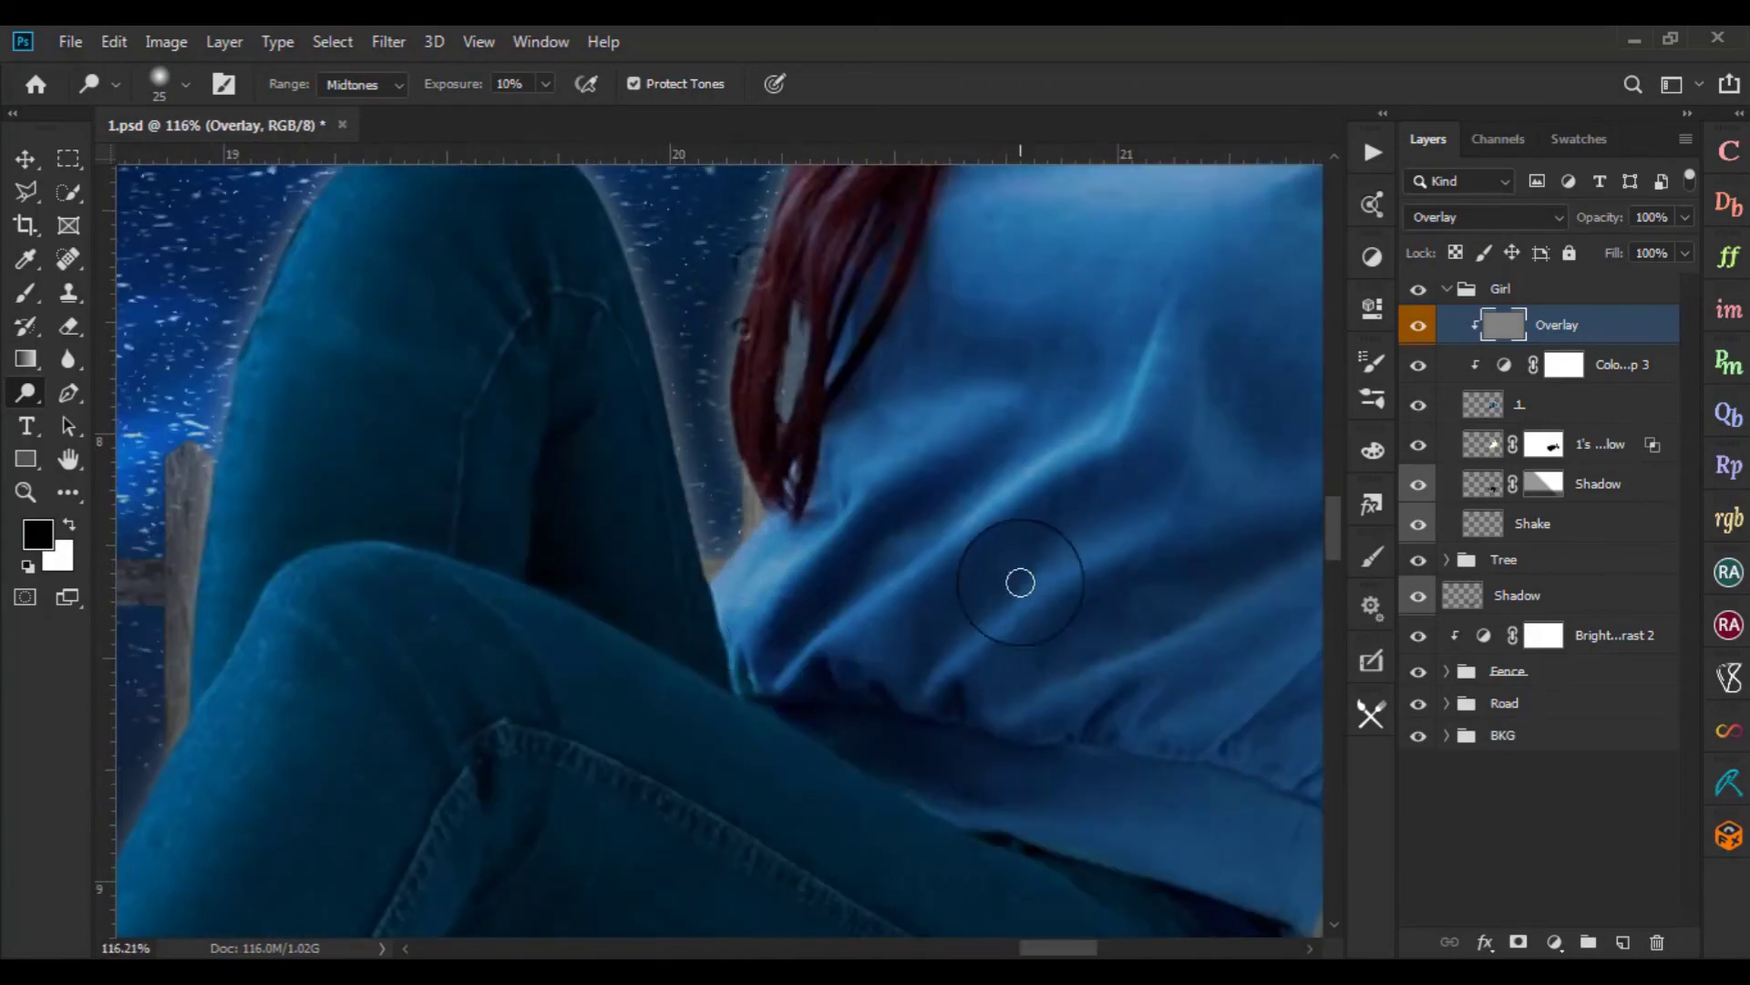
scroll(1113, 422, down, 5)
scroll(1118, 578, up, 2)
scroll(1118, 578, up, 2)
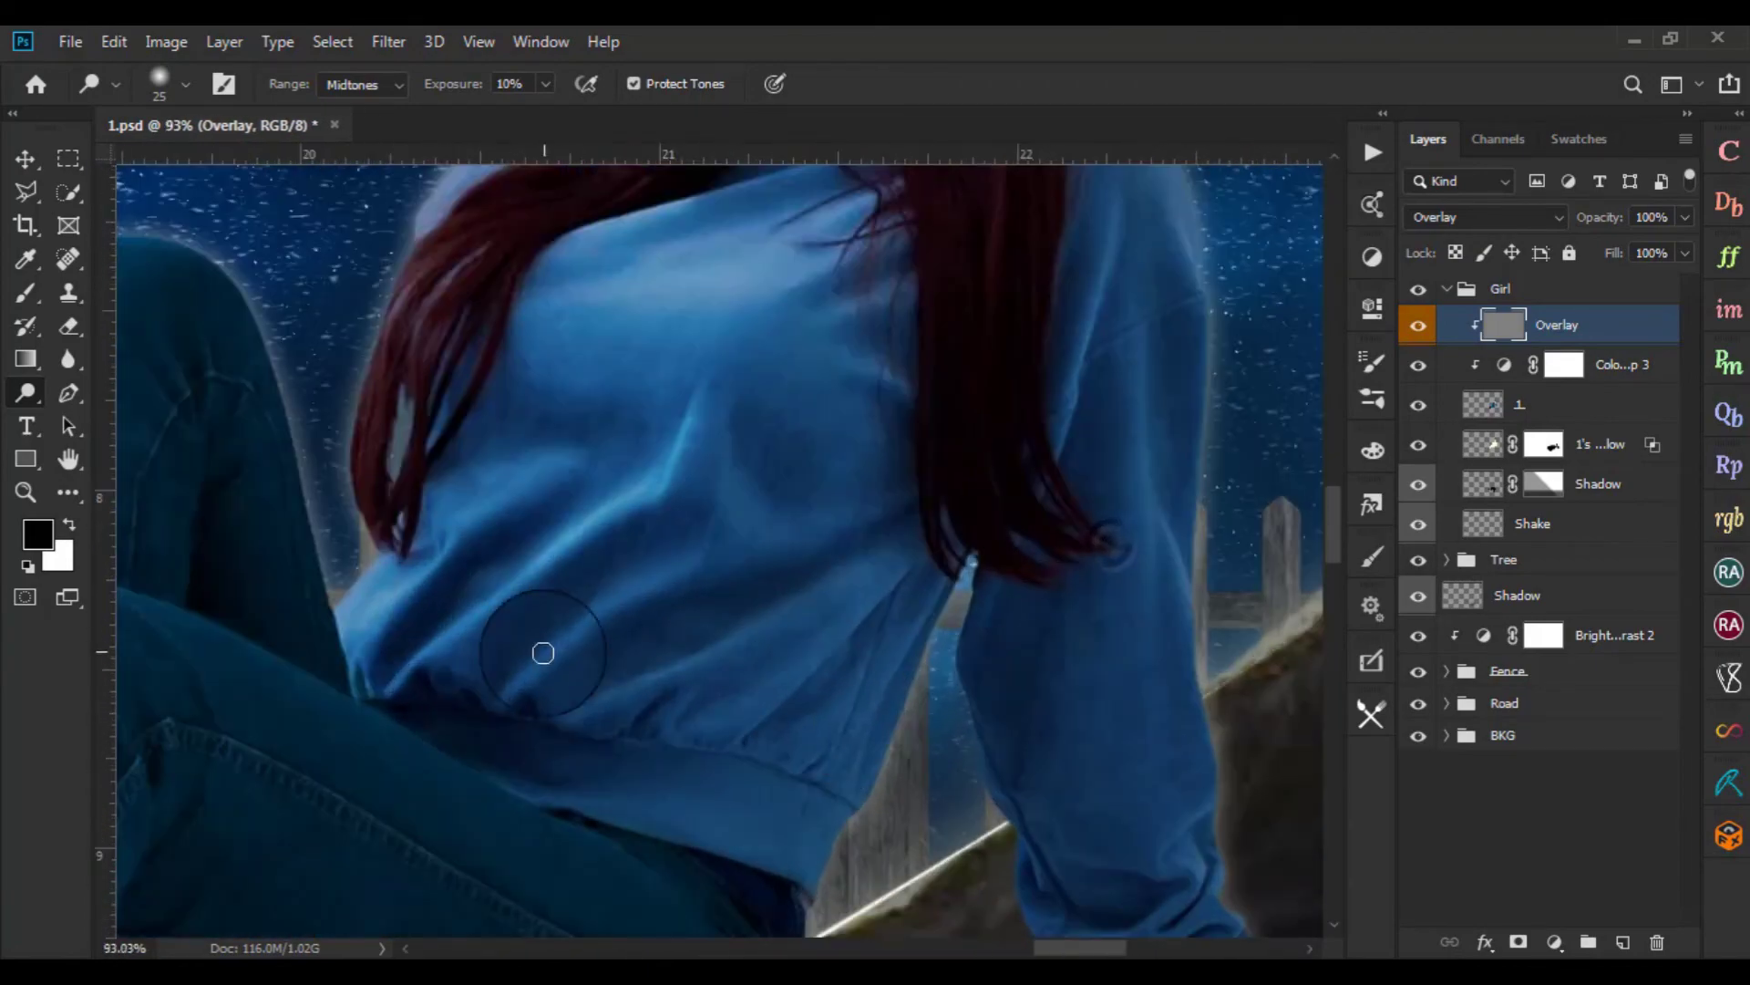
scroll(1191, 281, down, 1)
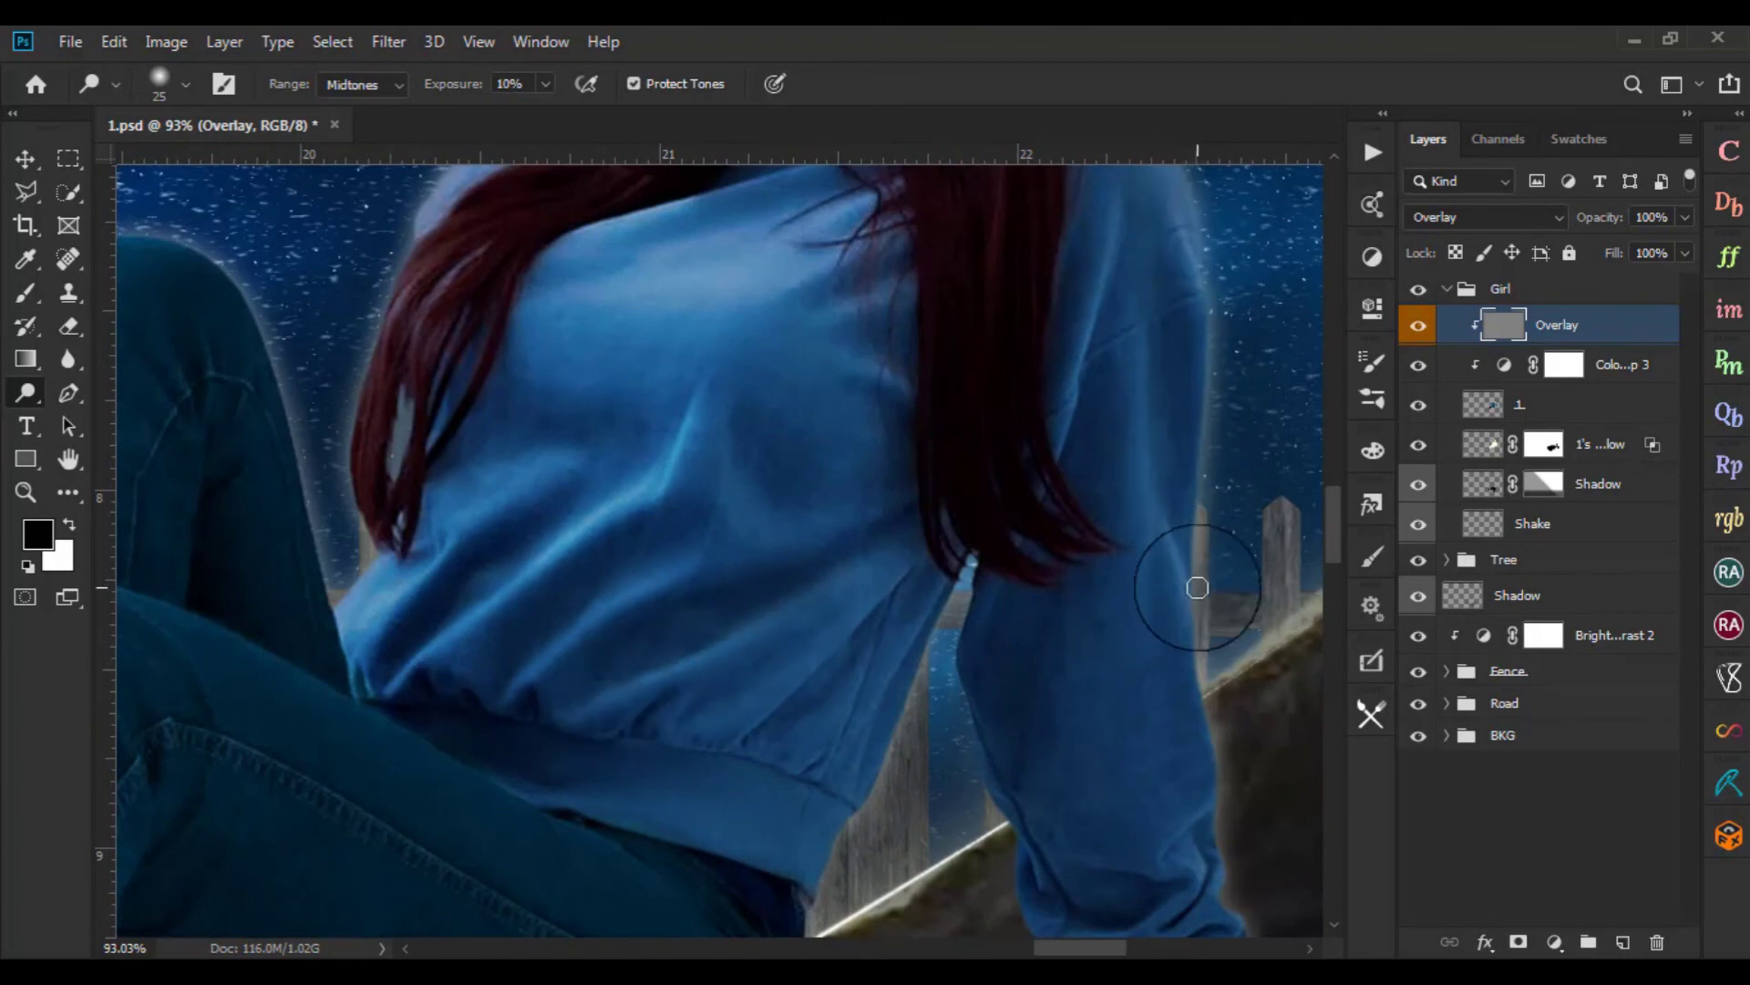
scroll(1191, 586, down, 2)
scroll(1067, 728, up, 3)
scroll(1067, 729, down, 1)
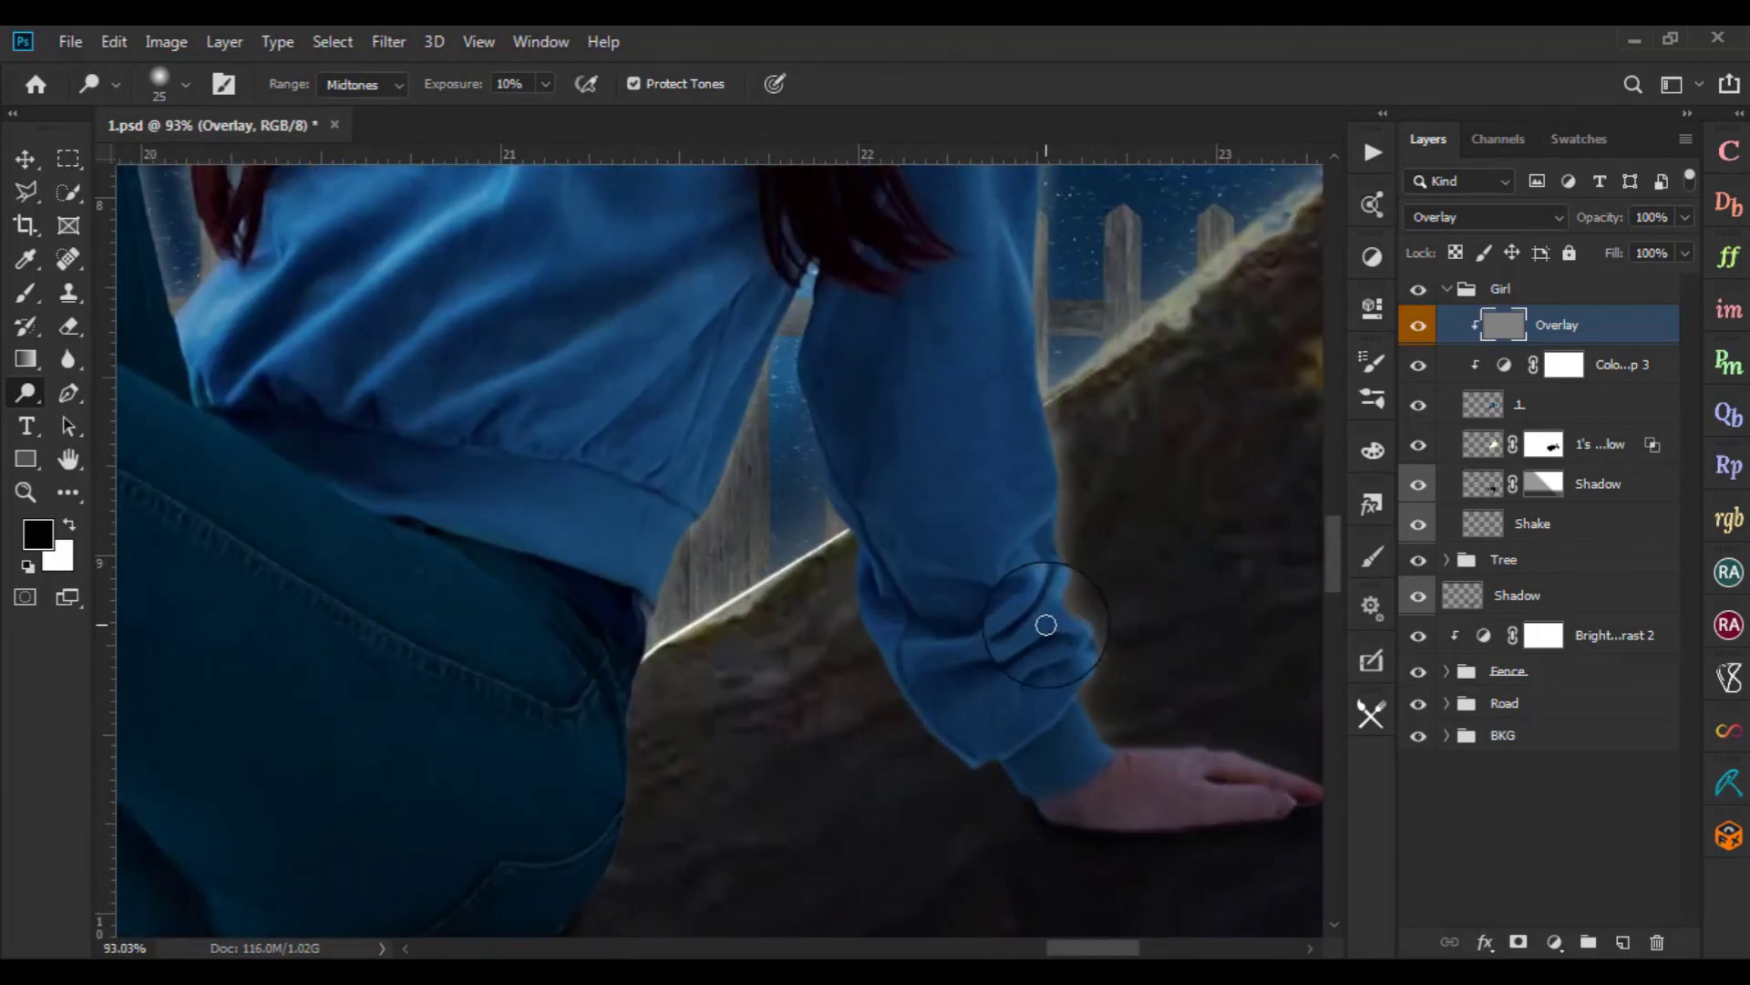
scroll(1048, 625, down, 1)
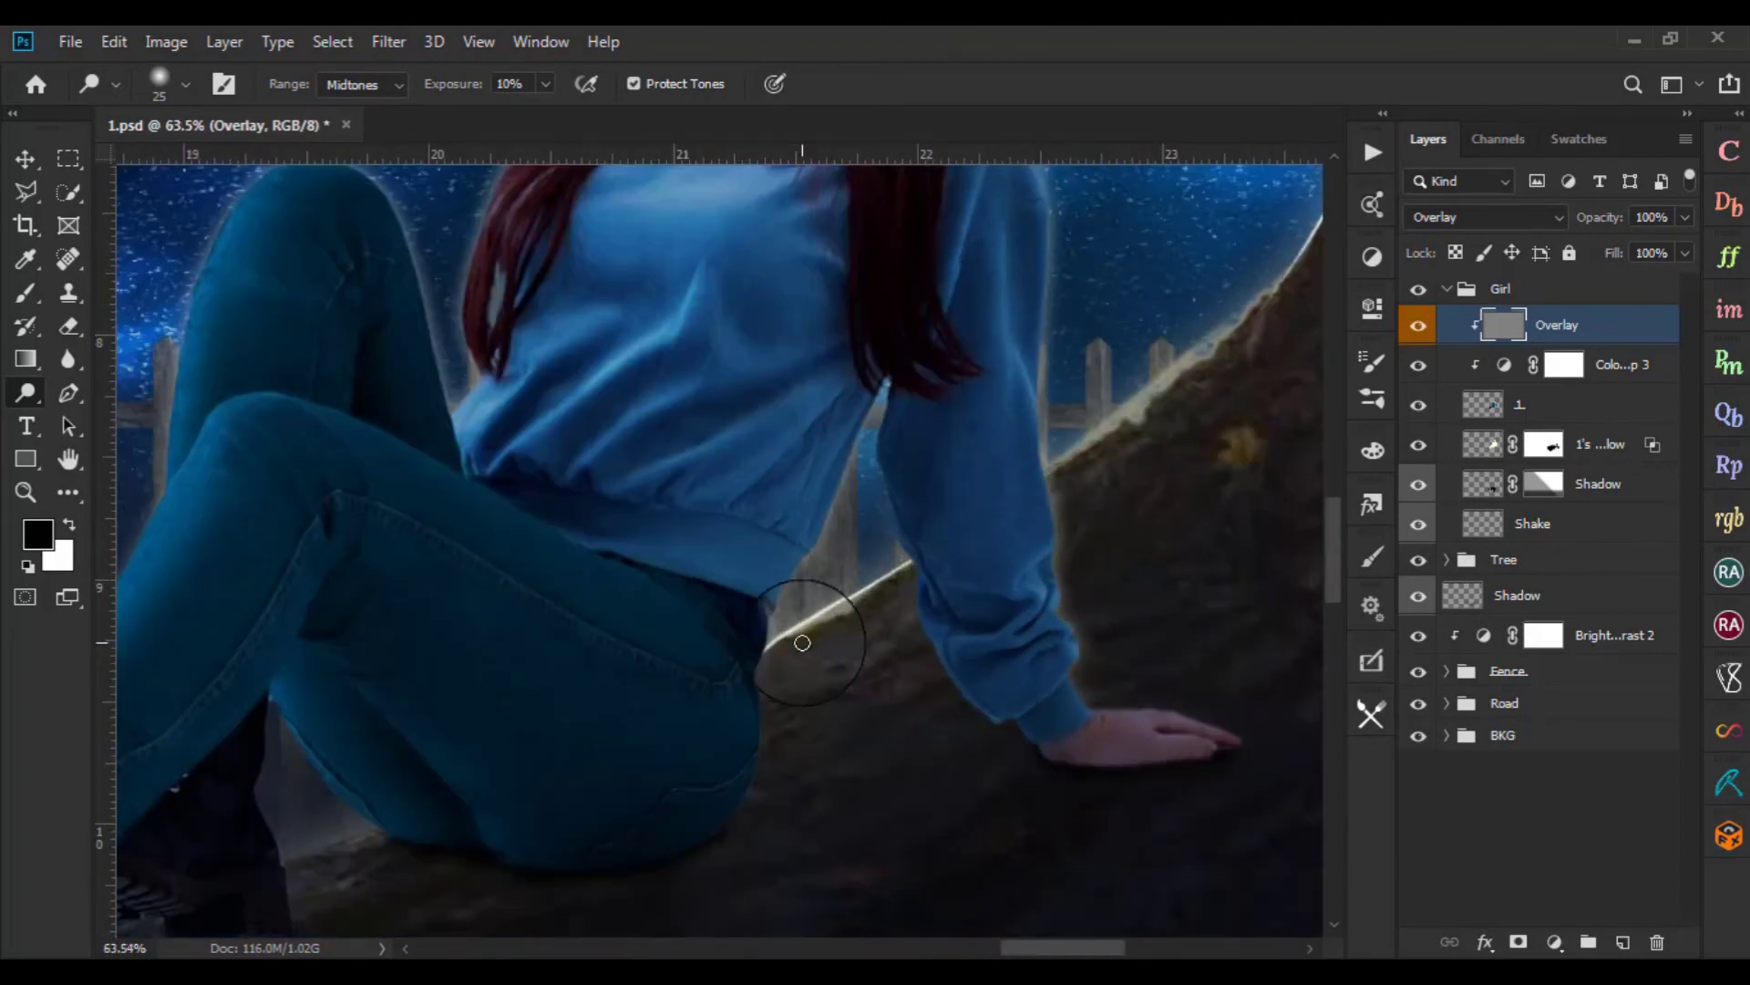
drag(584, 704, 886, 845)
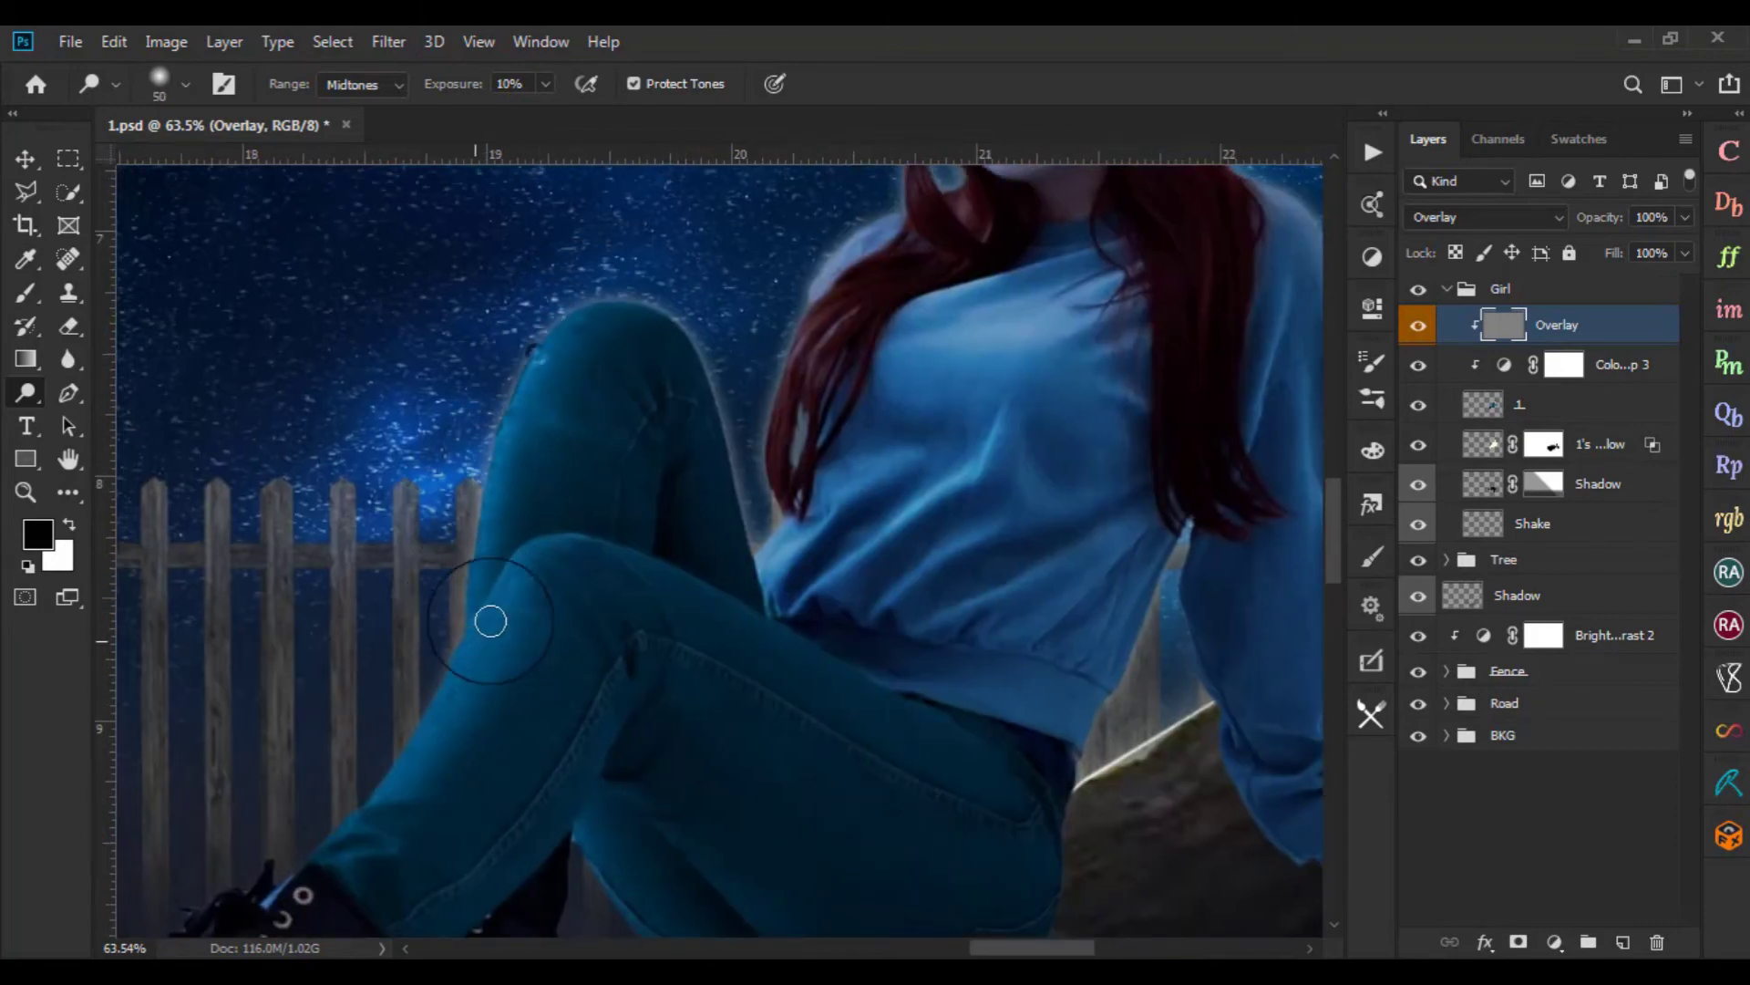
scroll(690, 341, down, 3)
scroll(690, 341, down, 3)
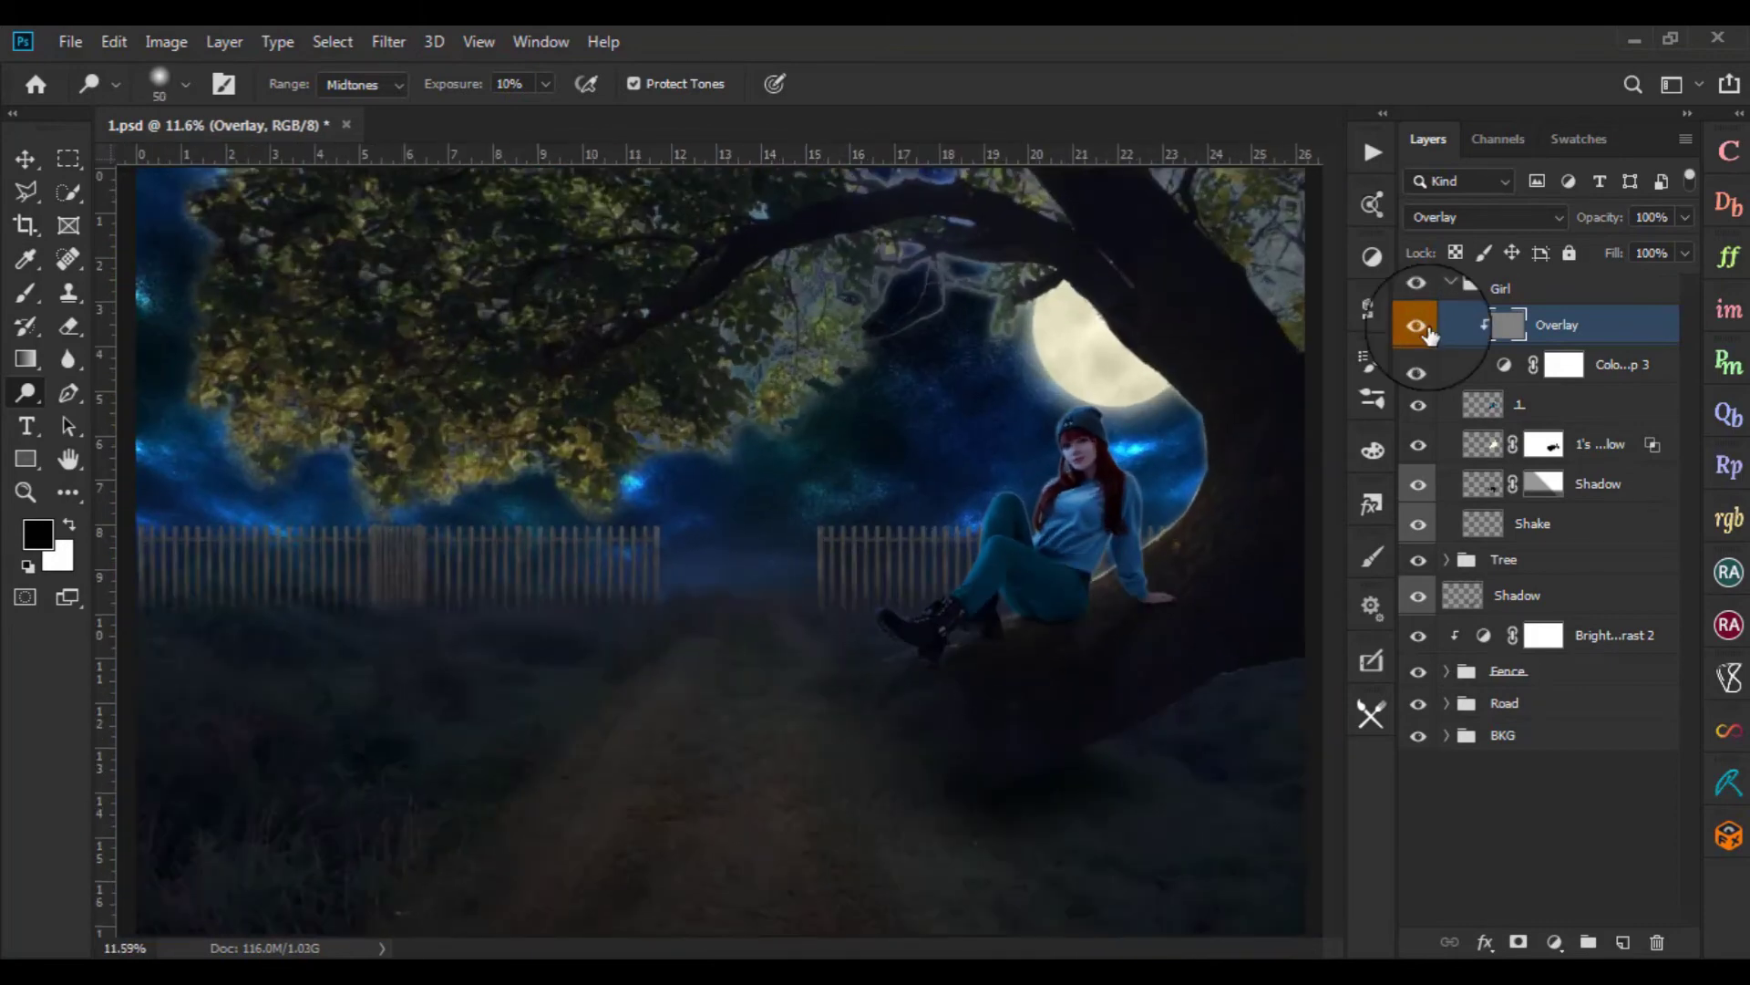
scroll(1189, 556, up, 3)
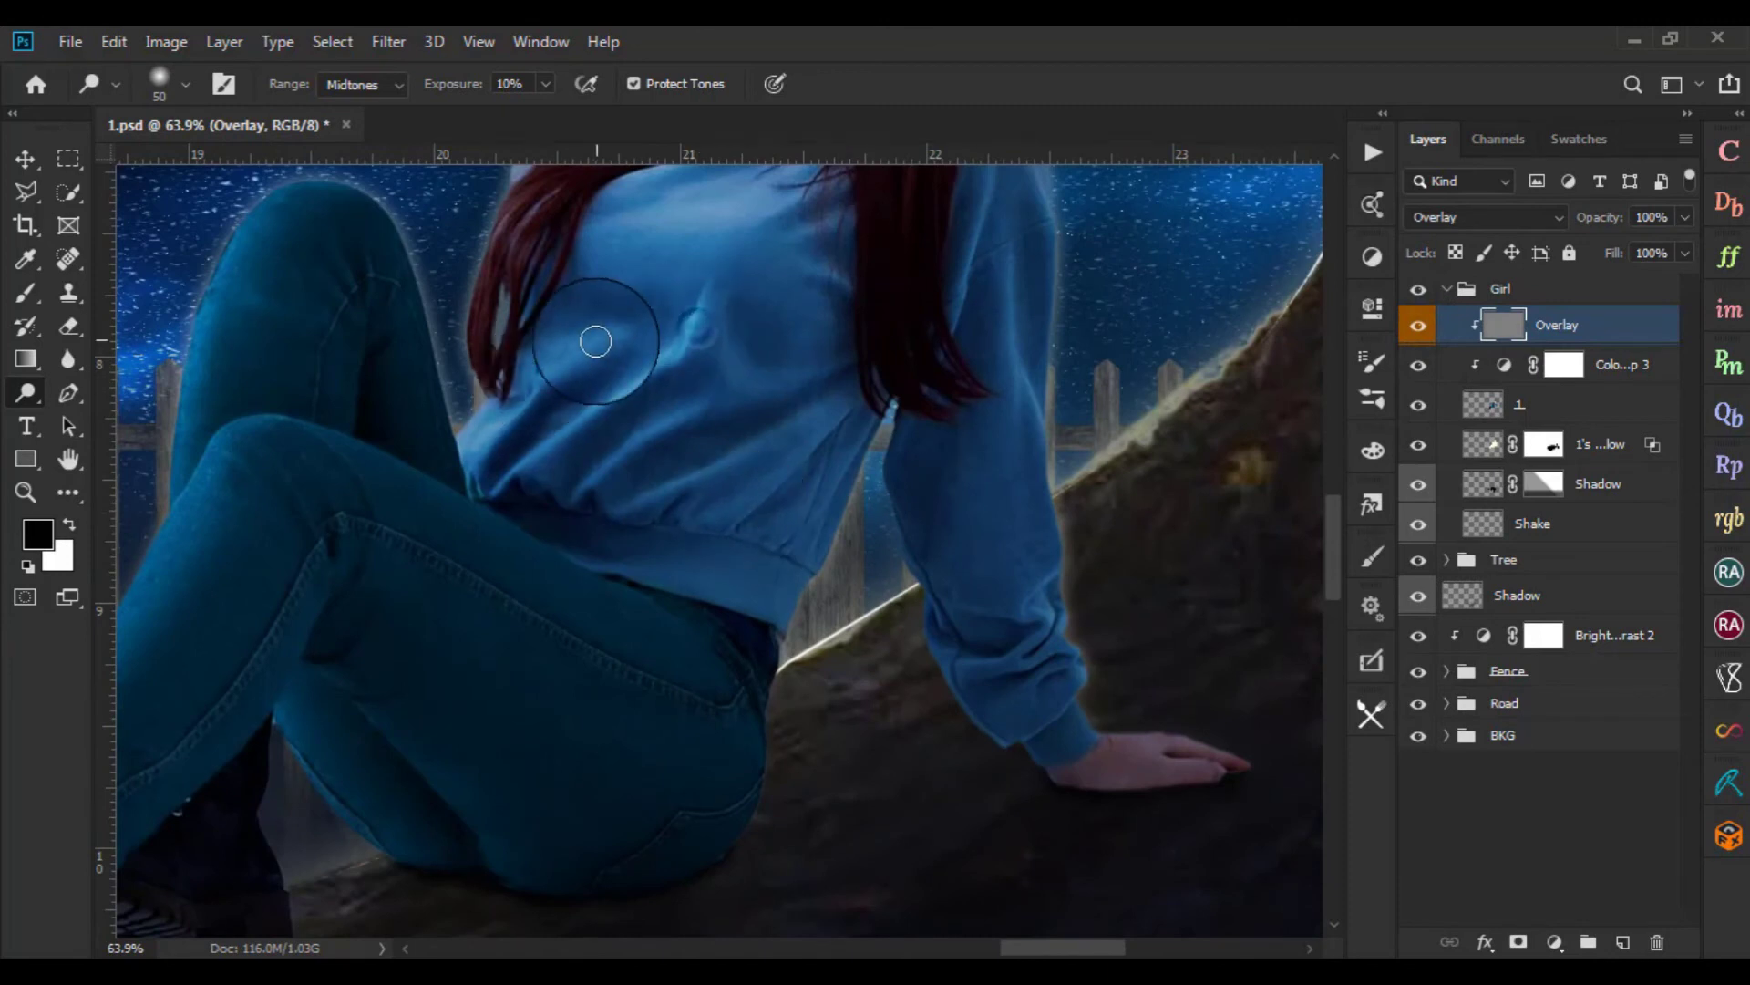
scroll(935, 556, down, 3)
scroll(936, 556, down, 2)
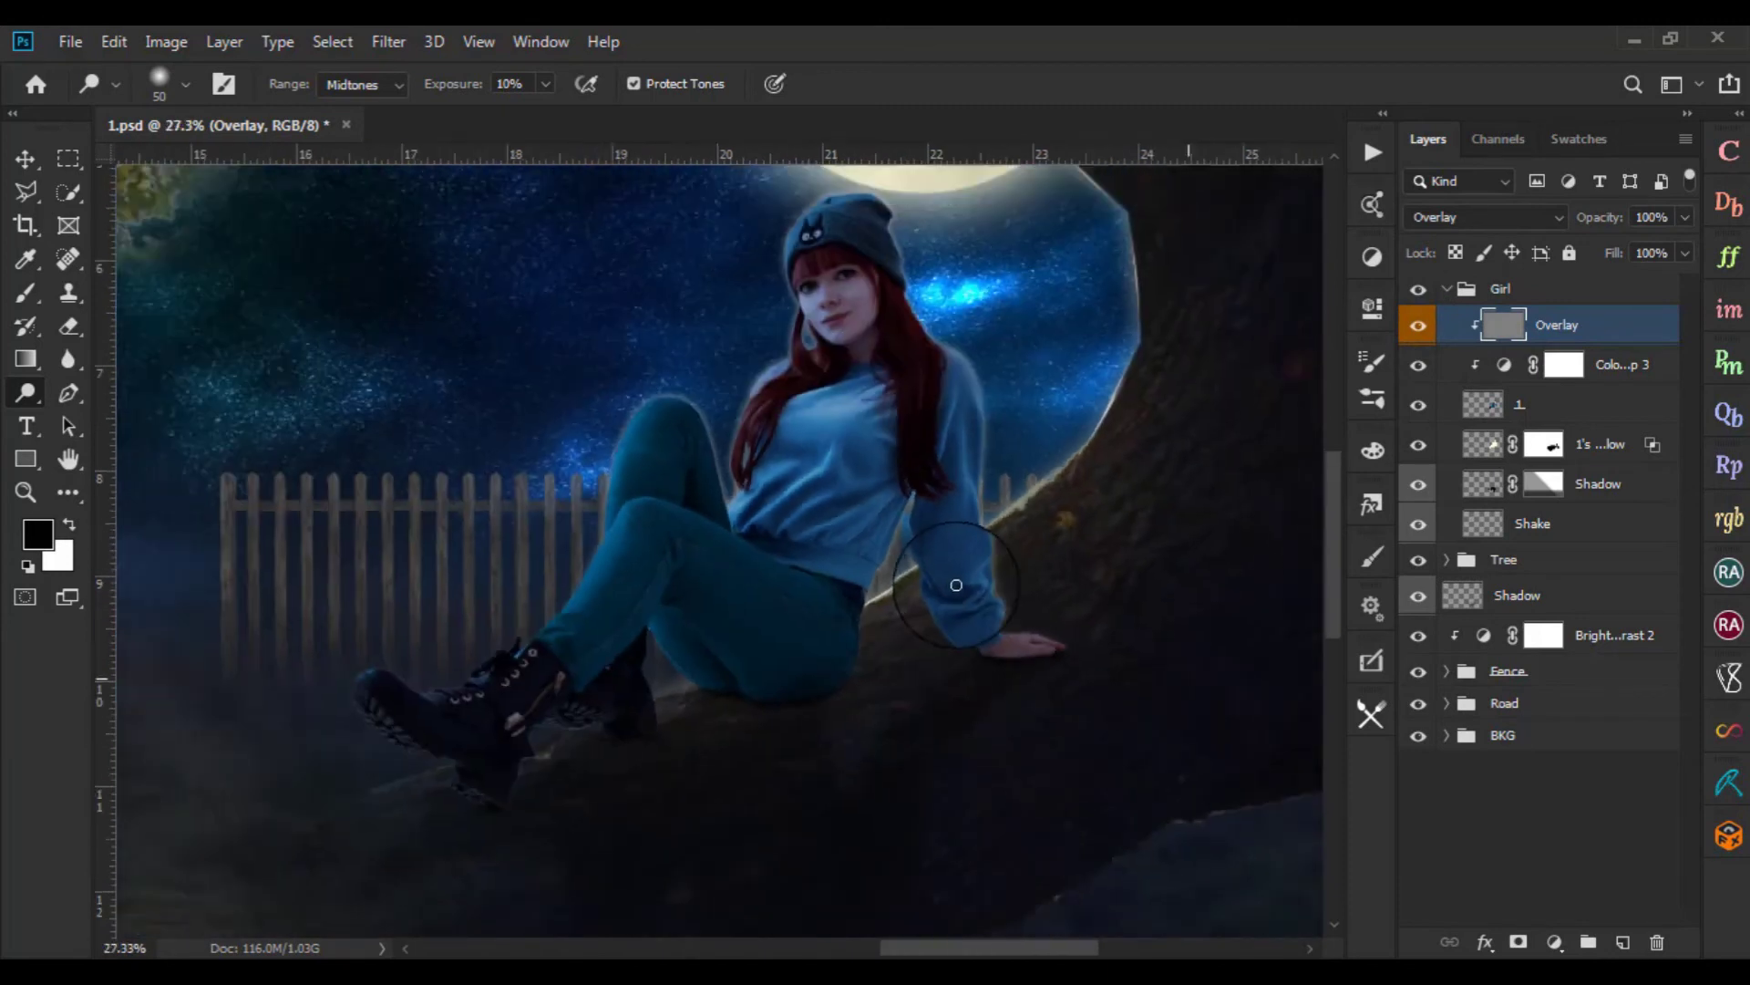
scroll(948, 583, down, 1)
scroll(954, 596, down, 1)
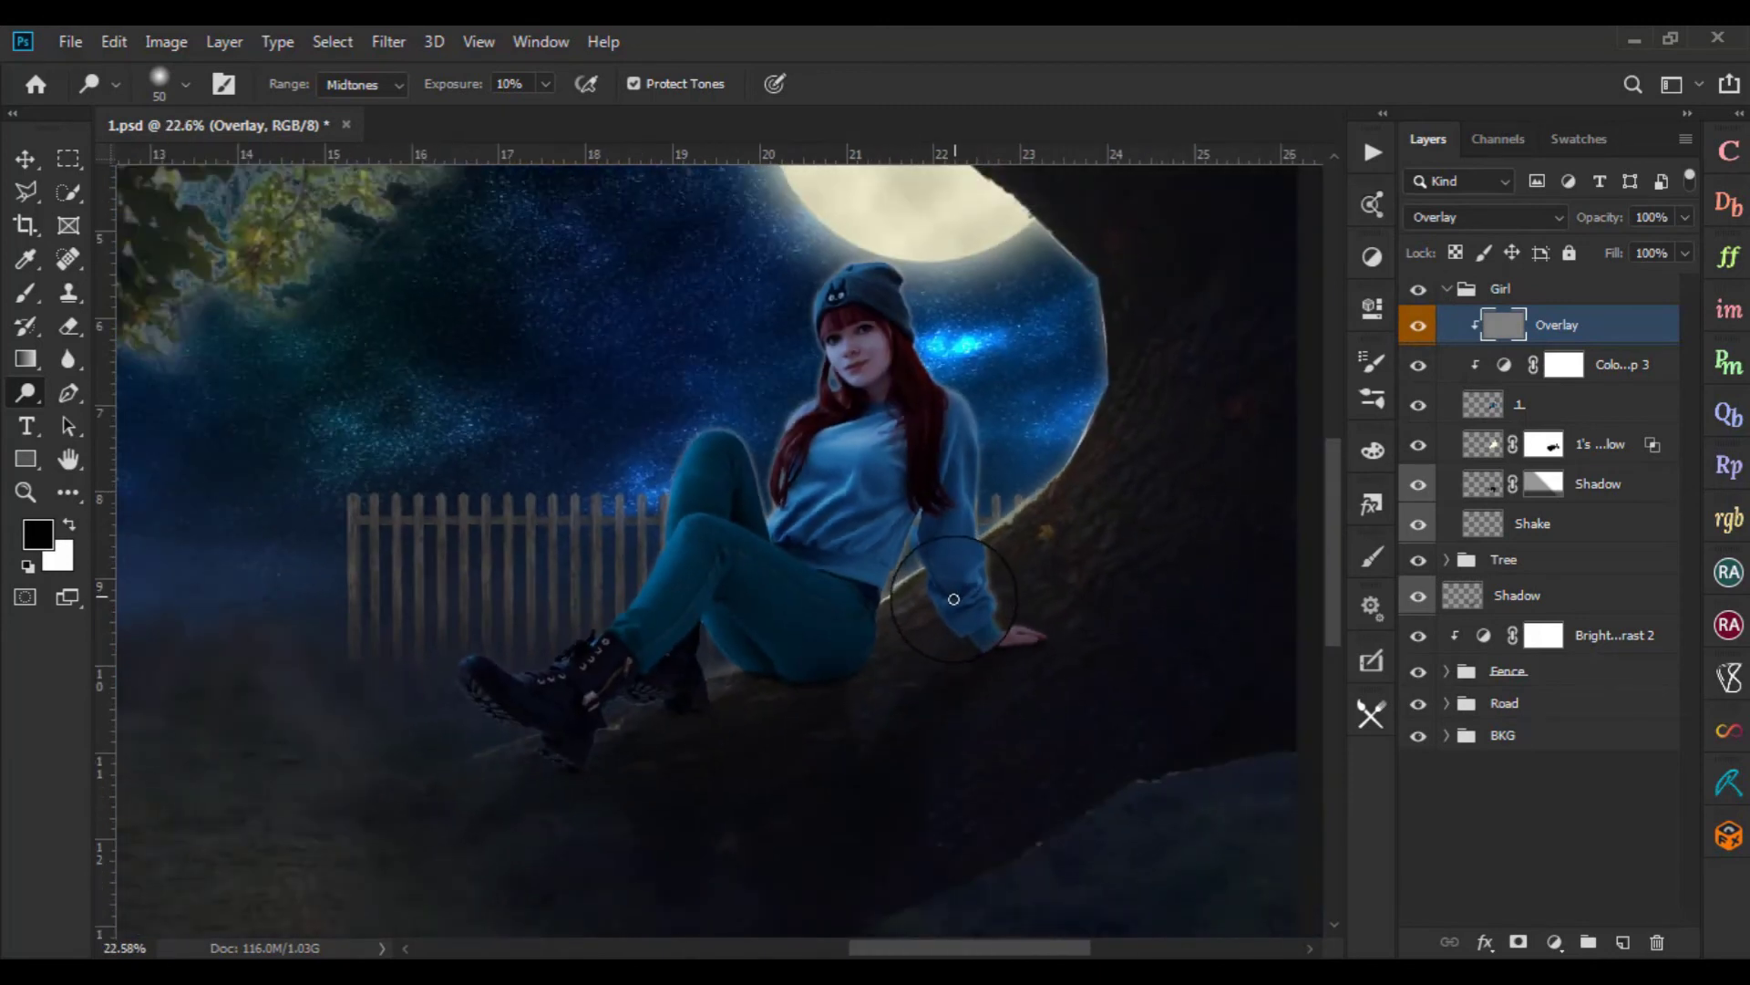
Collapse the Girl group, switch to Move (V), zoom out to review, then reopen the group
click(1448, 290)
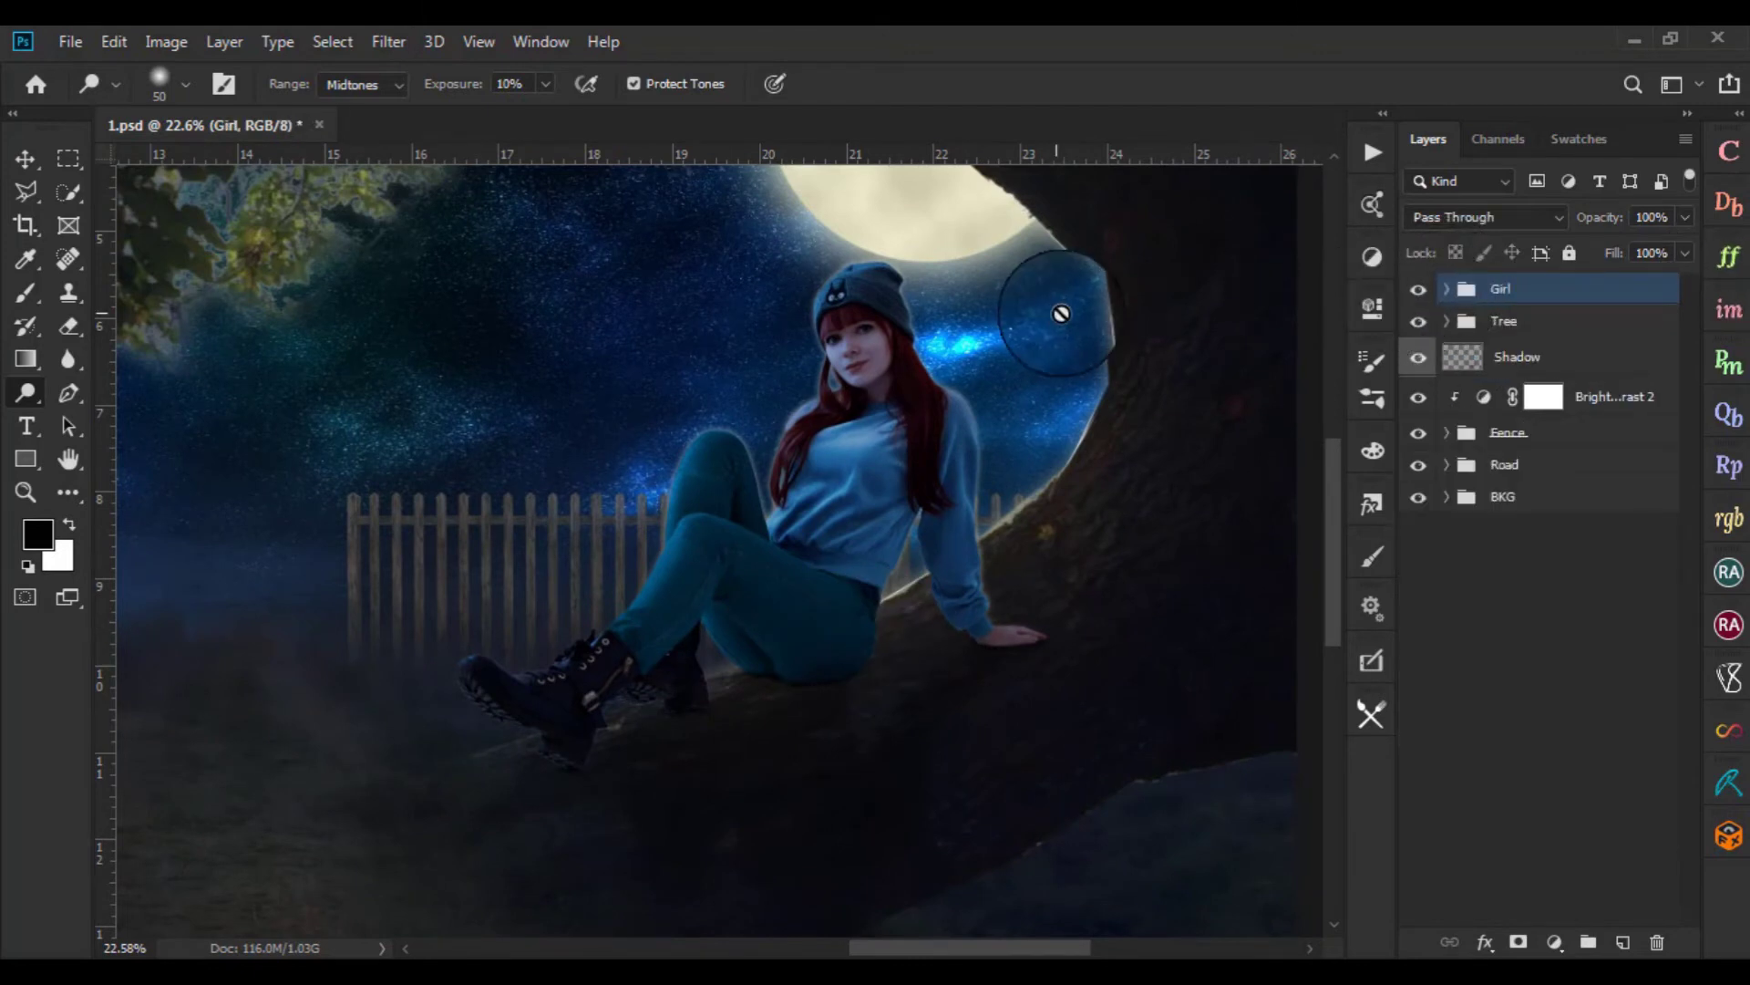
key(v)
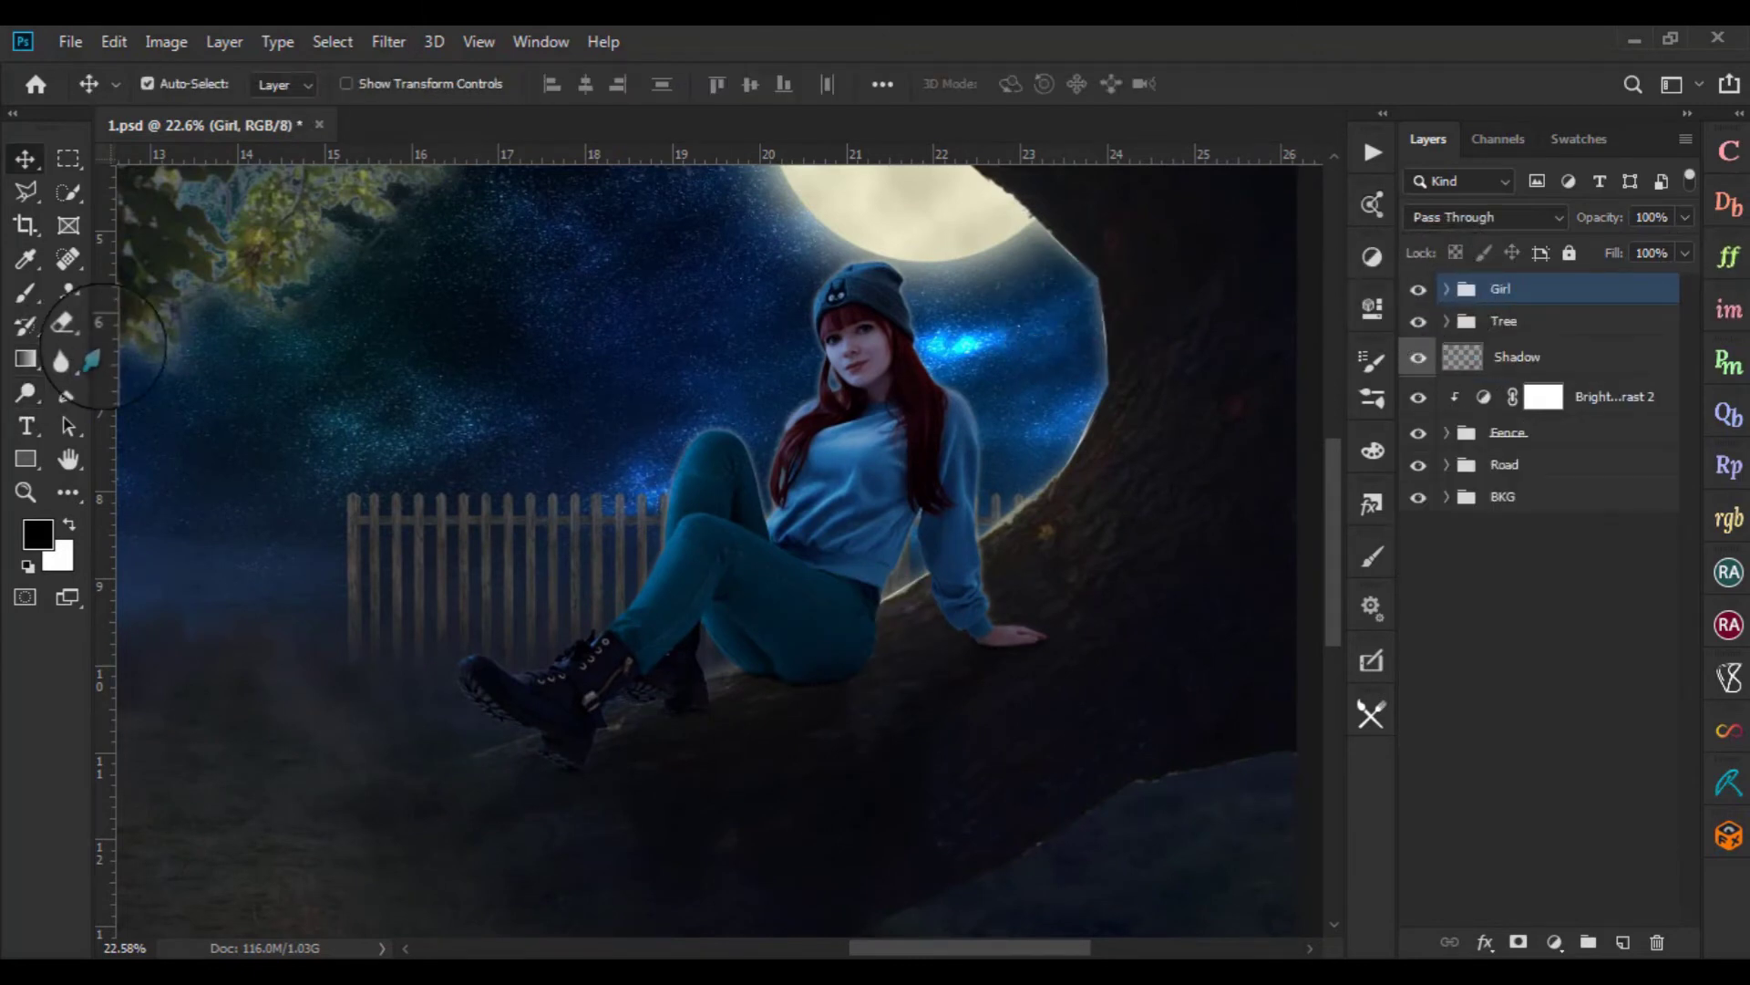
scroll(105, 346, down, 3)
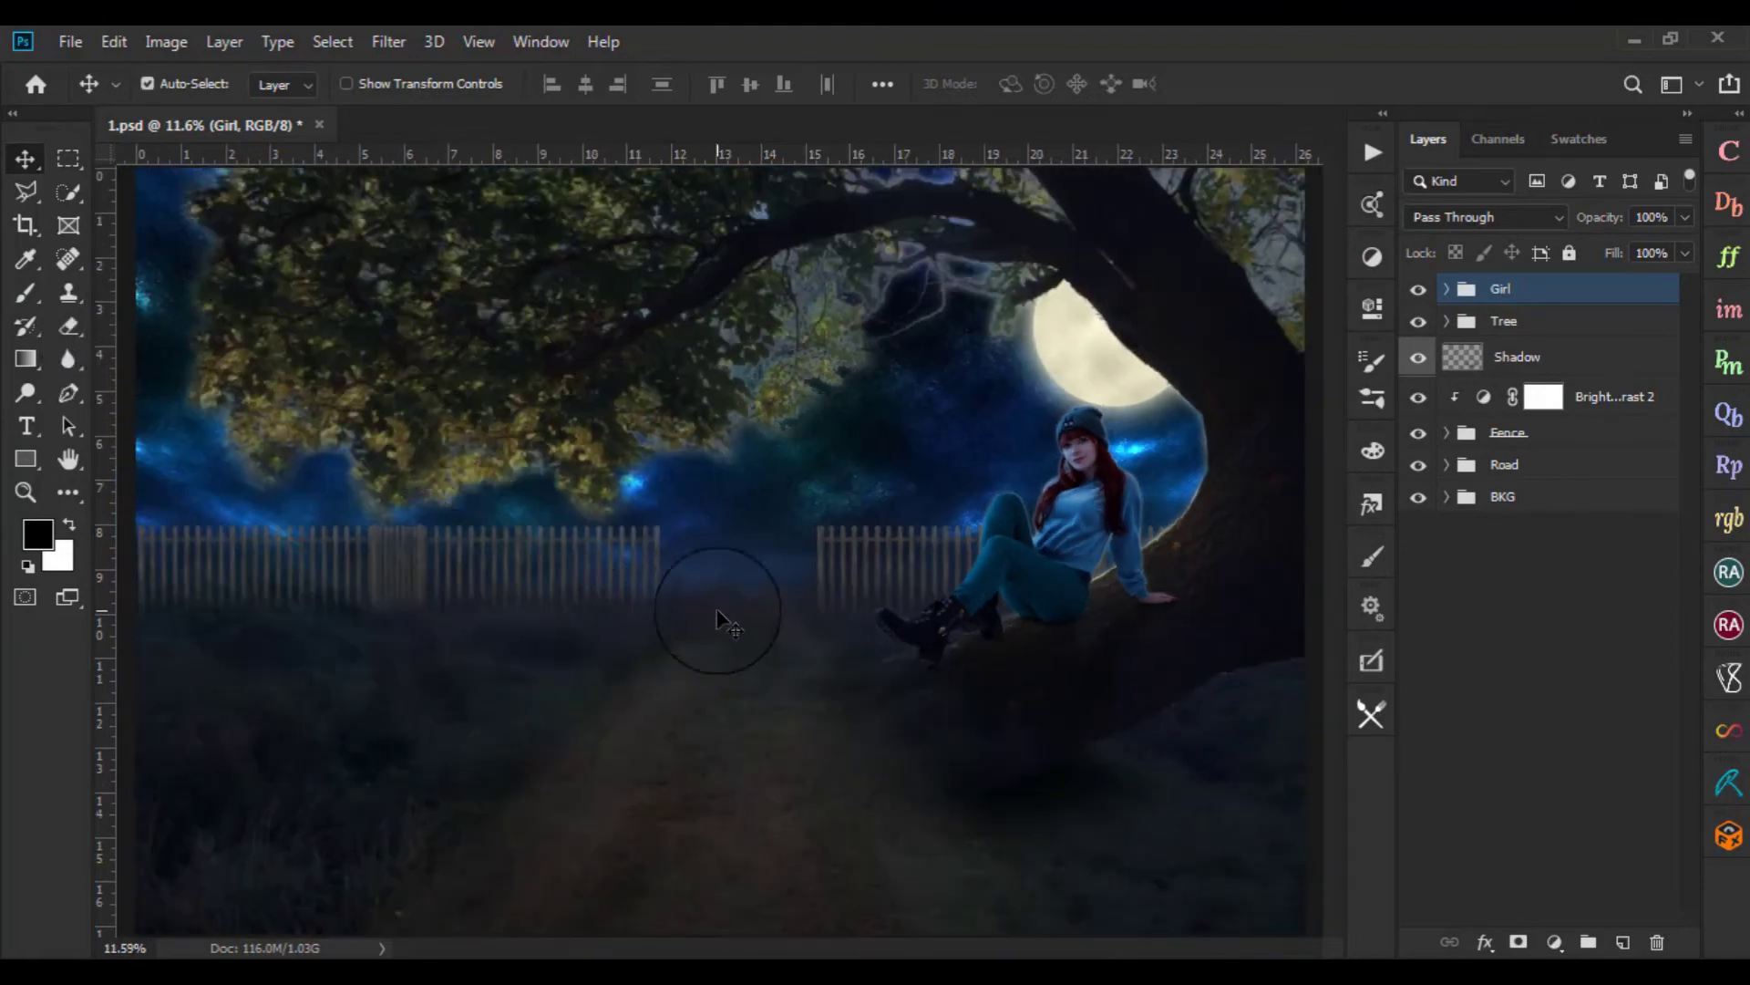
scroll(912, 693, down, 2)
scroll(1002, 729, up, 1)
scroll(1012, 731, up, 1)
scroll(1017, 731, down, 2)
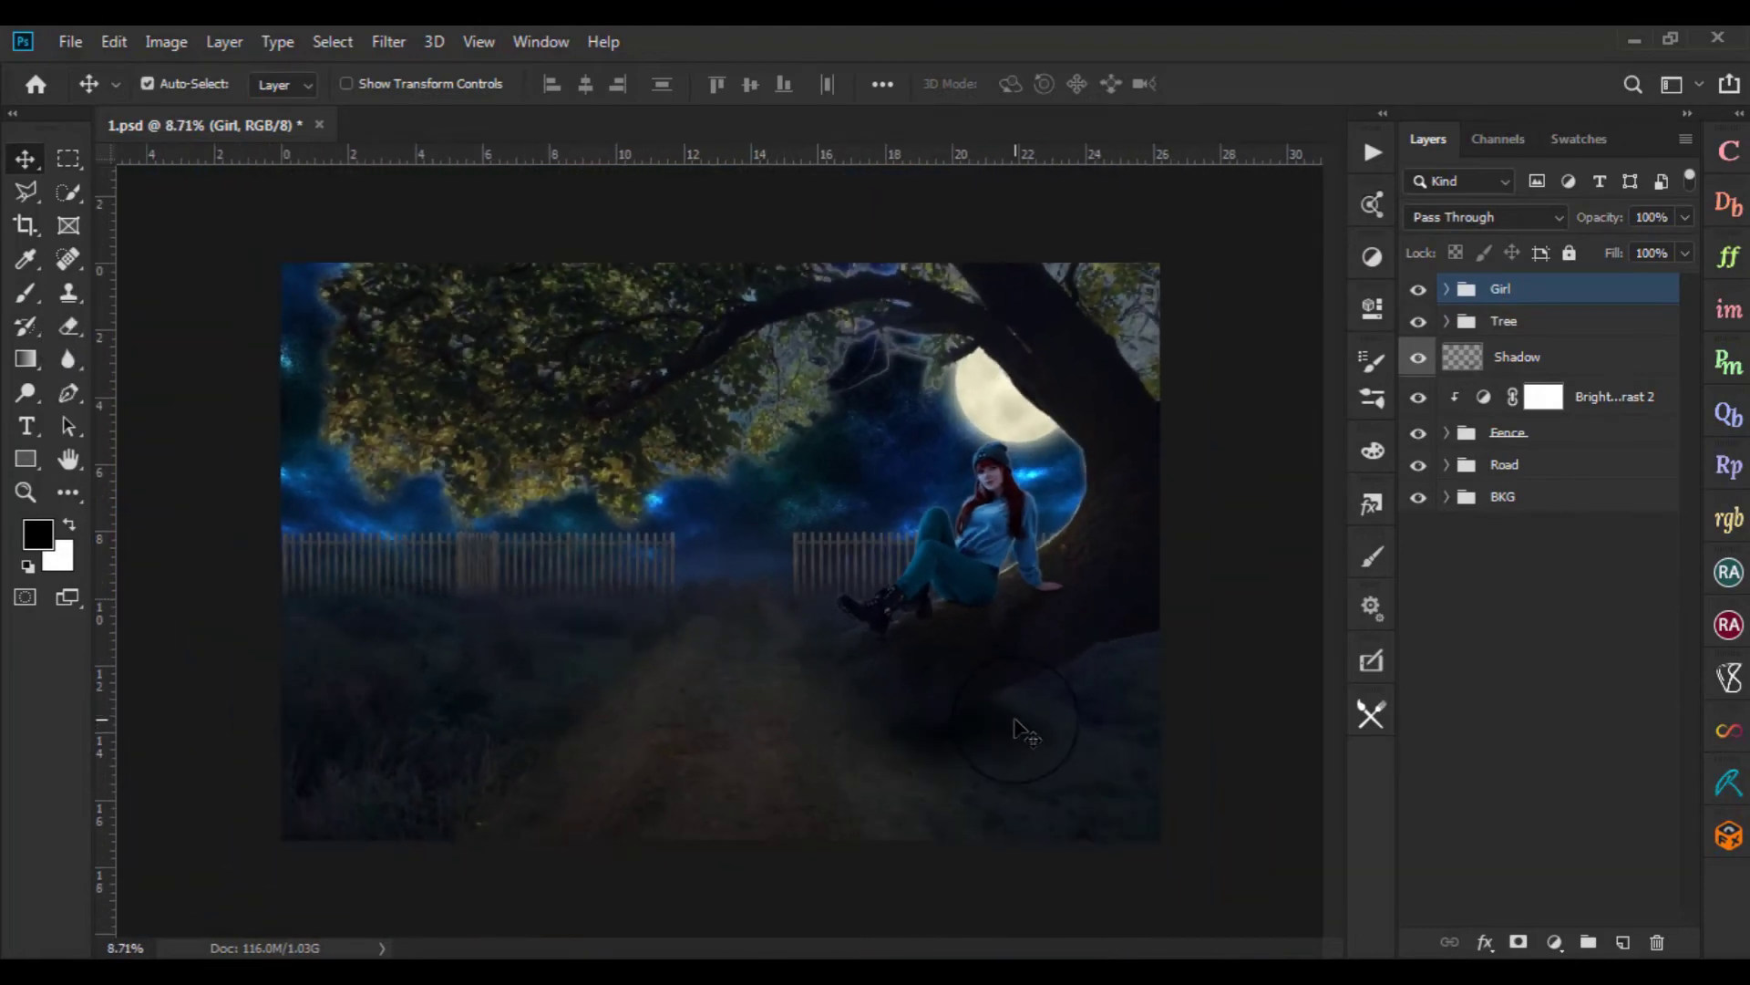
scroll(1019, 732, up, 1)
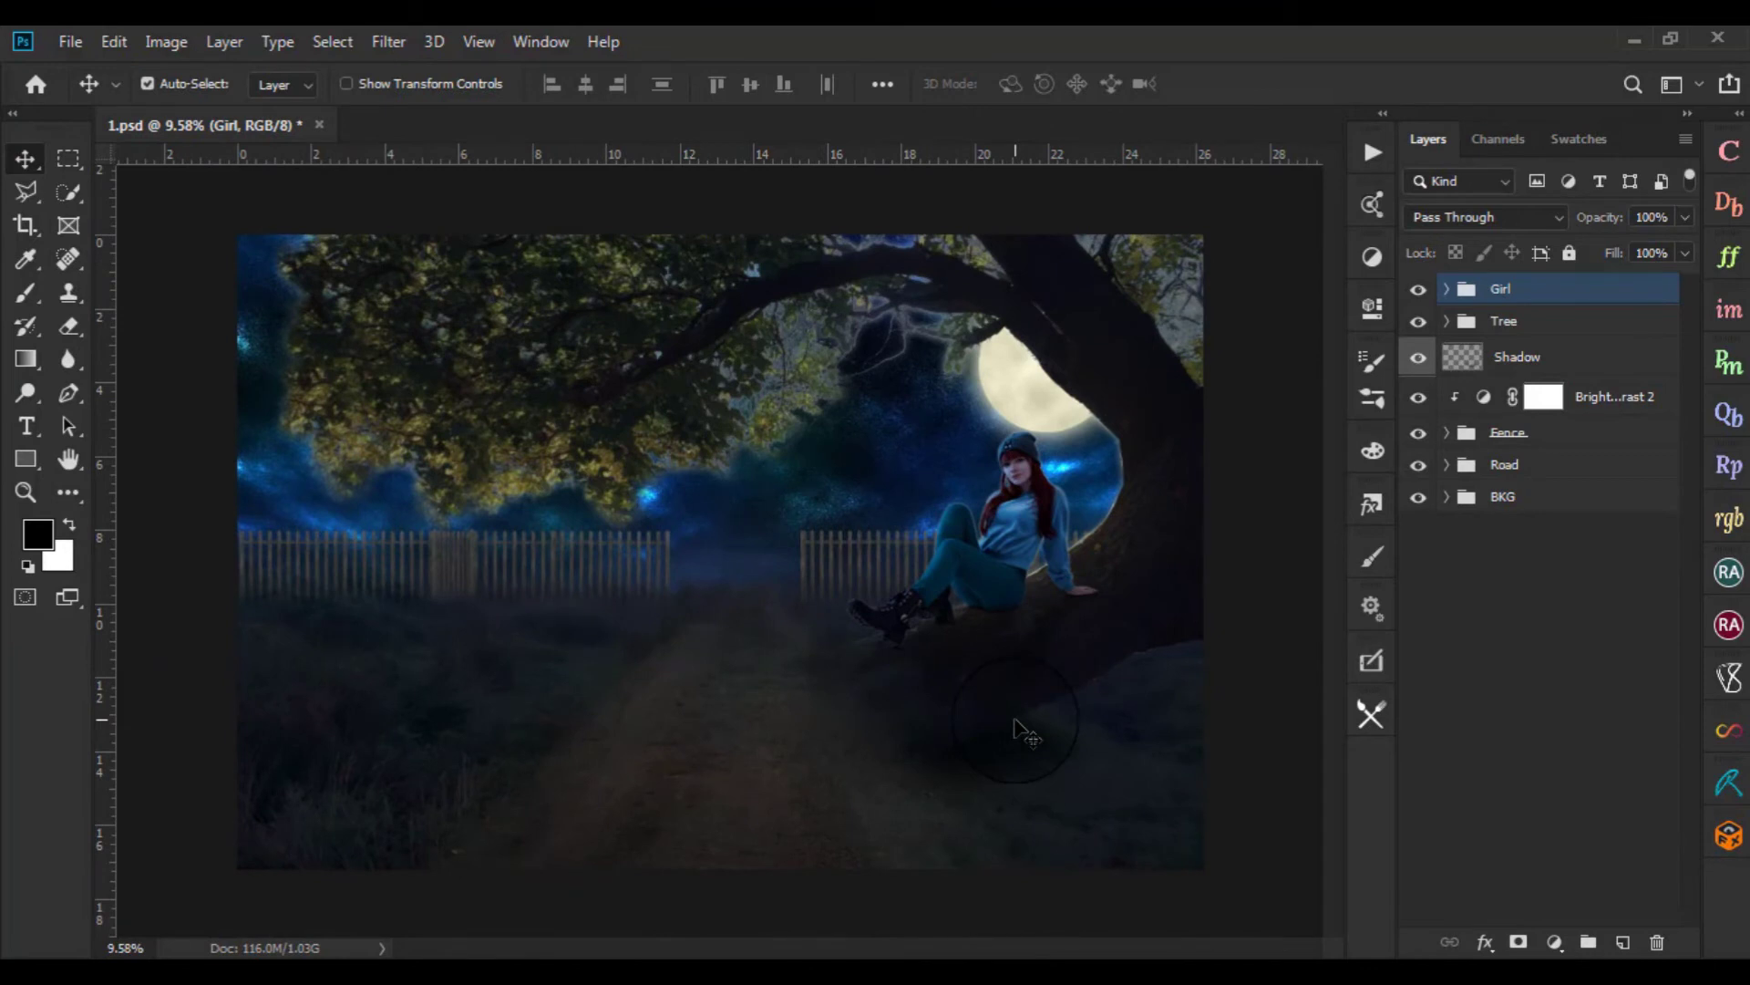
scroll(1021, 729, up, 1)
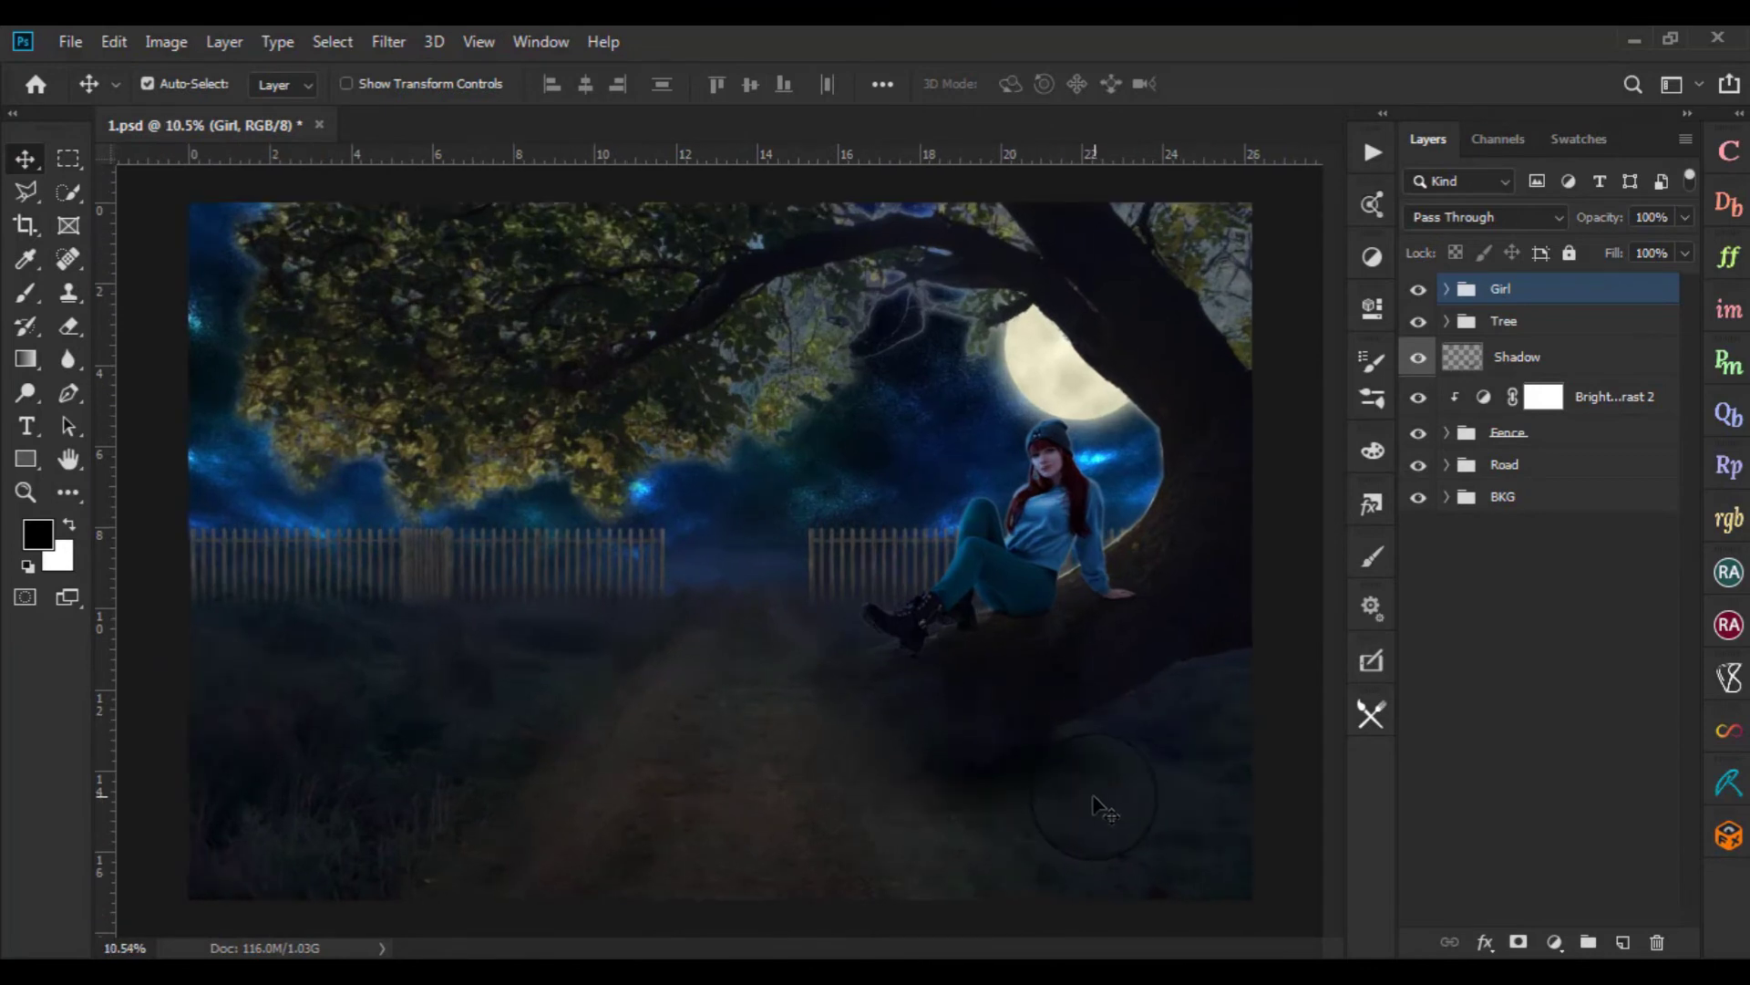
scroll(1094, 804, down, 1)
scroll(1094, 804, down, 1)
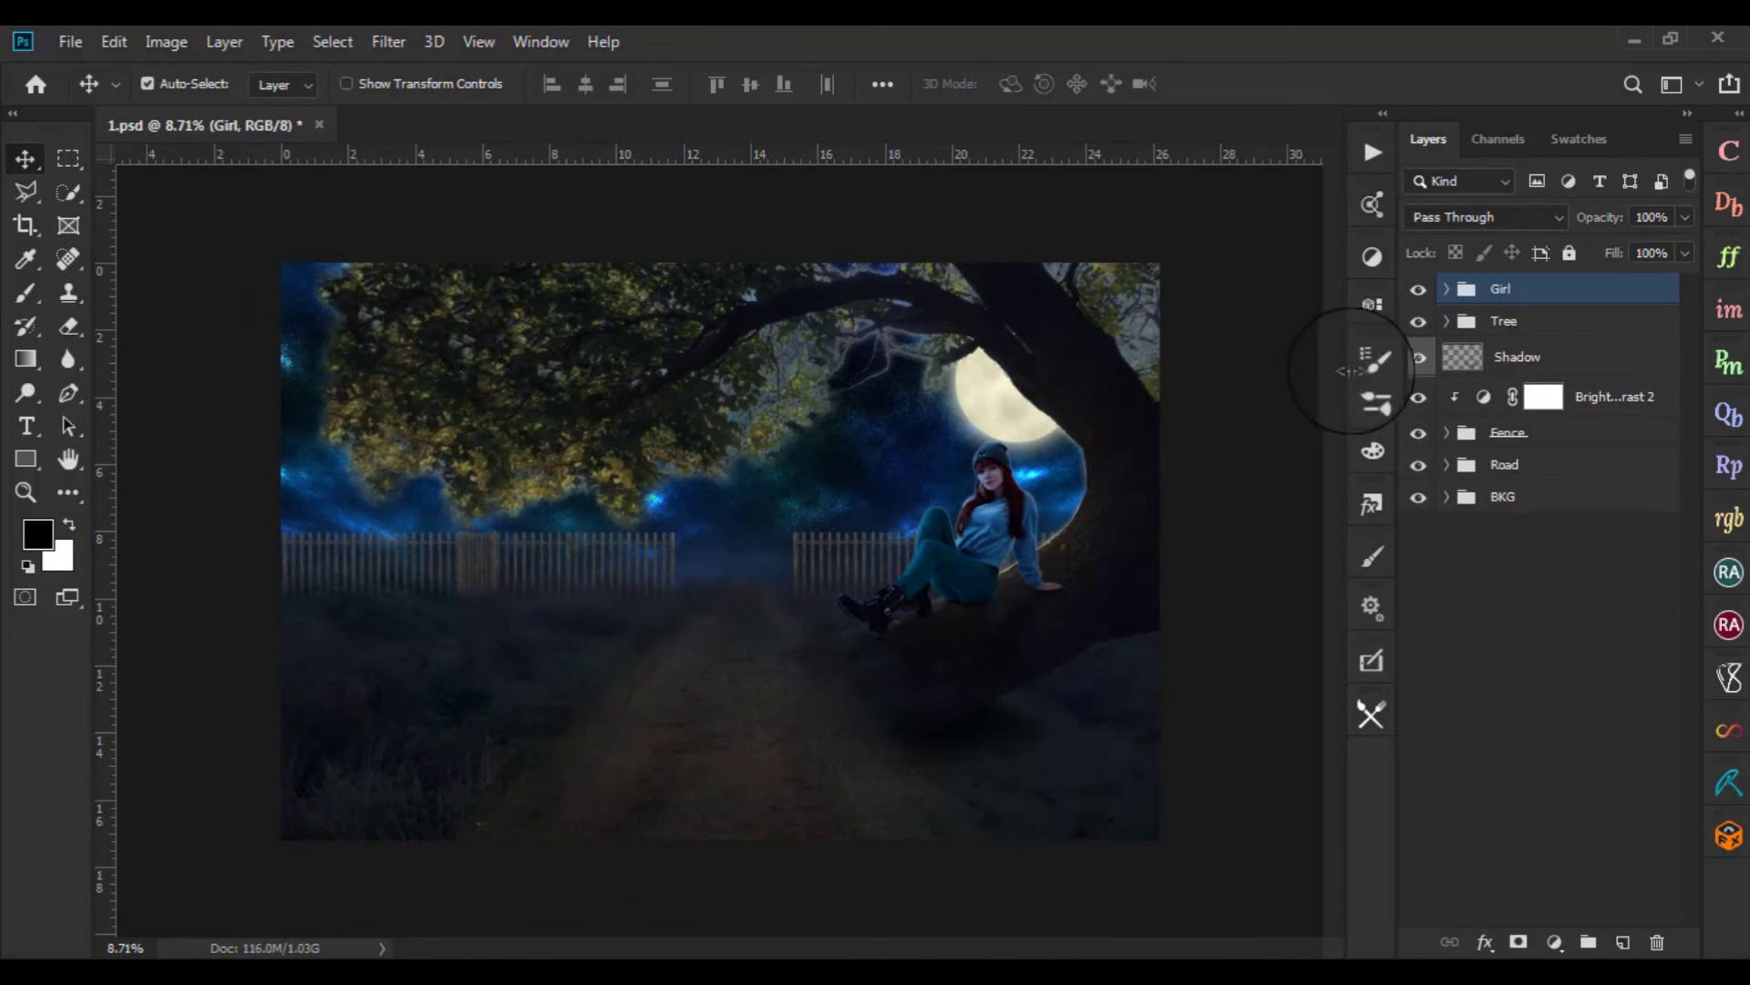
click(1447, 288)
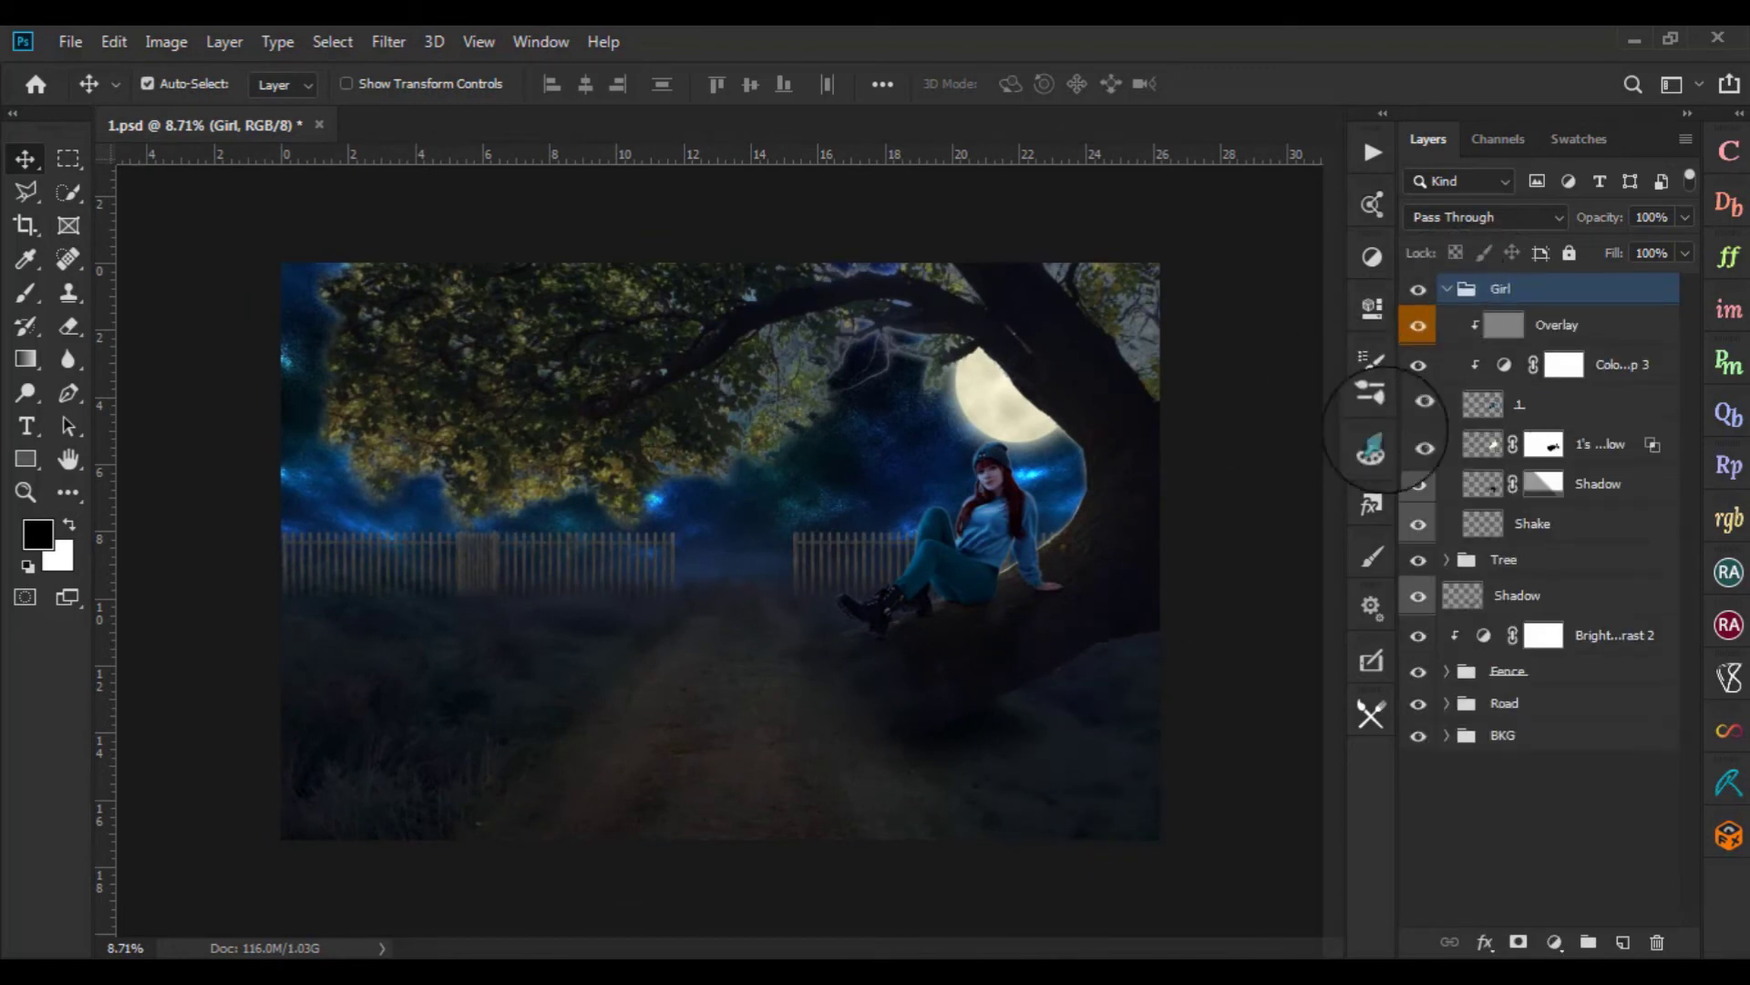
Give the Girl group's Shadow layer 65% opacity, then collapse the Girl group
click(1573, 484)
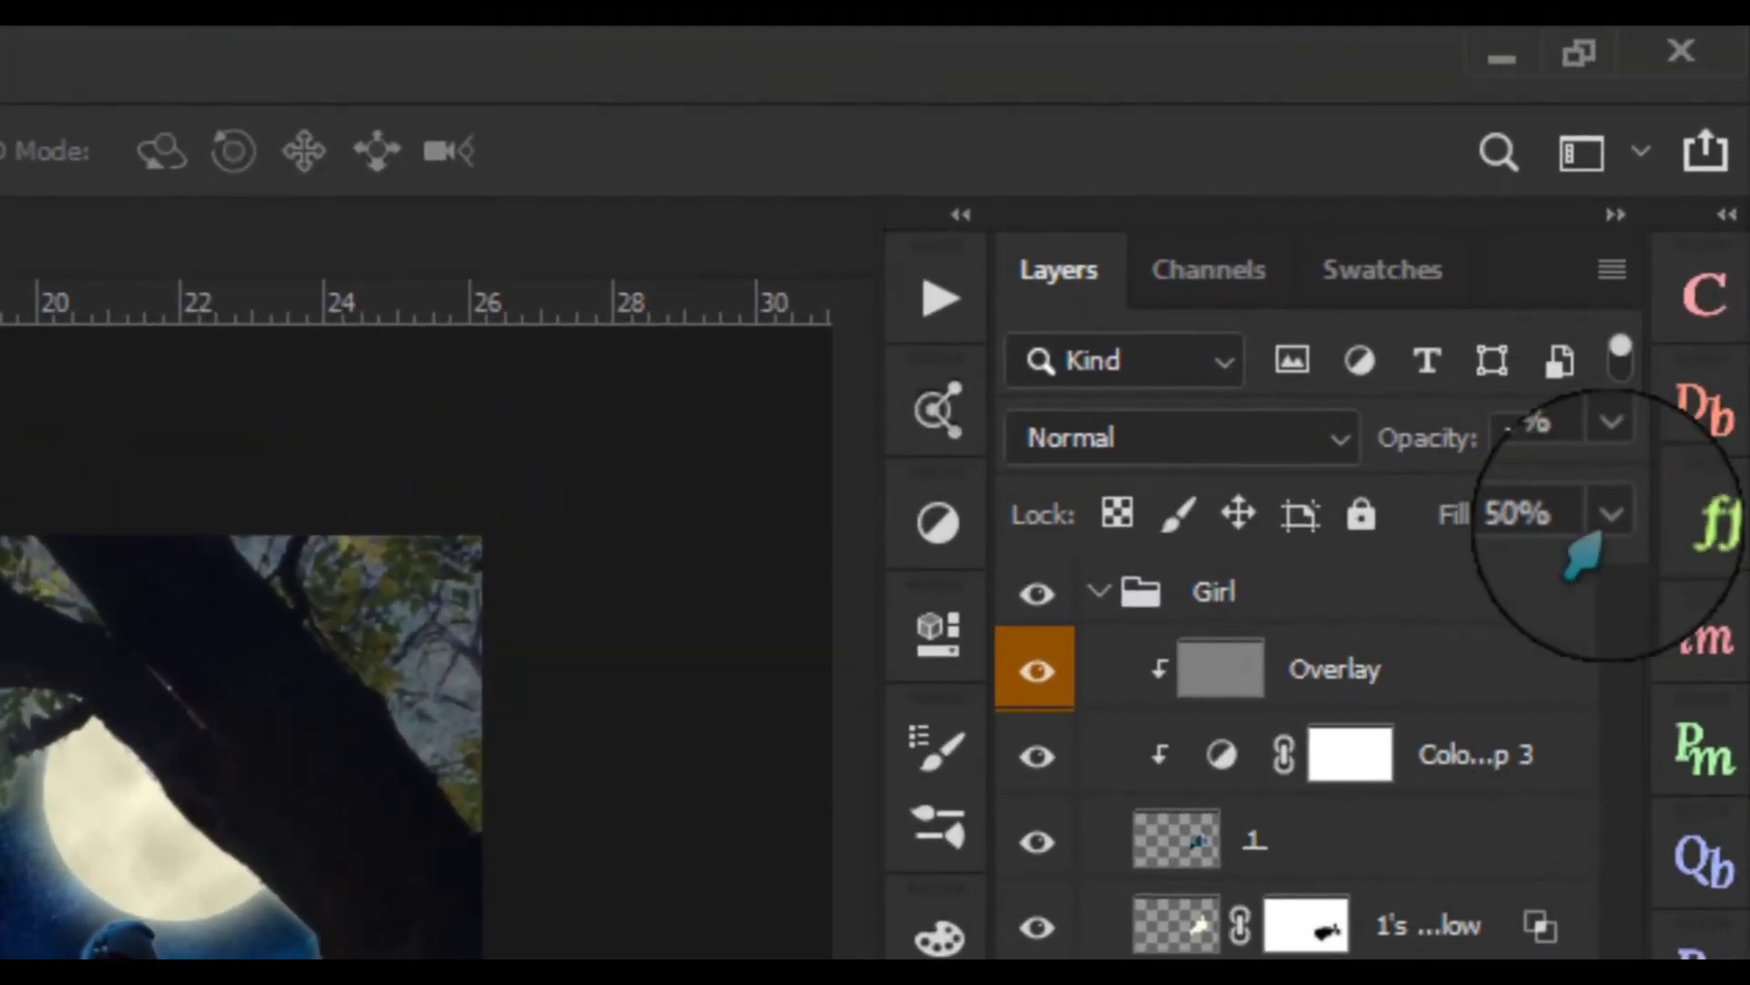
click(1532, 437)
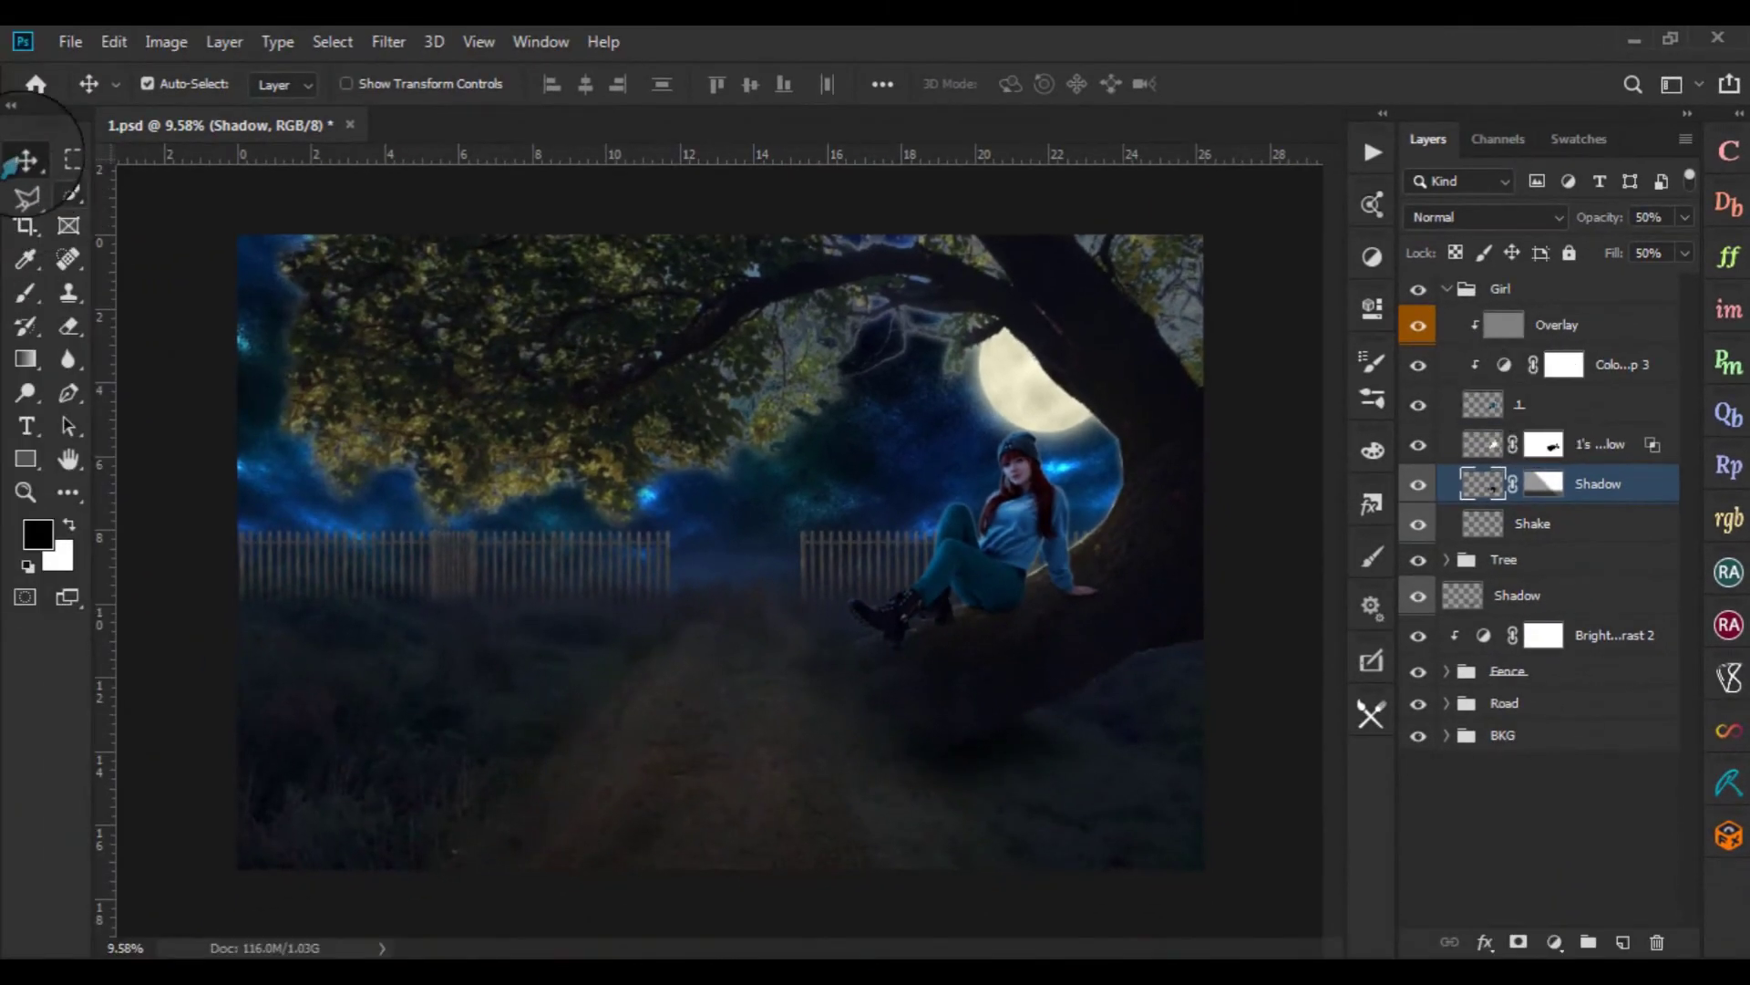
scroll(1111, 605, down, 1)
scroll(1156, 629, up, 1)
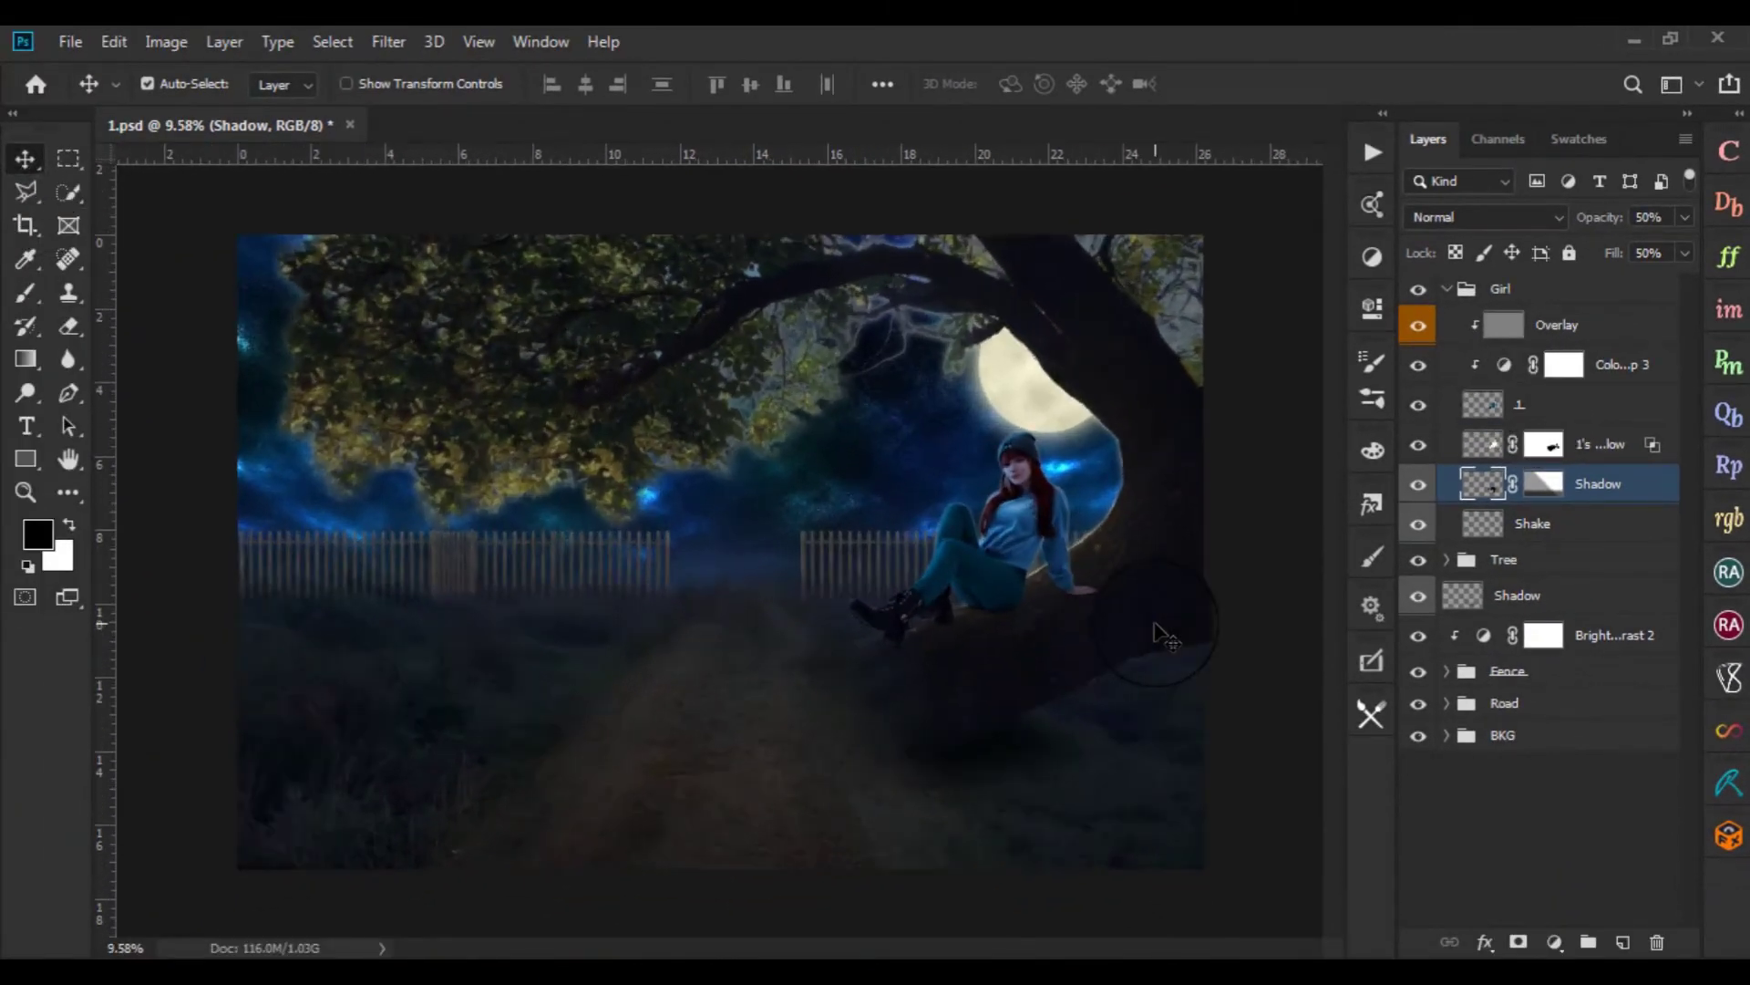
scroll(1193, 677, up, 1)
scroll(1185, 674, up, 2)
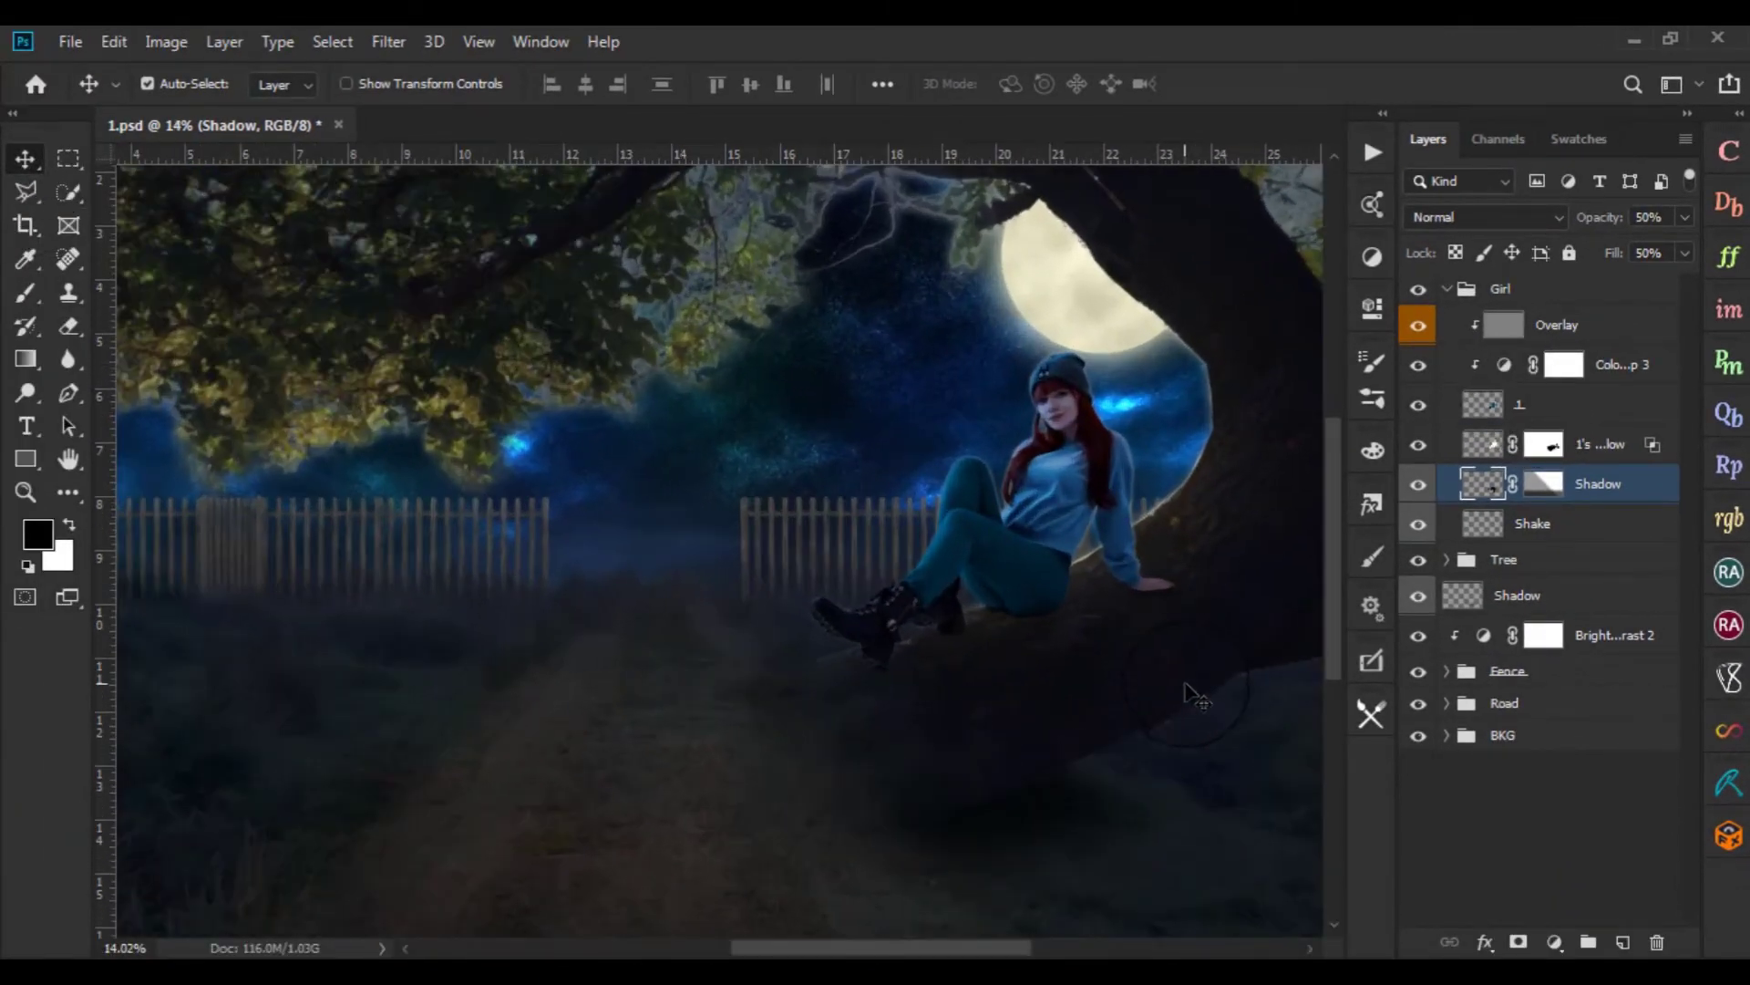
scroll(1186, 683, up, 2)
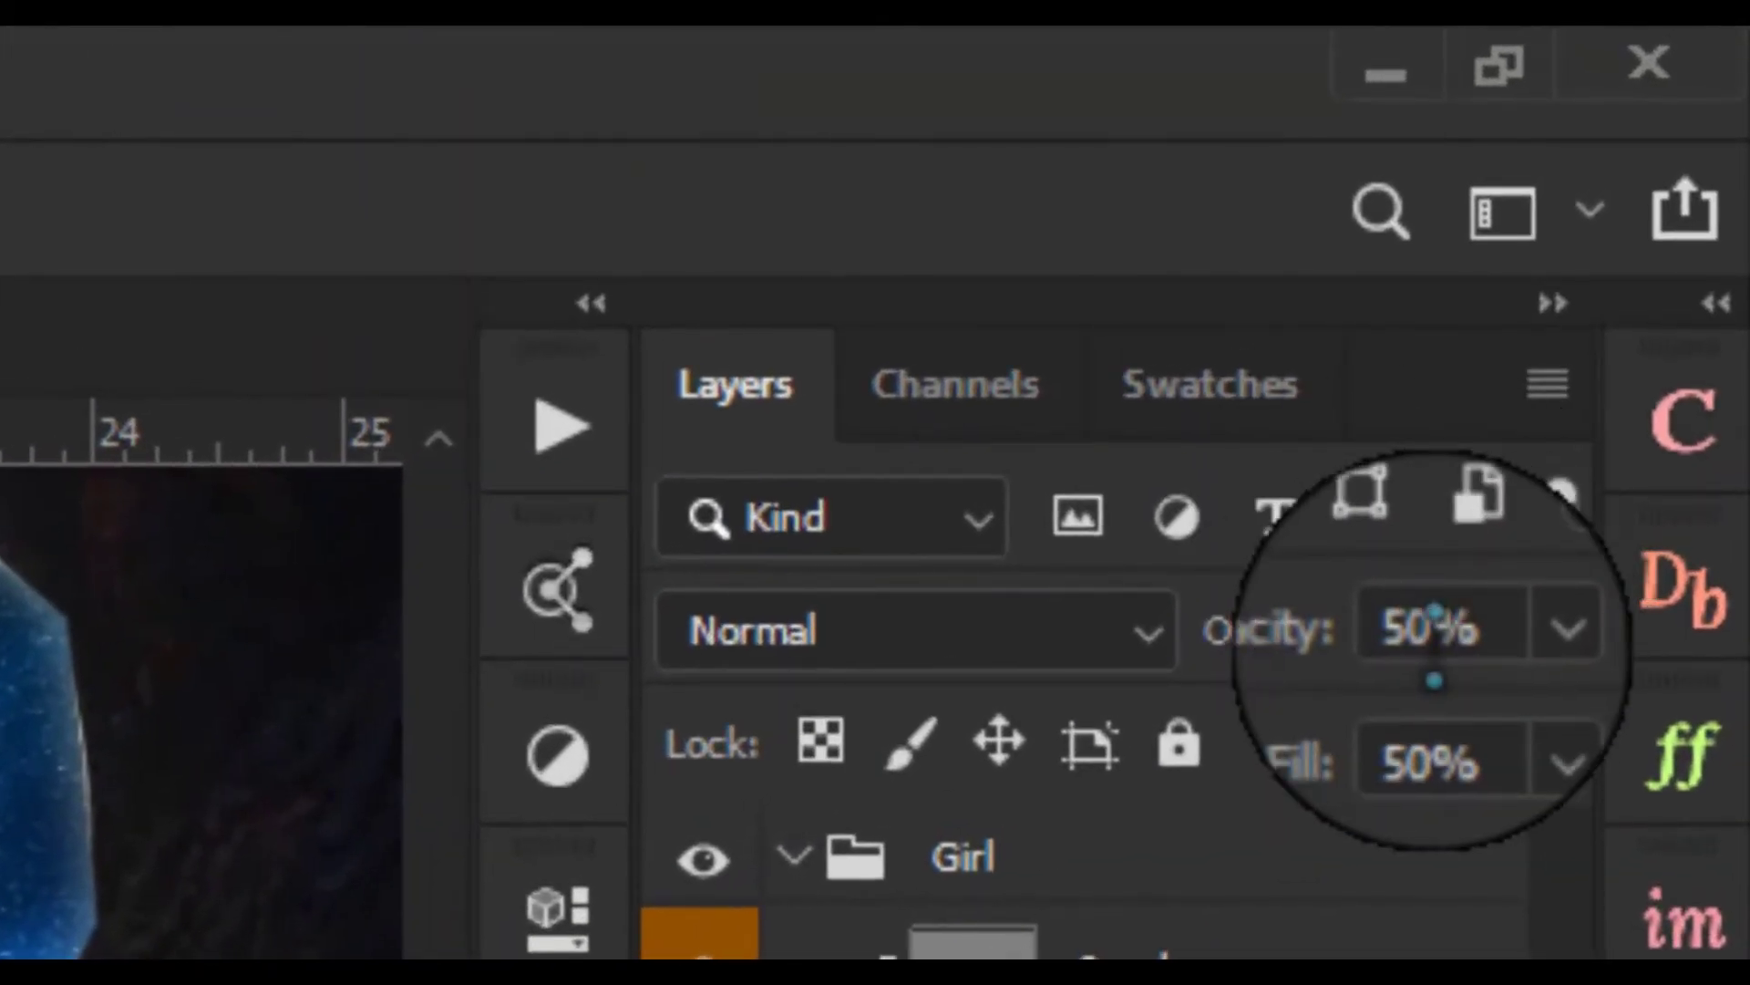
click(1433, 638)
text(6)
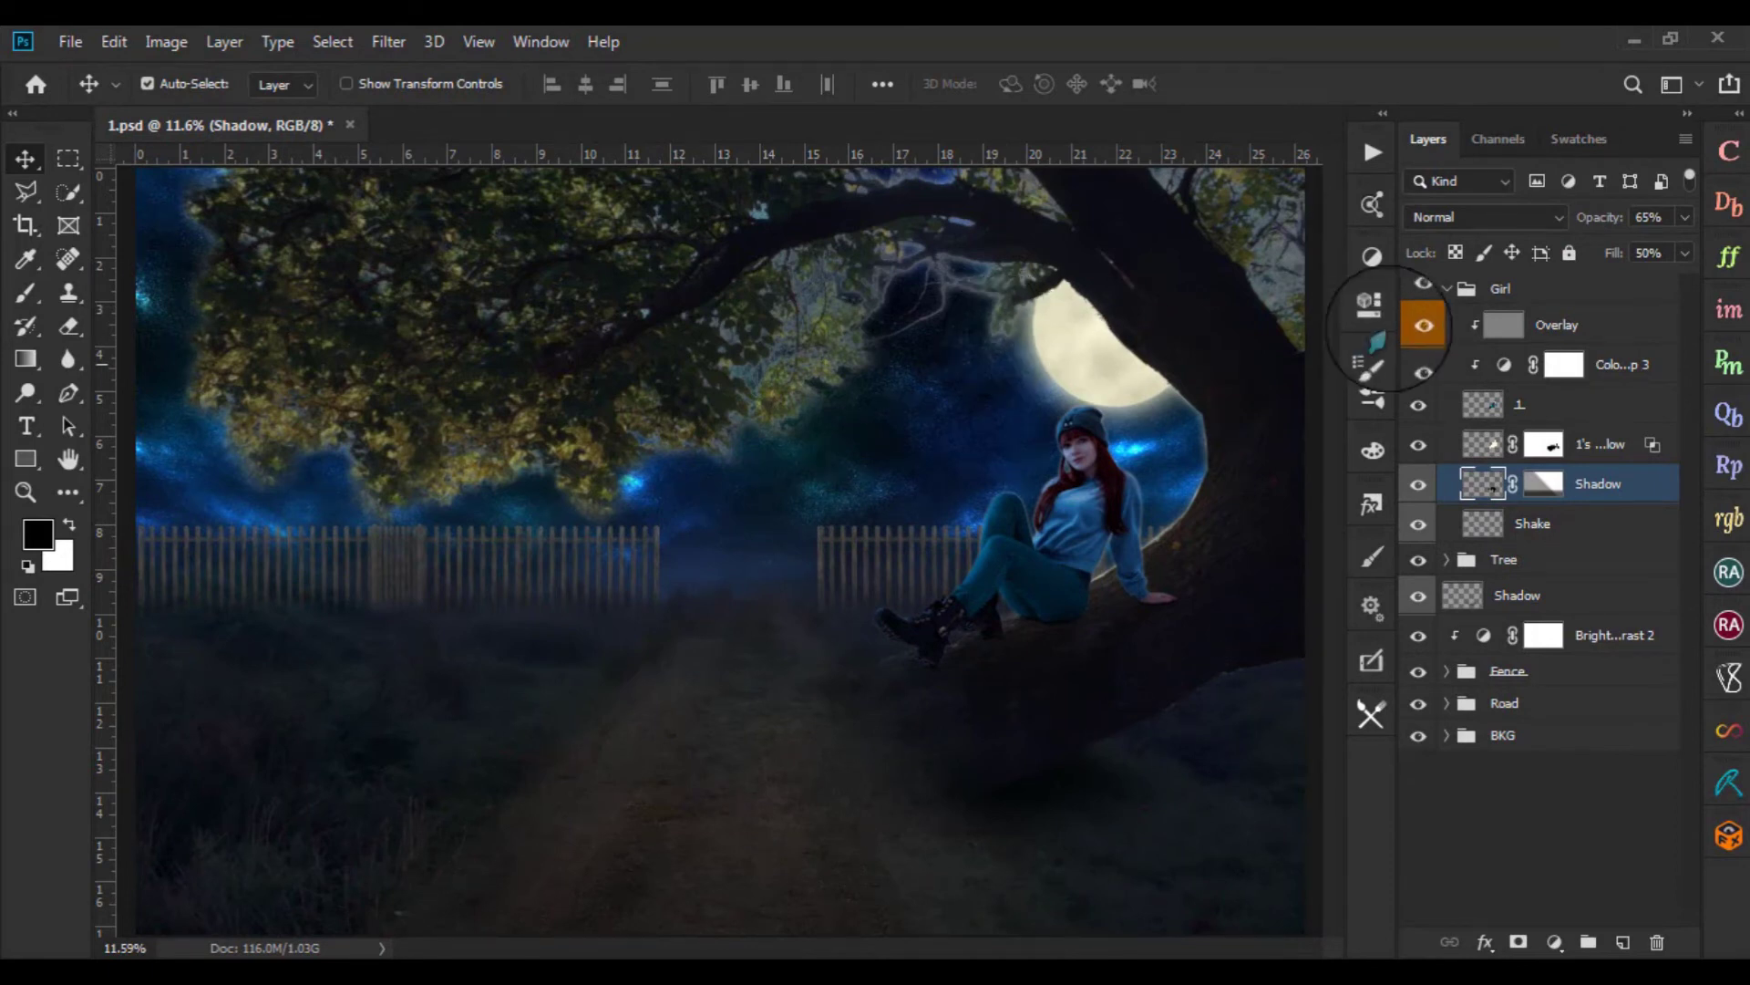
click(1452, 292)
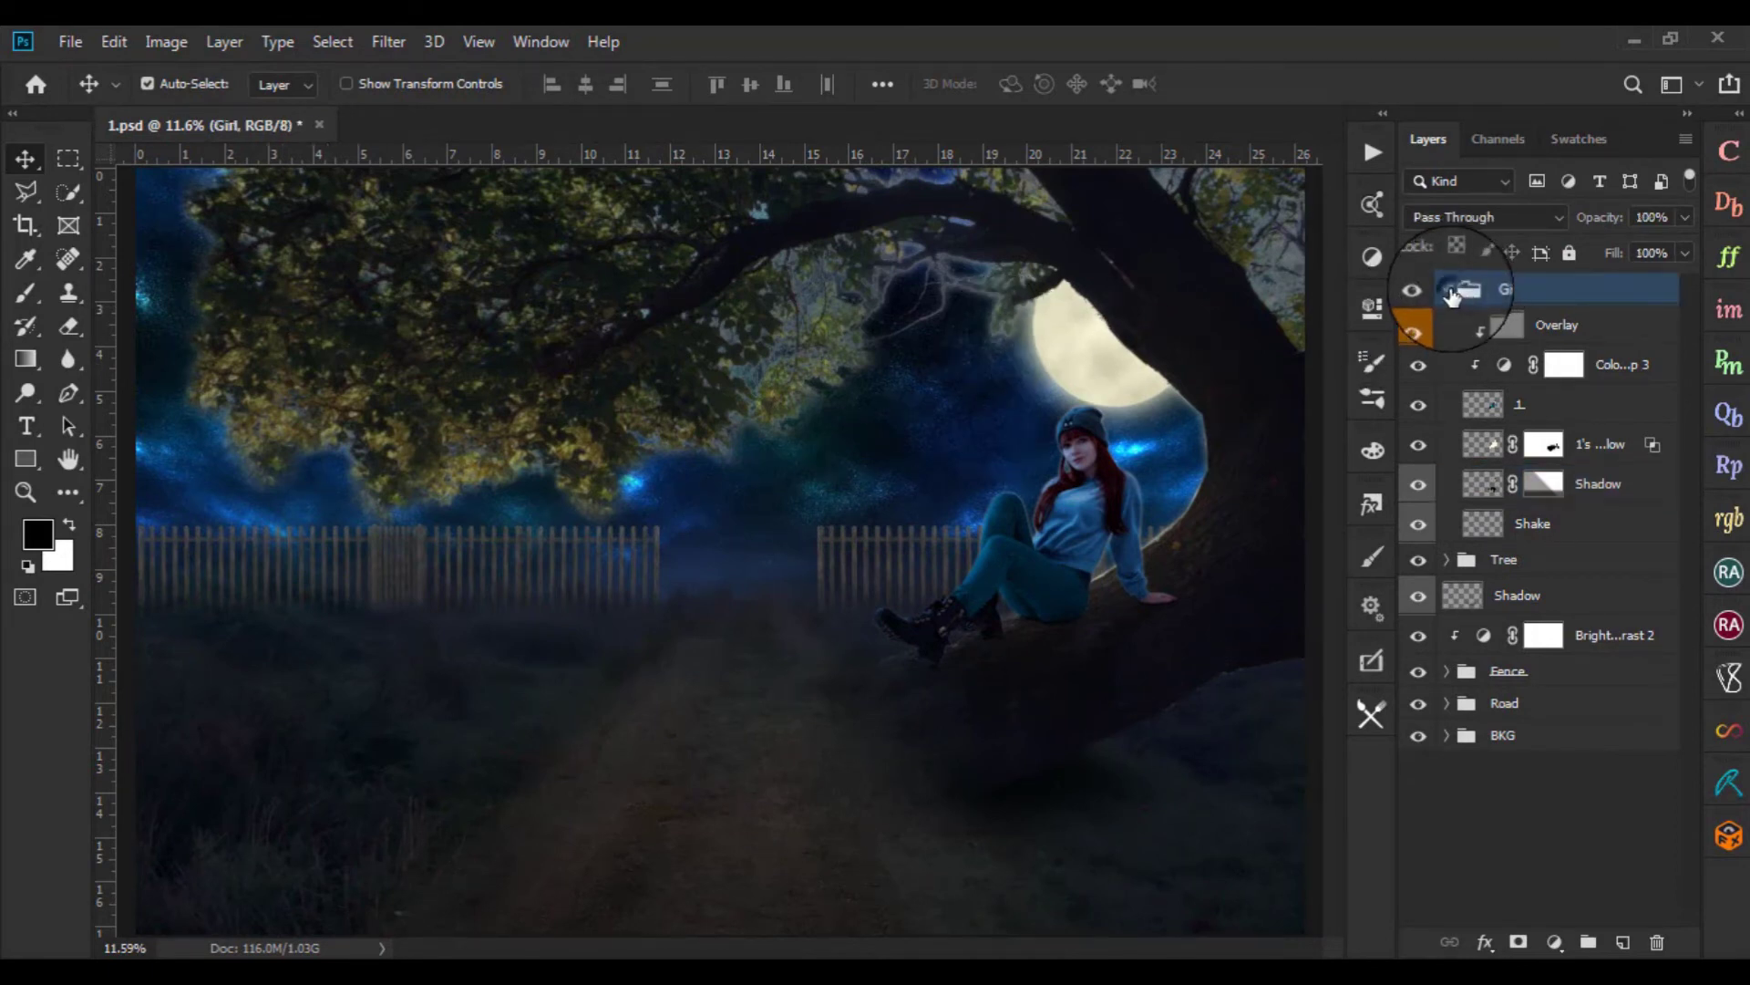
click(1449, 293)
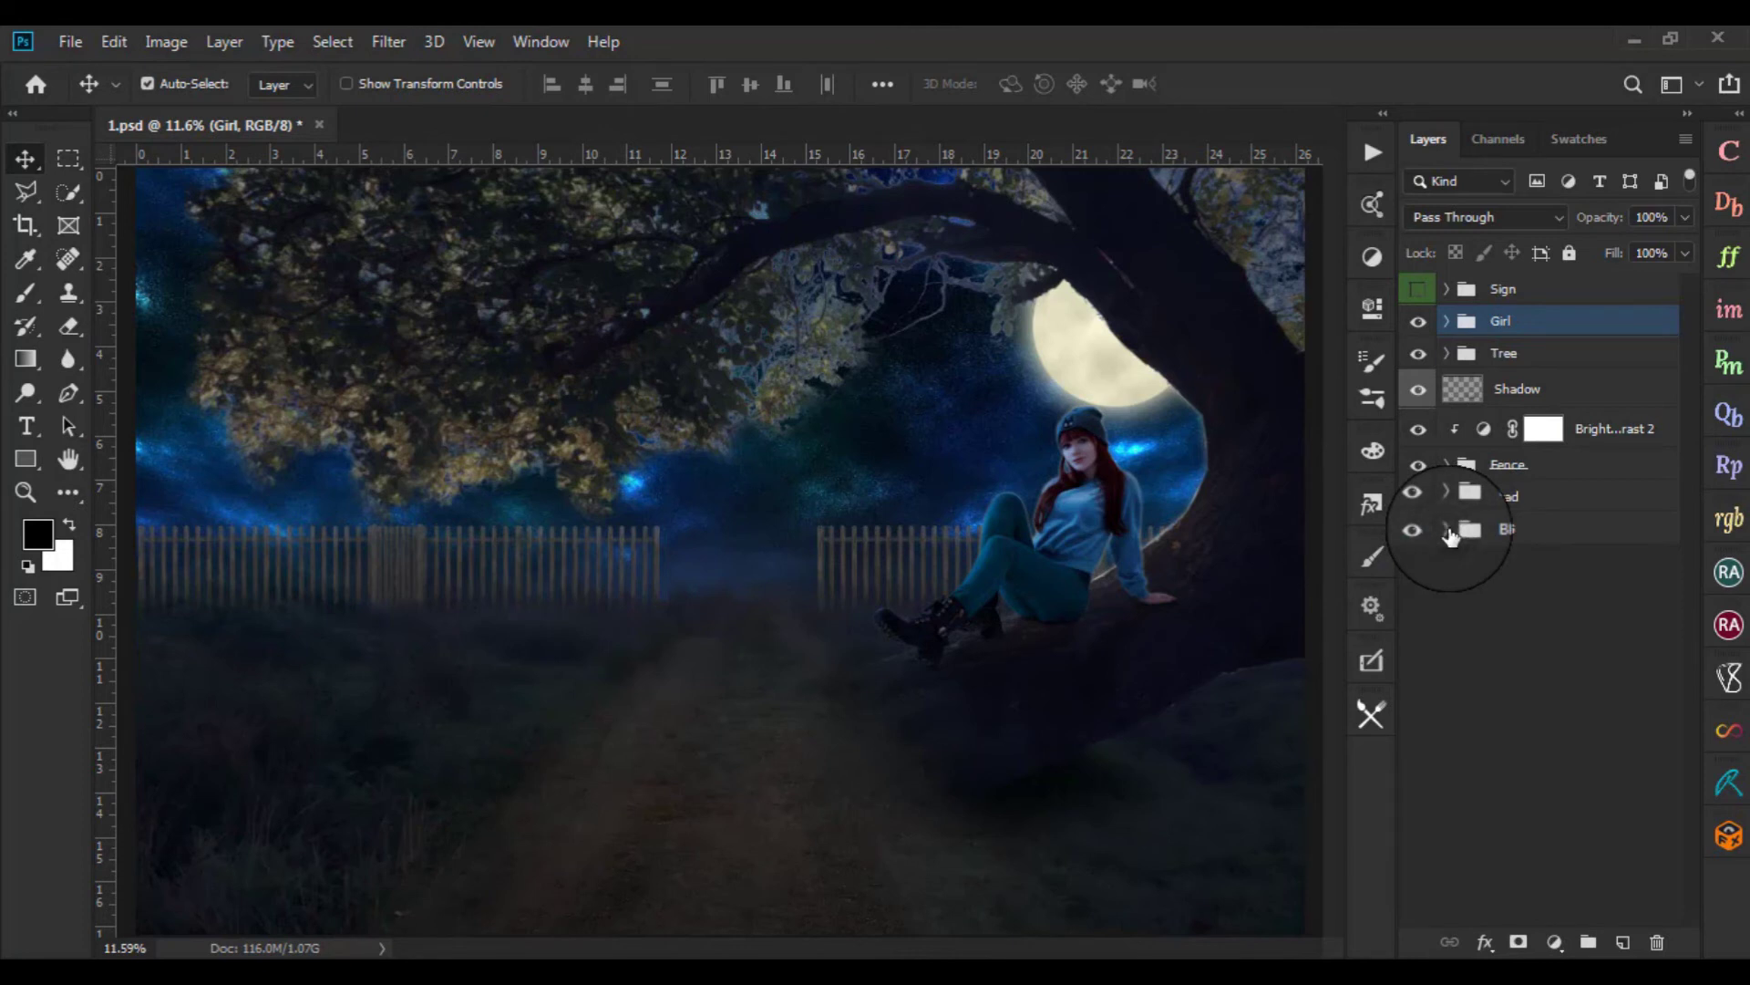
Expand the BKG group, select layer 6, and start a new layer named Stars with Ctrl+Shift+N
click(1448, 531)
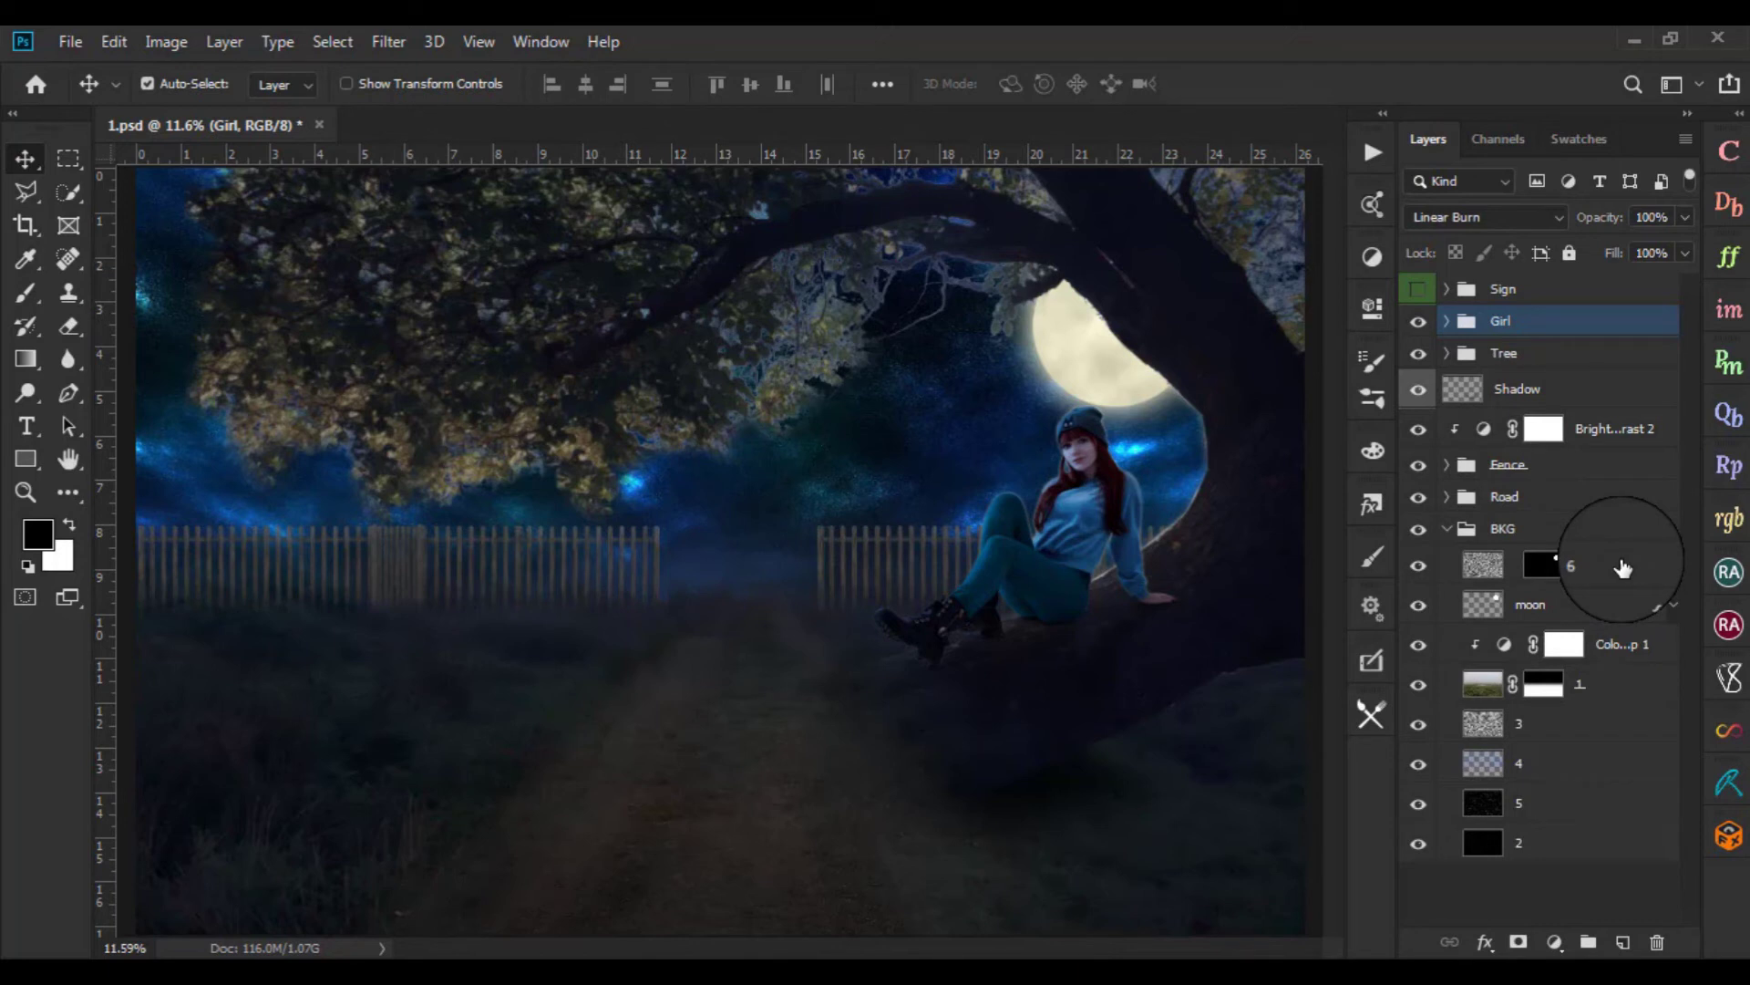
click(1483, 565)
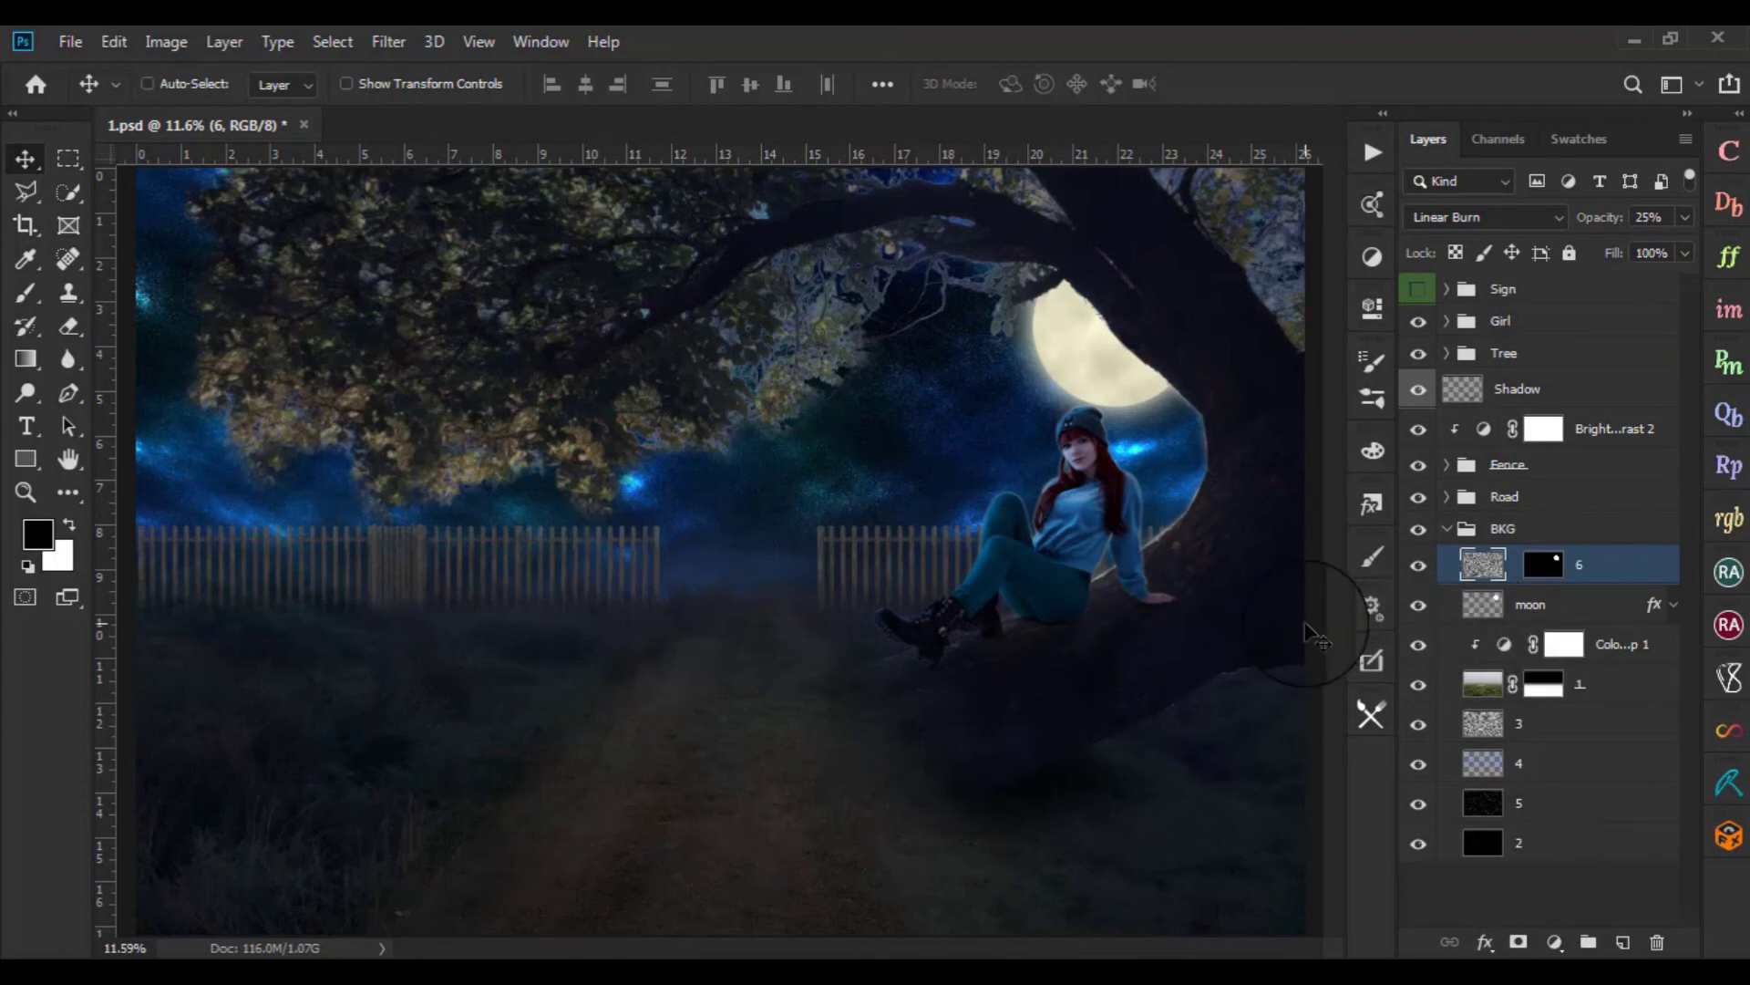
key(ctrl+shift+n)
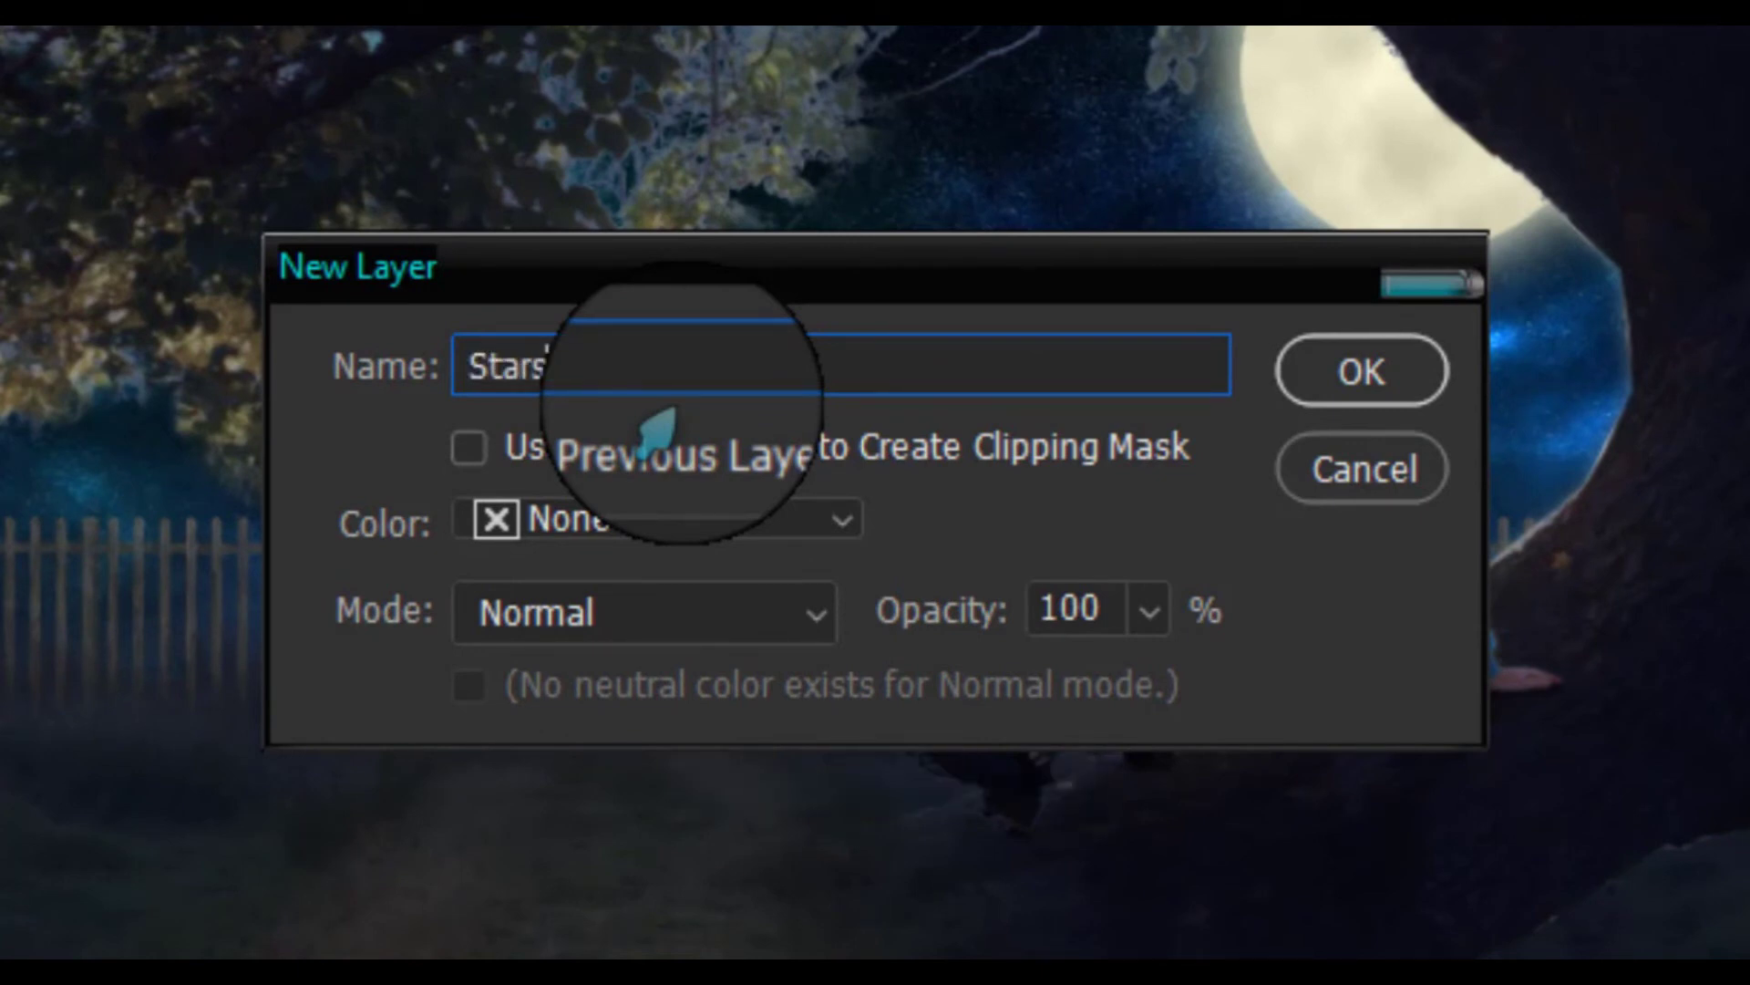
Create the Stars layer, then pick the Brush tool with white and a galaxy stars preset
key(Return)
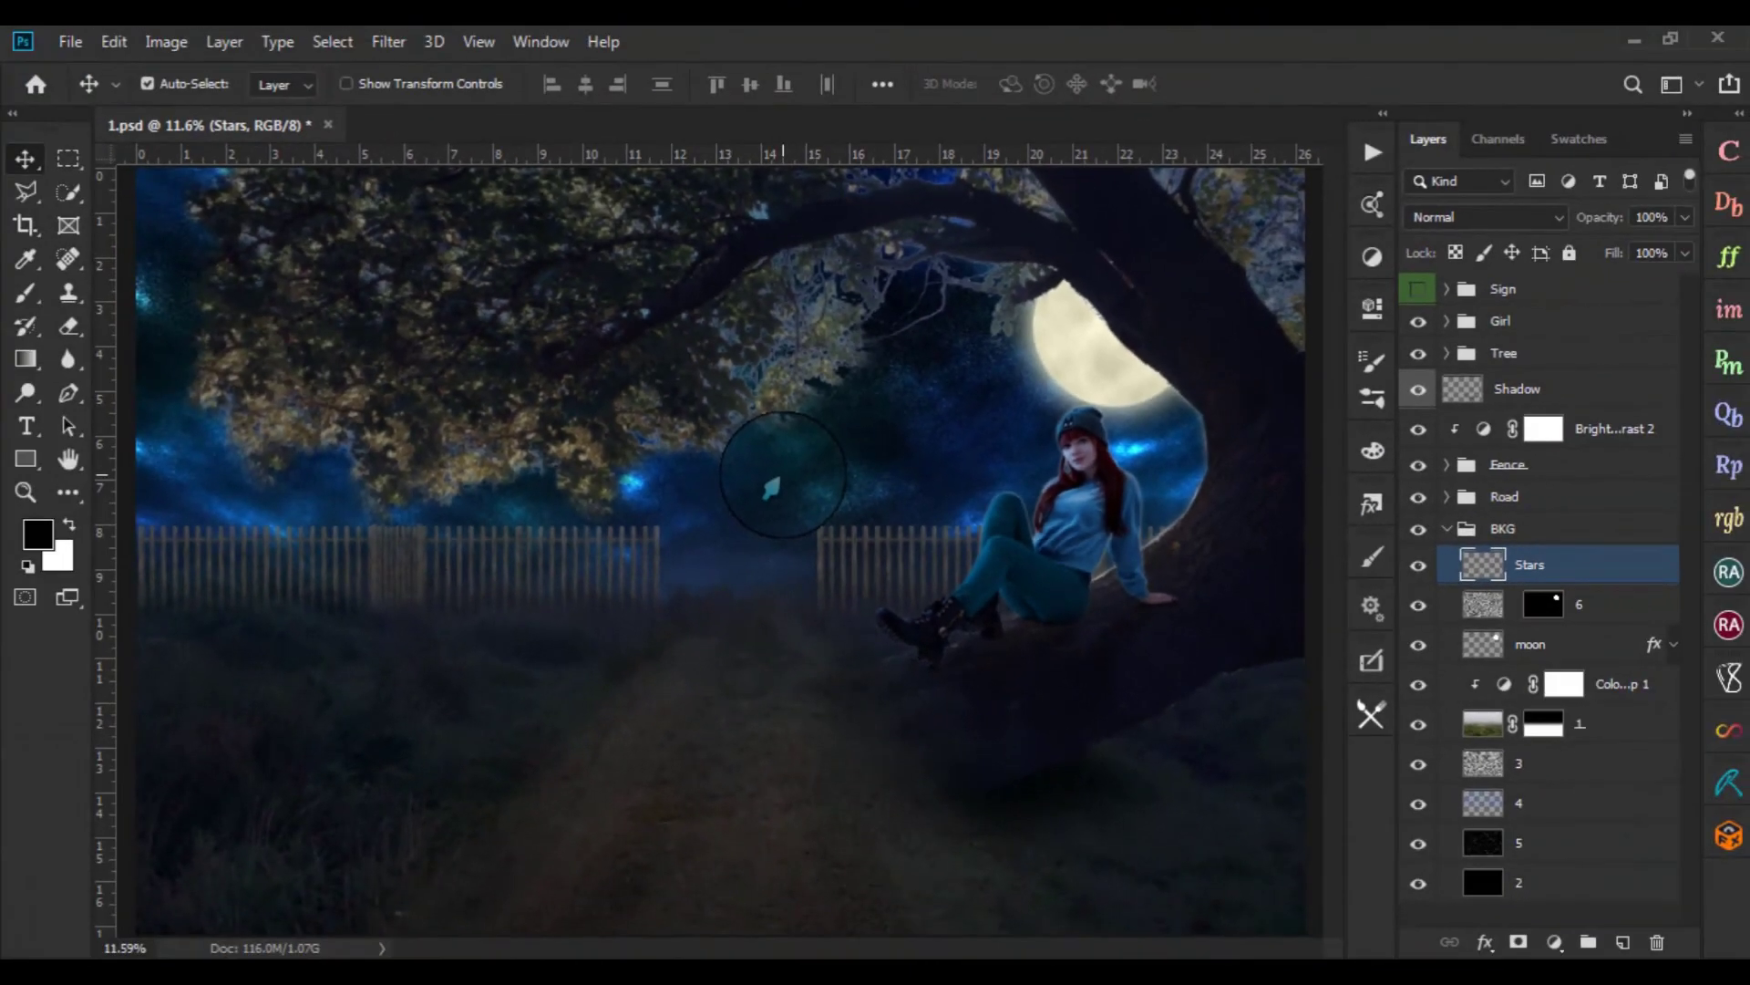
key(b)
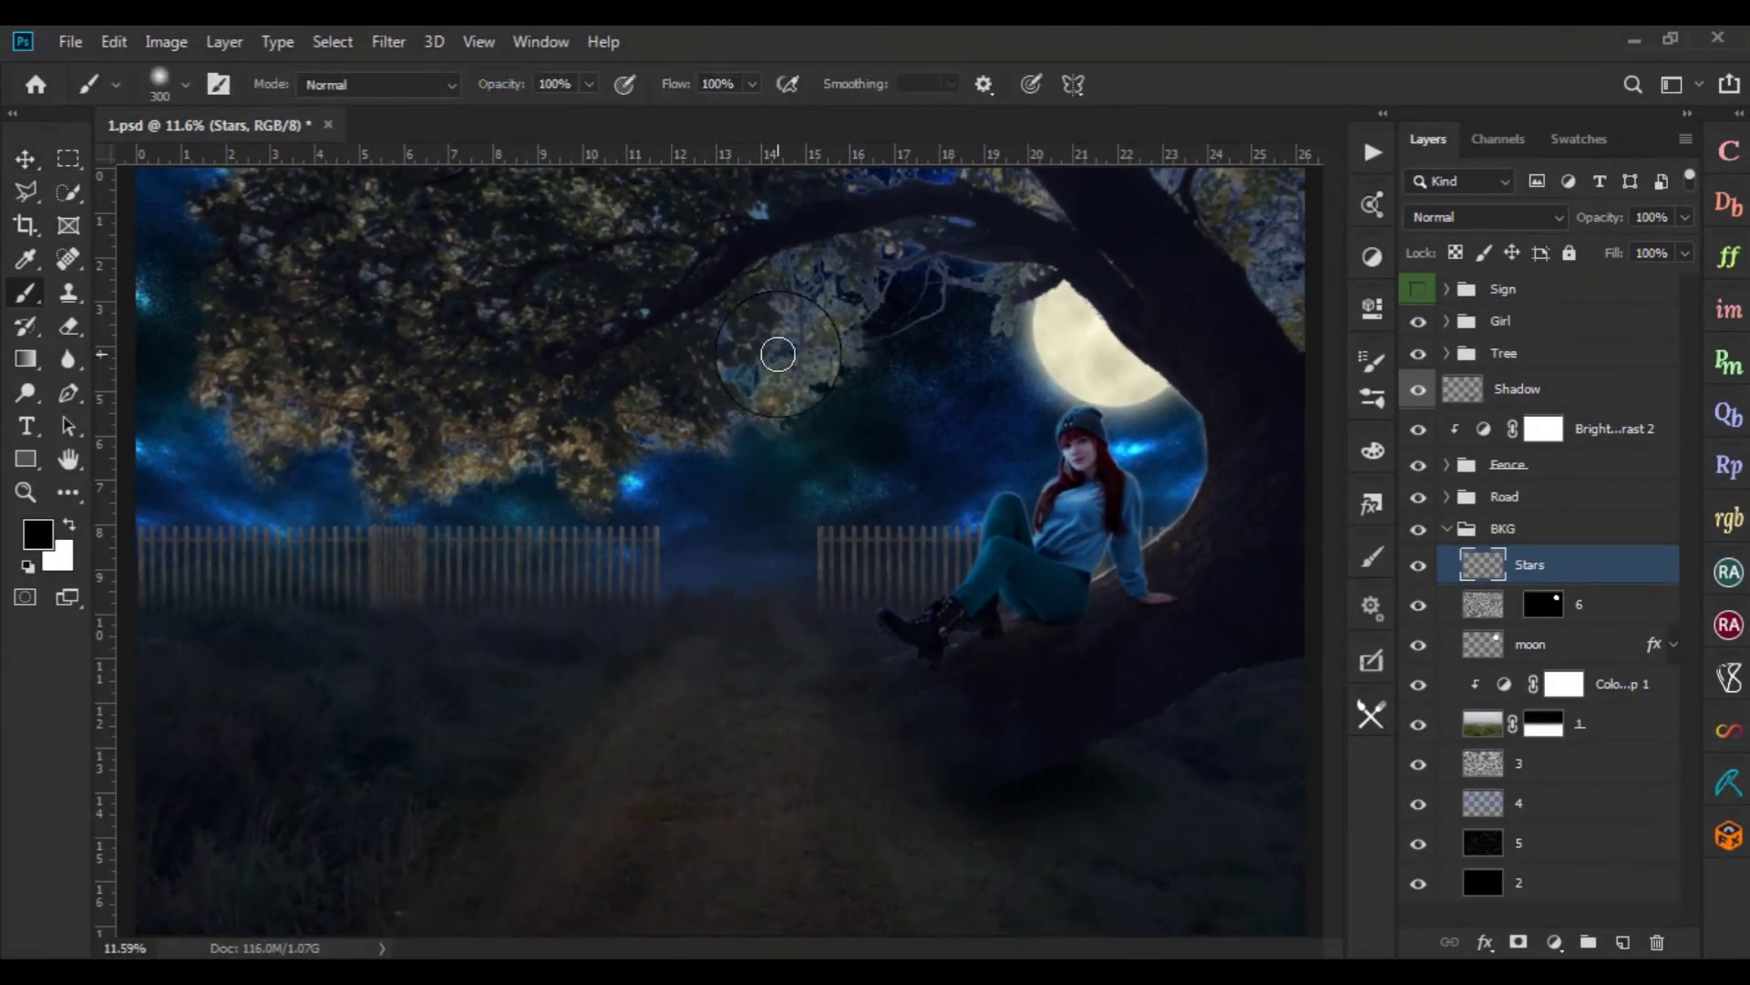
click(70, 525)
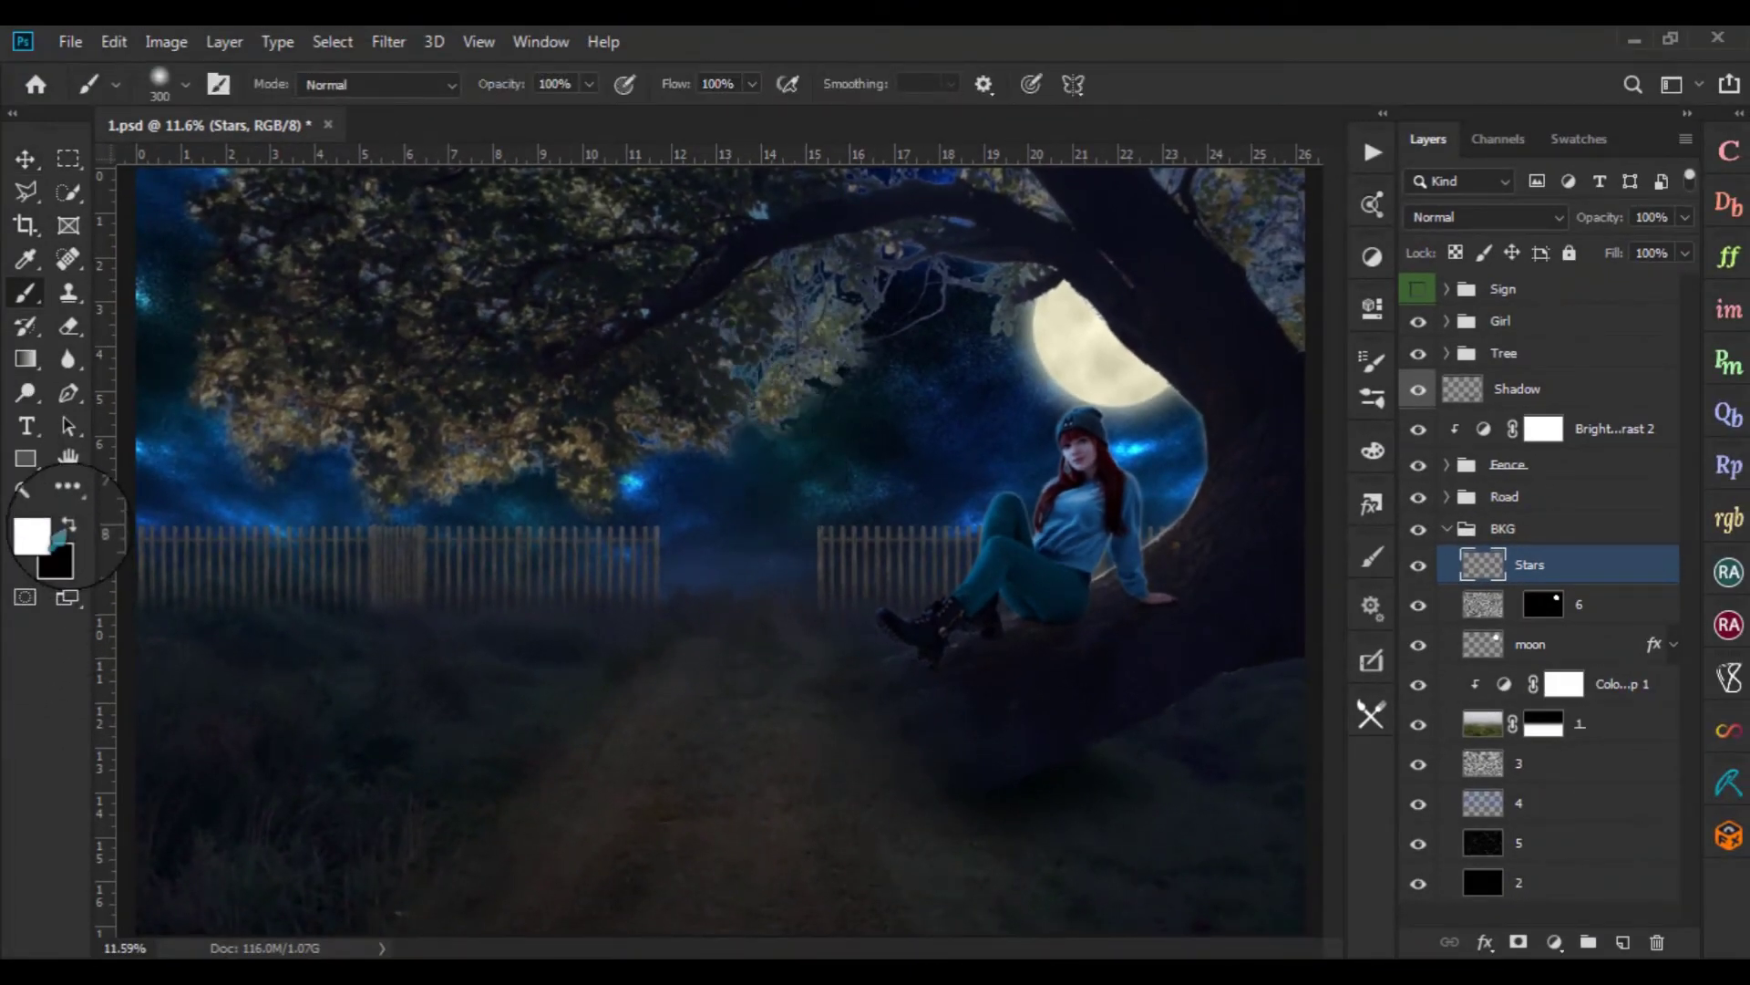
click(158, 84)
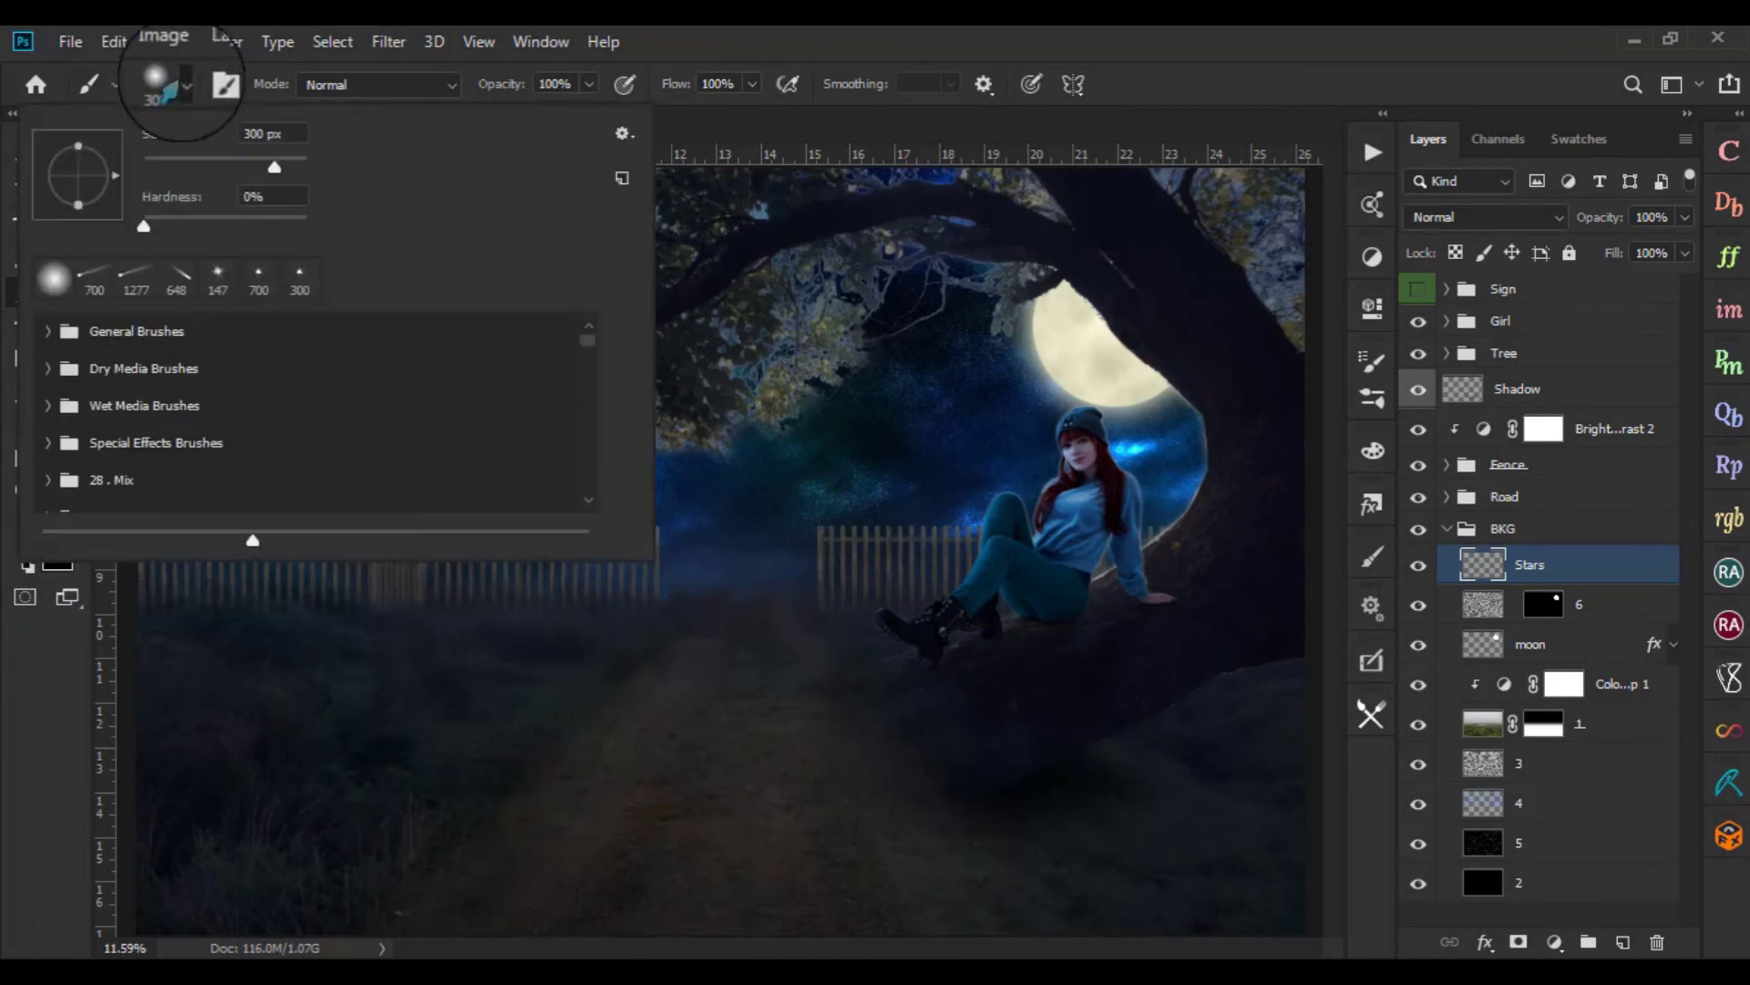
scroll(182, 390, down, 1)
click(182, 391)
scroll(188, 412, down, 2)
scroll(192, 415, down, 2)
scroll(196, 419, down, 2)
scroll(205, 429, down, 2)
scroll(273, 411, up, 2)
double_click(391, 371)
scroll(922, 566, up, 2)
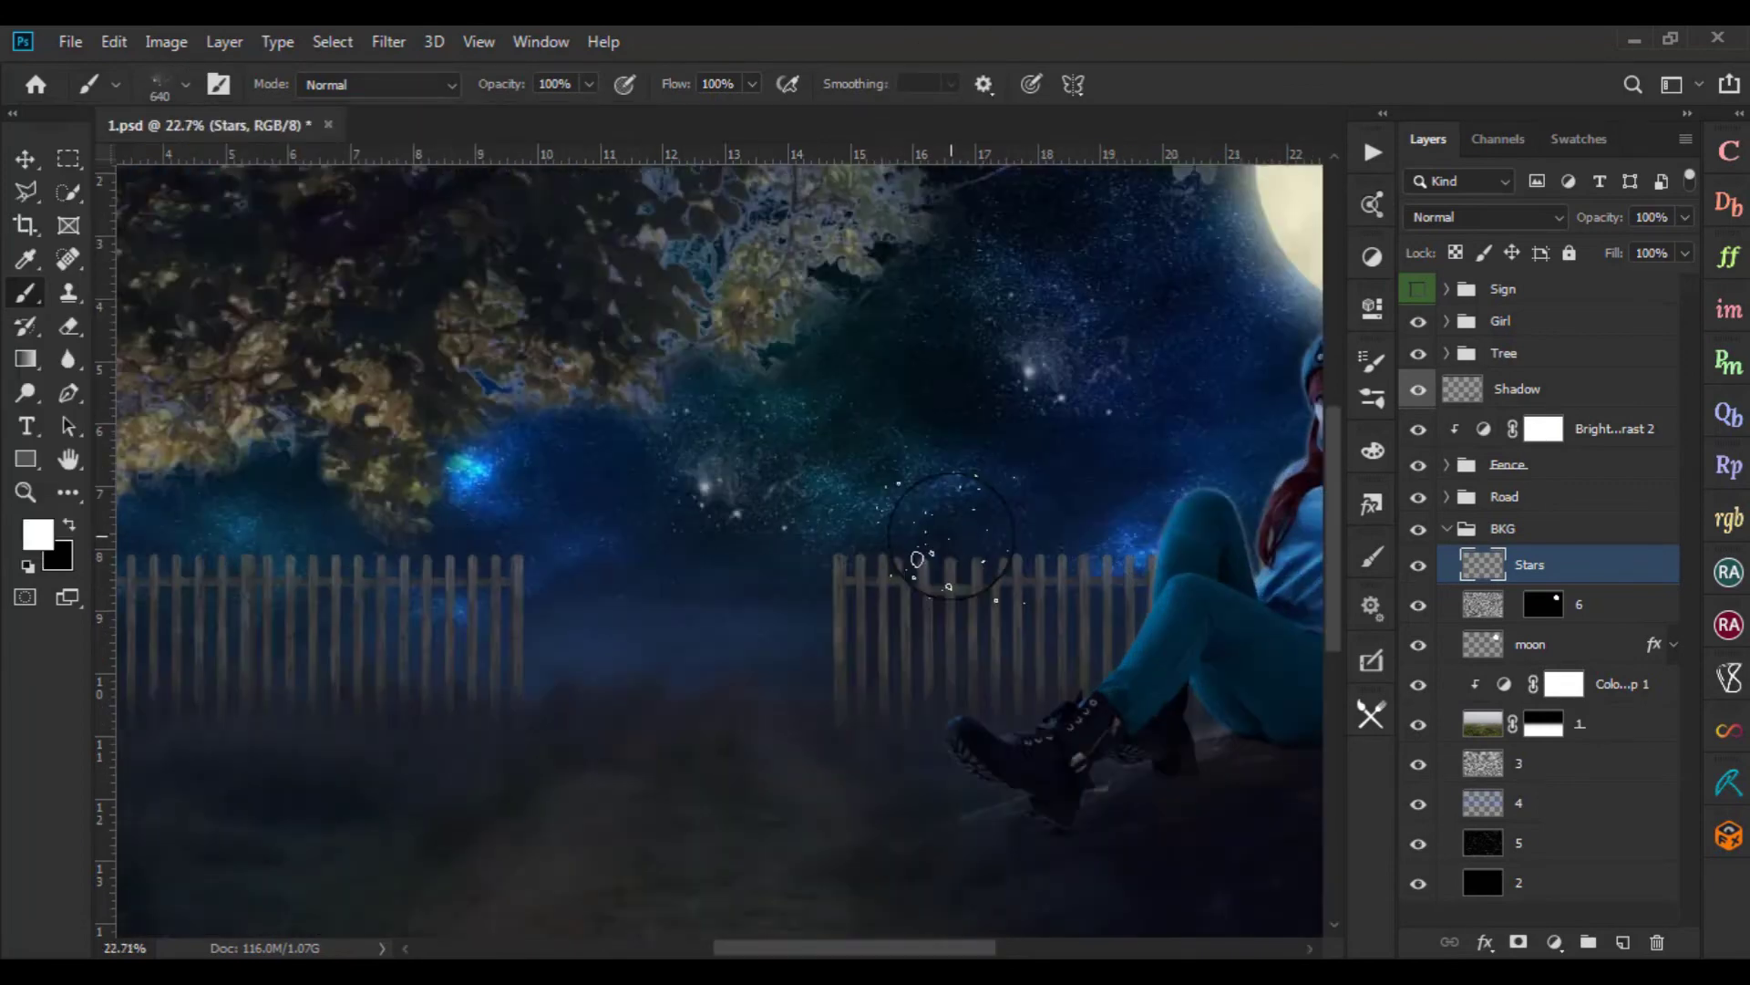
scroll(852, 586, up, 1)
Switch to brush preset 1 and resize it, settling at 150 px
click(167, 91)
scroll(371, 391, down, 3)
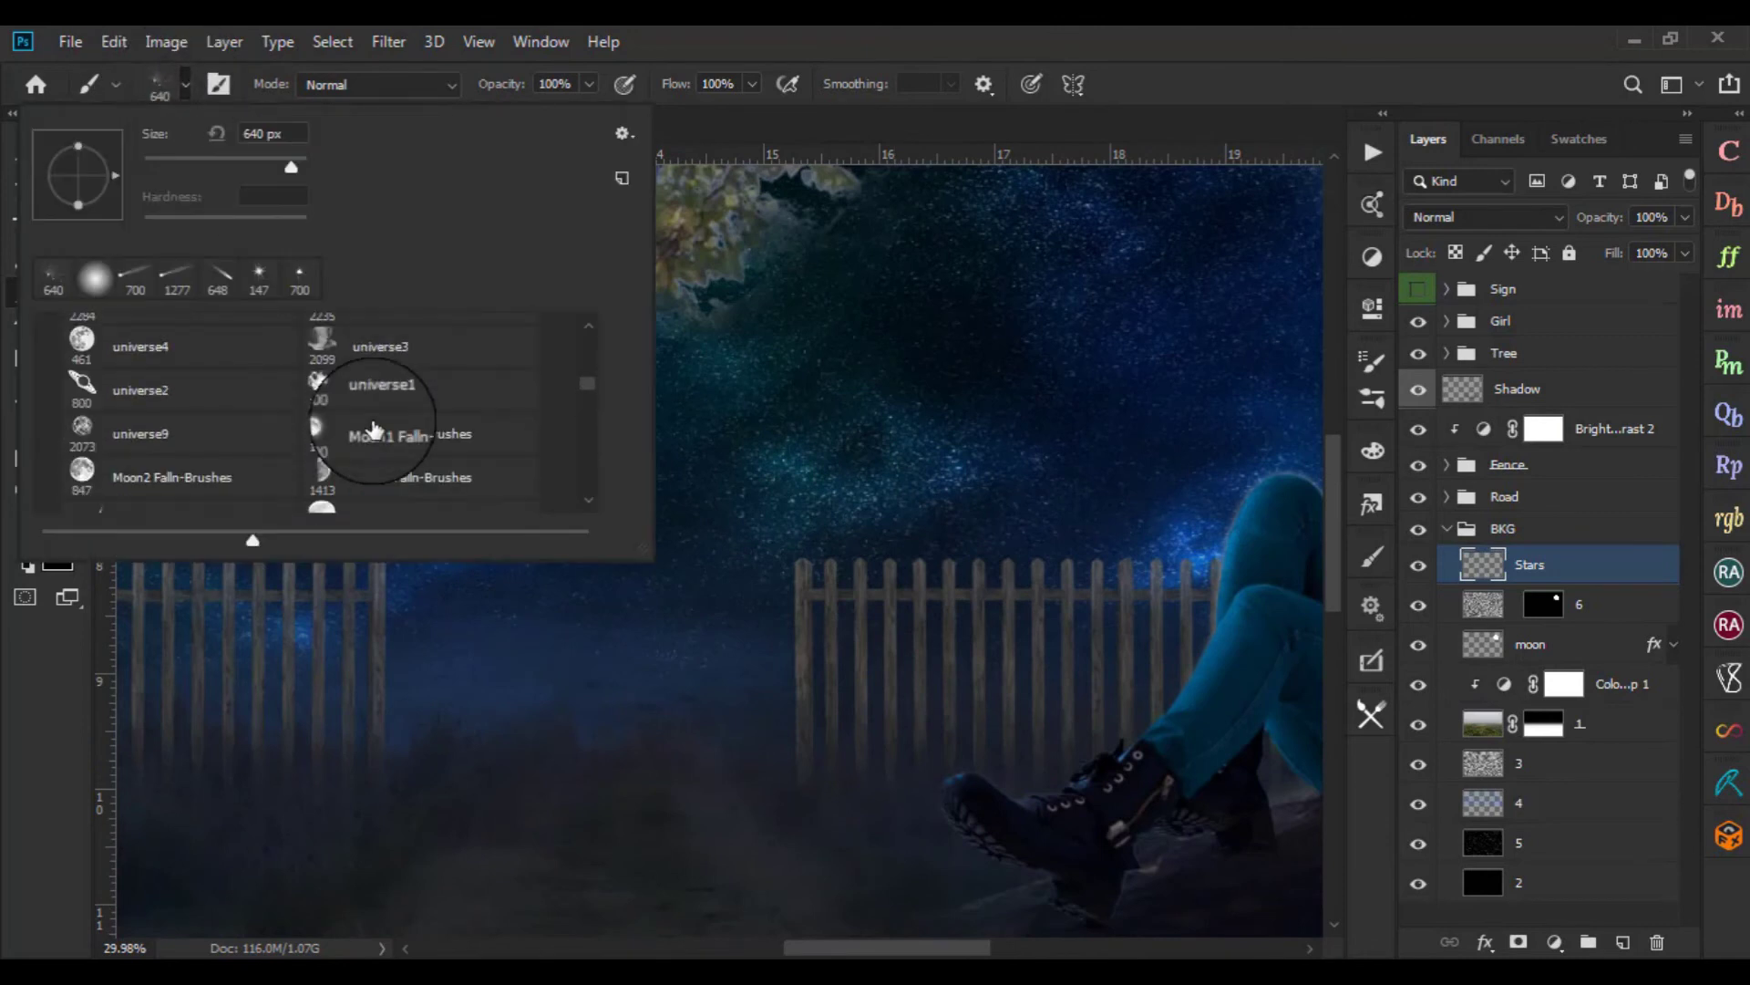
scroll(402, 401, down, 3)
scroll(447, 406, down, 3)
scroll(547, 402, down, 3)
scroll(581, 415, down, 3)
scroll(538, 429, down, 3)
scroll(428, 420, up, 2)
scroll(228, 373, up, 2)
click(81, 339)
key(Escape)
scroll(951, 383, down, 3)
scroll(875, 428, down, 3)
key(bracketleft)
key(bracketleft)
key(bracketleft)
key(bracketleft)
key(bracketleft)
key(bracketleft)
scroll(848, 451, up, 2)
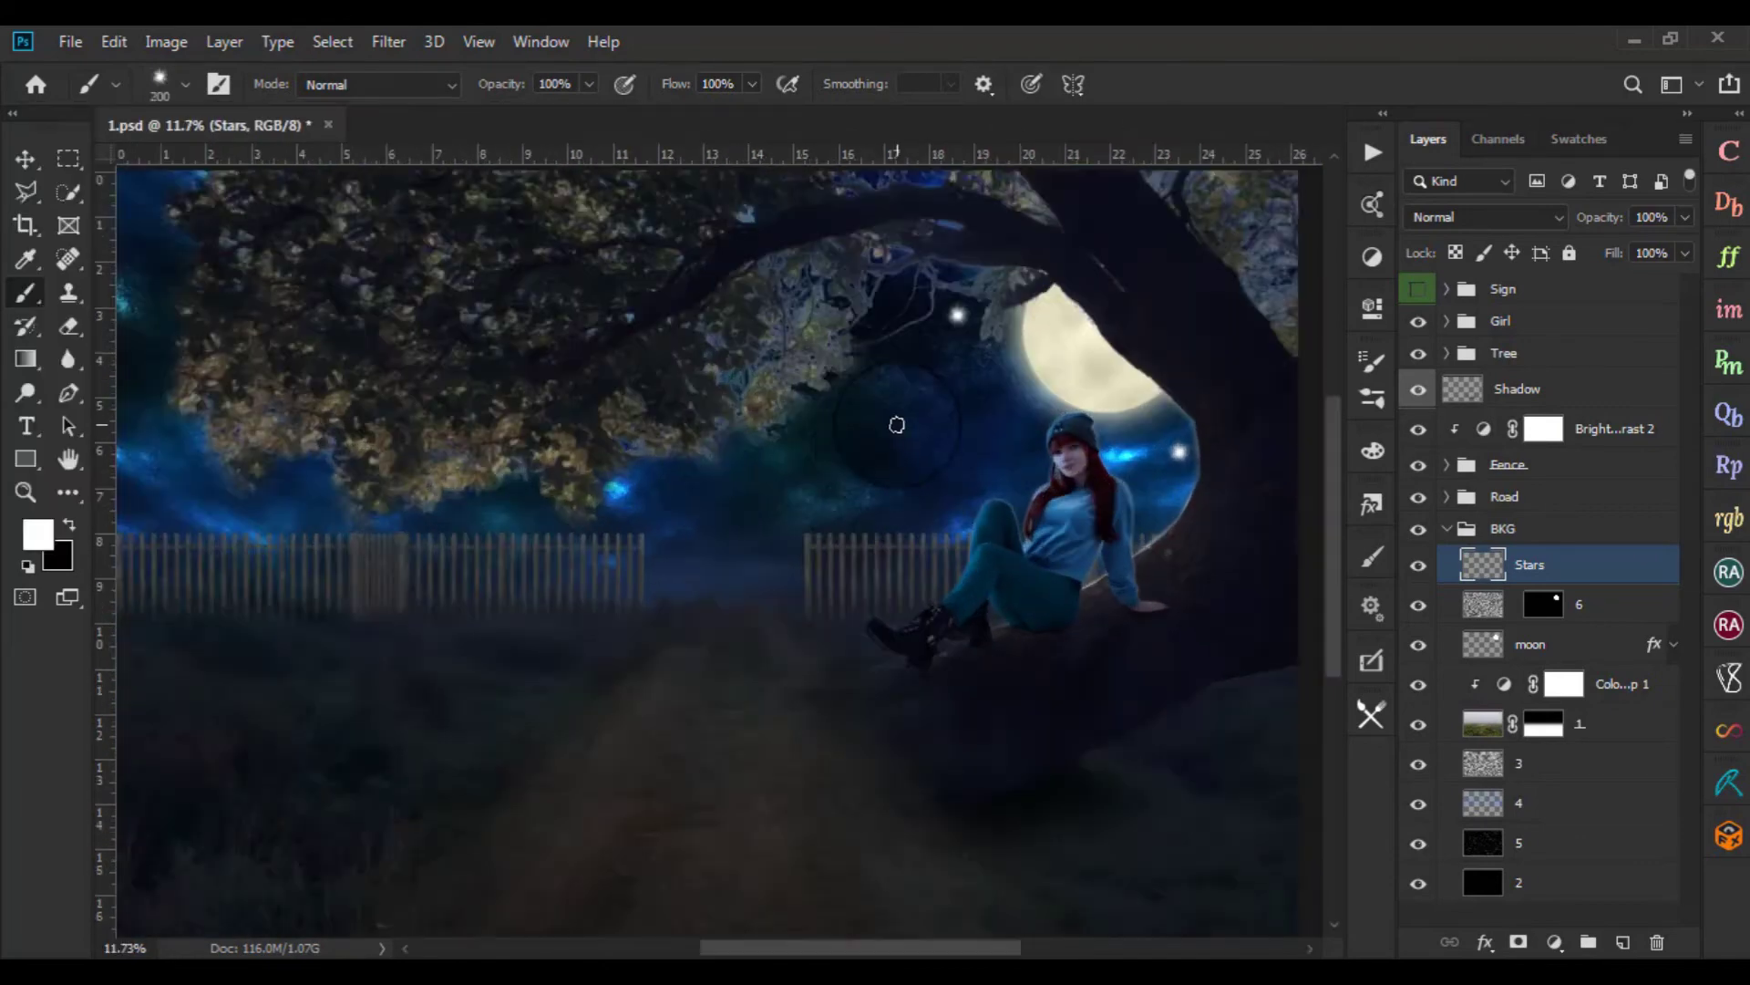
scroll(880, 441, up, 2)
scroll(547, 584, down, 3)
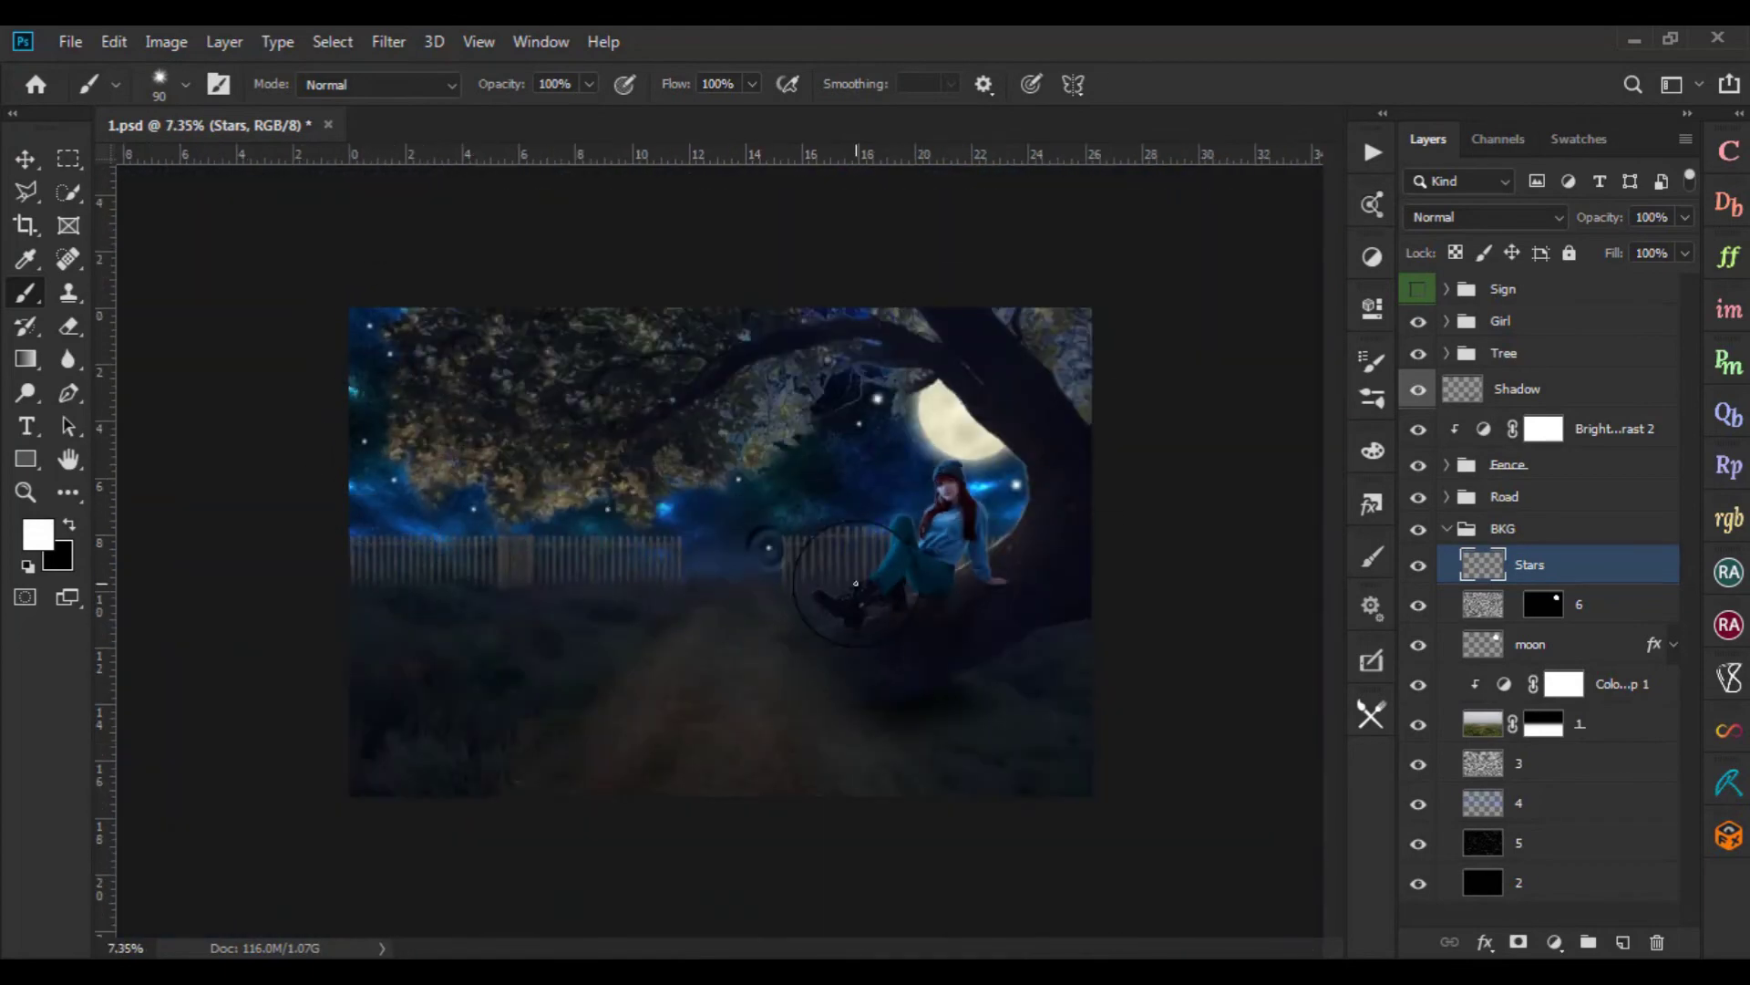
scroll(720, 553, up, 1)
key(bracketright)
key(bracketright)
key(bracketright)
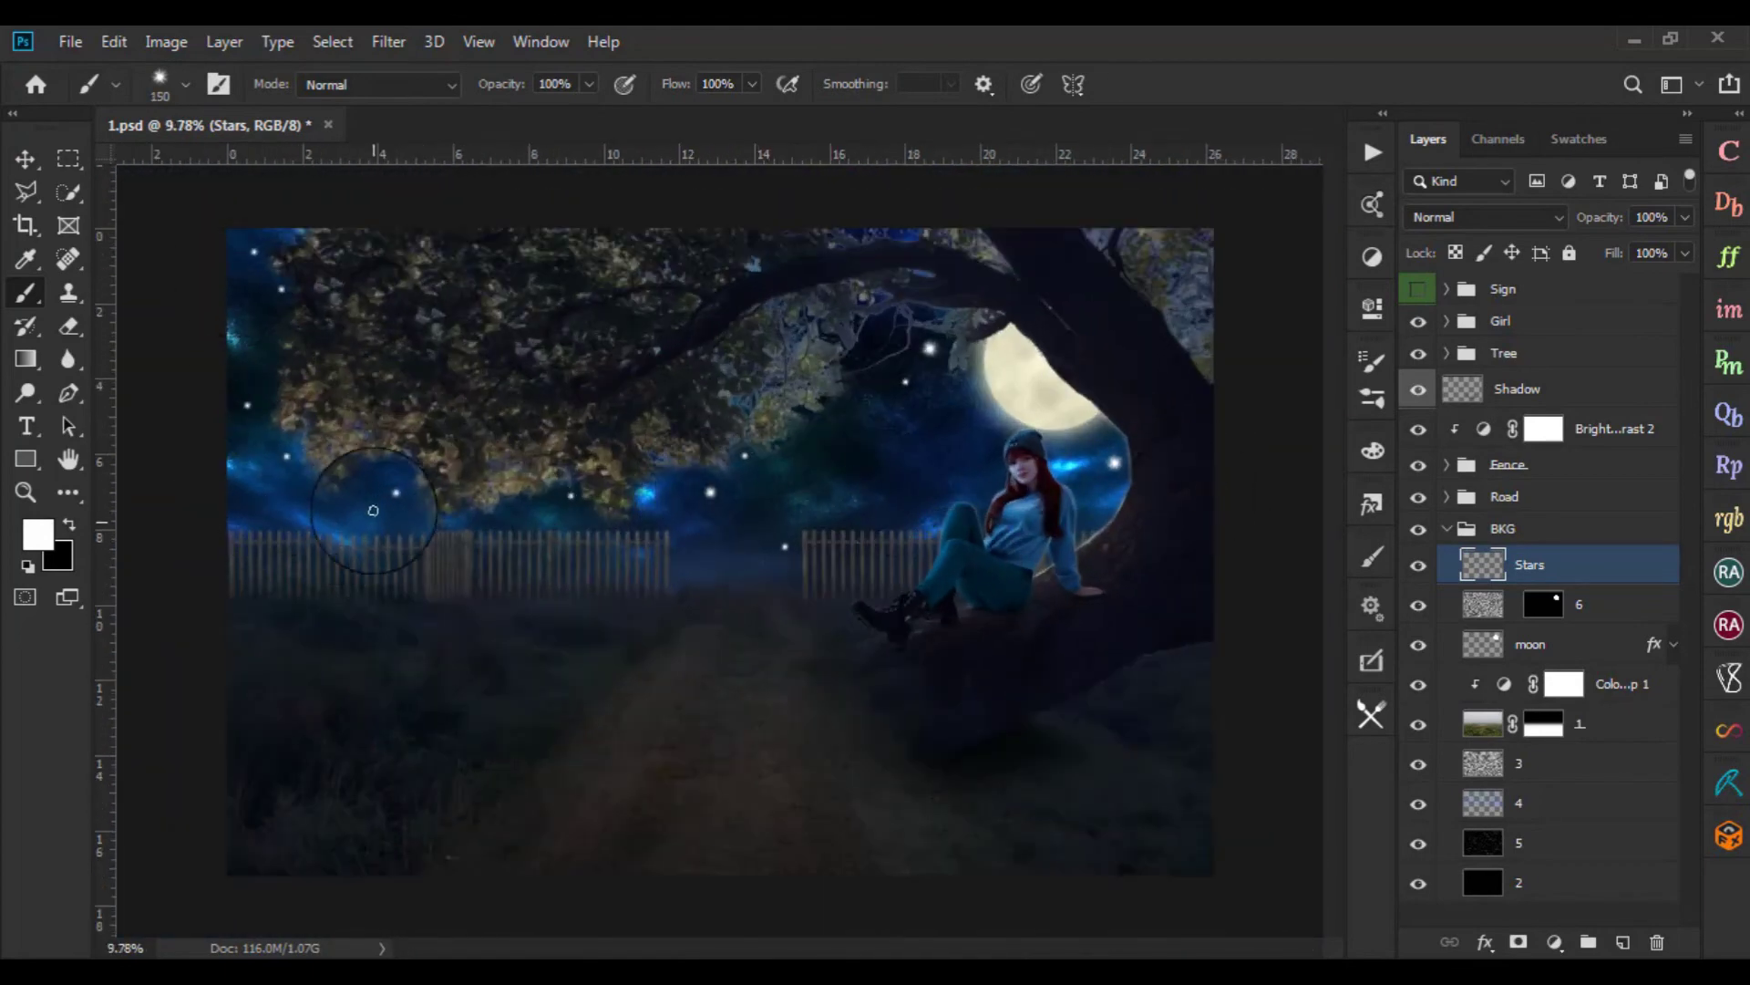
scroll(833, 566, up, 1)
scroll(785, 614, down, 2)
scroll(931, 642, up, 2)
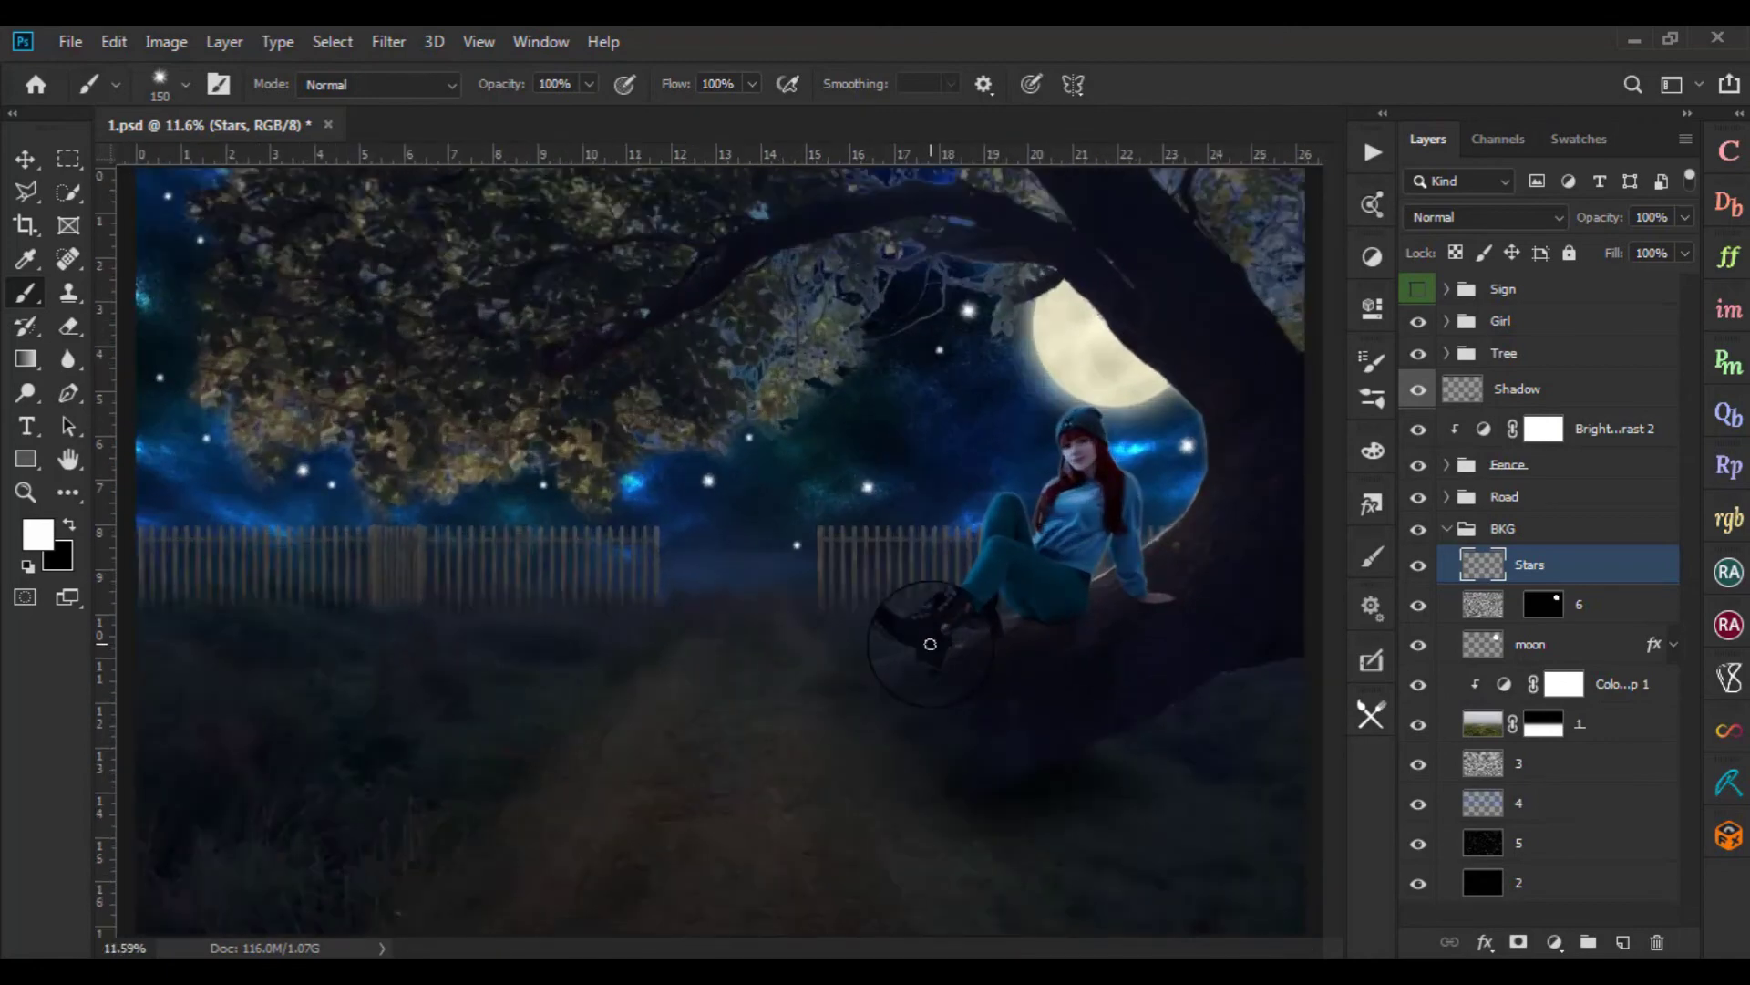
Paint two comet streaks in the sky near the girl with the Comet brush preset
click(185, 84)
click(119, 353)
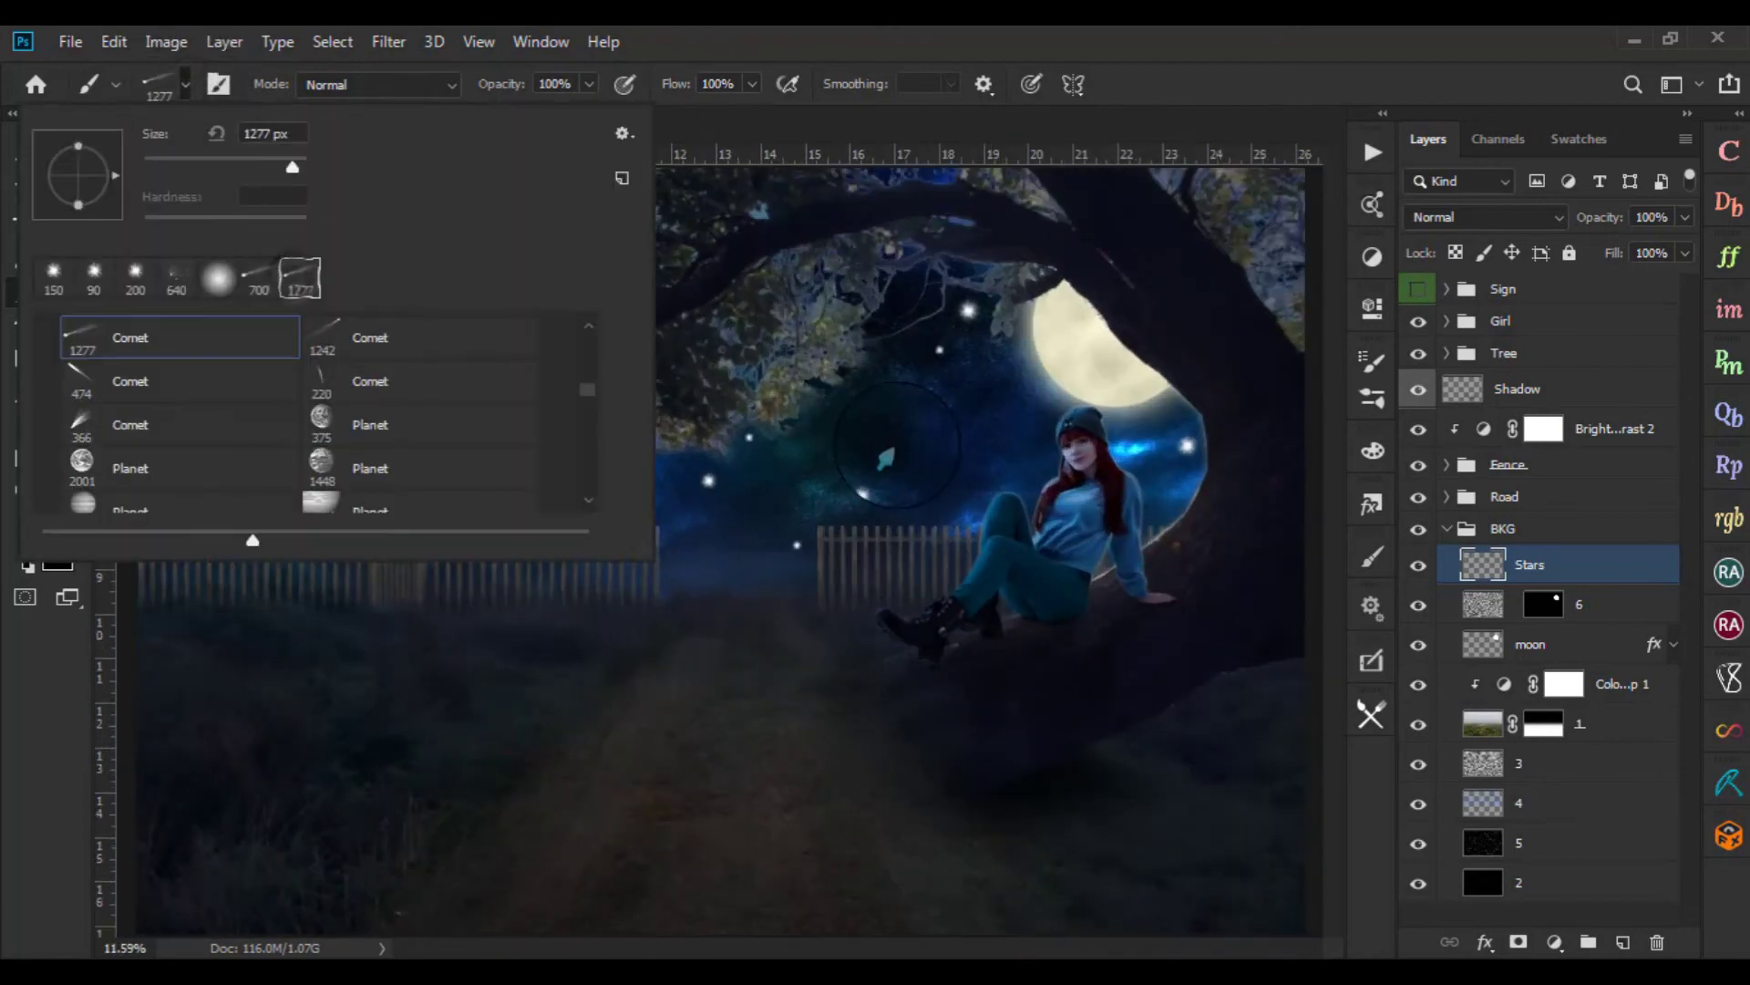
key(Return)
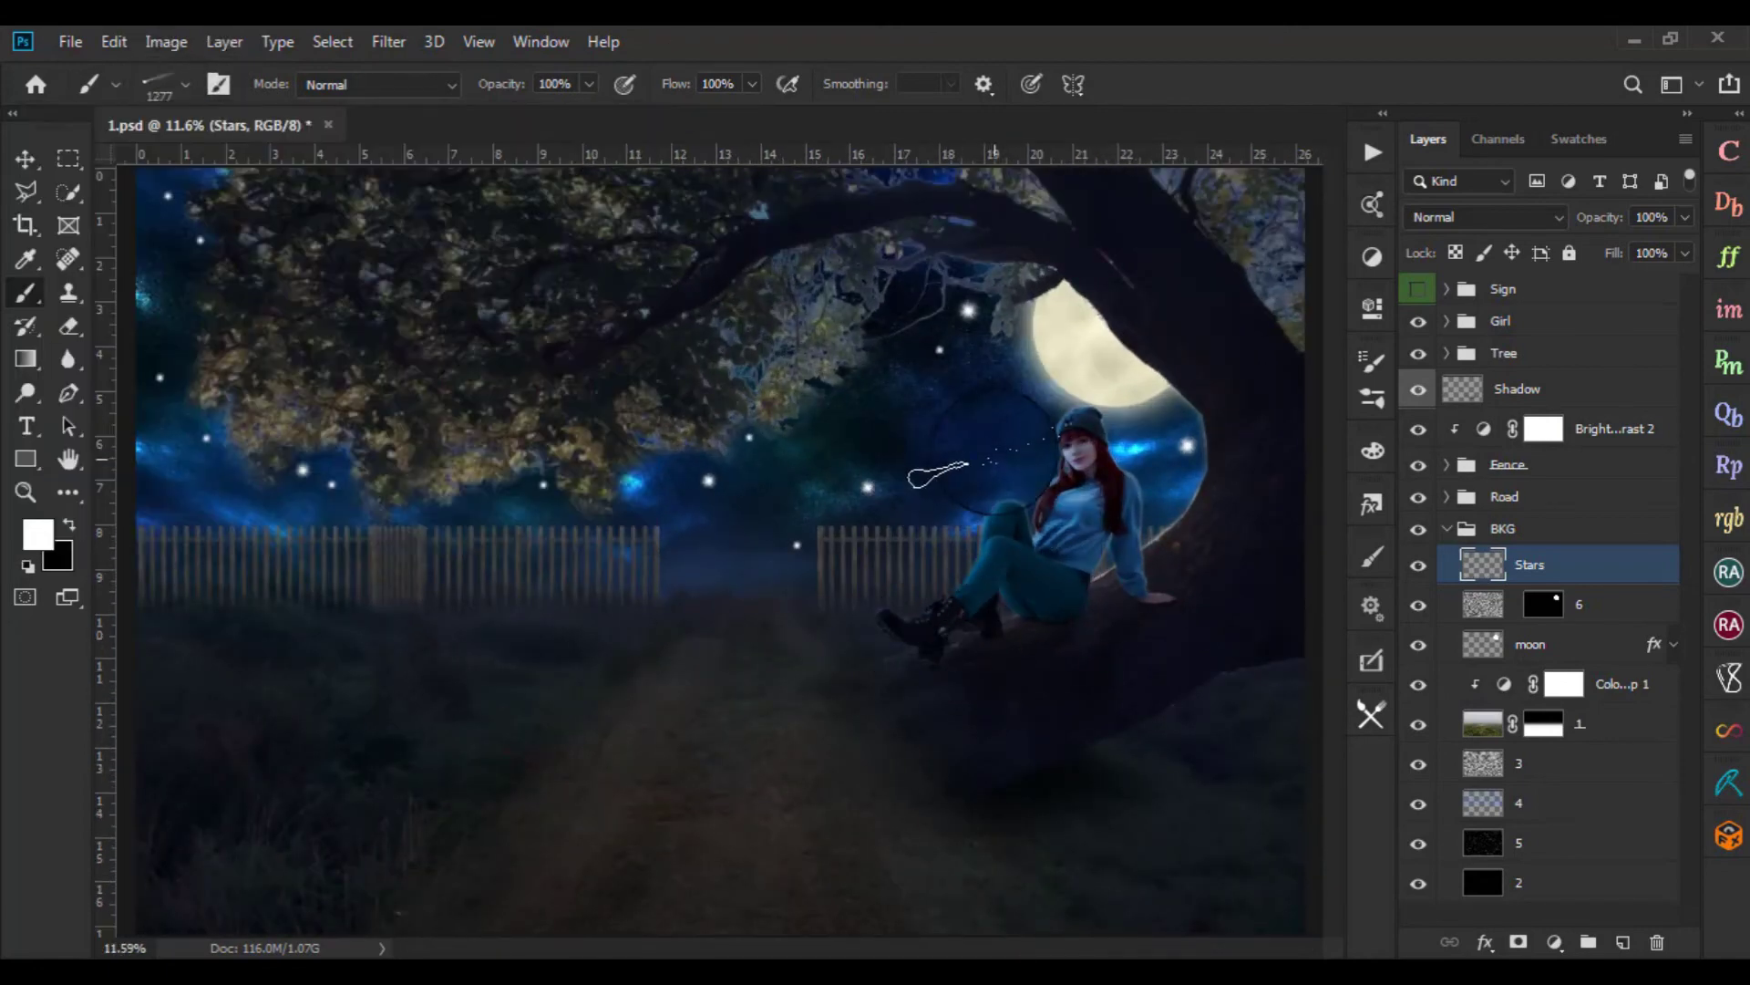
click(934, 450)
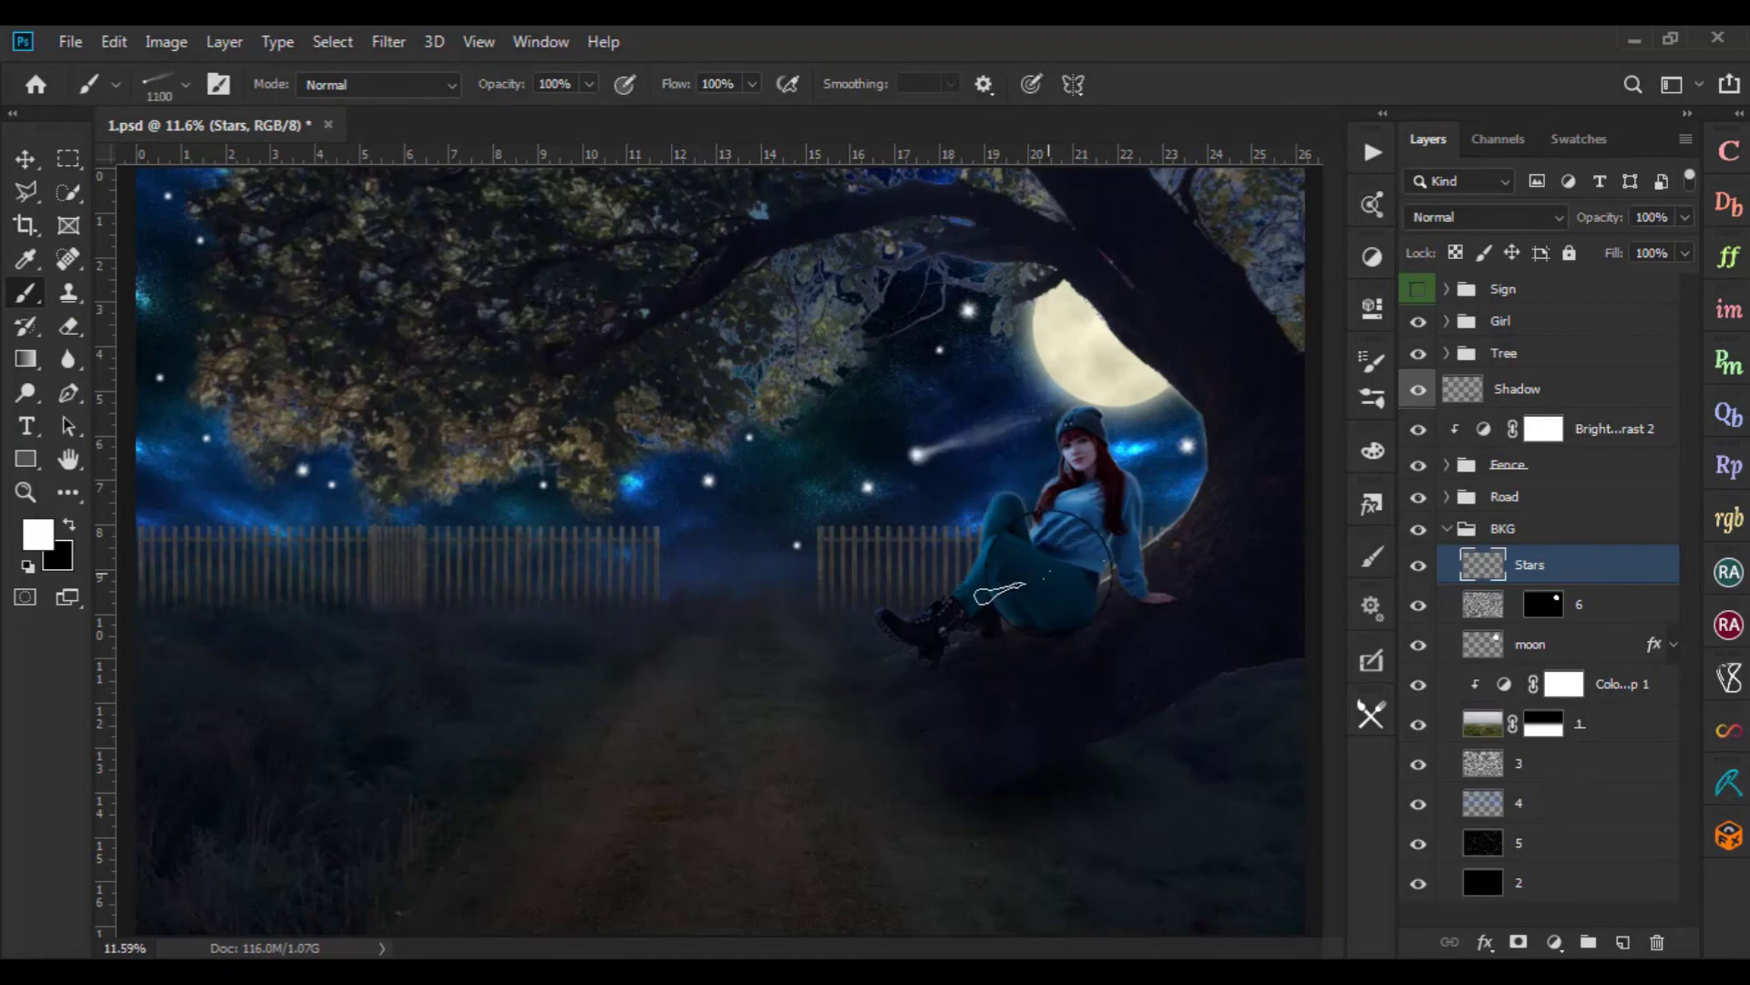
scroll(727, 552, down, 3)
scroll(753, 492, up, 5)
click(800, 482)
scroll(867, 547, down, 3)
scroll(1012, 629, up, 3)
scroll(1008, 639, up, 2)
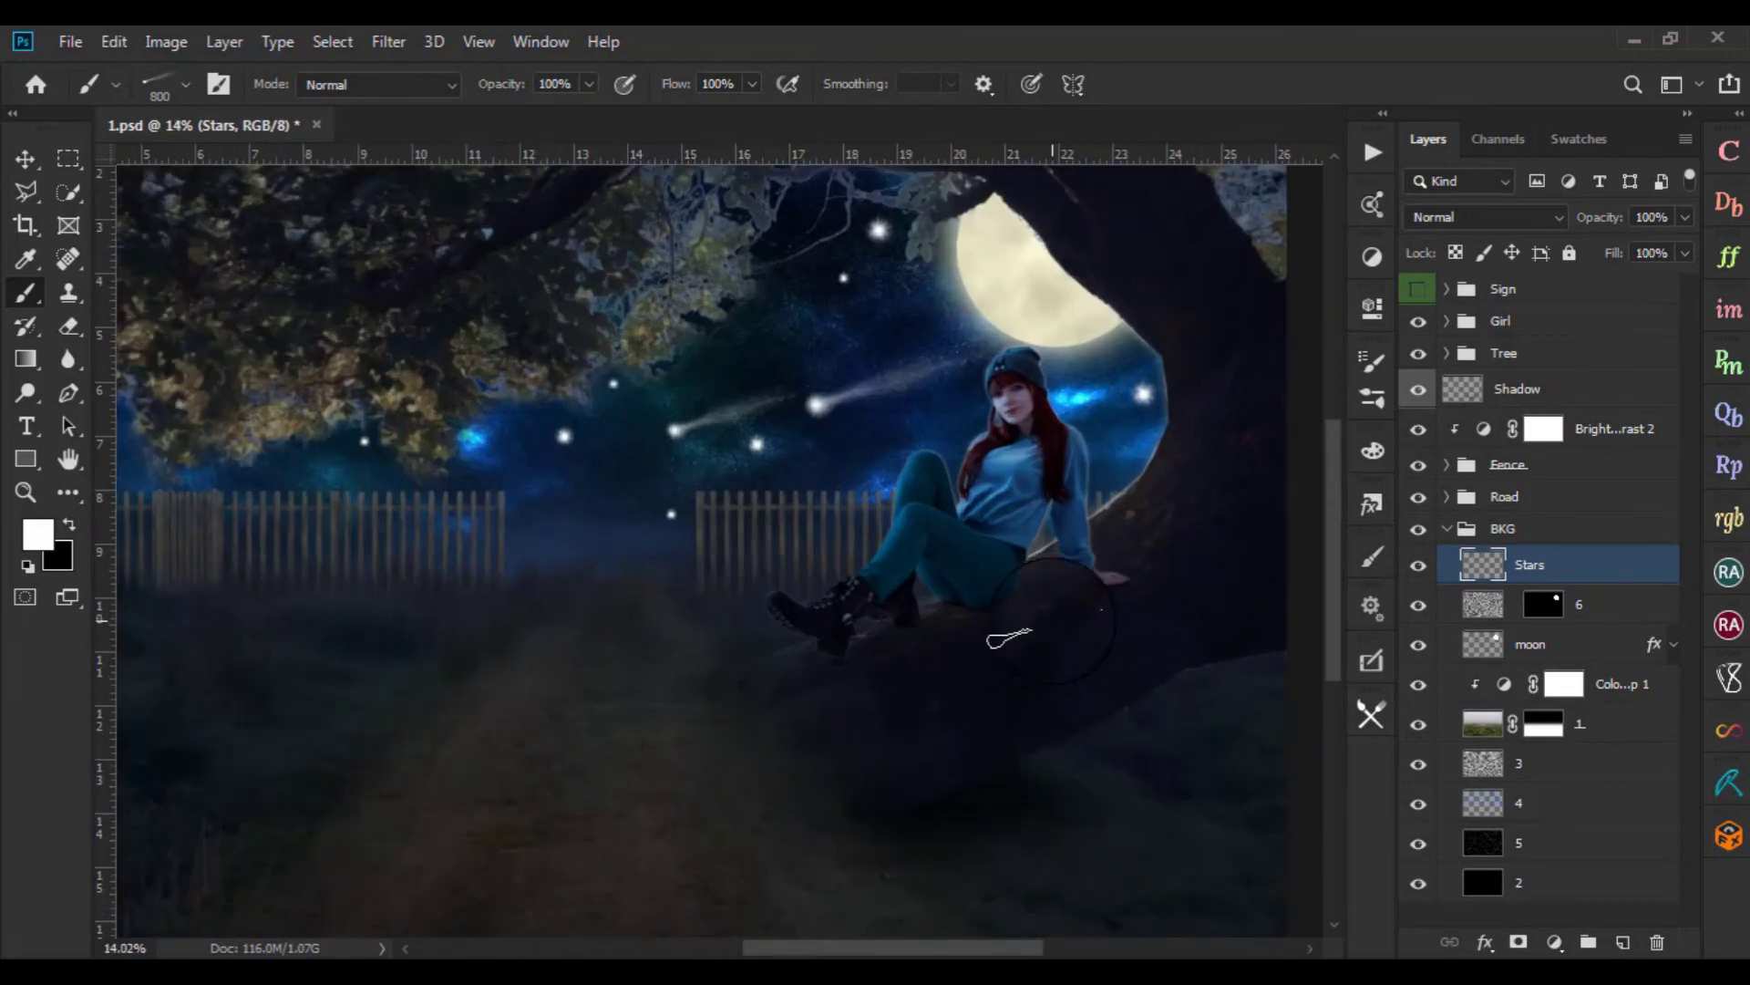
scroll(1007, 638, down, 1)
scroll(821, 402, down, 1)
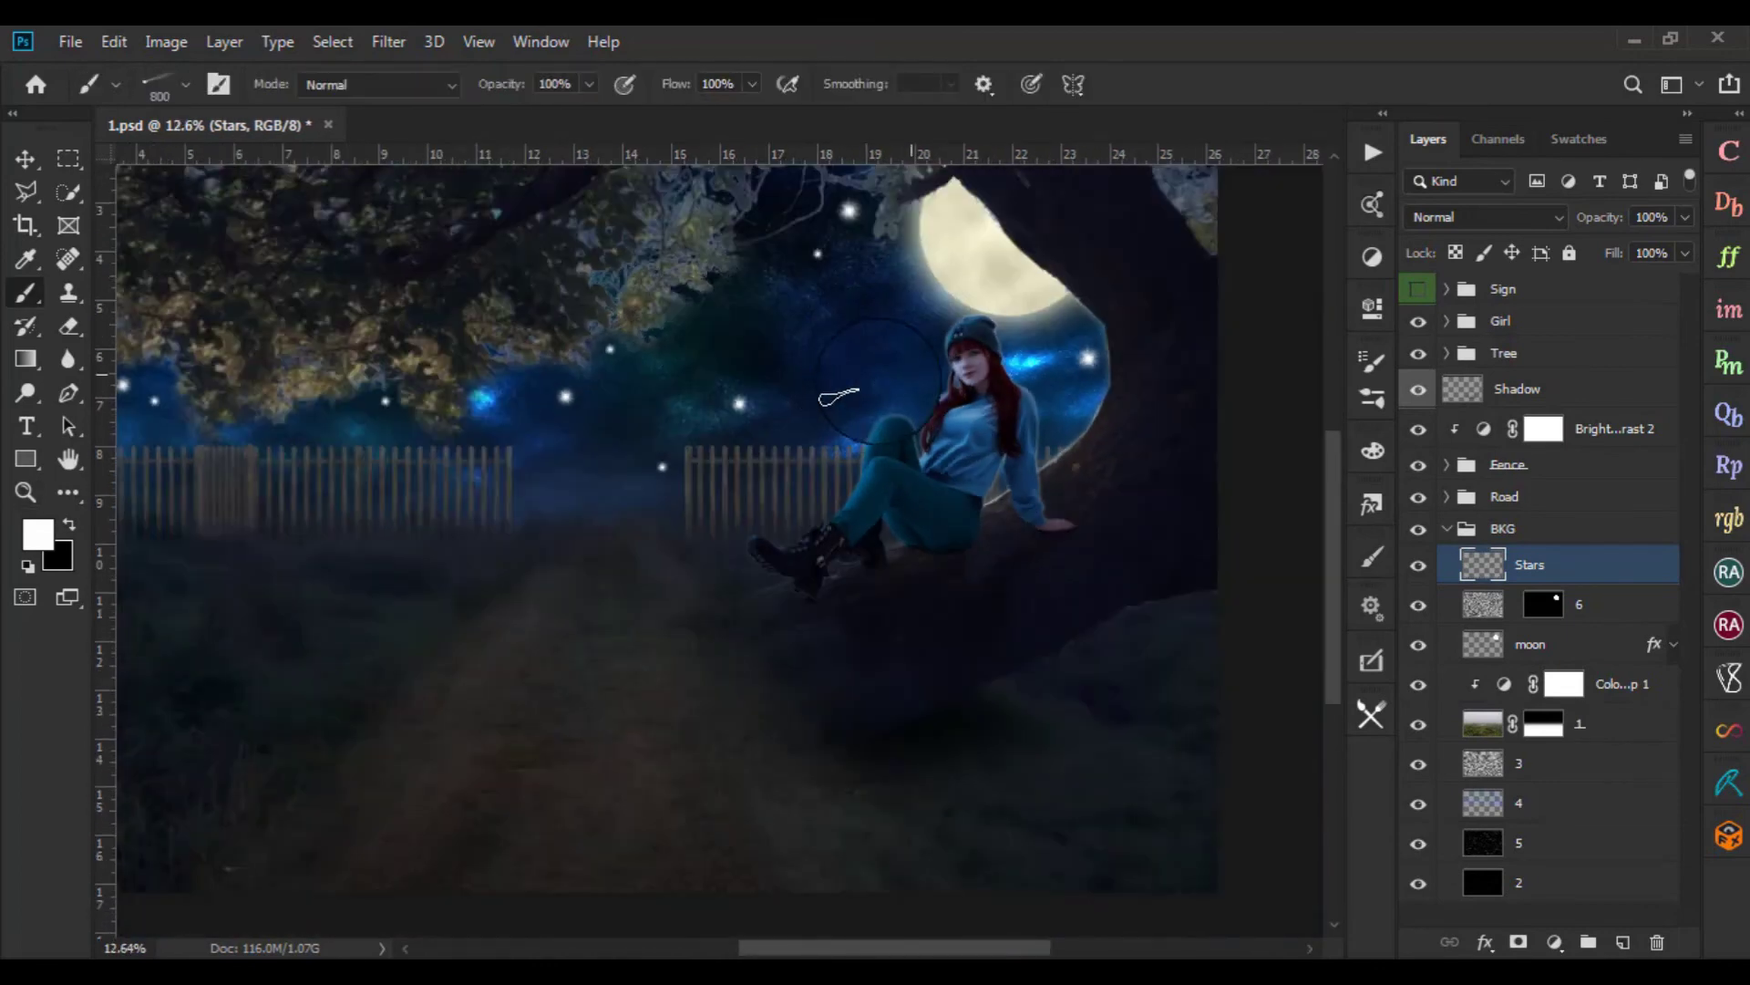
scroll(821, 456, up, 1)
scroll(438, 401, up, 1)
key(bracketleft)
key(bracketleft)
key(bracketleft)
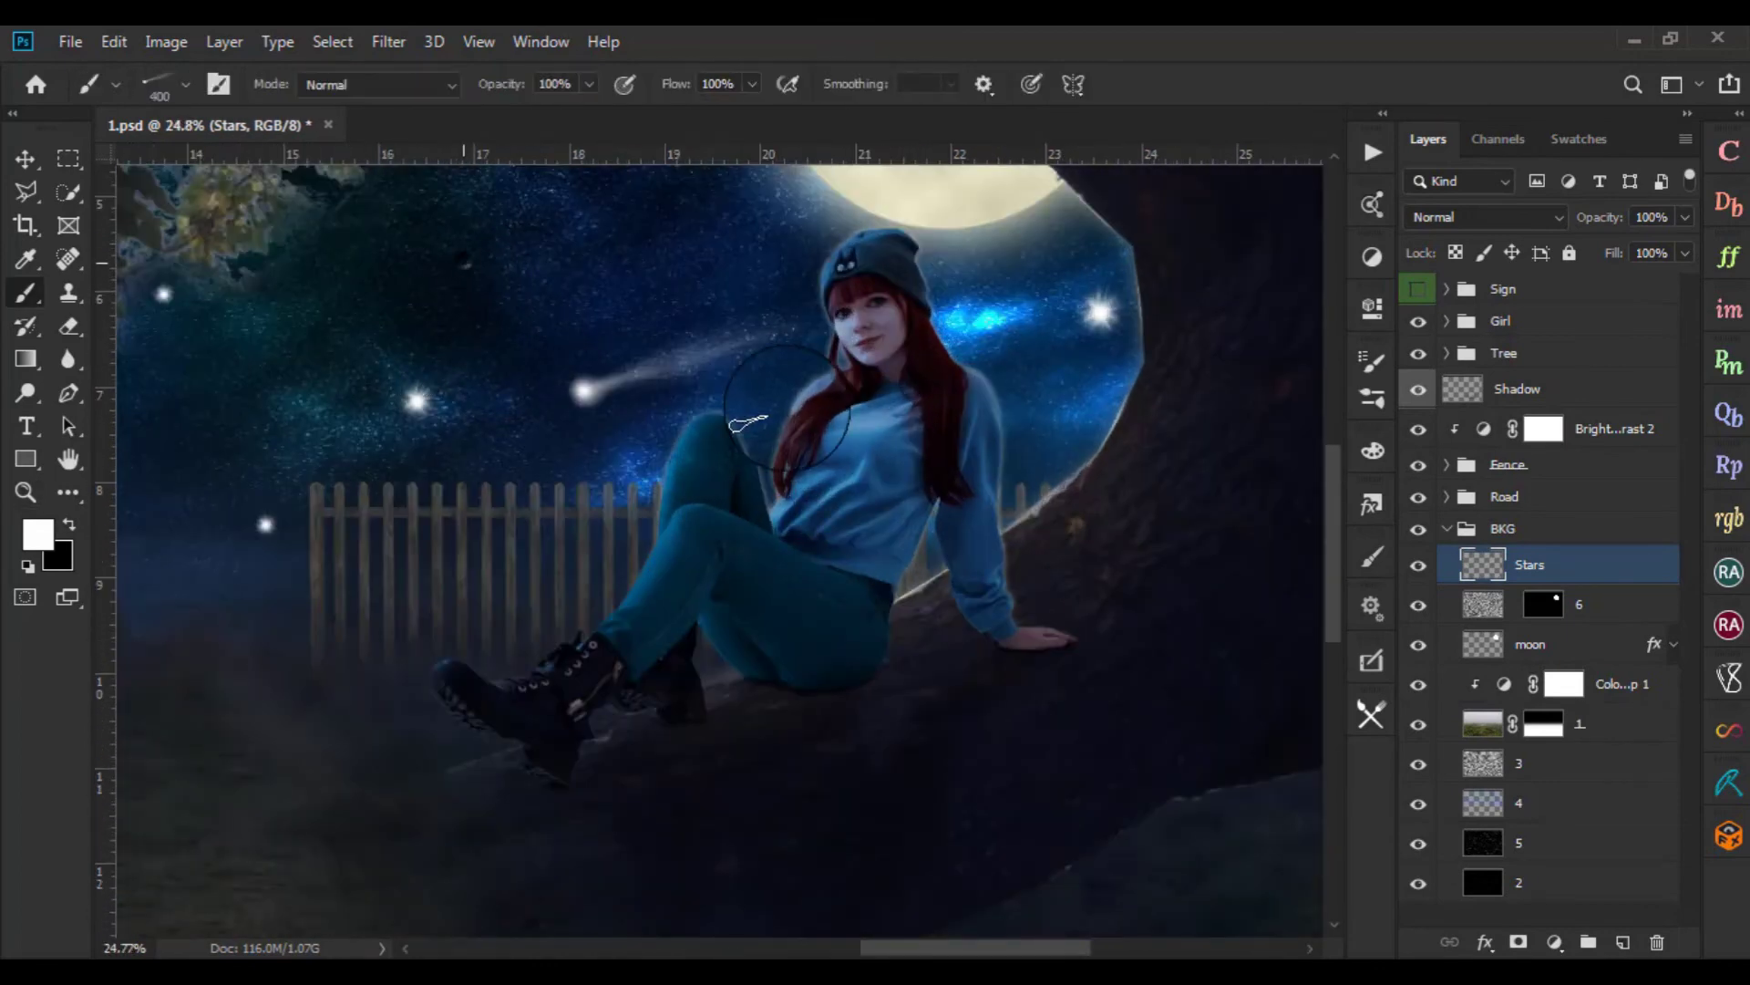
scroll(638, 364, down, 1)
scroll(781, 430, down, 3)
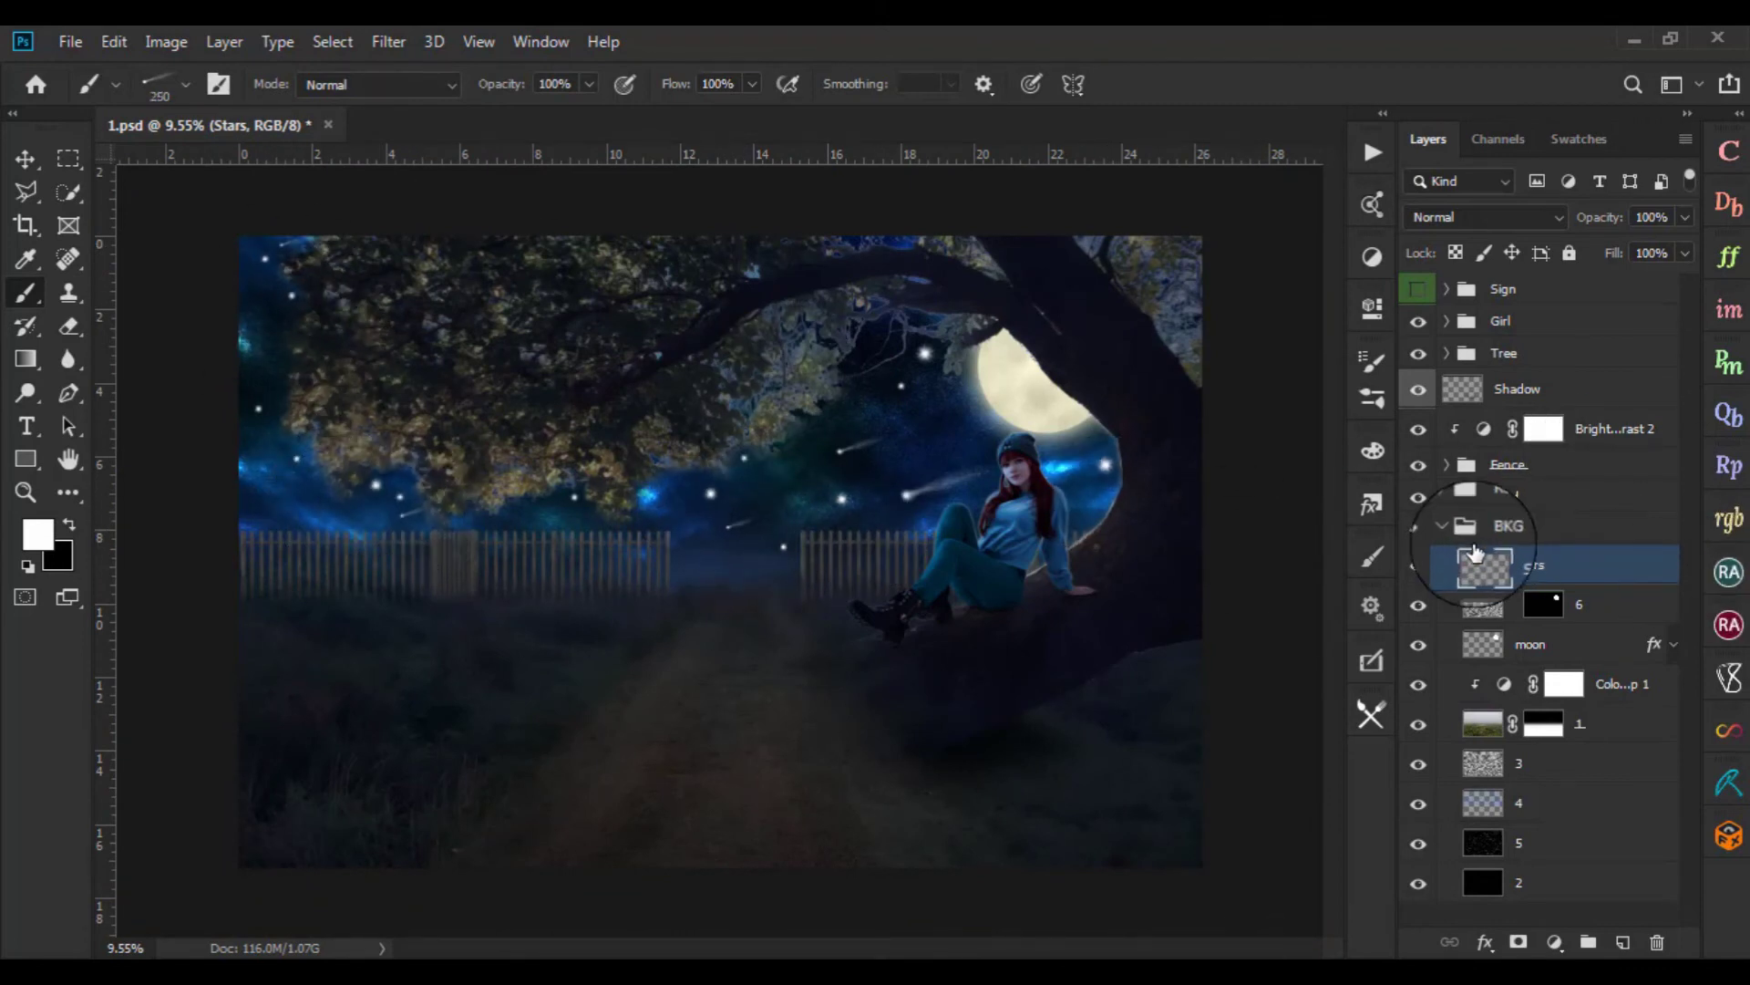
Fold the BKG group closed, leaving only the top-level groups in the Layers panel
click(1443, 532)
scroll(1049, 583, up, 1)
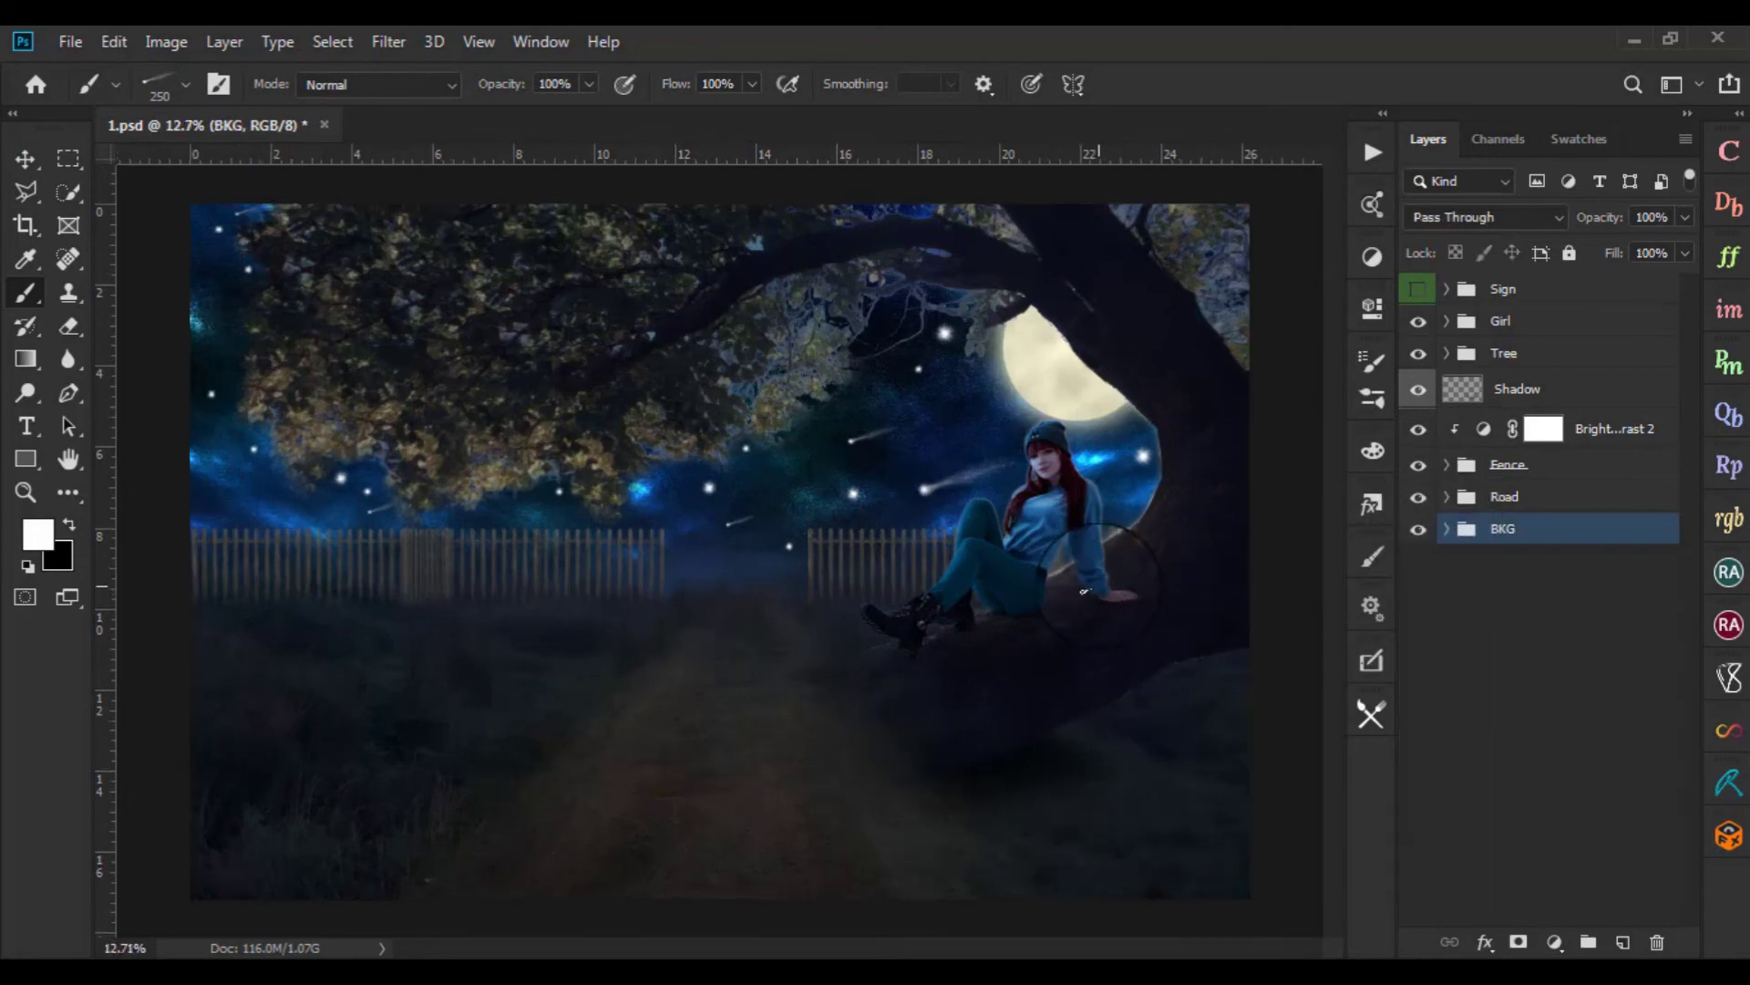
scroll(1066, 591, up, 2)
scroll(1078, 595, up, 1)
scroll(1078, 594, up, 1)
scroll(1071, 597, up, 1)
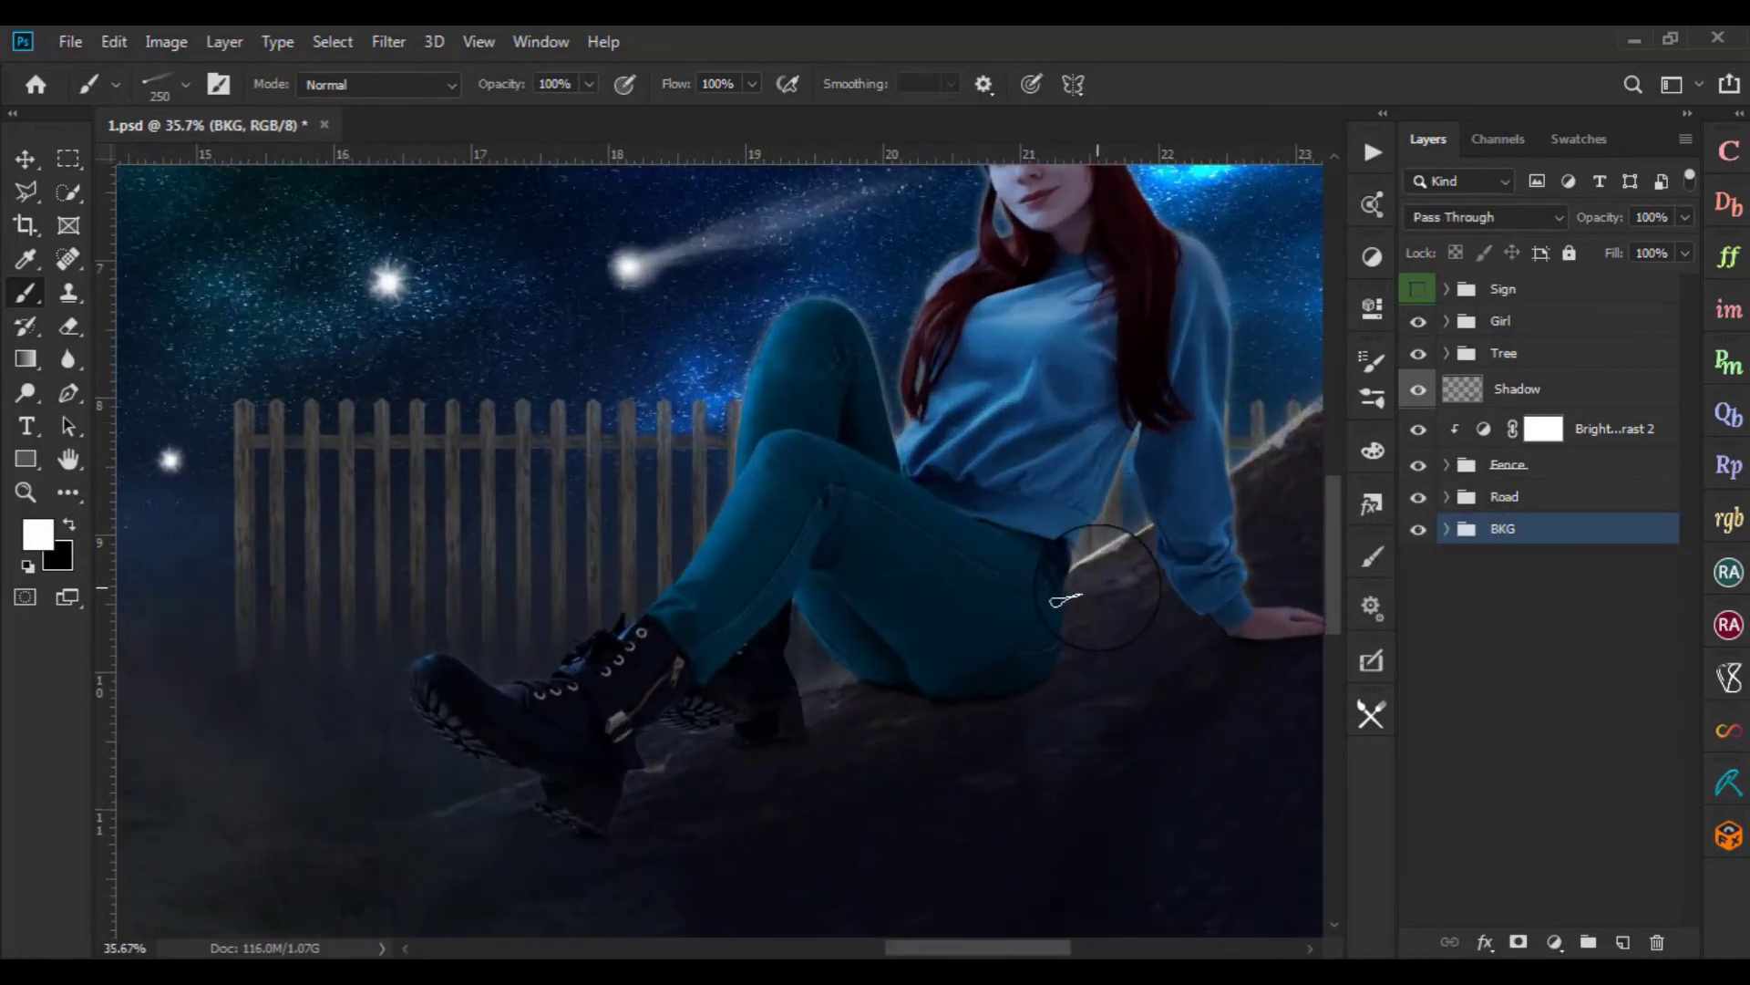
scroll(1066, 597, down, 2)
scroll(1098, 594, down, 2)
scroll(1097, 594, down, 1)
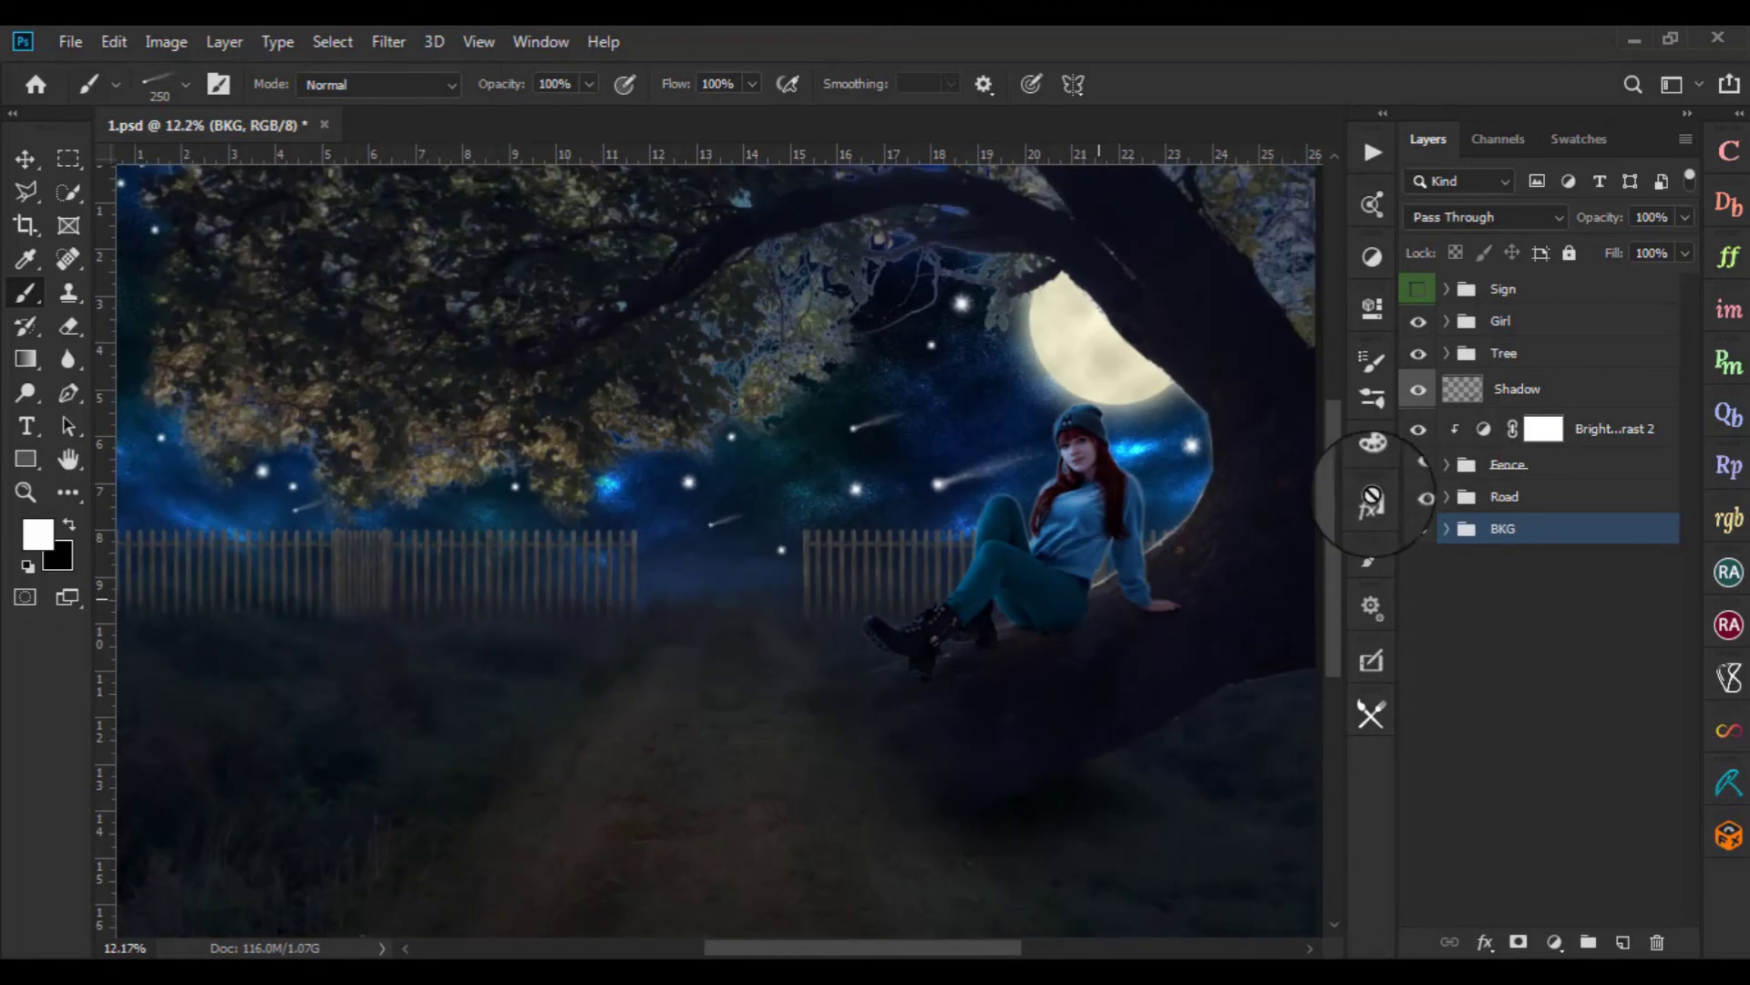
scroll(1154, 502, down, 1)
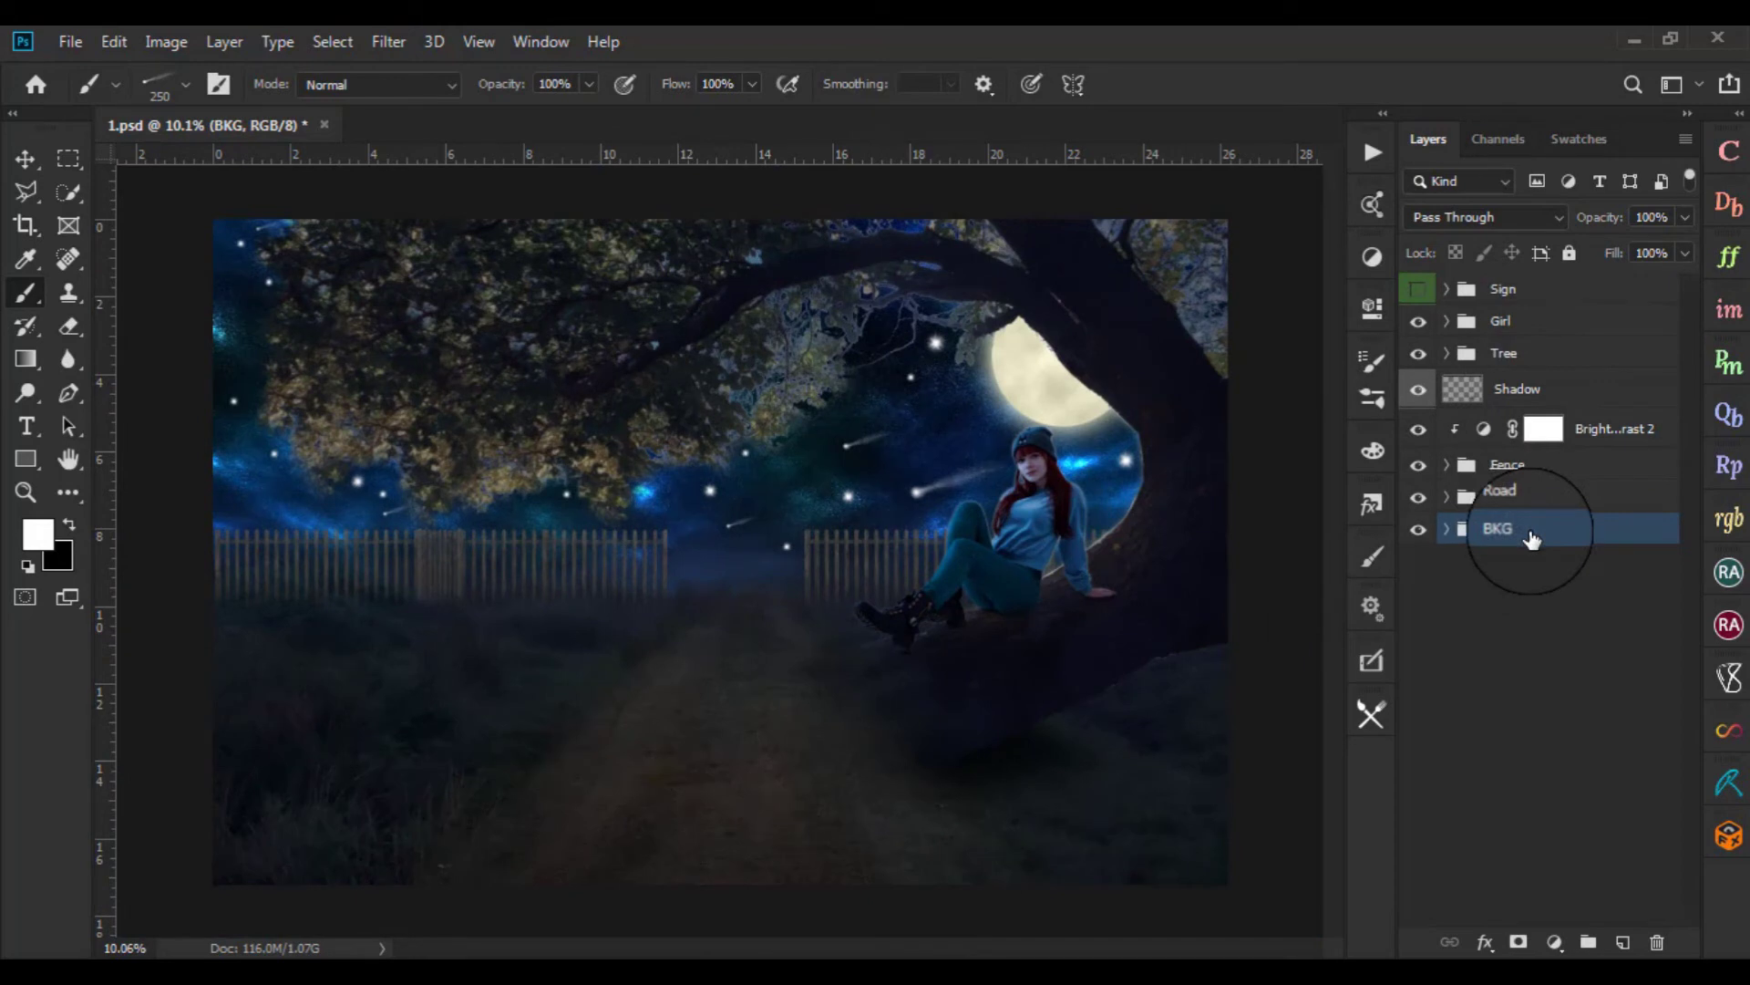
Place the cone house image at the top-left of the scene behind the fence
drag(1532, 539, 1541, 539)
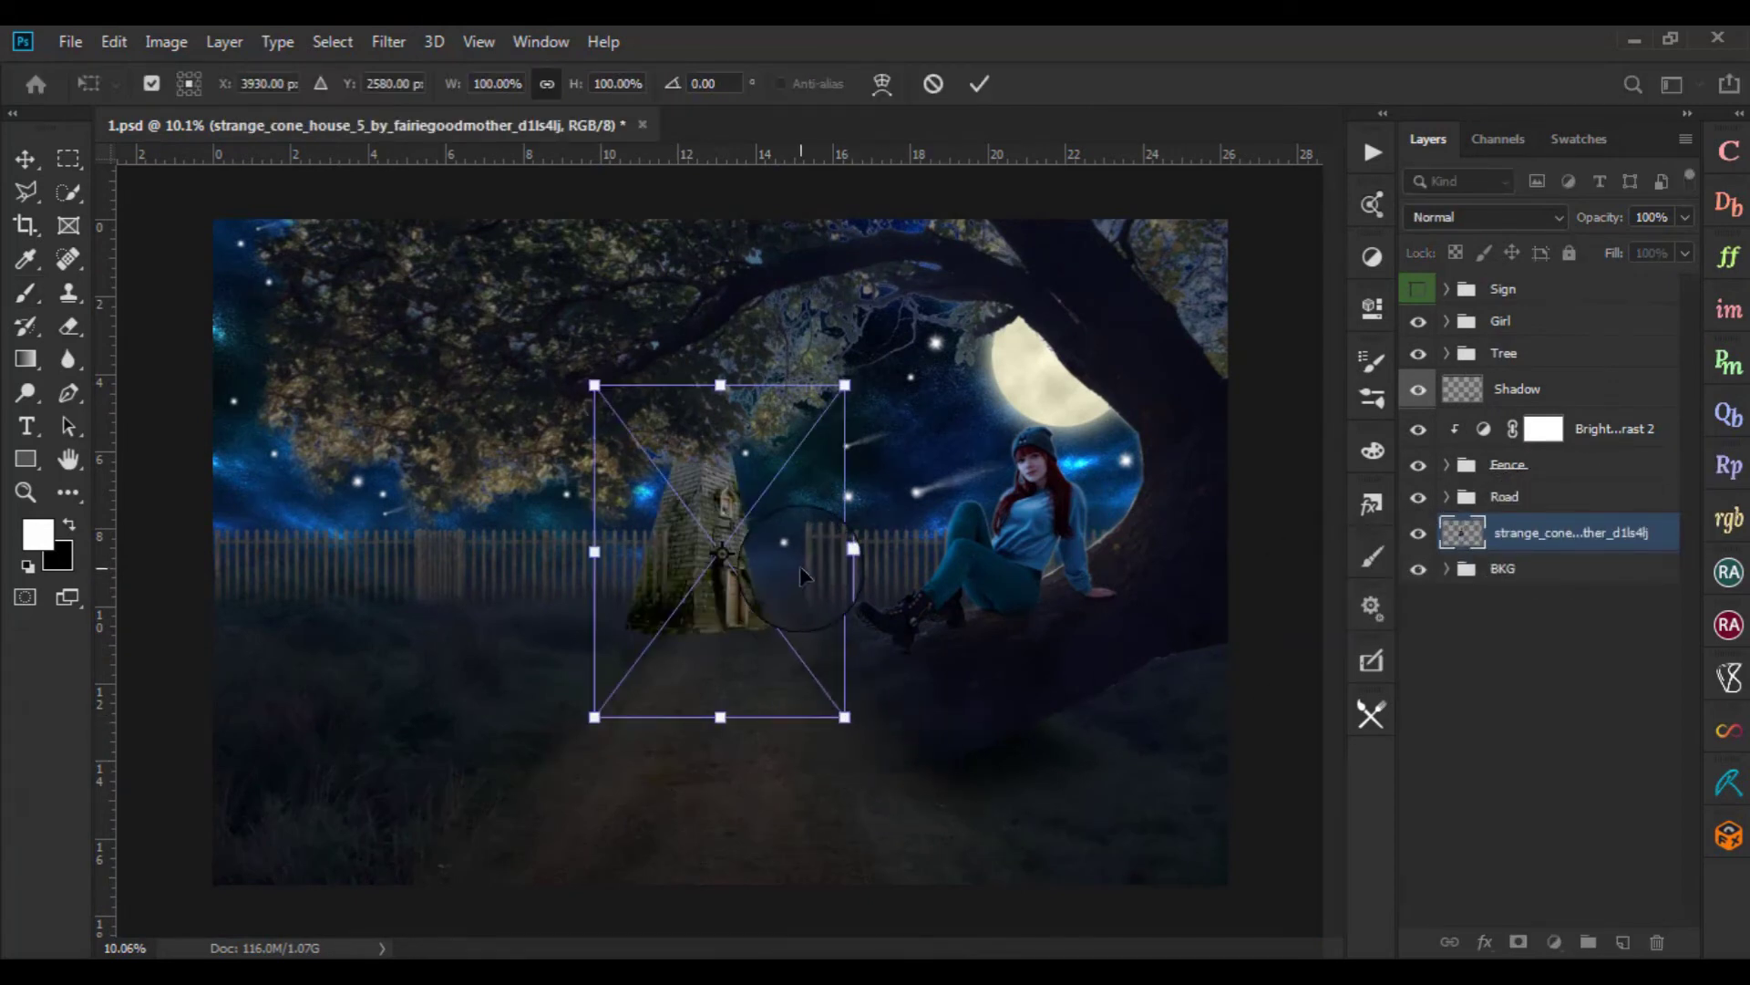
mouse_move(791, 562)
mouse_down()
mouse_move(397, 404)
mouse_move(371, 540)
mouse_up()
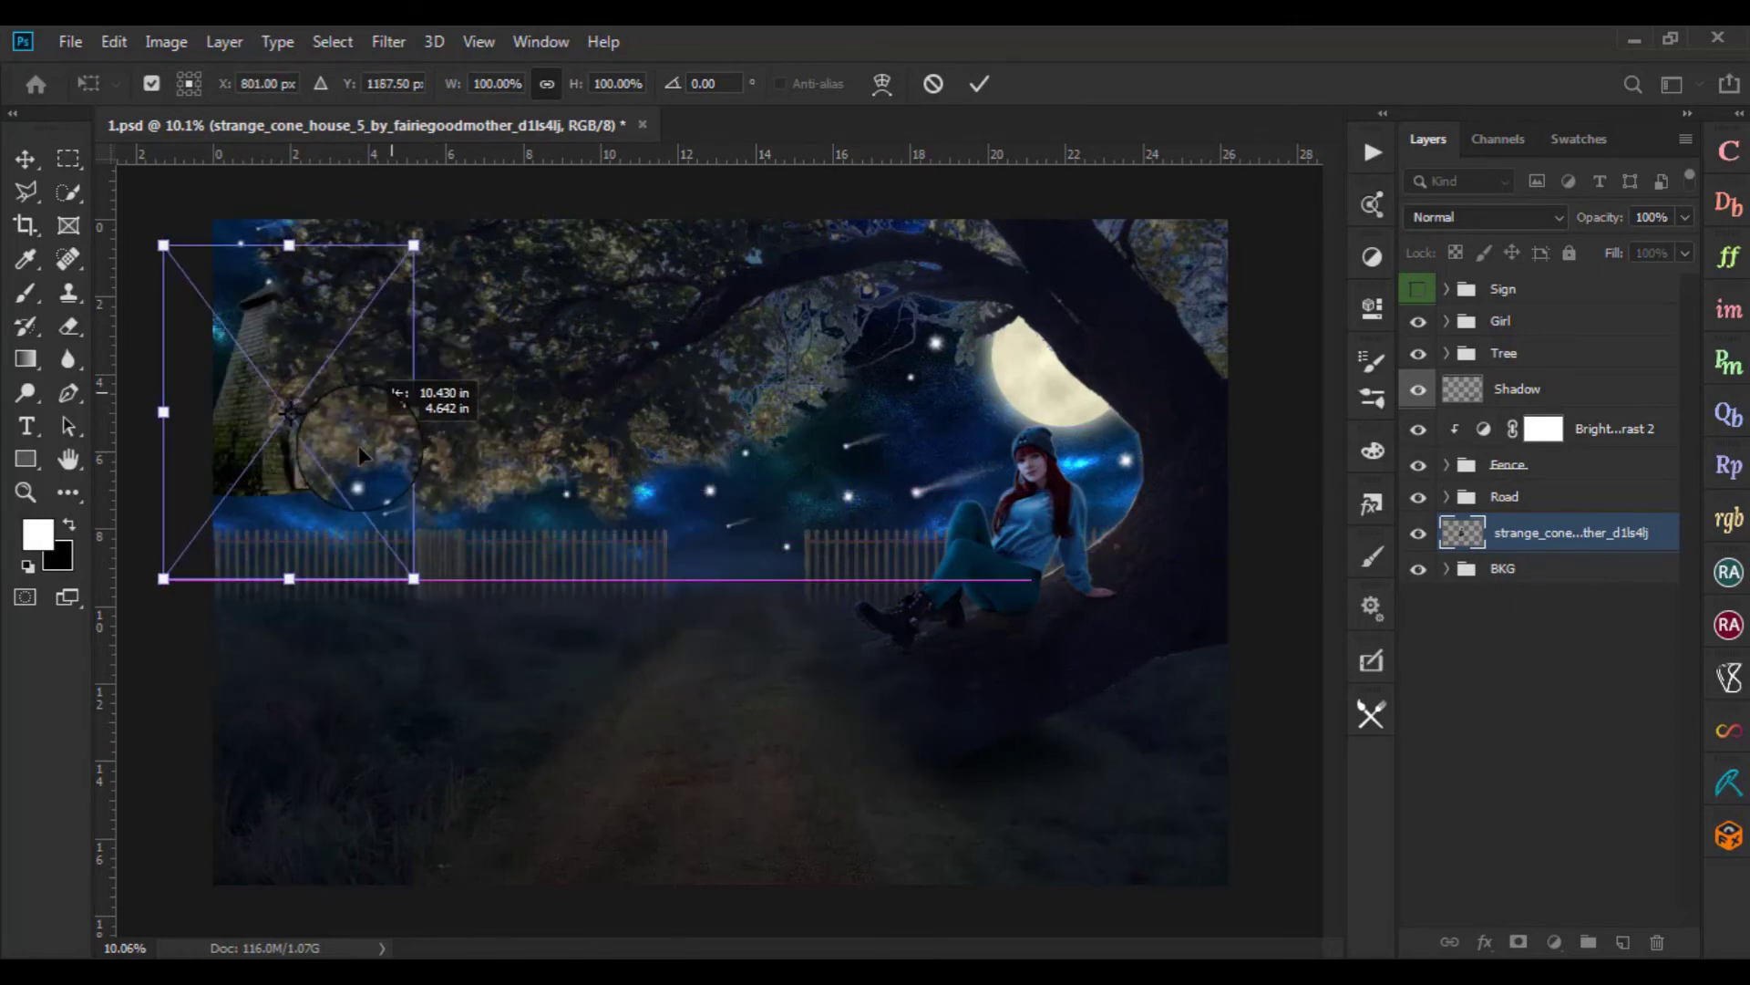
drag(369, 543, 355, 529)
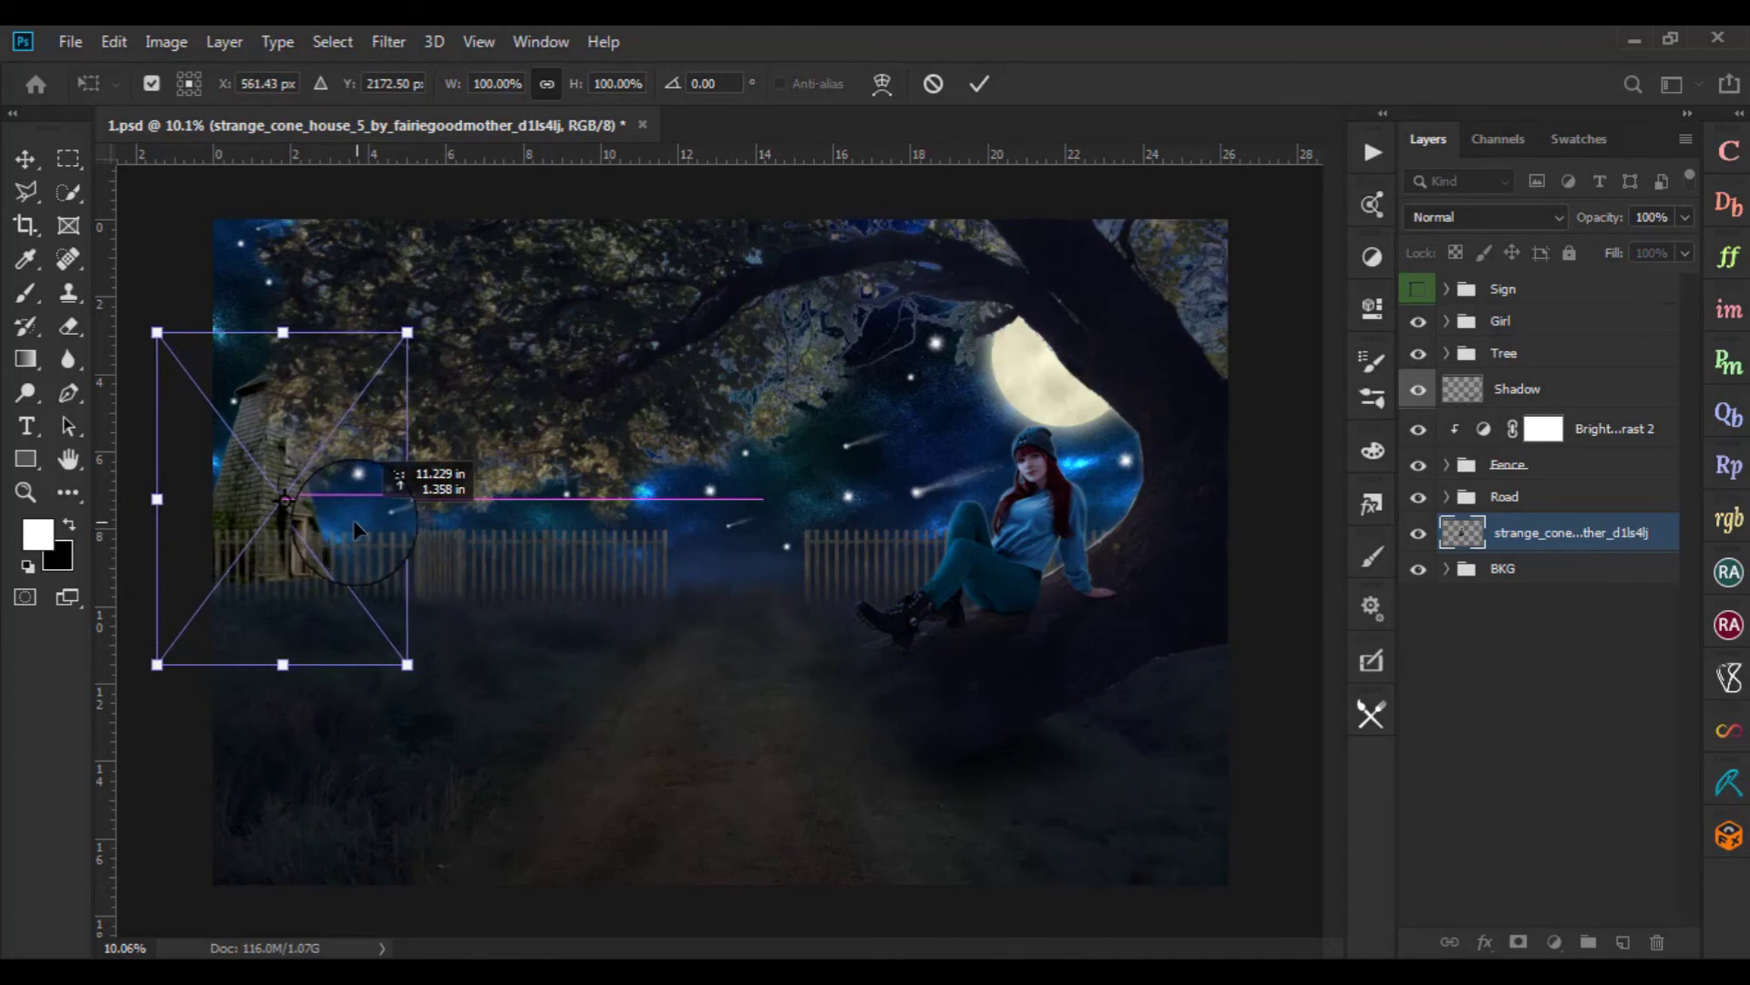
drag(354, 522, 371, 521)
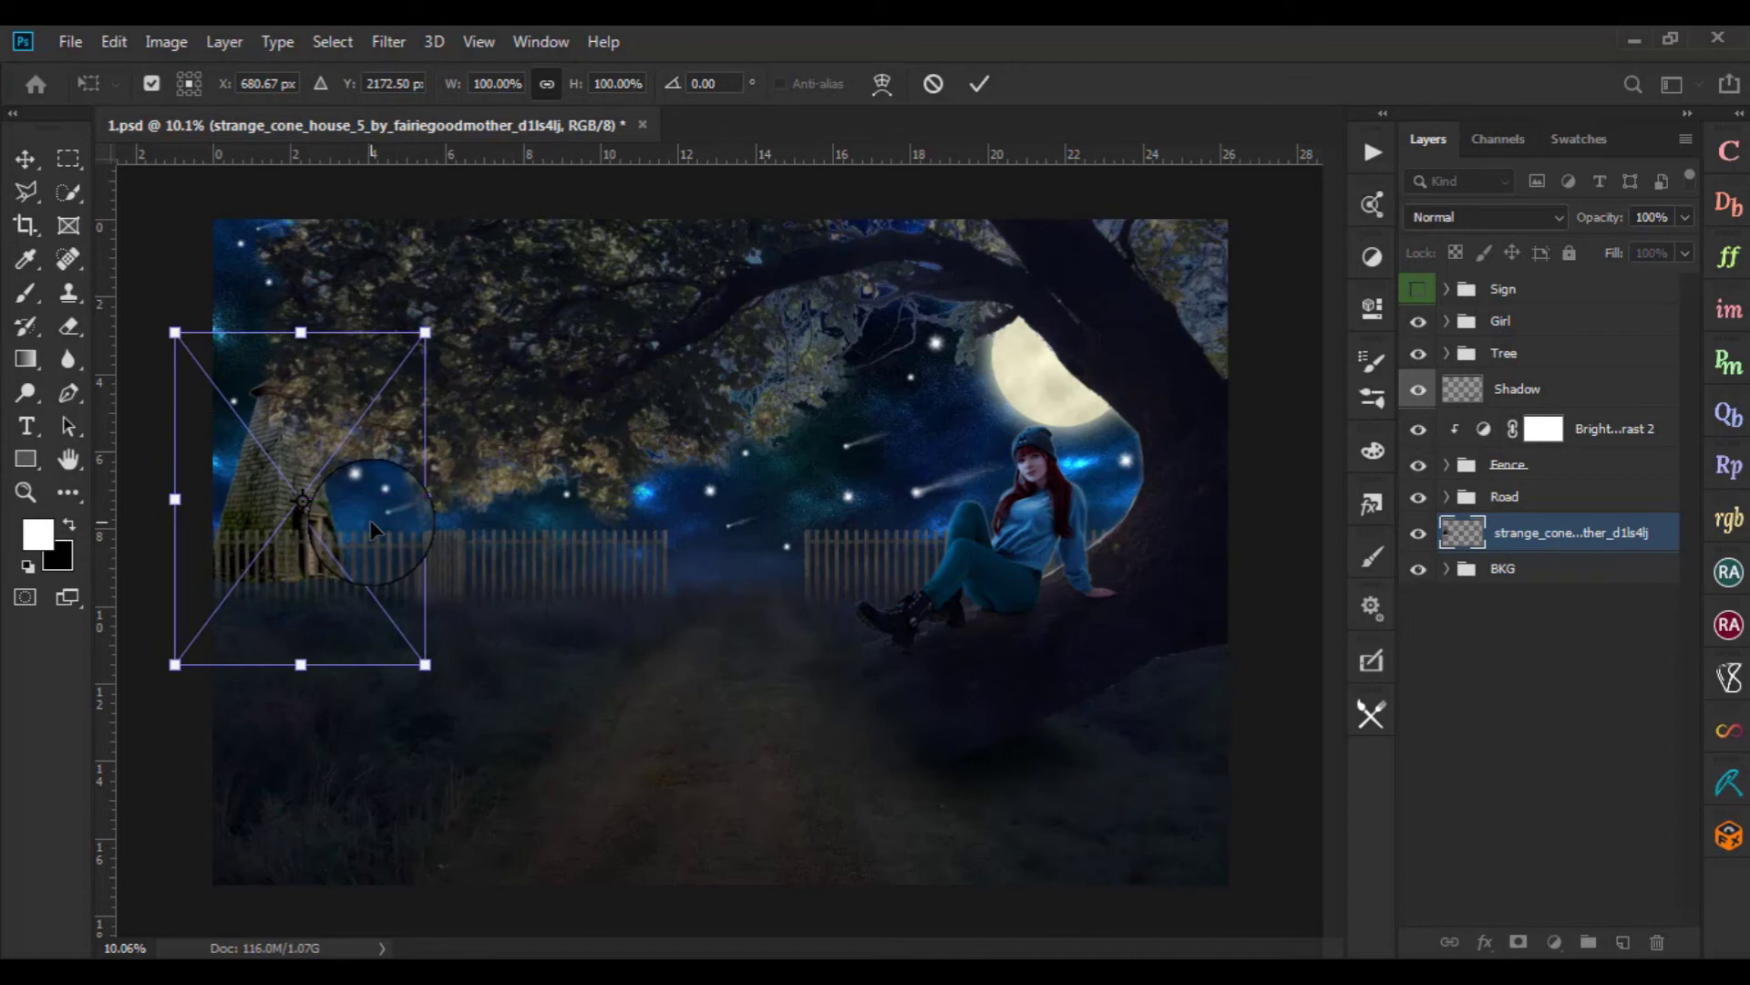
key(Return)
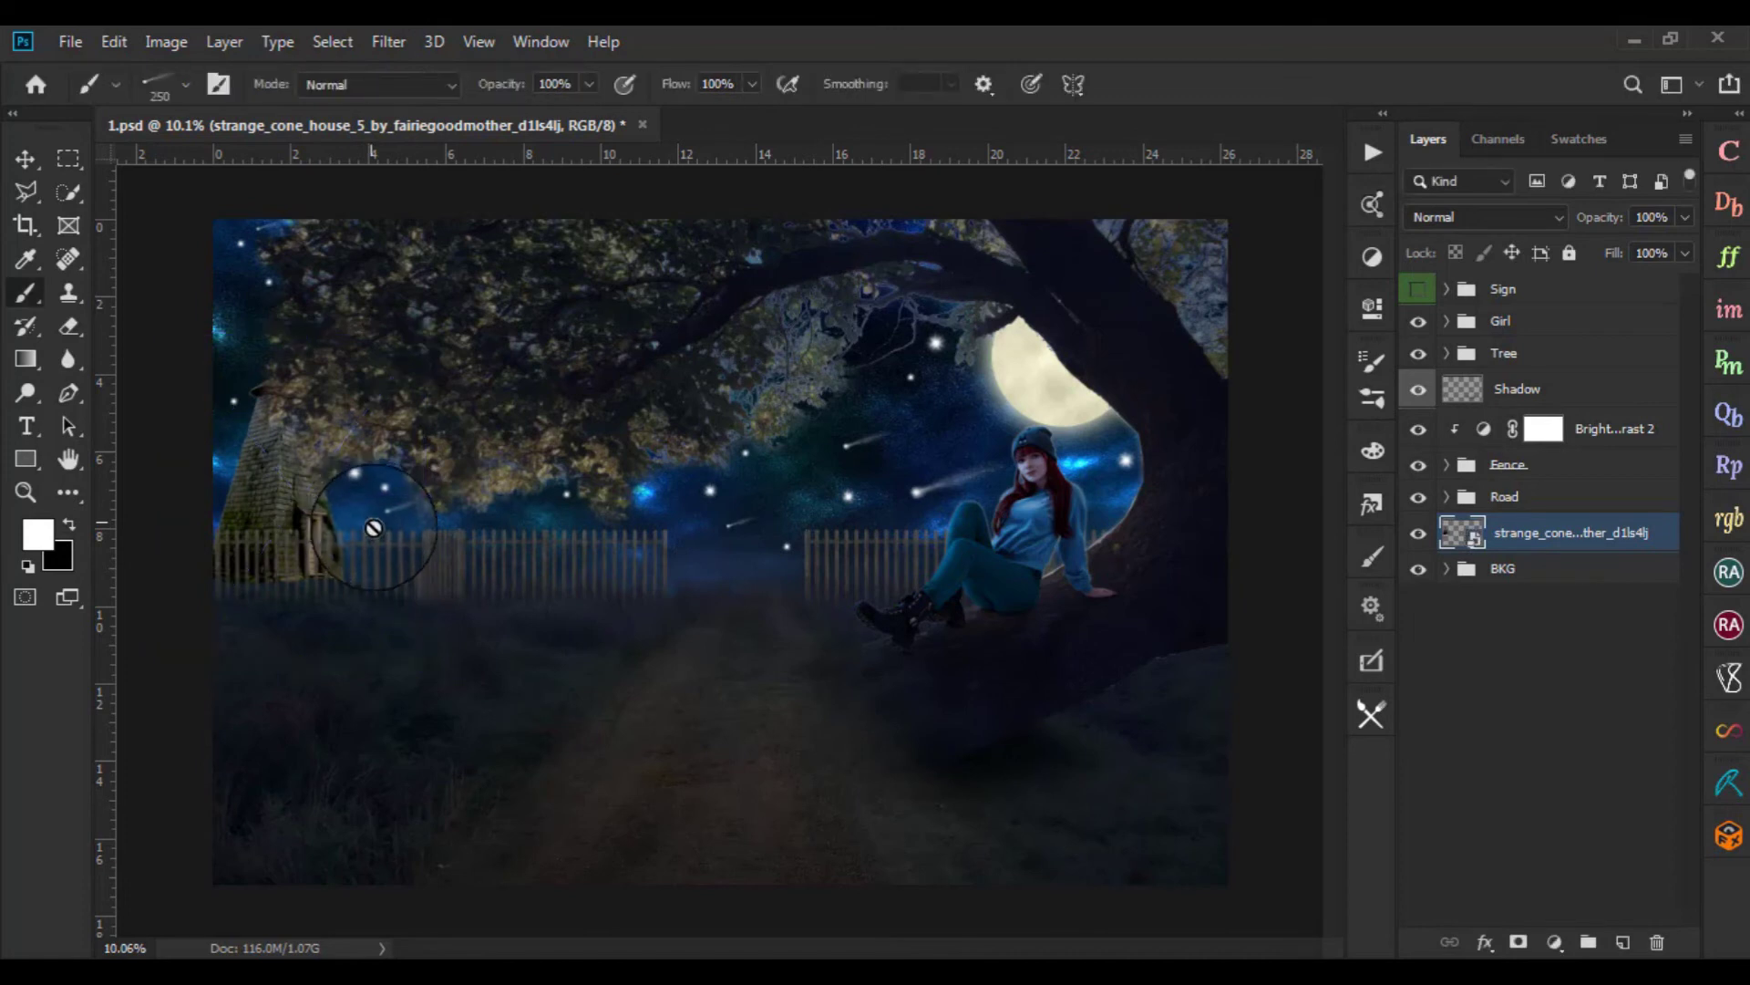
Rasterize the cone house layer, rename it 1, and add a layer mask
right_click(1524, 541)
click(1245, 480)
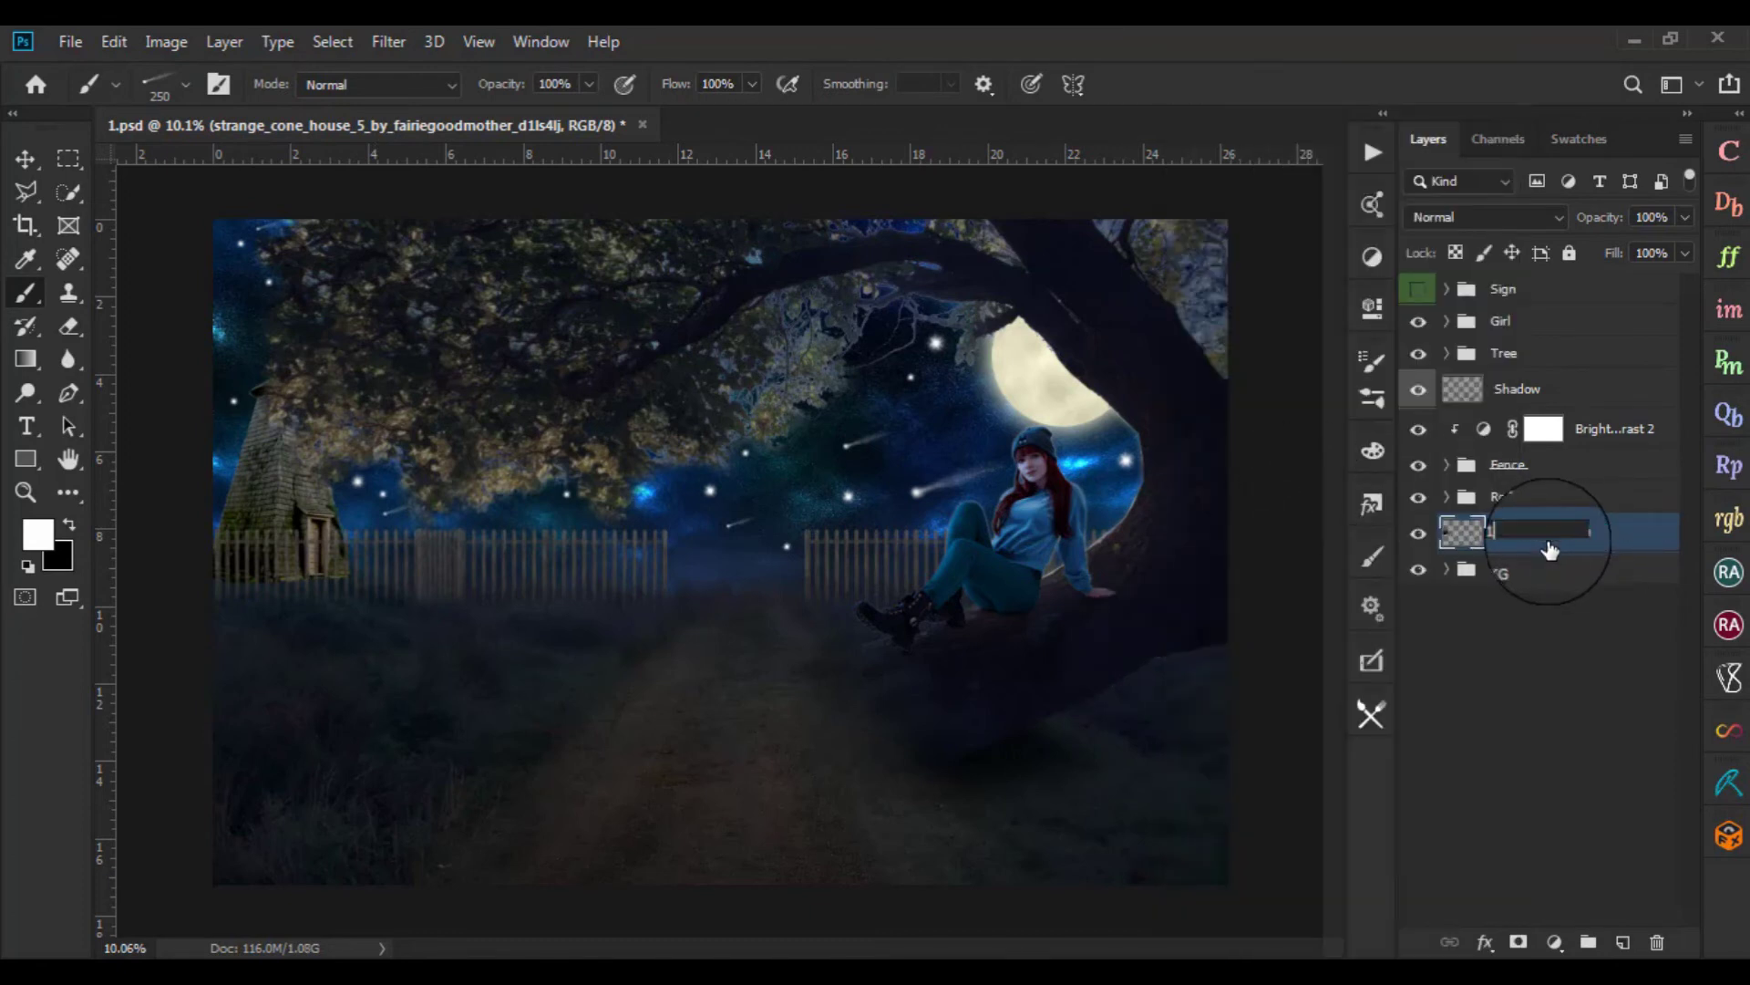
key(Return)
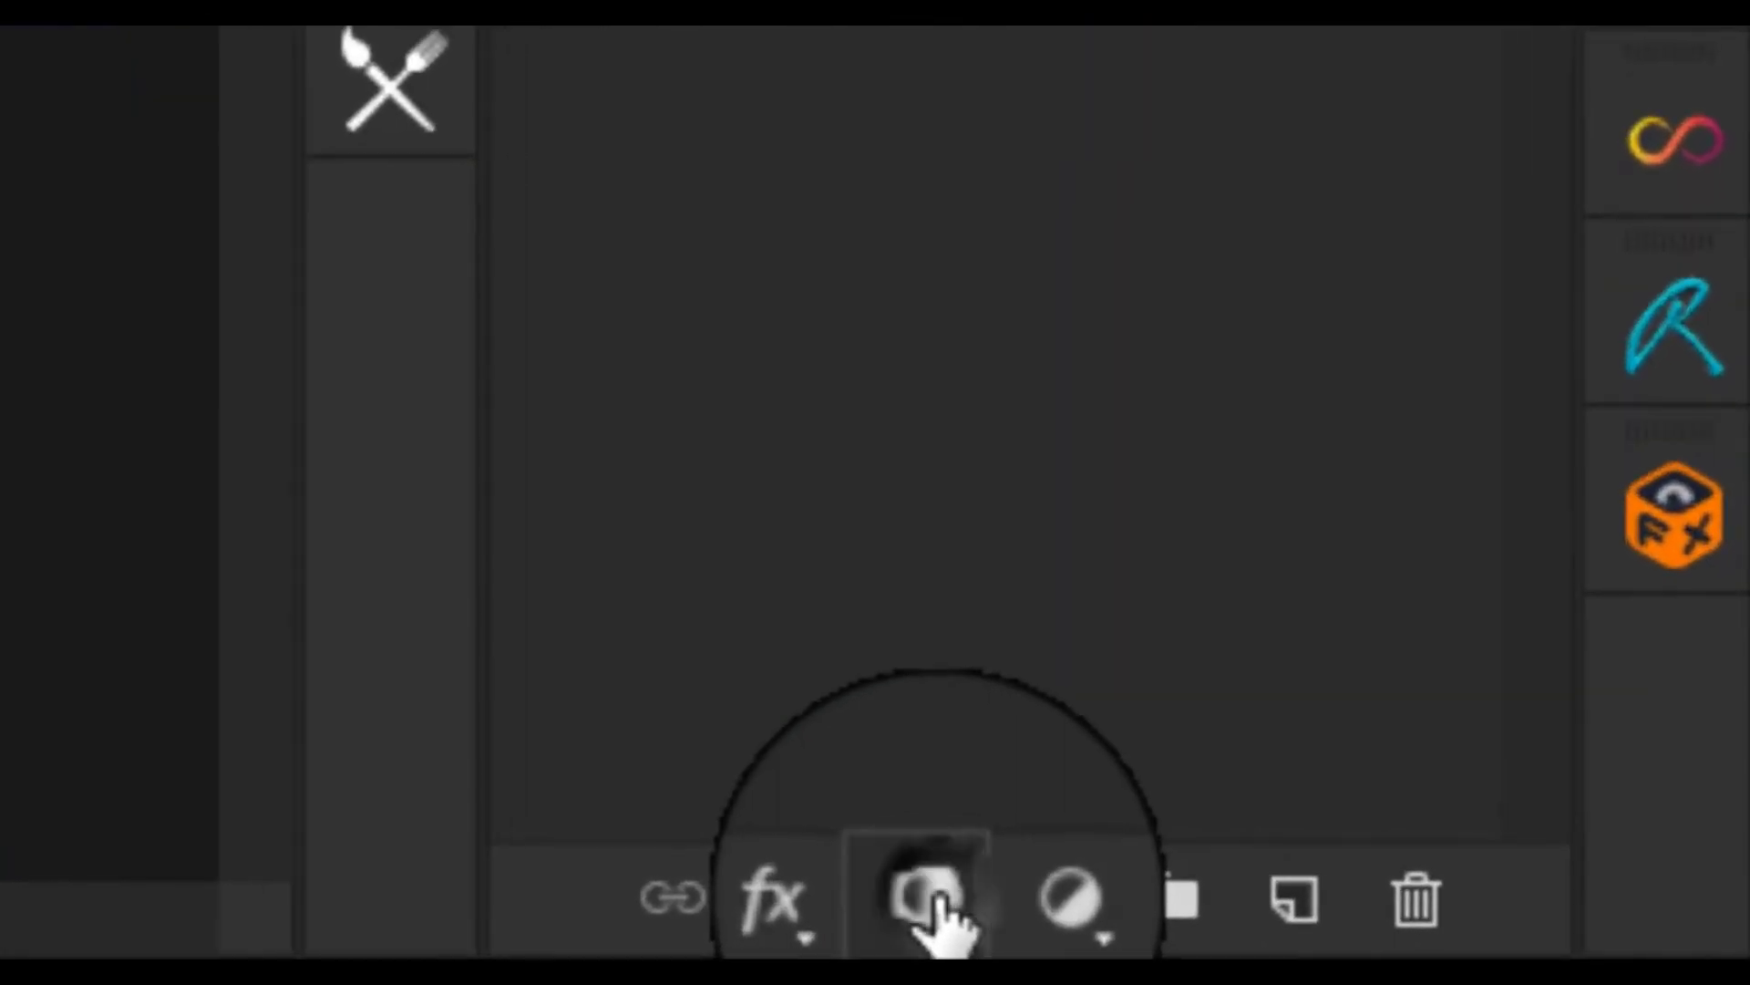
click(966, 907)
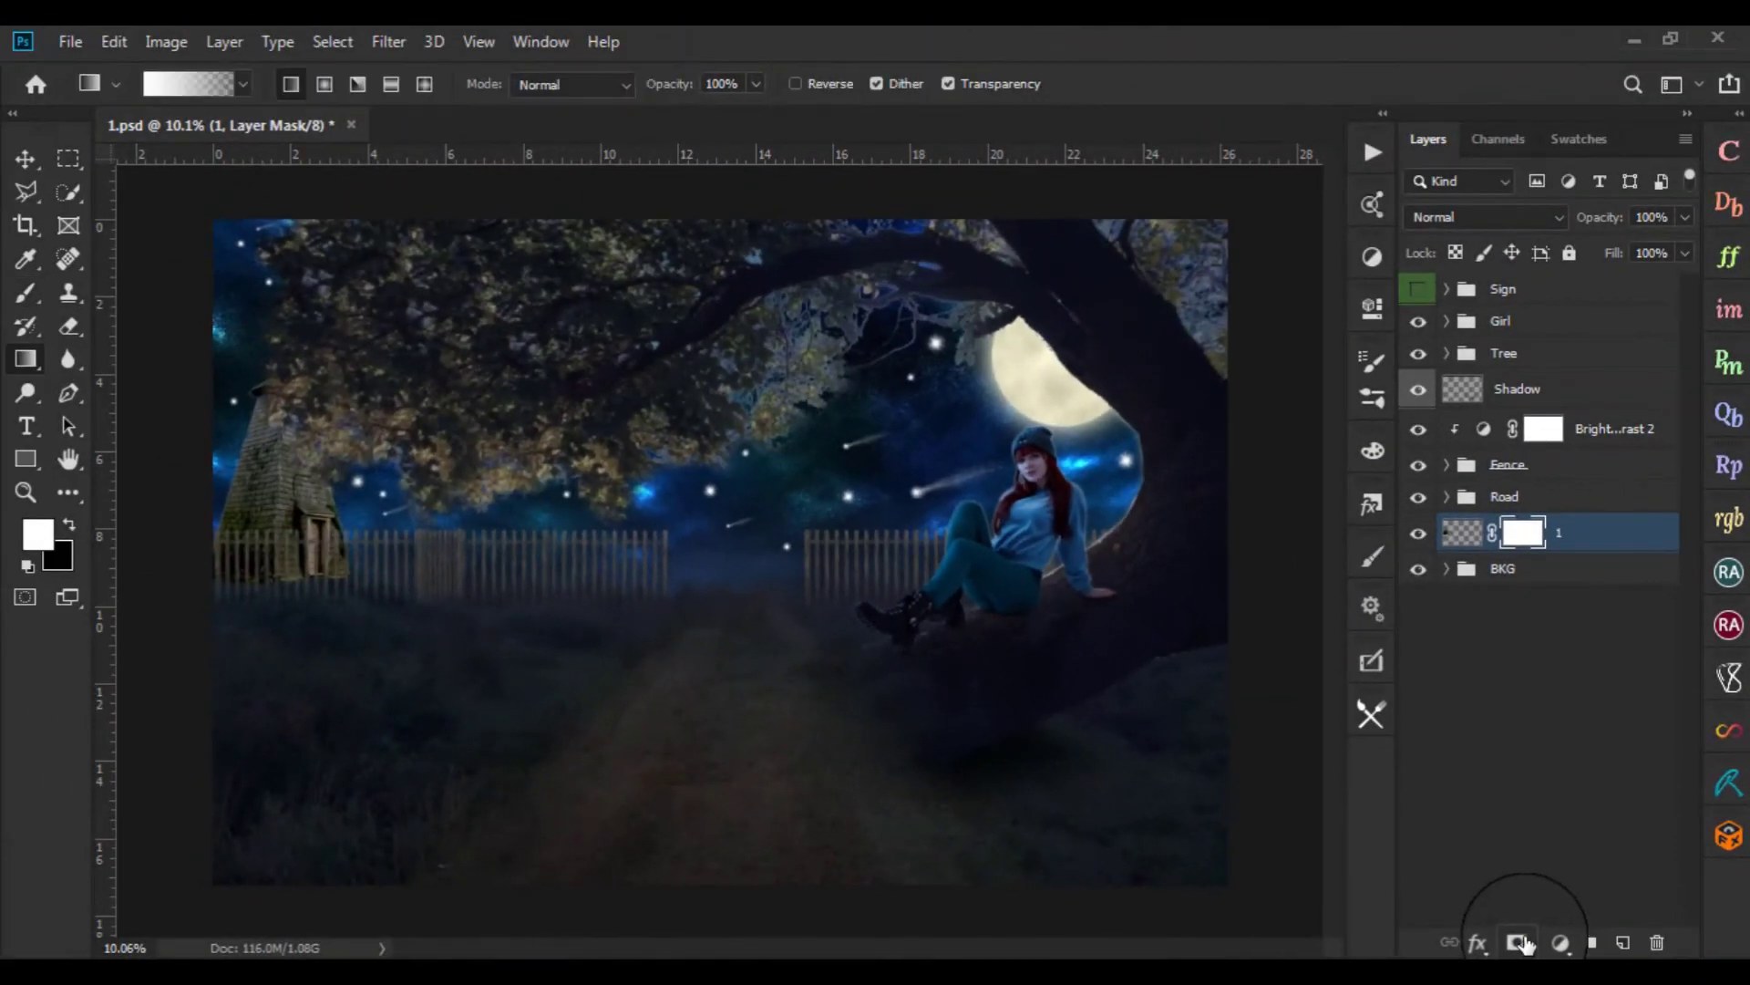
Hide the Fence group and draw a black vertical gradient on the mask to fade the house's base
key(z)
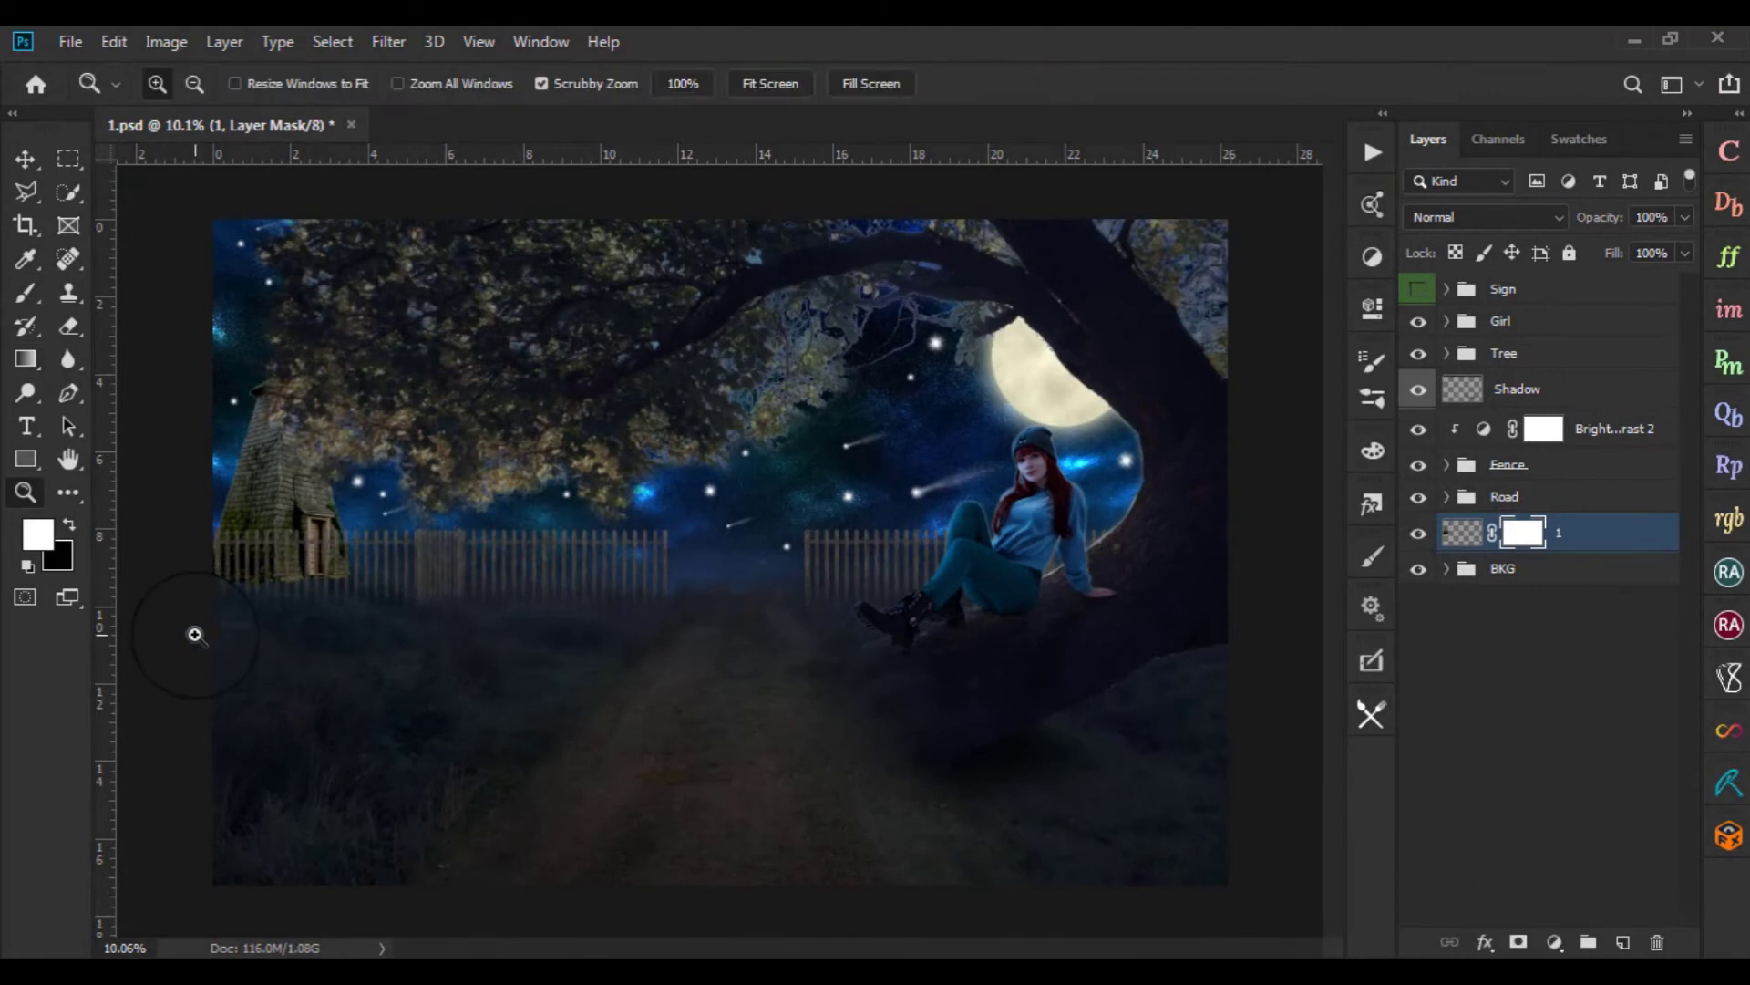
click(70, 524)
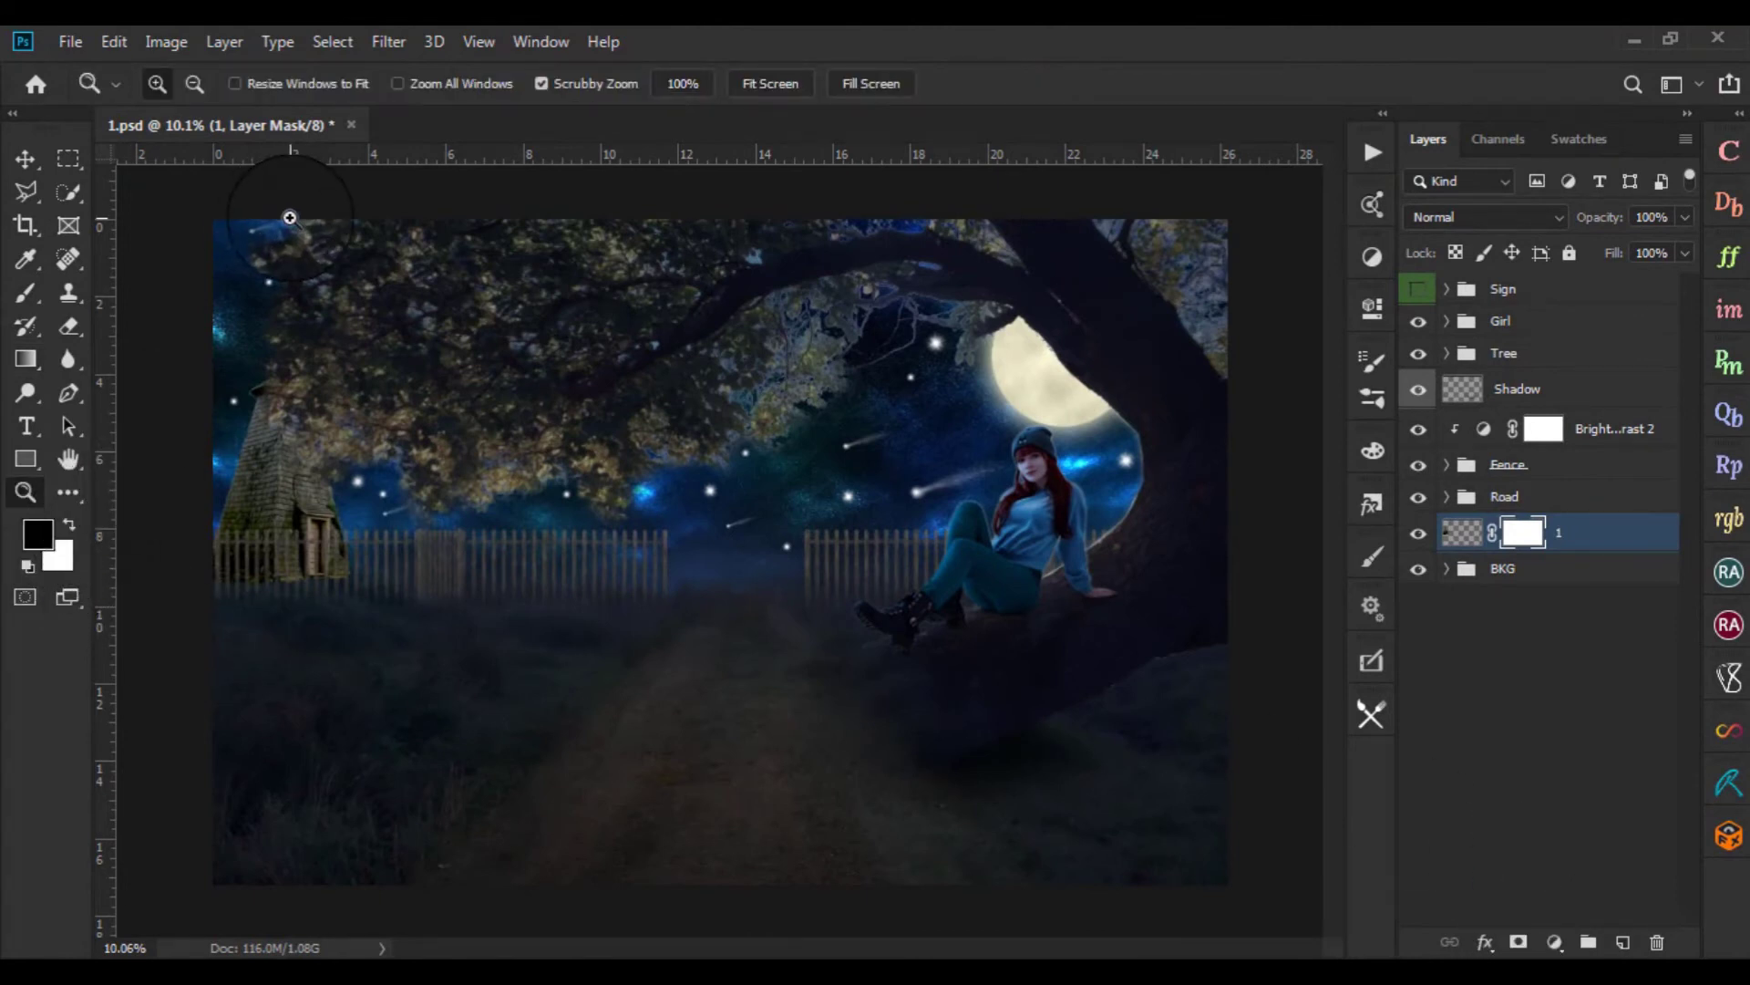
key(g)
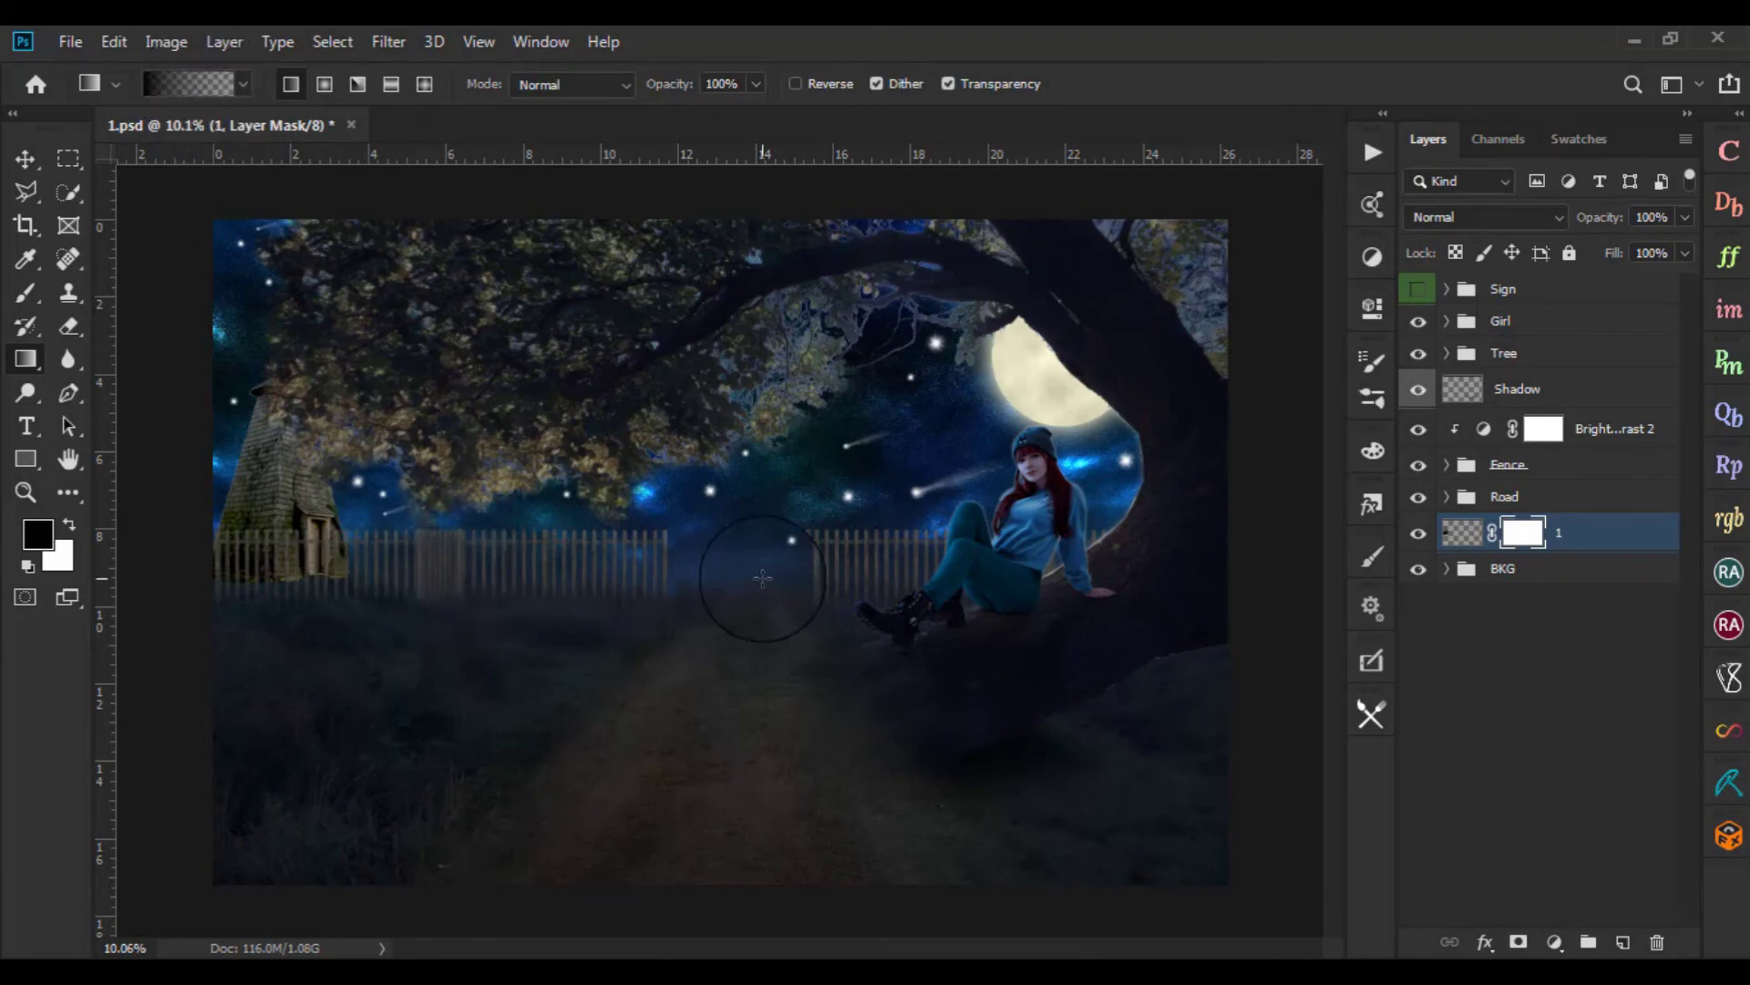
scroll(200, 634, up, 2)
scroll(273, 602, up, 2)
scroll(391, 566, up, 2)
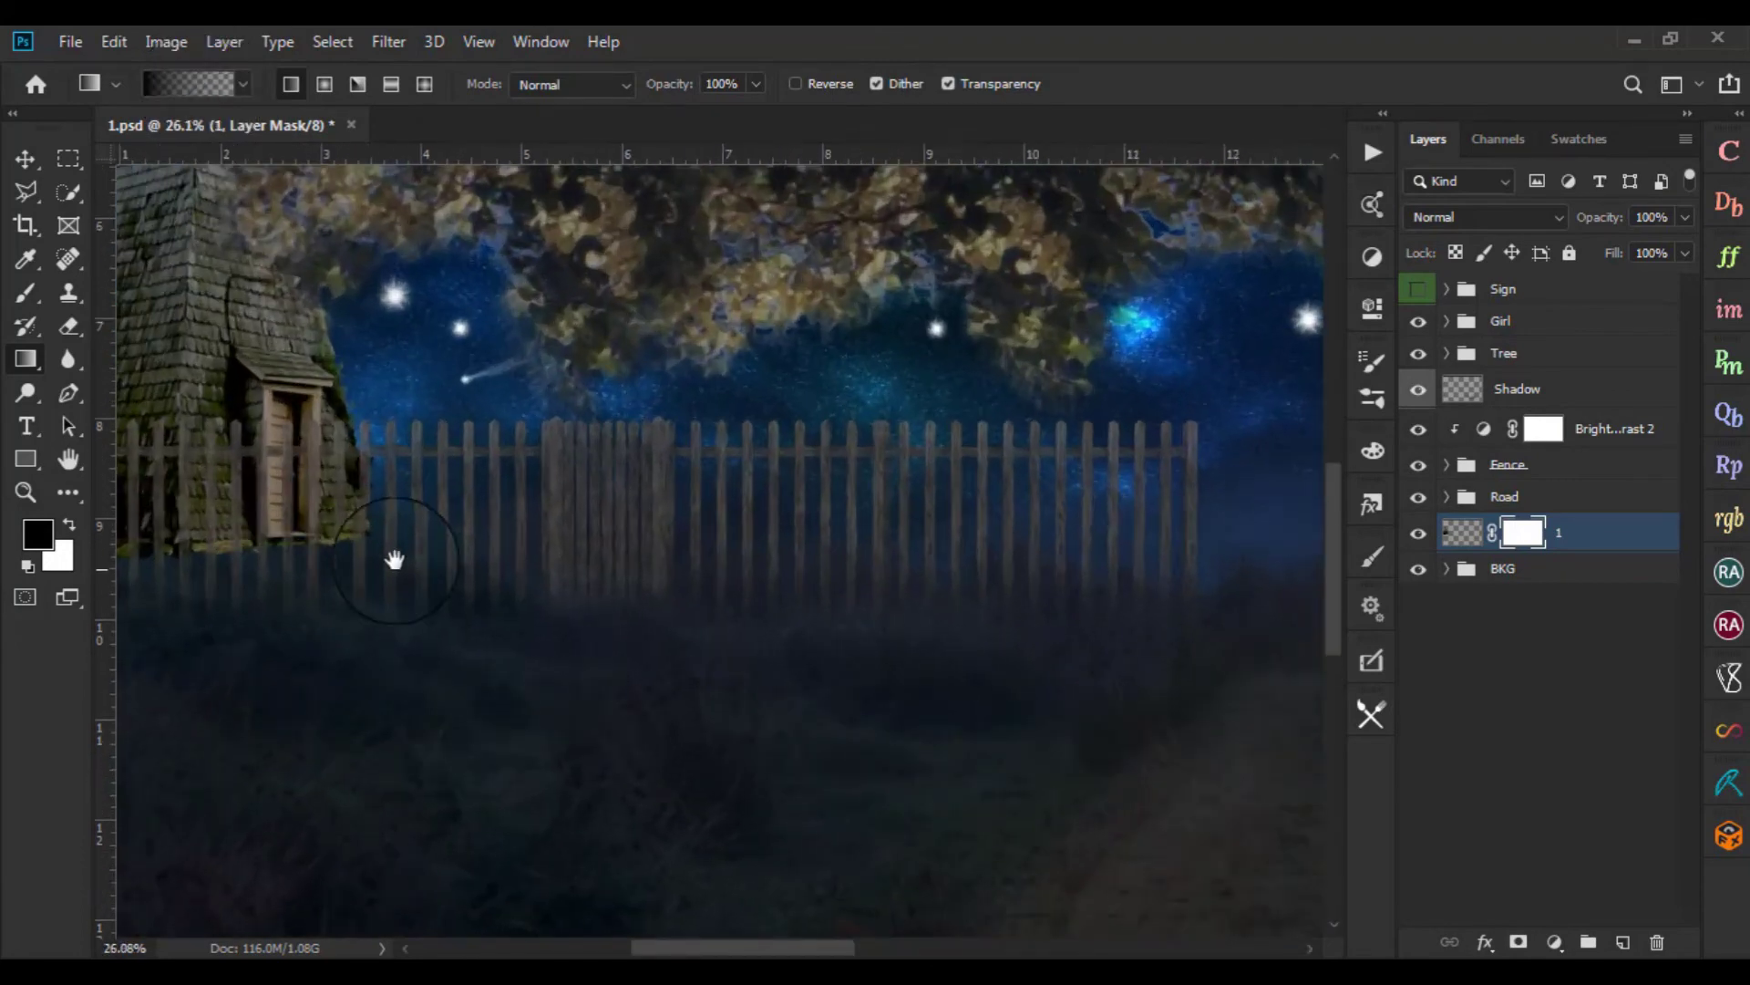
click(1419, 467)
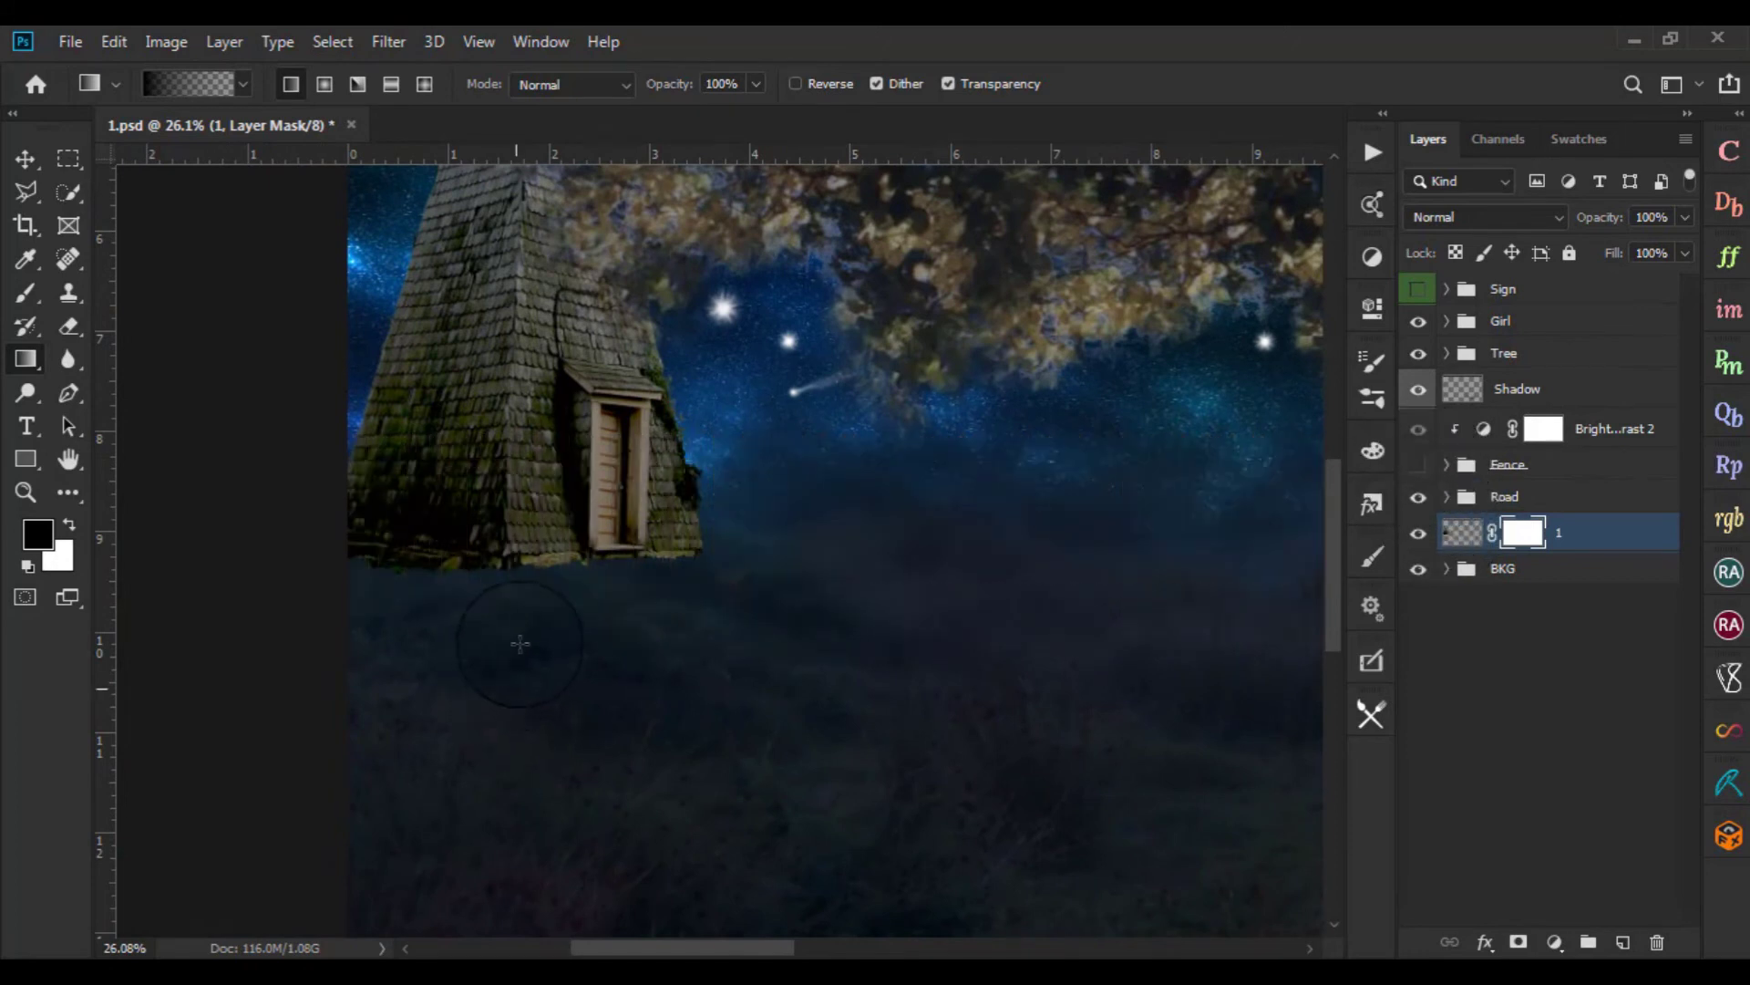
drag(512, 613, 511, 479)
drag(513, 616, 510, 479)
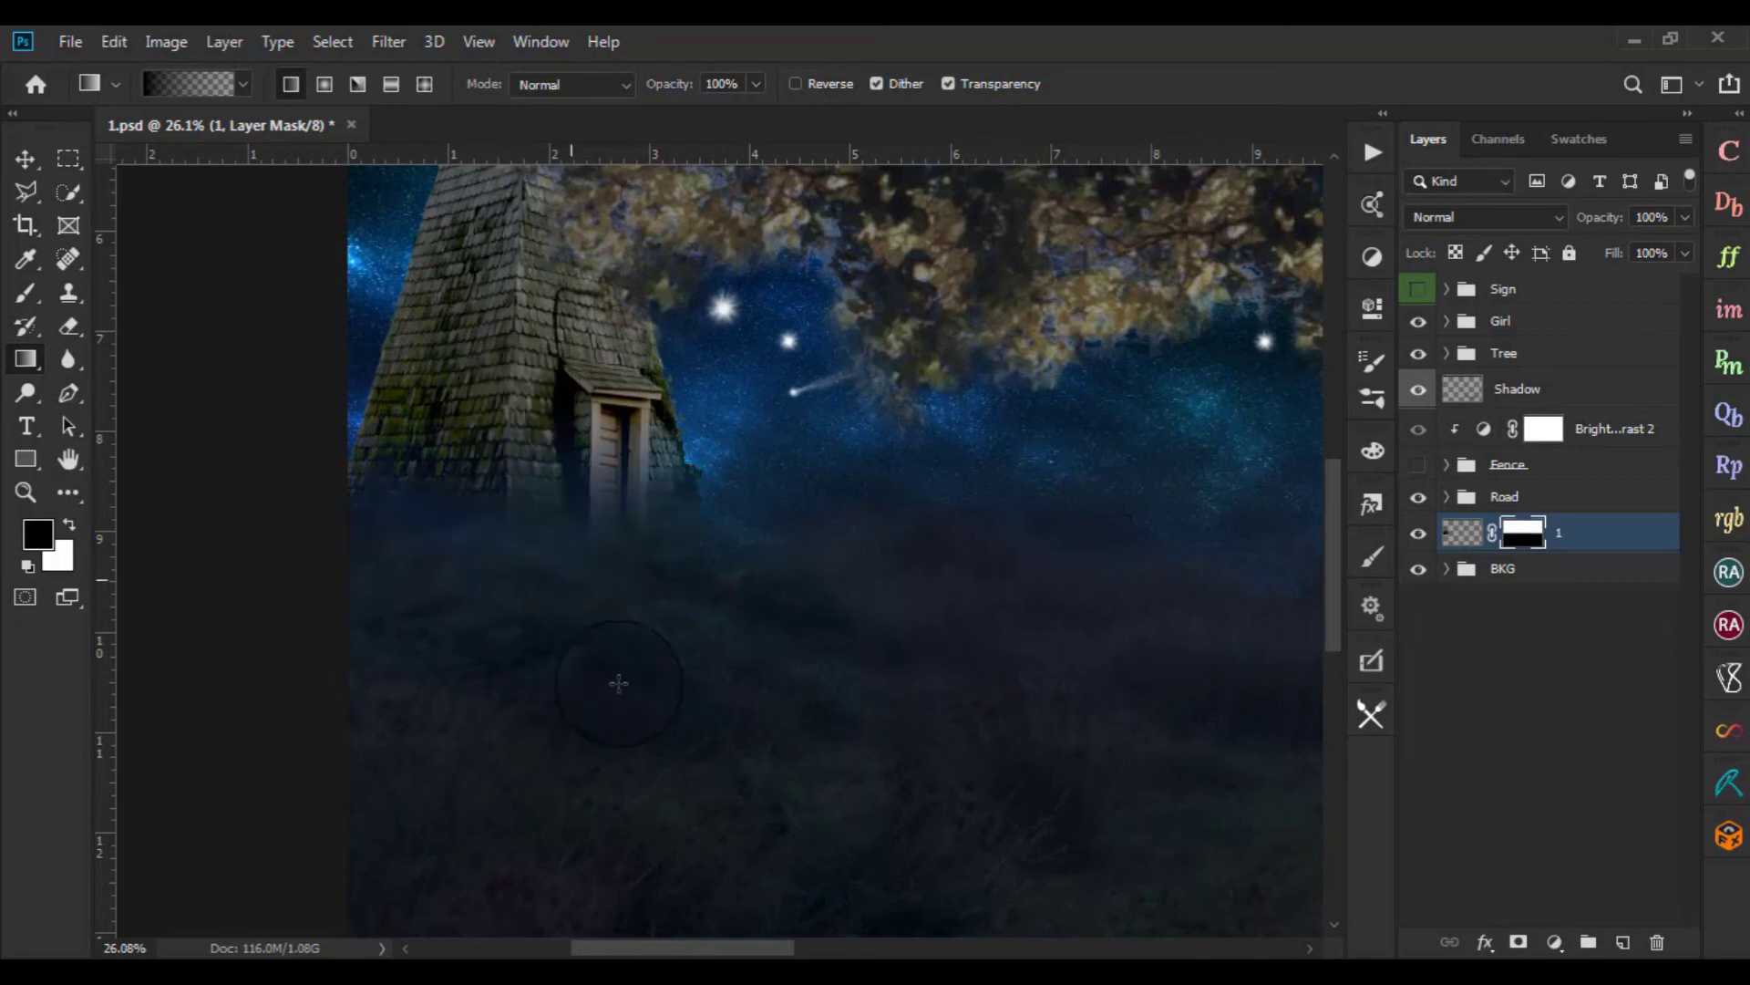
Show the Fence group again, restore default colours, and return to the Move tool at fit view
key(ctrl+0)
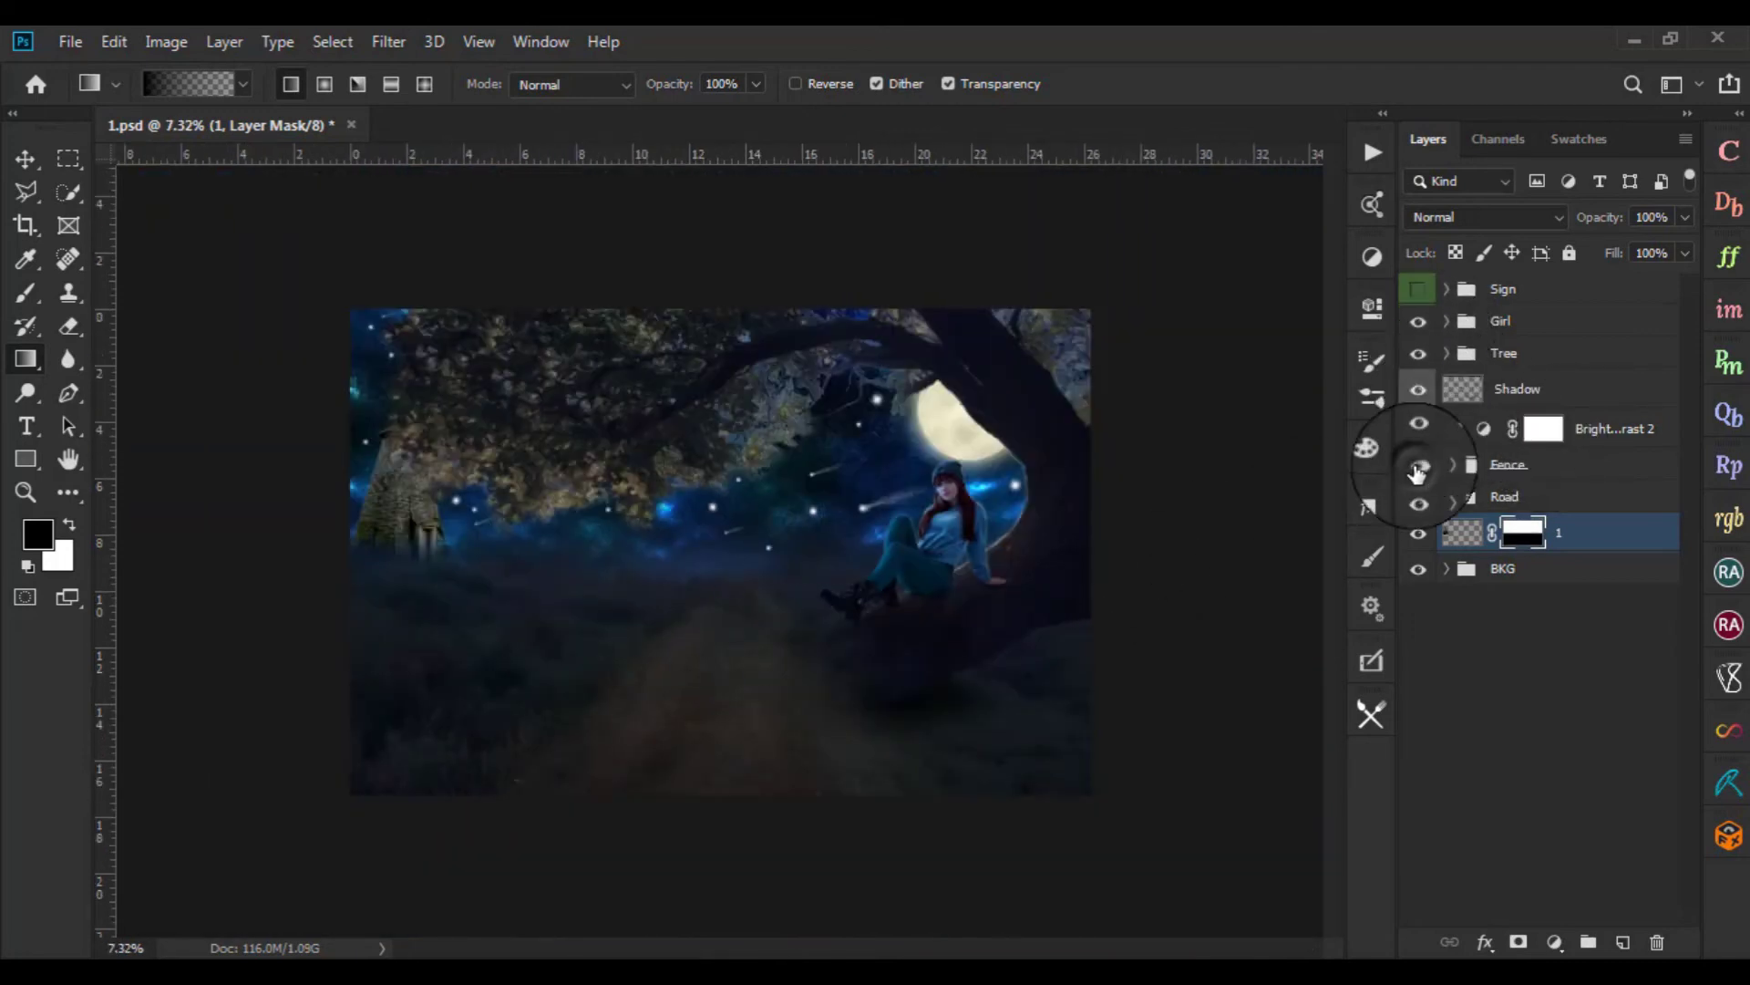
click(1418, 467)
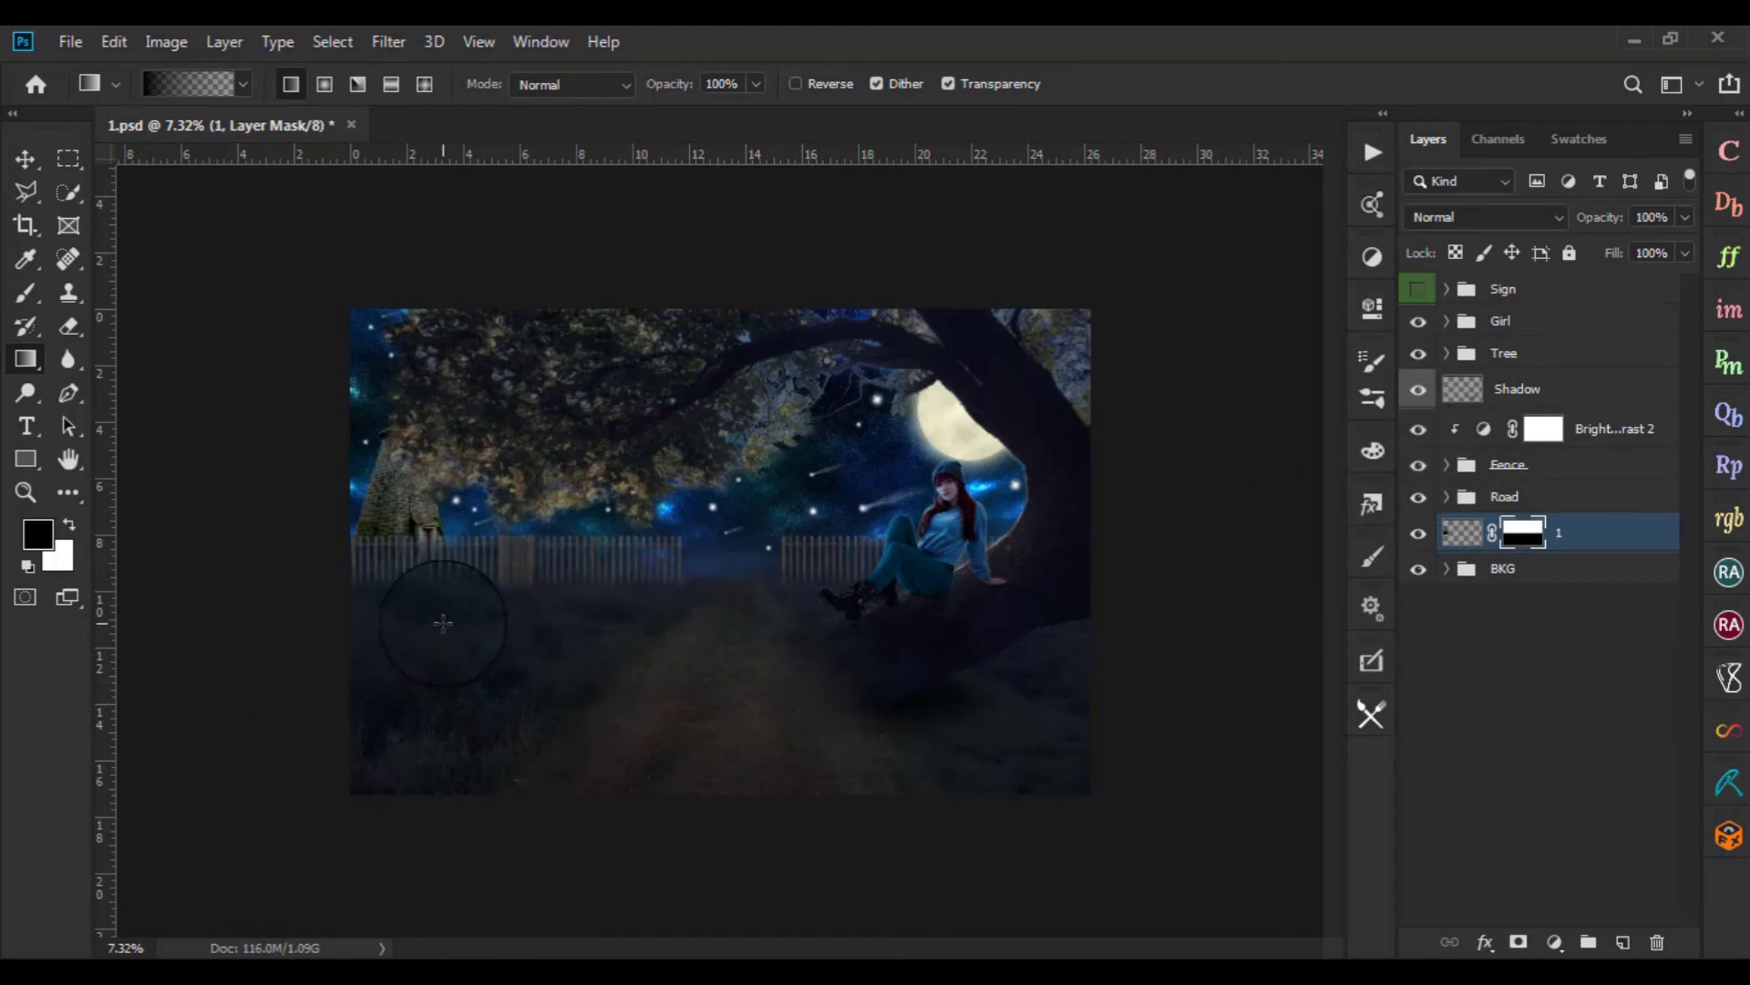
key(ctrl+2)
key(x)
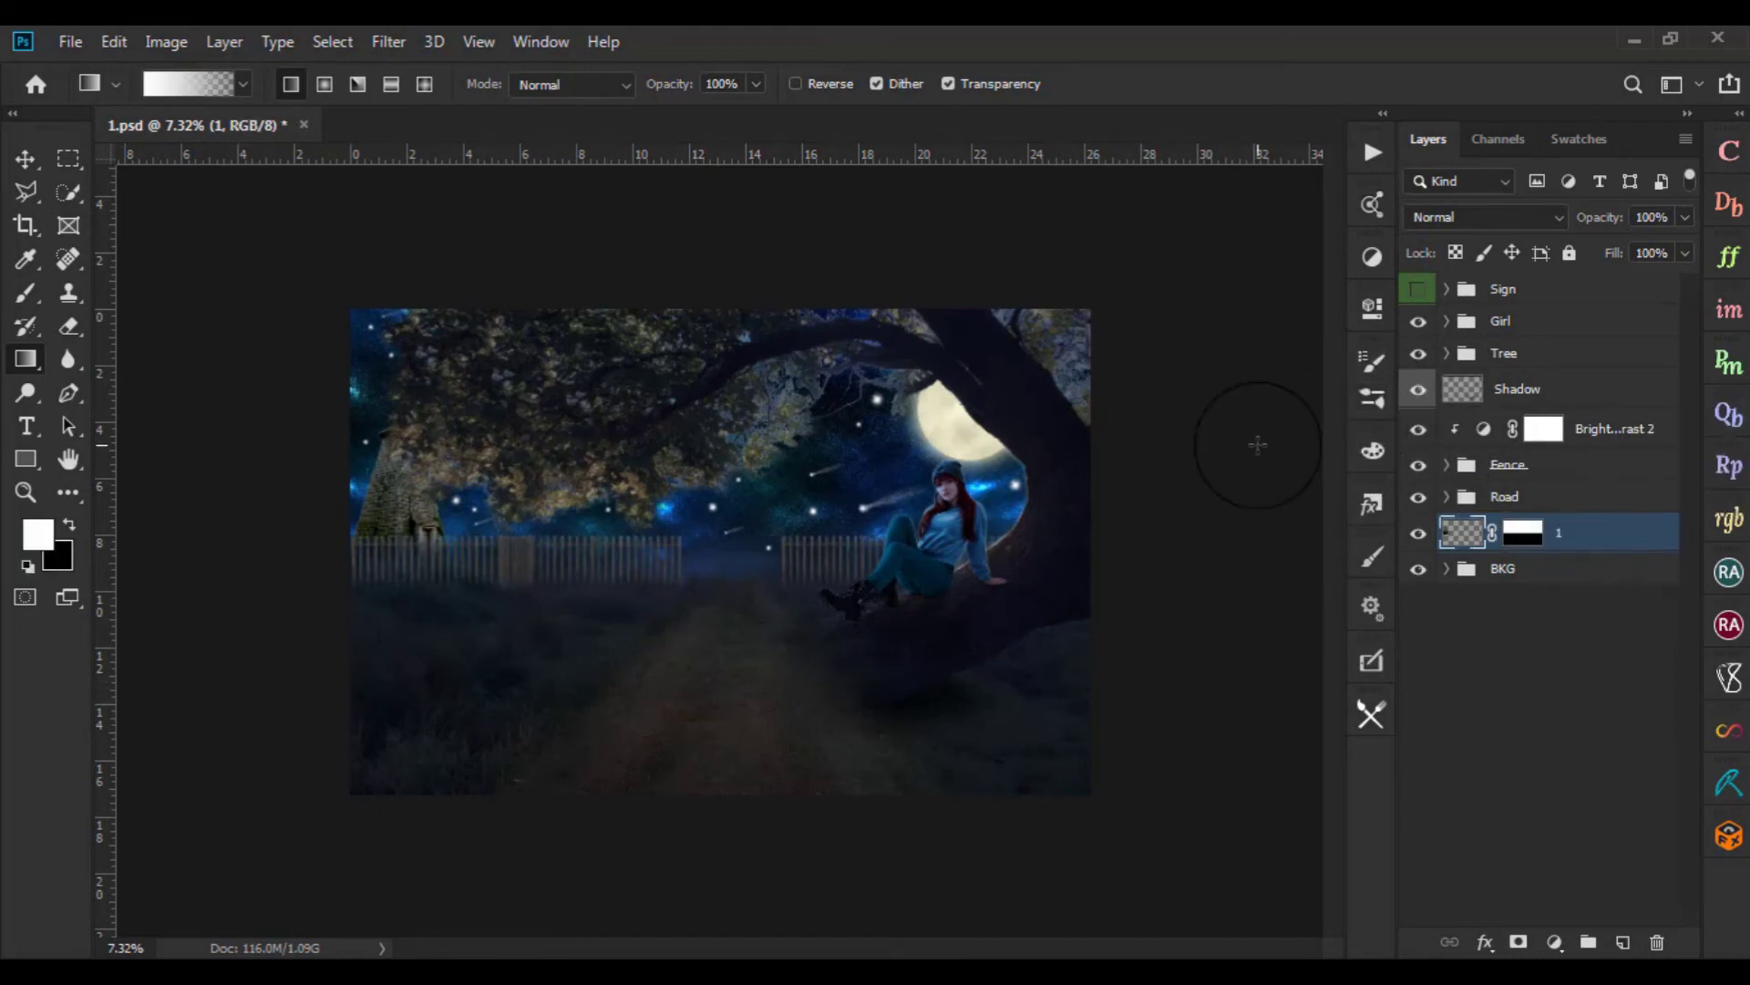
key(v)
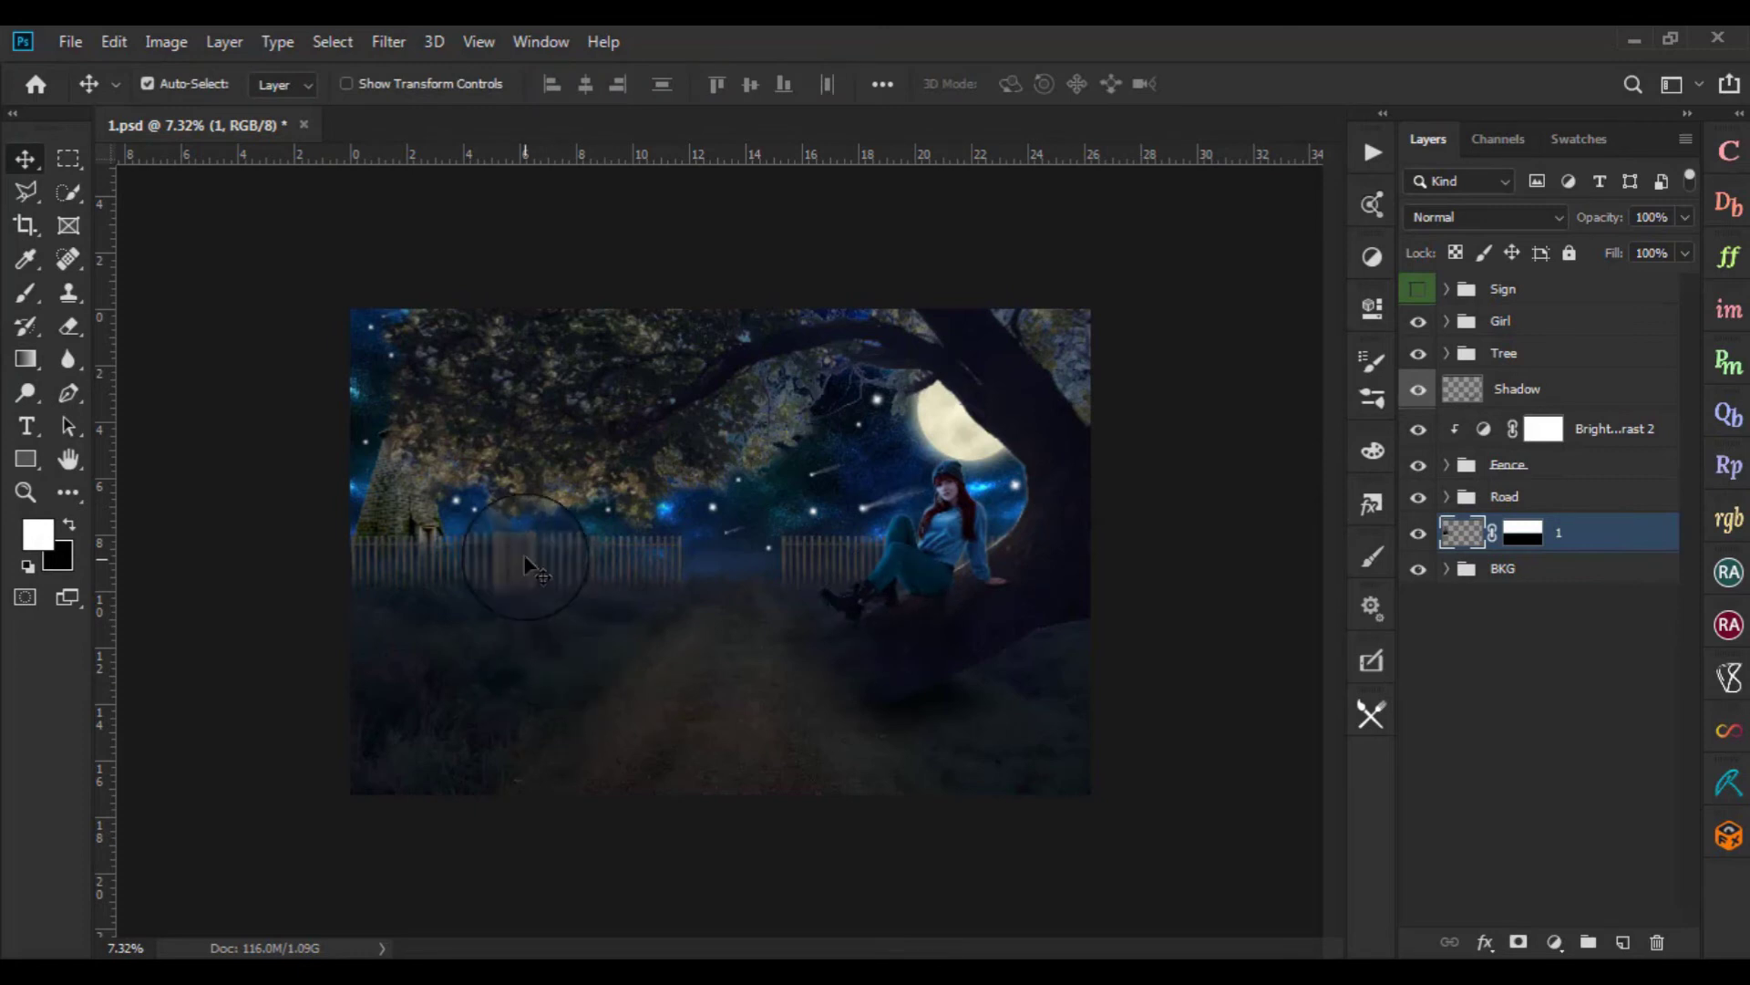
key(ctrl+plus)
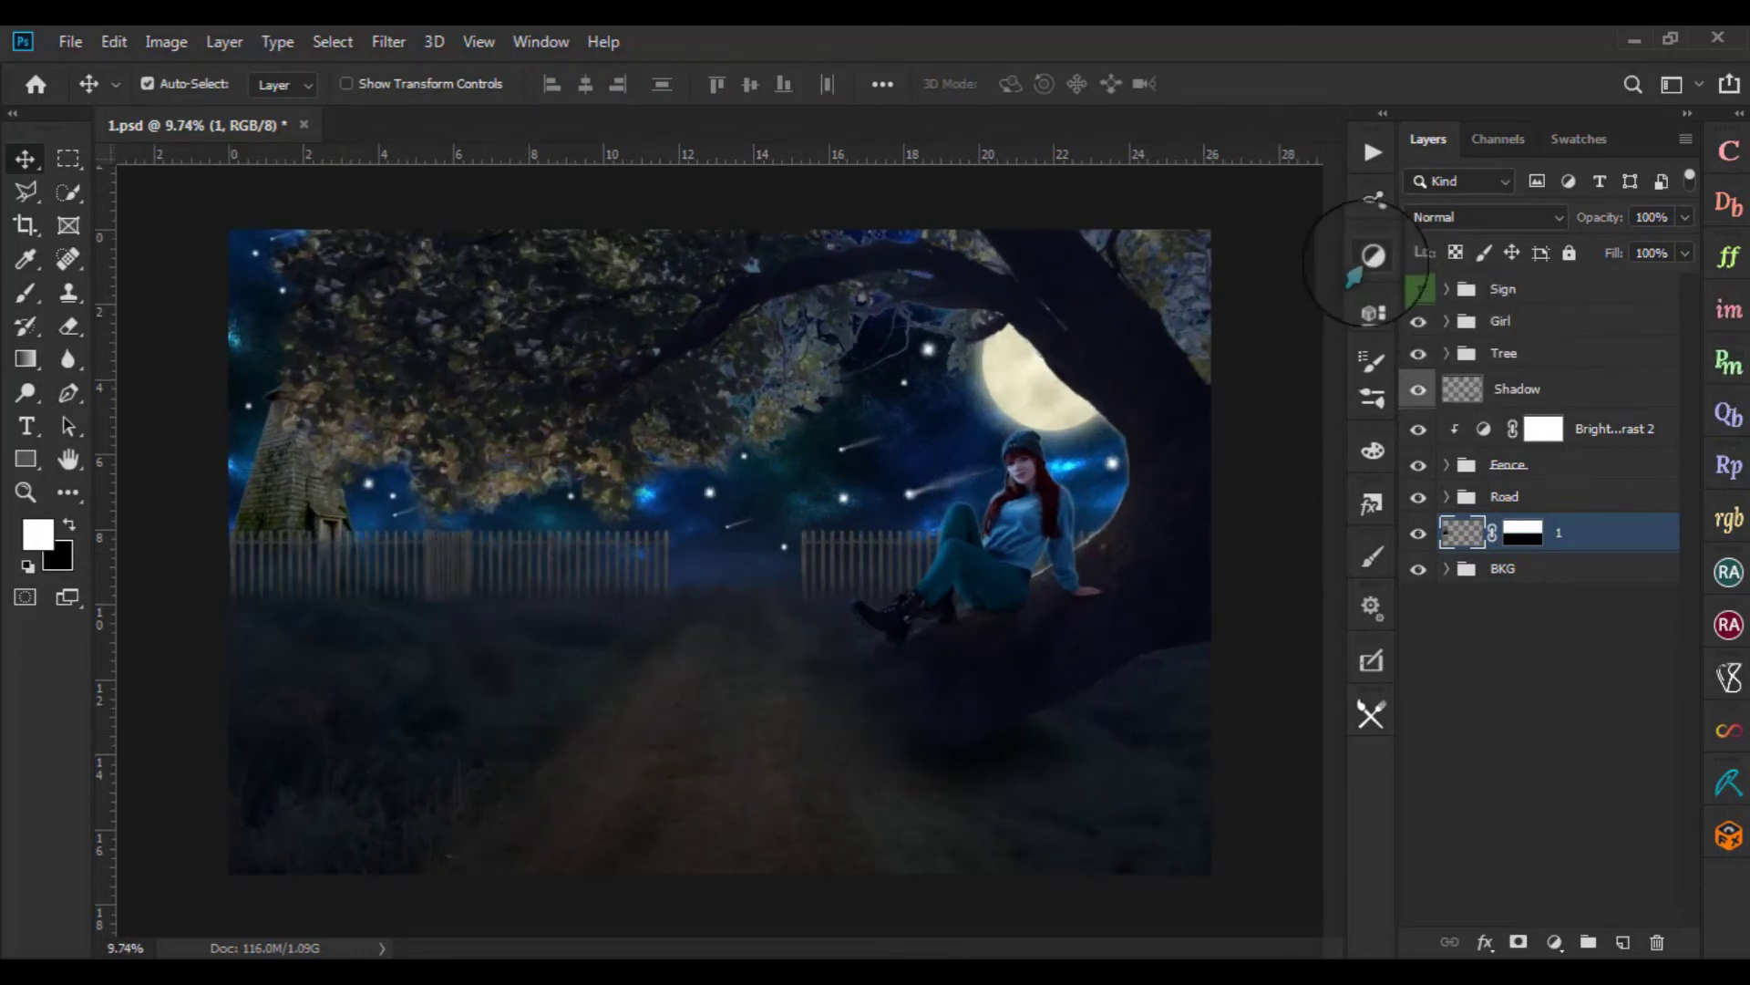
click(1371, 258)
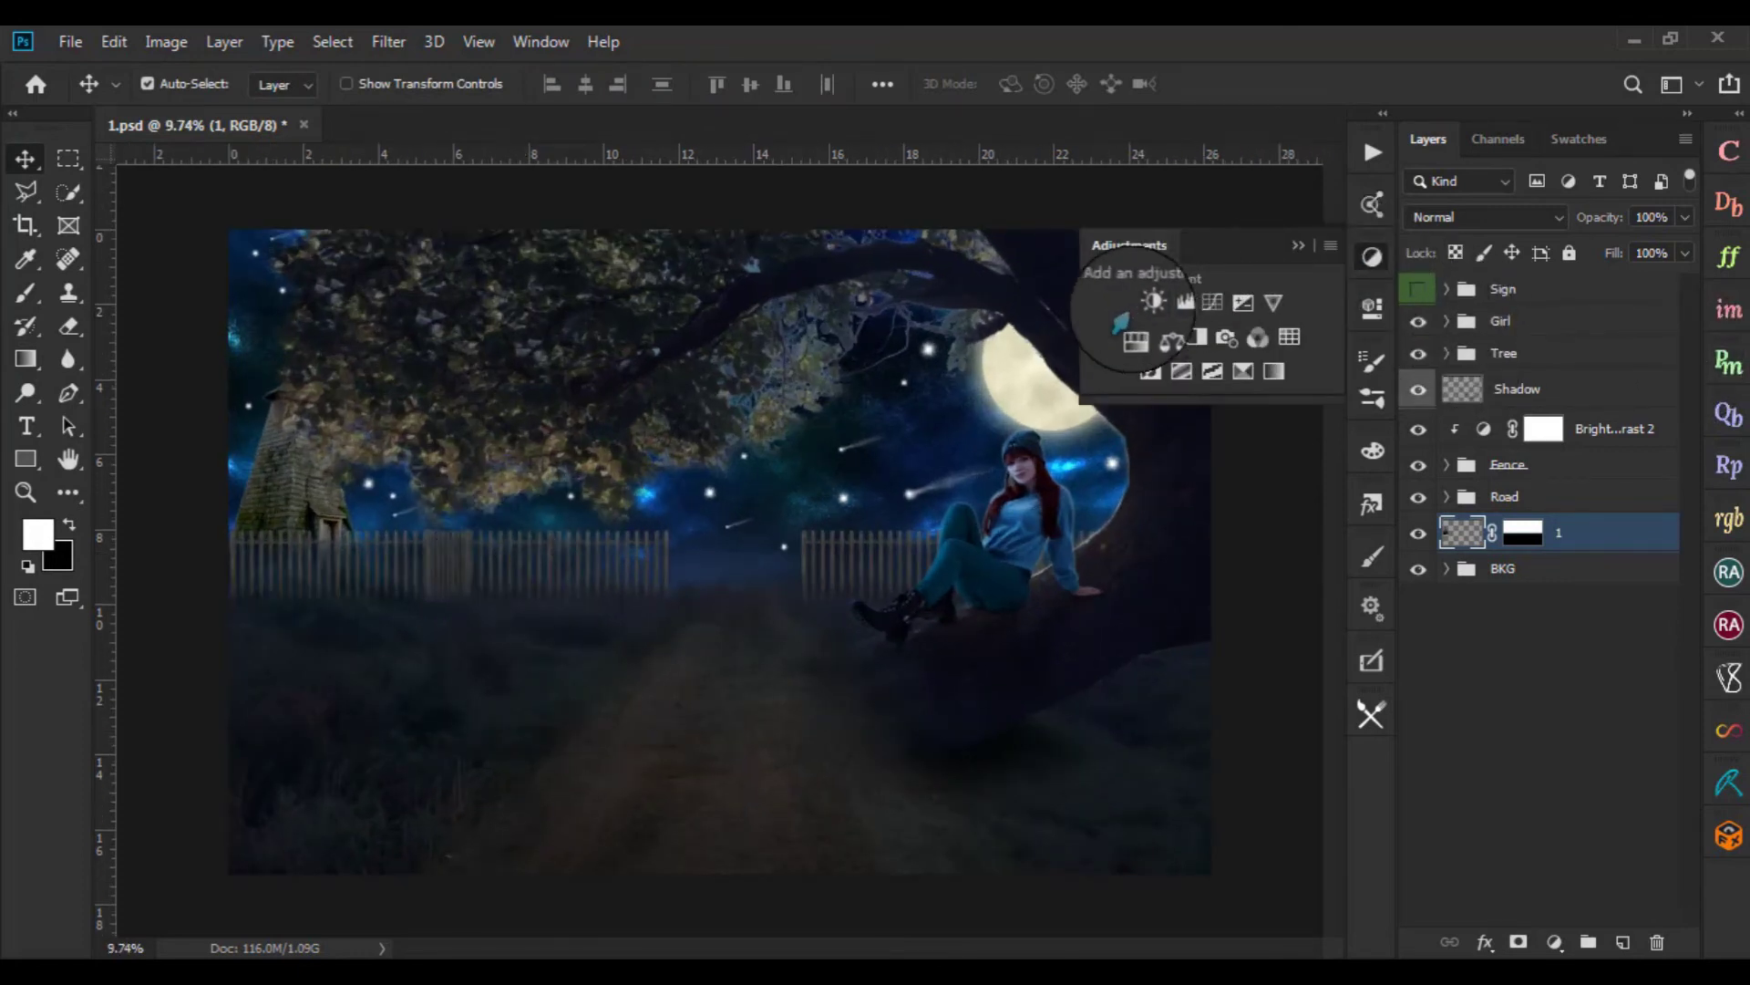
Darken the house with a Brightness/Contrast adjustment, toggling it off and on to compare
click(1149, 301)
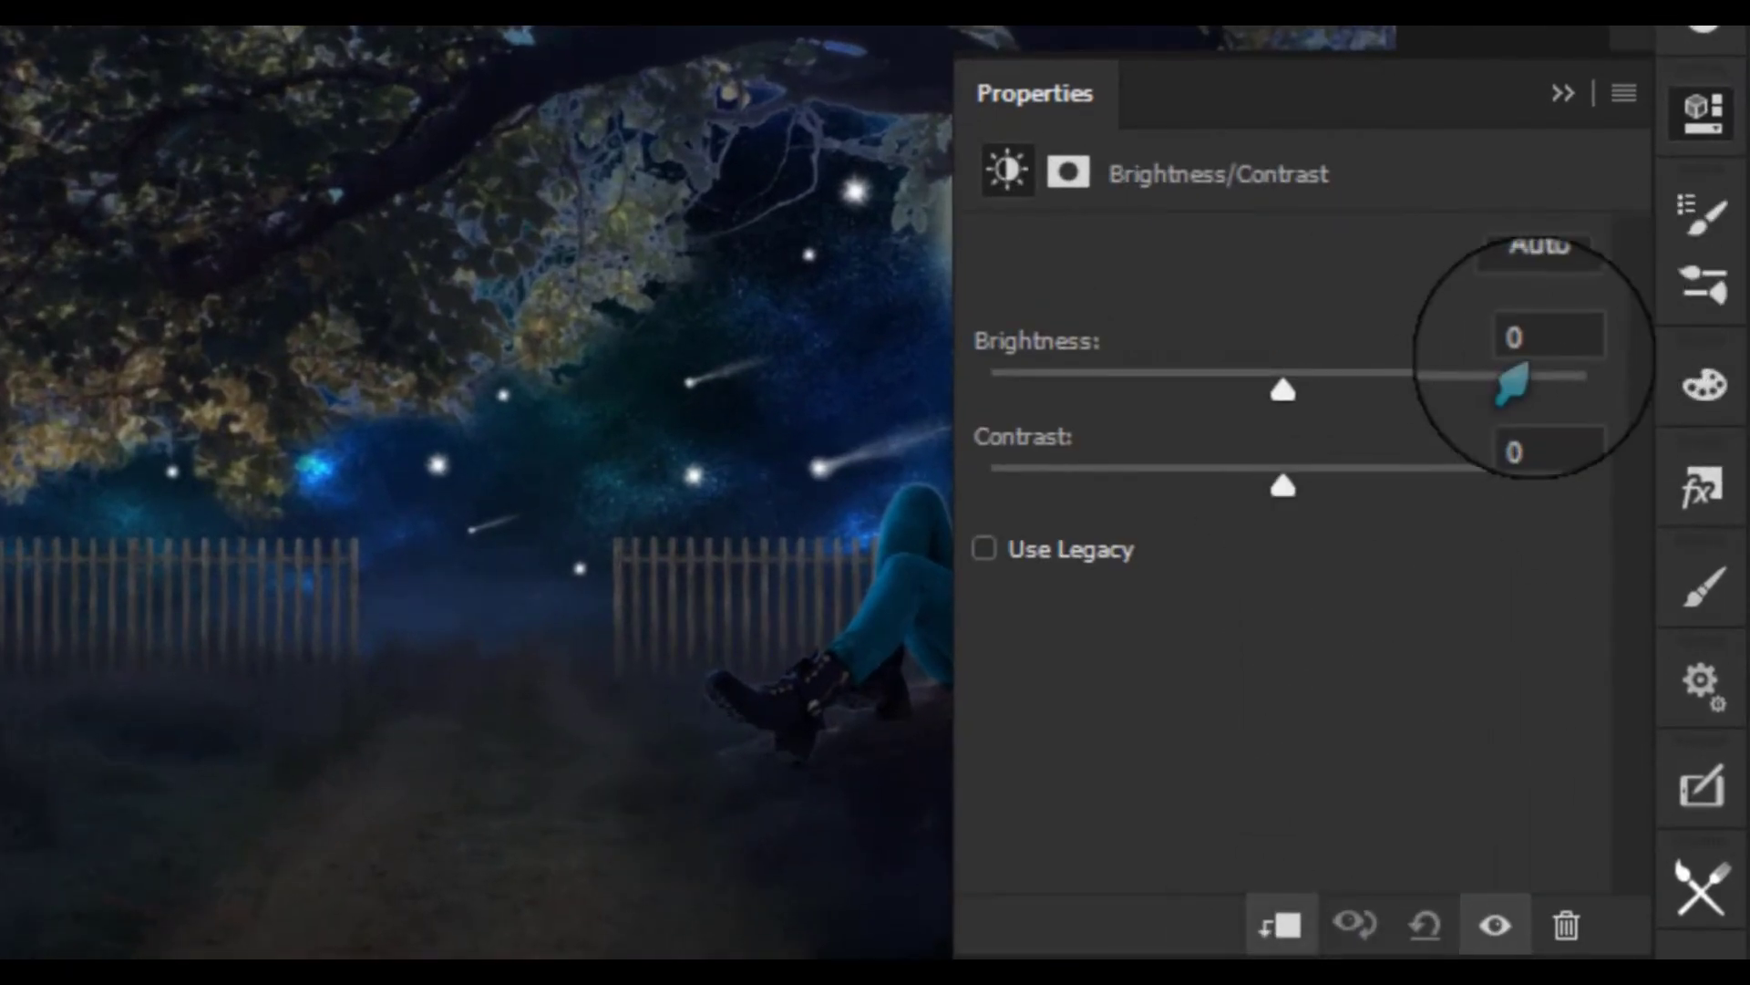
click(1550, 335)
text(-75)
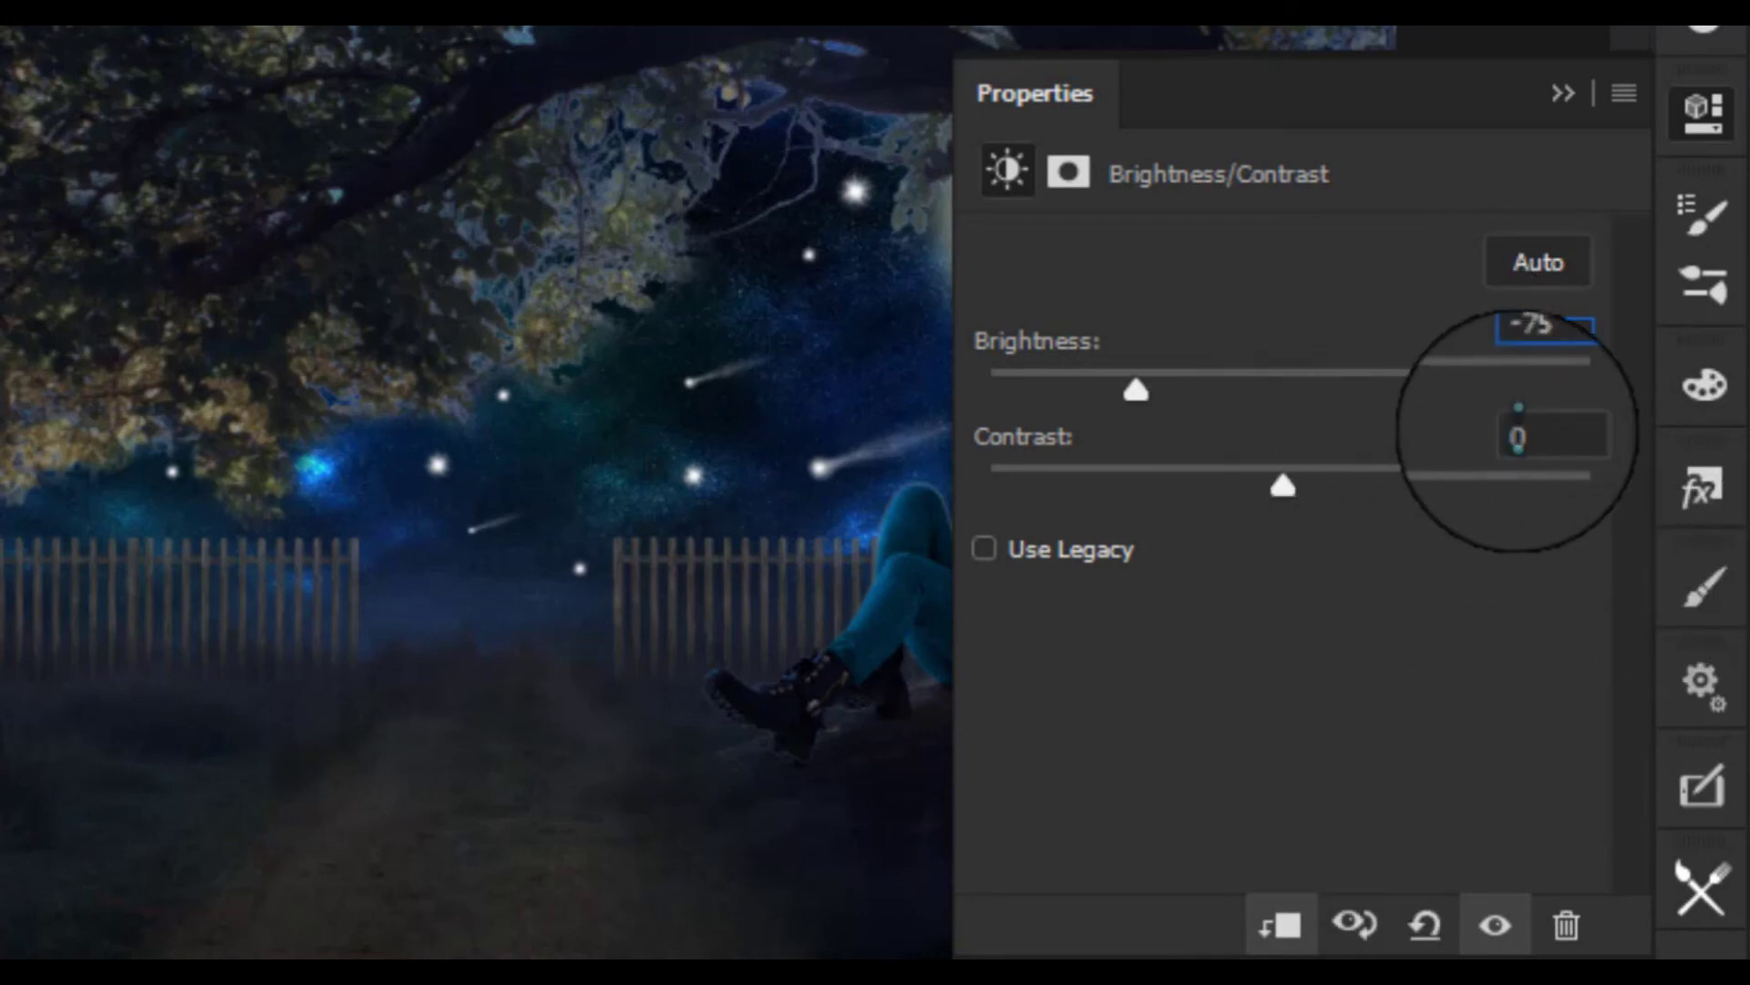
click(1550, 436)
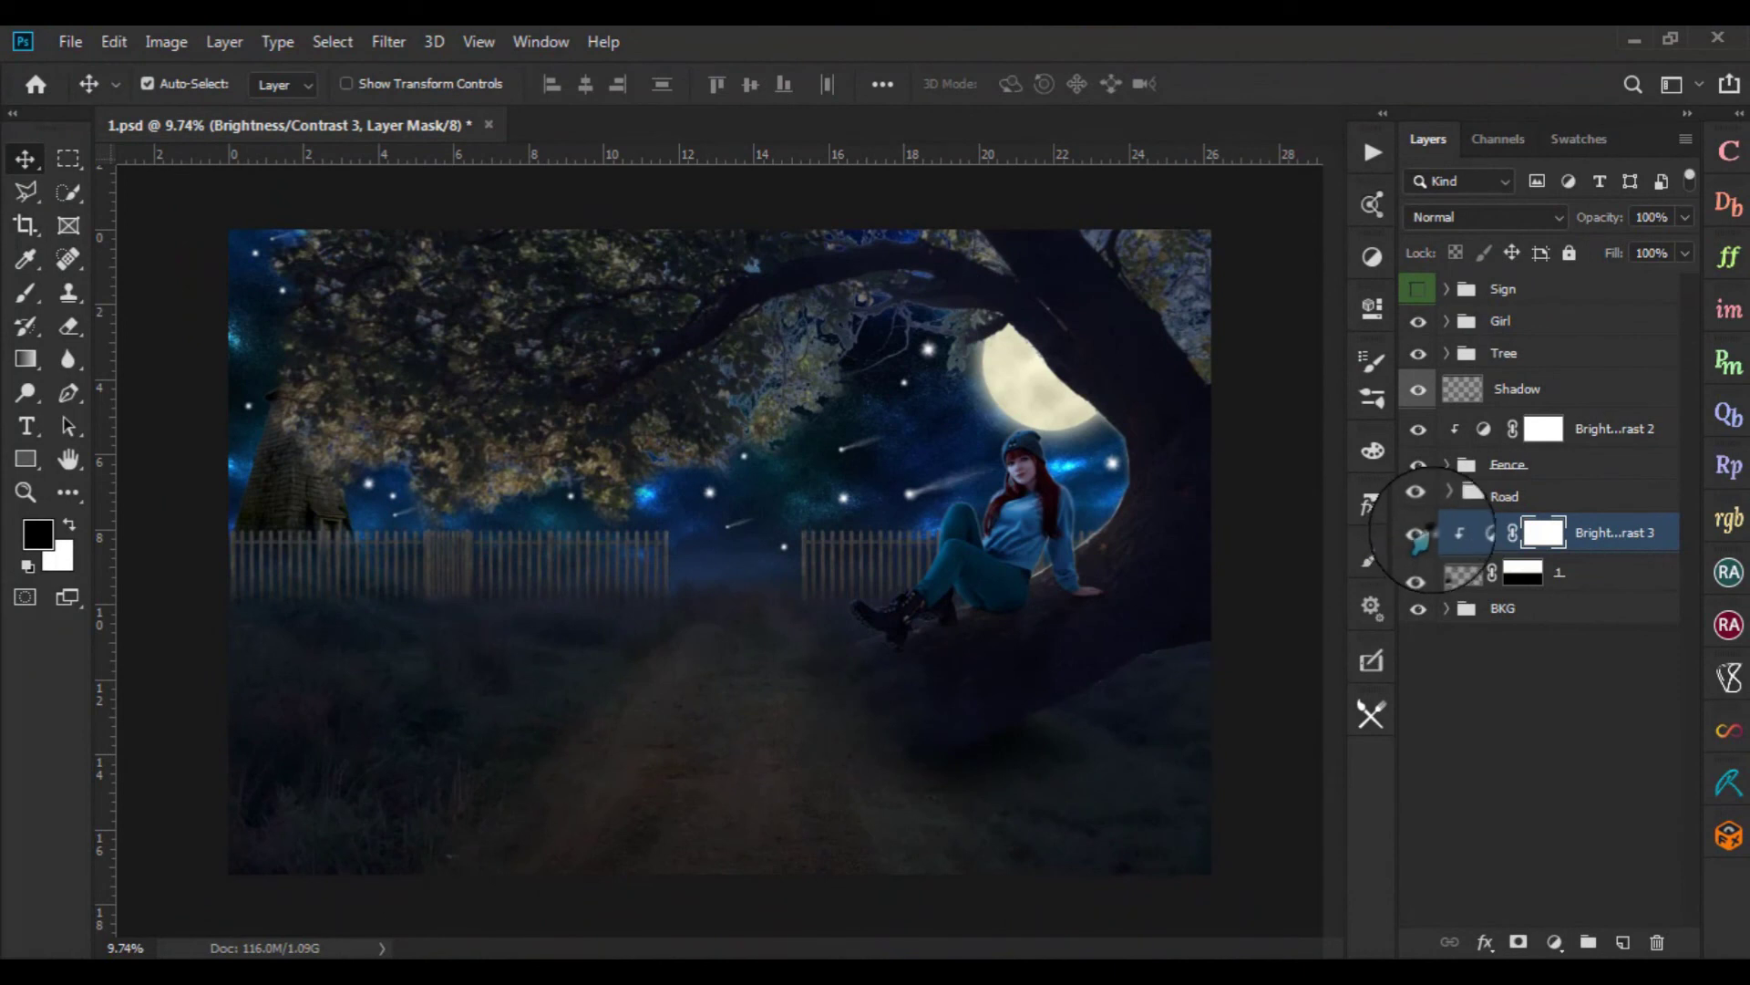
click(1427, 534)
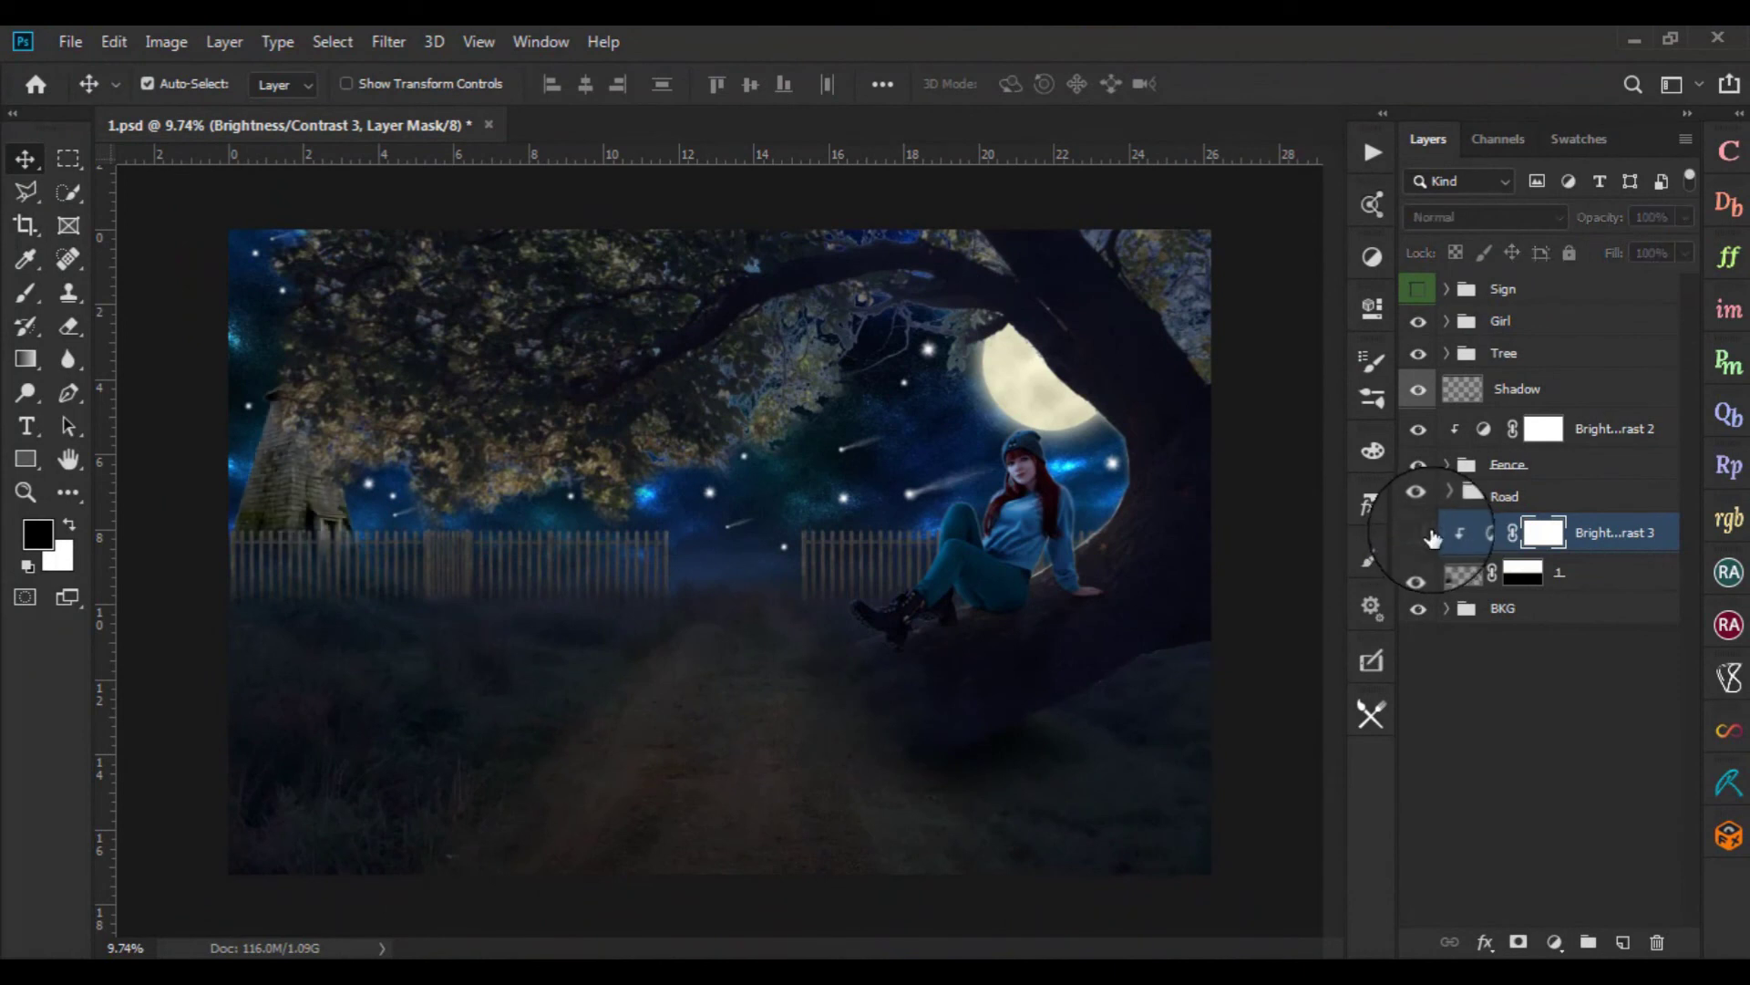
click(1427, 535)
click(1420, 536)
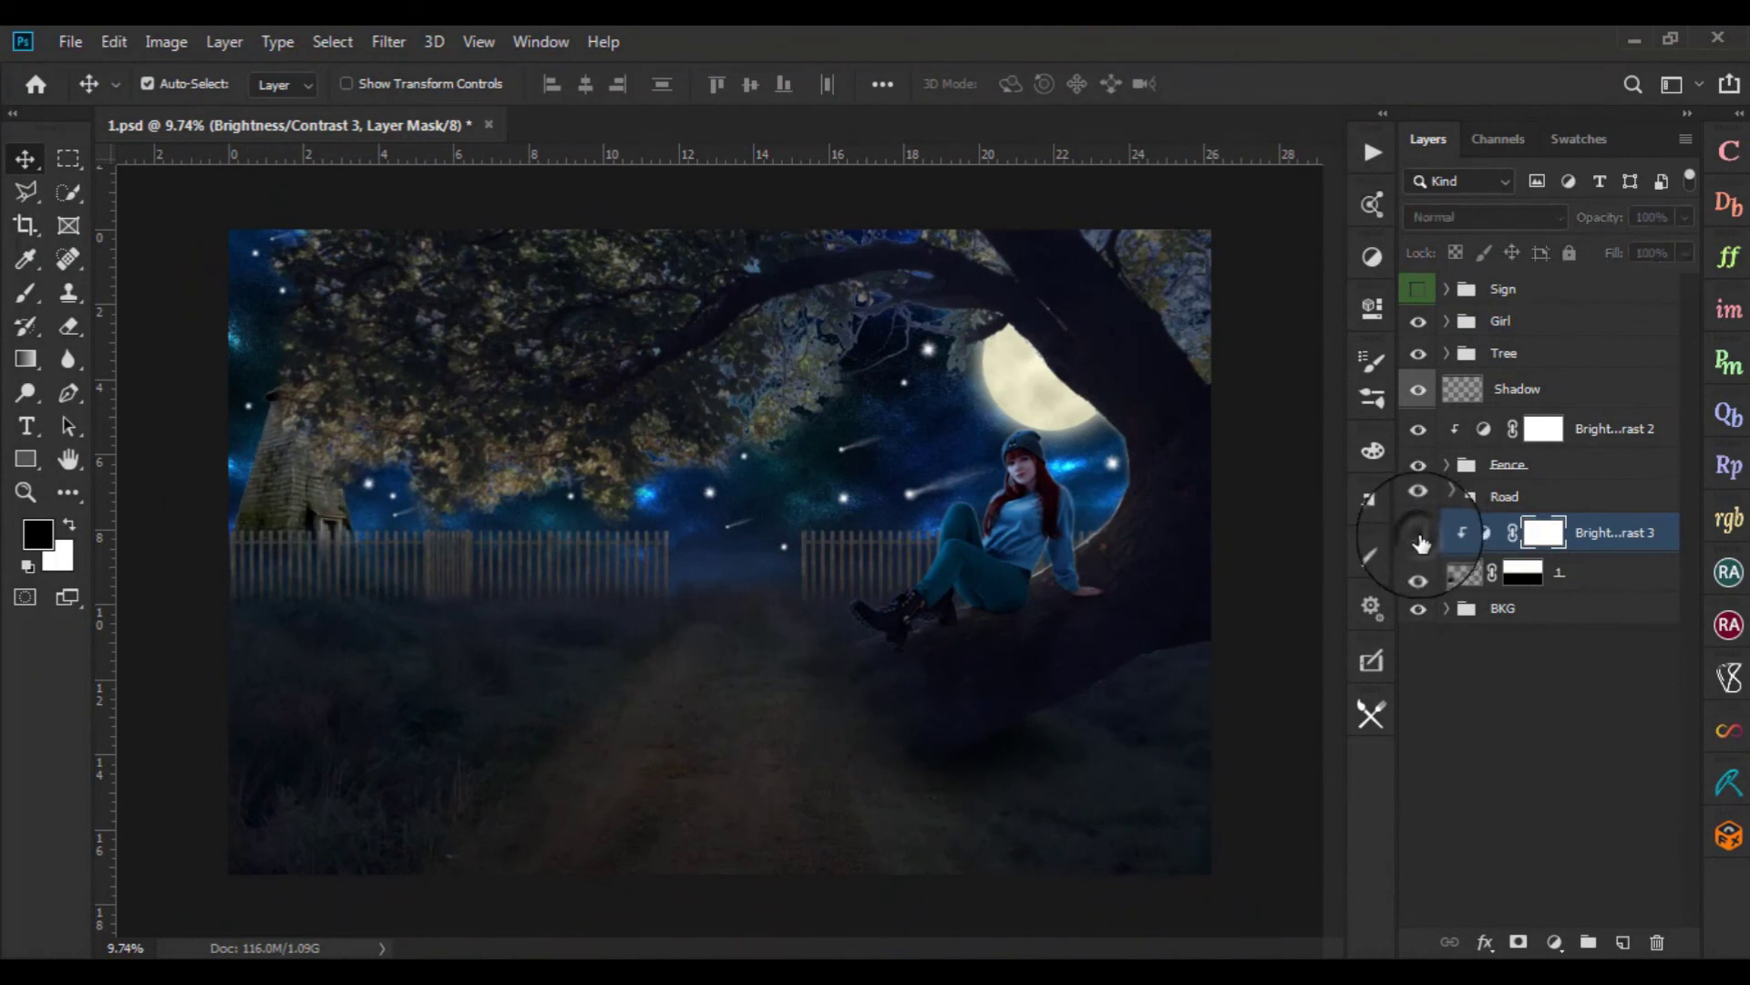
click(1419, 534)
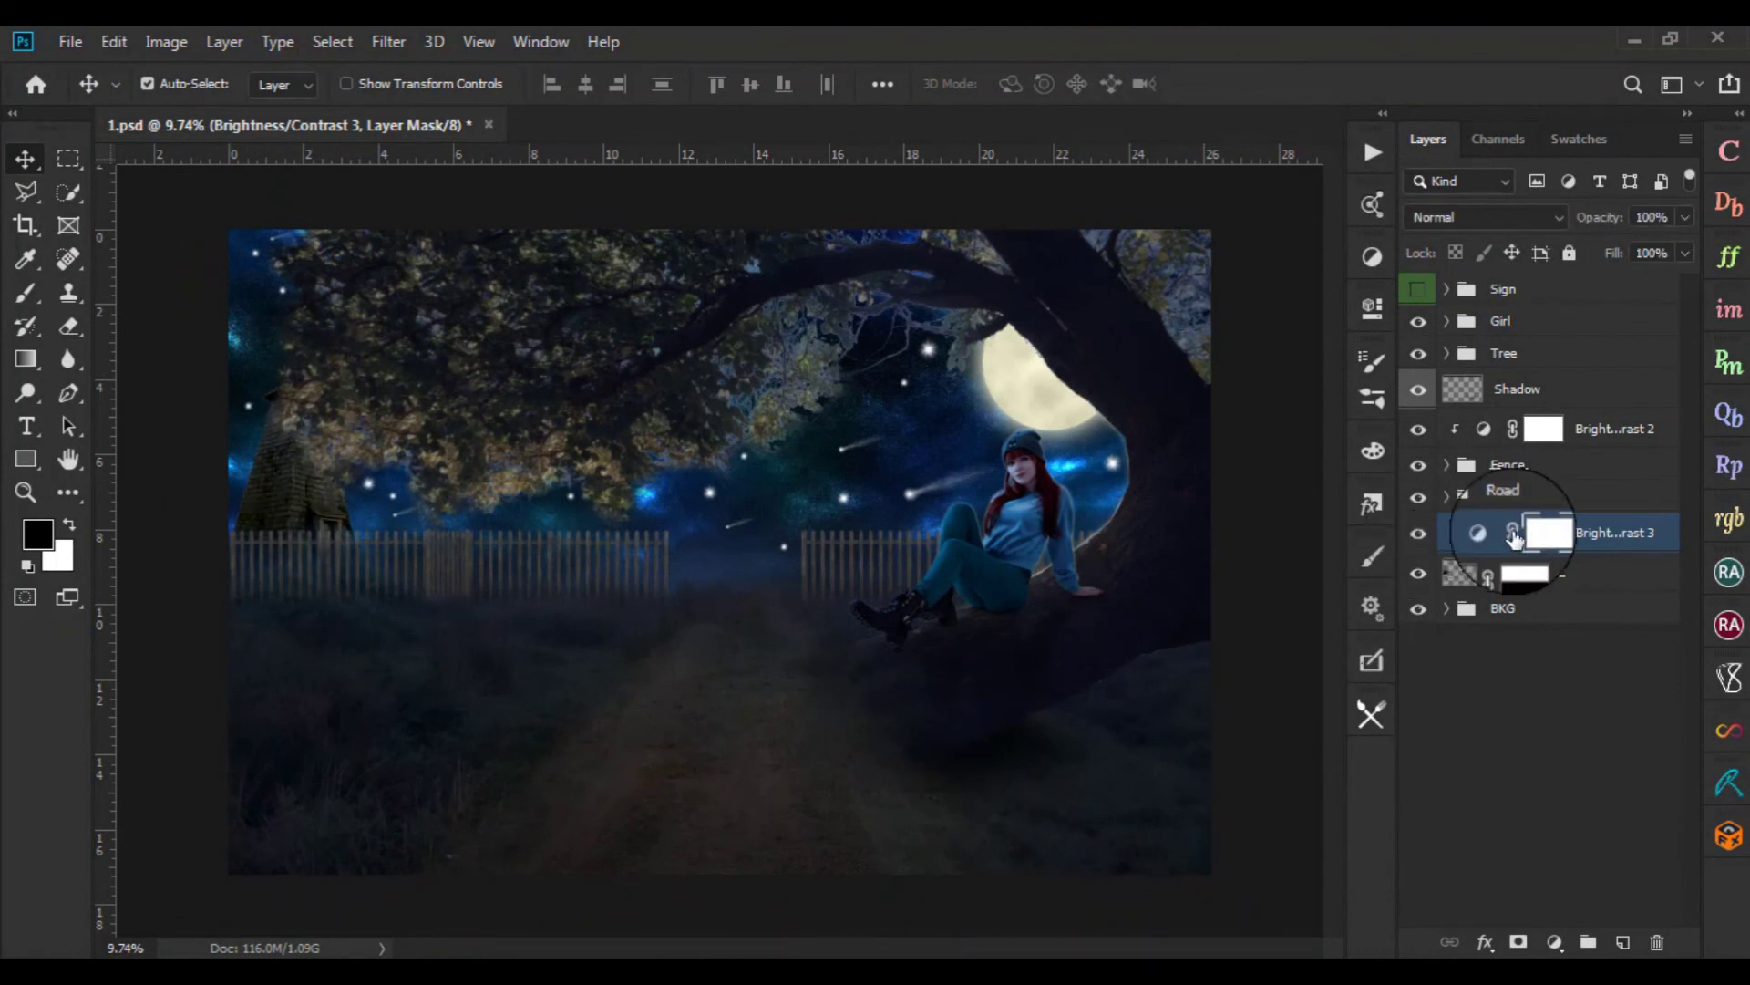
Target the Brightness/Contrast 3 adjustment, swap foreground and background colours, and bring up the adjustments list
click(1484, 532)
key(x)
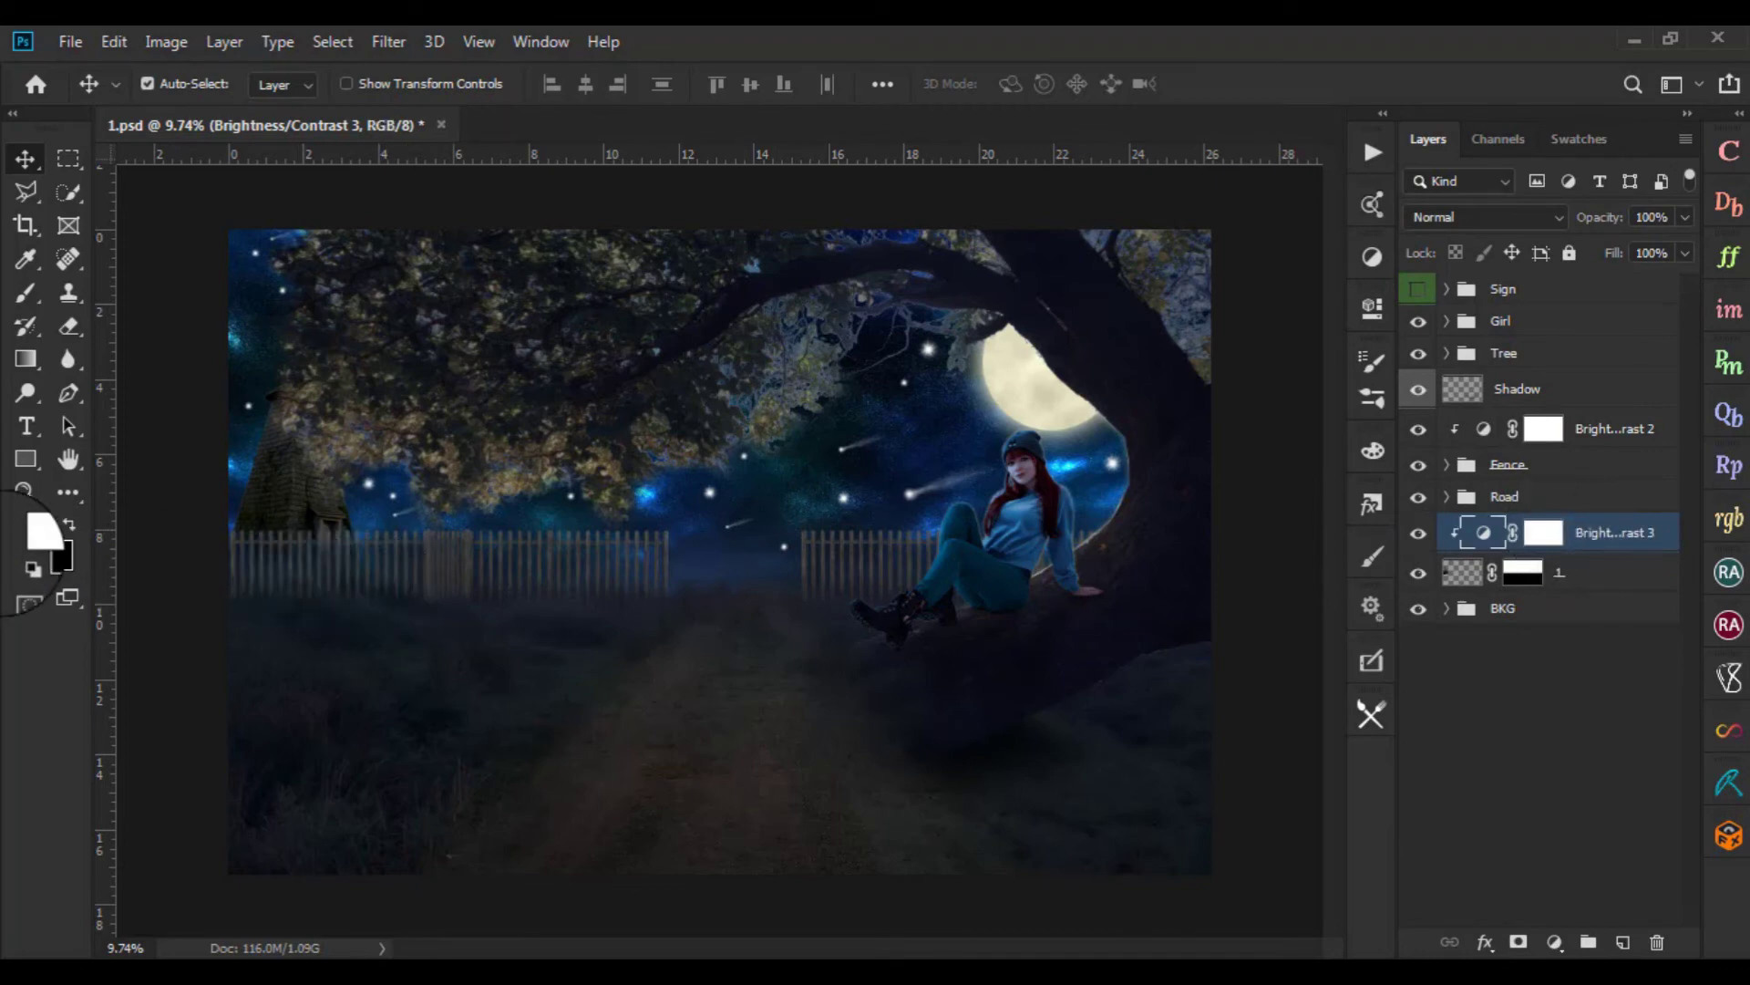
scroll(420, 587, up, 2)
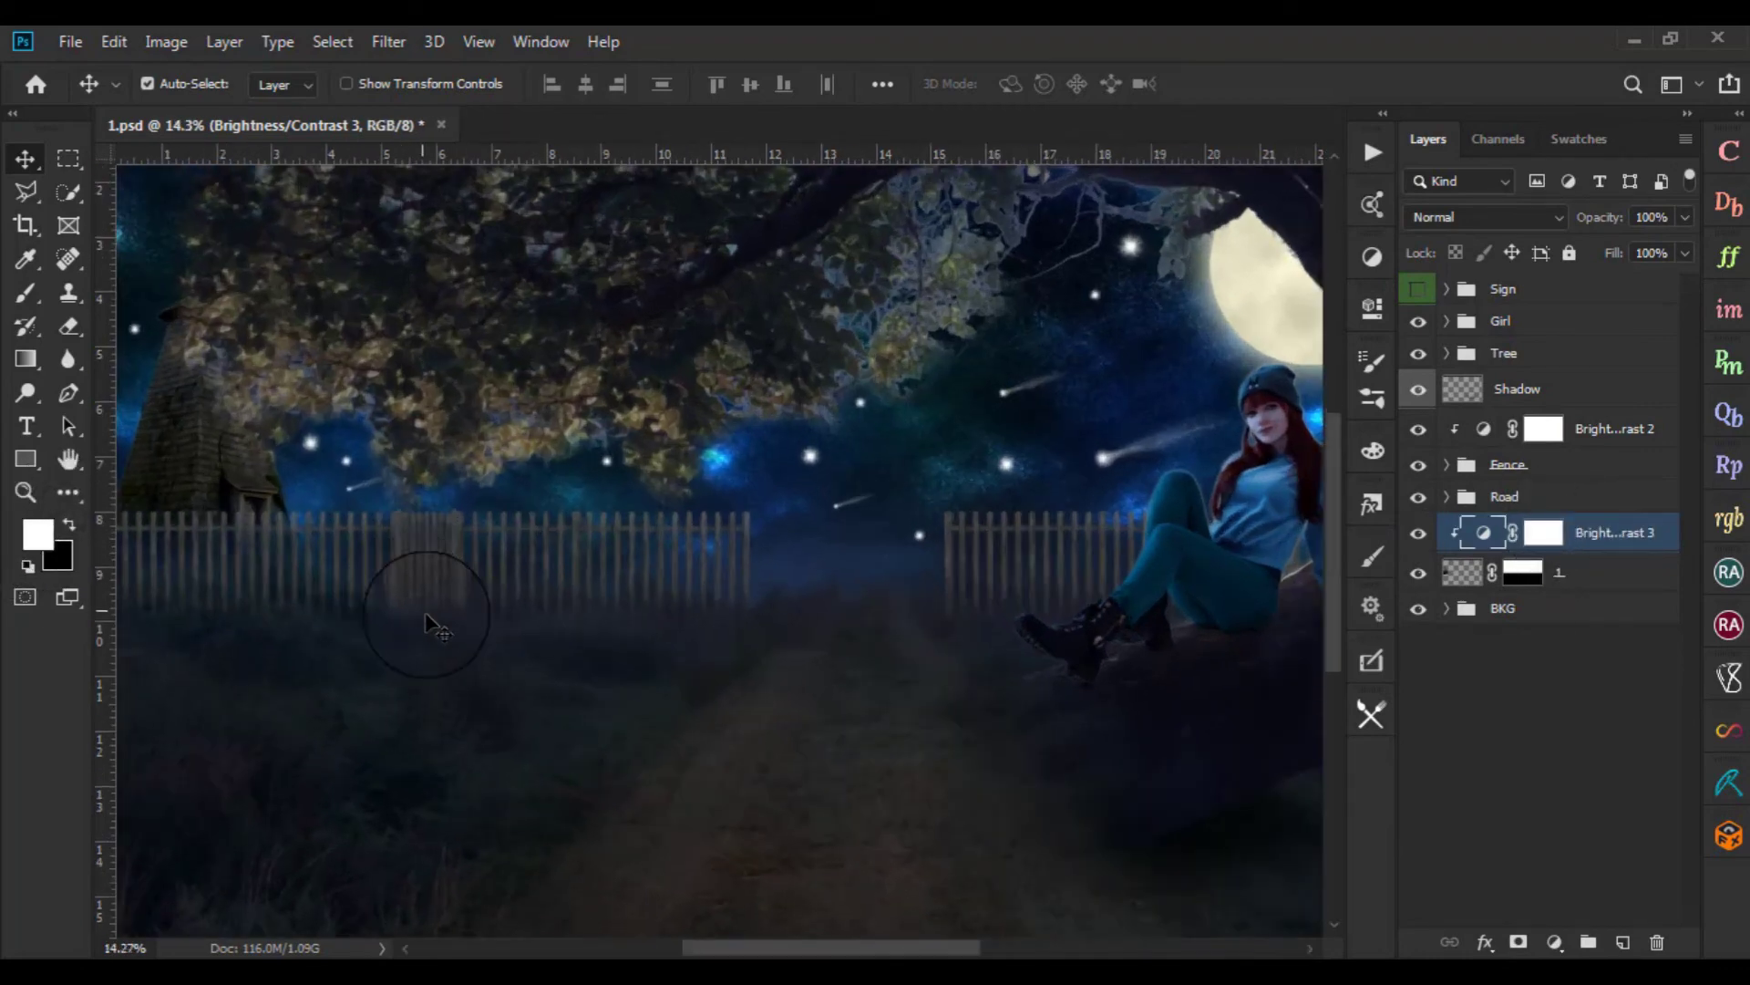
scroll(429, 601, up, 2)
scroll(430, 620, down, 3)
scroll(430, 629, down, 2)
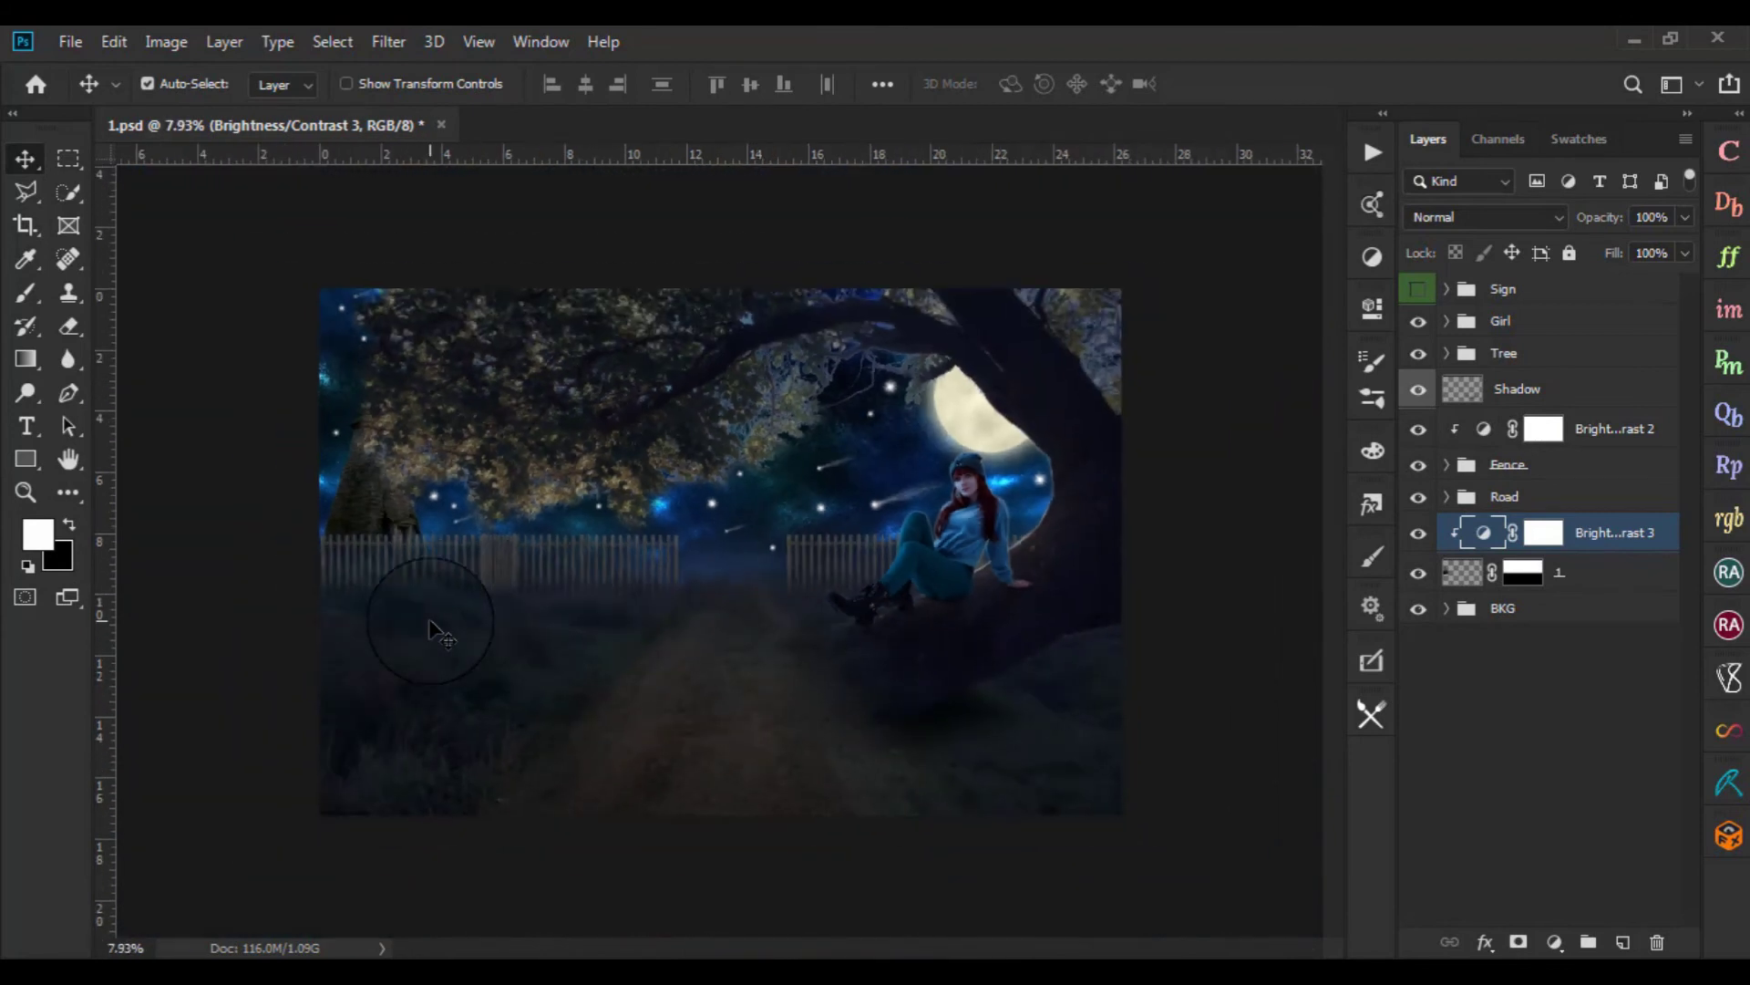
scroll(435, 630, up, 1)
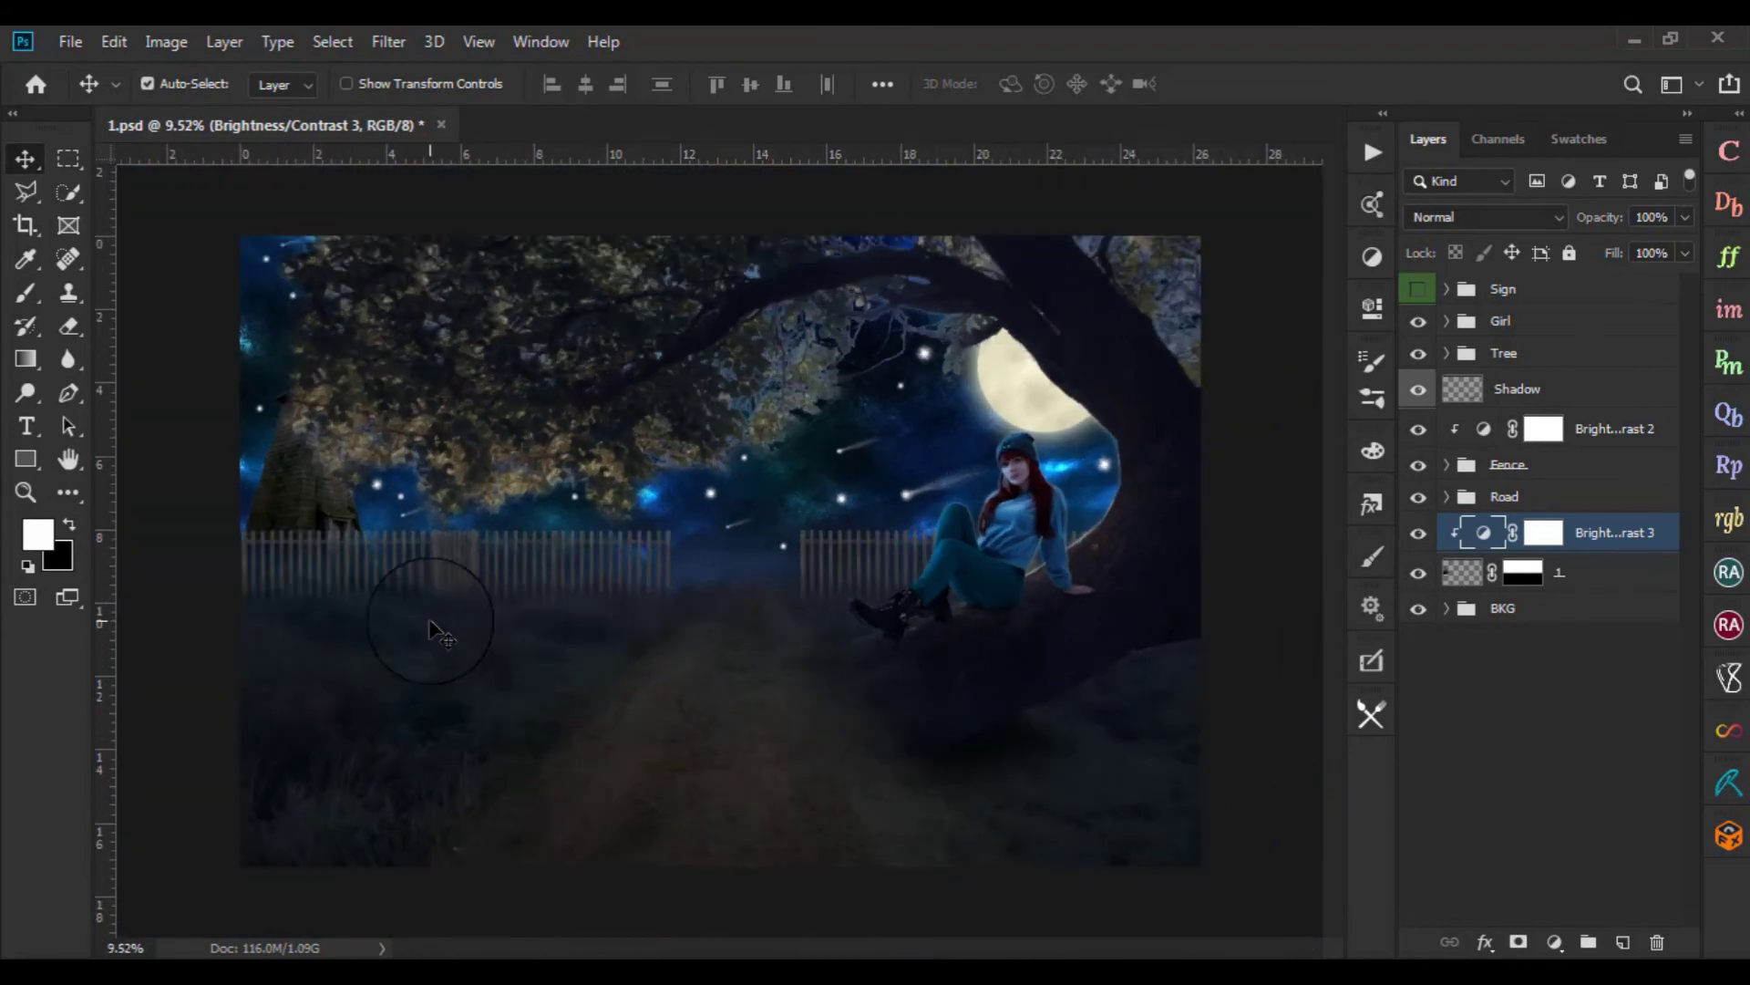
click(1372, 257)
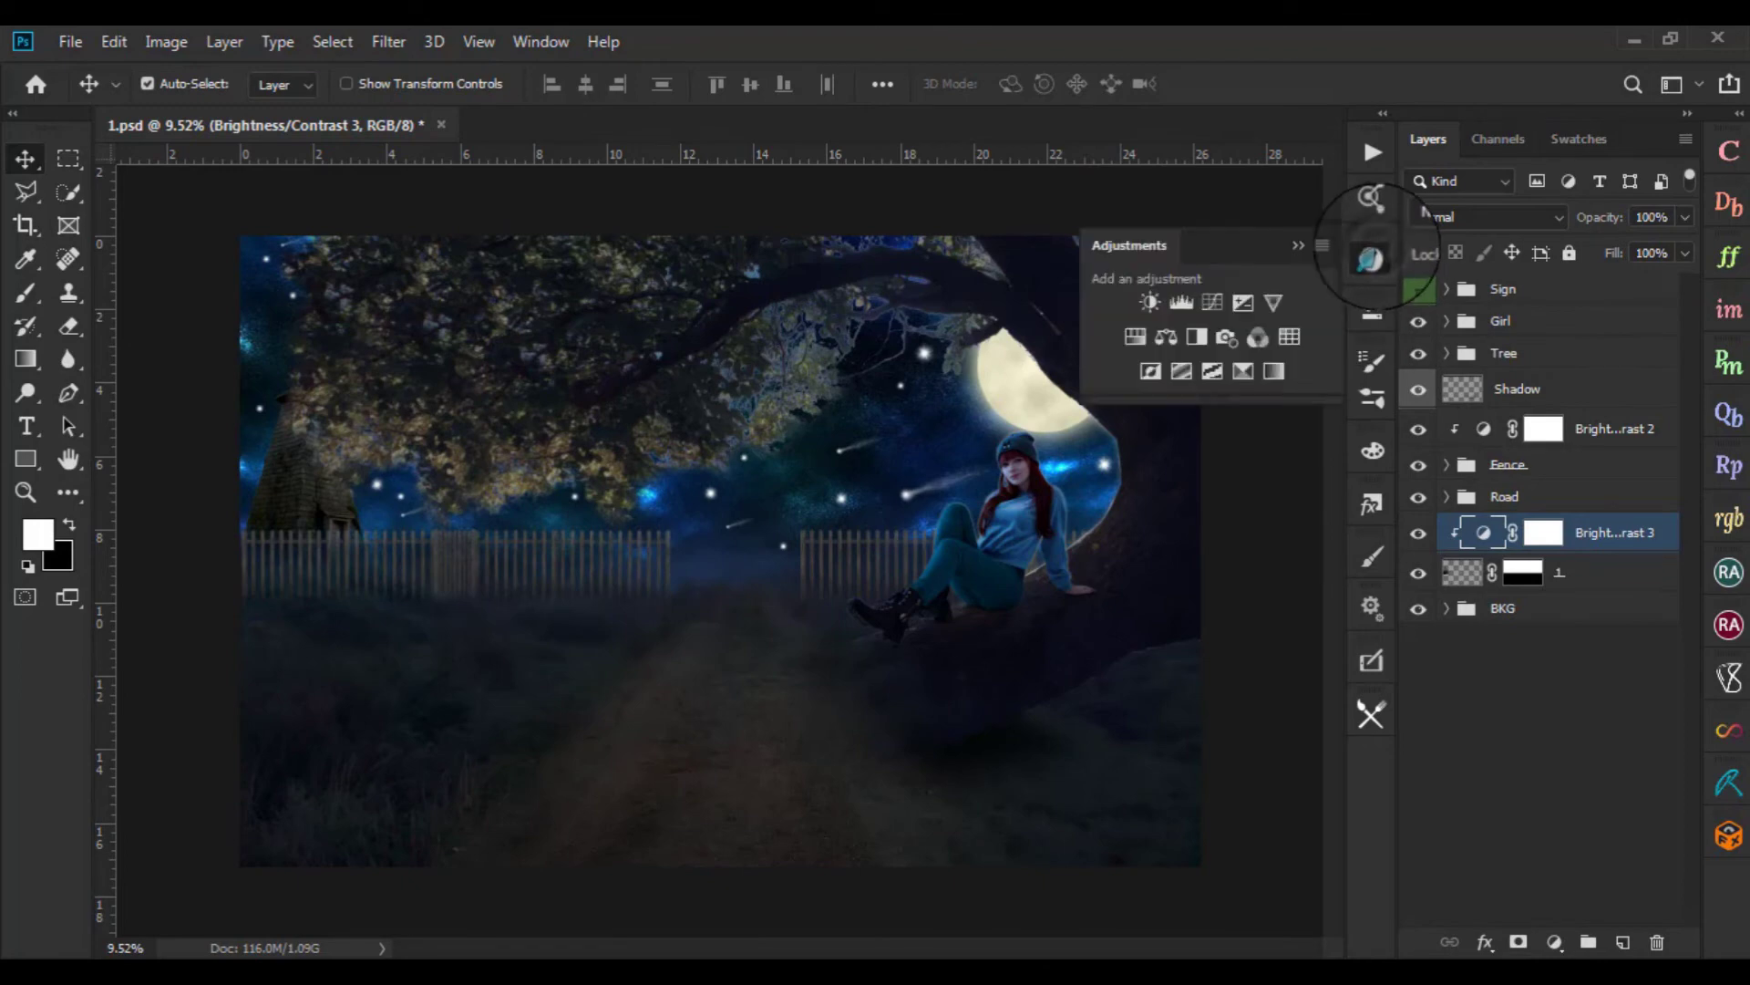
Add a Color Lookup adjustment clipped to the house layer, using the Moonlight.3DL LUT
click(1288, 336)
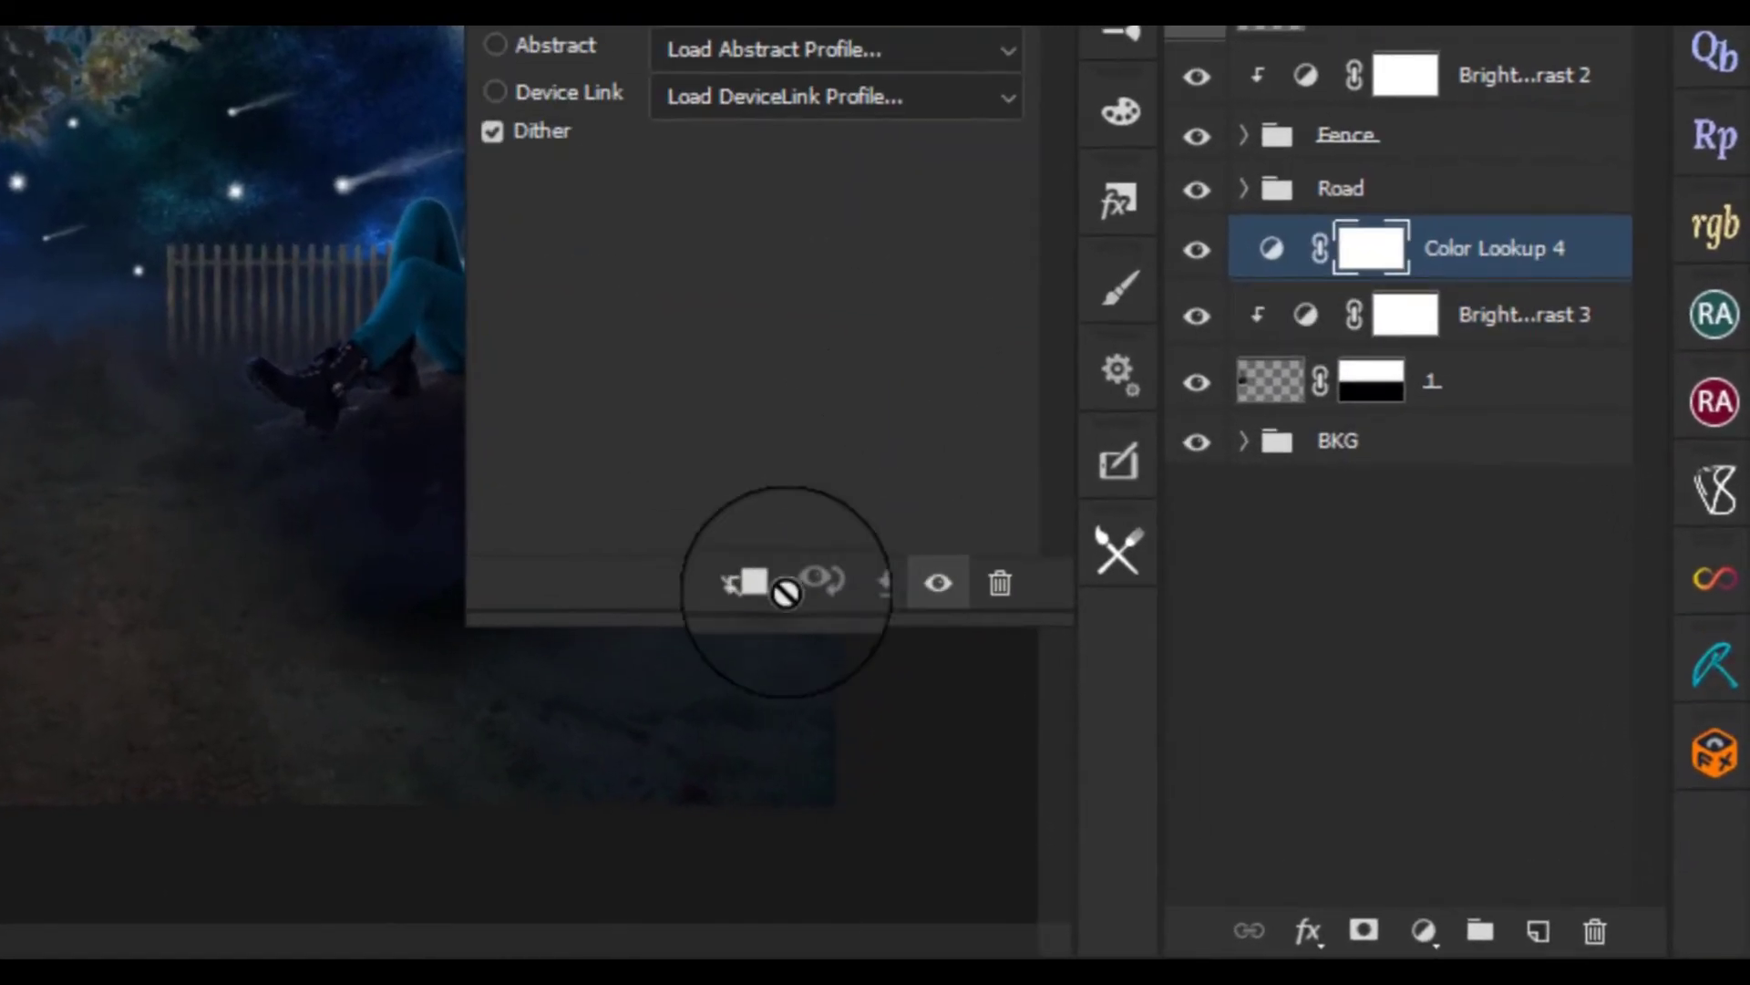
click(755, 597)
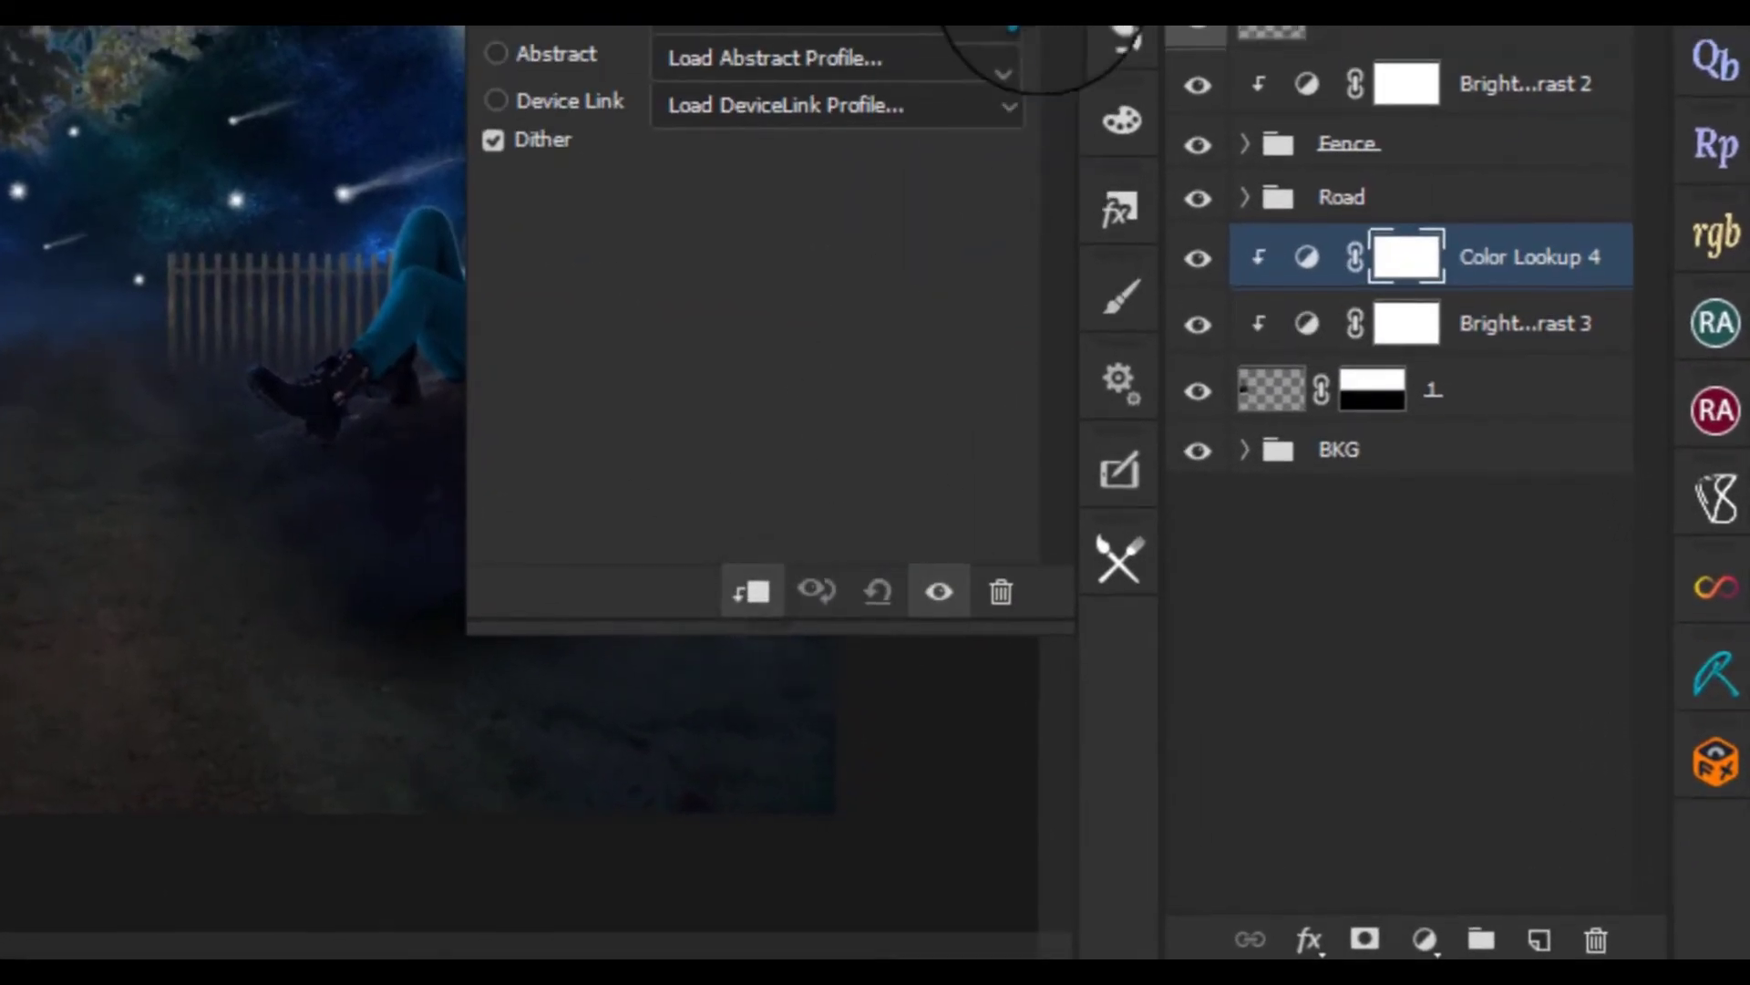
click(1008, 273)
scroll(949, 911, down, 5)
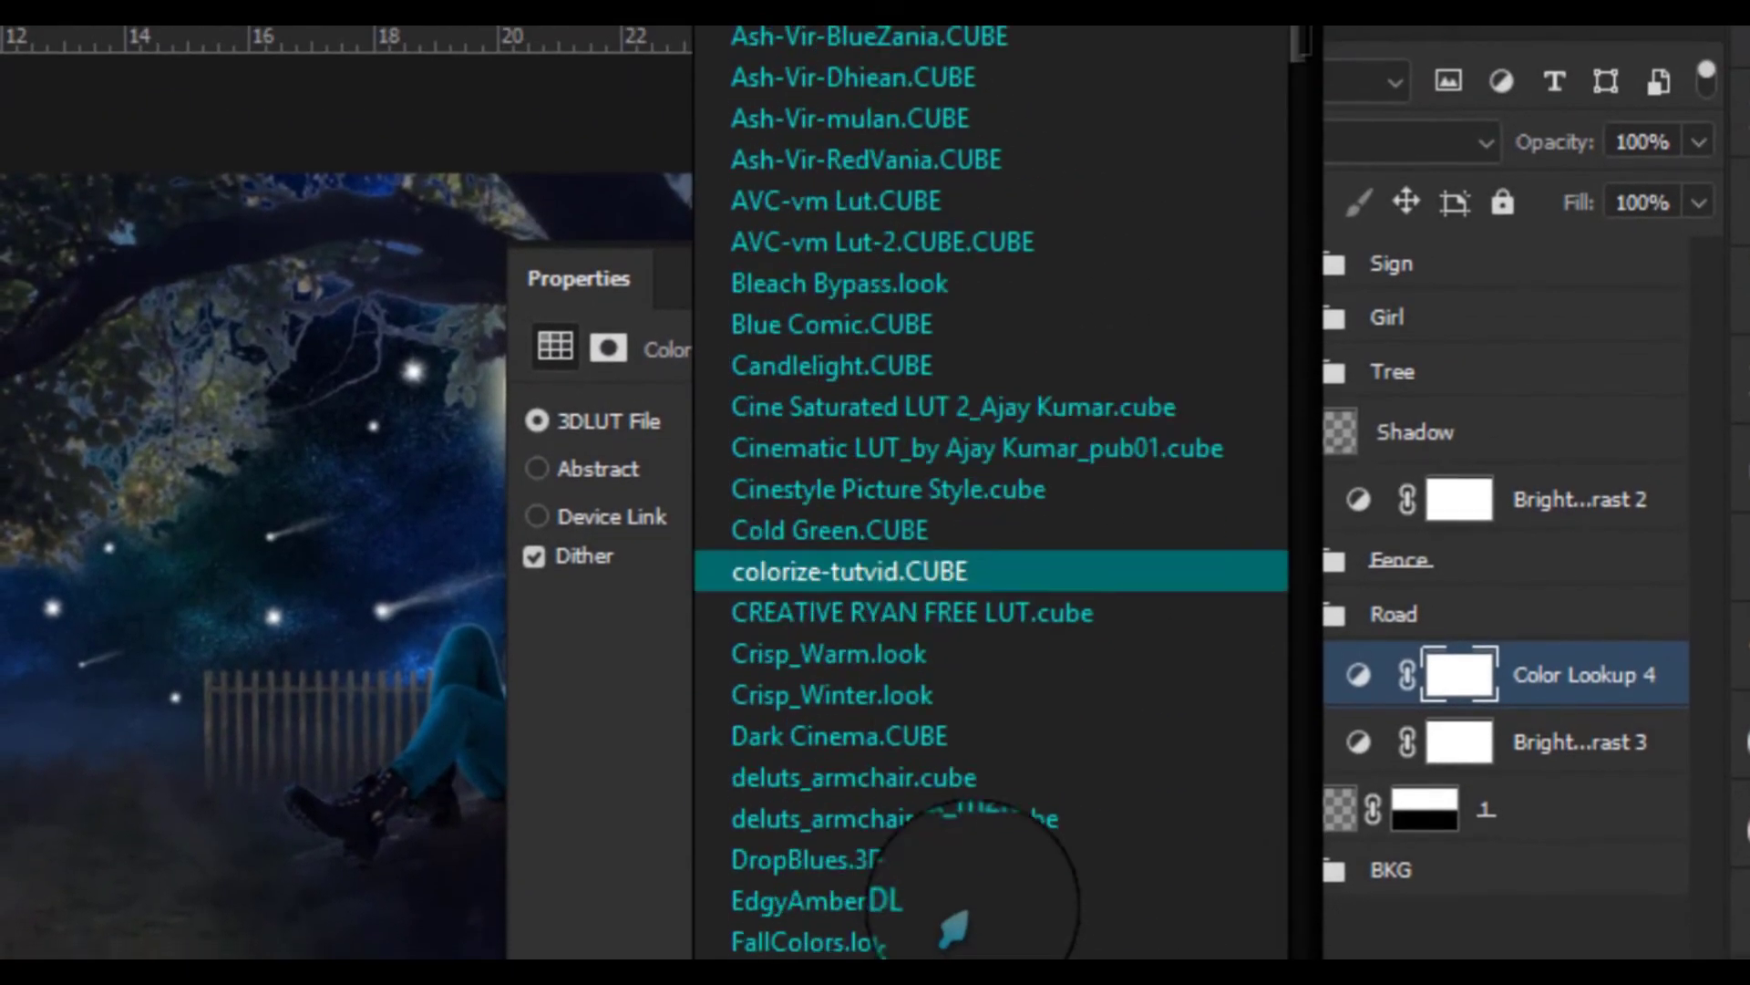
scroll(1008, 688, down, 5)
scroll(949, 508, down, 5)
scroll(953, 525, down, 3)
scroll(953, 527, down, 5)
scroll(953, 527, down, 7)
scroll(952, 529, down, 4)
scroll(953, 533, down, 1)
scroll(953, 534, down, 2)
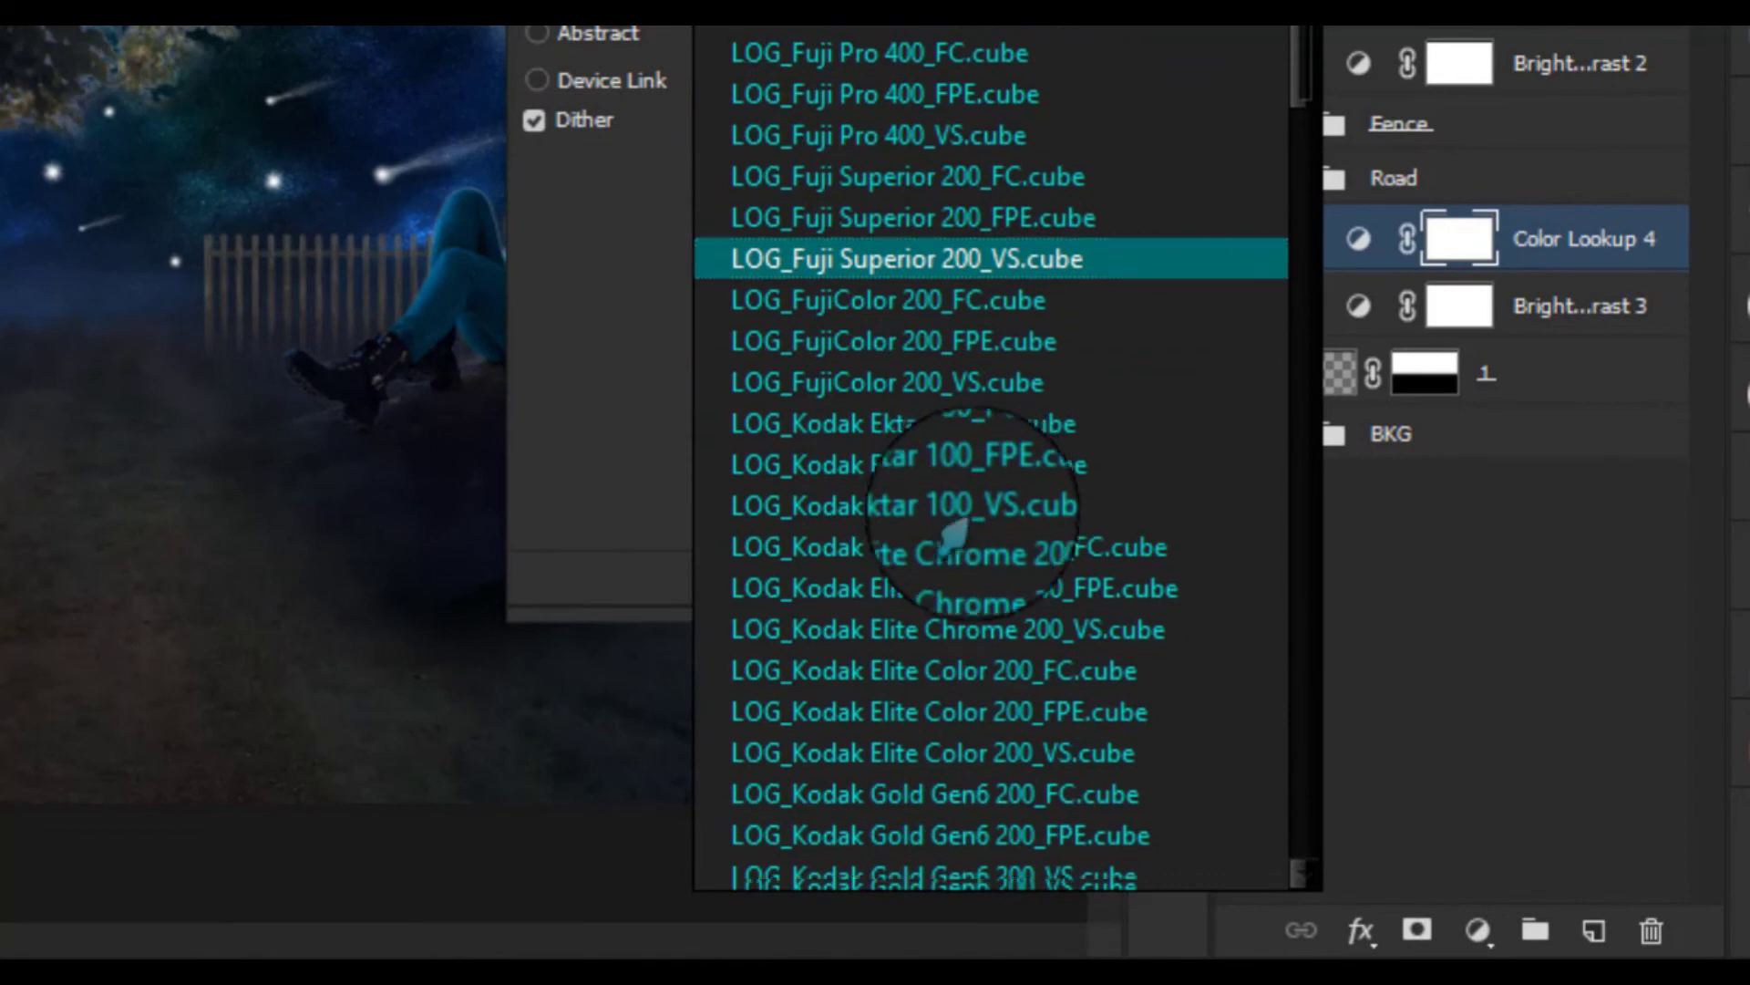
scroll(952, 533, down, 13)
scroll(952, 538, down, 1)
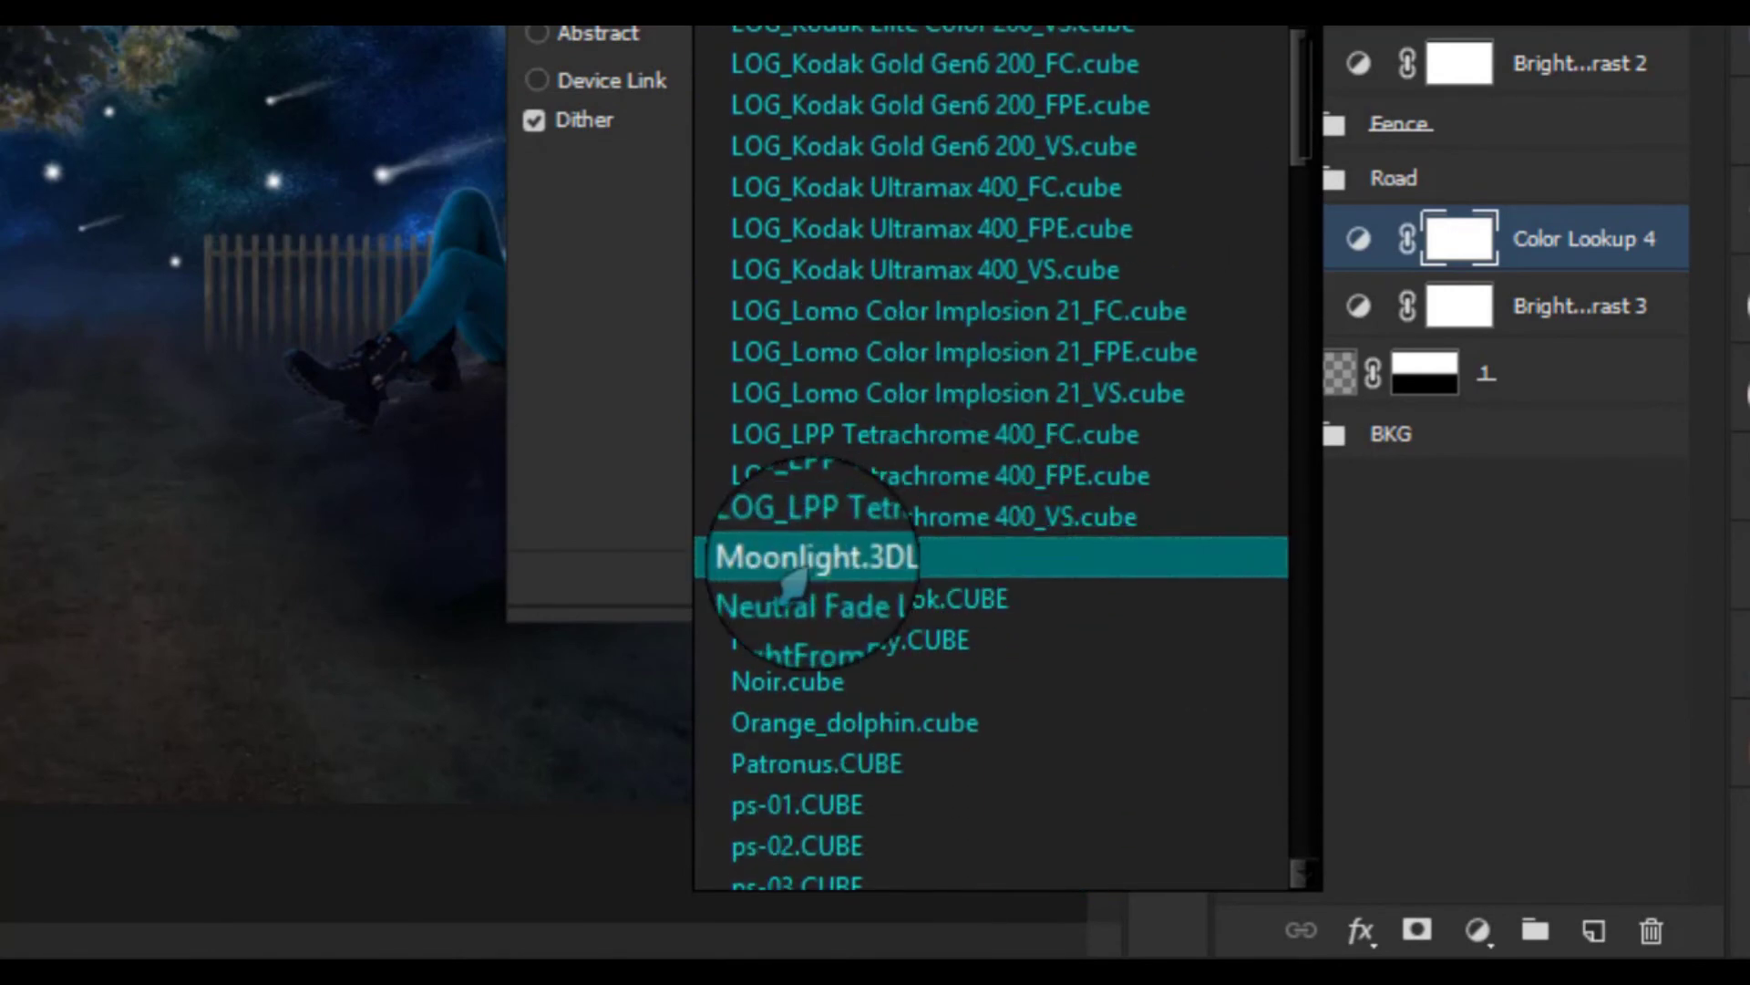
click(748, 551)
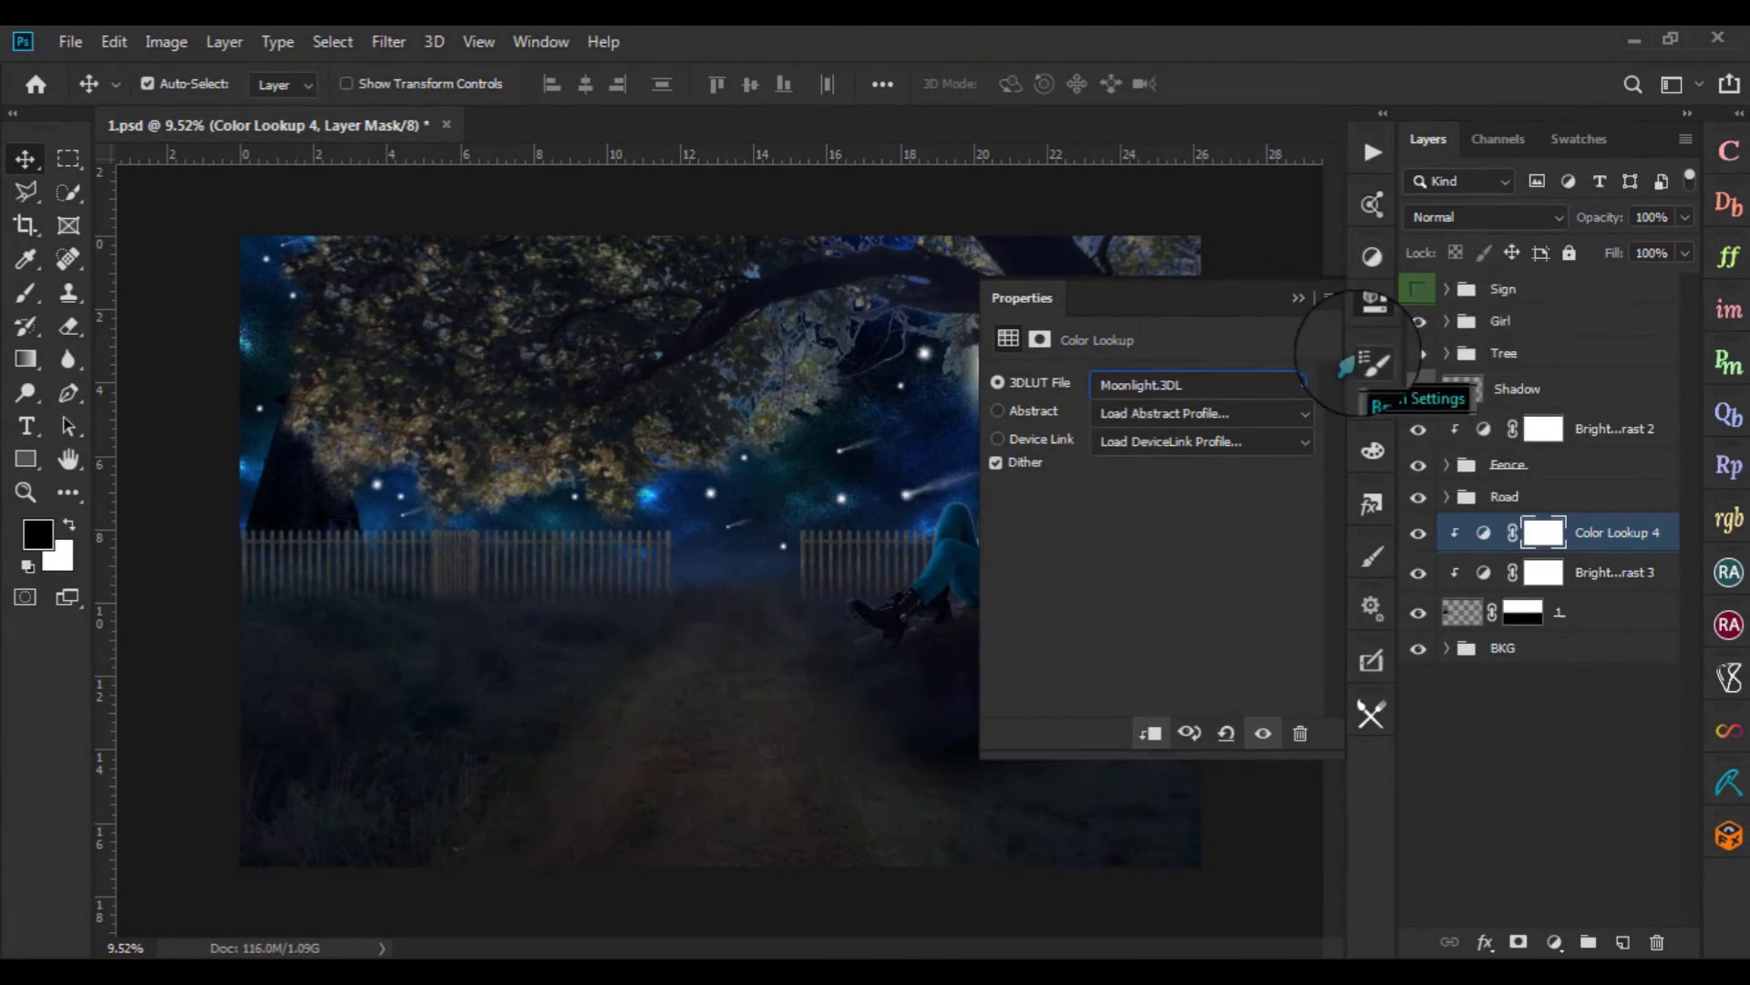
Collapse the adjustment properties, fit the image to the window, and inspect the fence and house
click(1350, 364)
key(ctrl+0)
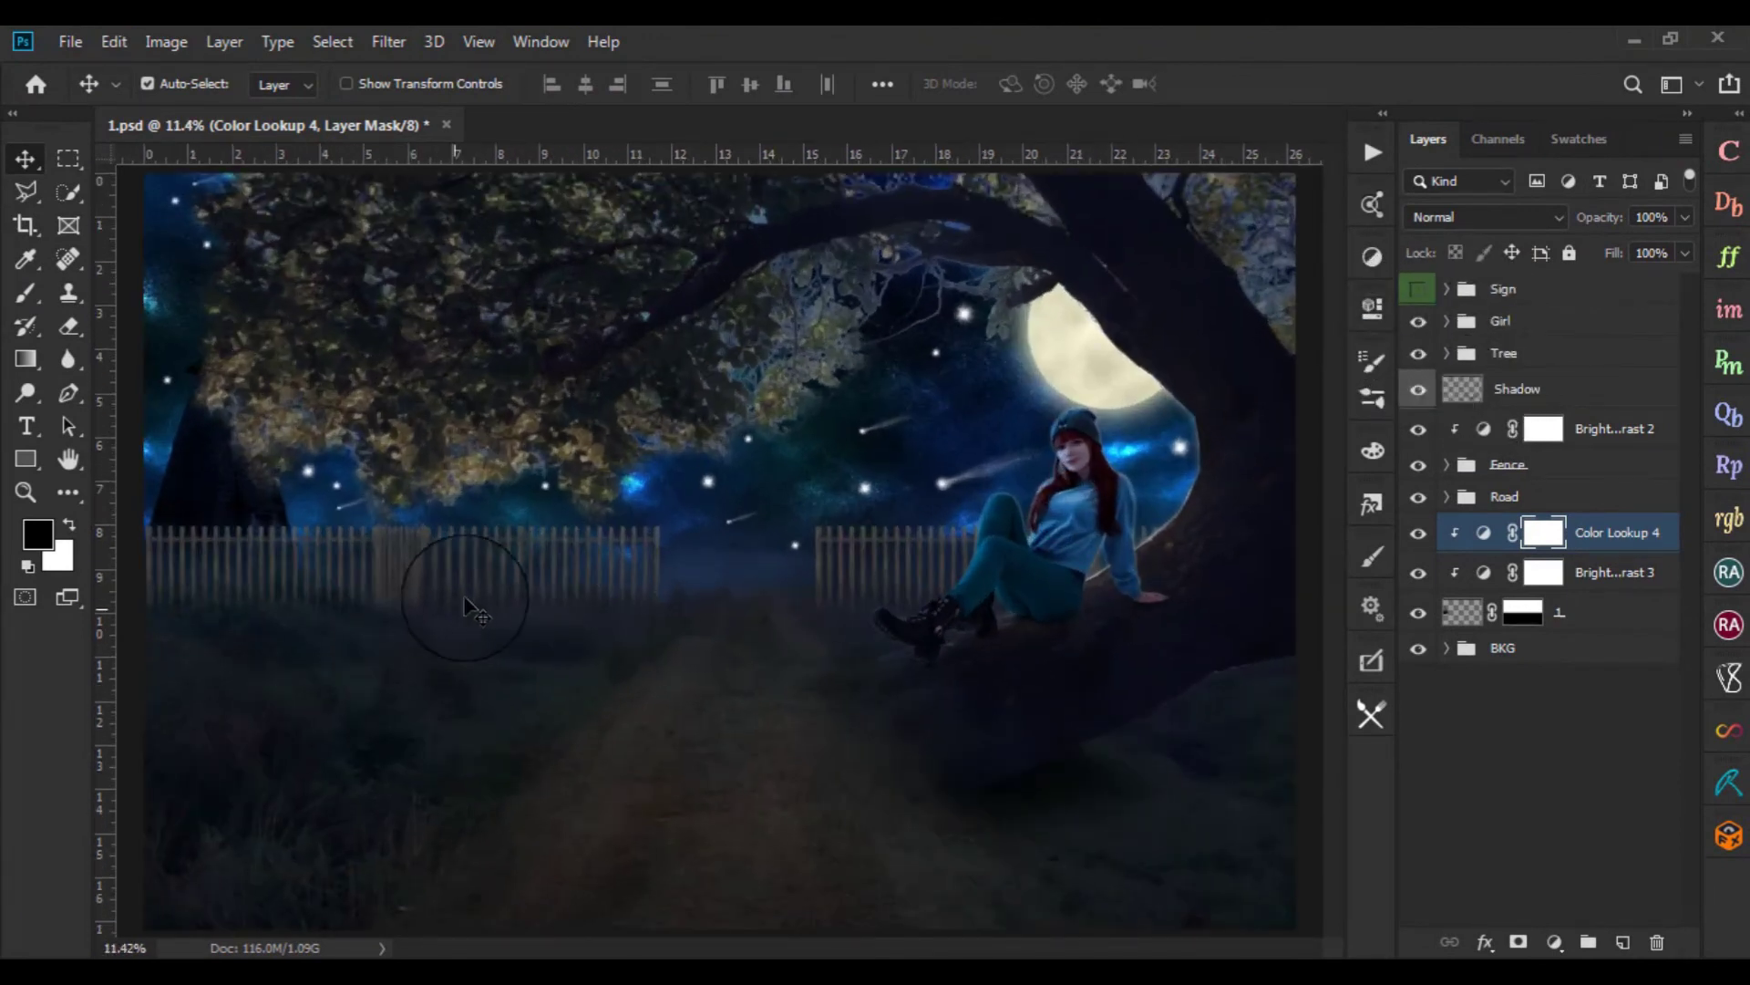
scroll(465, 609, up, 1)
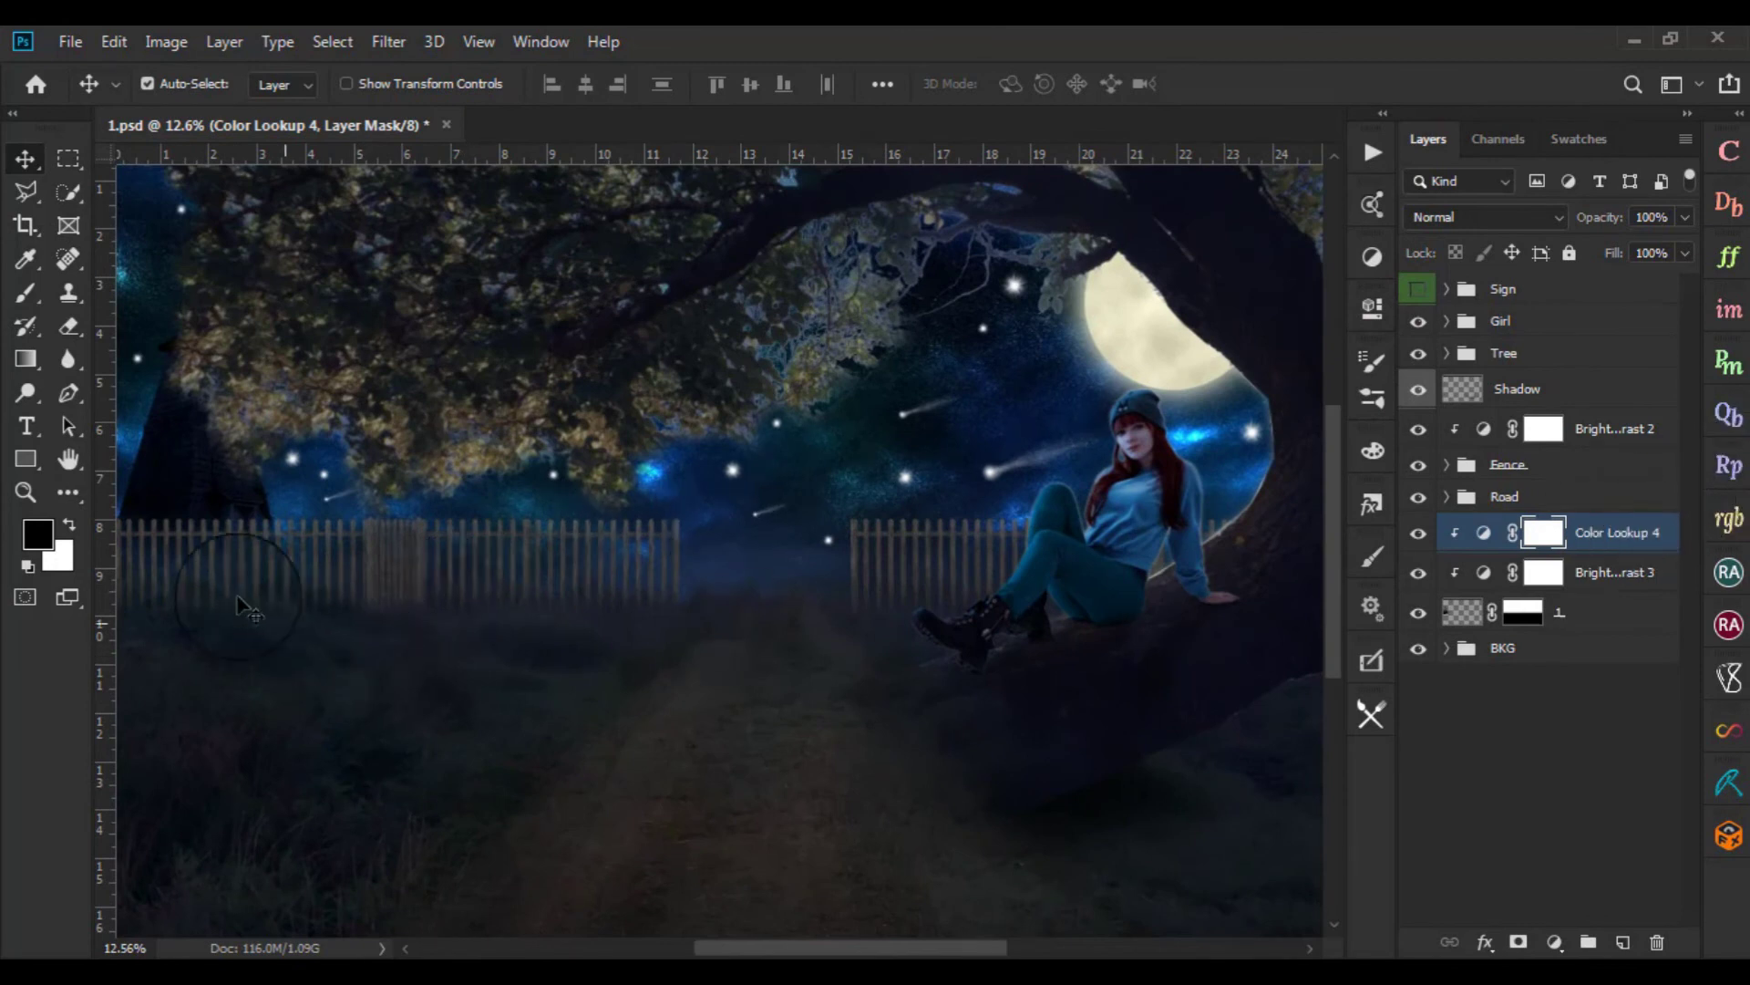
scroll(241, 606, up, 1)
scroll(242, 606, up, 2)
mouse_move(420, 469)
mouse_down()
mouse_move(800, 502)
mouse_move(679, 507)
mouse_up()
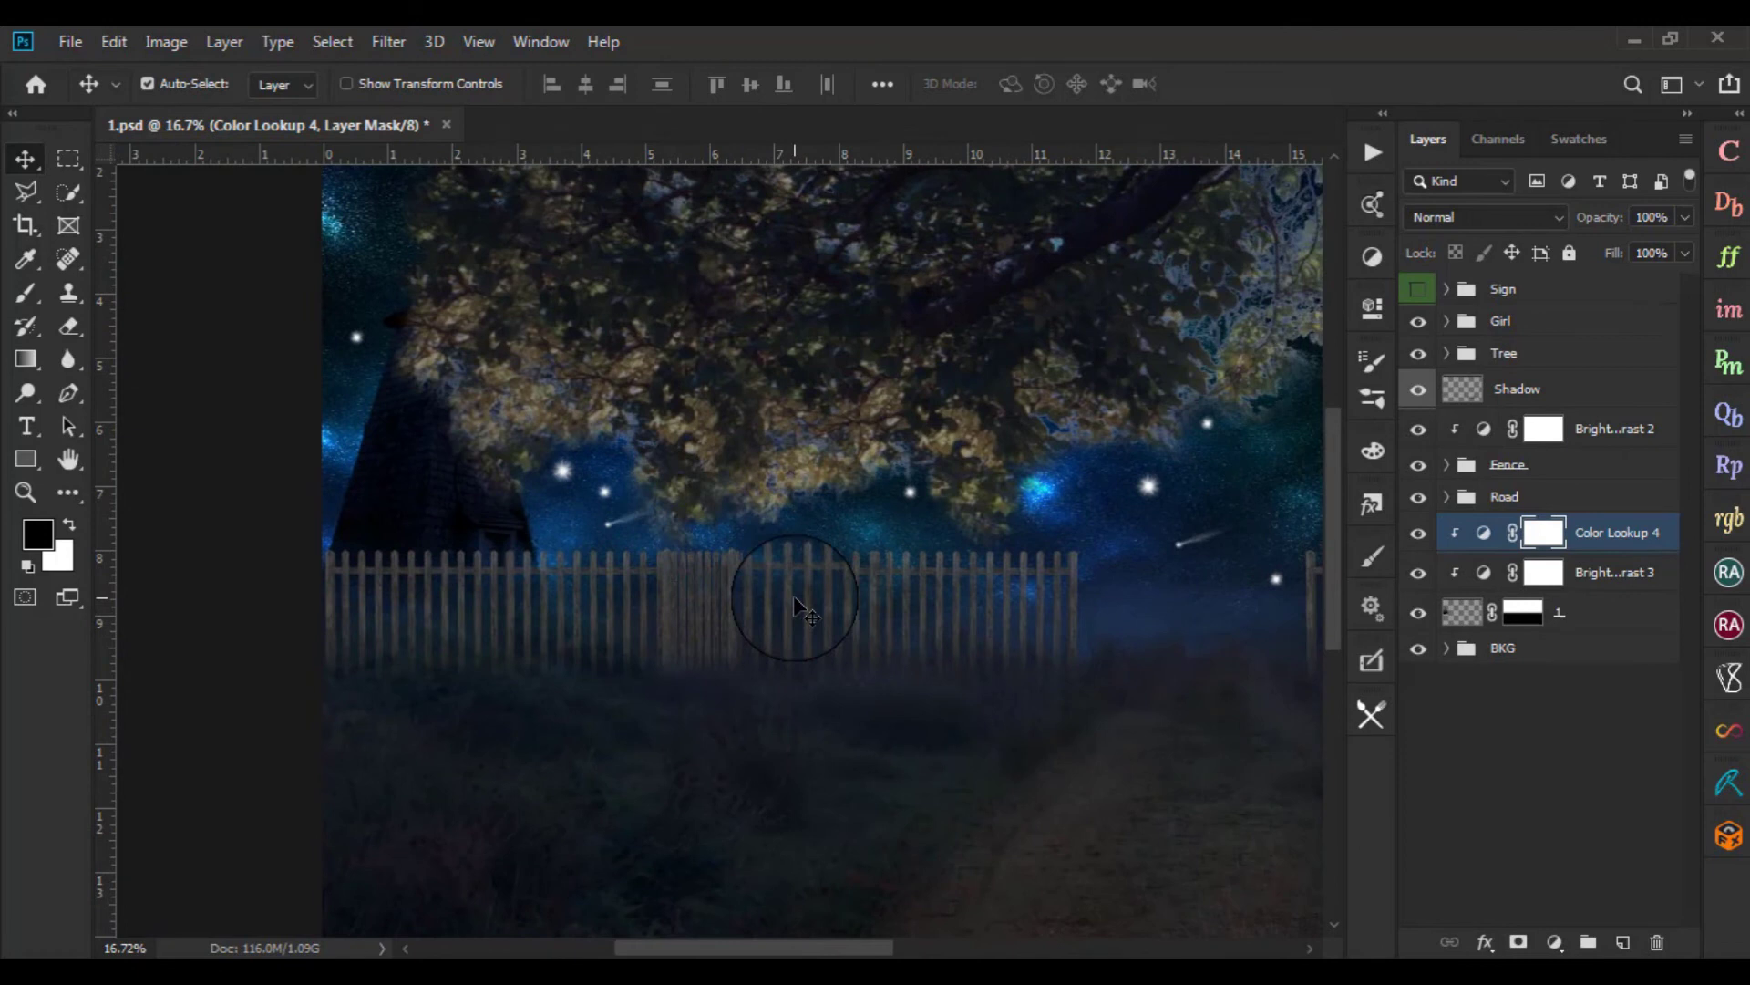
scroll(795, 609, down, 3)
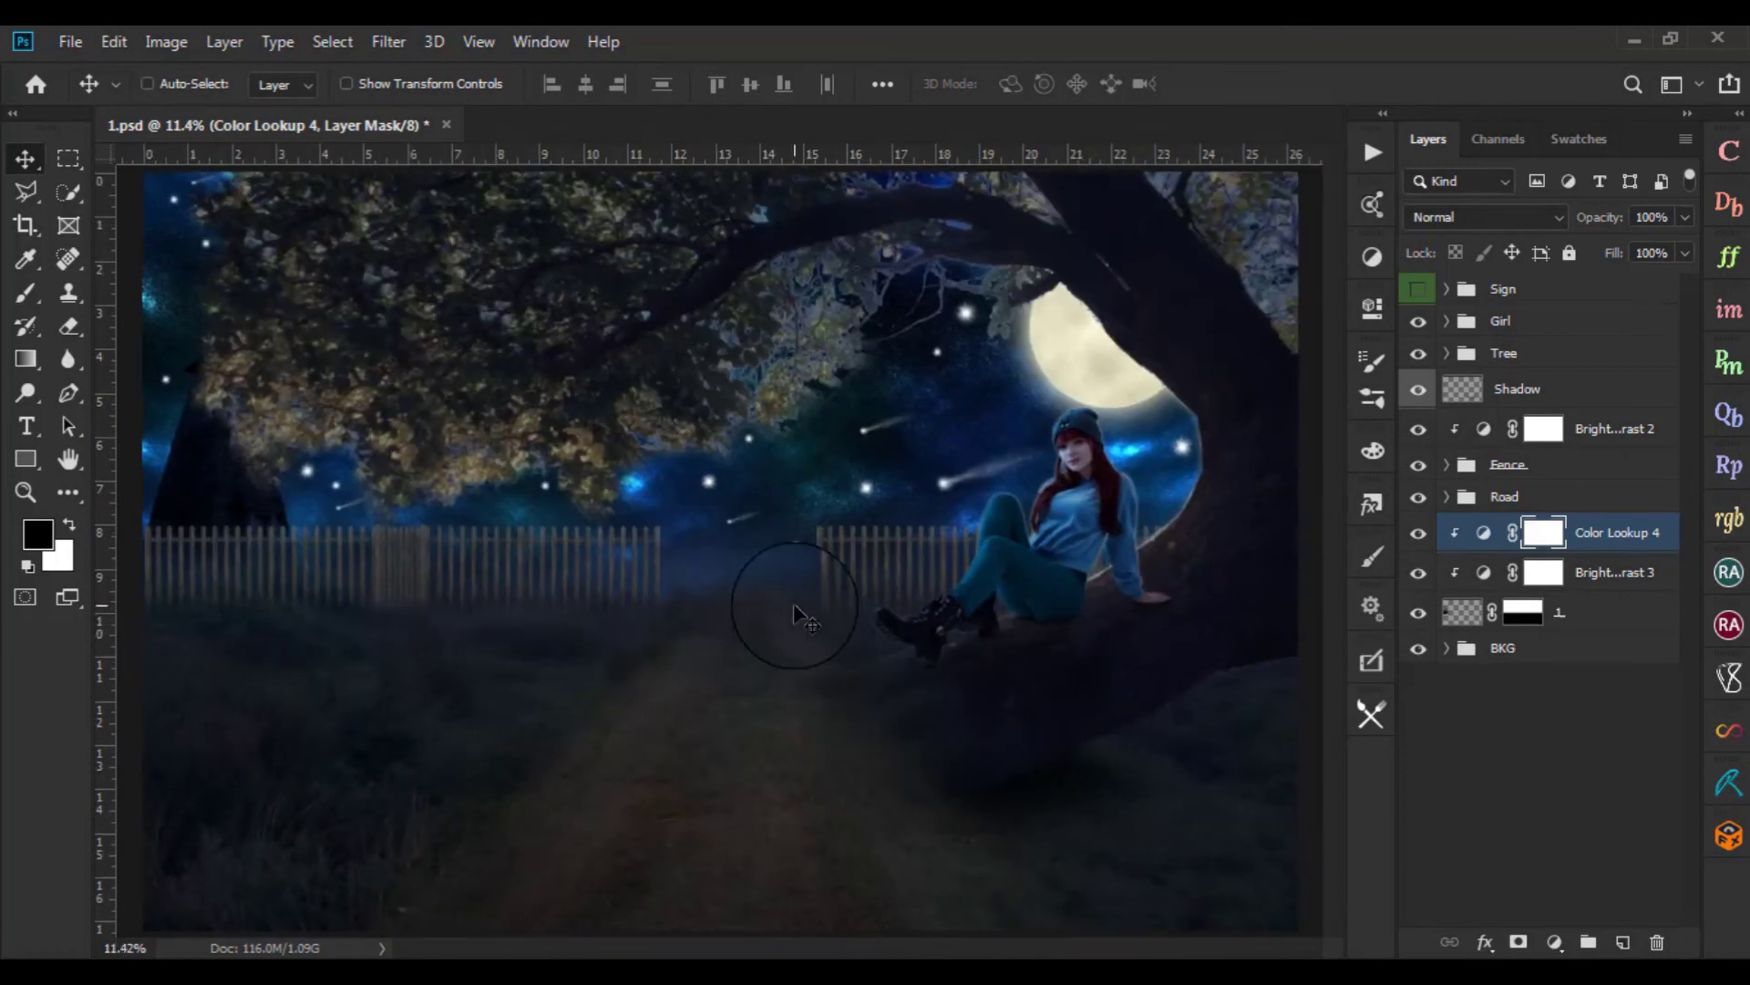
scroll(795, 609, up, 1)
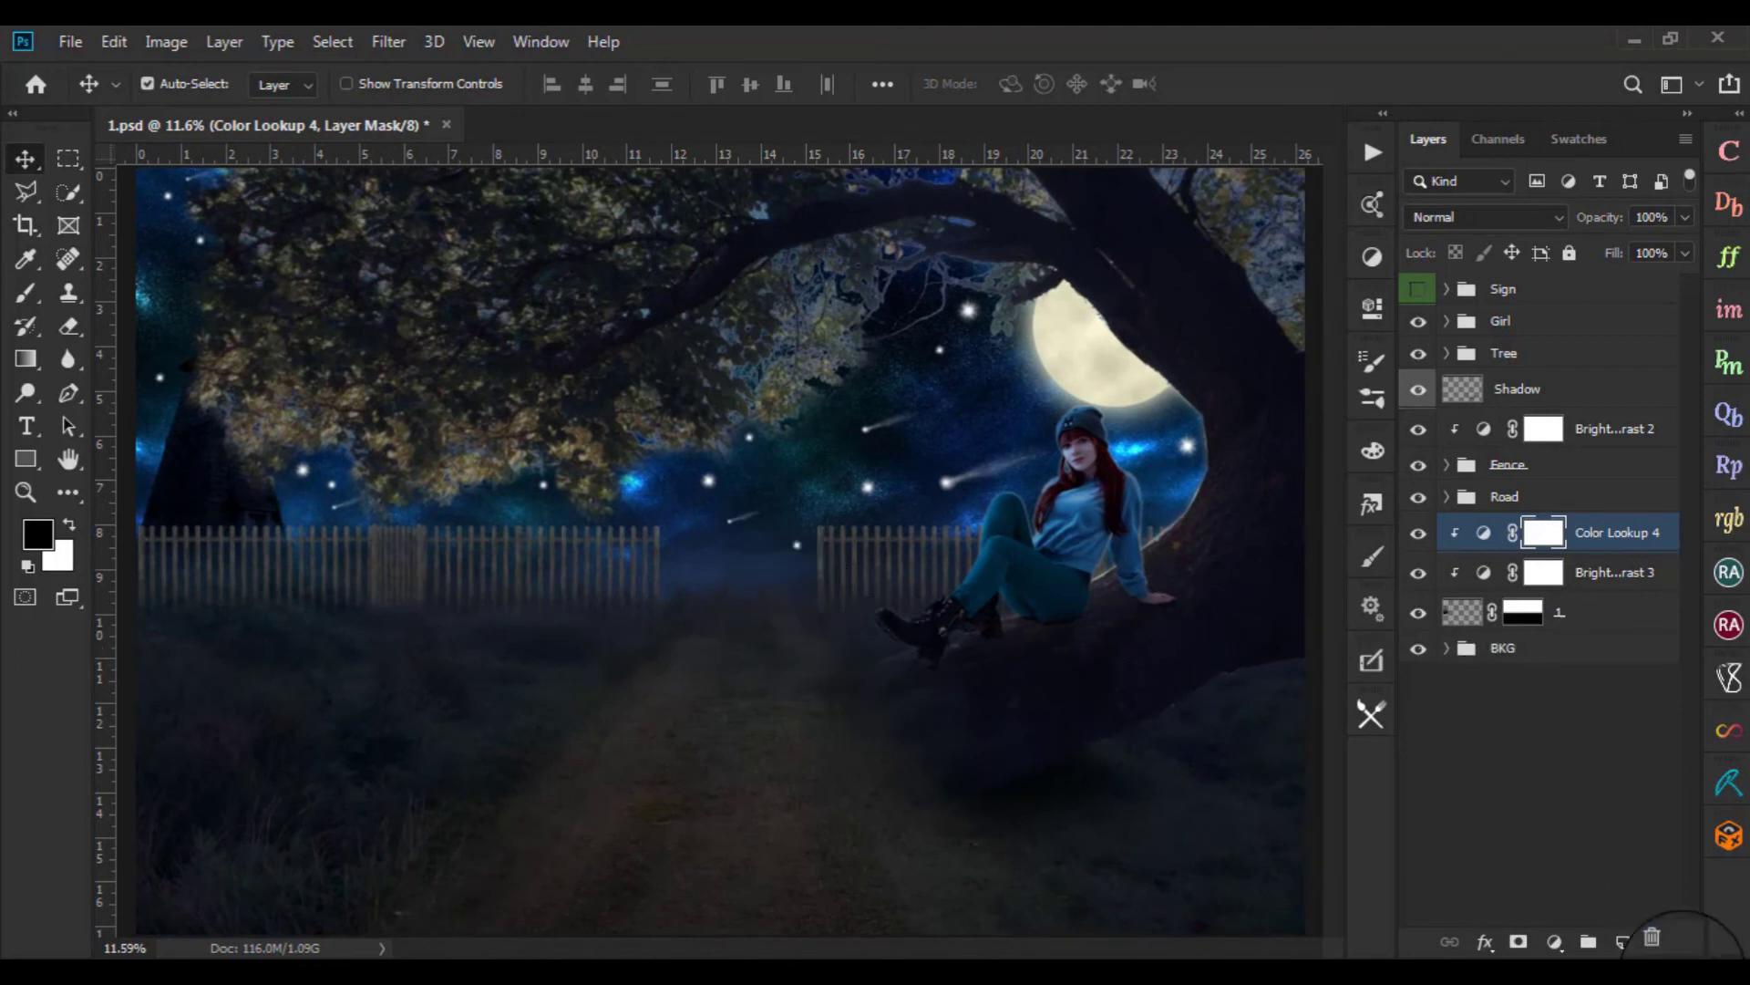
Group Color Lookup 4, Brightness/Contrast 3 and layer 1 as 'Building', and make the Sign group visible
click(1569, 639)
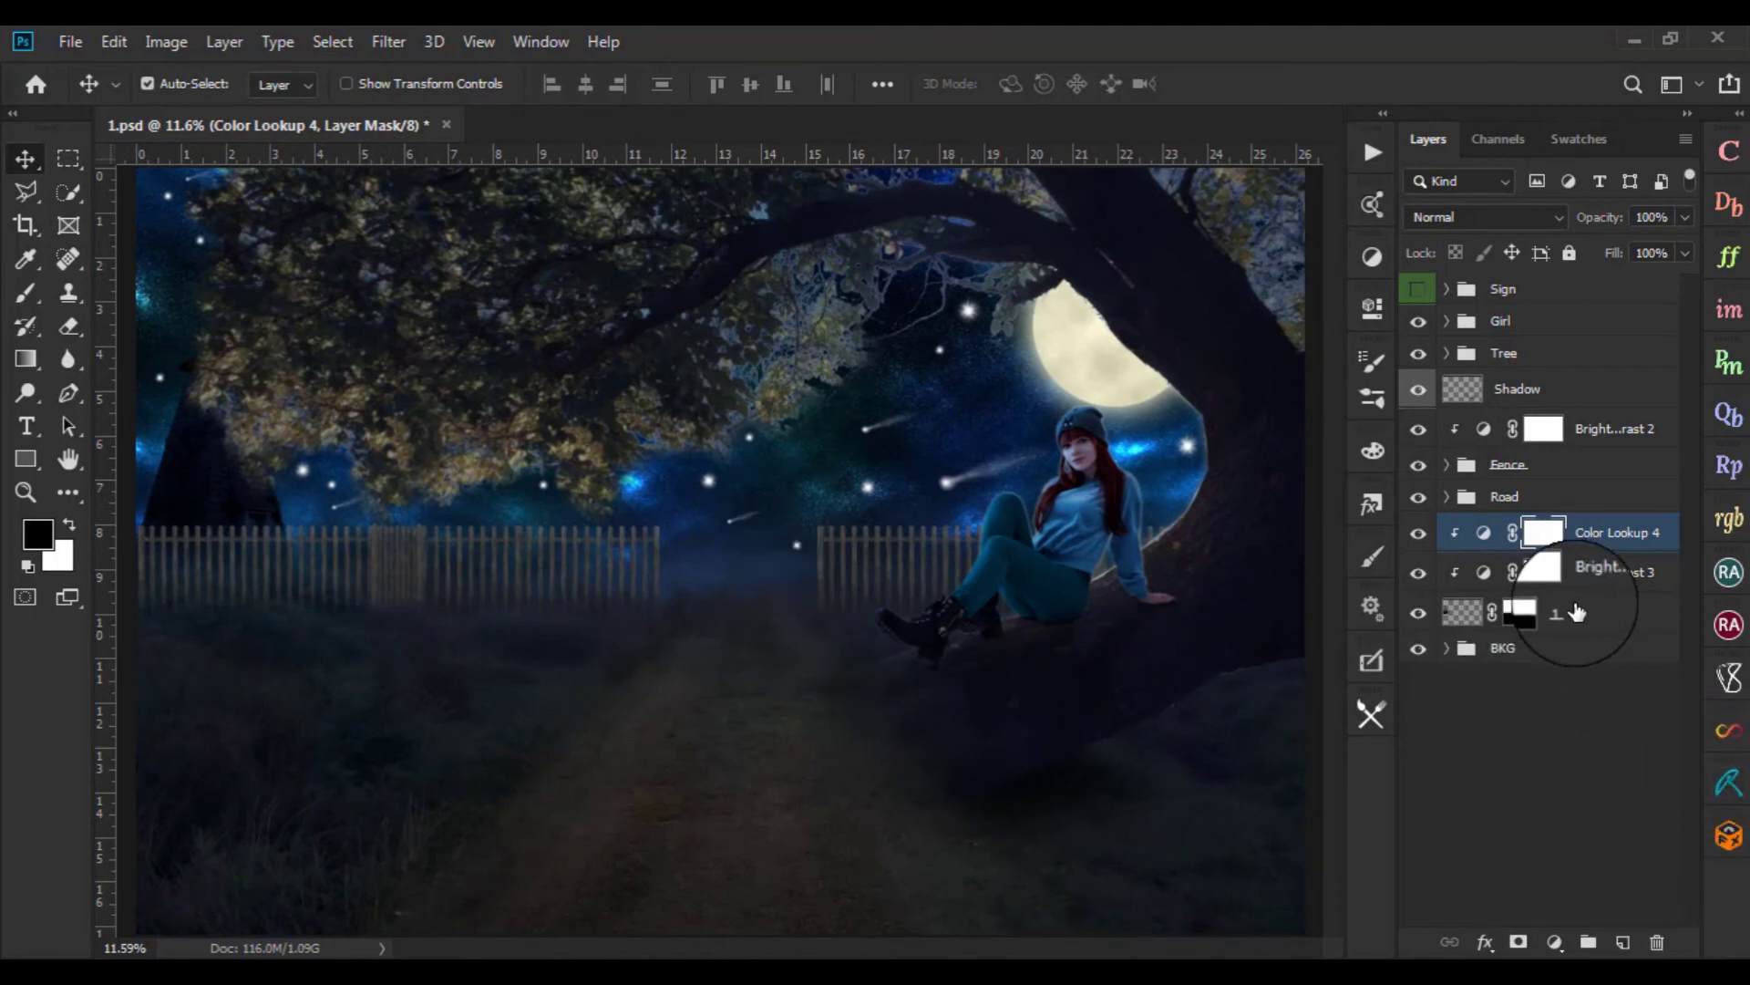
shift+click(1577, 612)
key(ctrl+g)
text(Building)
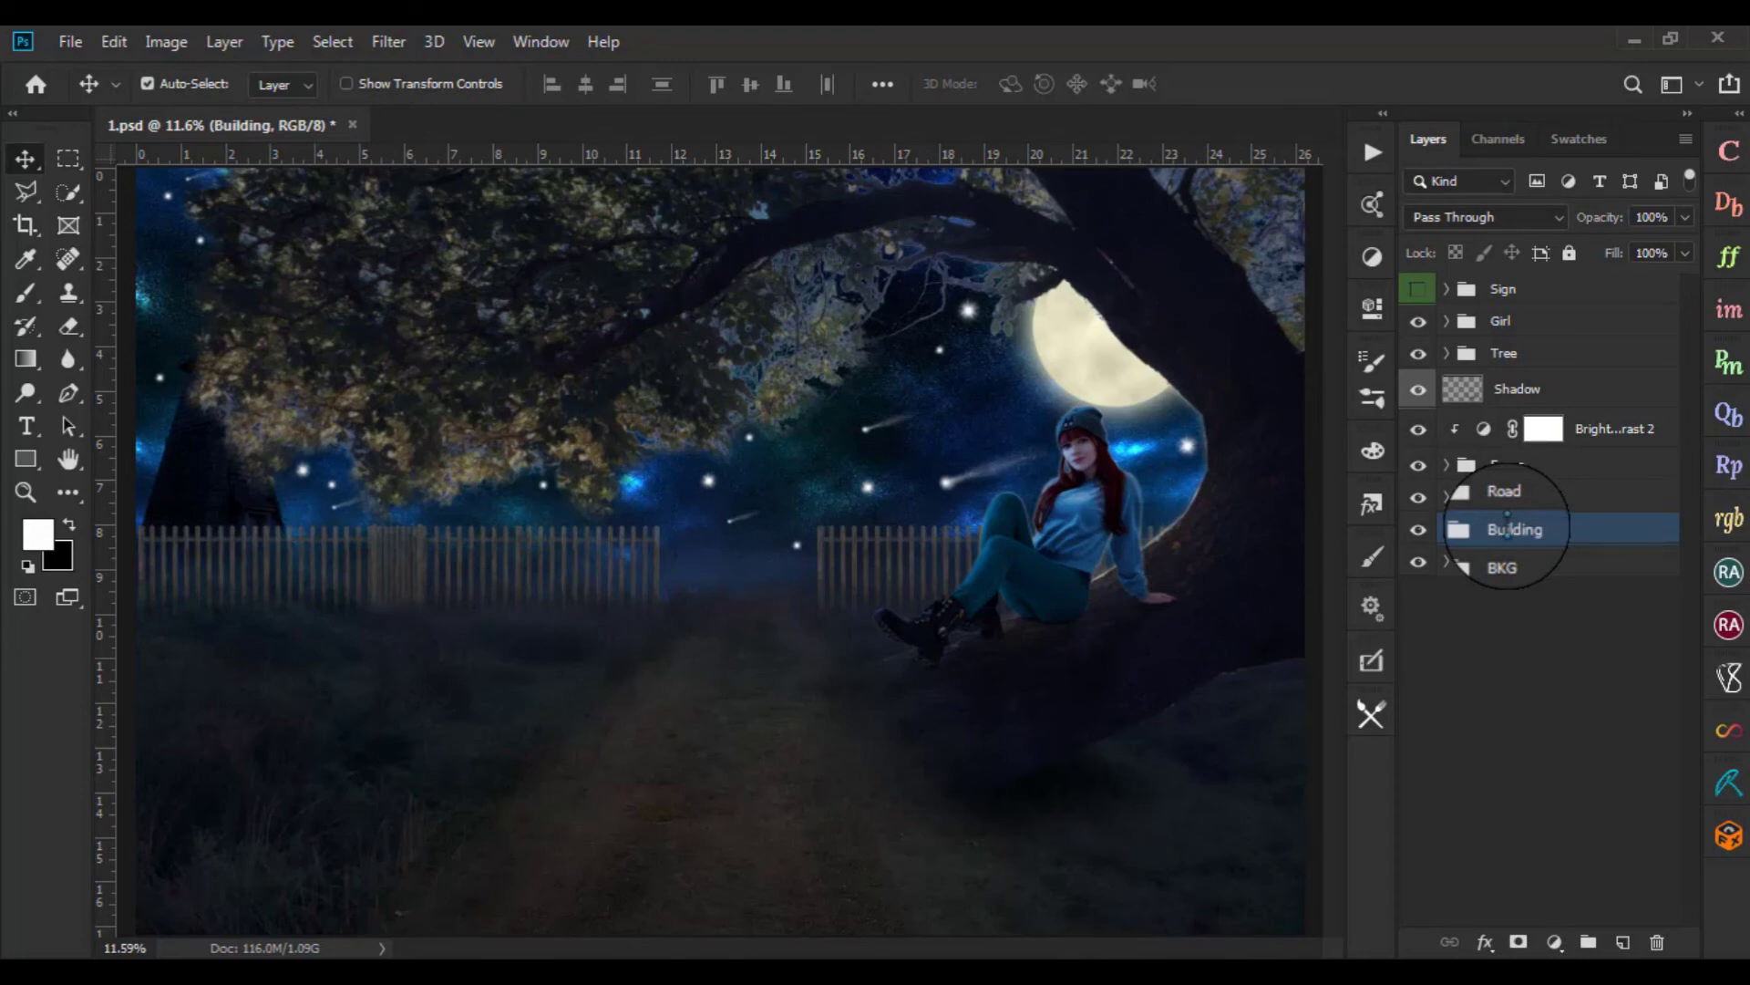
click(1549, 321)
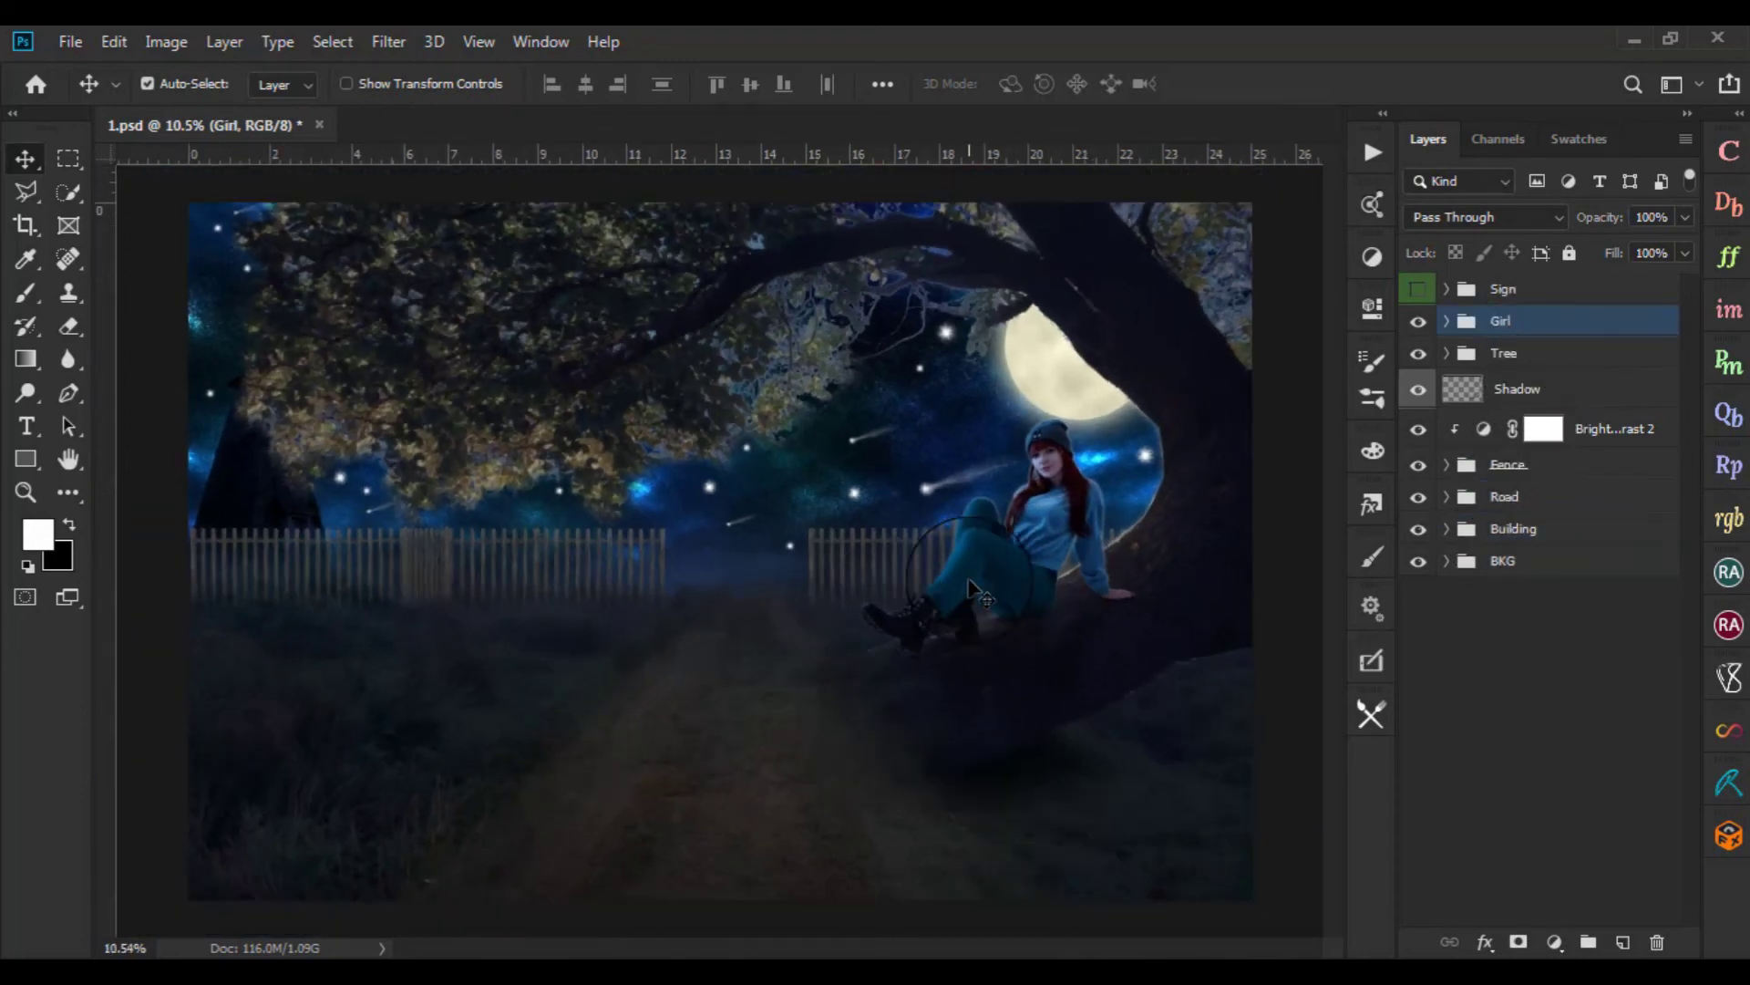
click(1537, 330)
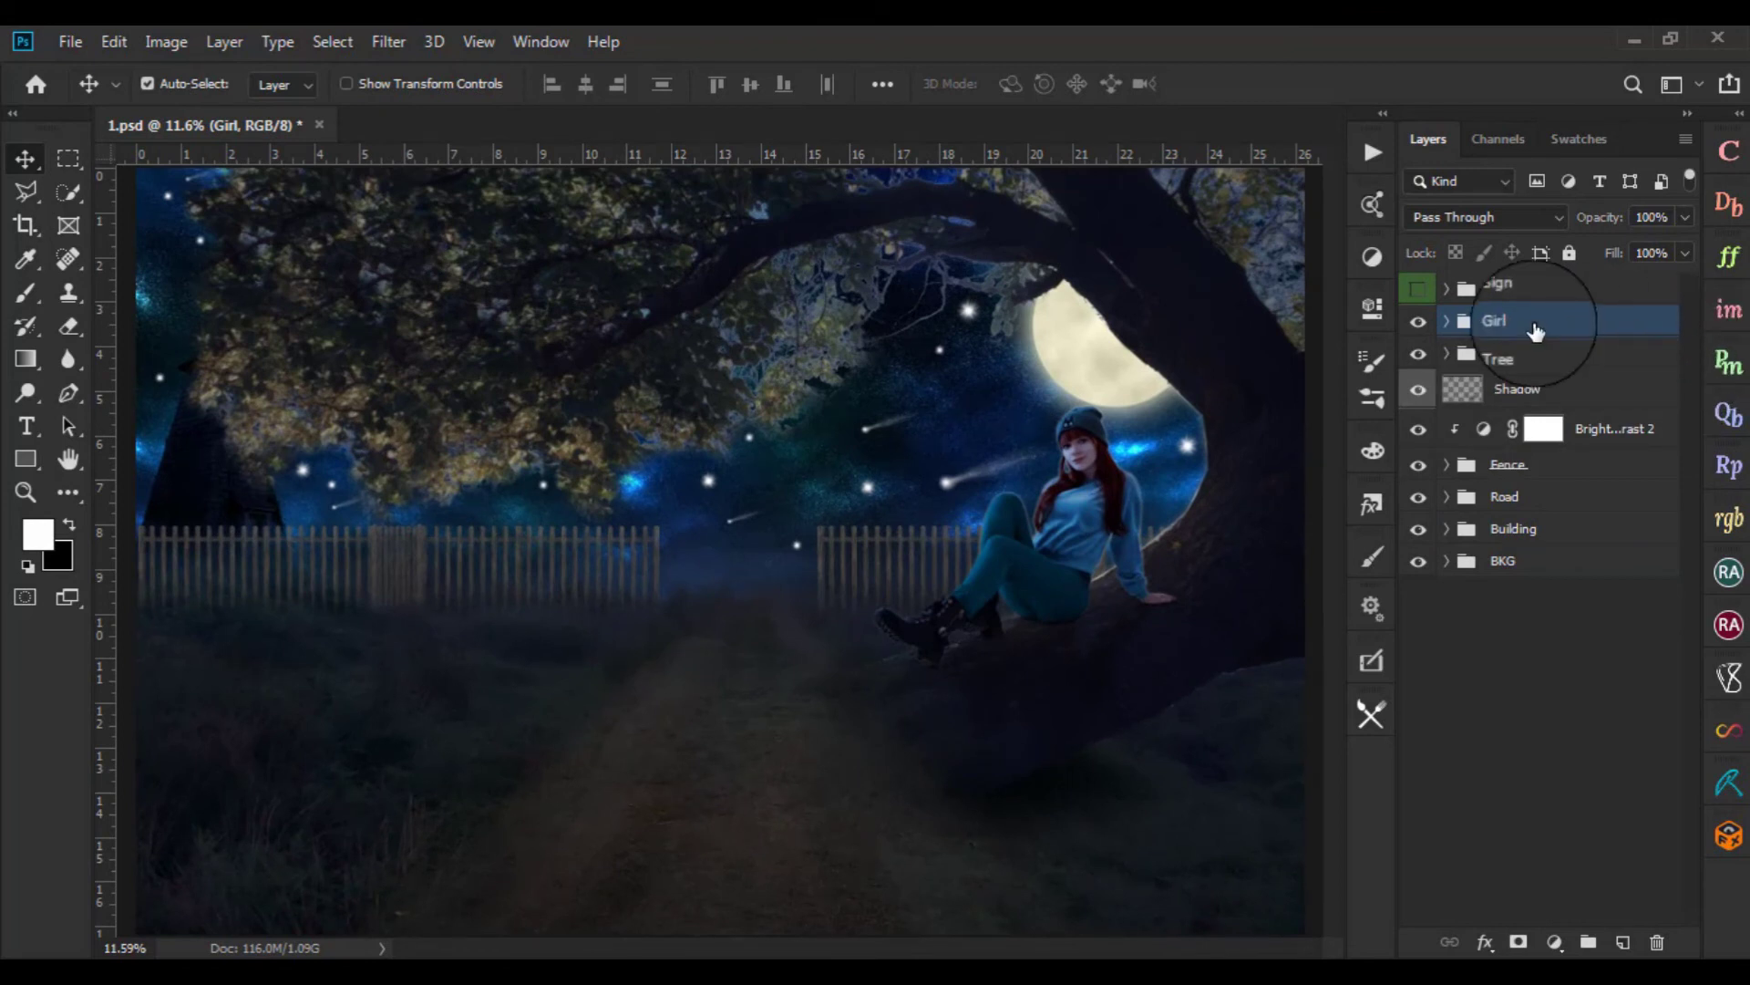
click(1417, 290)
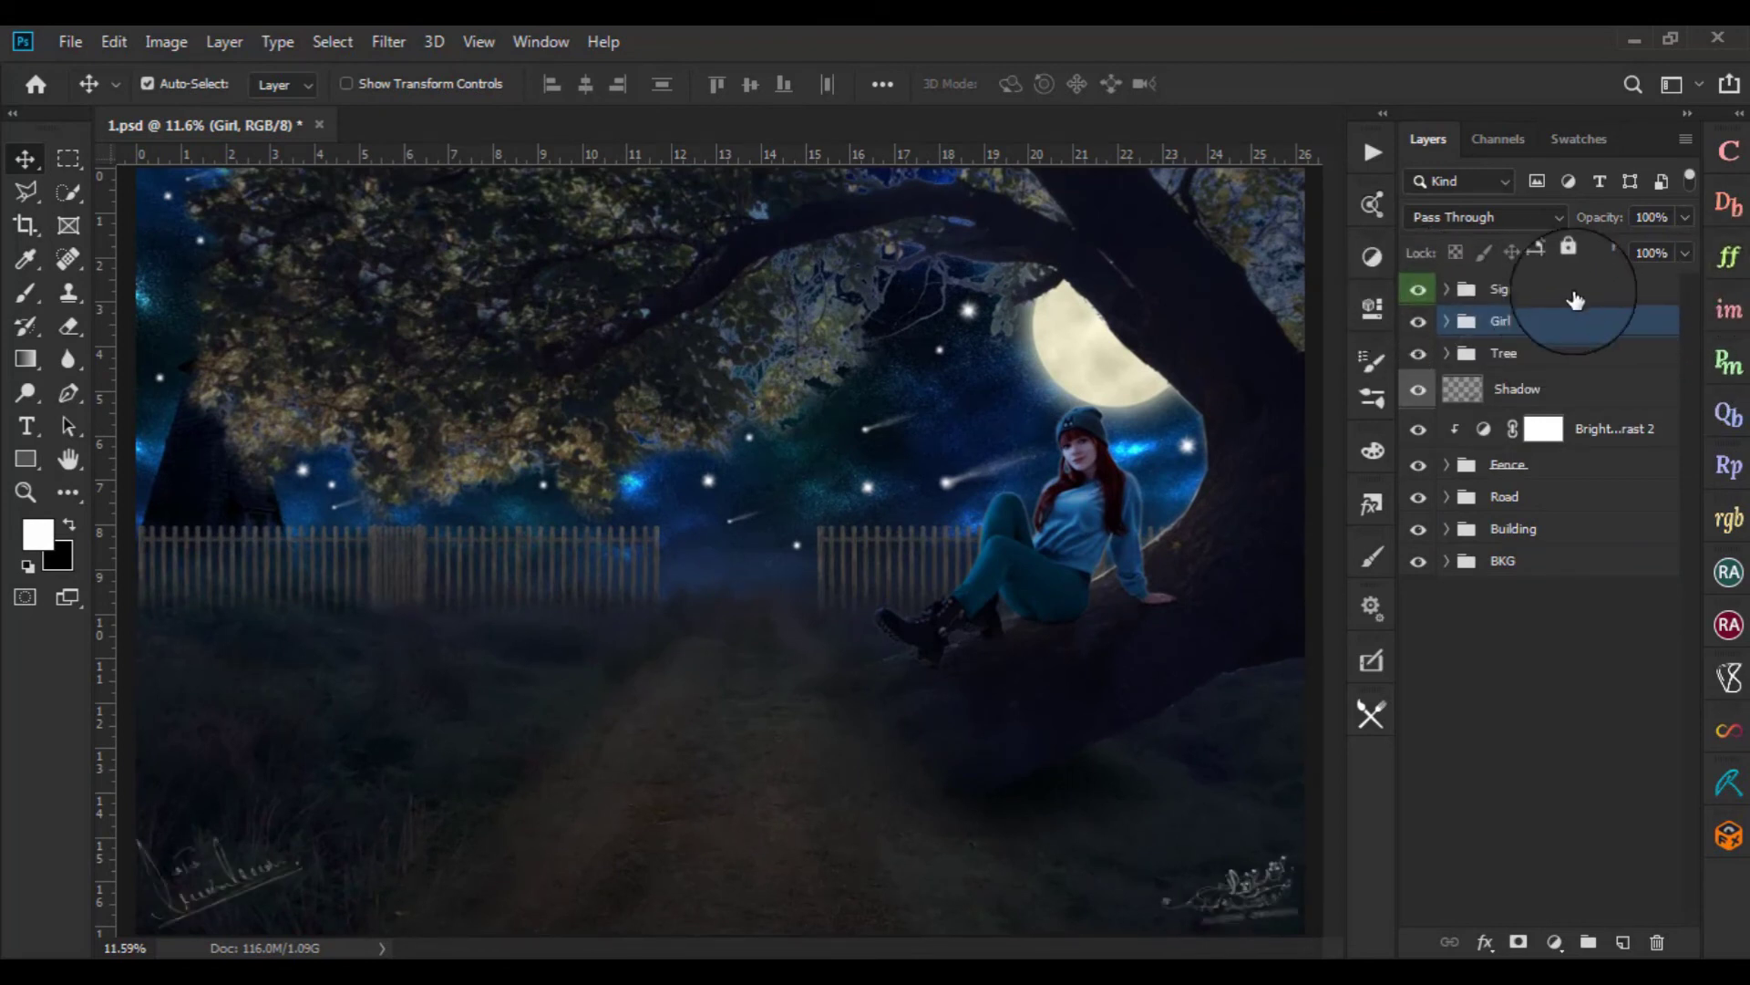
Stamp all visible layers into a new merged layer above the Sign group
click(1577, 294)
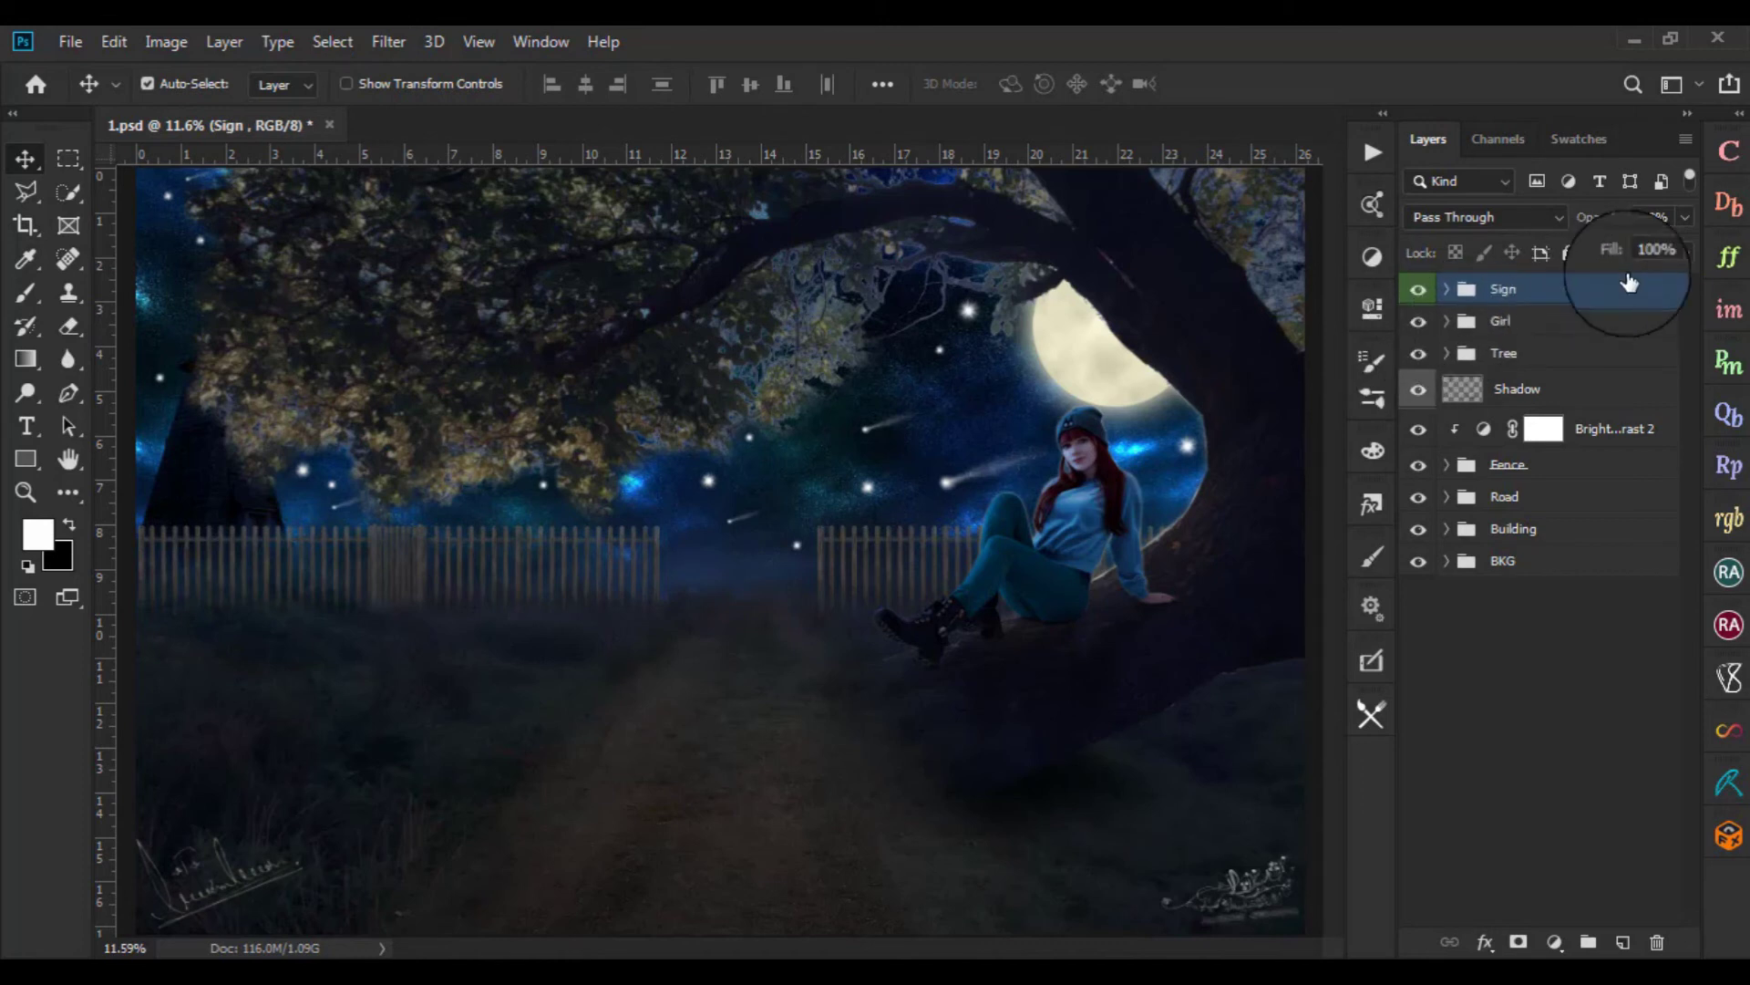
key(ctrl+shift+alt+e)
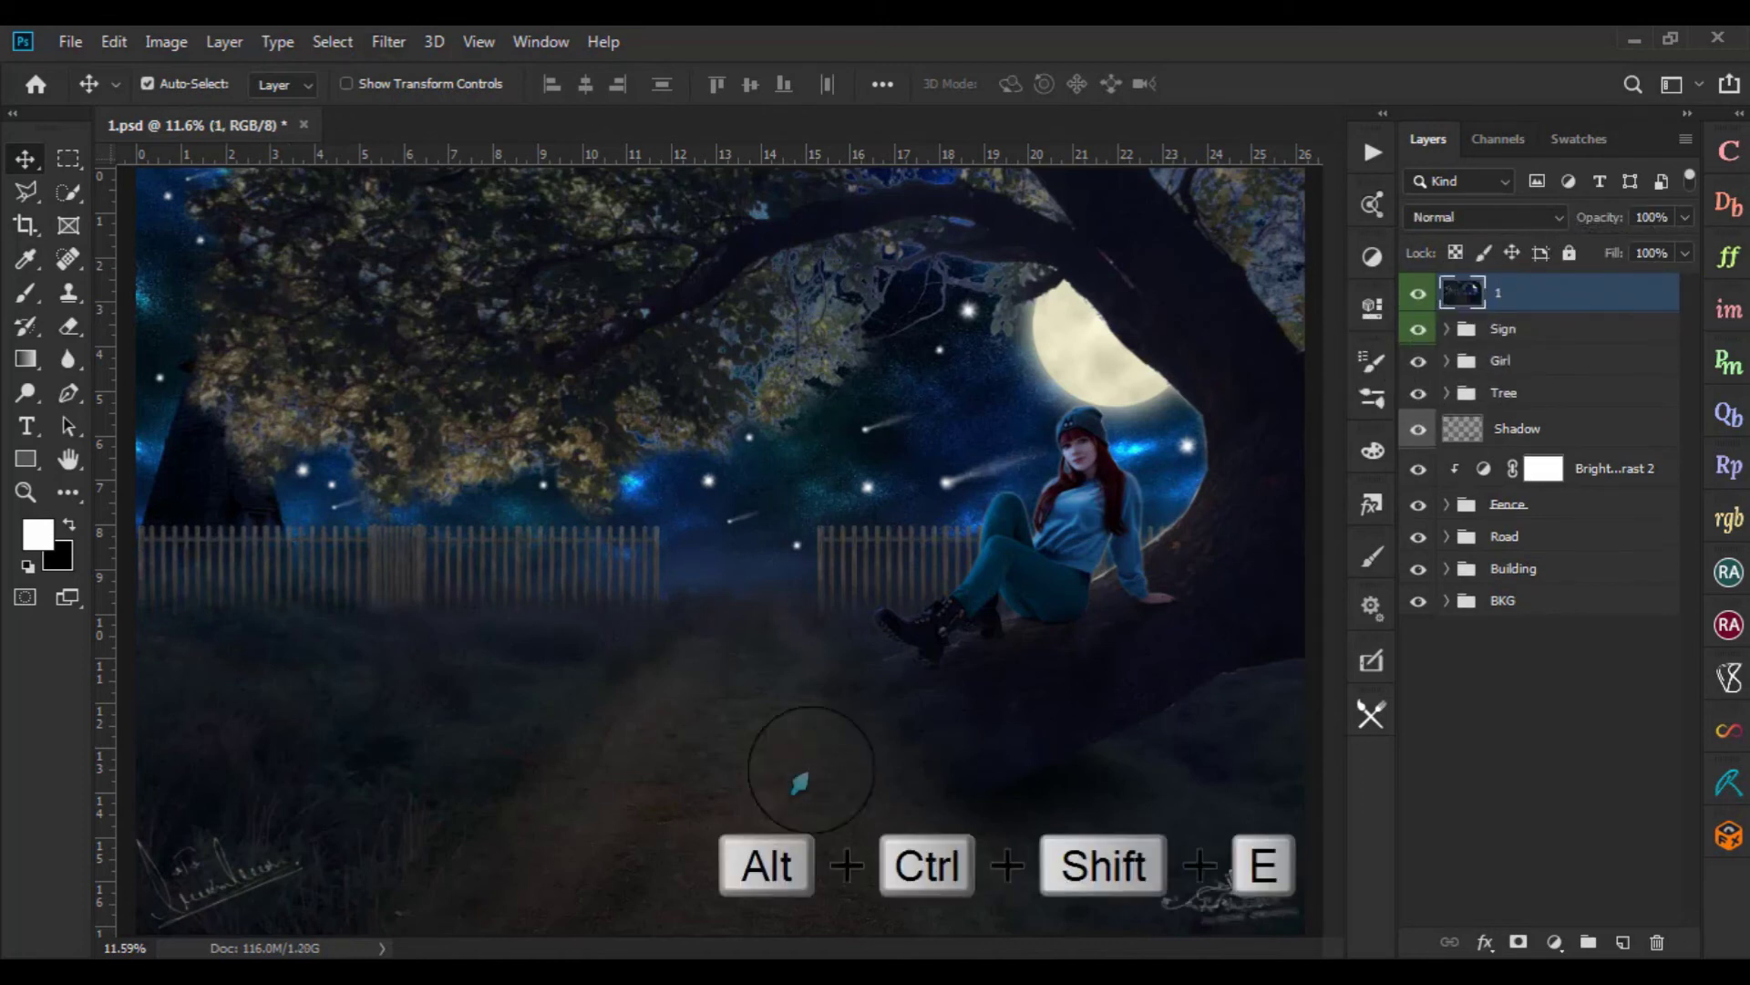
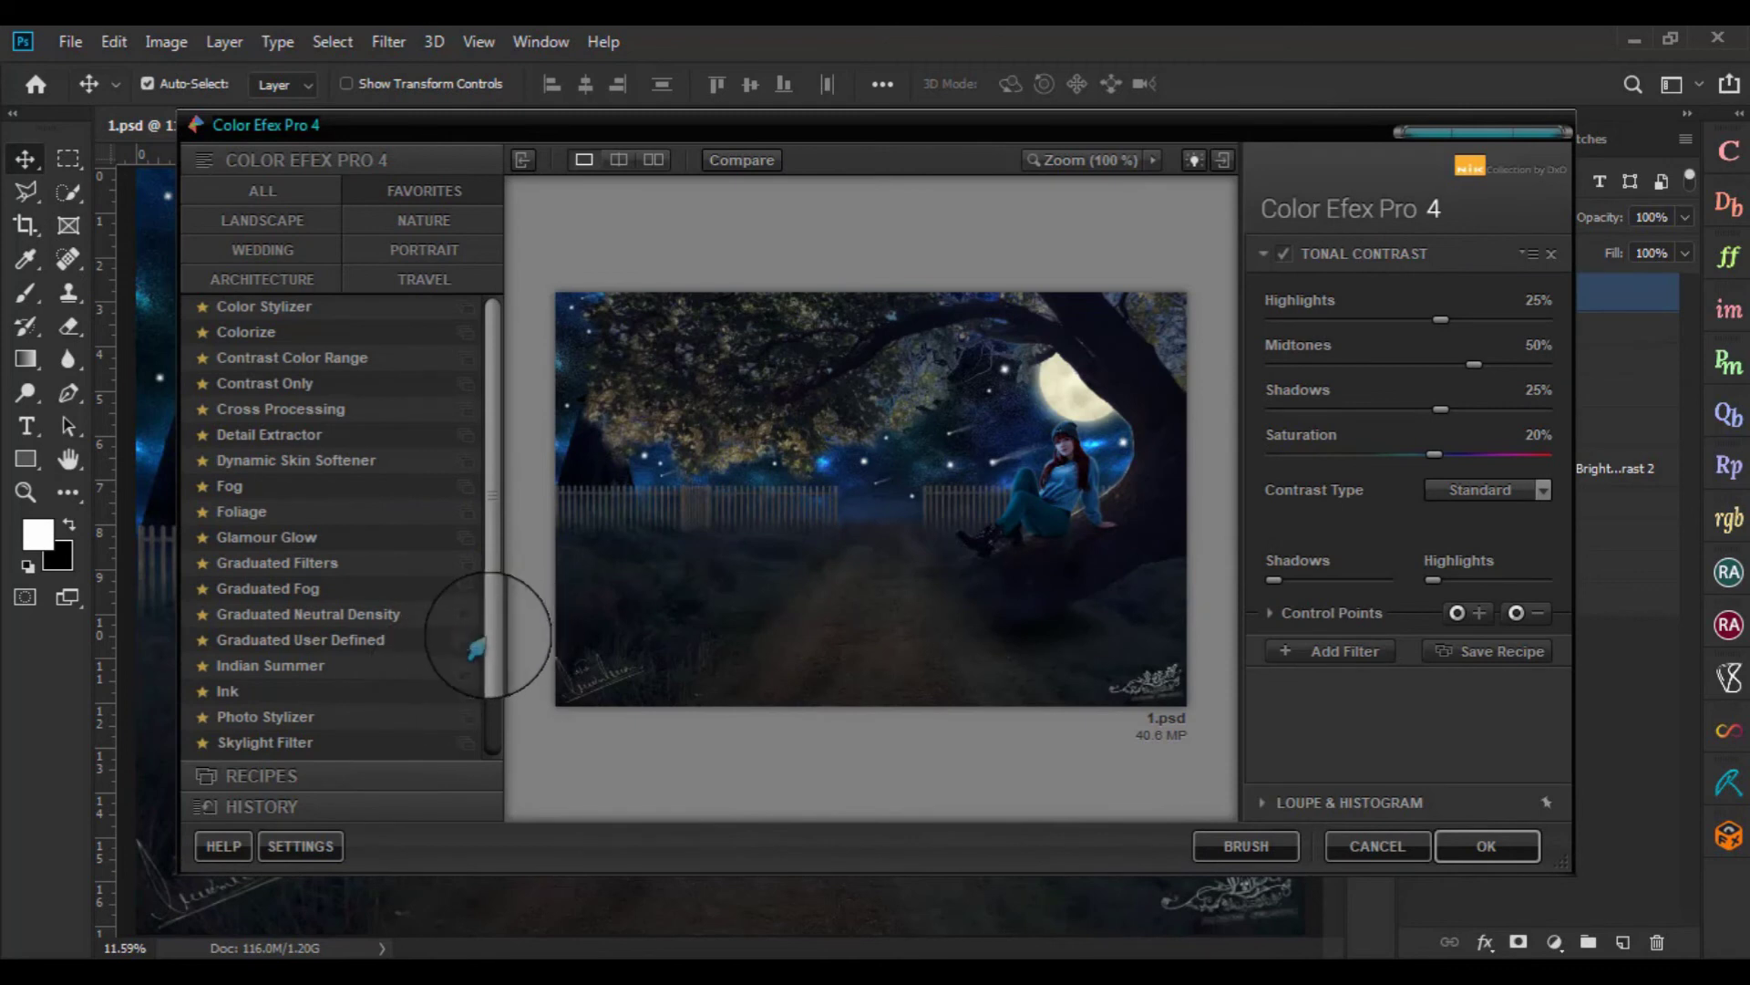
Apply the Tonal Contrast 01 - Default preset after previewing 04 - Softening Tonal Contrast
scroll(480, 648, down, 3)
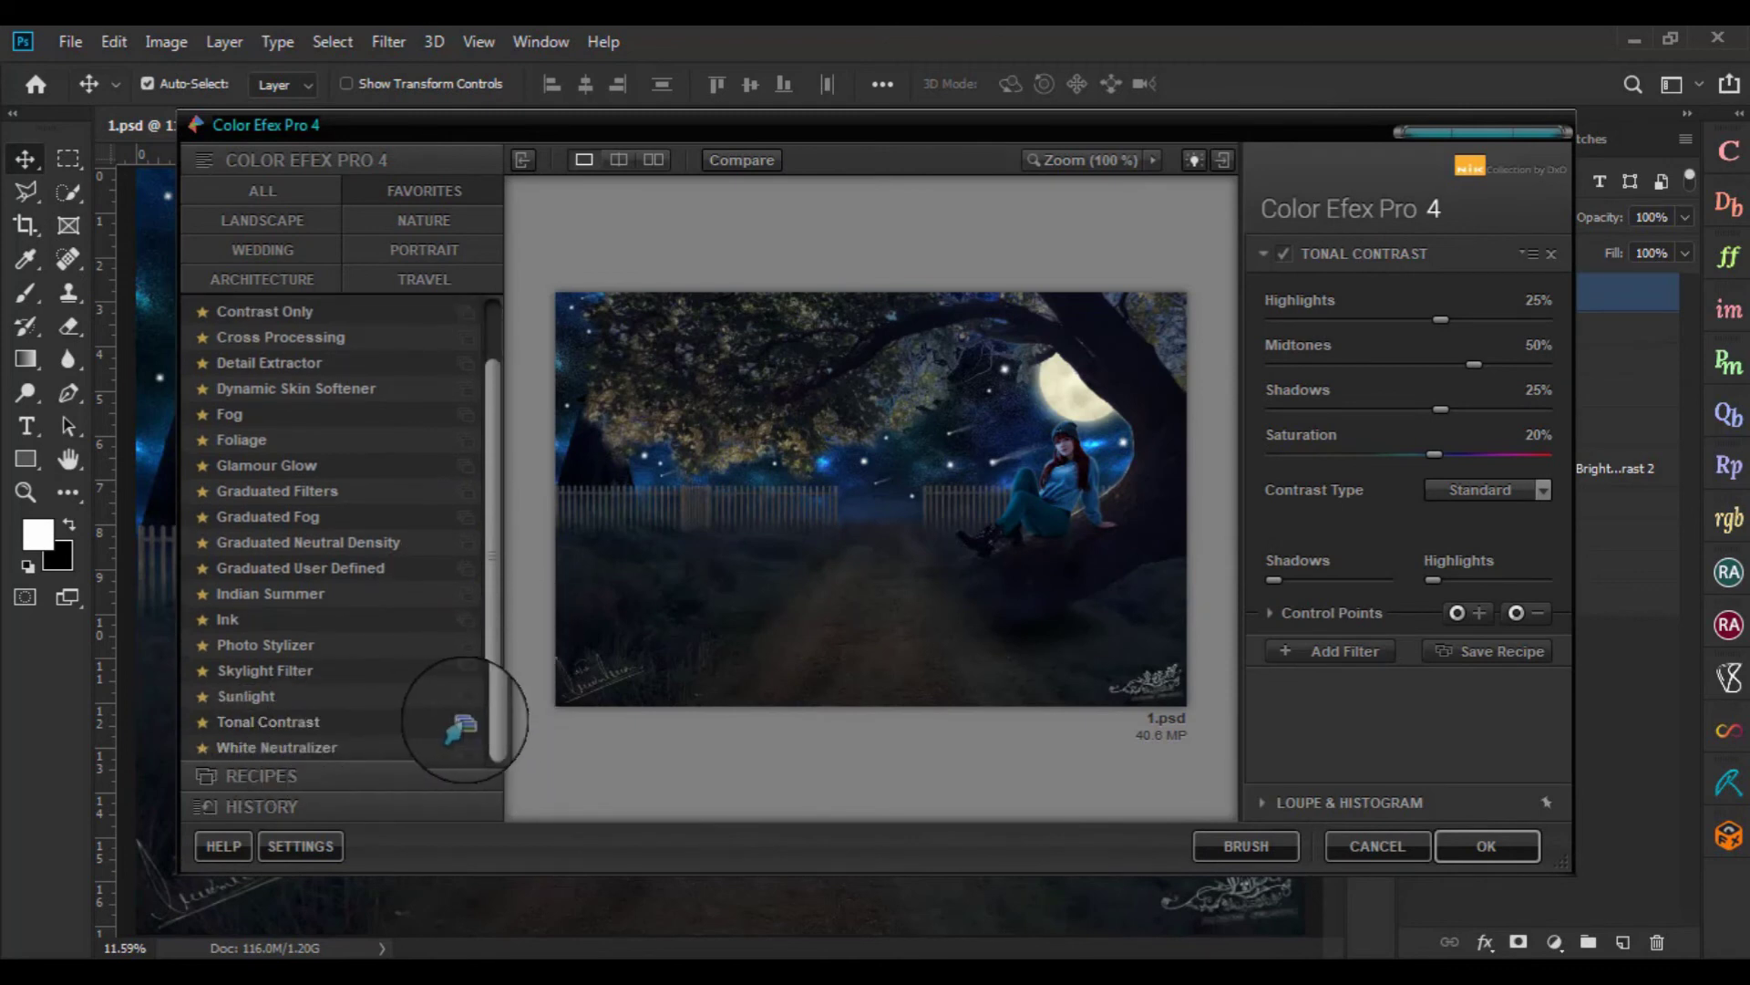
click(464, 725)
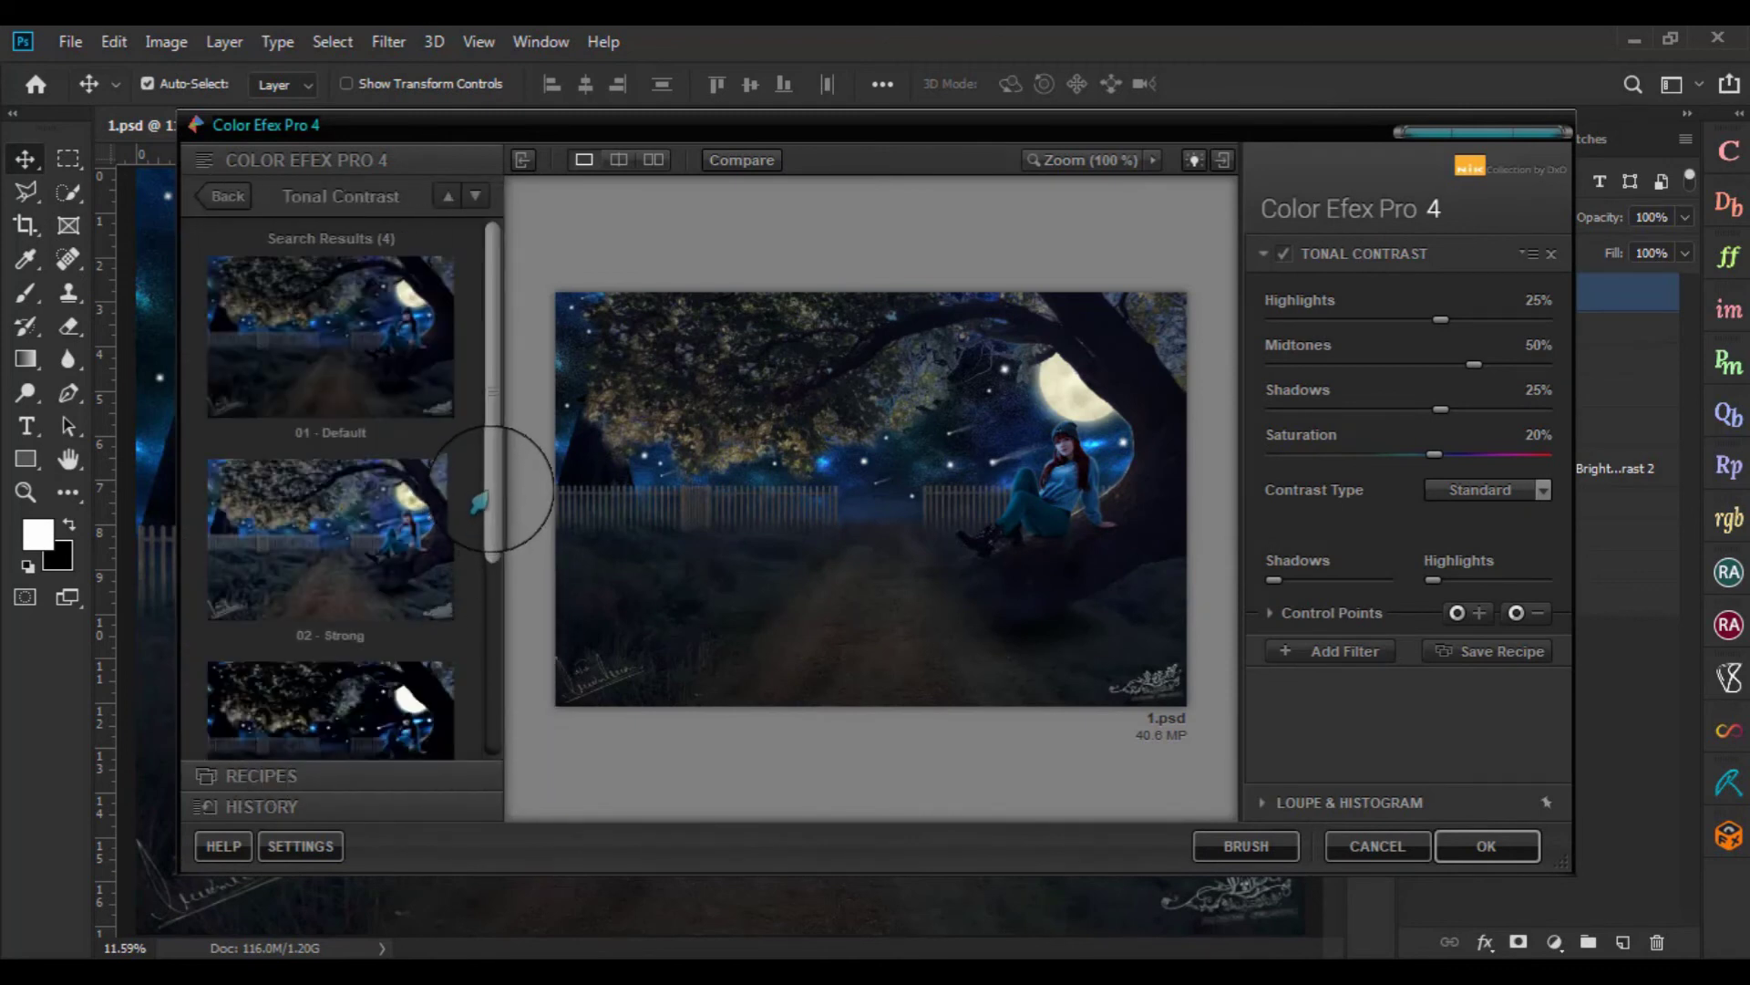
drag(491, 497, 493, 720)
click(329, 634)
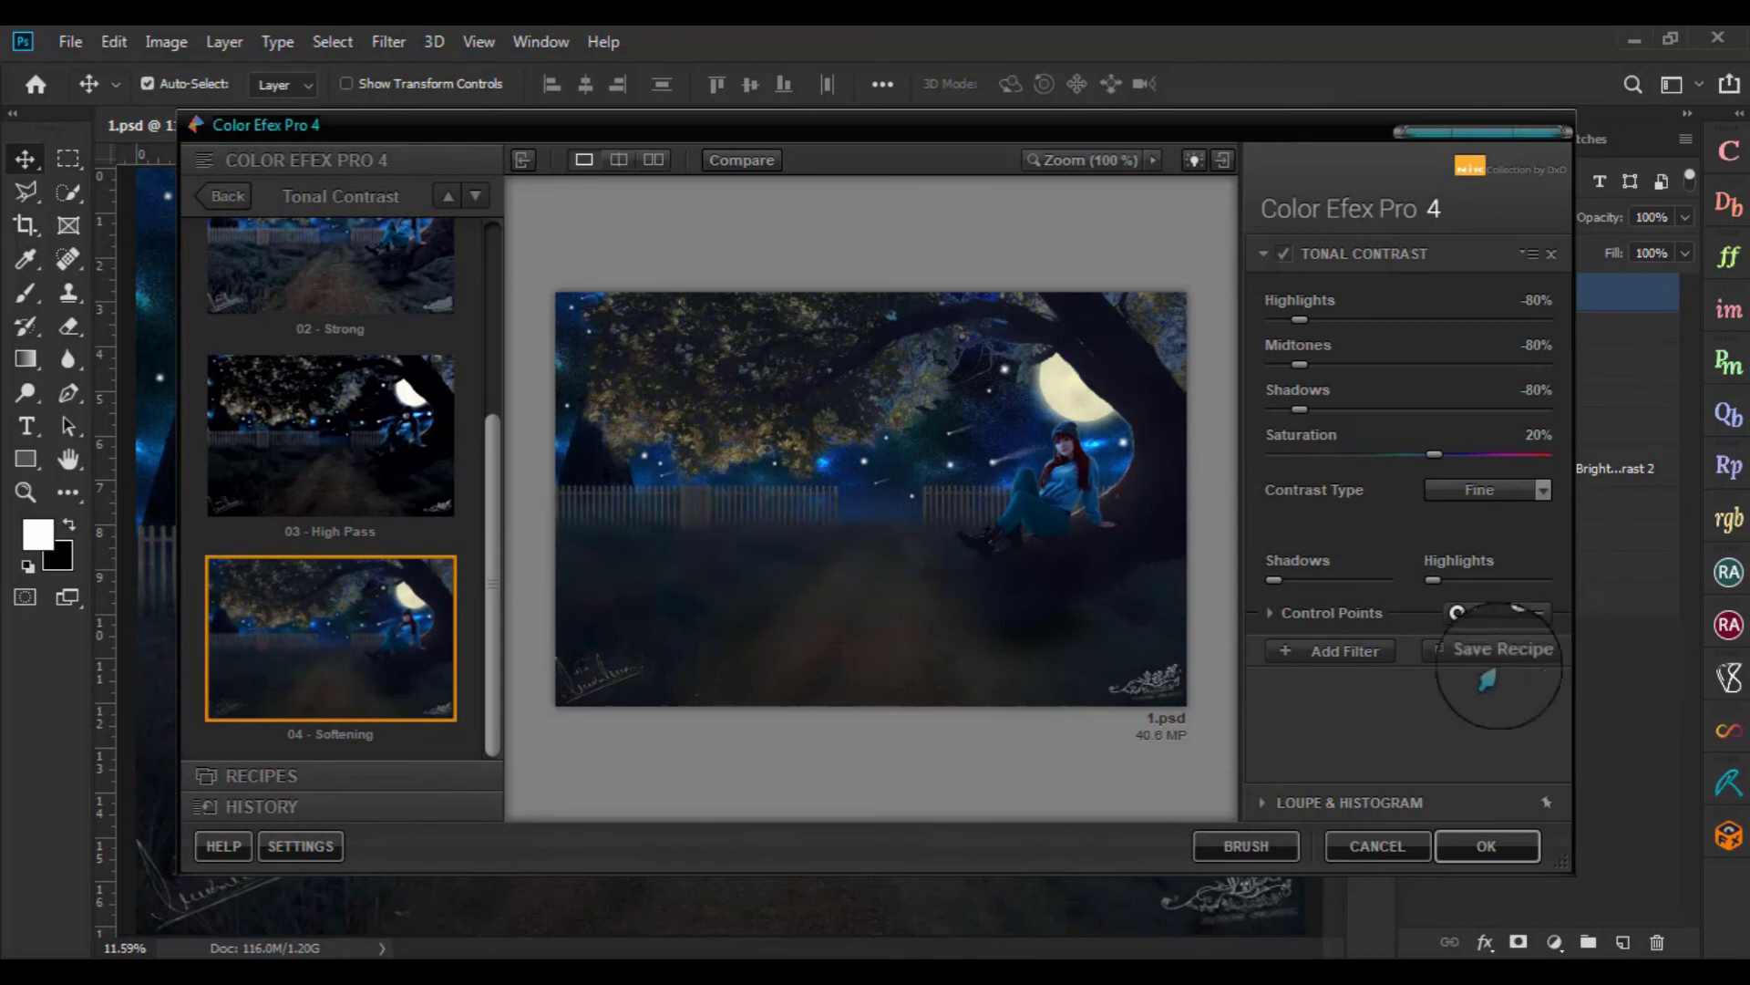
drag(493, 578, 497, 381)
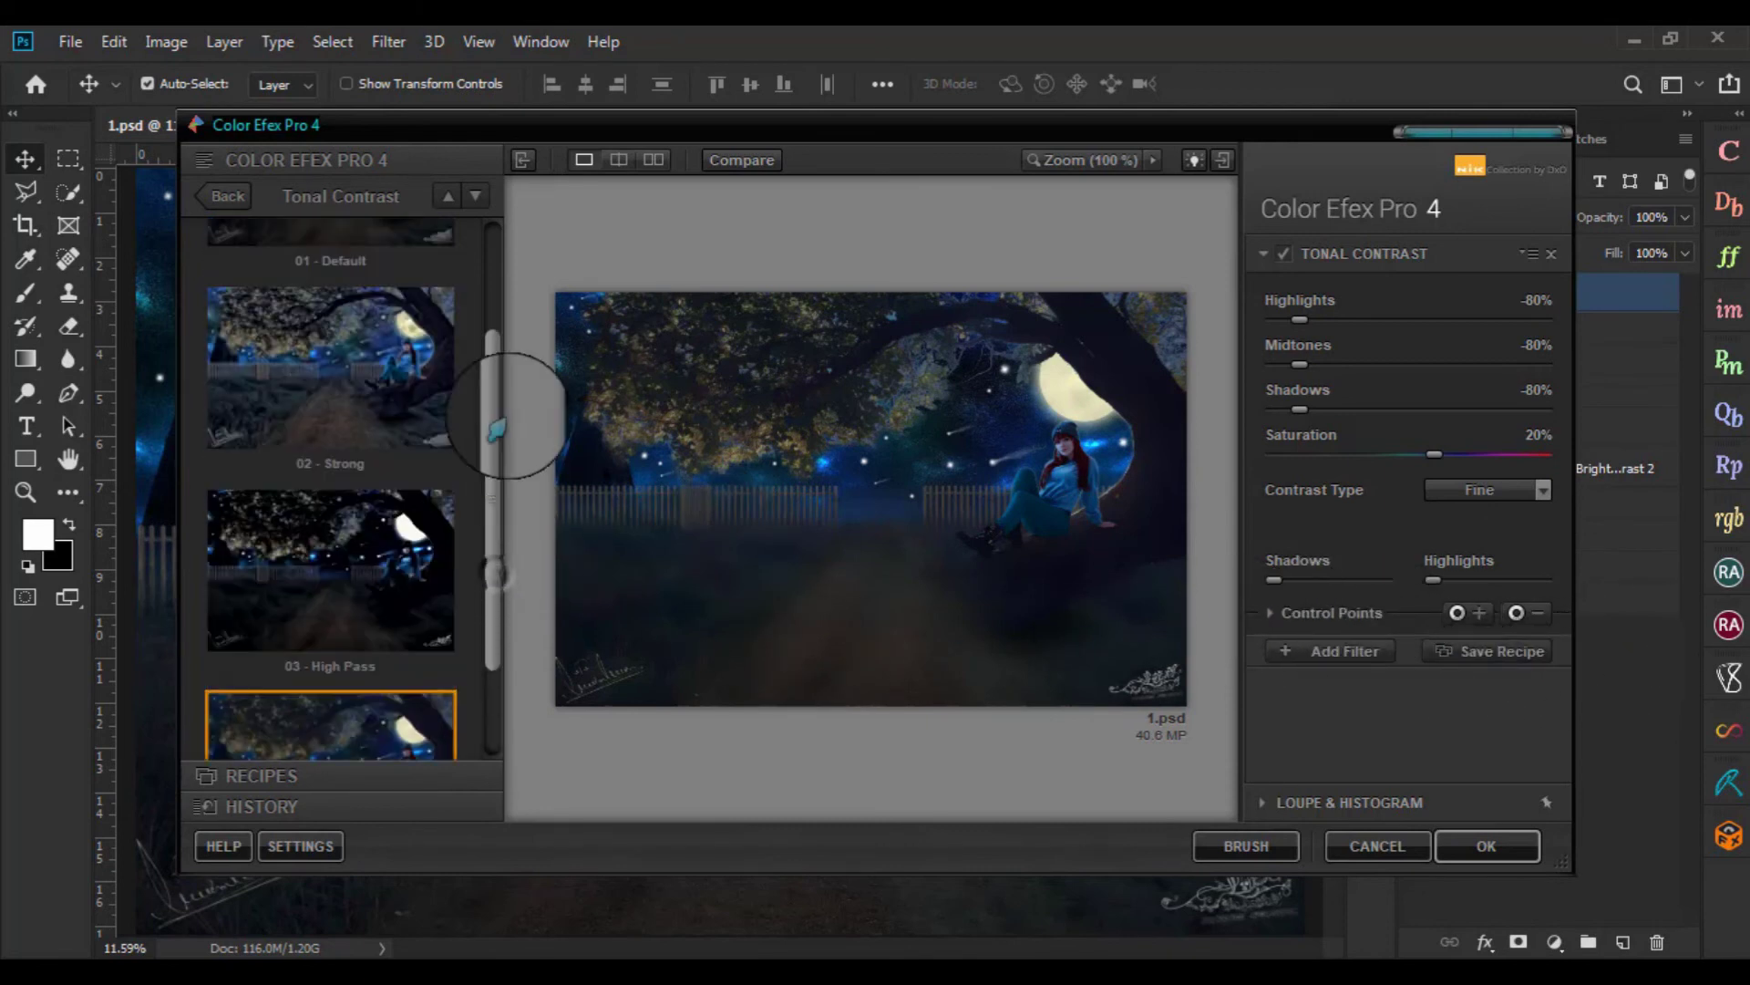
click(346, 337)
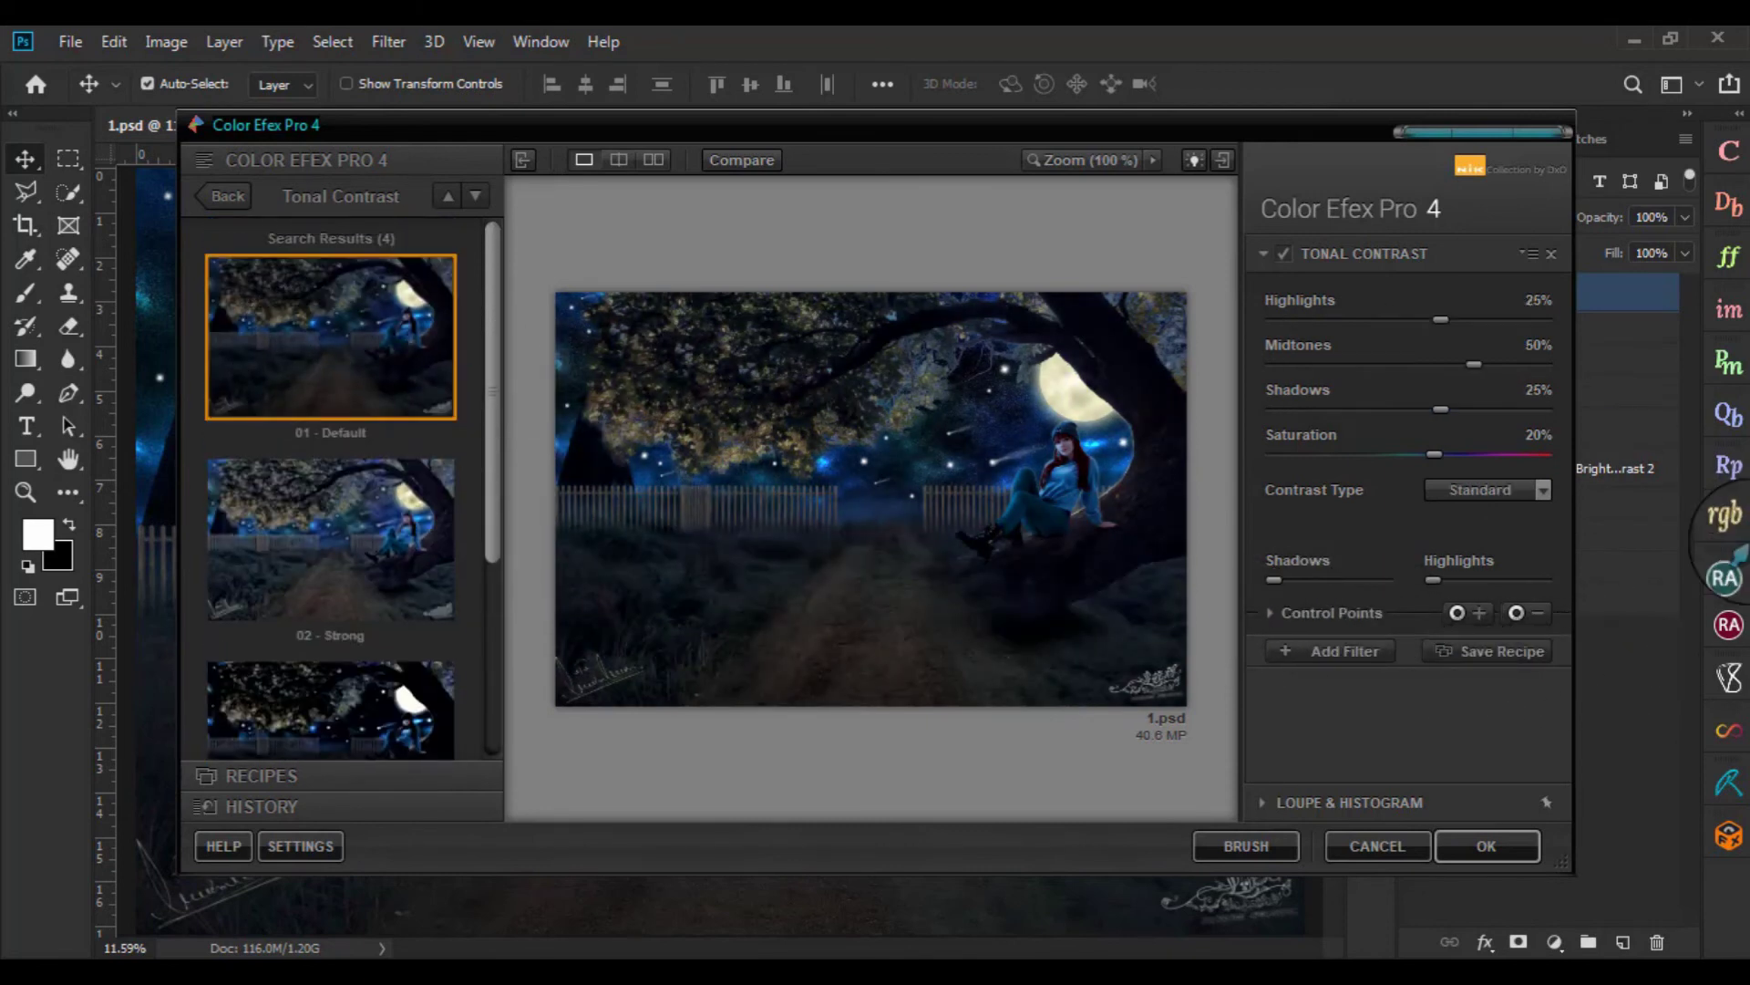
Lower Tonal Contrast's opacity below 100% and add a new empty filter slot
click(1264, 617)
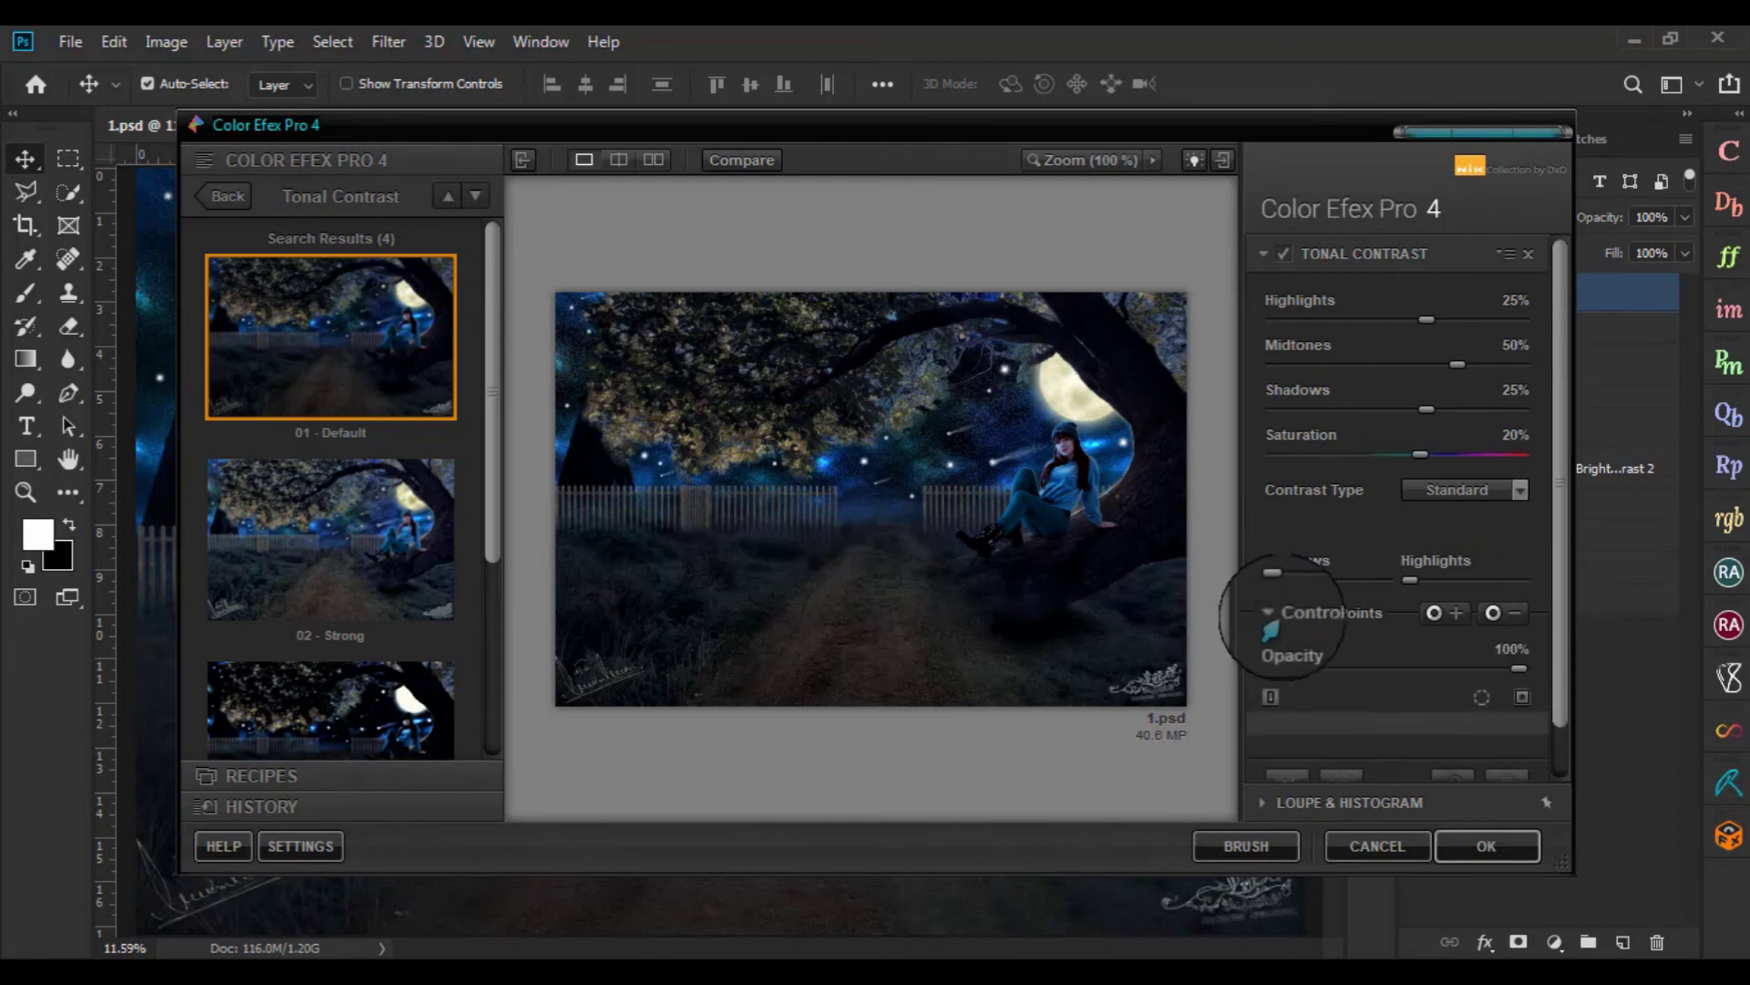
mouse_move(1514, 677)
mouse_down()
mouse_move(1324, 682)
mouse_move(1605, 666)
mouse_up()
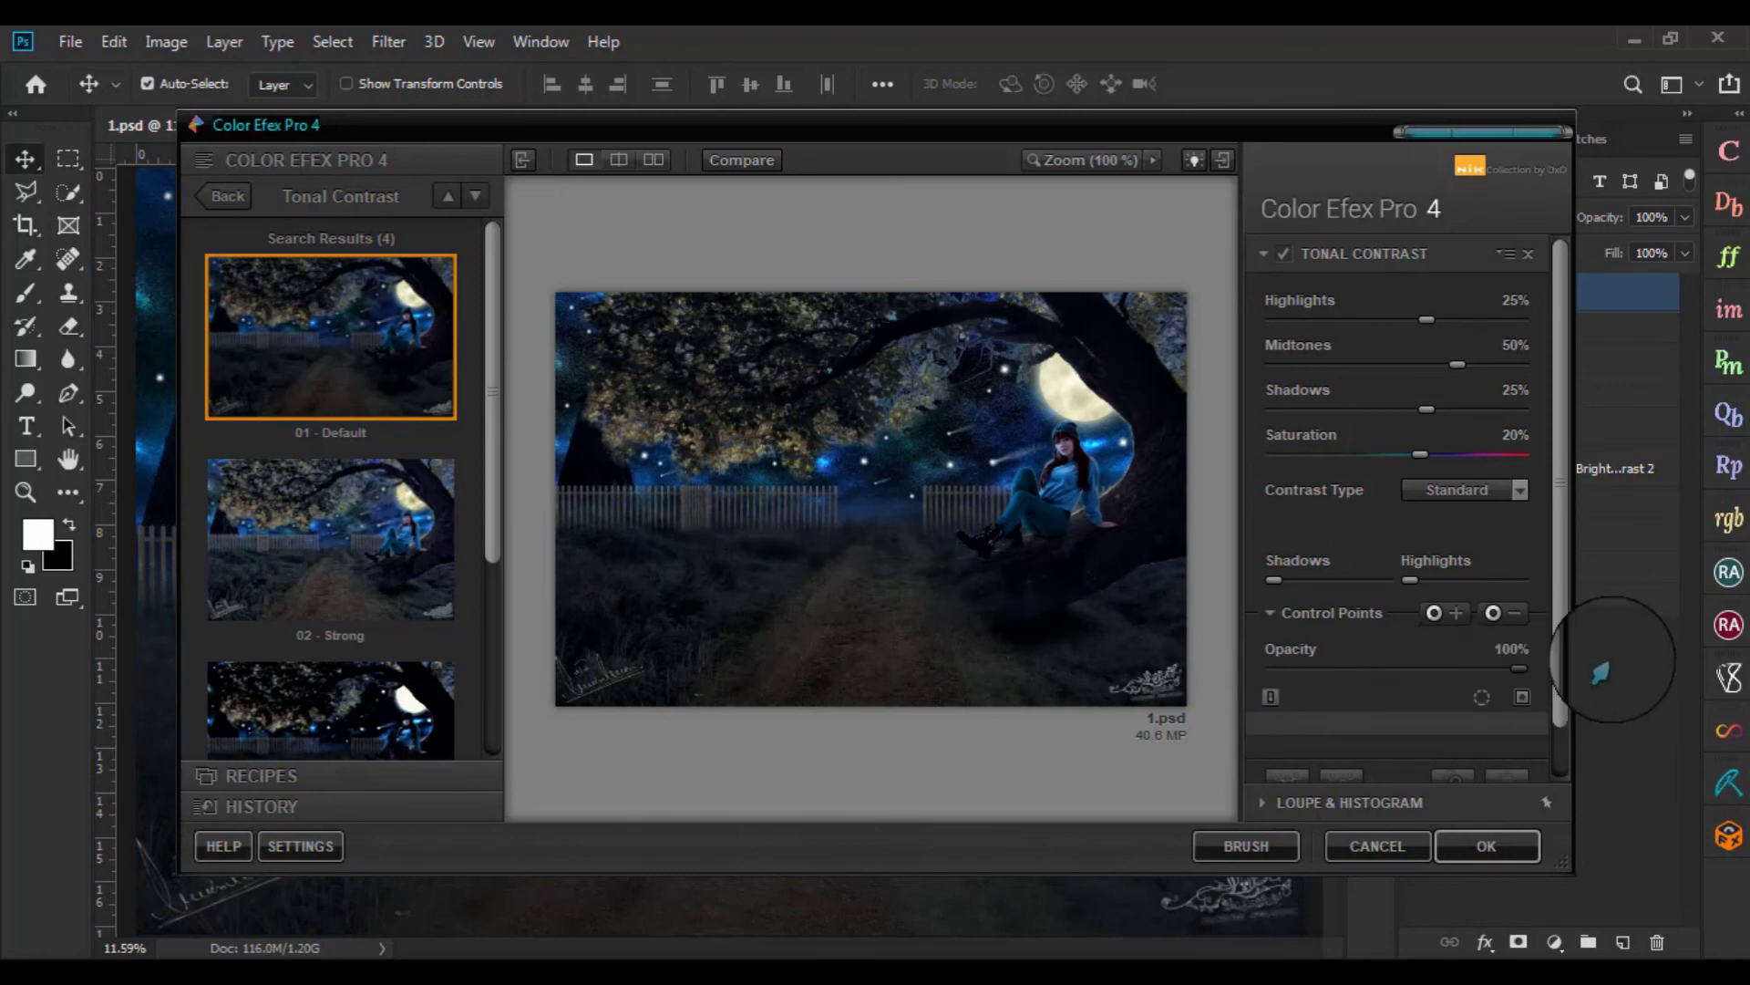
drag(1600, 673, 1318, 702)
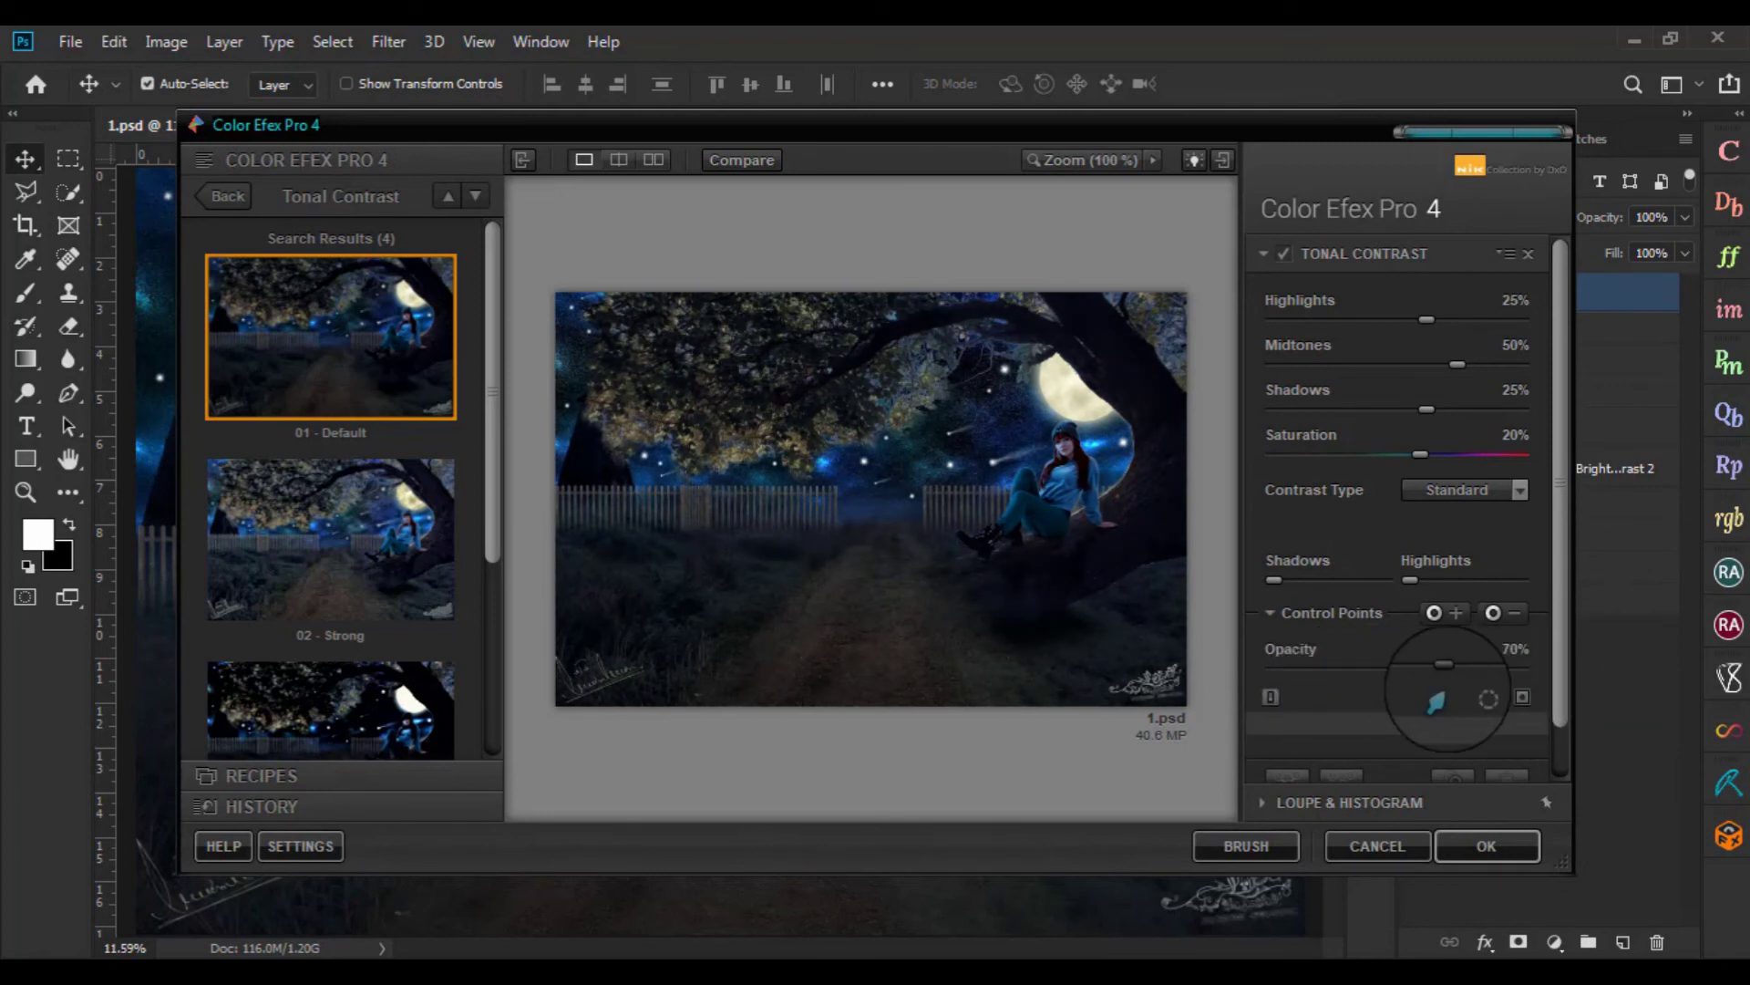
drag(1436, 700, 1509, 686)
drag(1330, 710, 1603, 691)
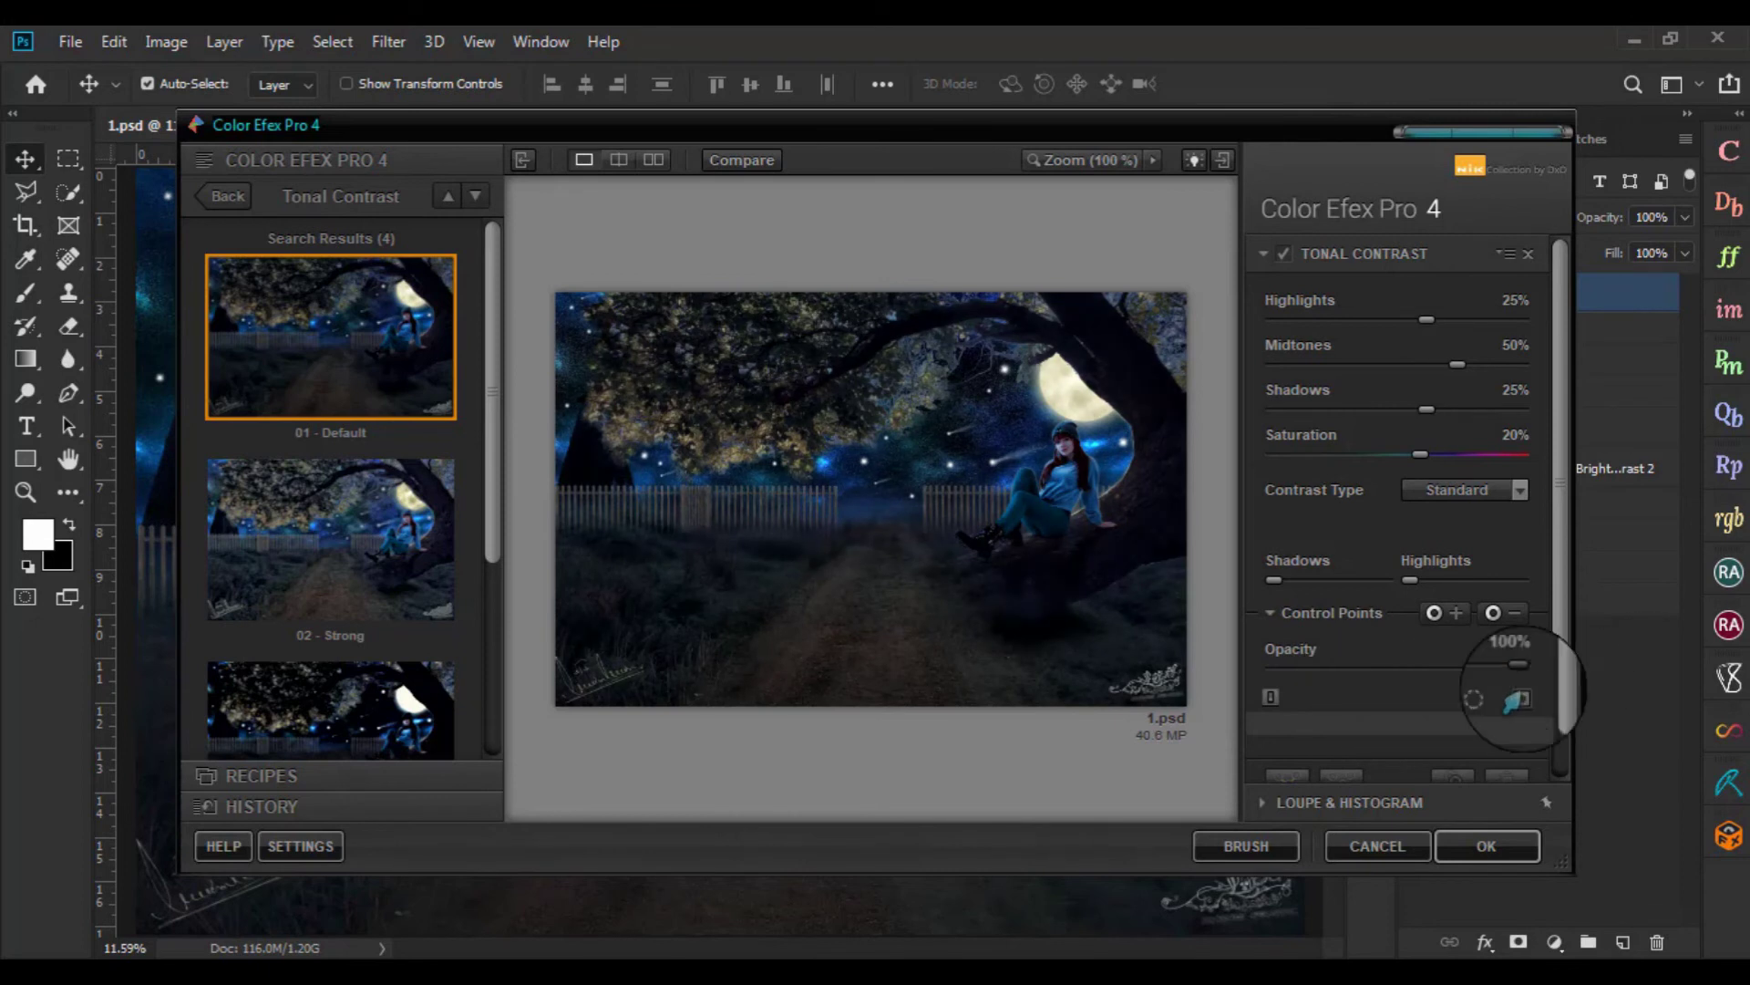
drag(1478, 699, 1427, 717)
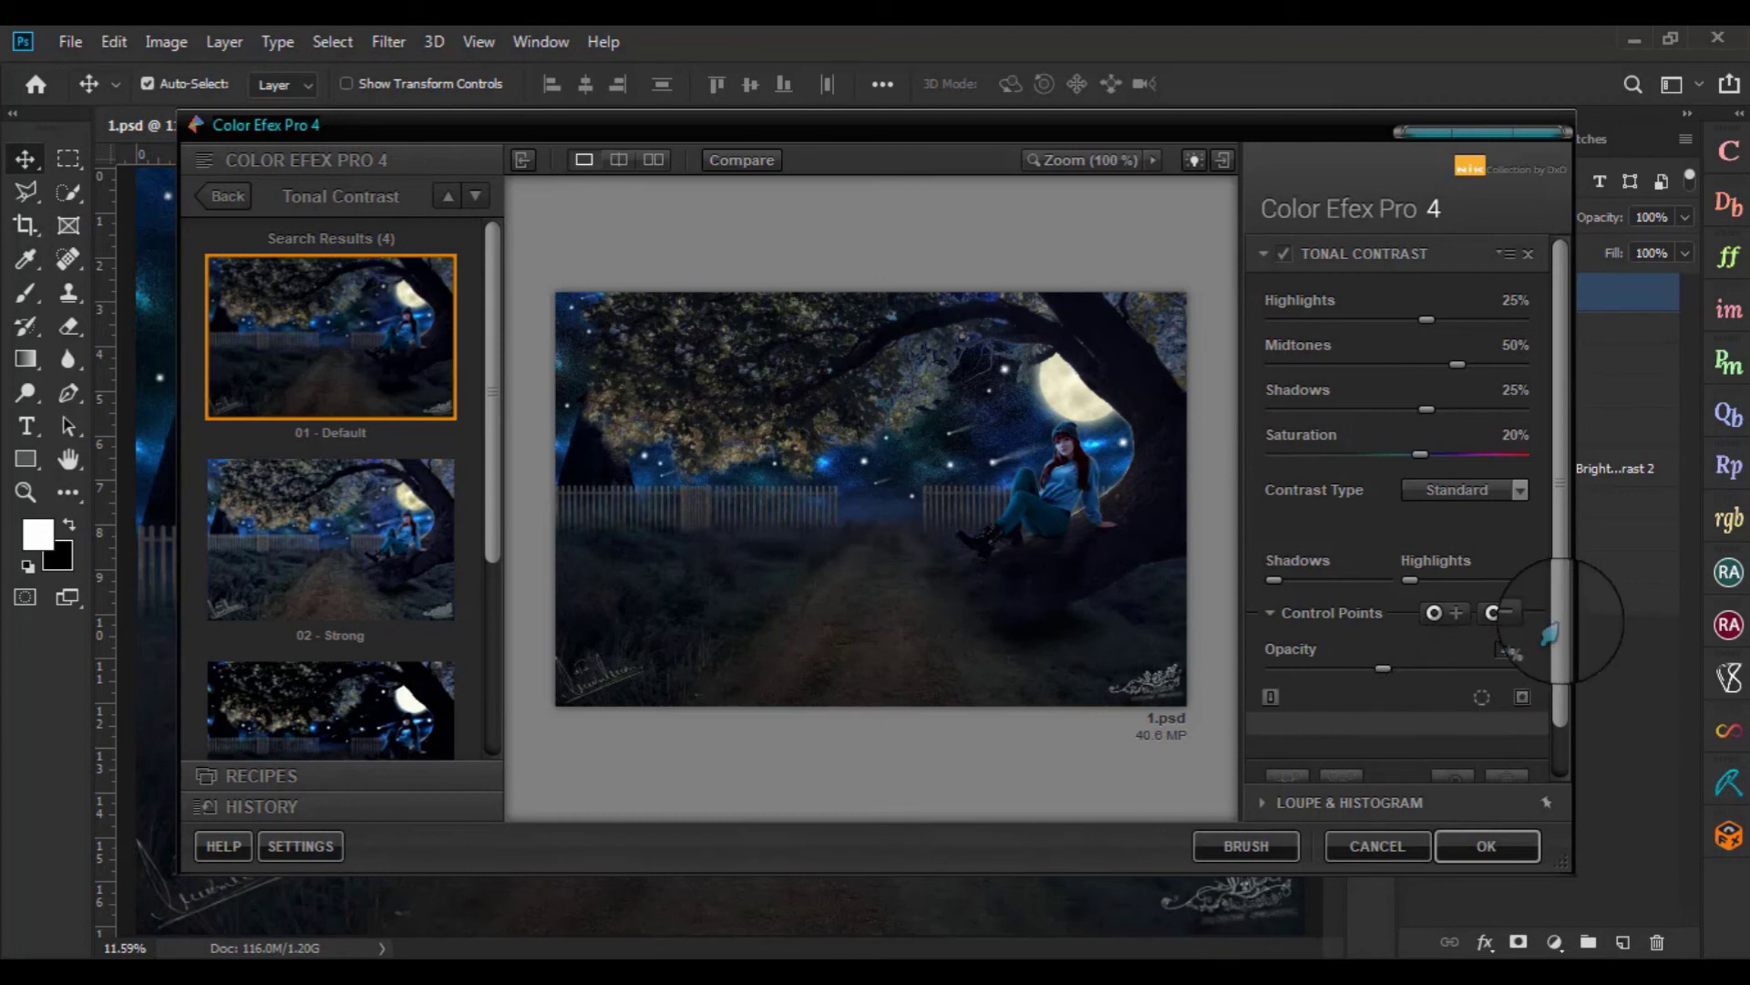
scroll(1550, 634, down, 2)
click(1331, 766)
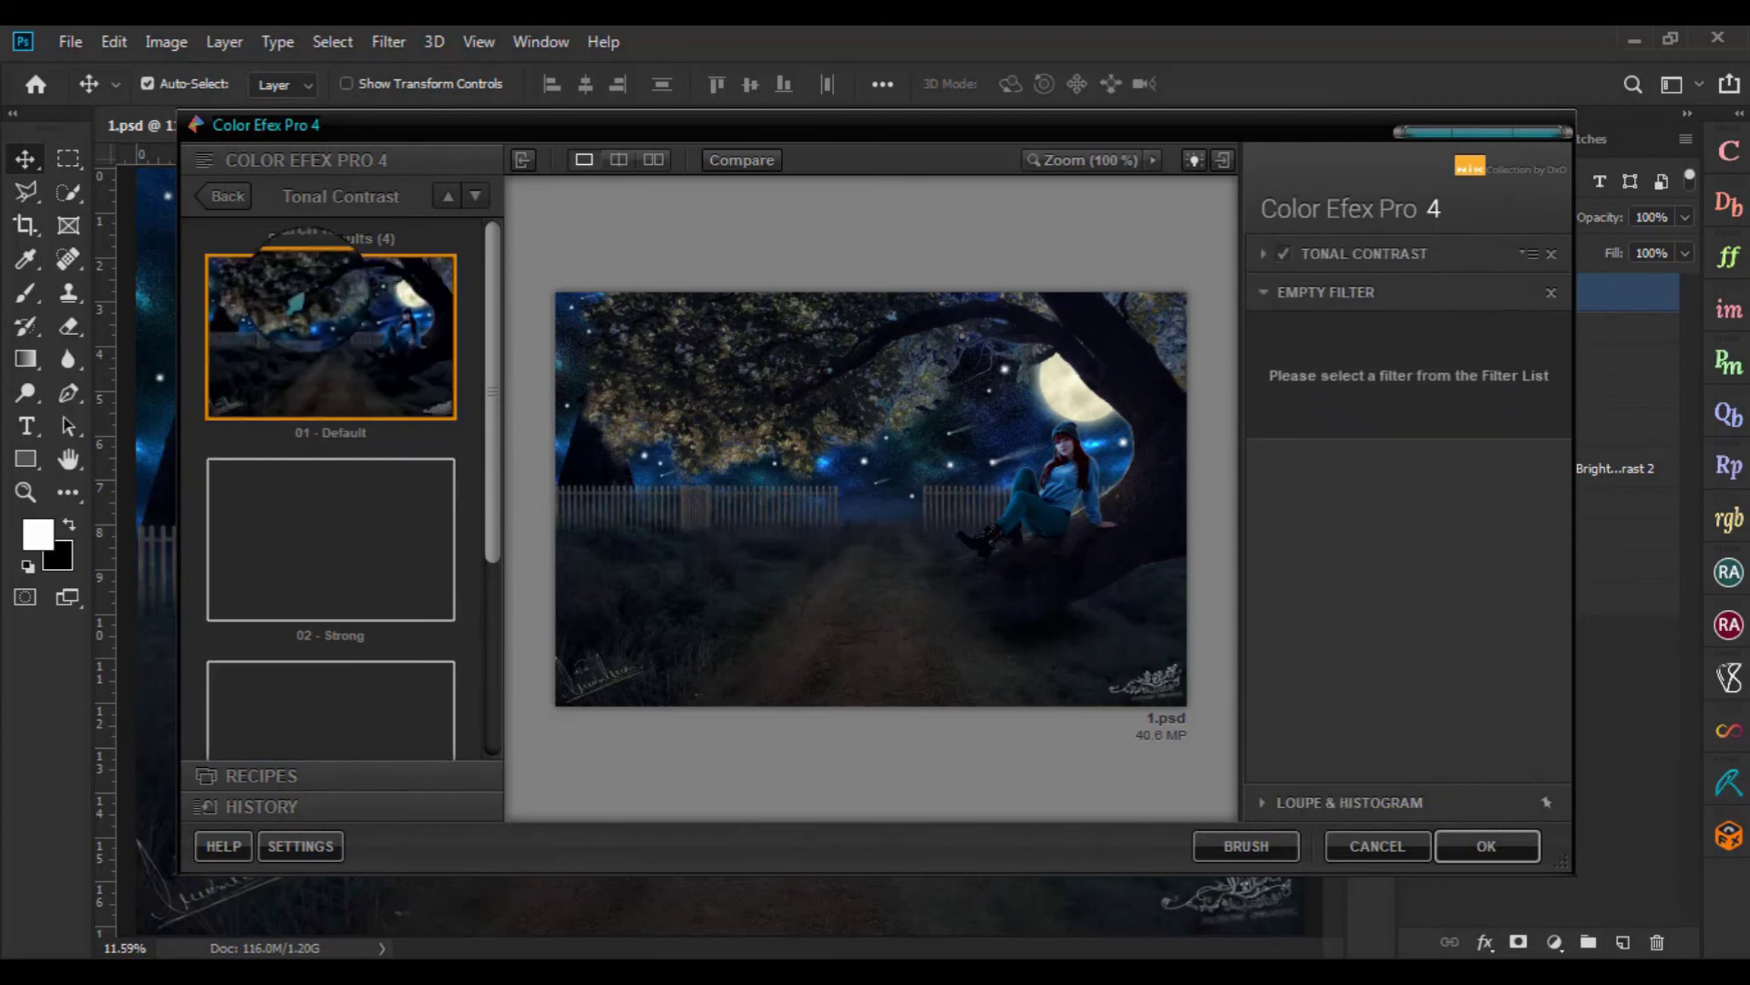
Add White Neutralizer with the 03 - Wedding Dresses preset at 50% opacity, plus an empty slot
click(224, 196)
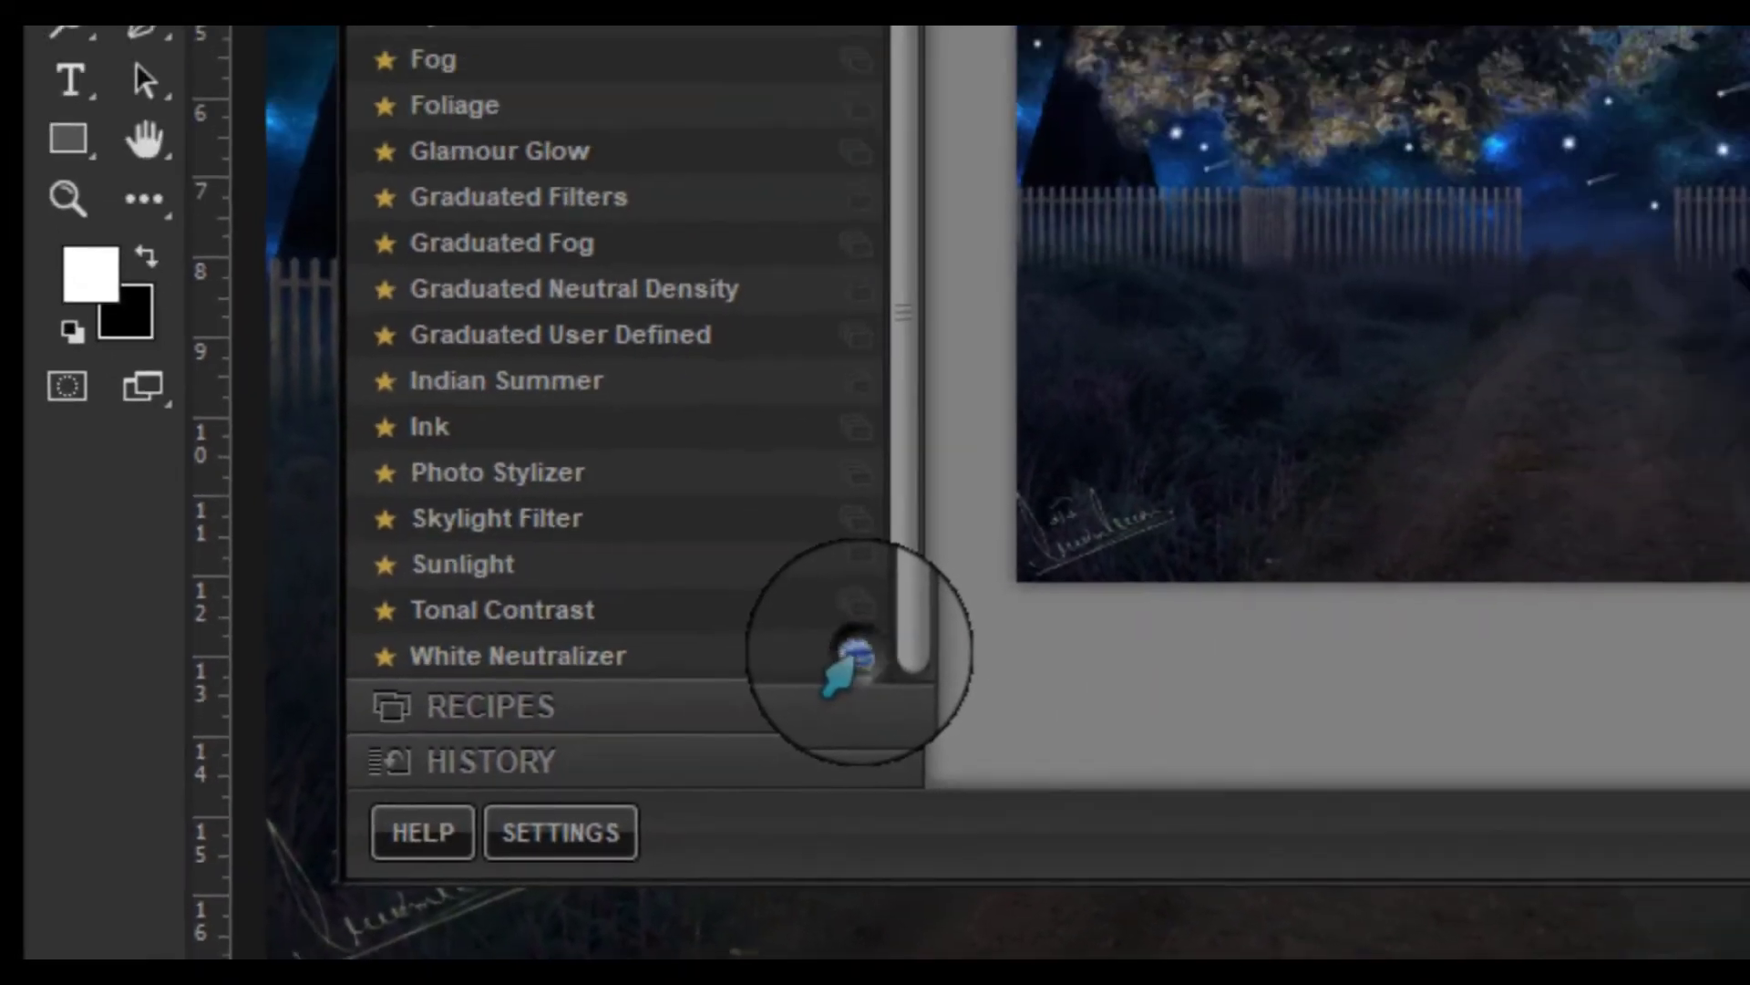
click(852, 658)
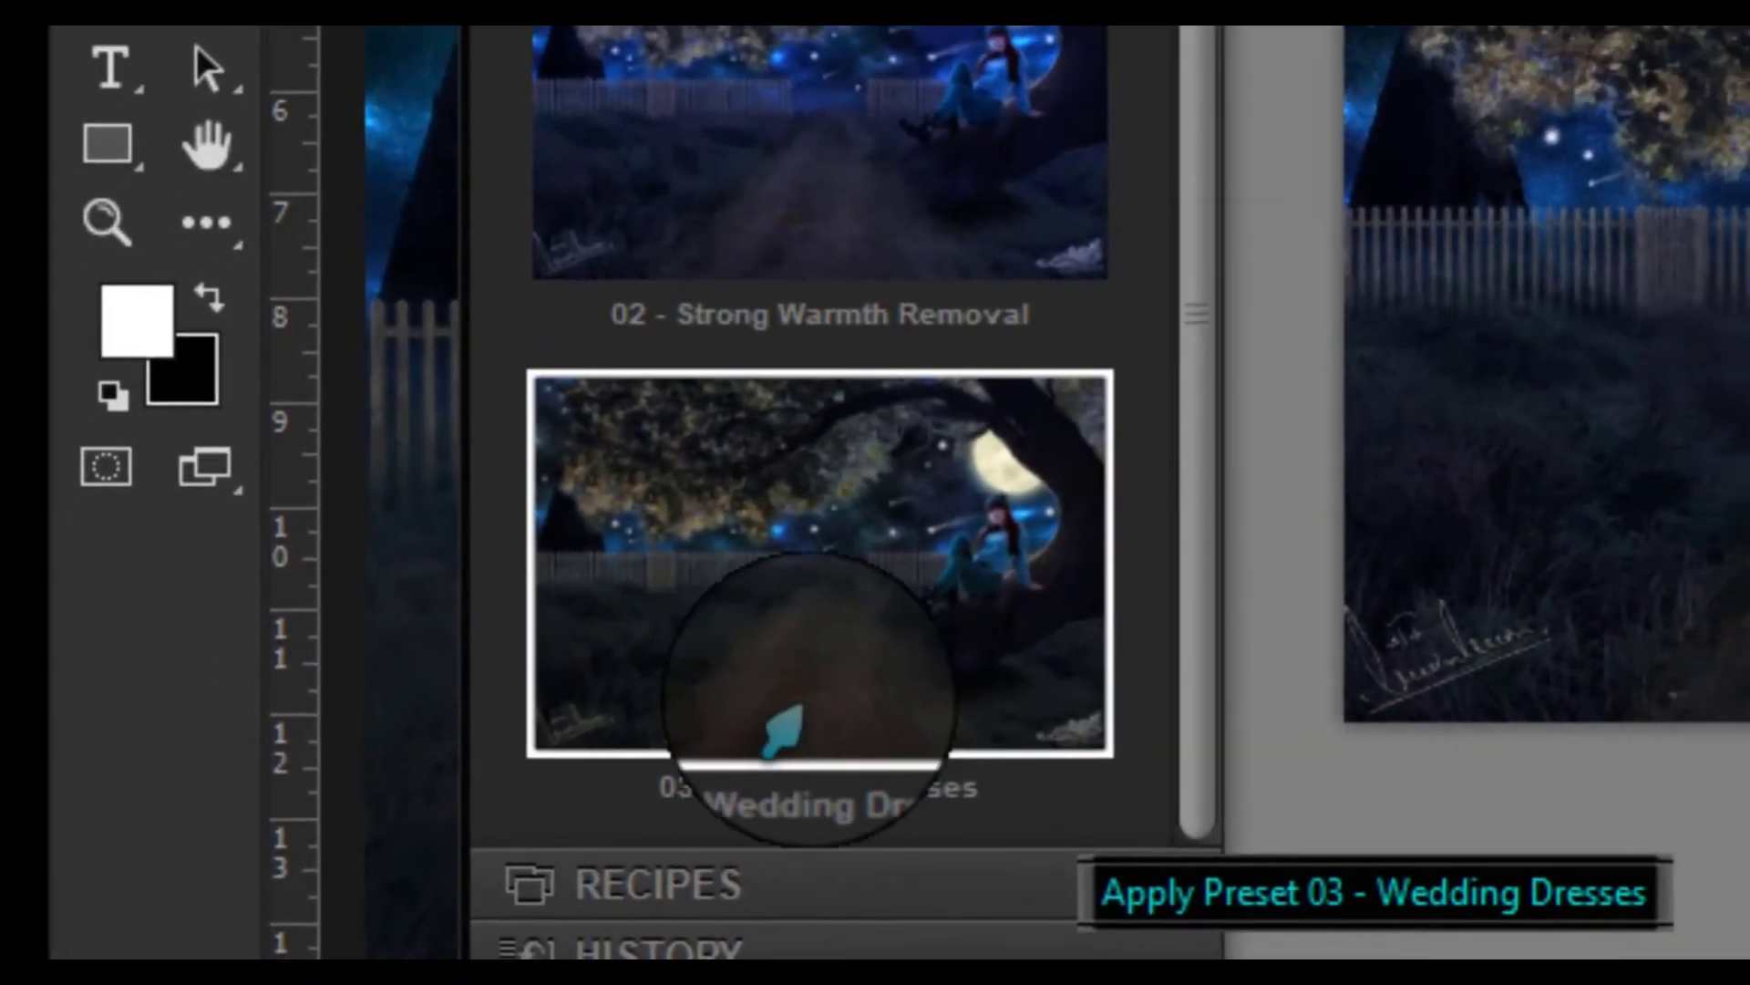
click(434, 836)
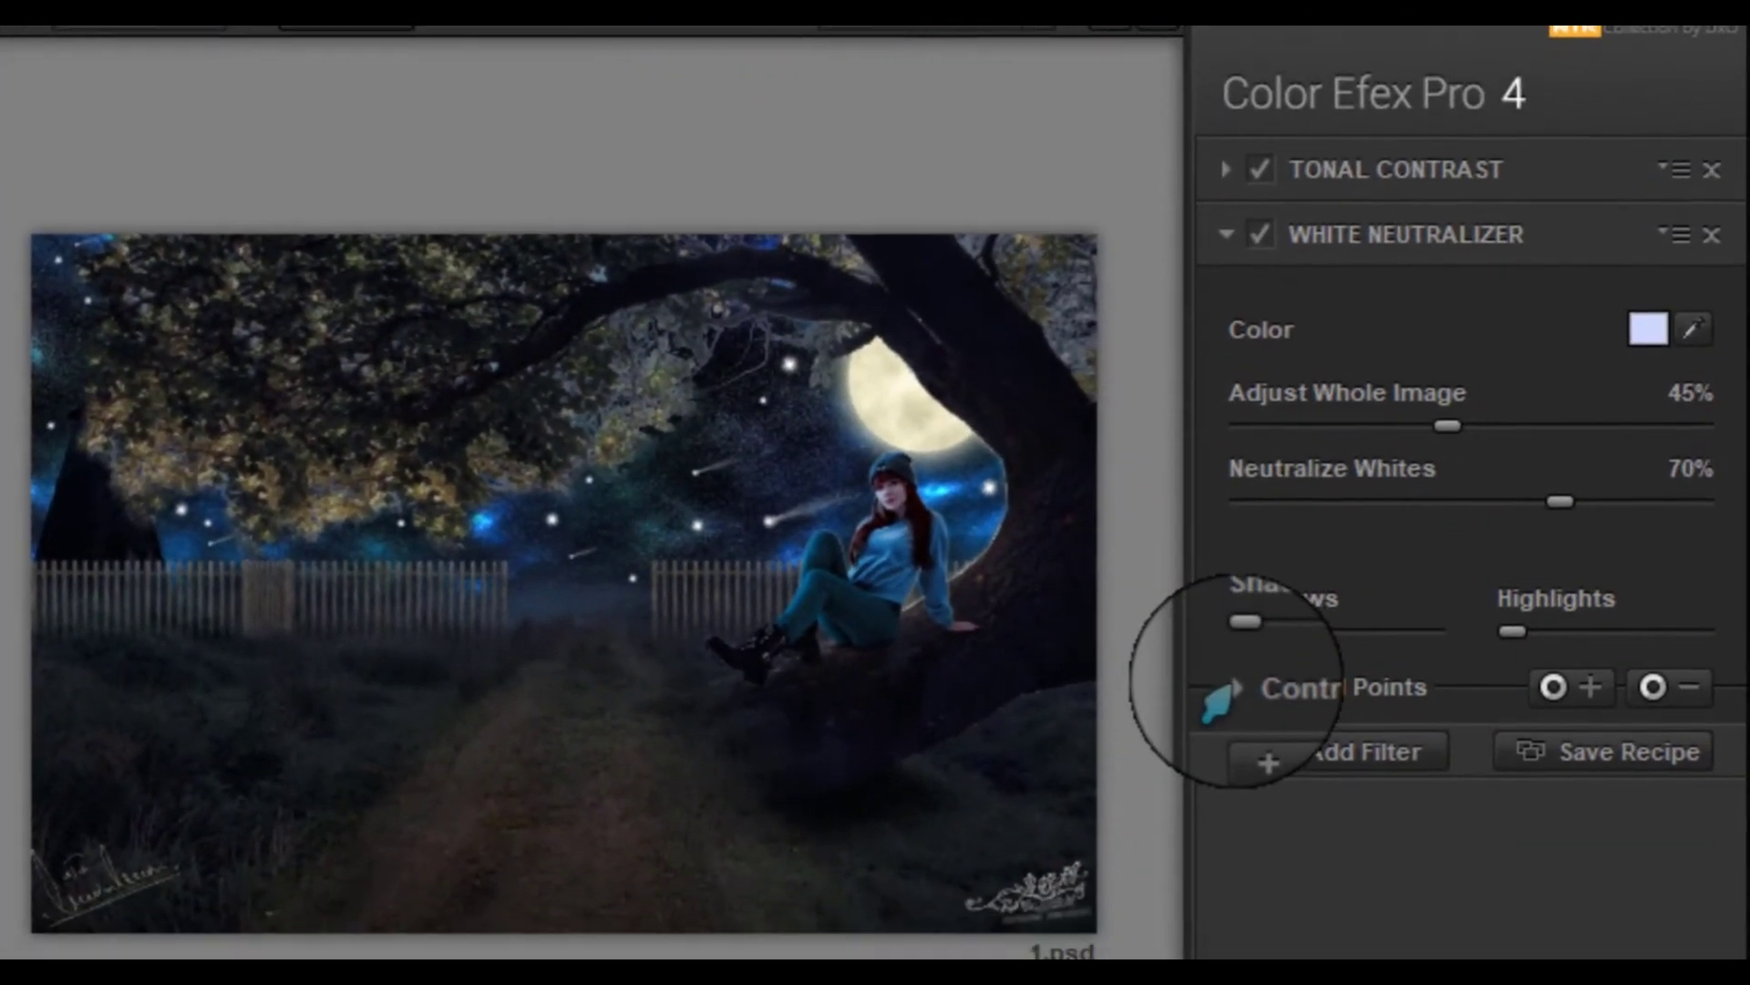
click(1234, 688)
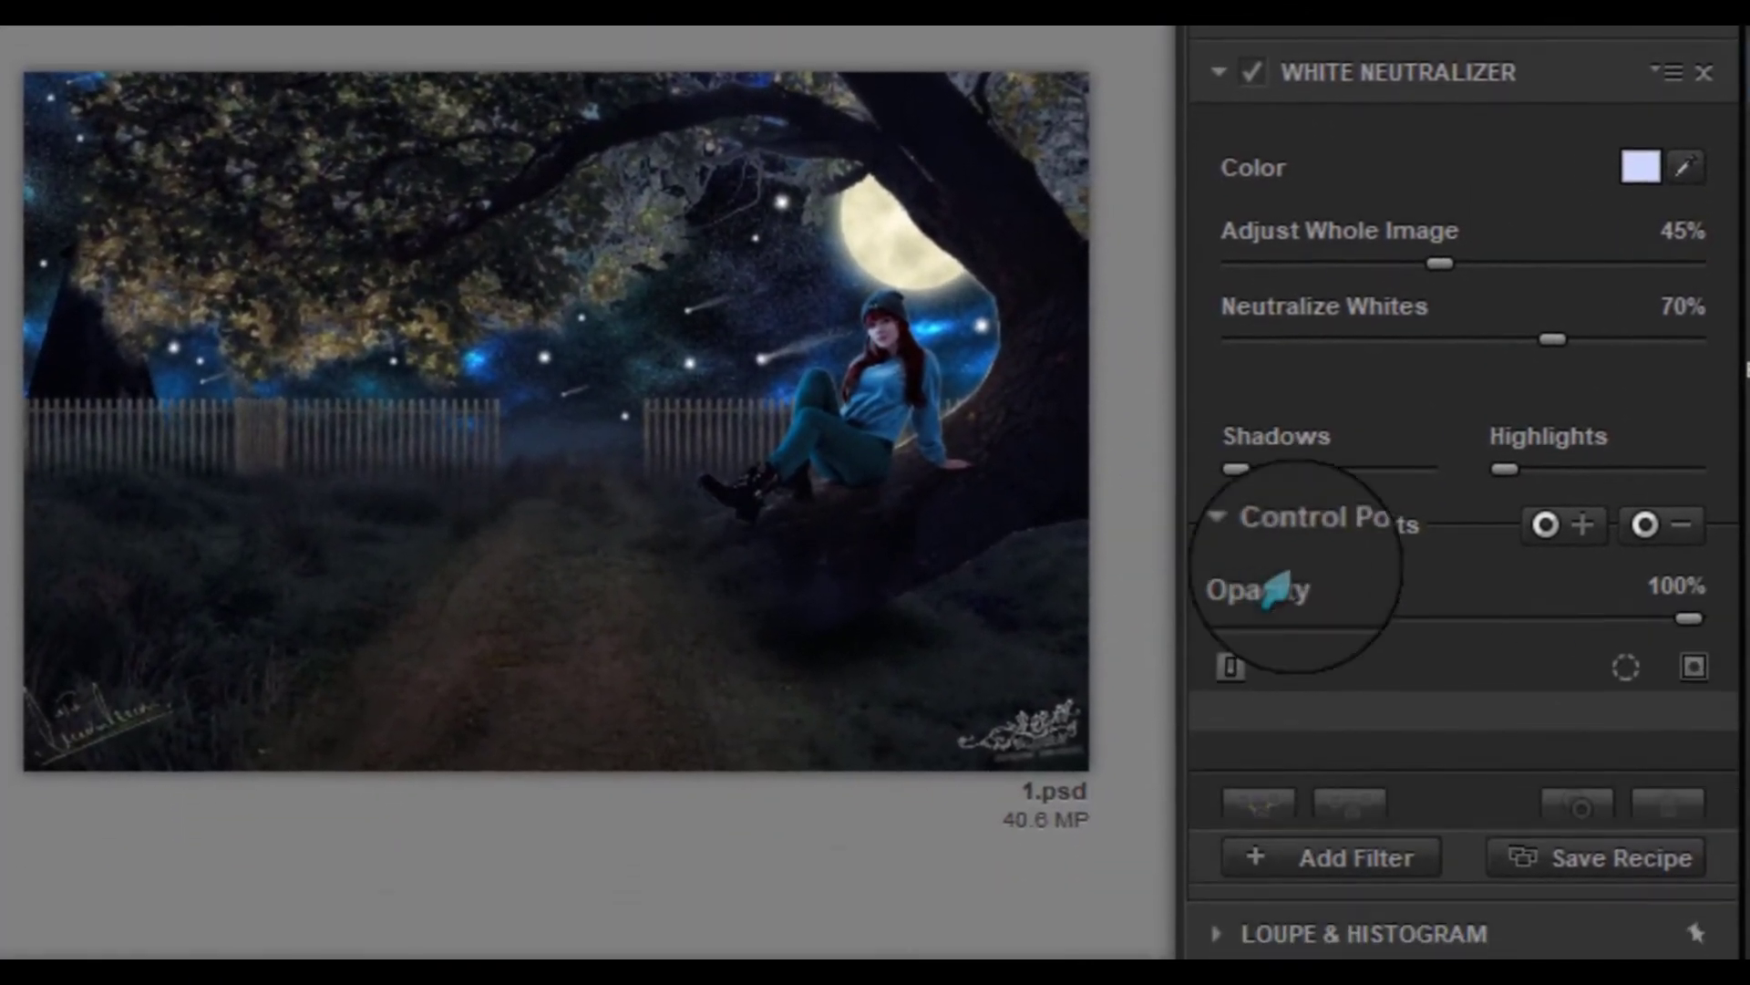
mouse_move(1641, 618)
mouse_down()
mouse_move(1277, 618)
mouse_move(1723, 602)
mouse_move(1101, 605)
mouse_move(1723, 602)
mouse_move(1135, 620)
mouse_move(1649, 617)
mouse_move(1372, 622)
mouse_move(1436, 617)
mouse_up()
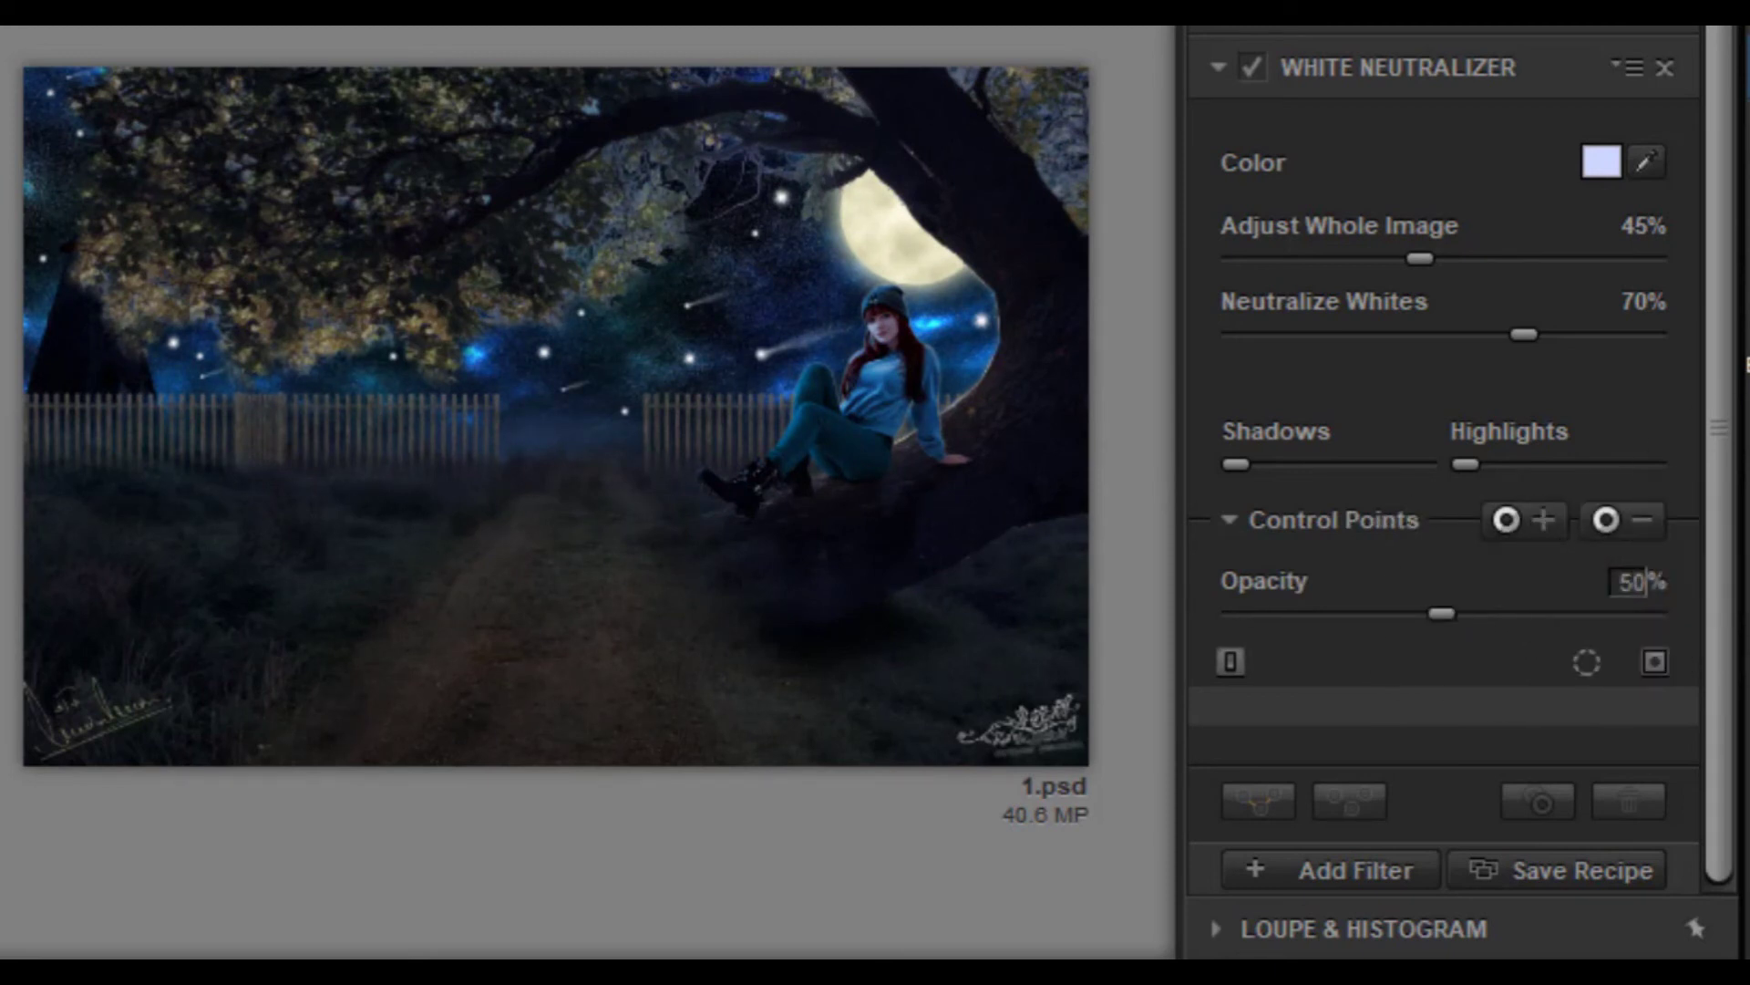
scroll(1458, 730, down, 1)
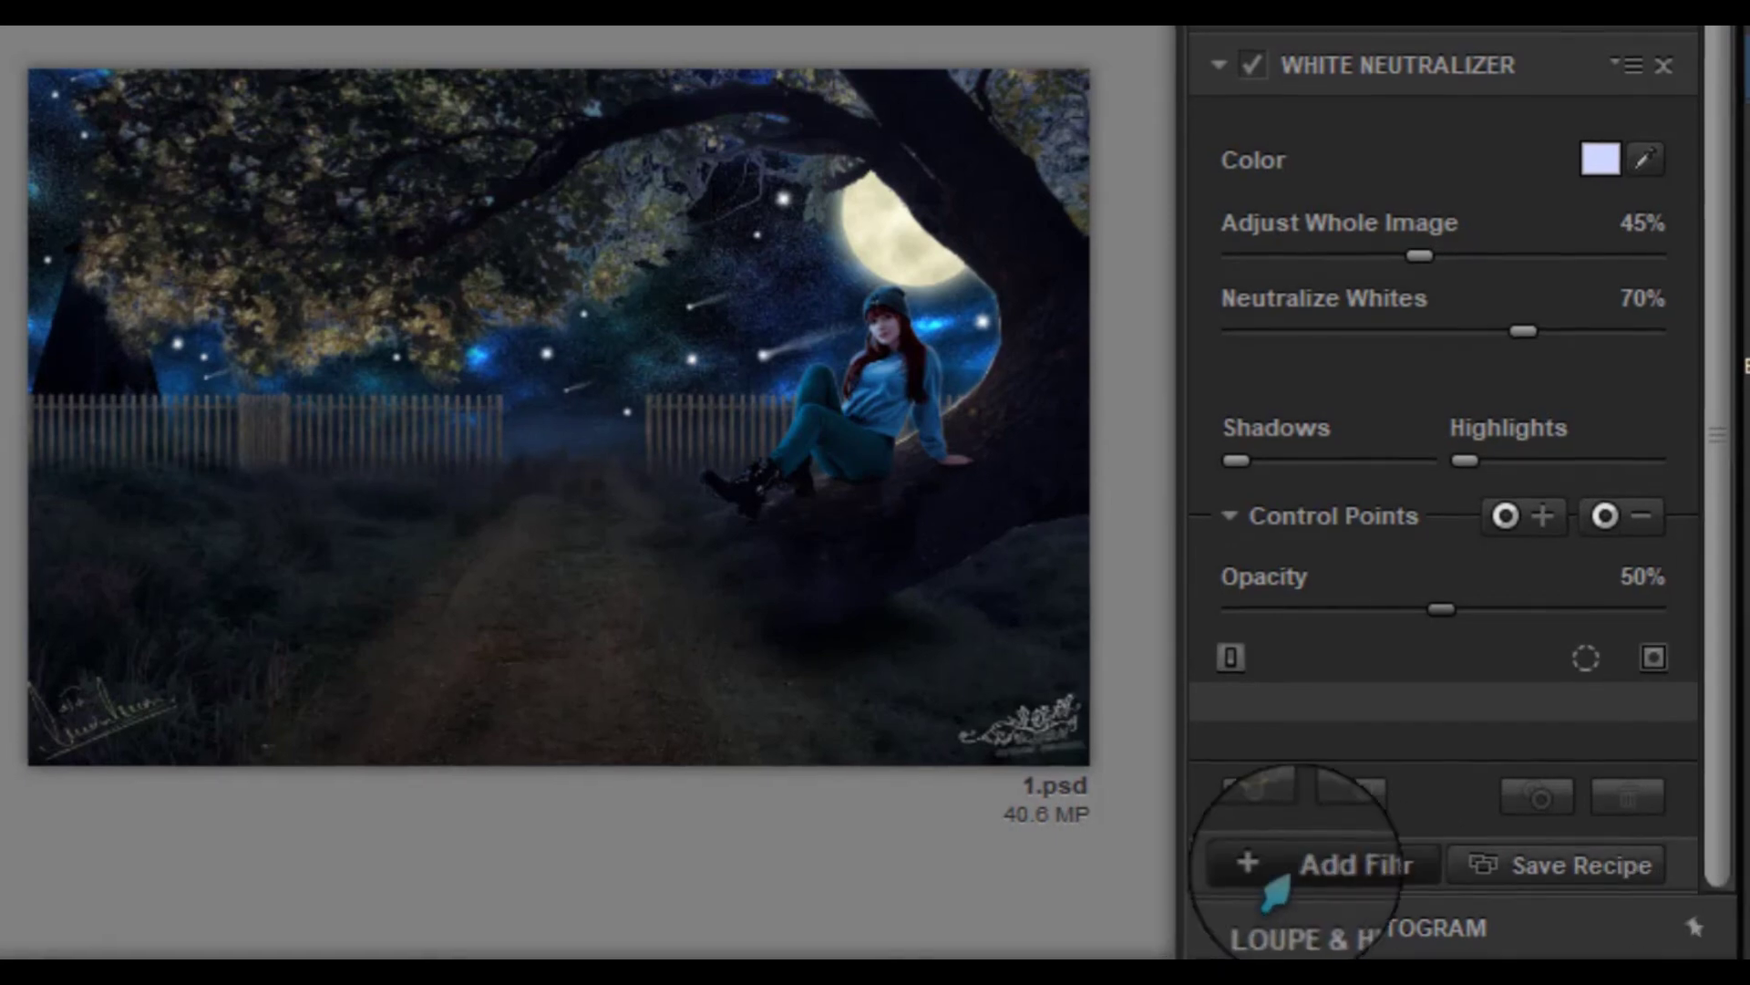
click(1276, 866)
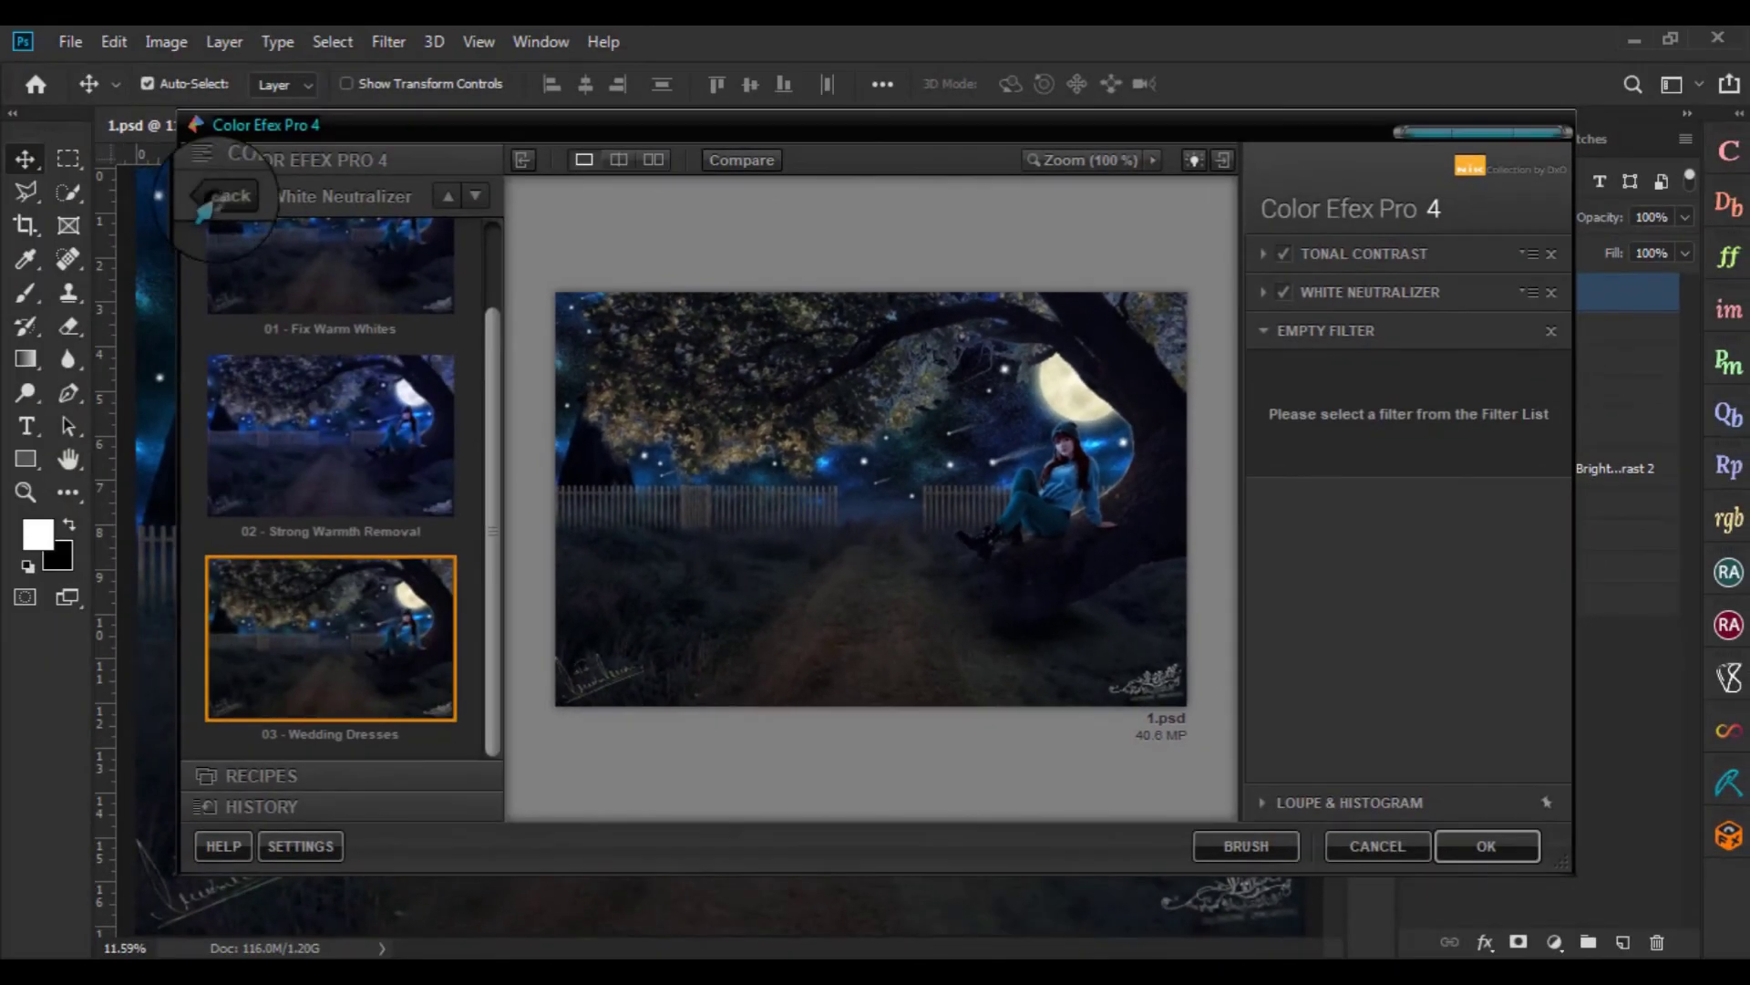
click(207, 208)
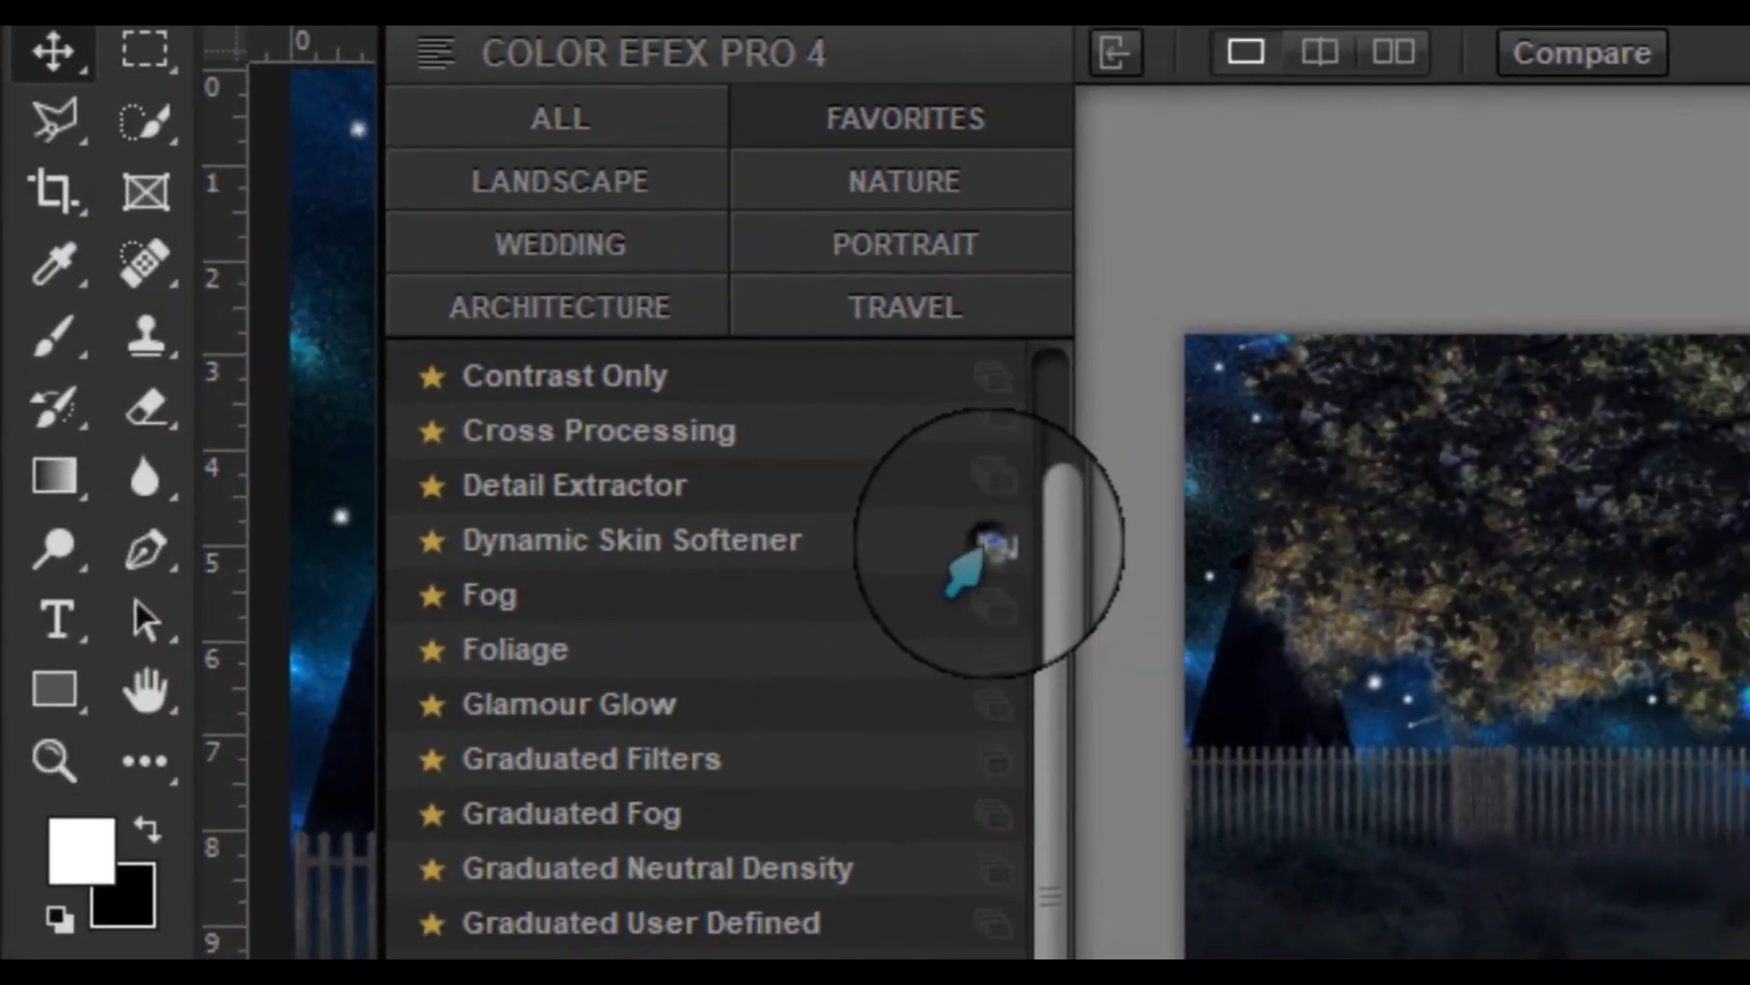
Add Dynamic Skin Softener with 02 - Strong Softening, adjust its opacity, and add an empty slot
click(994, 545)
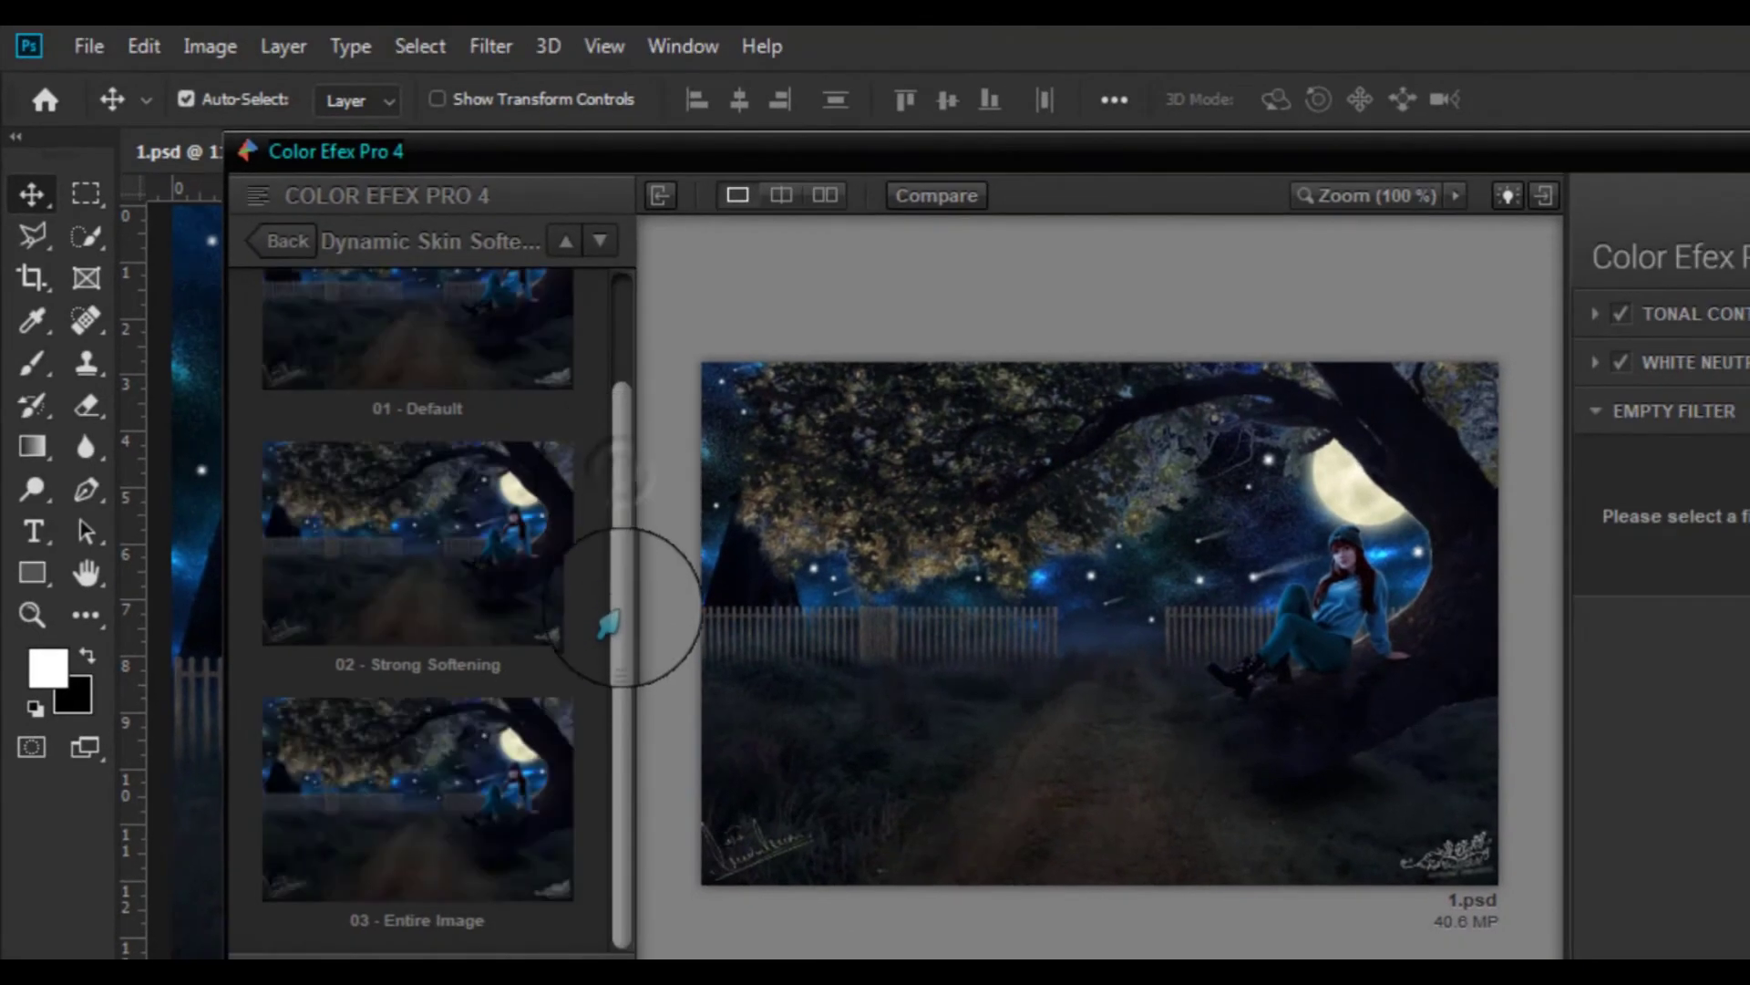
scroll(605, 401, up, 3)
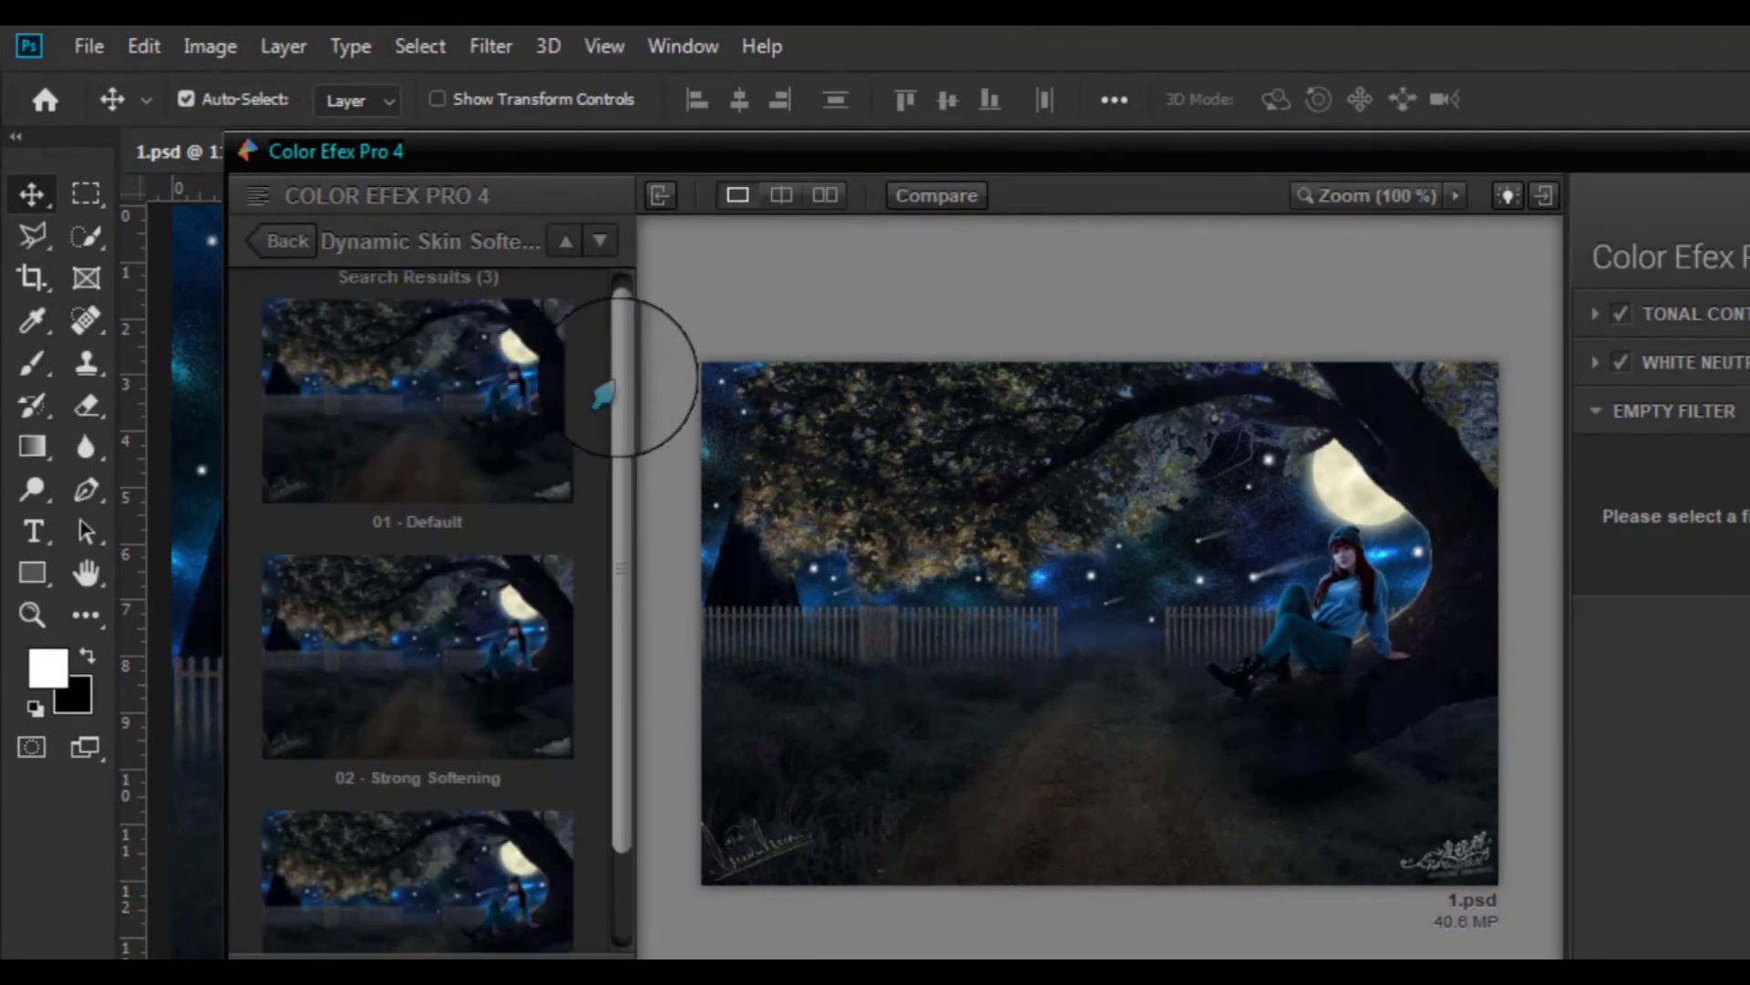
click(501, 639)
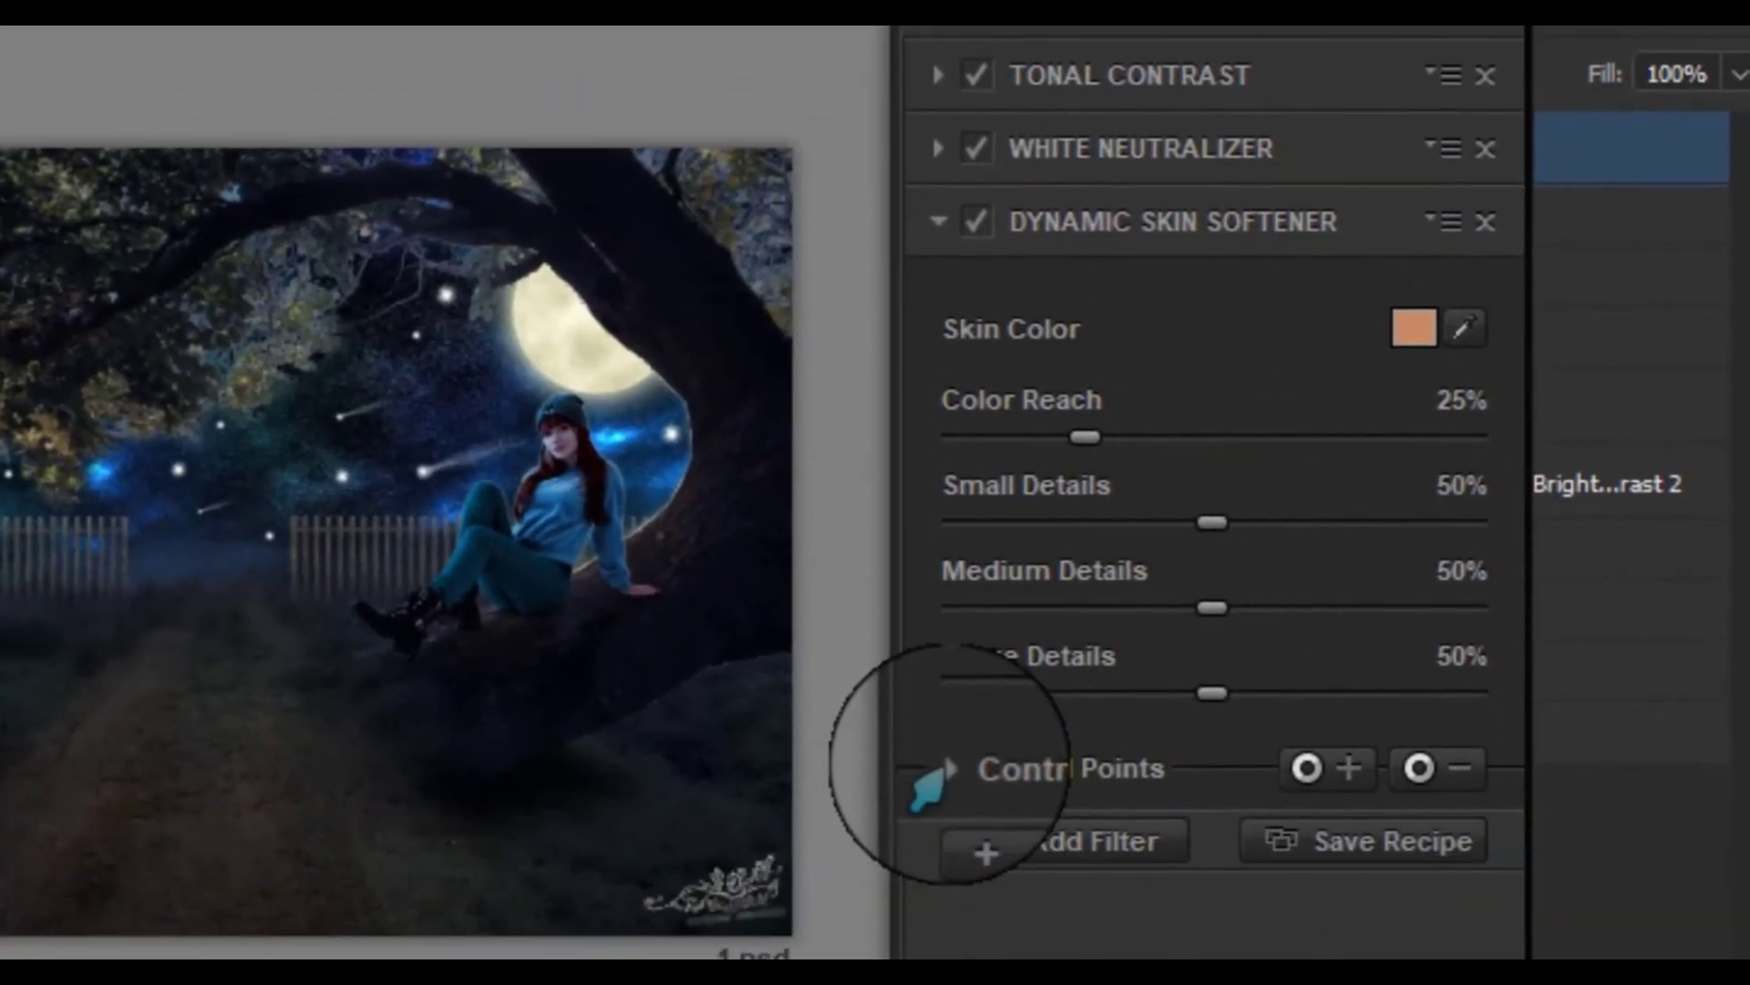
click(948, 769)
drag(1419, 671, 1411, 672)
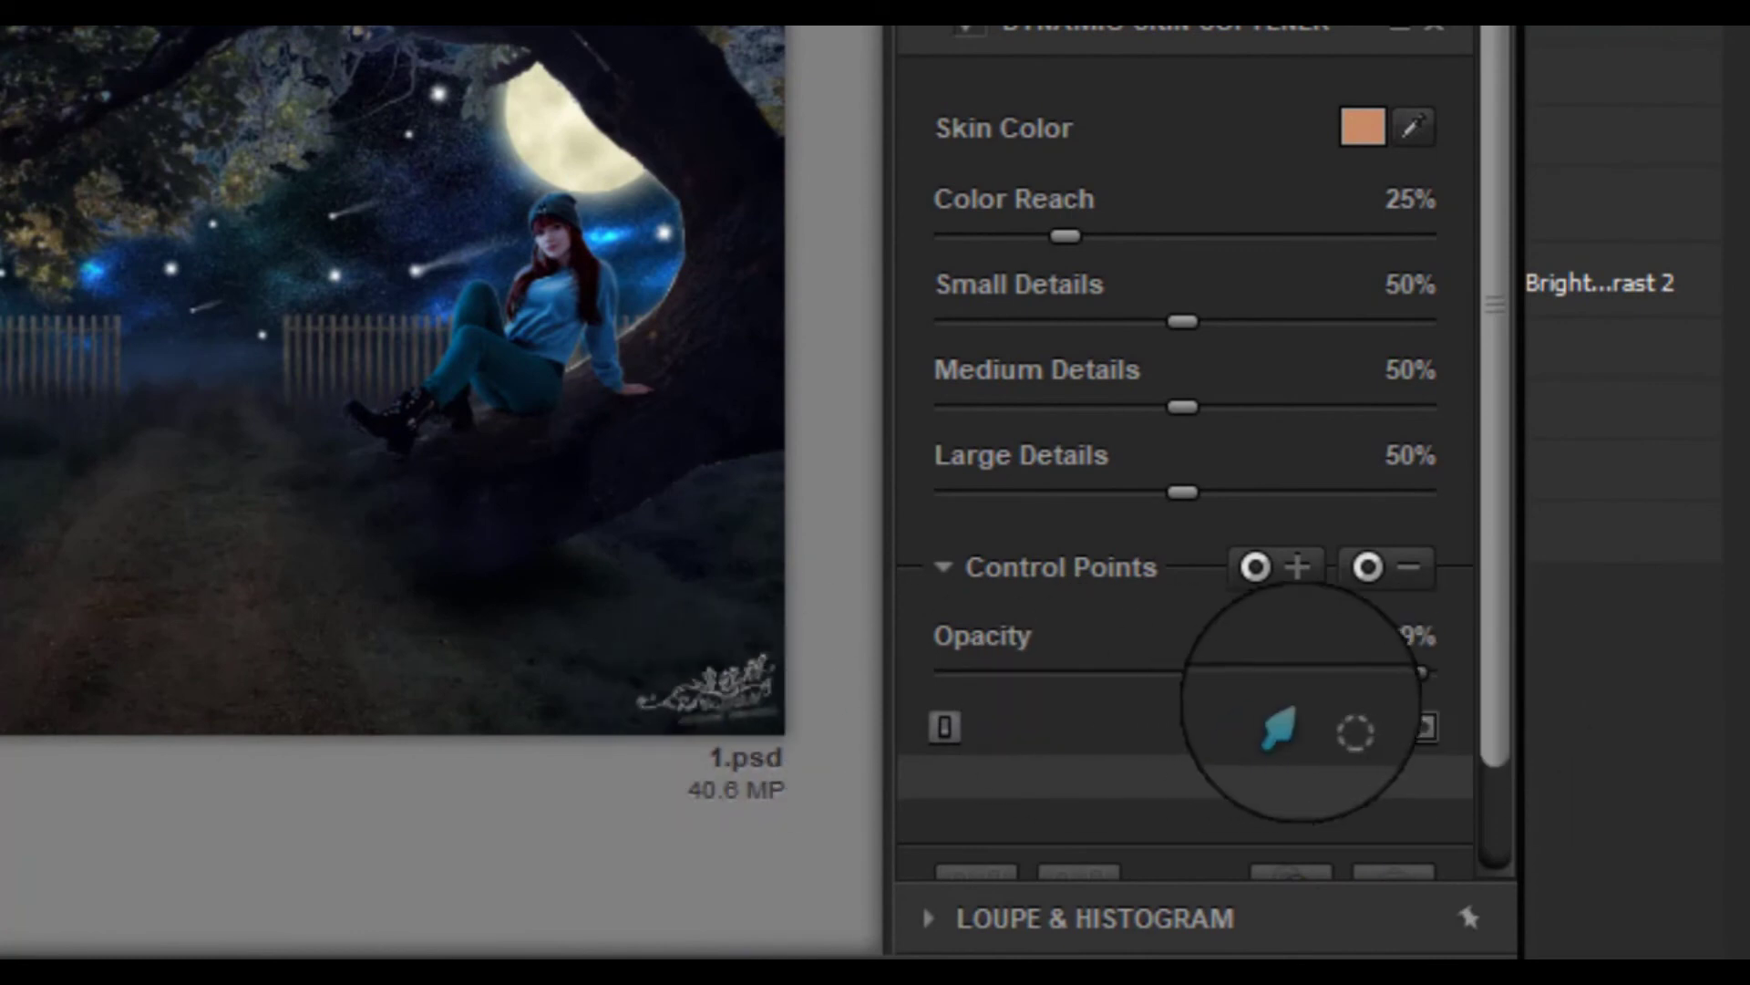
drag(1411, 672, 821, 704)
mouse_move(1412, 672)
mouse_down()
mouse_move(1525, 716)
mouse_move(1496, 839)
mouse_up()
click(1120, 853)
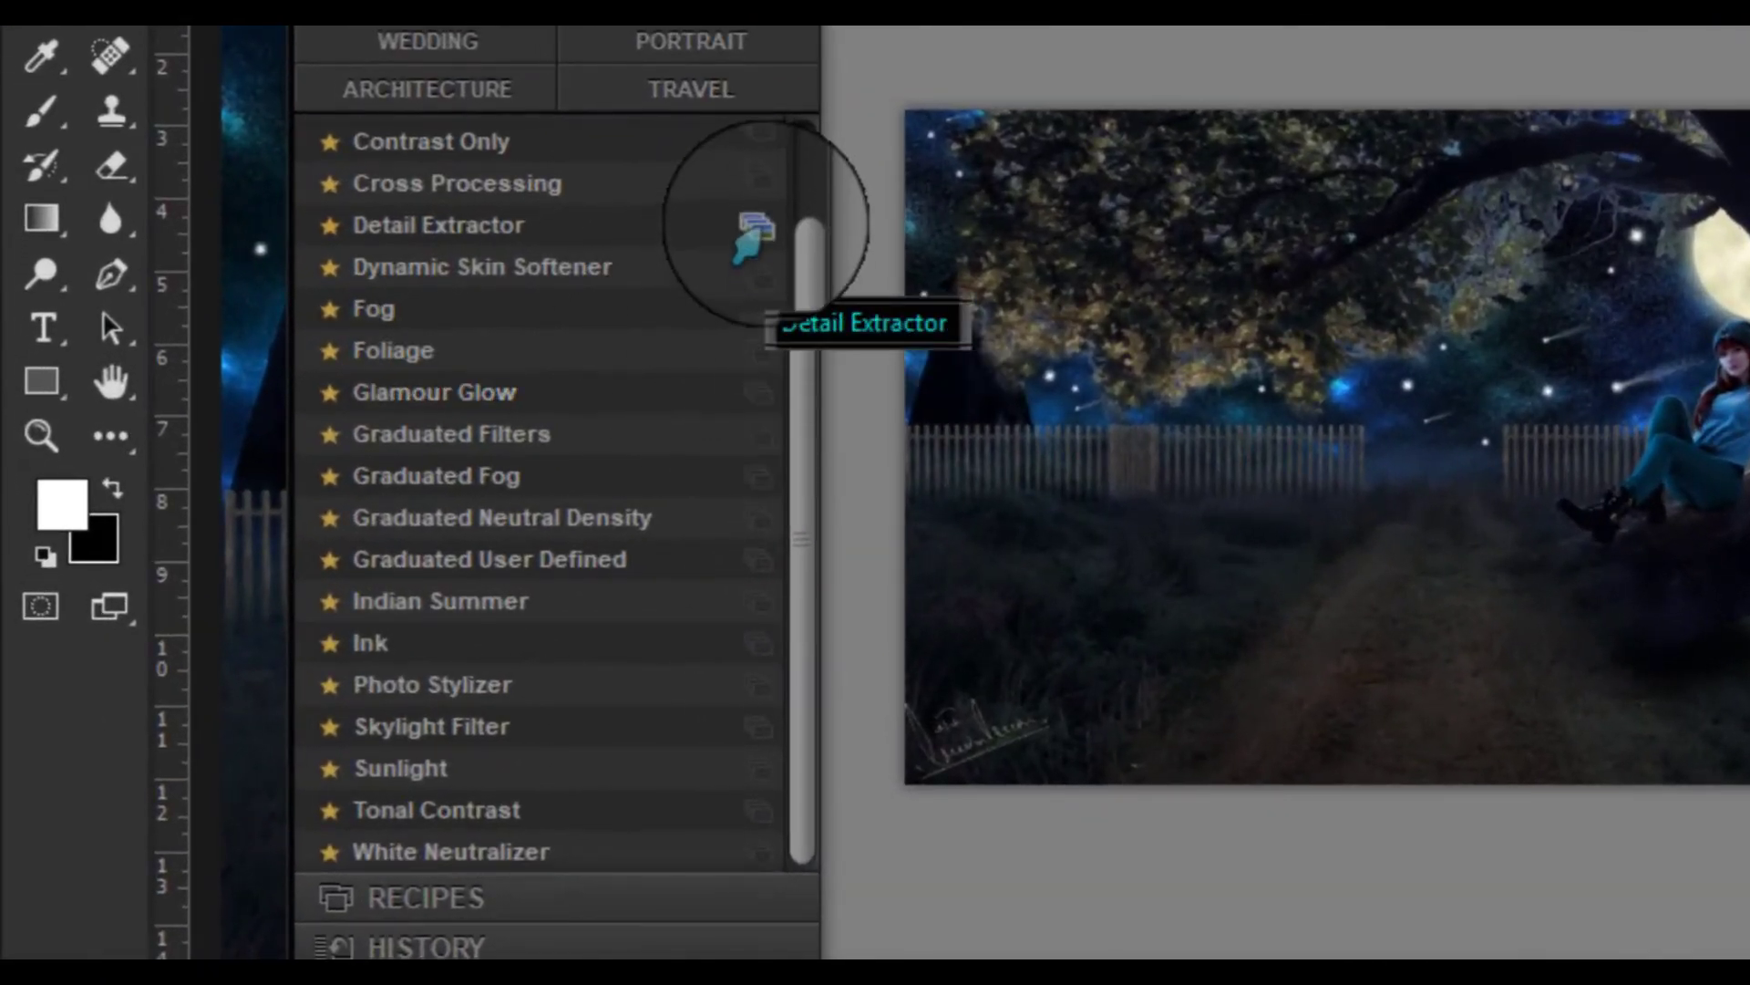
Add Detail Extractor at 10% opacity and another empty filter slot
click(750, 239)
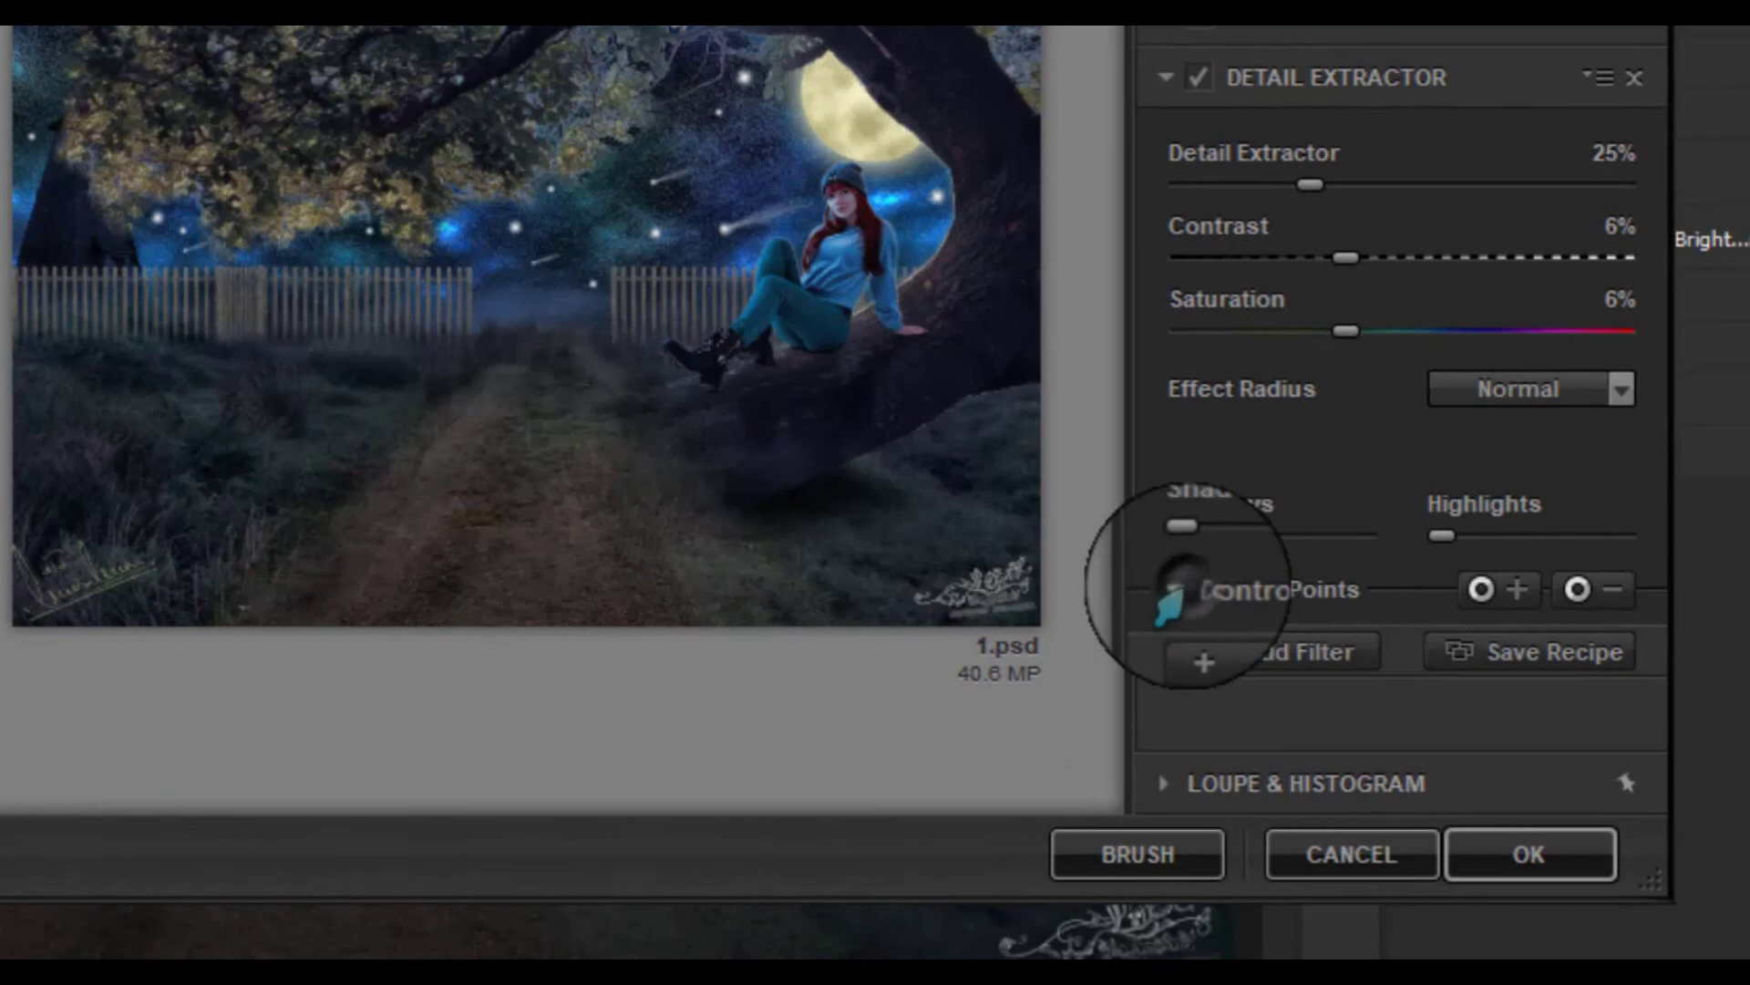
click(1173, 589)
mouse_move(1588, 679)
mouse_down()
mouse_move(1149, 685)
mouse_move(1641, 684)
mouse_move(1176, 688)
mouse_move(1277, 675)
mouse_move(1172, 697)
mouse_move(1212, 697)
mouse_up()
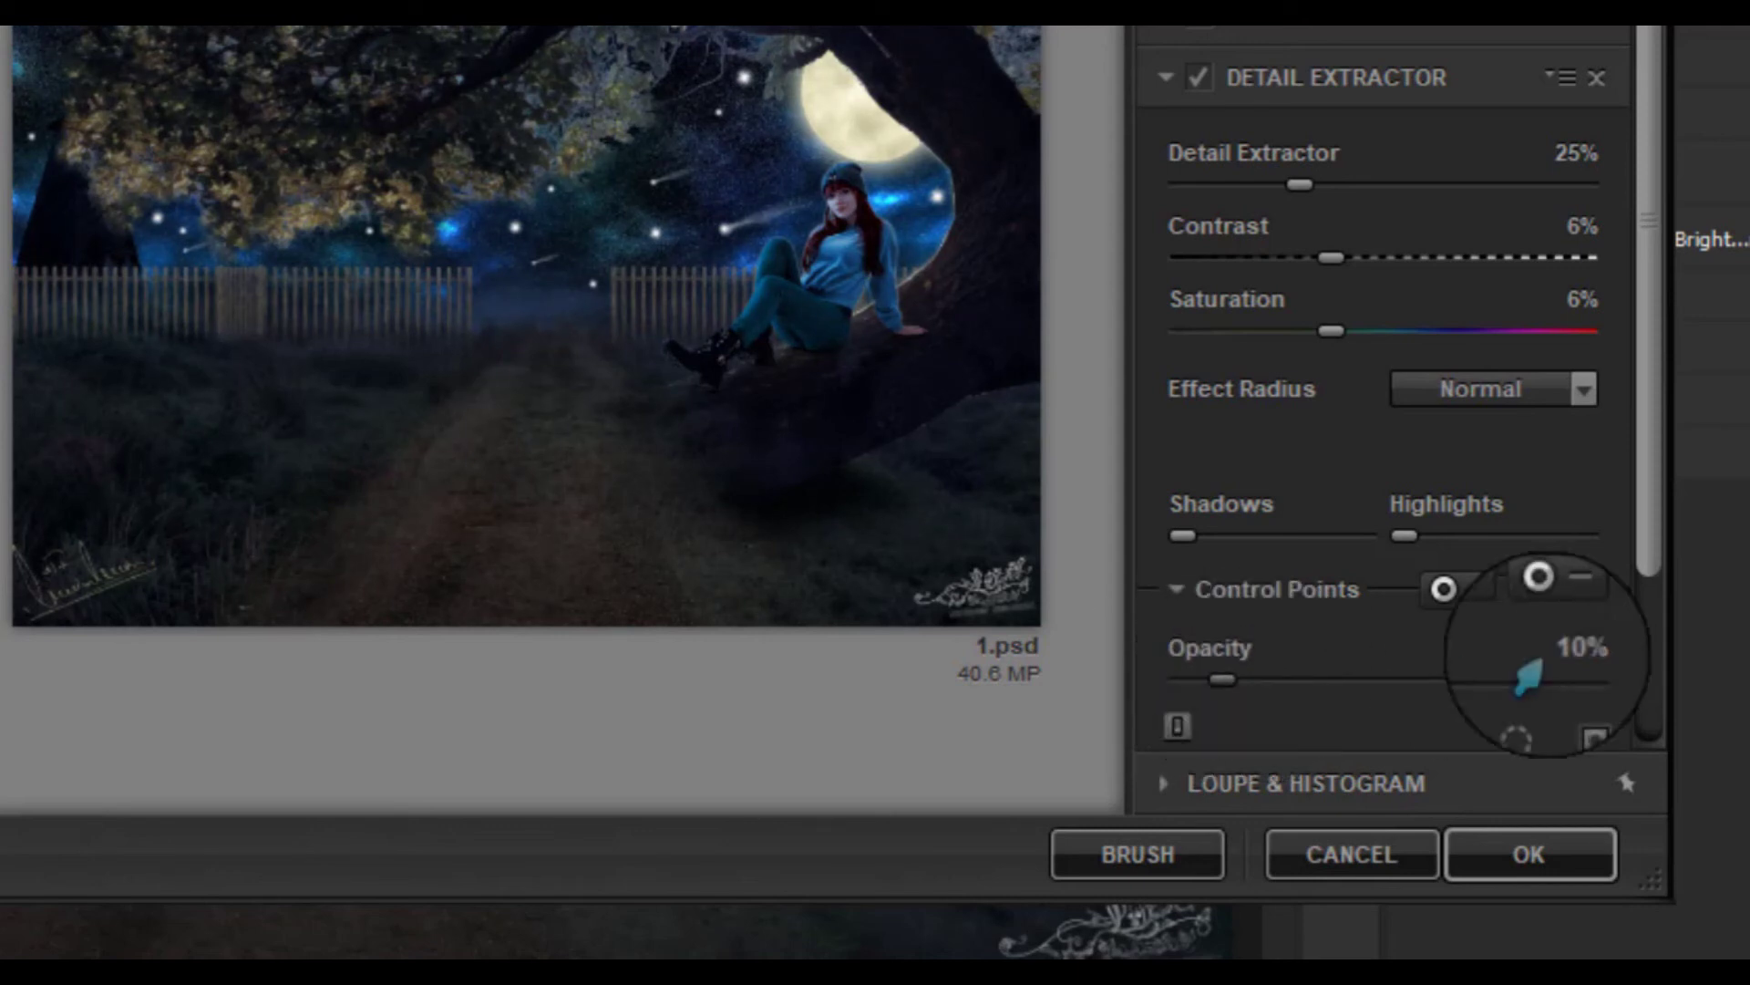
drag(1632, 480, 1641, 683)
click(1272, 693)
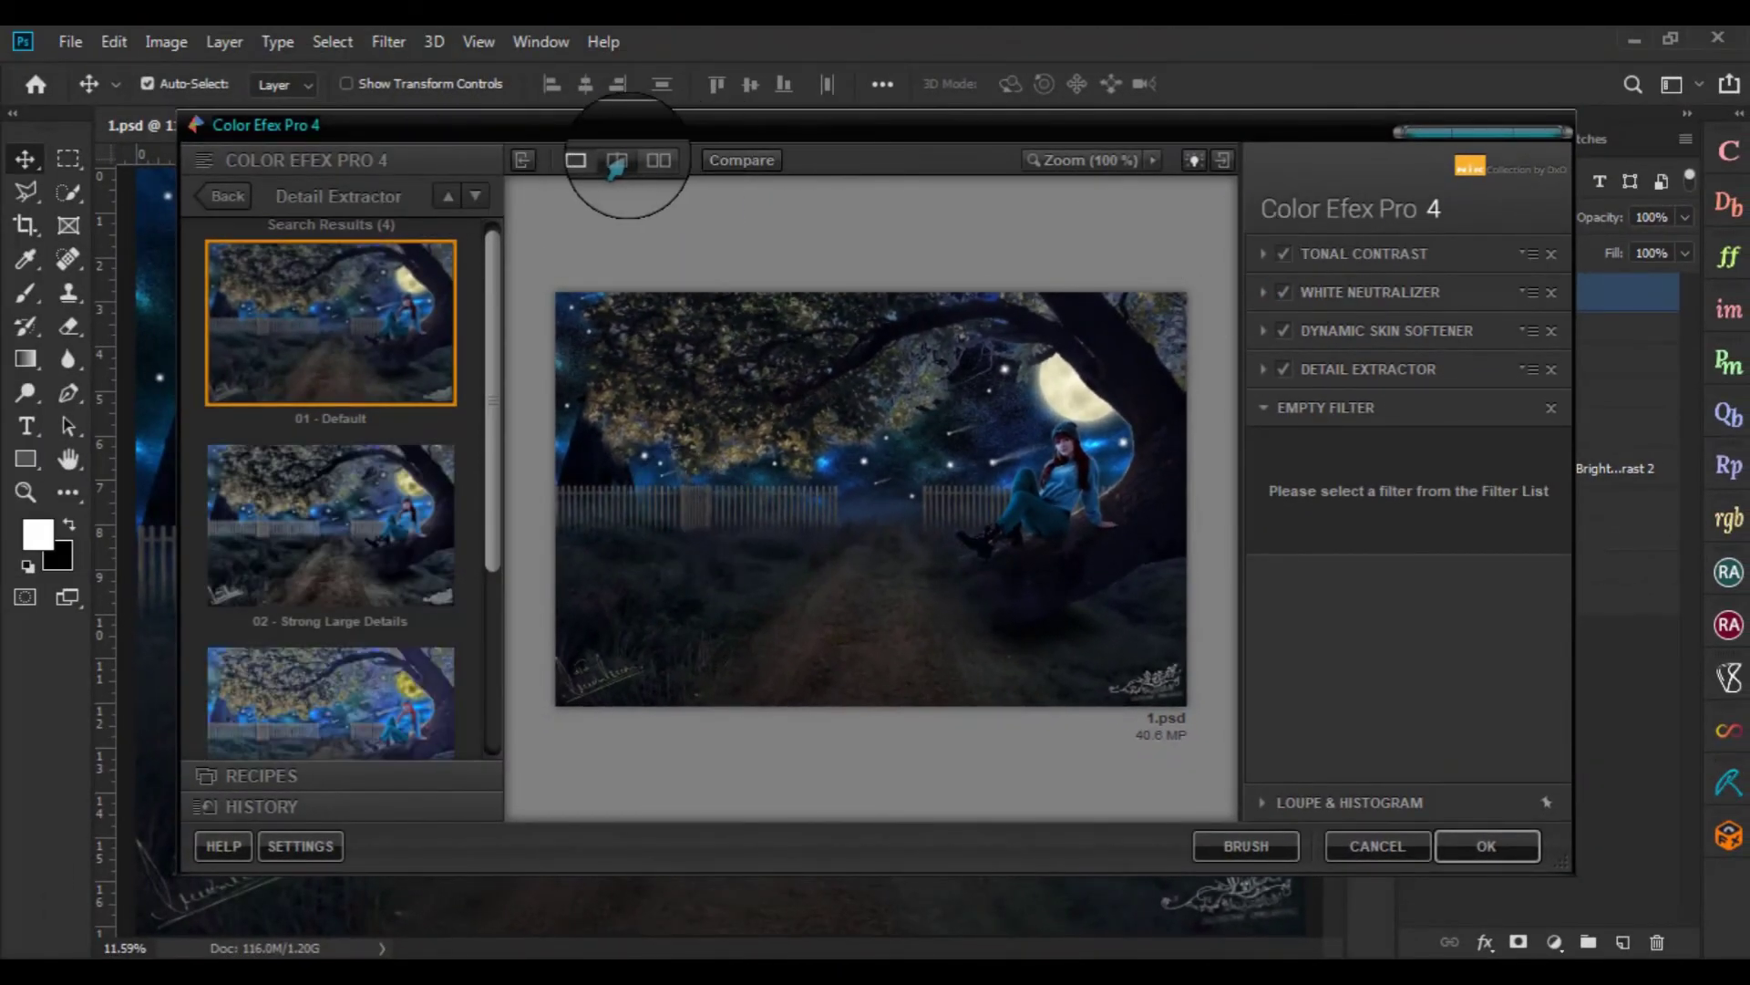
Compare in the split before/after preview, then return to the single full preview
click(623, 164)
mouse_move(858, 399)
mouse_down()
mouse_move(1133, 402)
mouse_move(766, 424)
mouse_move(1167, 429)
mouse_move(770, 424)
mouse_move(919, 433)
mouse_up()
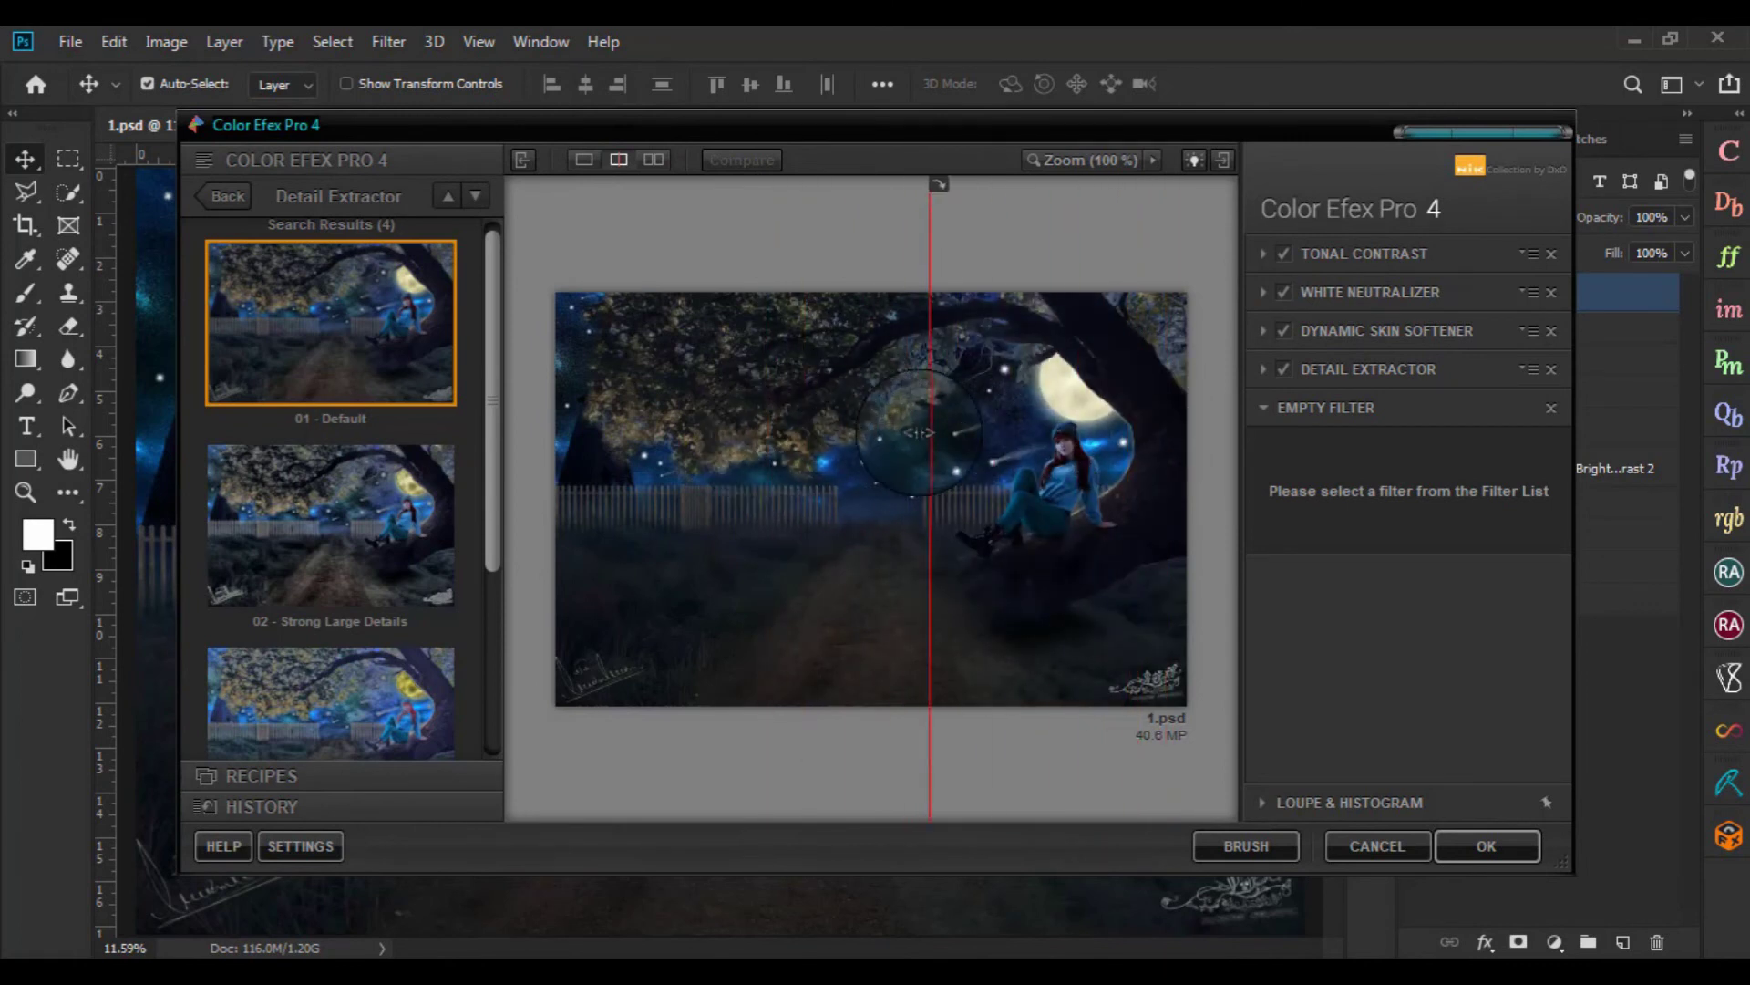
click(584, 160)
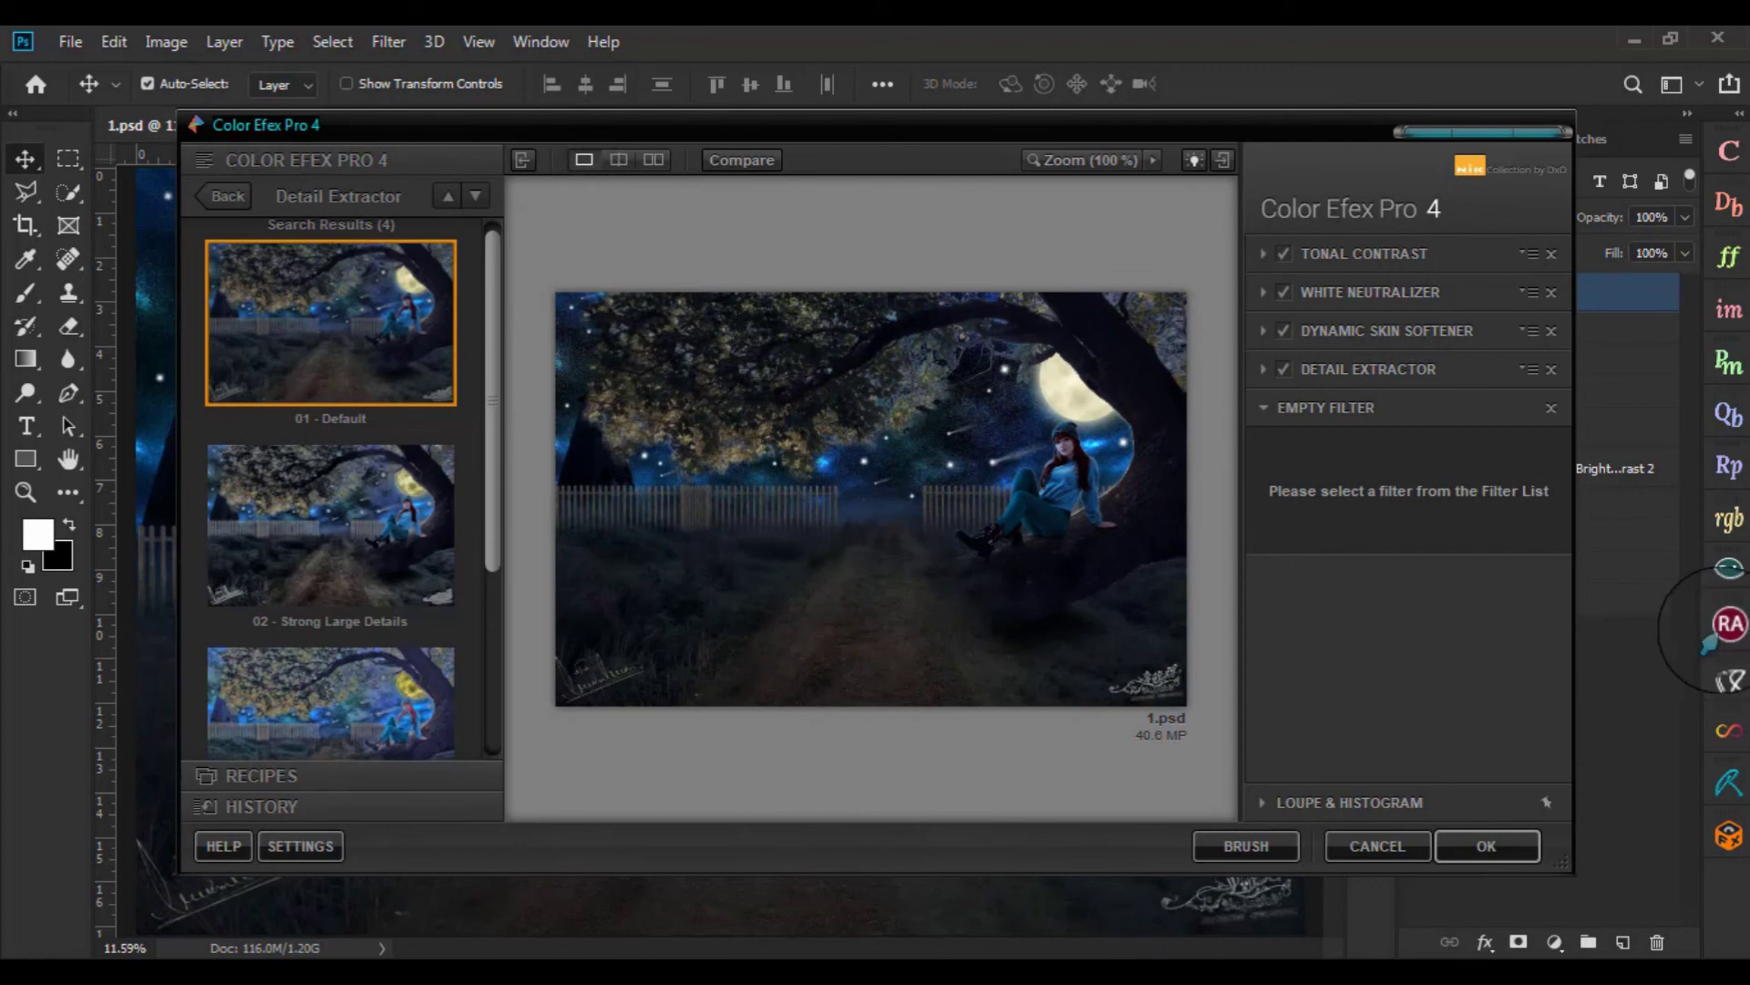
Apply the Color Efex Pro 4 result as a layer, compare it on and off, then stamp visible layers
click(1484, 845)
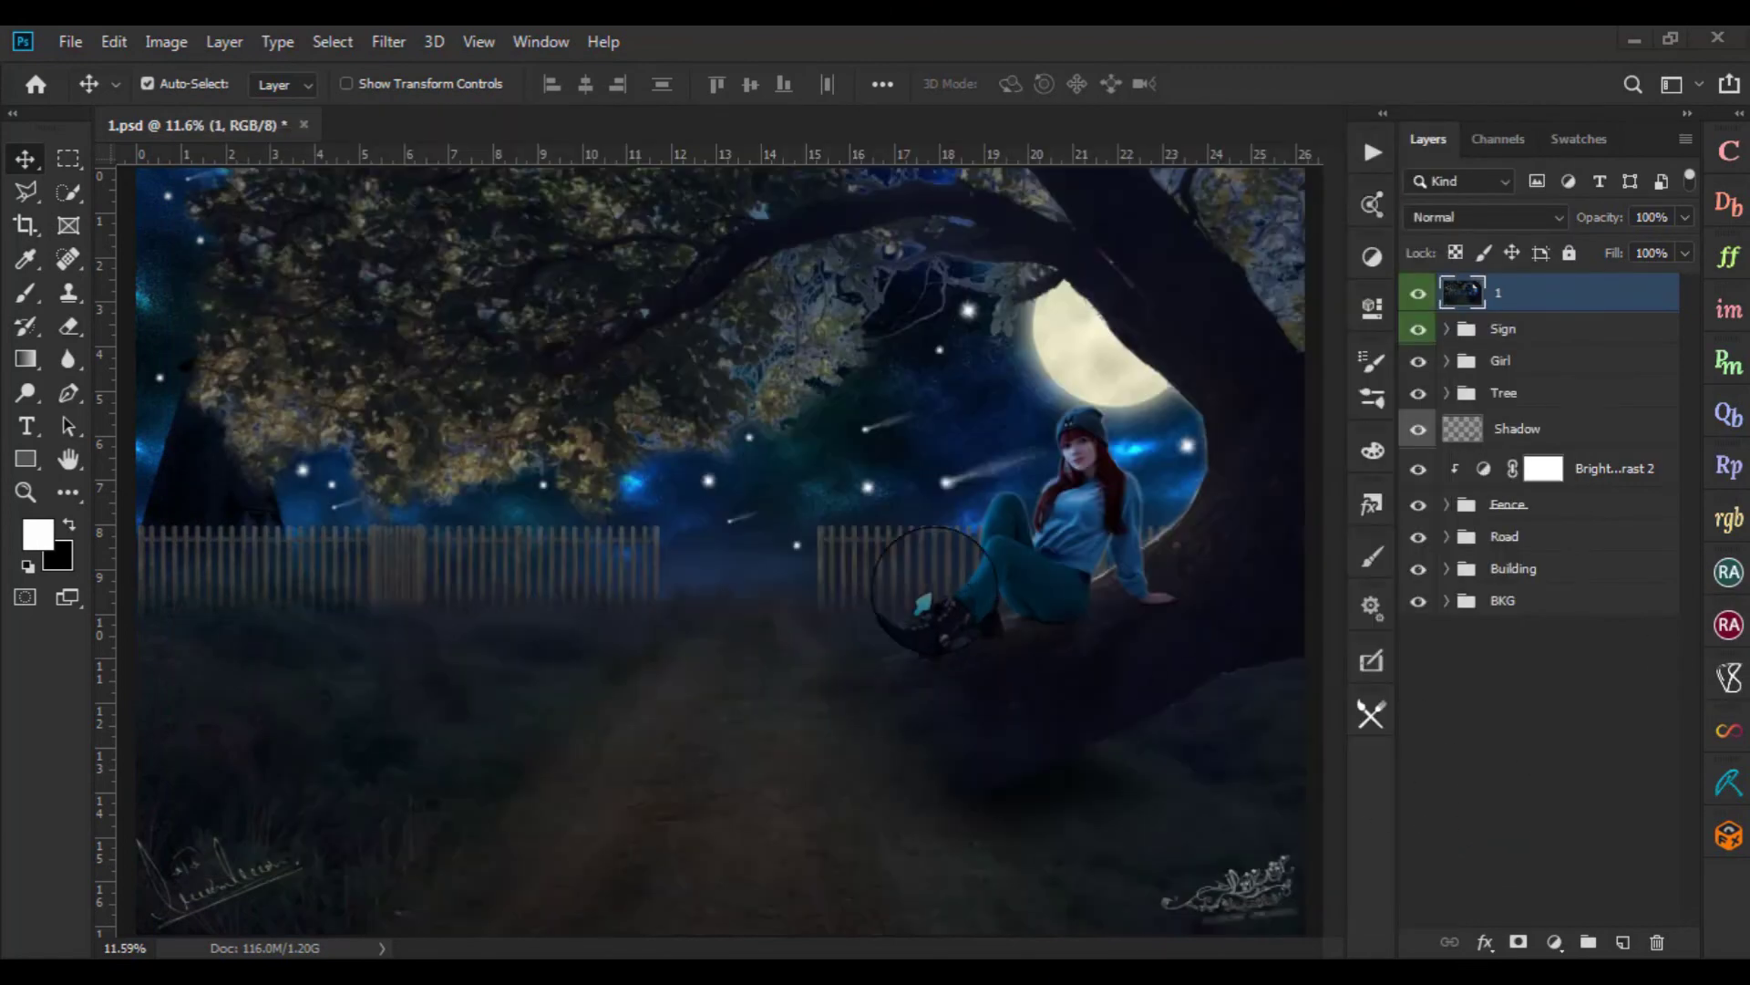
click(1421, 297)
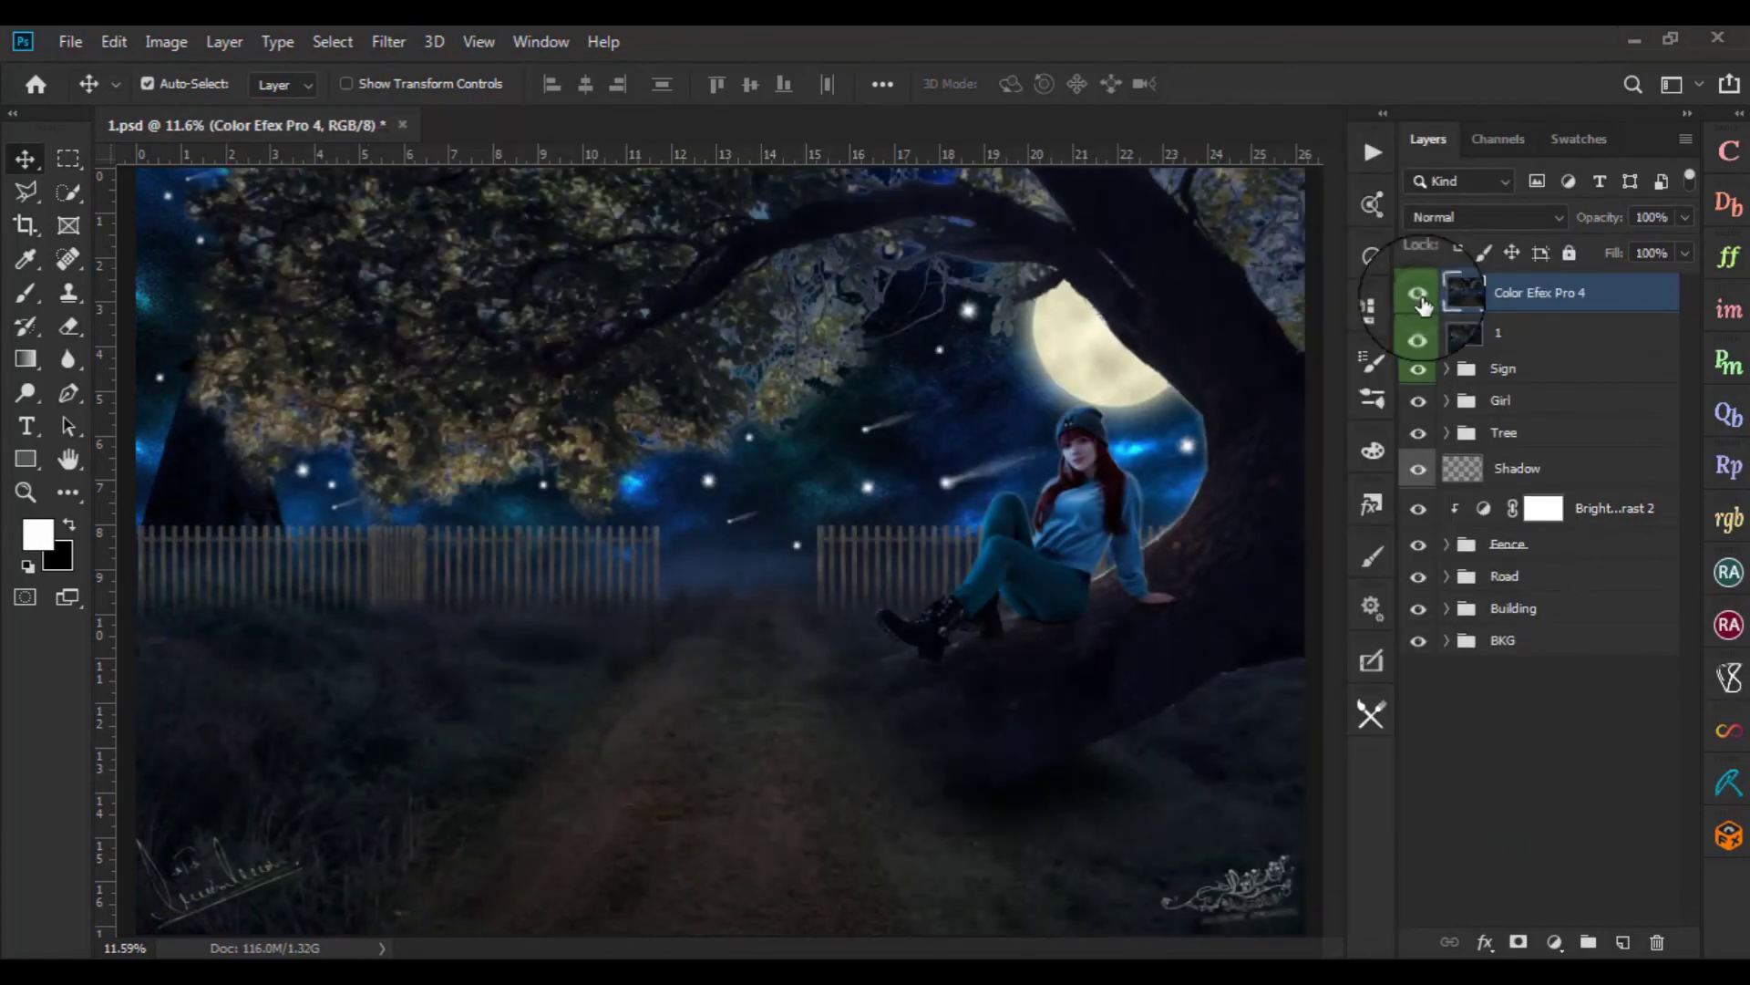
click(1420, 297)
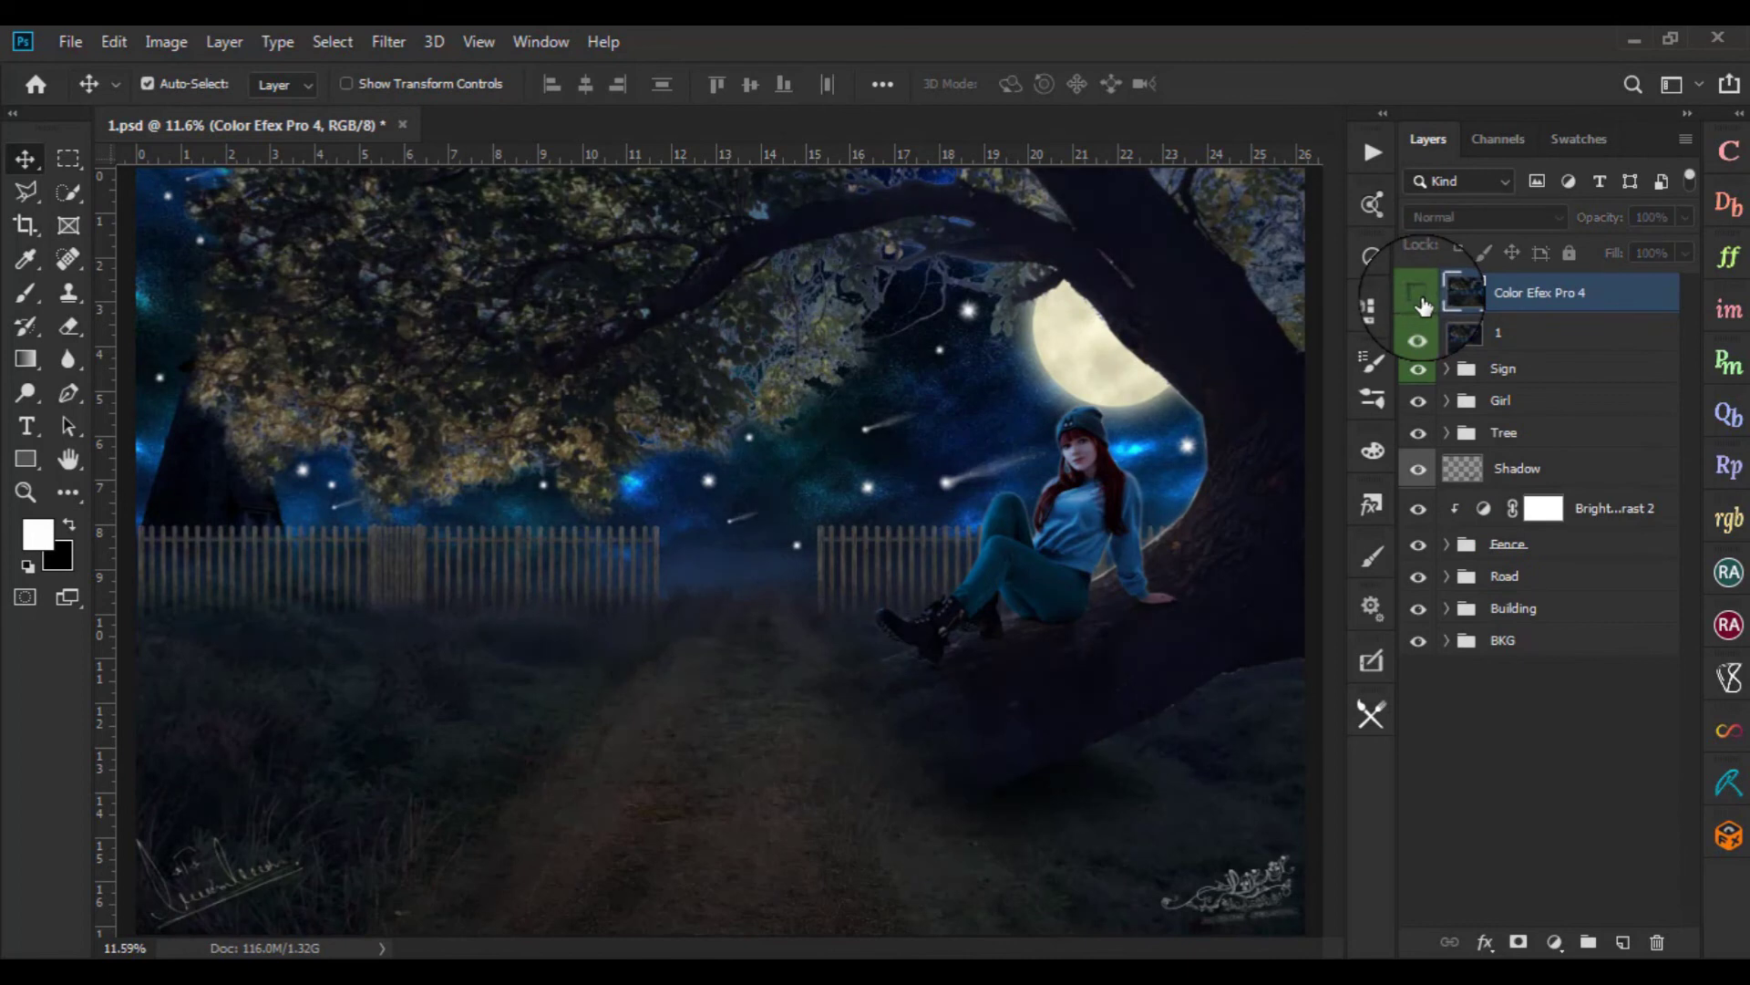
click(1420, 297)
click(1419, 295)
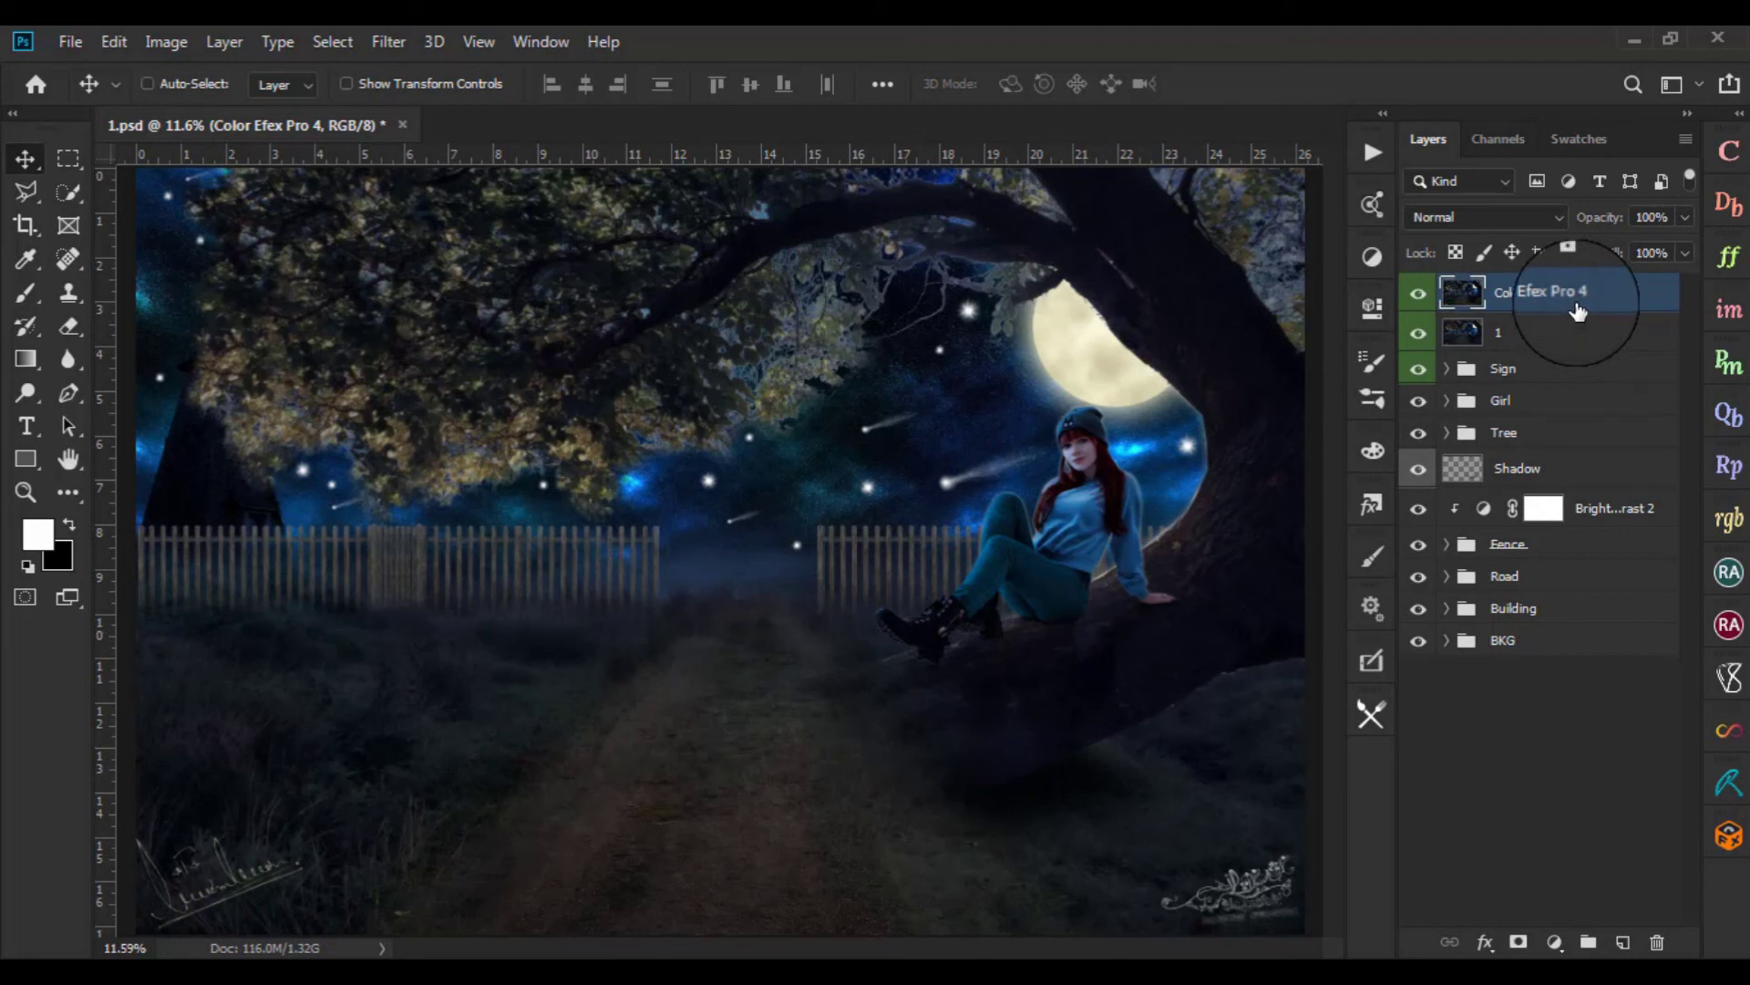
key(ctrl+shift+alt+e)
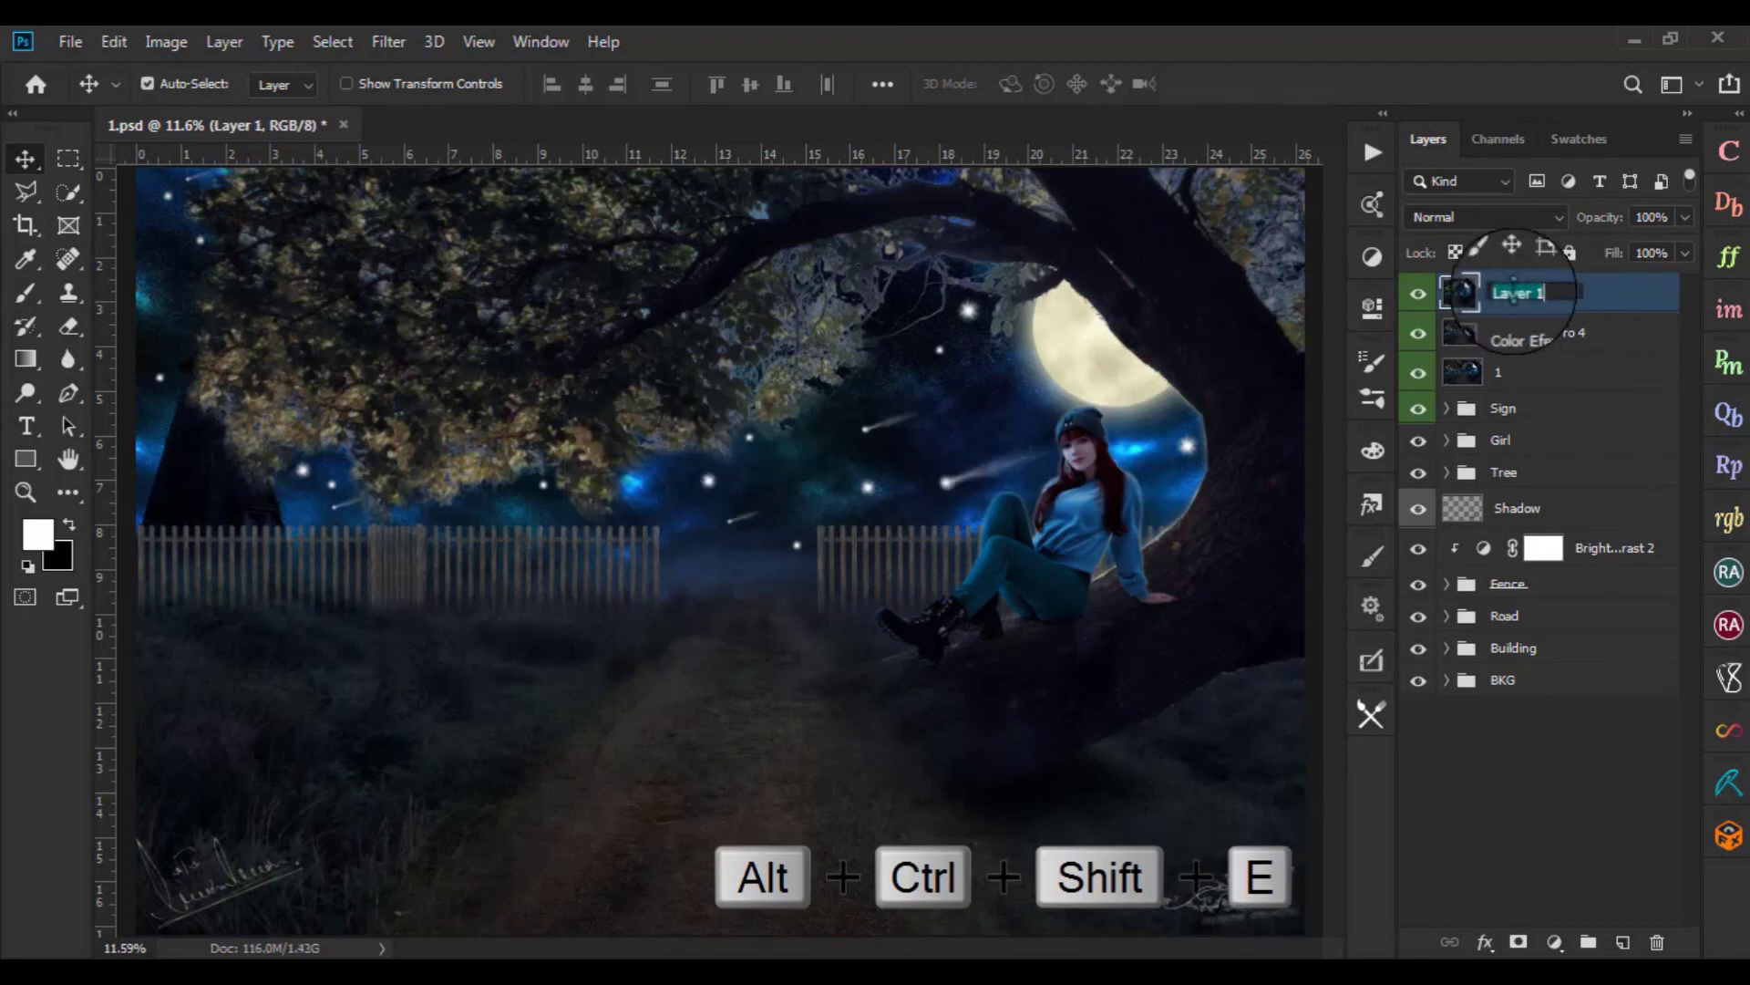
Name the stamp 2 and apply Reduce Noise: Strength 7, Preserve Details 75%, Color Noise 35%, Sharpen 15%
text(2)
click(1624, 300)
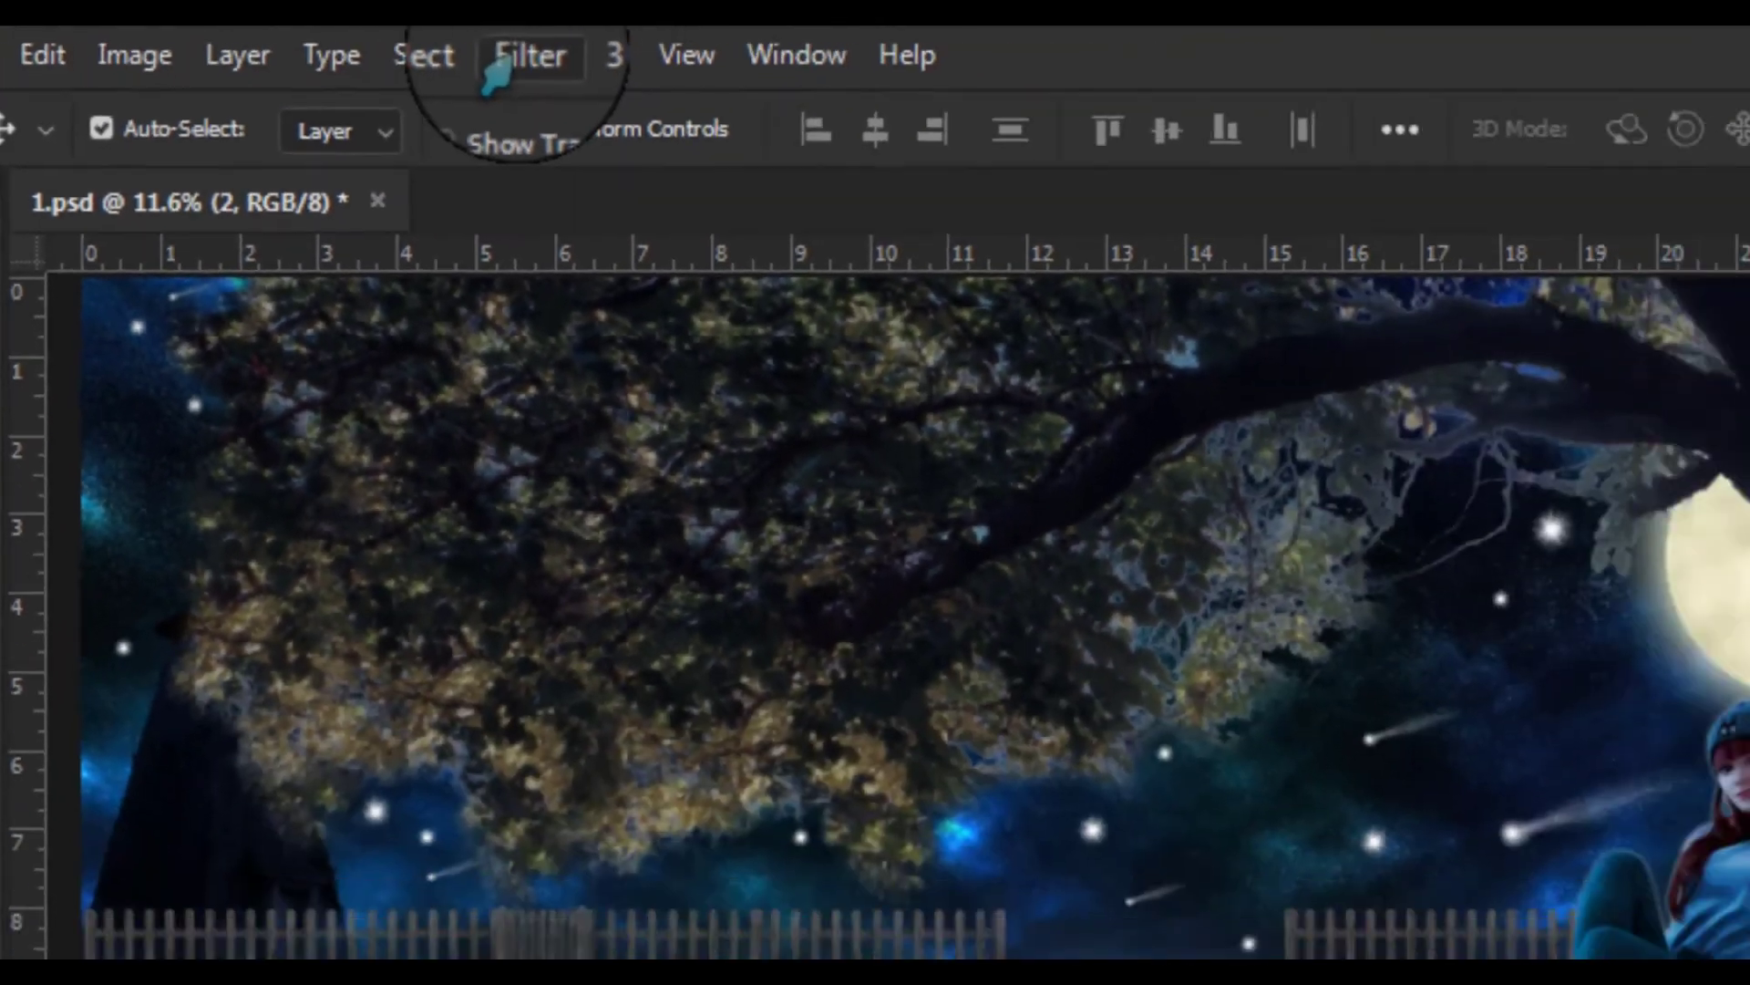
click(503, 63)
mouse_move(446, 342)
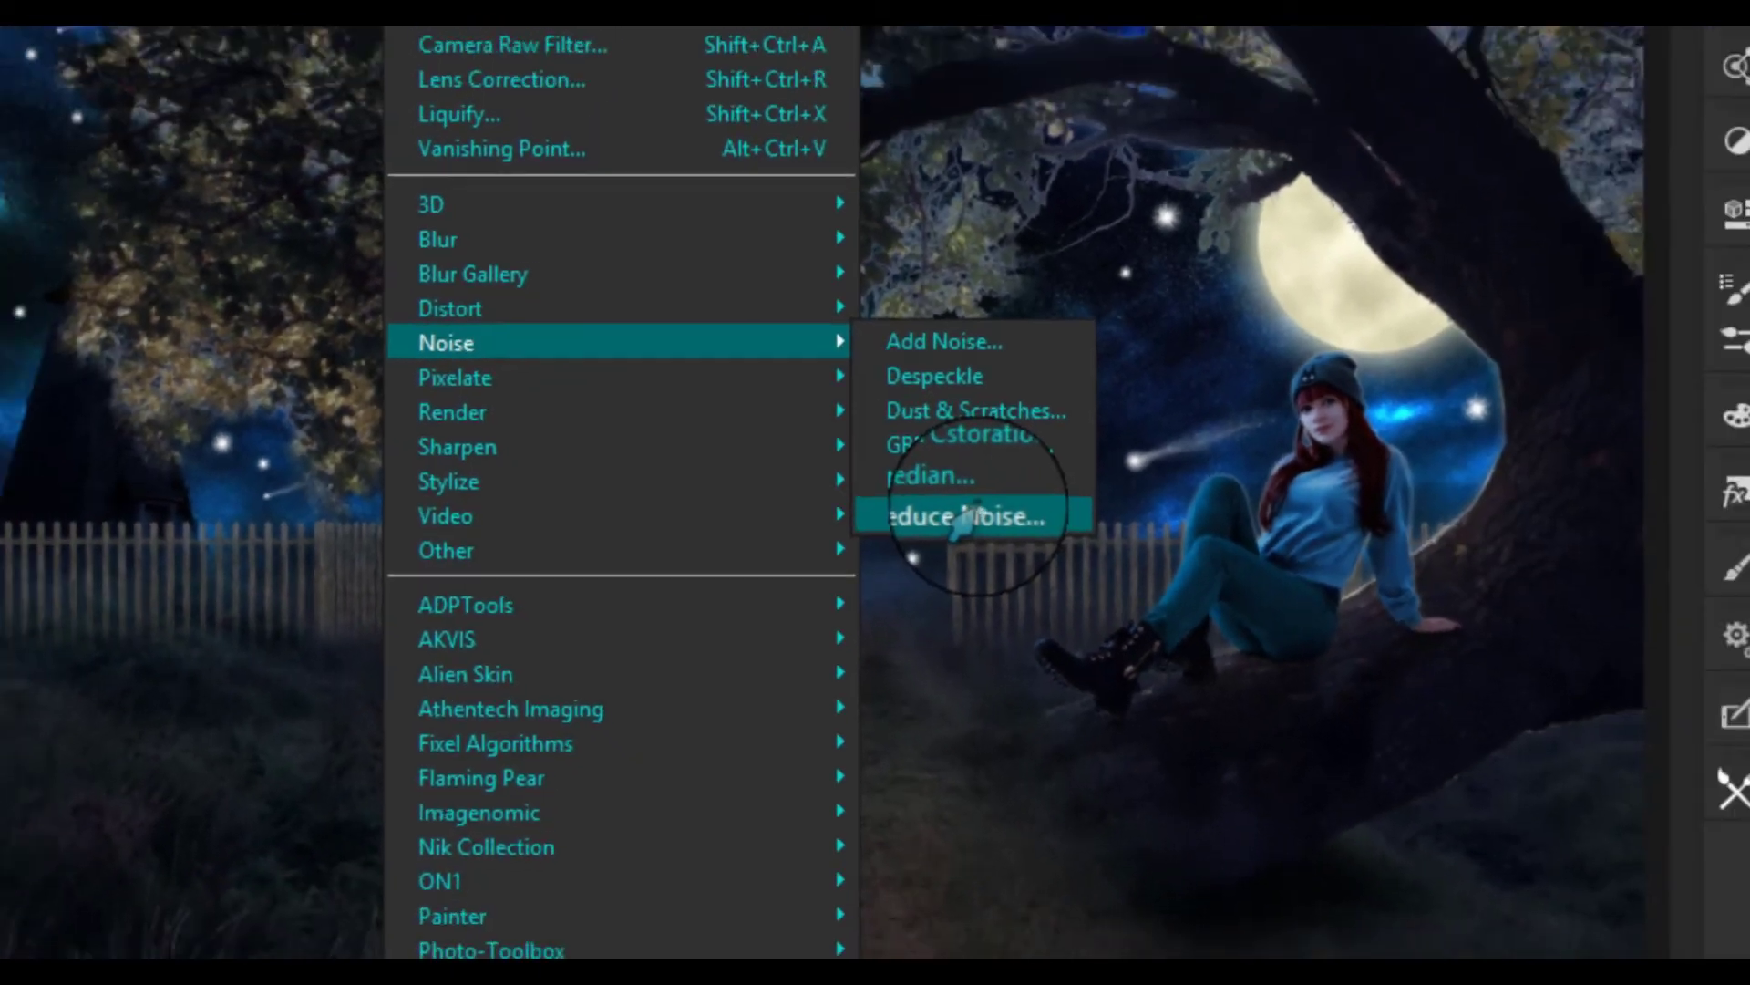
click(843, 565)
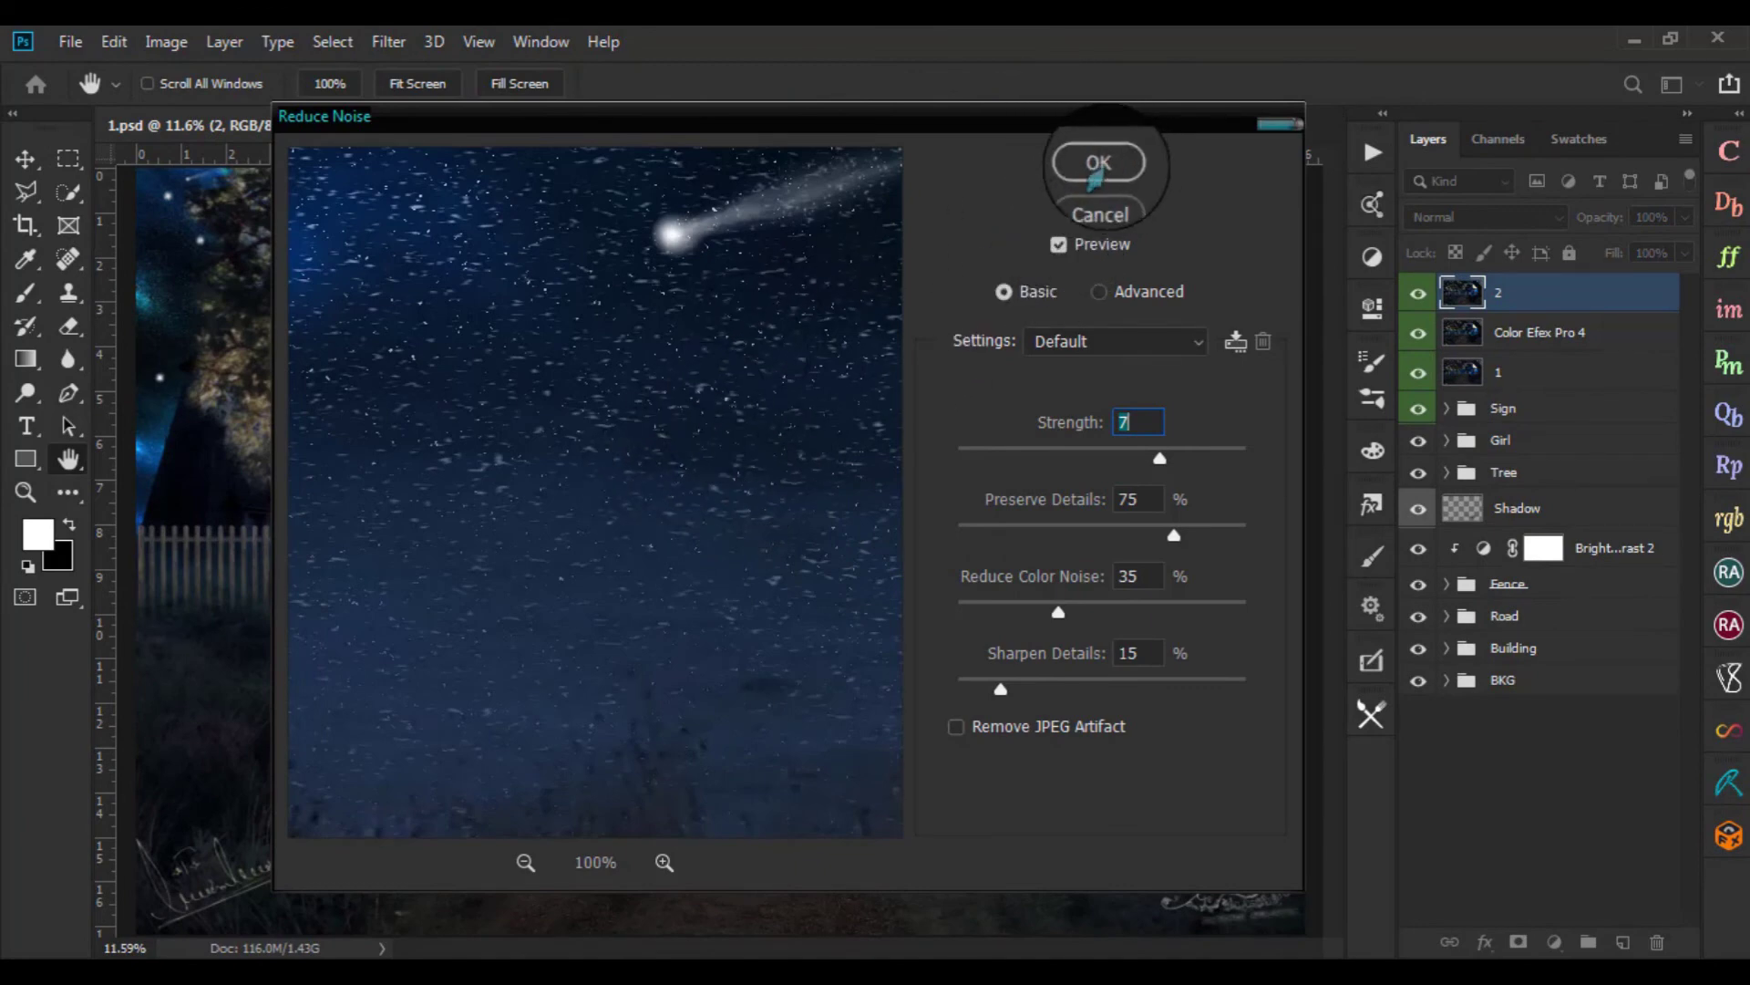
click(1098, 164)
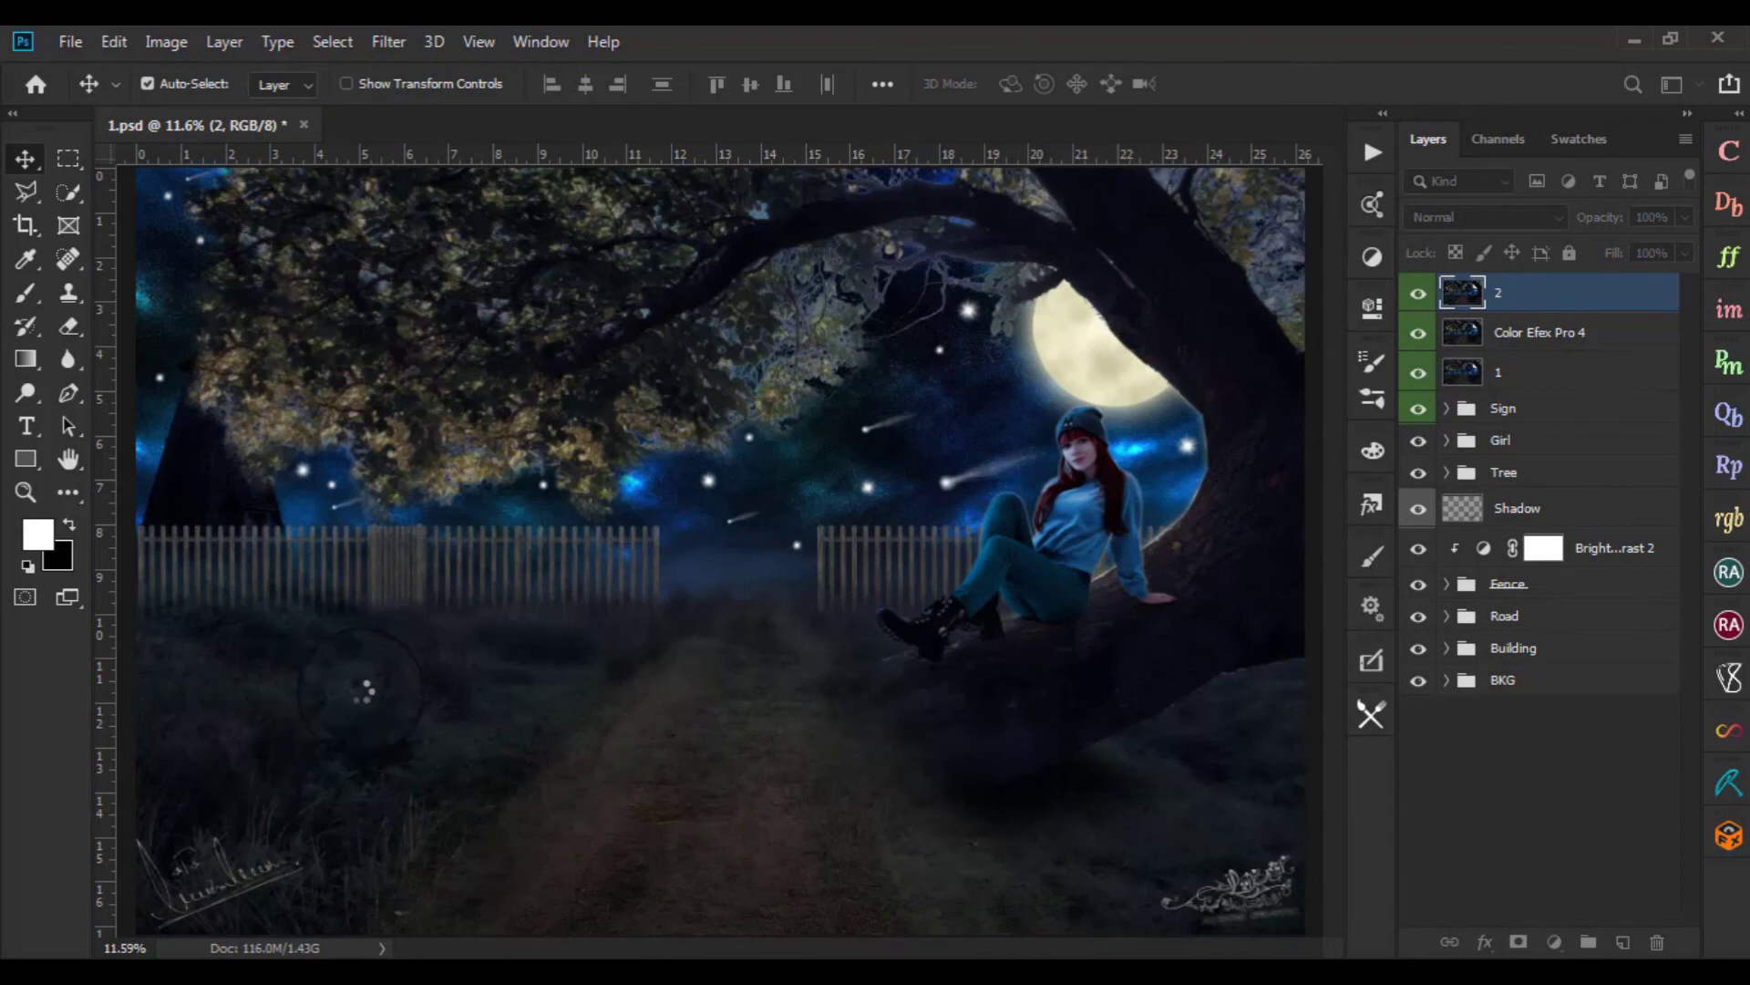
key(ctrl+alt+shift+e)
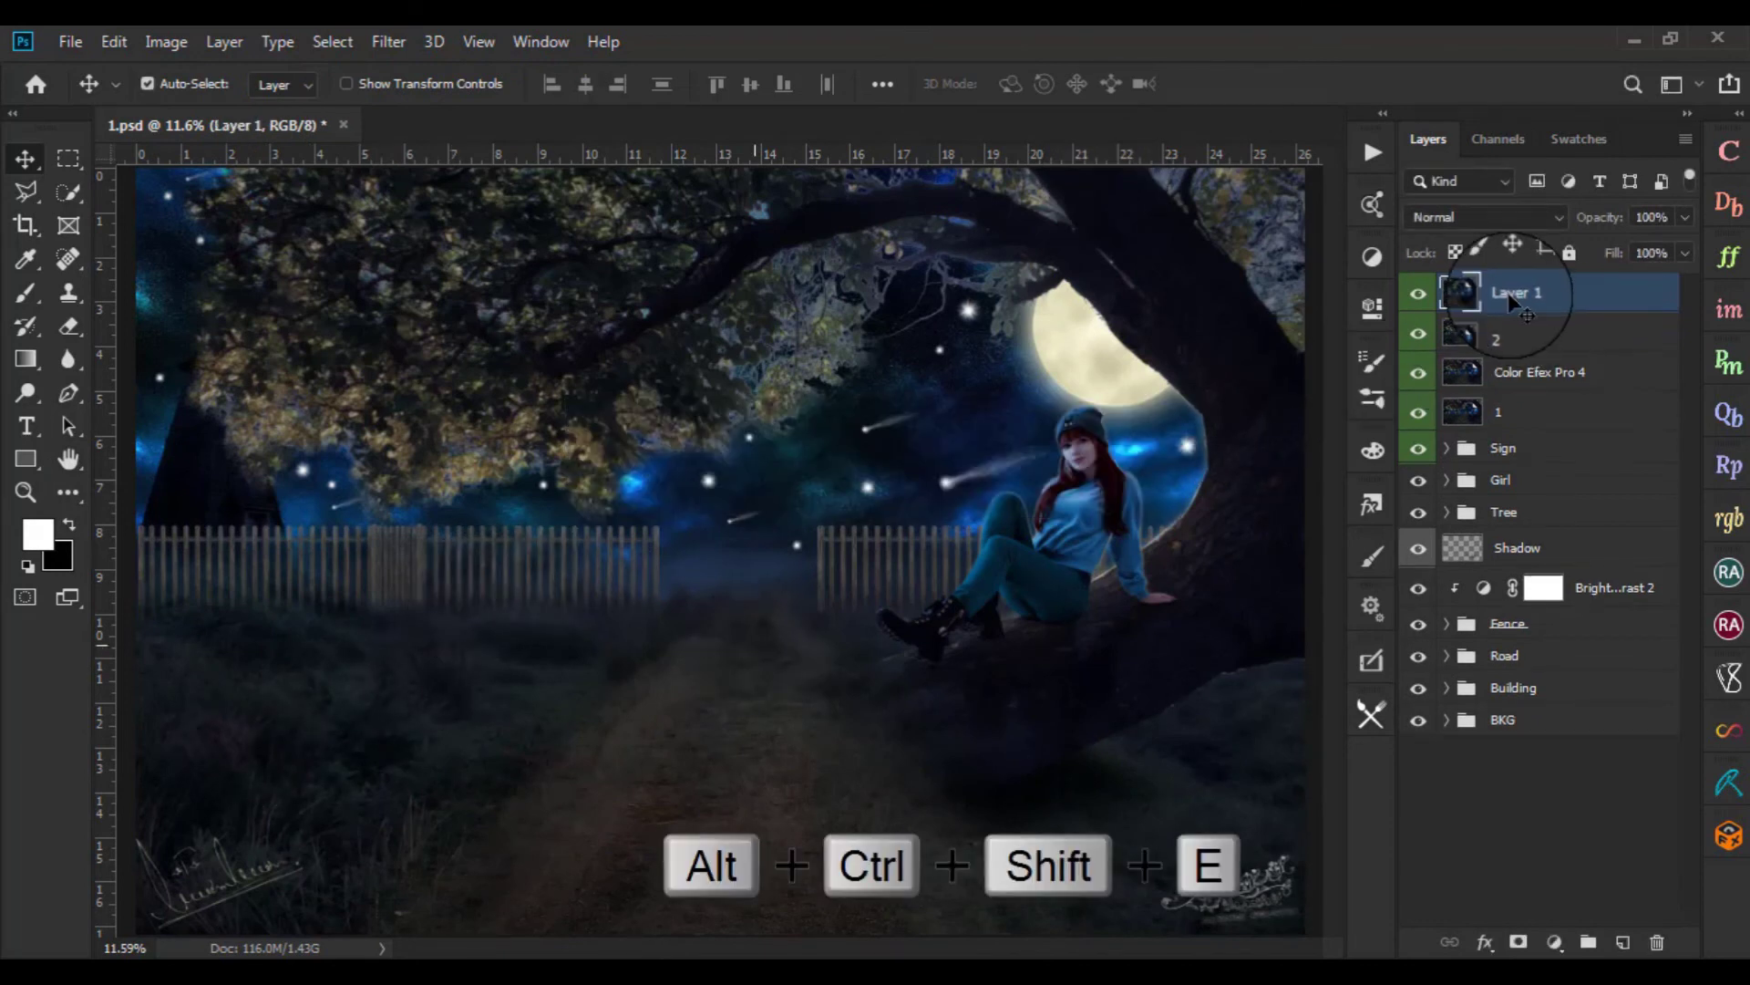
Name the new stamp 3 and apply Unsharp Mask: Amount 75%, Radius 5.0 px, Threshold 0
text(3)
key(Return)
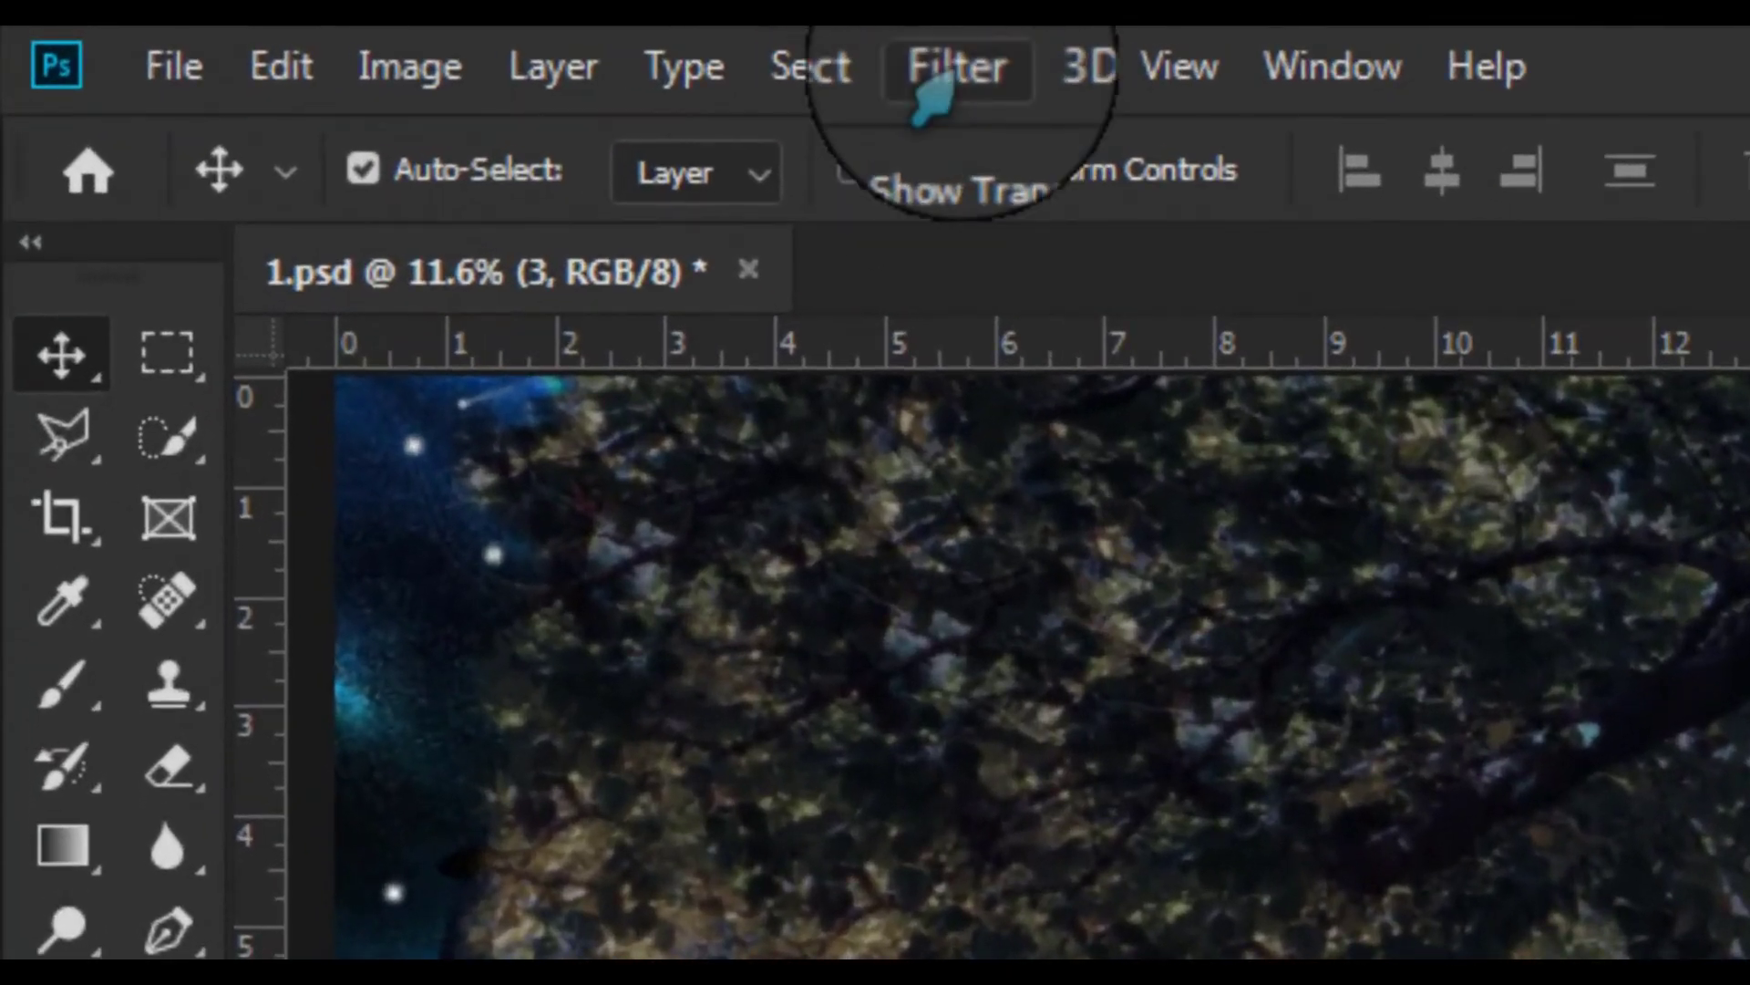
click(912, 57)
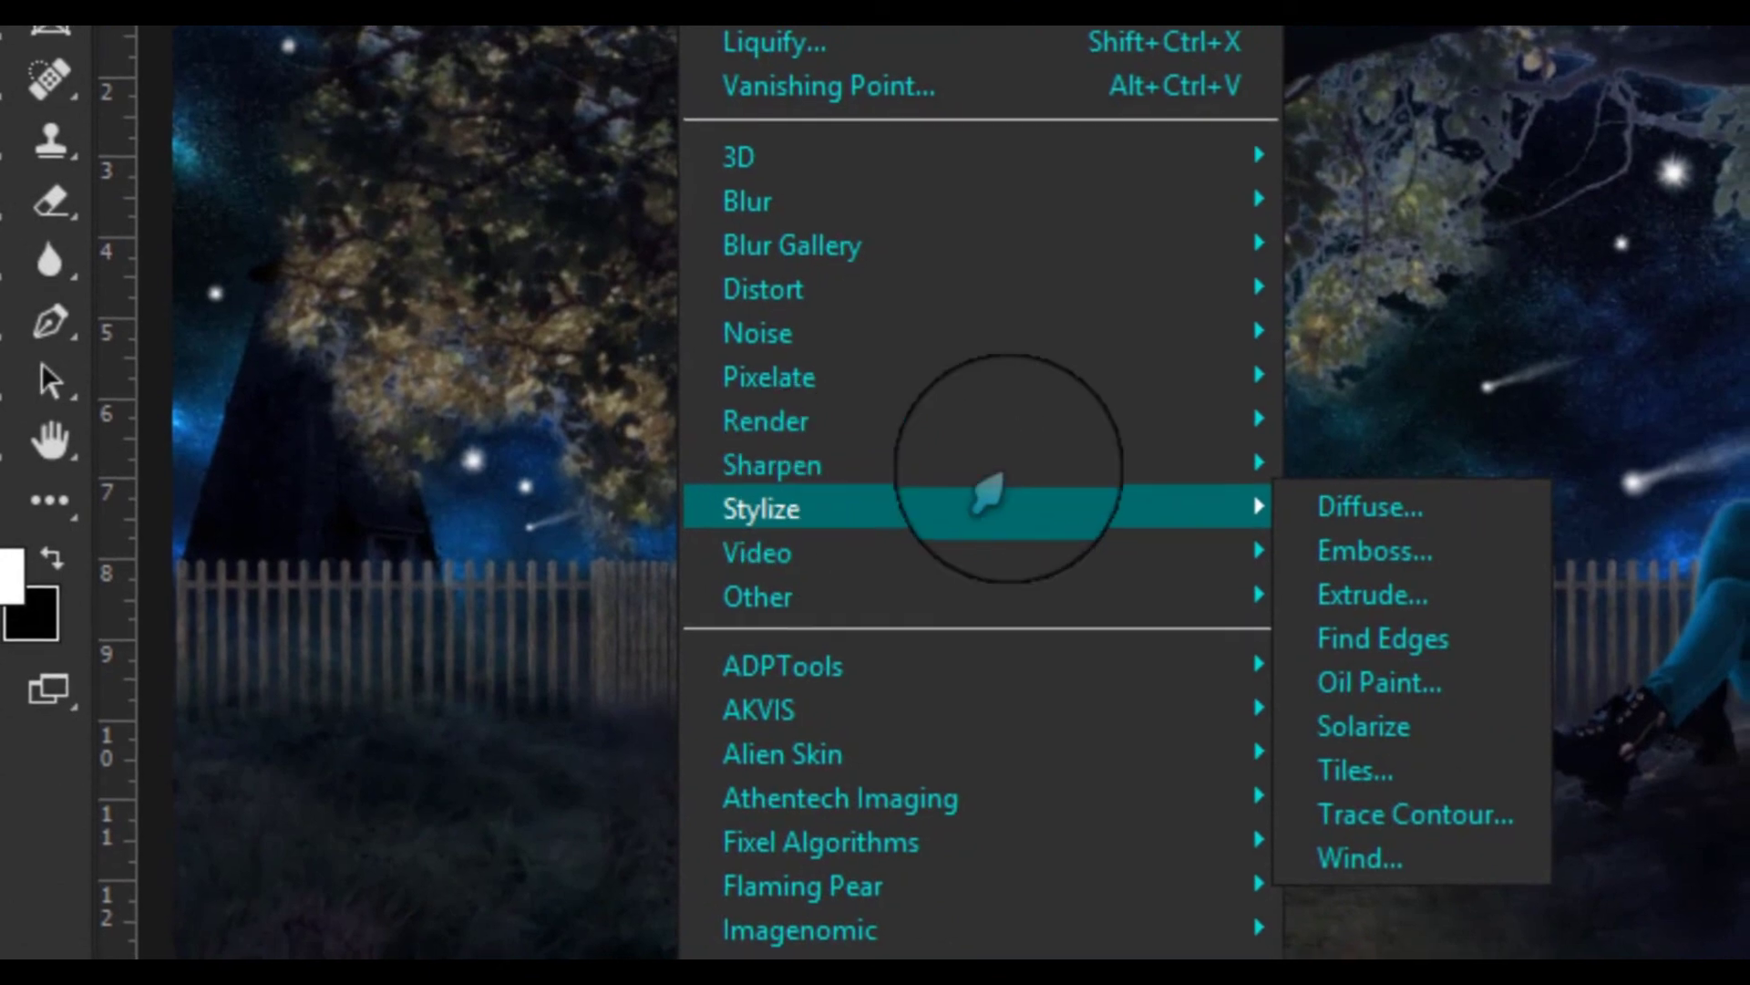
mouse_move(582, 231)
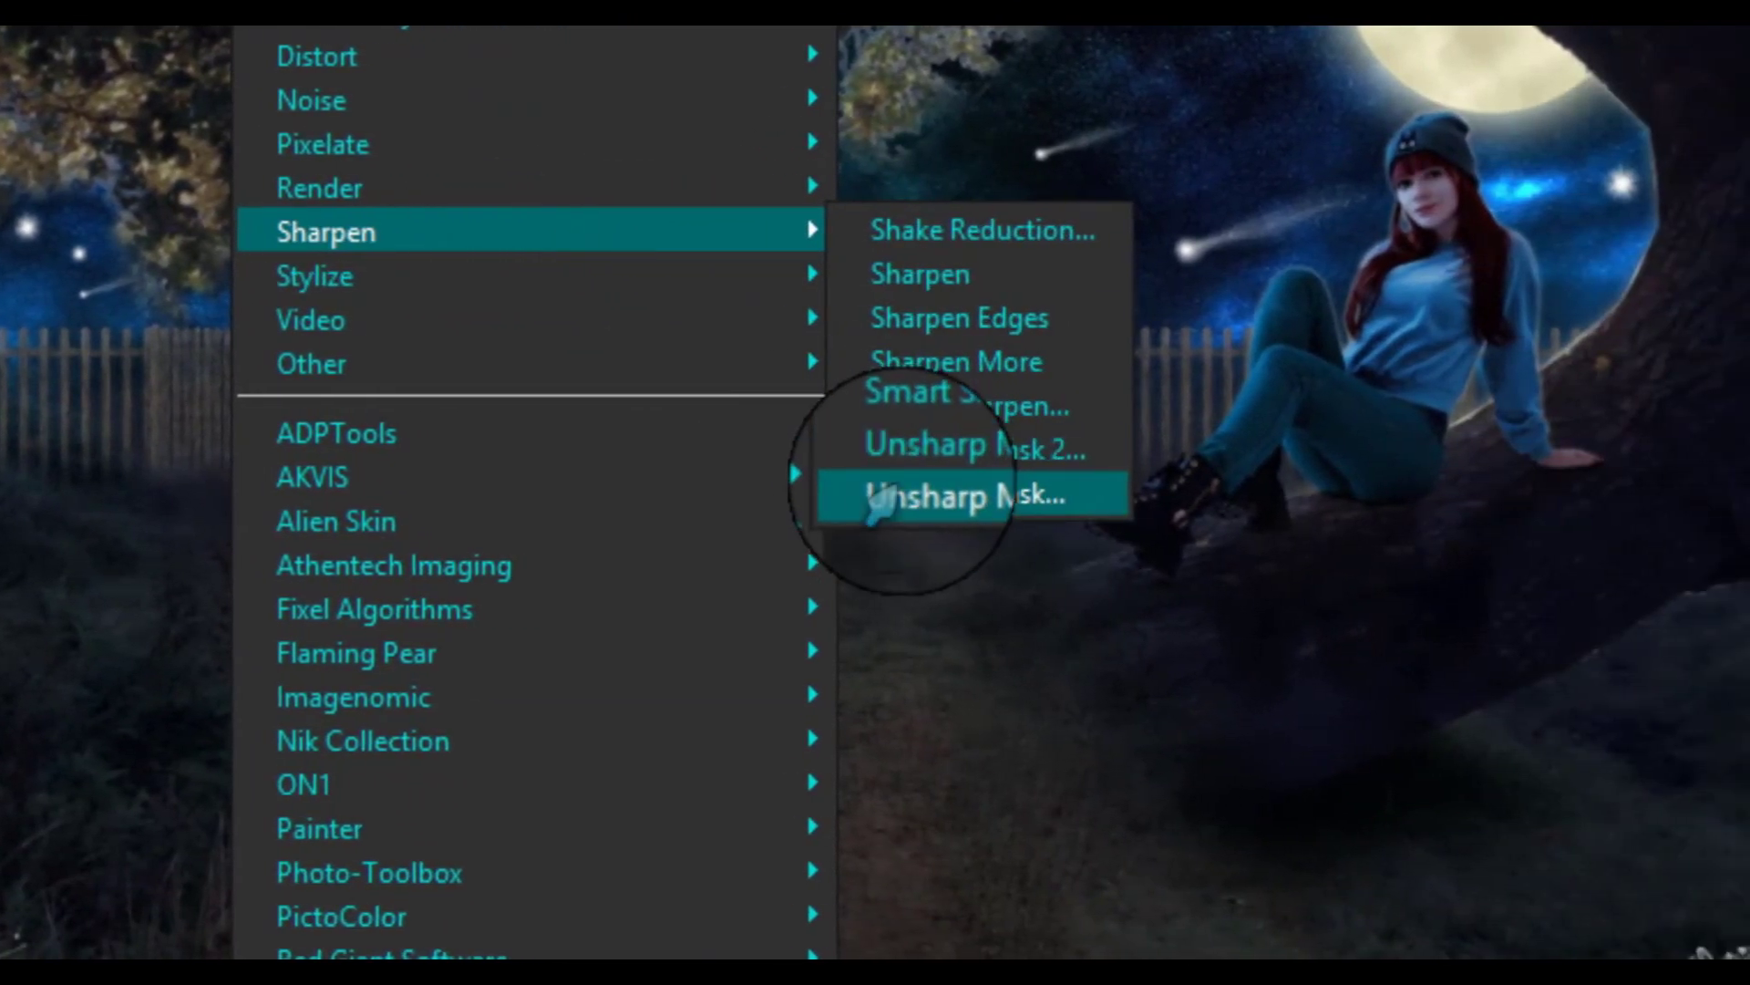
click(1231, 493)
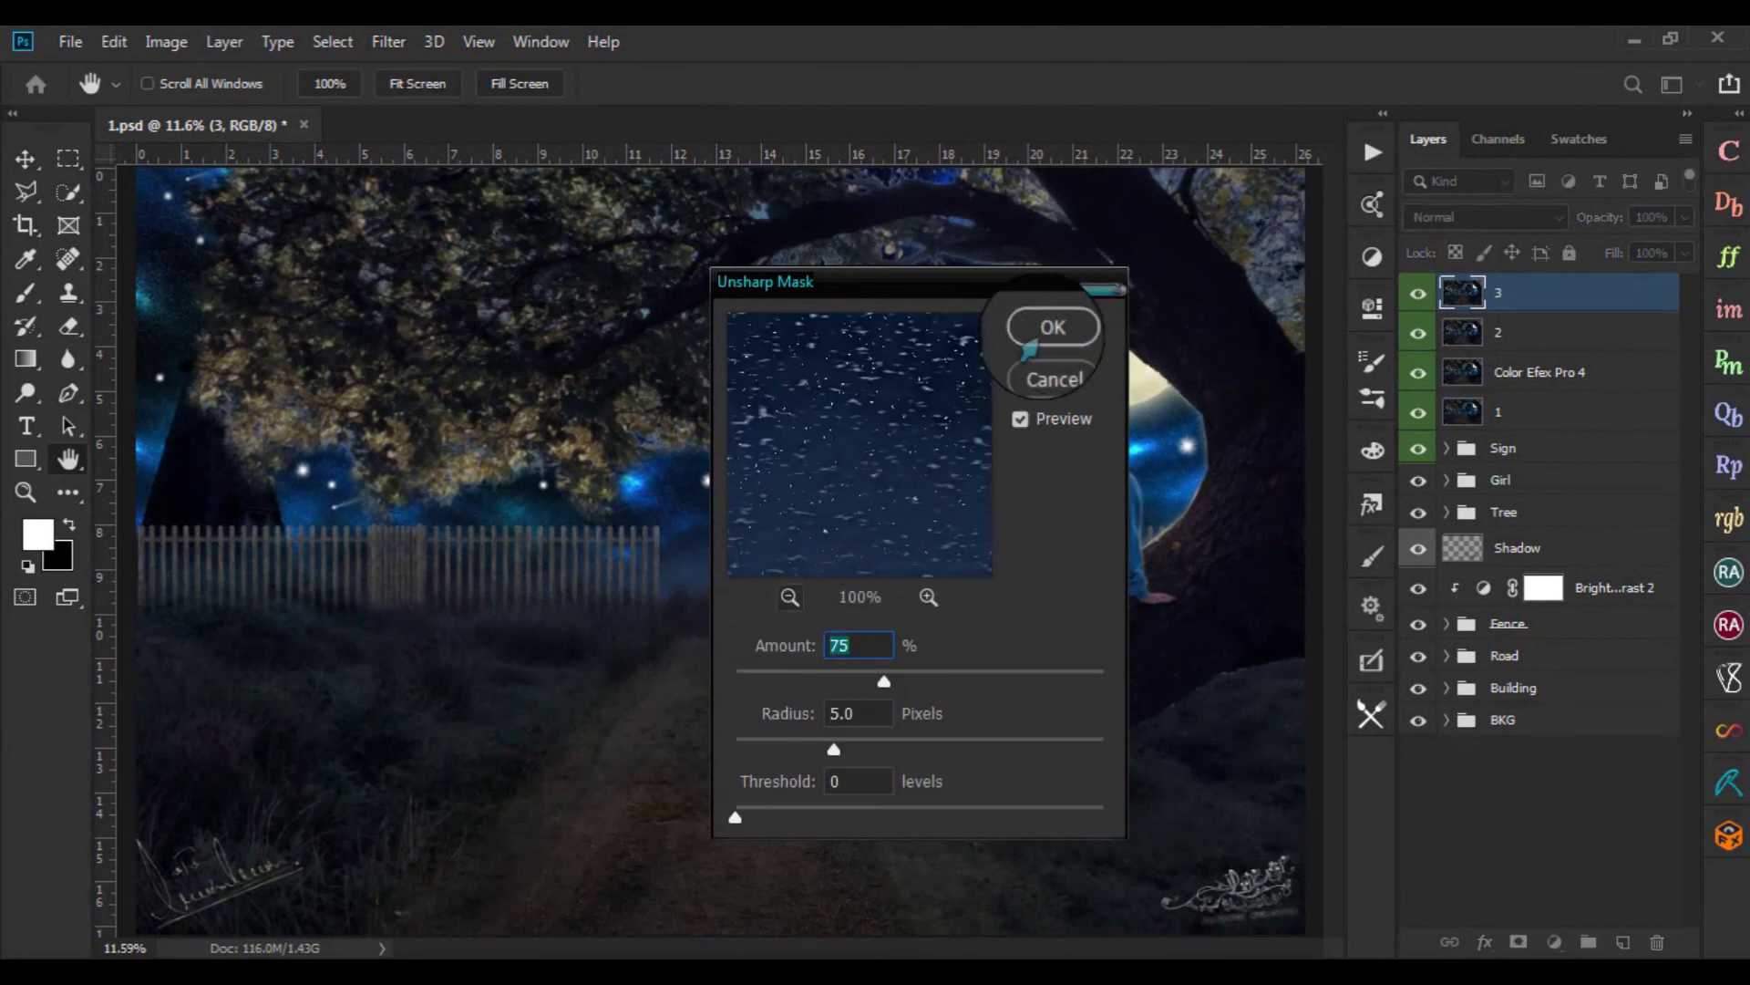
click(1052, 328)
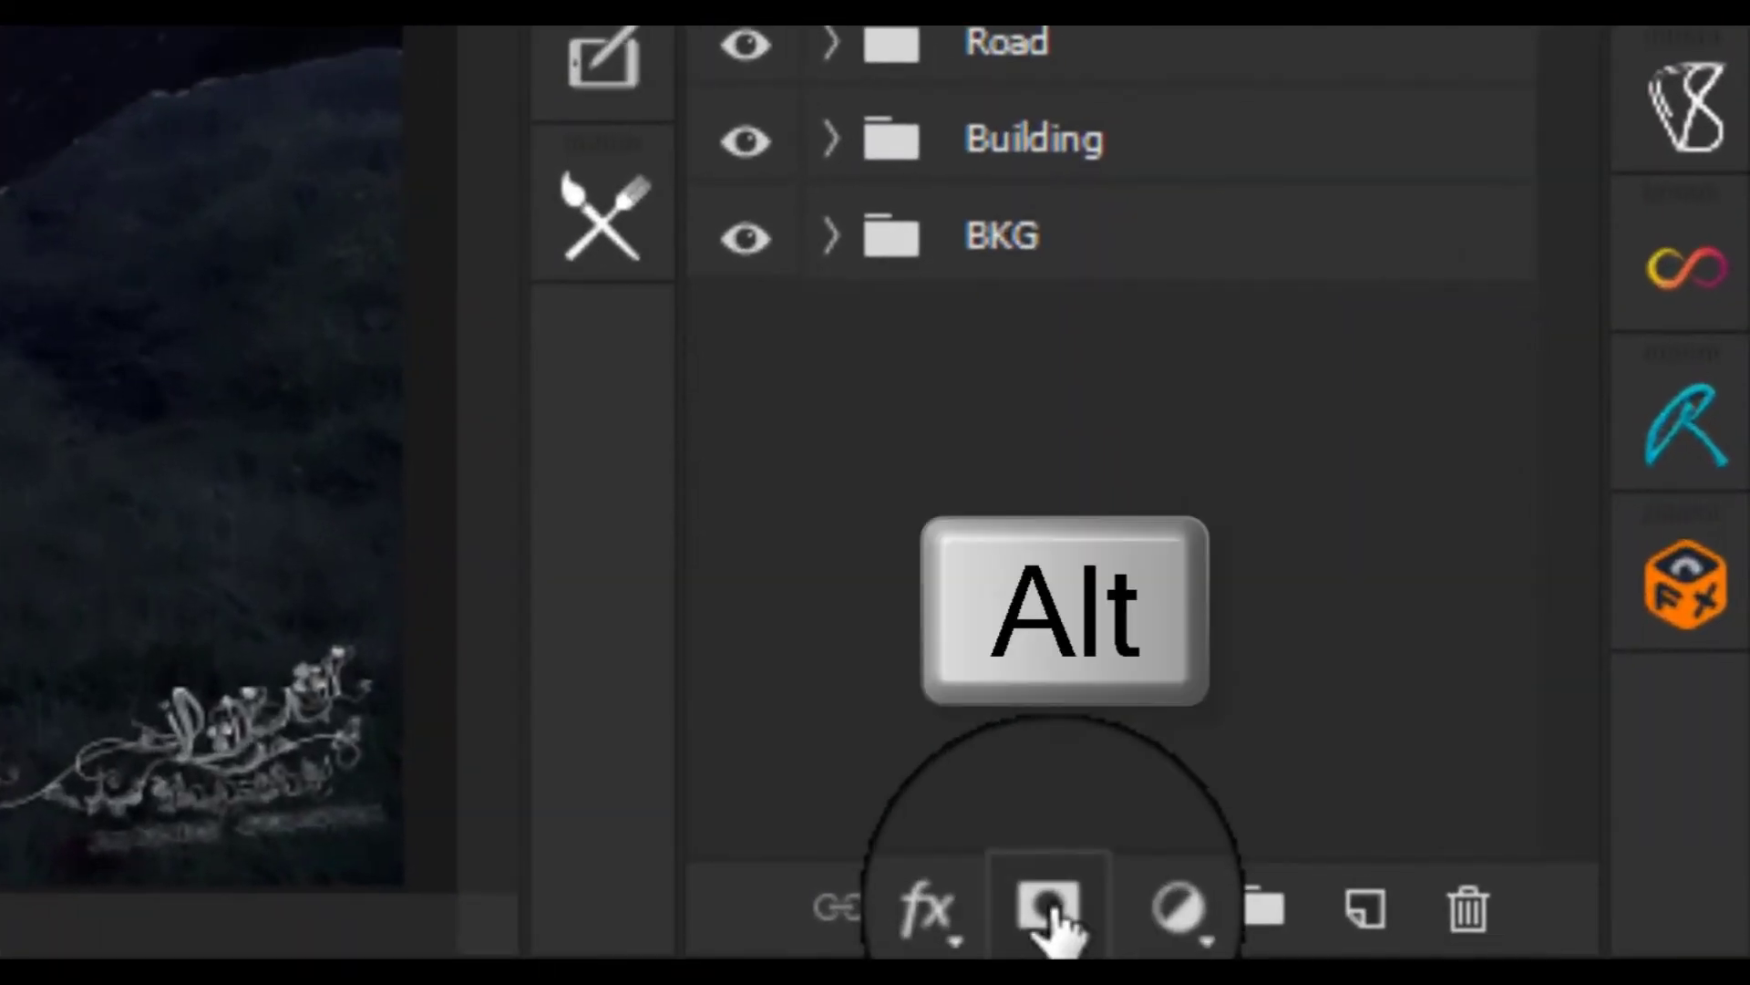
Give layer 3 a hide-all mask and paint white over the girl's selection to reveal sharpening
alt+click(1050, 912)
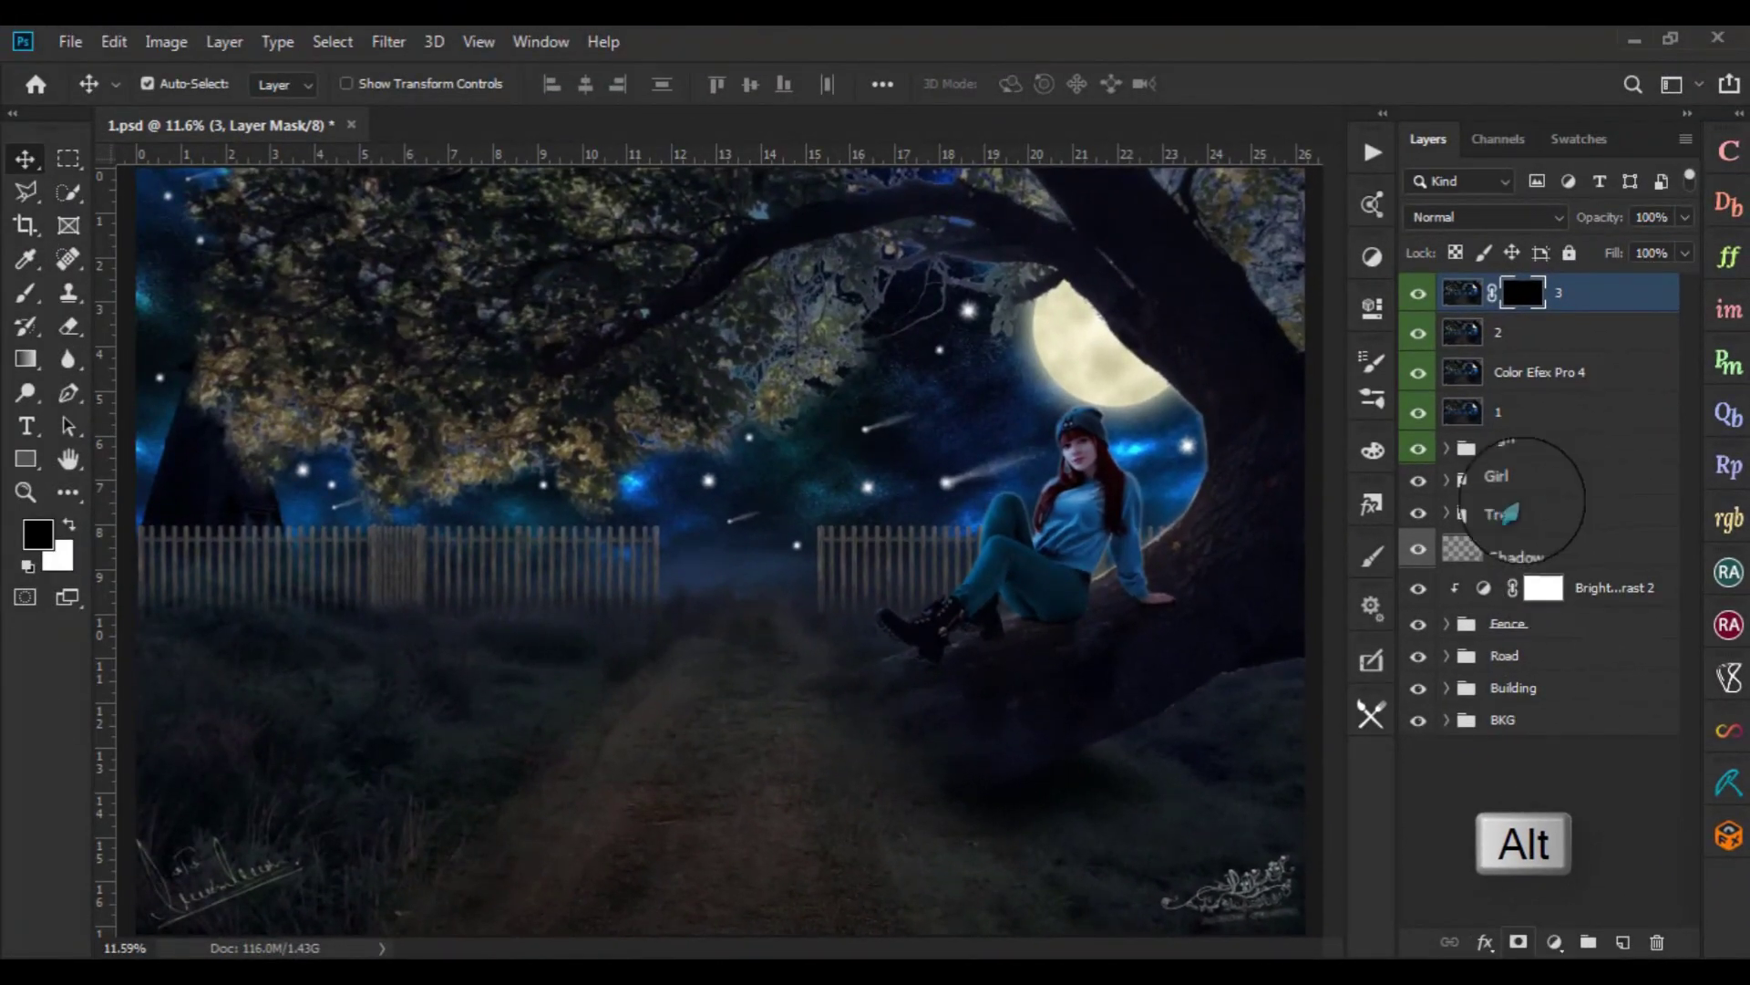
click(1447, 477)
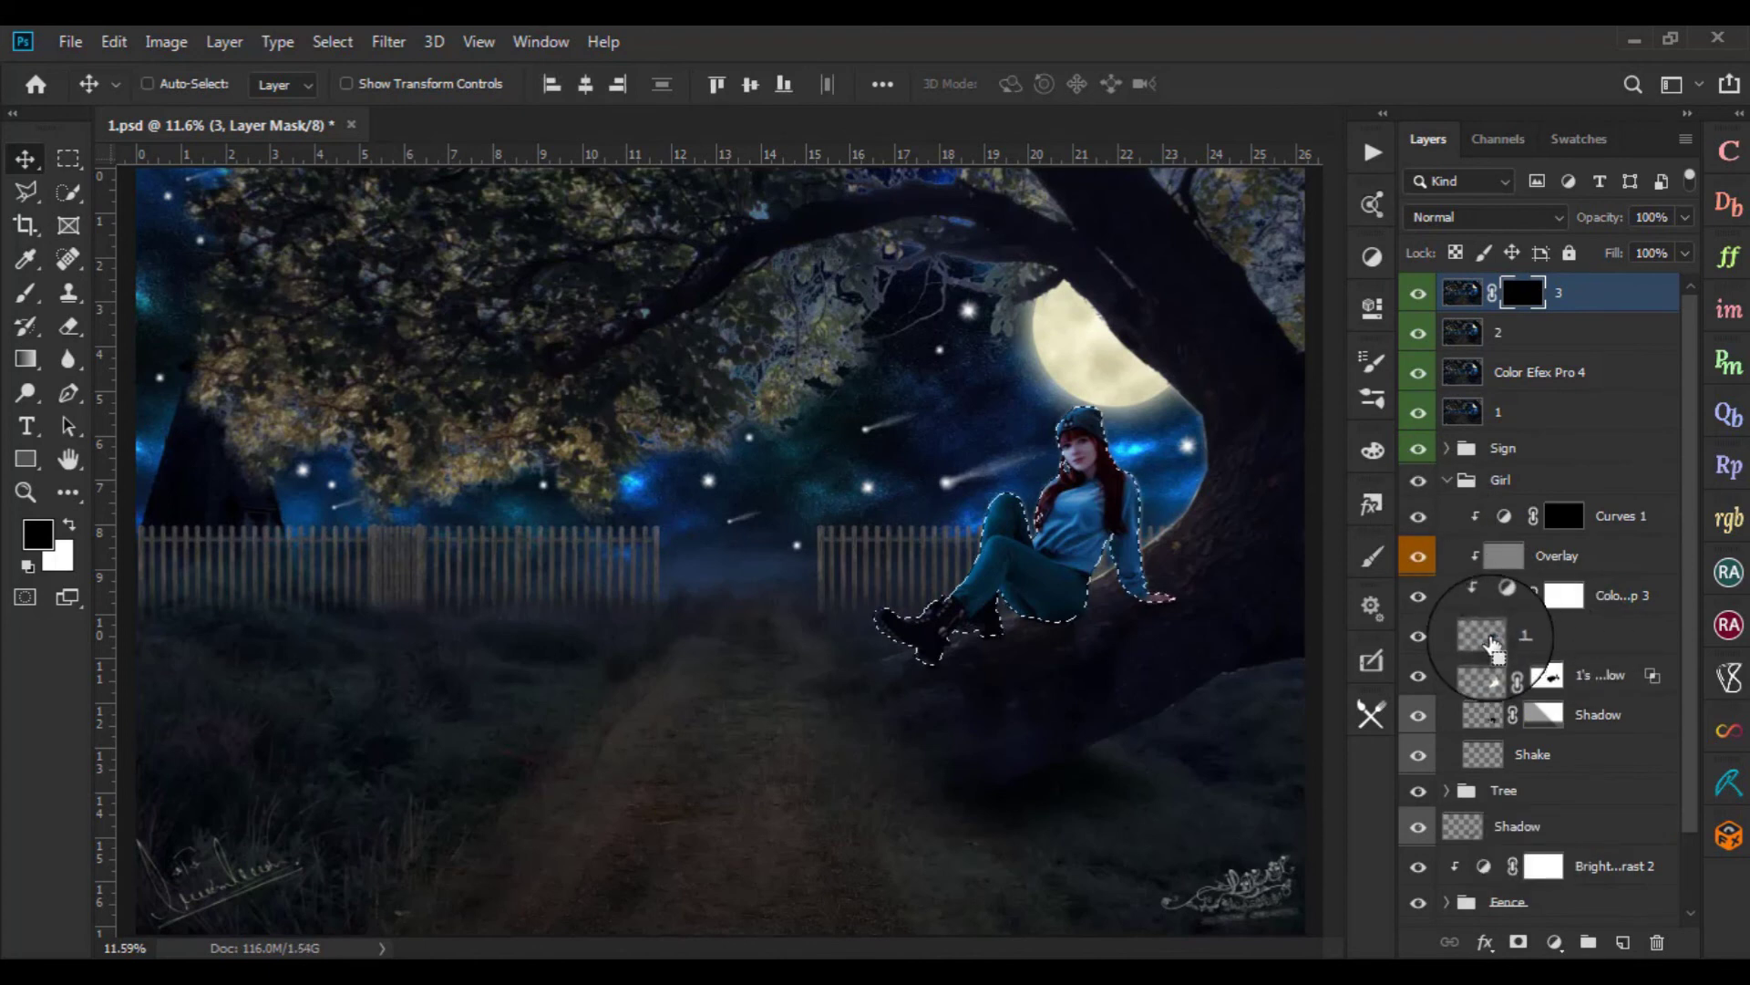
drag(1493, 644, 1311, 617)
key(b)
scroll(1185, 592, up, 1)
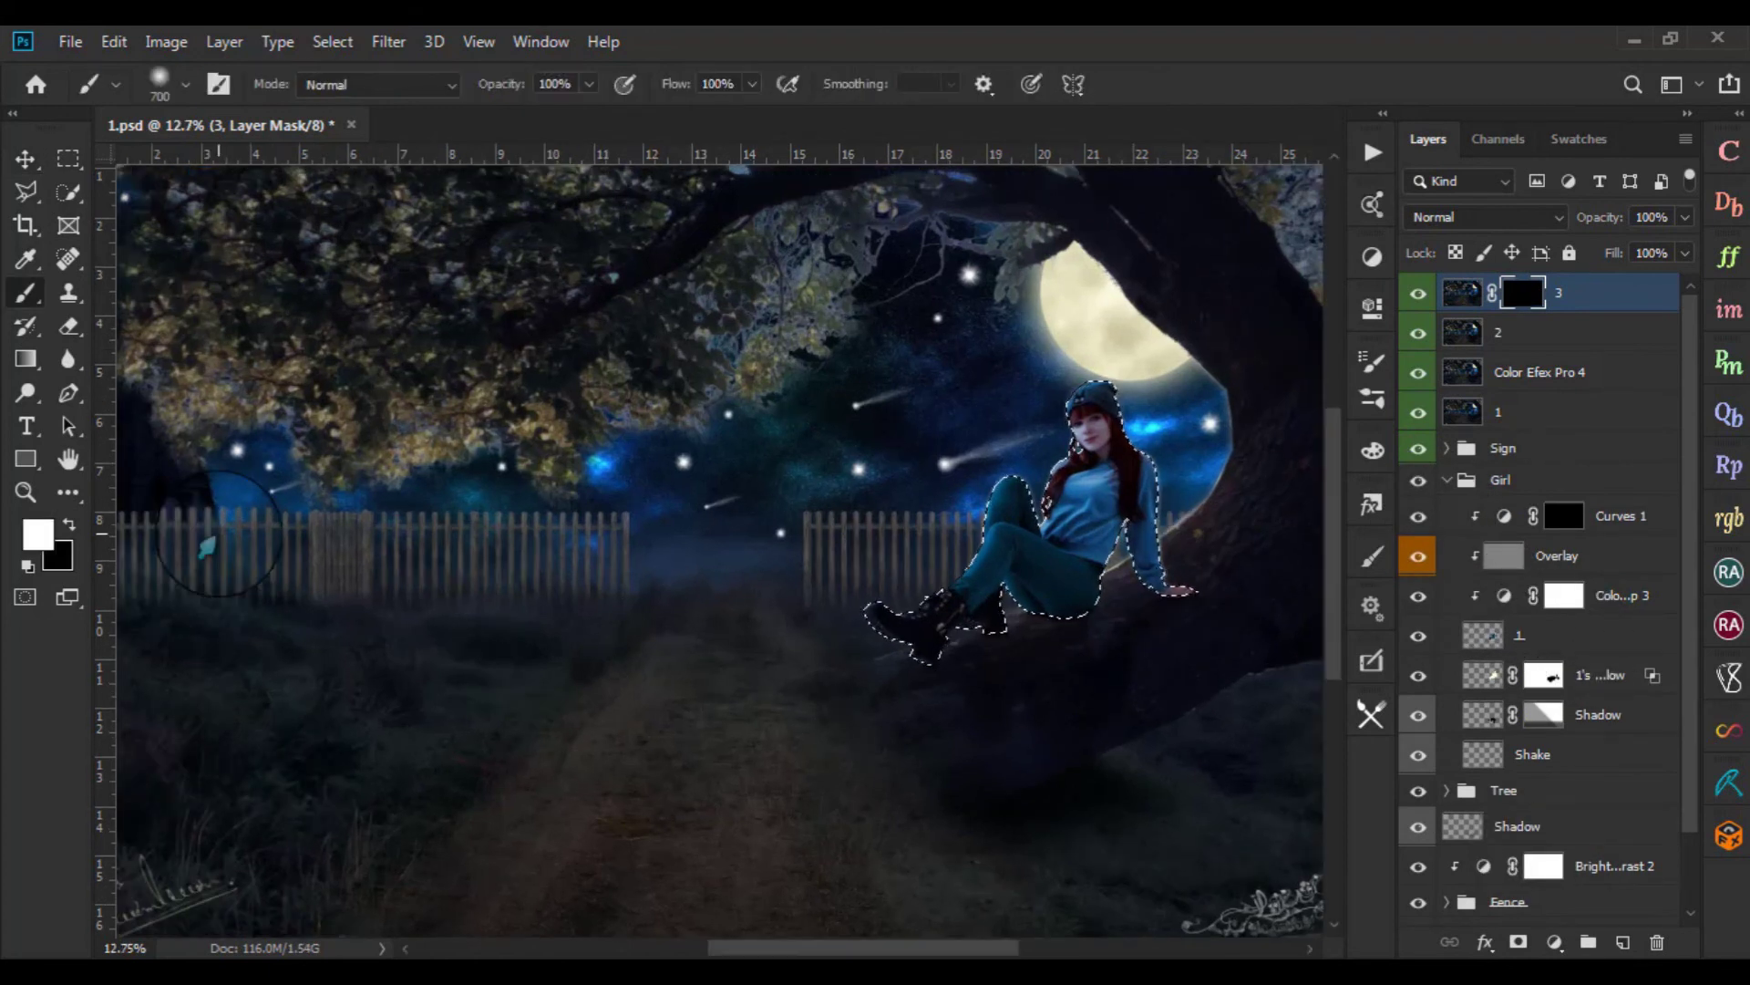
click(1094, 424)
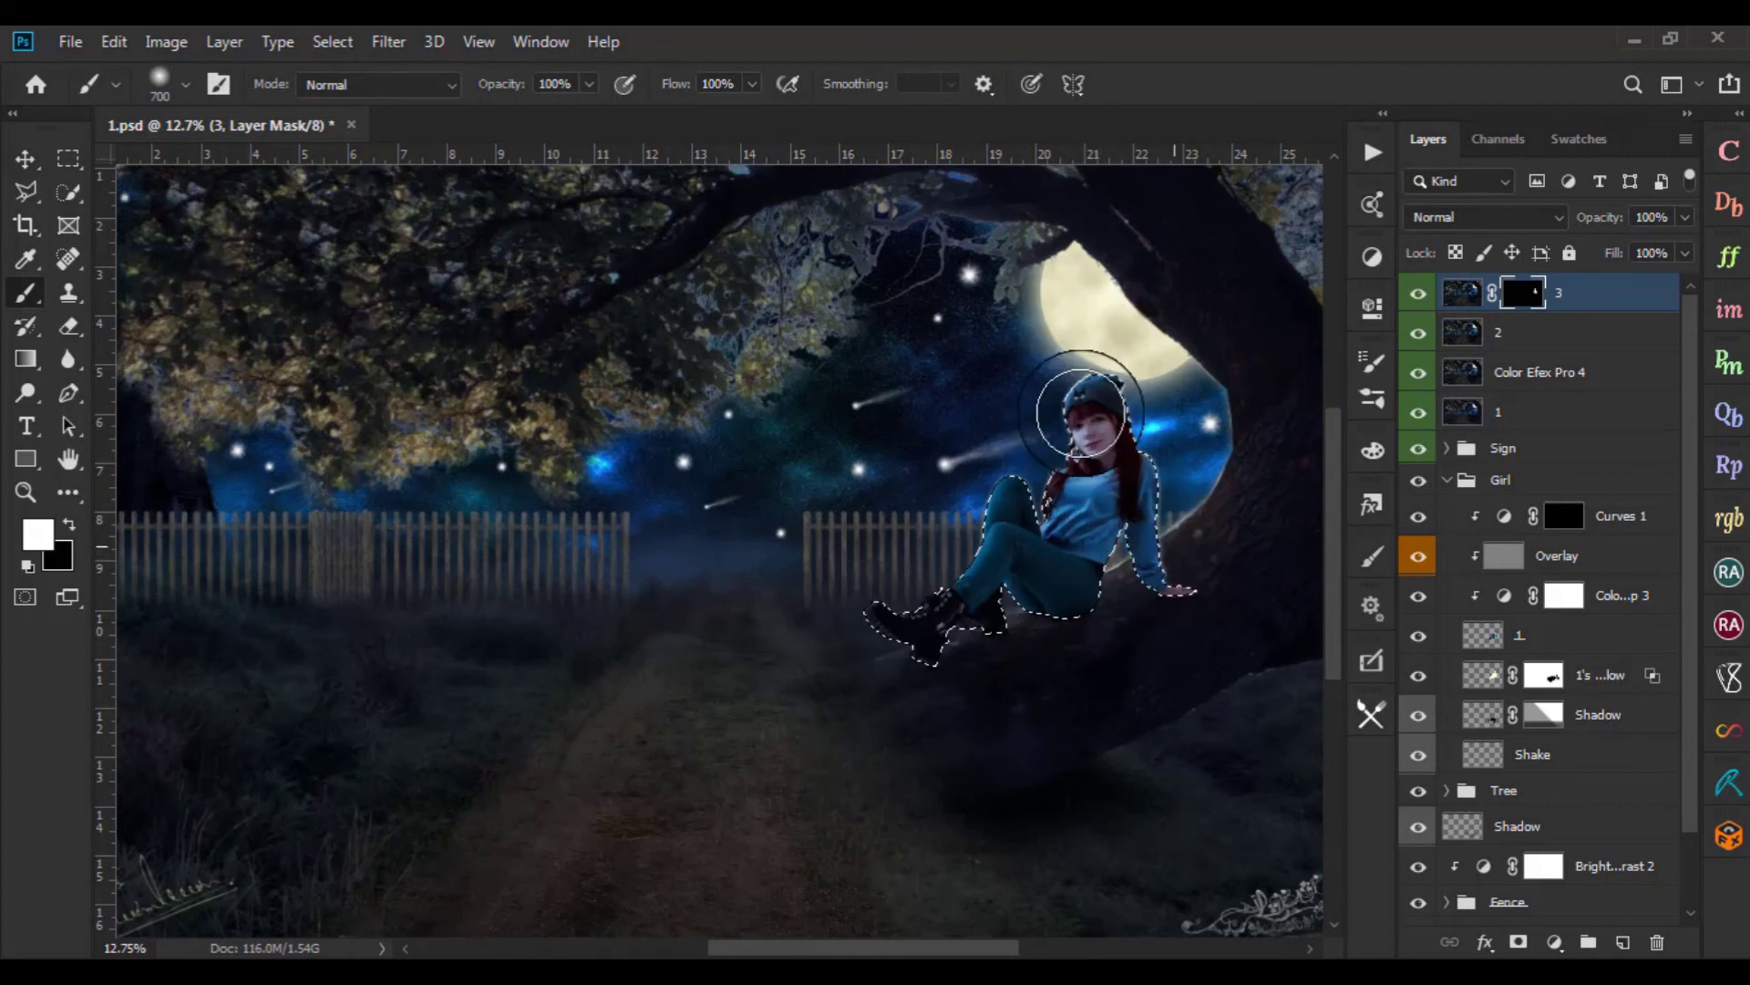
drag(1106, 391, 957, 586)
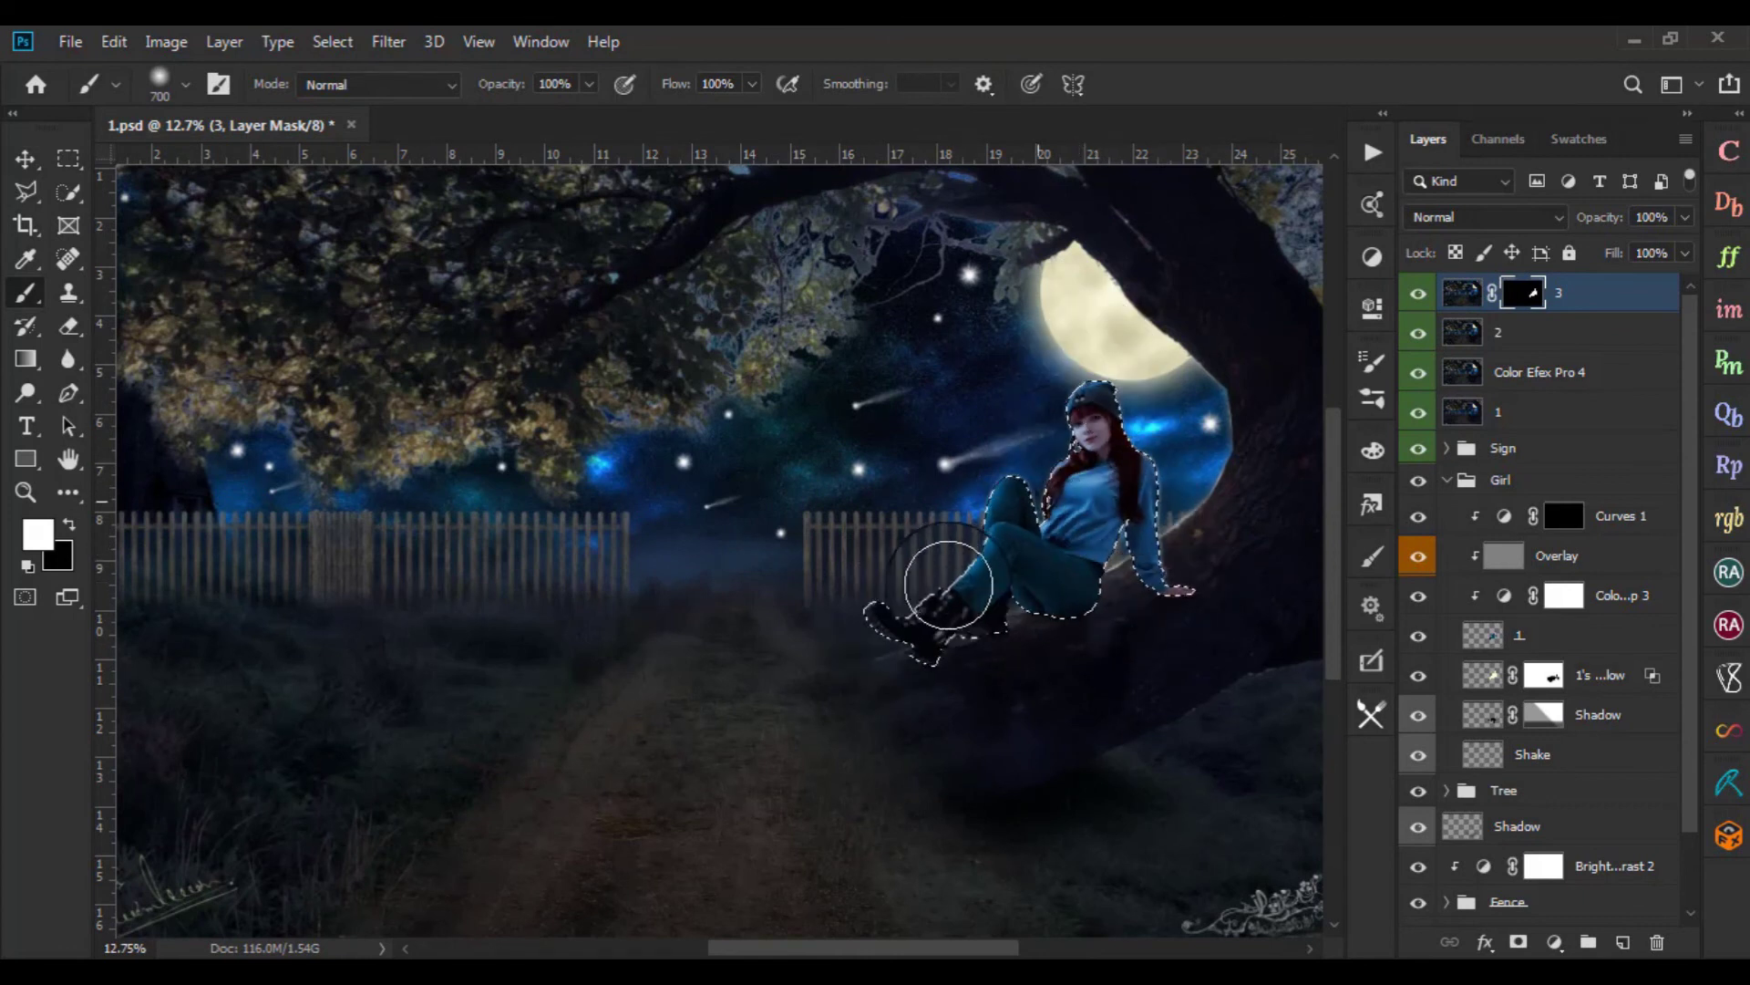
drag(1060, 545, 1207, 541)
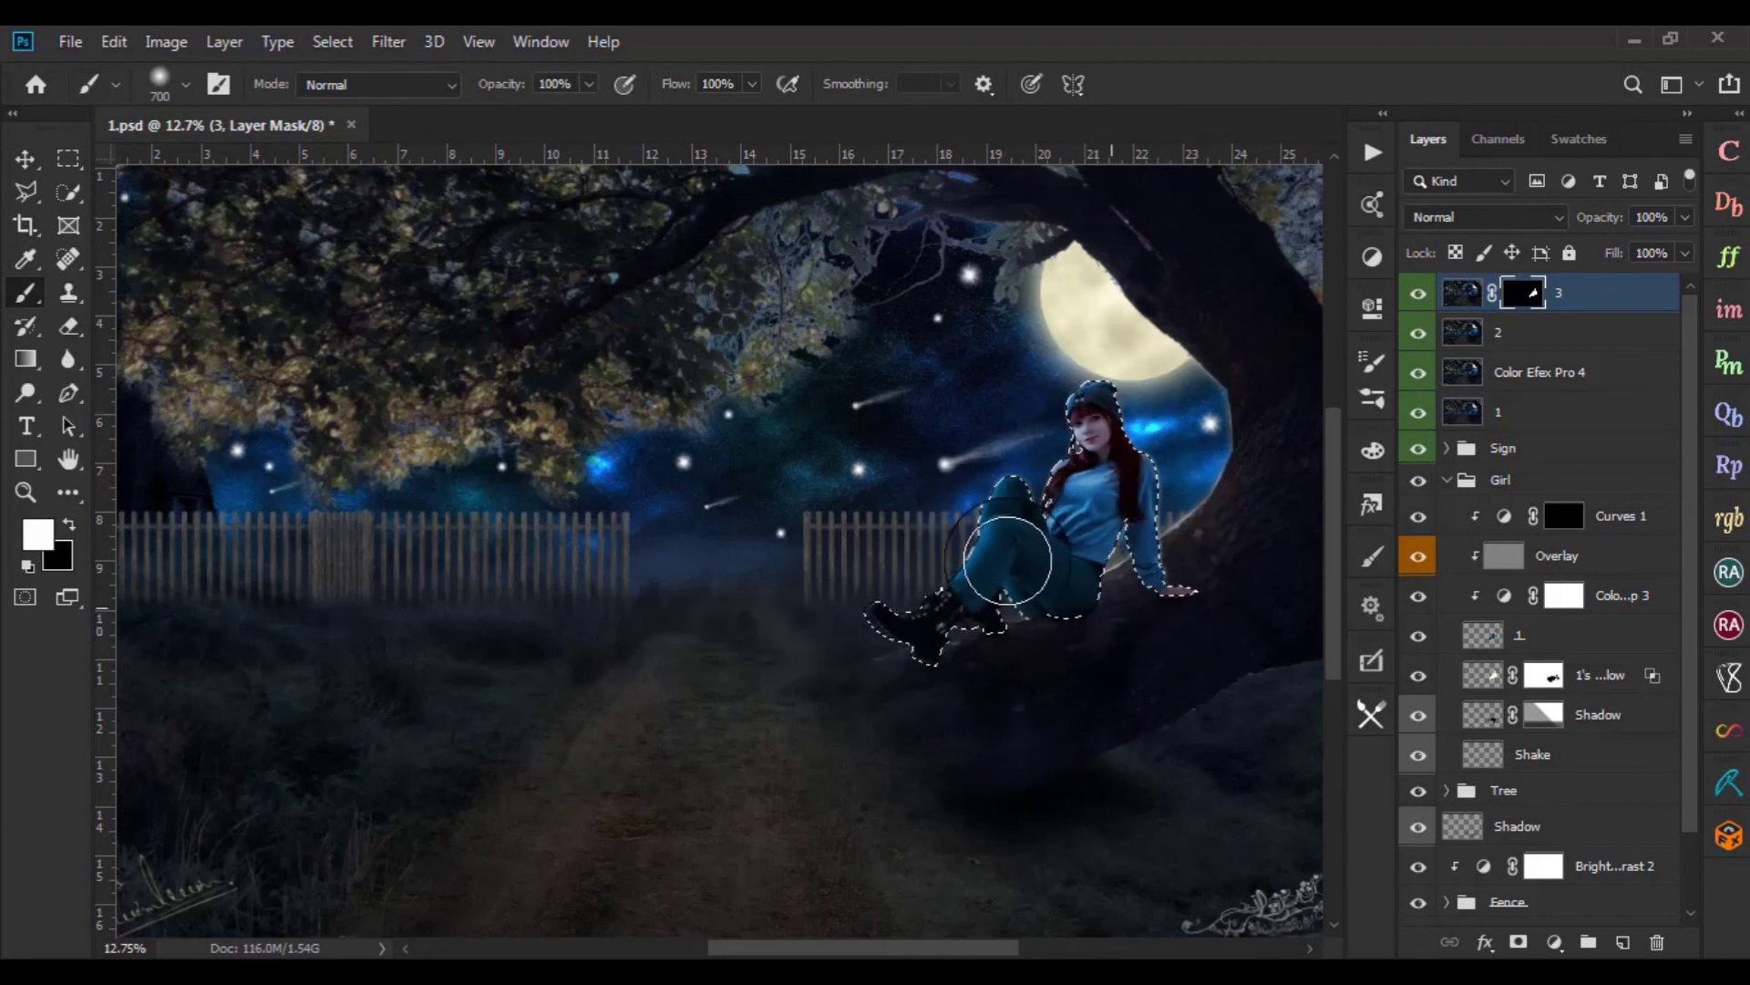
drag(1108, 511, 1122, 506)
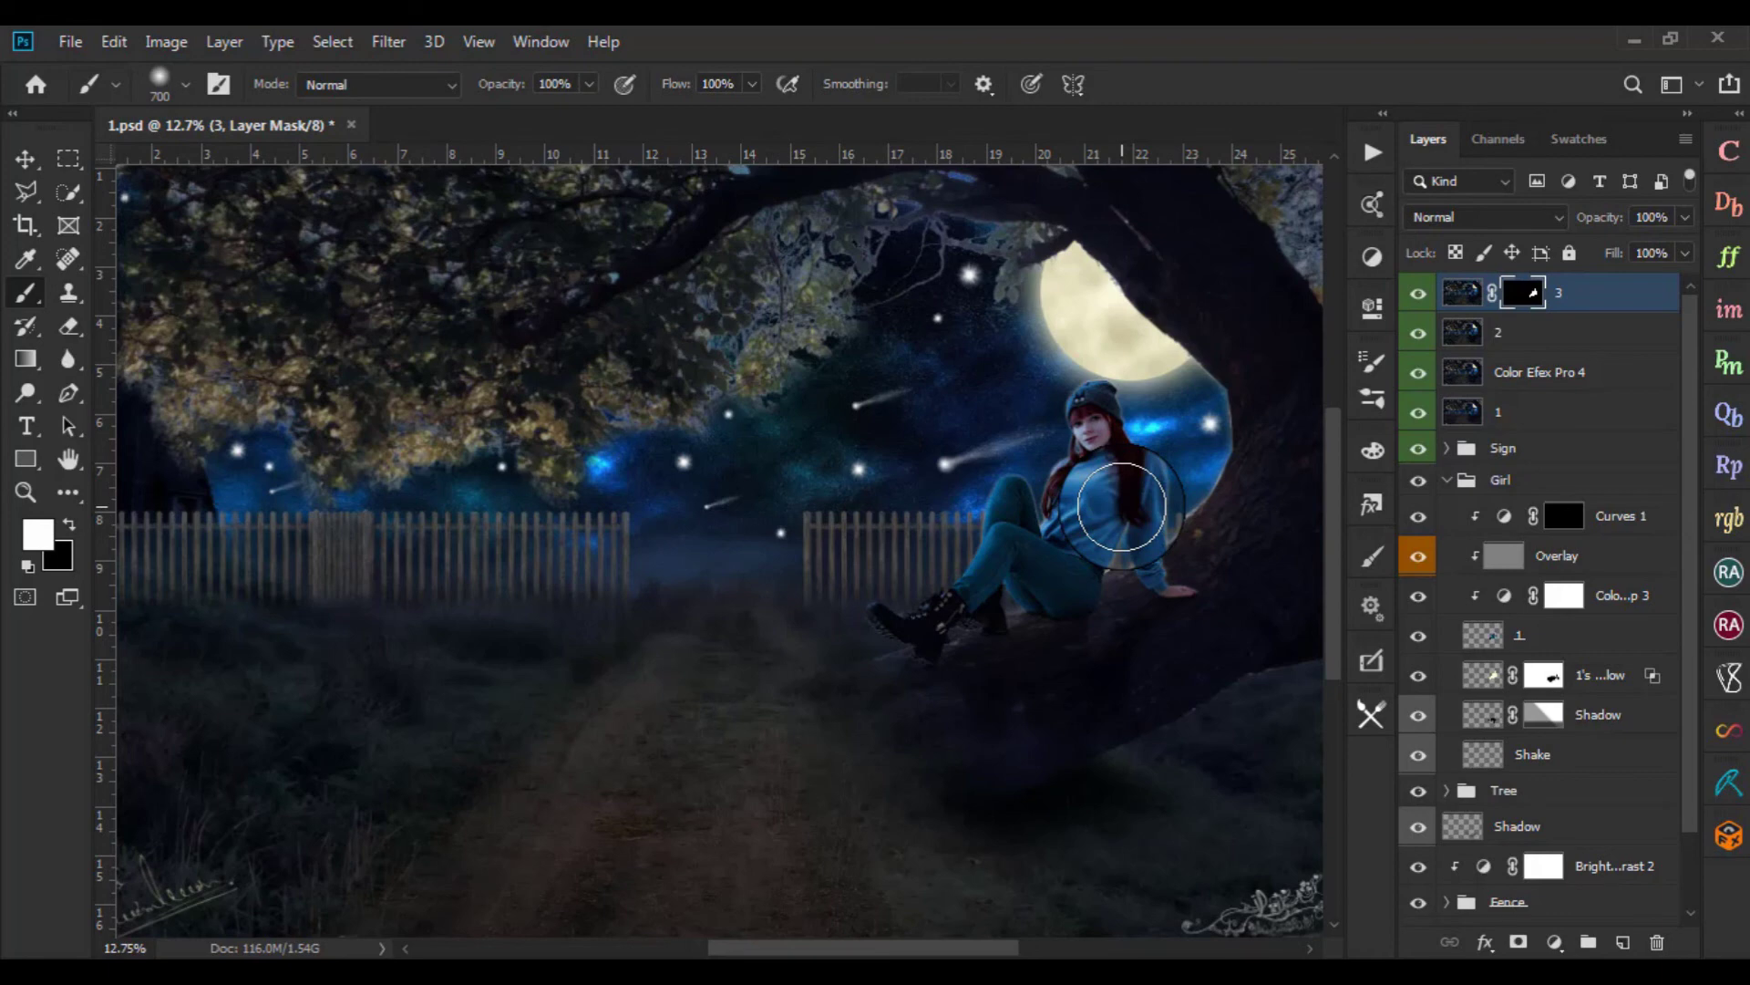
Select layers 3 down to 1 and group them into Group 1
scroll(1121, 507, down, 1)
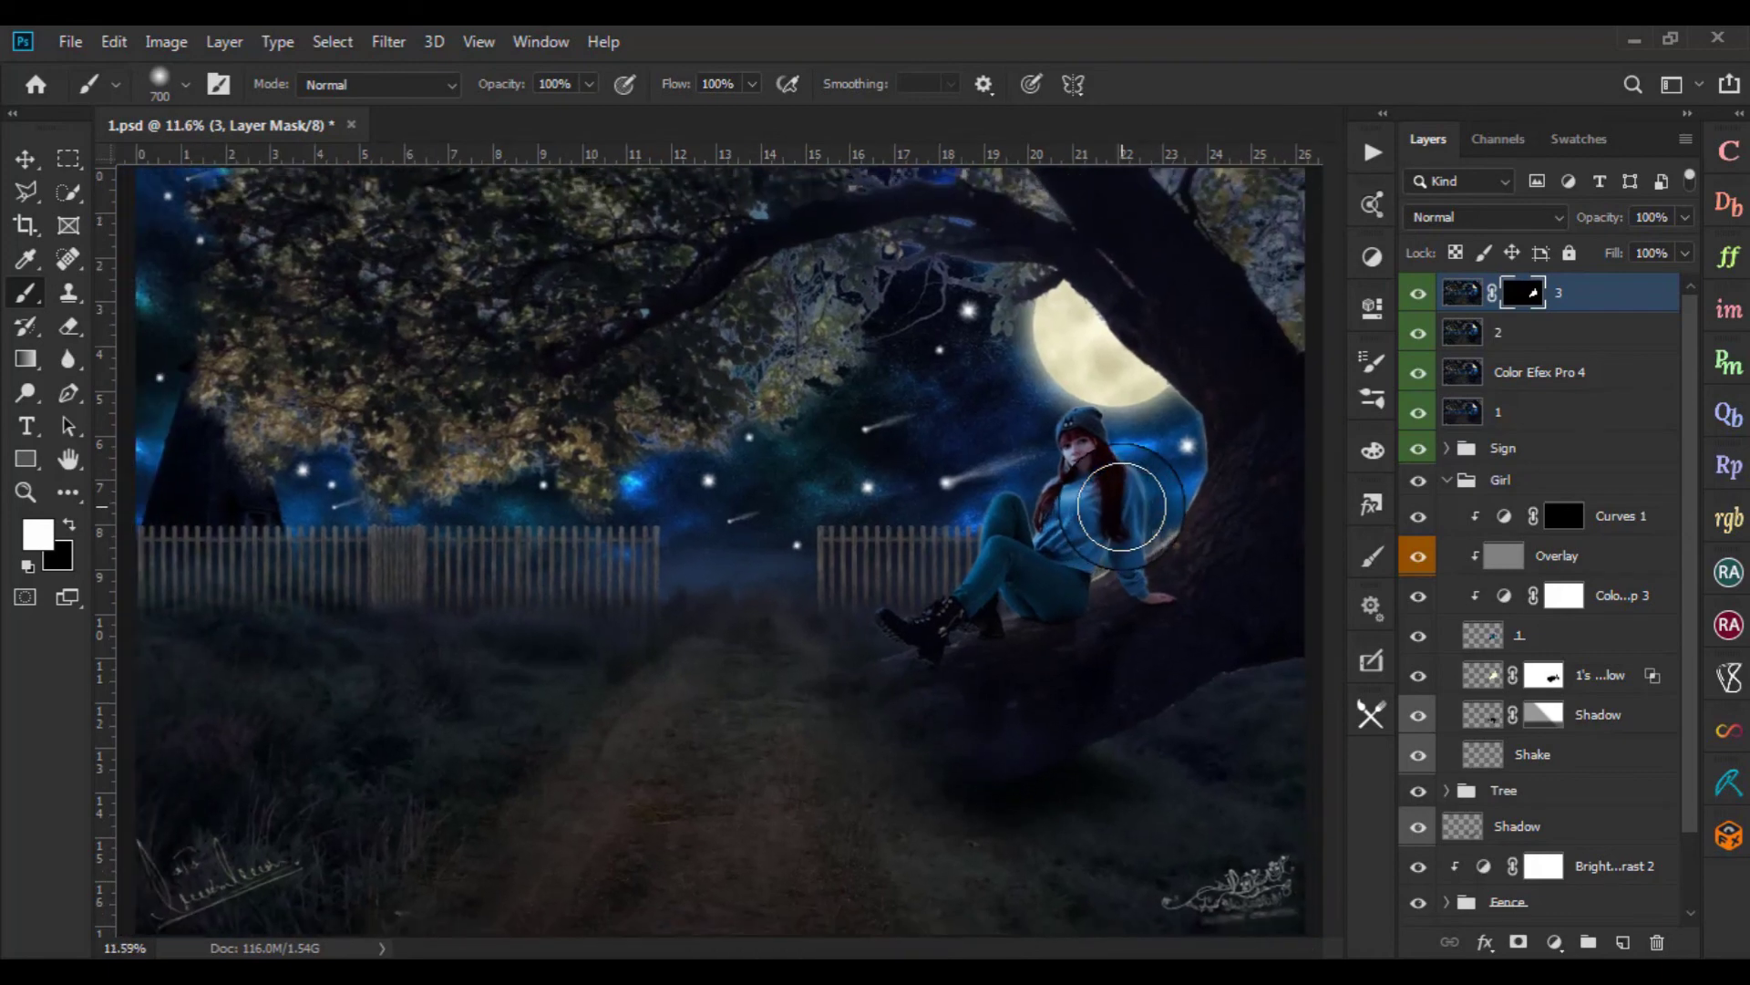
scroll(1121, 507, up, 2)
scroll(1114, 500, up, 2)
scroll(1062, 536, up, 2)
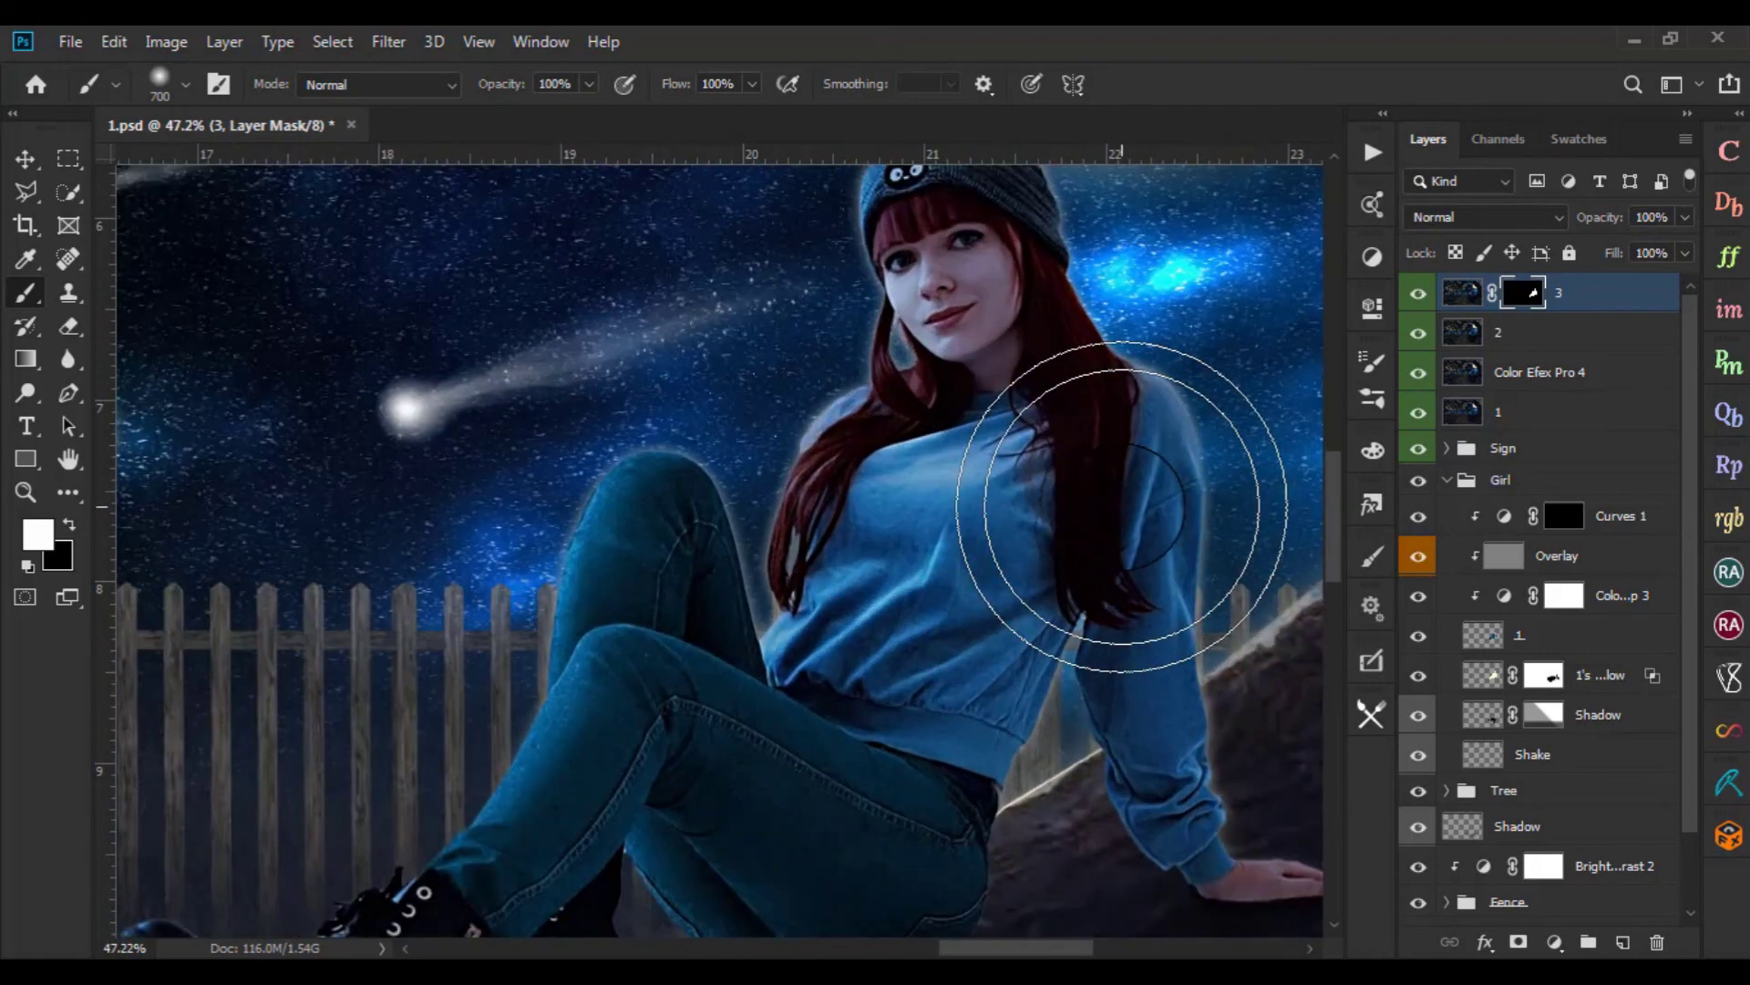
scroll(1058, 529, down, 1)
scroll(1122, 538, down, 5)
scroll(1113, 552, down, 2)
scroll(1112, 565, down, 2)
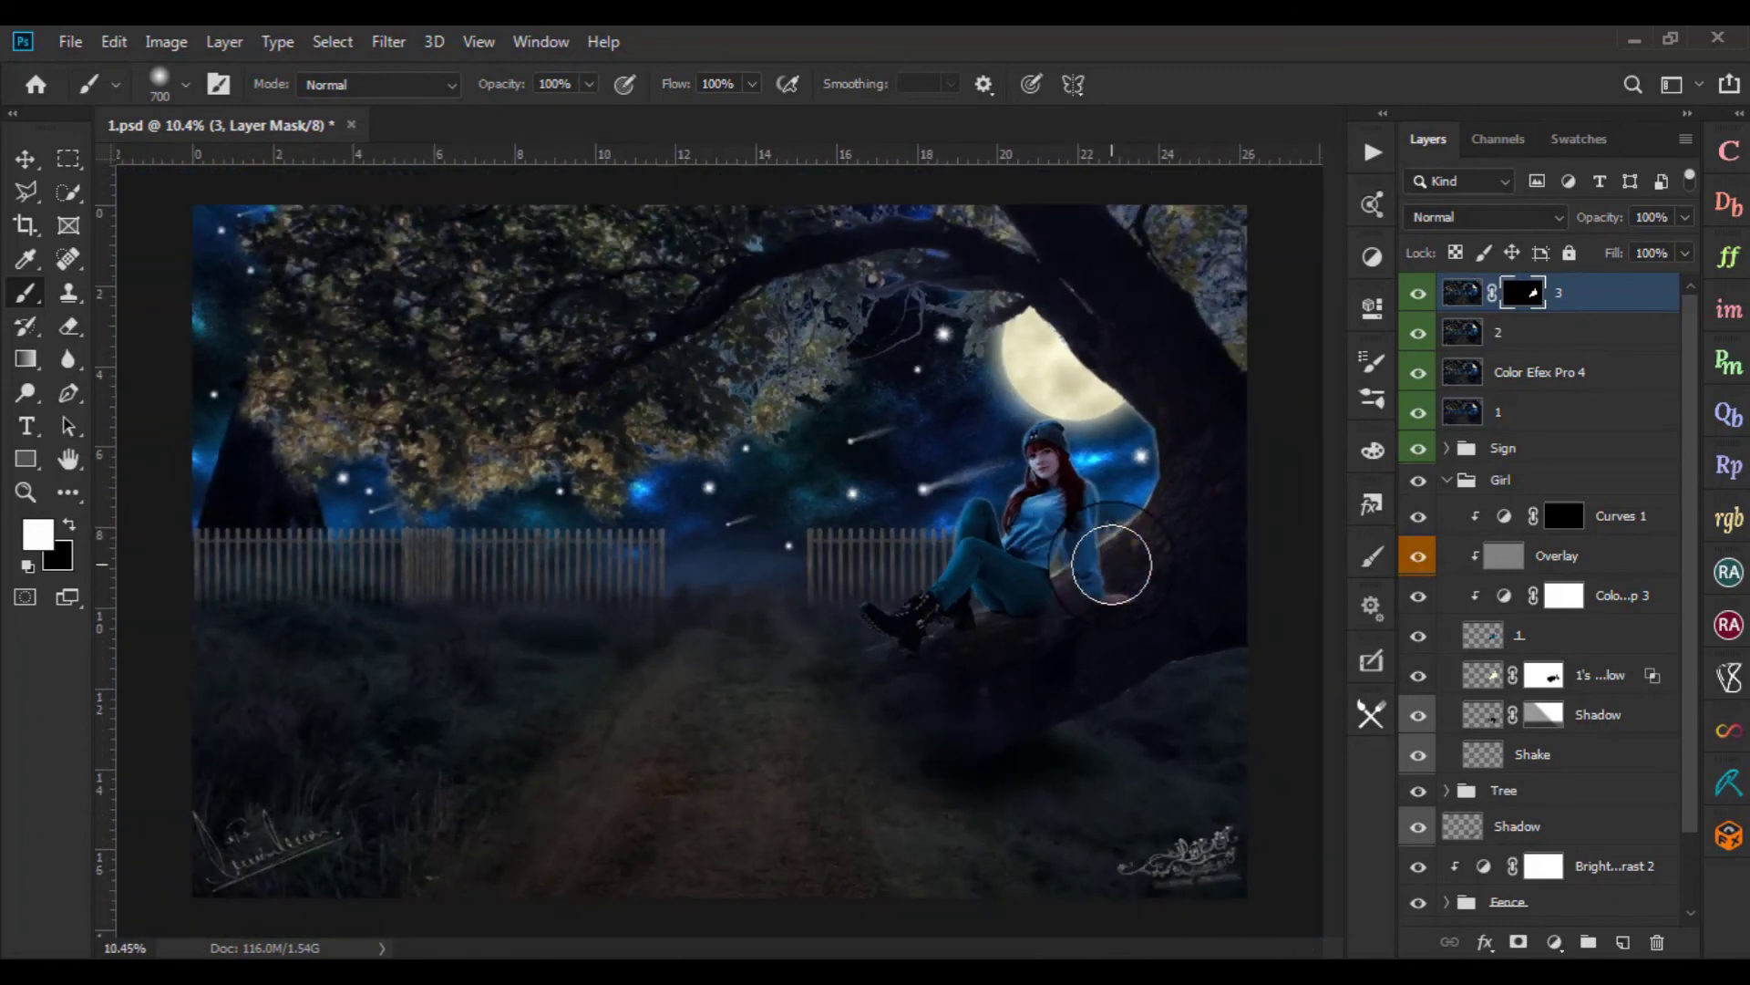
scroll(1111, 564, up, 1)
key(v)
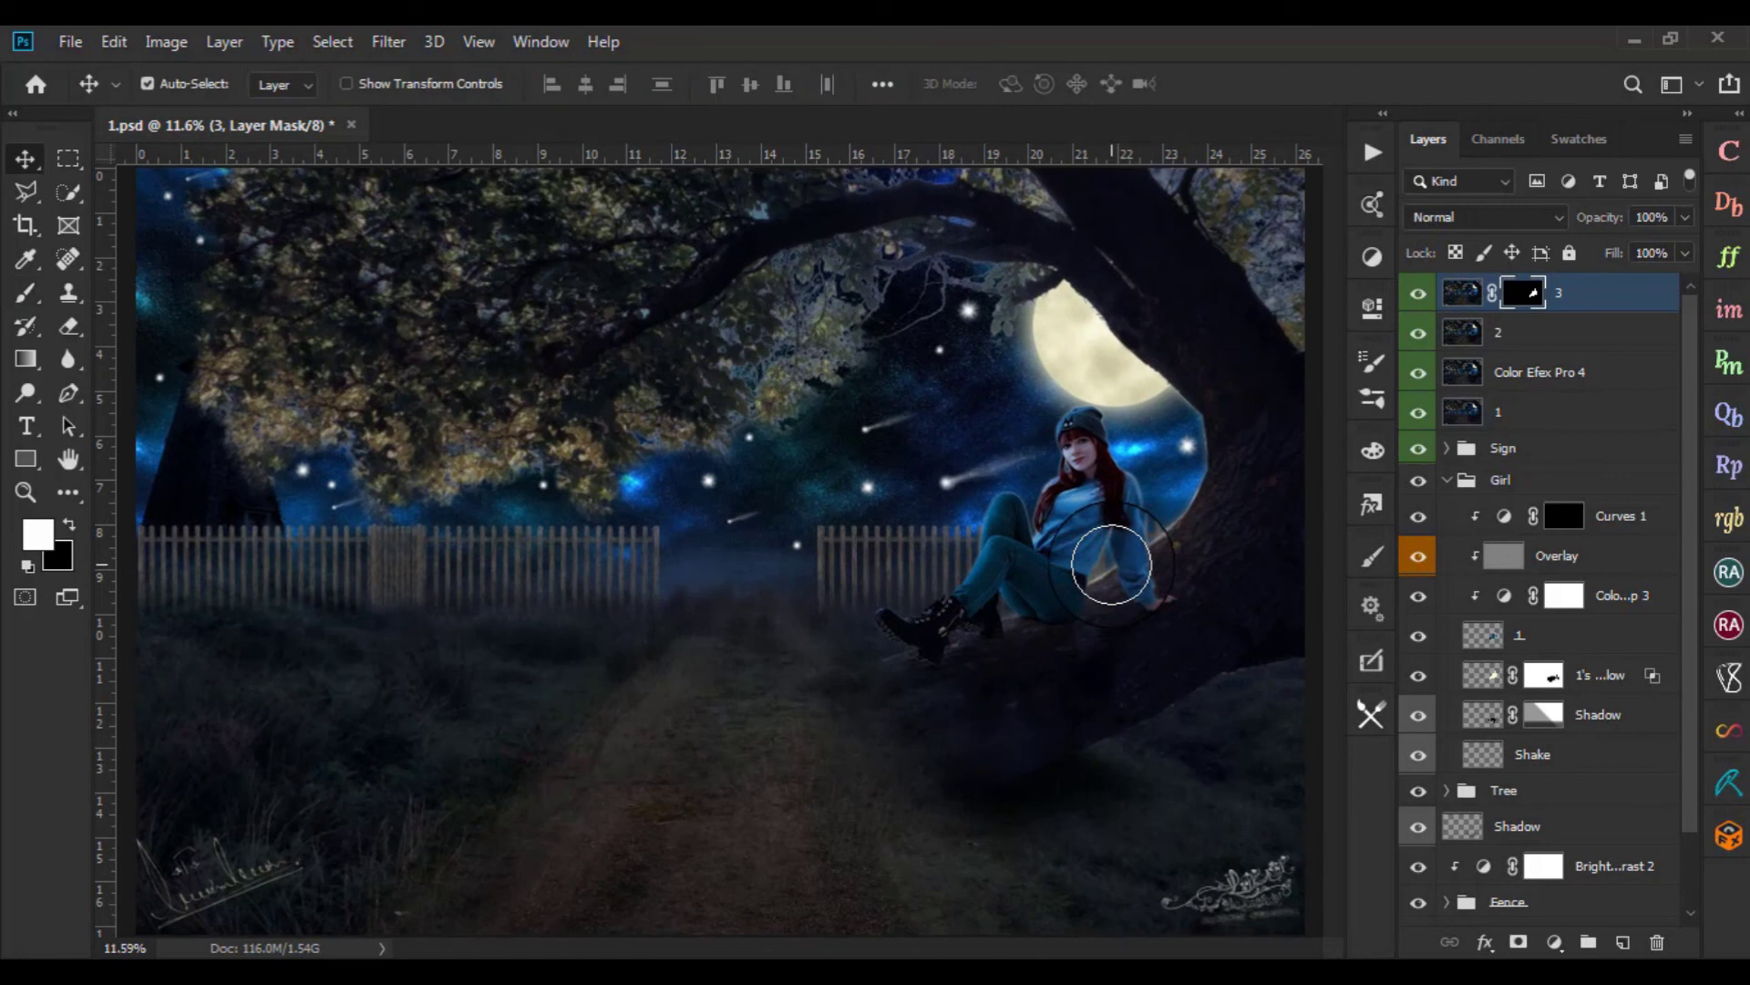
shift+click(1523, 420)
key(ctrl+g)
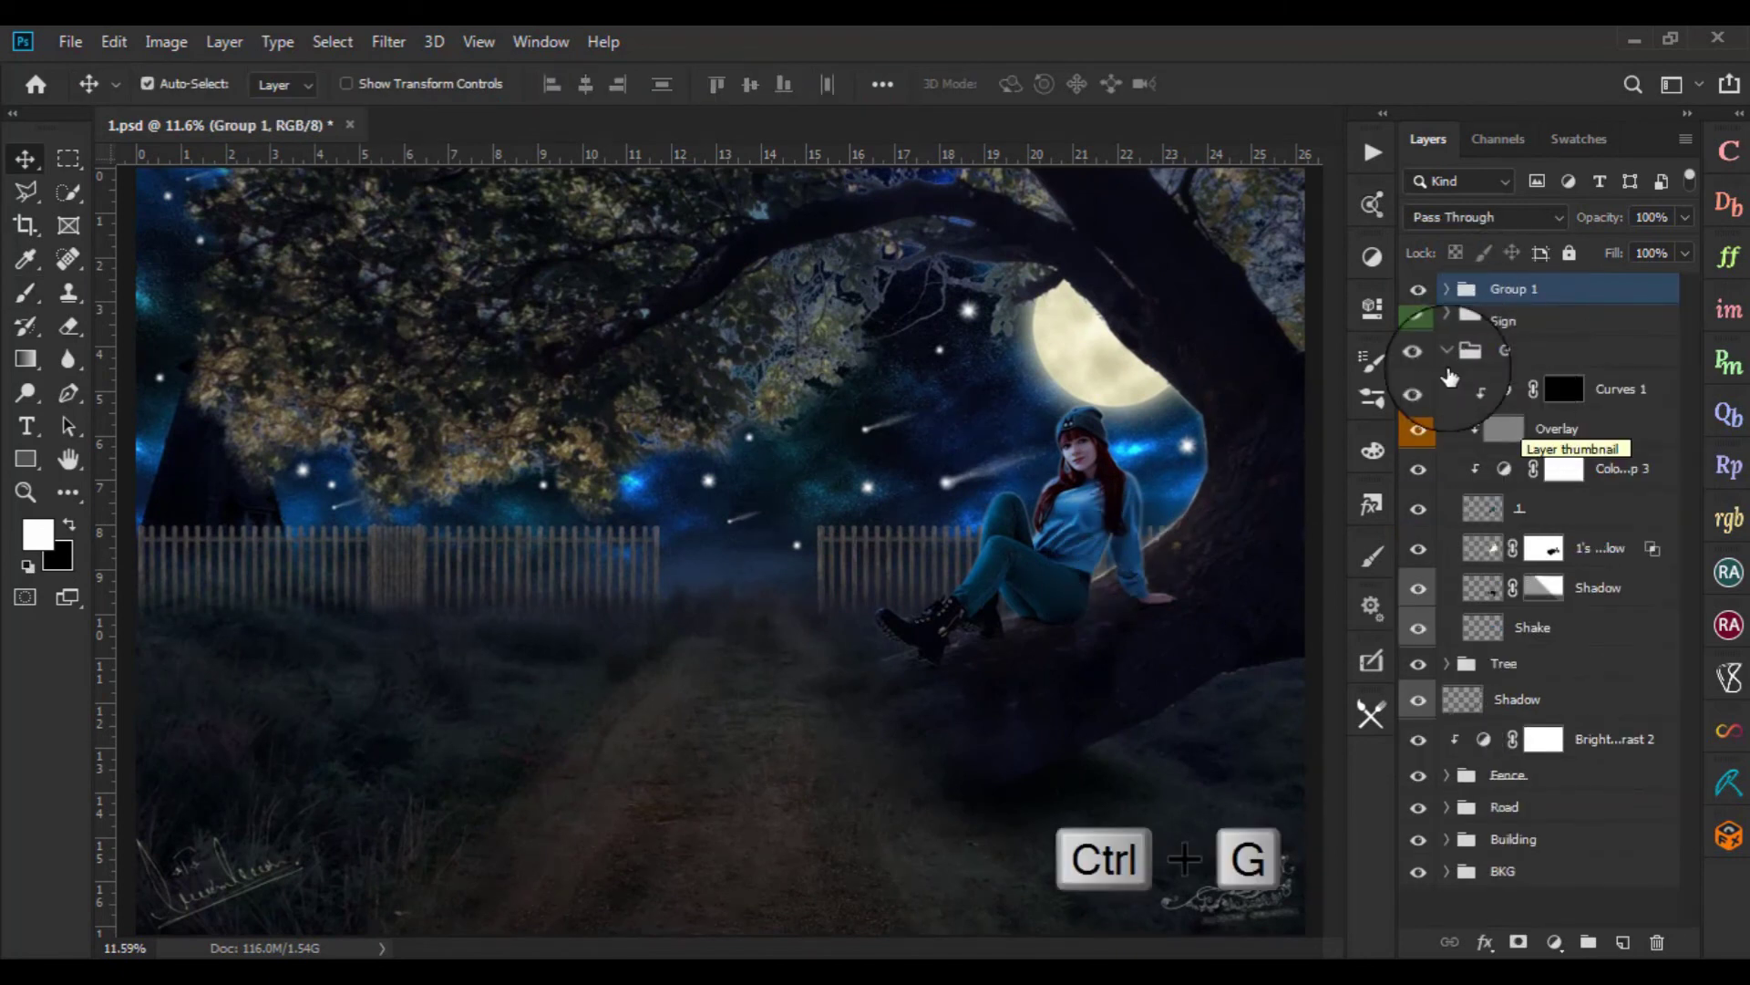
Name the group Raw with a red colour label, then stamp all visible layers above it
click(1443, 355)
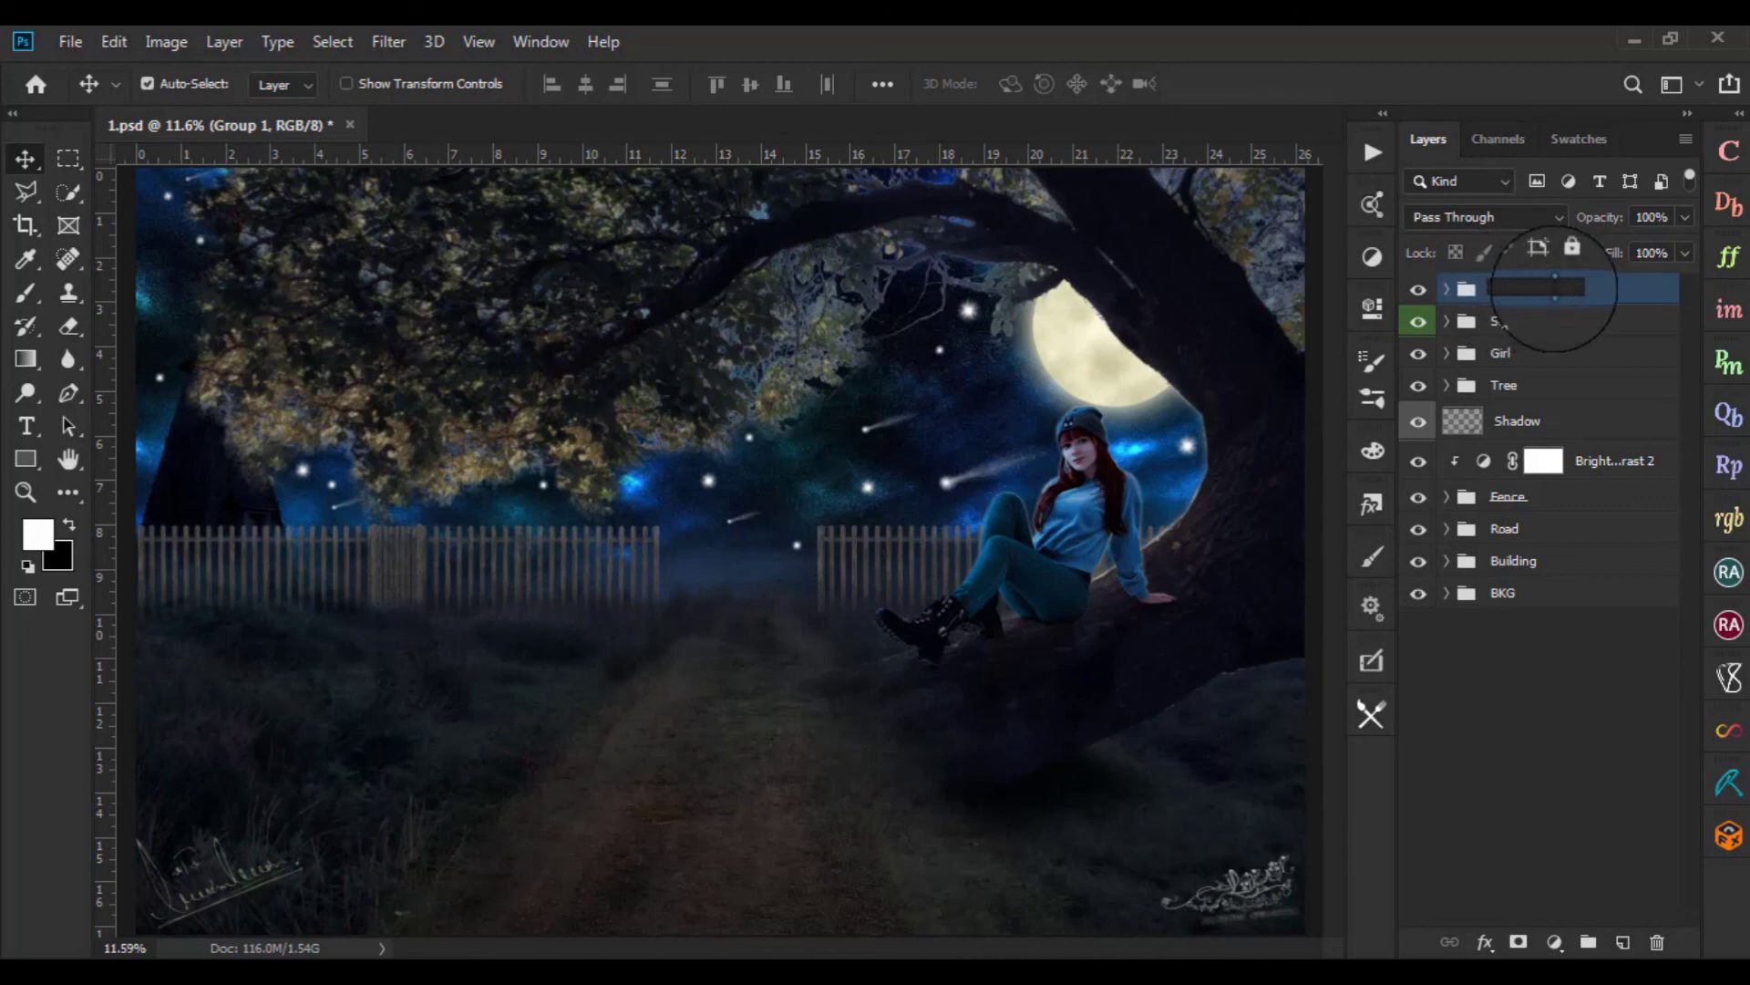
key(Return)
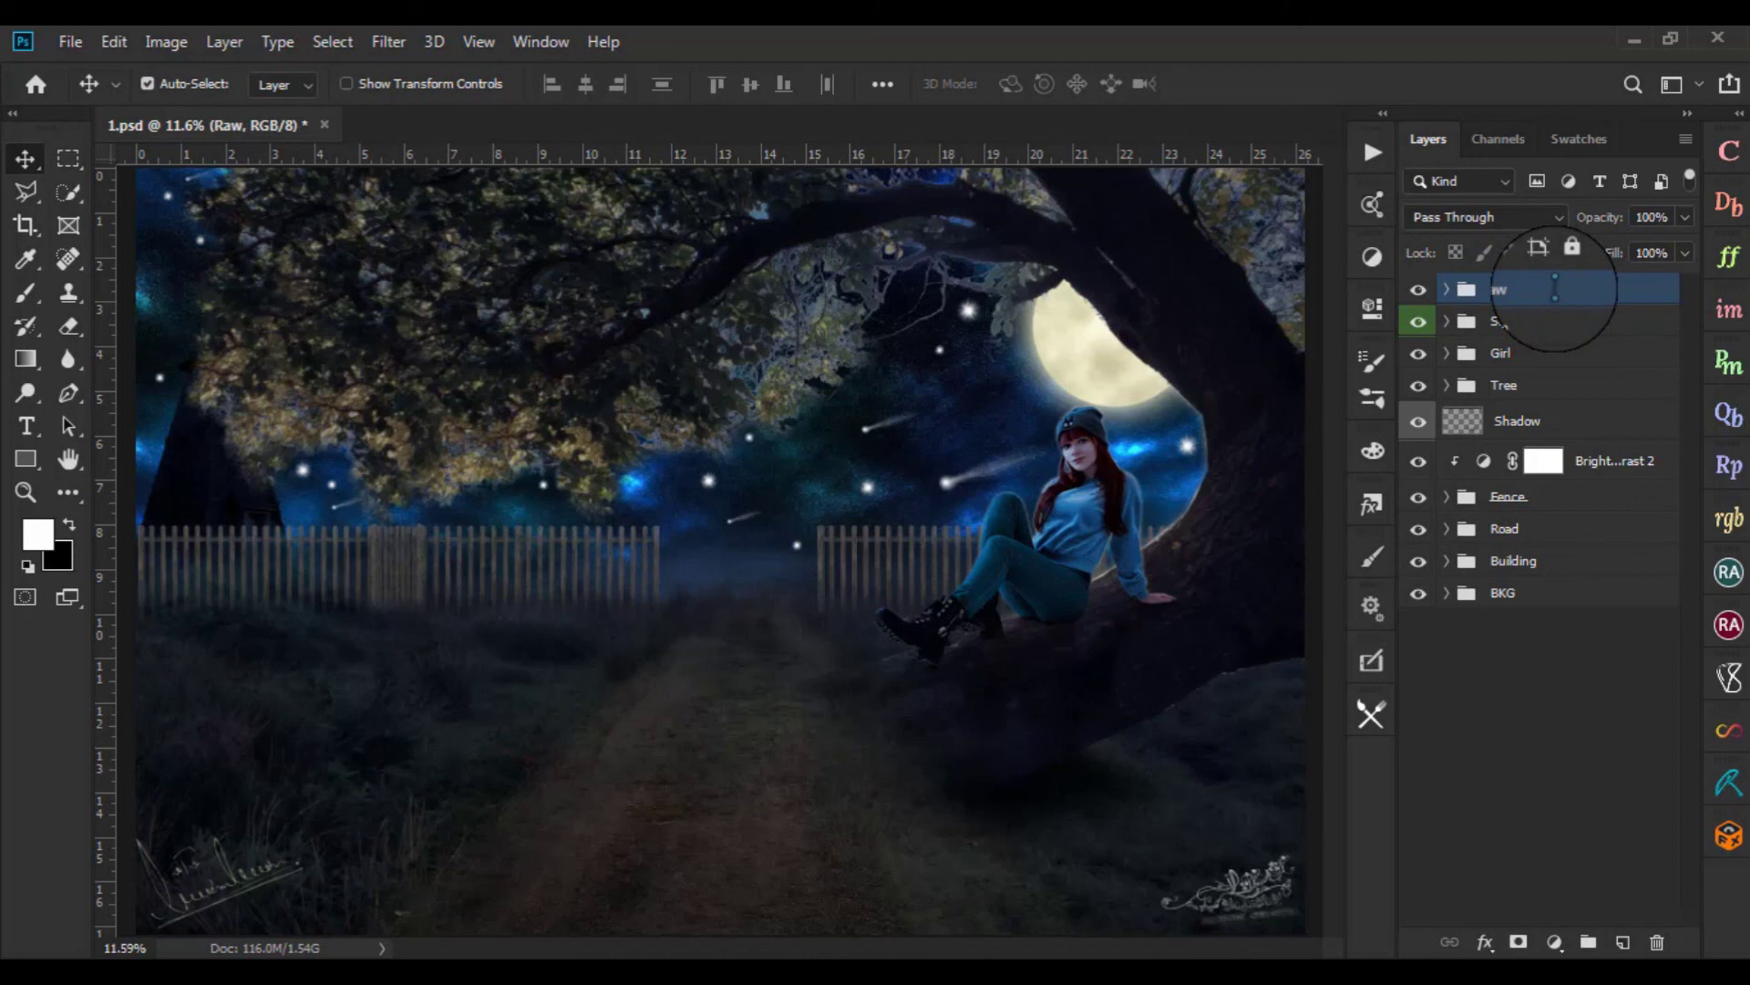
right_click(1555, 289)
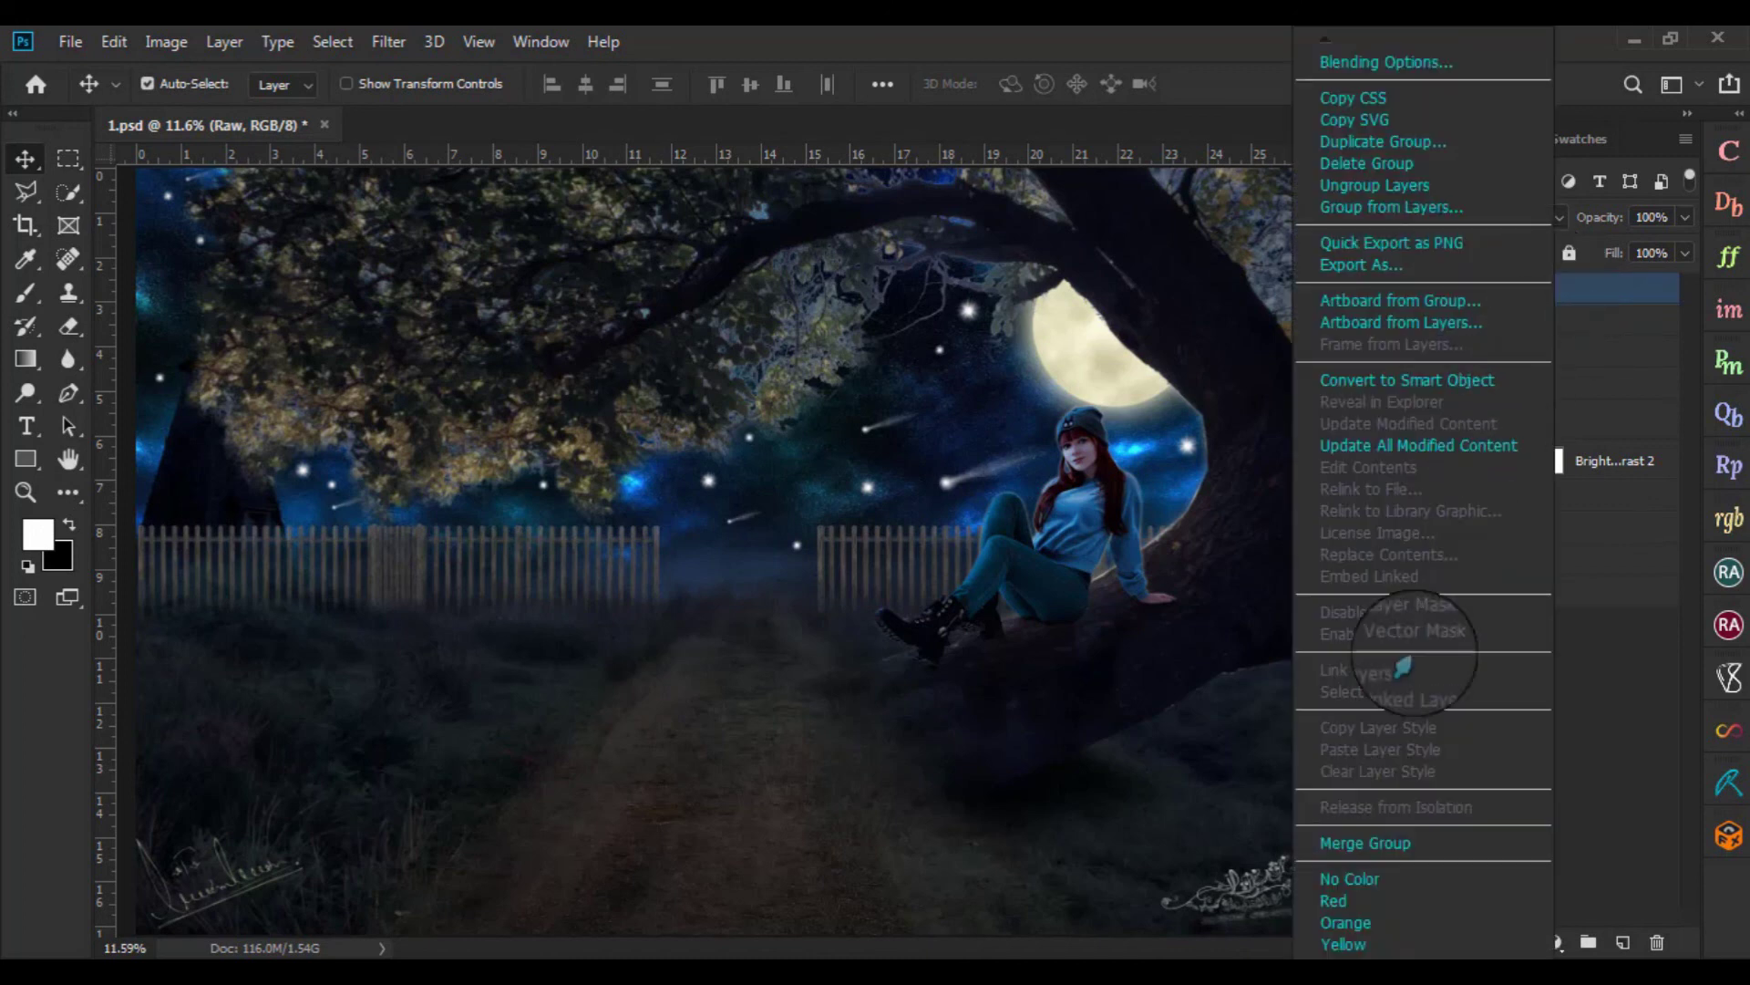
click(1366, 894)
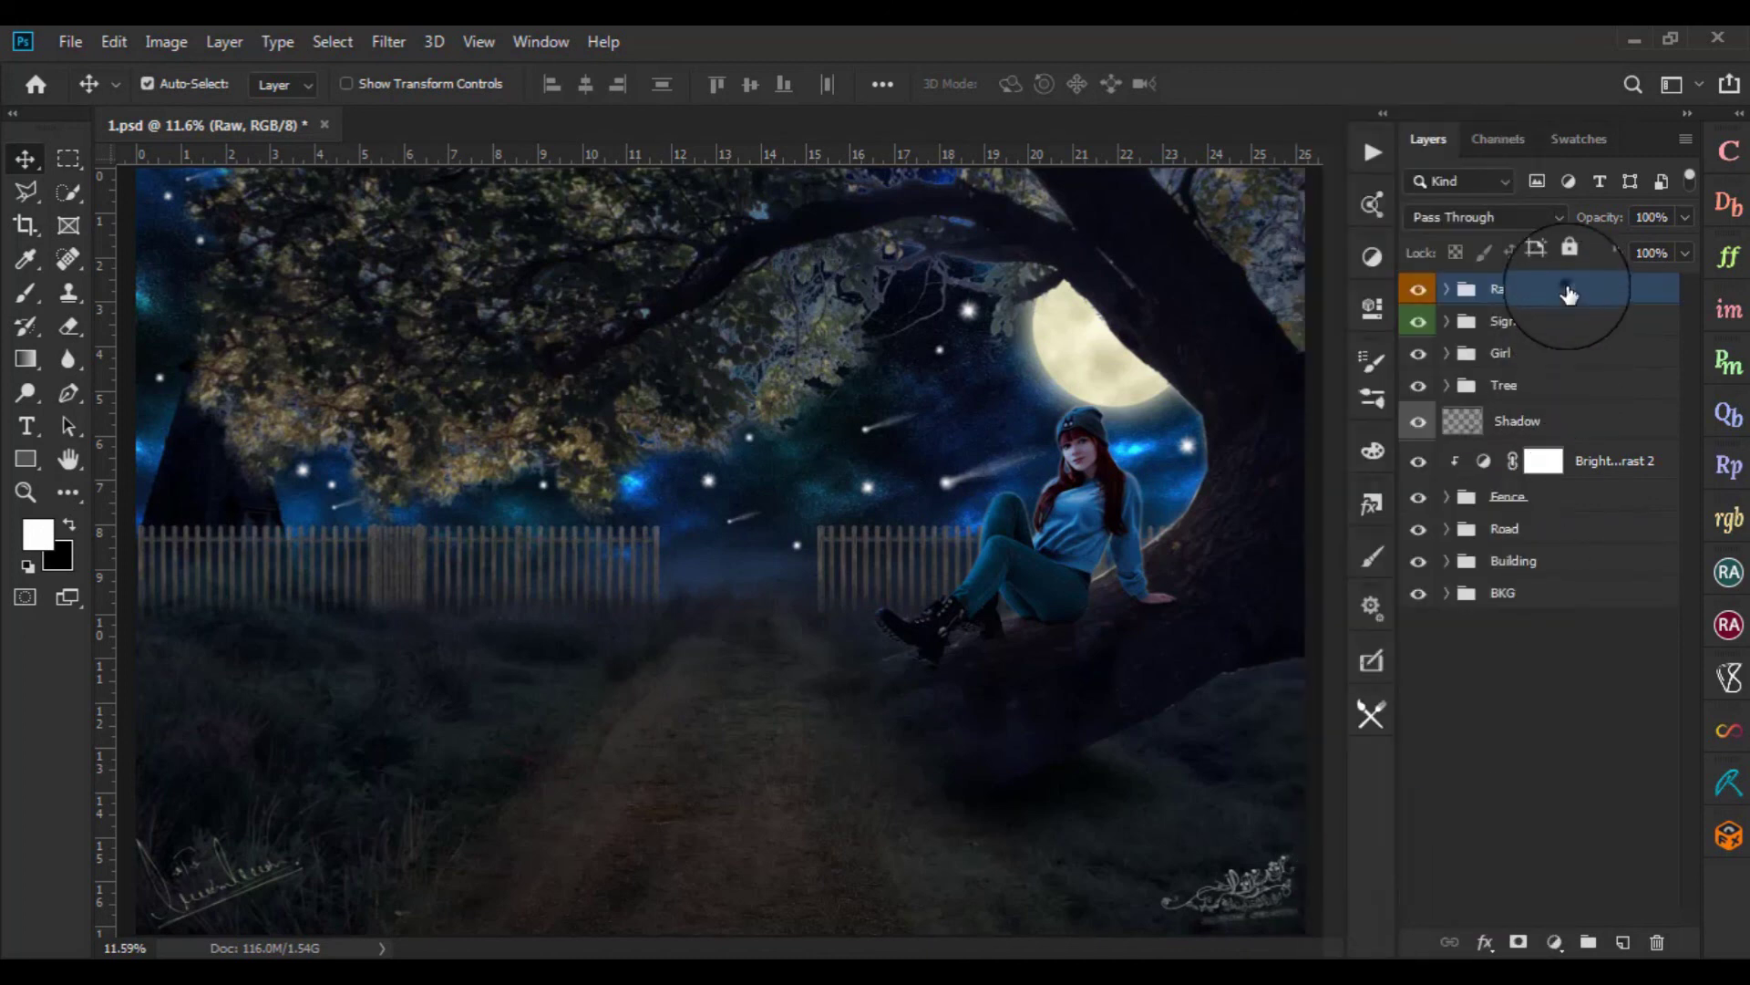
key(ctrl+alt+shift+e)
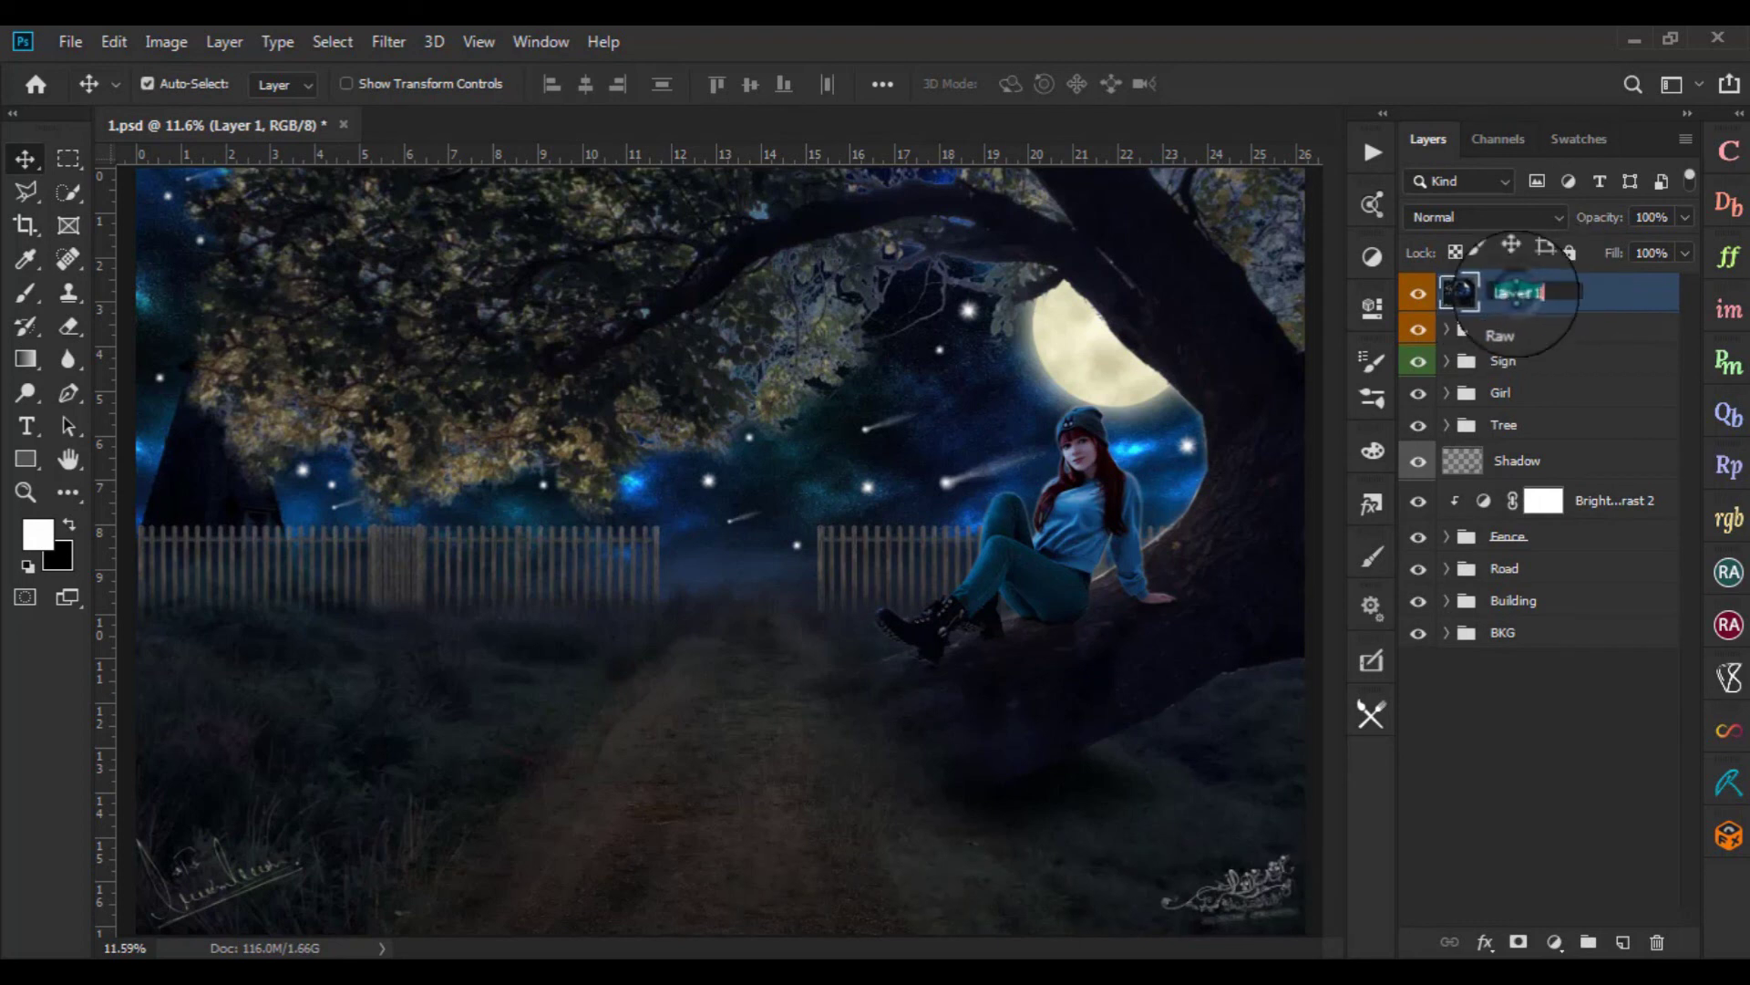
text(1)
Name the stamp 1, desaturate it, convert it to a smart object, and blend it Linear Light
key(ctrl+shift+u)
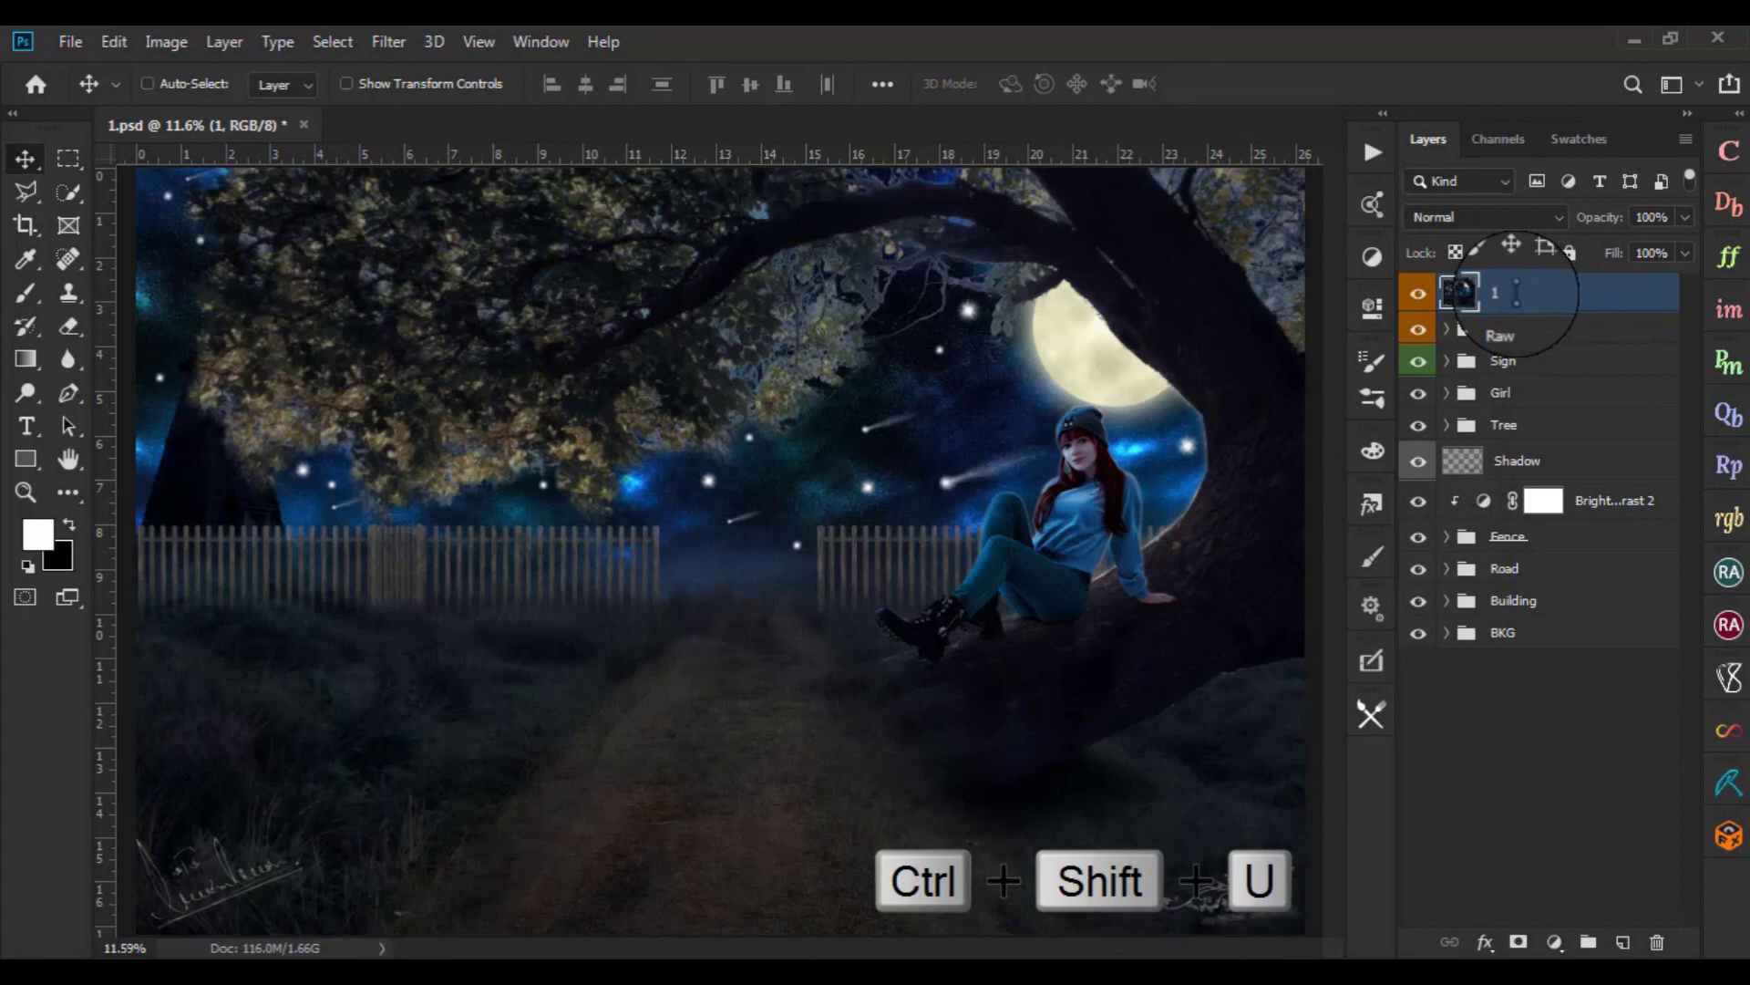
key(ctrl+shift+u)
right_click(1515, 292)
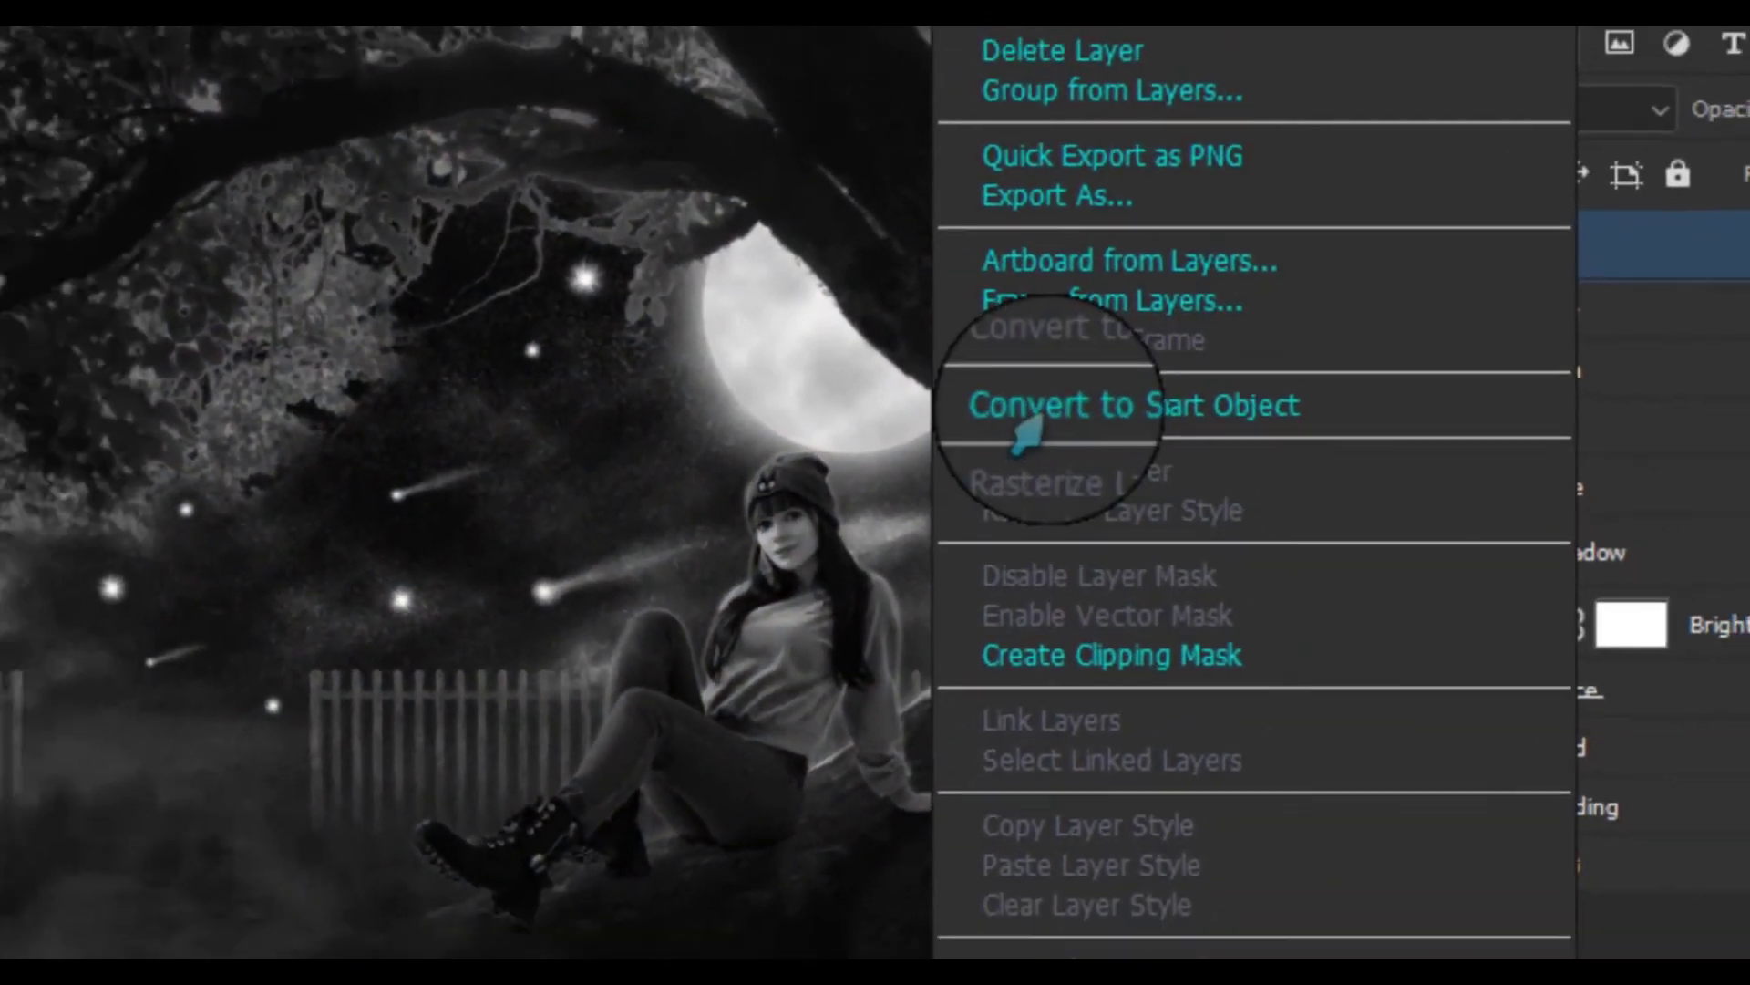
click(1242, 387)
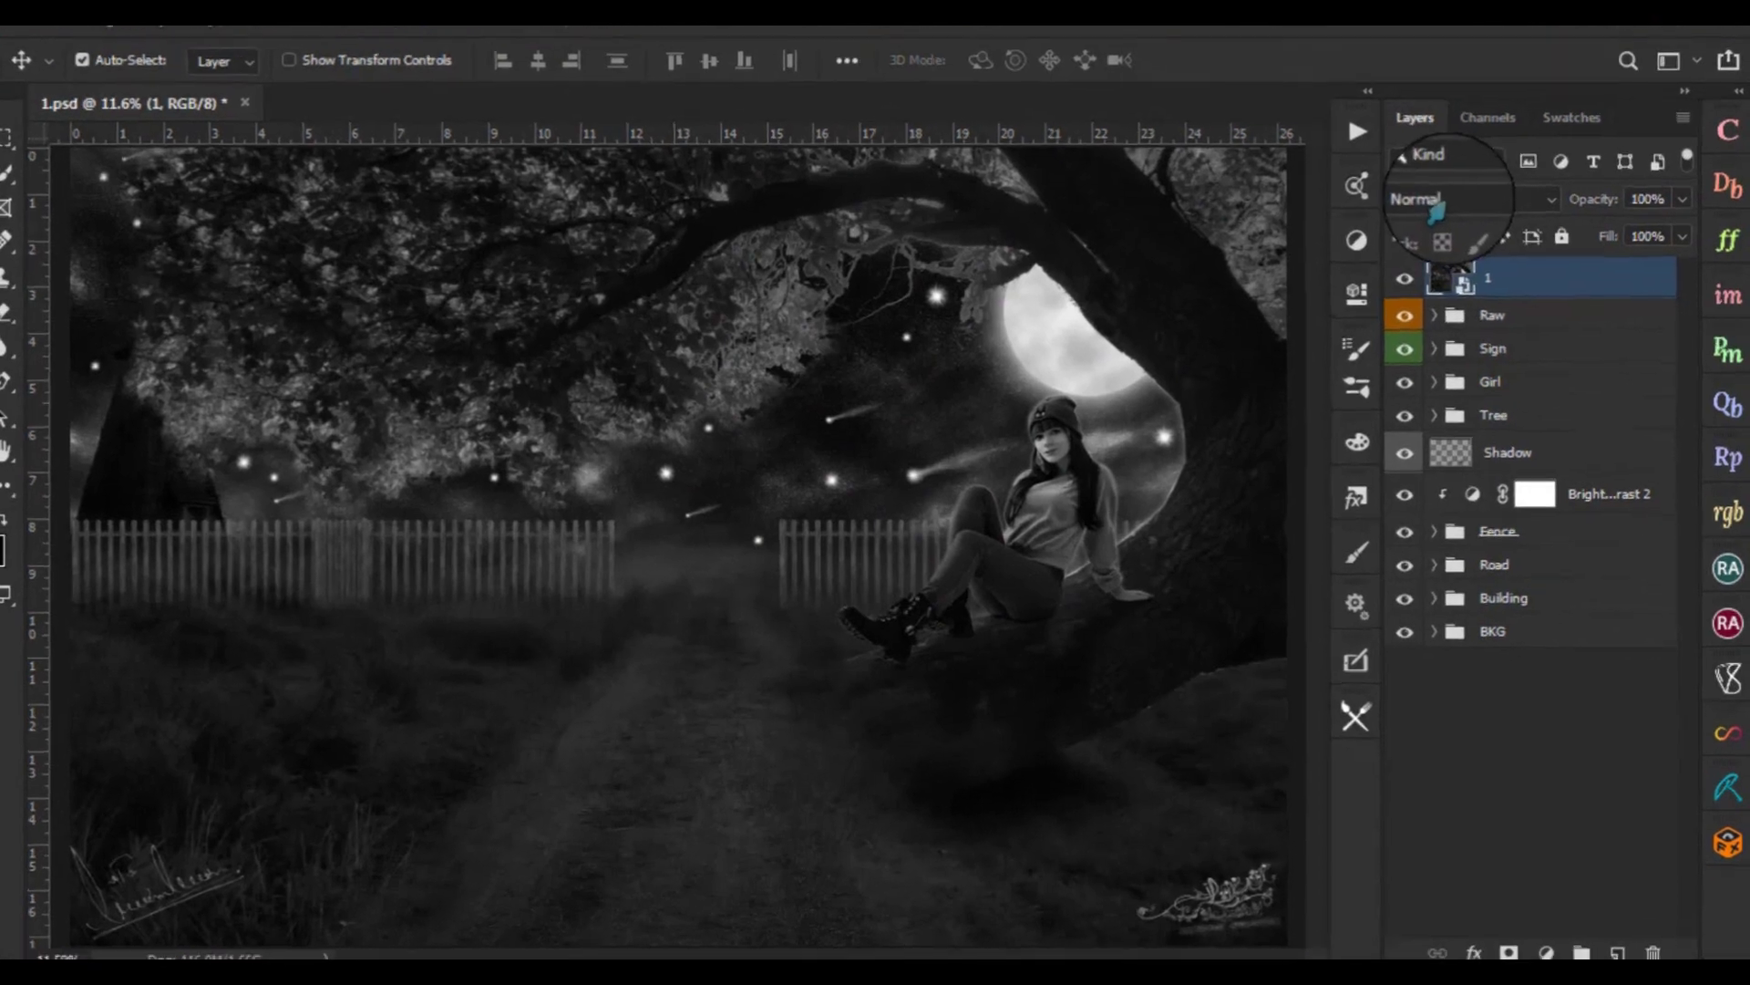
click(1486, 216)
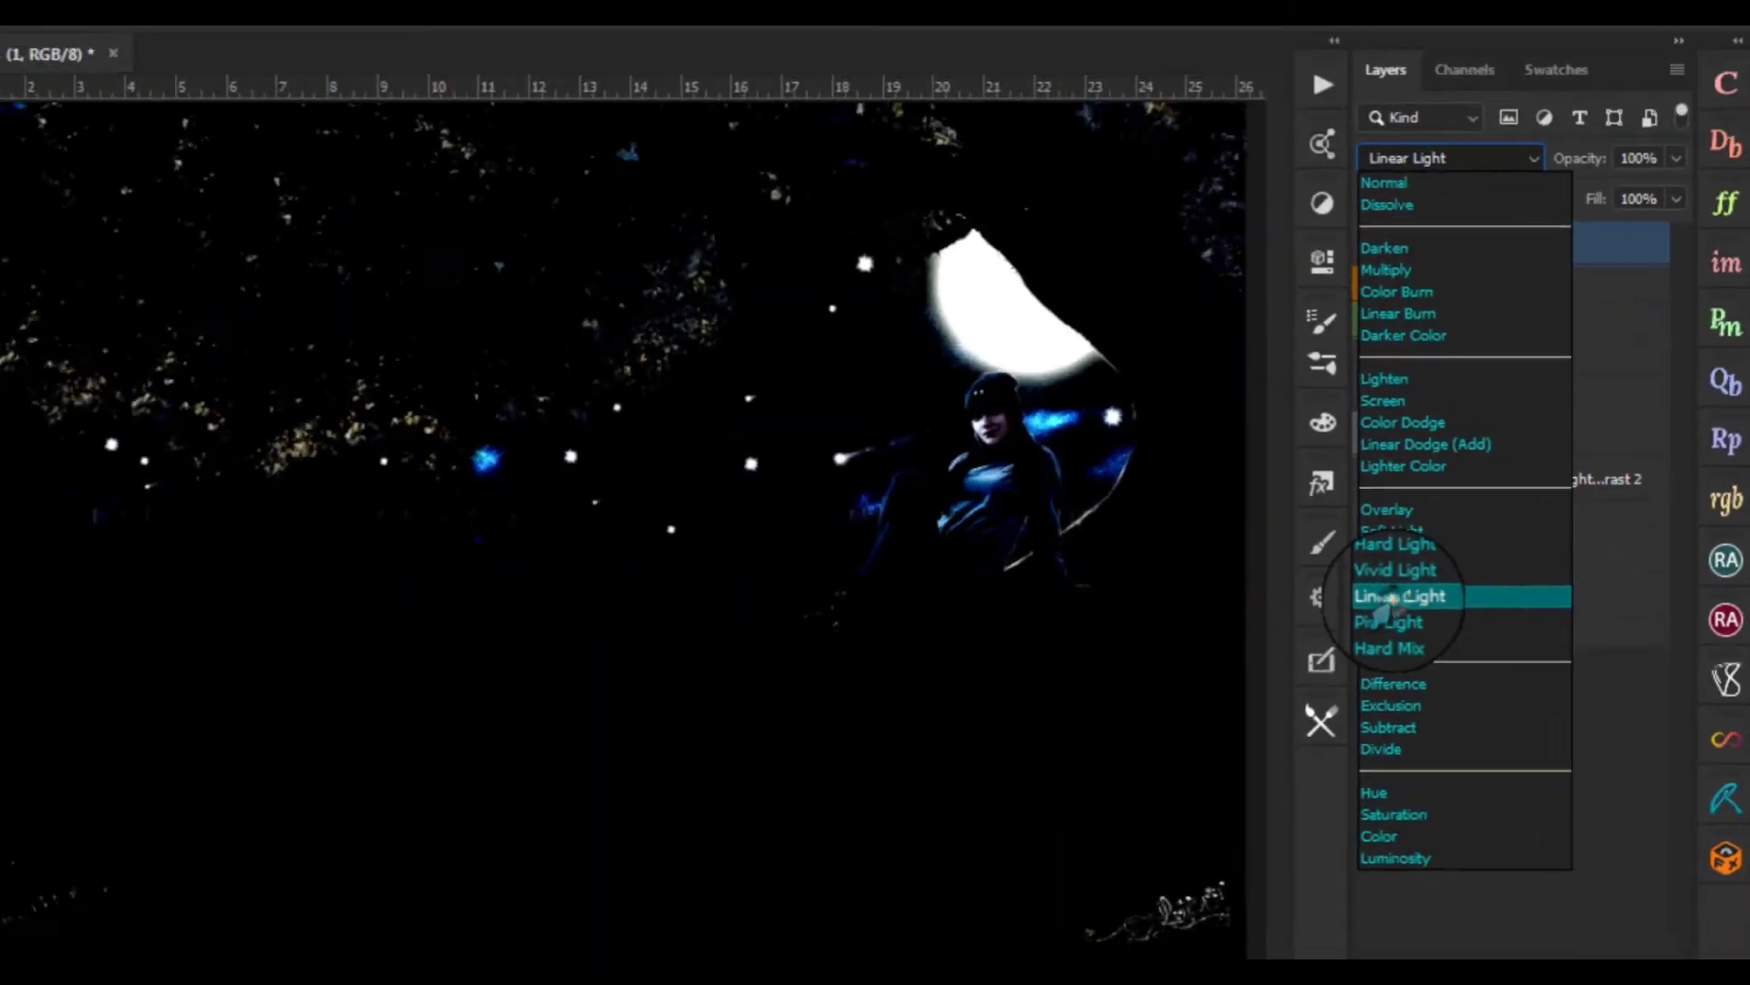
click(1185, 572)
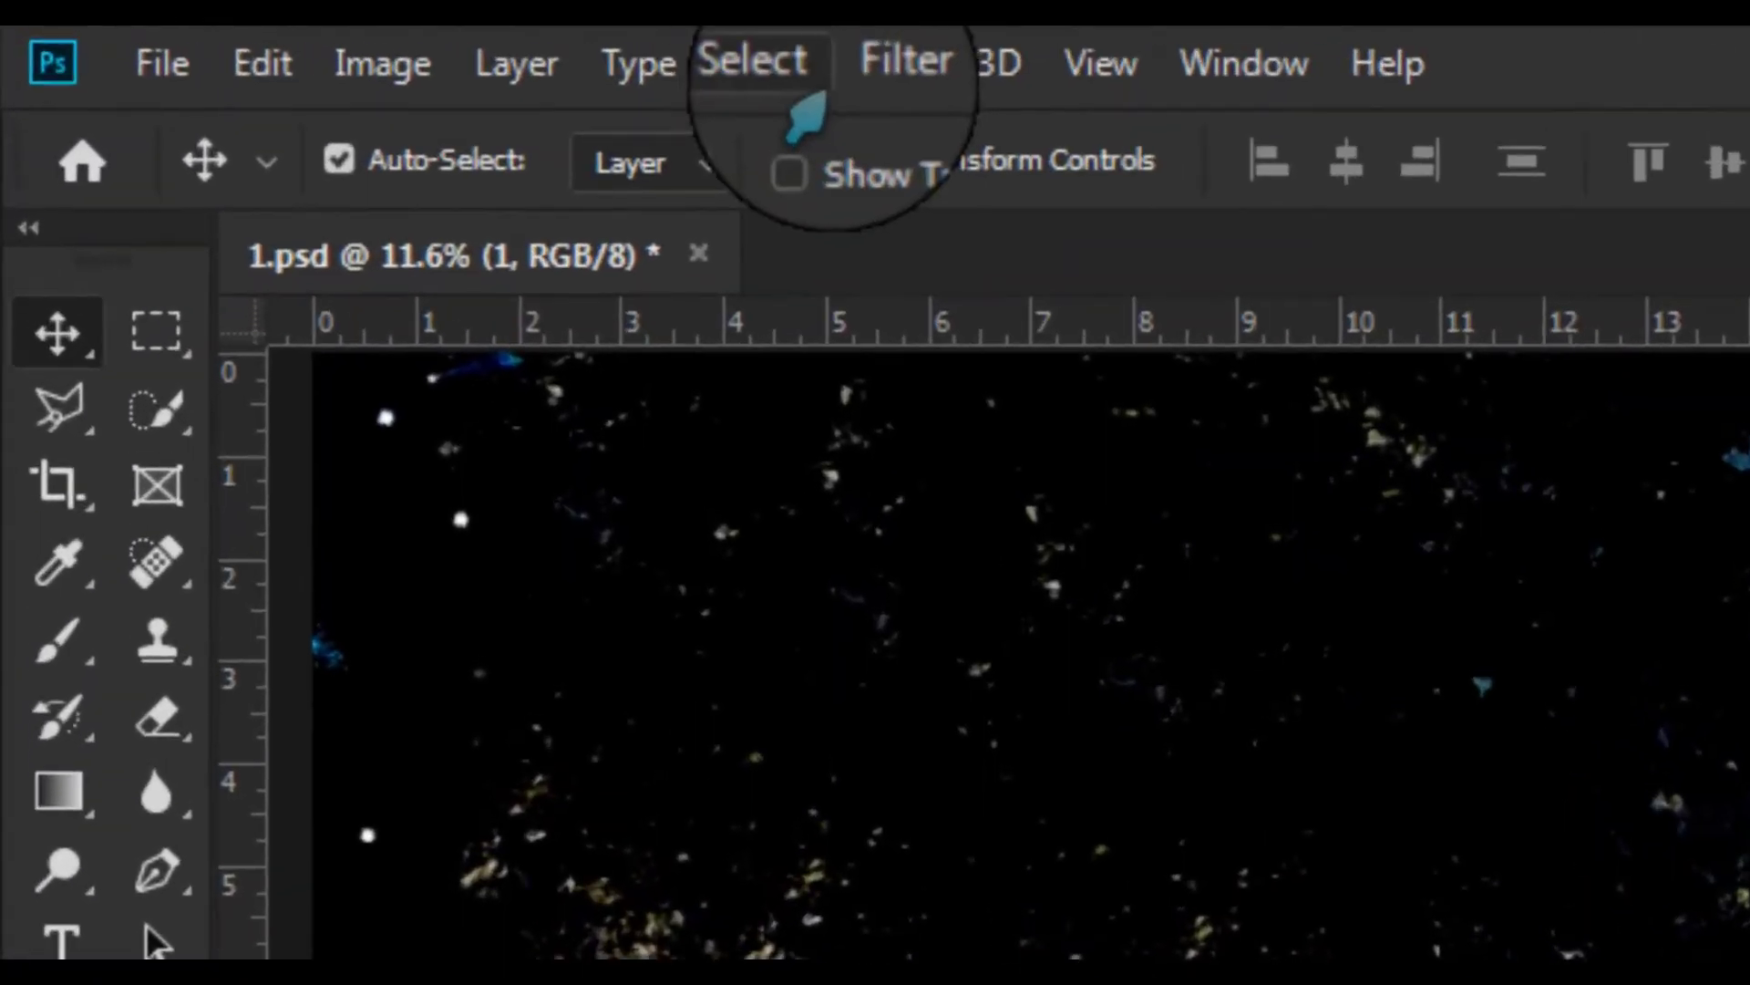
Apply a High Pass smart filter at 2.5 px radius to layer 1
click(389, 41)
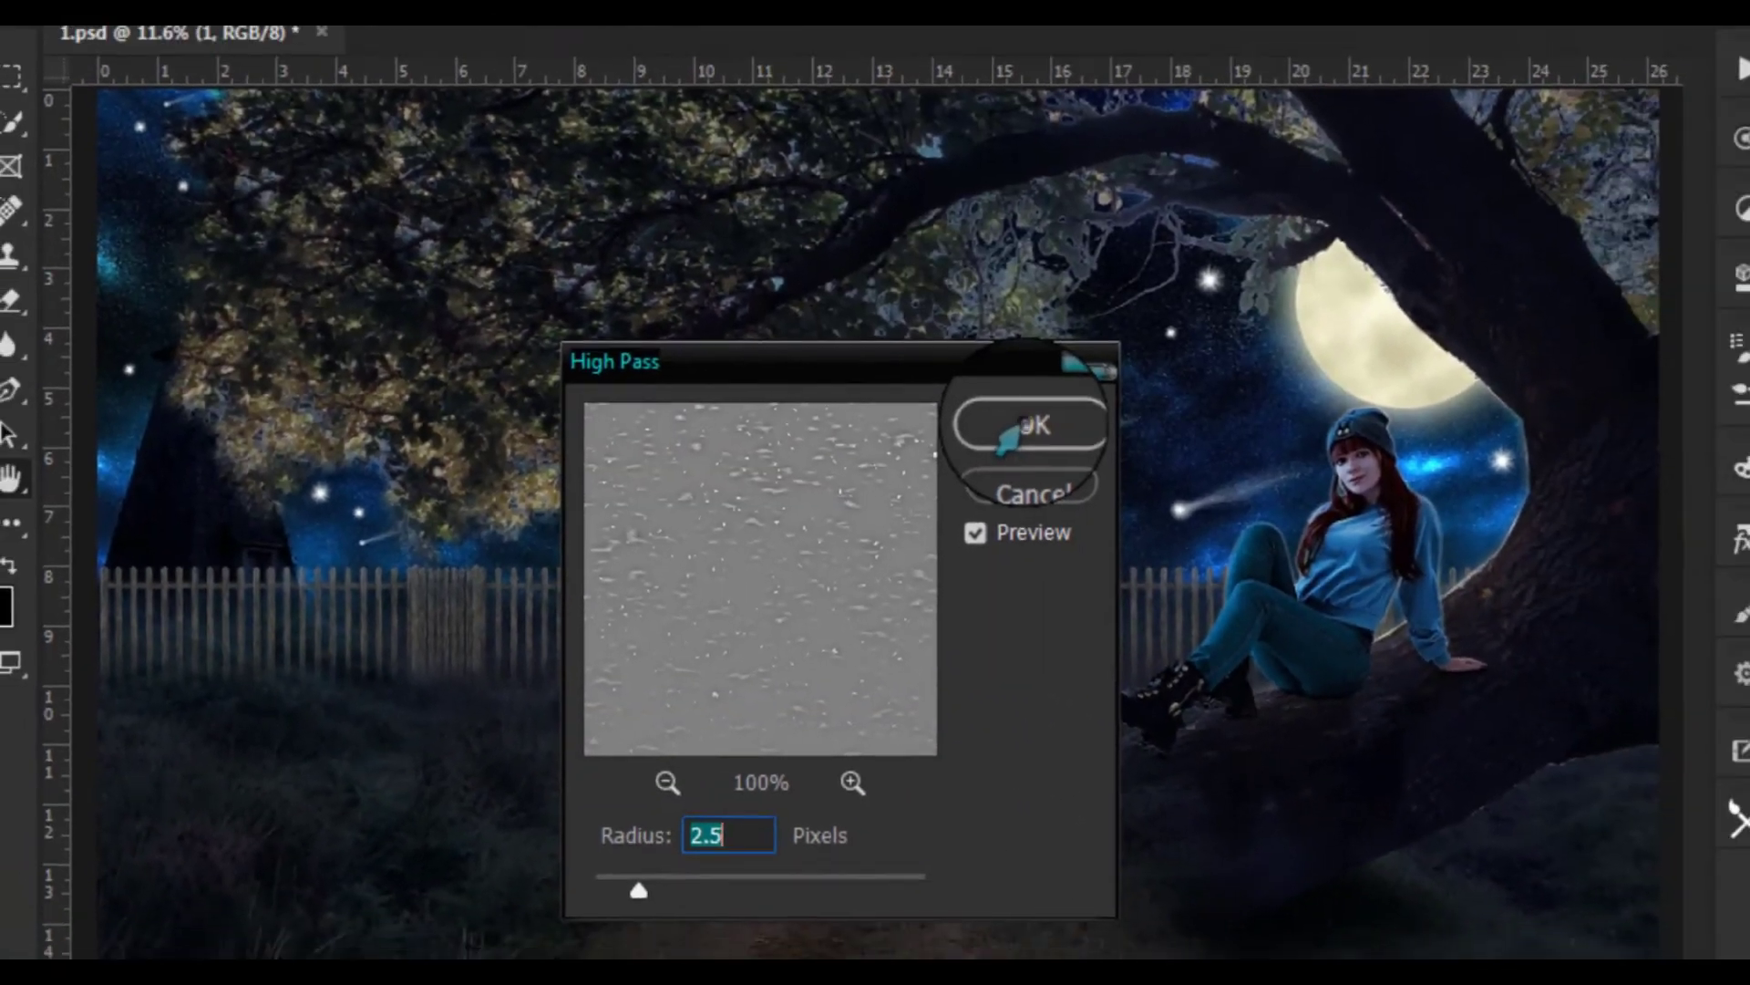
click(1150, 426)
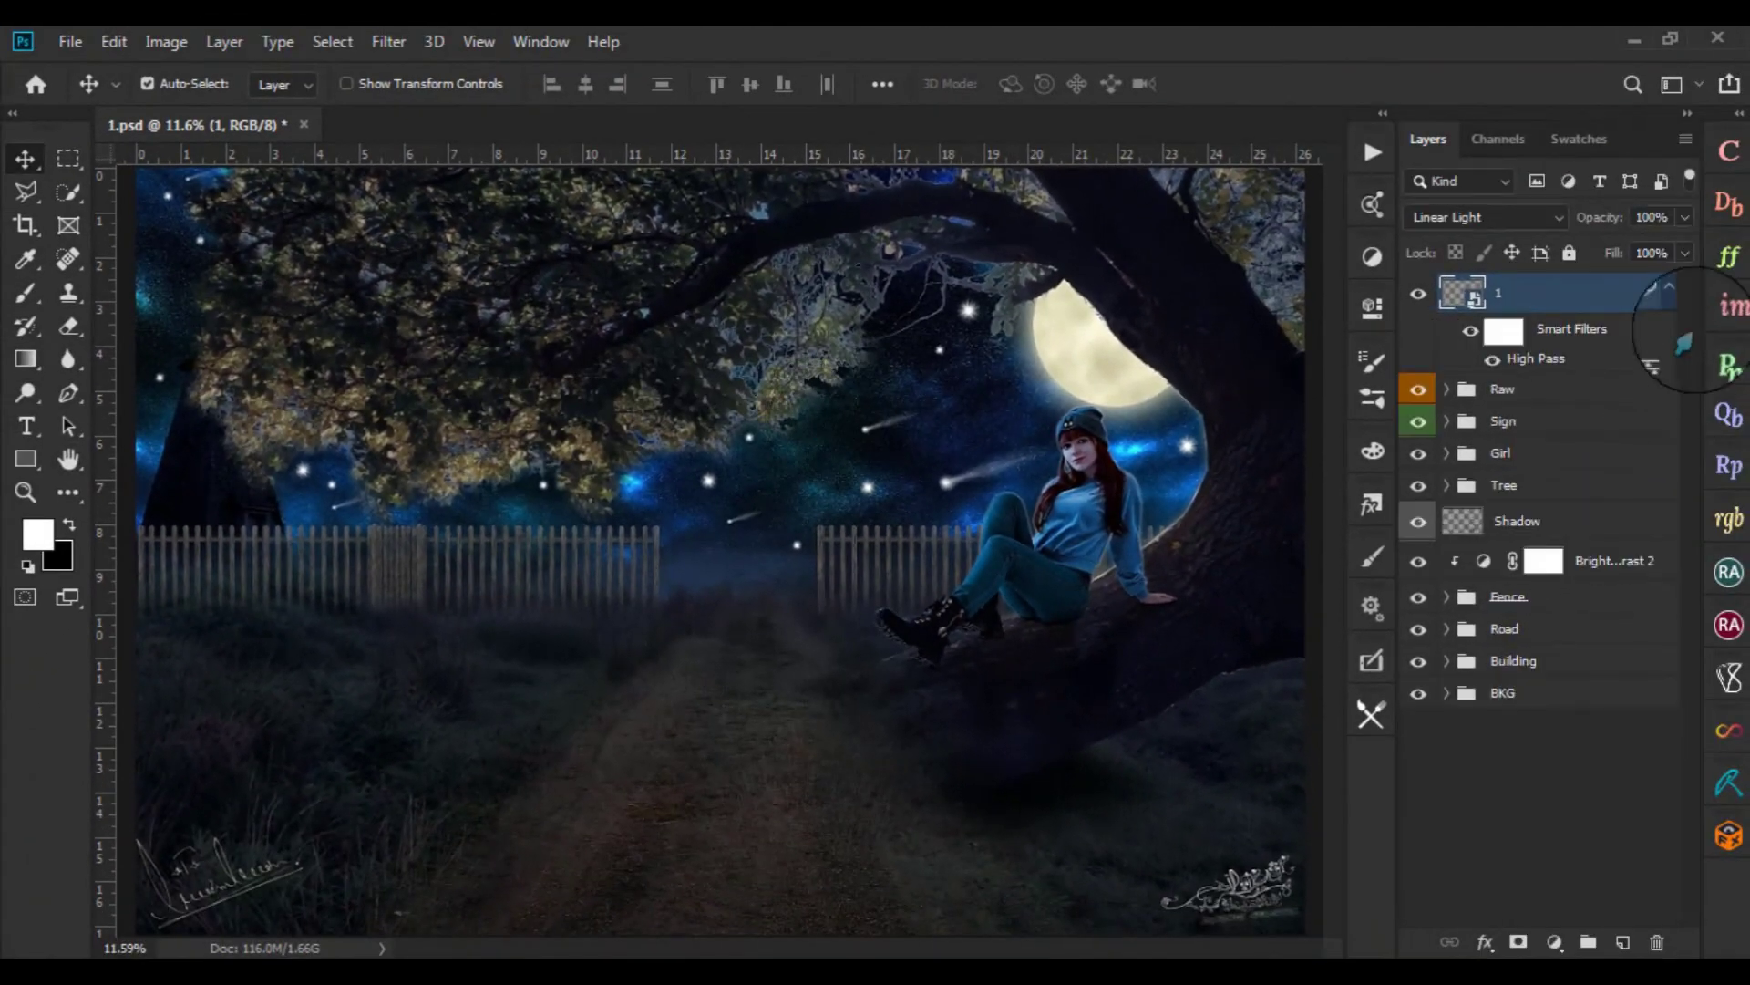
click(1674, 292)
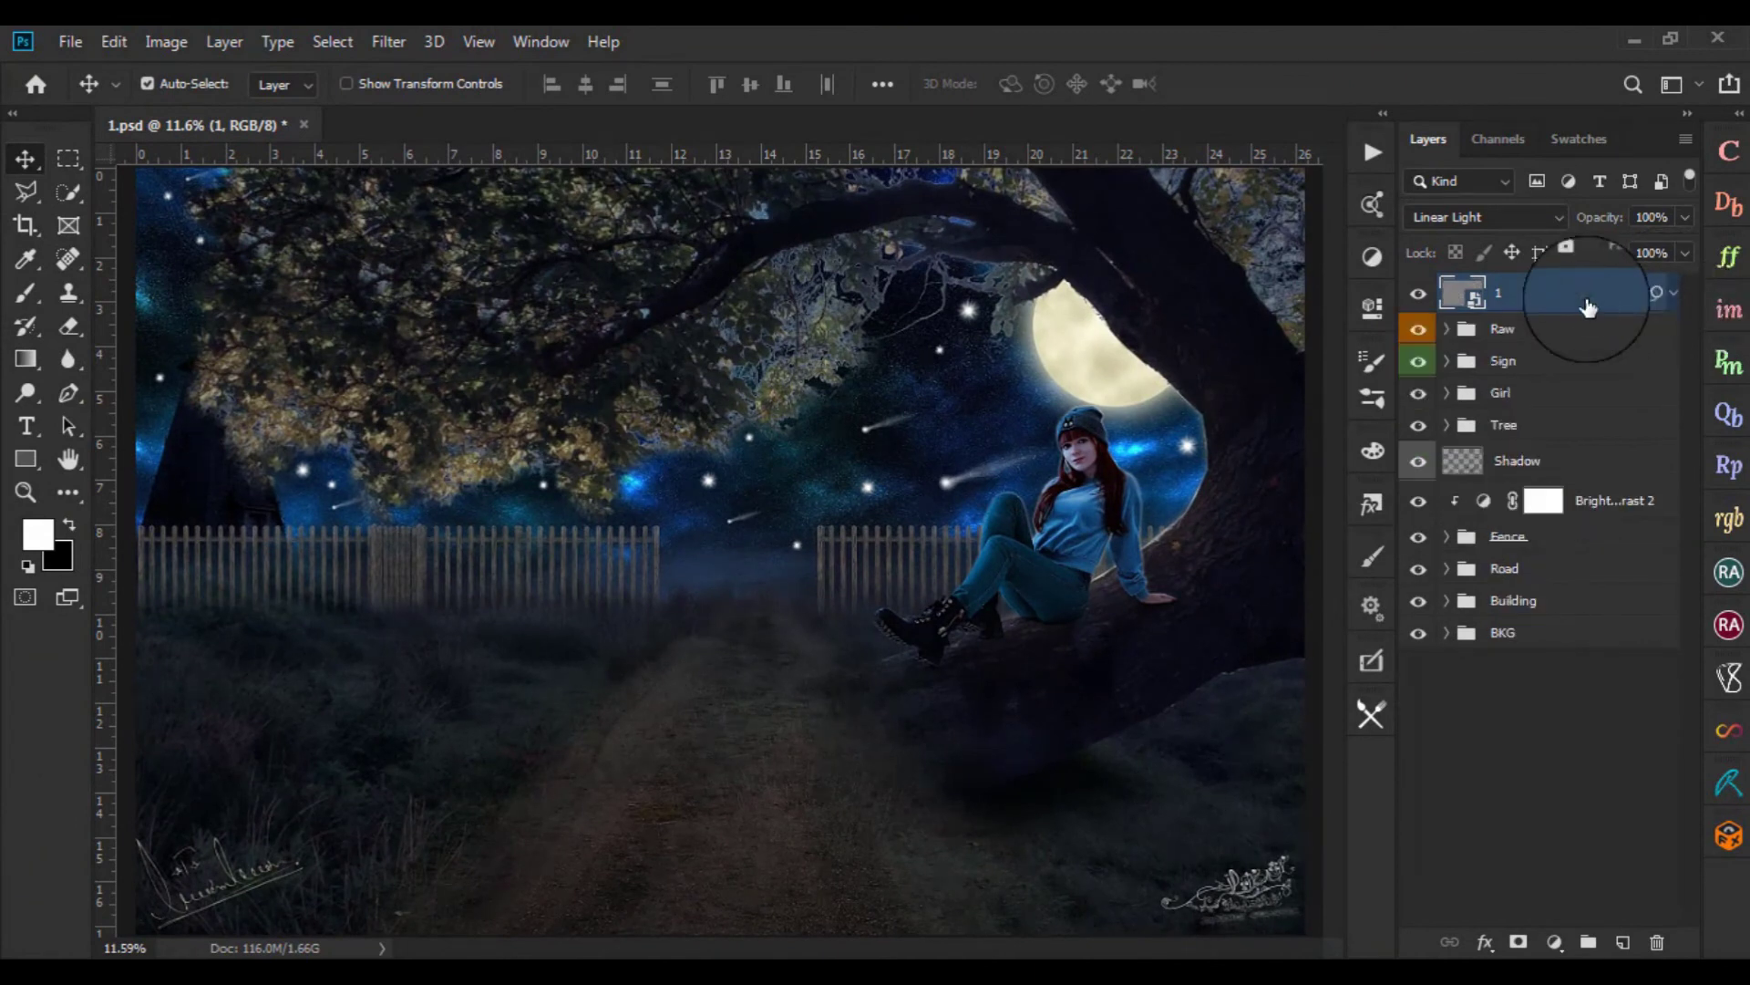
Stamp all visible layers into a new top layer named 2
key(ctrl+alt+shift+e)
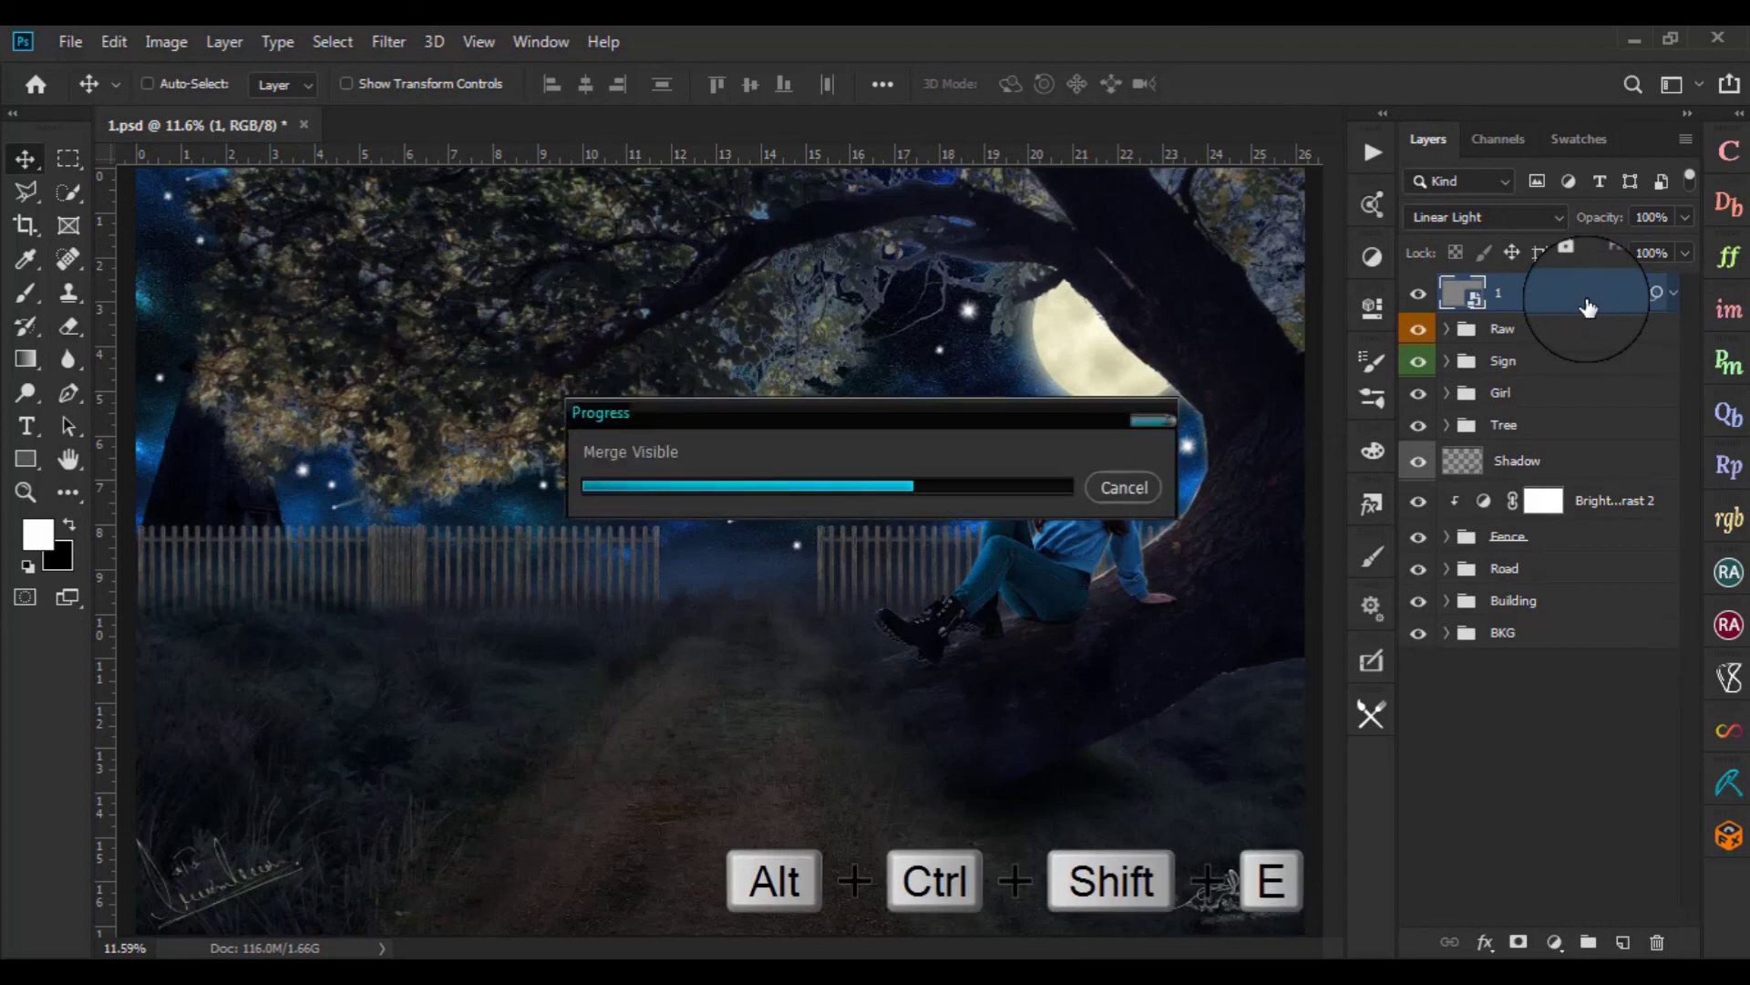
double_click(1515, 293)
text(1)
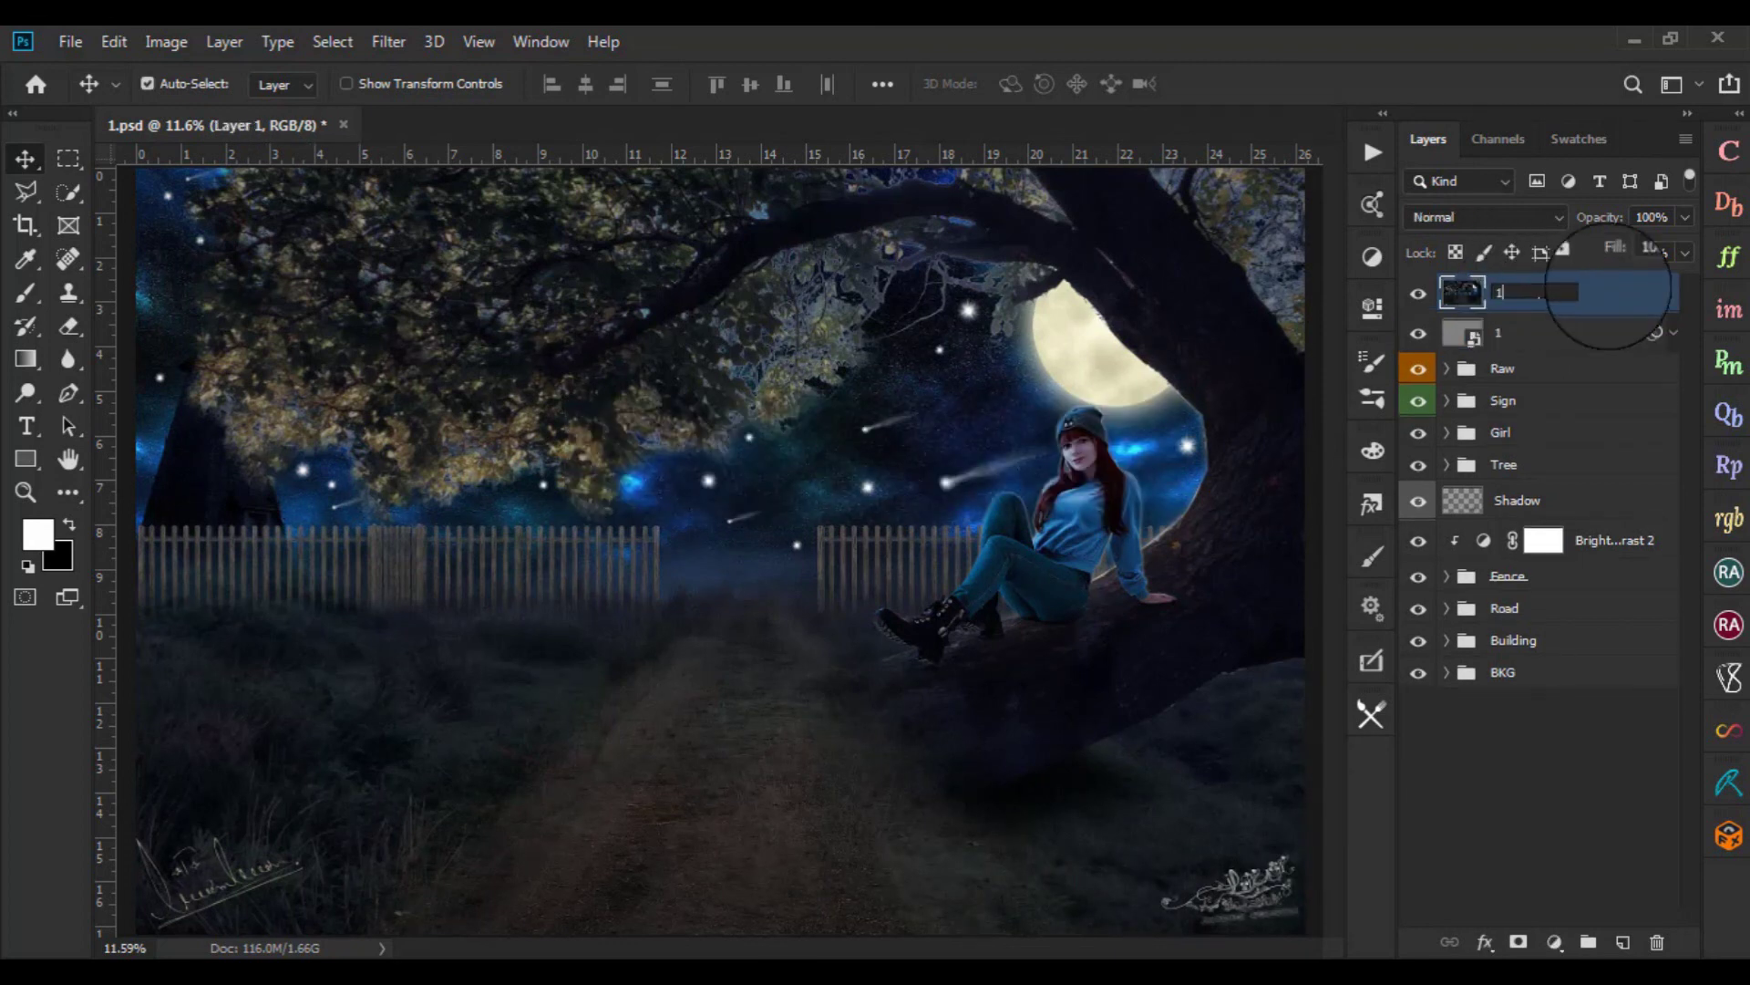
text(2)
key(Return)
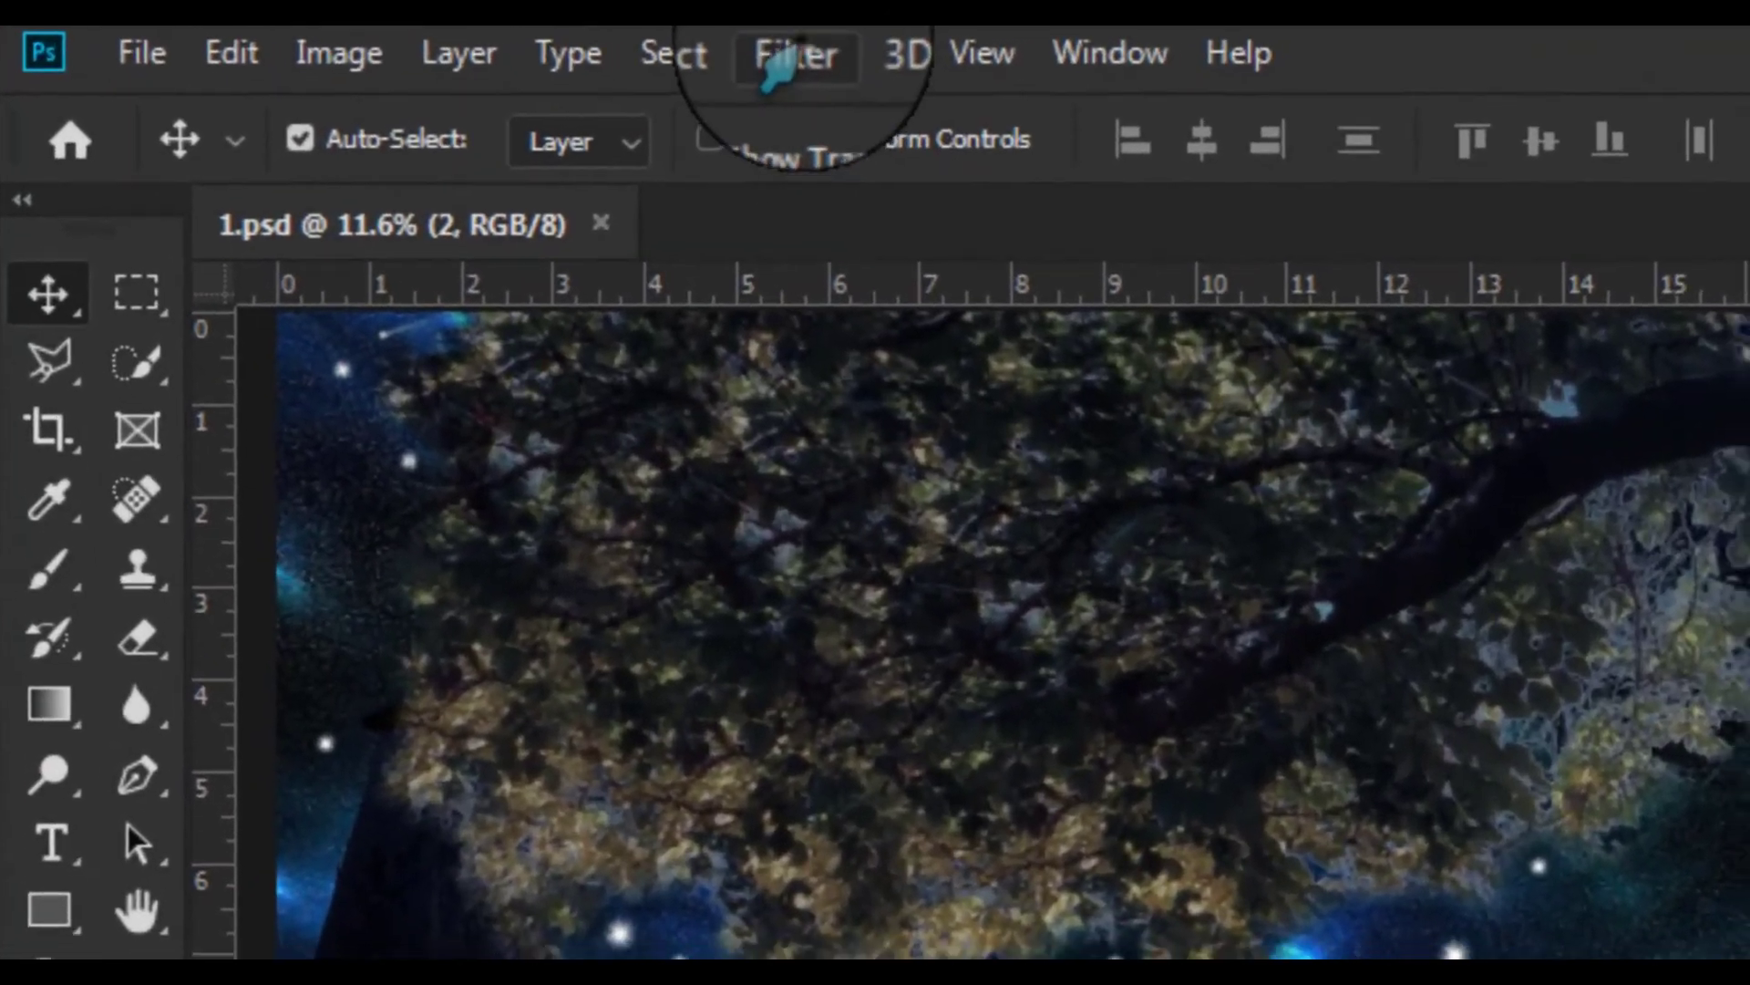
In the Oil Paint filter, set Stylization 2.3, Cleanliness 2.5 and Scale 0.5
click(397, 42)
mouse_move(281, 409)
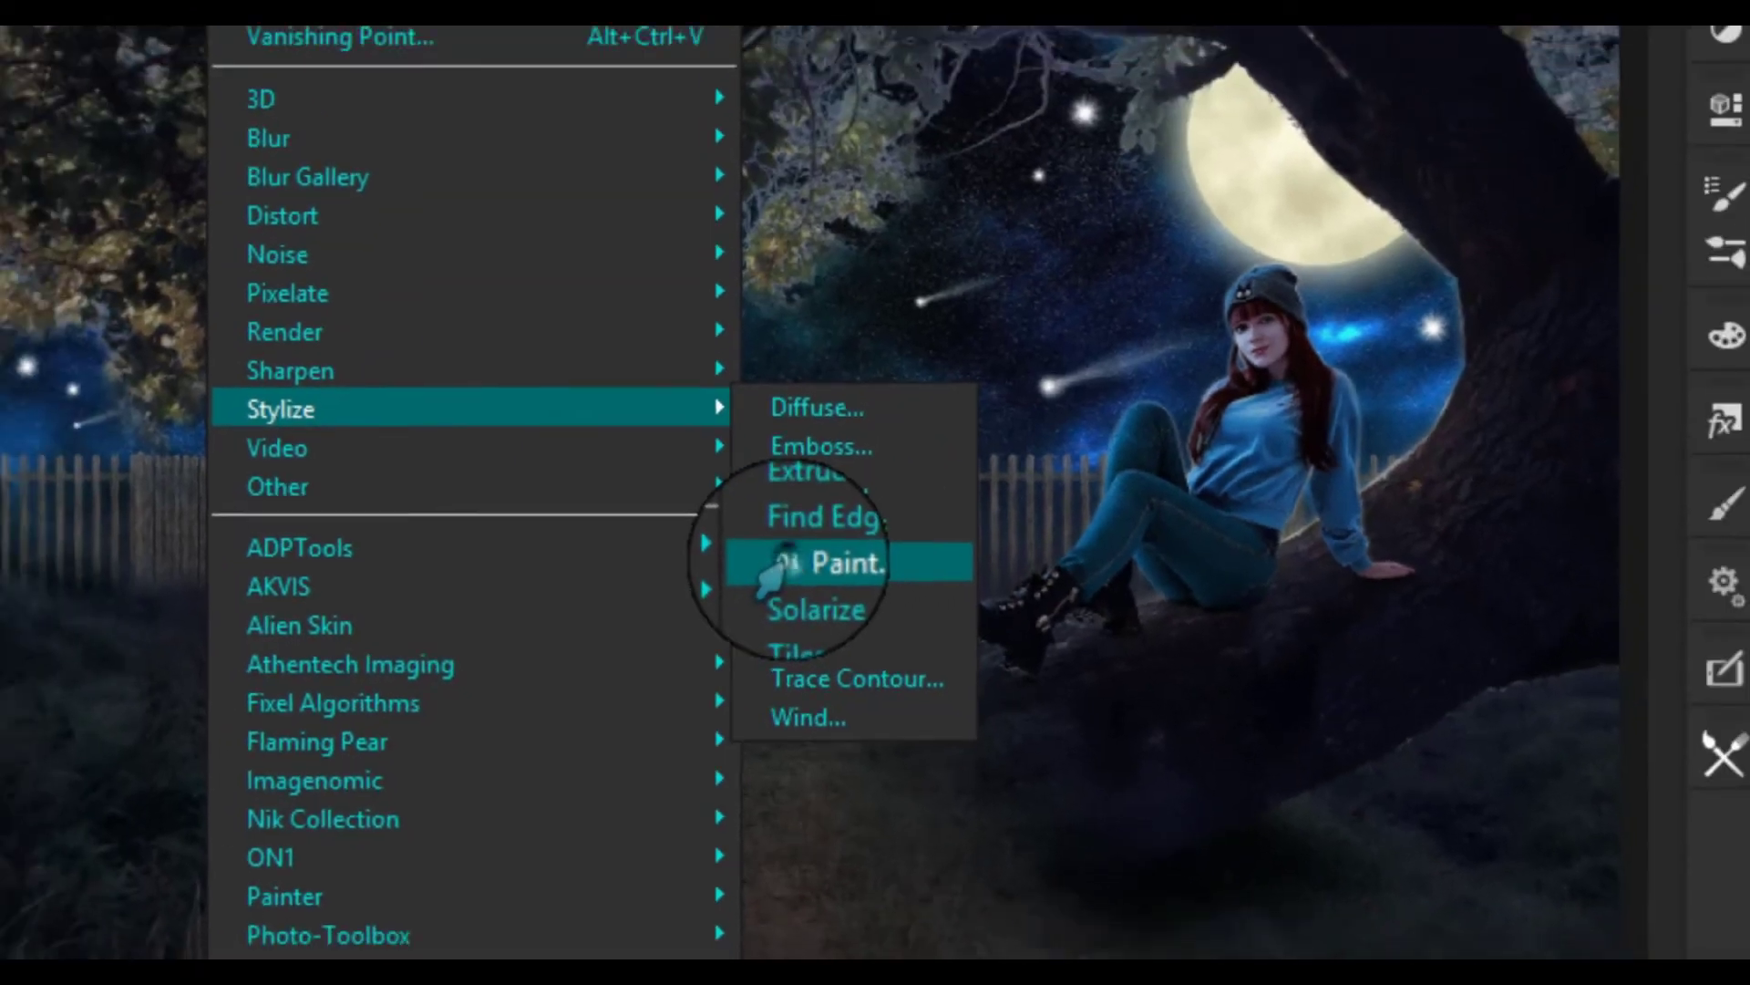
click(847, 556)
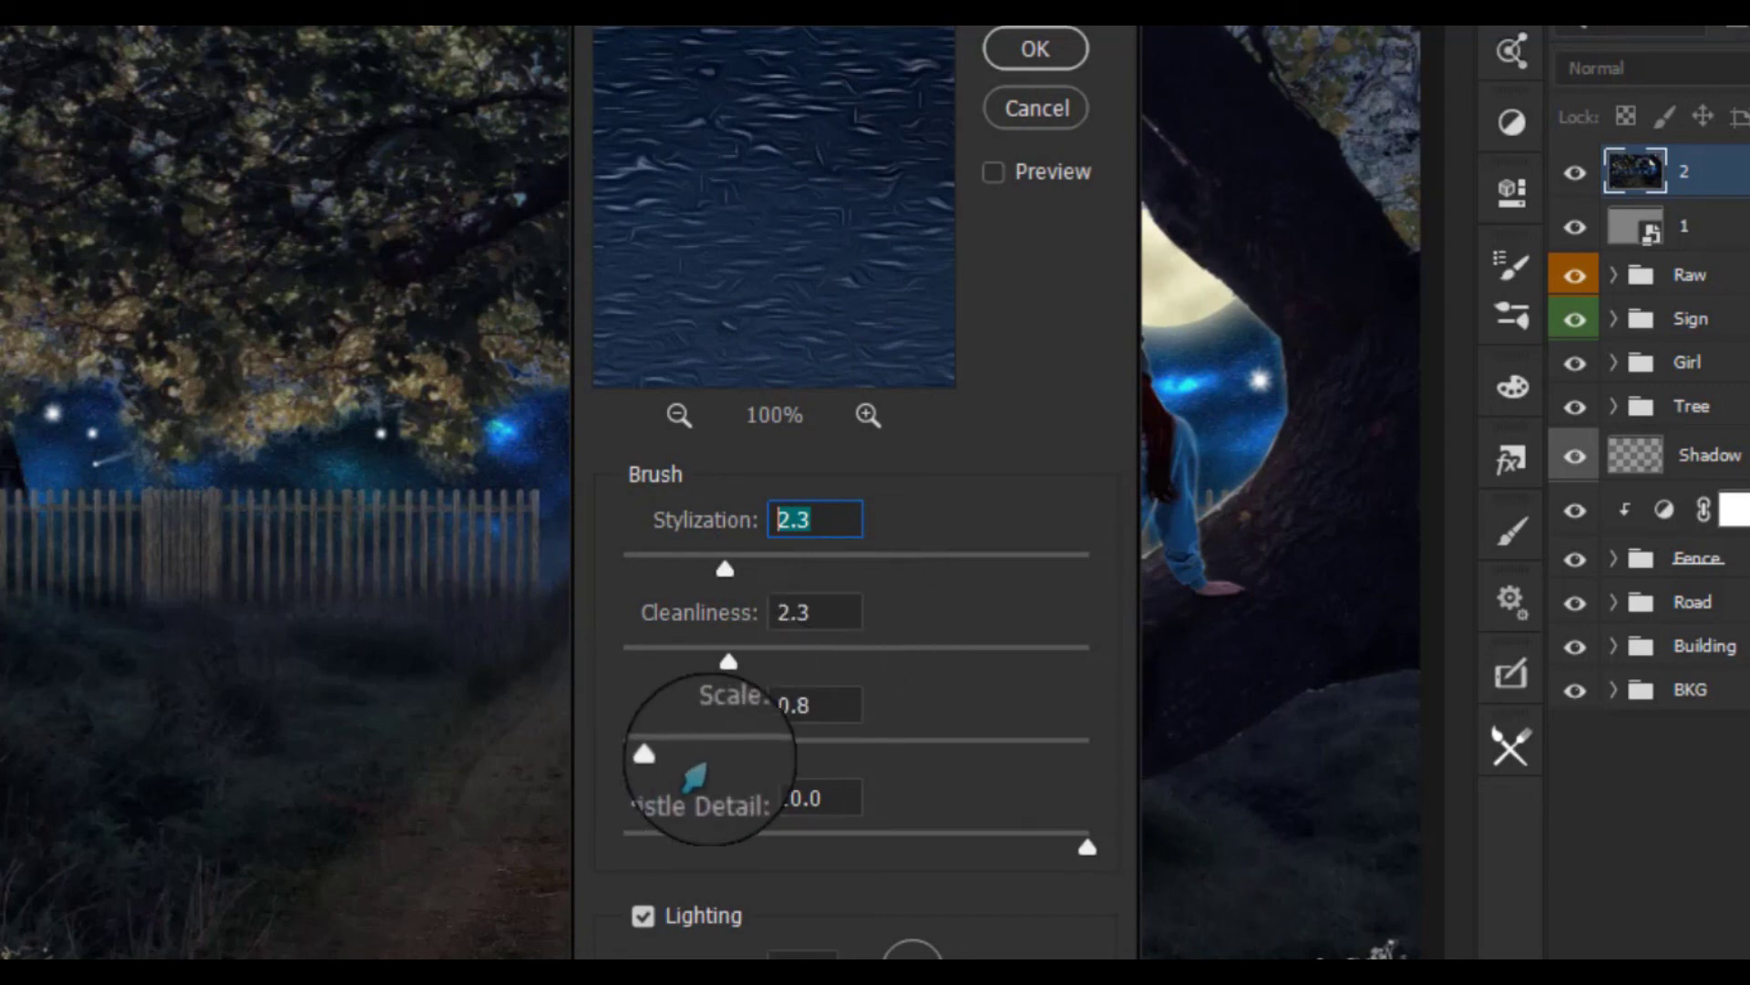
click(798, 702)
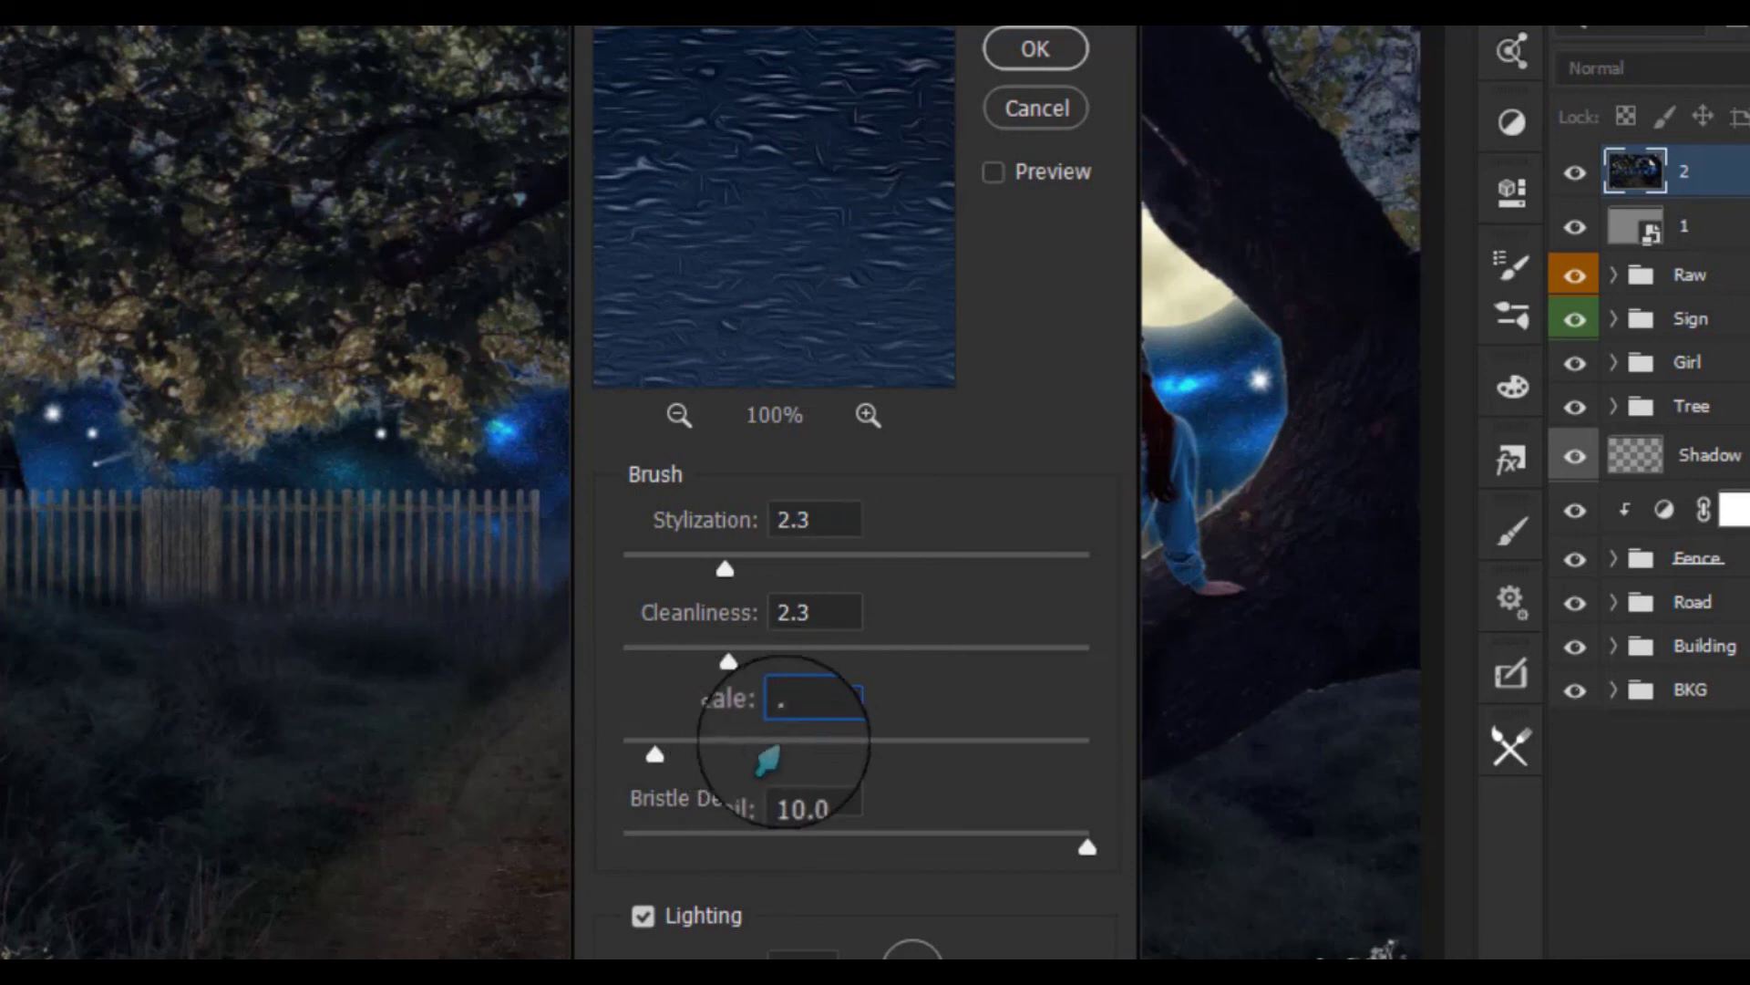
text(5)
click(830, 611)
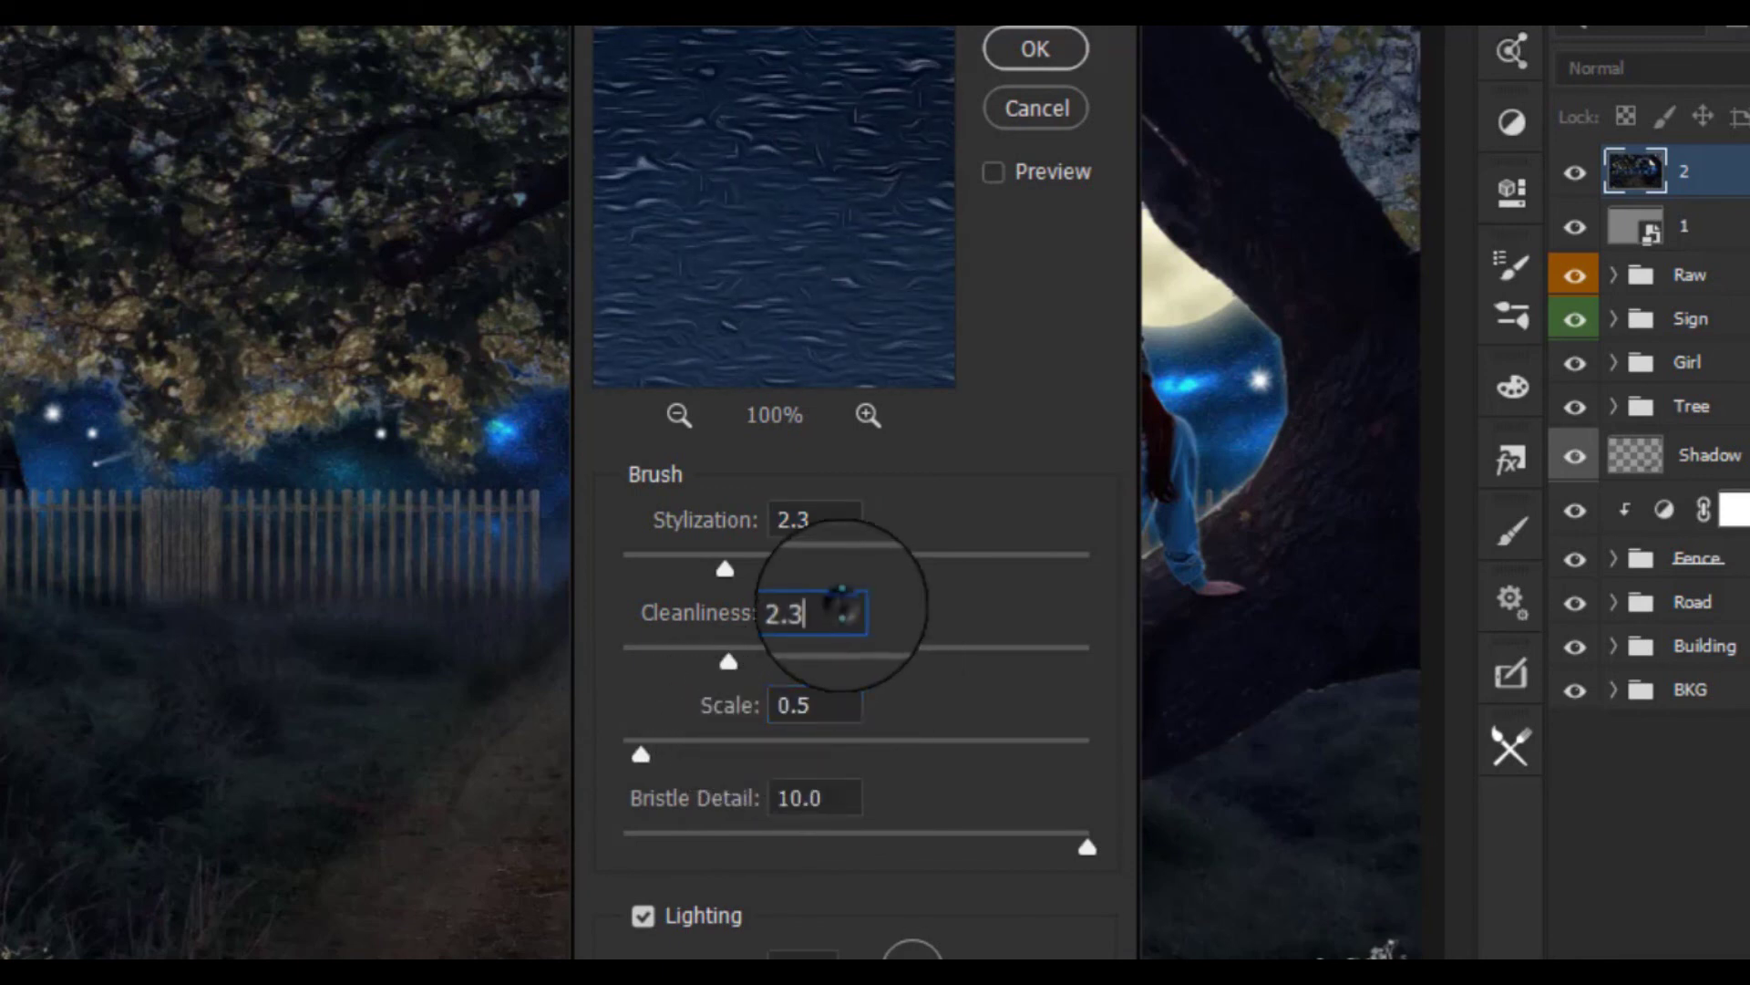
drag(700, 665, 656, 654)
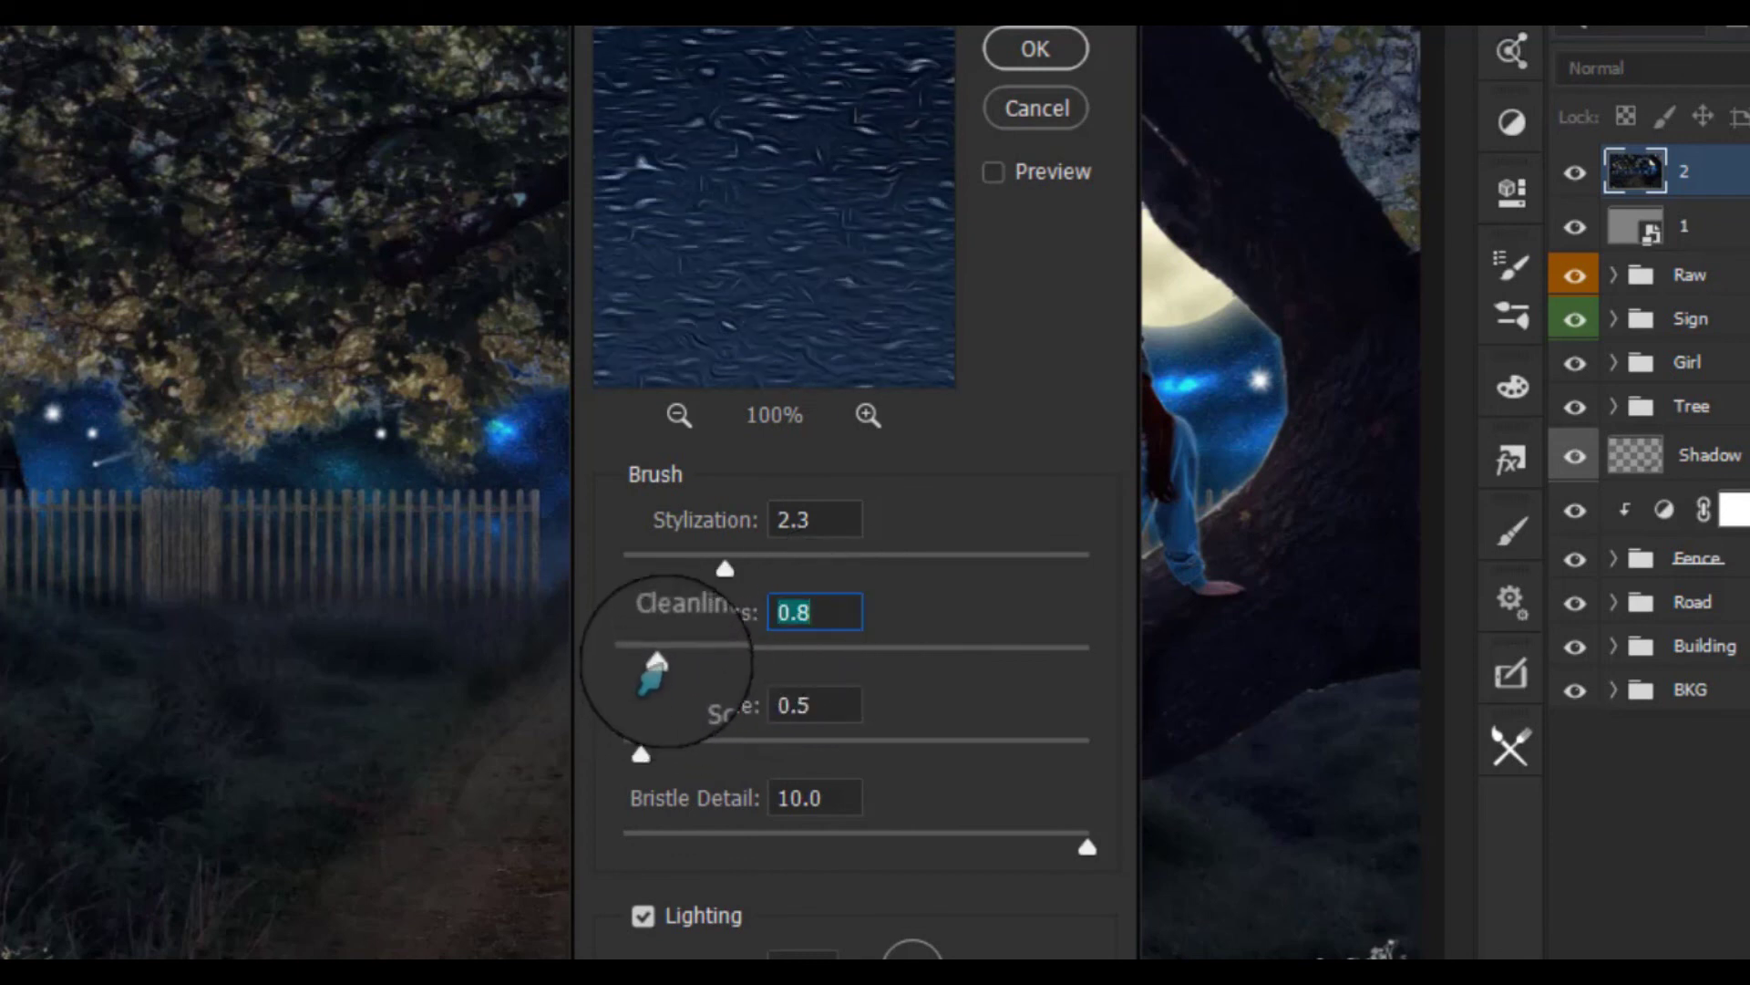
mouse_move(655, 656)
mouse_down()
mouse_move(642, 679)
mouse_move(677, 679)
mouse_up()
text(2.5)
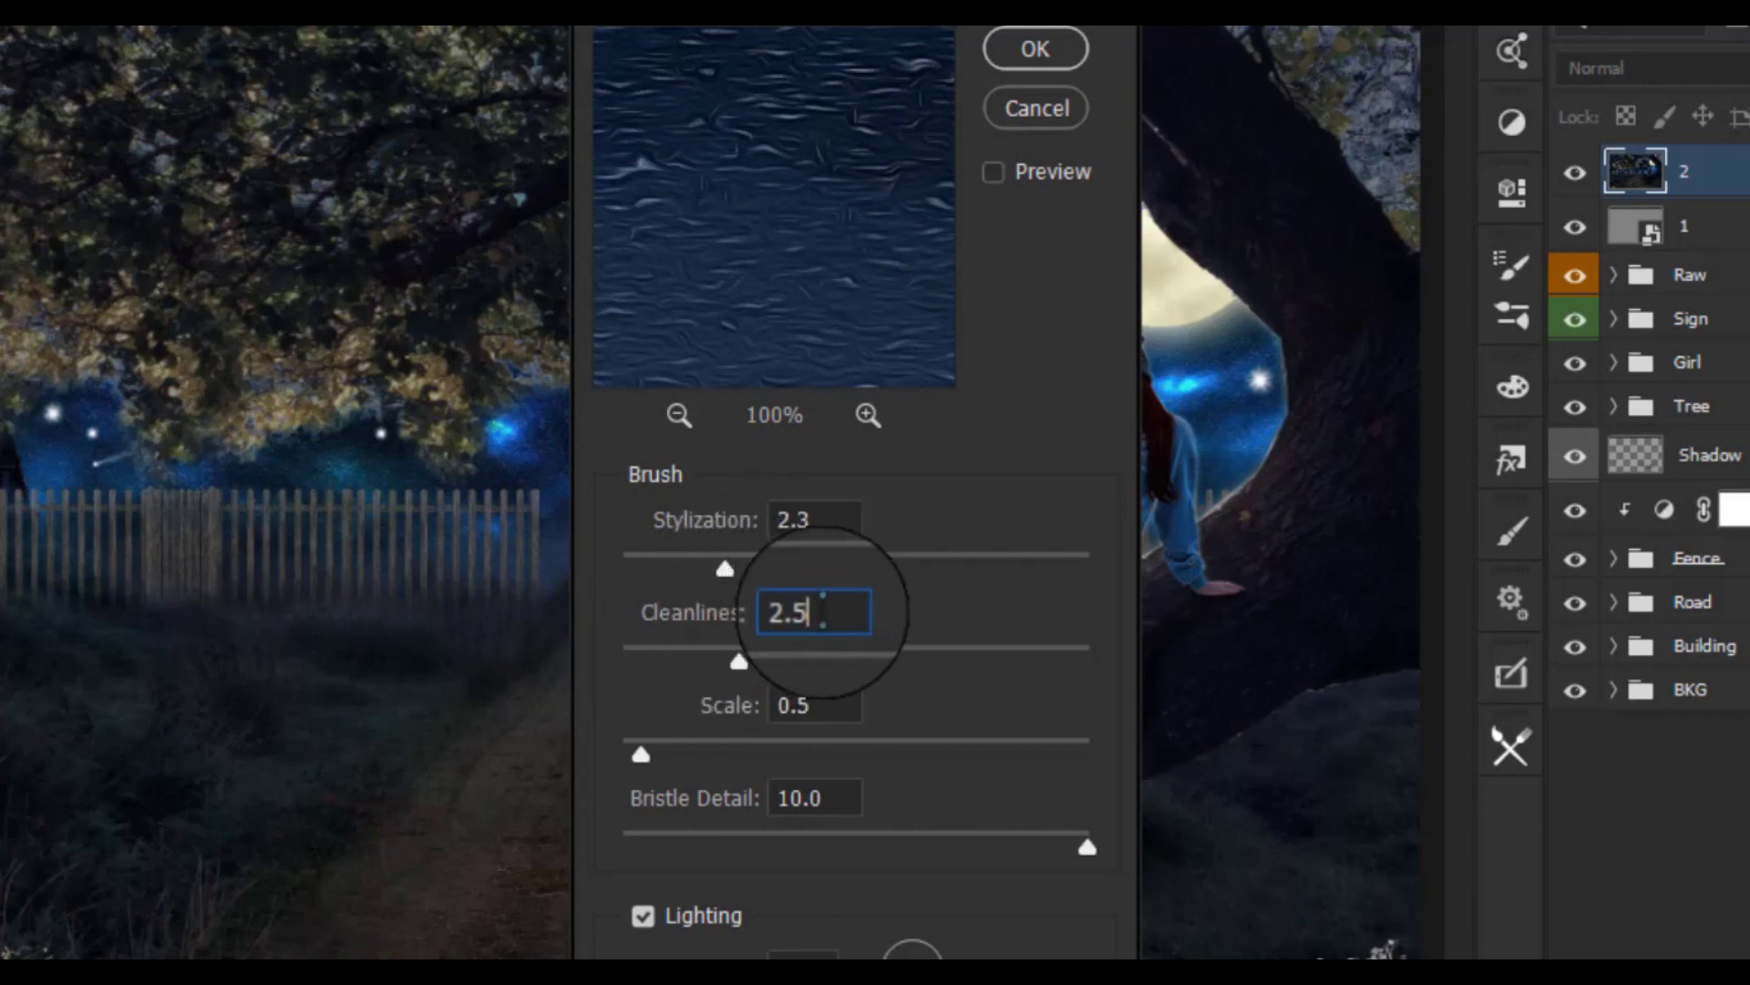
drag(883, 273, 770, 215)
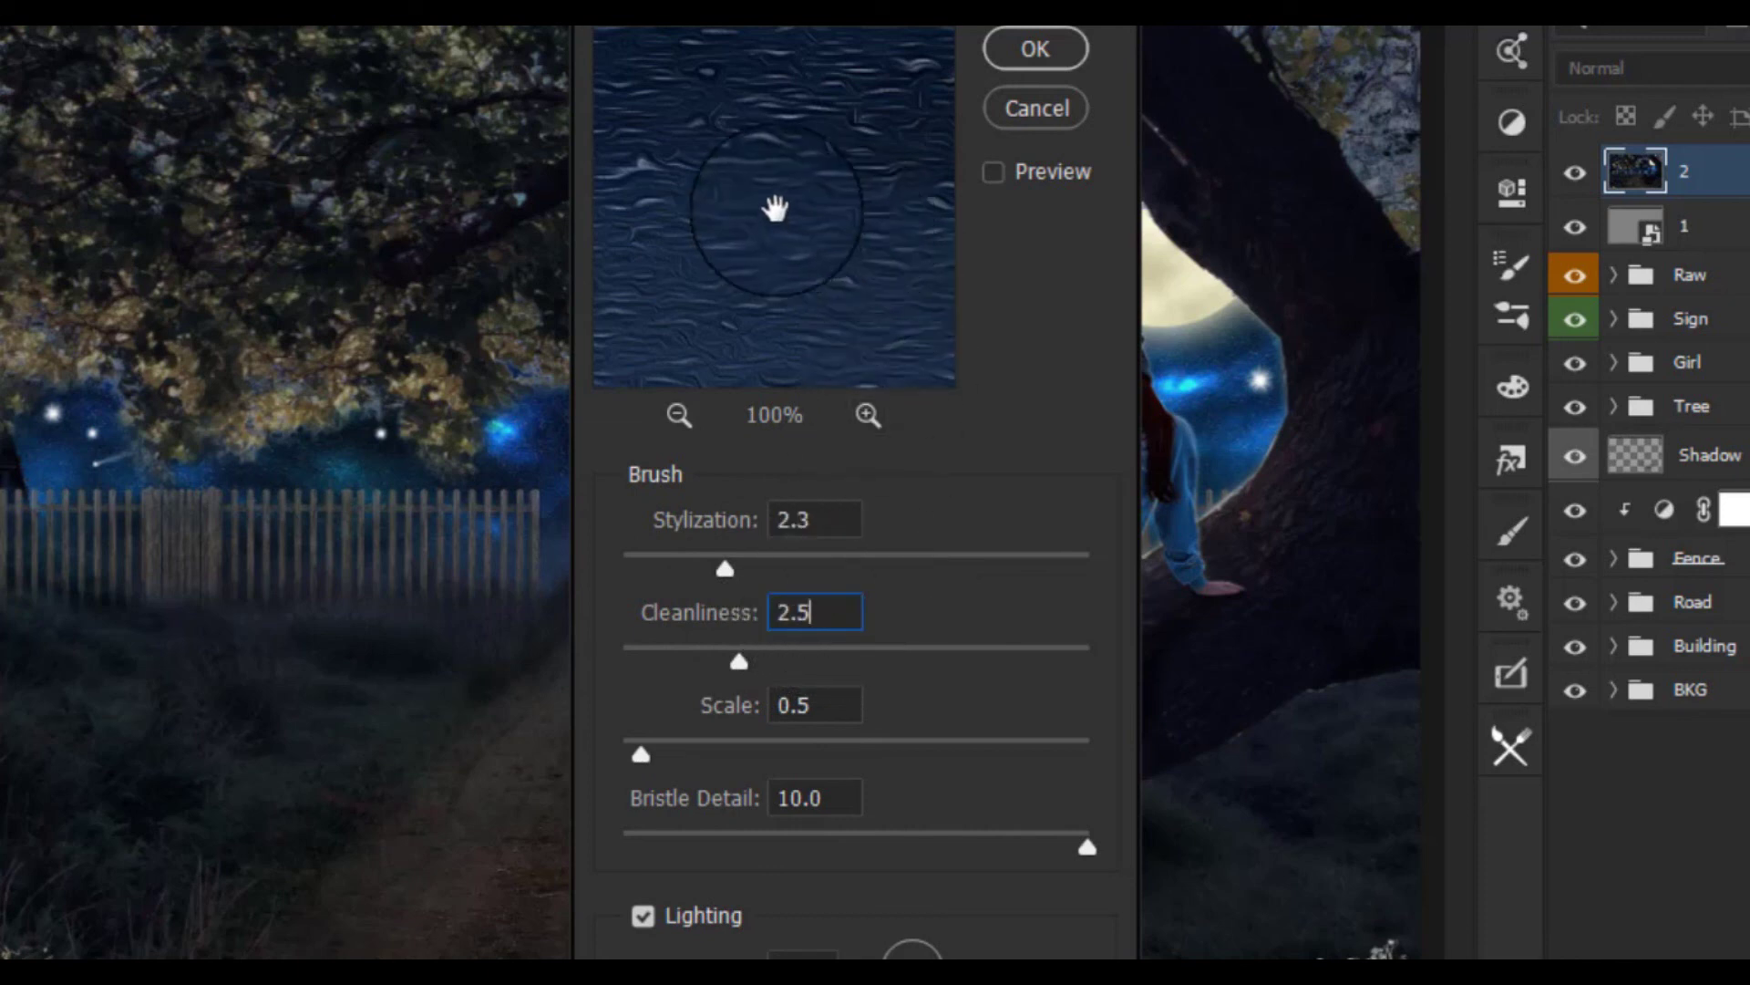
drag(875, 139, 653, 195)
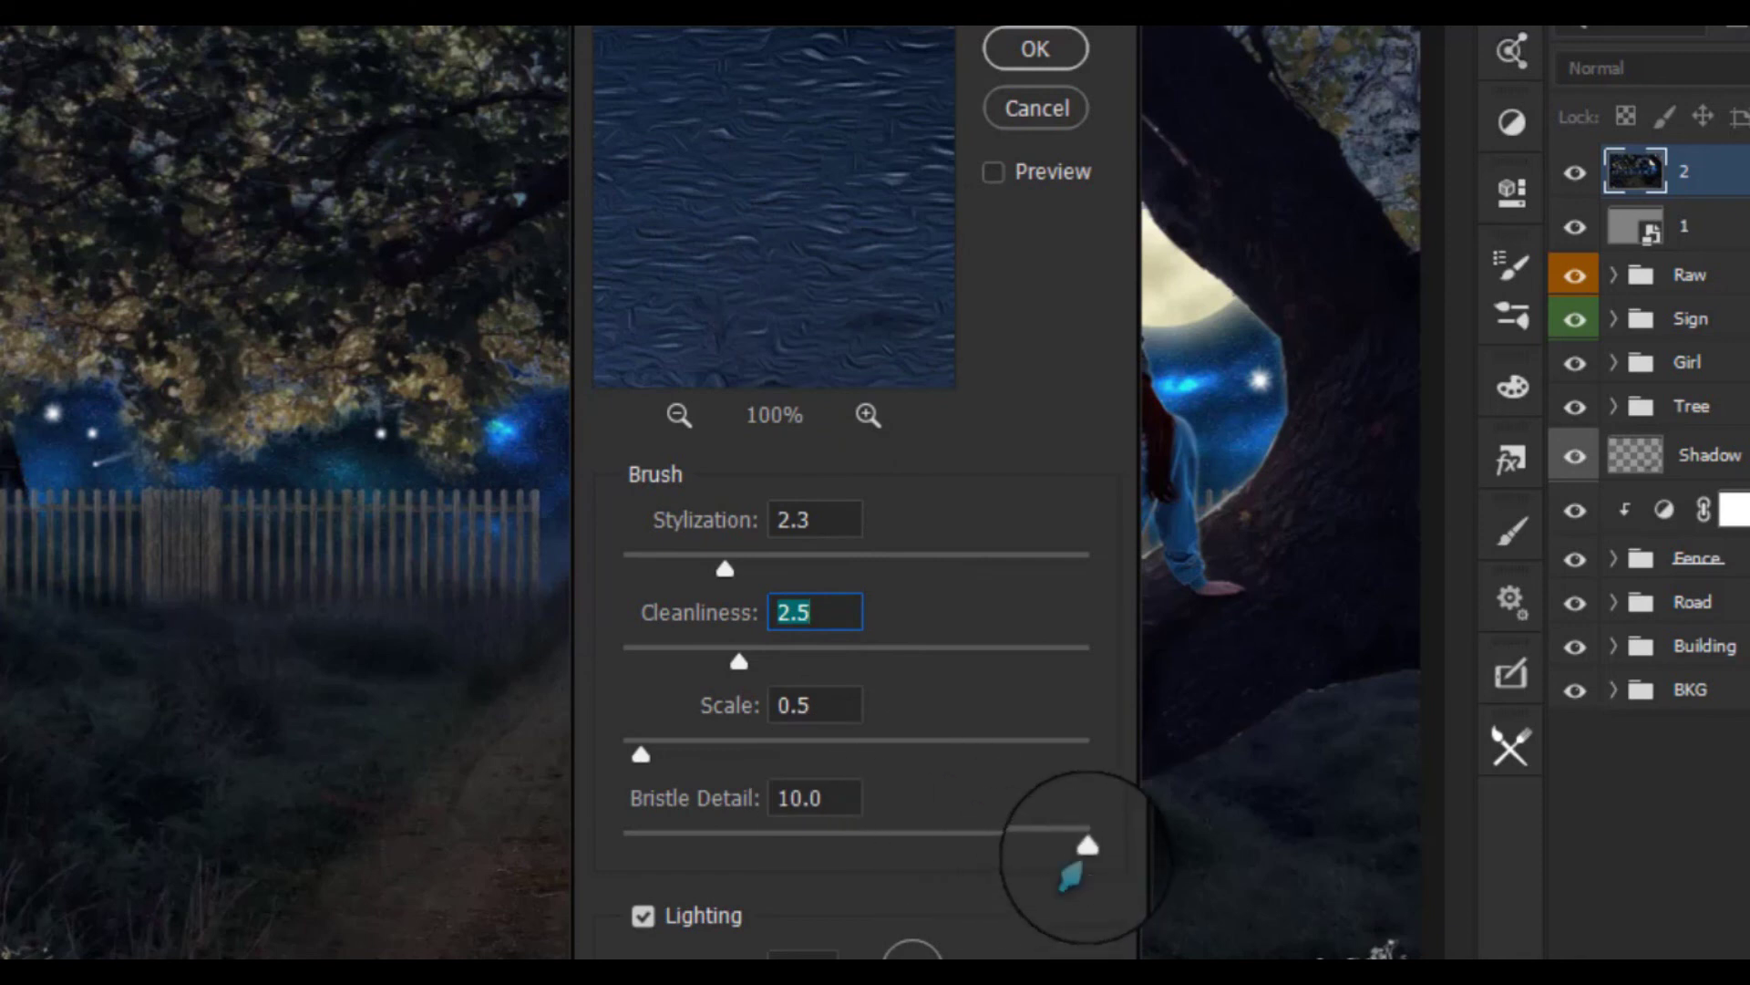
Finish Oil Paint with Bristle Detail 3.0, adjusted Shine, and Lighting Angle 0
drag(1084, 854, 649, 862)
click(749, 864)
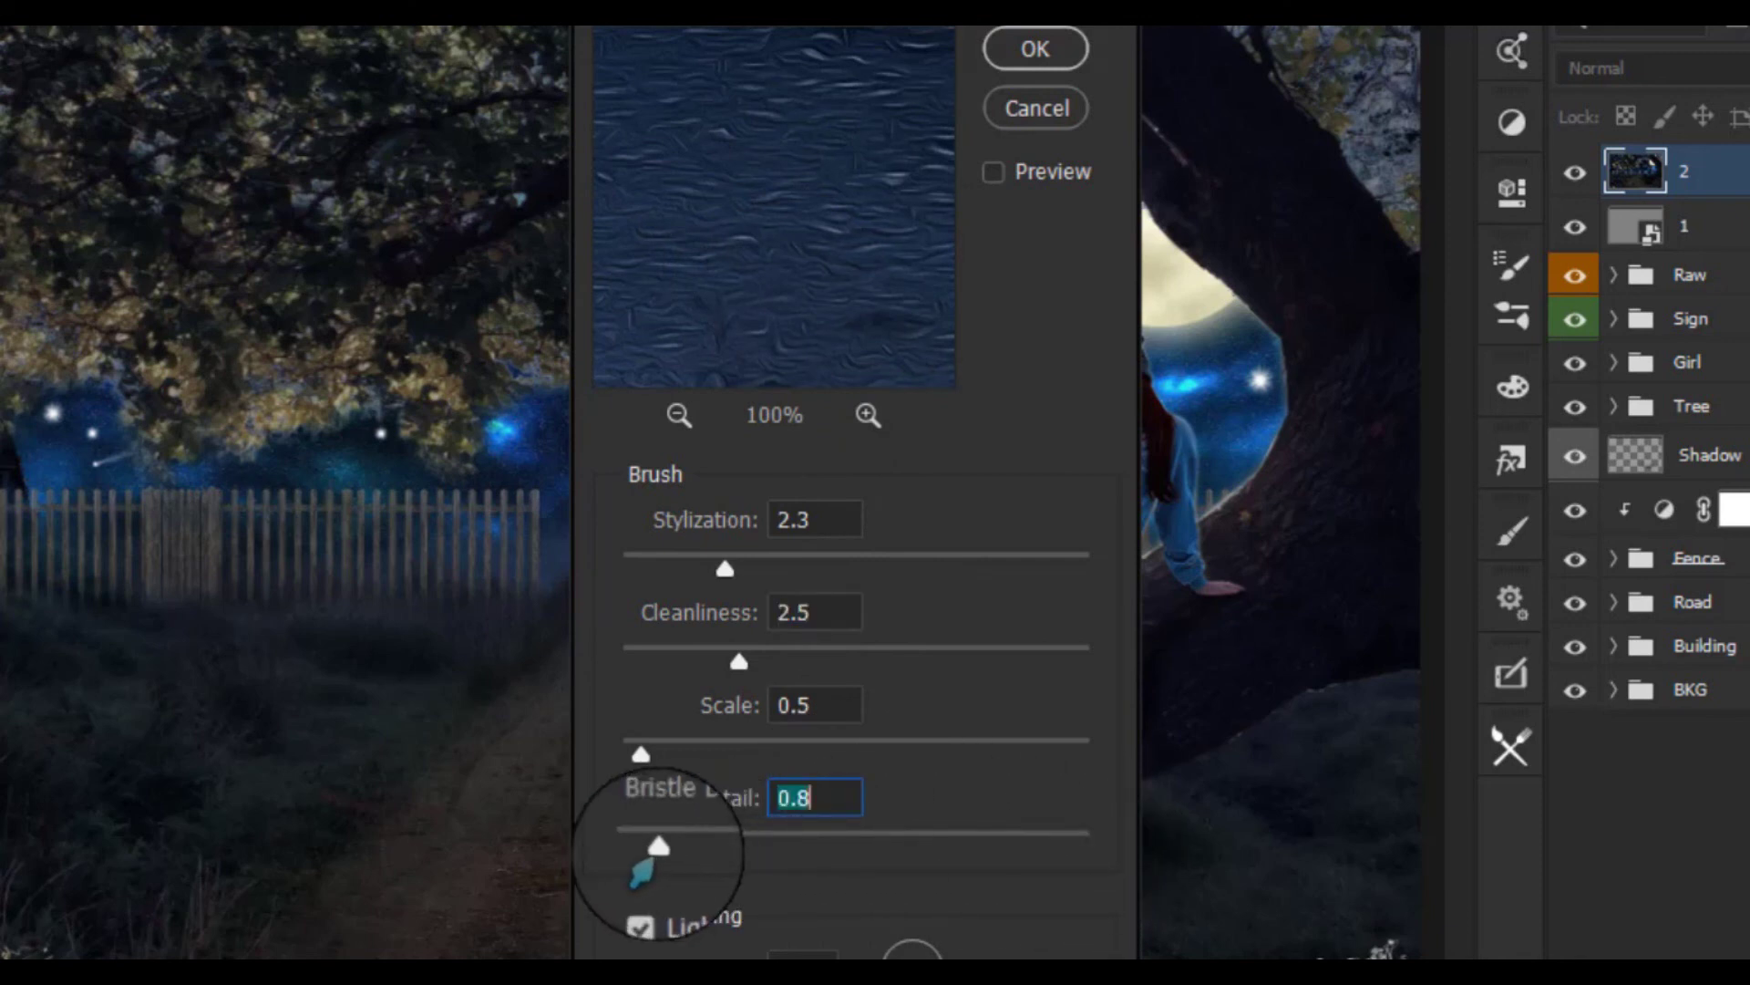
drag(653, 866, 728, 859)
text(3)
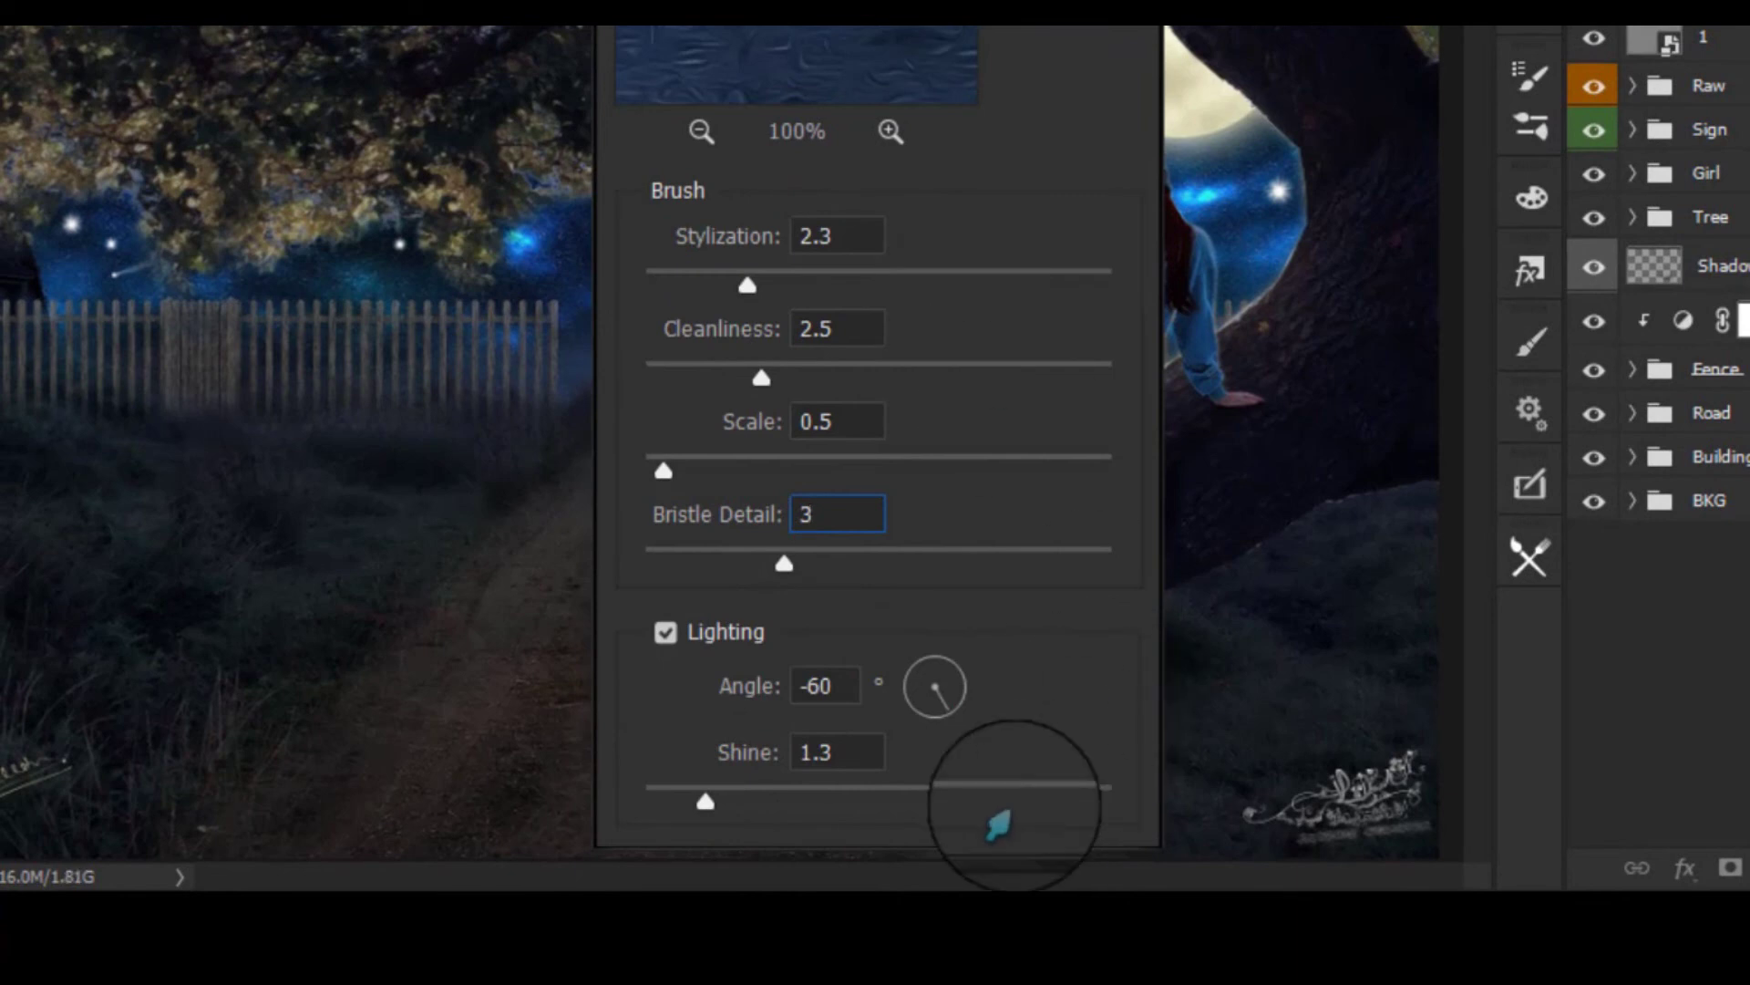
mouse_move(704, 802)
mouse_down()
mouse_move(773, 804)
mouse_move(709, 807)
mouse_move(743, 764)
mouse_up()
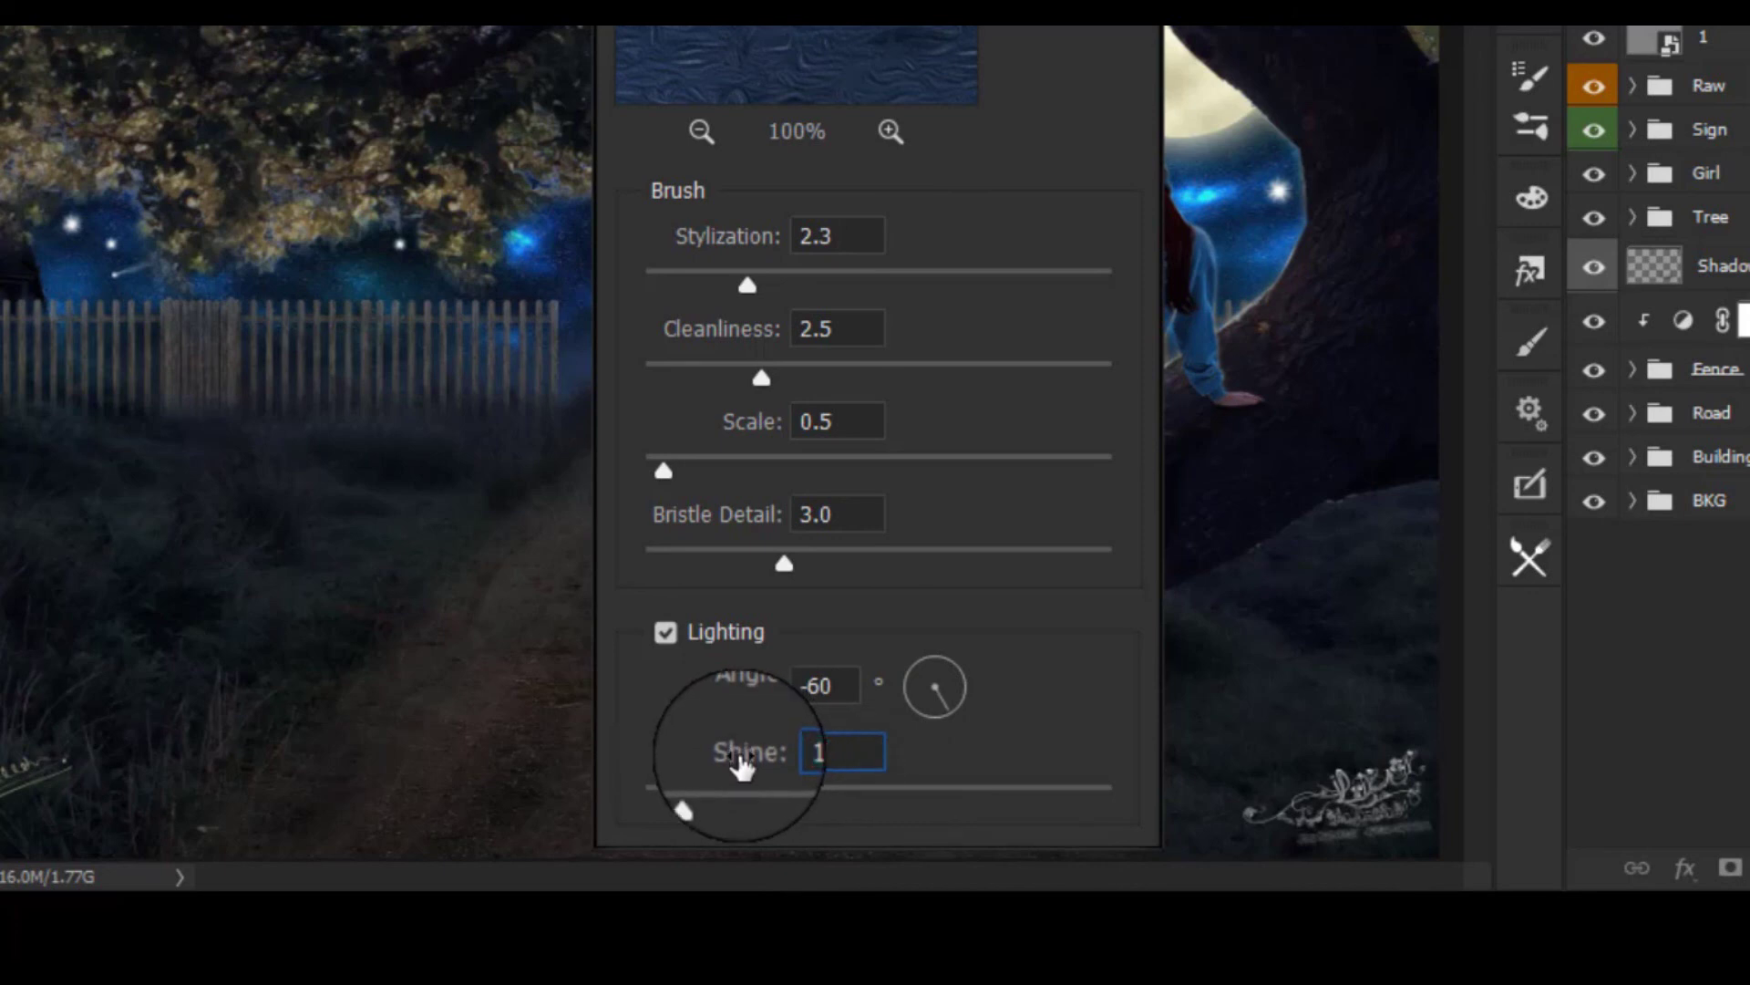
click(825, 686)
text(90)
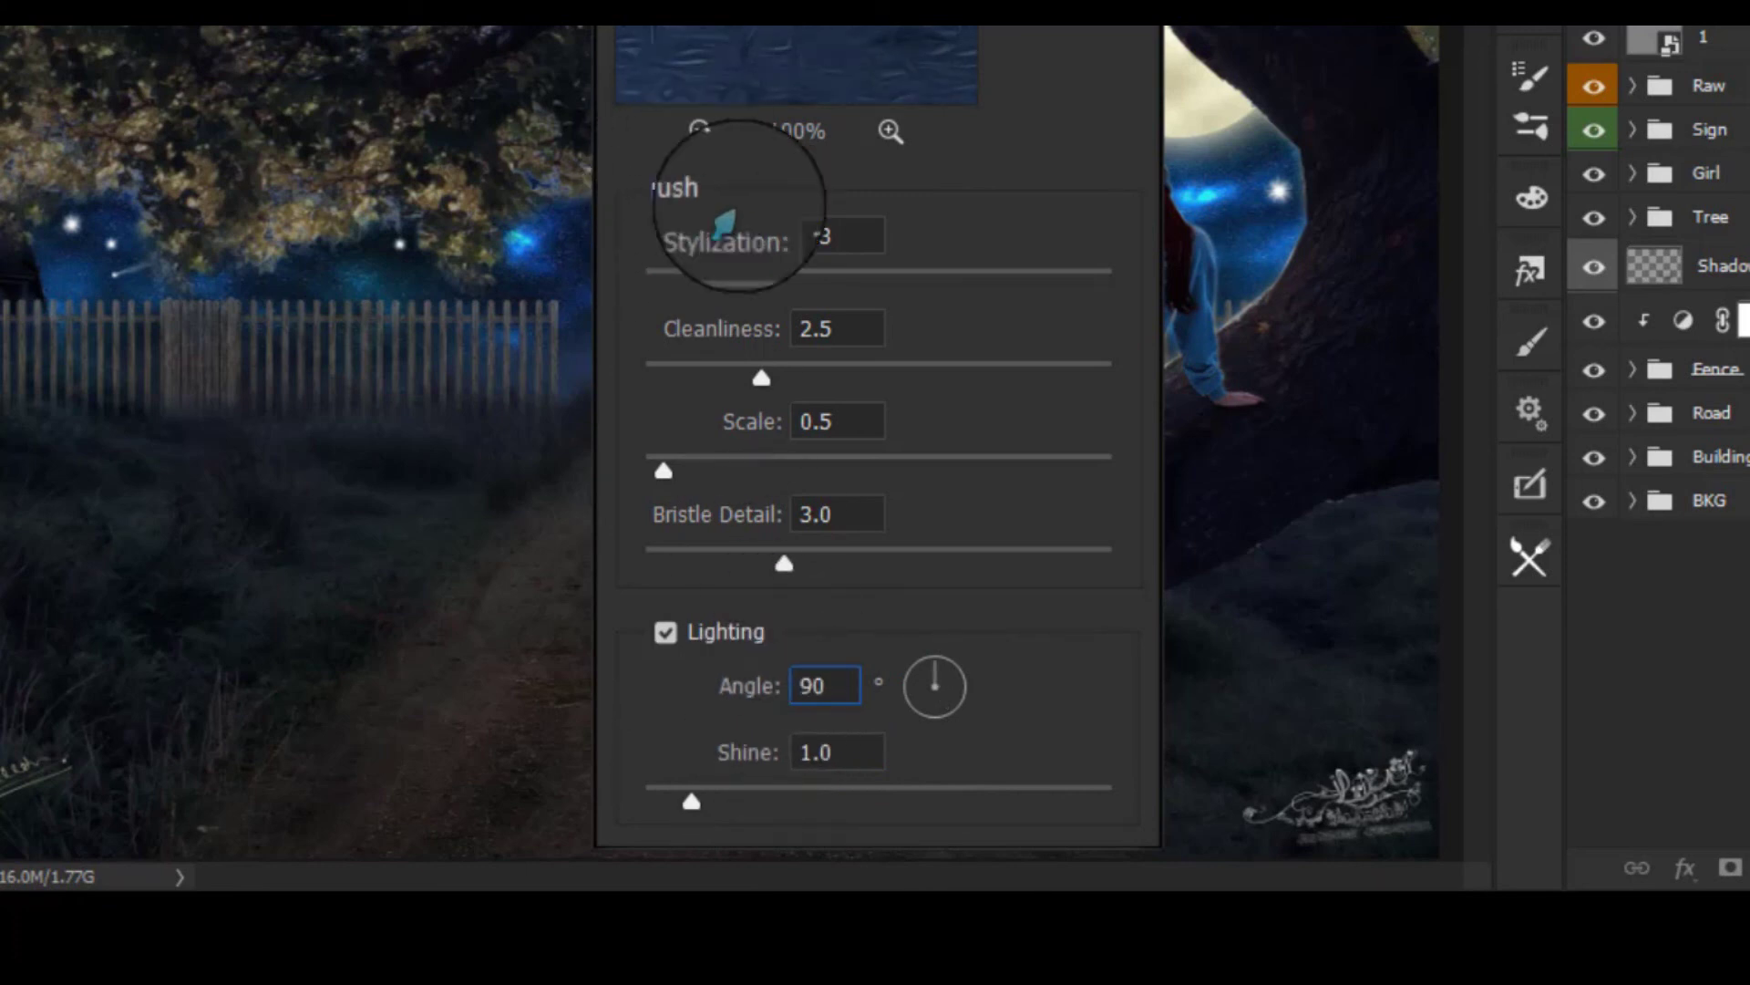
key(BackSpace)
key(BackSpace)
text(0)
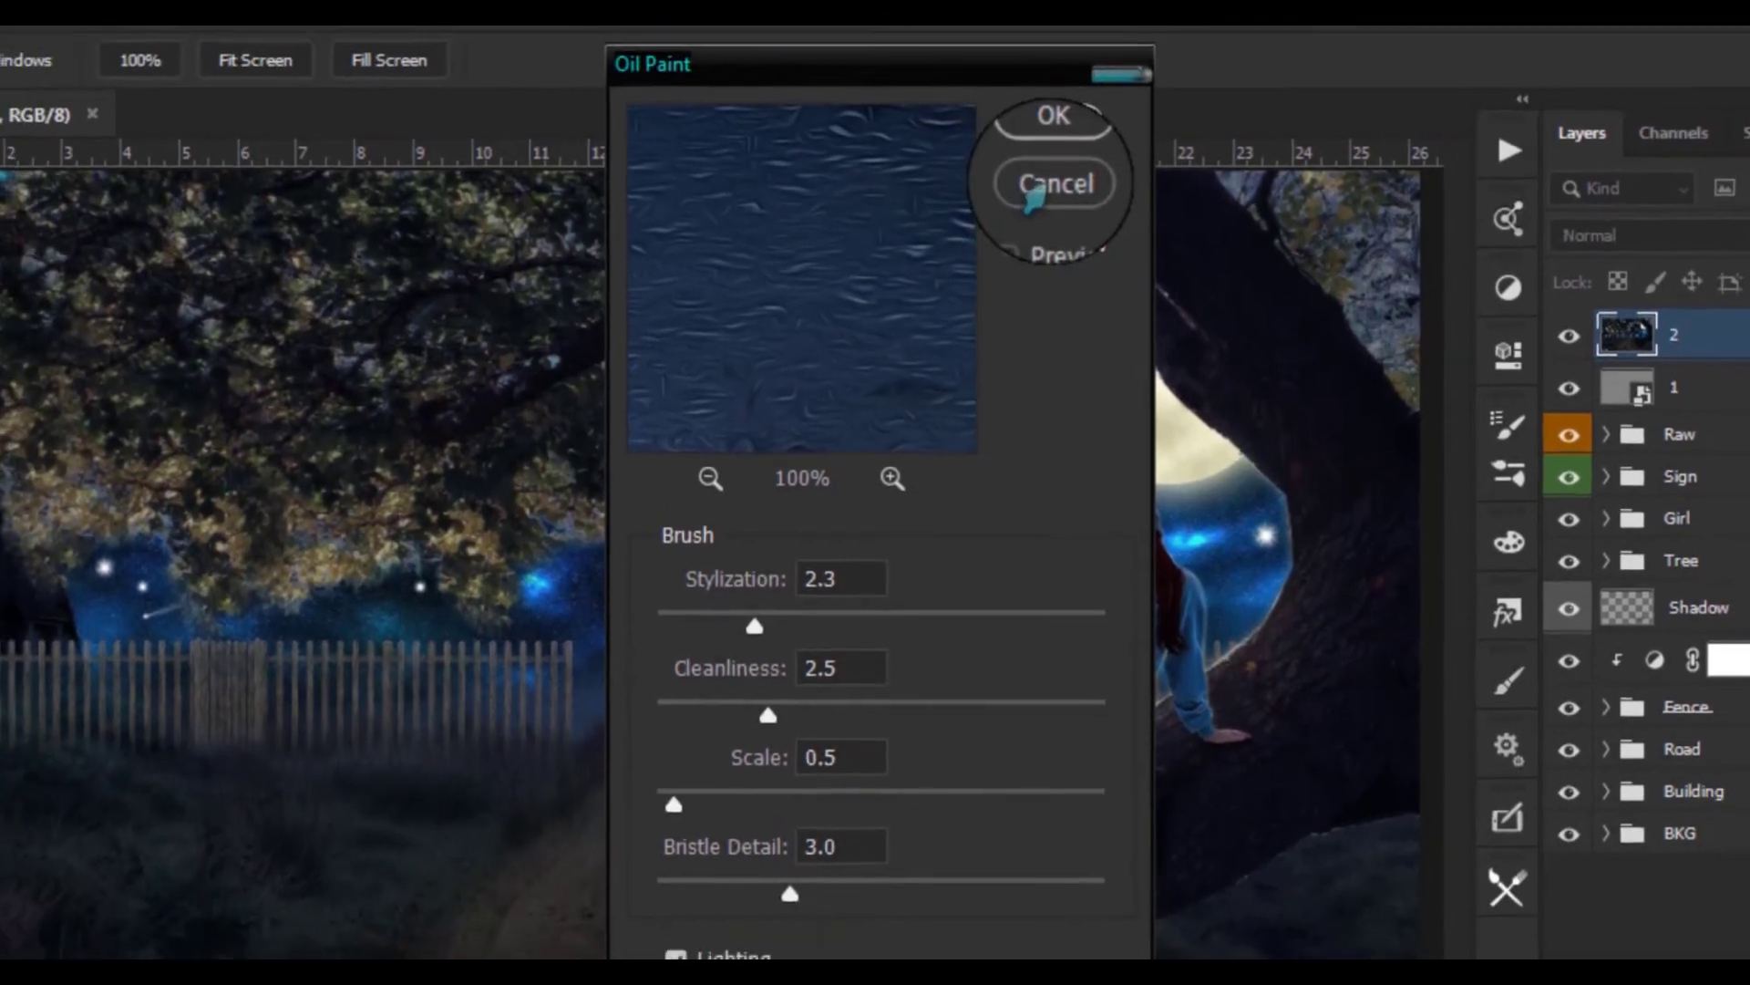
click(1040, 192)
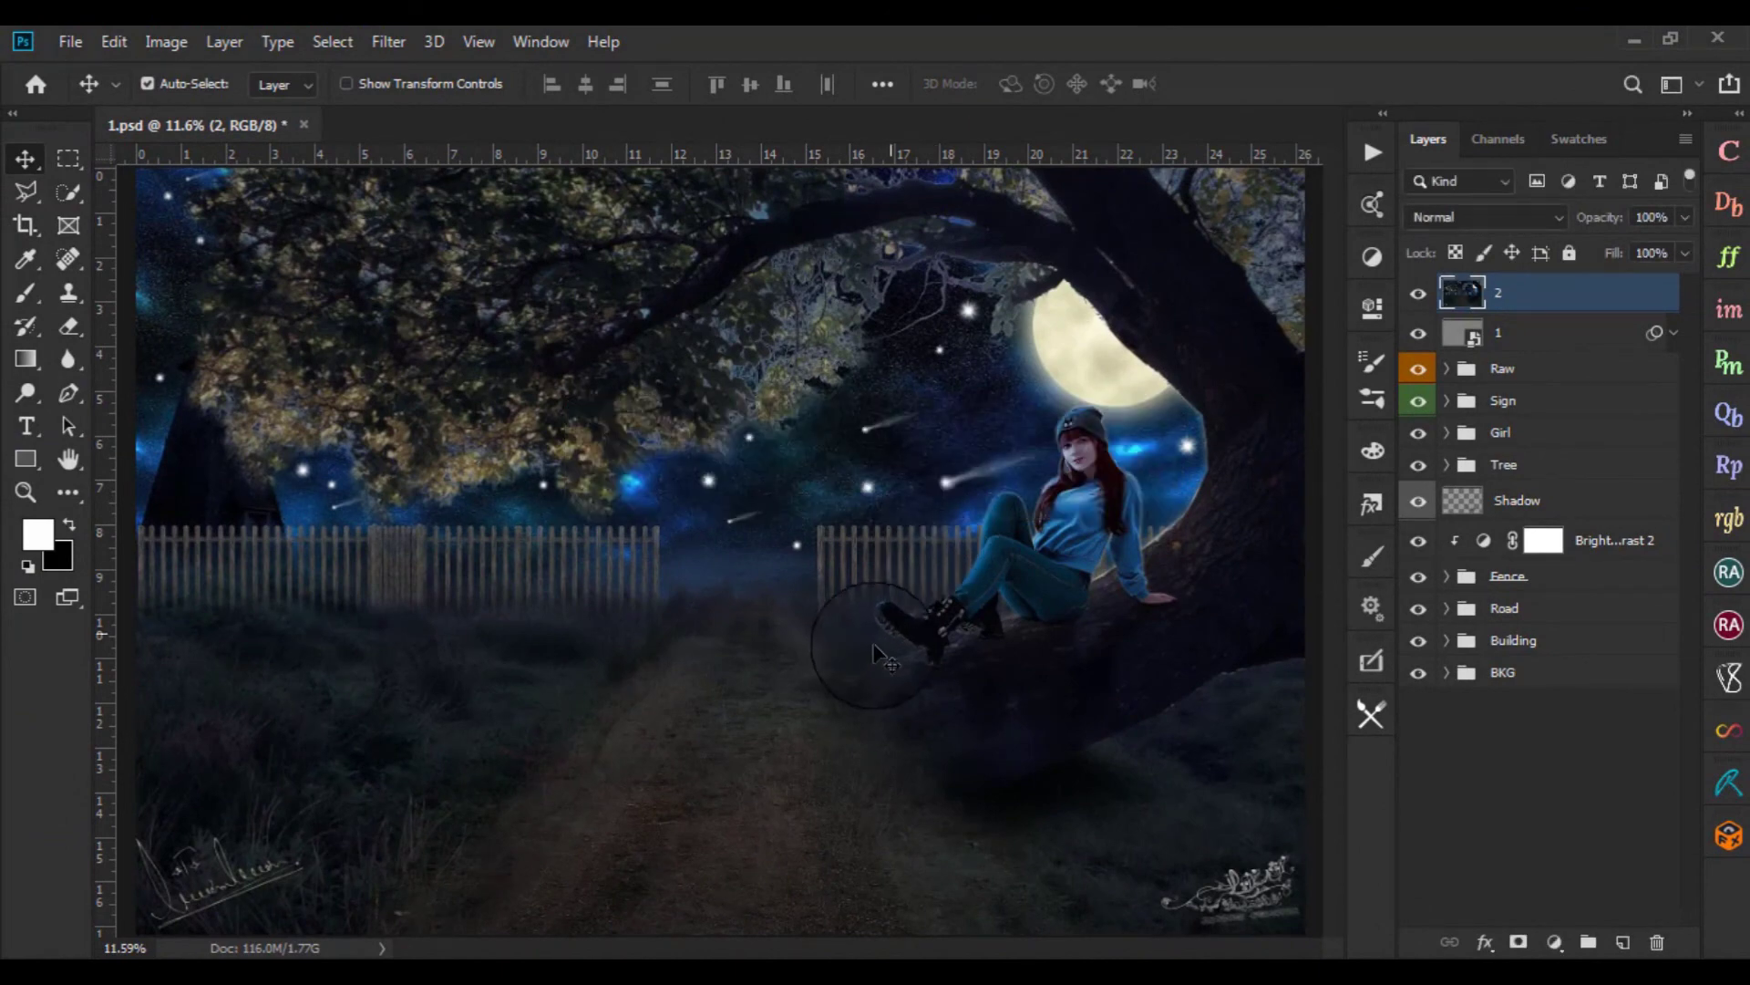
scroll(875, 633, up, 3)
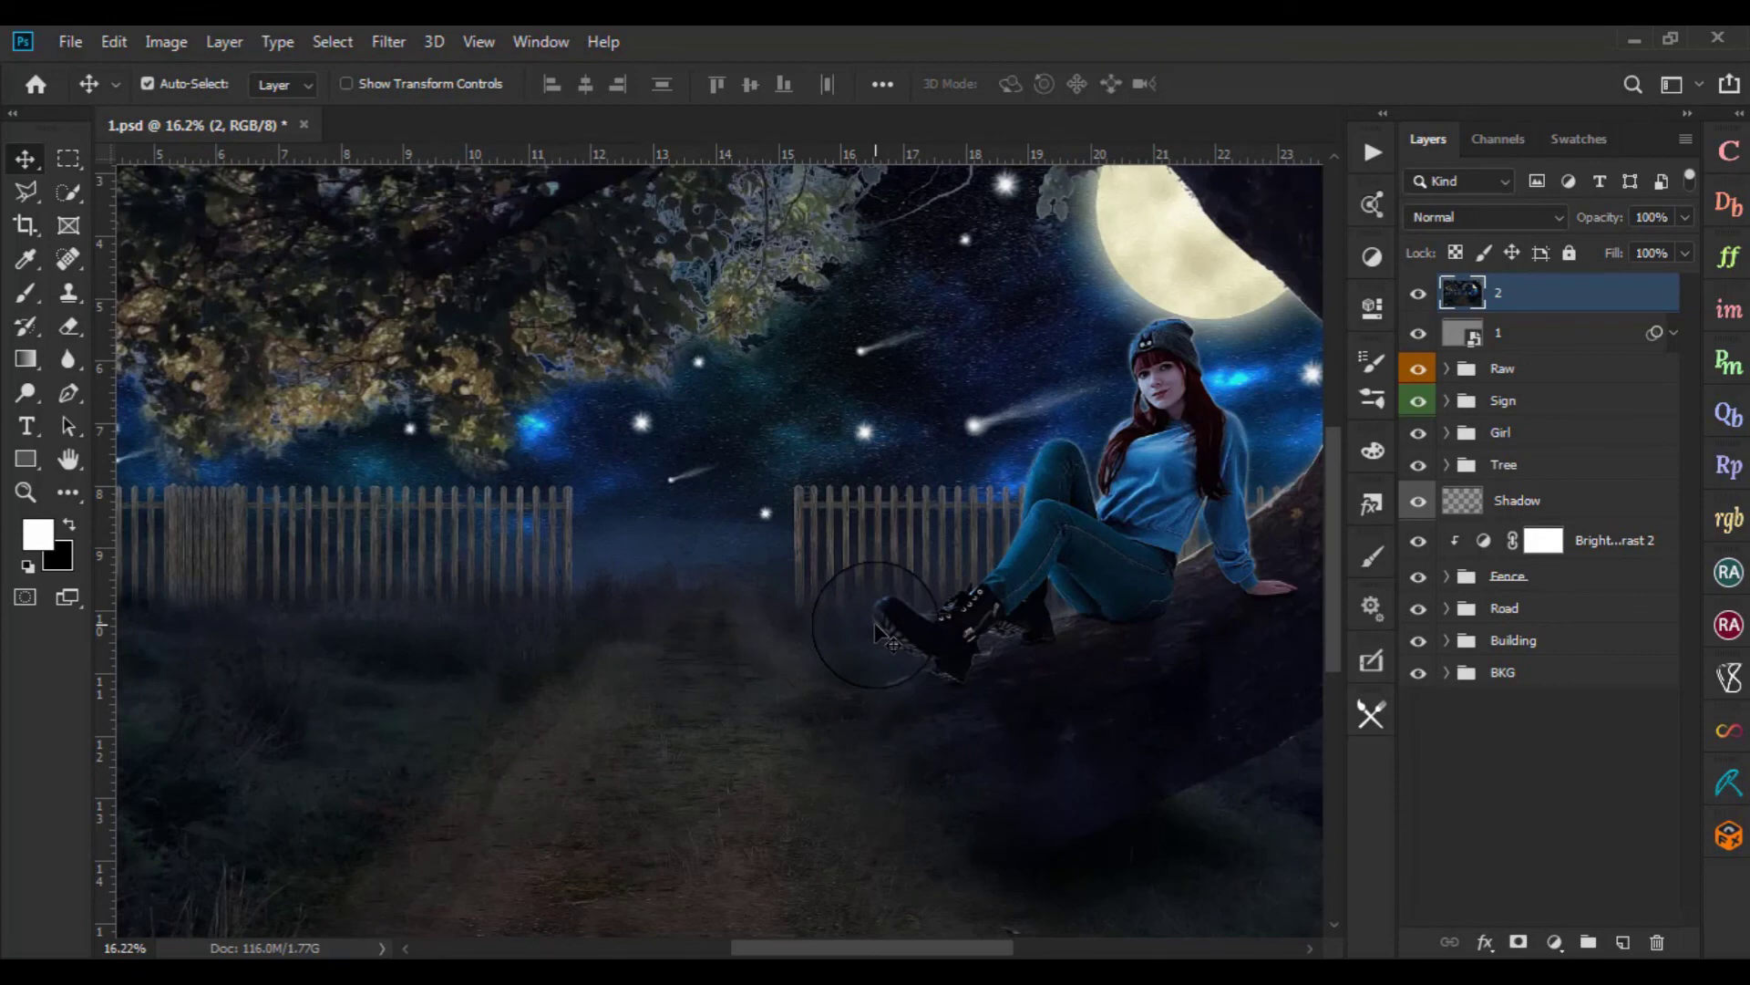
scroll(875, 634, up, 6)
scroll(875, 633, up, 3)
scroll(875, 633, up, 6)
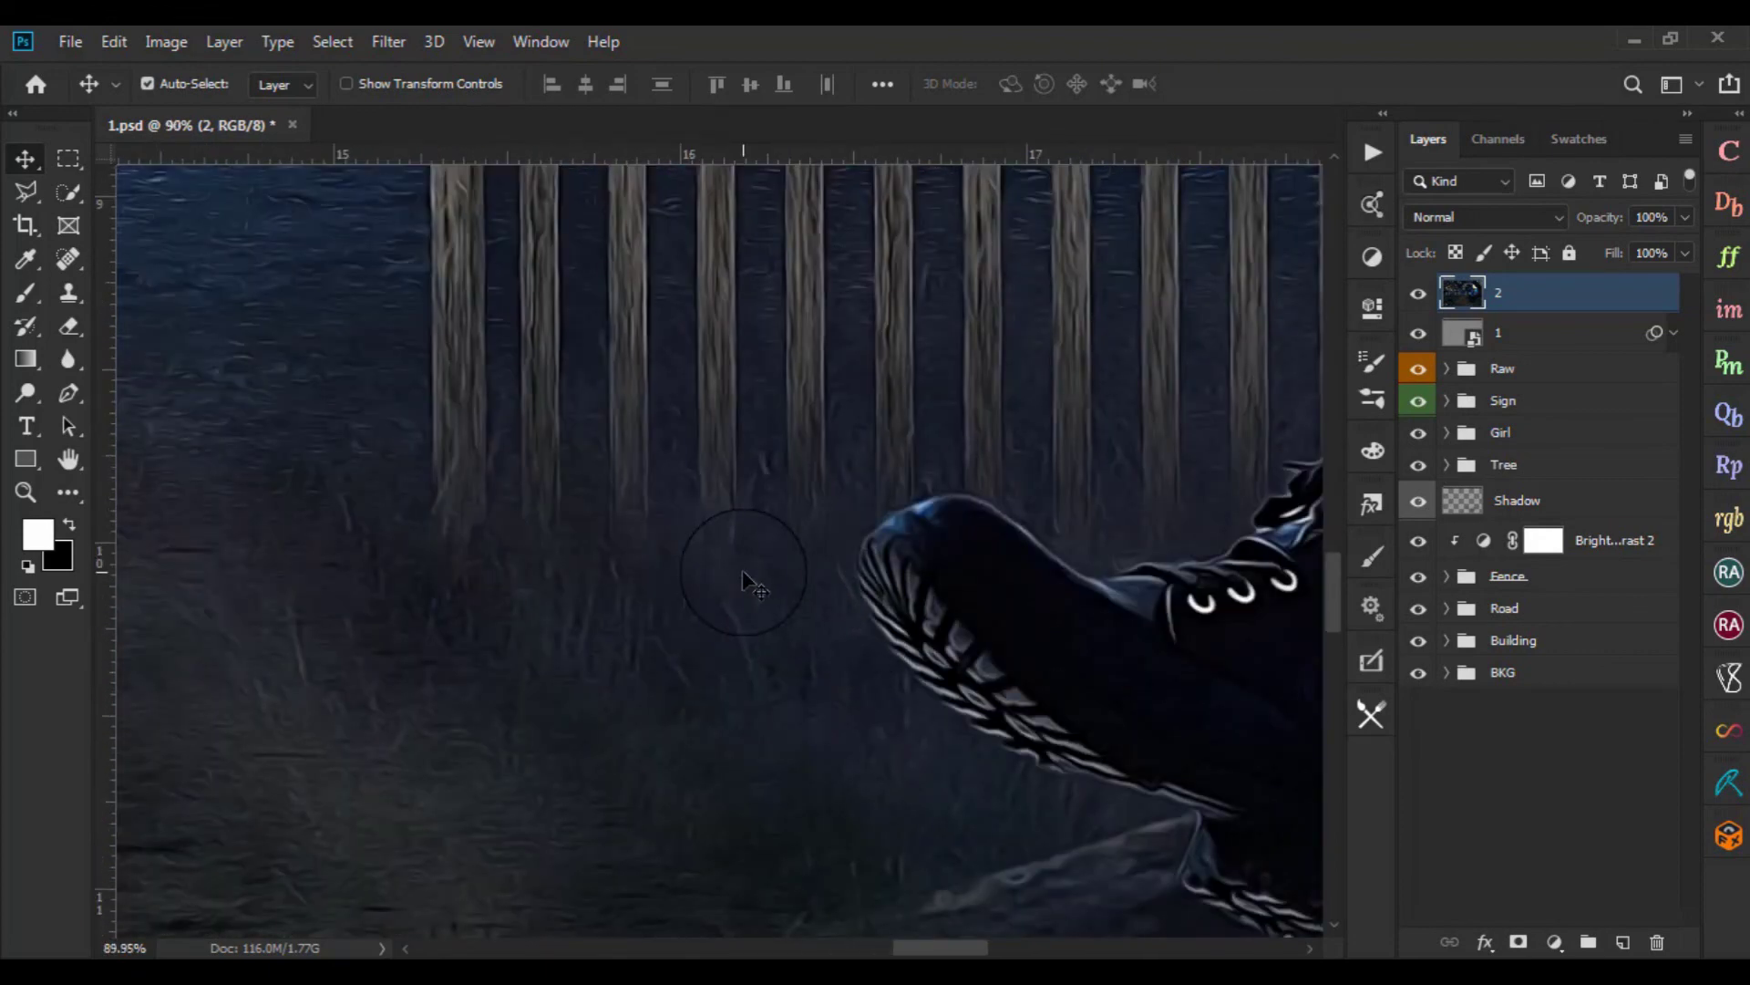
scroll(742, 571, down, 6)
scroll(742, 570, down, 4)
scroll(742, 570, down, 2)
scroll(742, 571, down, 3)
scroll(742, 583, down, 1)
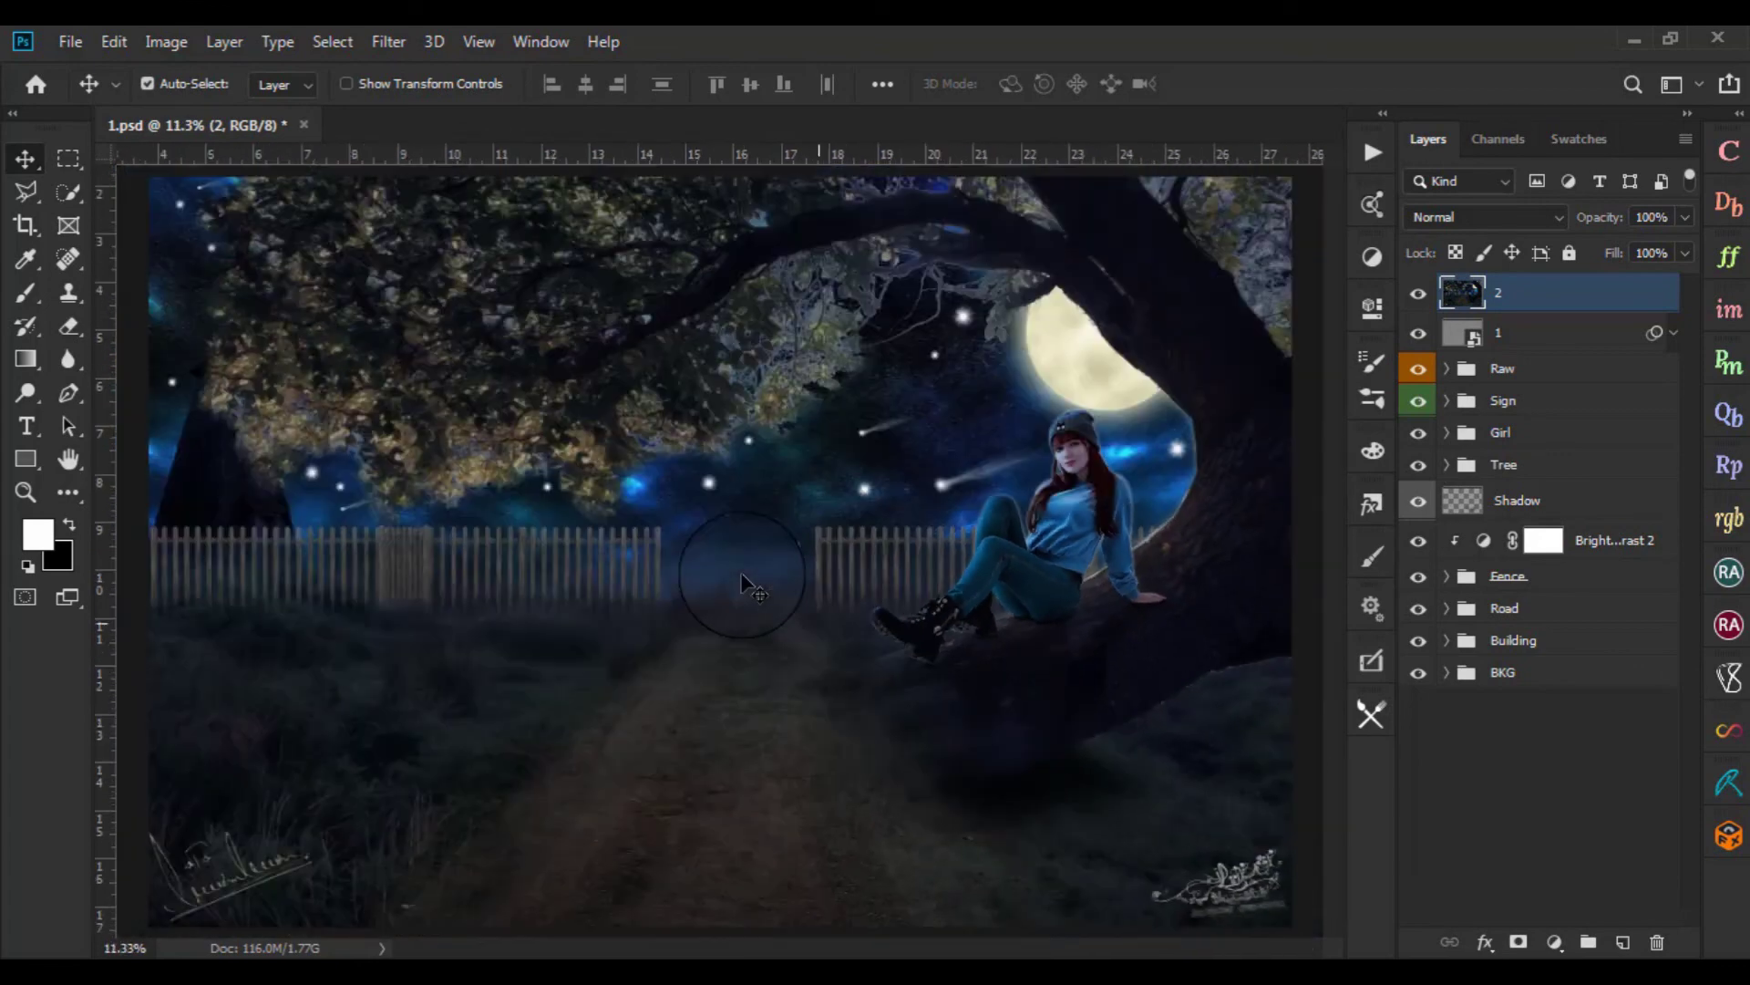
scroll(742, 583, up, 1)
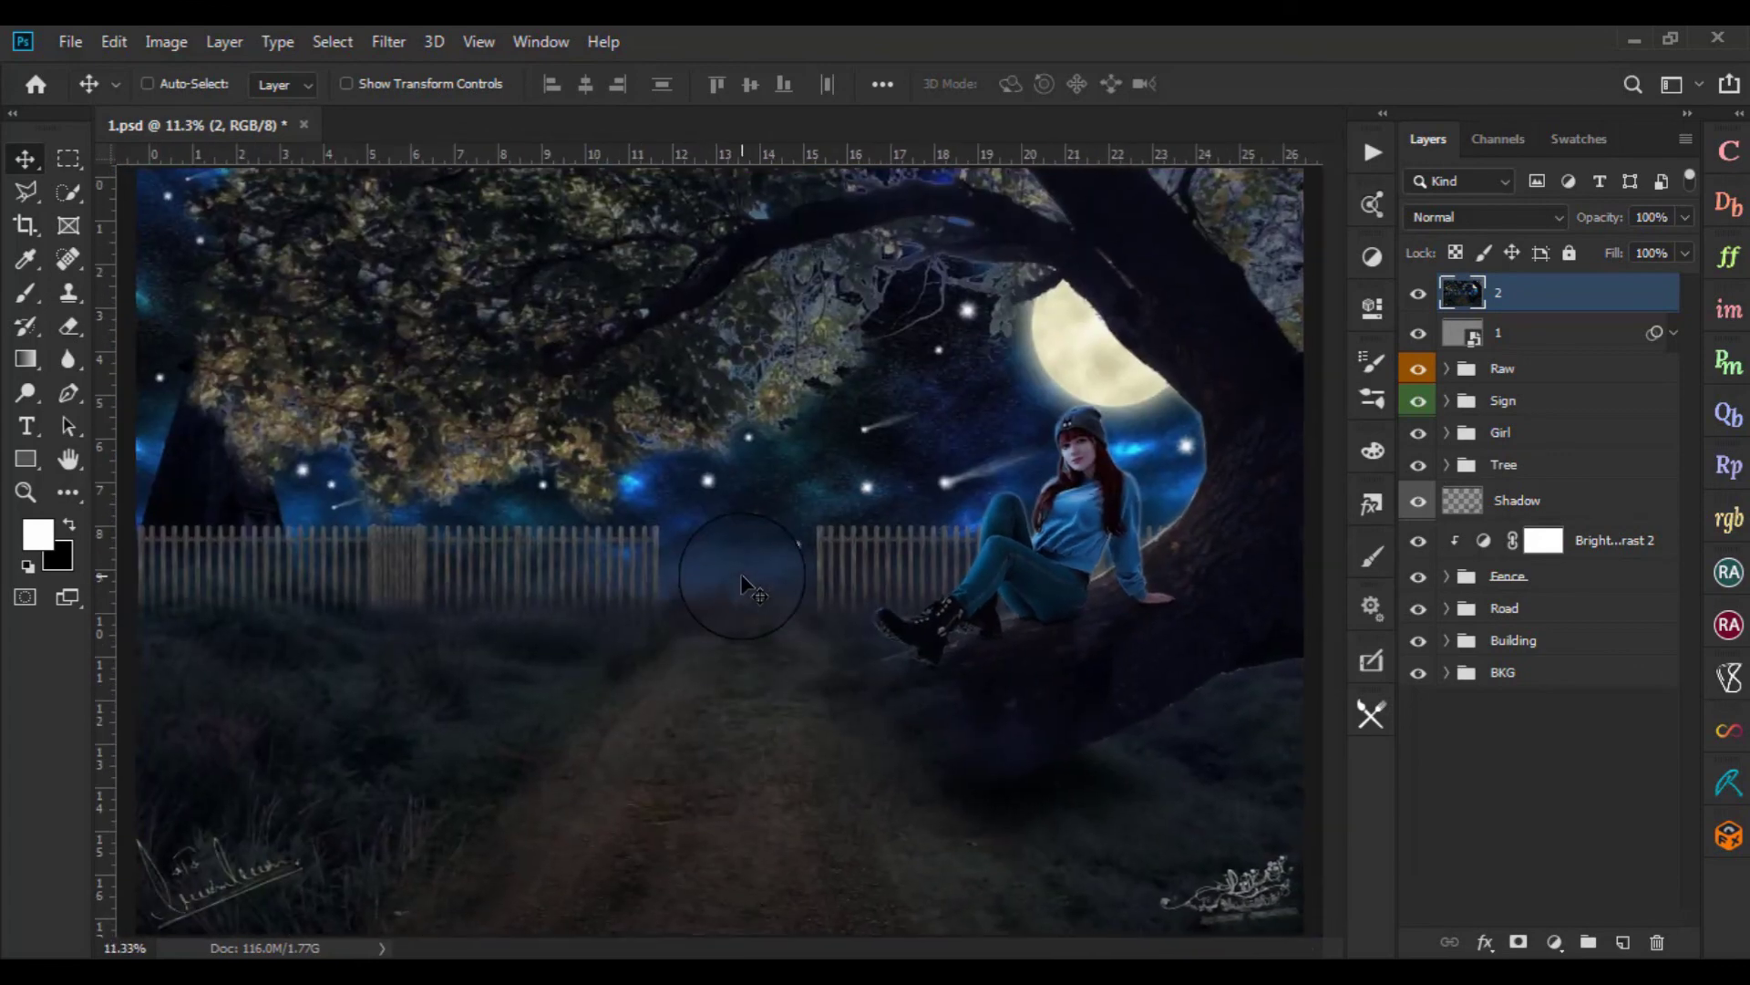
click(1562, 300)
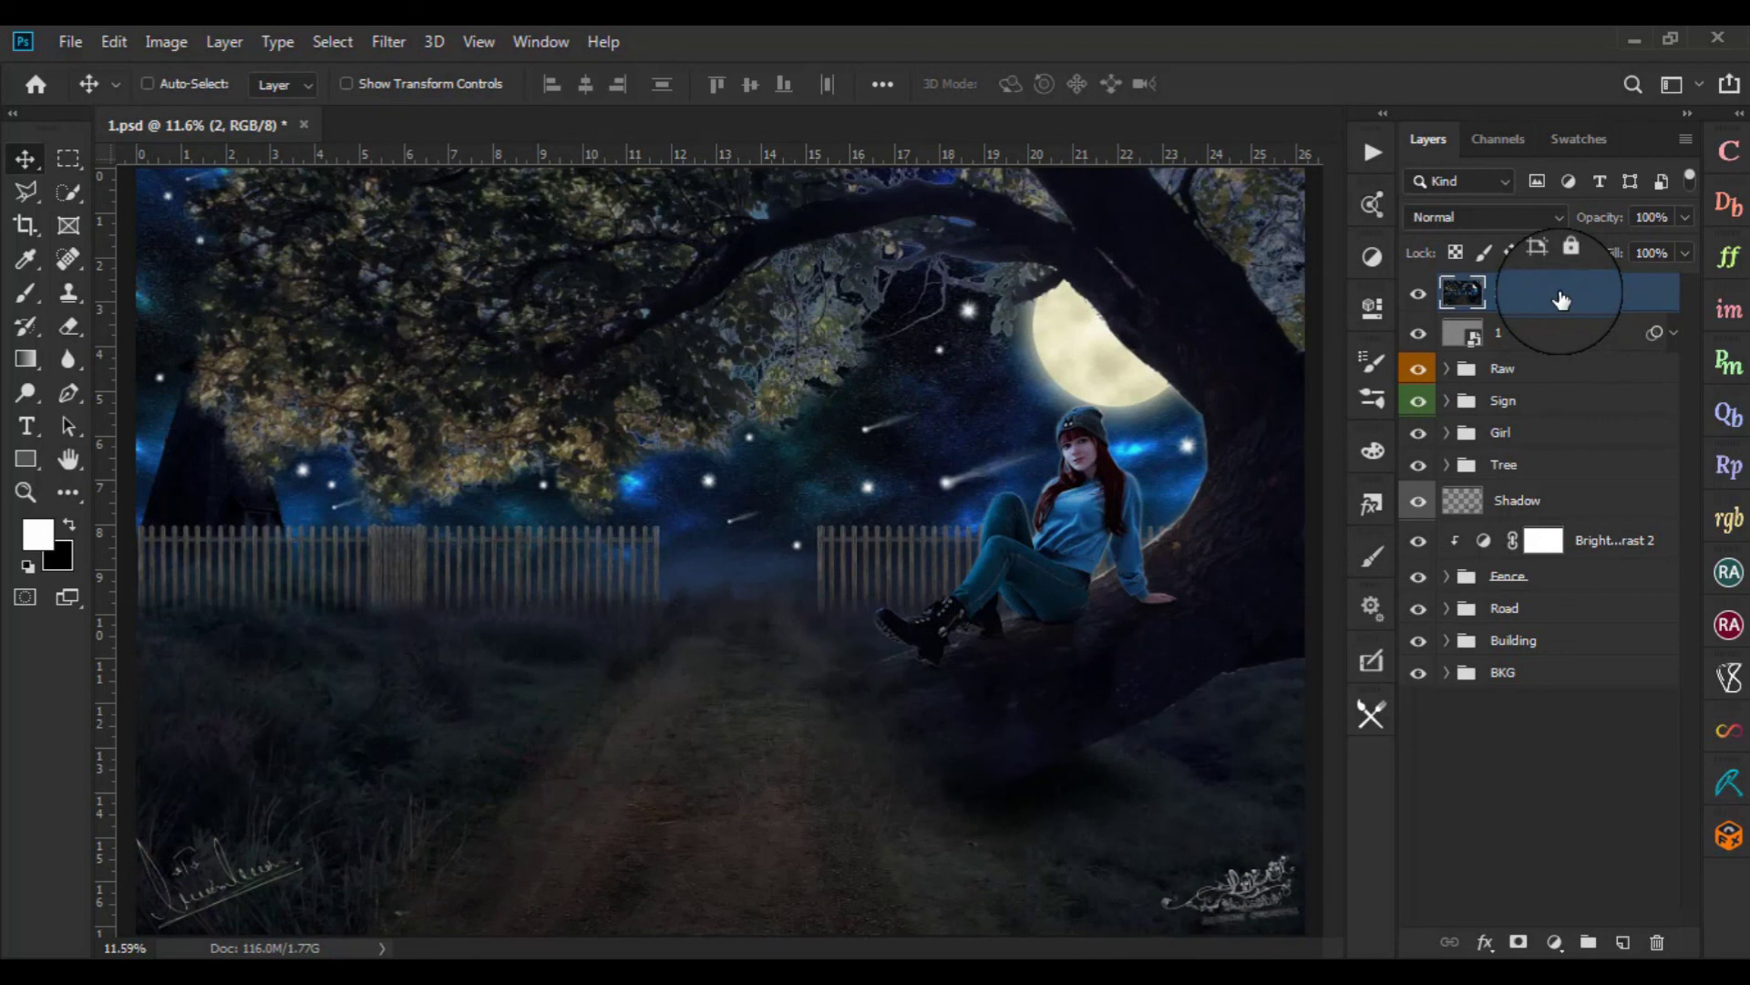
key(ctrl+shift+alt+e)
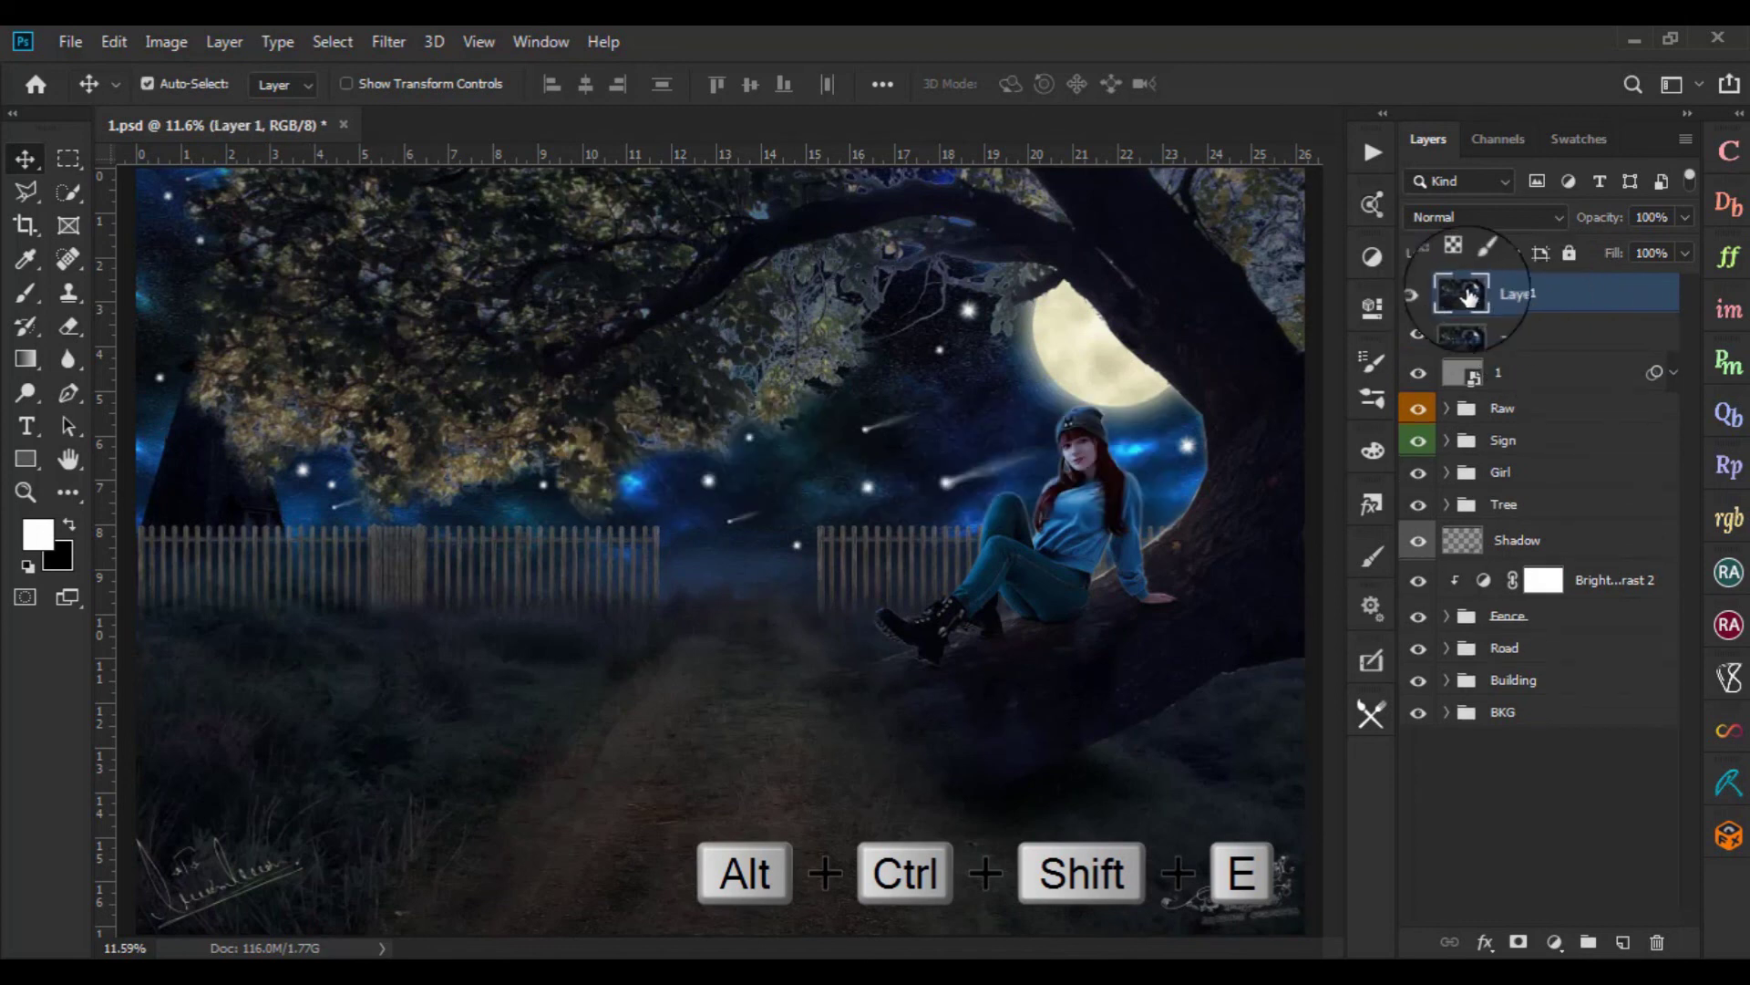
Name the stamped merged layer 3 and bring up Match Color for it
double_click(1513, 294)
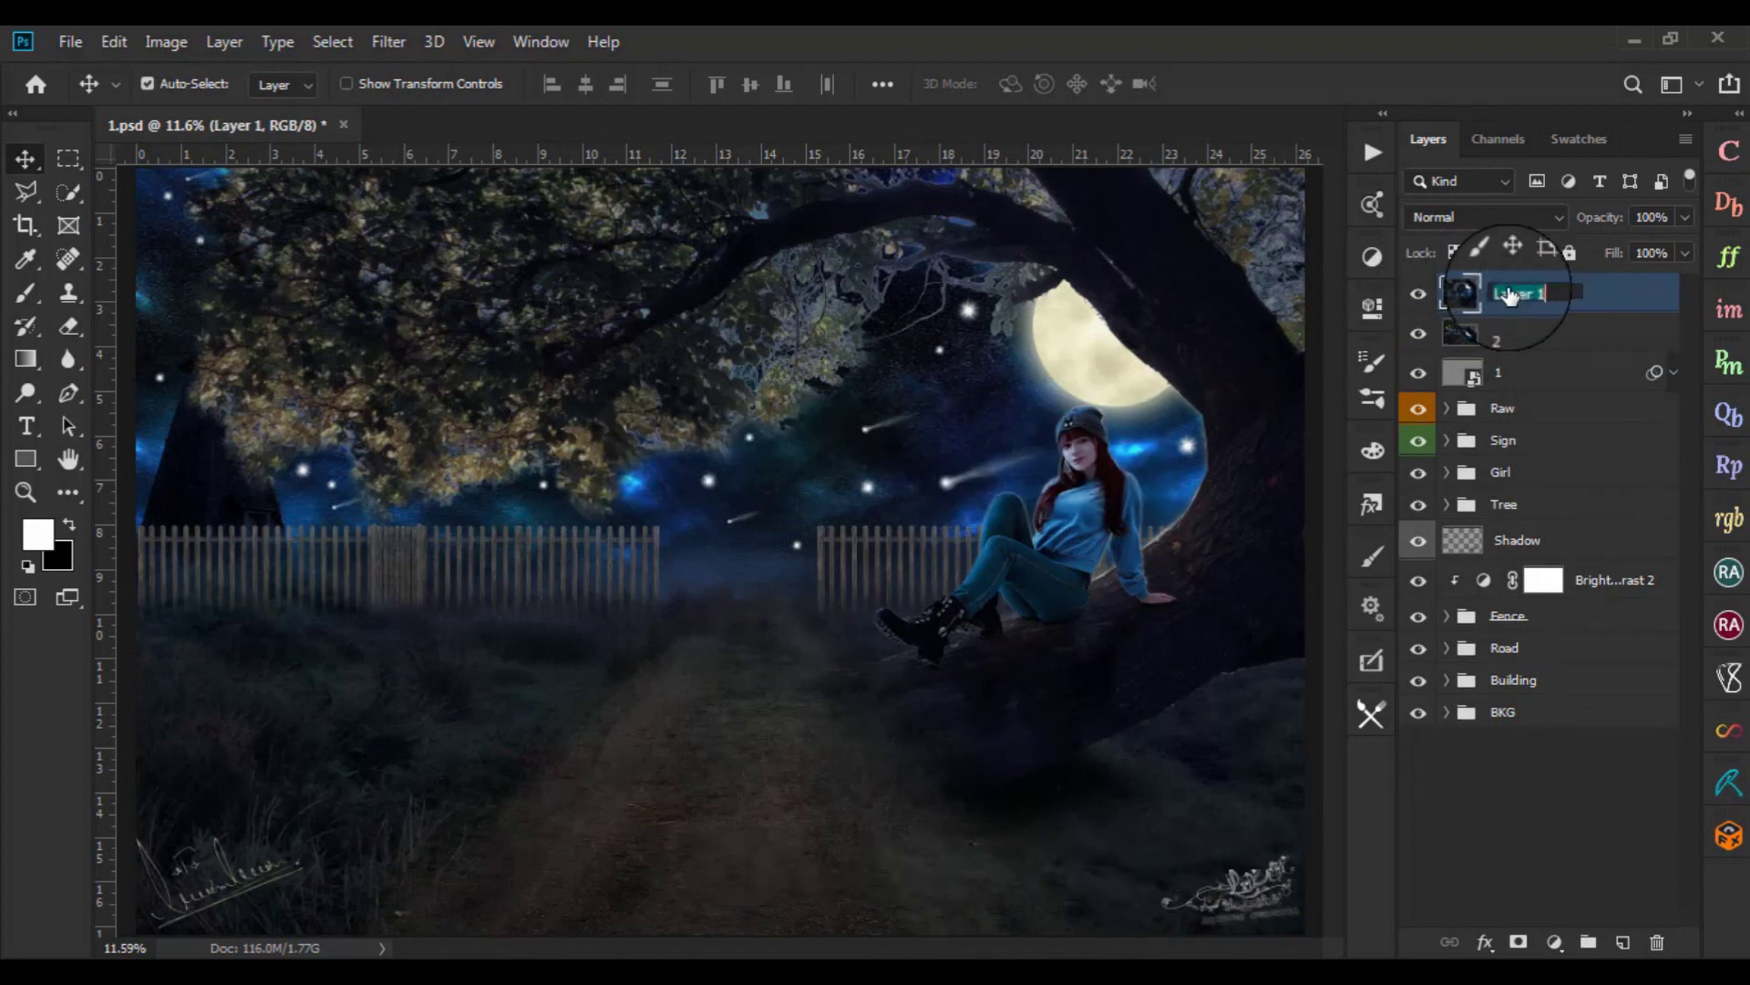
text(3)
key(Return)
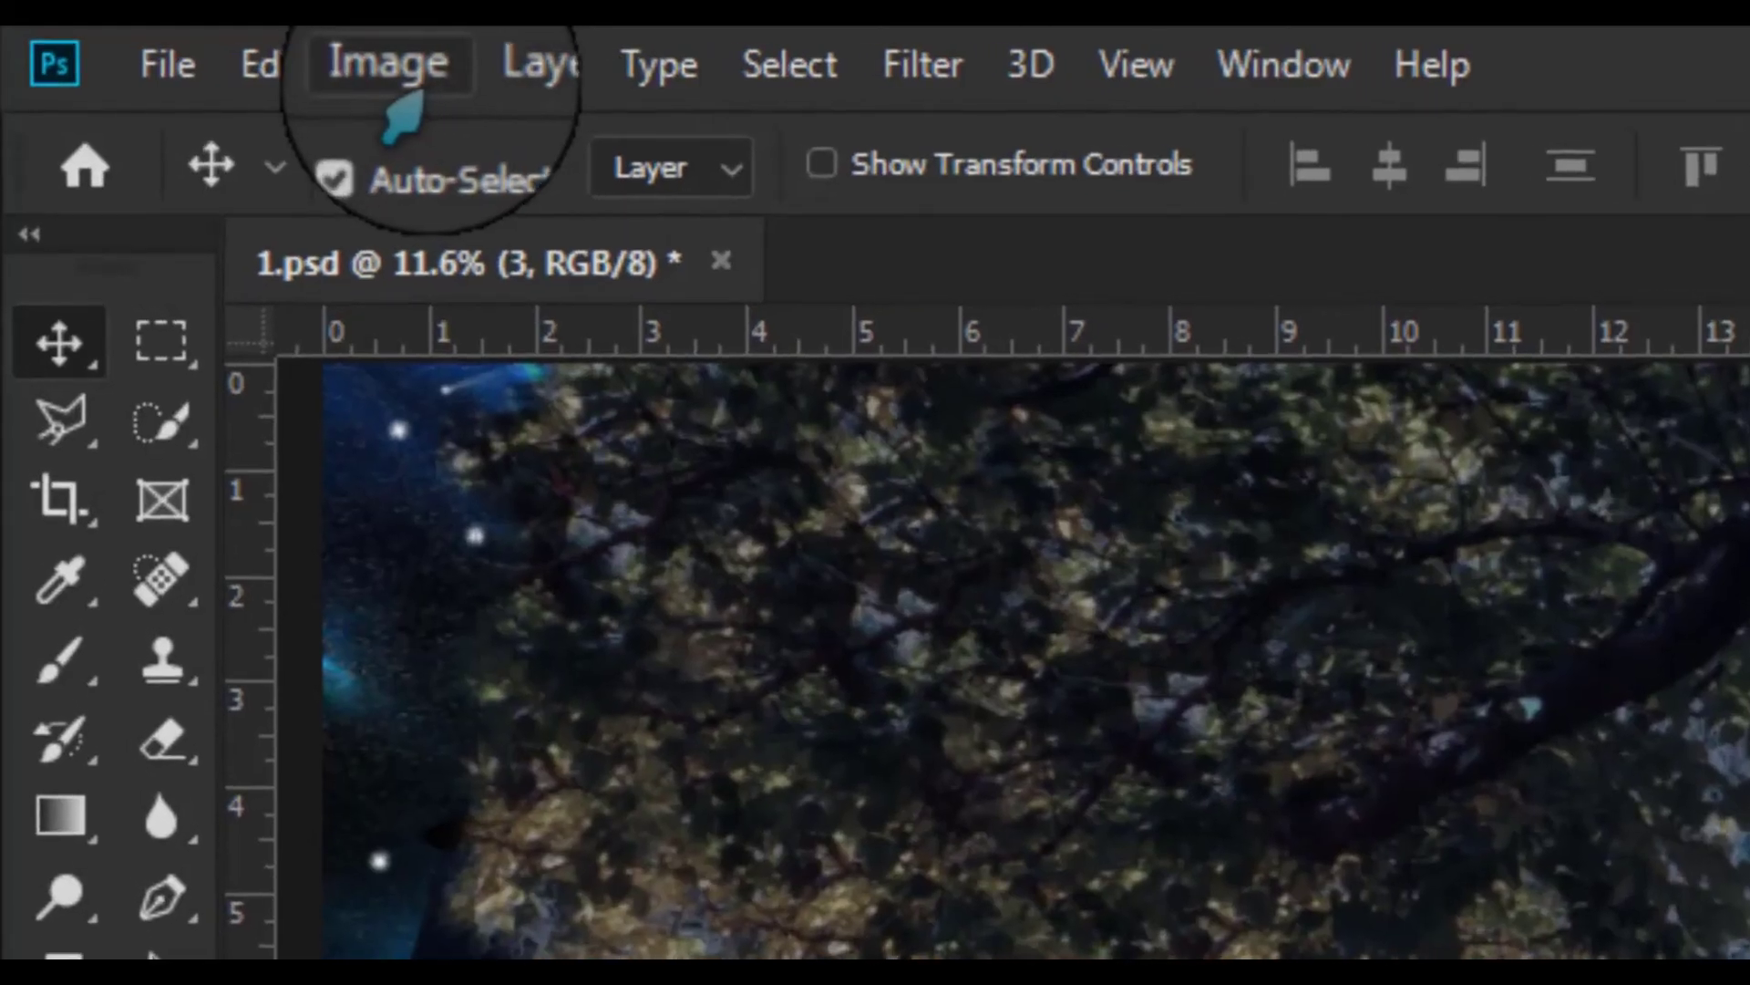
click(166, 41)
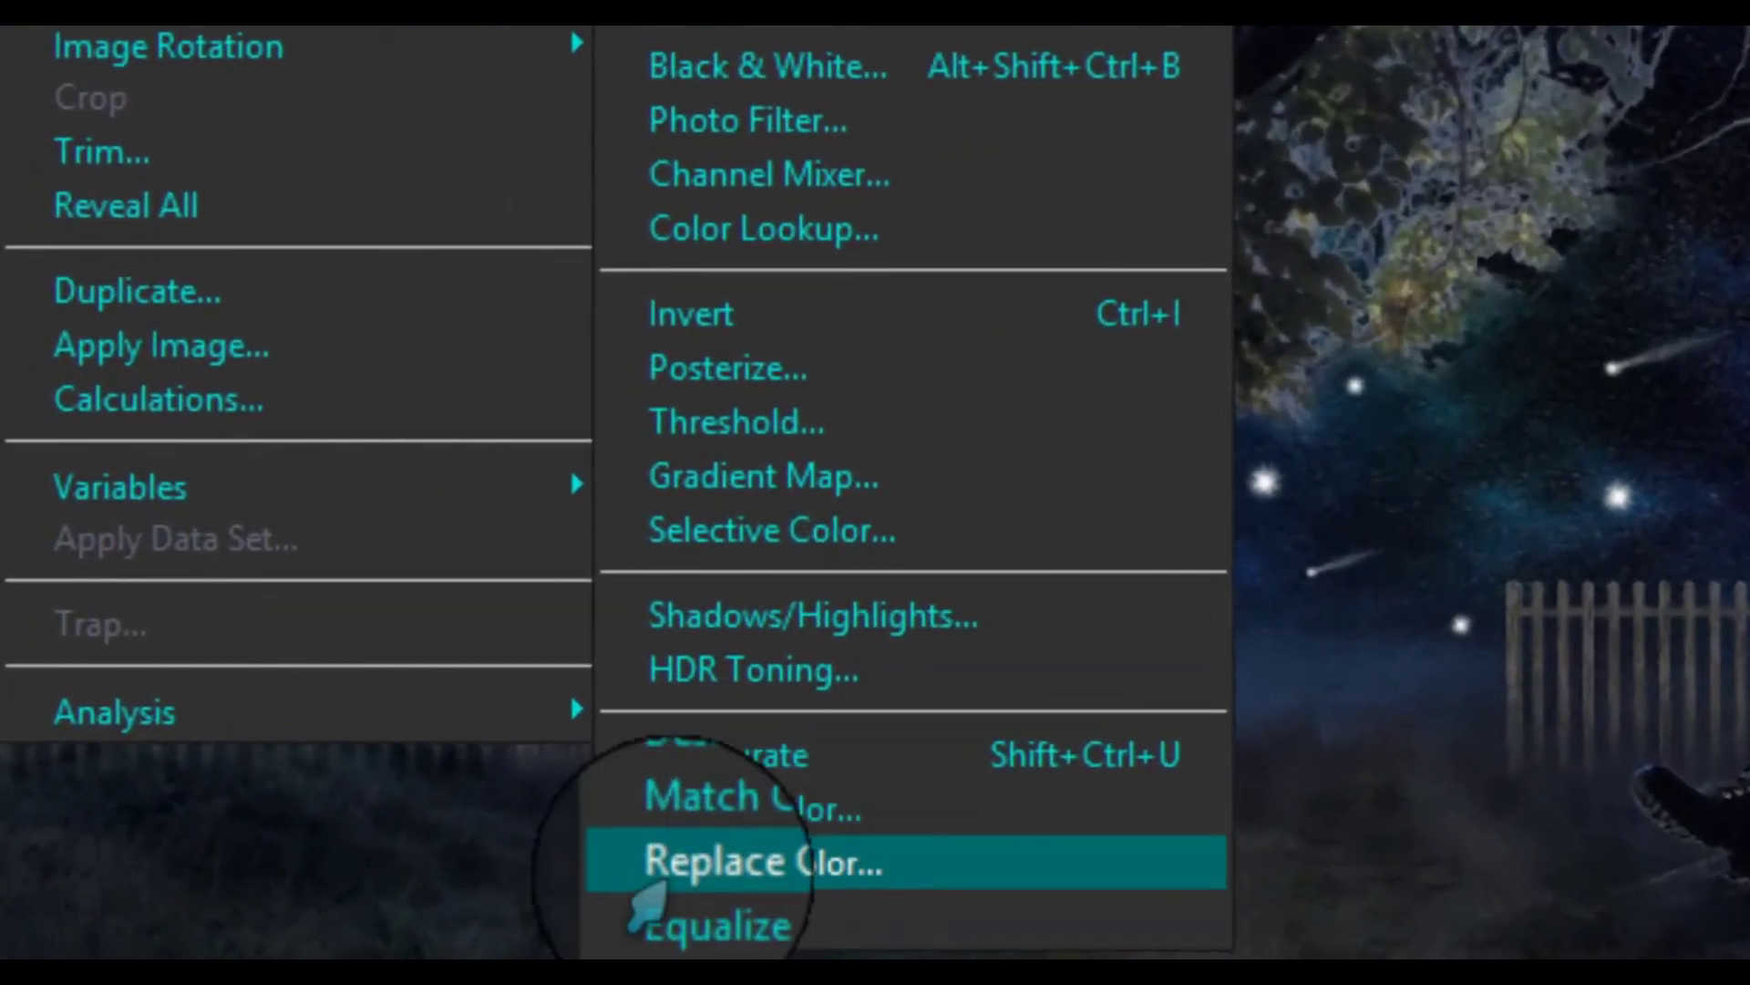
click(730, 814)
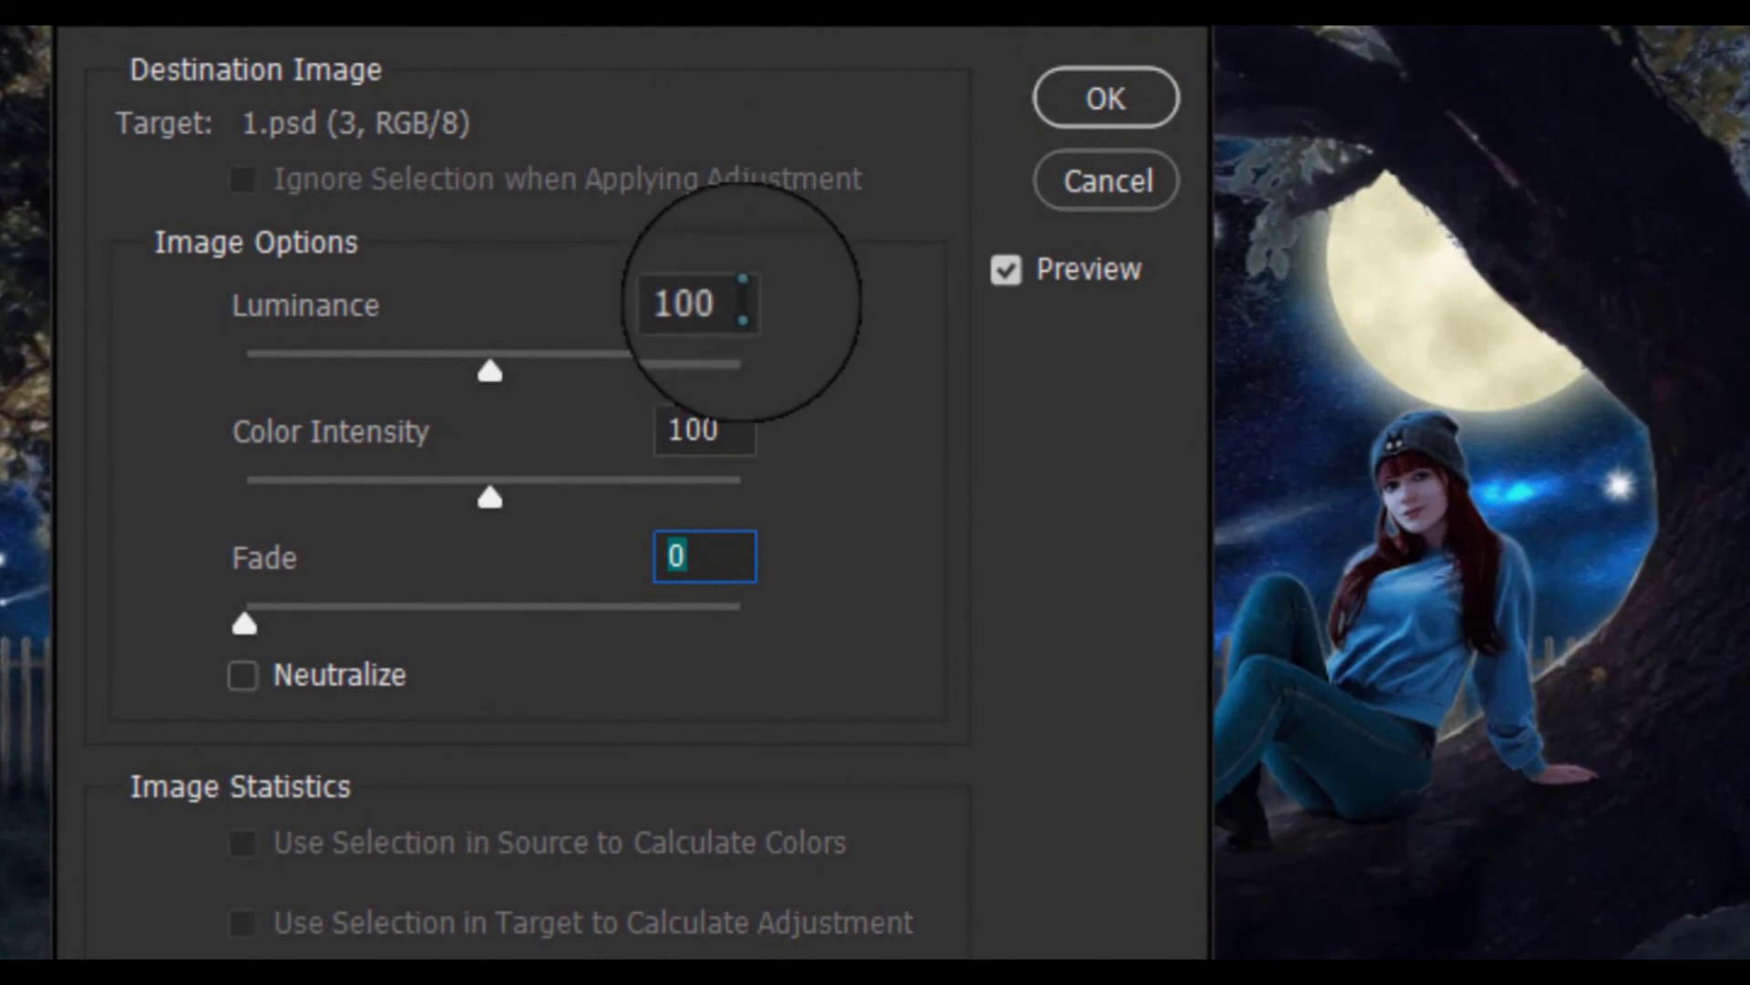
Apply Match Color to layer 3 with Luminance 125, Color Intensity 115 and Fade 0
click(729, 301)
key(BackSpace)
text(12)
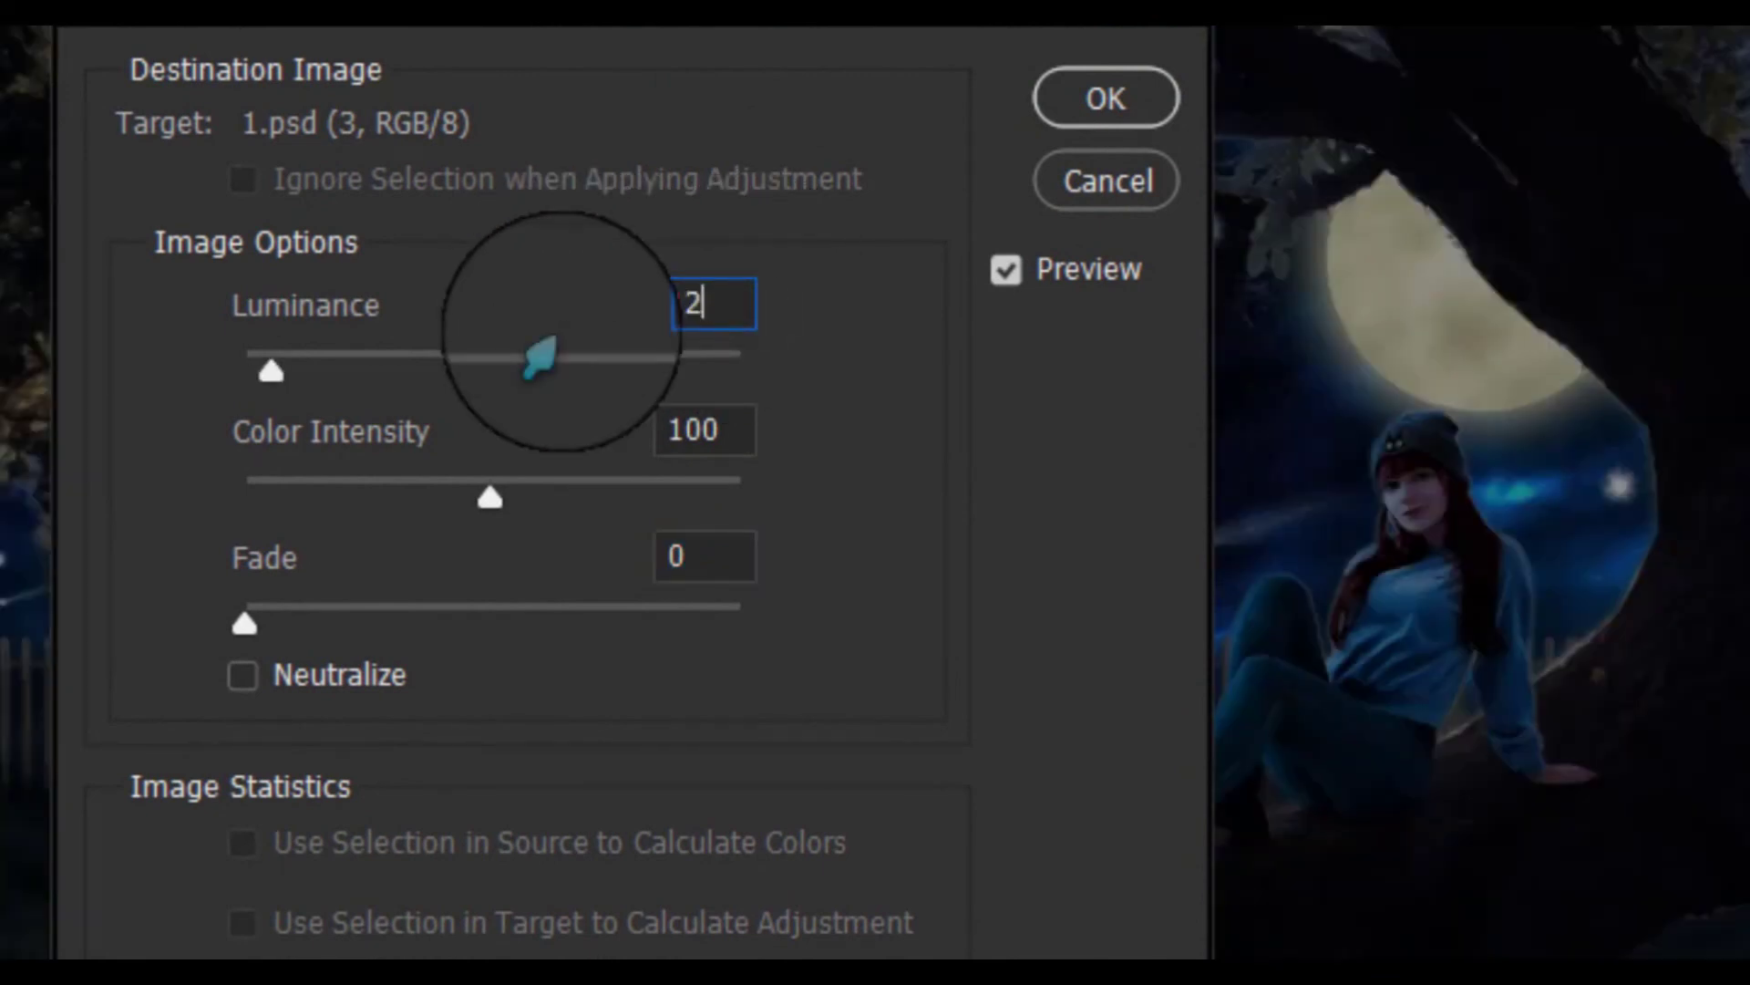
text(5)
click(734, 427)
key(BackSpace)
text(11)
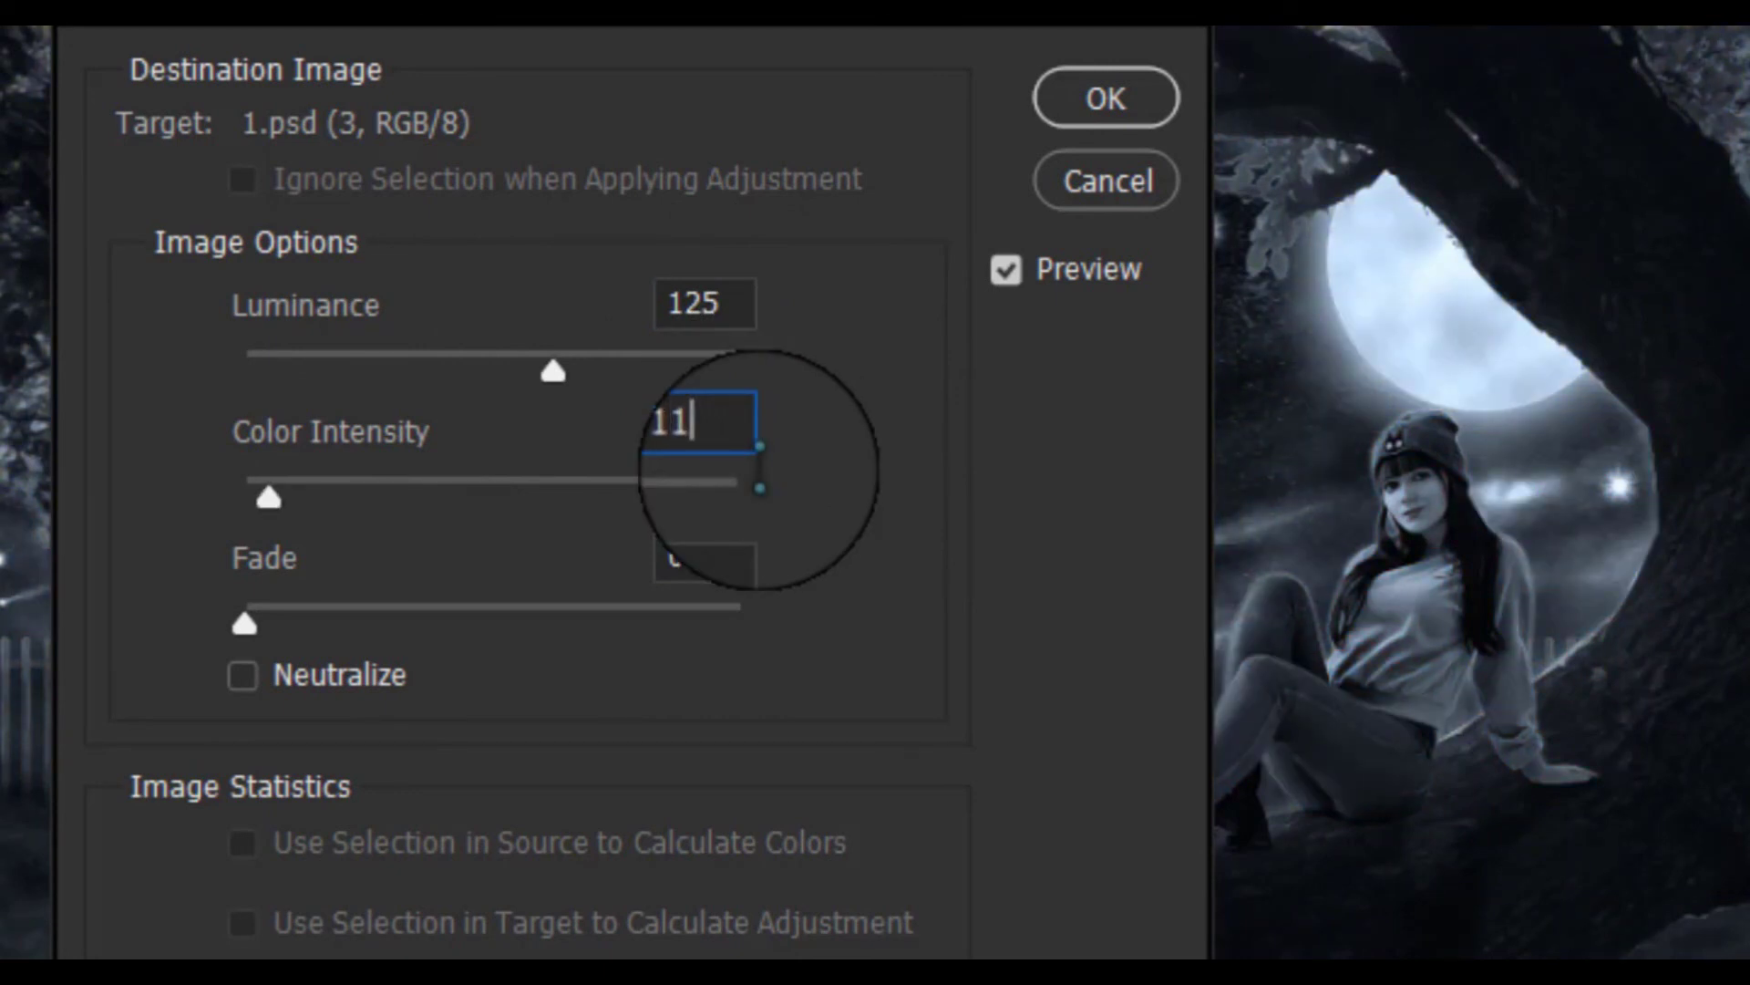
text(5)
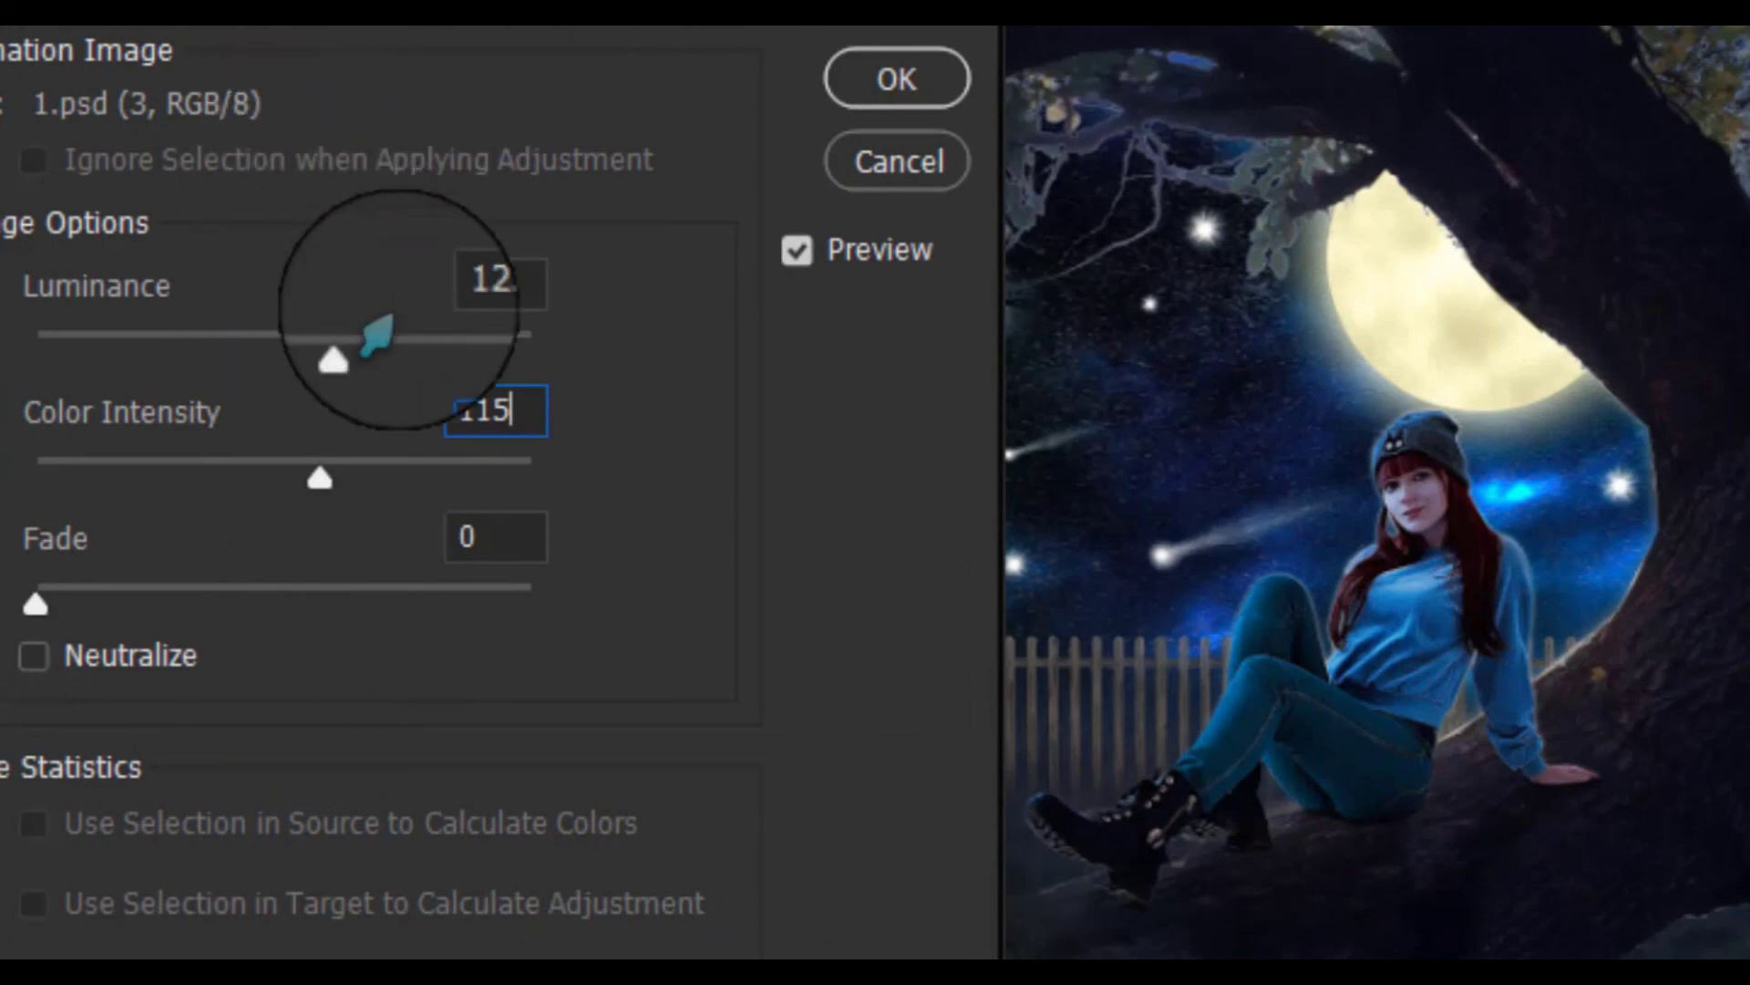
click(897, 79)
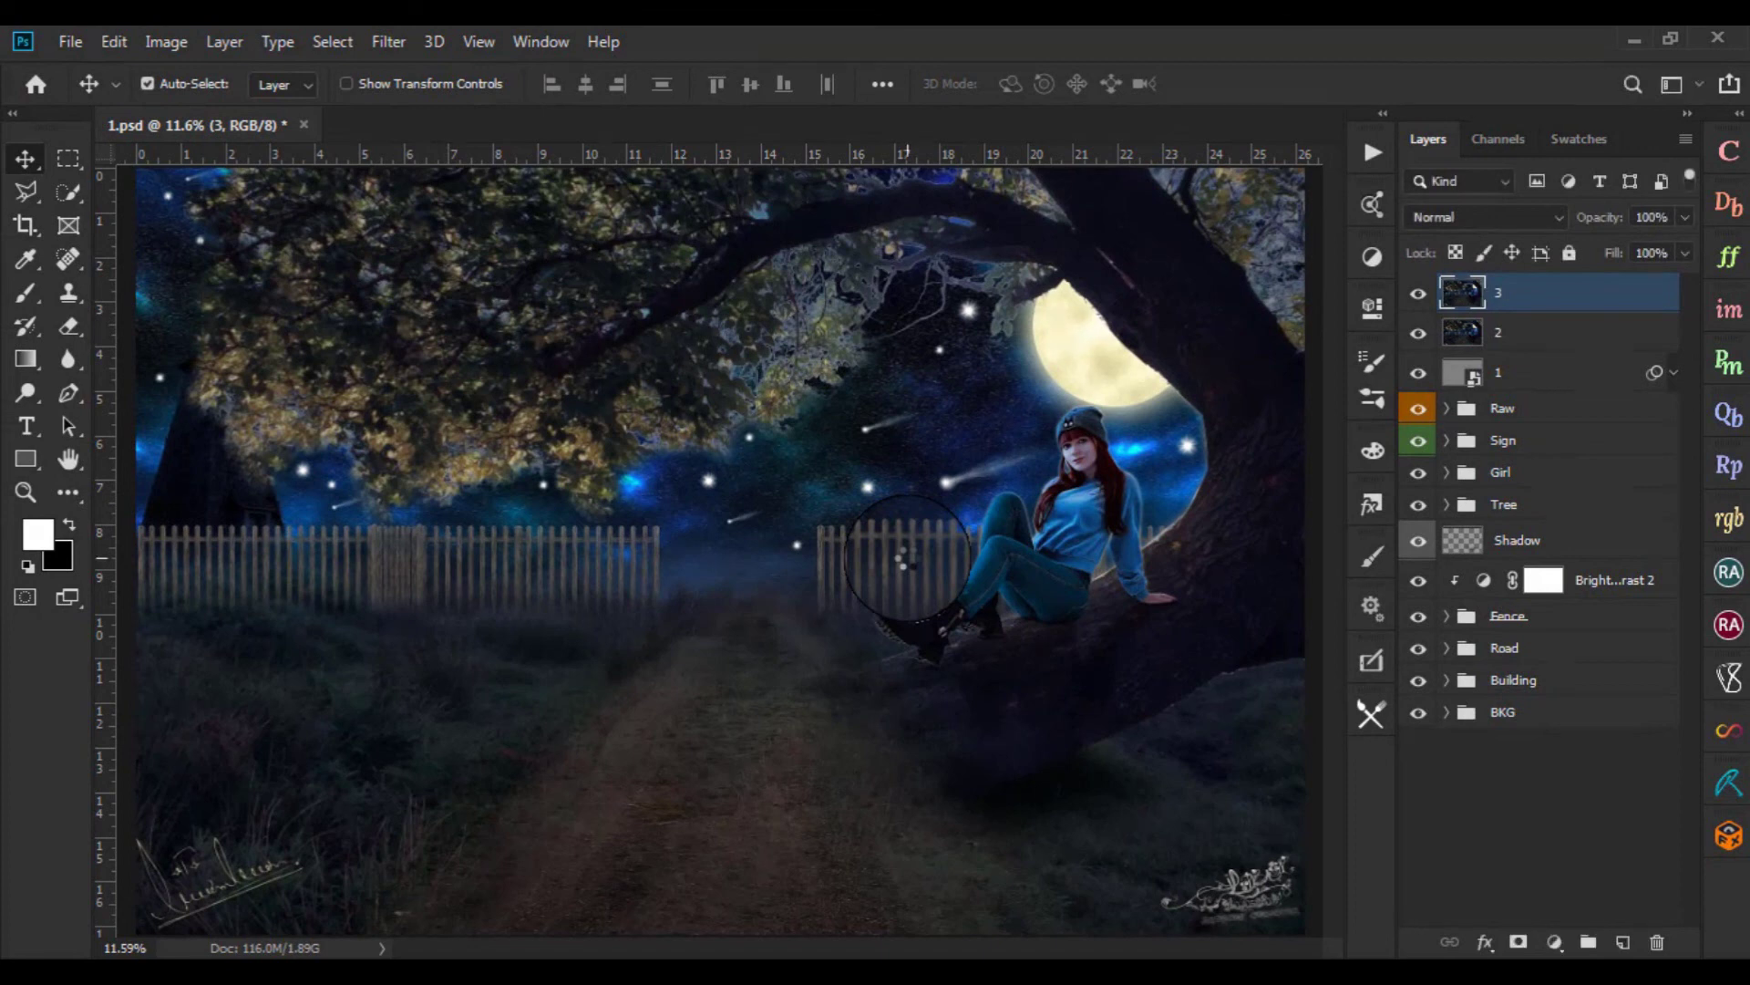
click(1416, 291)
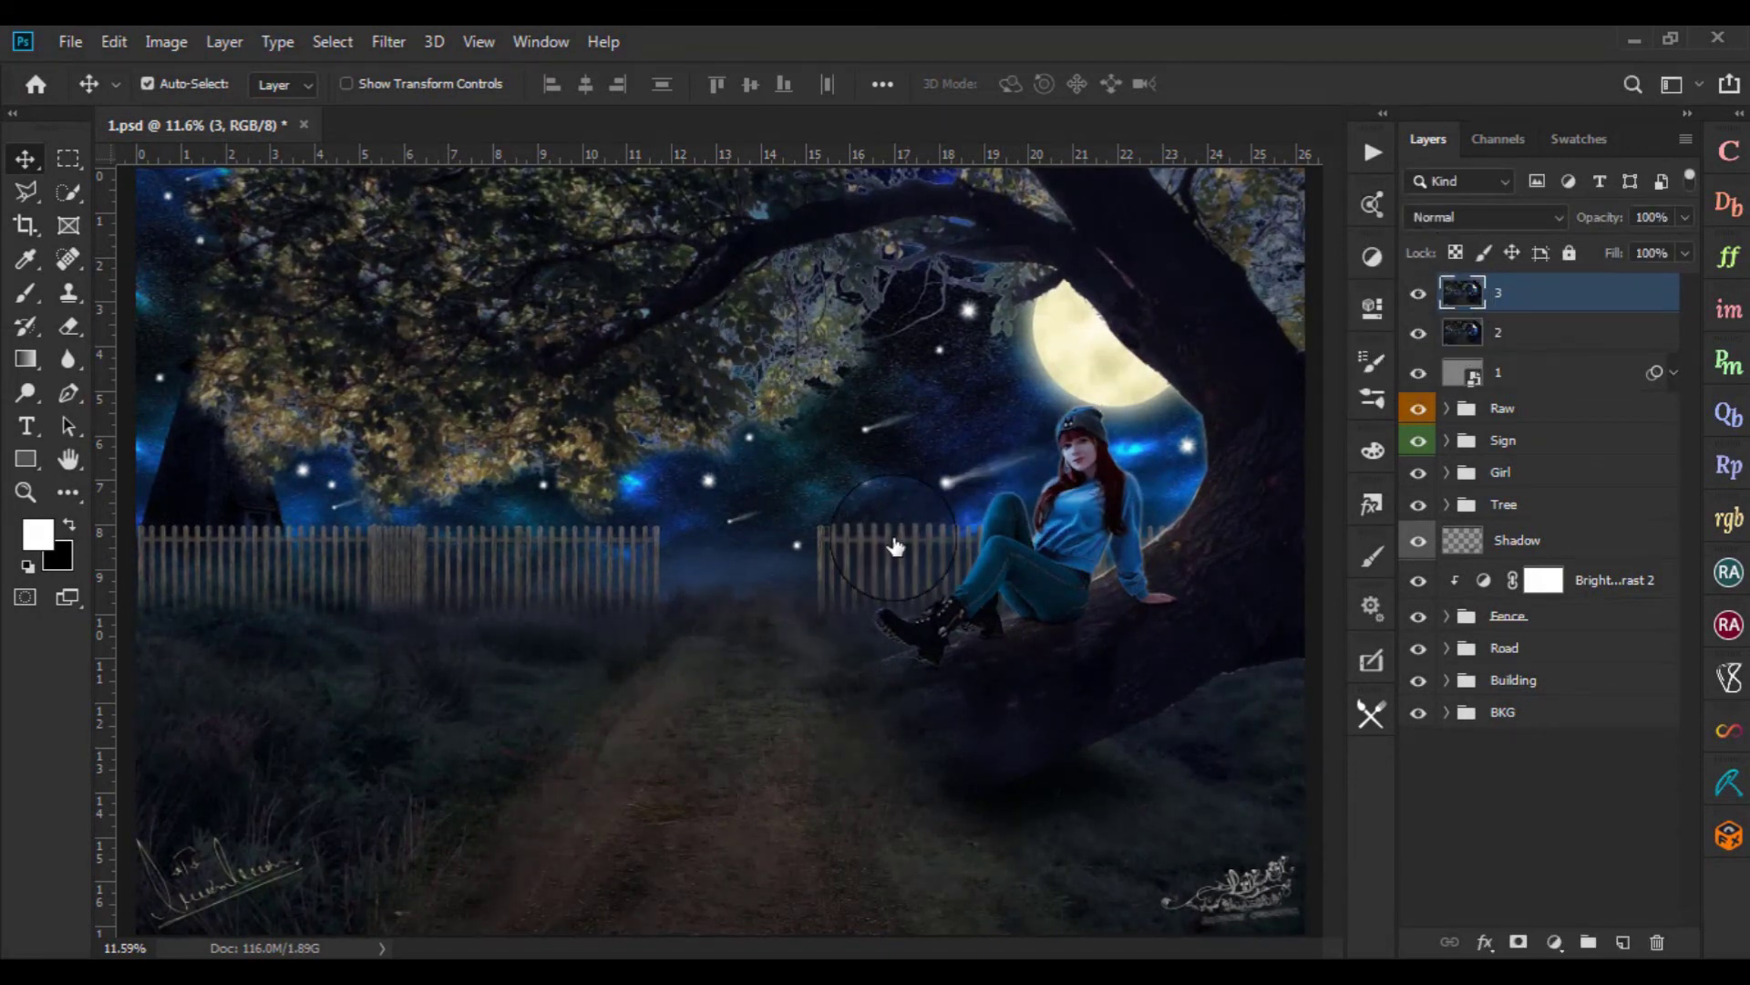
scroll(894, 546, down, 2)
scroll(916, 656, up, 2)
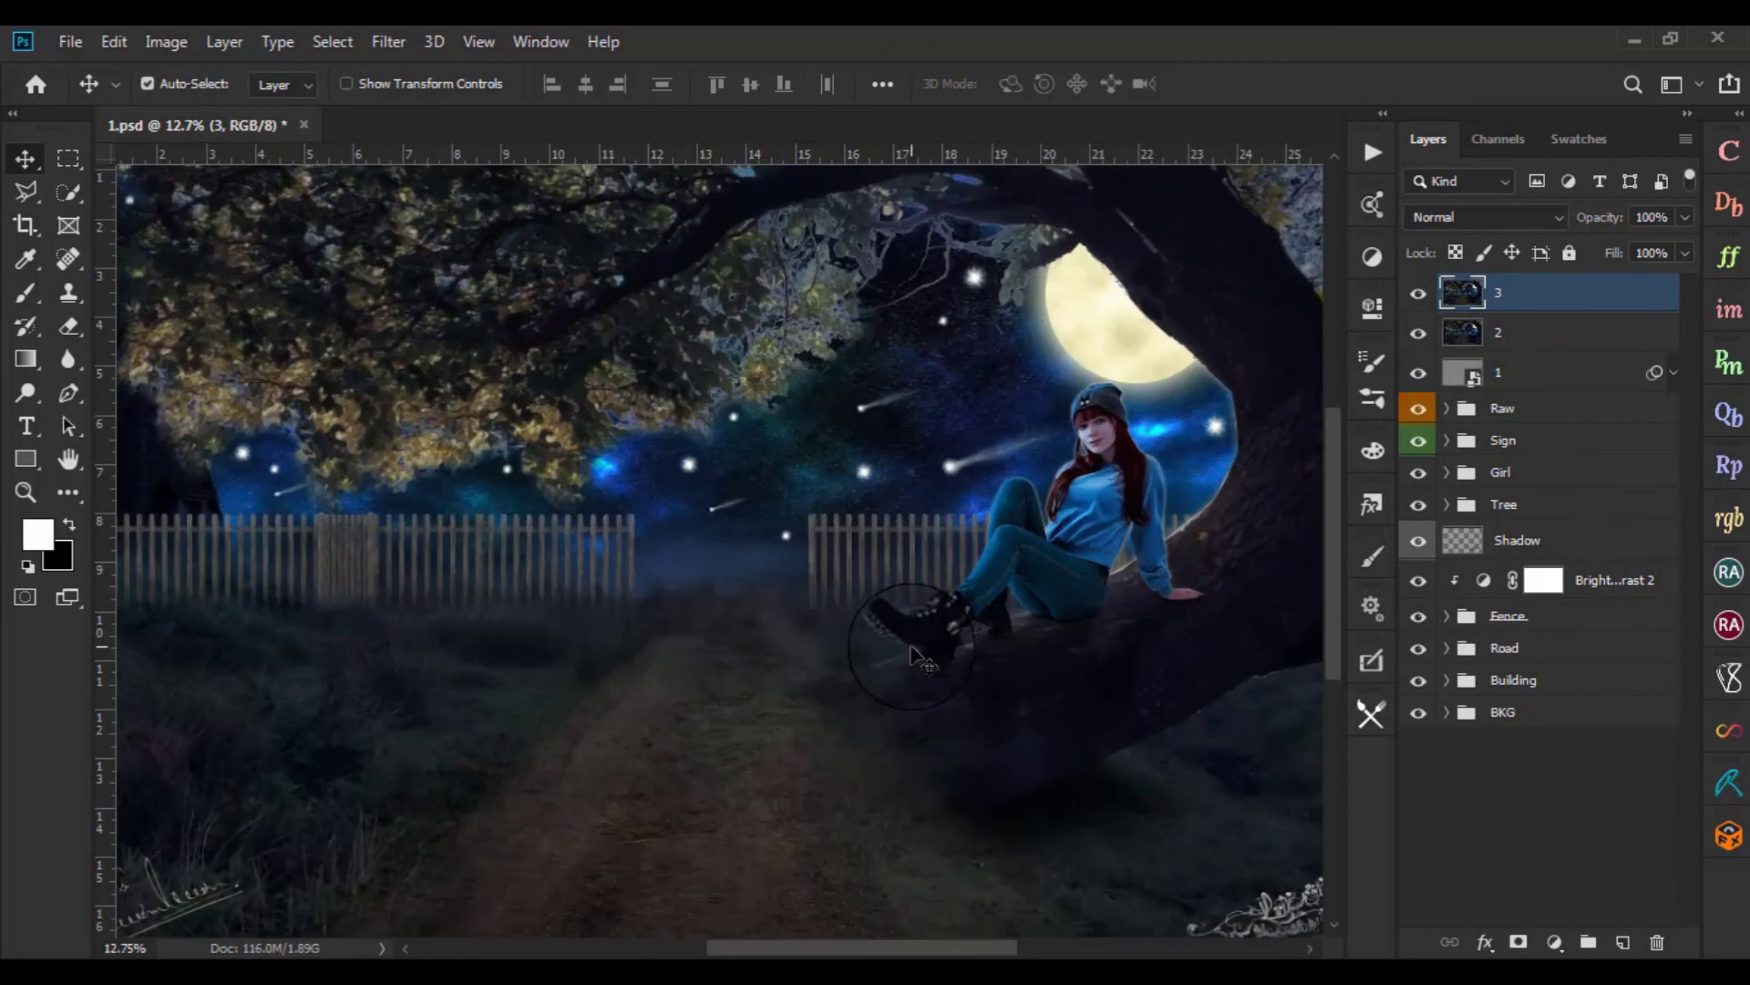
scroll(917, 656, down, 2)
scroll(916, 656, up, 1)
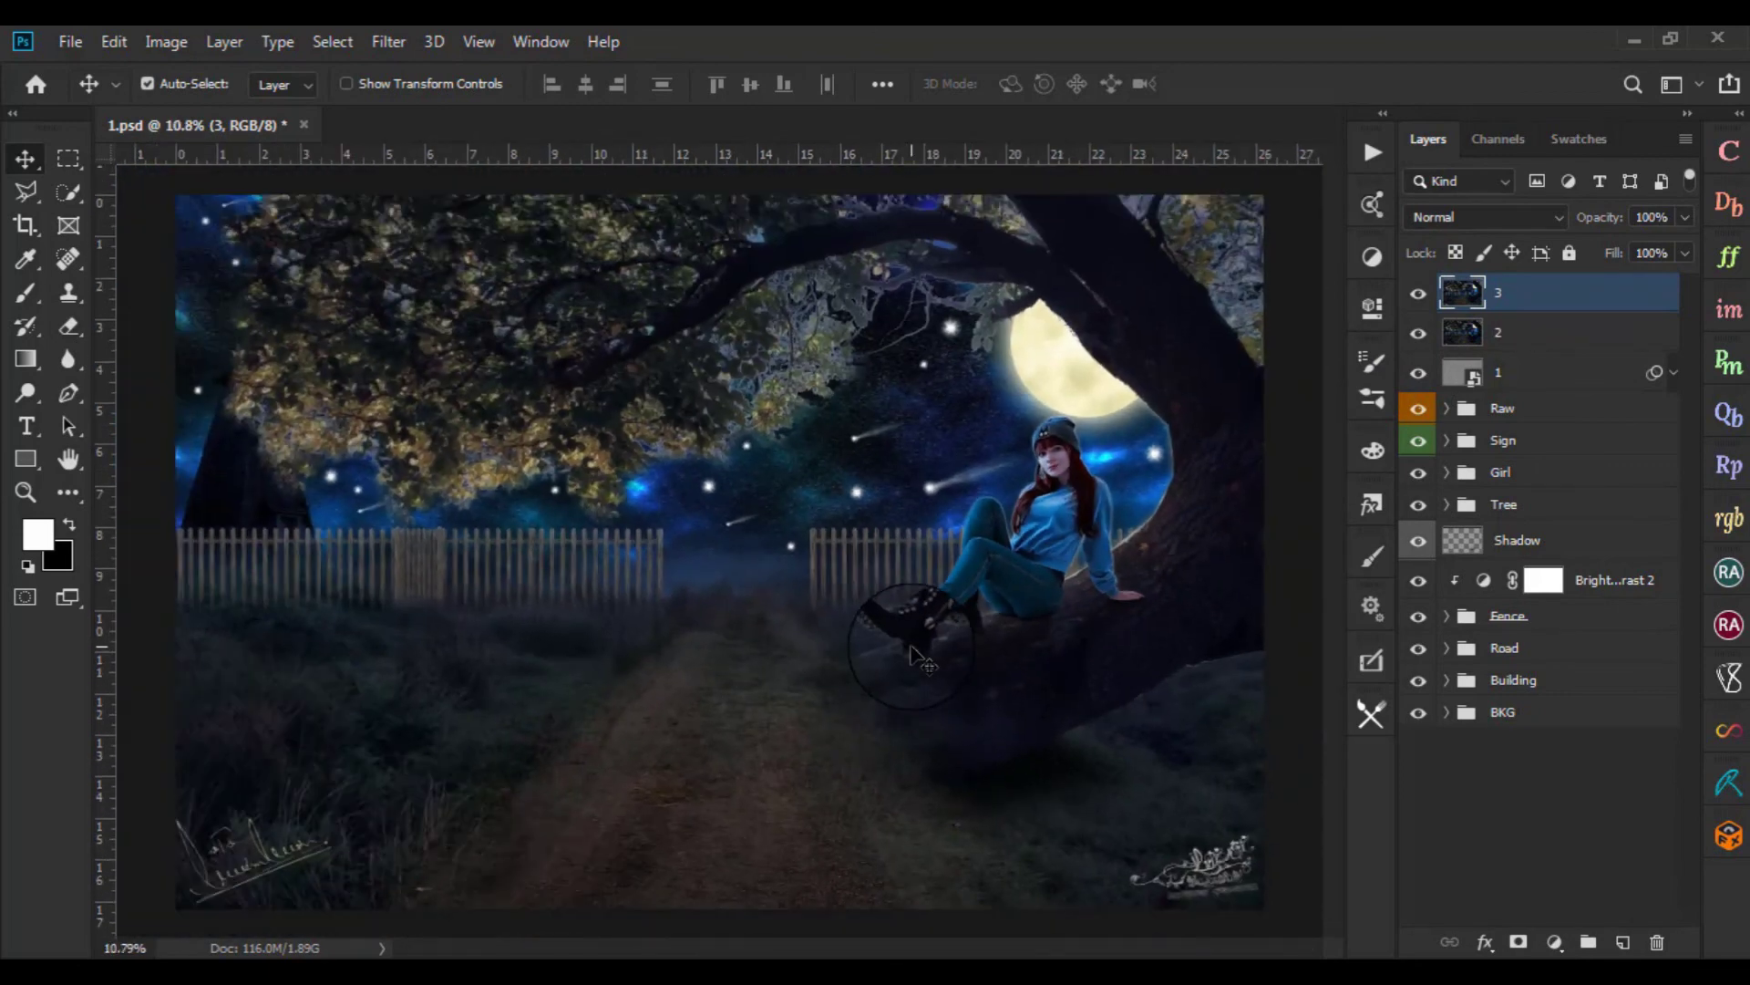
scroll(916, 657, up, 1)
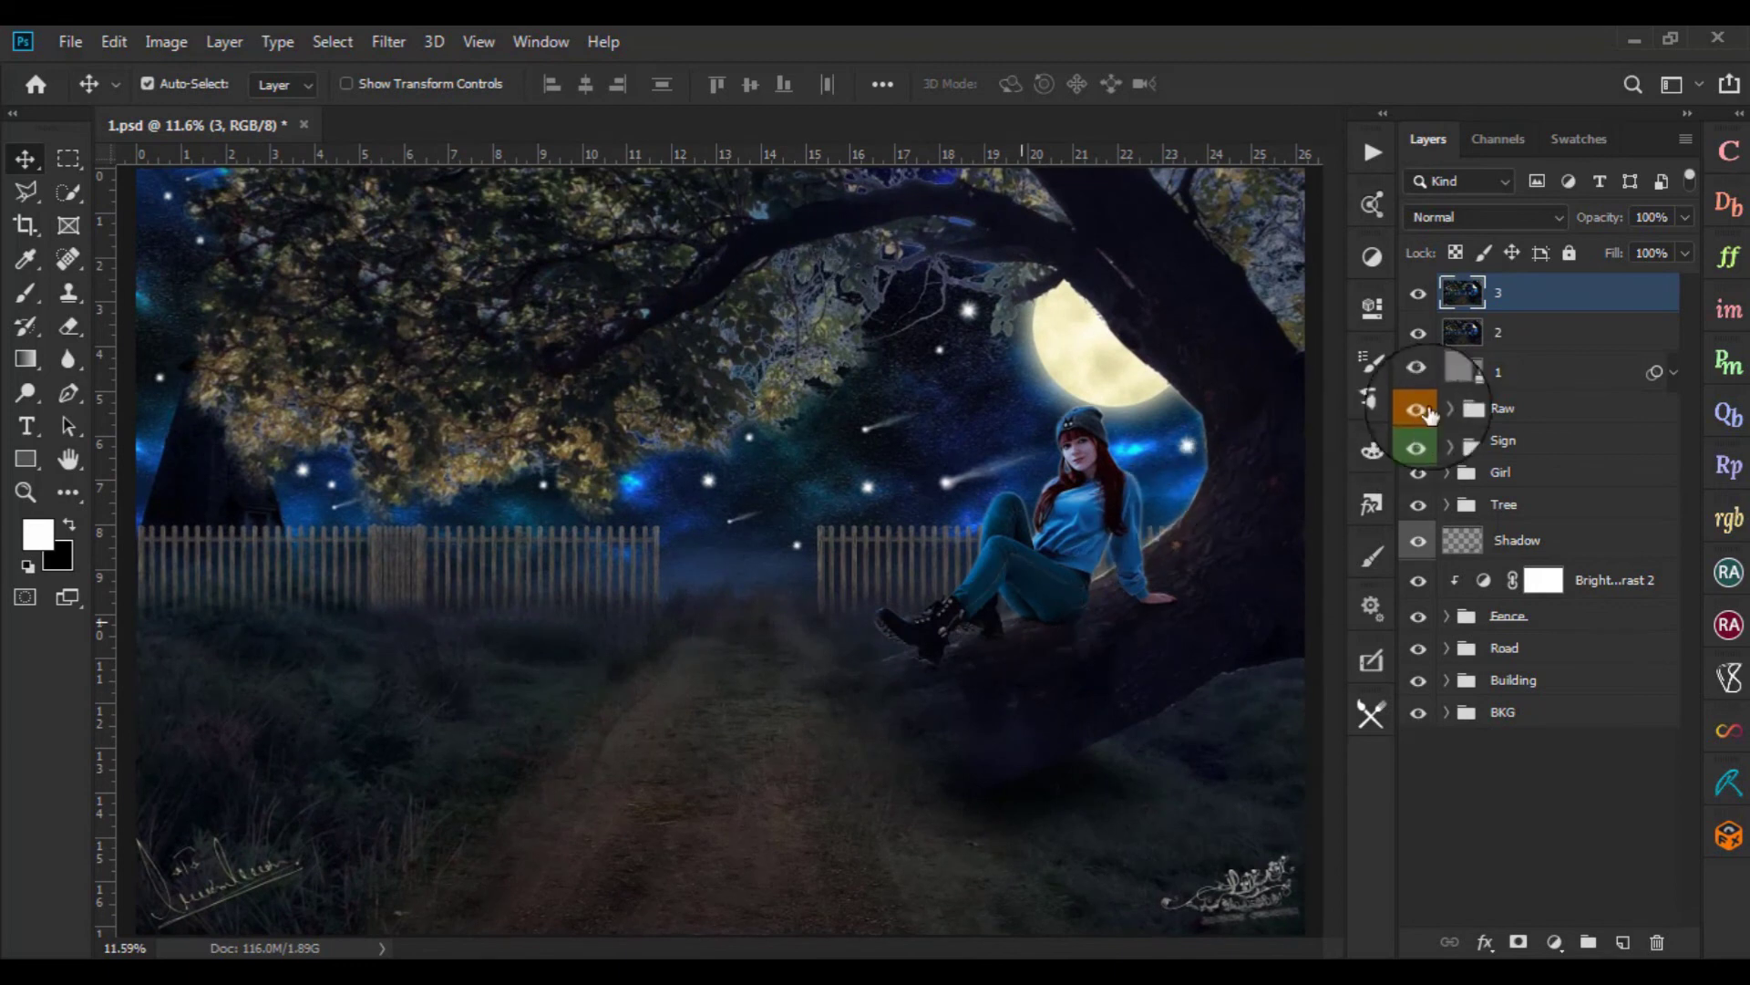
key(ctrl+g)
Group layers 3, 2 and 1 as 'Done' and give the group a blue label
shift+click(1538, 381)
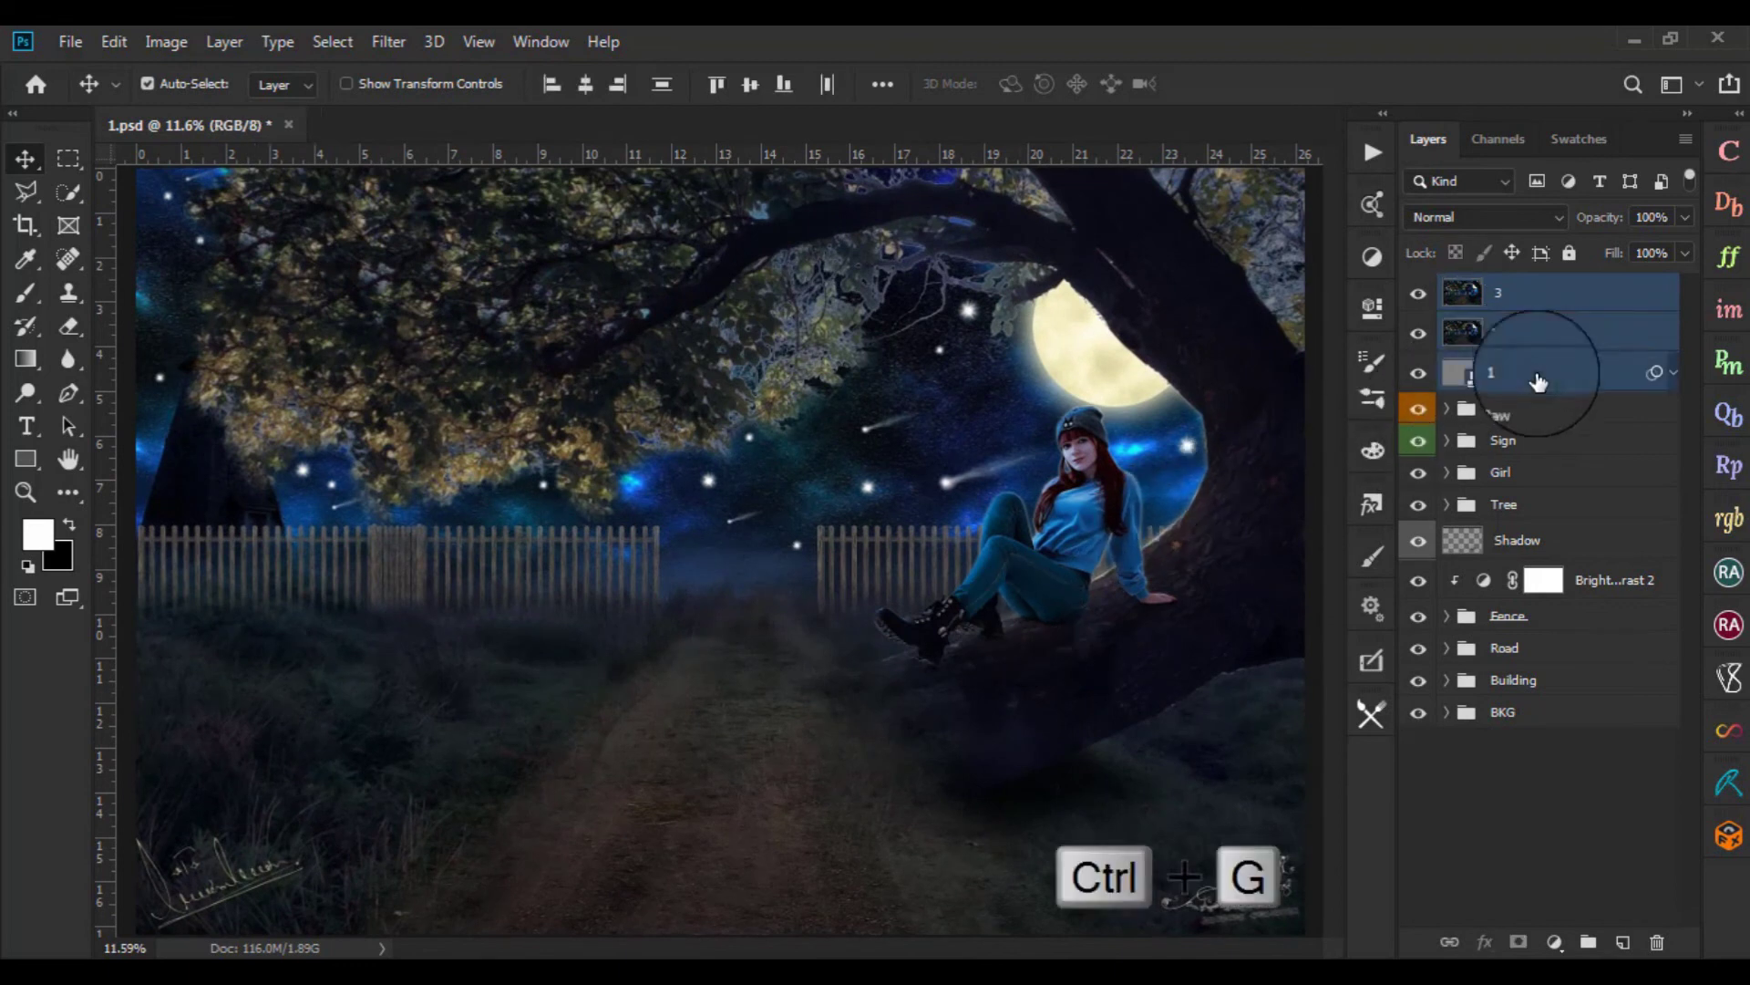
key(ctrl+g)
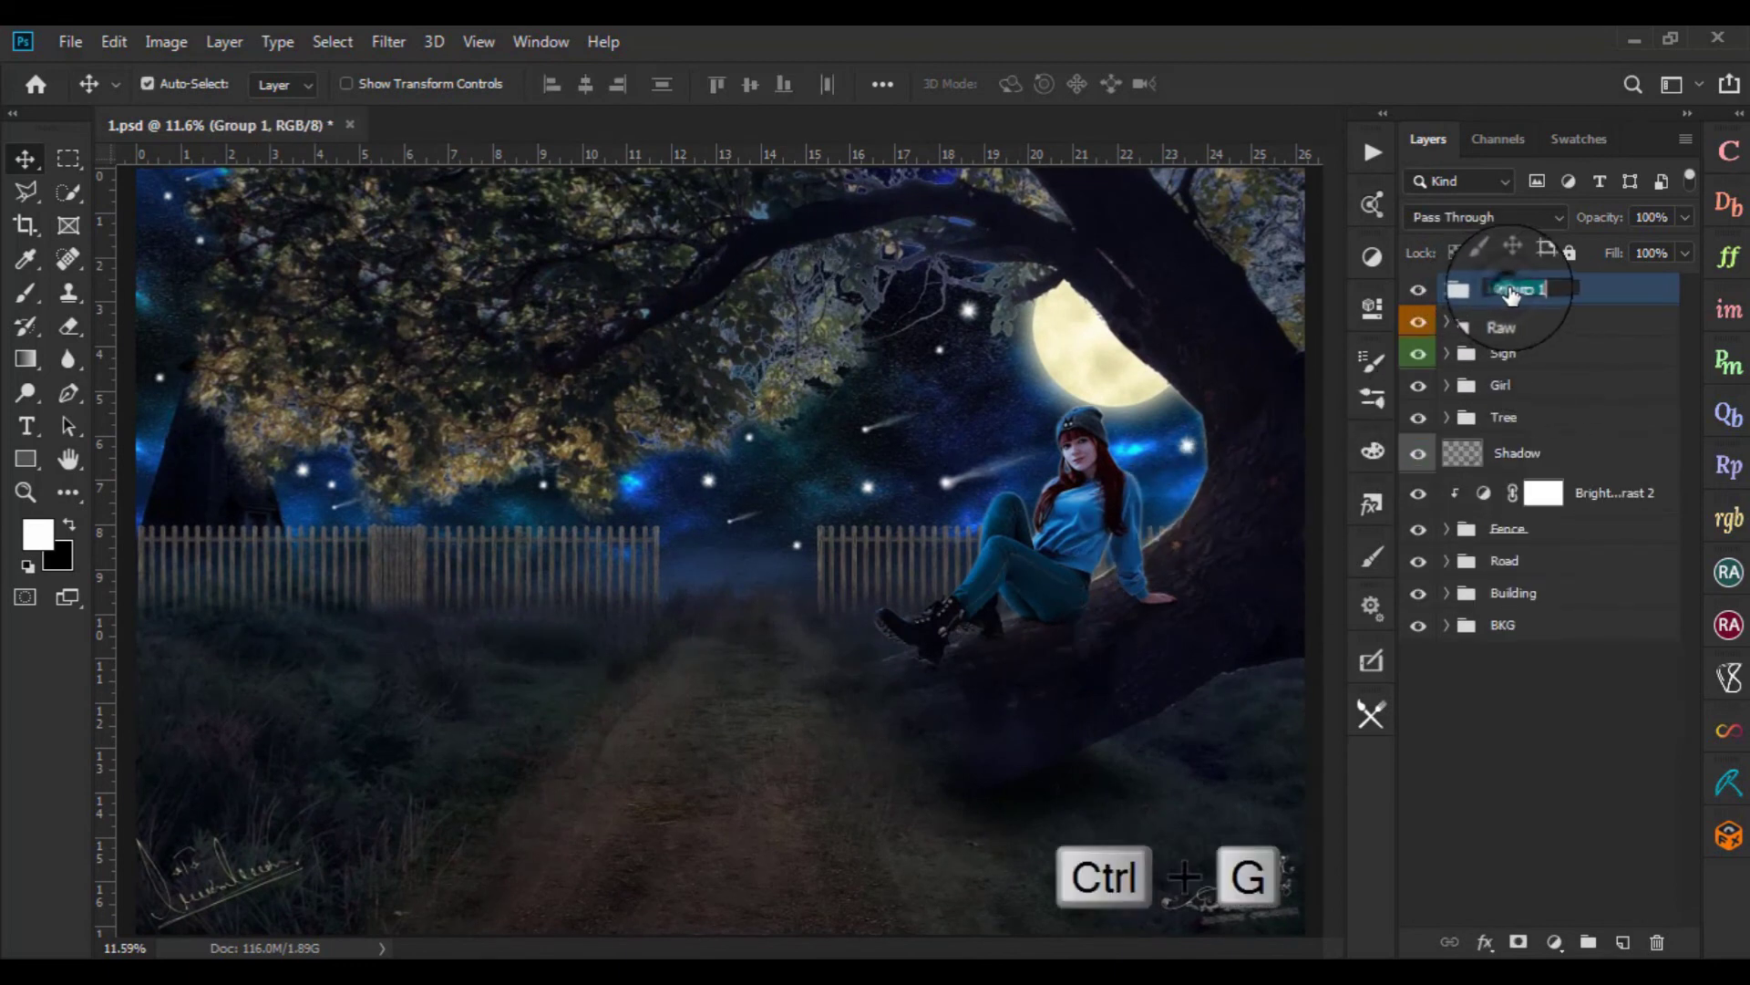
text(Dope)
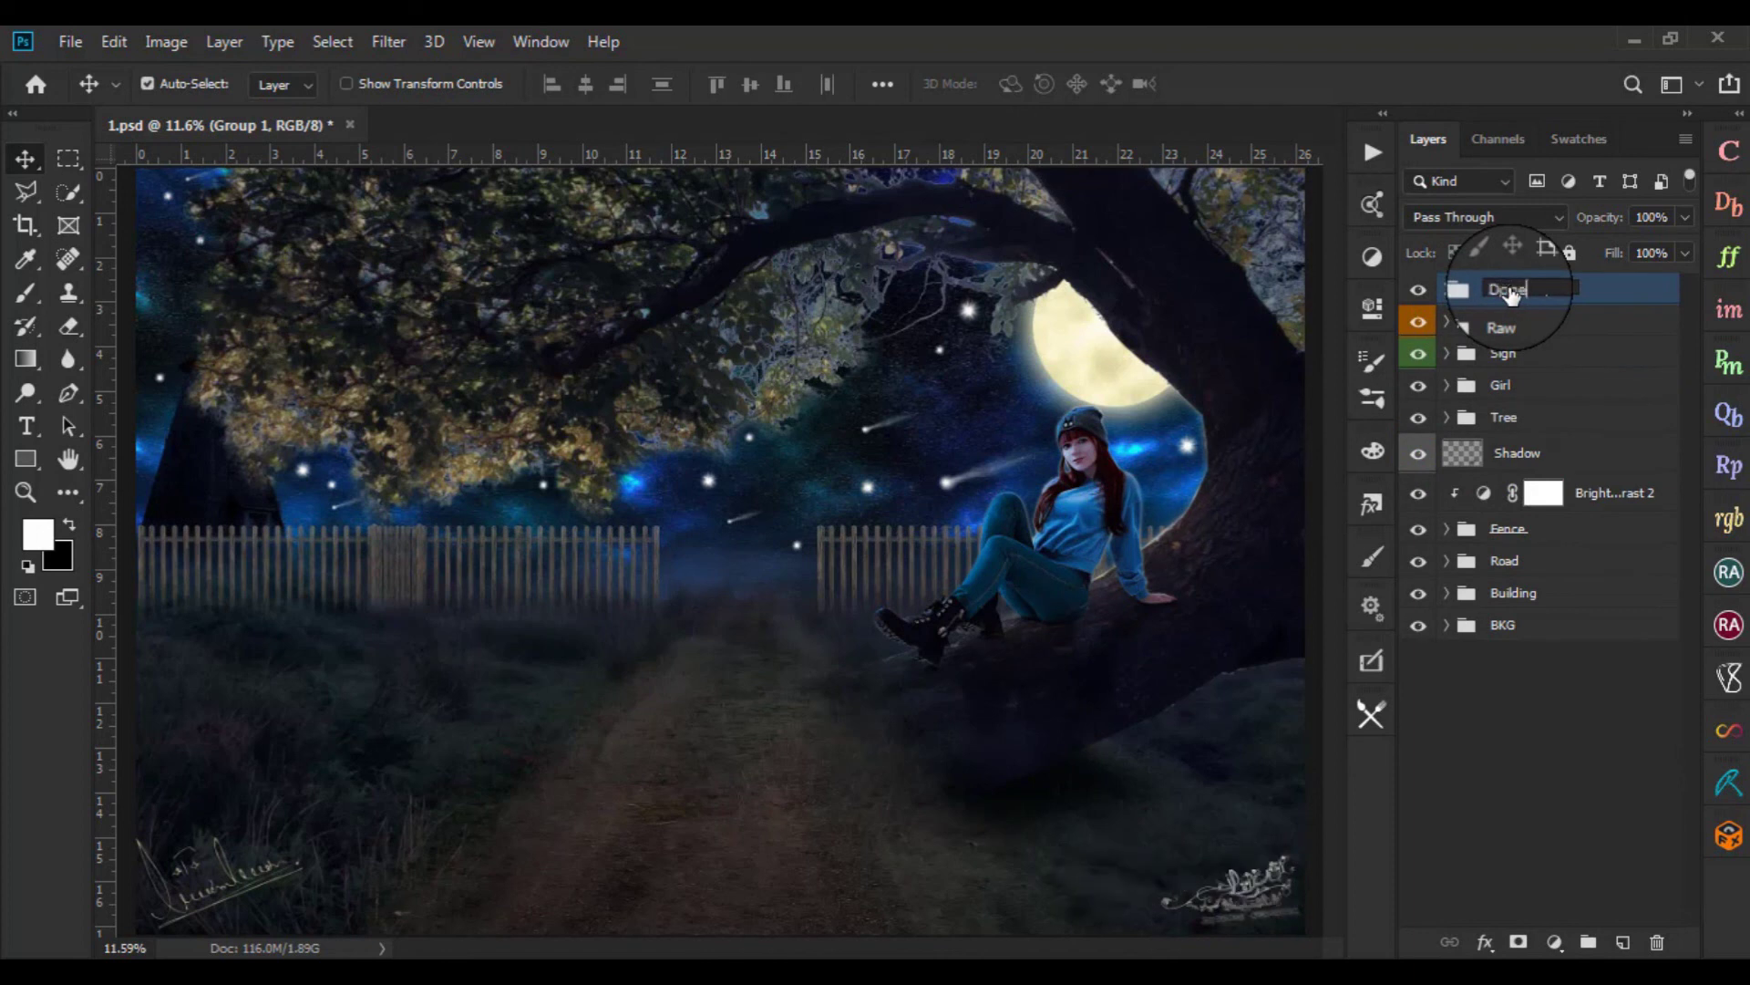
key(Return)
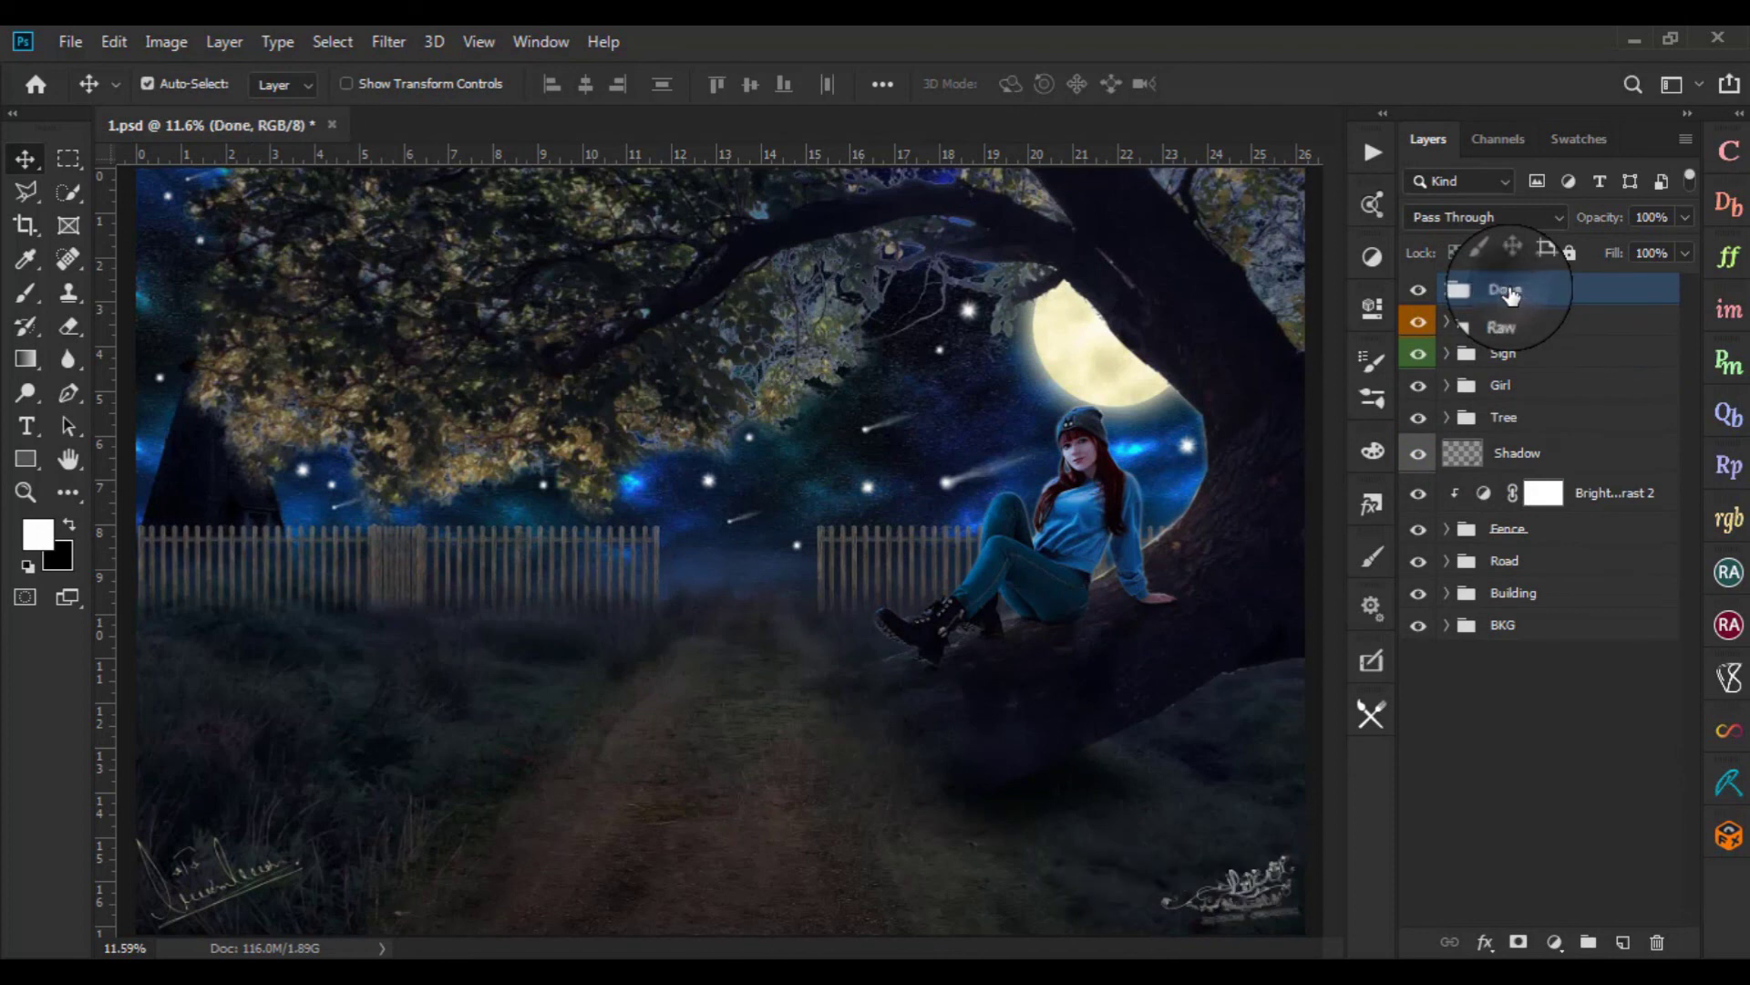
right_click(1506, 292)
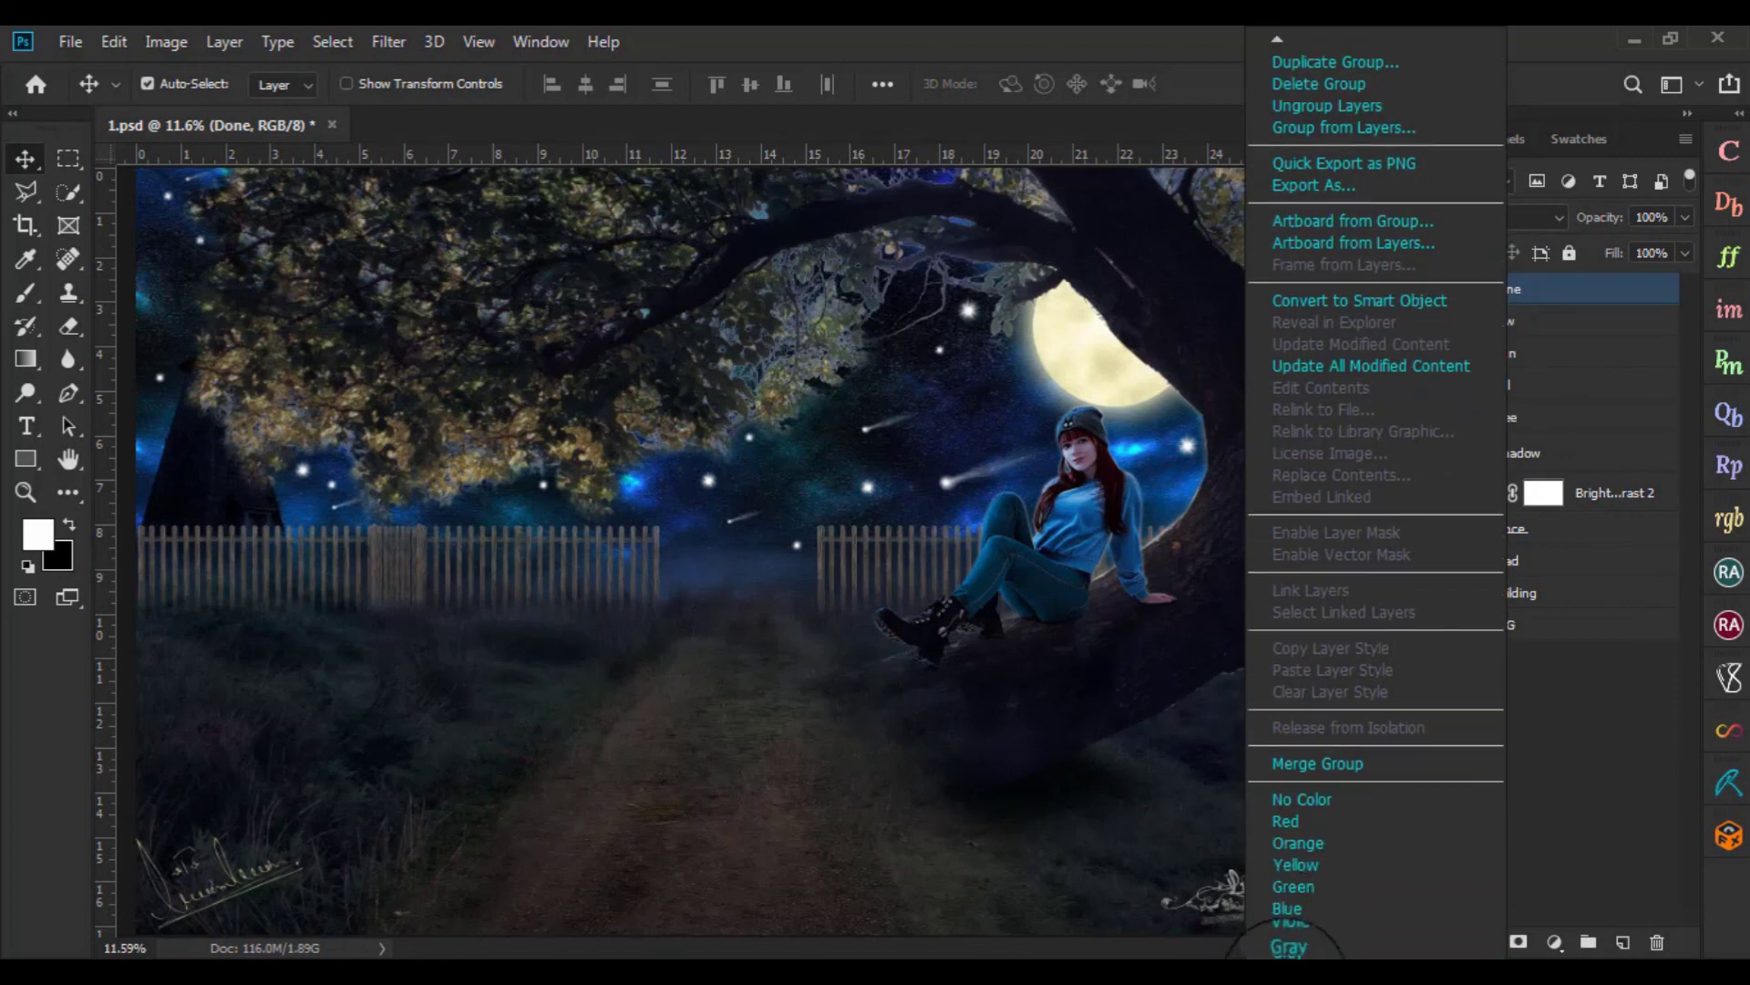
click(1288, 909)
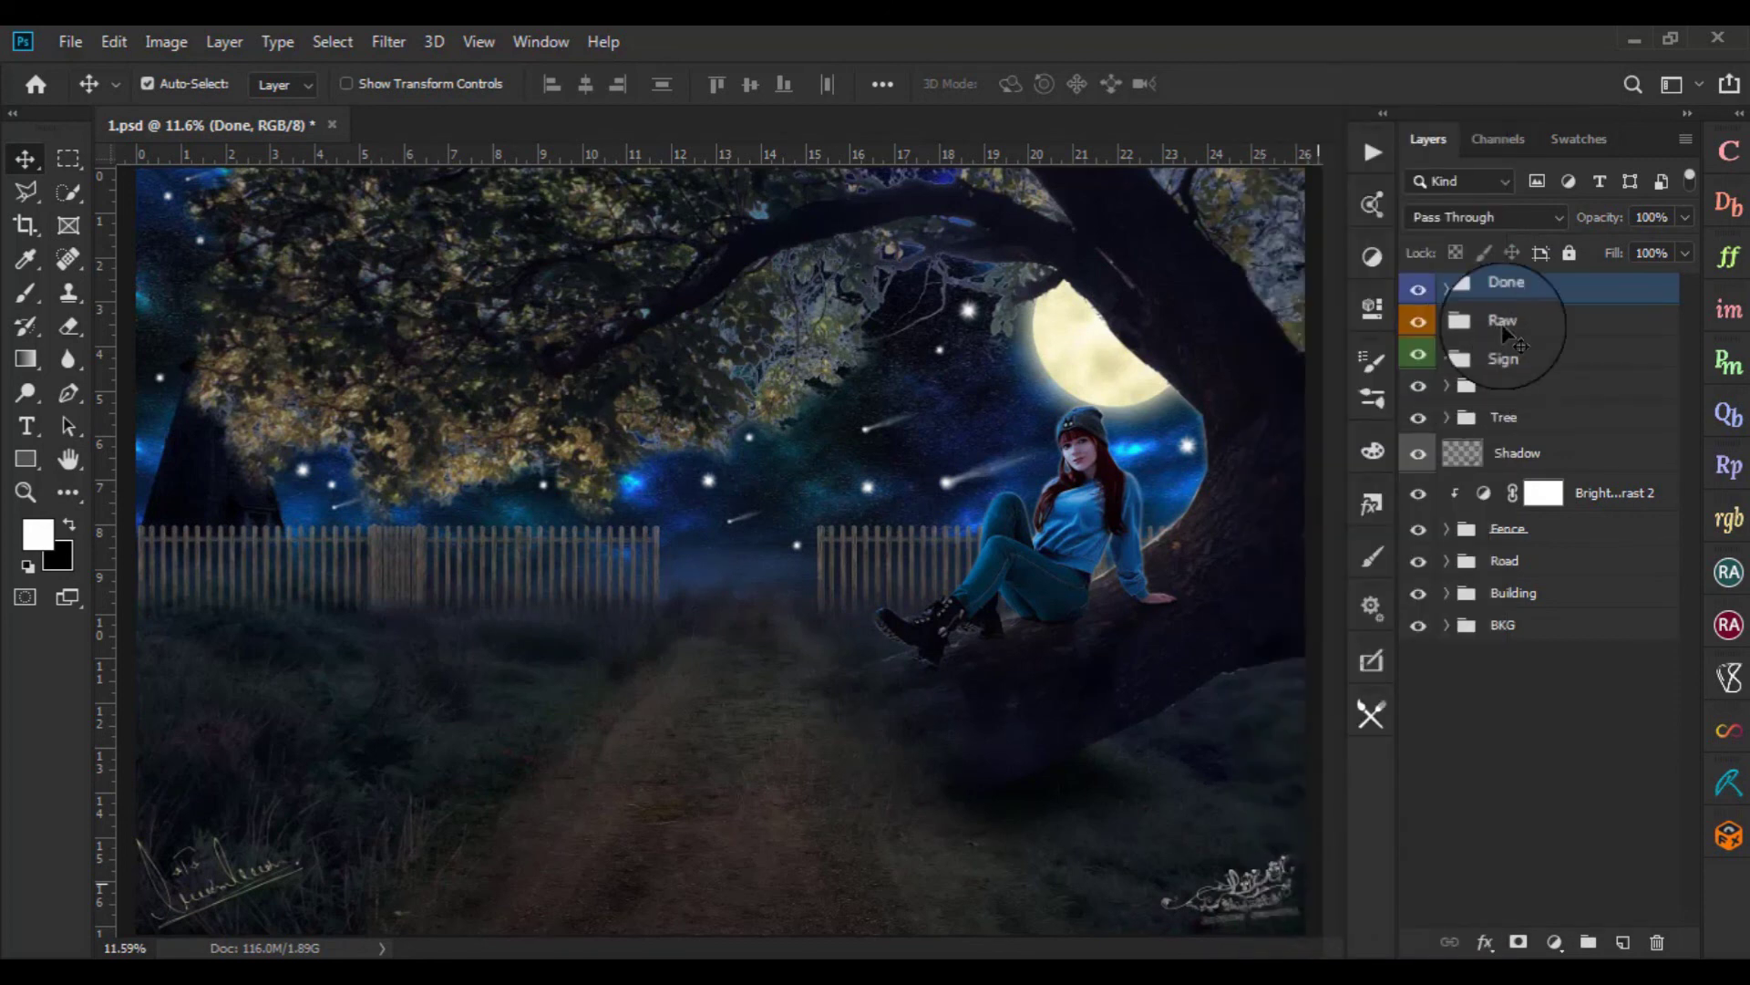